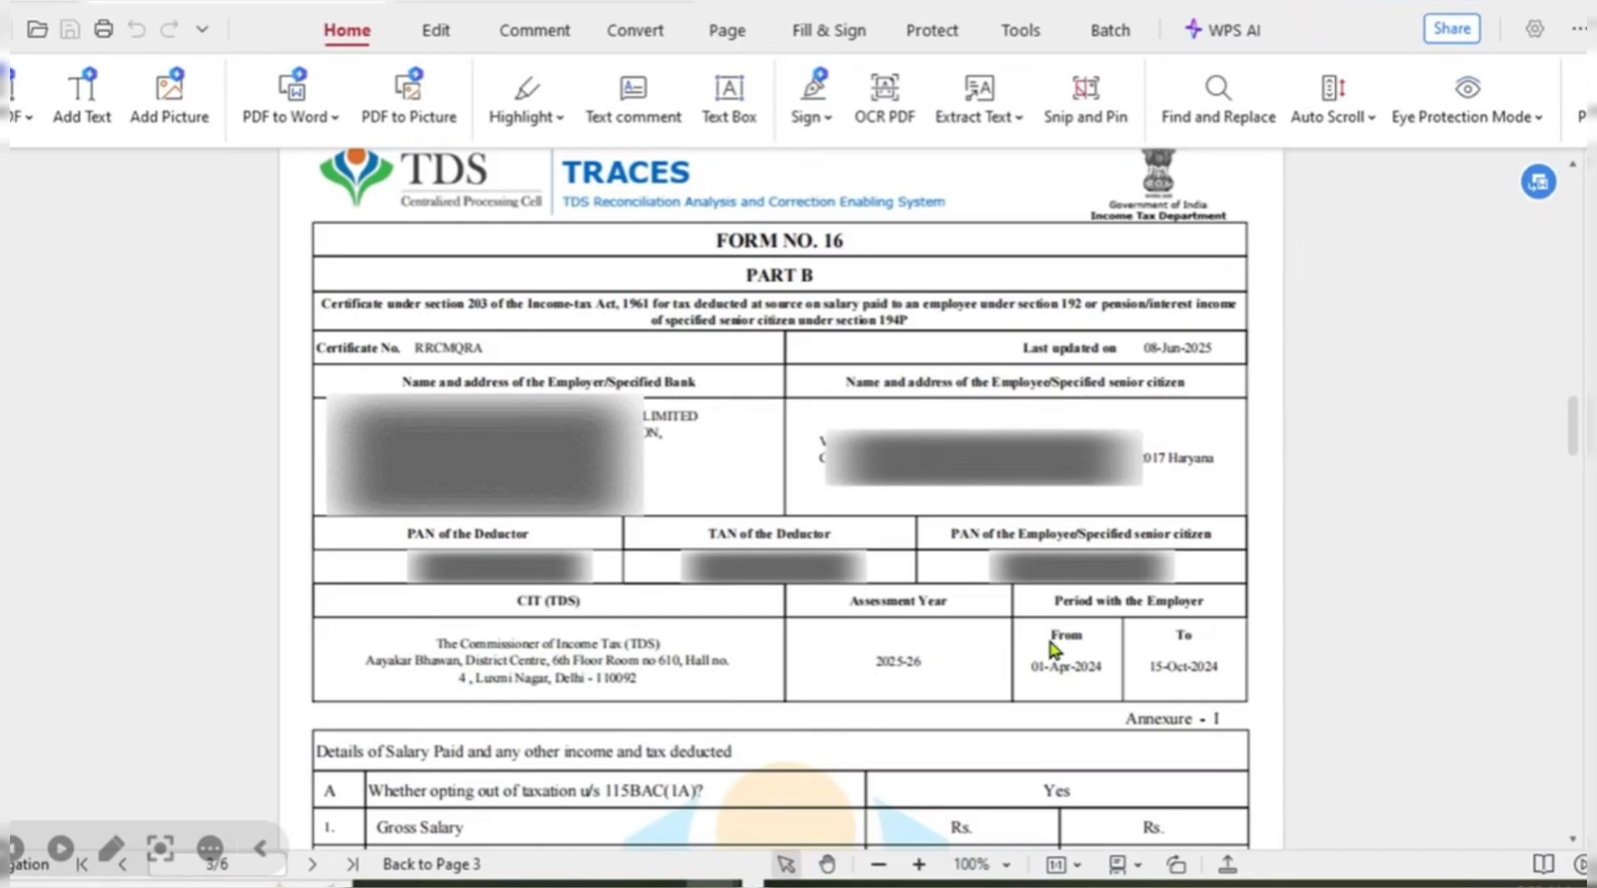
Scroll to the Form 16 Part B salary table, then switch to the ITR-2 FY 24-25 Excel workbook.
{"action": "scroll", "coordinate": [1041, 632], "scroll_direction": "down", "scroll_amount": 5}
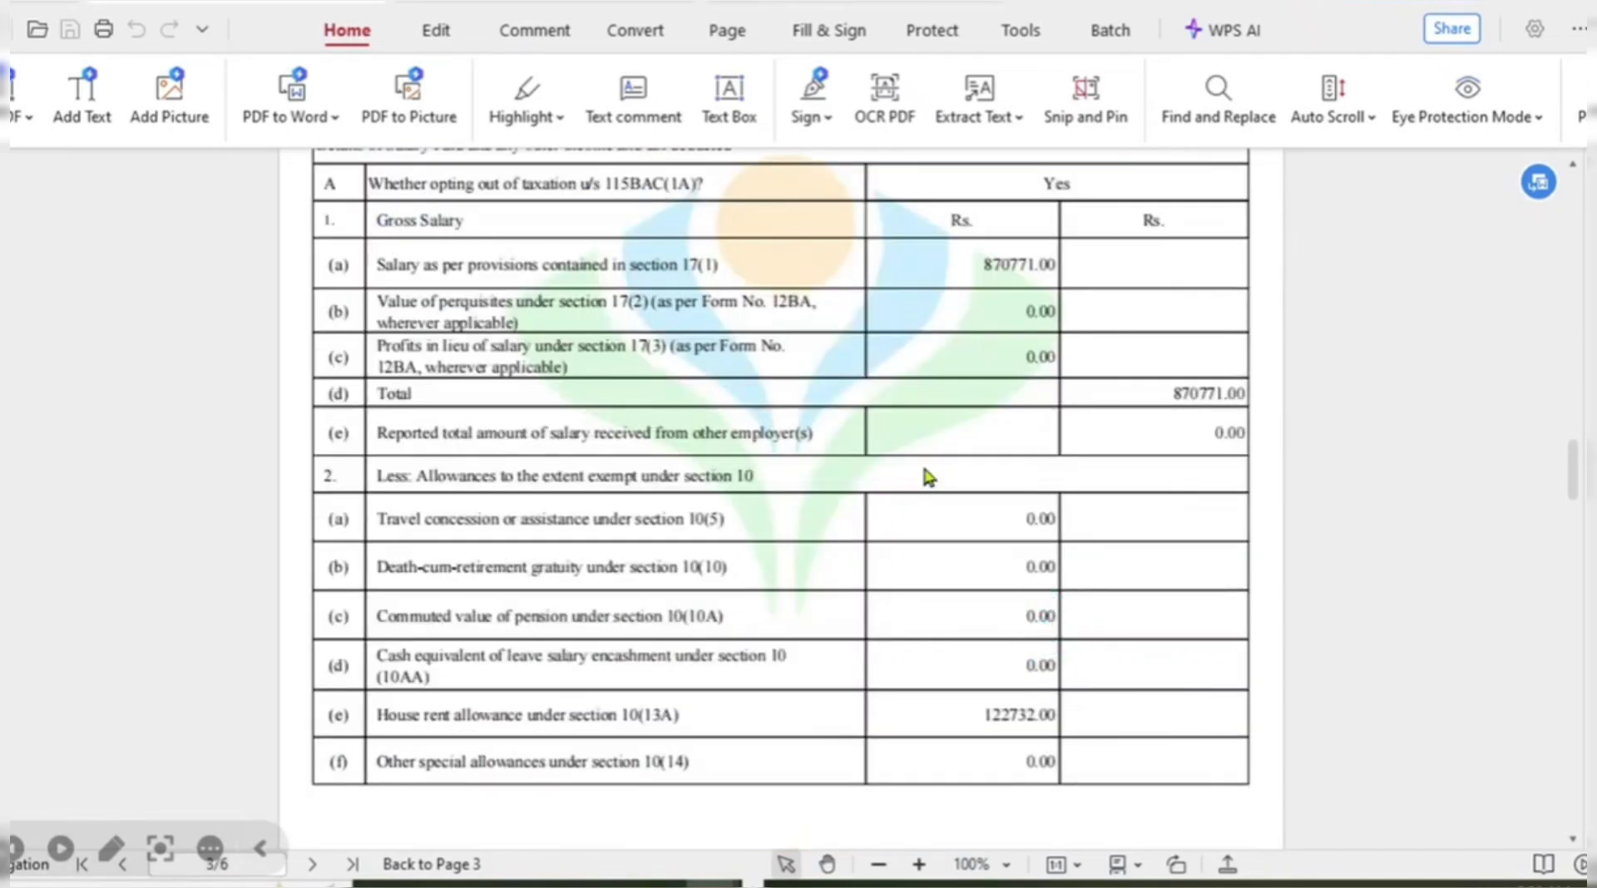
{"action": "key", "text": "alt+Tab"}
{"action": "key", "text": "alt+Tab"}
{"action": "key", "text": "alt+Tab"}
{"action": "key", "text": "alt+Tab"}
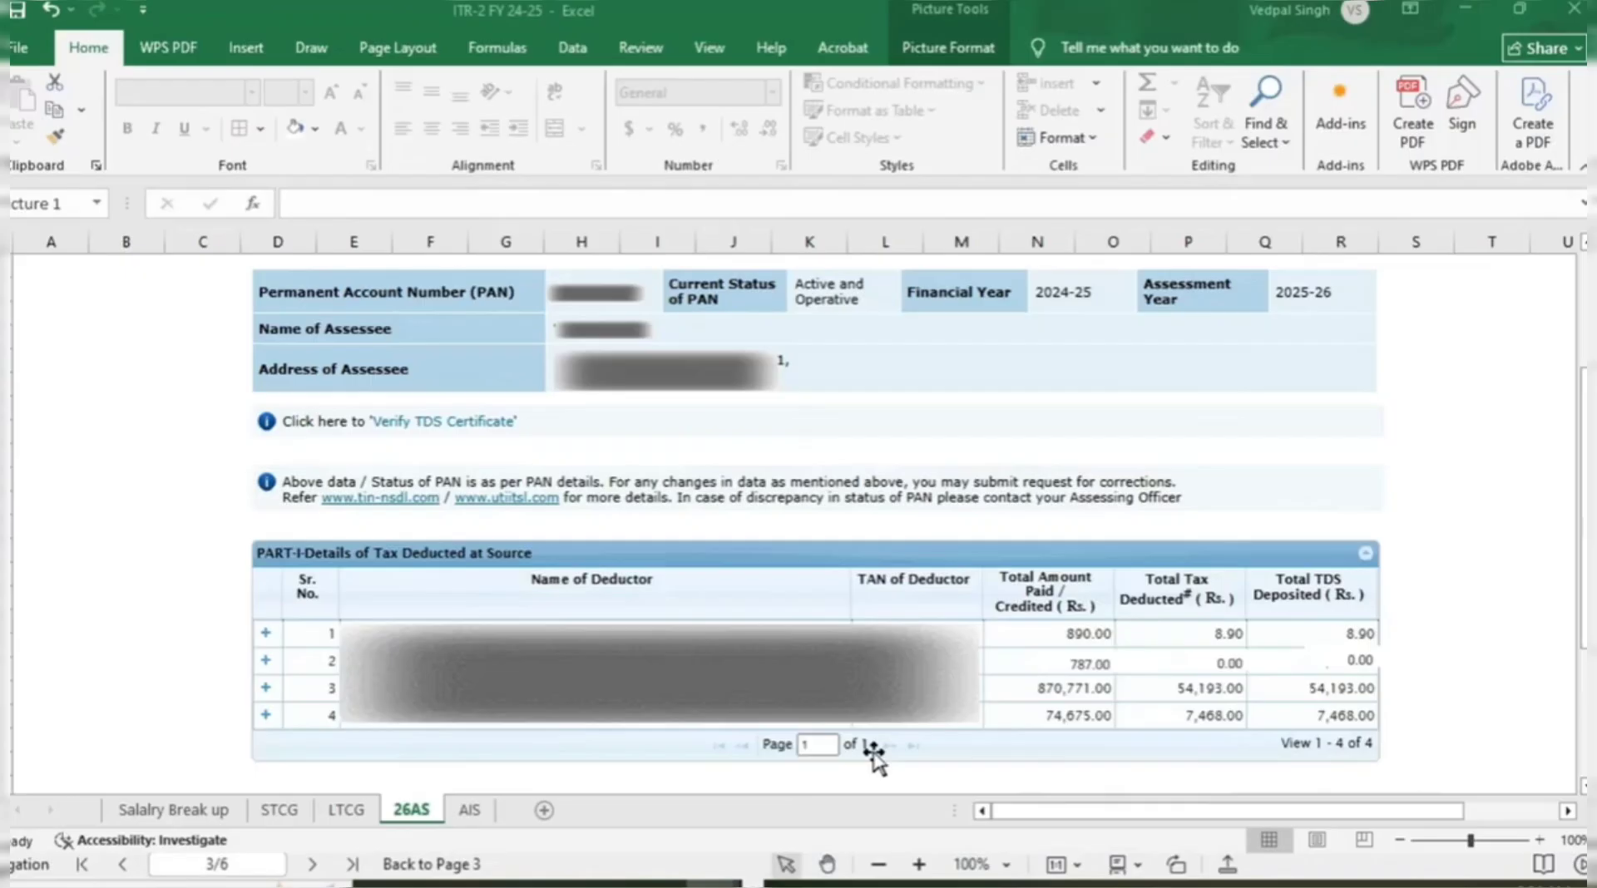
Check the Salalry Break up, STCG, LTCG, 26AS and AIS sheets, then return to the e-Filing dashboard.
{"action": "left_click", "coordinate": [215, 809]}
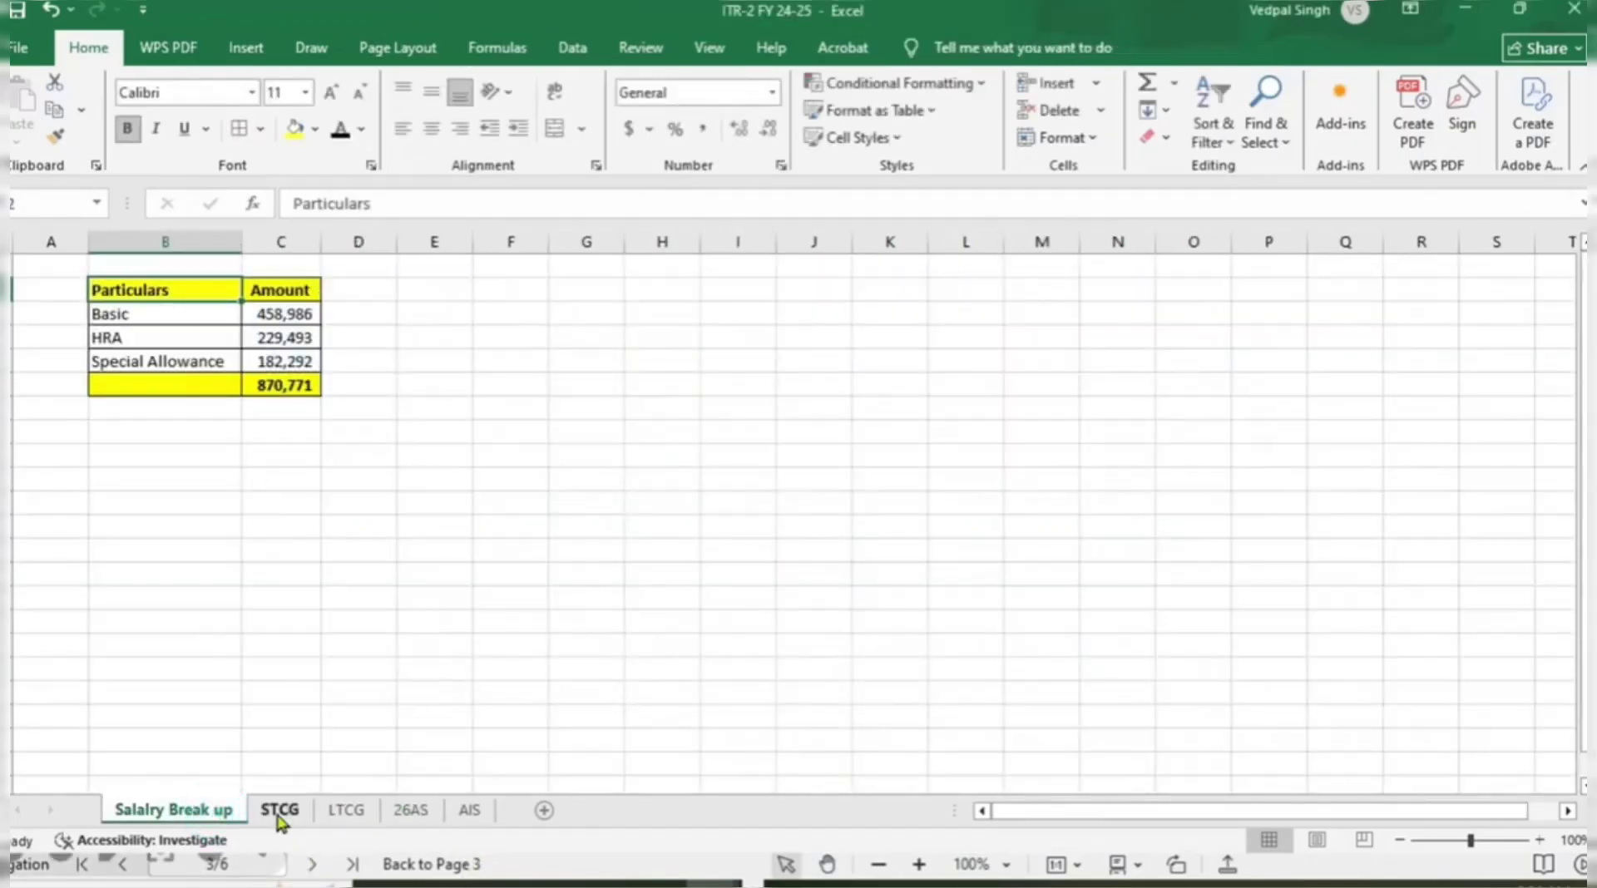
{"action": "left_click", "coordinate": [279, 809]}
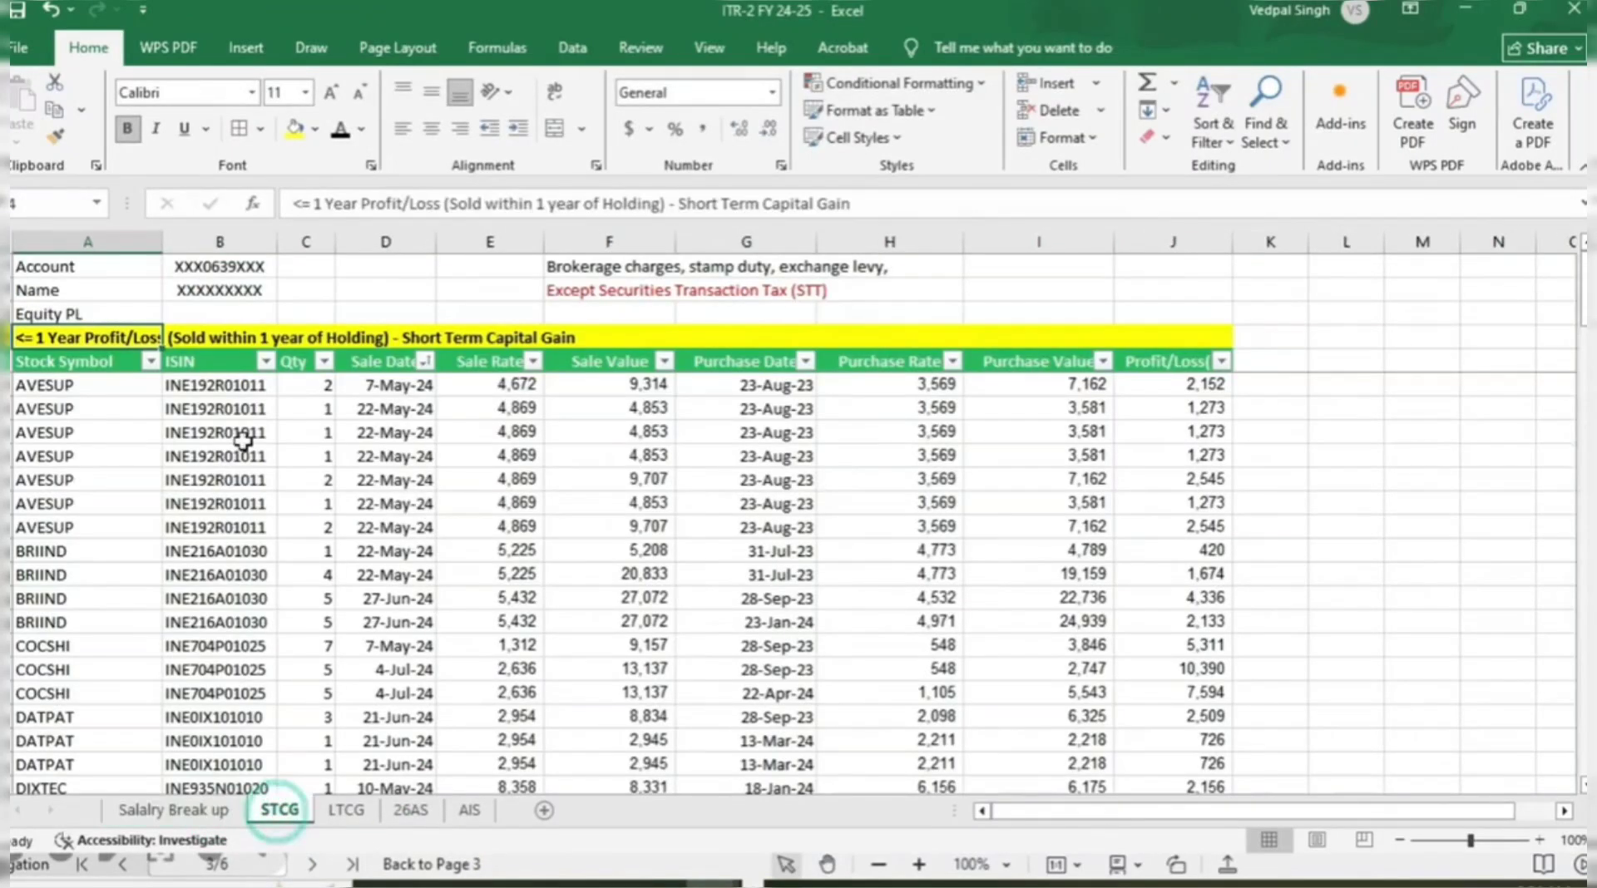
{"action": "left_click", "coordinate": [346, 809]}
{"action": "left_click", "coordinate": [409, 810]}
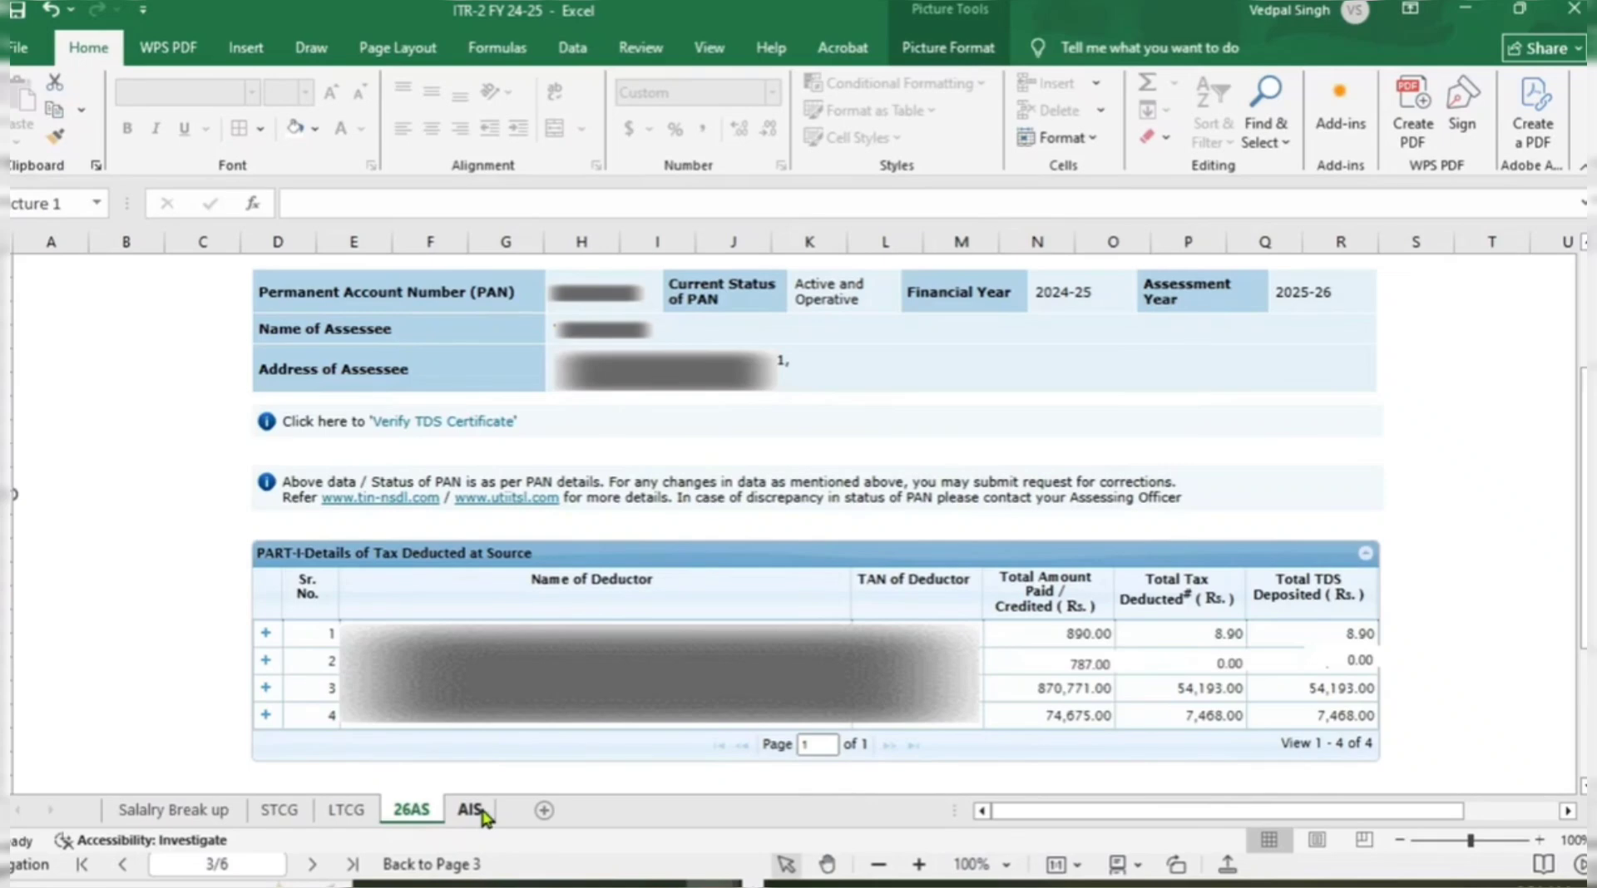
{"action": "left_click", "coordinate": [469, 811]}
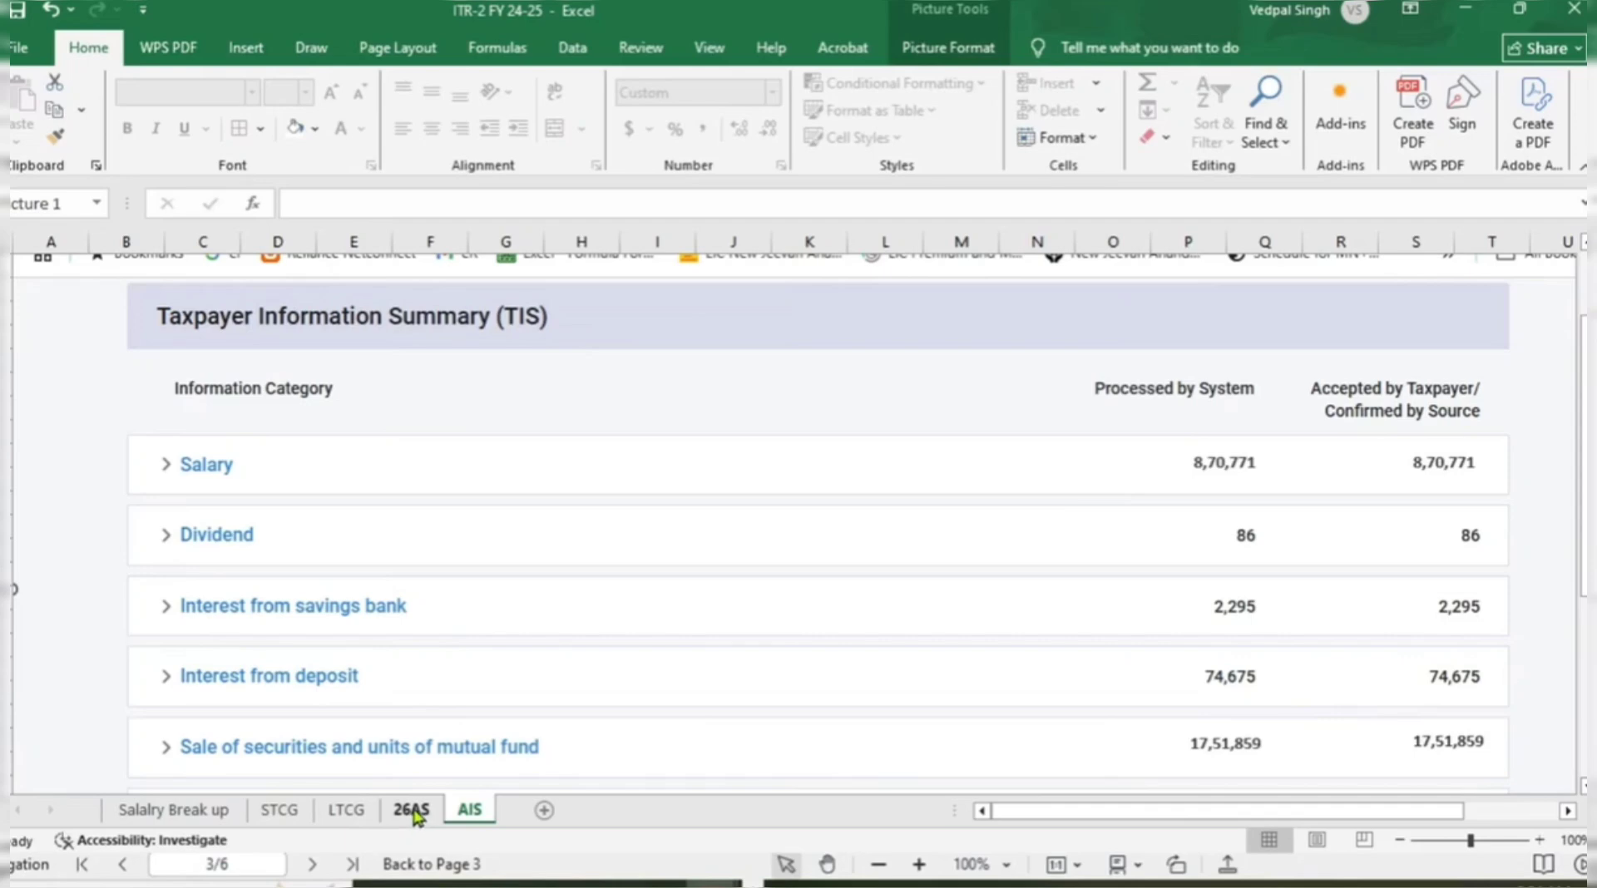
{"action": "key", "text": "alt+Tab"}
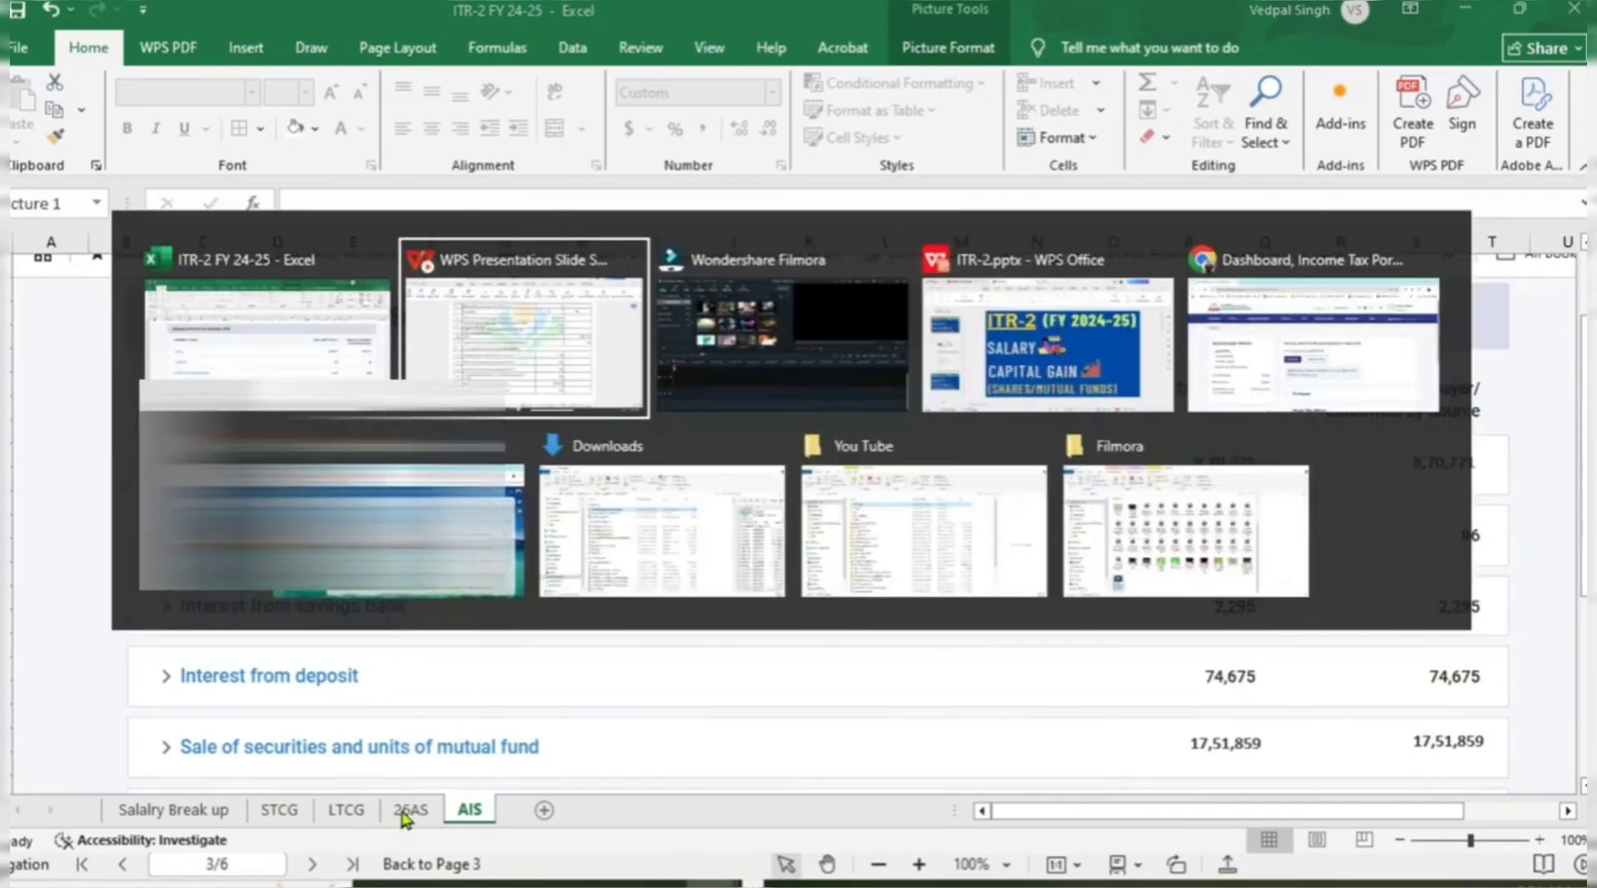
{"action": "key", "text": "alt+Tab"}
{"action": "key", "text": "alt+Tab"}
{"action": "key", "text": "alt+Tab"}
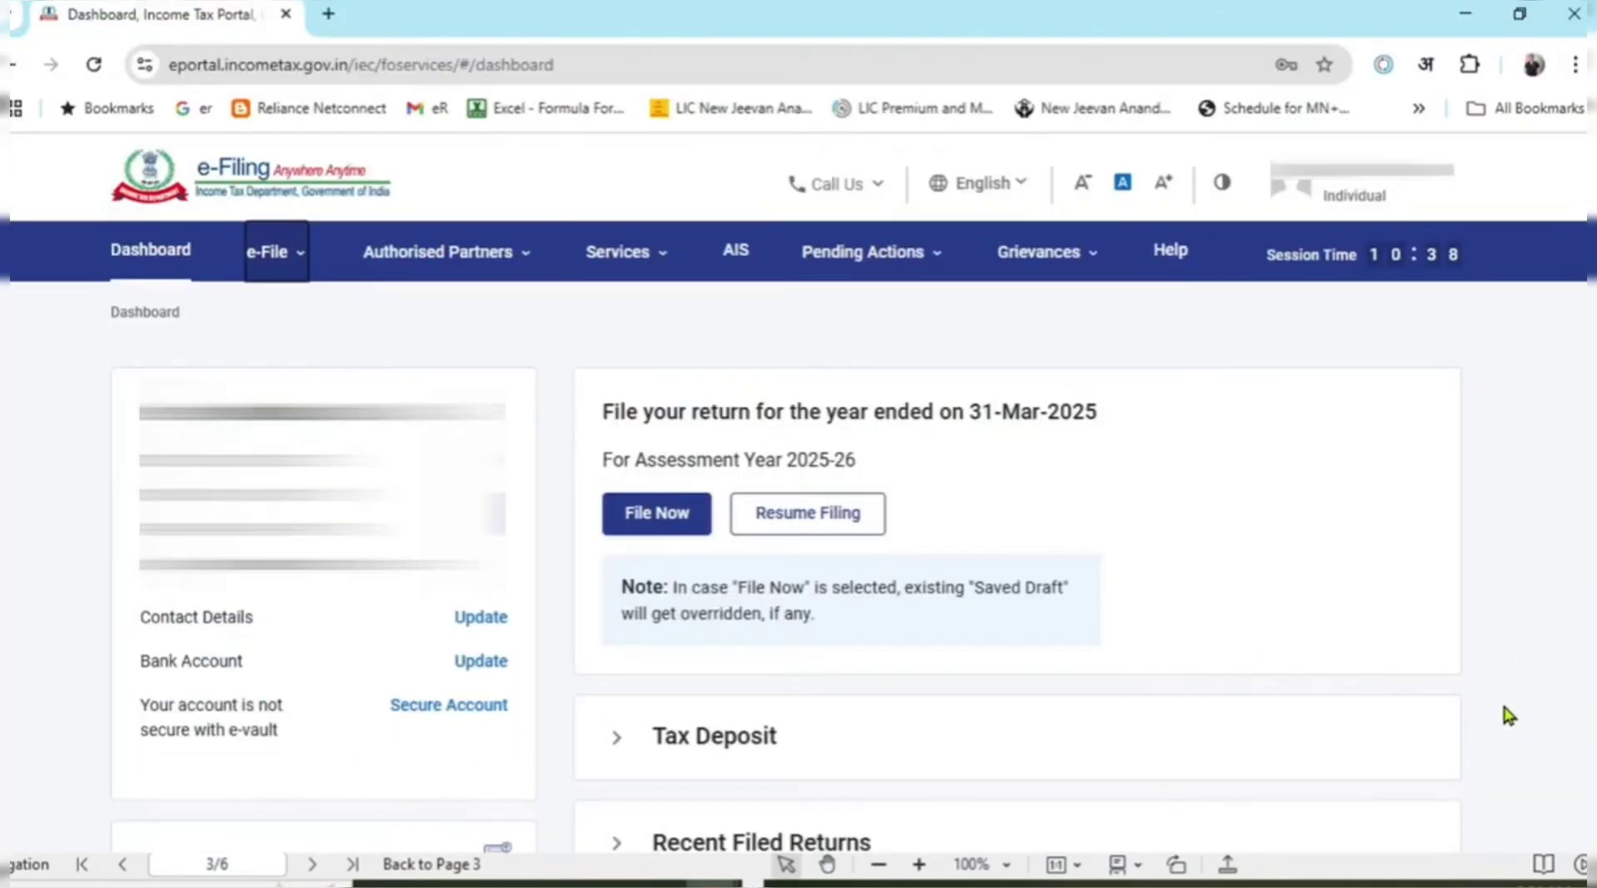
Glance at Pending Actions, then choose File Now from e-File for AY 2025-26.
{"action": "left_click", "coordinate": [865, 251]}
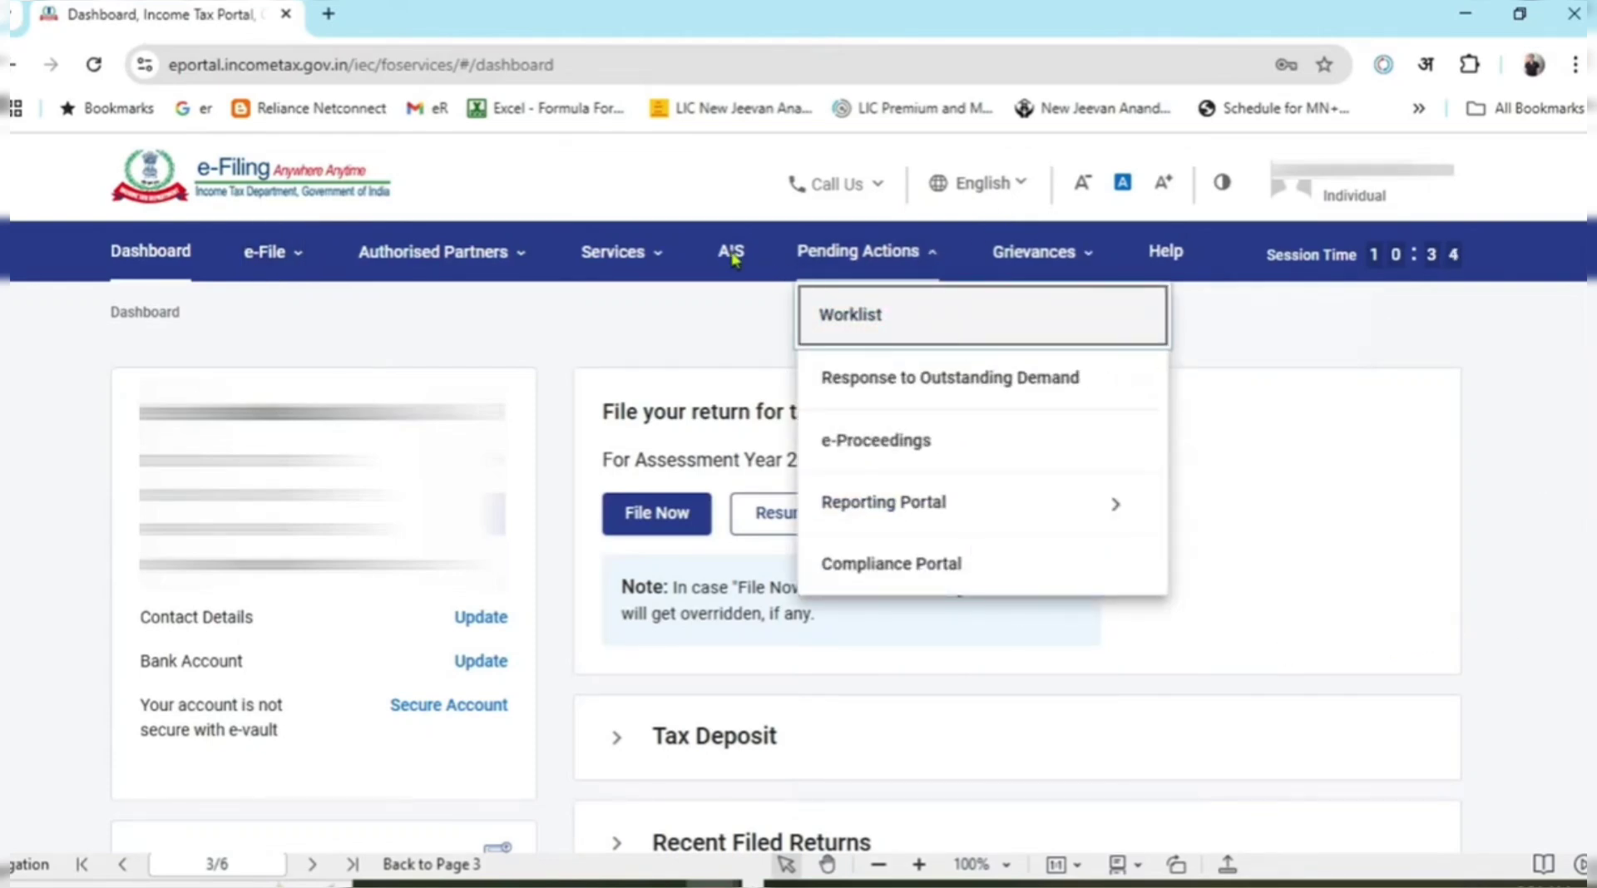
{"action": "left_click", "coordinate": [1420, 348]}
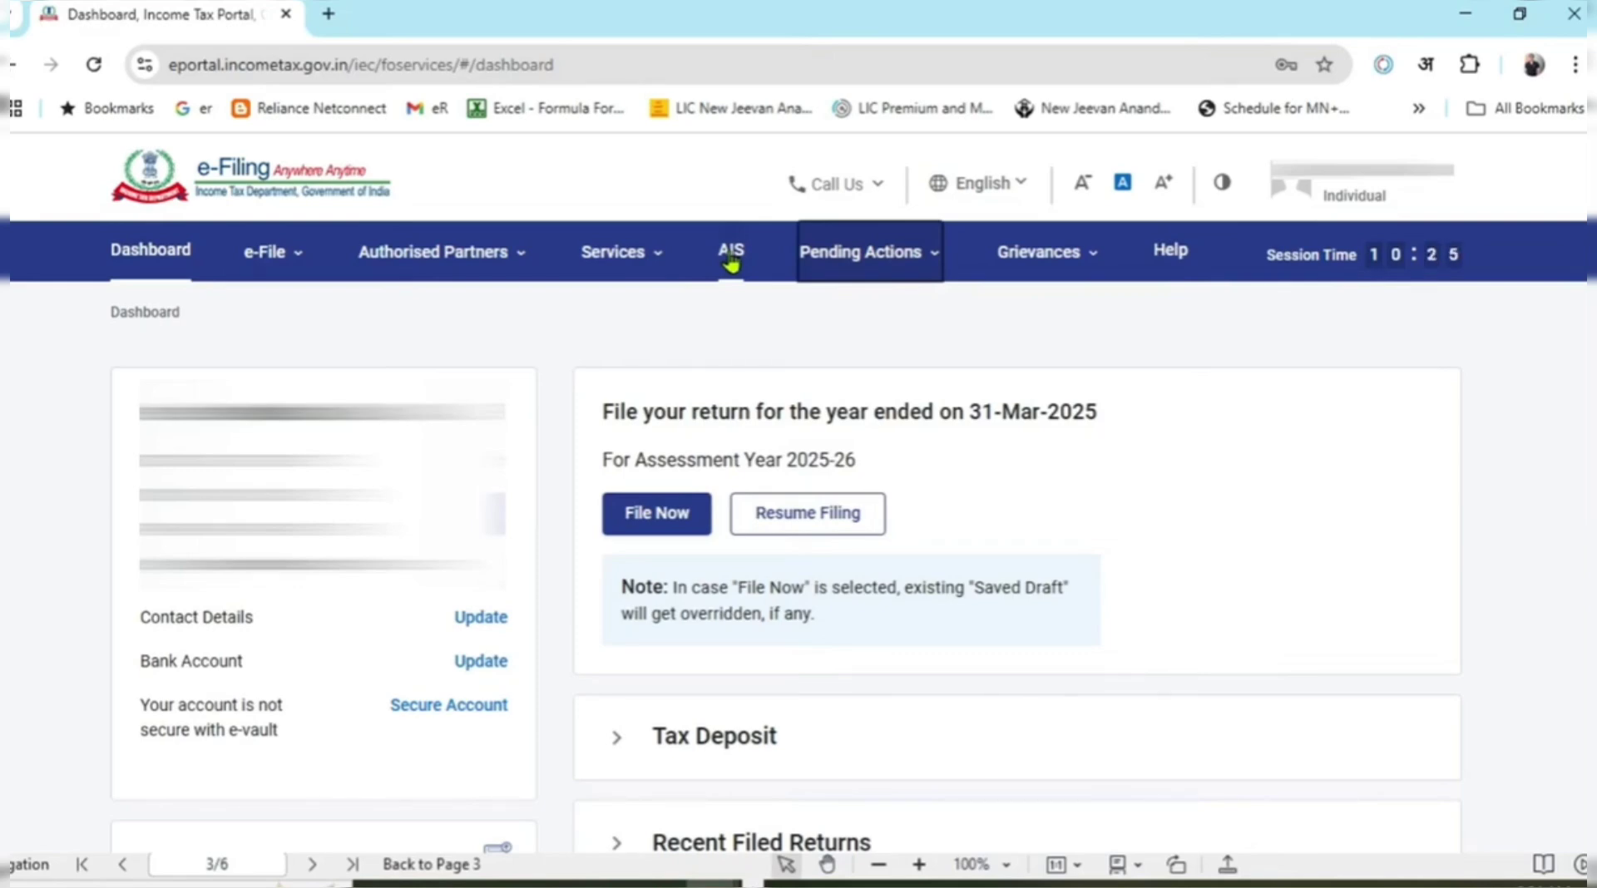
{"action": "mouse_move", "coordinate": [304, 275]}
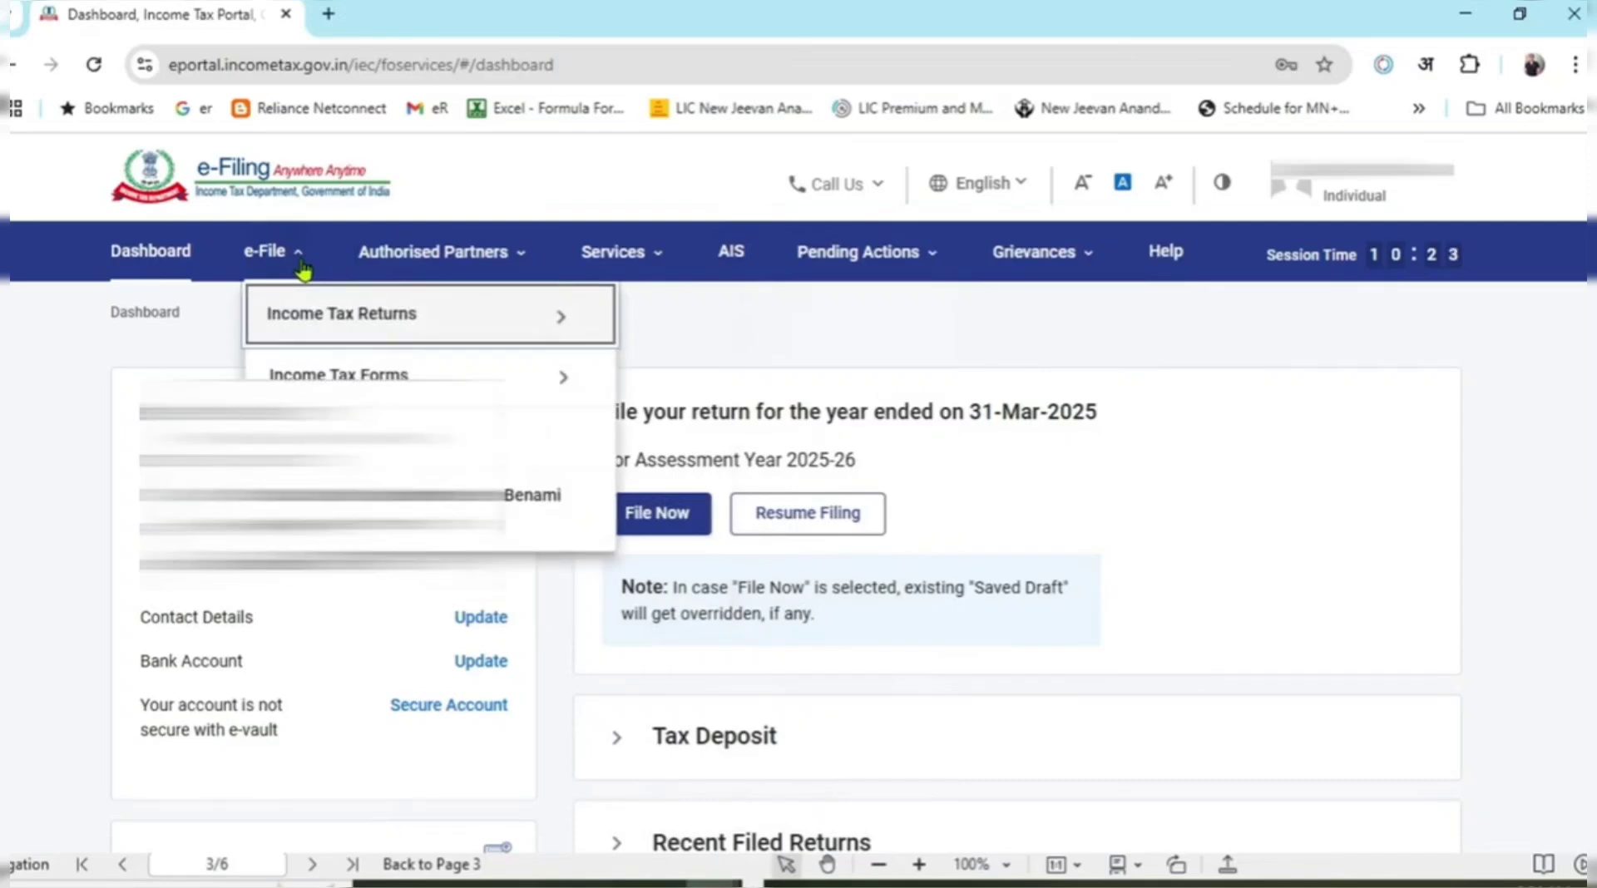
{"action": "mouse_move", "coordinate": [613, 318]}
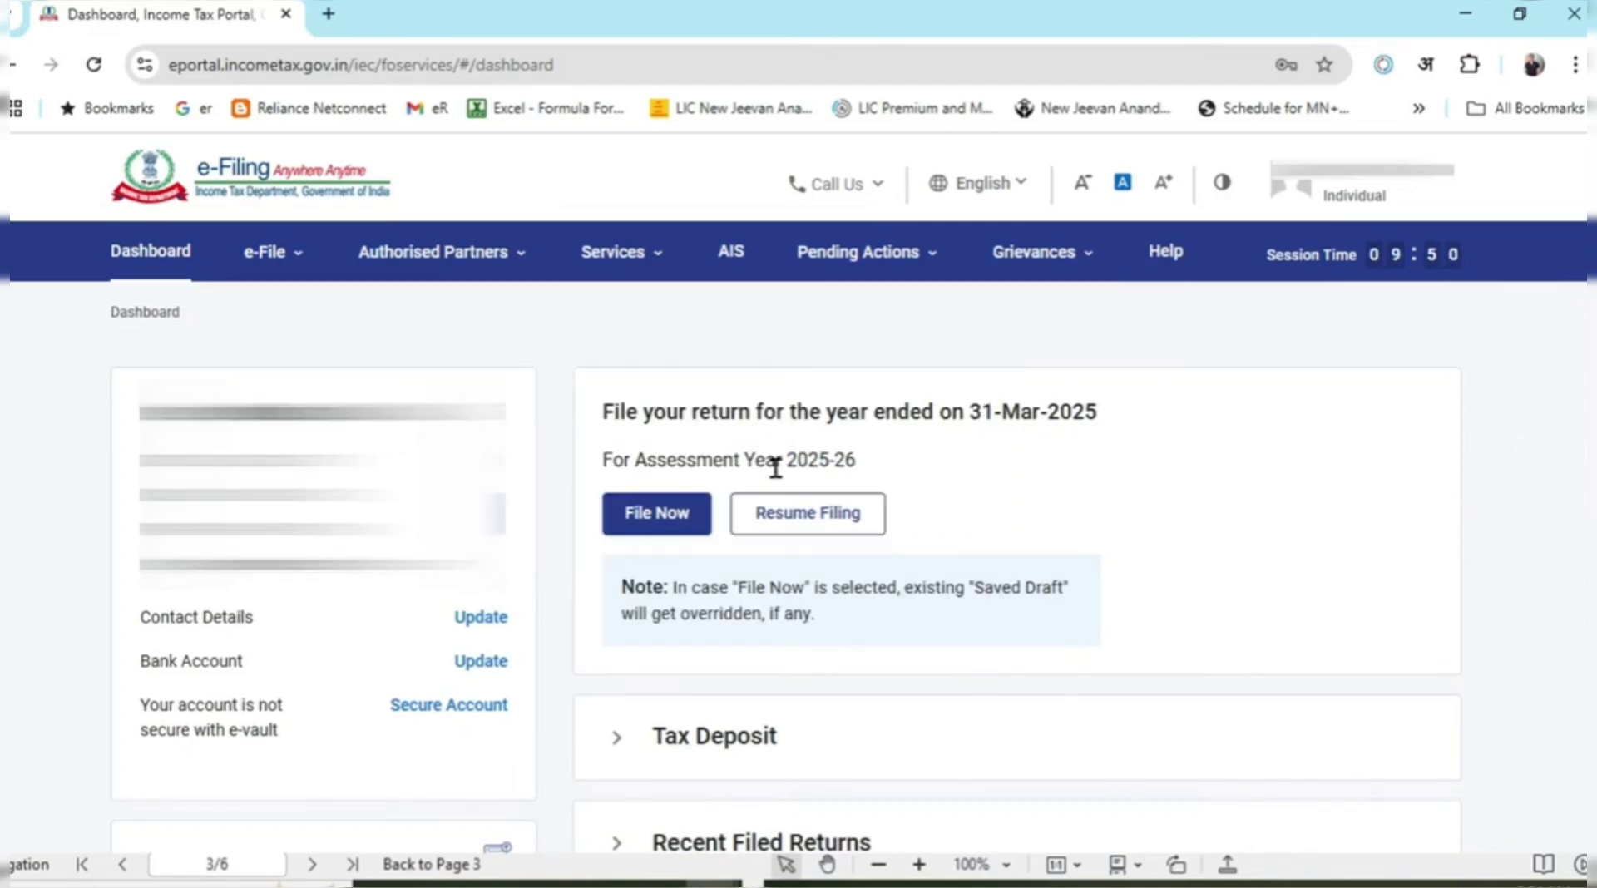
{"action": "left_click", "coordinate": [665, 516]}
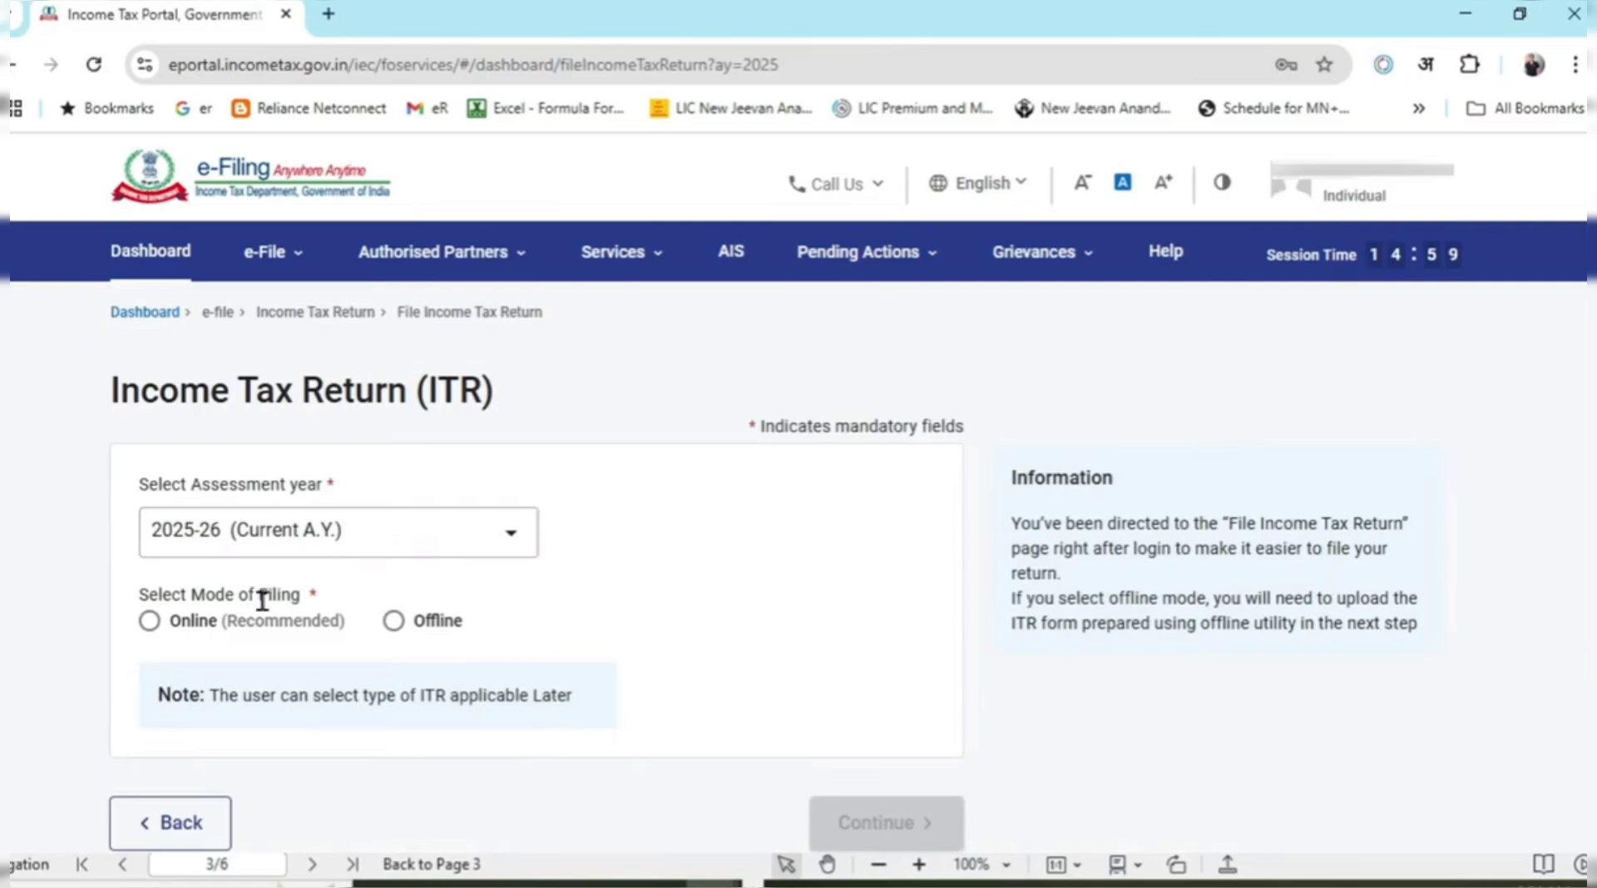
Choose the Online filing mode and start a new filing instead of the draft.
{"action": "left_click", "coordinate": [150, 621]}
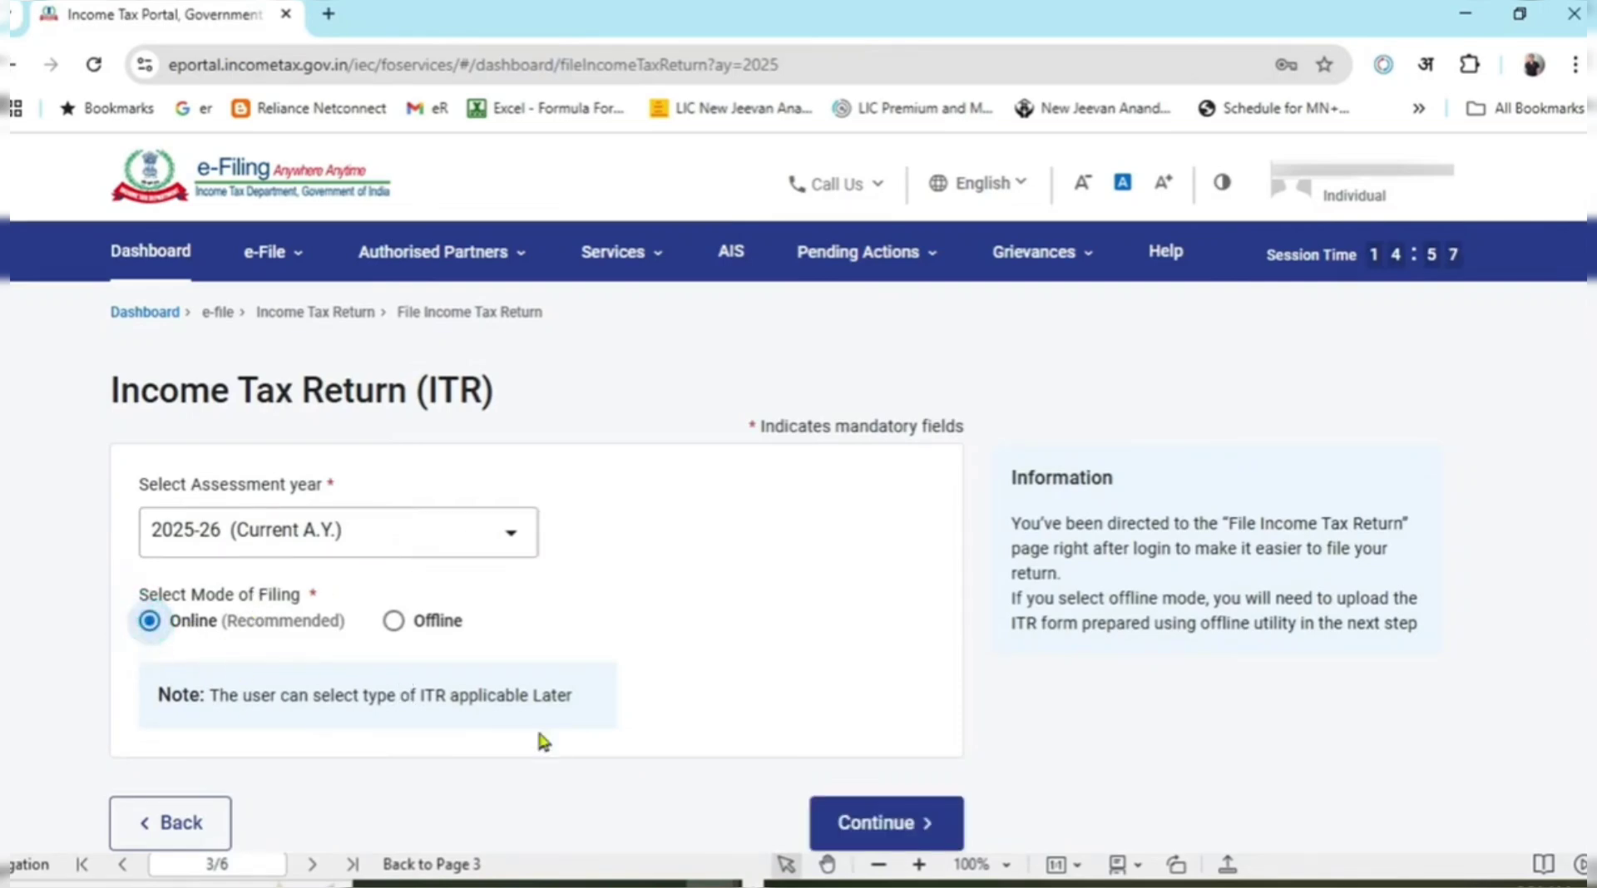
{"action": "left_click", "coordinate": [920, 823]}
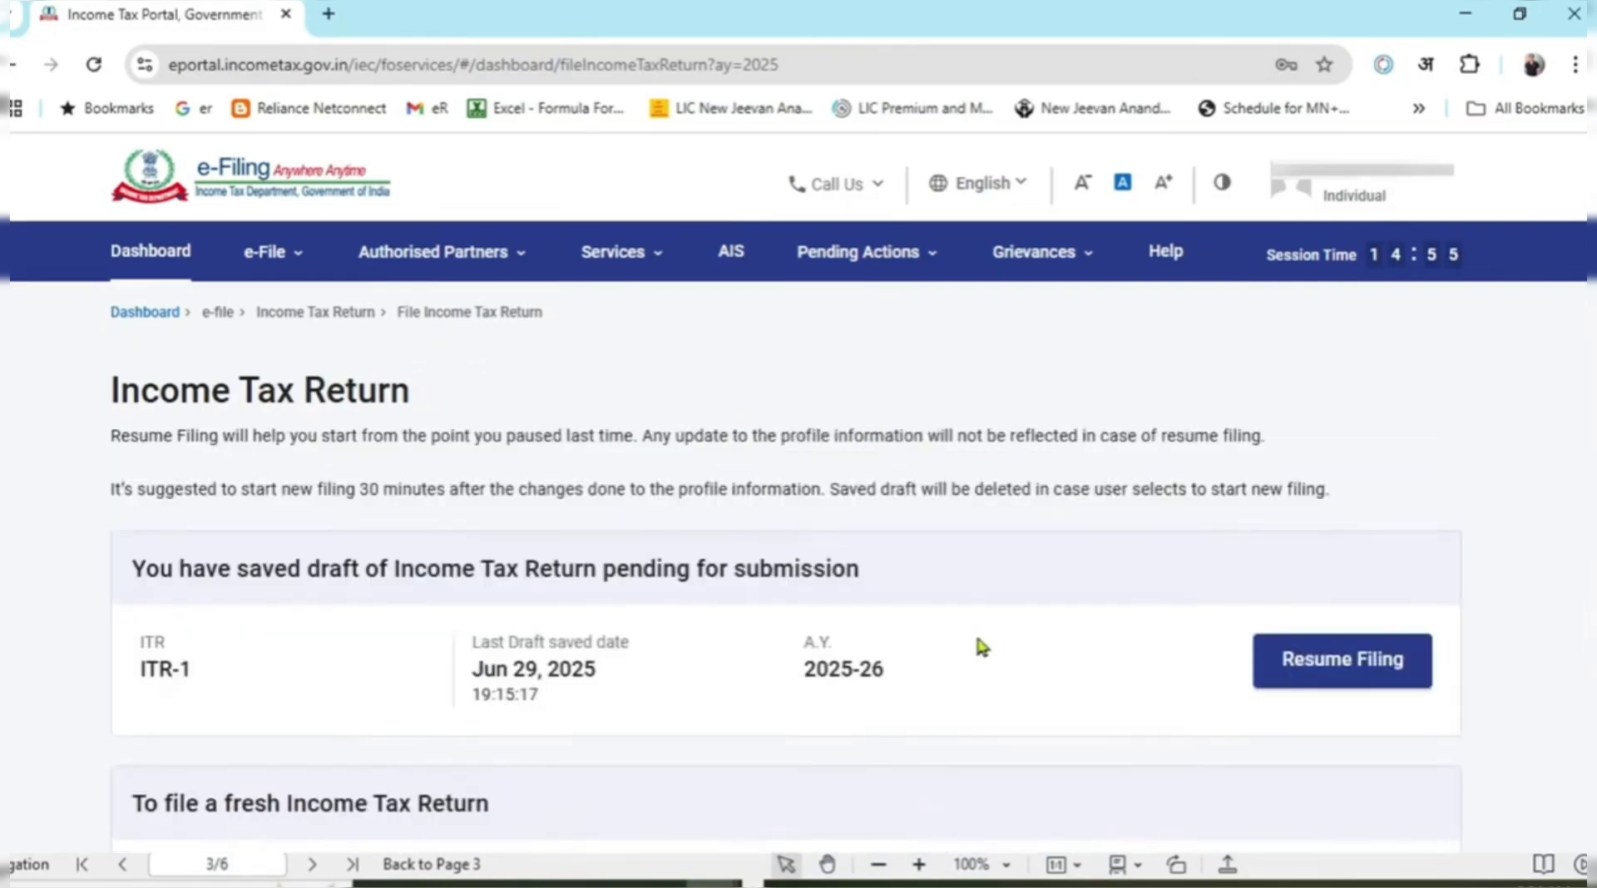
{"action": "scroll", "coordinate": [979, 624], "scroll_direction": "down", "scroll_amount": 2}
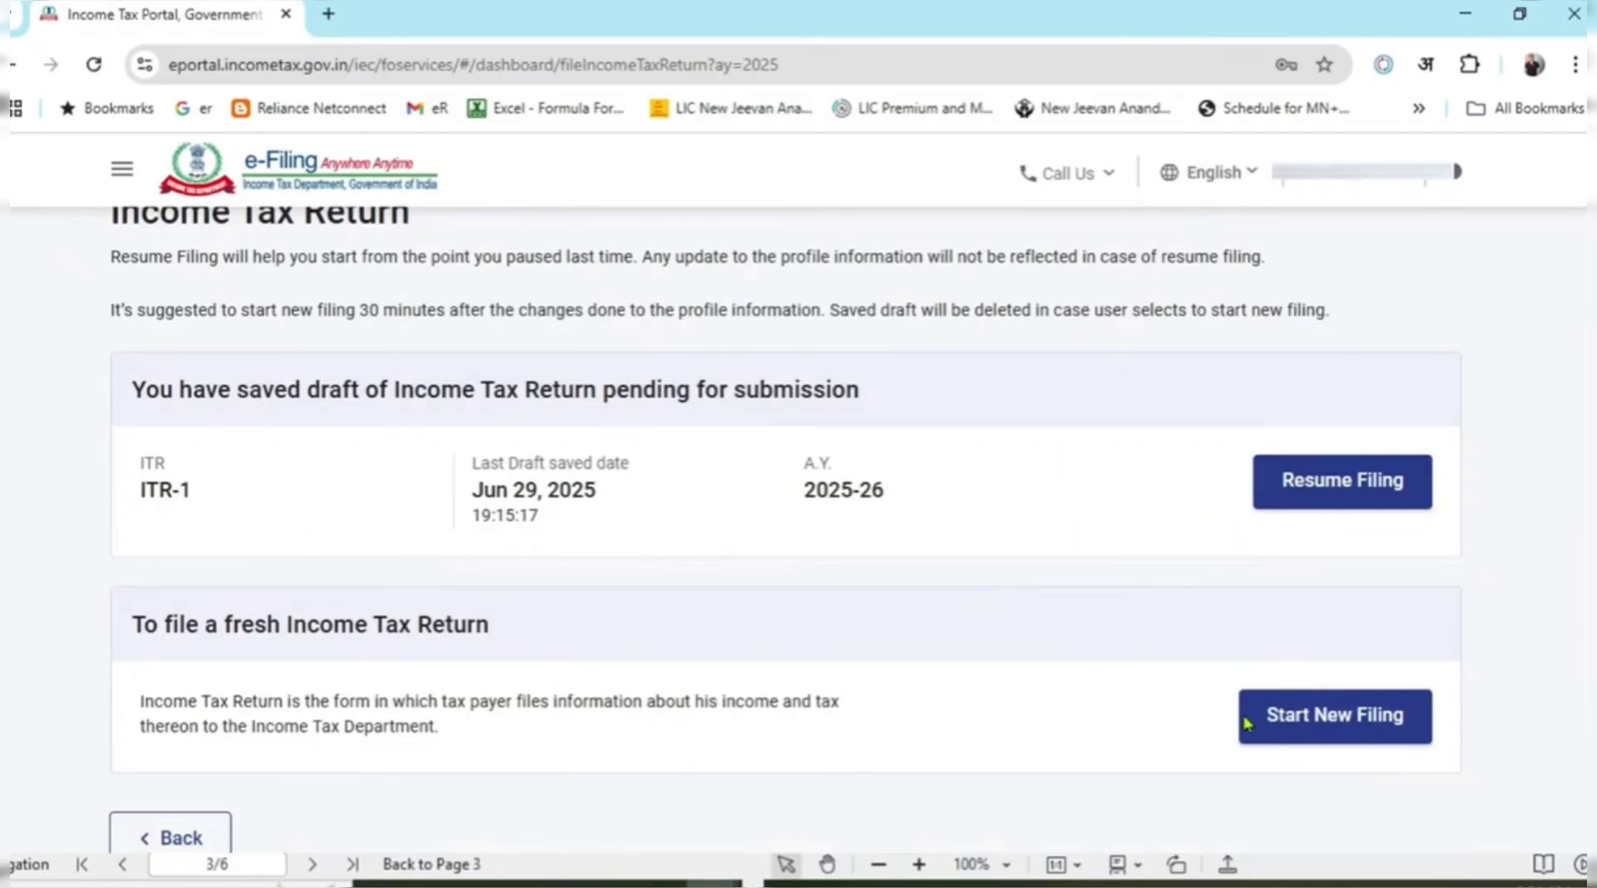
{"action": "left_click", "coordinate": [1354, 735]}
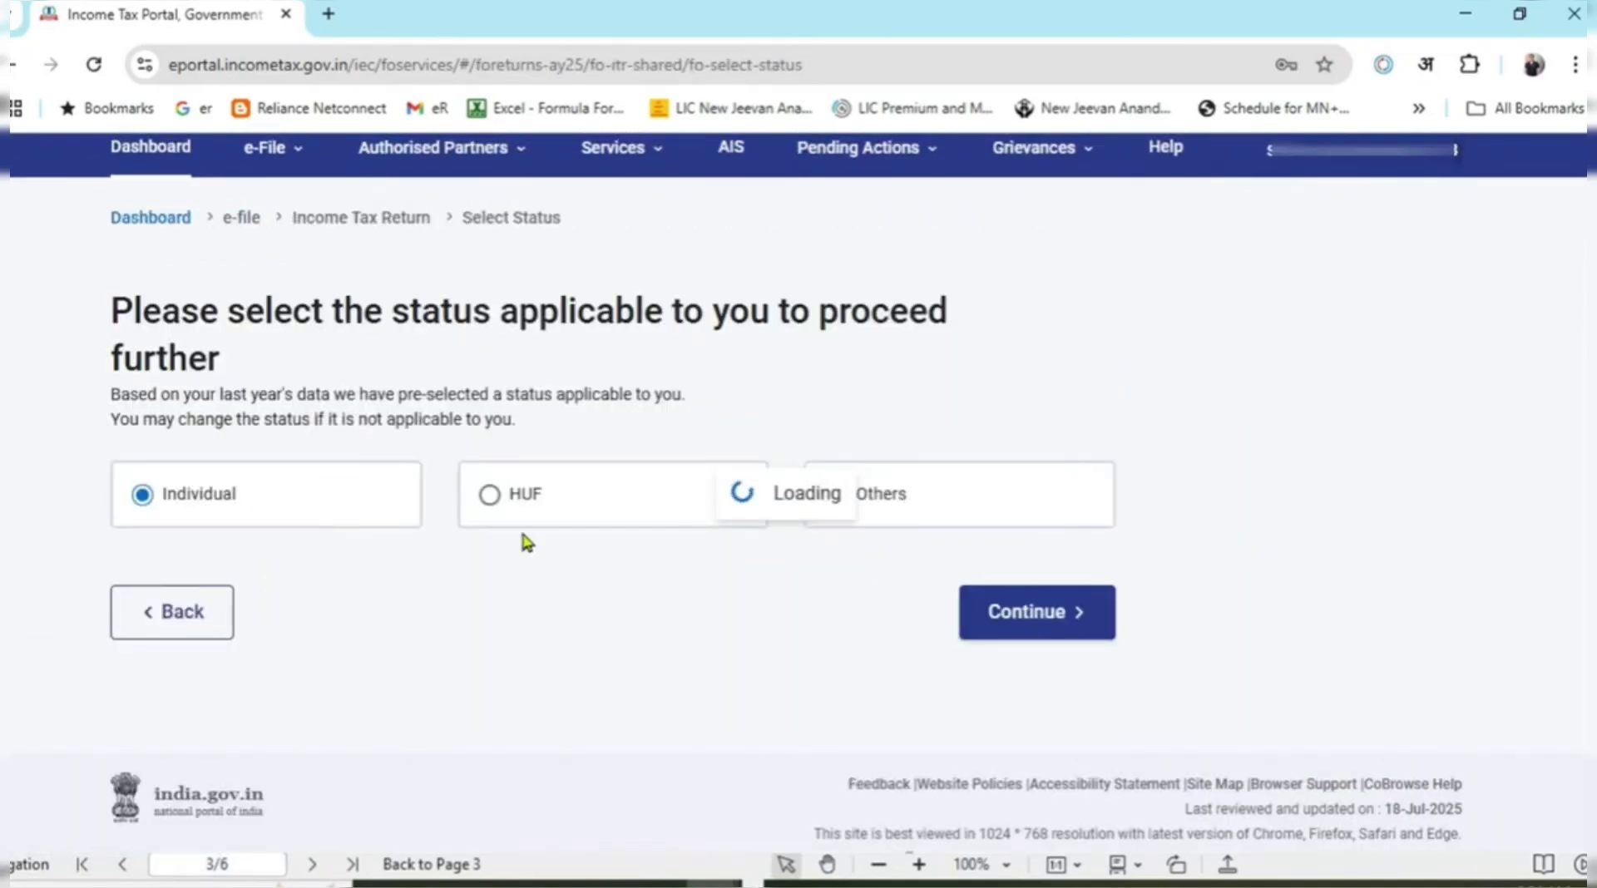
Confirm Individual status and proceed with ITR-2.
{"action": "left_click", "coordinate": [1021, 583]}
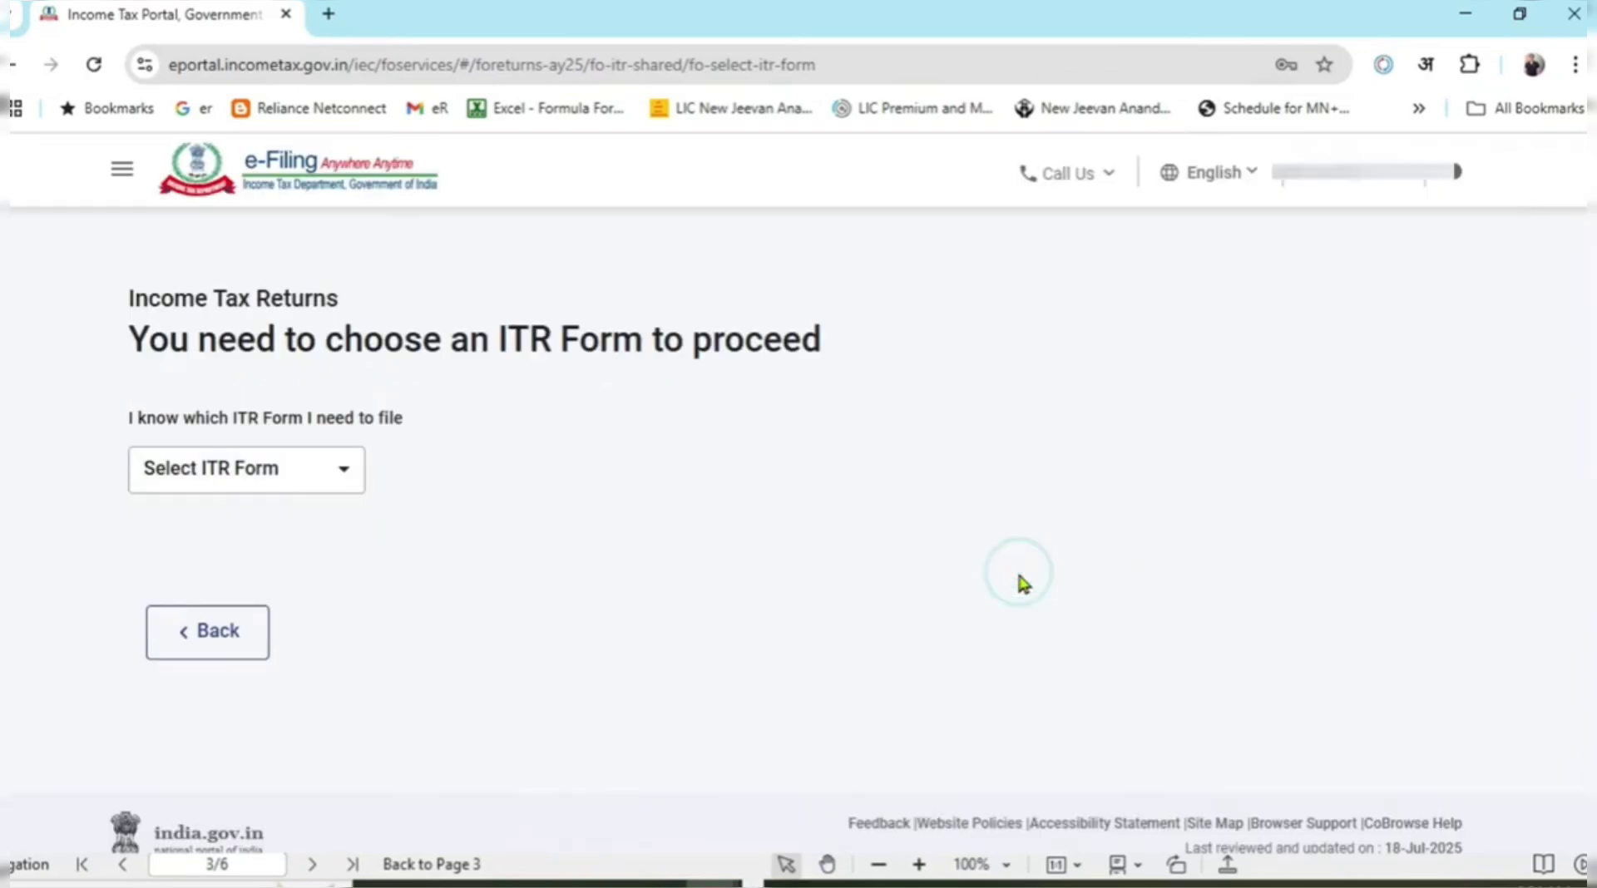
{"action": "left_click", "coordinate": [346, 467]}
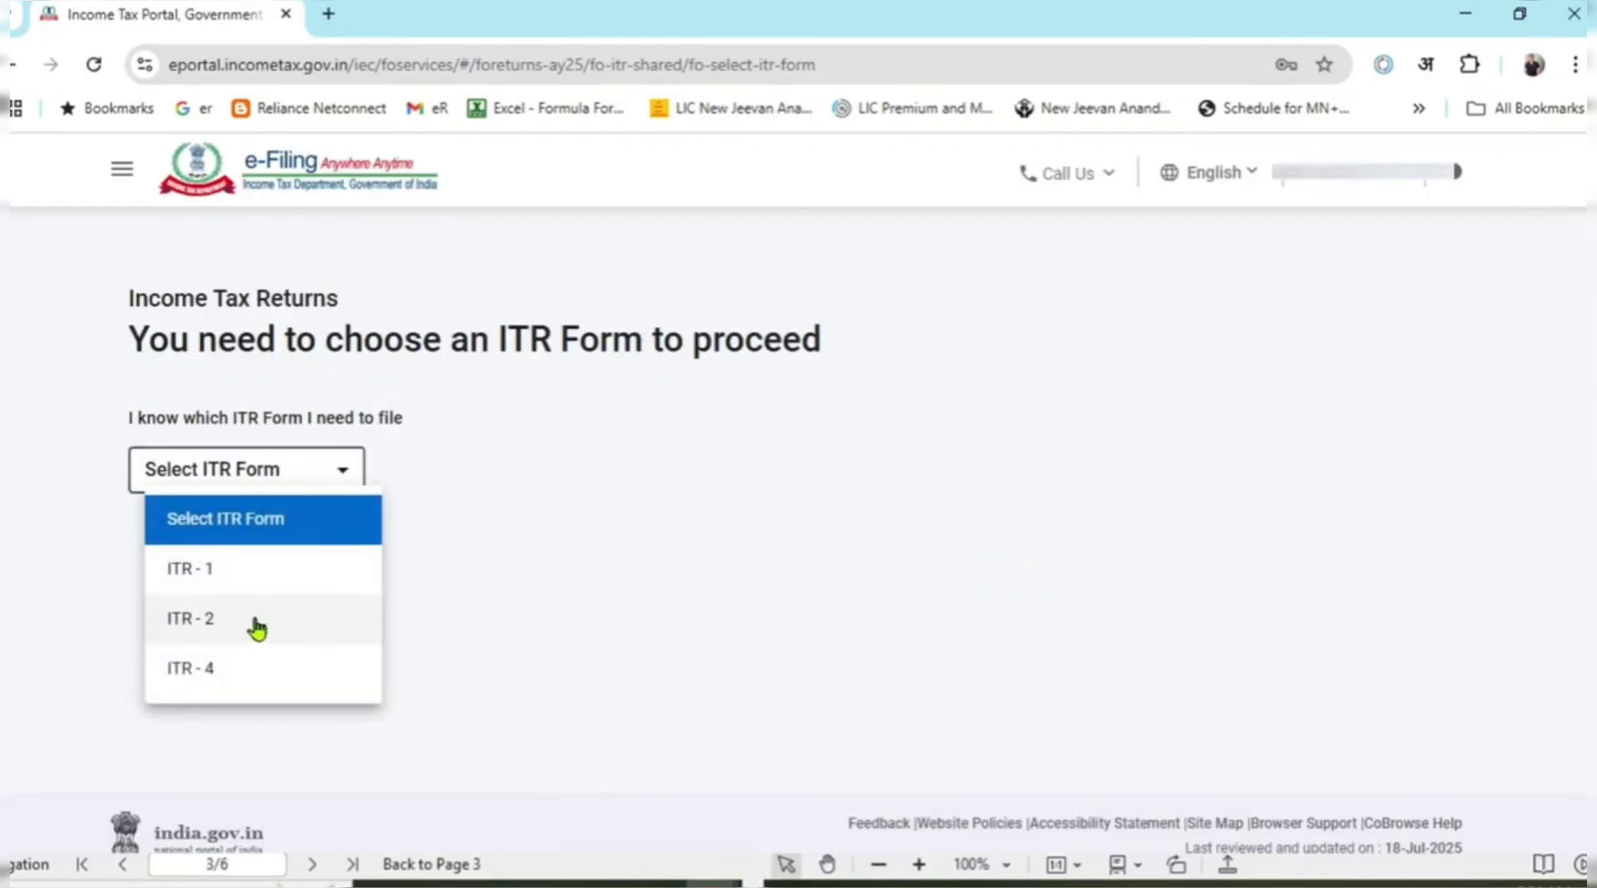
{"action": "left_click", "coordinate": [251, 622]}
{"action": "left_click", "coordinate": [333, 607]}
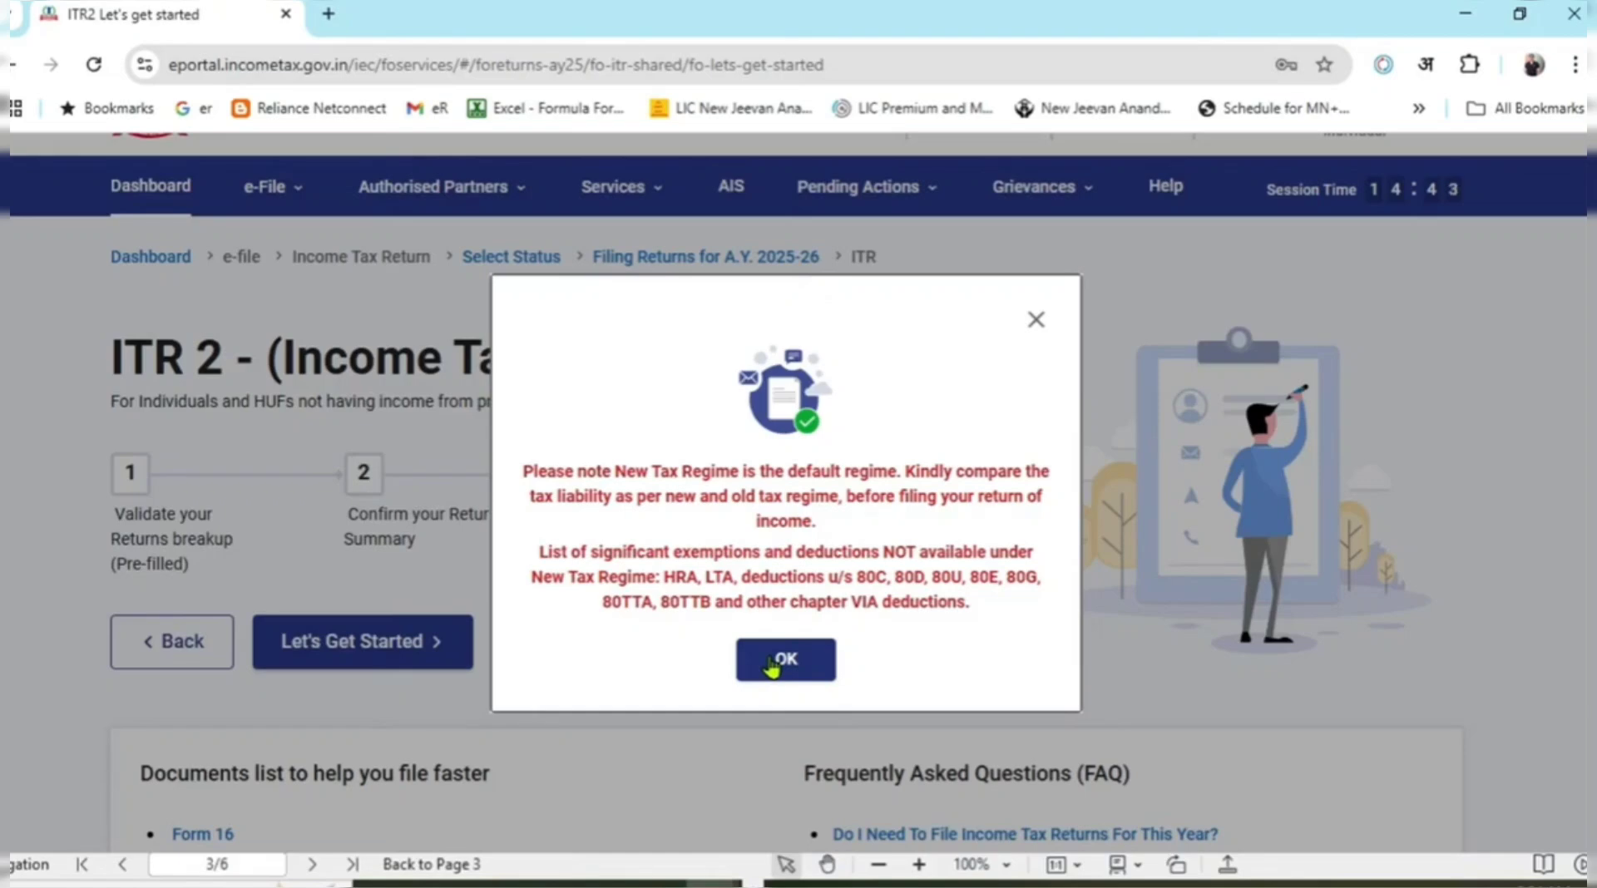
Dismiss the new tax regime notice and begin the ITR-2 filing with Let's Get Started.
{"action": "left_click", "coordinate": [771, 661]}
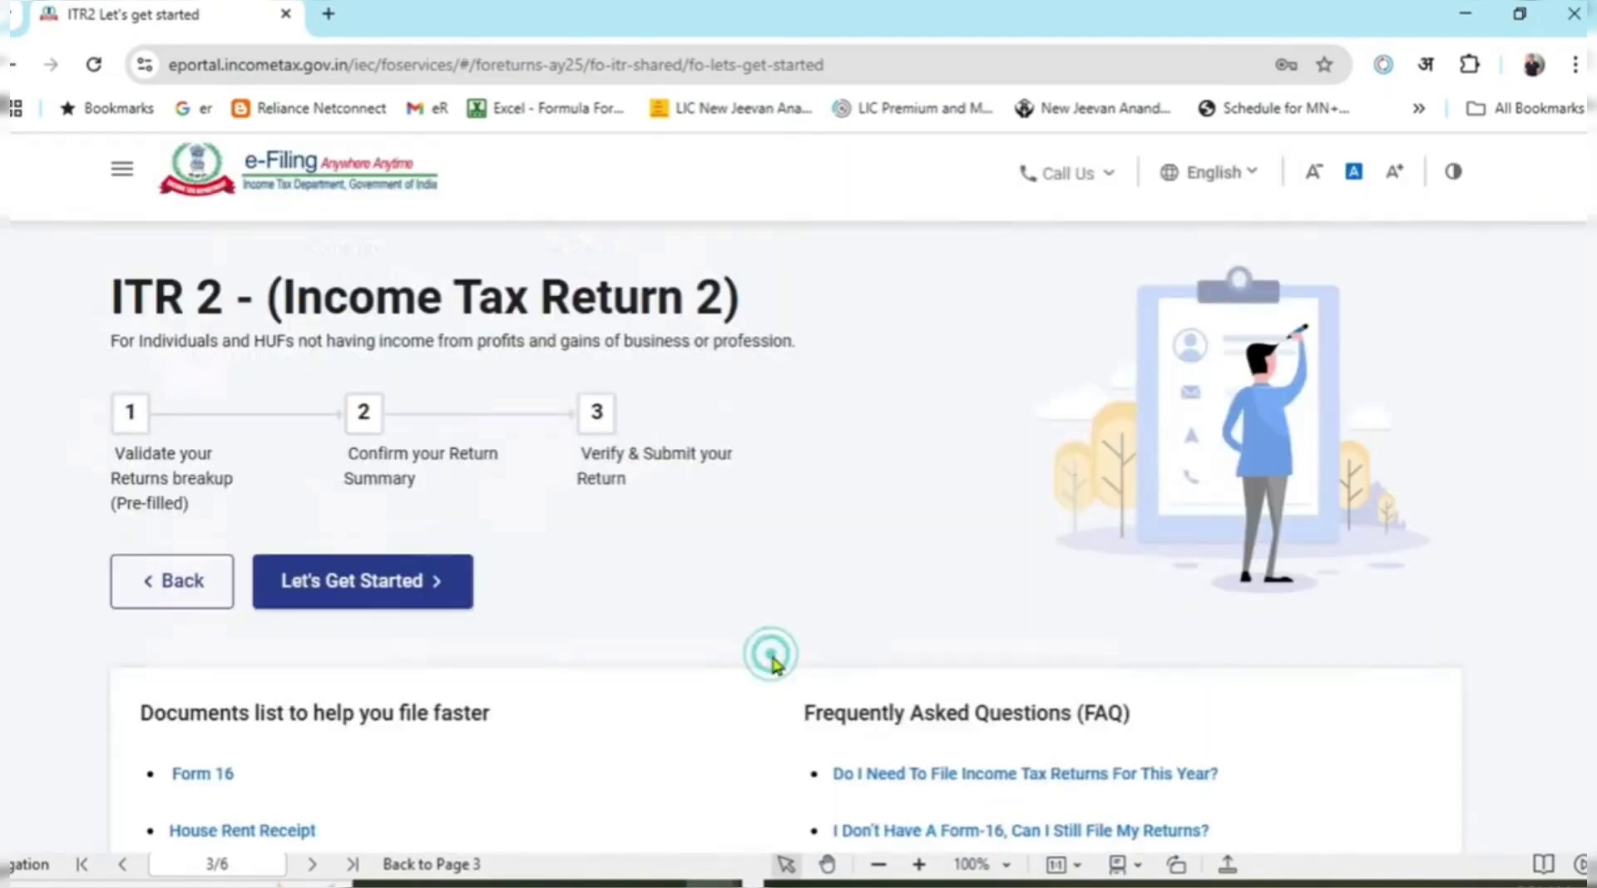
{"action": "scroll", "coordinate": [832, 524], "scroll_direction": "down", "scroll_amount": 2}
{"action": "scroll", "coordinate": [840, 532], "scroll_direction": "down", "scroll_amount": 2}
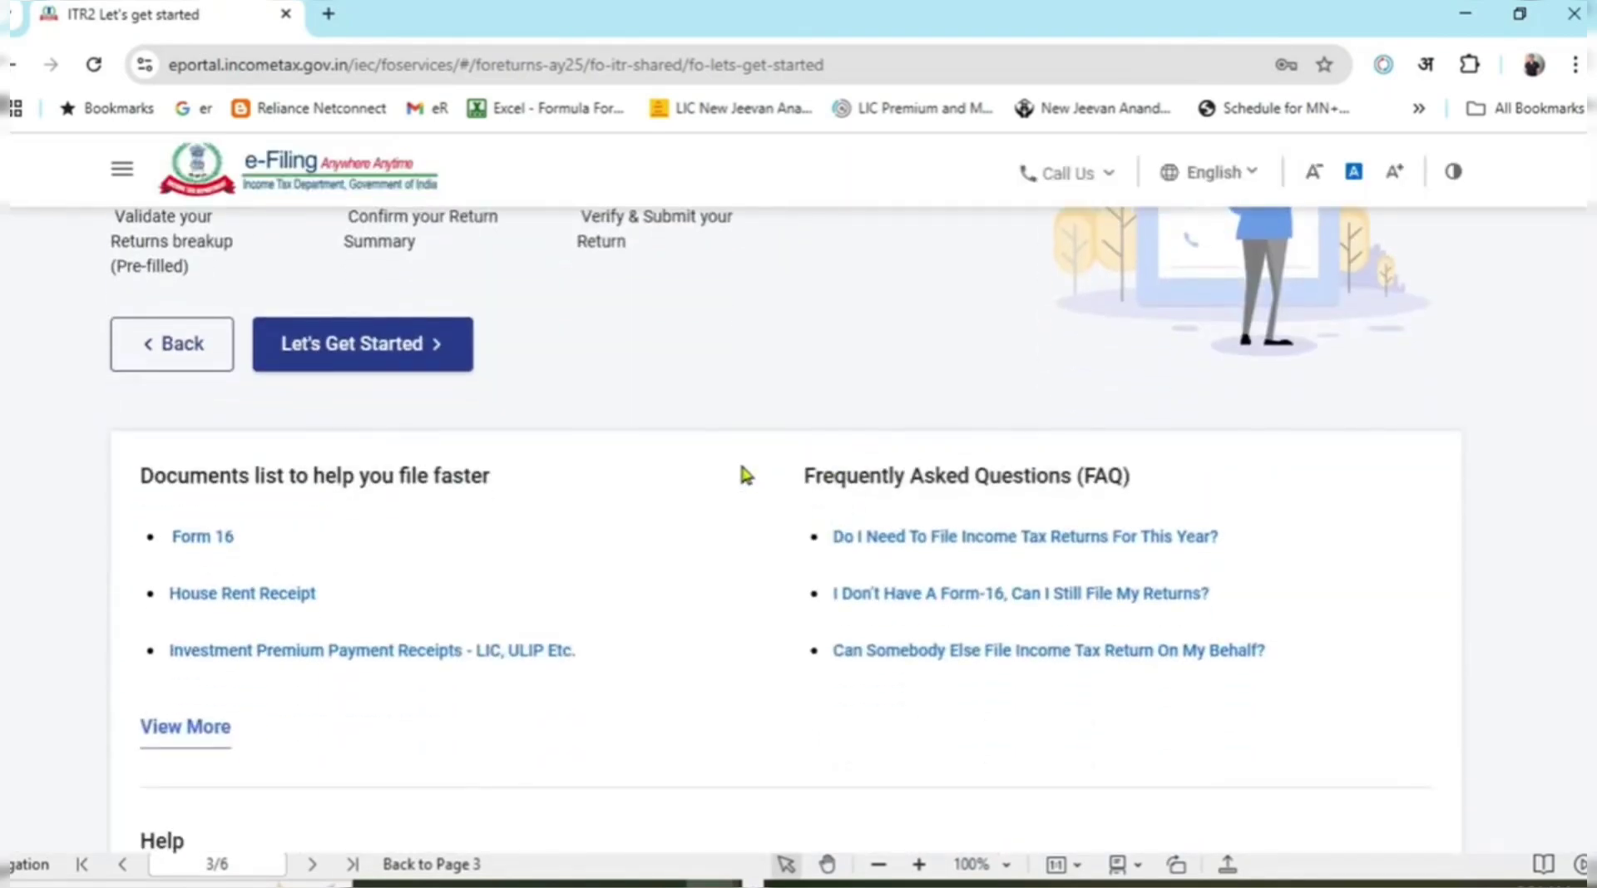
{"action": "left_click", "coordinate": [453, 343]}
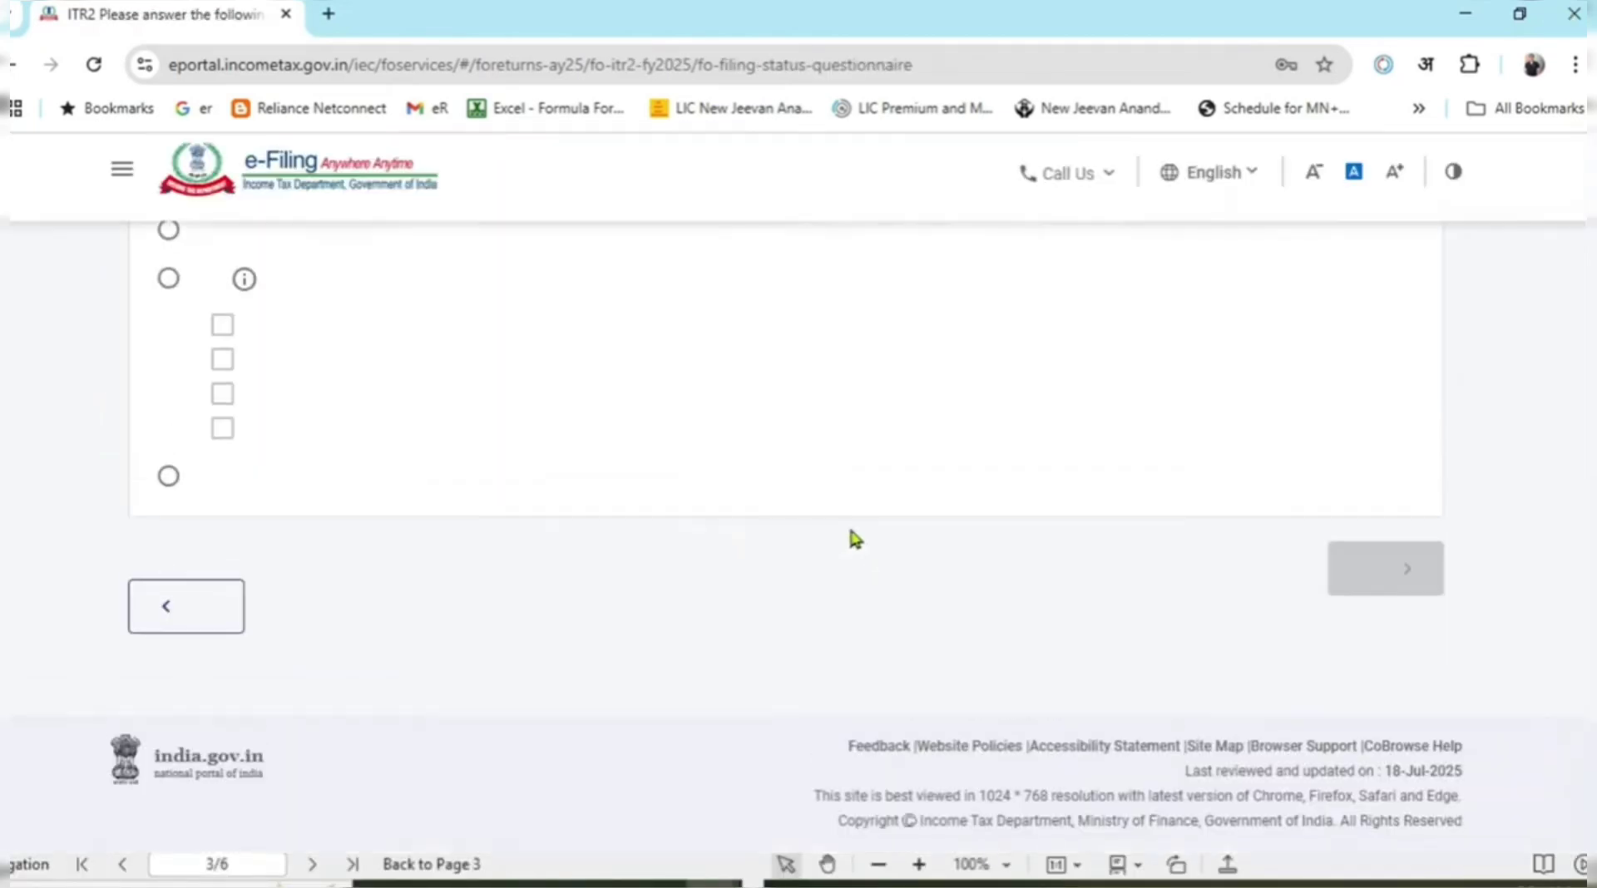
Choose 'Taxable income is more than basic exemption limit' as the filing reason and continue.
{"action": "scroll", "coordinate": [657, 582], "scroll_direction": "up", "scroll_amount": 3}
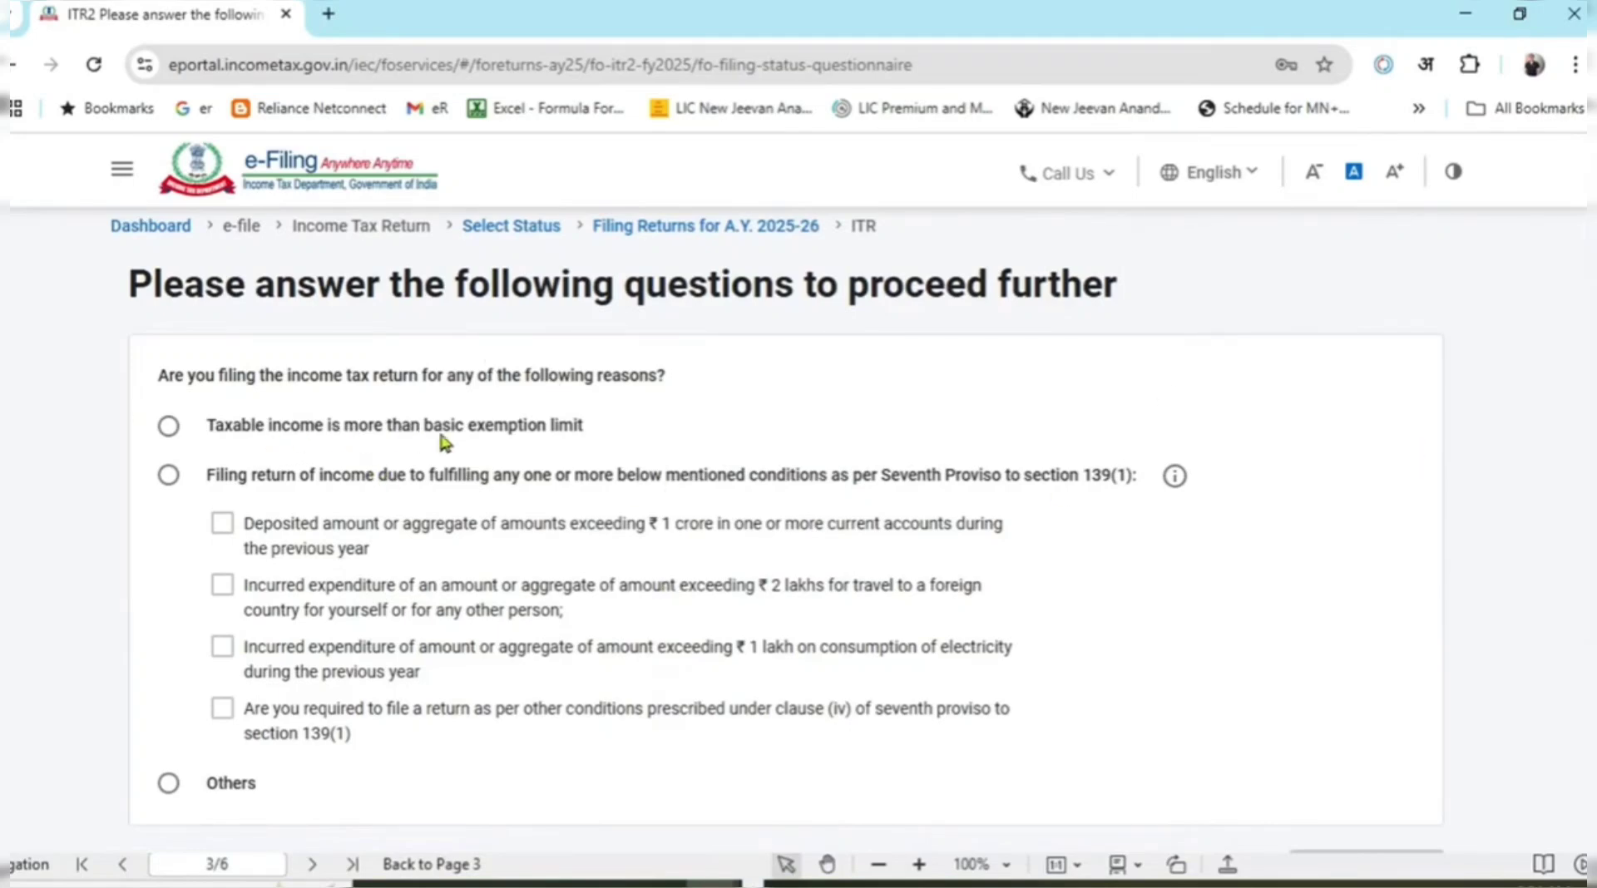
{"action": "left_click", "coordinate": [391, 426]}
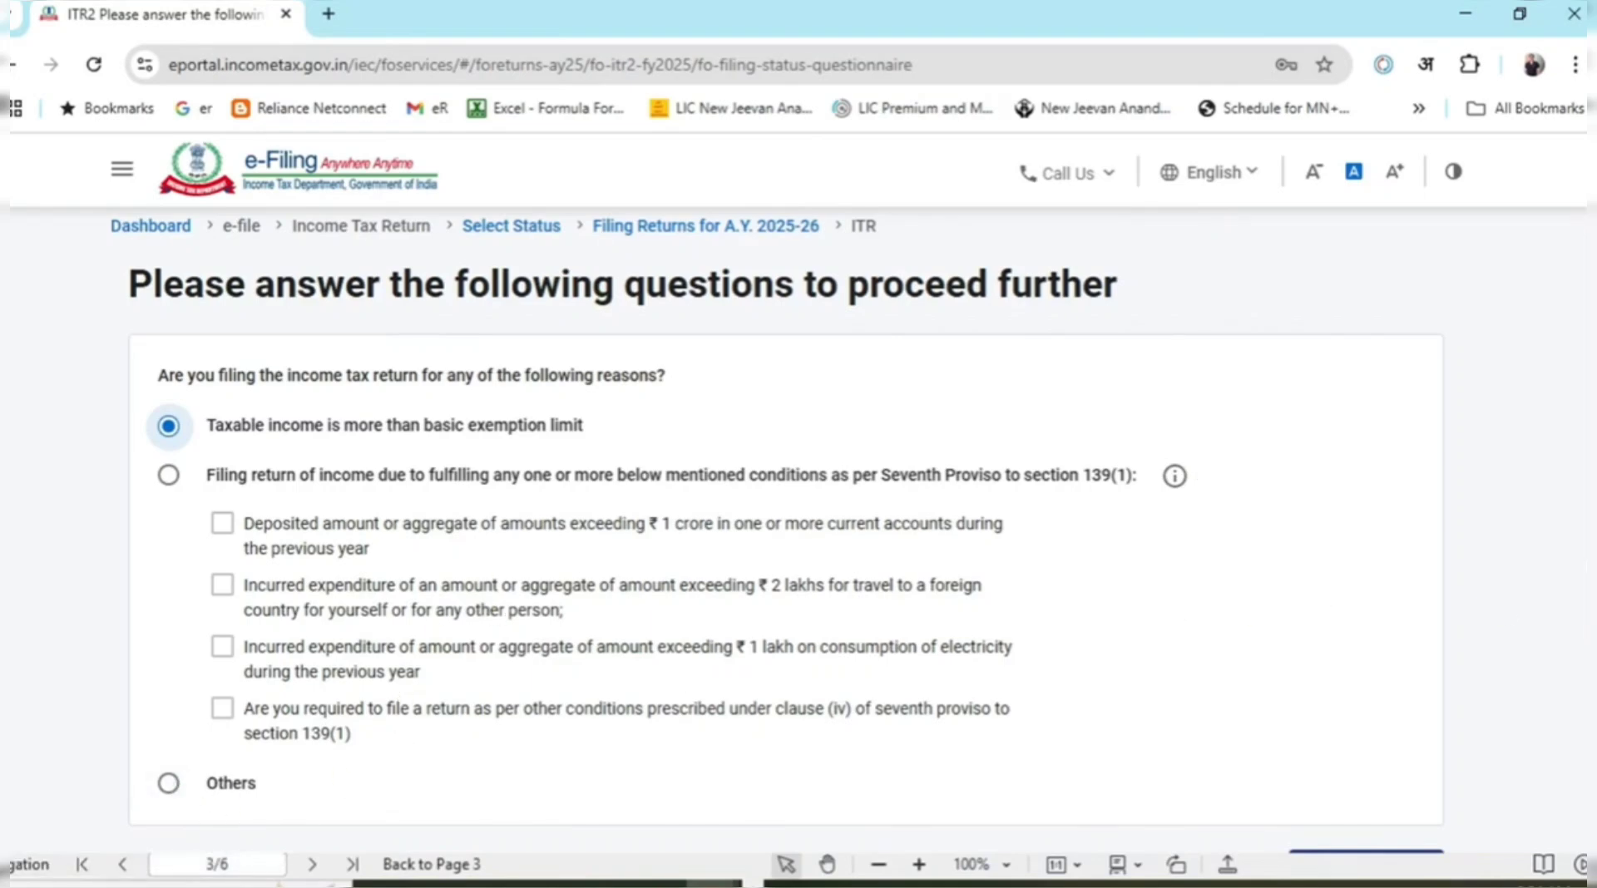
{"action": "scroll", "coordinate": [1505, 616], "scroll_direction": "down", "scroll_amount": 1}
{"action": "left_click", "coordinate": [1406, 836]}
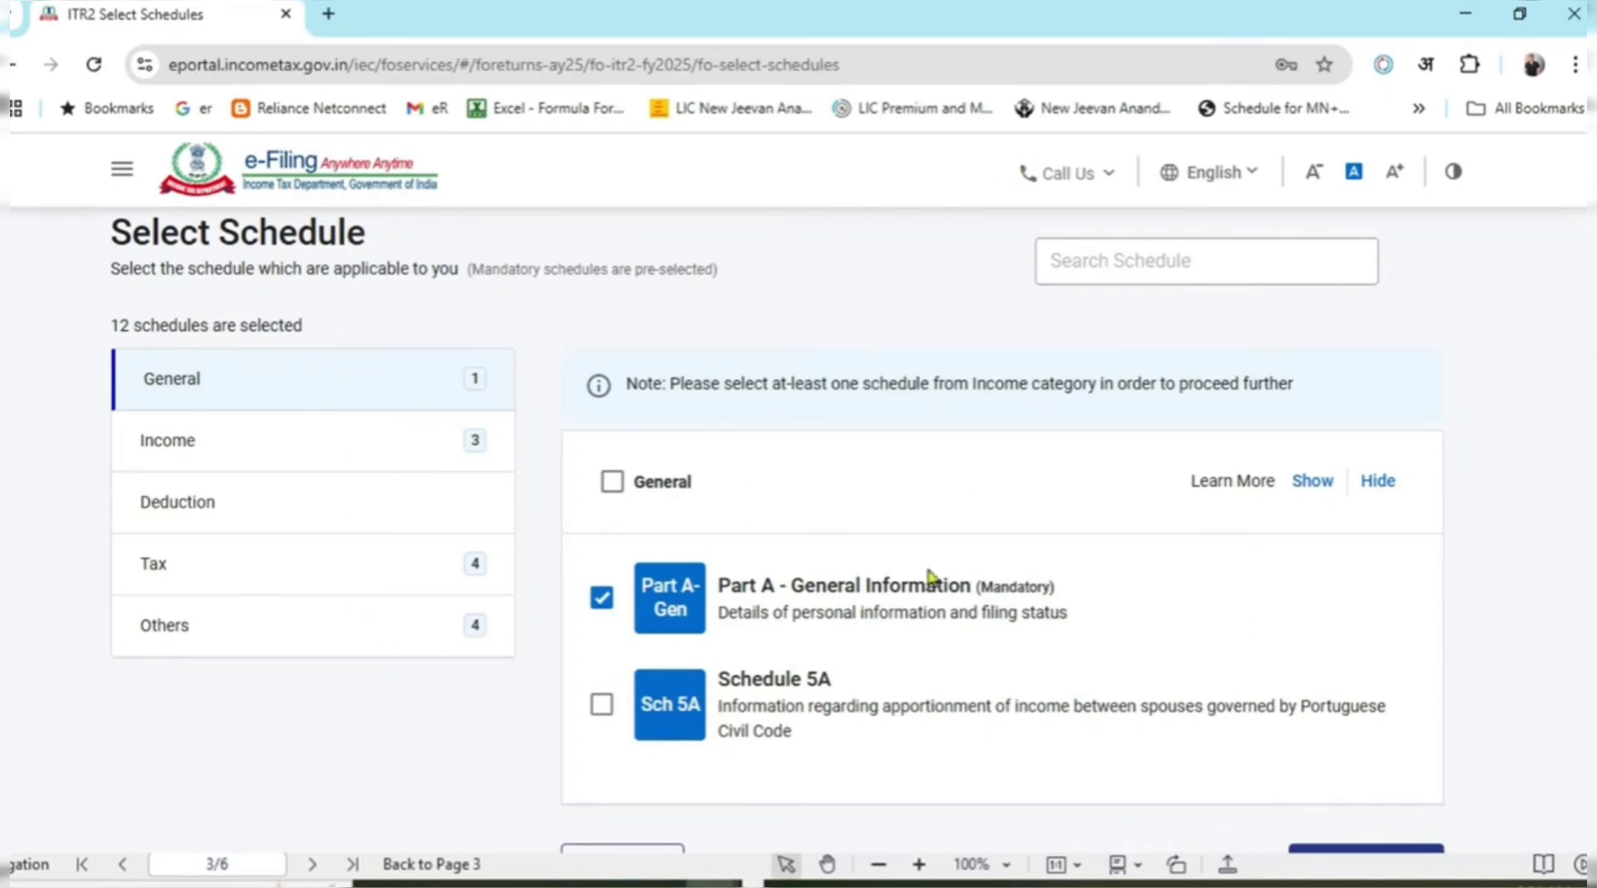
Under Income schedules, tick Schedule Capital Gains and Schedule 112A.
{"action": "scroll", "coordinate": [1578, 453], "scroll_direction": "down", "scroll_amount": 1}
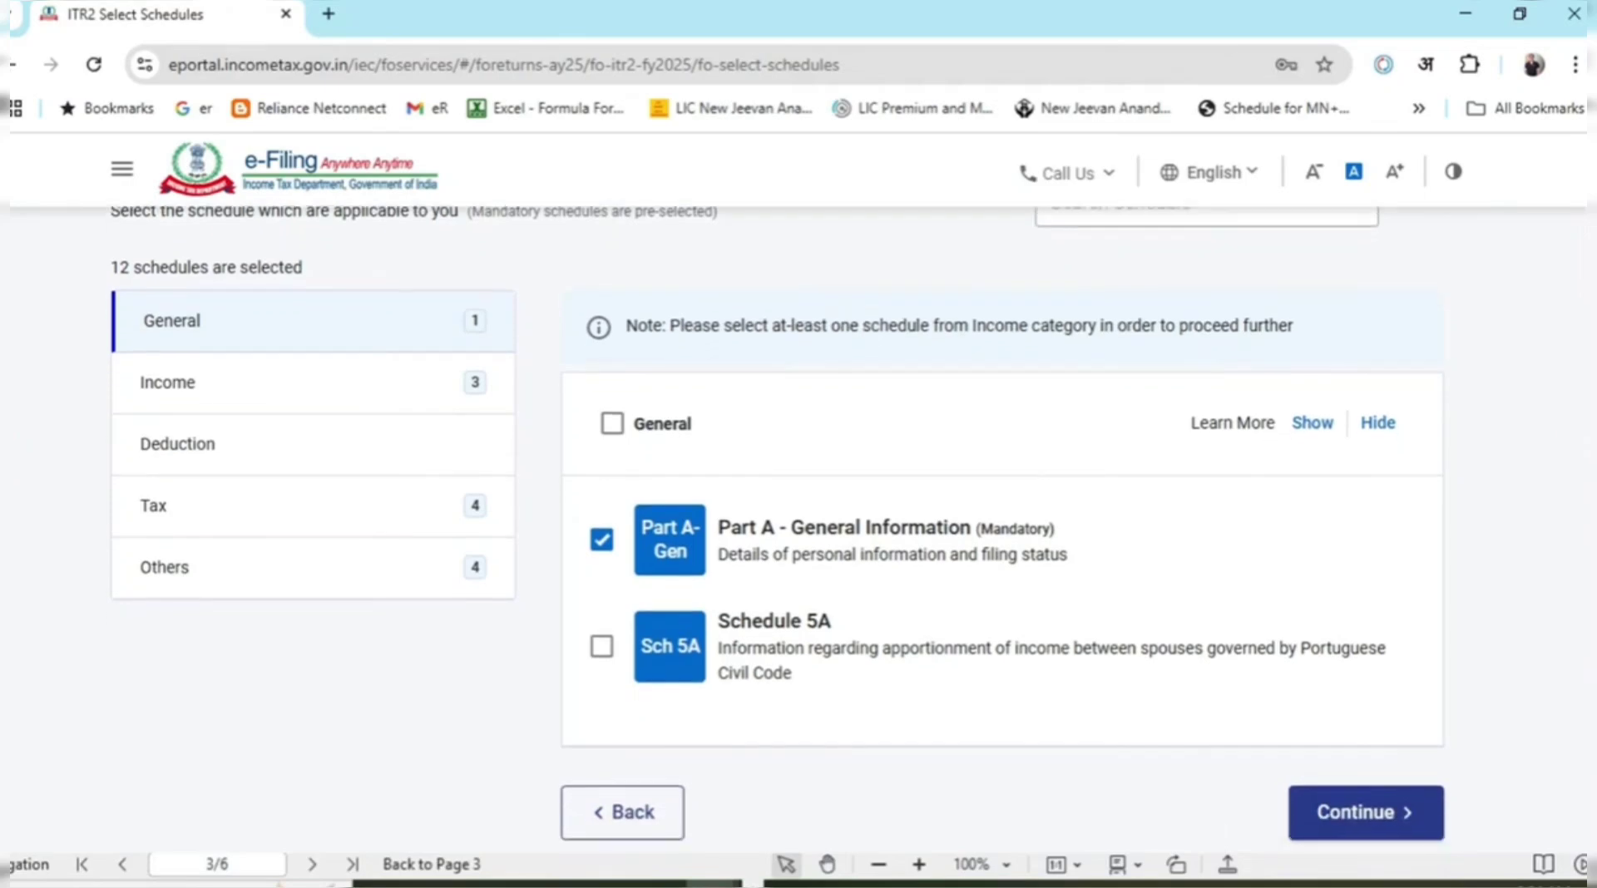
{"action": "left_click", "coordinate": [240, 378]}
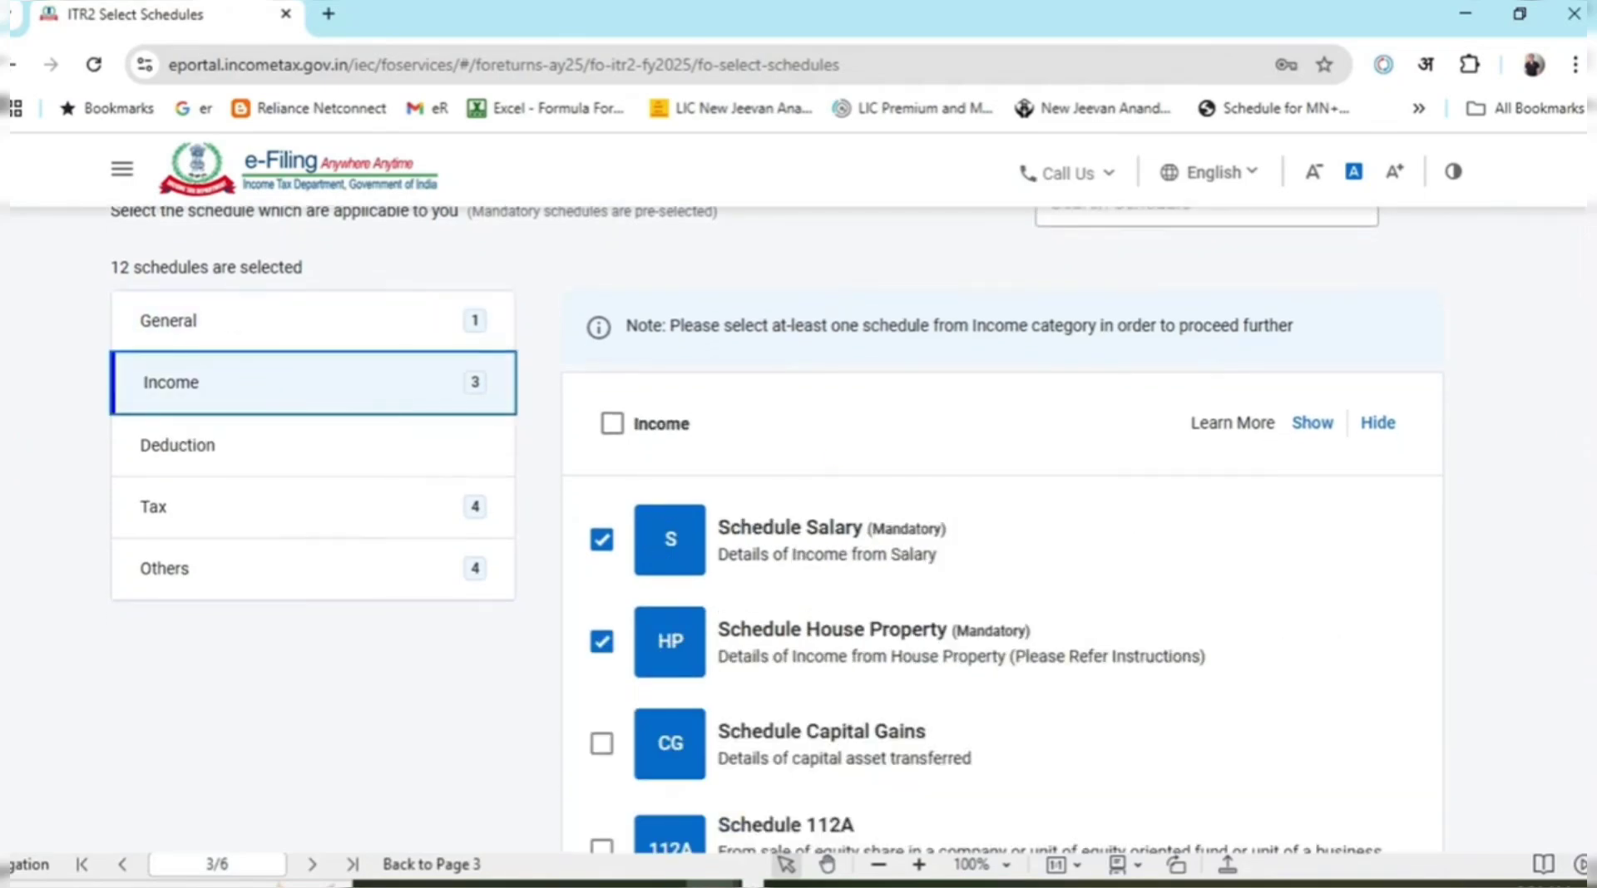
{"action": "scroll", "coordinate": [865, 391], "scroll_direction": "down", "scroll_amount": 2}
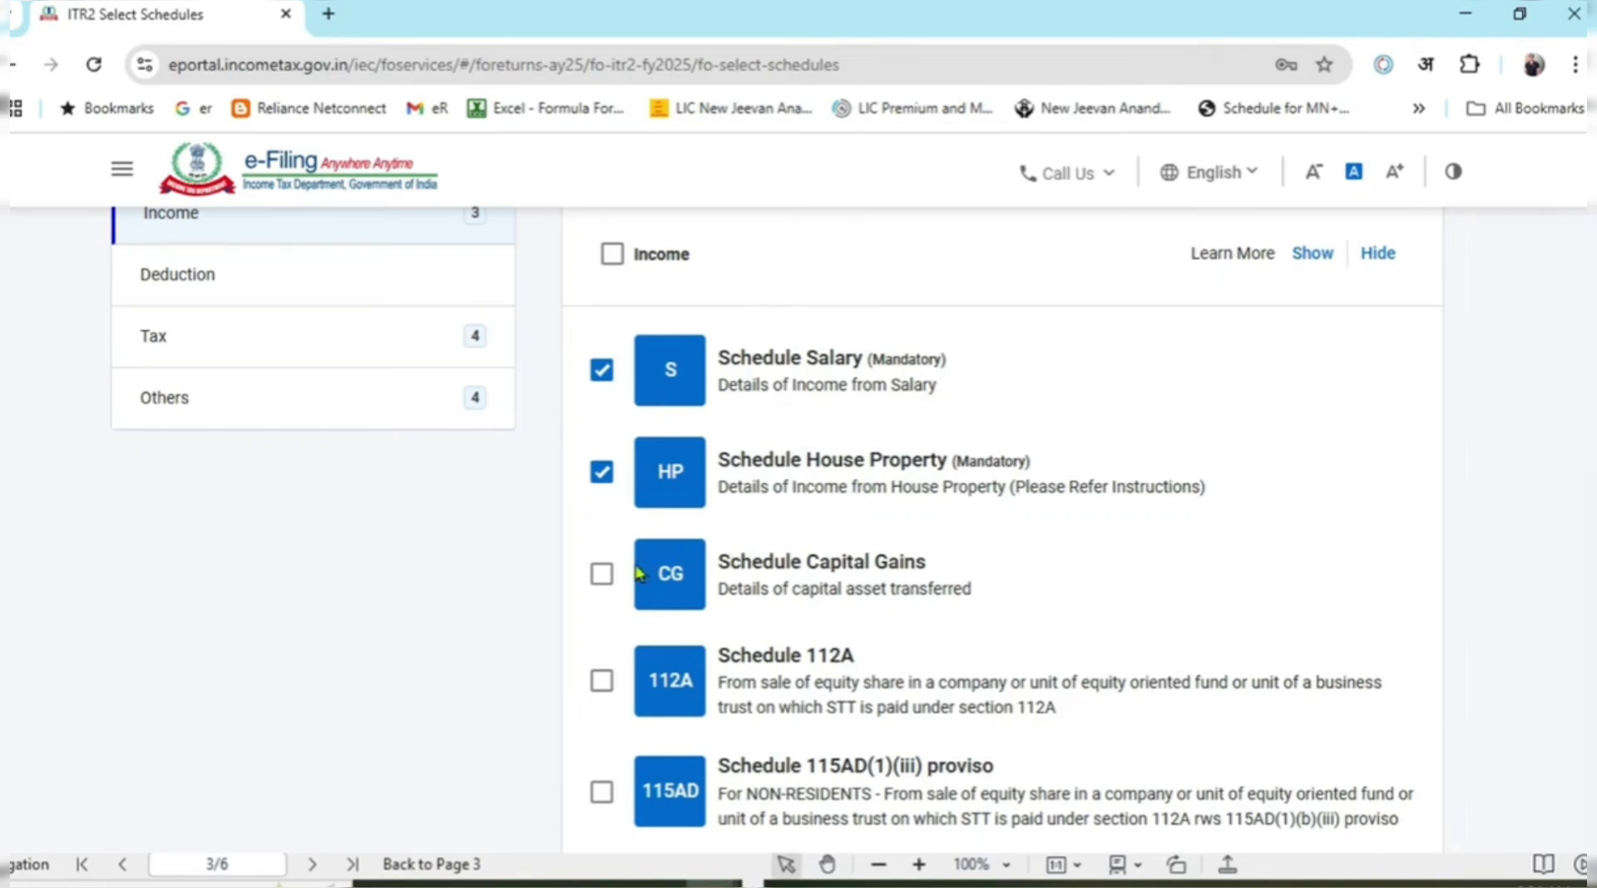
{"action": "left_click", "coordinate": [604, 580]}
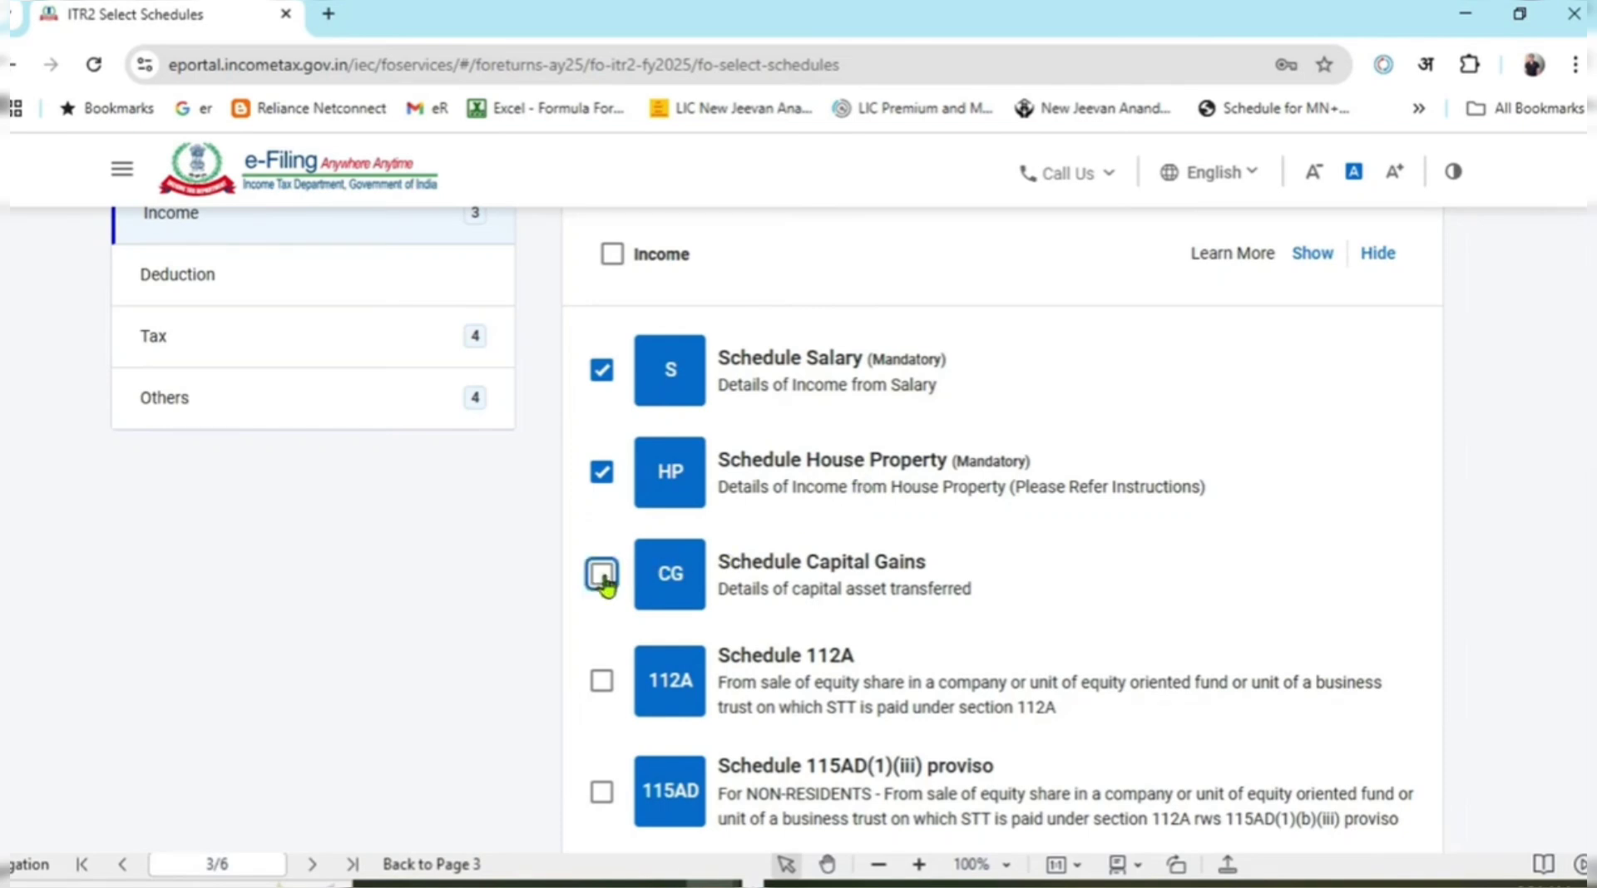
{"action": "left_click", "coordinate": [600, 684]}
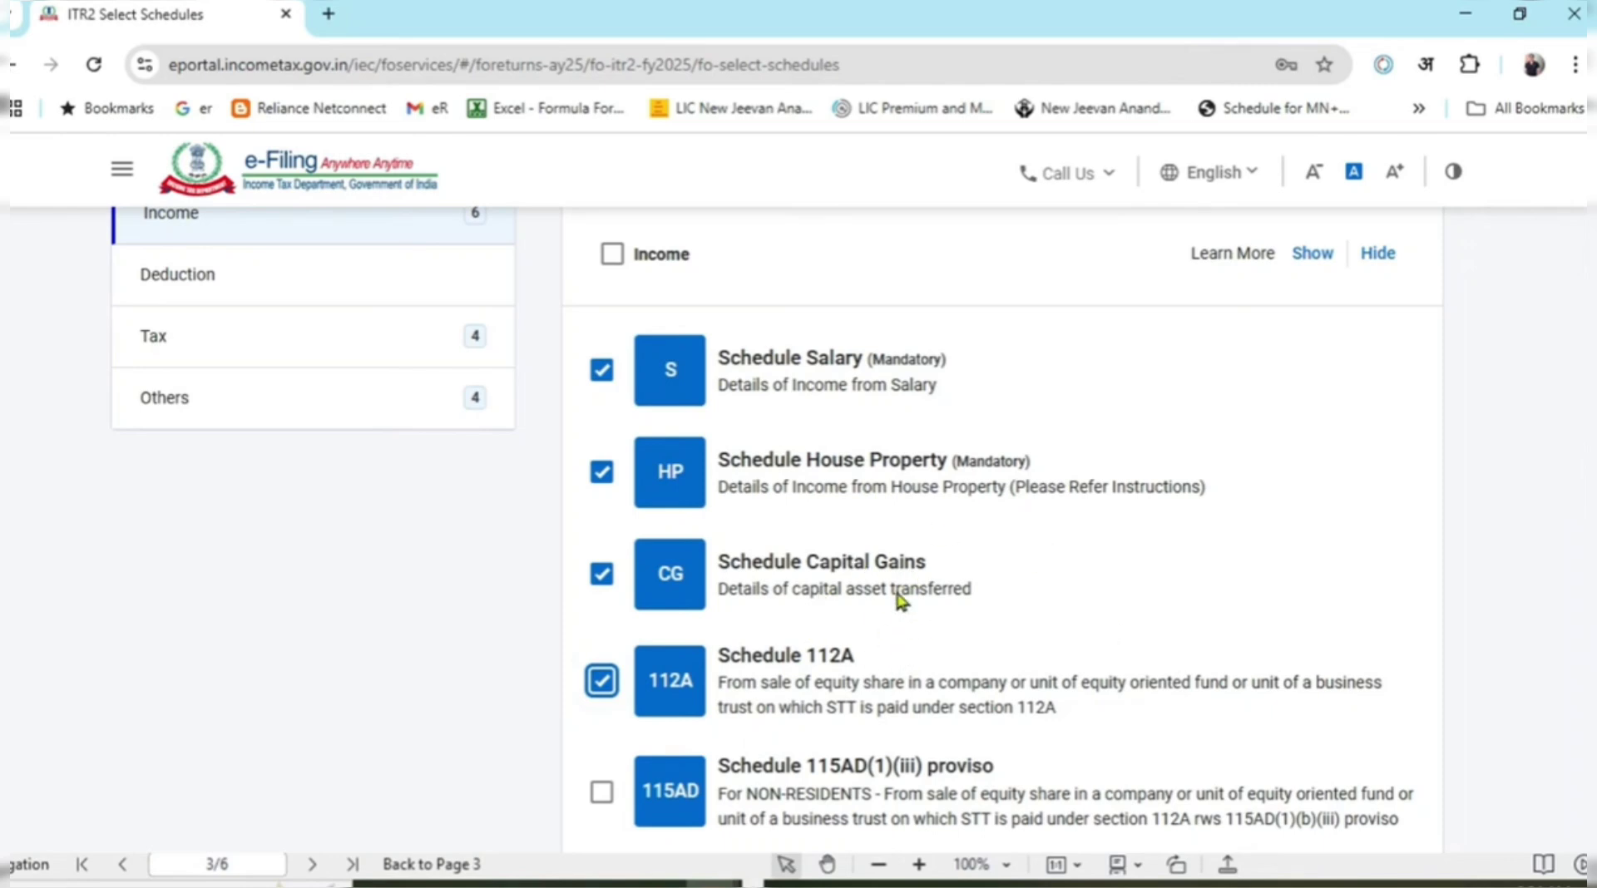
{"action": "left_click_drag", "start_coordinate": [791, 682], "coordinate": [1119, 699]}
{"action": "left_click_drag", "start_coordinate": [804, 576], "coordinate": [957, 582]}
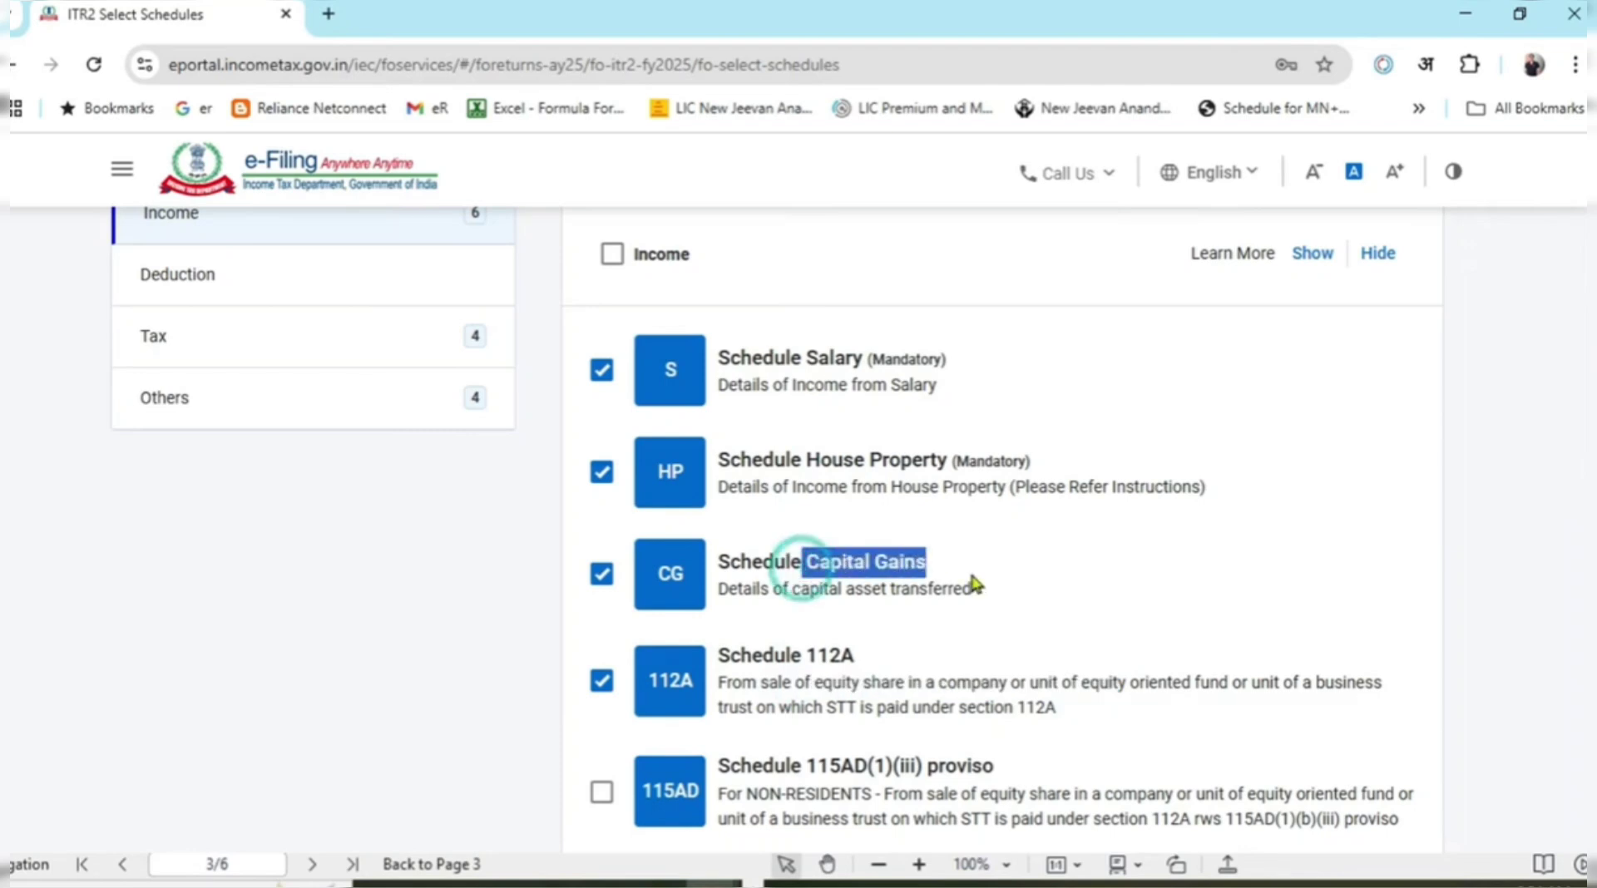
{"action": "left_click", "coordinate": [954, 582]}
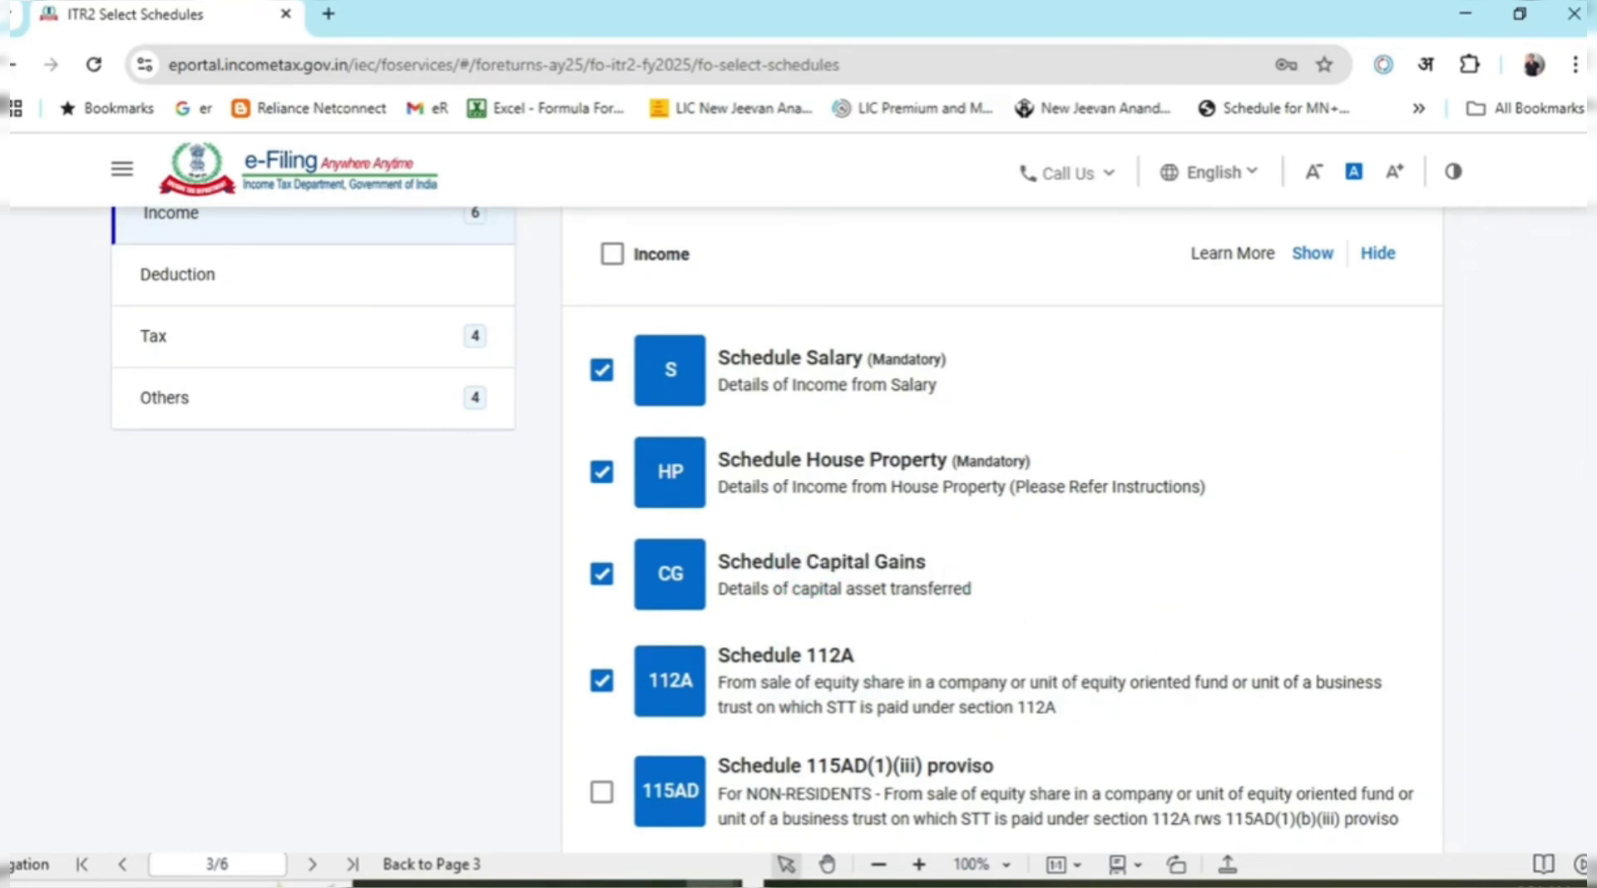
Tick Schedule VDA in the Income schedules.
{"action": "scroll", "coordinate": [854, 530], "scroll_direction": "down", "scroll_amount": 4}
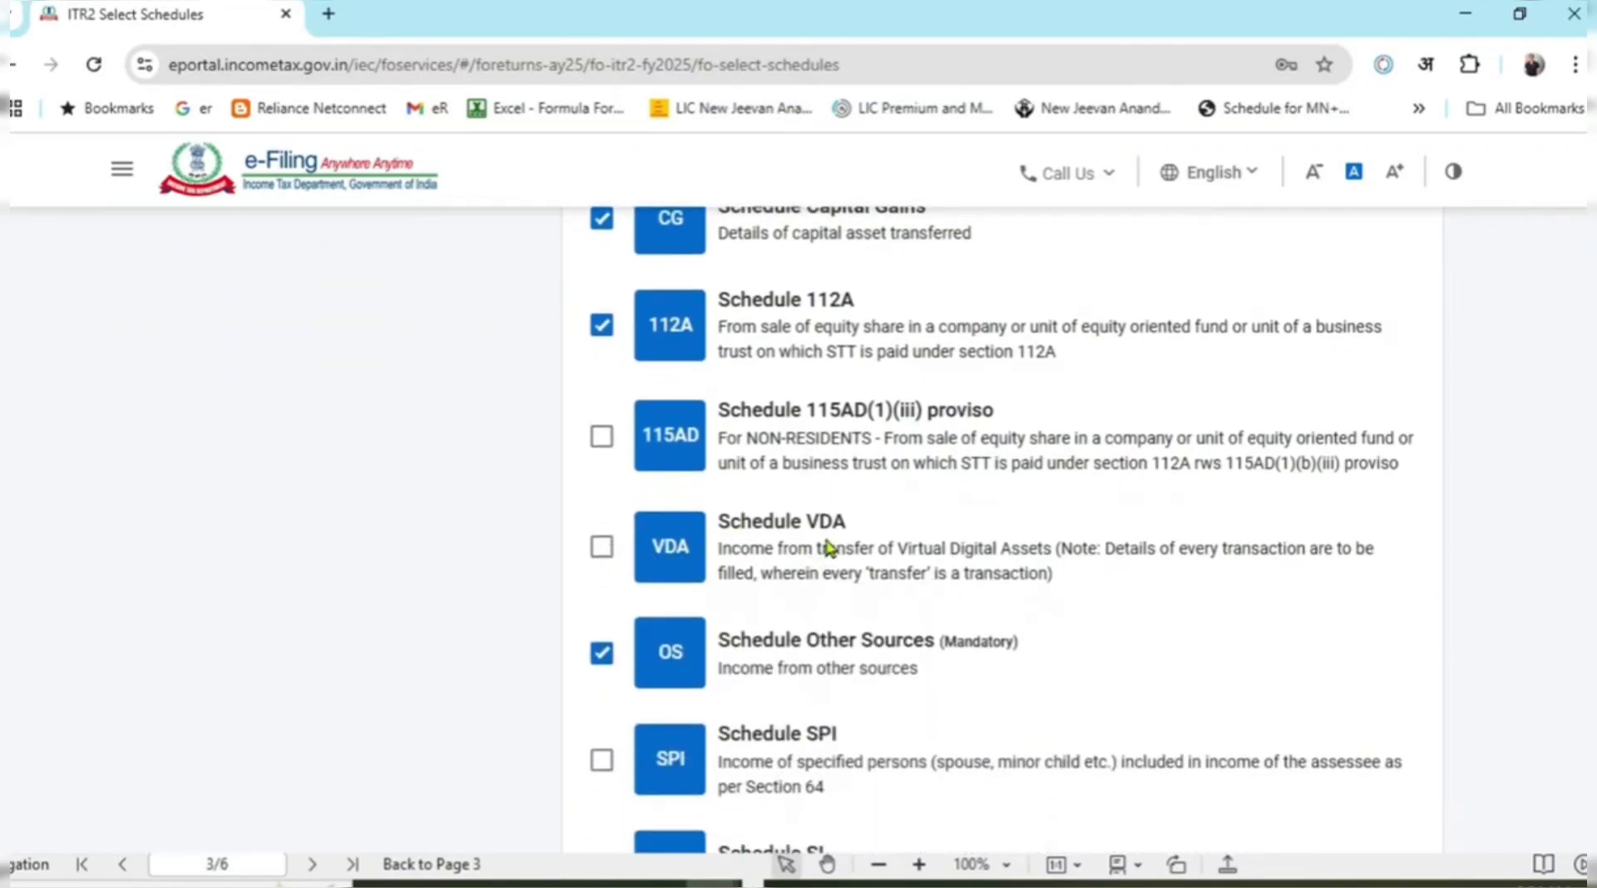
{"action": "left_click", "coordinate": [604, 551]}
{"action": "left_click", "coordinate": [1489, 634]}
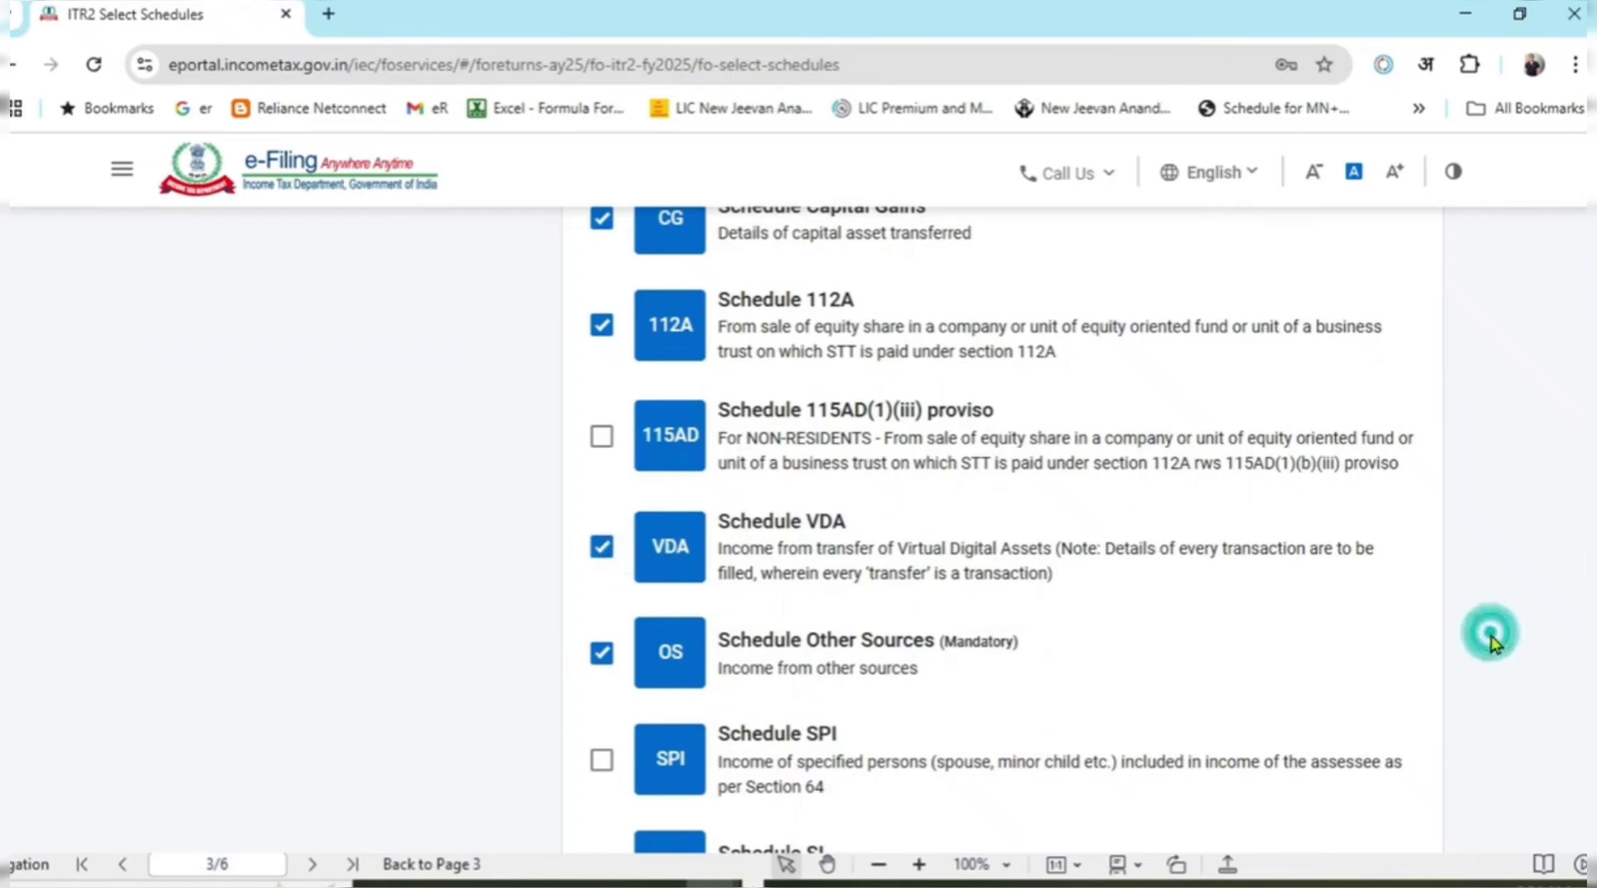
{"action": "scroll", "coordinate": [743, 451], "scroll_direction": "down", "scroll_amount": 2}
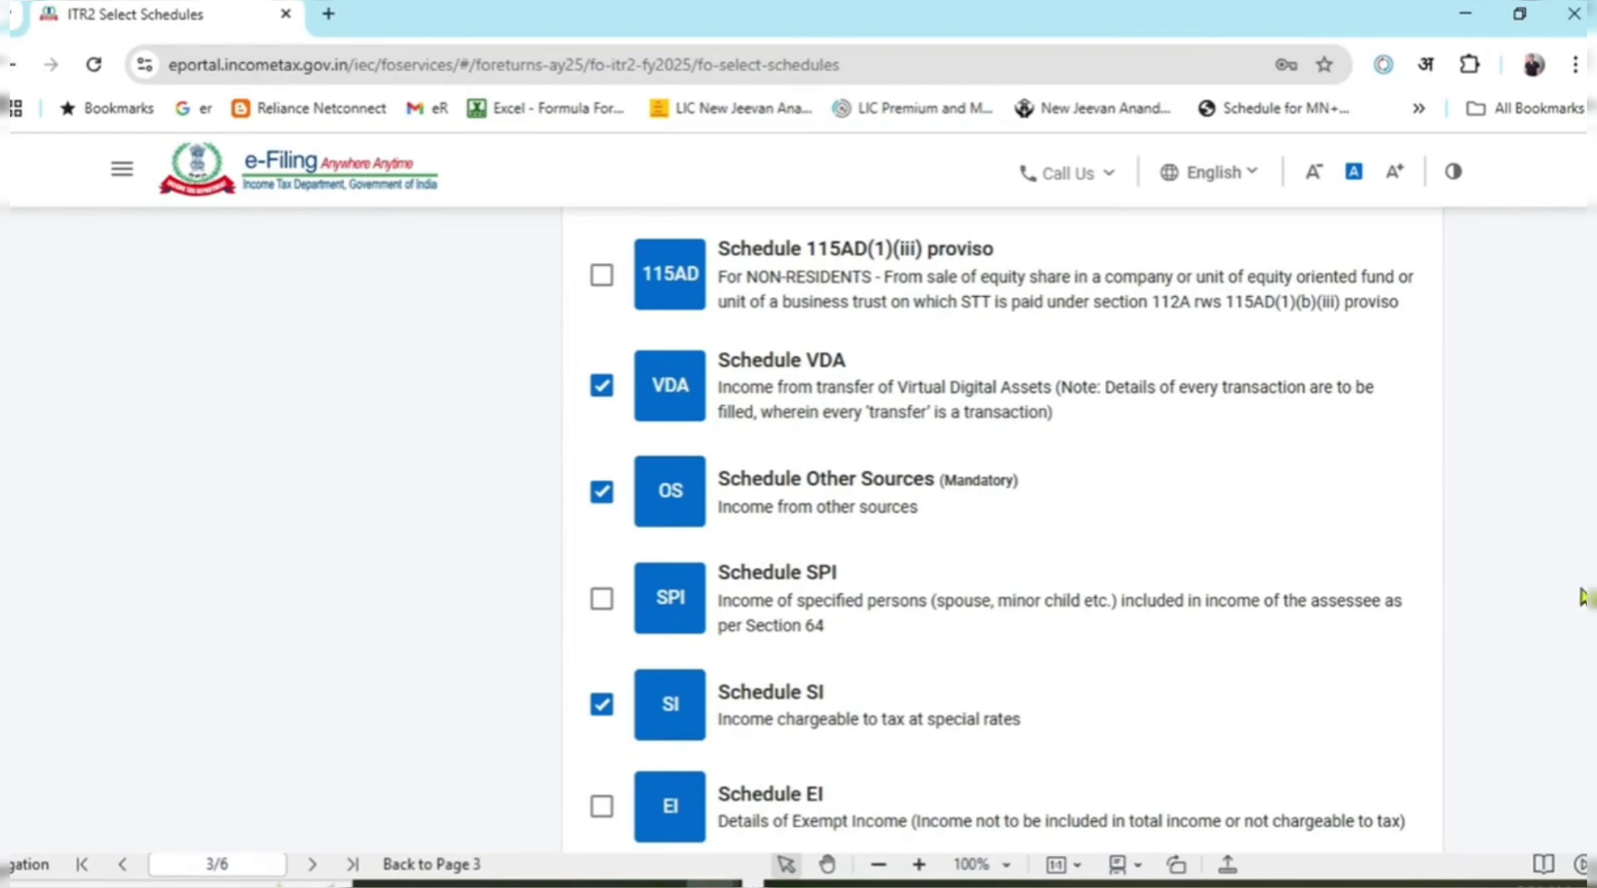
{"action": "scroll", "coordinate": [1510, 642], "scroll_direction": "down", "scroll_amount": 2}
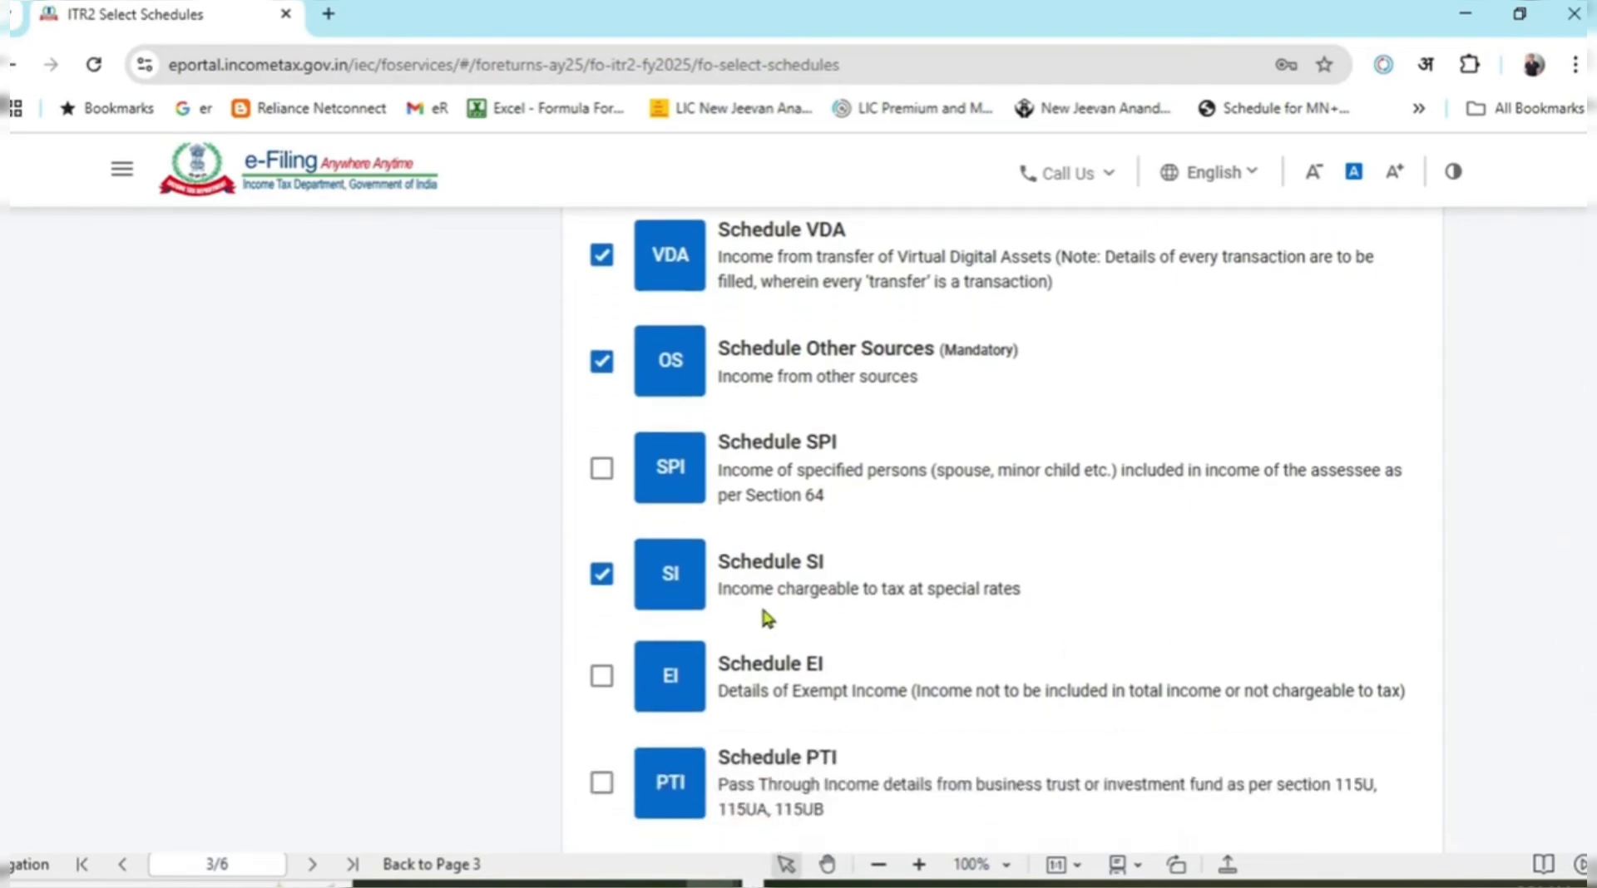
Untick and re-tick Schedule SI so it stays included, bringing the total to 16.
{"action": "left_click_drag", "start_coordinate": [753, 561], "coordinate": [847, 589]}
{"action": "left_click", "coordinate": [973, 608]}
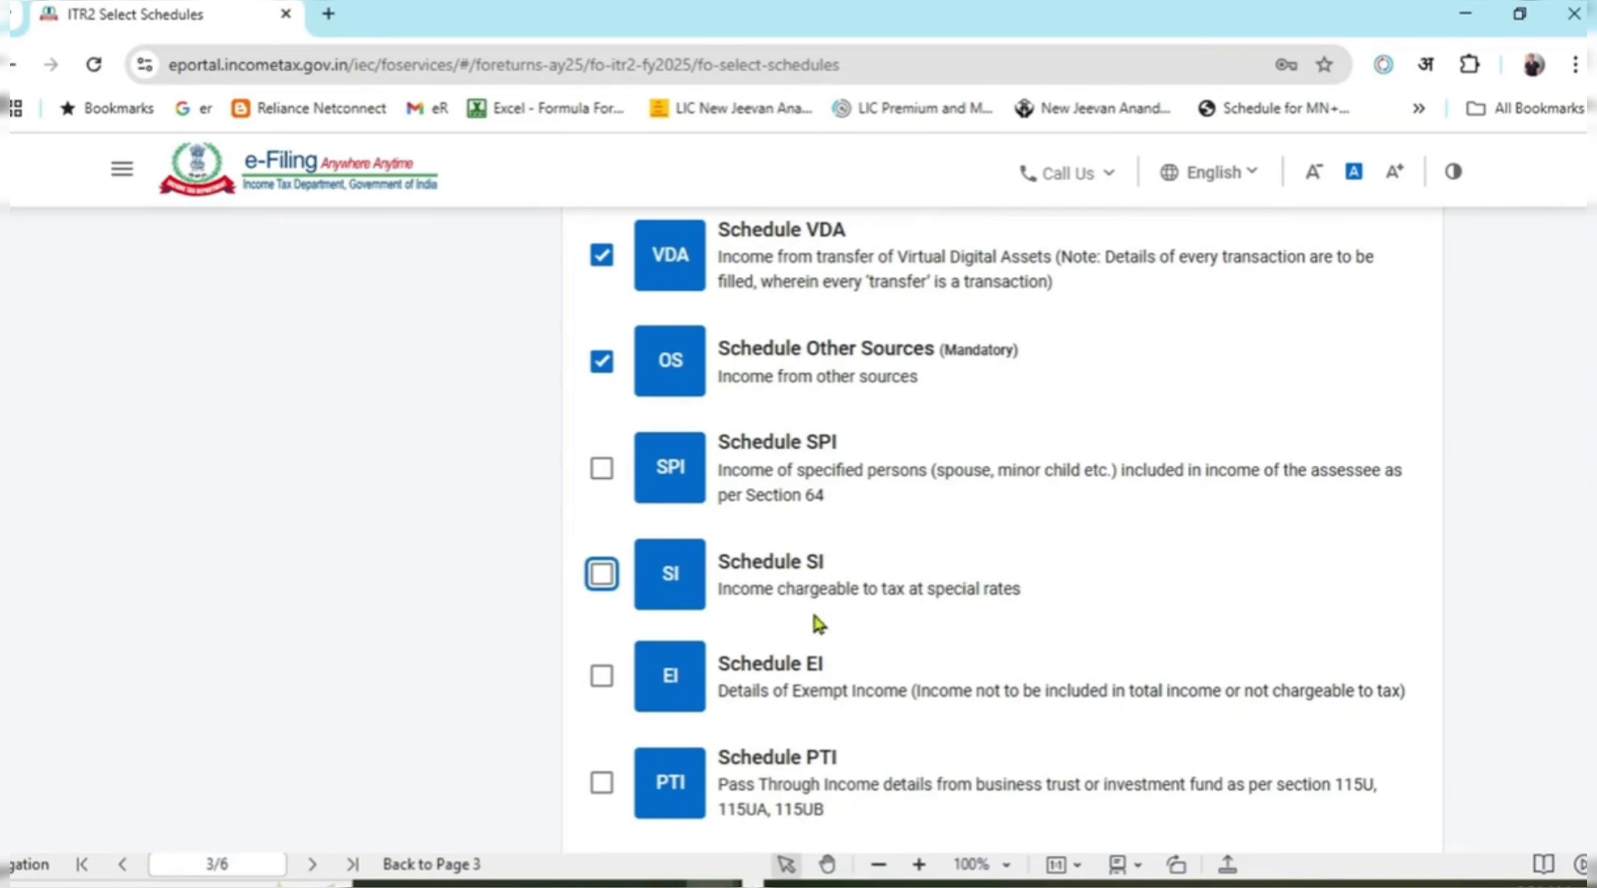
{"action": "left_click", "coordinate": [605, 582]}
{"action": "scroll", "coordinate": [849, 555], "scroll_direction": "down", "scroll_amount": 3}
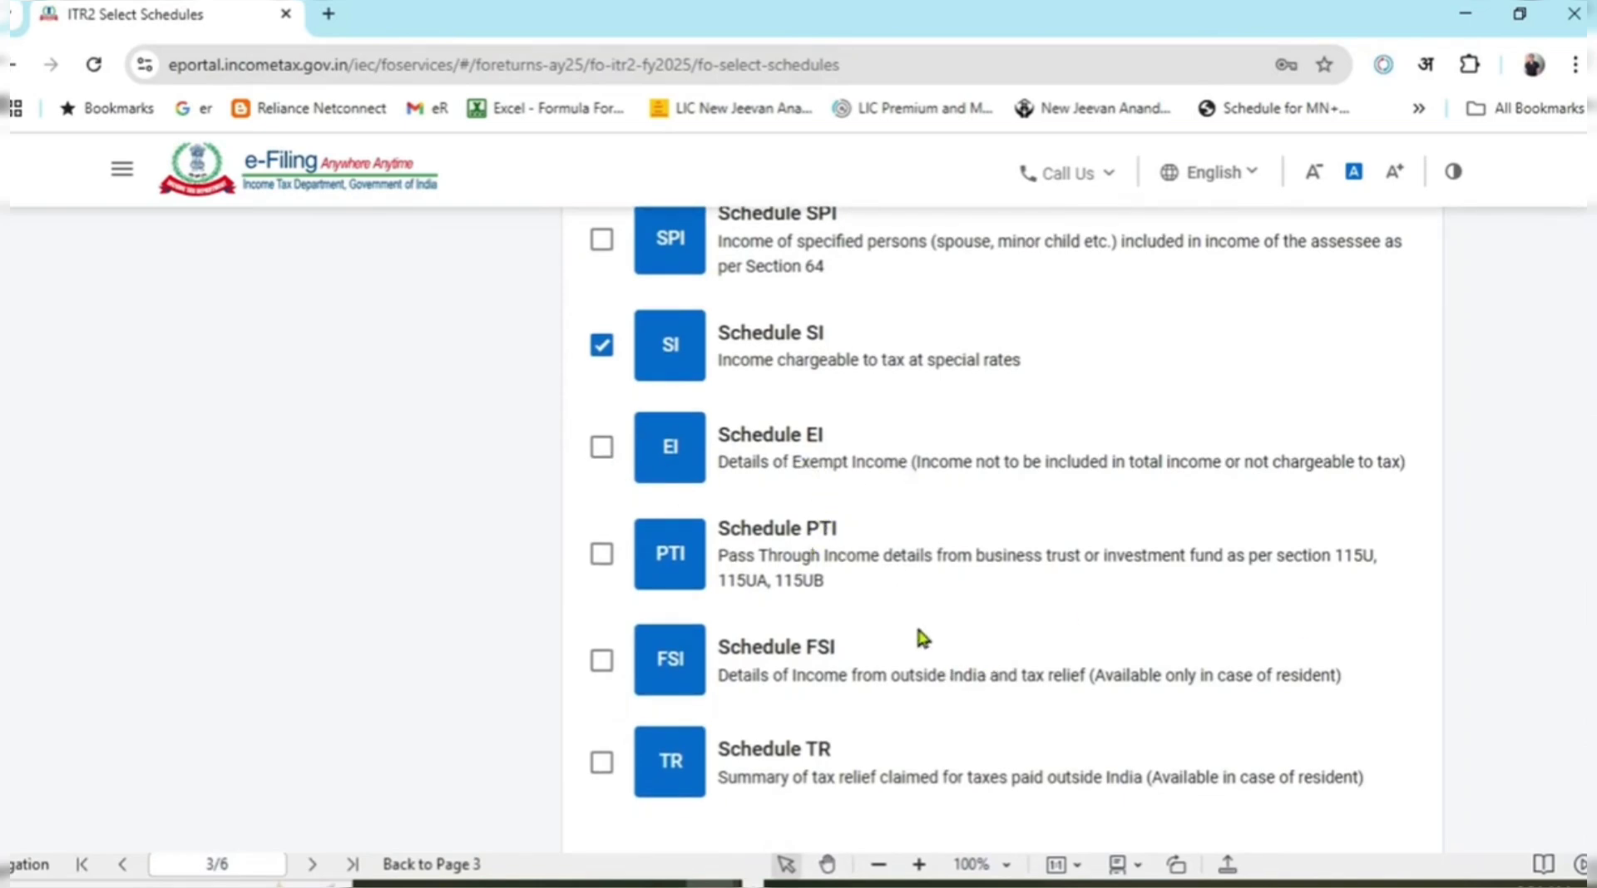
{"action": "scroll", "coordinate": [915, 621], "scroll_direction": "down", "scroll_amount": 2}
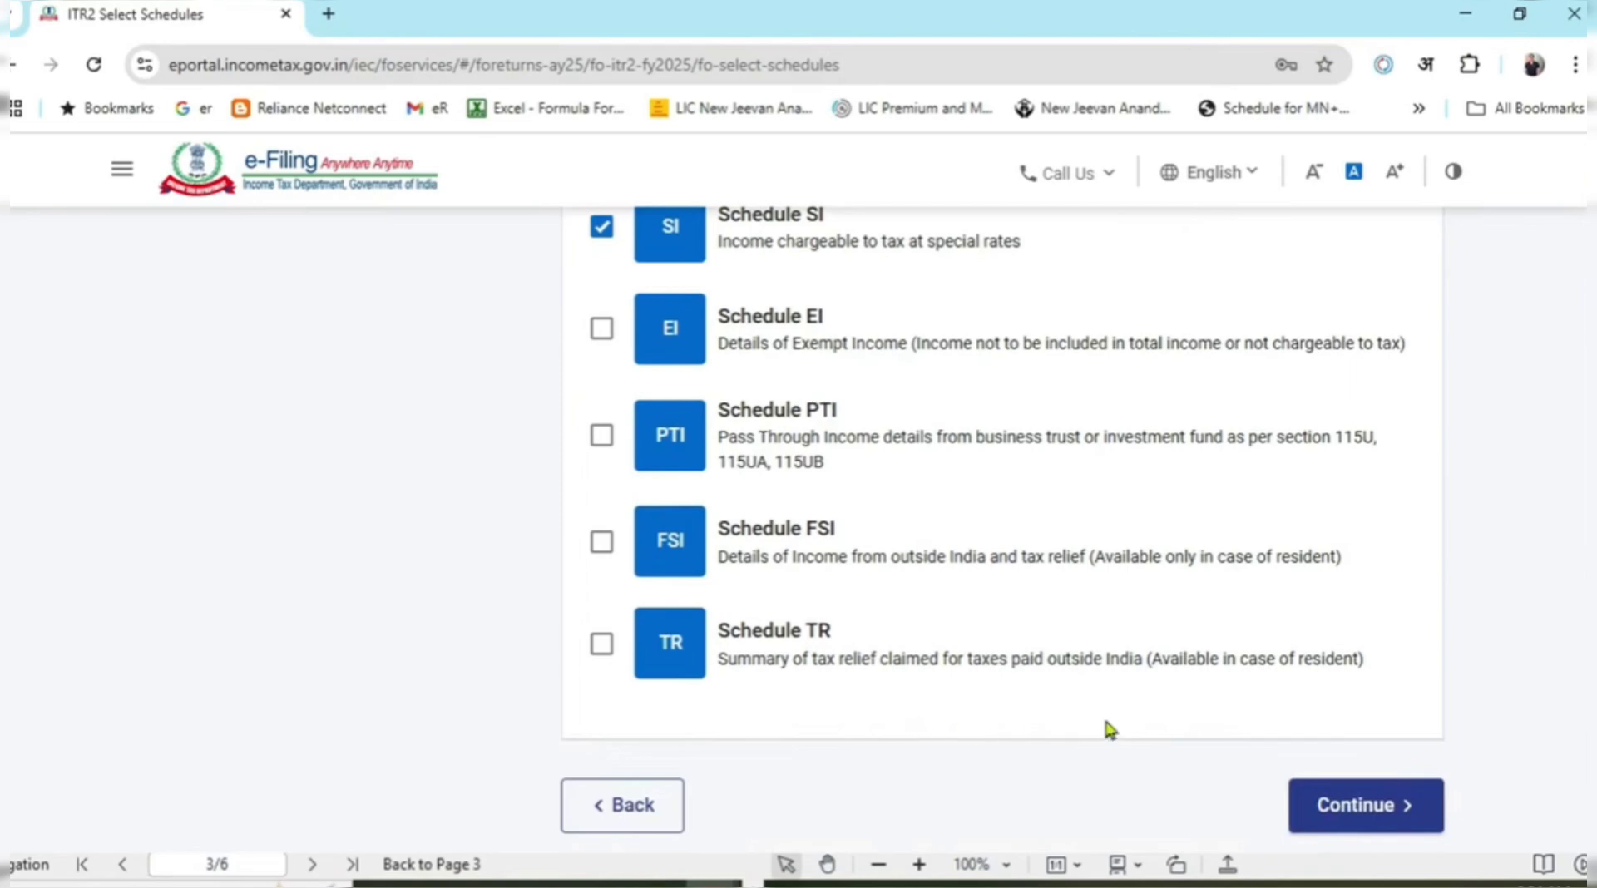
{"action": "scroll", "coordinate": [774, 531], "scroll_direction": "up", "scroll_amount": 10}
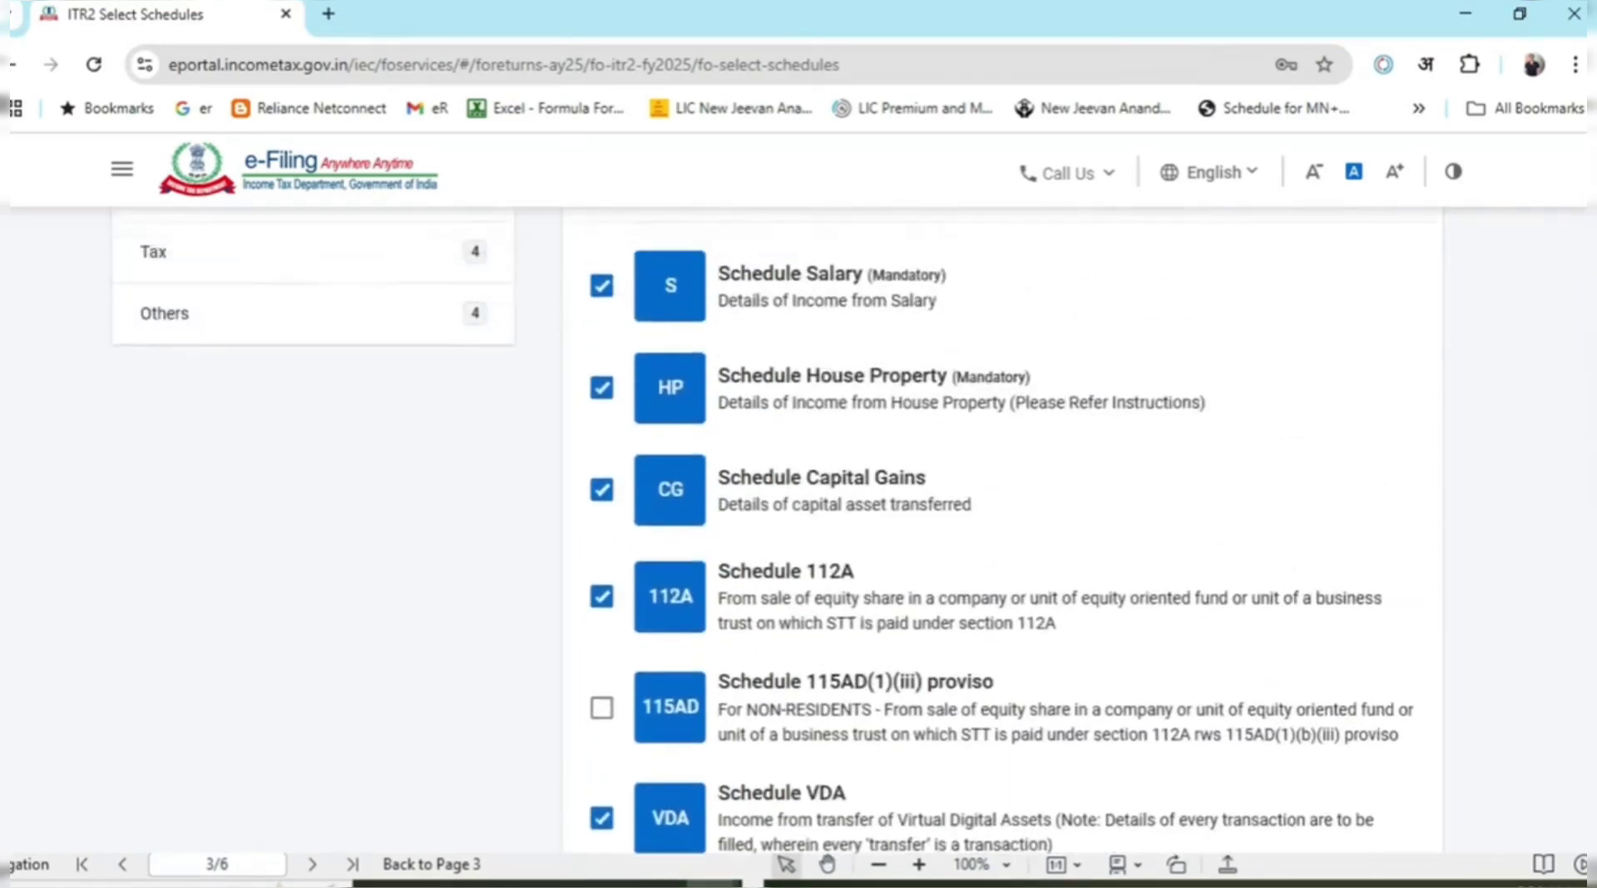
{"action": "scroll", "coordinate": [844, 318], "scroll_direction": "up", "scroll_amount": 3}
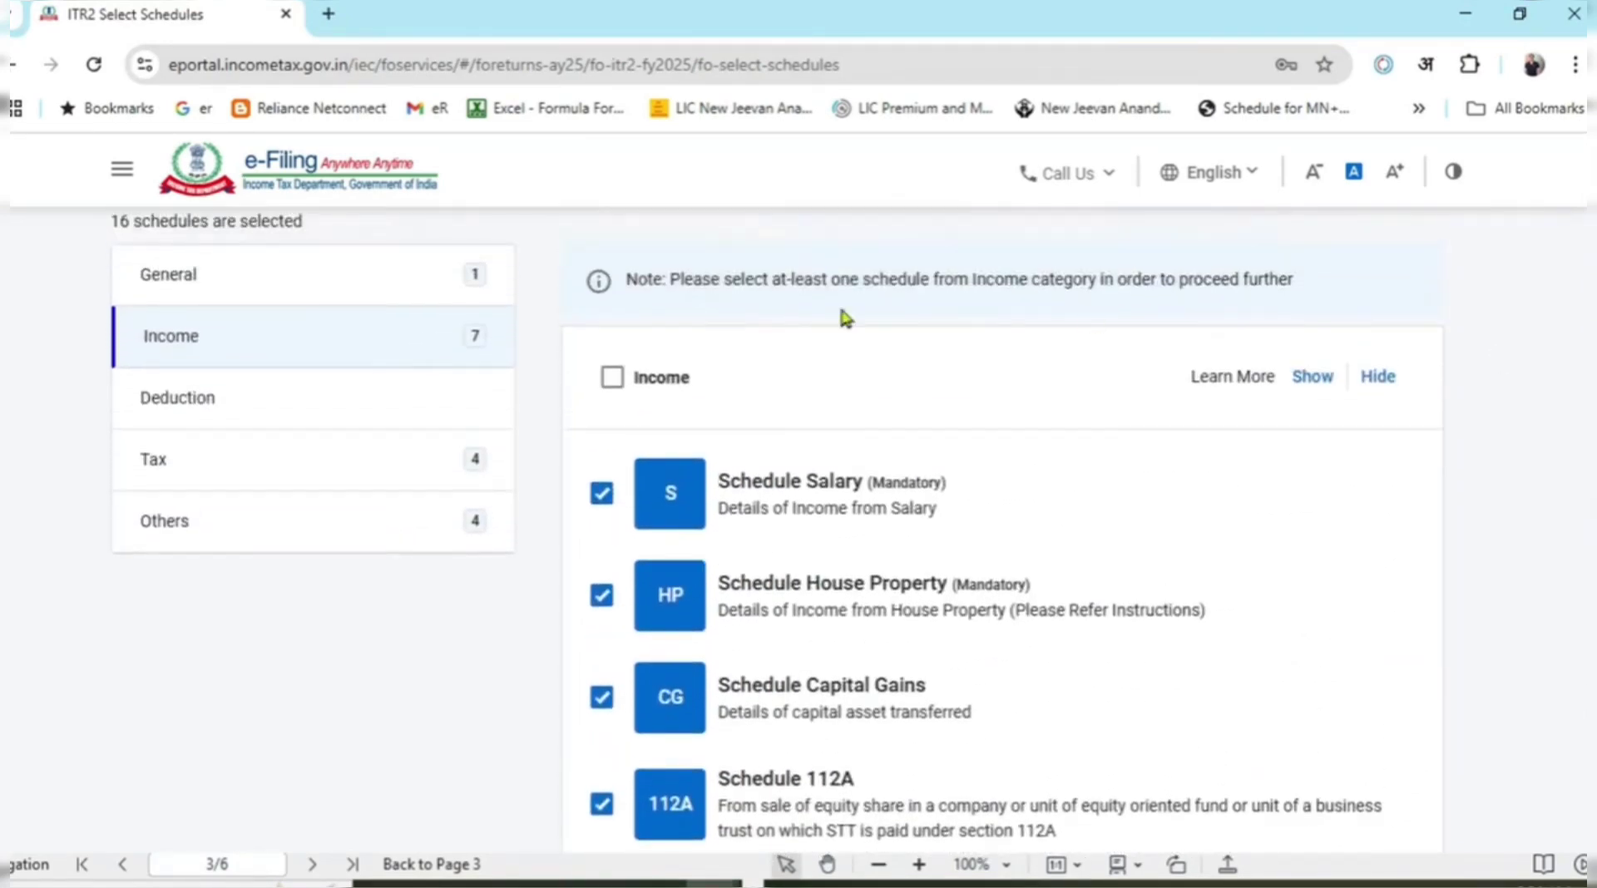
Browse the Deduction schedules (80G, 80D, 80C and others) without ticking any.
{"action": "left_click", "coordinate": [359, 416]}
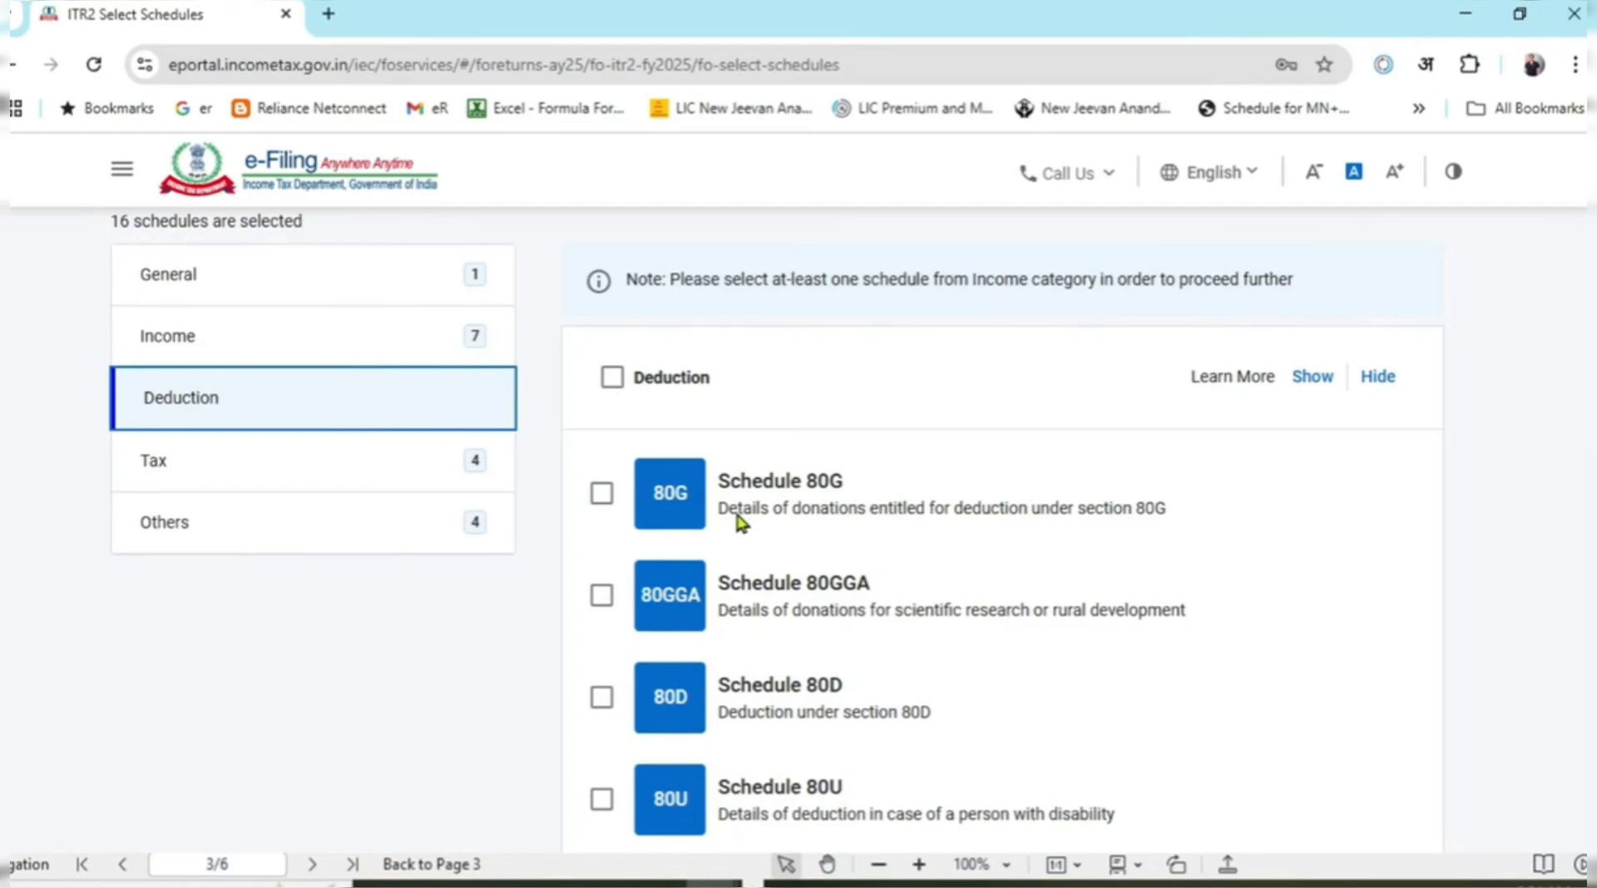
{"action": "scroll", "coordinate": [890, 516], "scroll_direction": "down", "scroll_amount": 3}
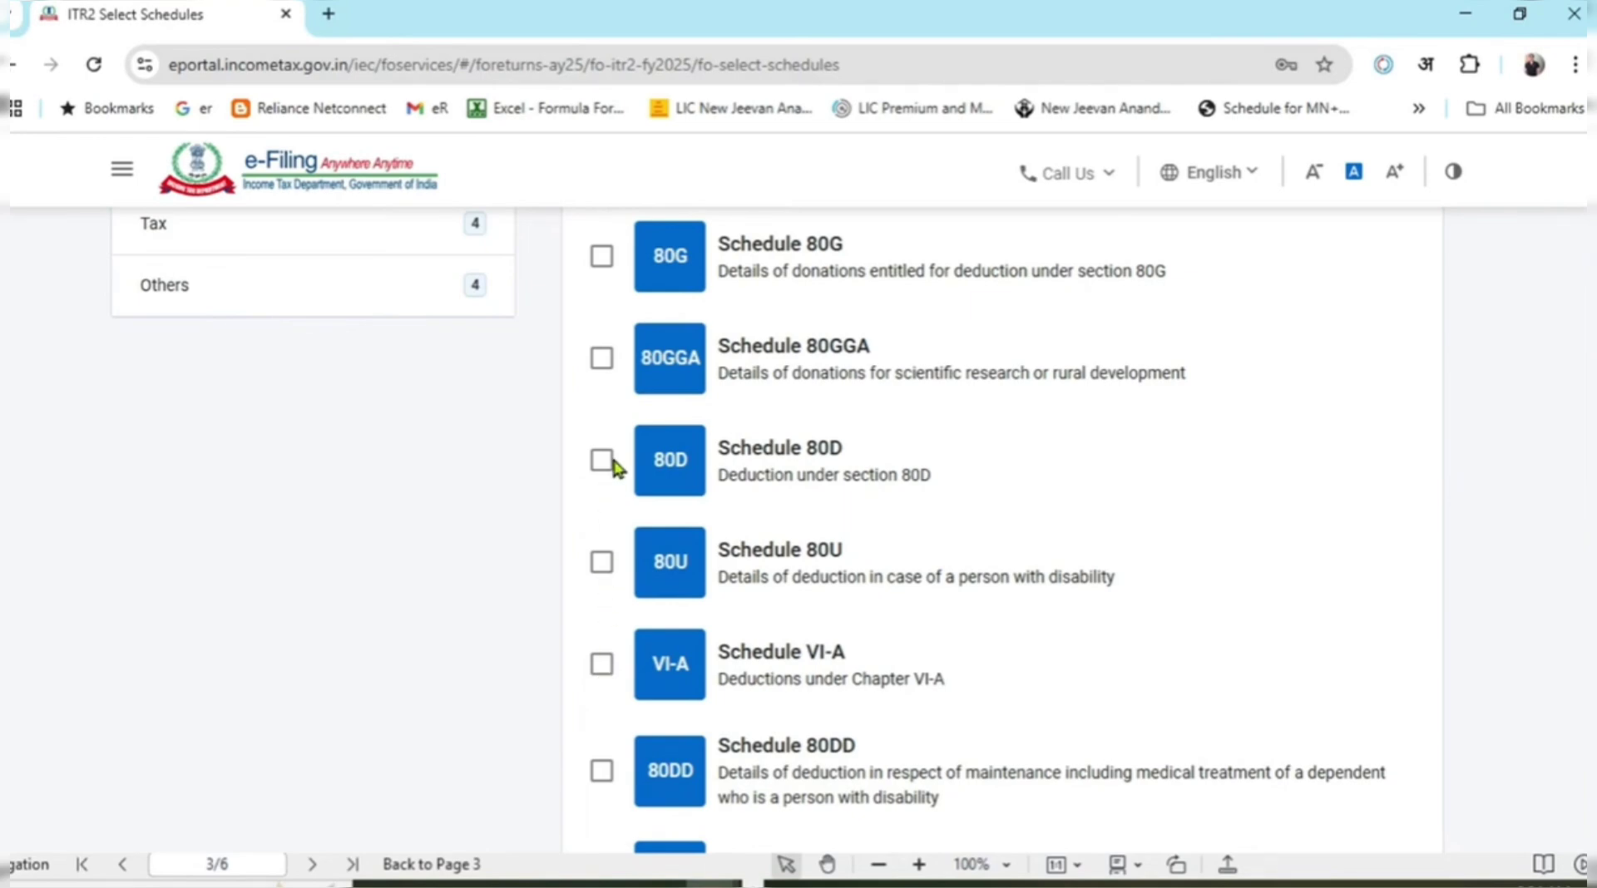
{"action": "scroll", "coordinate": [620, 472], "scroll_direction": "up", "scroll_amount": 1}
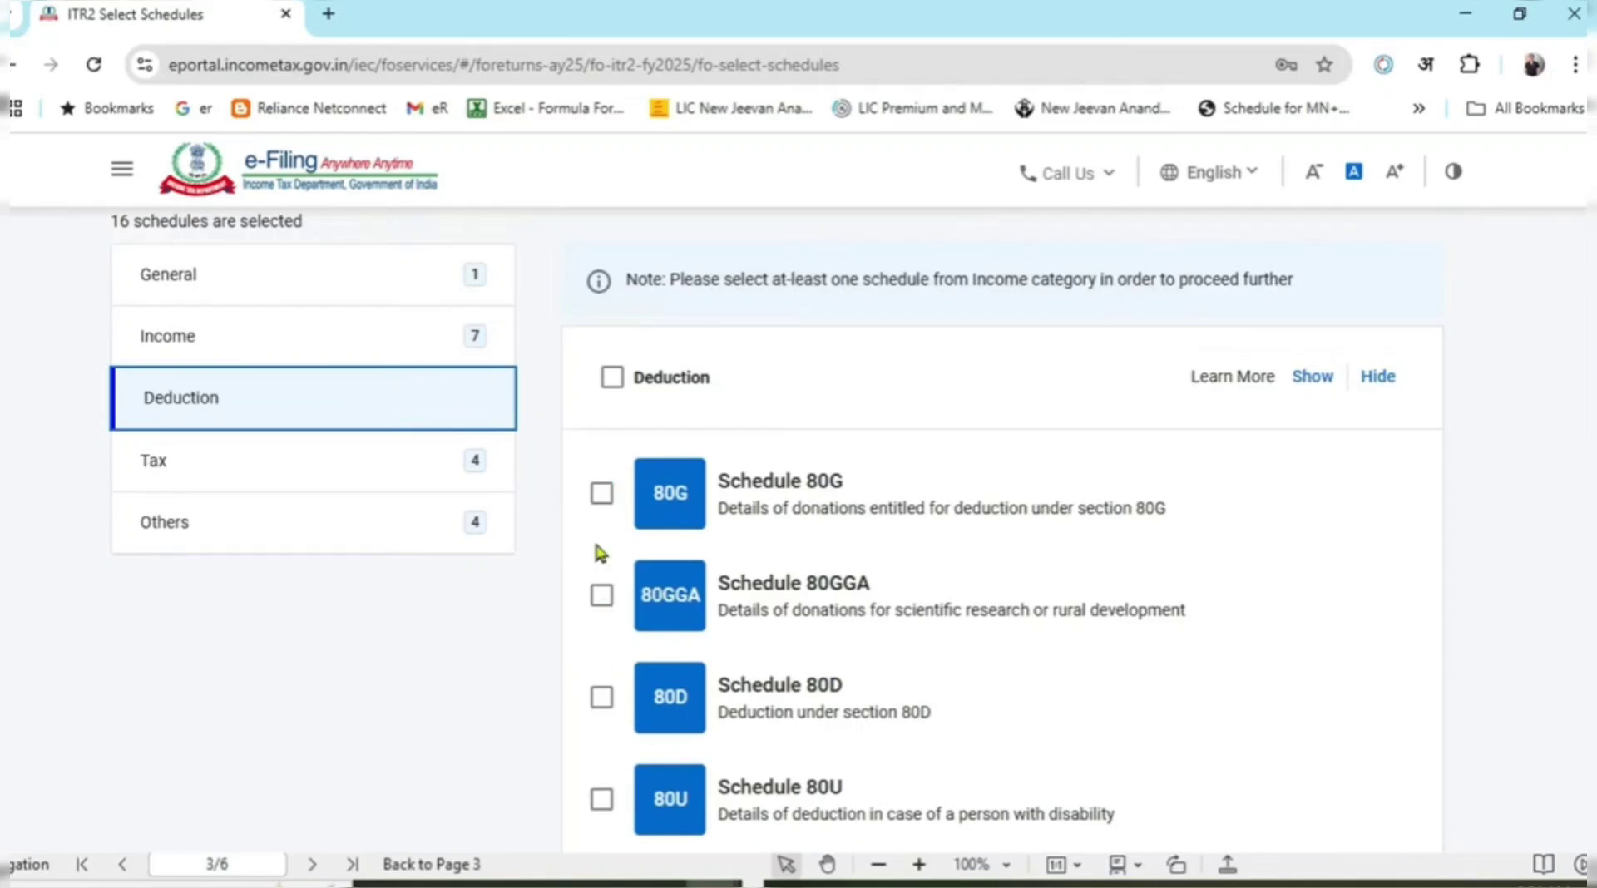
{"action": "scroll", "coordinate": [632, 512], "scroll_direction": "down", "scroll_amount": 4}
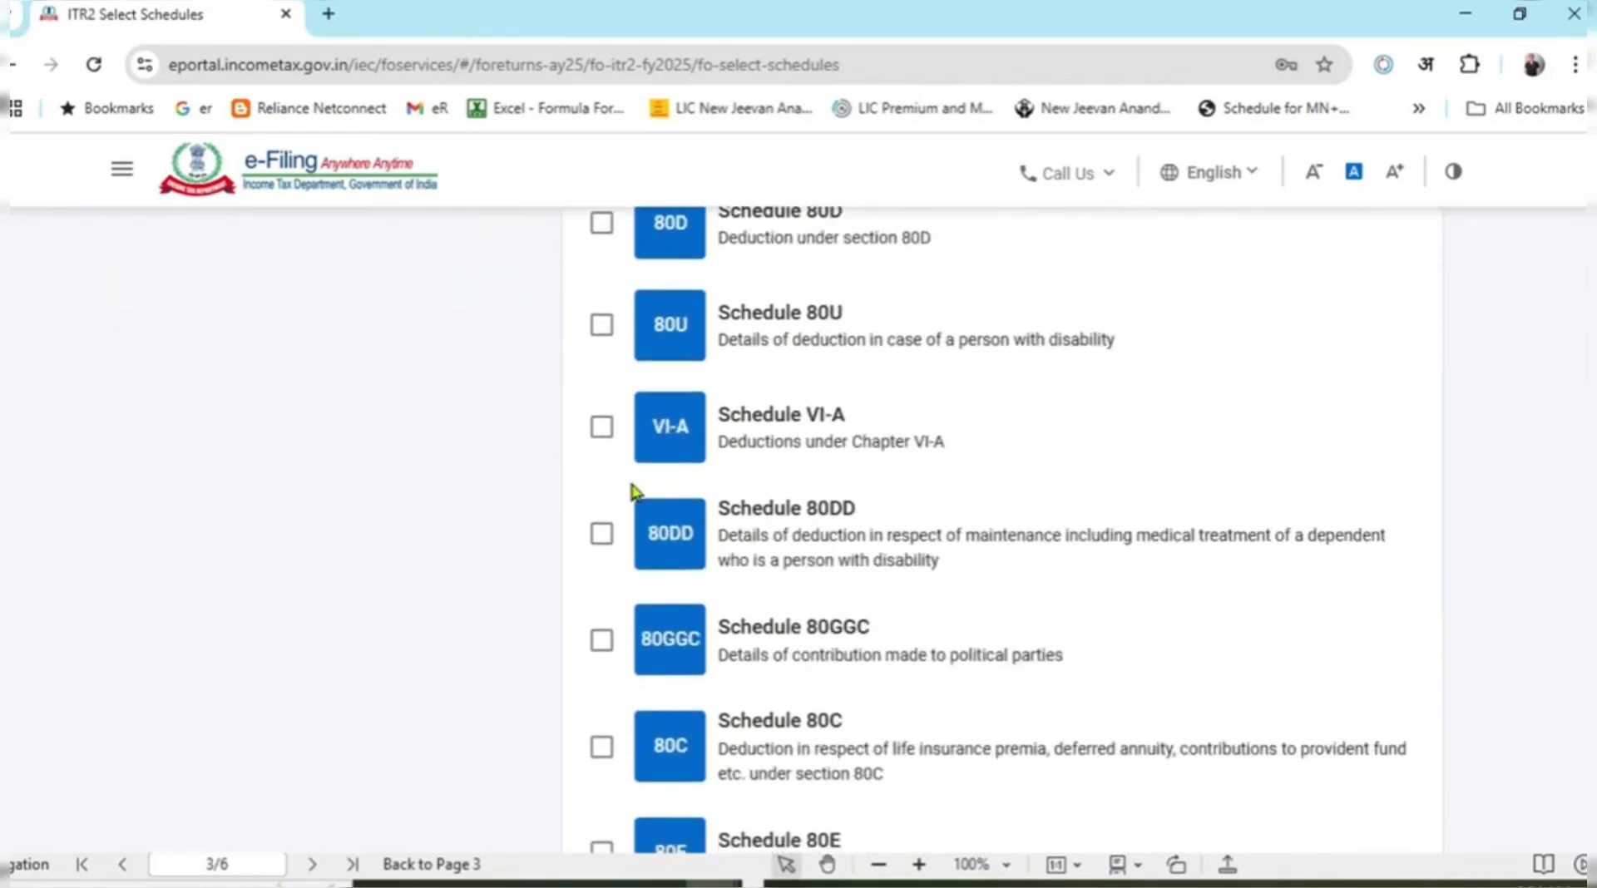
{"action": "scroll", "coordinate": [633, 556], "scroll_direction": "down", "scroll_amount": 3}
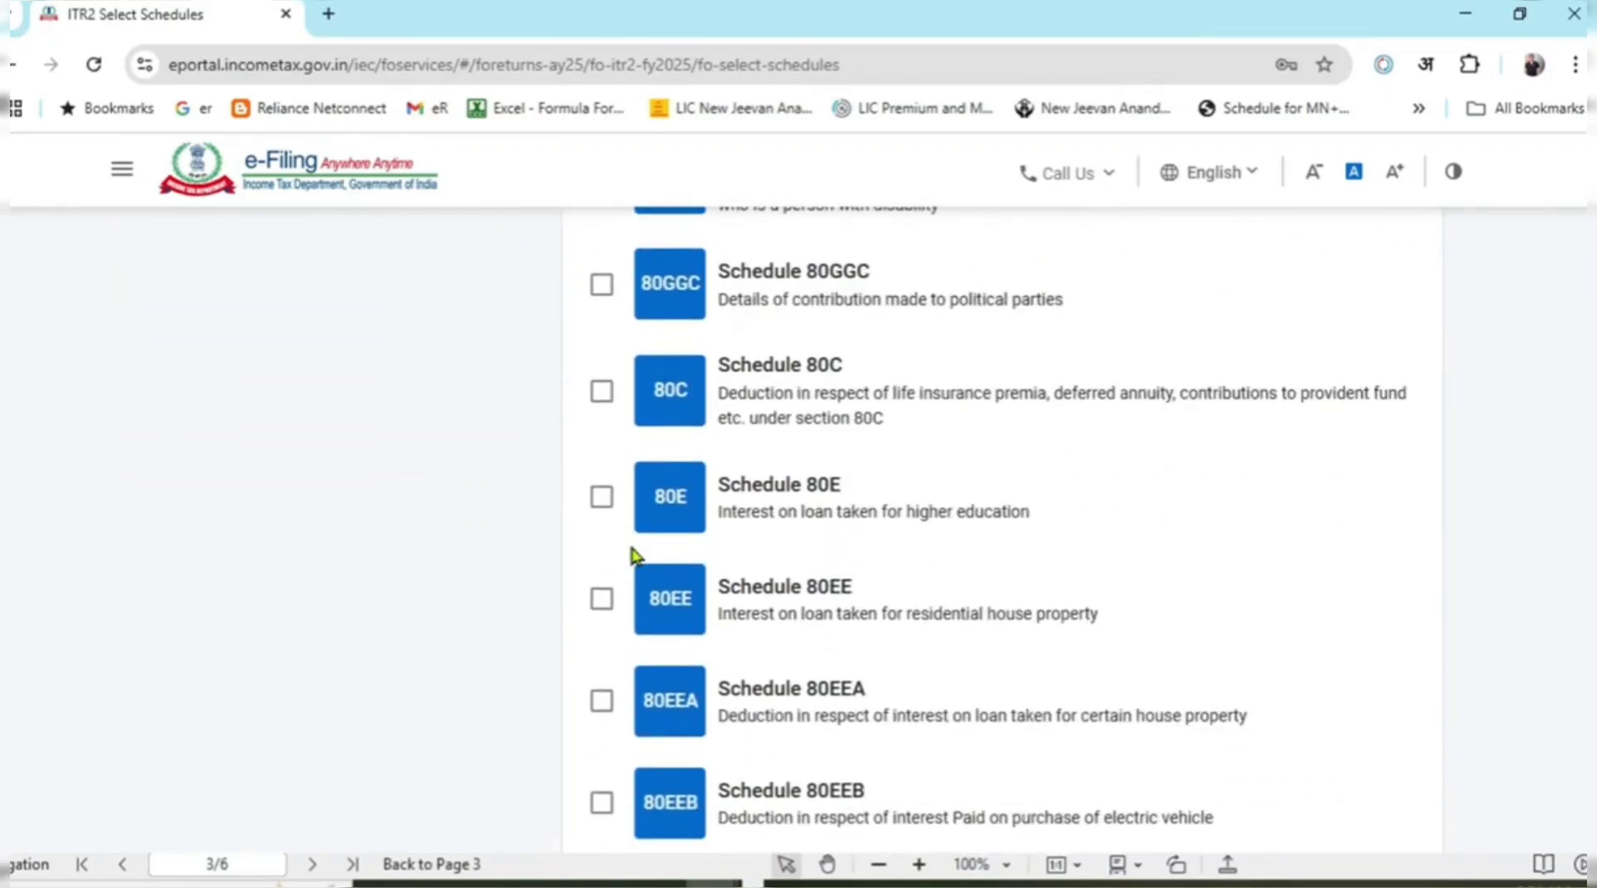
{"action": "scroll", "coordinate": [628, 682], "scroll_direction": "up", "scroll_amount": 9}
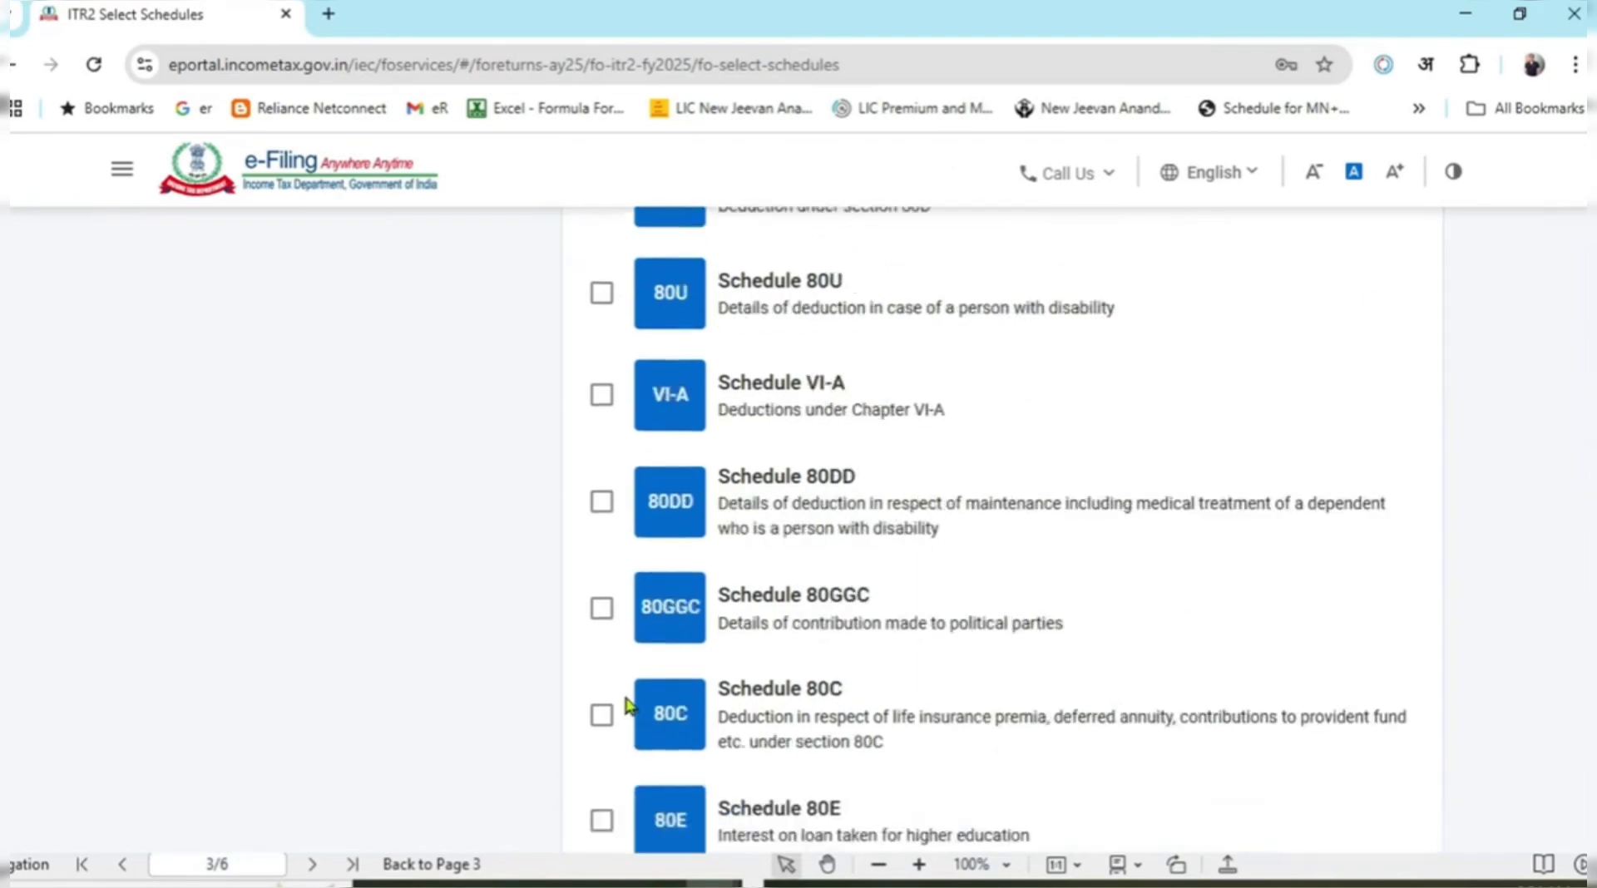
{"action": "scroll", "coordinate": [657, 612], "scroll_direction": "down", "scroll_amount": 5}
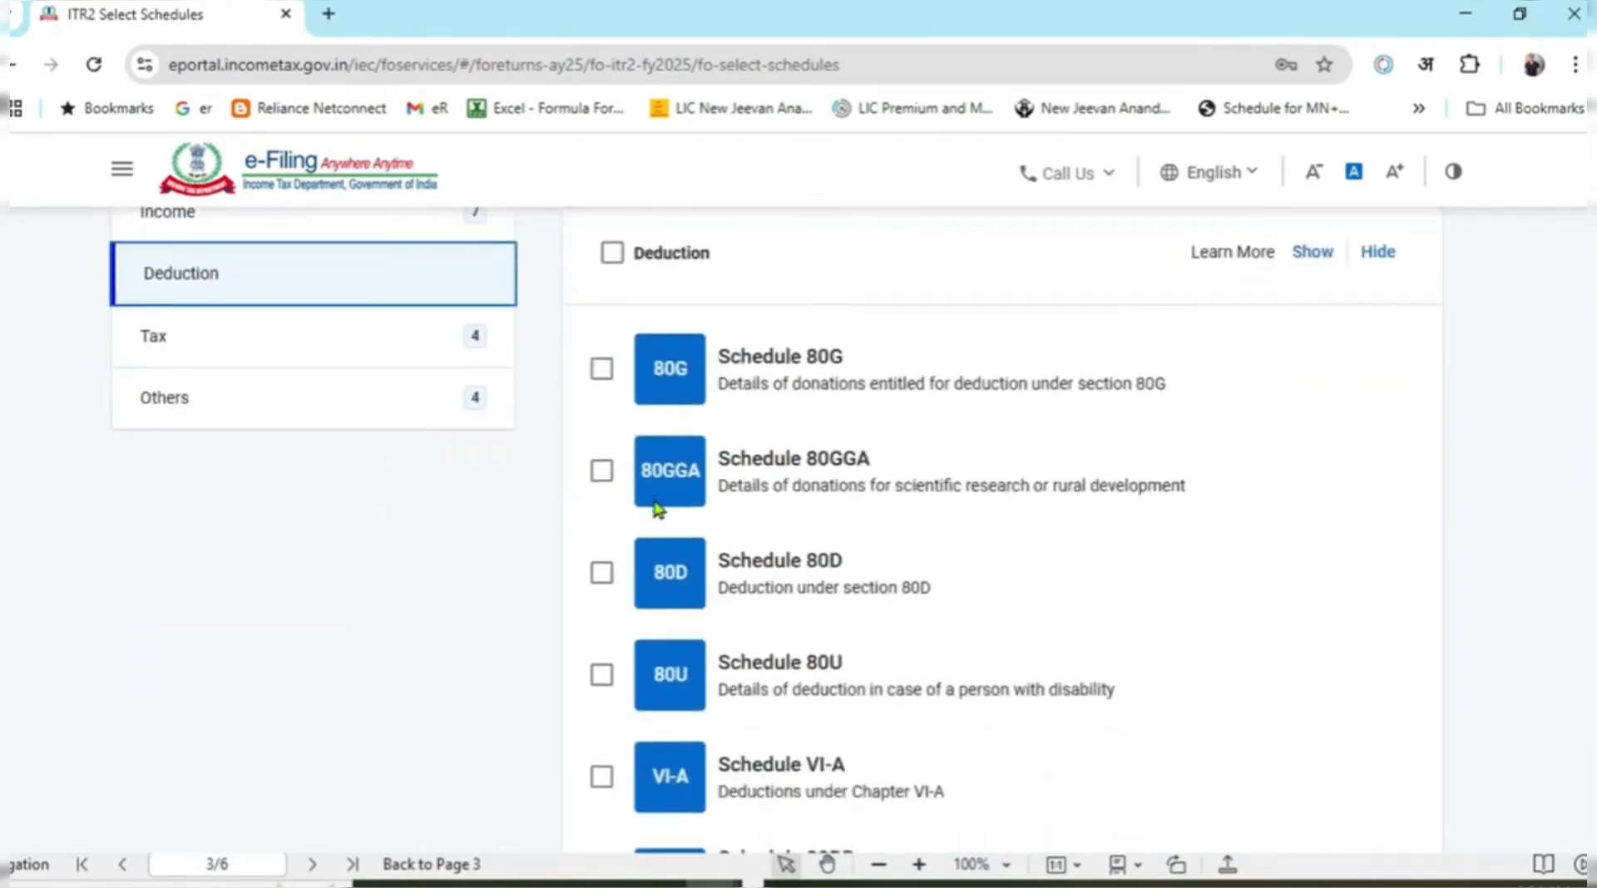
{"action": "scroll", "coordinate": [666, 703], "scroll_direction": "down", "scroll_amount": 2}
{"action": "scroll", "coordinate": [657, 698], "scroll_direction": "up", "scroll_amount": 8}
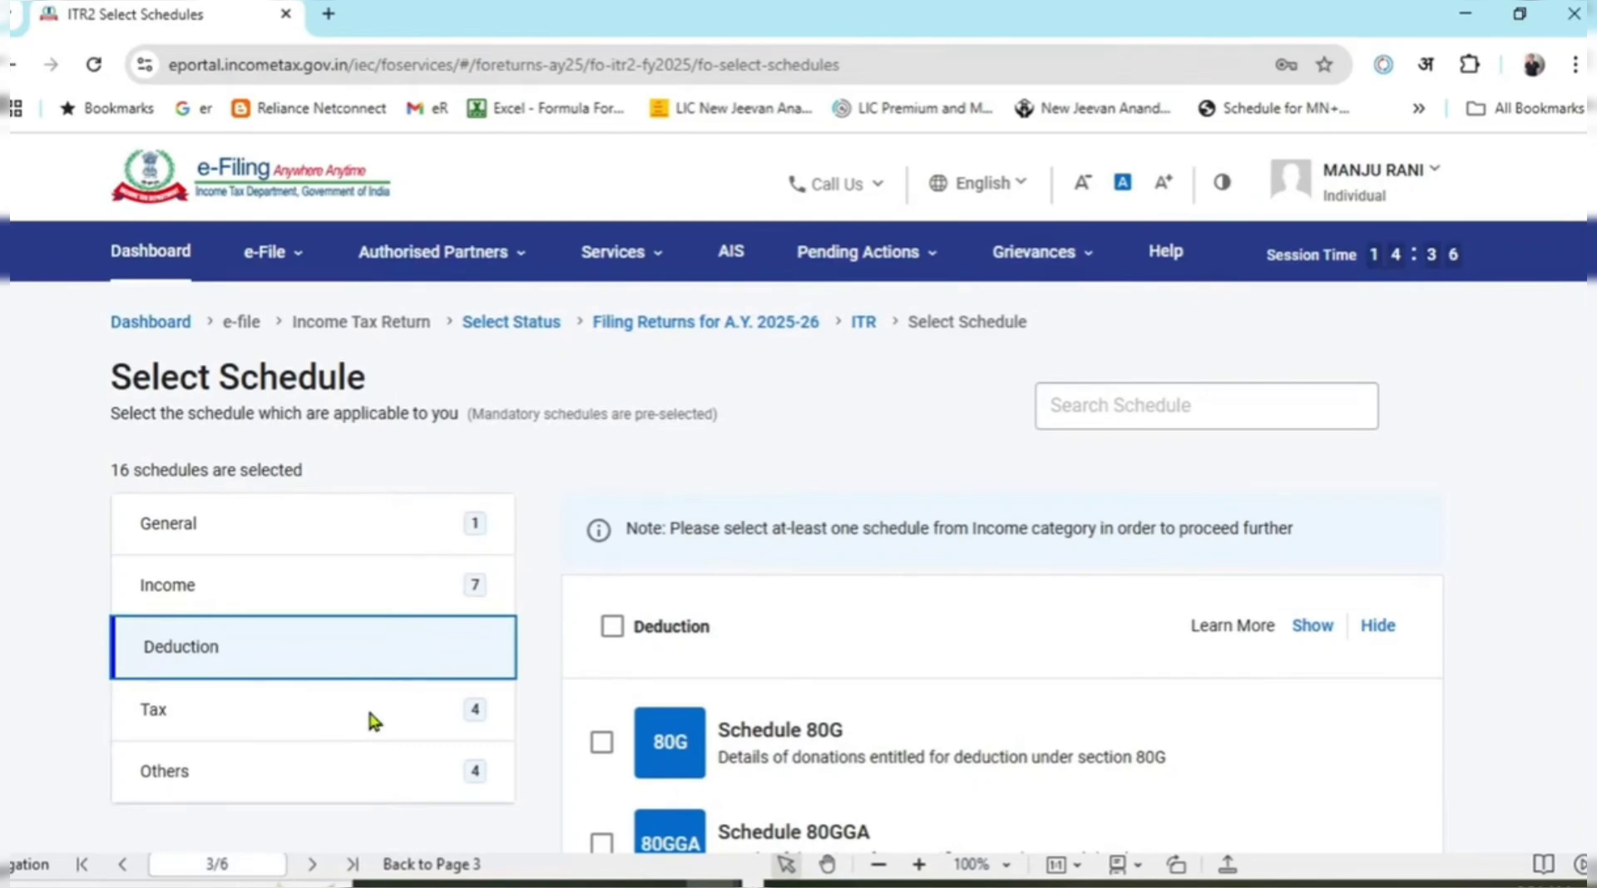
Untick Tax deferred on ESOP under Tax schedules, leaving 15 schedules selected.
{"action": "left_click", "coordinate": [370, 714]}
{"action": "scroll", "coordinate": [645, 532], "scroll_direction": "down", "scroll_amount": 3}
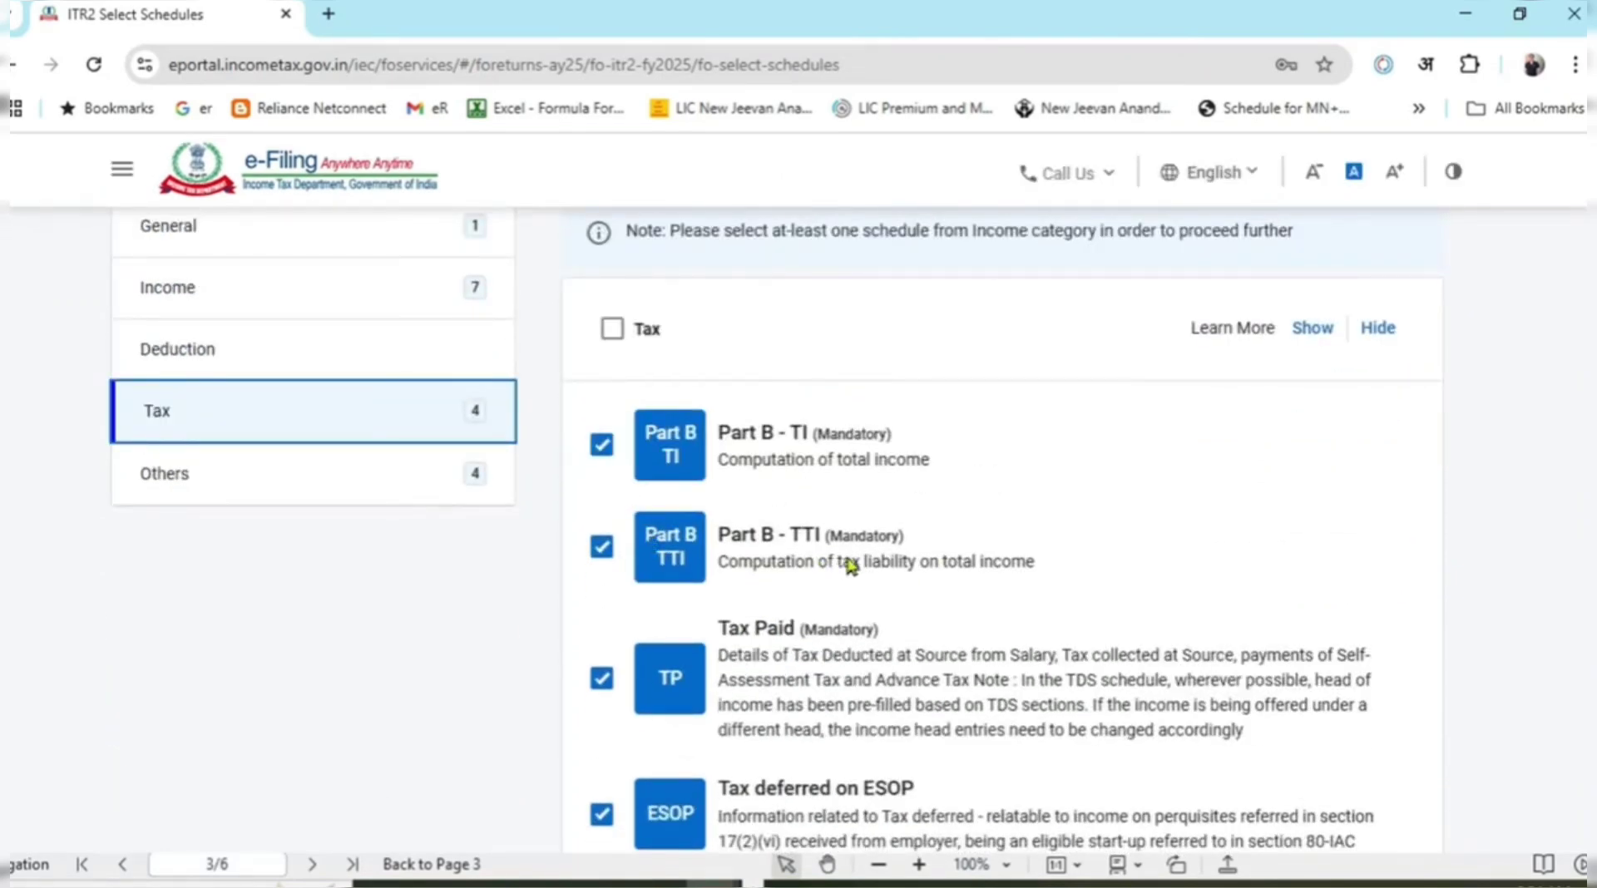
{"action": "scroll", "coordinate": [987, 517], "scroll_direction": "down", "scroll_amount": 1}
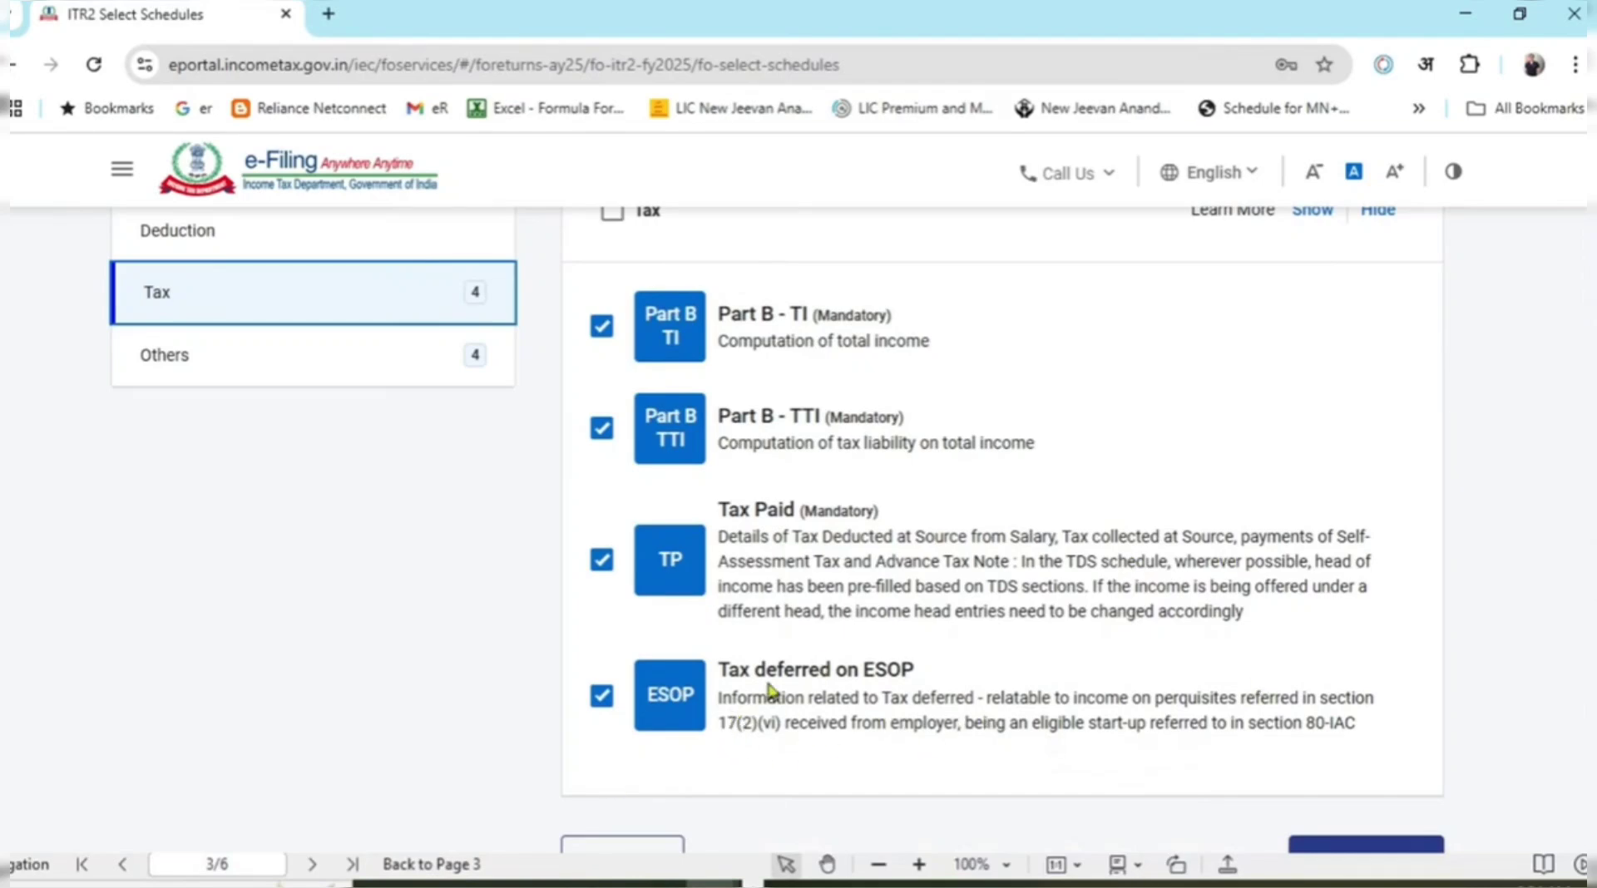
{"action": "left_click", "coordinate": [606, 701]}
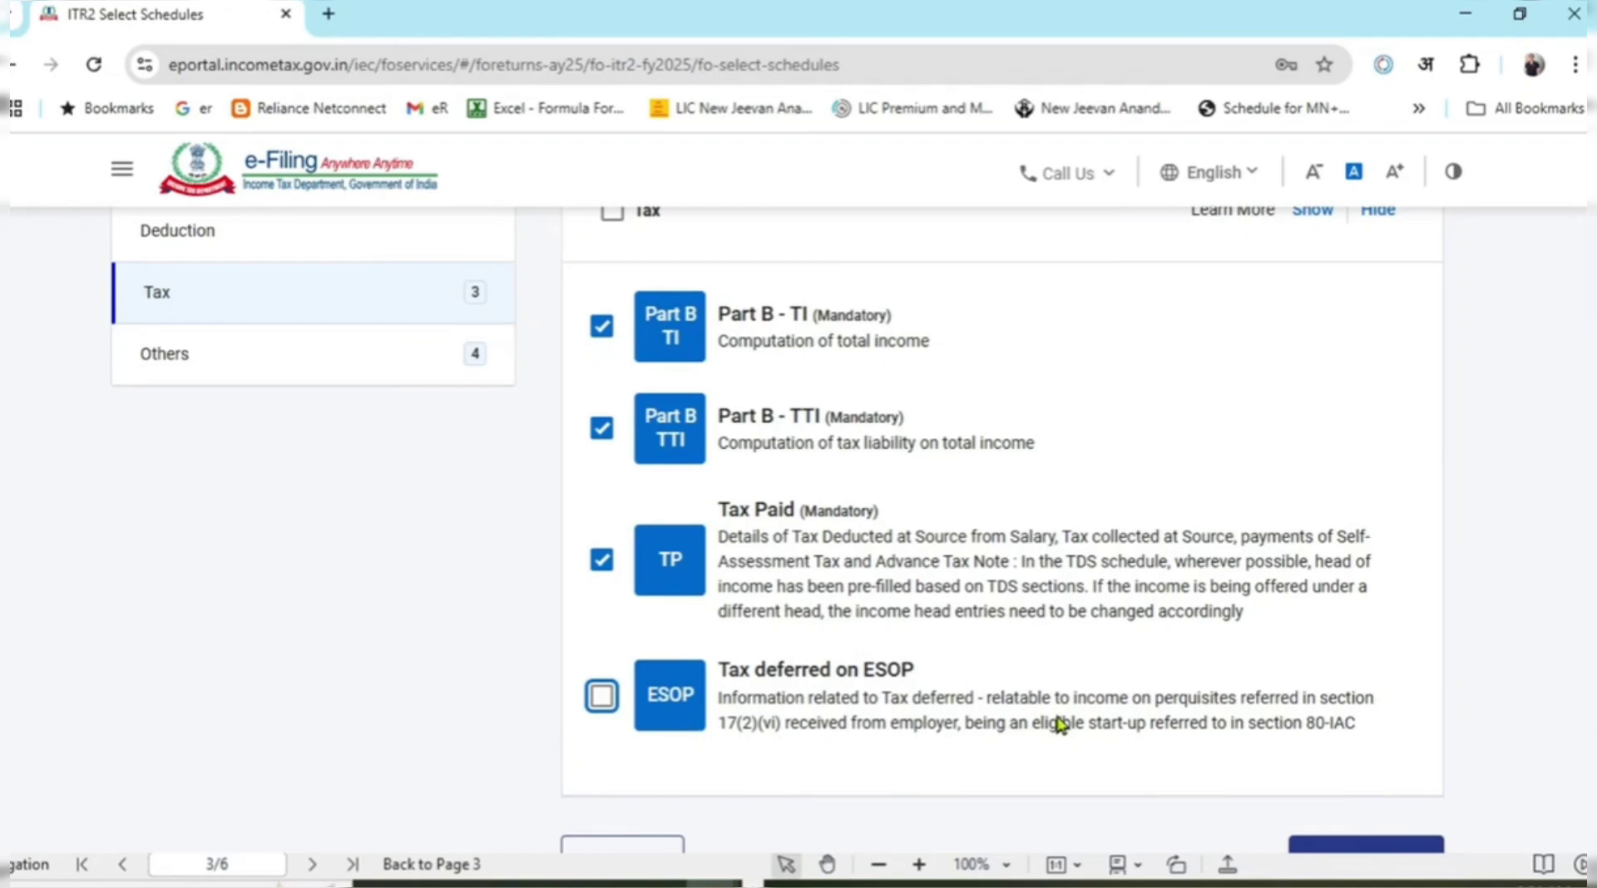
{"action": "left_click", "coordinate": [494, 651]}
{"action": "scroll", "coordinate": [886, 530], "scroll_direction": "up", "scroll_amount": 3}
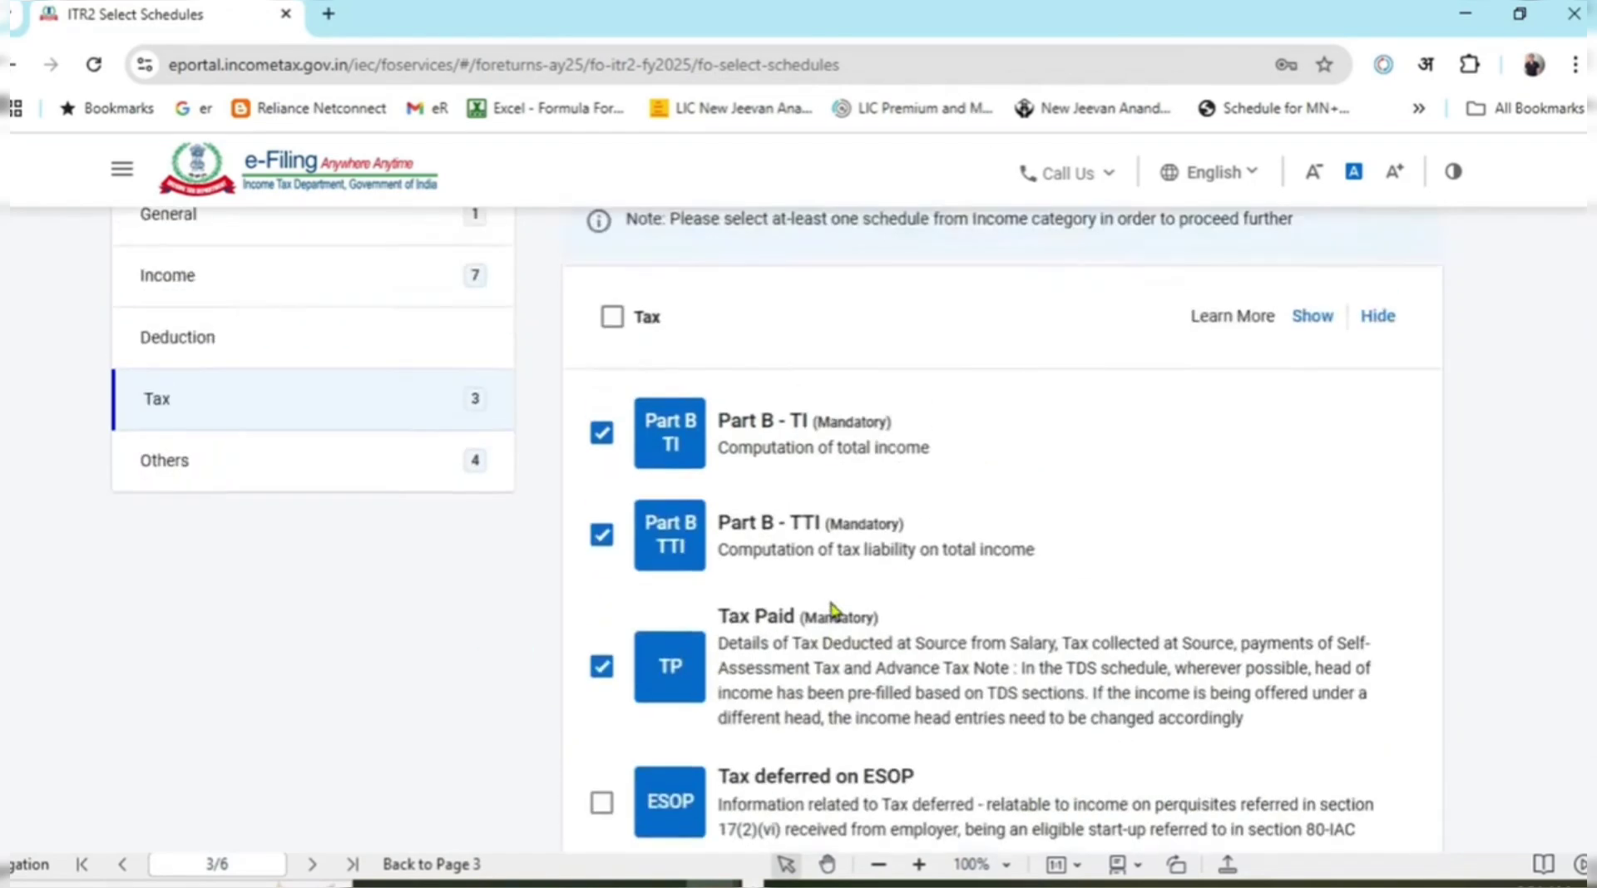
{"action": "left_click", "coordinate": [411, 593]}
Untick Schedule AL under Others, keeping CYLA, BFLA, CFL and AMTC ticked.
{"action": "scroll", "coordinate": [1030, 535], "scroll_direction": "down", "scroll_amount": 2}
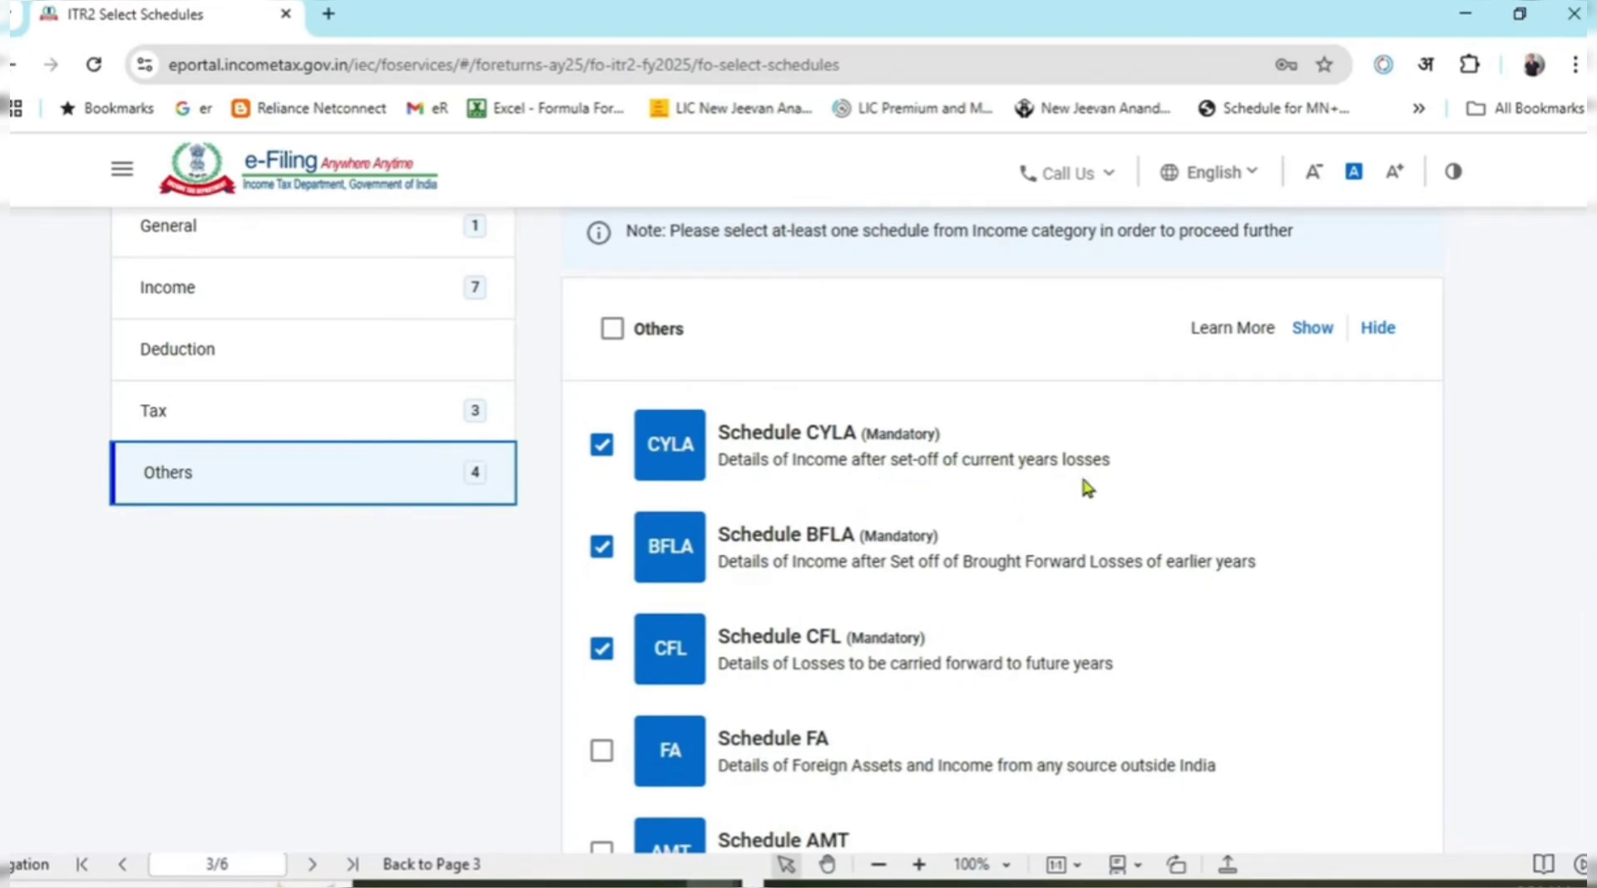
{"action": "scroll", "coordinate": [886, 587], "scroll_direction": "down", "scroll_amount": 2}
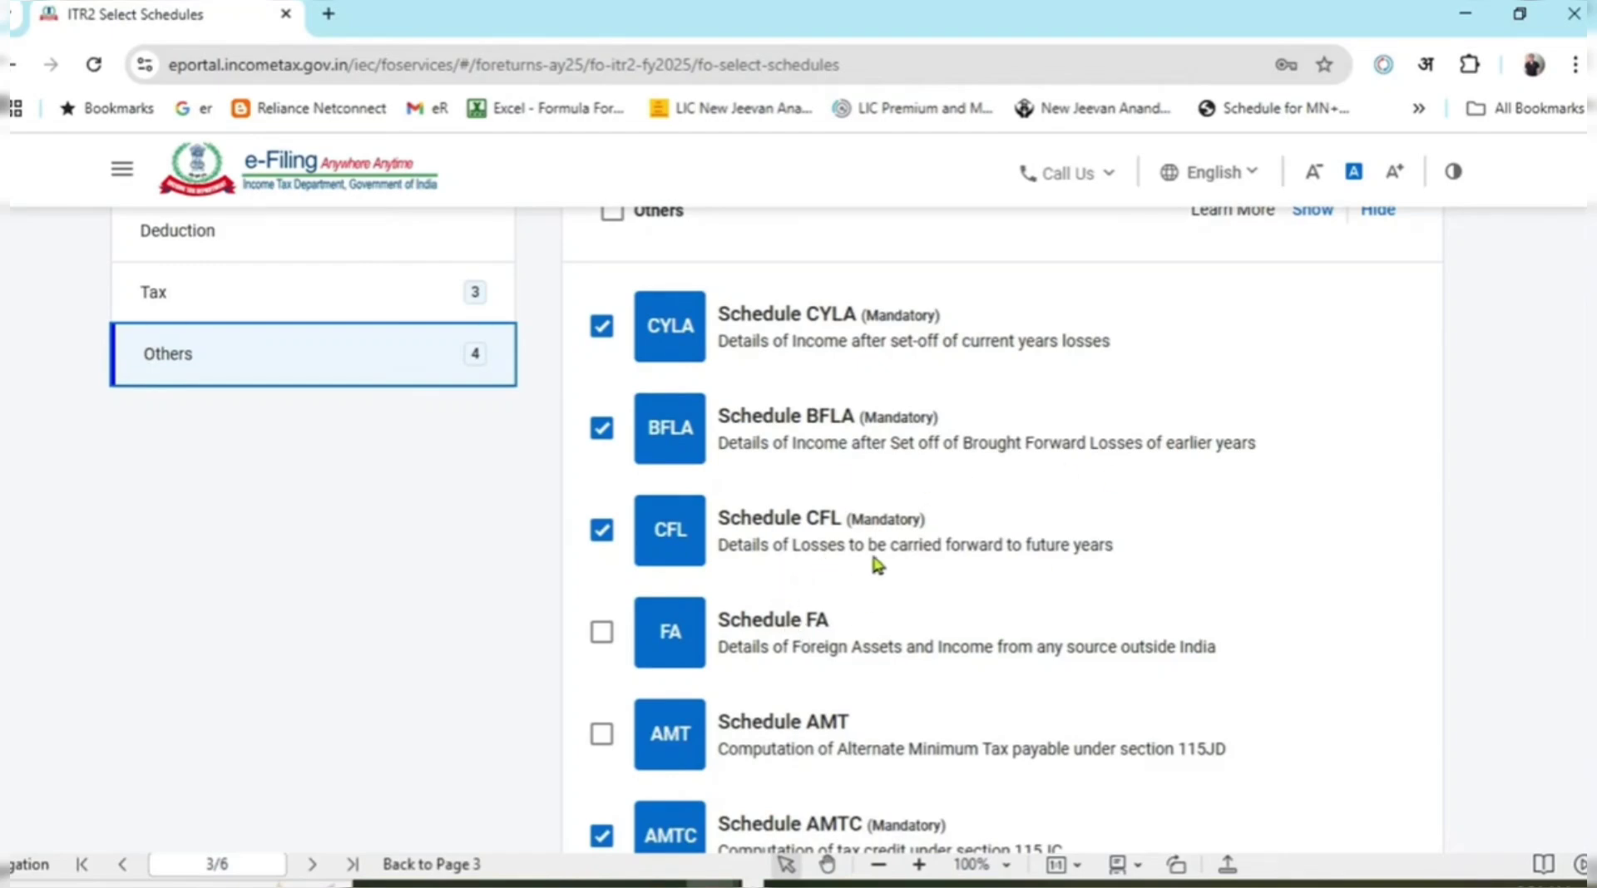
{"action": "scroll", "coordinate": [915, 541], "scroll_direction": "down", "scroll_amount": 2}
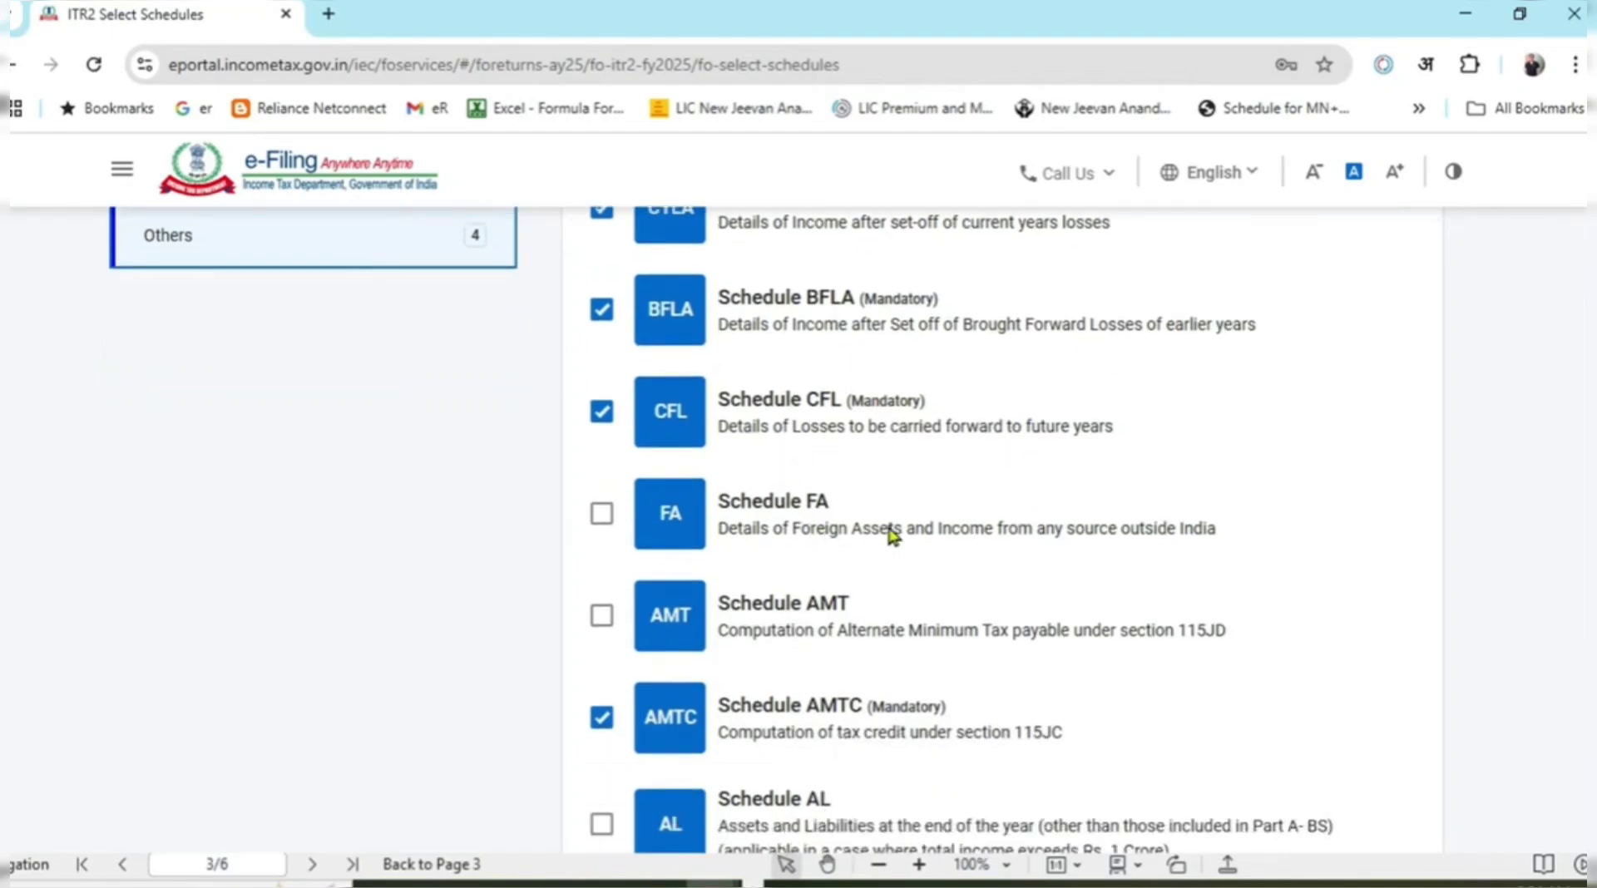
{"action": "scroll", "coordinate": [961, 524], "scroll_direction": "down", "scroll_amount": 2}
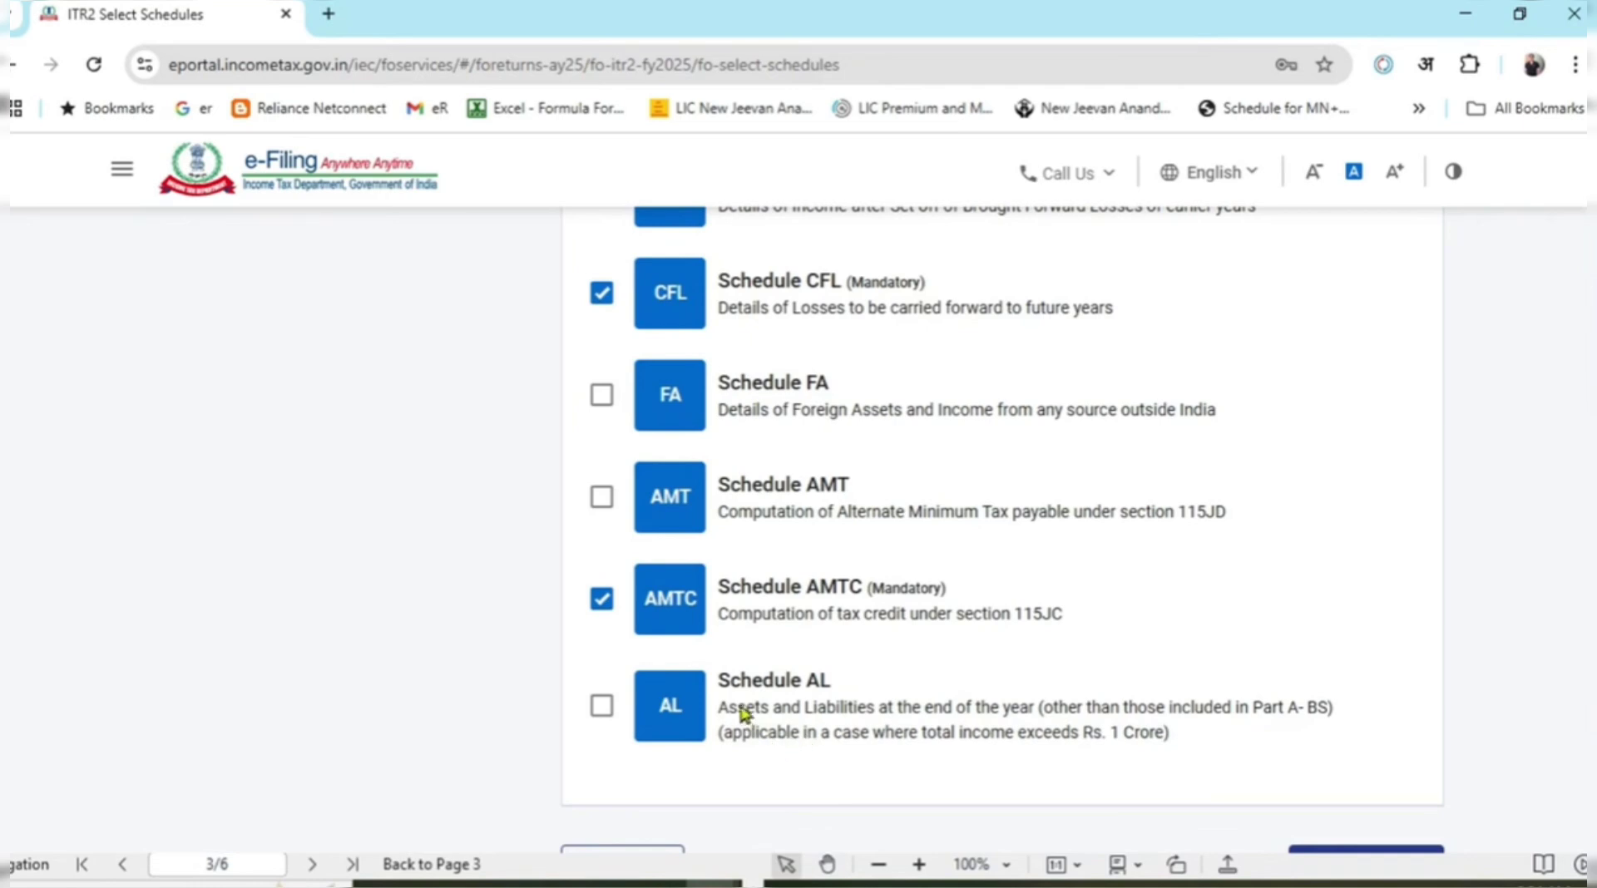
{"action": "left_click_drag", "start_coordinate": [738, 708], "coordinate": [1191, 726]}
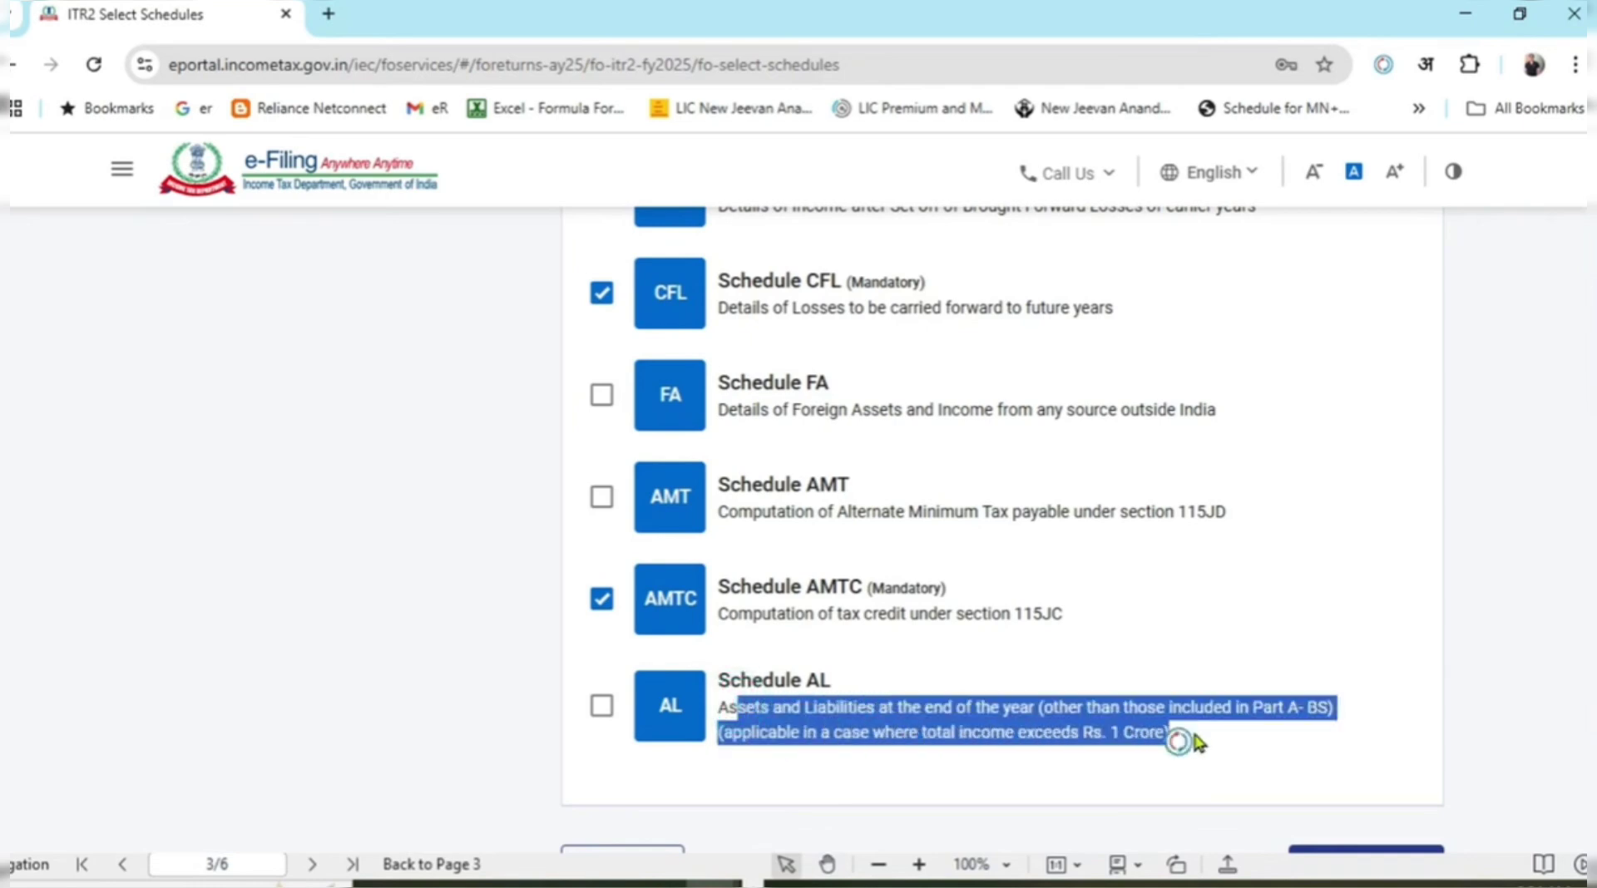
{"action": "left_click", "coordinate": [1136, 762]}
{"action": "left_click_drag", "start_coordinate": [759, 732], "coordinate": [1094, 749]}
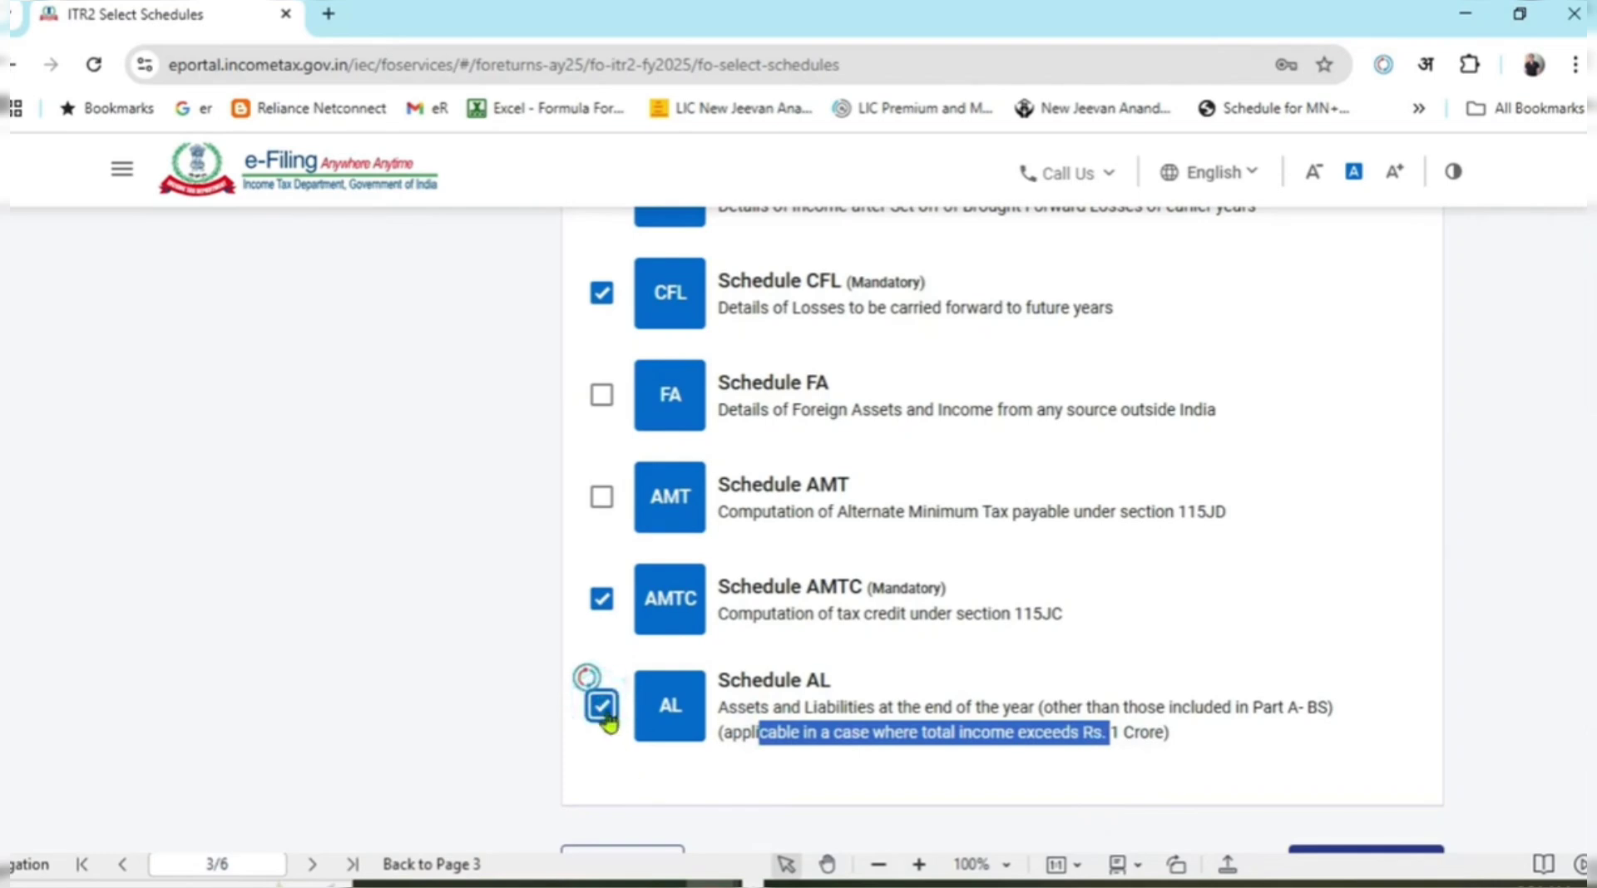
{"action": "left_click", "coordinate": [486, 678]}
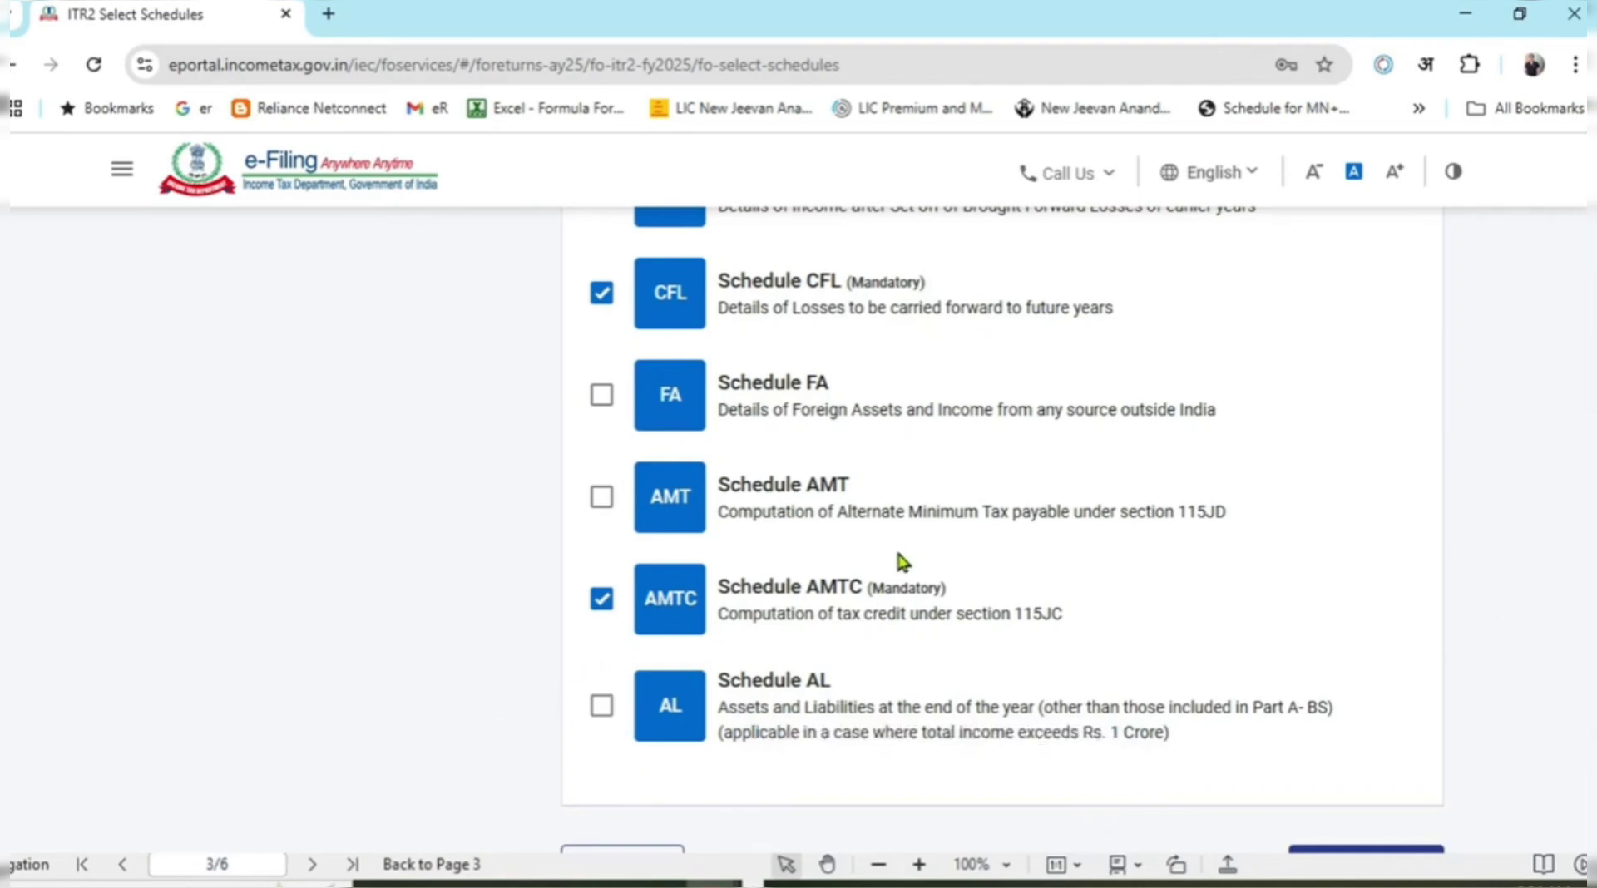
{"action": "scroll", "coordinate": [1043, 536], "scroll_direction": "down", "scroll_amount": 2}
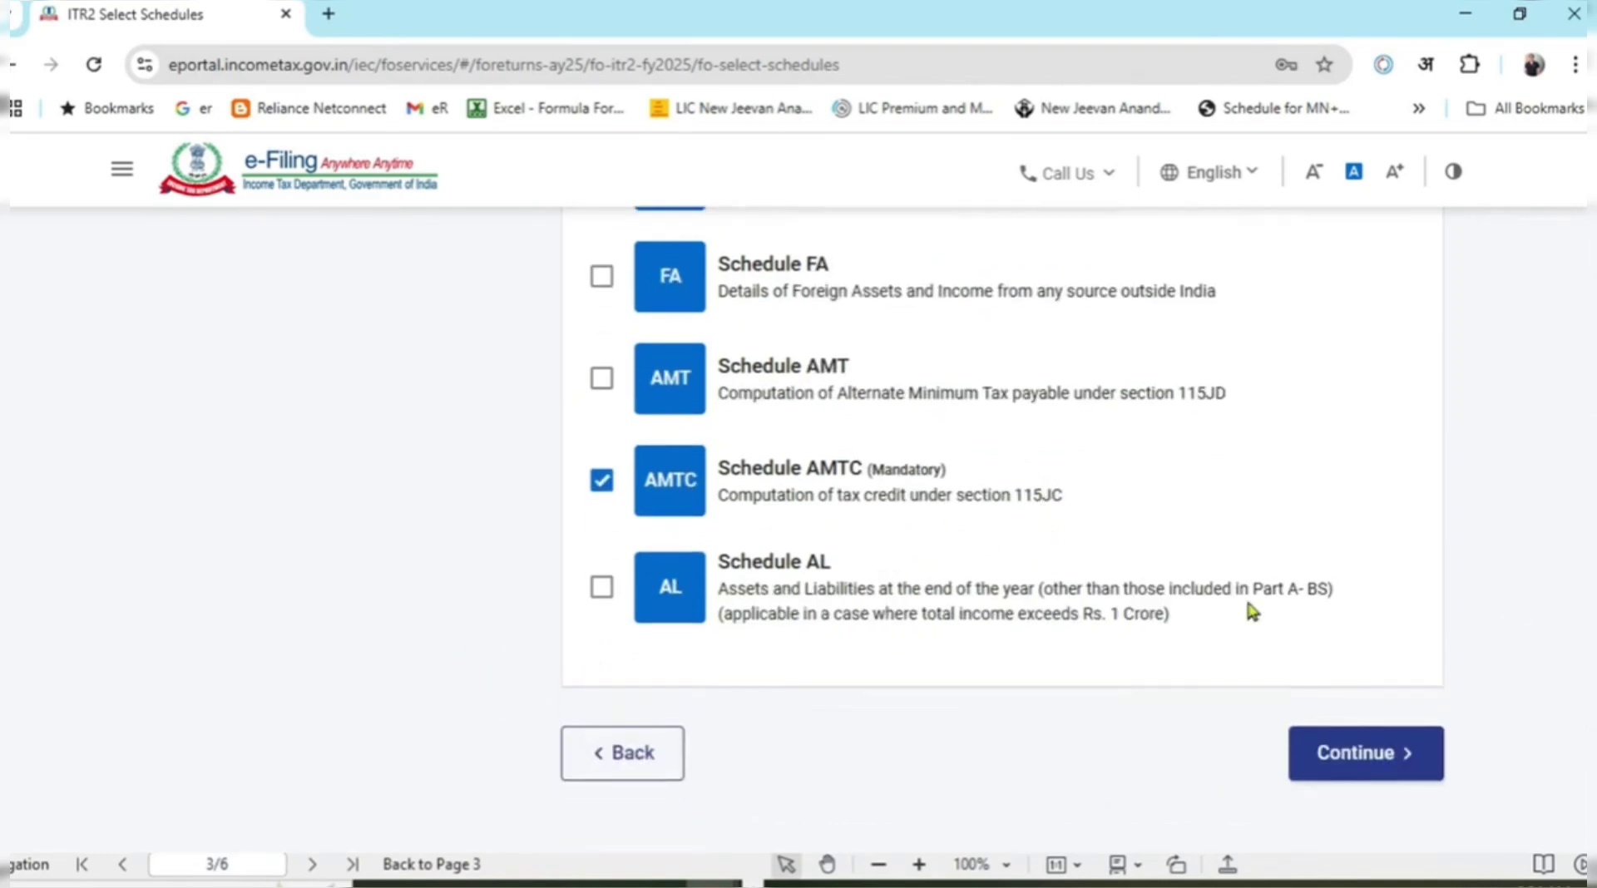
{"action": "scroll", "coordinate": [1119, 645], "scroll_direction": "up", "scroll_amount": 5}
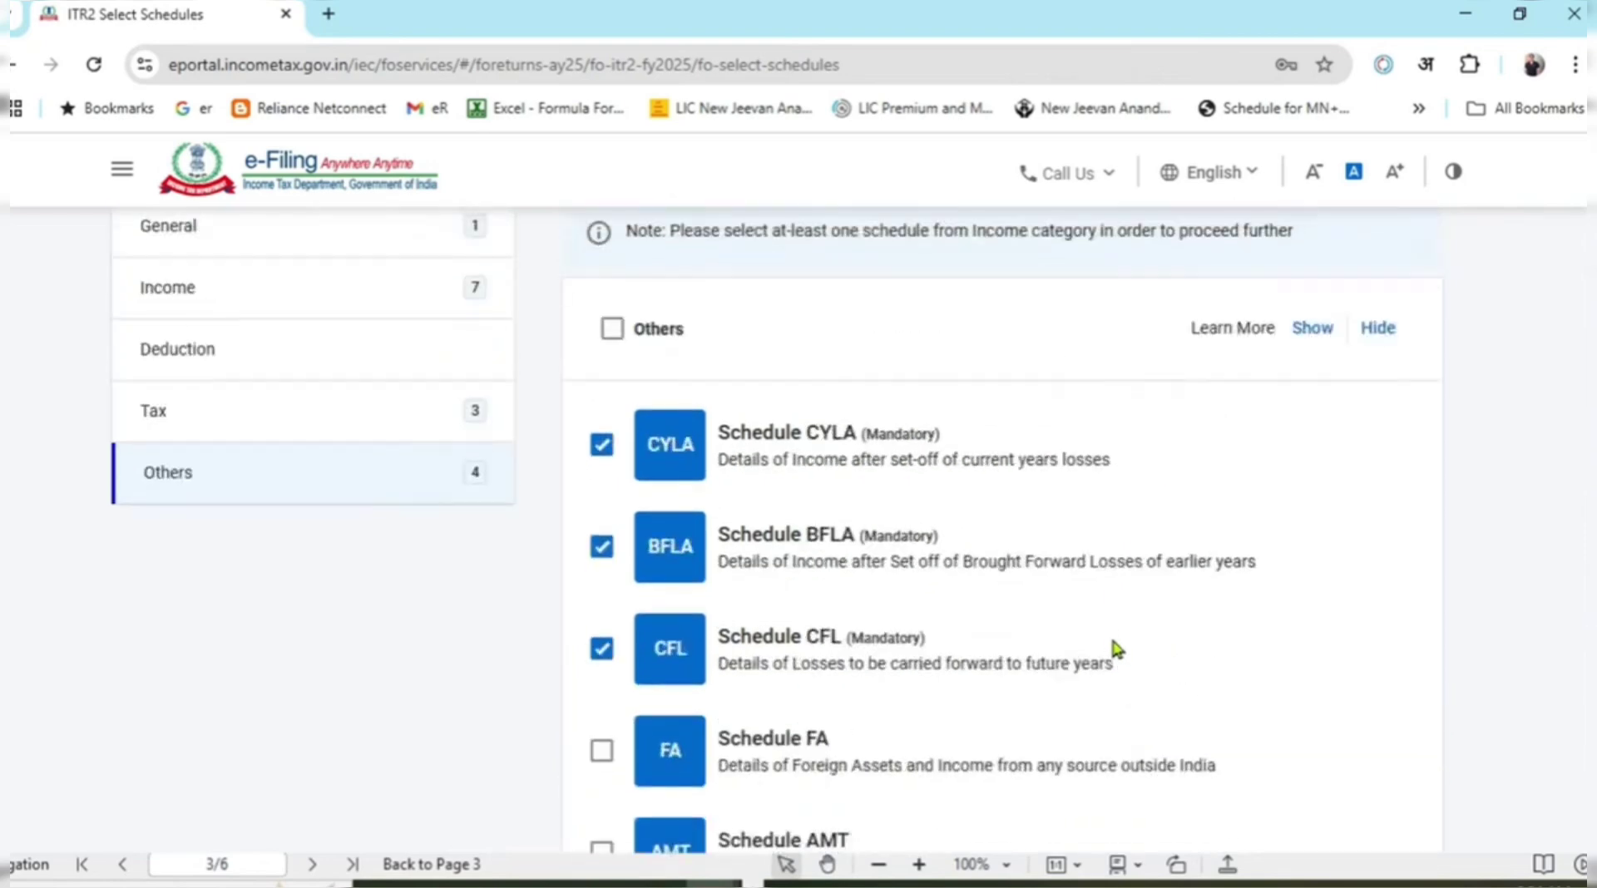
{"action": "scroll", "coordinate": [1115, 636], "scroll_direction": "down", "scroll_amount": 5}
{"action": "scroll", "coordinate": [1111, 623], "scroll_direction": "up", "scroll_amount": 6}
{"action": "scroll", "coordinate": [1101, 536], "scroll_direction": "down", "scroll_amount": 7}
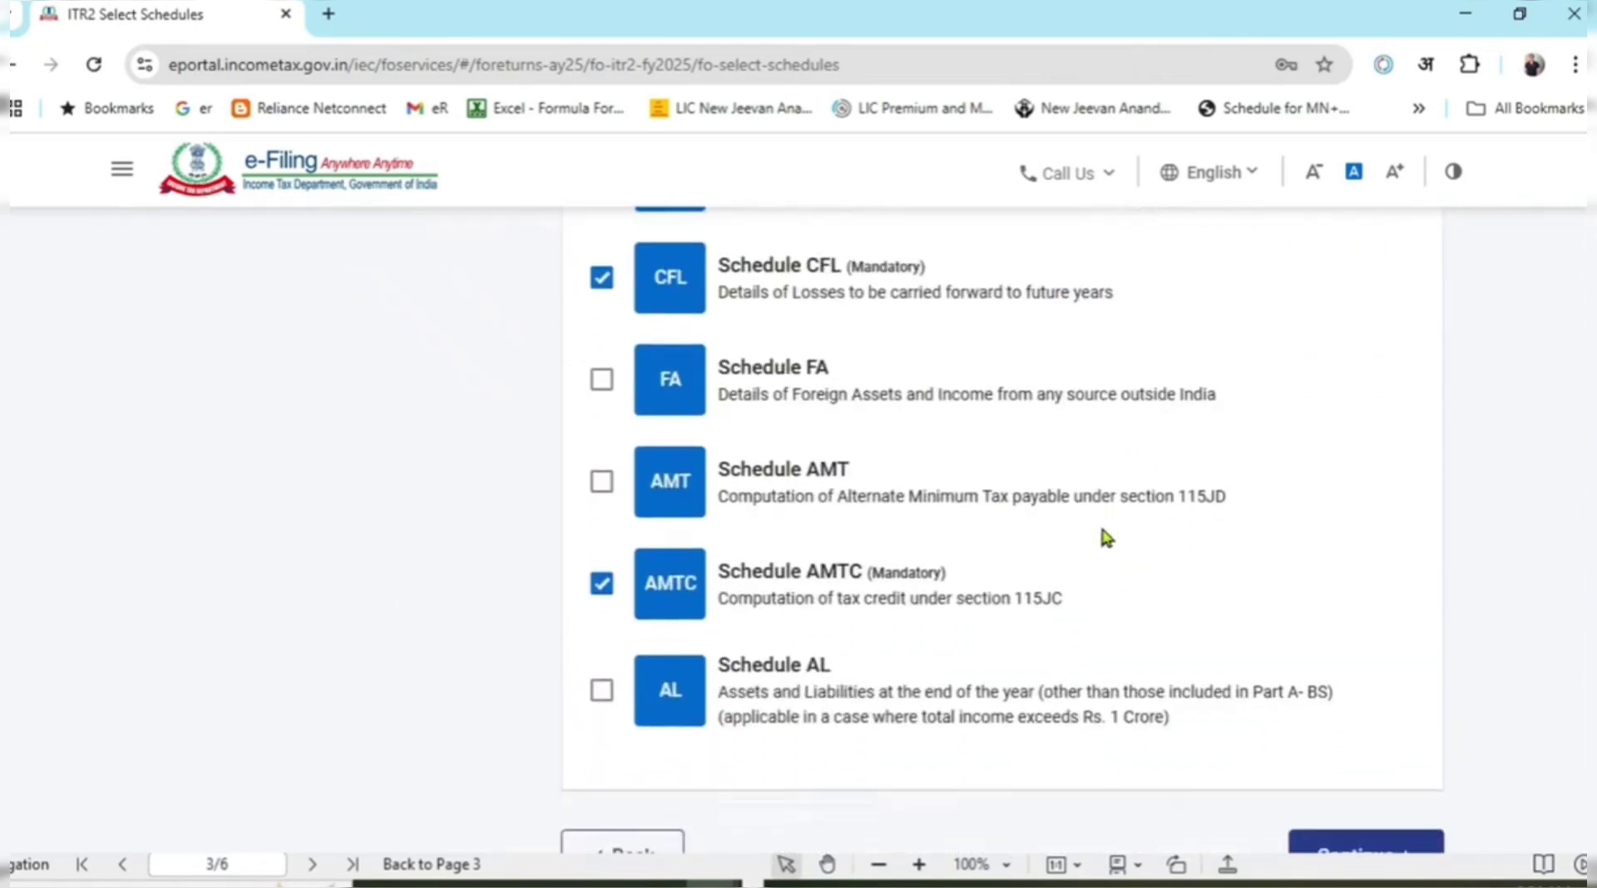
Continue with the 15 selected schedules and skip the questions to the Return Summary.
{"action": "left_click", "coordinate": [1377, 628]}
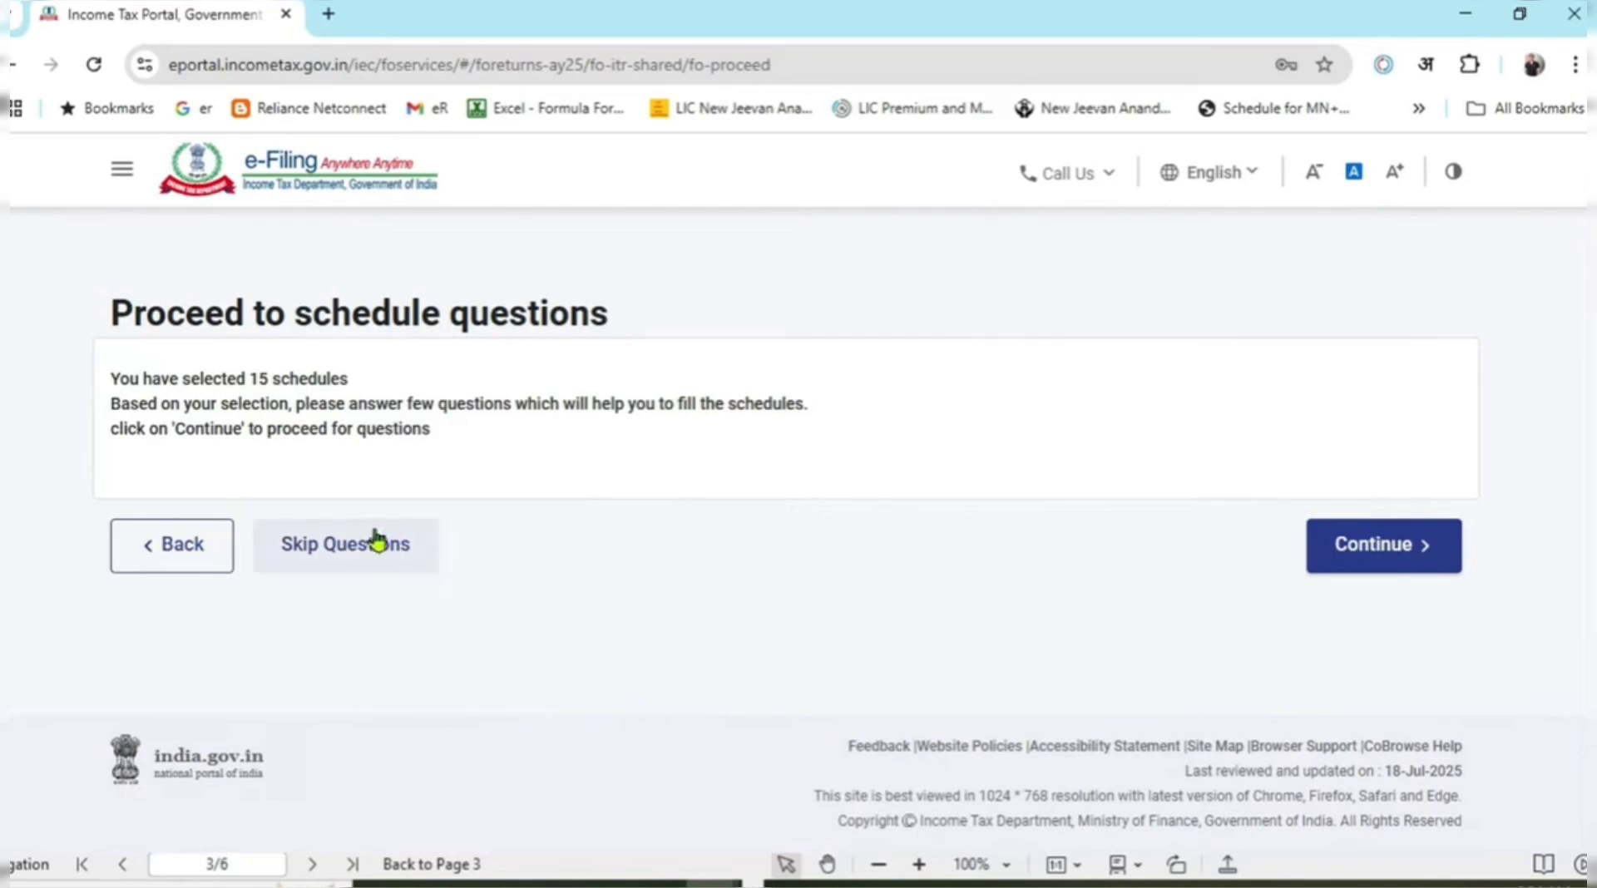
{"action": "left_click", "coordinate": [391, 553]}
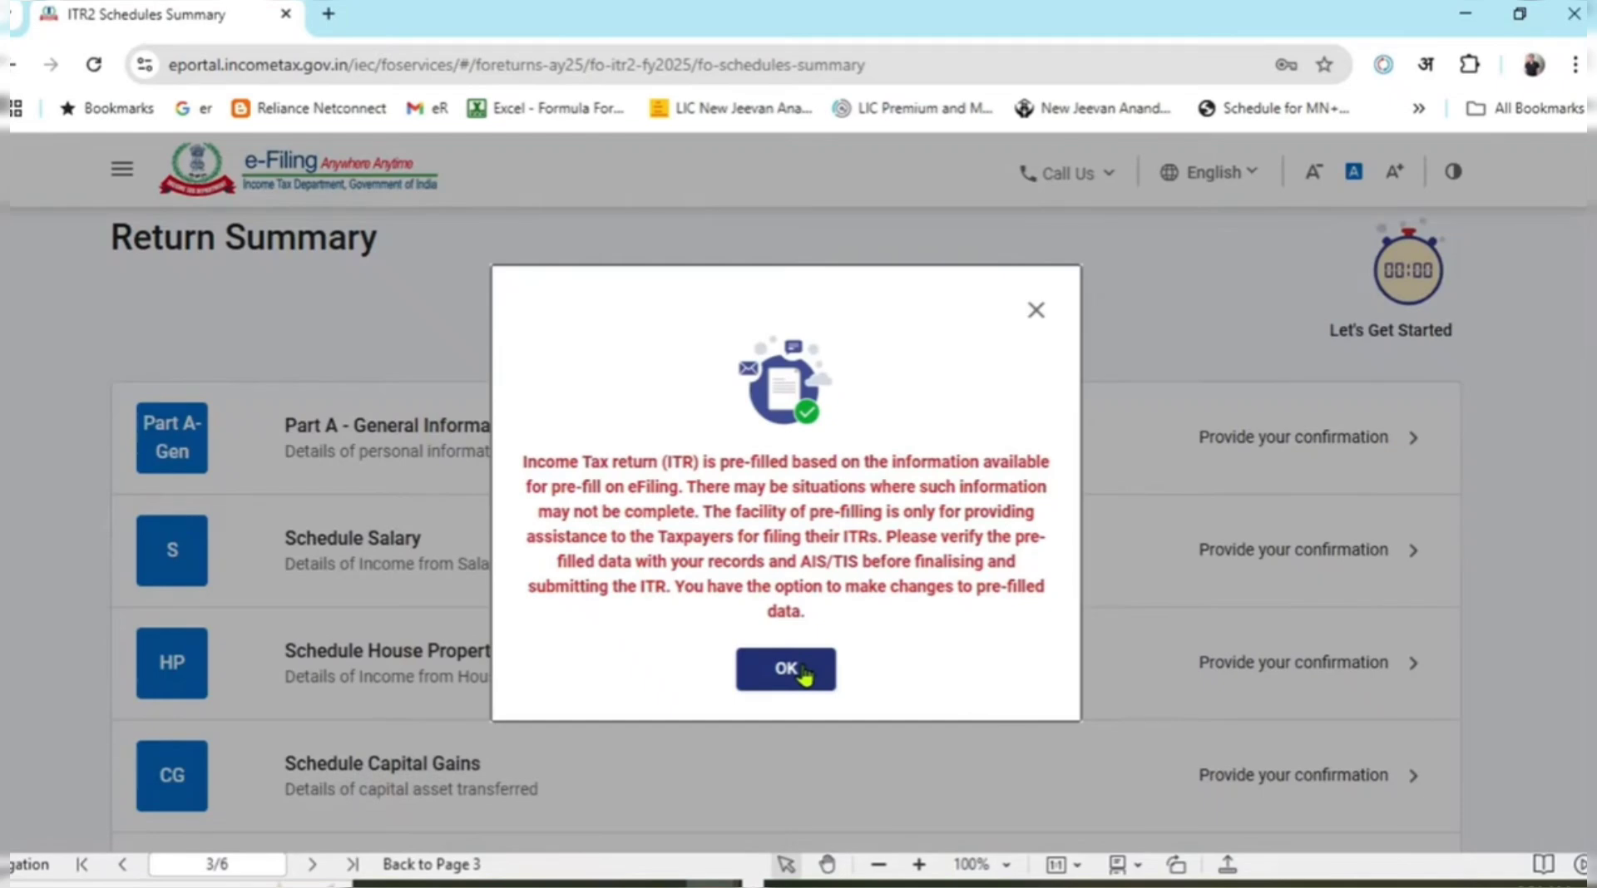
Dismiss the pre-fill notice and scroll down the Return Summary's schedule list.
{"action": "left_click", "coordinate": [786, 669]}
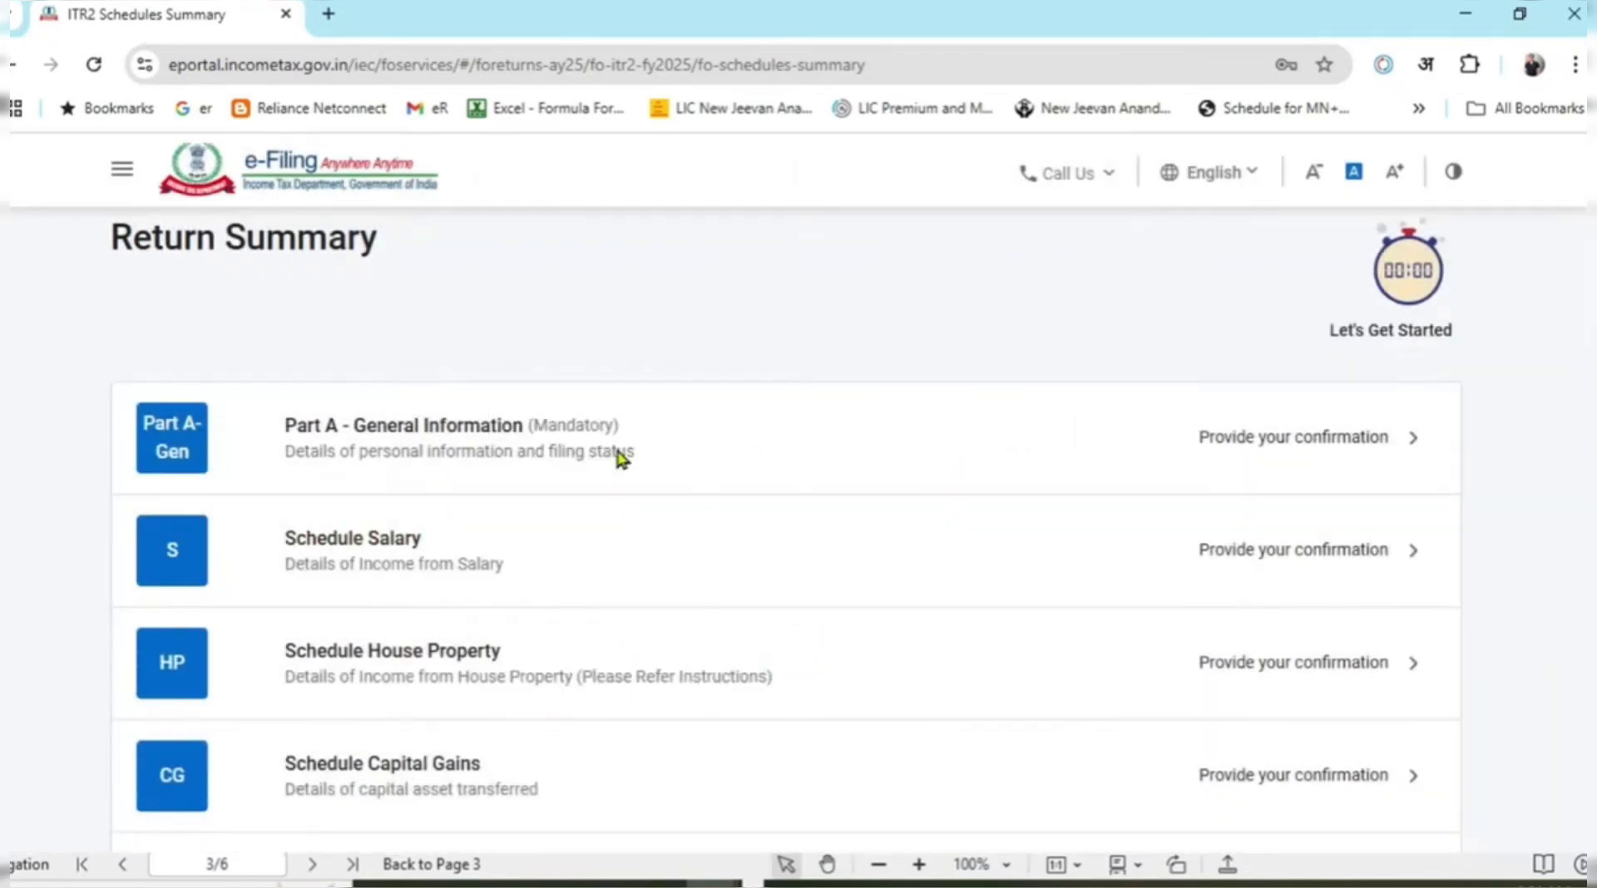
{"action": "scroll", "coordinate": [624, 449], "scroll_direction": "down", "scroll_amount": 1}
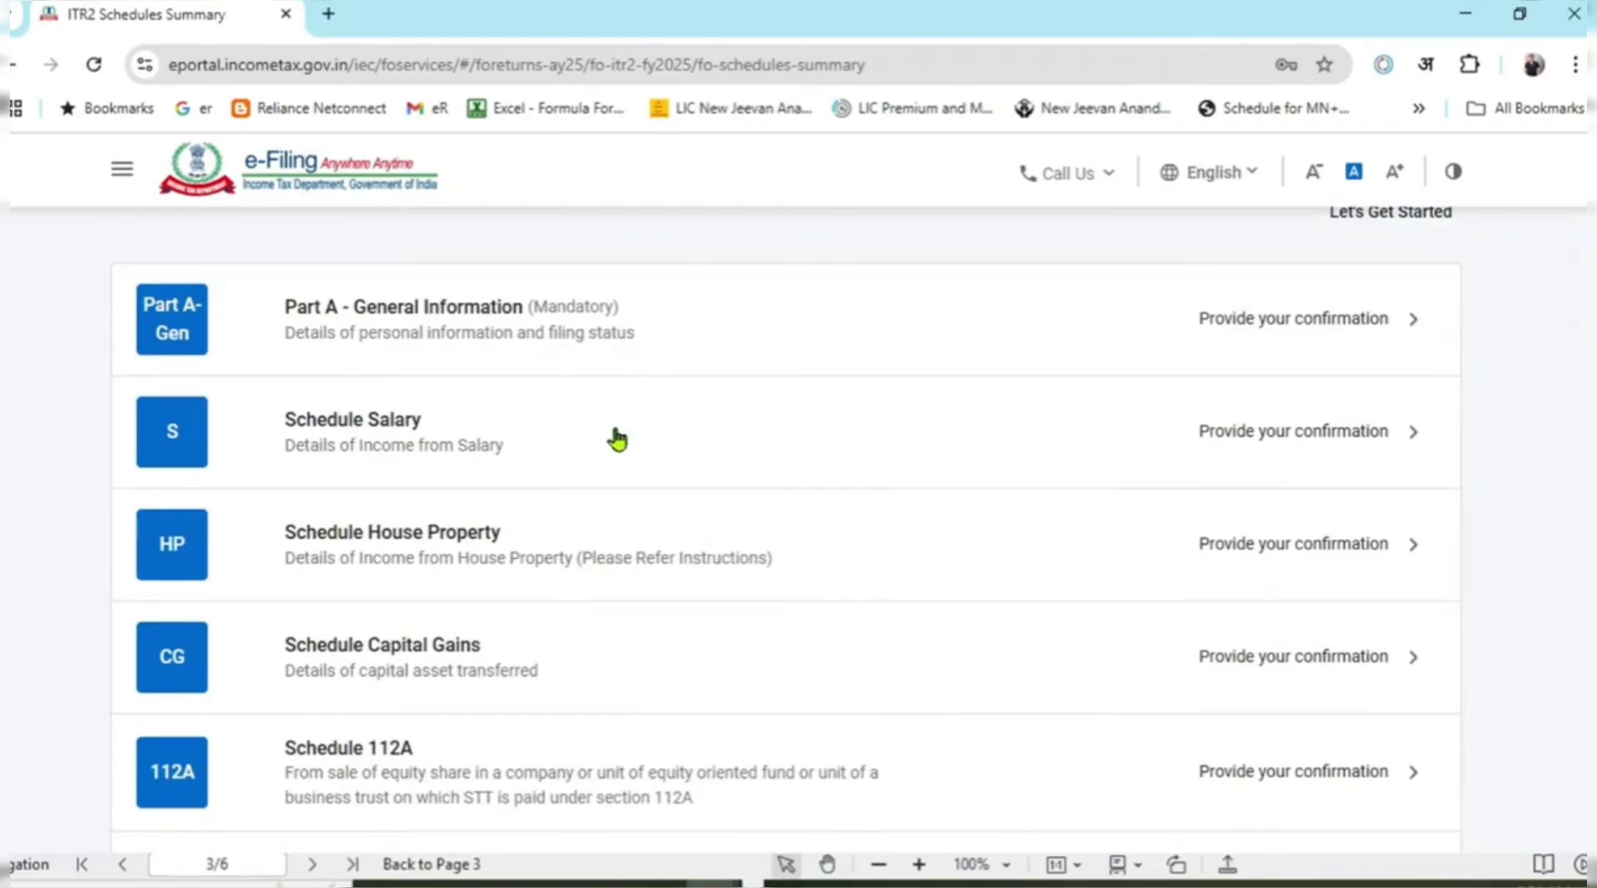
{"action": "scroll", "coordinate": [617, 439], "scroll_direction": "down", "scroll_amount": 1}
{"action": "scroll", "coordinate": [599, 499], "scroll_direction": "down", "scroll_amount": 1}
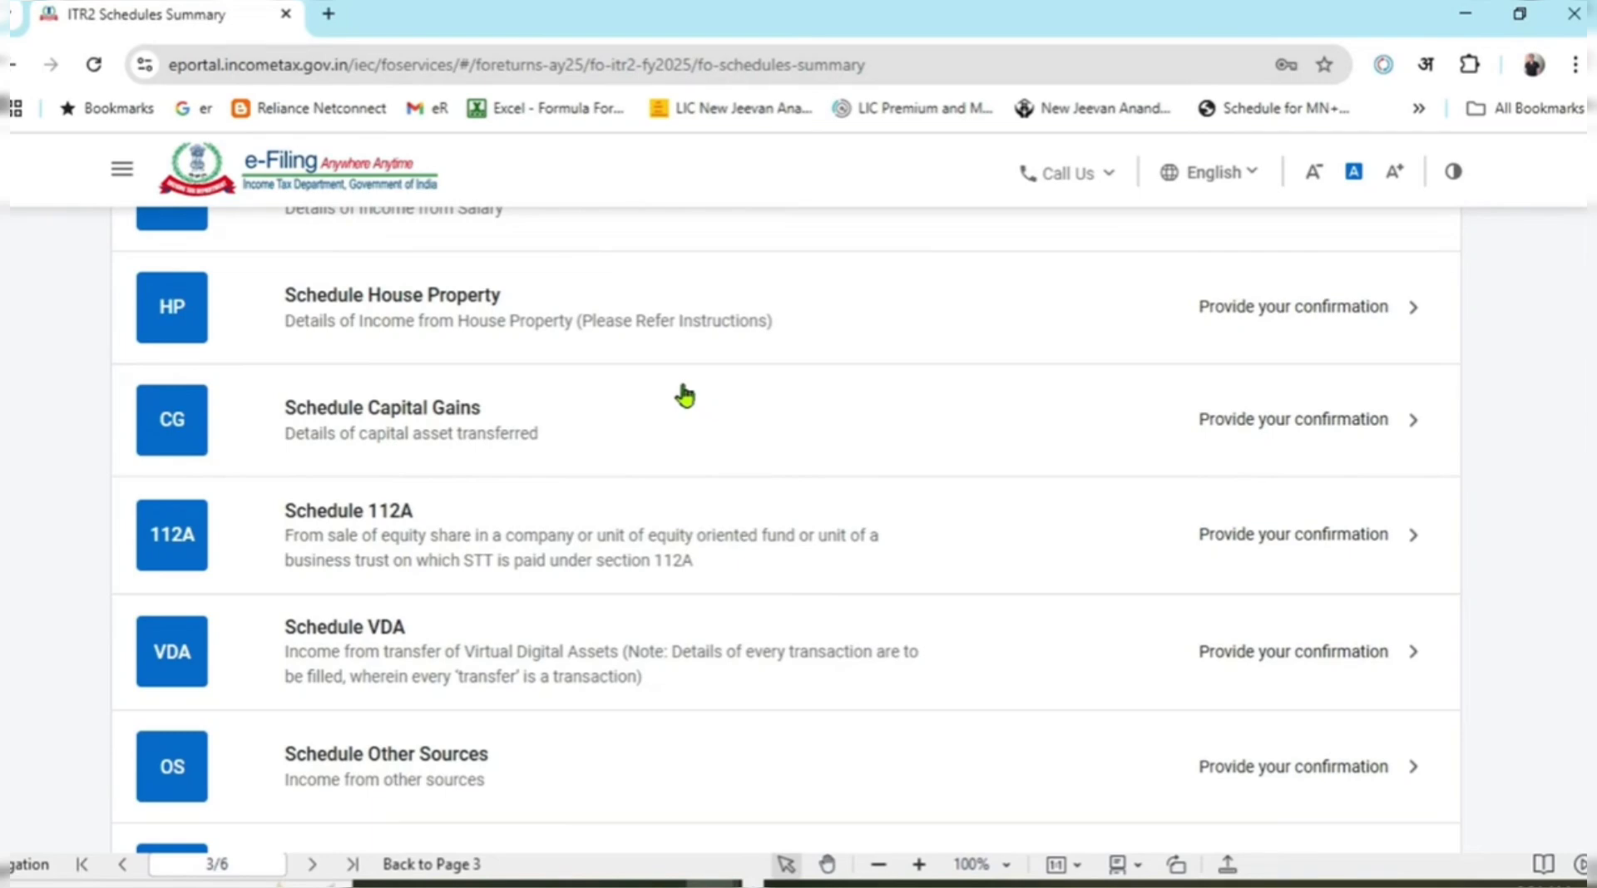
{"action": "scroll", "coordinate": [688, 528], "scroll_direction": "down", "scroll_amount": 1}
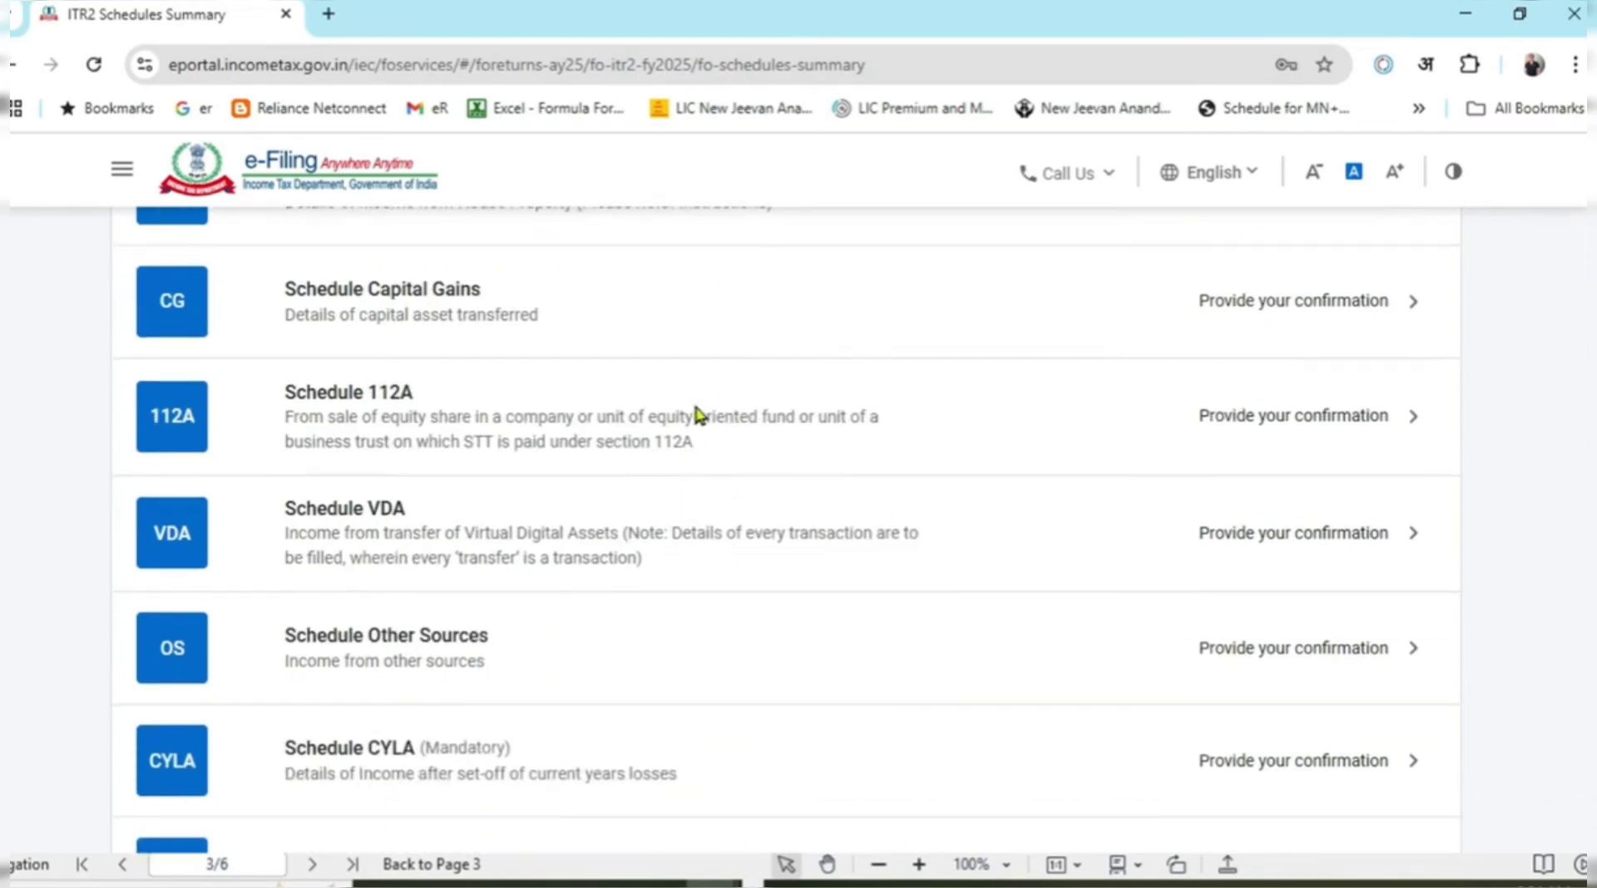
{"action": "scroll", "coordinate": [661, 532], "scroll_direction": "down", "scroll_amount": 1}
{"action": "scroll", "coordinate": [654, 507], "scroll_direction": "down", "scroll_amount": 1}
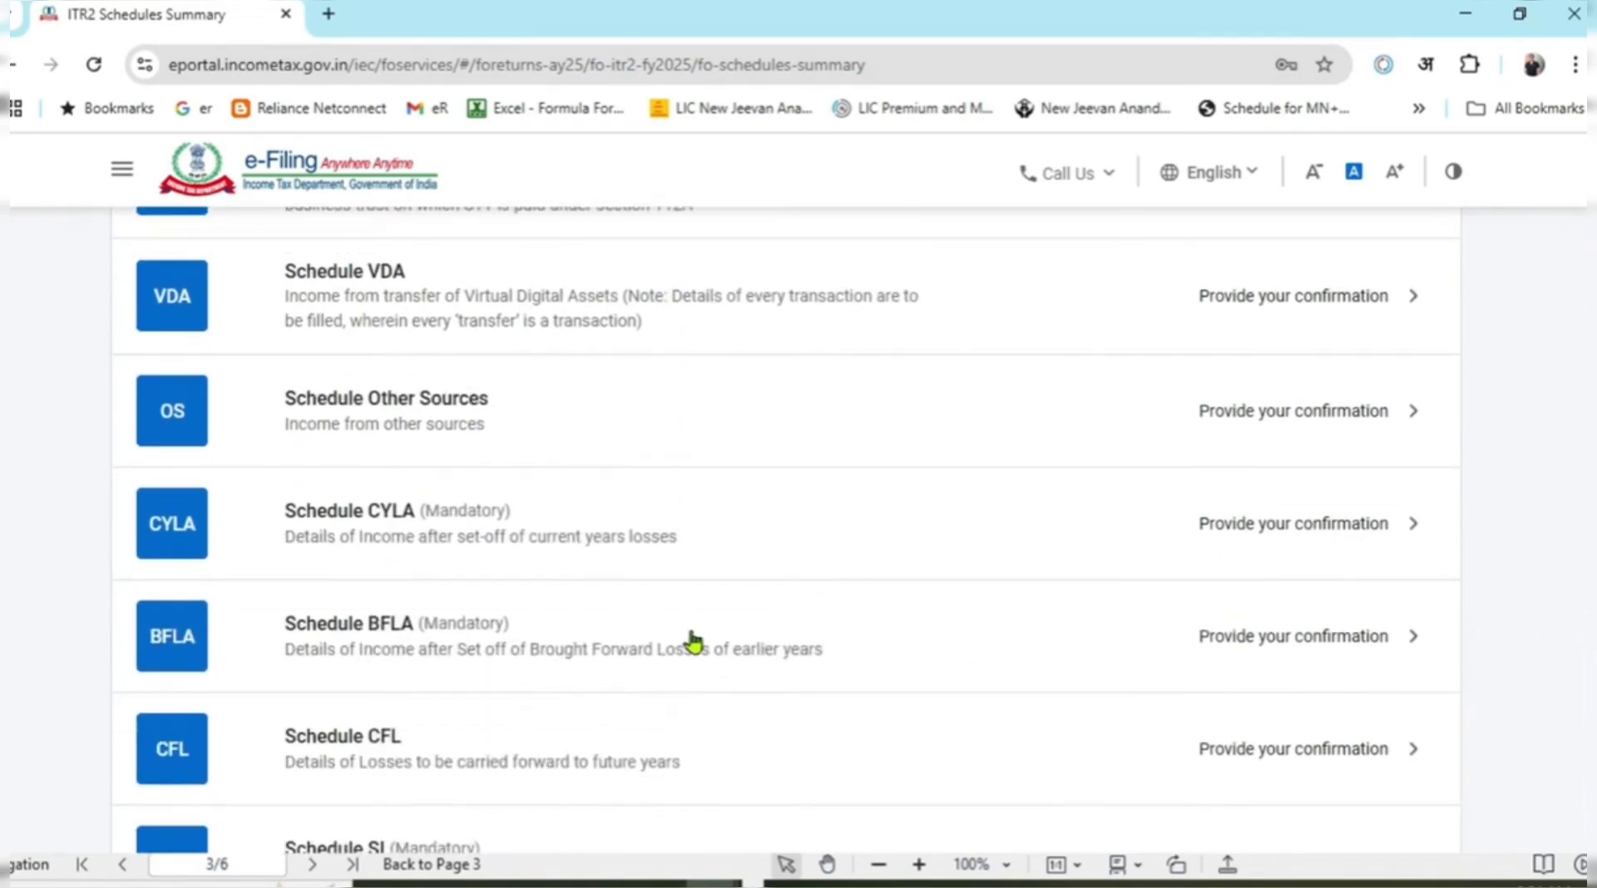
{"action": "scroll", "coordinate": [695, 632], "scroll_direction": "down", "scroll_amount": 2}
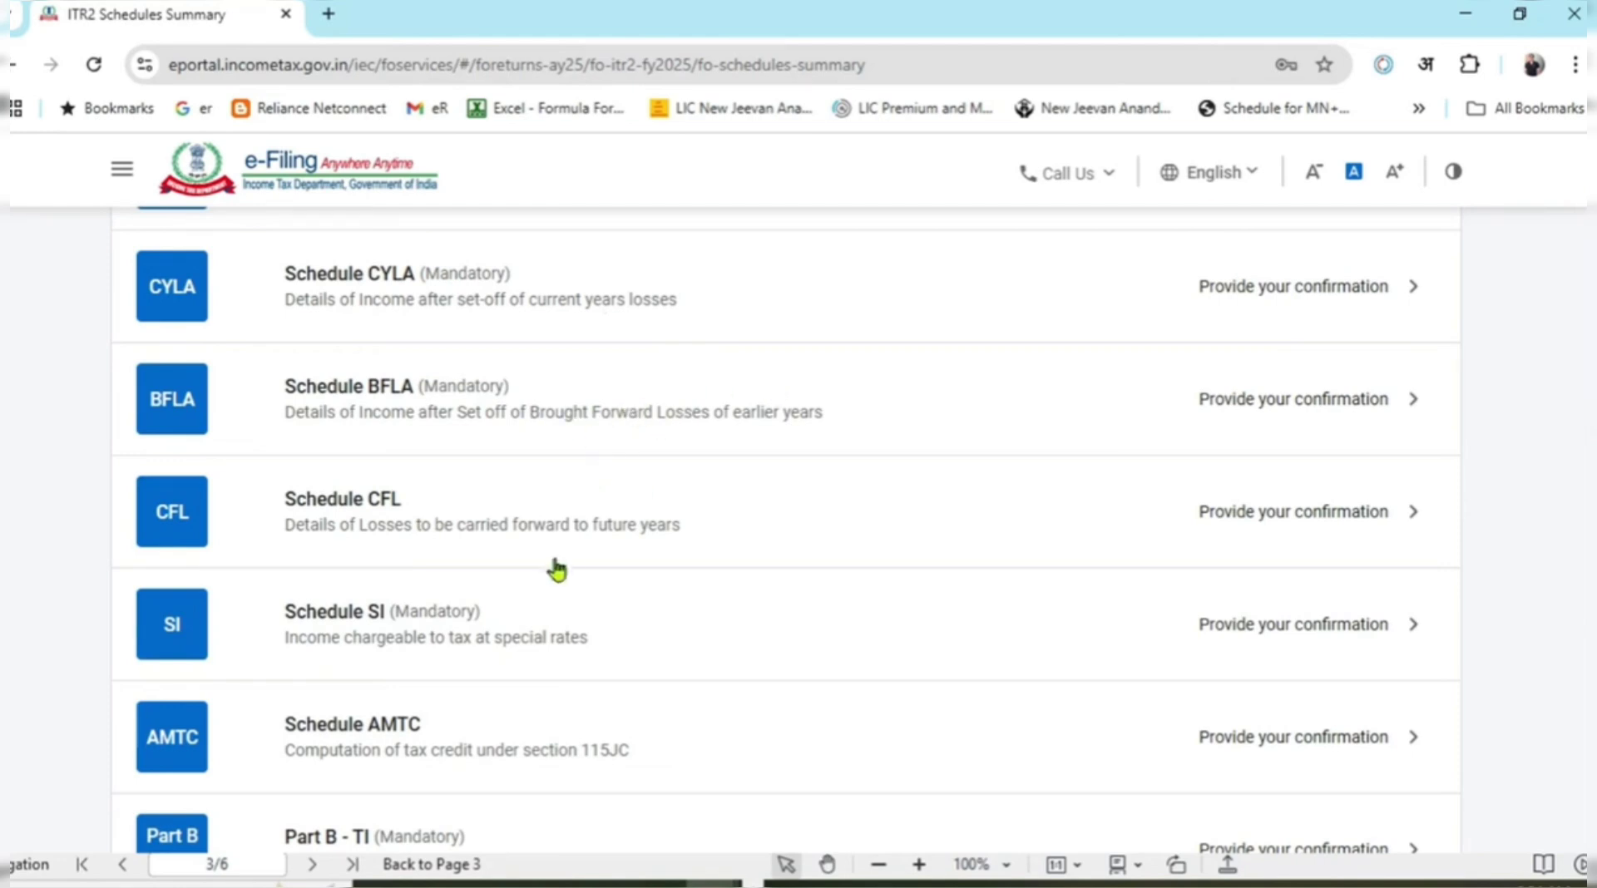
Open Schedule CFL to view its loss table, then return to the Return Summary.
{"action": "left_click_drag", "start_coordinate": [307, 502], "coordinate": [742, 530]}
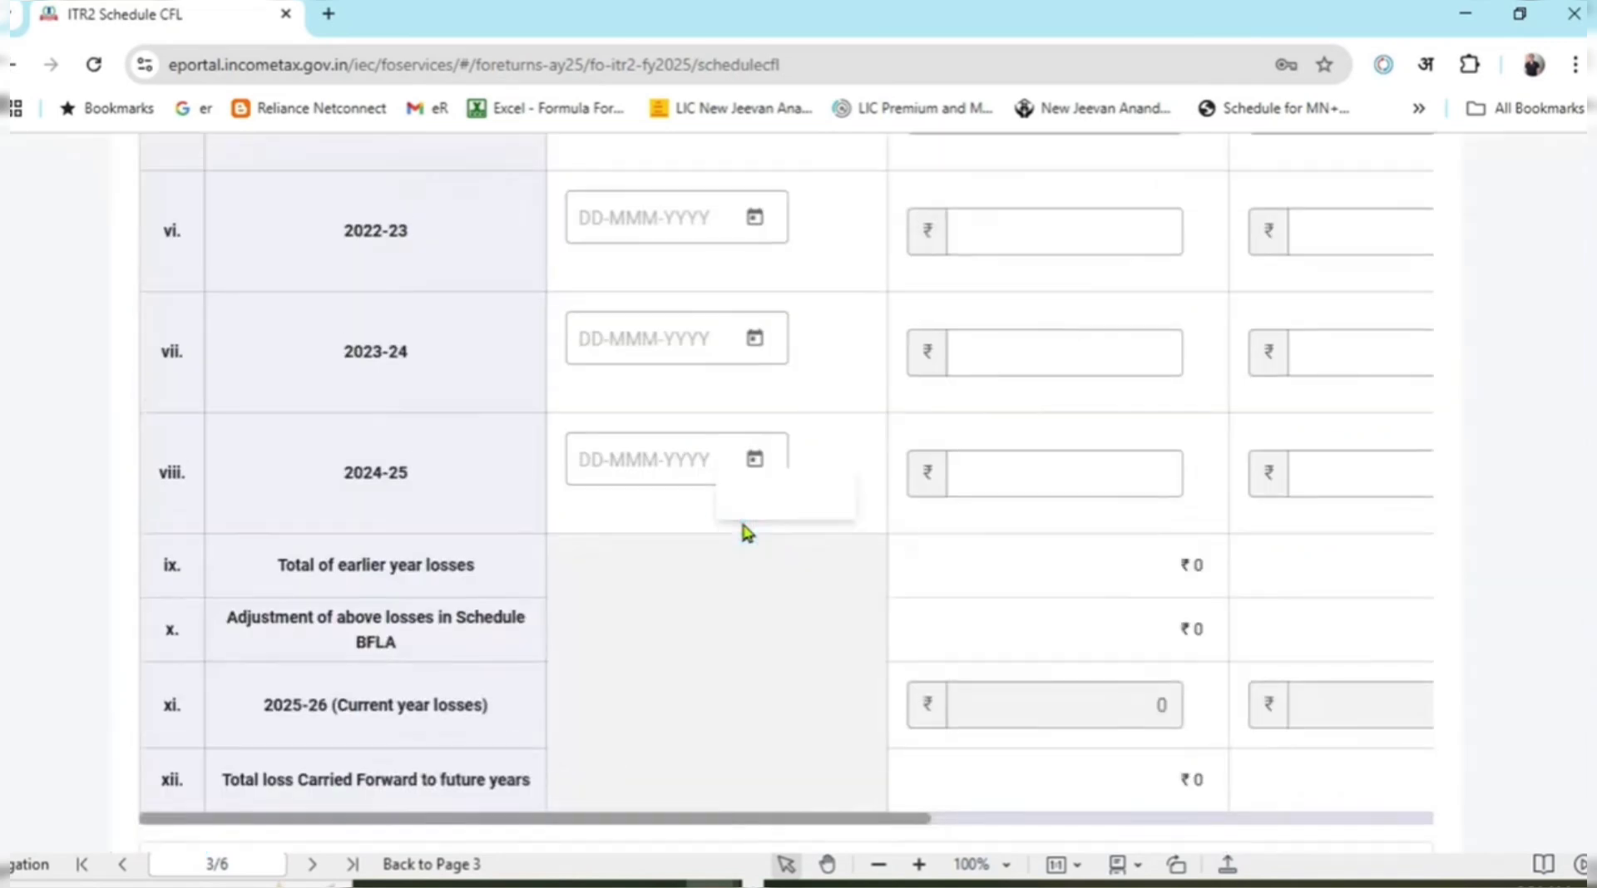
{"action": "scroll", "coordinate": [746, 532], "scroll_direction": "down", "scroll_amount": 15}
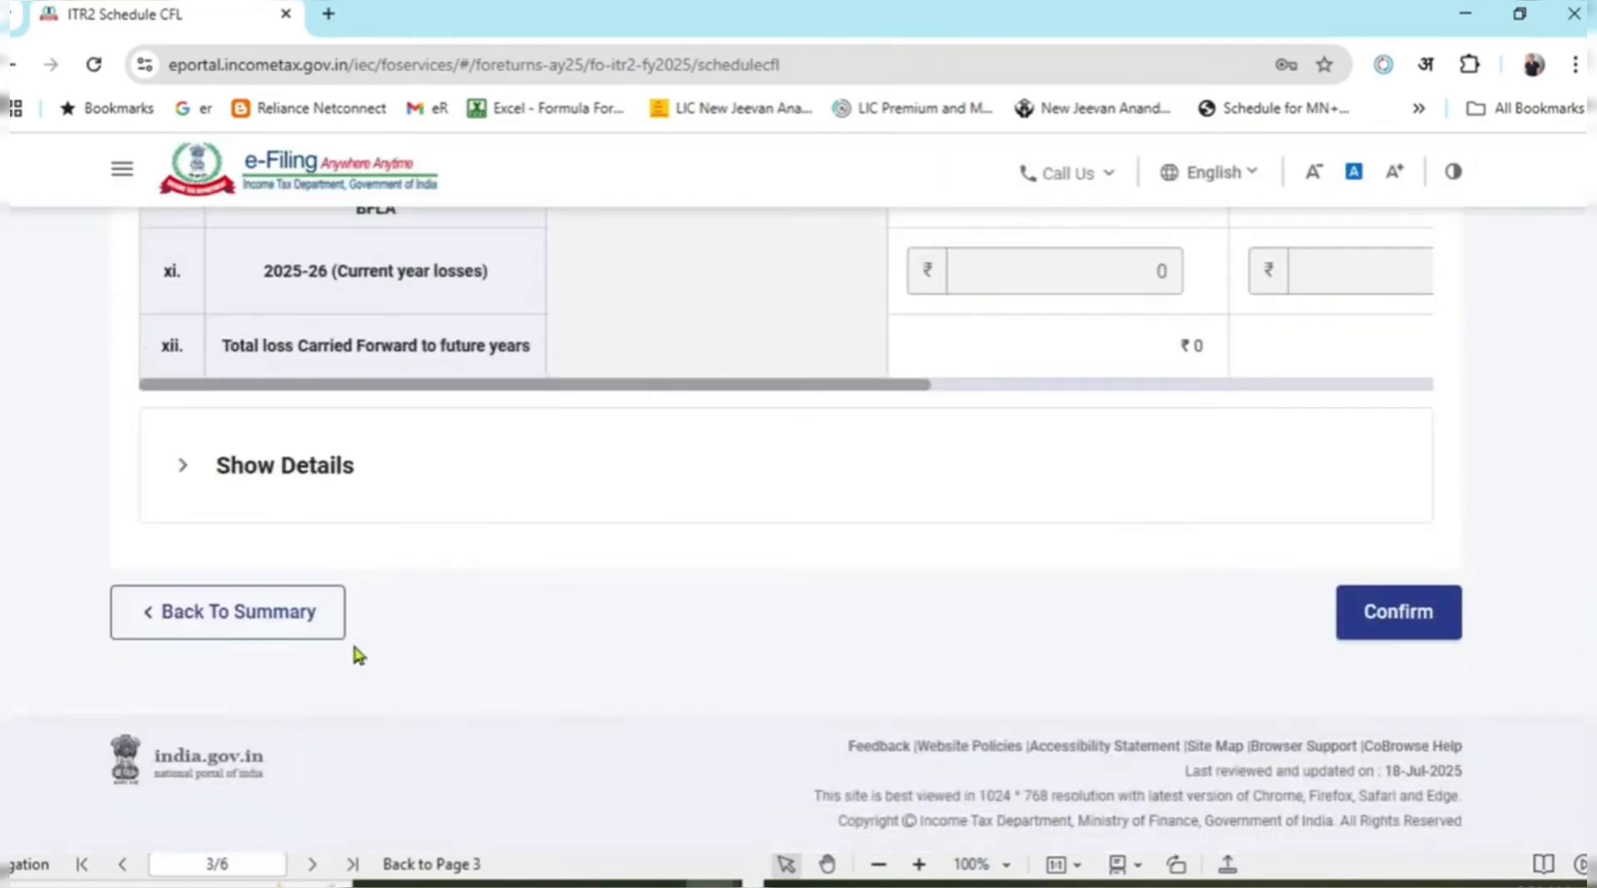
{"action": "left_click", "coordinate": [325, 630]}
Review the remaining schedules awaiting confirmation, from Part A-Gen to Part B-TTI.
{"action": "scroll", "coordinate": [706, 578], "scroll_direction": "down", "scroll_amount": 8}
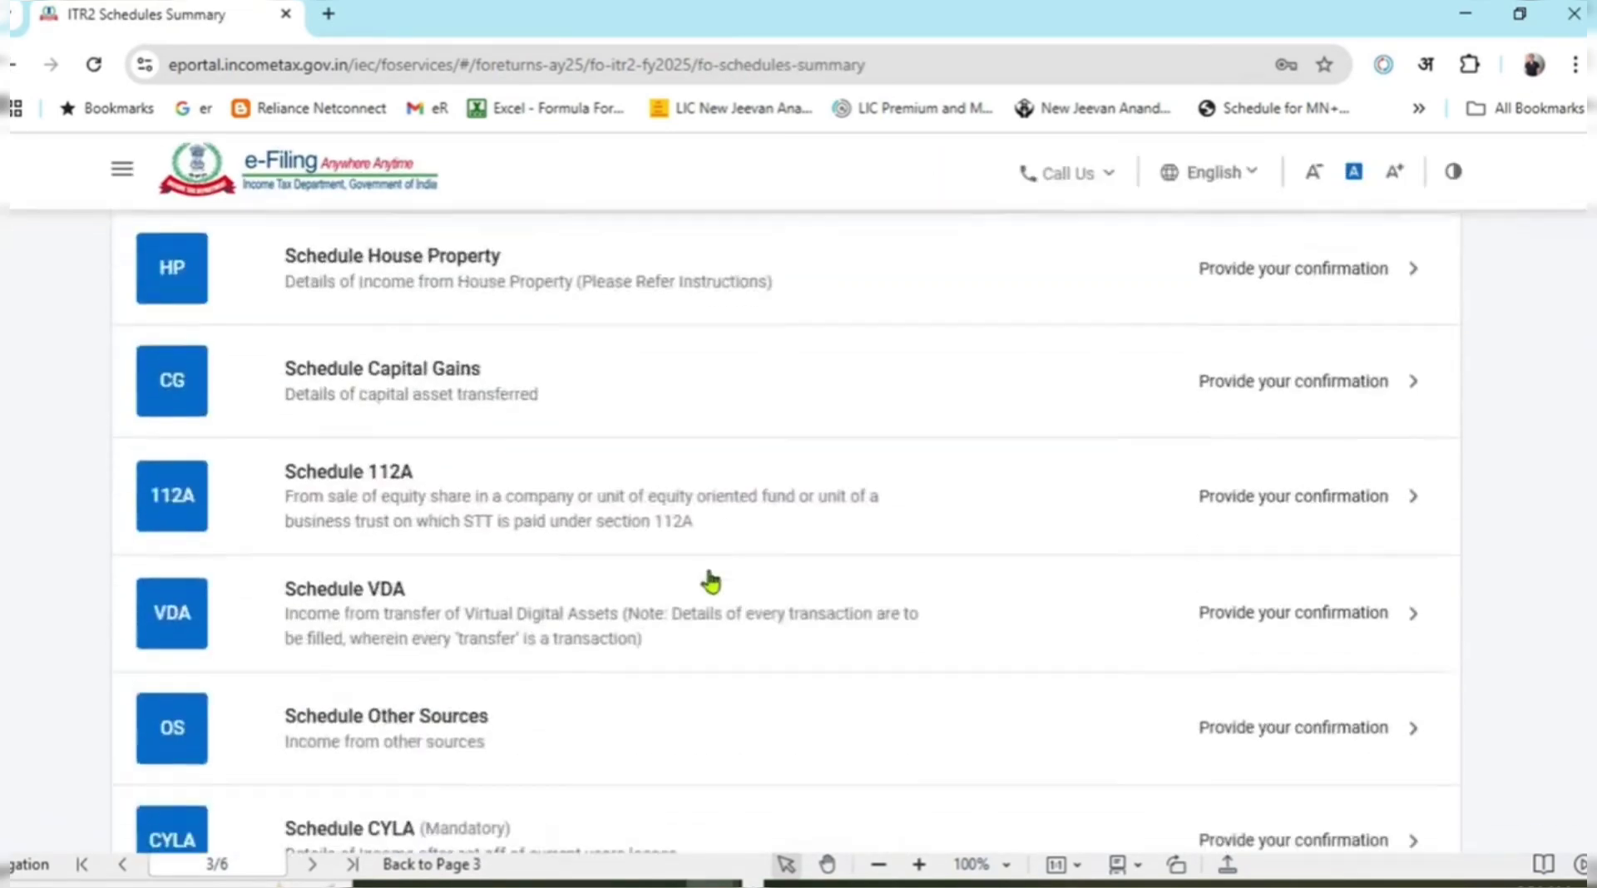
{"action": "scroll", "coordinate": [701, 520], "scroll_direction": "down", "scroll_amount": 3}
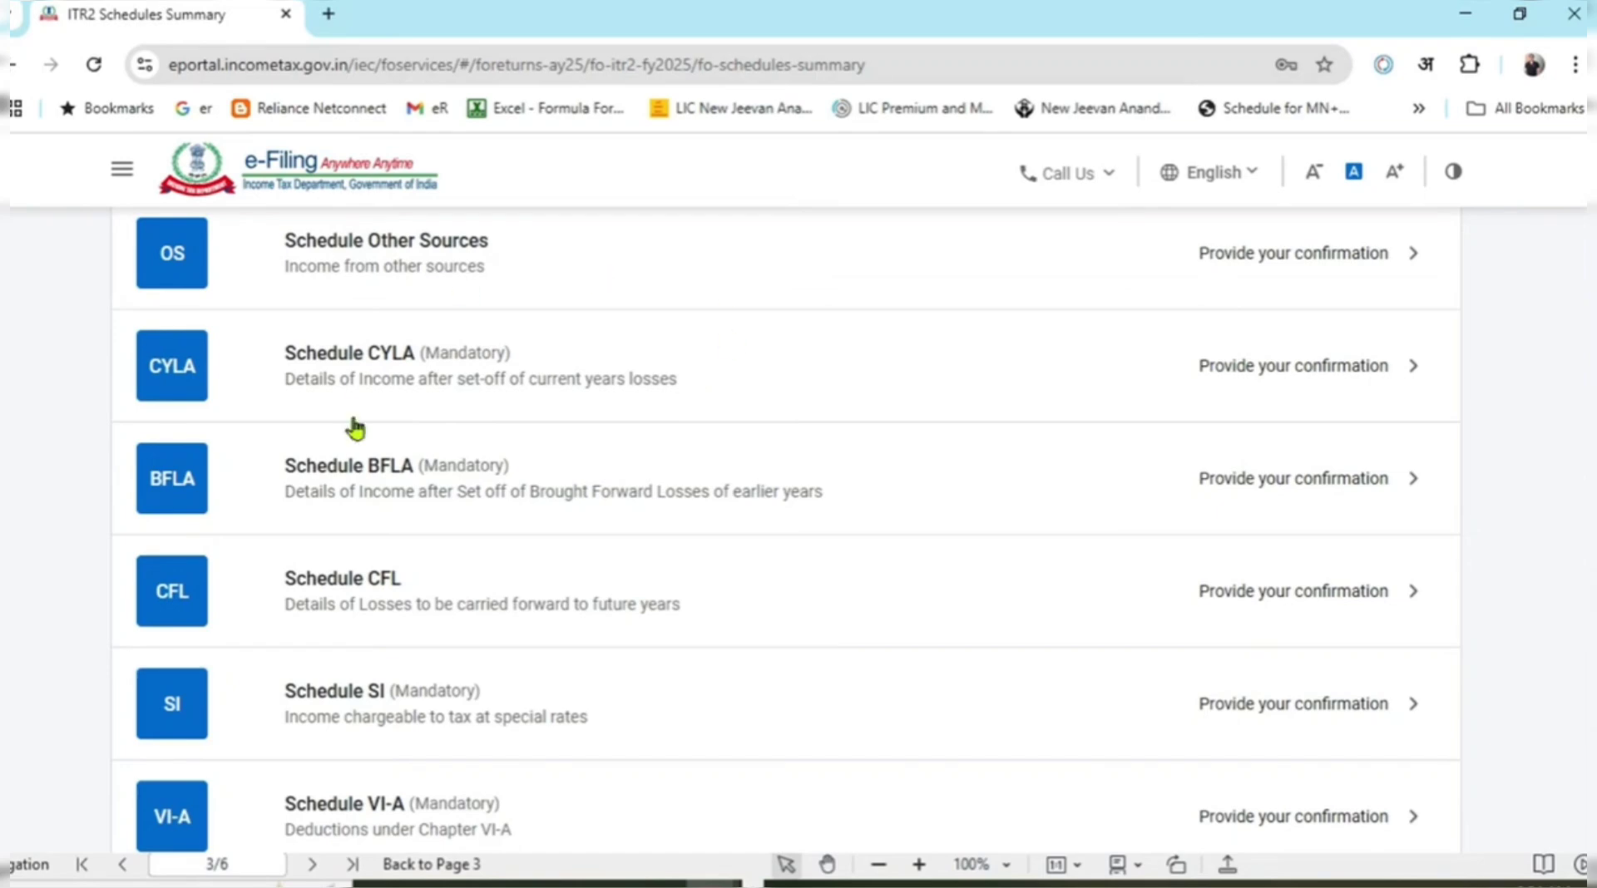
{"action": "scroll", "coordinate": [695, 463], "scroll_direction": "down", "scroll_amount": 3}
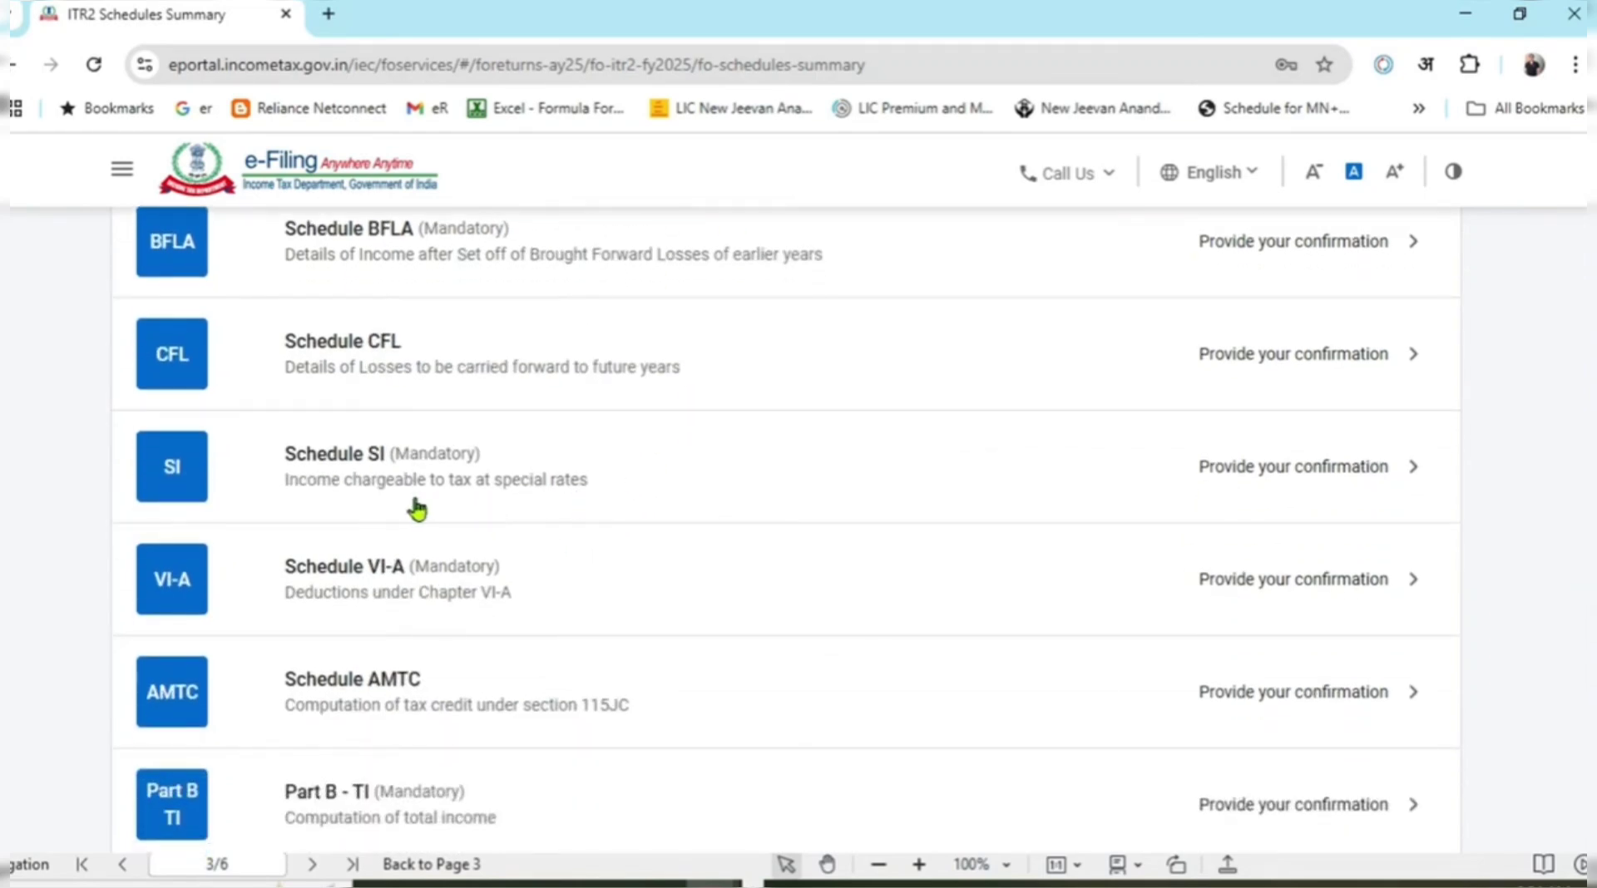
{"action": "scroll", "coordinate": [600, 494], "scroll_direction": "down", "scroll_amount": 1}
{"action": "scroll", "coordinate": [688, 482], "scroll_direction": "down", "scroll_amount": 1}
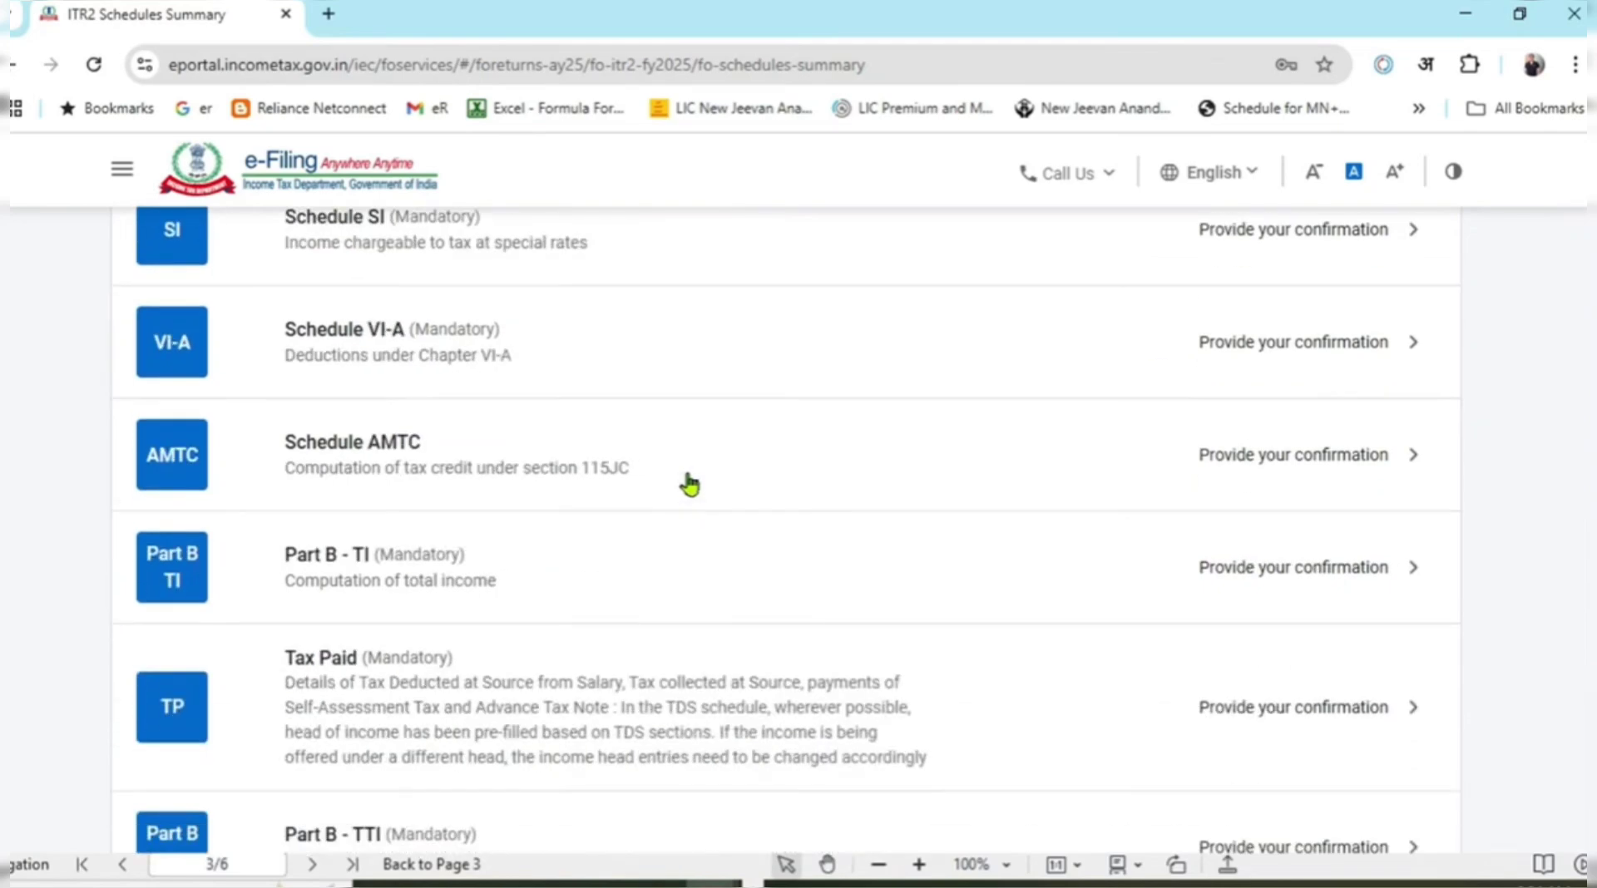
{"action": "scroll", "coordinate": [600, 484], "scroll_direction": "down", "scroll_amount": 1}
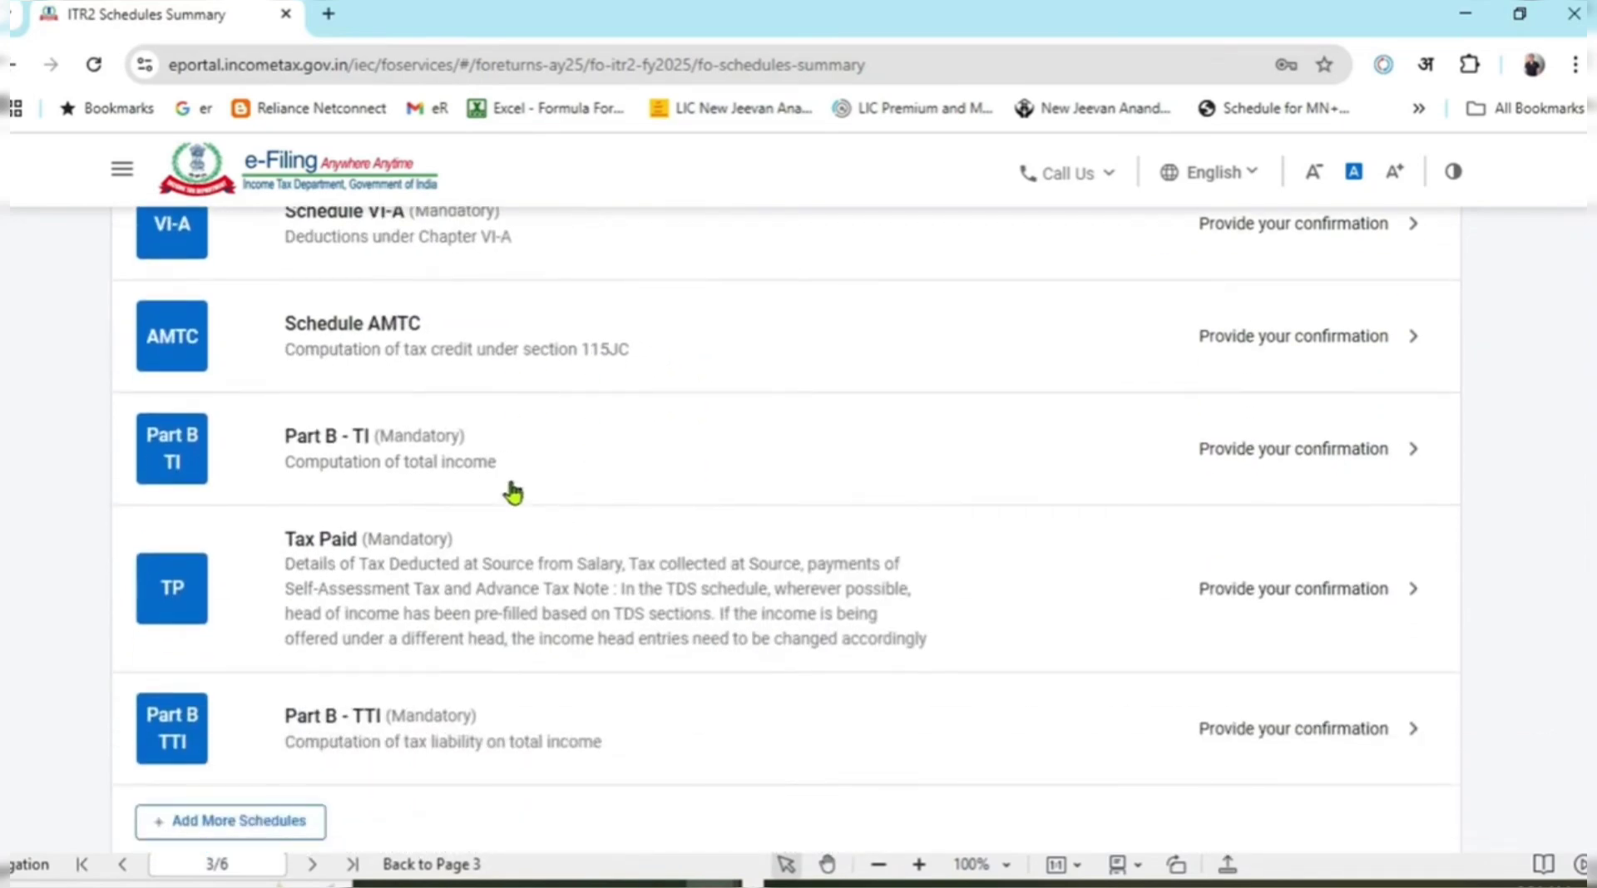
{"action": "scroll", "coordinate": [525, 740], "scroll_direction": "down", "scroll_amount": 2}
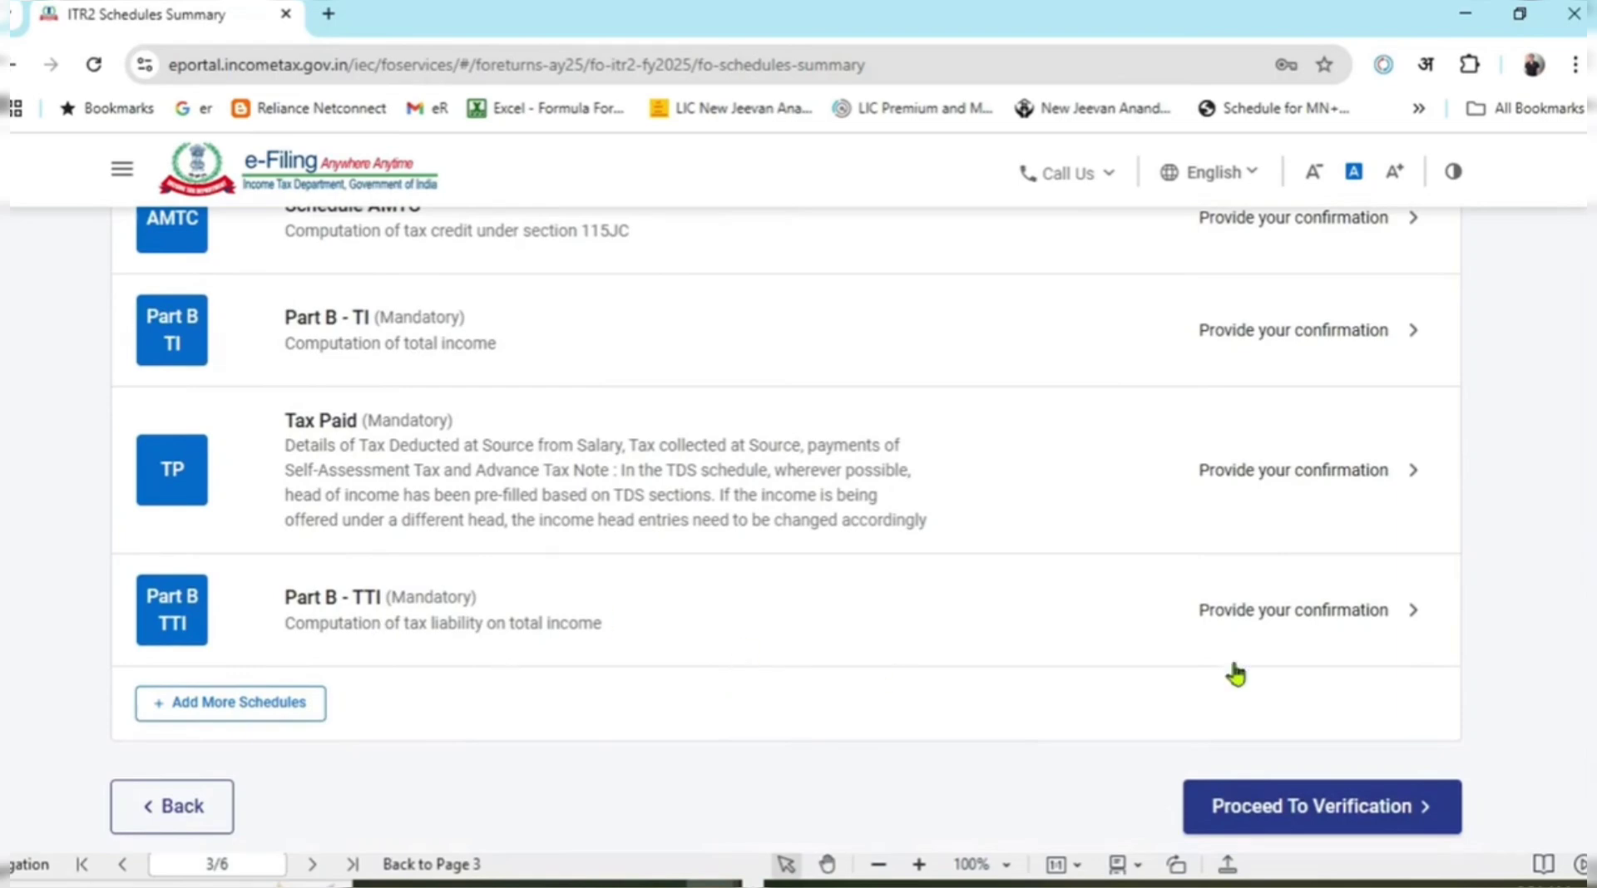
{"action": "scroll", "coordinate": [1040, 675], "scroll_direction": "up", "scroll_amount": 1}
{"action": "scroll", "coordinate": [1038, 673], "scroll_direction": "up", "scroll_amount": 10}
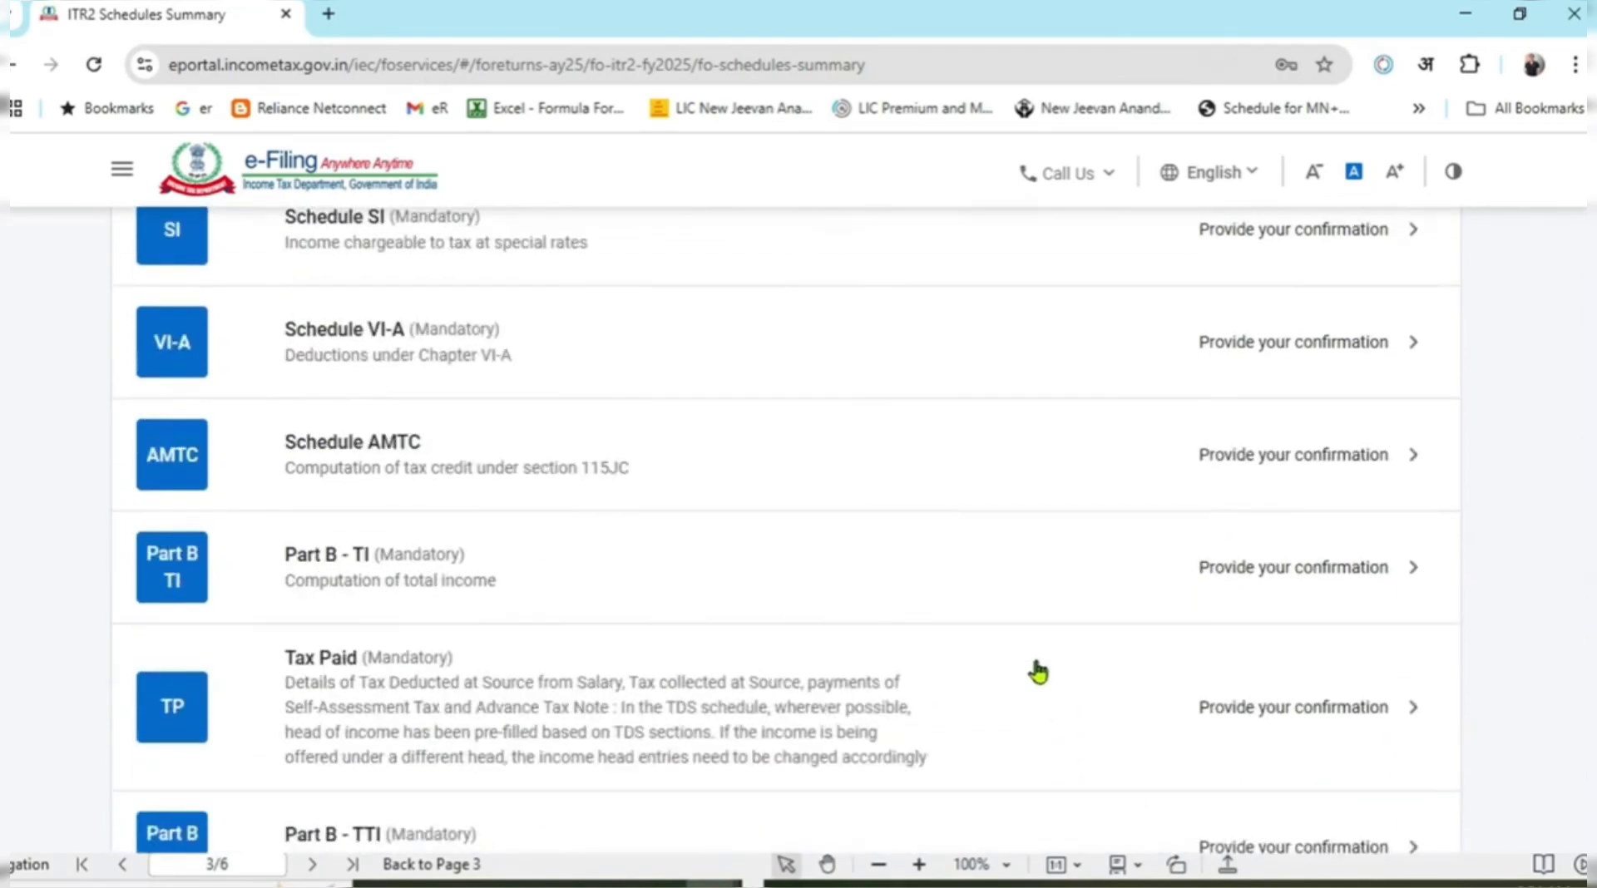
{"action": "scroll", "coordinate": [1038, 672], "scroll_direction": "up", "scroll_amount": 10}
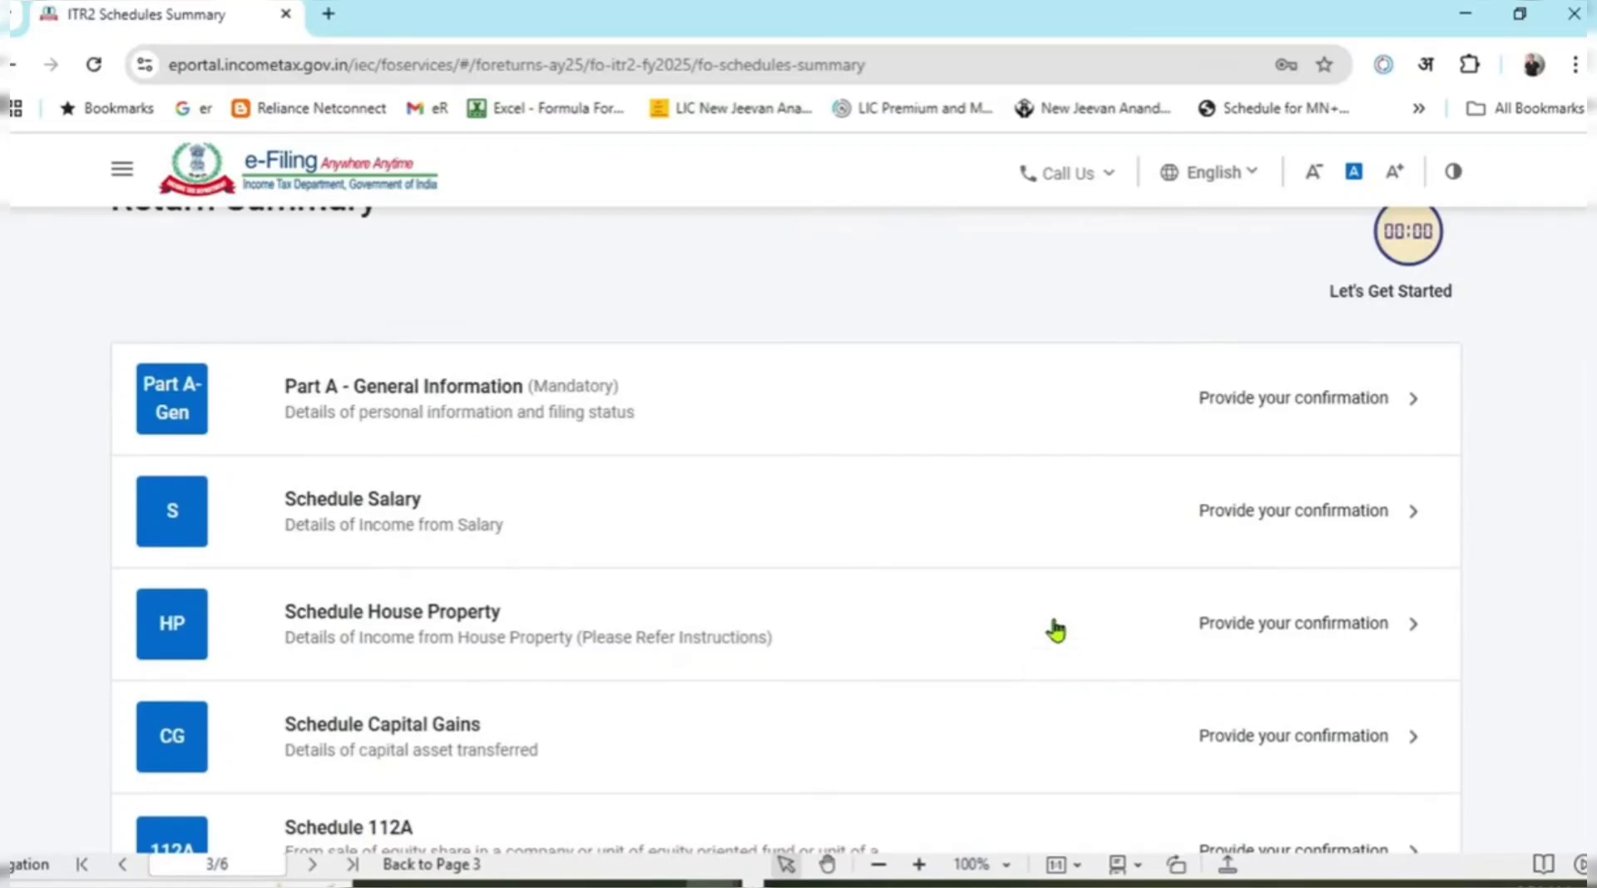
{"action": "scroll", "coordinate": [1115, 432], "scroll_direction": "down", "scroll_amount": 2}
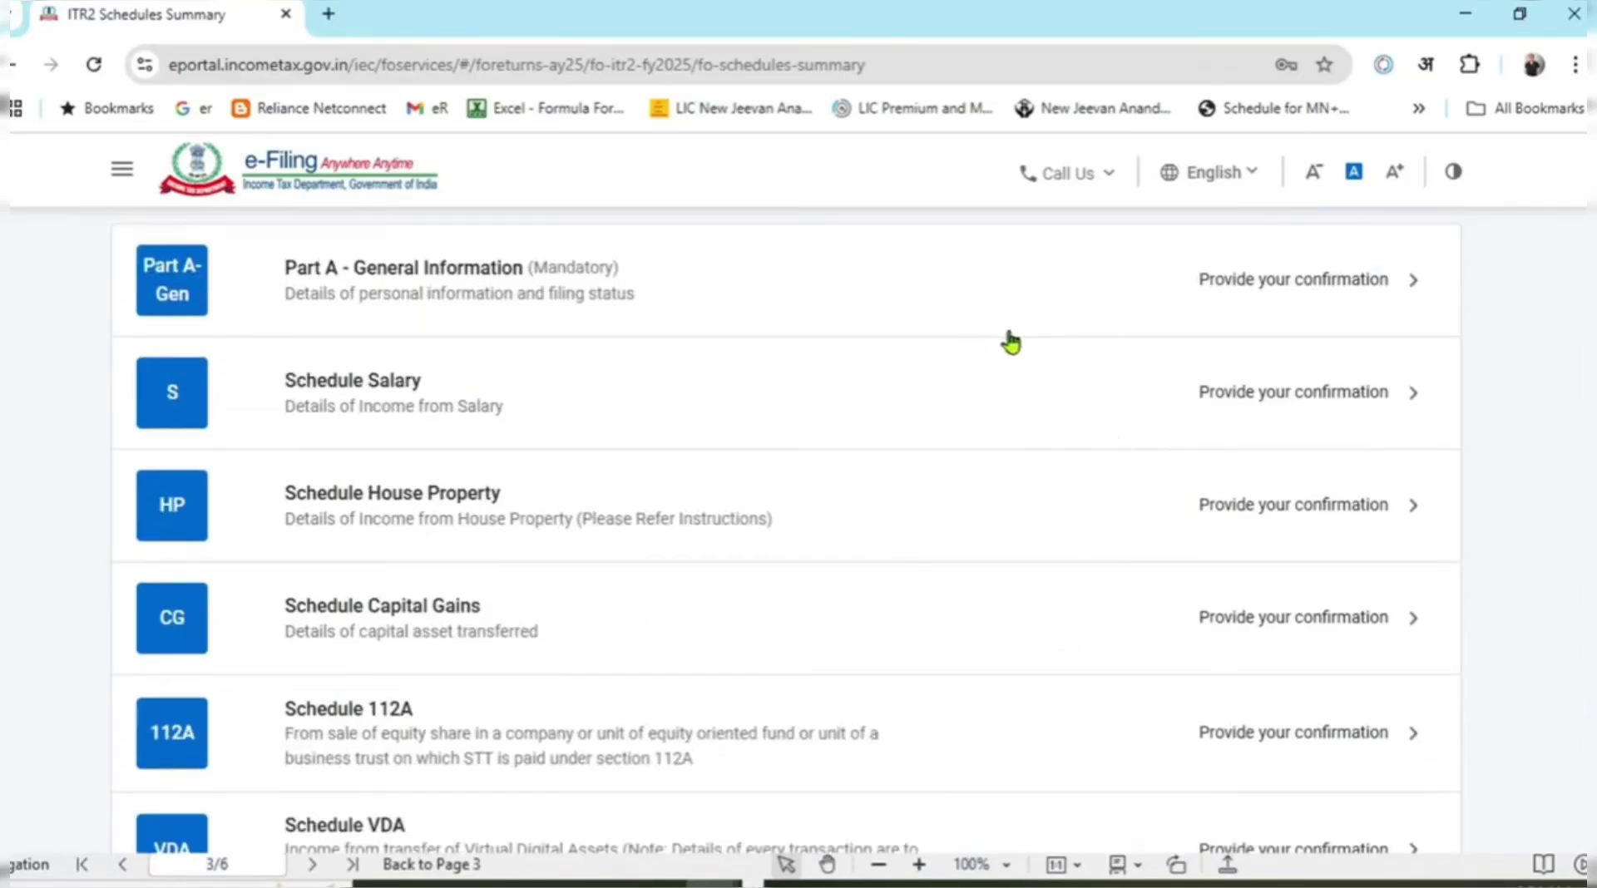
{"action": "left_click", "coordinate": [1390, 303]}
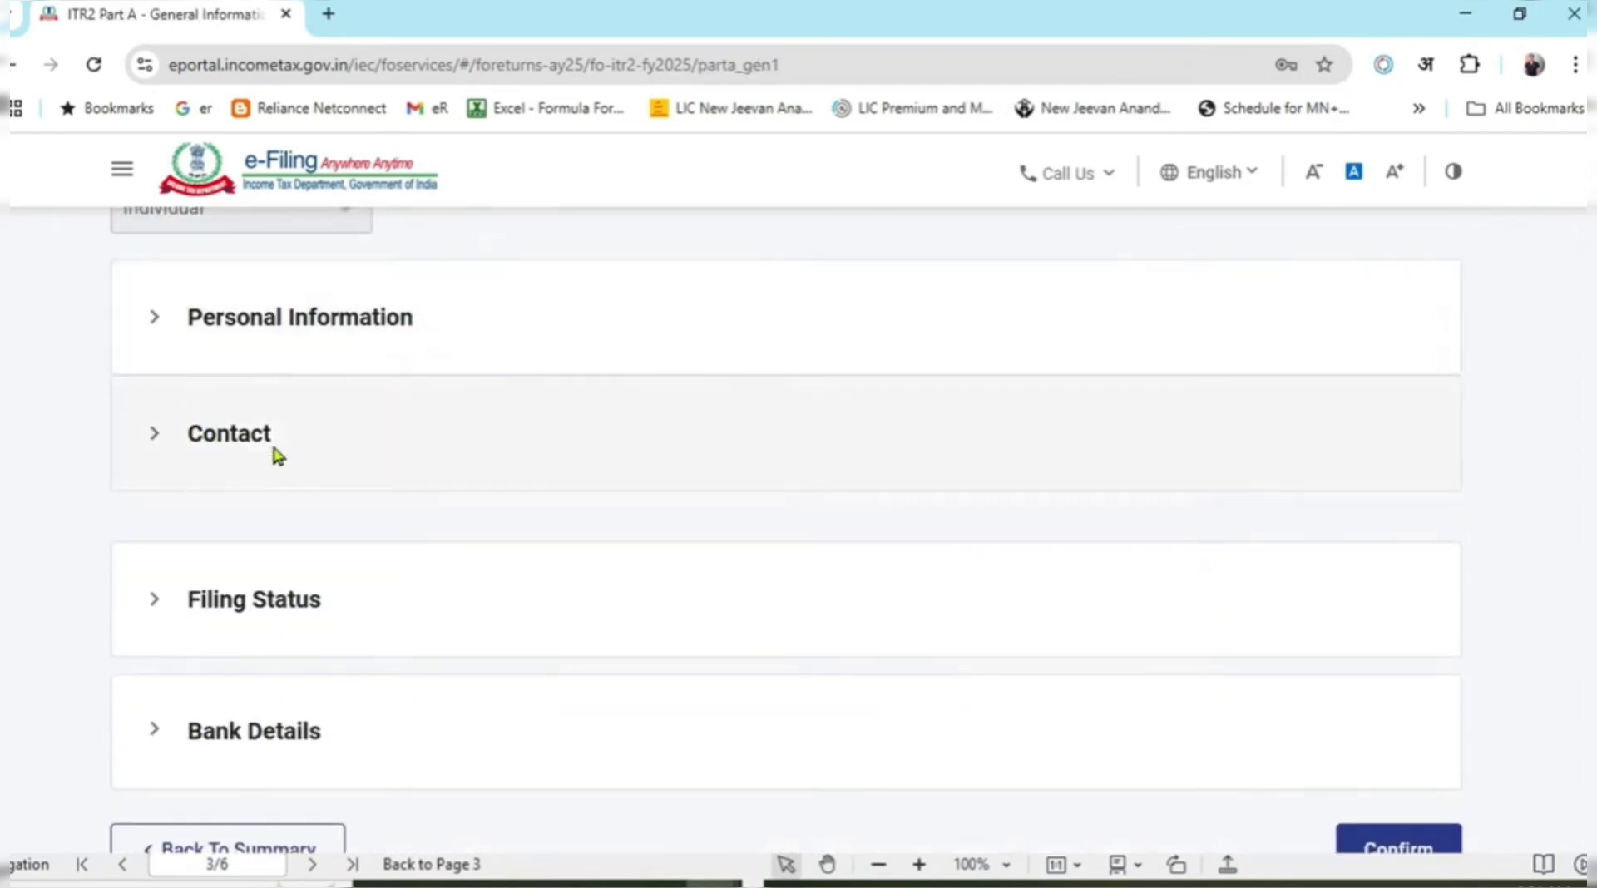
{"action": "scroll", "coordinate": [274, 452], "scroll_direction": "up", "scroll_amount": 1}
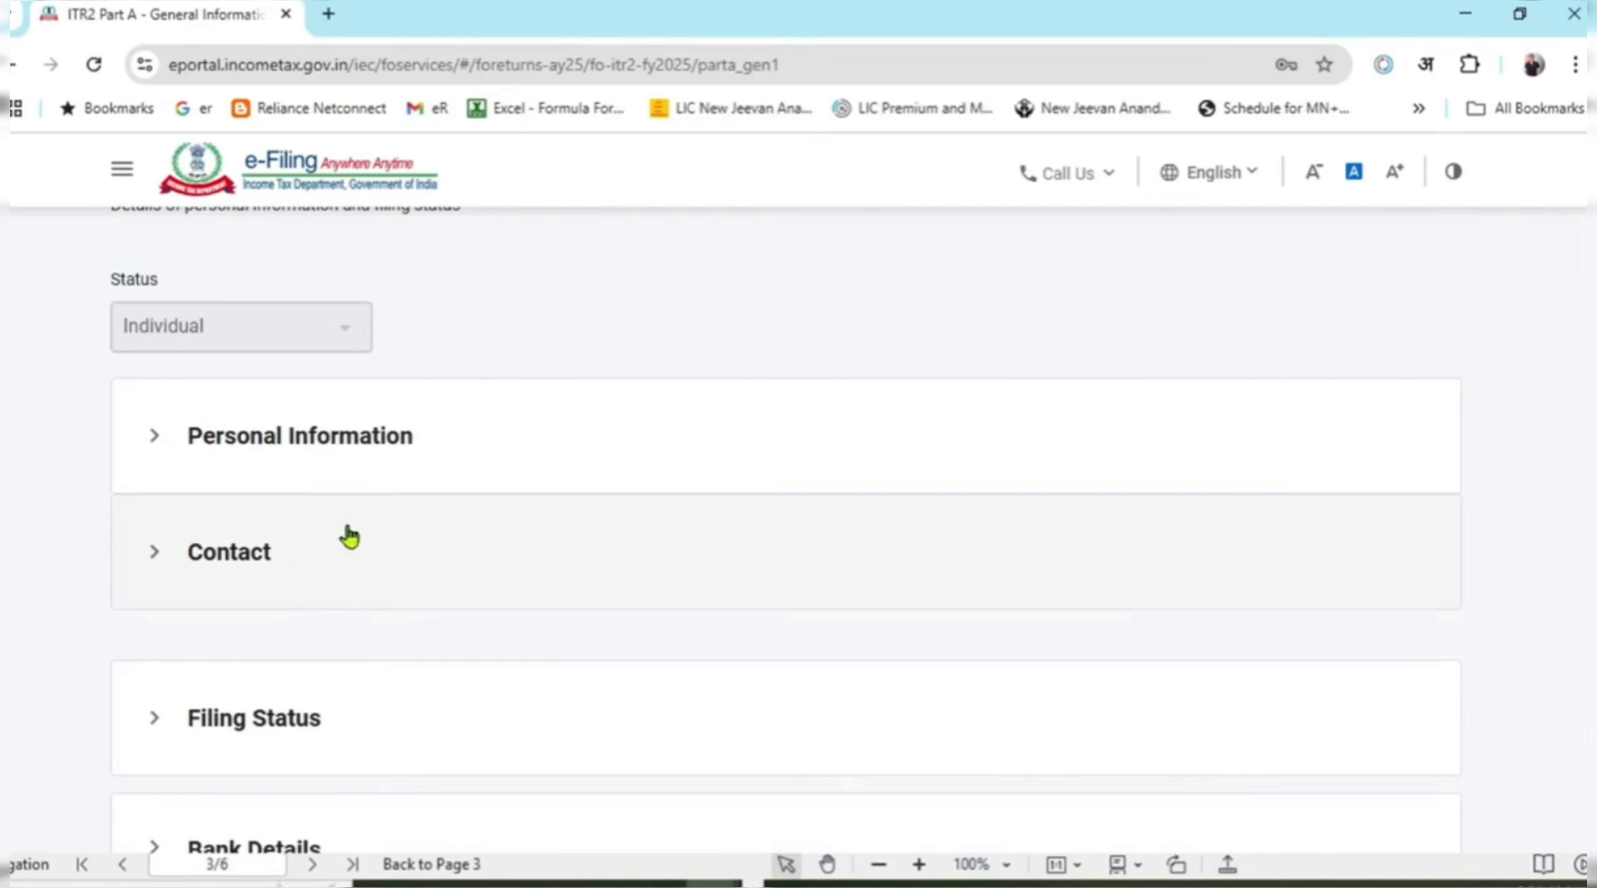
{"action": "scroll", "coordinate": [371, 496], "scroll_direction": "down", "scroll_amount": 2}
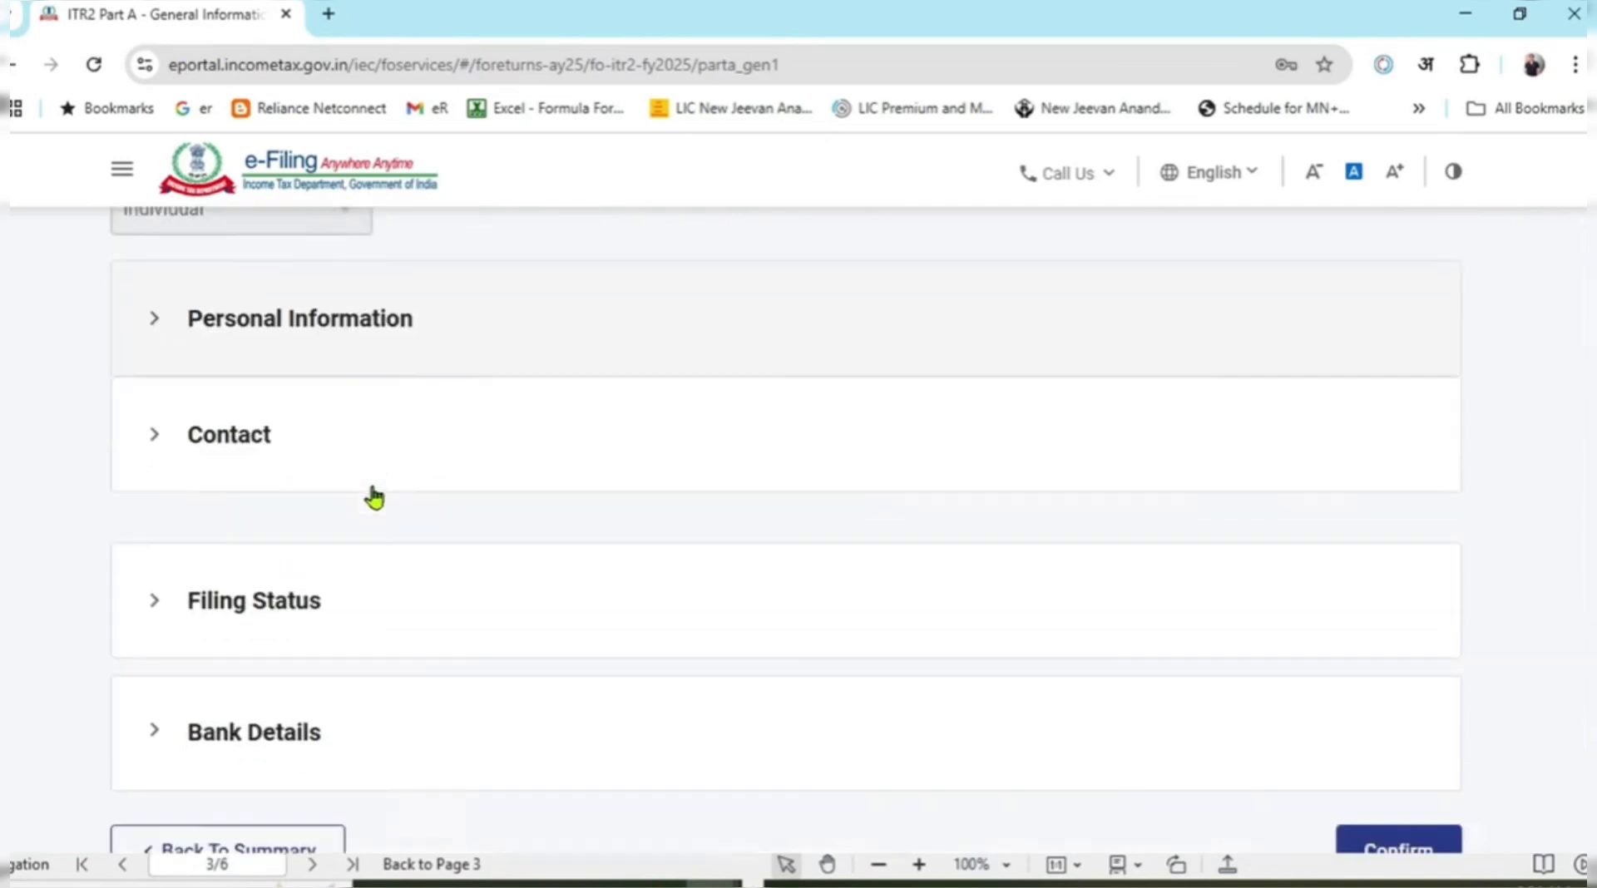
{"action": "scroll", "coordinate": [374, 494], "scroll_direction": "down", "scroll_amount": 1}
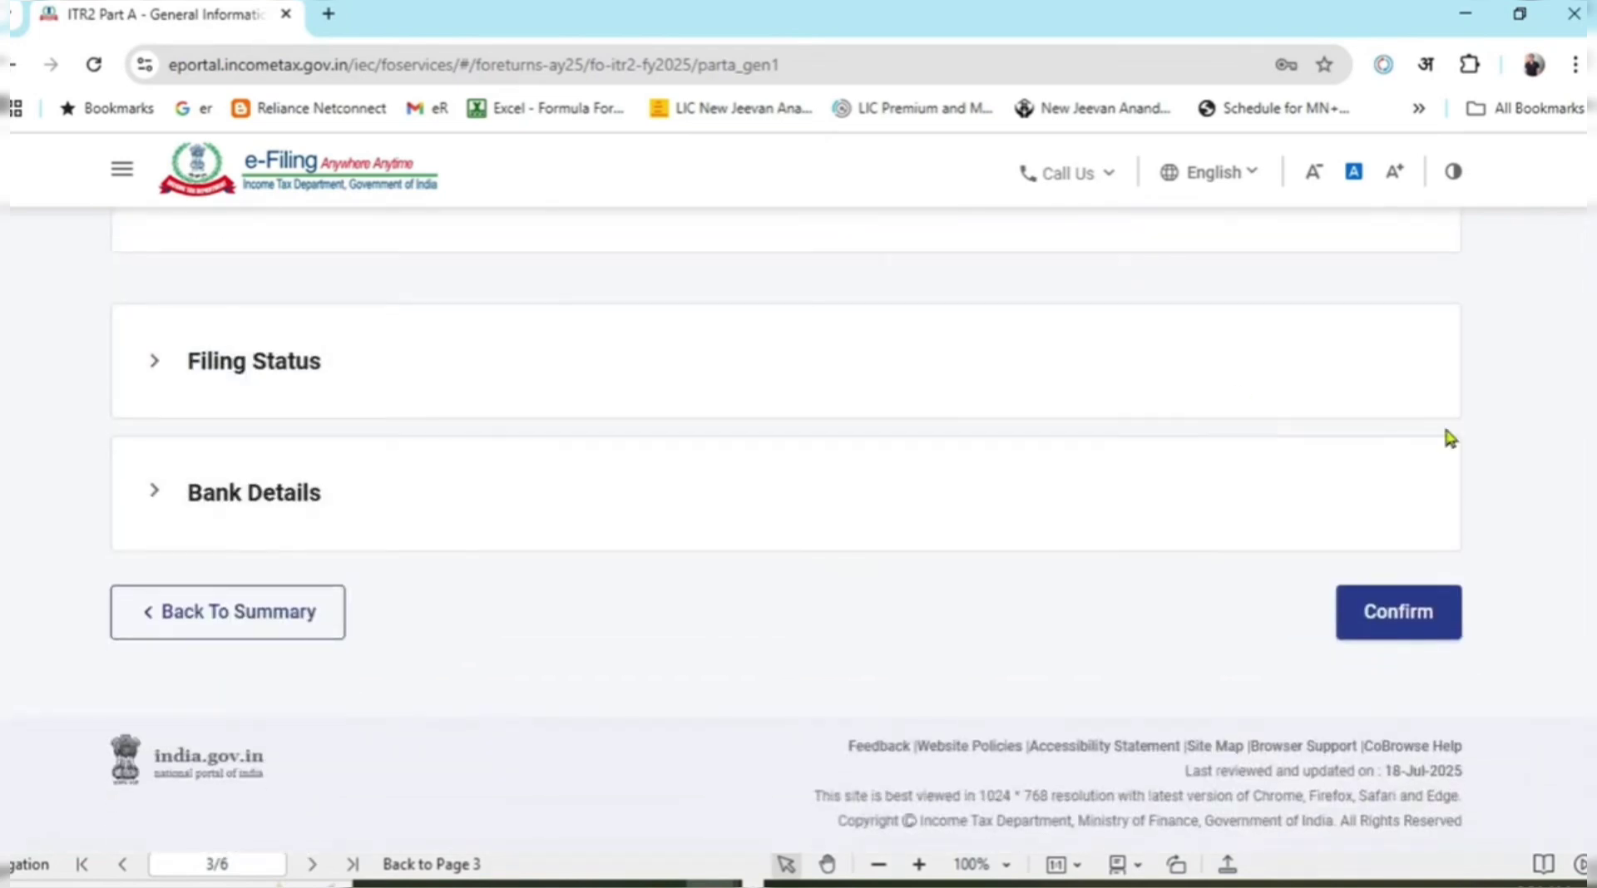
{"action": "left_click", "coordinate": [157, 362]}
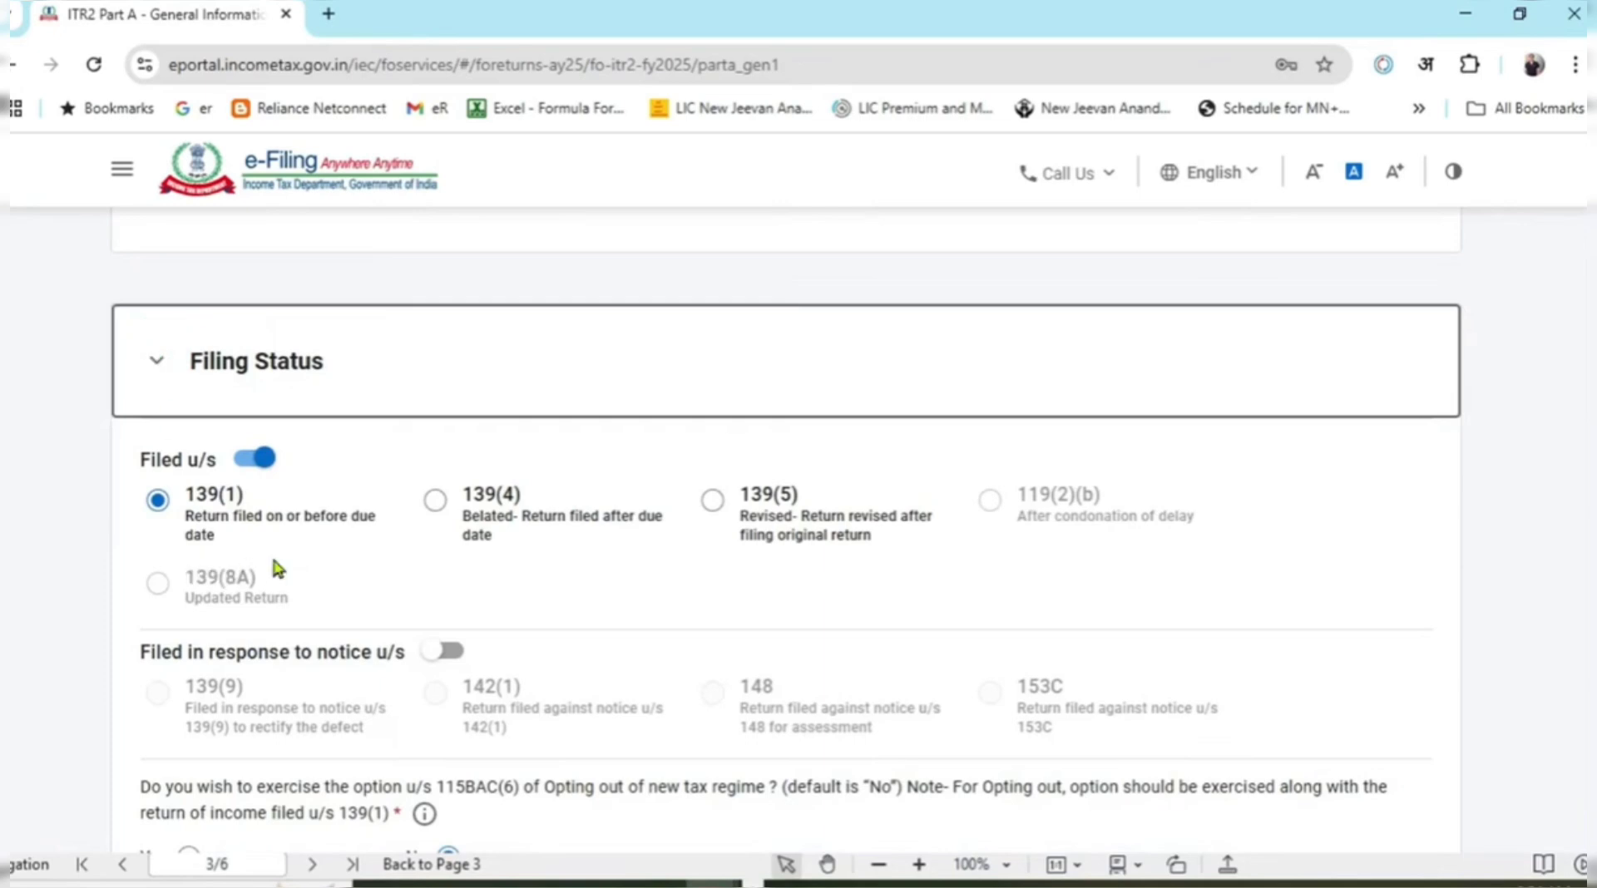
{"action": "scroll", "coordinate": [169, 329], "scroll_direction": "down", "scroll_amount": 2}
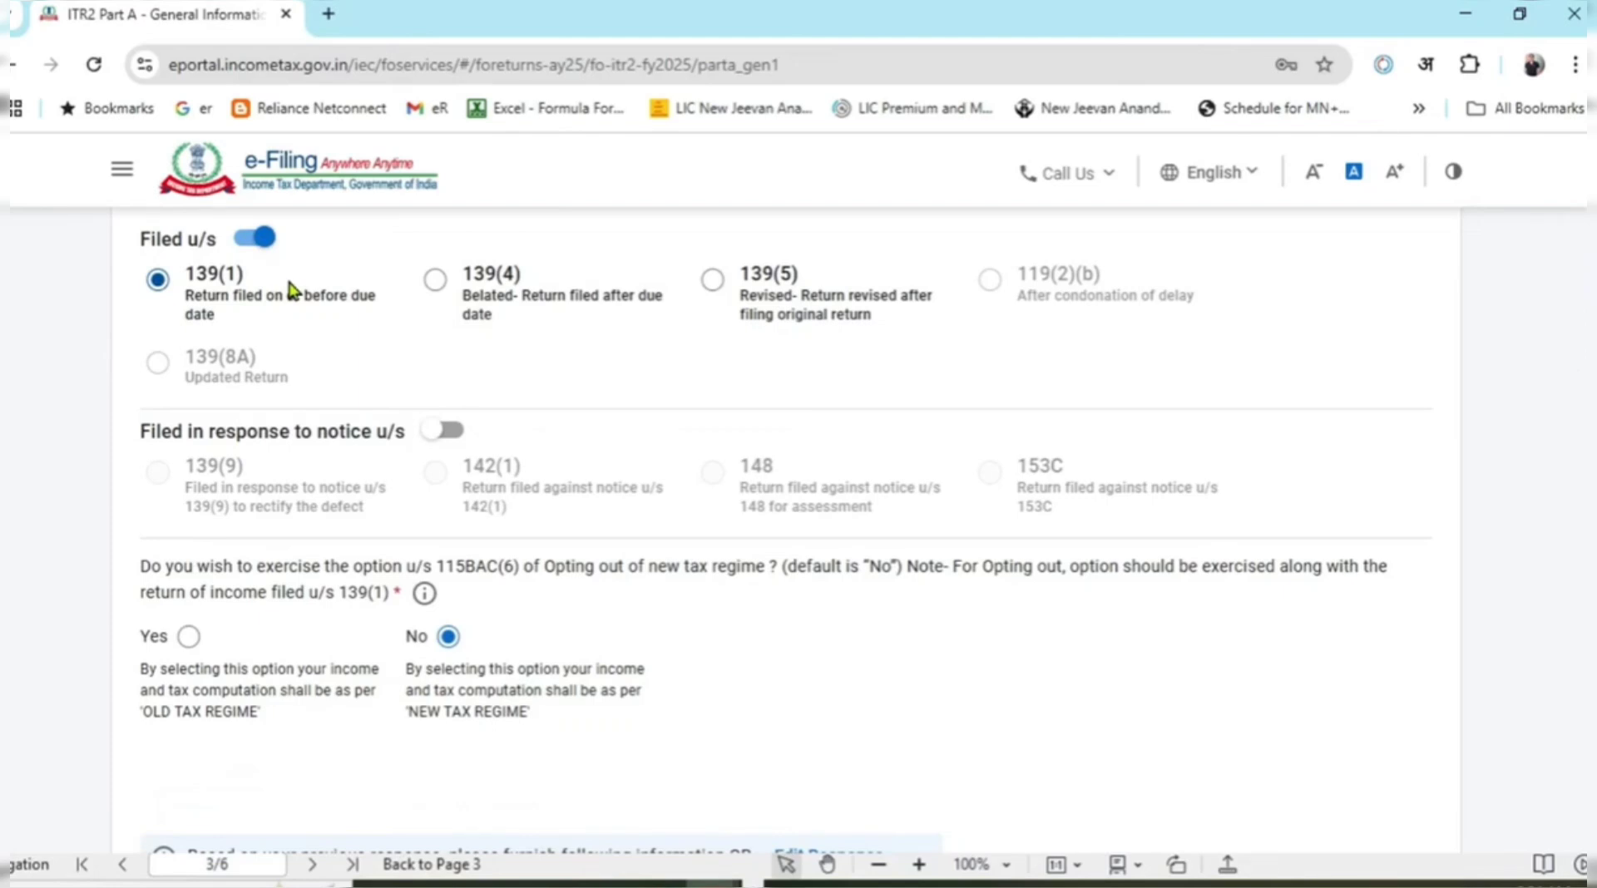
{"action": "scroll", "coordinate": [474, 427], "scroll_direction": "down", "scroll_amount": 2}
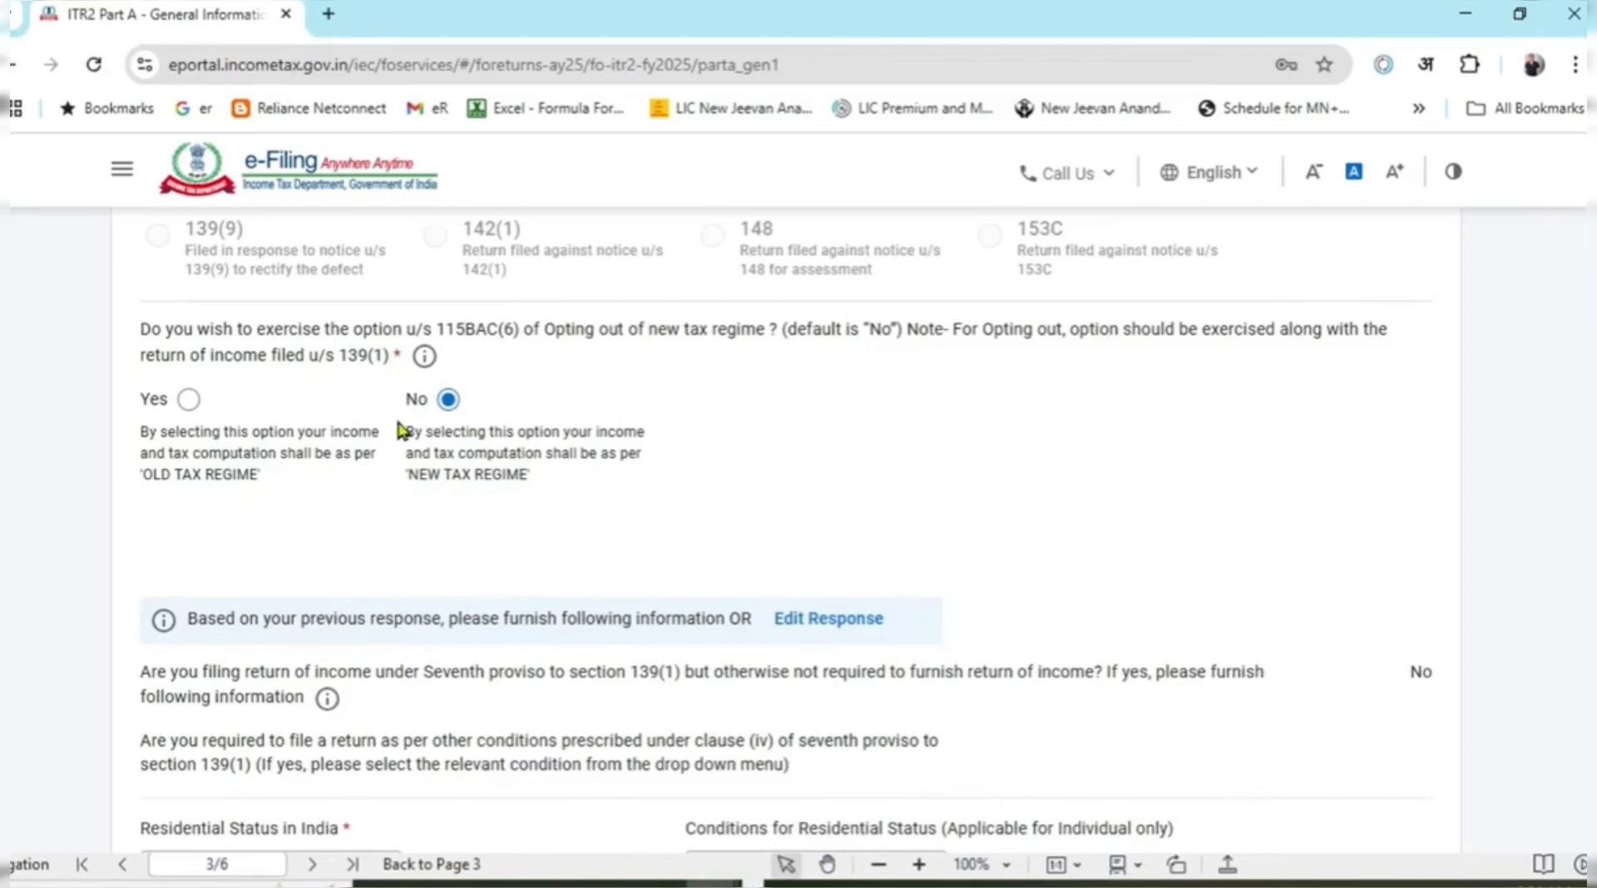
{"action": "left_click_drag", "start_coordinate": [398, 421], "coordinate": [601, 481]}
{"action": "left_click", "coordinate": [403, 440]}
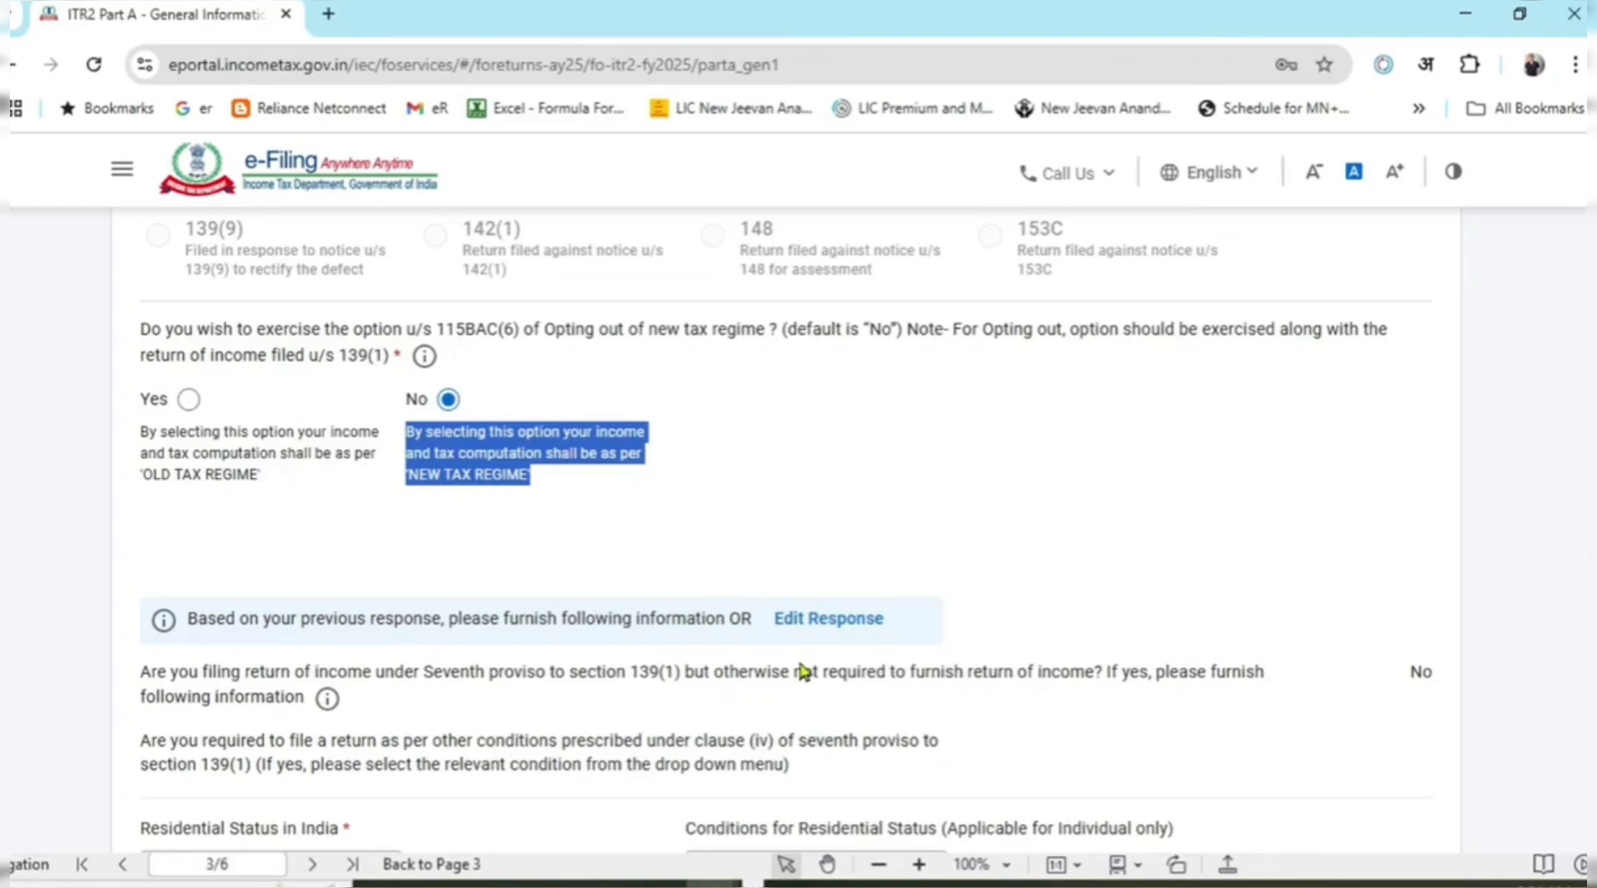
{"action": "left_click", "coordinate": [923, 415]}
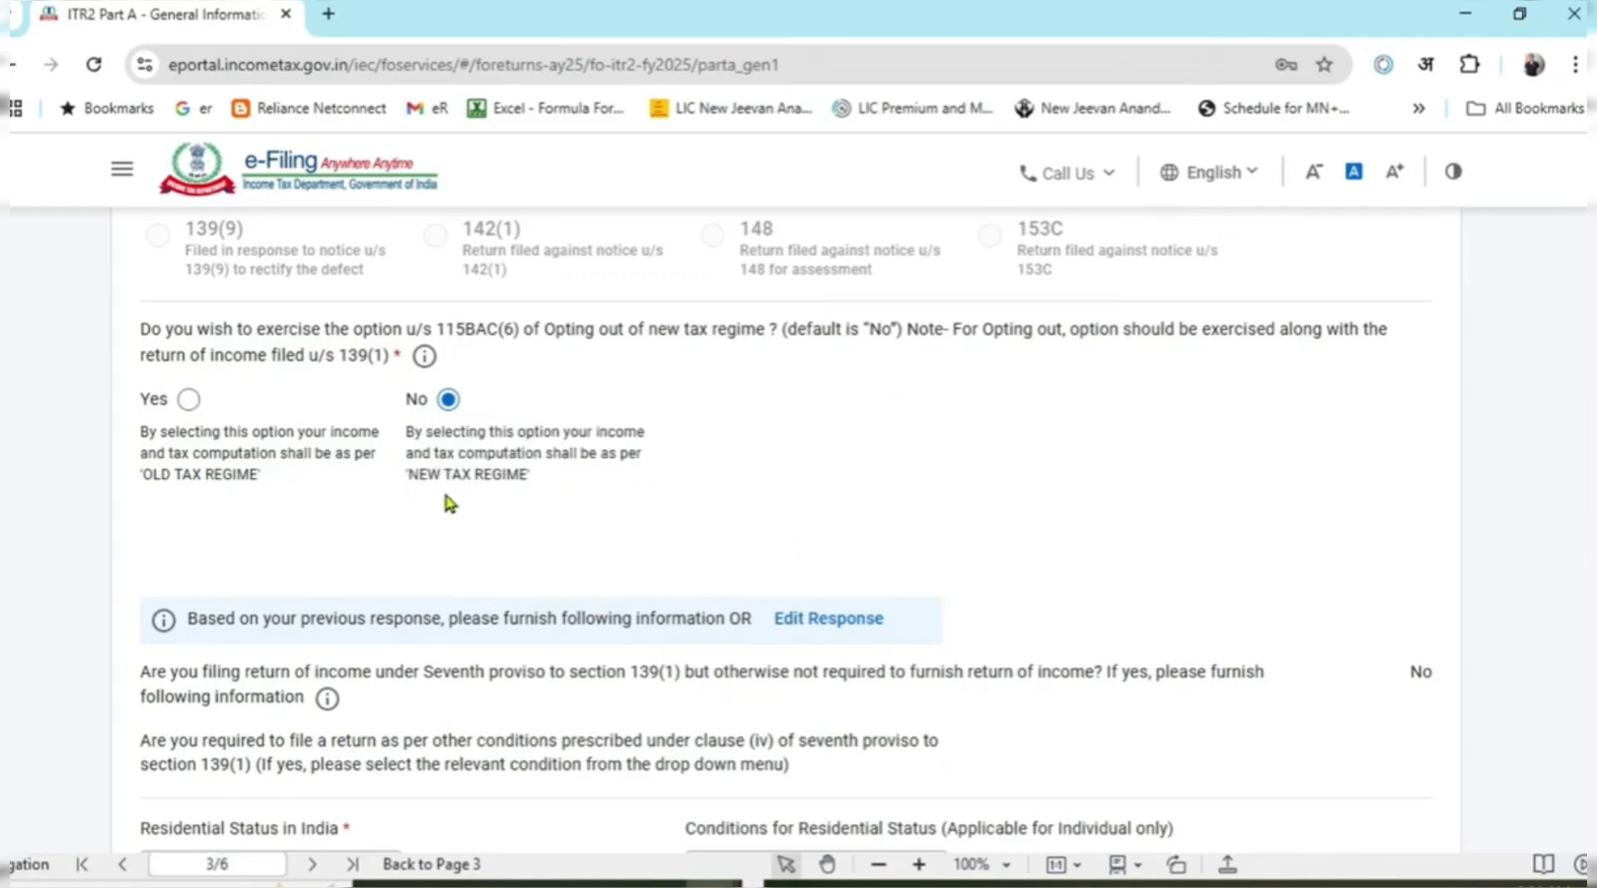
{"action": "left_click_drag", "start_coordinate": [408, 431], "coordinate": [557, 473]}
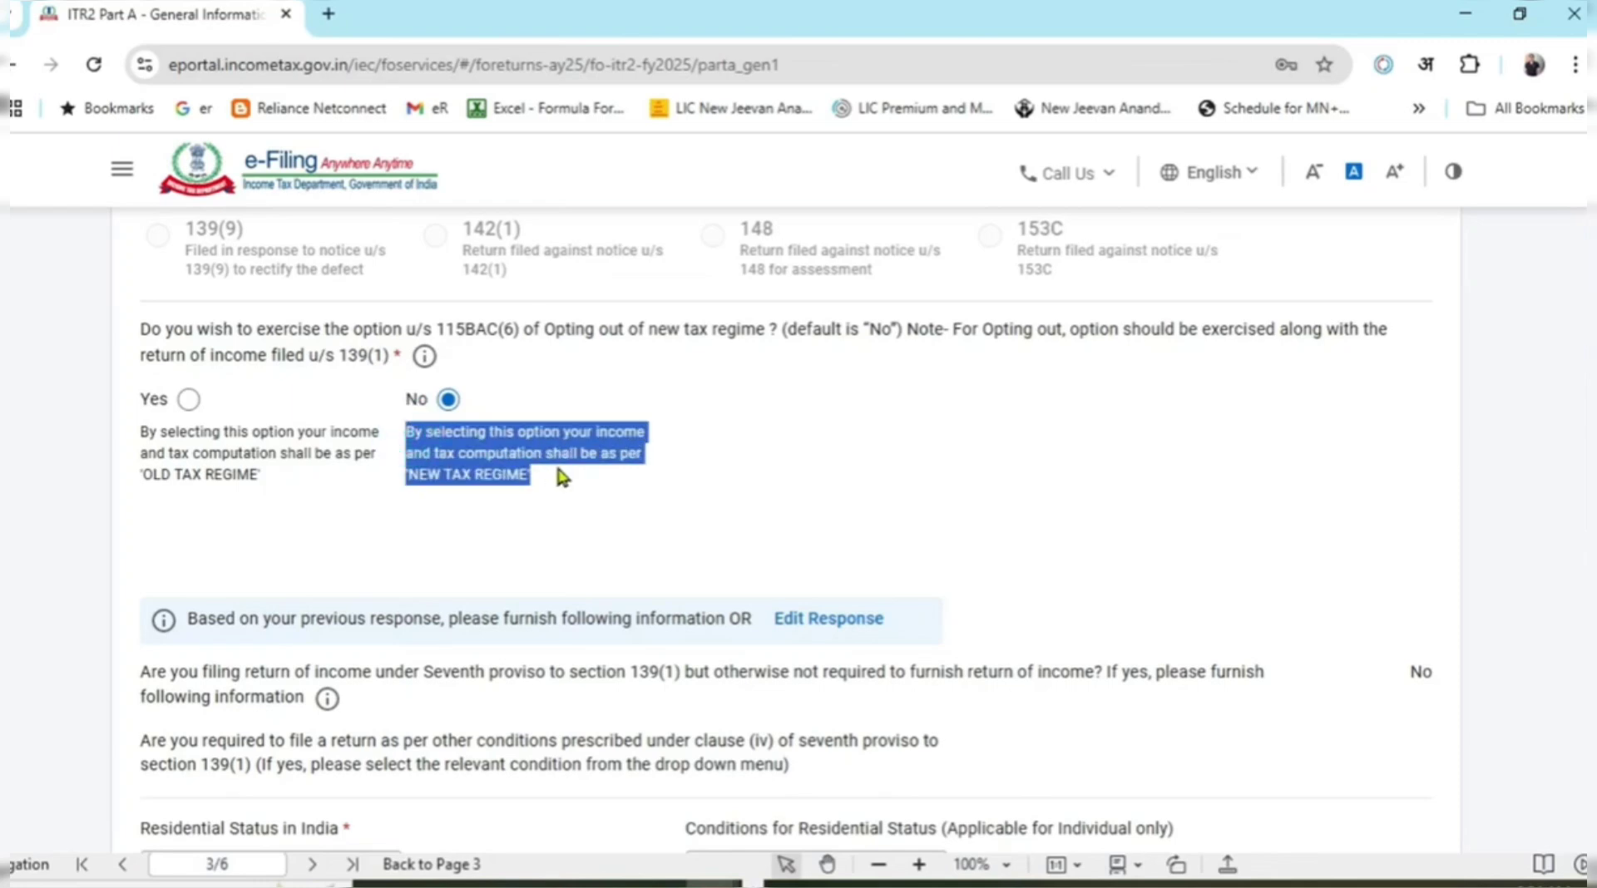
{"action": "left_click", "coordinate": [645, 509]}
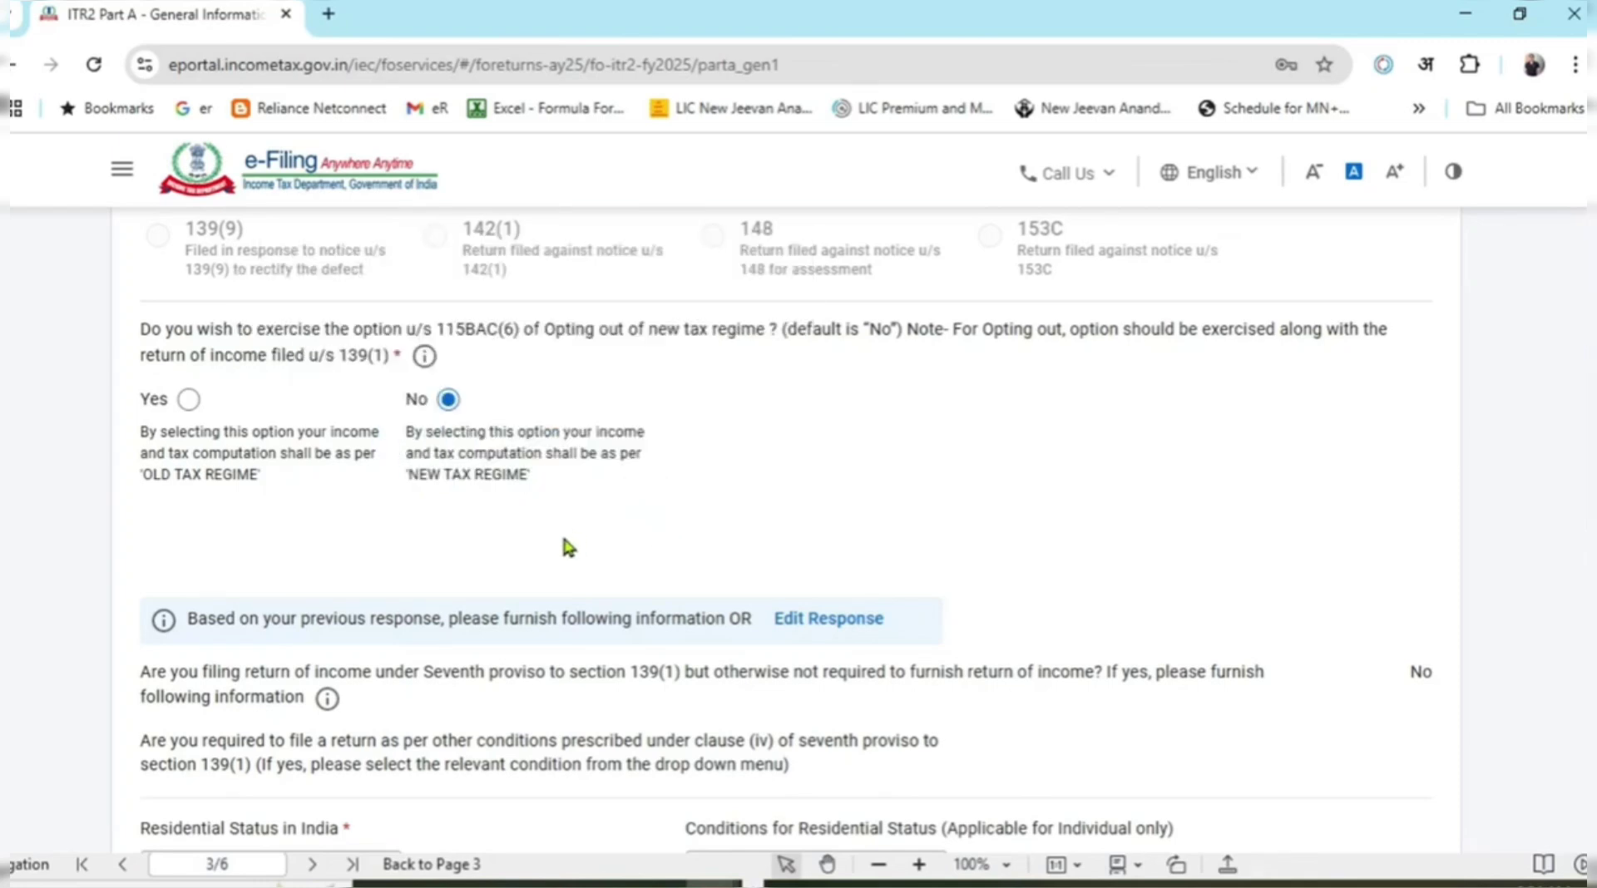
{"action": "left_click", "coordinate": [196, 406]}
{"action": "left_click", "coordinate": [449, 400]}
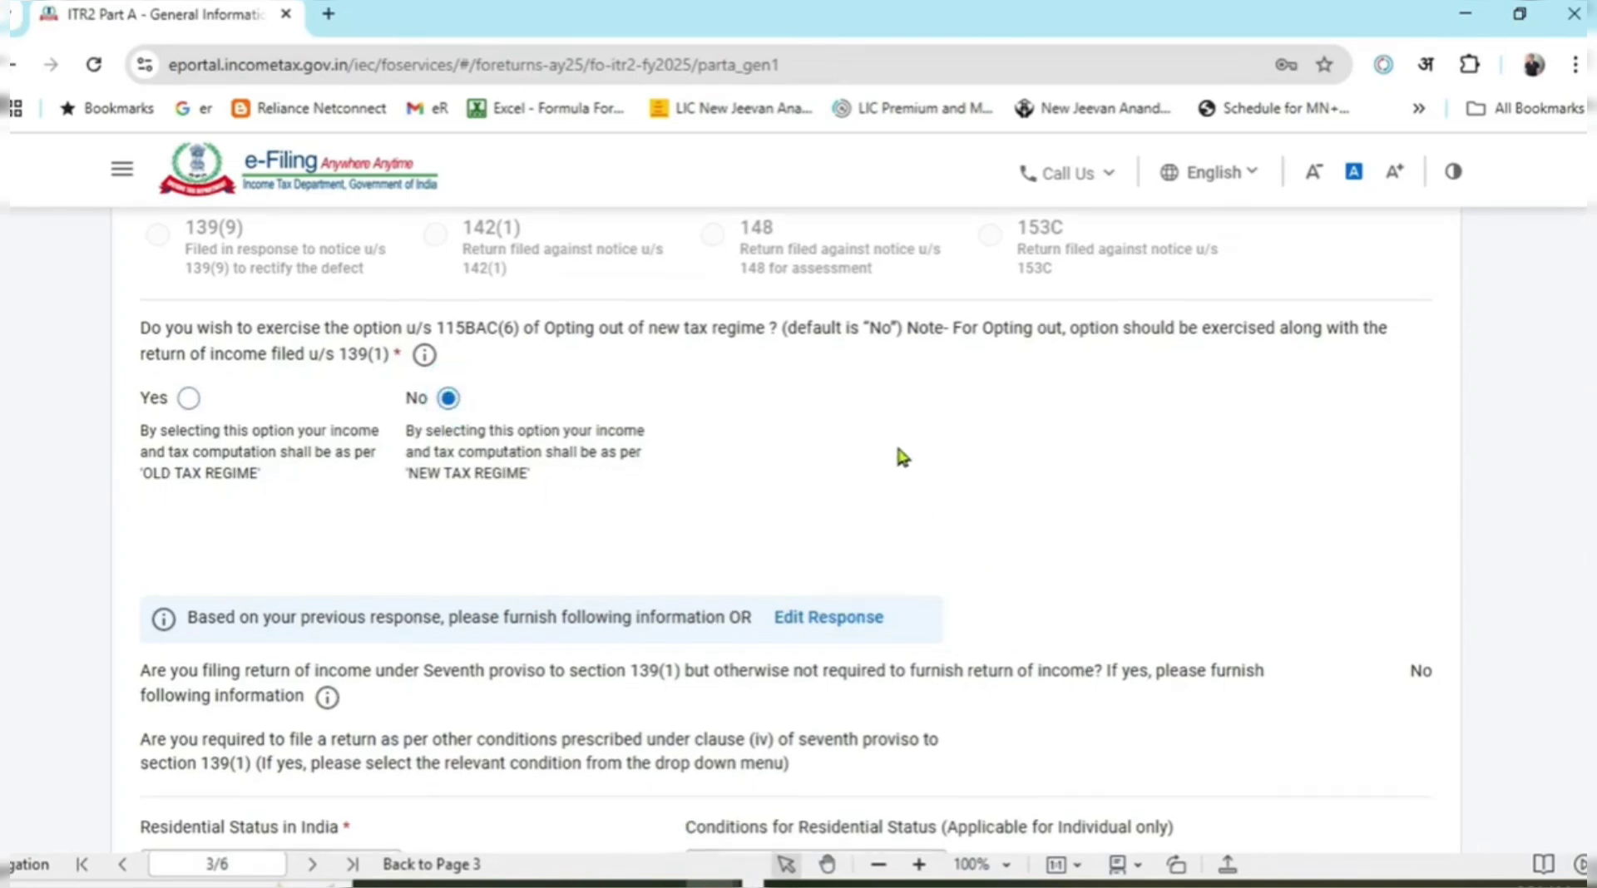
Try the Residential Status options, picking Resident and then Non Resident.
{"action": "scroll", "coordinate": [900, 454], "scroll_direction": "down", "scroll_amount": 3}
{"action": "scroll", "coordinate": [900, 453], "scroll_direction": "down", "scroll_amount": 3}
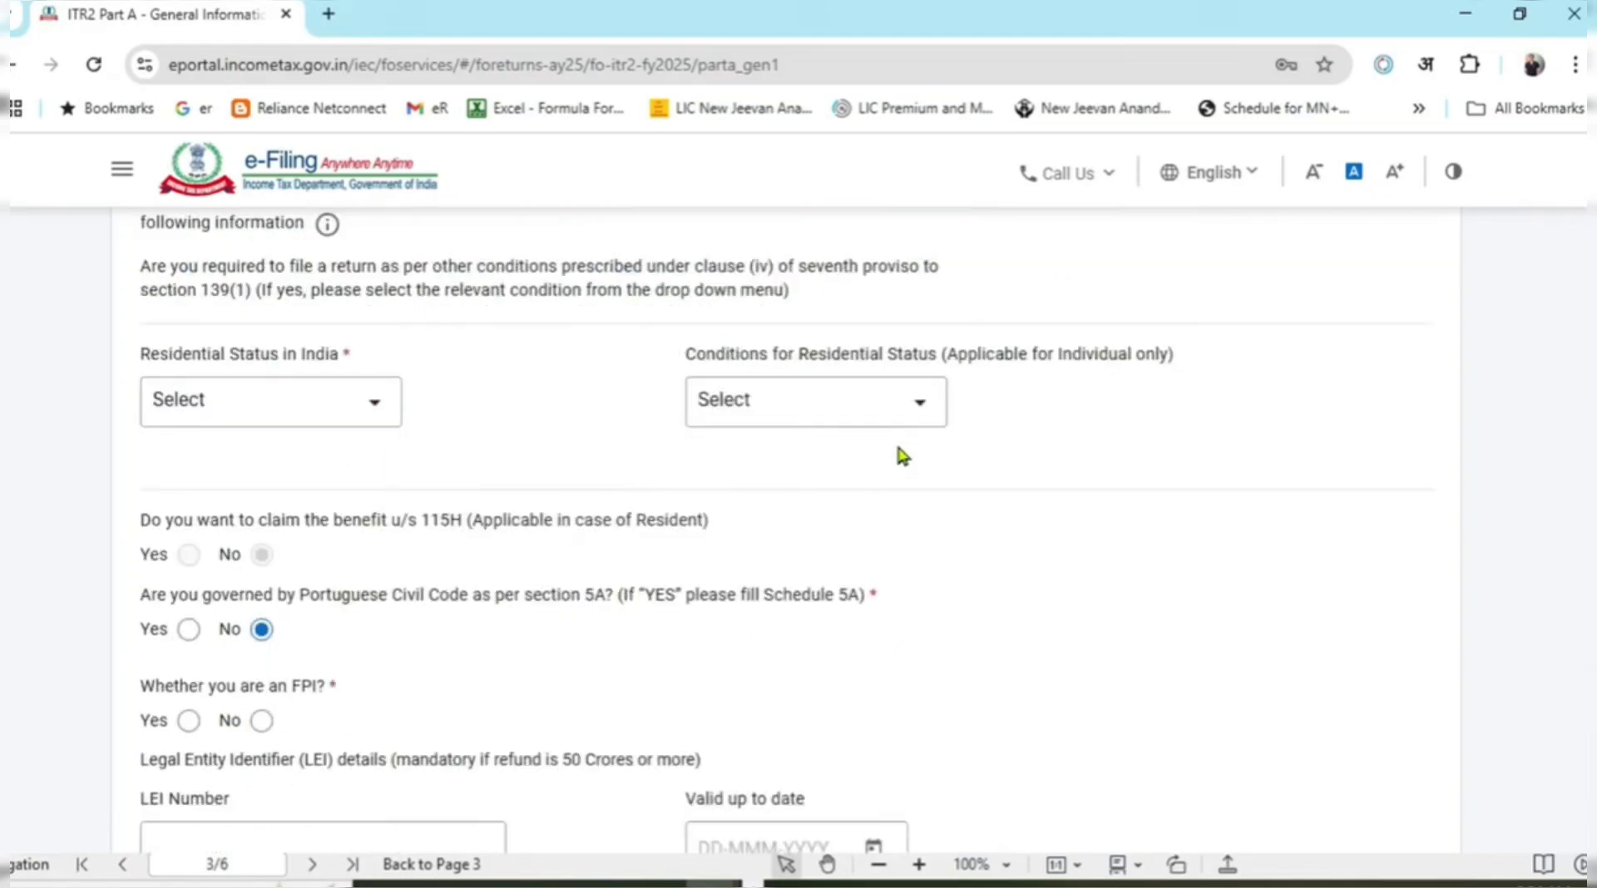
{"action": "left_click", "coordinate": [320, 402]}
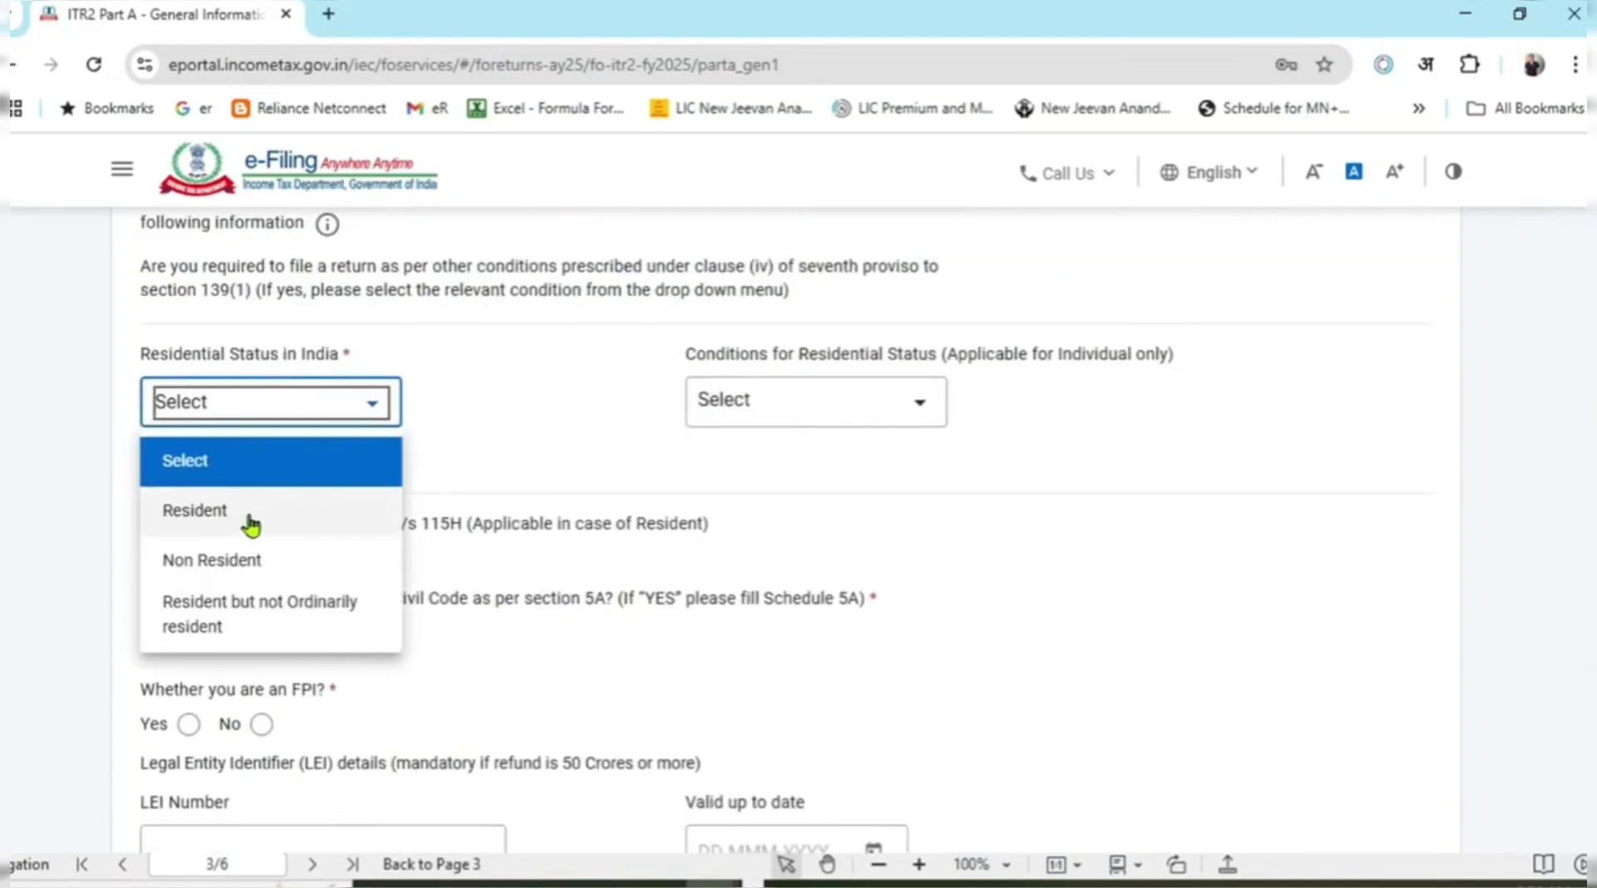
{"action": "left_click", "coordinate": [240, 514]}
{"action": "left_click", "coordinate": [509, 443]}
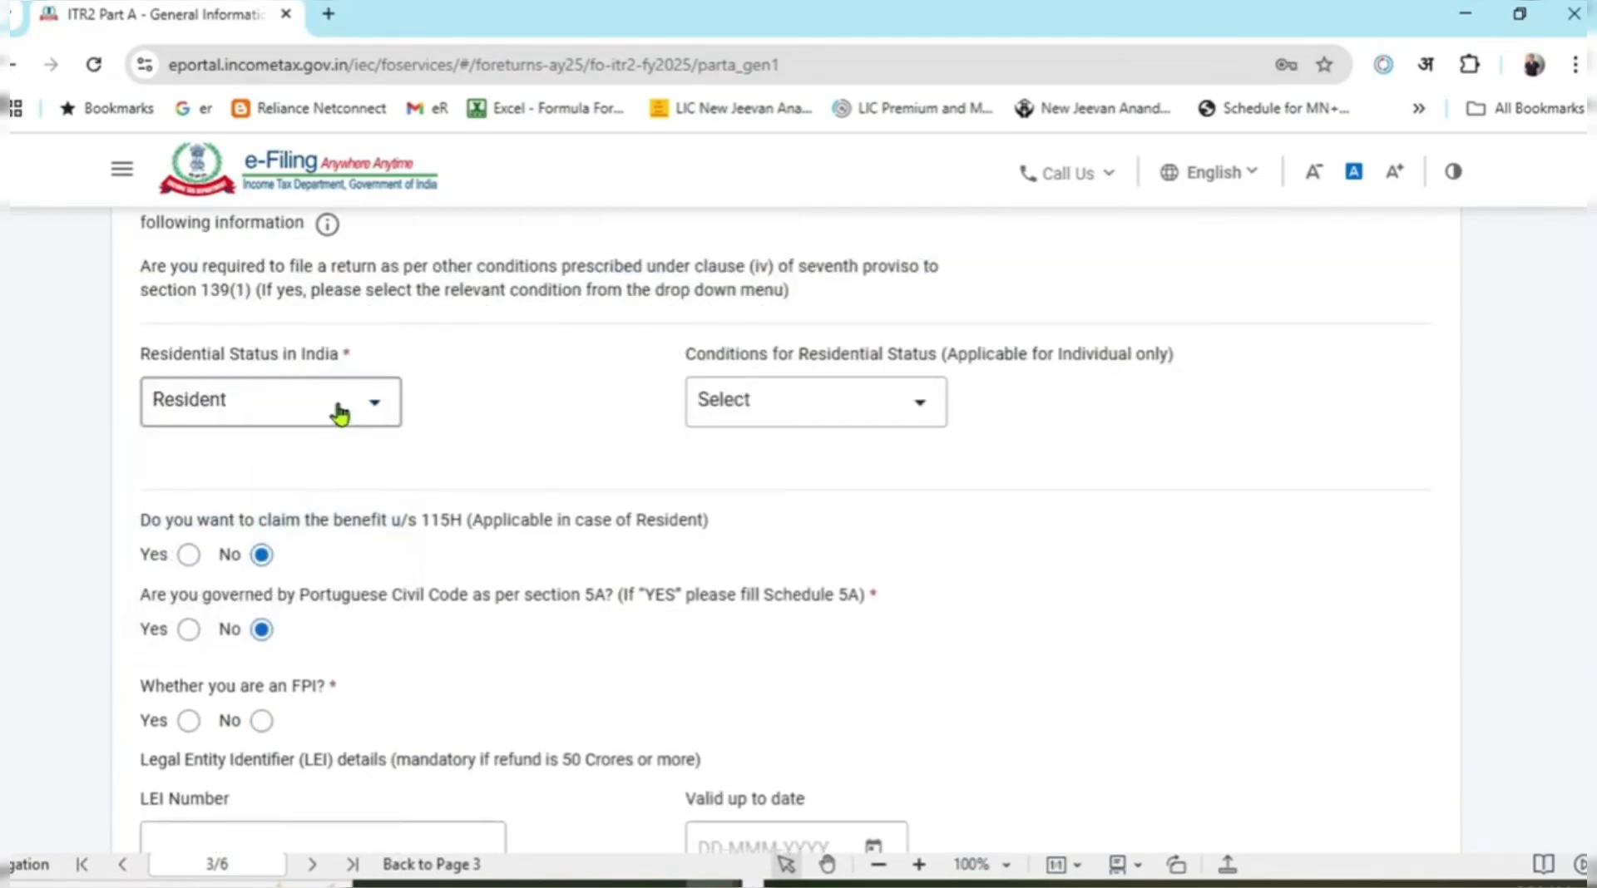
{"action": "left_click", "coordinate": [337, 404]}
{"action": "left_click", "coordinate": [275, 560]}
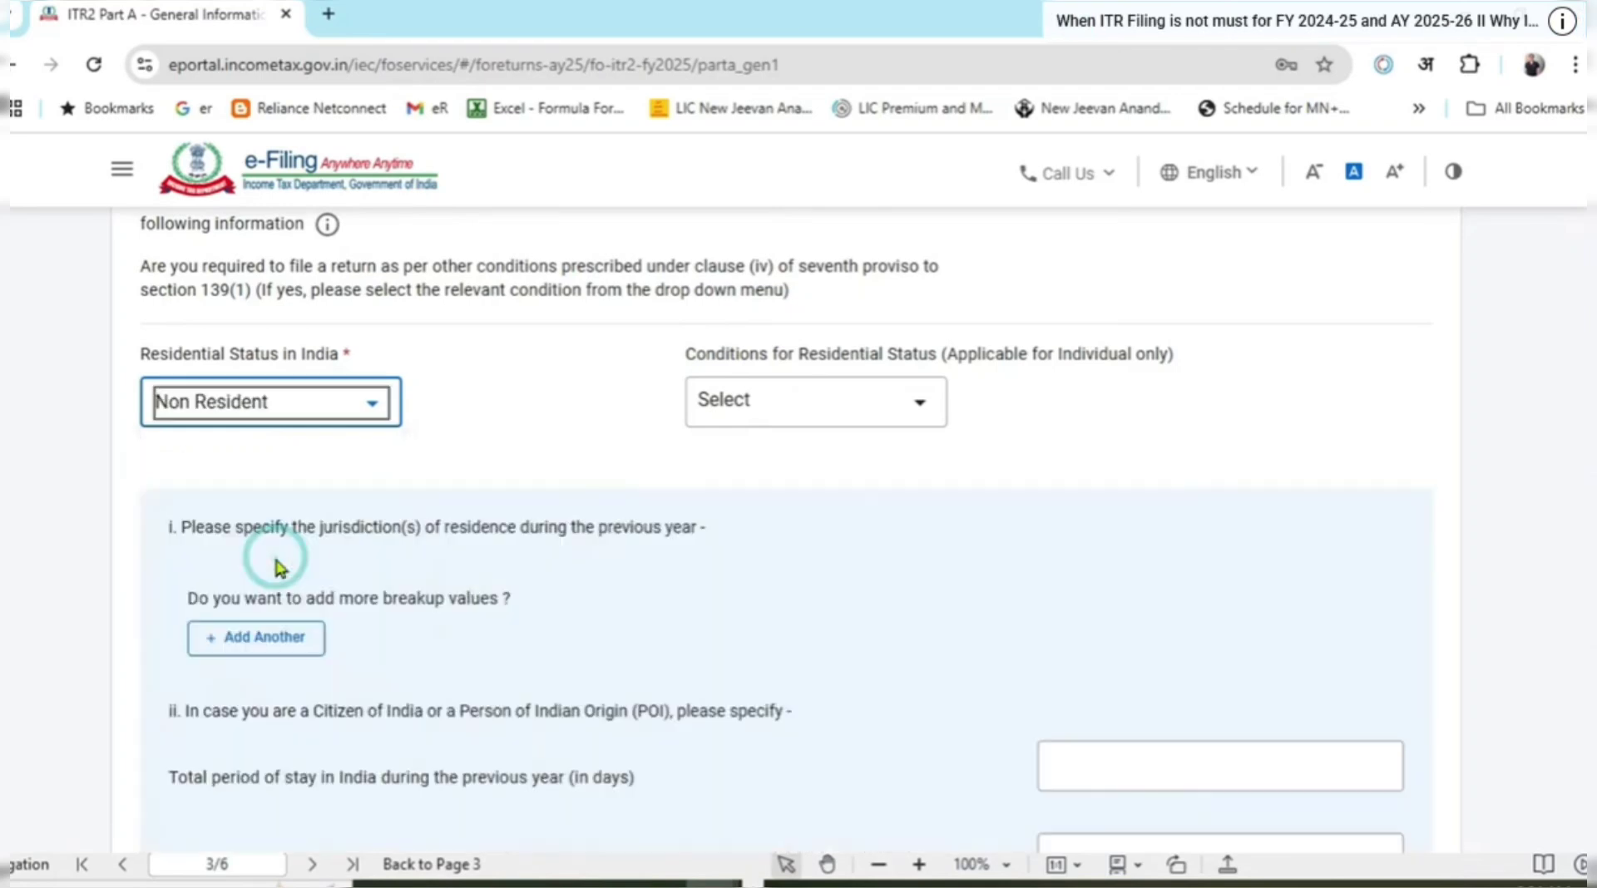
Settle on Resident with the condition of 182 days or more in India [section 6(1)(a)].
{"action": "left_click", "coordinate": [770, 405]}
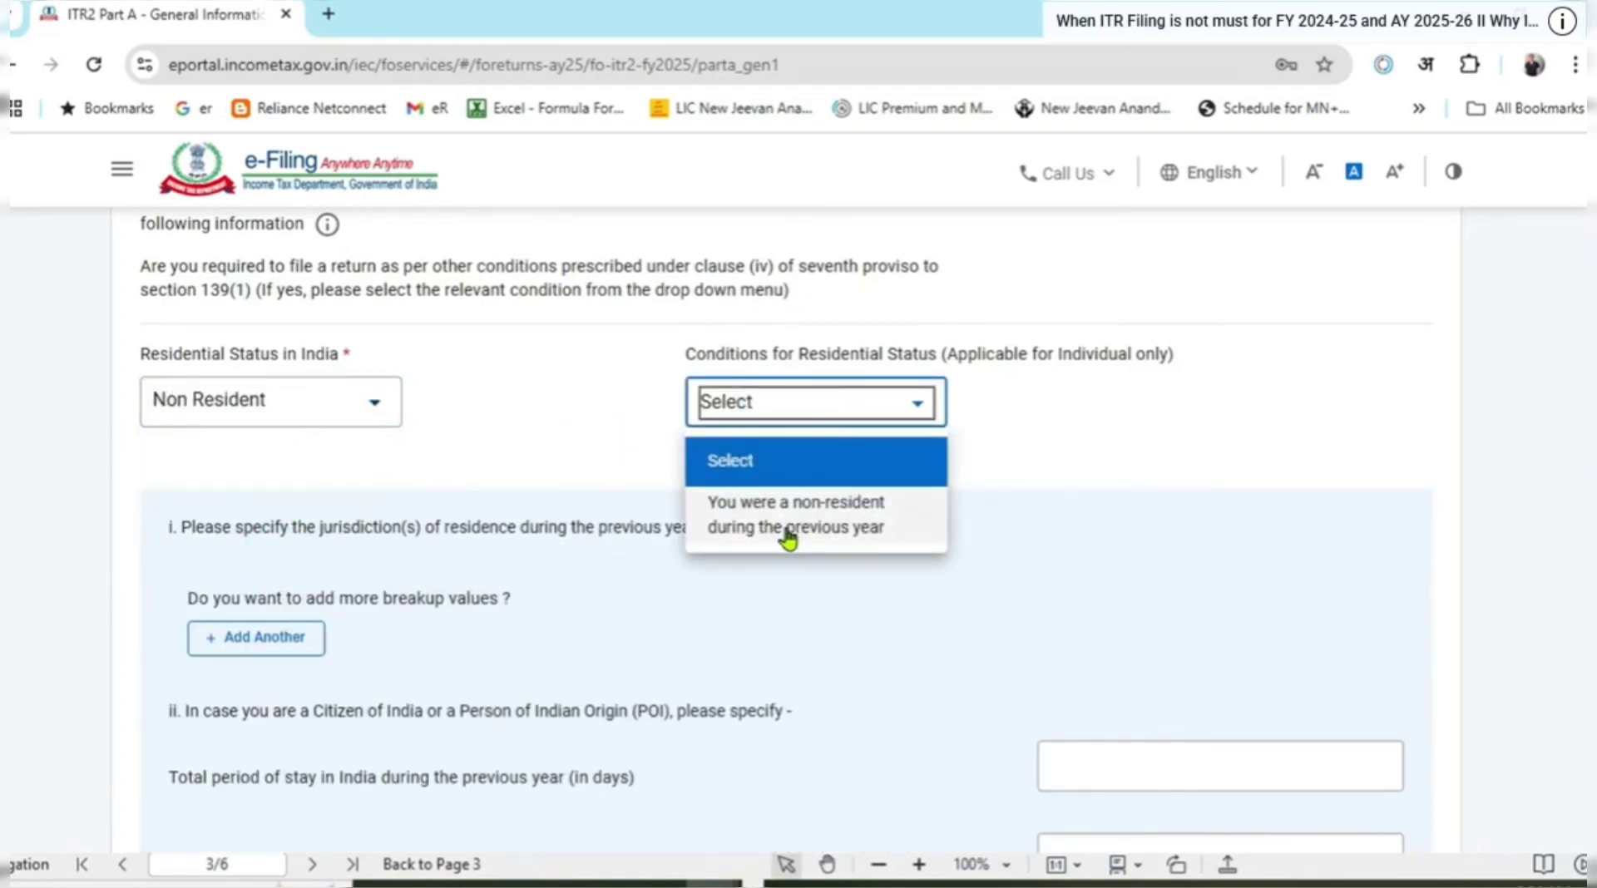
{"action": "scroll", "coordinate": [998, 649], "scroll_direction": "down", "scroll_amount": 3}
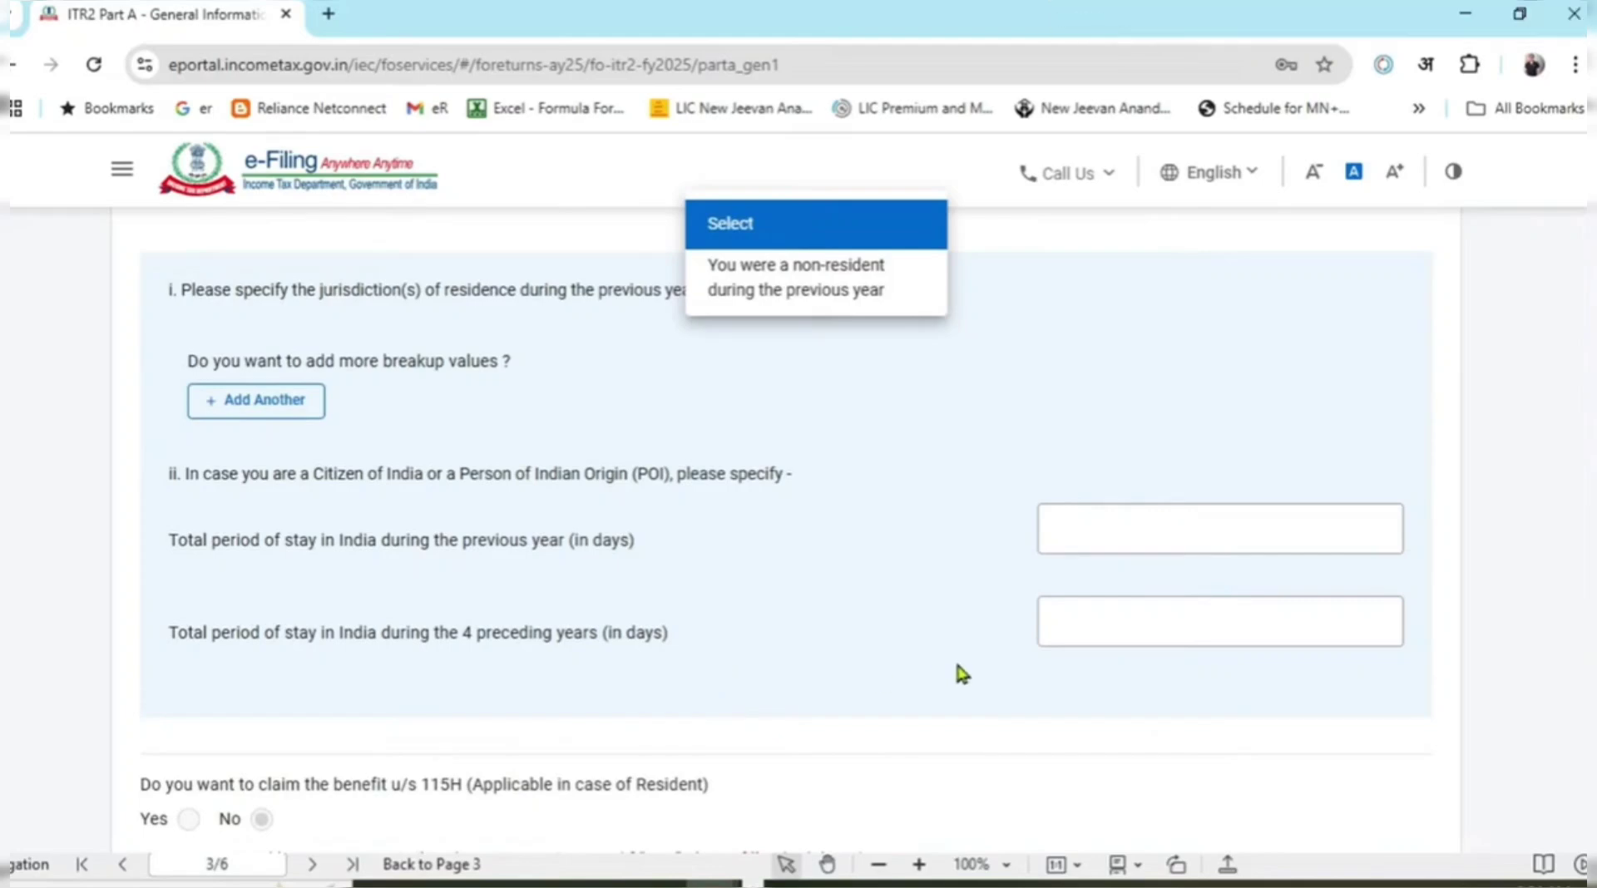
{"action": "scroll", "coordinate": [955, 666], "scroll_direction": "up", "scroll_amount": 3}
{"action": "left_click", "coordinate": [329, 421]}
{"action": "left_click", "coordinate": [327, 417]}
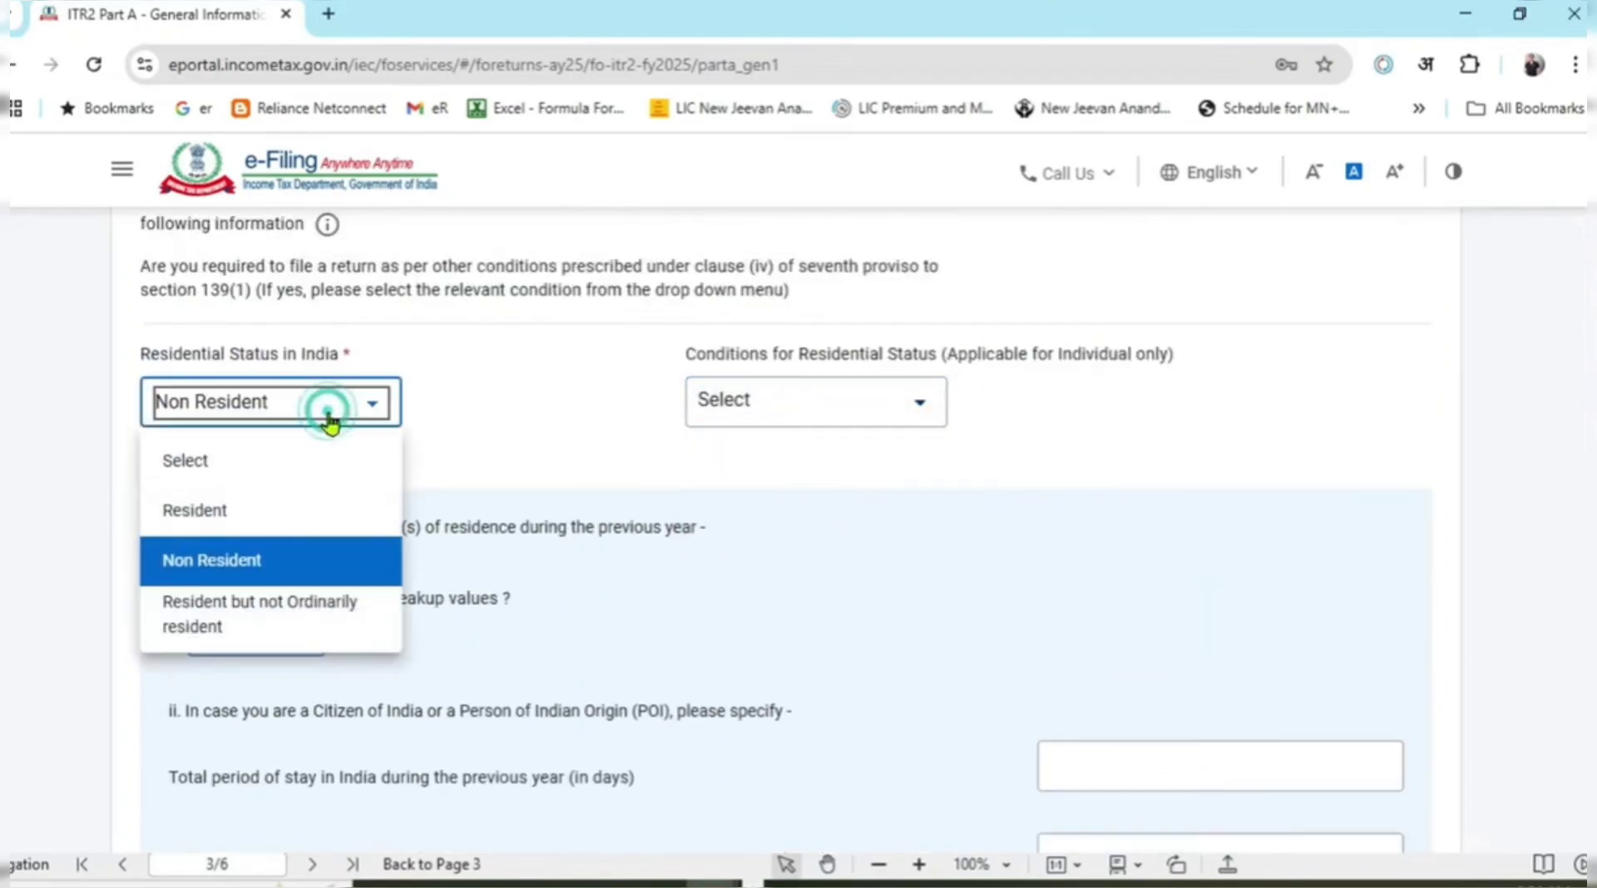
{"action": "left_click", "coordinate": [275, 516]}
{"action": "left_click", "coordinate": [766, 416]}
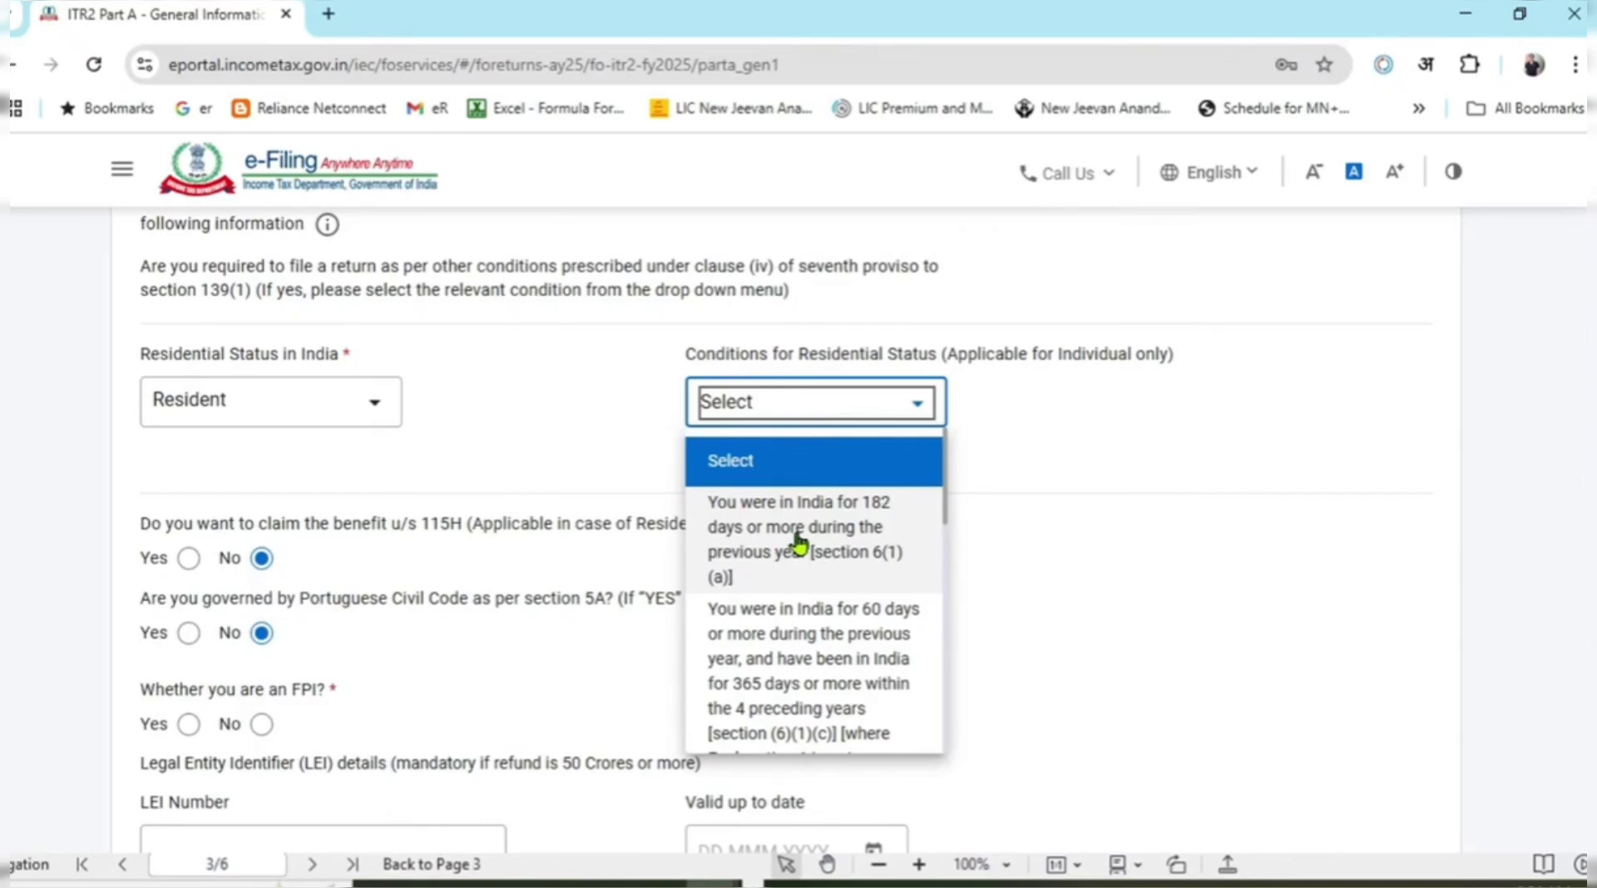
{"action": "left_click", "coordinate": [799, 542]}
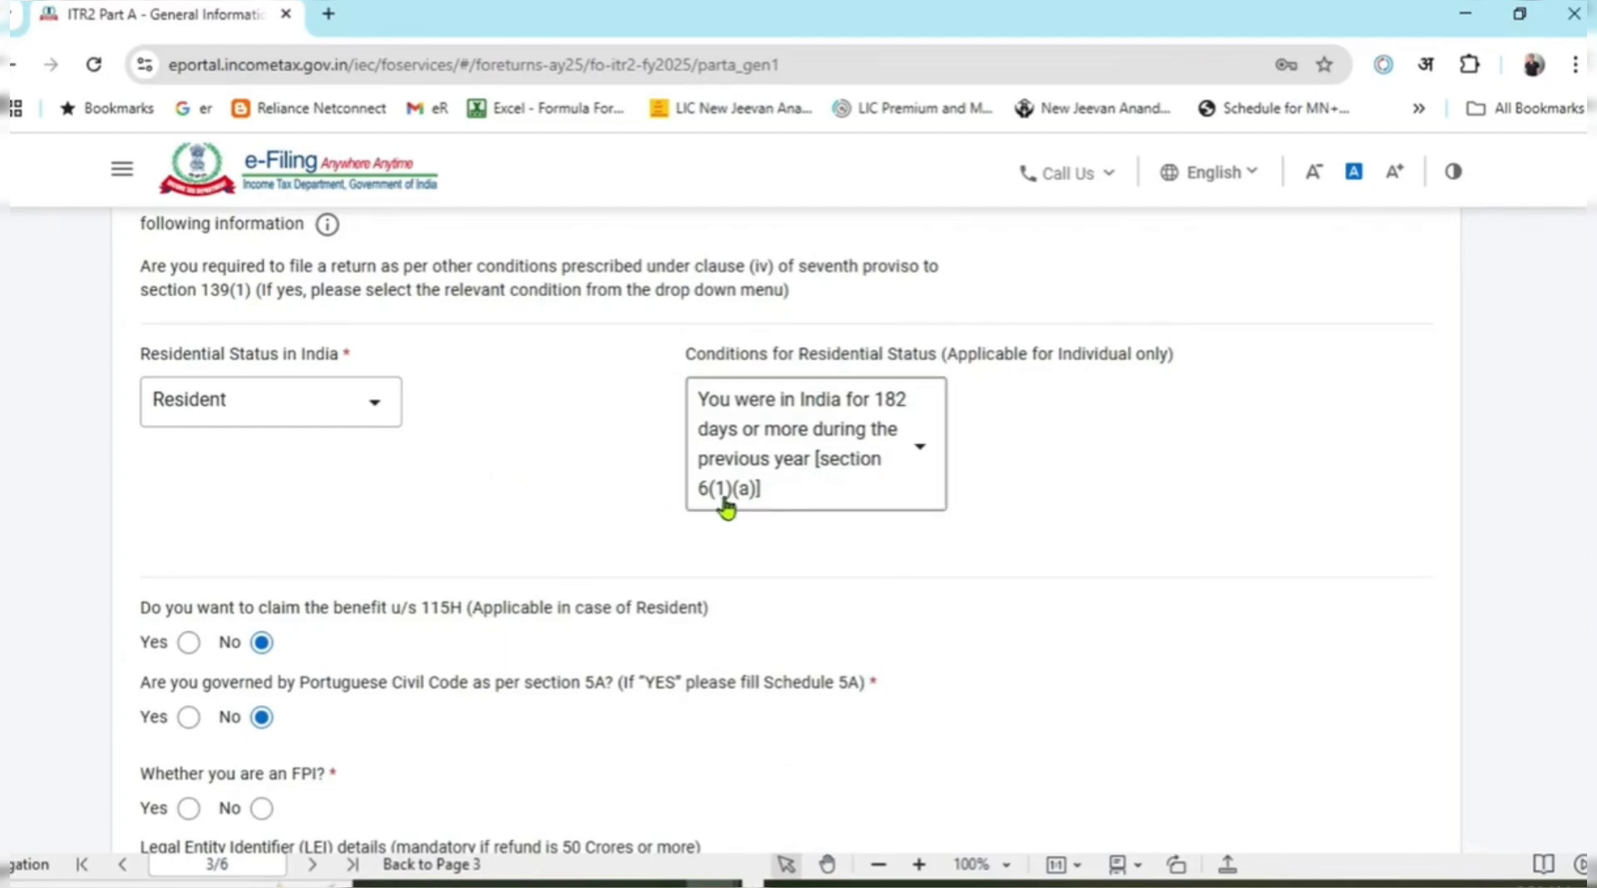
Answer No to the FPI question in Part A.
{"action": "scroll", "coordinate": [726, 507], "scroll_direction": "down", "scroll_amount": 1}
{"action": "scroll", "coordinate": [726, 508], "scroll_direction": "down", "scroll_amount": 3}
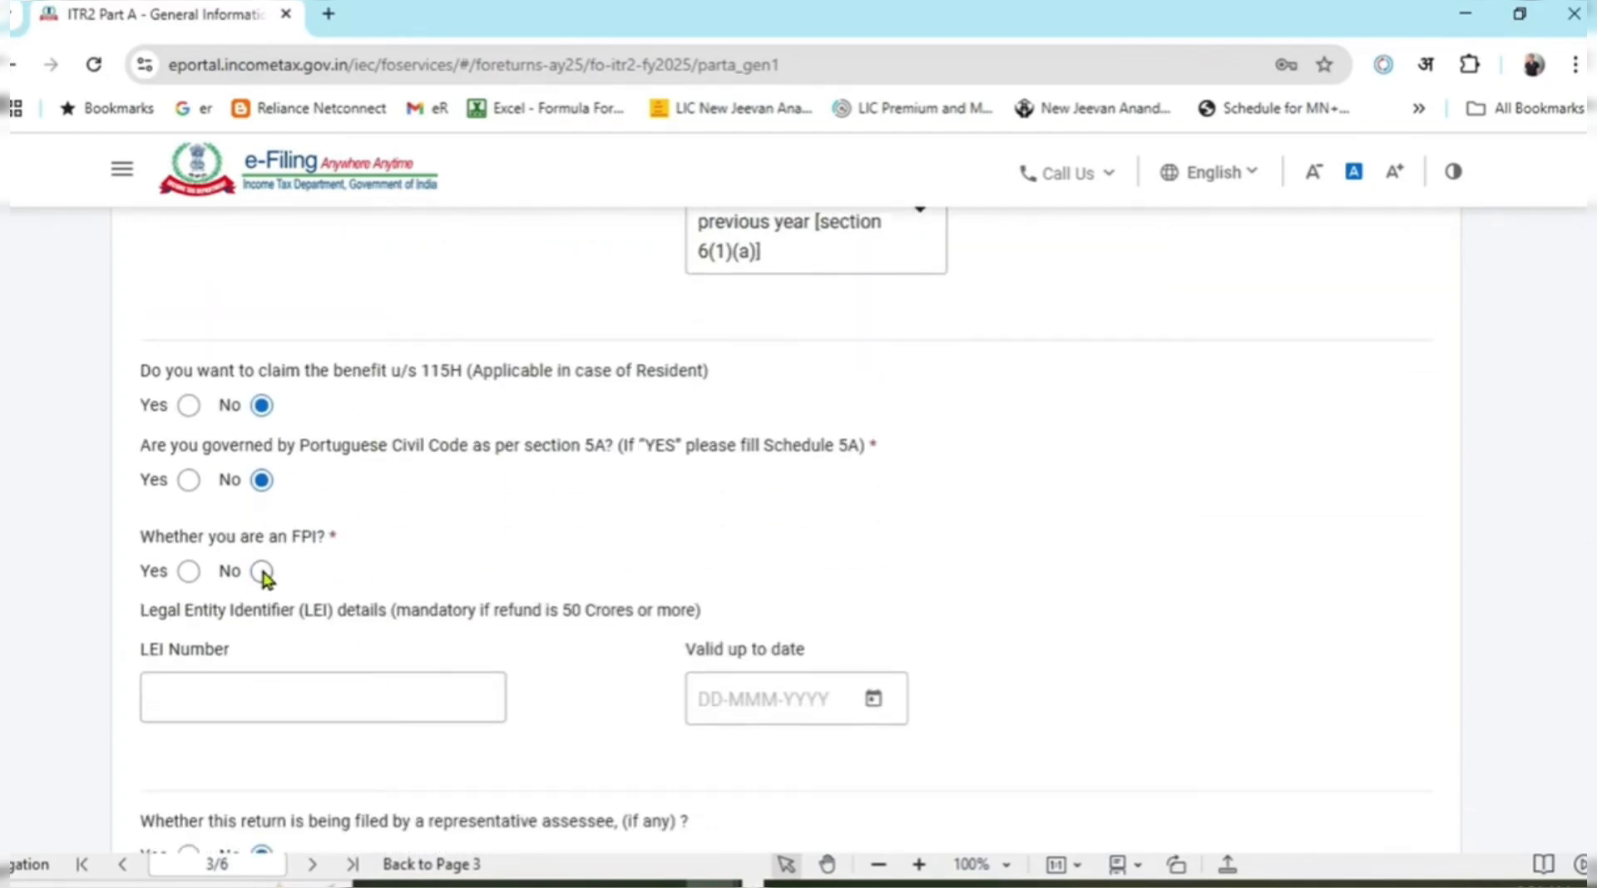
{"action": "left_click", "coordinate": [262, 572]}
Answer No to the company director question after briefly trying Yes.
{"action": "scroll", "coordinate": [327, 551], "scroll_direction": "down", "scroll_amount": 3}
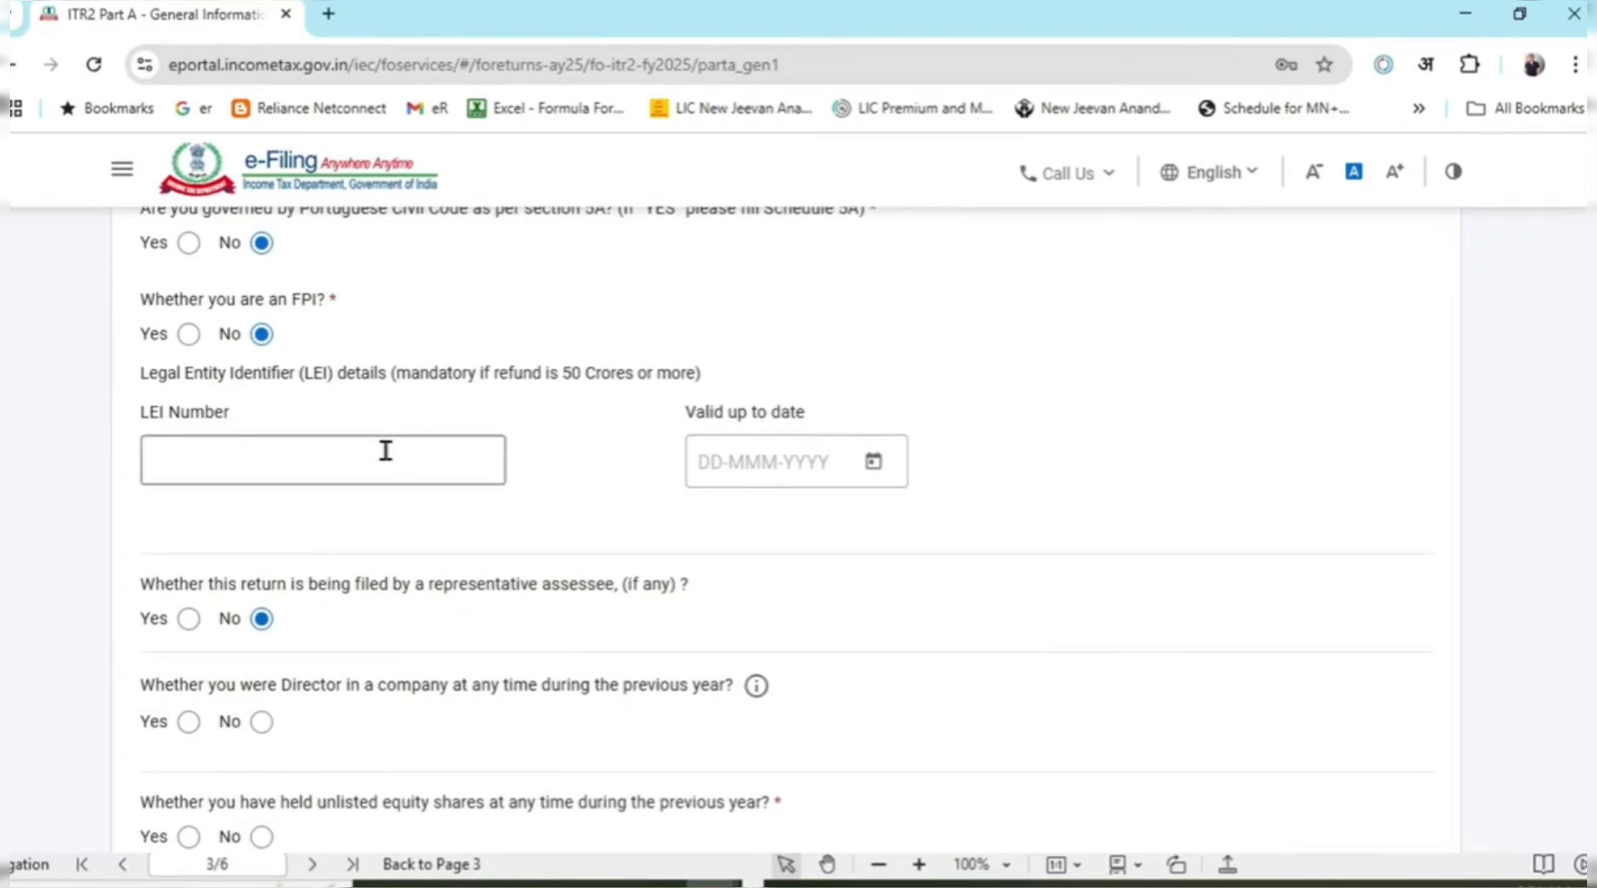
{"action": "scroll", "coordinate": [450, 503], "scroll_direction": "down", "scroll_amount": 2}
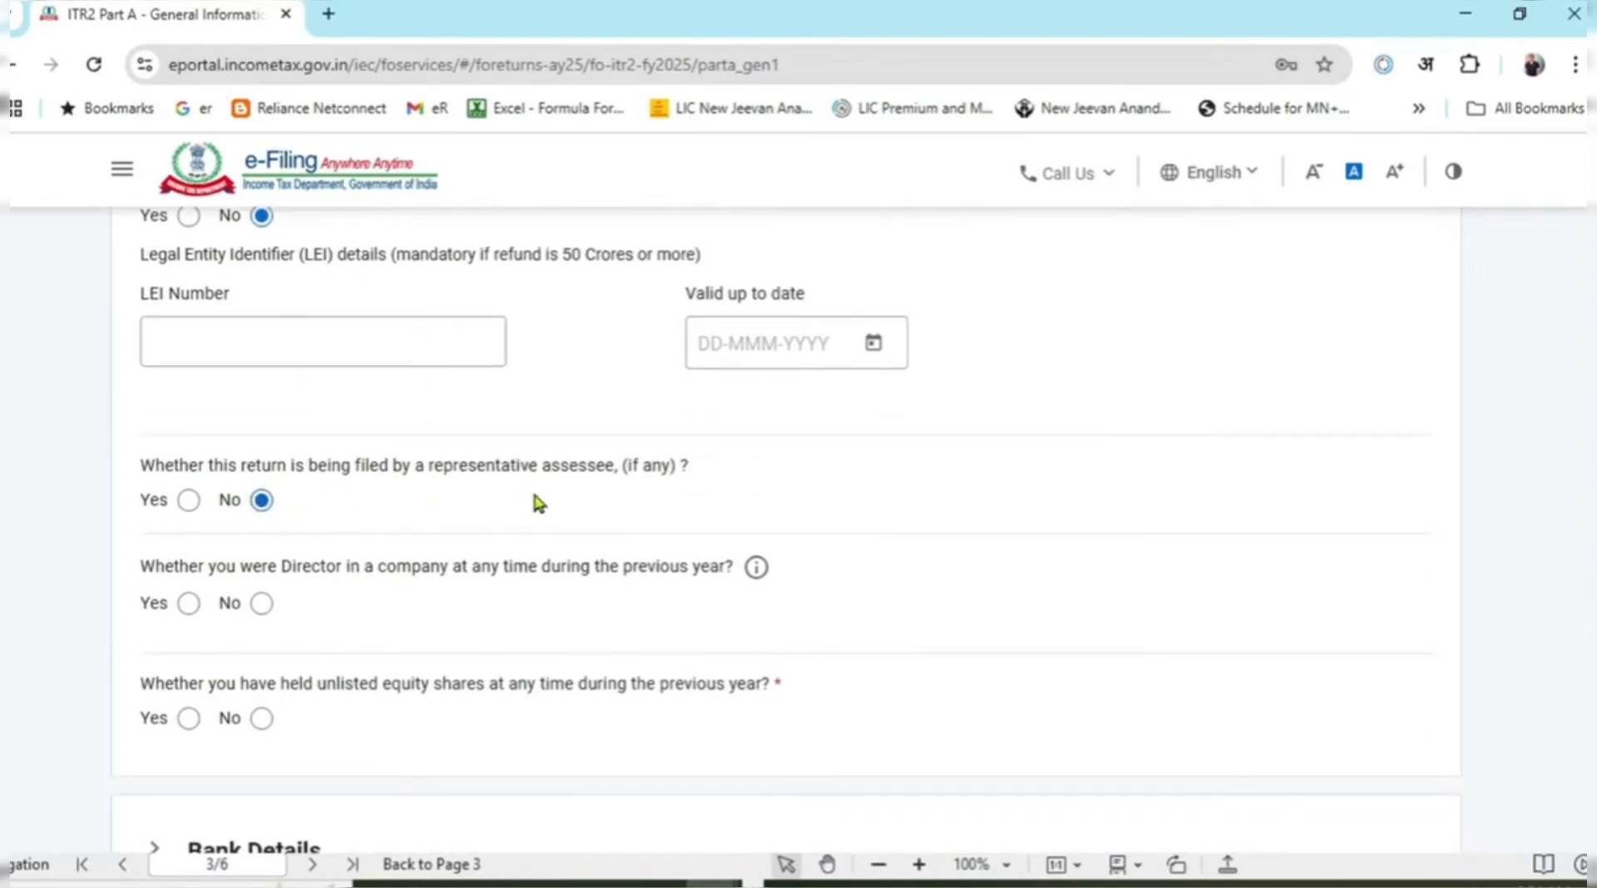
{"action": "left_click", "coordinate": [261, 605]}
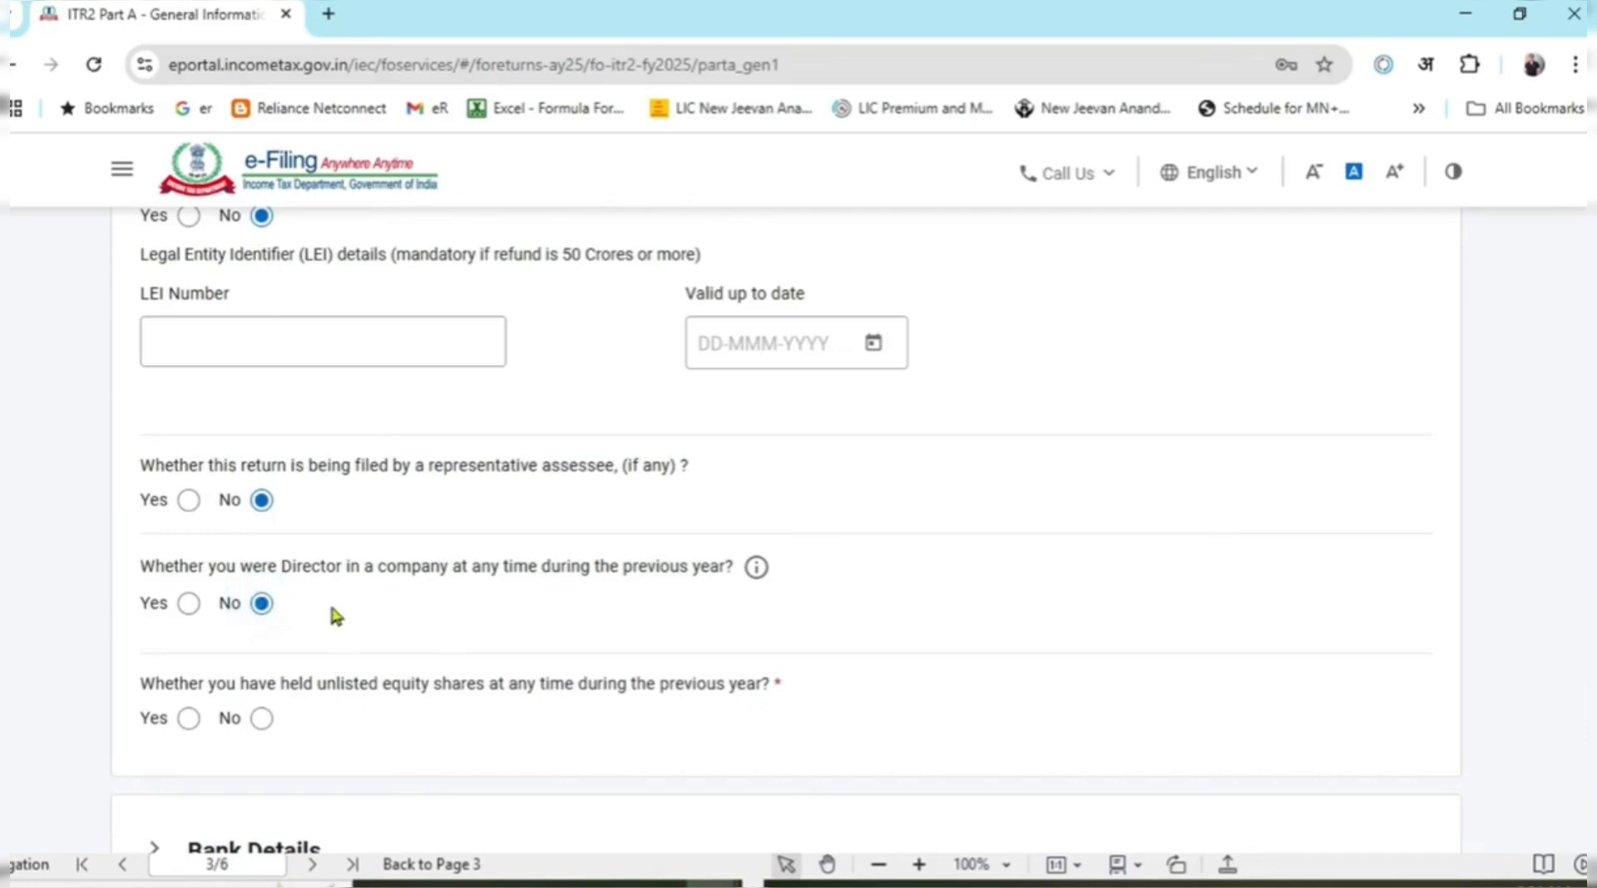
{"action": "left_click", "coordinate": [199, 613]}
{"action": "left_click", "coordinate": [263, 605]}
{"action": "left_click", "coordinate": [190, 604]}
{"action": "scroll", "coordinate": [228, 533], "scroll_direction": "down", "scroll_amount": 3}
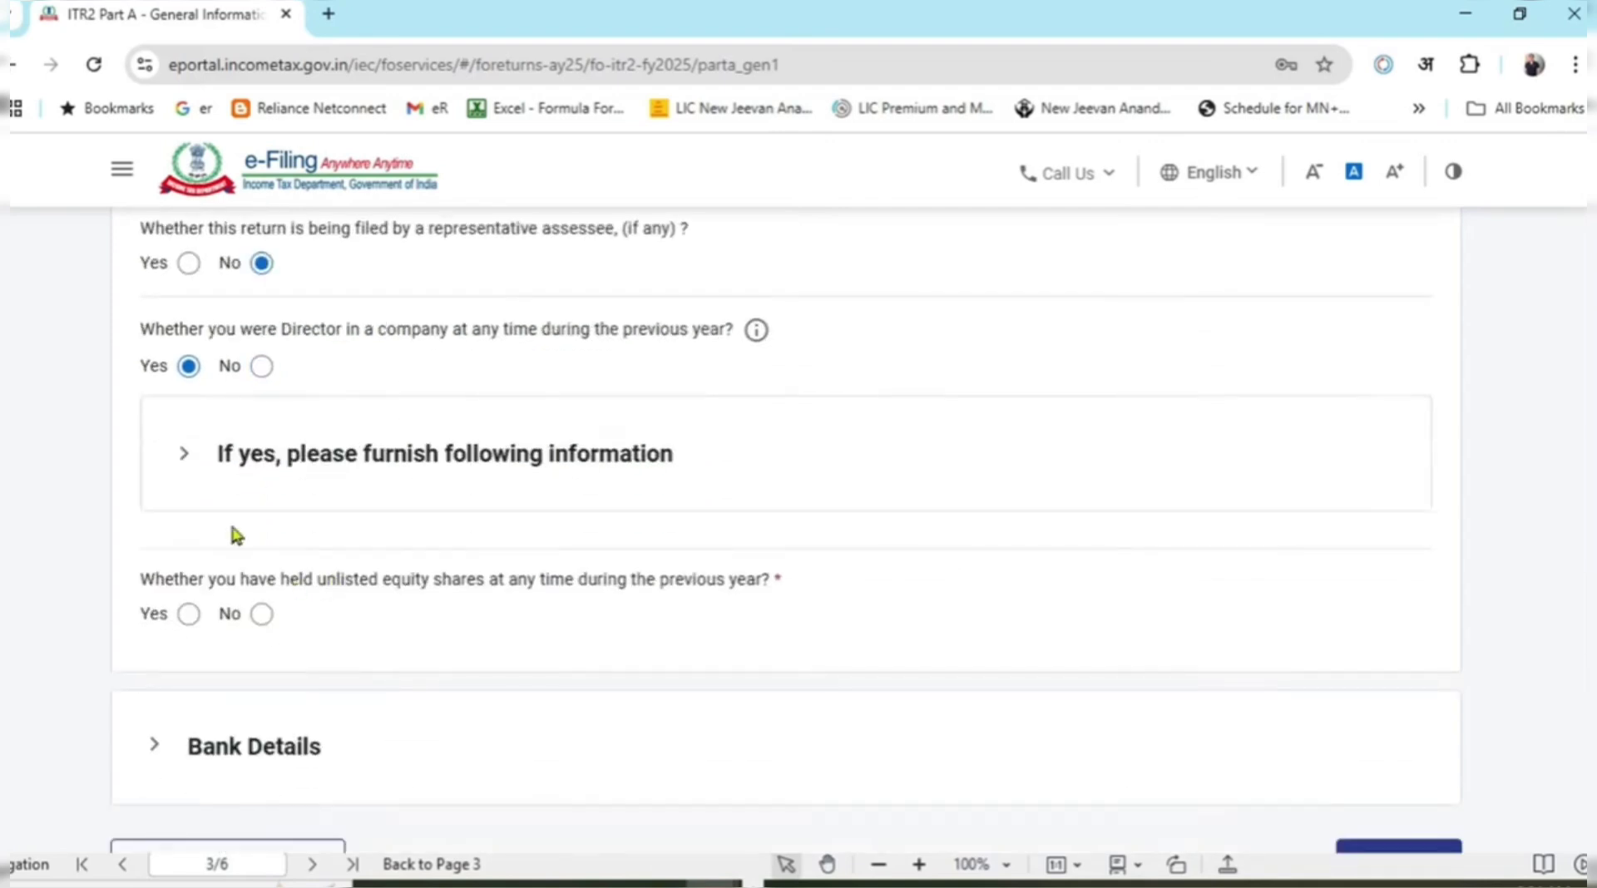
{"action": "left_click", "coordinate": [213, 481]}
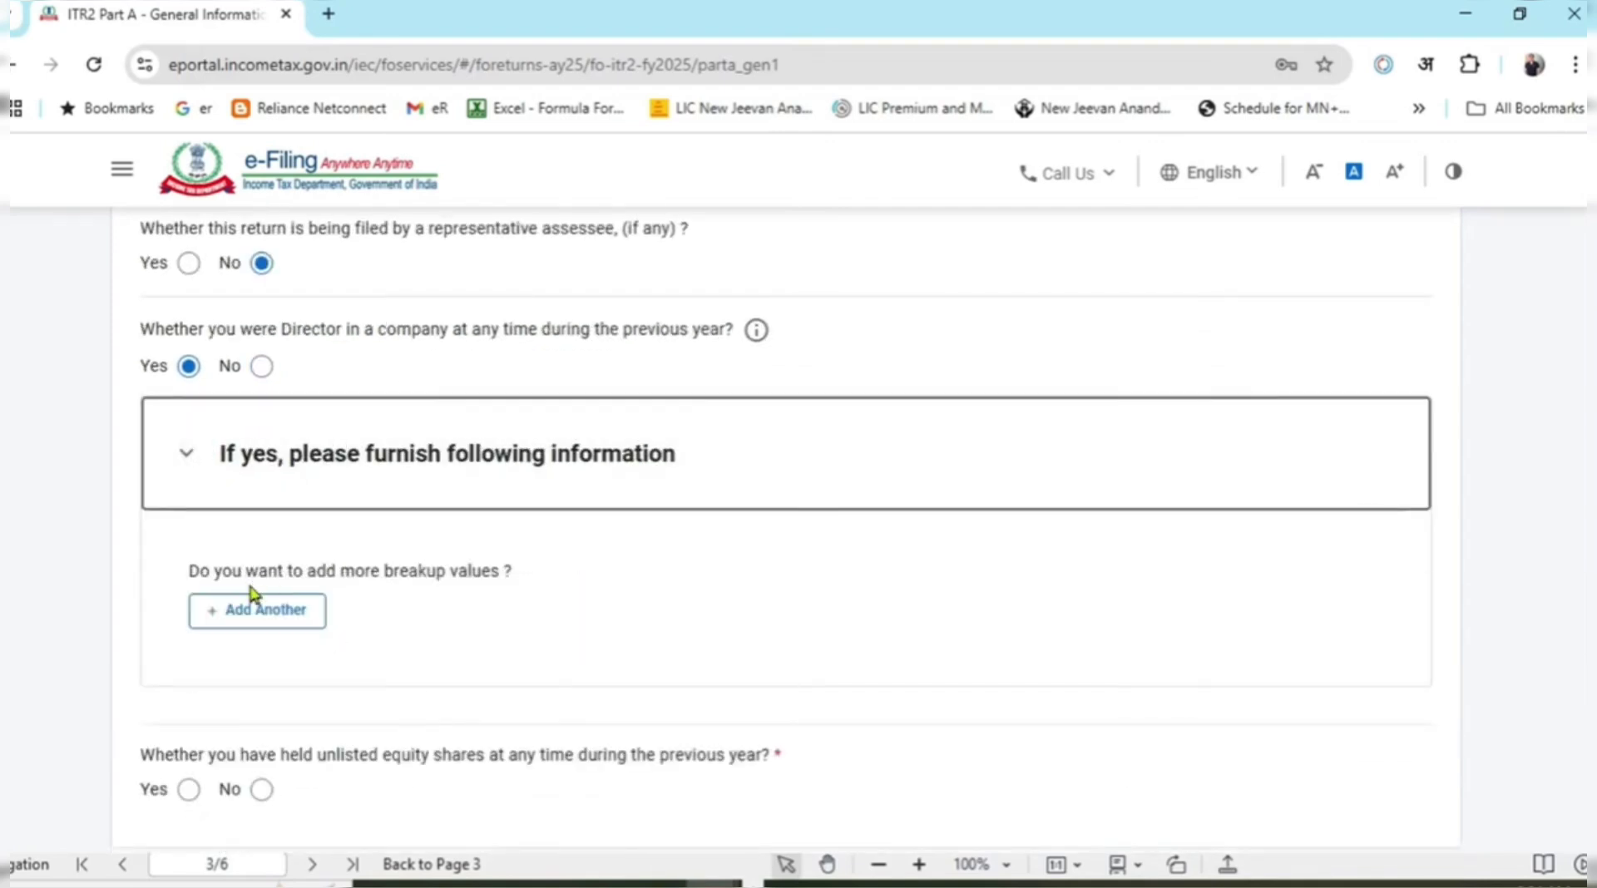
{"action": "left_click", "coordinate": [261, 366]}
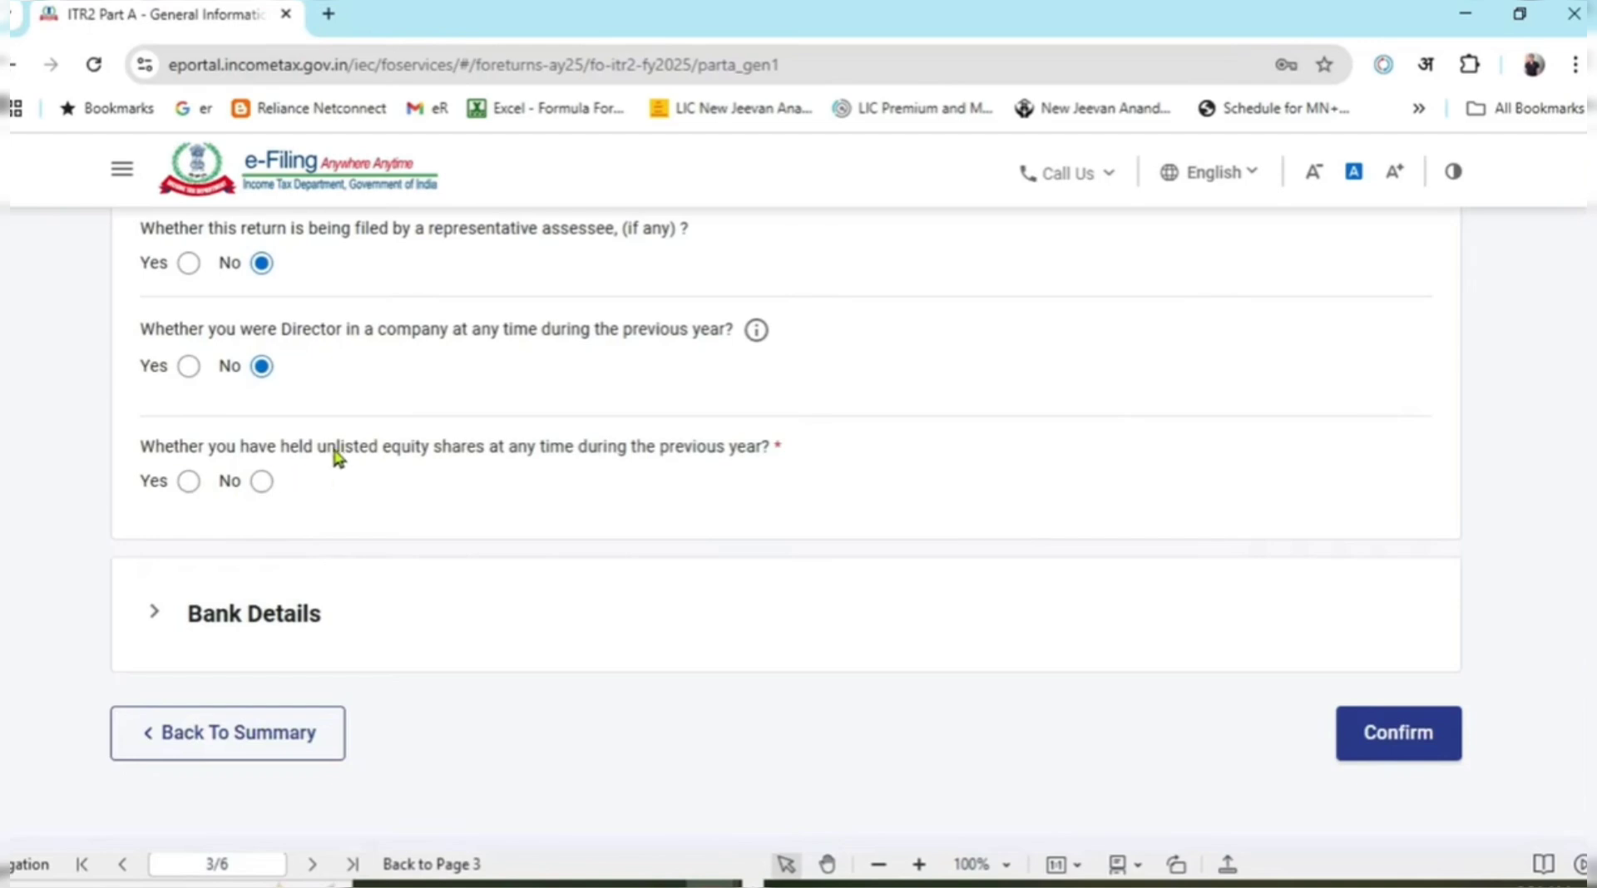
Answer No to holding unlisted equity shares after briefly trying Yes.
{"action": "left_click_drag", "start_coordinate": [327, 449], "coordinate": [541, 451]}
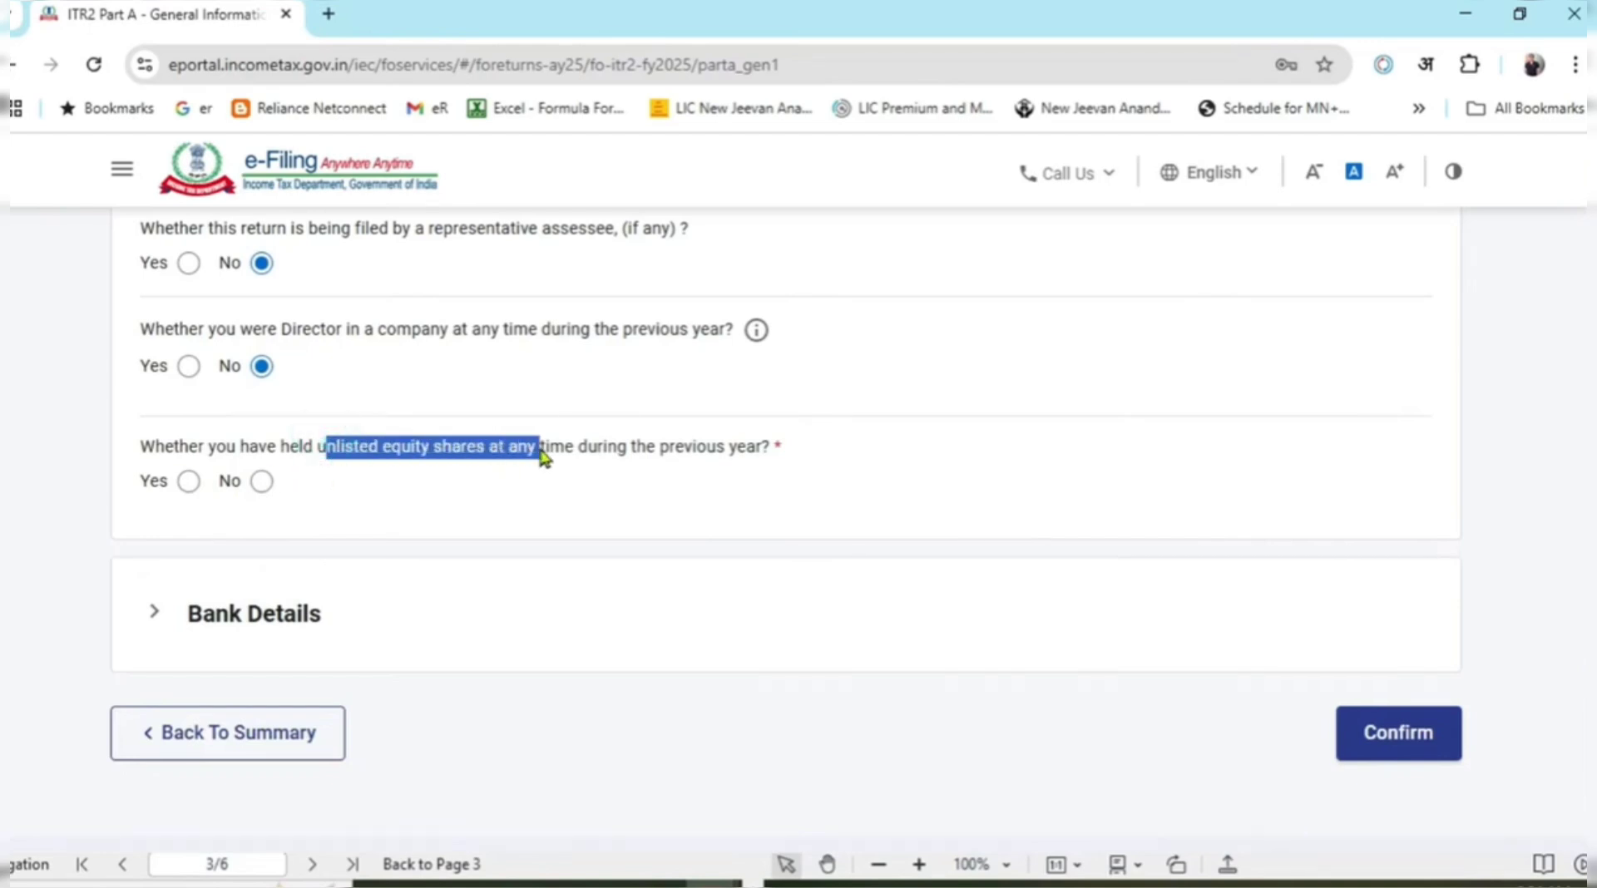
{"action": "left_click", "coordinate": [189, 481]}
{"action": "left_click", "coordinate": [184, 557]}
{"action": "scroll", "coordinate": [341, 603], "scroll_direction": "down", "scroll_amount": 1}
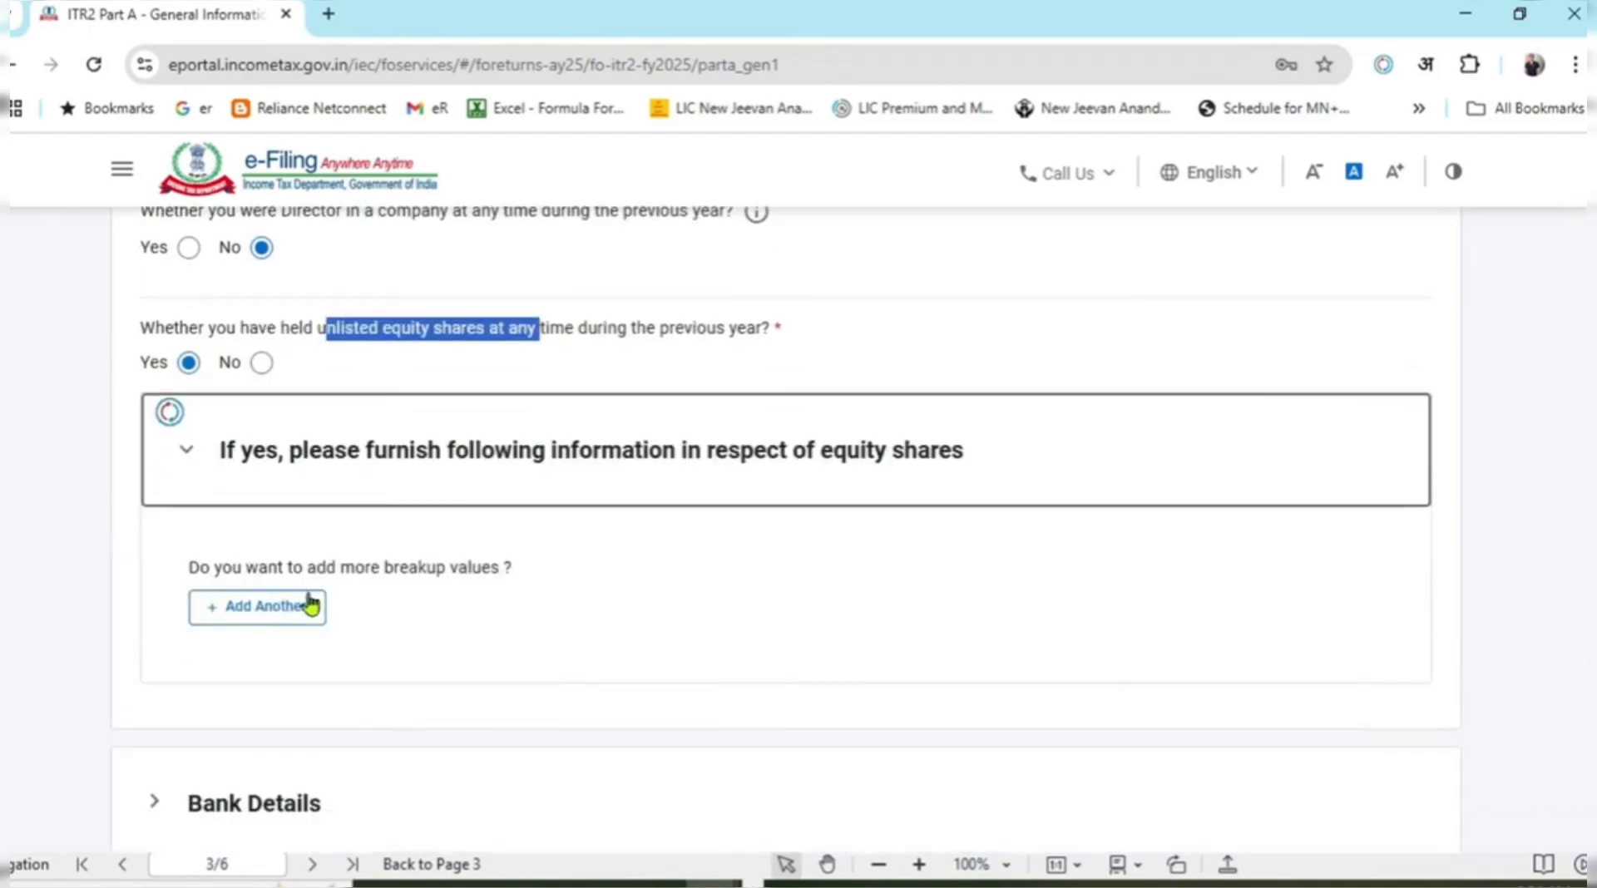
{"action": "left_click", "coordinate": [250, 366]}
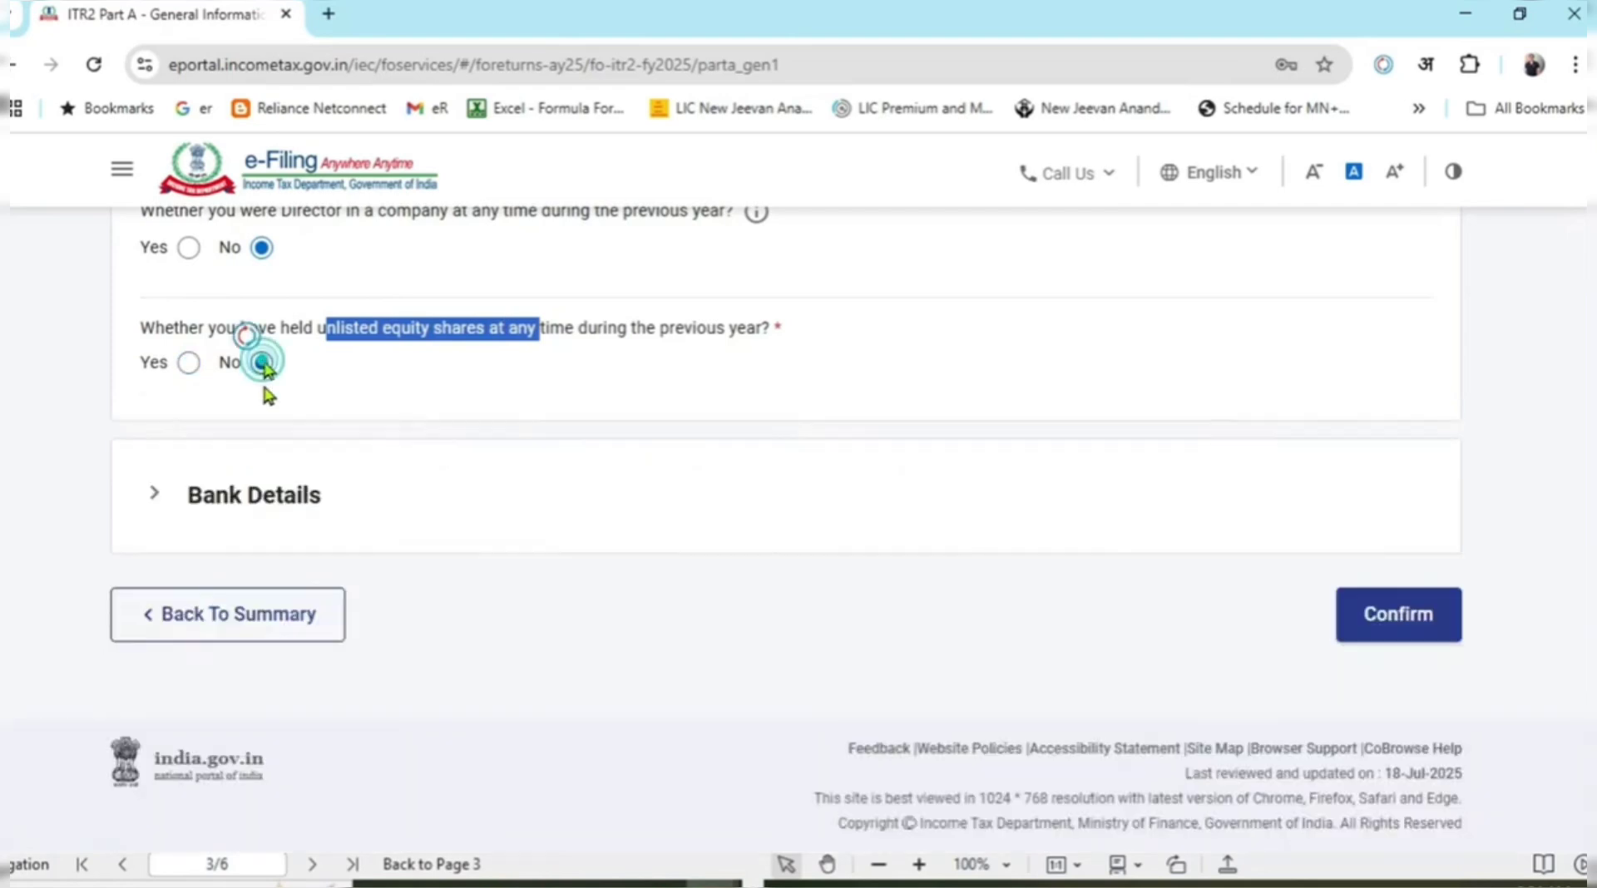
{"action": "left_click", "coordinate": [570, 364]}
{"action": "scroll", "coordinate": [643, 541], "scroll_direction": "up", "scroll_amount": 3}
{"action": "scroll", "coordinate": [642, 542], "scroll_direction": "down", "scroll_amount": 1}
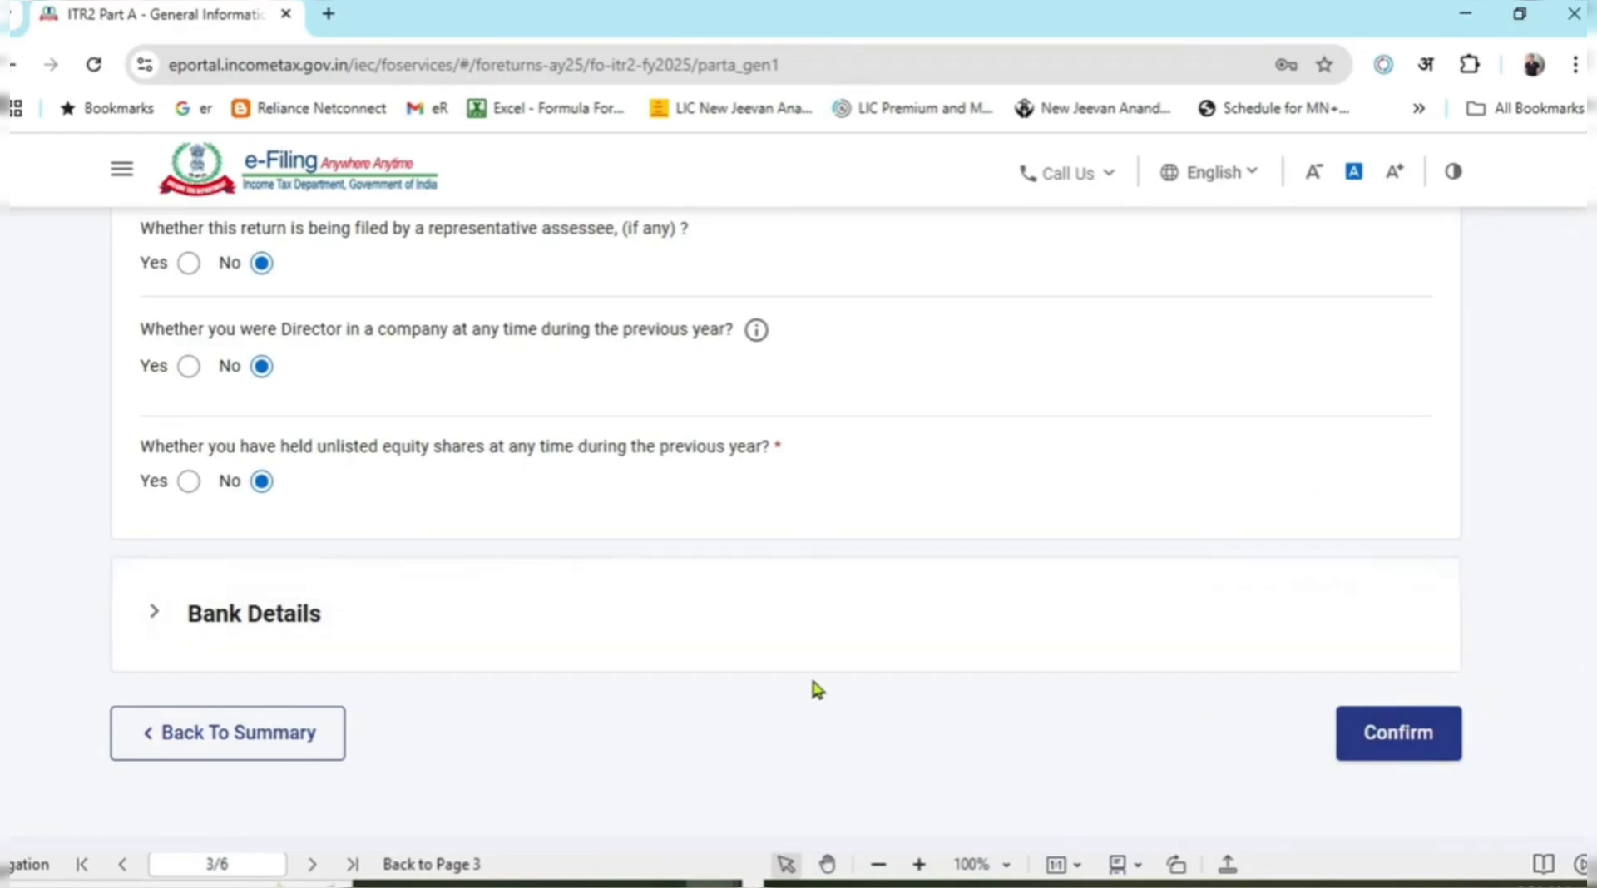
Confirm Part A – General Information, then open Schedule Salary for confirmation.
{"action": "left_click", "coordinate": [1415, 753]}
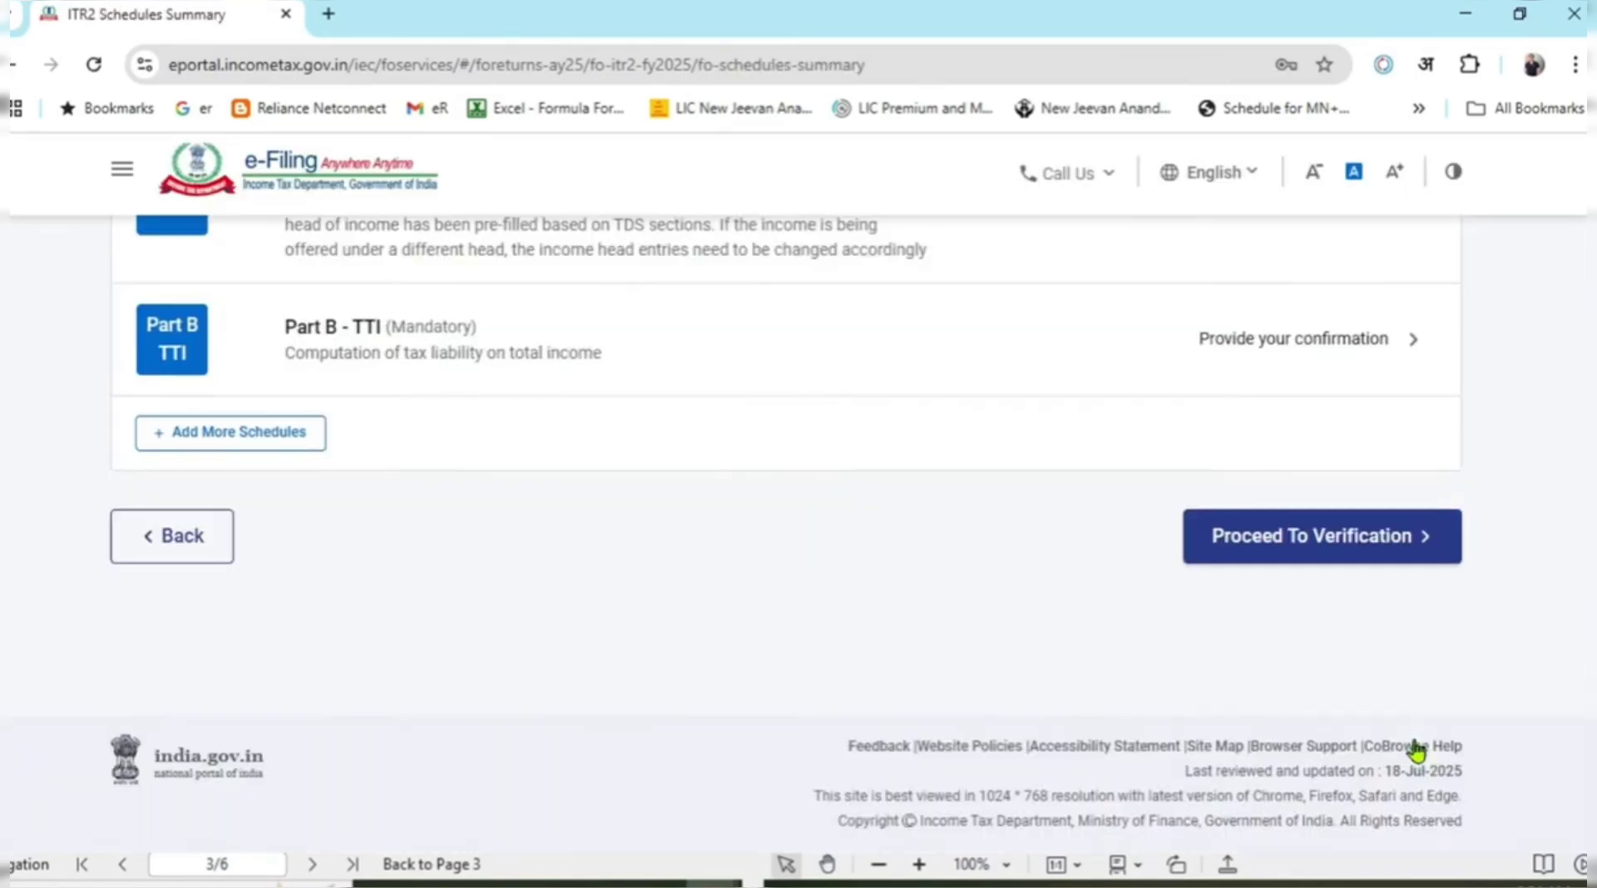
{"action": "scroll", "coordinate": [1432, 687], "scroll_direction": "up", "scroll_amount": 10}
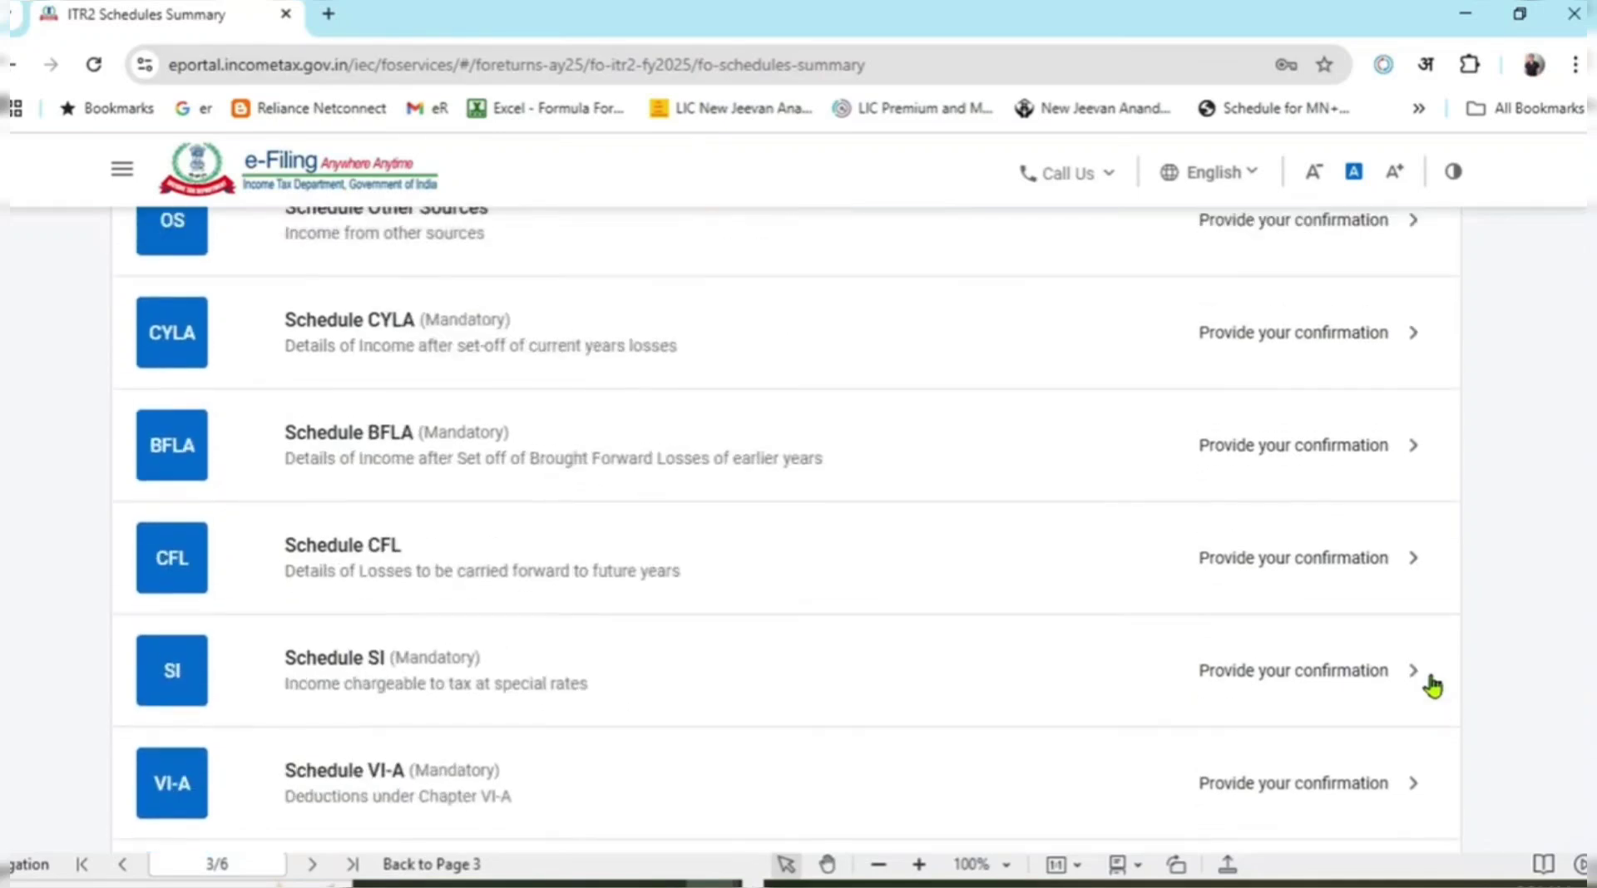
{"action": "scroll", "coordinate": [1432, 687], "scroll_direction": "up", "scroll_amount": 7}
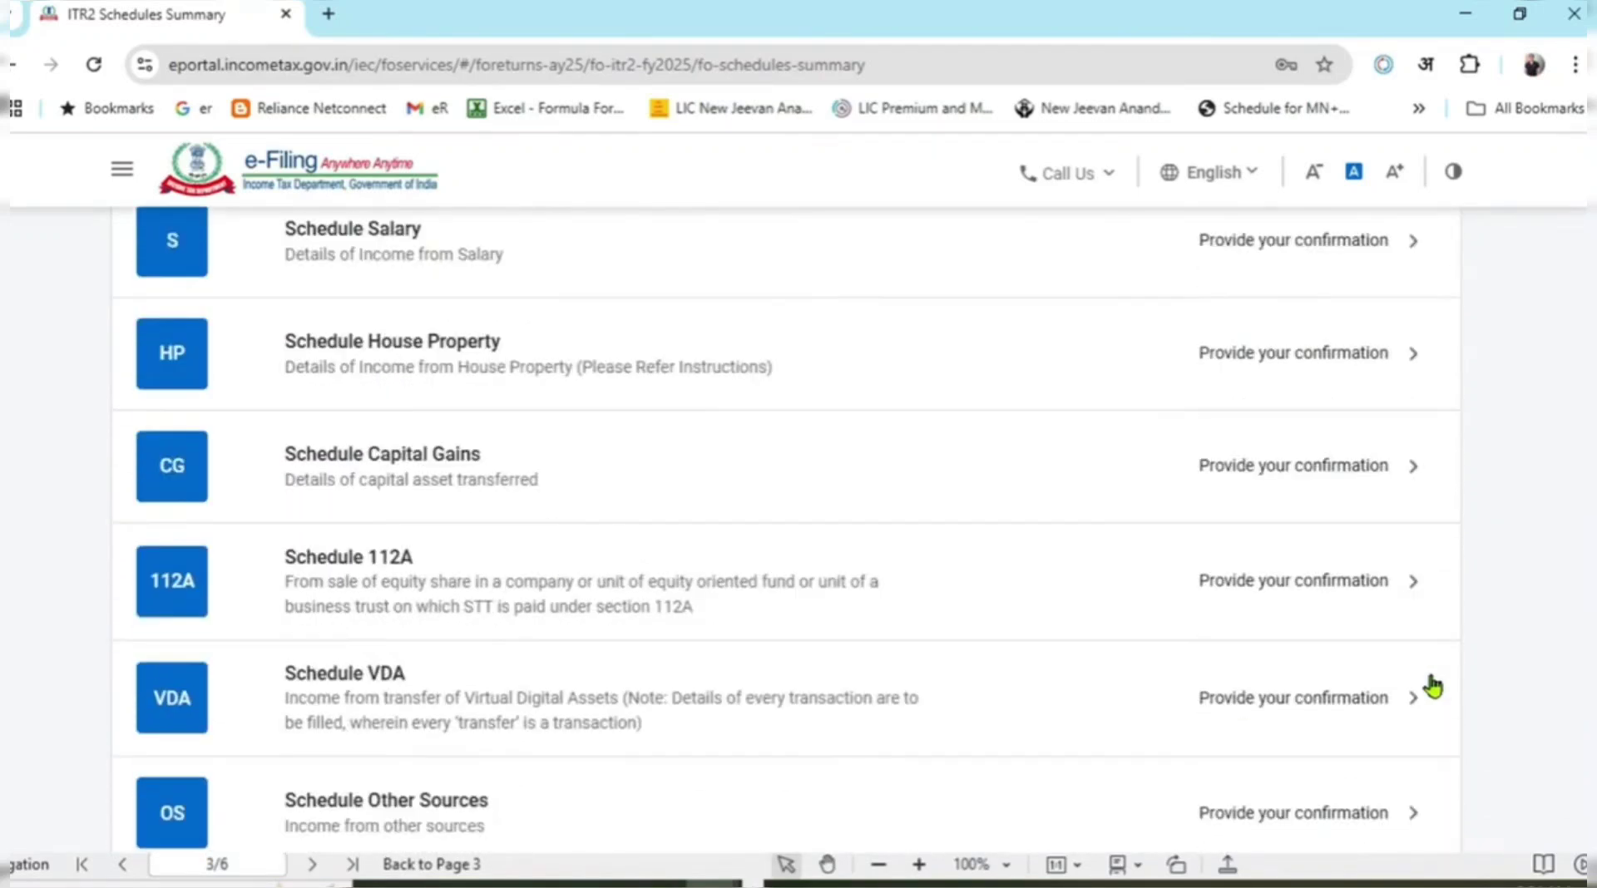
{"action": "scroll", "coordinate": [1433, 687], "scroll_direction": "up", "scroll_amount": 3}
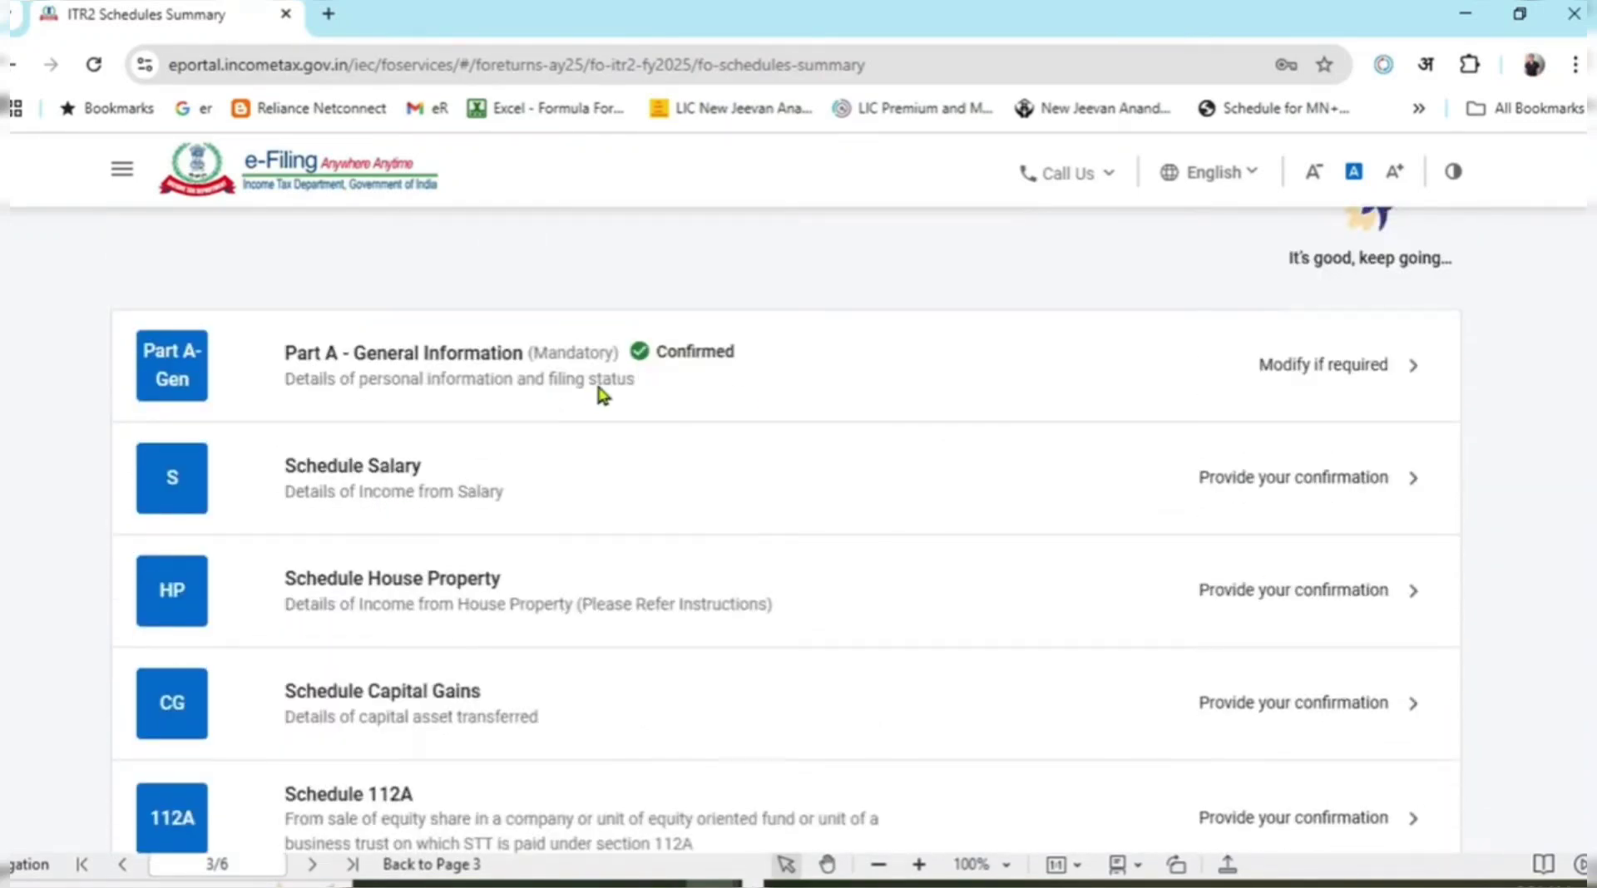
{"action": "scroll", "coordinate": [785, 533], "scroll_direction": "down", "scroll_amount": 1}
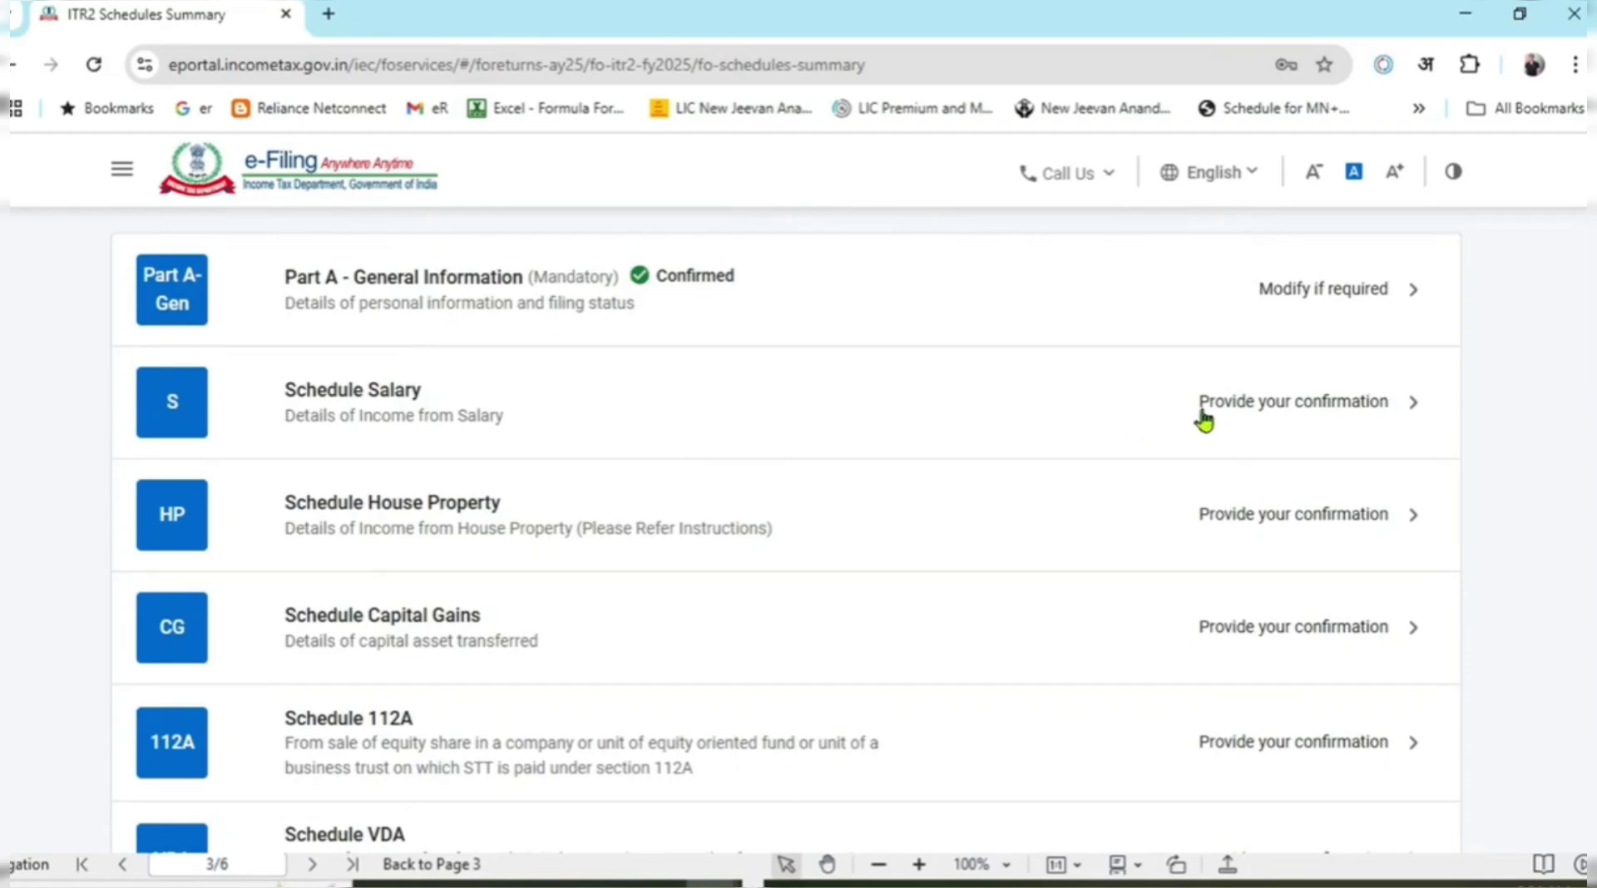
{"action": "left_click", "coordinate": [1256, 416]}
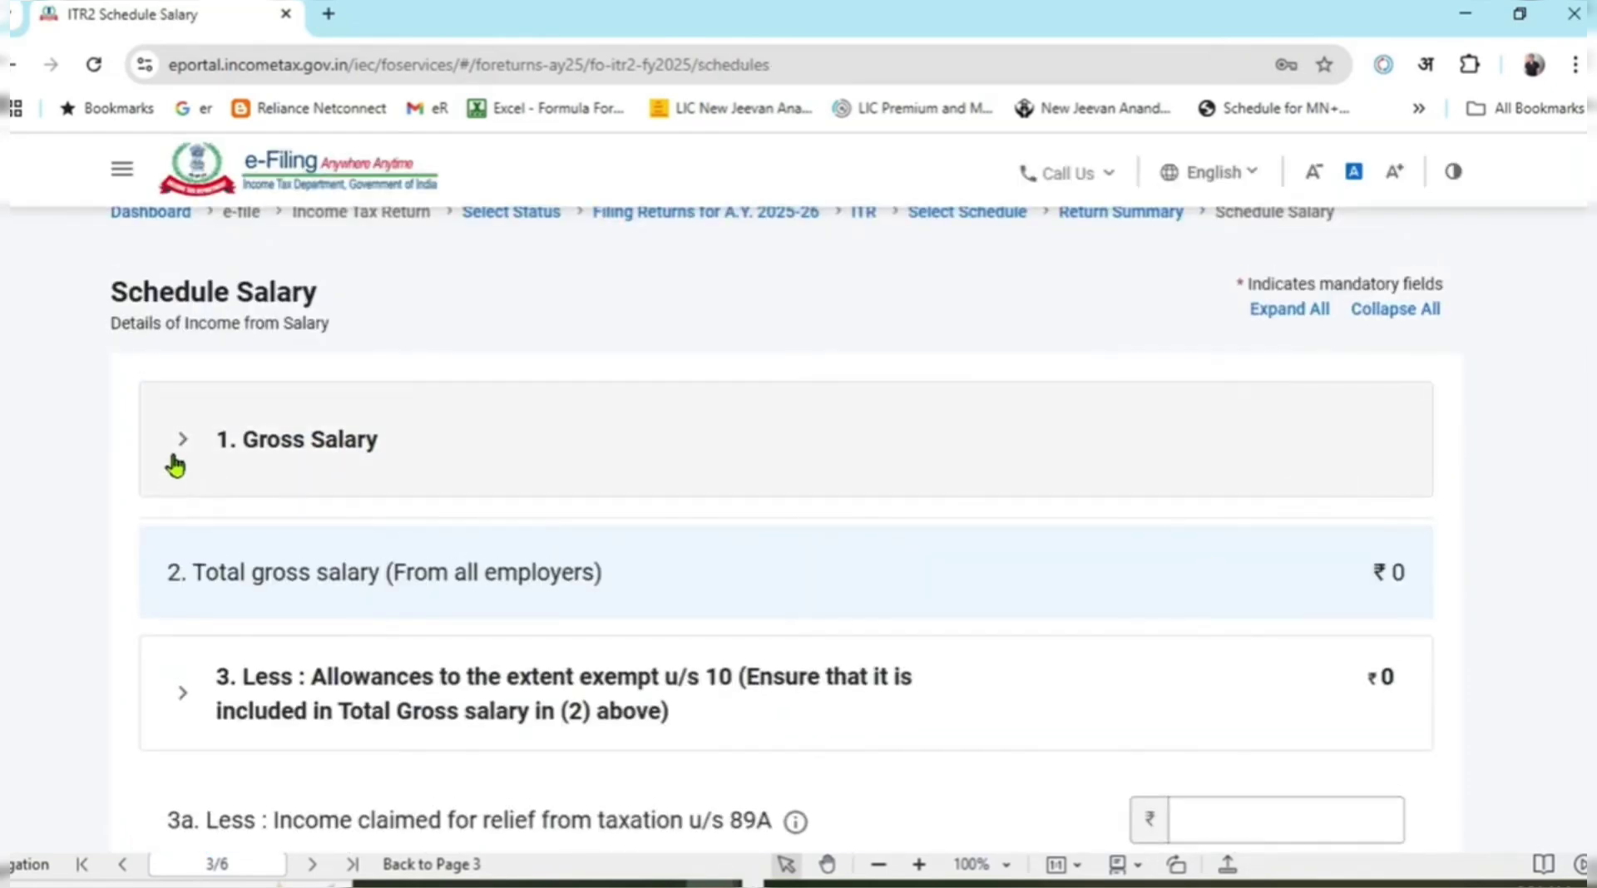
Expand 1. Gross Salary and open the employer salary form via Add Another.
{"action": "left_click", "coordinate": [178, 459]}
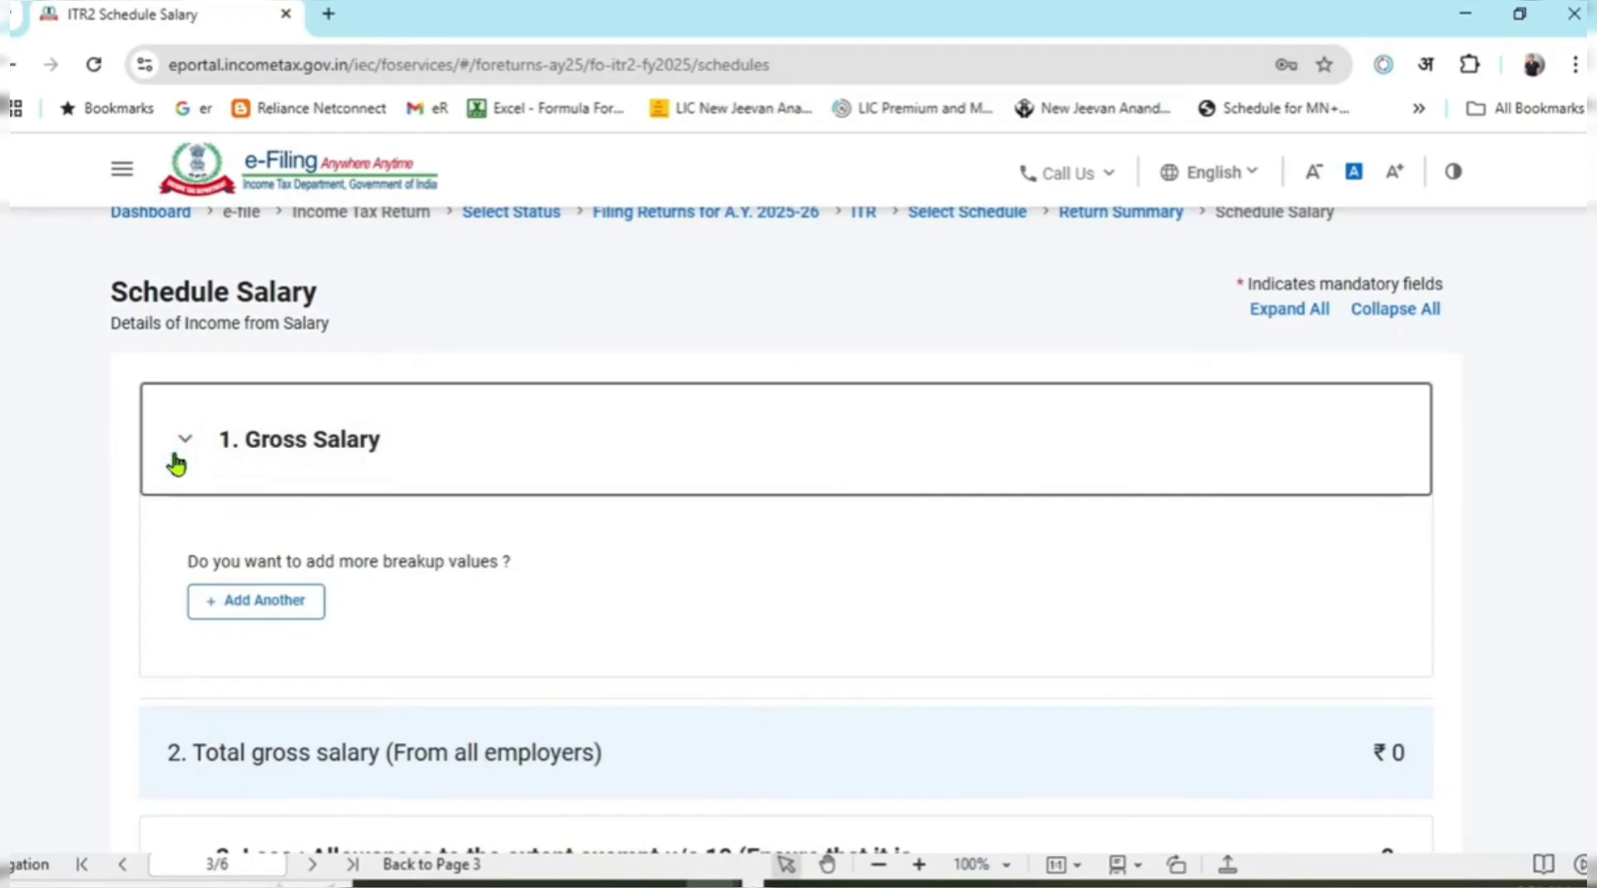
{"action": "left_click", "coordinate": [177, 456]}
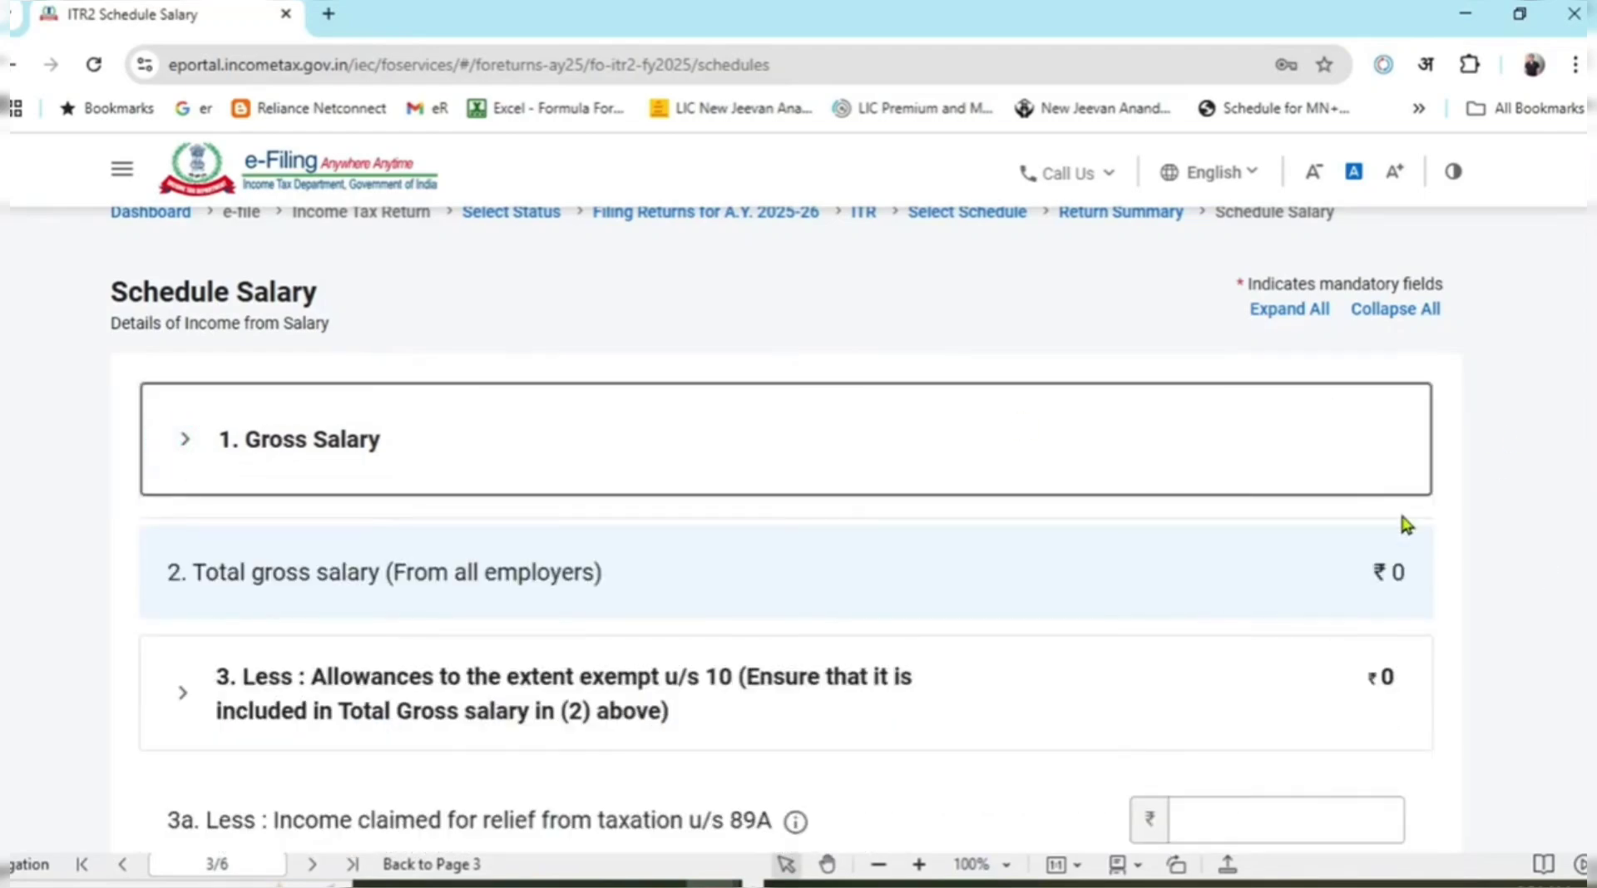
{"action": "scroll", "coordinate": [1399, 509], "scroll_direction": "down", "scroll_amount": 4}
{"action": "scroll", "coordinate": [1479, 509], "scroll_direction": "up", "scroll_amount": 4}
{"action": "left_click", "coordinate": [179, 447]}
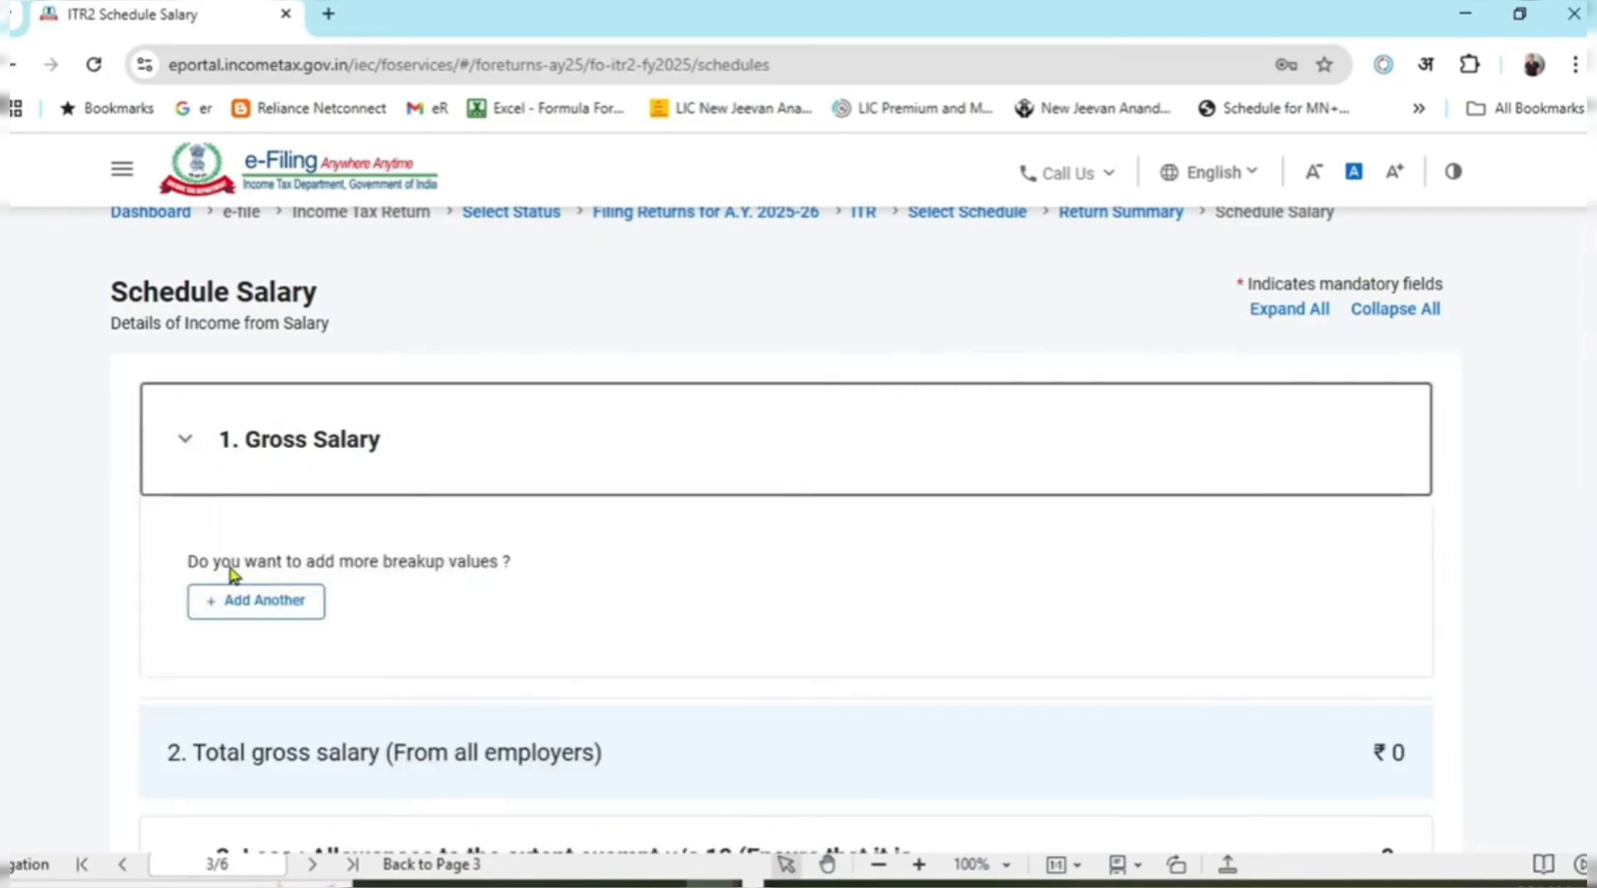
{"action": "left_click", "coordinate": [245, 607]}
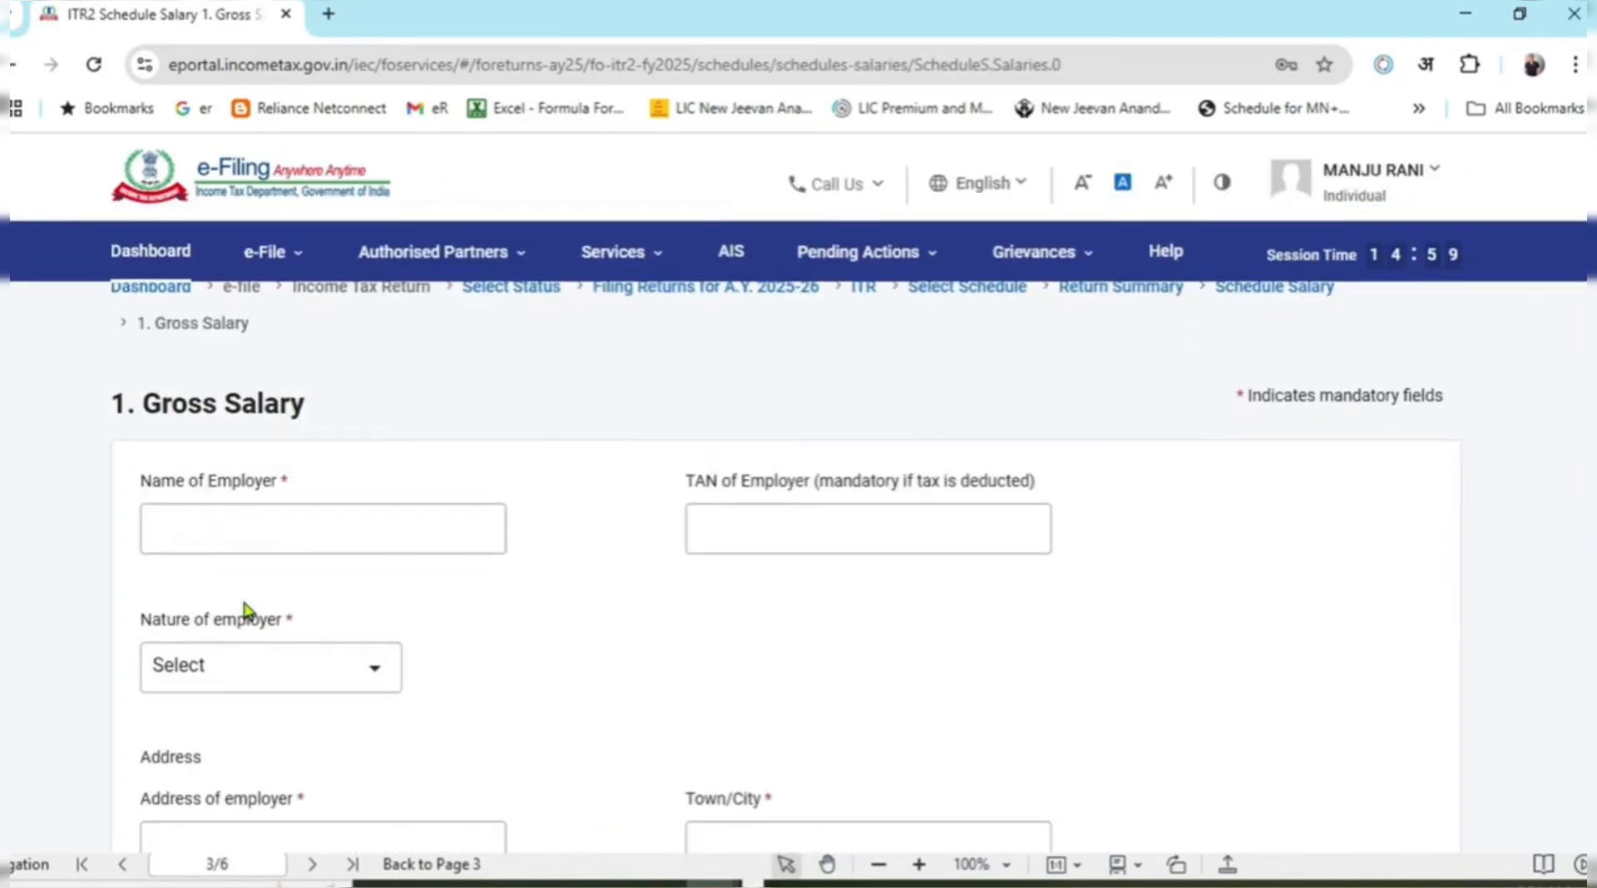
Locate the Salary as per section 17(1) line in the new employer form.
{"action": "scroll", "coordinate": [1518, 495], "scroll_direction": "down", "scroll_amount": 2}
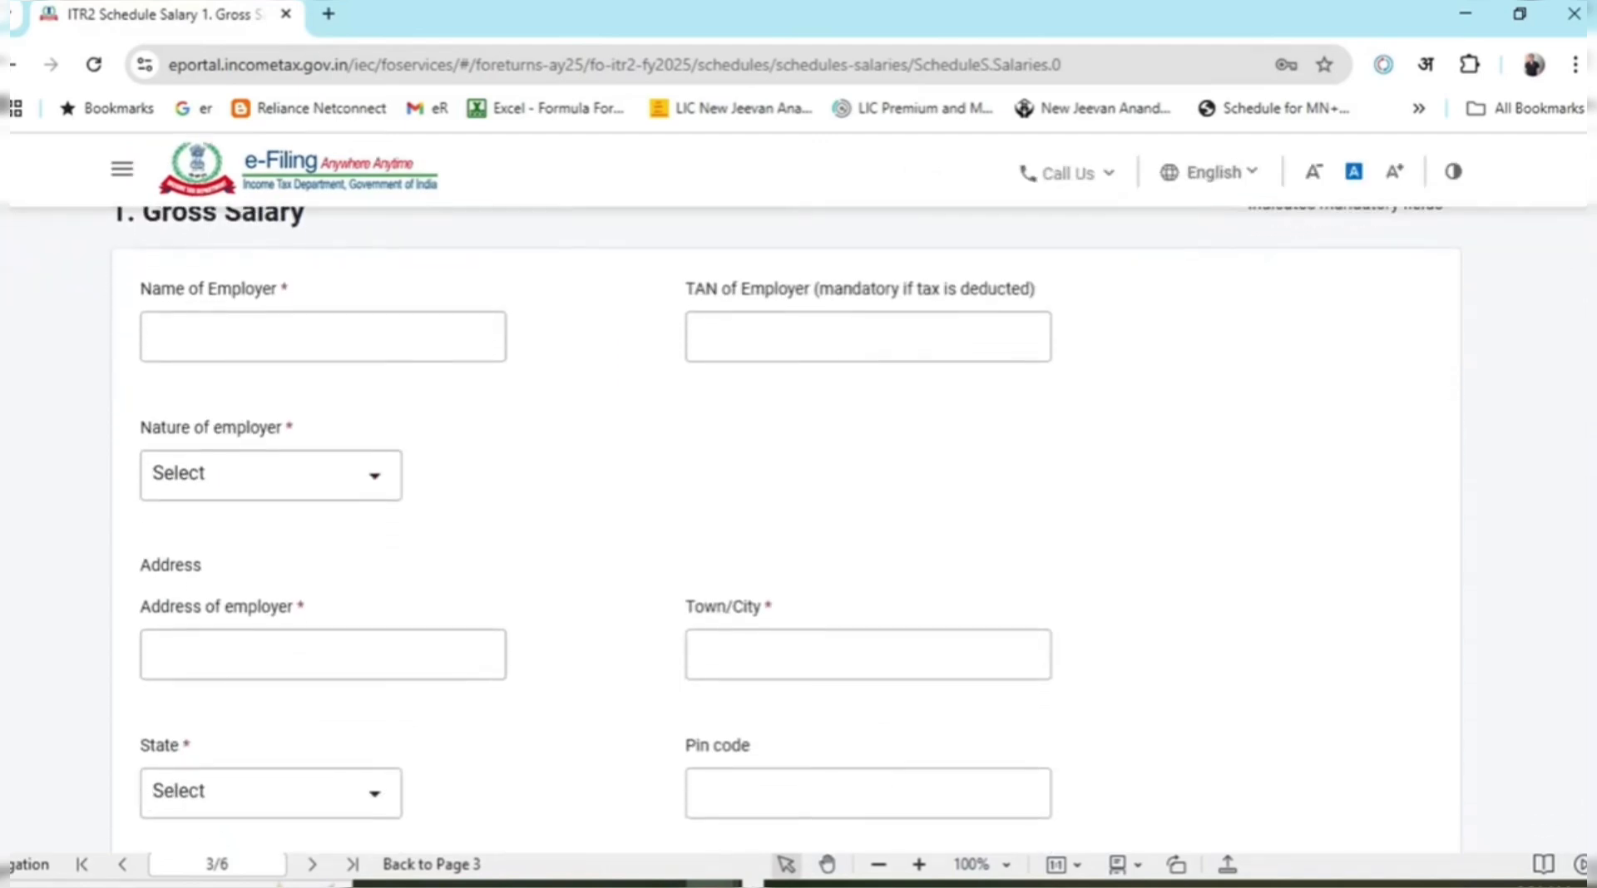
{"action": "scroll", "coordinate": [786, 517], "scroll_direction": "up", "scroll_amount": 1}
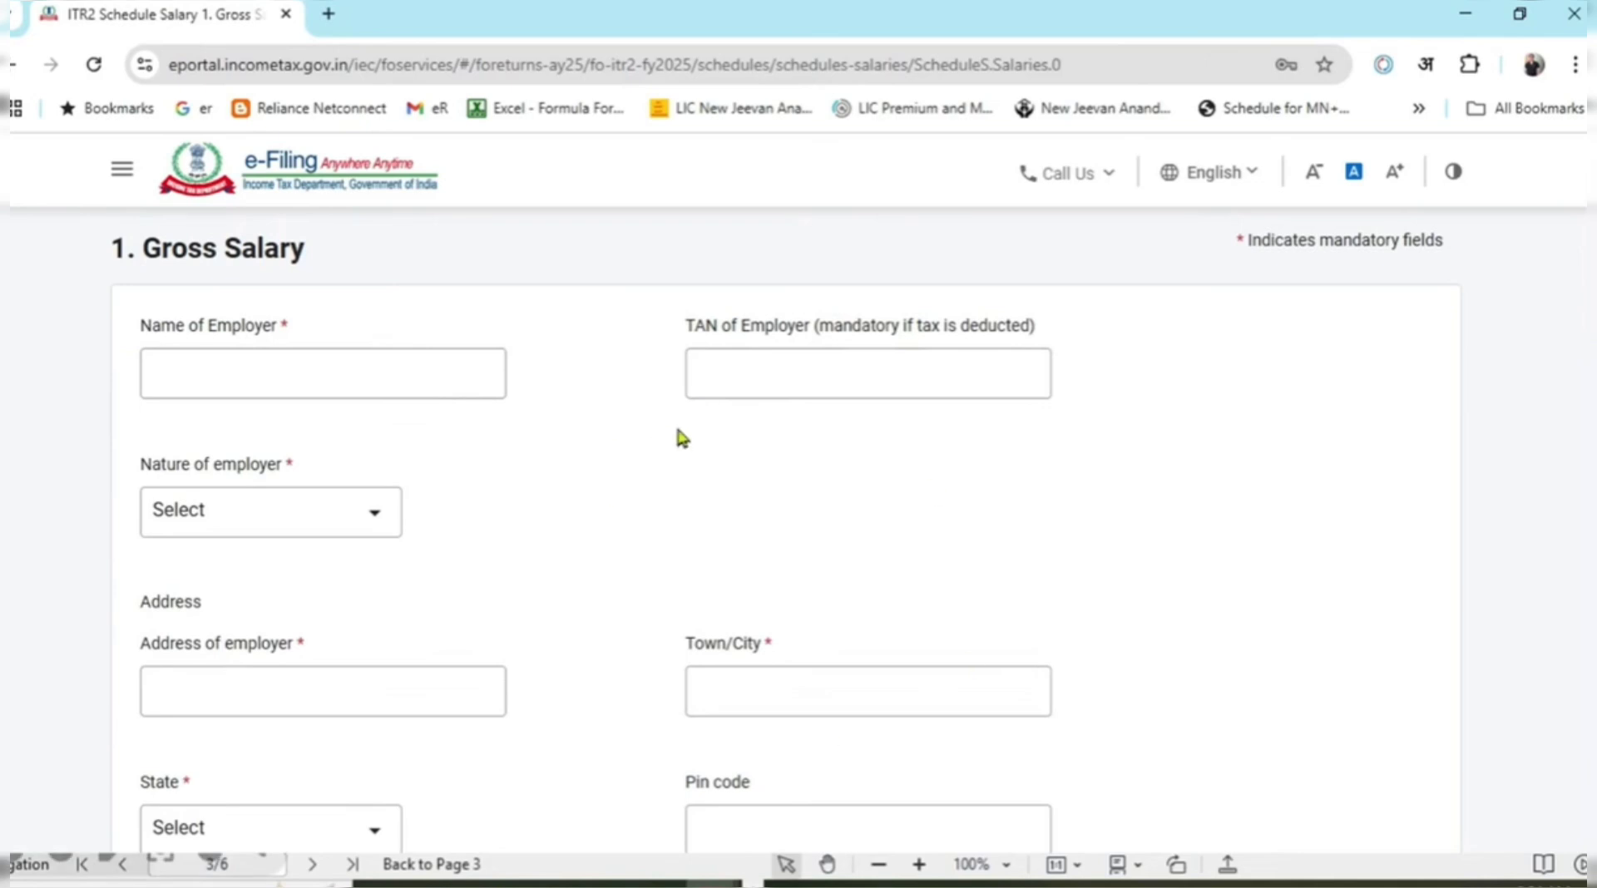
{"action": "scroll", "coordinate": [781, 524], "scroll_direction": "down", "scroll_amount": 8}
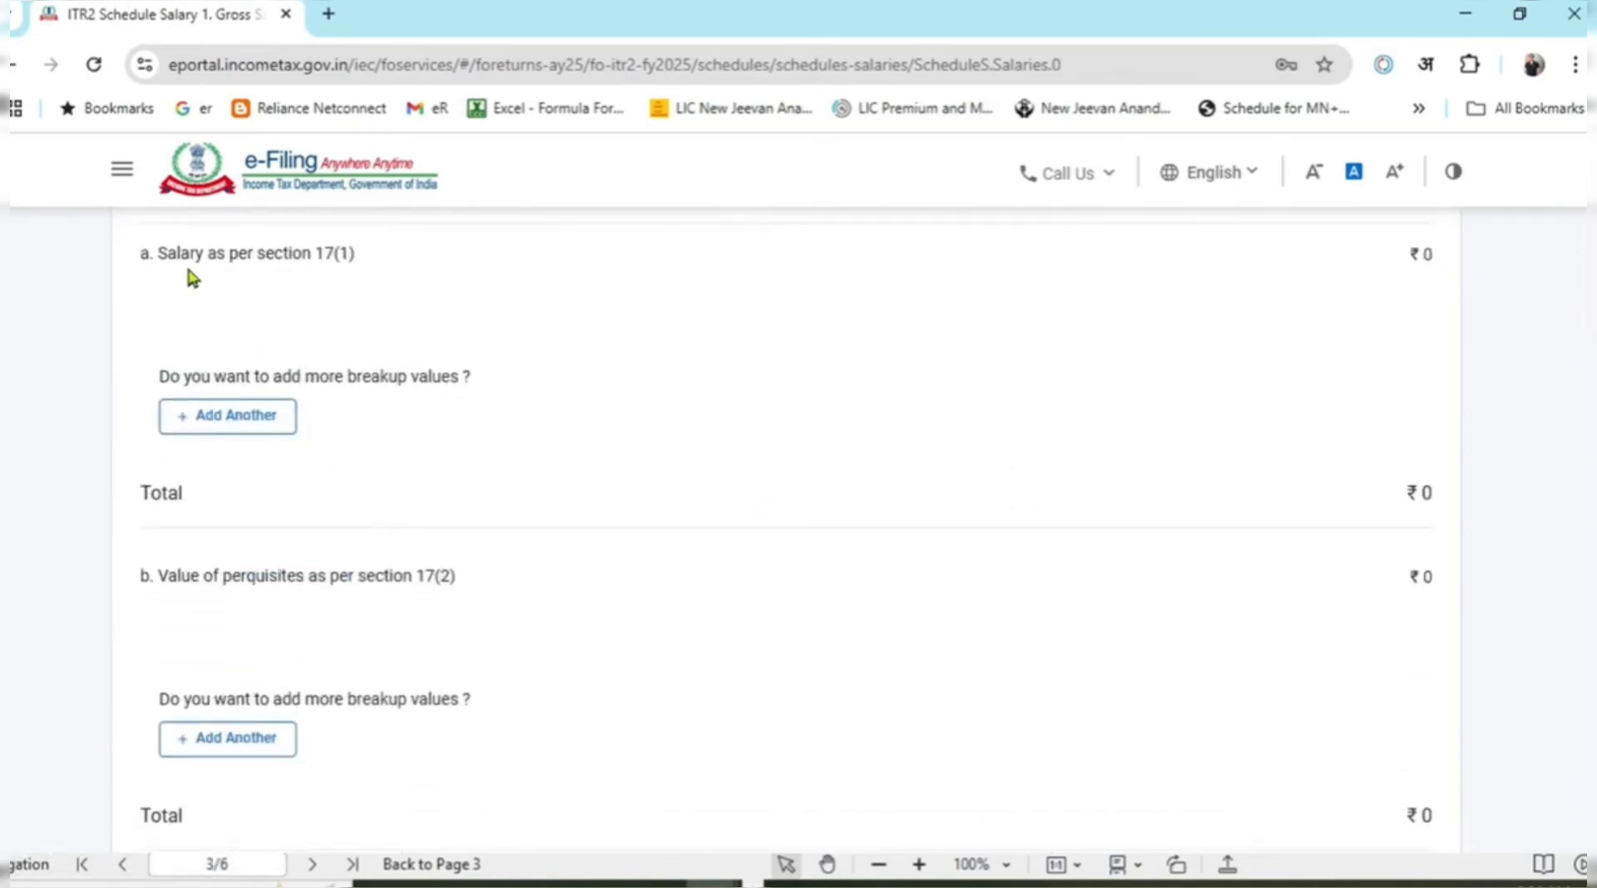
{"action": "left_click_drag", "start_coordinate": [173, 254], "coordinate": [355, 261]}
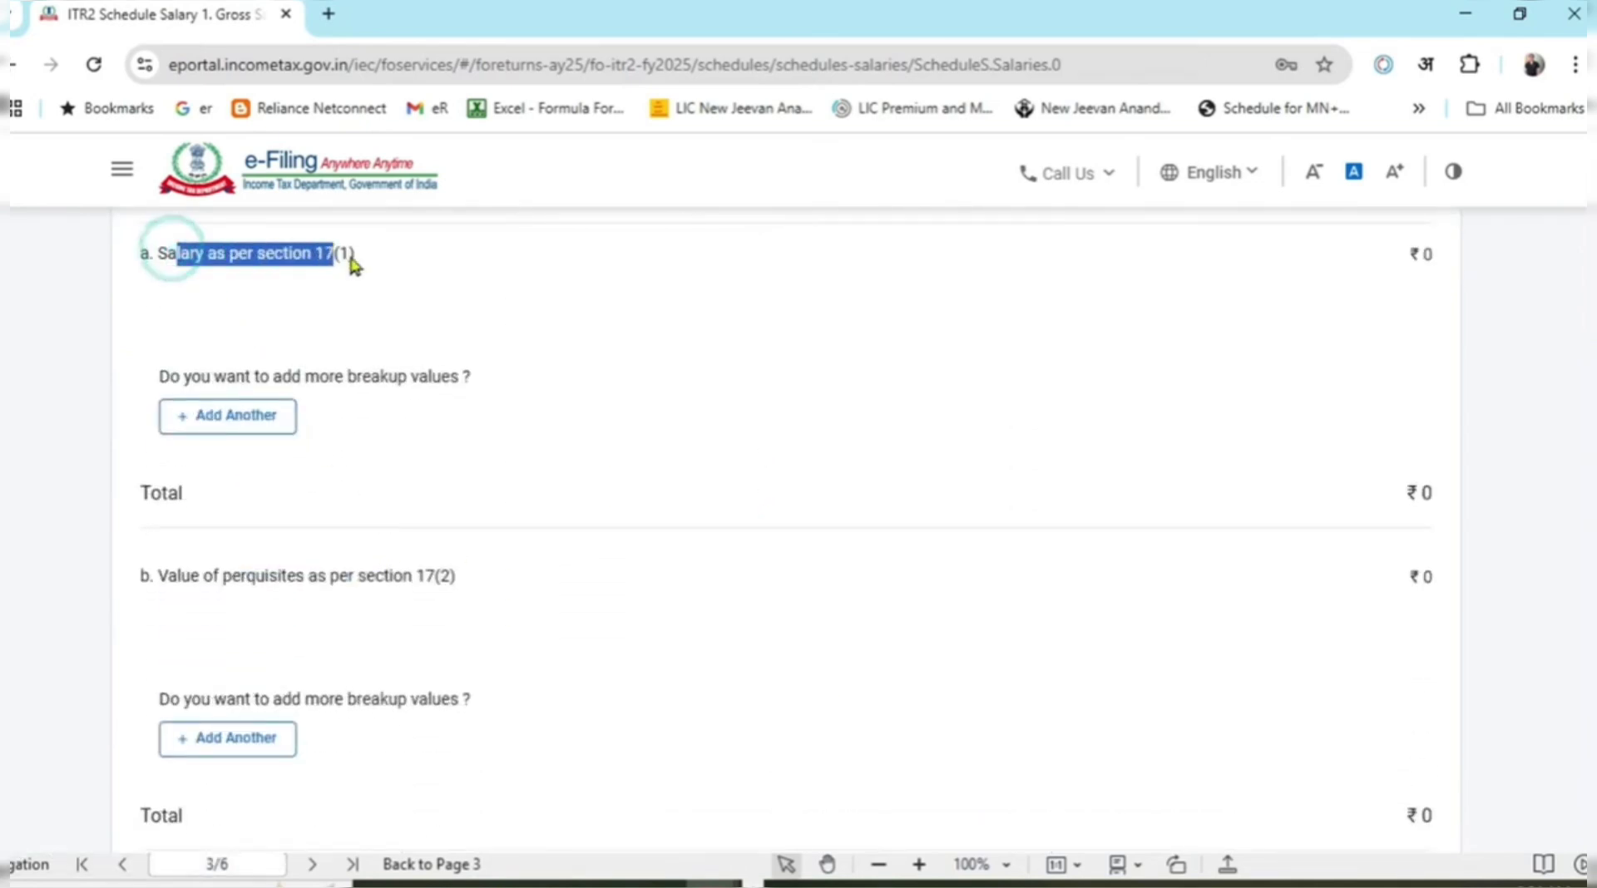
{"action": "left_click", "coordinate": [1405, 259]}
{"action": "scroll", "coordinate": [1510, 419], "scroll_direction": "up", "scroll_amount": 2}
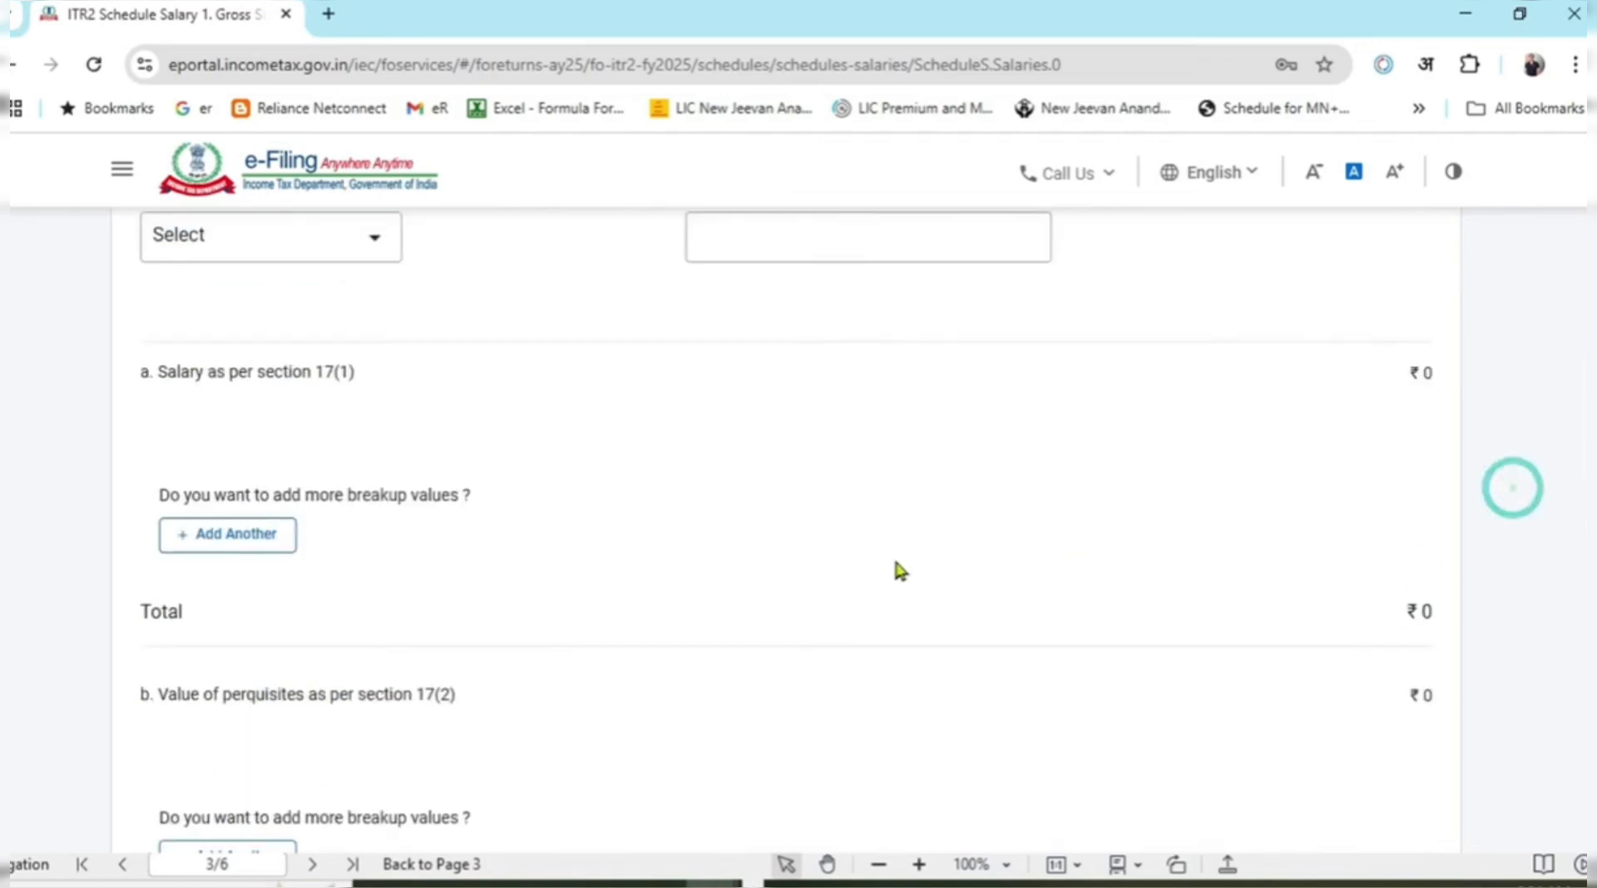
{"action": "key", "text": "alt+Tab"}
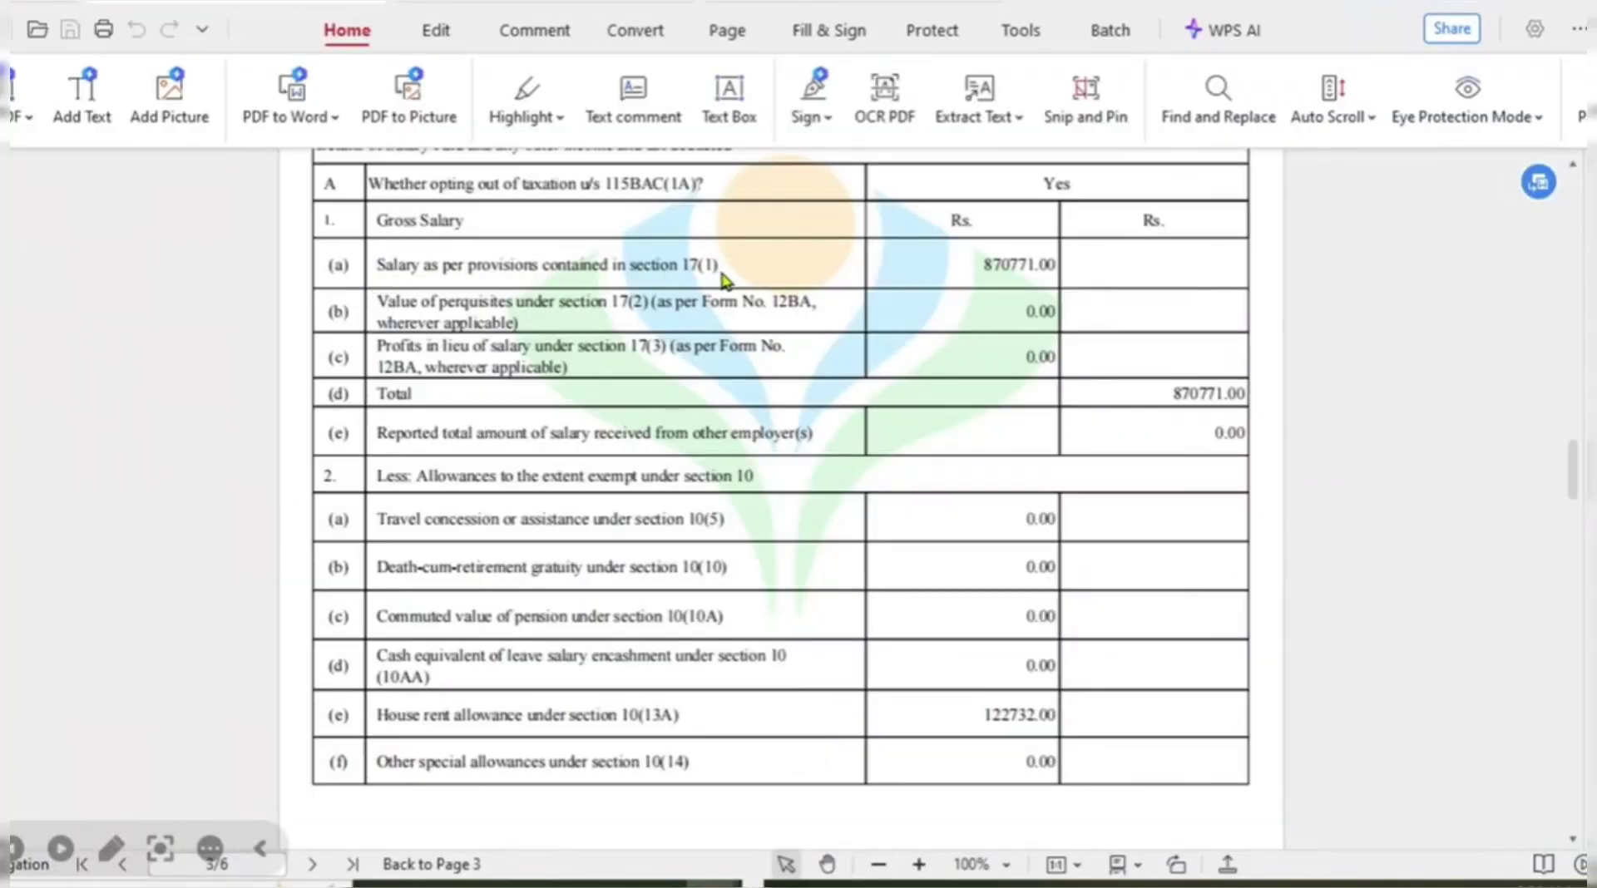
Go back to the e-Filing form and highlight the section 17(1) salary line, still ₹0.
{"action": "key", "text": "alt+Tab"}
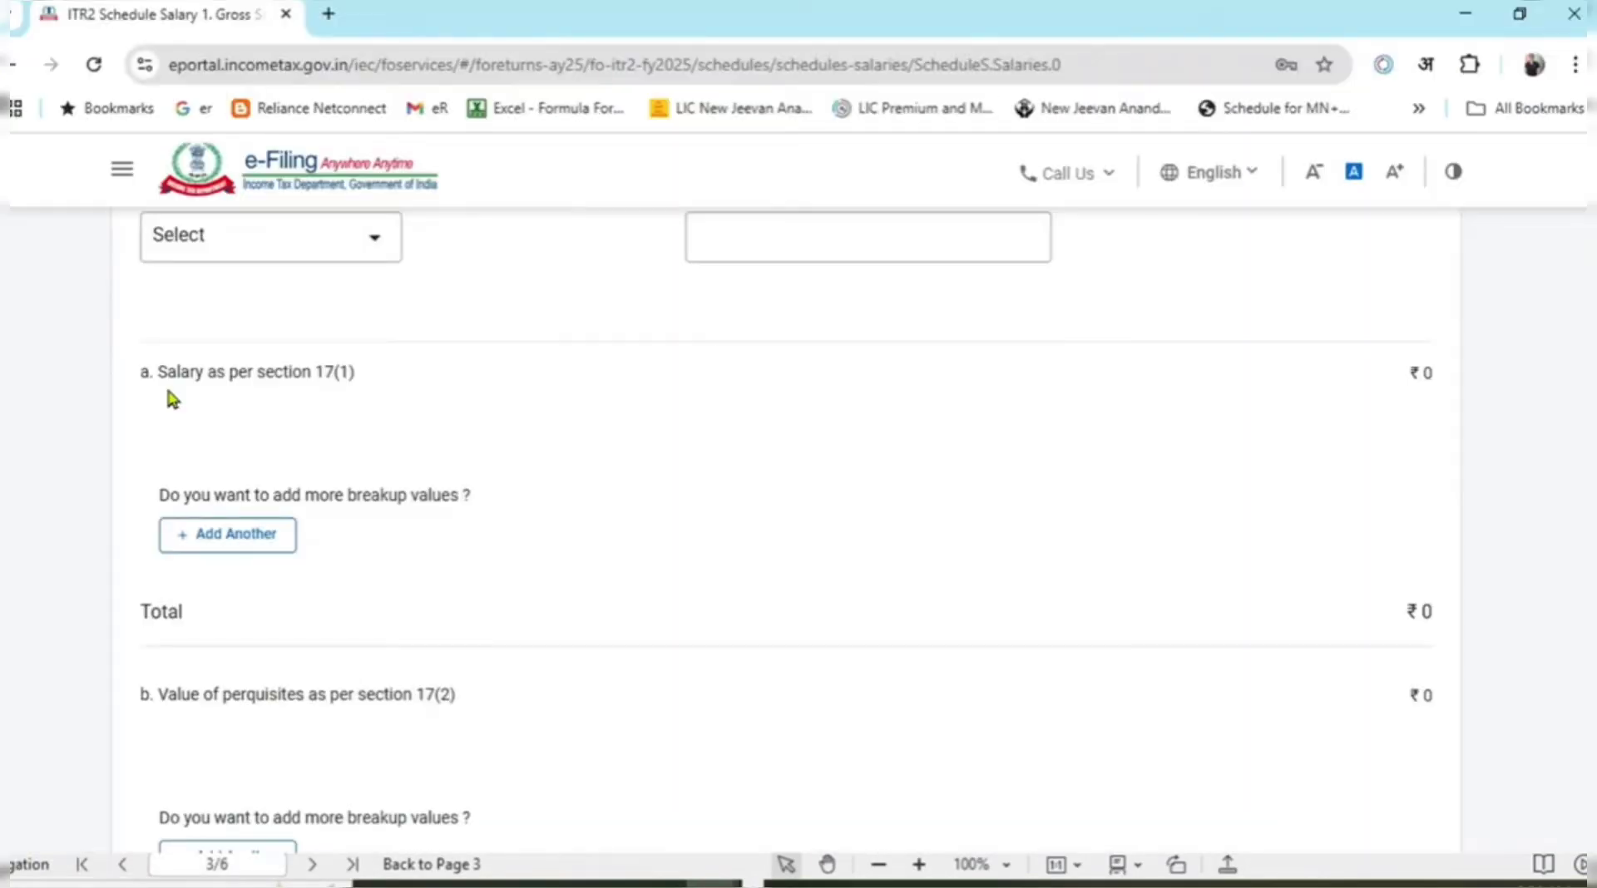
{"action": "left_click_drag", "start_coordinate": [165, 383], "coordinate": [1418, 373]}
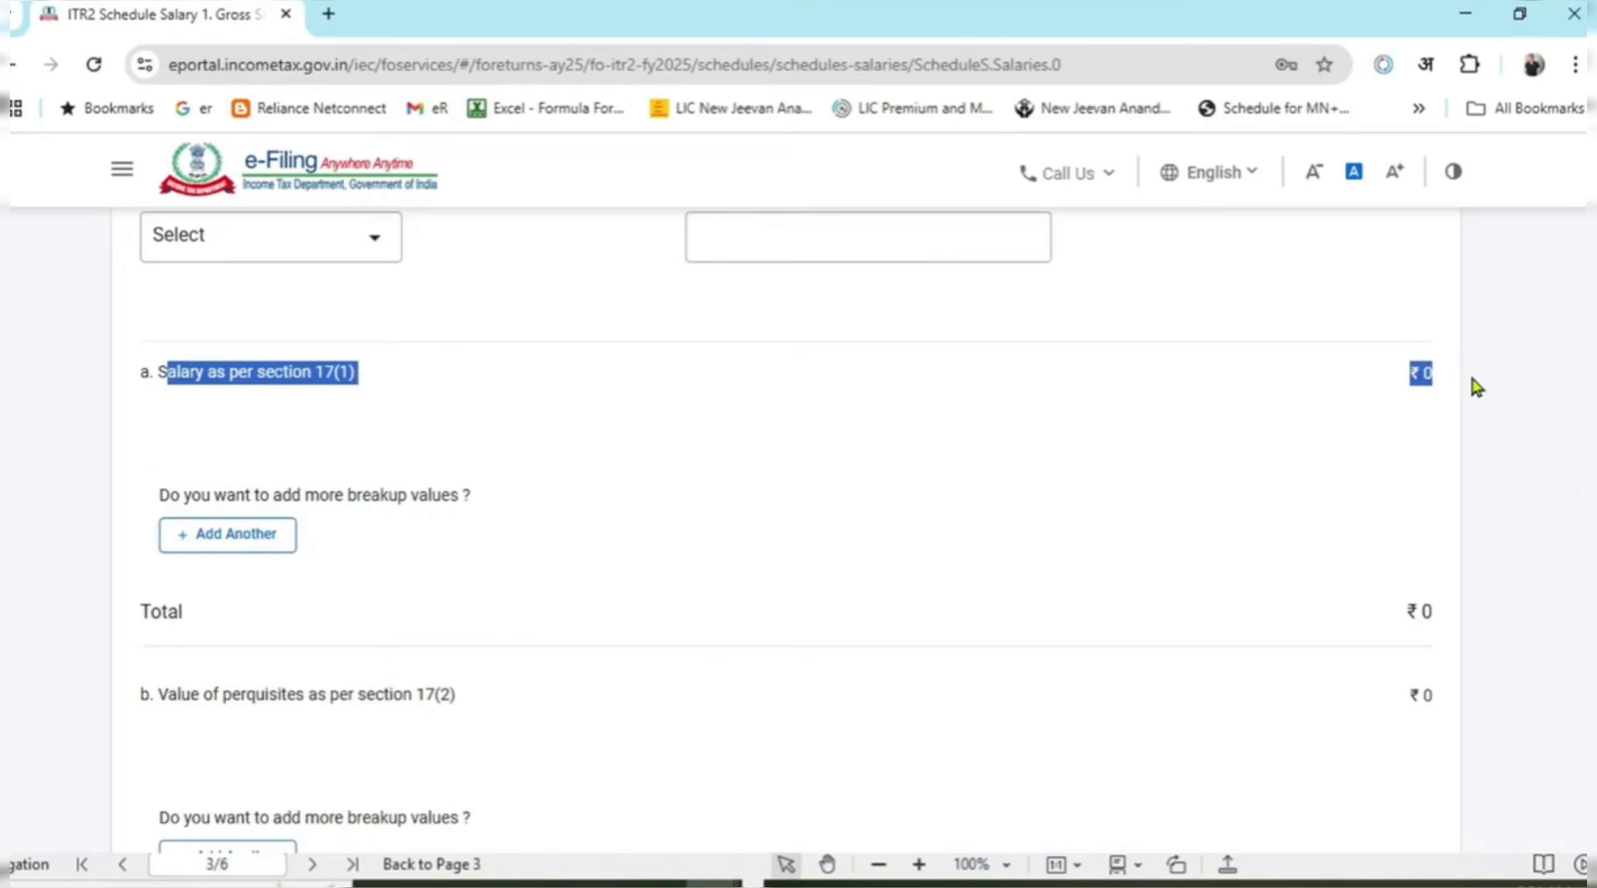
{"action": "left_click", "coordinate": [1479, 392]}
{"action": "scroll", "coordinate": [1016, 577], "scroll_direction": "up", "scroll_amount": 7}
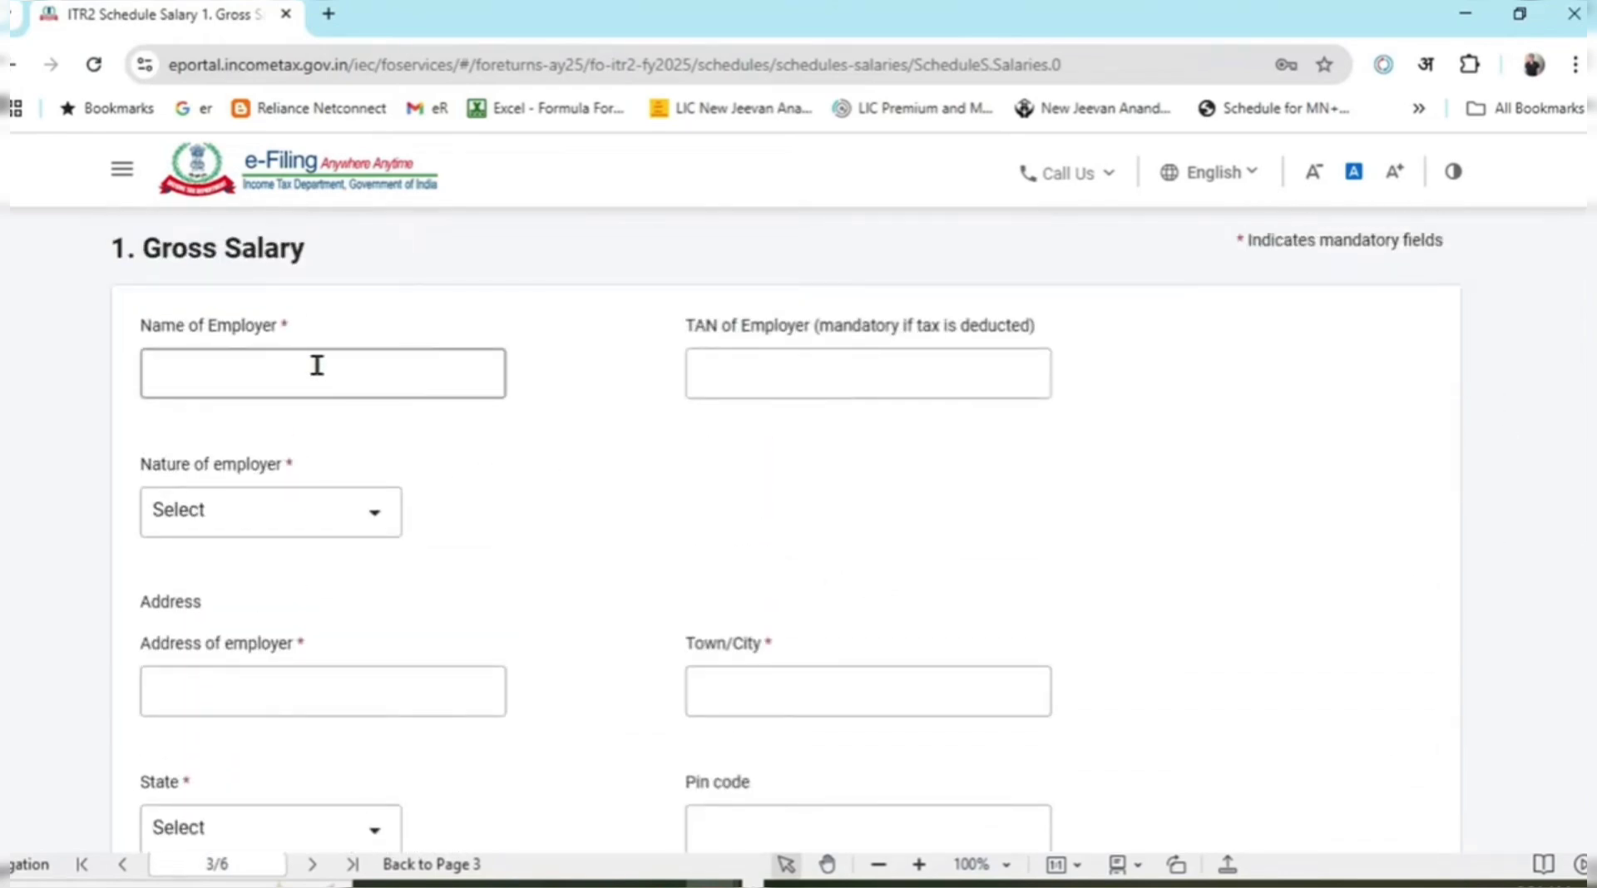
{"action": "left_click", "coordinate": [317, 364]}
{"action": "key", "text": "alt+Tab"}
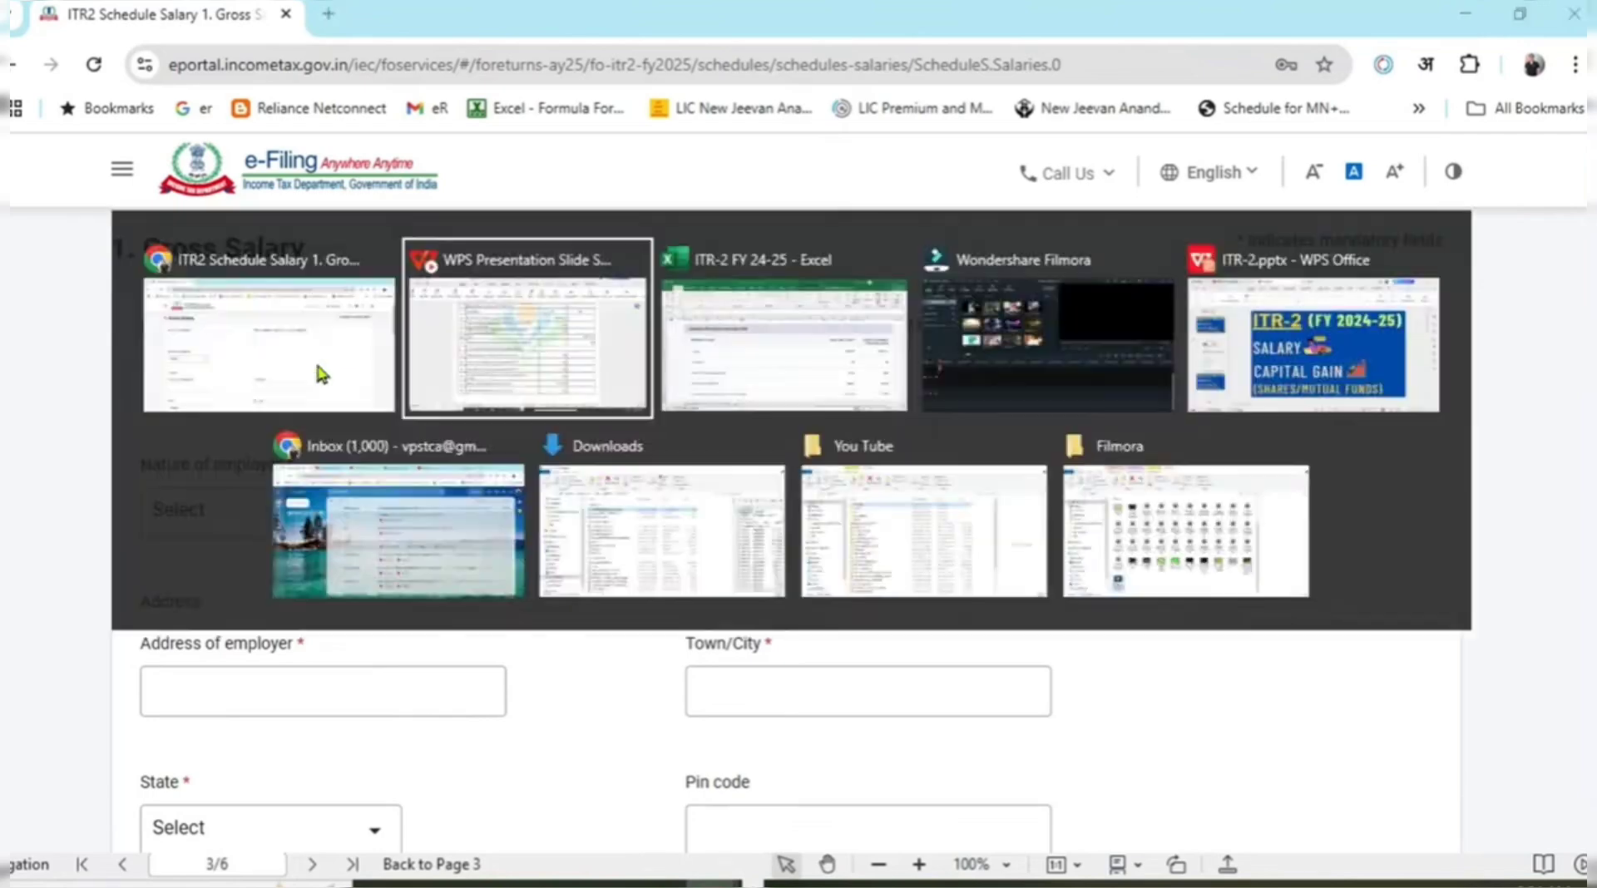
{"action": "scroll", "coordinate": [781, 499], "scroll_direction": "up", "scroll_amount": 7}
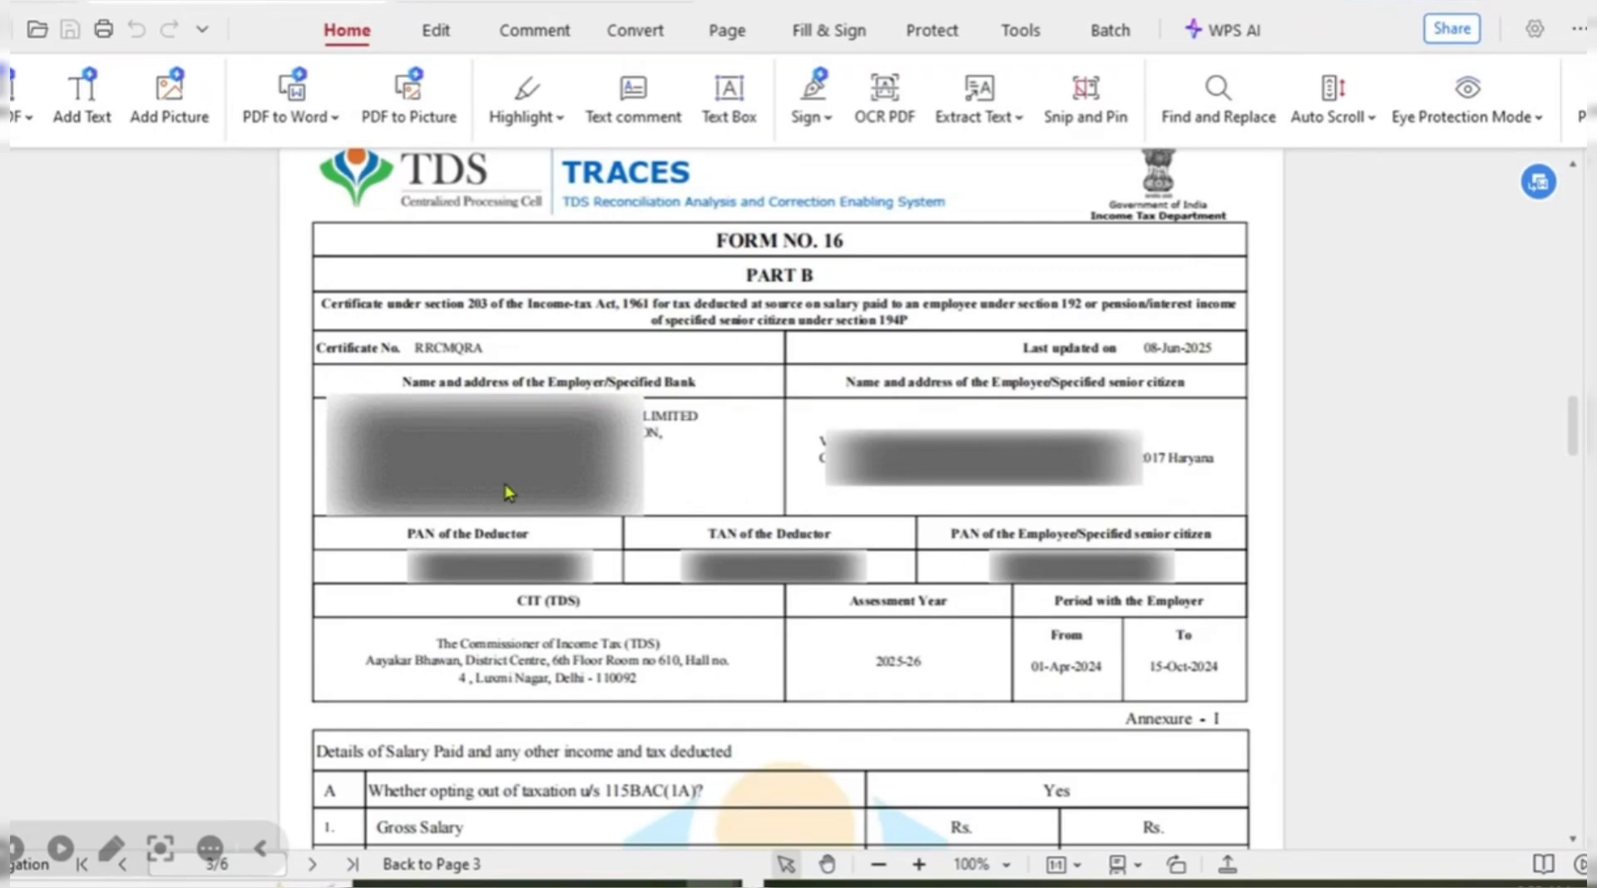
{"action": "key", "text": "alt+Tab"}
{"action": "left_click", "coordinate": [752, 366]}
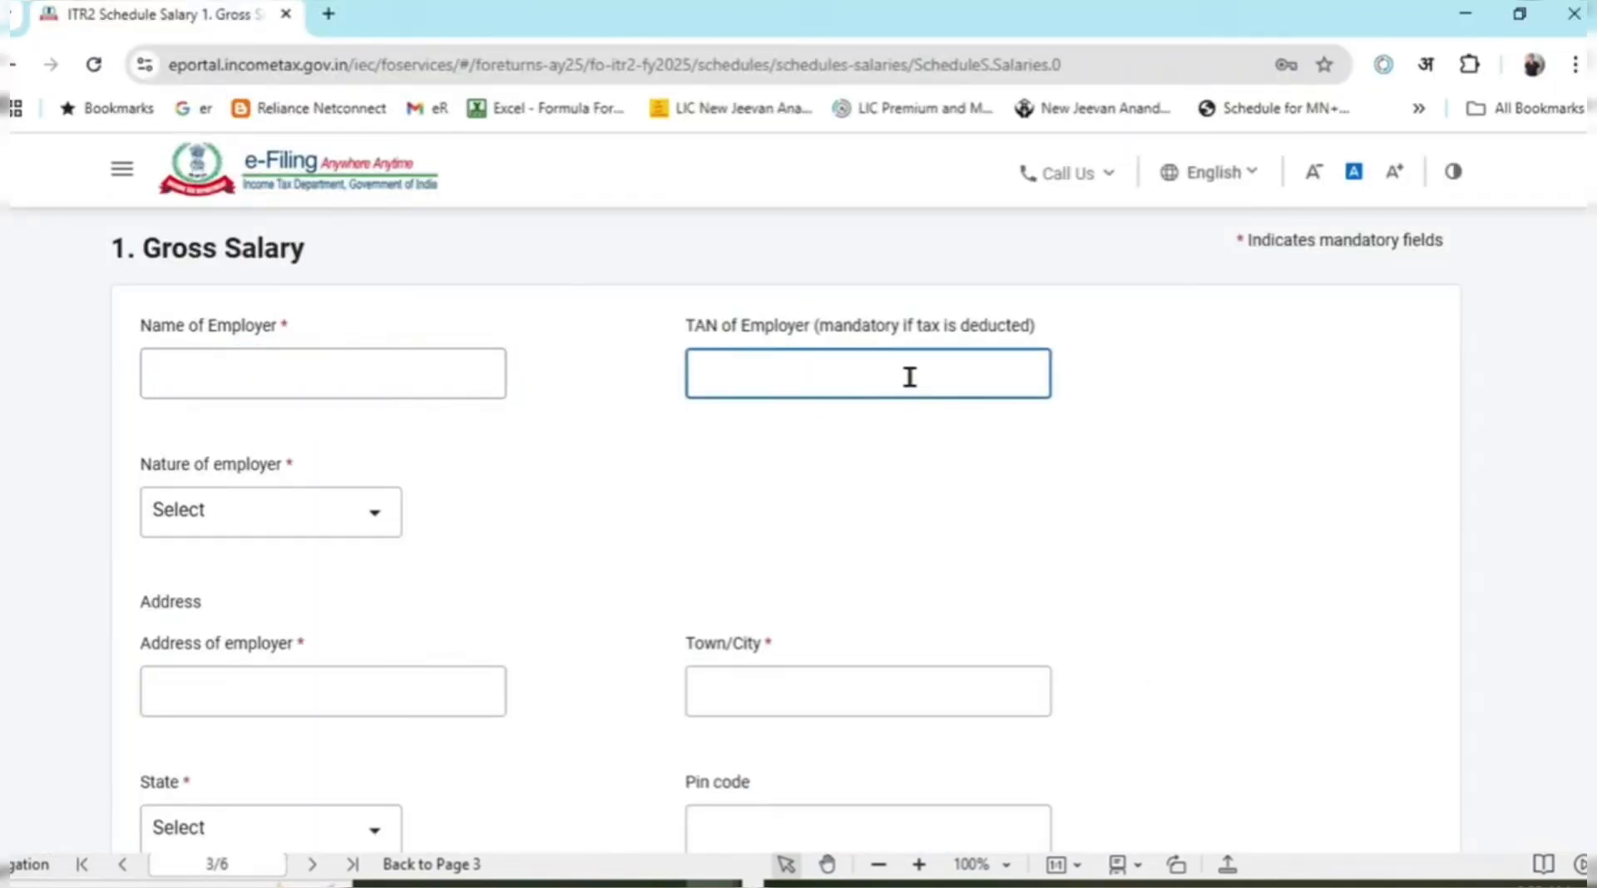
{"action": "key", "text": "alt+Tab"}
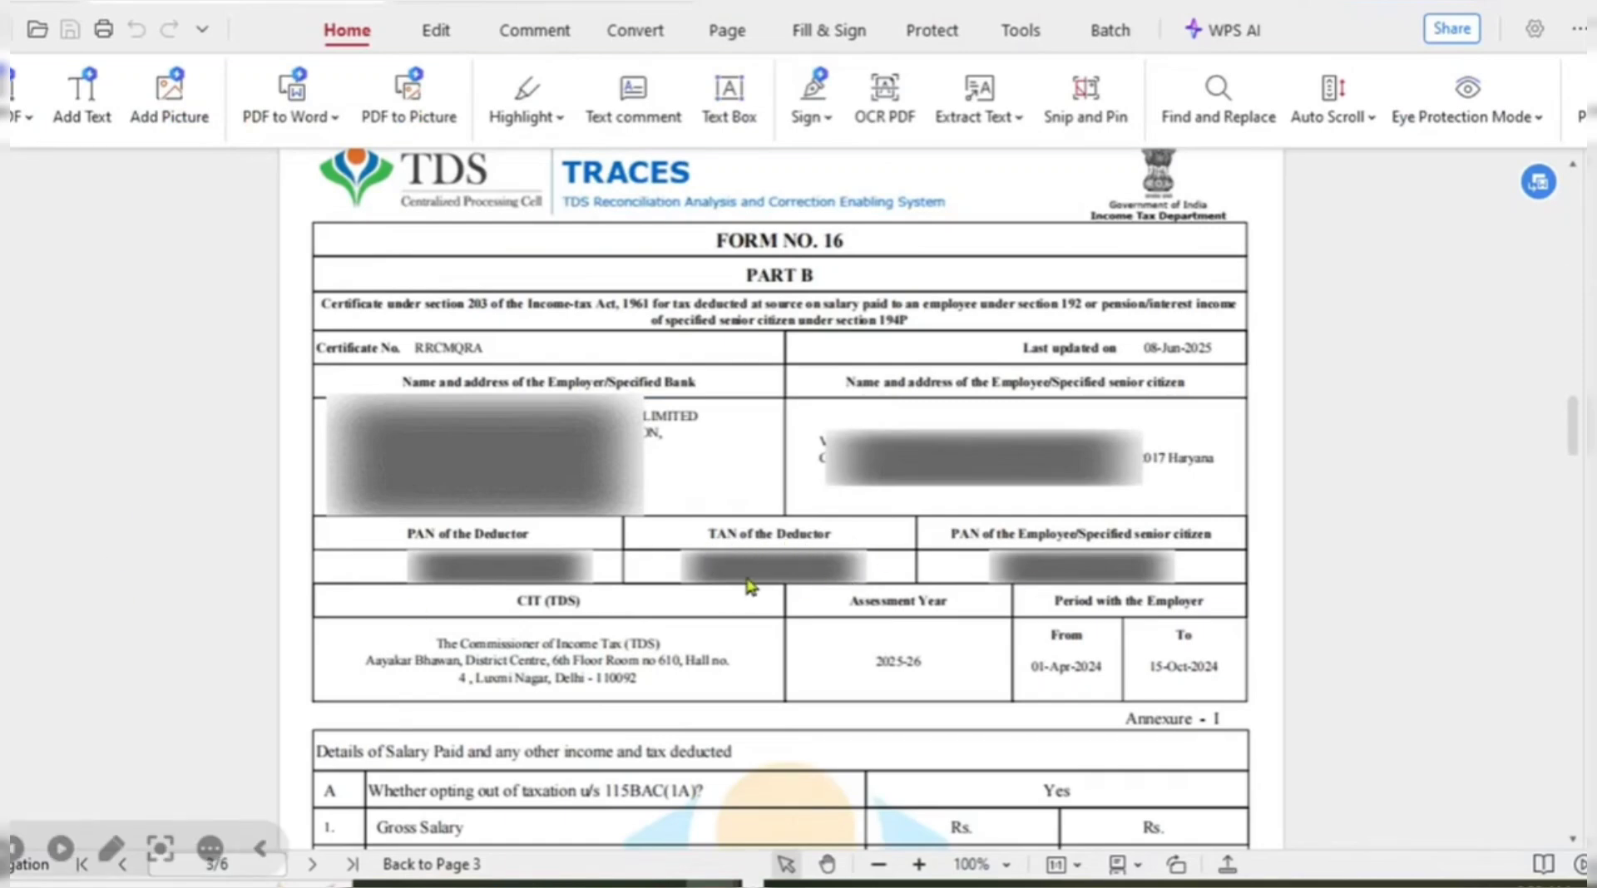
{"action": "key", "text": "alt+Tab"}
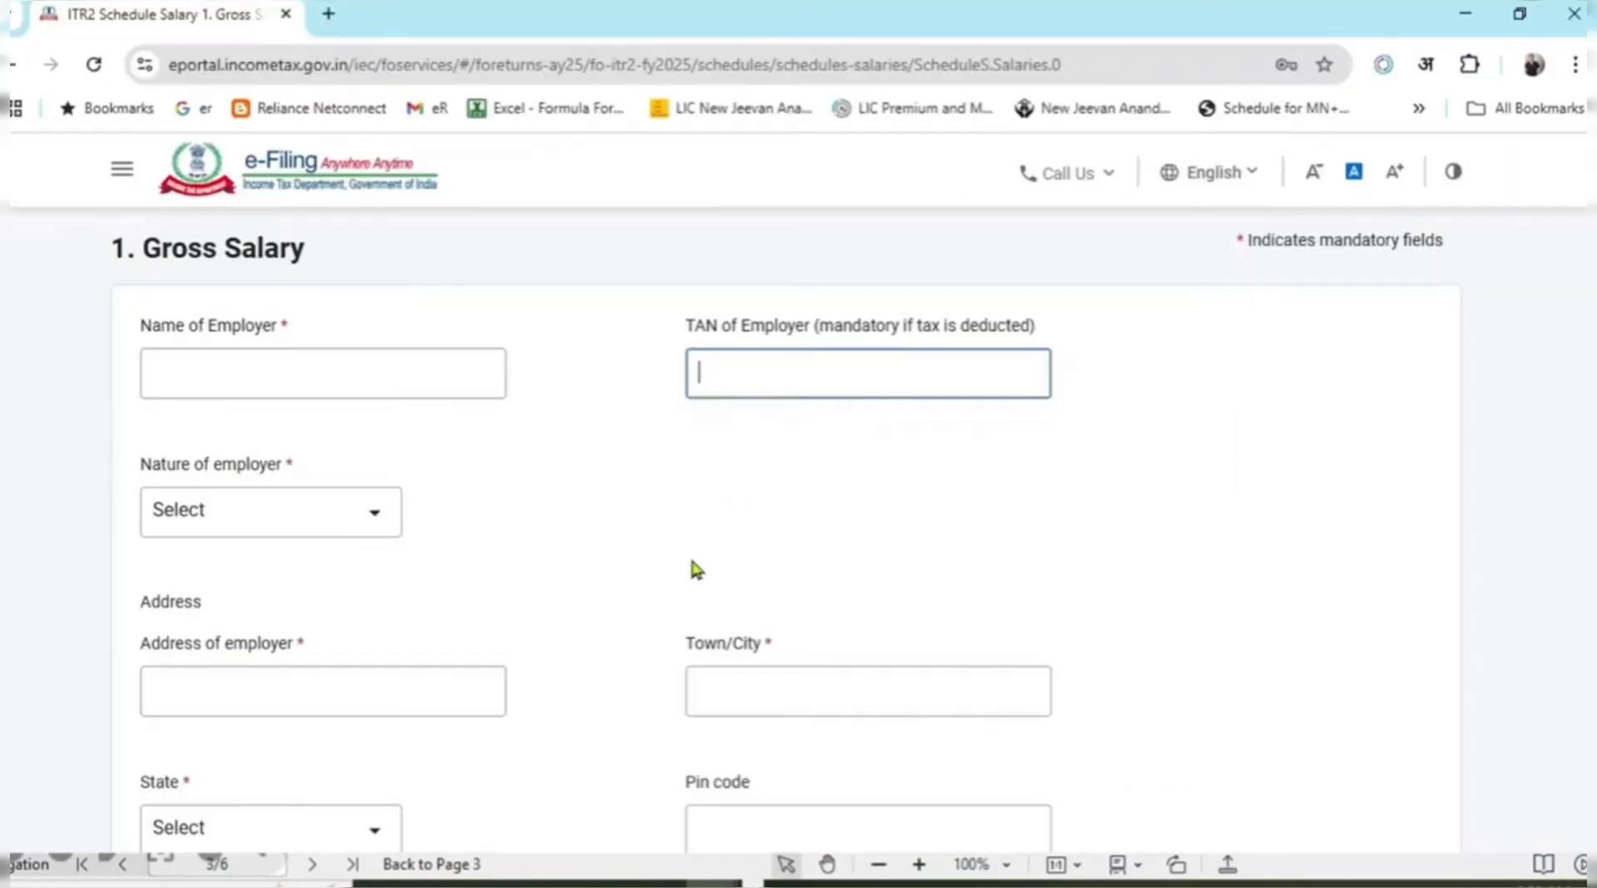
{"action": "left_click", "coordinate": [266, 522]}
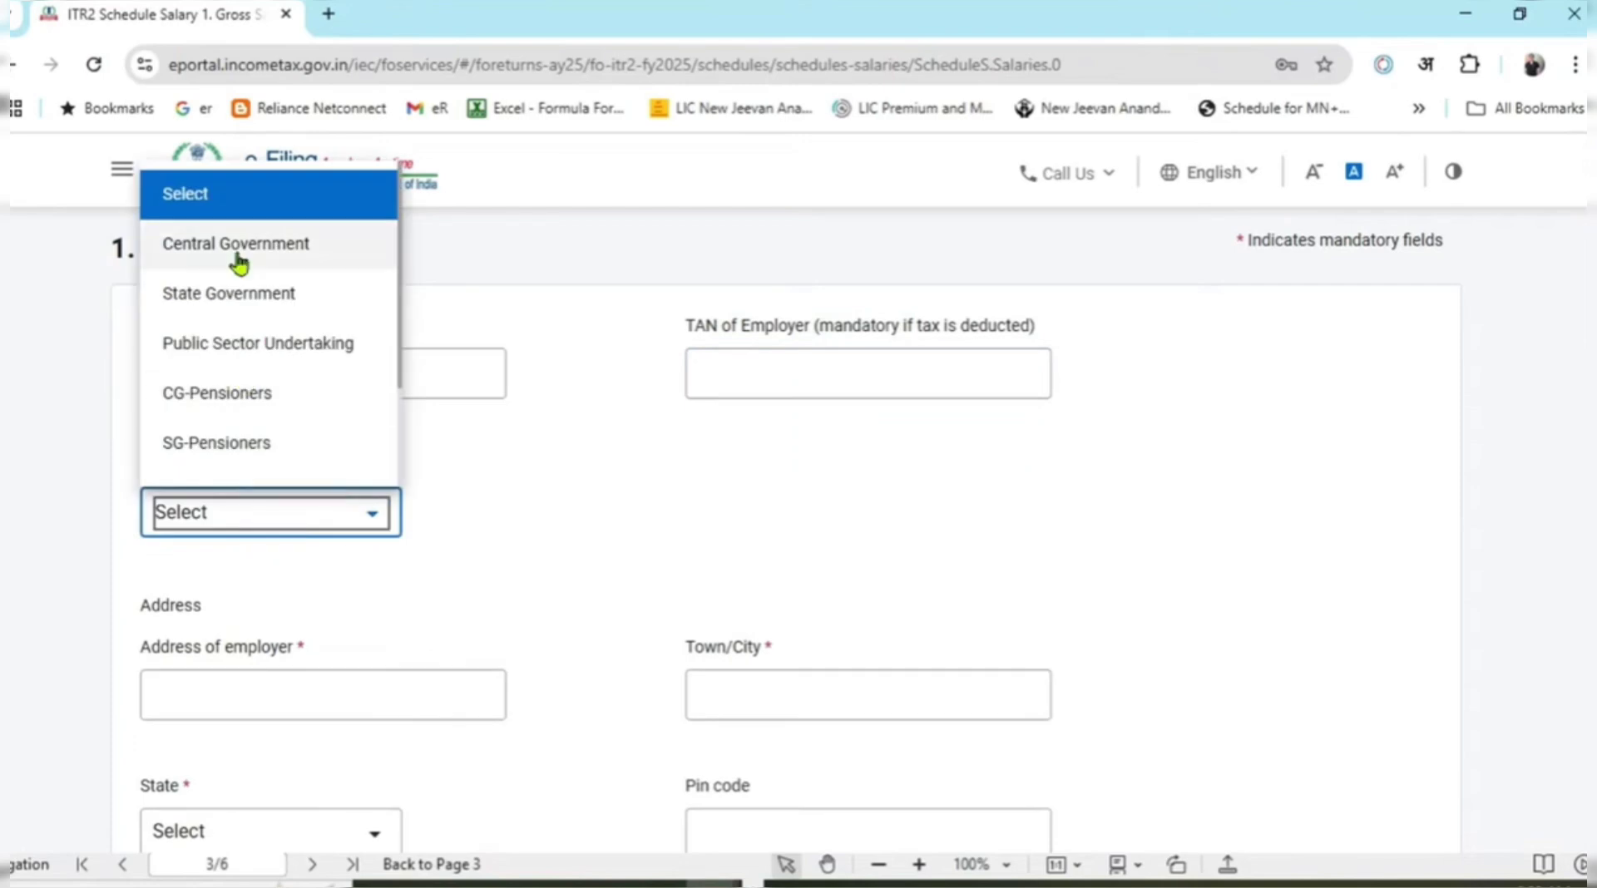
{"action": "left_click", "coordinate": [636, 456]}
{"action": "scroll", "coordinate": [581, 466], "scroll_direction": "down", "scroll_amount": 2}
{"action": "scroll", "coordinate": [582, 471], "scroll_direction": "down", "scroll_amount": 1}
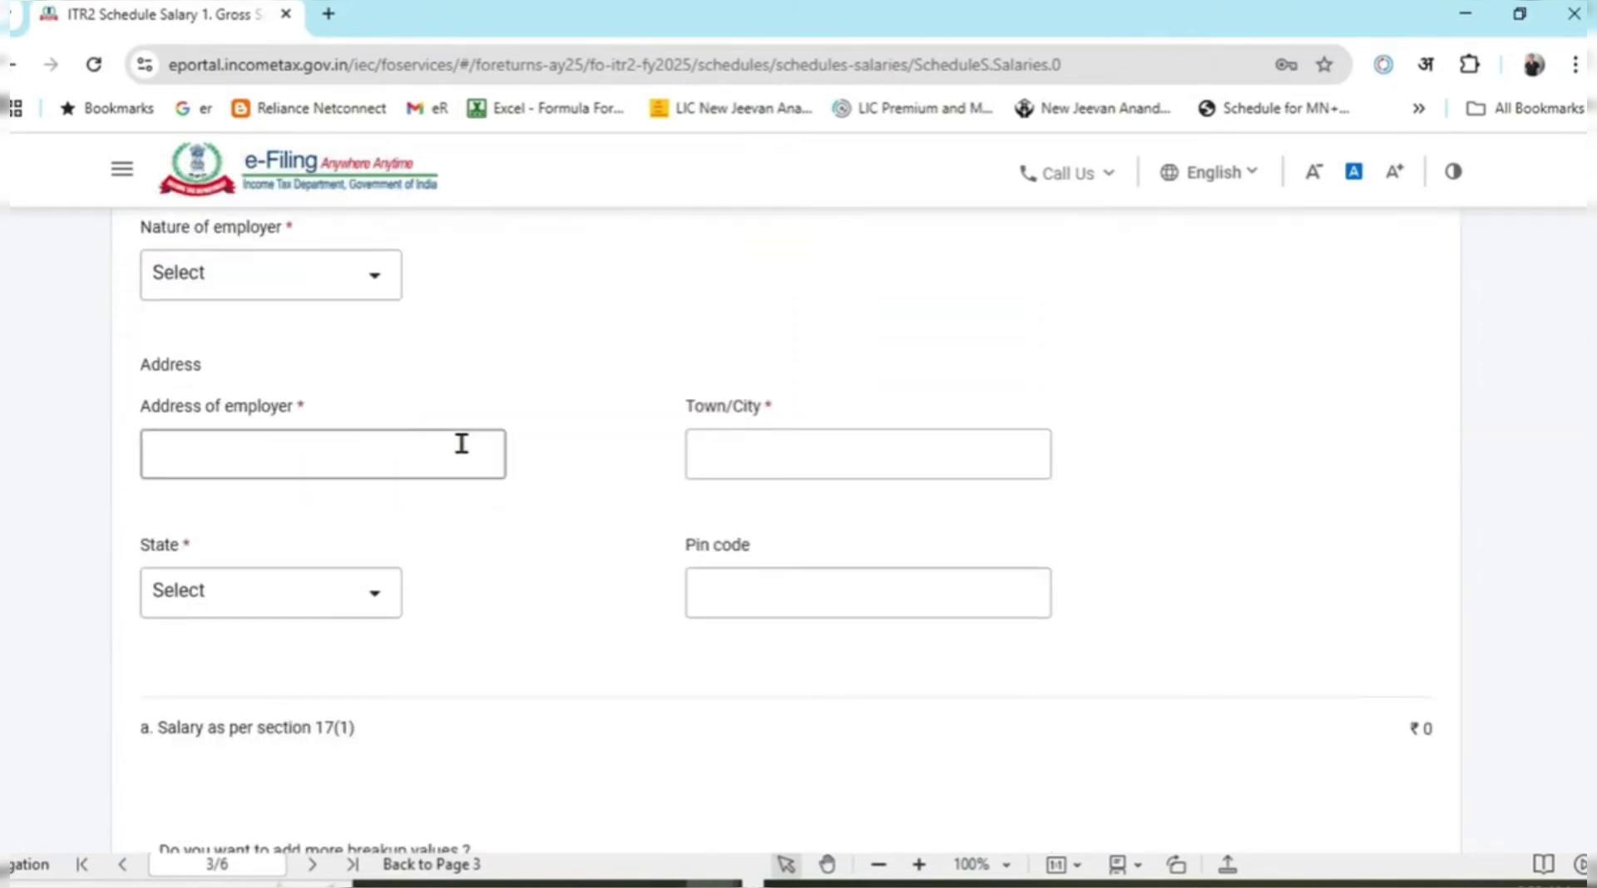
{"action": "key", "text": "alt+Tab"}
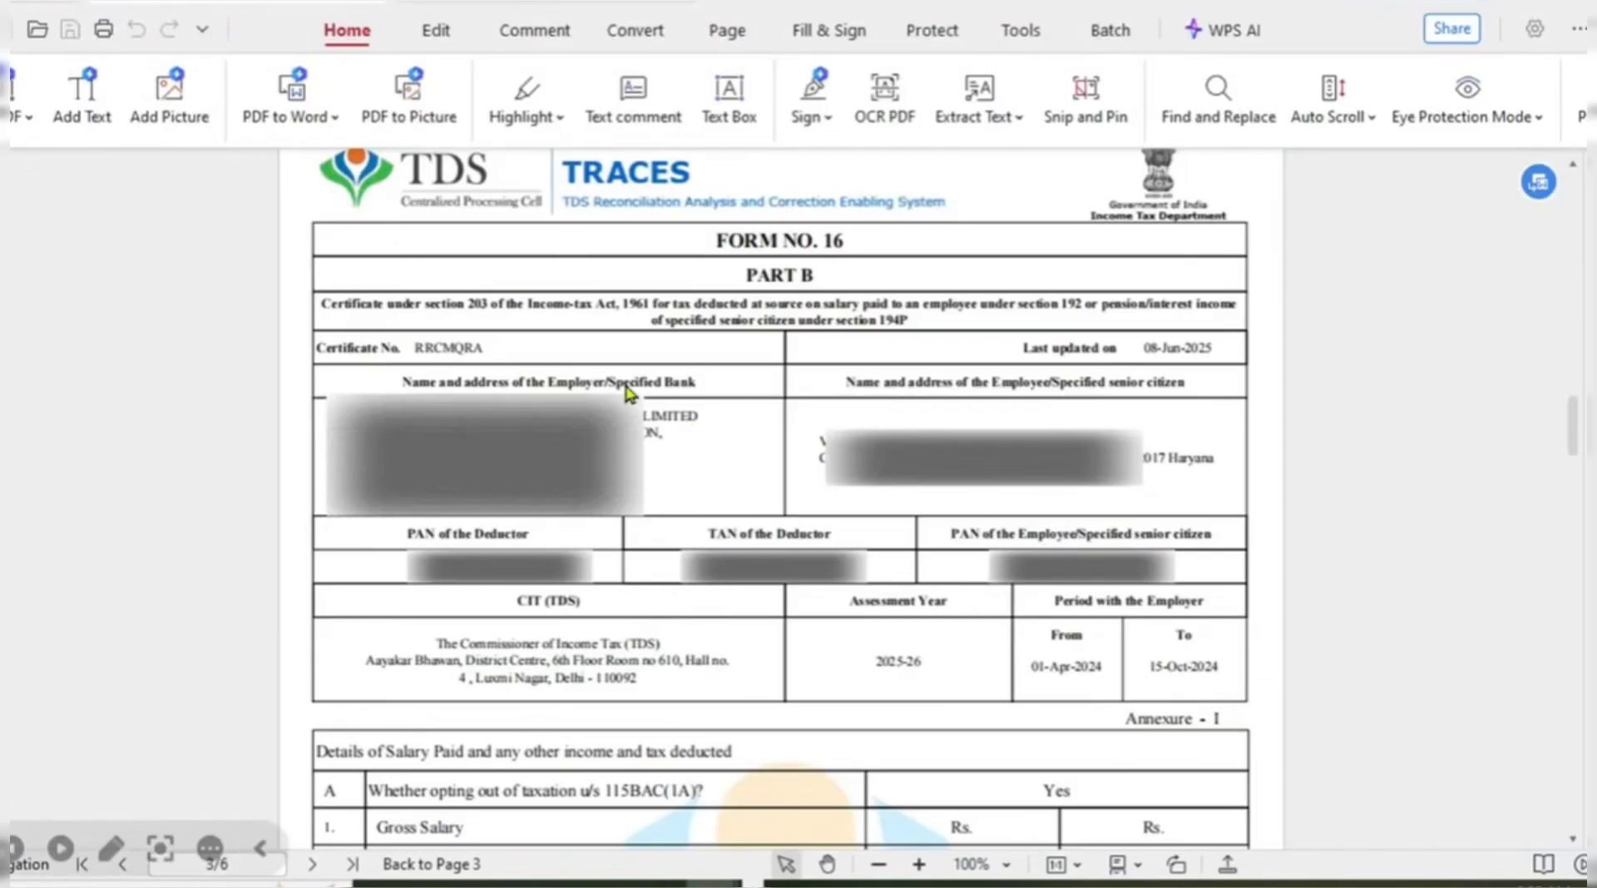
{"action": "key", "text": "alt+Tab"}
{"action": "key", "text": "alt+Tab"}
{"action": "key", "text": "alt+Tab"}
{"action": "key", "text": "alt+Tab"}
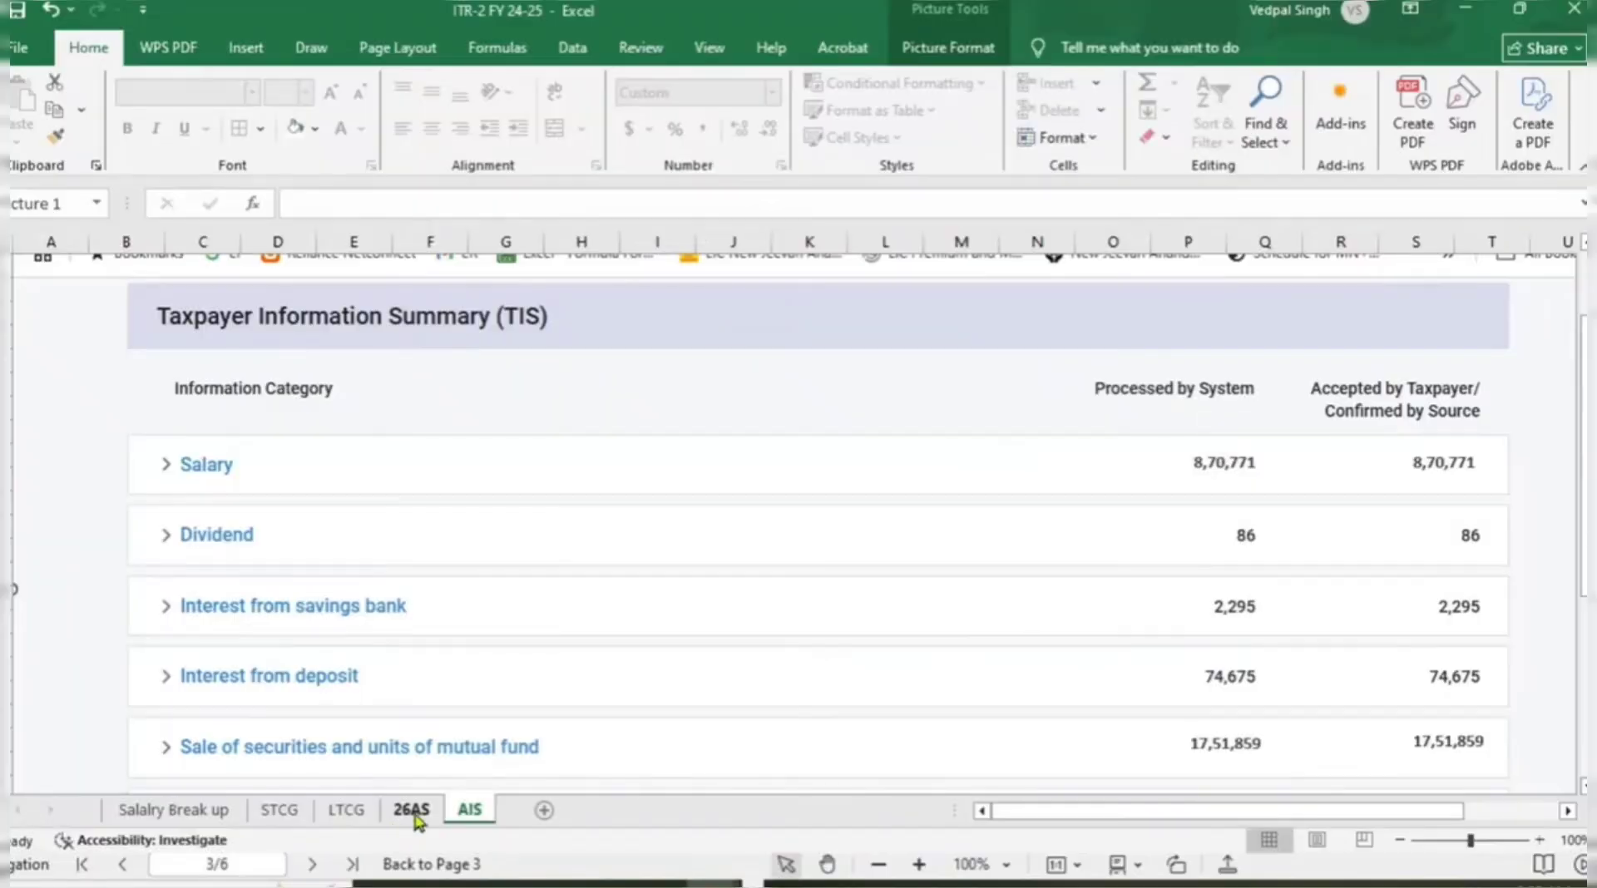
Check the 26AS sheet showing 54,193.00 TDS on 870,771.00 credited.
{"action": "left_click", "coordinate": [413, 811]}
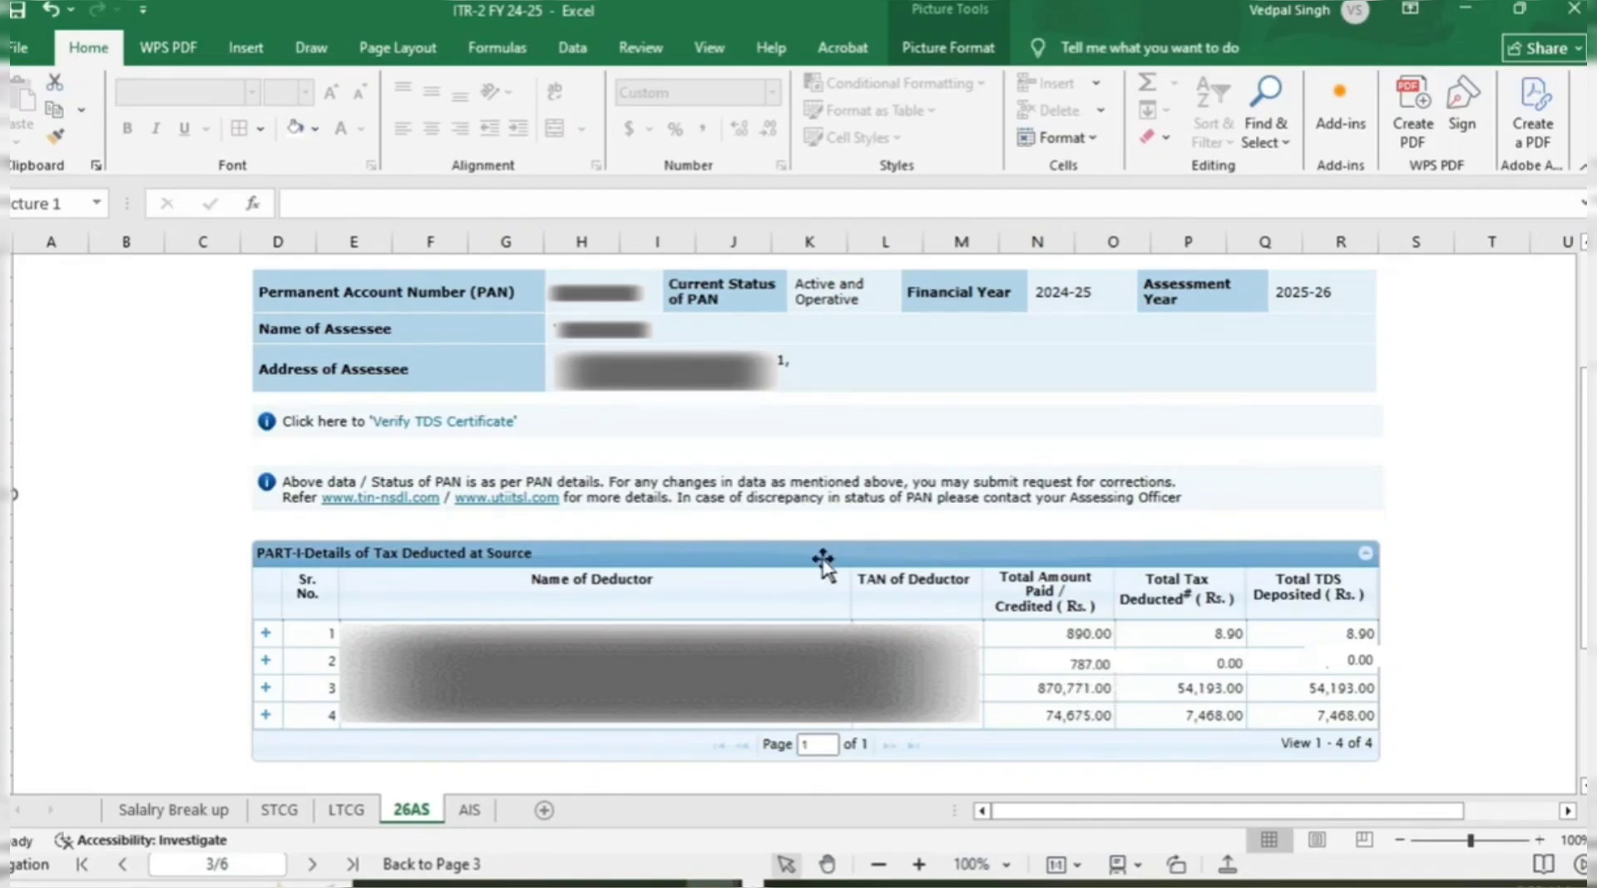
{"action": "key", "text": "alt+Tab"}
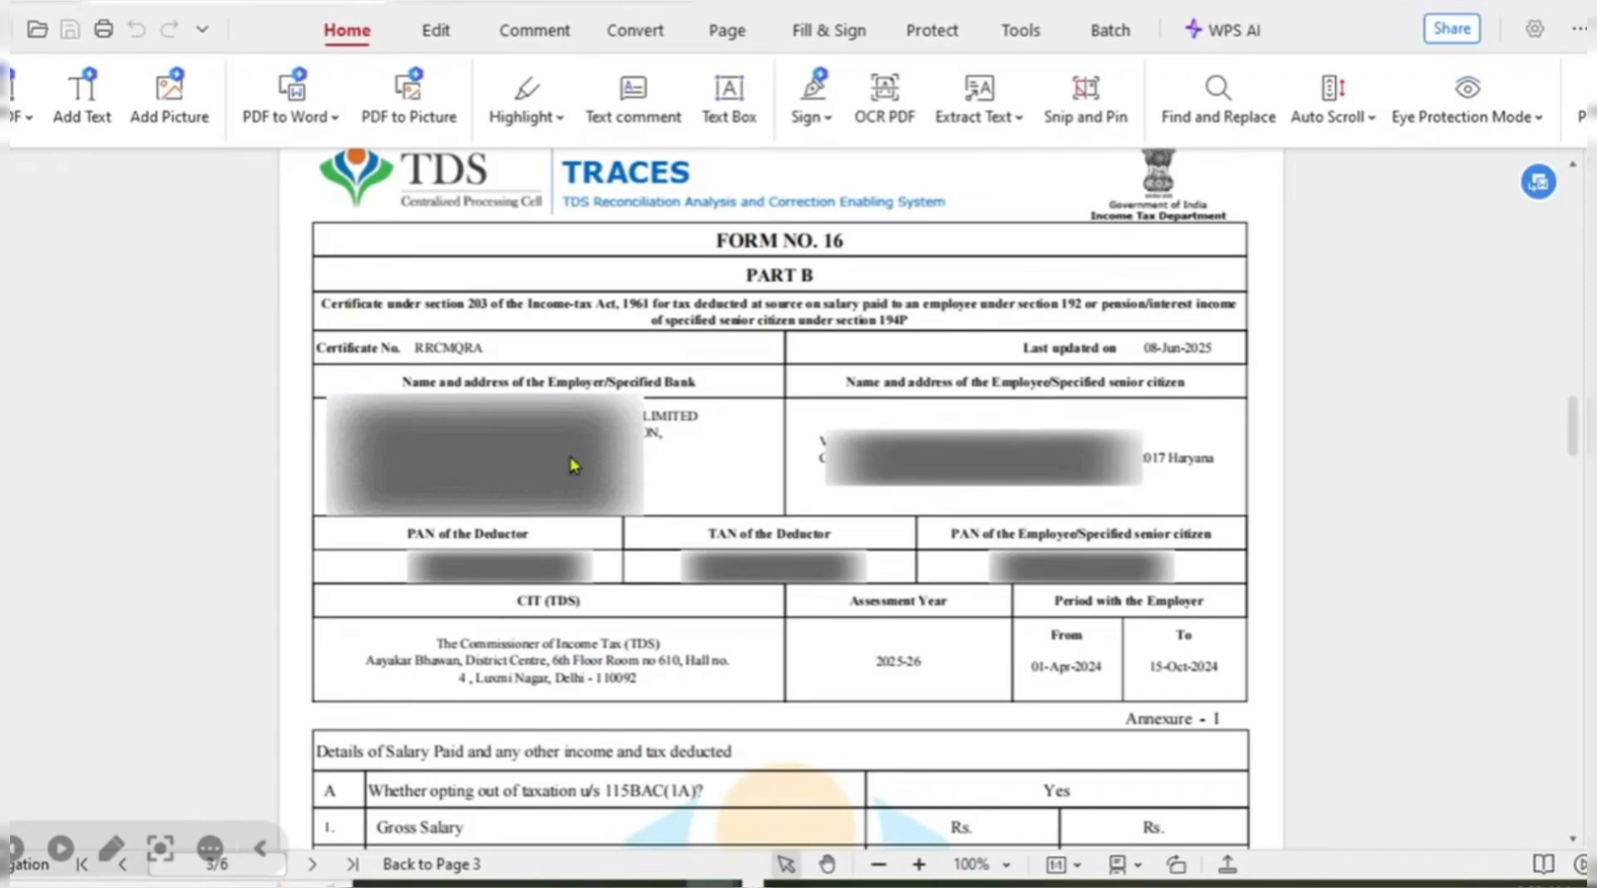
Compare the ₹0 section 17(1) salary field with Form 16's 870771.00 gross salary.
{"action": "key", "text": "alt+Tab"}
{"action": "key", "text": "alt+Tab"}
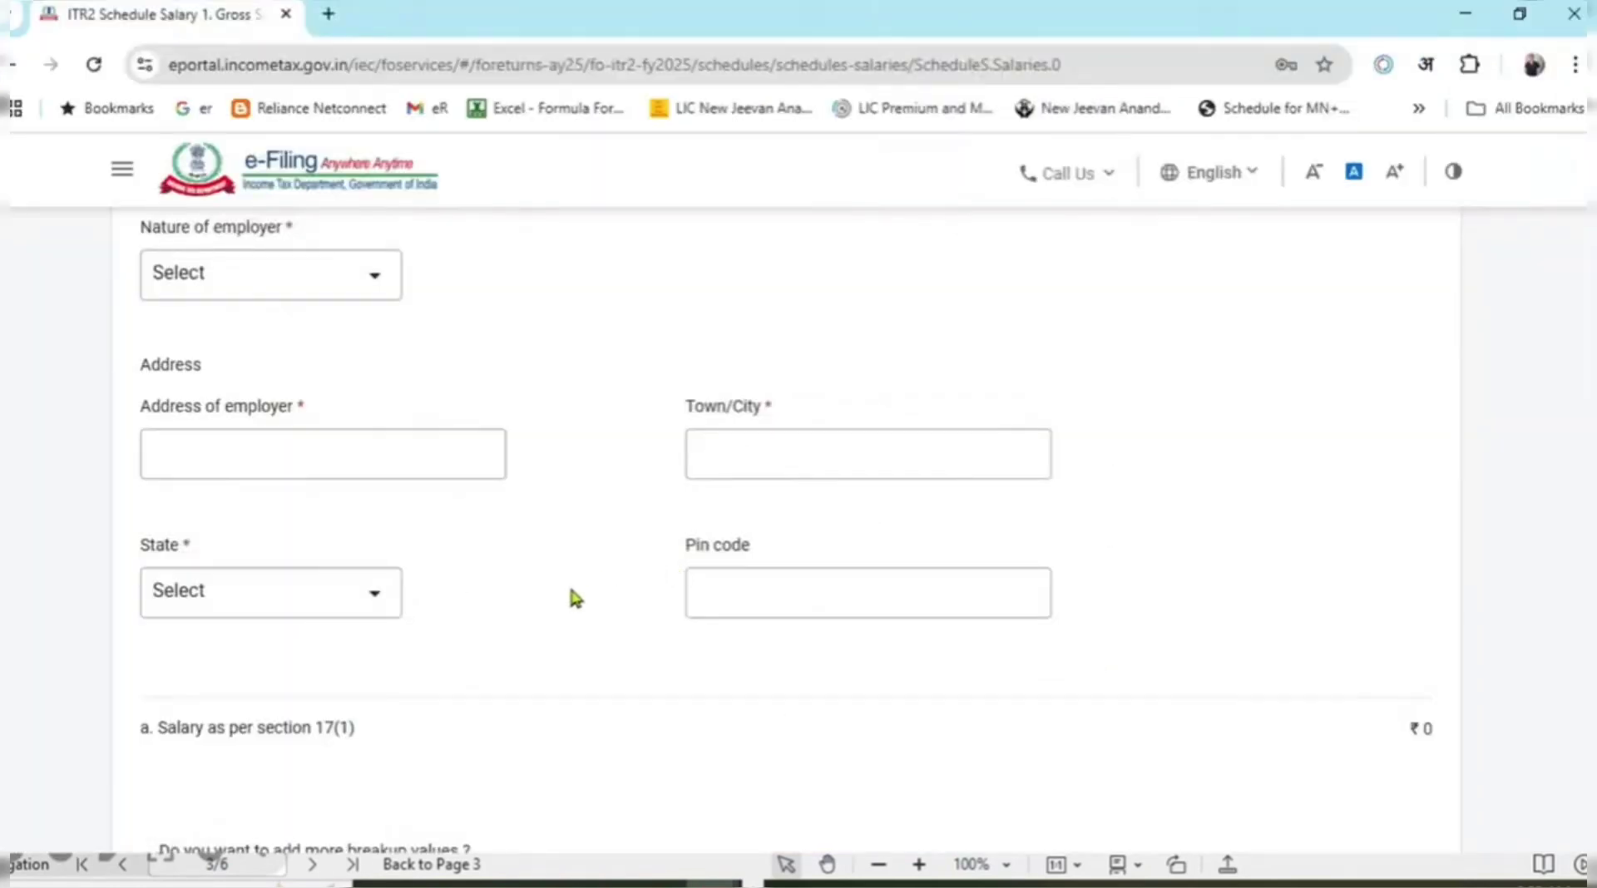
{"action": "scroll", "coordinate": [744, 548], "scroll_direction": "down", "scroll_amount": 2}
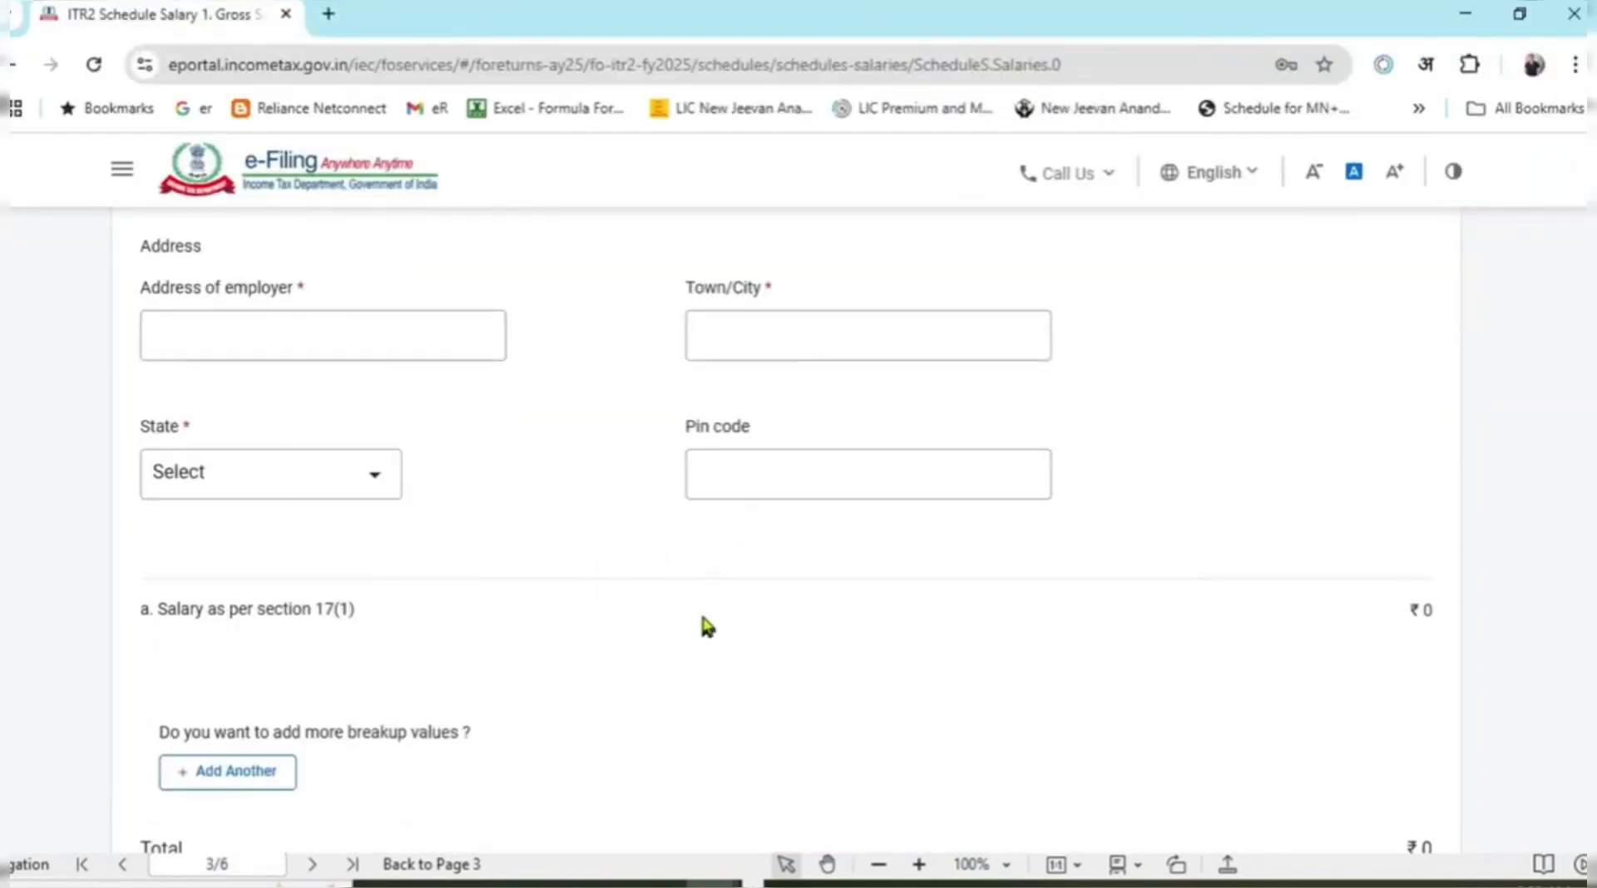
{"action": "scroll", "coordinate": [699, 607], "scroll_direction": "up", "scroll_amount": 4}
{"action": "scroll", "coordinate": [503, 599], "scroll_direction": "down", "scroll_amount": 2}
{"action": "scroll", "coordinate": [503, 599], "scroll_direction": "down", "scroll_amount": 4}
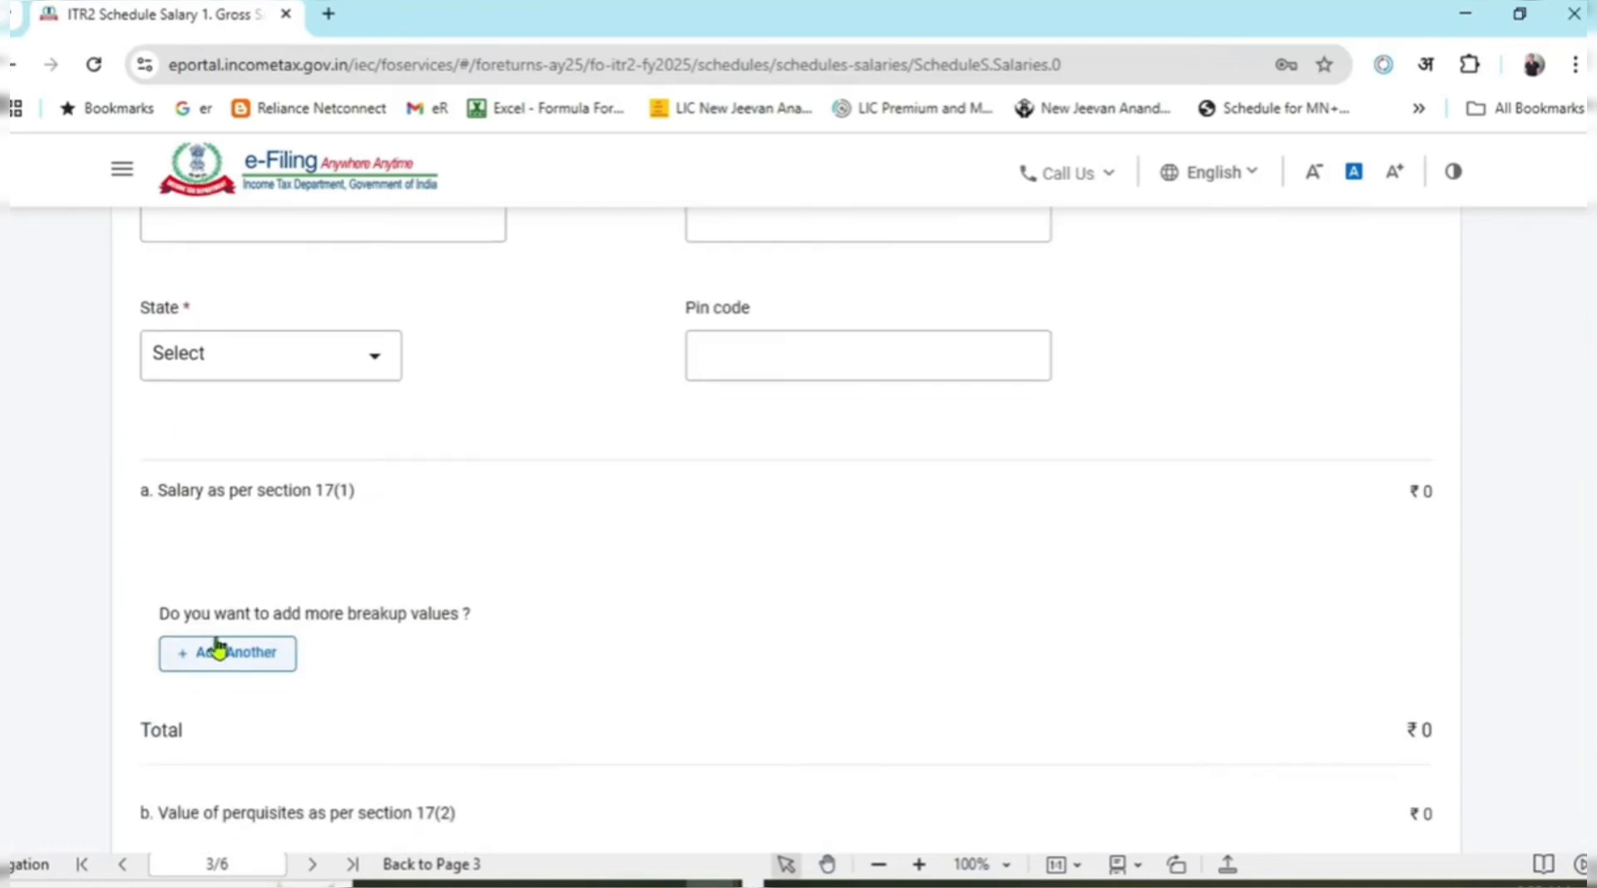
{"action": "left_click_drag", "start_coordinate": [206, 490], "coordinate": [1428, 489]}
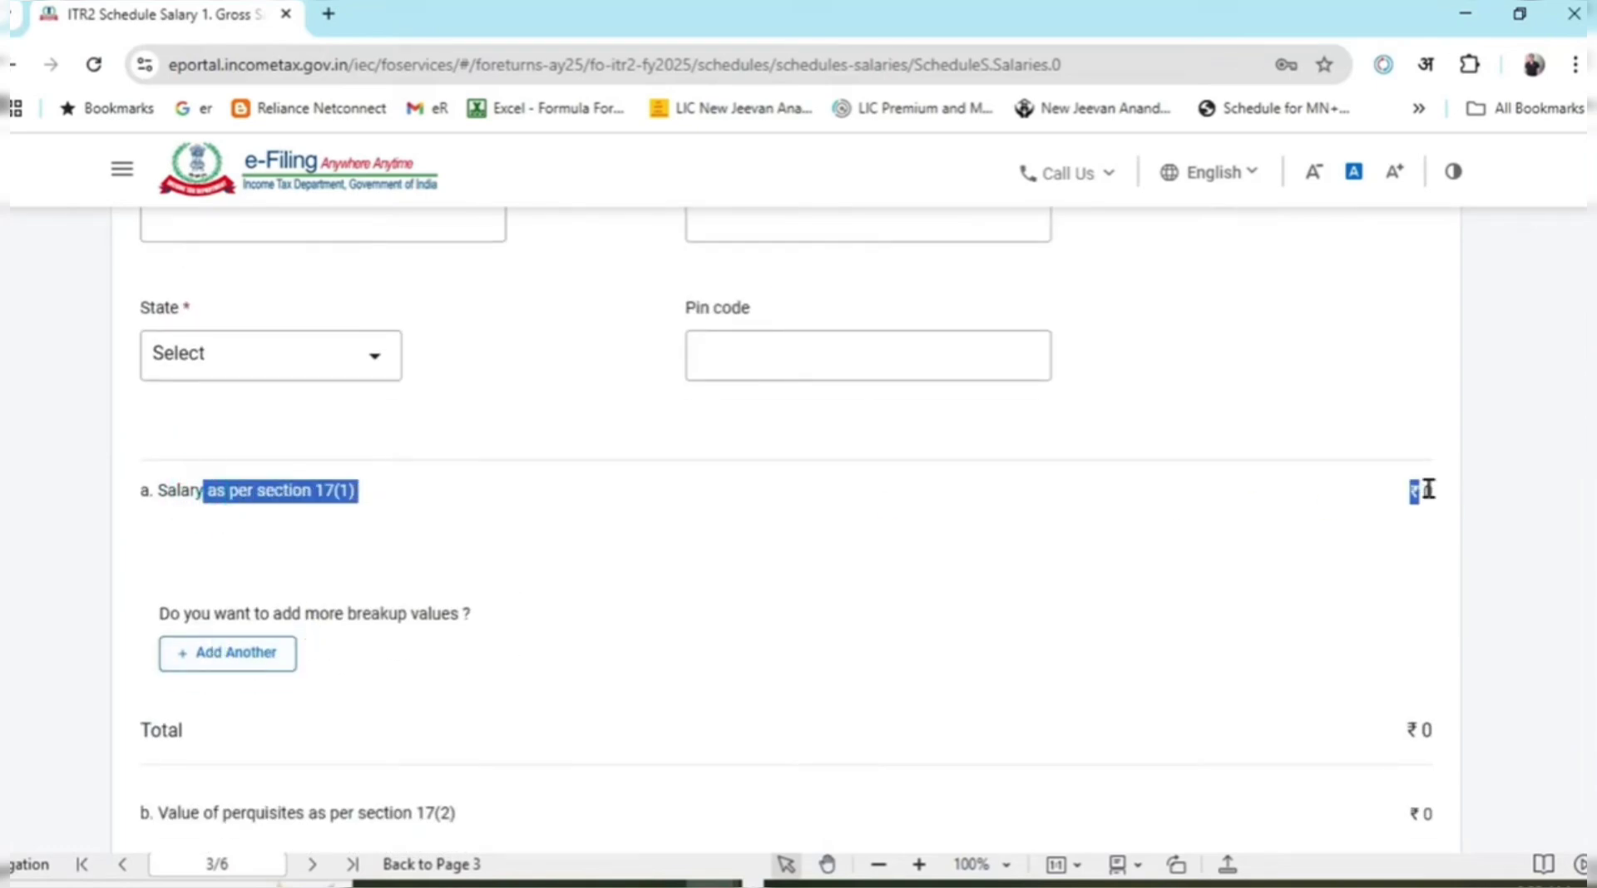
{"action": "scroll", "coordinate": [1151, 618], "scroll_direction": "up", "scroll_amount": 4}
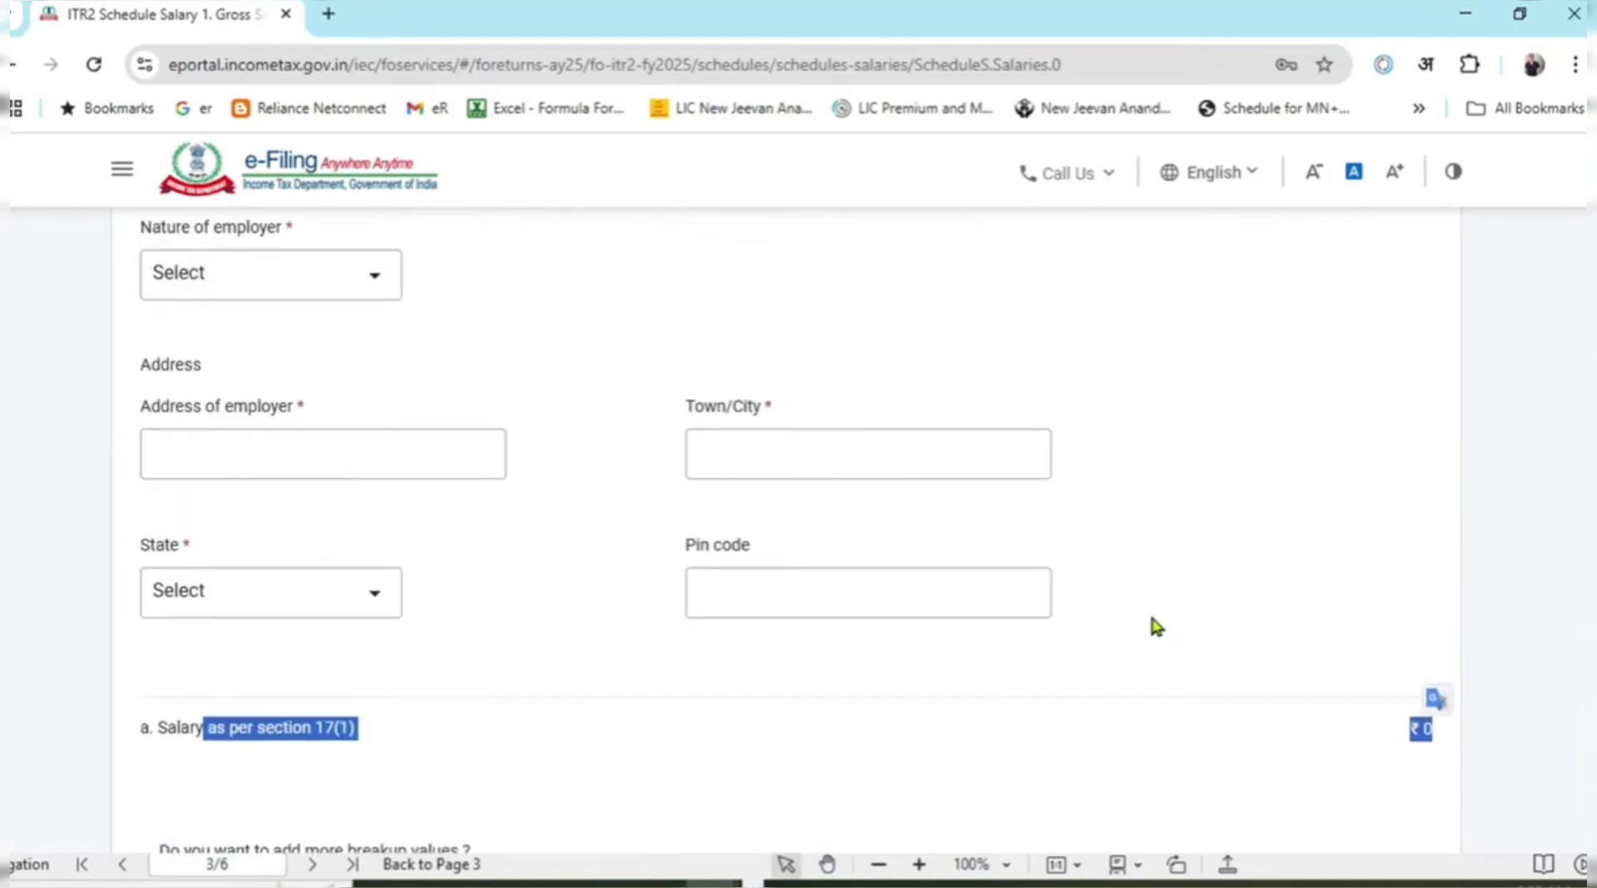
{"action": "scroll", "coordinate": [1165, 630], "scroll_direction": "down", "scroll_amount": 6}
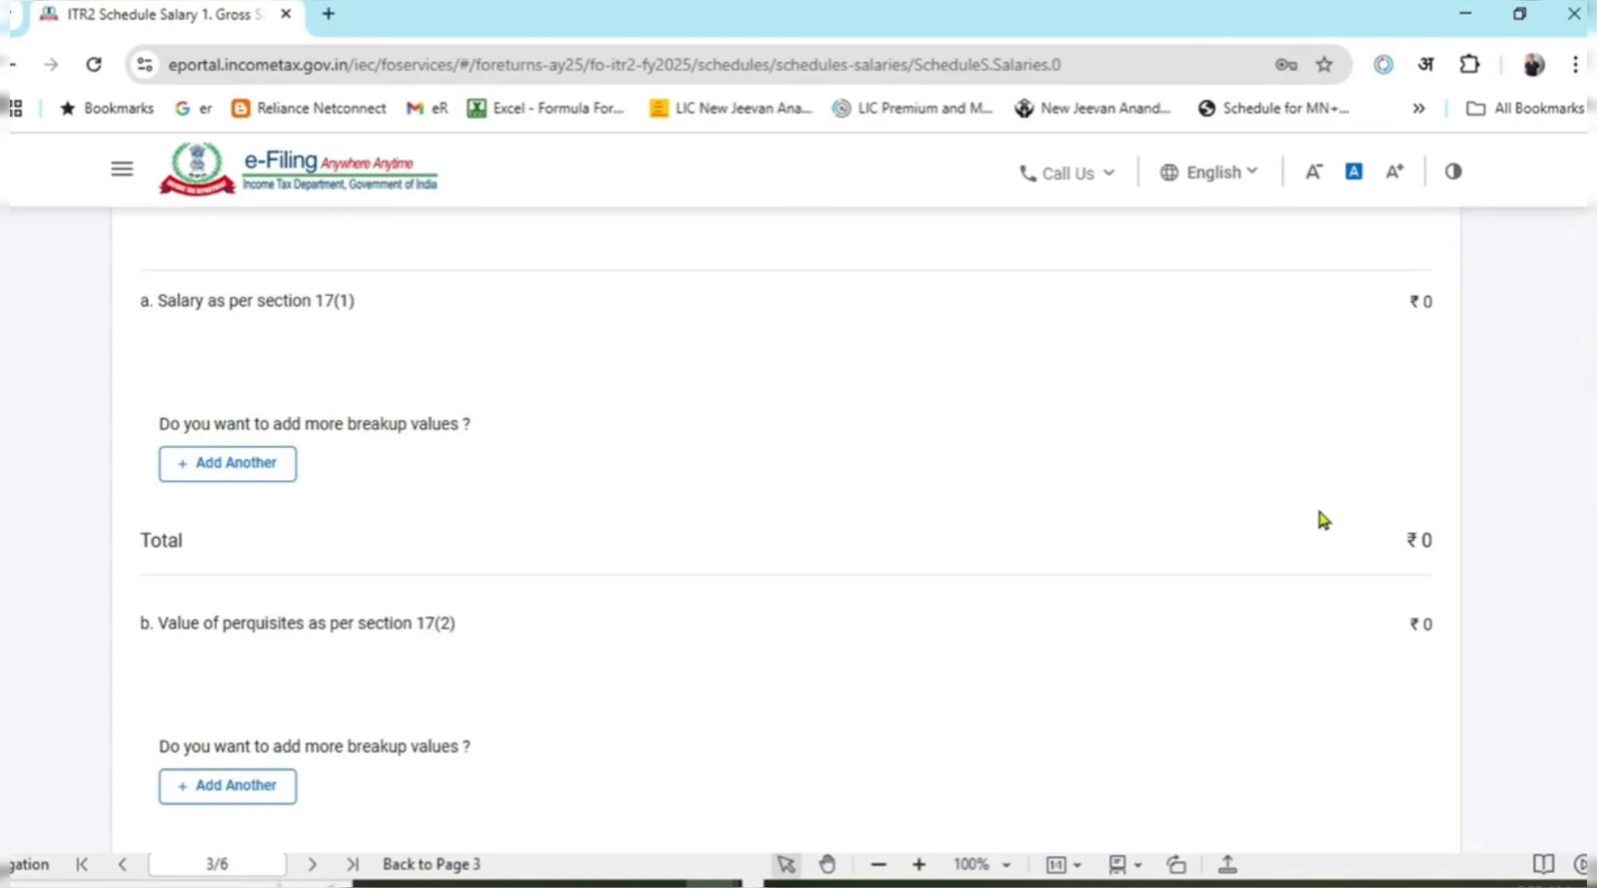
{"action": "left_click_drag", "start_coordinate": [170, 316], "coordinate": [348, 314]}
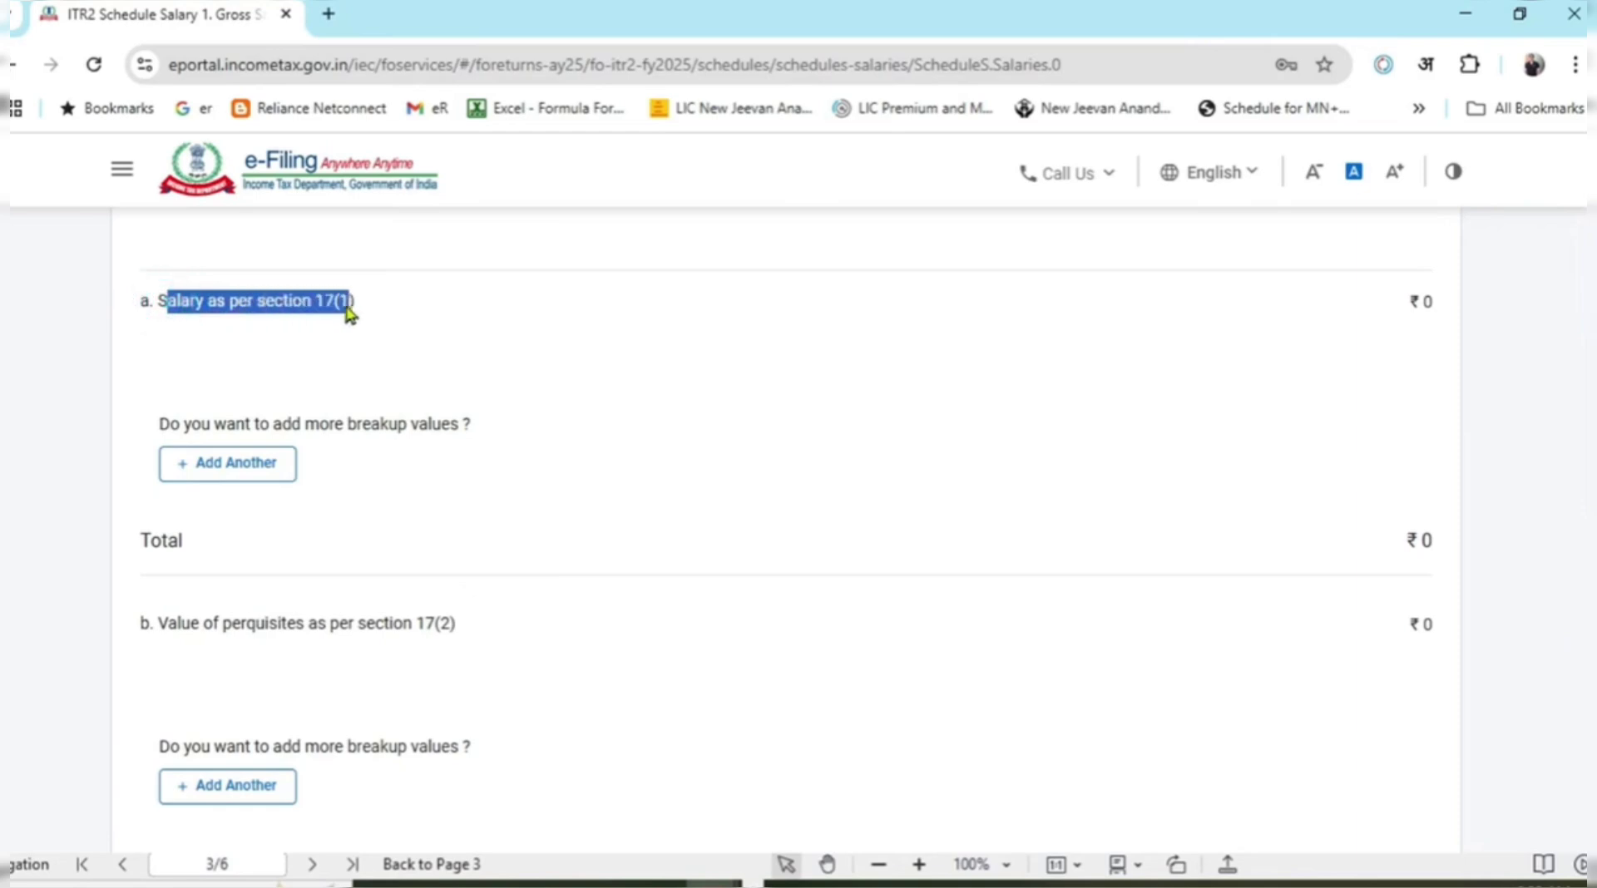
{"action": "left_click_drag", "start_coordinate": [1406, 301], "coordinate": [1436, 316]}
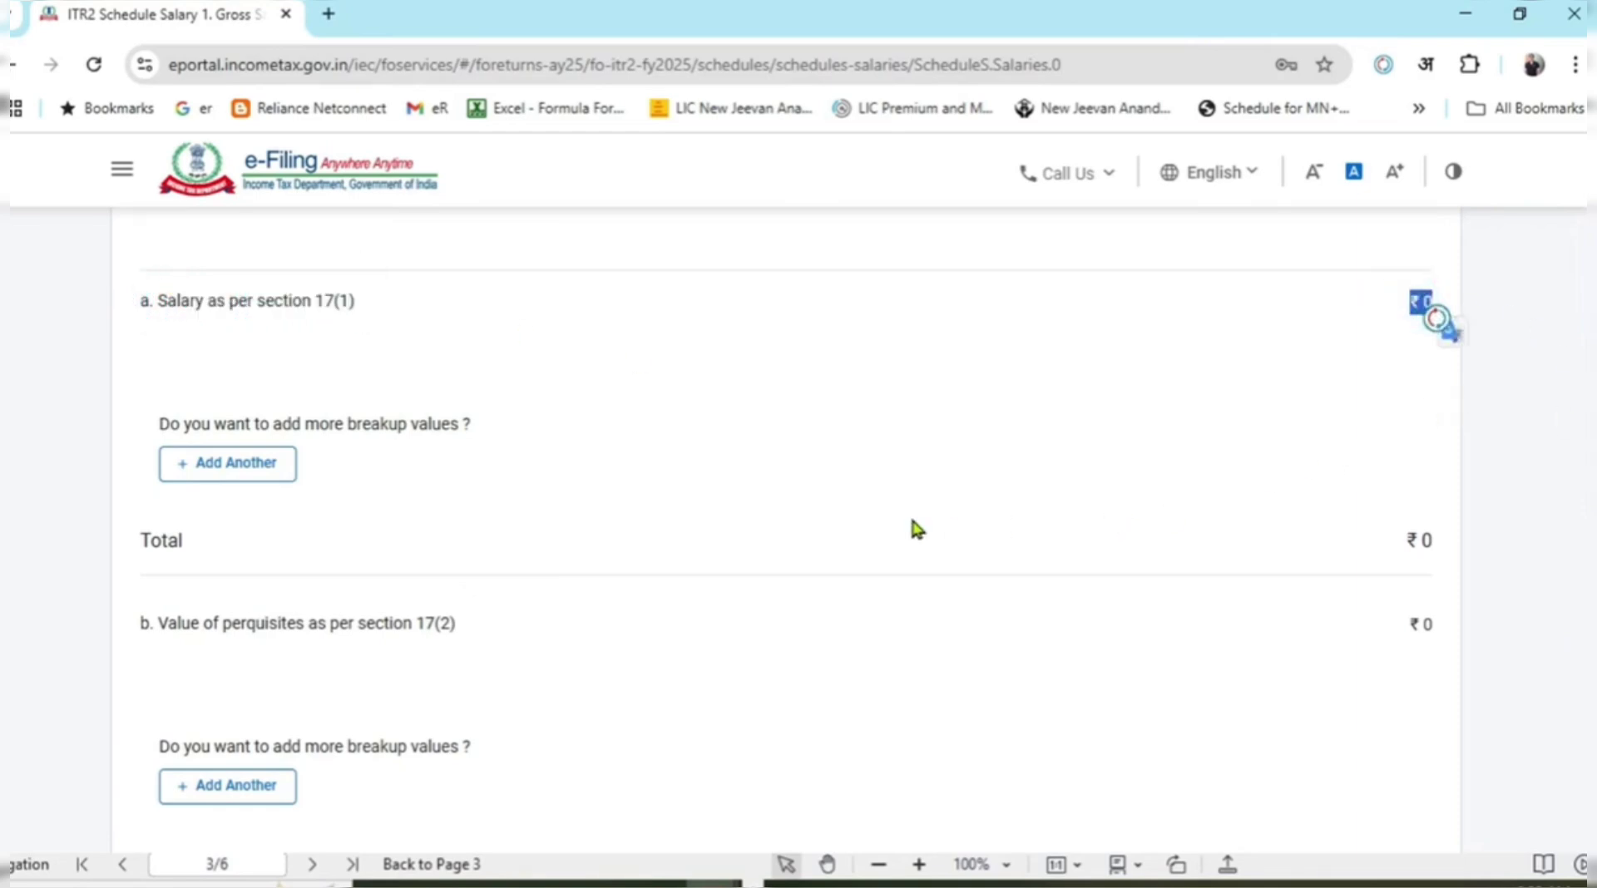
{"action": "key", "text": "alt+Tab"}
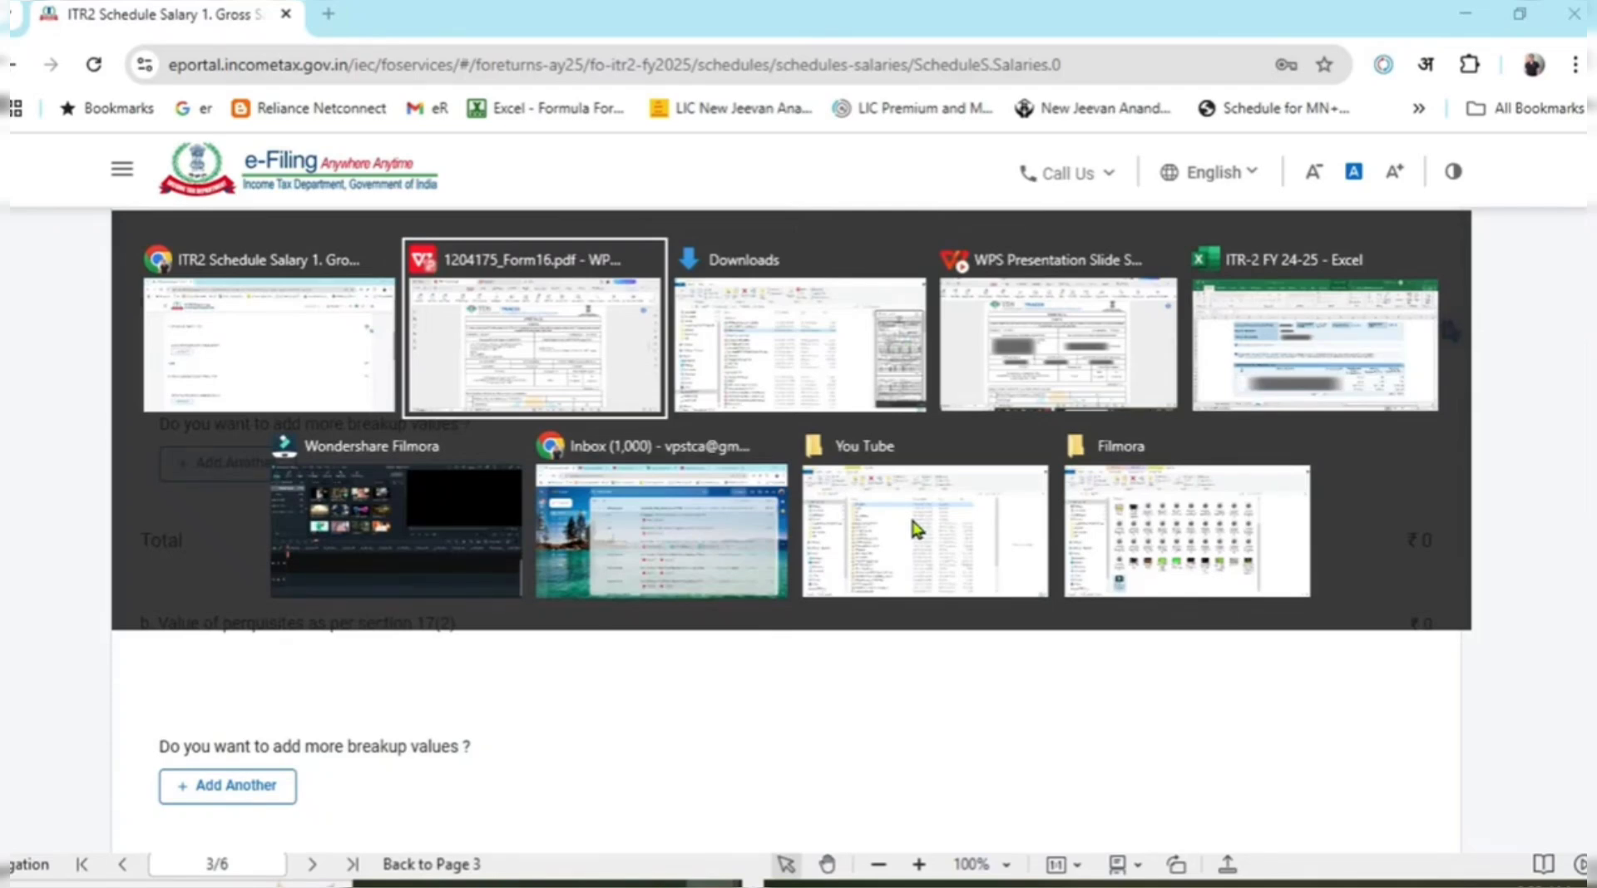
{"action": "scroll", "coordinate": [1154, 740], "scroll_direction": "down", "scroll_amount": 5}
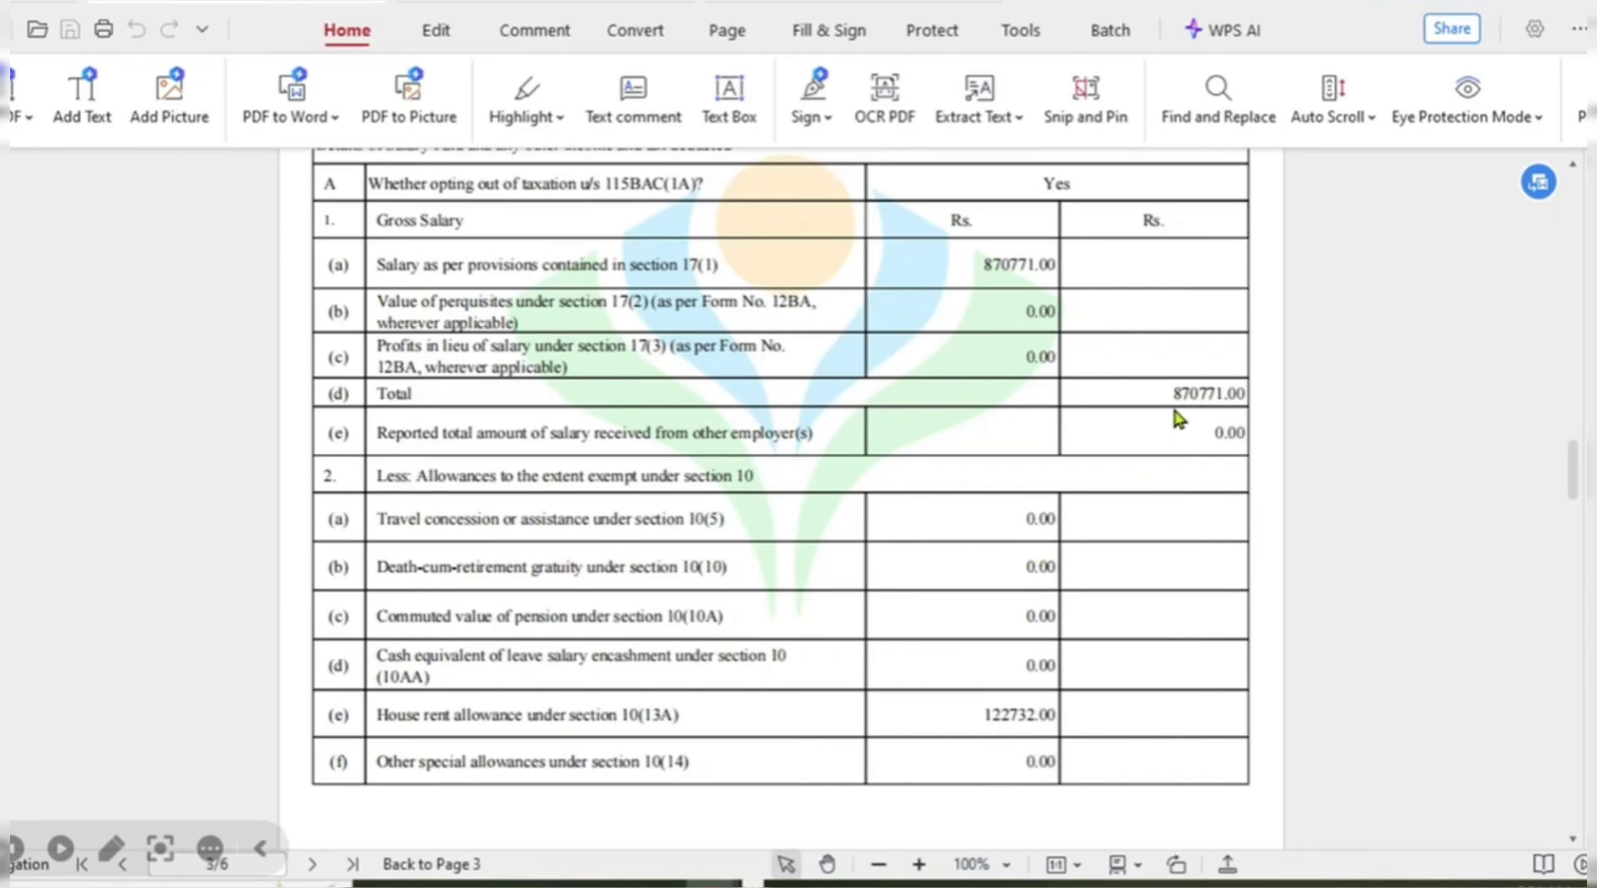
Add a section 17(1) salary breakup row with Basic Salary as the nature of salary.
{"action": "key", "text": "alt+Tab"}
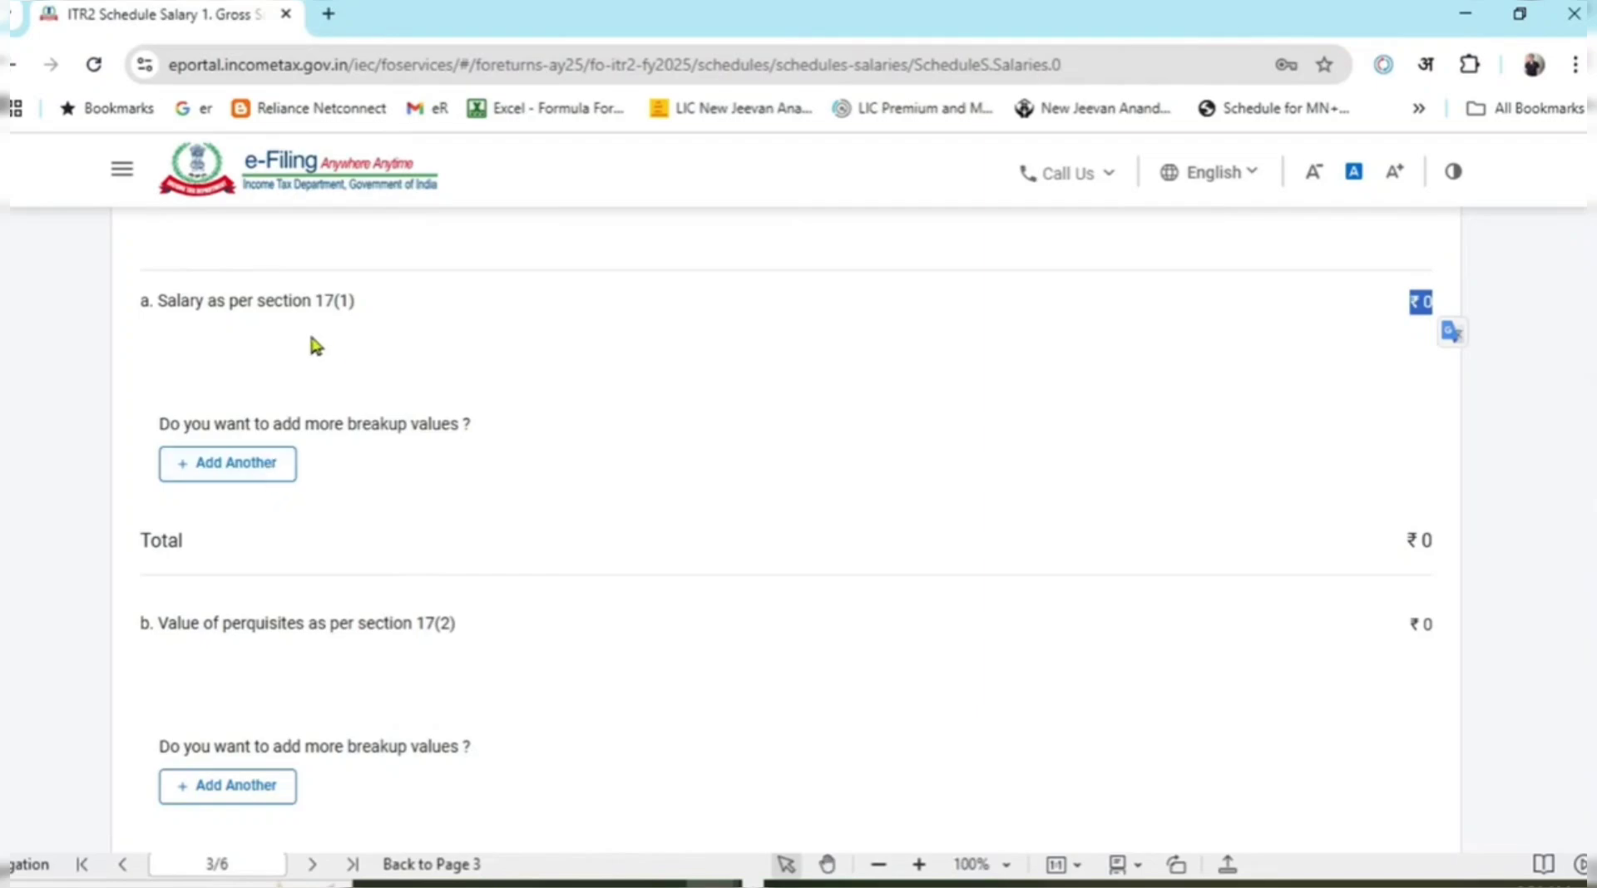
{"action": "key", "text": "alt+Tab"}
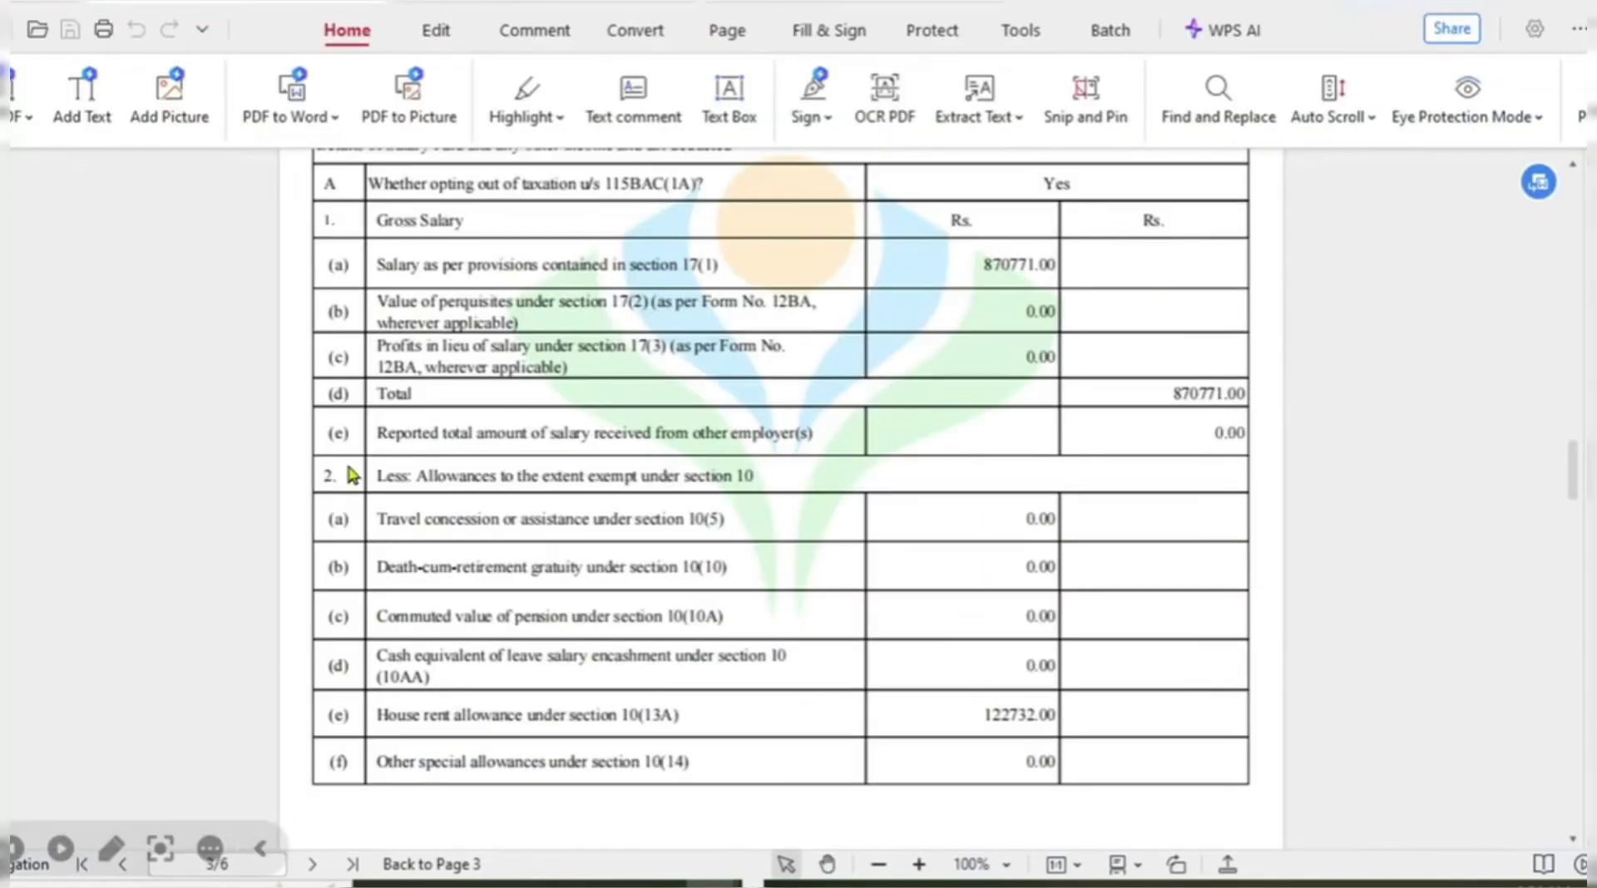
{"action": "key", "text": "alt+Tab"}
{"action": "left_click", "coordinate": [268, 473]}
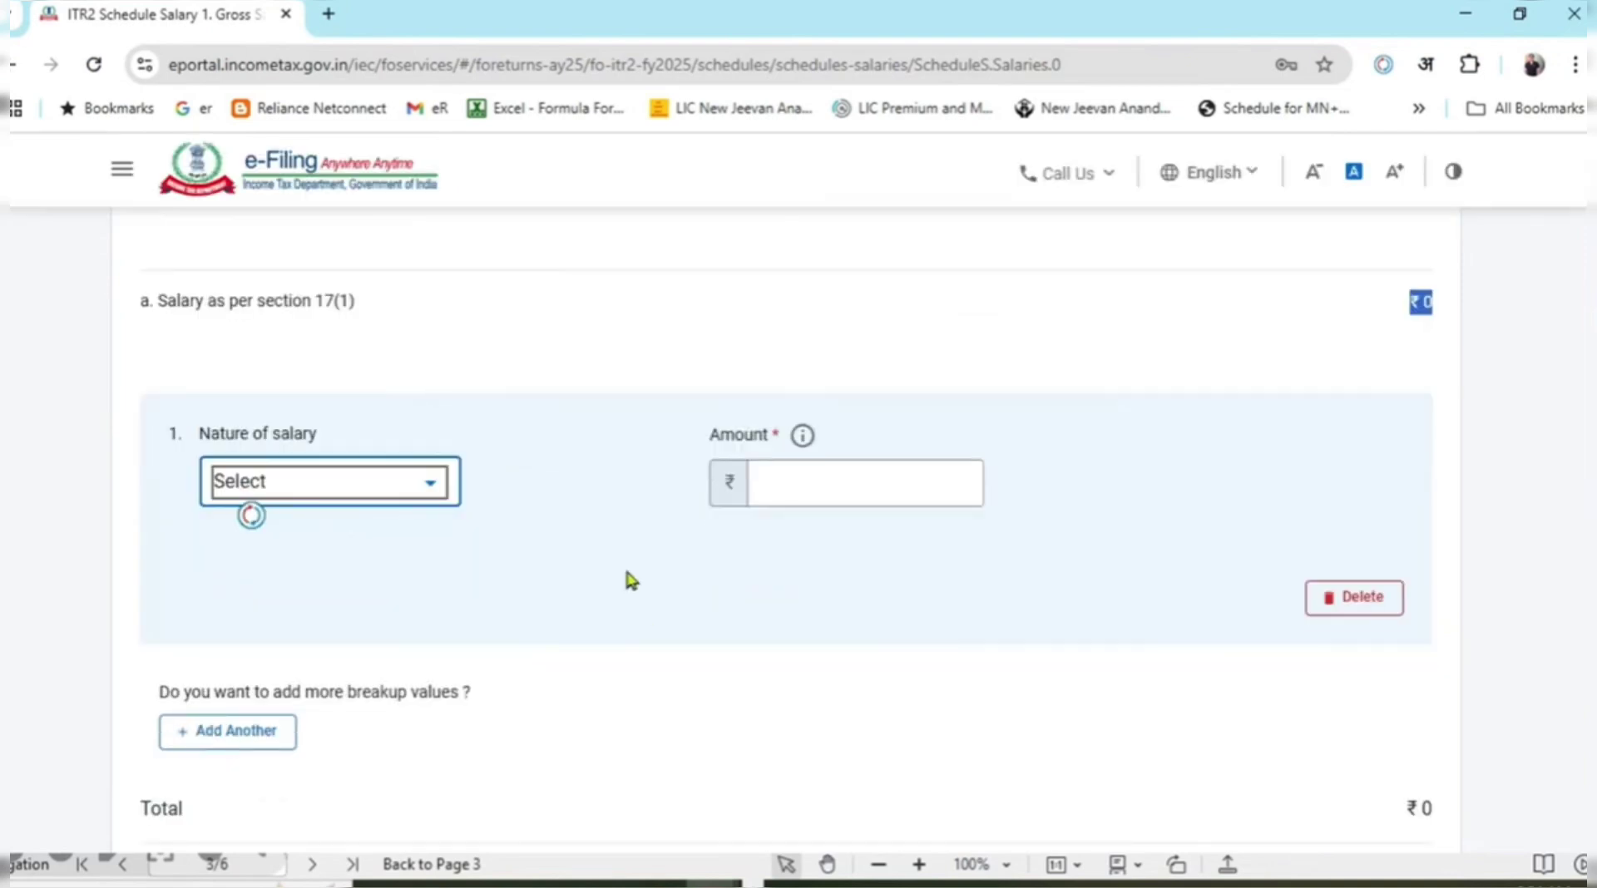
{"action": "left_click", "coordinate": [427, 490]}
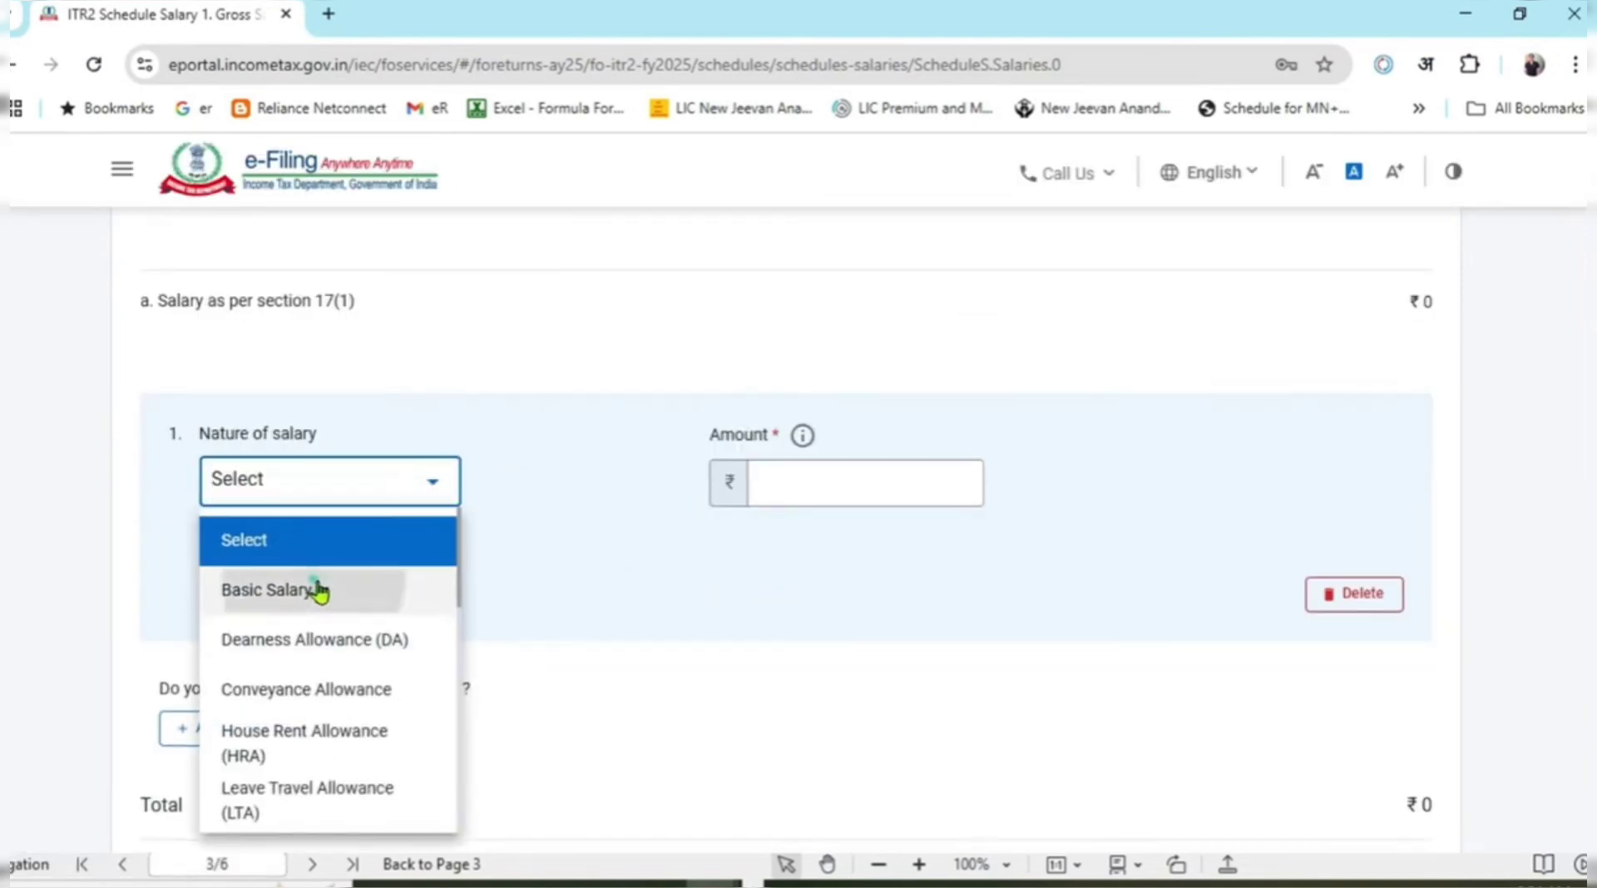
{"action": "left_click", "coordinate": [319, 592]}
{"action": "left_click", "coordinate": [609, 549]}
{"action": "key", "text": "alt+Tab"}
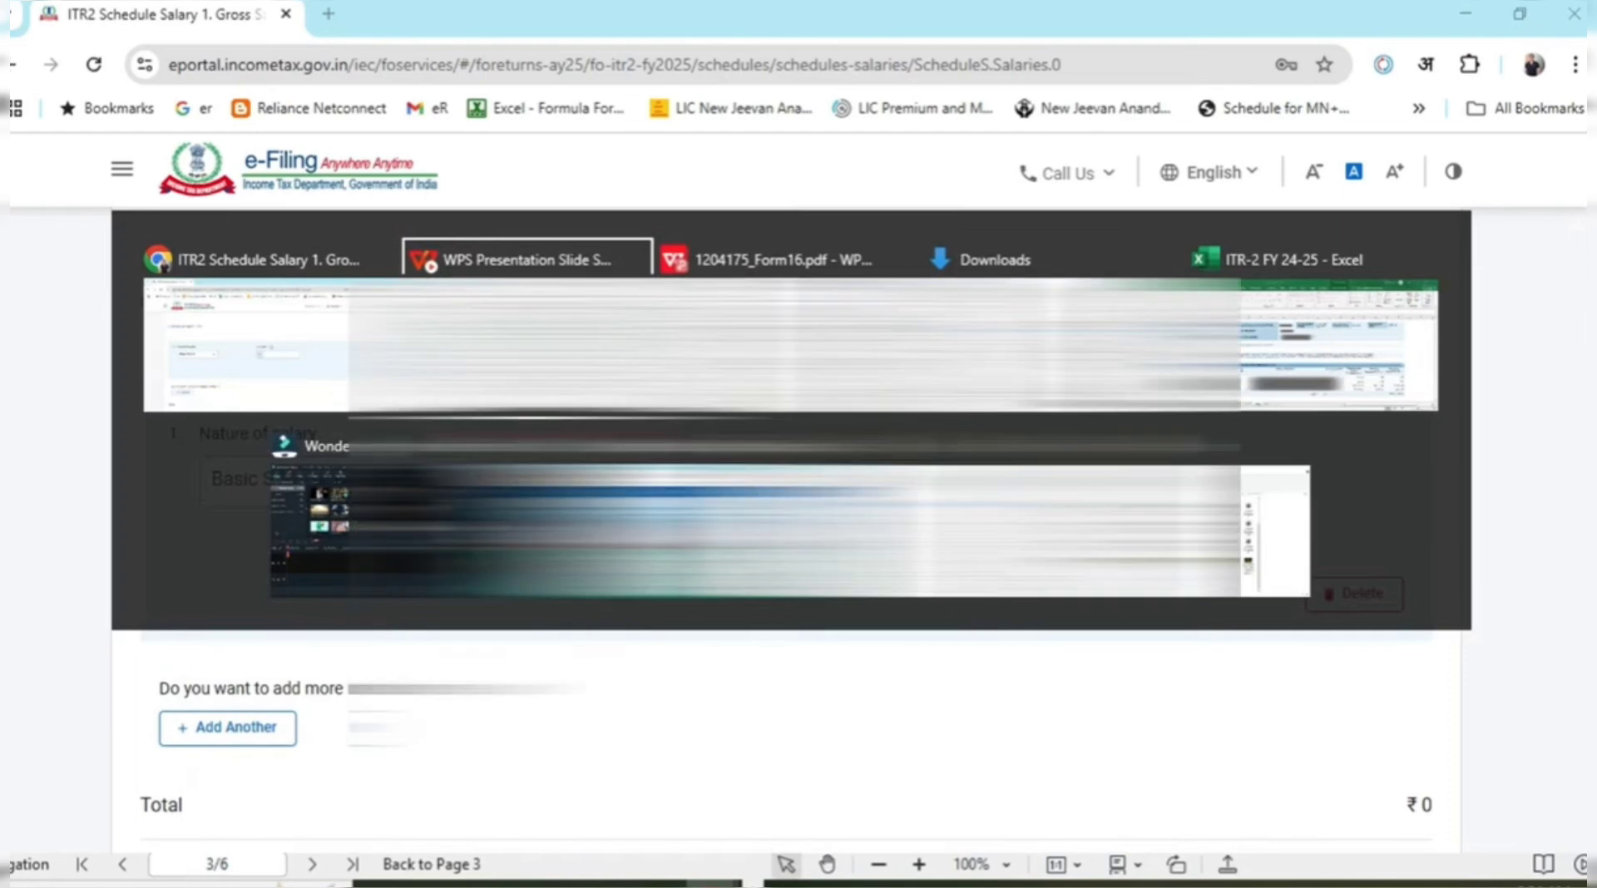
{"action": "key", "text": "alt+Tab"}
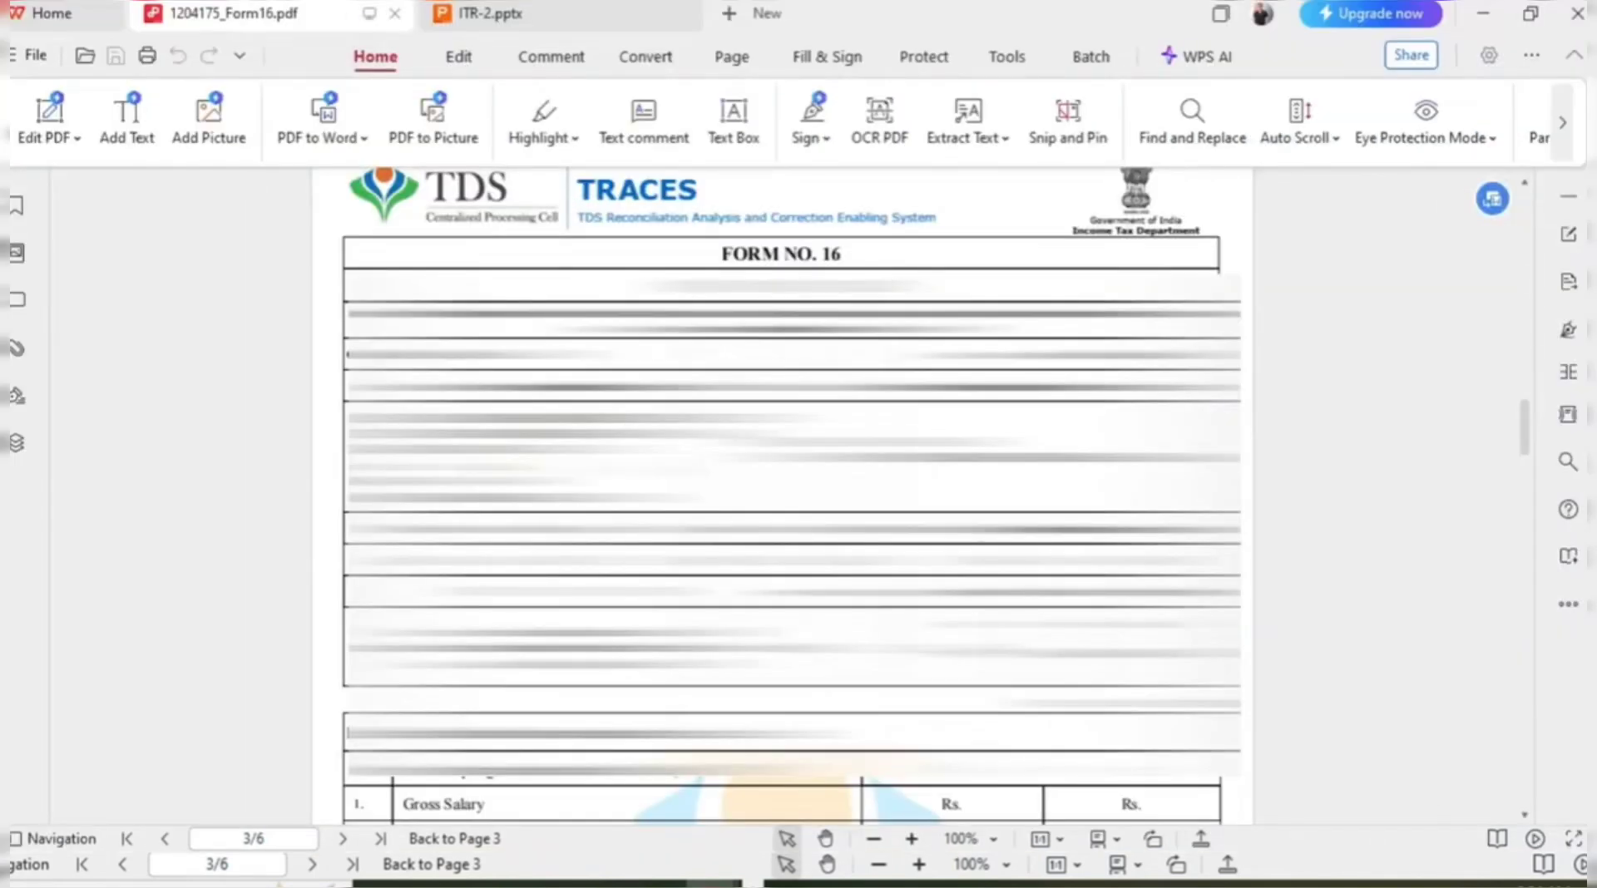
{"action": "key", "text": "alt+Tab"}
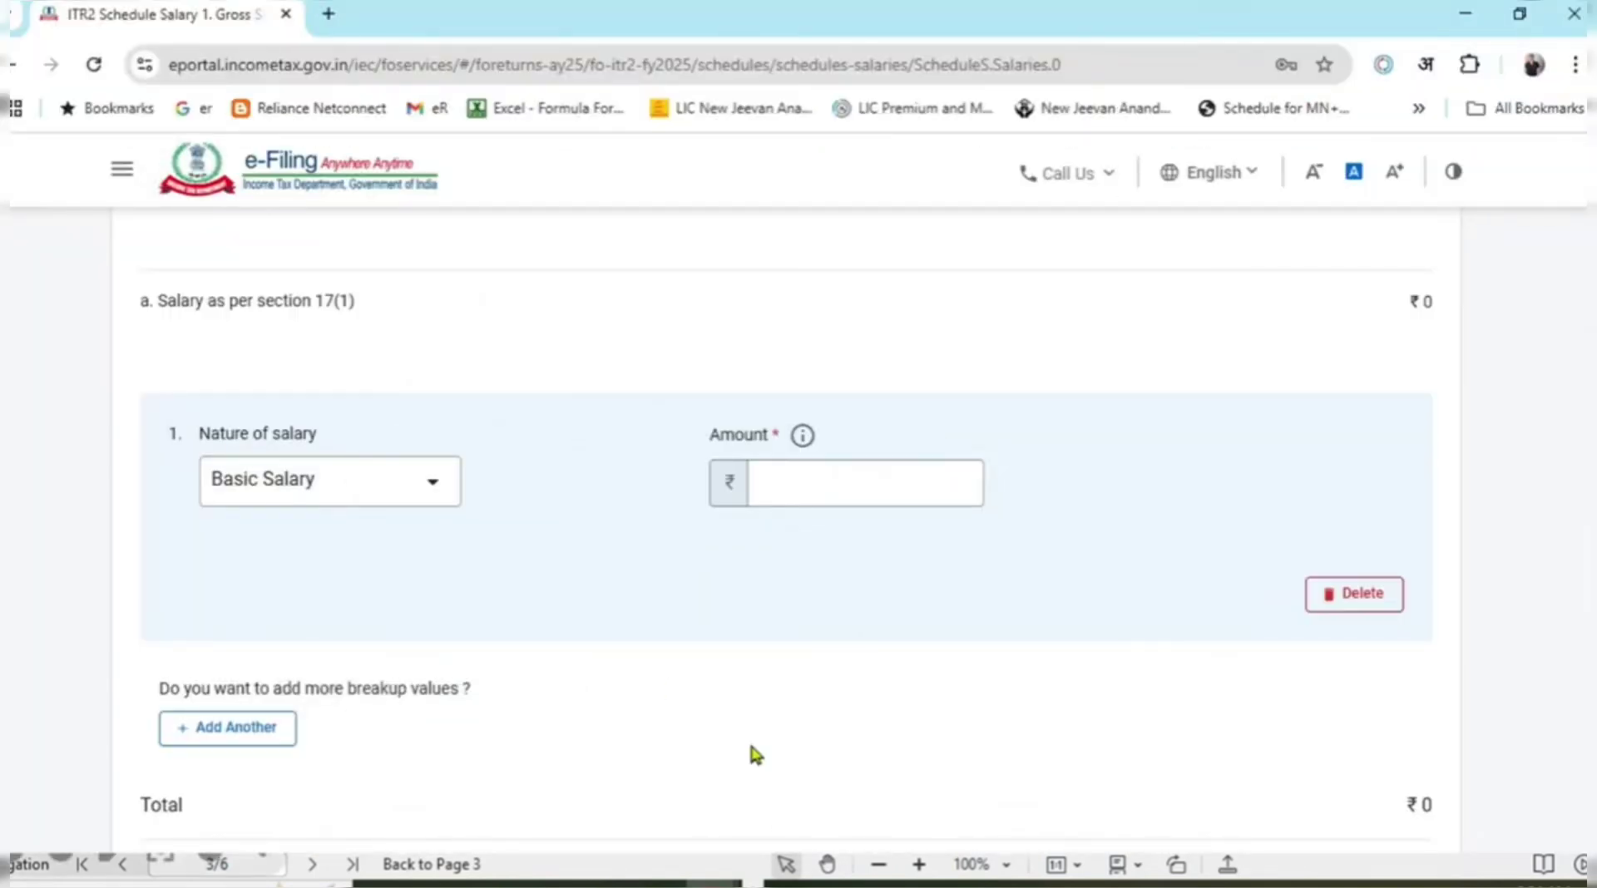
{"action": "key", "text": "alt+Tab"}
{"action": "key", "text": "alt+Tab"}
{"action": "key", "text": "alt+Tab"}
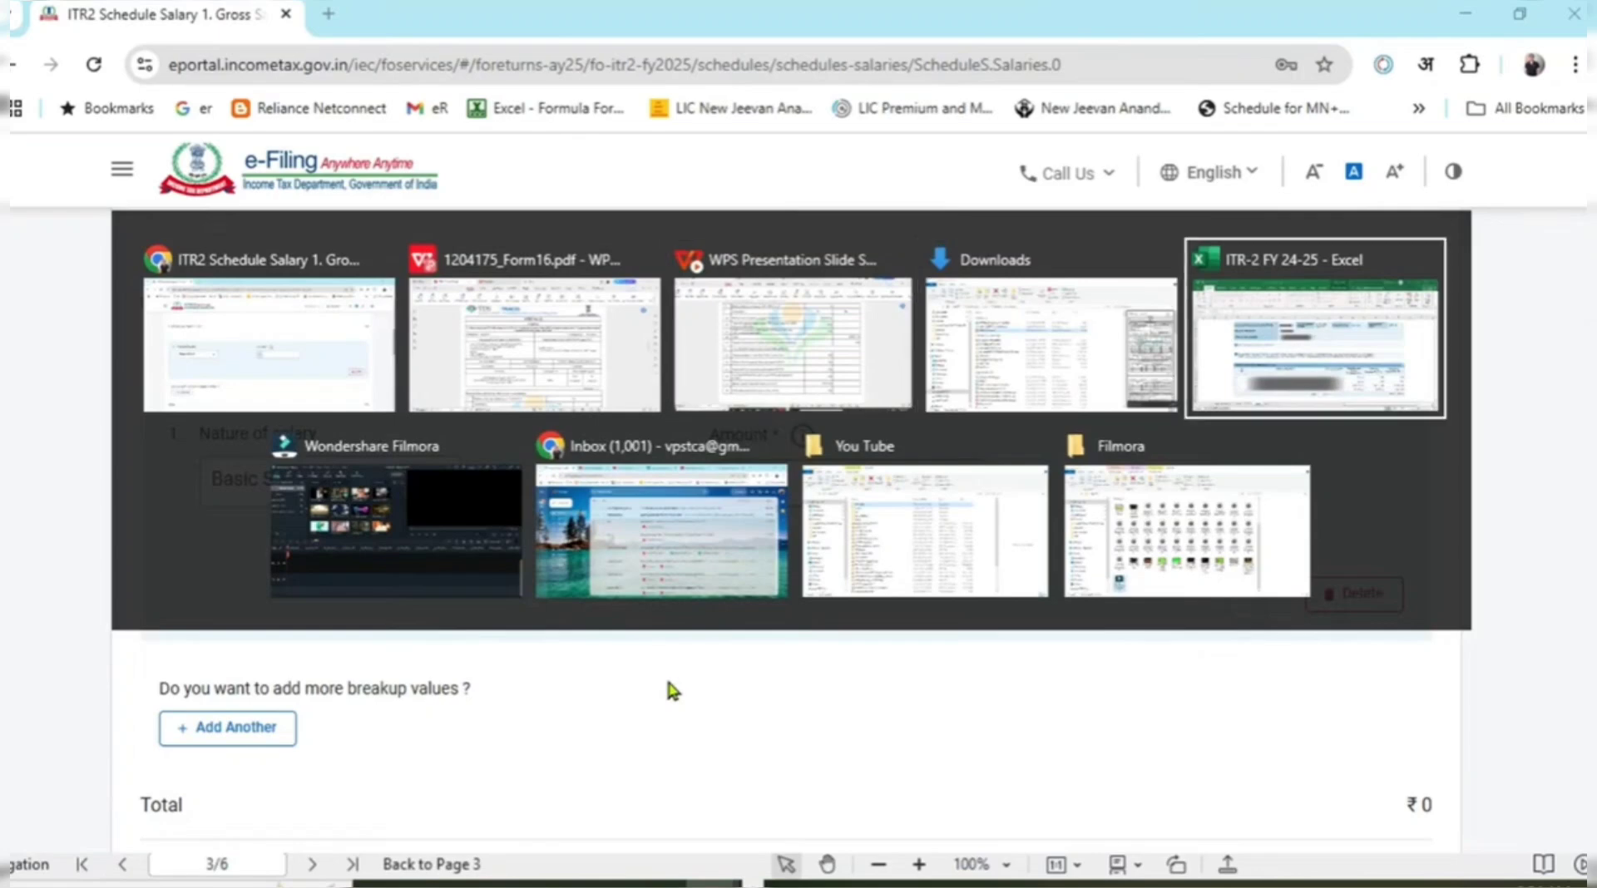
Check the 870,771 total on Salalry Break up against the 26AS and AIS sheets.
{"action": "left_click", "coordinate": [221, 815]}
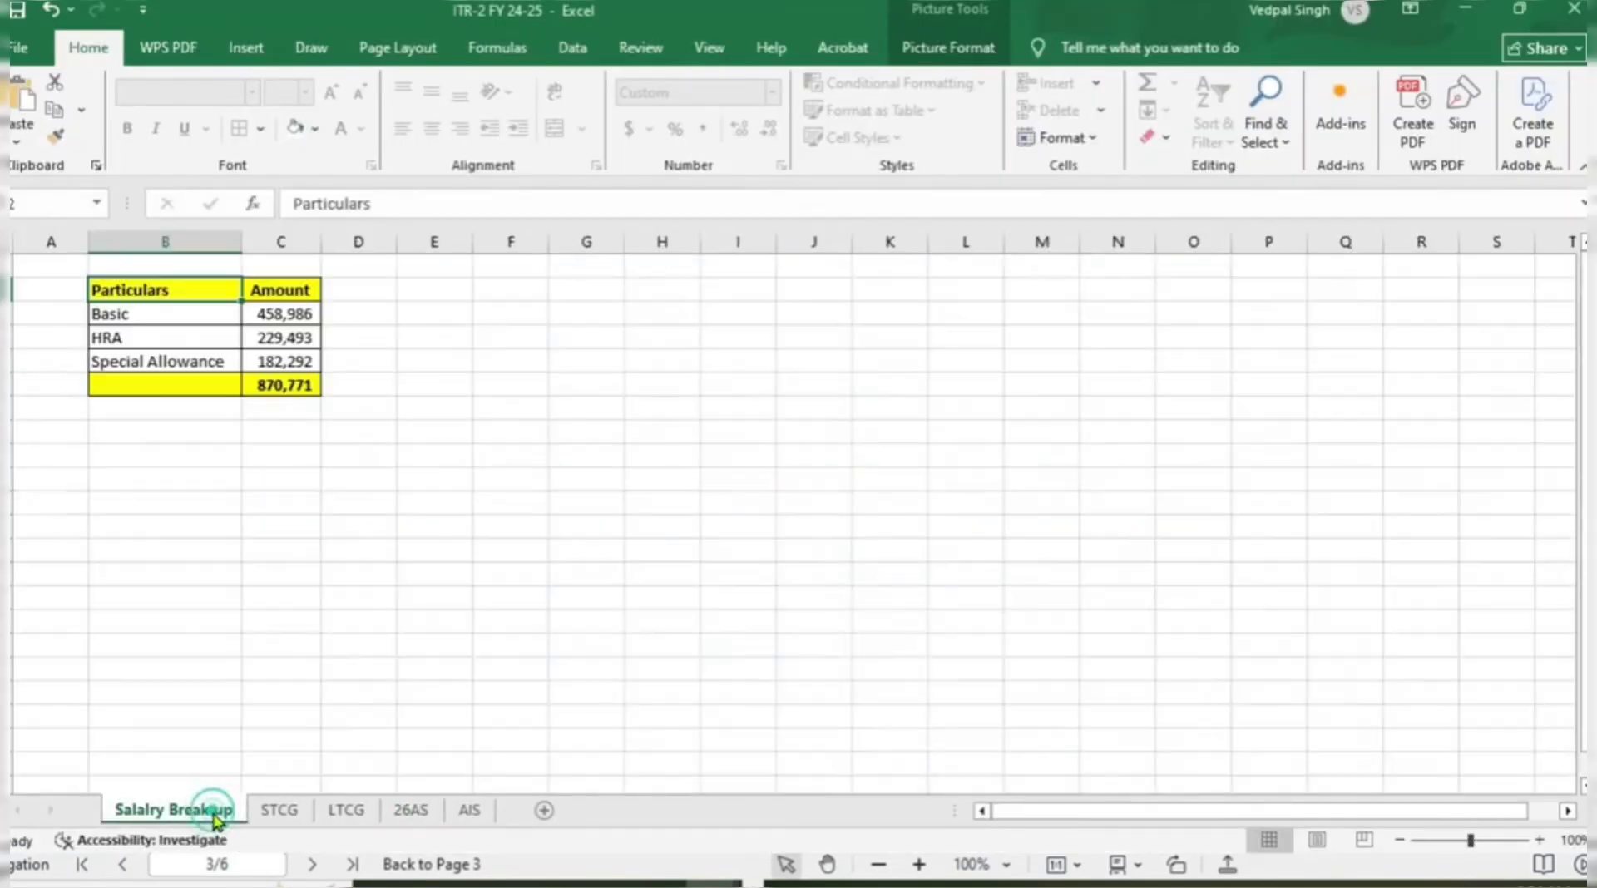
{"action": "left_click", "coordinate": [309, 385]}
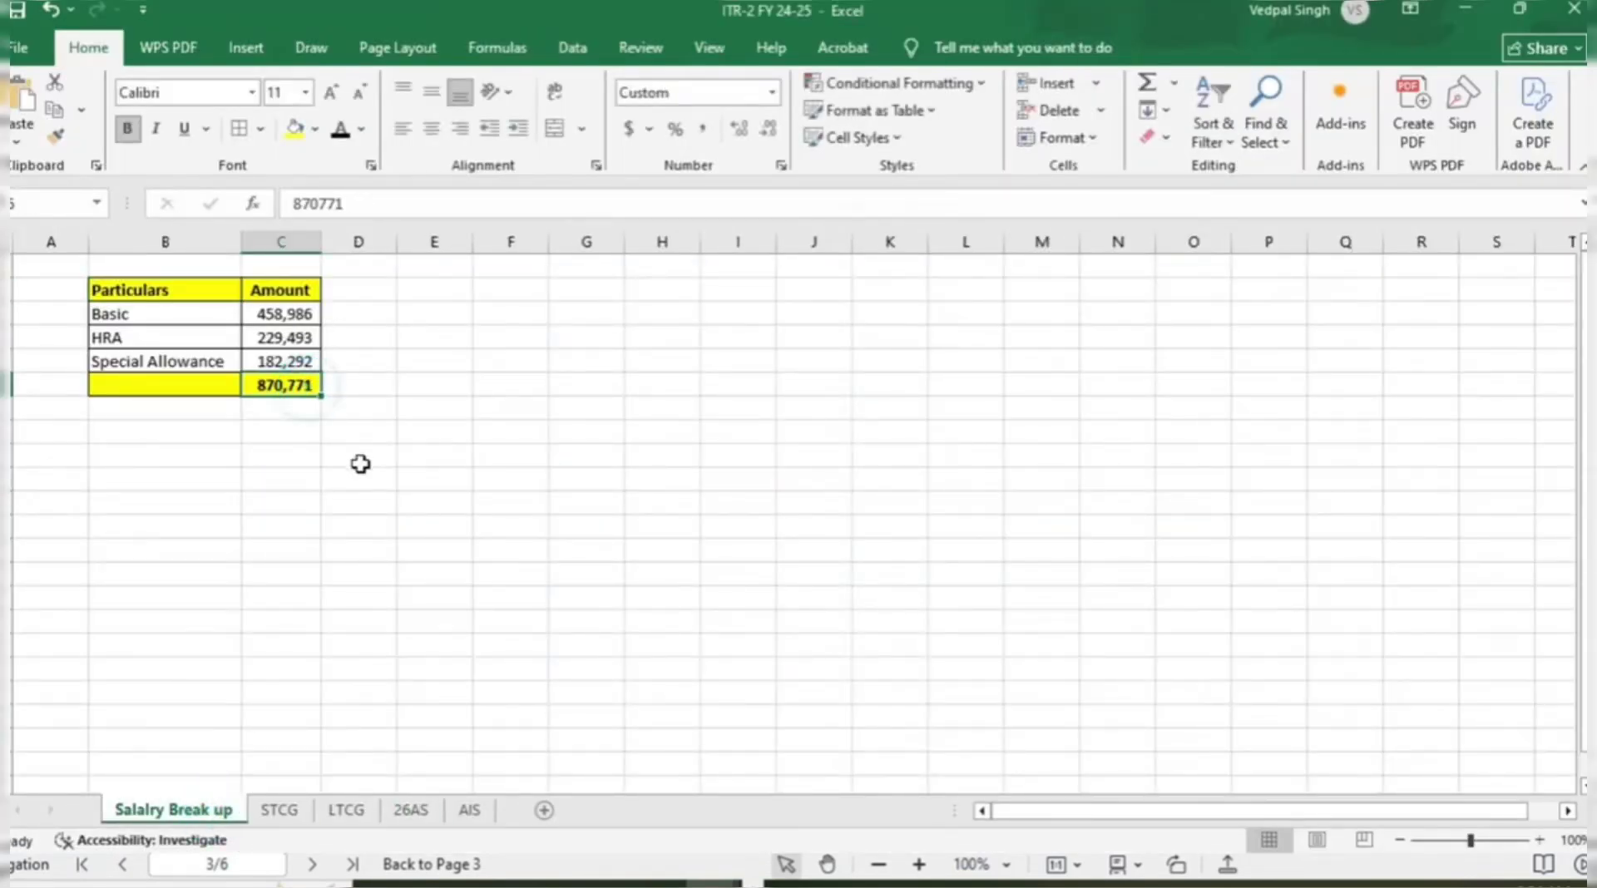
{"action": "left_click", "coordinate": [422, 817]}
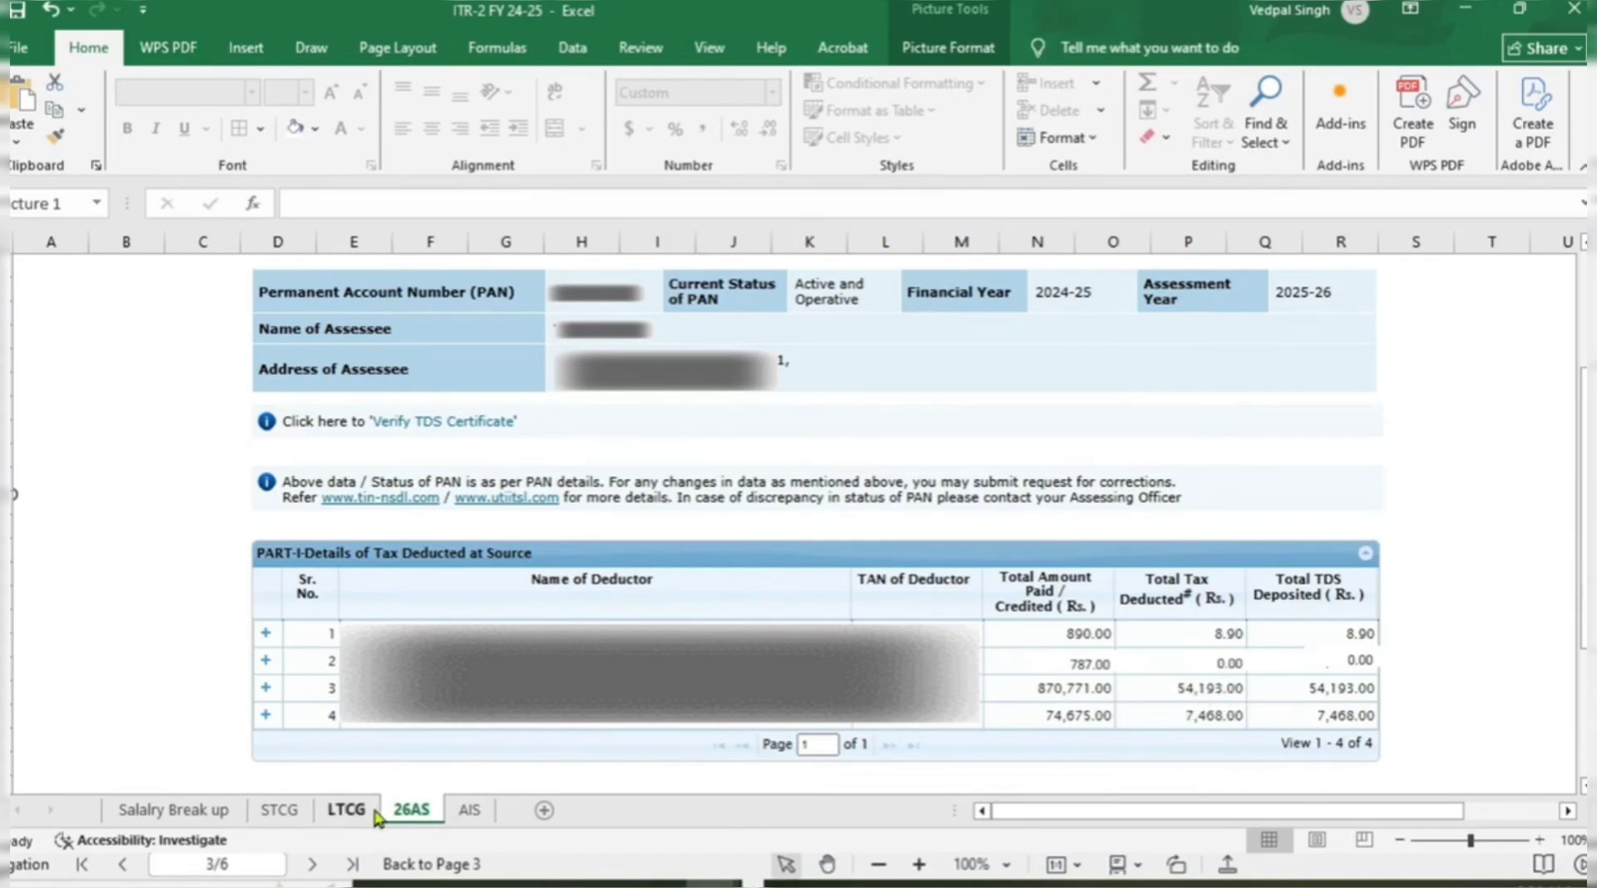
{"action": "left_click", "coordinate": [469, 811]}
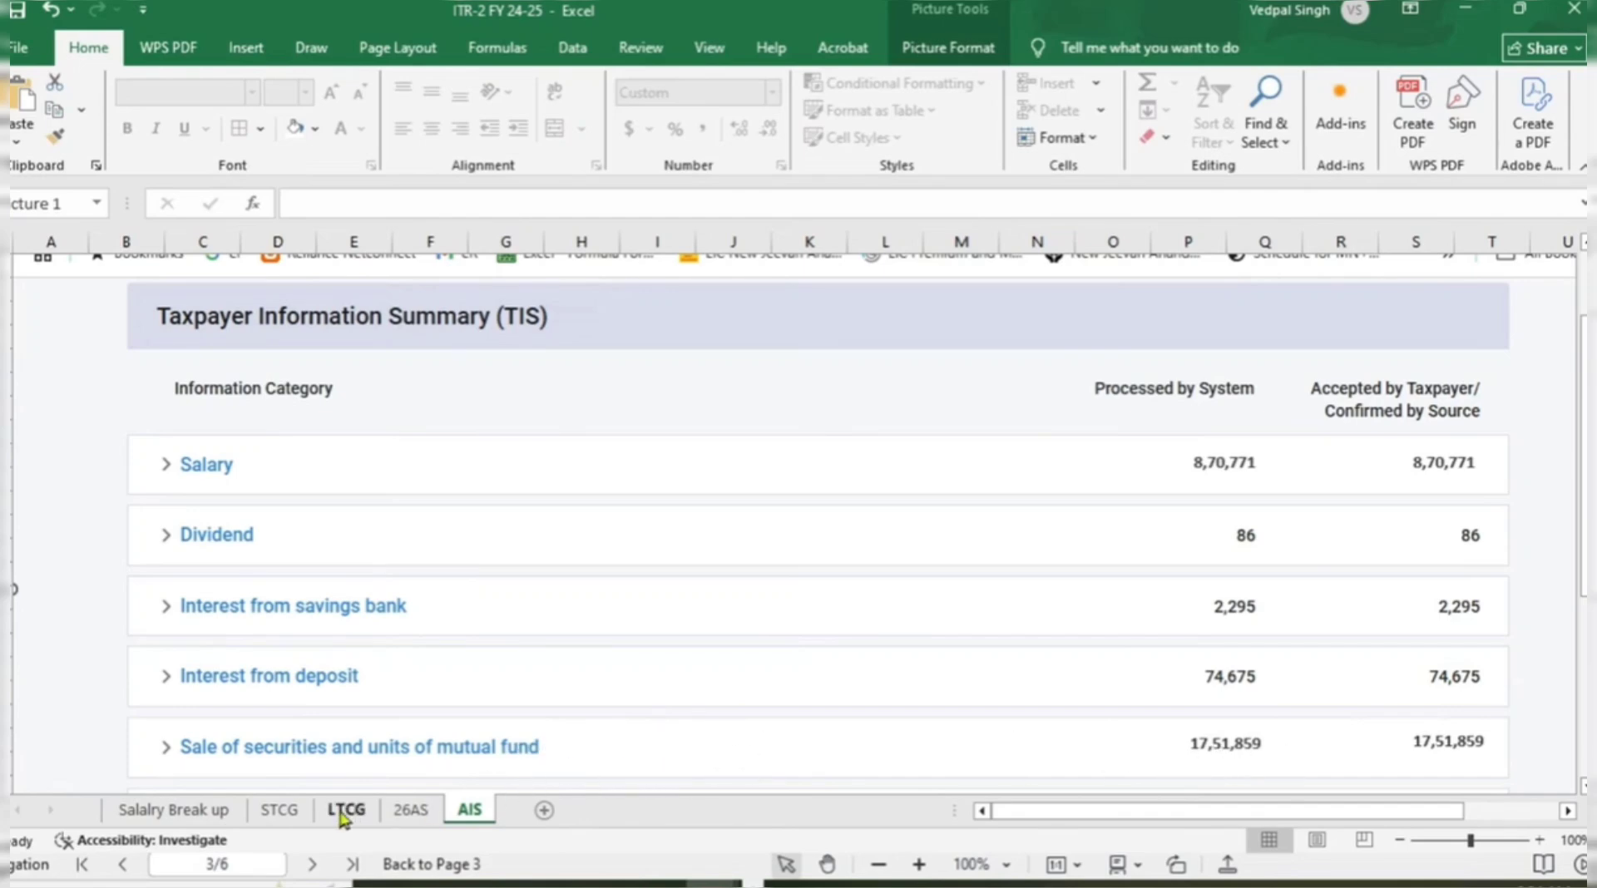
Look over the STCG and LTCG sheets, then select the Basic amount 458,986.
{"action": "left_click", "coordinate": [285, 810]}
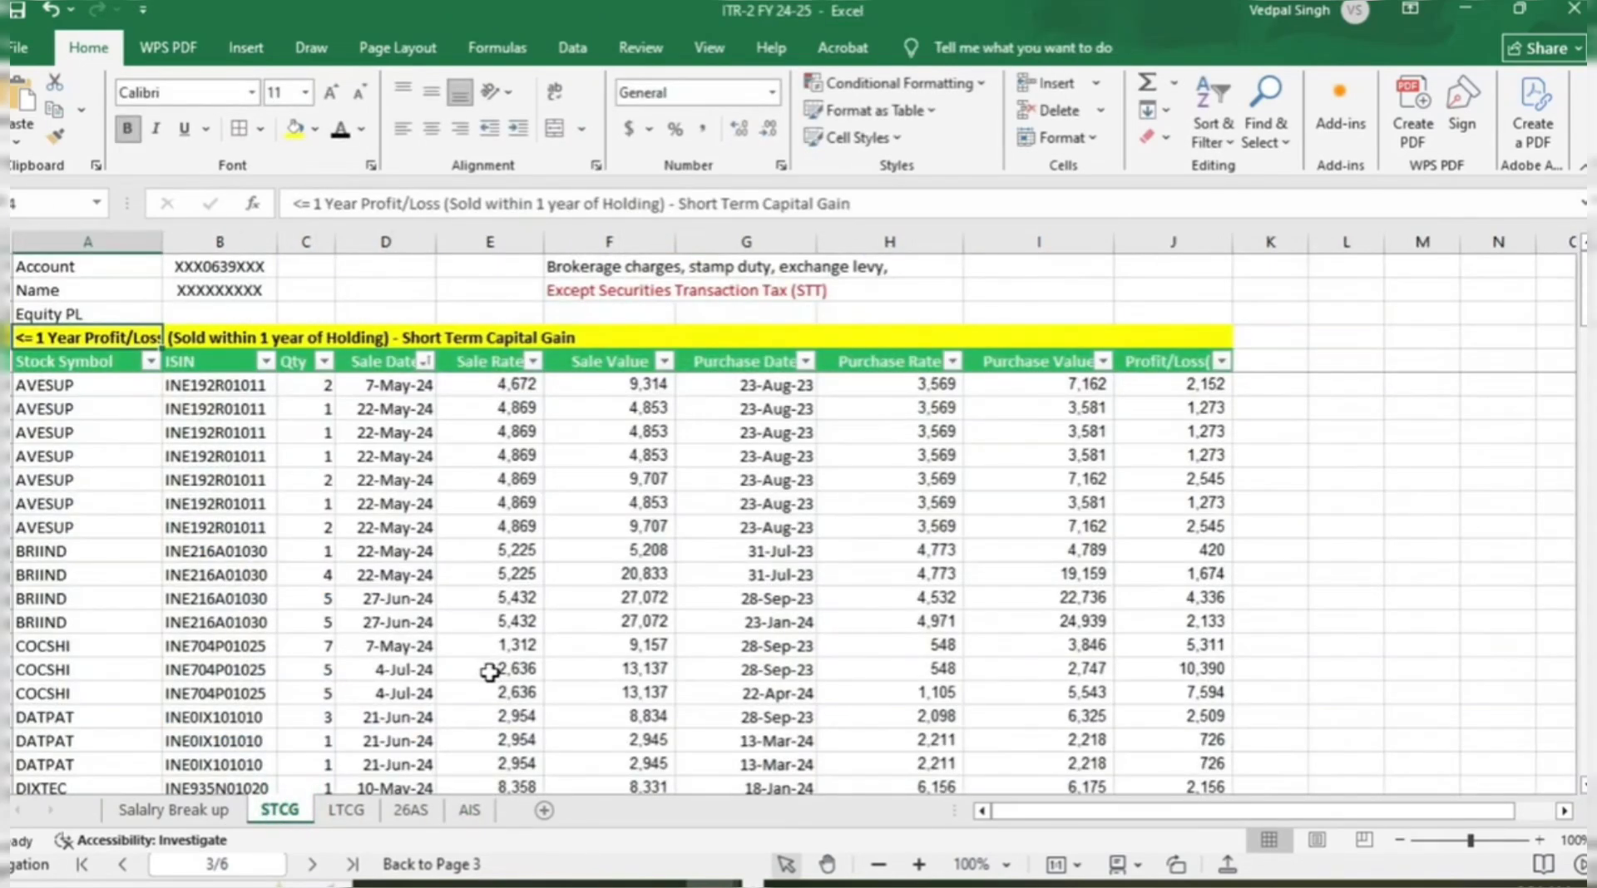
{"action": "scroll", "coordinate": [489, 672], "scroll_direction": "down", "scroll_amount": 10}
{"action": "left_click", "coordinate": [346, 810]}
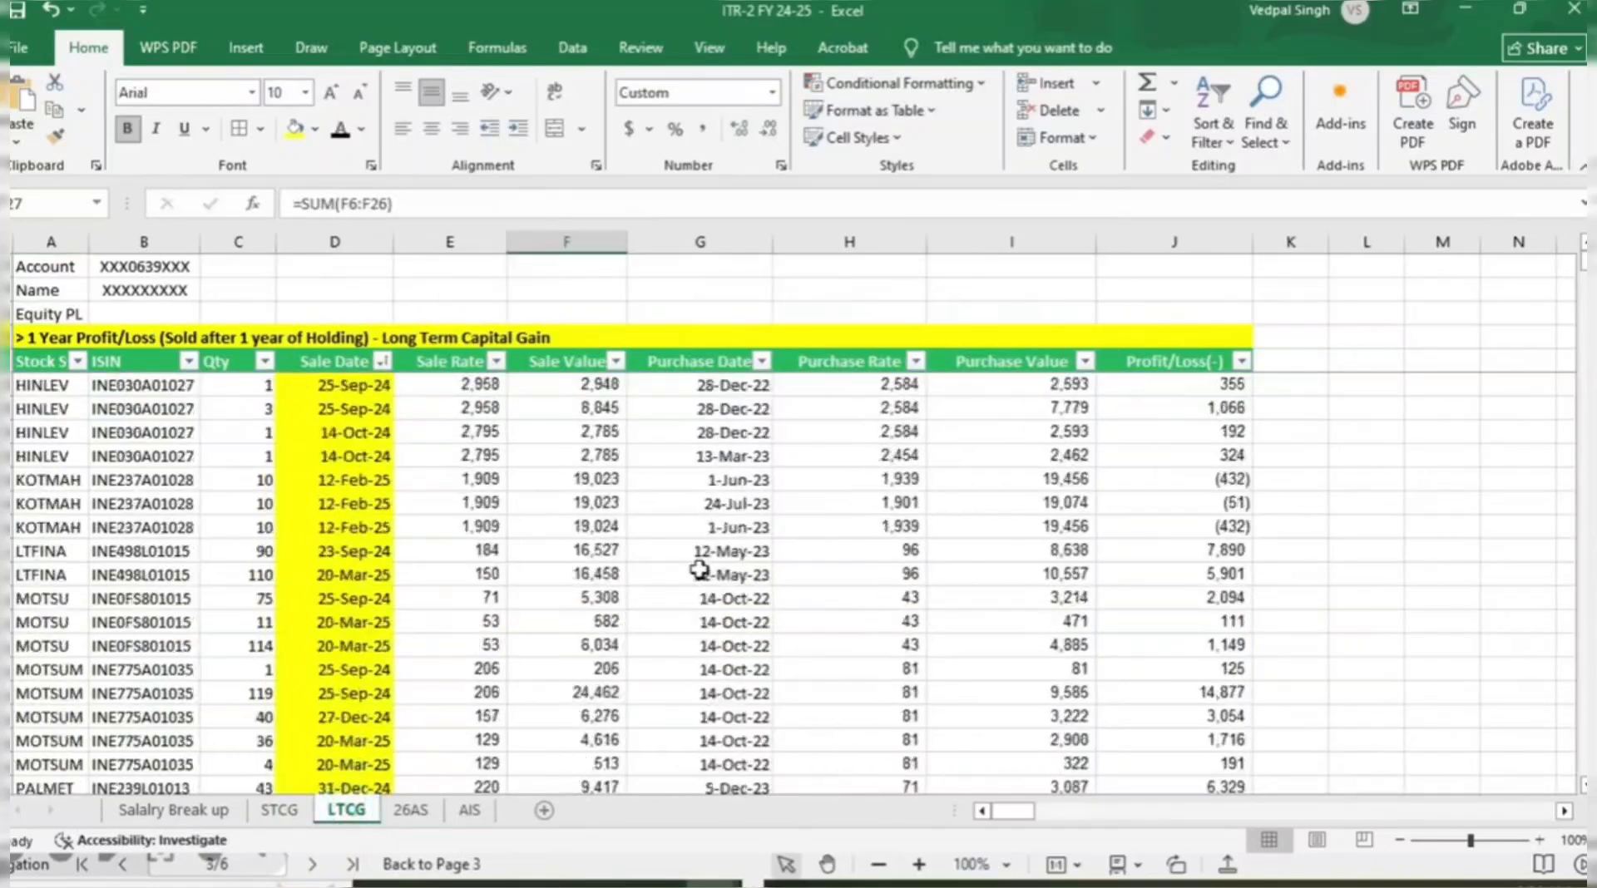
{"action": "scroll", "coordinate": [698, 570], "scroll_direction": "down", "scroll_amount": 15}
{"action": "left_click", "coordinate": [467, 811]}
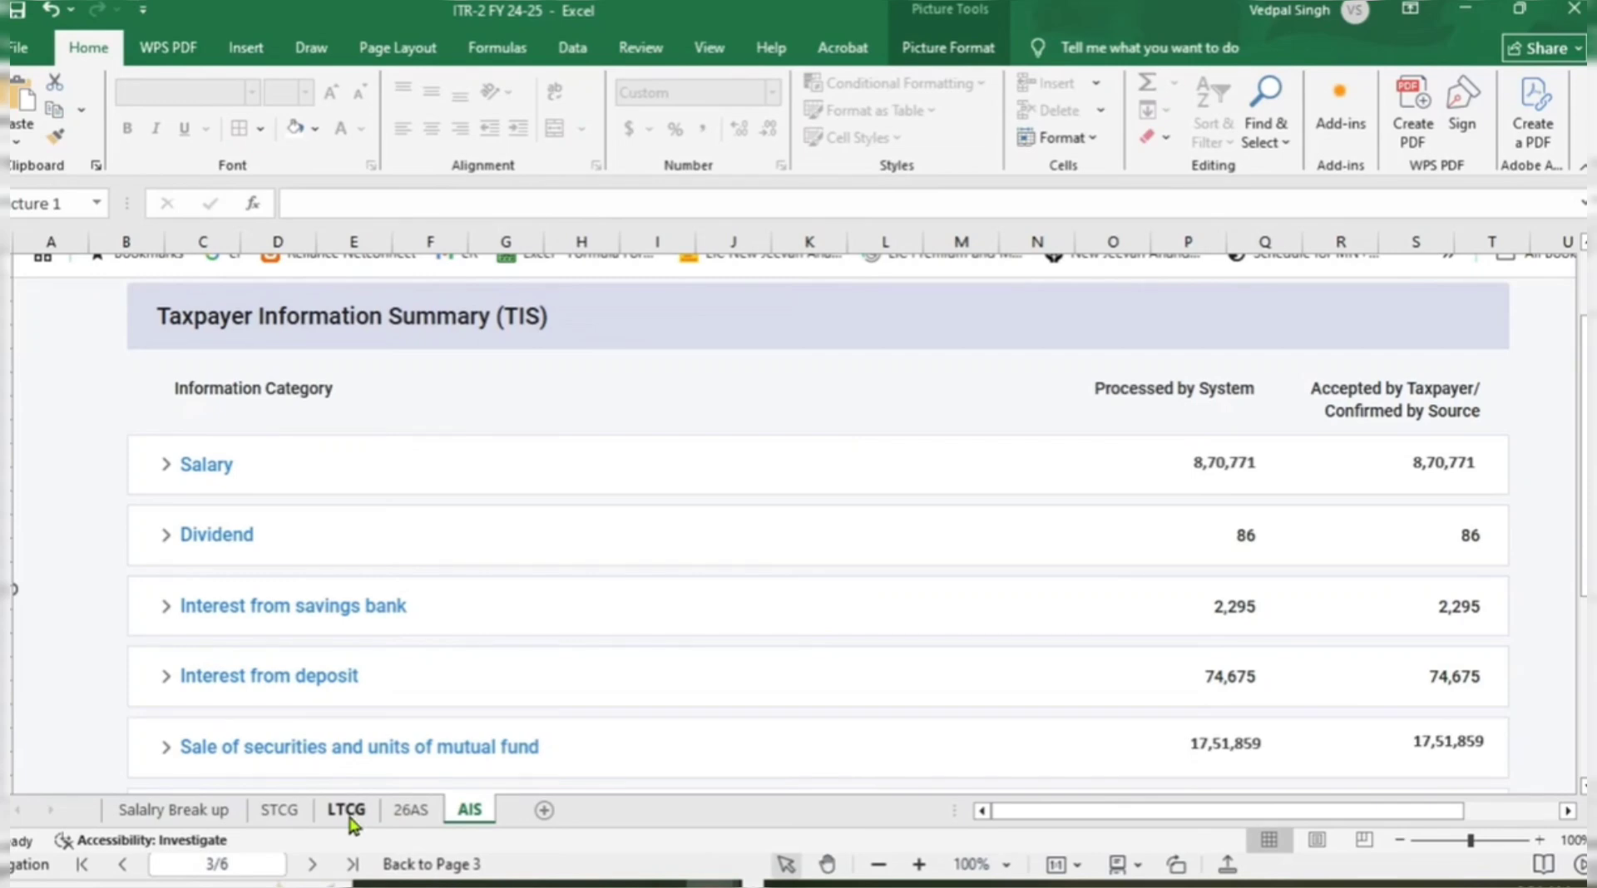
{"action": "left_click", "coordinate": [218, 808]}
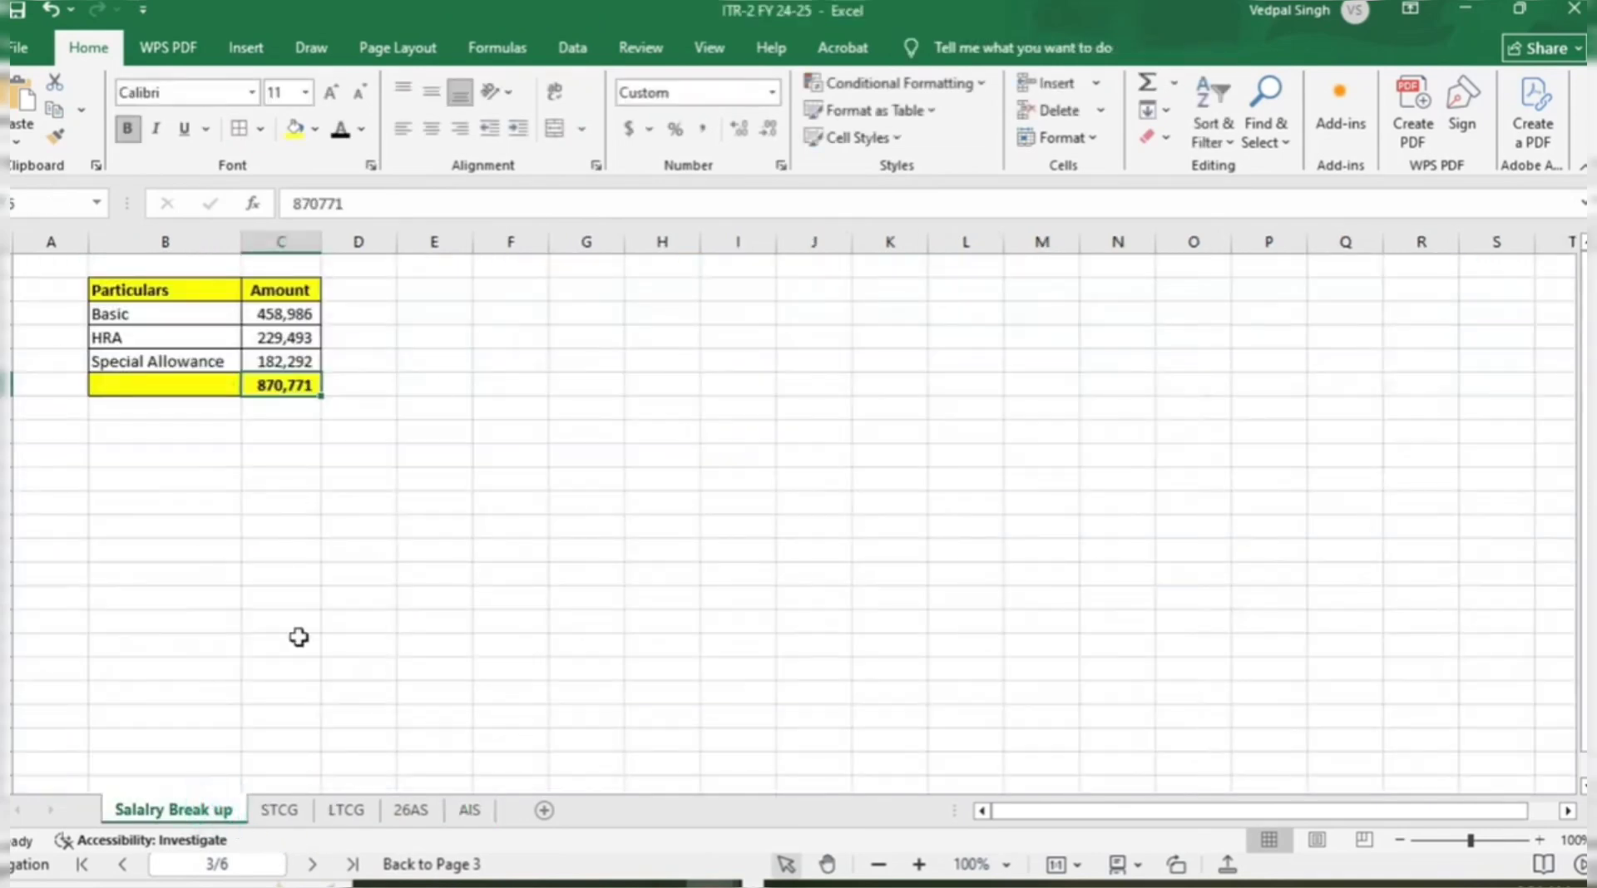
{"action": "left_click", "coordinate": [301, 313]}
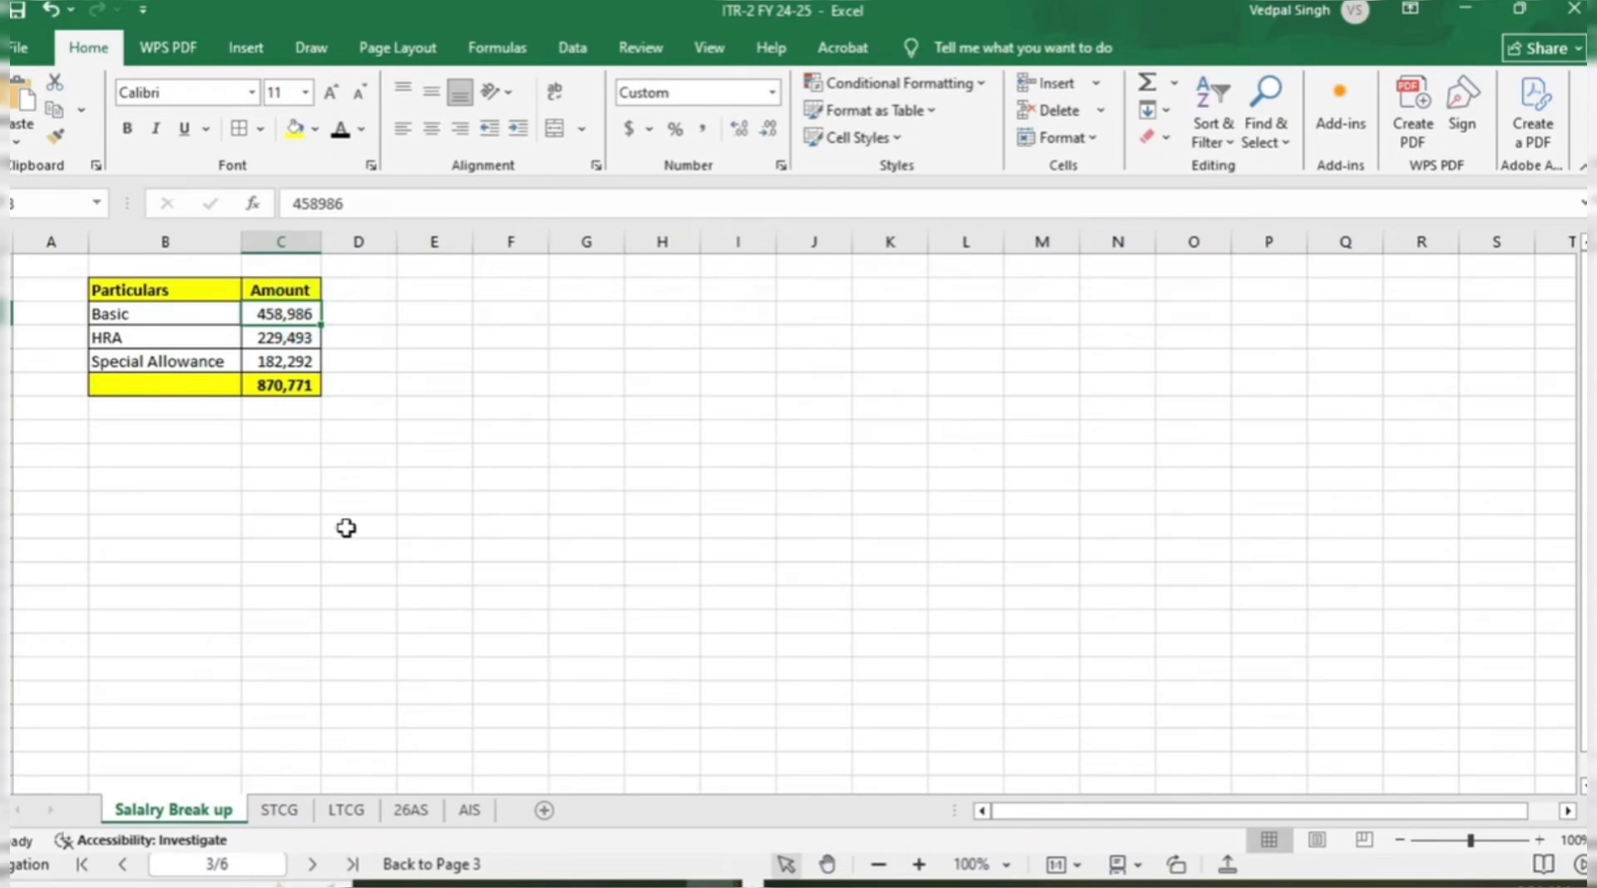
{"action": "key", "text": "alt+Tab"}
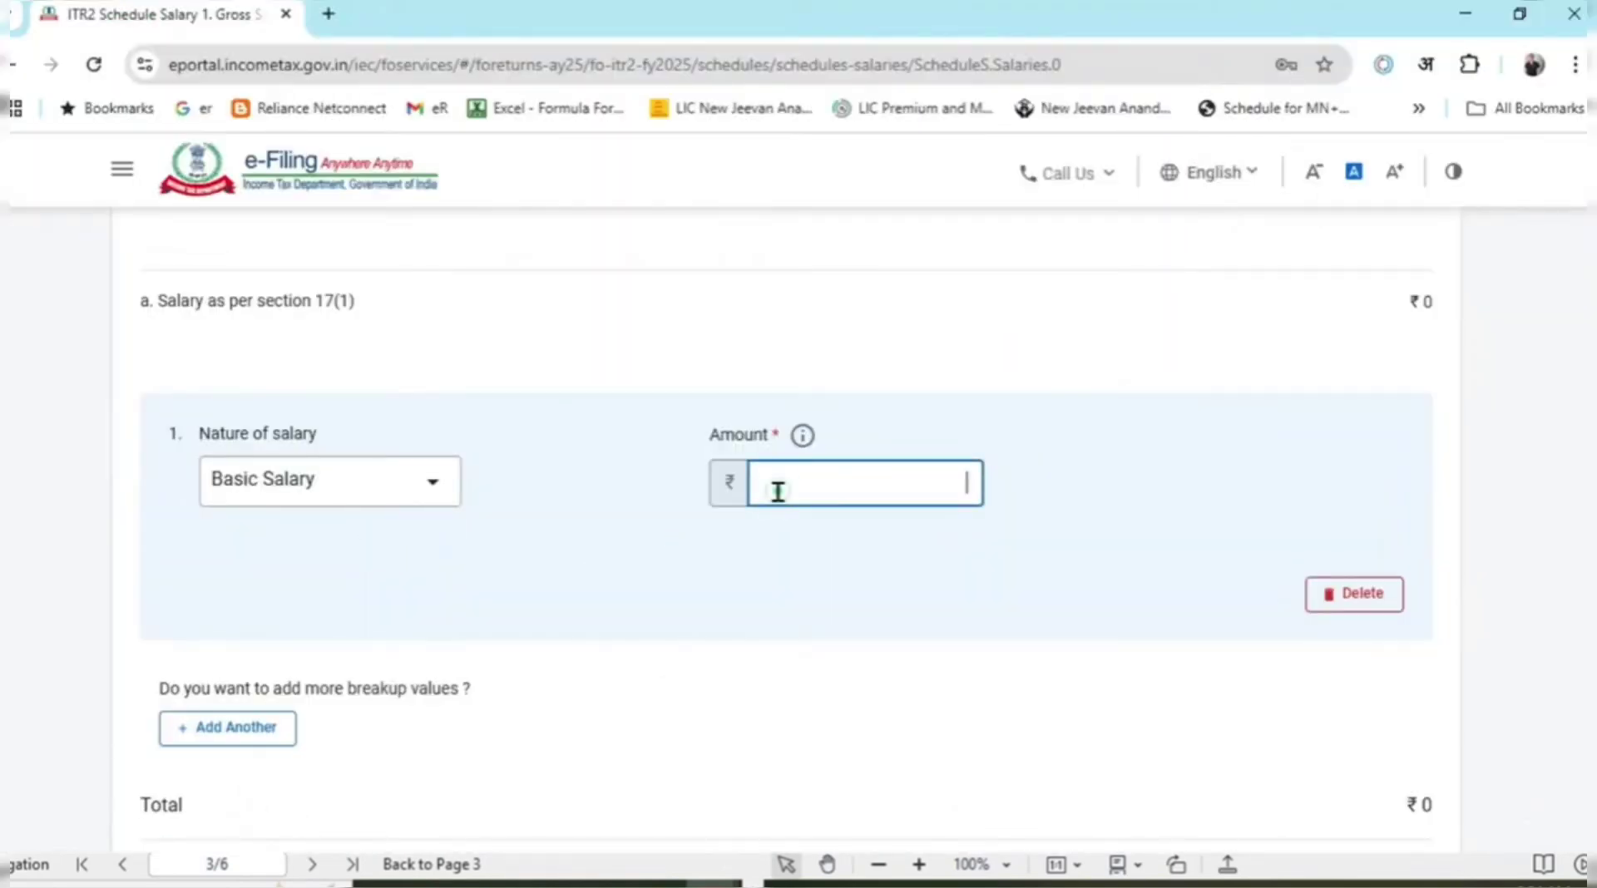
Enter Basic Salary of 458986 and add a second breakup row as House Rent Allowance (HRA).
{"action": "type", "text": "458986"}
{"action": "left_click", "coordinate": [763, 606]}
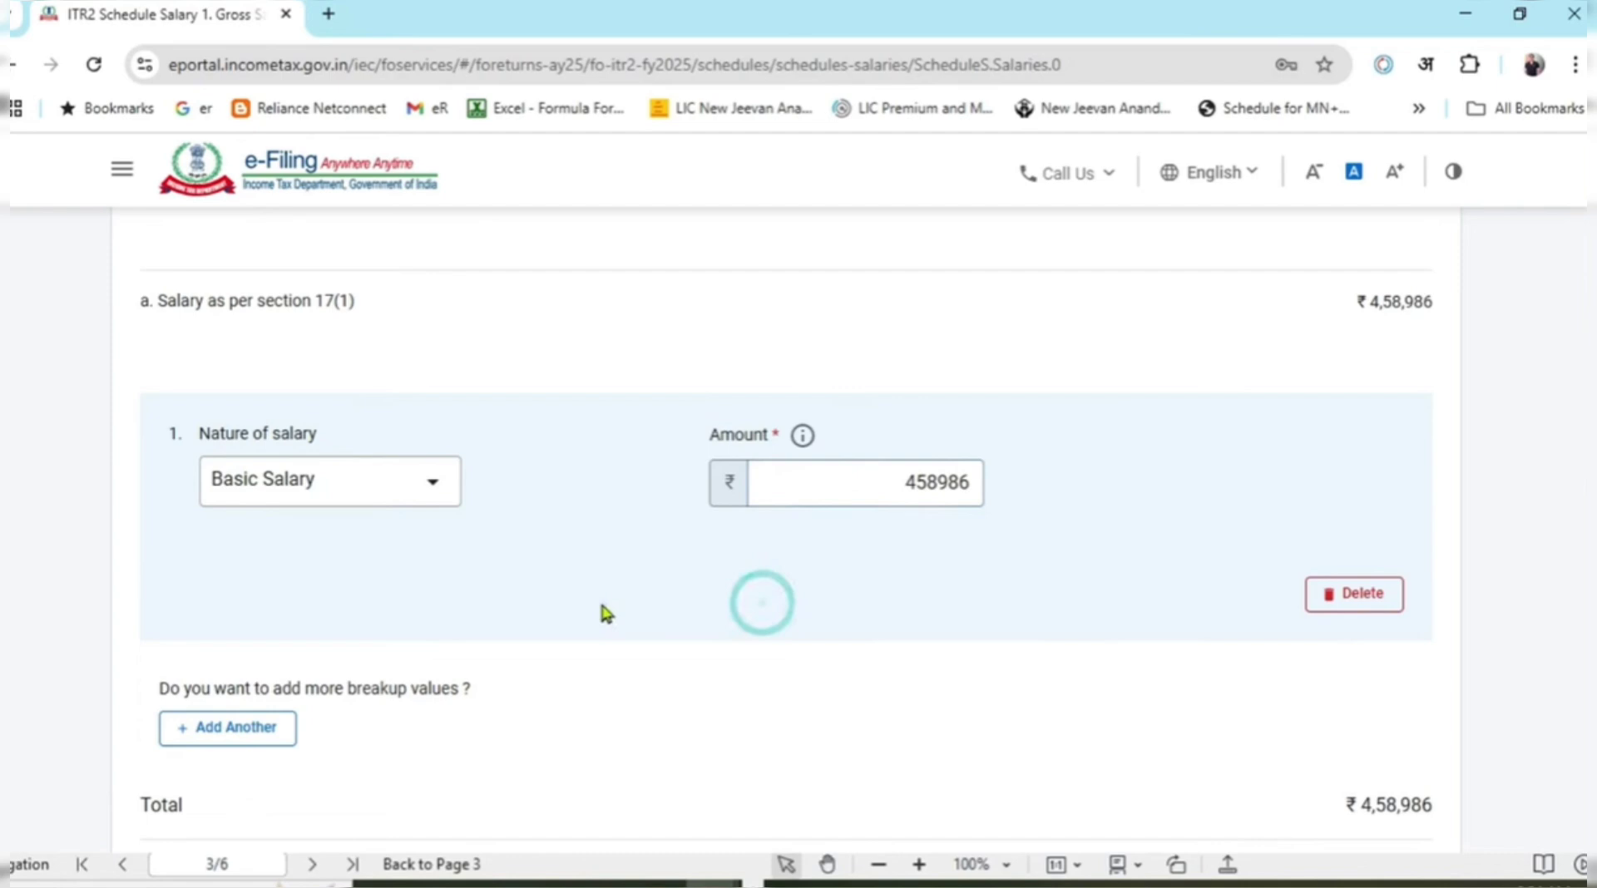
{"action": "left_click", "coordinate": [283, 738]}
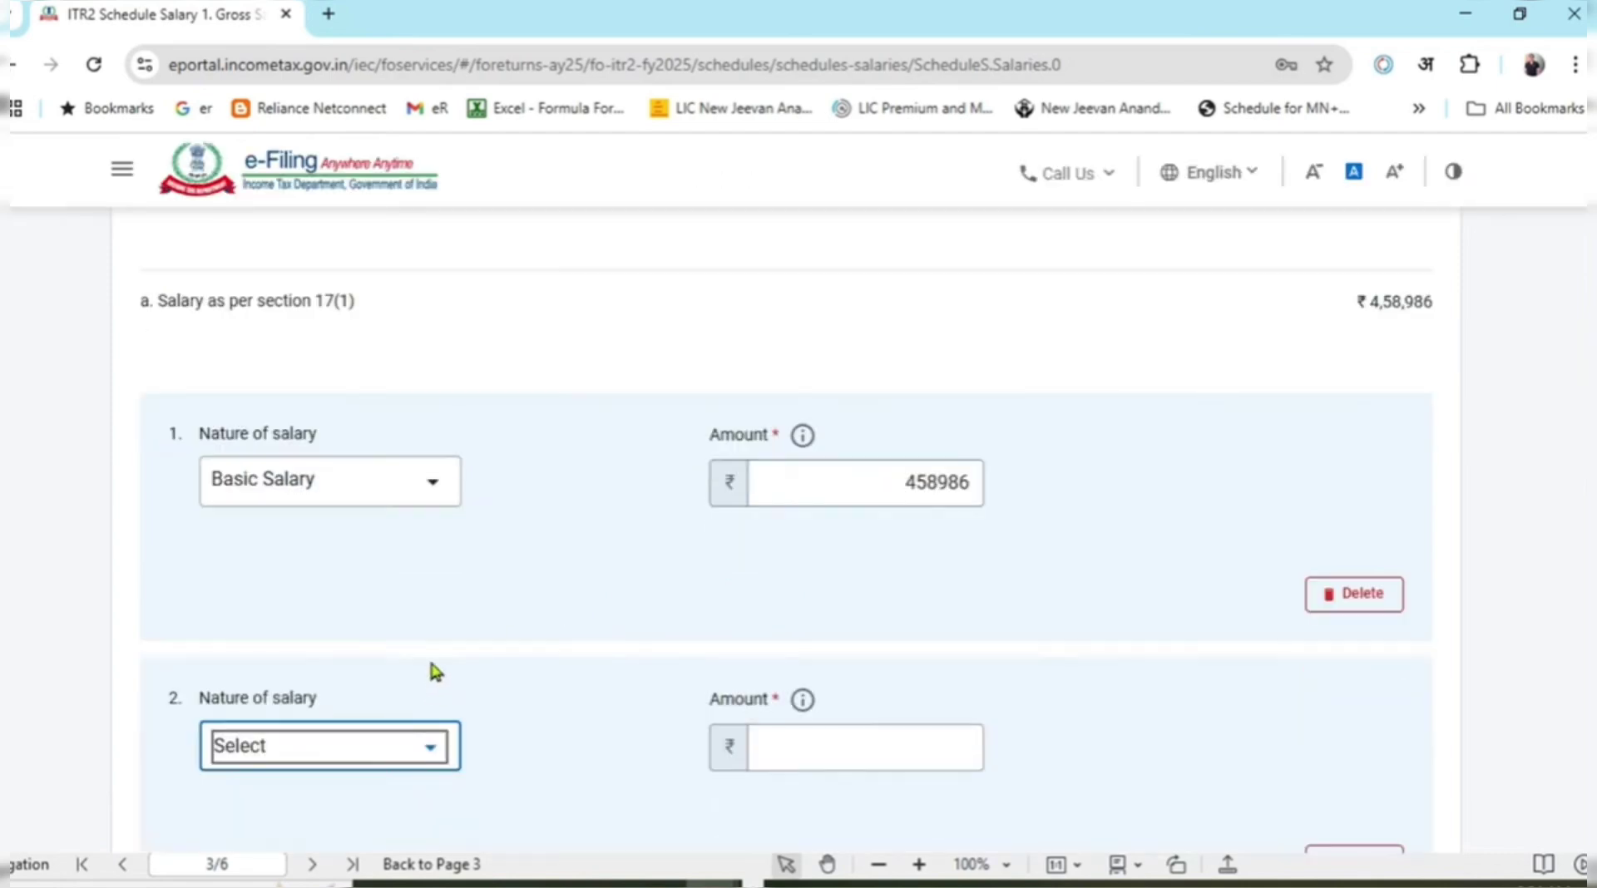
{"action": "left_click", "coordinate": [424, 754]}
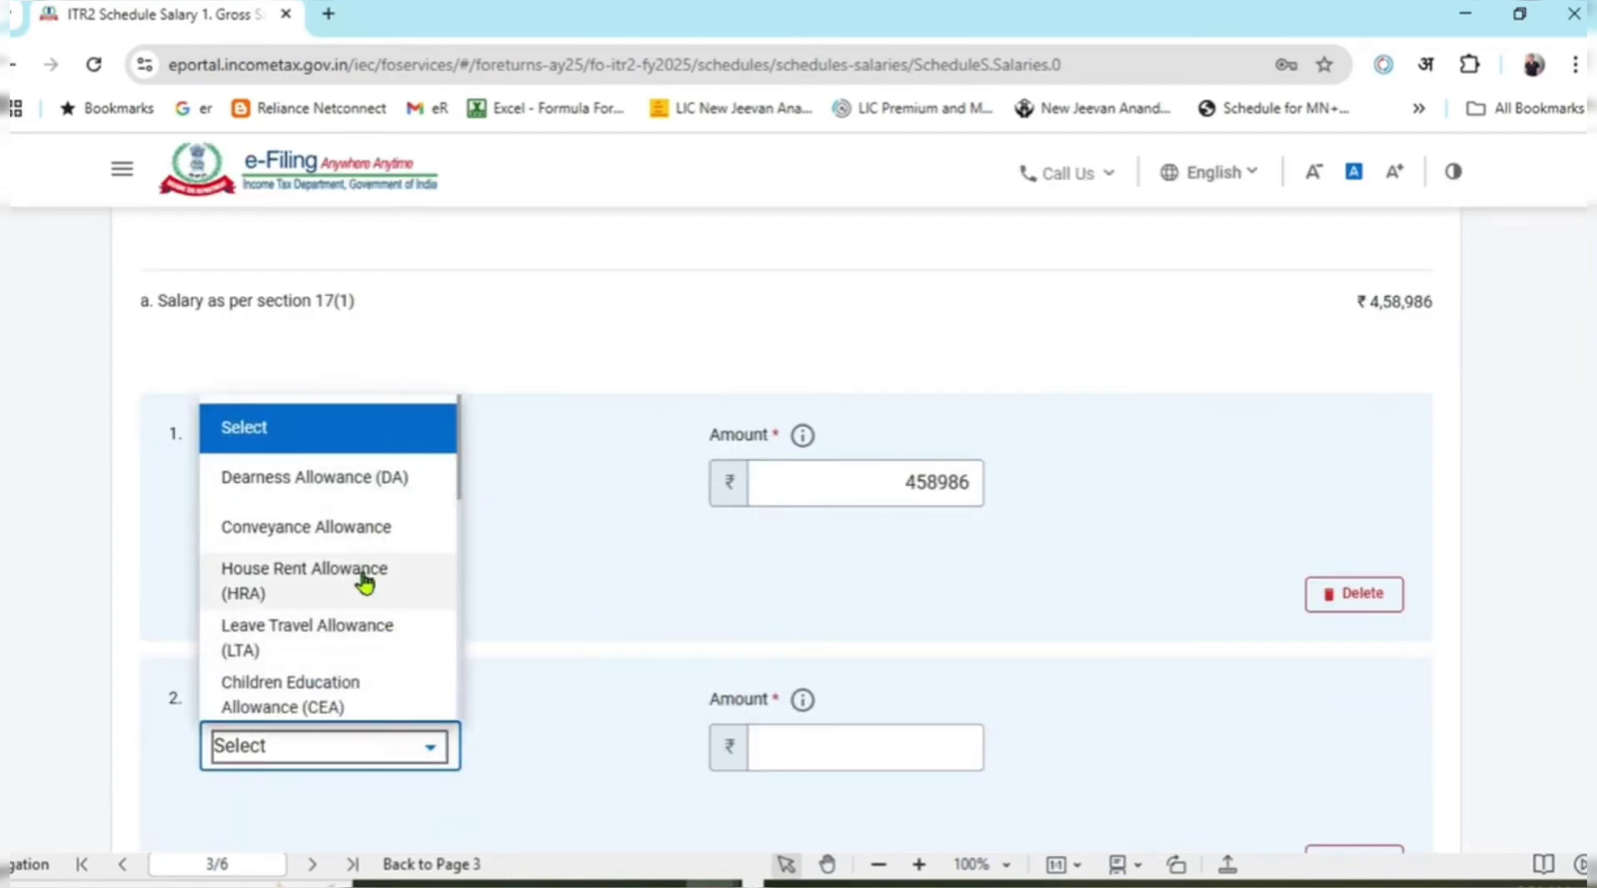
{"action": "left_click", "coordinate": [408, 578]}
Copy 229493 from the Excel workbook and enter it as the HRA row's amount.
{"action": "scroll", "coordinate": [656, 589], "scroll_direction": "down", "scroll_amount": 1}
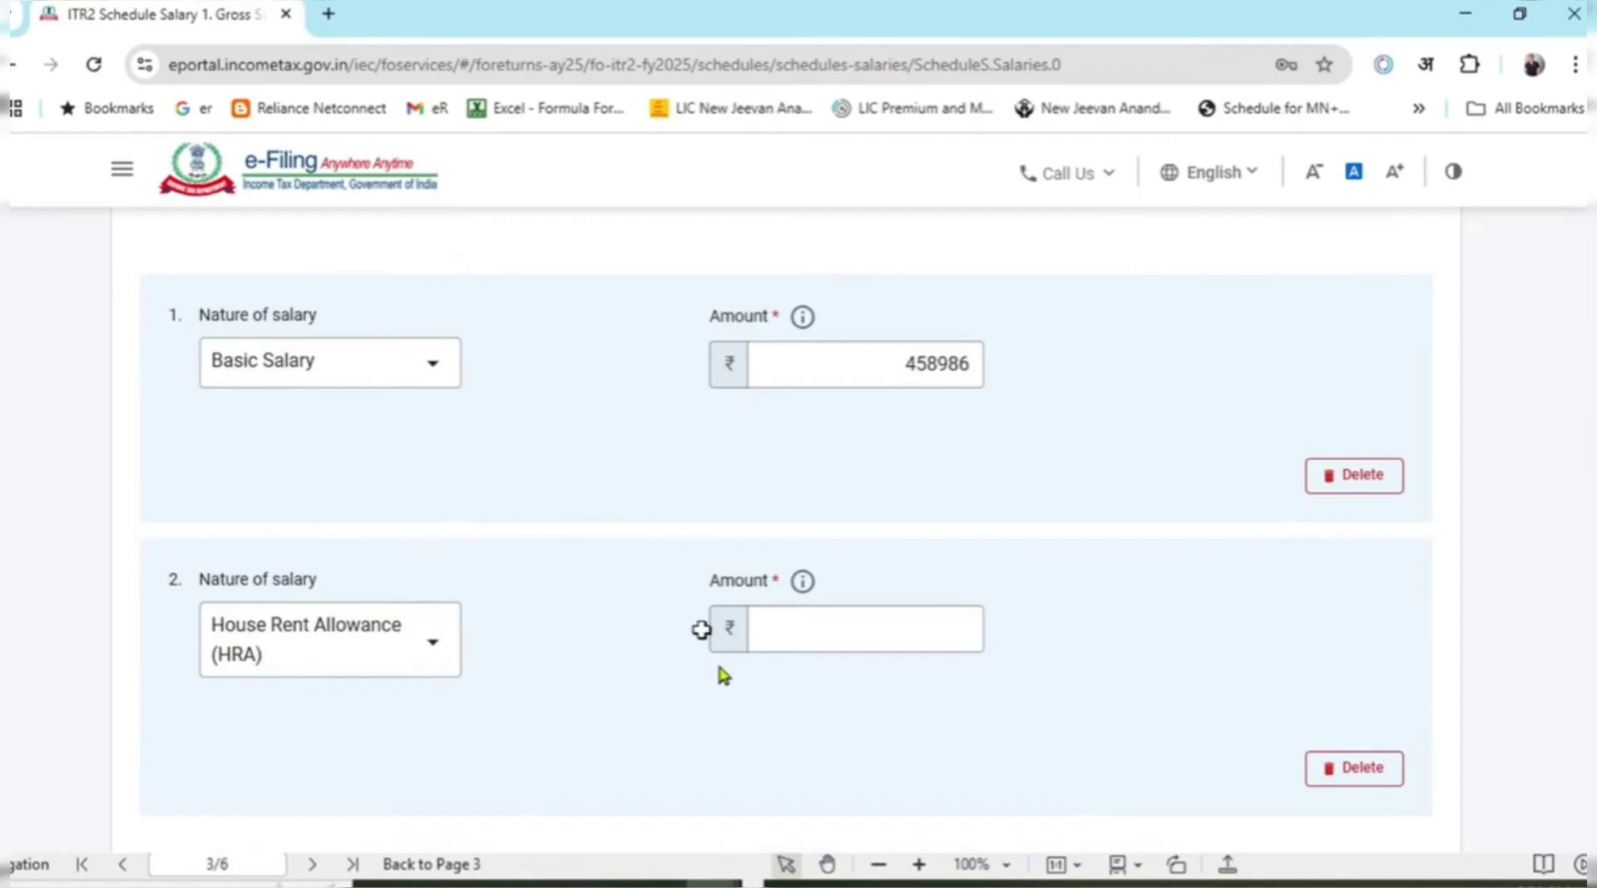
{"action": "key", "text": "alt+Tab"}
{"action": "left_click", "coordinate": [300, 337]}
{"action": "key", "text": "ctrl+c"}
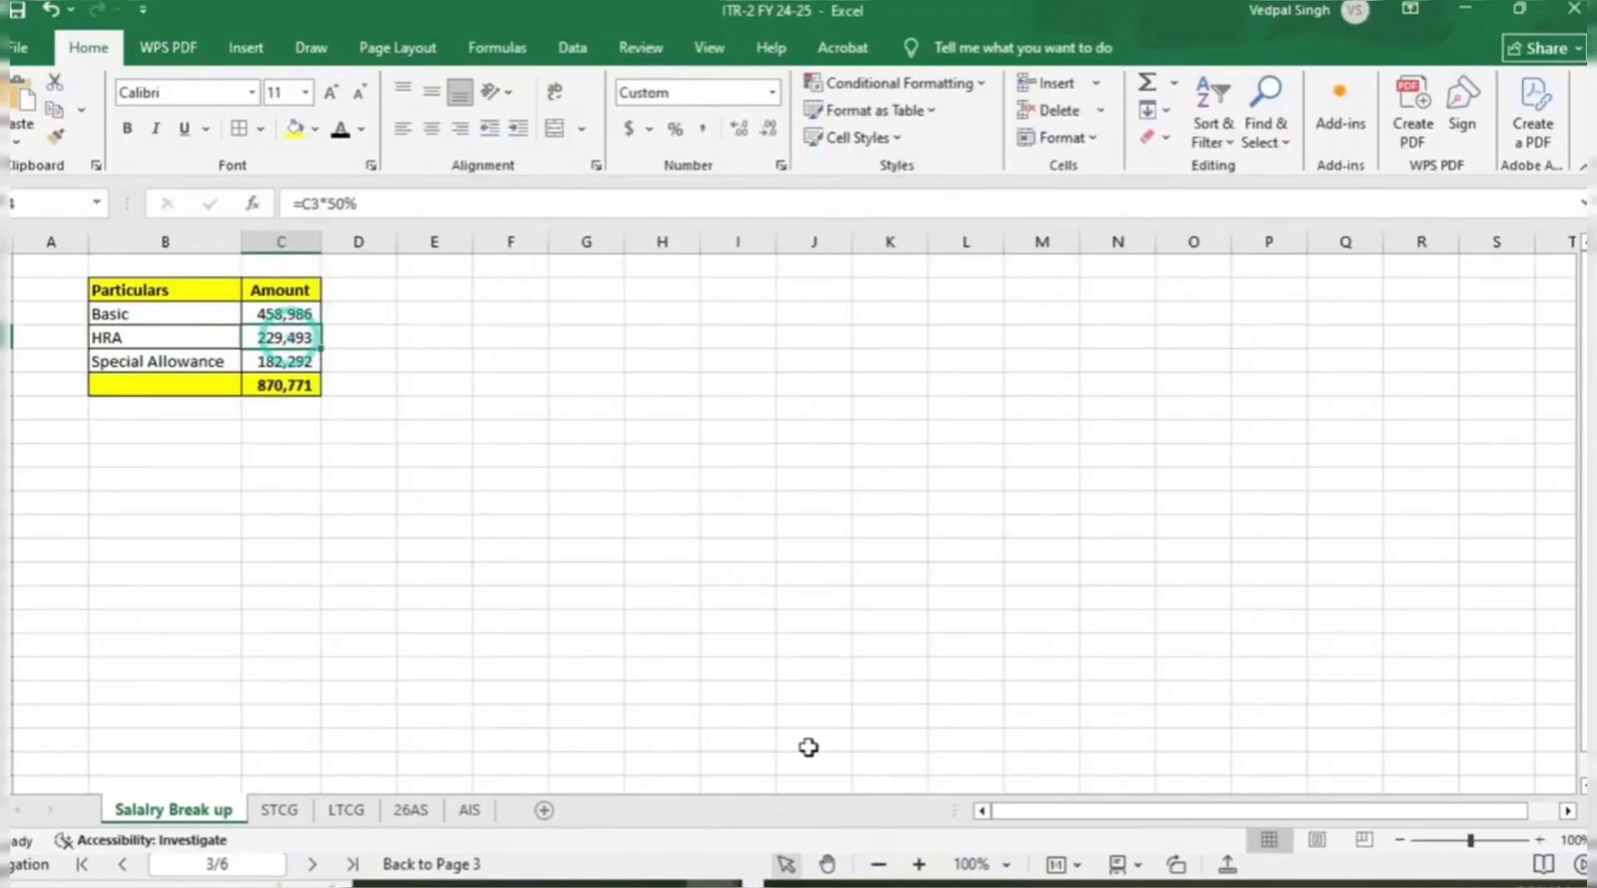
{"action": "key", "text": "alt+Tab"}
{"action": "left_click", "coordinate": [873, 626]}
{"action": "type", "text": "229493"}
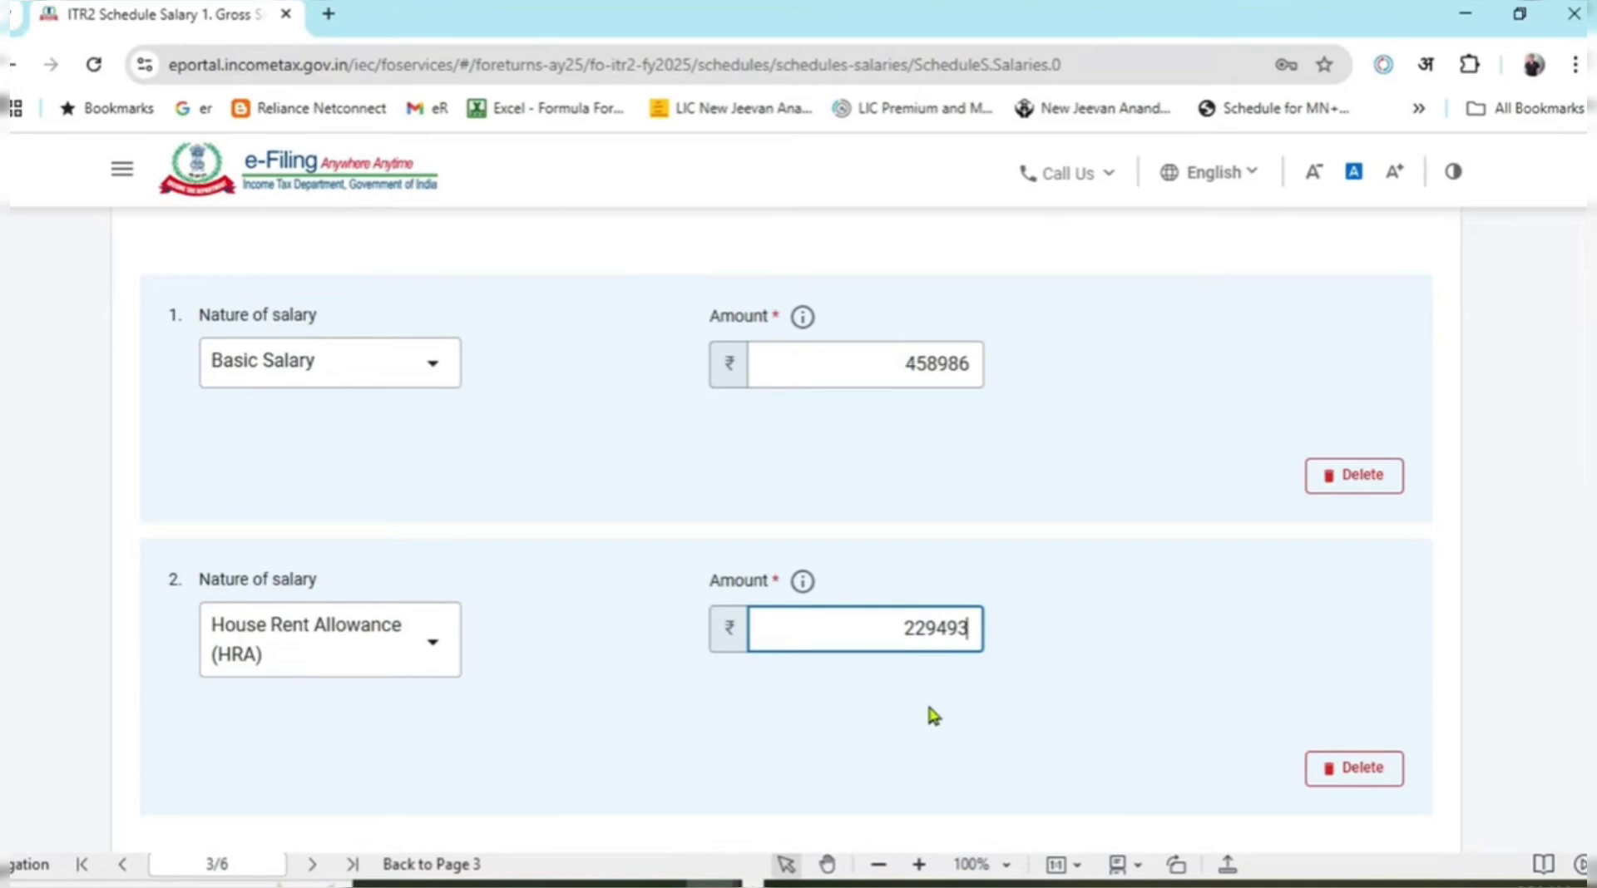
{"action": "left_click", "coordinate": [857, 757]}
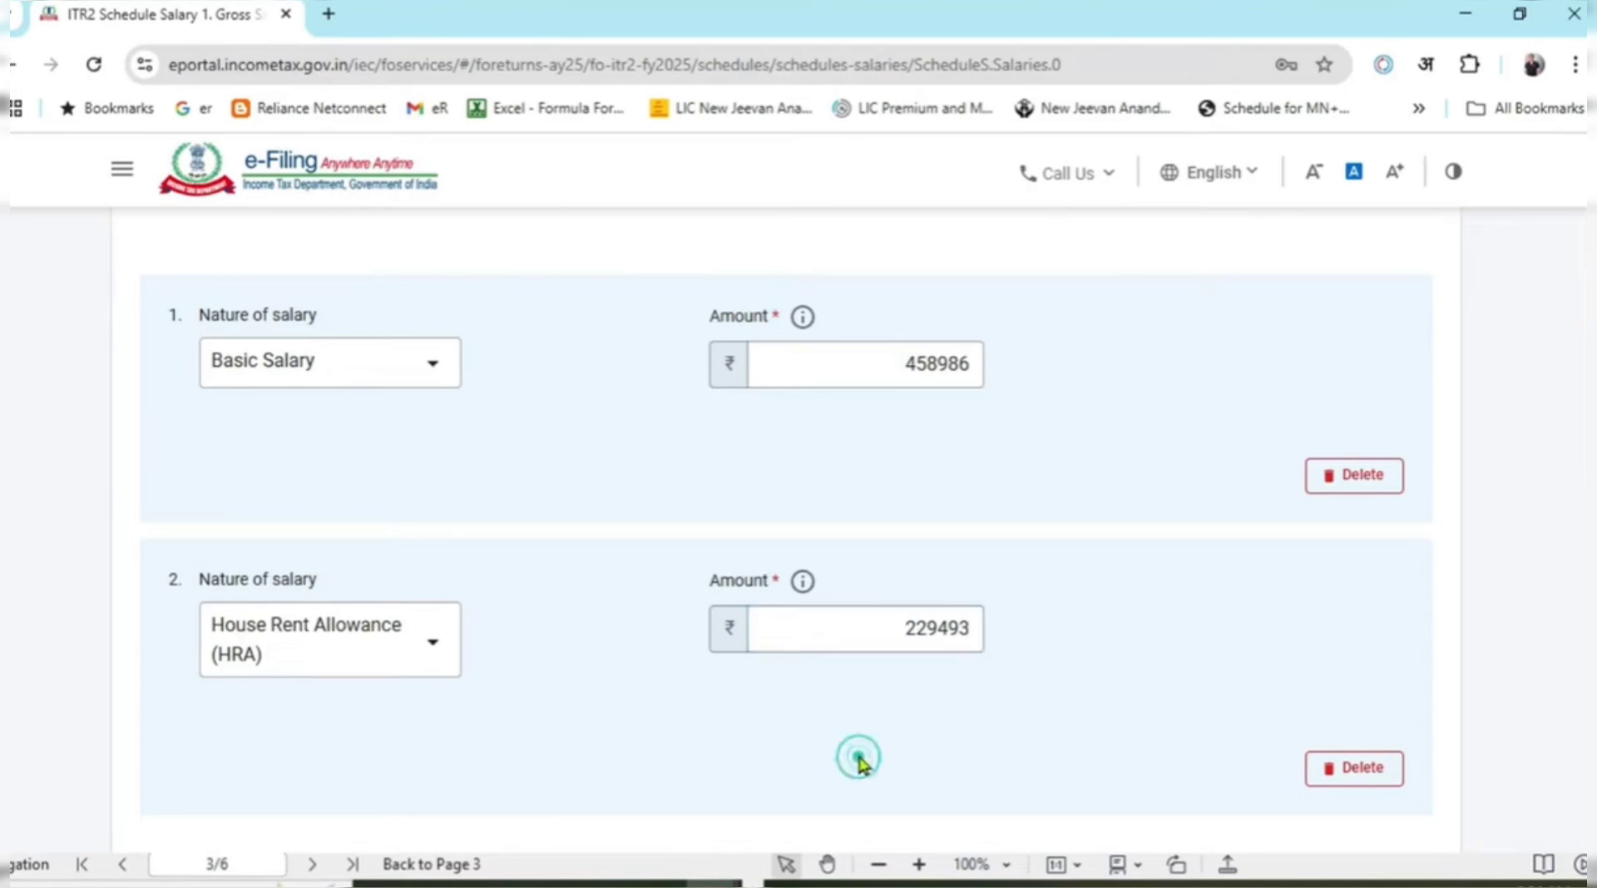
{"action": "scroll", "coordinate": [714, 613], "scroll_direction": "down", "scroll_amount": 1}
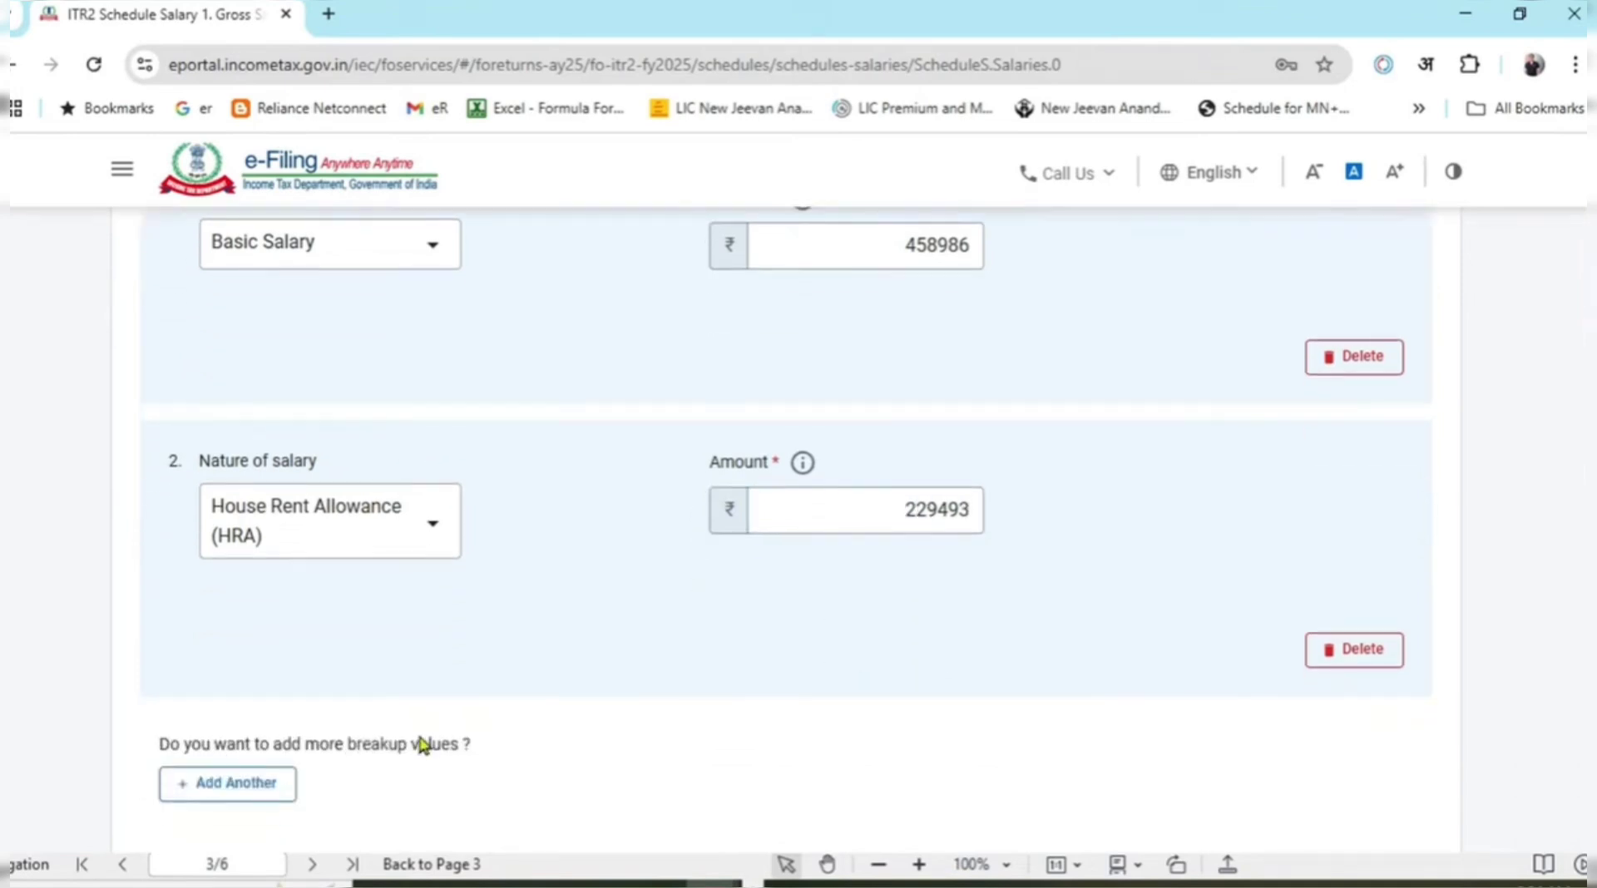
Add a third salary breakup row with Other Allowance as the nature of salary.
{"action": "left_click", "coordinate": [264, 786]}
{"action": "scroll", "coordinate": [577, 638], "scroll_direction": "down", "scroll_amount": 3}
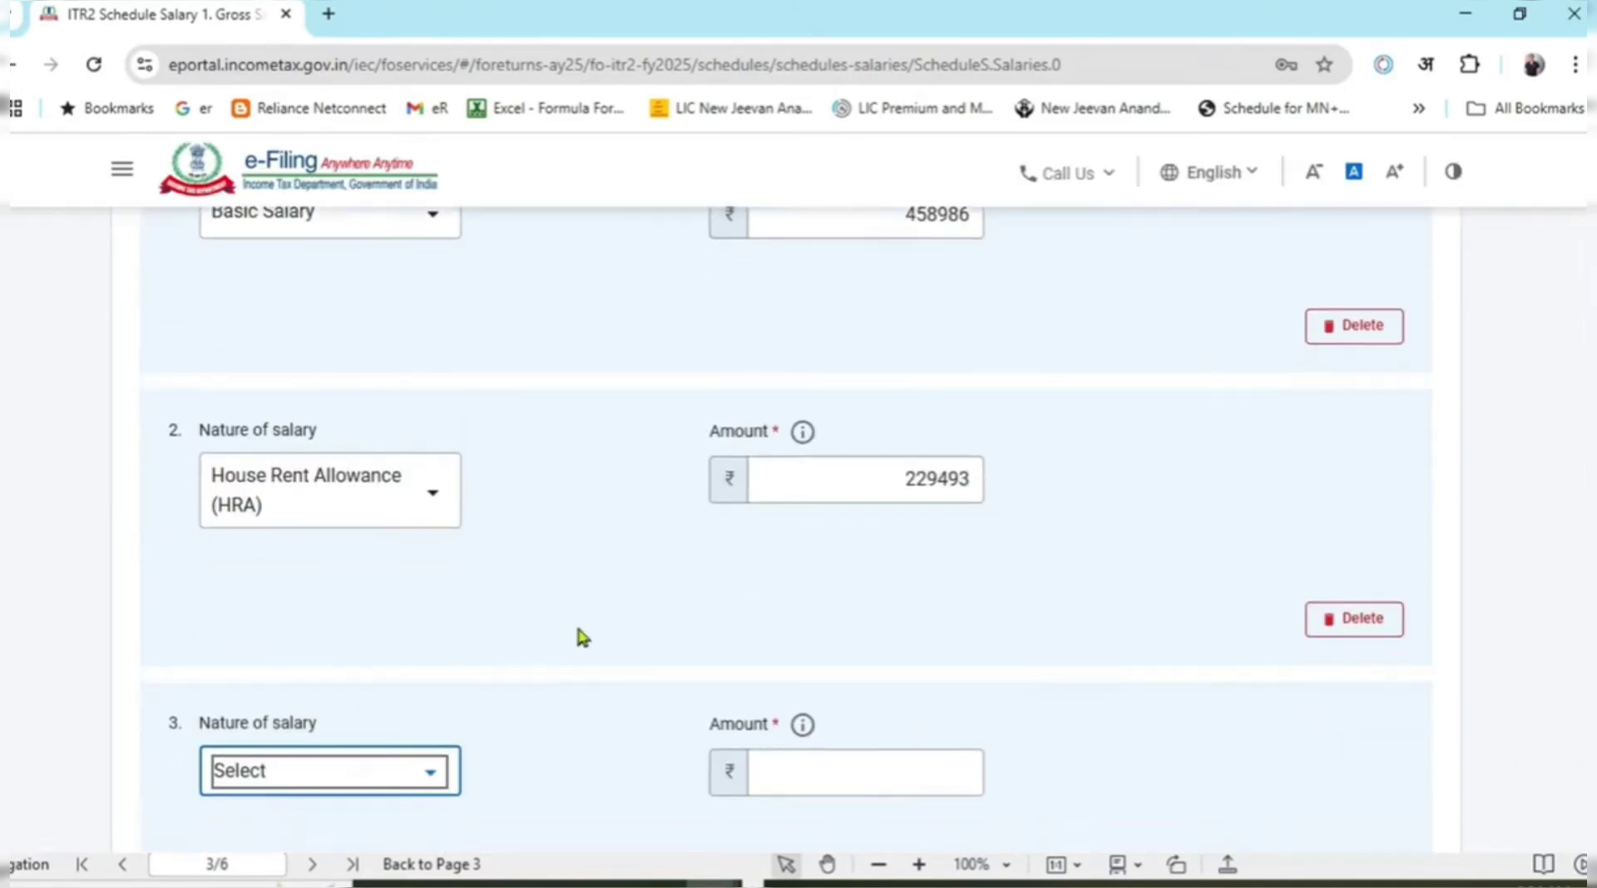
{"action": "left_click", "coordinate": [428, 462]}
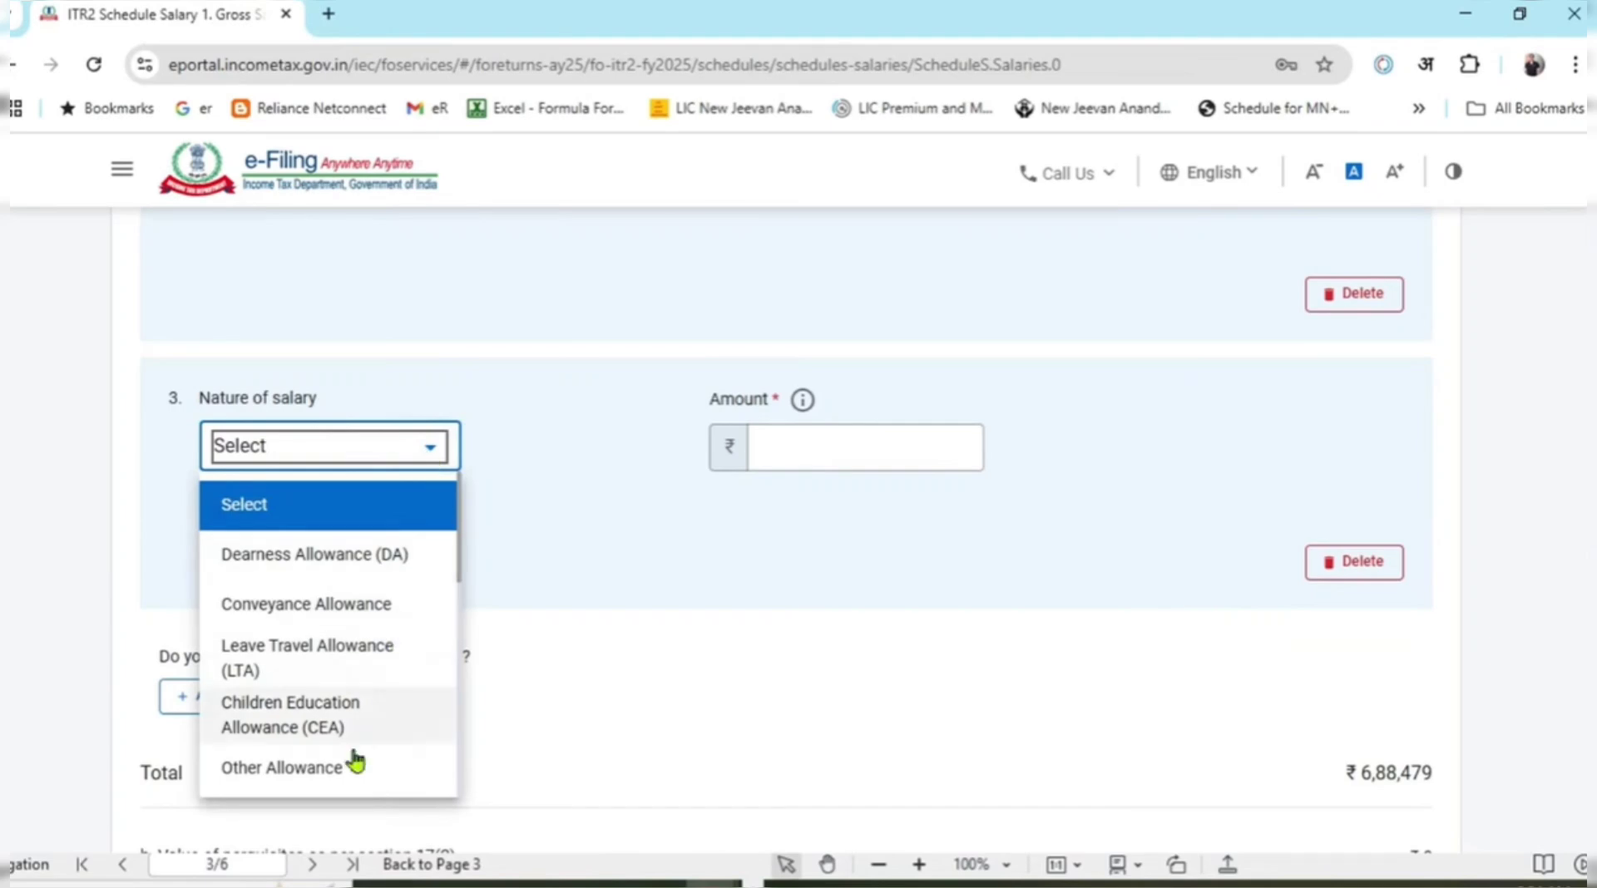
{"action": "left_click", "coordinate": [326, 772]}
{"action": "left_click", "coordinate": [688, 530]}
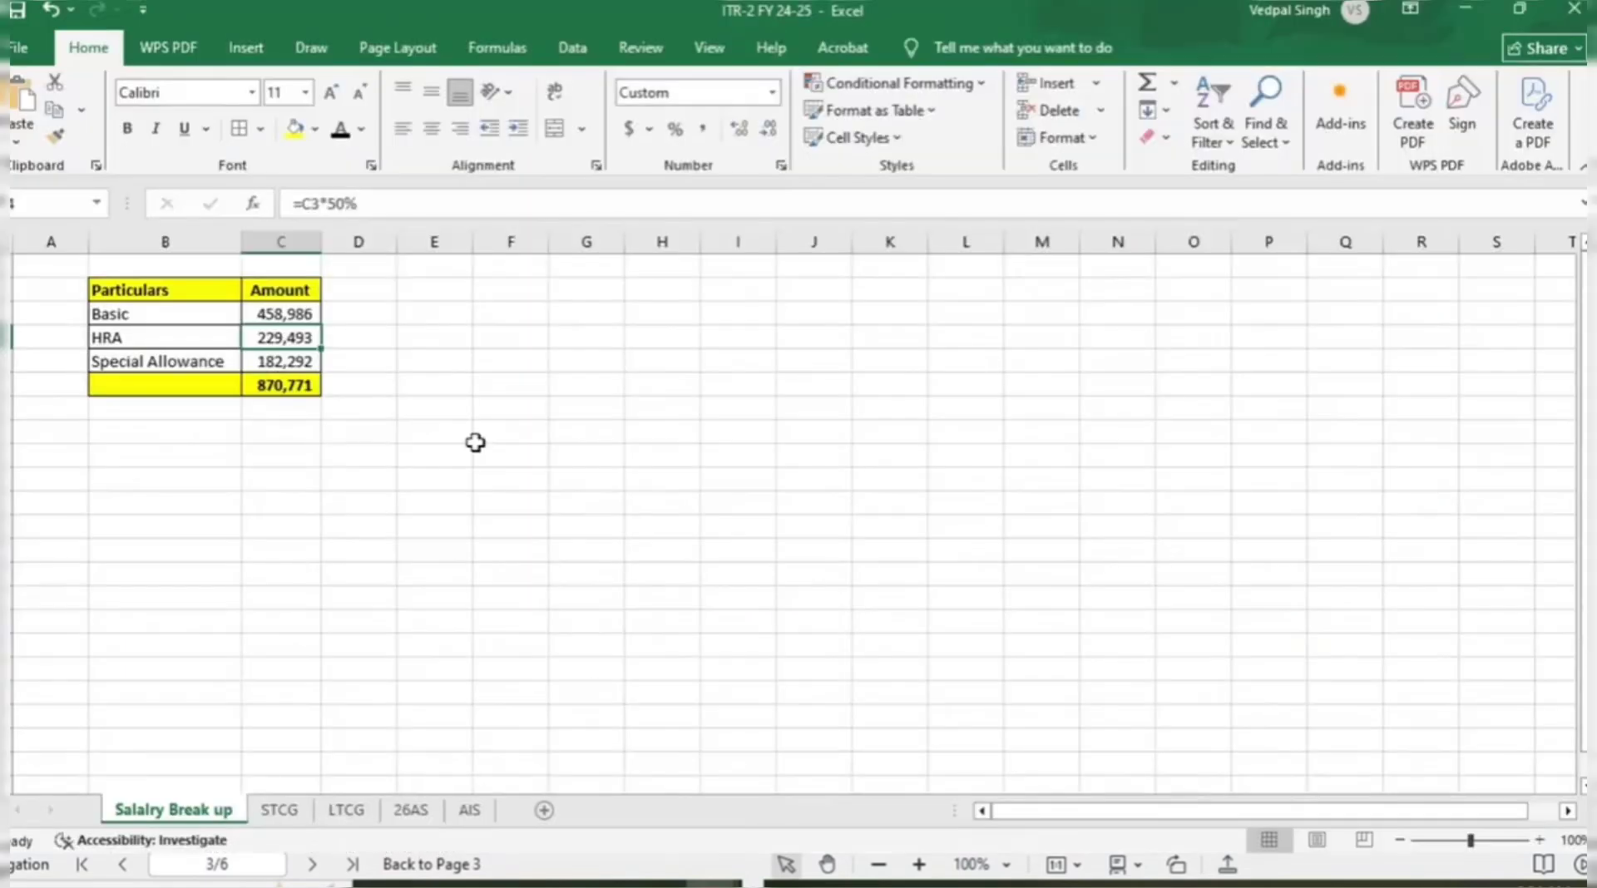
Enter 182292 as the Other Allowance amount so the total updates.
{"action": "key", "text": "Down"}
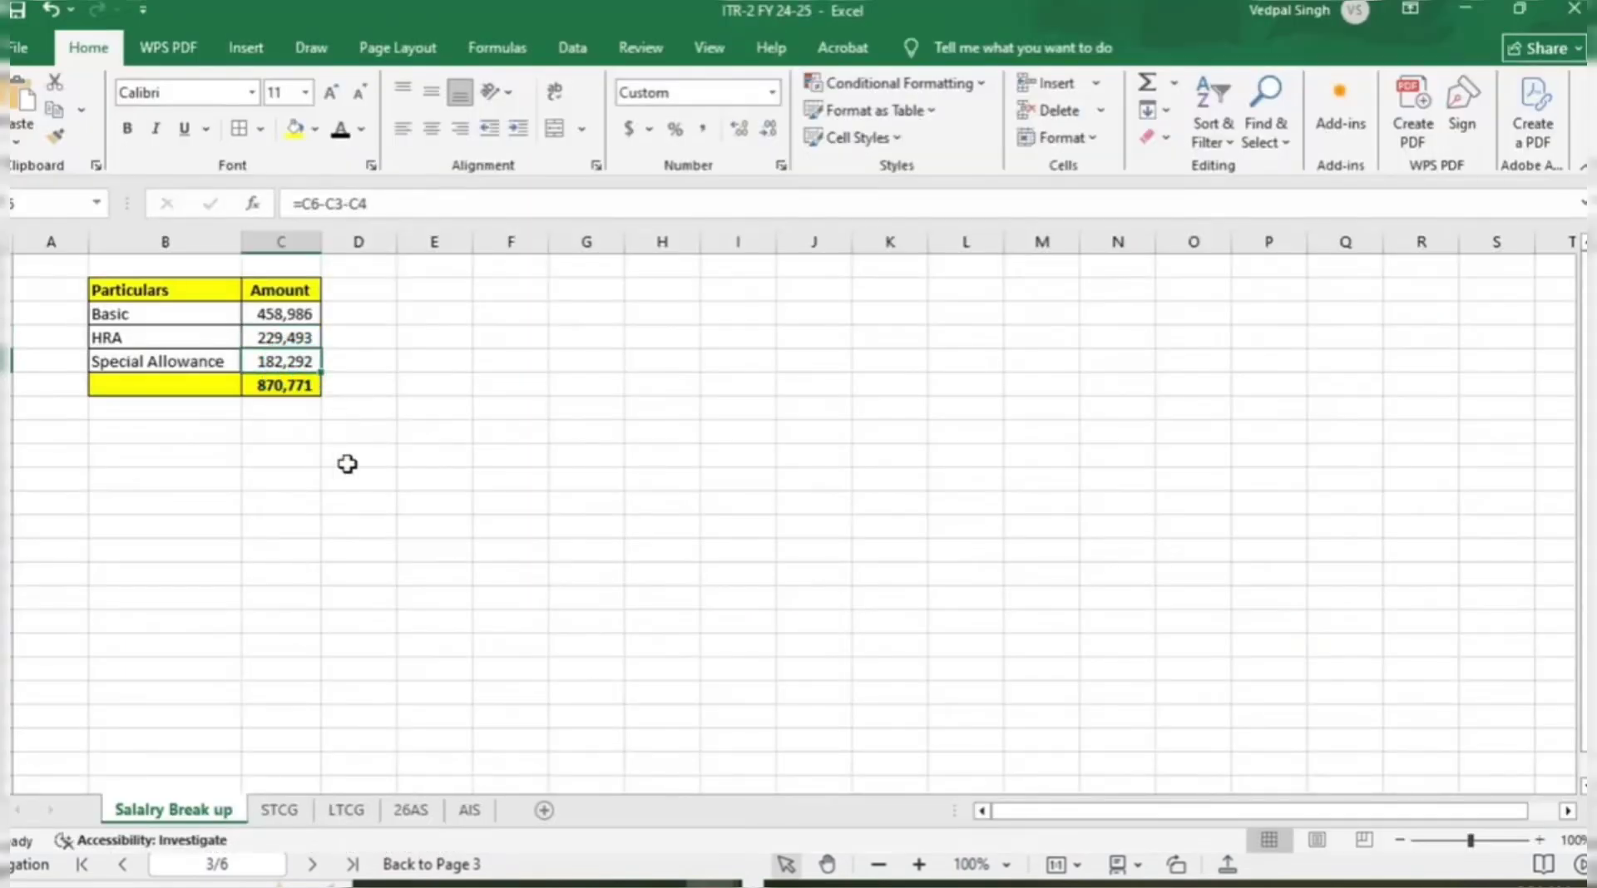
{"action": "key", "text": "alt+Tab"}
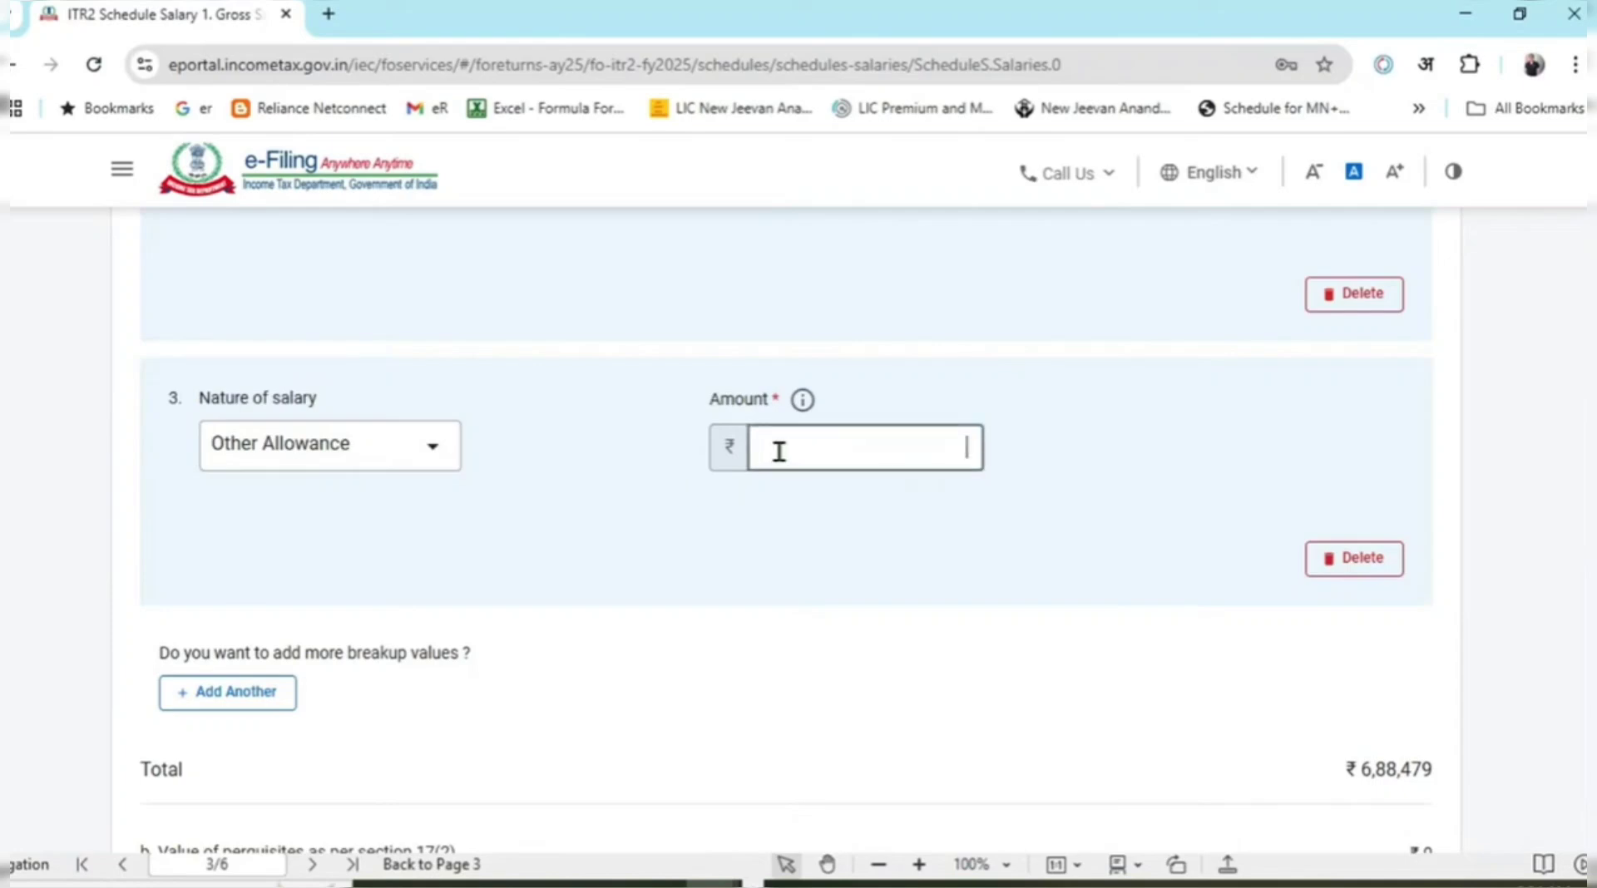
{"action": "left_click", "coordinate": [777, 449]}
{"action": "type", "text": "182292"}
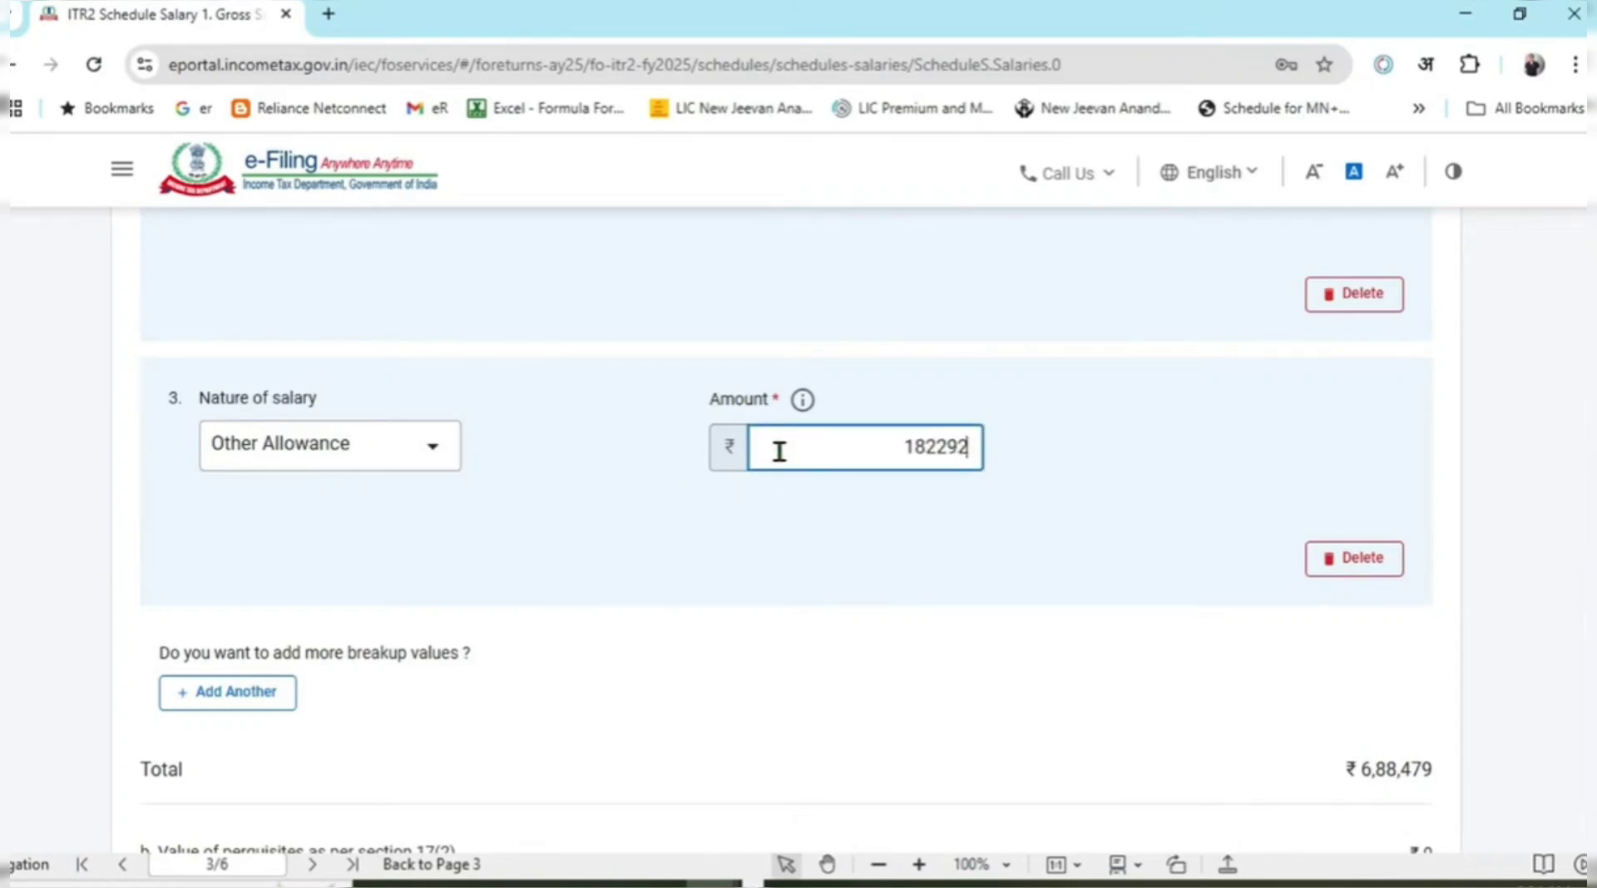
{"action": "left_click", "coordinate": [973, 731]}
{"action": "key", "text": "alt+Tab"}
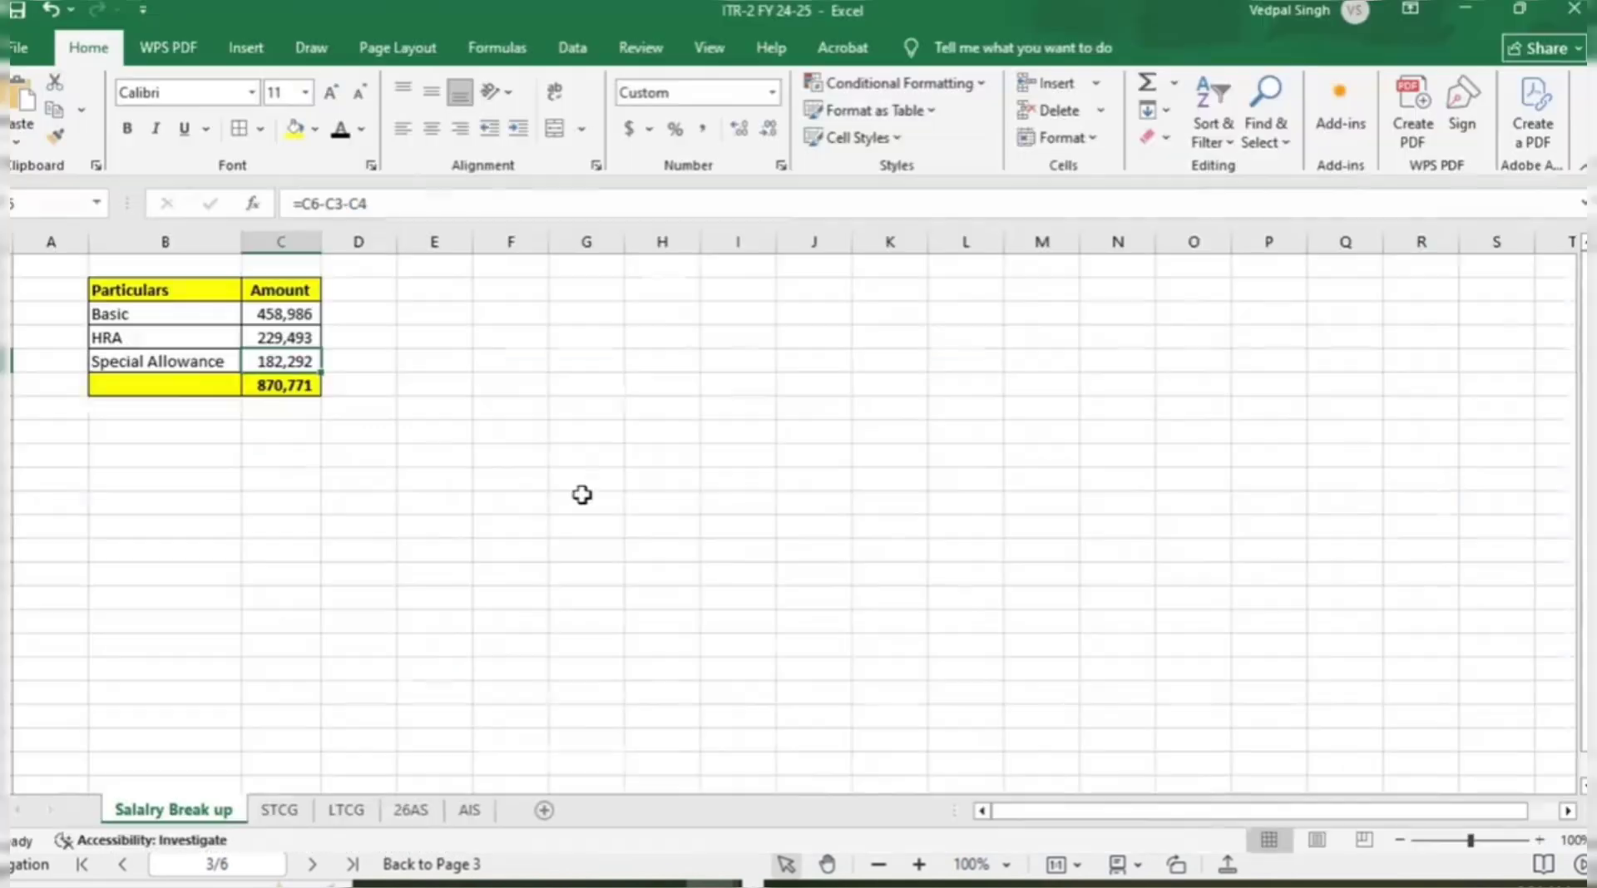
Compare the ₹8,70,771 salary total and review the section 17(2) perquisites heading.
{"action": "key", "text": "alt+Tab"}
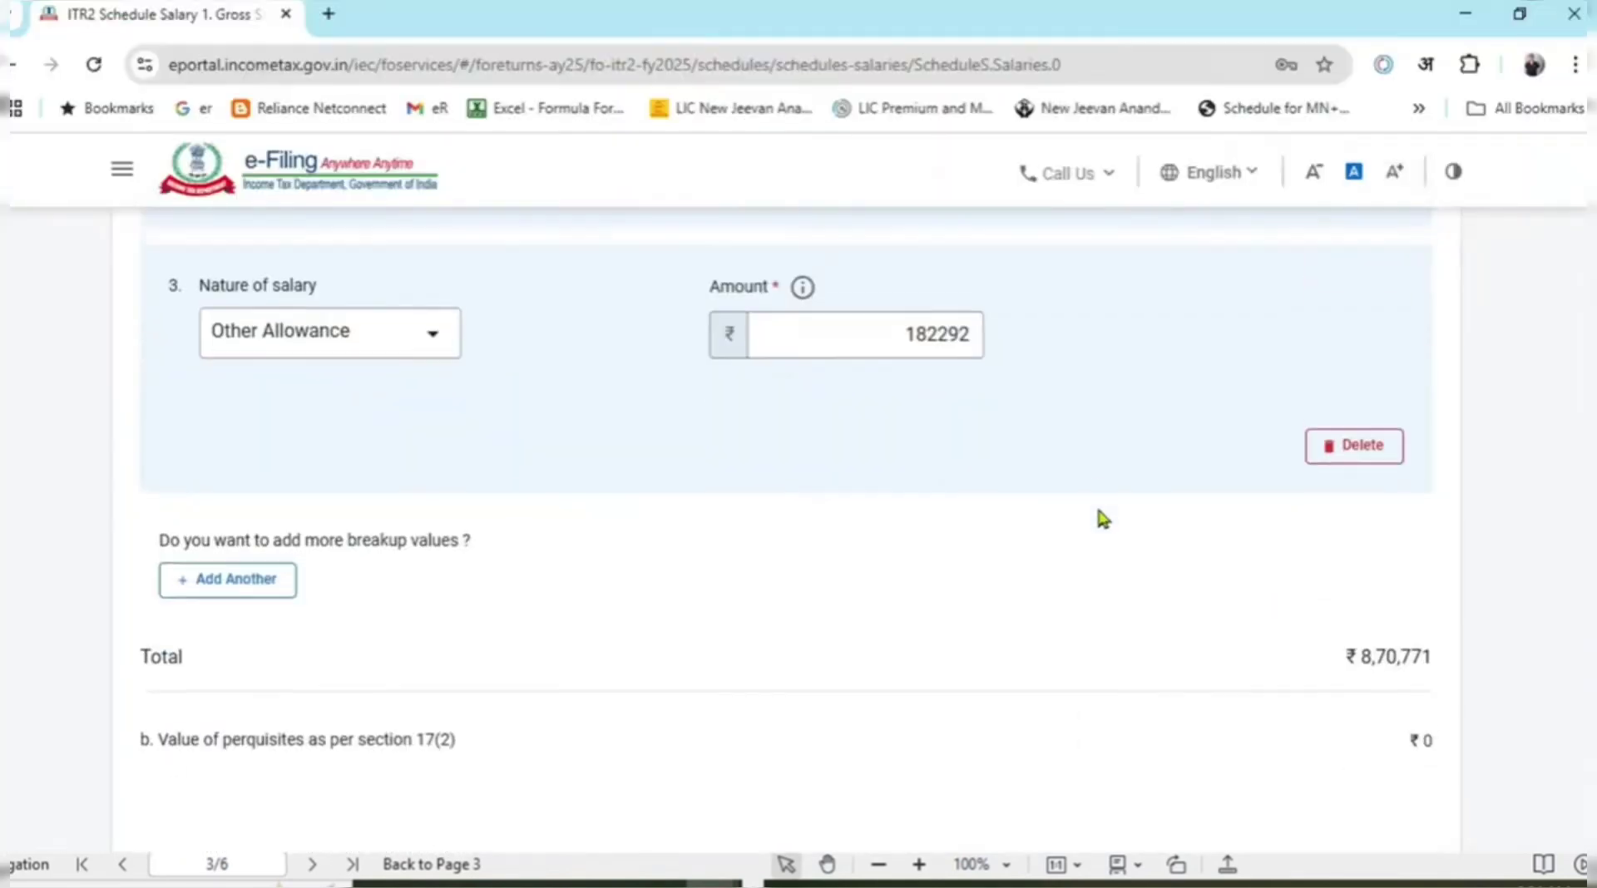
{"action": "left_click_drag", "start_coordinate": [1344, 655], "coordinate": [1436, 659]}
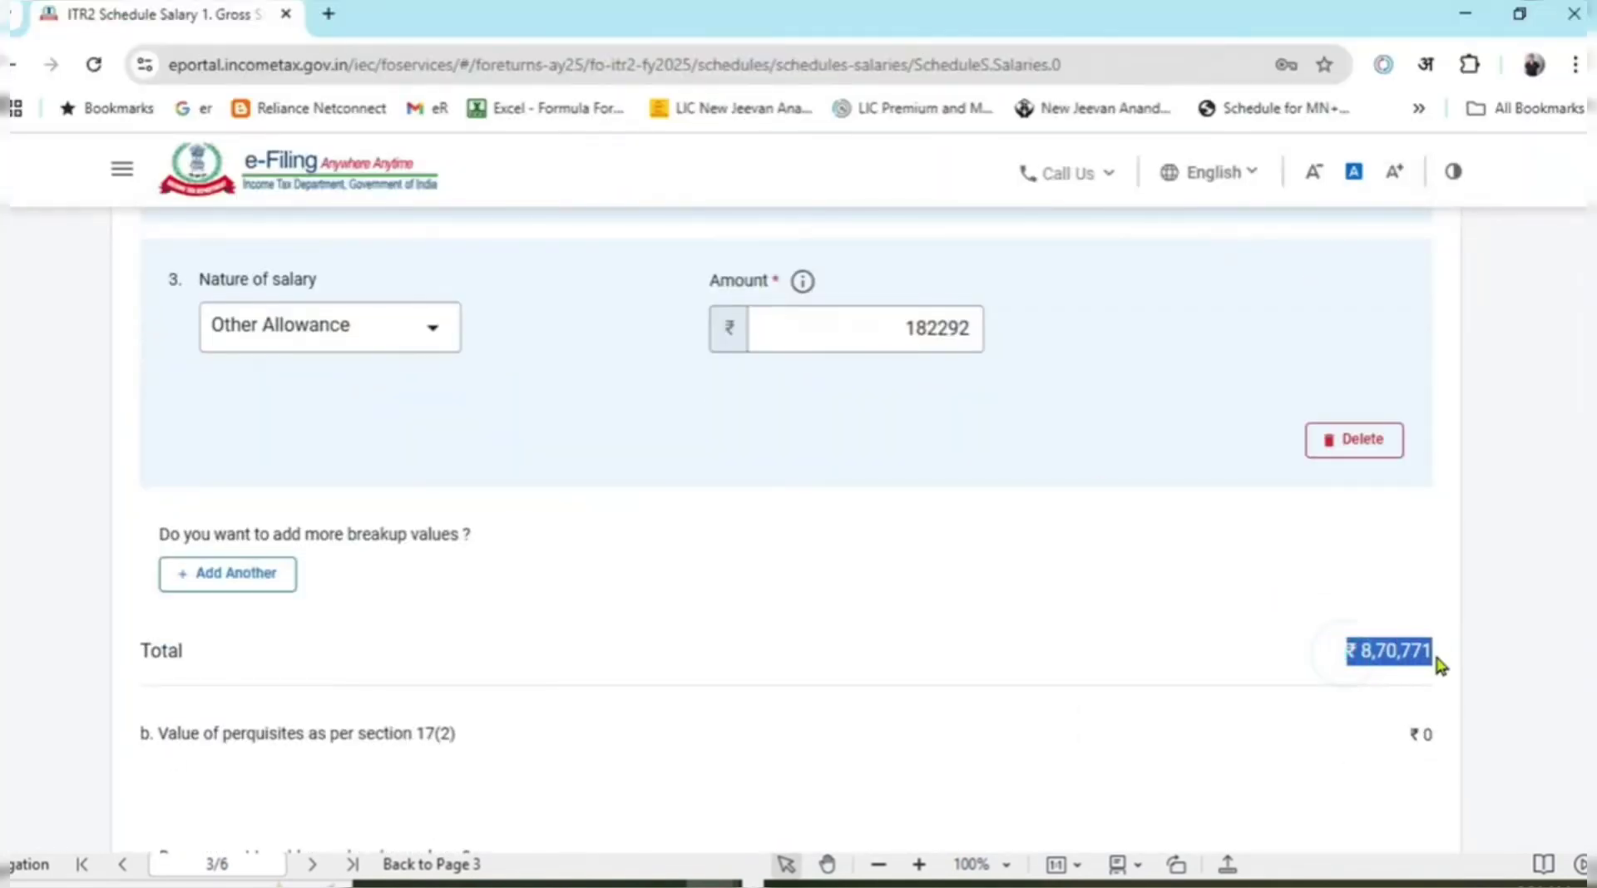
{"action": "scroll", "coordinate": [1329, 515], "scroll_direction": "down", "scroll_amount": 2}
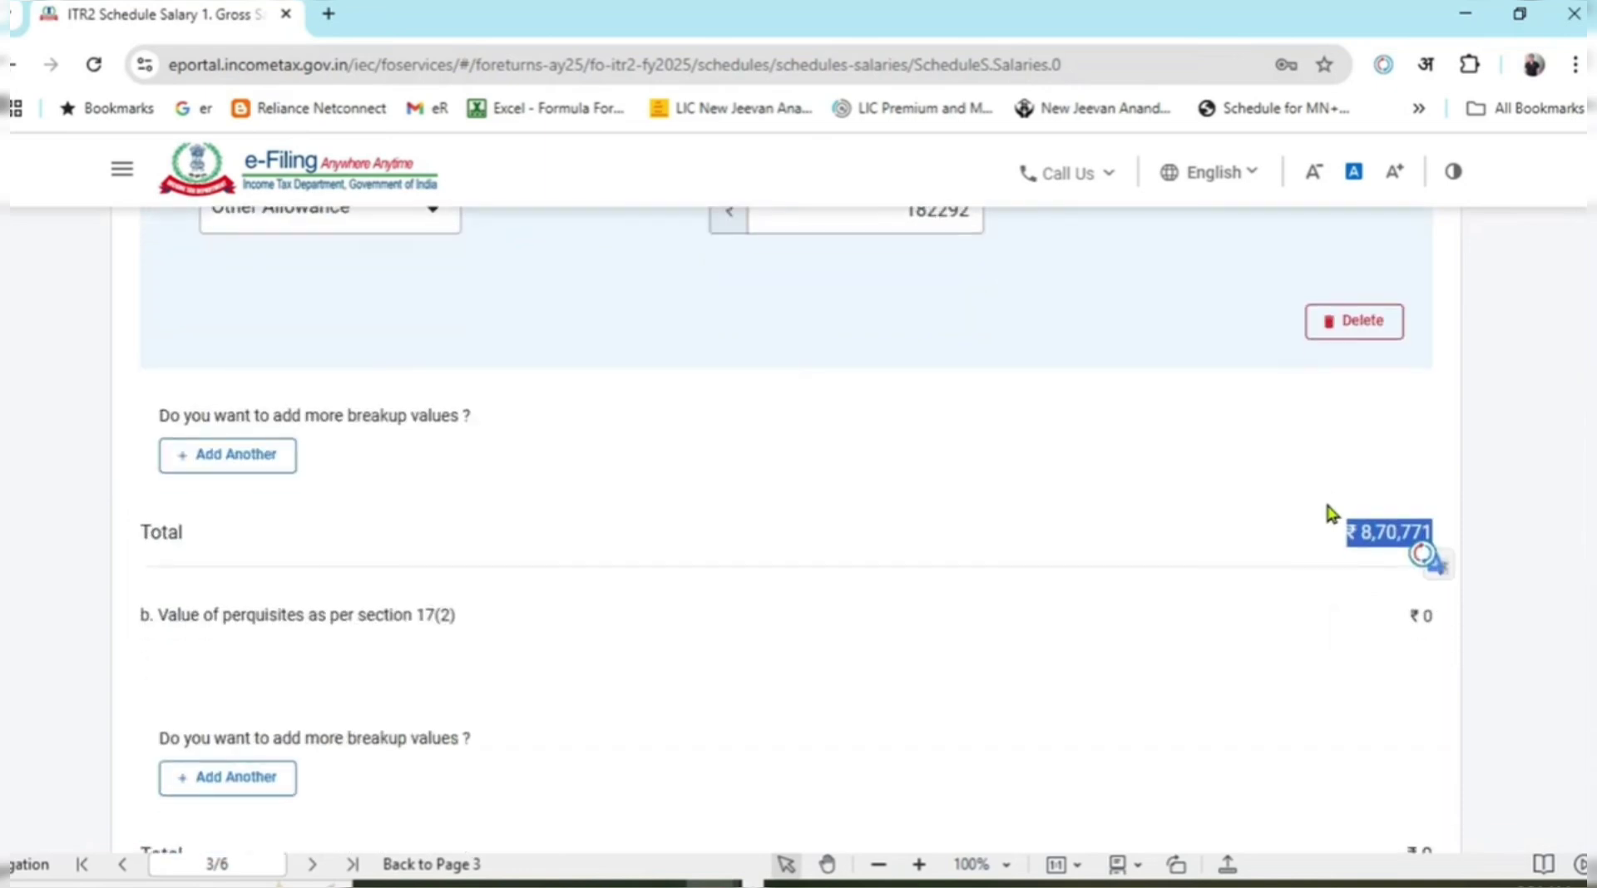
{"action": "scroll", "coordinate": [1310, 517], "scroll_direction": "down", "scroll_amount": 2}
{"action": "scroll", "coordinate": [1287, 508], "scroll_direction": "down", "scroll_amount": 3}
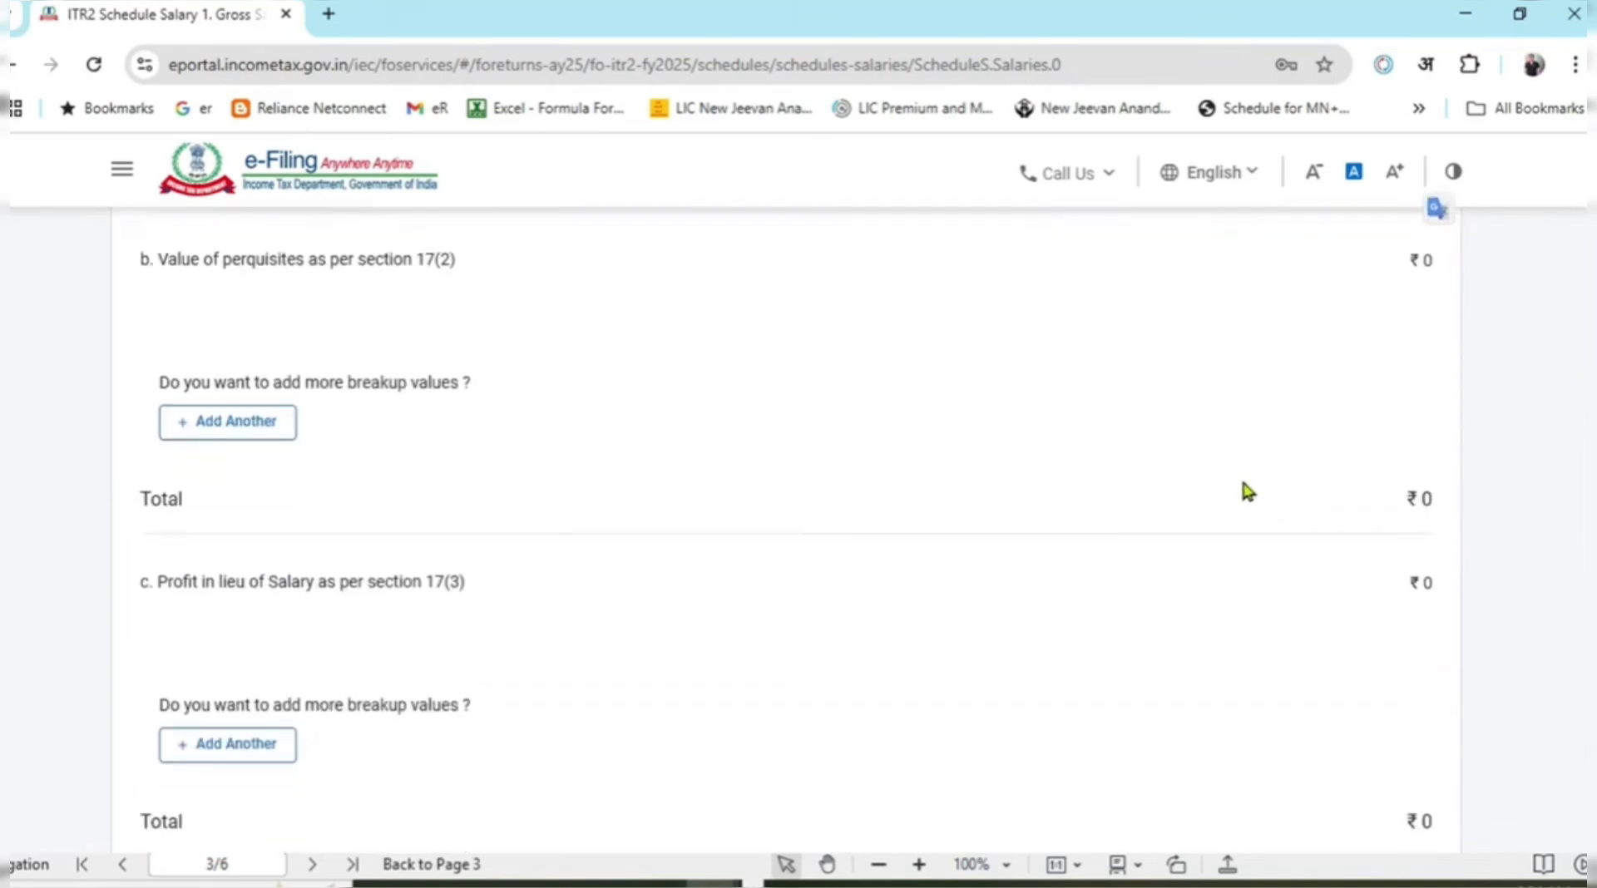
{"action": "scroll", "coordinate": [378, 449], "scroll_direction": "up", "scroll_amount": 3}
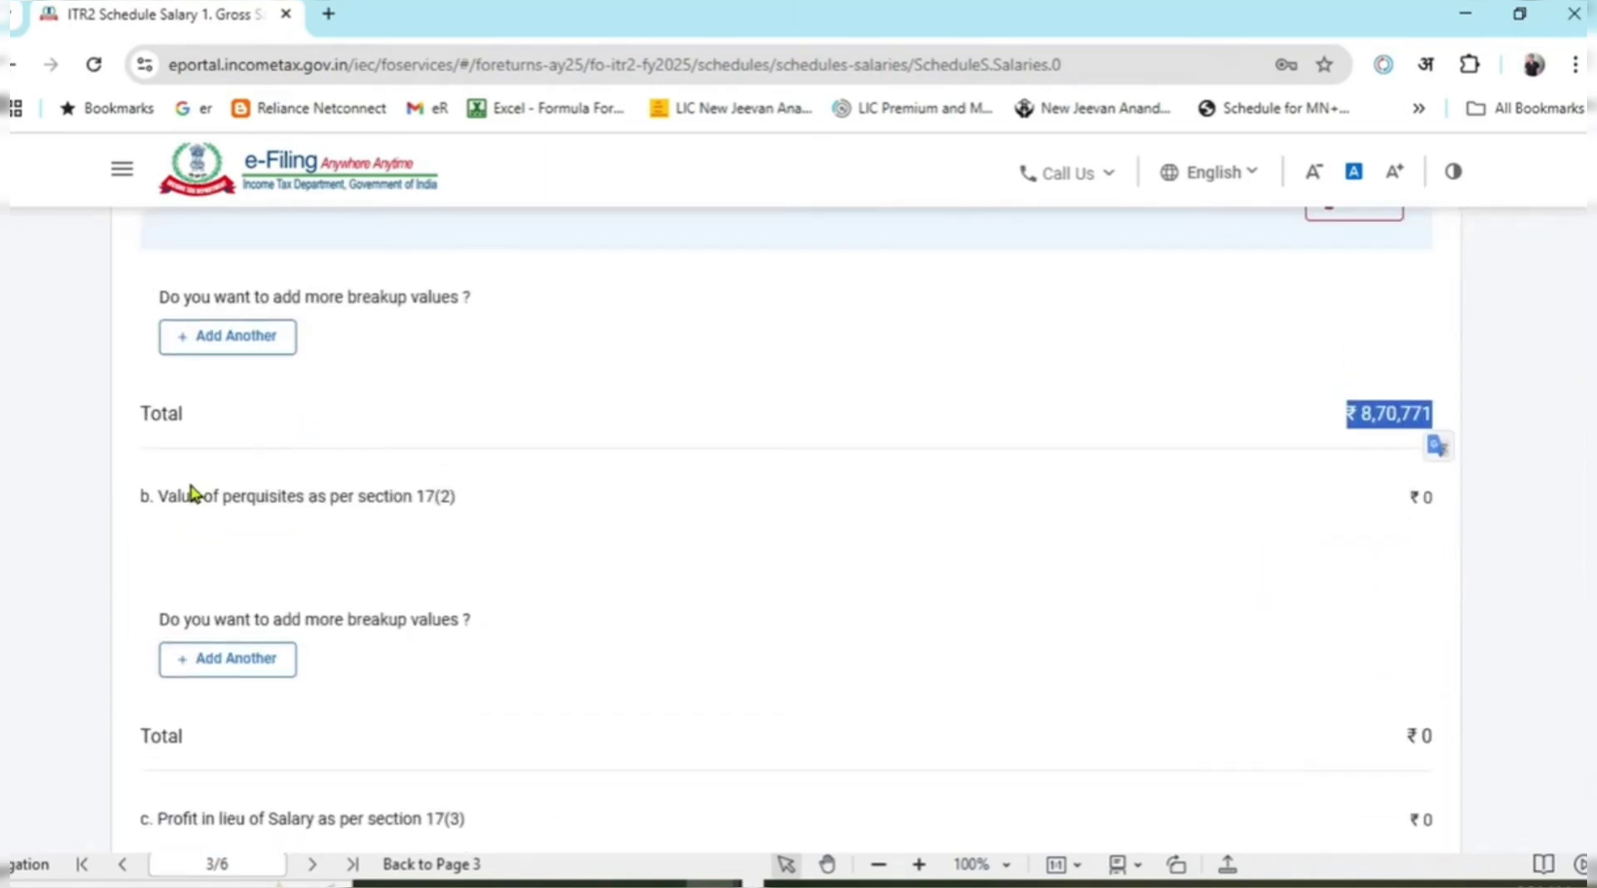
{"action": "left_click_drag", "start_coordinate": [191, 490], "coordinate": [454, 495]}
{"action": "left_click", "coordinate": [472, 556]}
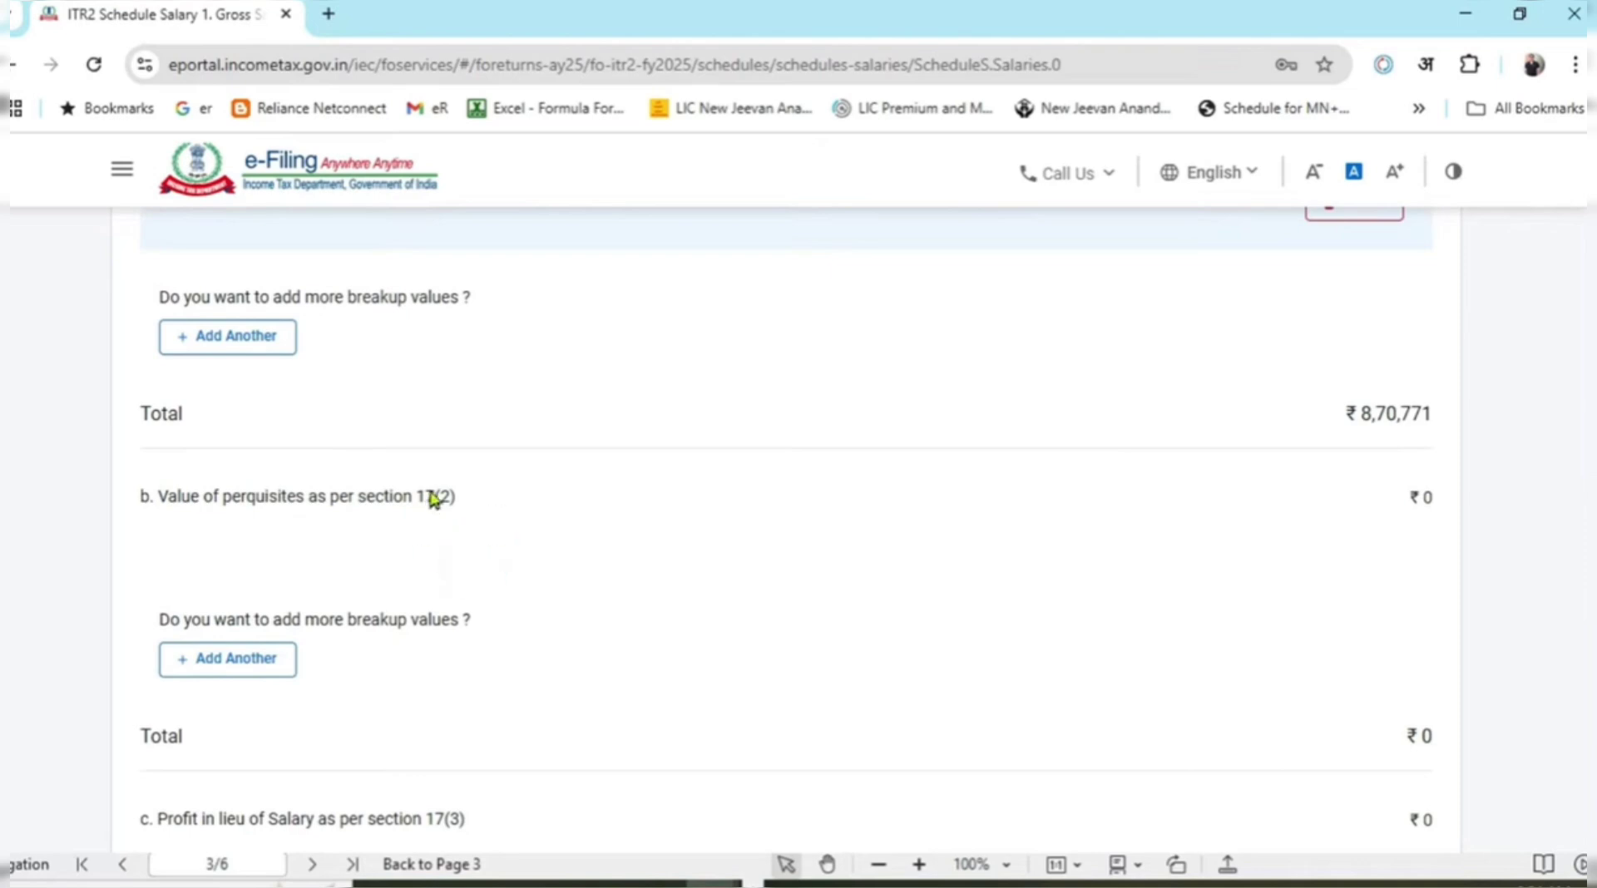
Review the remaining salary sections, from section 17(1) down to Gross Salary (1a to 1f).
{"action": "scroll", "coordinate": [517, 564], "scroll_direction": "down", "scroll_amount": 3}
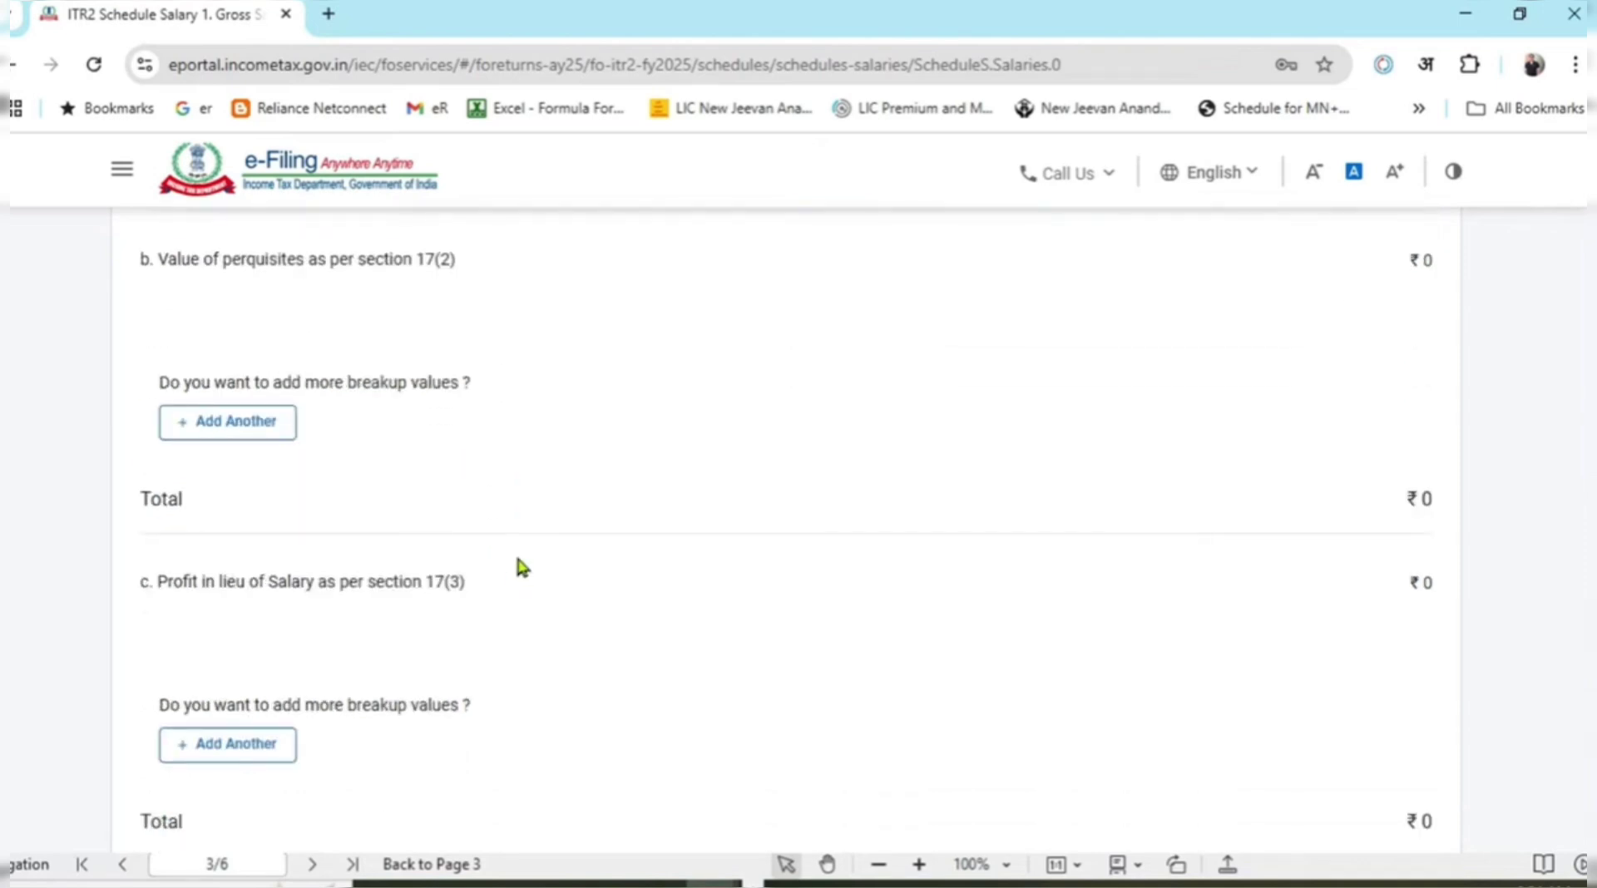
{"action": "scroll", "coordinate": [517, 558], "scroll_direction": "down", "scroll_amount": 2}
{"action": "left_click_drag", "start_coordinate": [242, 469], "coordinate": [391, 474]}
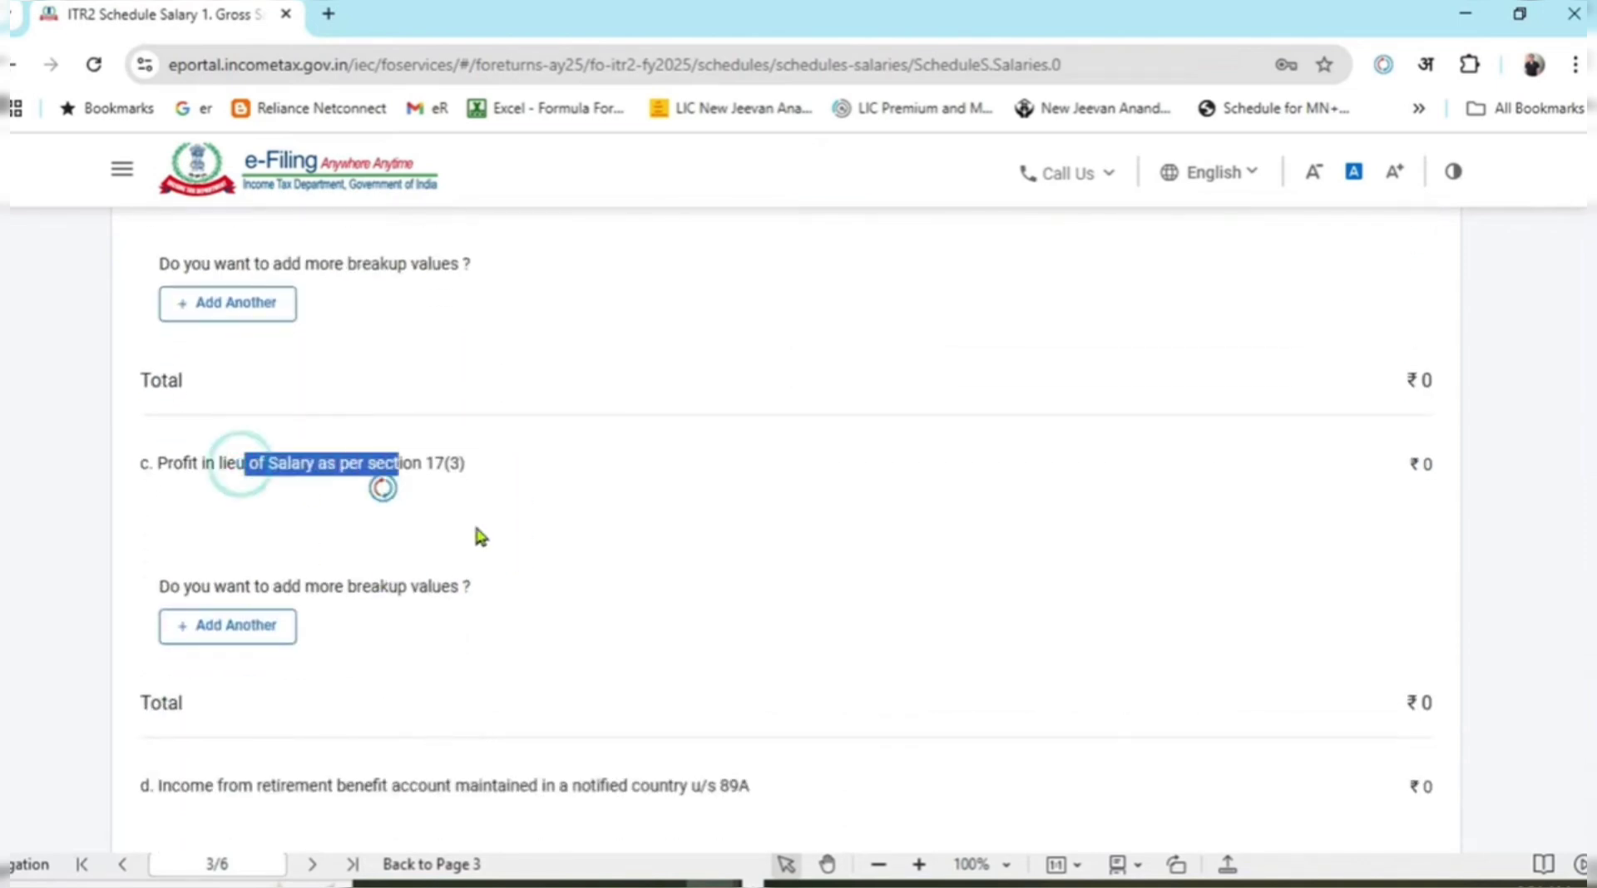
{"action": "left_click", "coordinate": [477, 522]}
{"action": "scroll", "coordinate": [499, 521], "scroll_direction": "down", "scroll_amount": 2}
{"action": "scroll", "coordinate": [507, 535], "scroll_direction": "up", "scroll_amount": 10}
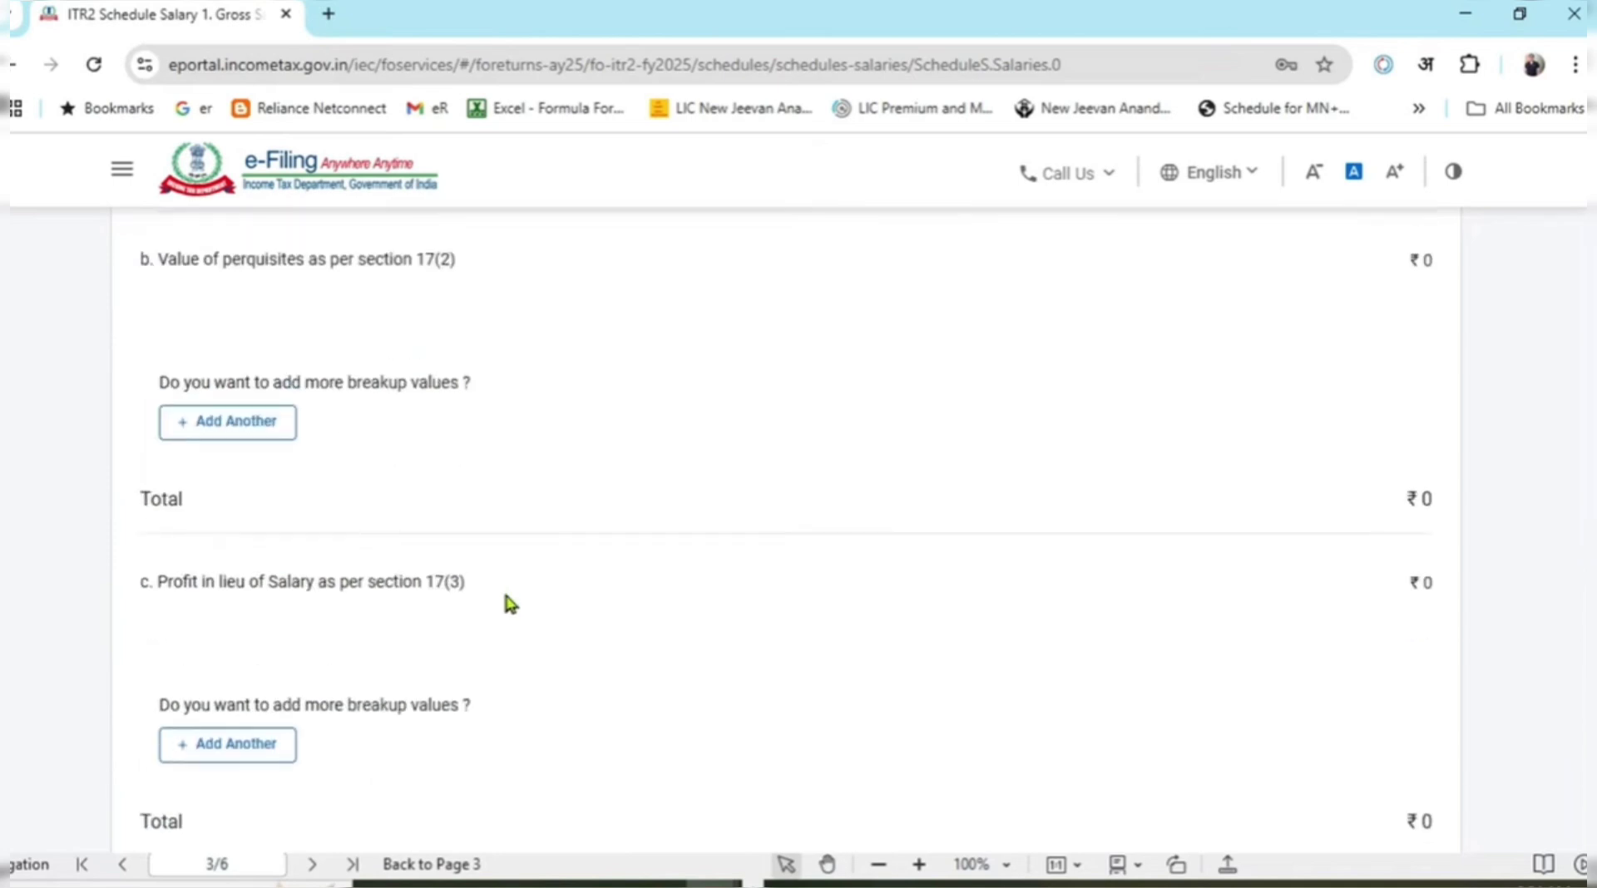
{"action": "scroll", "coordinate": [522, 671], "scroll_direction": "up", "scroll_amount": 7}
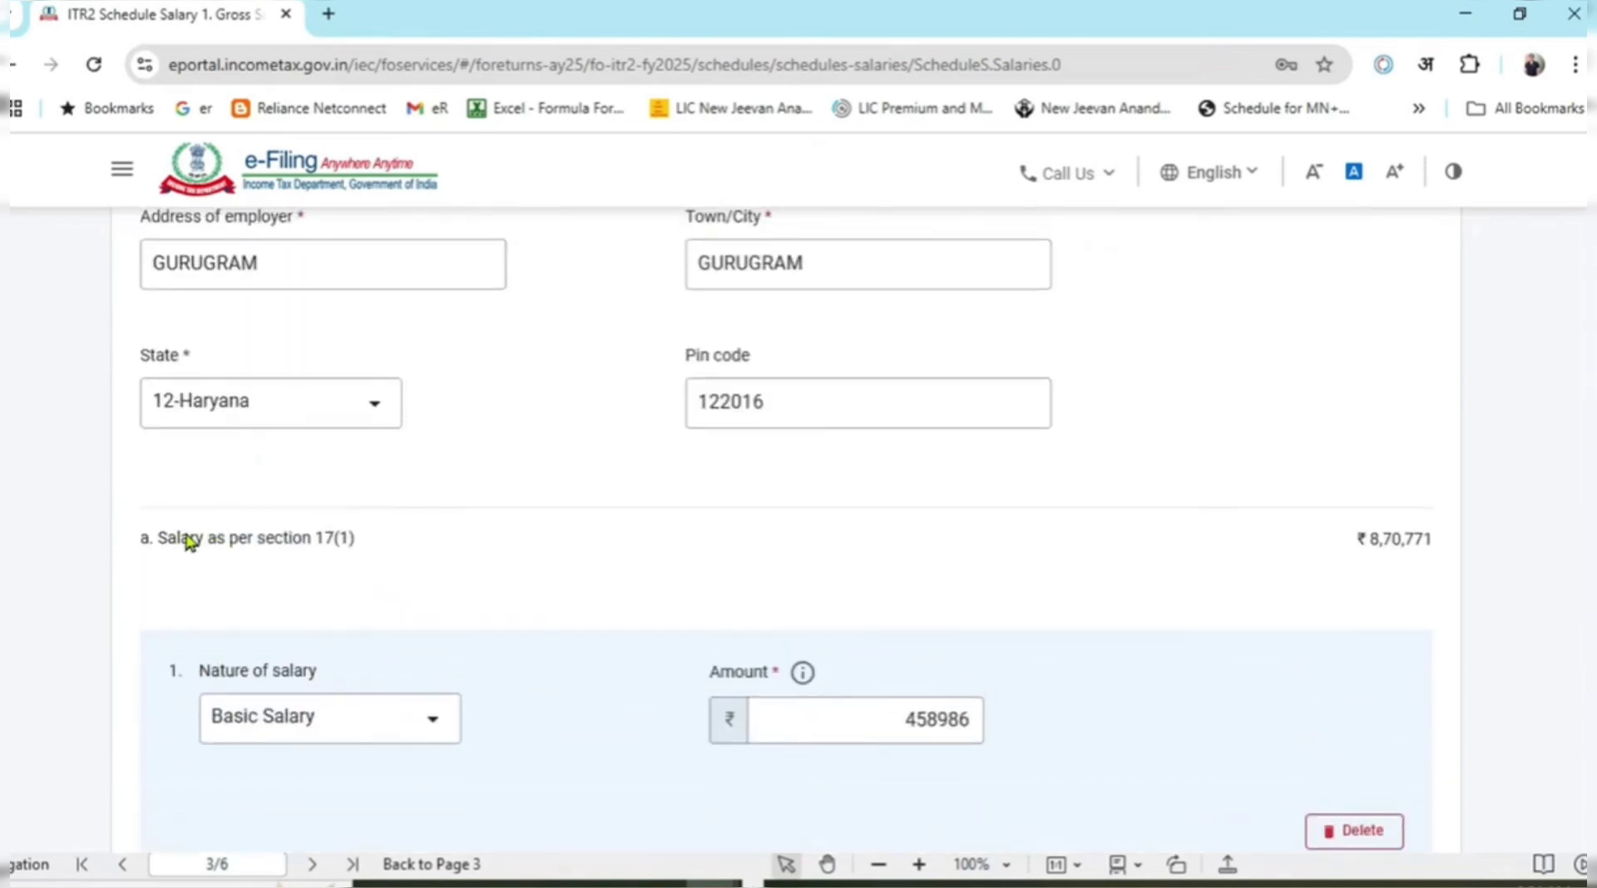
{"action": "left_click_drag", "start_coordinate": [191, 539], "coordinate": [353, 550]}
{"action": "scroll", "coordinate": [691, 574], "scroll_direction": "down", "scroll_amount": 10}
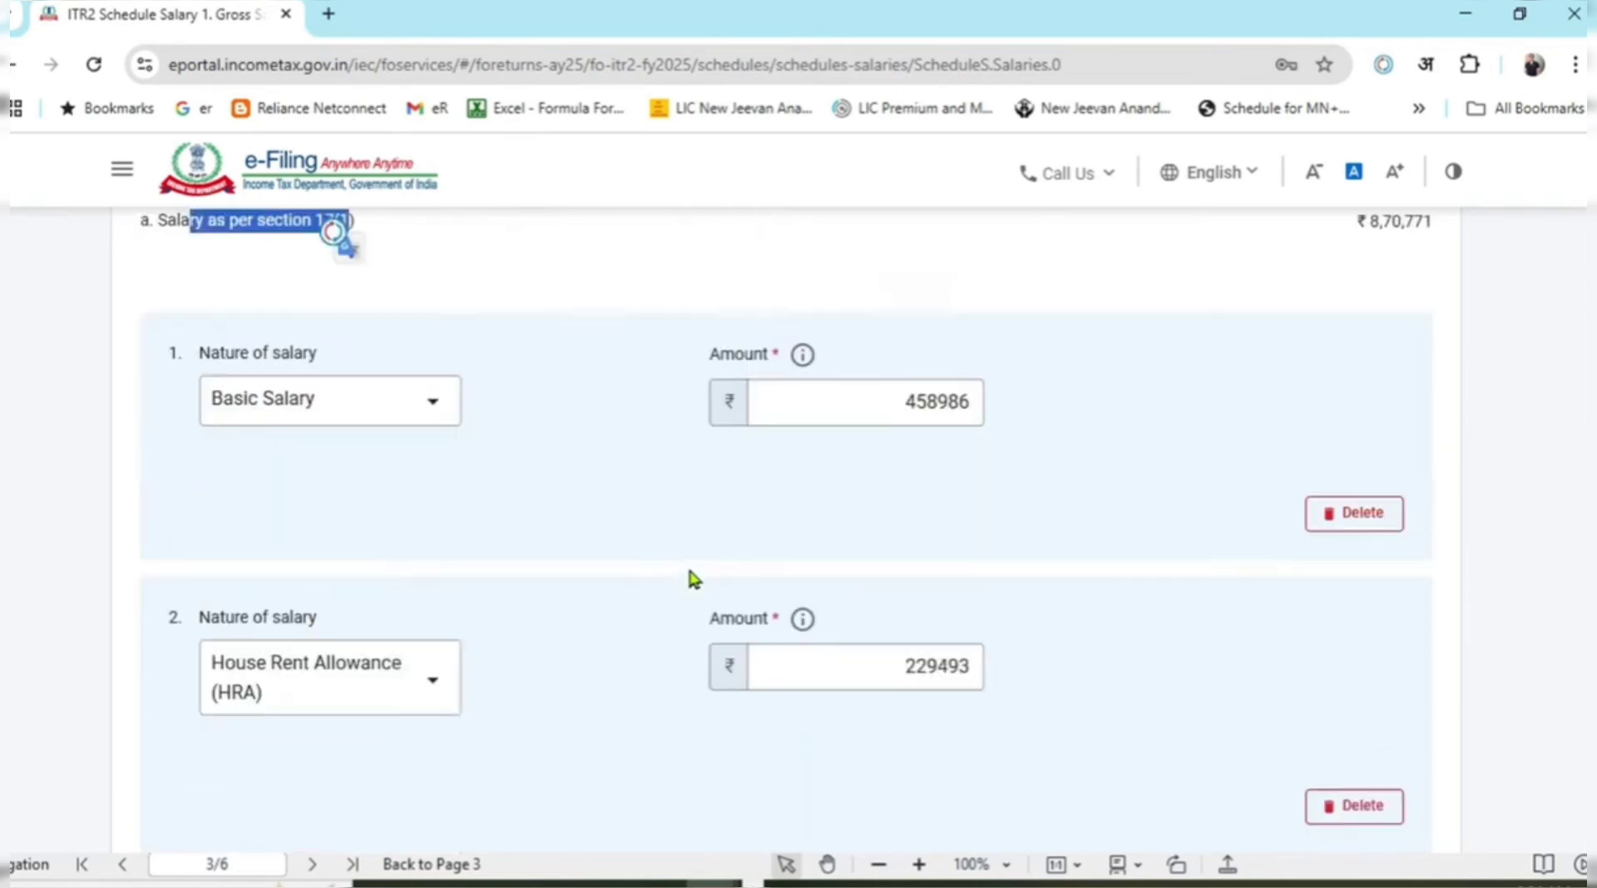
{"action": "scroll", "coordinate": [705, 549], "scroll_direction": "down", "scroll_amount": 10}
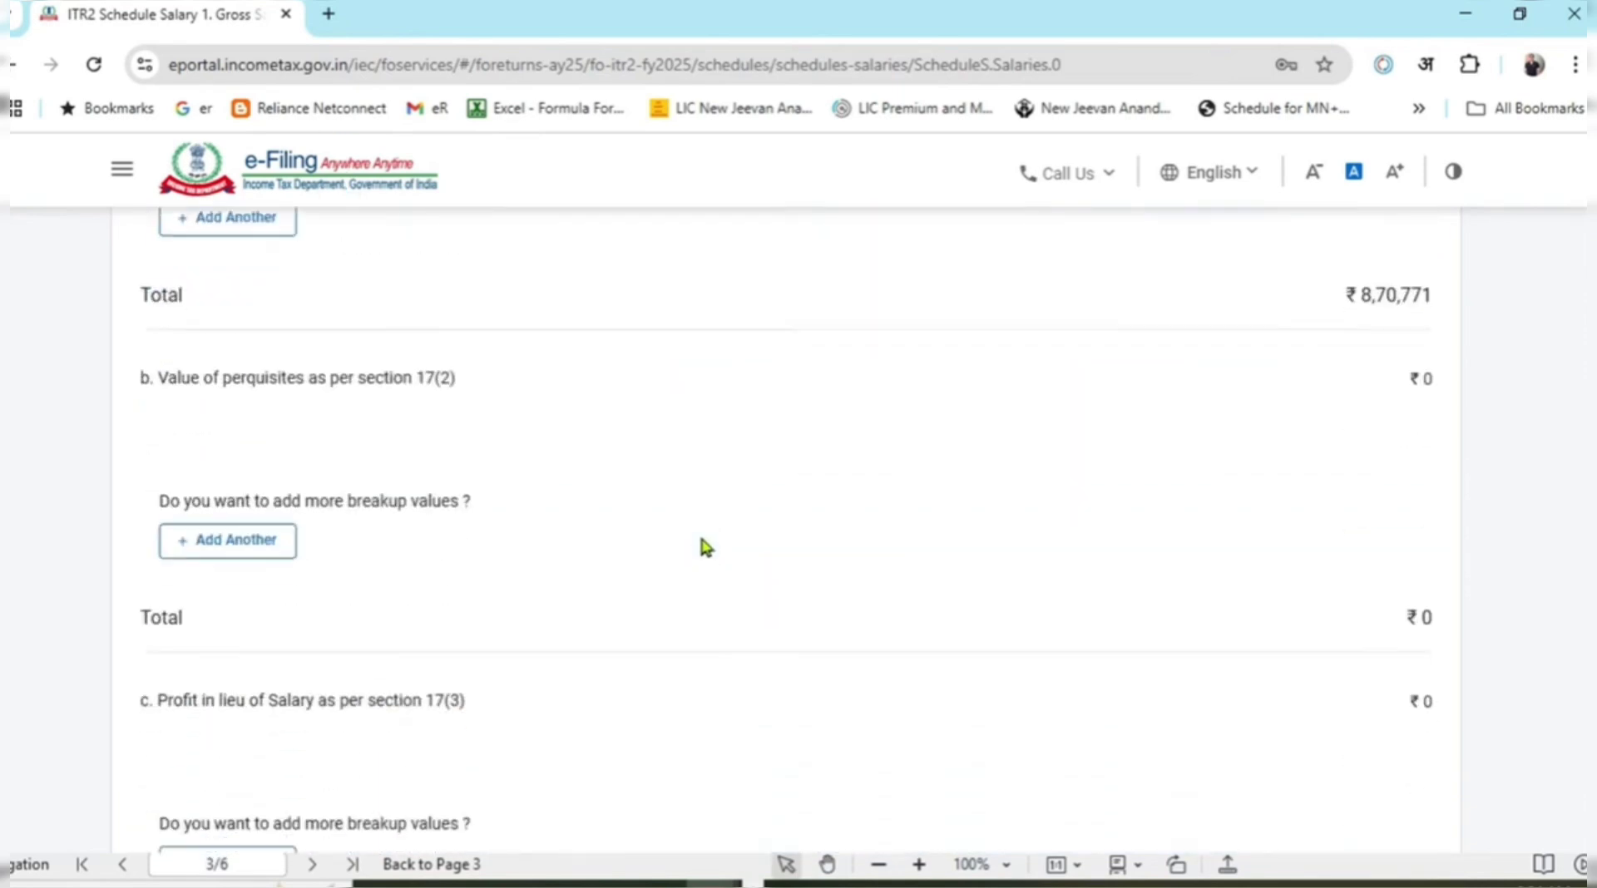
{"action": "scroll", "coordinate": [705, 542], "scroll_direction": "down", "scroll_amount": 1}
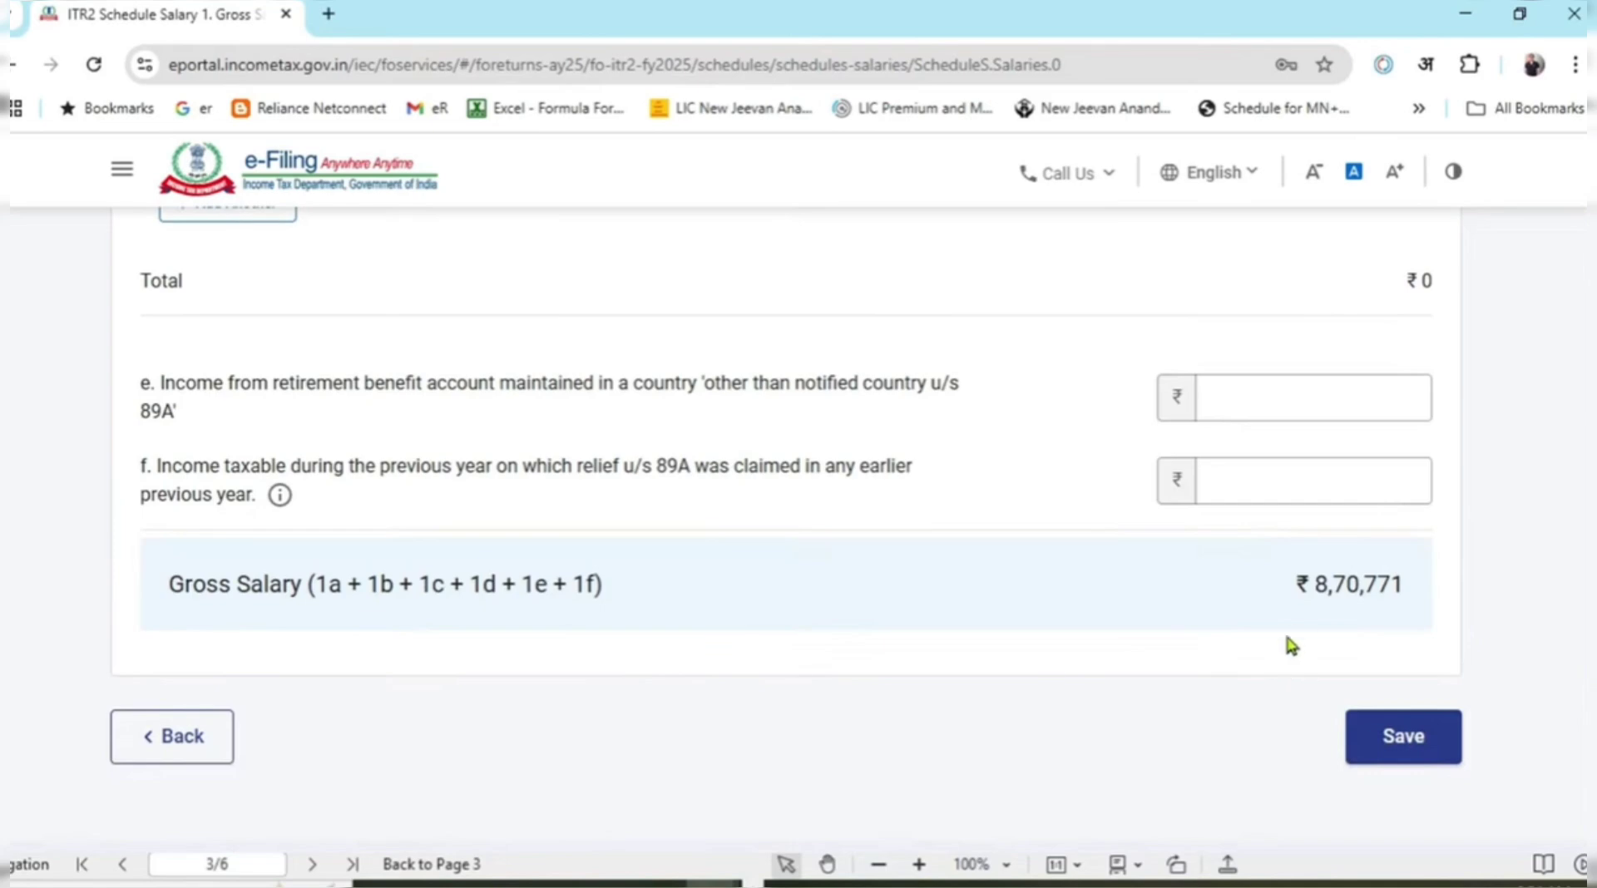
Verify 870,771 on the AIS and 26AS sheets, then save the salary details.
{"action": "key", "text": "alt+Tab"}
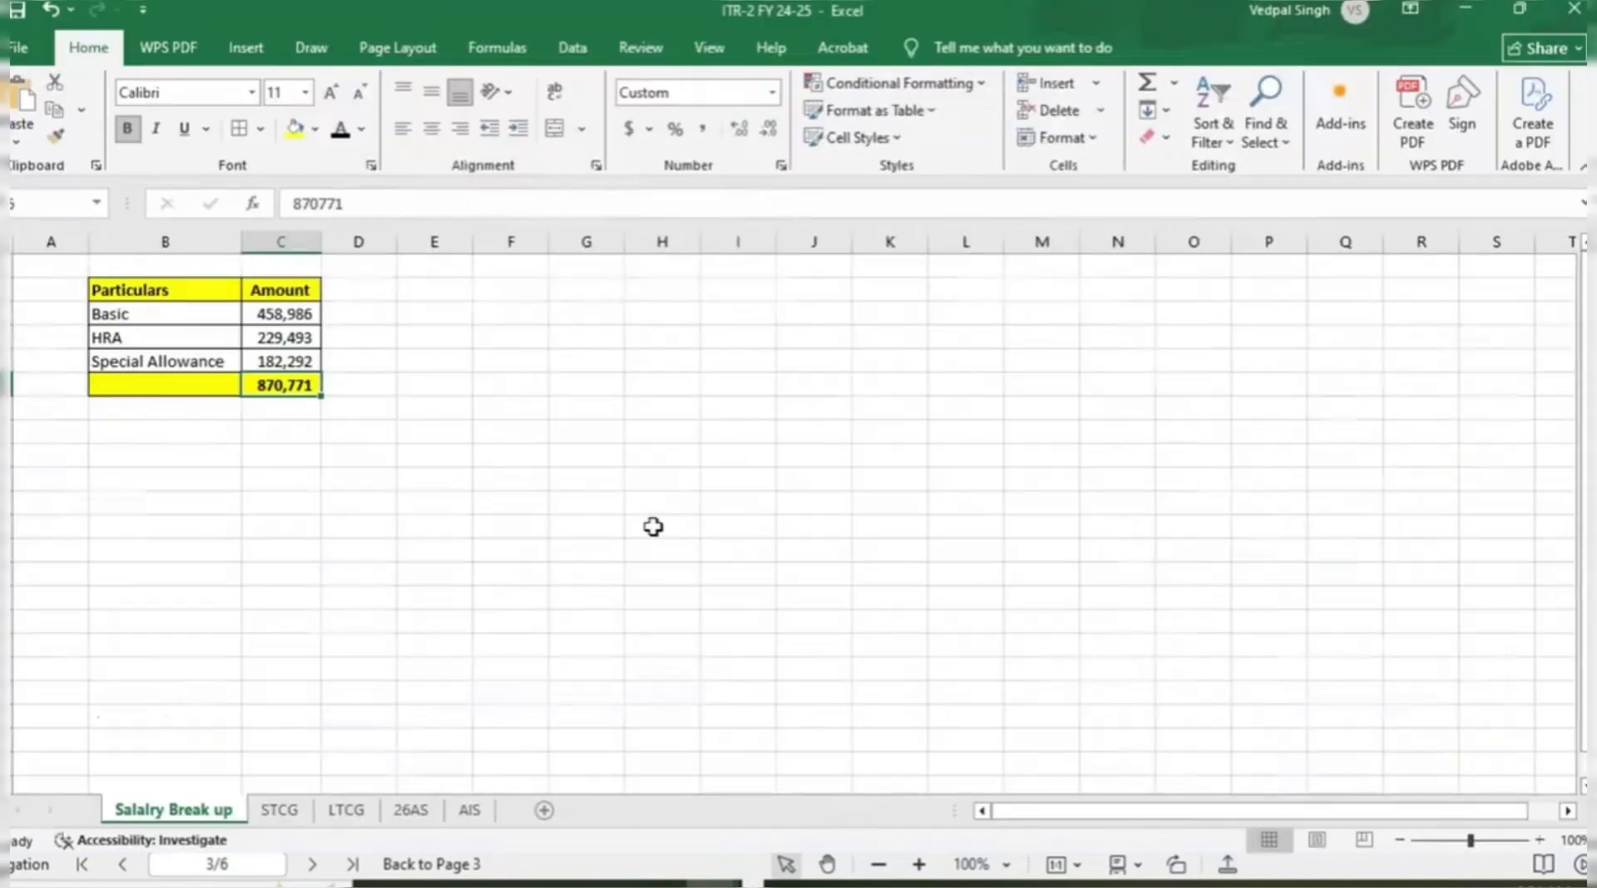
{"action": "left_click", "coordinate": [470, 811]}
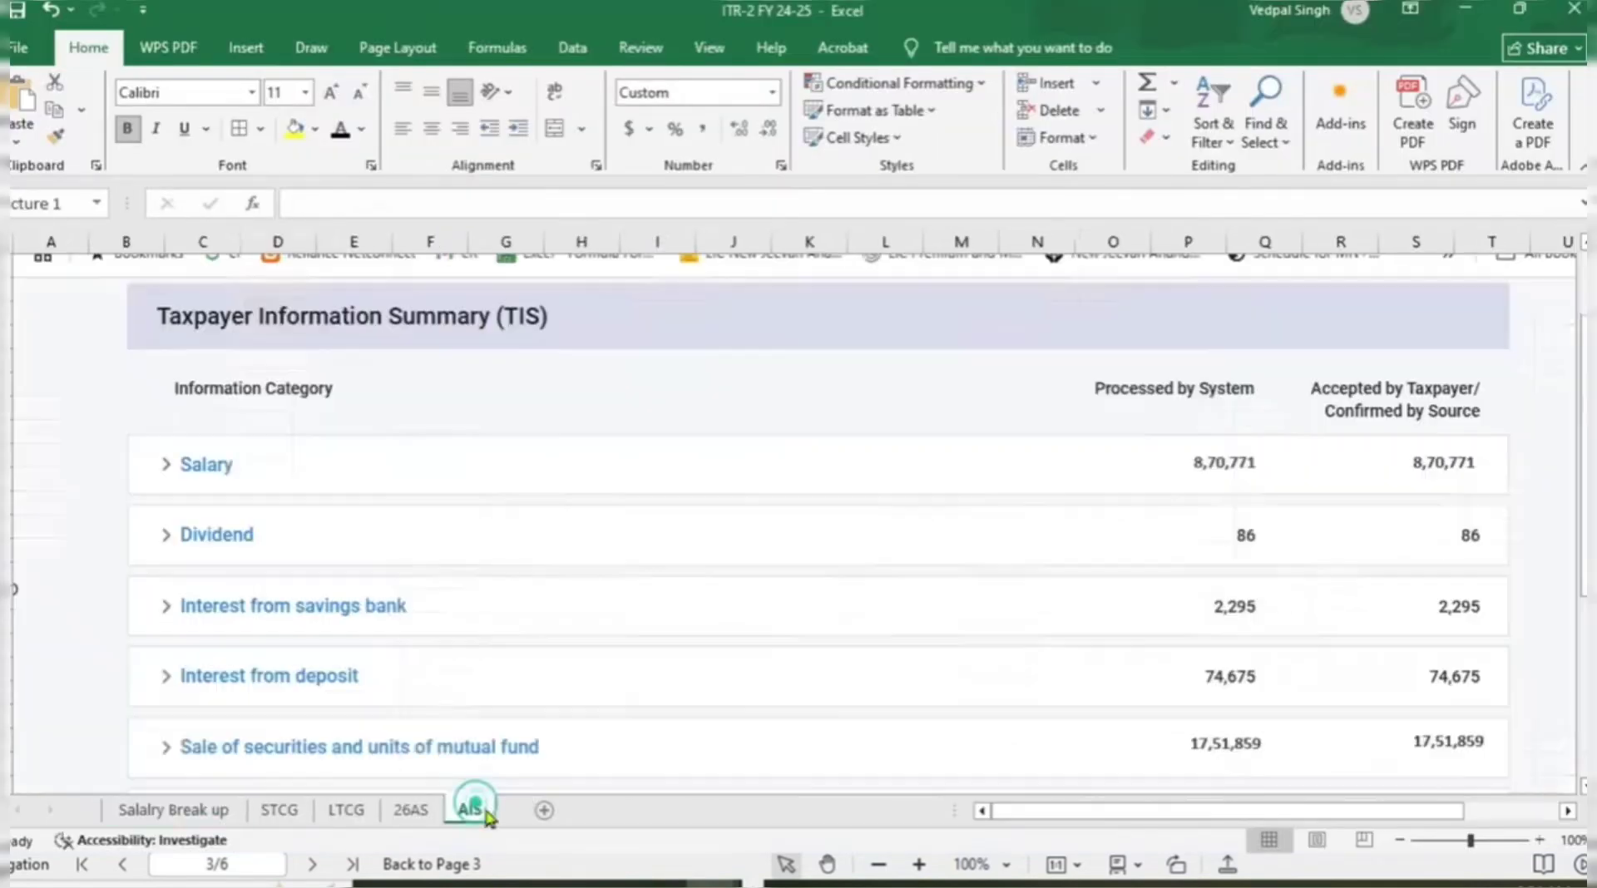
{"action": "left_click", "coordinate": [412, 810]}
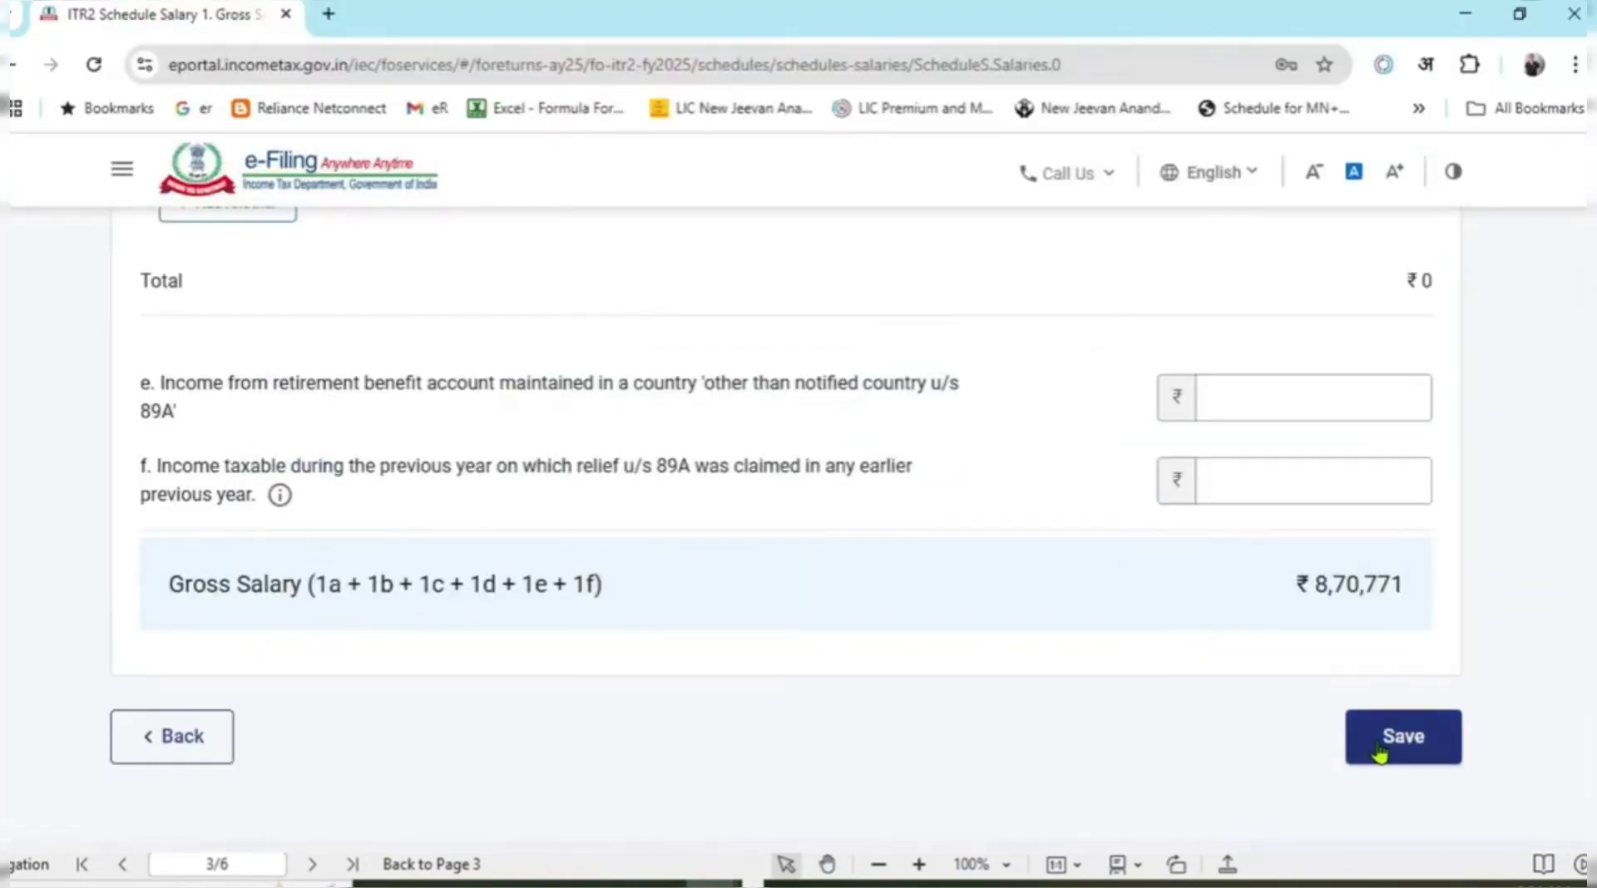
{"action": "left_click", "coordinate": [1389, 744]}
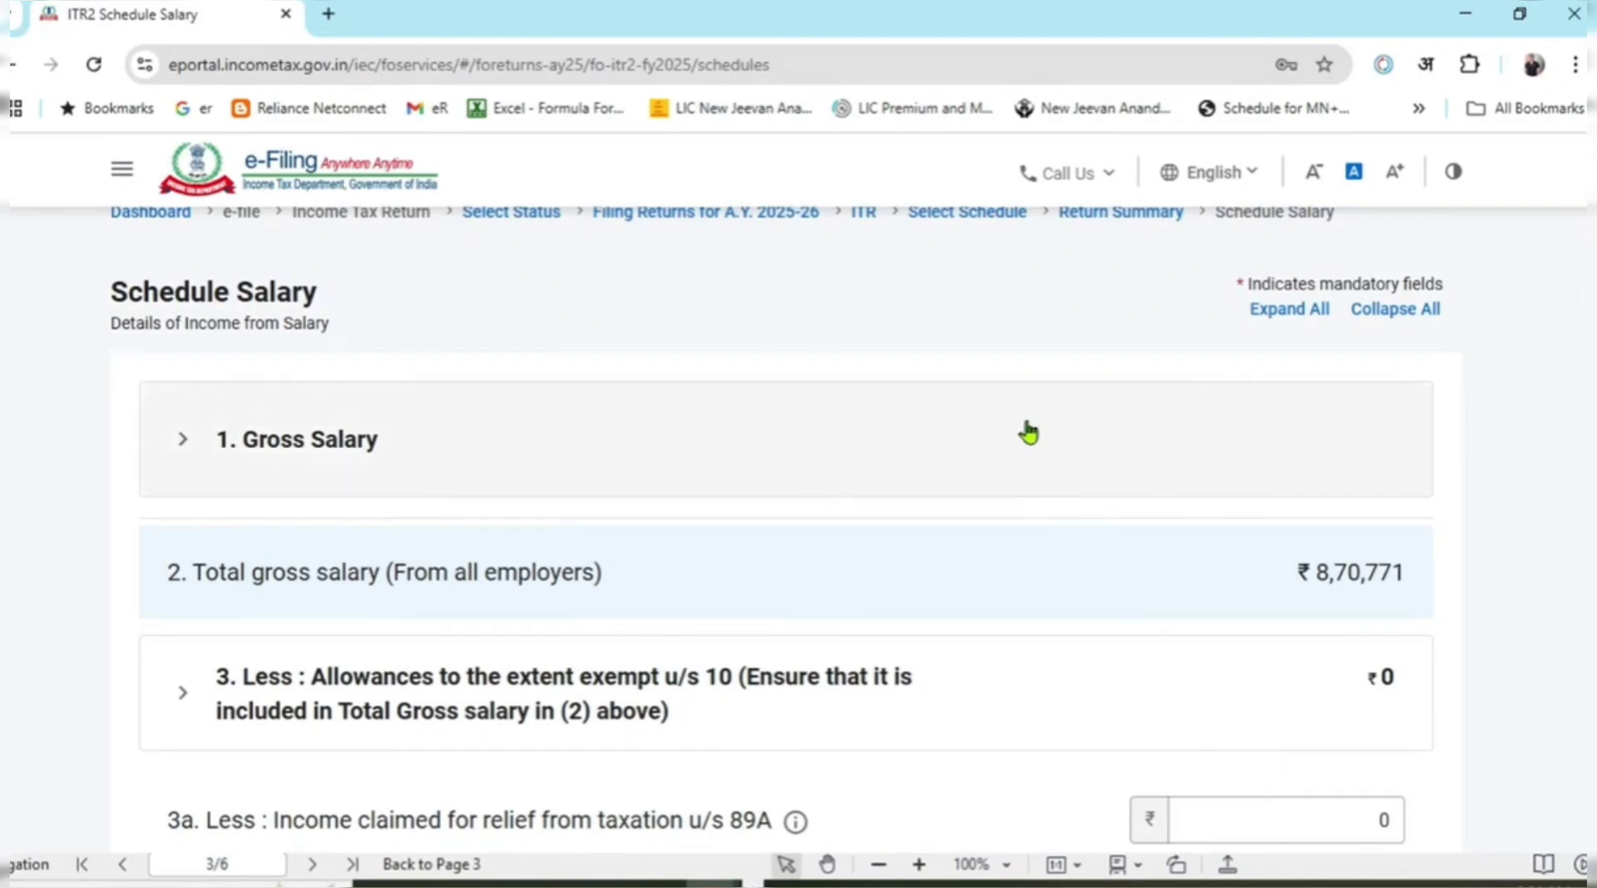
{"action": "scroll", "coordinate": [1029, 432], "scroll_direction": "down", "scroll_amount": 3}
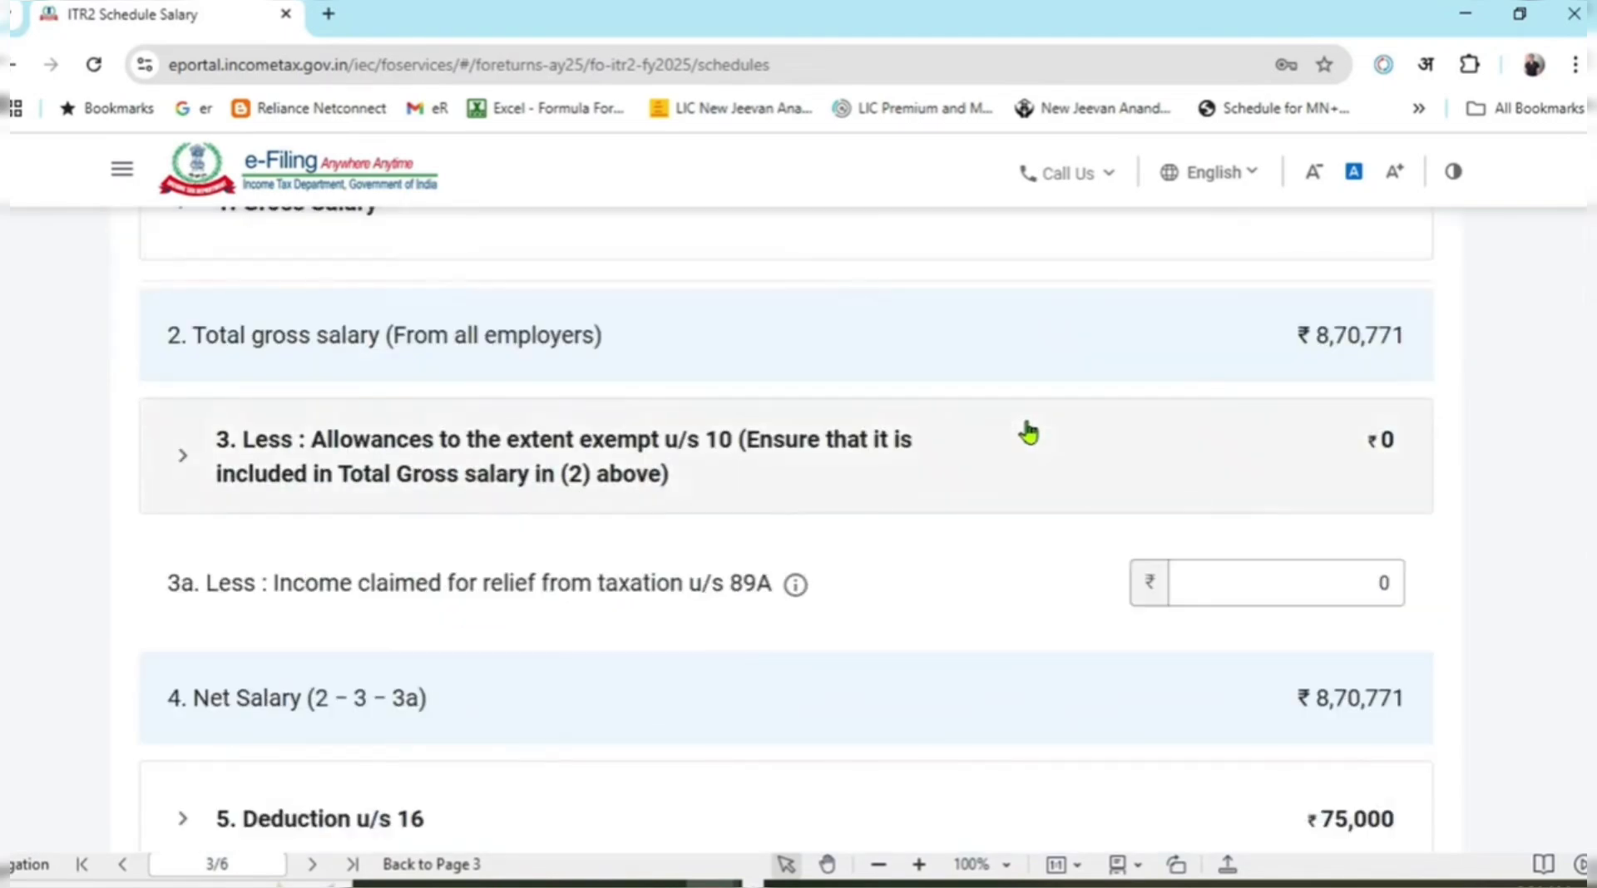
{"action": "scroll", "coordinate": [1031, 433], "scroll_direction": "up", "scroll_amount": 3}
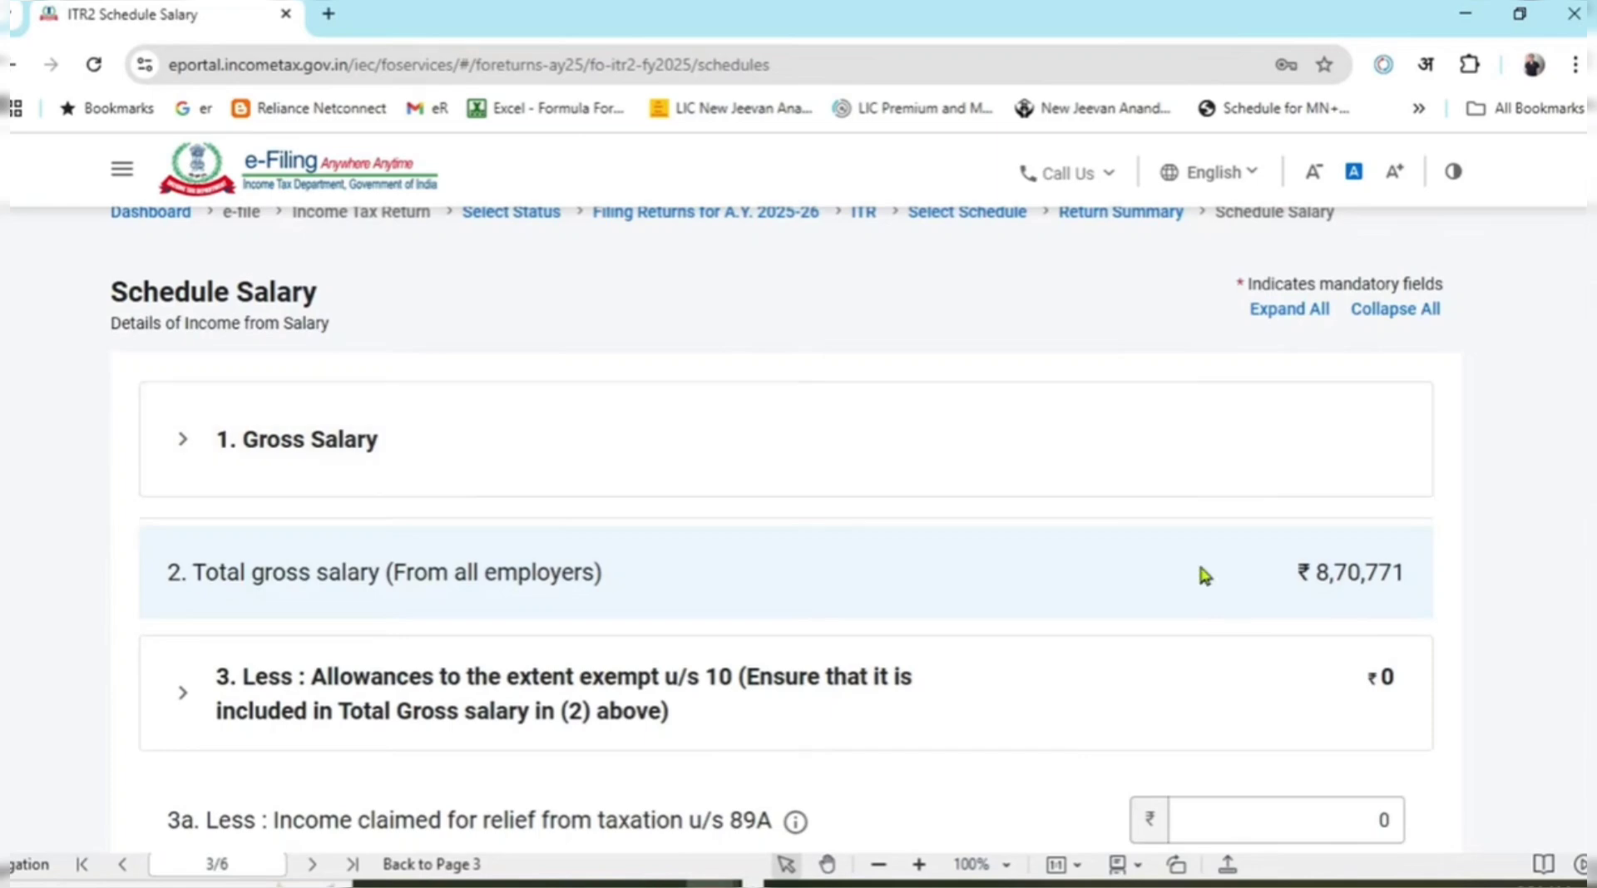
{"action": "scroll", "coordinate": [1228, 566], "scroll_direction": "down", "scroll_amount": 7}
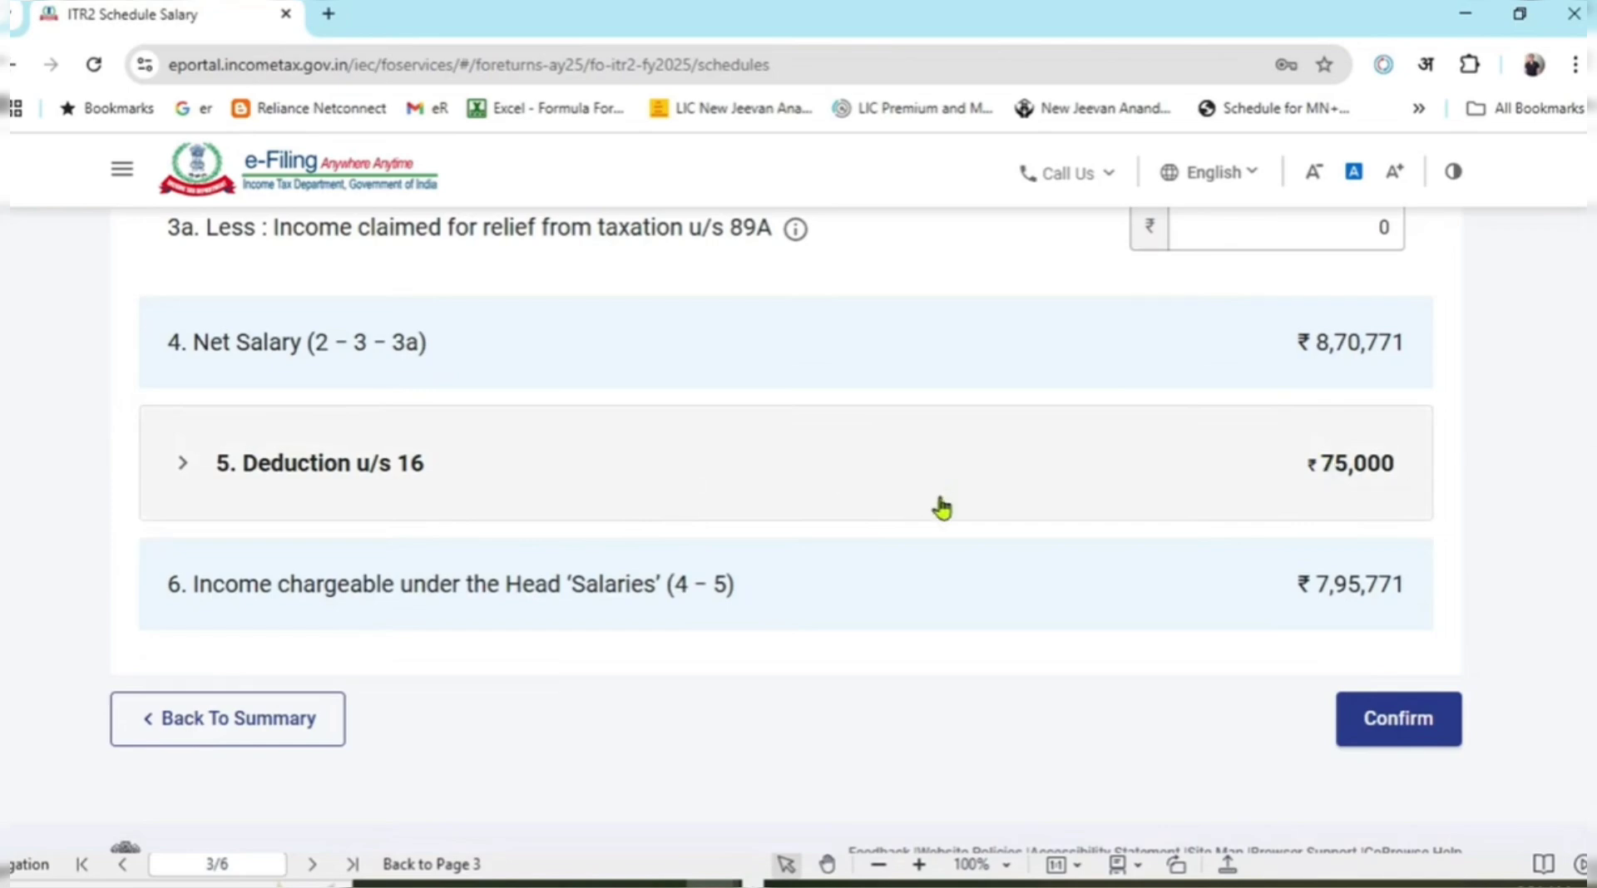
{"action": "scroll", "coordinate": [1164, 541], "scroll_direction": "up", "scroll_amount": 1}
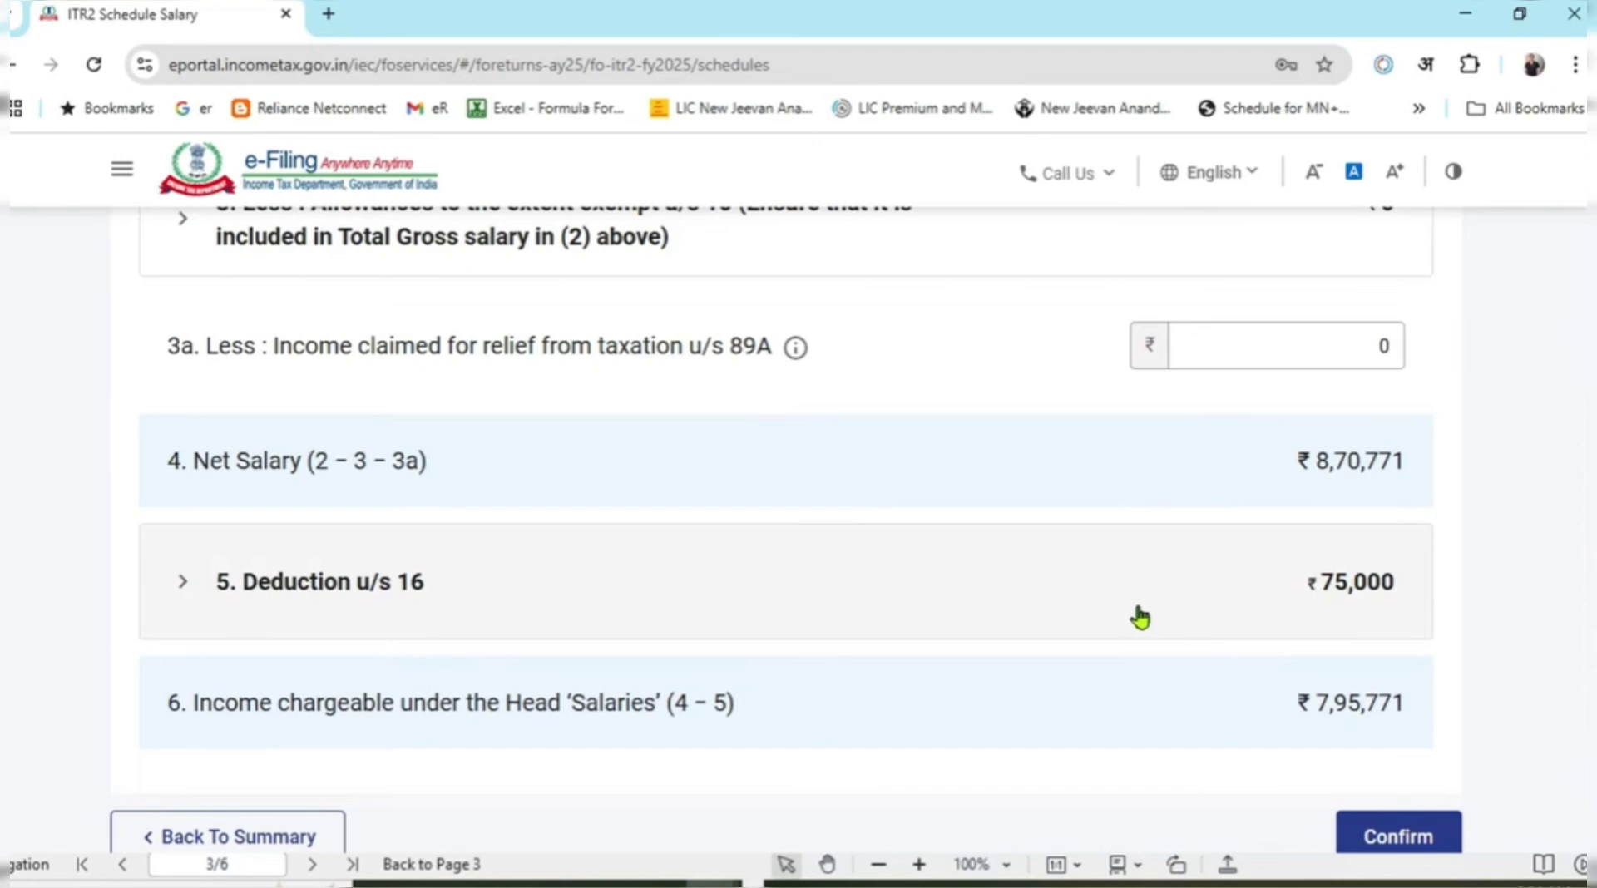
{"action": "scroll", "coordinate": [962, 666], "scroll_direction": "up", "scroll_amount": 5}
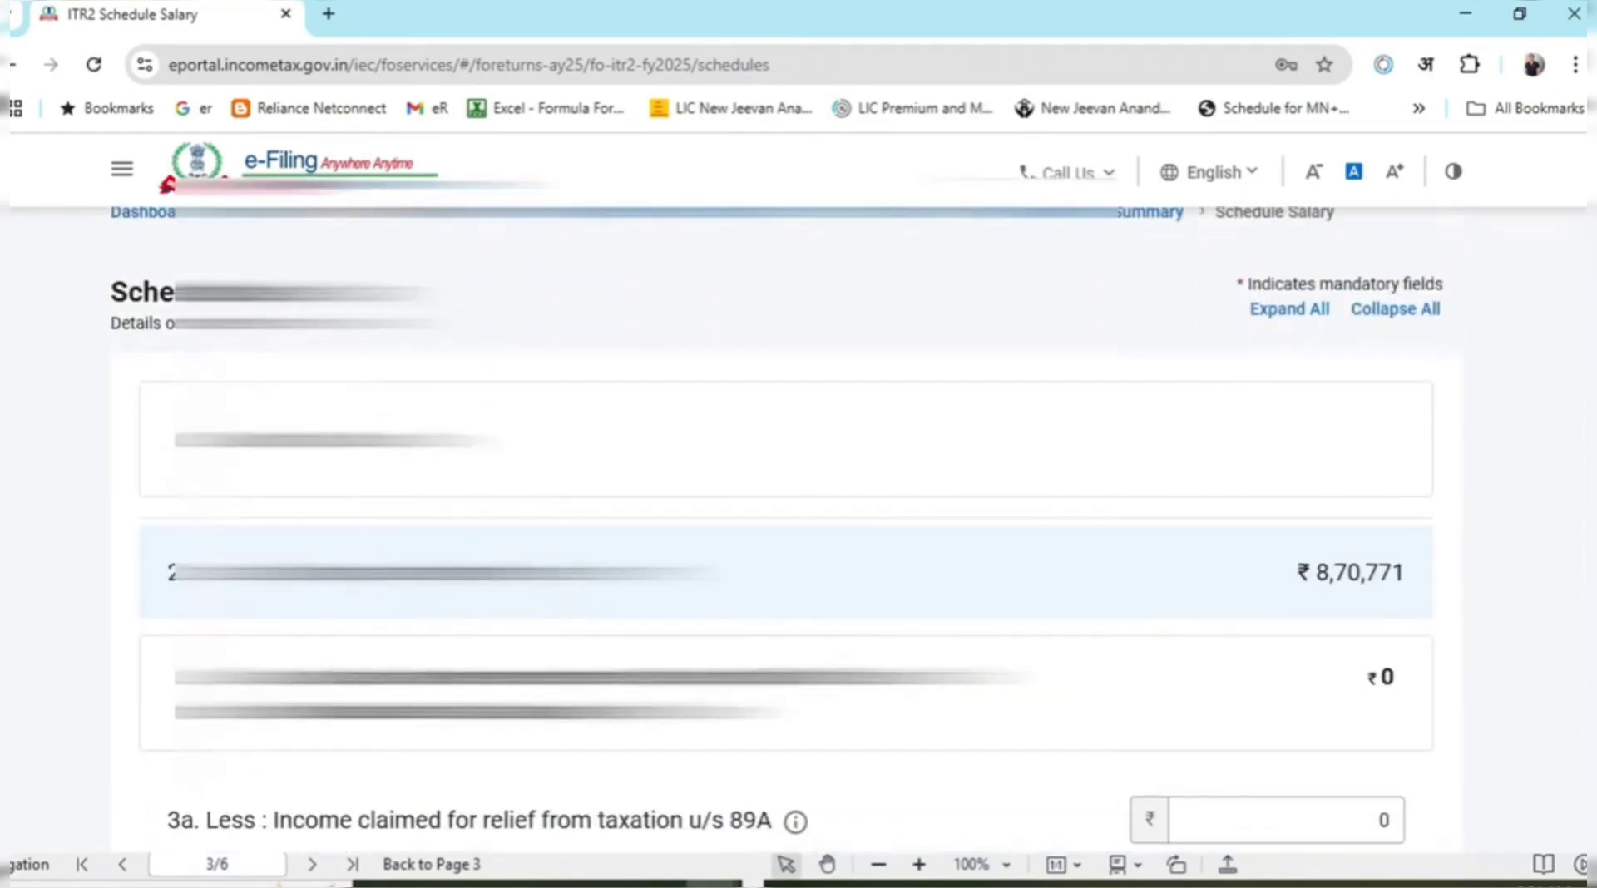
{"action": "scroll", "coordinate": [786, 532], "scroll_direction": "down", "scroll_amount": 3}
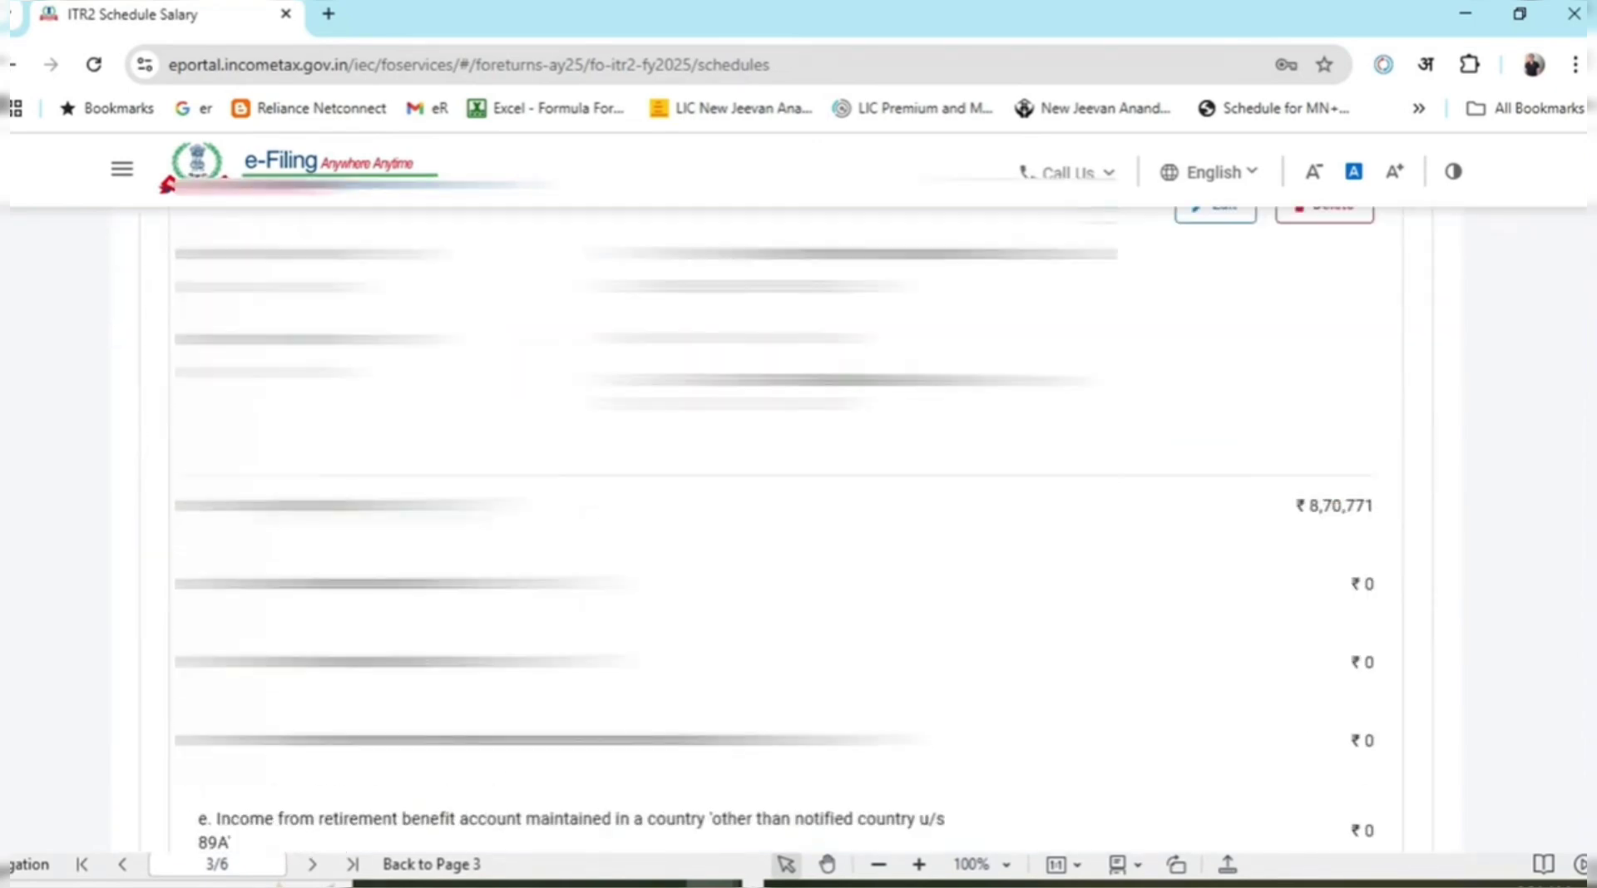
{"action": "scroll", "coordinate": [786, 532], "scroll_direction": "up", "scroll_amount": 4}
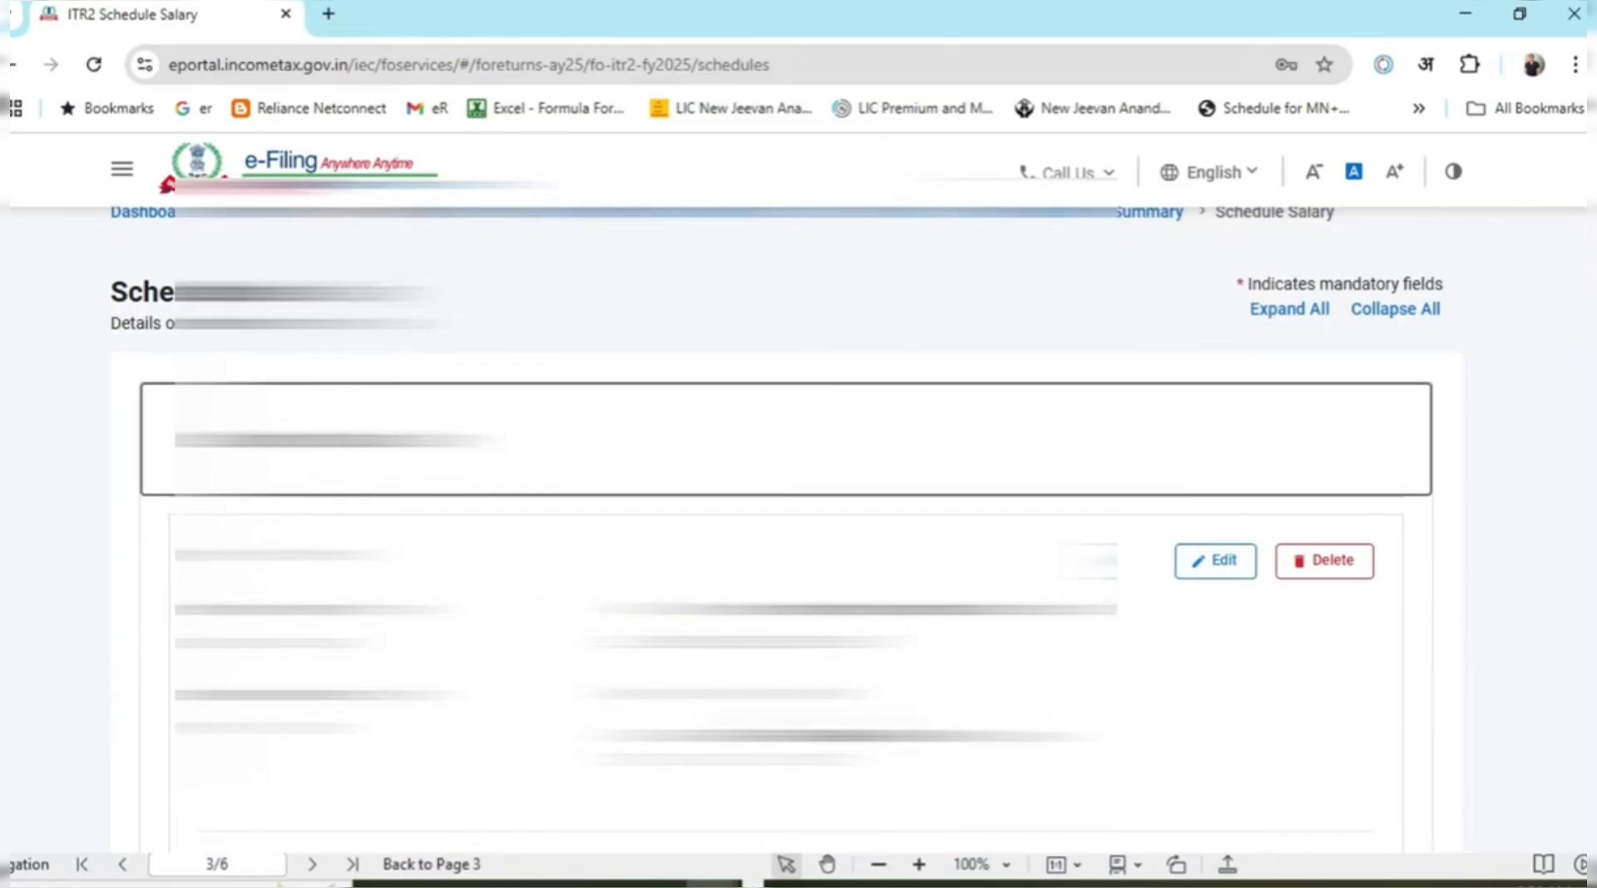
{"action": "scroll", "coordinate": [786, 532], "scroll_direction": "down", "scroll_amount": 7}
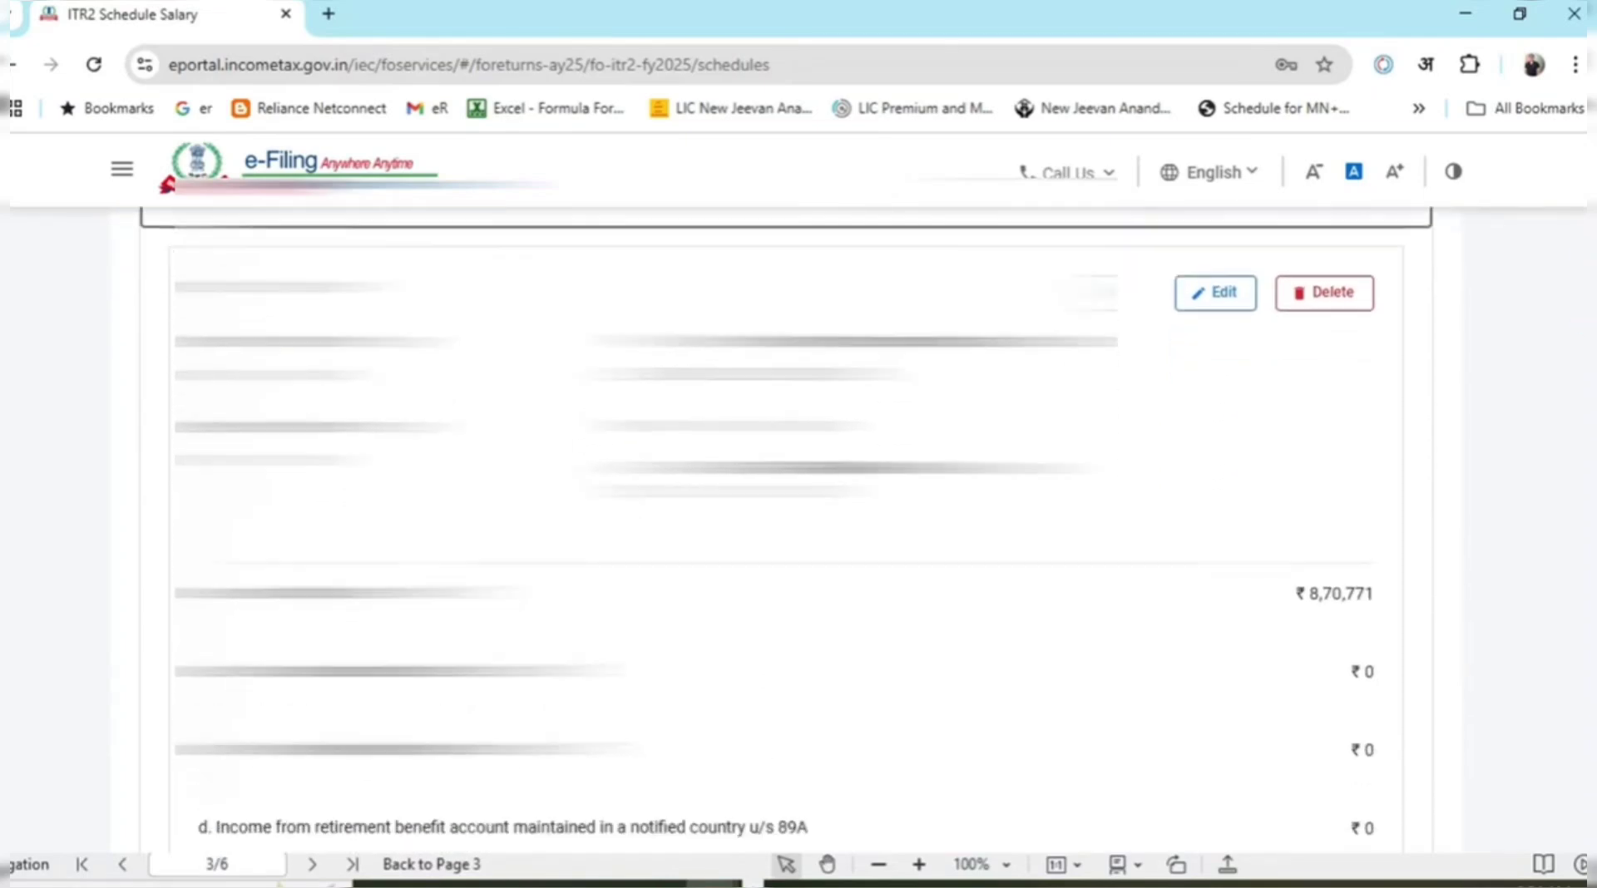
{"action": "scroll", "coordinate": [786, 533], "scroll_direction": "down", "scroll_amount": 1}
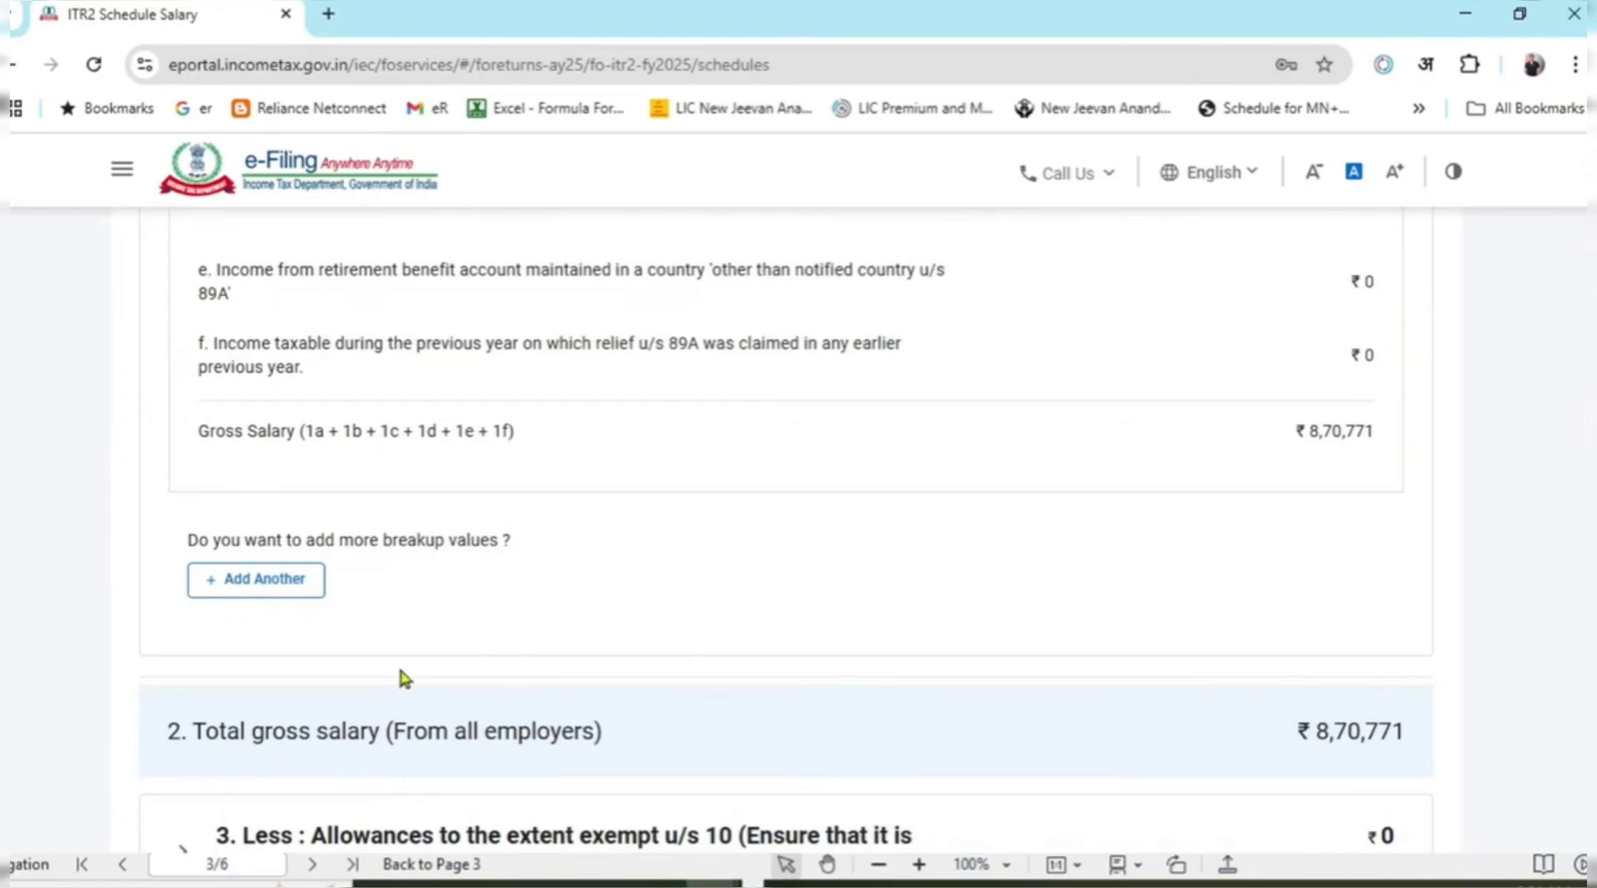
{"action": "scroll", "coordinate": [574, 595], "scroll_direction": "down", "scroll_amount": 5}
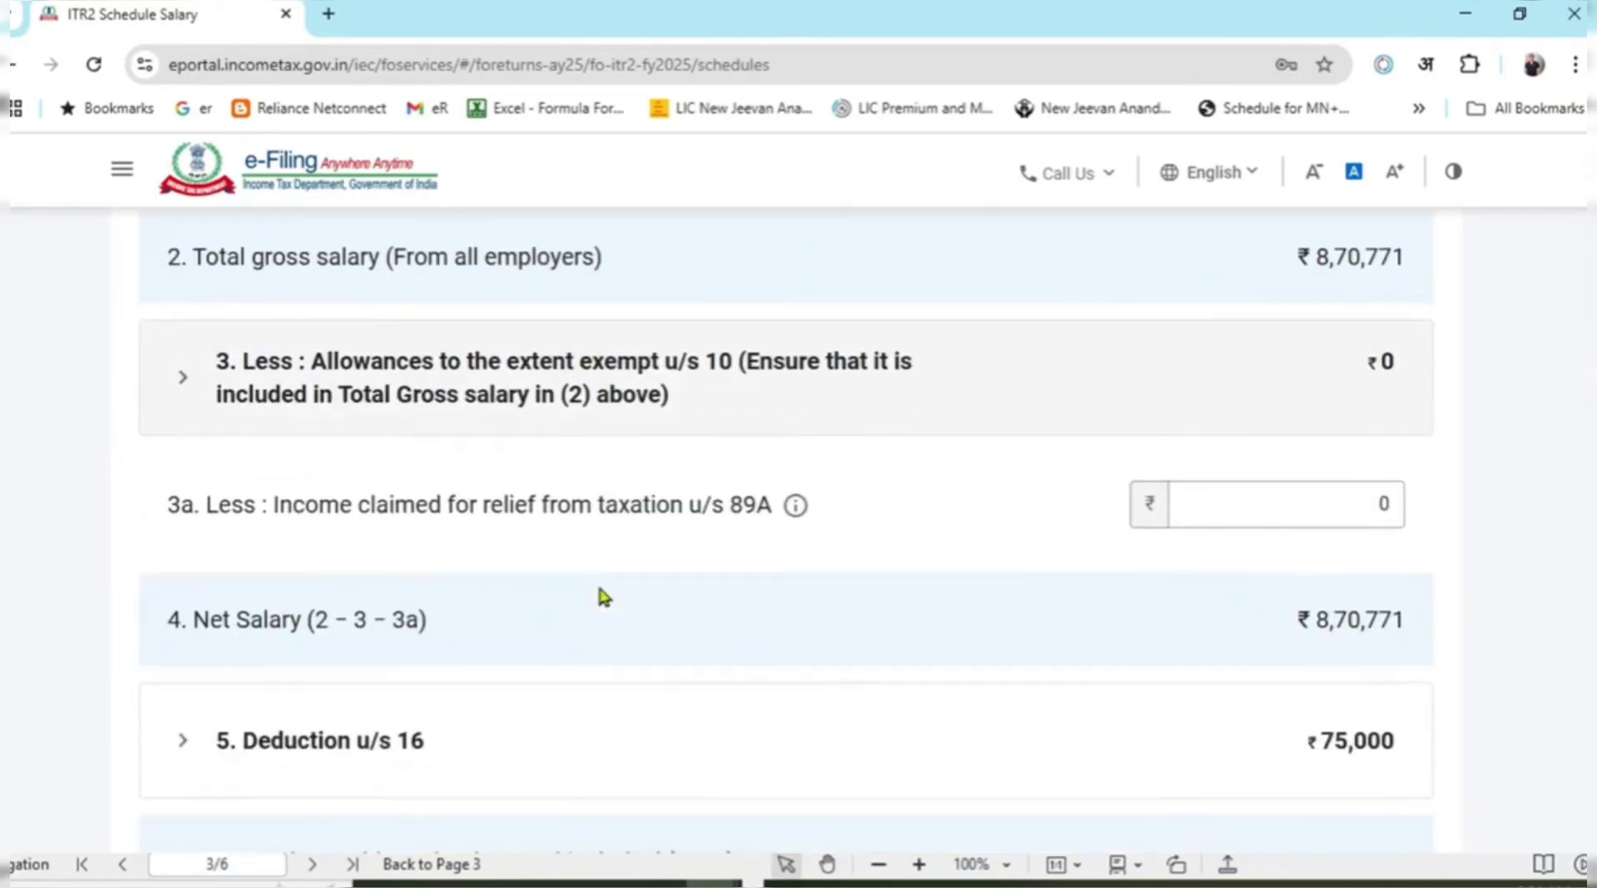
{"action": "scroll", "coordinate": [603, 597], "scroll_direction": "up", "scroll_amount": 3}
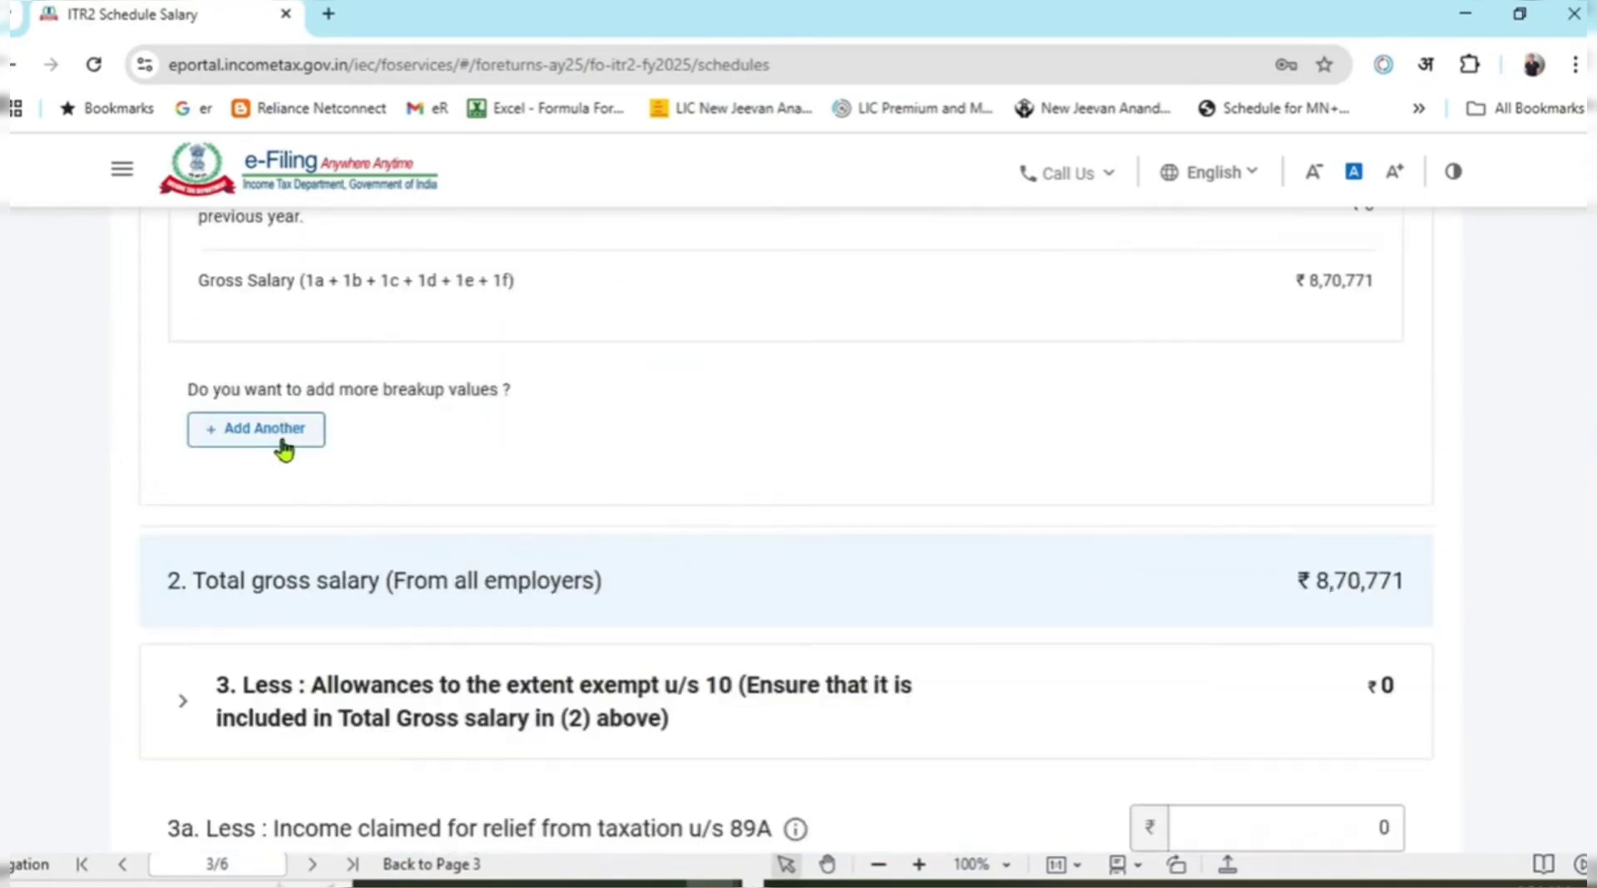
{"action": "left_click_drag", "start_coordinate": [169, 386], "coordinate": [502, 403]}
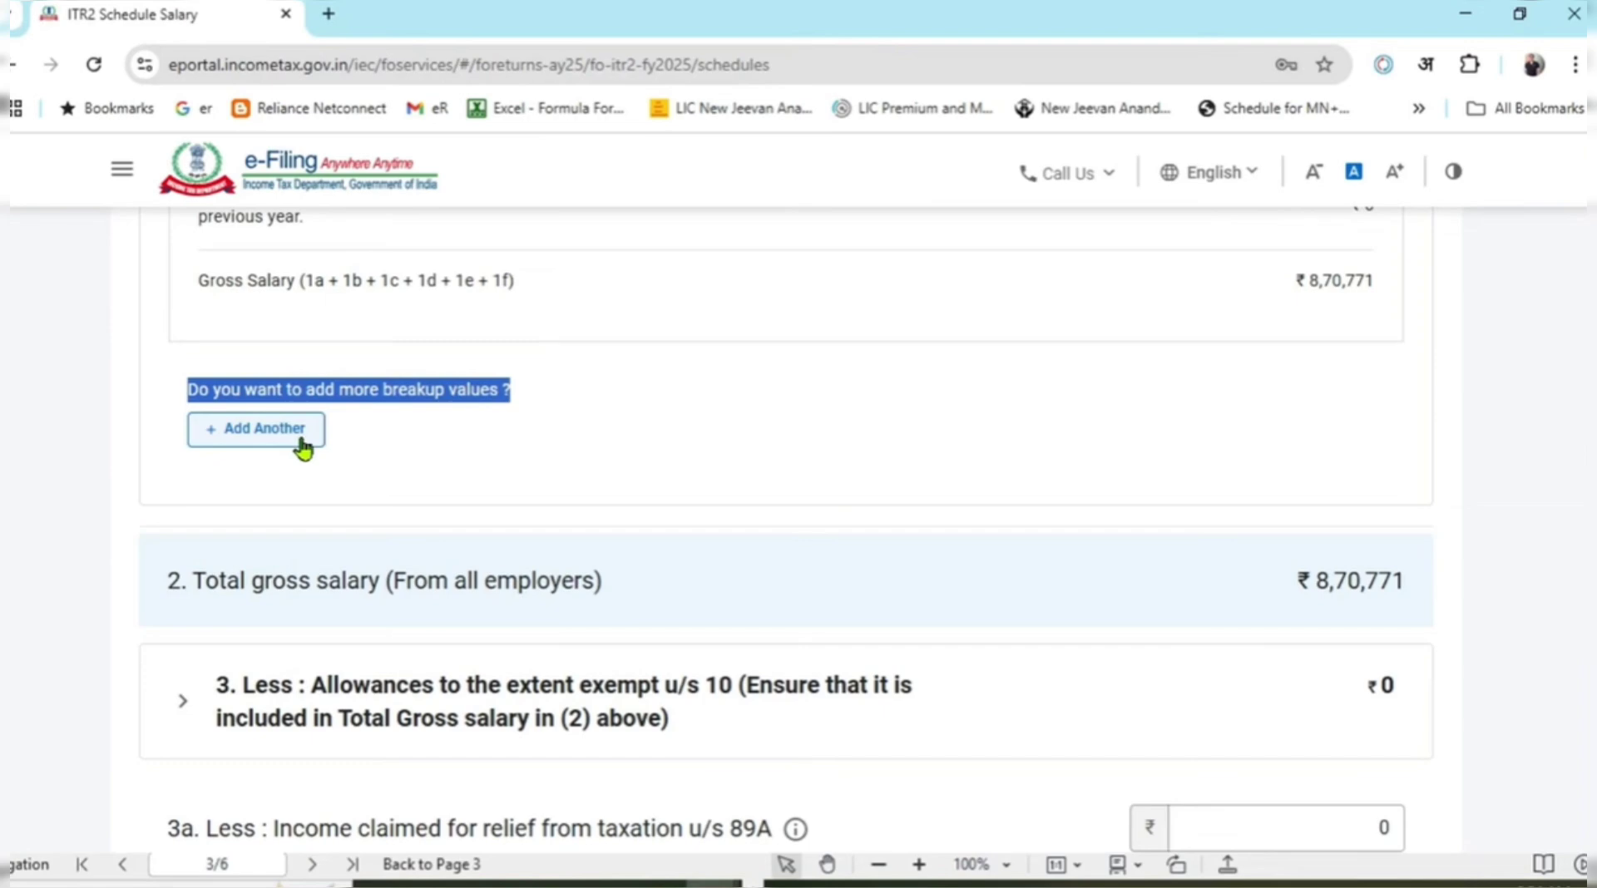
{"action": "left_click", "coordinate": [302, 441]}
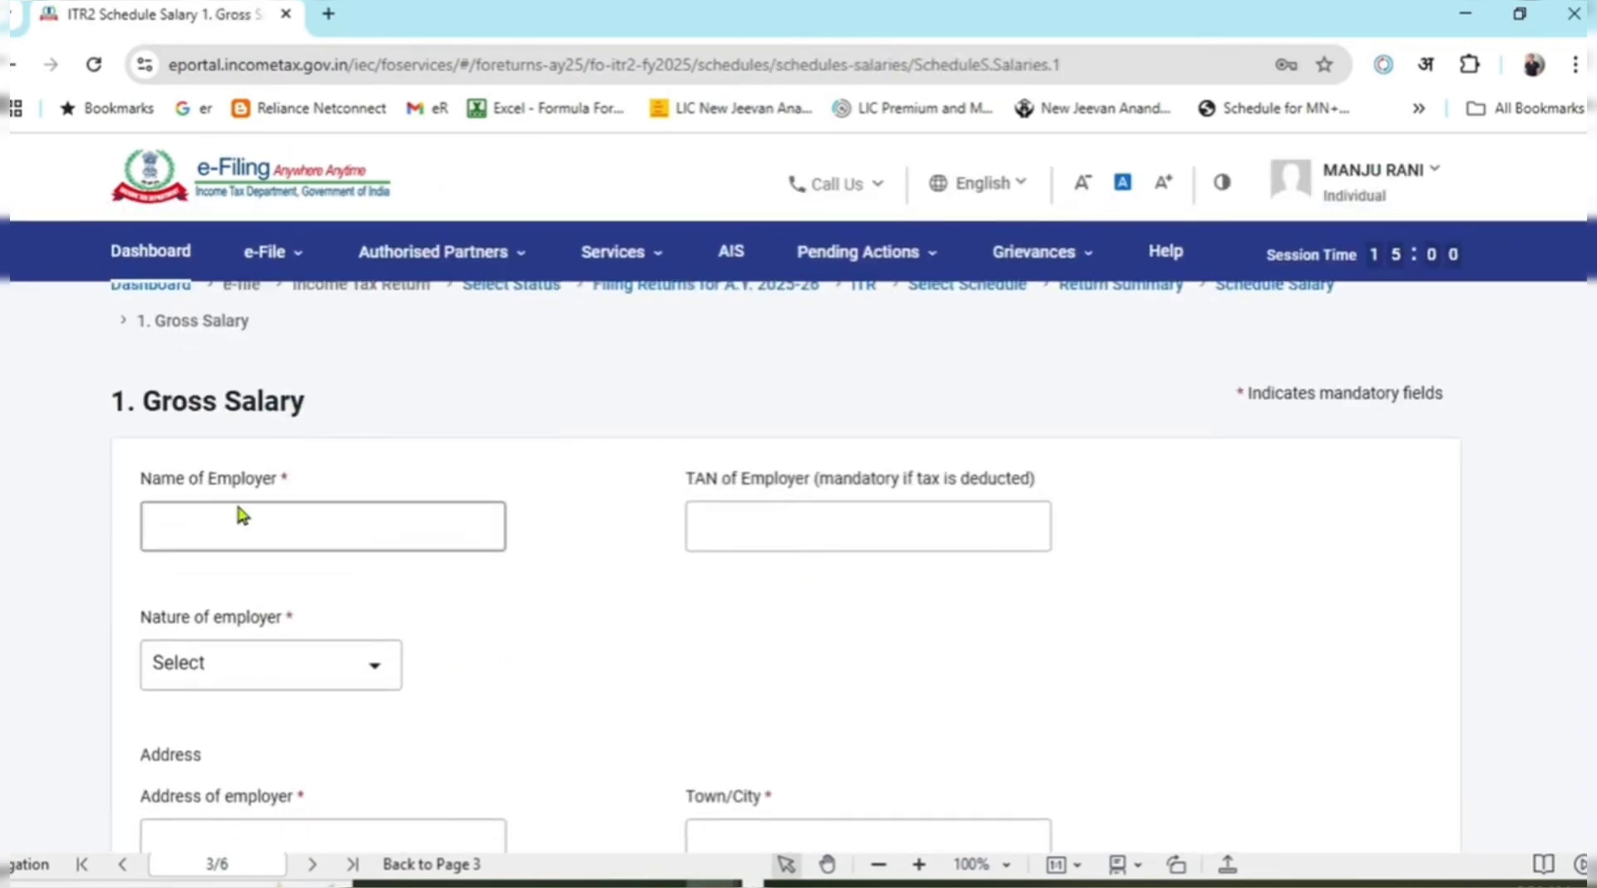
{"action": "left_click", "coordinate": [195, 522]}
{"action": "left_click", "coordinate": [738, 516]}
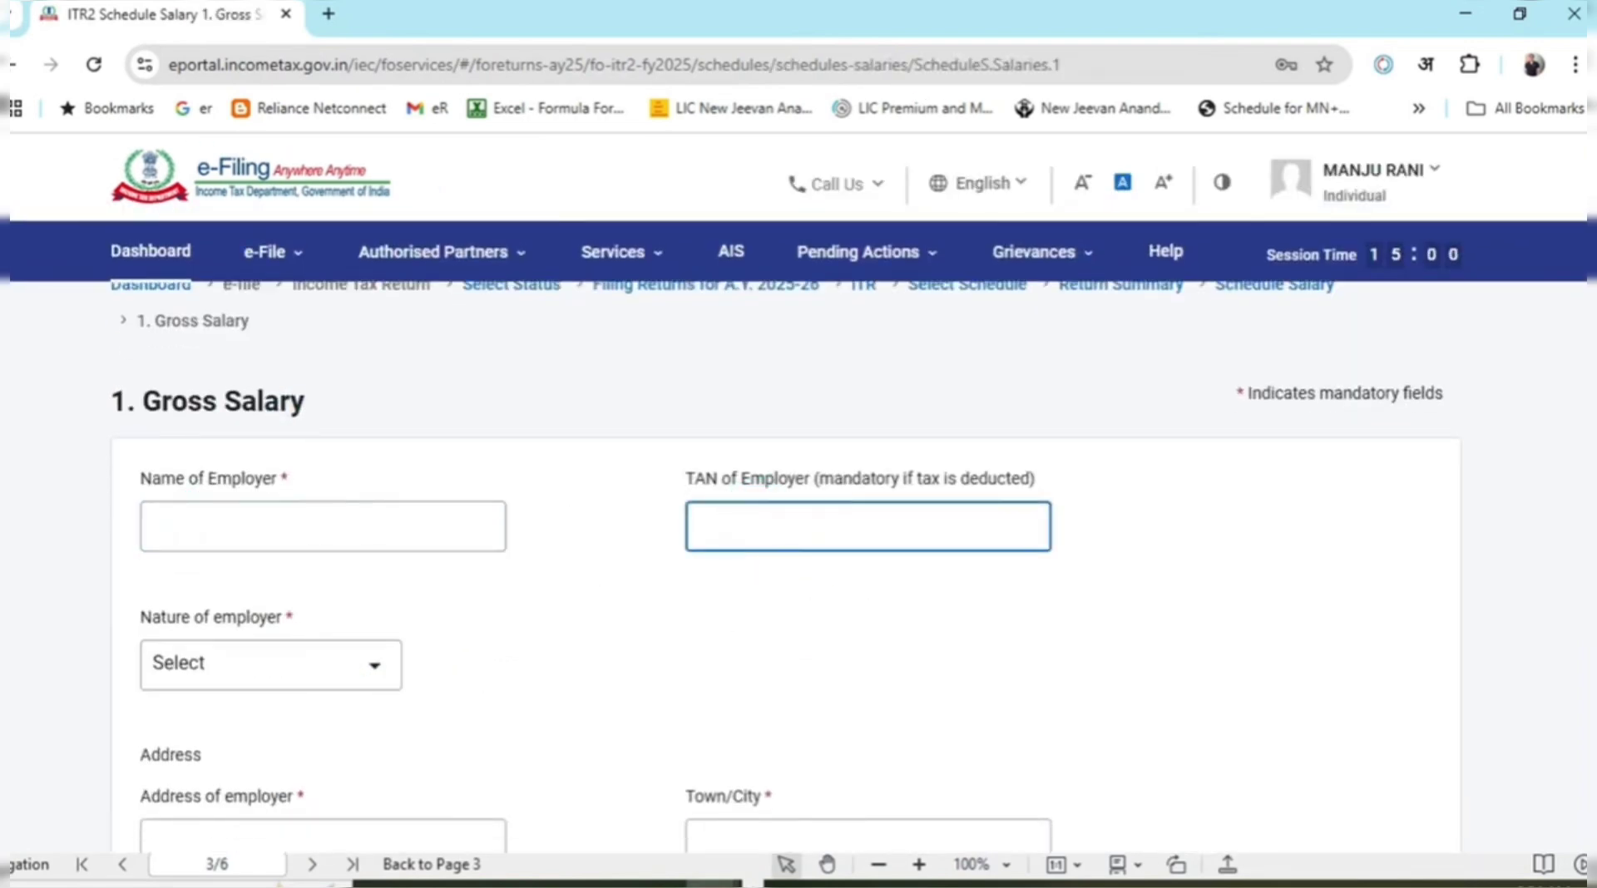
{"action": "scroll", "coordinate": [798, 532], "scroll_direction": "down", "scroll_amount": 3}
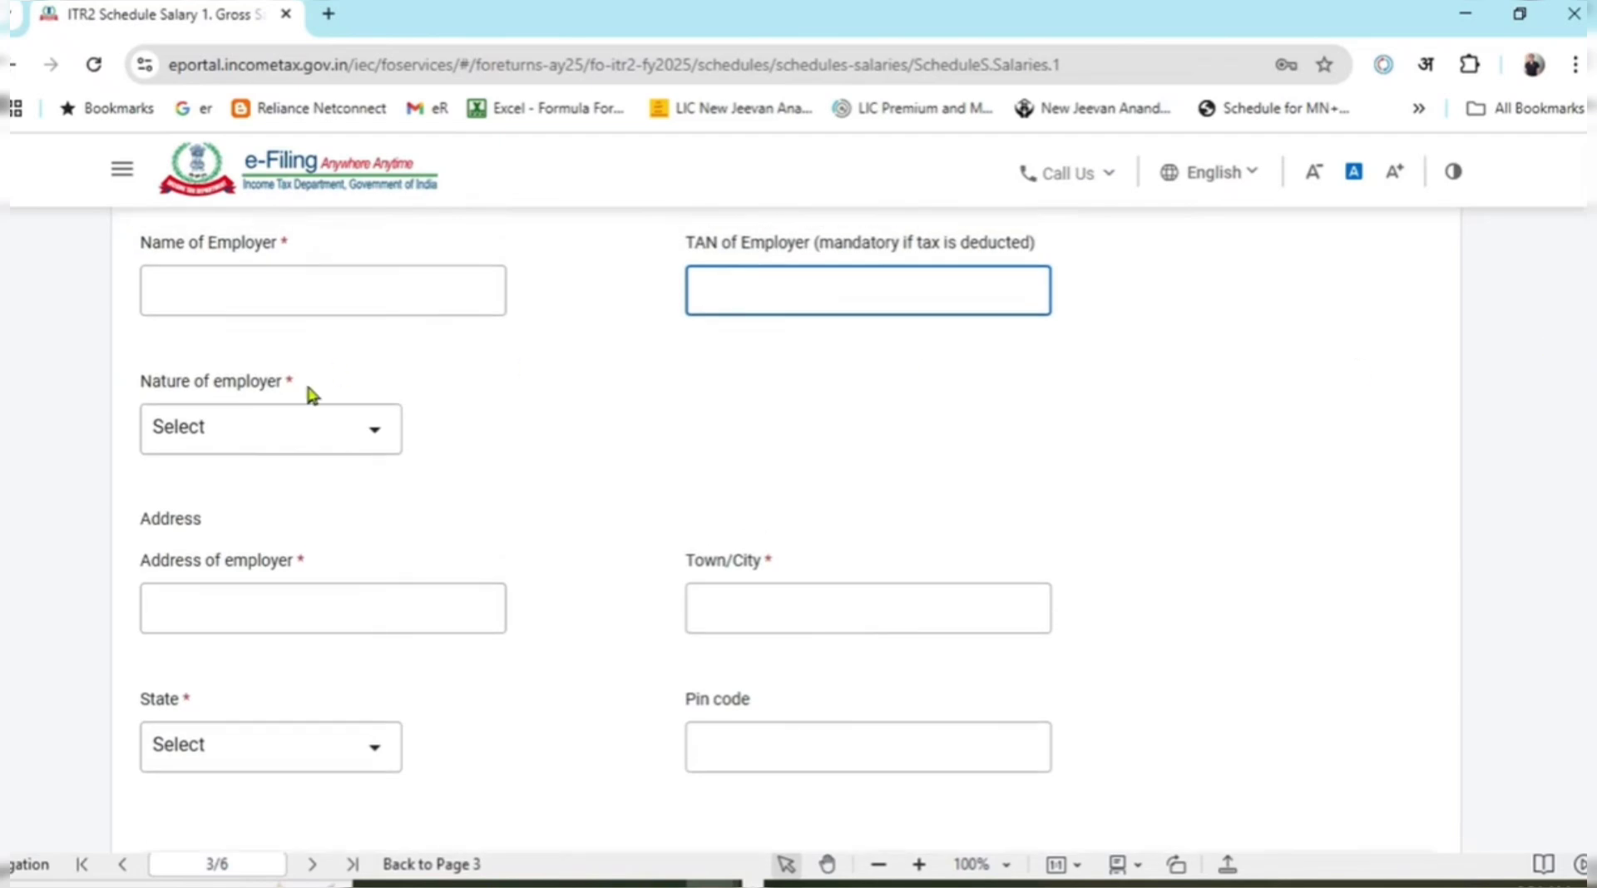
{"action": "left_click", "coordinate": [334, 446]}
{"action": "left_click", "coordinate": [333, 446]}
{"action": "scroll", "coordinate": [358, 599], "scroll_direction": "down", "scroll_amount": 5}
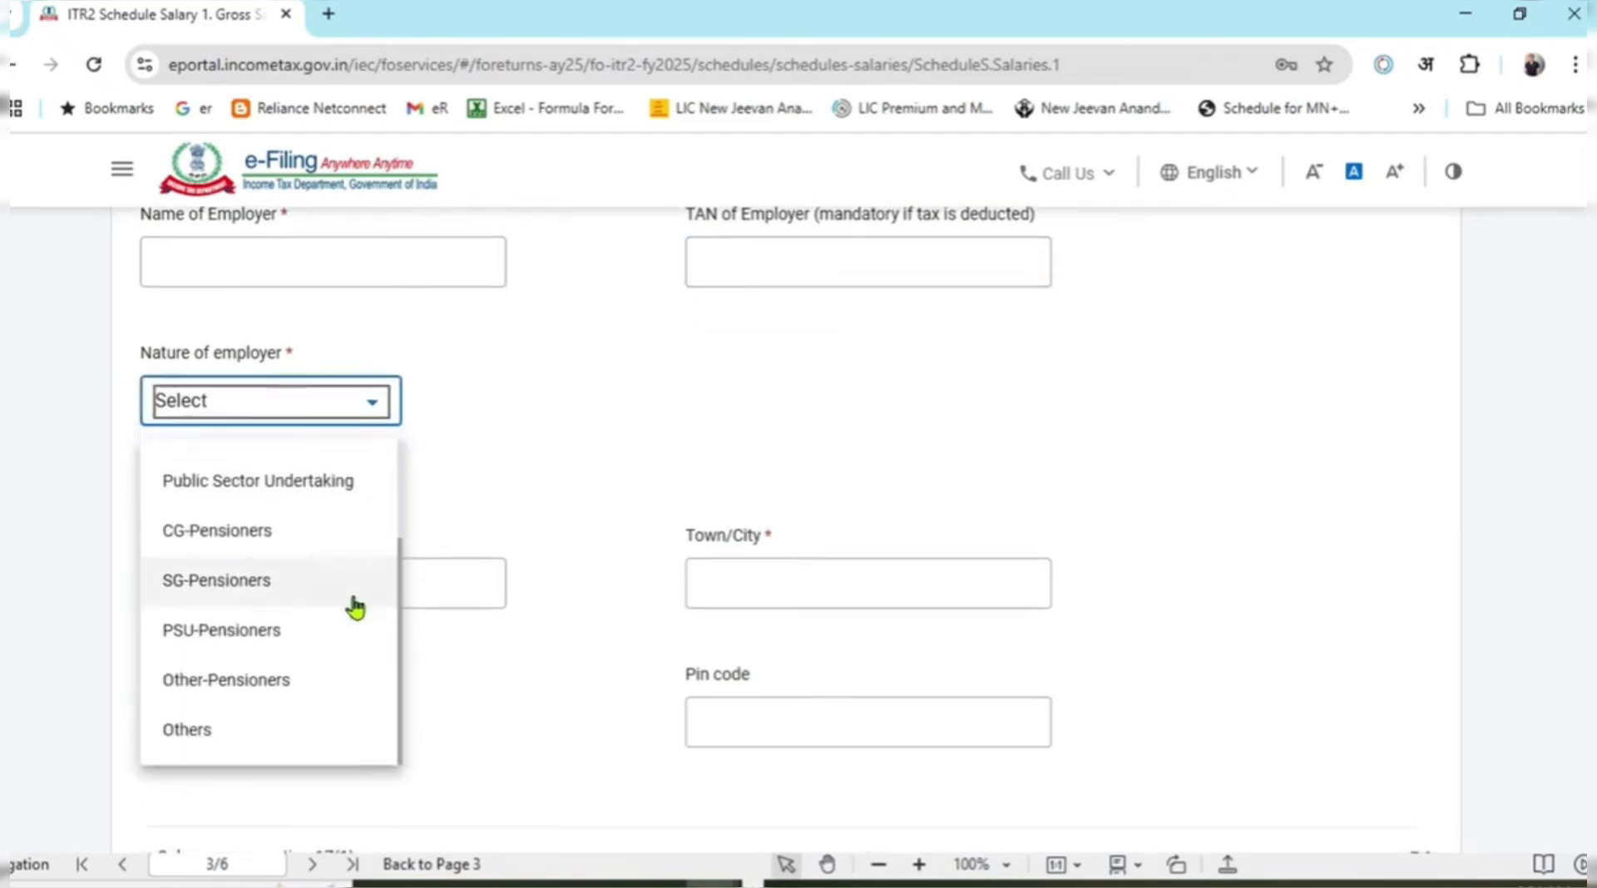
{"action": "left_click", "coordinate": [199, 632]}
{"action": "left_click", "coordinate": [527, 337]}
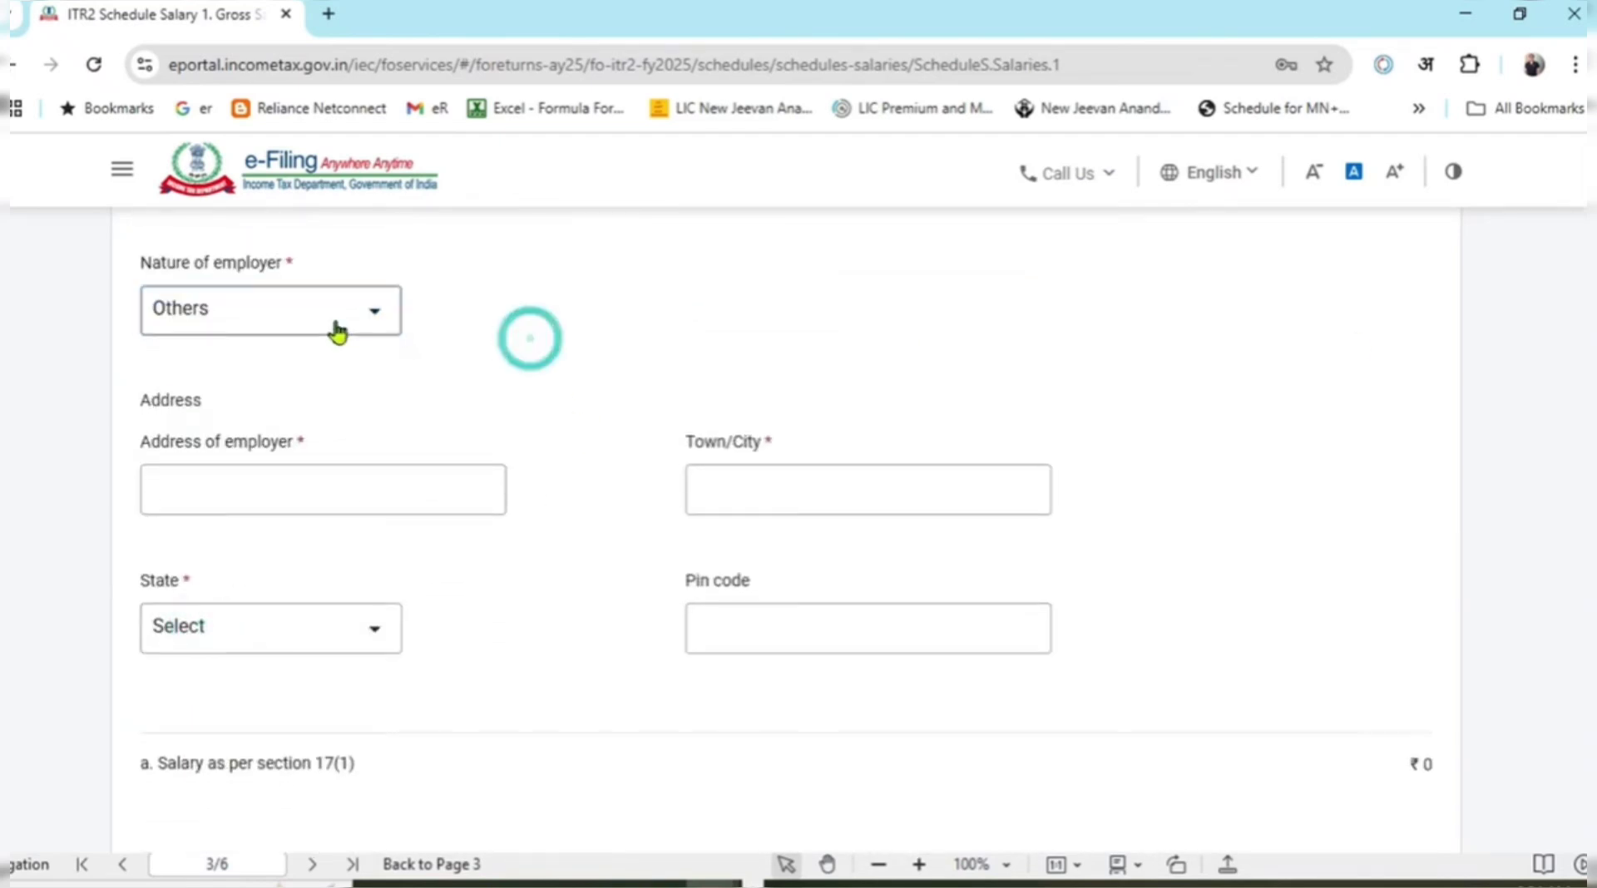
{"action": "left_click", "coordinate": [335, 316]}
{"action": "scroll", "coordinate": [311, 561], "scroll_direction": "up", "scroll_amount": 3}
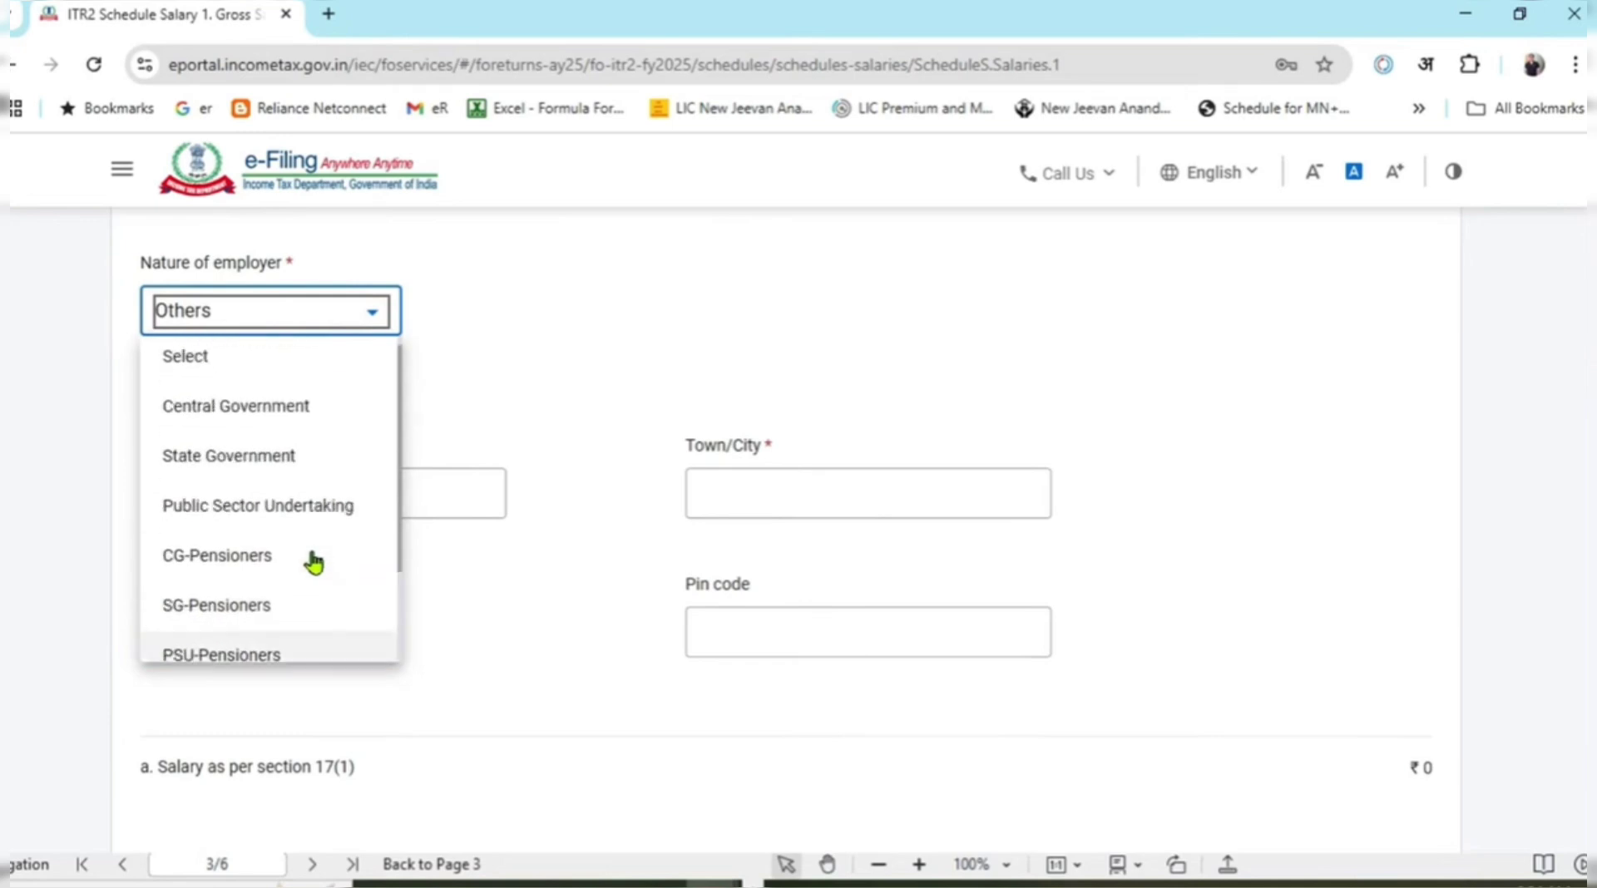
{"action": "scroll", "coordinate": [274, 503], "scroll_direction": "down", "scroll_amount": 3}
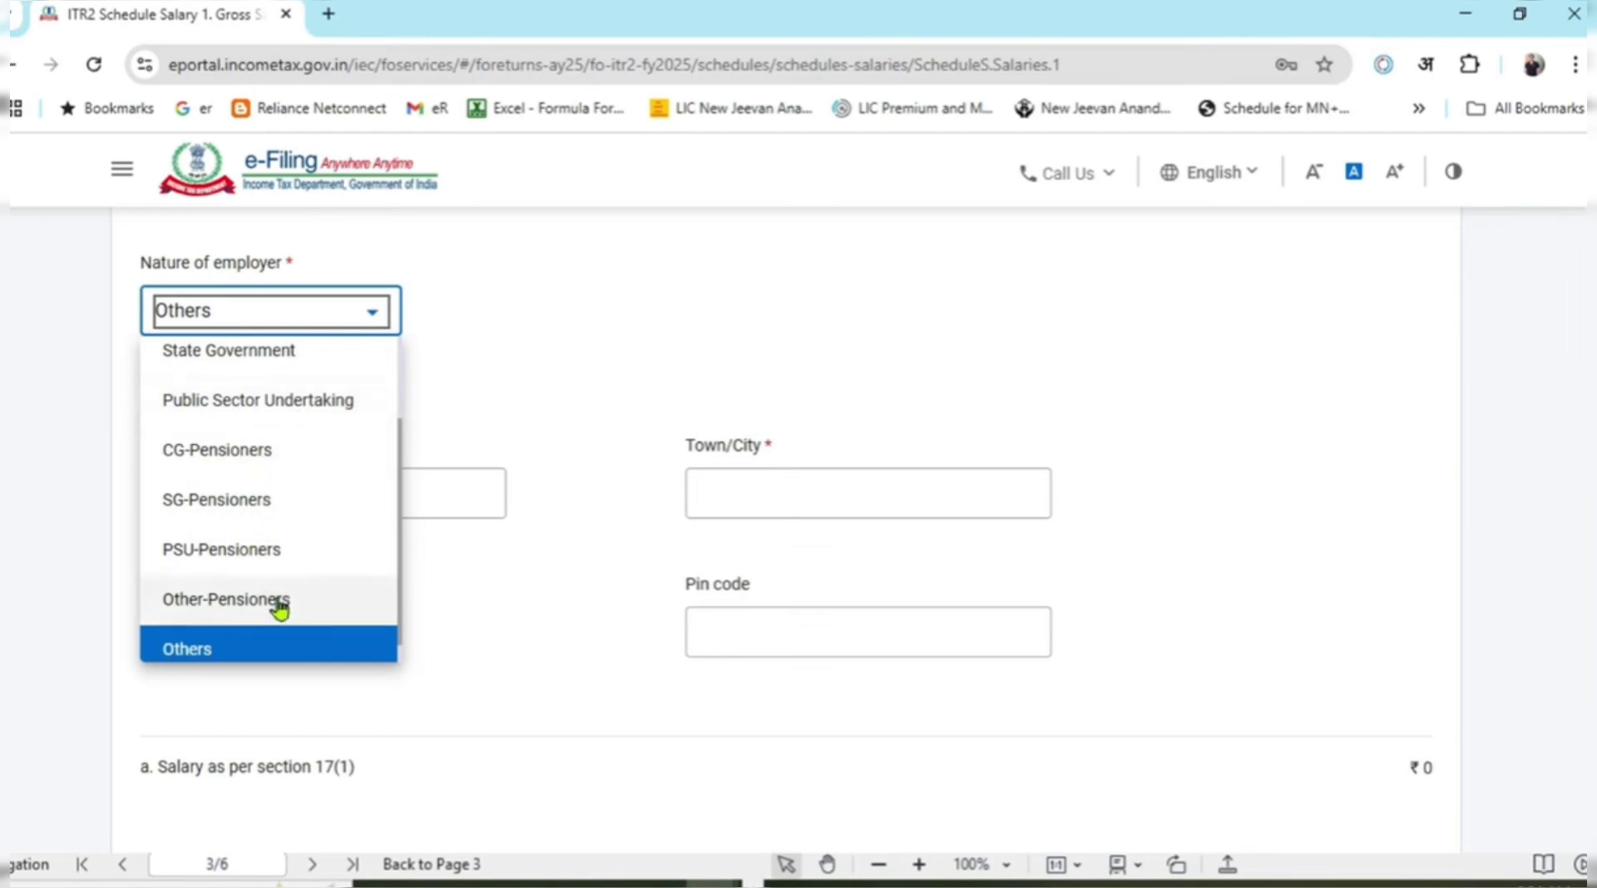
{"action": "left_click", "coordinate": [275, 647]}
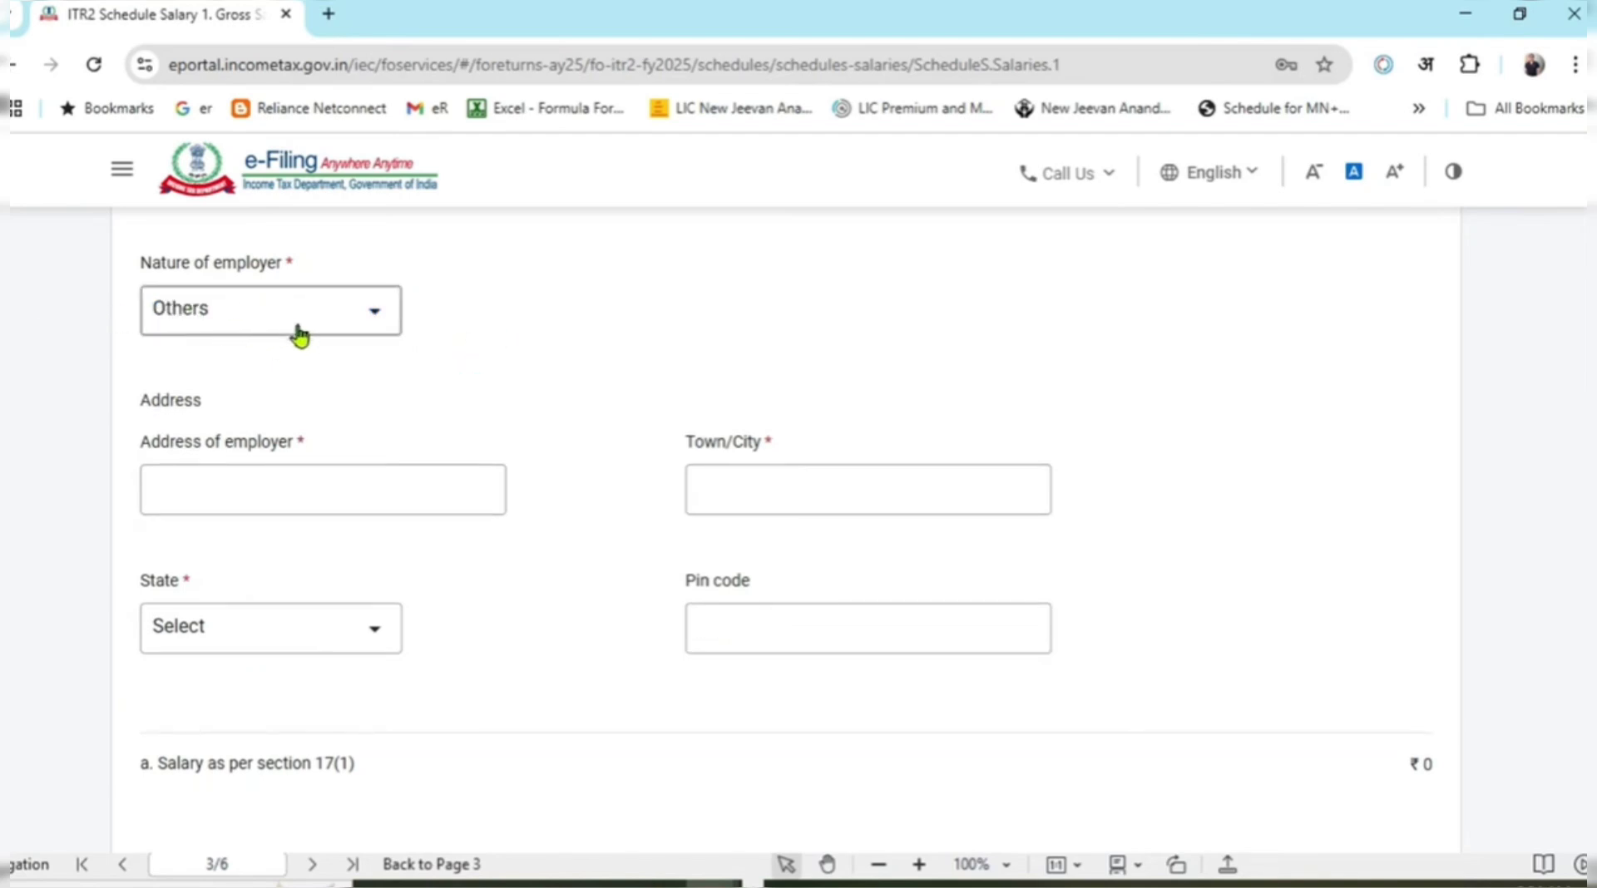
{"action": "scroll", "coordinate": [630, 392], "scroll_direction": "down", "scroll_amount": 3}
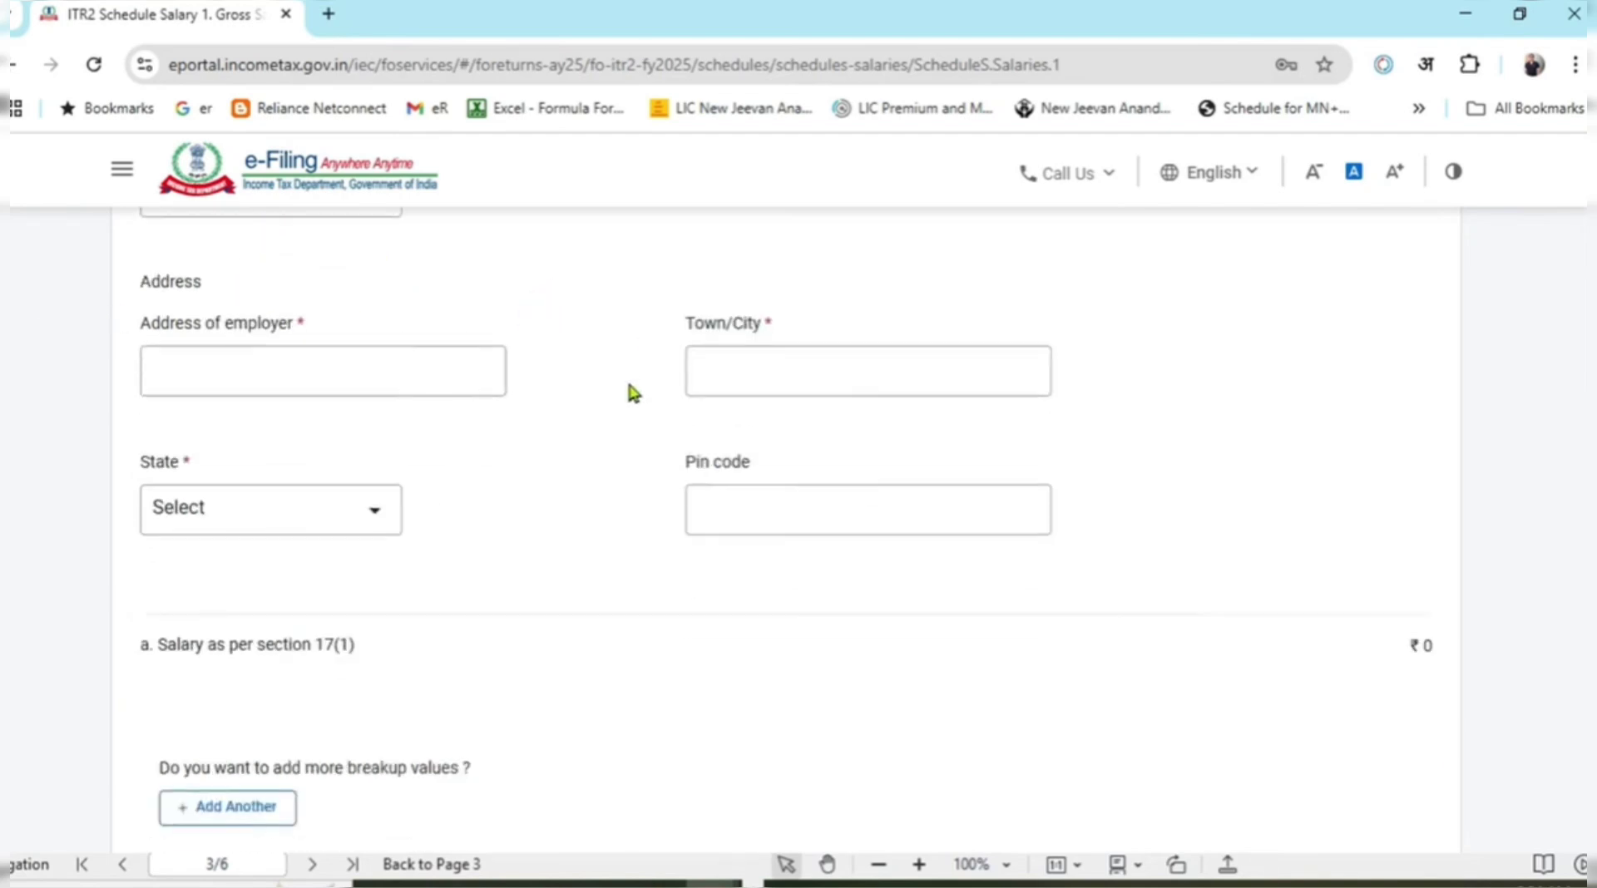
{"action": "scroll", "coordinate": [632, 393], "scroll_direction": "down", "scroll_amount": 15}
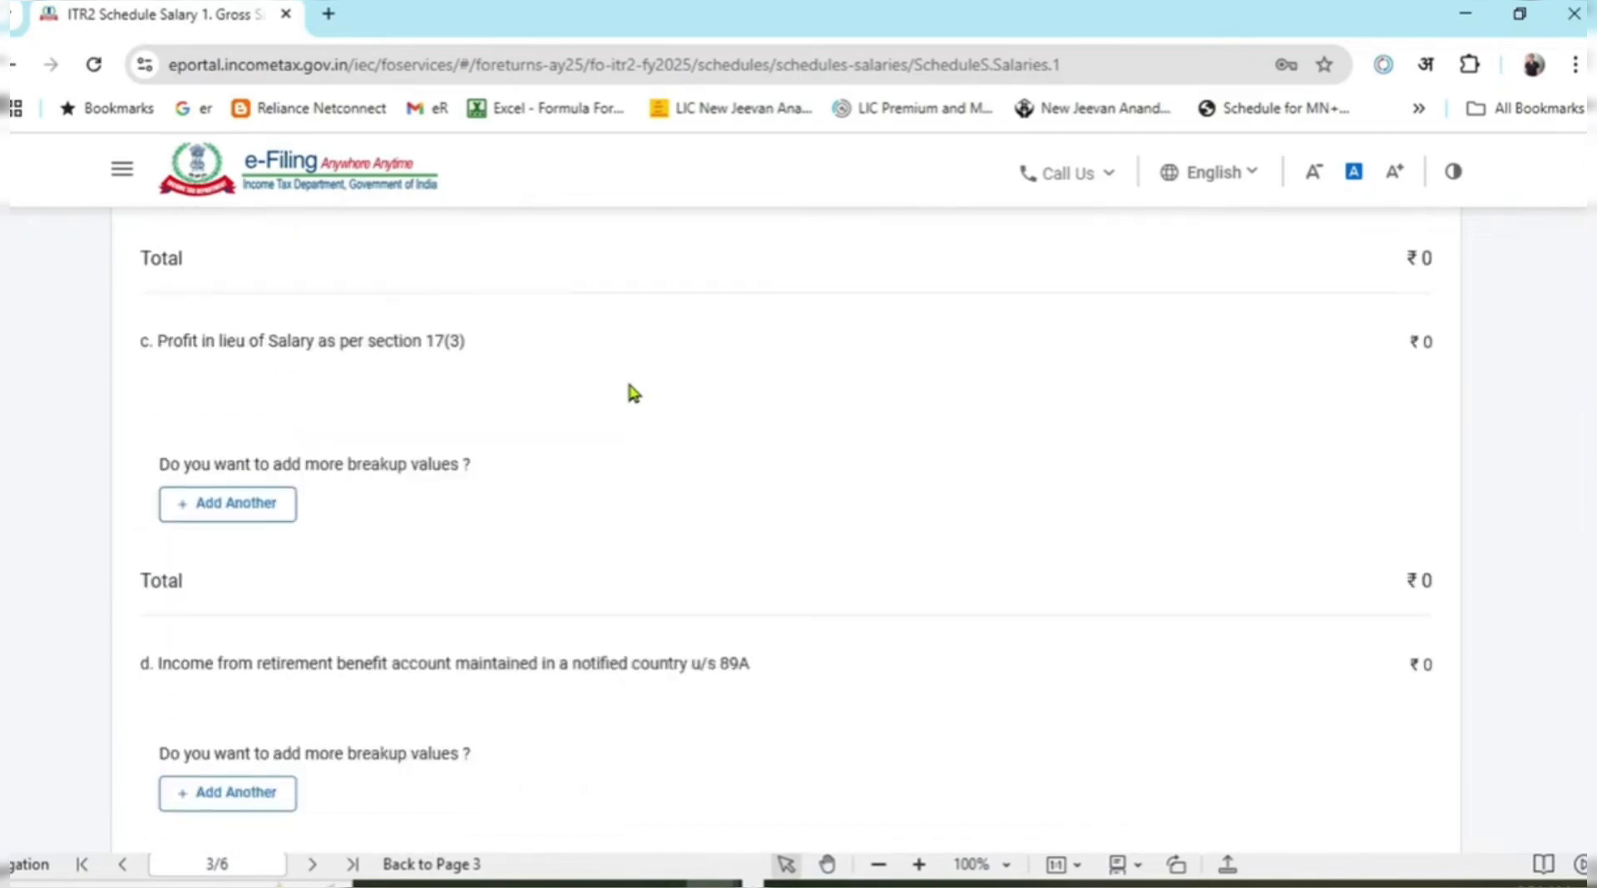
{"action": "scroll", "coordinate": [632, 396], "scroll_direction": "down", "scroll_amount": 4}
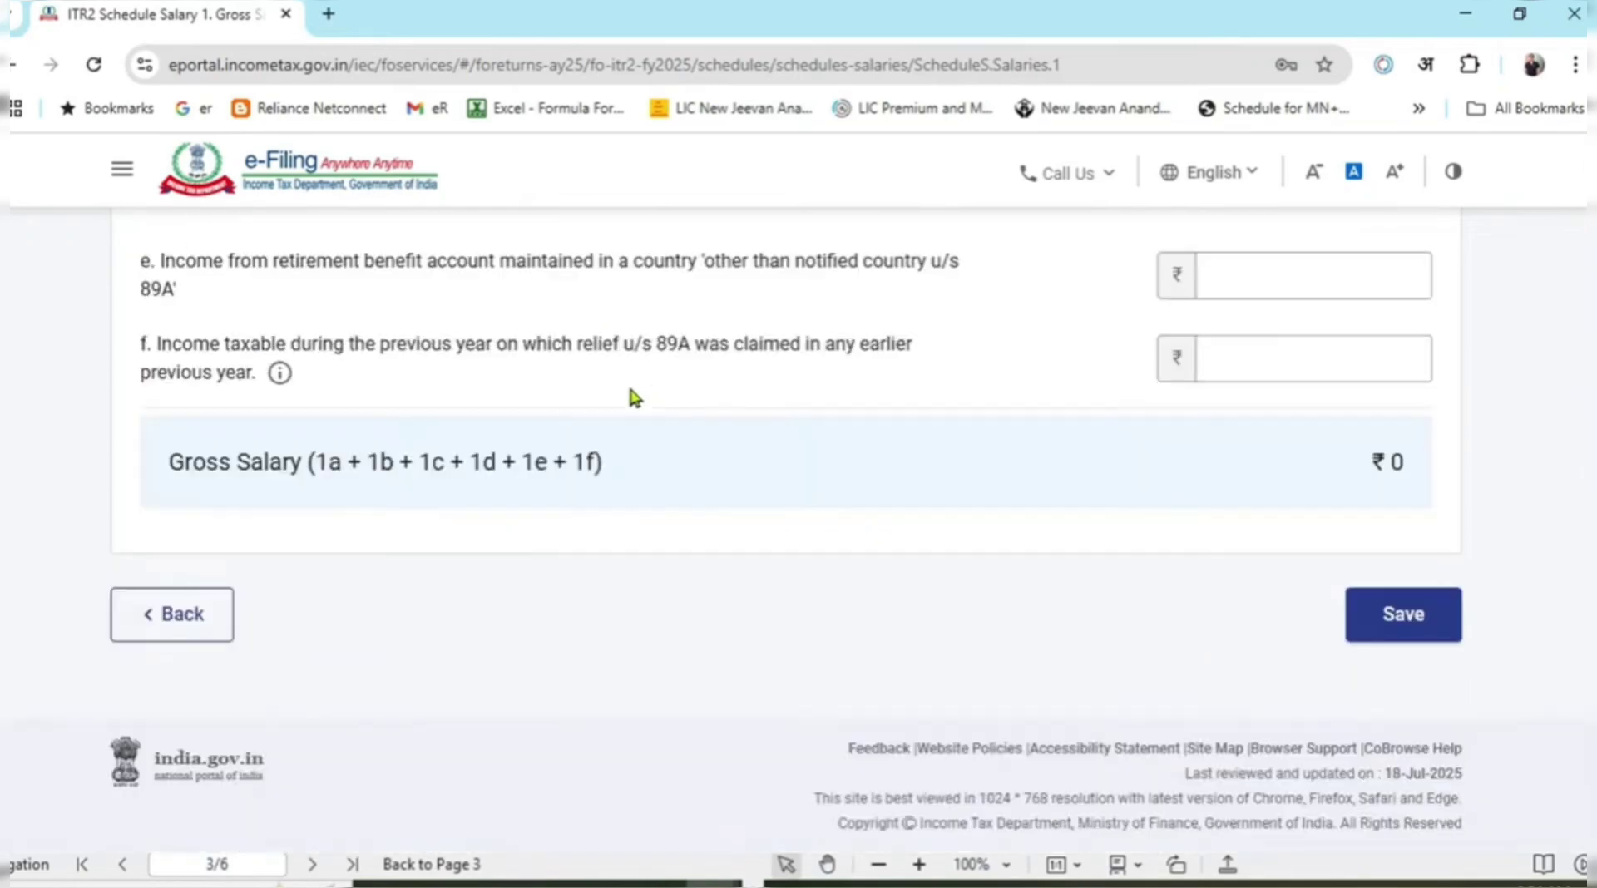
Leave the blank employer form, then check ₹7,95,771 chargeable salary and the ₹75,000 Deduction u/s 16.
{"action": "left_click", "coordinate": [185, 615]}
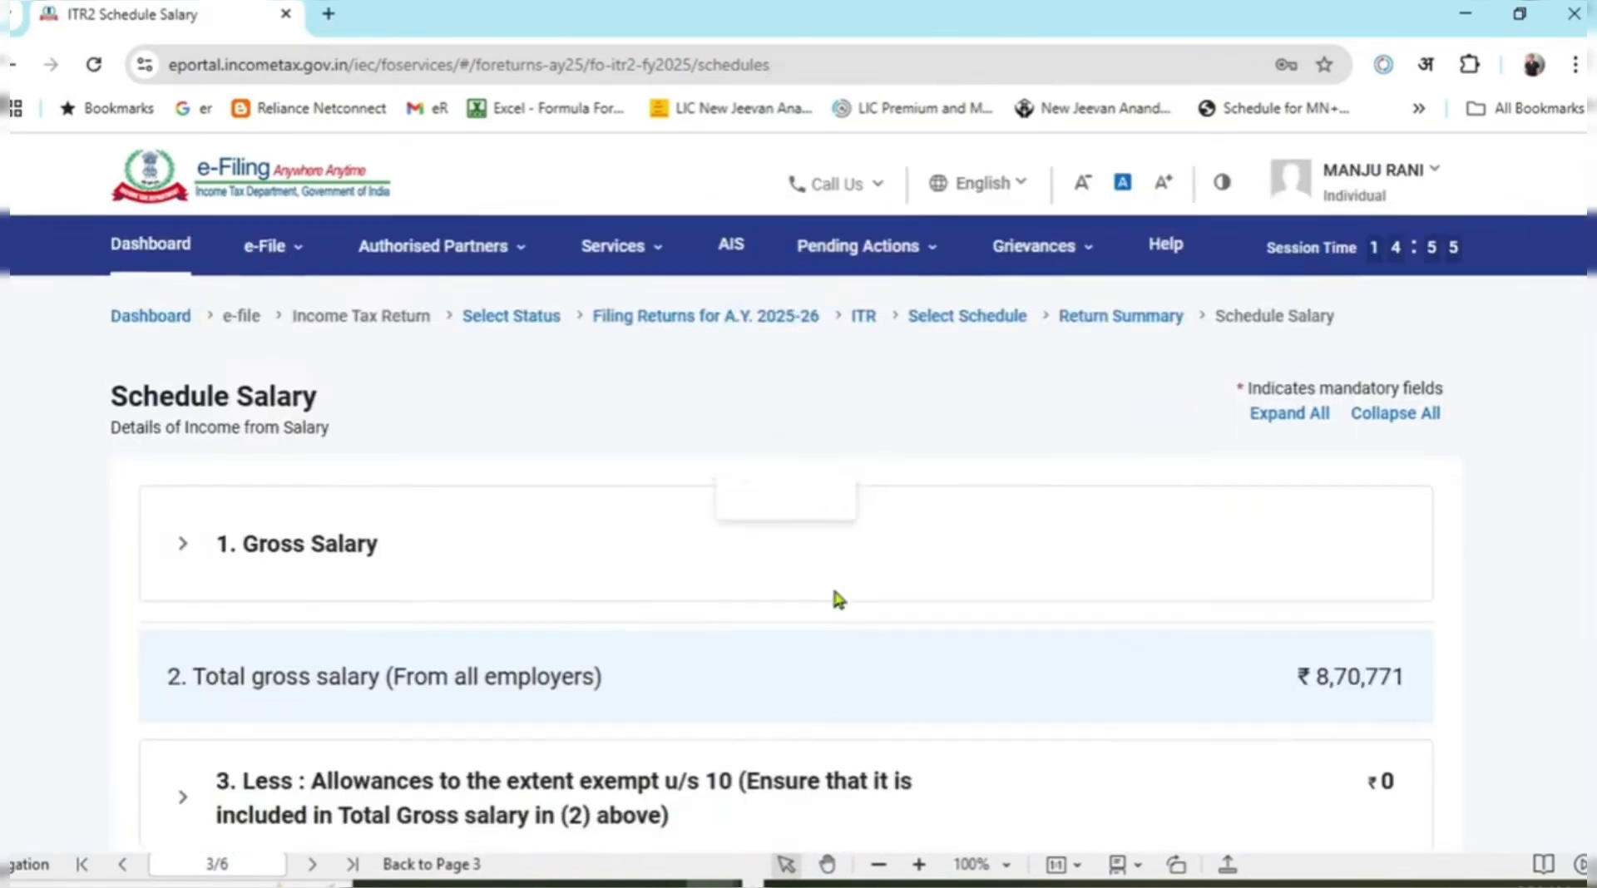
{"action": "scroll", "coordinate": [897, 532], "scroll_direction": "down", "scroll_amount": 6}
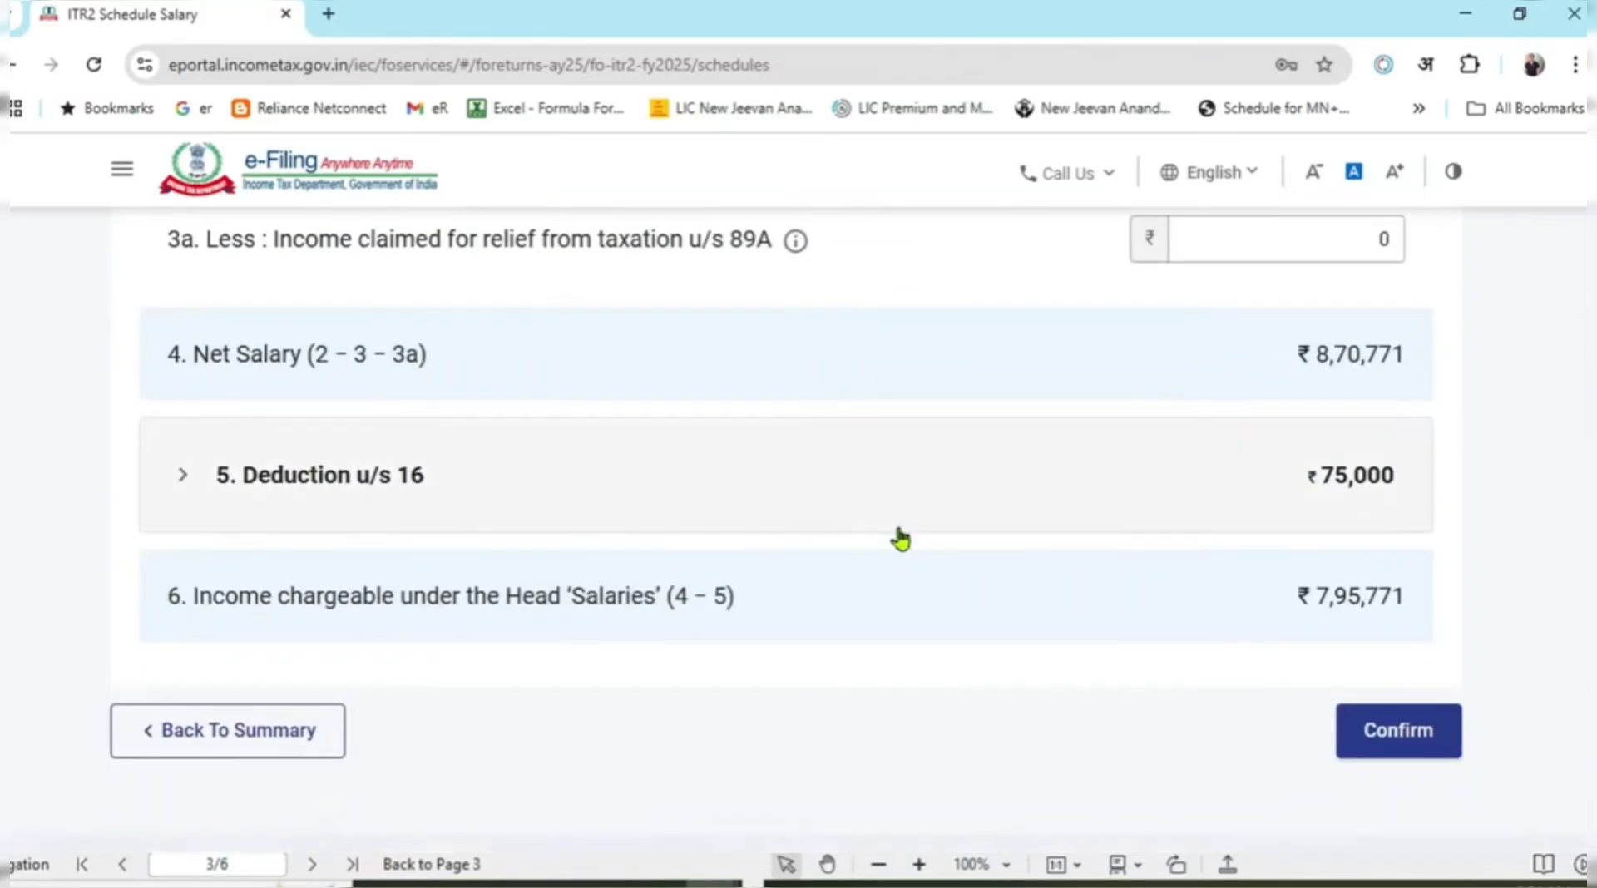
{"action": "scroll", "coordinate": [915, 566], "scroll_direction": "up", "scroll_amount": 3}
{"action": "scroll", "coordinate": [1297, 657], "scroll_direction": "down", "scroll_amount": 1}
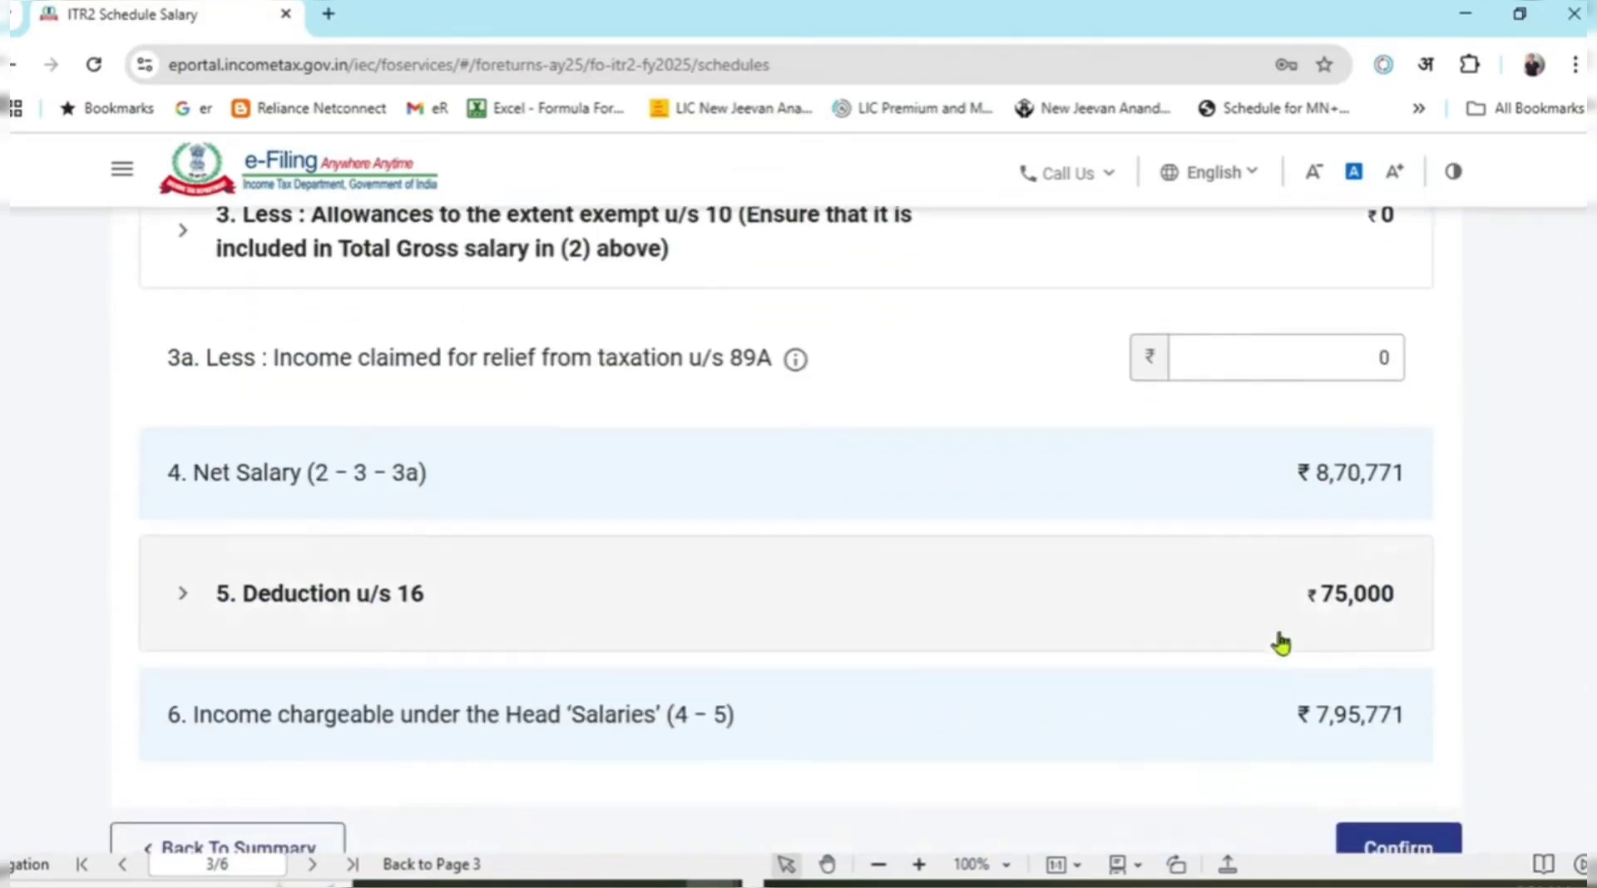
{"action": "left_click_drag", "start_coordinate": [1310, 713], "coordinate": [1397, 717]}
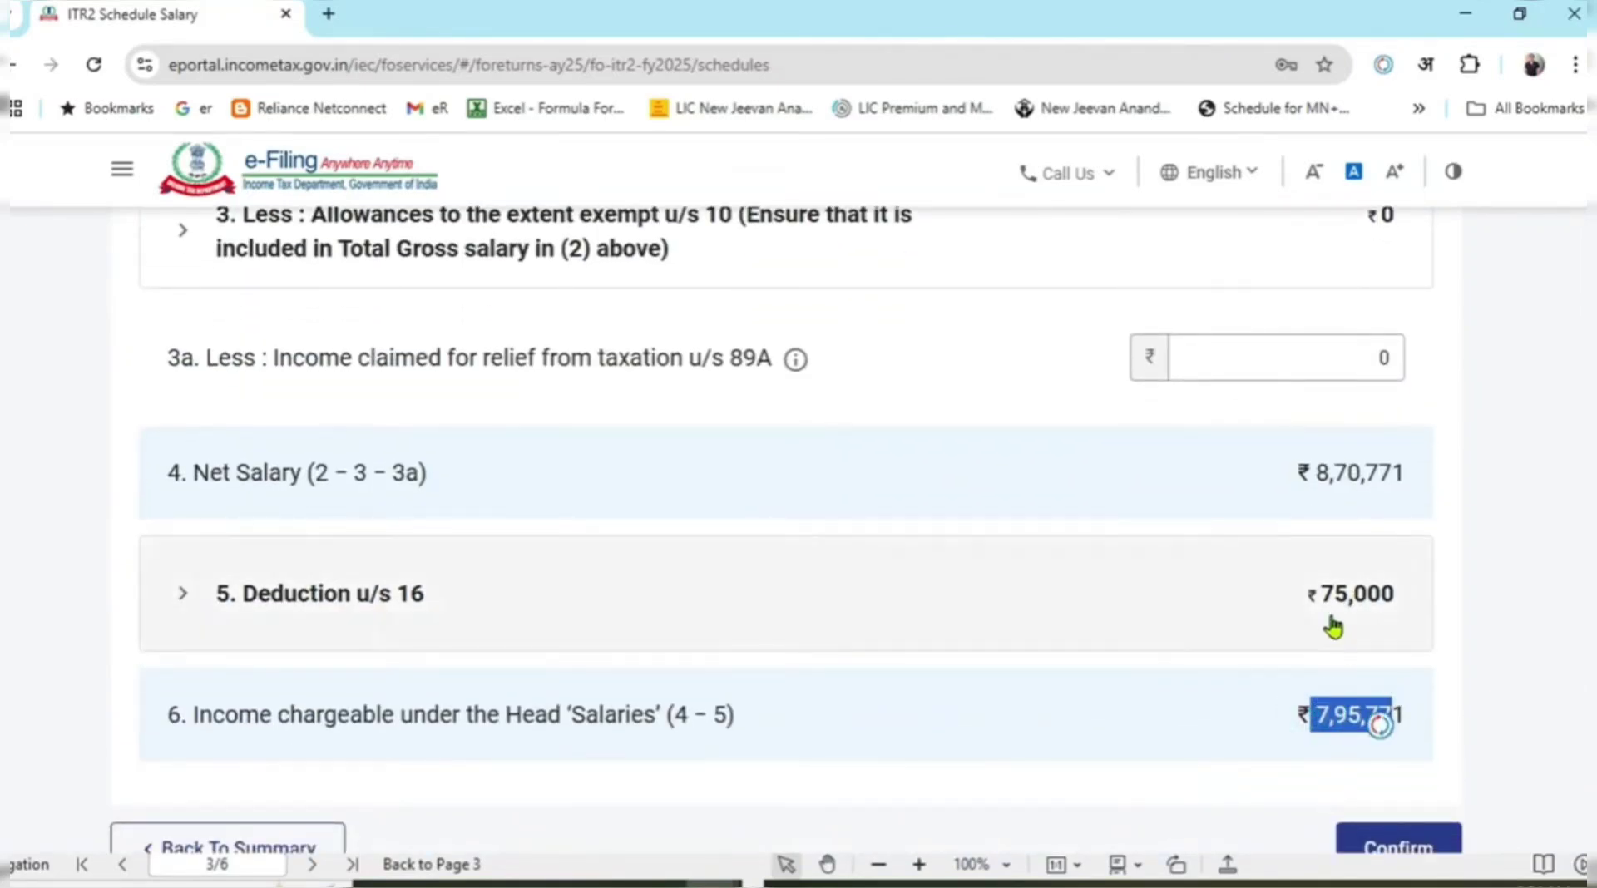
{"action": "left_click_drag", "start_coordinate": [1312, 594], "coordinate": [1391, 603]}
{"action": "scroll", "coordinate": [1432, 765], "scroll_direction": "down", "scroll_amount": 4}
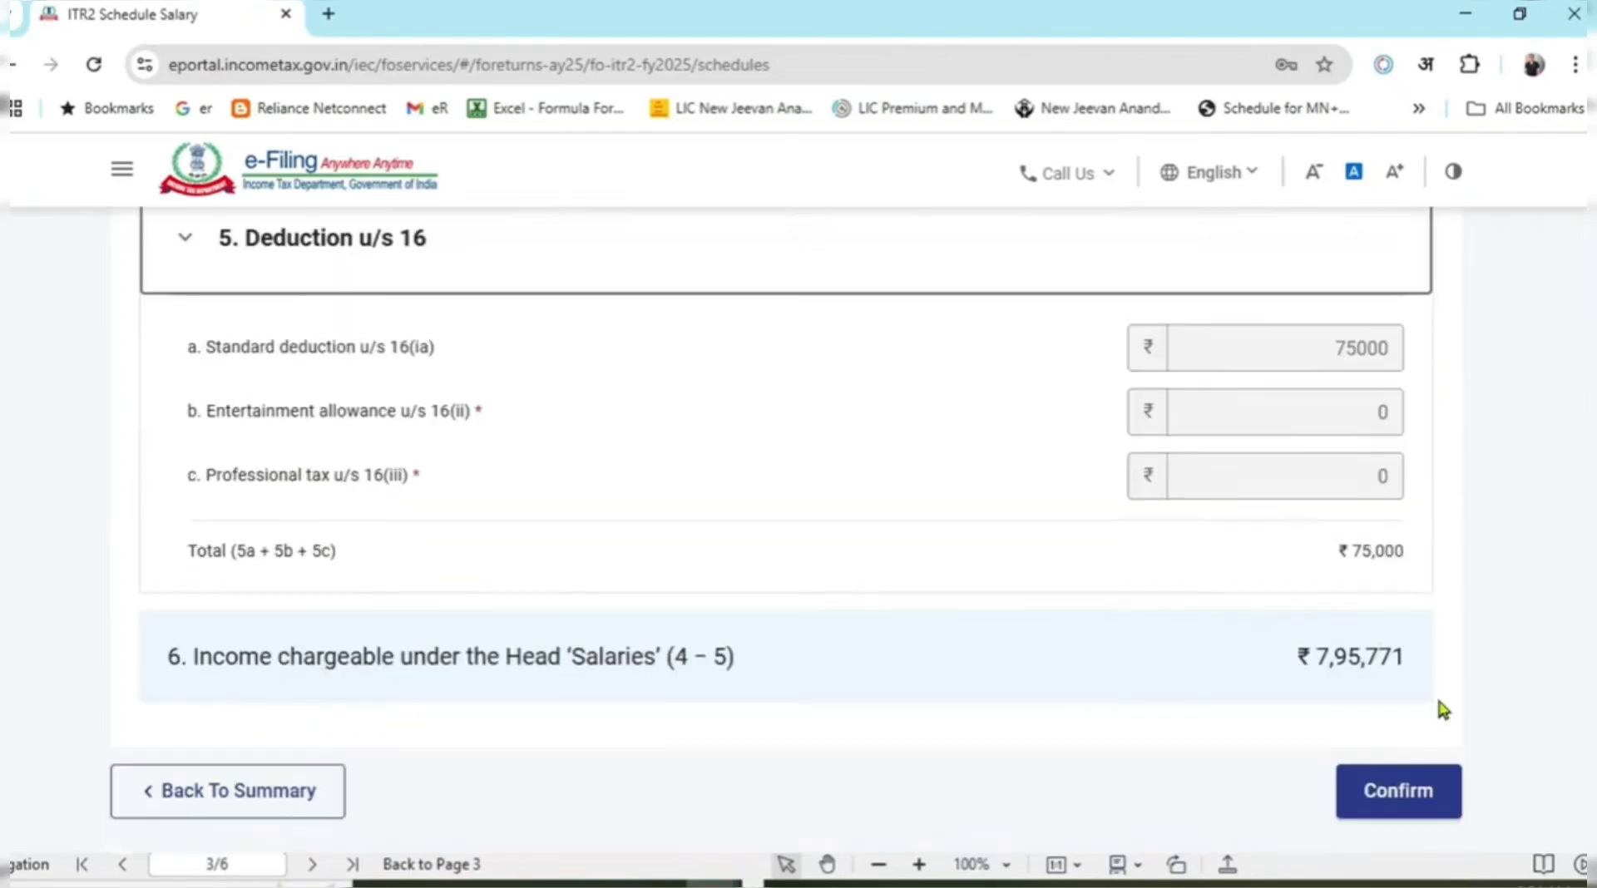
Confirm Schedule Salary so the schedules summary lists it as Confirmed.
{"action": "left_click", "coordinate": [1395, 802]}
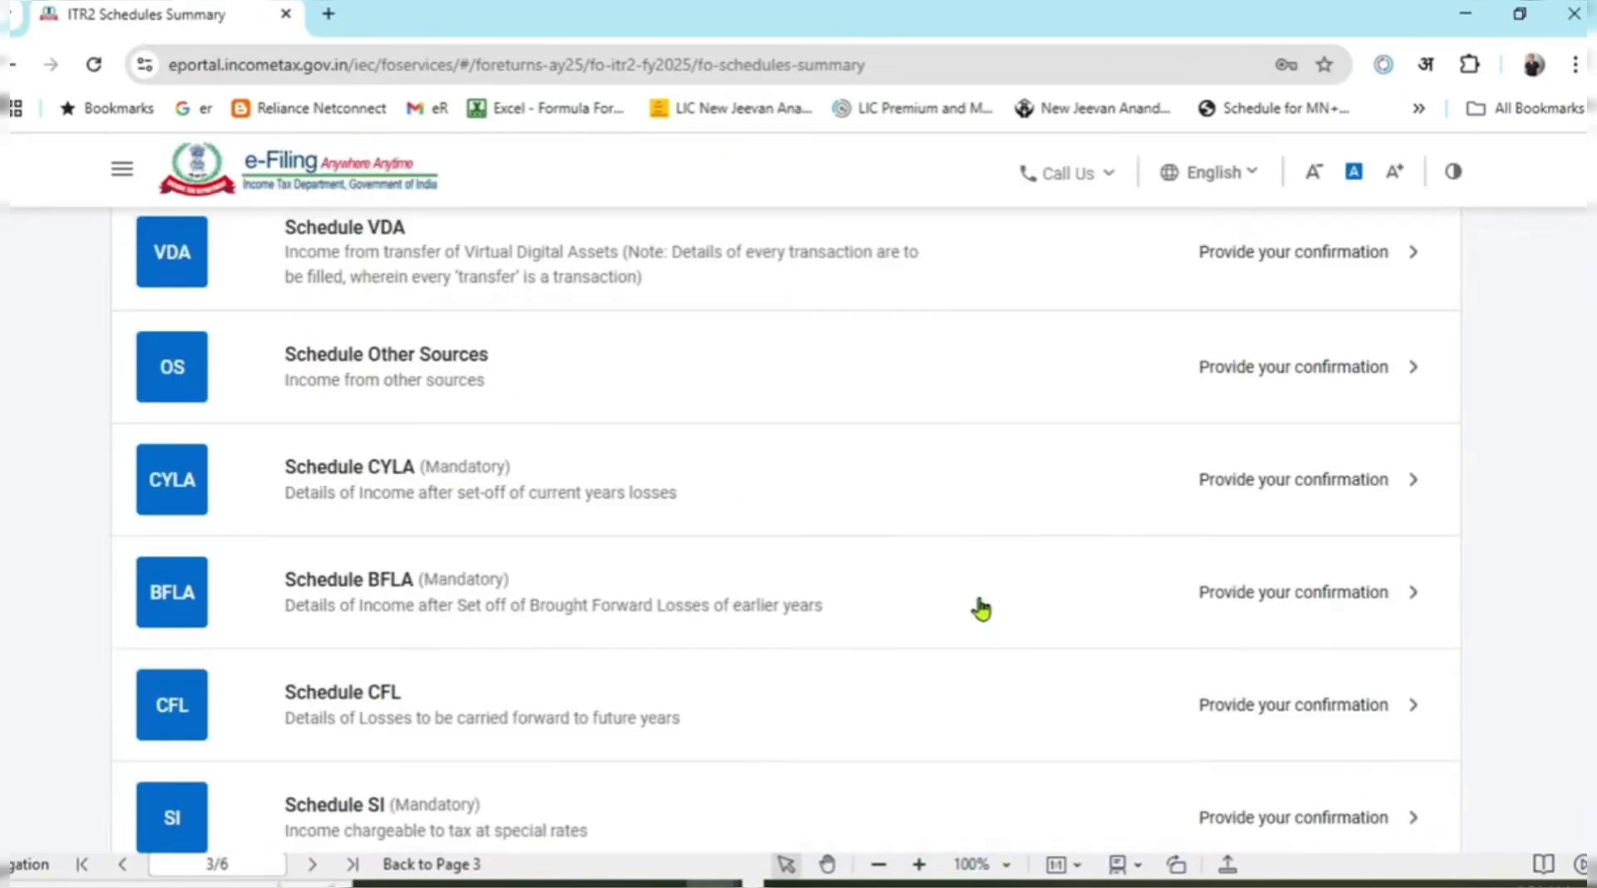
{"action": "scroll", "coordinate": [978, 611], "scroll_direction": "up", "scroll_amount": 4}
{"action": "scroll", "coordinate": [982, 616], "scroll_direction": "up", "scroll_amount": 4}
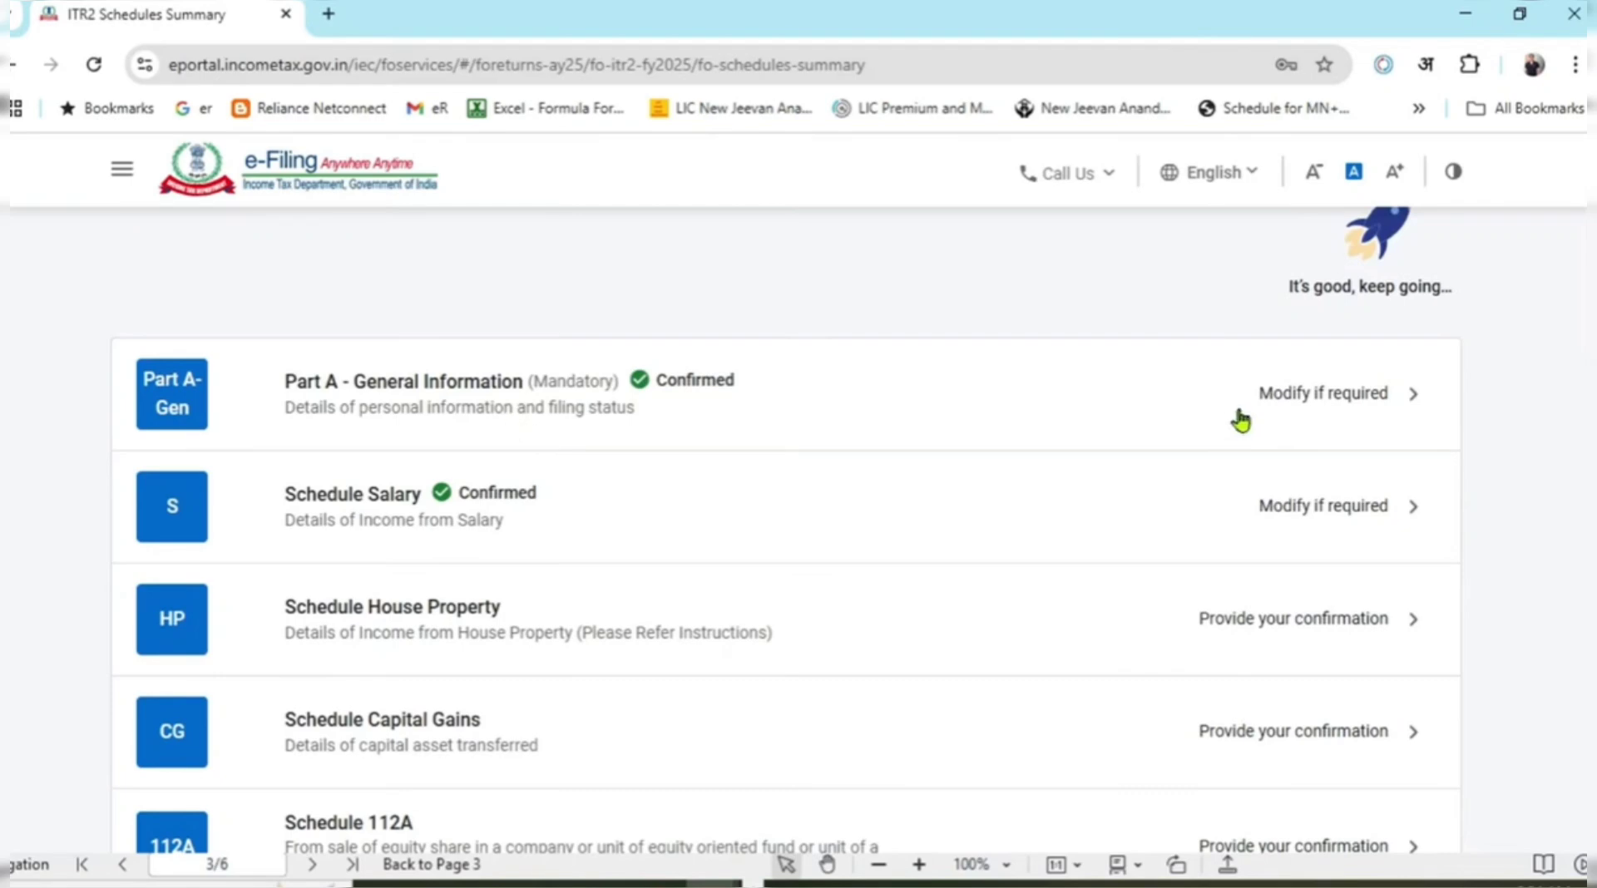
{"action": "scroll", "coordinate": [665, 491], "scroll_direction": "down", "scroll_amount": 2}
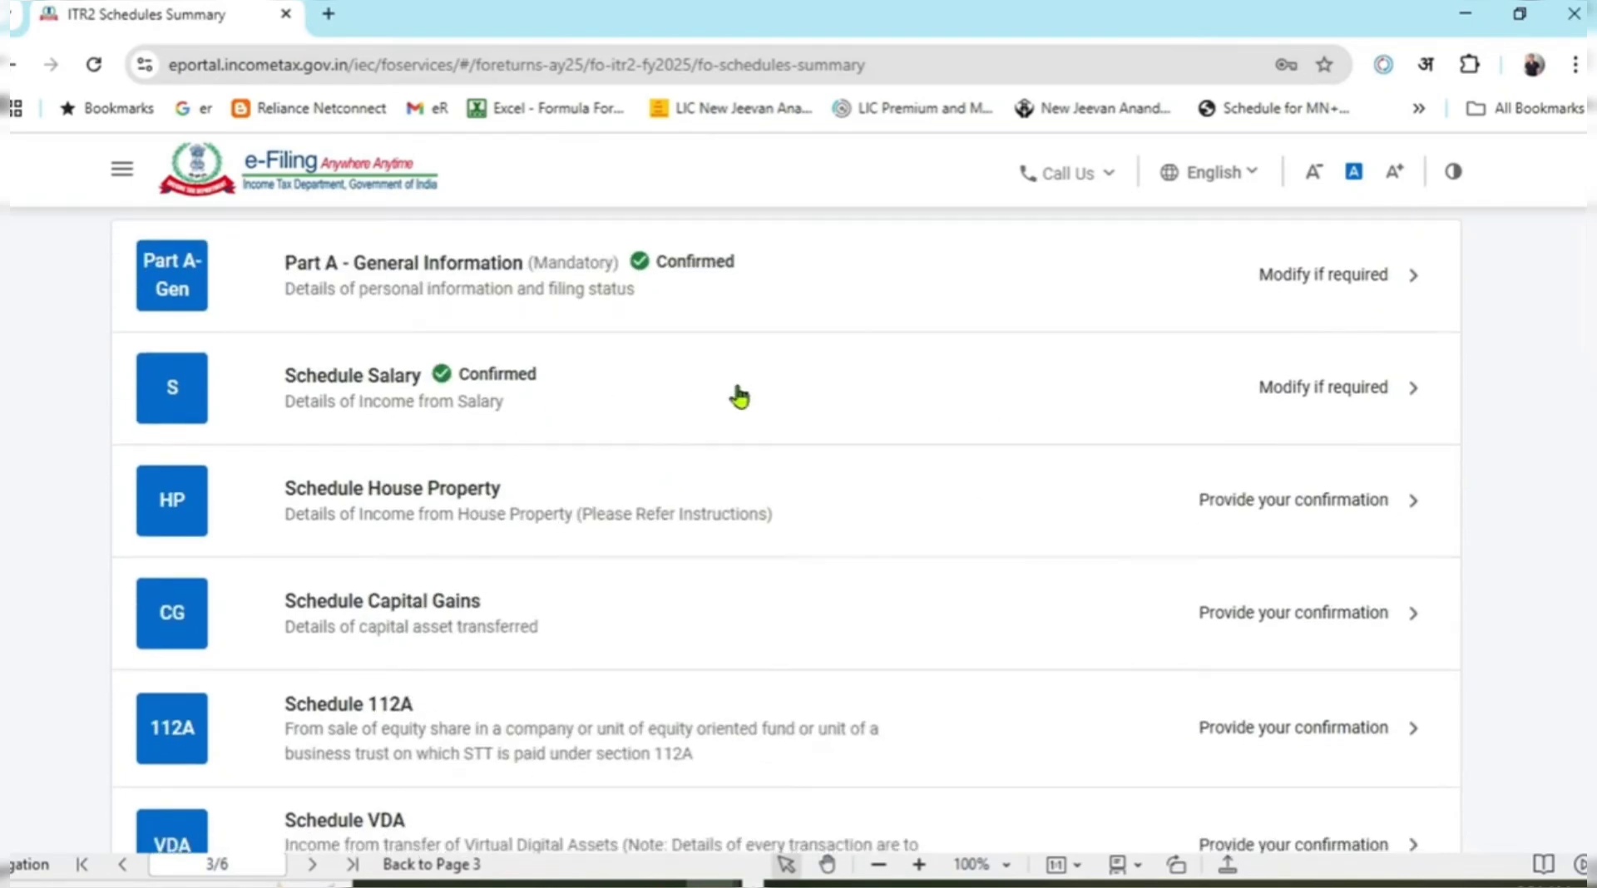
{"action": "key", "text": "alt+Tab"}
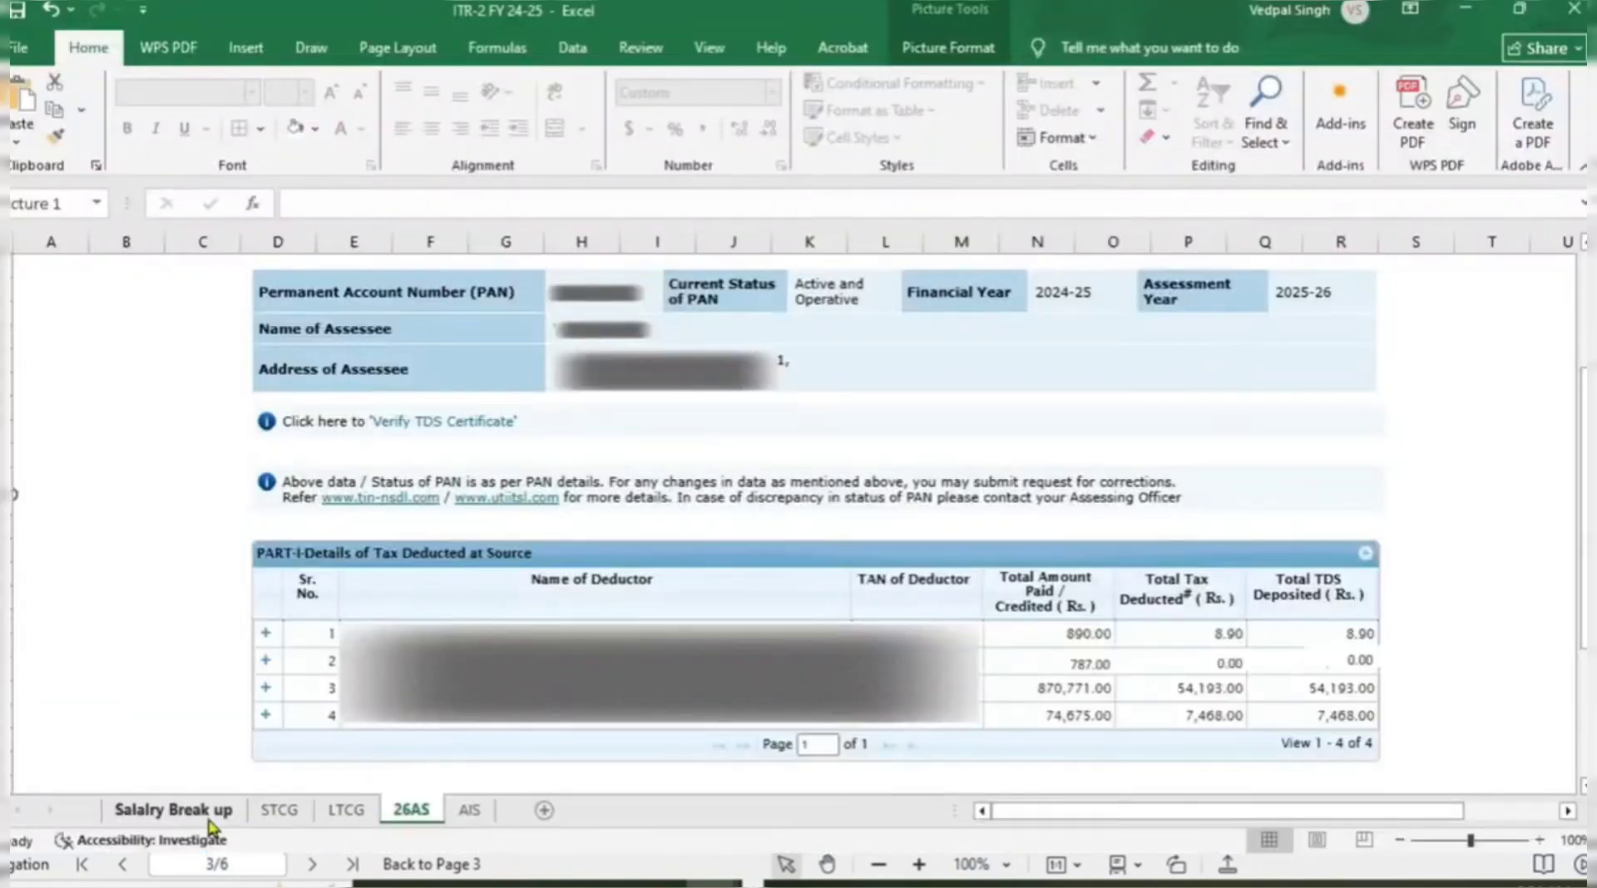
{"action": "left_click", "coordinate": [179, 810]}
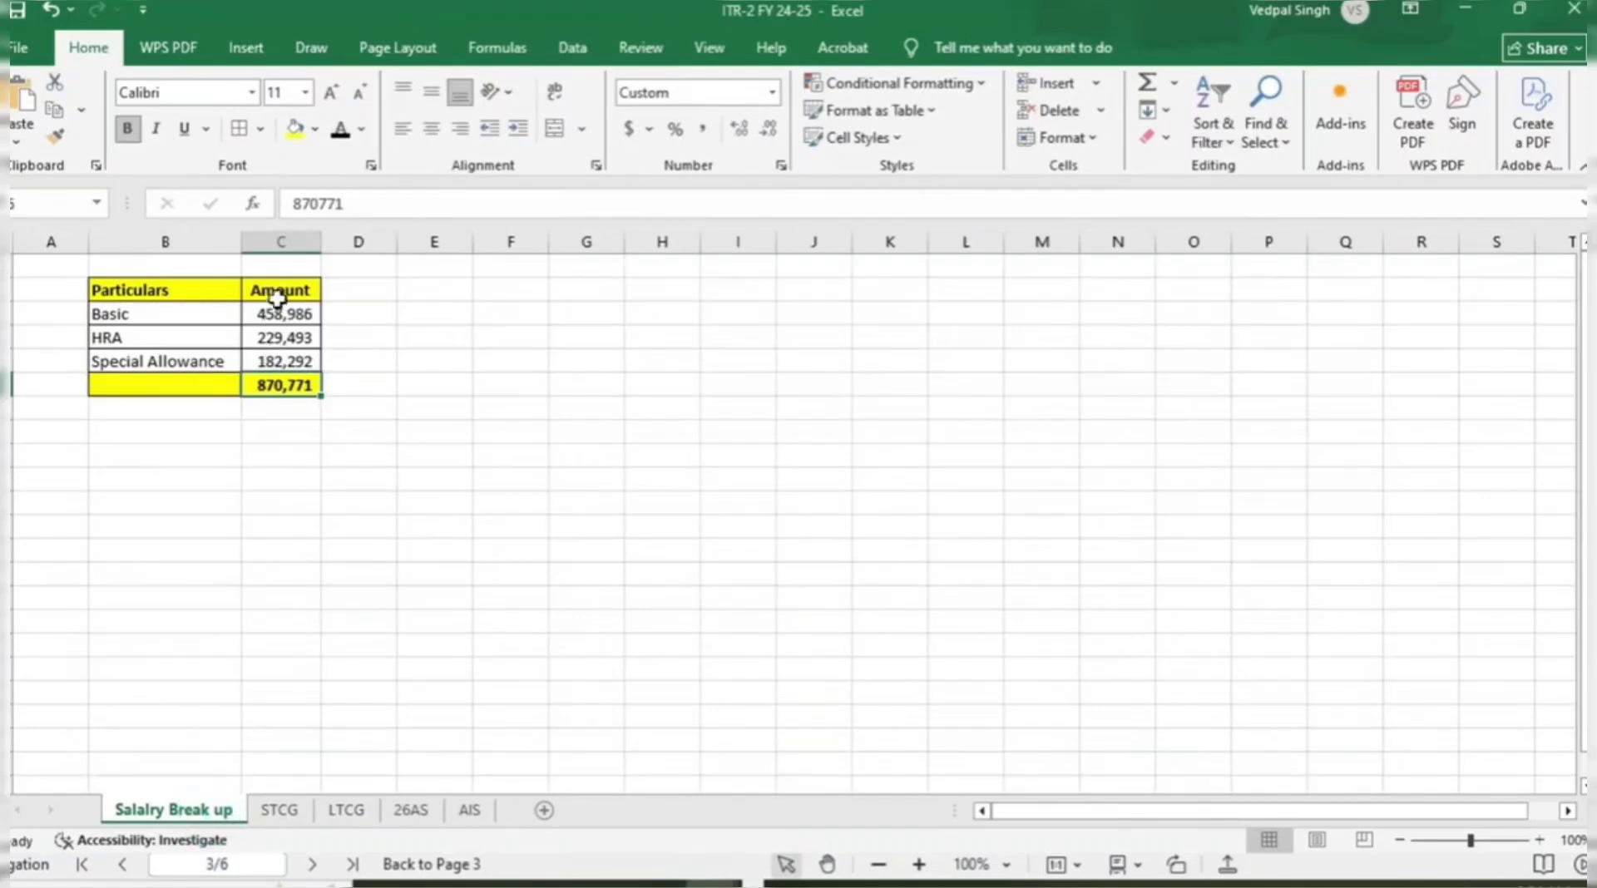
{"action": "left_click_drag", "start_coordinate": [280, 314], "coordinate": [287, 384]}
{"action": "left_click", "coordinate": [291, 384]}
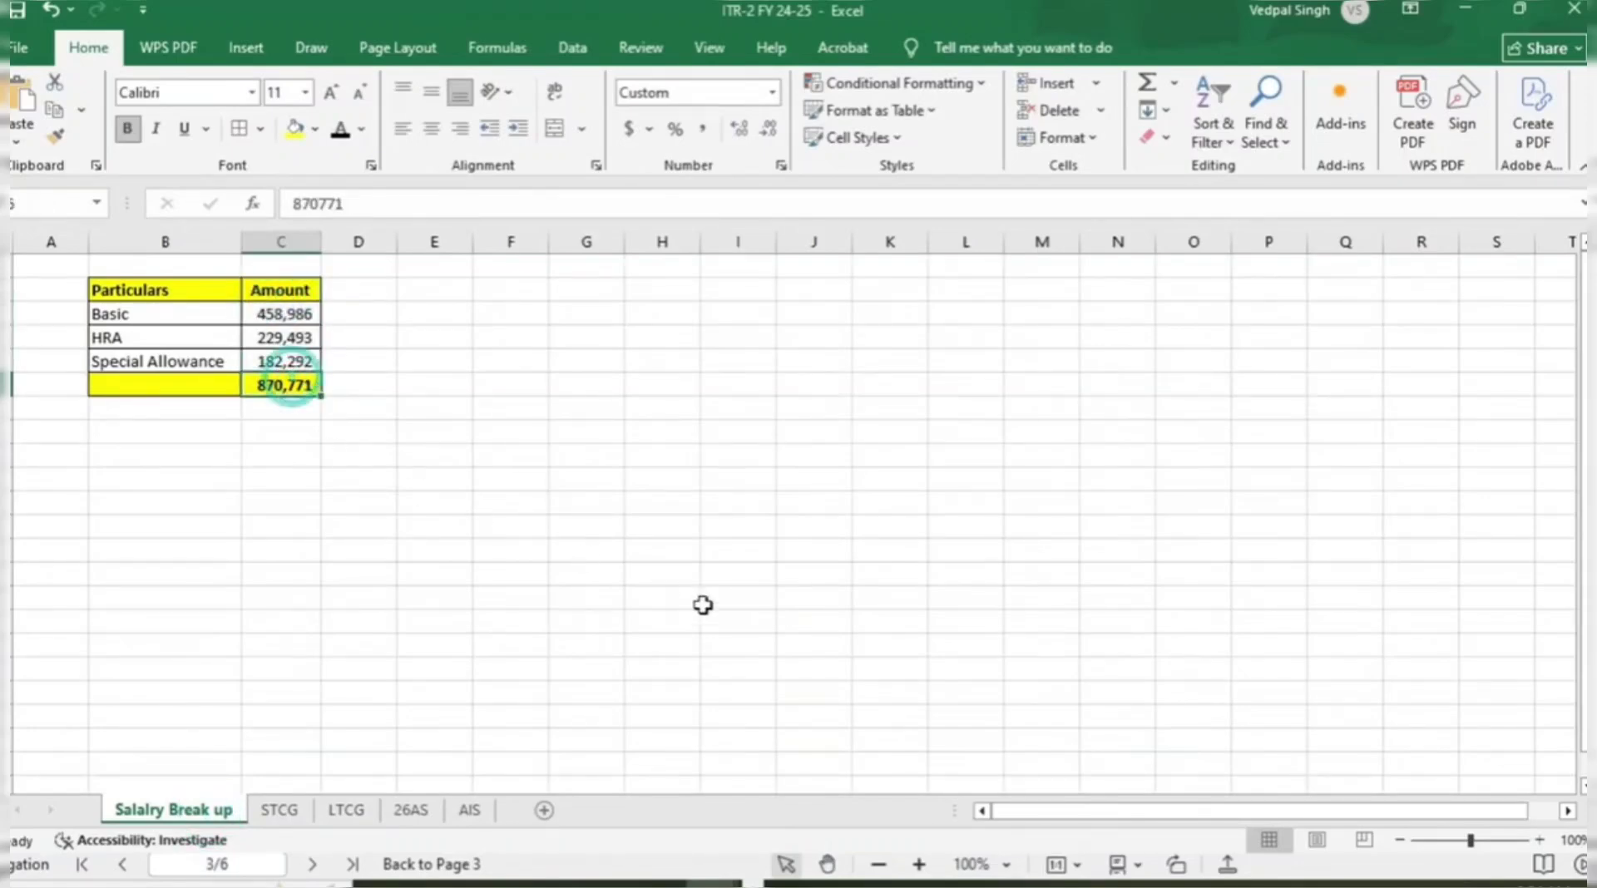
{"action": "key", "text": "alt+Tab"}
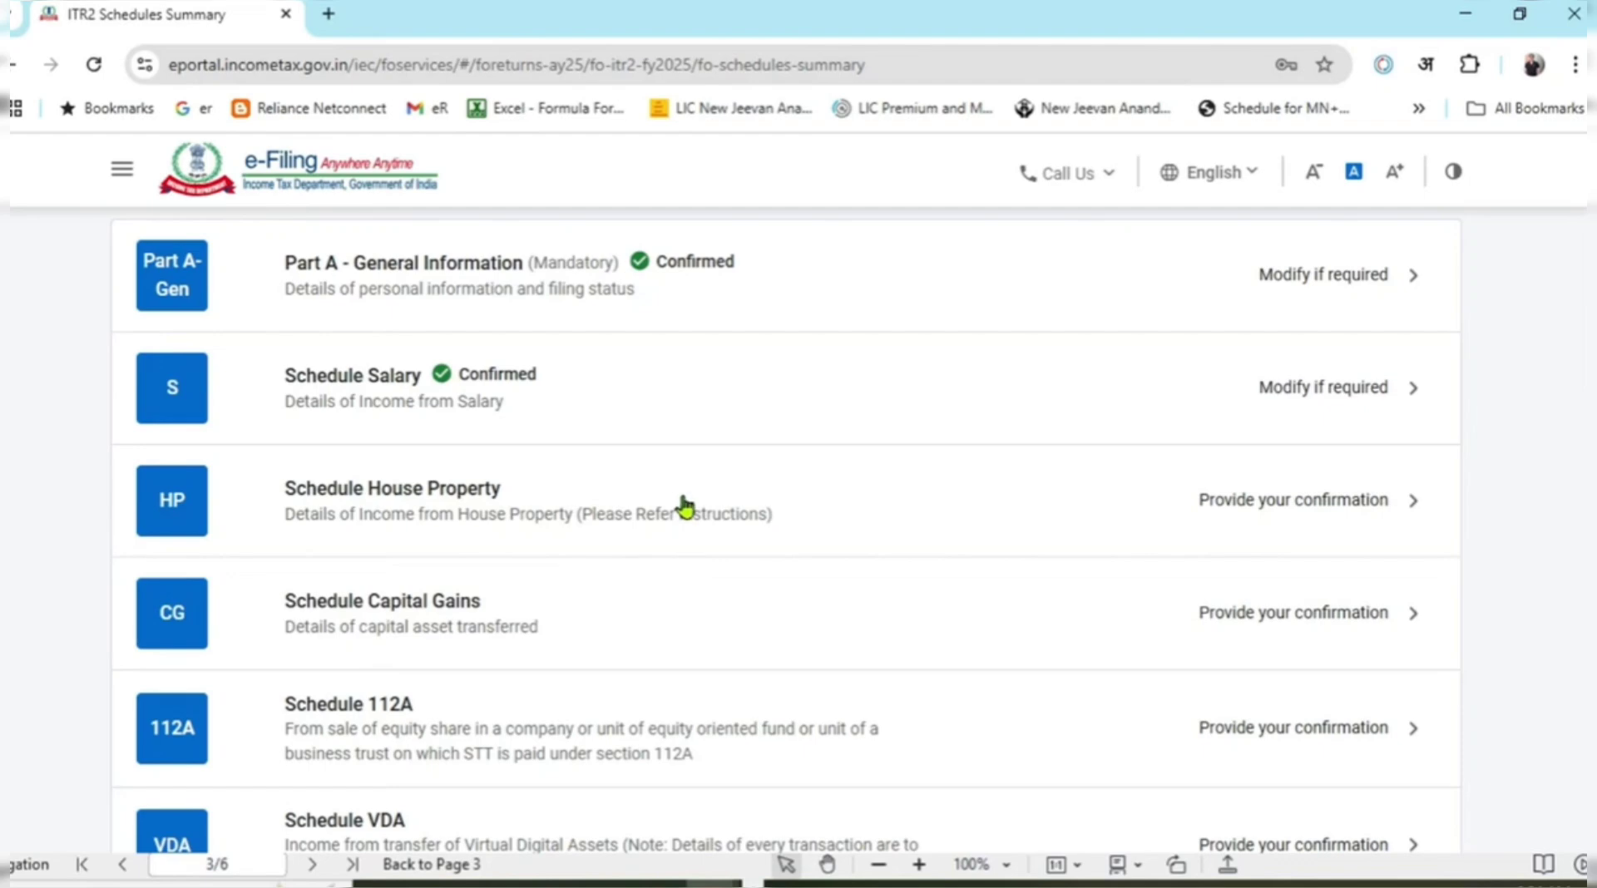
Open Schedule House Property, expand 1. House Property, and add a new property entry.
{"action": "left_click", "coordinate": [684, 504]}
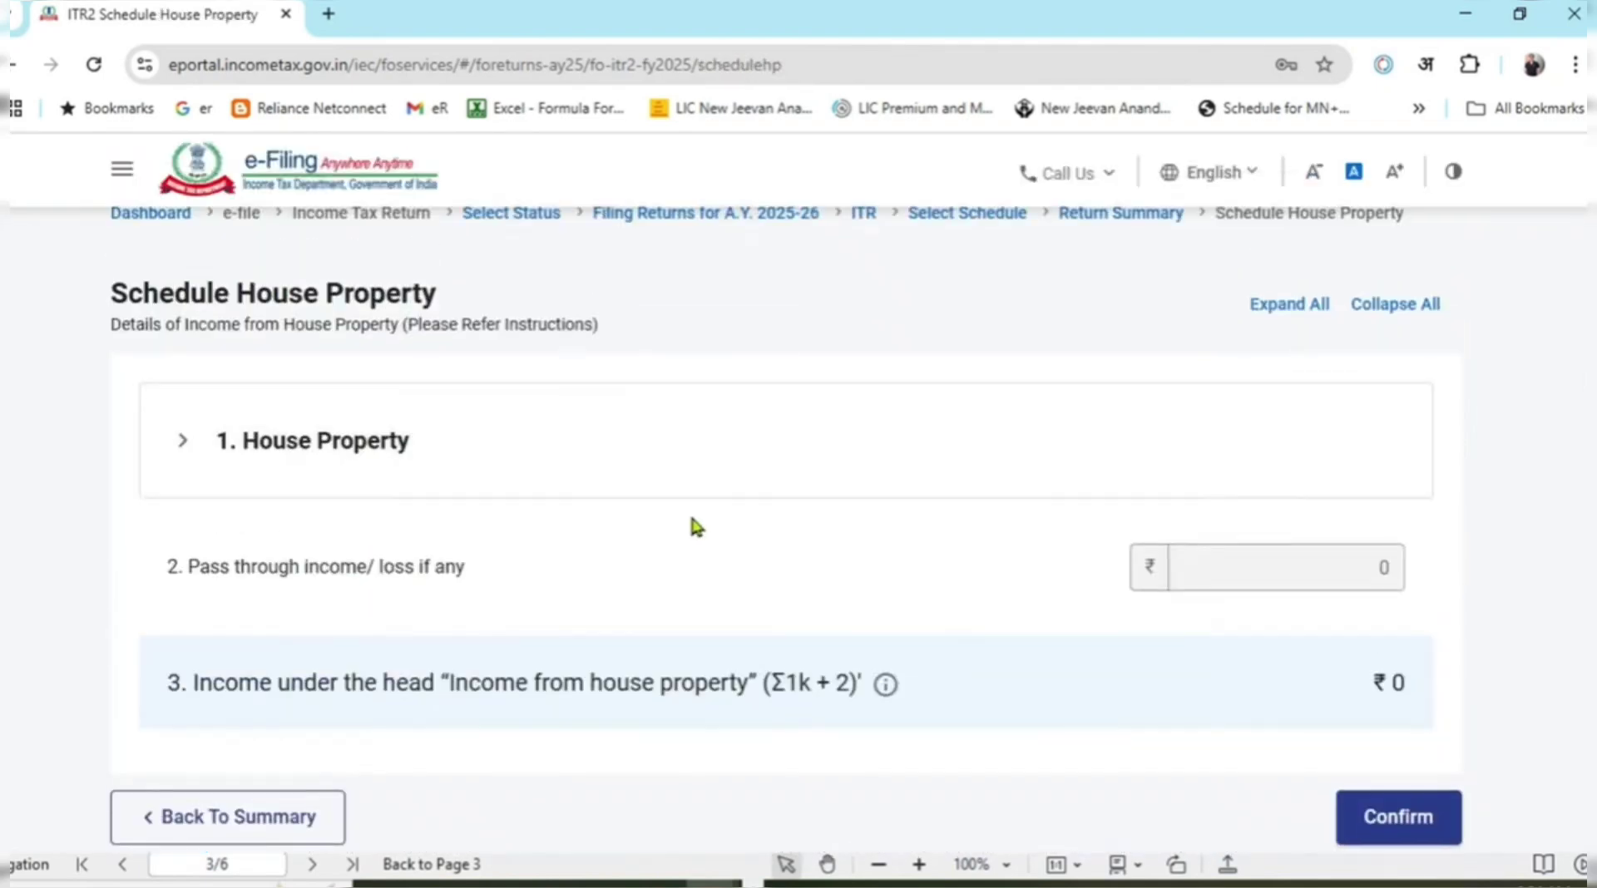
{"action": "scroll", "coordinate": [678, 528], "scroll_direction": "down", "scroll_amount": 1}
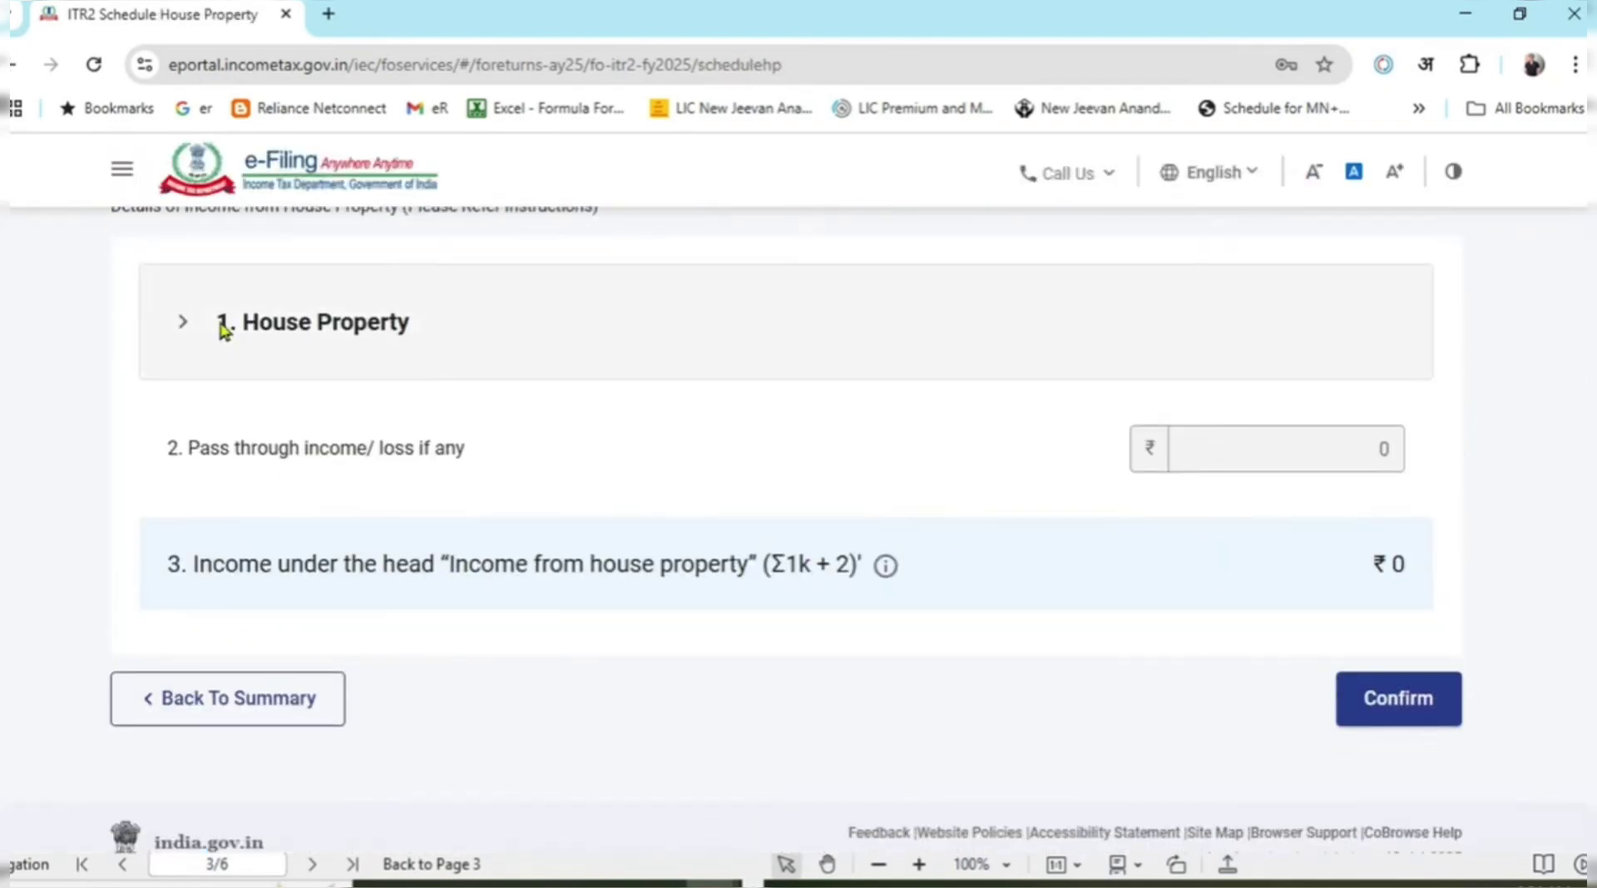
{"action": "left_click", "coordinate": [184, 322]}
{"action": "left_click", "coordinate": [313, 493]}
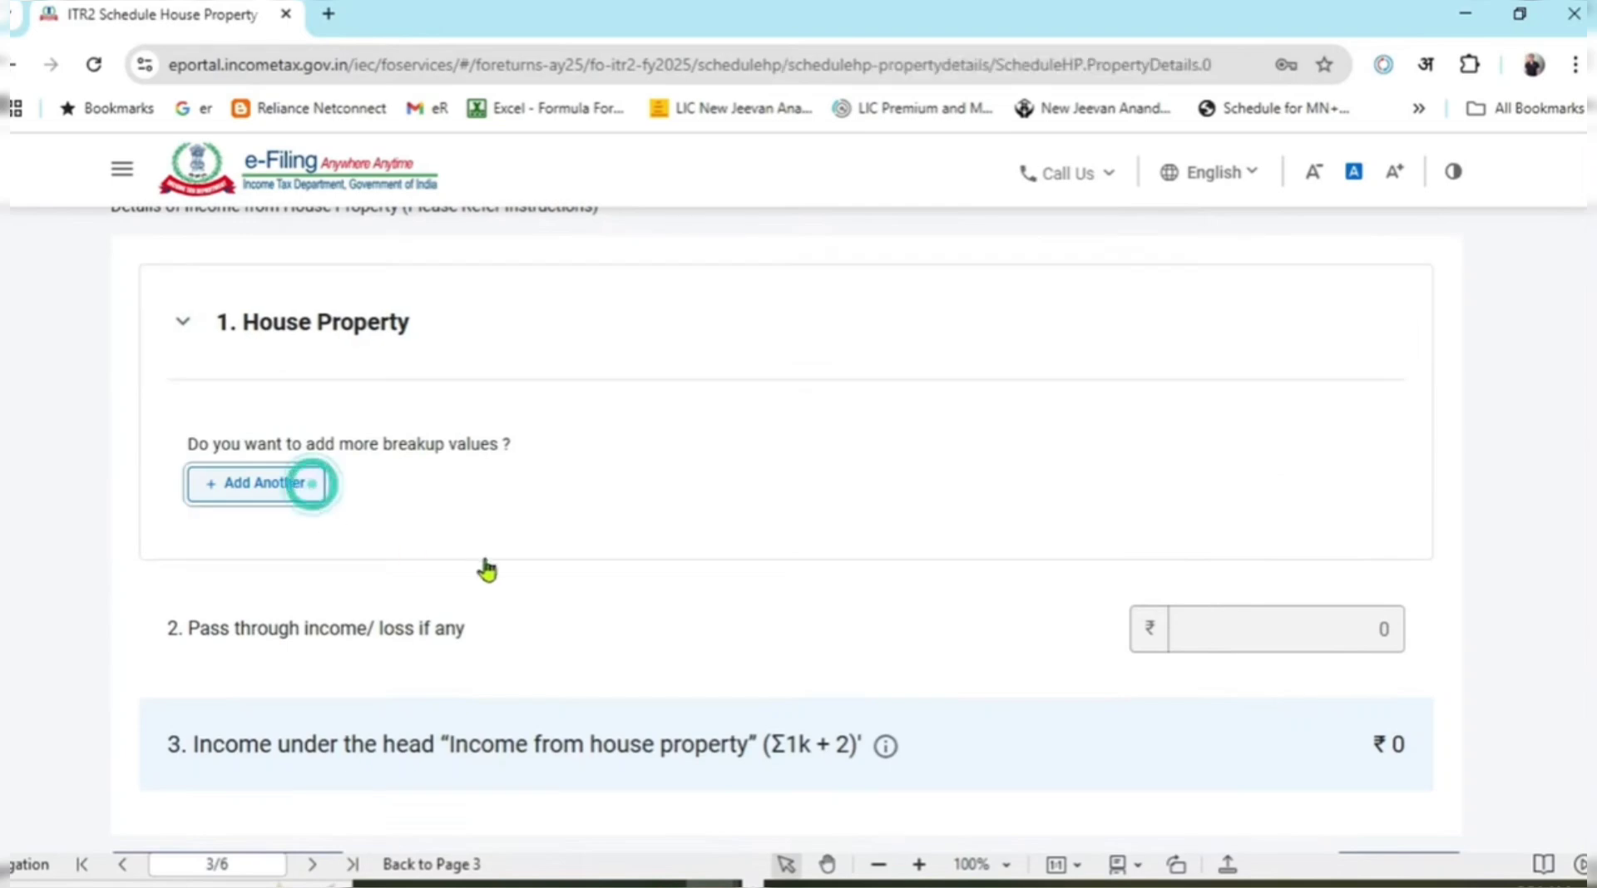
{"action": "scroll", "coordinate": [414, 528], "scroll_direction": "down", "scroll_amount": 2}
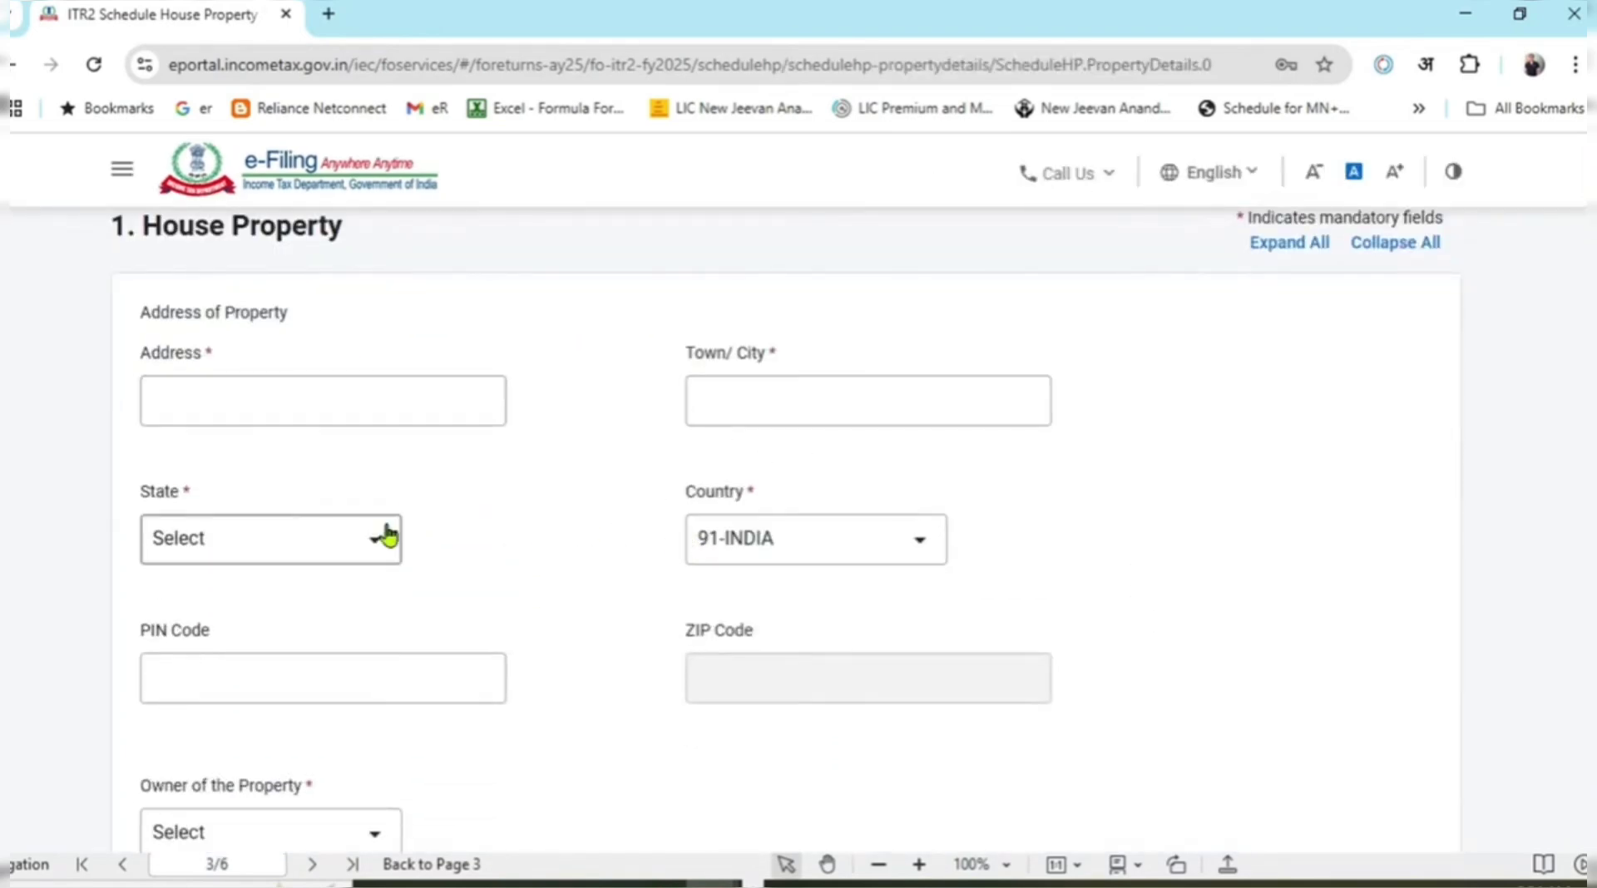
{"action": "scroll", "coordinate": [832, 515], "scroll_direction": "down", "scroll_amount": 5}
Review the owner, co-ownership and gross rent received fields without entering values.
{"action": "left_click", "coordinate": [368, 363]}
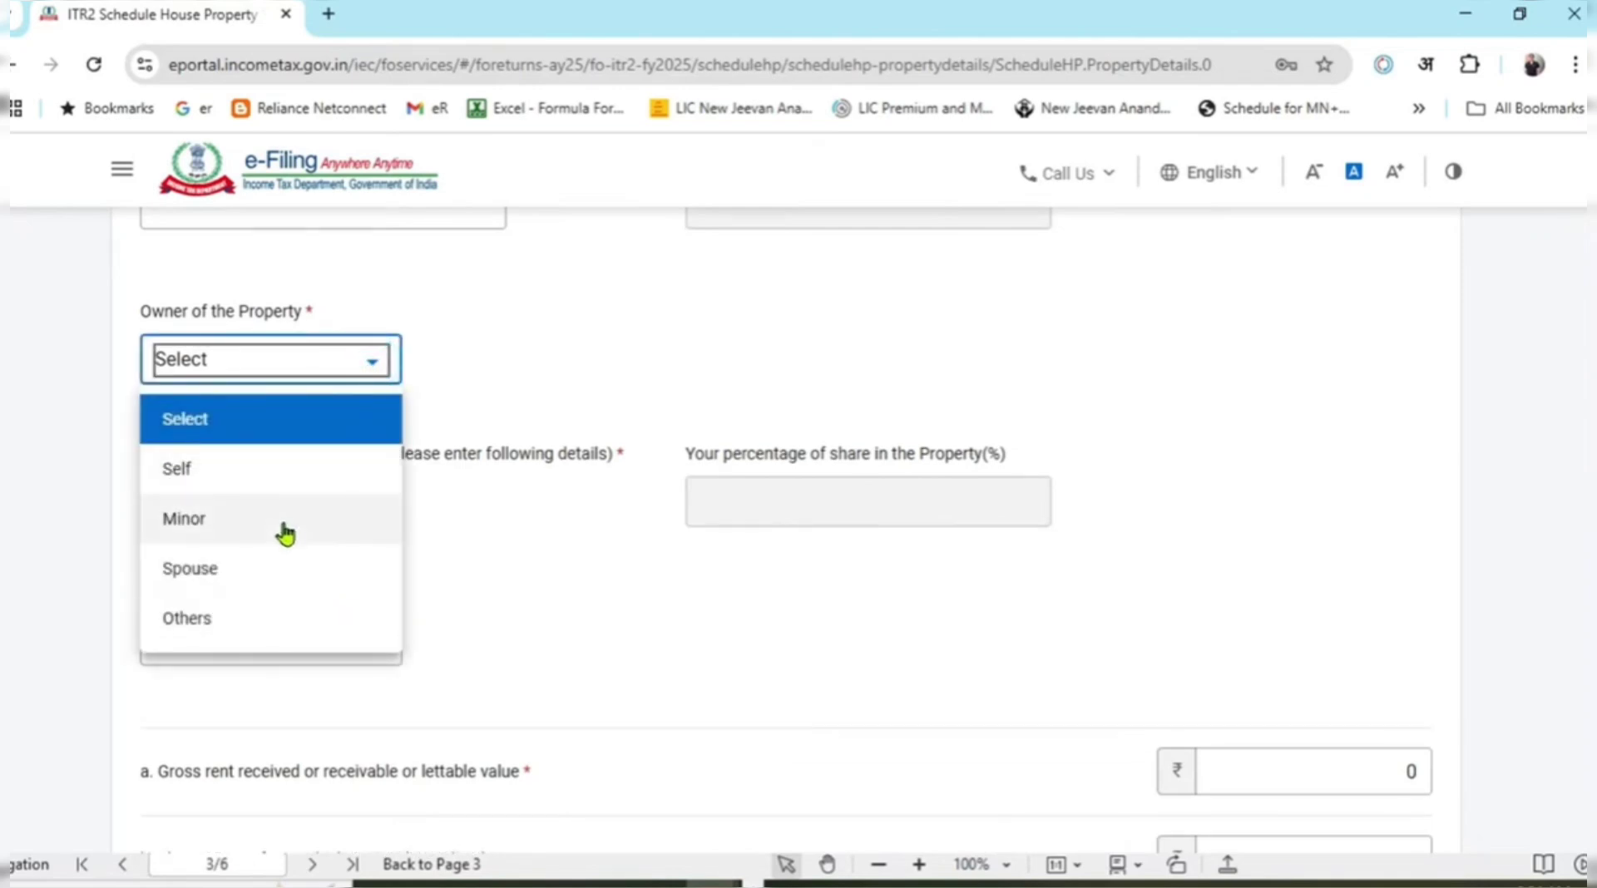
{"action": "left_click", "coordinate": [692, 630]}
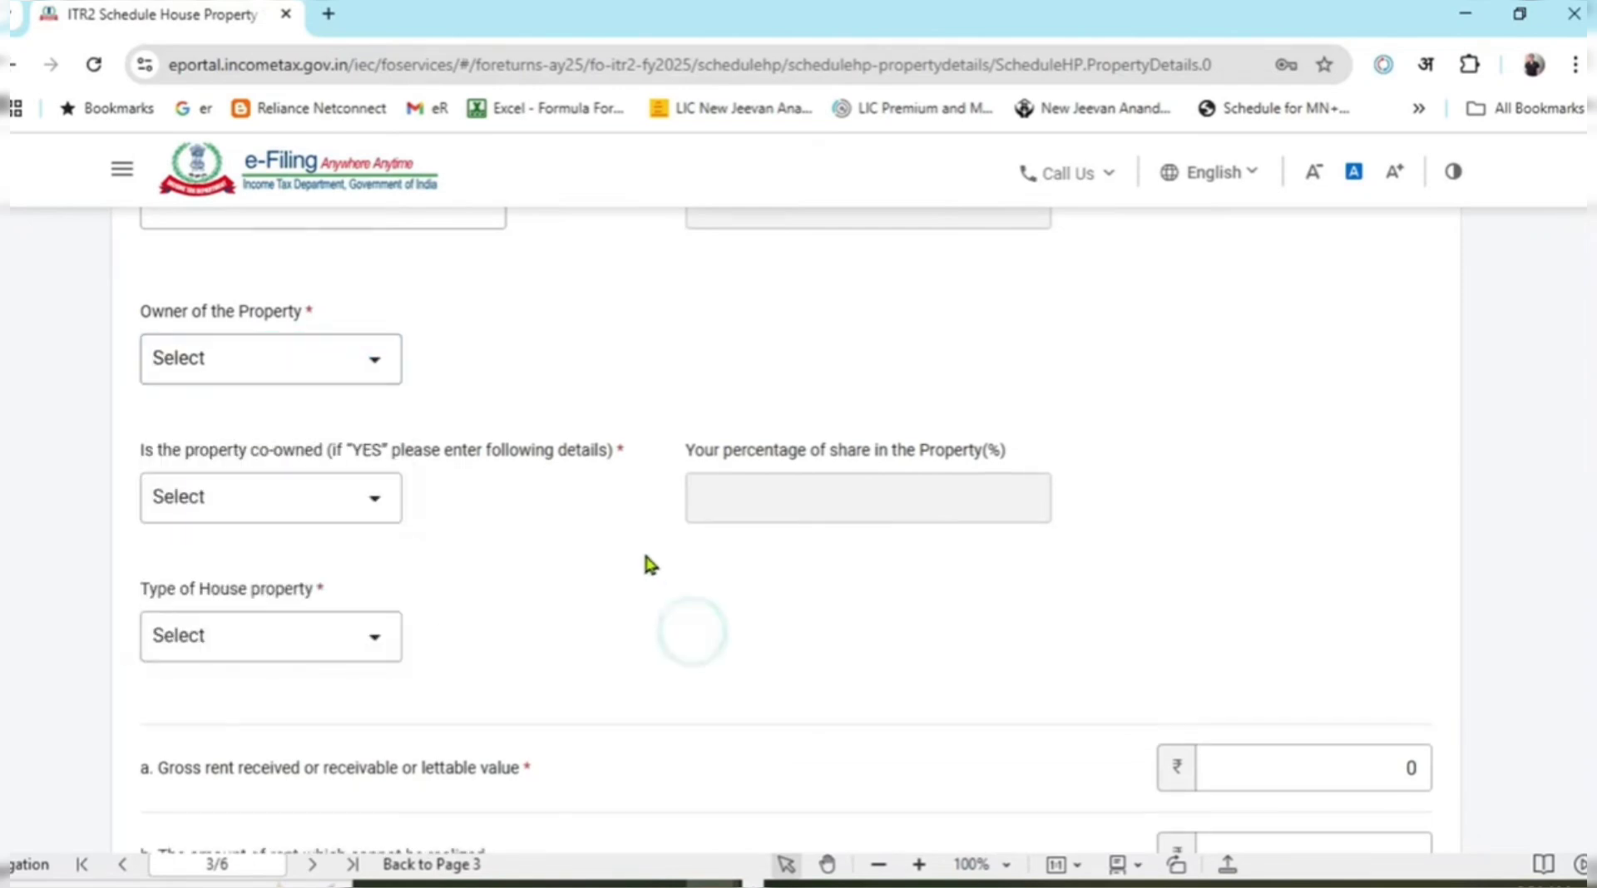
{"action": "scroll", "coordinate": [642, 548], "scroll_direction": "down", "scroll_amount": 1}
{"action": "left_click", "coordinate": [335, 378]}
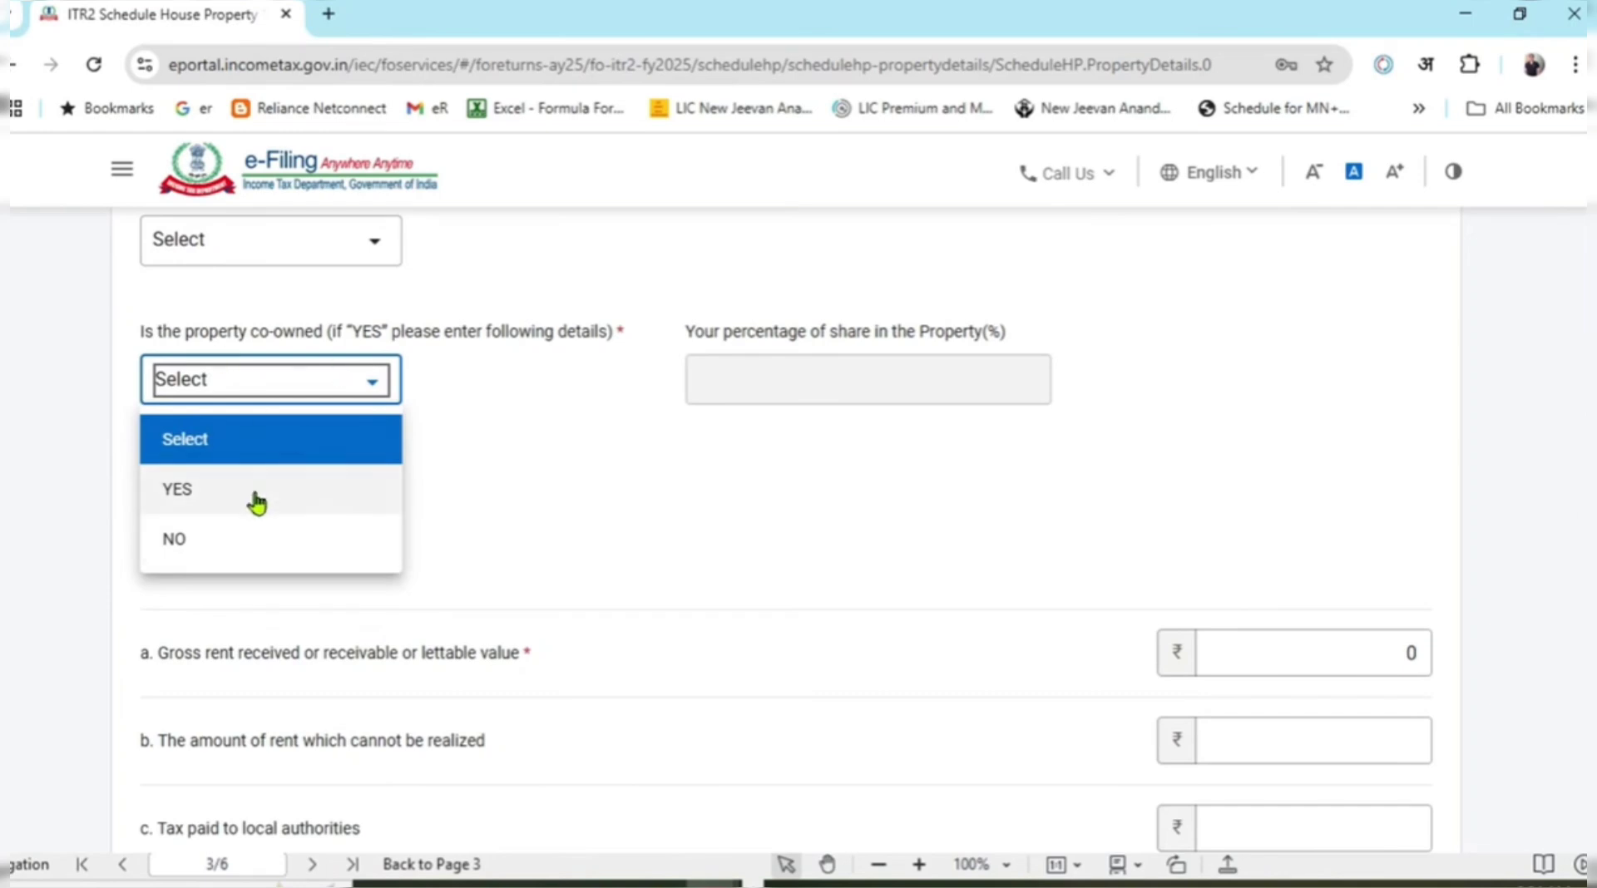
{"action": "left_click", "coordinate": [896, 559]}
{"action": "scroll", "coordinate": [811, 557], "scroll_direction": "down", "scroll_amount": 4}
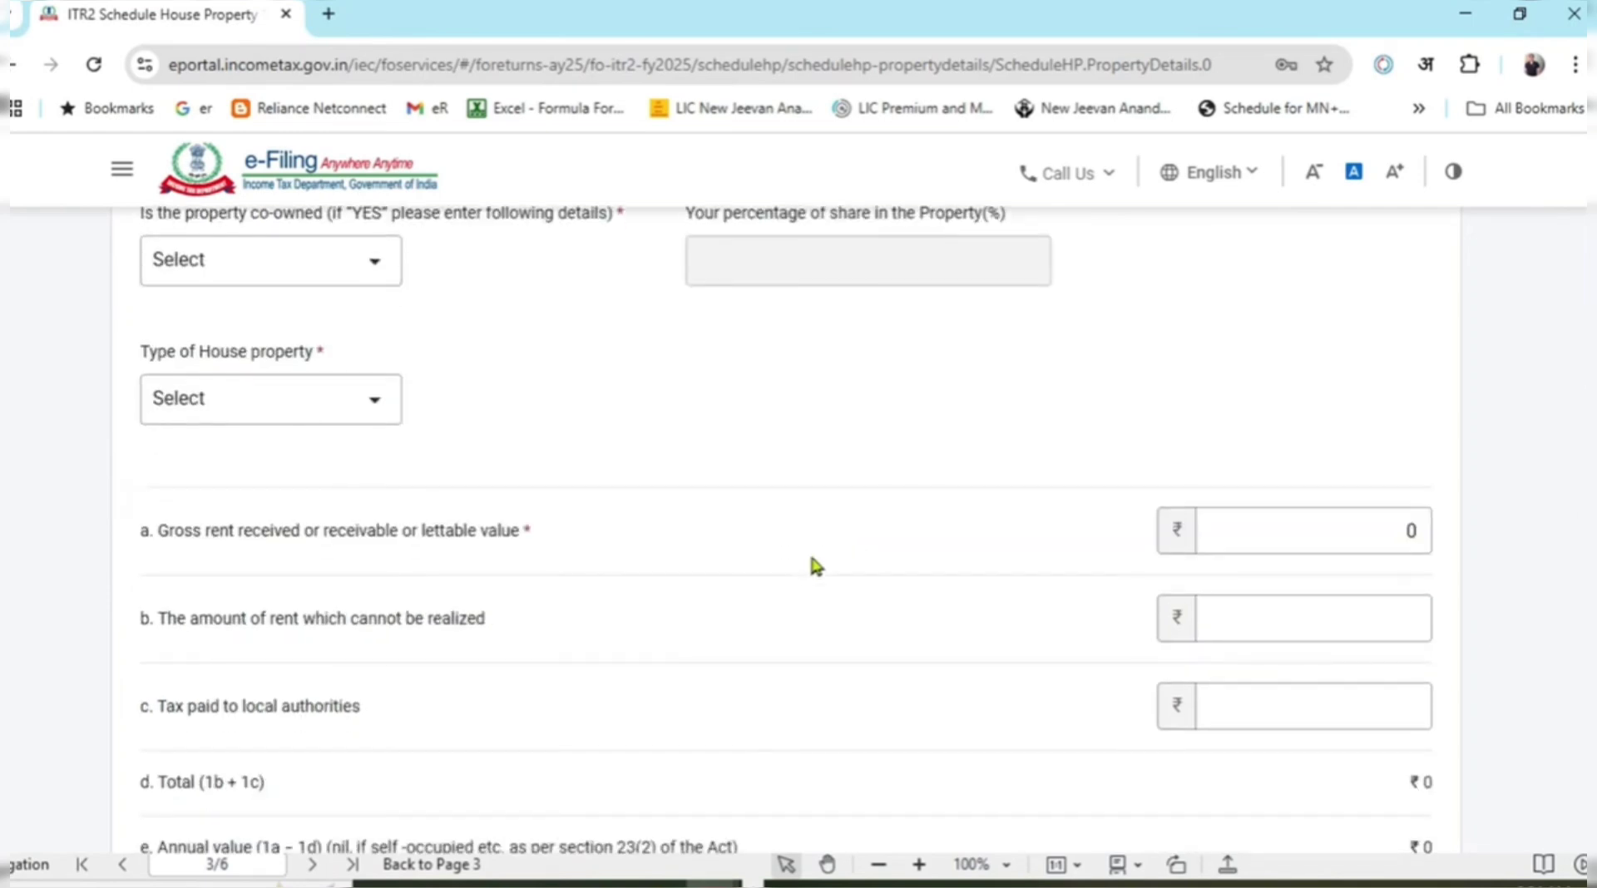
{"action": "left_click", "coordinate": [1354, 296]}
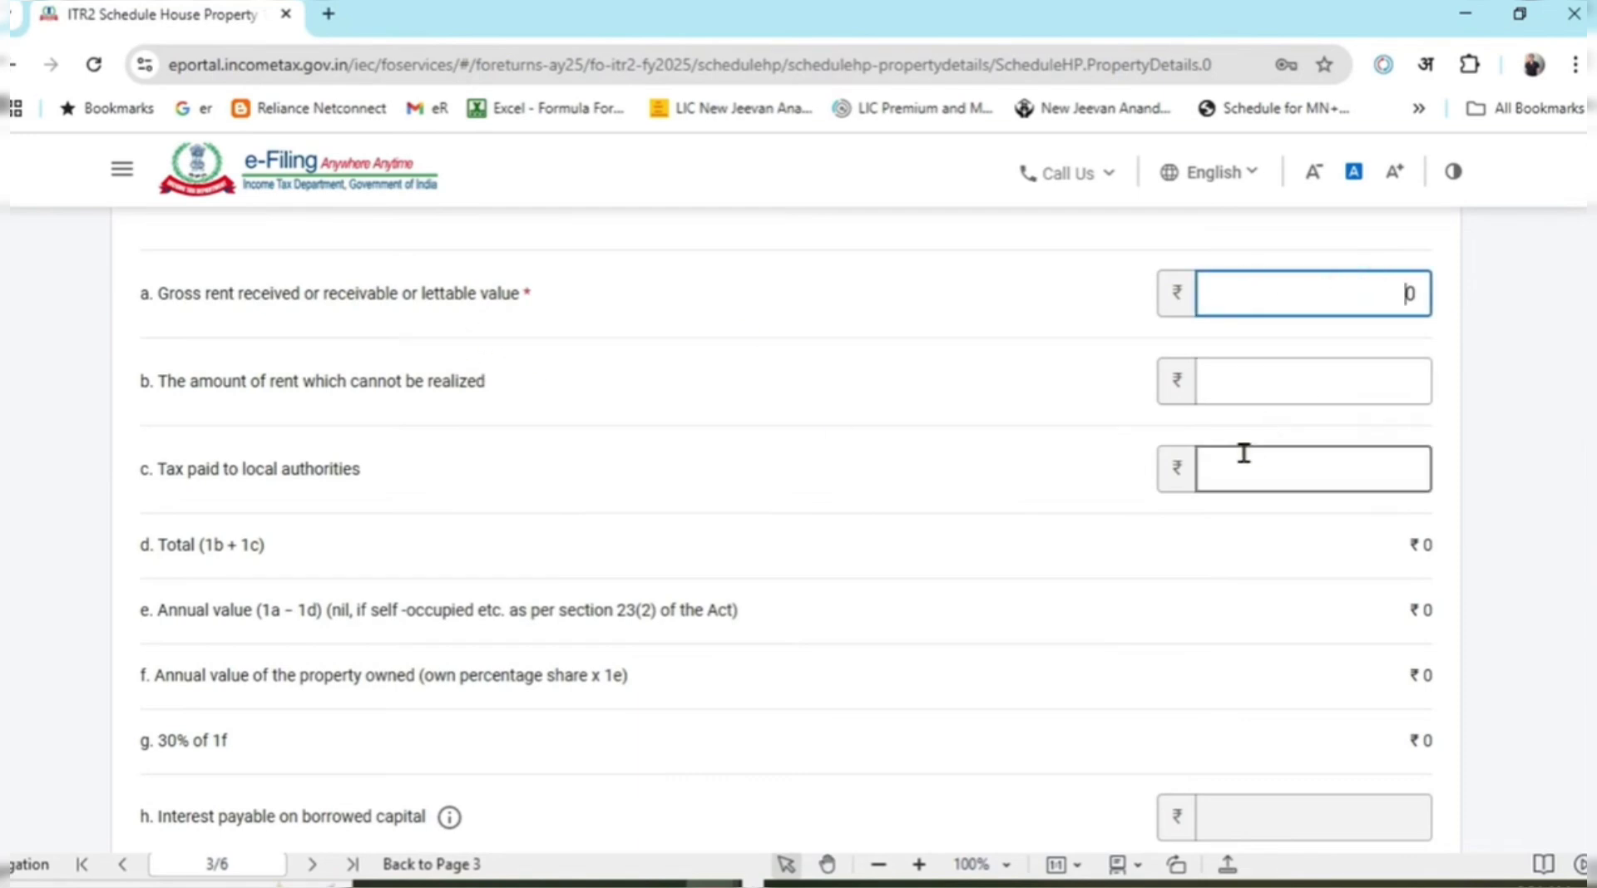
{"action": "scroll", "coordinate": [984, 532], "scroll_direction": "down", "scroll_amount": 4}
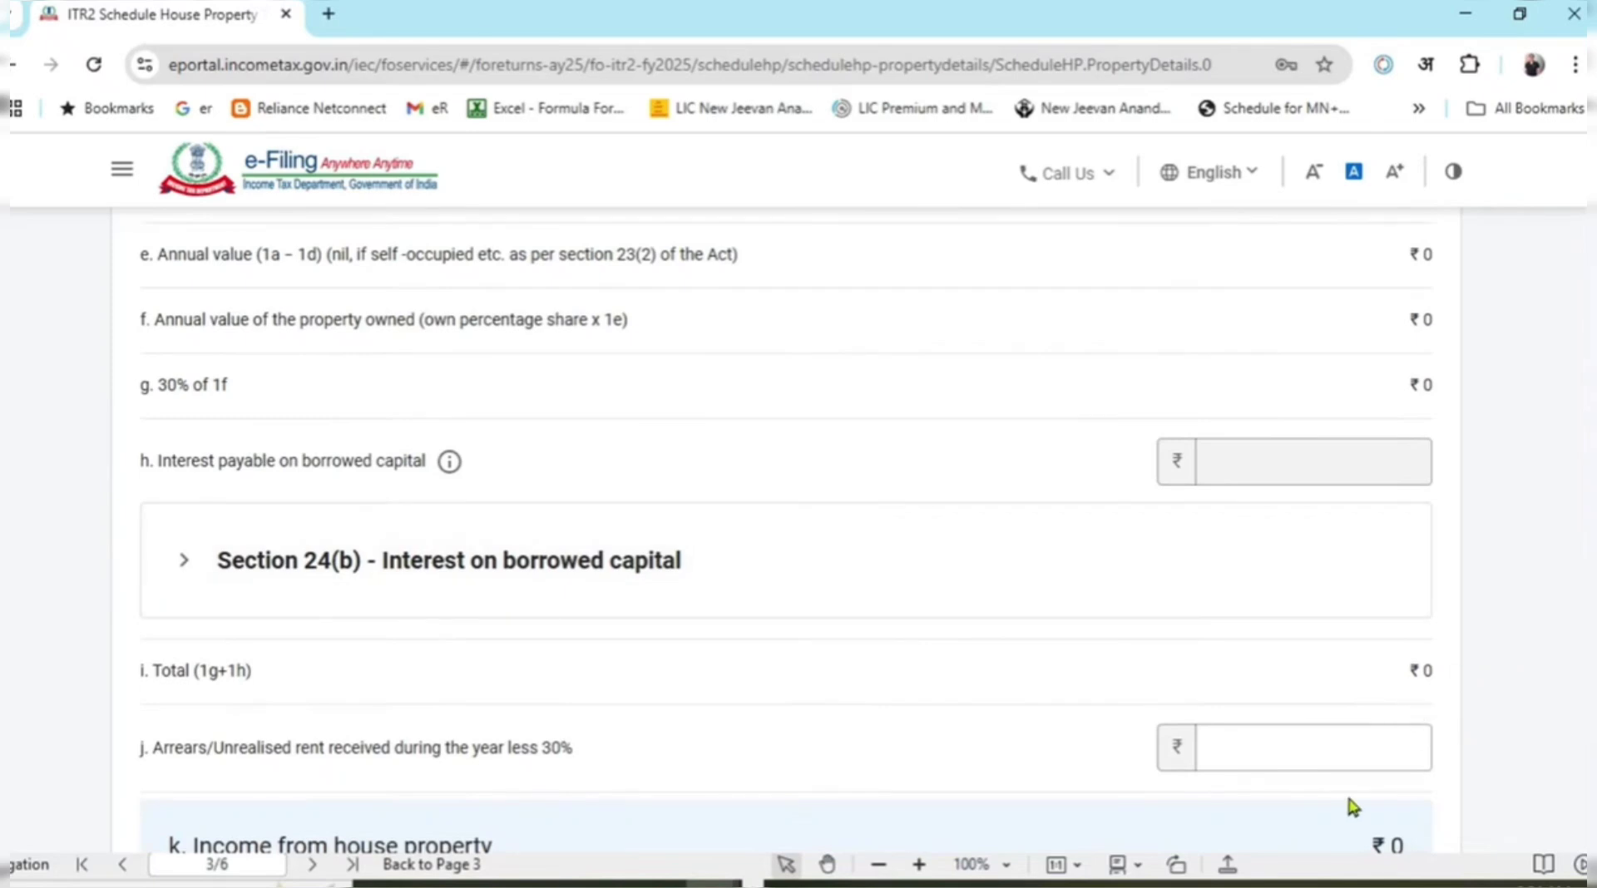
Expand Section 24(b) - Interest on borrowed capital and add a loan entry.
{"action": "left_click", "coordinate": [187, 566]}
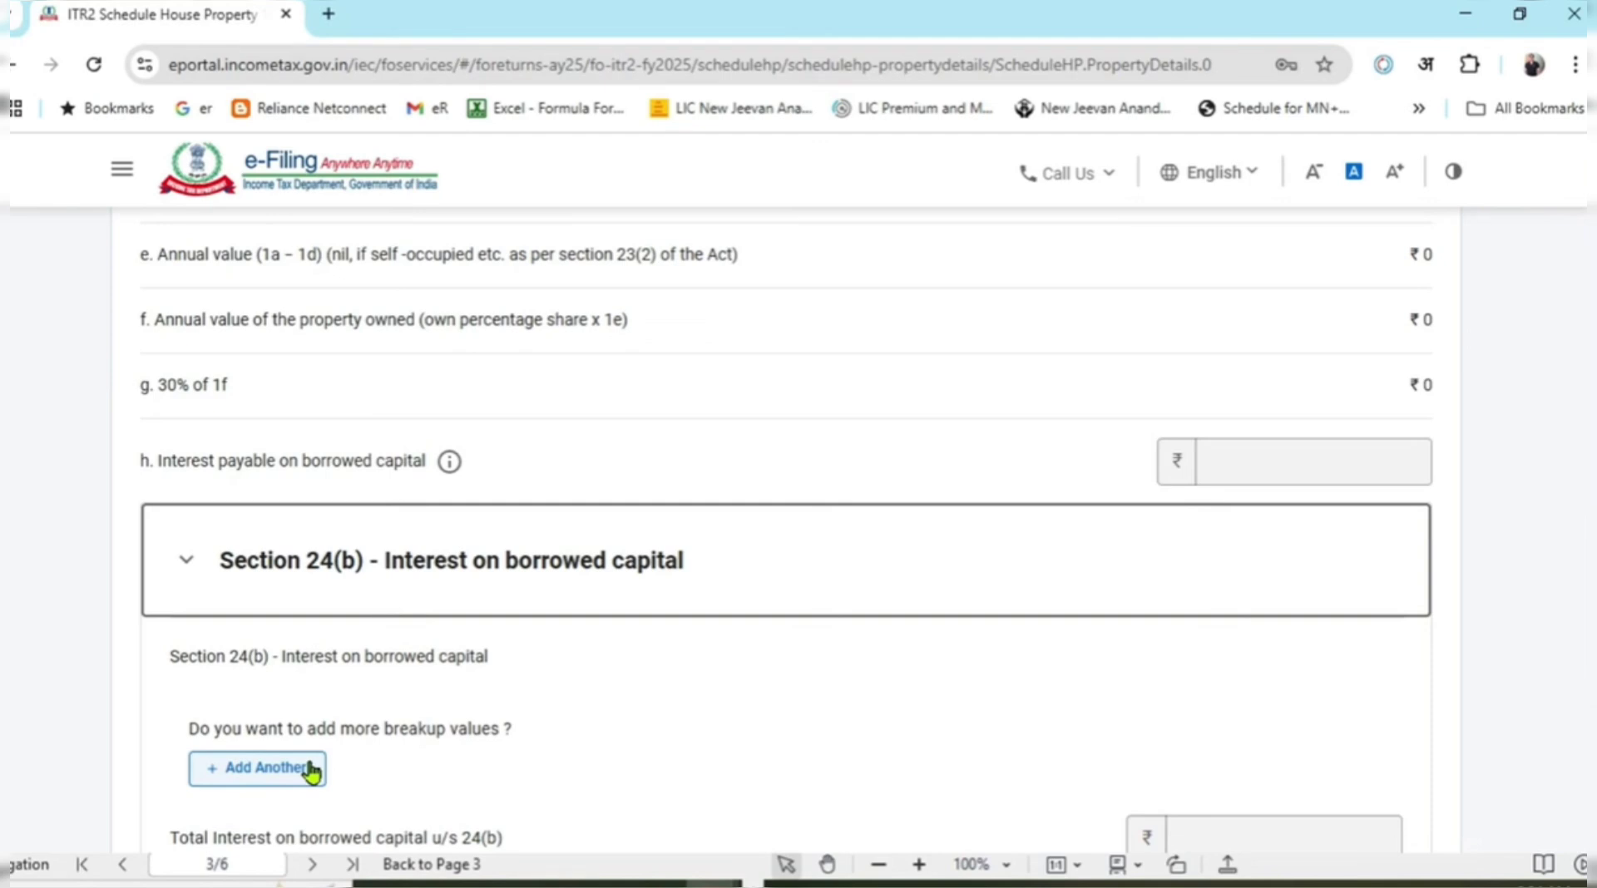
{"action": "left_click", "coordinate": [307, 769]}
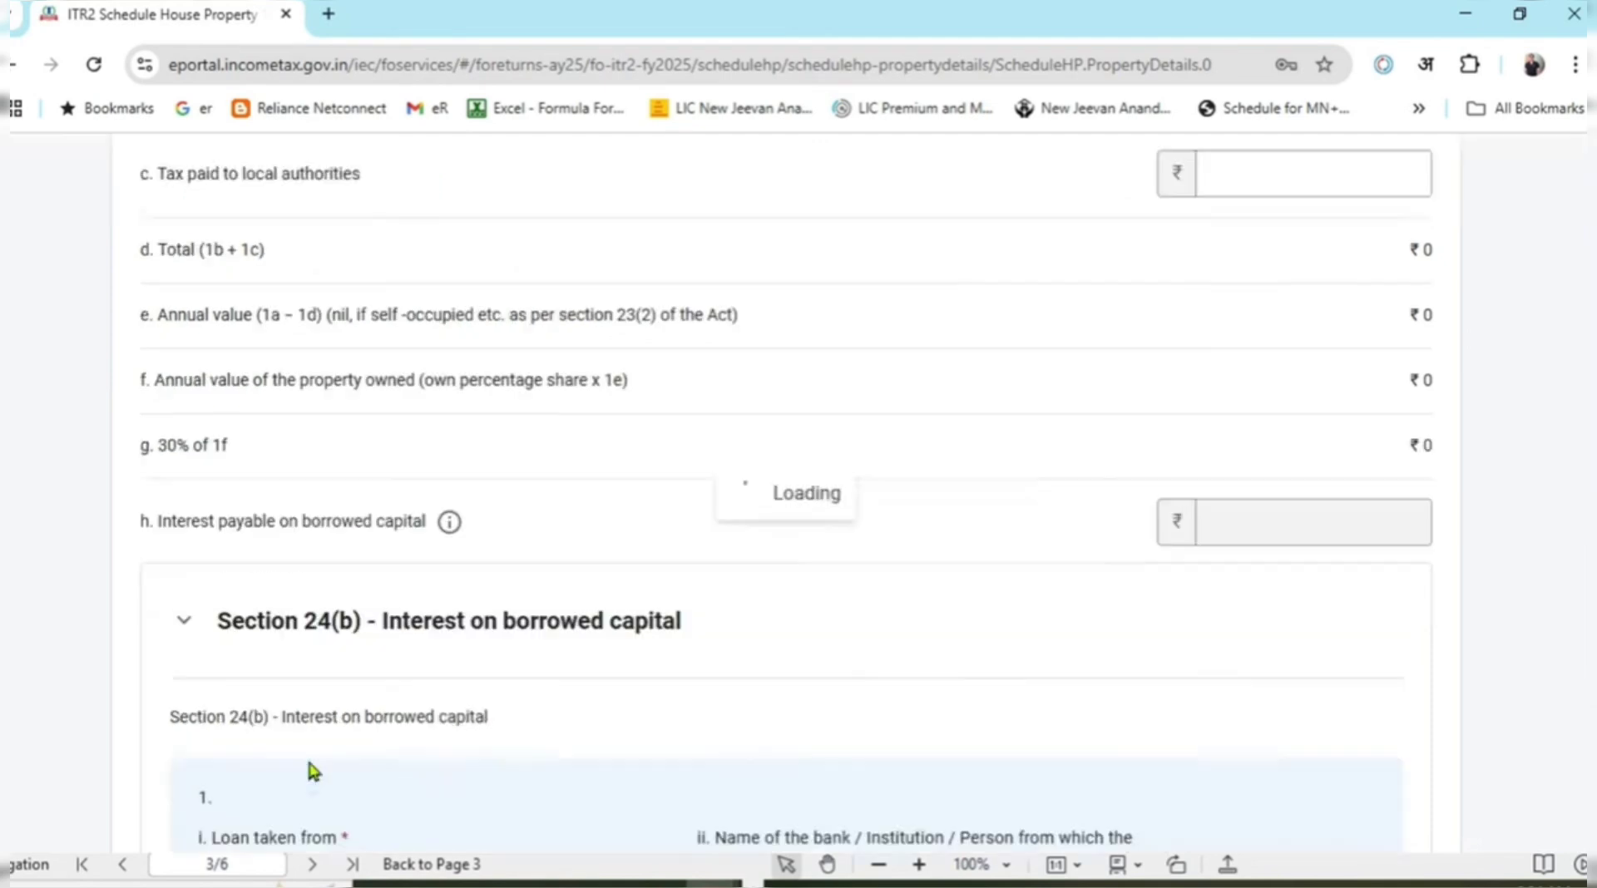
{"action": "scroll", "coordinate": [595, 592], "scroll_direction": "down", "scroll_amount": 5}
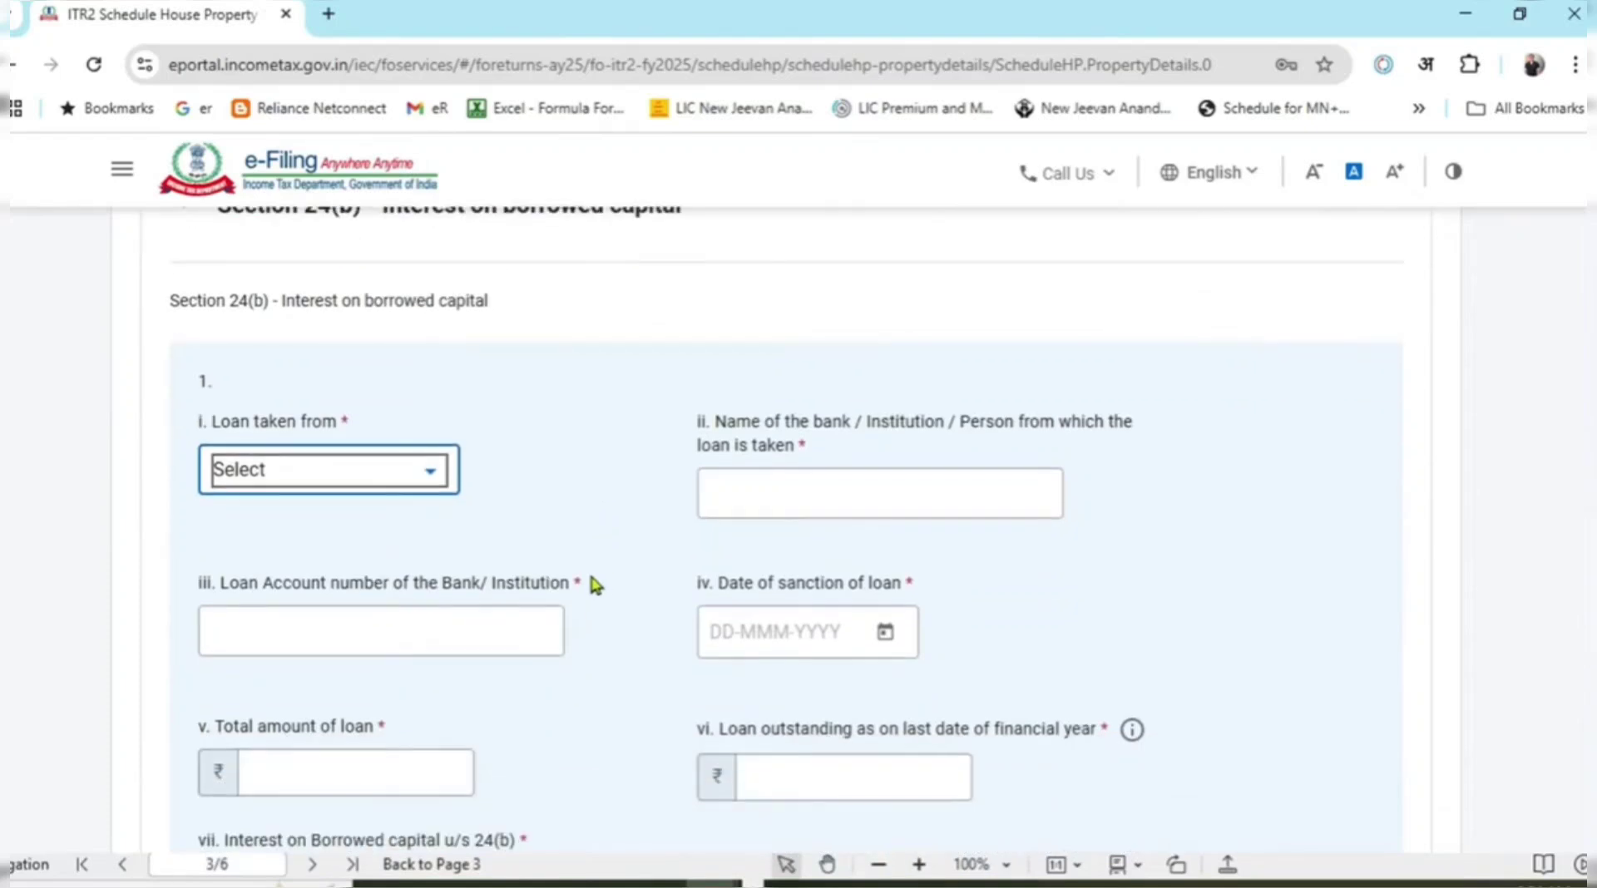
{"action": "scroll", "coordinate": [588, 577], "scroll_direction": "up", "scroll_amount": 2}
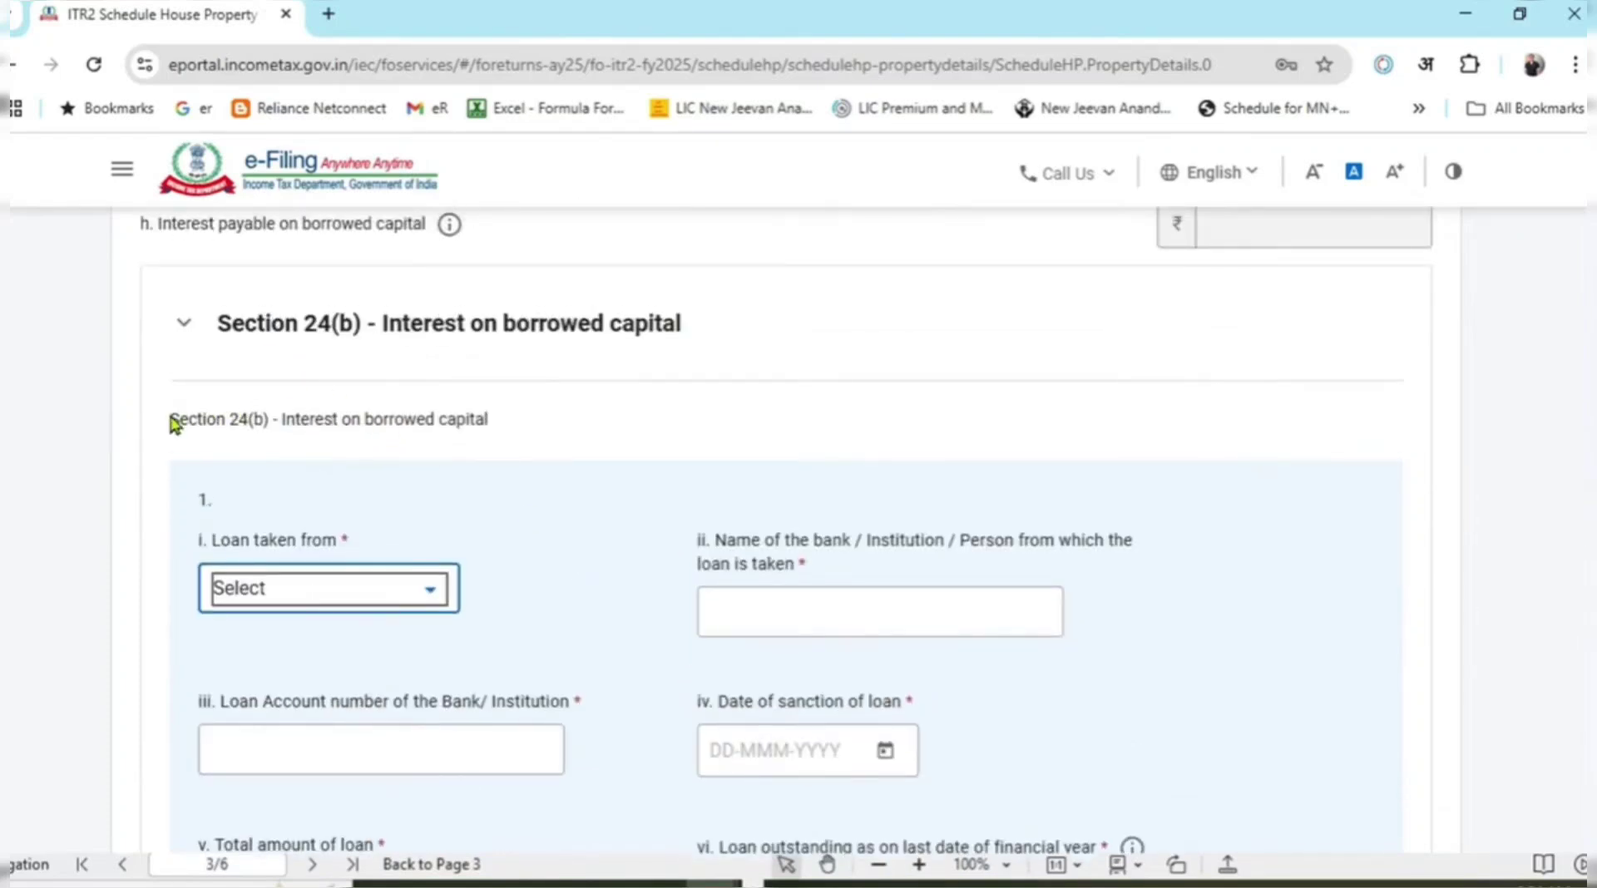
{"action": "left_click_drag", "start_coordinate": [169, 419], "coordinate": [542, 420]}
{"action": "scroll", "coordinate": [499, 466], "scroll_direction": "down", "scroll_amount": 2}
Review the blank loan source, lender, account number, loan amount, outstanding and interest fields.
{"action": "left_click", "coordinate": [399, 492]}
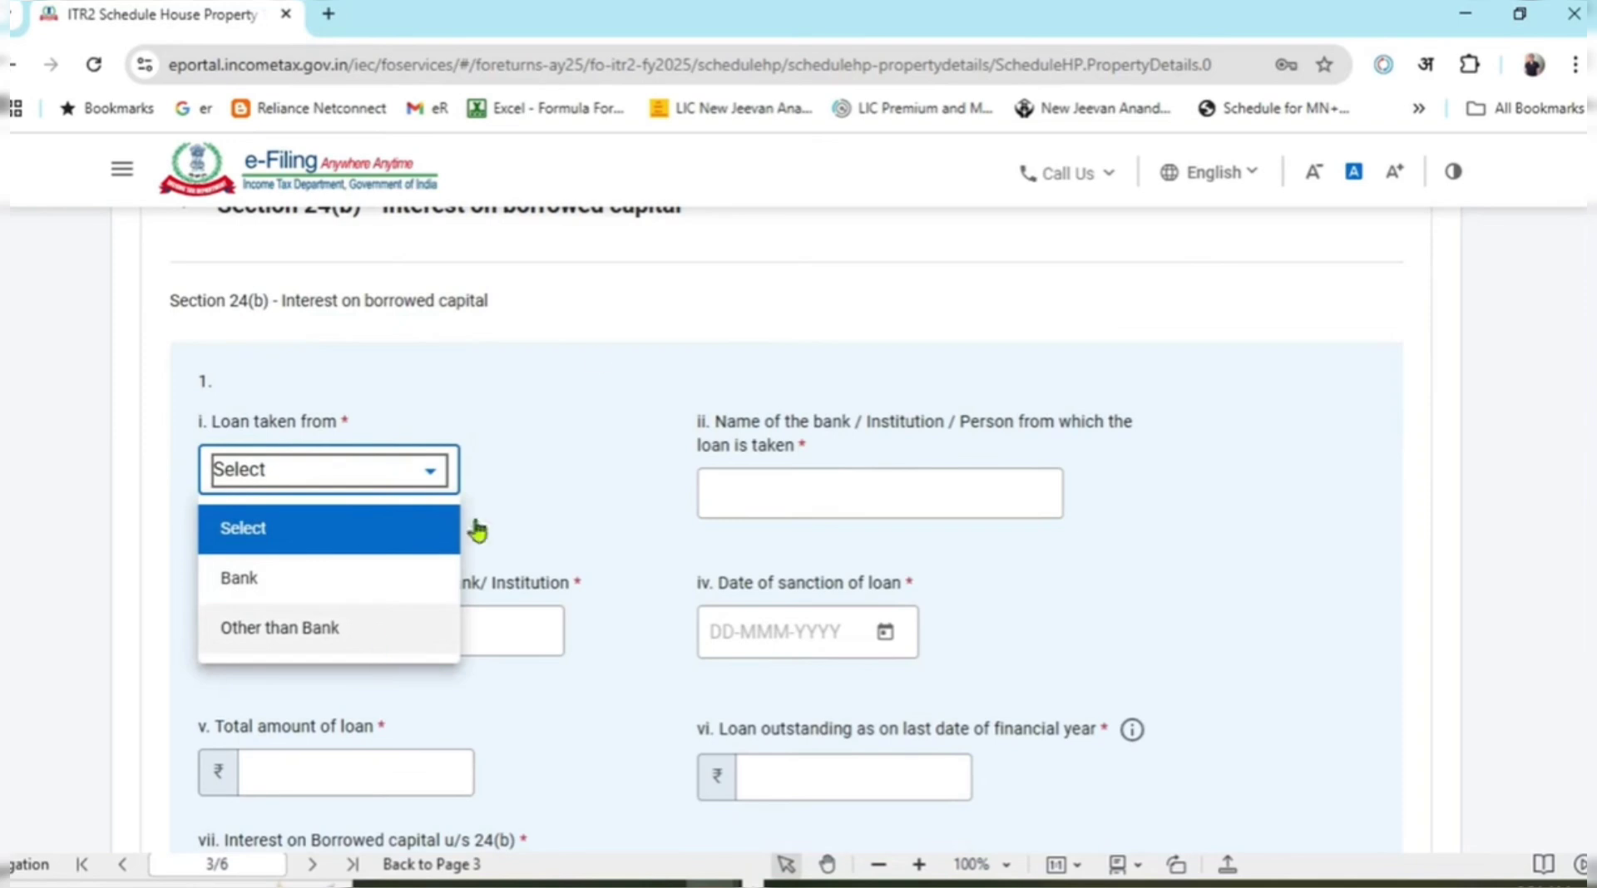
{"action": "left_click", "coordinate": [631, 275]}
{"action": "left_click", "coordinate": [792, 496]}
{"action": "scroll", "coordinate": [563, 574], "scroll_direction": "down", "scroll_amount": 3}
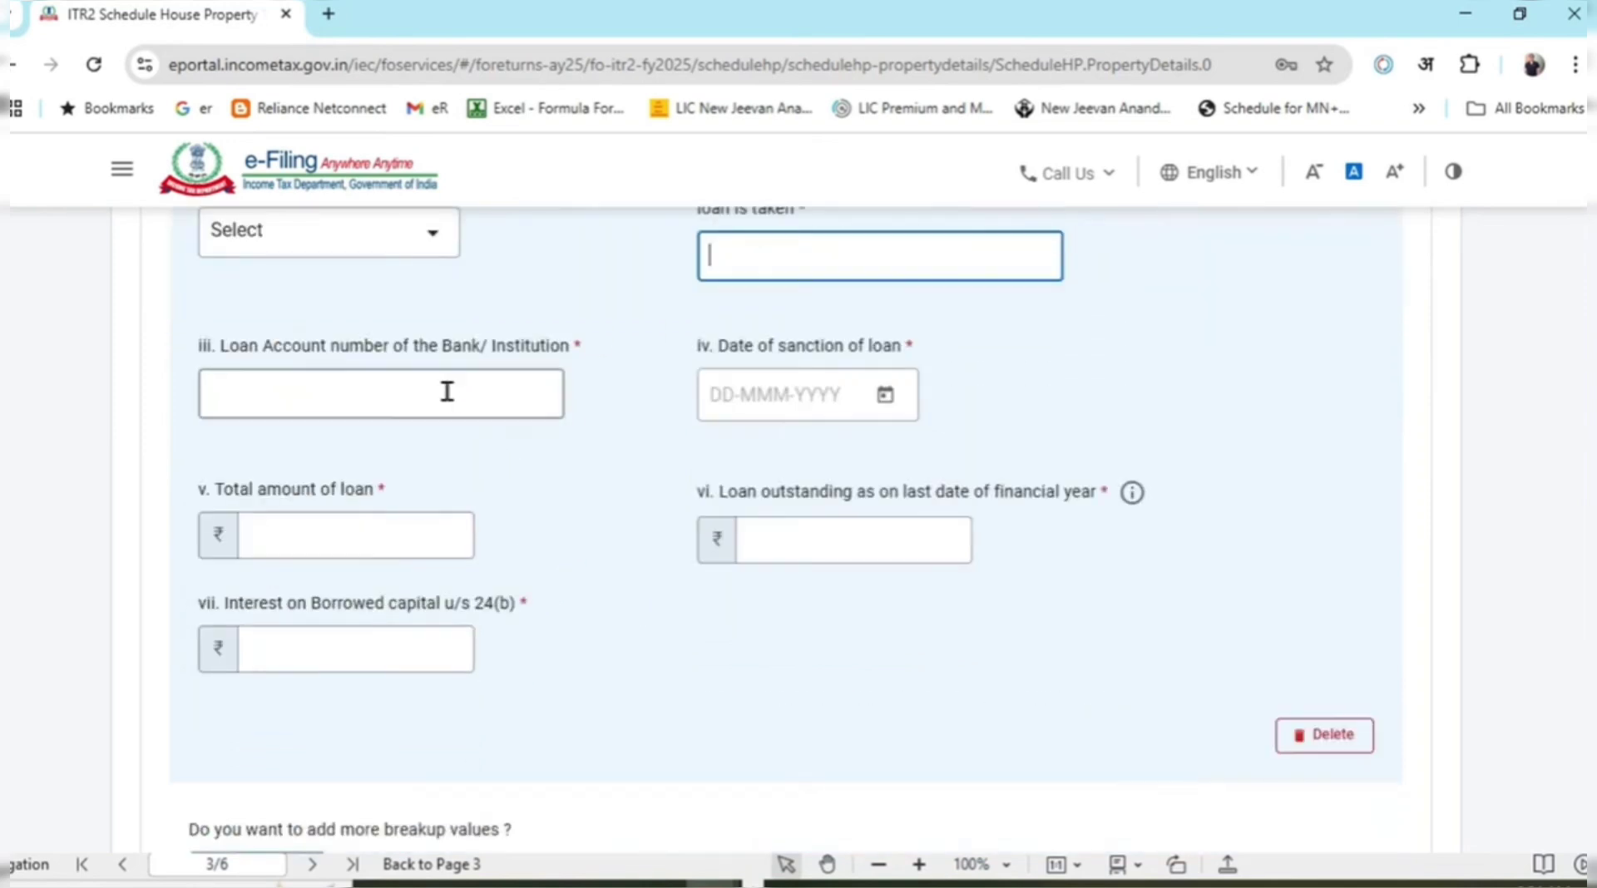
{"action": "left_click", "coordinate": [446, 392]}
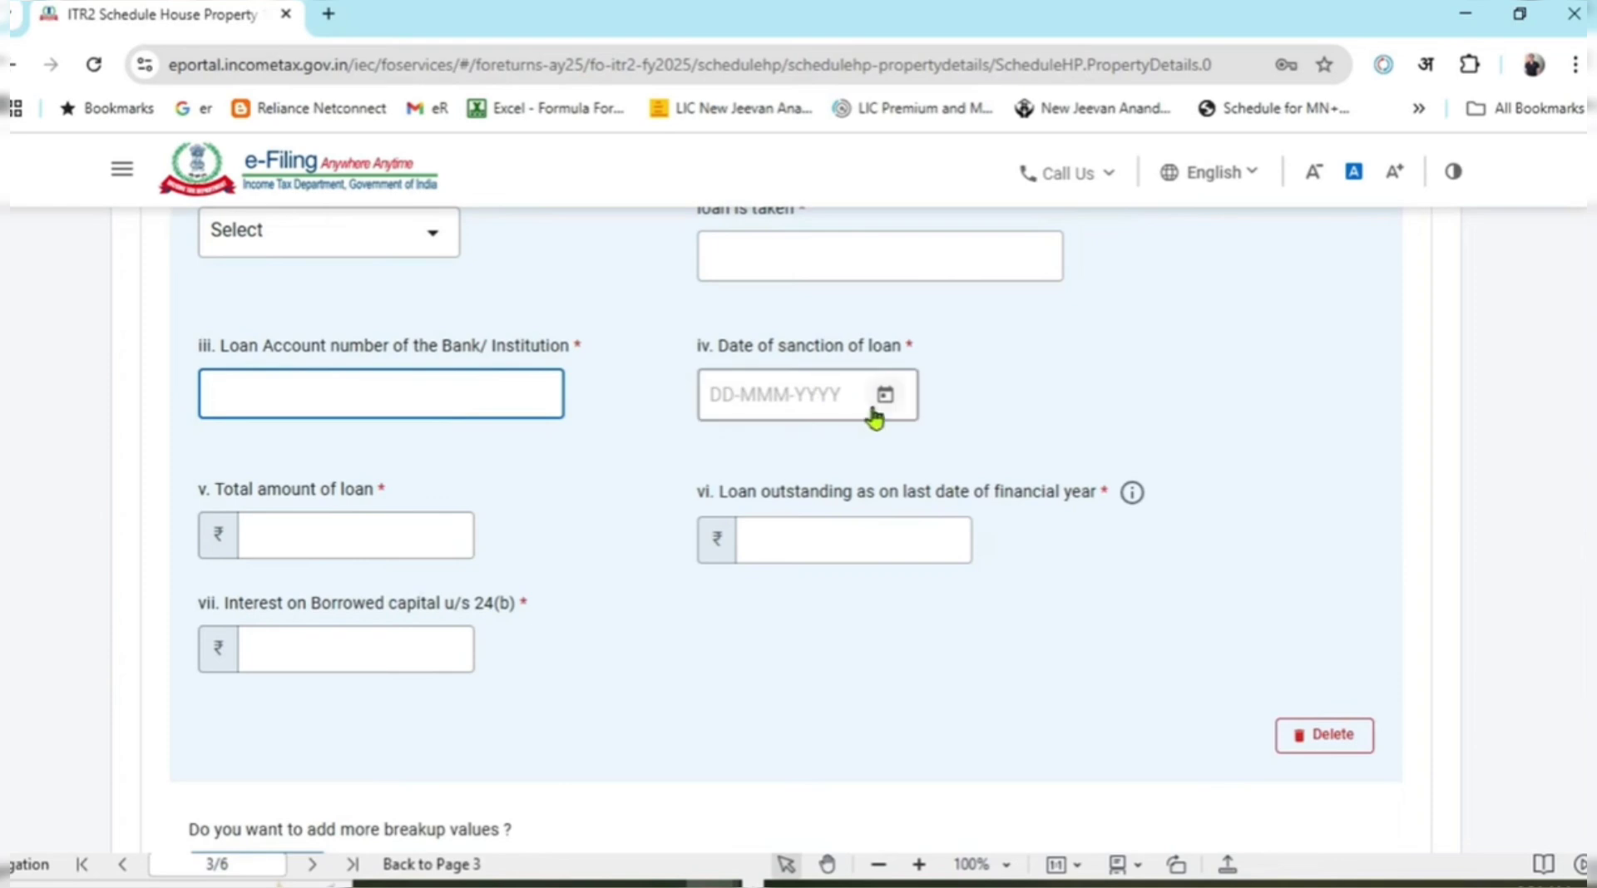
{"action": "left_click", "coordinate": [422, 536]}
{"action": "left_click", "coordinate": [784, 534]}
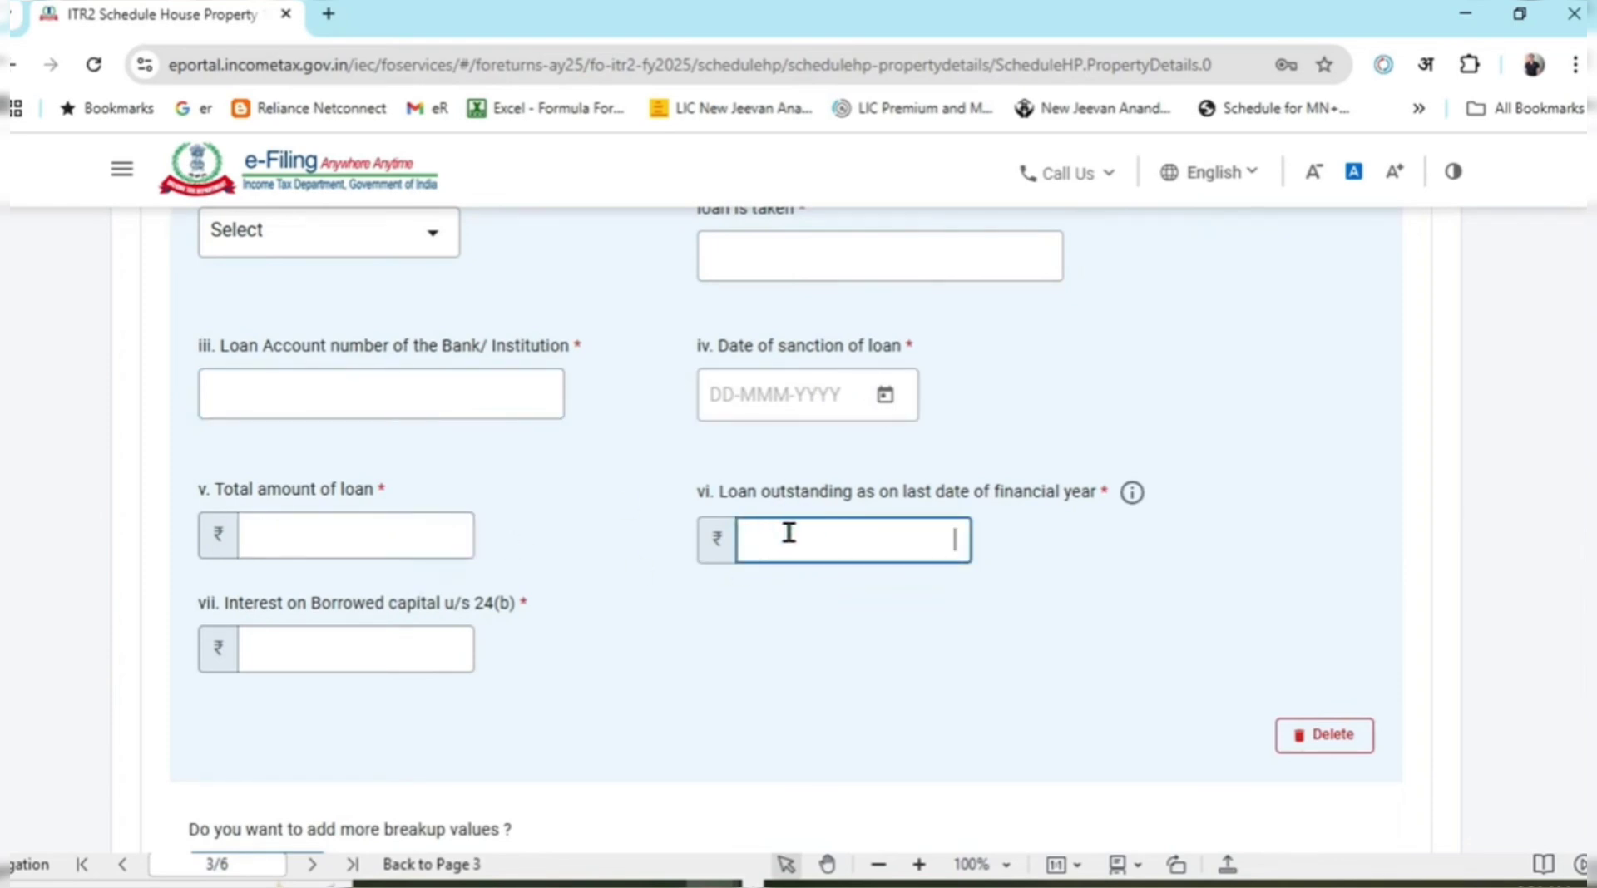
{"action": "left_click", "coordinate": [410, 640]}
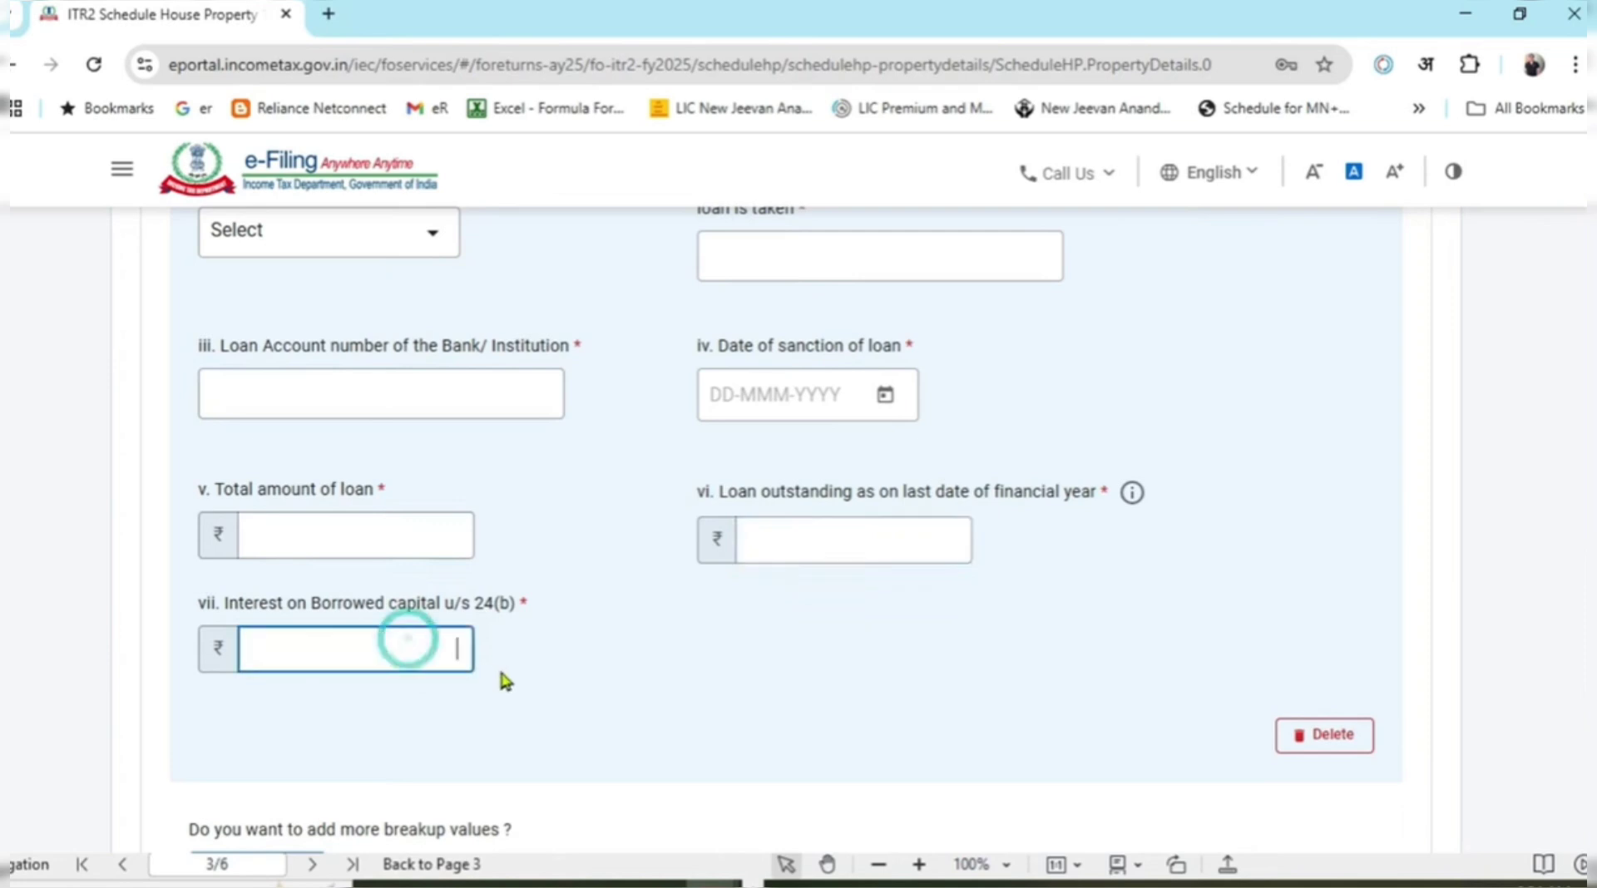
{"action": "scroll", "coordinate": [559, 636], "scroll_direction": "down", "scroll_amount": 4}
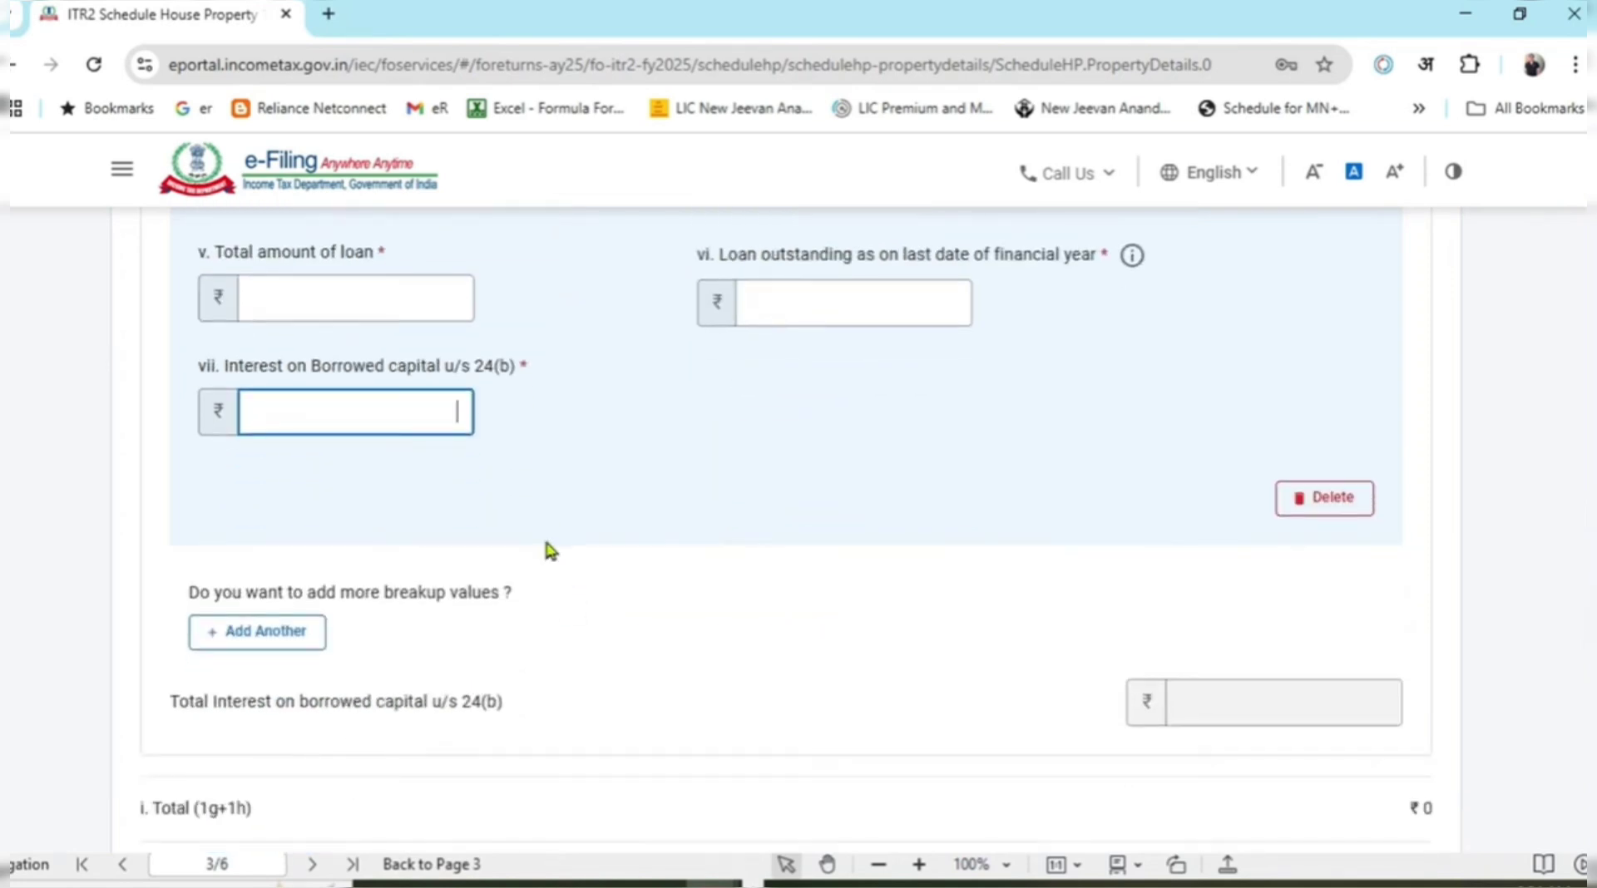
{"action": "scroll", "coordinate": [628, 576], "scroll_direction": "down", "scroll_amount": 4}
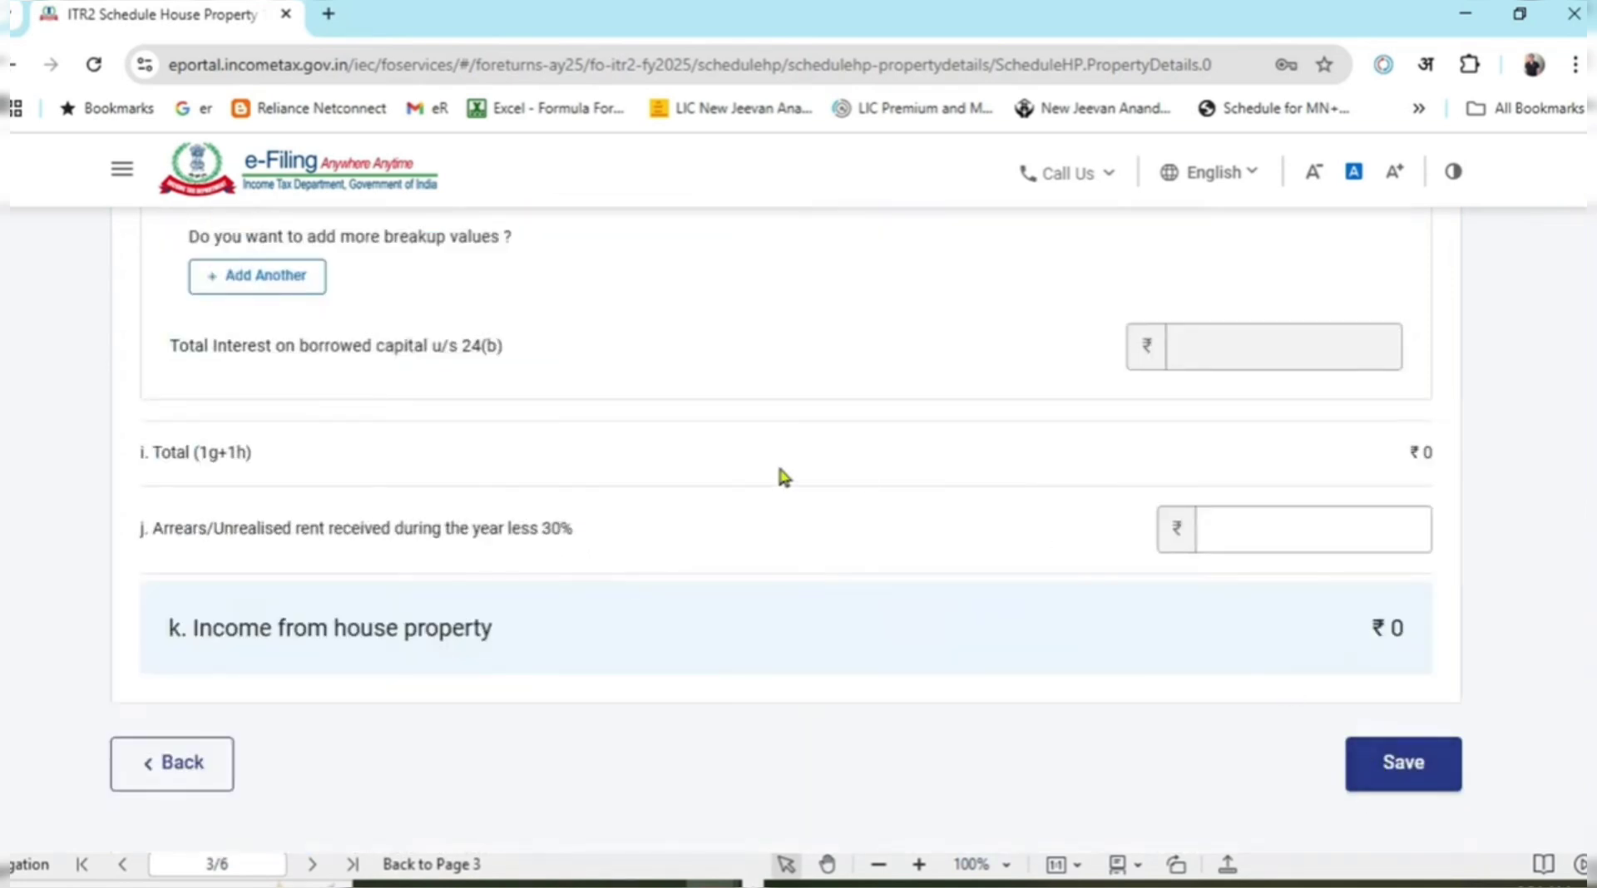
{"action": "scroll", "coordinate": [774, 533], "scroll_direction": "up", "scroll_amount": 5}
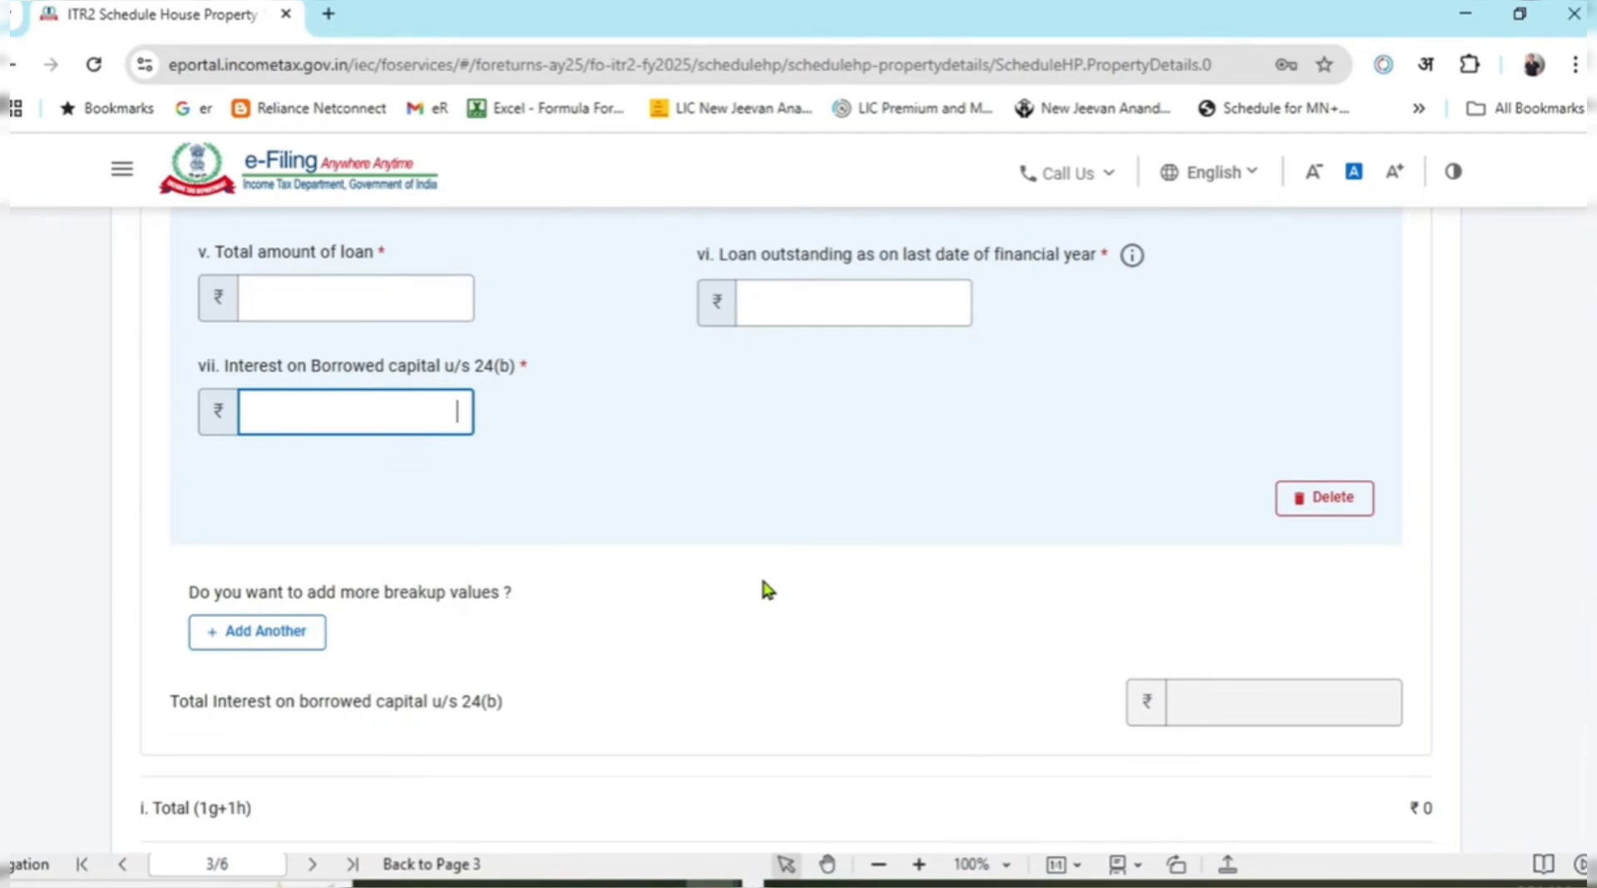
{"action": "scroll", "coordinate": [763, 581], "scroll_direction": "up", "scroll_amount": 6}
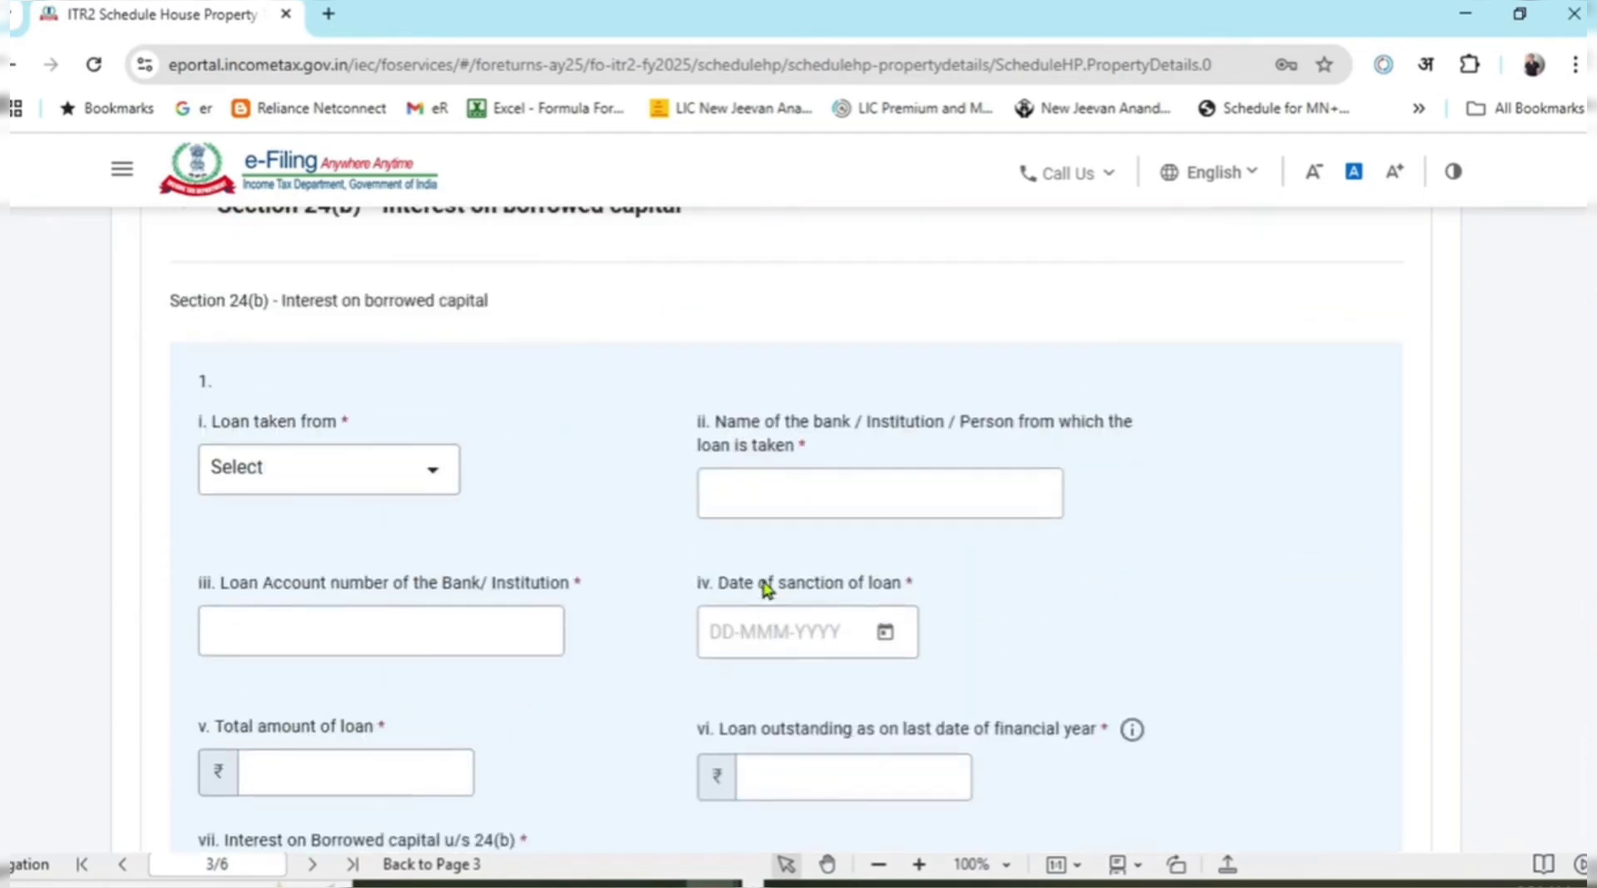
{"action": "scroll", "coordinate": [763, 586], "scroll_direction": "up", "scroll_amount": 3}
{"action": "scroll", "coordinate": [770, 605], "scroll_direction": "down", "scroll_amount": 7}
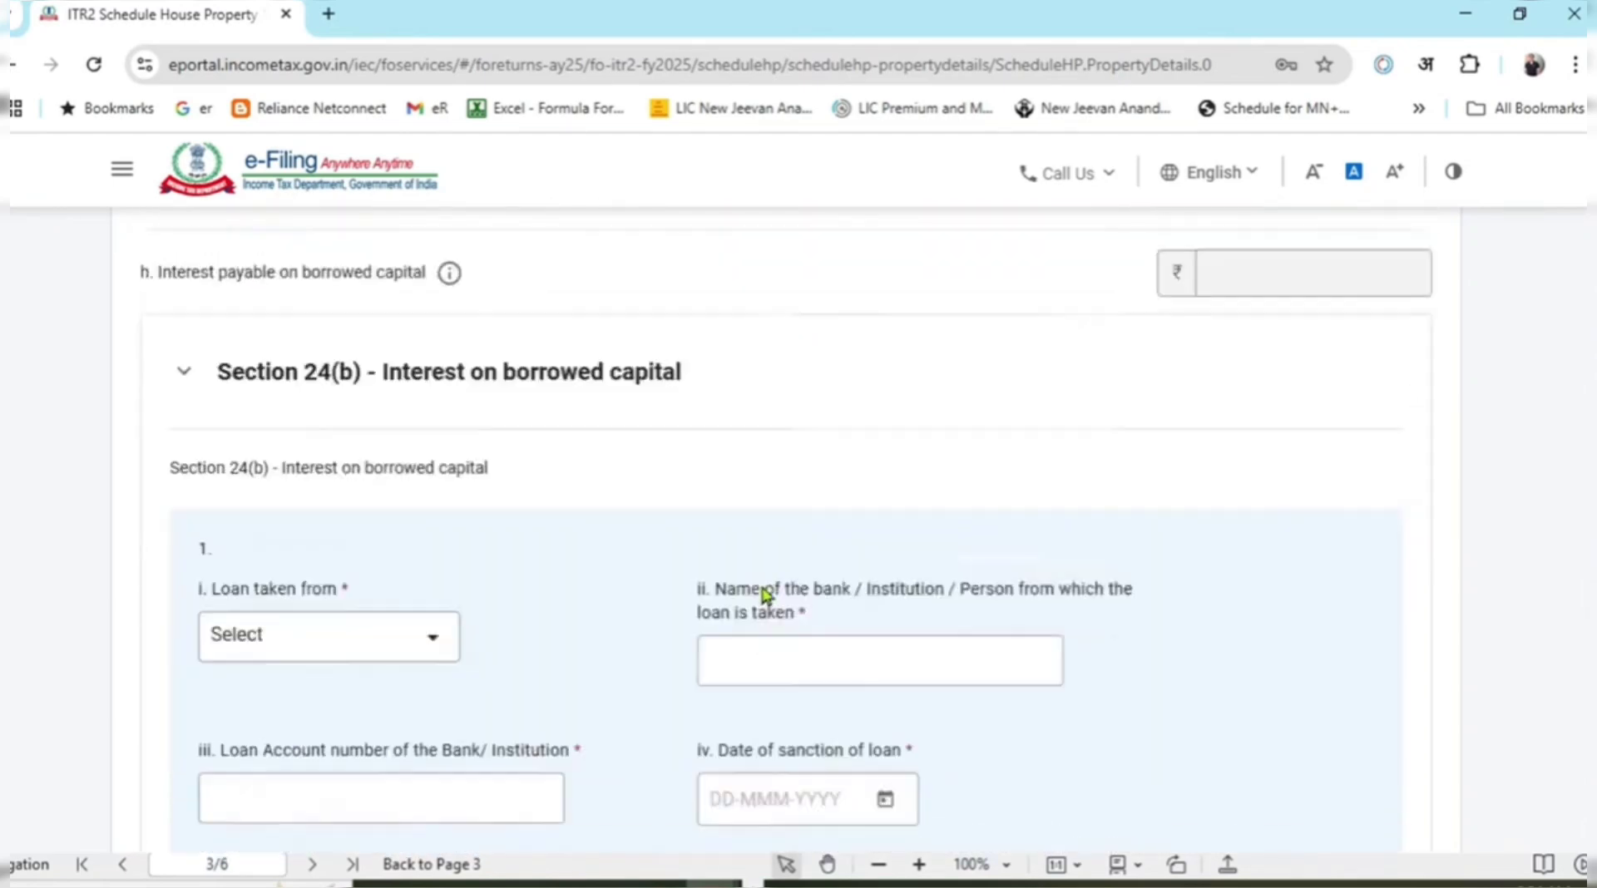
{"action": "scroll", "coordinate": [375, 749], "scroll_direction": "down", "scroll_amount": 8}
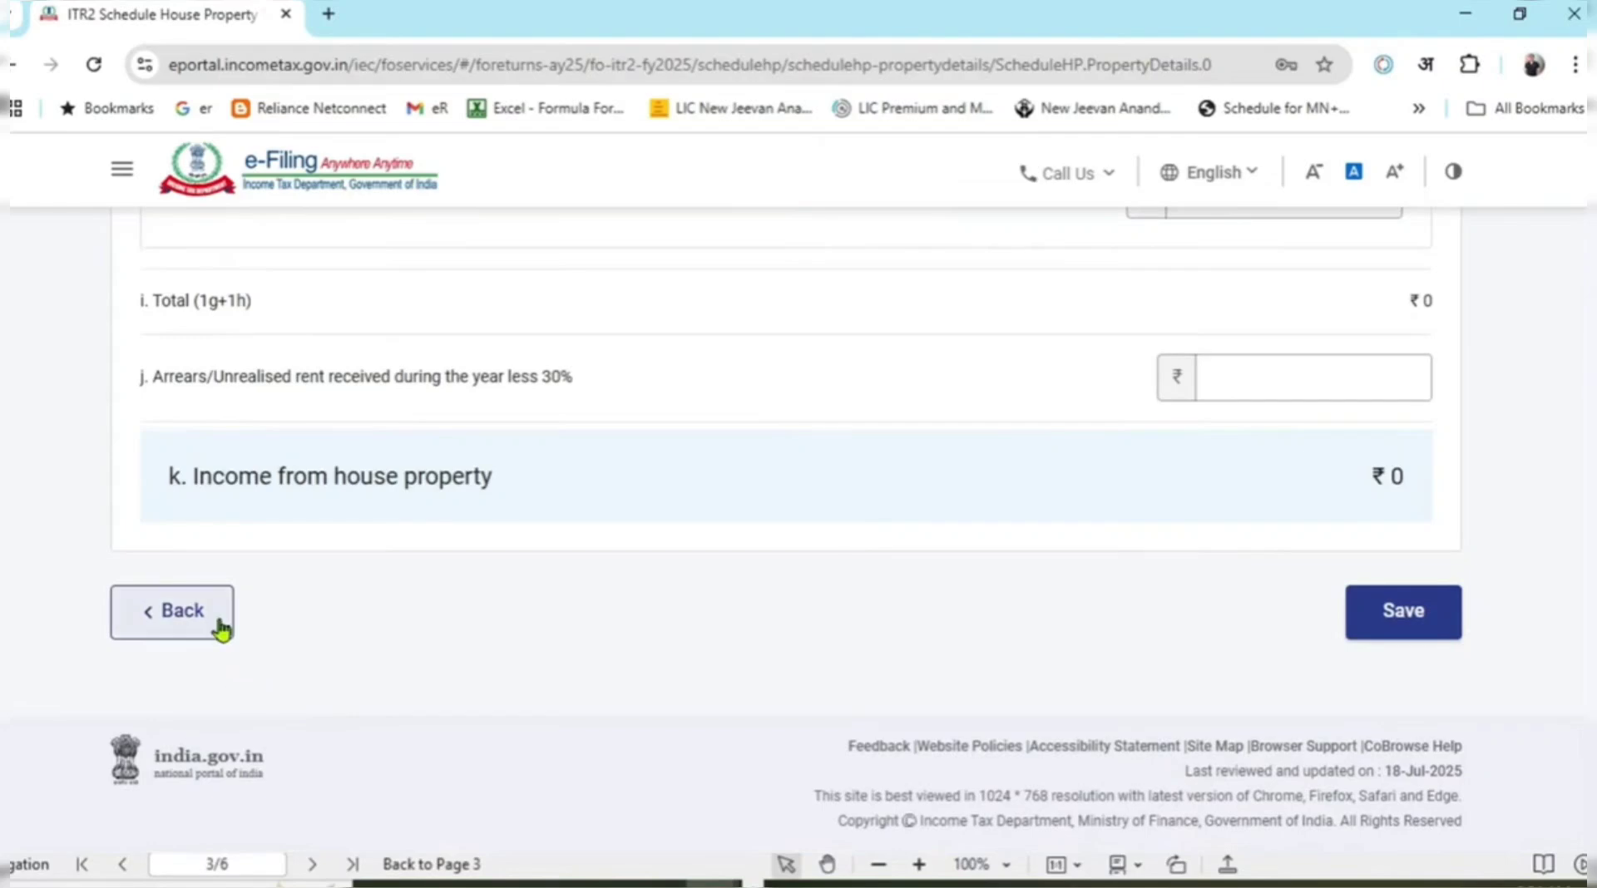
Go back from the property form to Schedule House Property, showing ₹0 house property income.
{"action": "left_click", "coordinate": [216, 617]}
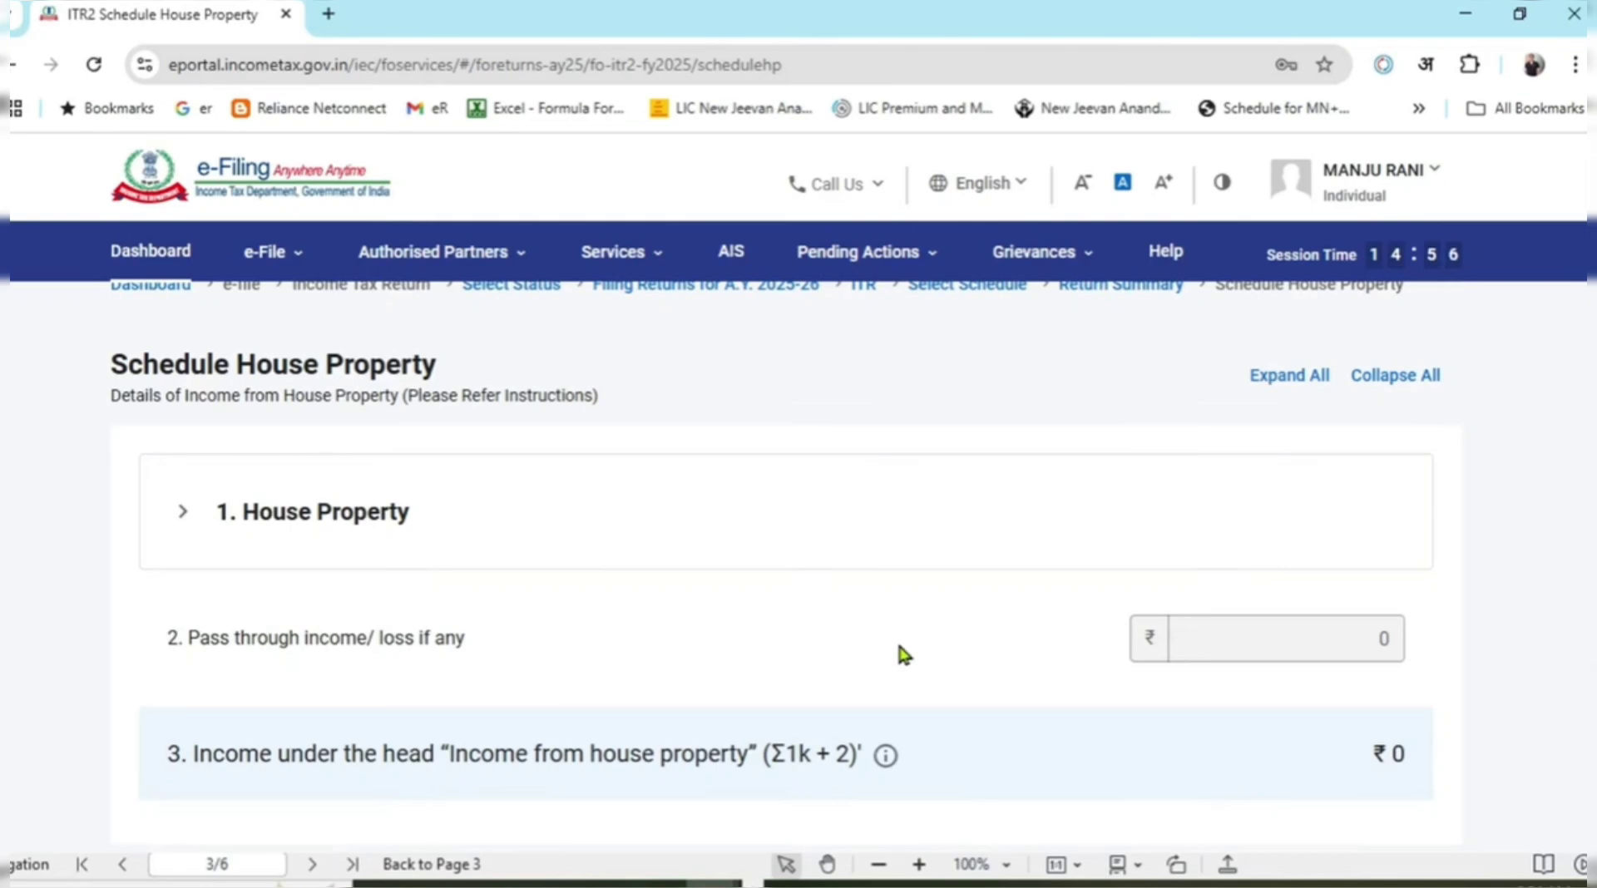
{"action": "scroll", "coordinate": [991, 571], "scroll_direction": "down", "scroll_amount": 3}
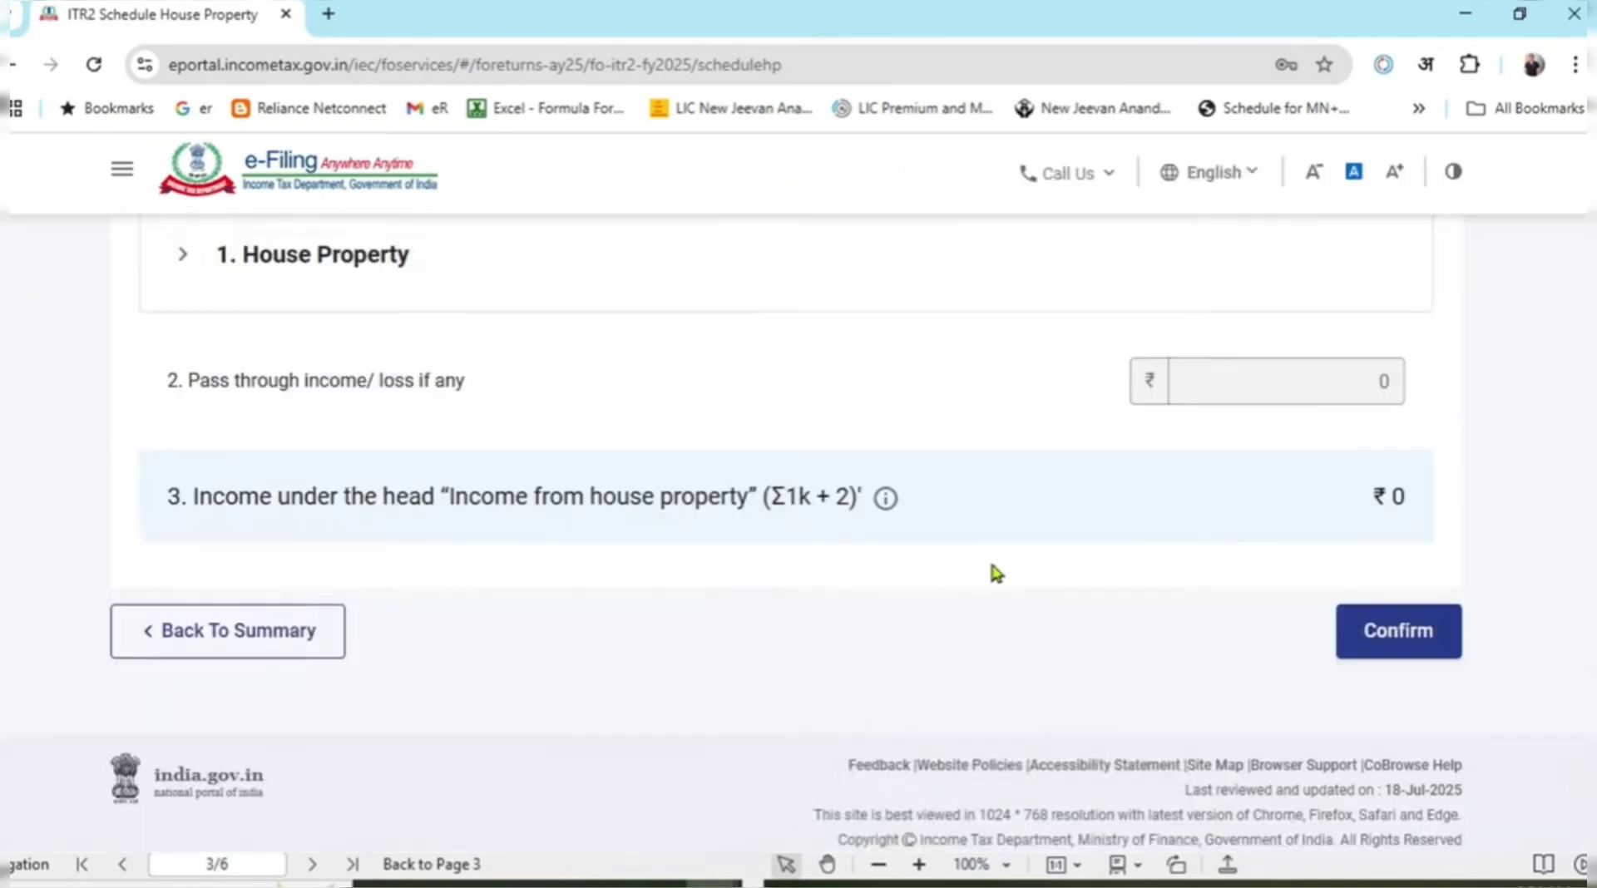
{"action": "scroll", "coordinate": [999, 549], "scroll_direction": "up", "scroll_amount": 1}
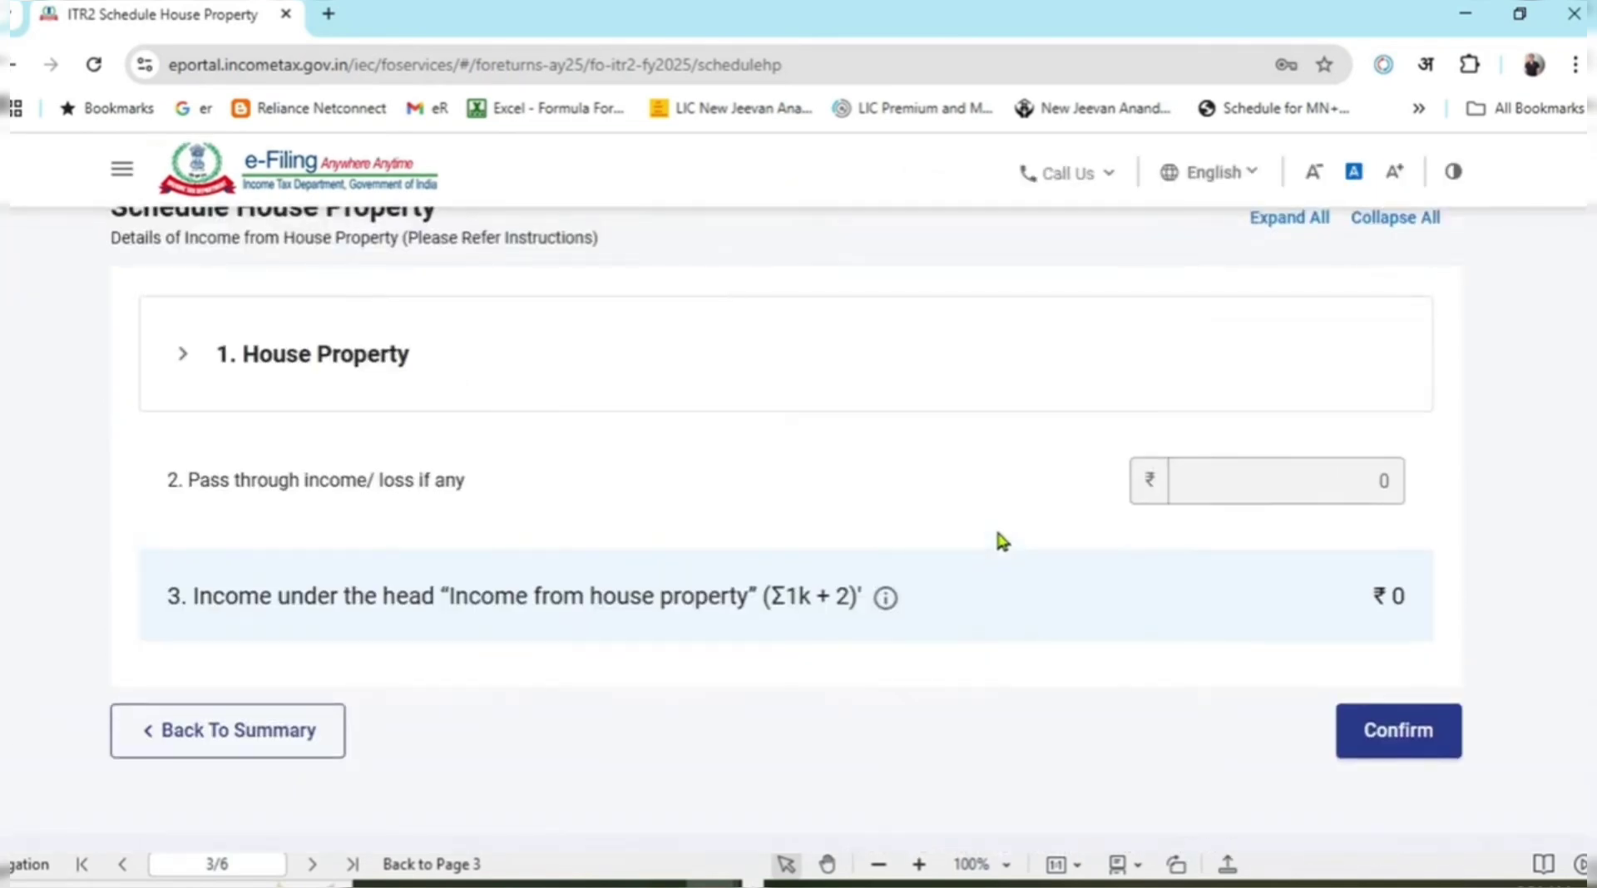
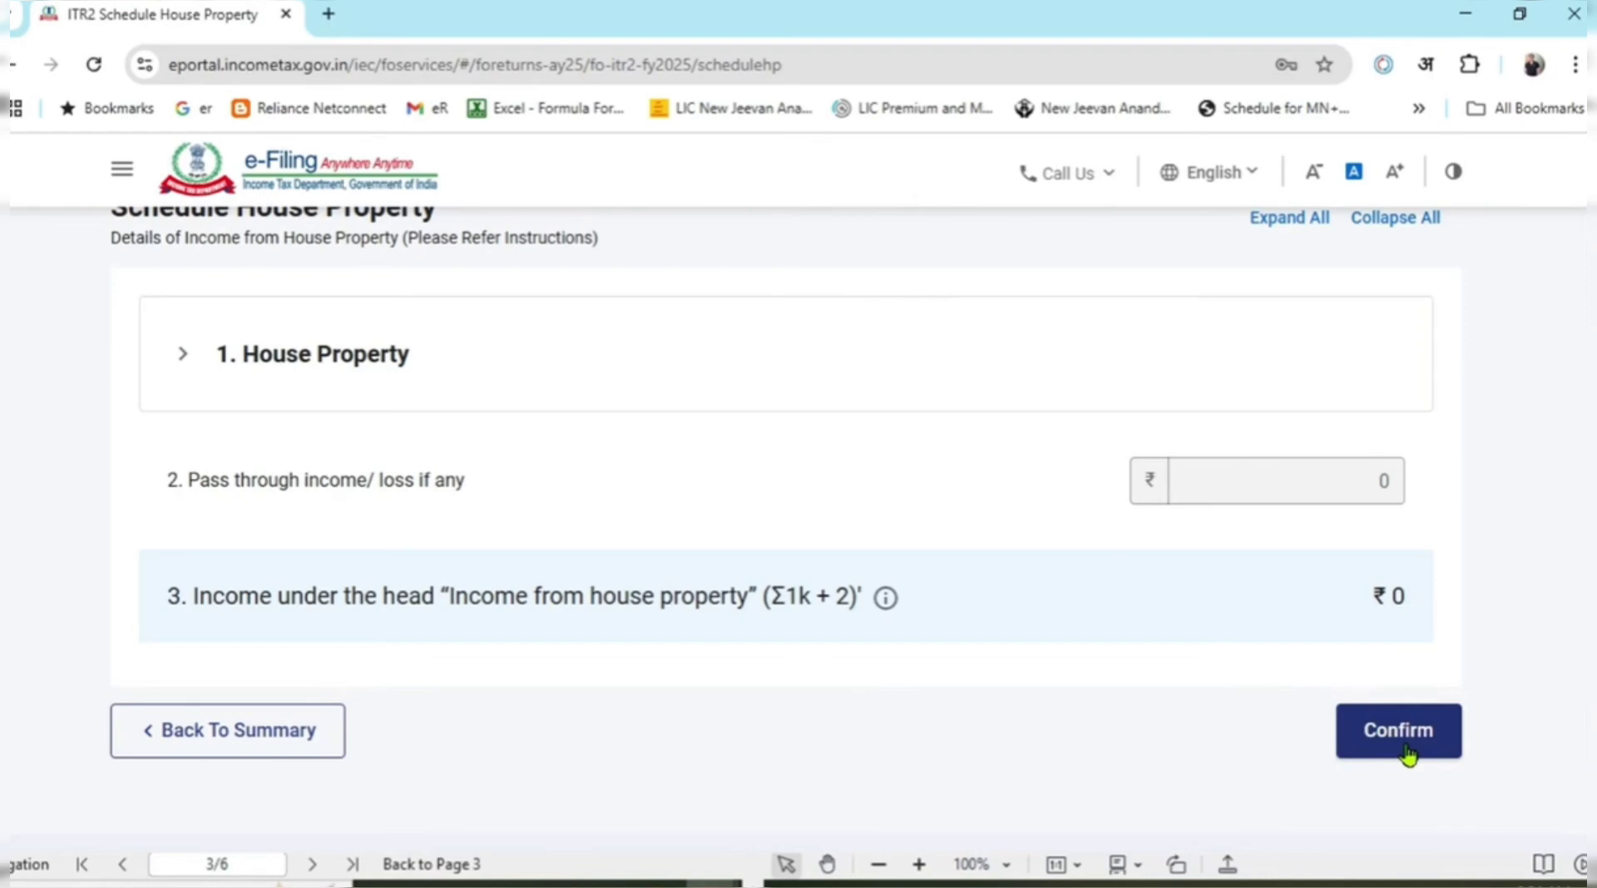
Confirm Schedule House Property and scroll the schedules summary down to the Capital Gains row.
{"action": "left_click", "coordinate": [1408, 755]}
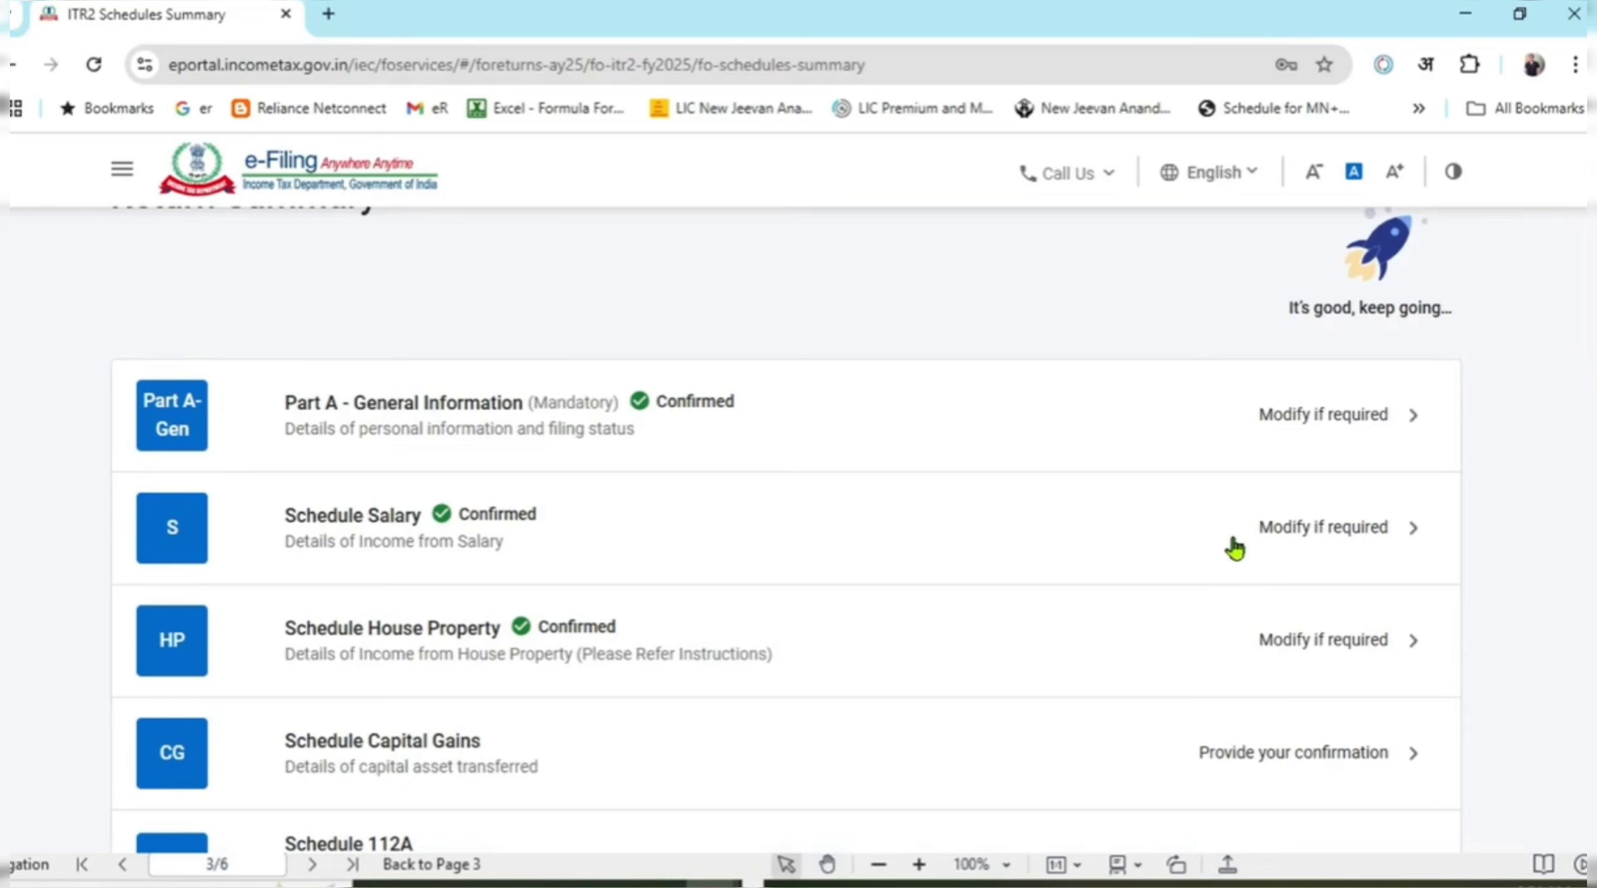
{"action": "scroll", "coordinate": [1191, 536], "scroll_direction": "down", "scroll_amount": 1}
{"action": "scroll", "coordinate": [1191, 536], "scroll_direction": "down", "scroll_amount": 3}
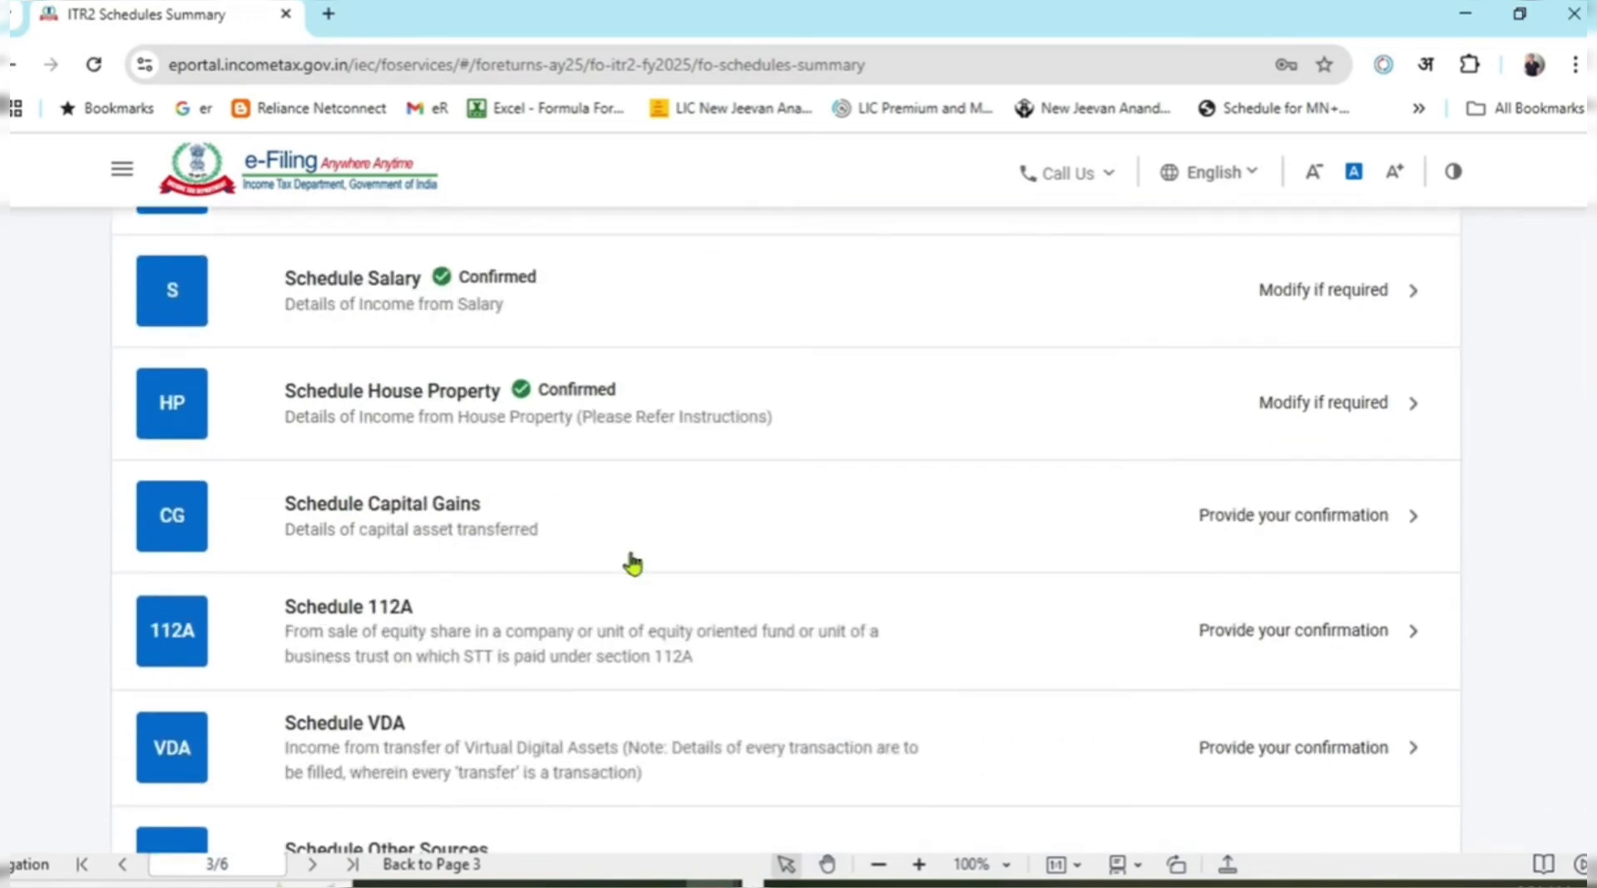
{"action": "scroll", "coordinate": [805, 574], "scroll_direction": "down", "scroll_amount": 2}
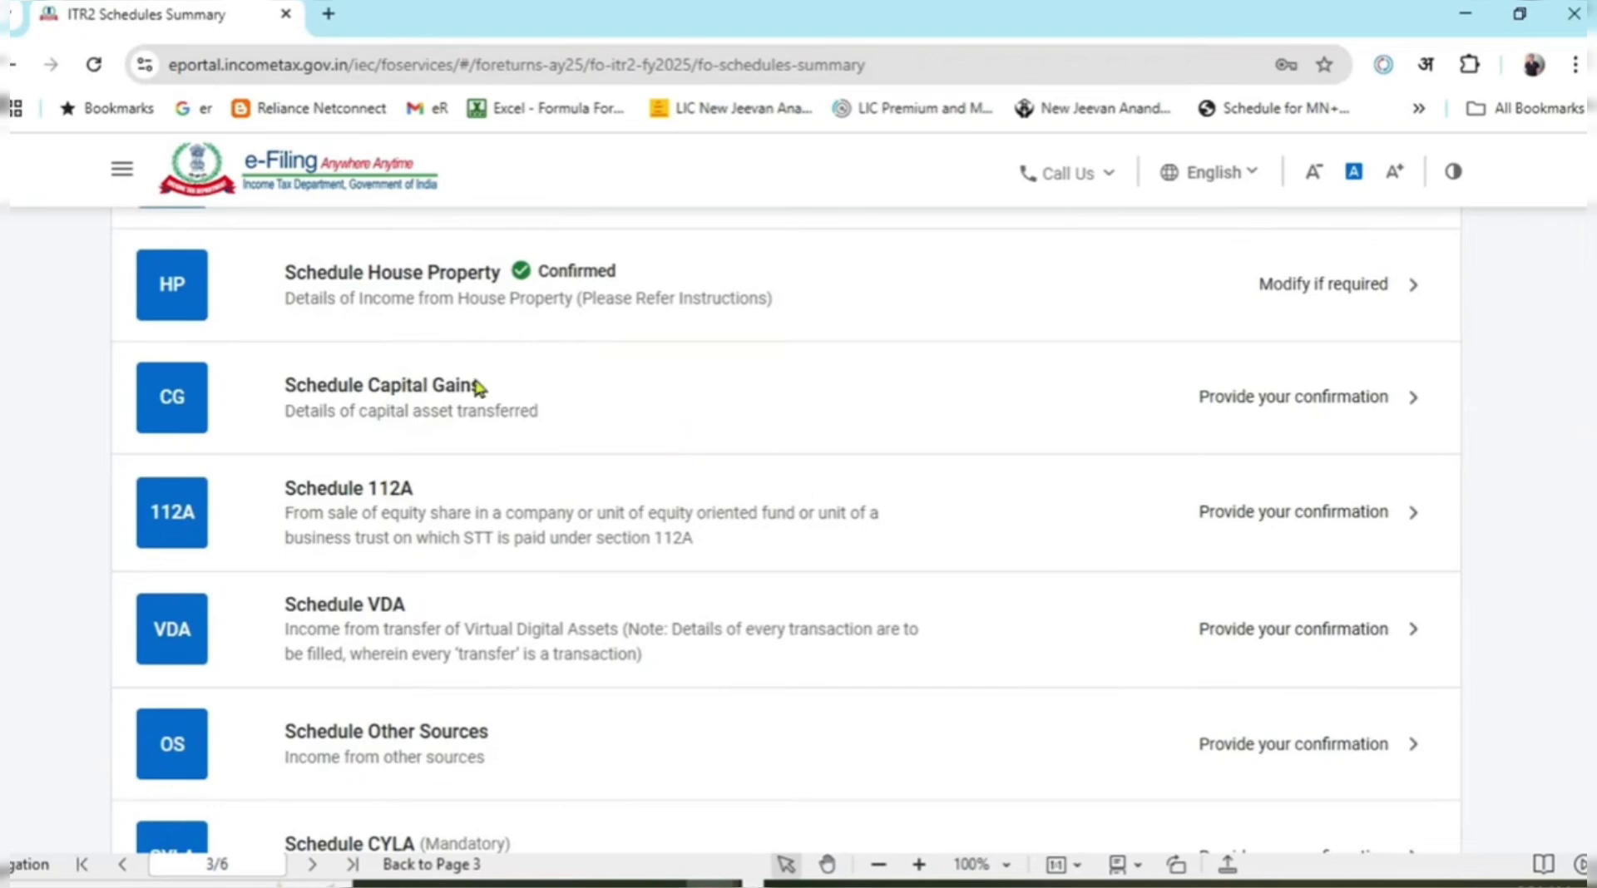
Open Schedule Capital Gains, dismiss the 234C notice and expand A(I) Short-term Capital Gains.
{"action": "left_click", "coordinate": [575, 430]}
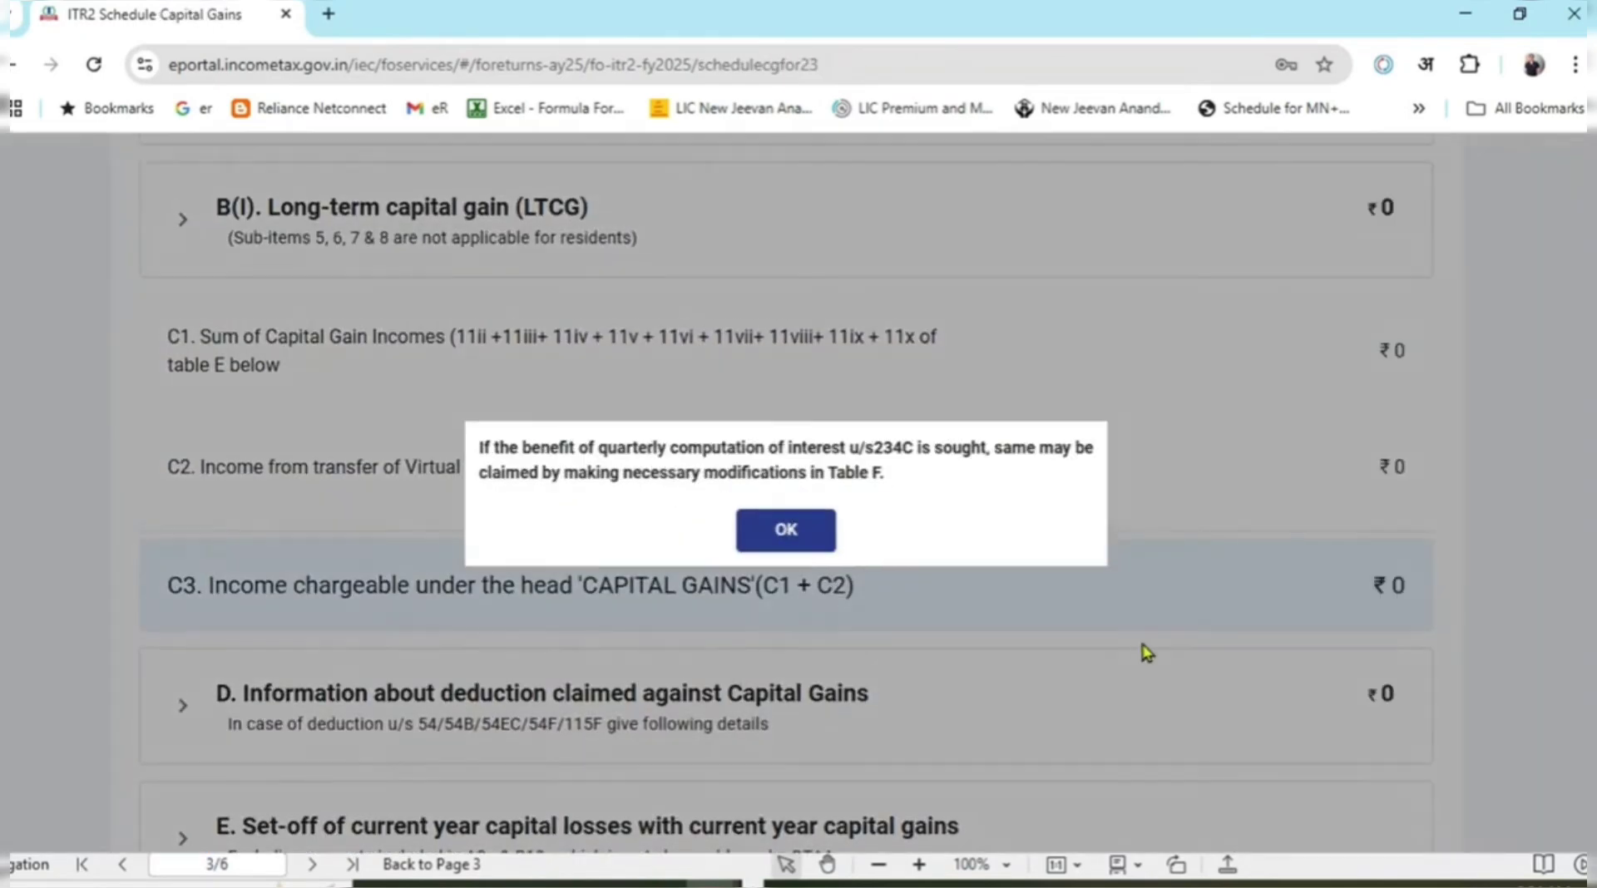
{"action": "left_click", "coordinate": [797, 540]}
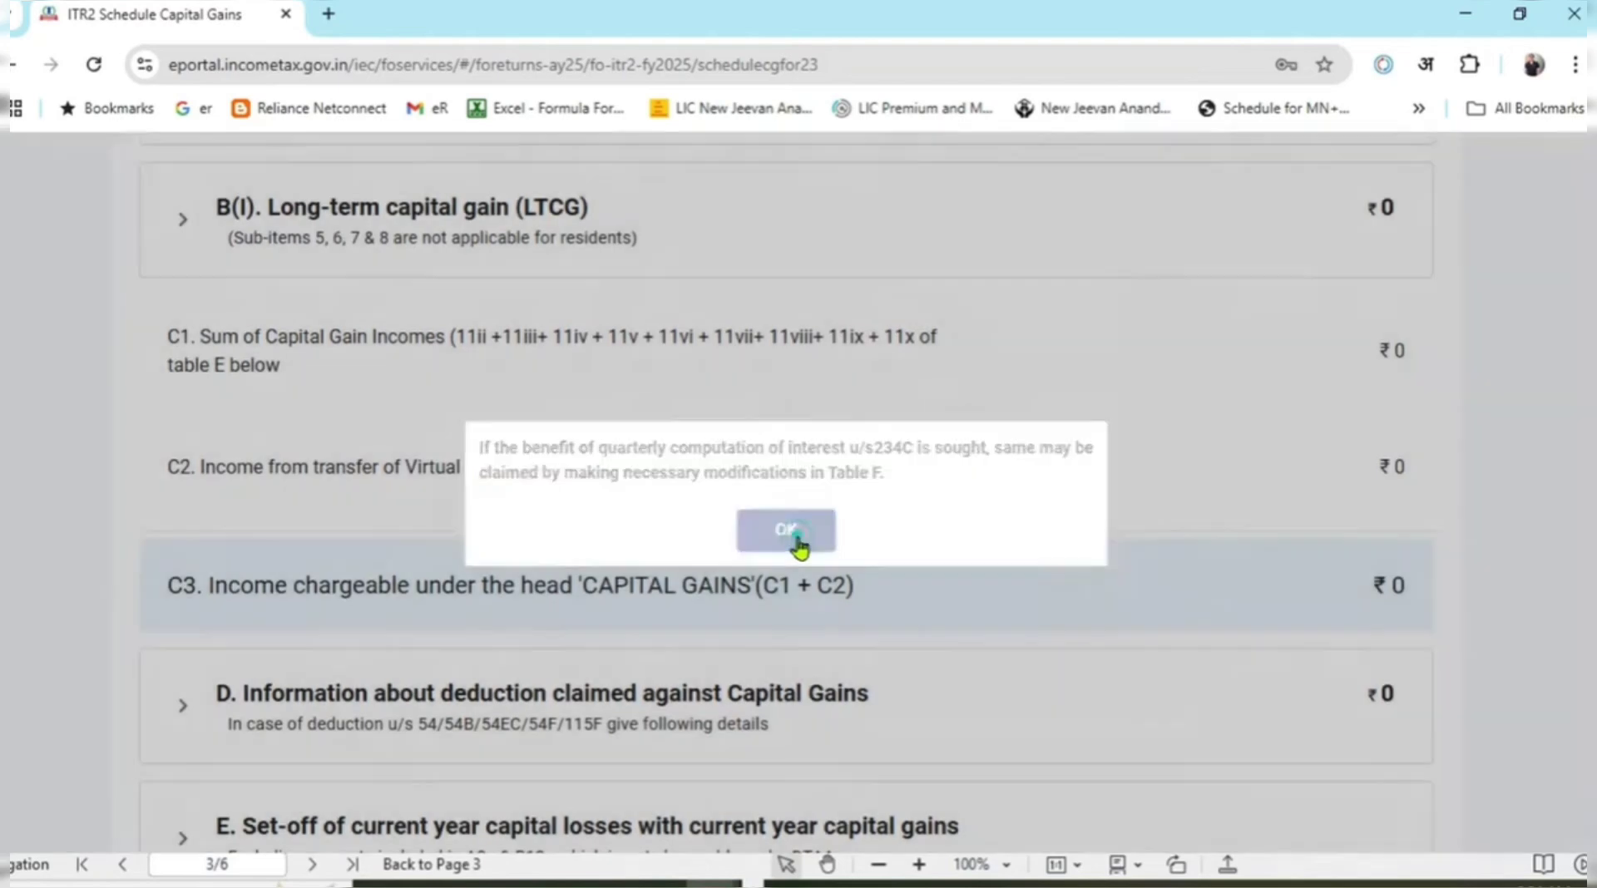
{"action": "scroll", "coordinate": [798, 549], "scroll_direction": "up", "scroll_amount": 4}
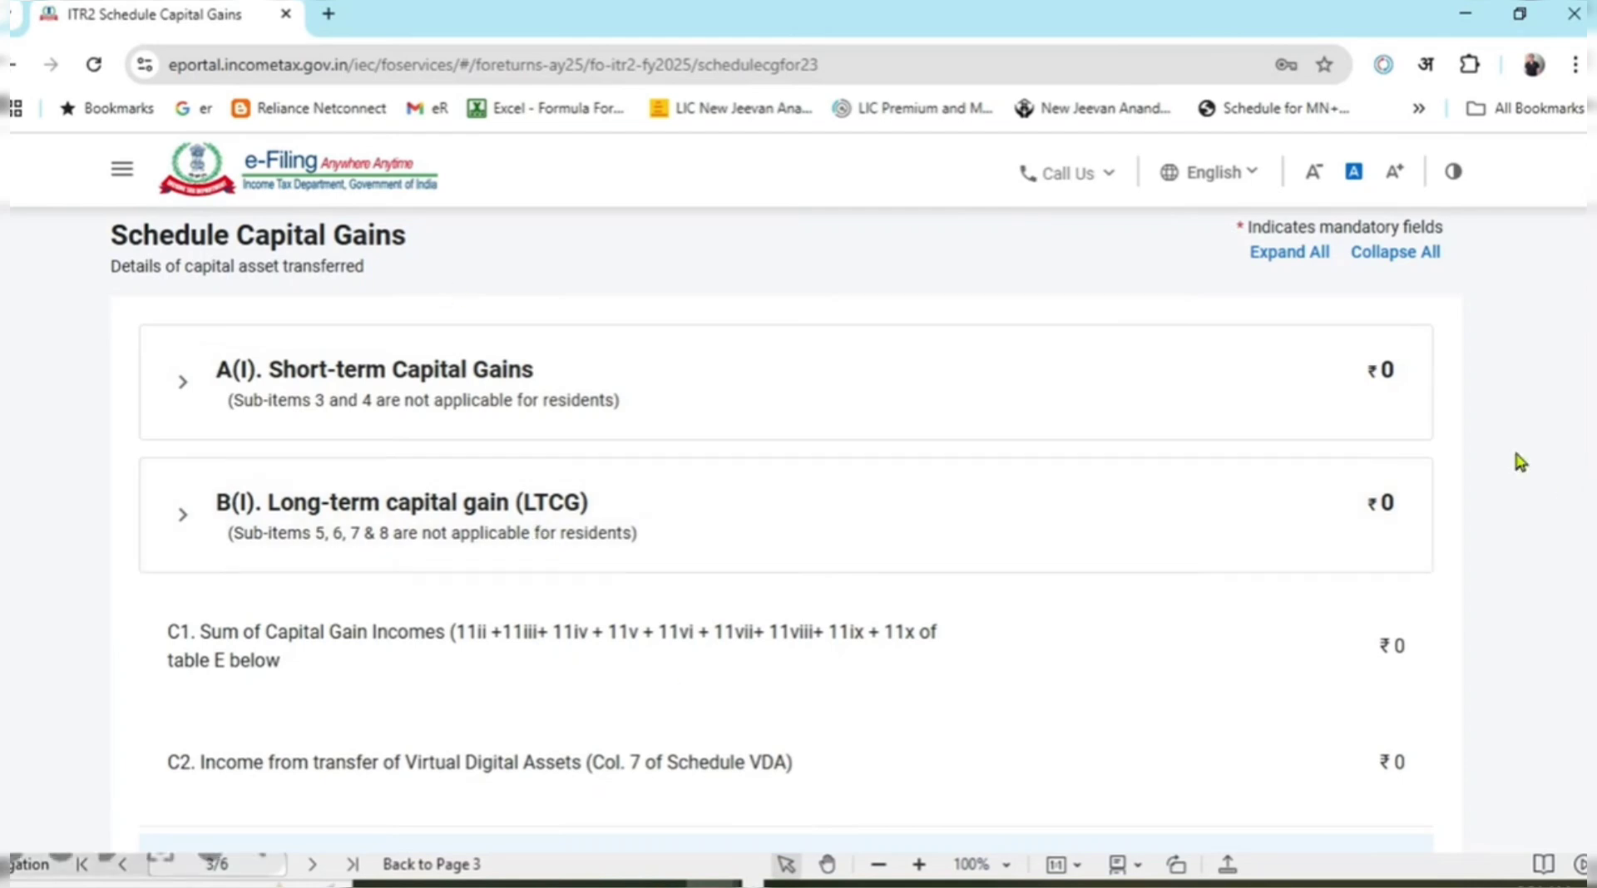
{"action": "left_click", "coordinate": [182, 384]}
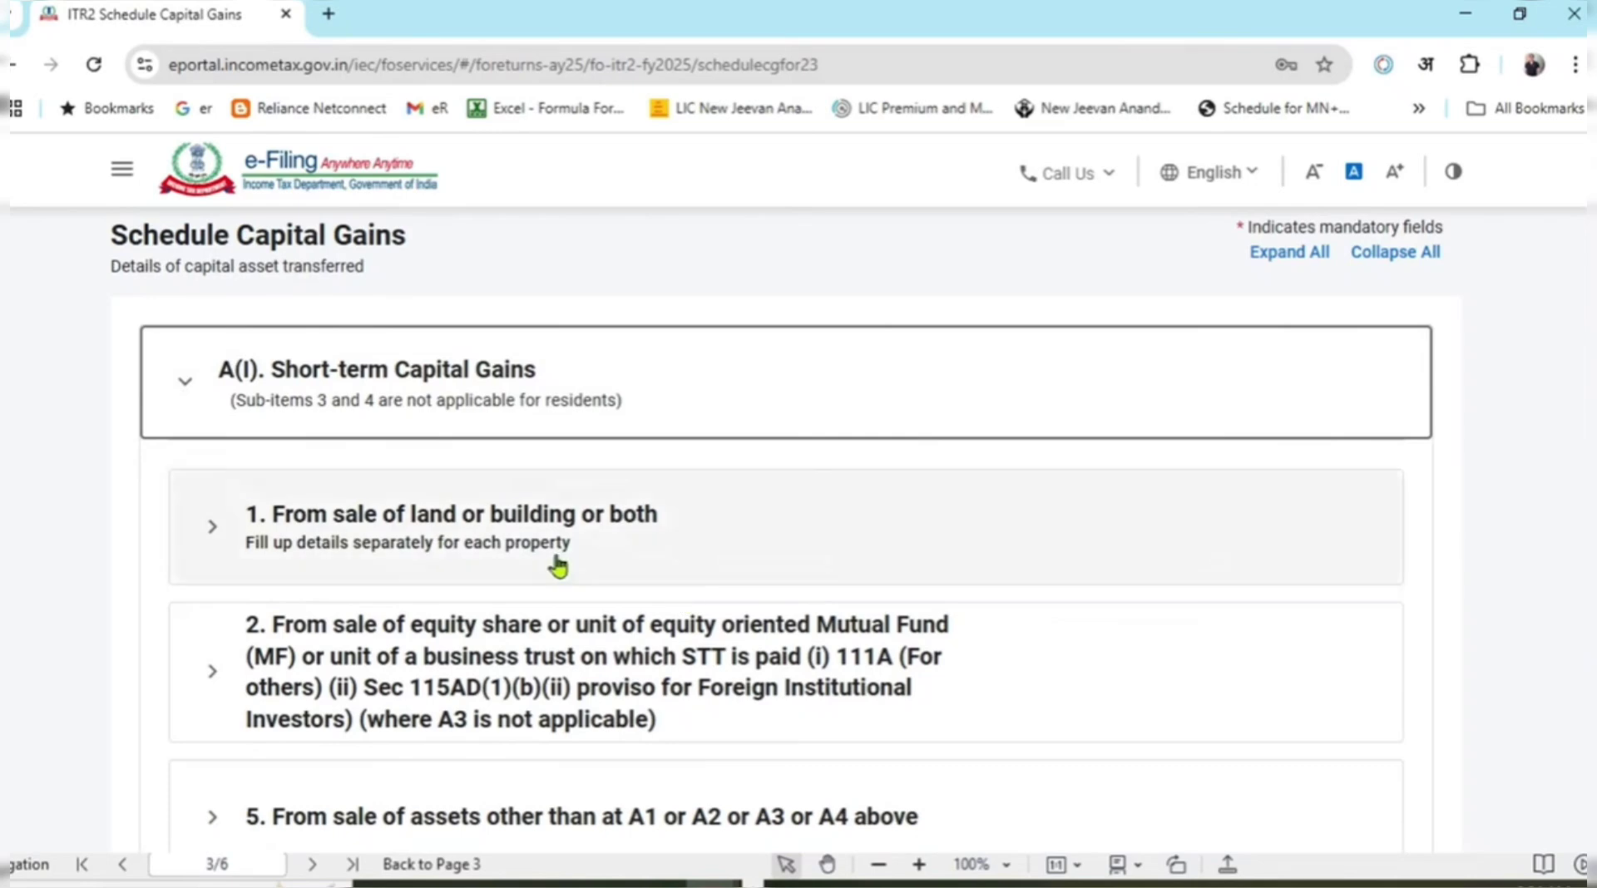
Expand item 2 for 111A equity share sales and add a new breakup entry.
{"action": "scroll", "coordinate": [695, 491], "scroll_direction": "down", "scroll_amount": 1}
{"action": "scroll", "coordinate": [696, 491], "scroll_direction": "down", "scroll_amount": 1}
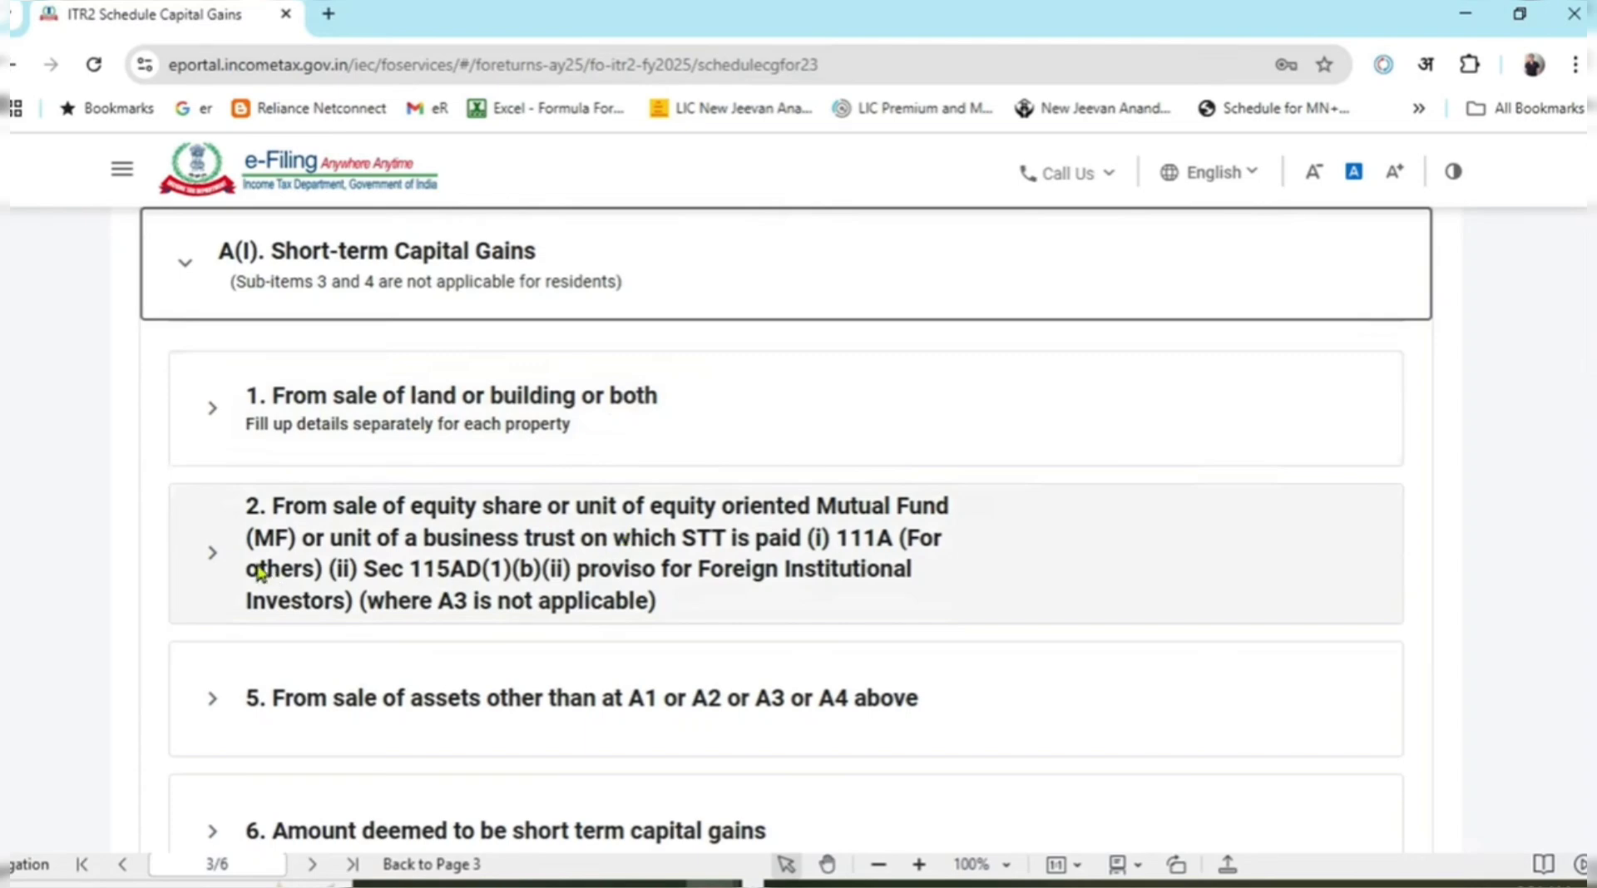
{"action": "left_click_drag", "start_coordinate": [270, 504], "coordinate": [701, 616]}
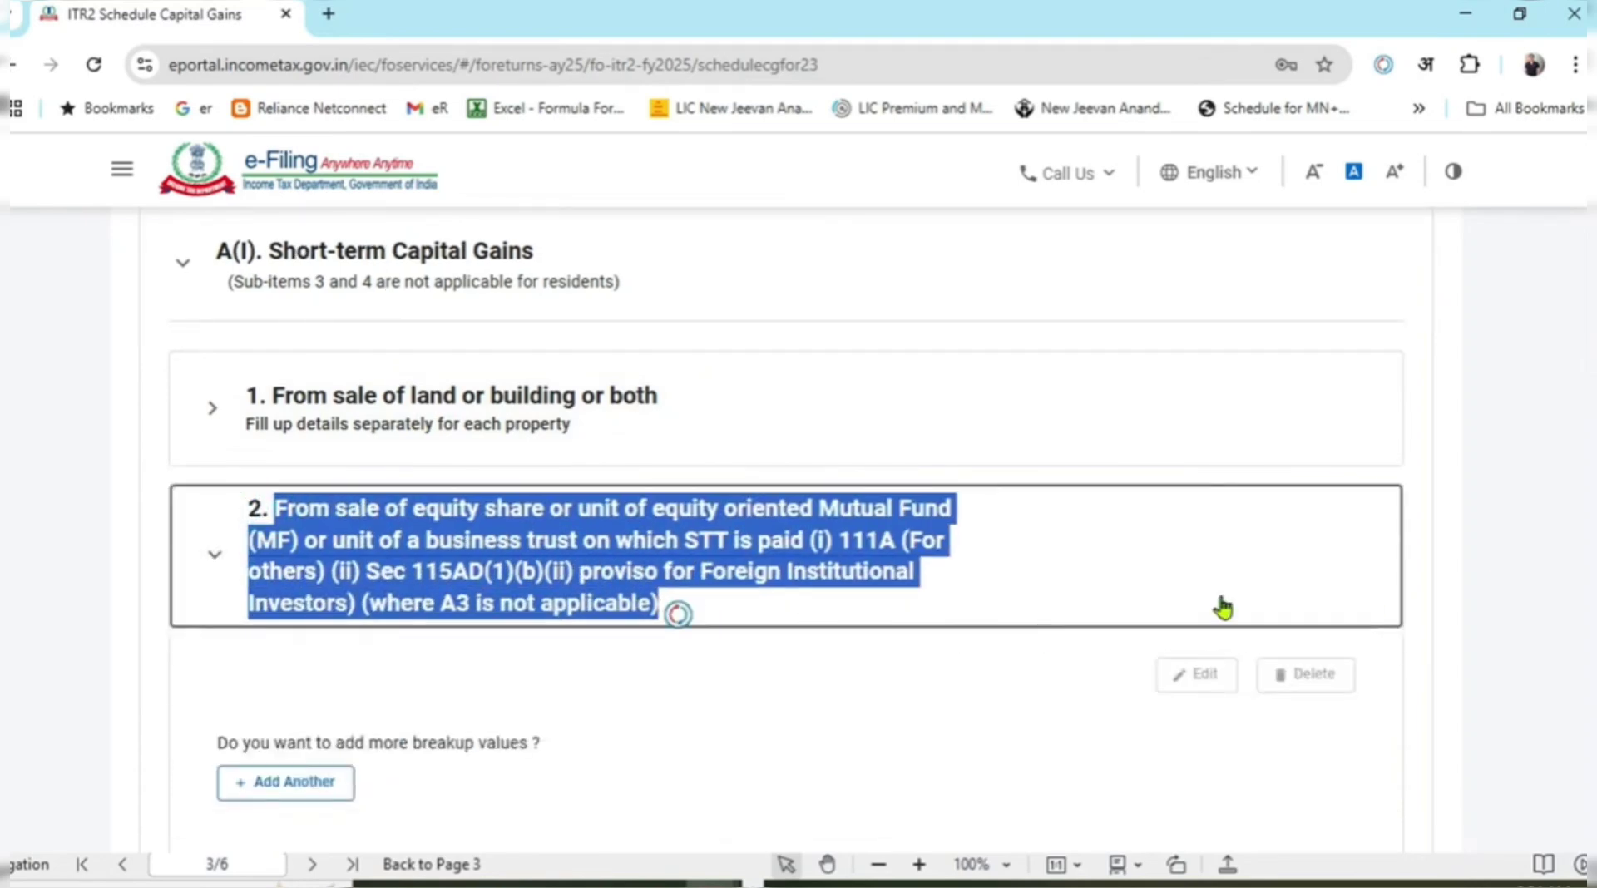
{"action": "left_click", "coordinate": [1520, 584]}
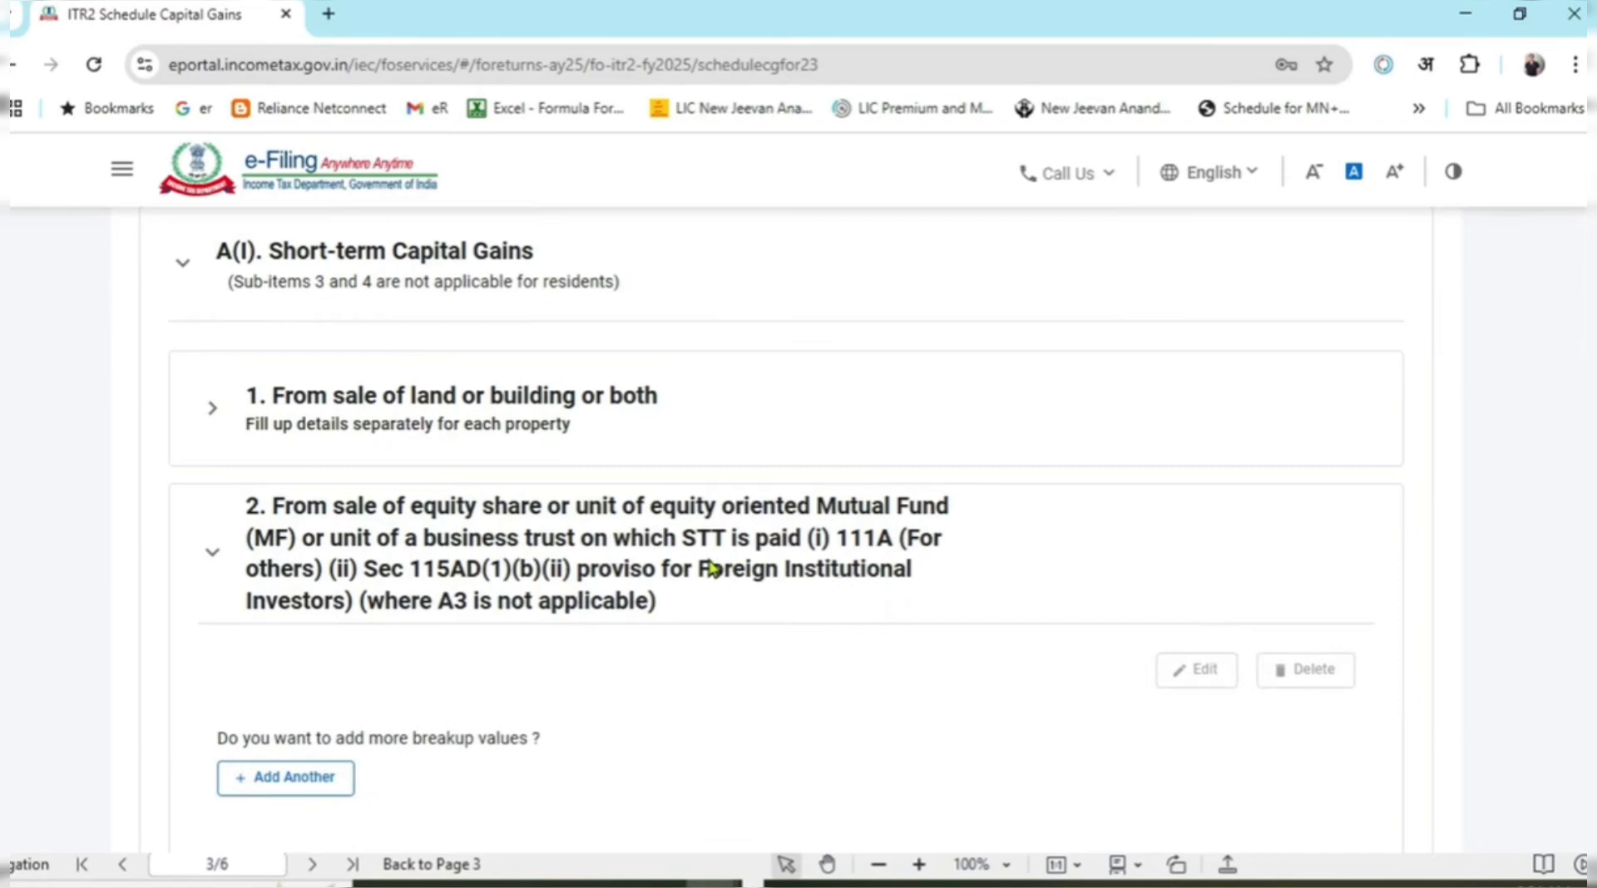
{"action": "double_click", "coordinate": [846, 542]}
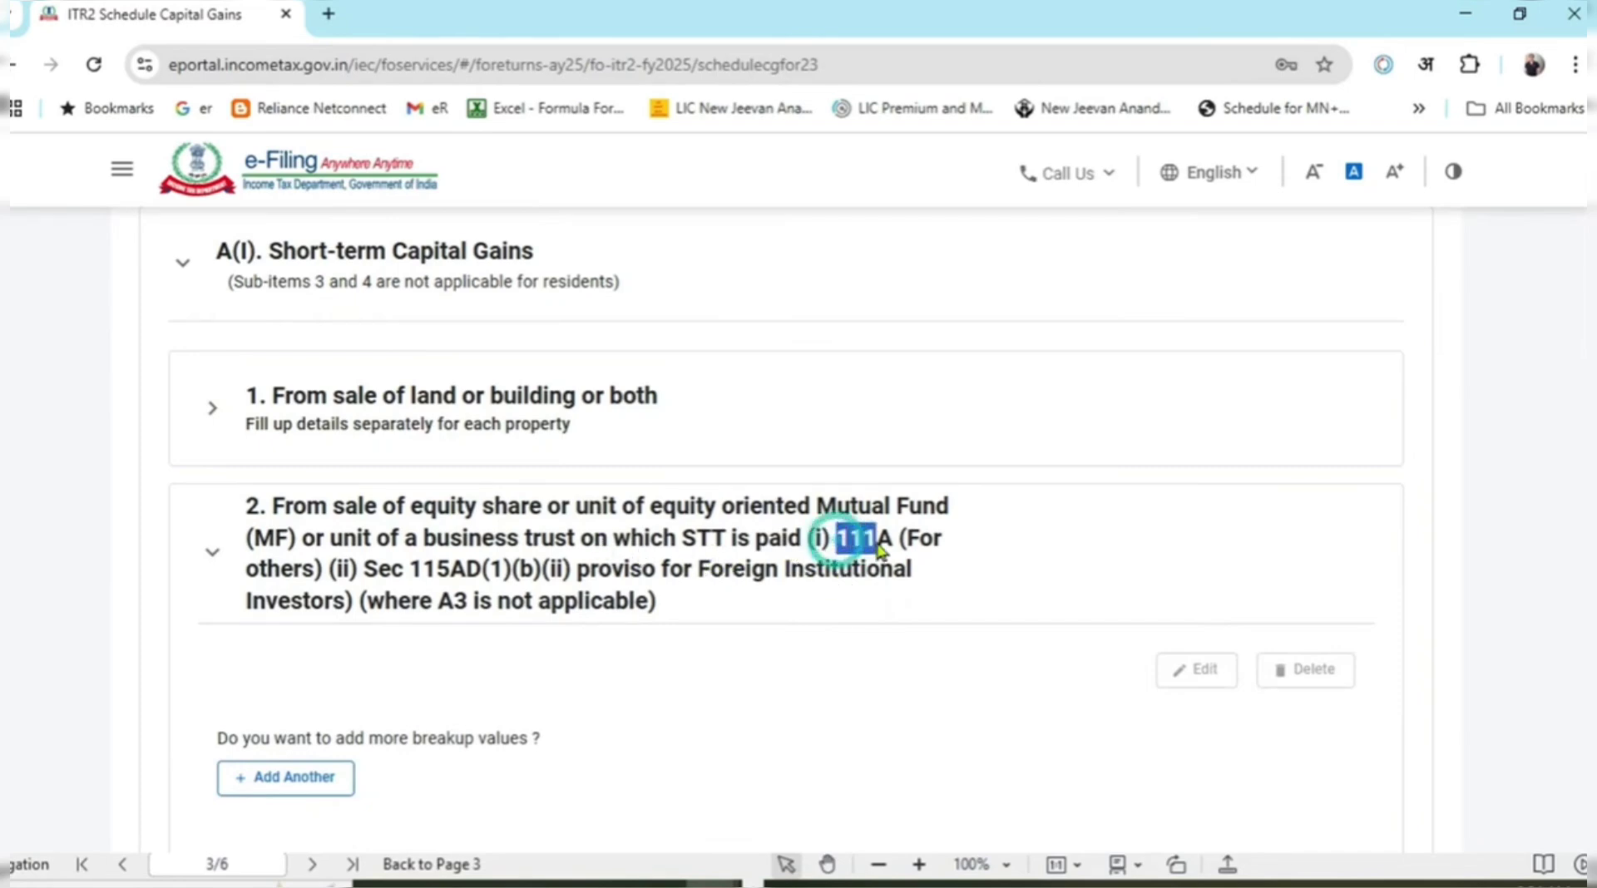
{"action": "left_click", "coordinate": [915, 592]}
{"action": "left_click", "coordinate": [1548, 617]}
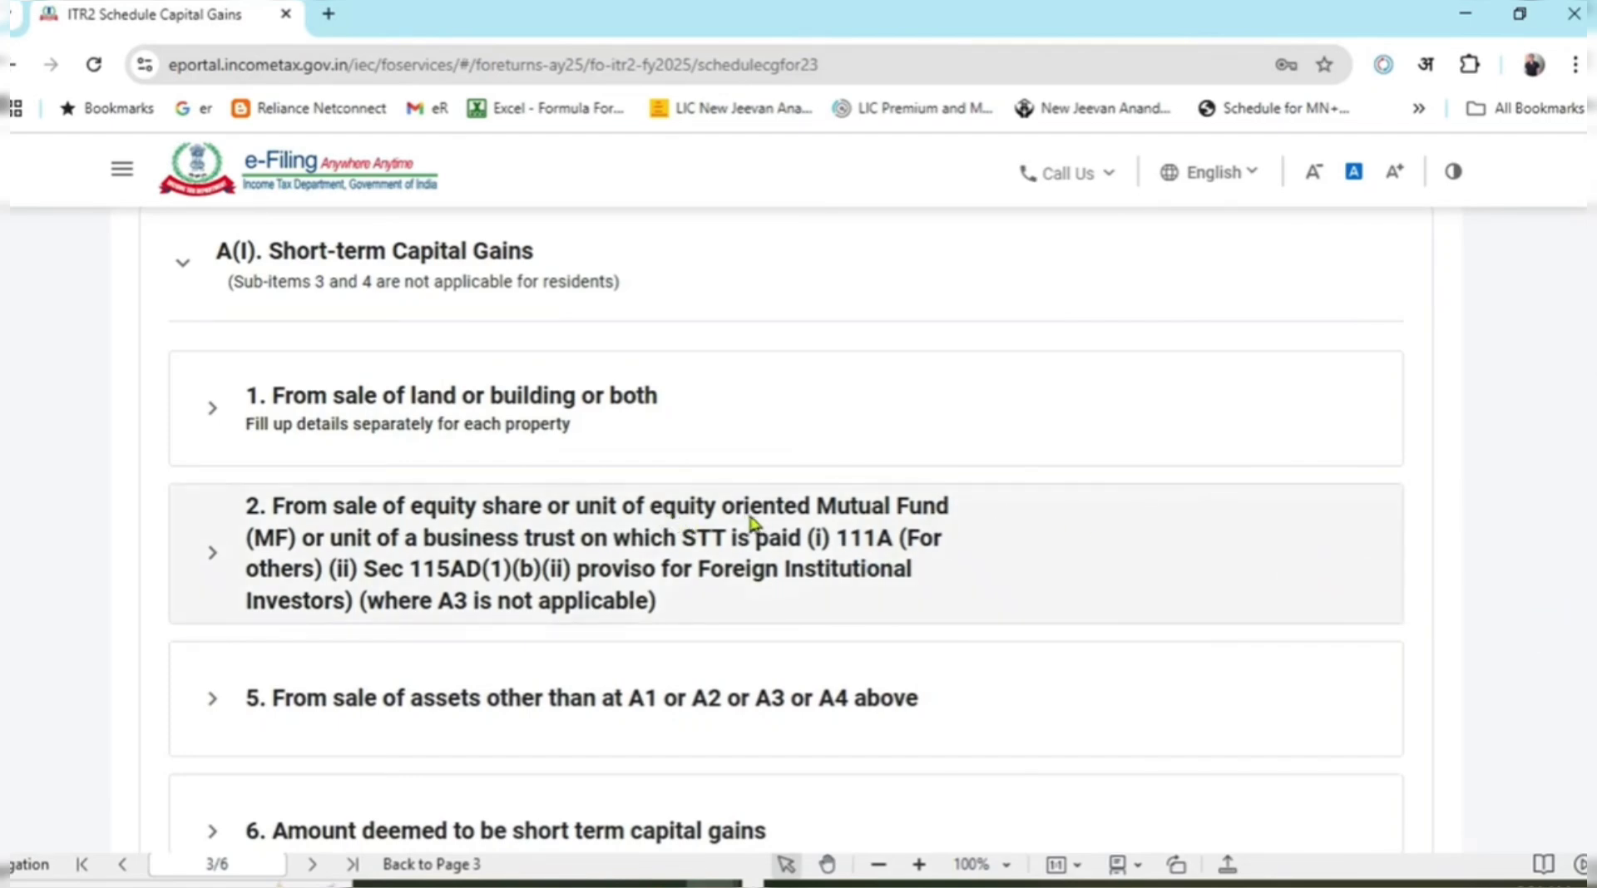
{"action": "left_click", "coordinate": [214, 555]}
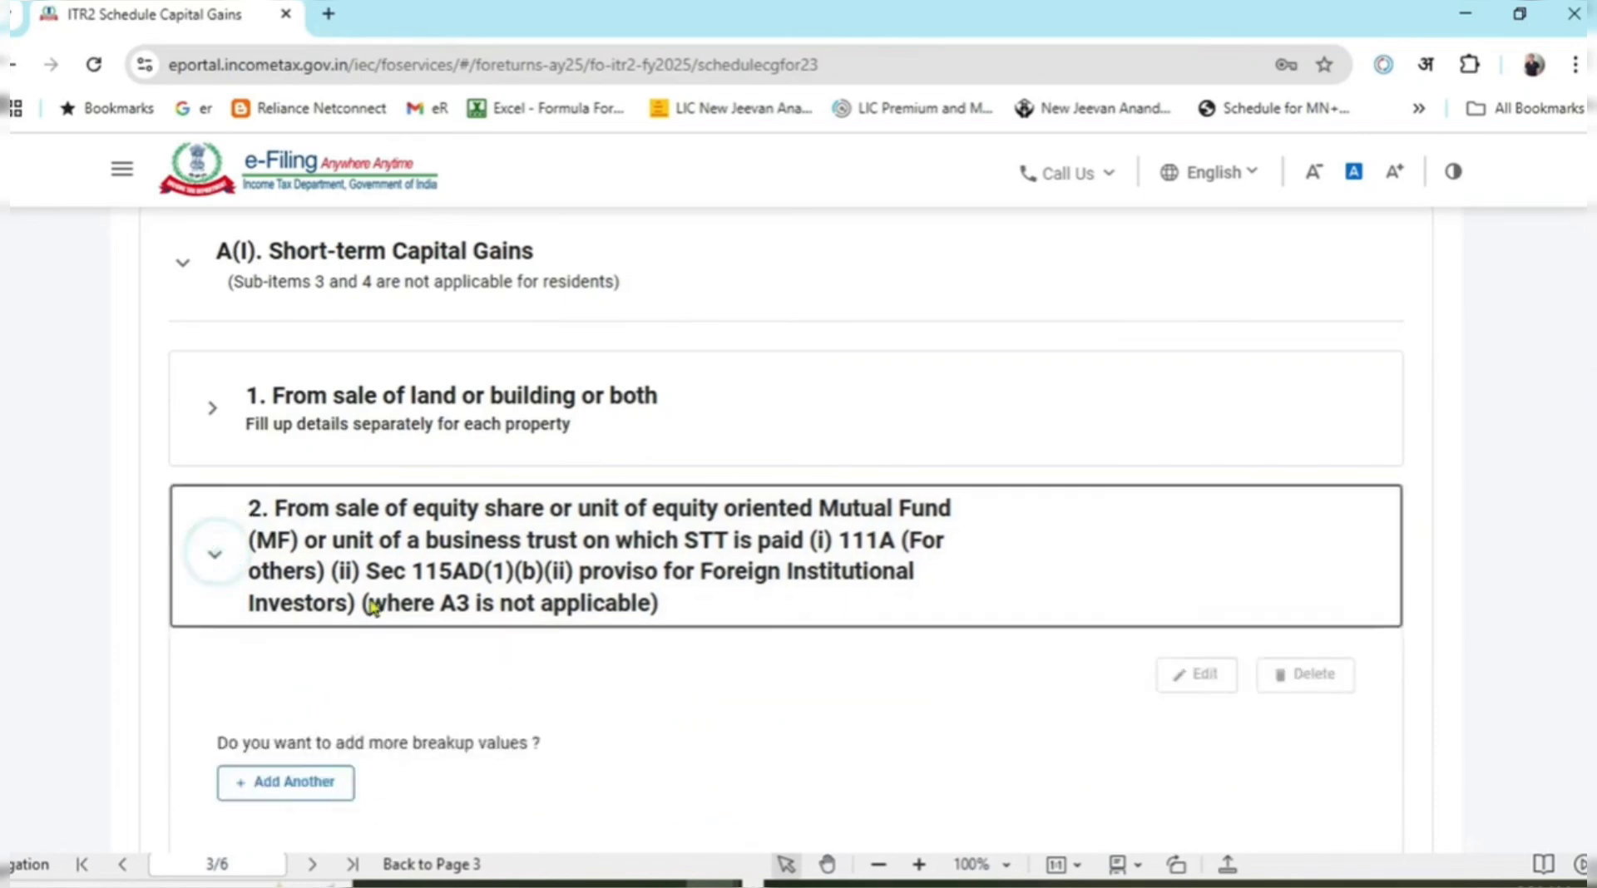
{"action": "scroll", "coordinate": [375, 608], "scroll_direction": "down", "scroll_amount": 3}
{"action": "left_click", "coordinate": [320, 549]}
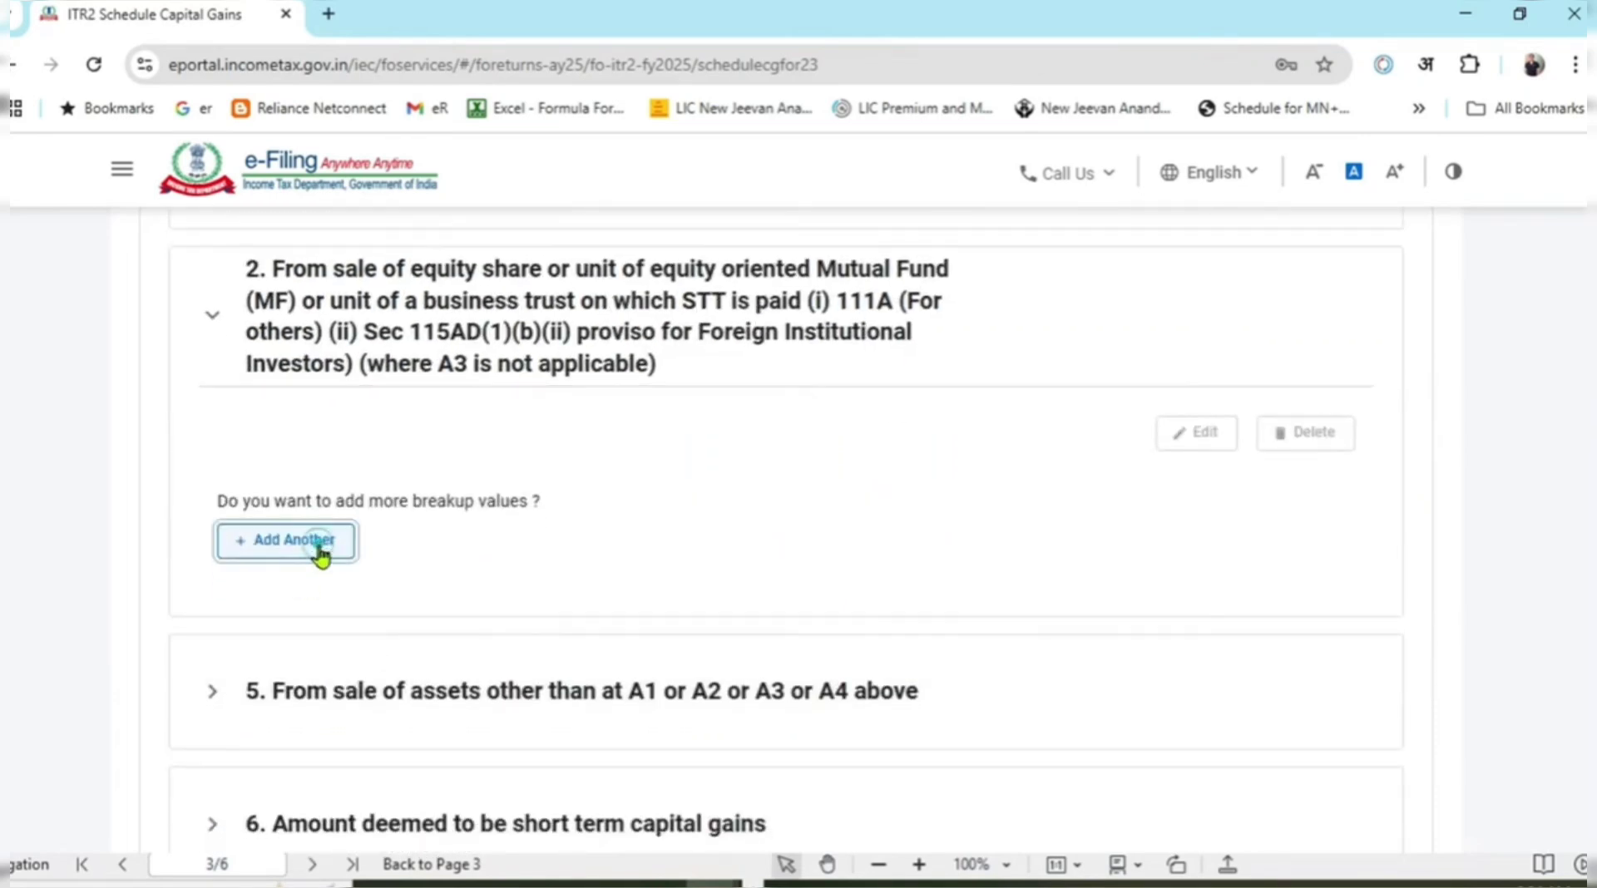
{"action": "scroll", "coordinate": [1023, 532], "scroll_direction": "down", "scroll_amount": 2}
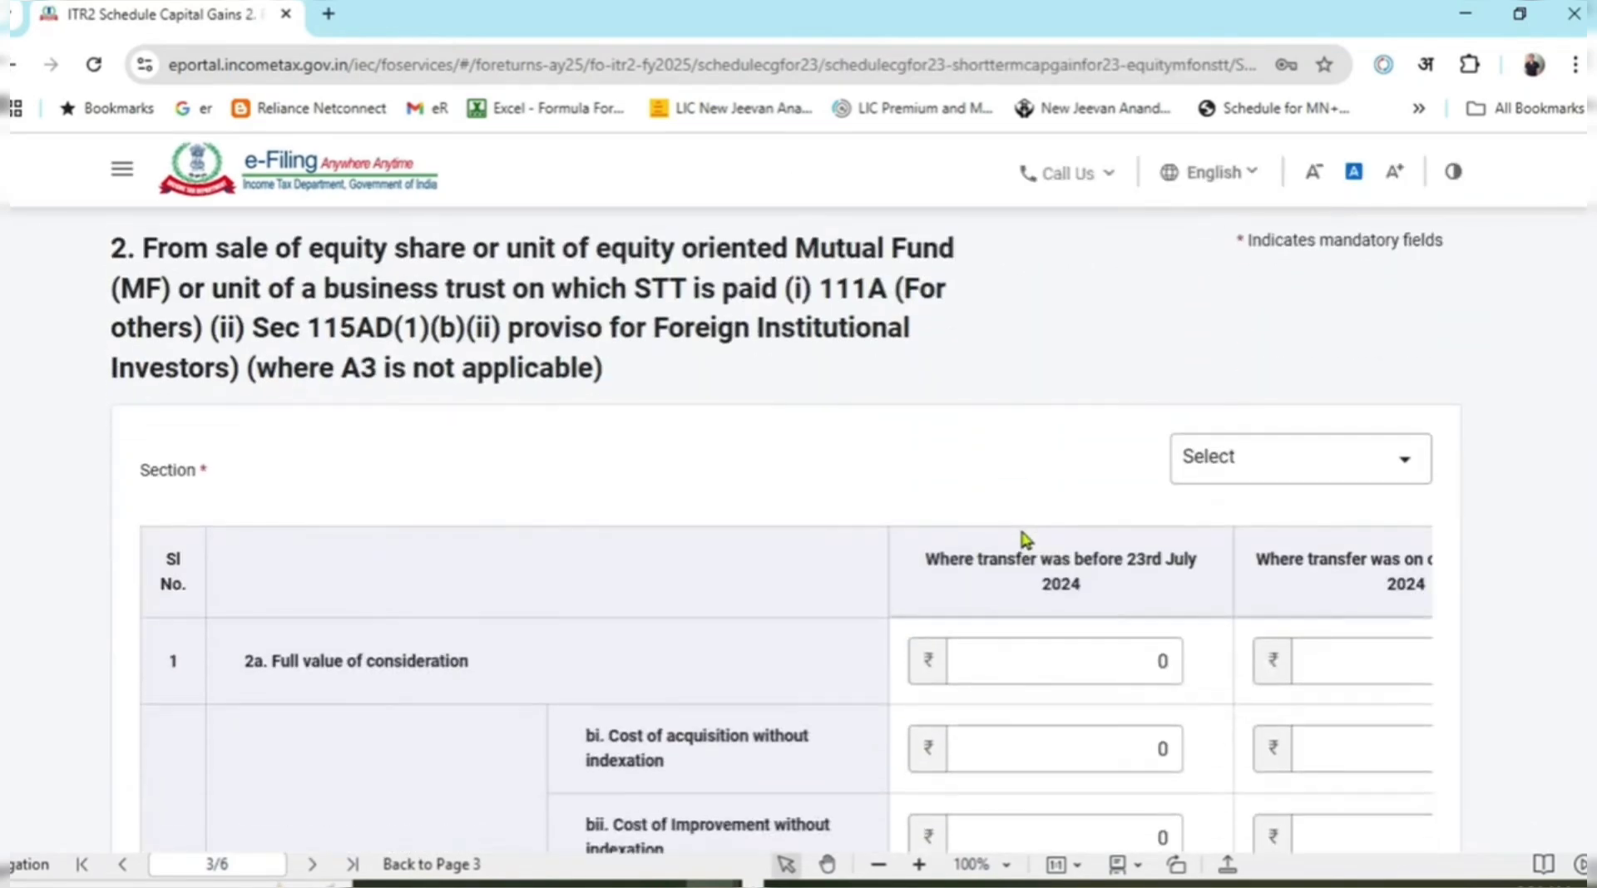
{"action": "left_click", "coordinate": [1254, 472]}
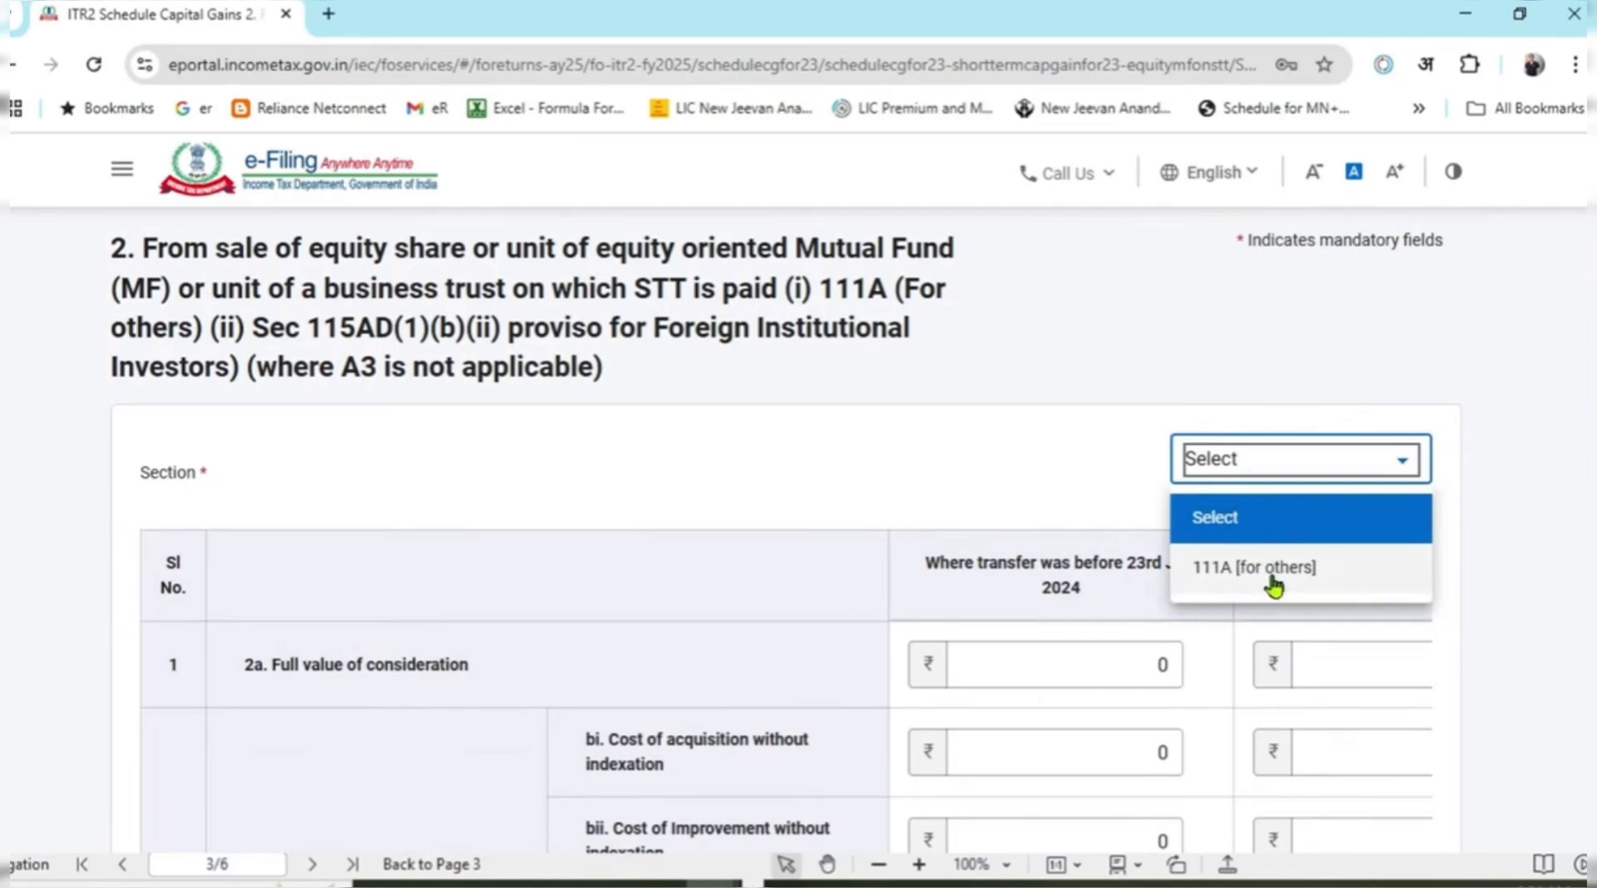
{"action": "left_click", "coordinate": [1459, 504]}
{"action": "scroll", "coordinate": [1448, 509], "scroll_direction": "down", "scroll_amount": 2}
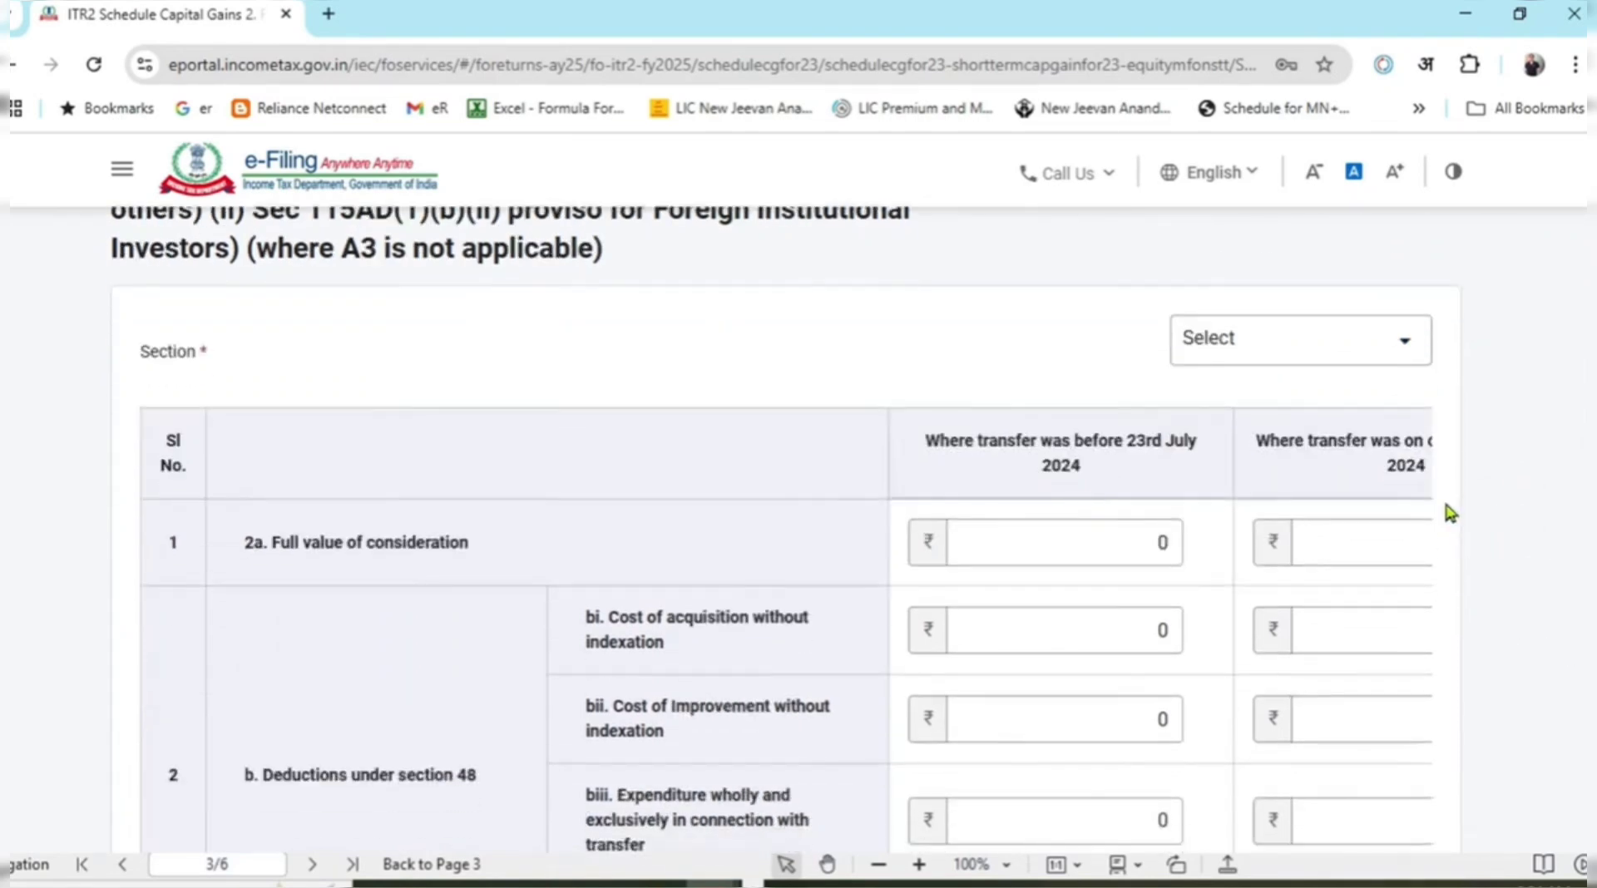
{"action": "left_click", "coordinate": [1345, 359]}
{"action": "left_click", "coordinate": [1207, 446]}
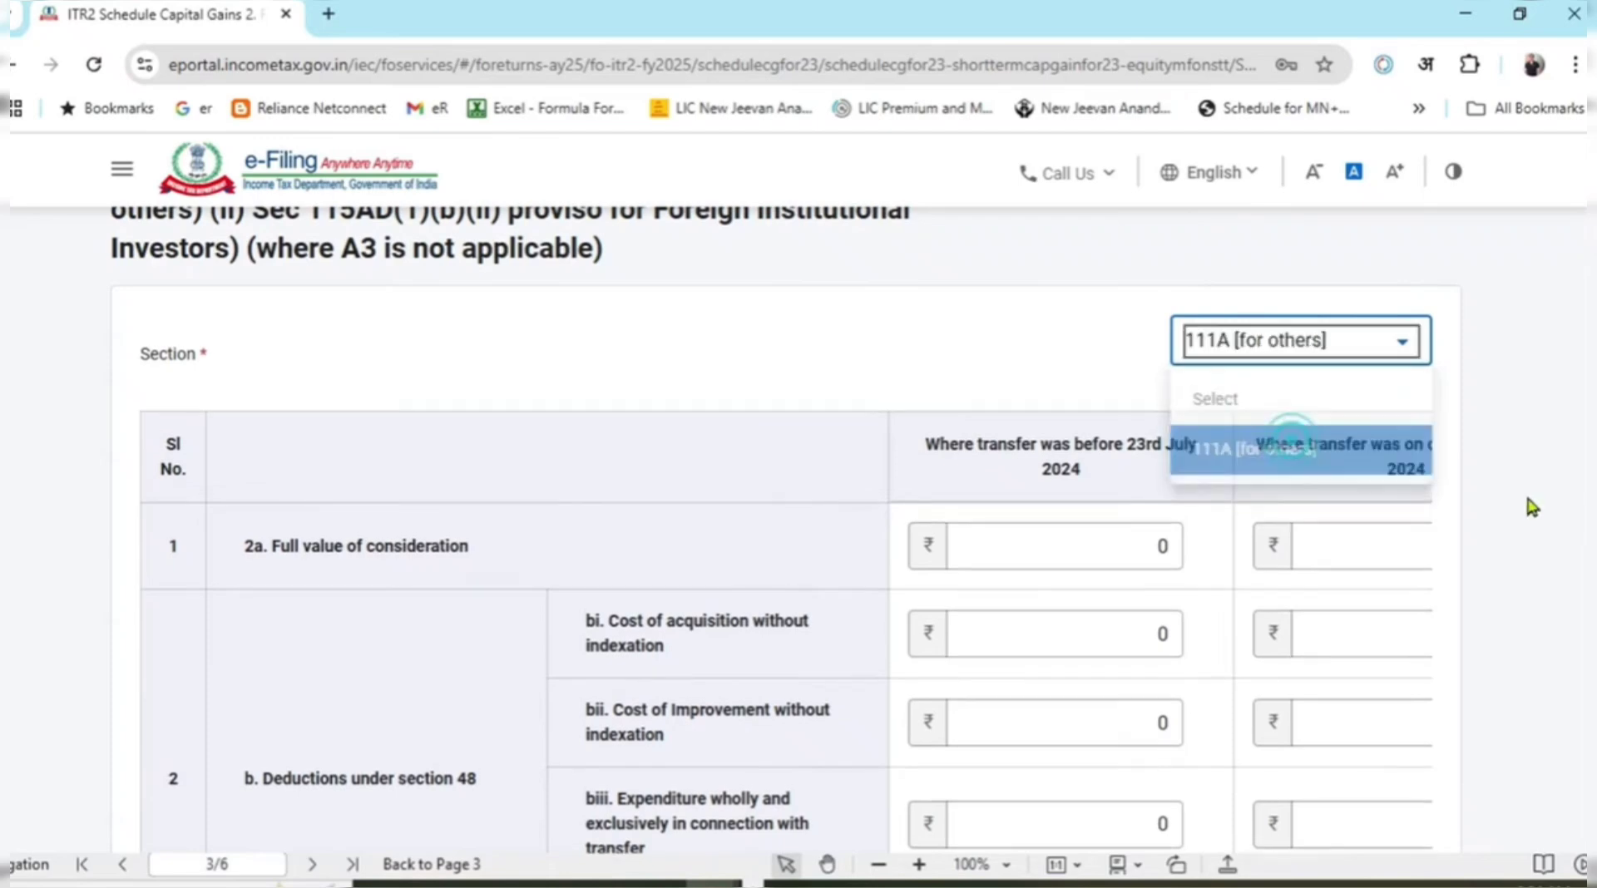
{"action": "left_click", "coordinate": [1527, 496]}
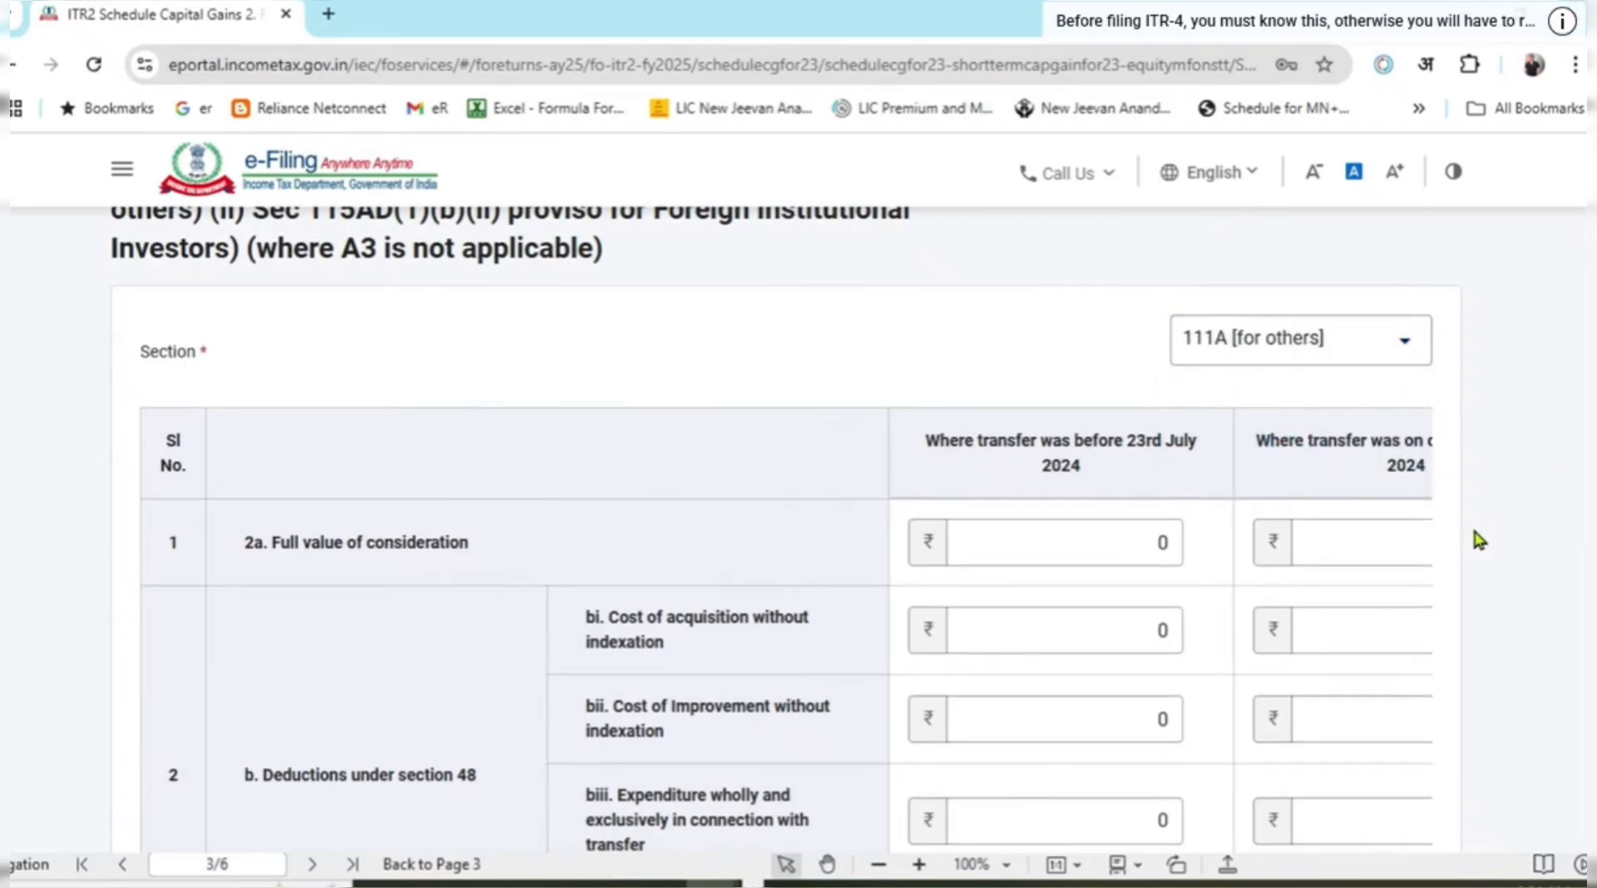
{"action": "scroll", "coordinate": [1197, 749], "scroll_direction": "down", "scroll_amount": 3}
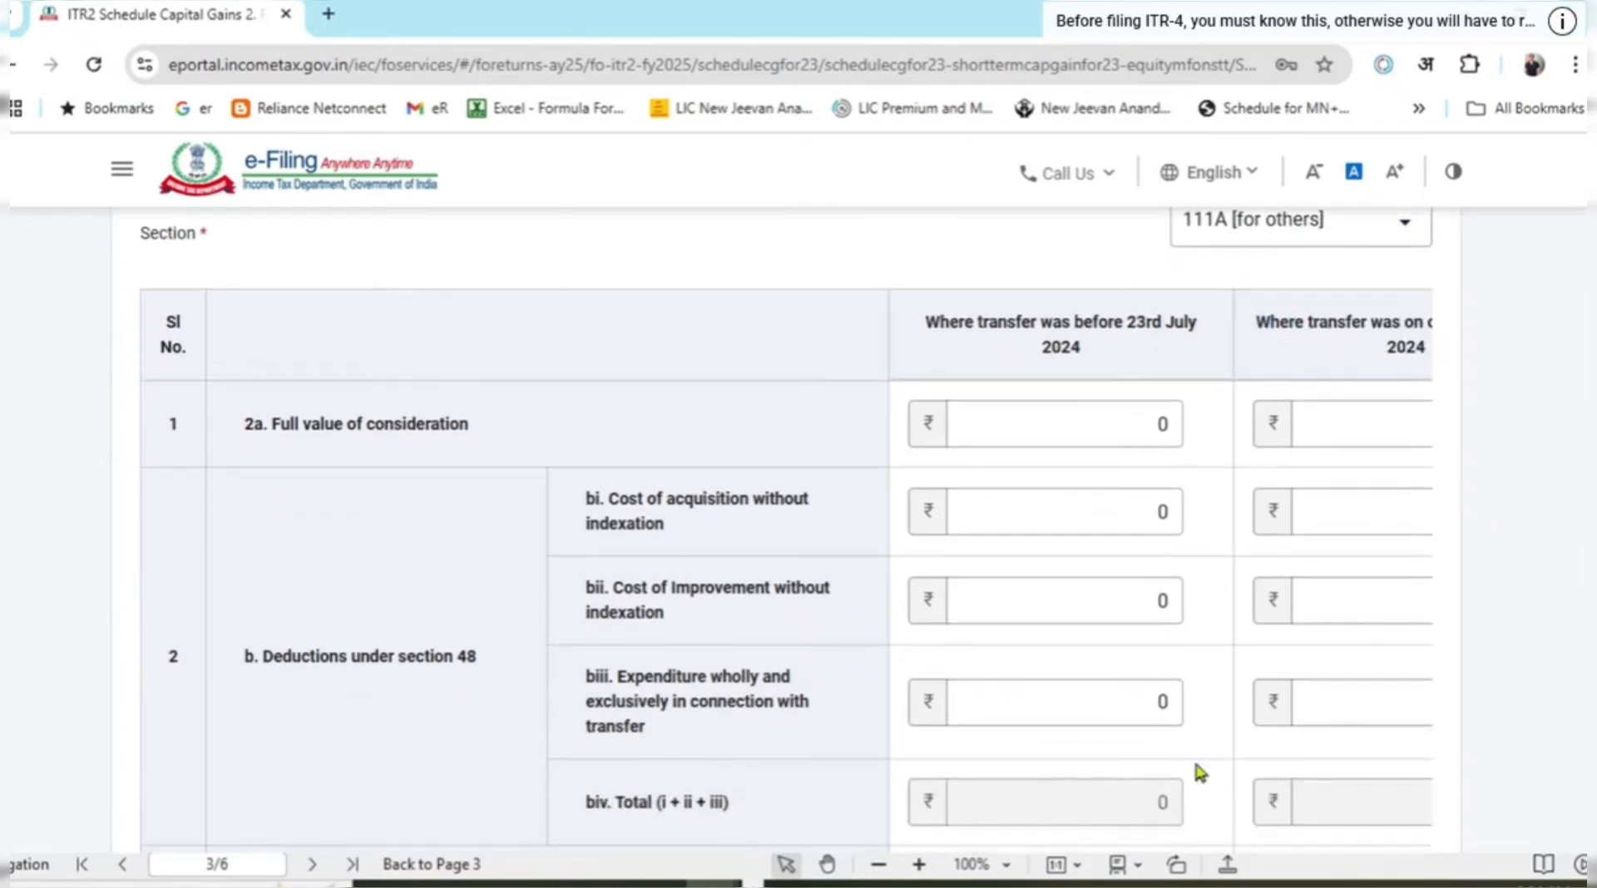
{"action": "scroll", "coordinate": [1179, 627], "scroll_direction": "up", "scroll_amount": 2}
{"action": "scroll", "coordinate": [998, 516], "scroll_direction": "down", "scroll_amount": 2}
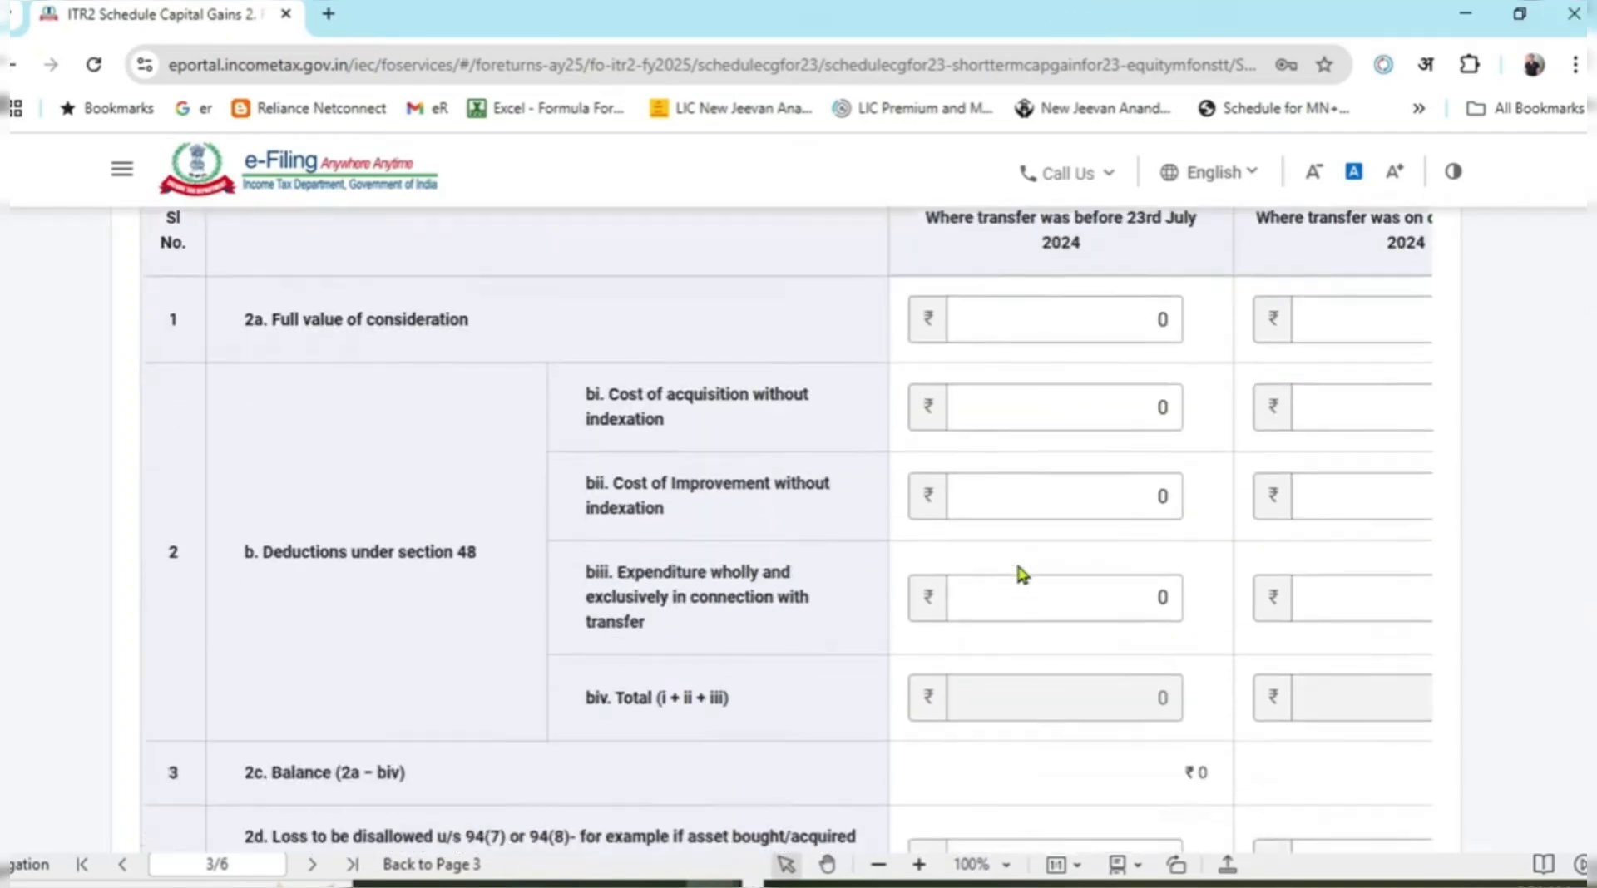
{"action": "left_click", "coordinate": [1096, 593]}
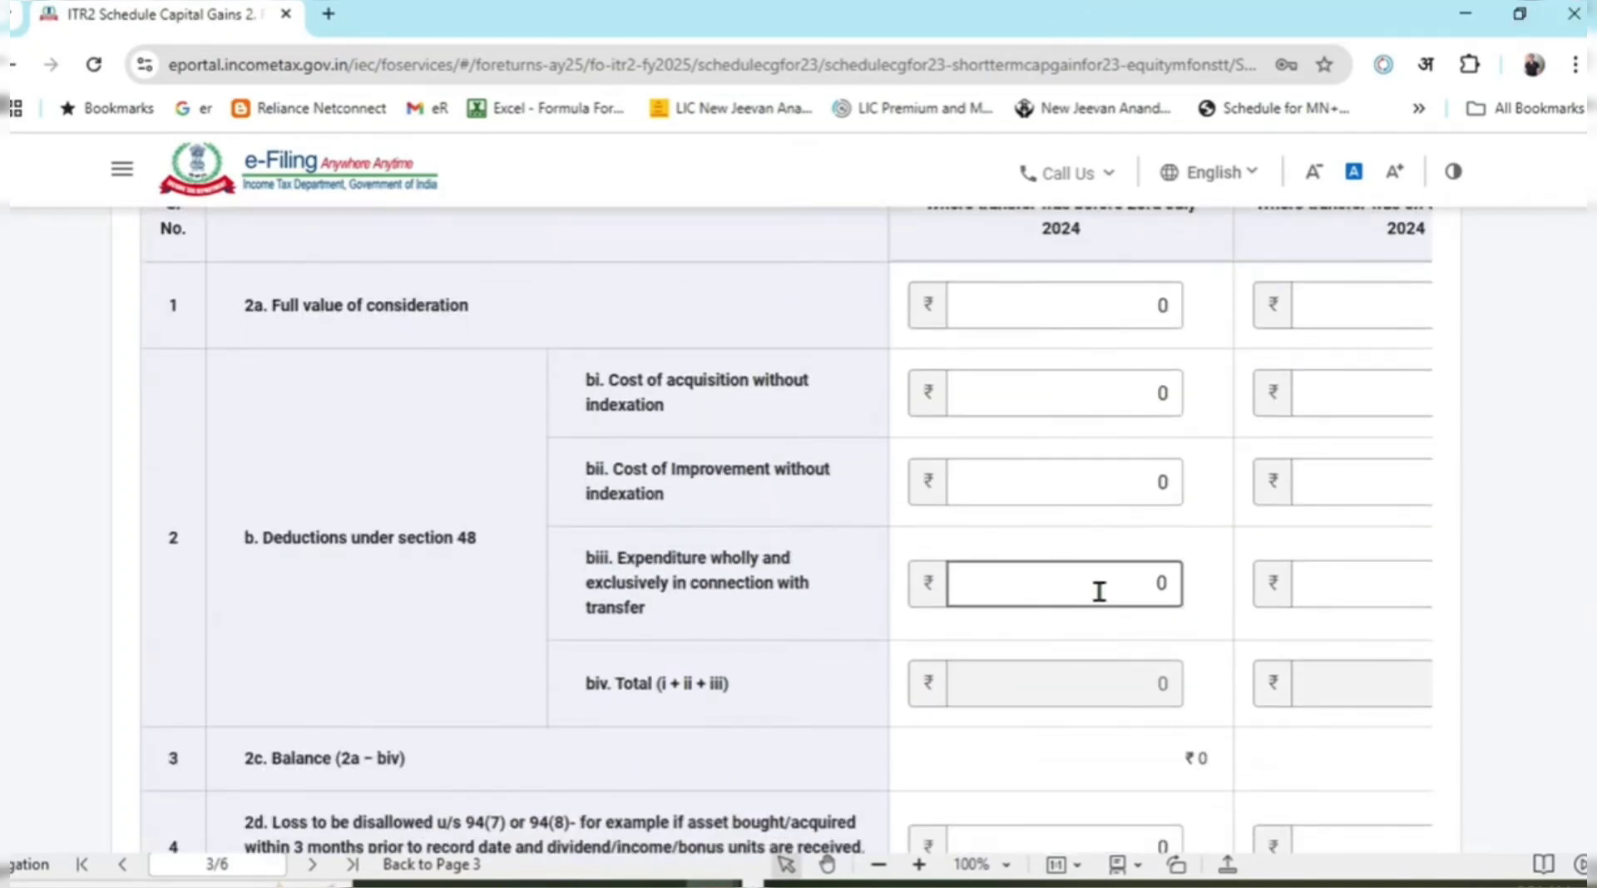
{"action": "key", "text": "ctrl+minus"}
{"action": "key", "text": "ctrl+plus"}
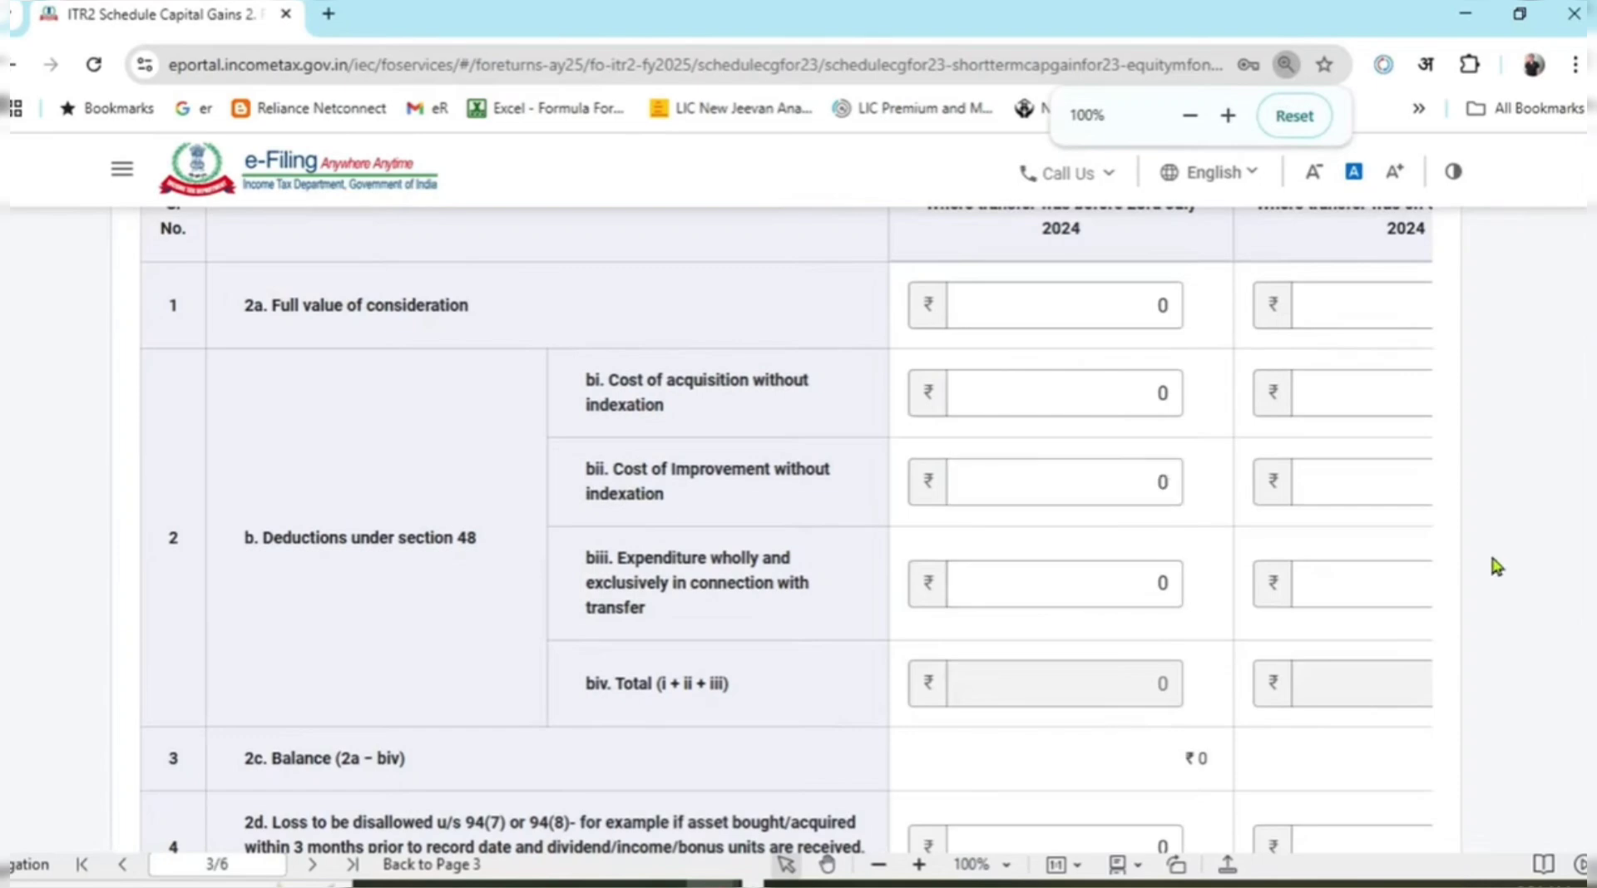
{"action": "scroll", "coordinate": [1040, 453], "scroll_direction": "up", "scroll_amount": 2}
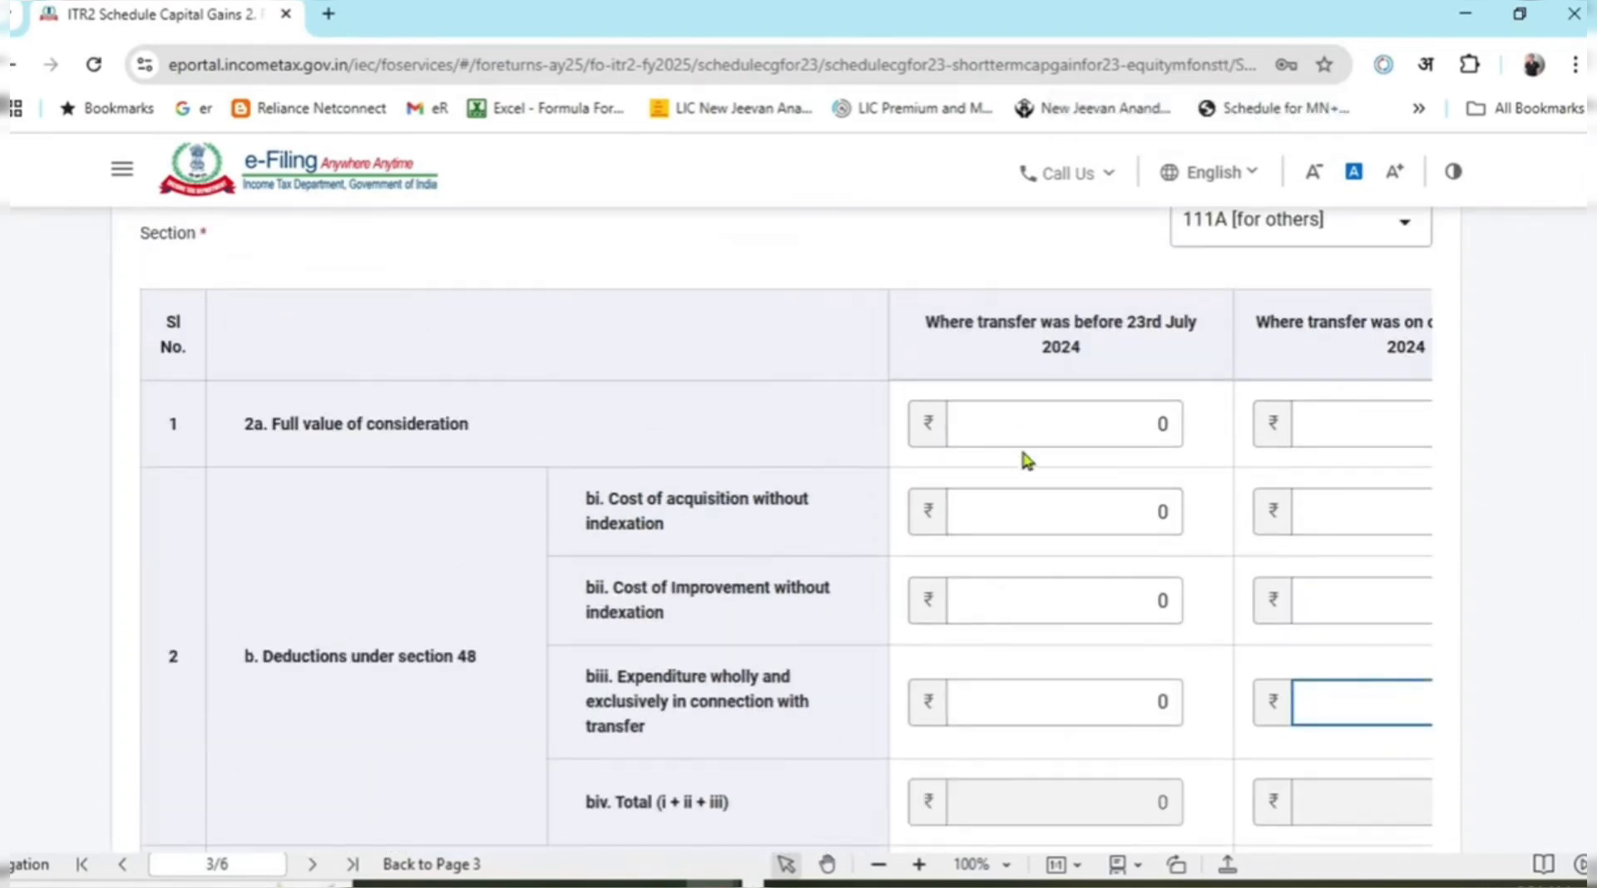
{"action": "left_click_drag", "start_coordinate": [923, 334], "coordinate": [1103, 356]}
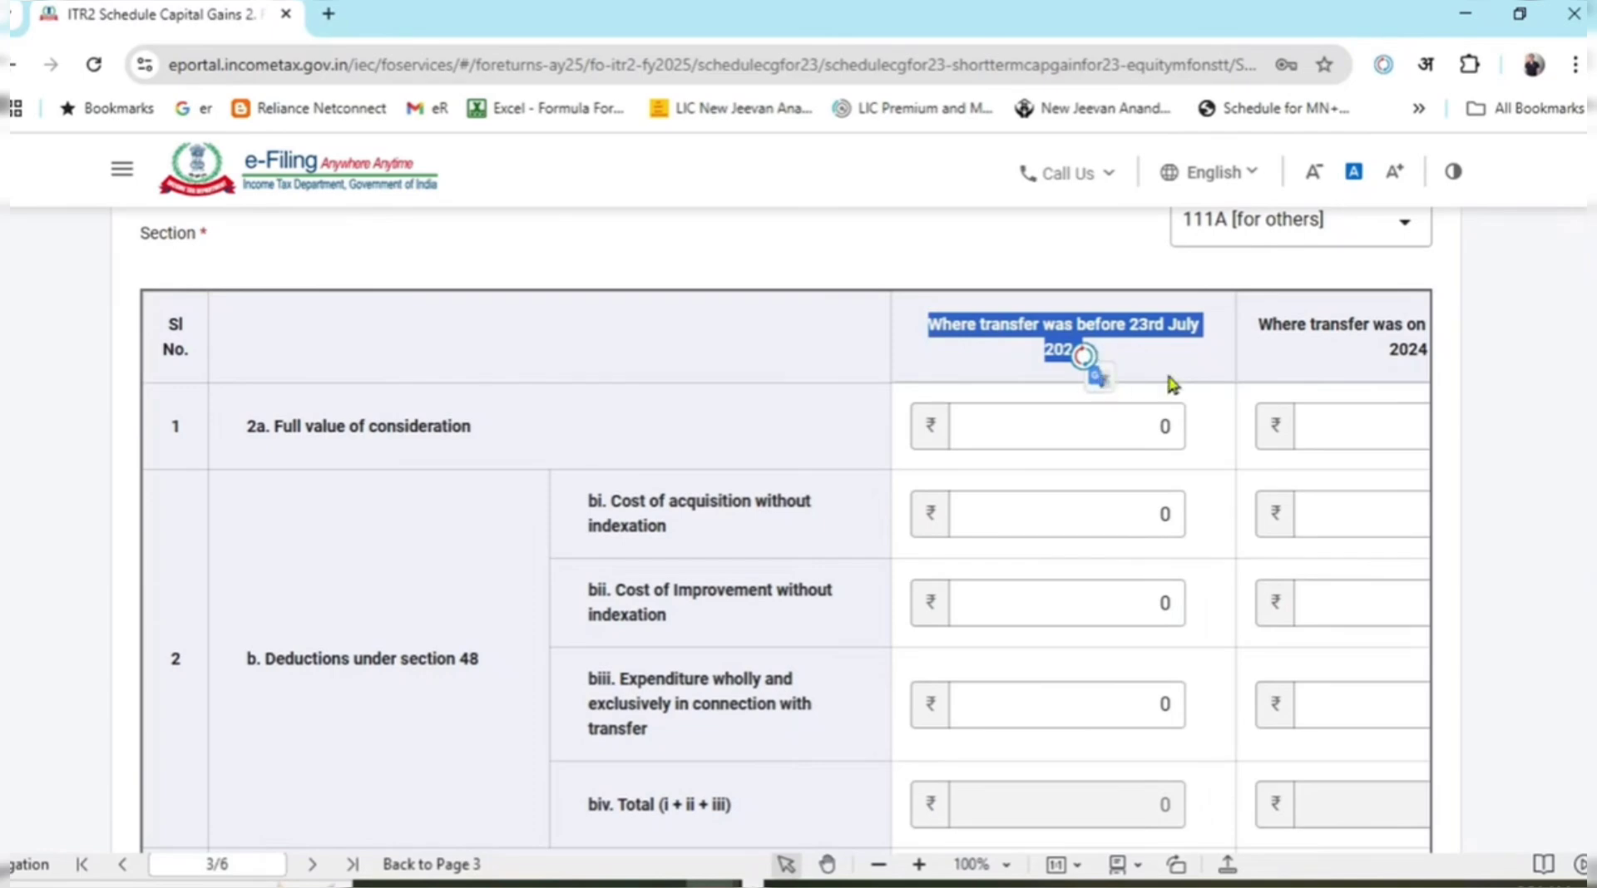
{"action": "left_click", "coordinate": [1195, 371]}
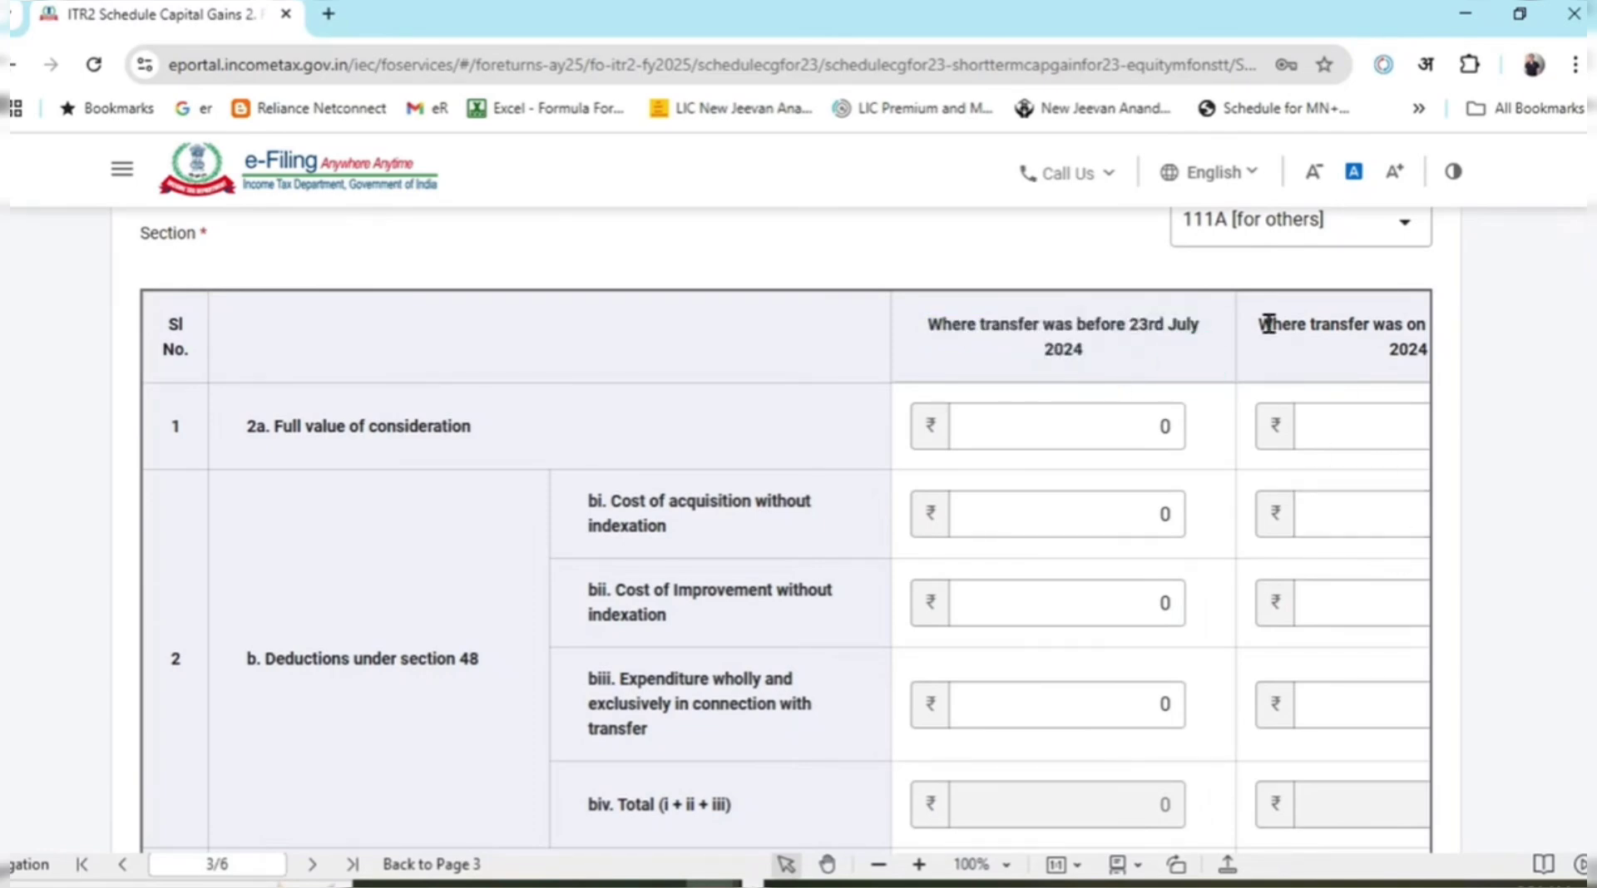
{"action": "left_click_drag", "start_coordinate": [1270, 324], "coordinate": [1480, 404]}
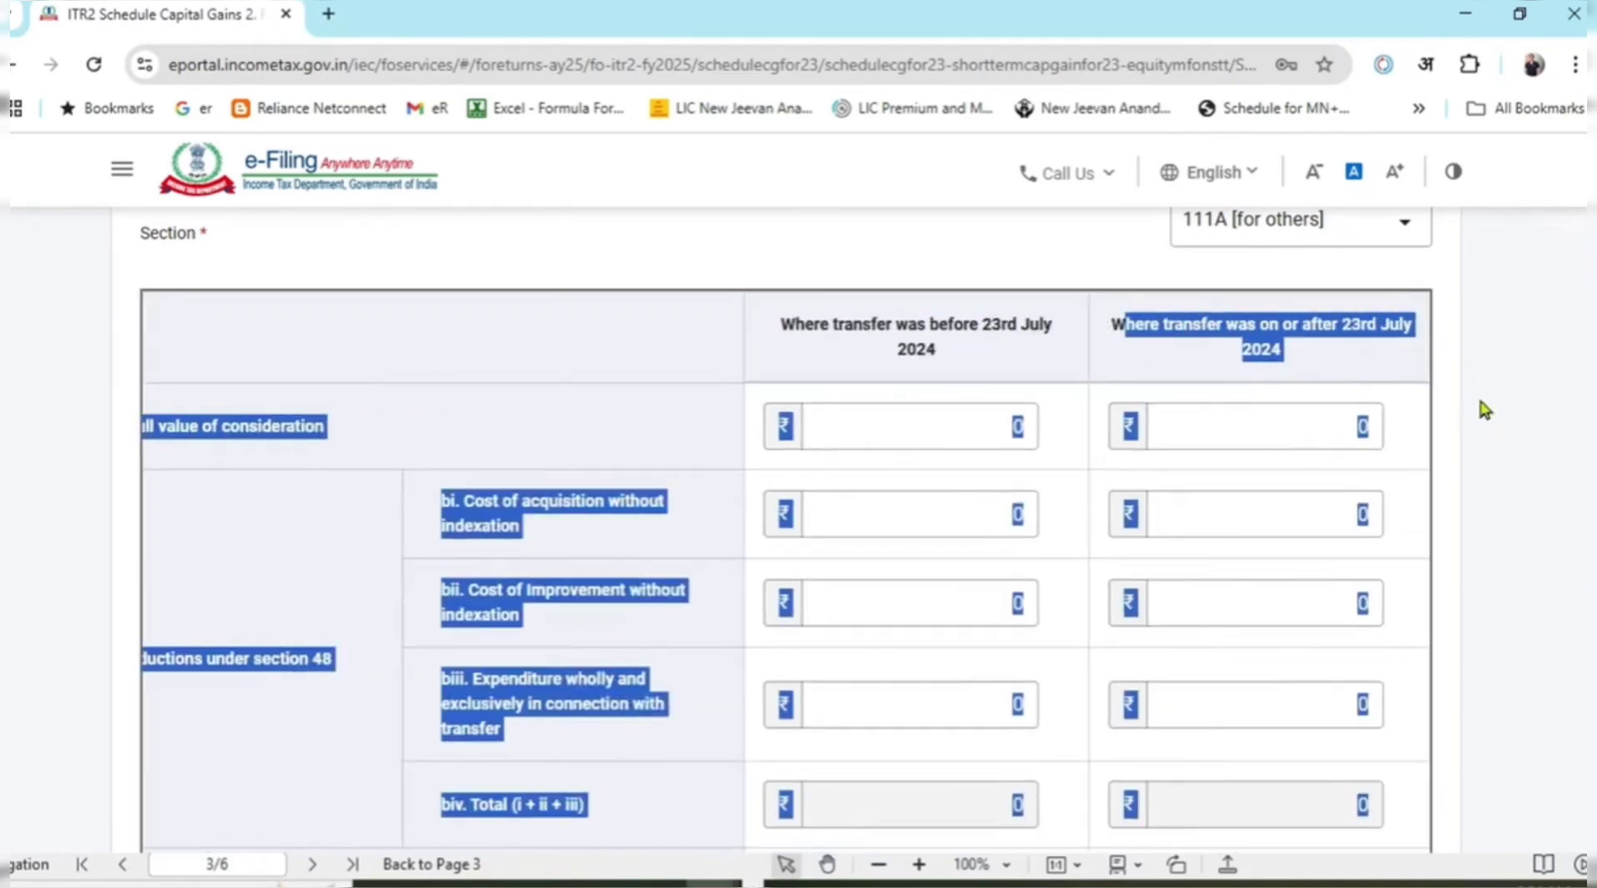
{"action": "left_click", "coordinate": [1557, 463]}
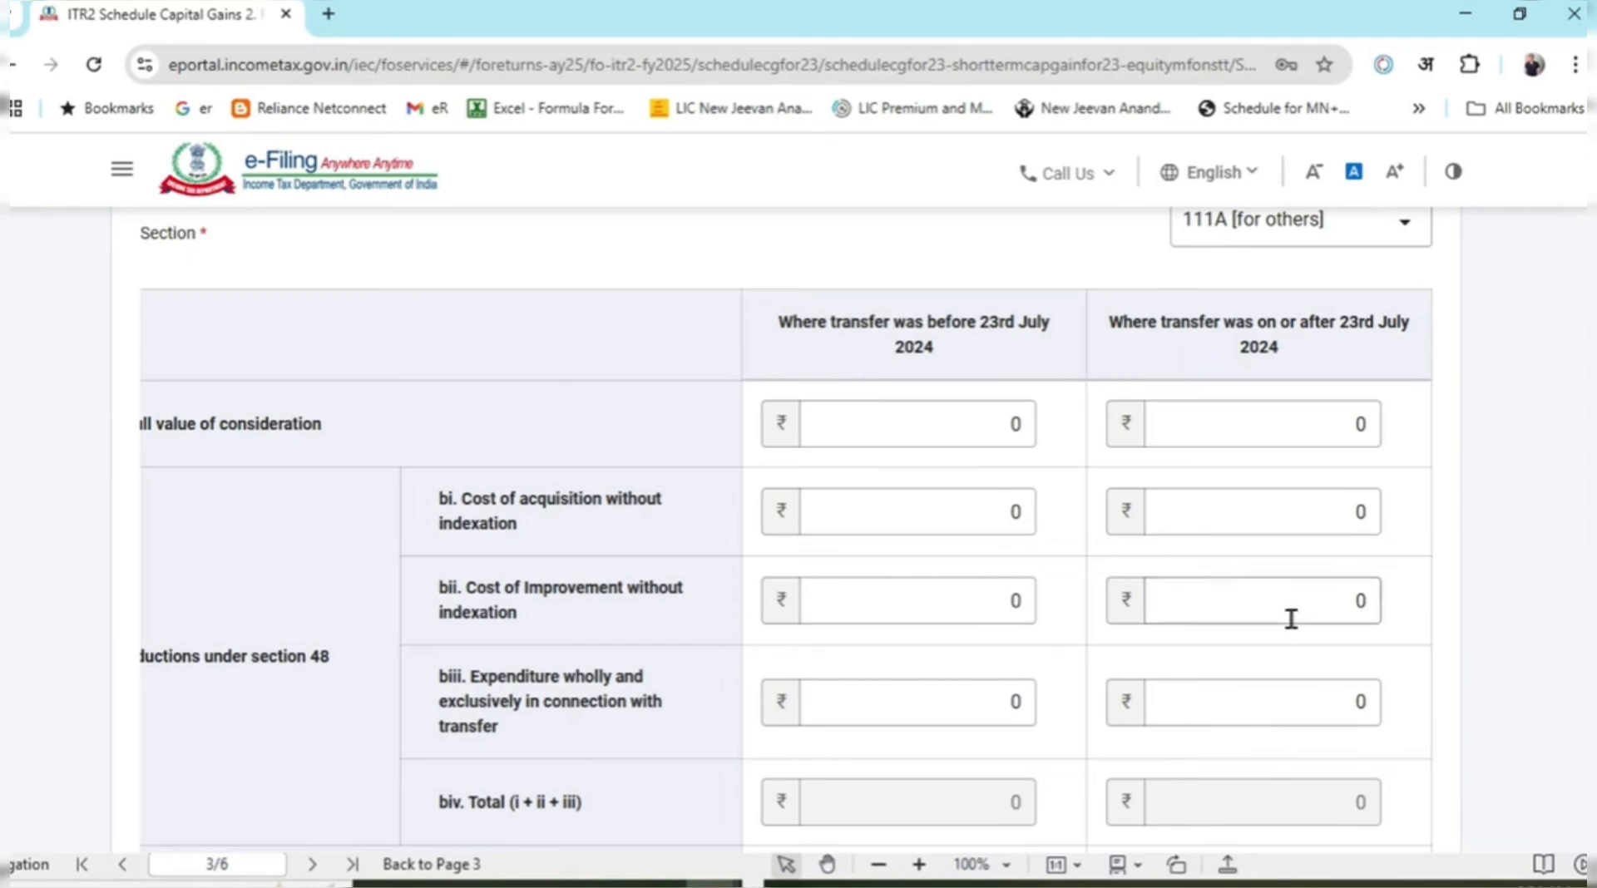
{"action": "scroll", "coordinate": [1290, 599], "scroll_direction": "up", "scroll_amount": 1}
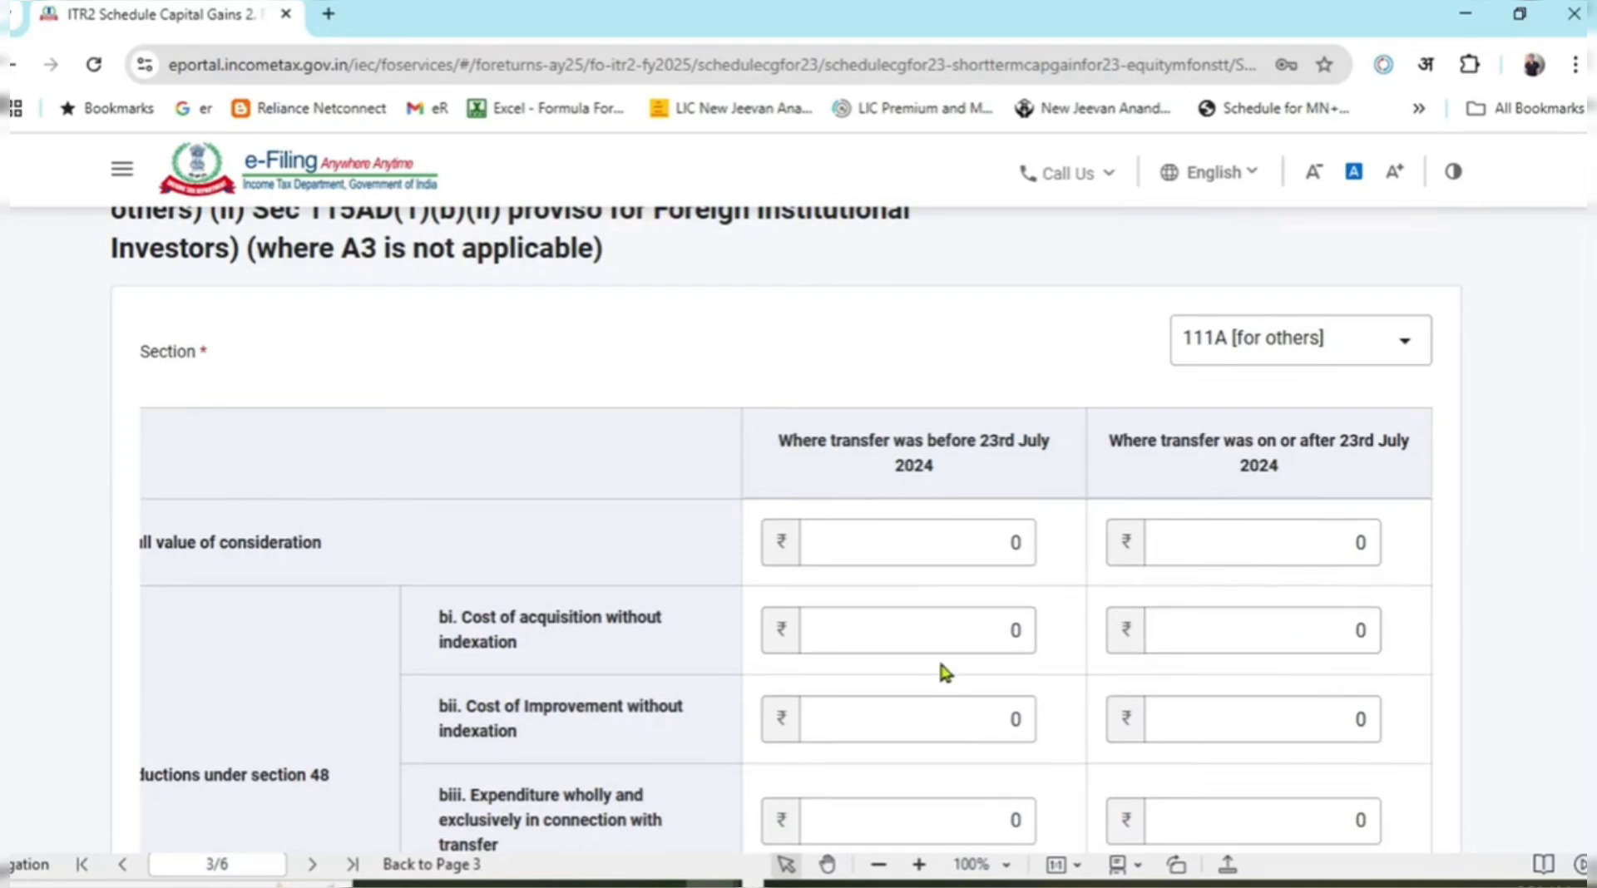
{"action": "scroll", "coordinate": [1190, 782], "scroll_direction": "down", "scroll_amount": 1}
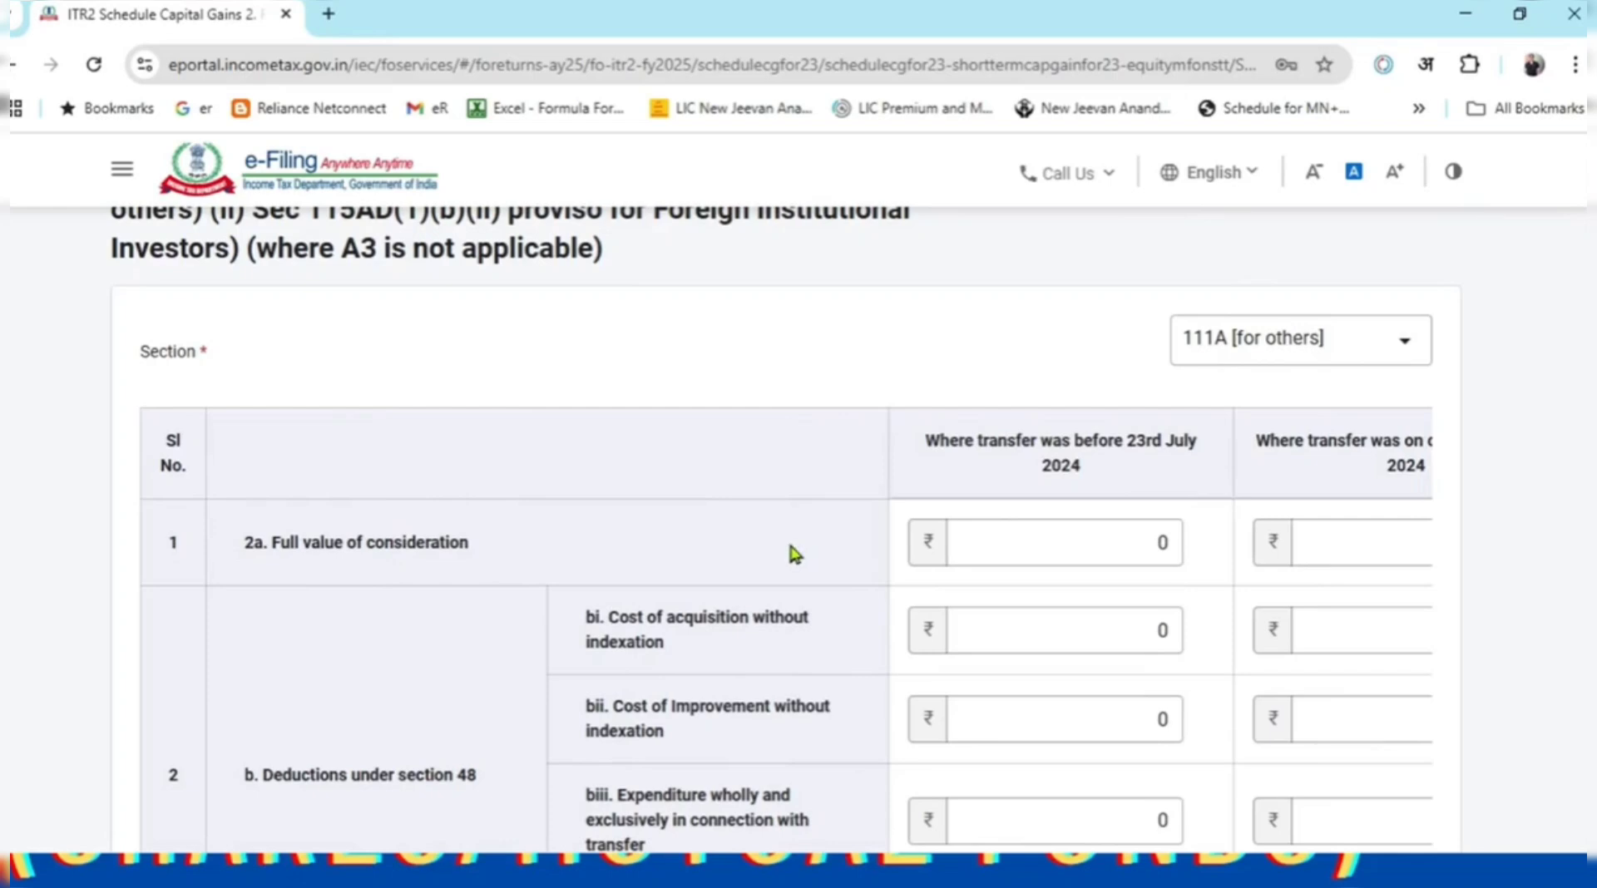
{"action": "scroll", "coordinate": [787, 538], "scroll_direction": "down", "scroll_amount": 1}
{"action": "left_click", "coordinate": [1141, 422]}
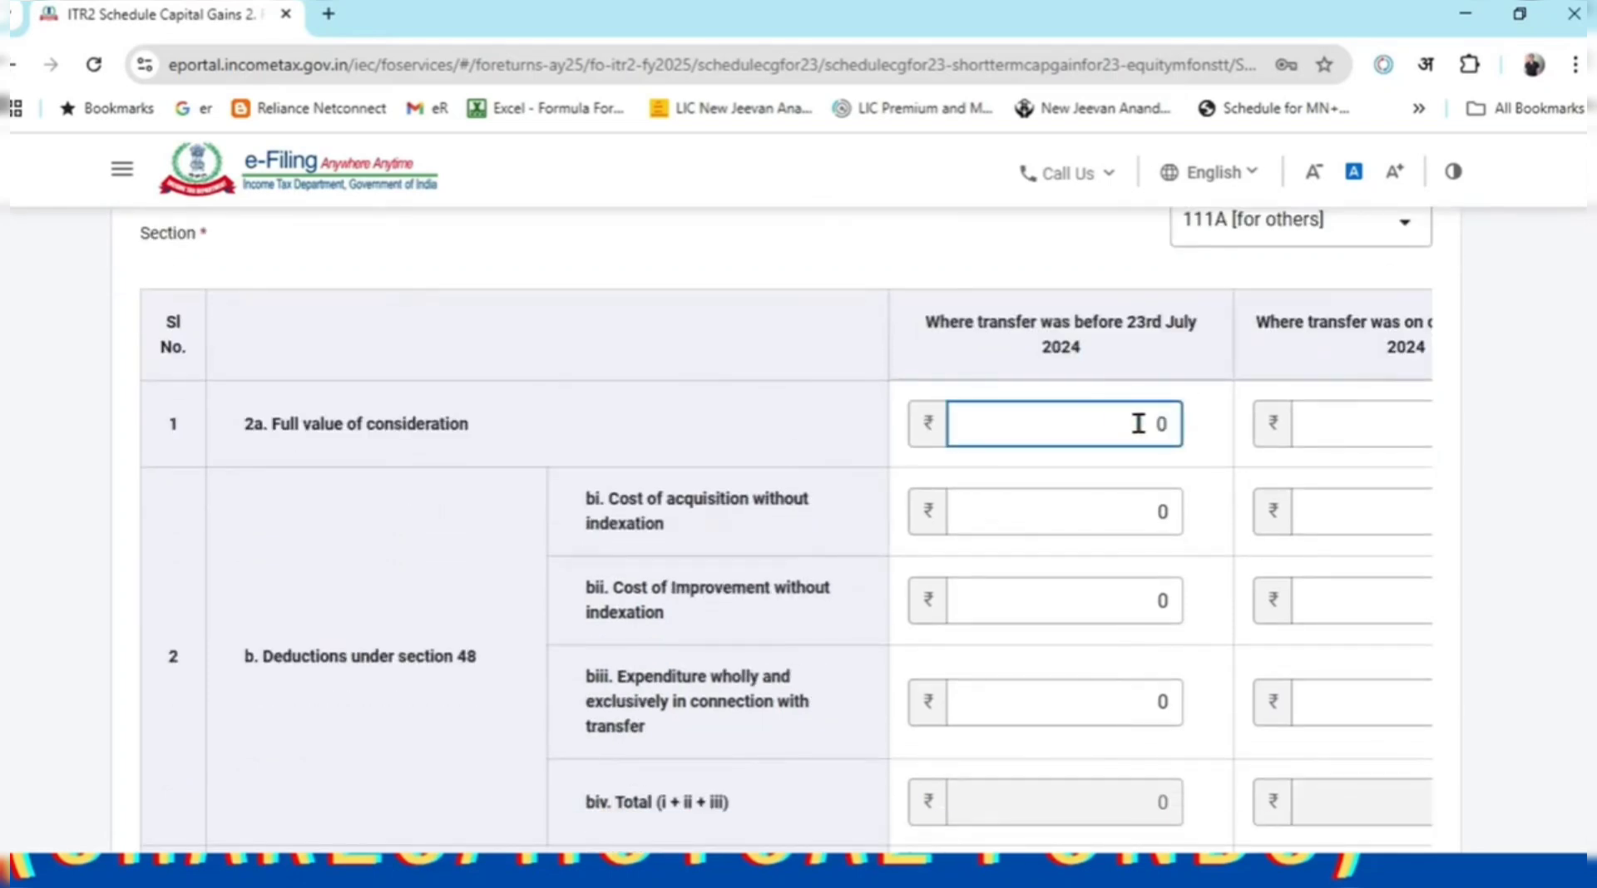
{"action": "left_click_drag", "start_coordinate": [265, 656], "coordinate": [468, 657]}
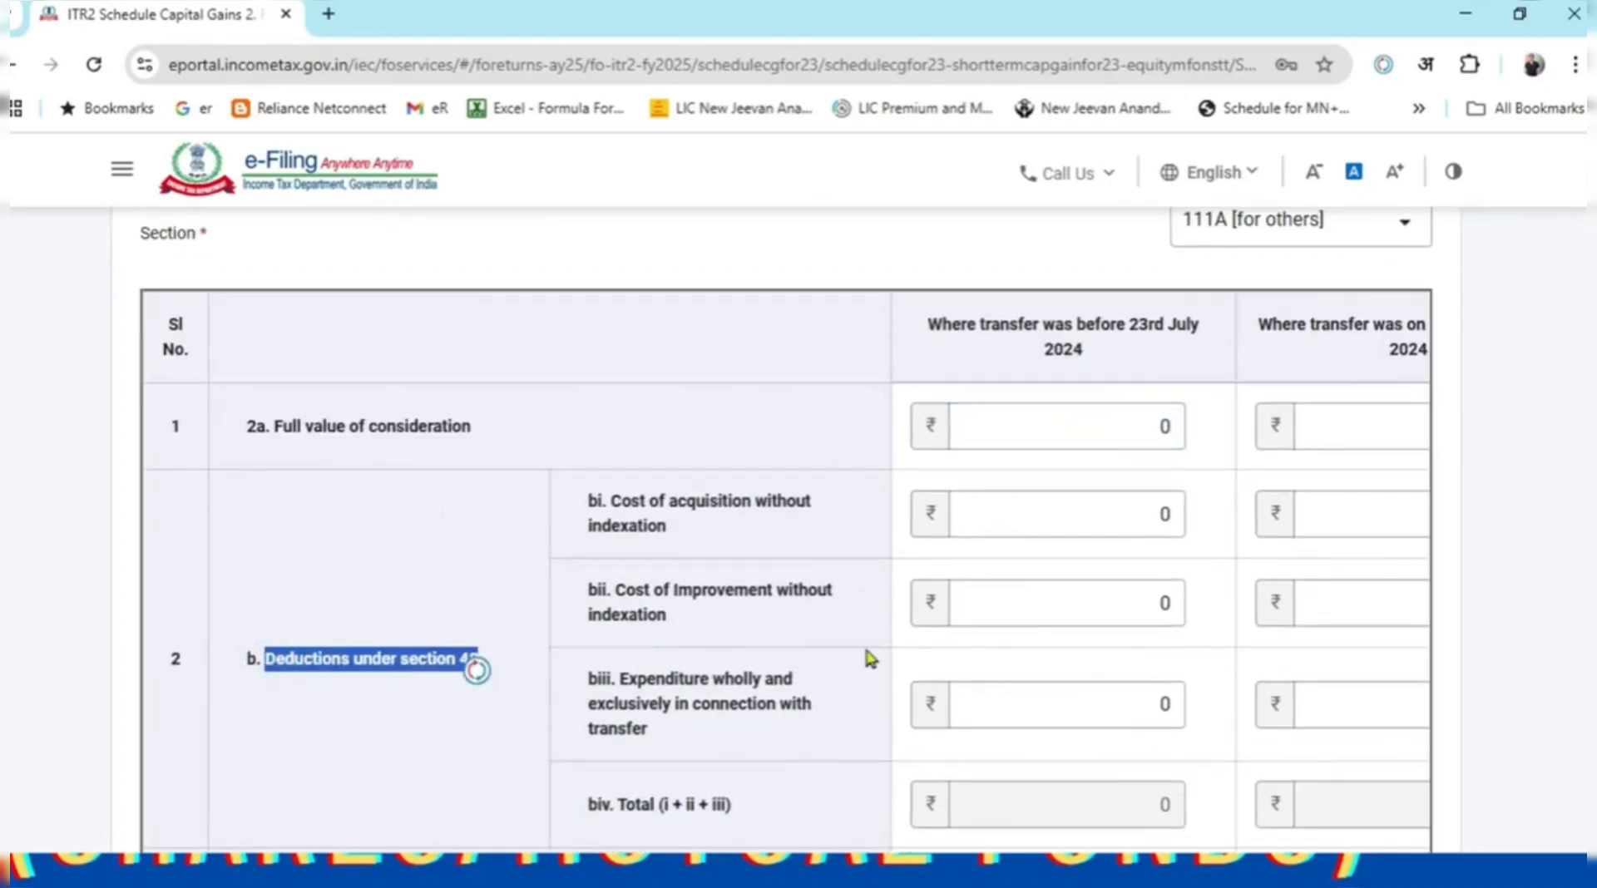
{"action": "left_click", "coordinate": [1034, 510]}
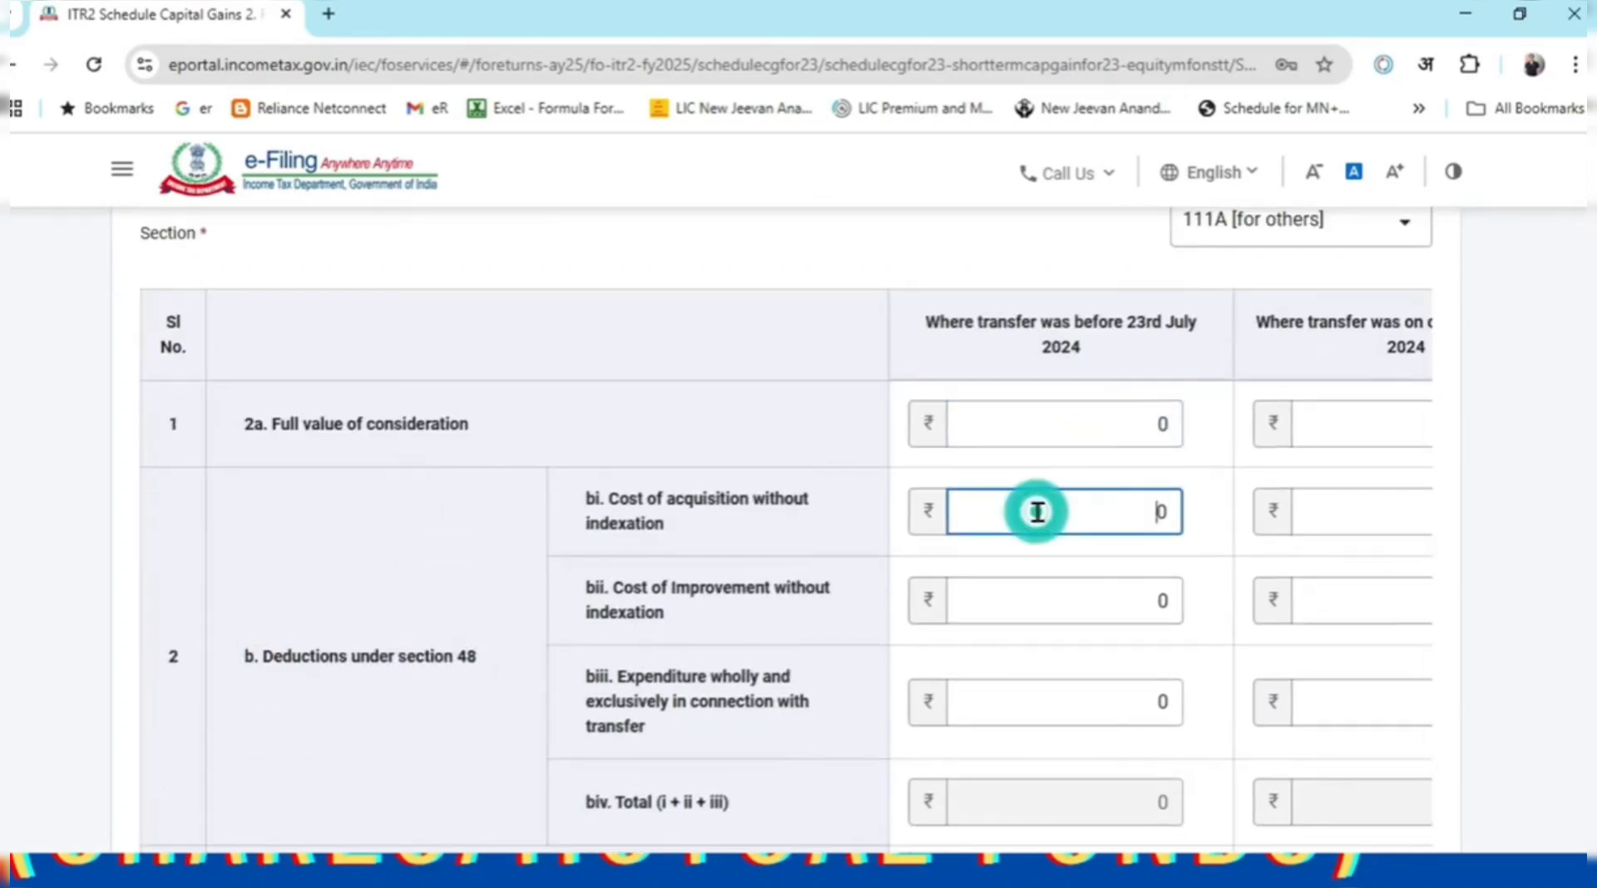
{"action": "left_click", "coordinate": [1006, 600]}
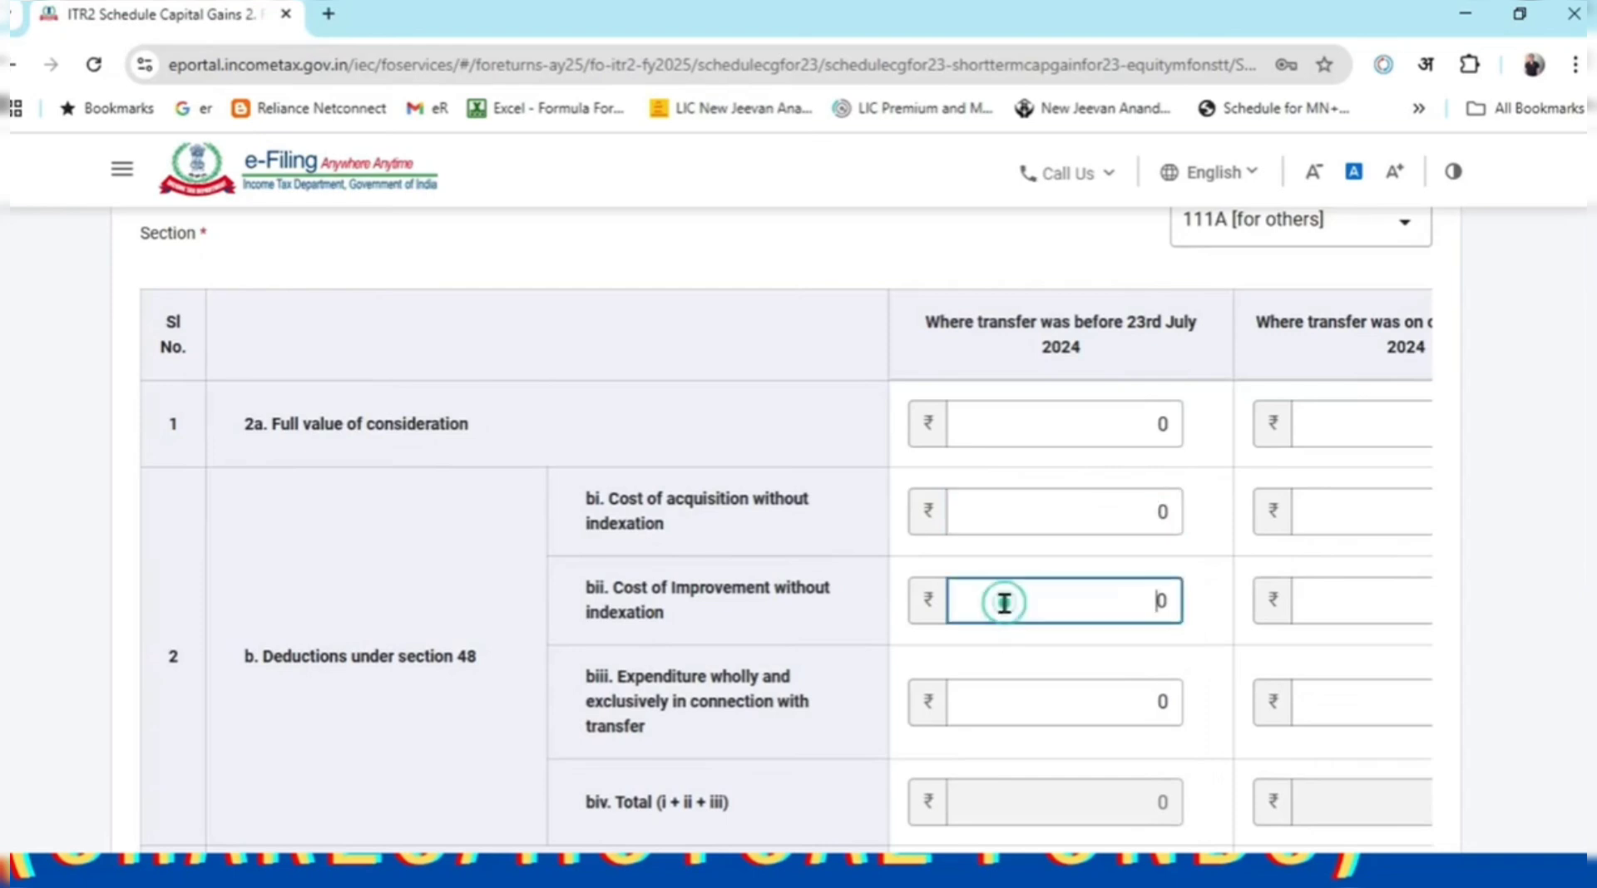
{"action": "left_click", "coordinate": [1006, 700]}
{"action": "scroll", "coordinate": [1048, 574], "scroll_direction": "down", "scroll_amount": 1}
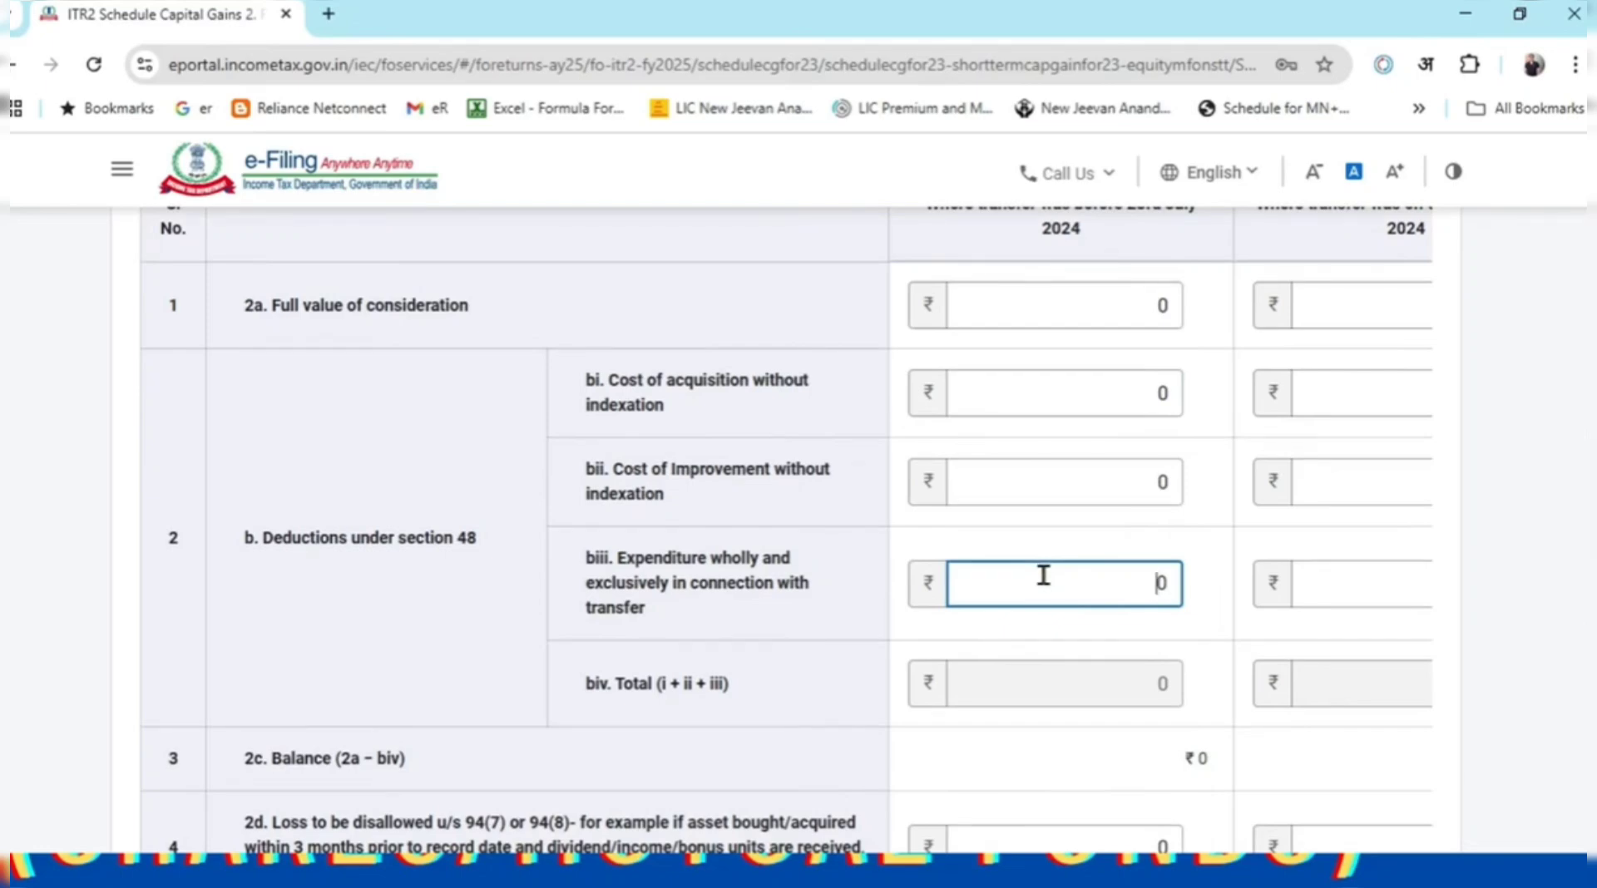
{"action": "scroll", "coordinate": [1043, 574], "scroll_direction": "down", "scroll_amount": 1}
{"action": "scroll", "coordinate": [1050, 556], "scroll_direction": "down", "scroll_amount": 2}
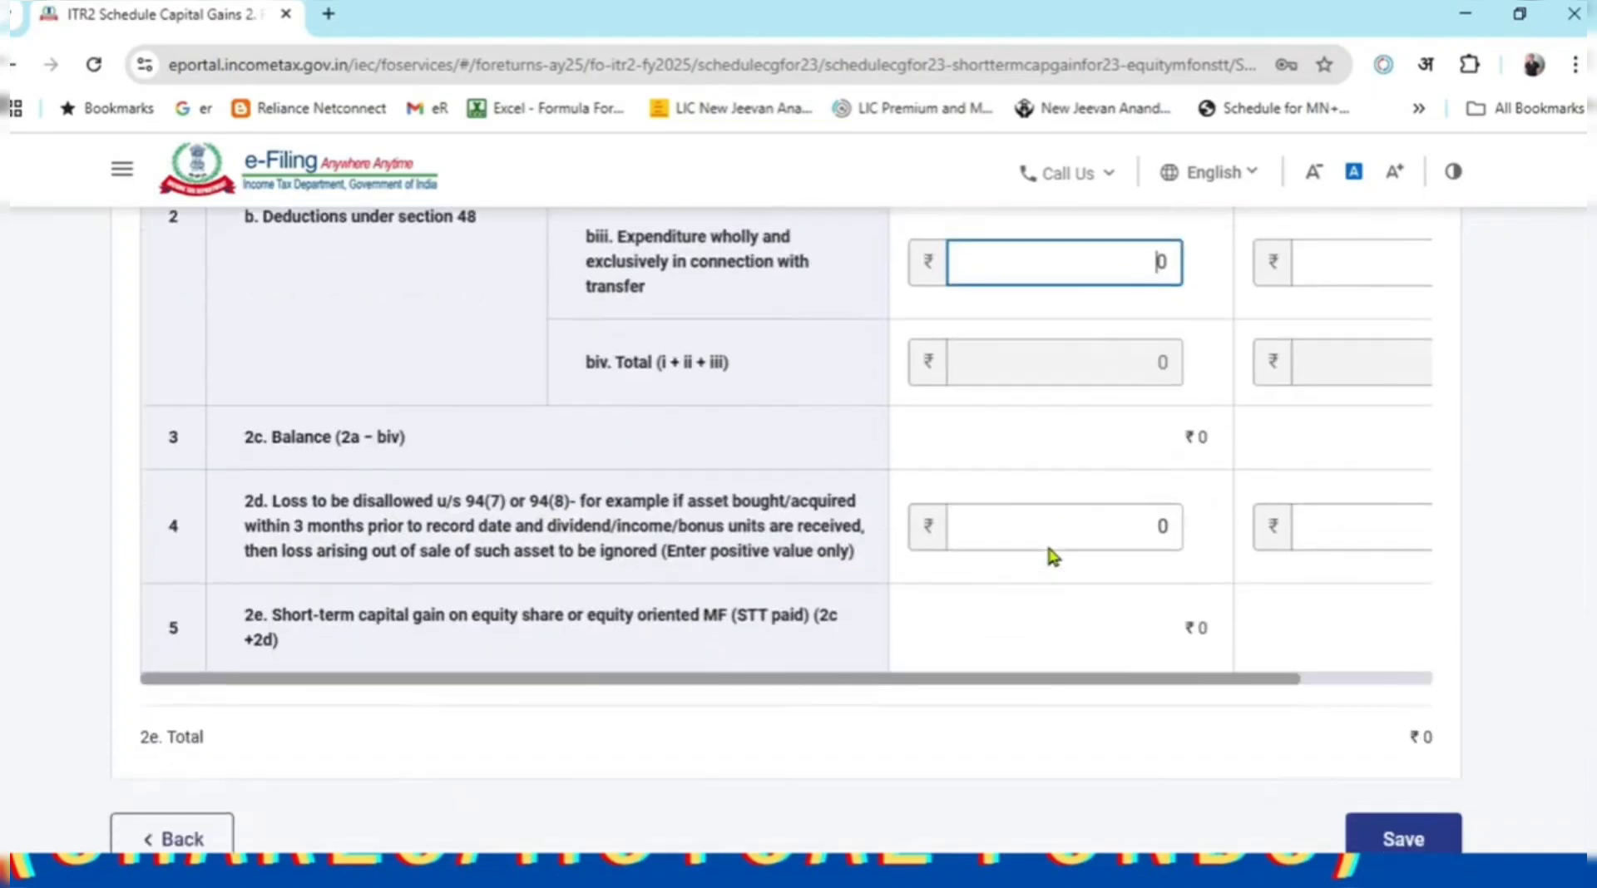
{"action": "scroll", "coordinate": [1043, 545], "scroll_direction": "up", "scroll_amount": 5}
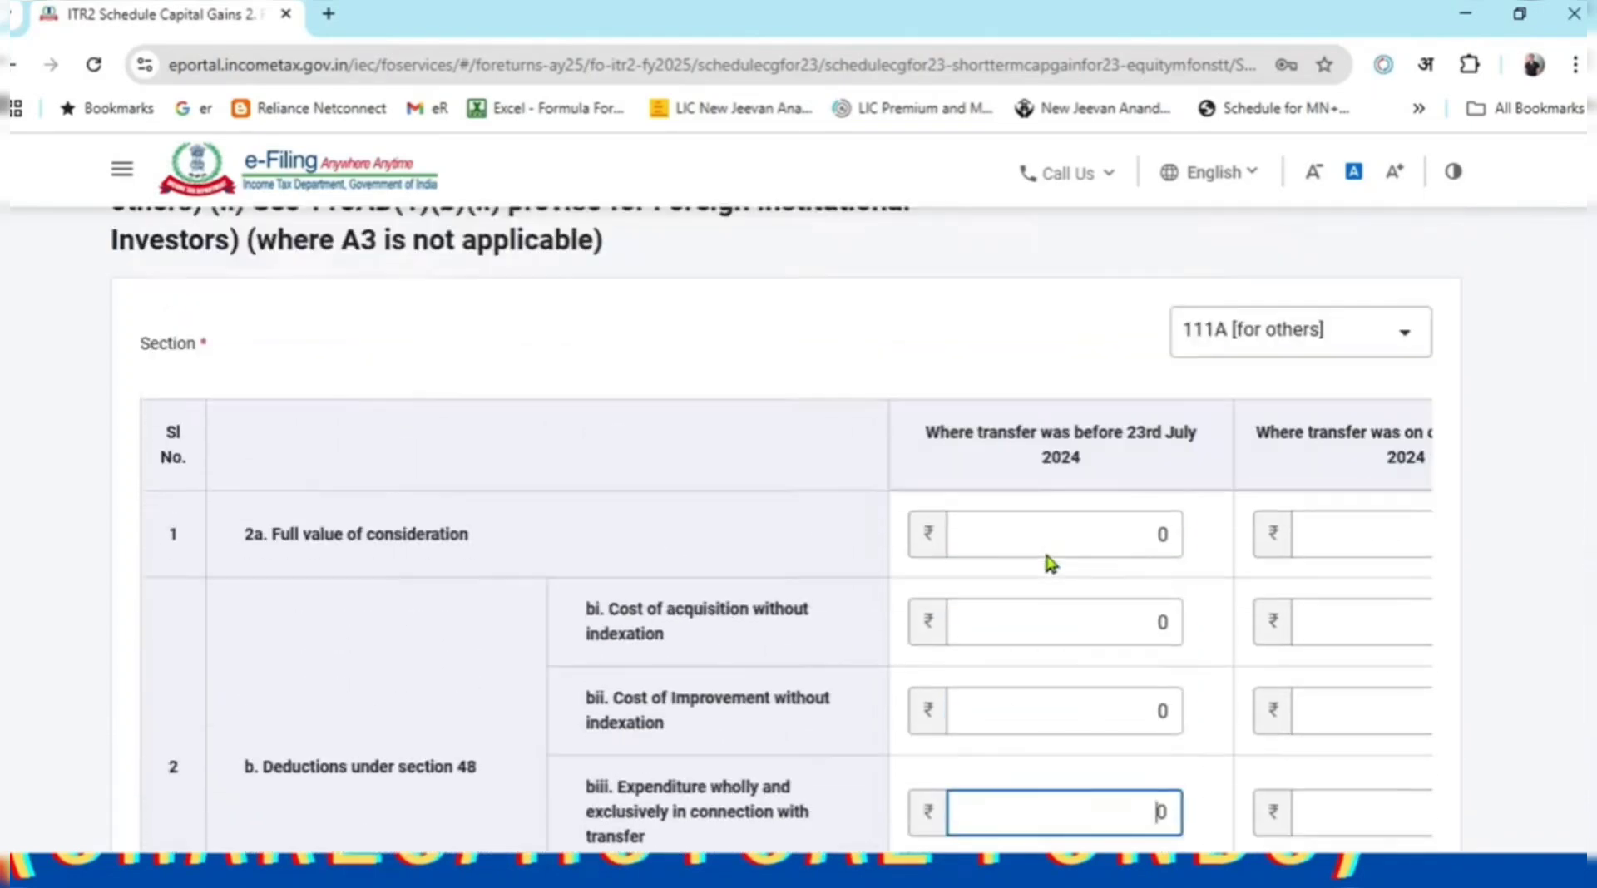
{"action": "scroll", "coordinate": [1045, 555], "scroll_direction": "up", "scroll_amount": 1}
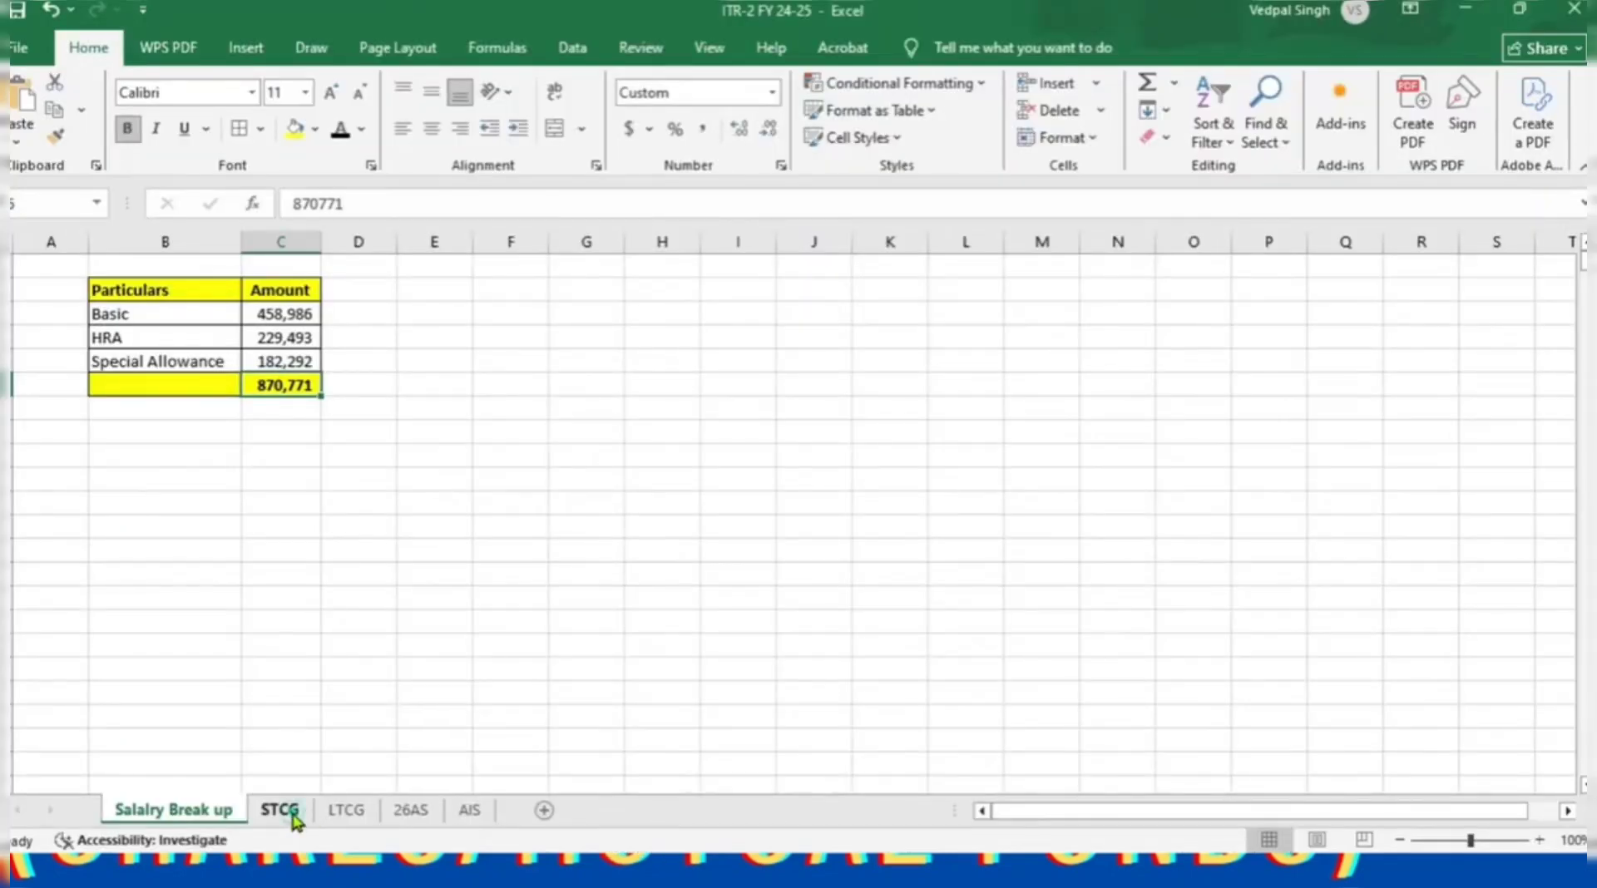
On the STCG sheet, review the before/on-or-after 23 July 2024 headings and Sale Date column.
{"action": "left_click", "coordinate": [283, 810]}
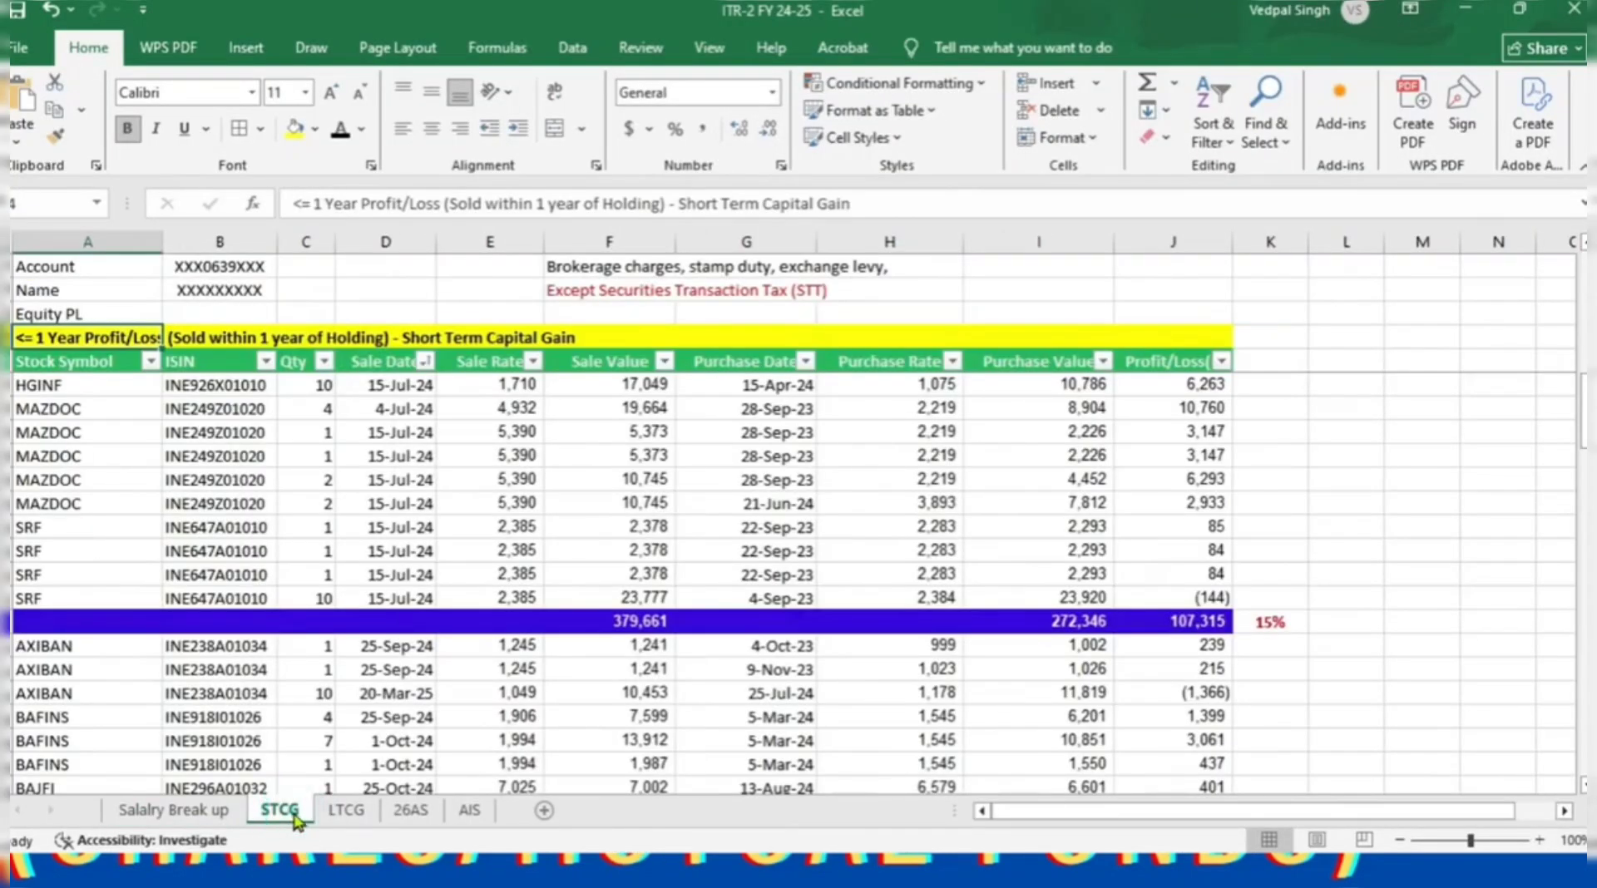
{"action": "left_click", "coordinate": [361, 815]}
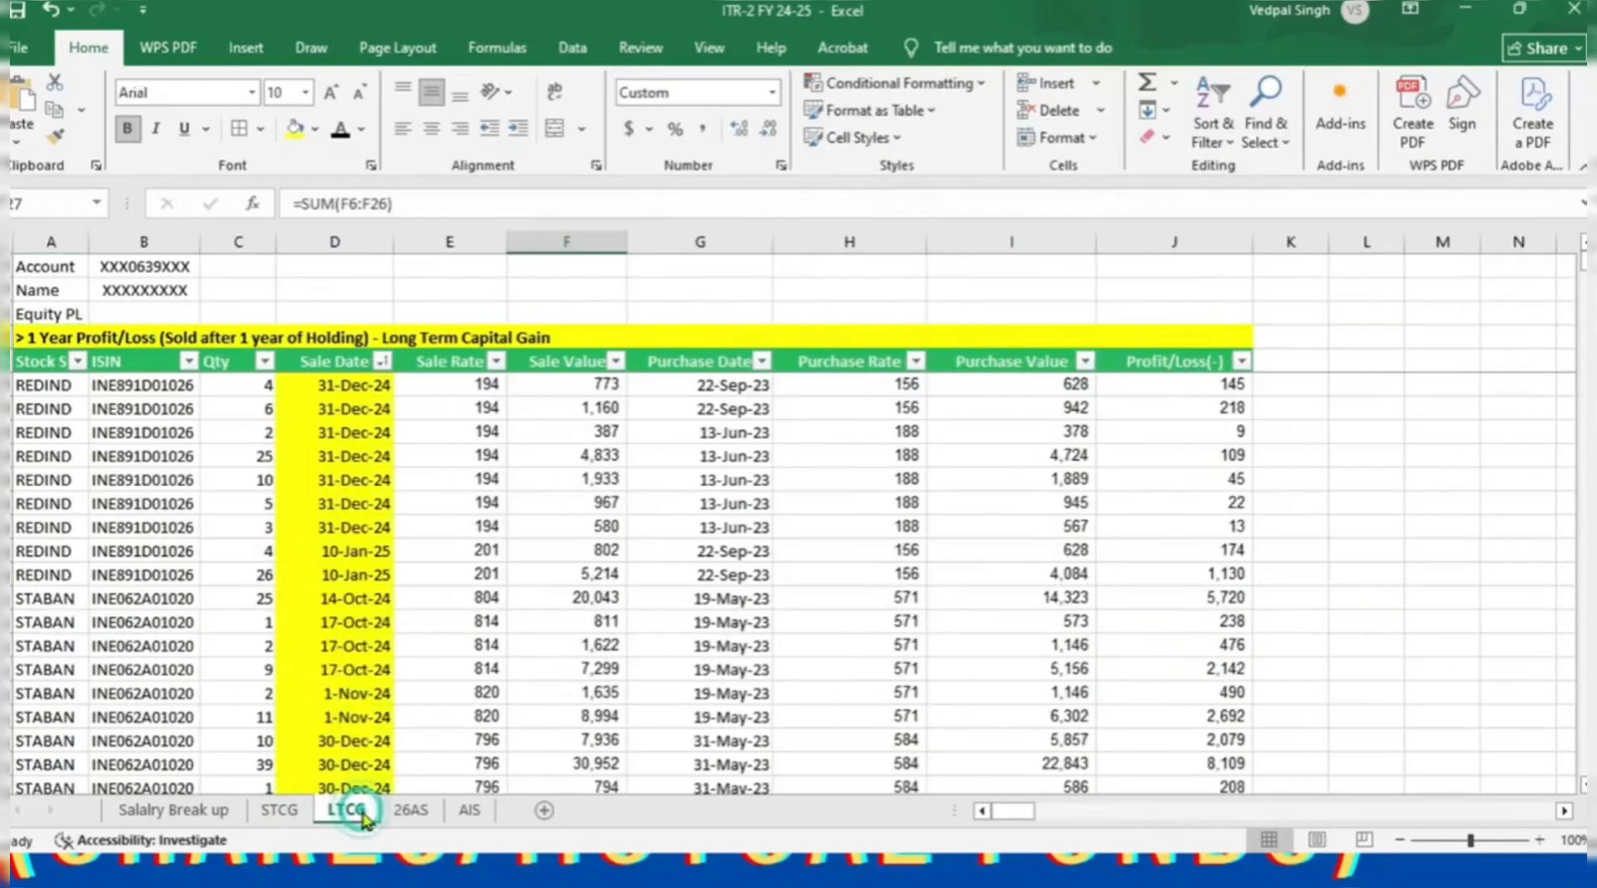
{"action": "left_click", "coordinate": [279, 812]}
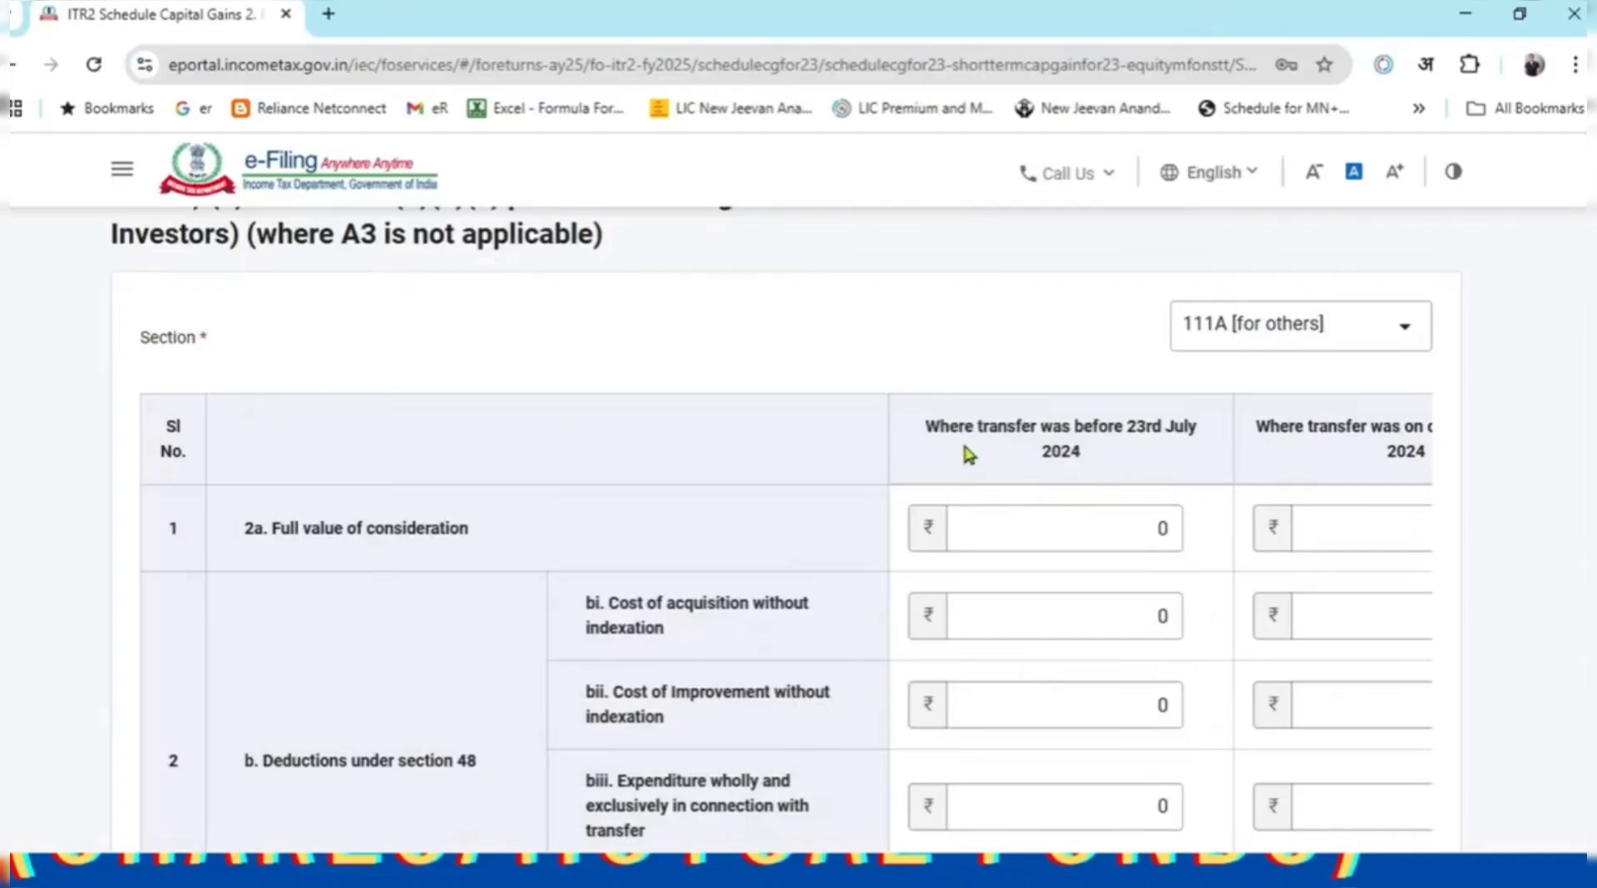
{"action": "left_click_drag", "start_coordinate": [929, 433], "coordinate": [1126, 467]}
{"action": "left_click_drag", "start_coordinate": [1271, 429], "coordinate": [1396, 458]}
{"action": "left_click", "coordinate": [1117, 475]}
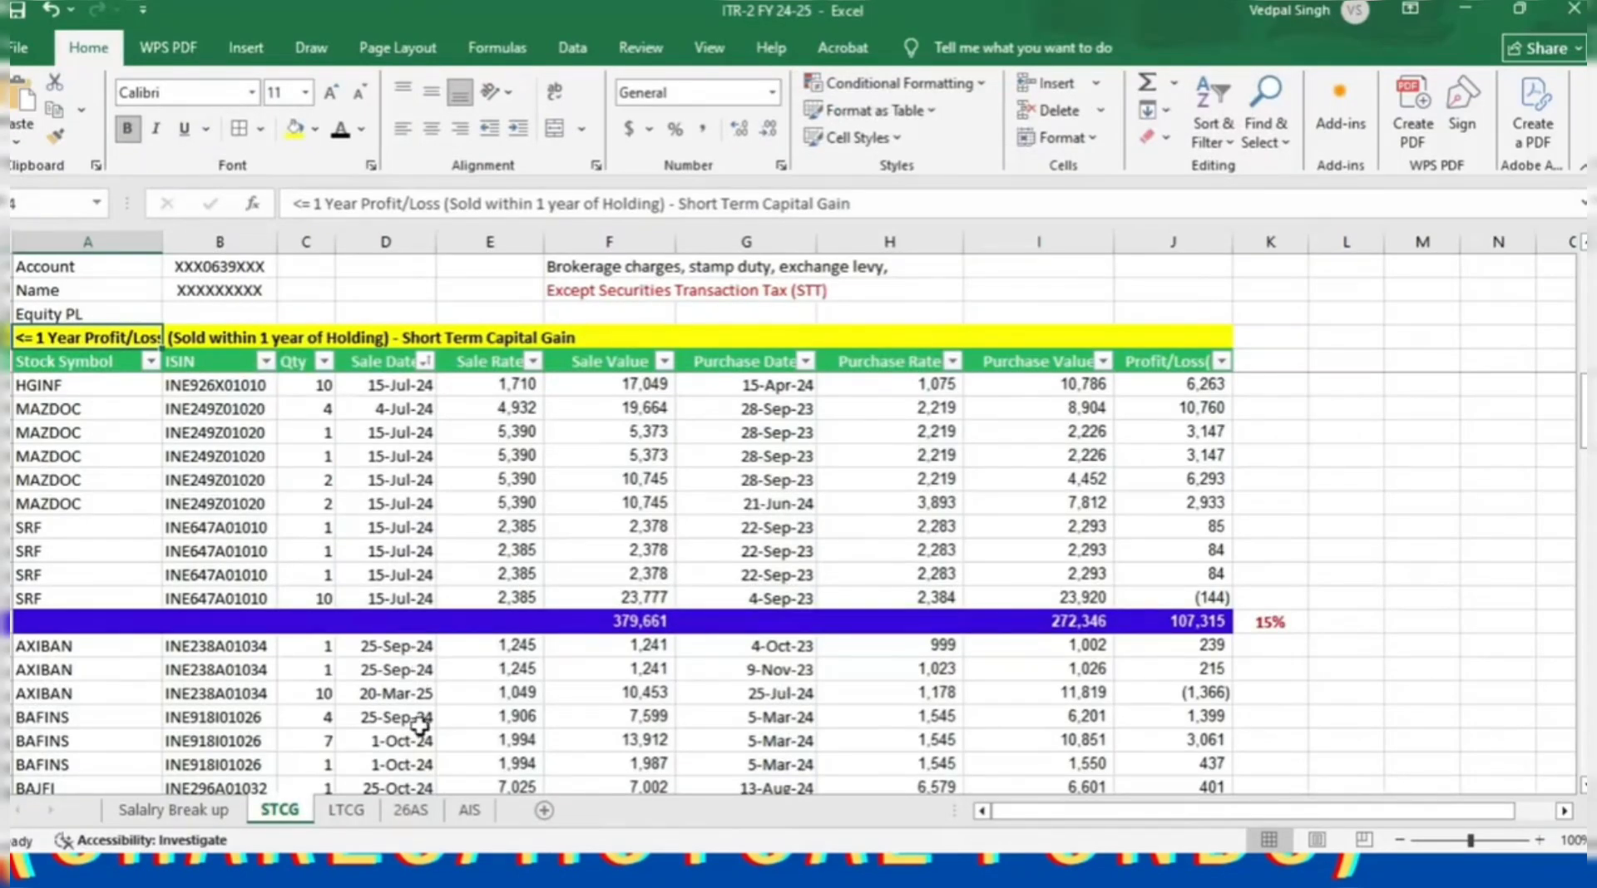
{"action": "scroll", "coordinate": [419, 697], "scroll_direction": "up", "scroll_amount": 2}
{"action": "scroll", "coordinate": [419, 697], "scroll_direction": "up", "scroll_amount": 8}
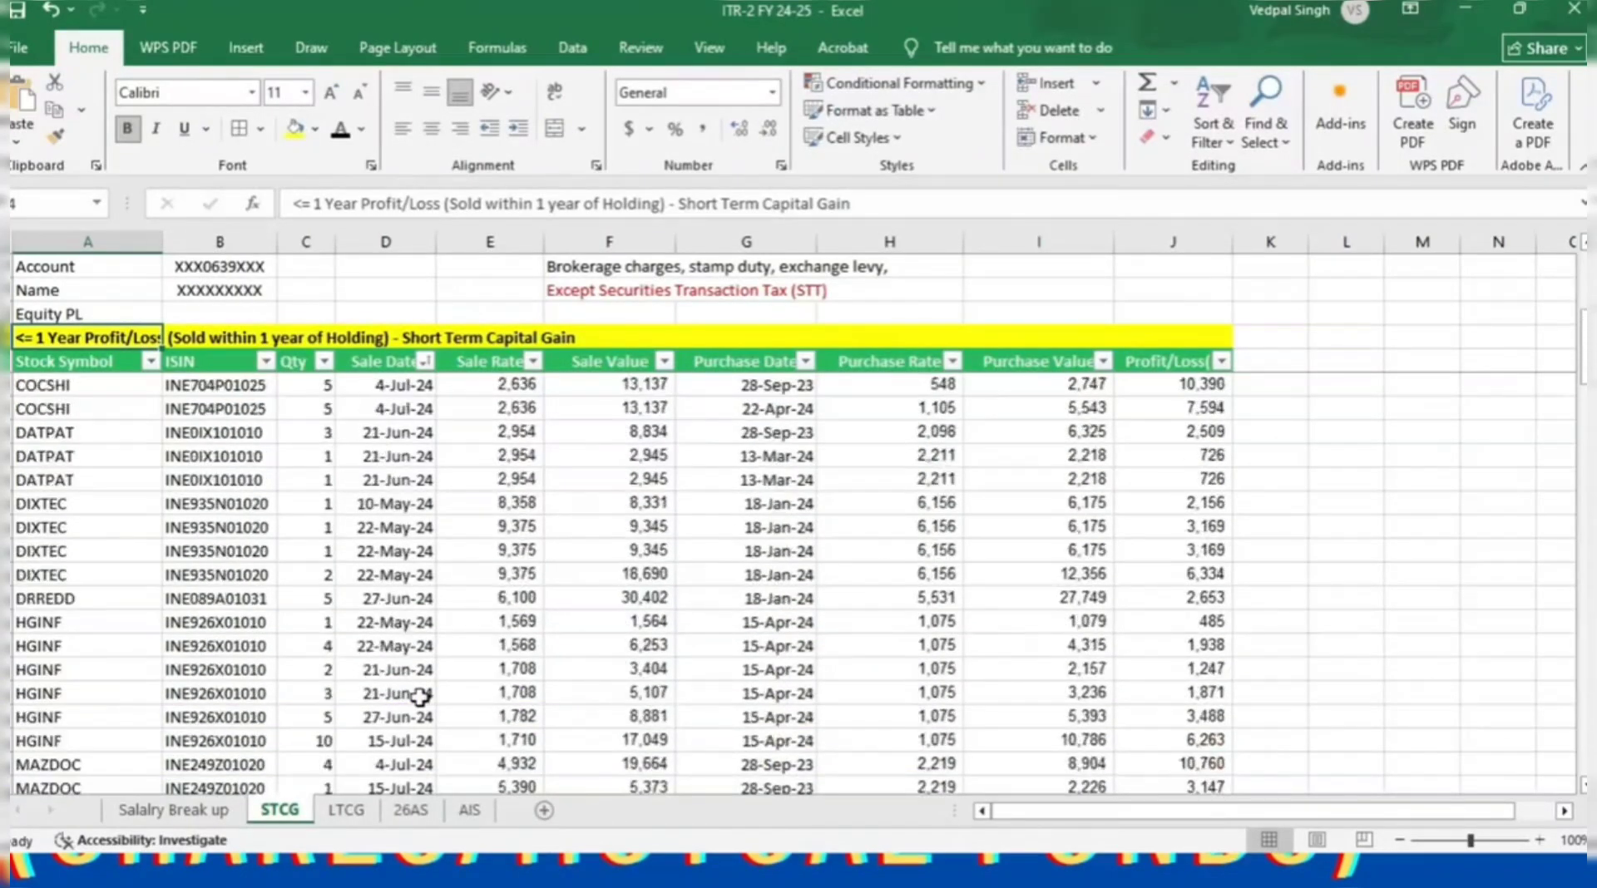
{"action": "left_click", "coordinate": [381, 364]}
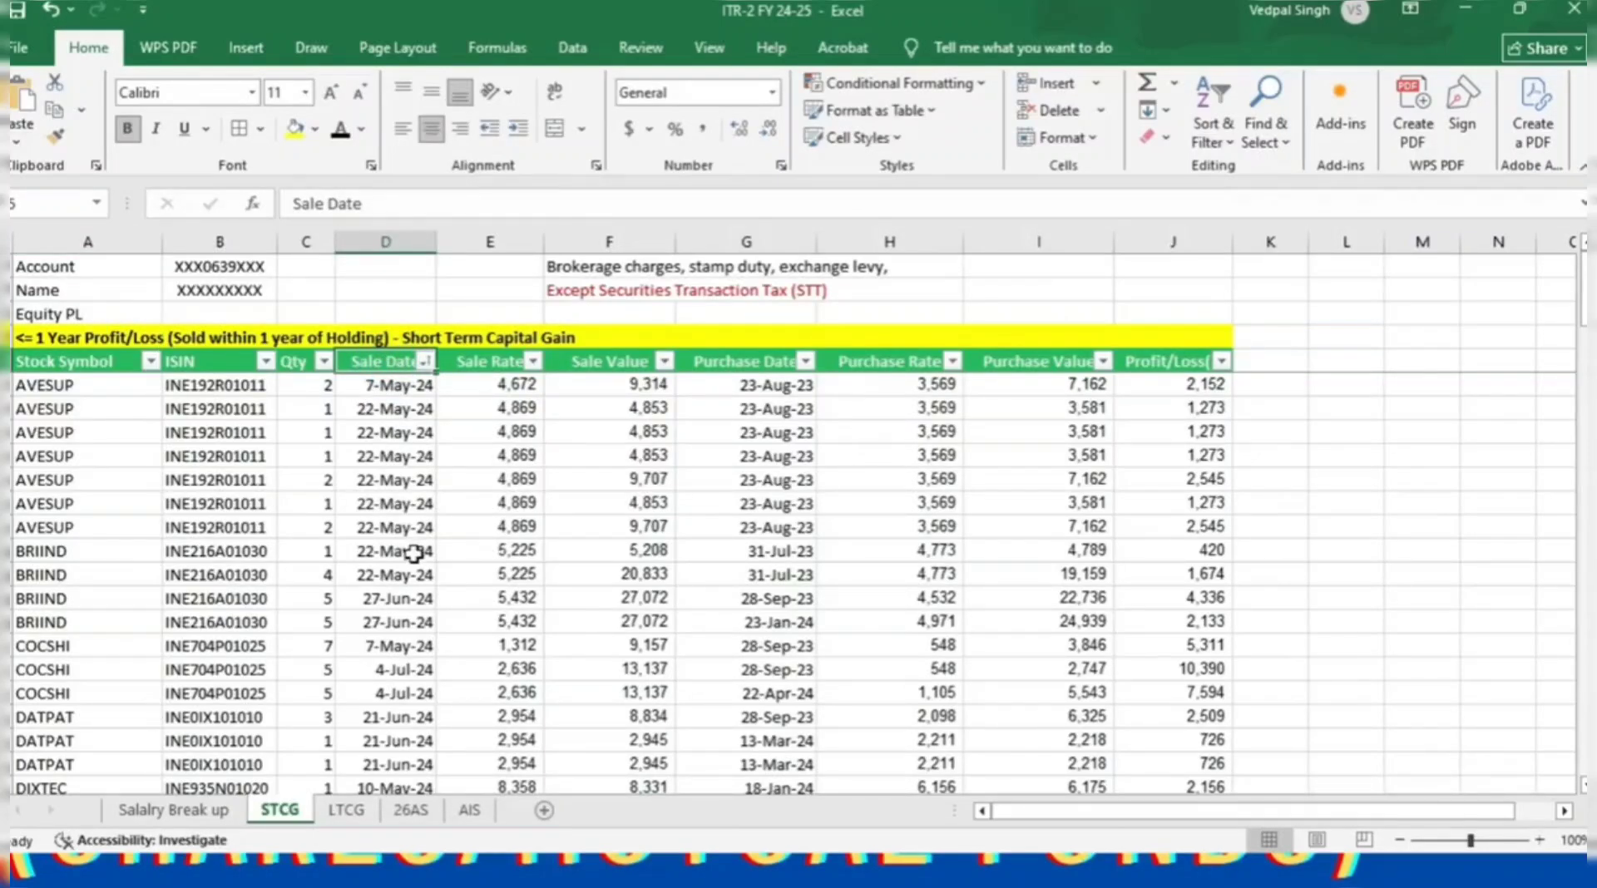
Check the first group's totals: sale value 379,661, profit 107,315, taxed at 15%.
{"action": "scroll", "coordinate": [413, 548], "scroll_direction": "down", "scroll_amount": 4}
{"action": "scroll", "coordinate": [425, 563], "scroll_direction": "down", "scroll_amount": 4}
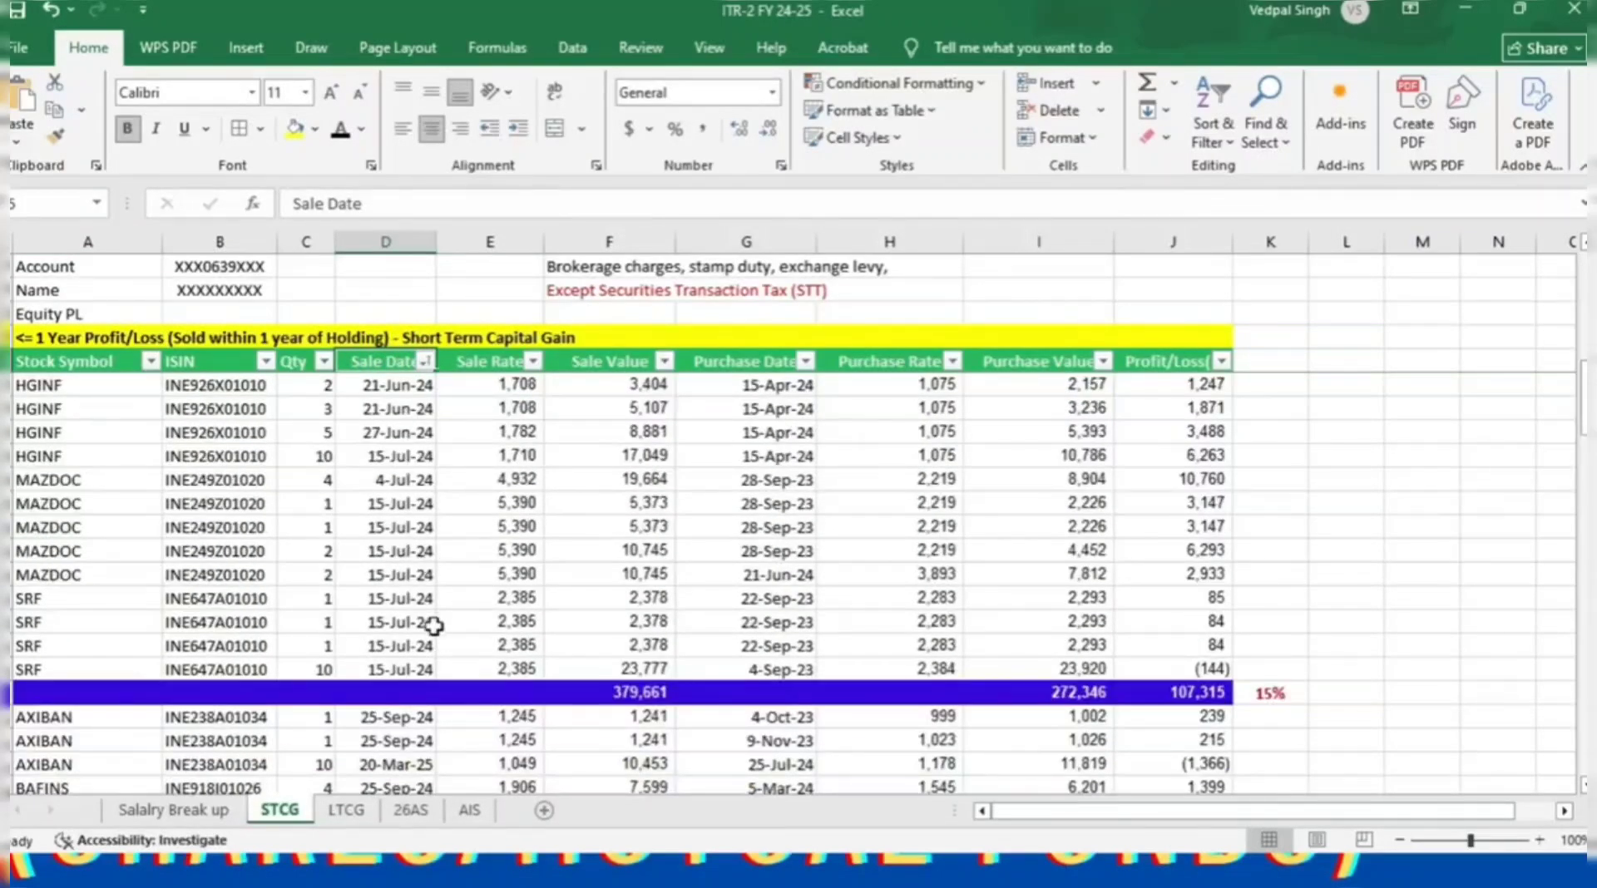
{"action": "left_click", "coordinate": [414, 703]}
{"action": "left_click", "coordinate": [606, 696]}
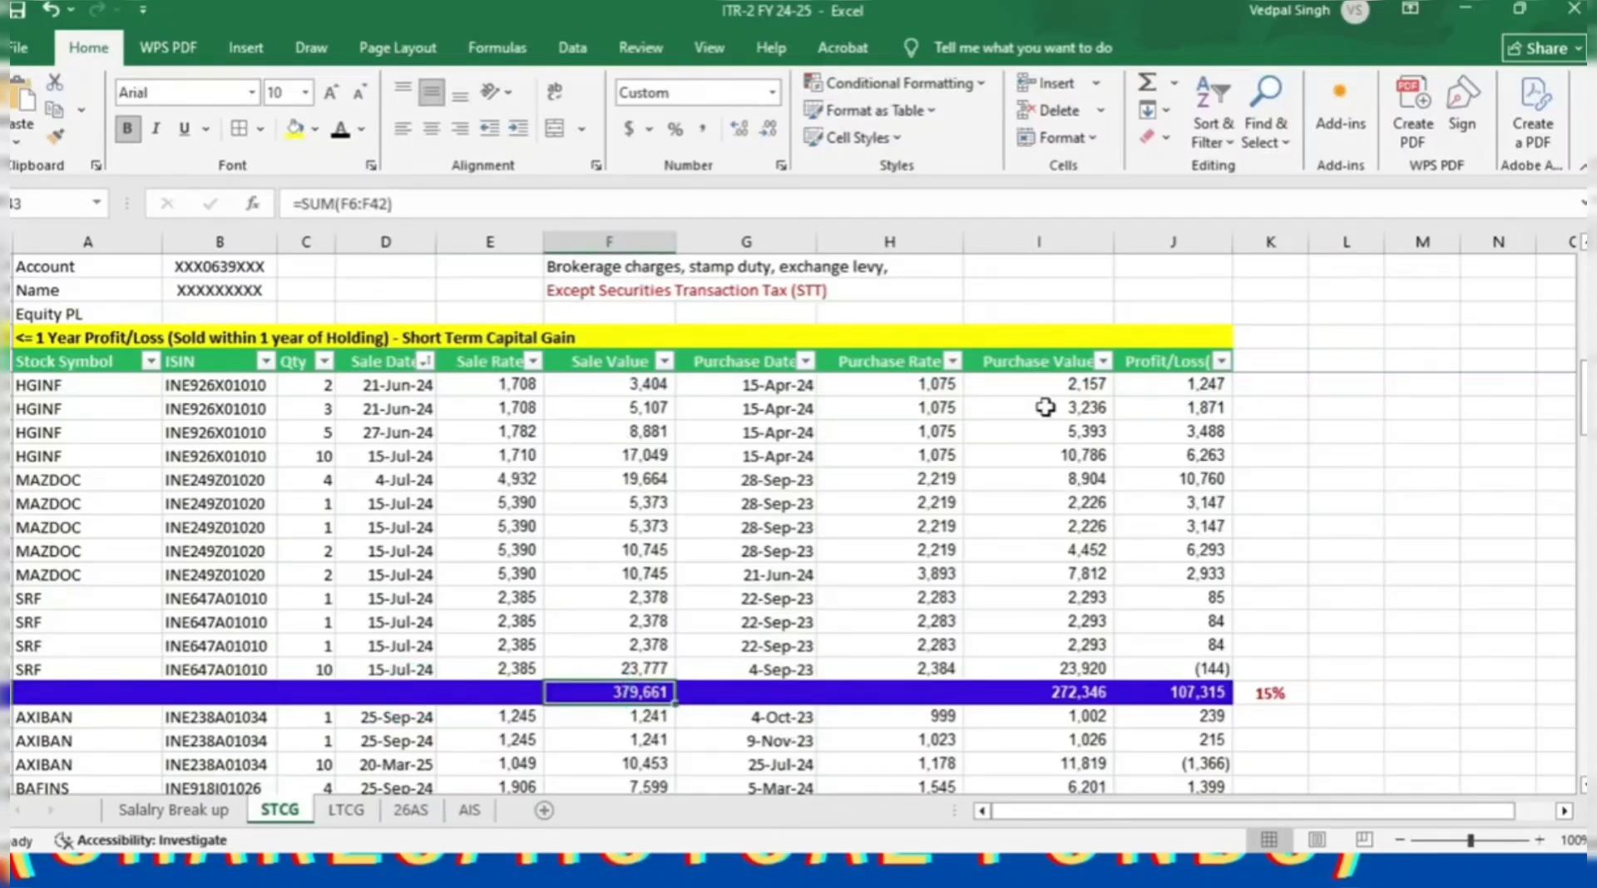
{"action": "left_click", "coordinate": [1204, 695]}
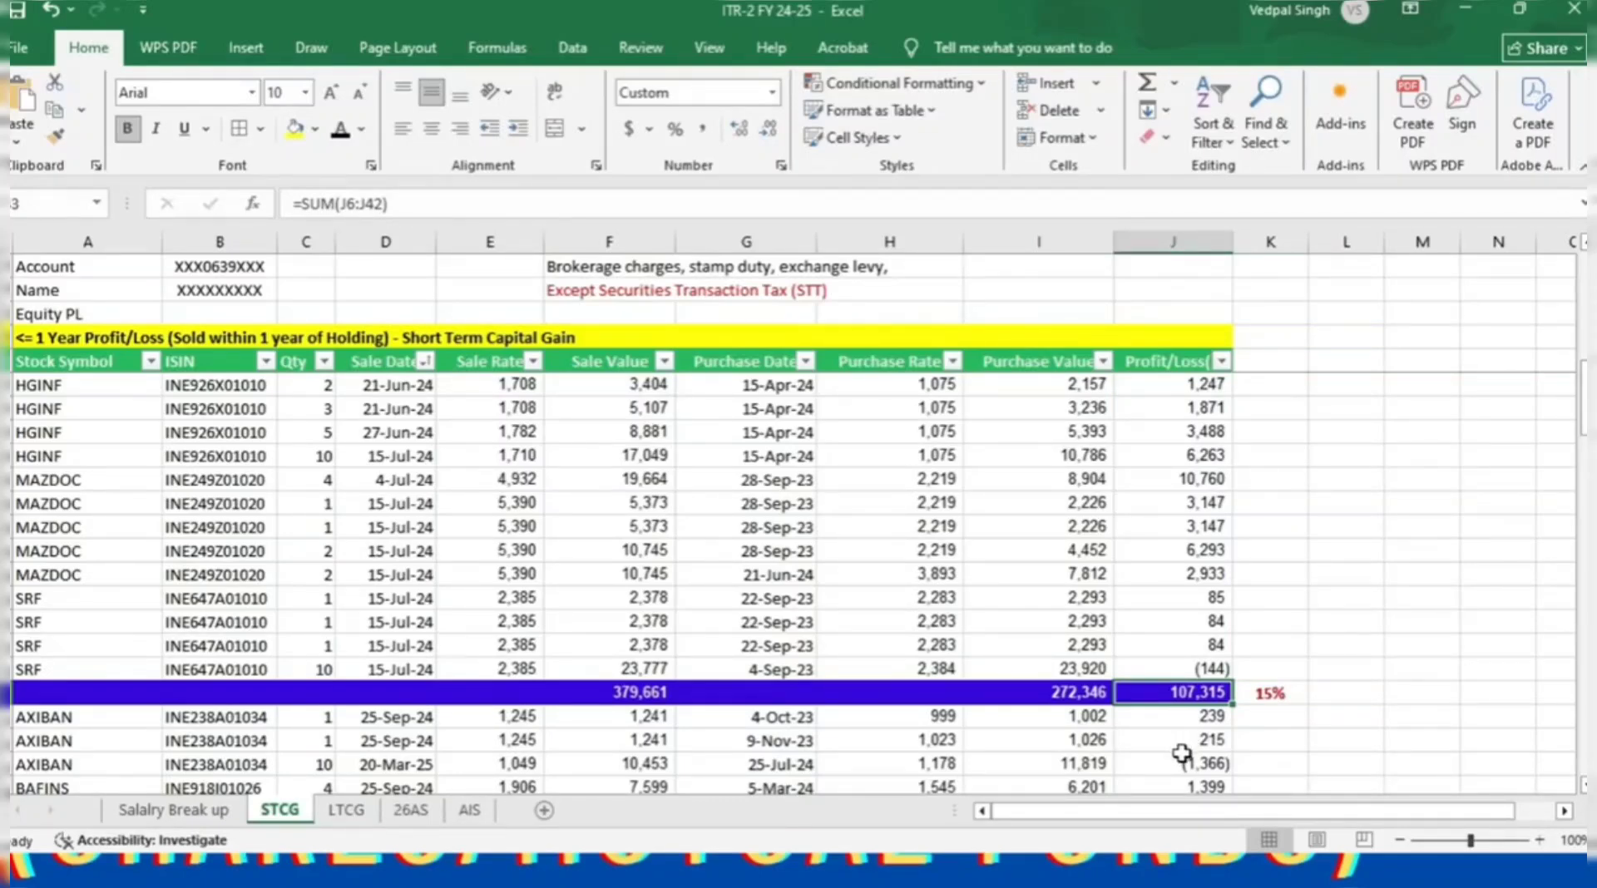
{"action": "left_click", "coordinate": [1270, 694]}
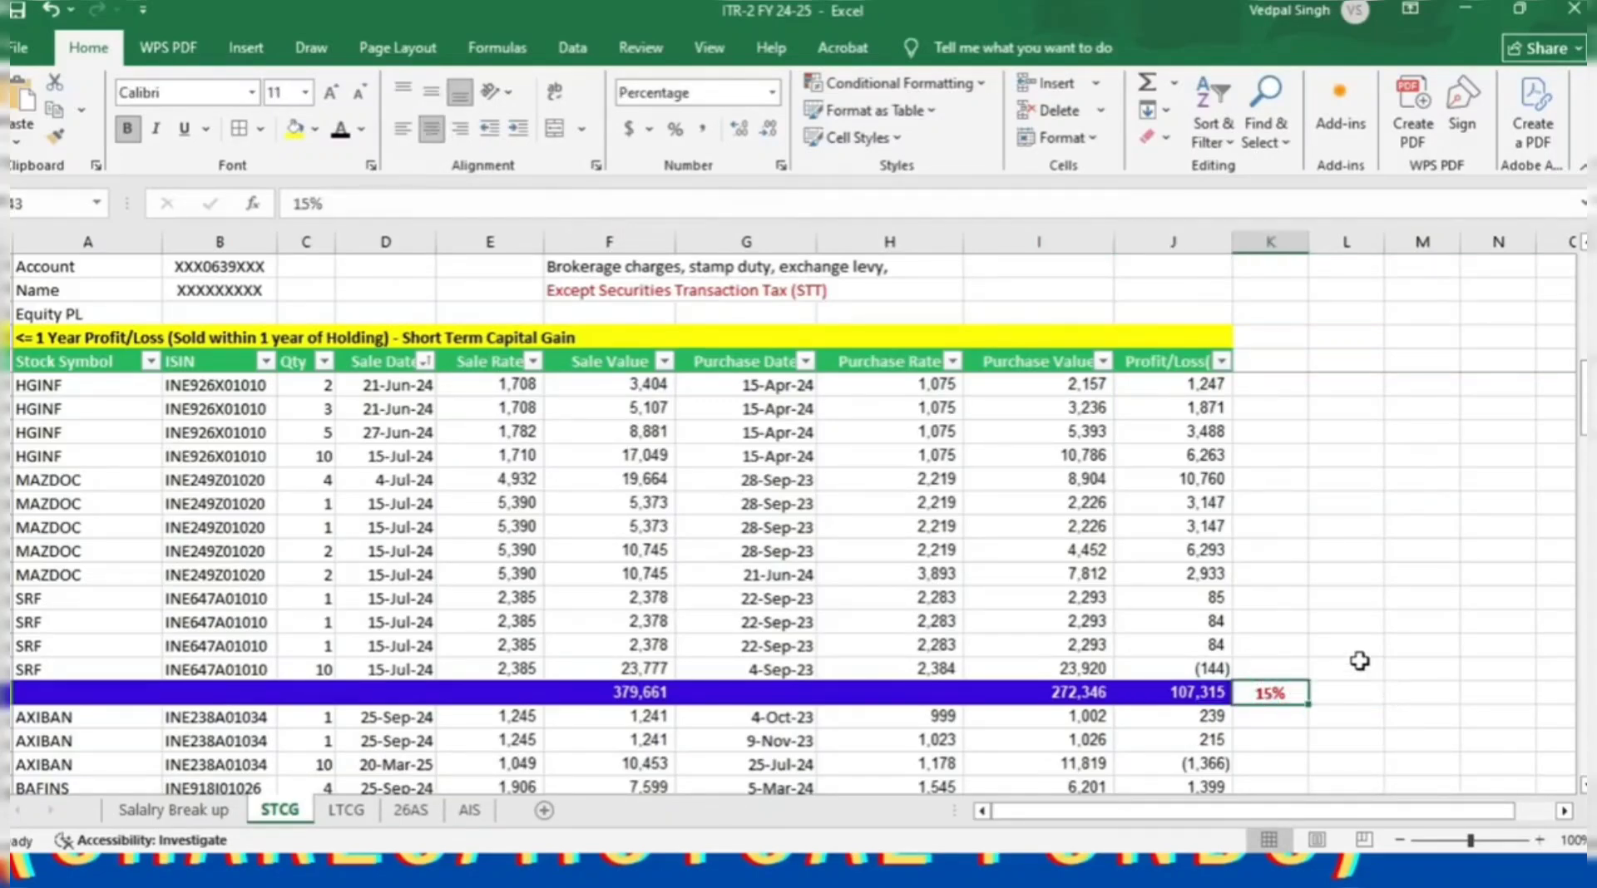
Check the second group's sale and purchase value totals, taxed at 20%.
{"action": "scroll", "coordinate": [407, 692], "scroll_direction": "down", "scroll_amount": 2}
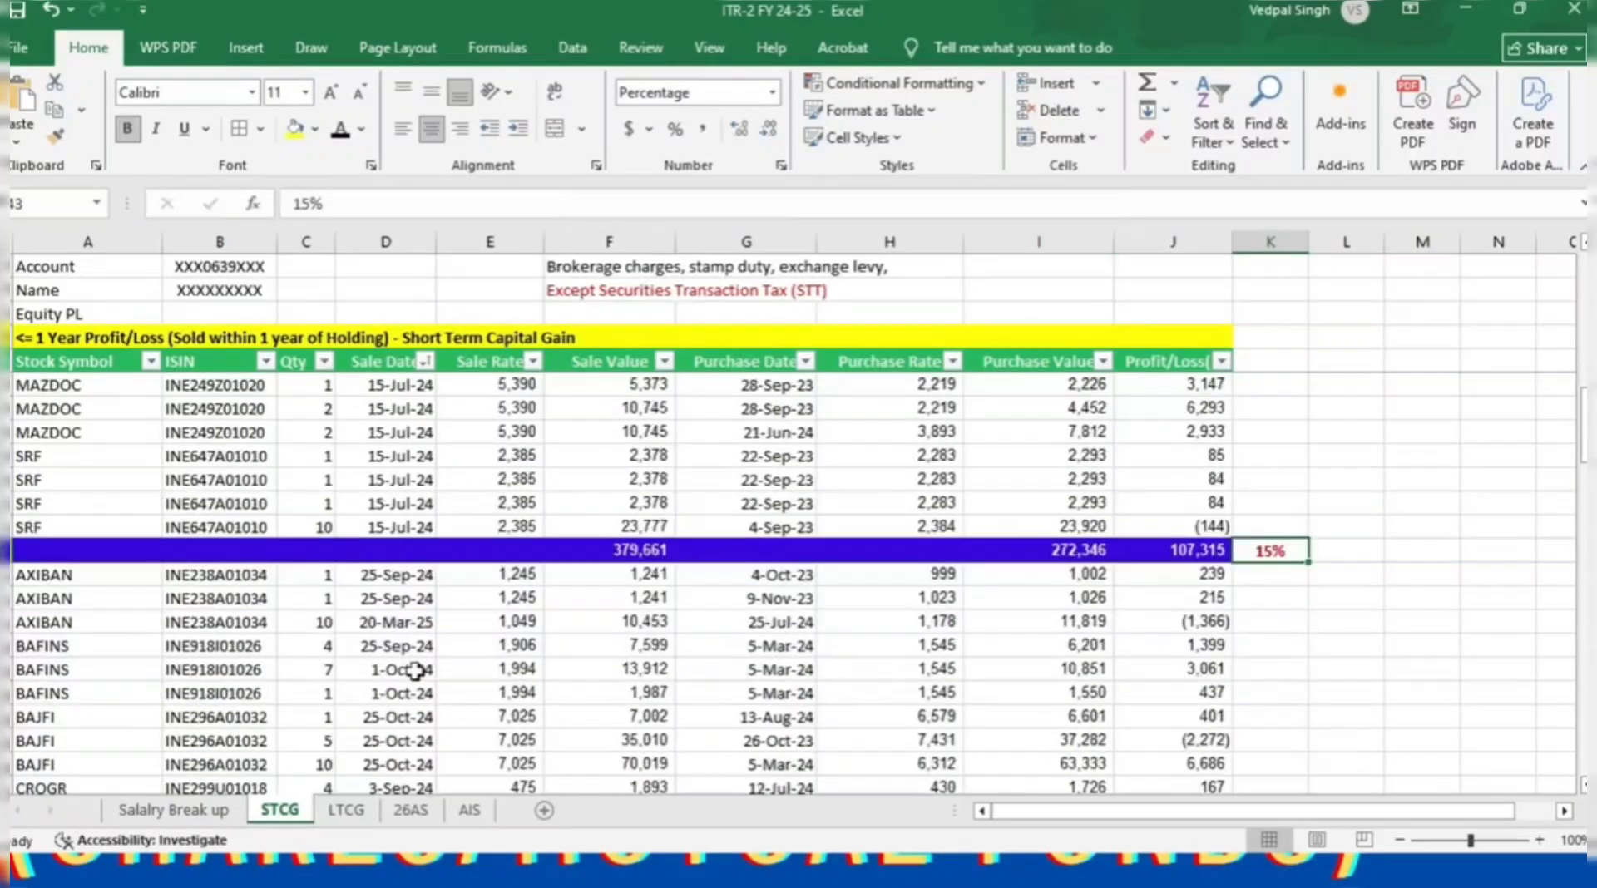
{"action": "left_click", "coordinate": [408, 578]}
{"action": "scroll", "coordinate": [491, 640], "scroll_direction": "down", "scroll_amount": 20}
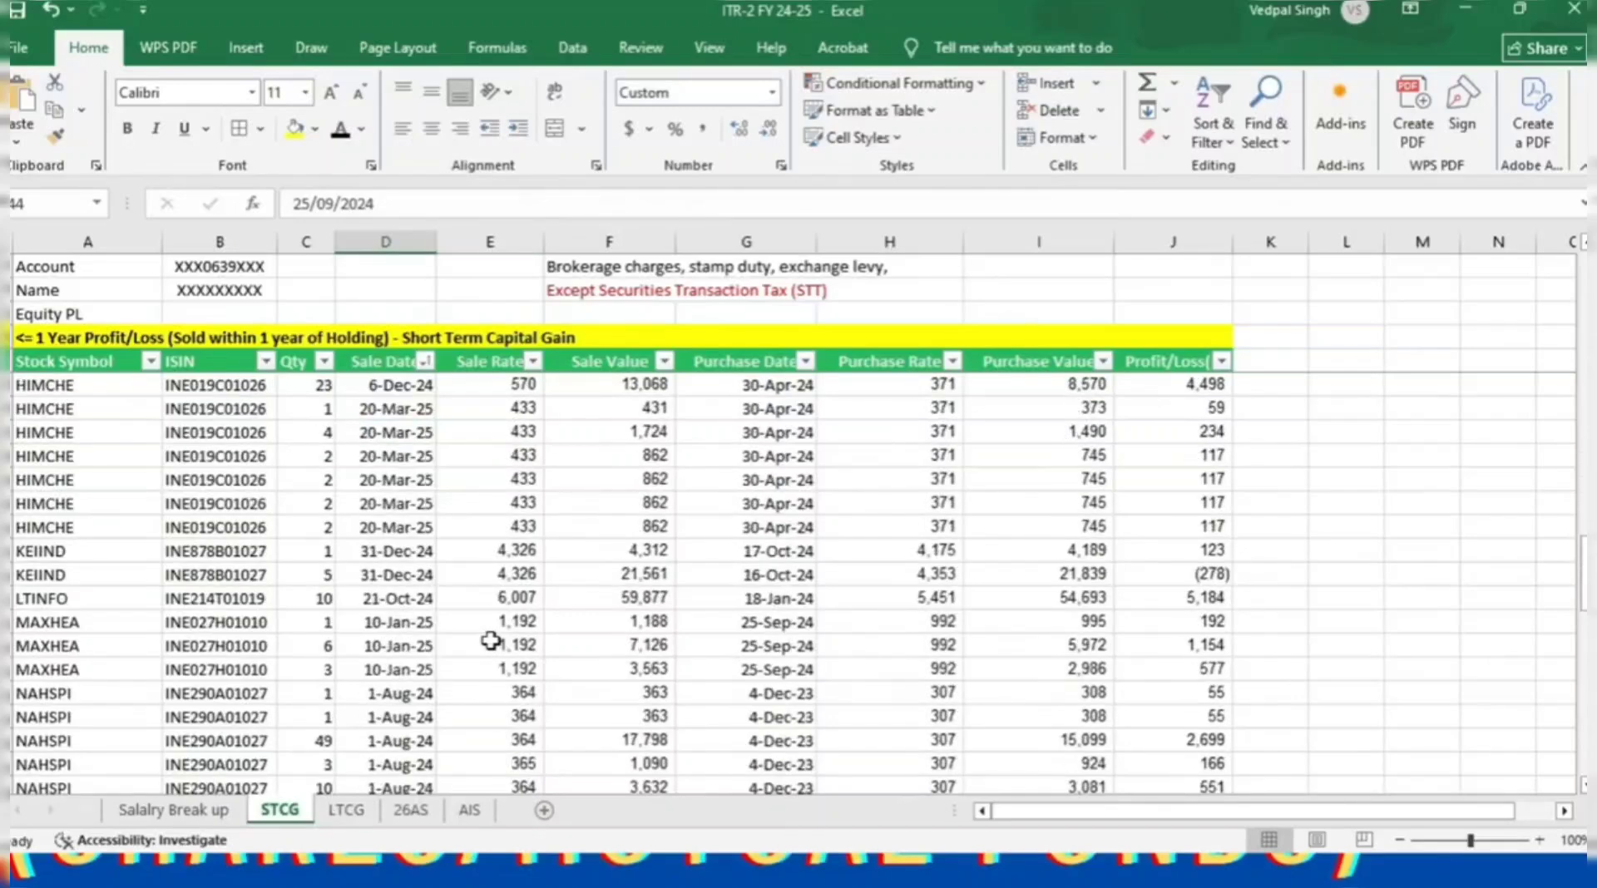
{"action": "scroll", "coordinate": [497, 641], "scroll_direction": "up", "scroll_amount": 3}
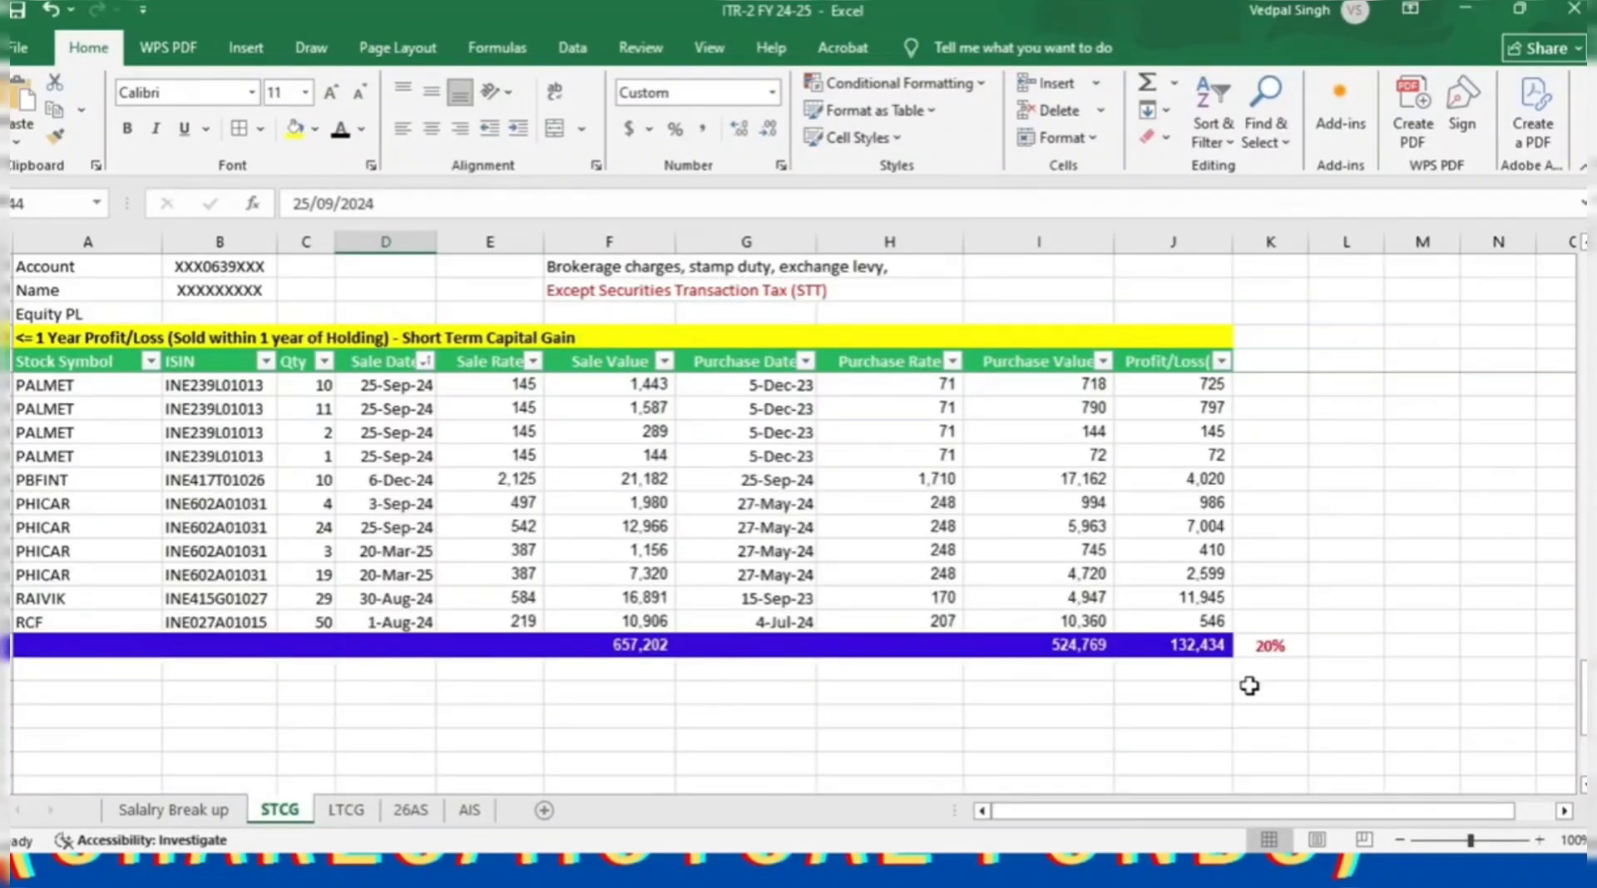
{"action": "left_click", "coordinate": [629, 638]}
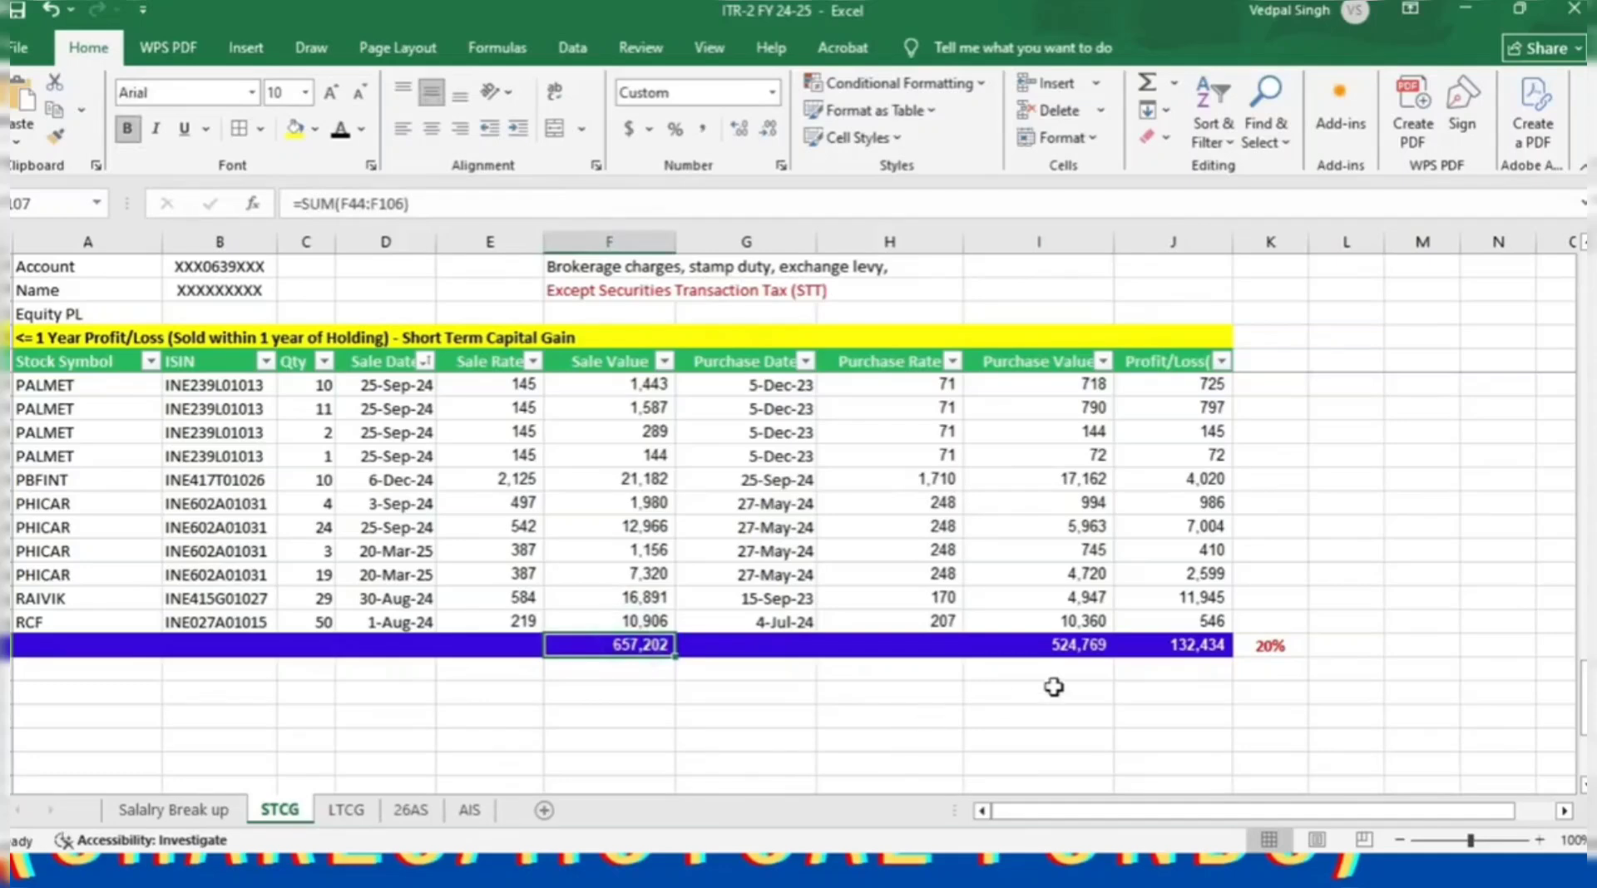
{"action": "left_click", "coordinate": [1091, 646]}
{"action": "left_click", "coordinate": [1270, 646]}
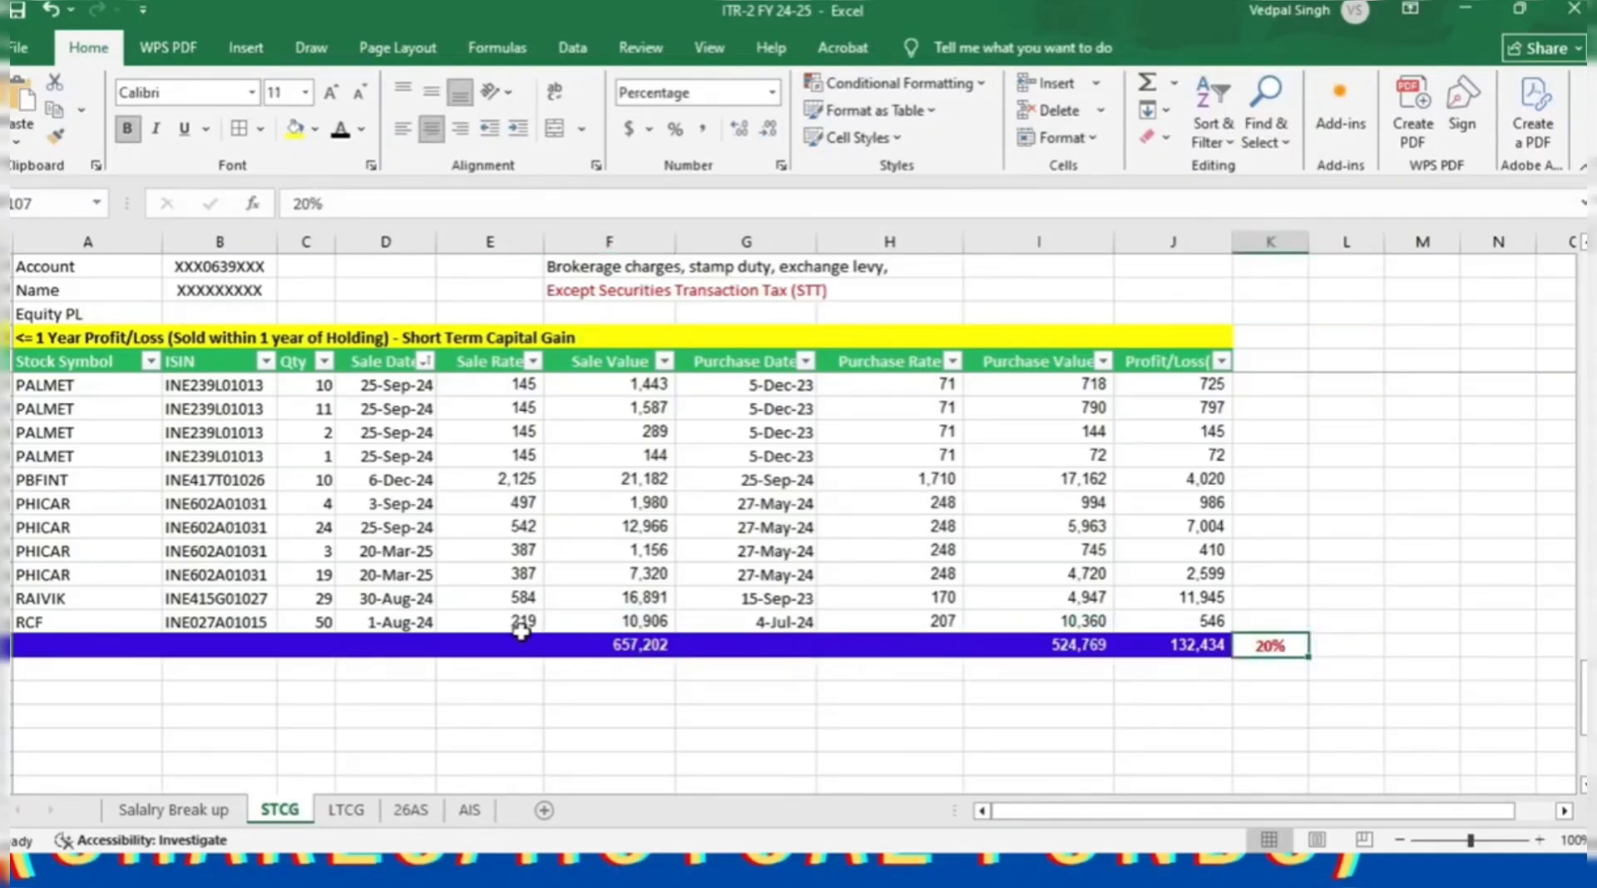
Review the brokerage charges note at the top of the STCG sheet.
{"action": "scroll", "coordinate": [524, 632], "scroll_direction": "up", "scroll_amount": 20}
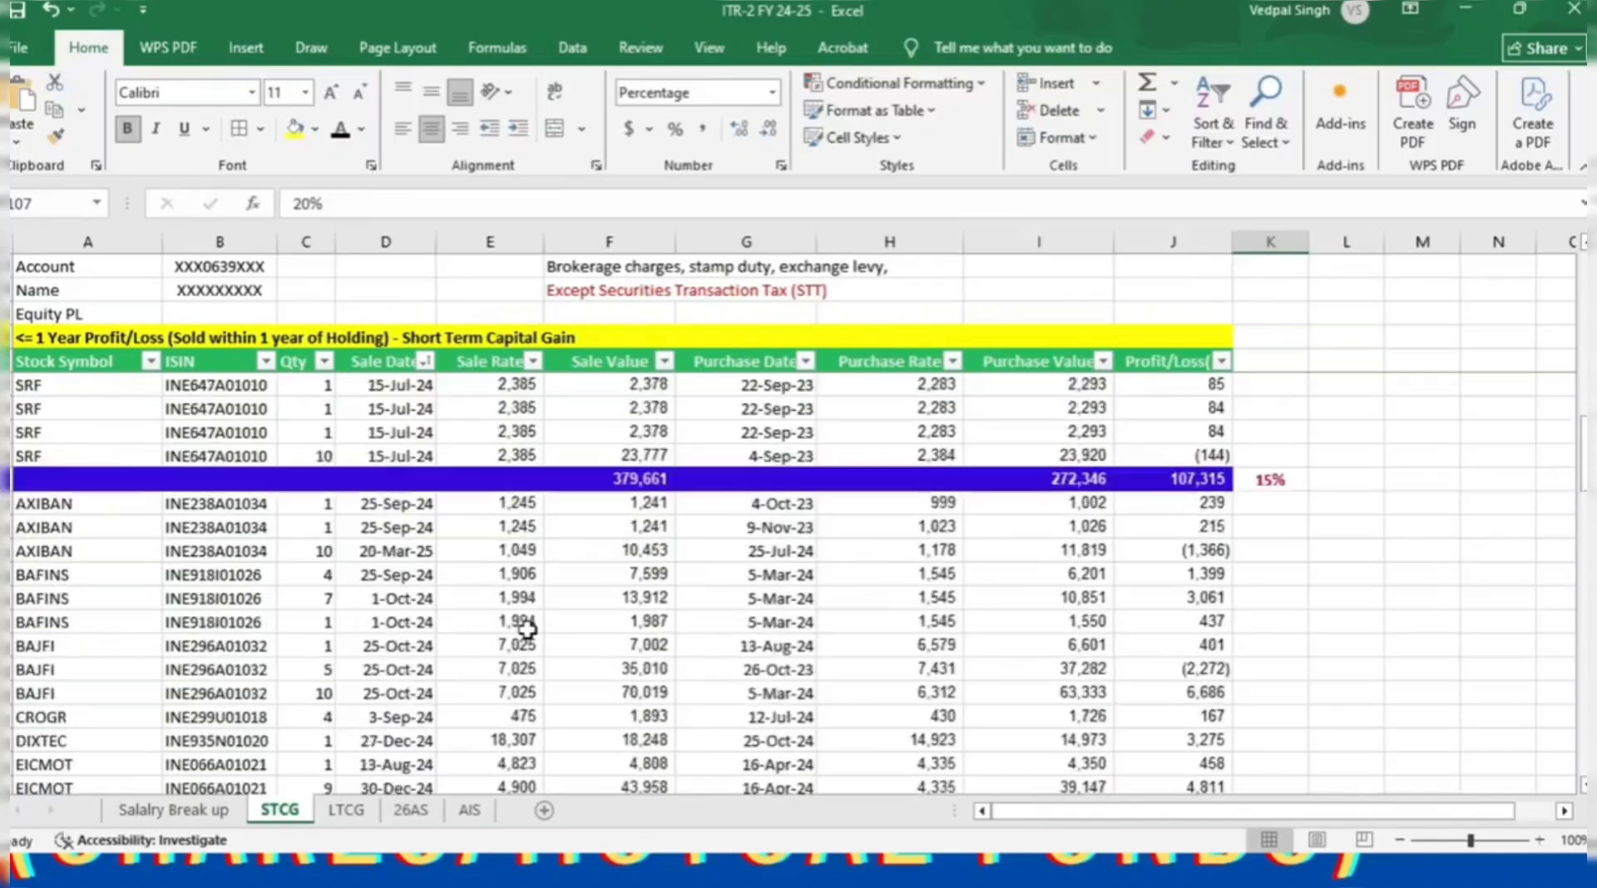
{"action": "scroll", "coordinate": [528, 629], "scroll_direction": "up", "scroll_amount": 4}
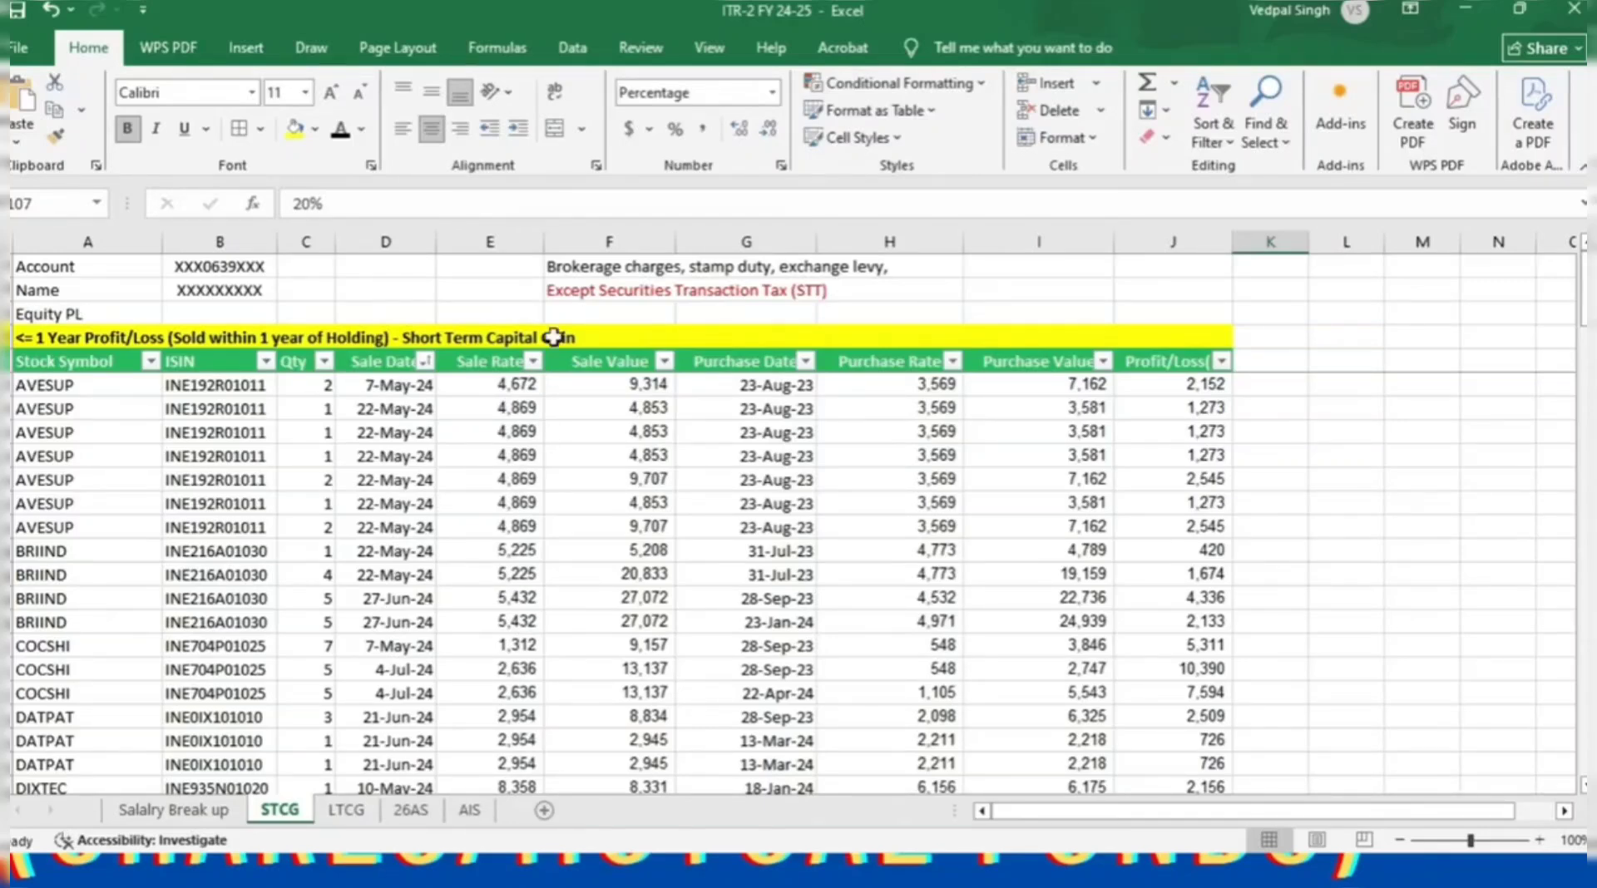
{"action": "left_click", "coordinate": [560, 266]}
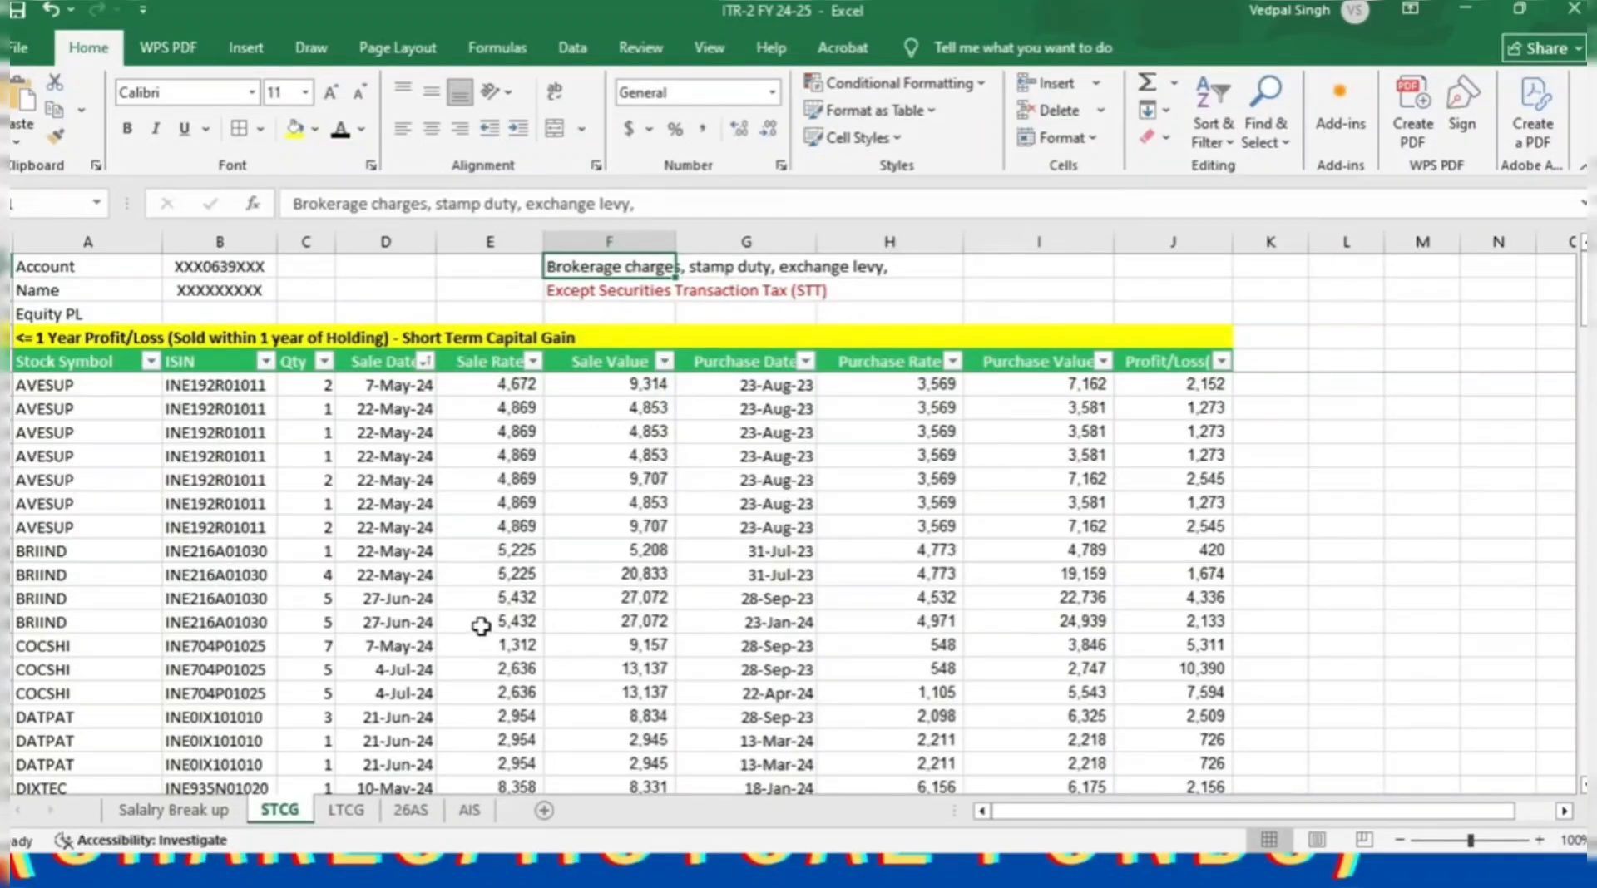
{"action": "scroll", "coordinate": [482, 628], "scroll_direction": "down", "scroll_amount": 3}
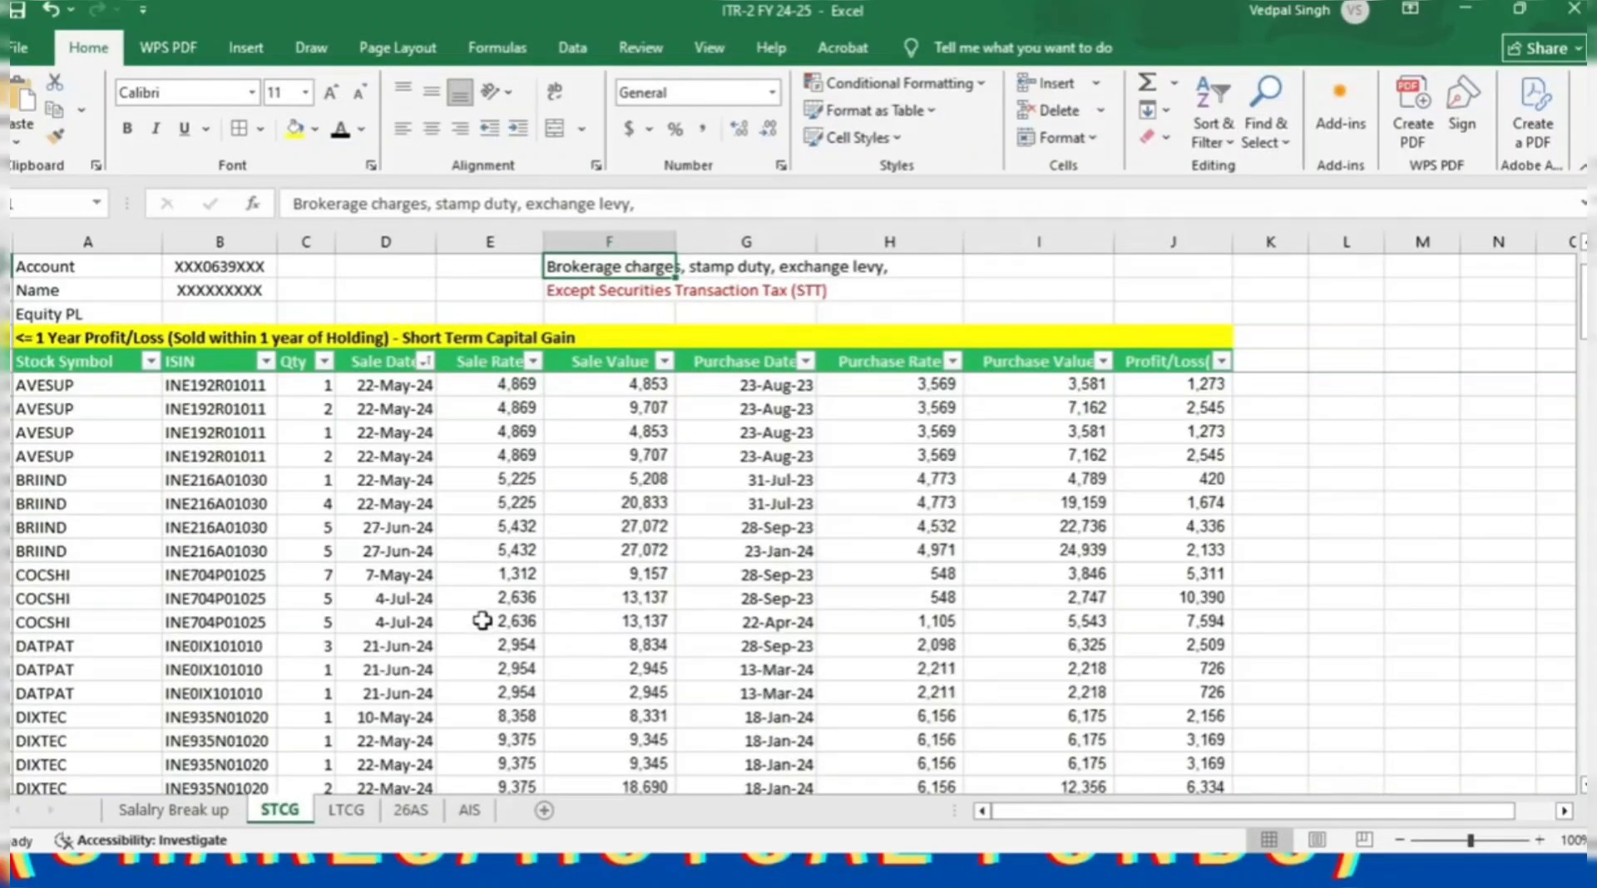
Recheck the 379,661 sale value total on the STCG sheet and return to the portal.
{"action": "left_click", "coordinate": [345, 811]}
{"action": "left_click", "coordinate": [281, 811]}
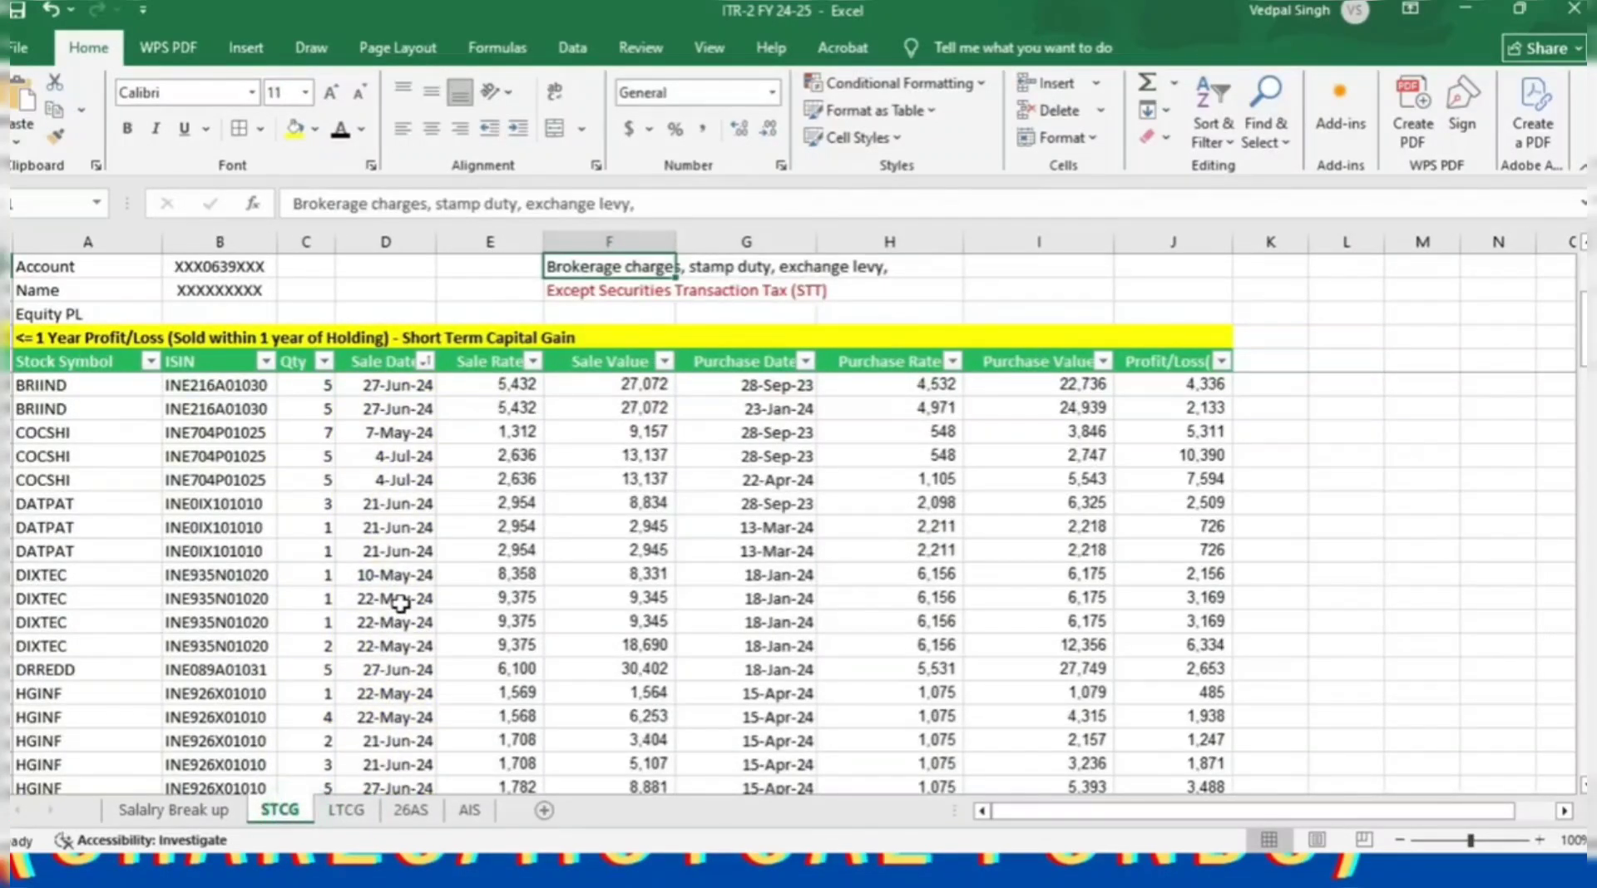
{"action": "scroll", "coordinate": [387, 632], "scroll_direction": "down", "scroll_amount": 10}
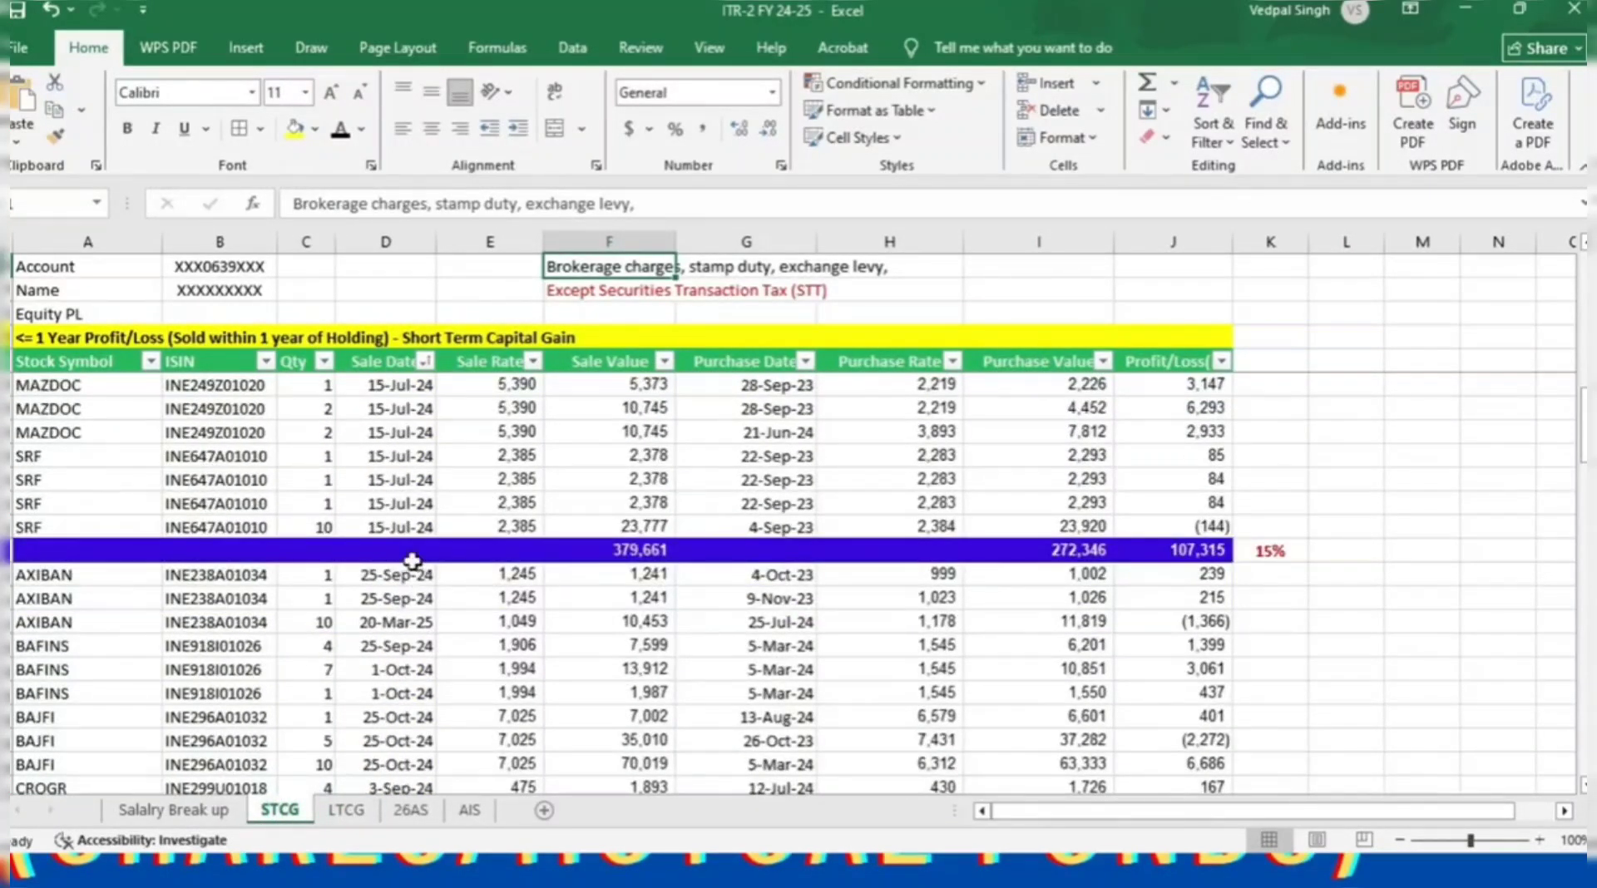
{"action": "left_click", "coordinate": [416, 552]}
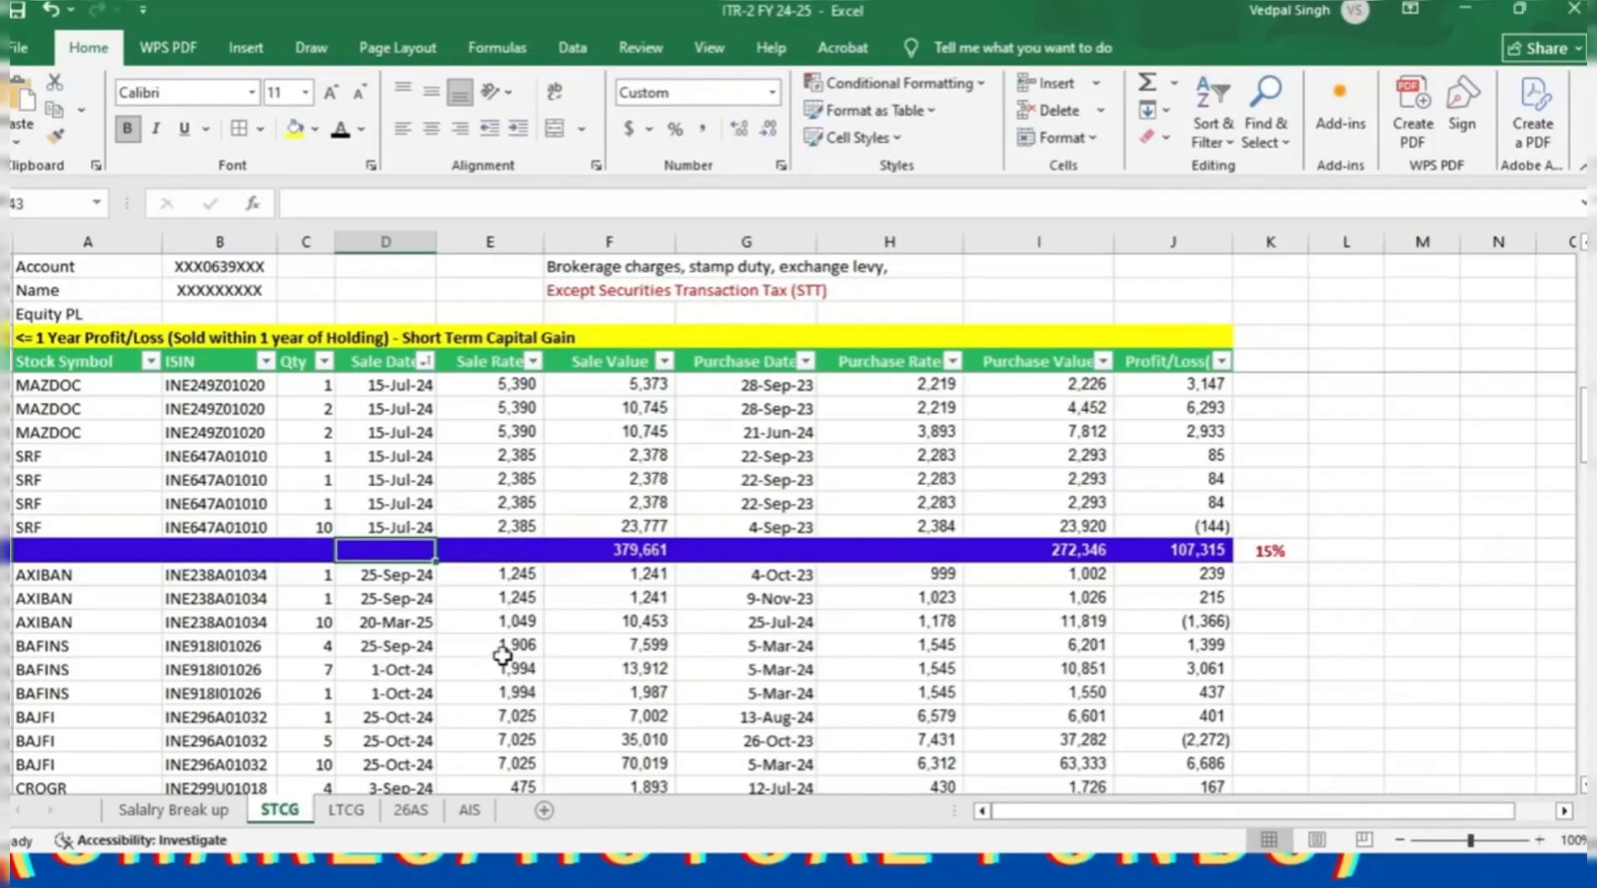
{"action": "left_click", "coordinate": [639, 553]}
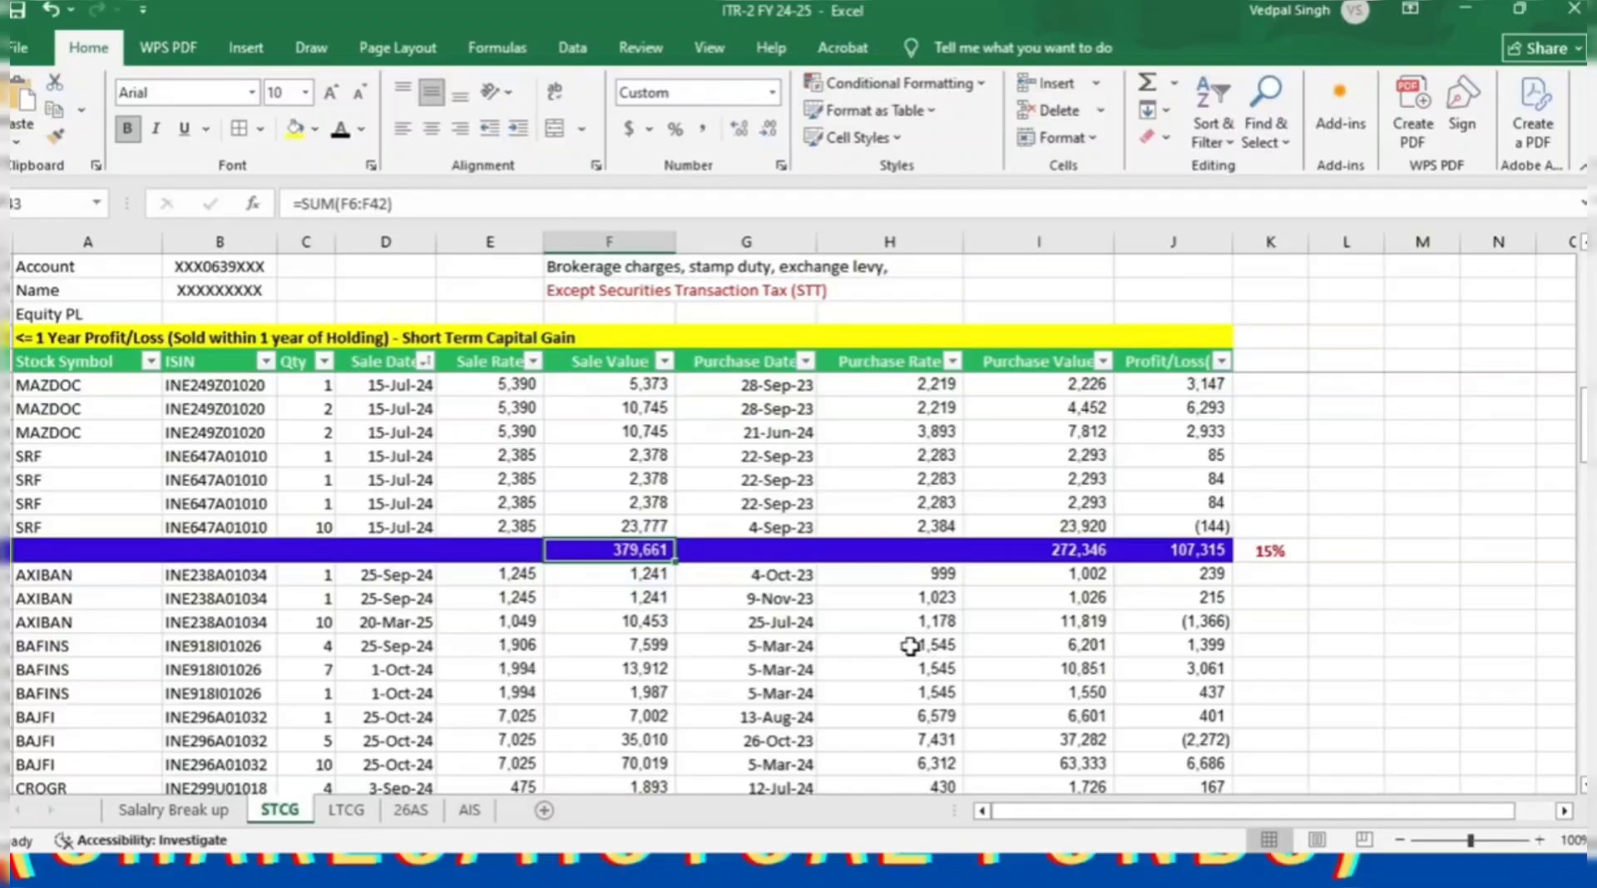
{"action": "key", "text": "alt+Tab"}
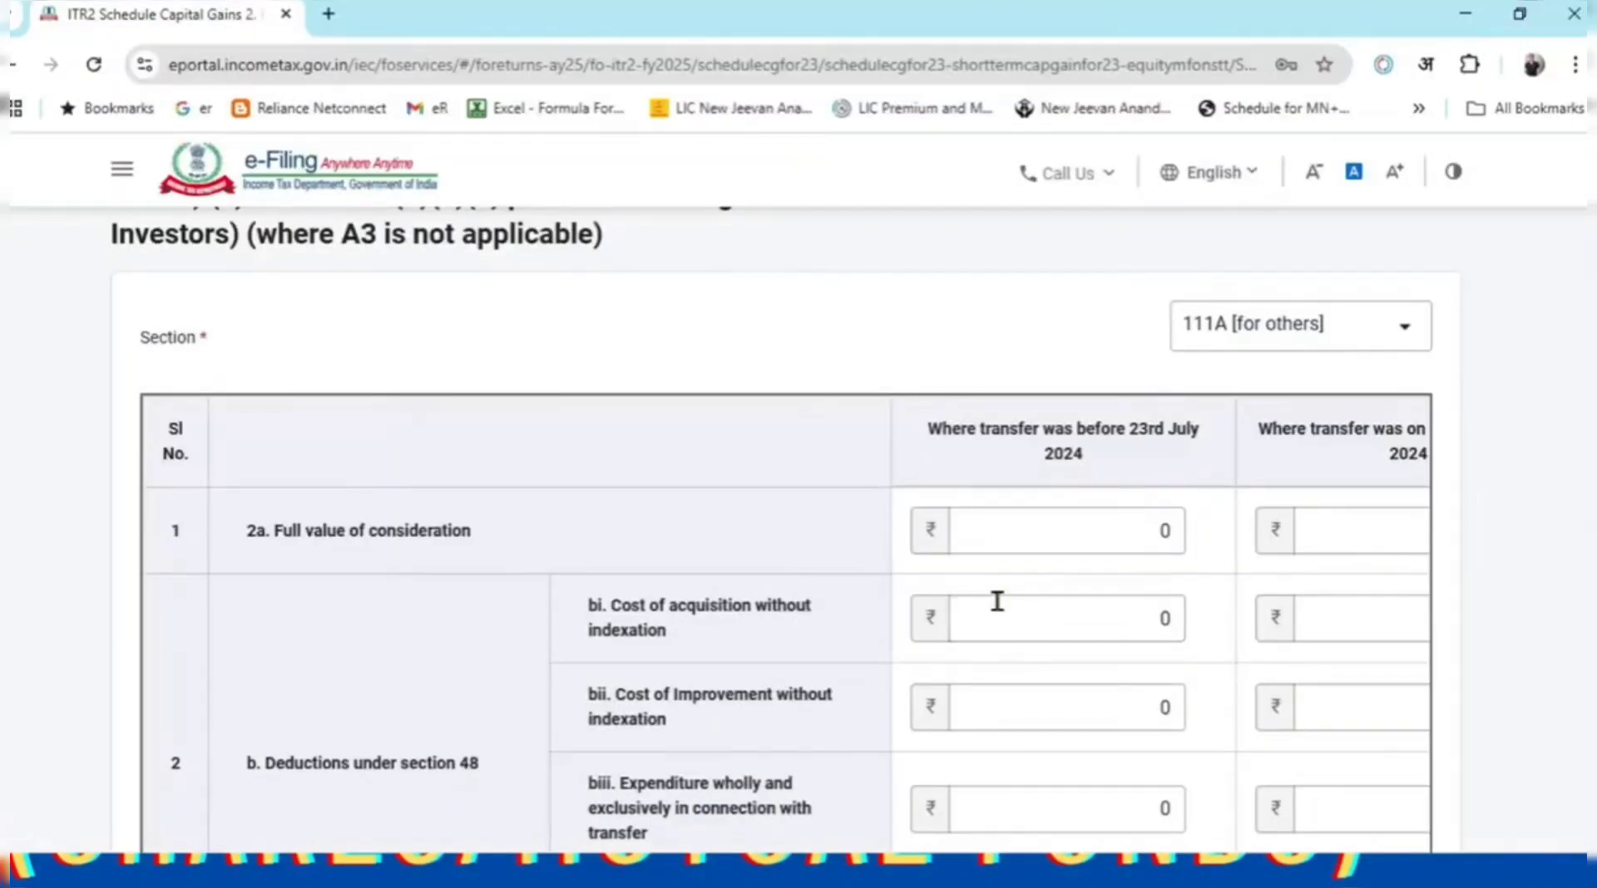
Enter 379661 as the 2a full value of consideration in the before-23-July column.
{"action": "left_click", "coordinate": [1042, 541]}
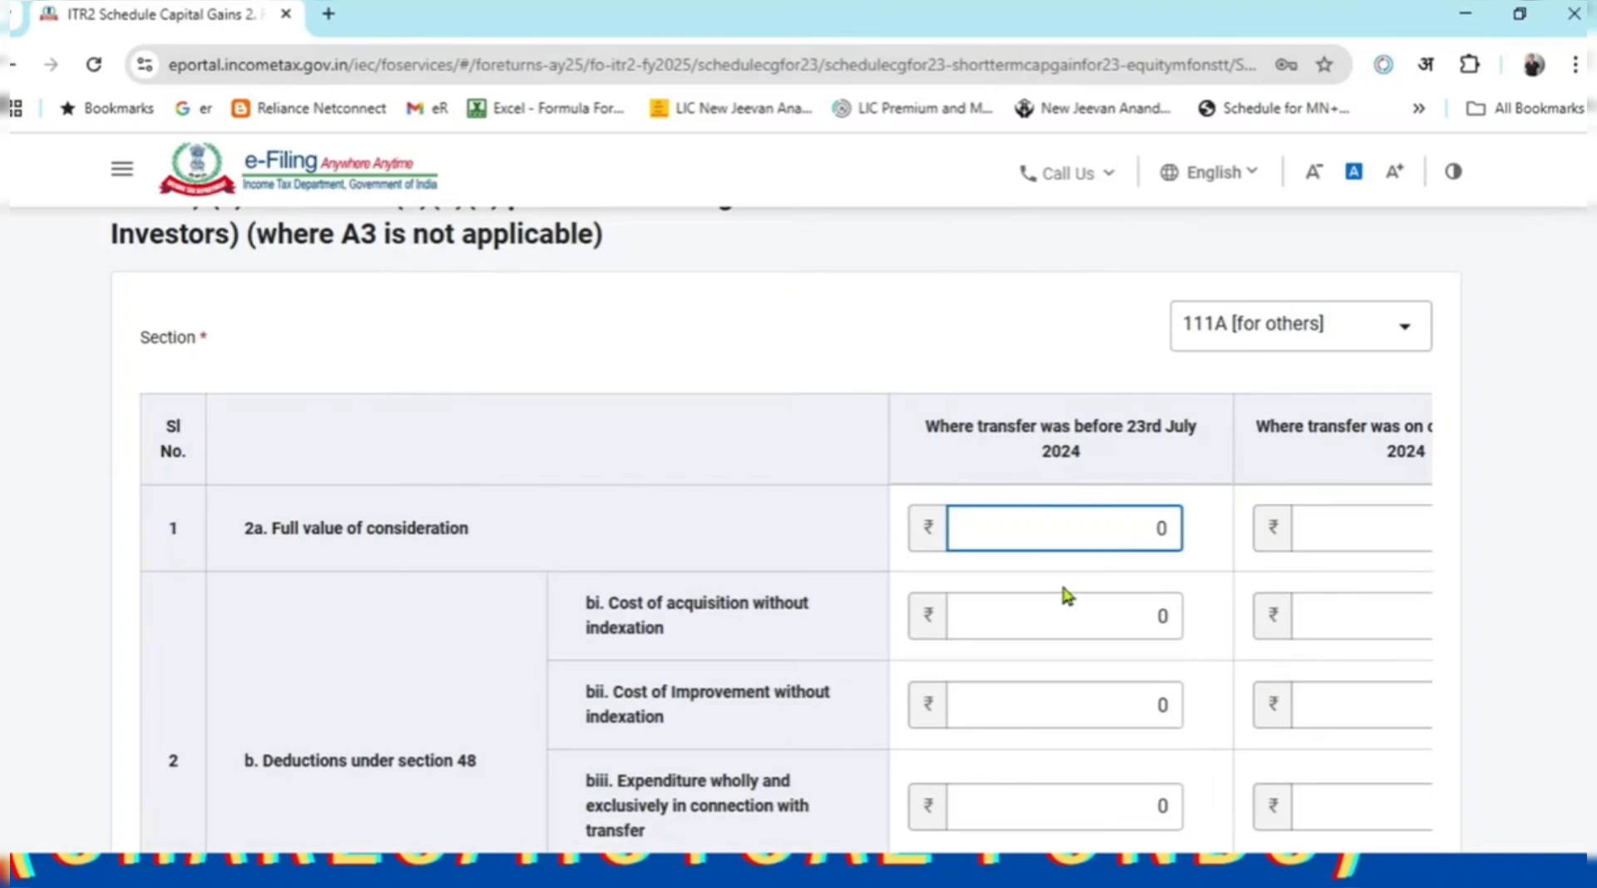
{"action": "key", "text": "alt+Tab"}
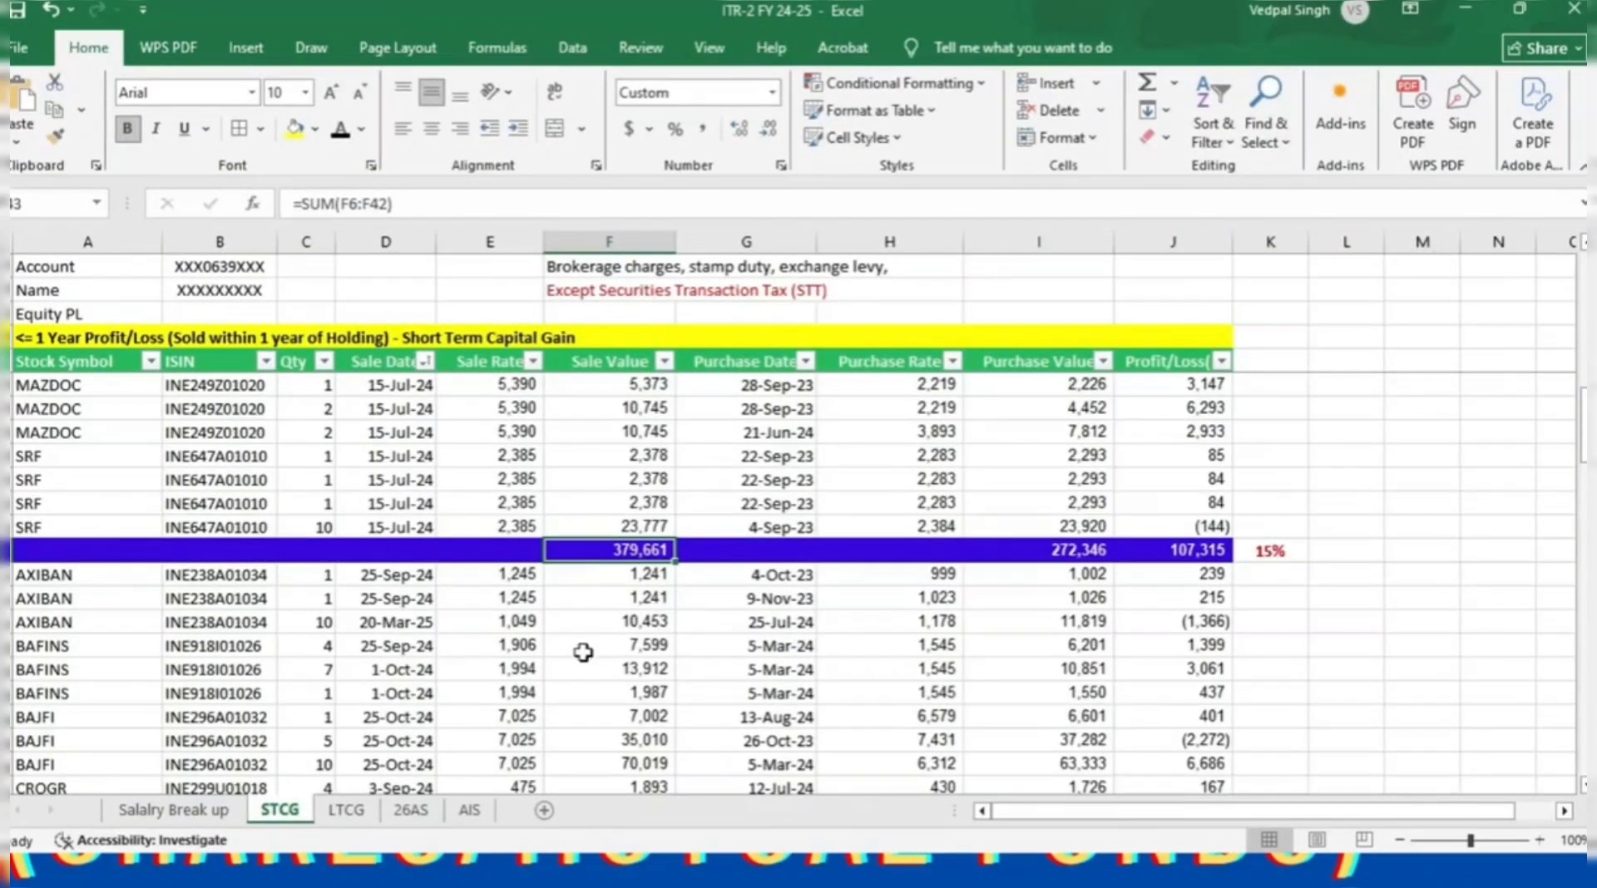
{"action": "key", "text": "alt+Tab"}
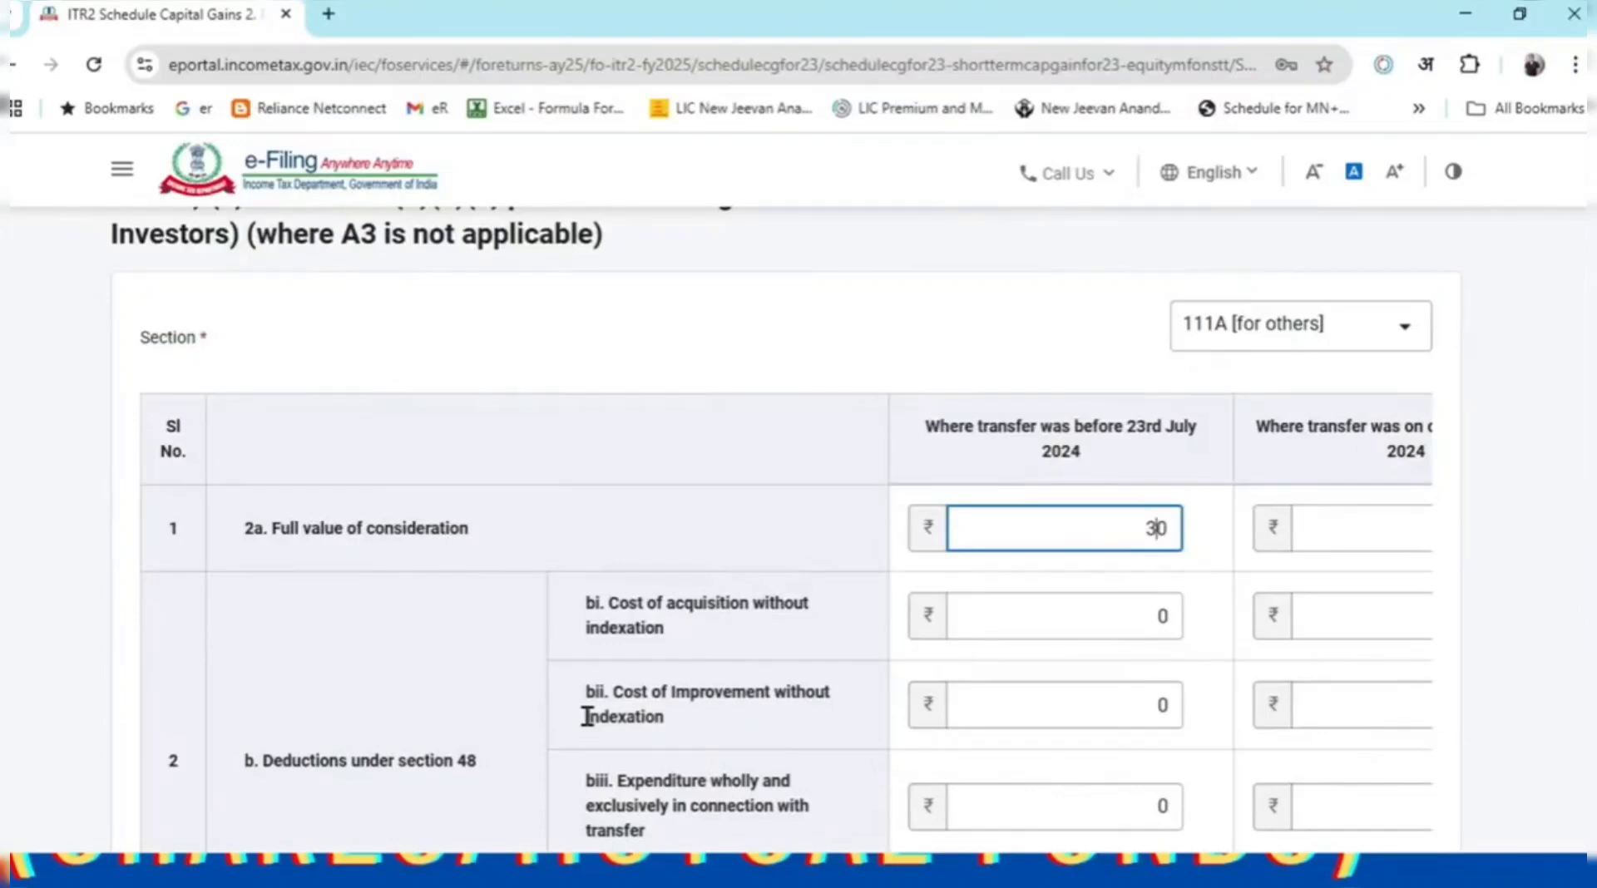
{"action": "type", "text": "9661"}
{"action": "key", "text": "BackSpace"}
{"action": "left_click", "coordinate": [1009, 721]}
{"action": "scroll", "coordinate": [1009, 691], "scroll_direction": "down", "scroll_amount": 2}
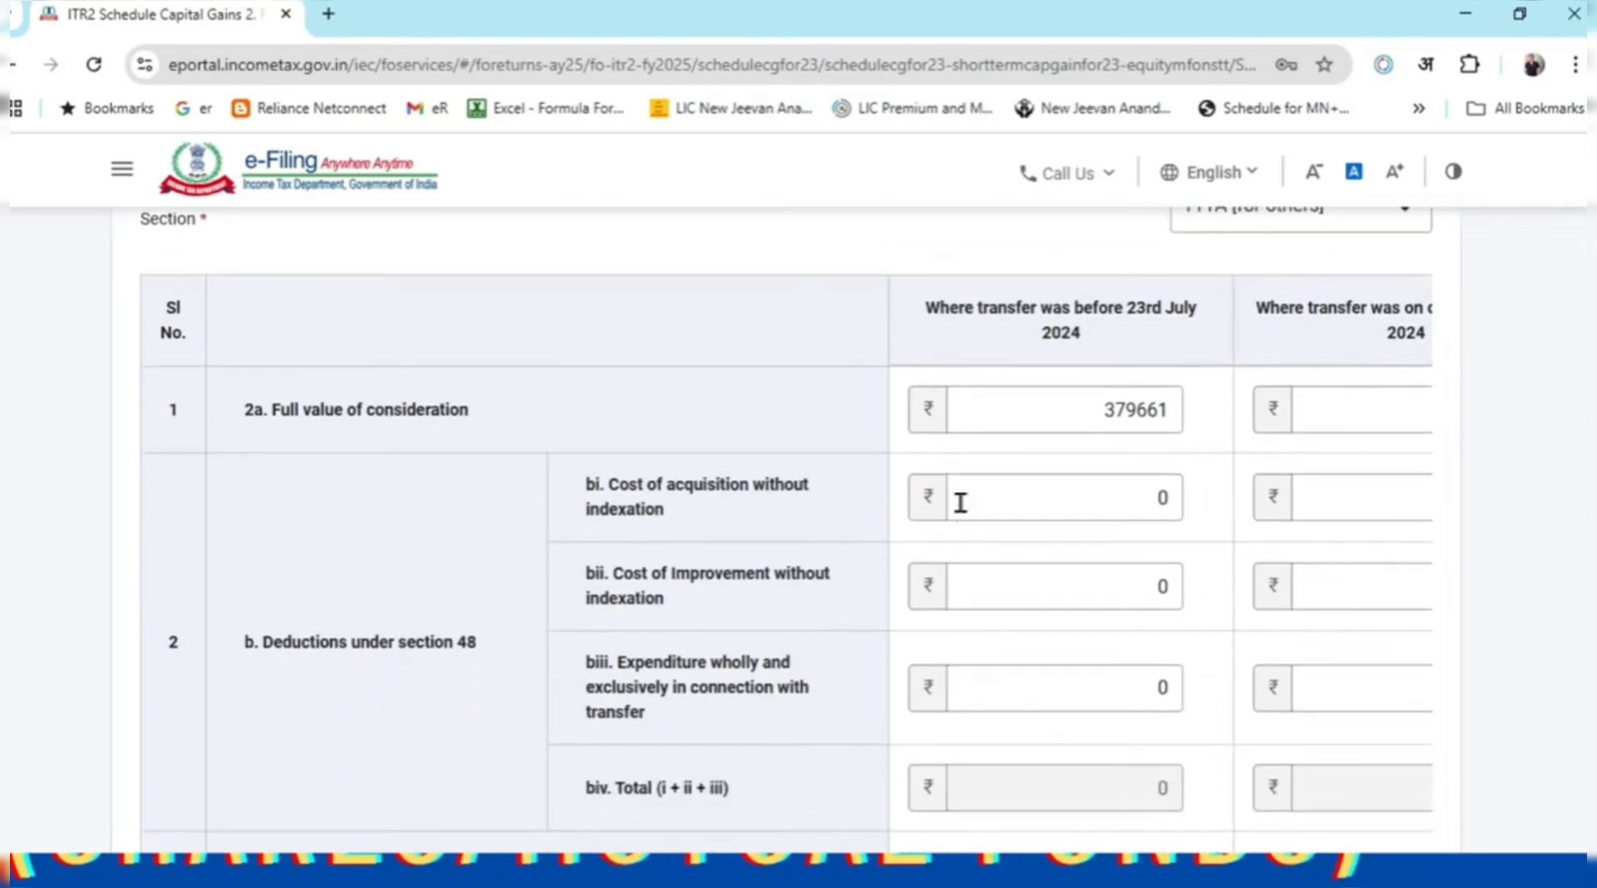
Enter 272346 as cost of acquisition, giving a ₹1,07,315 balance checked against Excel.
{"action": "left_click", "coordinate": [963, 507]}
{"action": "left_click_drag", "start_coordinate": [696, 491], "coordinate": [885, 547]}
{"action": "key", "text": "alt+Tab"}
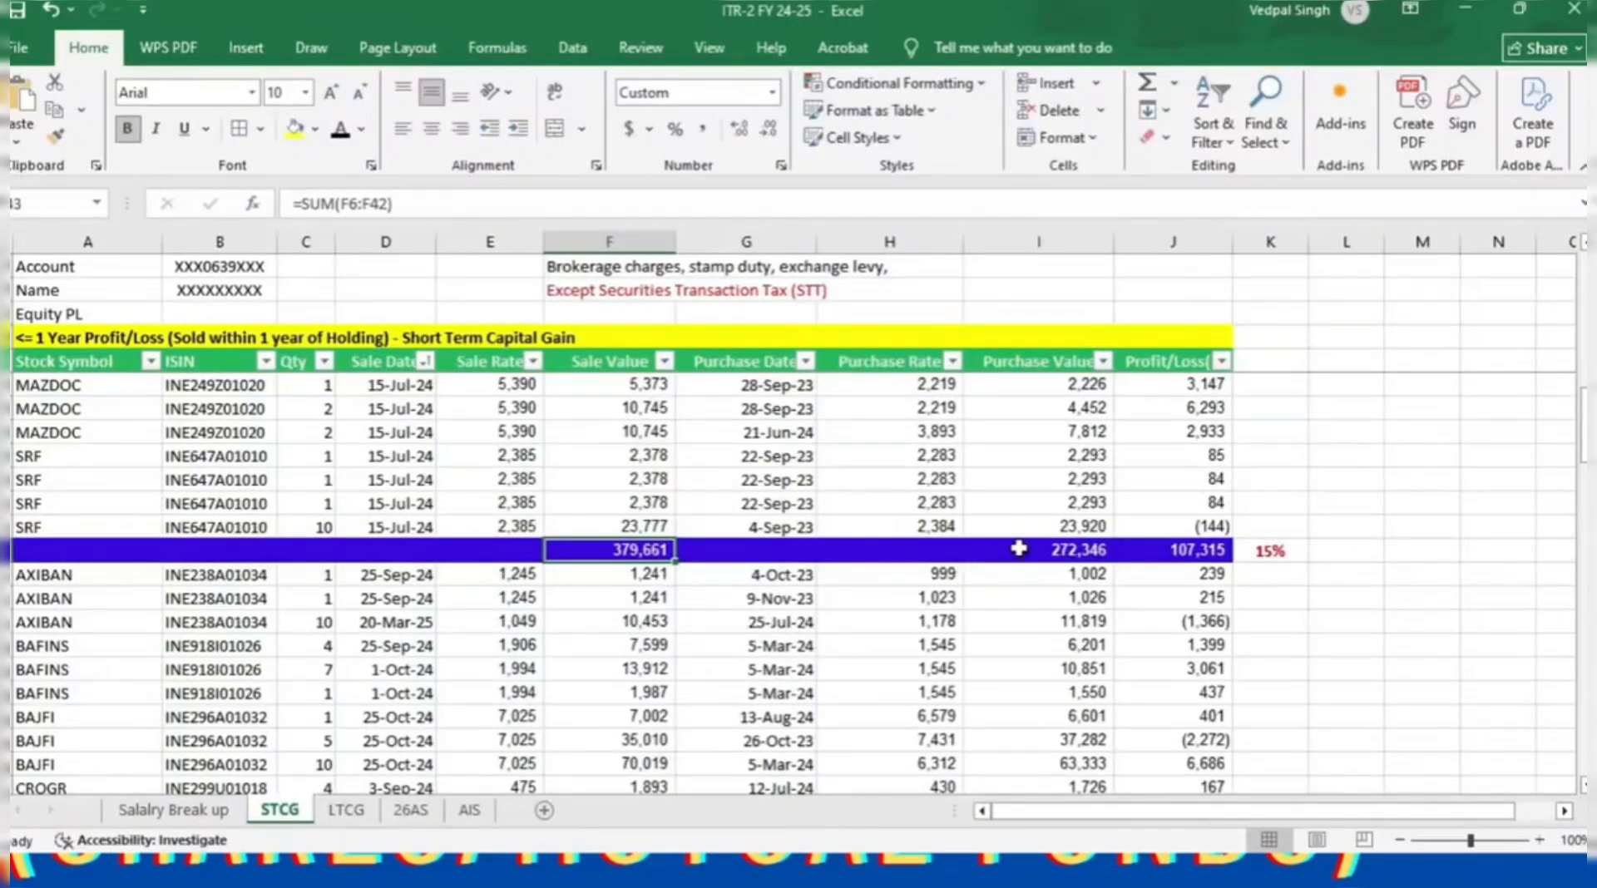
{"action": "left_click", "coordinate": [1020, 548]}
{"action": "key", "text": "alt+Tab"}
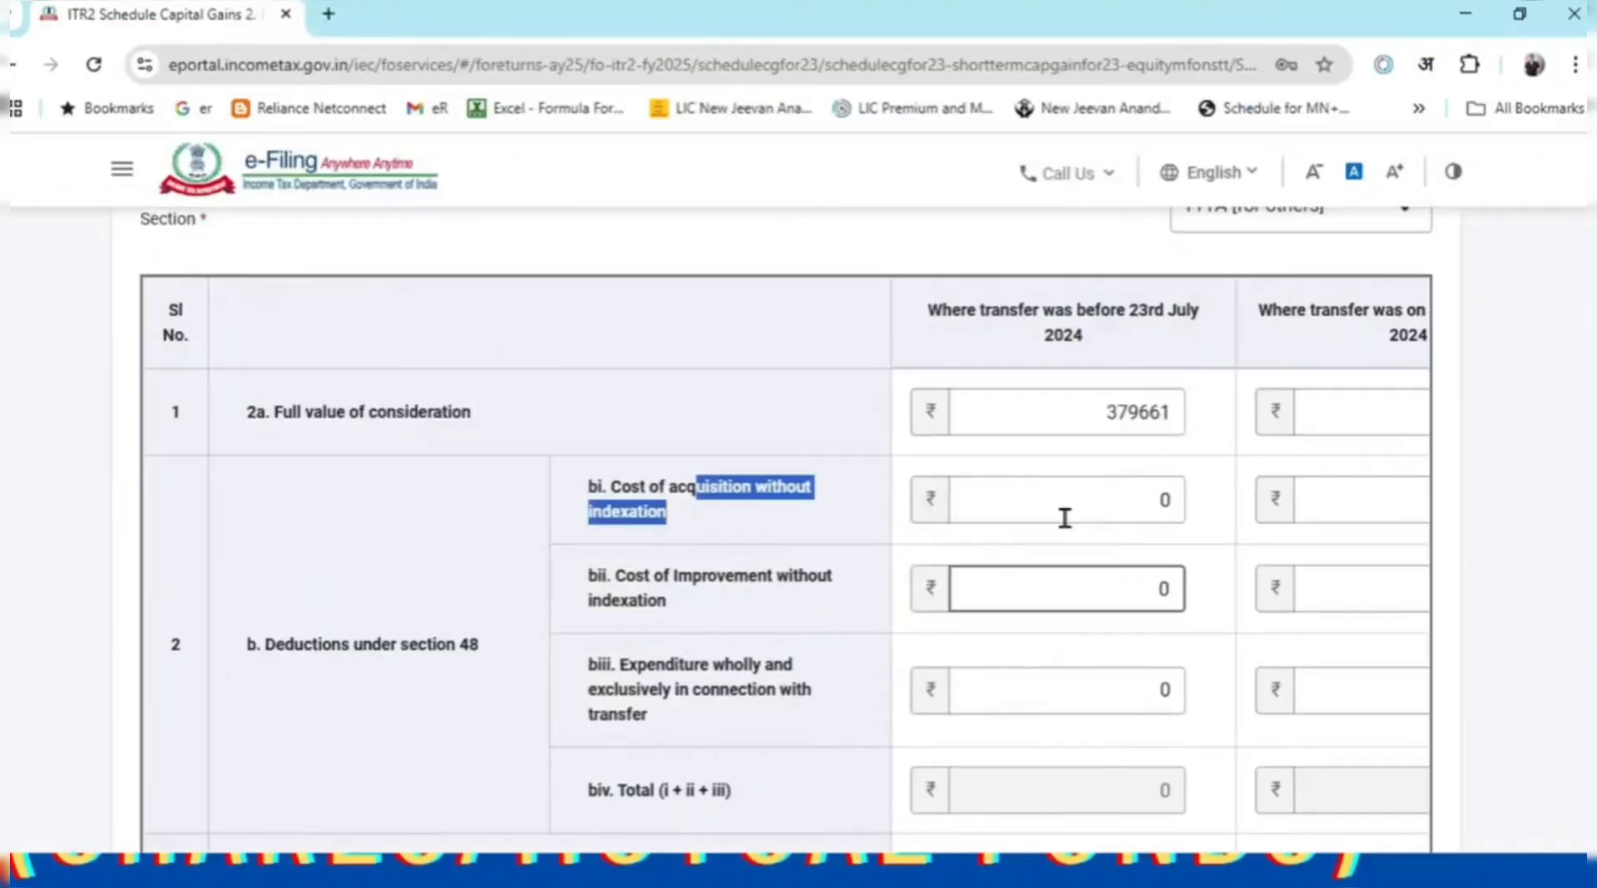
{"action": "left_click", "coordinate": [1069, 499]}
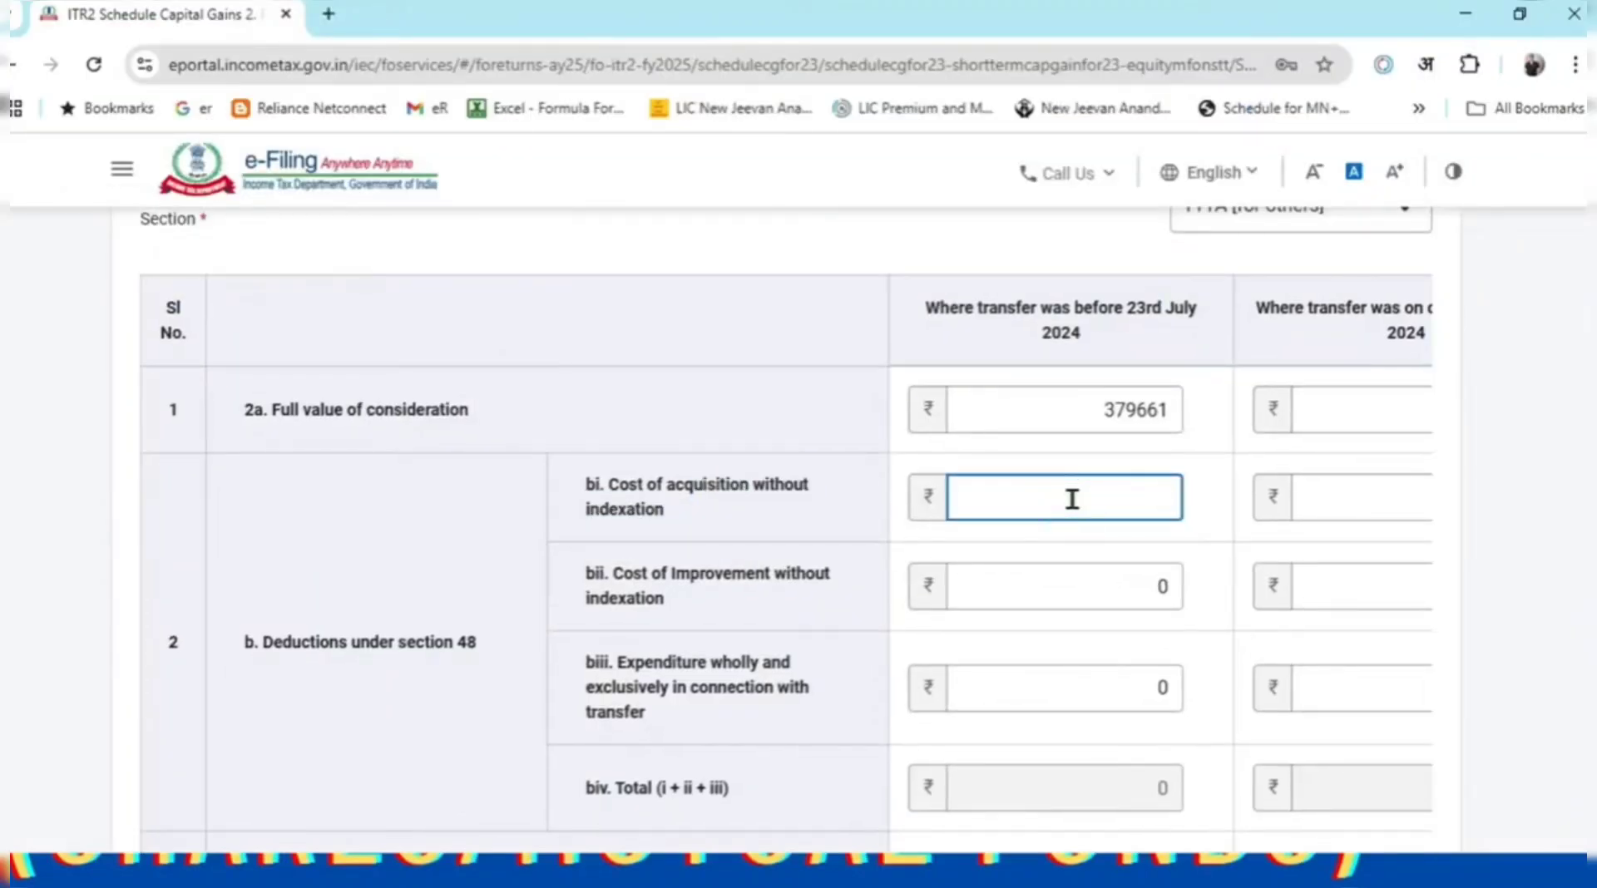
{"action": "type", "text": "272346"}
{"action": "left_click", "coordinate": [1509, 572]}
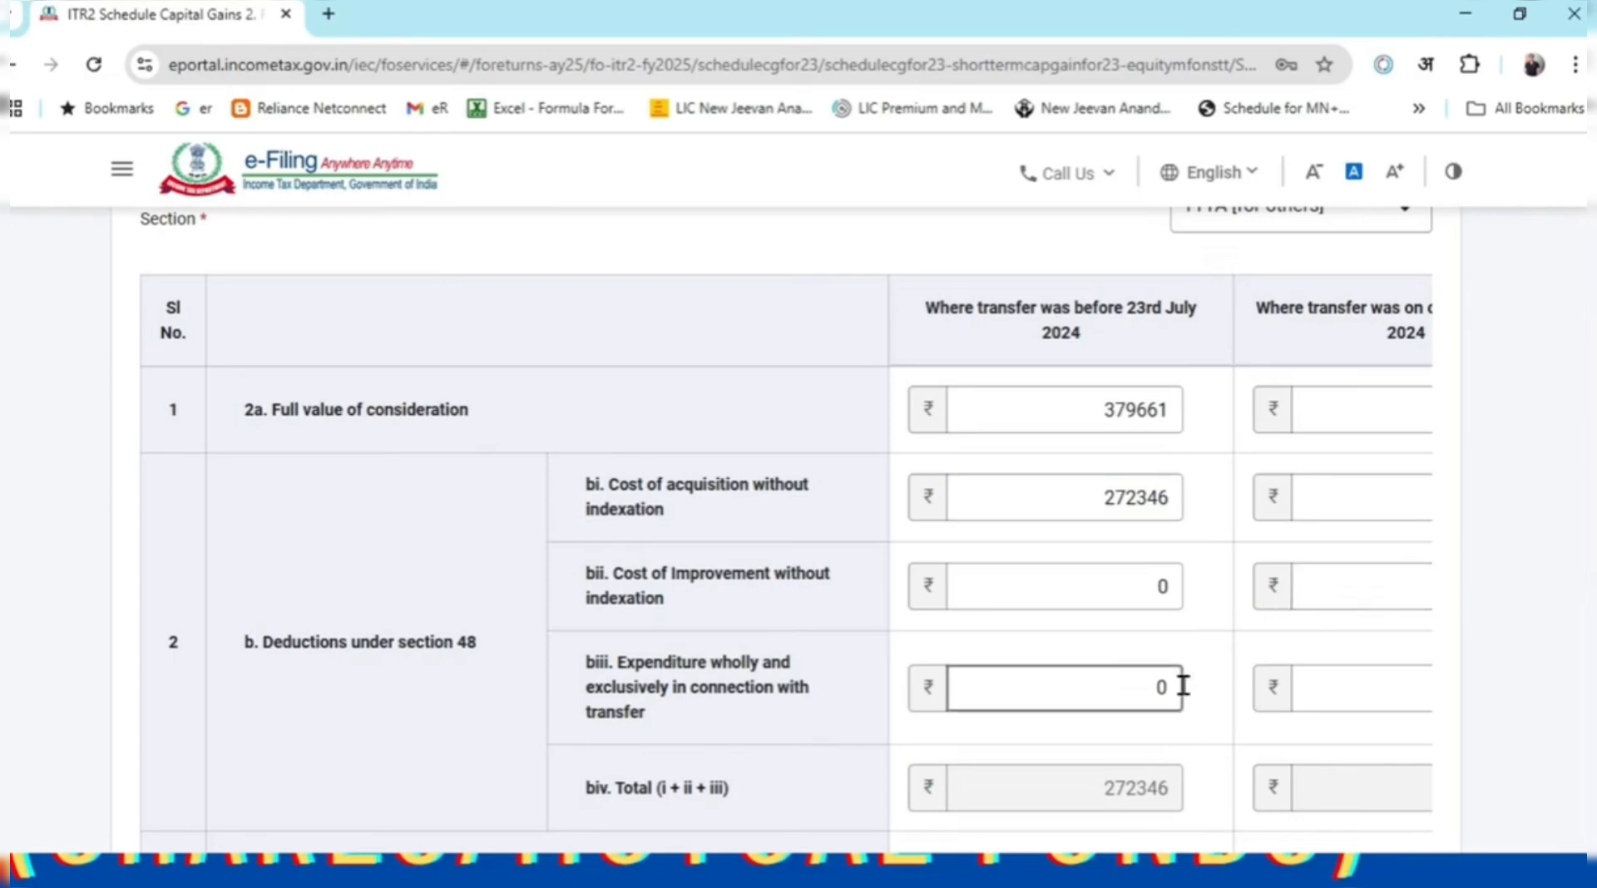
{"action": "scroll", "coordinate": [1211, 642], "scroll_direction": "down", "scroll_amount": 1}
{"action": "key", "text": "alt+Tab"}
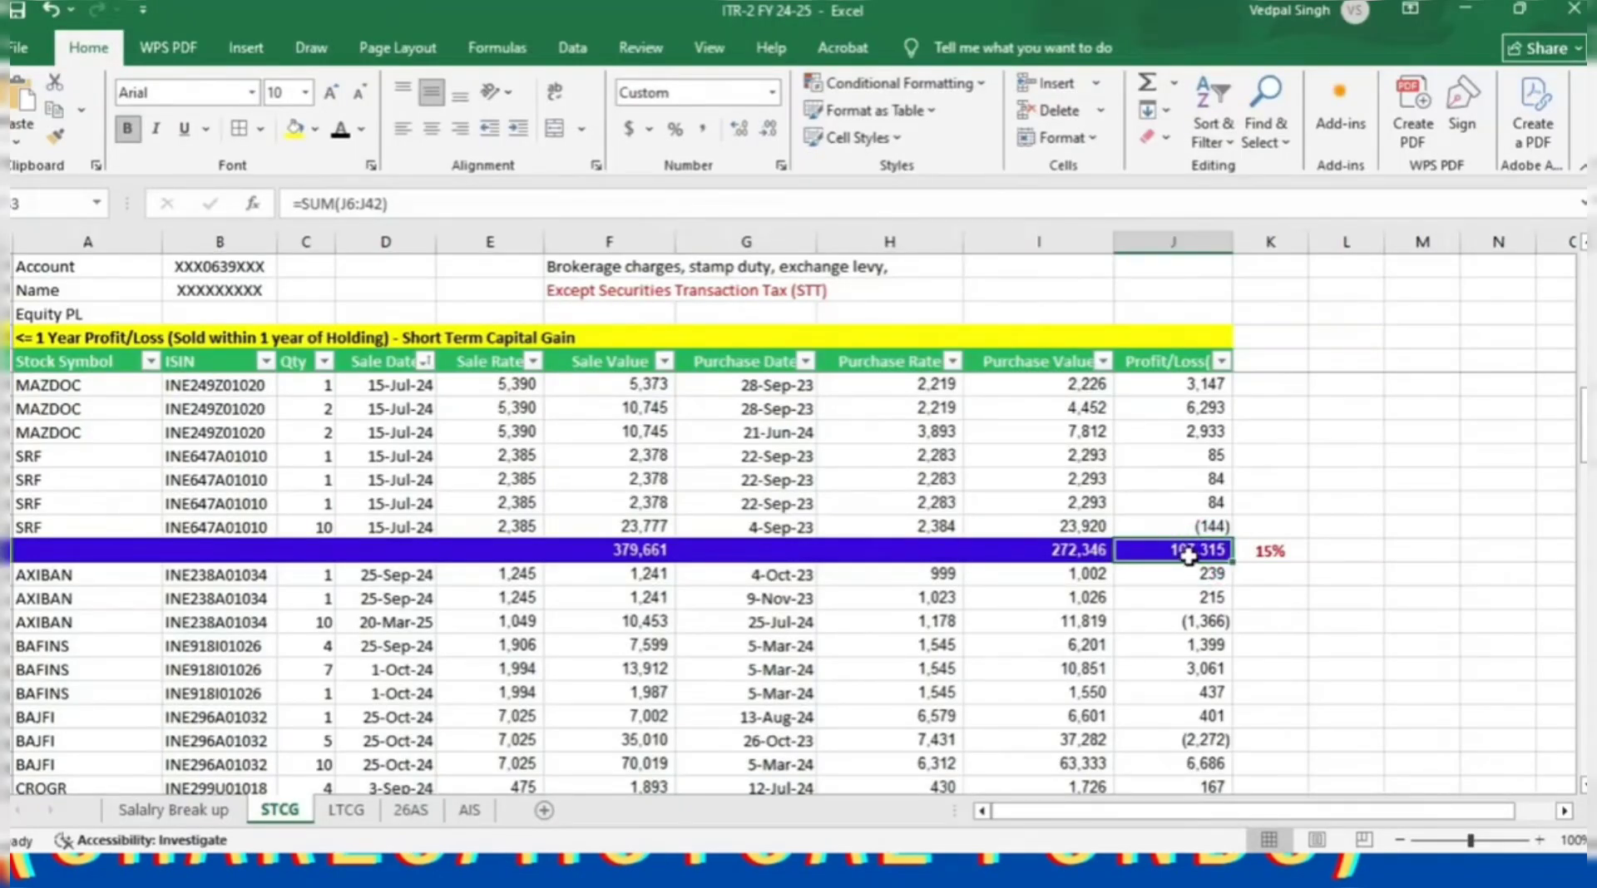
{"action": "key", "text": "alt+Tab"}
{"action": "left_click", "coordinate": [967, 569]}
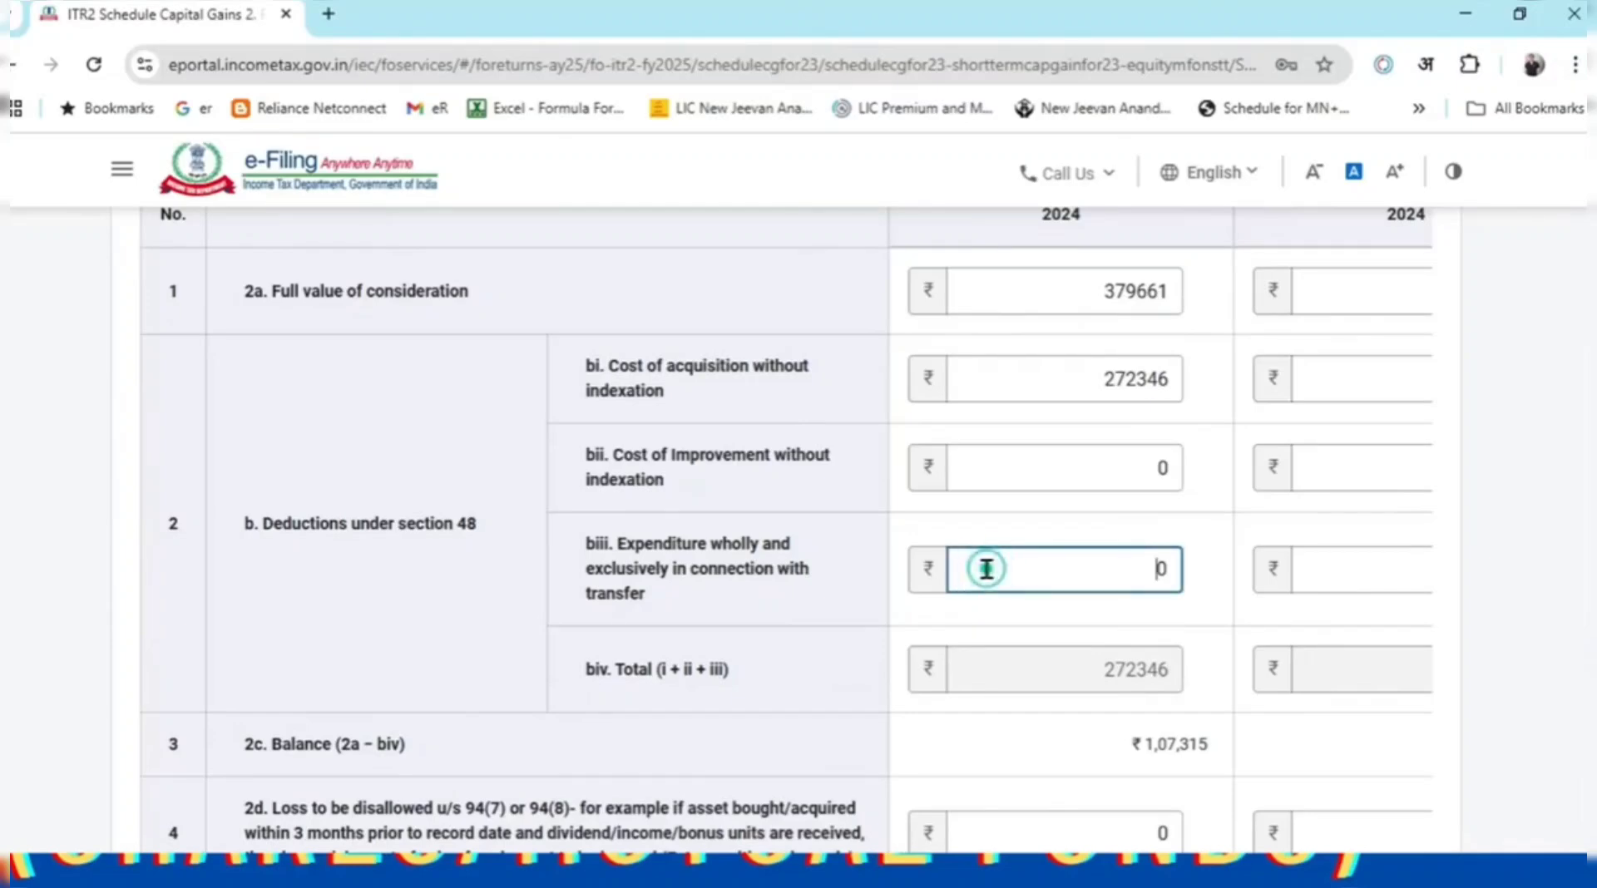
{"action": "key", "text": "alt+Tab"}
{"action": "key", "text": "alt+Tab"}
{"action": "type", "text": "300"}
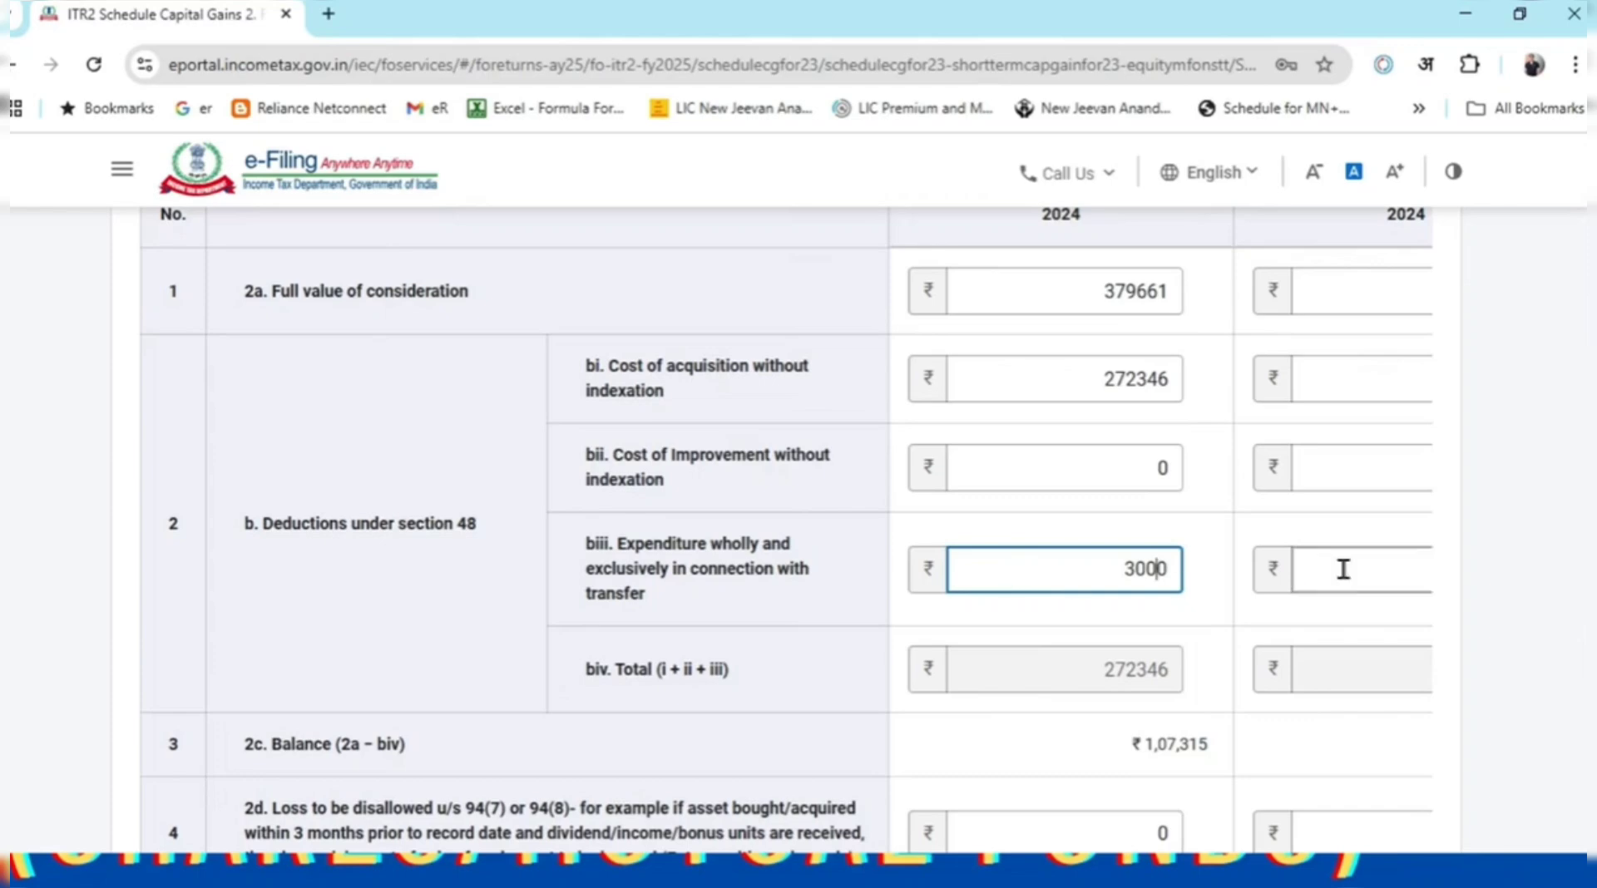
{"action": "left_click", "coordinate": [1504, 612]}
{"action": "left_click", "coordinate": [1144, 577]}
{"action": "double_click", "coordinate": [1094, 570]}
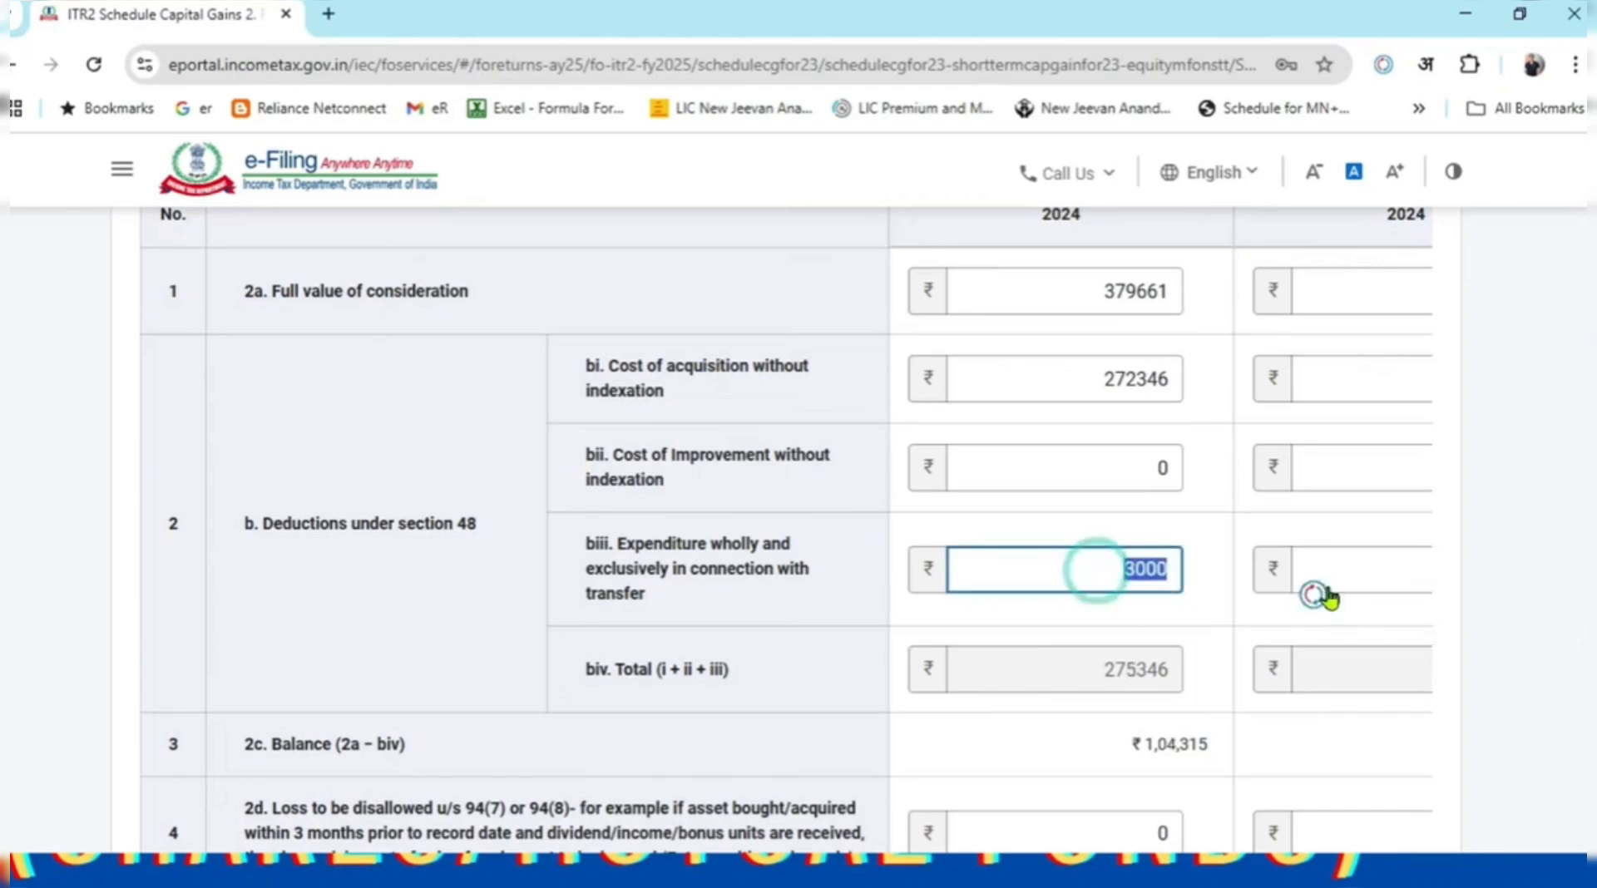
{"action": "type", "text": "0"}
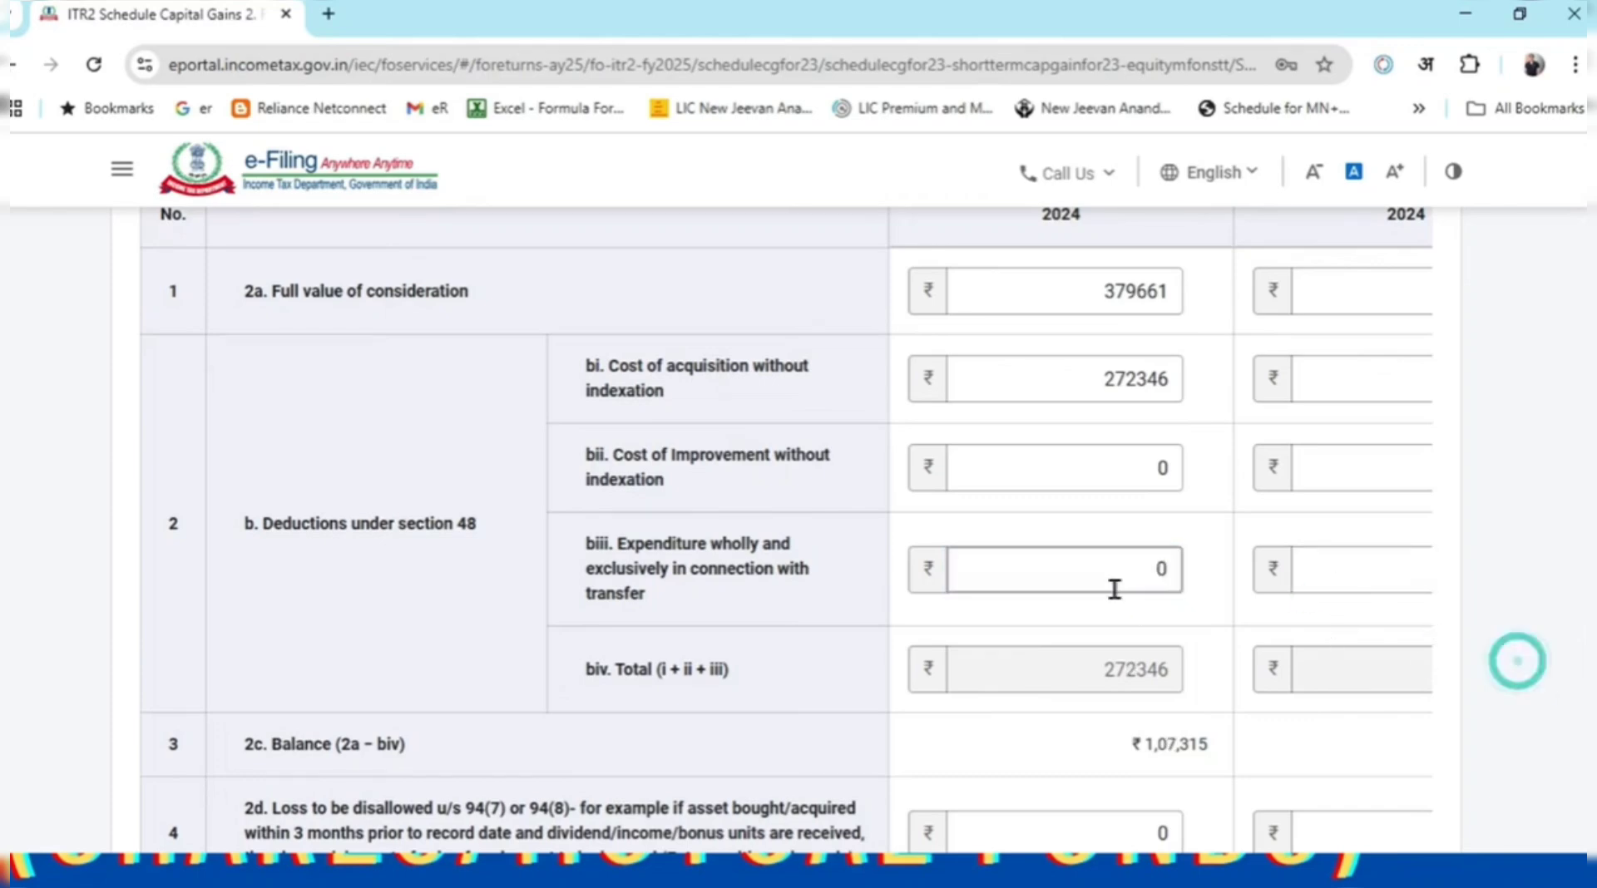
{"action": "key", "text": "alt+Tab"}
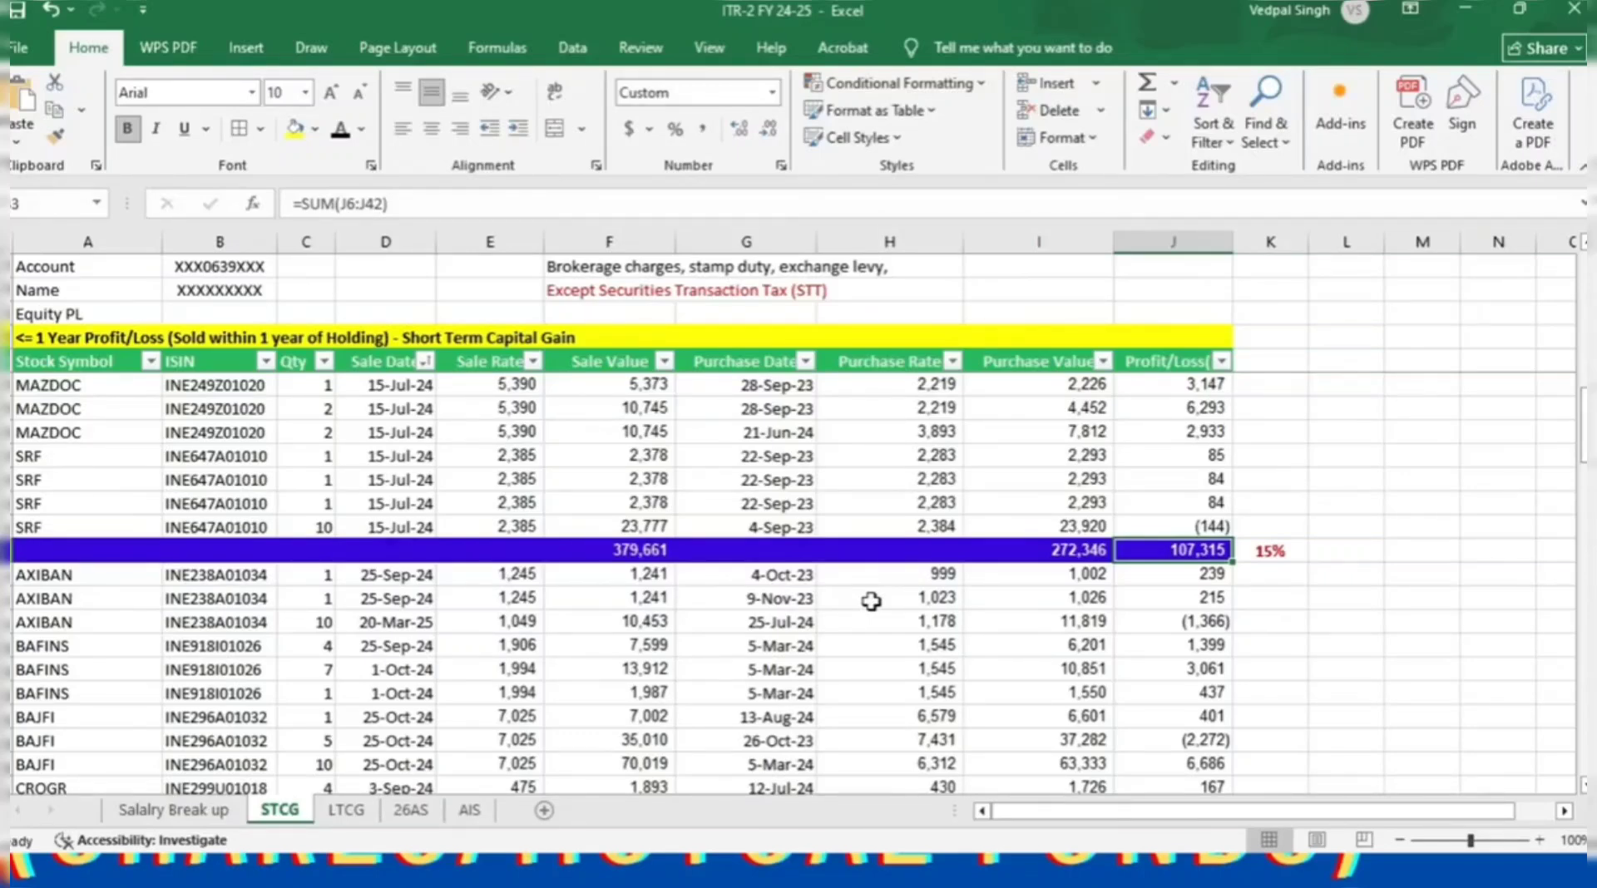
{"action": "key", "text": "alt+Tab"}
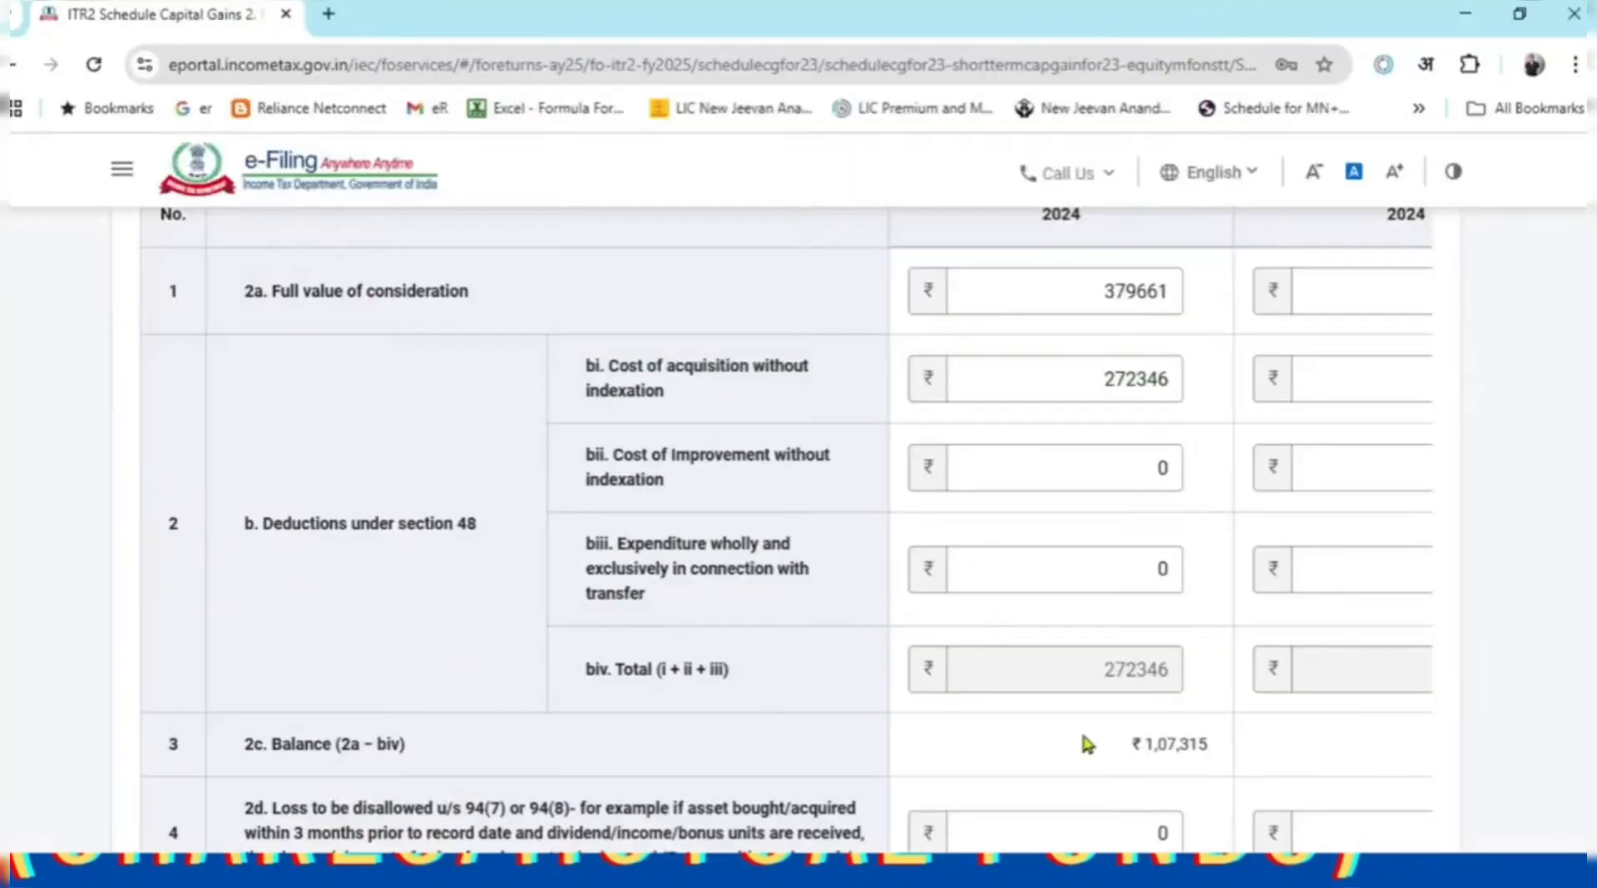
{"action": "key", "text": "alt+Tab"}
{"action": "left_click", "coordinate": [1285, 552]}
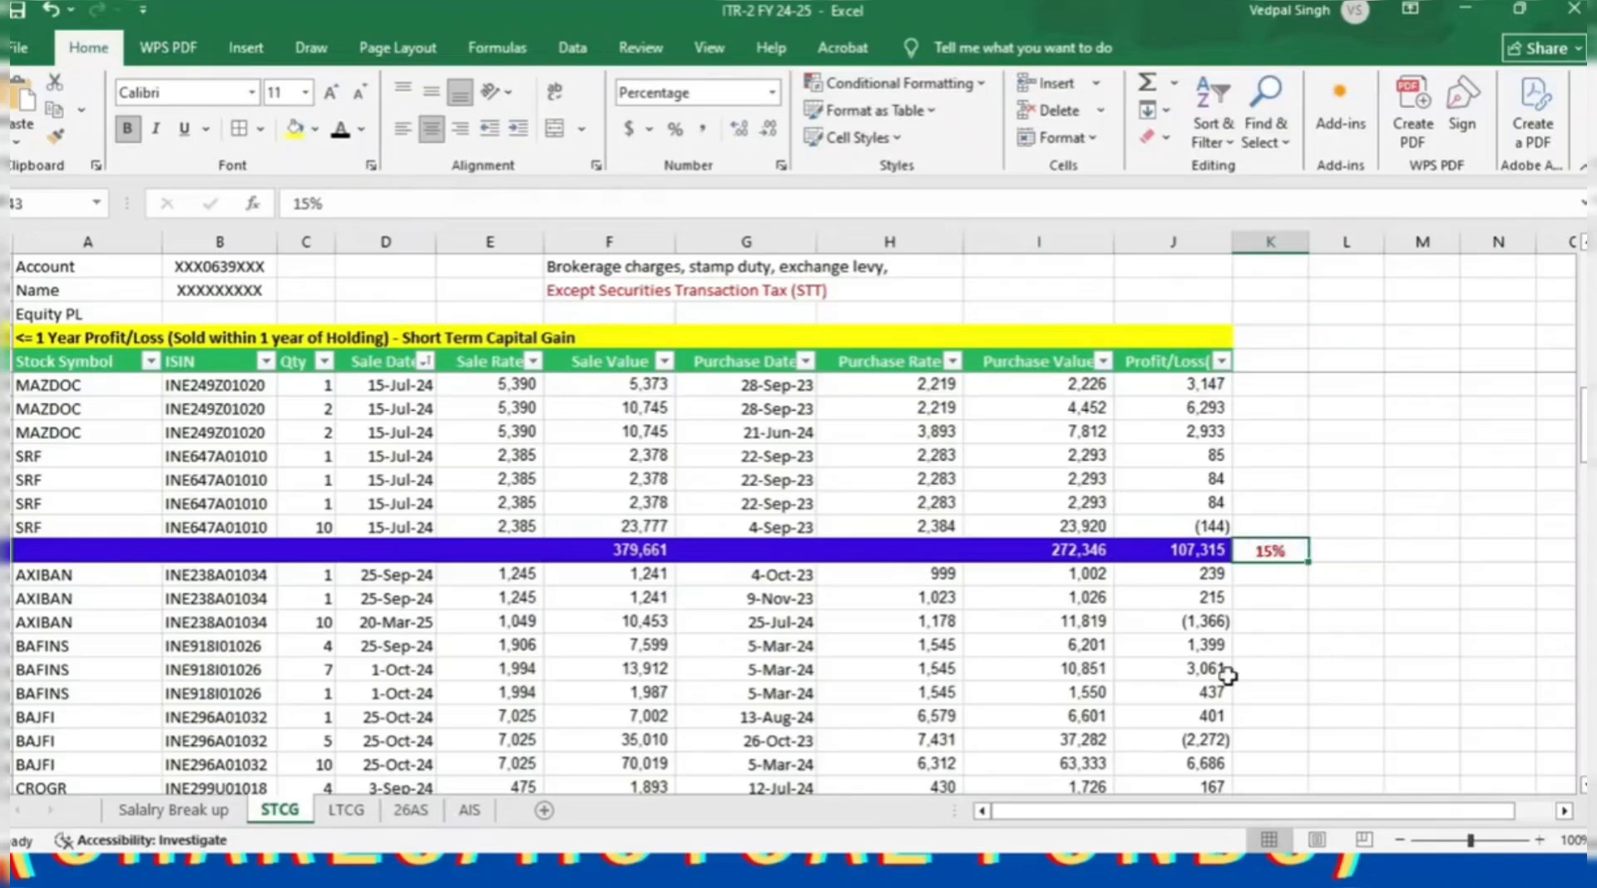
{"action": "key", "text": "alt+Tab"}
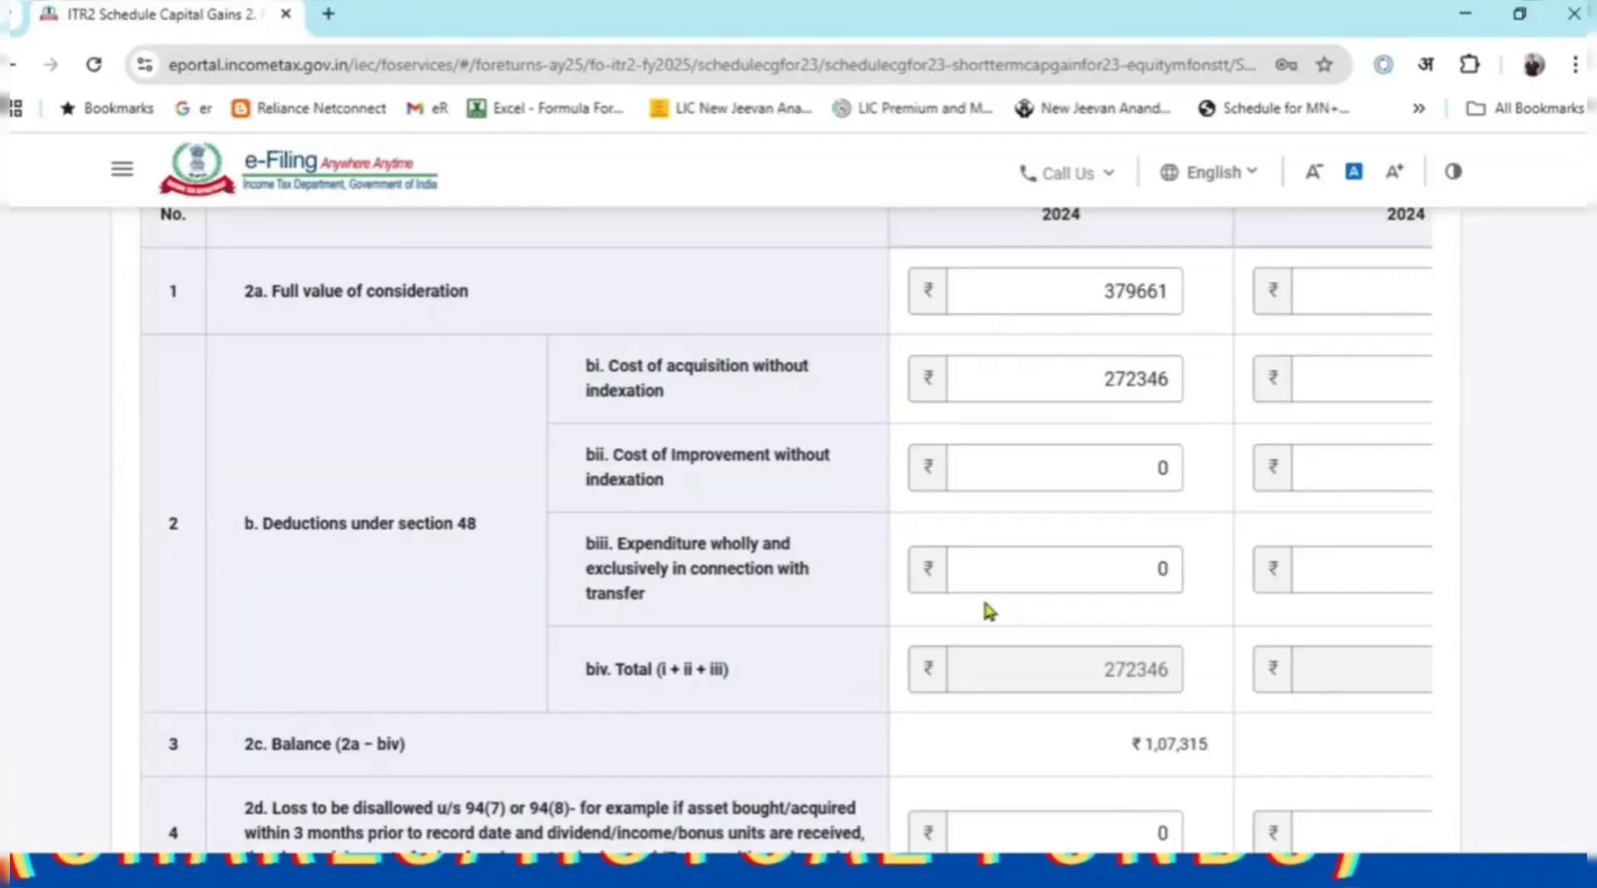
Review the on-or-after-23-July column fields on the capital gains form.
{"action": "scroll", "coordinate": [995, 598], "scroll_direction": "up", "scroll_amount": 2}
{"action": "scroll", "coordinate": [1056, 732], "scroll_direction": "down", "scroll_amount": 5}
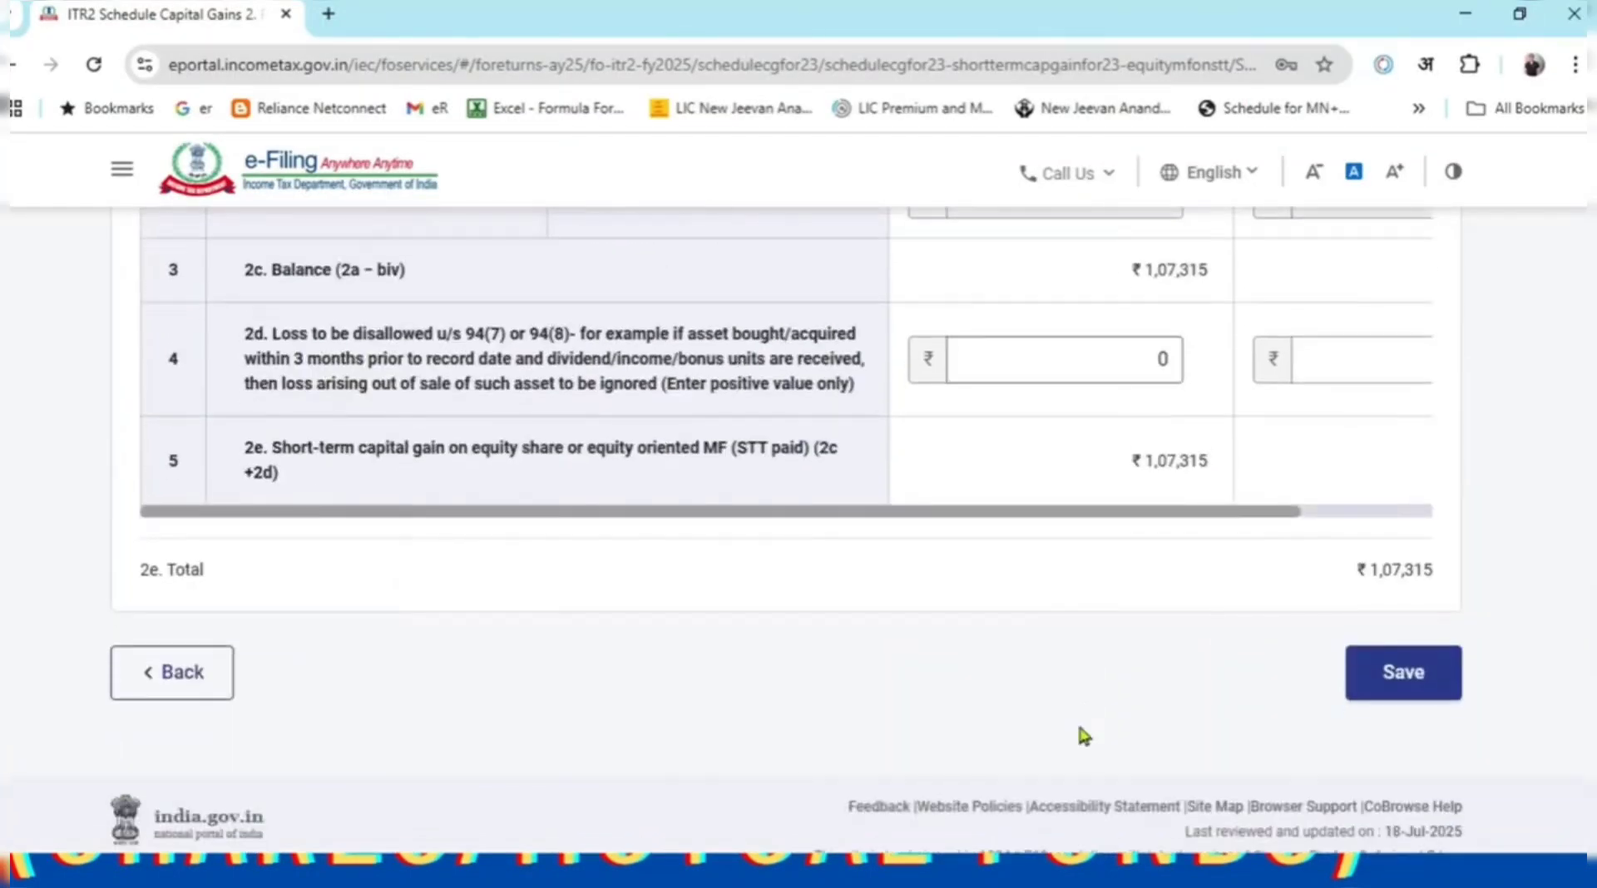
{"action": "left_click_drag", "start_coordinate": [1092, 519], "coordinate": [1330, 521]}
{"action": "scroll", "coordinate": [1249, 555], "scroll_direction": "up", "scroll_amount": 10}
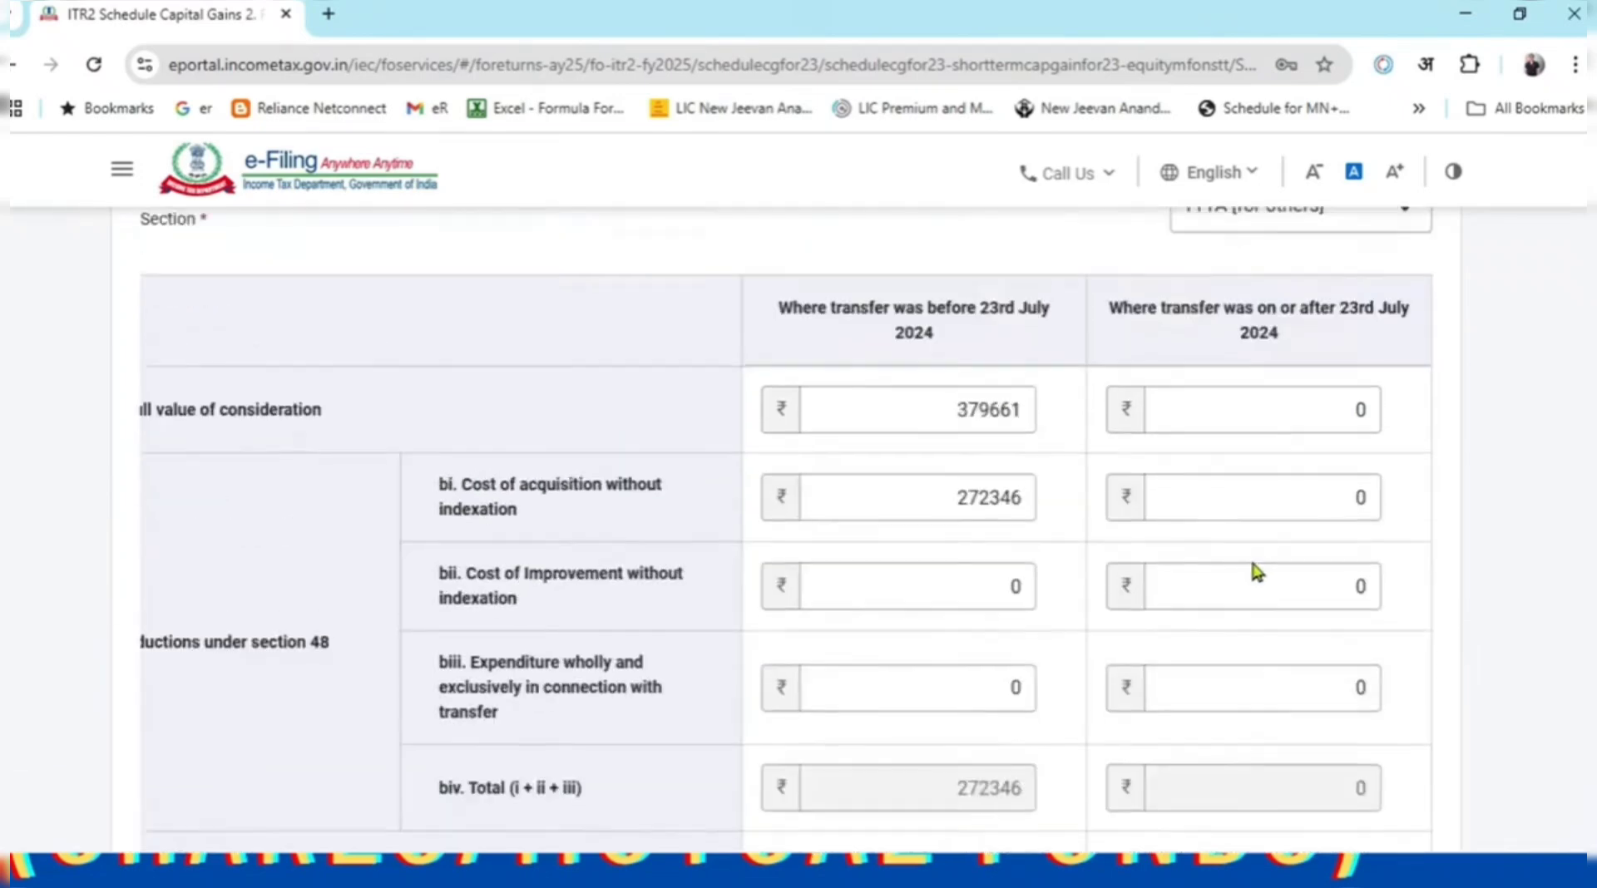
{"action": "left_click_drag", "start_coordinate": [1127, 544], "coordinate": [1285, 574]}
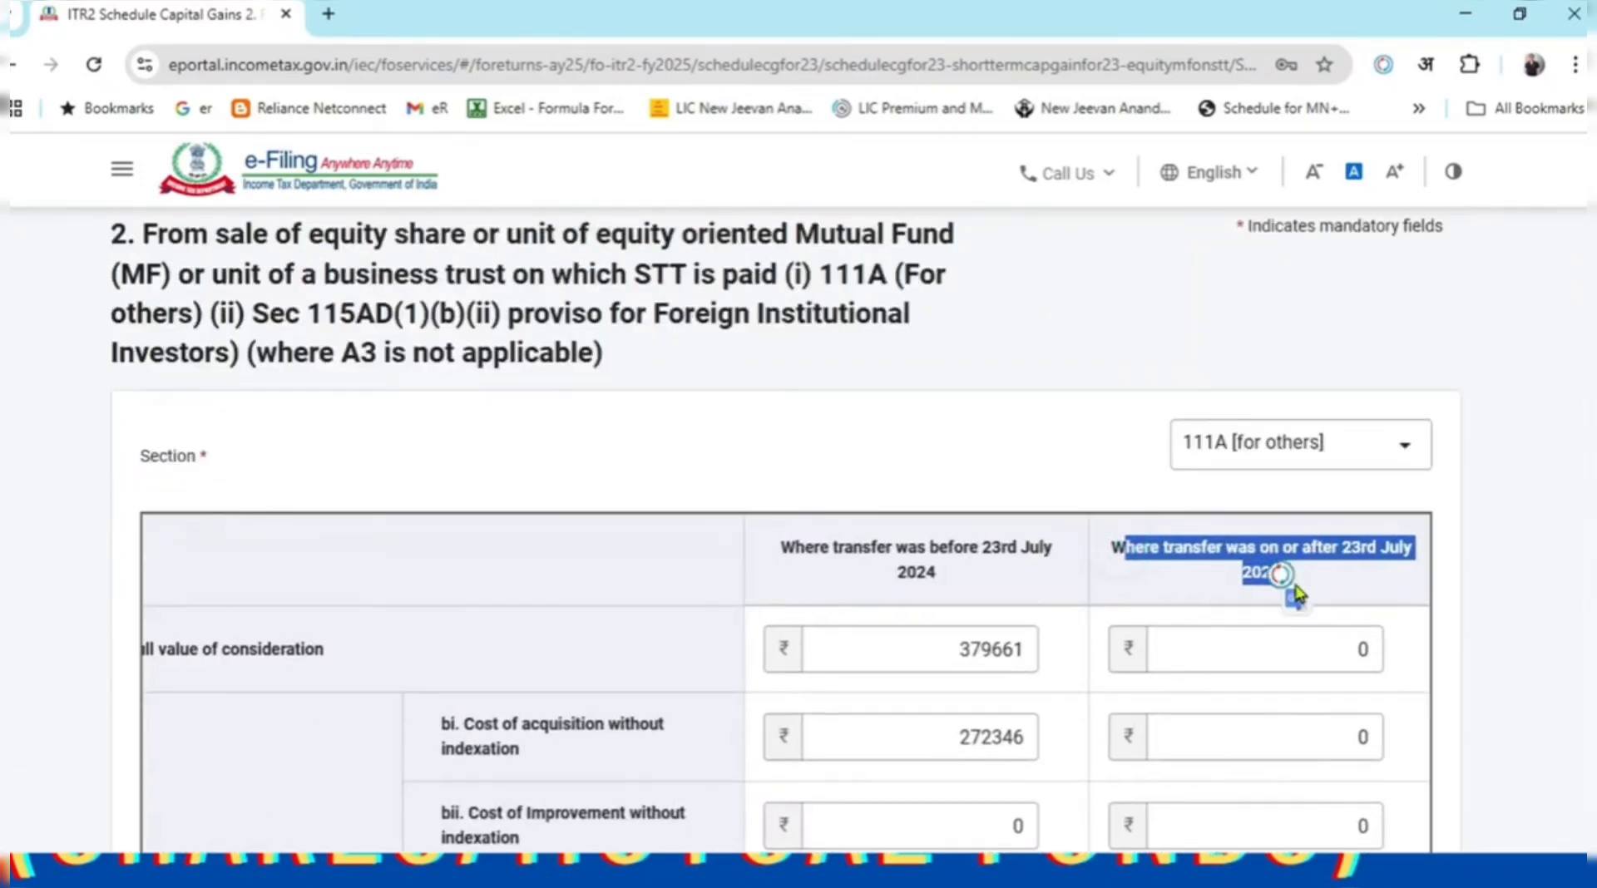
{"action": "scroll", "coordinate": [1294, 598], "scroll_direction": "down", "scroll_amount": 1}
Enter 657202, the later-sales sale value total from Excel, in the on-or-after column.
{"action": "key", "text": "alt+Tab"}
{"action": "scroll", "coordinate": [679, 655], "scroll_direction": "down", "scroll_amount": 3}
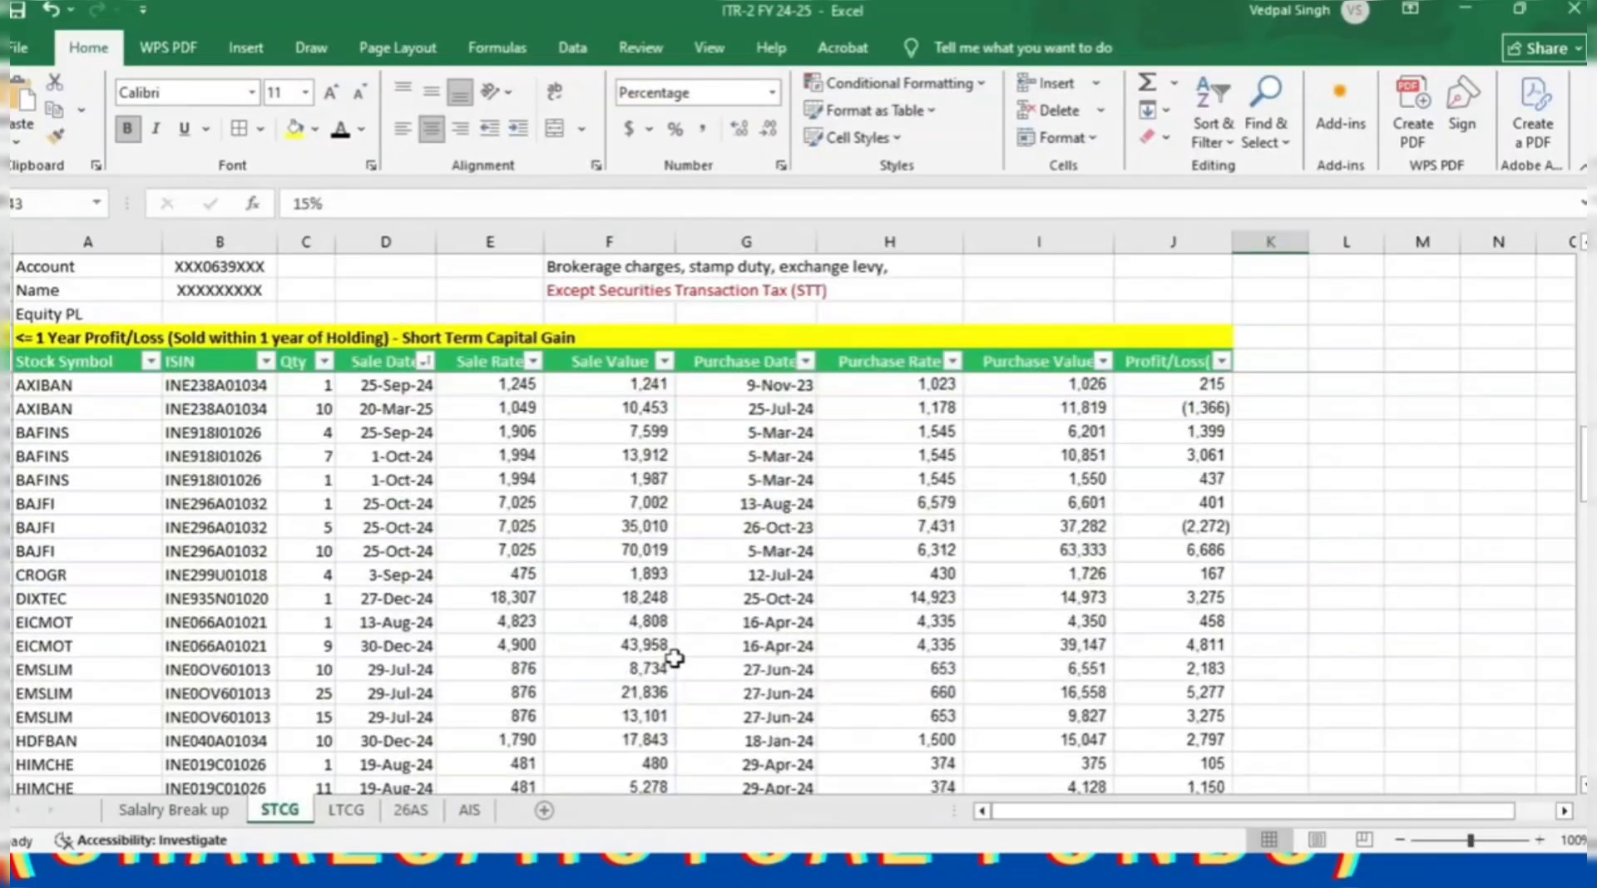
{"action": "scroll", "coordinate": [669, 653], "scroll_direction": "up", "scroll_amount": 2}
{"action": "left_click_drag", "start_coordinate": [370, 504], "coordinate": [395, 697]}
{"action": "left_click", "coordinate": [373, 509]}
{"action": "left_click_drag", "start_coordinate": [373, 516], "coordinate": [545, 798]}
{"action": "left_click", "coordinate": [616, 740]}
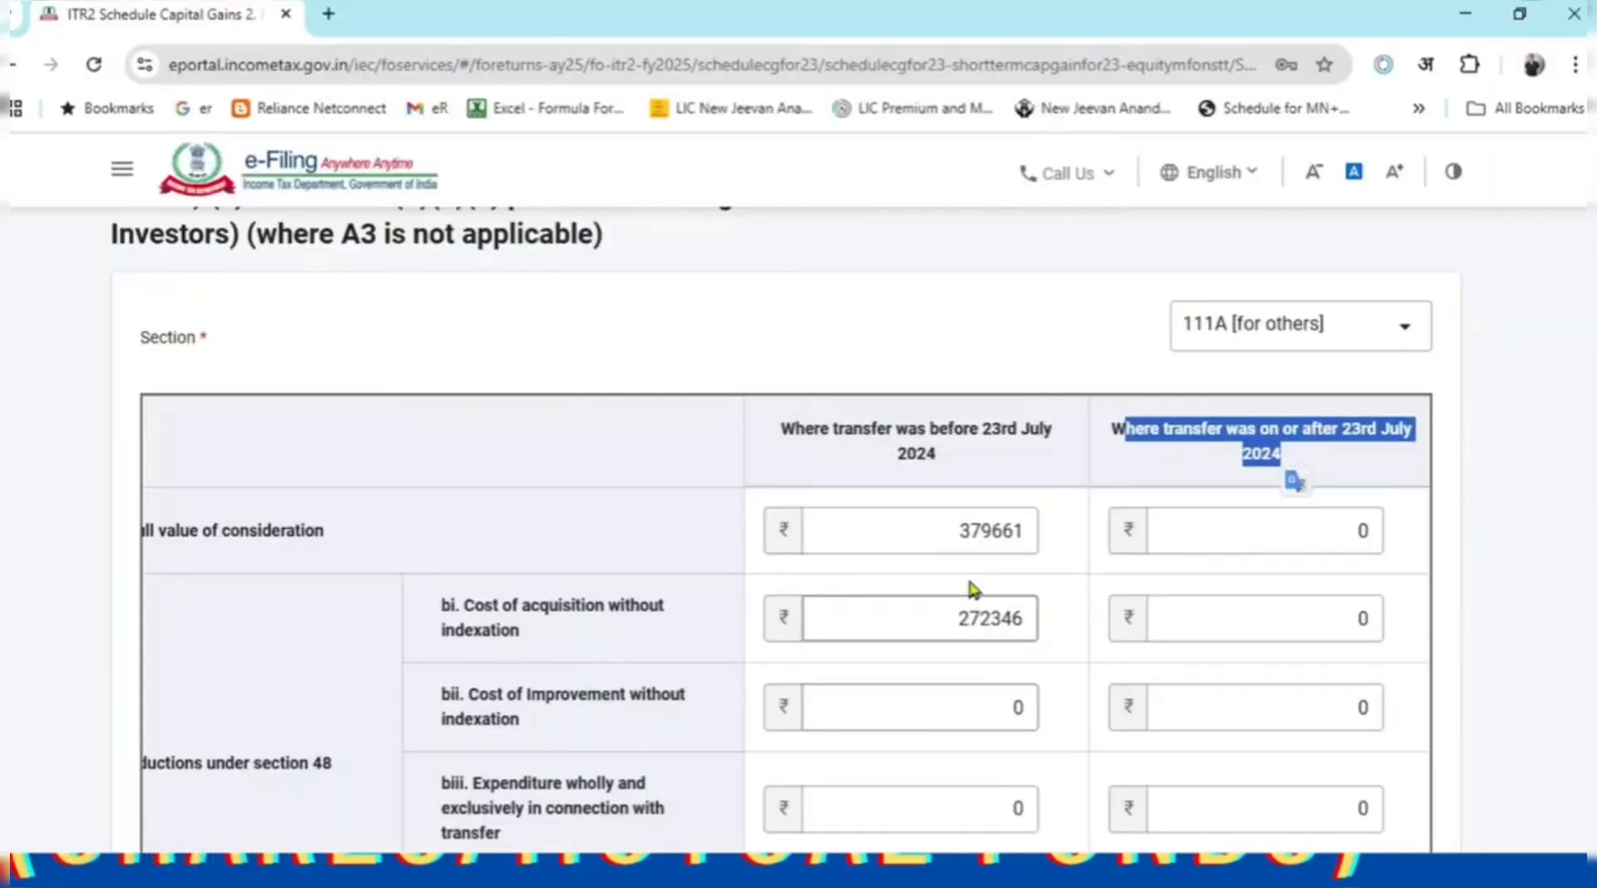
{"action": "left_click", "coordinate": [1295, 519]}
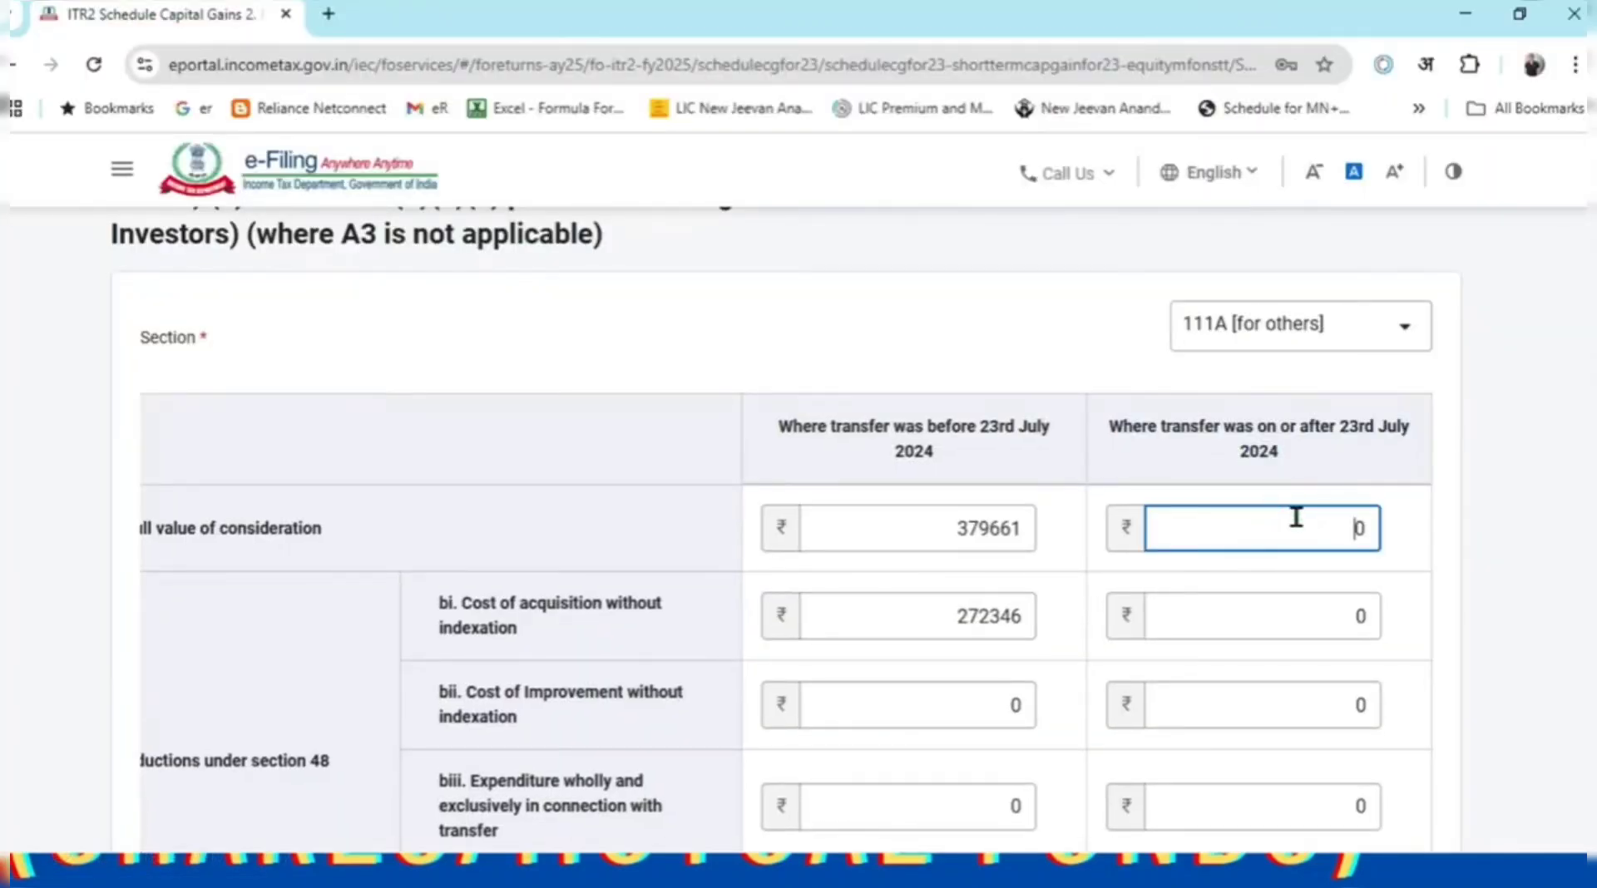
{"action": "type", "text": "65720"}
{"action": "key", "text": "Delete"}
{"action": "type", "text": "2"}
{"action": "left_click", "coordinate": [1533, 613]}
Enter 524769 as the on-or-after cost of acquisition from the Excel purchase total.
{"action": "key", "text": "alt+Tab"}
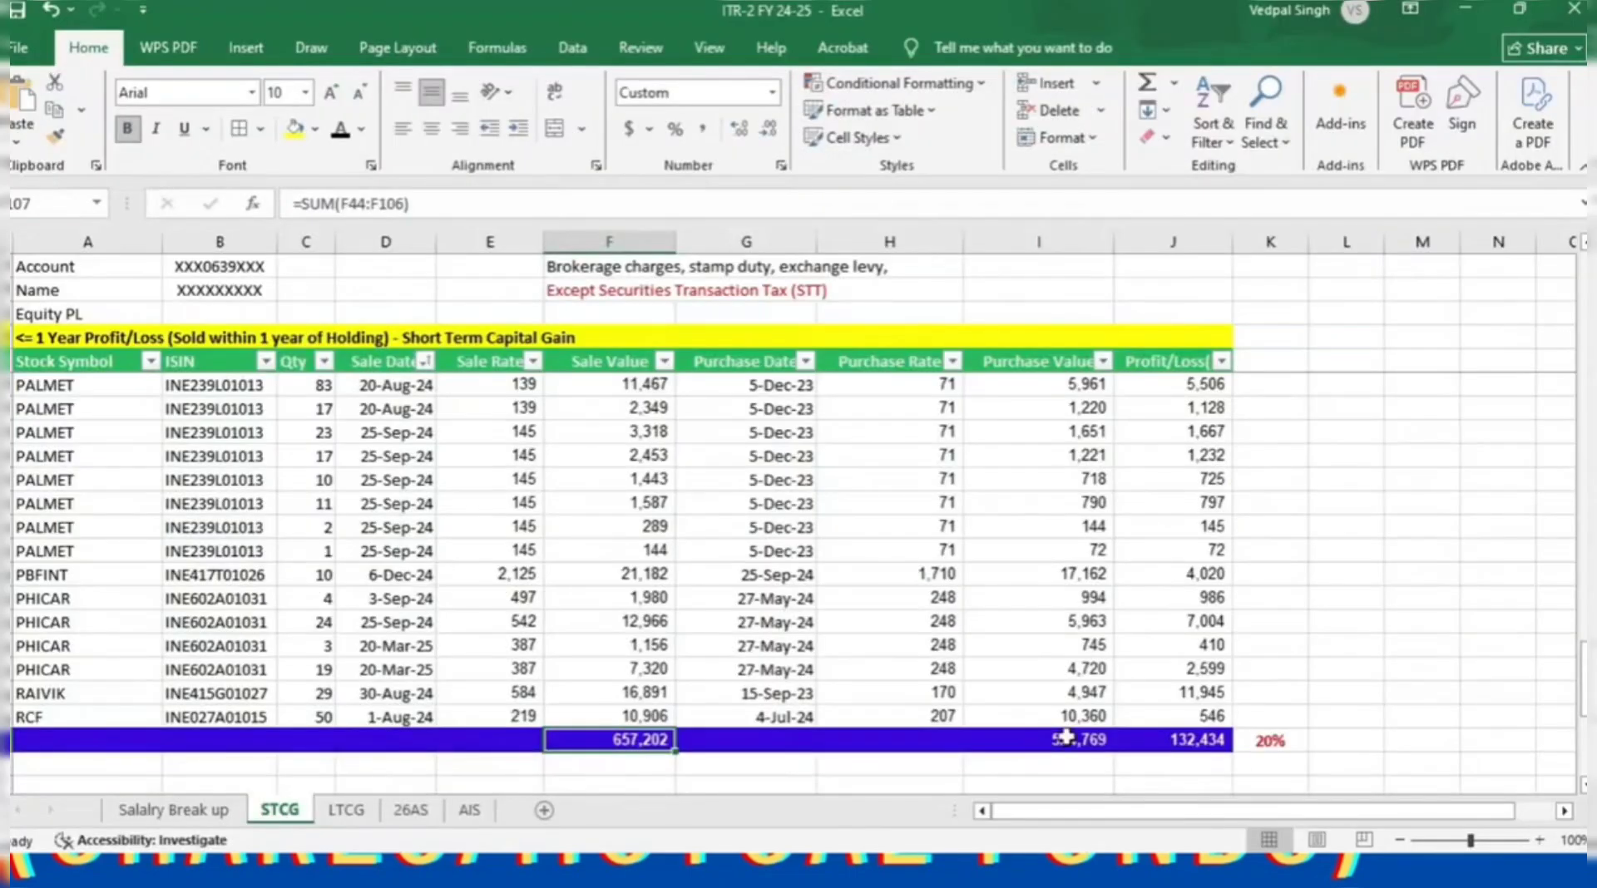
{"action": "left_click", "coordinate": [1065, 739]}
{"action": "key", "text": "alt+Tab"}
{"action": "left_click", "coordinate": [1212, 616]}
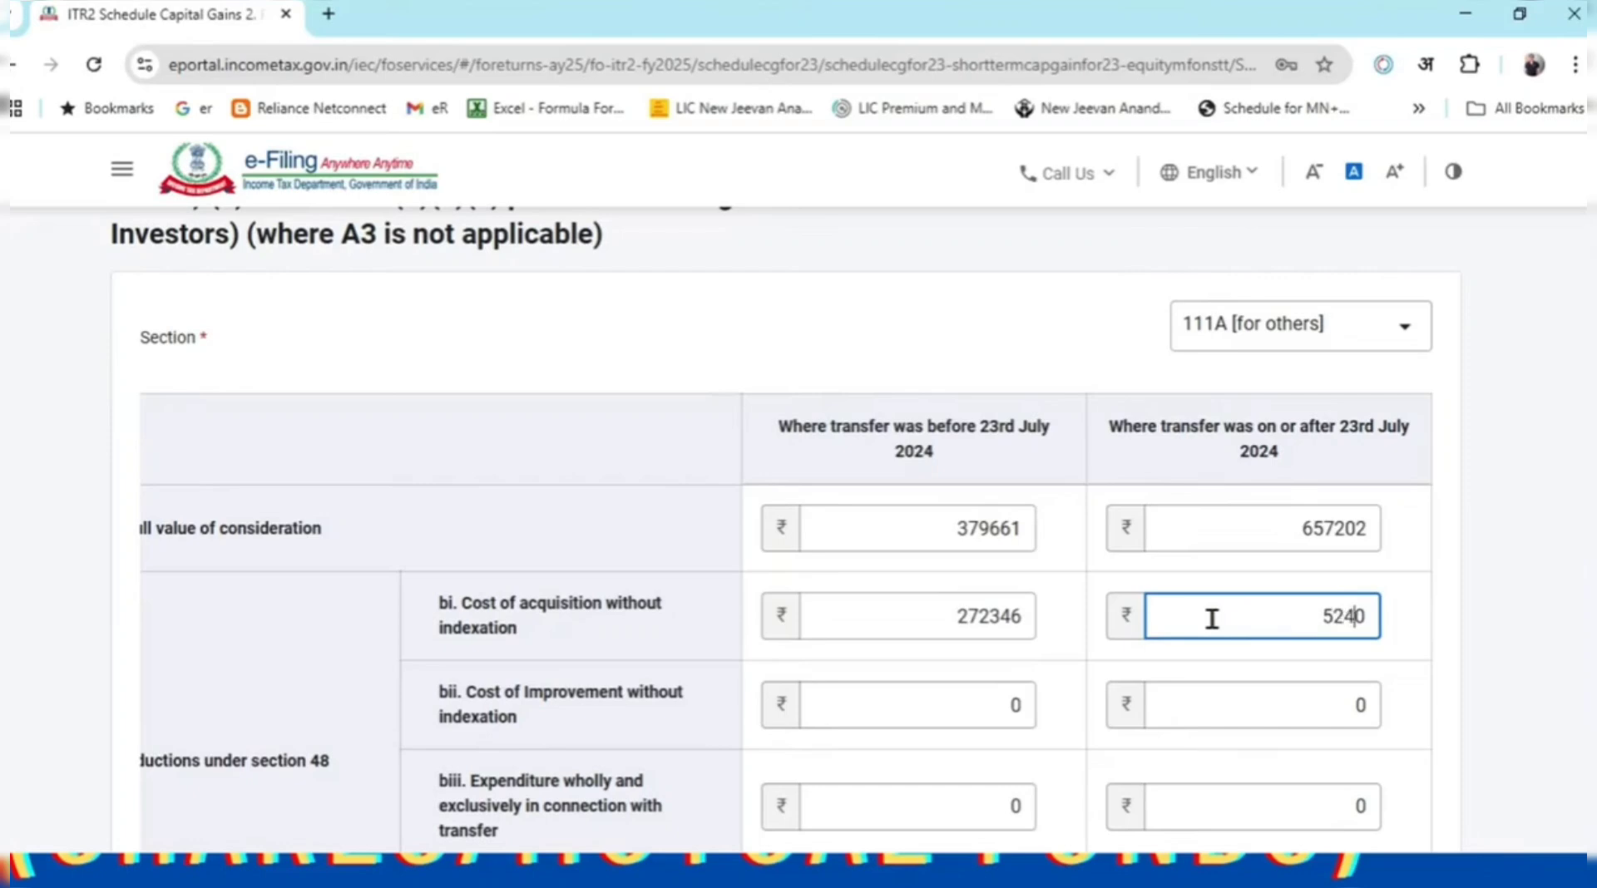
{"action": "type", "text": "524769"}
{"action": "key", "text": "Delete"}
{"action": "left_click", "coordinate": [1555, 707]}
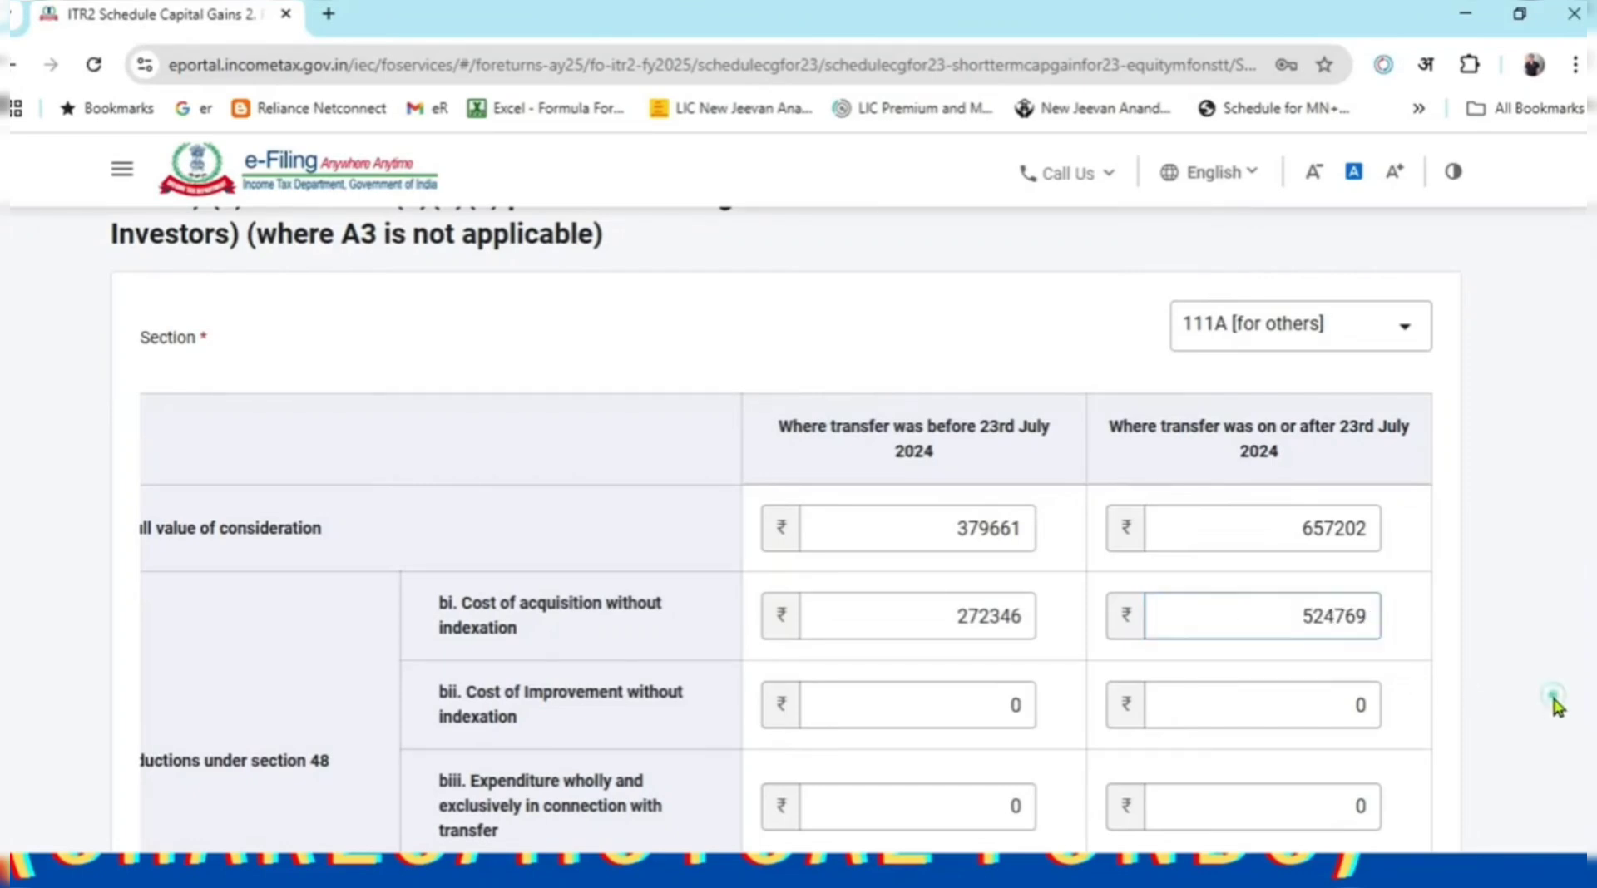
Compare the ₹1,32,433 balance against the 132,434 profit total in Excel.
{"action": "scroll", "coordinate": [1447, 551], "scroll_direction": "down", "scroll_amount": 3}
{"action": "left_click", "coordinate": [1326, 565]}
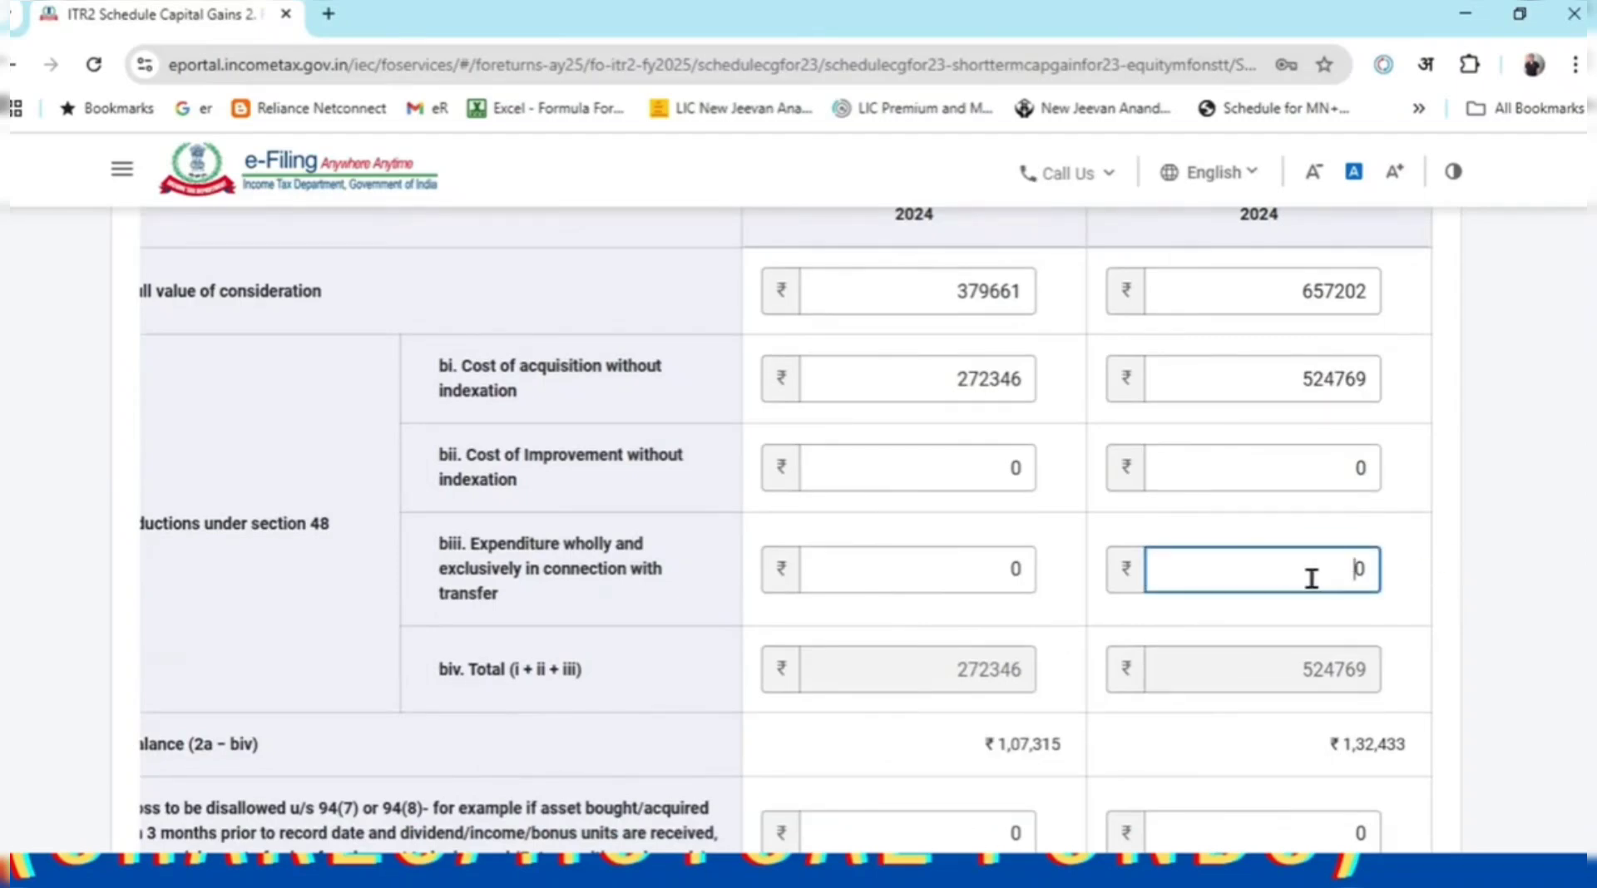
{"action": "key", "text": "alt+Tab"}
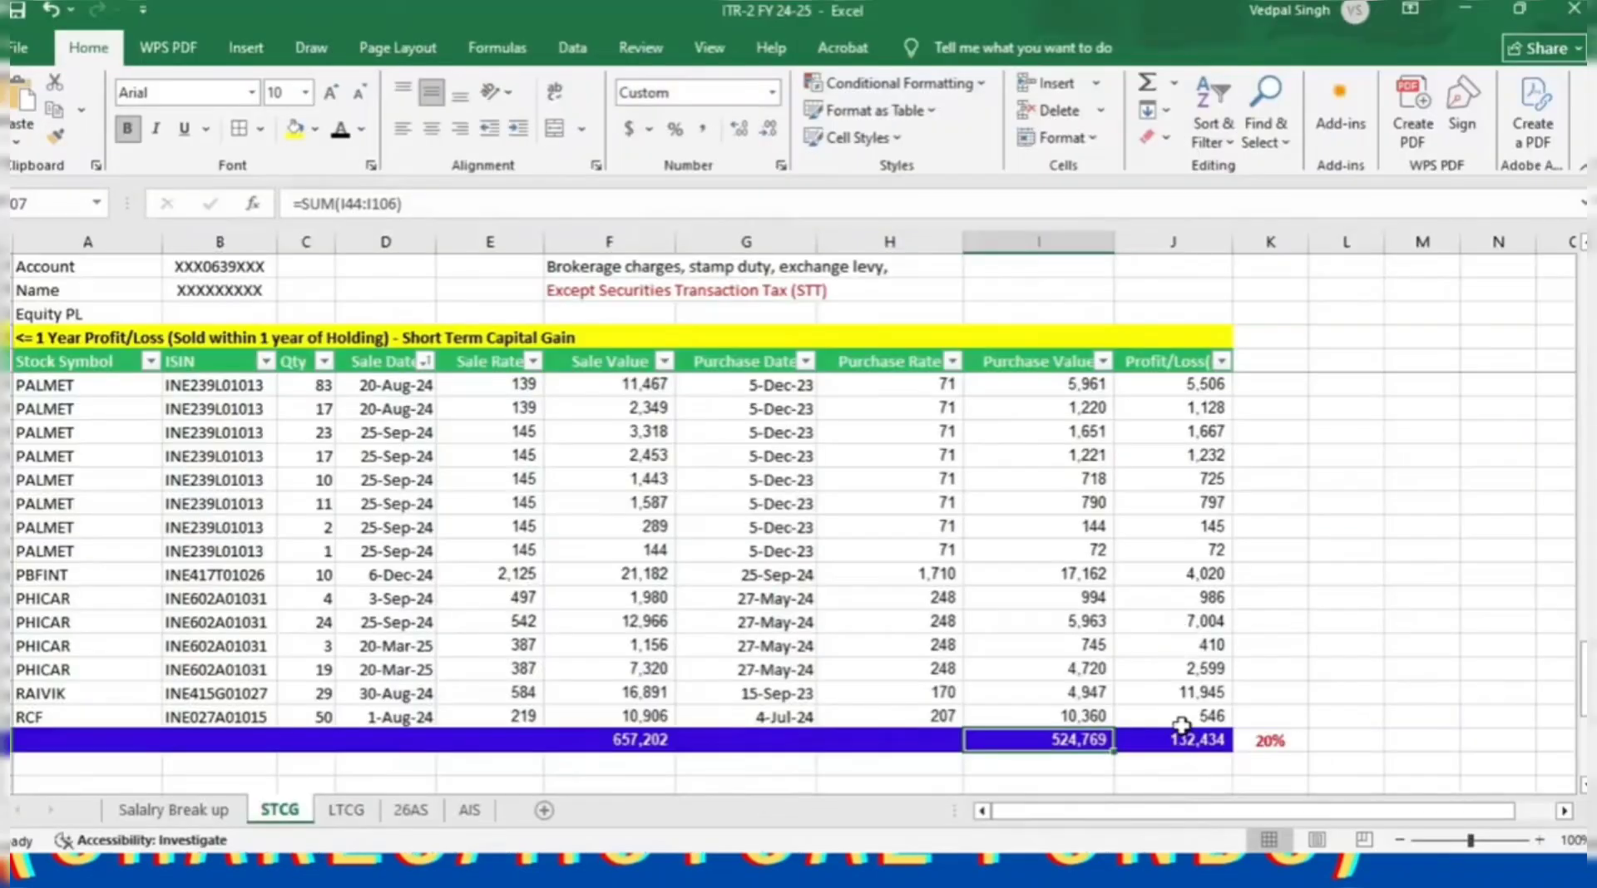
{"action": "left_click", "coordinate": [1181, 724]}
{"action": "left_click", "coordinate": [1167, 739]}
{"action": "key", "text": "alt+Tab"}
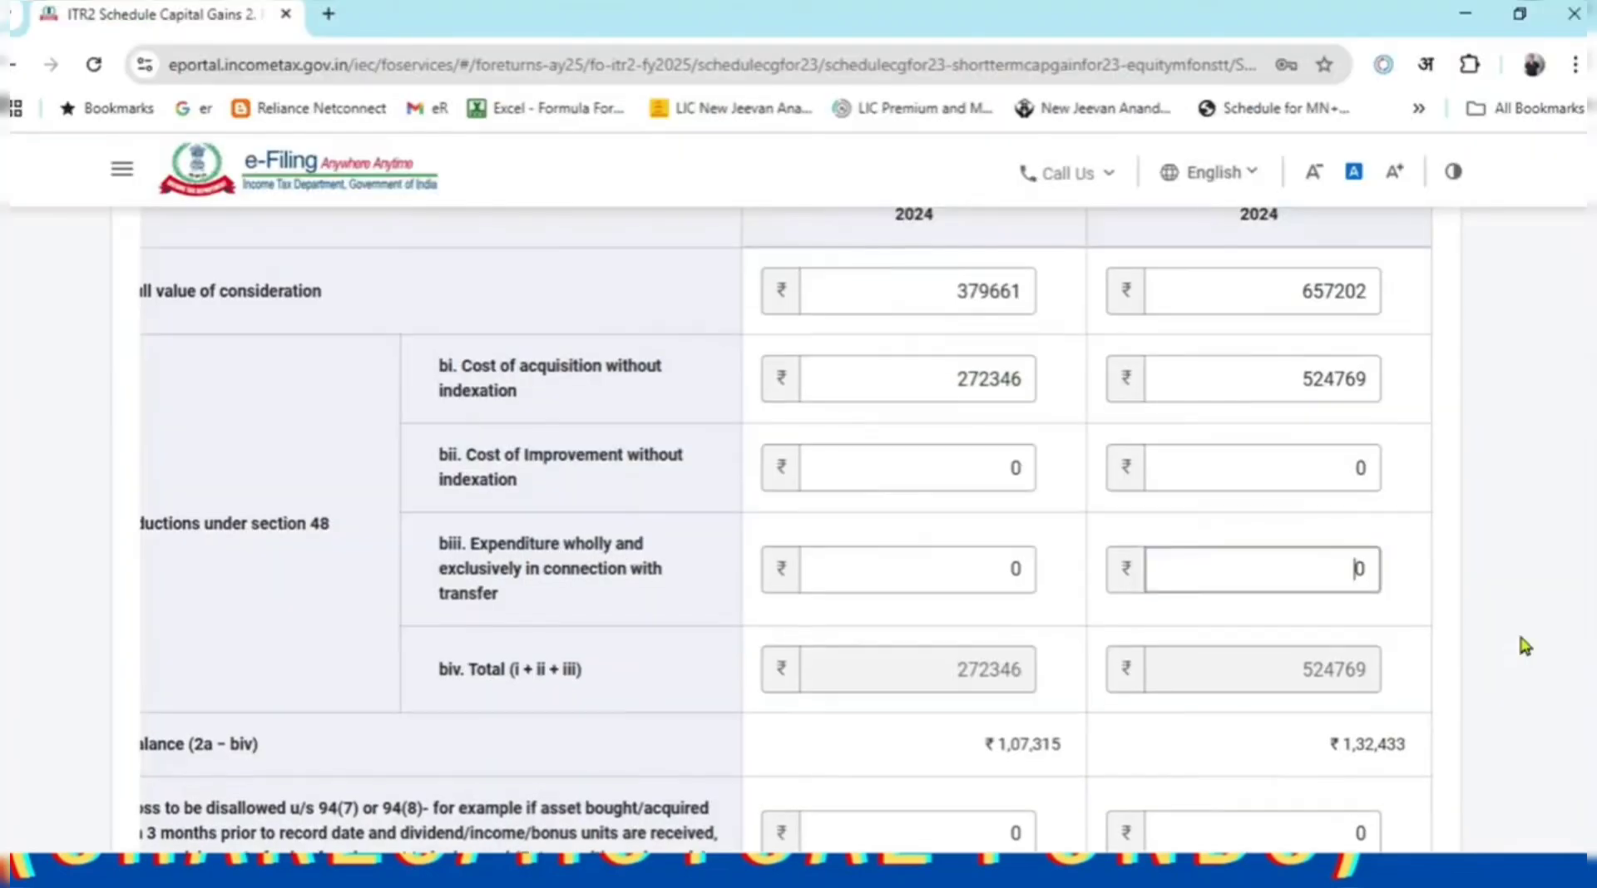
{"action": "scroll", "coordinate": [1518, 629], "scroll_direction": "down", "scroll_amount": 3}
{"action": "left_click_drag", "start_coordinate": [1325, 509], "coordinate": [1406, 524]}
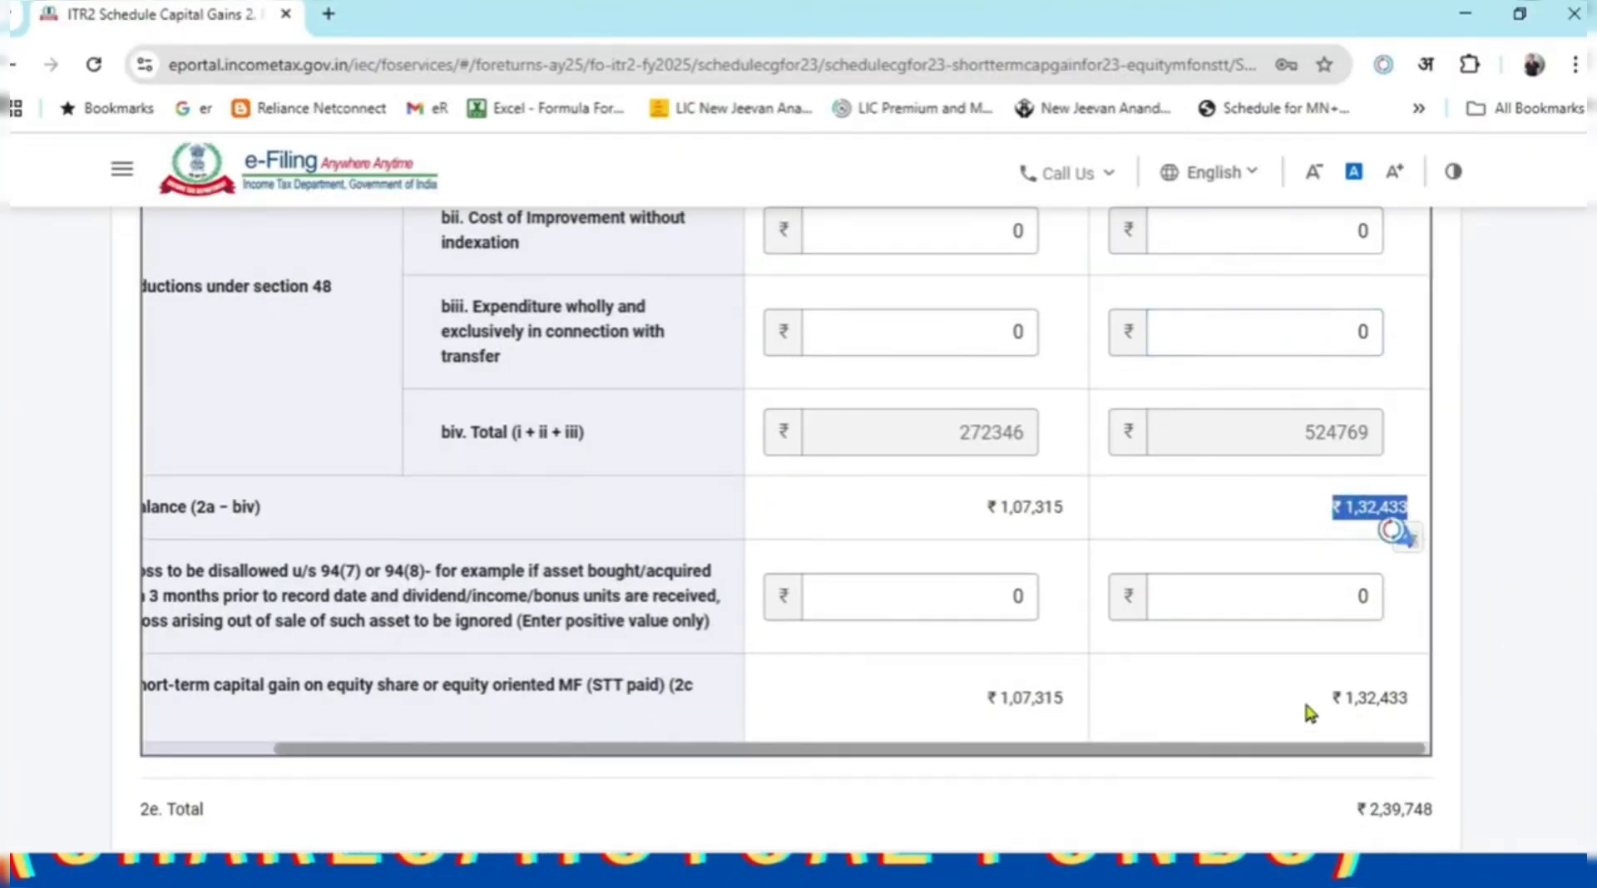
Check the 20% rate, profit formula and combined profit in Excel, then return to the portal.
{"action": "key", "text": "alt+Tab"}
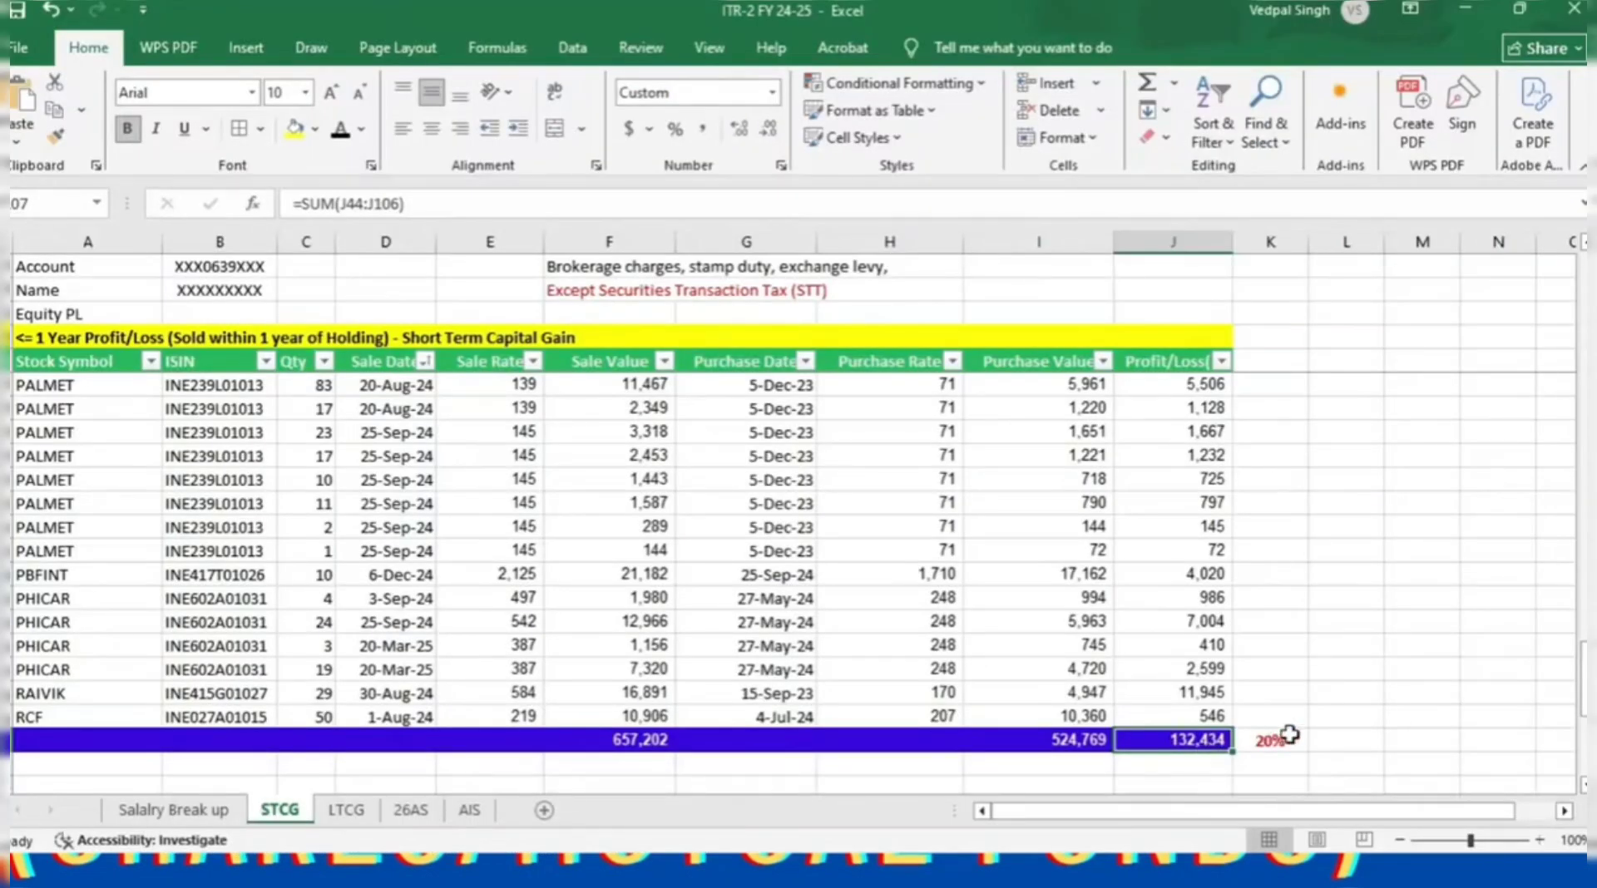
{"action": "left_click", "coordinate": [1289, 735]}
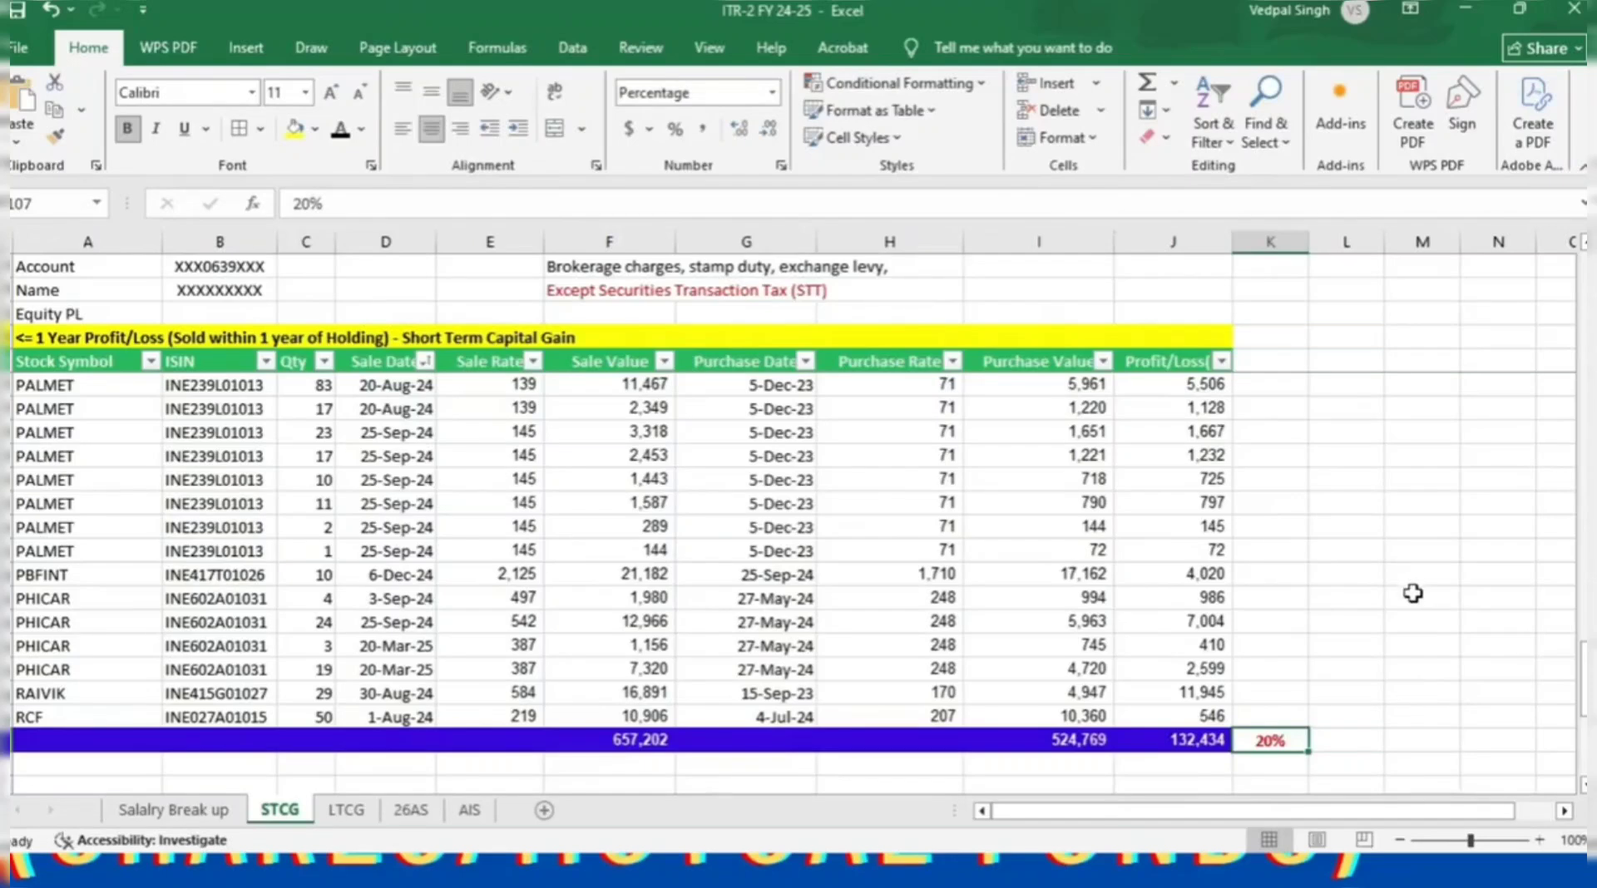
{"action": "left_click", "coordinate": [1186, 739]}
{"action": "scroll", "coordinate": [1333, 559], "scroll_direction": "up", "scroll_amount": 10}
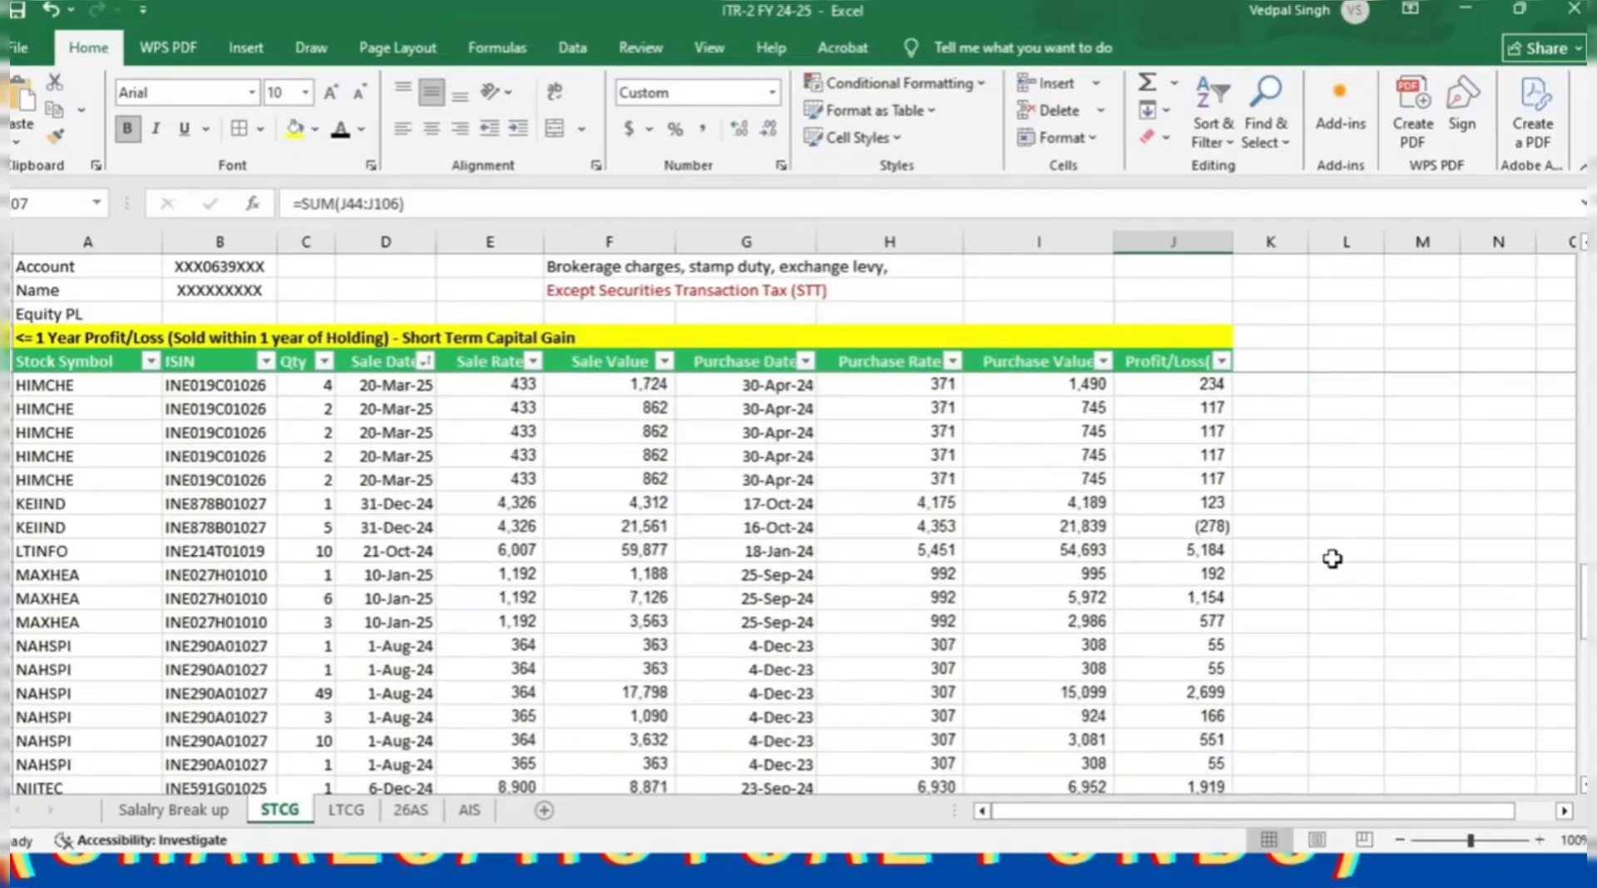
{"action": "scroll", "coordinate": [1333, 559], "scroll_direction": "up", "scroll_amount": 9}
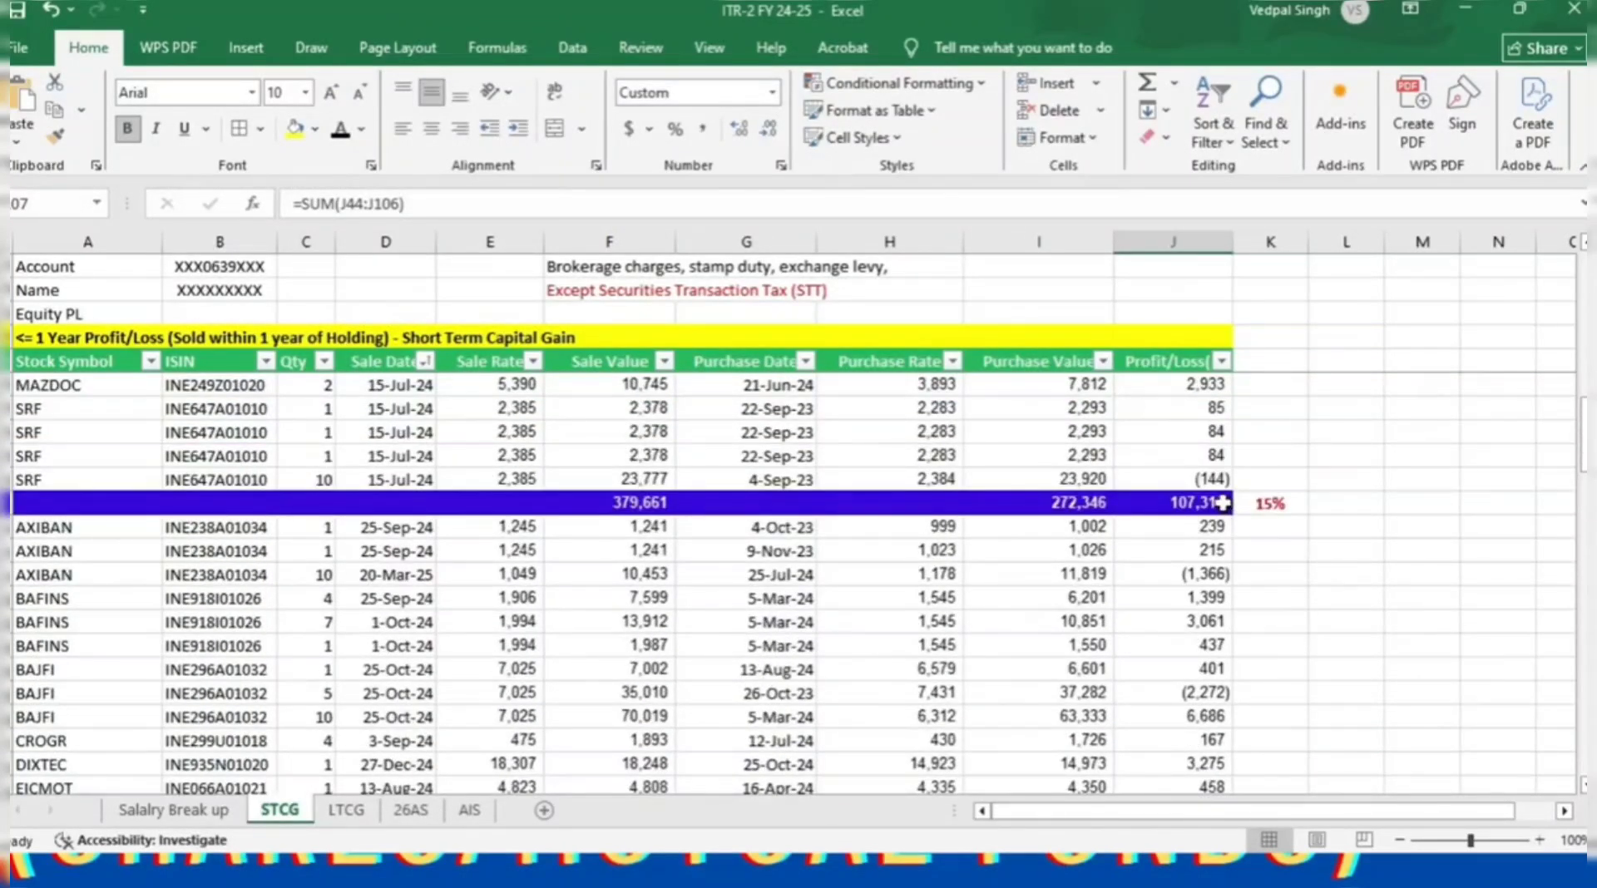
{"action": "left_click", "coordinate": [1222, 503], "text": "ctrl"}
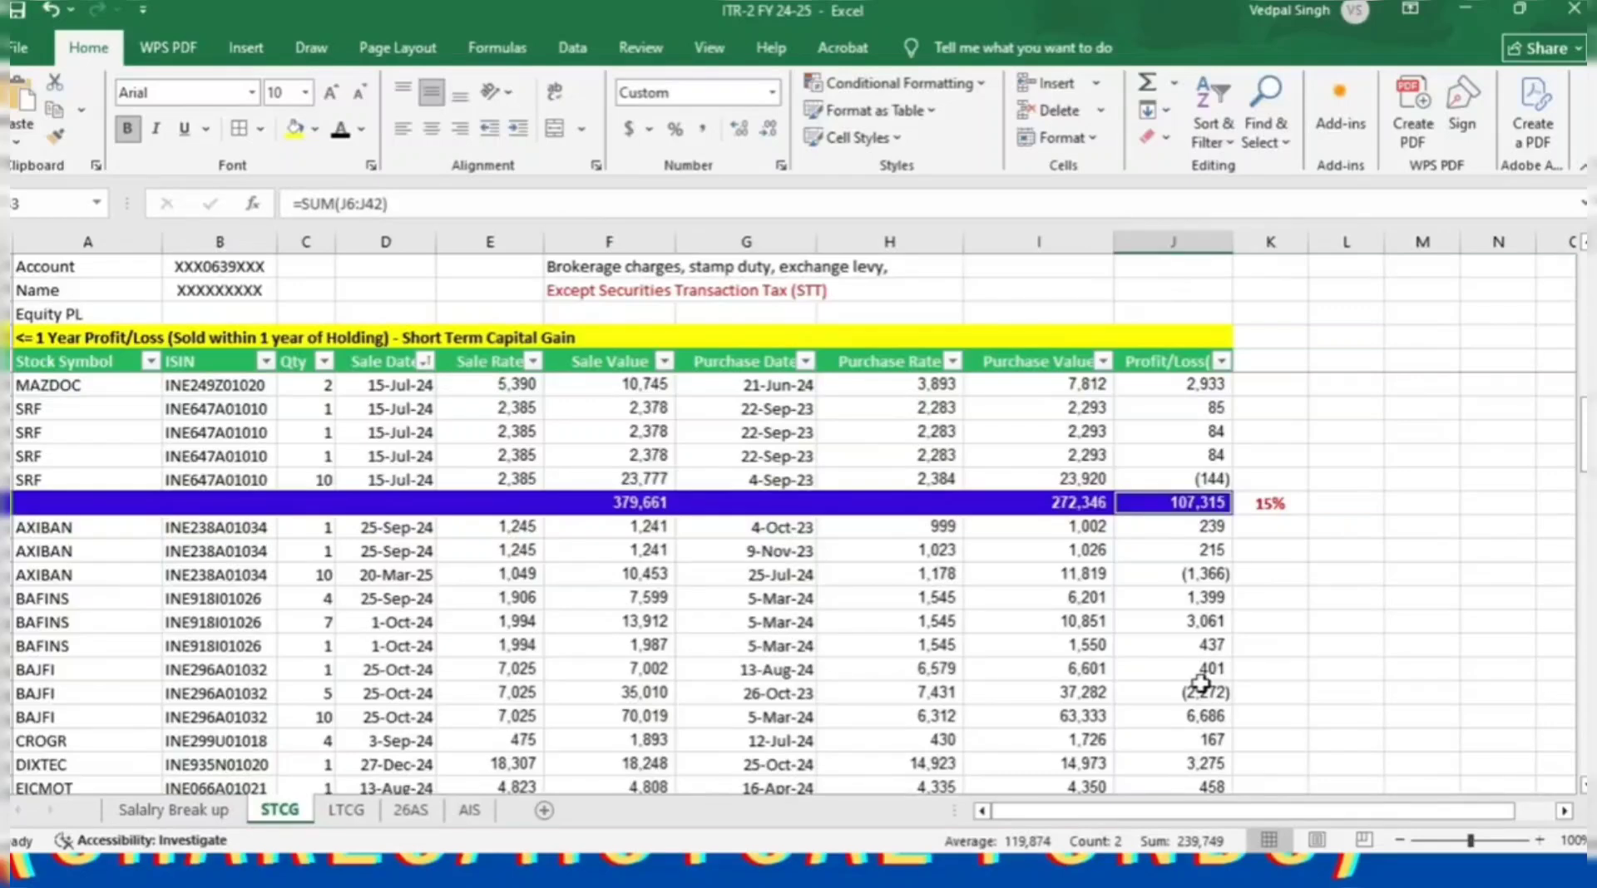
{"action": "key", "text": "alt+Tab"}
{"action": "scroll", "coordinate": [1226, 657], "scroll_direction": "down", "scroll_amount": 1}
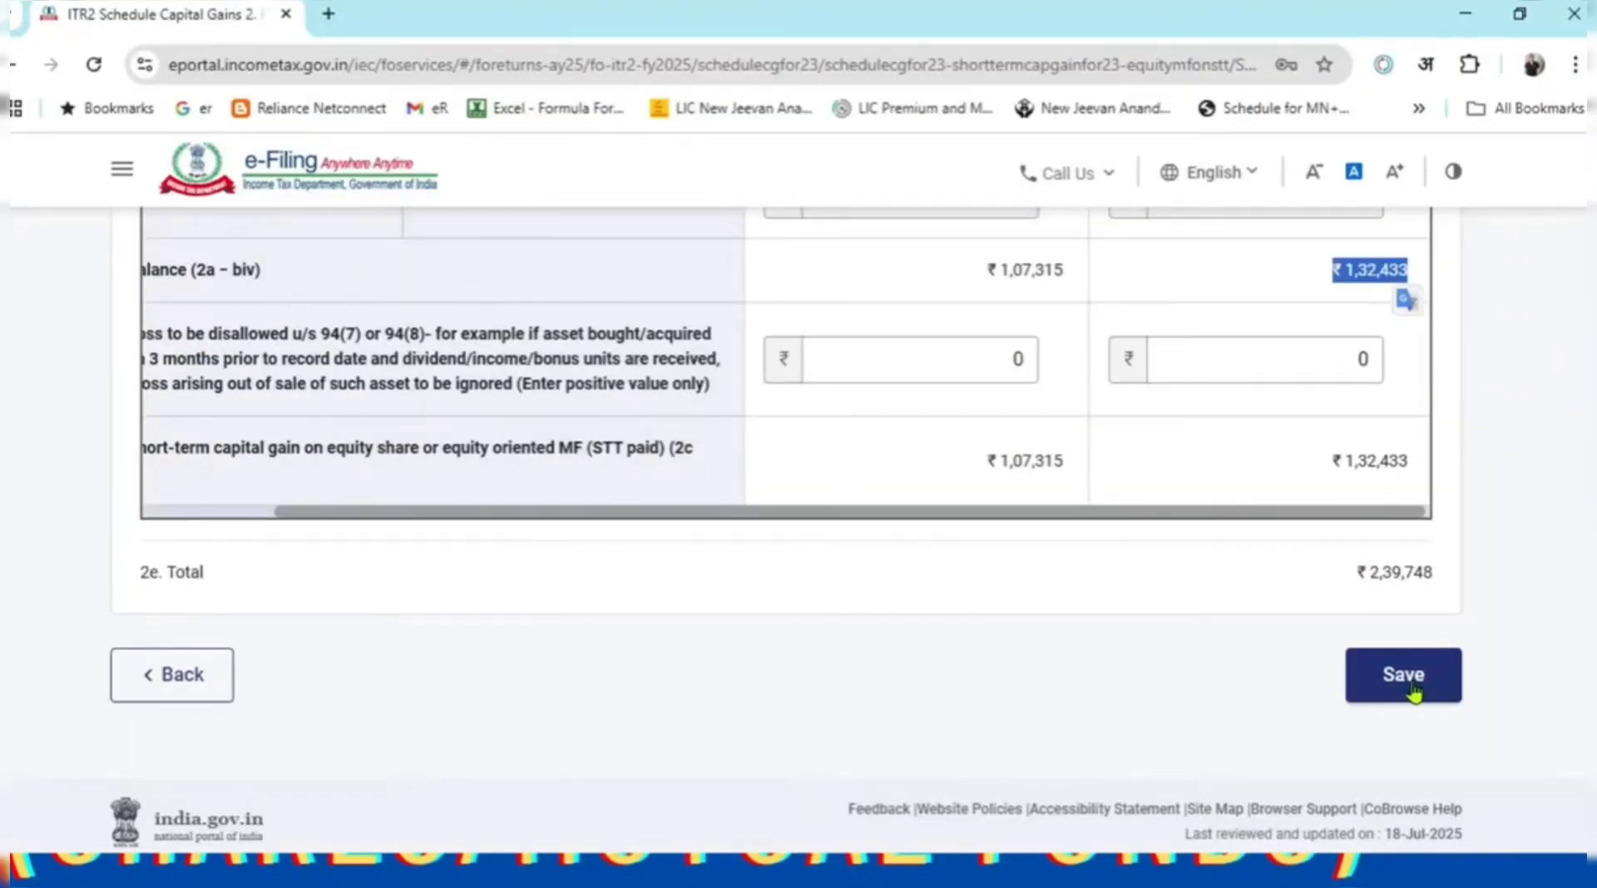
Save the STCG breakup with the 2e Total ₹2,39,748 and switch to the Excel workbook.
{"action": "left_click_drag", "start_coordinate": [1355, 574], "coordinate": [1433, 583]}
{"action": "left_click", "coordinate": [1231, 686]}
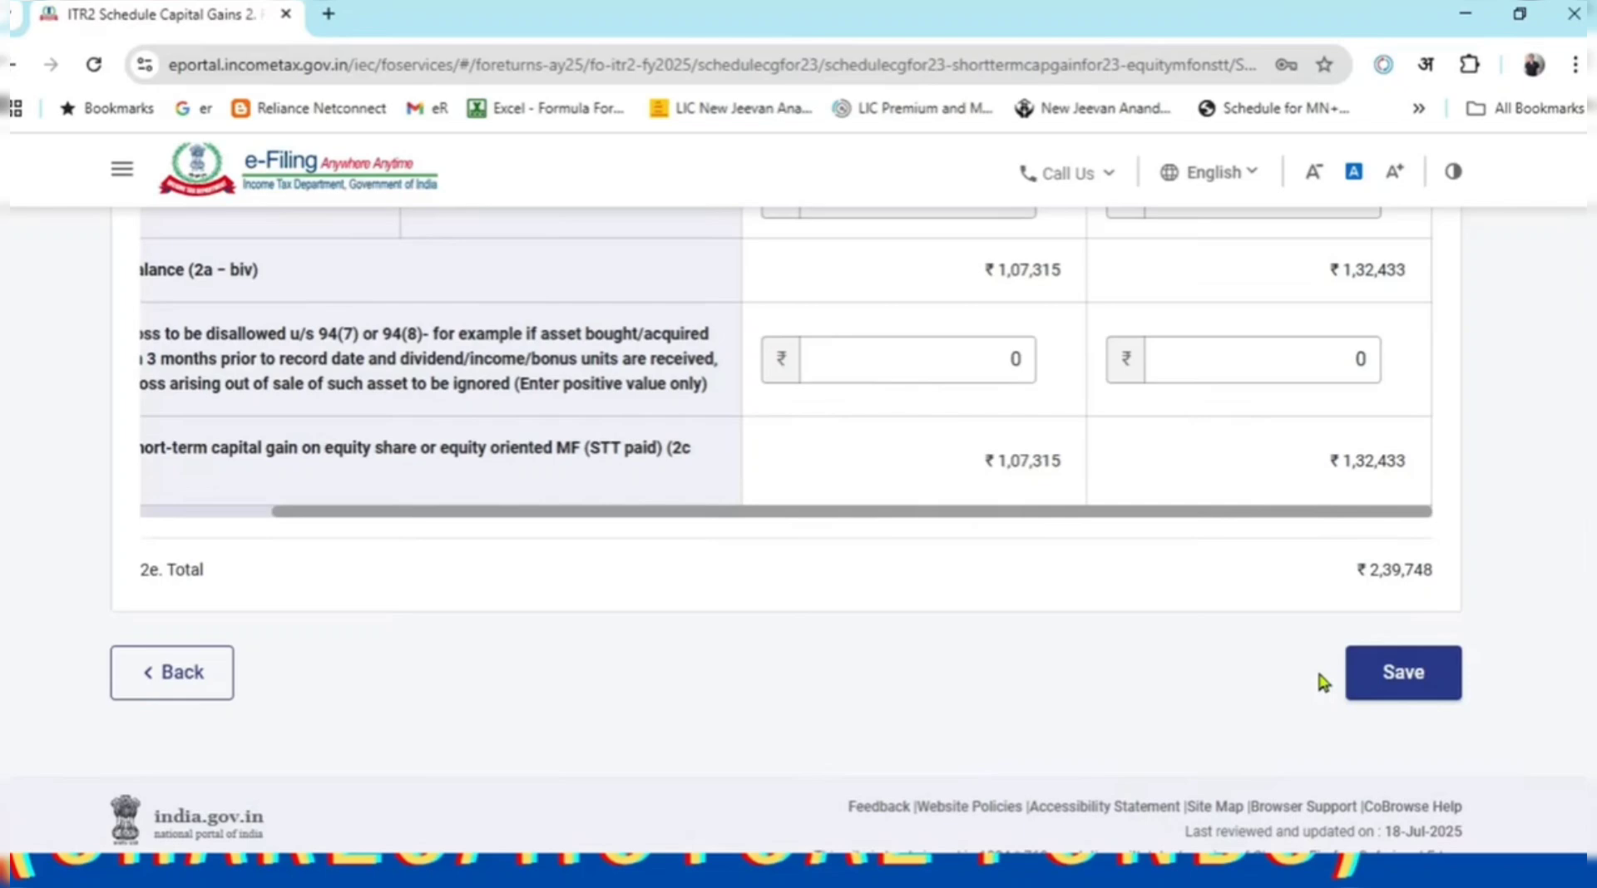
{"action": "left_click", "coordinate": [1402, 687]}
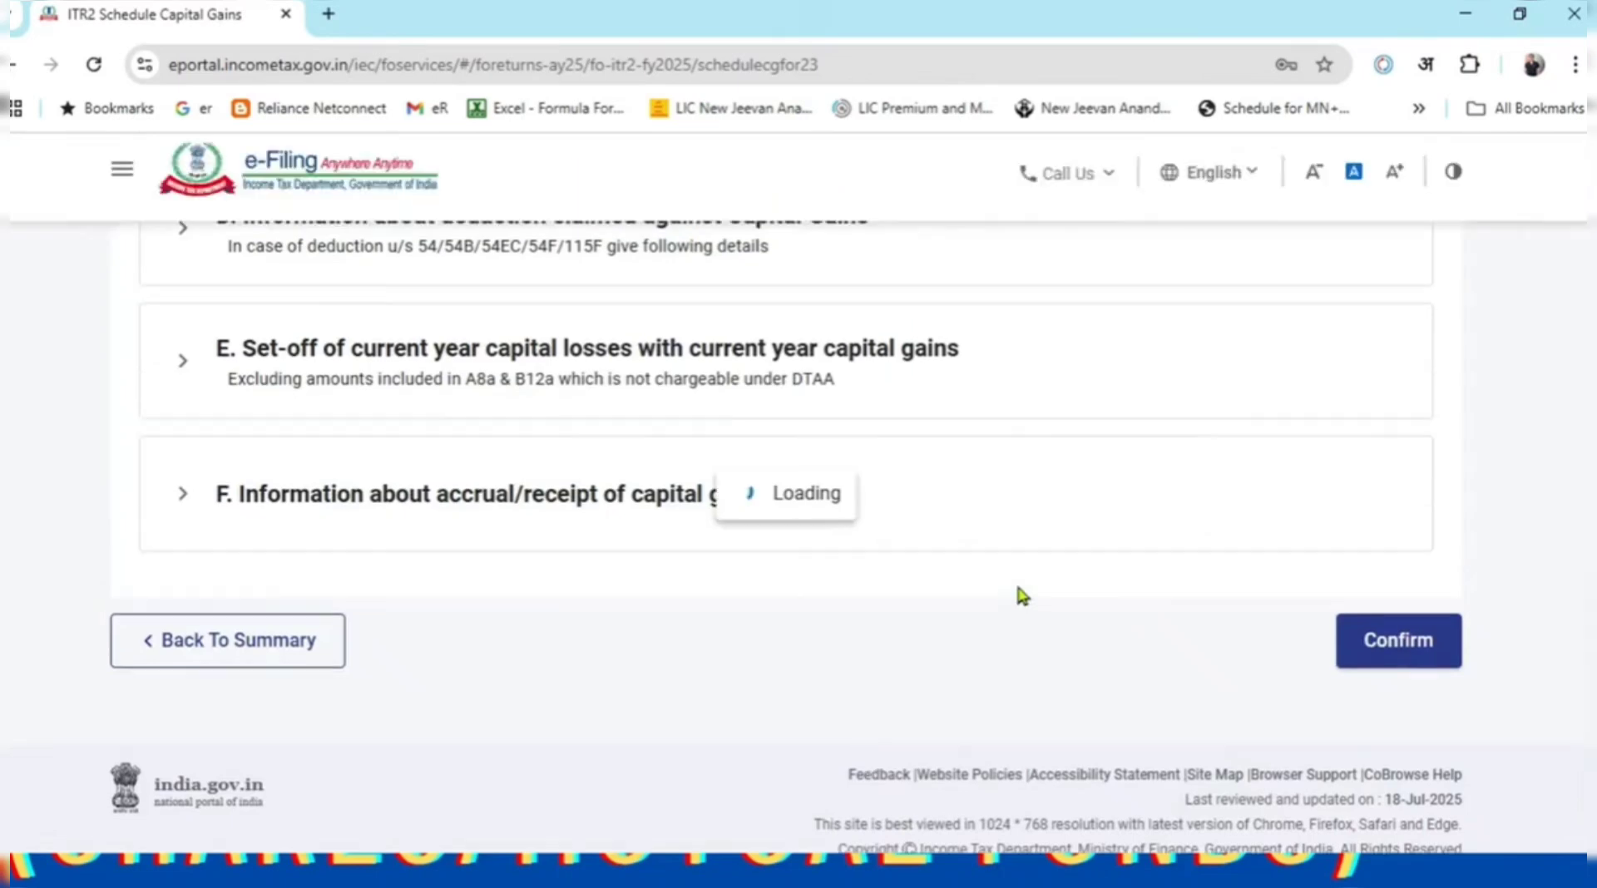
{"action": "scroll", "coordinate": [1019, 598], "scroll_direction": "up", "scroll_amount": 7}
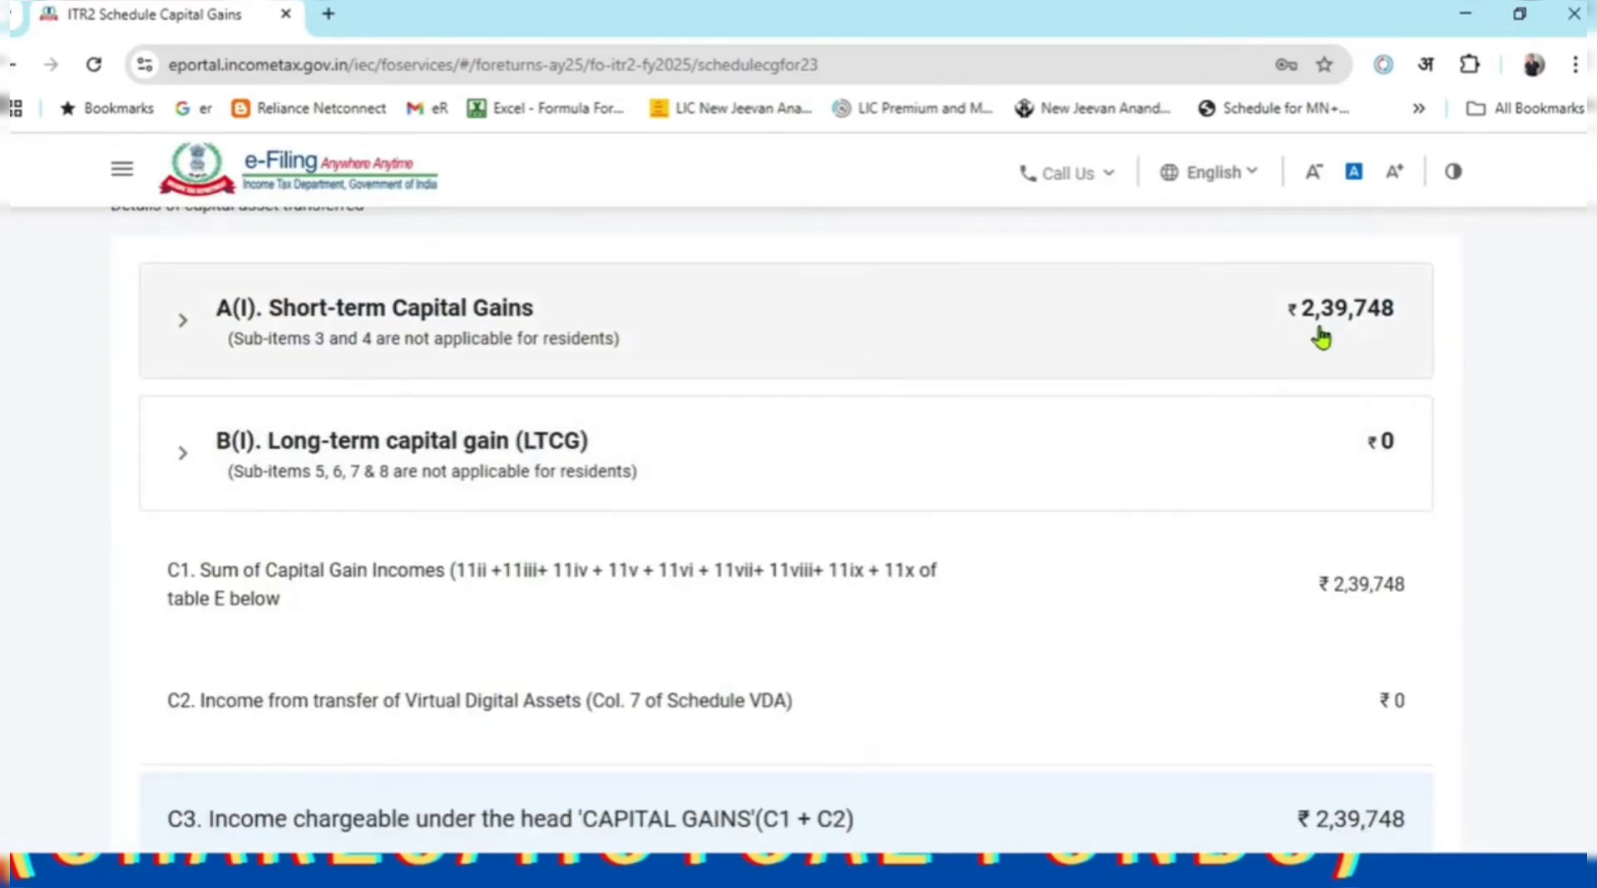
{"action": "key", "text": "alt+Tab"}
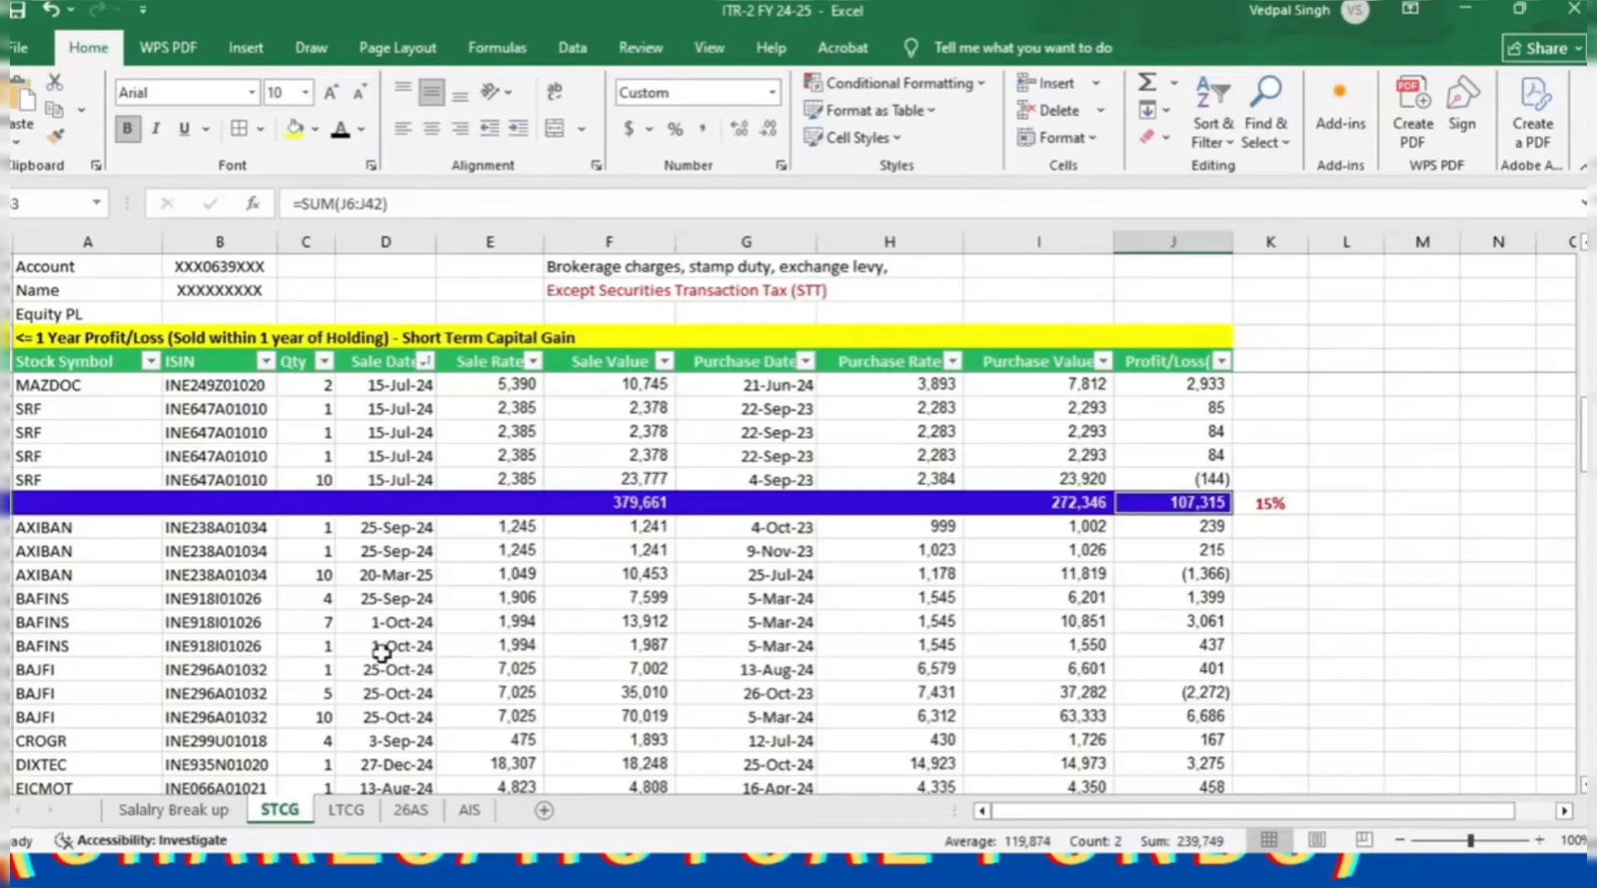
{"action": "key", "text": "alt+Tab"}
{"action": "key", "text": "alt+Tab"}
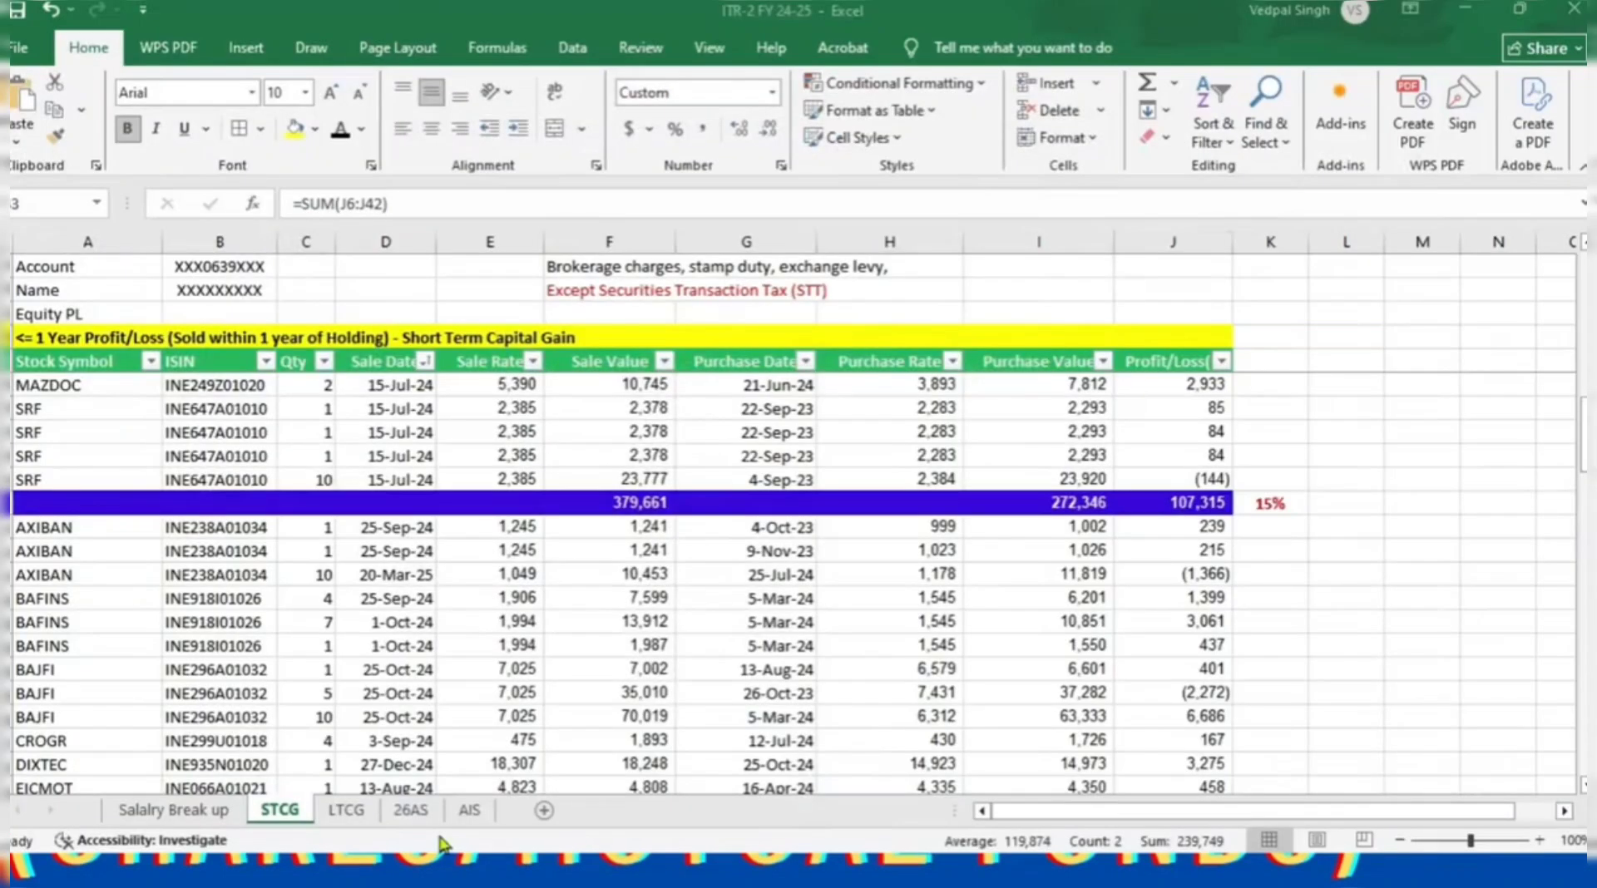
Check the taxpayer summary on the workbook's AIS sheet against the capital gains page.
{"action": "left_click", "coordinate": [469, 809]}
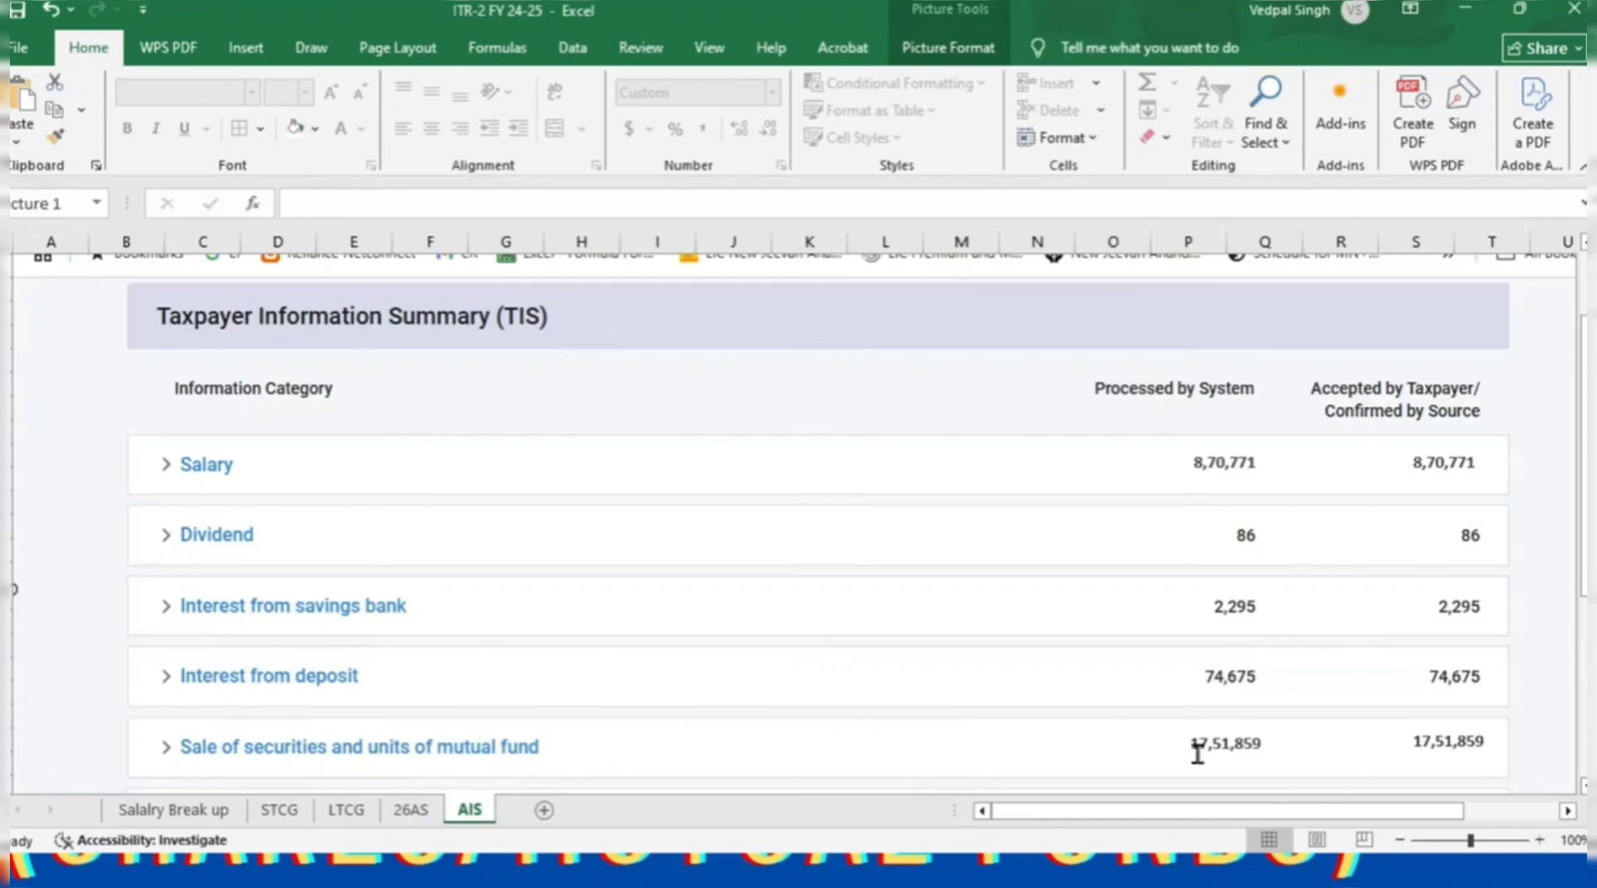
{"action": "key", "text": "alt+Tab"}
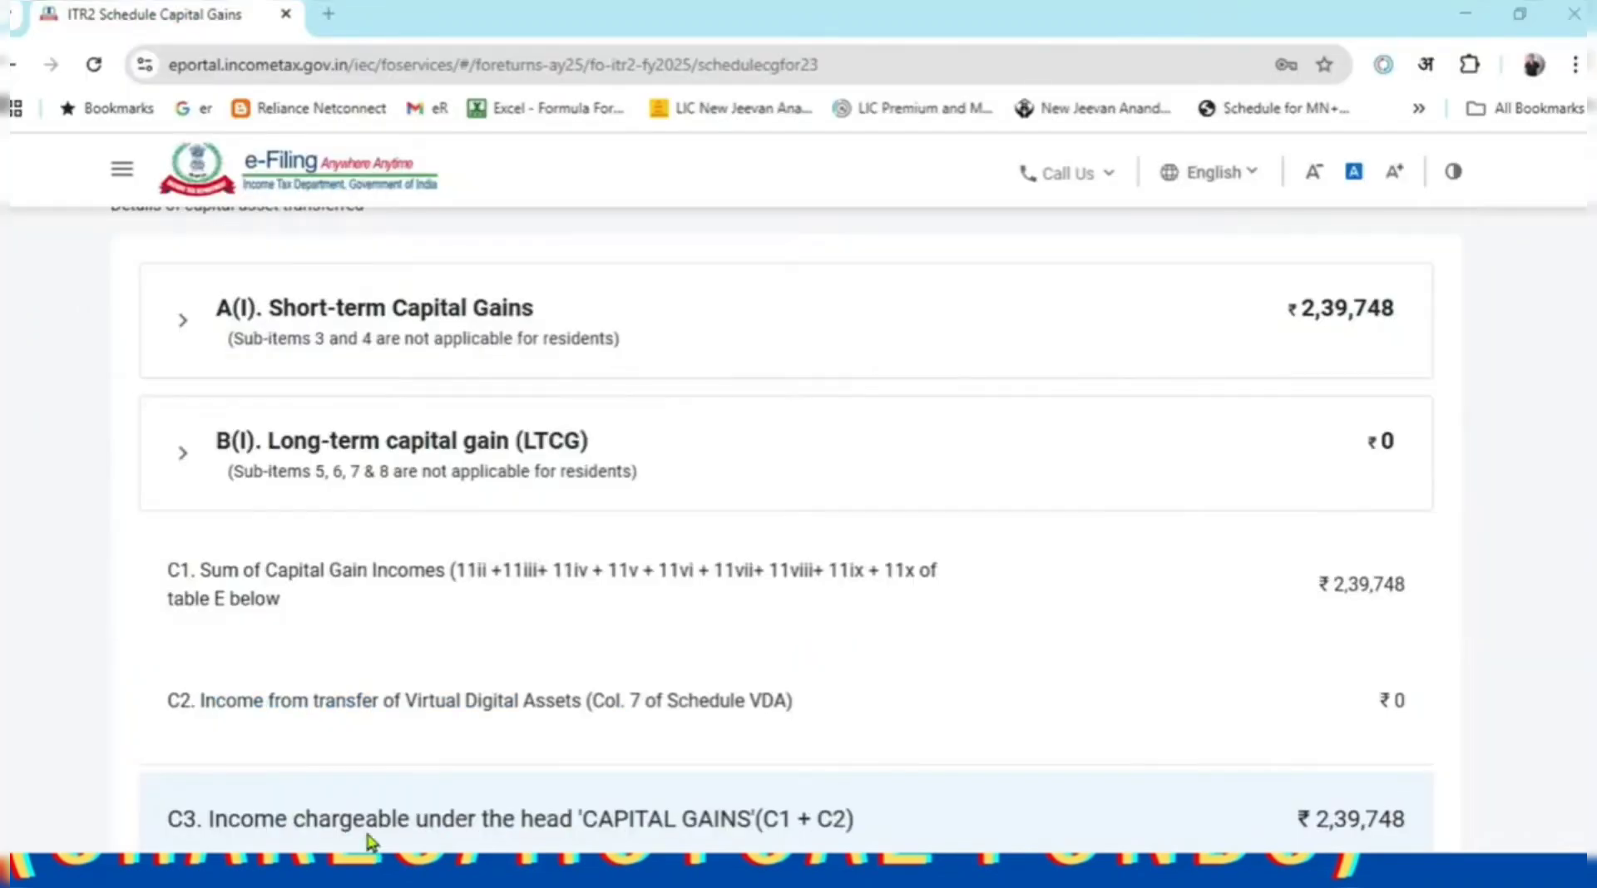
{"action": "key", "text": "alt+Tab"}
{"action": "scroll", "coordinate": [586, 715], "scroll_direction": "down", "scroll_amount": 15}
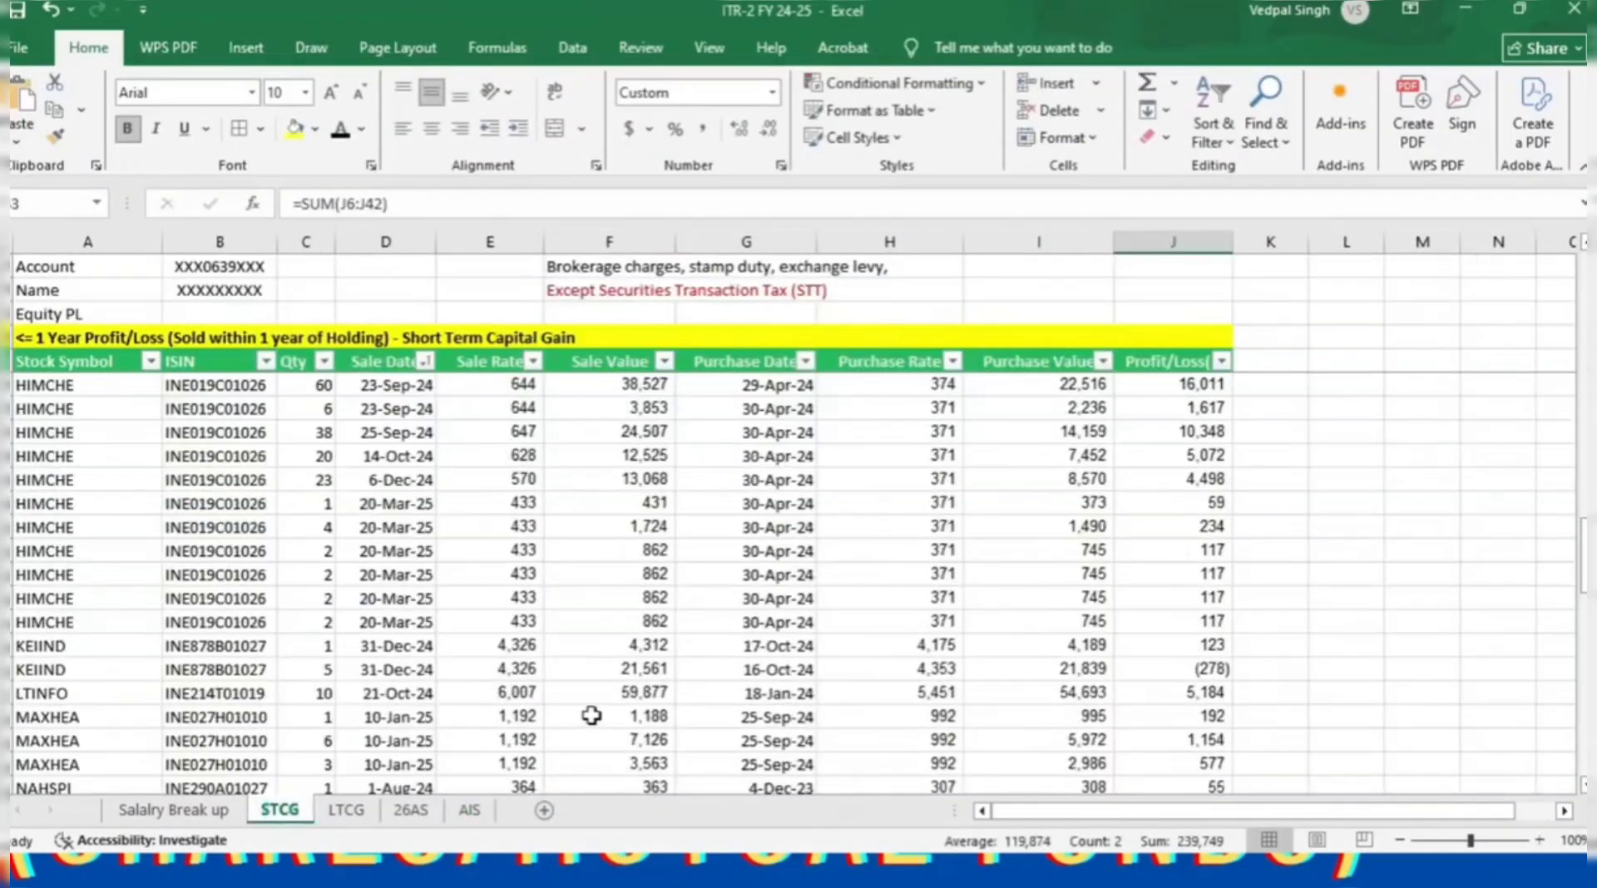
{"action": "scroll", "coordinate": [592, 716], "scroll_direction": "down", "scroll_amount": 10}
Below the STCG table, add the STCG sale totals 657,202 and 379,661 in one cell.
{"action": "left_click", "coordinate": [642, 574]}
{"action": "type", "text": "="}
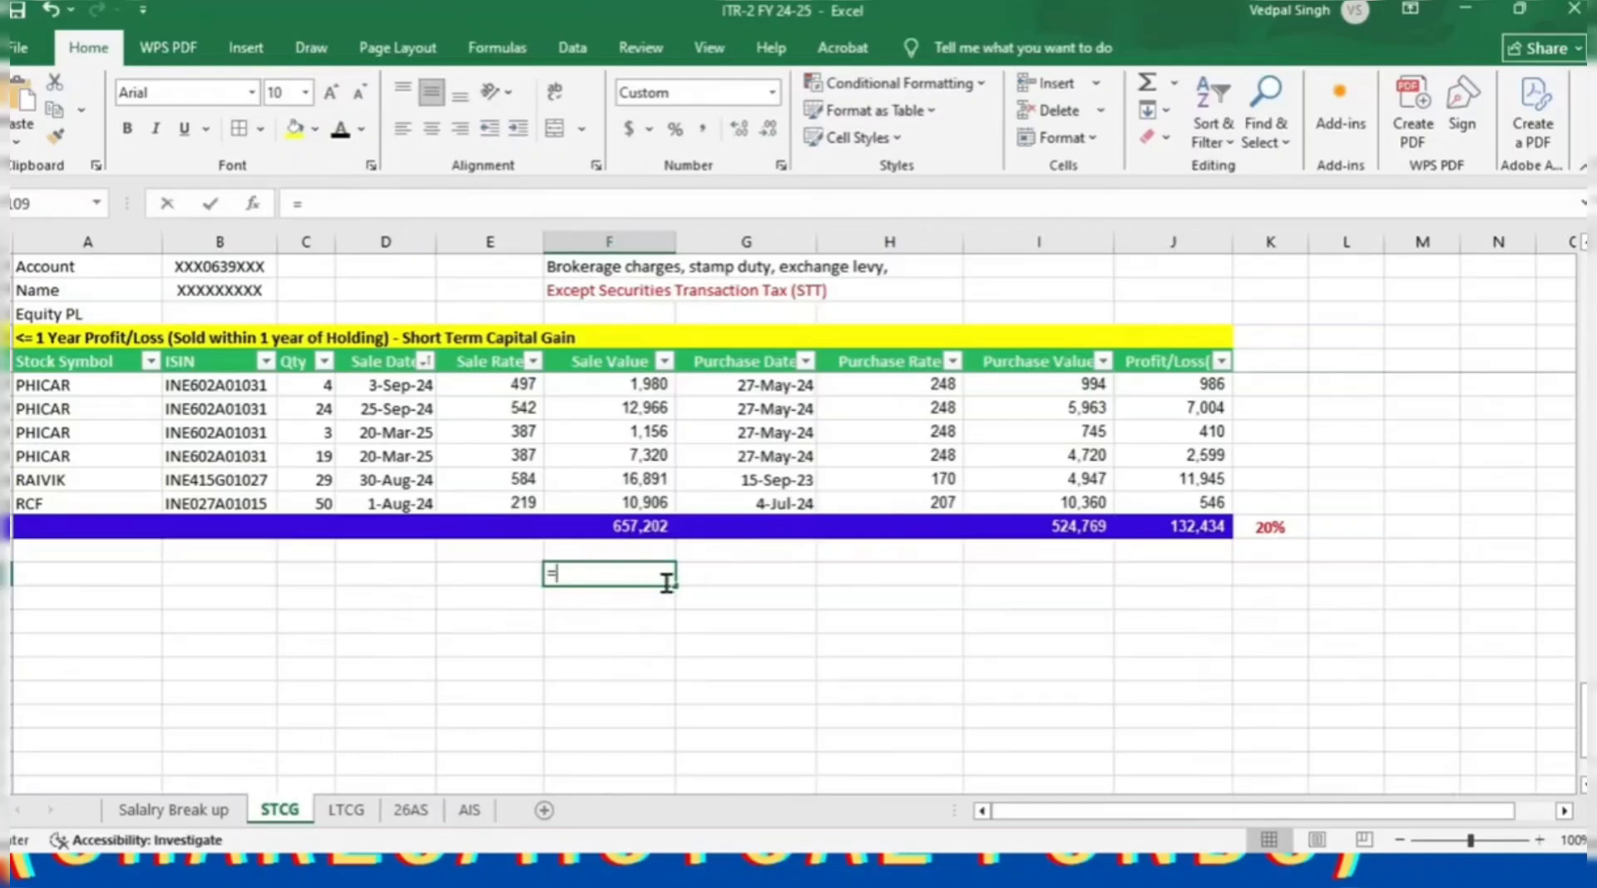
{"action": "left_click", "coordinate": [657, 526]}
{"action": "type", "text": "+"}
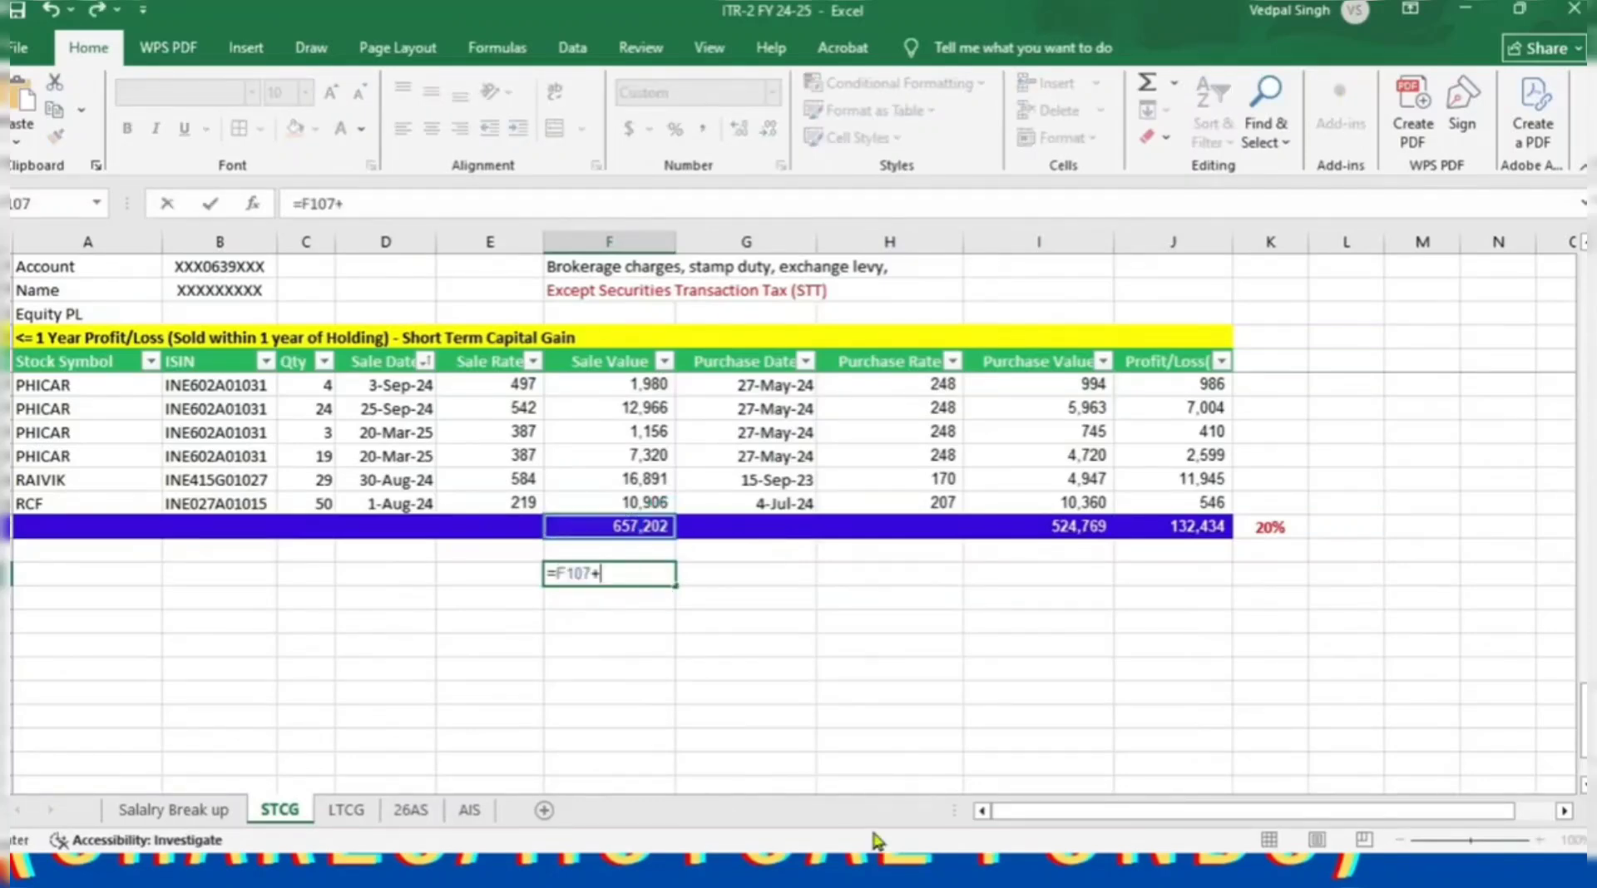
{"action": "scroll", "coordinate": [633, 632], "scroll_direction": "up", "scroll_amount": 20}
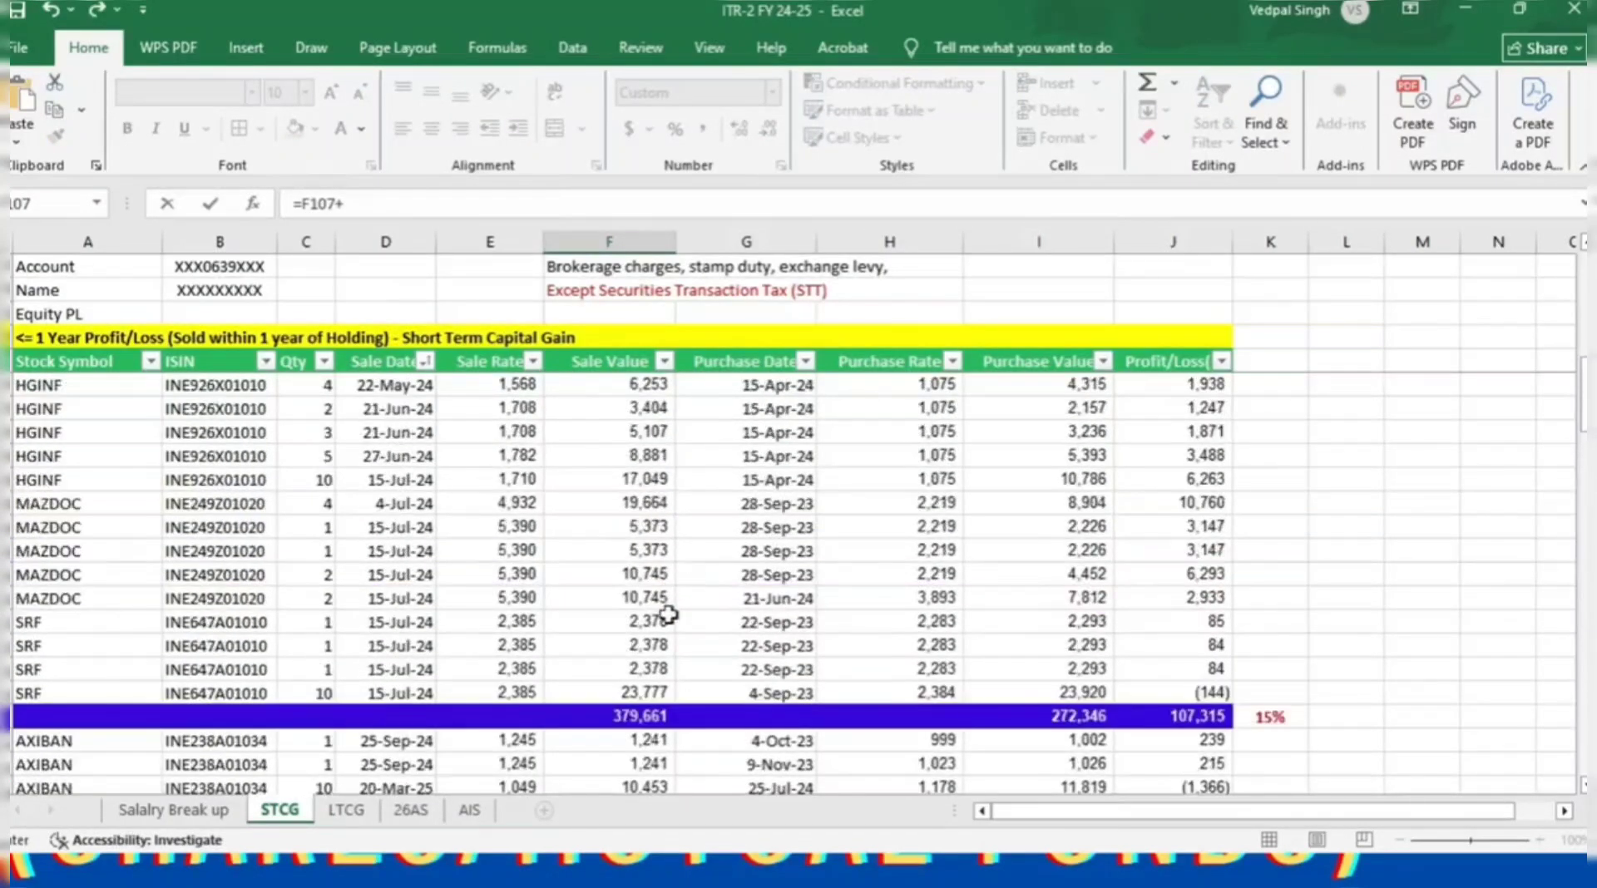
{"action": "left_click", "coordinate": [632, 716]}
{"action": "key", "text": "Return"}
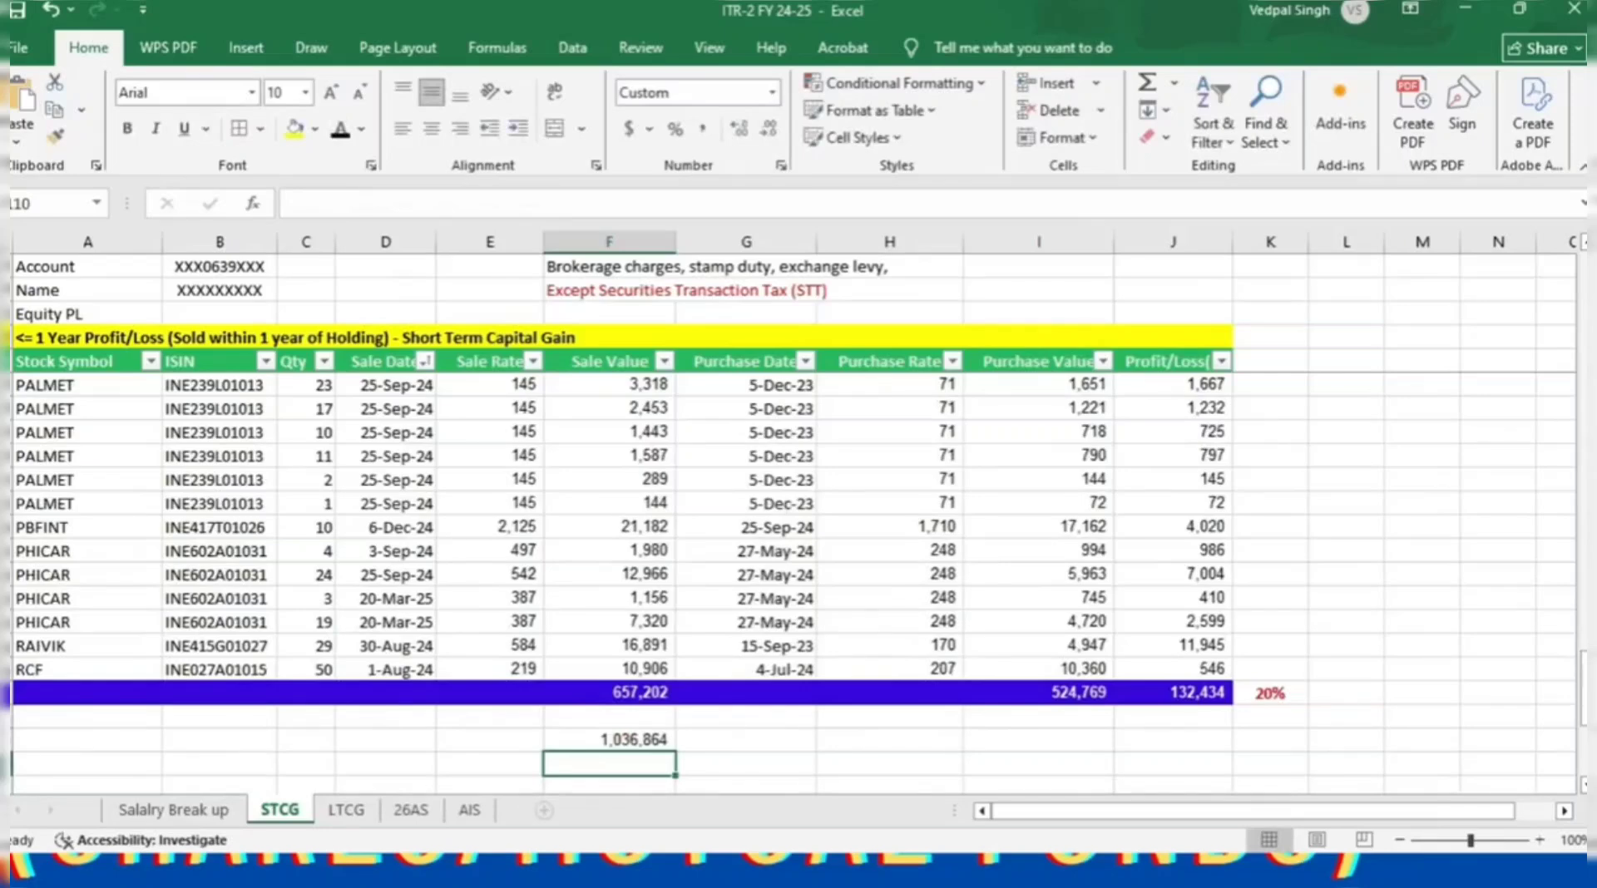
Link the LTCG sheet's sale value totals 490,161 and 224,835 into the cells below.
{"action": "type", "text": "="}
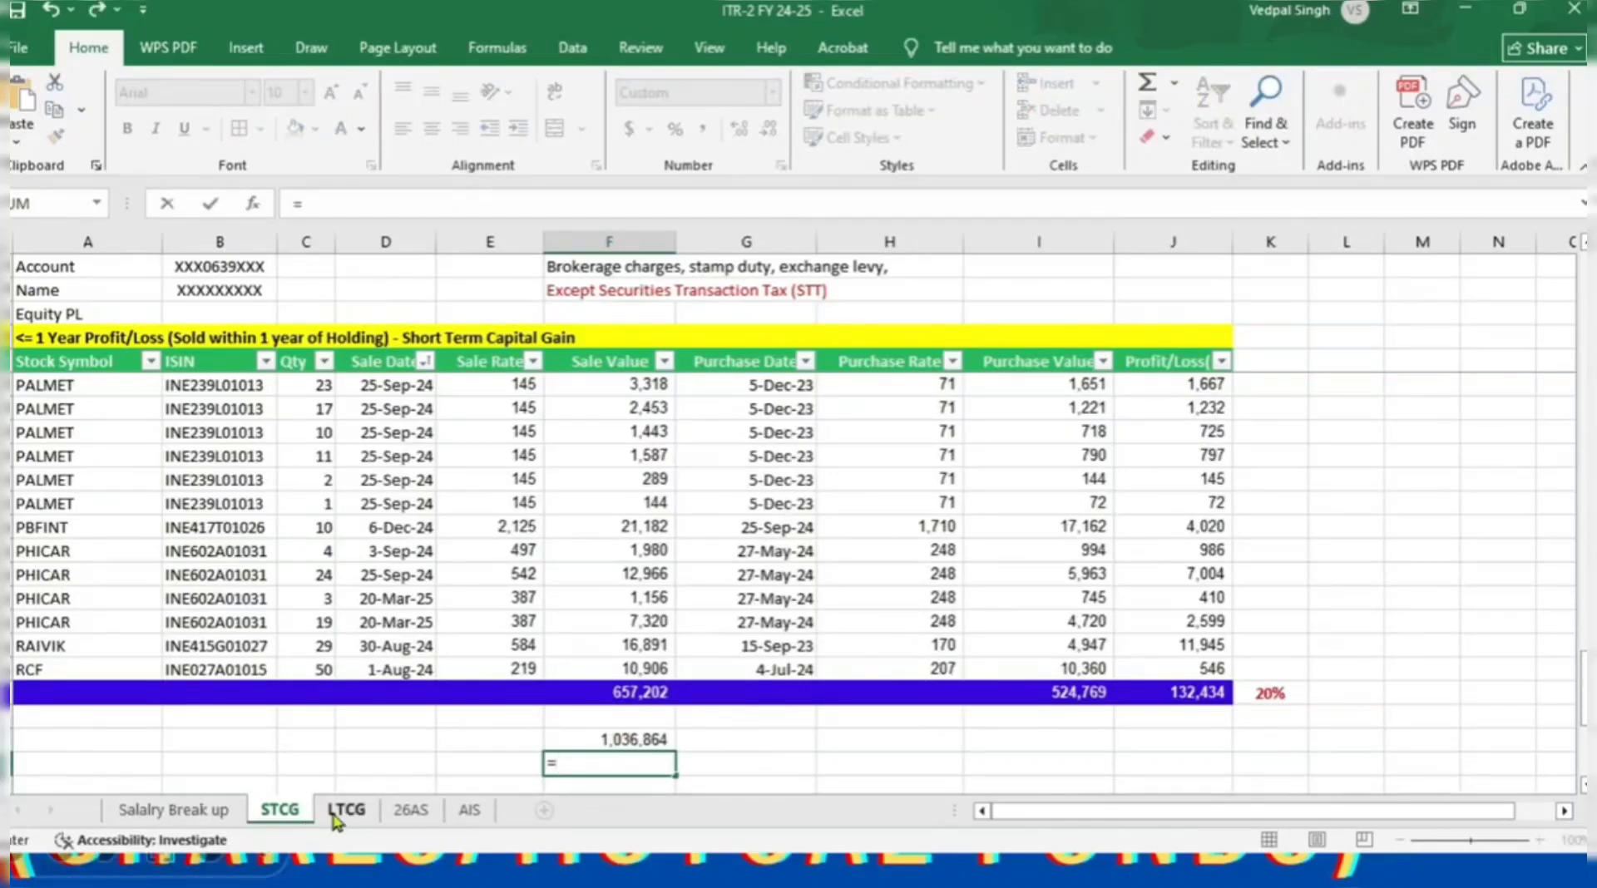
{"action": "left_click", "coordinate": [346, 810]}
{"action": "scroll", "coordinate": [616, 582], "scroll_direction": "down", "scroll_amount": 5}
{"action": "left_click", "coordinate": [574, 669]}
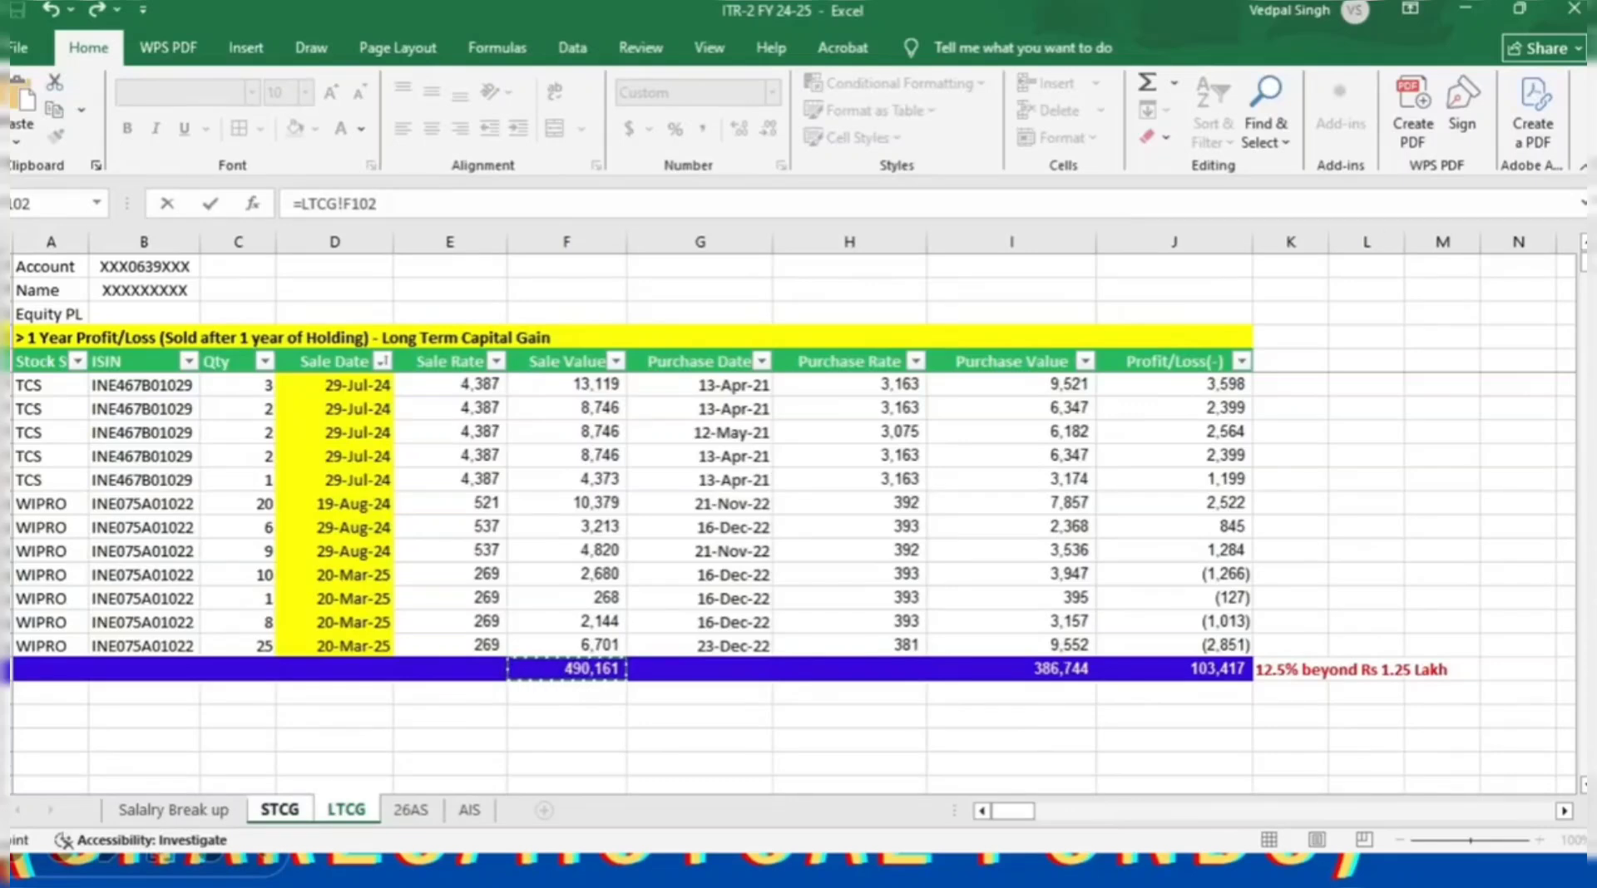
{"action": "key", "text": "Return"}
{"action": "type", "text": "="}
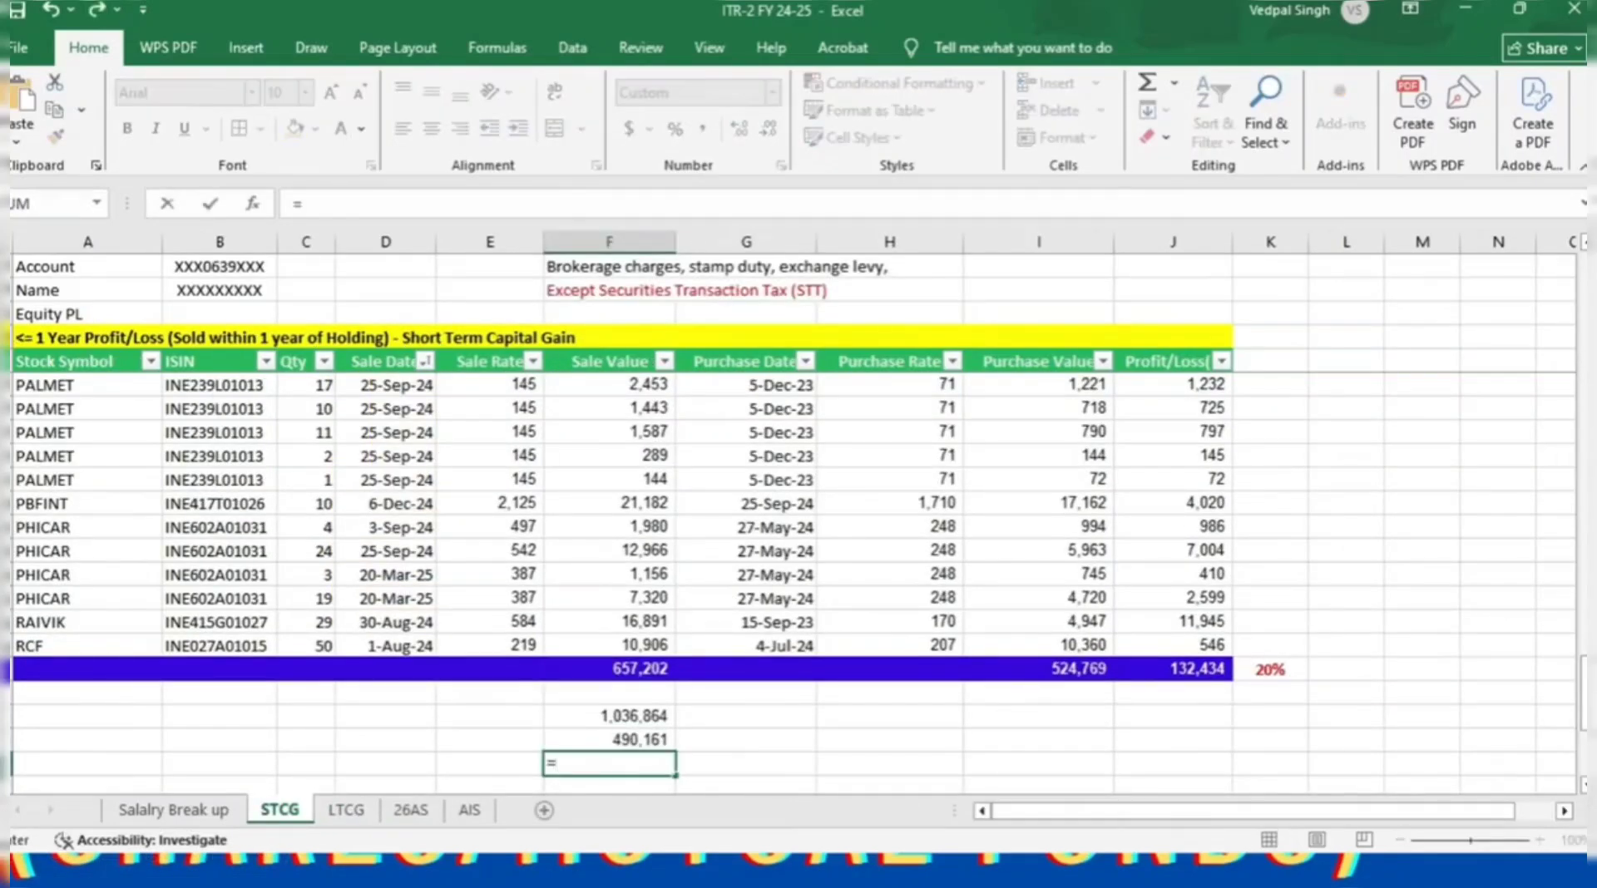
{"action": "left_click", "coordinate": [346, 810]}
{"action": "scroll", "coordinate": [542, 713], "scroll_direction": "up", "scroll_amount": 20}
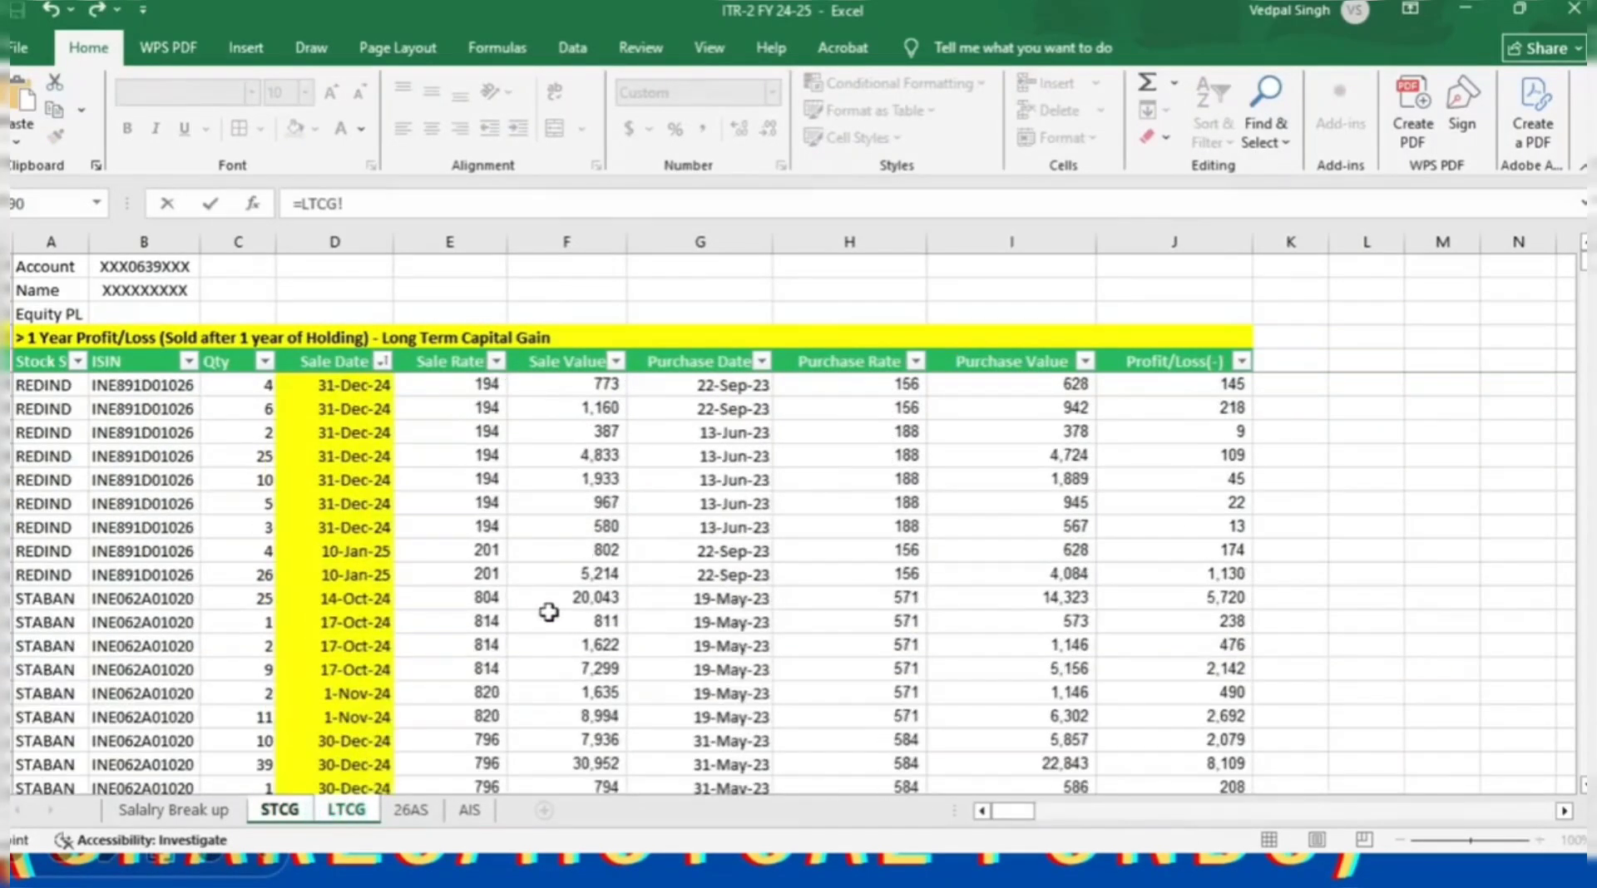
{"action": "left_click", "coordinate": [585, 598]}
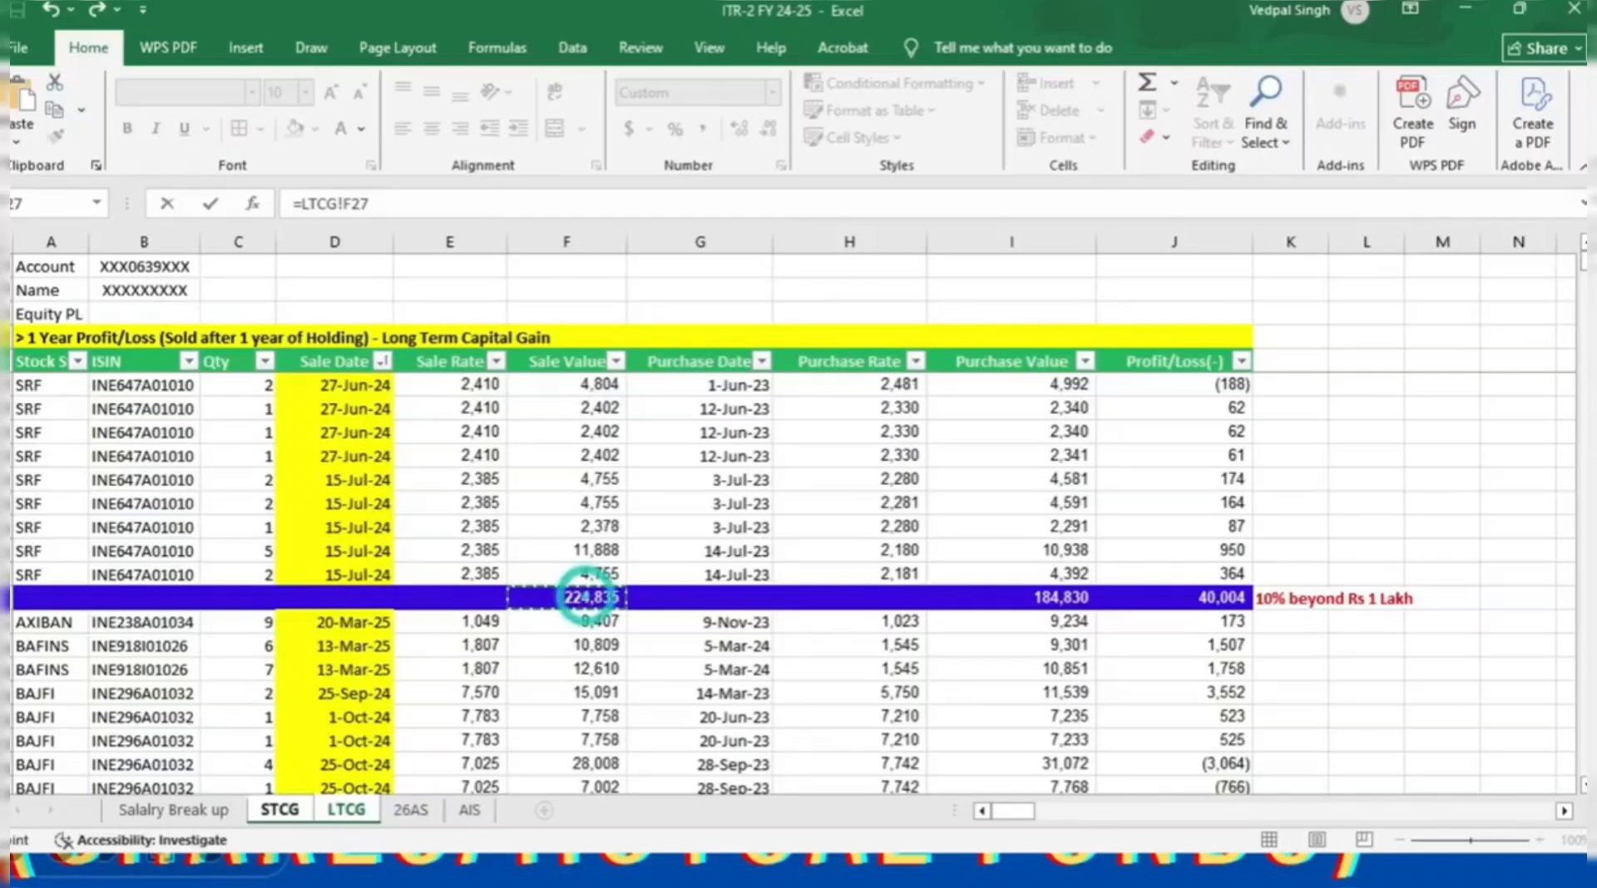
{"action": "key", "text": "Return"}
SUM the three sale totals into a grand total of 1,751,859.
{"action": "left_click_drag", "start_coordinate": [608, 739], "coordinate": [607, 692]}
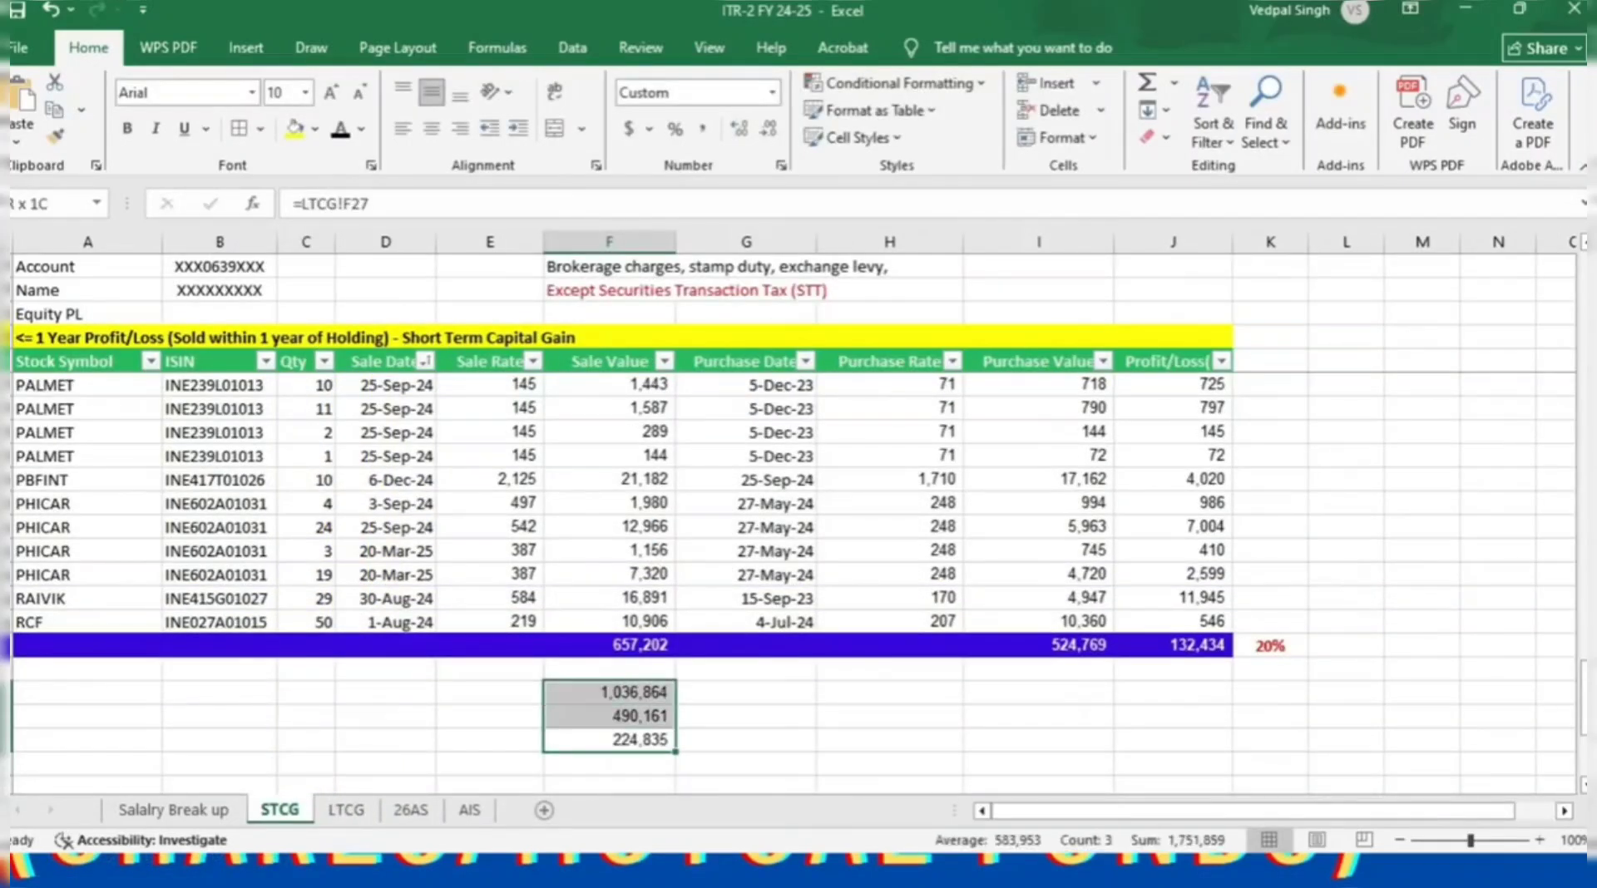
{"action": "left_click", "coordinate": [607, 772]}
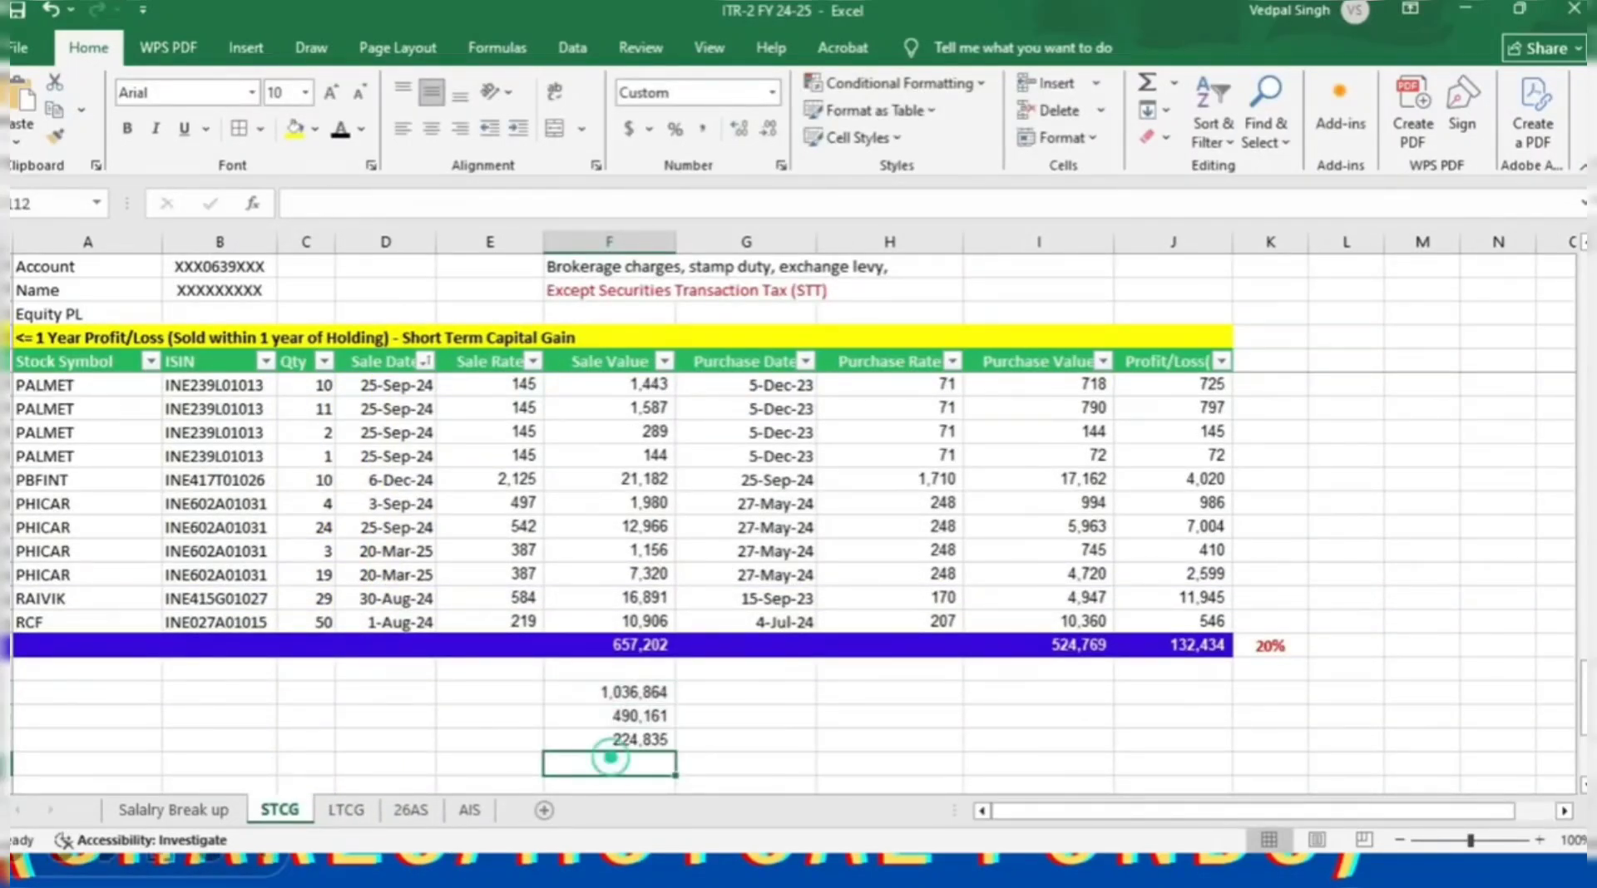
{"action": "type", "text": "=SUM*"}
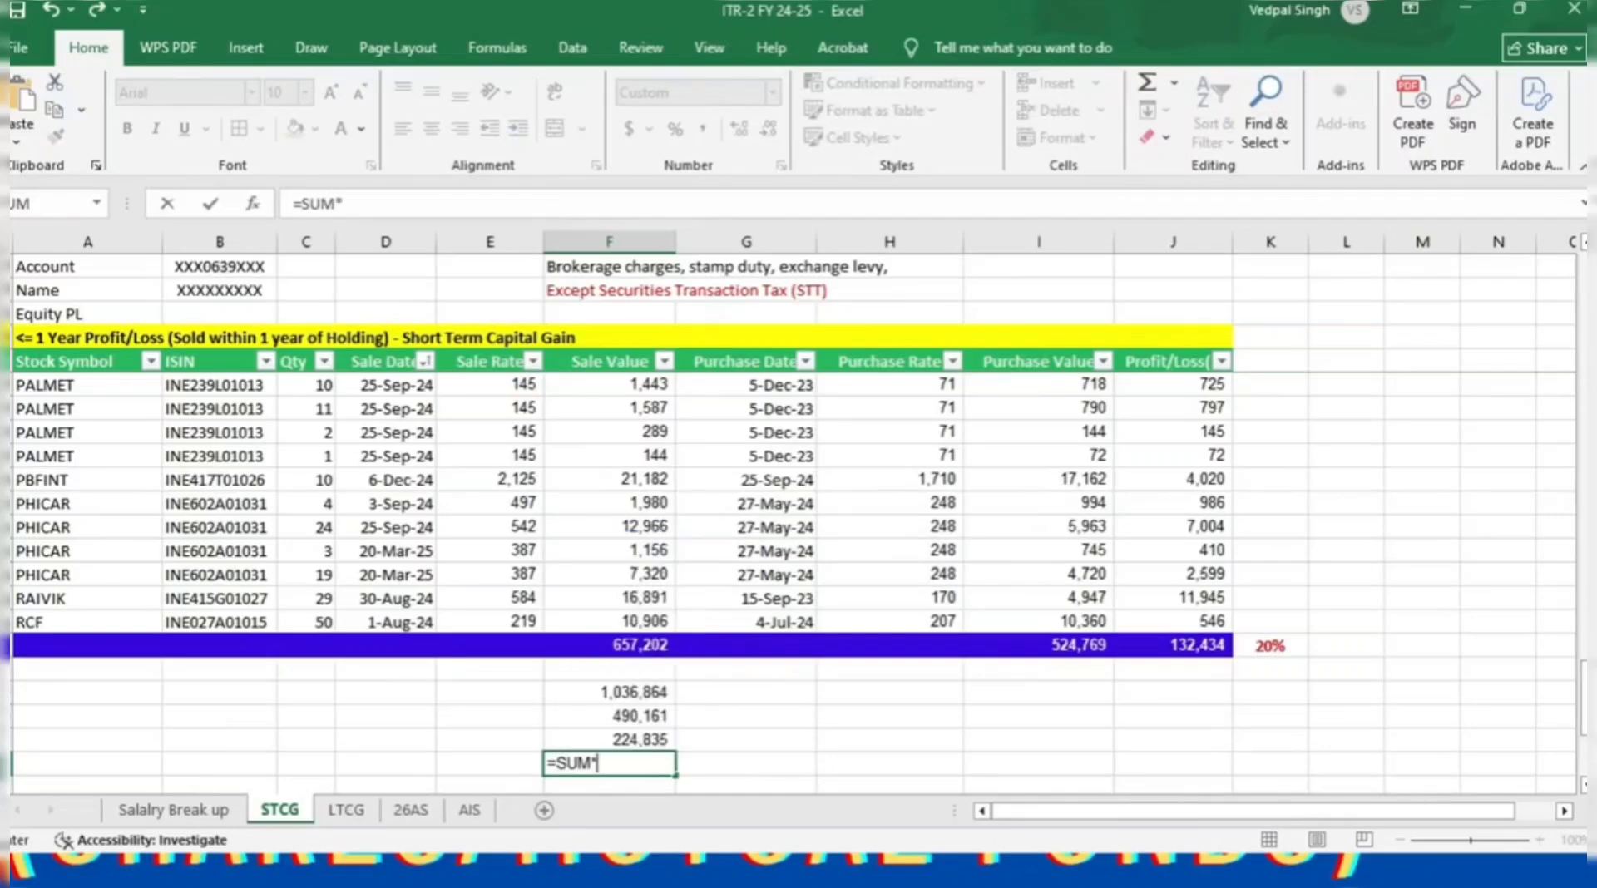
{"action": "key", "text": "BackSpace"}
{"action": "type", "text": "("}
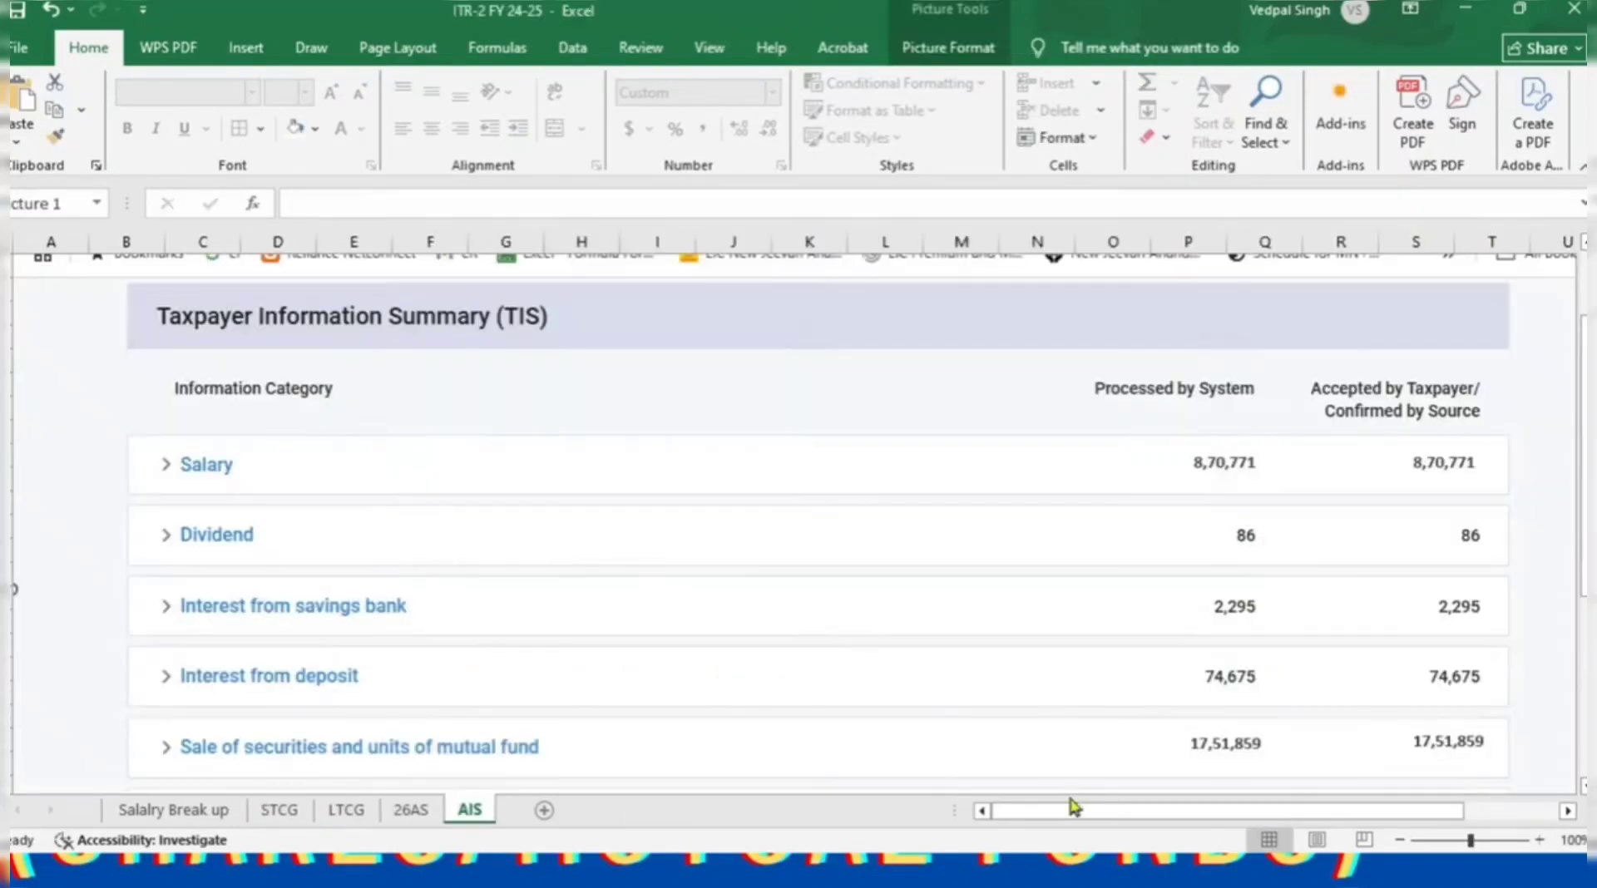
{"action": "left_click", "coordinate": [399, 811]}
{"action": "left_click", "coordinate": [344, 811]}
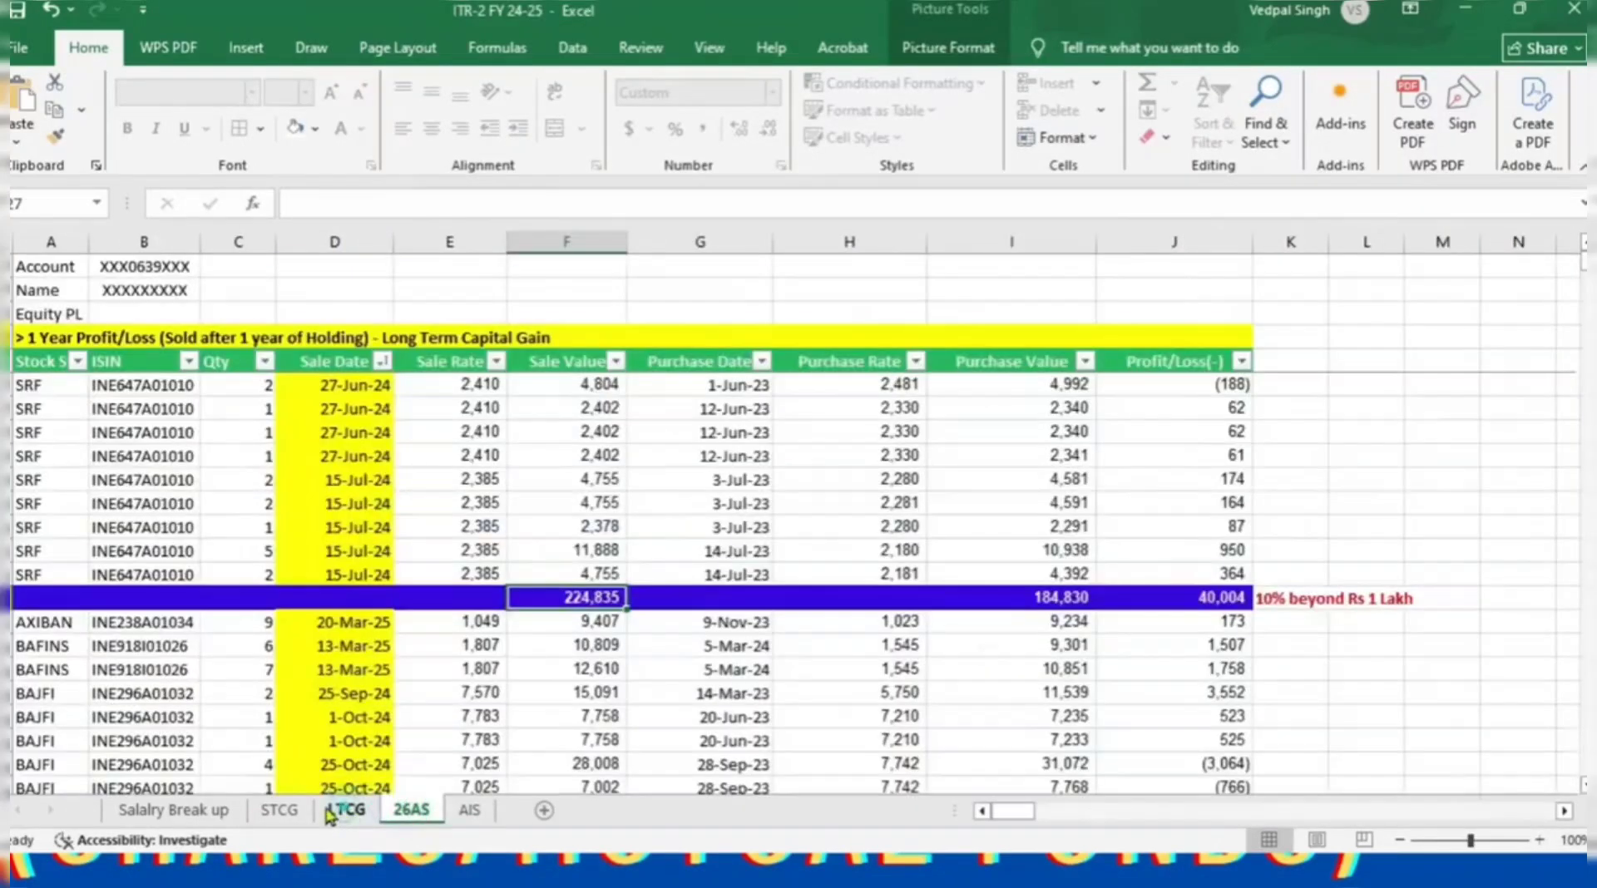
{"action": "left_click", "coordinate": [281, 810]}
{"action": "left_click_drag", "start_coordinate": [597, 670], "coordinate": [601, 729]}
{"action": "left_click", "coordinate": [601, 740]}
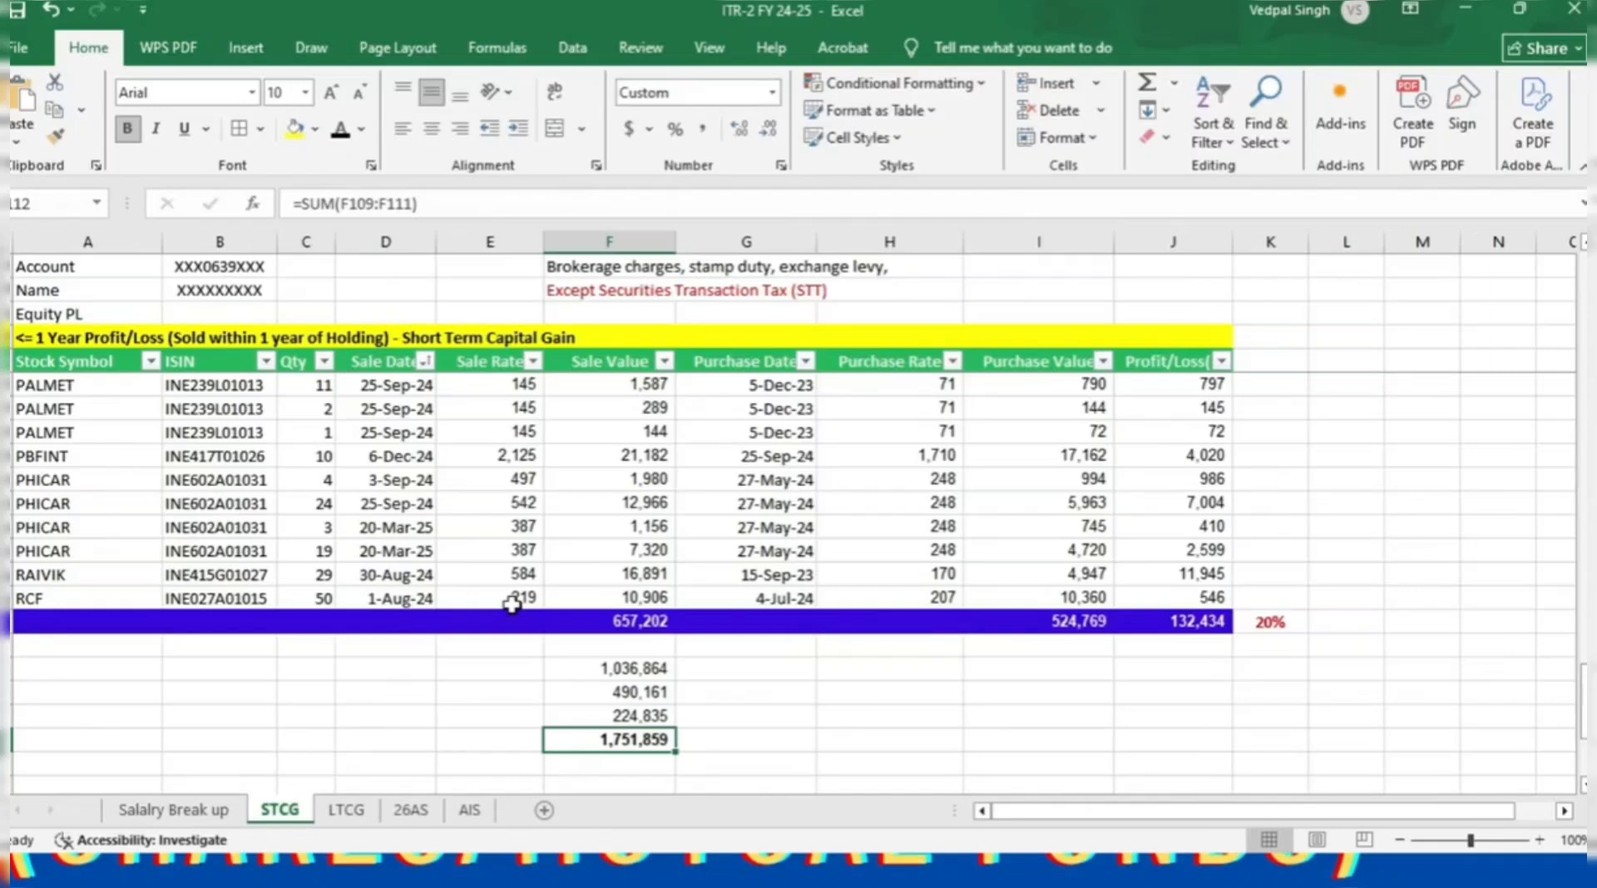
{"action": "left_click", "coordinate": [346, 819]}
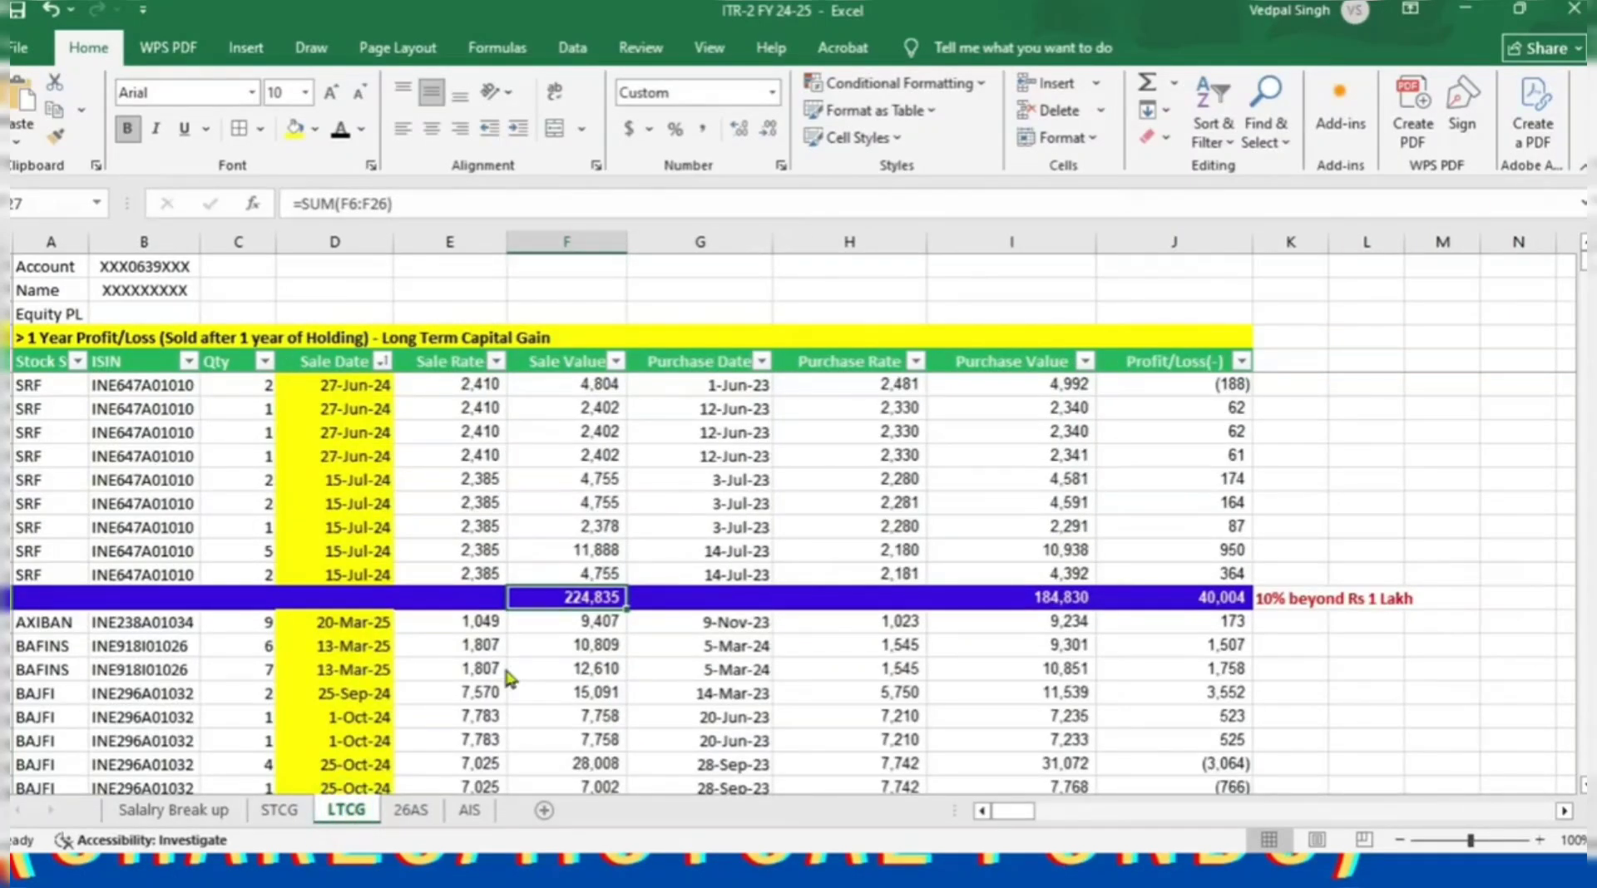
{"action": "key", "text": "alt+Tab"}
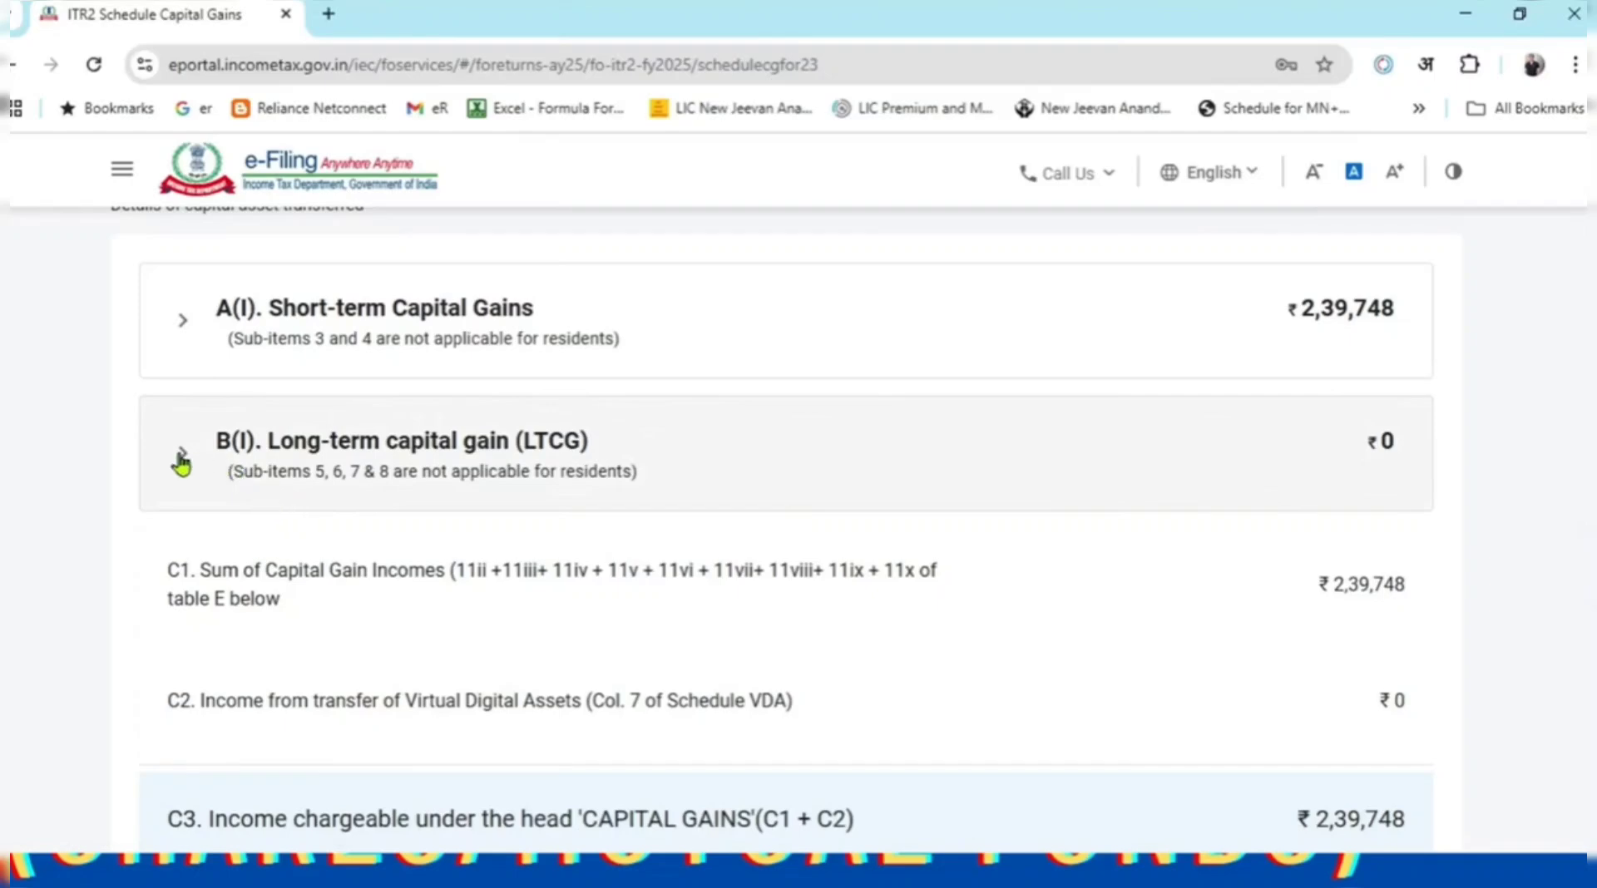
Expand long-term capital gains and item 4 (section 112A STT-paid equity shares), then open it for editing.
{"action": "left_click", "coordinate": [181, 465]}
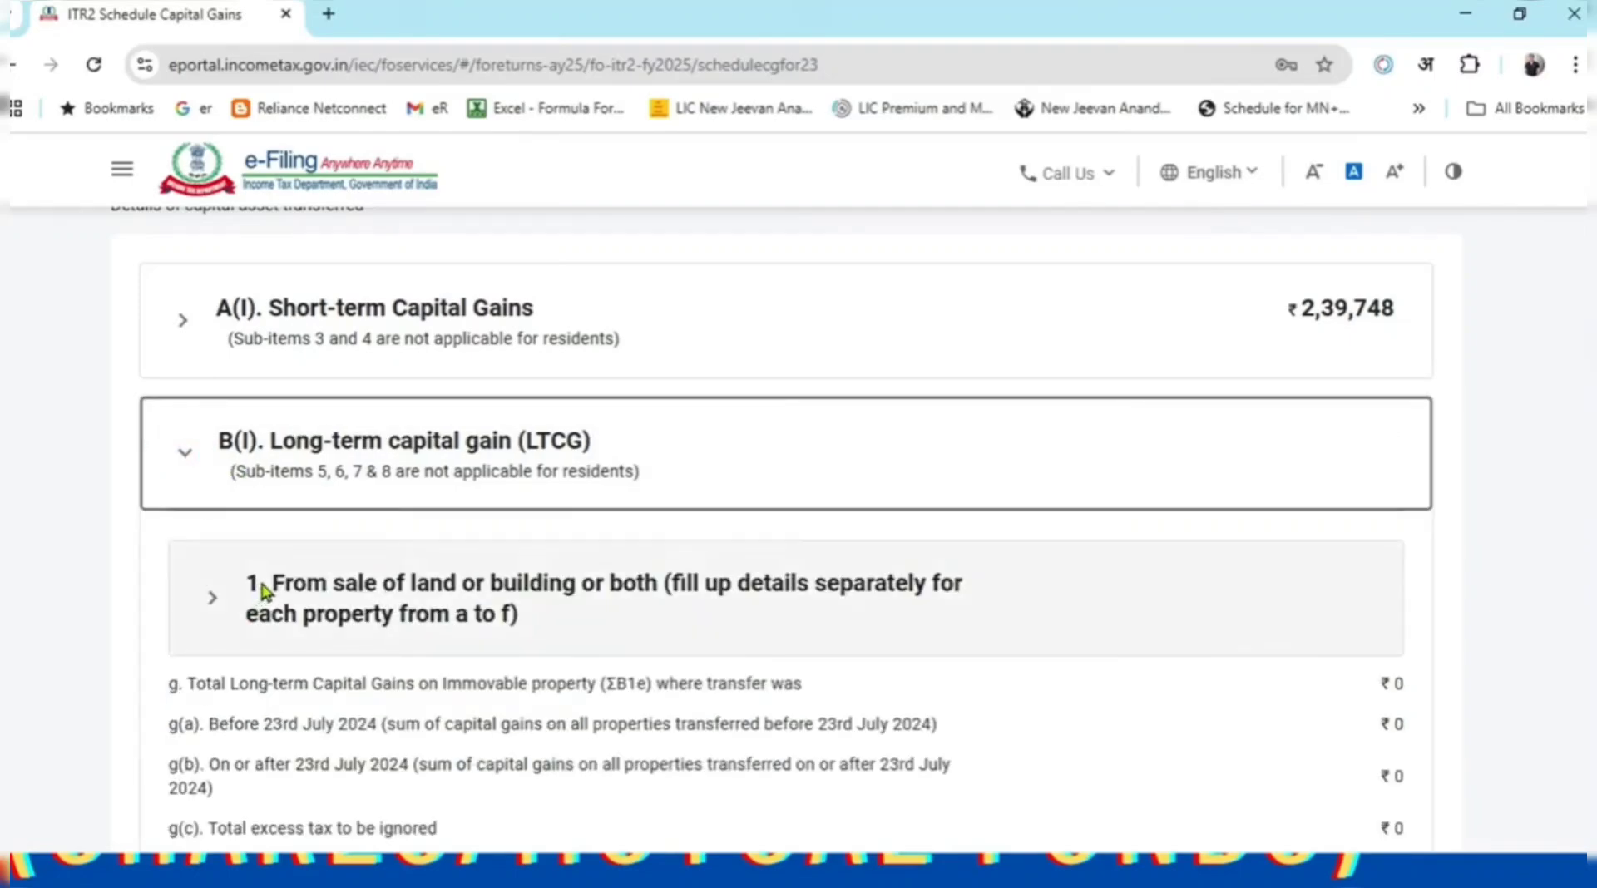
{"action": "scroll", "coordinate": [274, 582], "scroll_direction": "down", "scroll_amount": 2}
{"action": "scroll", "coordinate": [555, 516], "scroll_direction": "down", "scroll_amount": 3}
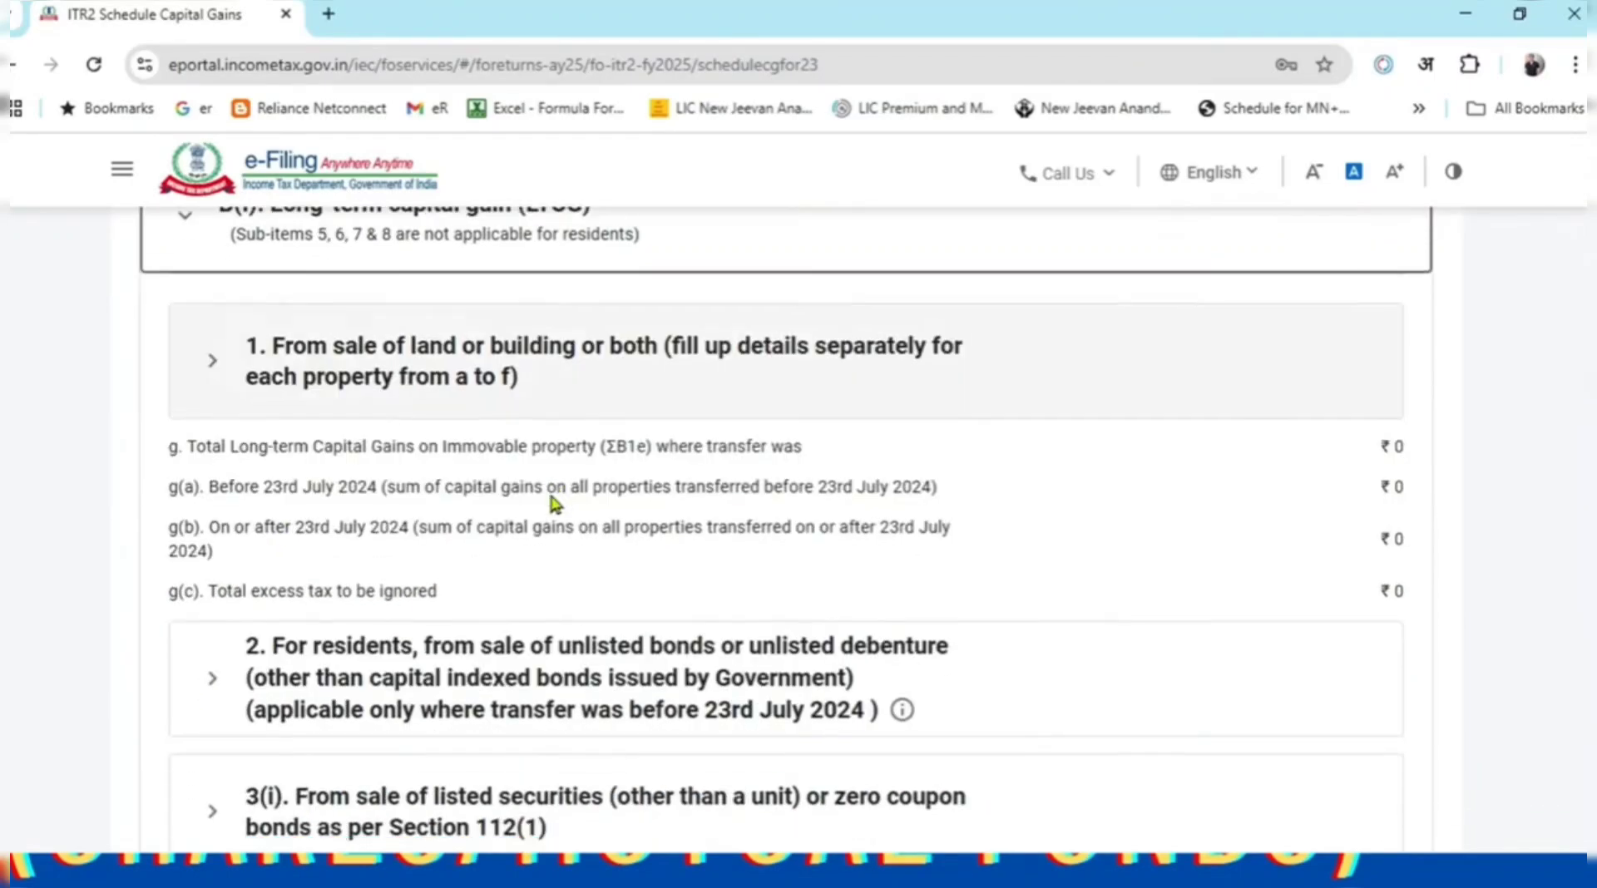
{"action": "scroll", "coordinate": [670, 560], "scroll_direction": "down", "scroll_amount": 3}
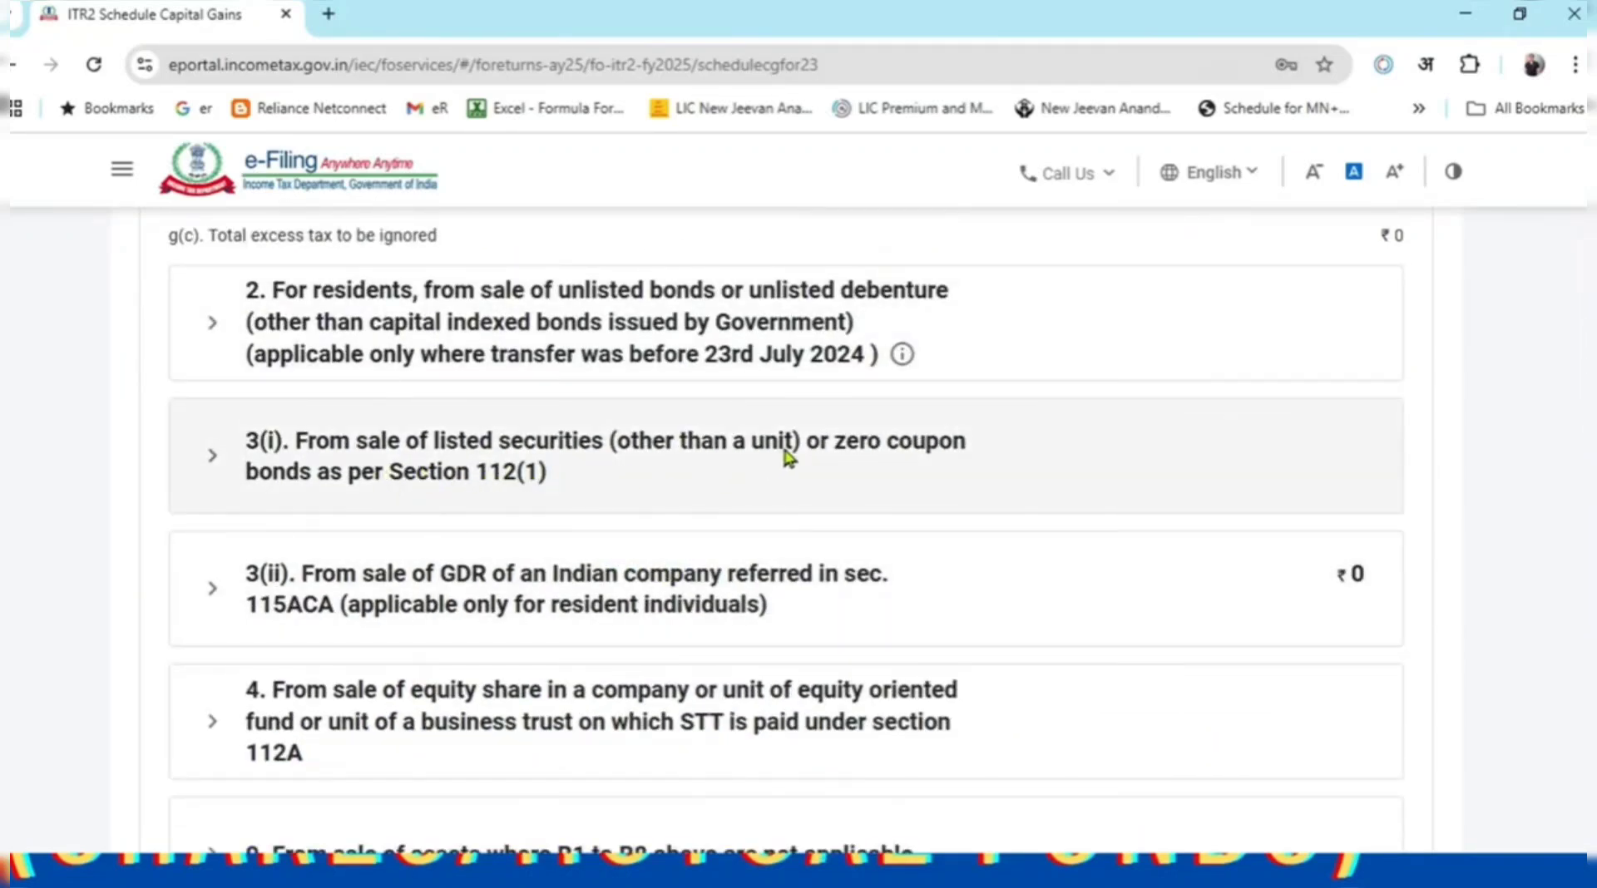
{"action": "scroll", "coordinate": [788, 457], "scroll_direction": "down", "scroll_amount": 2}
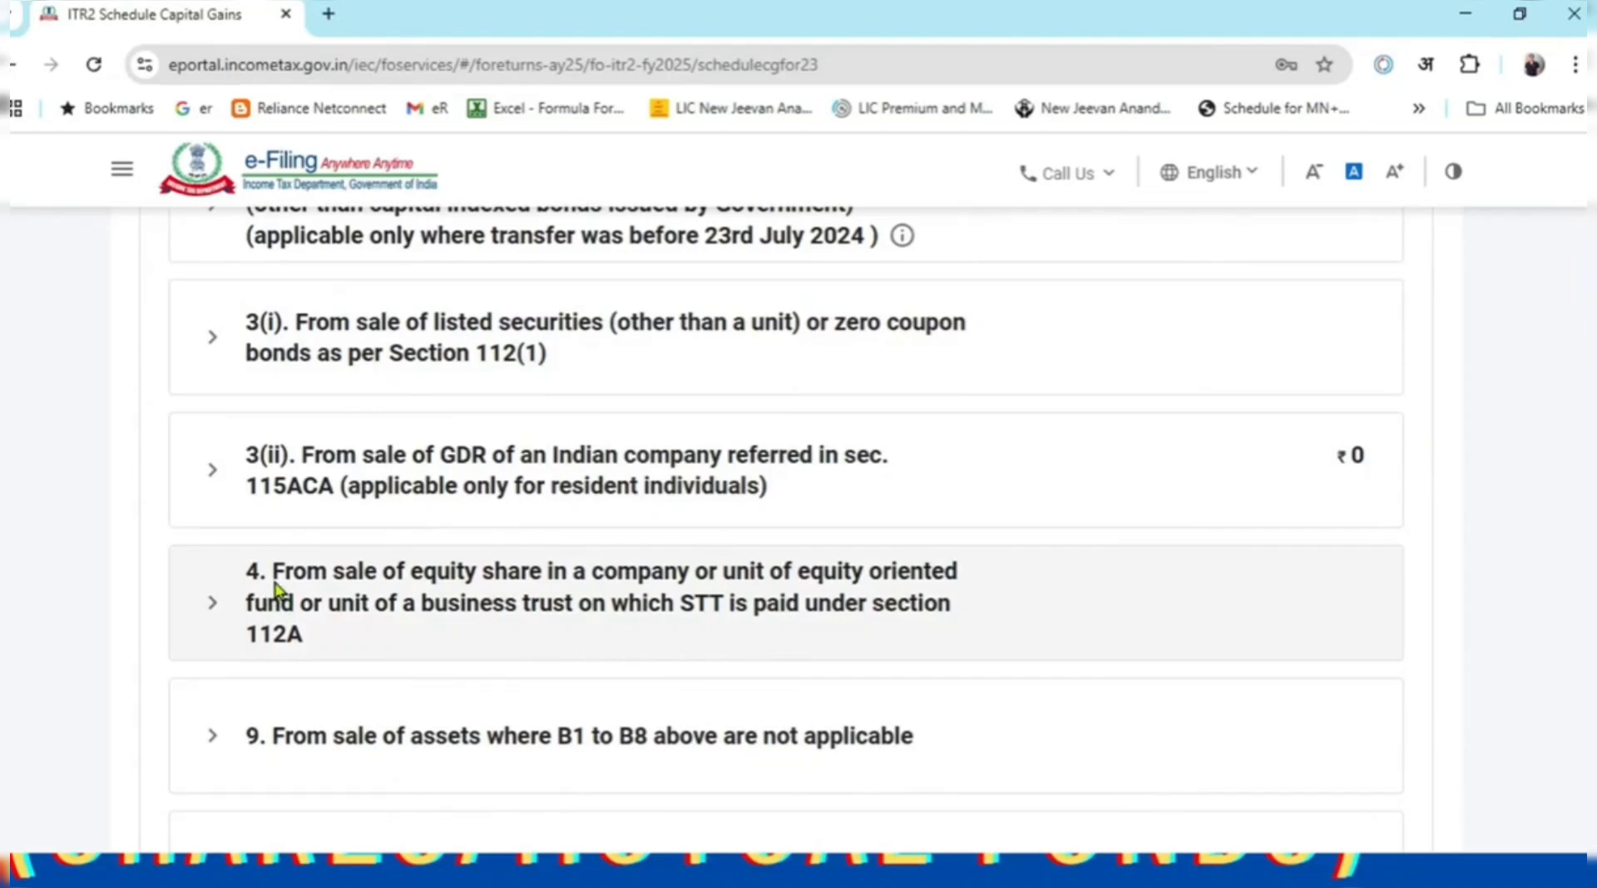
{"action": "left_click_drag", "start_coordinate": [274, 572], "coordinate": [355, 636]}
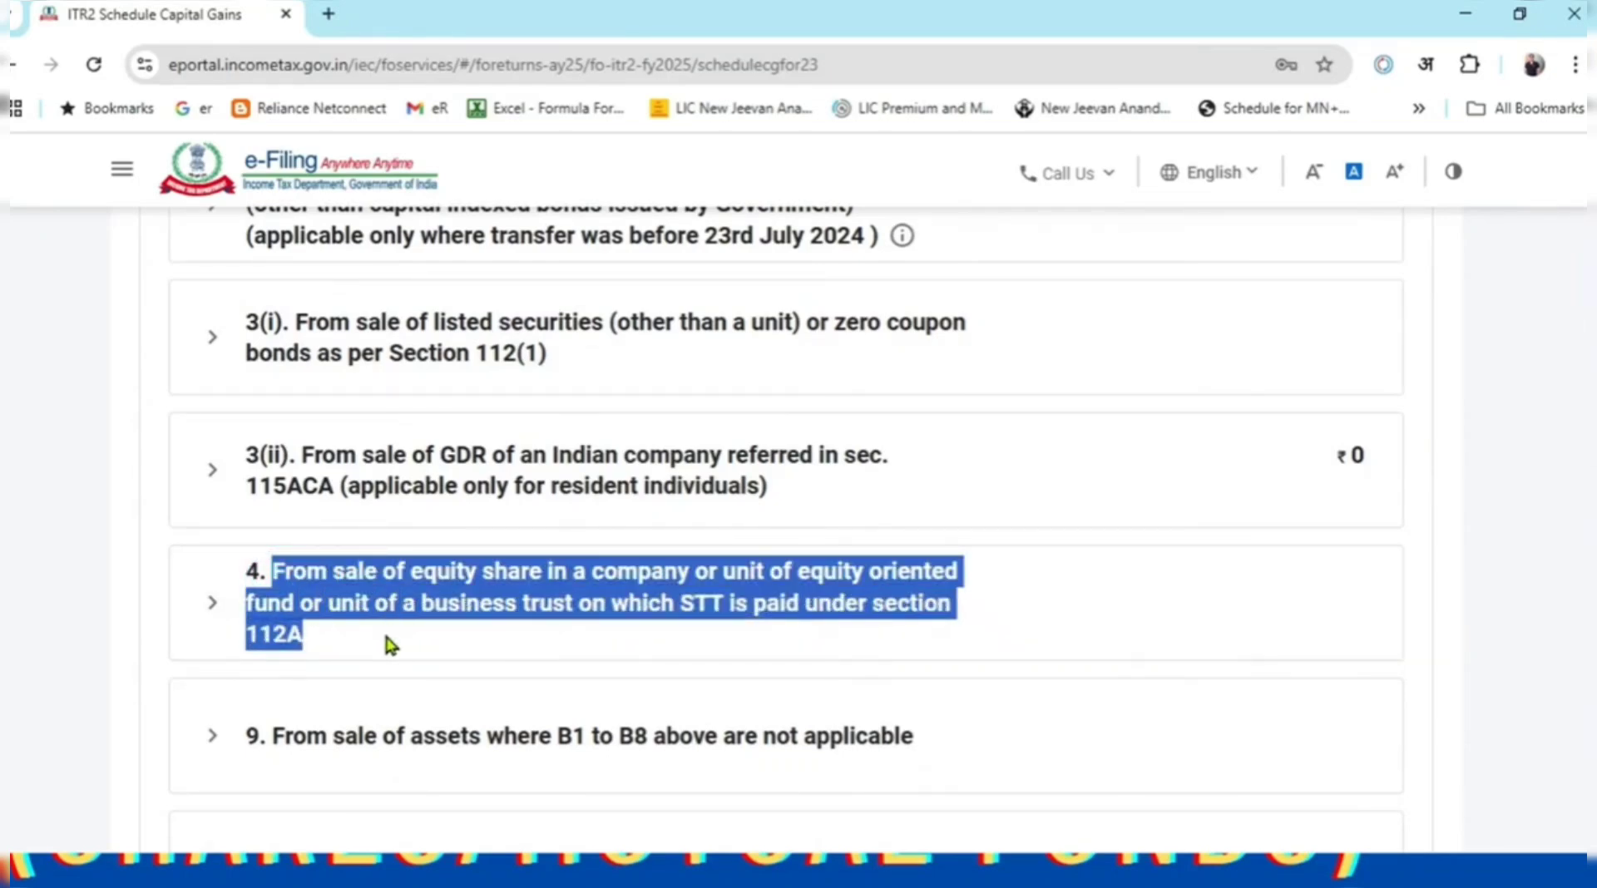
{"action": "left_click", "coordinate": [383, 629]}
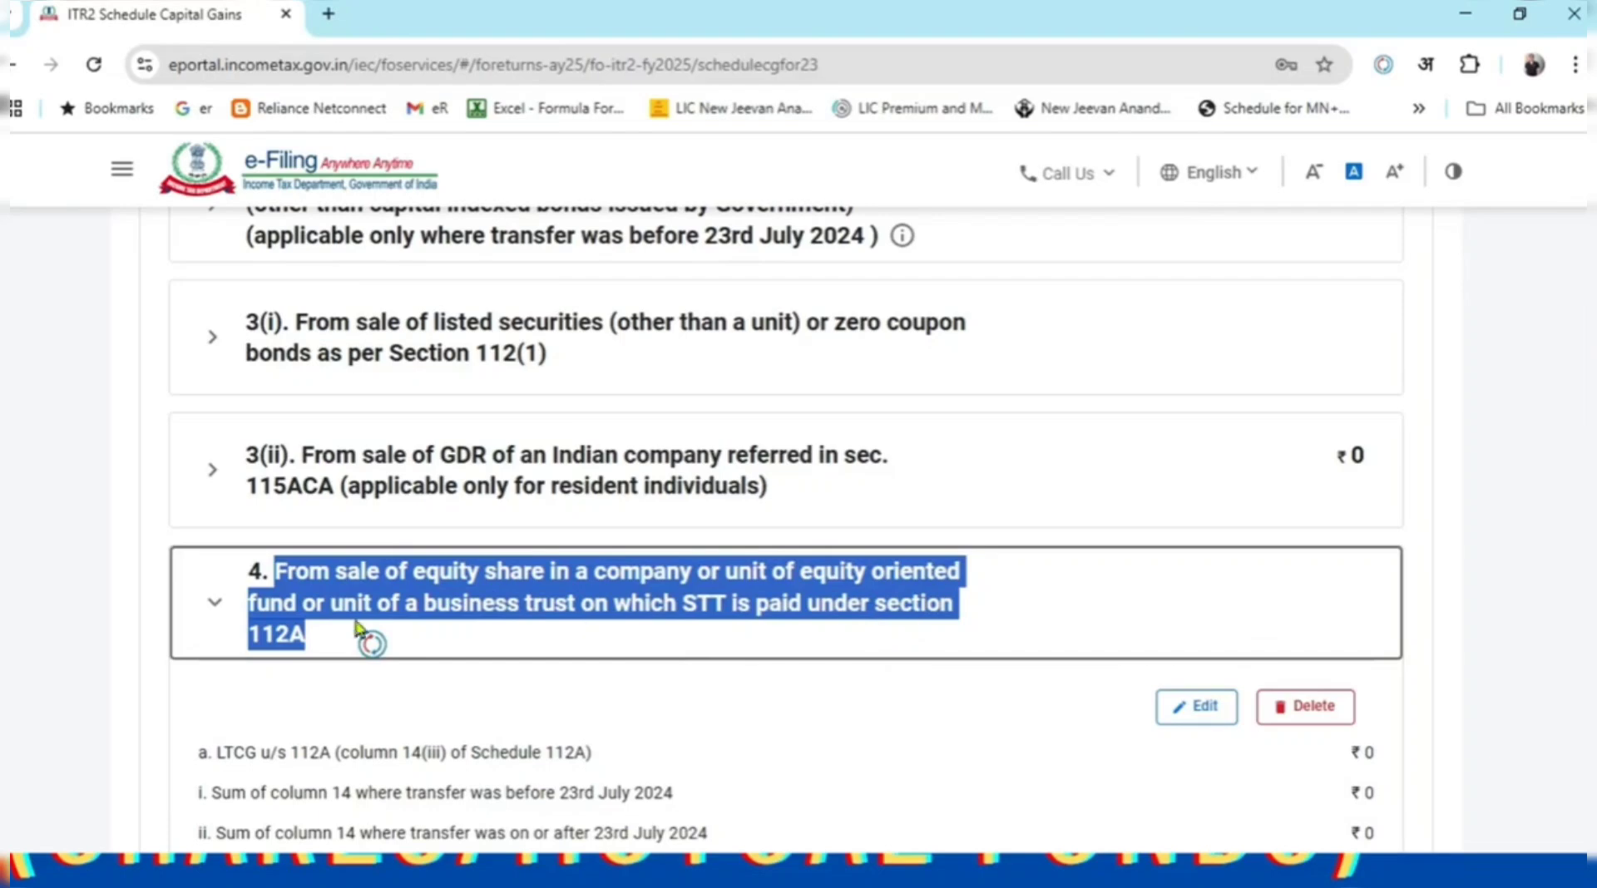
{"action": "scroll", "coordinate": [301, 637], "scroll_direction": "down", "scroll_amount": 2}
{"action": "left_click", "coordinate": [72, 456]}
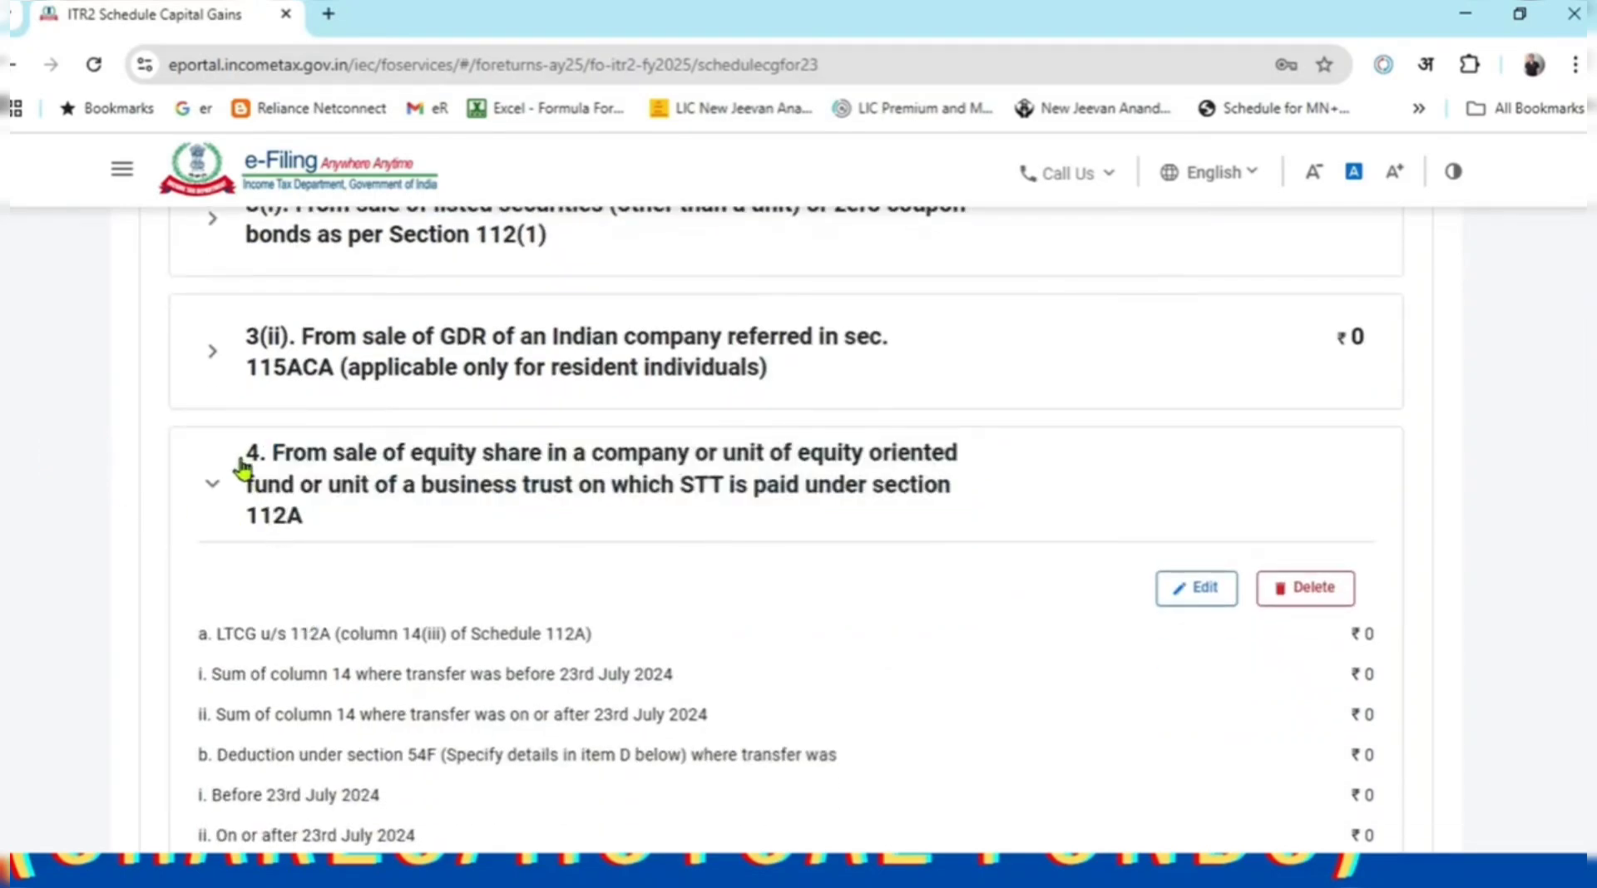
{"action": "left_click_drag", "start_coordinate": [243, 453], "coordinate": [277, 515]}
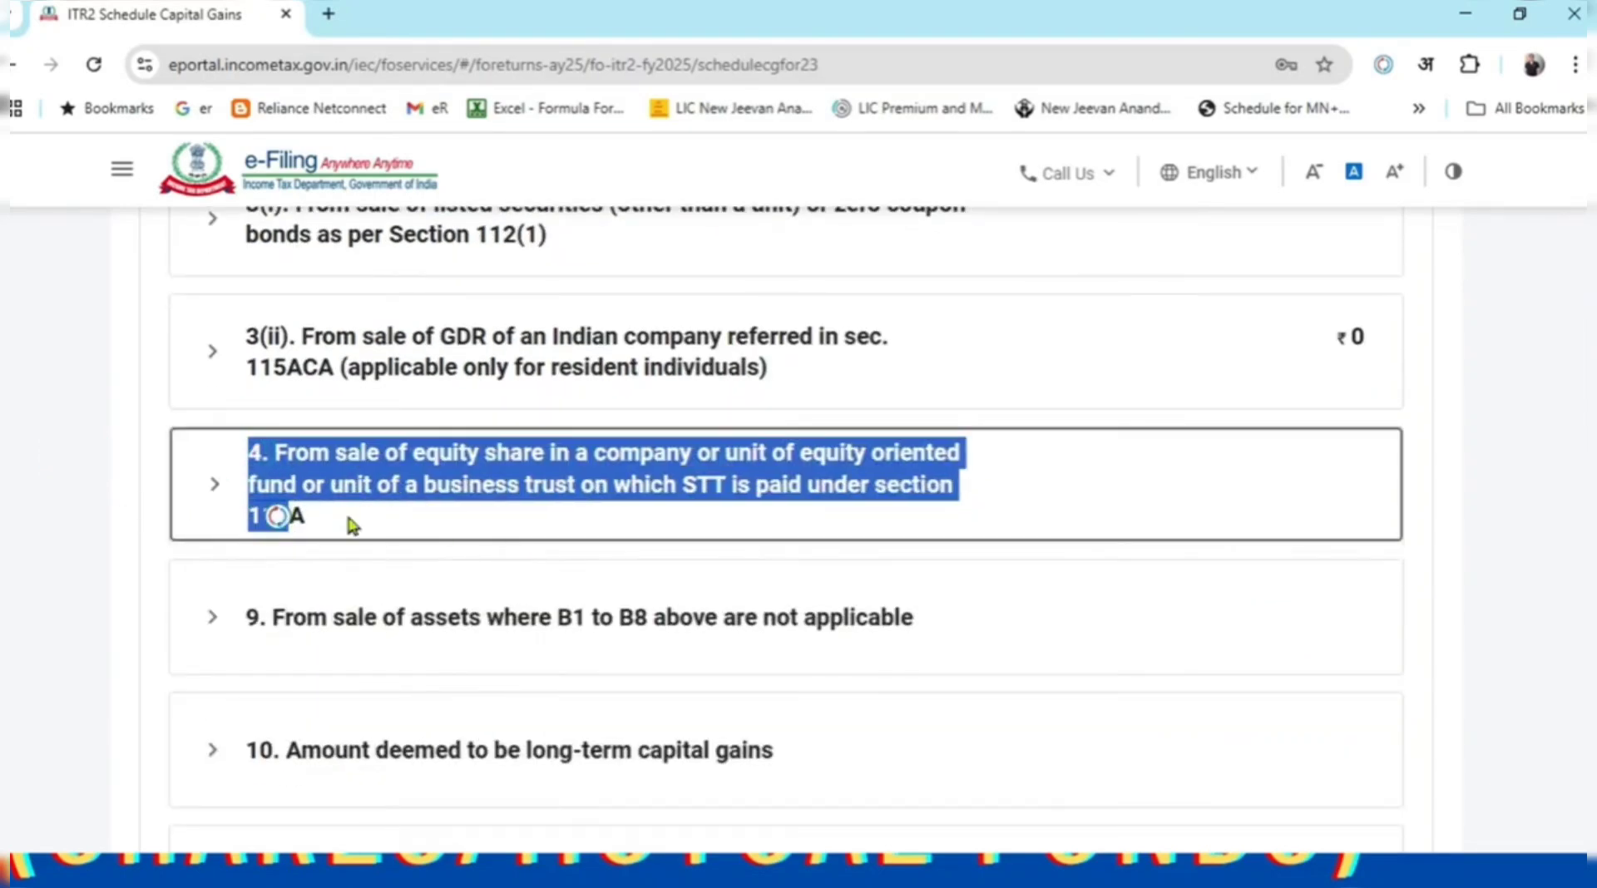
{"action": "left_click", "coordinate": [223, 487]}
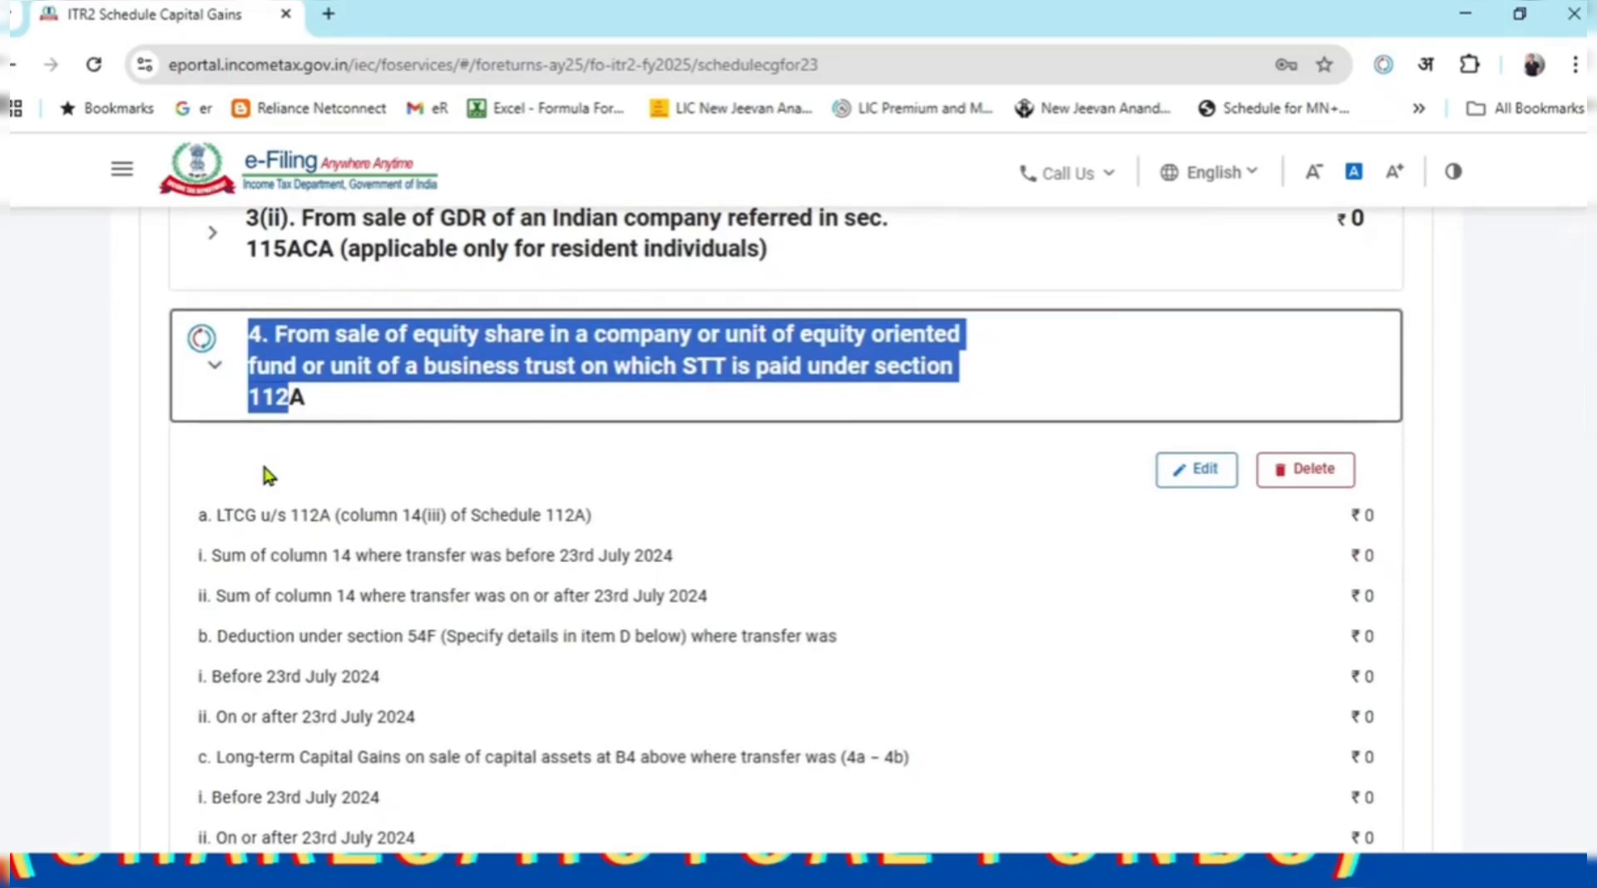
{"action": "scroll", "coordinate": [261, 459], "scroll_direction": "down", "scroll_amount": 3}
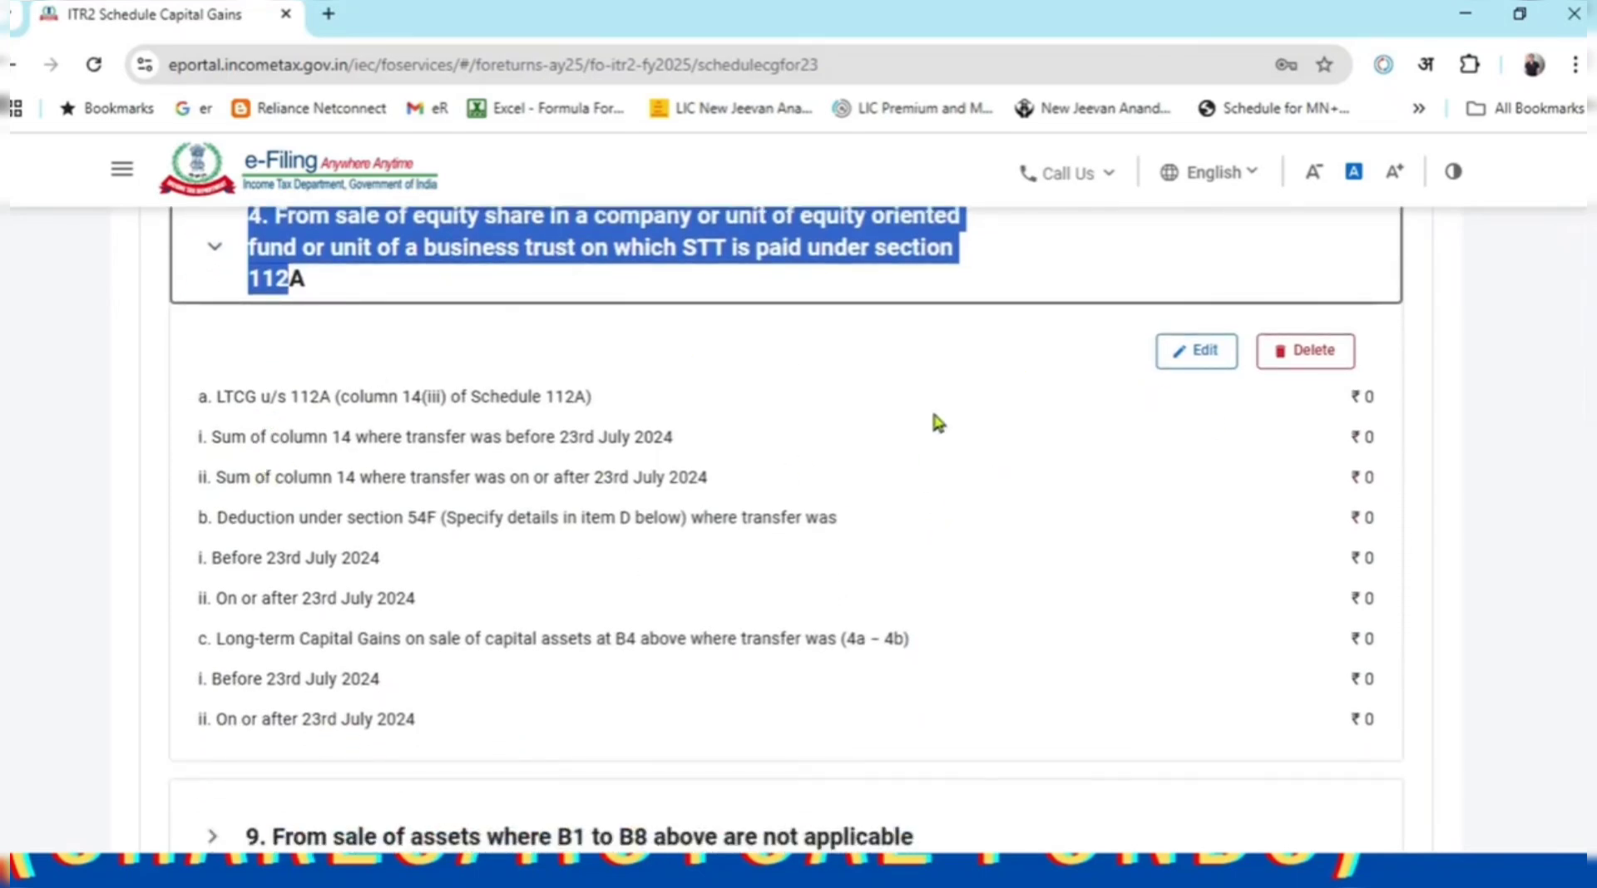
{"action": "left_click", "coordinate": [1212, 367]}
Open the View Schedule 112A link under row a of item 4.
{"action": "scroll", "coordinate": [1044, 532], "scroll_direction": "down", "scroll_amount": 4}
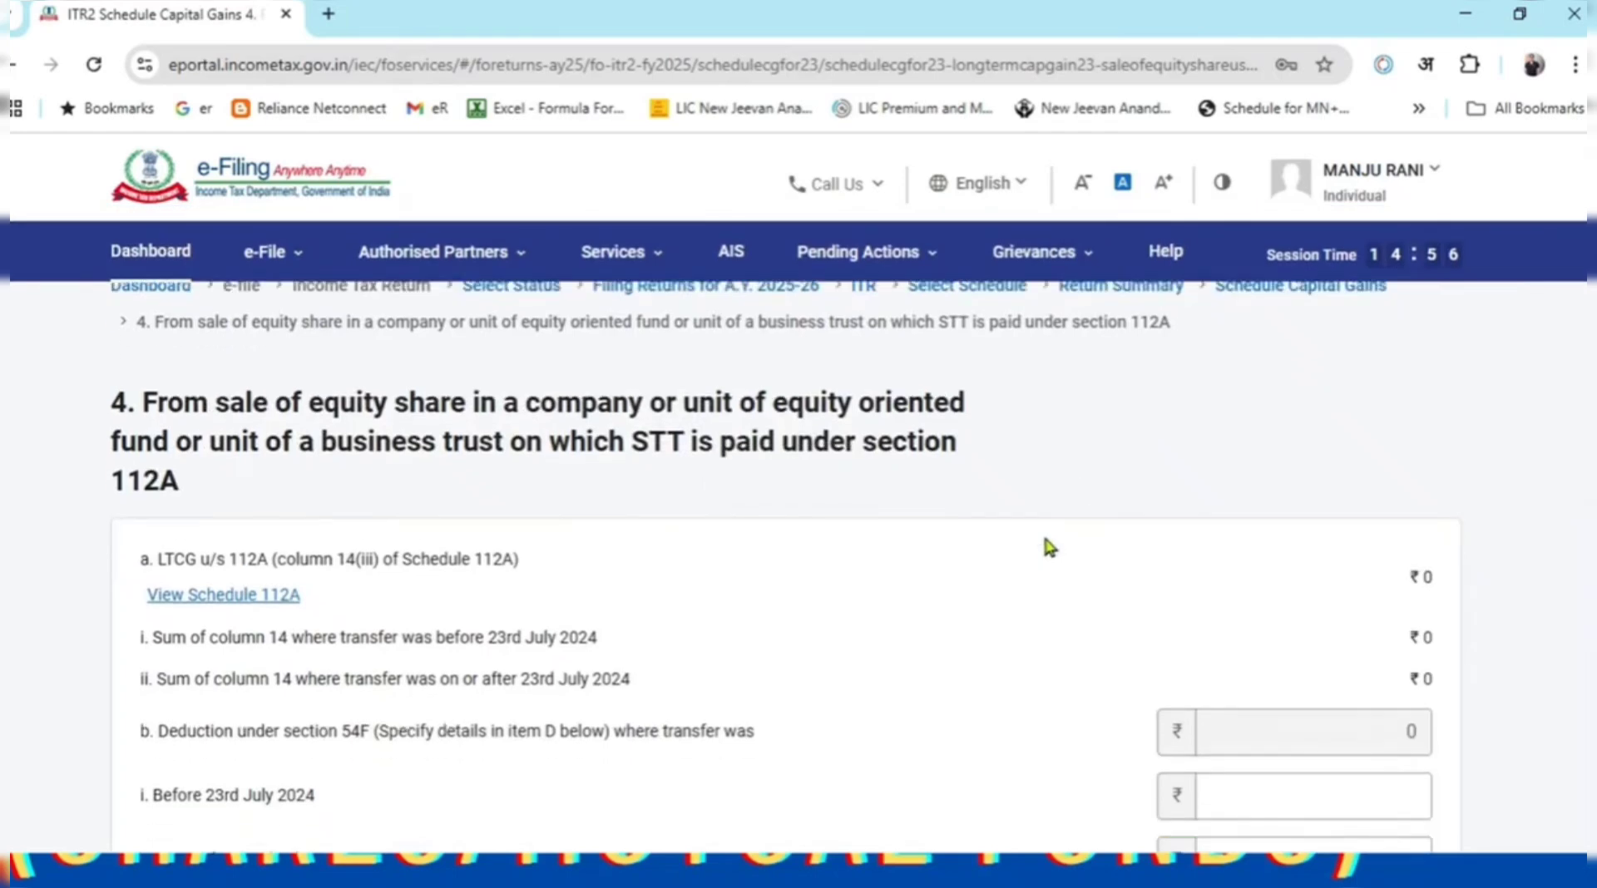
{"action": "scroll", "coordinate": [1050, 532], "scroll_direction": "up", "scroll_amount": 1}
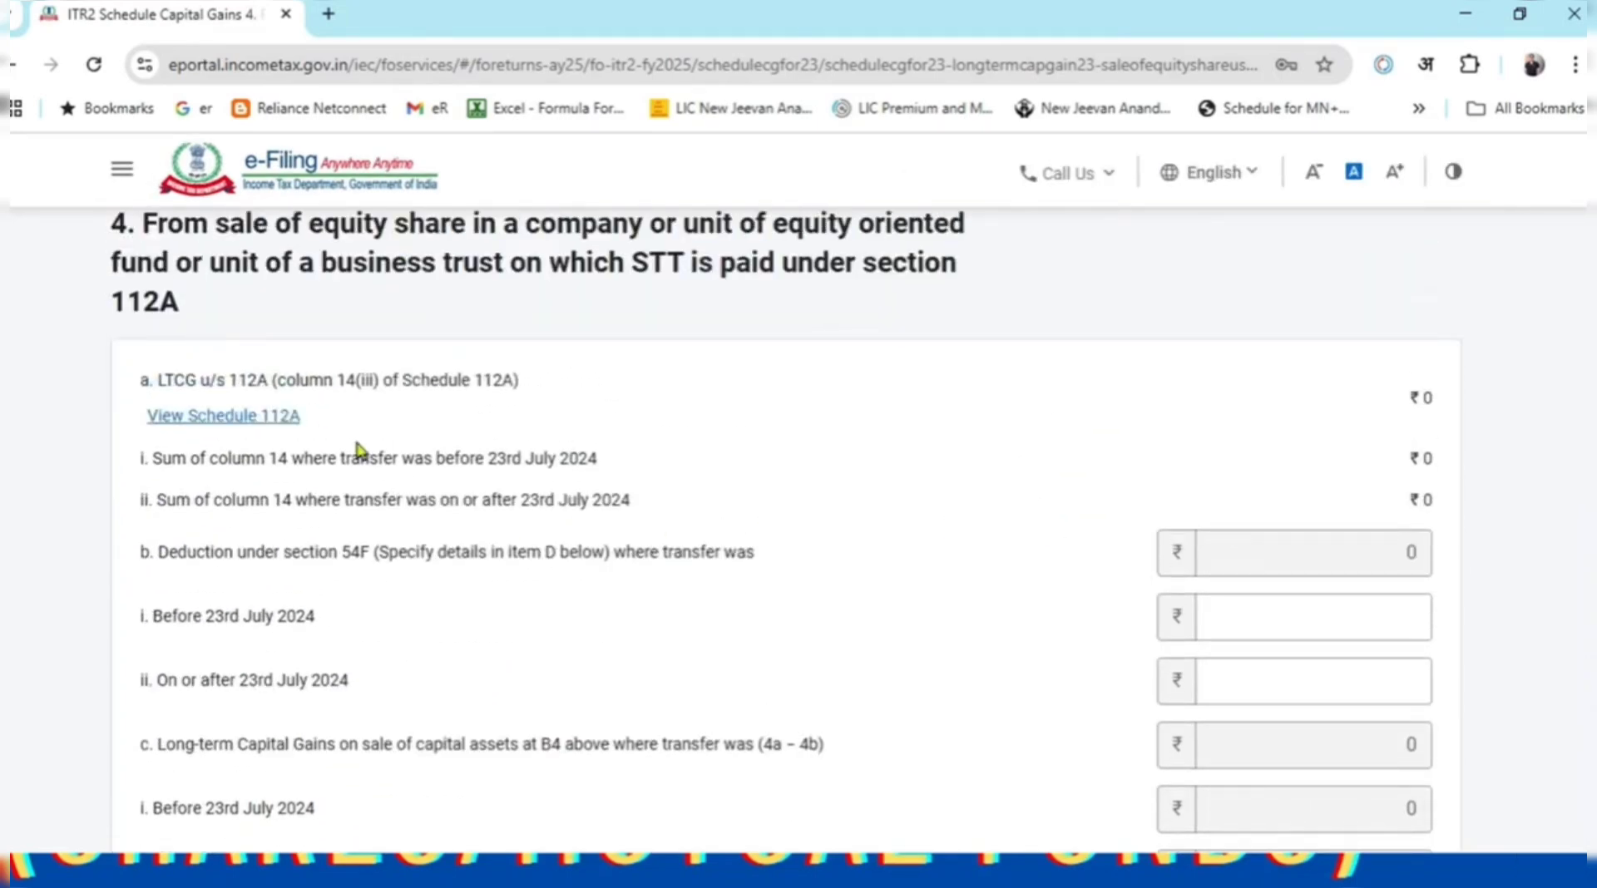
{"action": "left_click", "coordinate": [286, 425]}
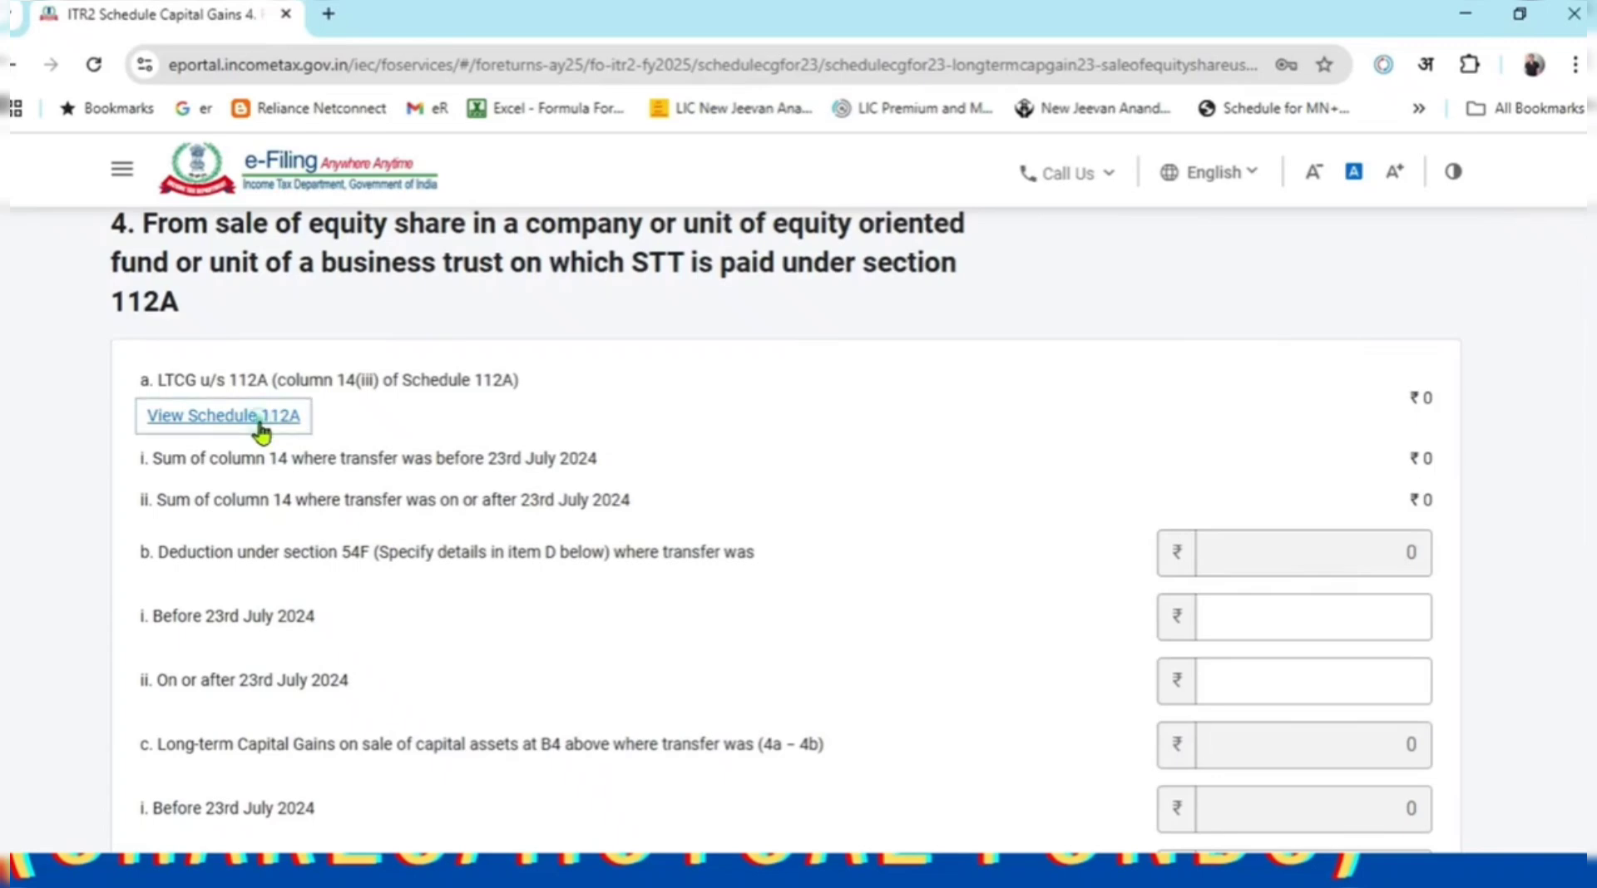
{"action": "scroll", "coordinate": [507, 483], "scroll_direction": "down", "scroll_amount": 2}
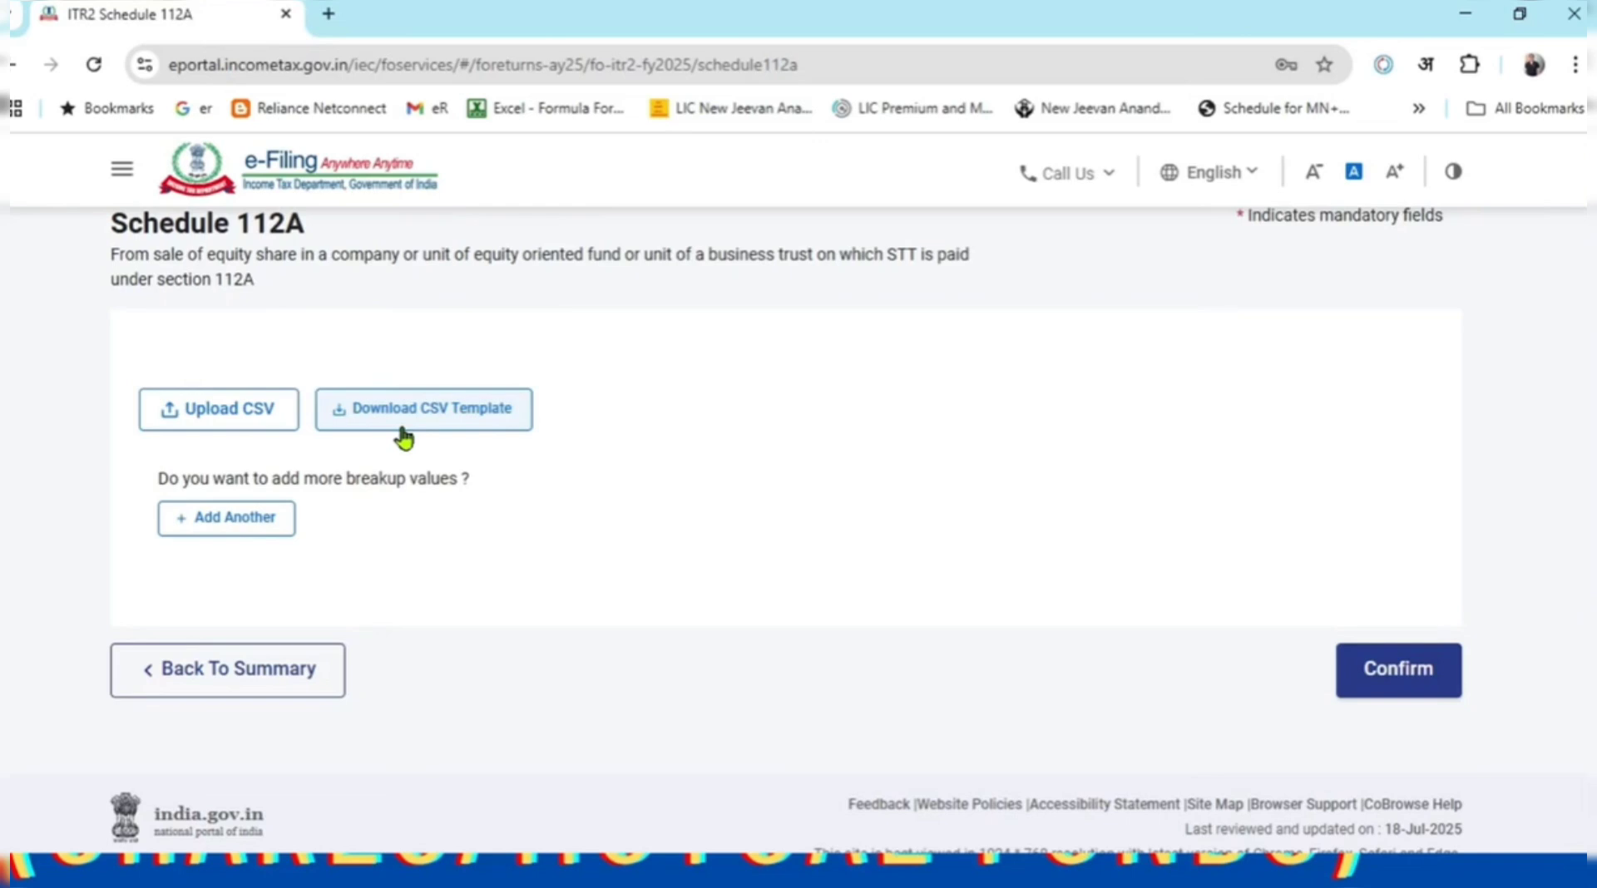
Add a new Schedule 112A entry with shares acquired after 31st January 2018.
{"action": "left_click", "coordinate": [249, 534]}
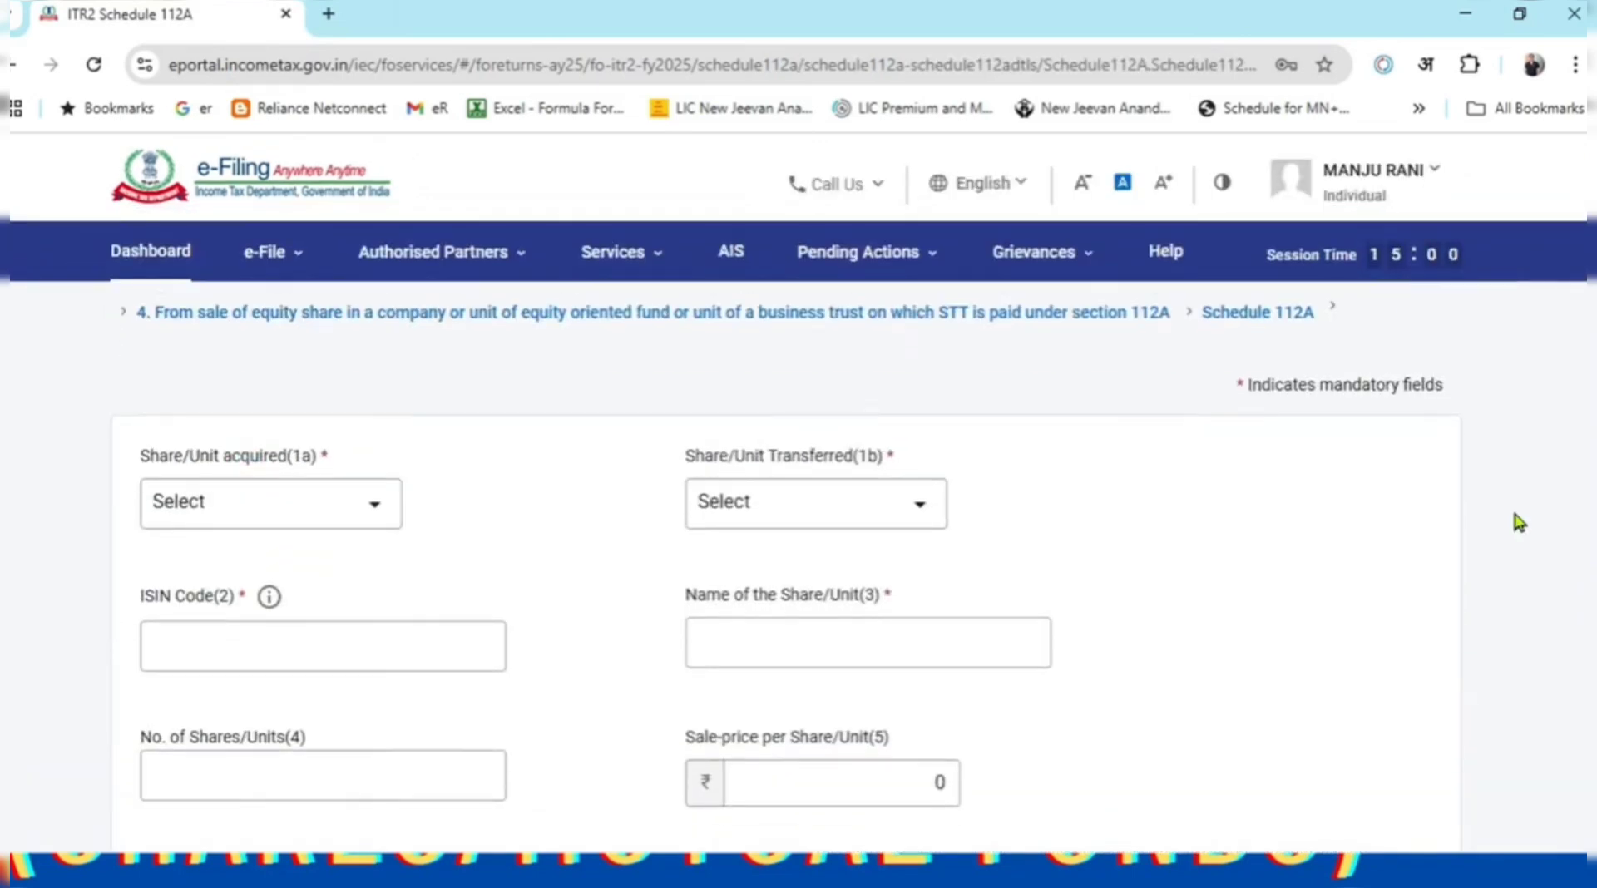
{"action": "scroll", "coordinate": [1515, 522], "scroll_direction": "down", "scroll_amount": 2}
{"action": "left_click", "coordinate": [270, 340]}
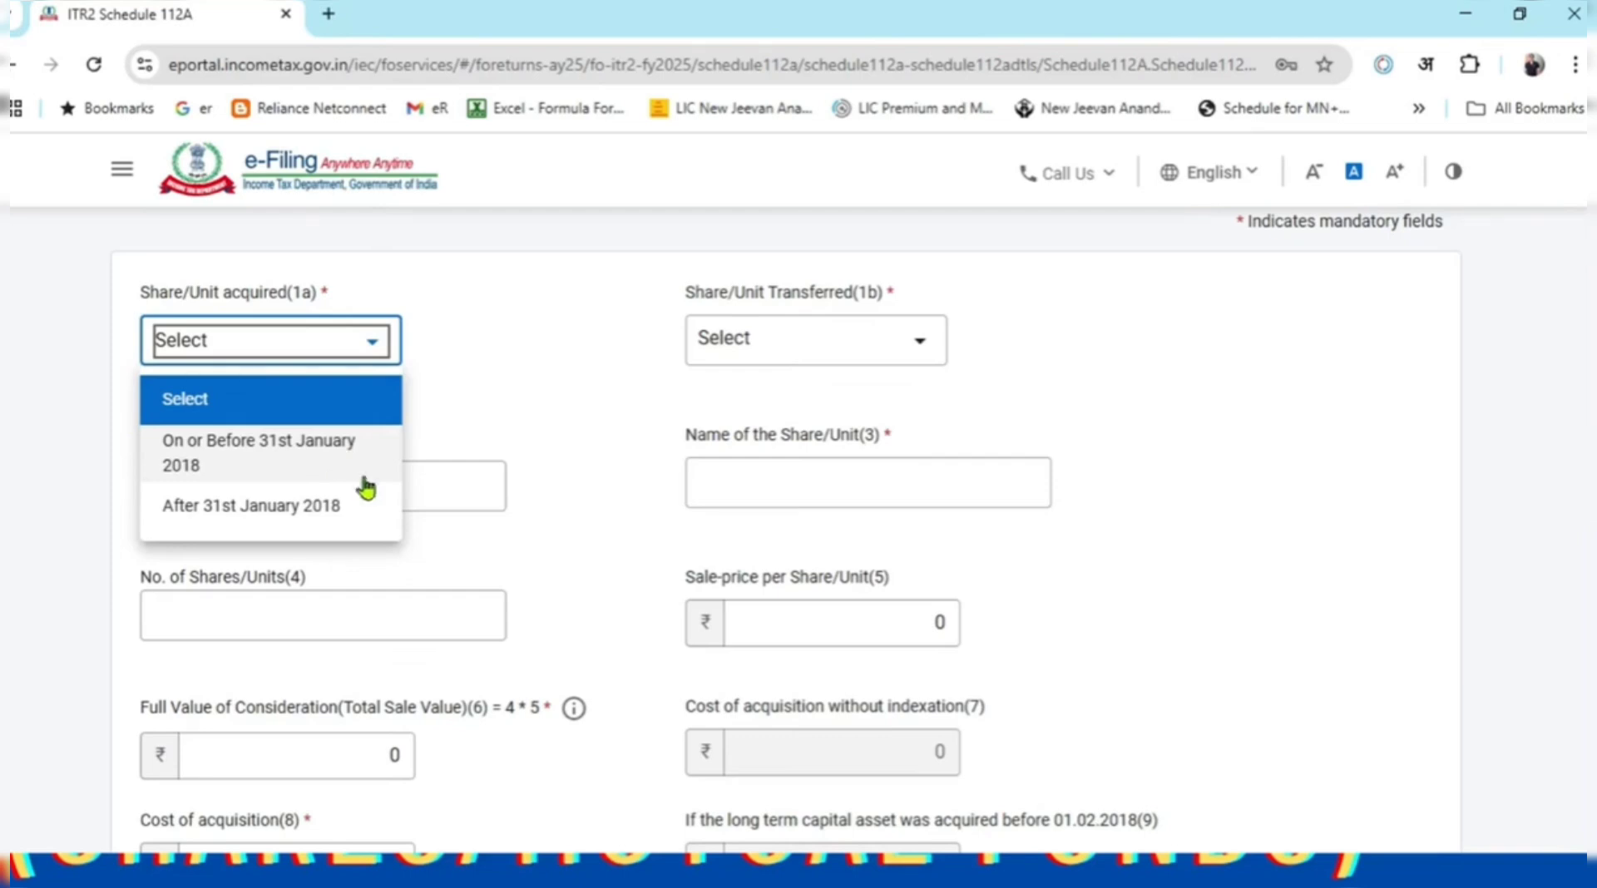
{"action": "left_click", "coordinate": [350, 519]}
{"action": "left_click", "coordinate": [1255, 440]}
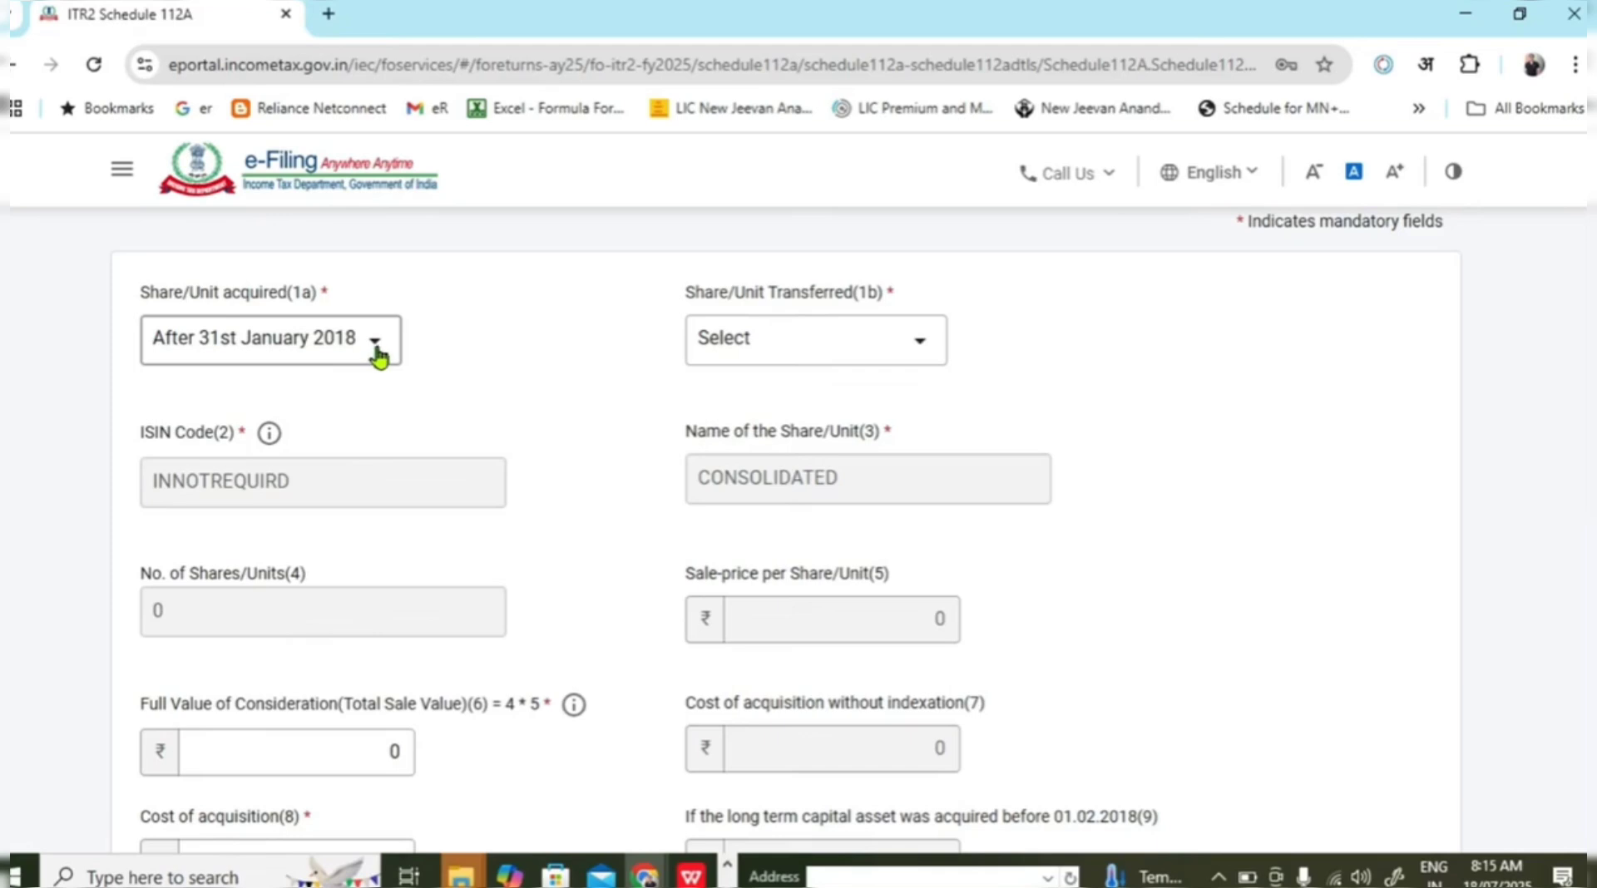
Set the entry's transfer date to before 23rd July 2024, then go to Excel.
{"action": "left_click", "coordinate": [761, 345]}
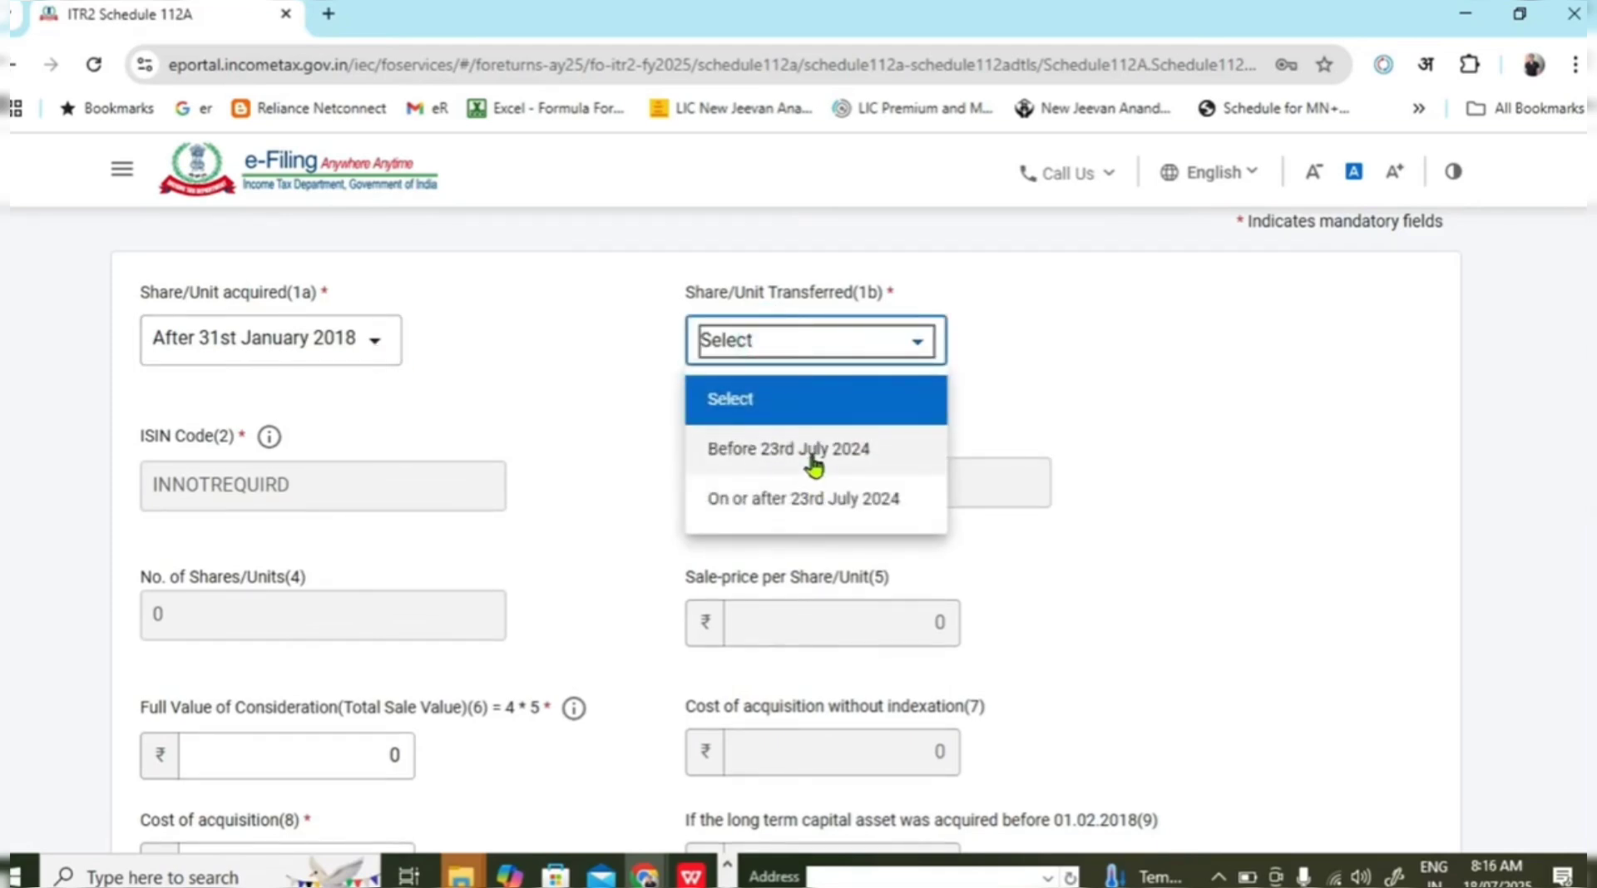
{"action": "left_click", "coordinate": [1440, 476]}
{"action": "scroll", "coordinate": [1185, 379], "scroll_direction": "down", "scroll_amount": 1}
{"action": "scroll", "coordinate": [1029, 361], "scroll_direction": "up", "scroll_amount": 1}
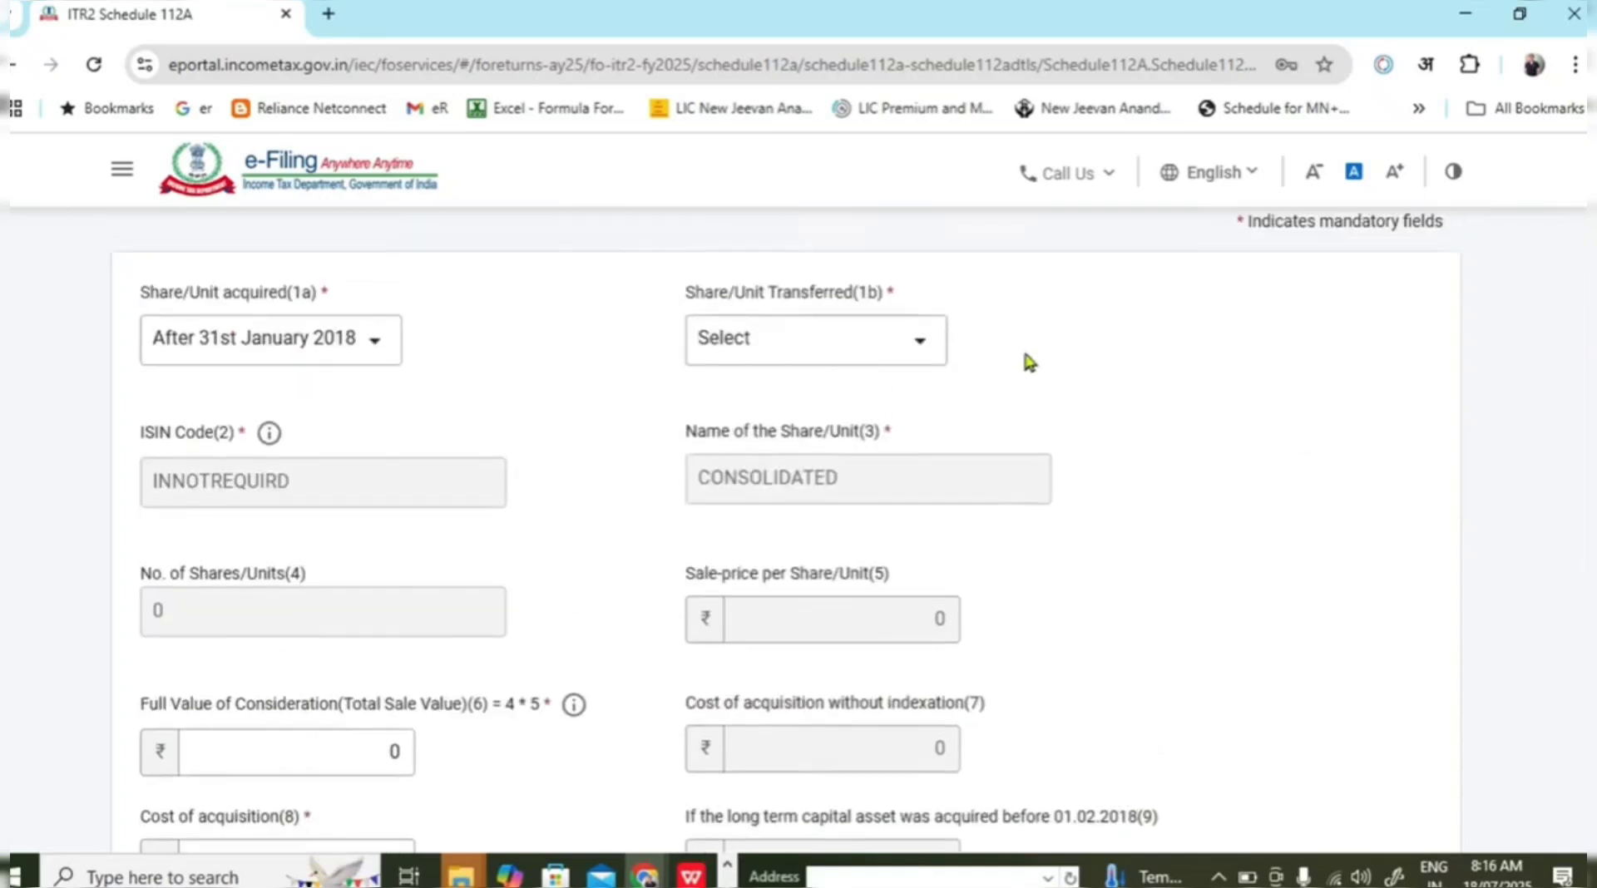
{"action": "left_click", "coordinate": [916, 343]}
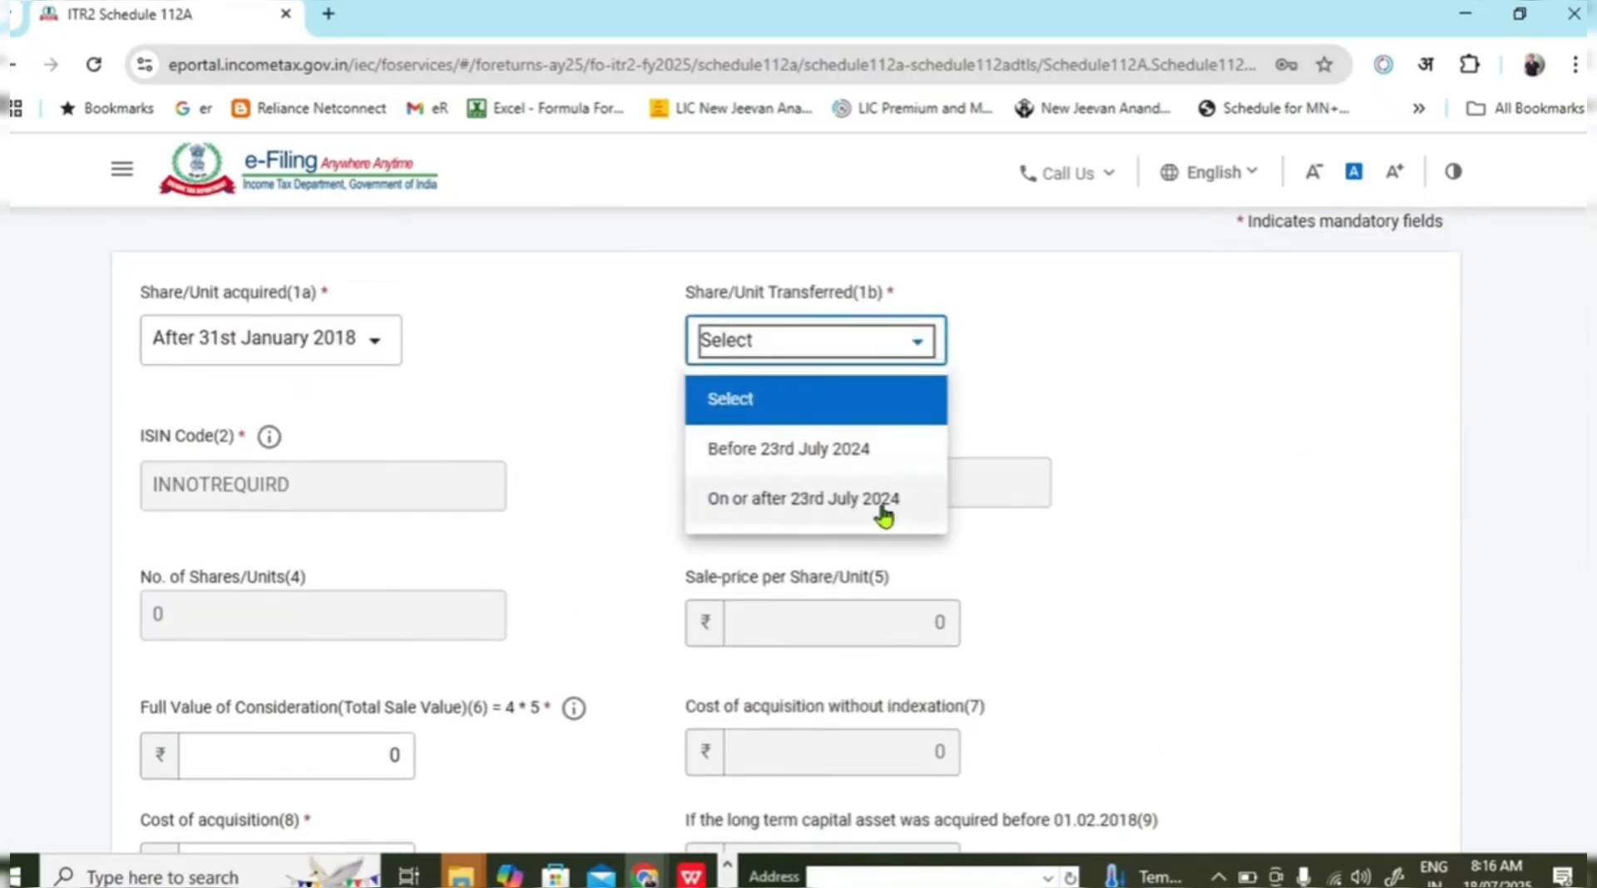
{"action": "left_click", "coordinate": [855, 456]}
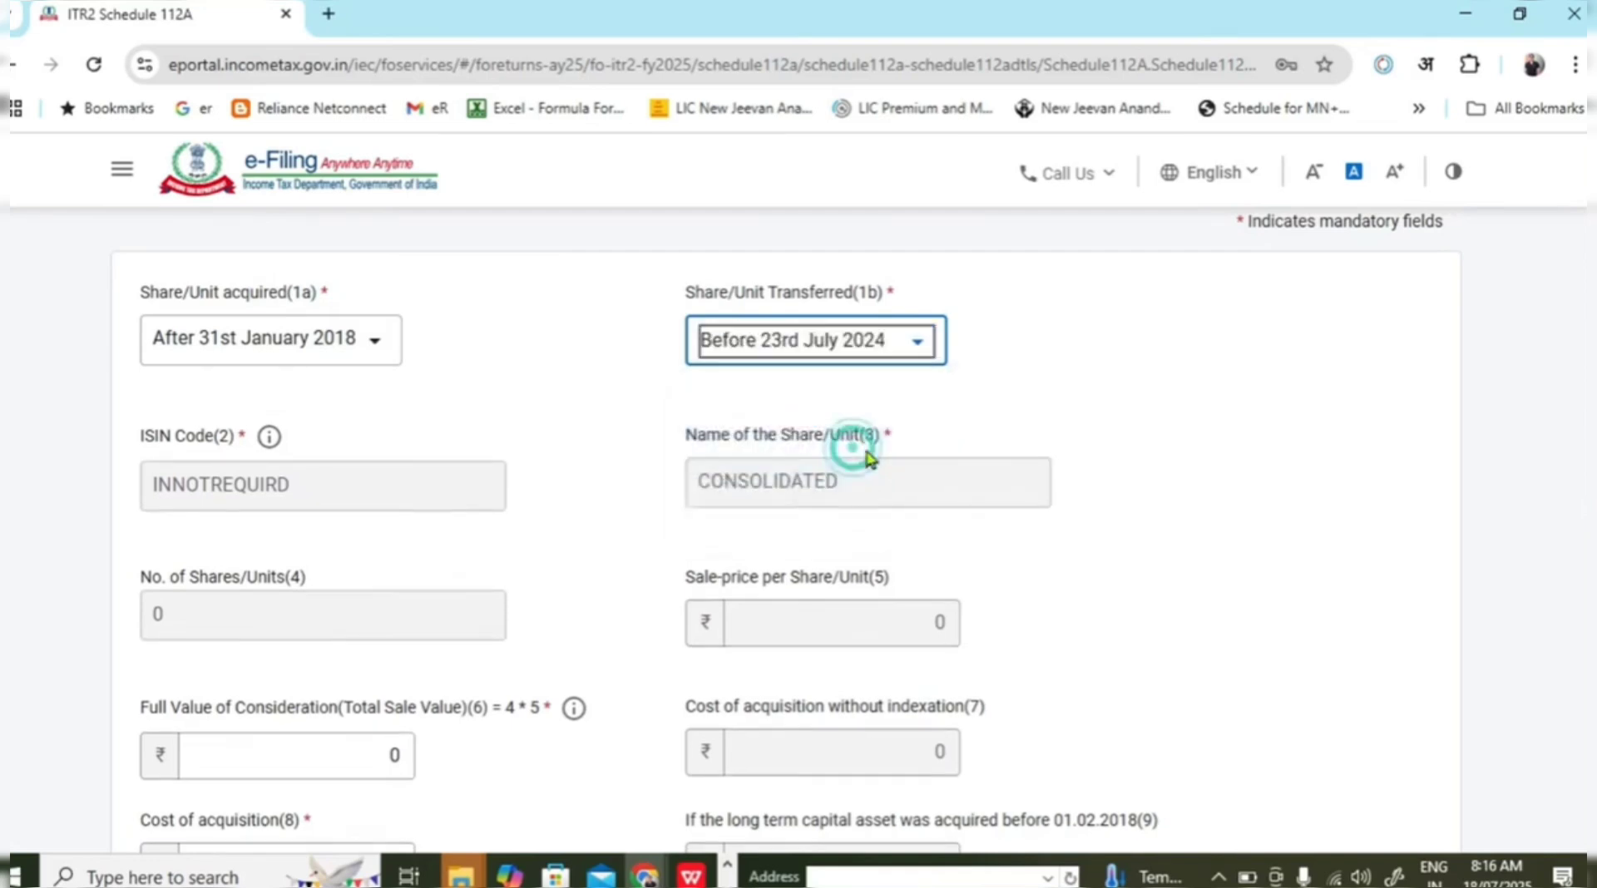
{"action": "left_click", "coordinate": [1235, 463]}
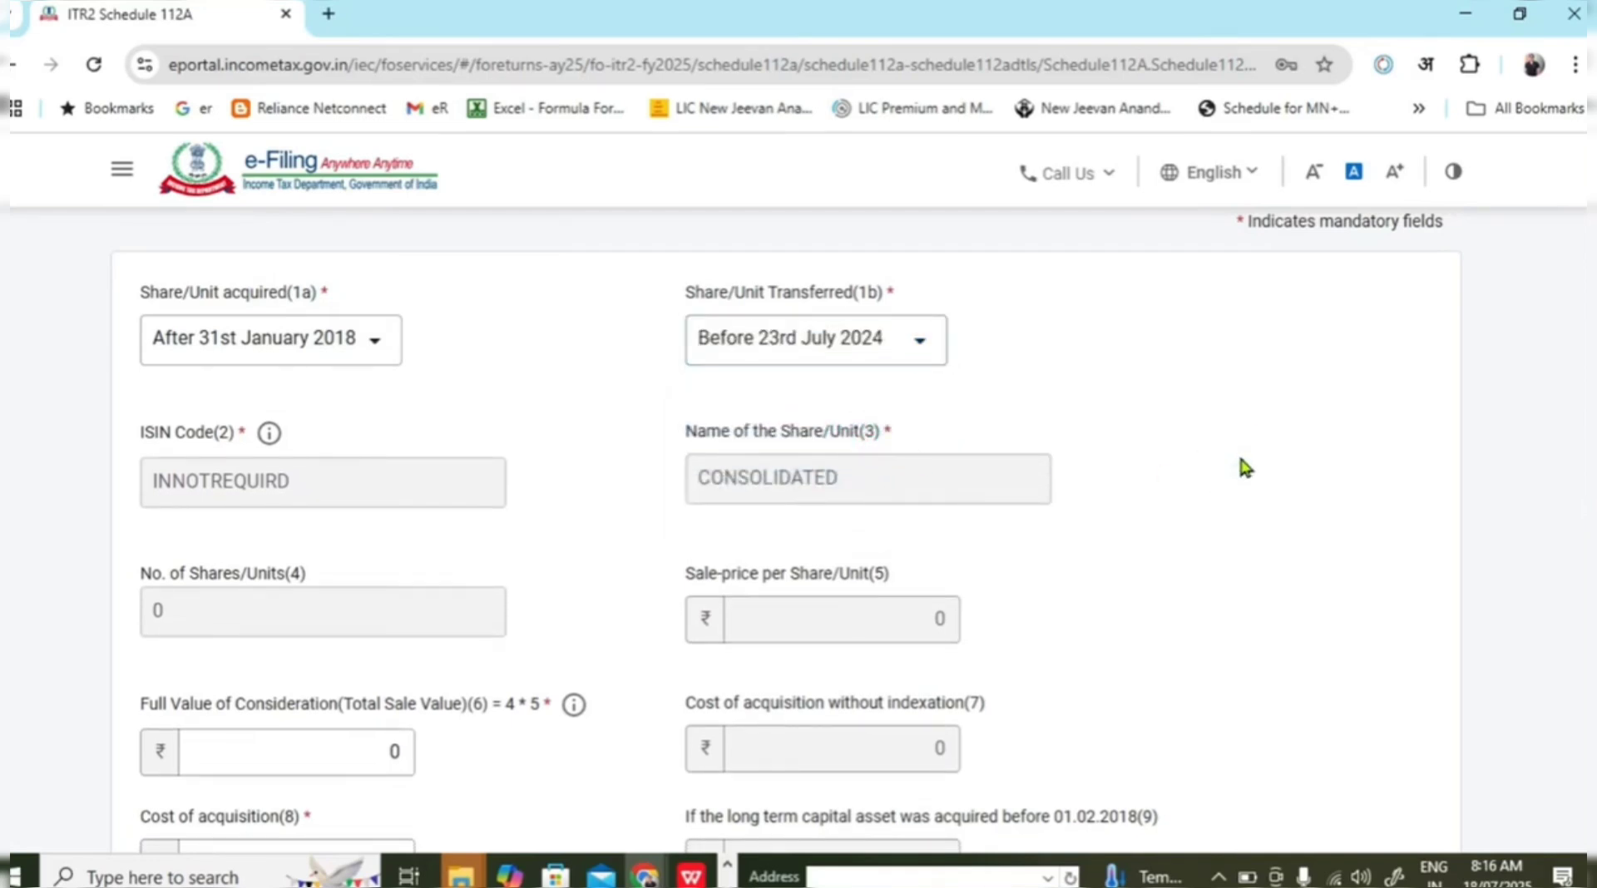
{"action": "scroll", "coordinate": [1239, 461], "scroll_direction": "down", "scroll_amount": 1}
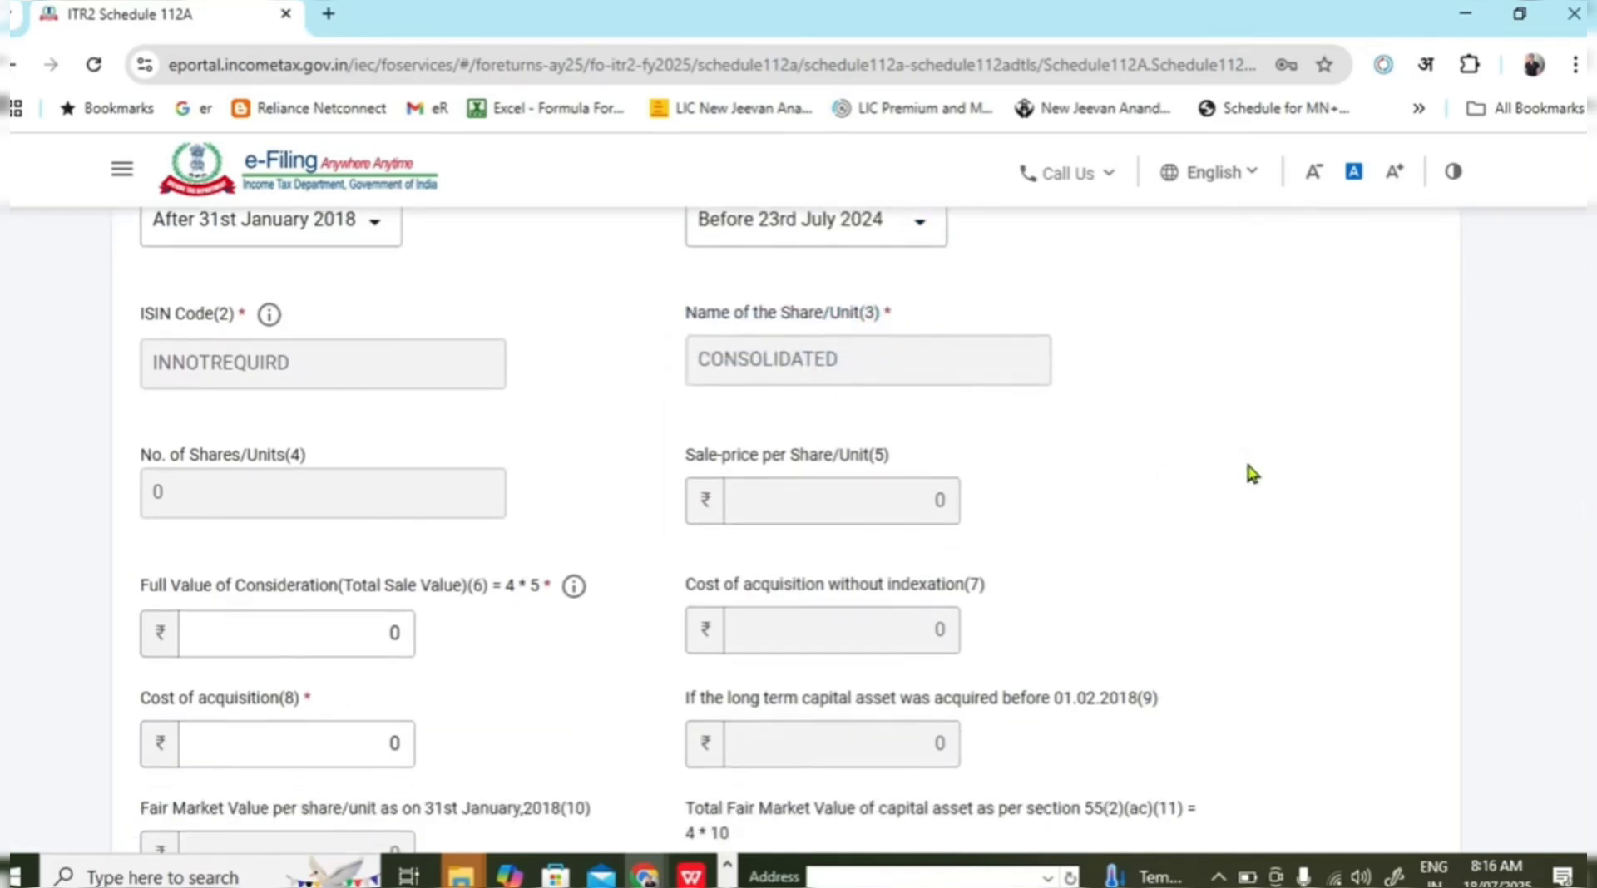
{"action": "scroll", "coordinate": [1245, 459], "scroll_direction": "down", "scroll_amount": 1}
{"action": "key", "text": "alt+Tab"}
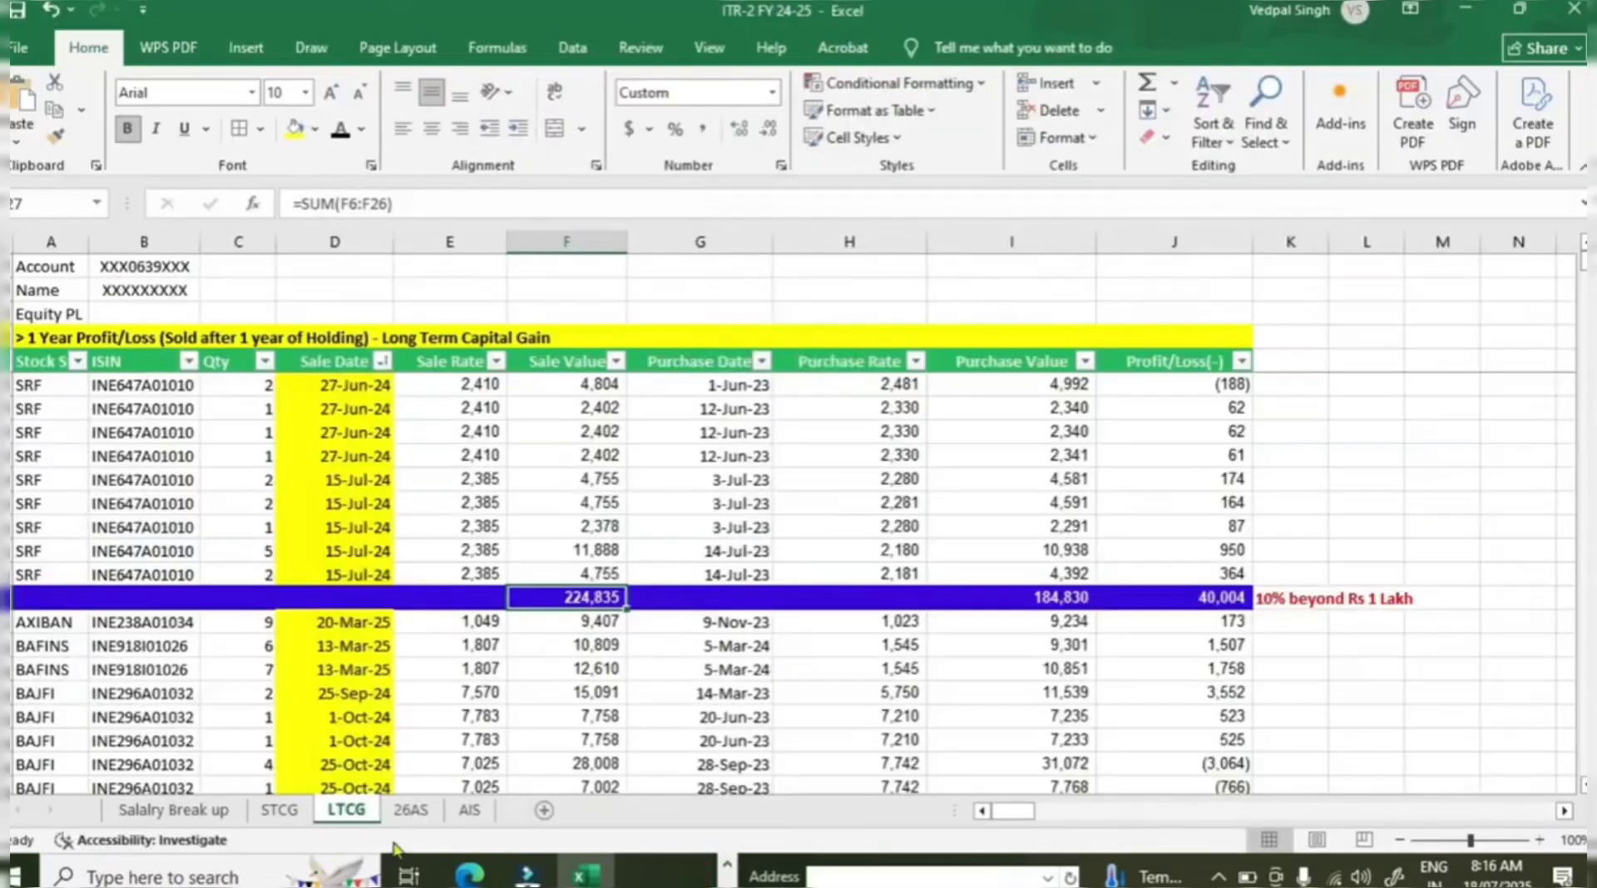
Enter the LTCG Sale Value total 224835 as the full value of consideration.
{"action": "left_click_drag", "start_coordinate": [376, 578], "coordinate": [334, 386]}
{"action": "scroll", "coordinate": [660, 514], "scroll_direction": "down", "scroll_amount": 3}
{"action": "left_click", "coordinate": [607, 668]}
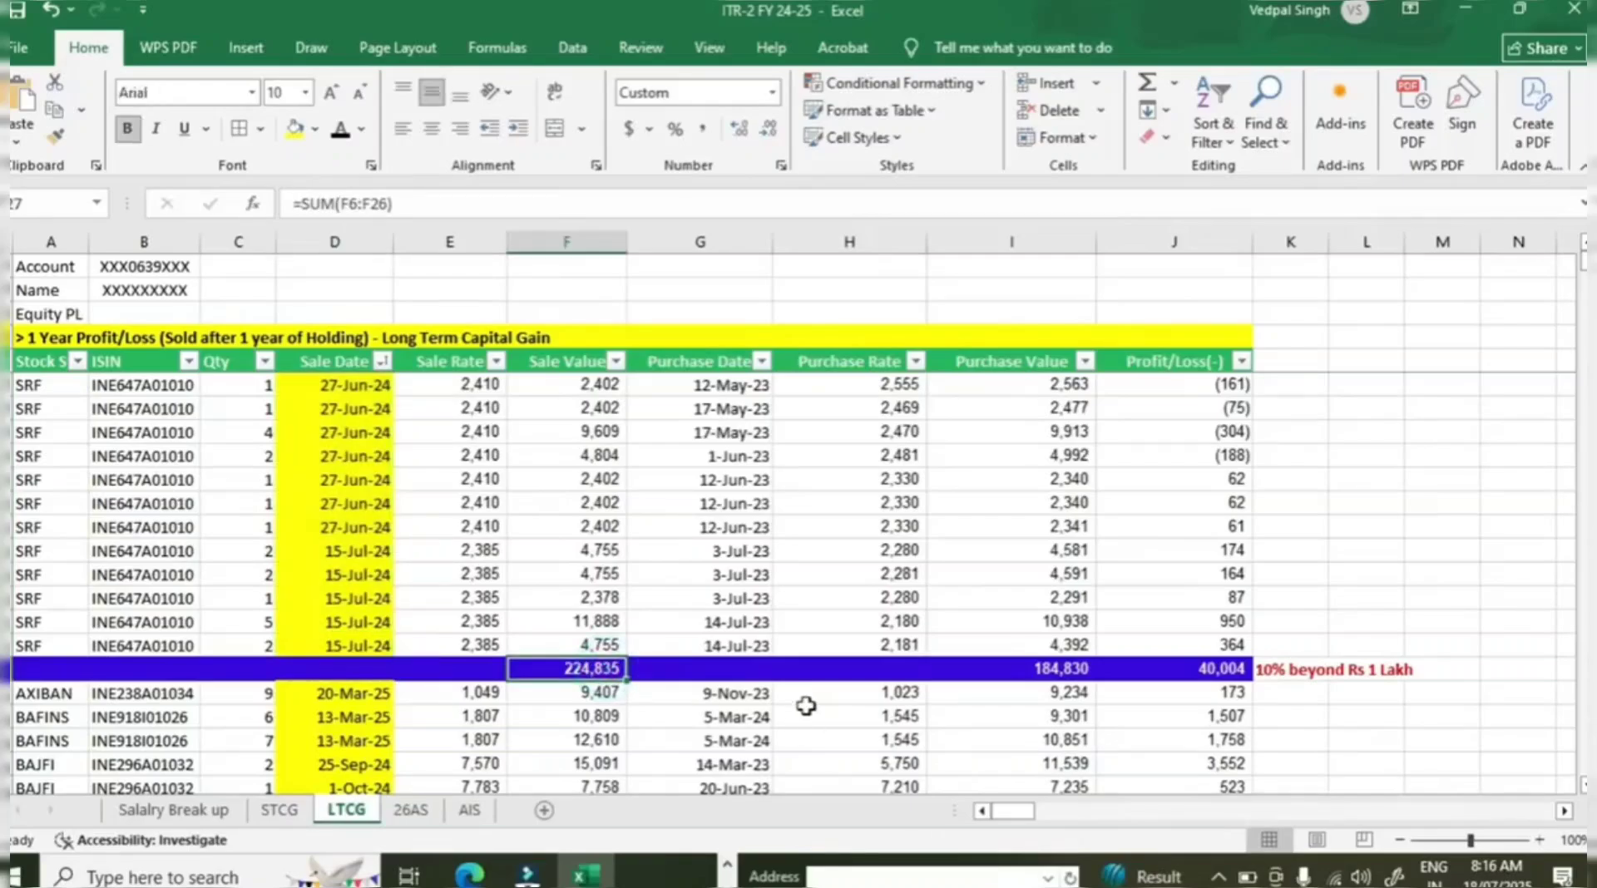
{"action": "key", "text": "alt+Tab"}
{"action": "left_click", "coordinate": [274, 510]}
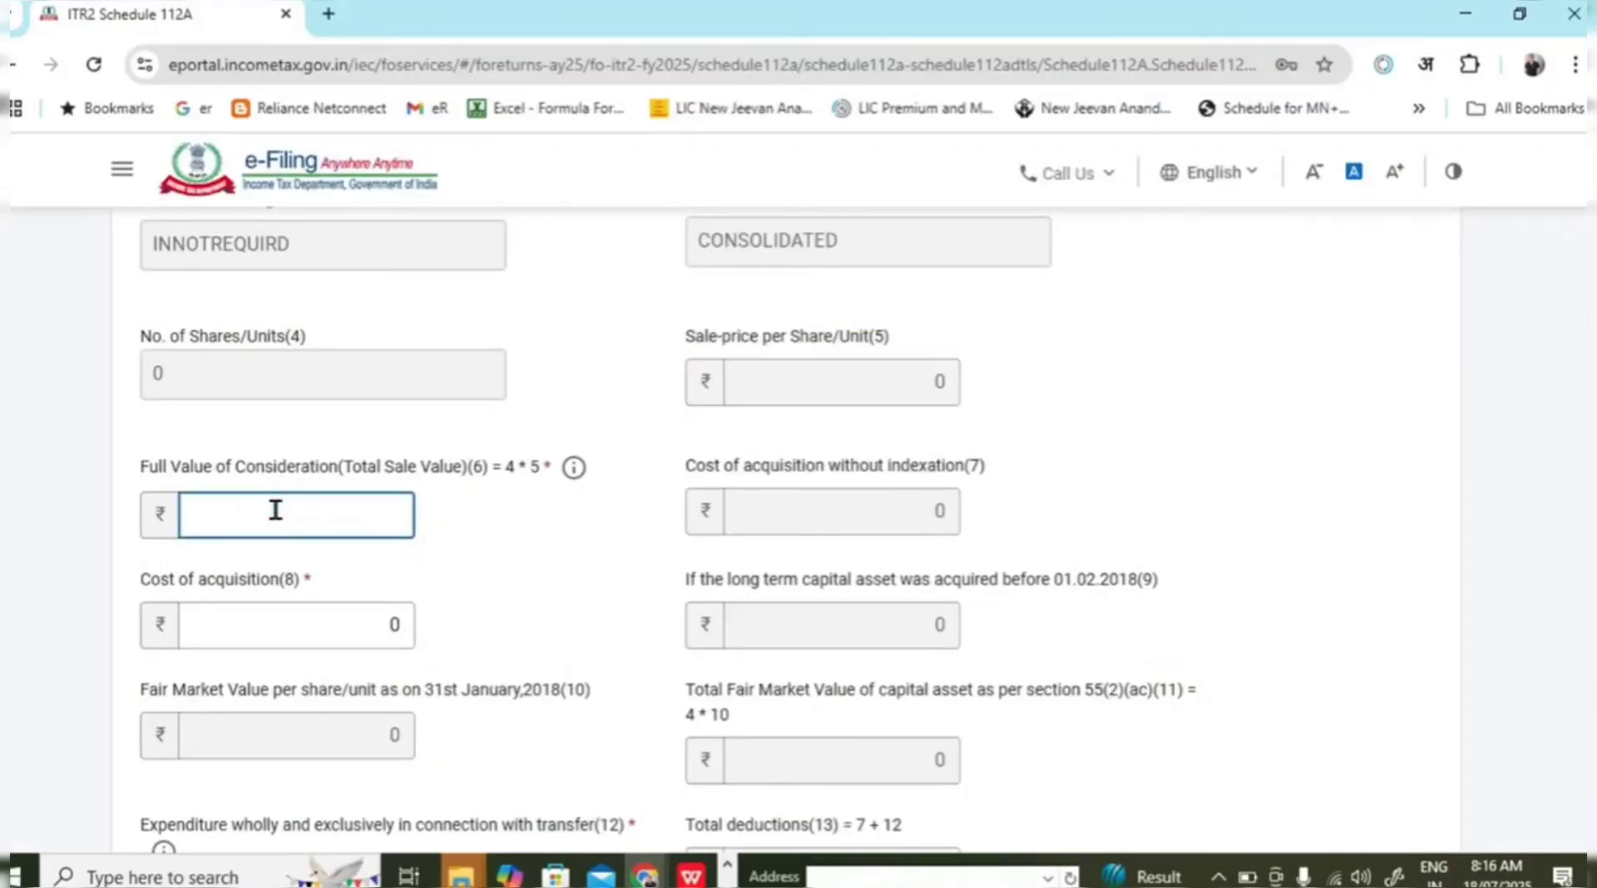
{"action": "type", "text": "224835"}
{"action": "left_click", "coordinate": [537, 585]}
{"action": "scroll", "coordinate": [499, 632], "scroll_direction": "down", "scroll_amount": 2}
Enter the Purchase Value total 184830 as the cost of acquisition.
{"action": "key", "text": "alt+Tab"}
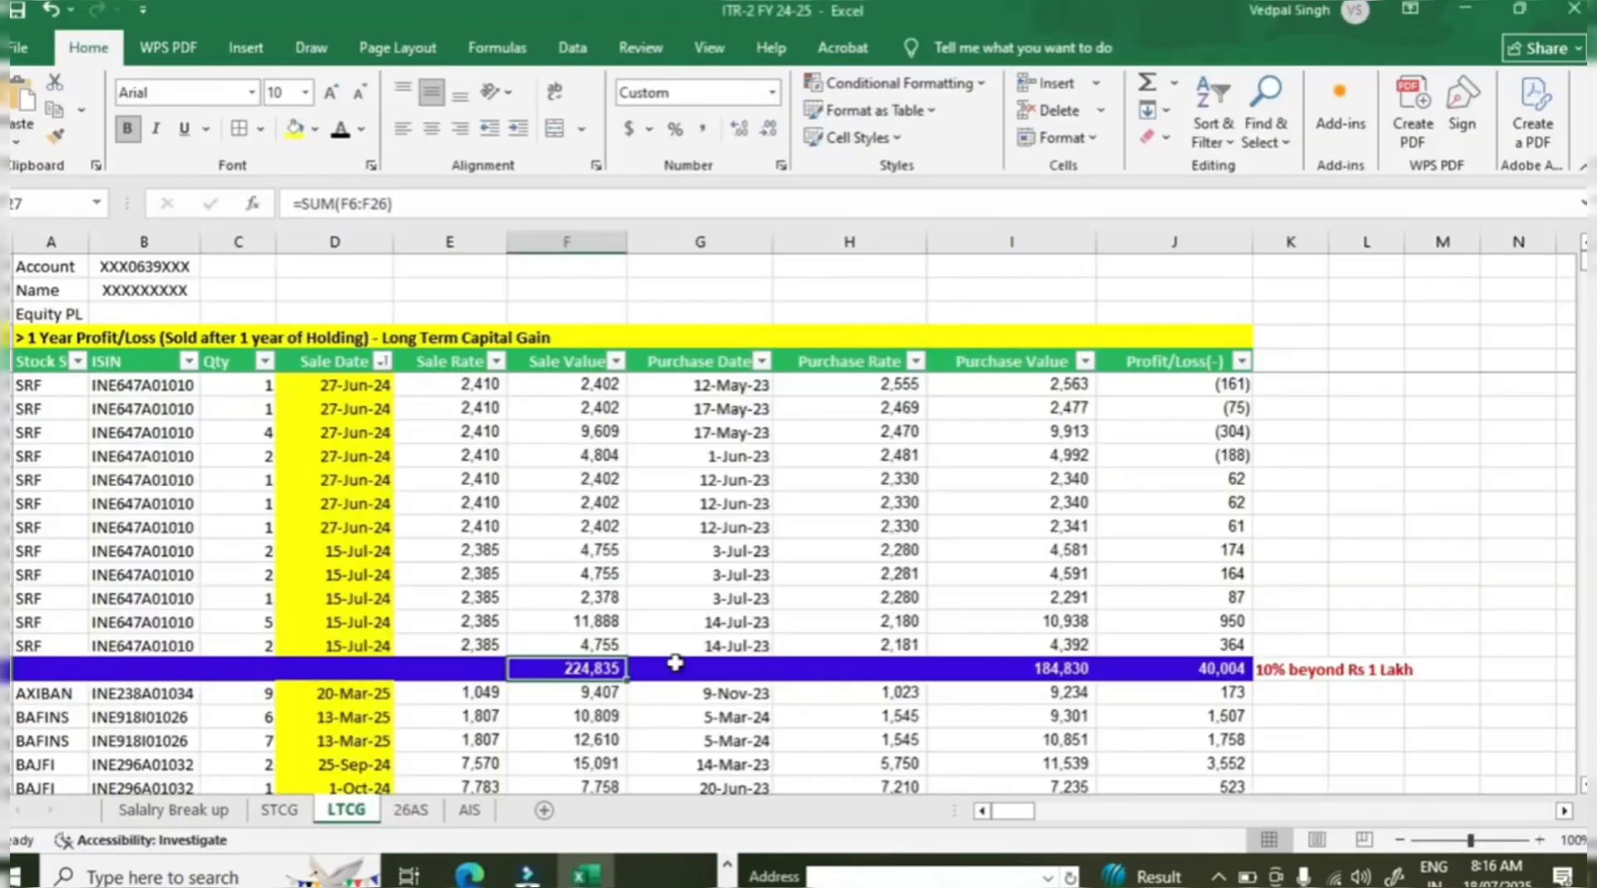
{"action": "left_click", "coordinate": [1048, 668]}
{"action": "key", "text": "alt+Tab"}
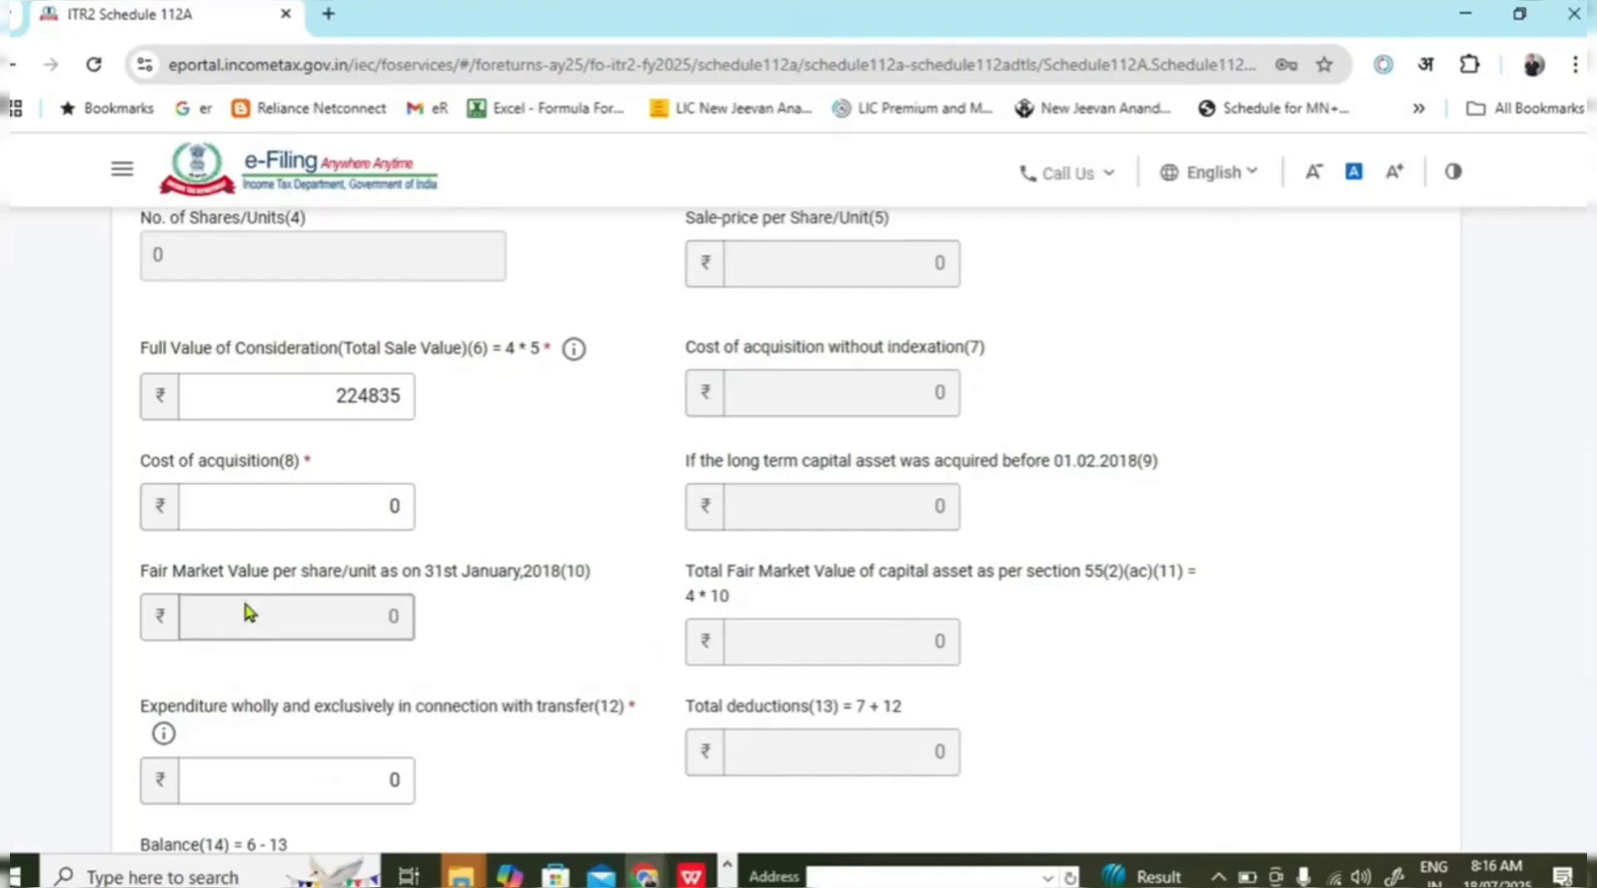
{"action": "left_click", "coordinate": [333, 499]}
{"action": "type", "text": "18"}
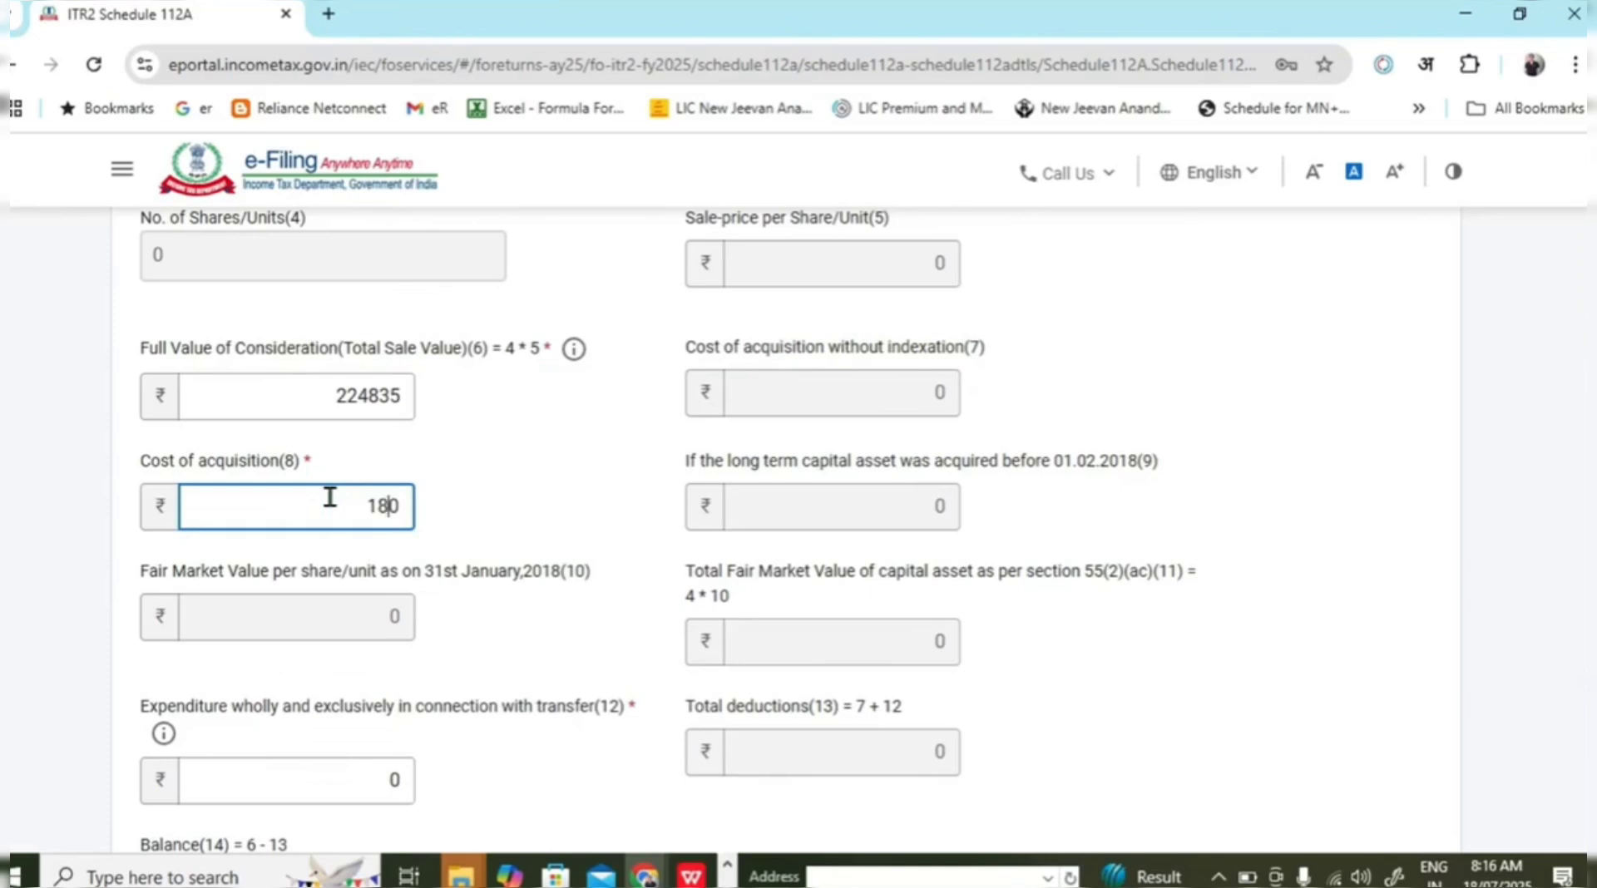
{"action": "type", "text": "483"}
{"action": "left_click", "coordinate": [1083, 616]}
Review the expenditure on transfer field, leaving it at 0.
{"action": "scroll", "coordinate": [934, 638], "scroll_direction": "down", "scroll_amount": 2}
{"action": "left_click", "coordinate": [347, 678]}
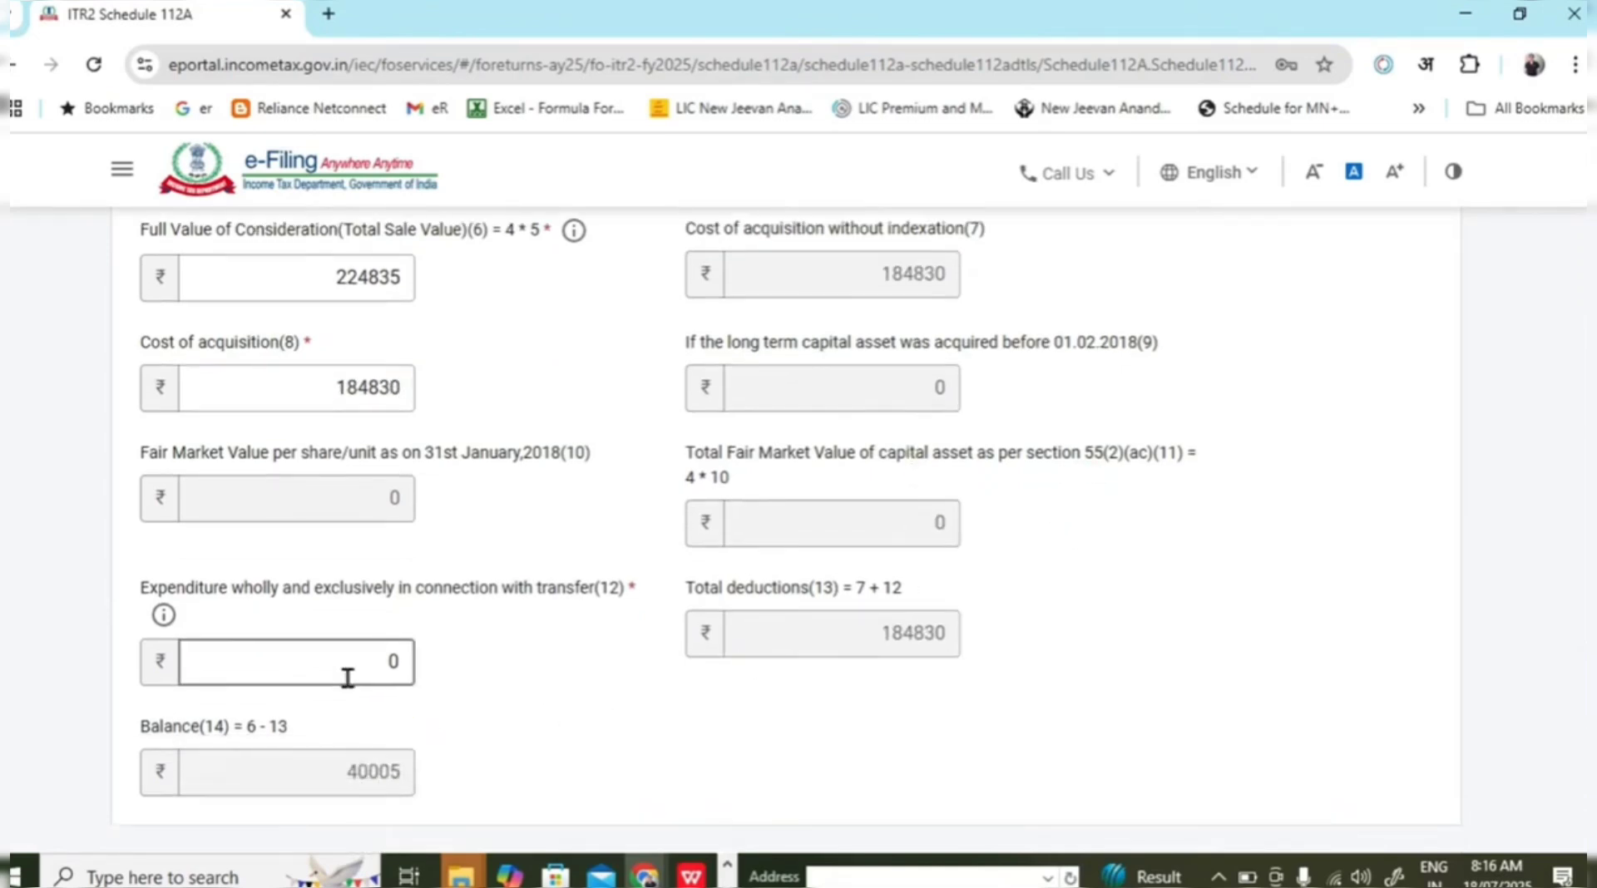
{"action": "left_click_drag", "start_coordinate": [185, 589], "coordinate": [541, 587]}
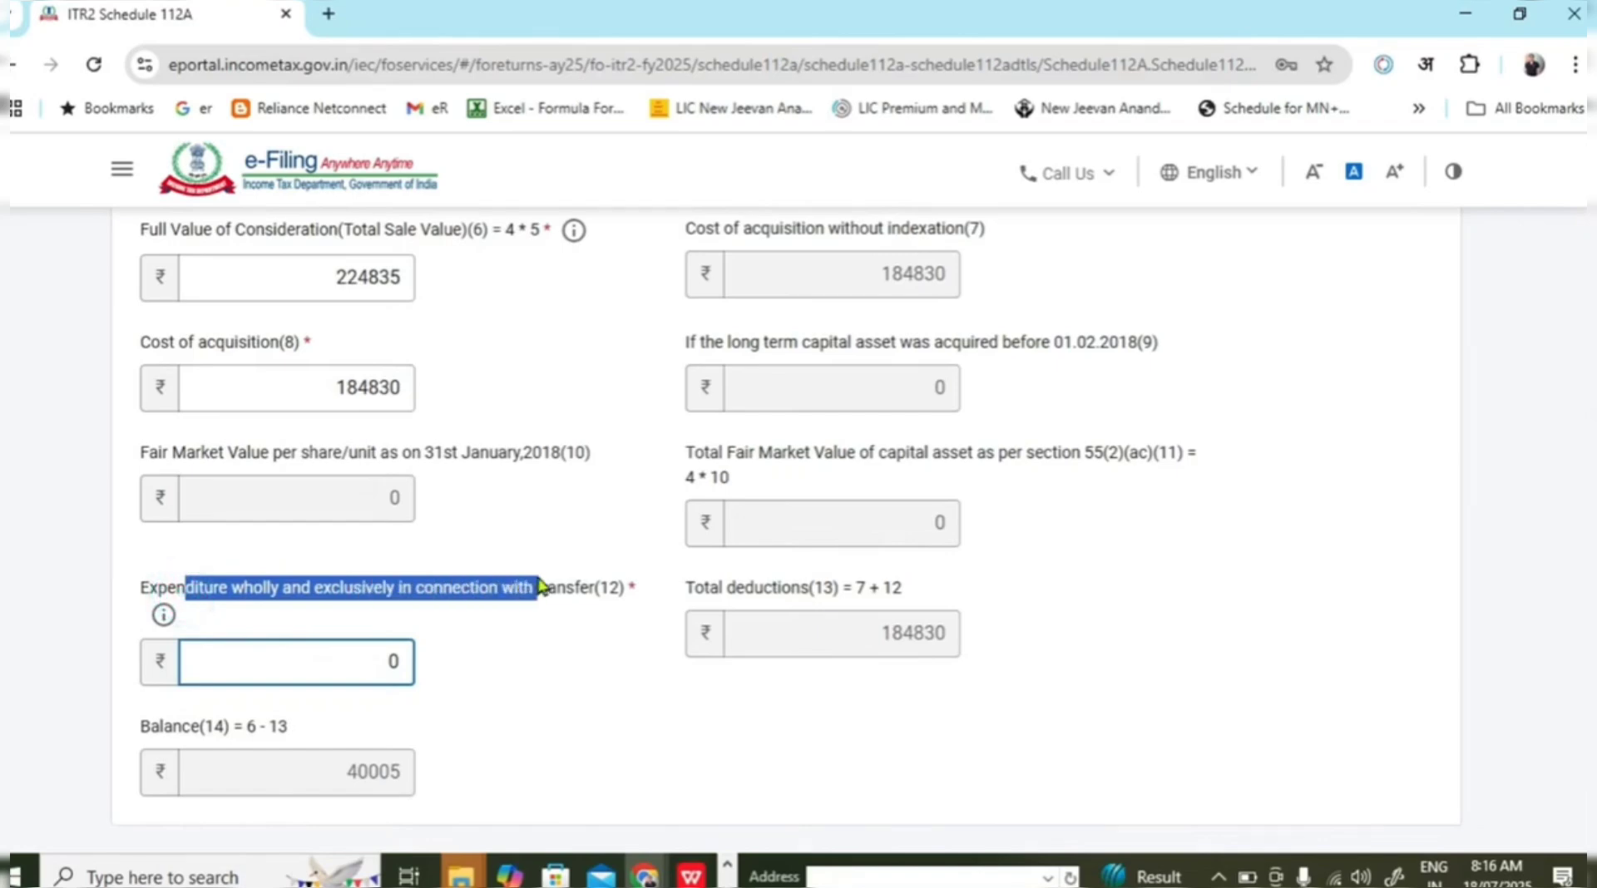
{"action": "left_click", "coordinate": [464, 665]}
{"action": "double_click", "coordinate": [376, 659]}
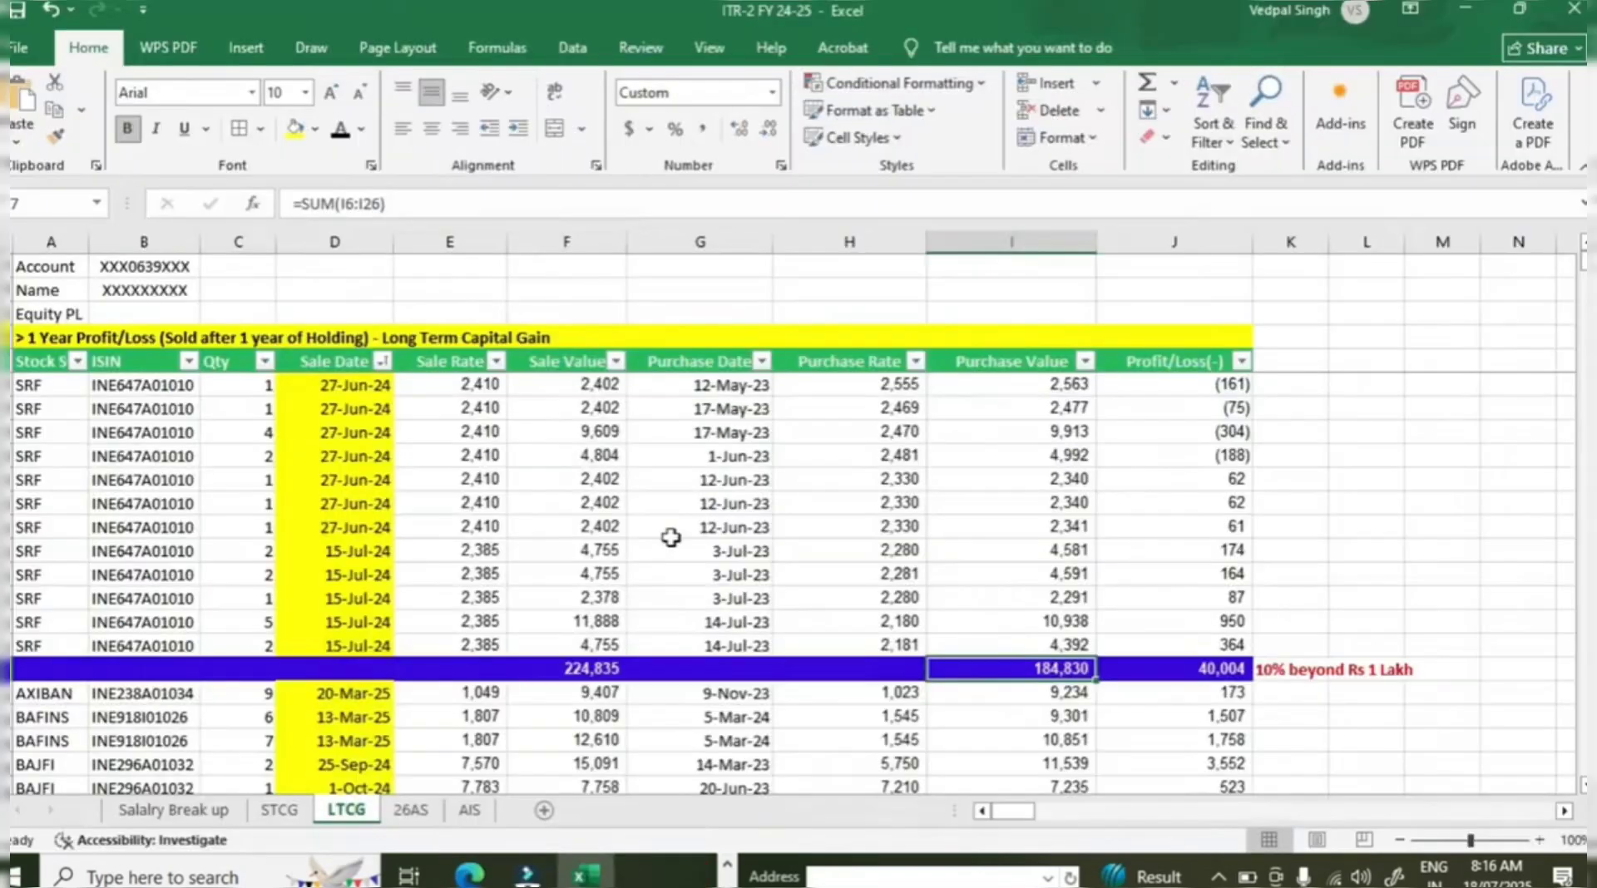
{"action": "left_click", "coordinate": [279, 808]}
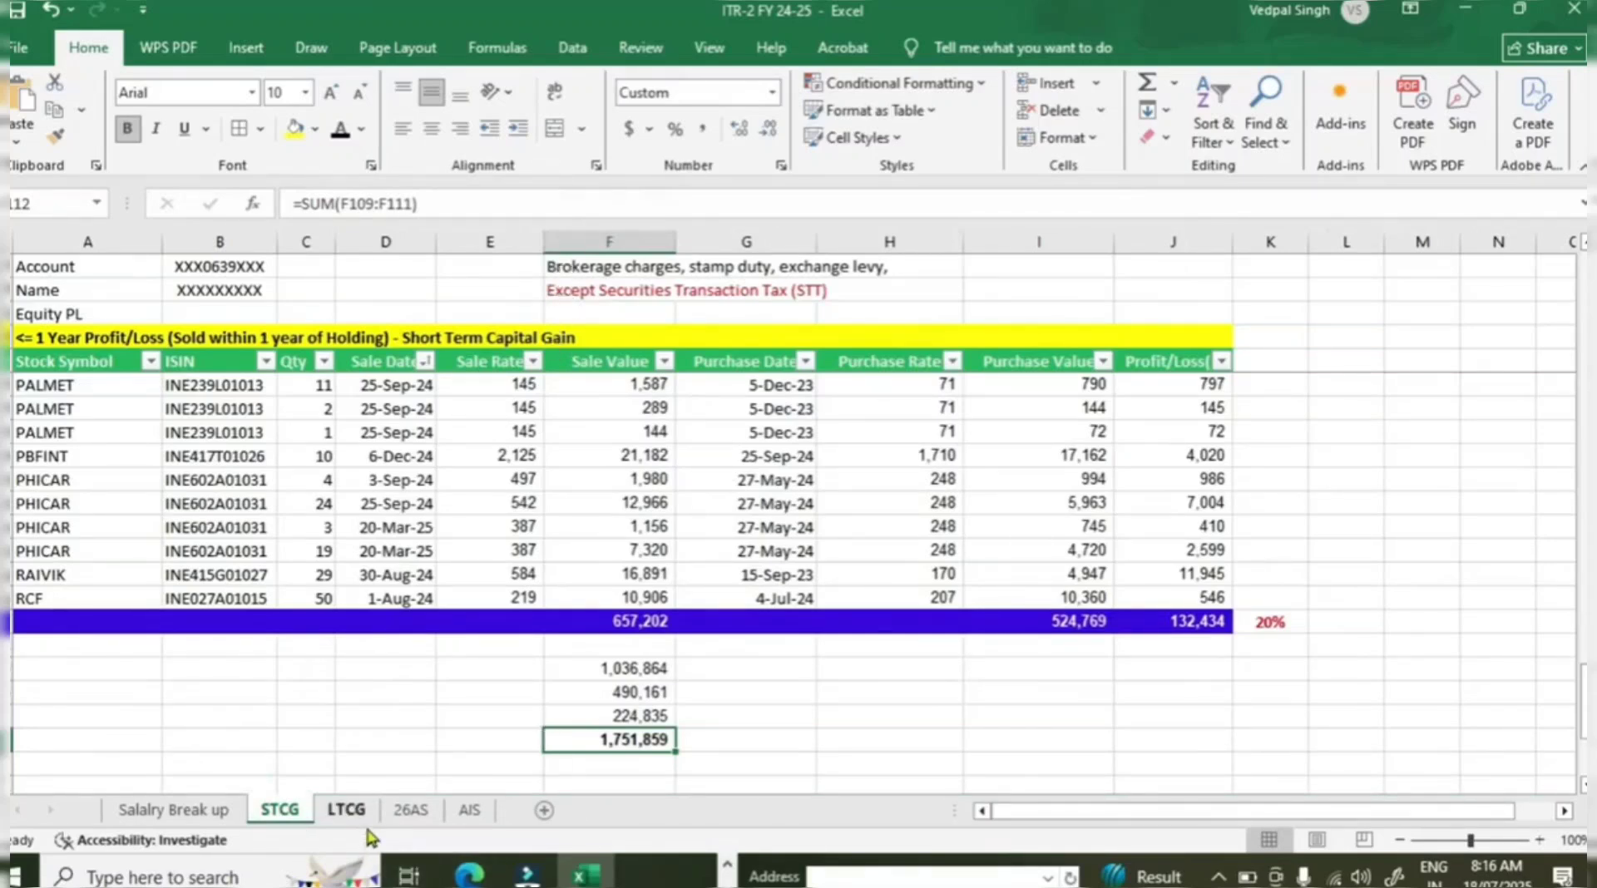
{"action": "left_click", "coordinate": [346, 808]}
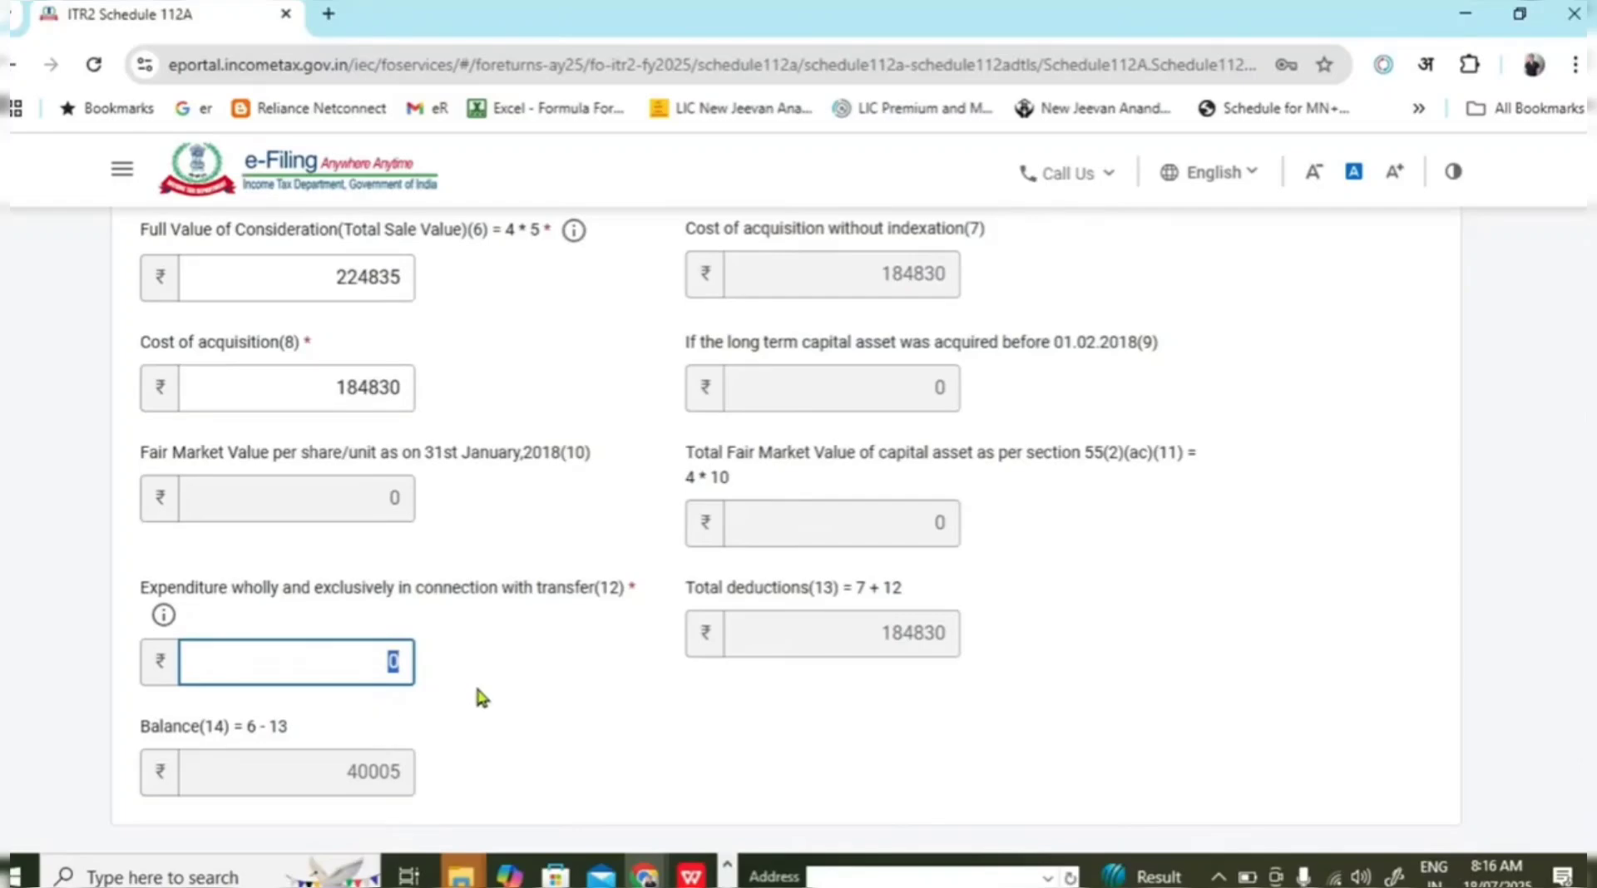
{"action": "left_click", "coordinate": [476, 689]}
Verify the 184,830 purchase total and the 10% beyond Rs 1 Lakh note, then save the entry.
{"action": "scroll", "coordinate": [448, 661], "scroll_direction": "down", "scroll_amount": 1}
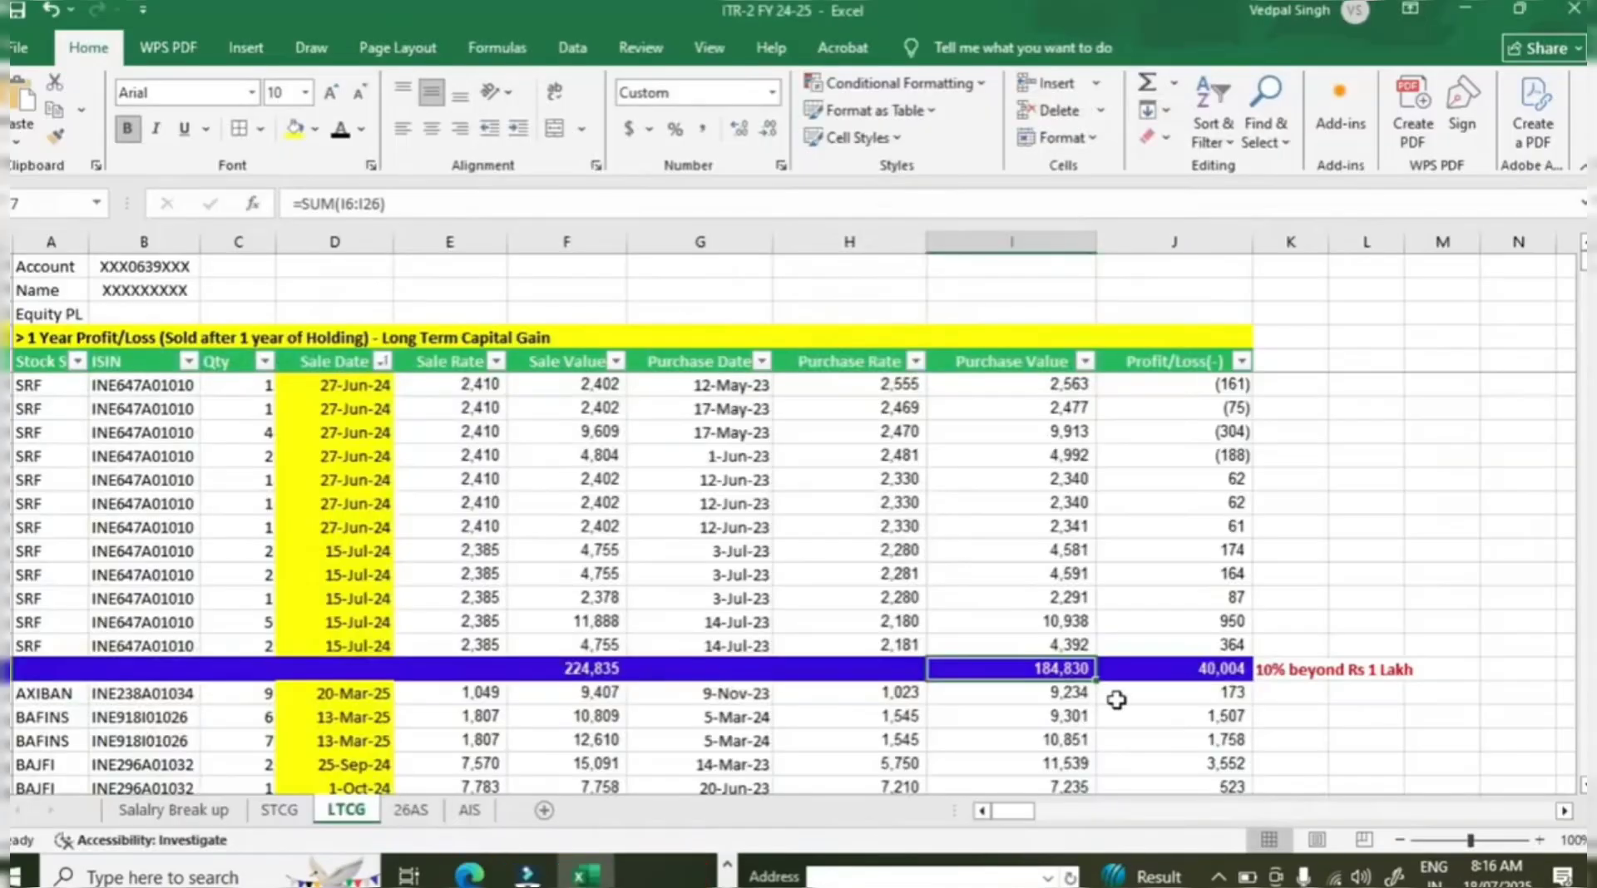
{"action": "left_click", "coordinate": [1135, 665]}
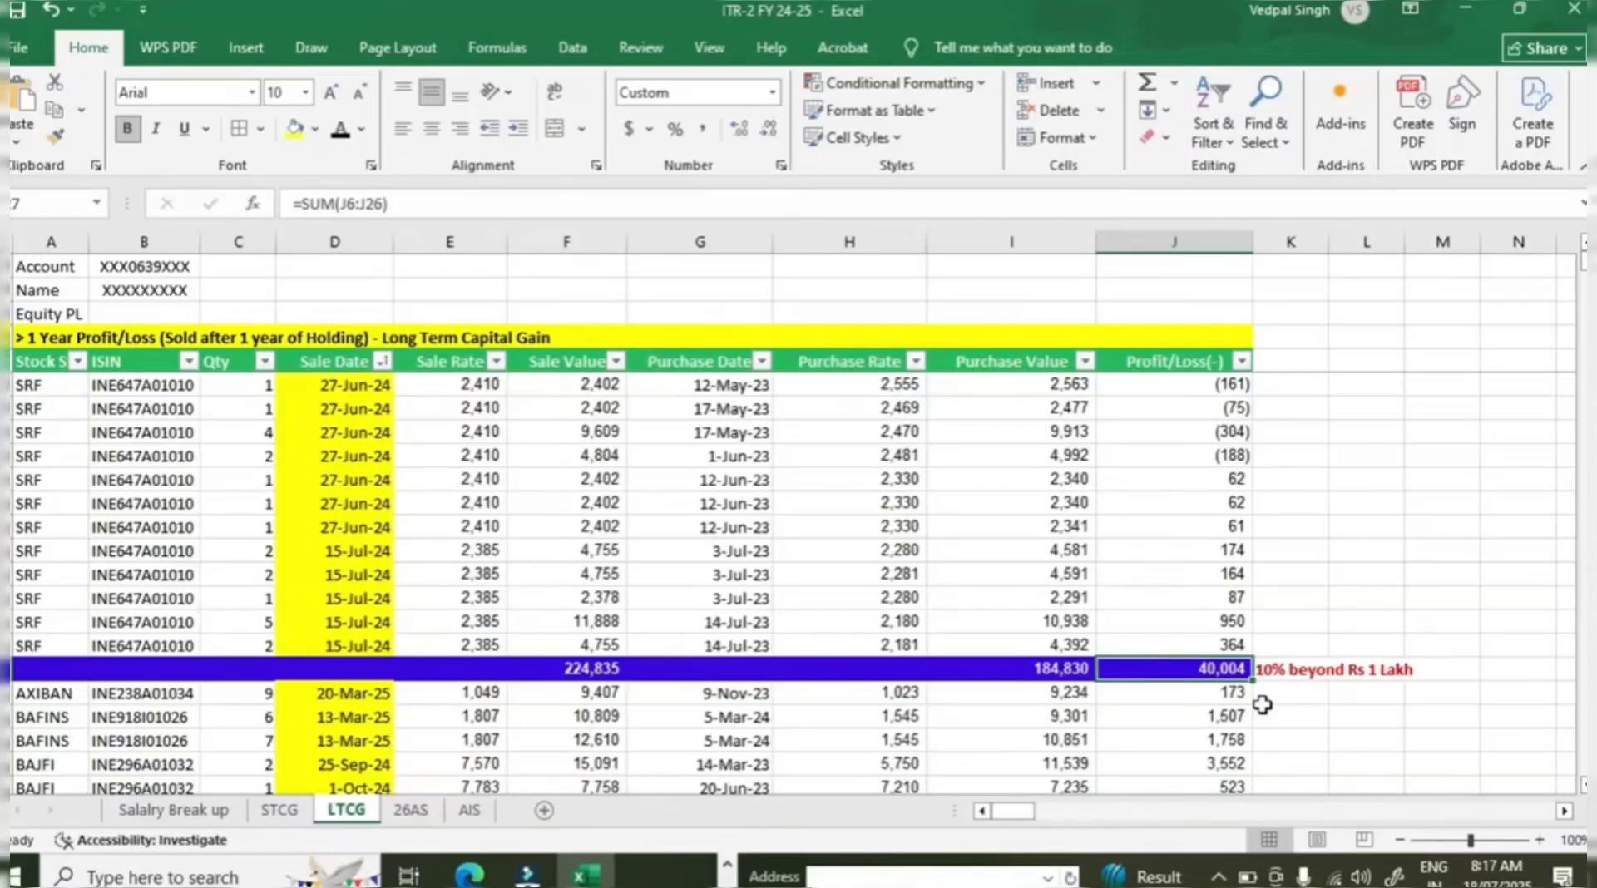
{"action": "left_click", "coordinate": [1299, 669]}
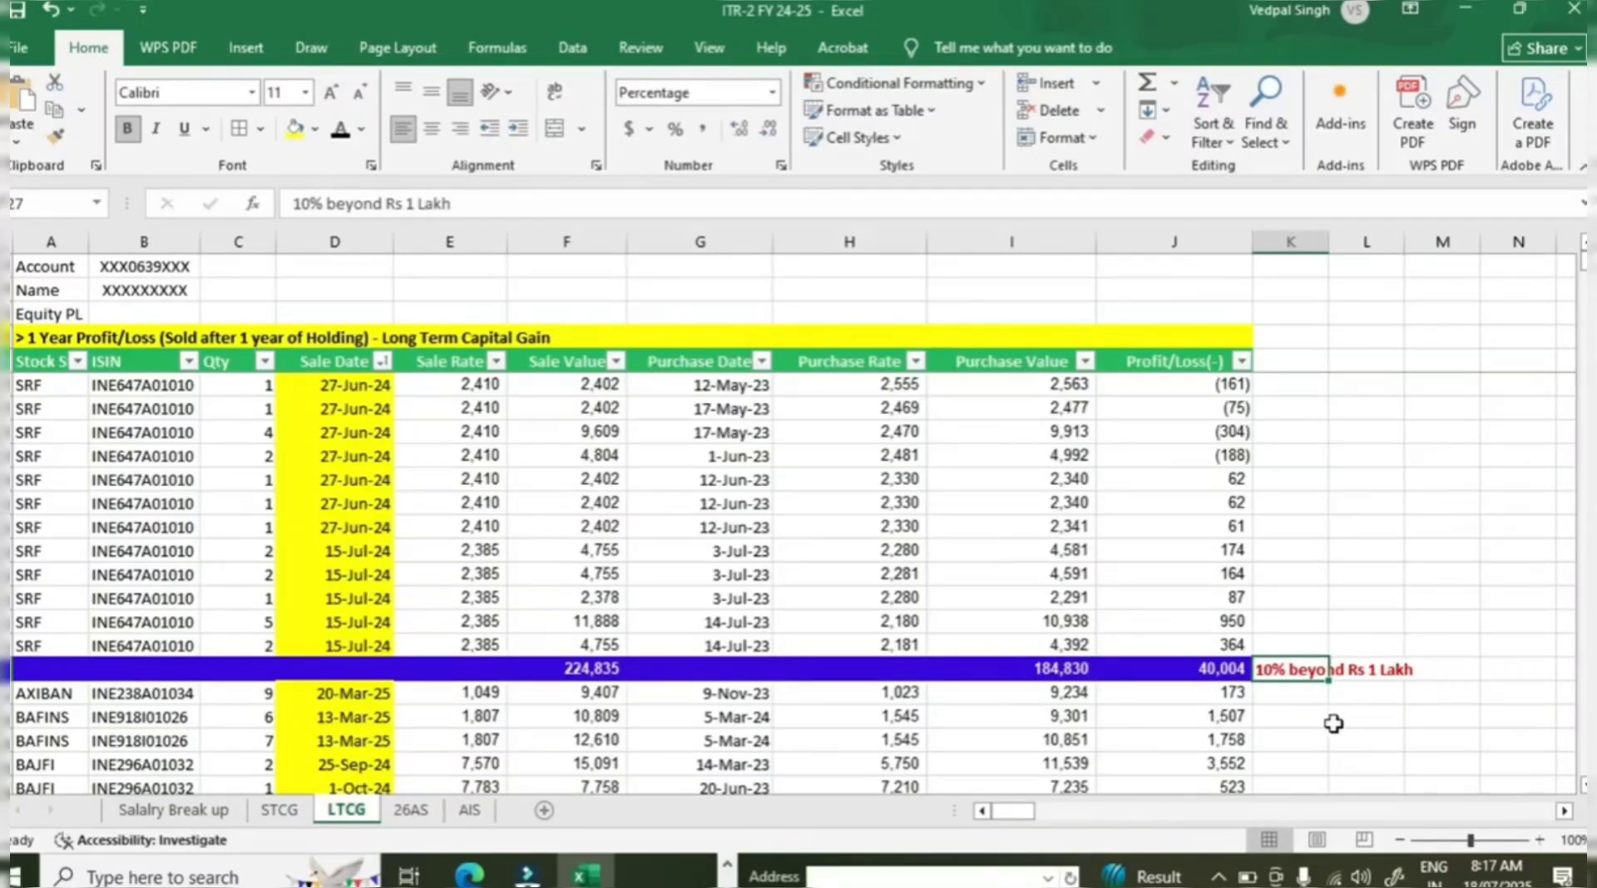
{"action": "scroll", "coordinate": [705, 463], "scroll_direction": "down", "scroll_amount": 6}
{"action": "scroll", "coordinate": [719, 602], "scroll_direction": "down", "scroll_amount": 15}
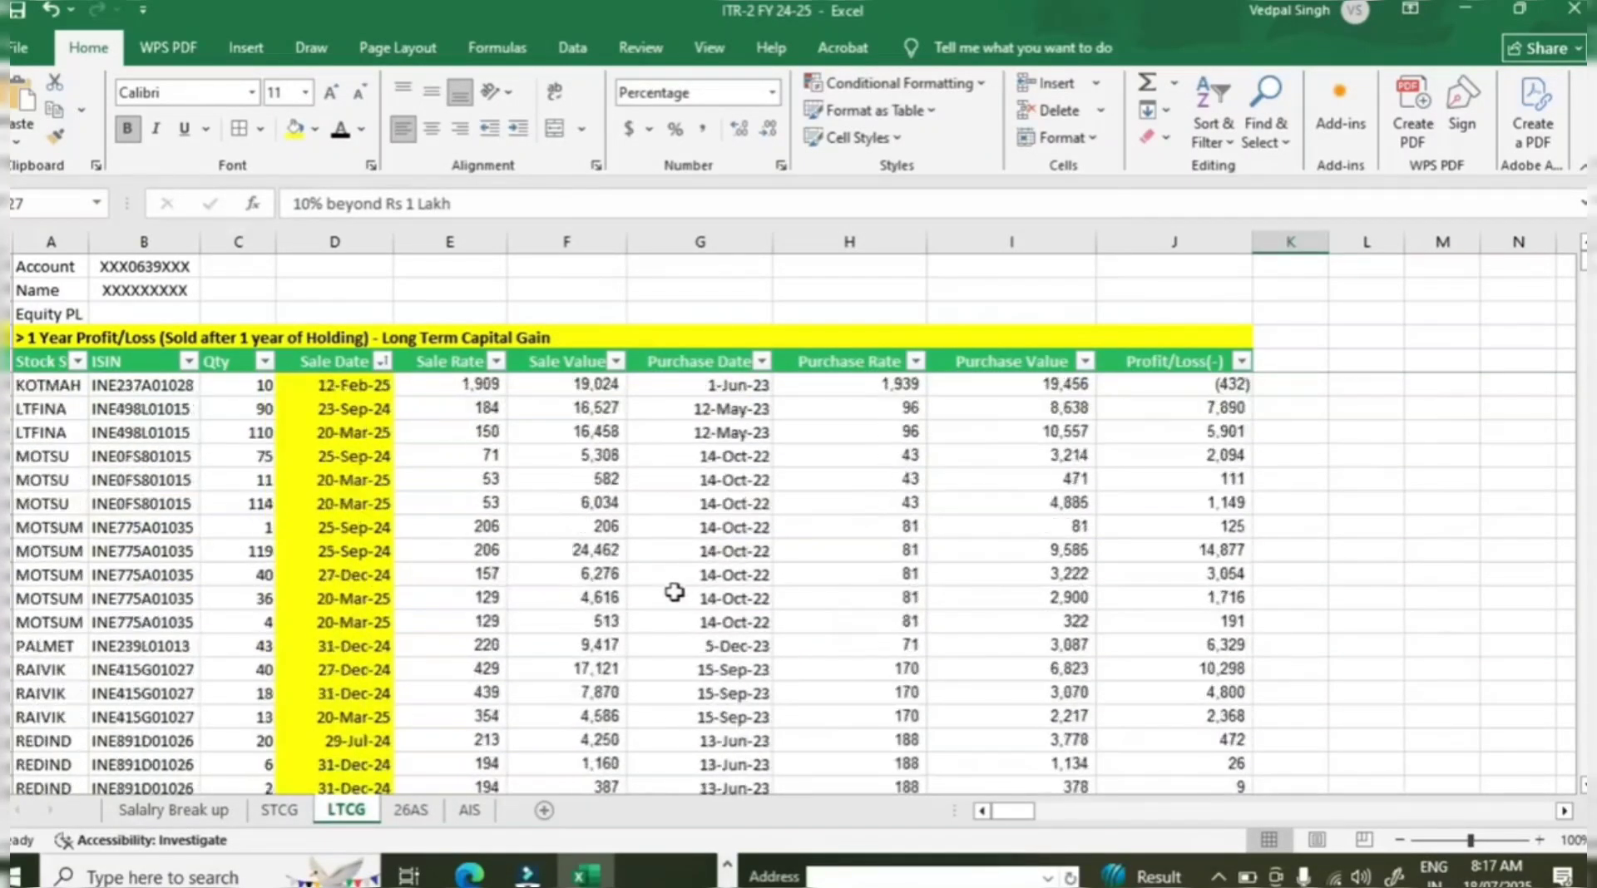
{"action": "left_click", "coordinate": [632, 604]}
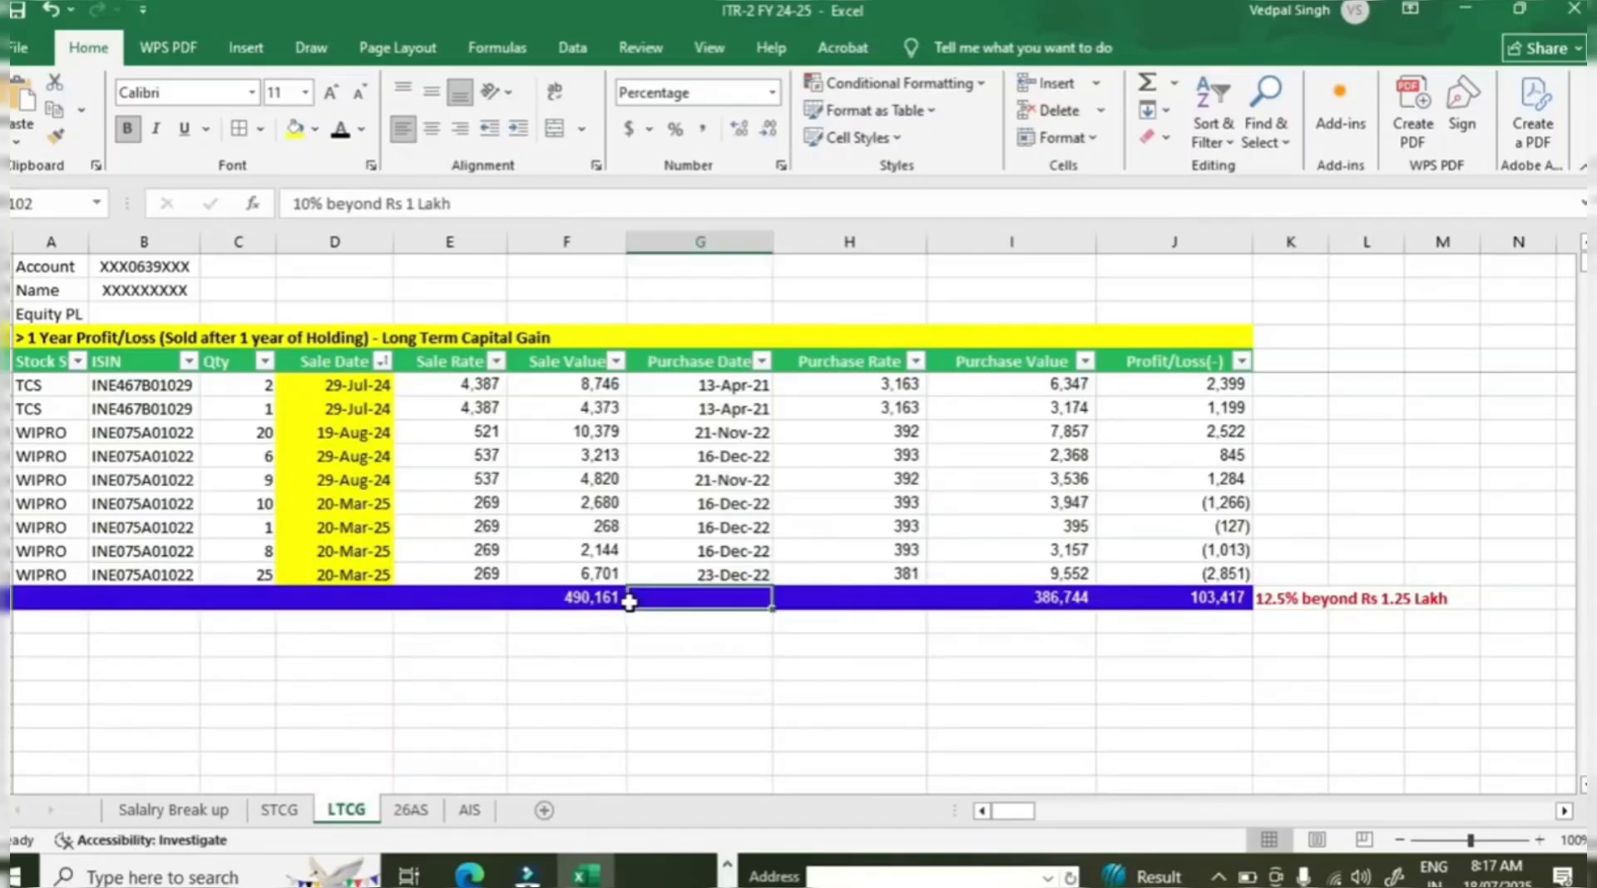
{"action": "key", "text": "alt+Tab"}
{"action": "left_click", "coordinate": [1410, 769]}
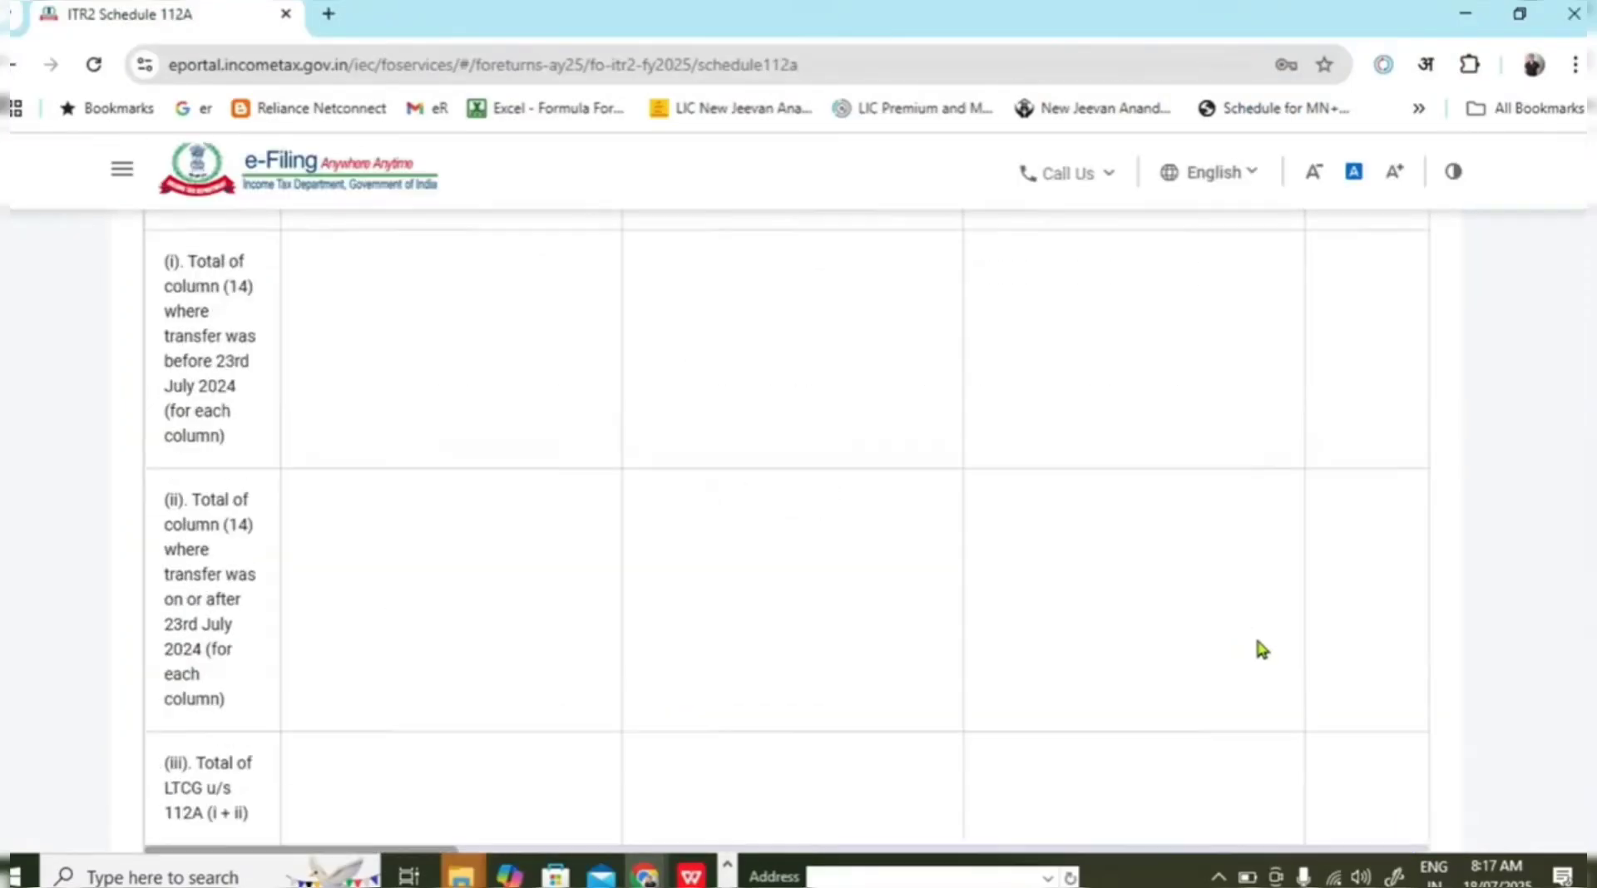
Add a second 112A entry: acquired after 31st January 2018, transferred on or after 23rd July 2024.
{"action": "scroll", "coordinate": [855, 517], "scroll_direction": "down", "scroll_amount": 3}
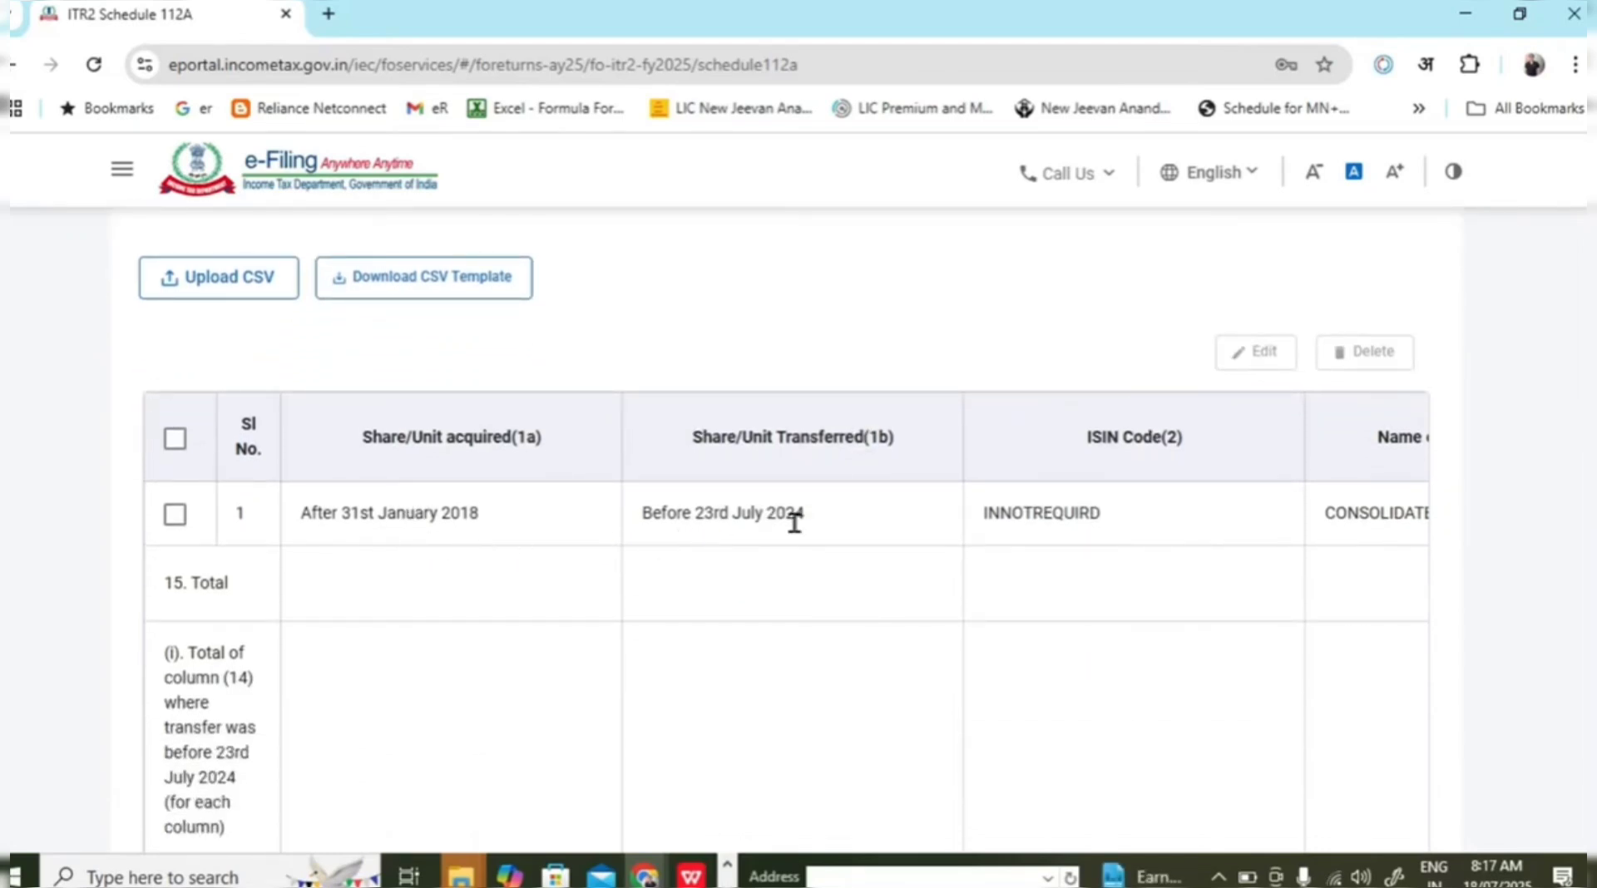
{"action": "scroll", "coordinate": [1148, 524], "scroll_direction": "down", "scroll_amount": 1}
{"action": "scroll", "coordinate": [1170, 509], "scroll_direction": "down", "scroll_amount": 5}
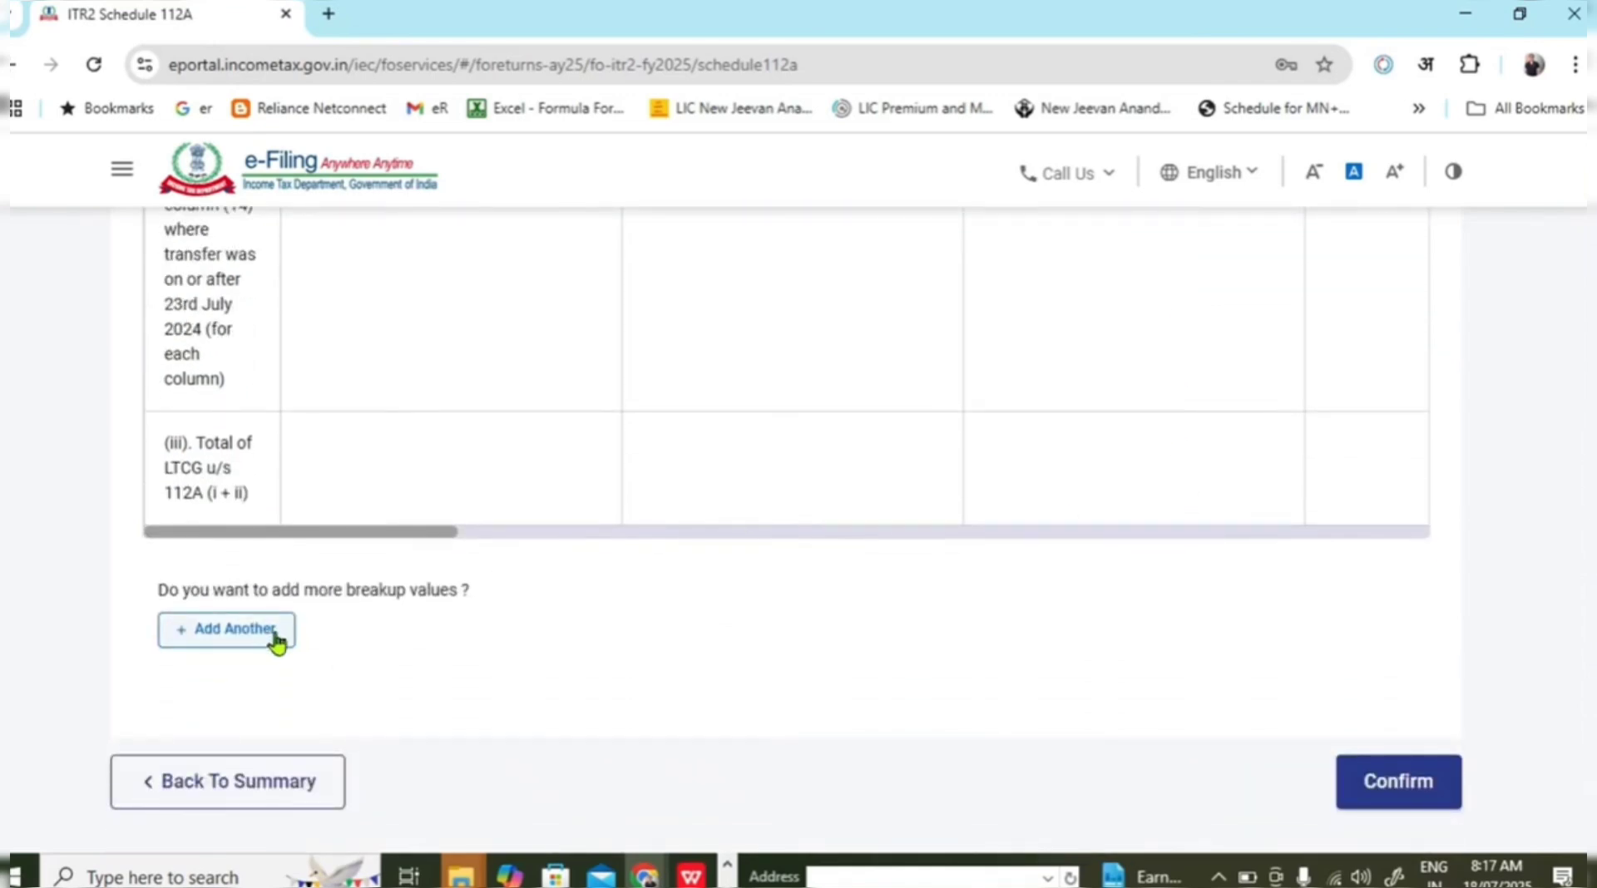
{"action": "left_click", "coordinate": [277, 643]}
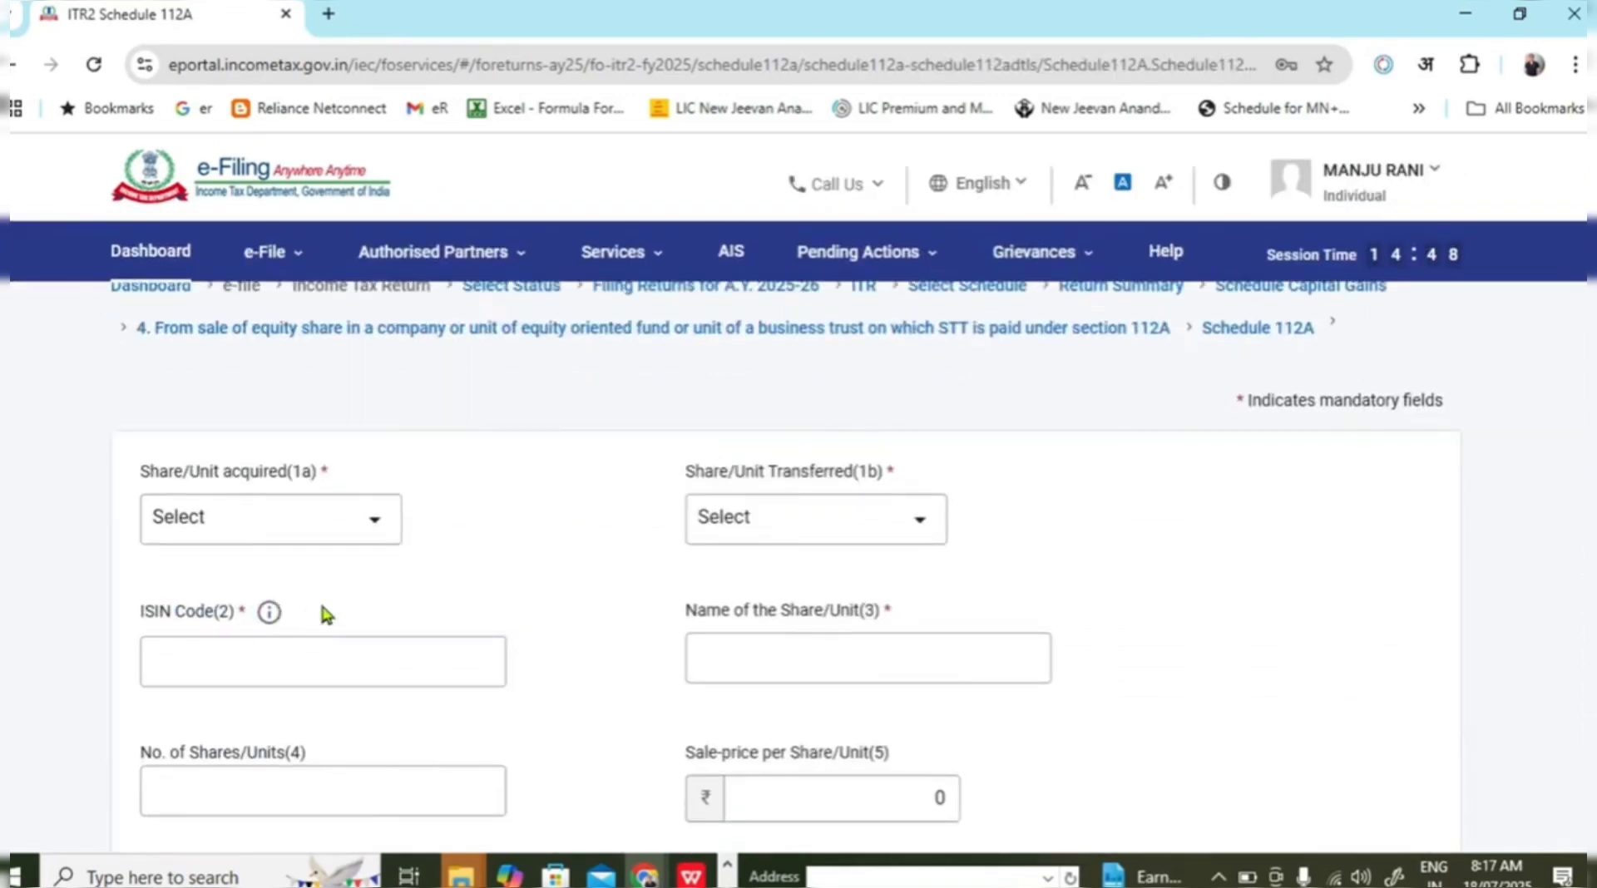
{"action": "left_click", "coordinate": [347, 541]}
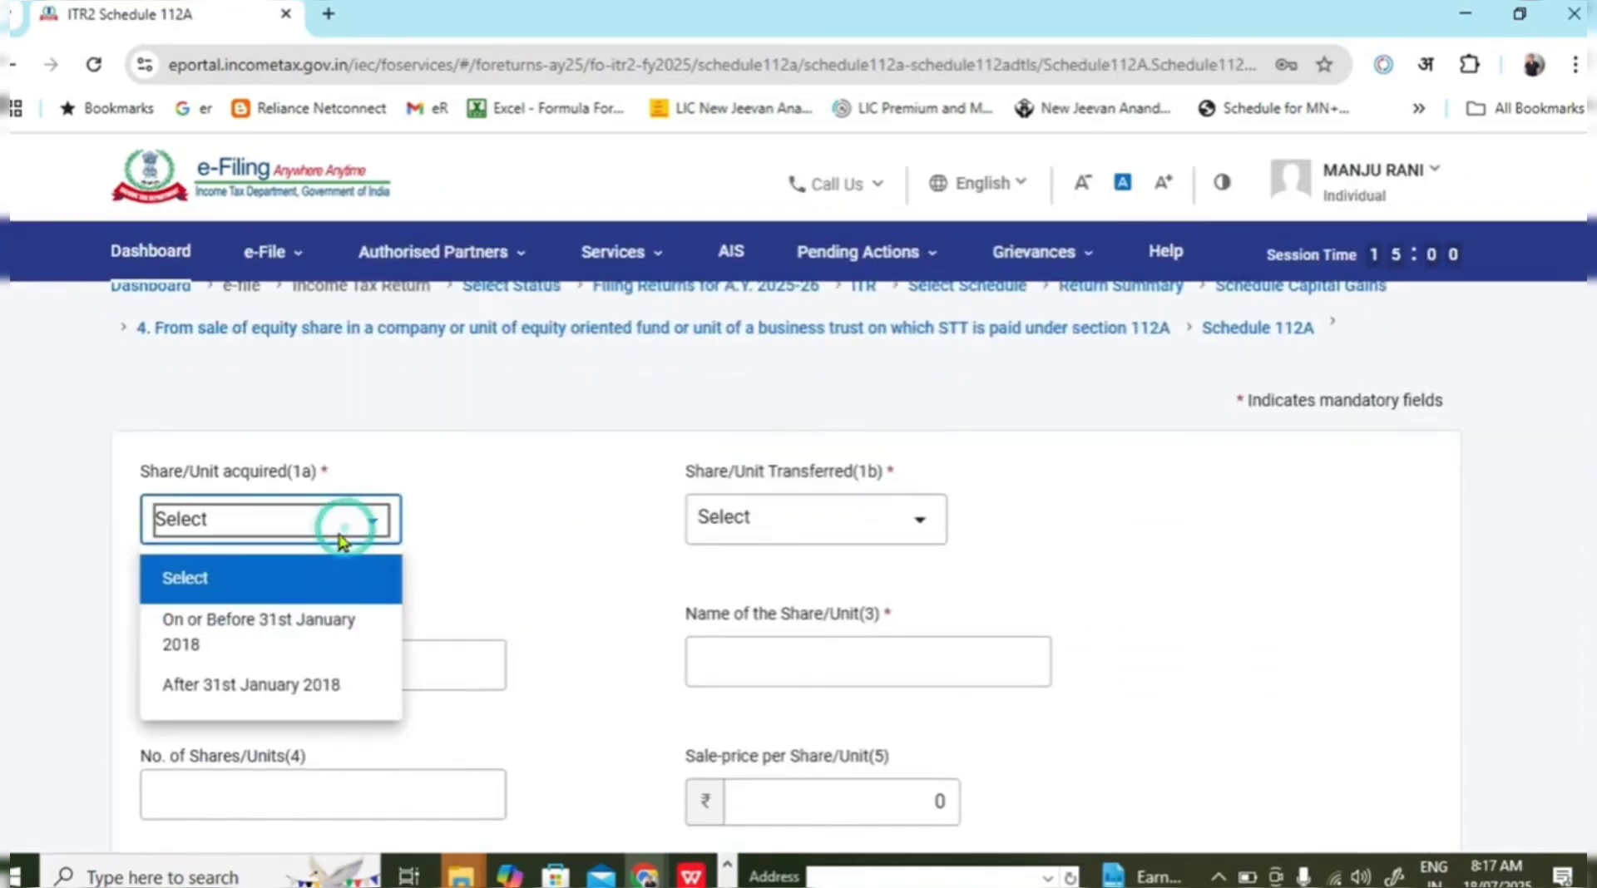
{"action": "left_click", "coordinate": [312, 686]}
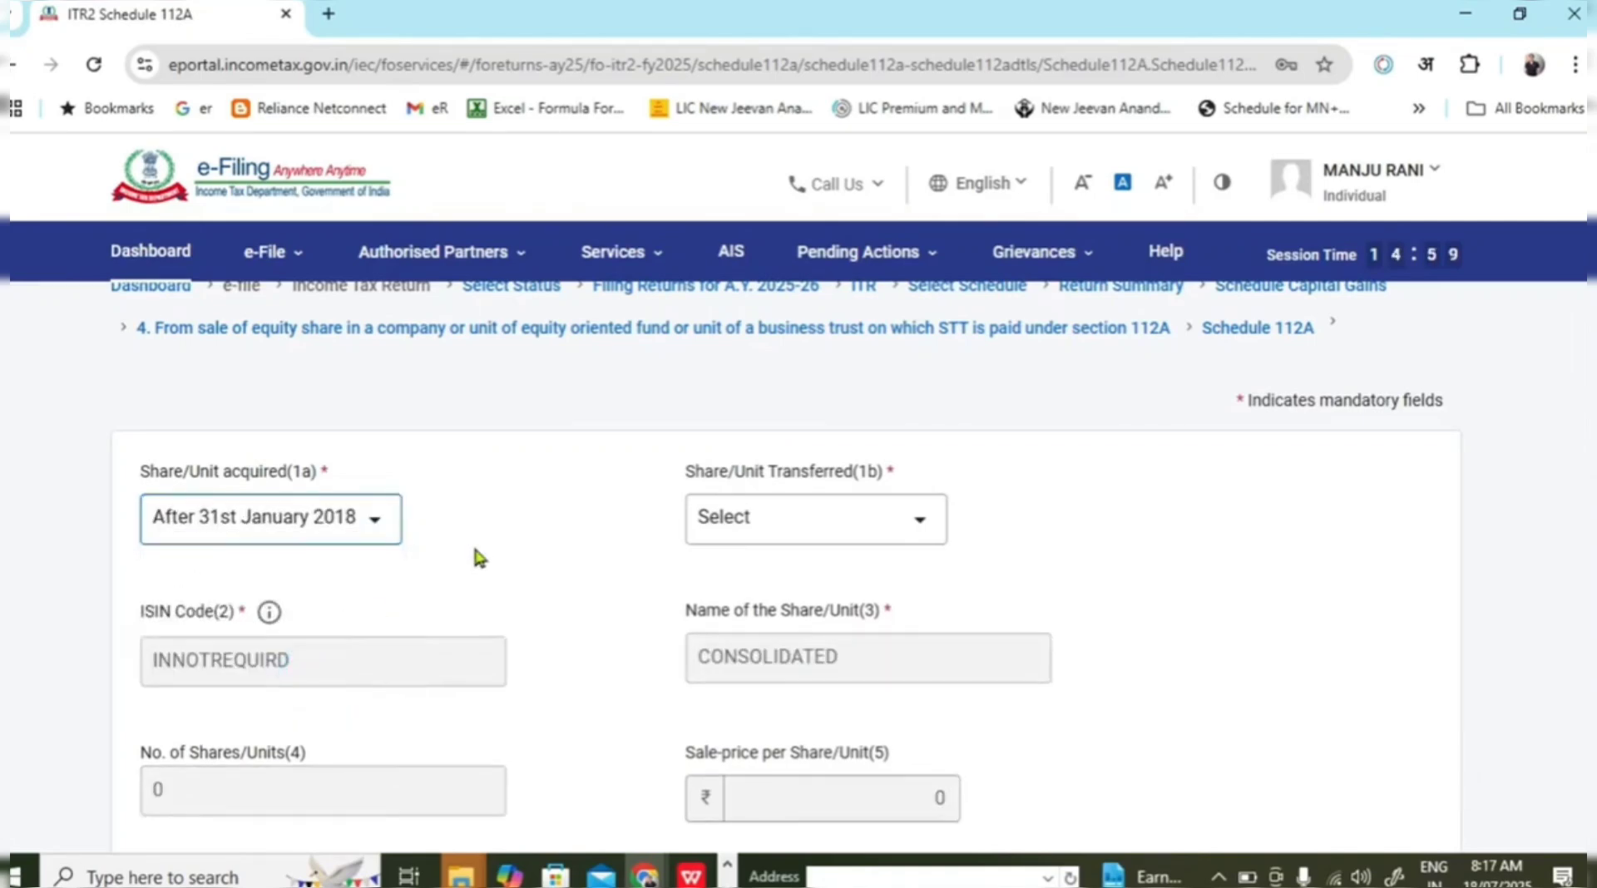
{"action": "left_click", "coordinate": [863, 528]}
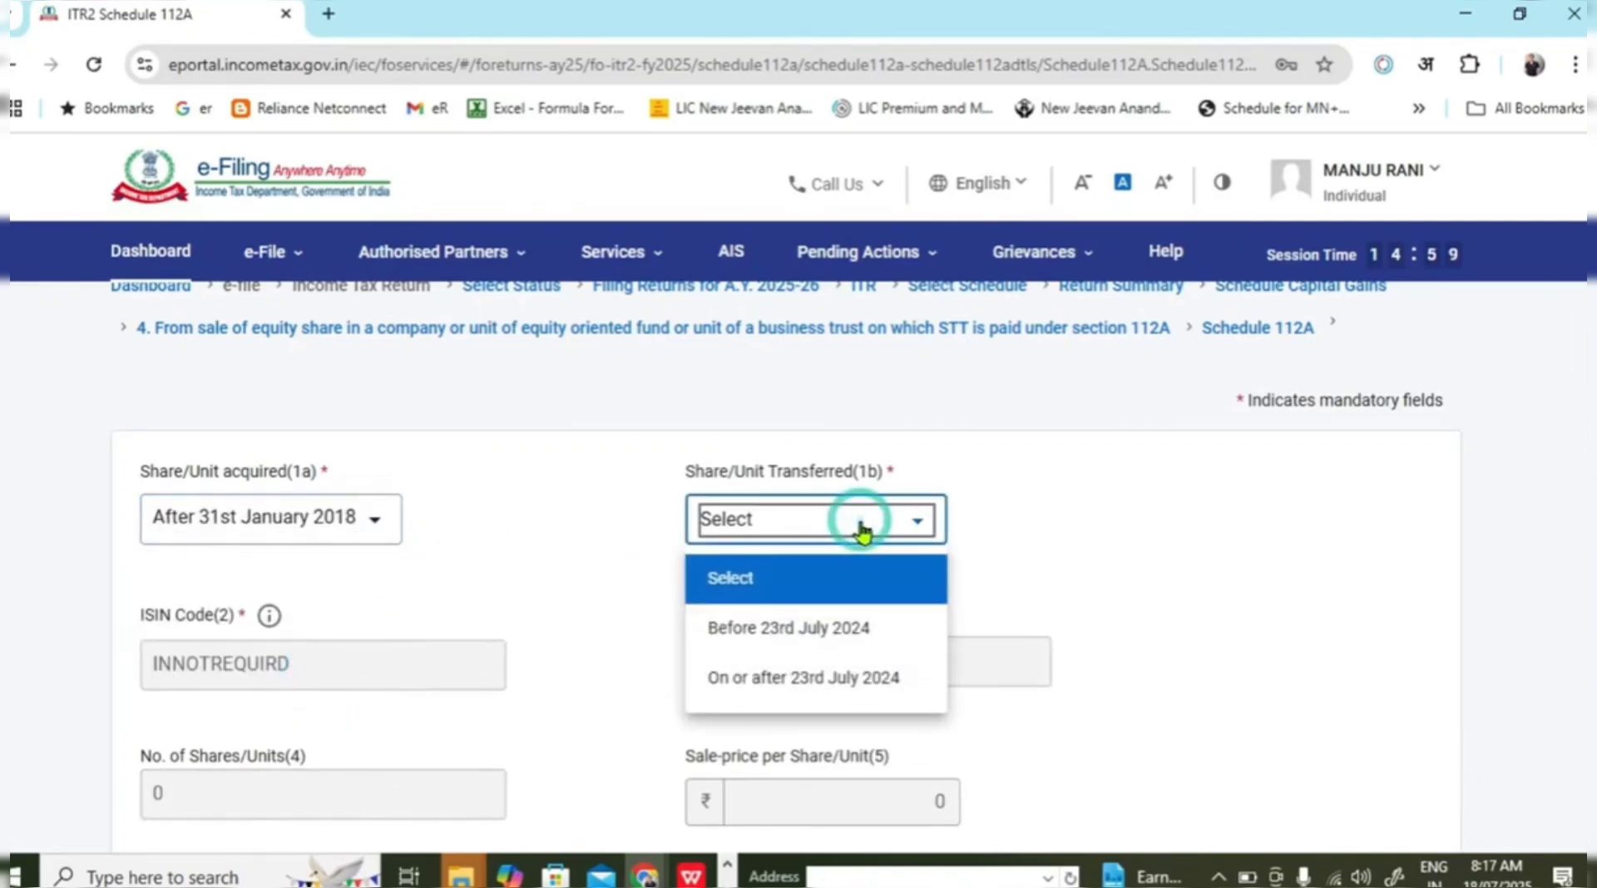
{"action": "left_click", "coordinate": [837, 683]}
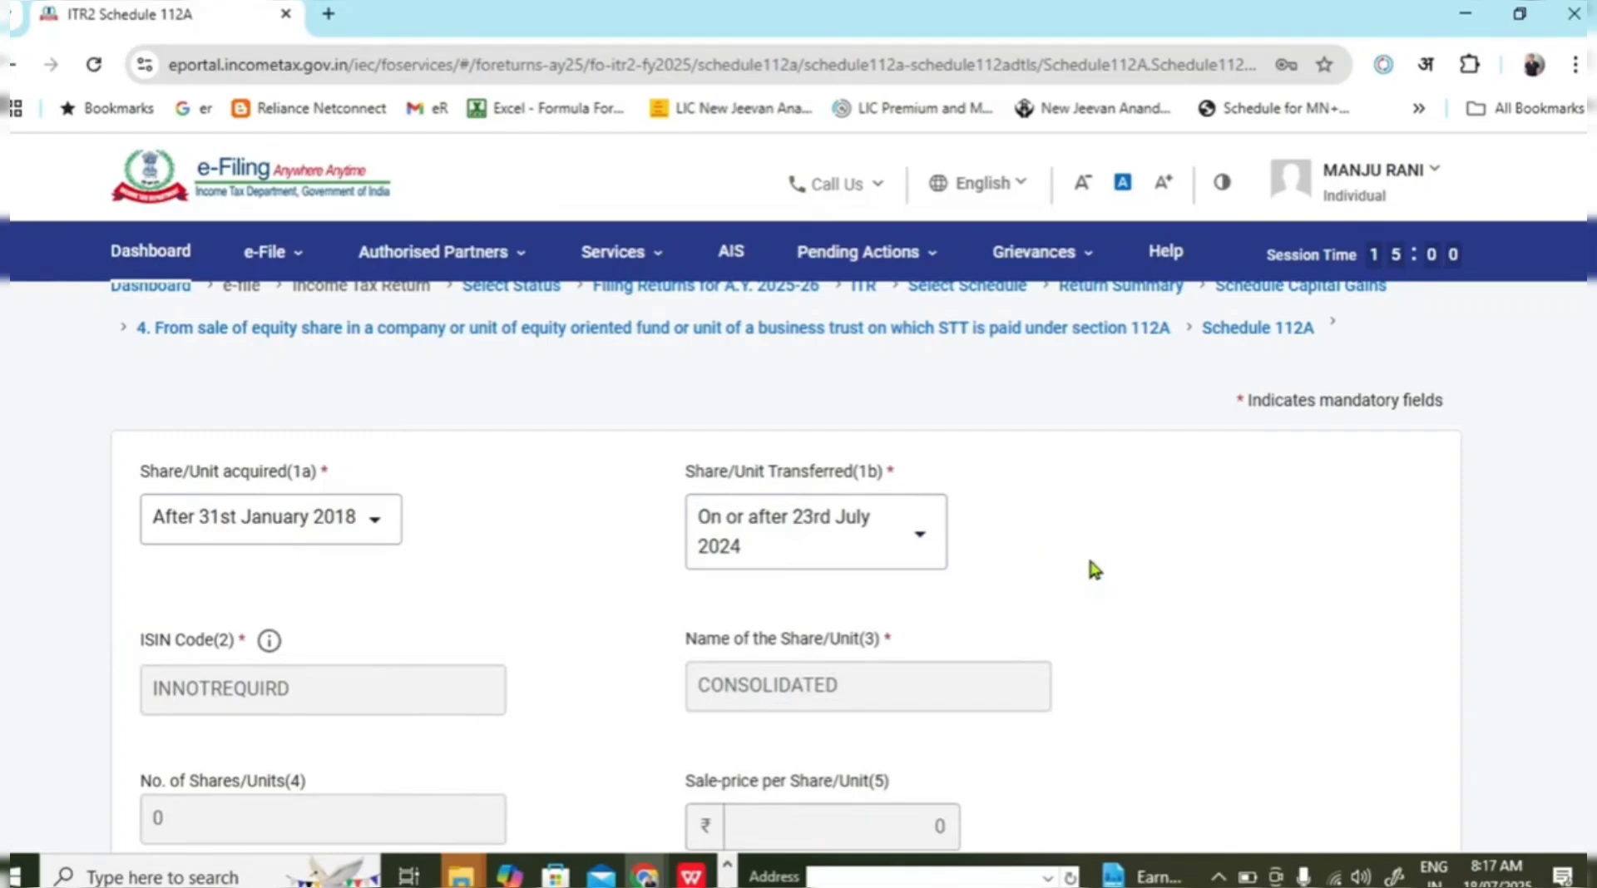
Enter the Excel sale value total 490161 as the full value of consideration.
{"action": "scroll", "coordinate": [1089, 560], "scroll_direction": "down", "scroll_amount": 2}
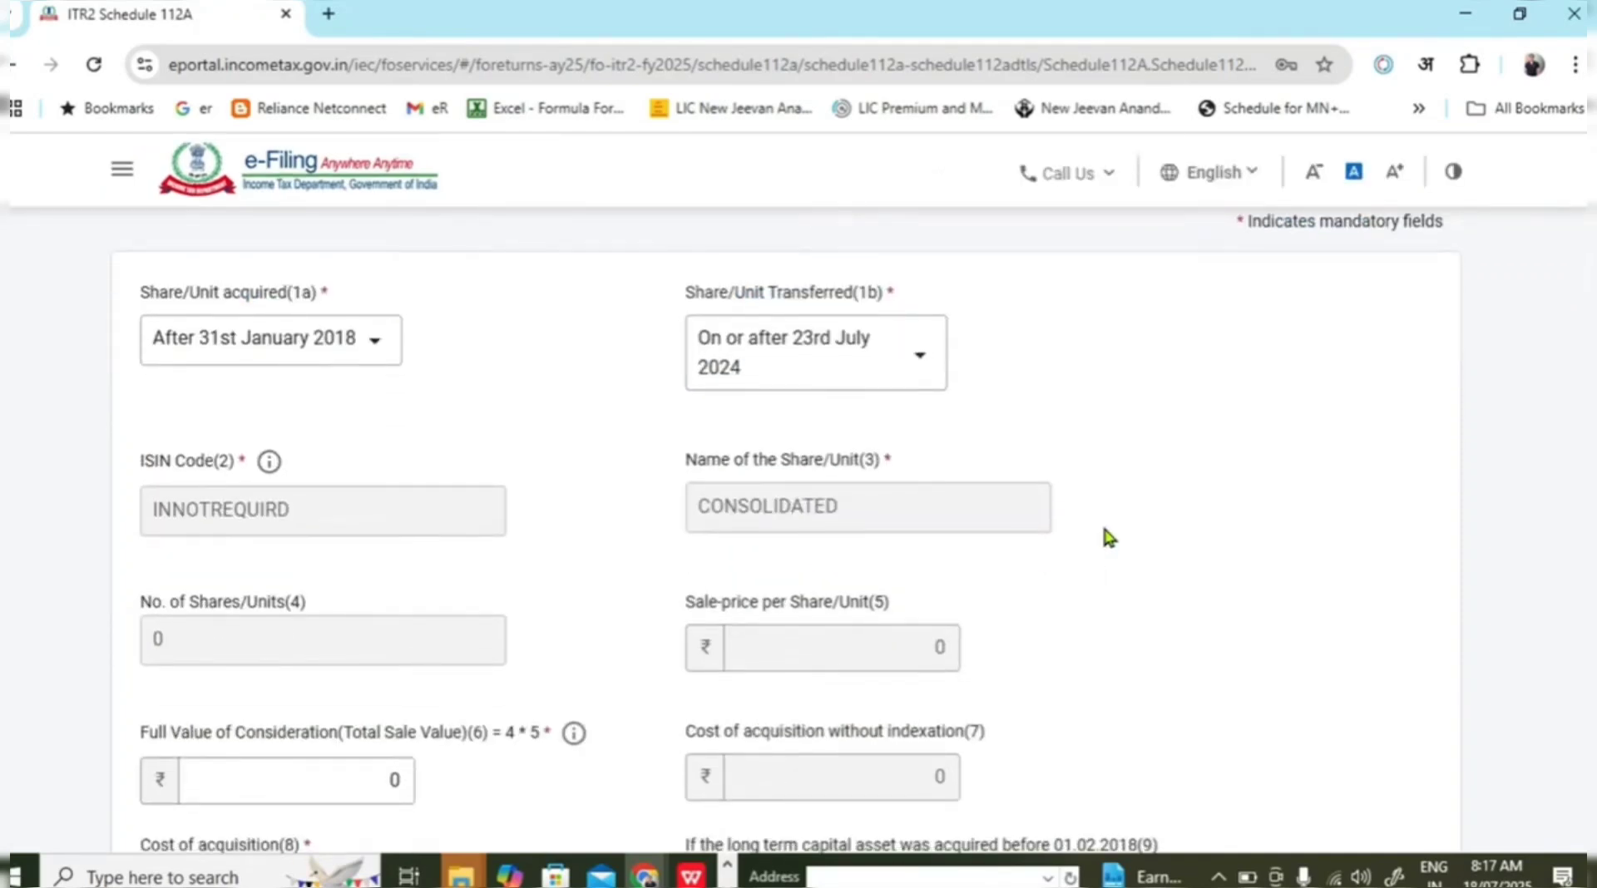
{"action": "scroll", "coordinate": [810, 592], "scroll_direction": "down", "scroll_amount": 1}
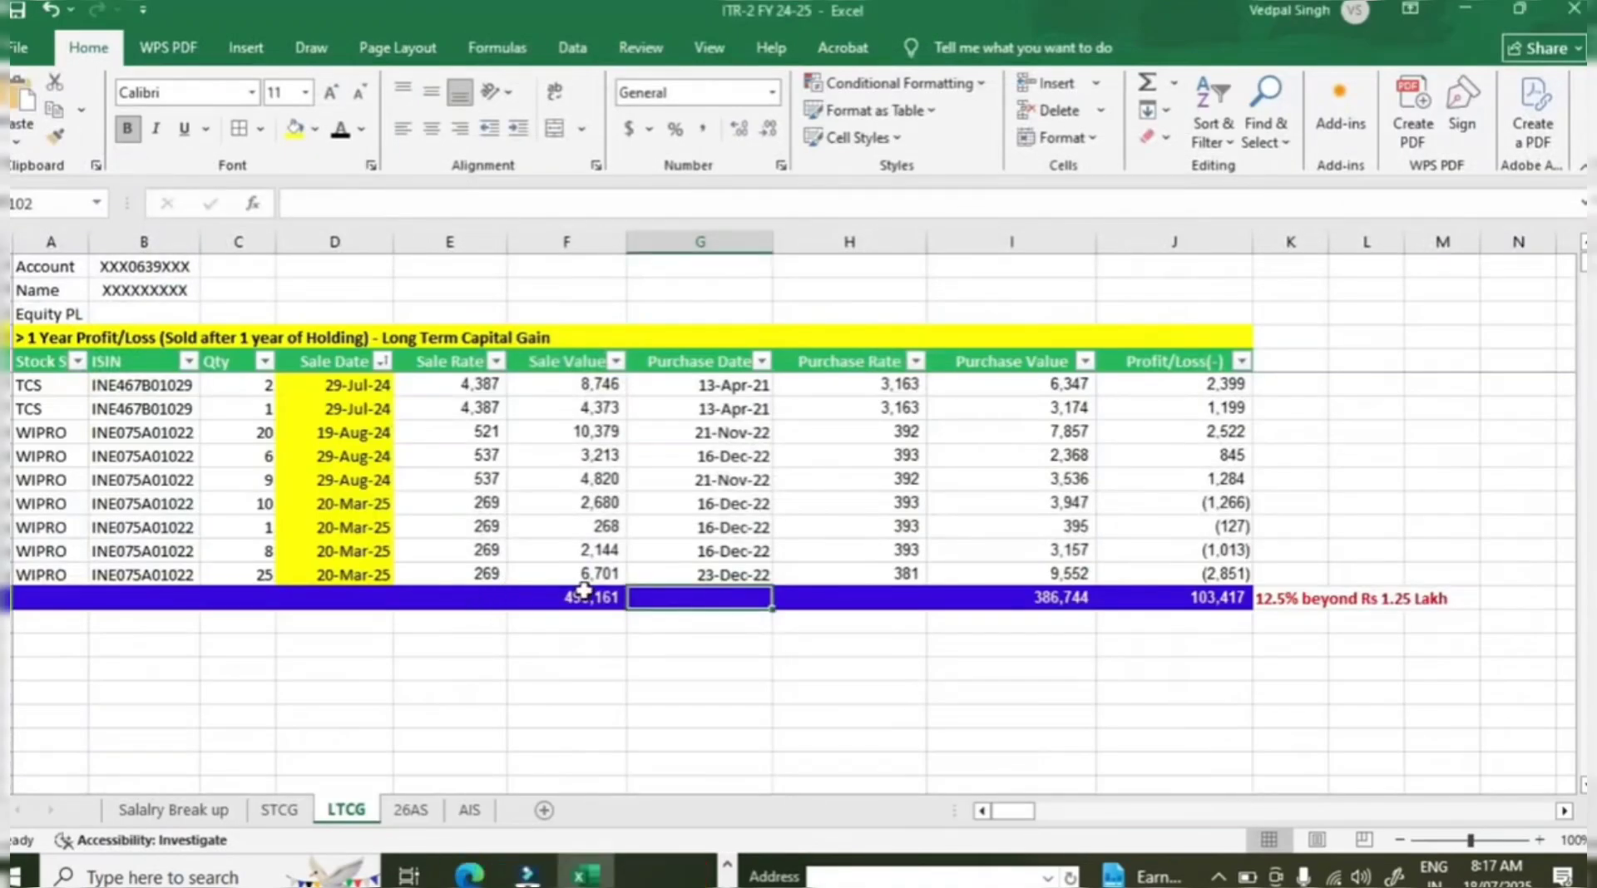
{"action": "left_click", "coordinate": [584, 597]}
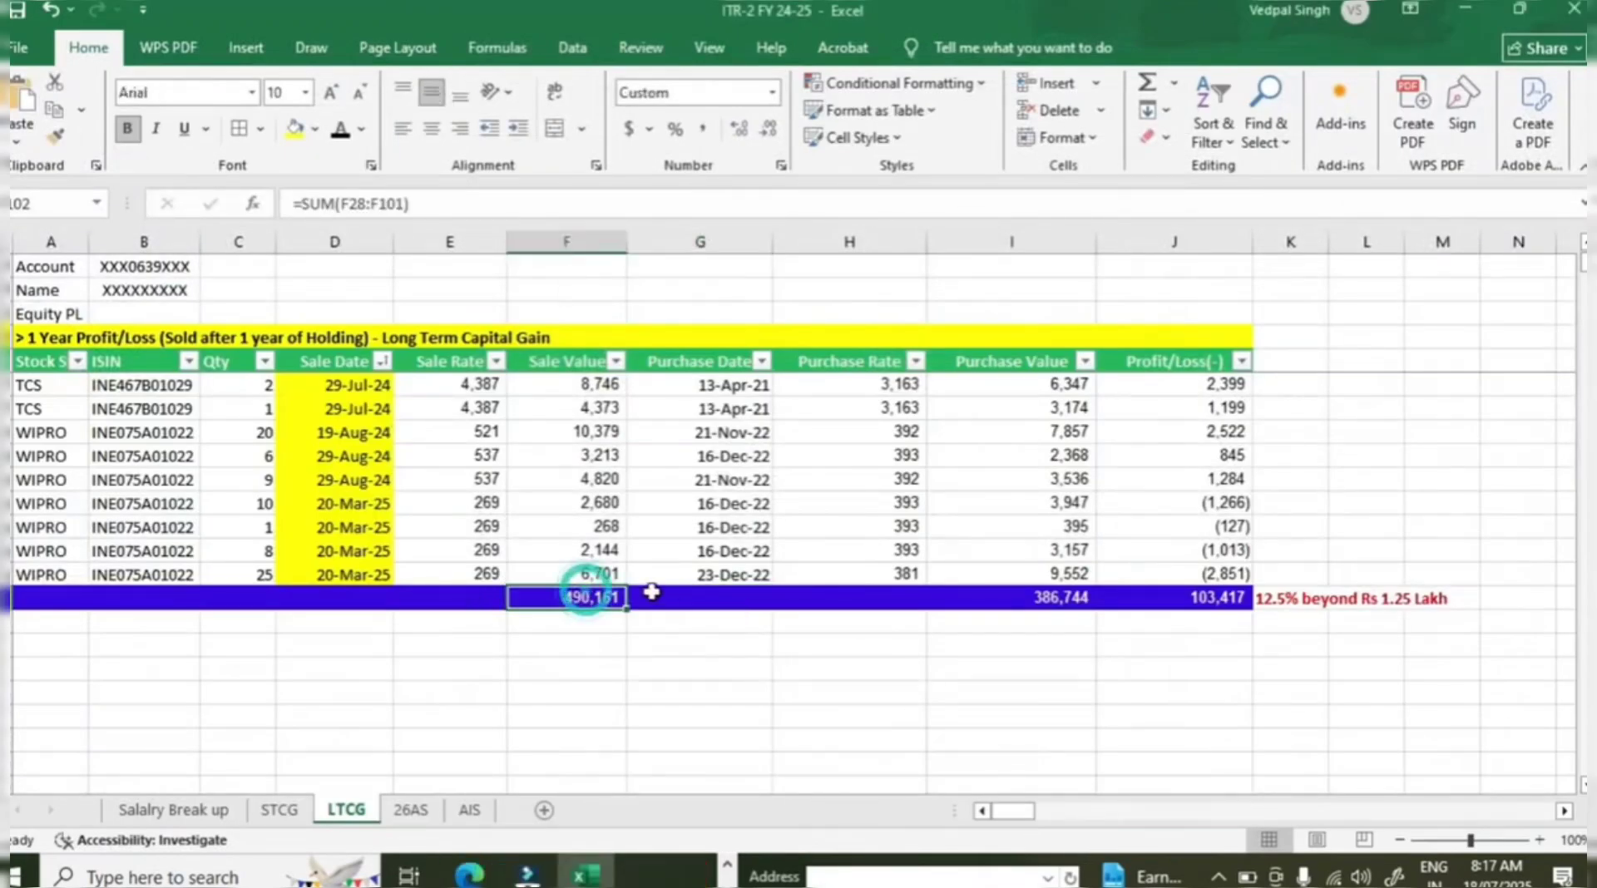
{"action": "left_click_drag", "start_coordinate": [299, 575], "coordinate": [441, 566]}
{"action": "scroll", "coordinate": [517, 613], "scroll_direction": "down", "scroll_amount": 20}
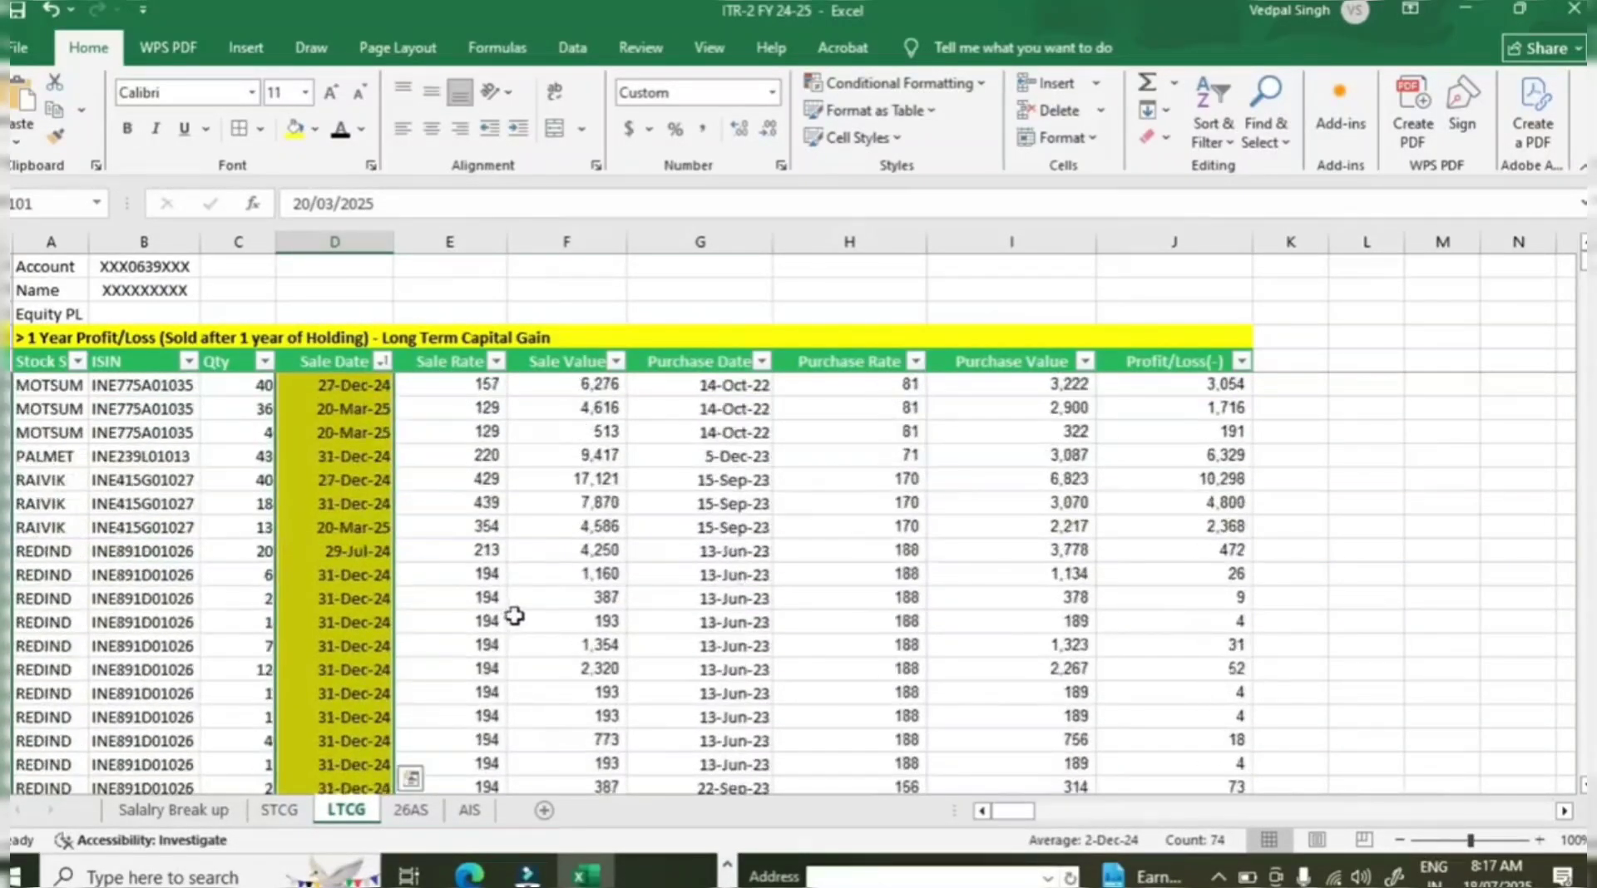
{"action": "left_click", "coordinate": [601, 407]}
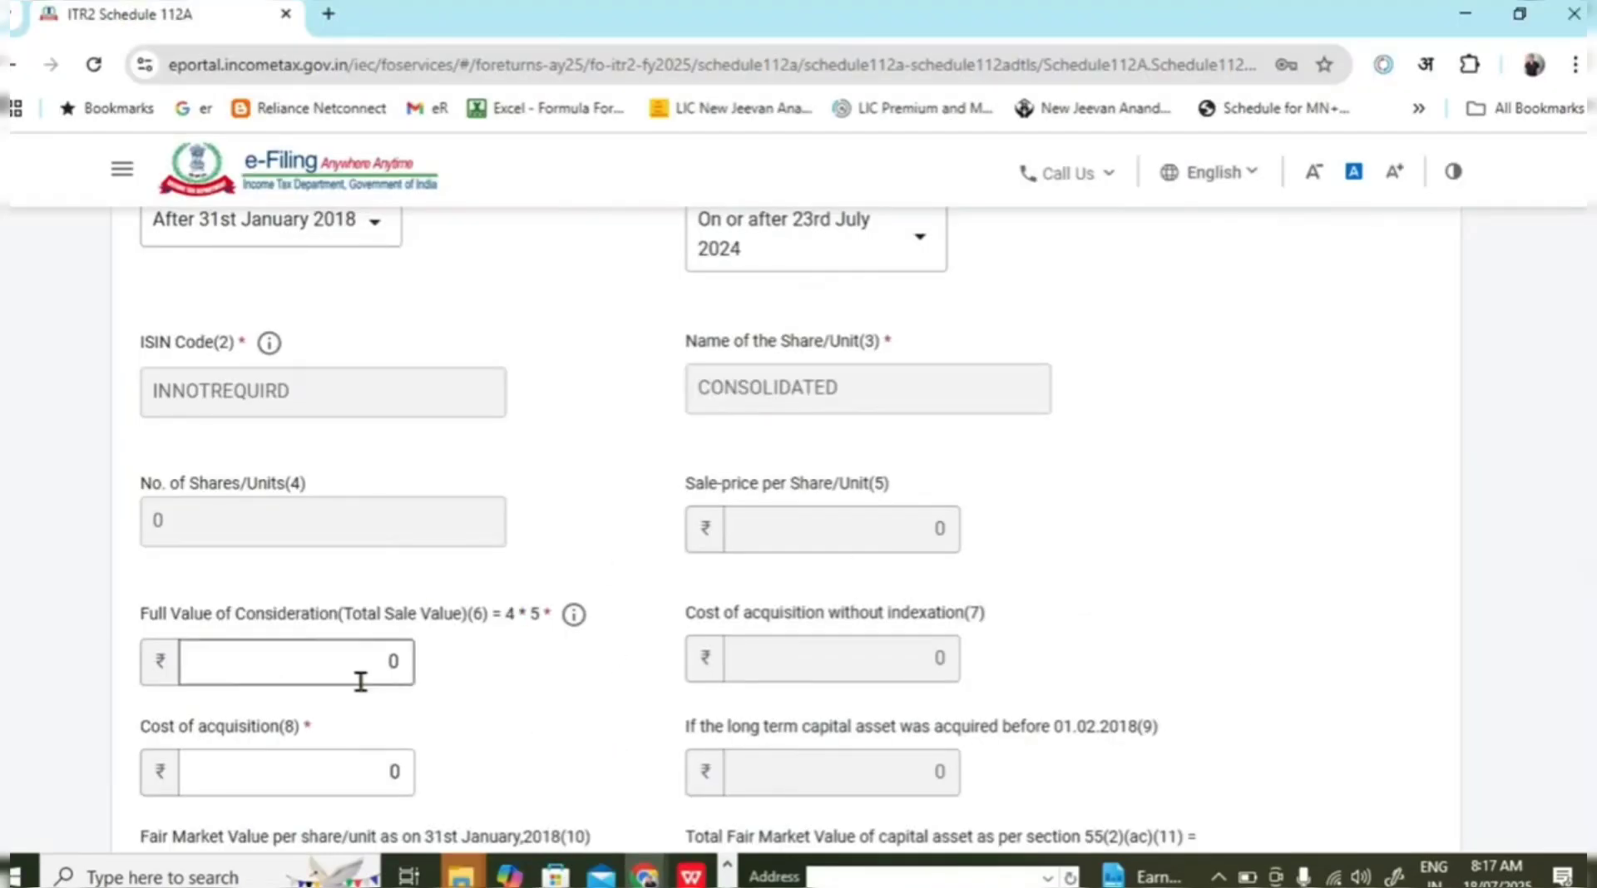
{"action": "left_click", "coordinate": [362, 665]}
{"action": "left_click", "coordinate": [362, 665]}
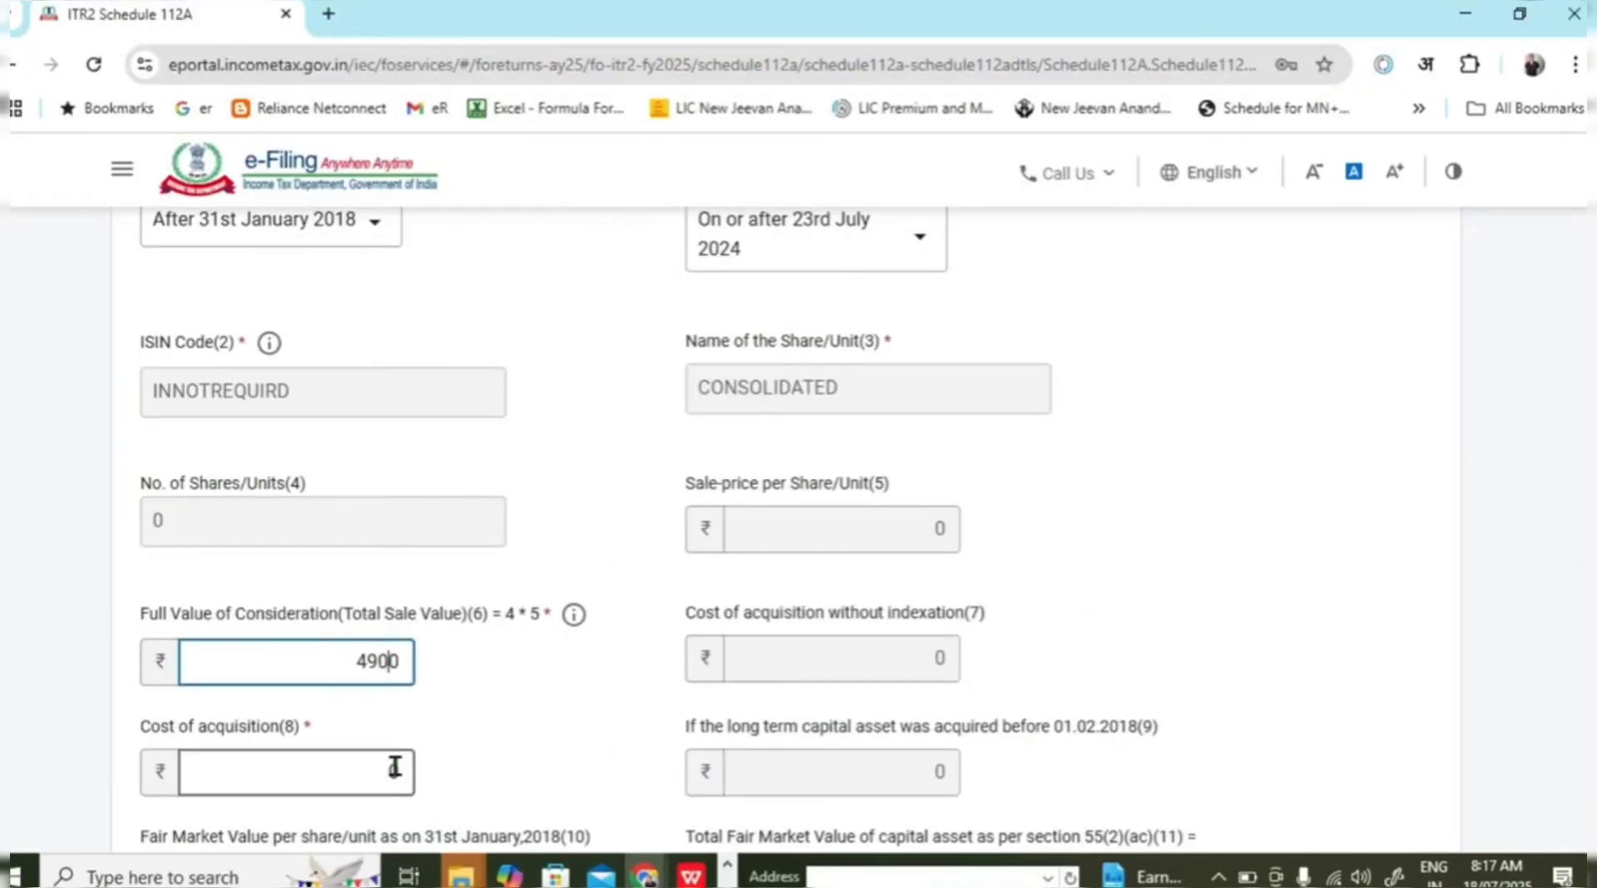
{"action": "type", "text": "490161"}
Enter cost of acquisition 386744 and confirm the 103,417 balance matches Excel's profit total.
{"action": "scroll", "coordinate": [574, 582], "scroll_direction": "down", "scroll_amount": 1}
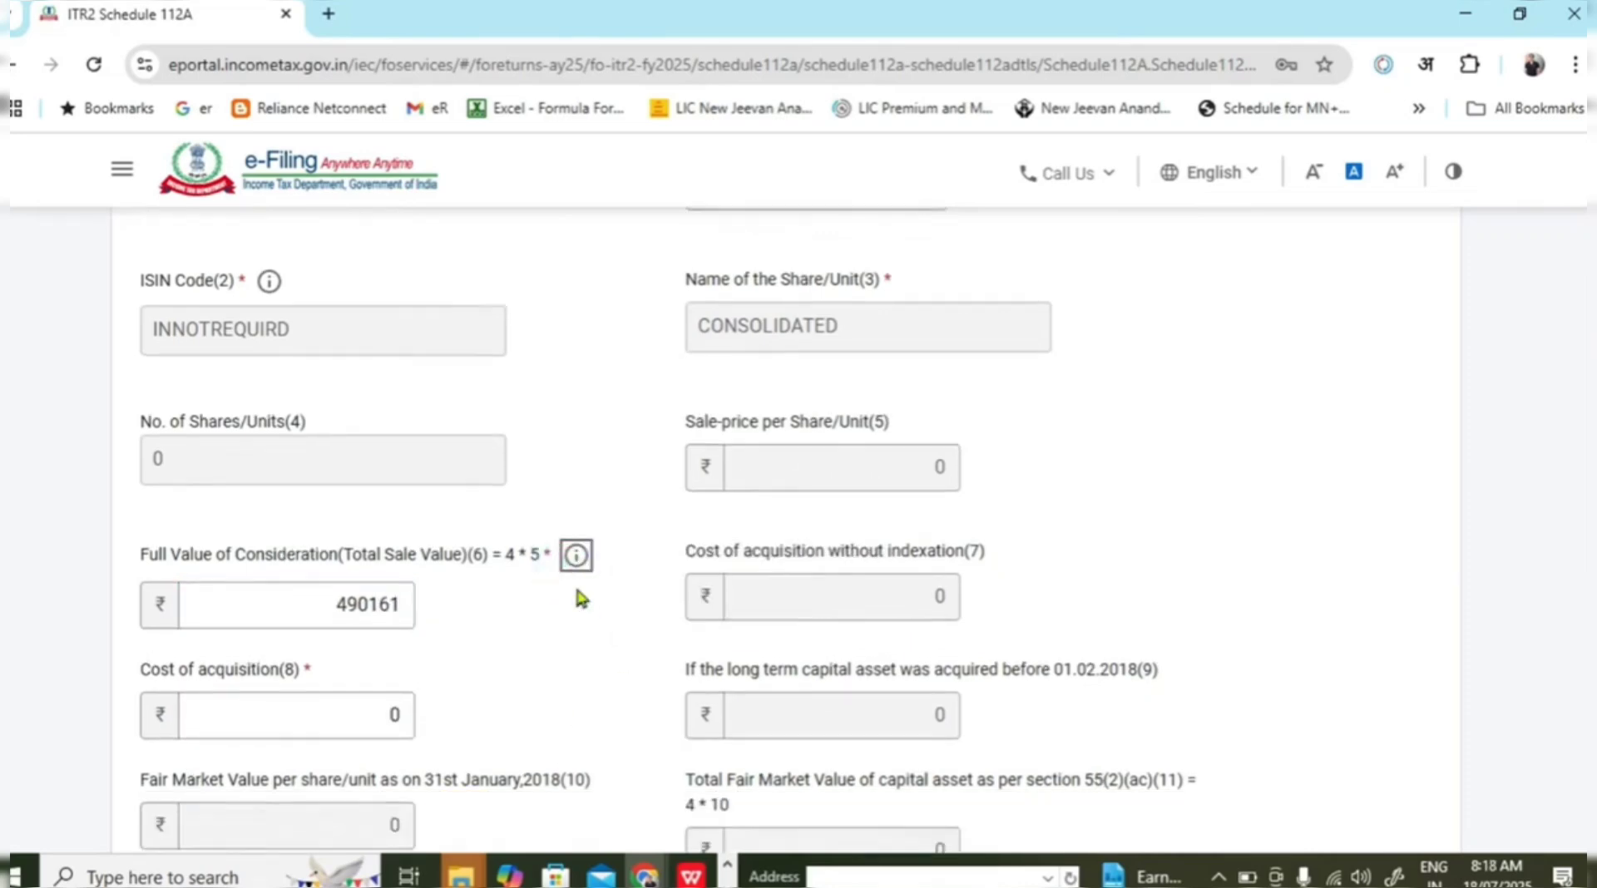
{"action": "left_click", "coordinate": [358, 659]}
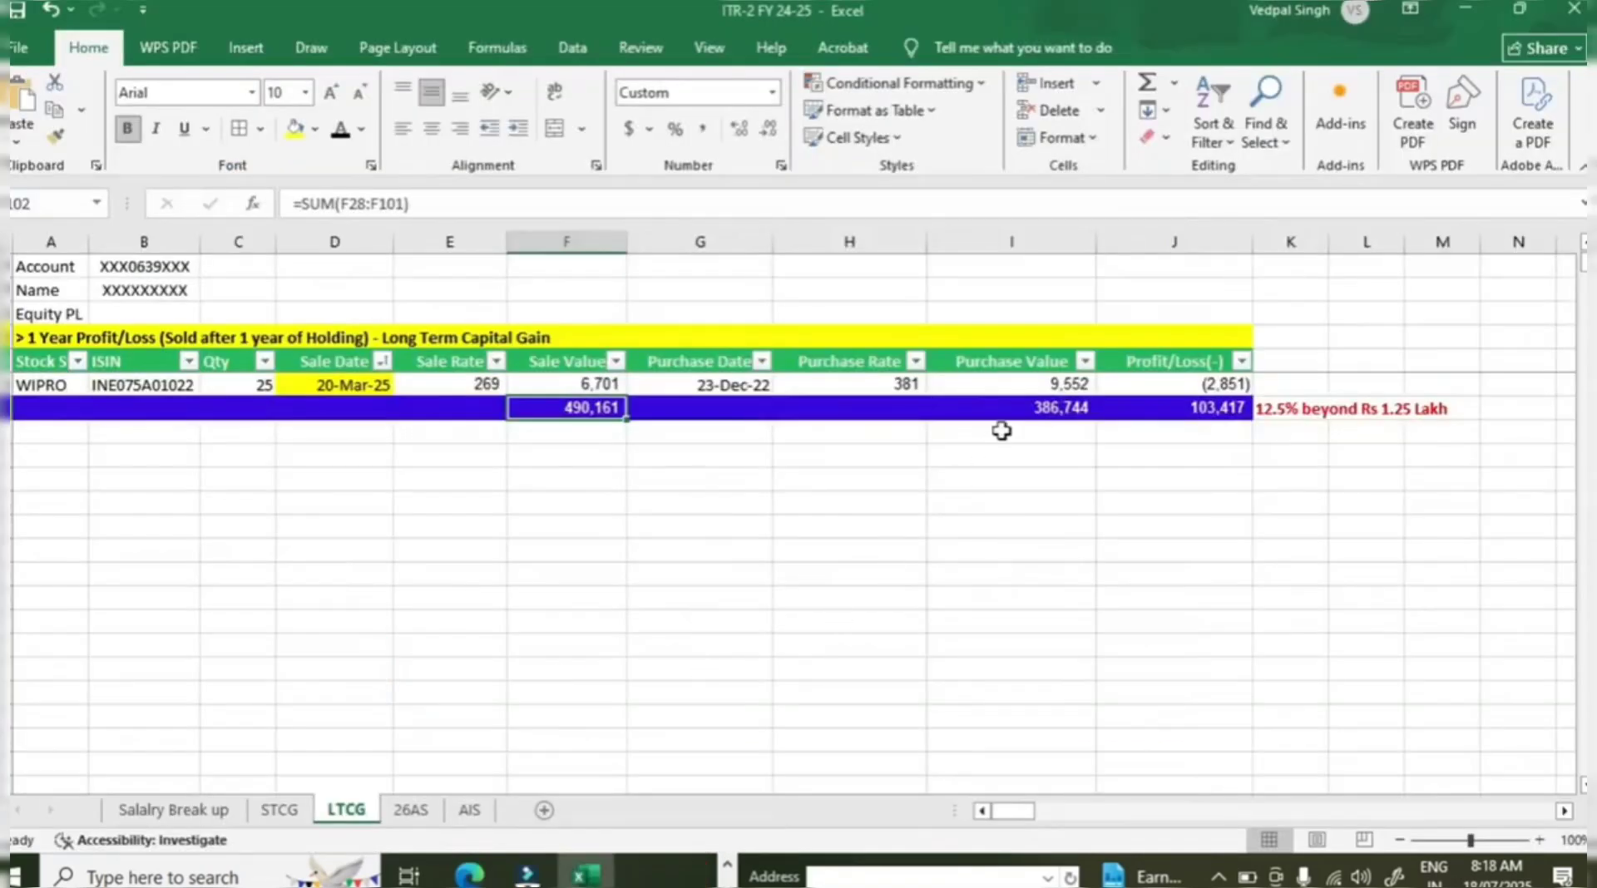
{"action": "left_click", "coordinate": [1013, 403]}
{"action": "scroll", "coordinate": [857, 615], "scroll_direction": "up", "scroll_amount": 1}
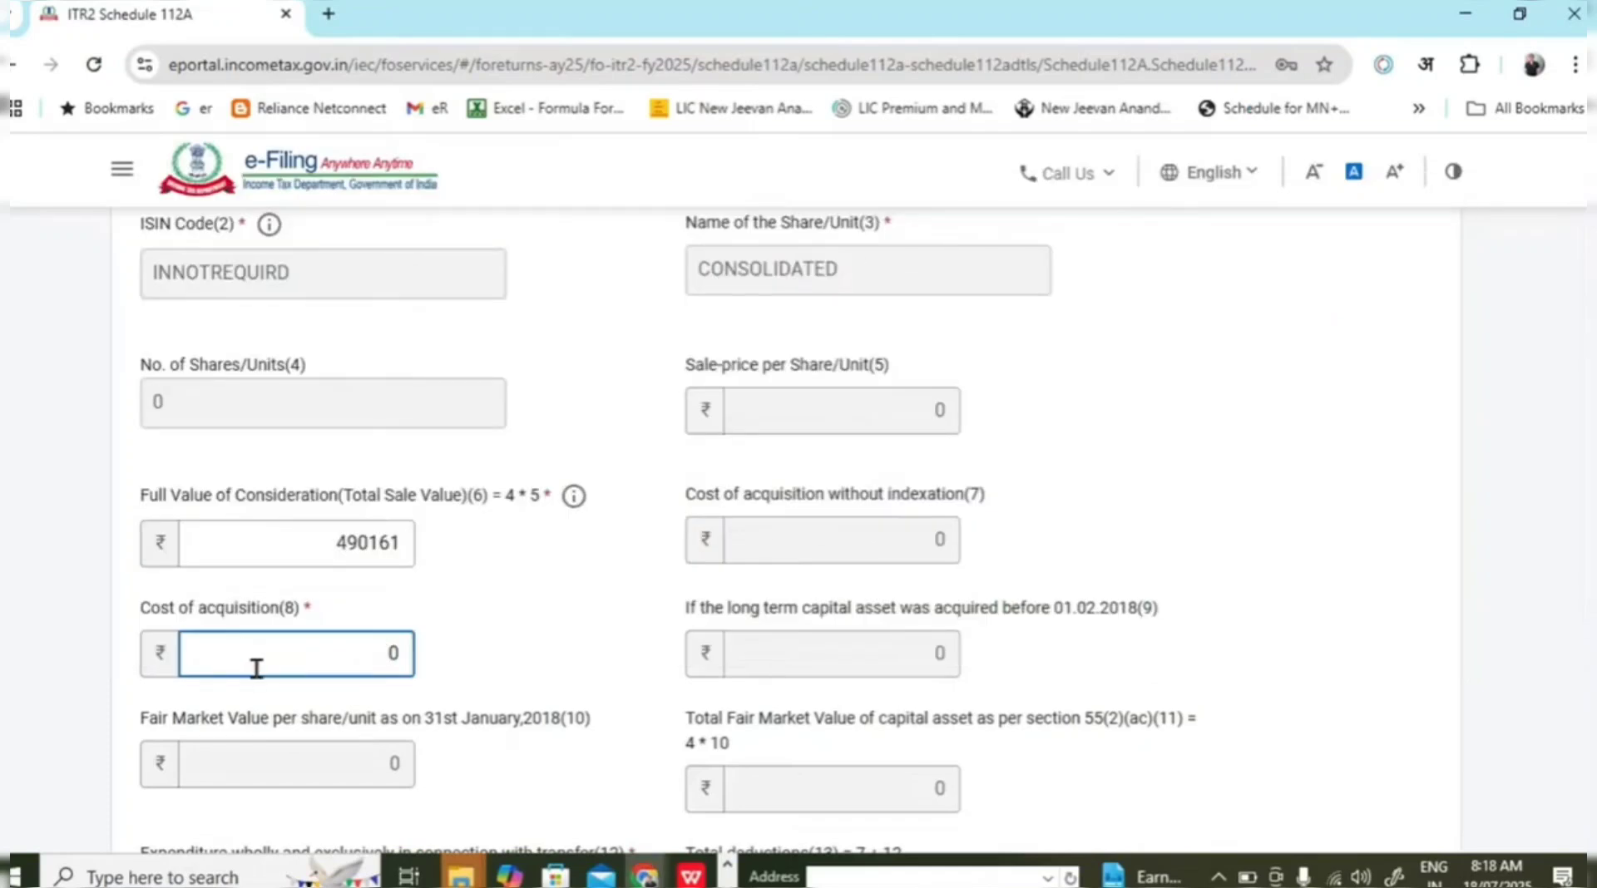
{"action": "type", "text": "386744"}
{"action": "key", "text": "BackSpace"}
{"action": "left_click", "coordinate": [1285, 592]}
{"action": "scroll", "coordinate": [1067, 579], "scroll_direction": "down", "scroll_amount": 3}
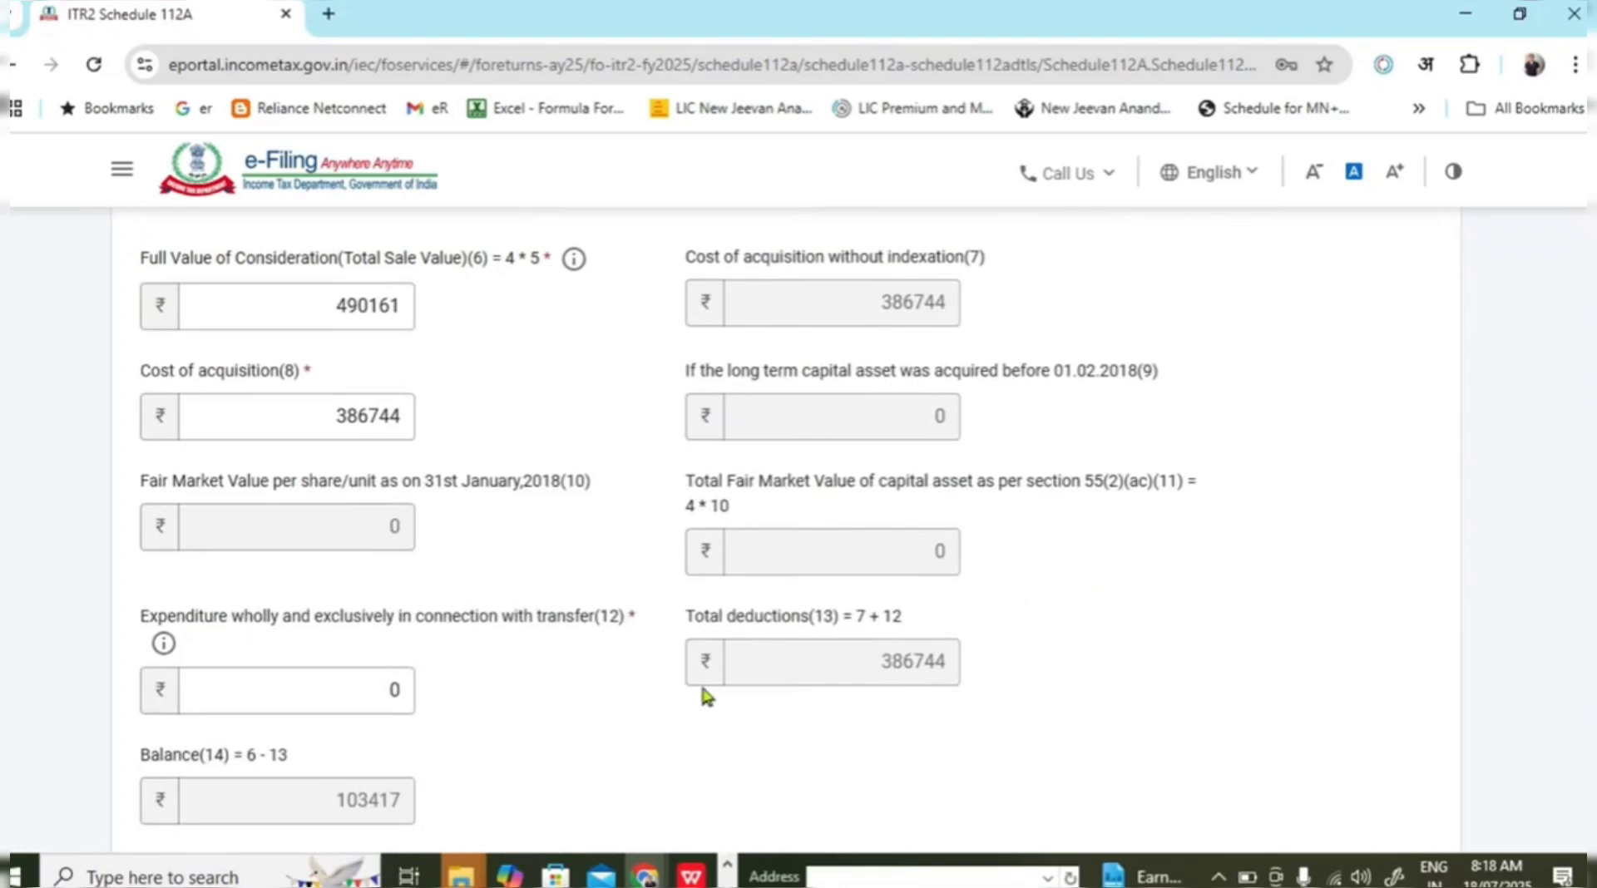
{"action": "scroll", "coordinate": [632, 730], "scroll_direction": "down", "scroll_amount": 2}
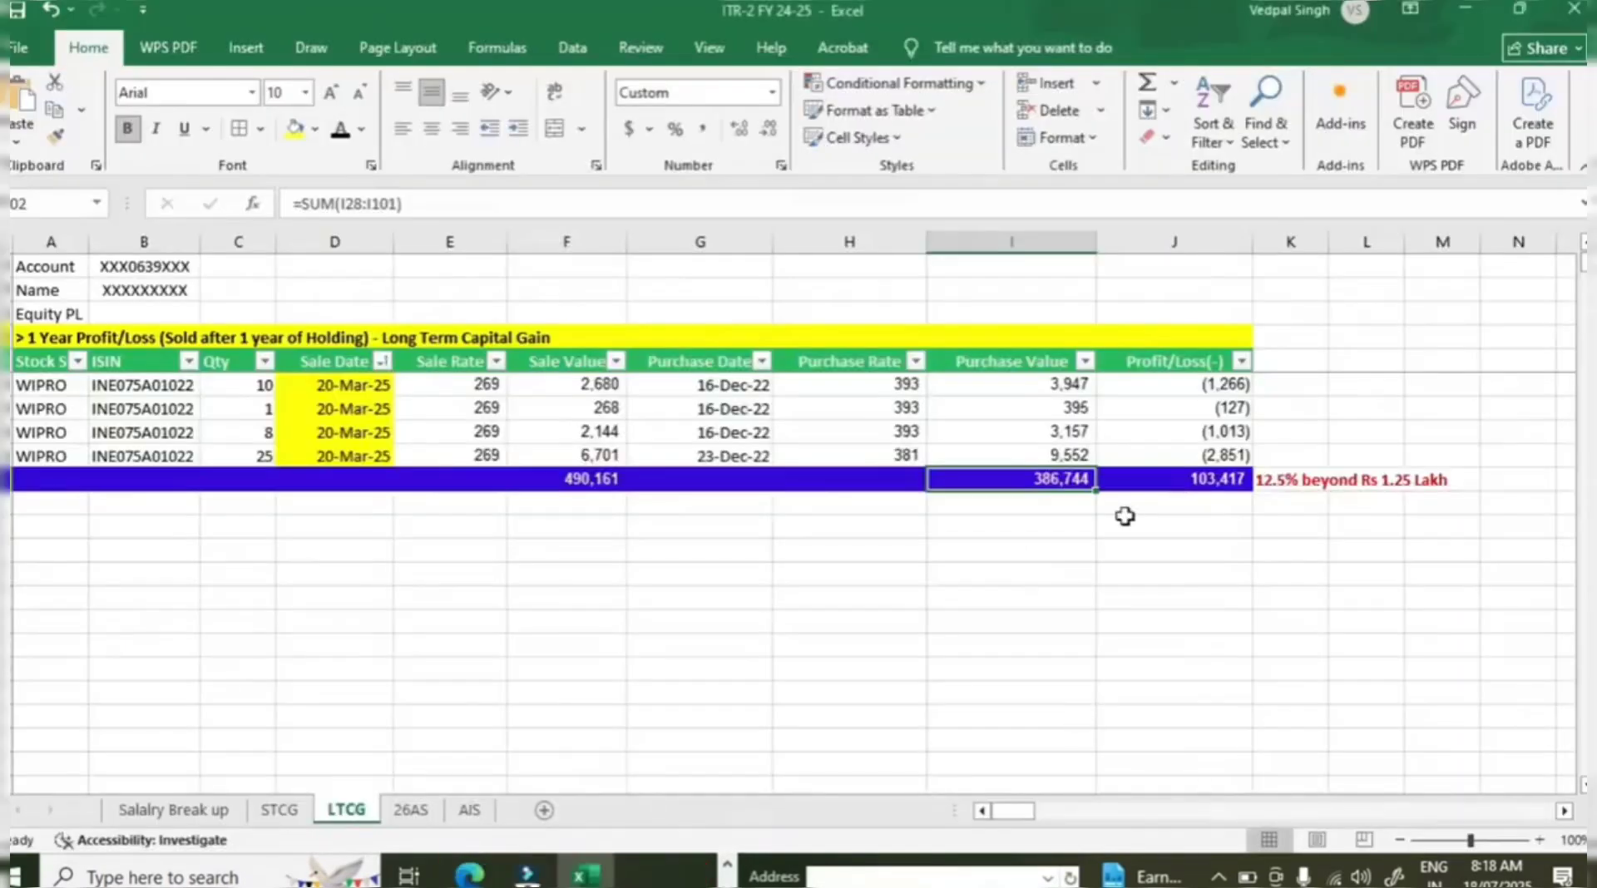
{"action": "left_click", "coordinate": [1131, 481]}
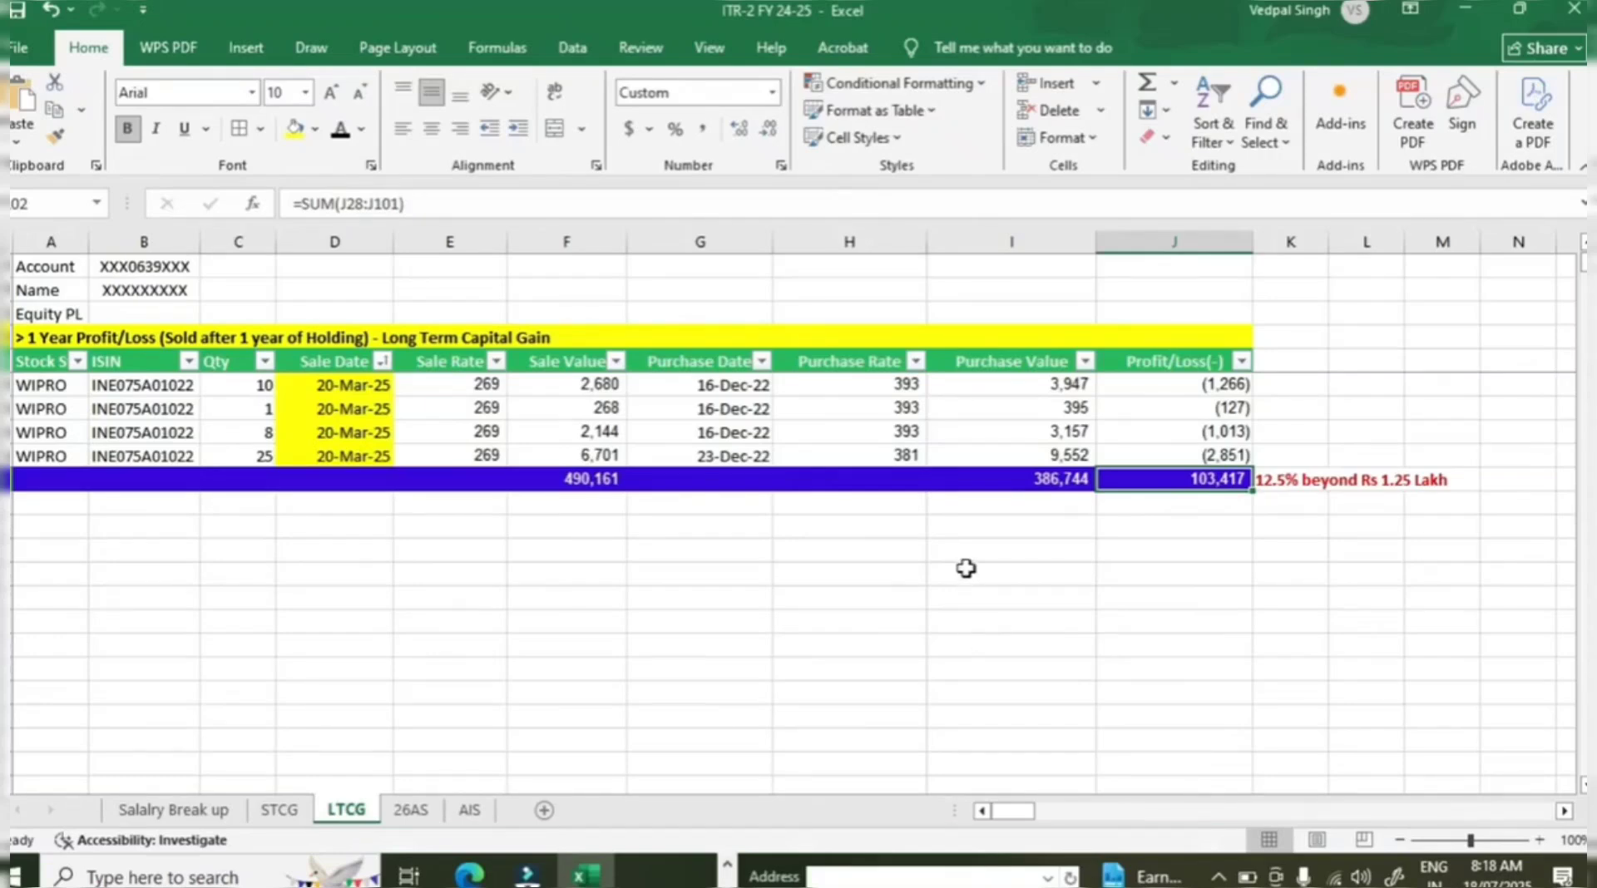
{"action": "scroll", "coordinate": [966, 568], "scroll_direction": "up", "scroll_amount": 1}
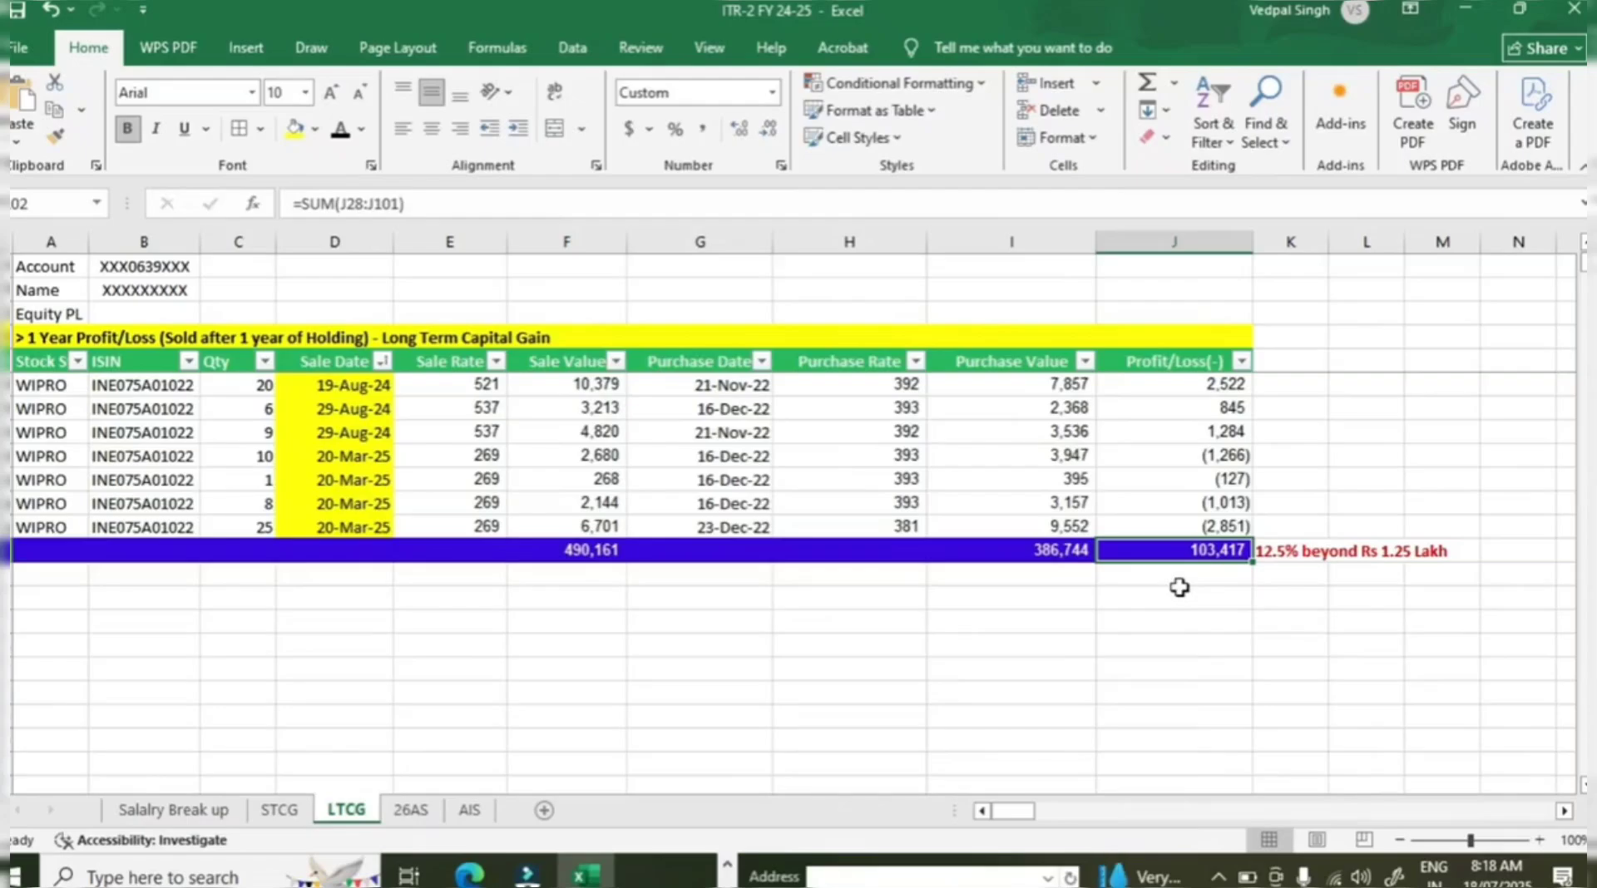
{"action": "key", "text": "alt+Tab"}
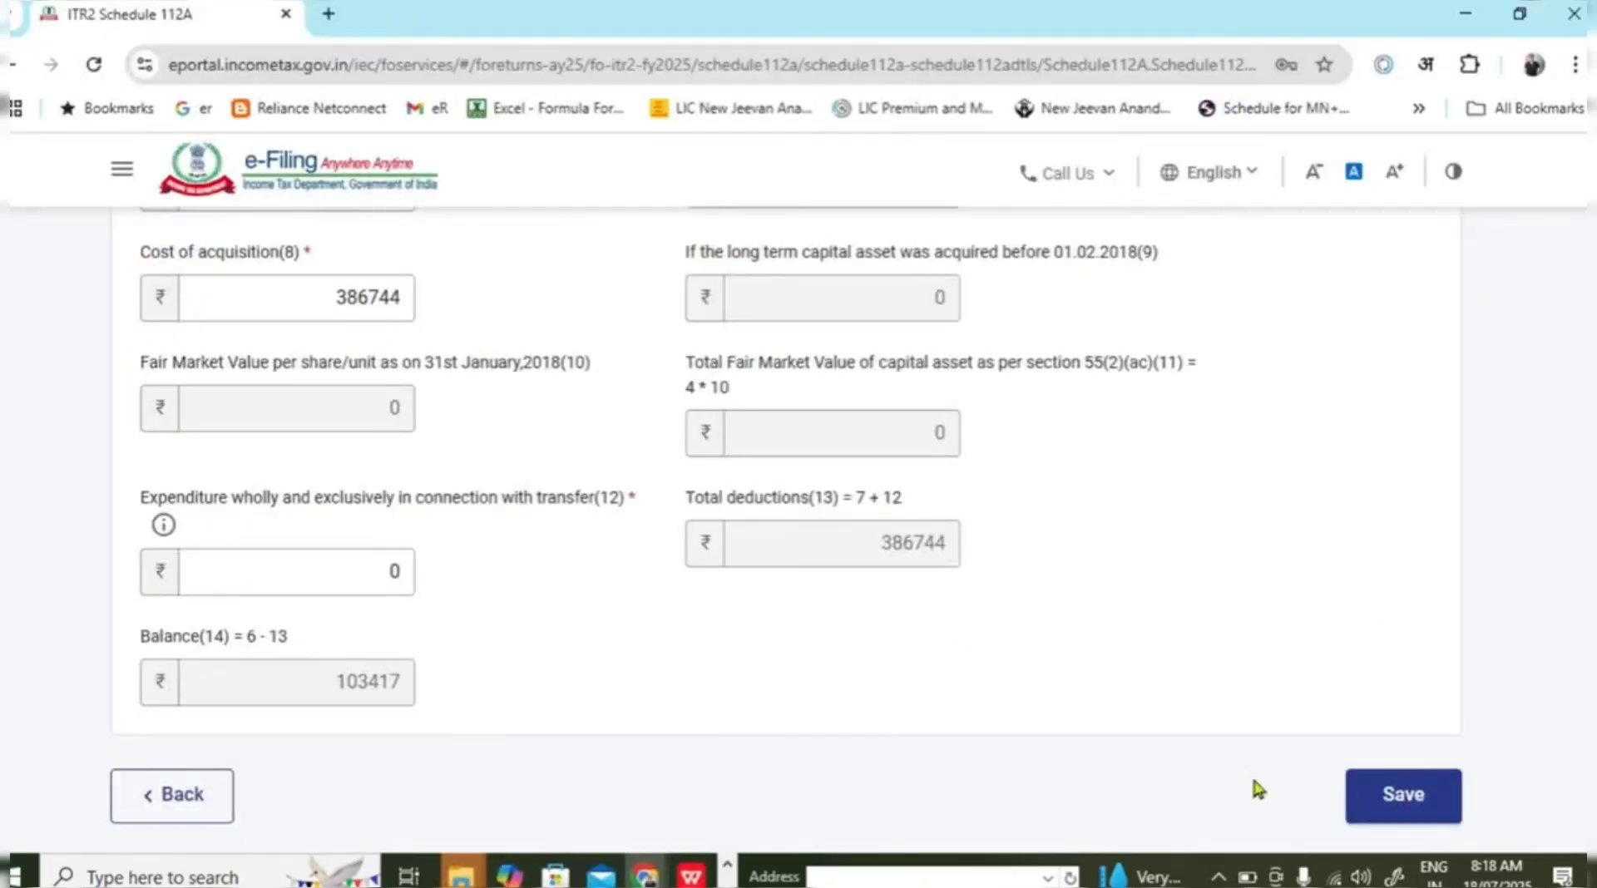
Save the second Schedule 112A row and confirm both capital gain entries.
{"action": "left_click", "coordinate": [1380, 798]}
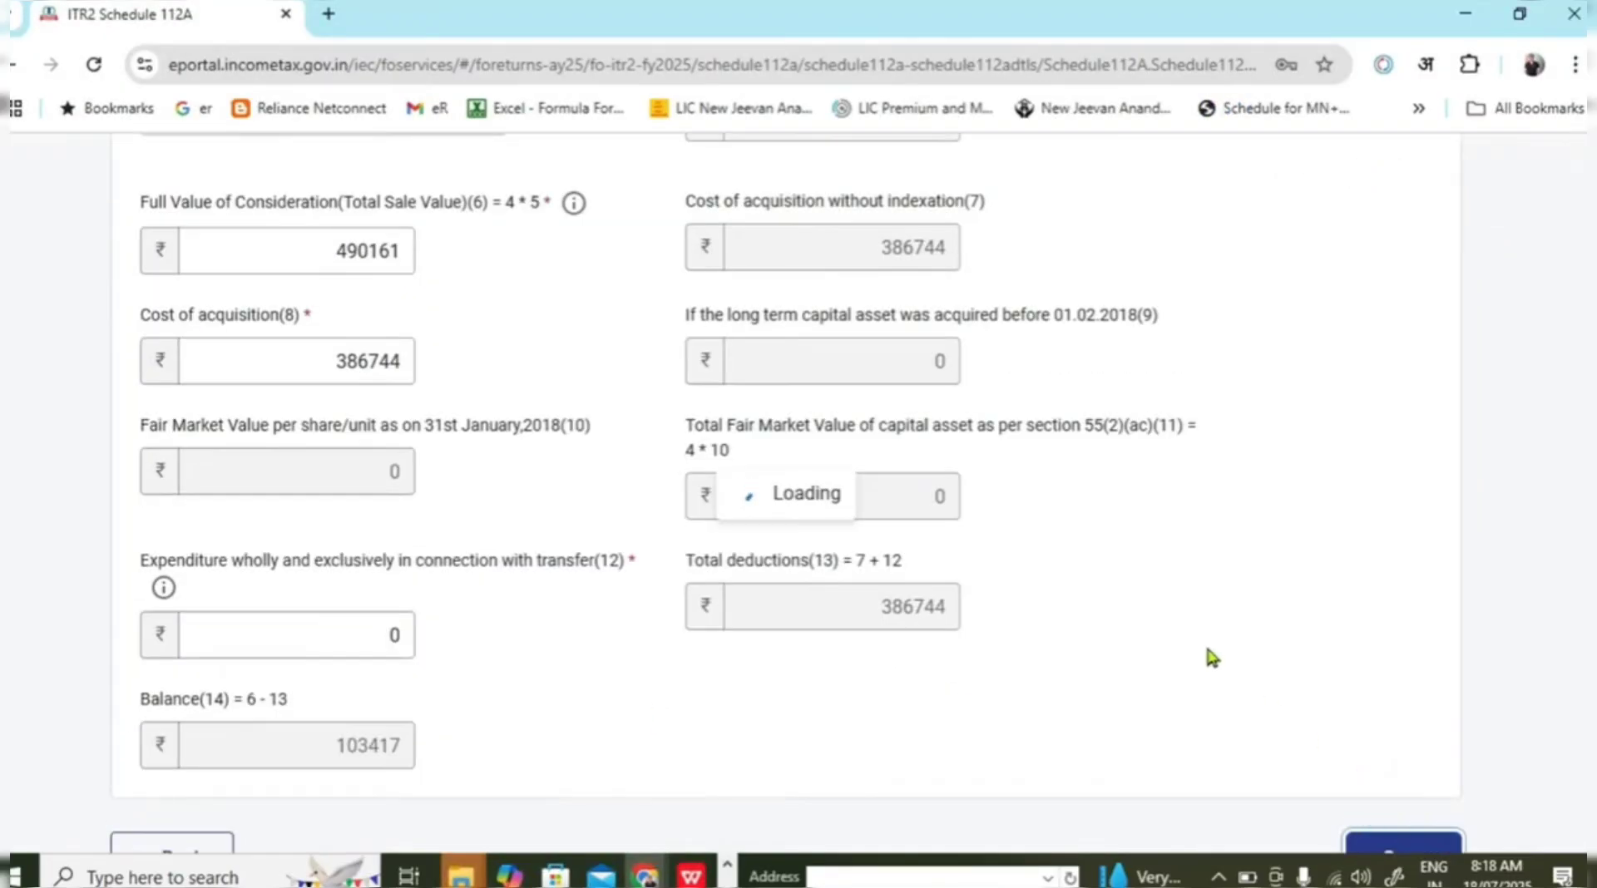
{"action": "scroll", "coordinate": [1077, 568], "scroll_direction": "down", "scroll_amount": 2}
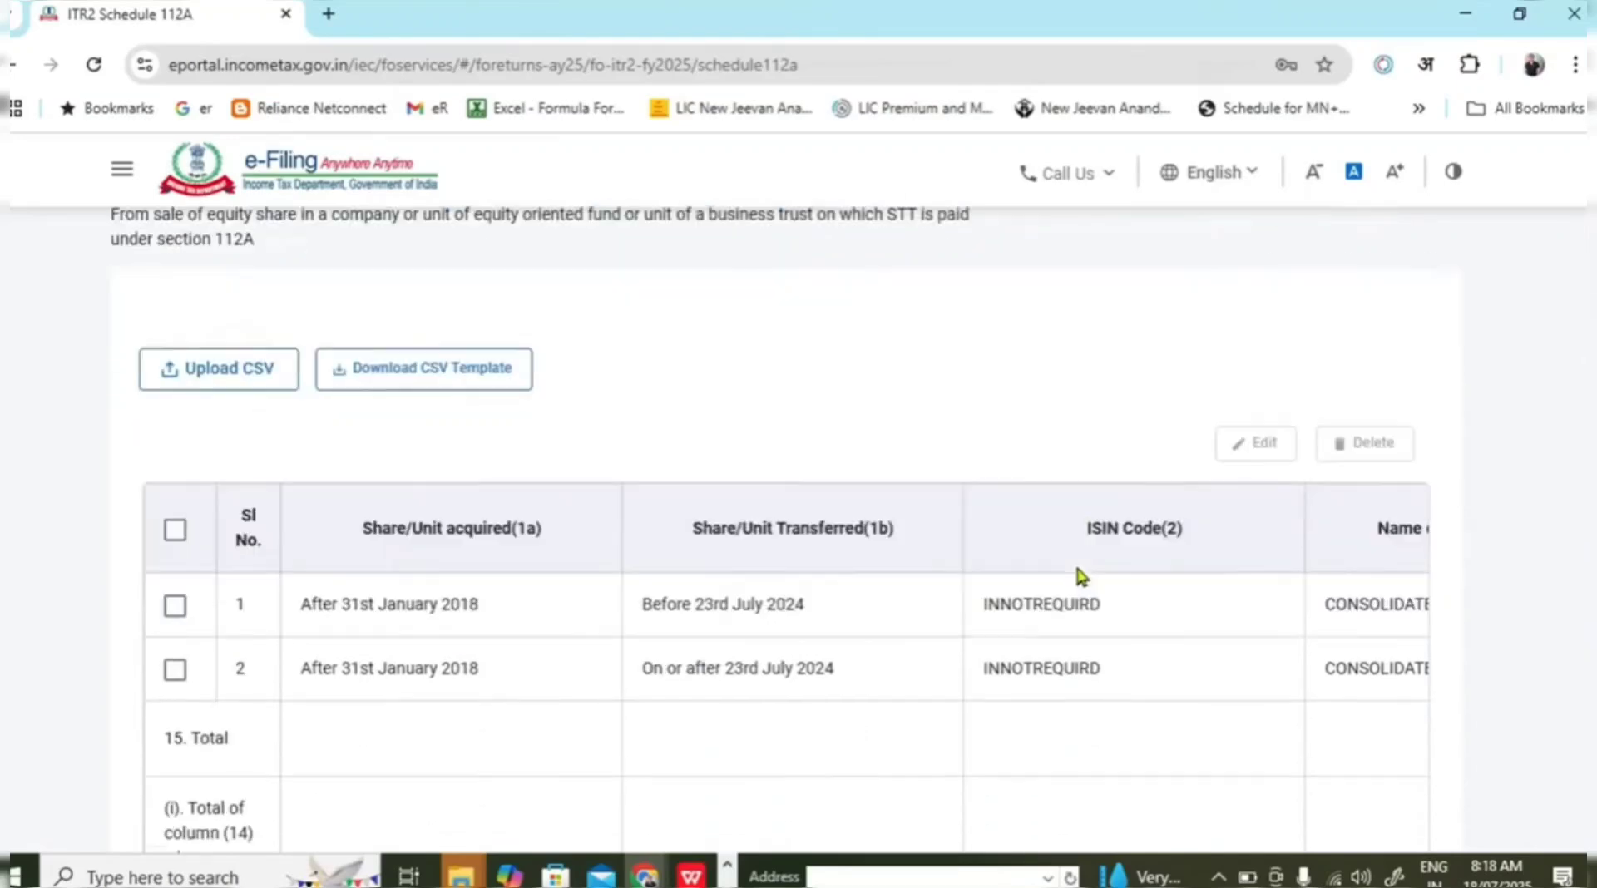
{"action": "scroll", "coordinate": [1079, 576], "scroll_direction": "down", "scroll_amount": 10}
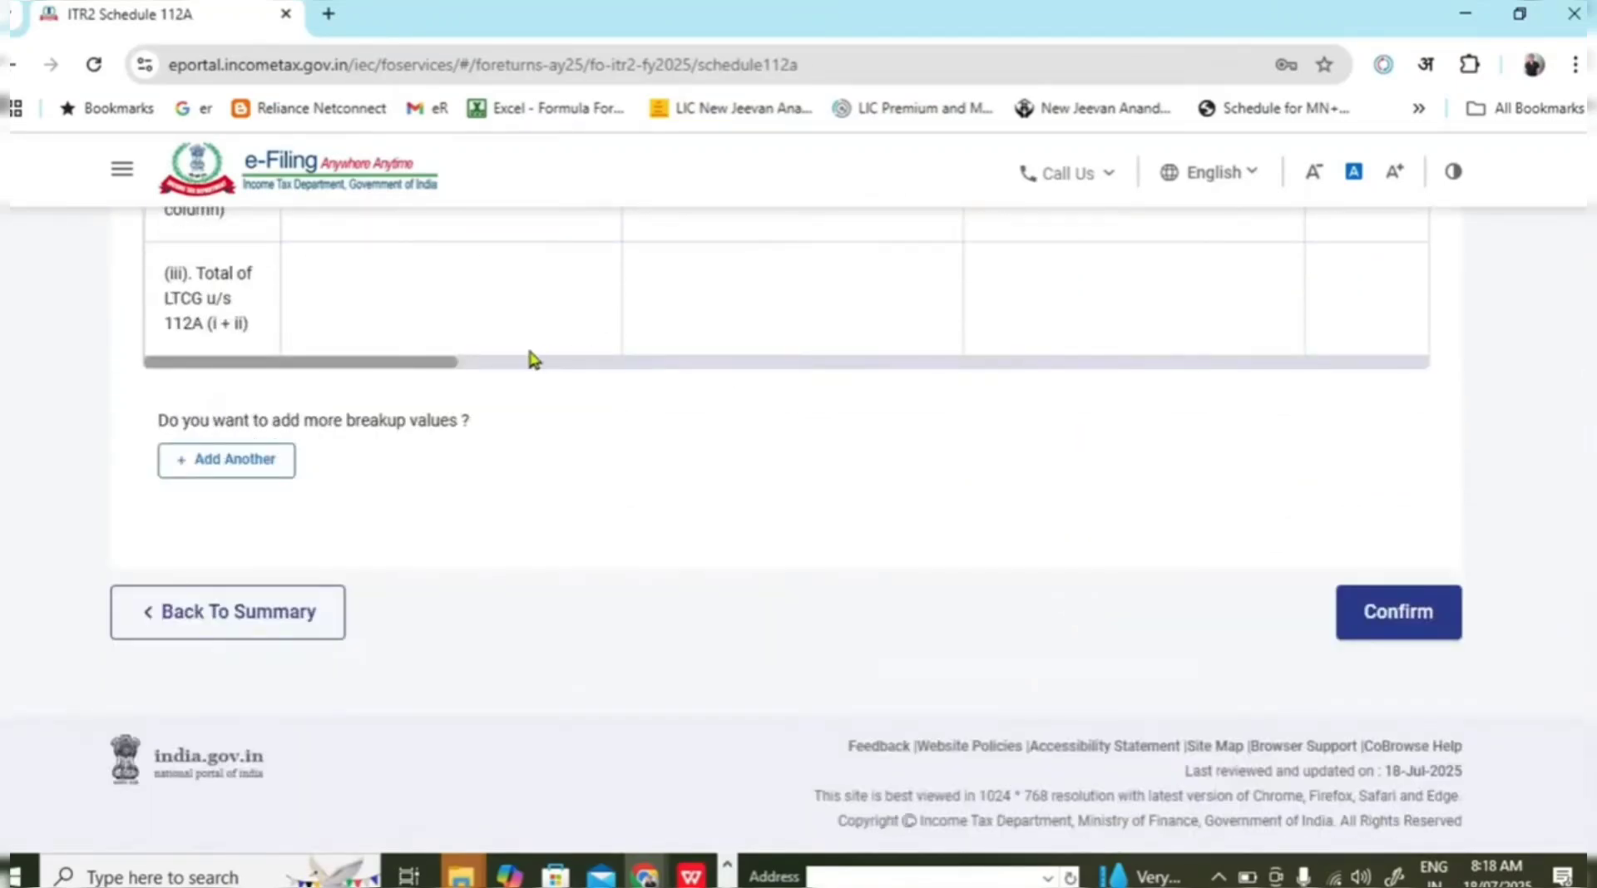
{"action": "left_click_drag", "start_coordinate": [410, 363], "coordinate": [1383, 432]}
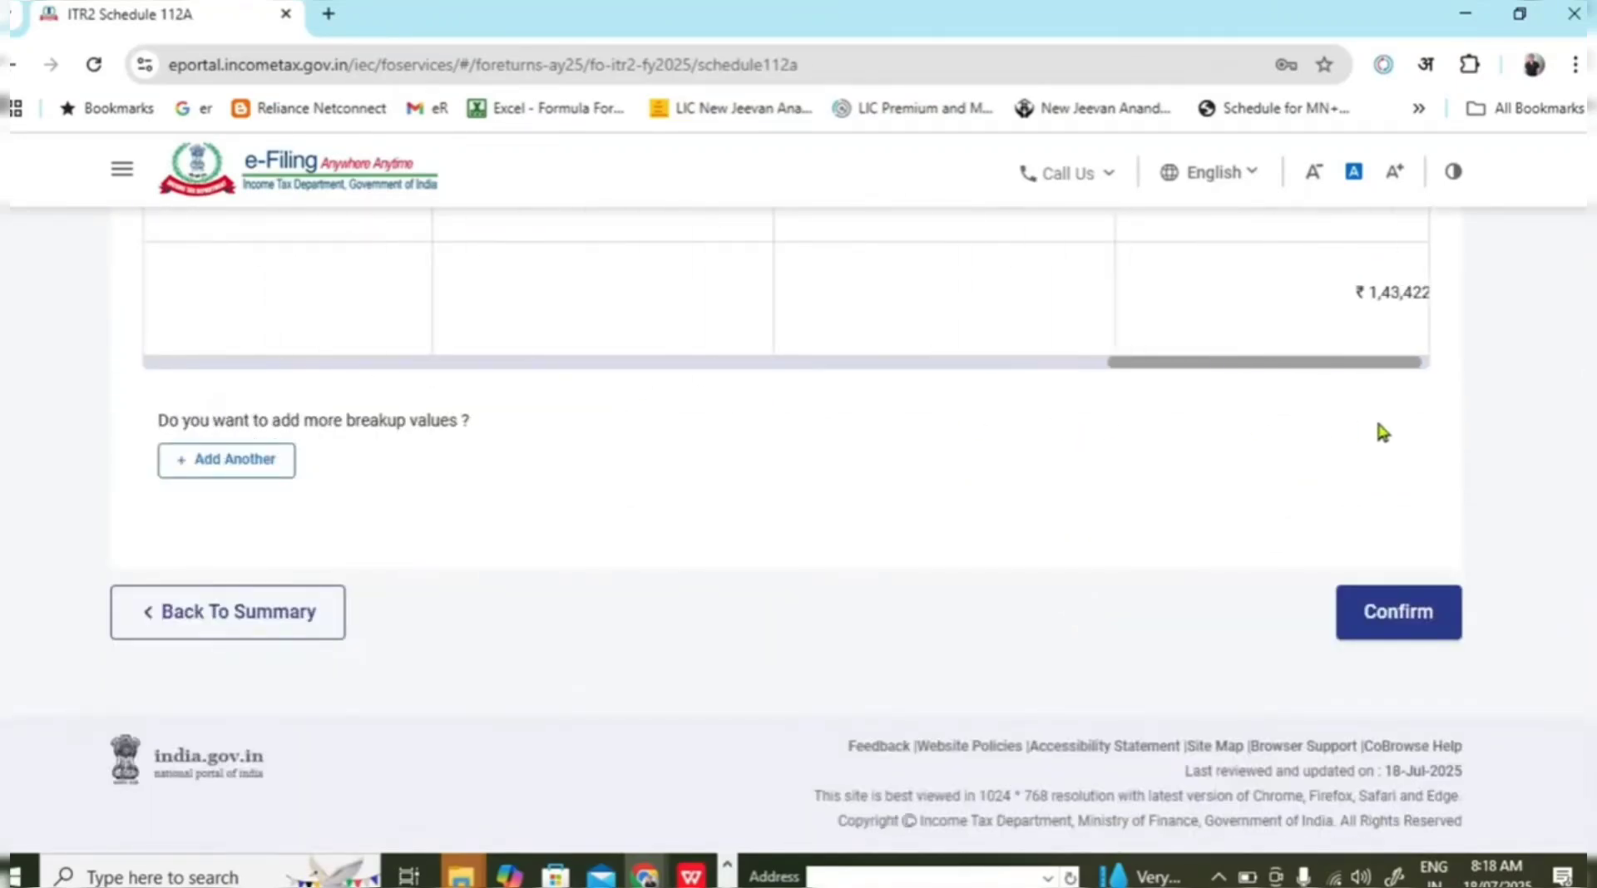
{"action": "scroll", "coordinate": [1526, 466], "scroll_direction": "up", "scroll_amount": 3}
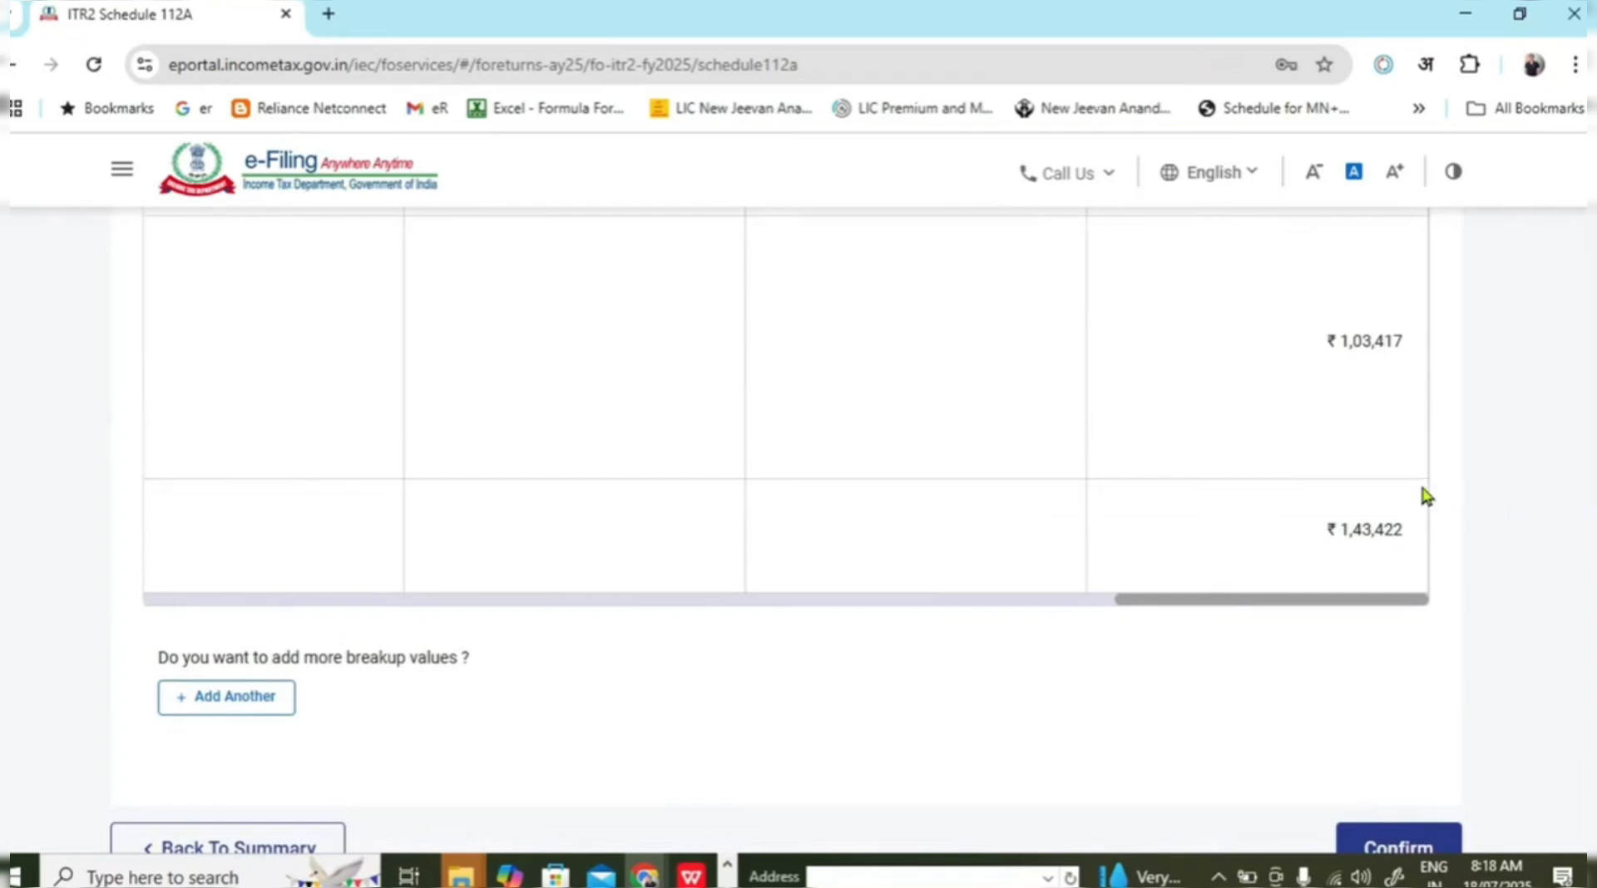
{"action": "scroll", "coordinate": [1423, 496], "scroll_direction": "up", "scroll_amount": 1}
{"action": "scroll", "coordinate": [1422, 496], "scroll_direction": "down", "scroll_amount": 3}
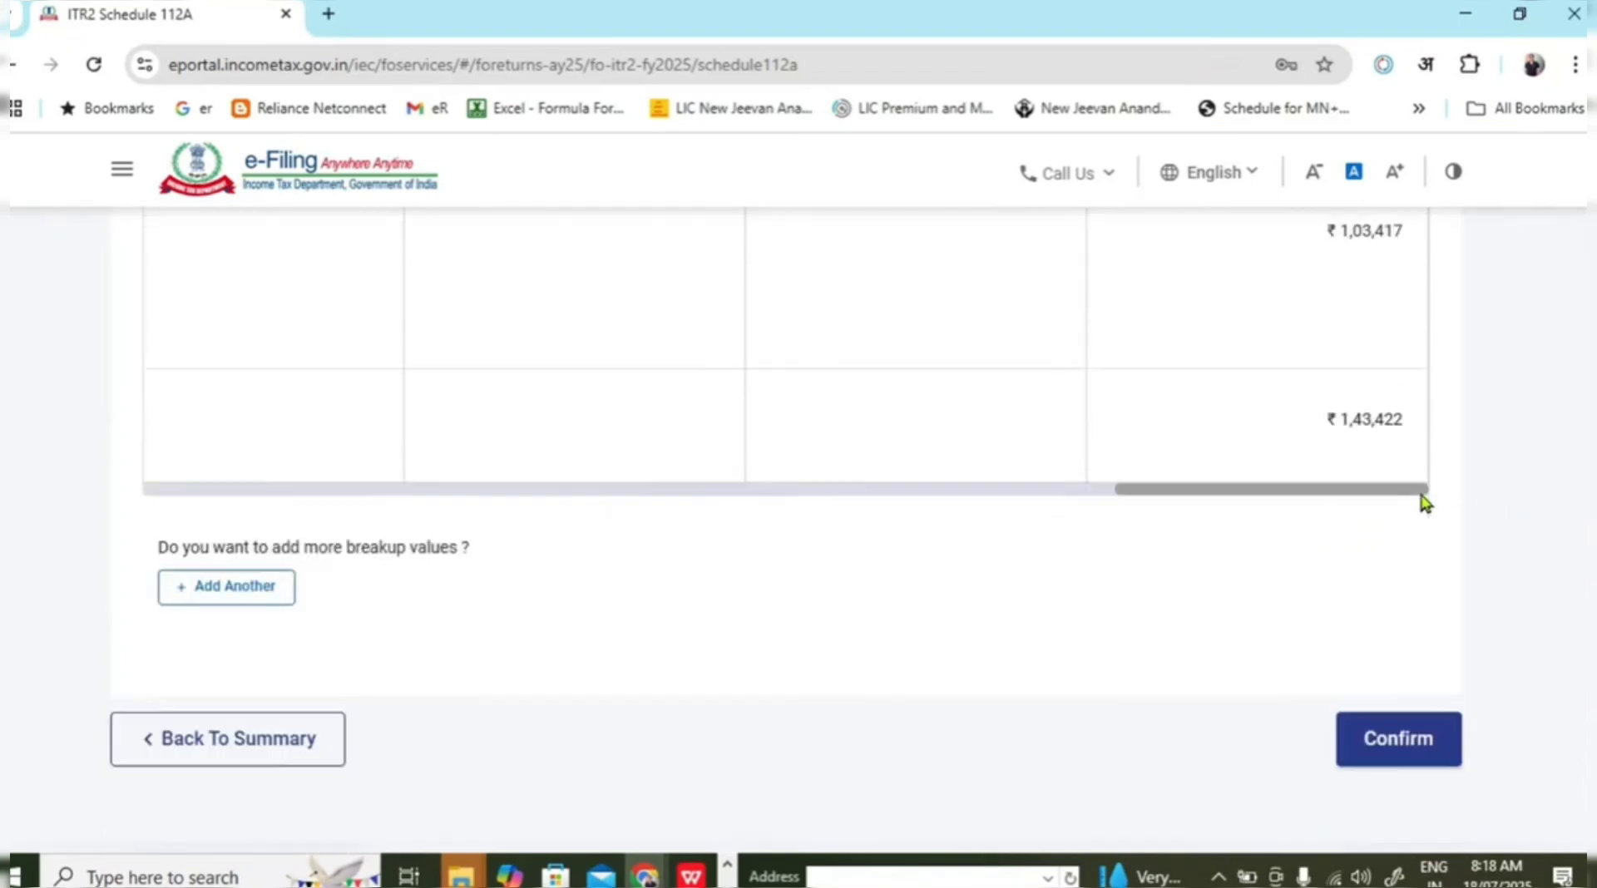
{"action": "scroll", "coordinate": [1424, 499], "scroll_direction": "down", "scroll_amount": 2}
{"action": "left_click", "coordinate": [1411, 615]}
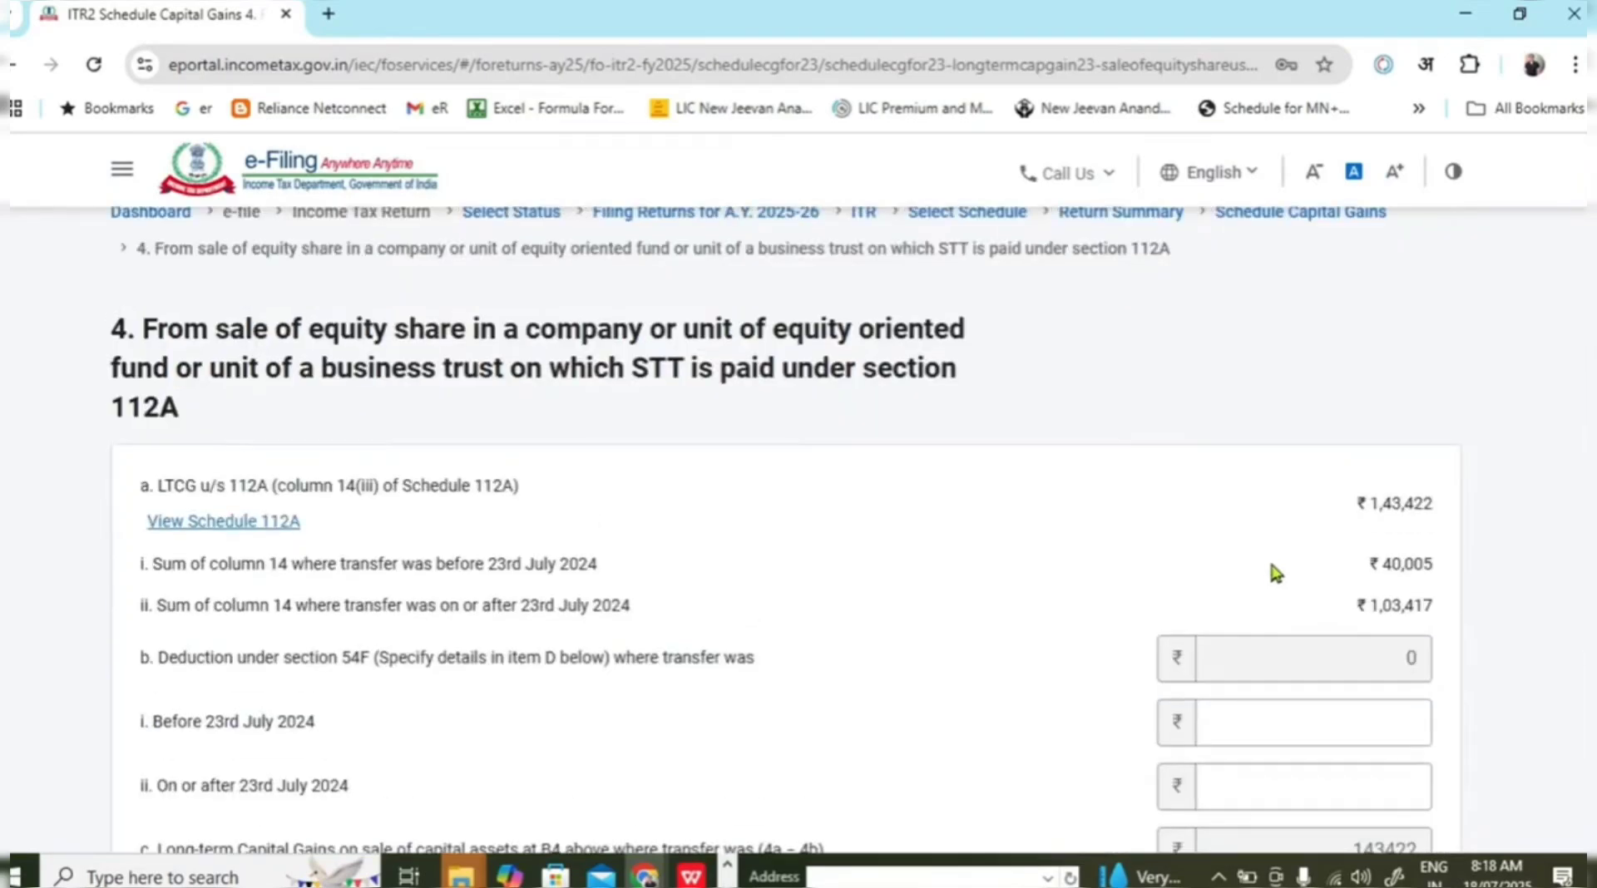
Leave the on-or-after 23rd July 2024 deduction amount blank.
{"action": "scroll", "coordinate": [1265, 552], "scroll_direction": "down", "scroll_amount": 2}
{"action": "left_click", "coordinate": [1261, 540]}
{"action": "scroll", "coordinate": [671, 424], "scroll_direction": "down", "scroll_amount": 2}
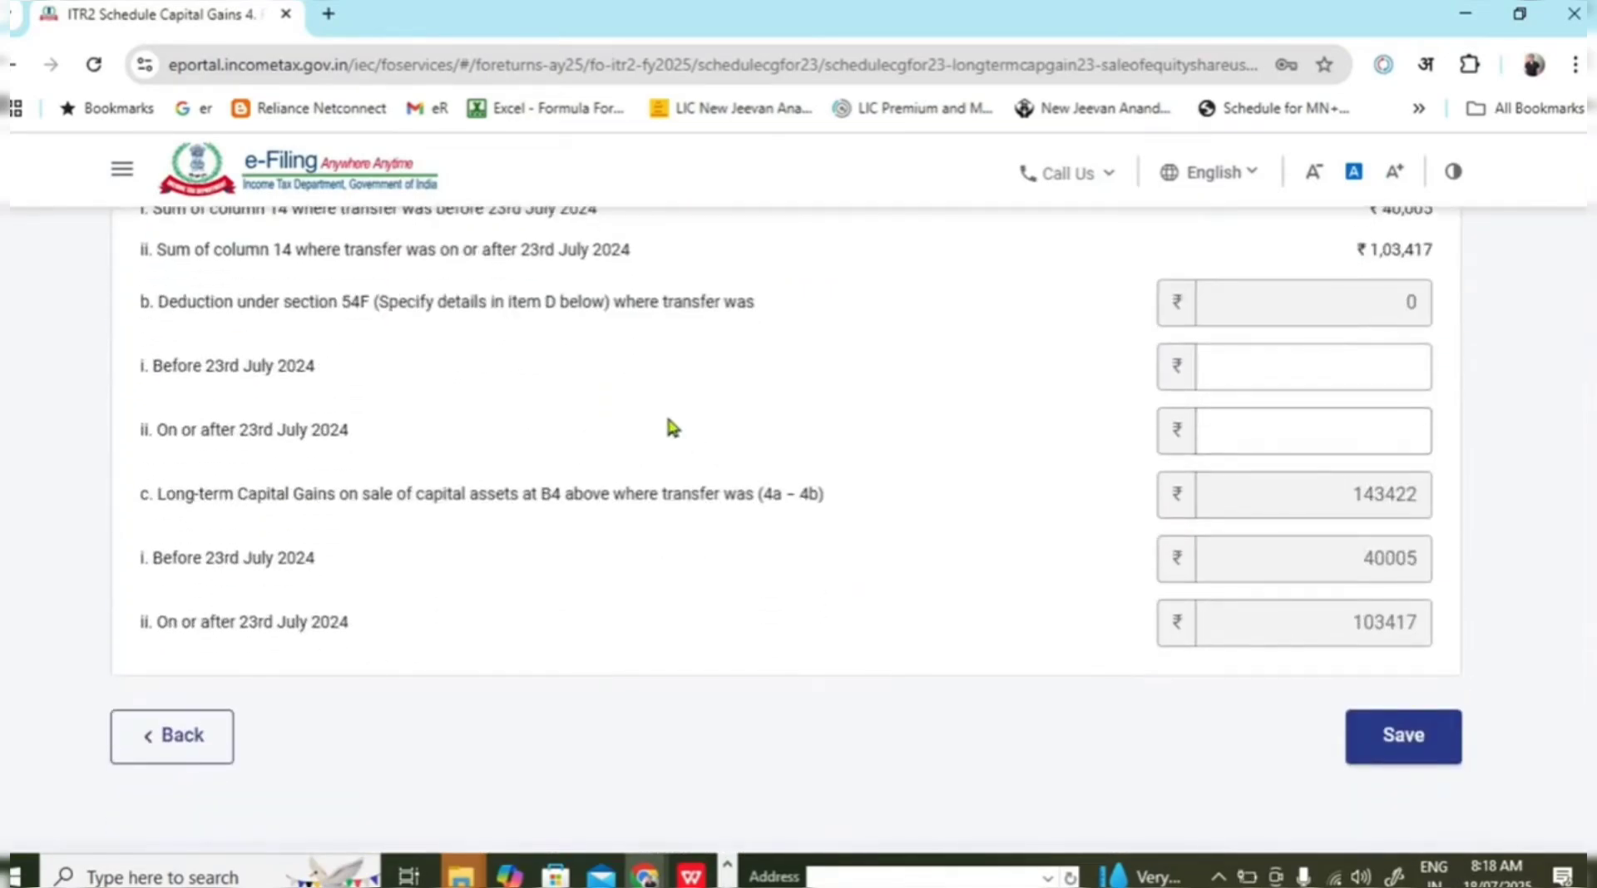
{"action": "left_click", "coordinate": [1347, 405]}
Verify item 4's LTCG: total 143422, 40005 before and 103417 after 23rd July 2024.
{"action": "scroll", "coordinate": [843, 497], "scroll_direction": "up", "scroll_amount": 2}
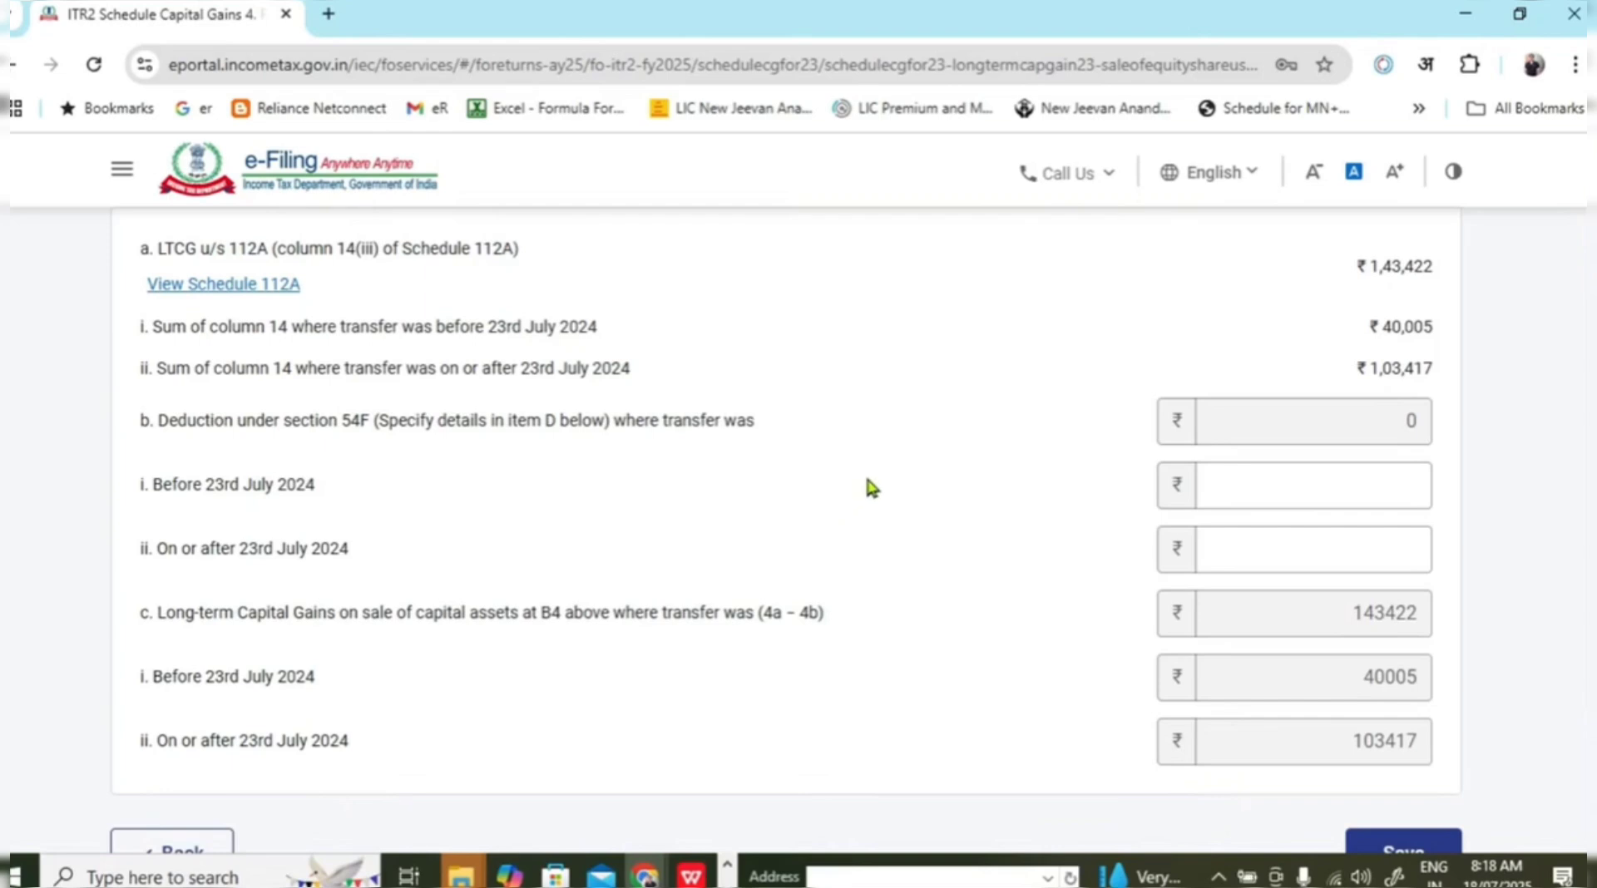
{"action": "scroll", "coordinate": [865, 489], "scroll_direction": "up", "scroll_amount": 1}
{"action": "scroll", "coordinate": [870, 485], "scroll_direction": "down", "scroll_amount": 3}
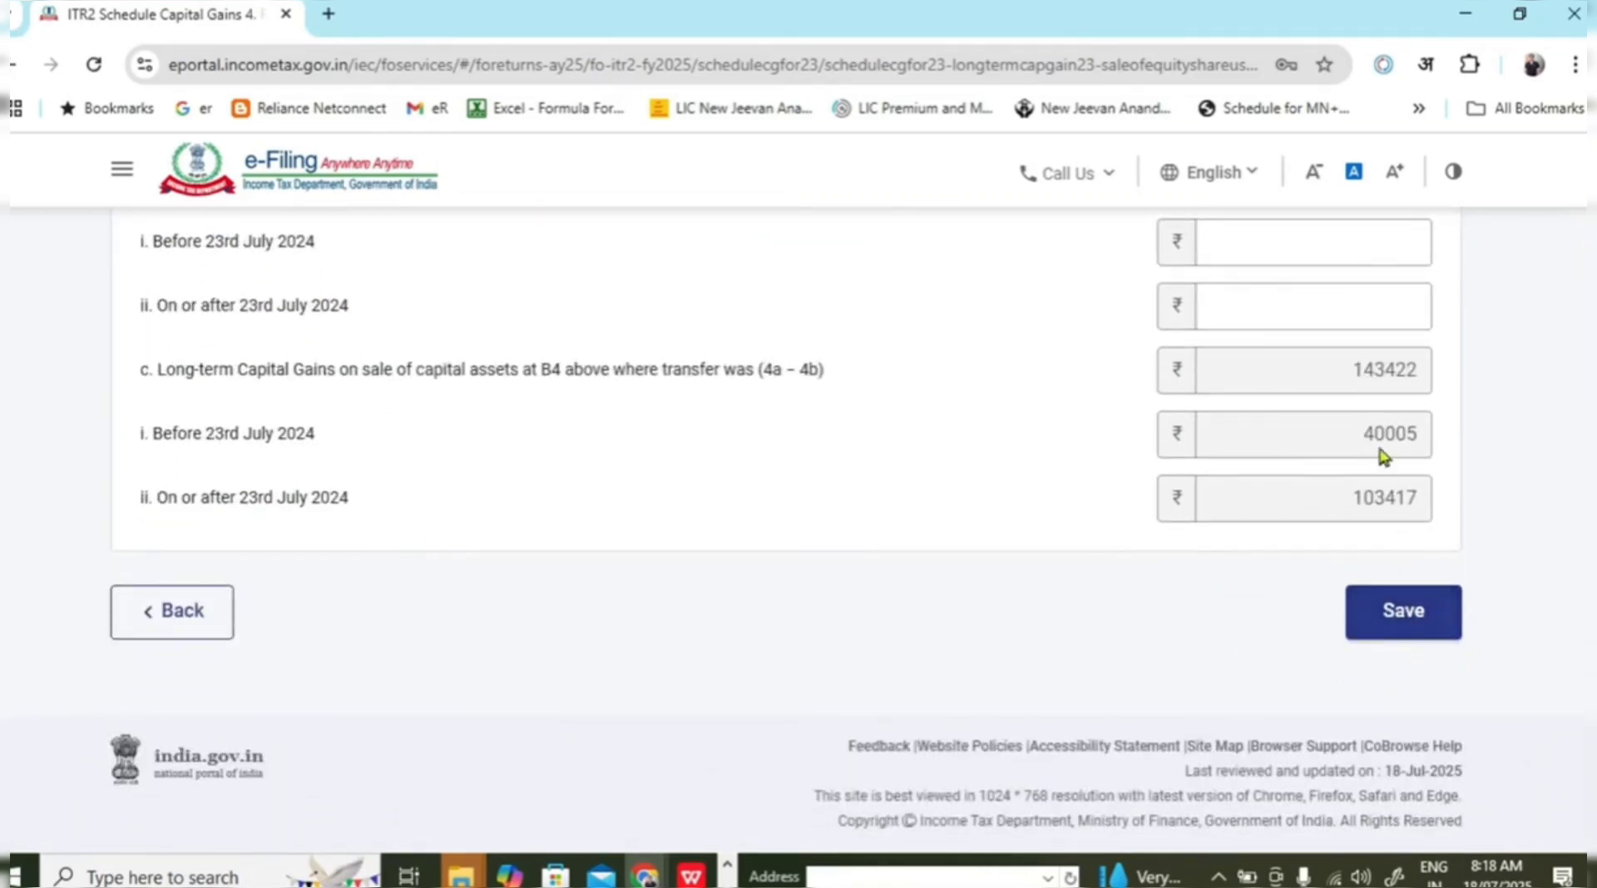
{"action": "left_click_drag", "start_coordinate": [1355, 368], "coordinate": [1420, 391]}
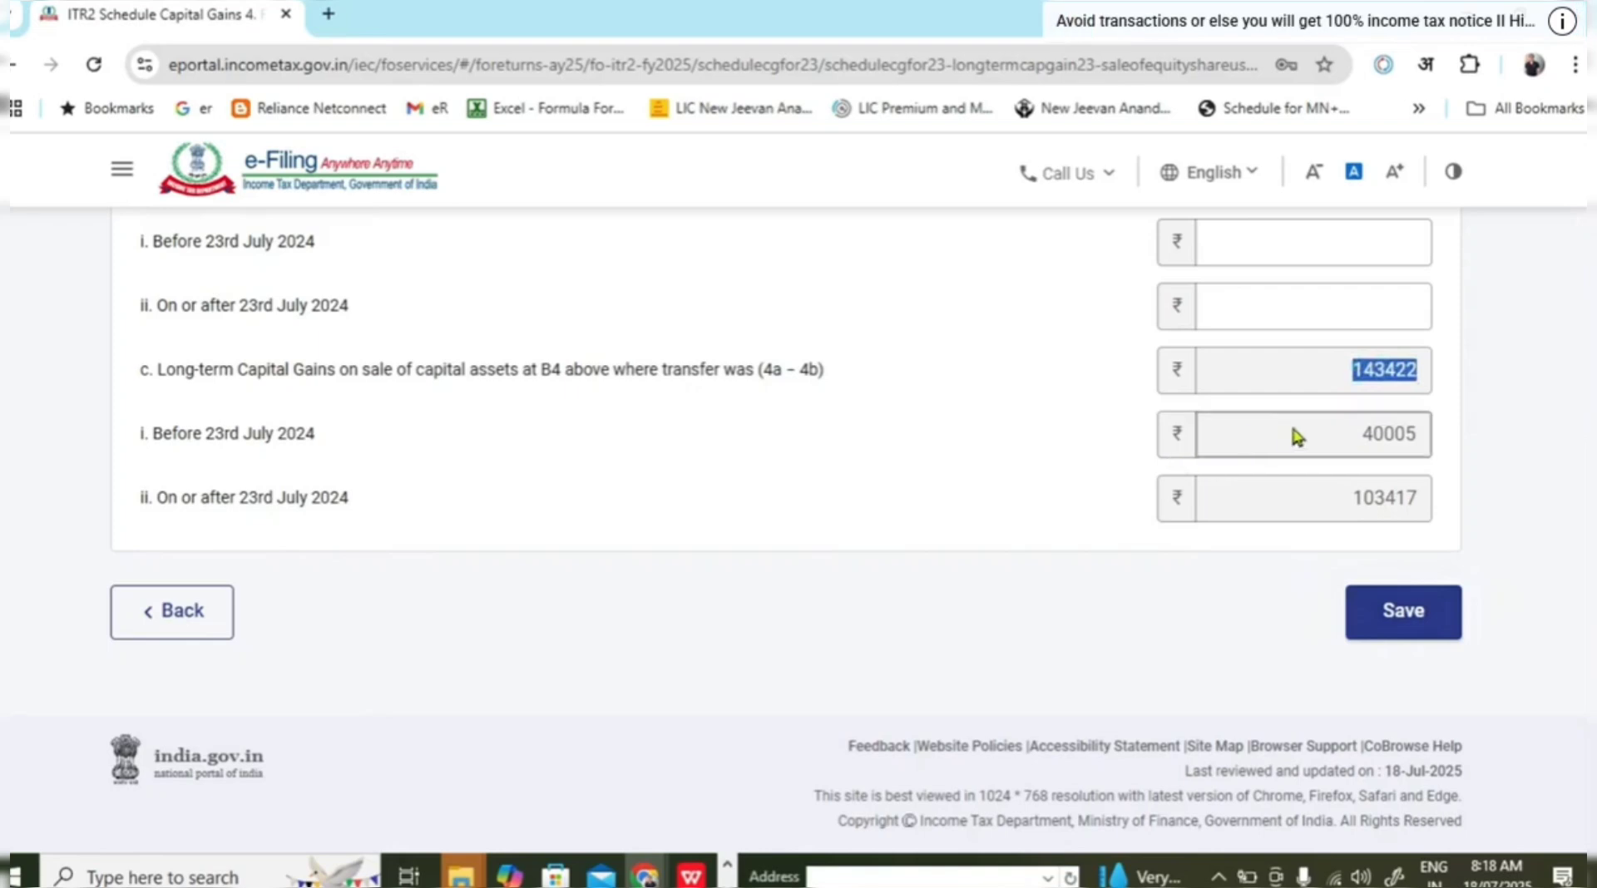
{"action": "left_click_drag", "start_coordinate": [1309, 426], "coordinate": [1423, 434]}
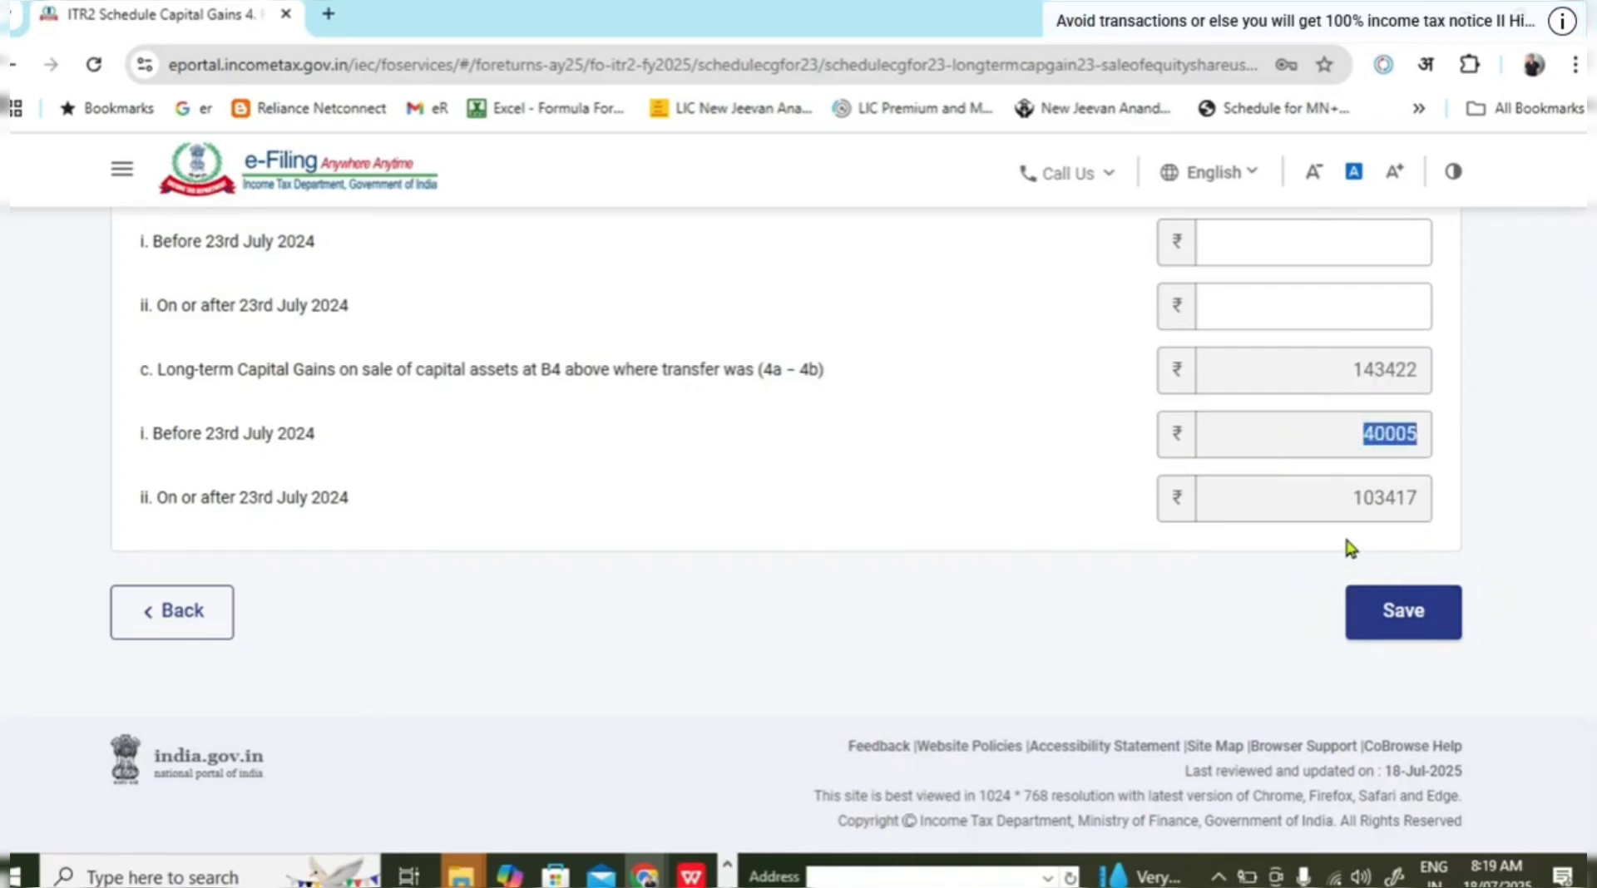
{"action": "left_click_drag", "start_coordinate": [1349, 499], "coordinate": [1418, 499]}
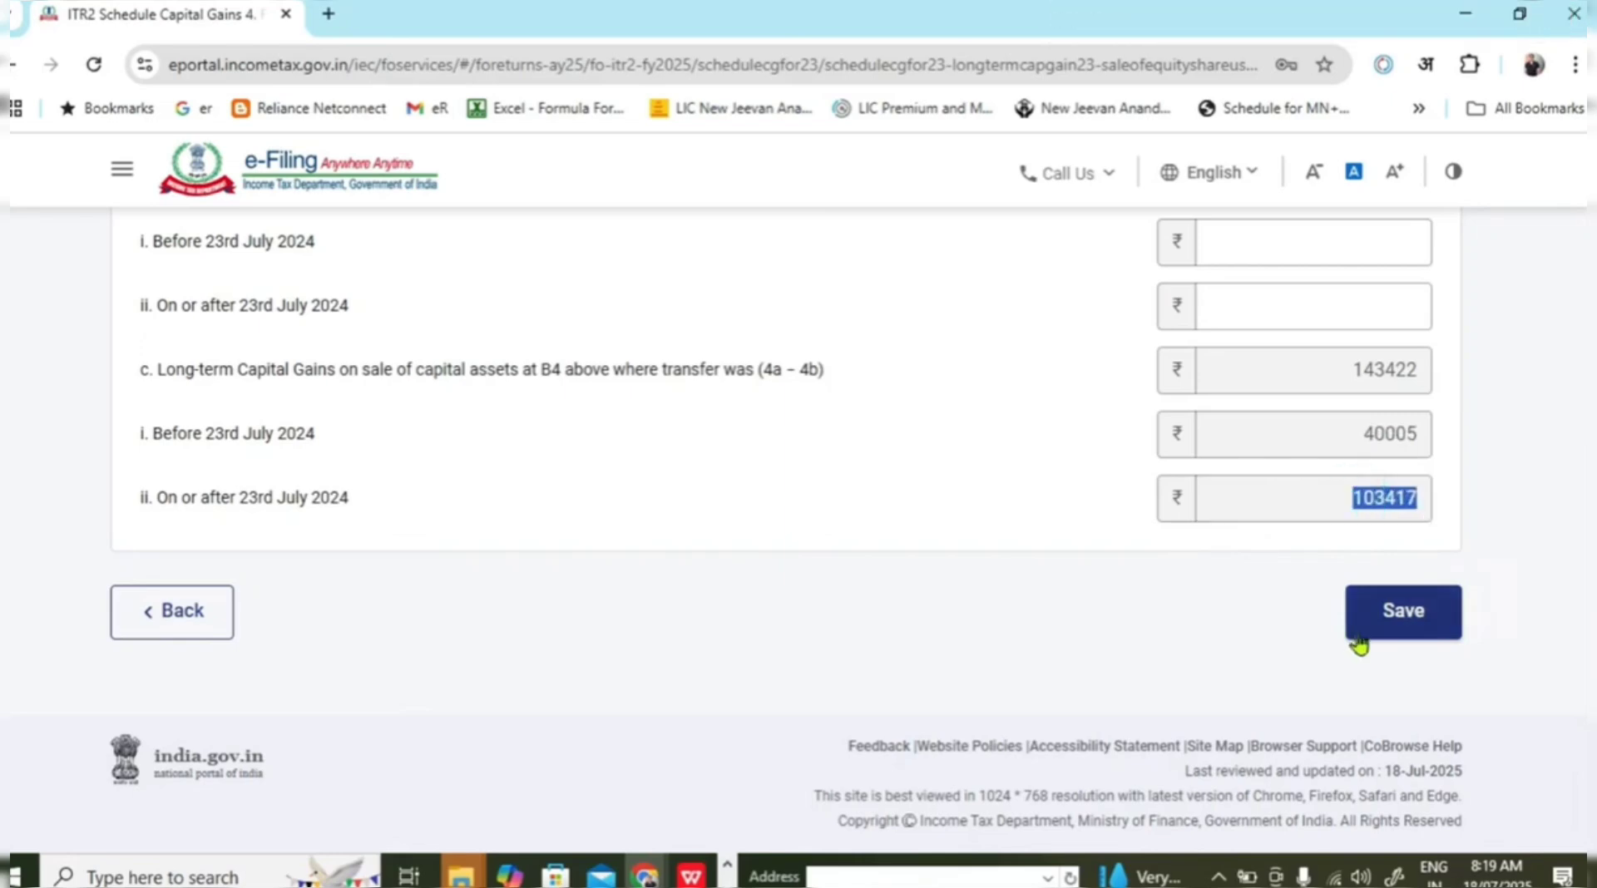
Save the section 112A figures and review the summary showing total capital gains ₹3,83,170.
{"action": "left_click", "coordinate": [1402, 614]}
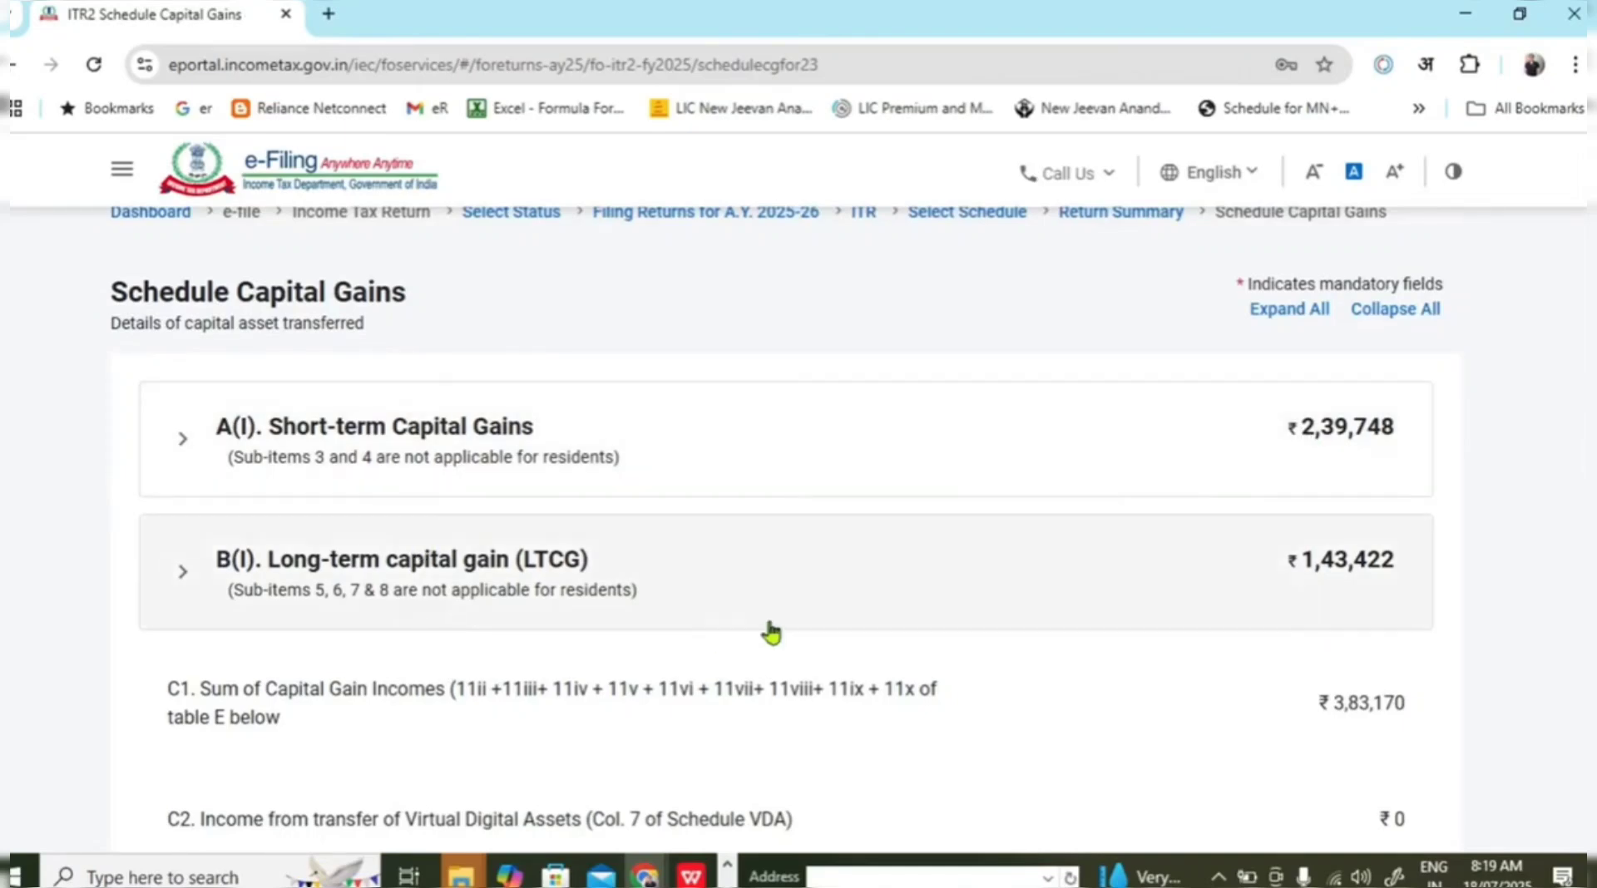
{"action": "scroll", "coordinate": [1040, 567], "scroll_direction": "down", "scroll_amount": 1}
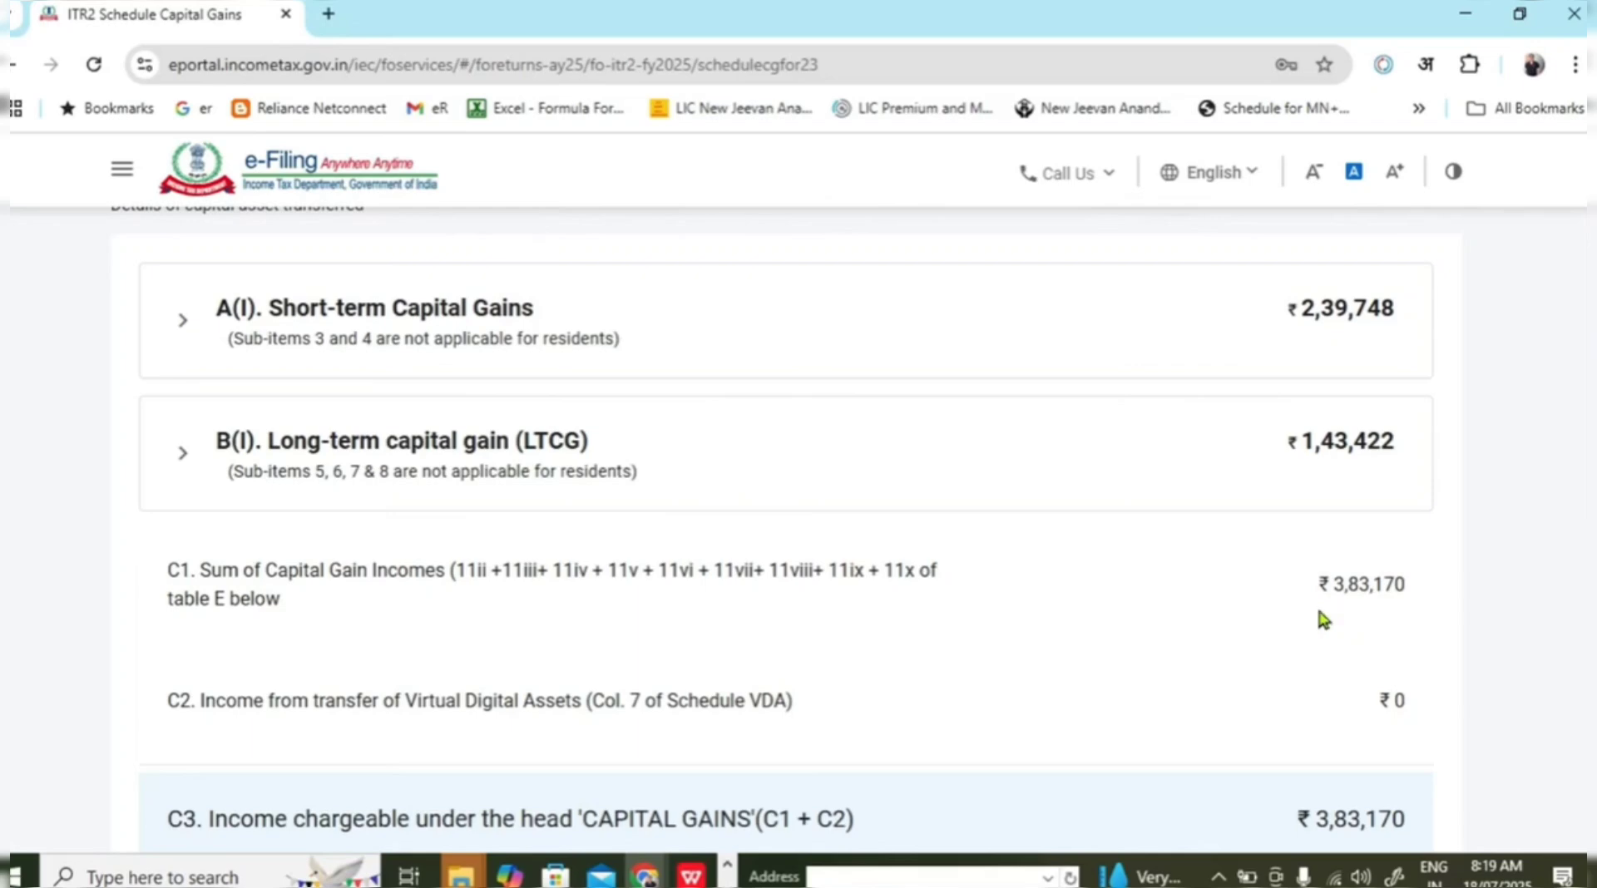
{"action": "scroll", "coordinate": [1248, 591], "scroll_direction": "down", "scroll_amount": 5}
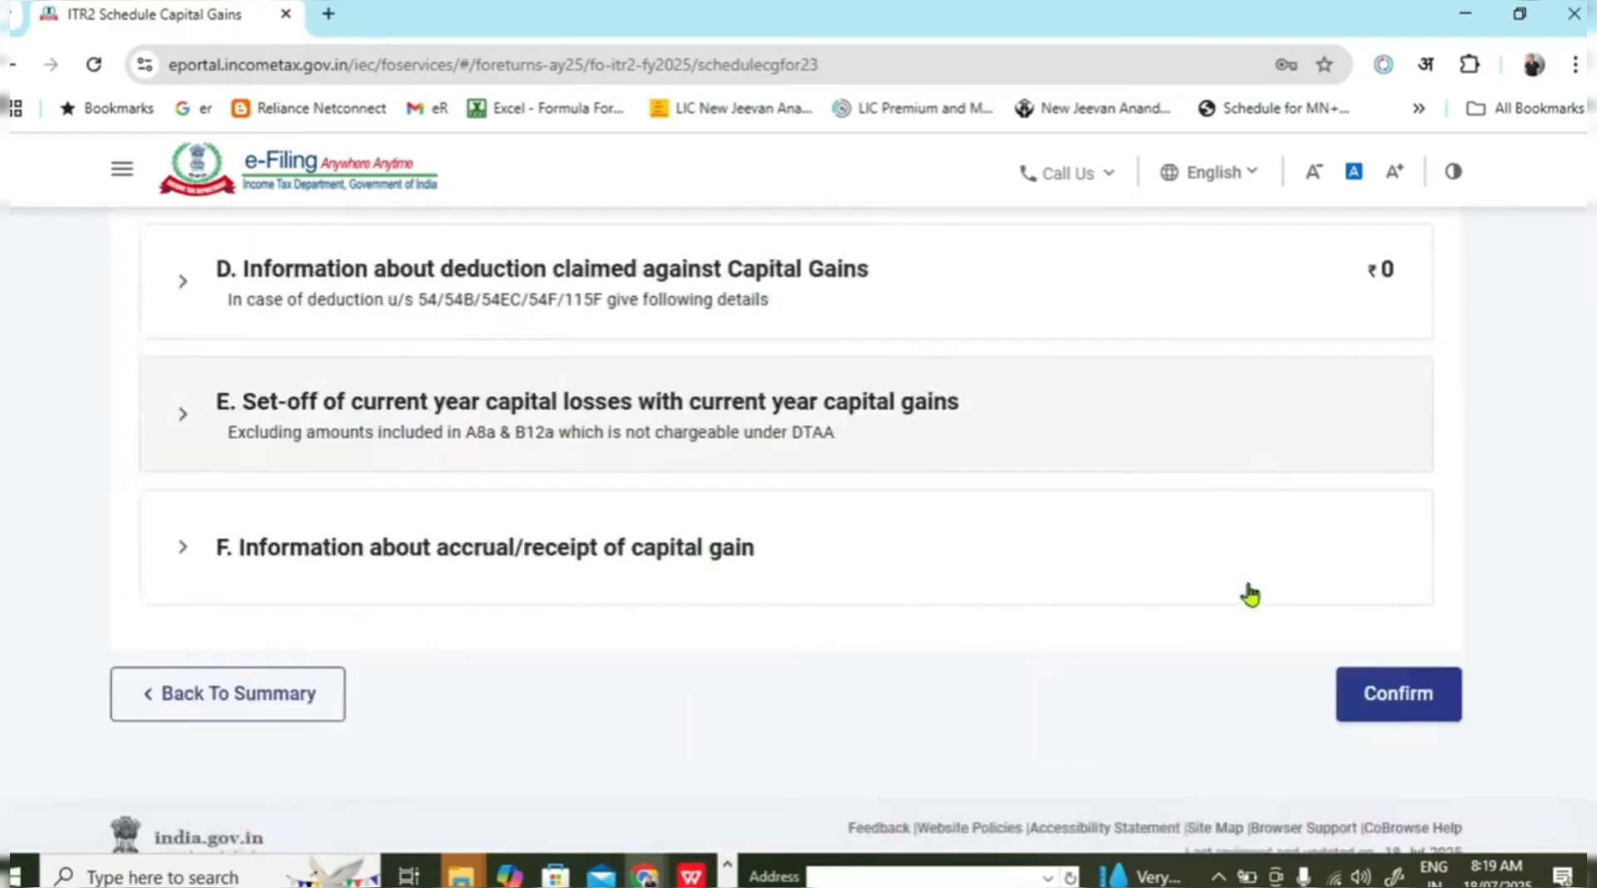
{"action": "scroll", "coordinate": [1250, 594], "scroll_direction": "down", "scroll_amount": 1}
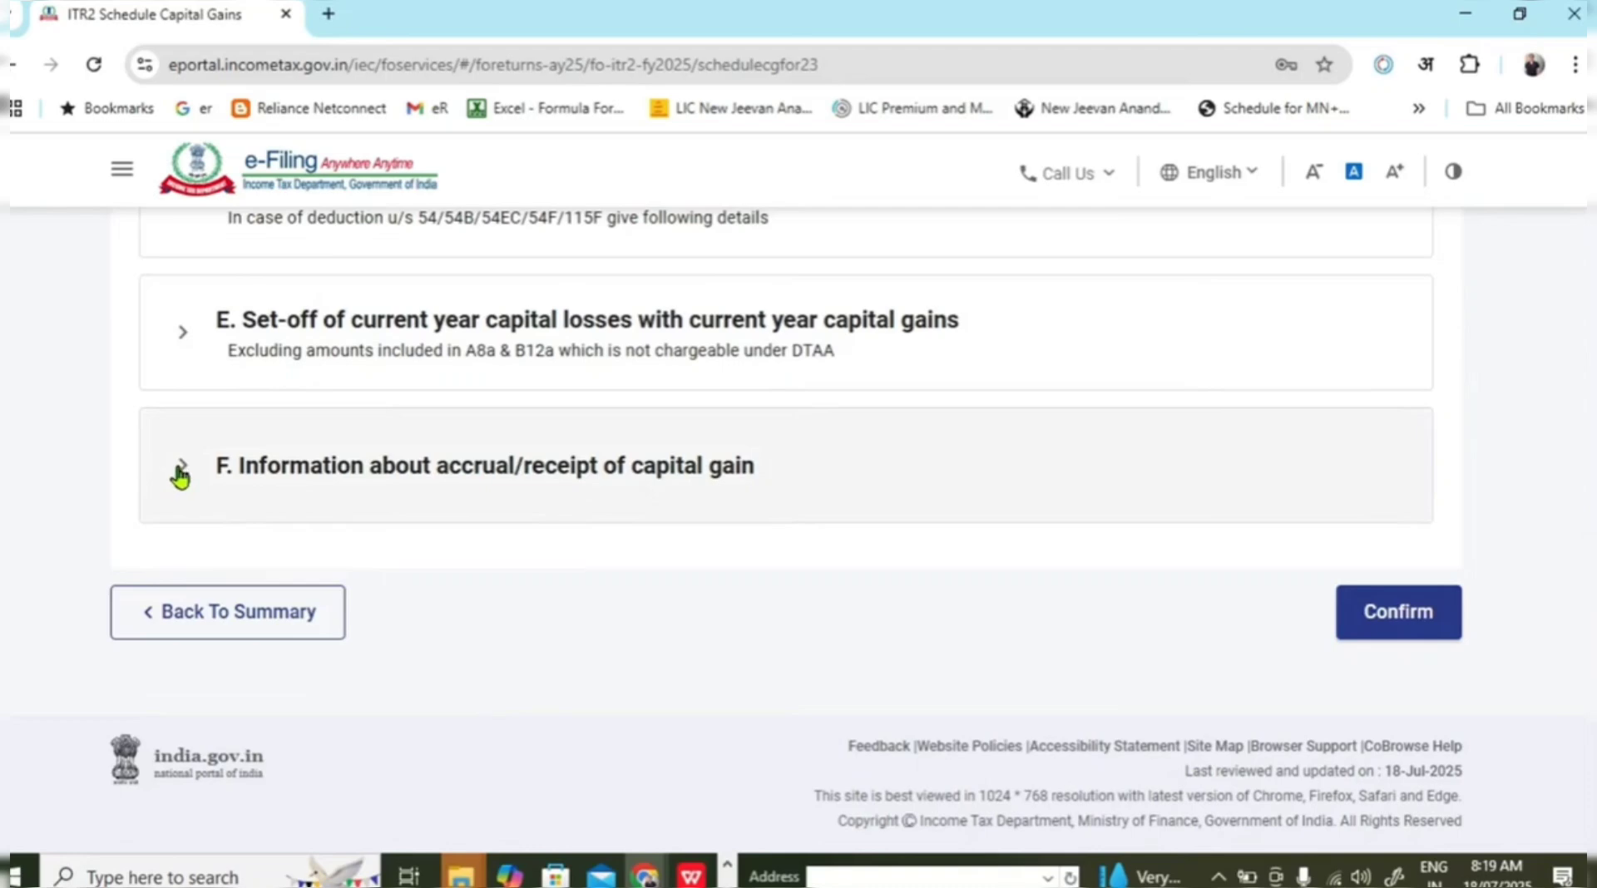
{"action": "scroll", "coordinate": [183, 495], "scroll_direction": "up", "scroll_amount": 1}
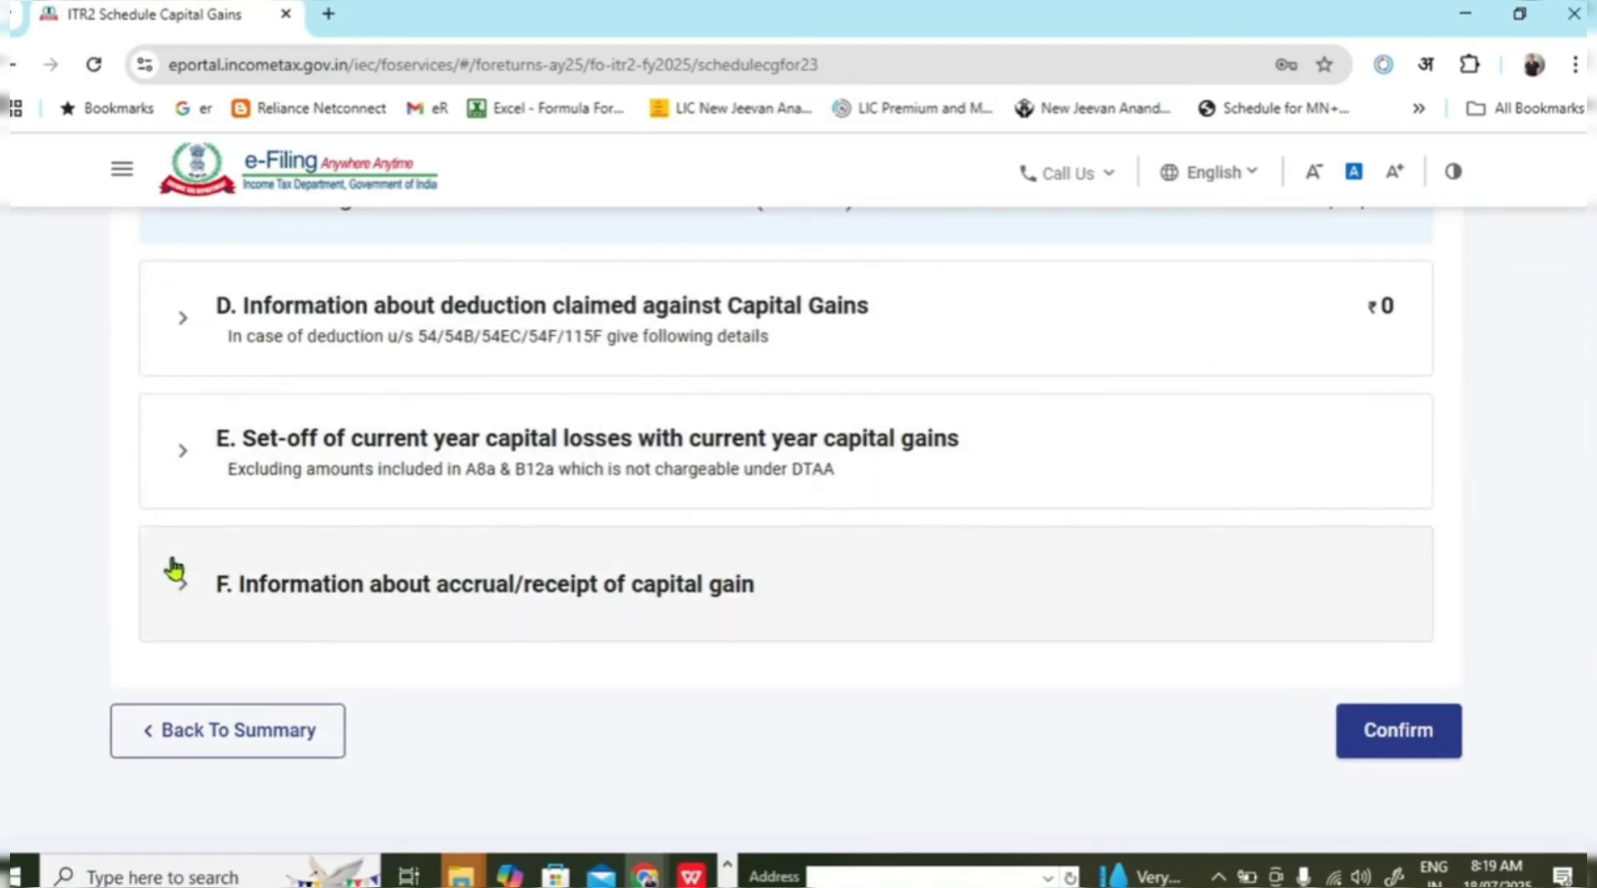
Expand section F, leaving row 1's Upto 15/6 and 16/6 to 15/9 amounts at 0.
{"action": "left_click", "coordinate": [174, 593]}
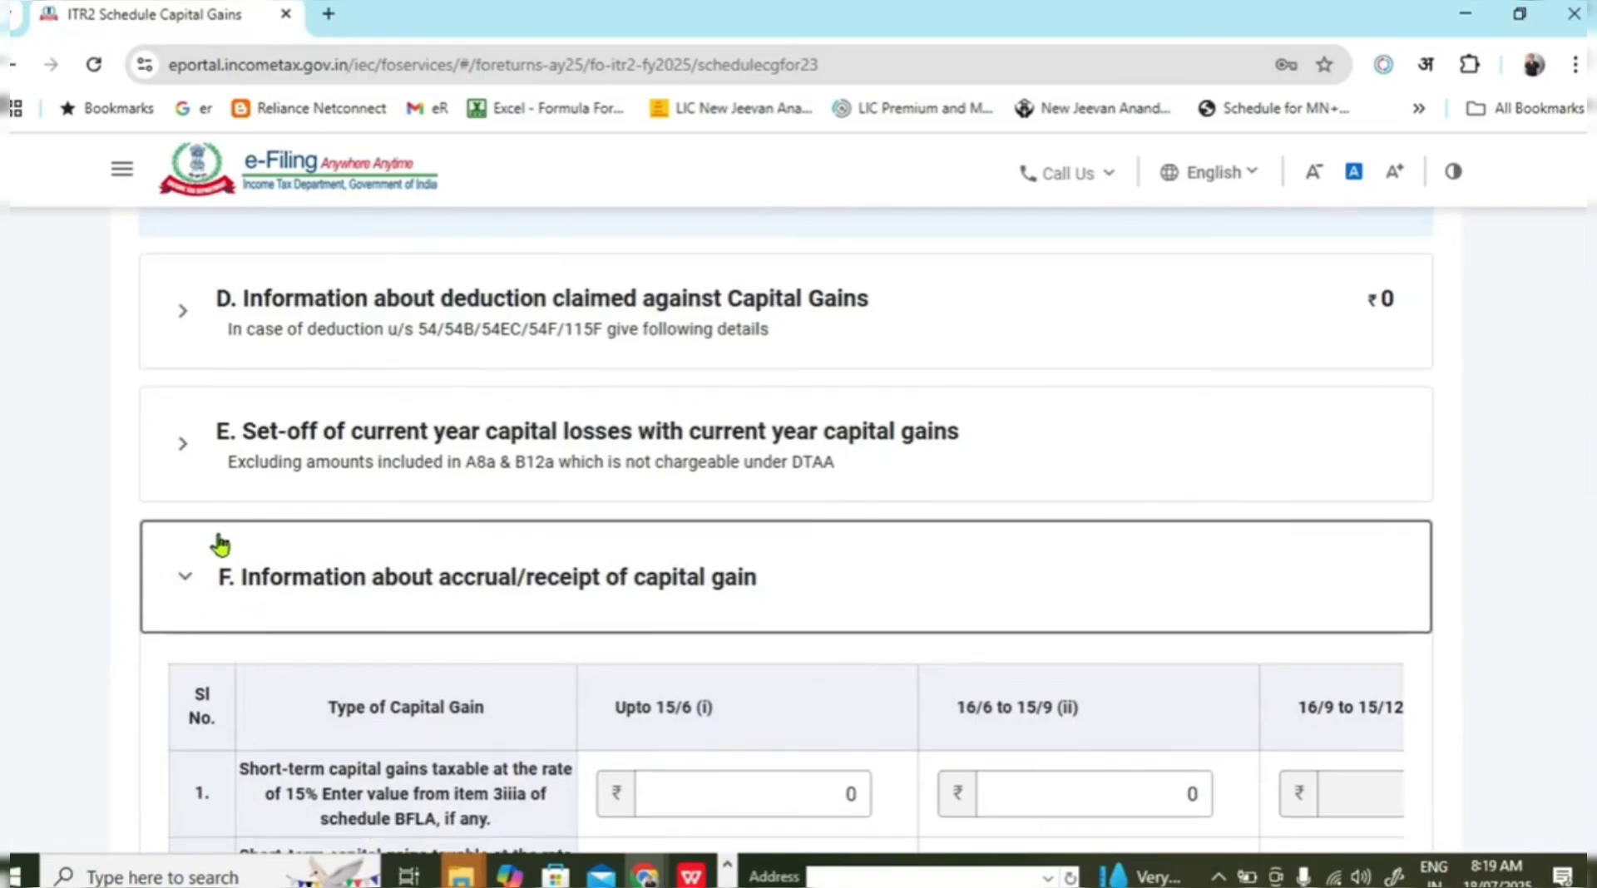
{"action": "scroll", "coordinate": [220, 545], "scroll_direction": "down", "scroll_amount": 2}
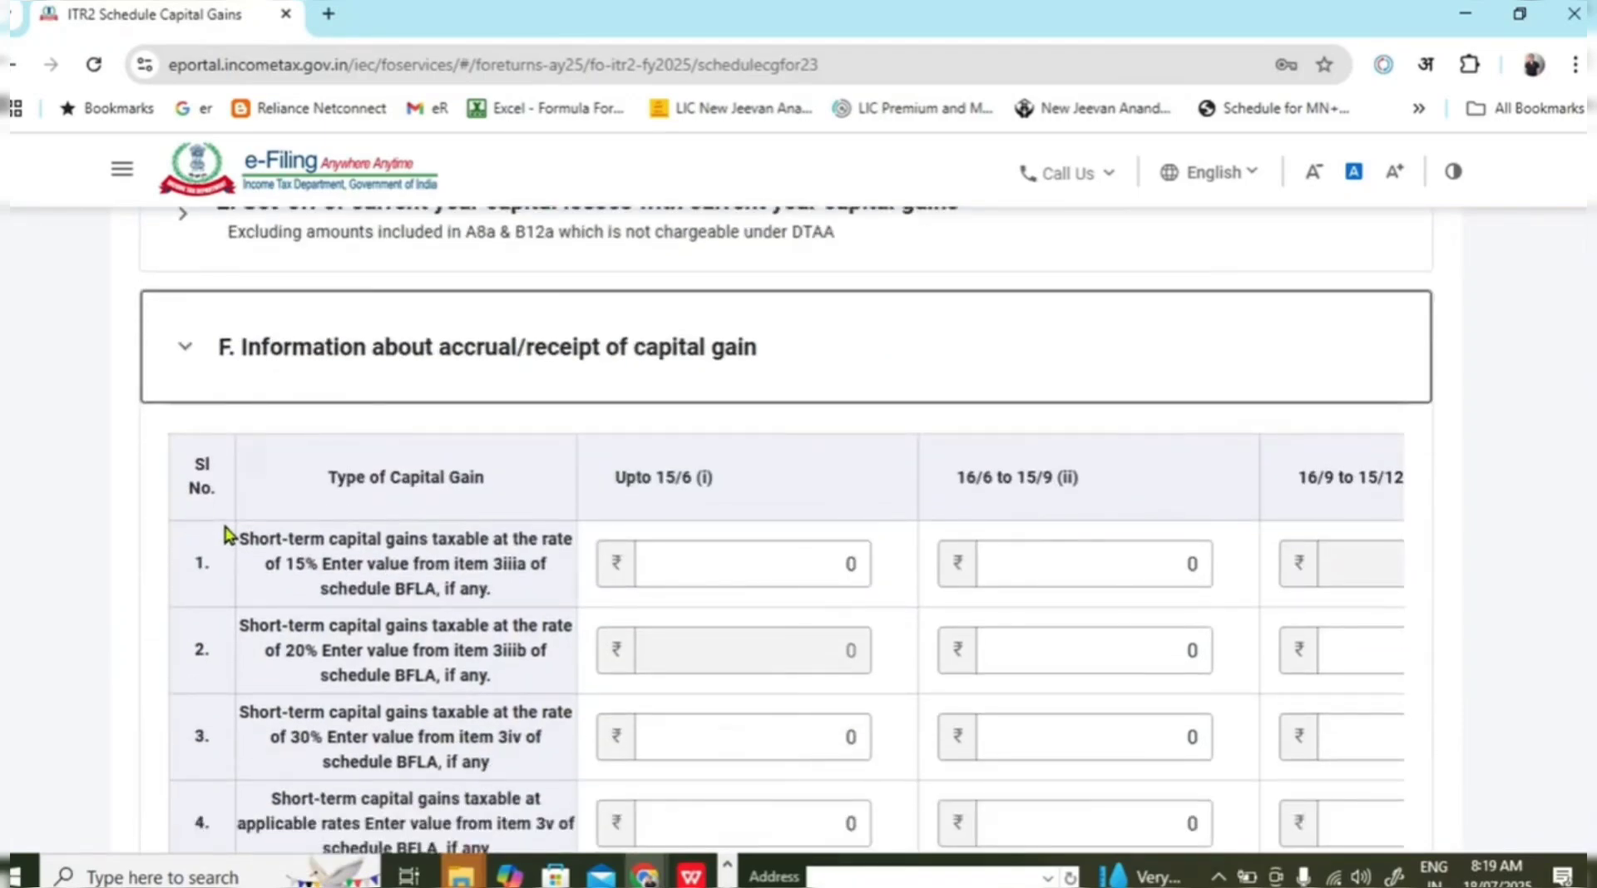
{"action": "scroll", "coordinate": [487, 539], "scroll_direction": "down", "scroll_amount": 1}
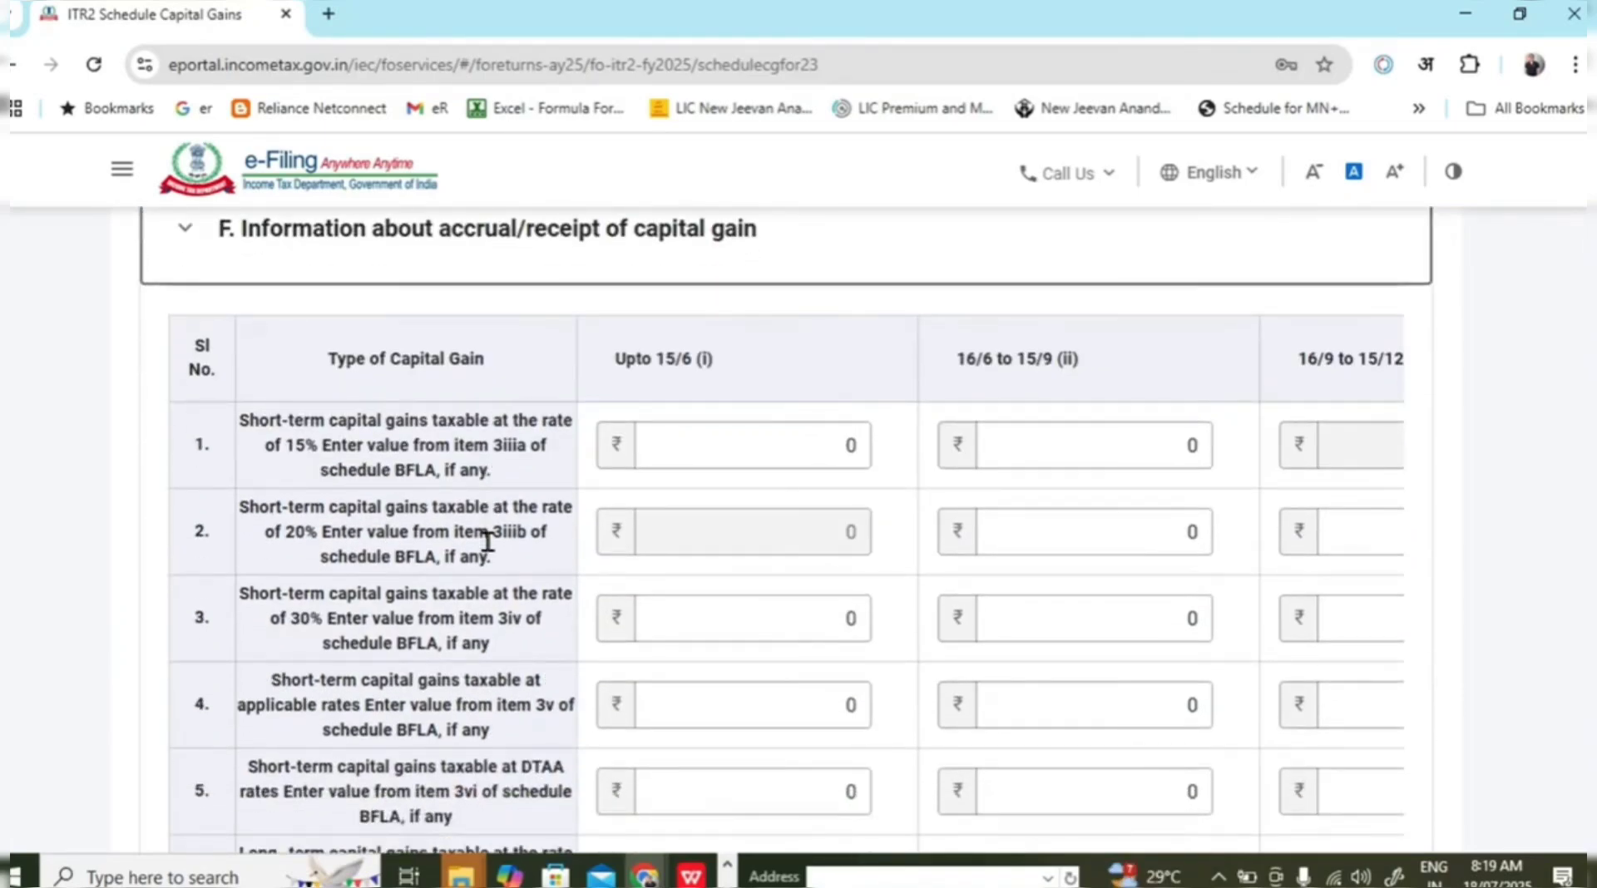
{"action": "left_click", "coordinate": [672, 427]}
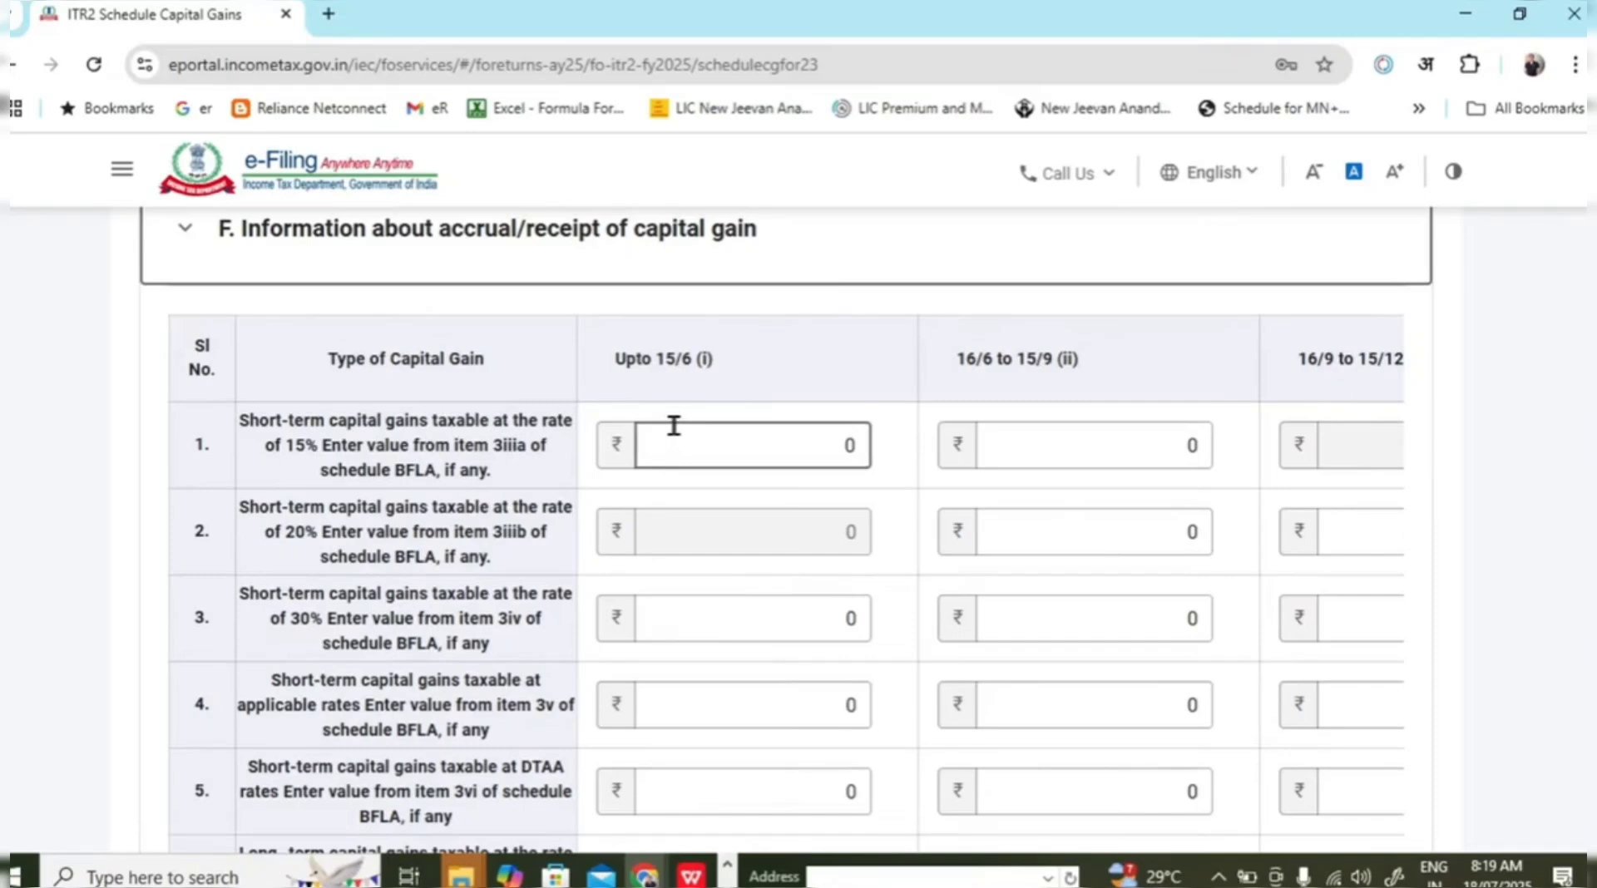
{"action": "left_click", "coordinate": [629, 495]}
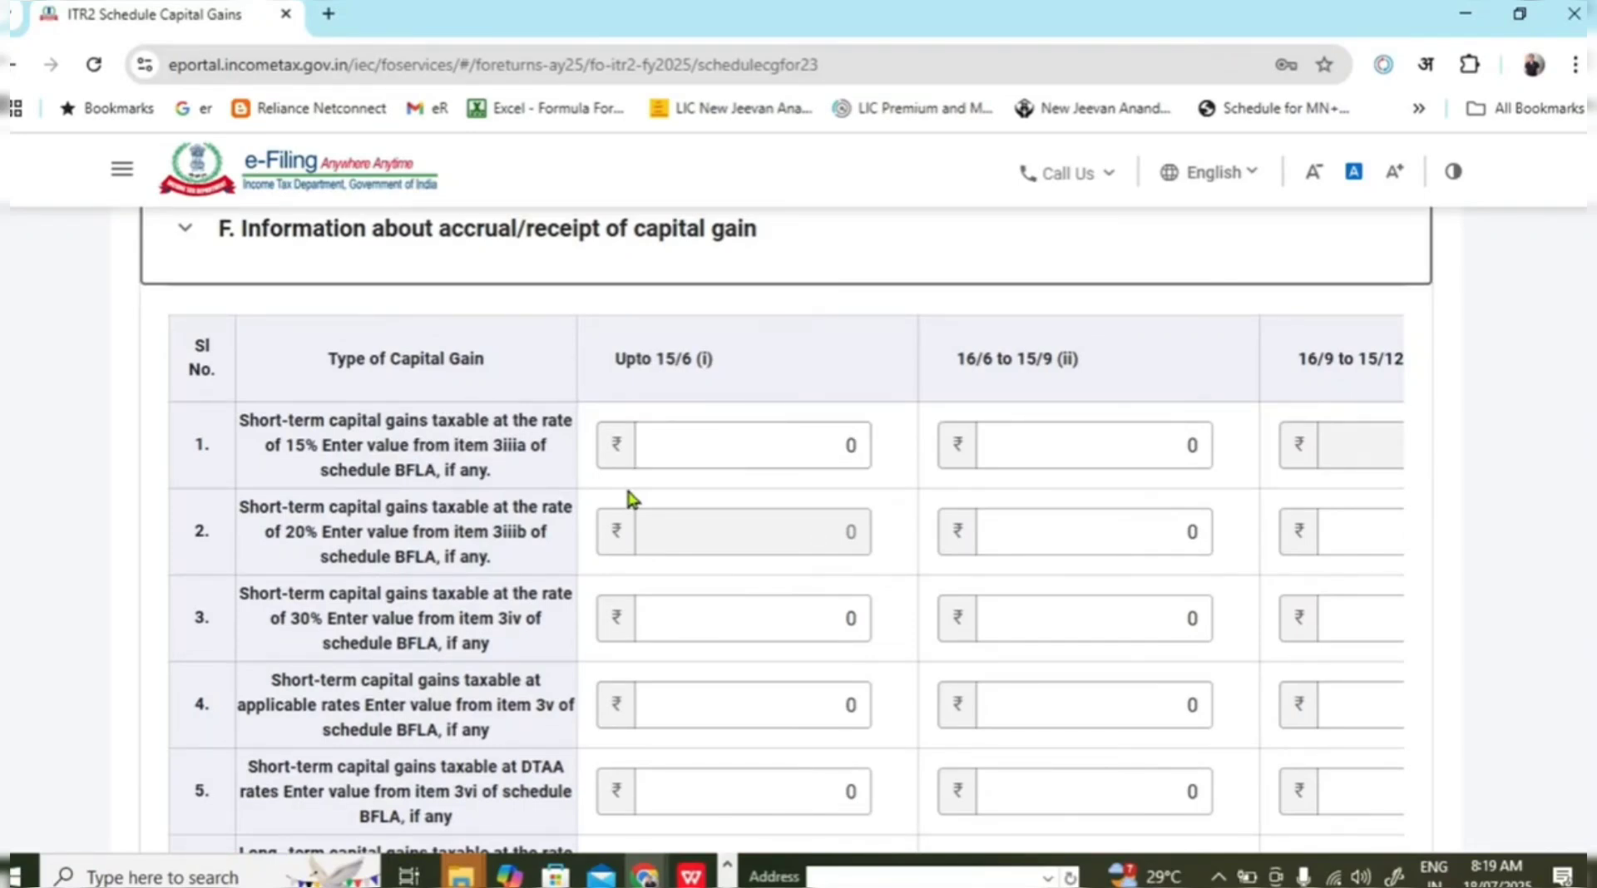
{"action": "left_click", "coordinate": [1020, 441]}
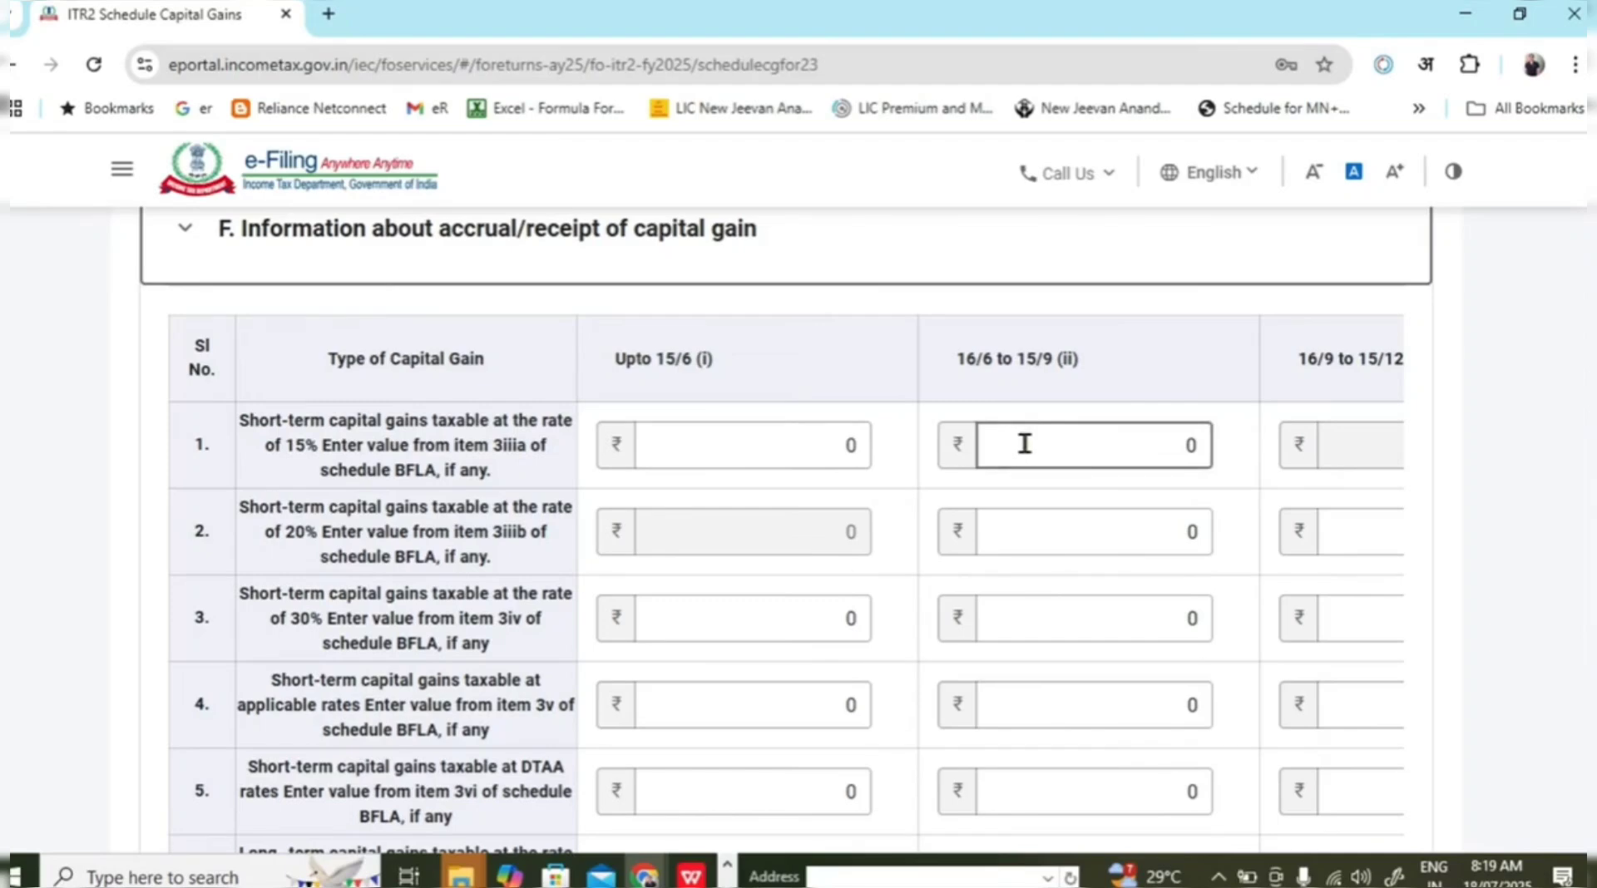
{"action": "left_click", "coordinate": [1331, 453]}
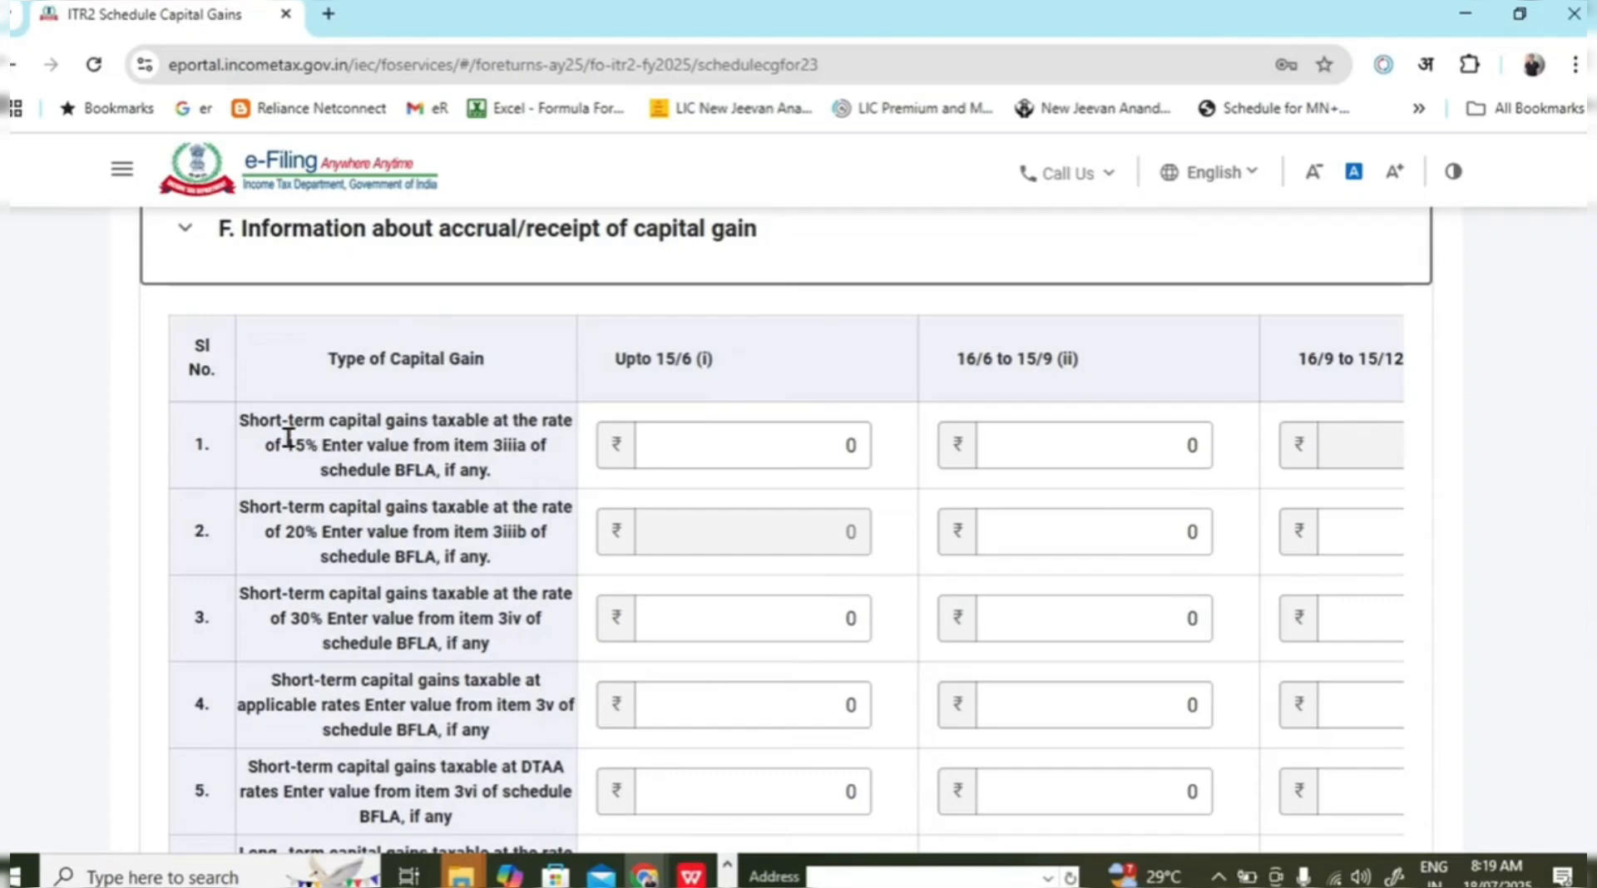
Scroll through the accrual/receipt table, checking every rate row stays at ₹0.
{"action": "left_click_drag", "start_coordinate": [273, 420], "coordinate": [385, 467]}
{"action": "scroll", "coordinate": [385, 458], "scroll_direction": "down", "scroll_amount": 2}
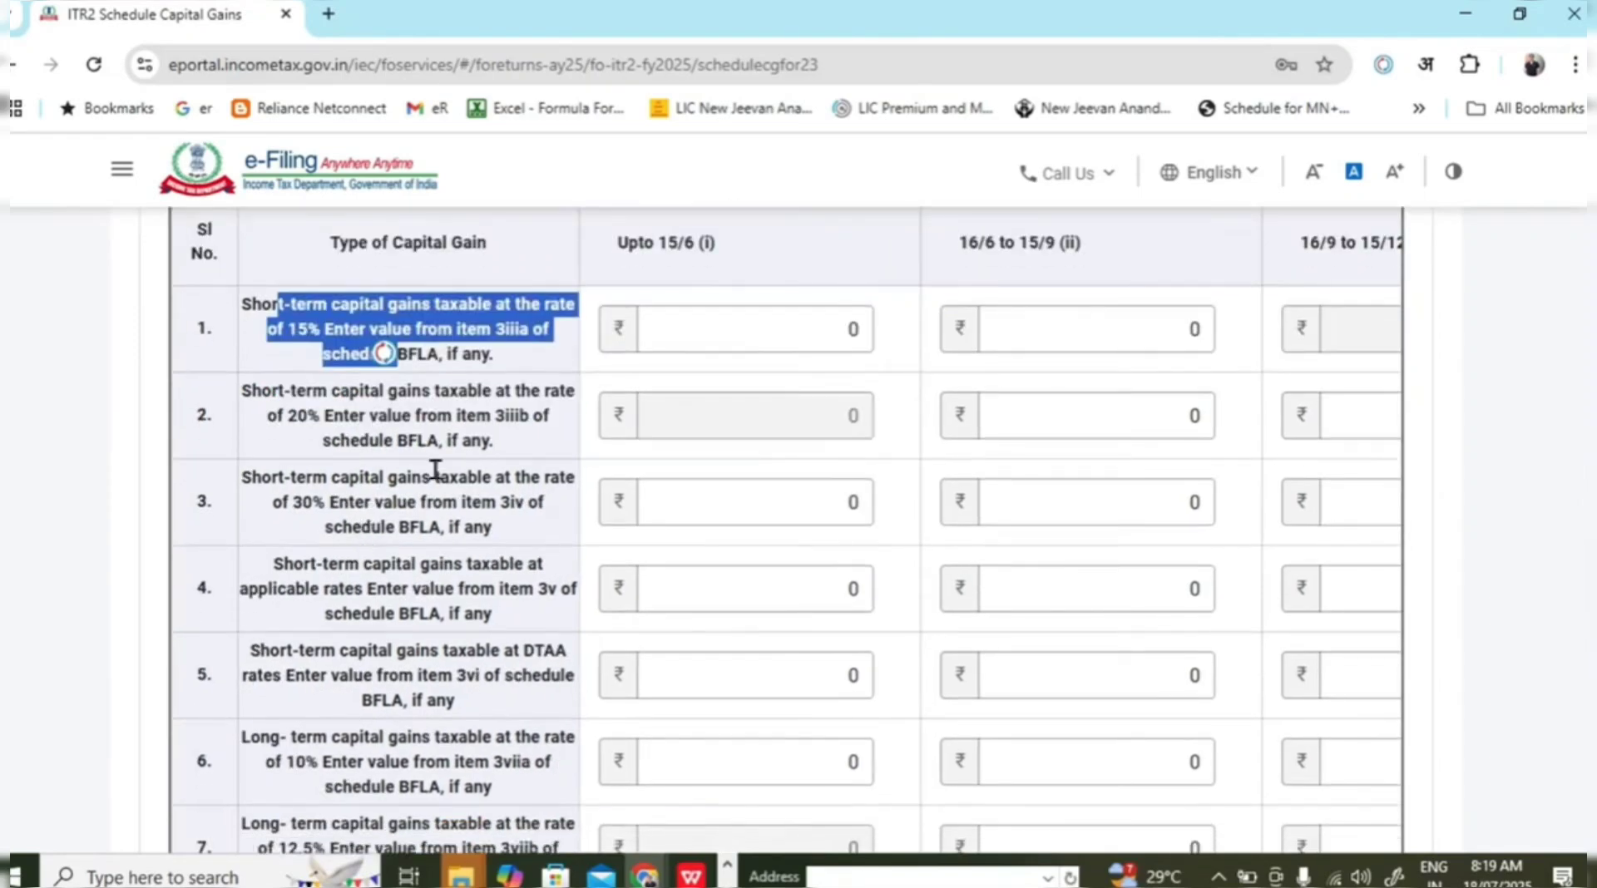
{"action": "left_click", "coordinate": [435, 441]}
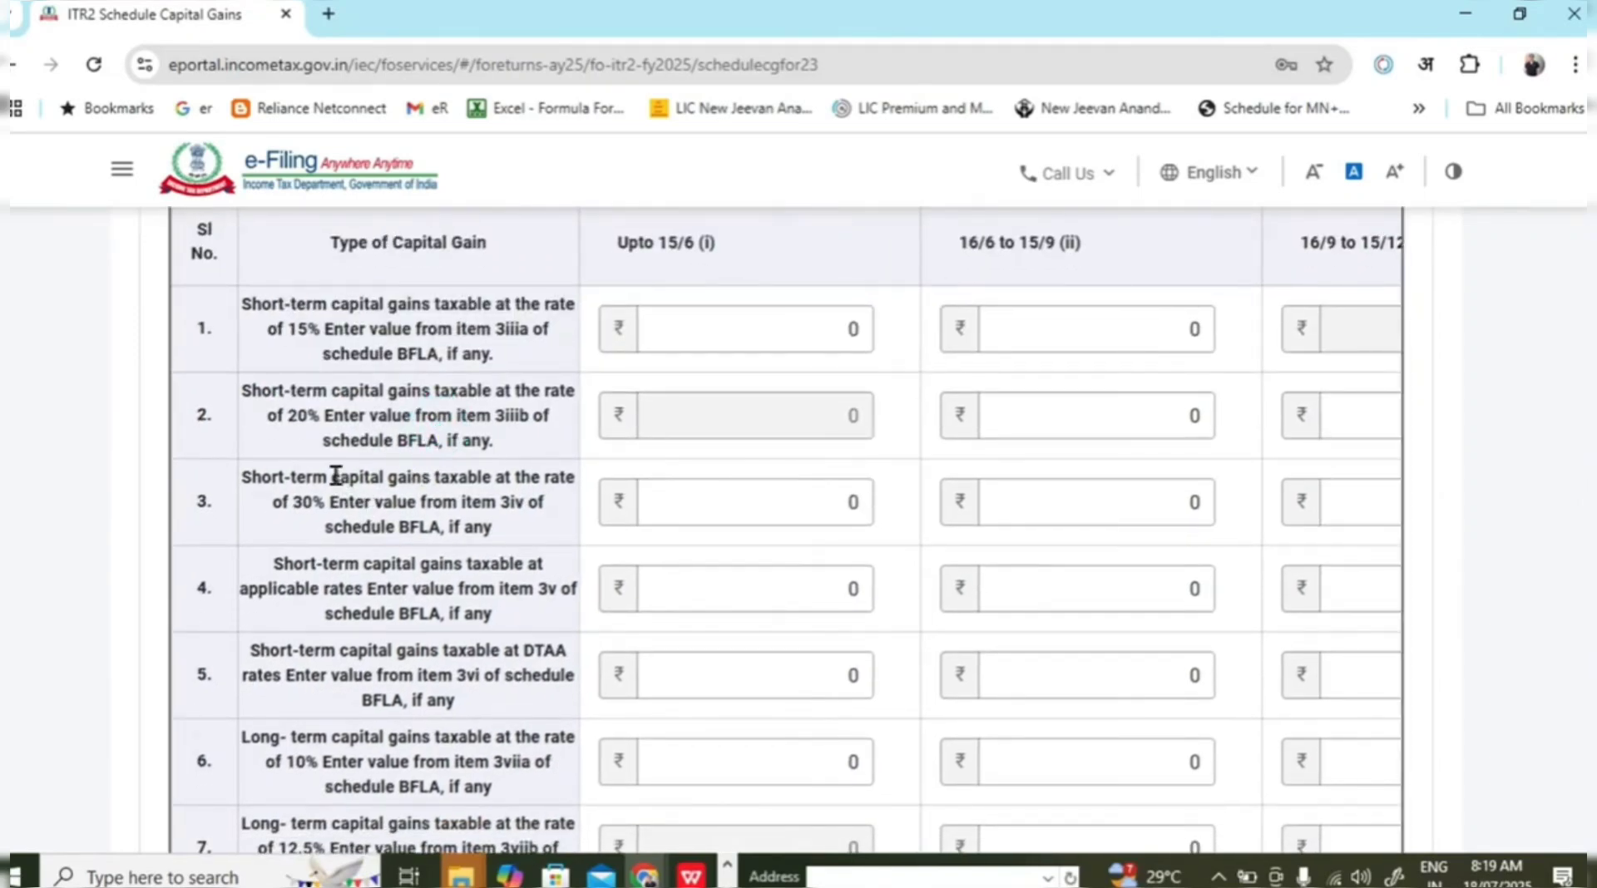
{"action": "scroll", "coordinate": [336, 499], "scroll_direction": "down", "scroll_amount": 2}
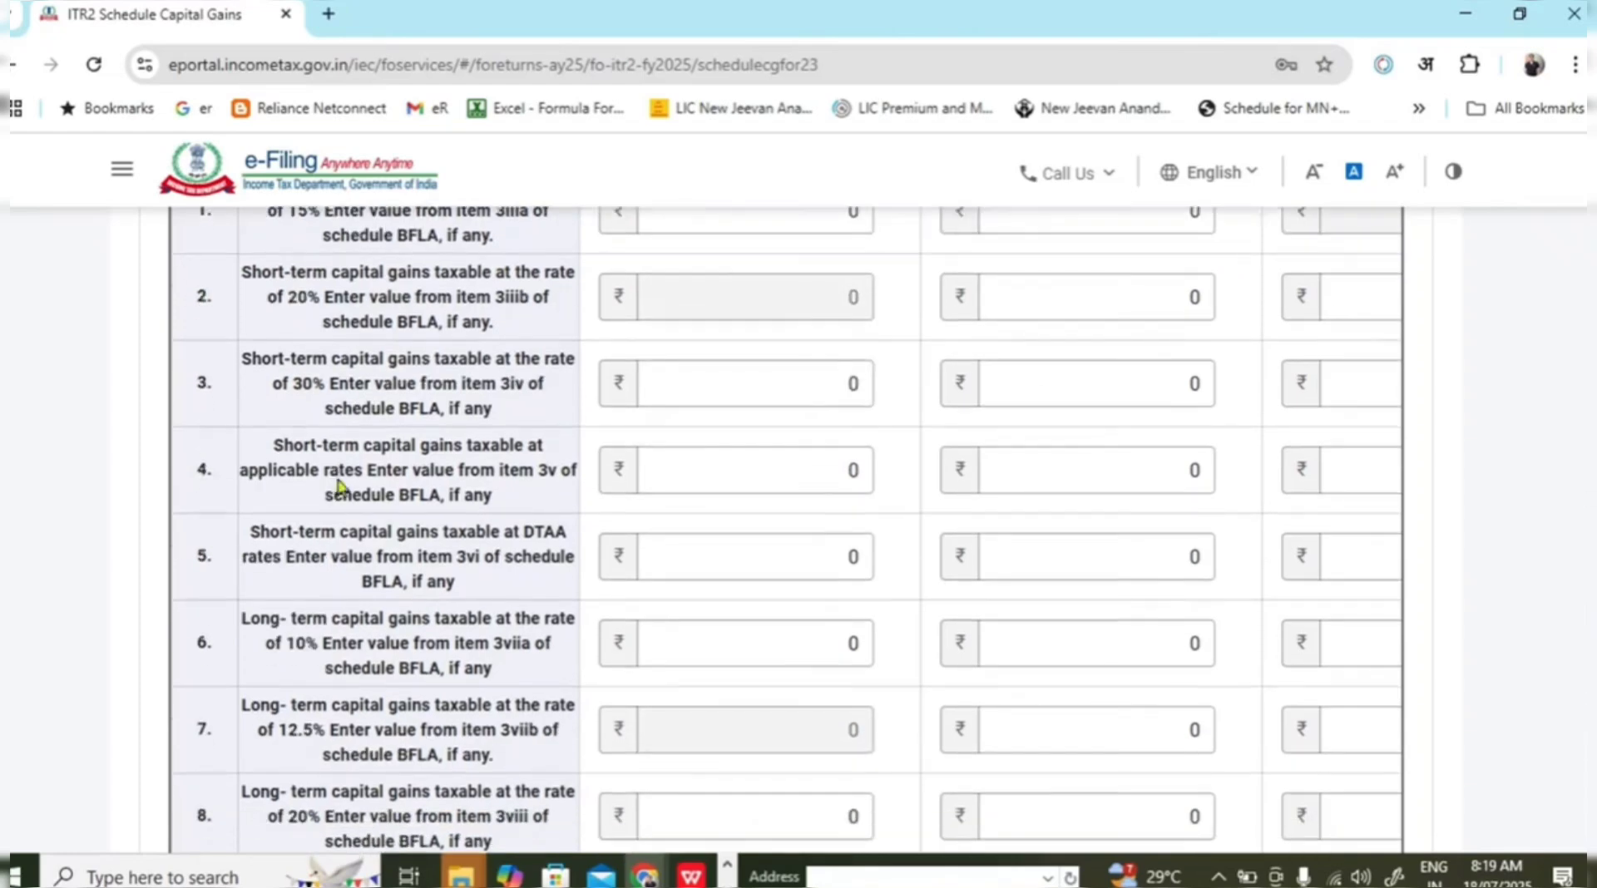
{"action": "scroll", "coordinate": [460, 528], "scroll_direction": "down", "scroll_amount": 2}
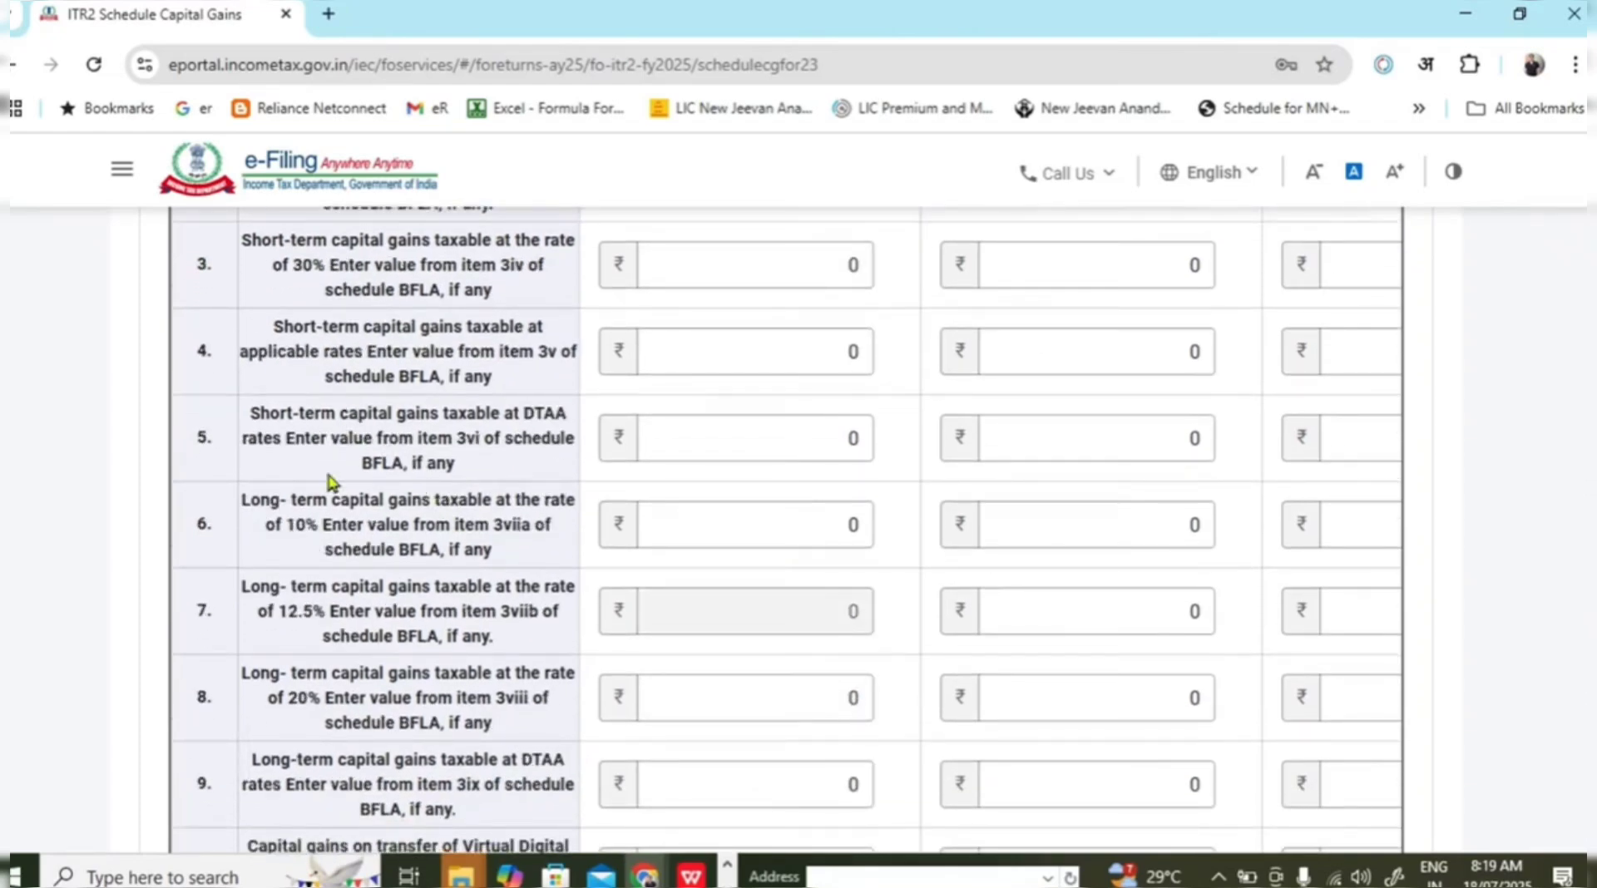
{"action": "scroll", "coordinate": [412, 462], "scroll_direction": "down", "scroll_amount": 2}
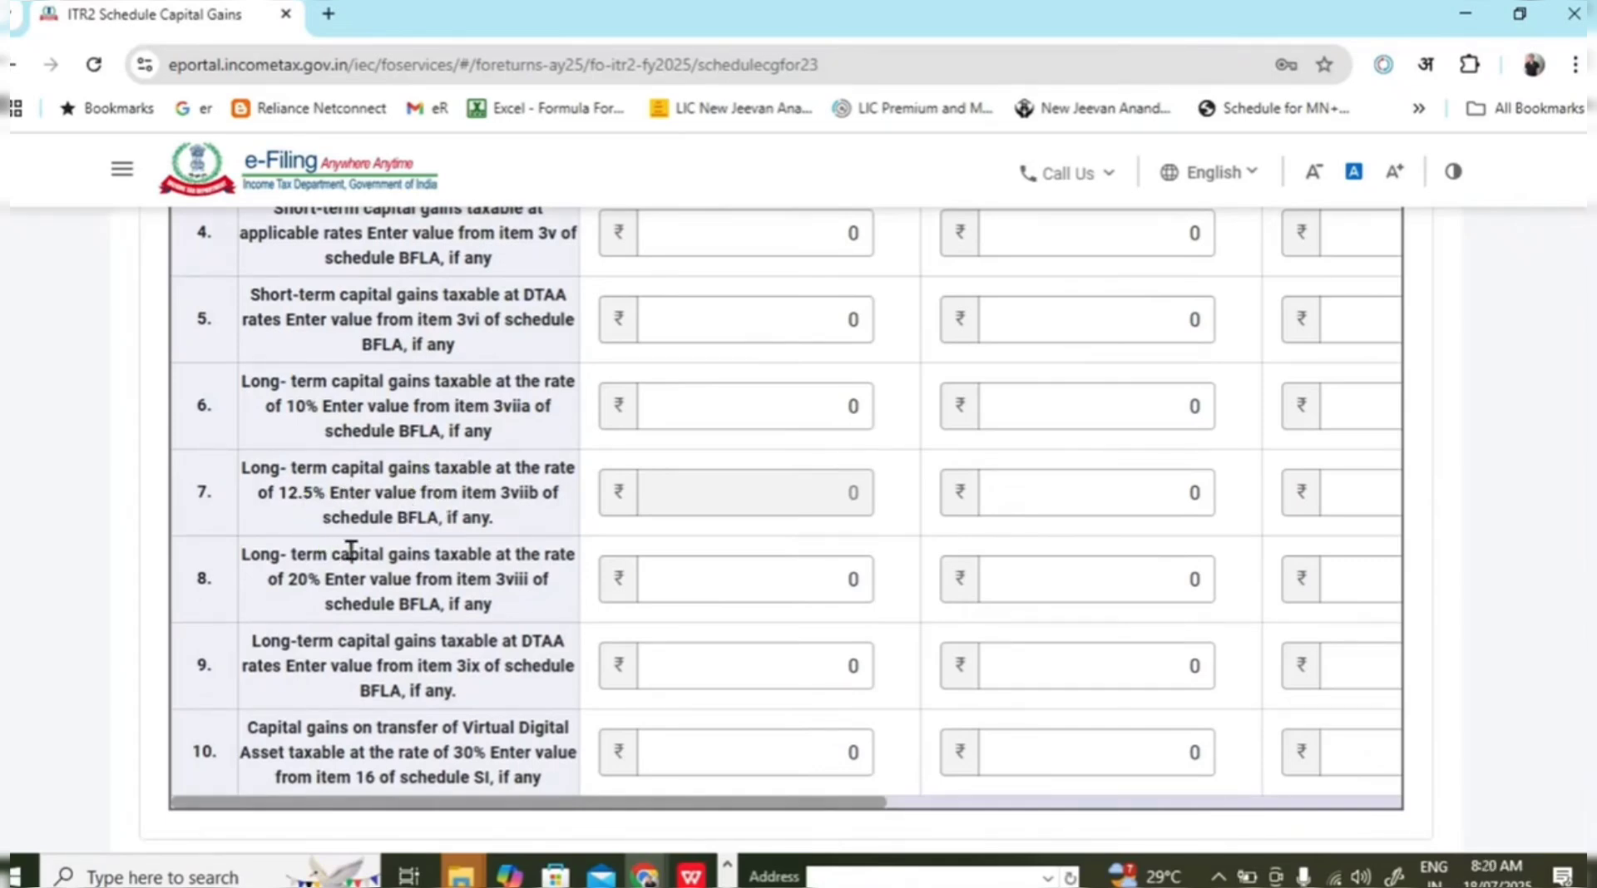
{"action": "scroll", "coordinate": [404, 570], "scroll_direction": "down", "scroll_amount": 2}
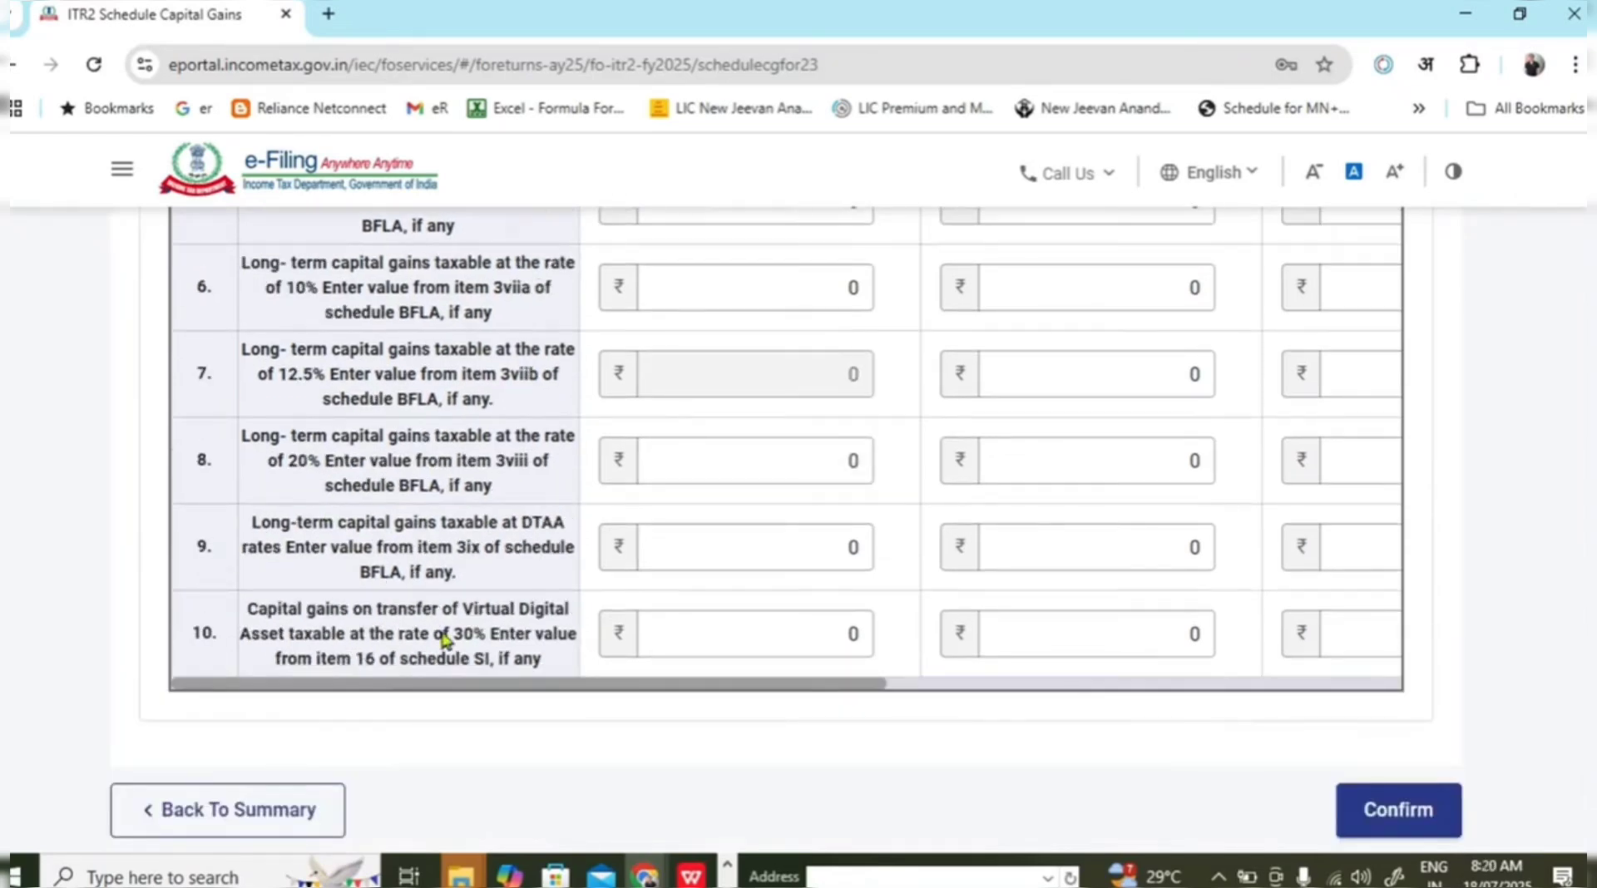
{"action": "left_click_drag", "start_coordinate": [699, 683], "coordinate": [1406, 721]}
{"action": "left_click_drag", "start_coordinate": [1038, 684], "coordinate": [356, 687]}
{"action": "scroll", "coordinate": [470, 608], "scroll_direction": "up", "scroll_amount": 7}
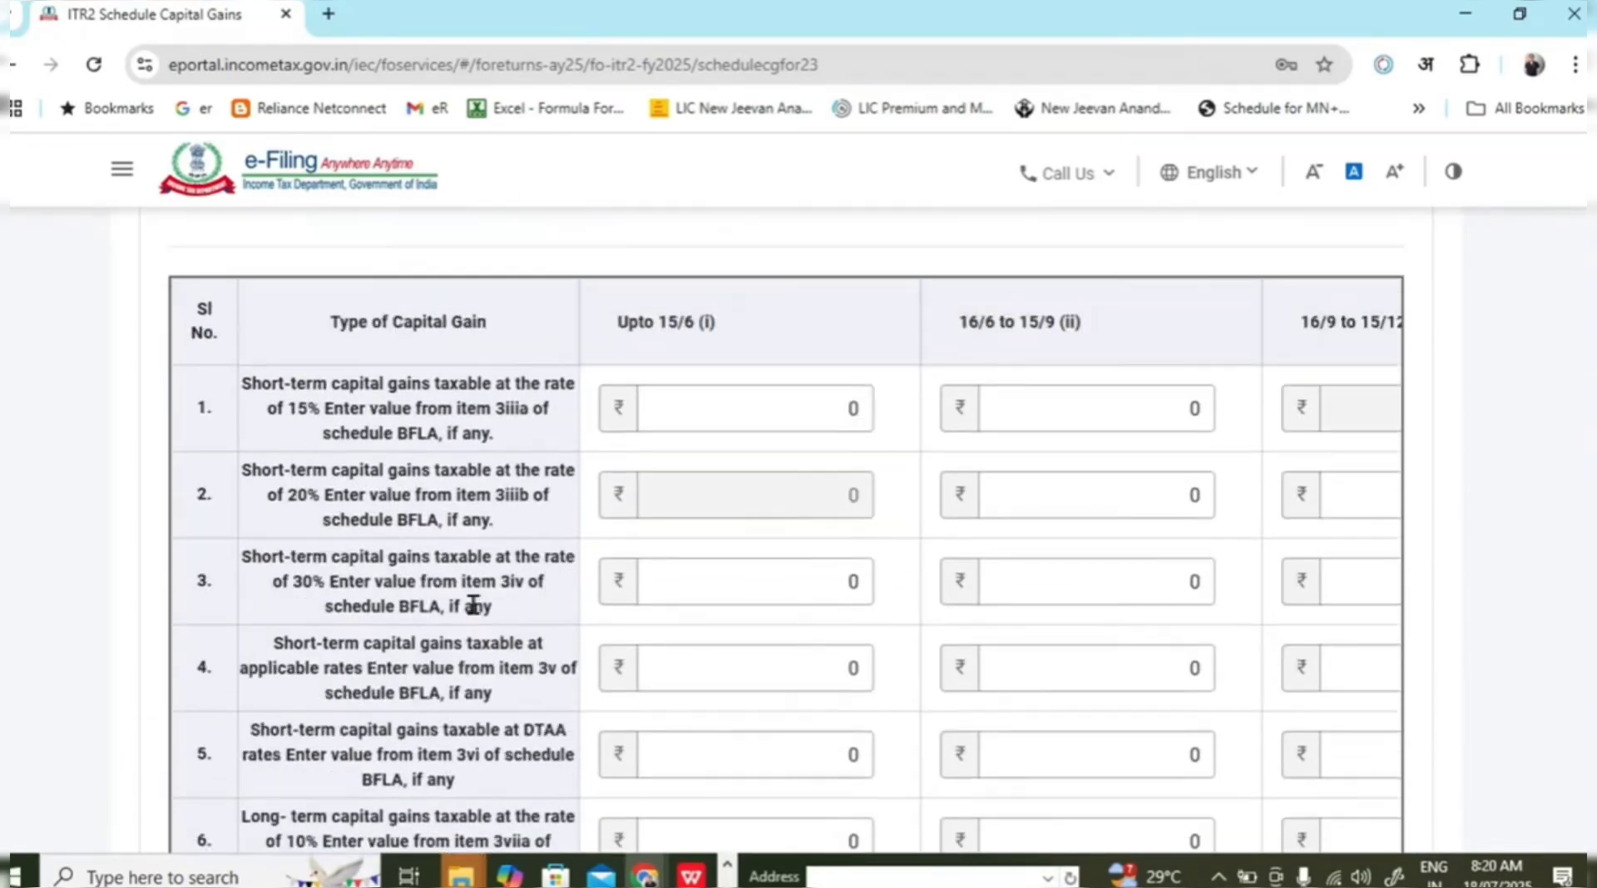
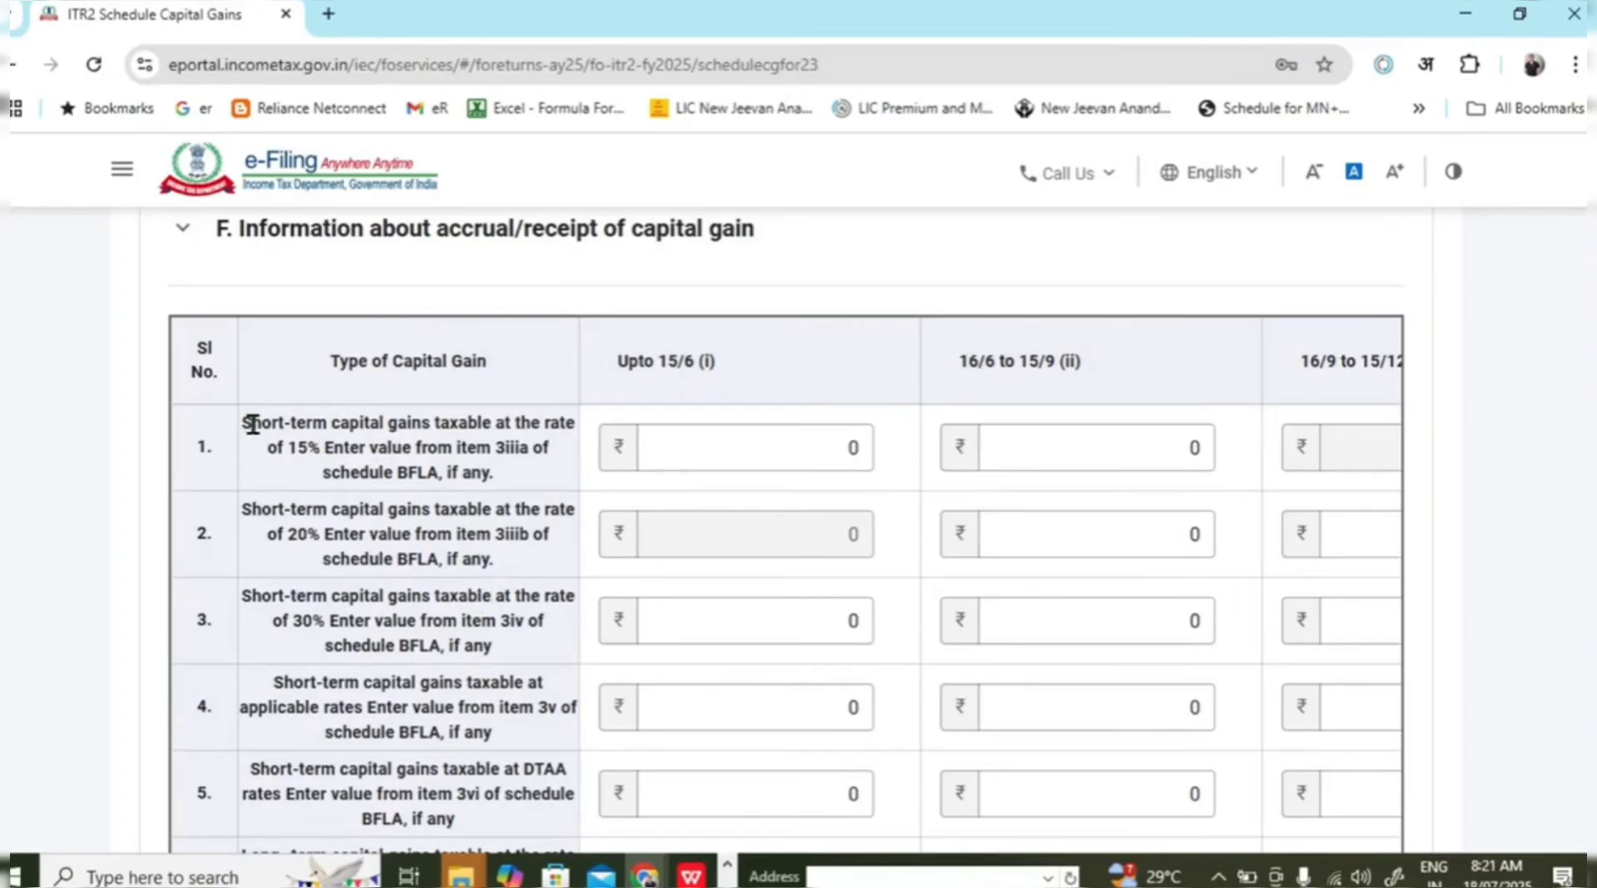
Highlight the 15% and 20% short-term gain descriptions in rows 1 and 2, then clear the selection.
{"action": "left_click_drag", "start_coordinate": [253, 424], "coordinate": [463, 467]}
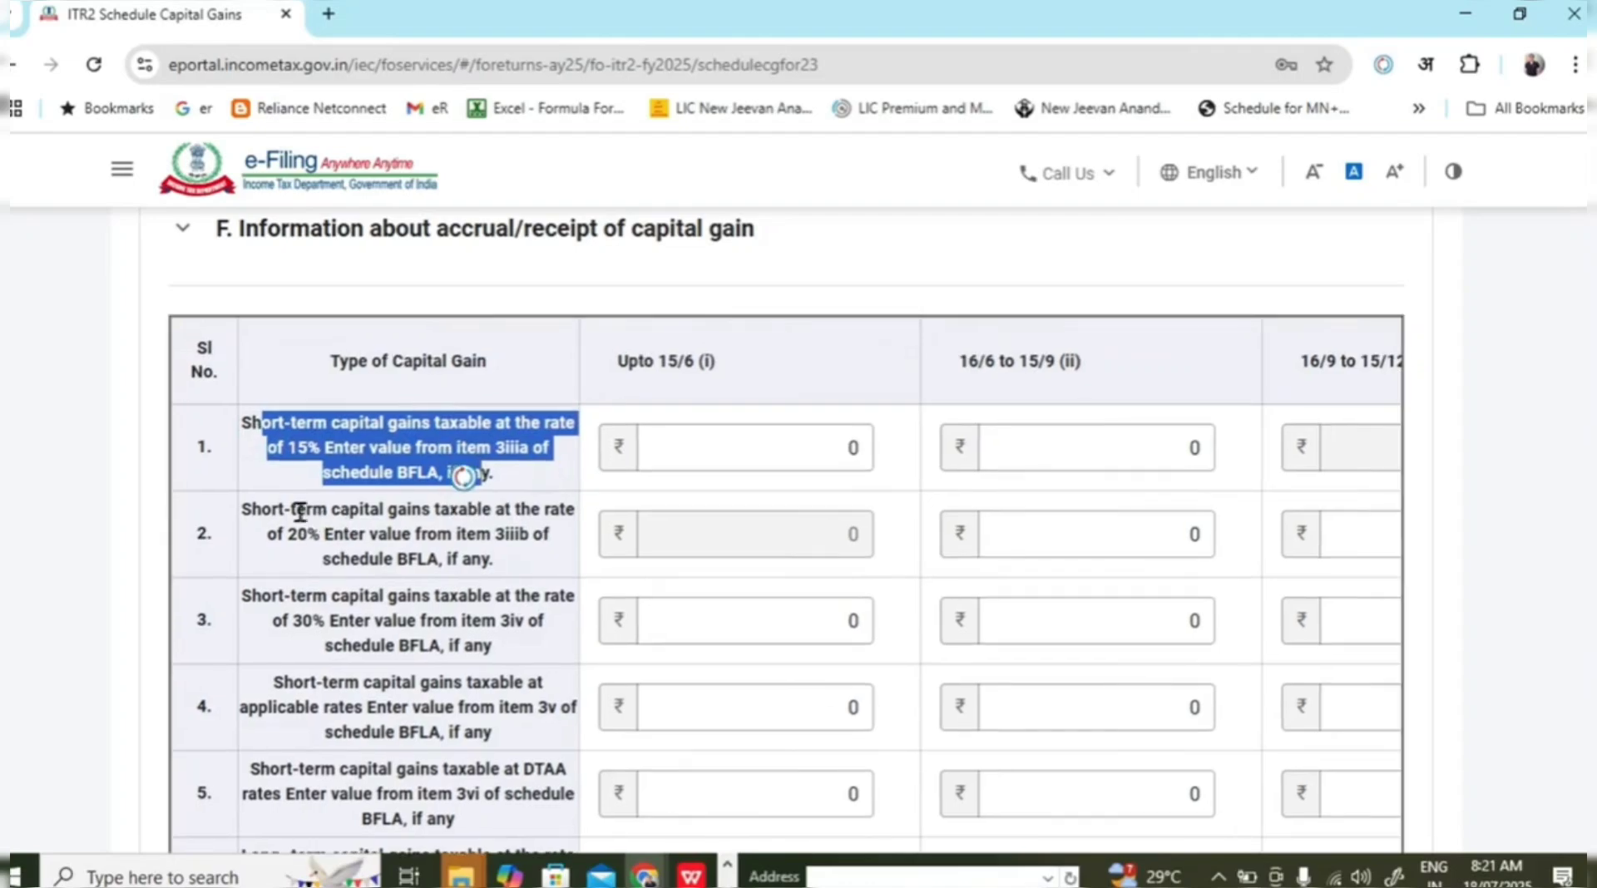
{"action": "left_click_drag", "start_coordinate": [293, 507], "coordinate": [458, 555]}
{"action": "left_click", "coordinate": [379, 430]}
Review the STCG sheet's 15% block totals, including the 379,661 sale value total.
{"action": "key", "text": "alt+Tab"}
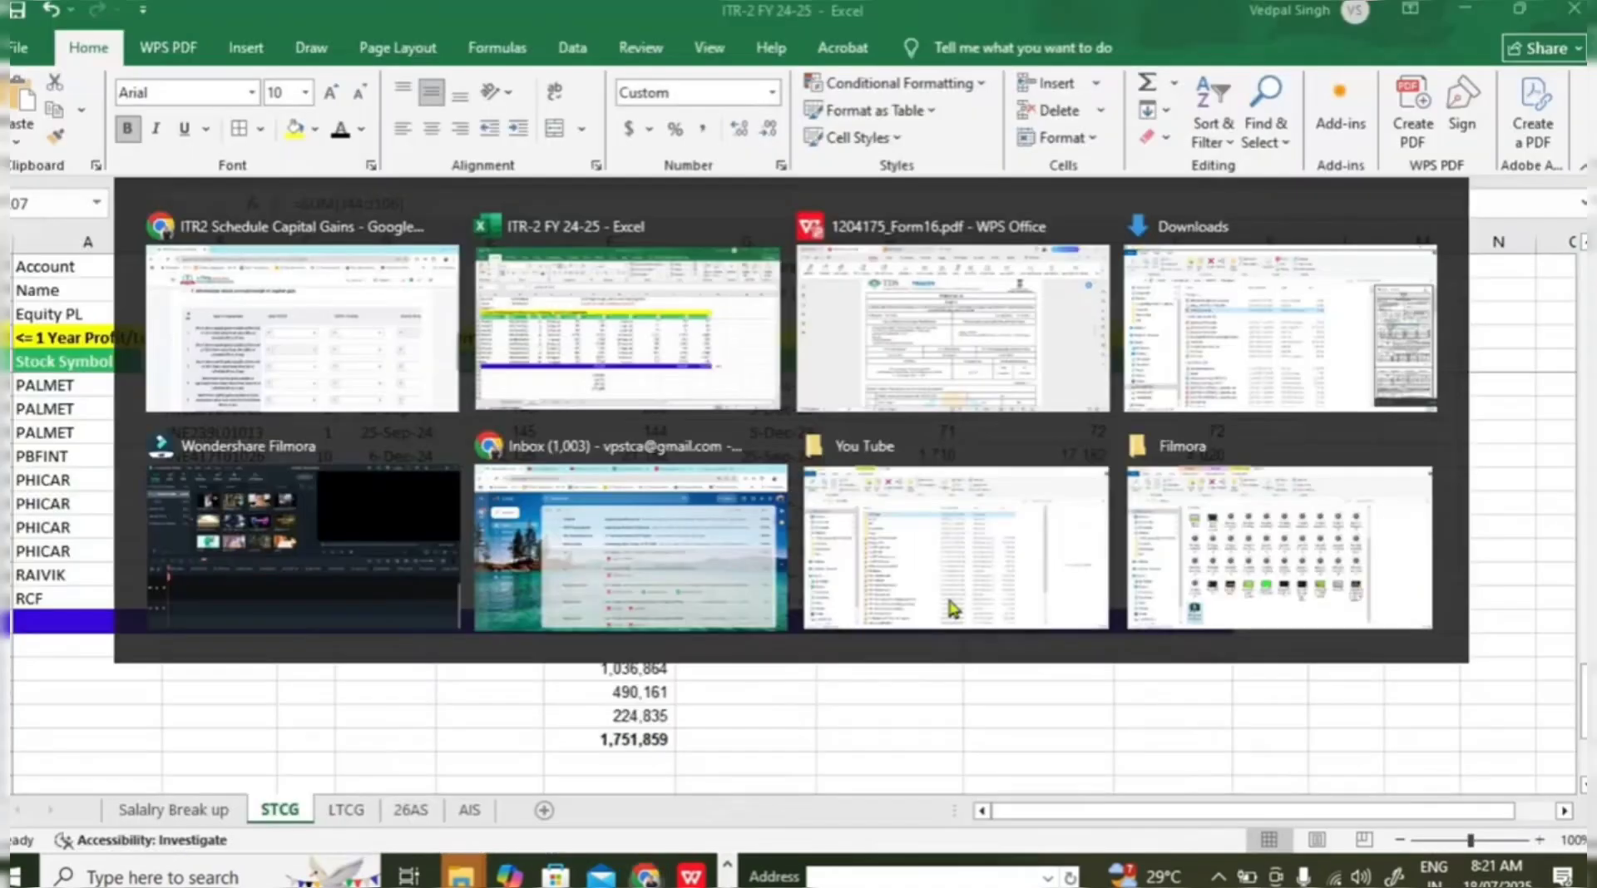
{"action": "scroll", "coordinate": [956, 582], "scroll_direction": "up", "scroll_amount": 15}
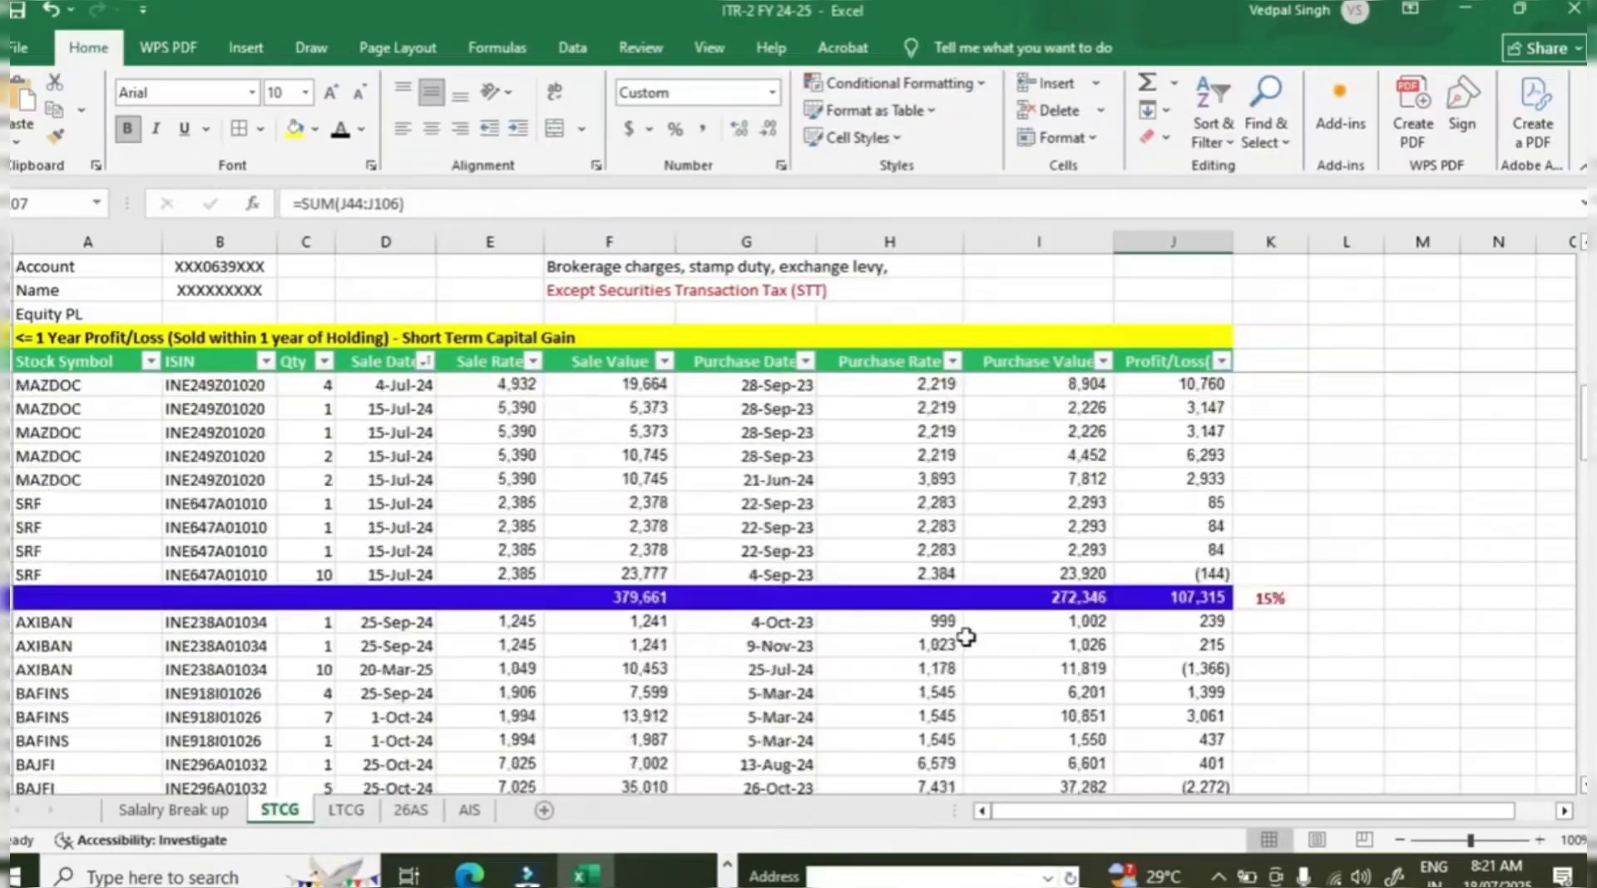
{"action": "left_click", "coordinate": [657, 668]}
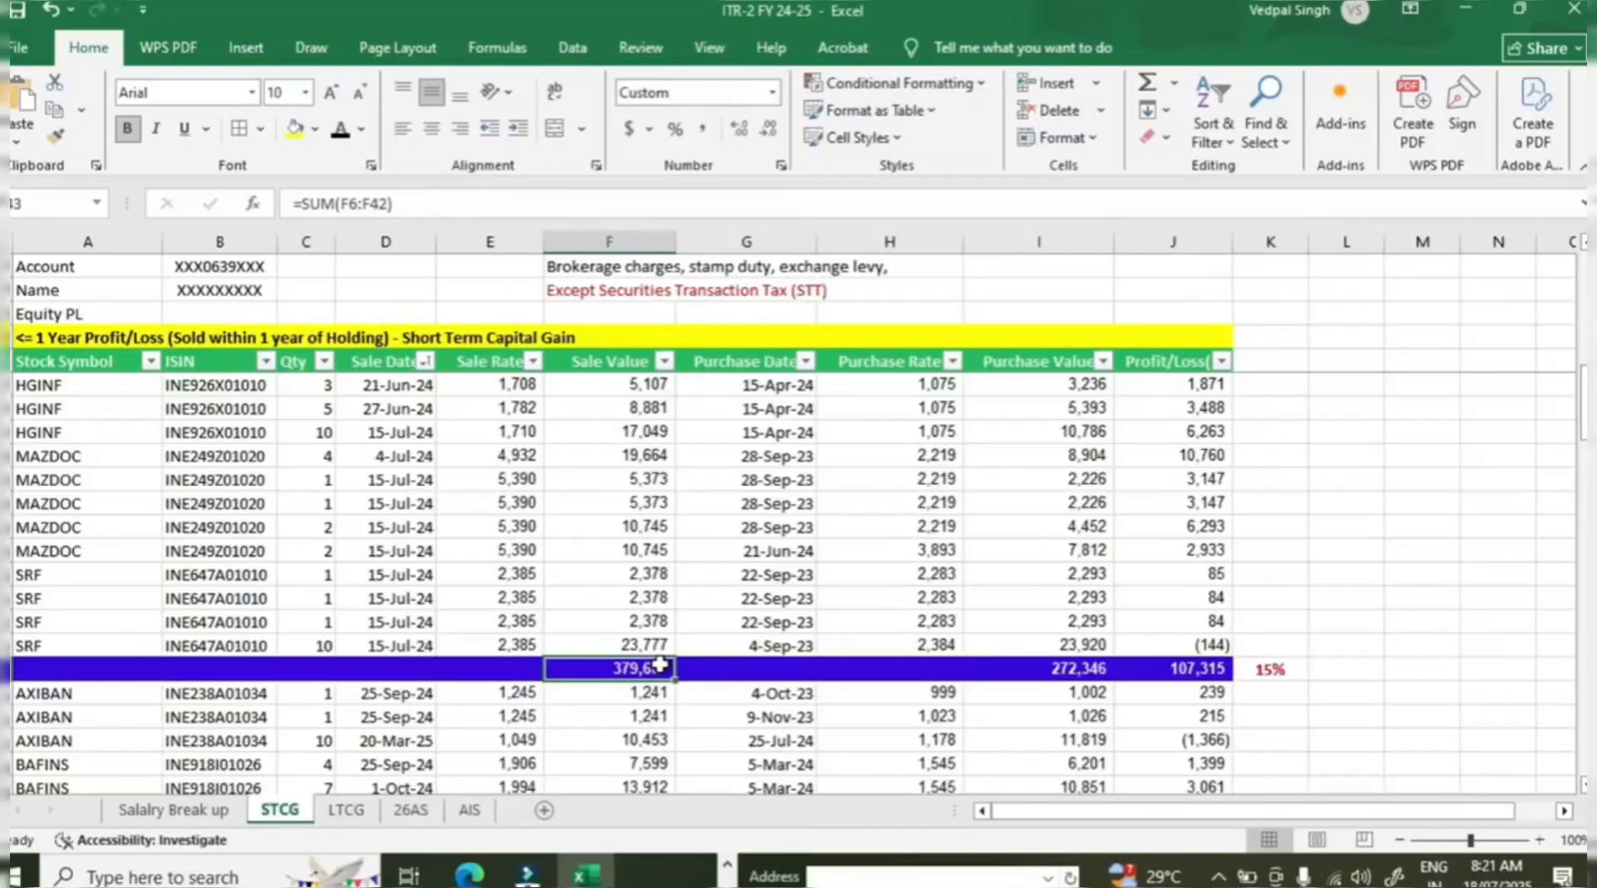
{"action": "left_click", "coordinate": [1239, 670]}
{"action": "left_click", "coordinate": [625, 667]}
{"action": "key", "text": "alt+Tab"}
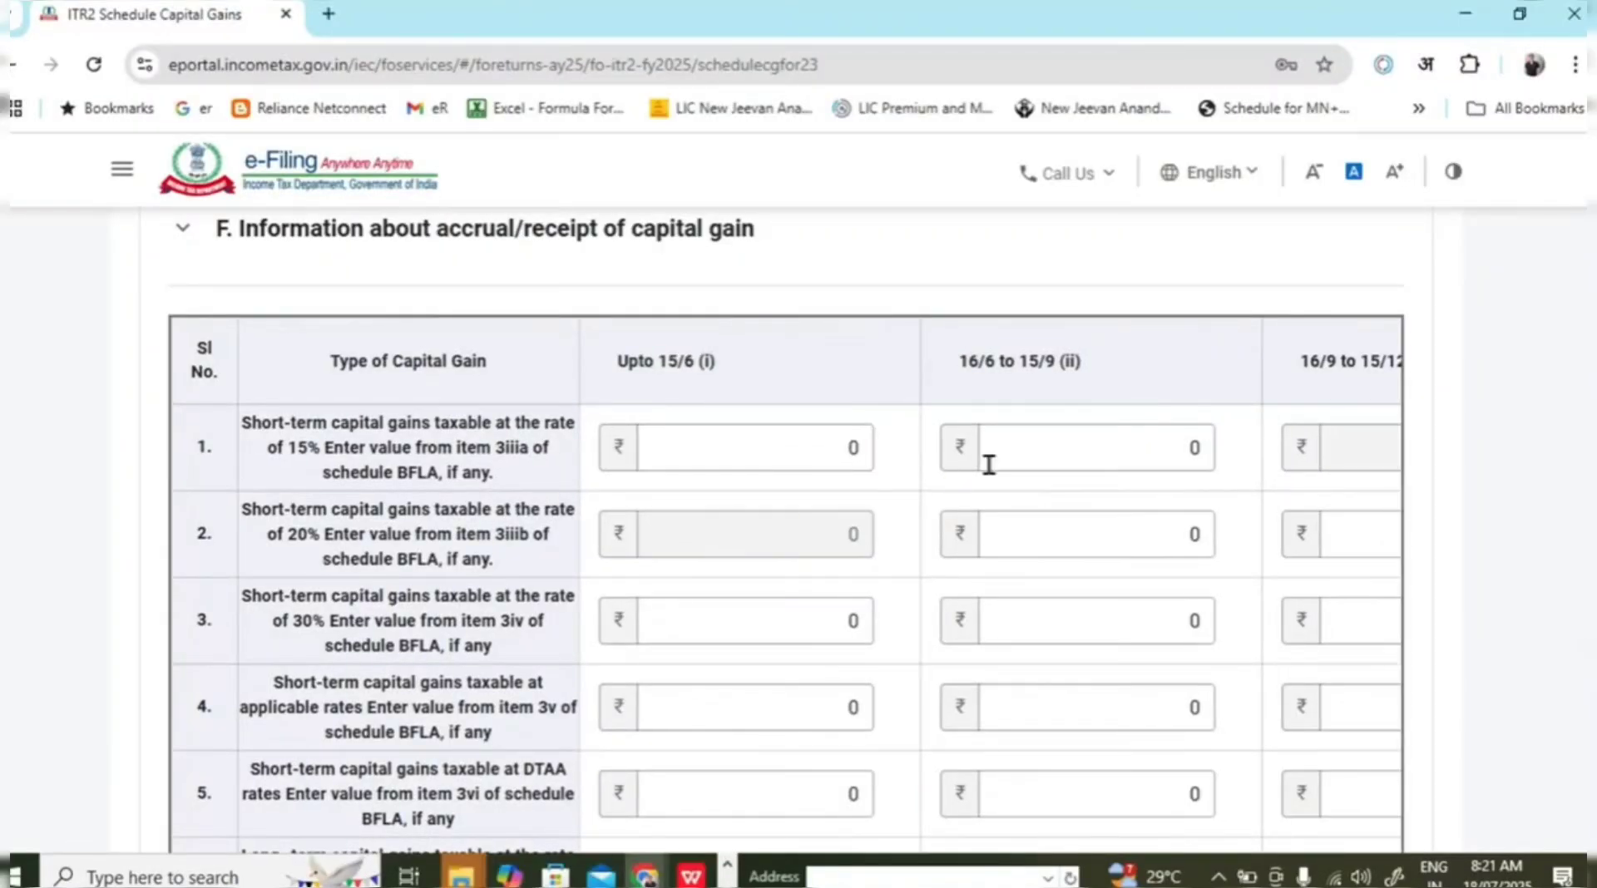
{"action": "key", "text": "alt+Tab"}
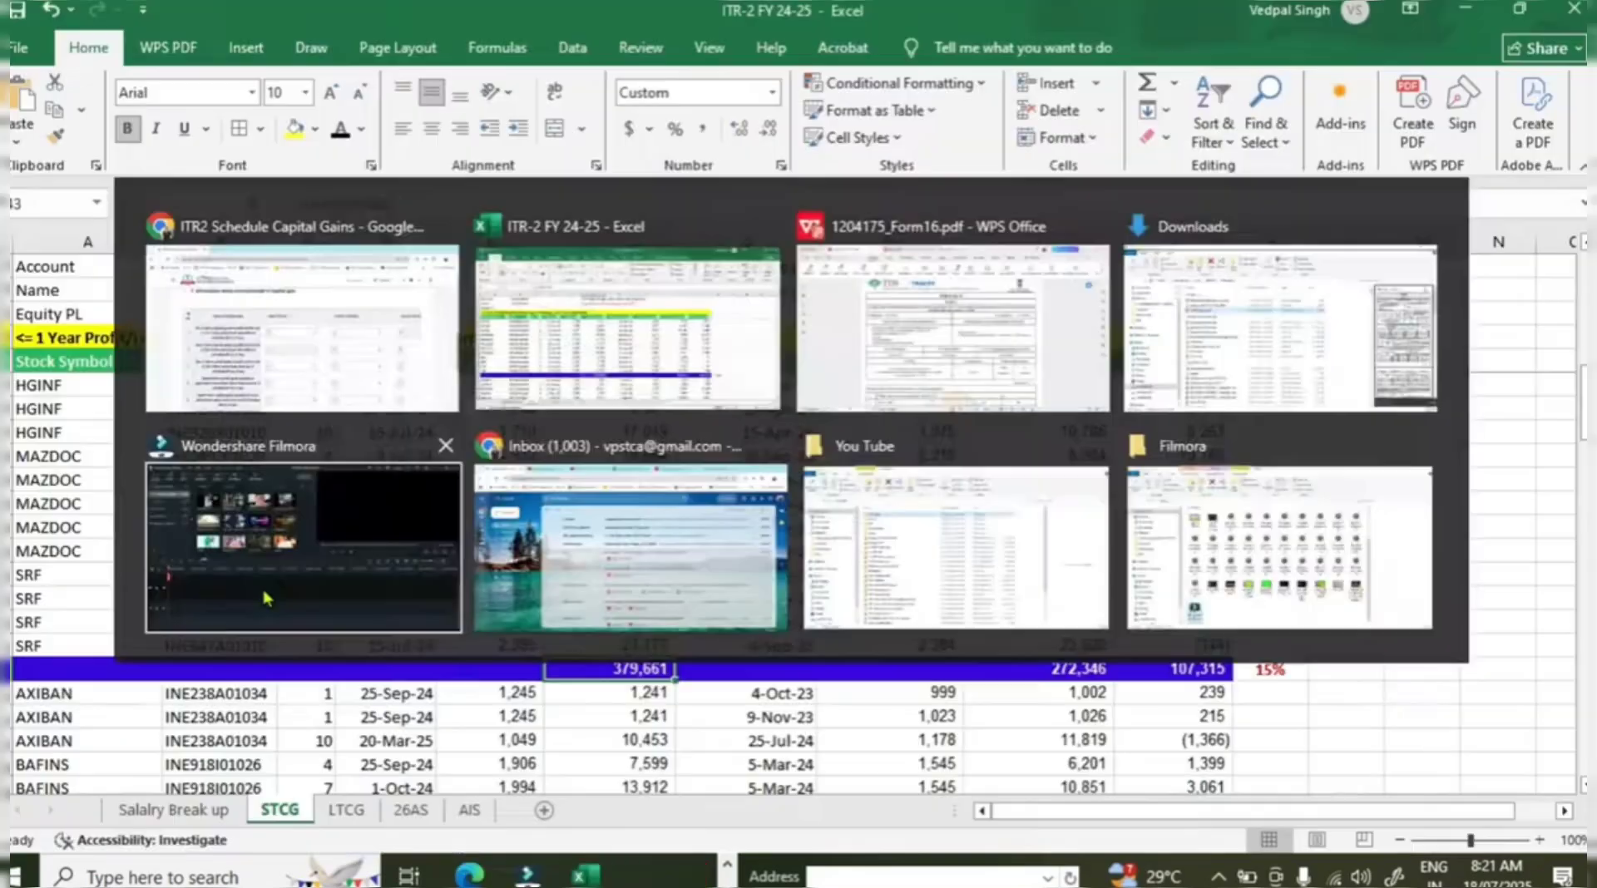
{"action": "scroll", "coordinate": [410, 499], "scroll_direction": "up", "scroll_amount": 4}
{"action": "left_click_drag", "start_coordinate": [410, 385], "coordinate": [408, 725]}
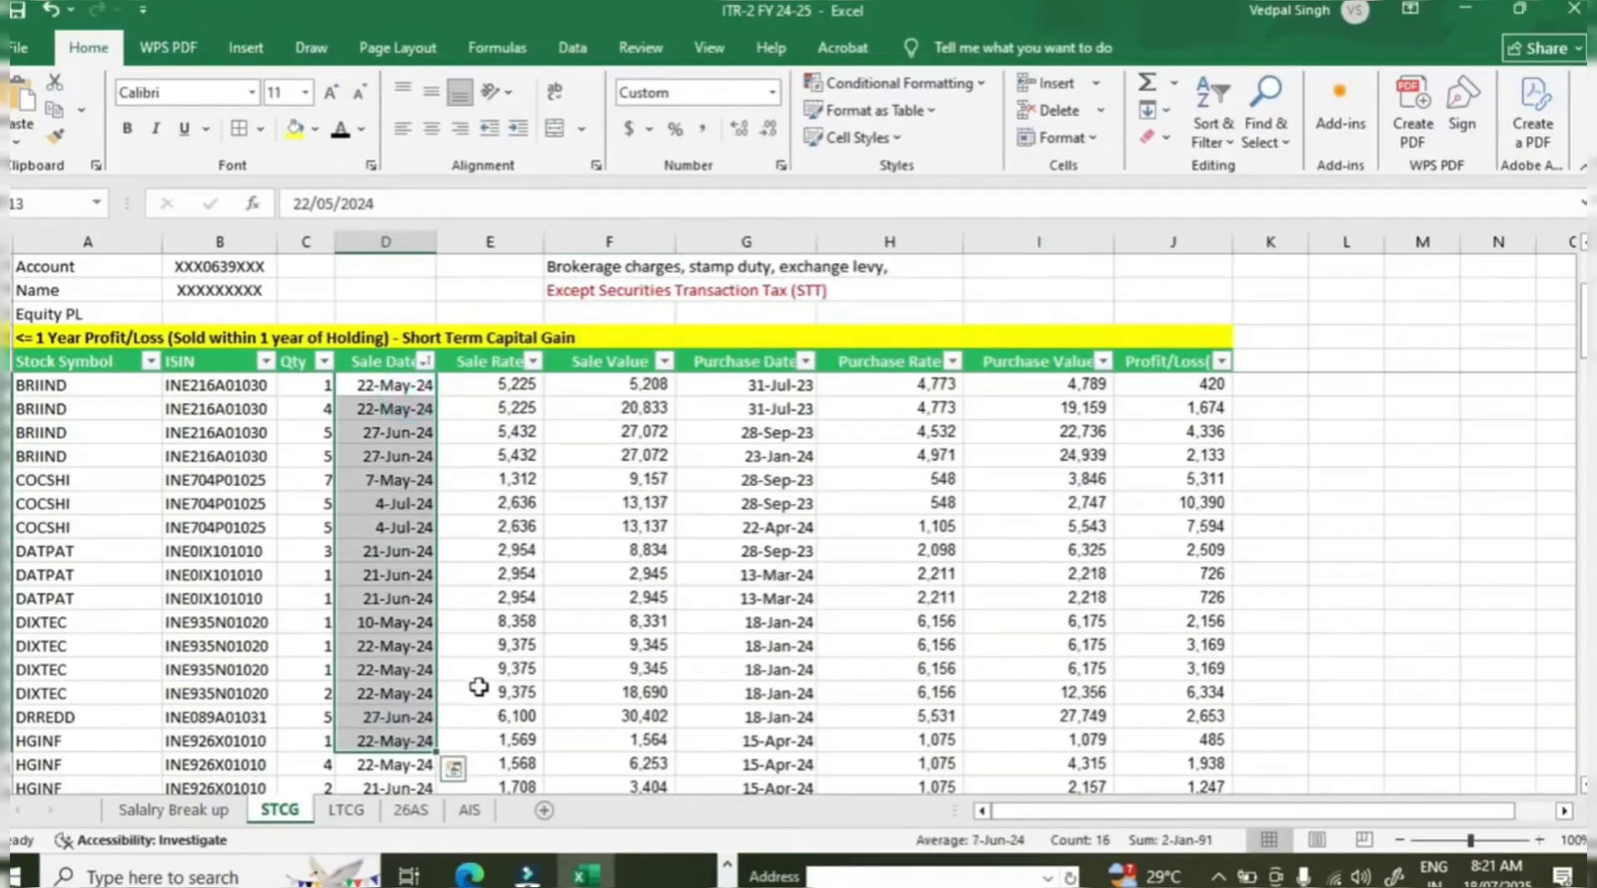
{"action": "scroll", "coordinate": [487, 685], "scroll_direction": "down", "scroll_amount": 9}
{"action": "left_click", "coordinate": [653, 595]}
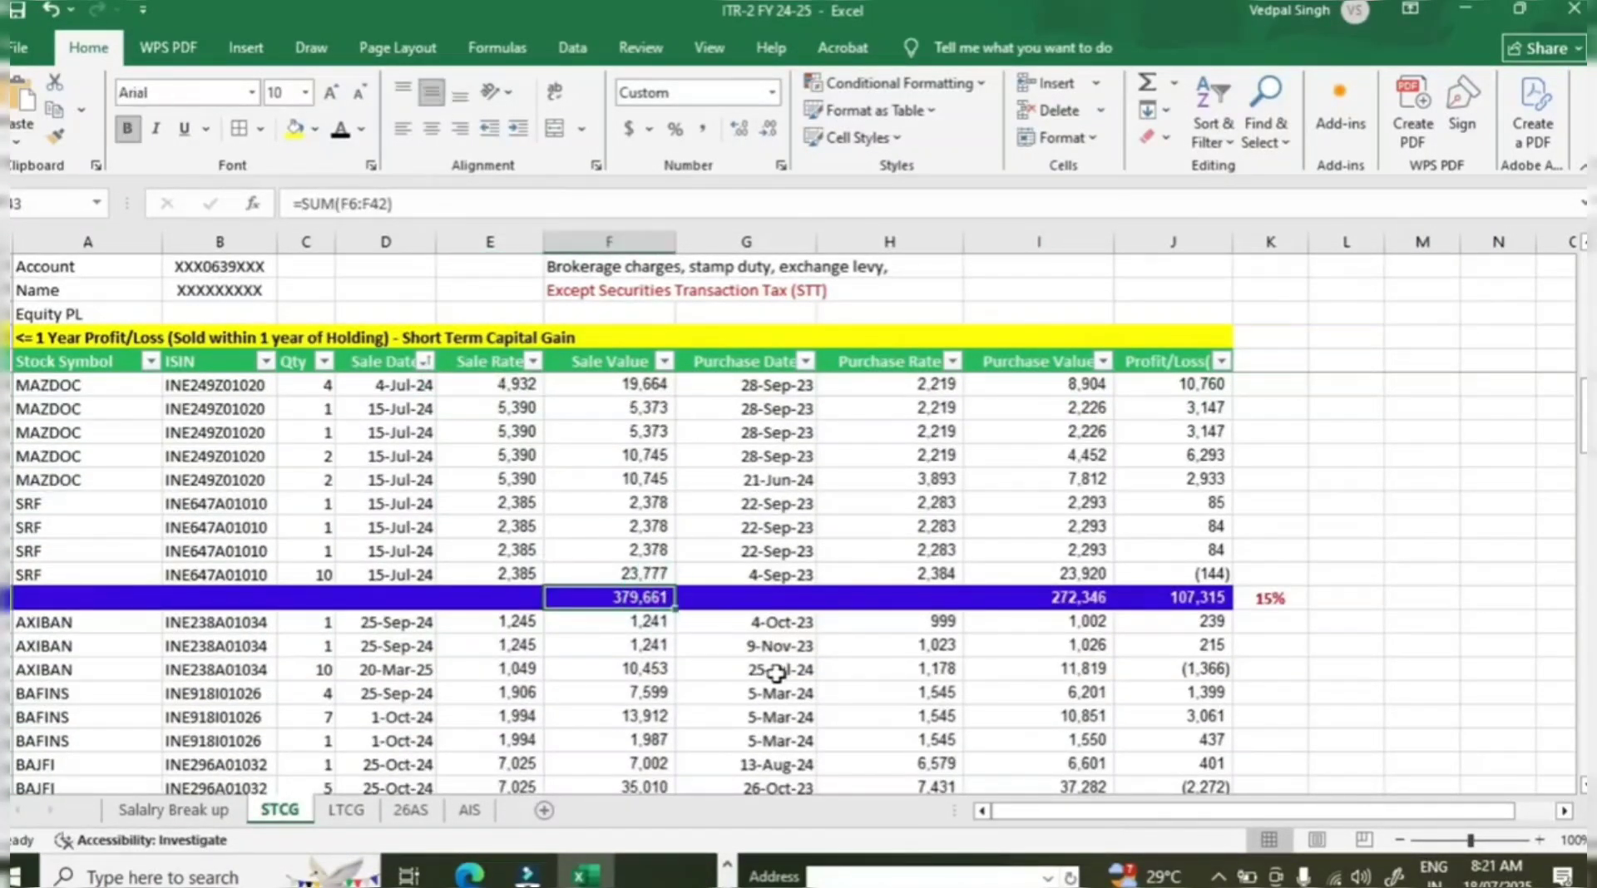
Enter the 15% short-term profit total 107315 in row 1's Upto 15/6 field.
{"action": "key", "text": "alt+Tab"}
{"action": "key", "text": "alt+Tab"}
{"action": "left_click", "coordinate": [1198, 599]}
{"action": "key", "text": "alt+Tab"}
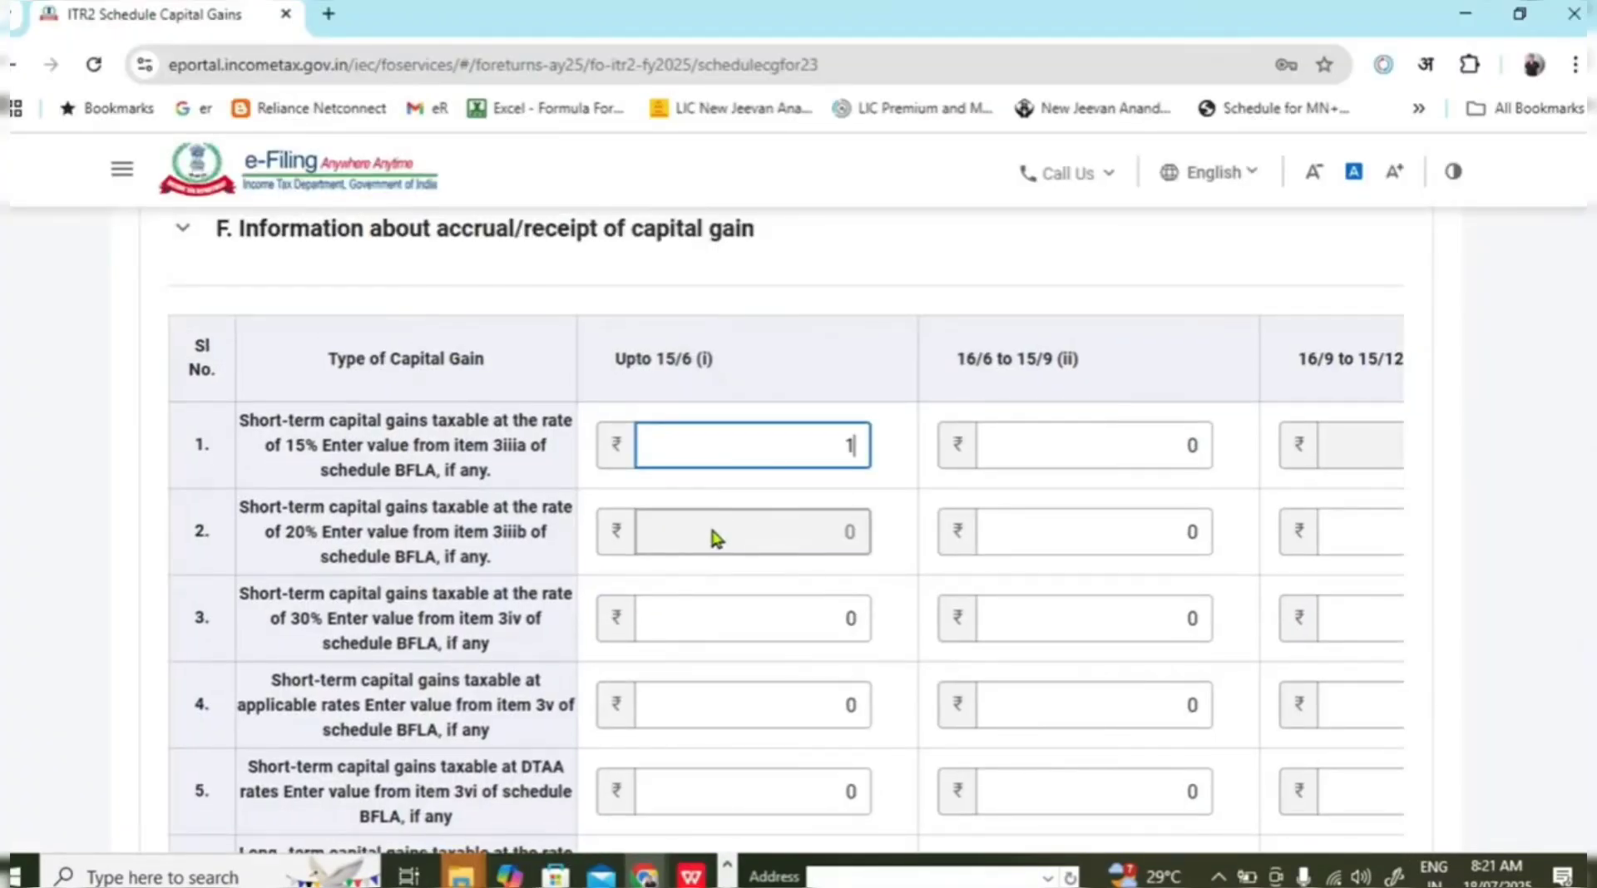
{"action": "type", "text": "107315"}
{"action": "left_click", "coordinate": [1487, 587]}
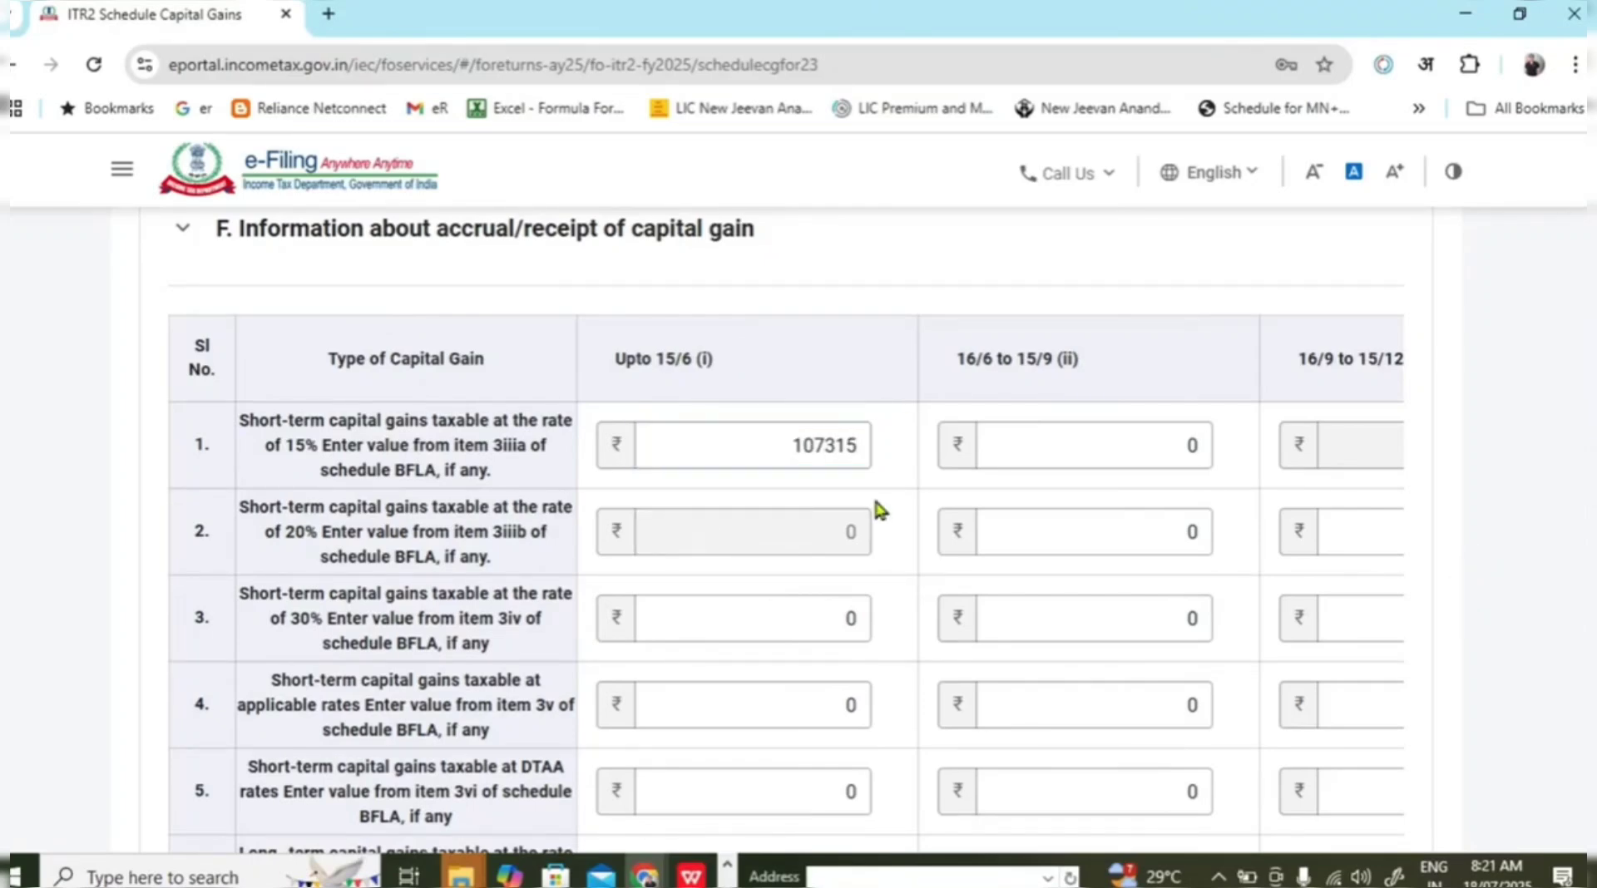
Check the last 15% trade's sale date, then move to row 1's 16/6 to 15/9 field.
{"action": "key", "text": "alt+Tab"}
{"action": "left_click", "coordinate": [426, 574]}
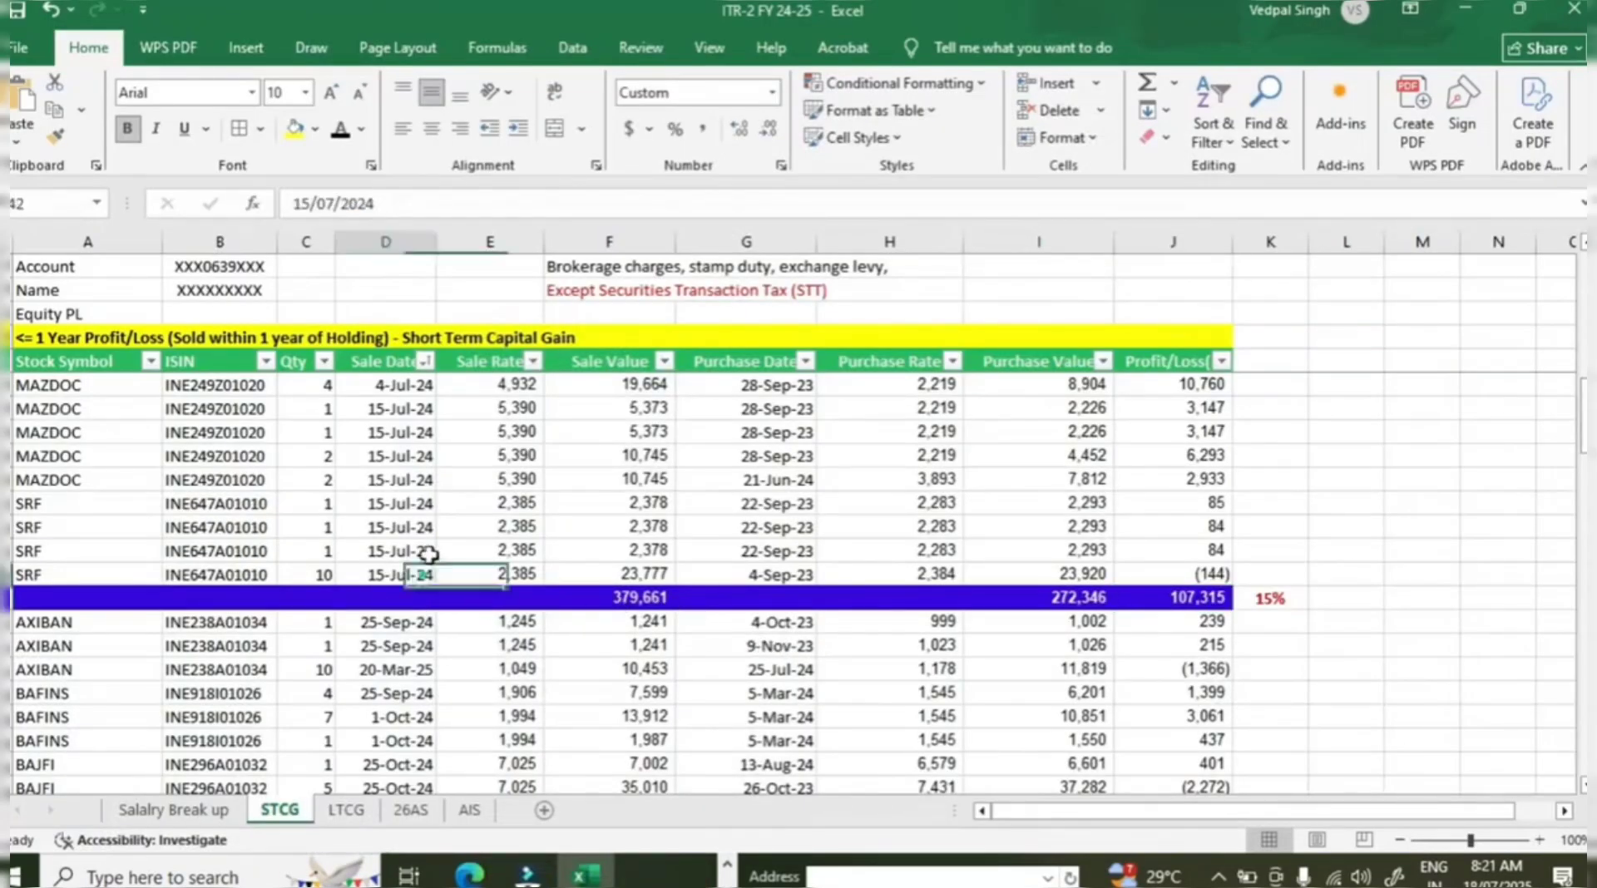
{"action": "left_click_drag", "start_coordinate": [428, 554], "coordinate": [426, 385]}
{"action": "scroll", "coordinate": [499, 582], "scroll_direction": "up", "scroll_amount": 4}
{"action": "key", "text": "alt+Tab"}
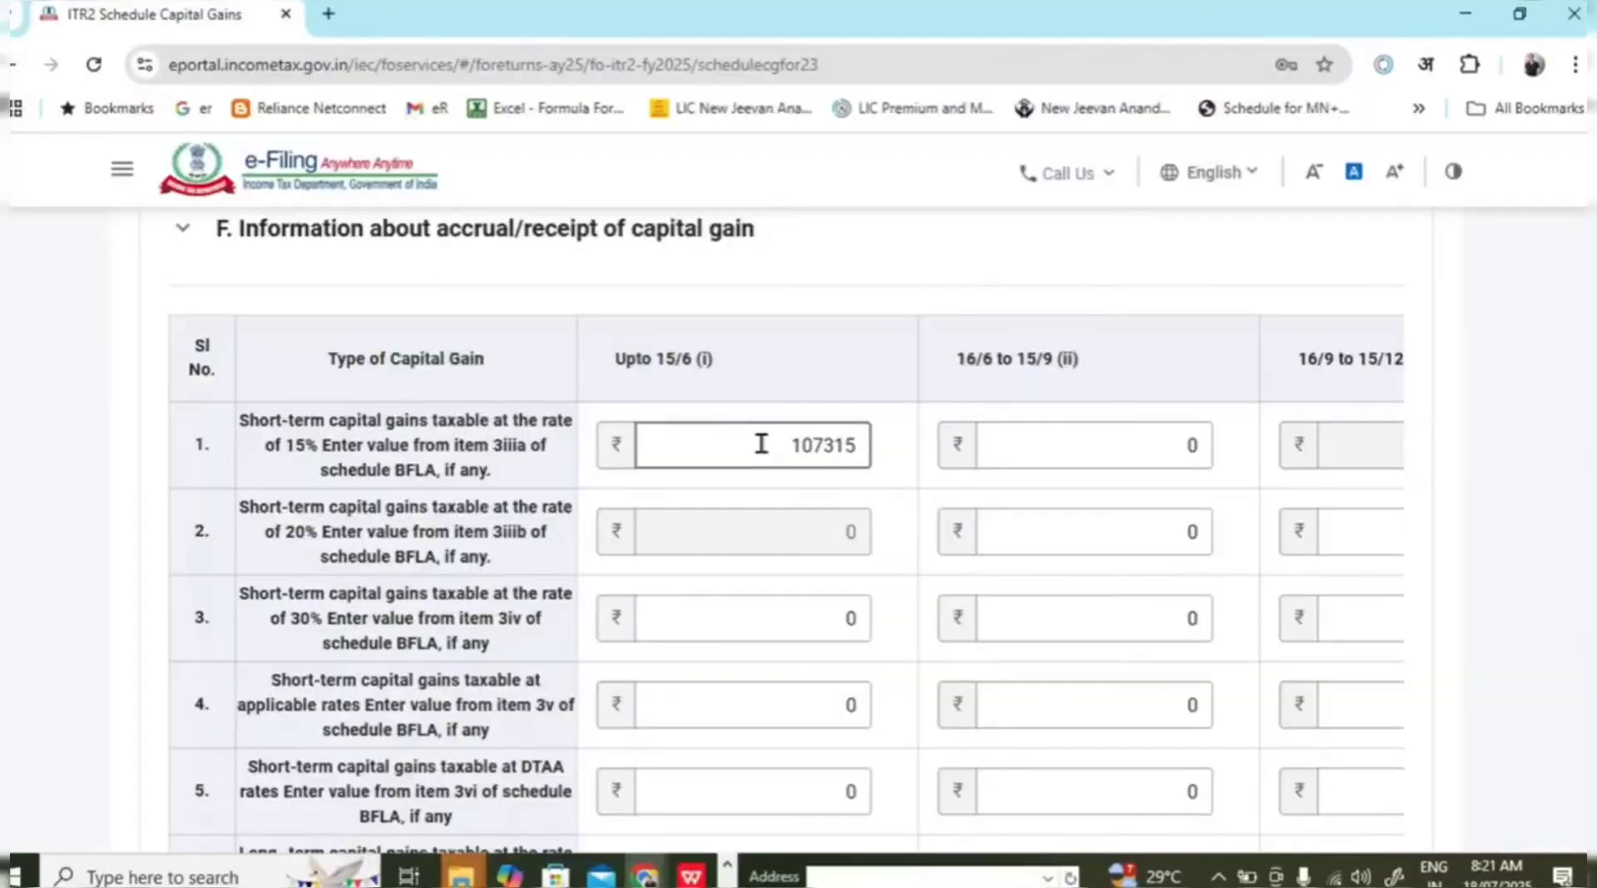
{"action": "left_click", "coordinate": [1023, 450]}
{"action": "key", "text": "alt+Tab"}
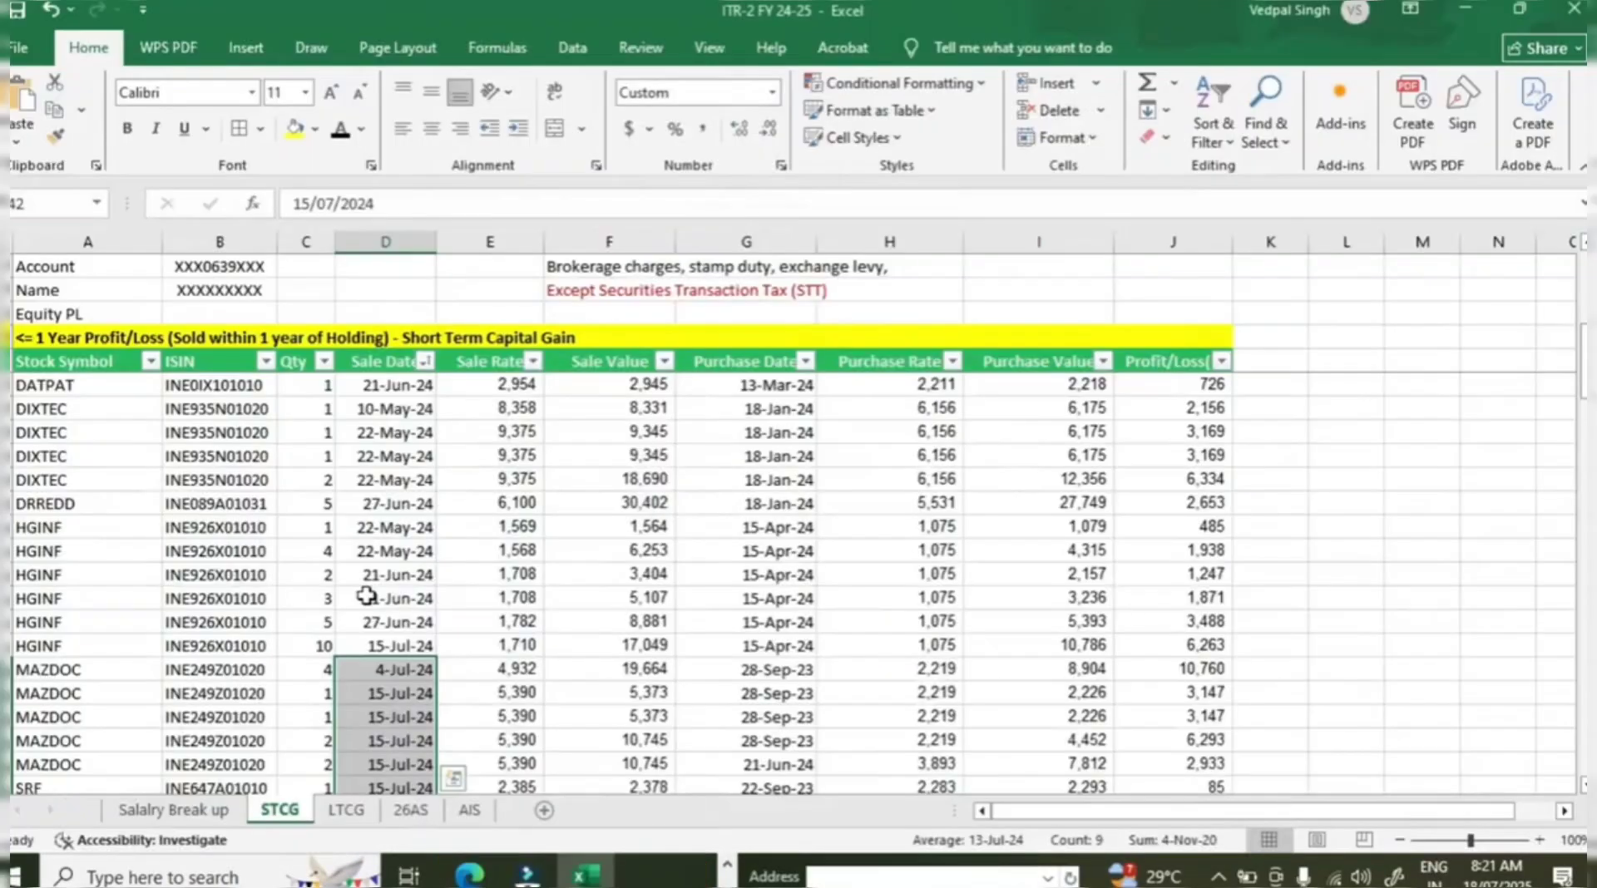
{"action": "scroll", "coordinate": [373, 593], "scroll_direction": "up", "scroll_amount": 6}
{"action": "scroll", "coordinate": [372, 592], "scroll_direction": "down", "scroll_amount": 9}
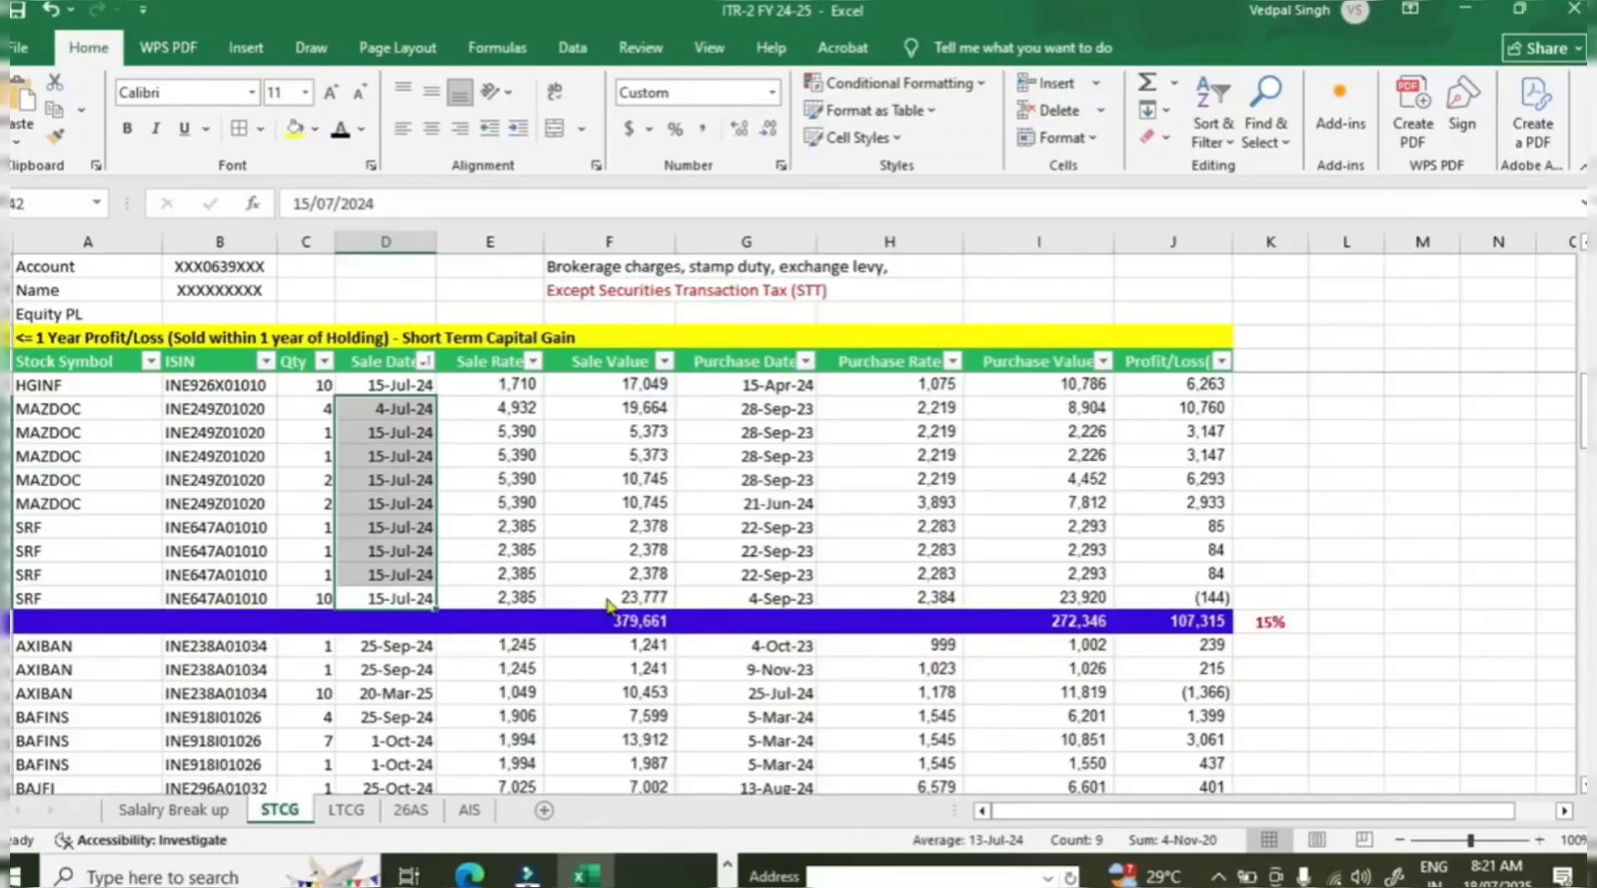
{"action": "key", "text": "alt+Tab"}
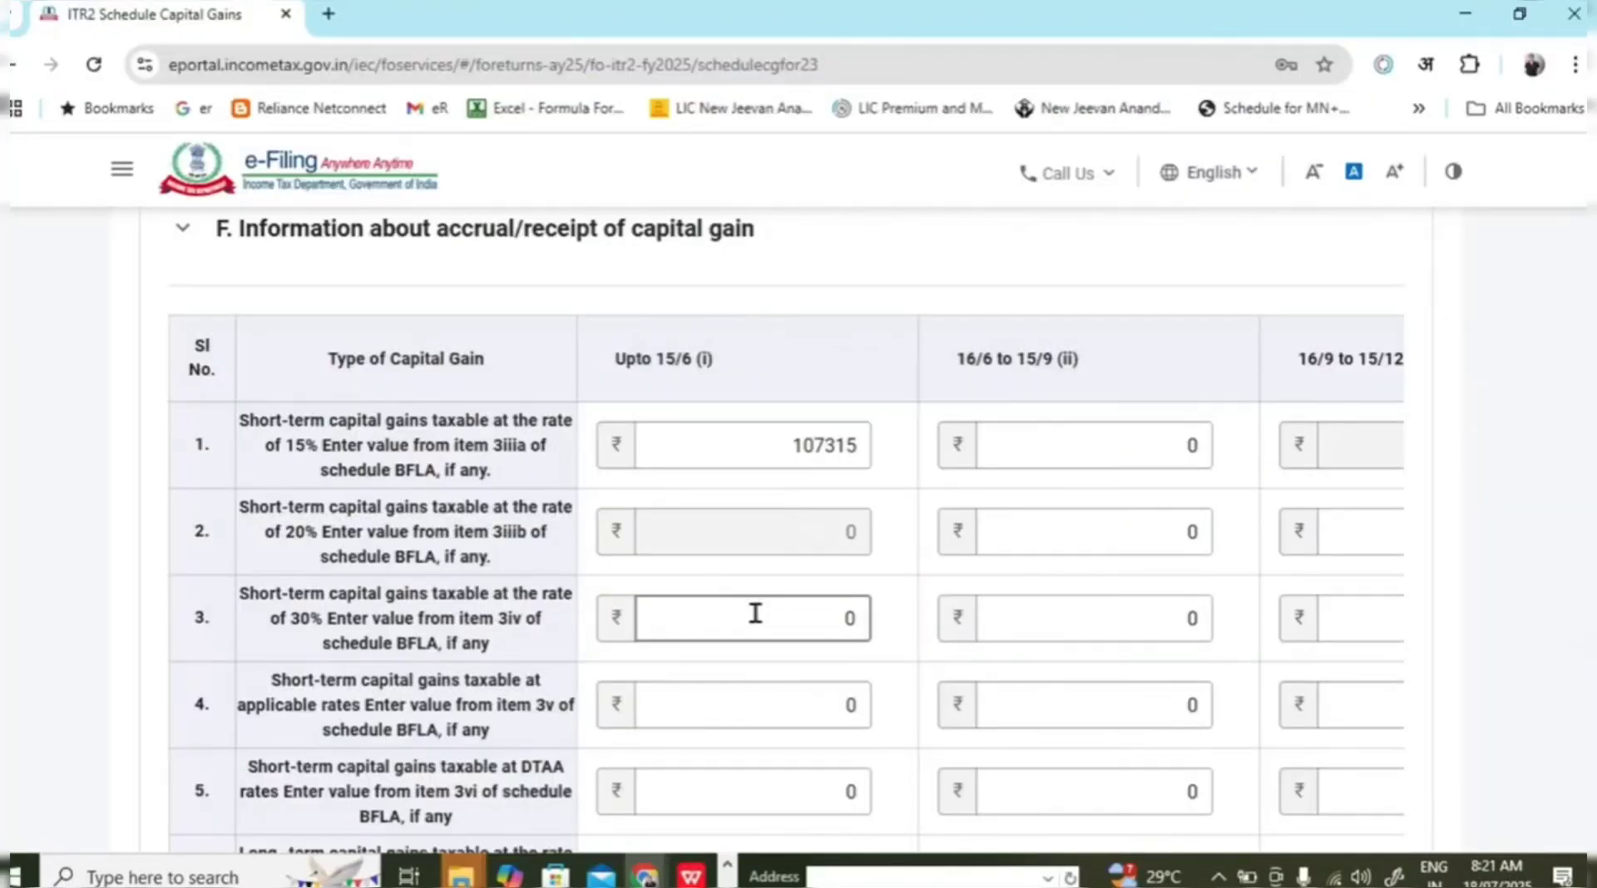
{"action": "key", "text": "alt+Tab"}
{"action": "scroll", "coordinate": [1103, 611], "scroll_direction": "down", "scroll_amount": 15}
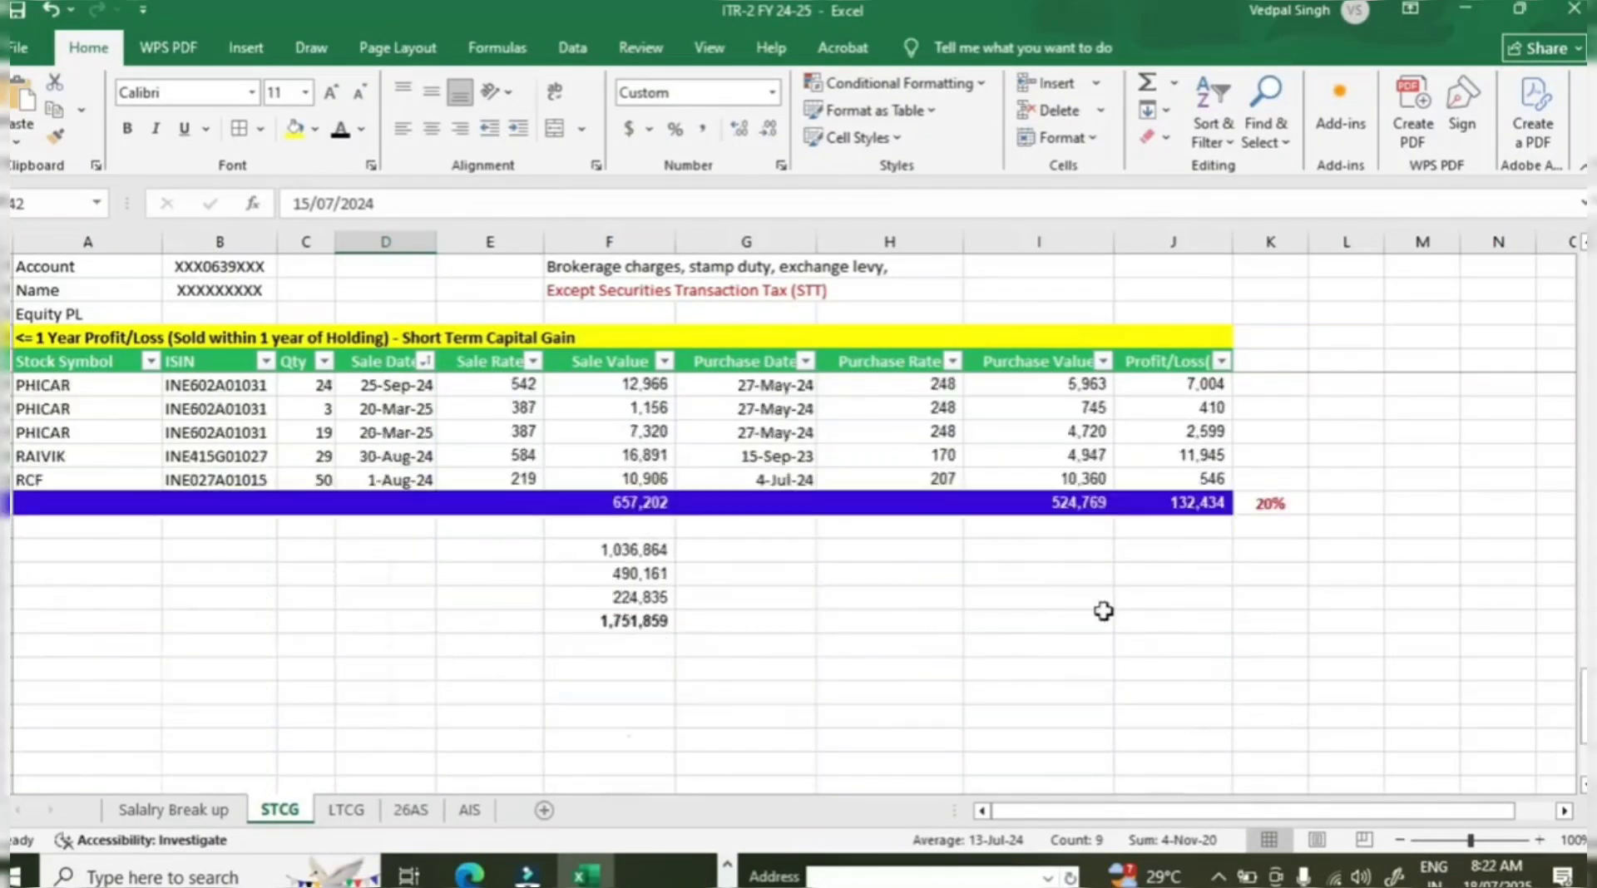
{"action": "left_click", "coordinate": [1210, 502]}
{"action": "scroll", "coordinate": [1232, 596], "scroll_direction": "up", "scroll_amount": 2}
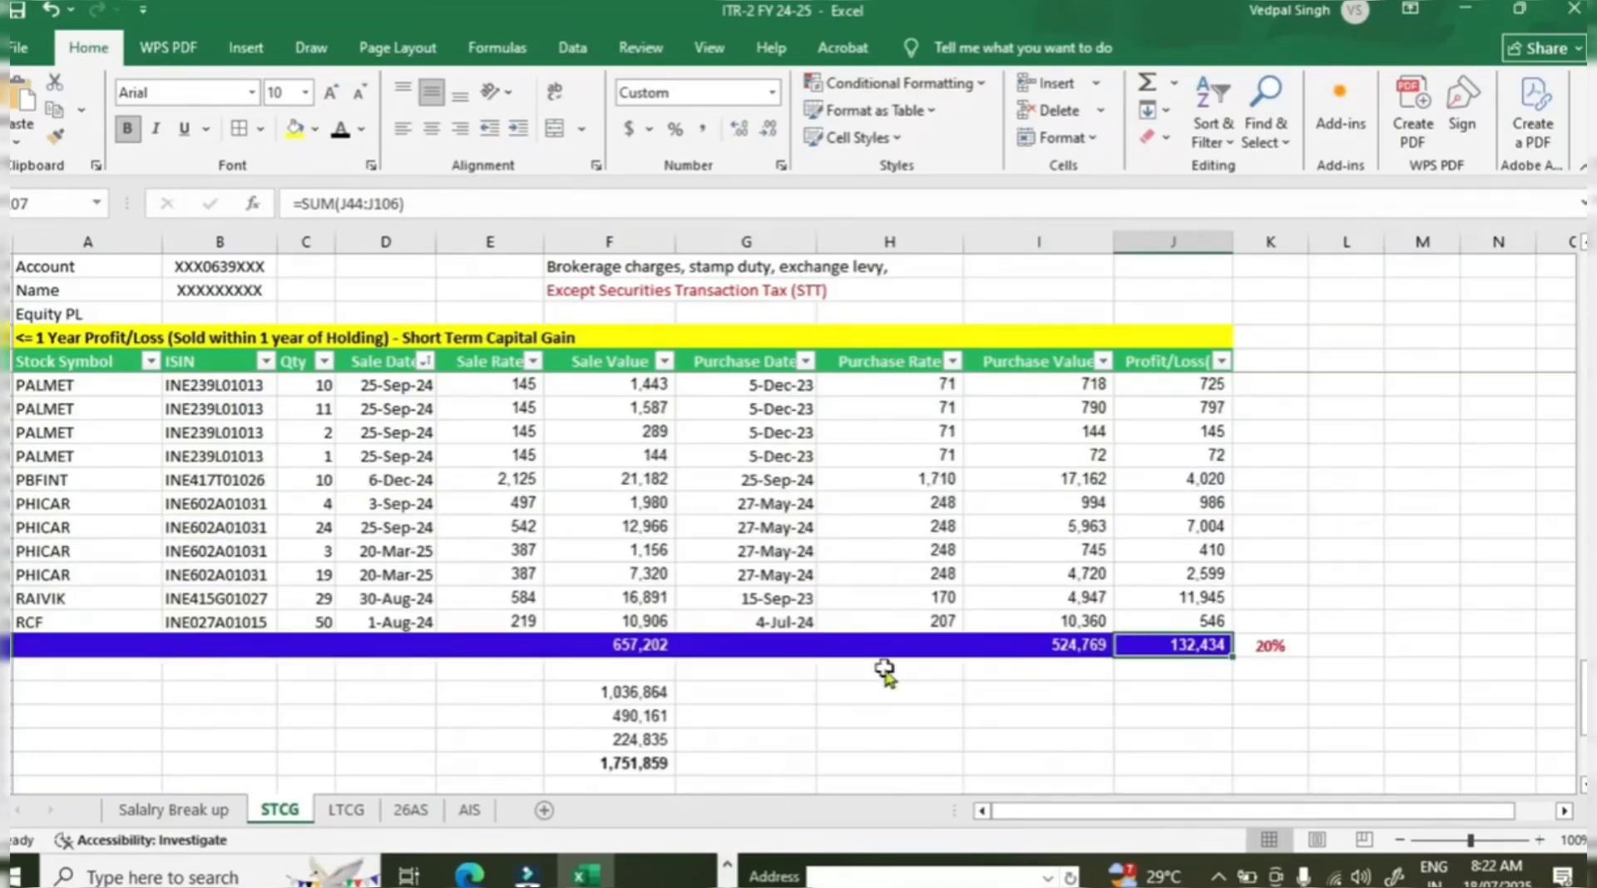
{"action": "key", "text": "alt+Tab"}
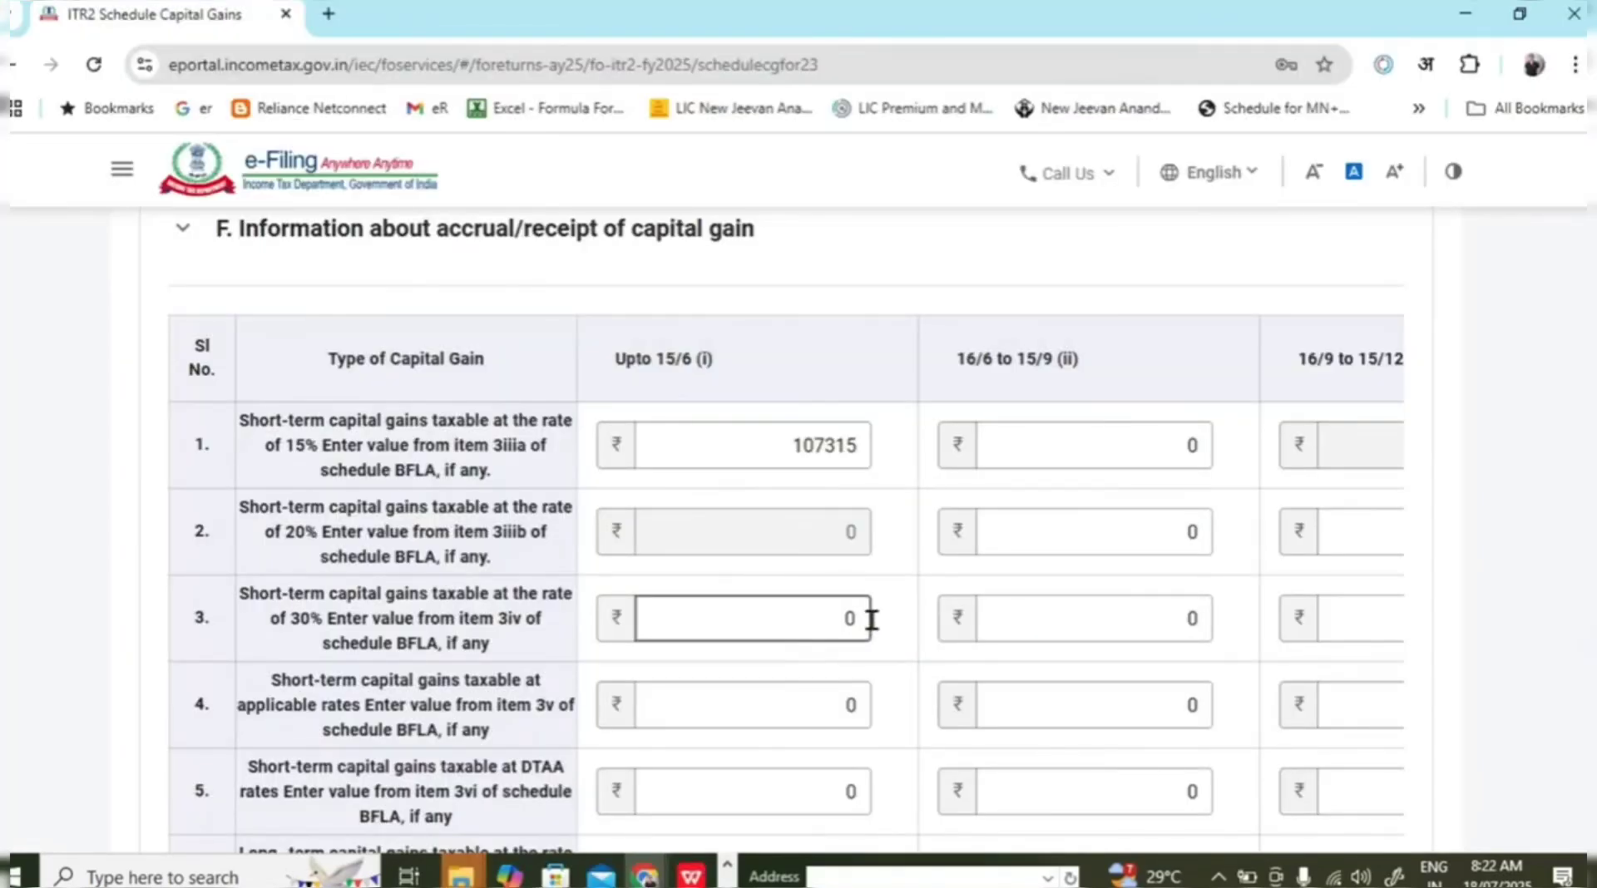
{"action": "key", "text": "alt+Tab"}
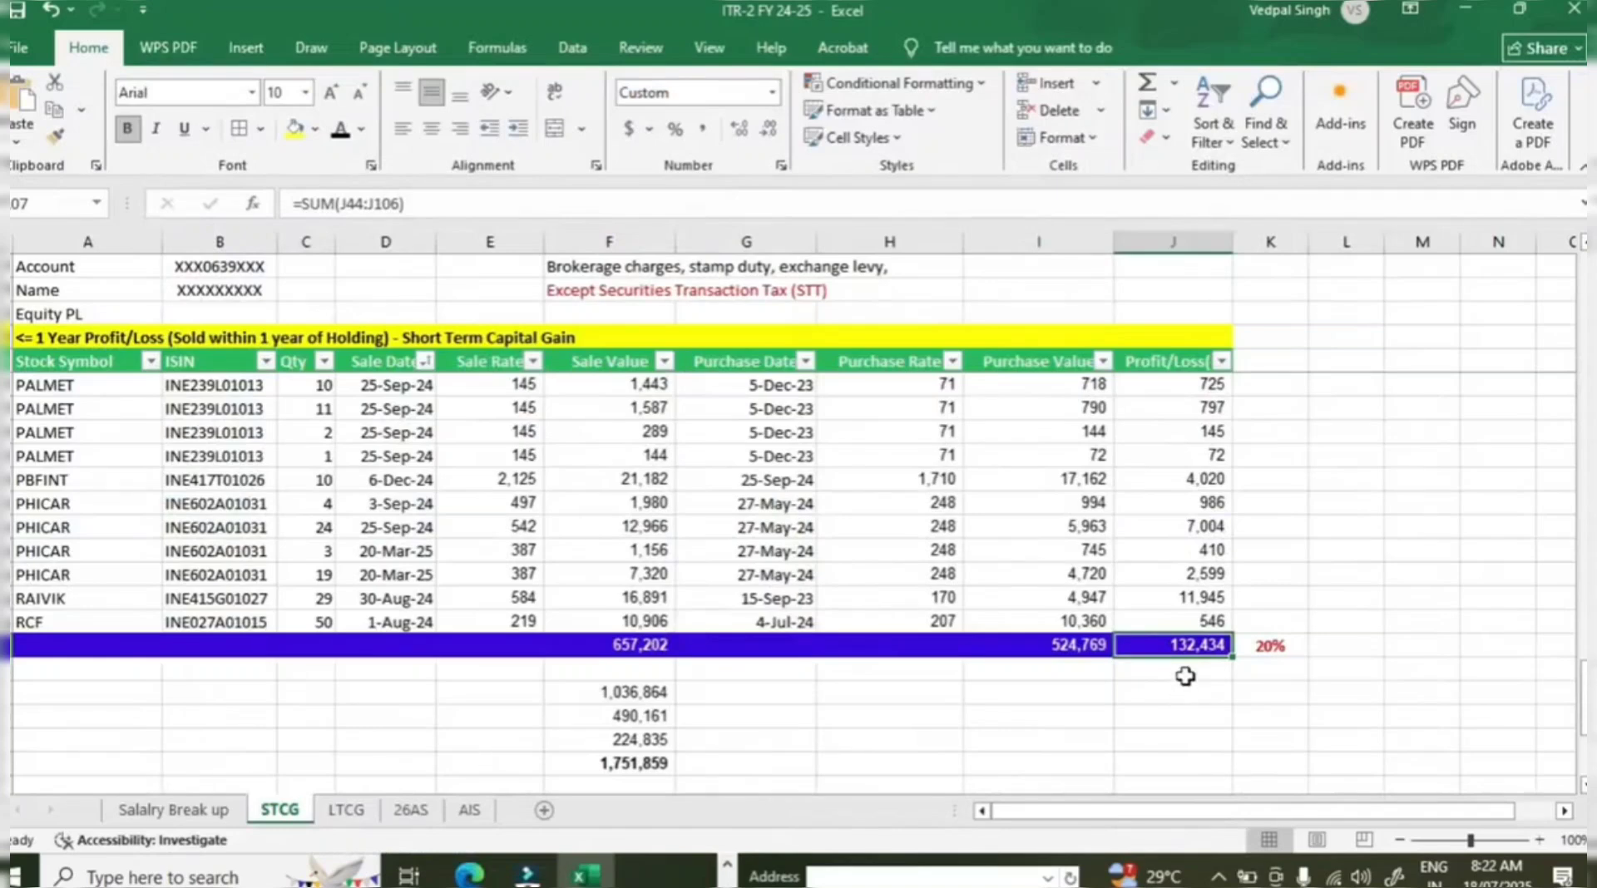
{"action": "key", "text": "alt+Tab"}
{"action": "left_click", "coordinate": [1120, 534]}
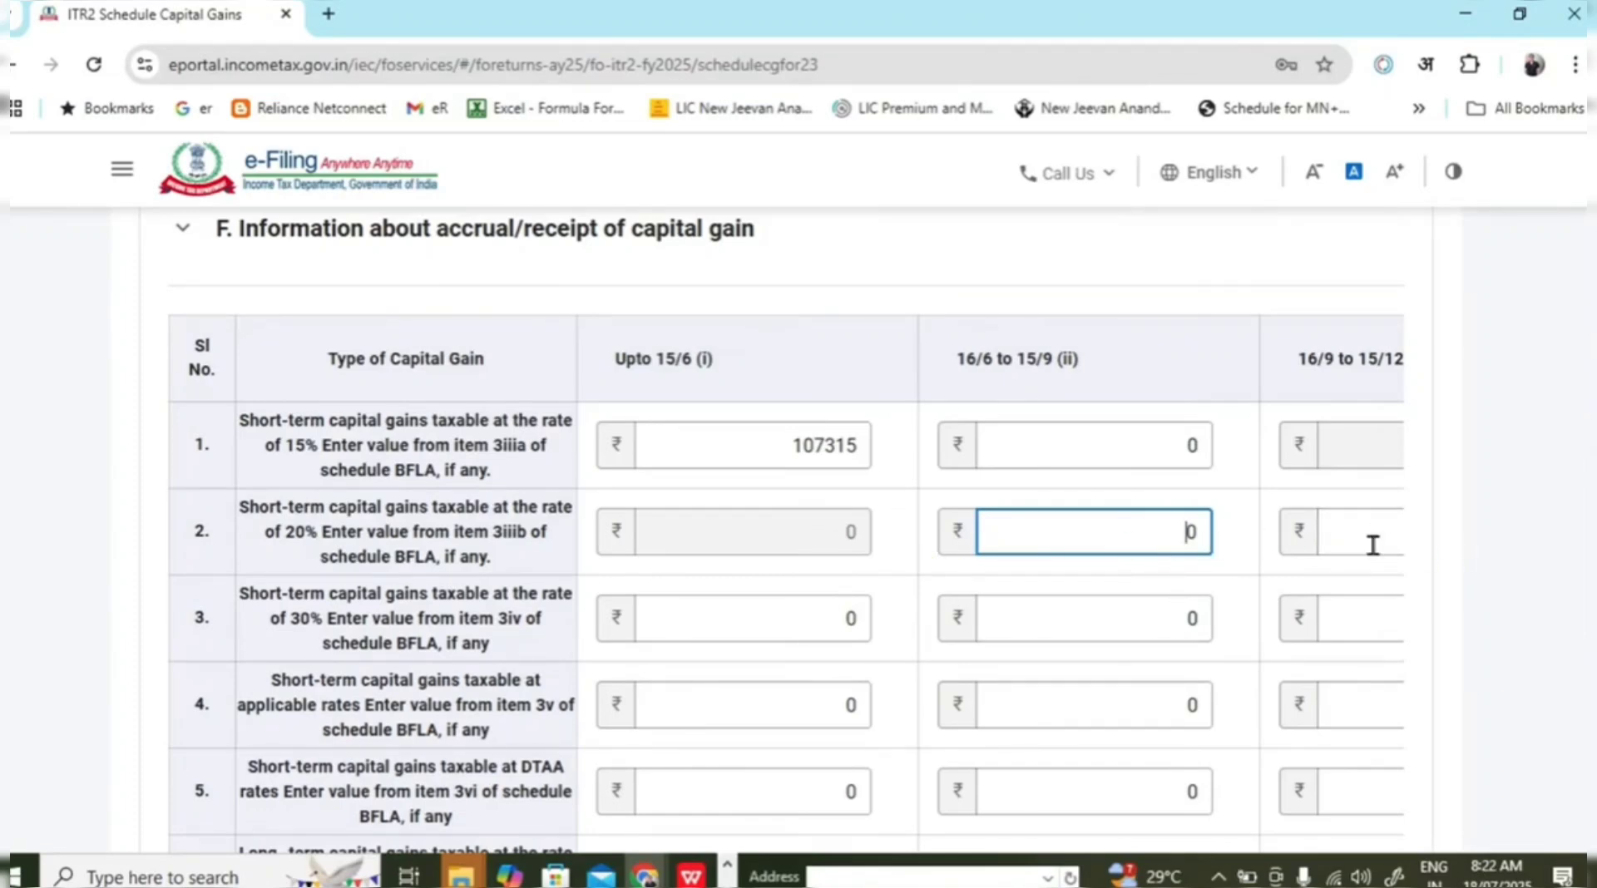
{"action": "scroll", "coordinate": [1135, 701], "scroll_direction": "down", "scroll_amount": 10}
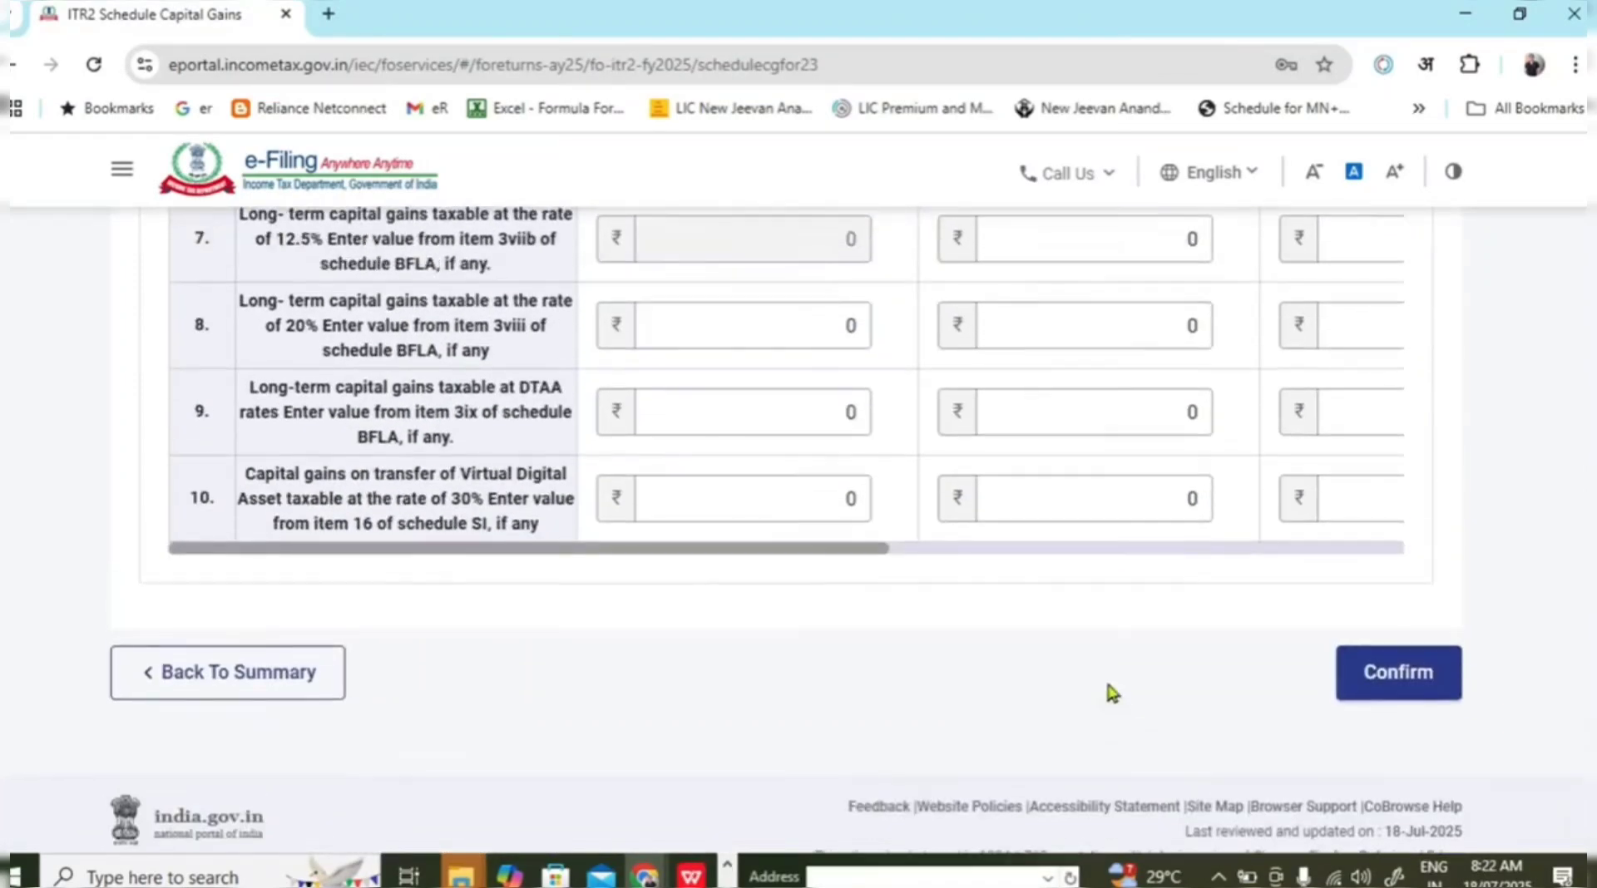
{"action": "scroll", "coordinate": [861, 718], "scroll_direction": "up", "scroll_amount": 2}
{"action": "left_click_drag", "start_coordinate": [878, 732], "coordinate": [1404, 735]}
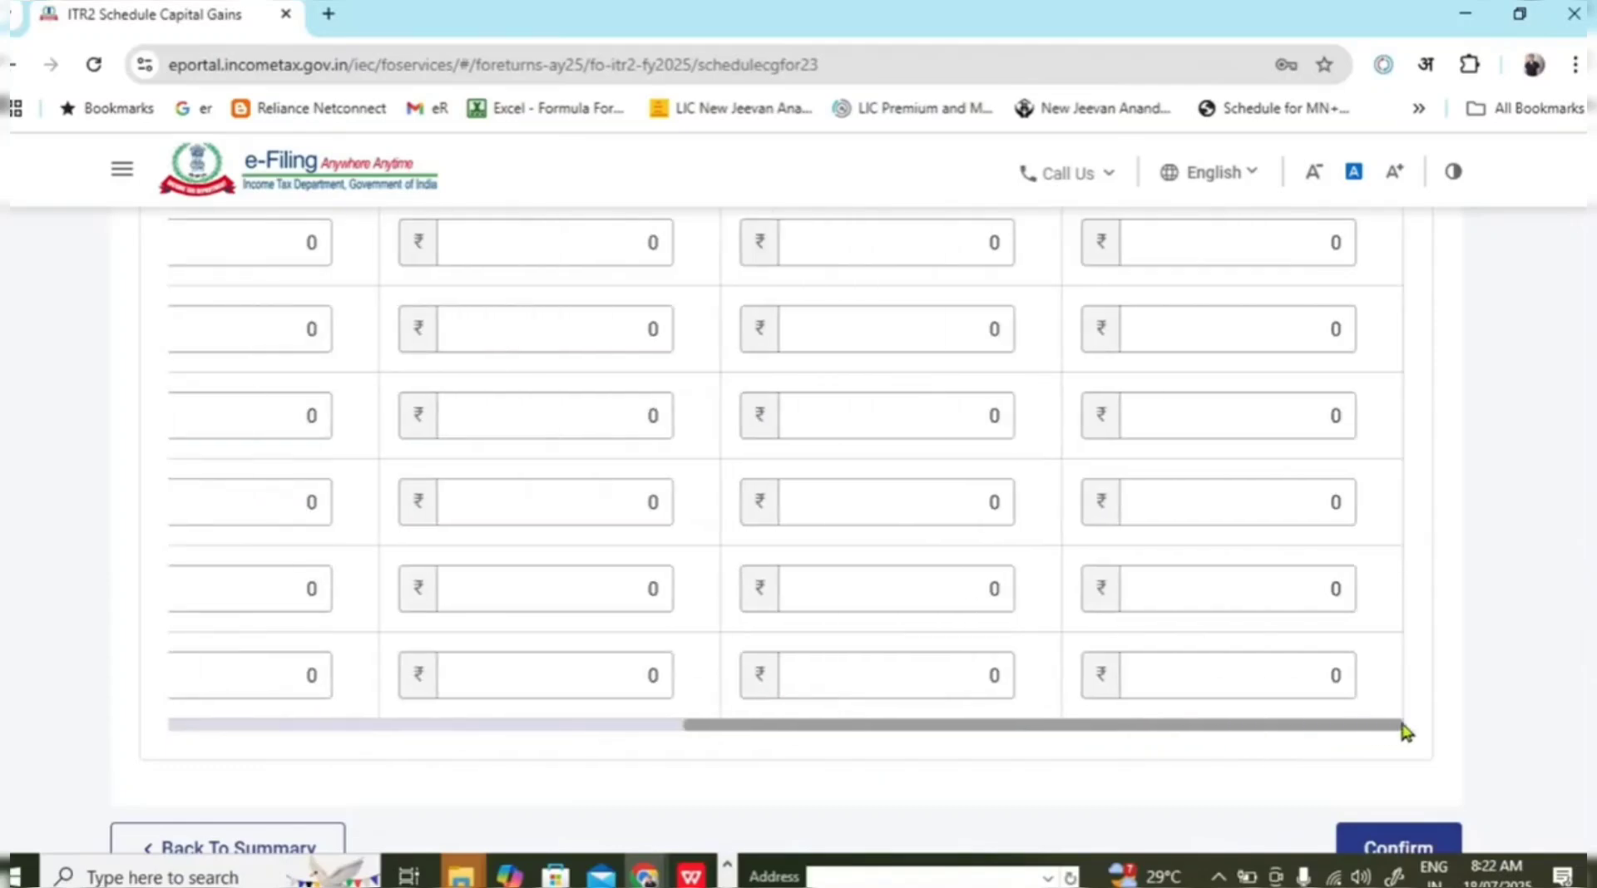
{"action": "scroll", "coordinate": [1339, 621], "scroll_direction": "up", "scroll_amount": 10}
{"action": "scroll", "coordinate": [1344, 634], "scroll_direction": "down", "scroll_amount": 3}
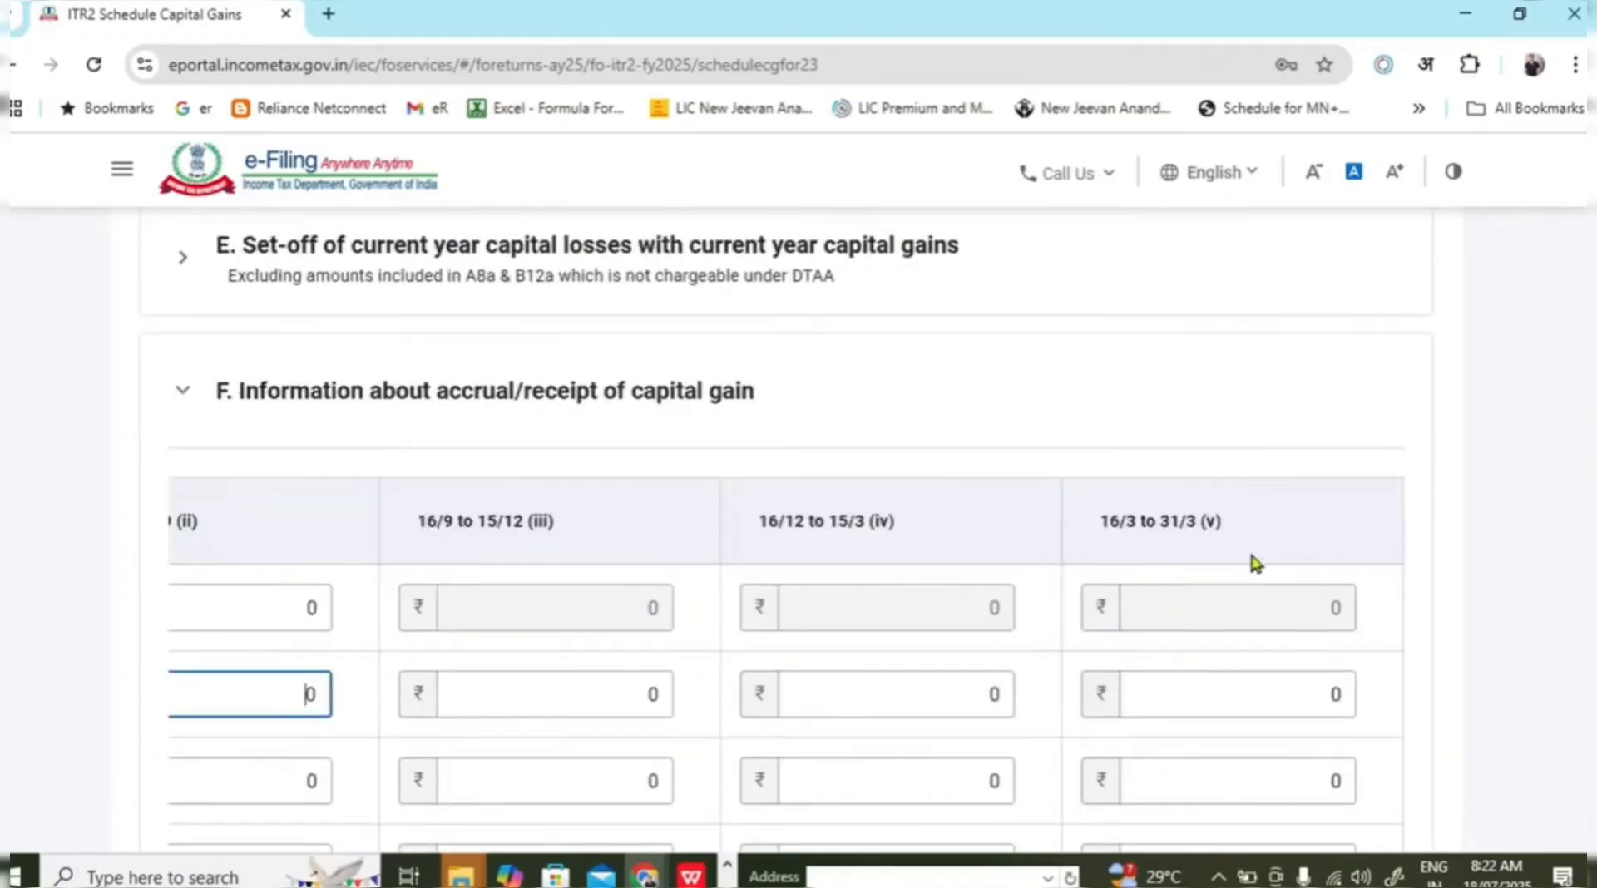
{"action": "scroll", "coordinate": [932, 607], "scroll_direction": "down", "scroll_amount": 5}
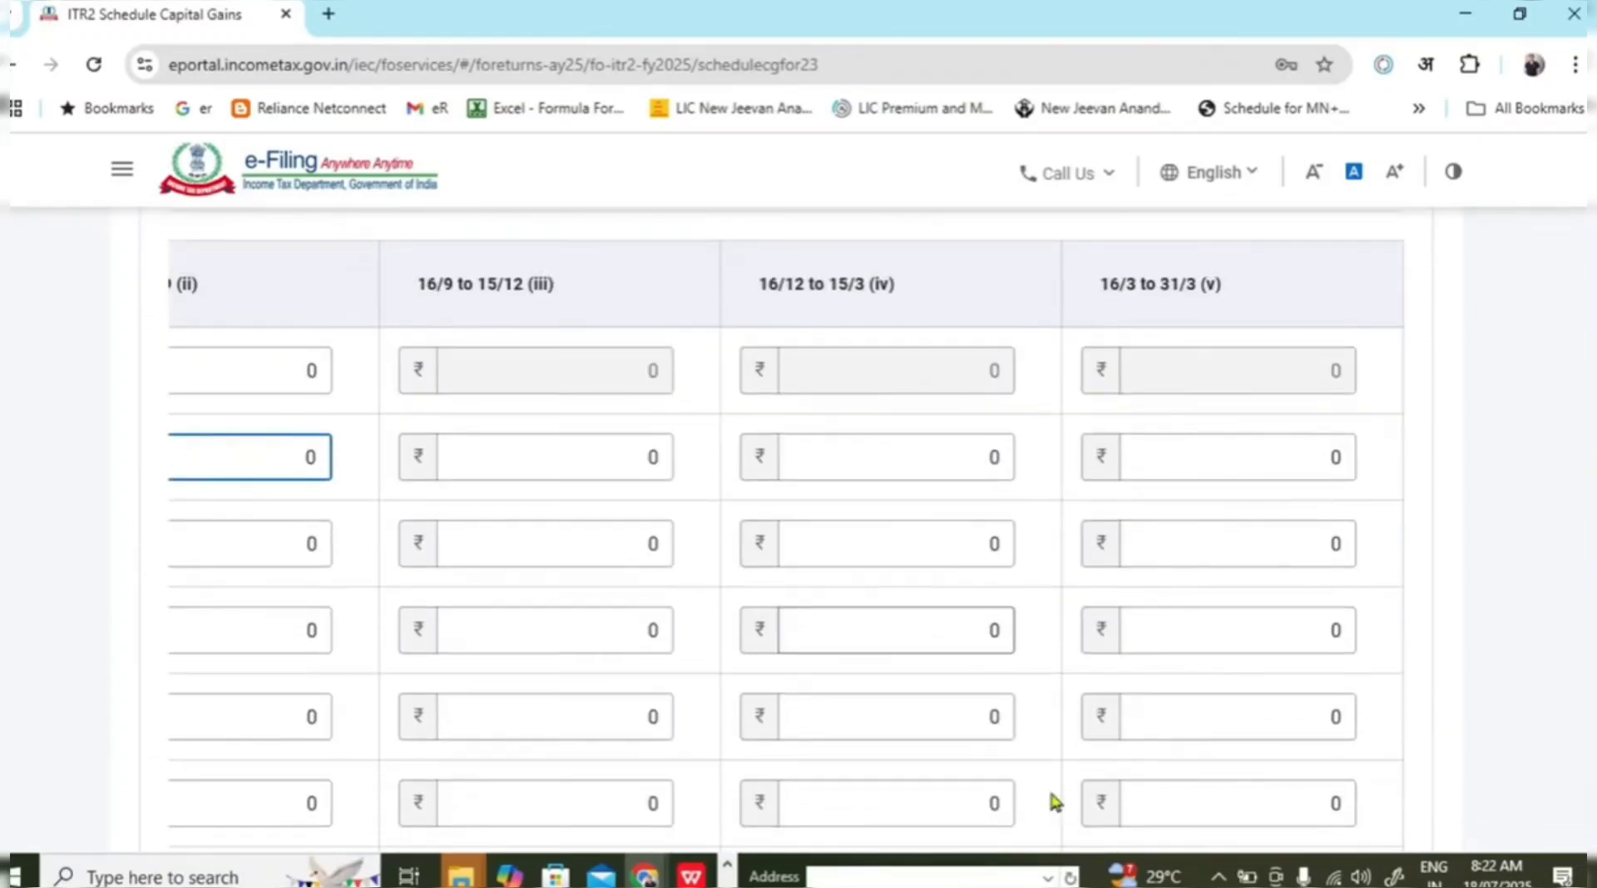
{"action": "left_click_drag", "start_coordinate": [1102, 616], "coordinate": [381, 616]}
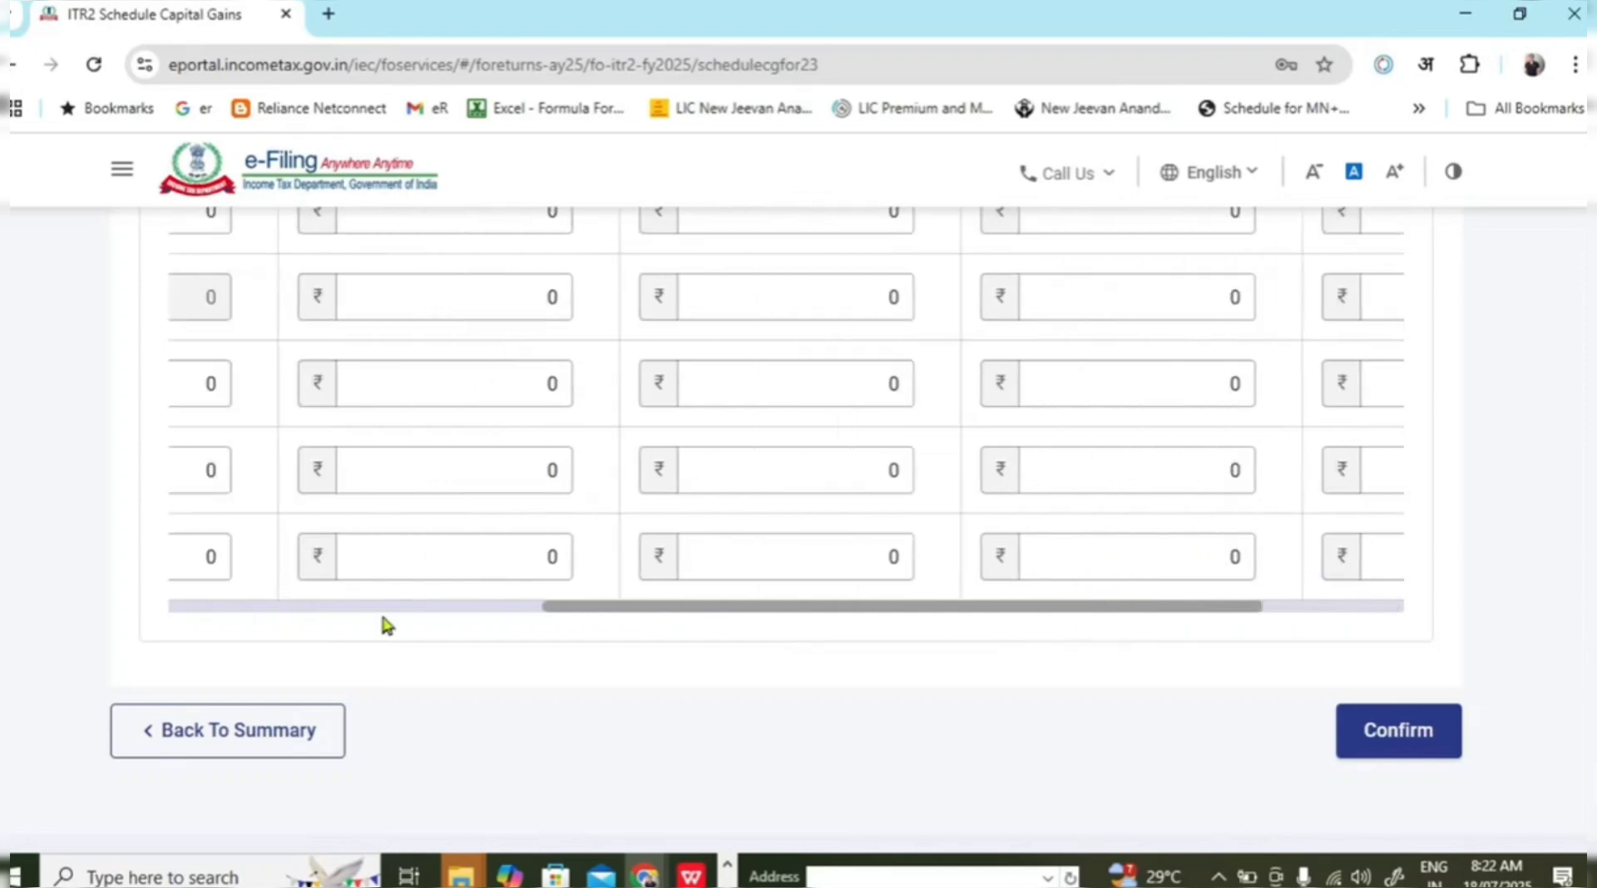
{"action": "scroll", "coordinate": [749, 632], "scroll_direction": "up", "scroll_amount": 8}
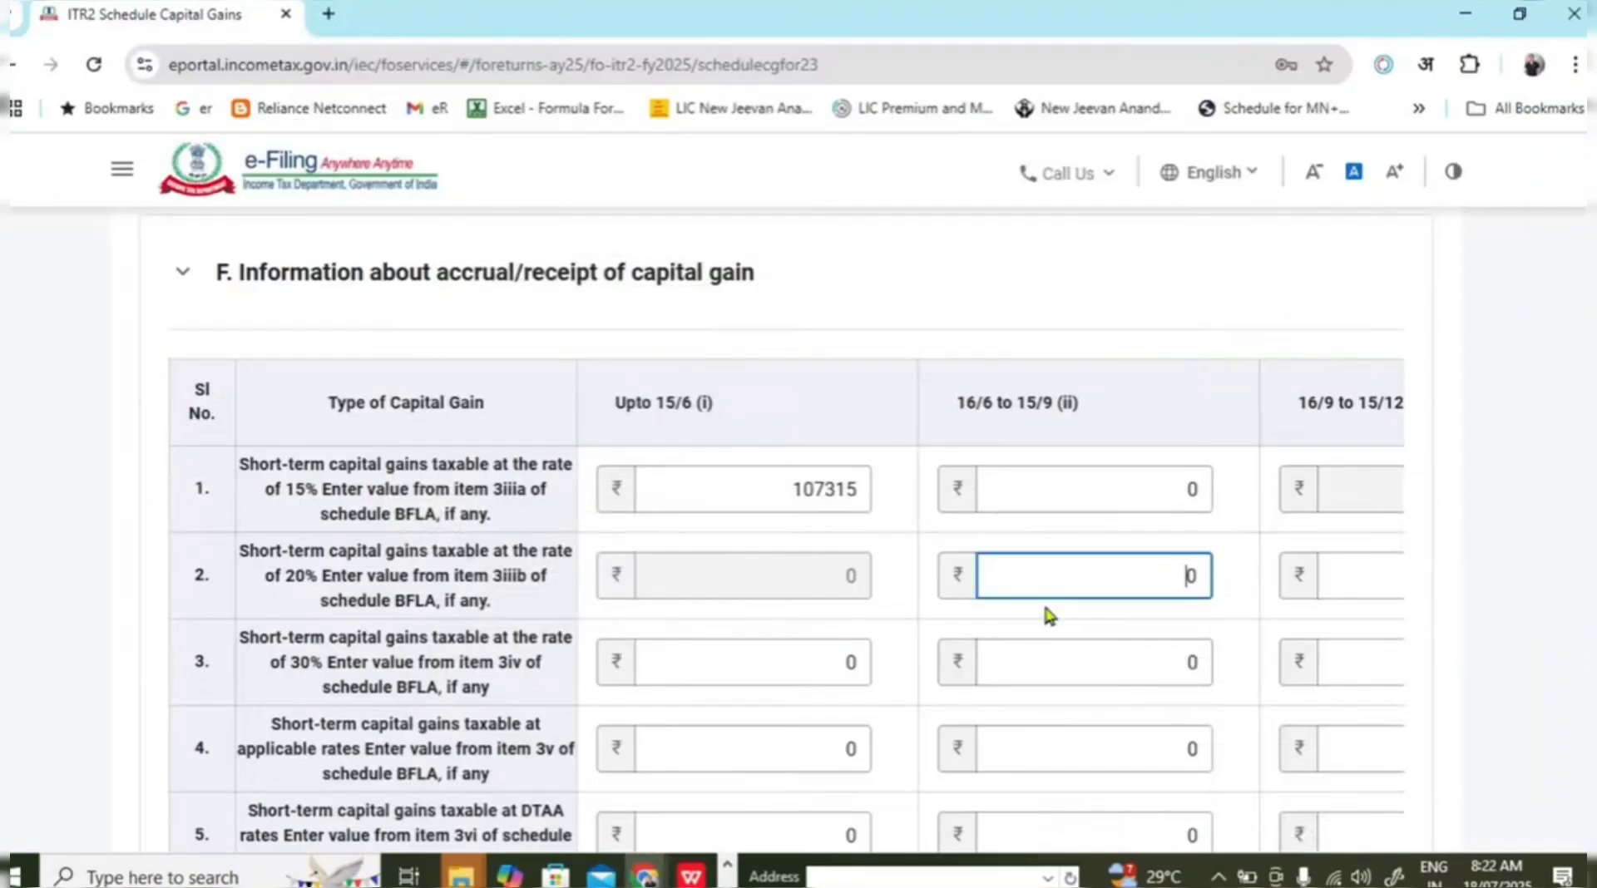
{"action": "type", "text": "132434"}
{"action": "key", "text": "Delete"}
{"action": "left_click", "coordinate": [1496, 502]}
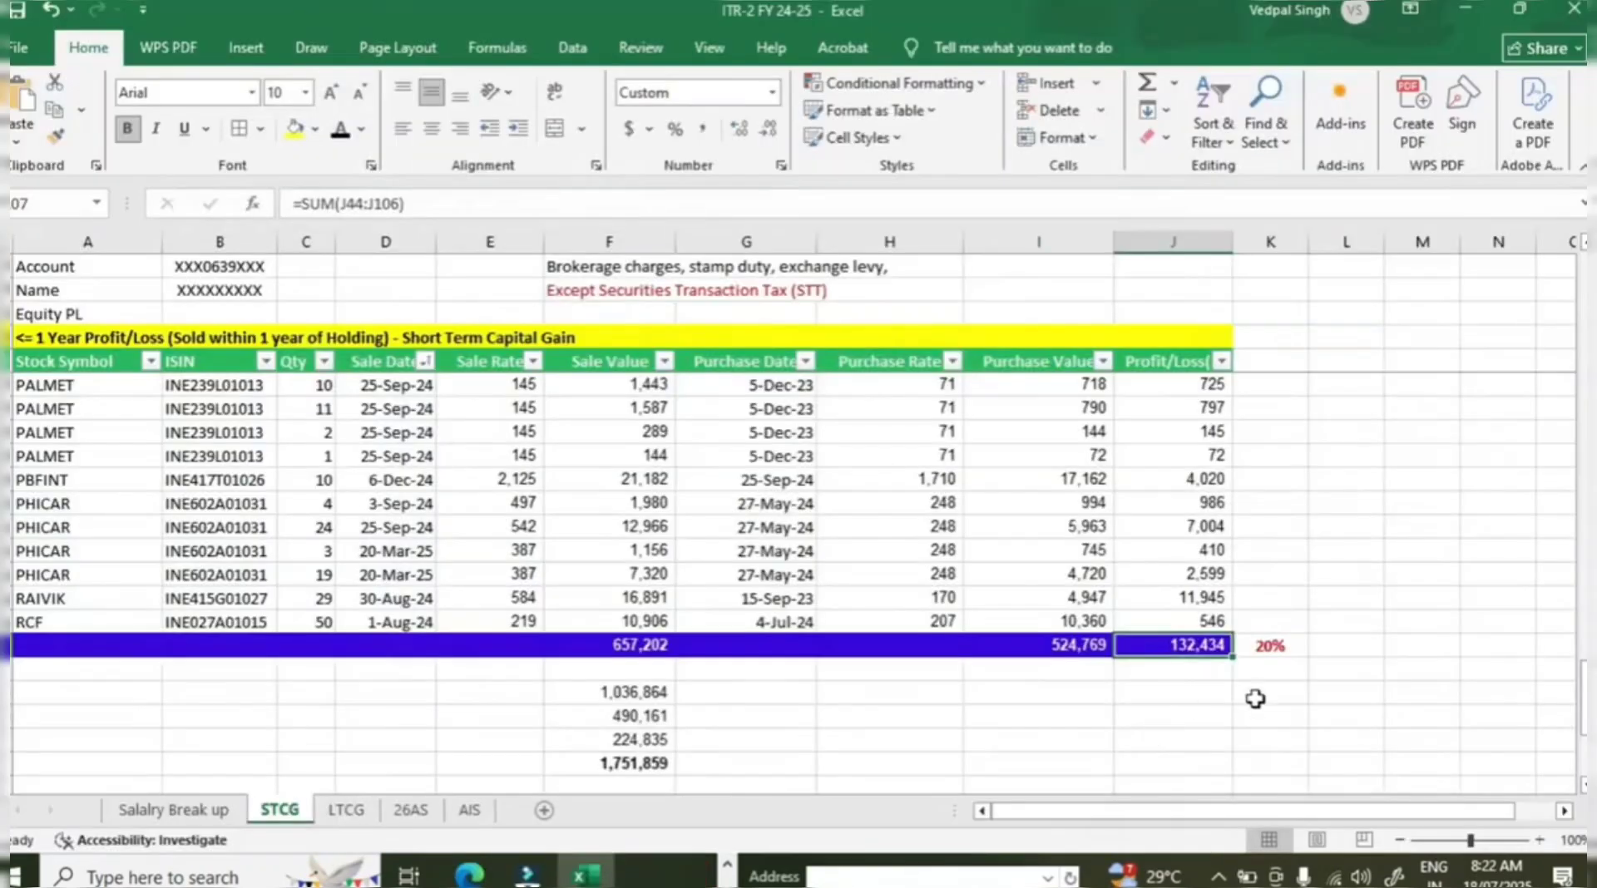
{"action": "scroll", "coordinate": [1256, 690], "scroll_direction": "up", "scroll_amount": 15}
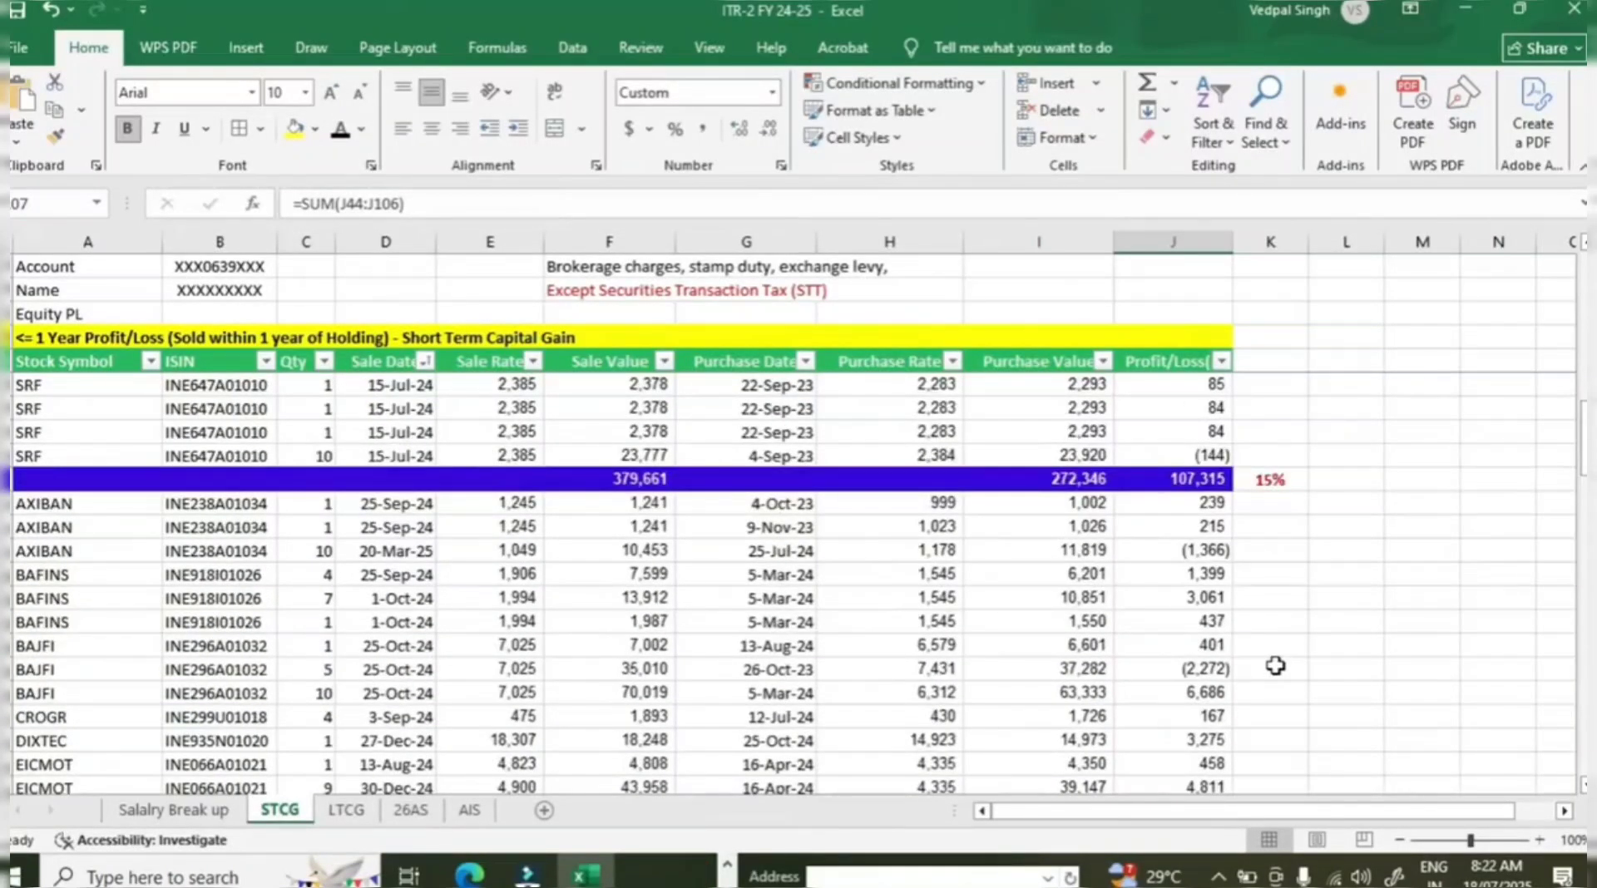
{"action": "scroll", "coordinate": [1275, 661], "scroll_direction": "down", "scroll_amount": 15}
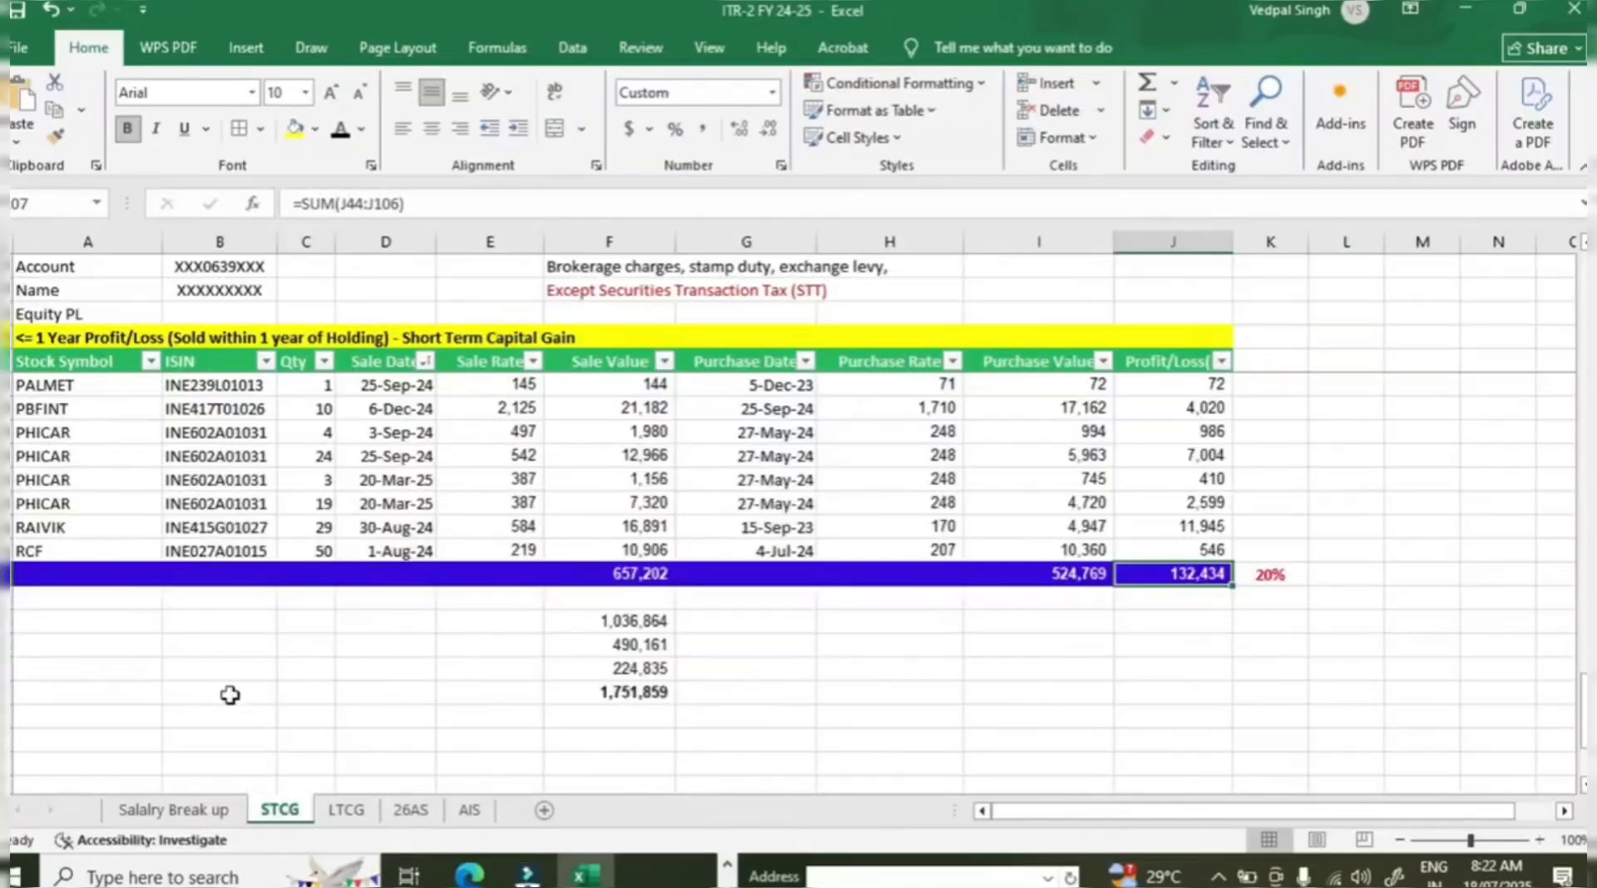
{"action": "left_click", "coordinate": [346, 810]}
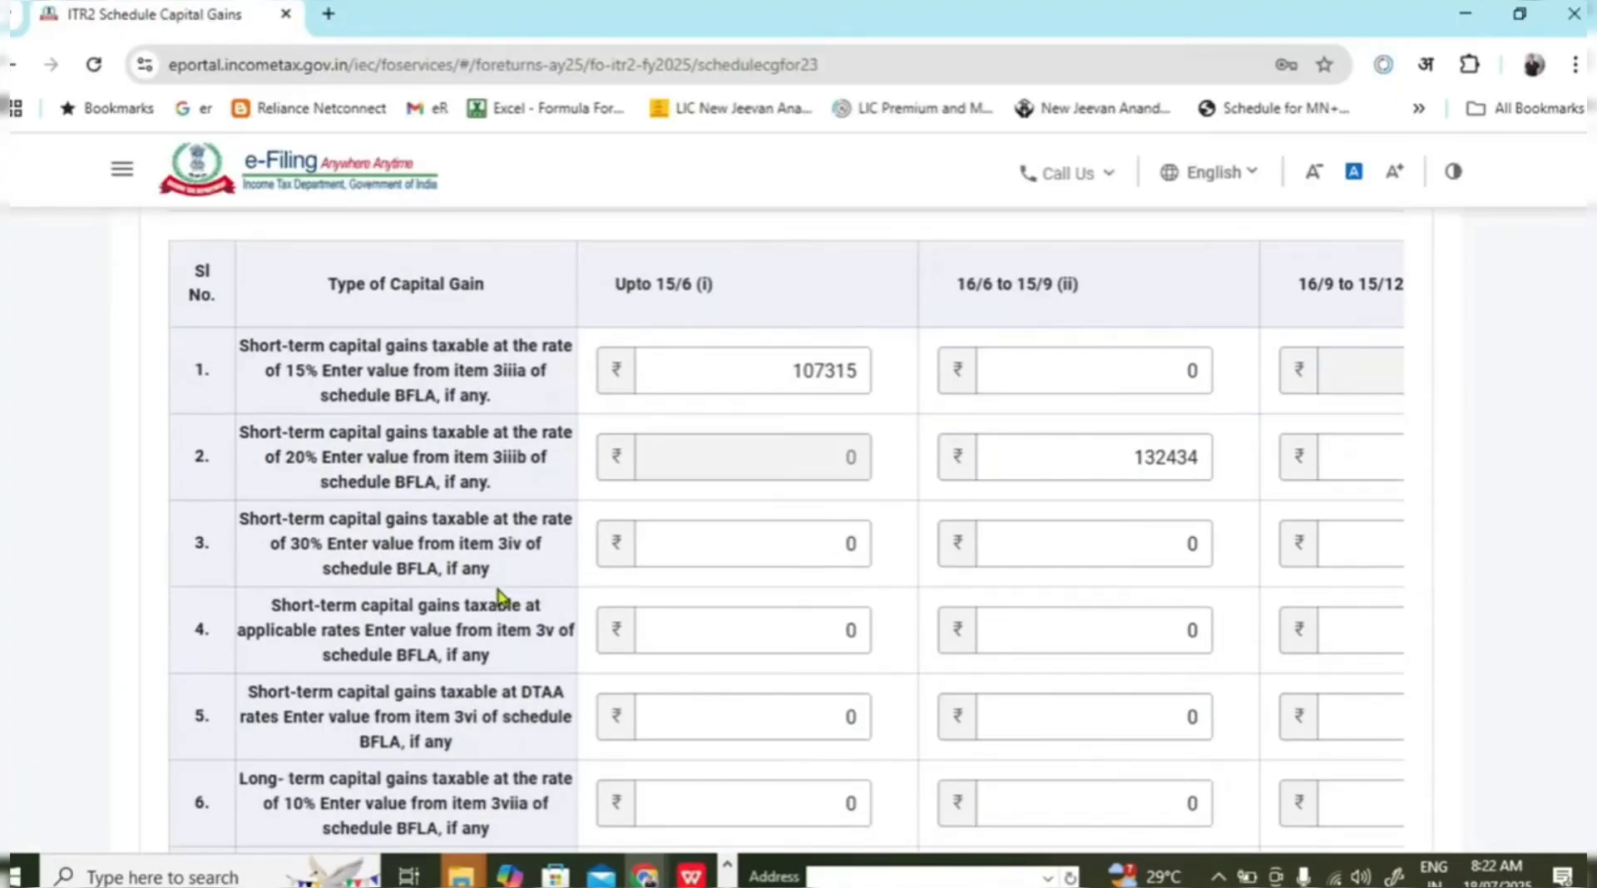
{"action": "scroll", "coordinate": [501, 597], "scroll_direction": "down", "scroll_amount": 3}
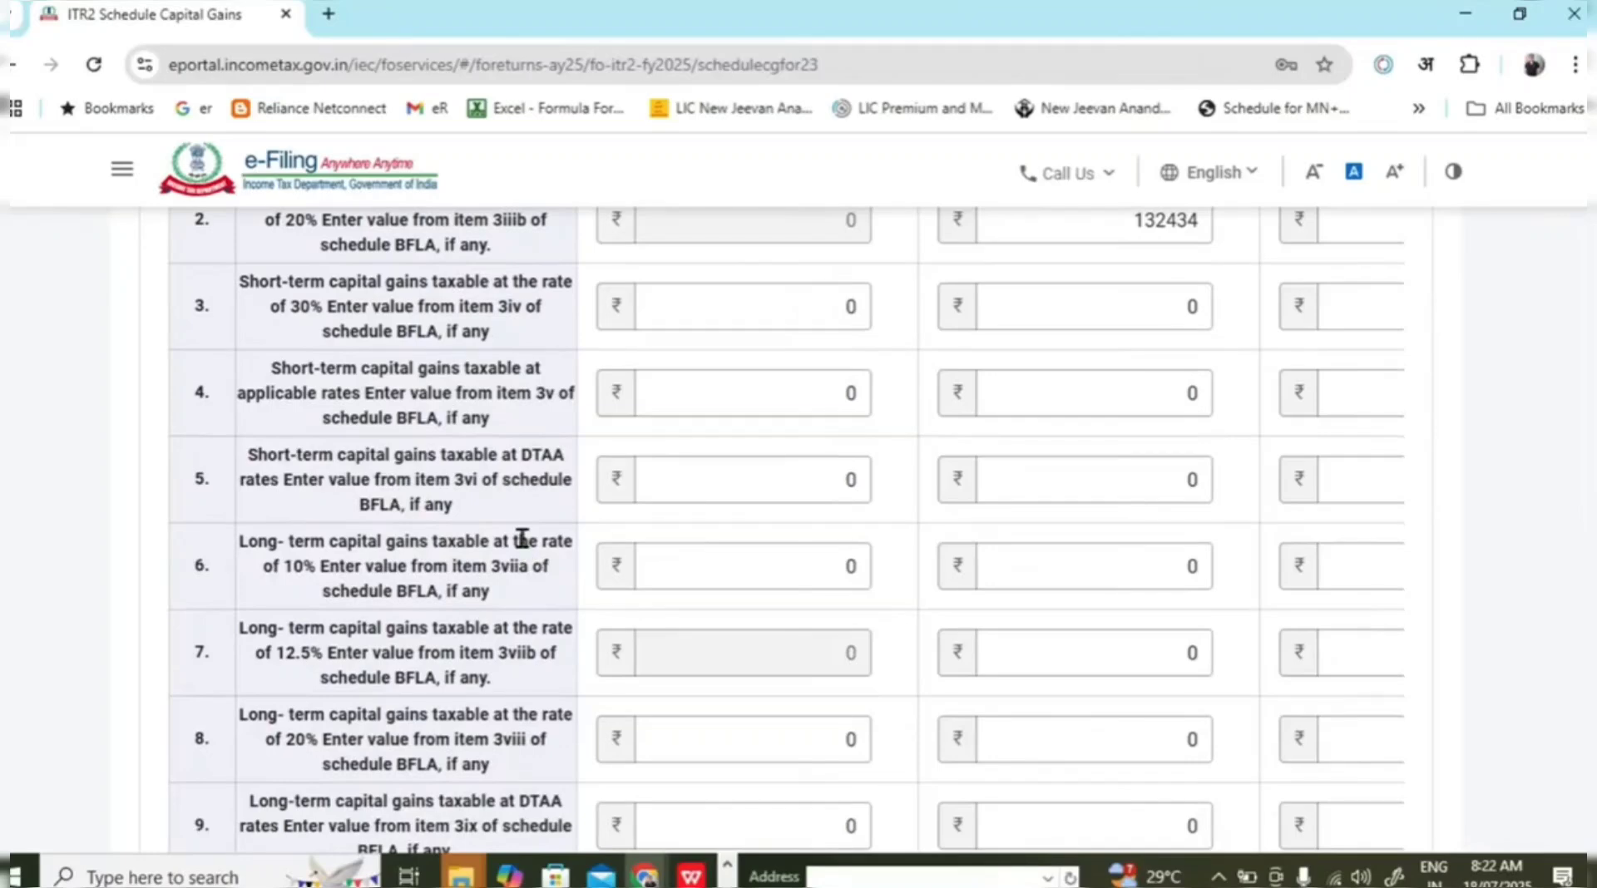
{"action": "scroll", "coordinate": [523, 539], "scroll_direction": "down", "scroll_amount": 2}
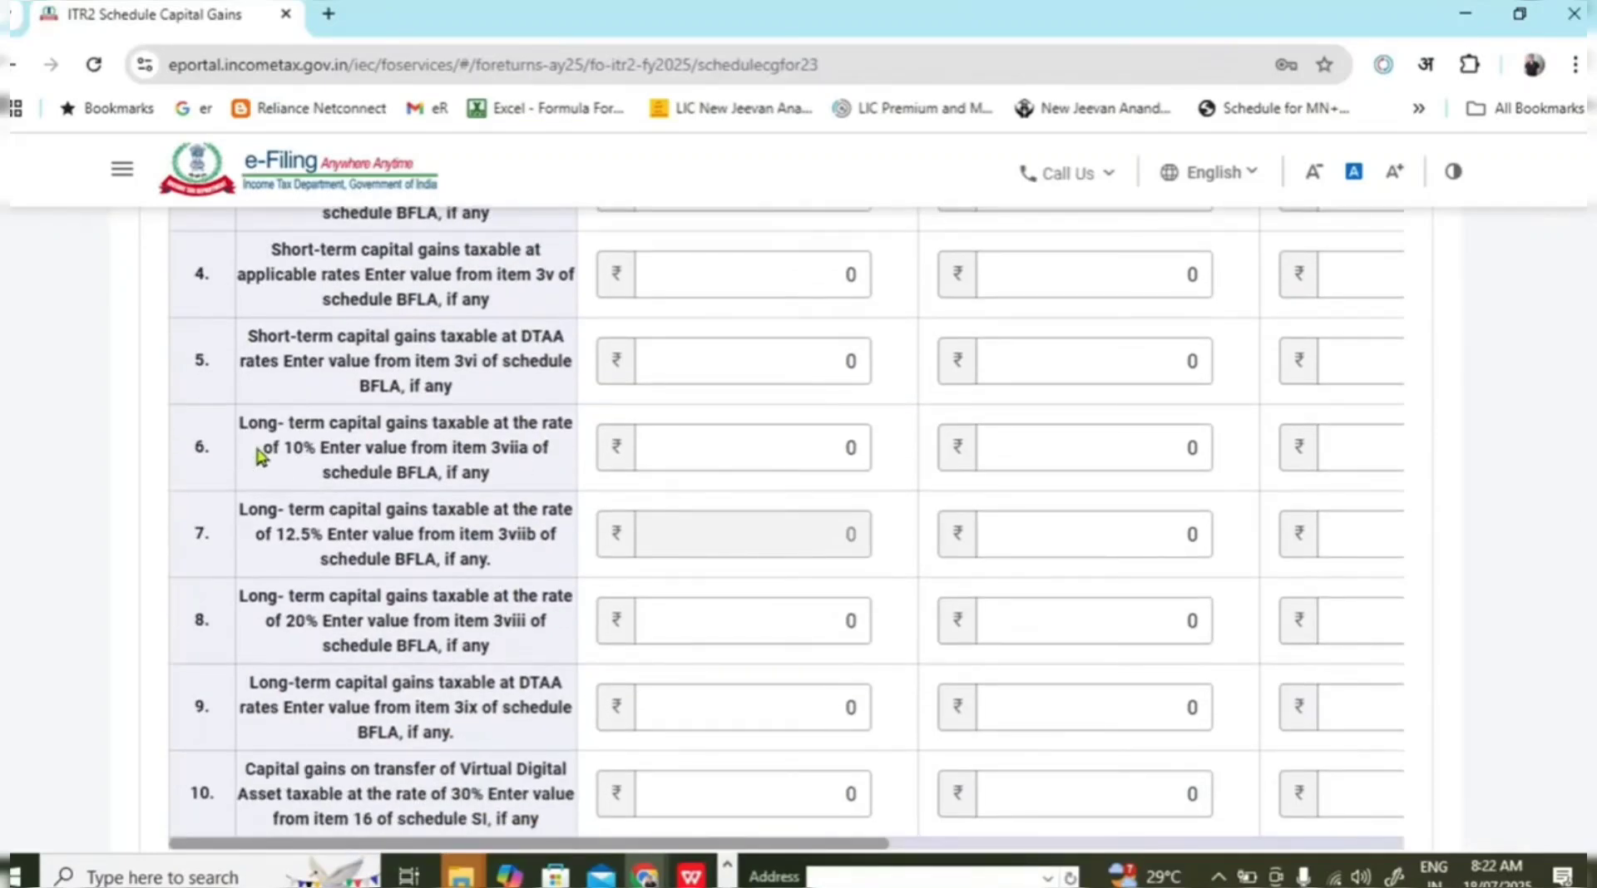
{"action": "left_click_drag", "start_coordinate": [248, 422], "coordinate": [493, 472]}
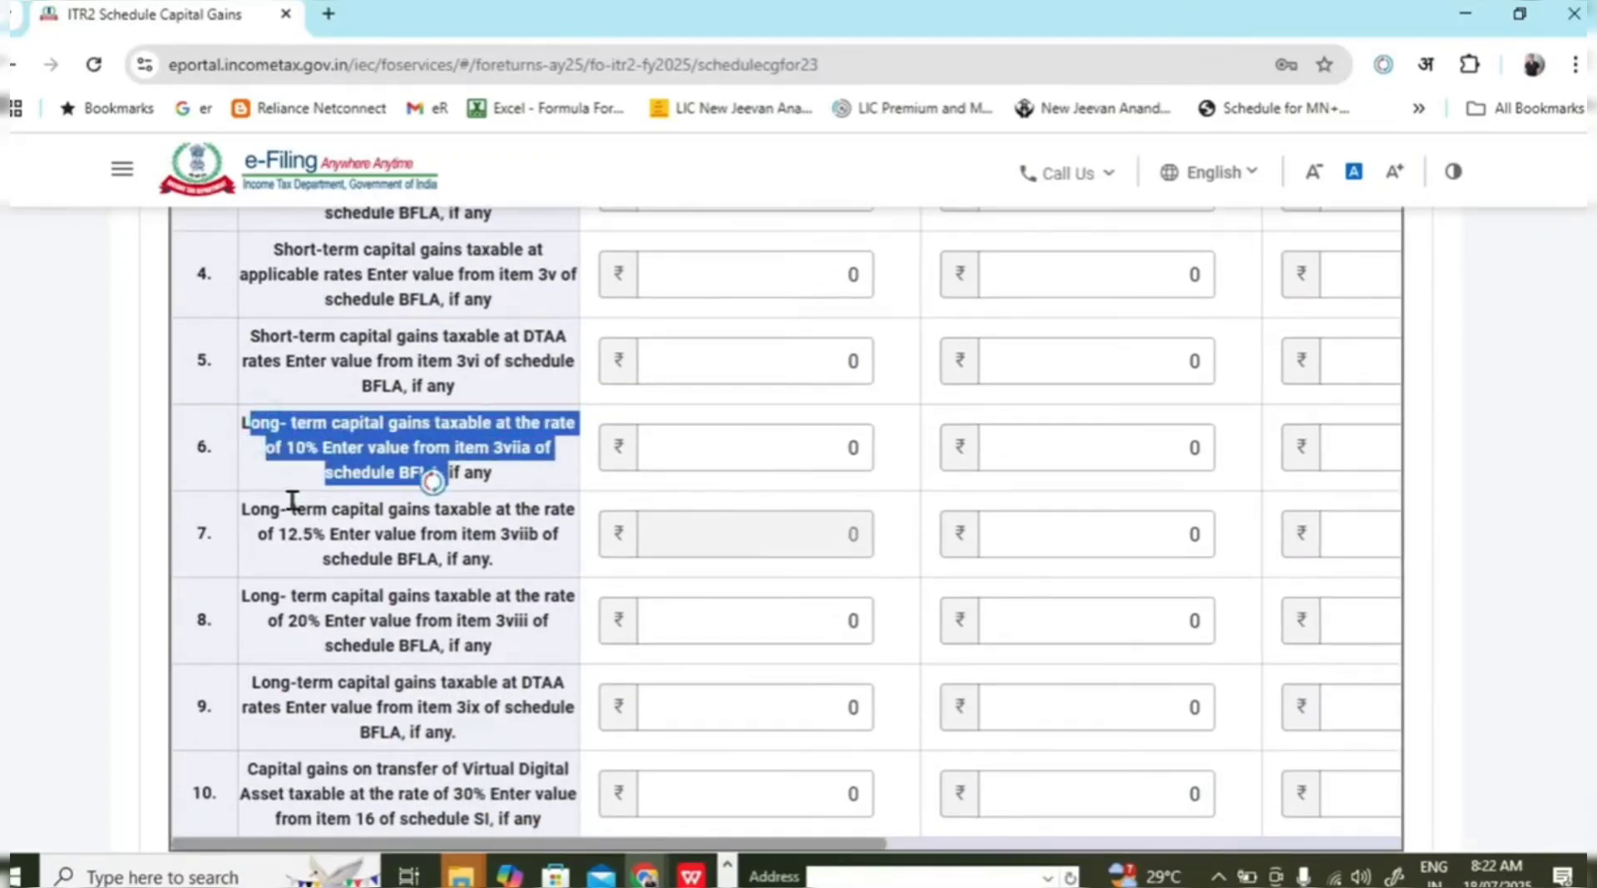
{"action": "left_click_drag", "start_coordinate": [295, 509], "coordinate": [399, 565]}
{"action": "left_click", "coordinate": [383, 470]}
Enter the 10% long-term gains total 40004 in row 6's Upto 15/6 field.
{"action": "left_click", "coordinate": [449, 447]}
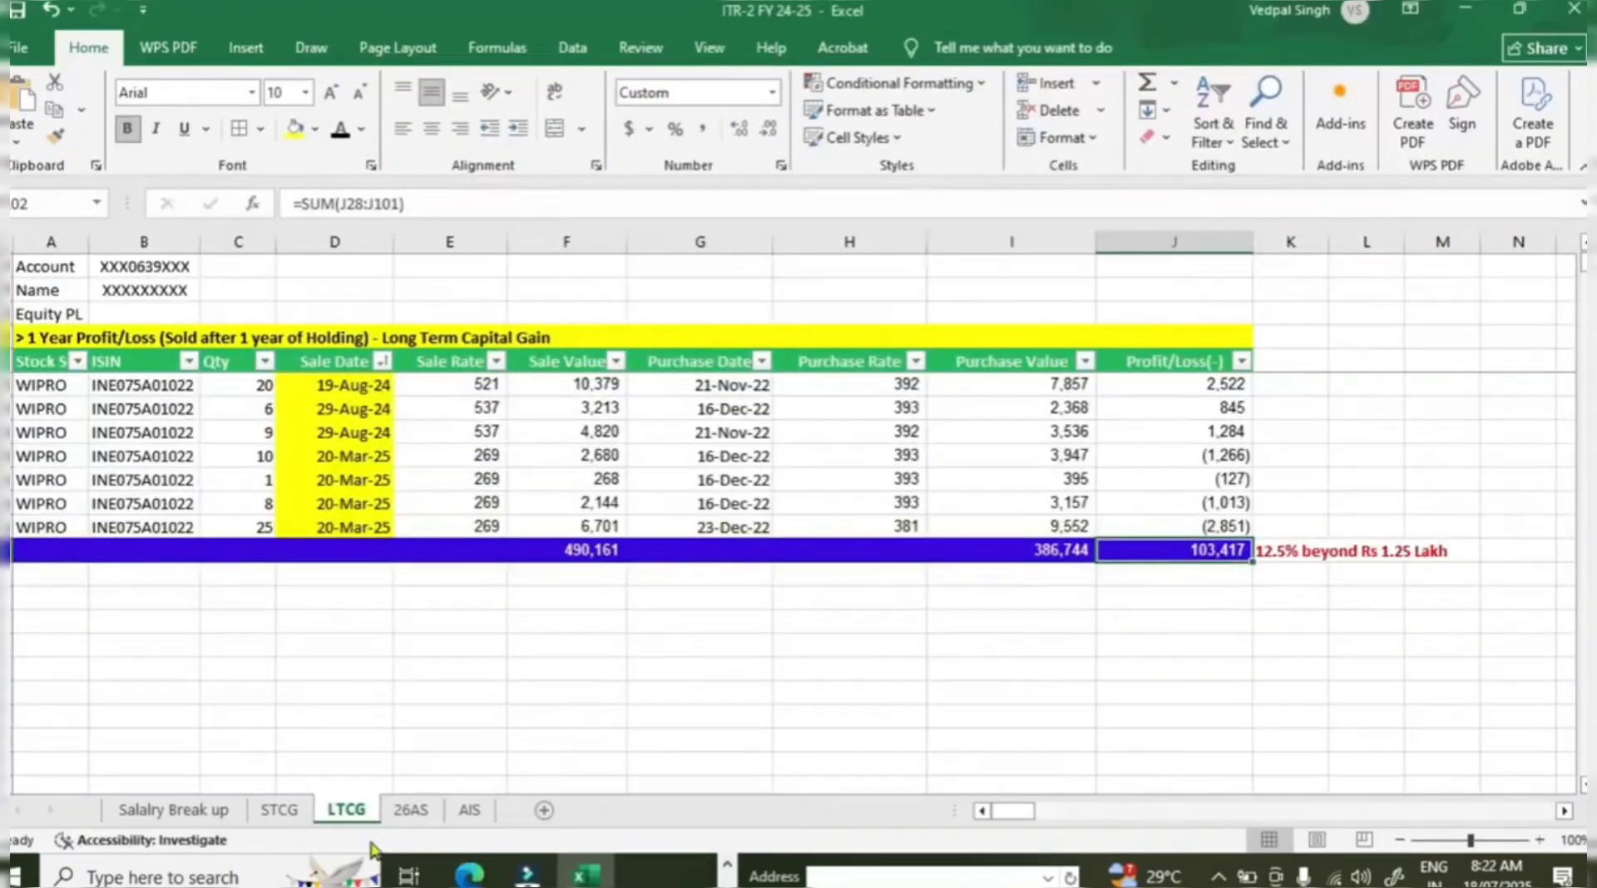
{"action": "scroll", "coordinate": [1064, 699], "scroll_direction": "up", "scroll_amount": 15}
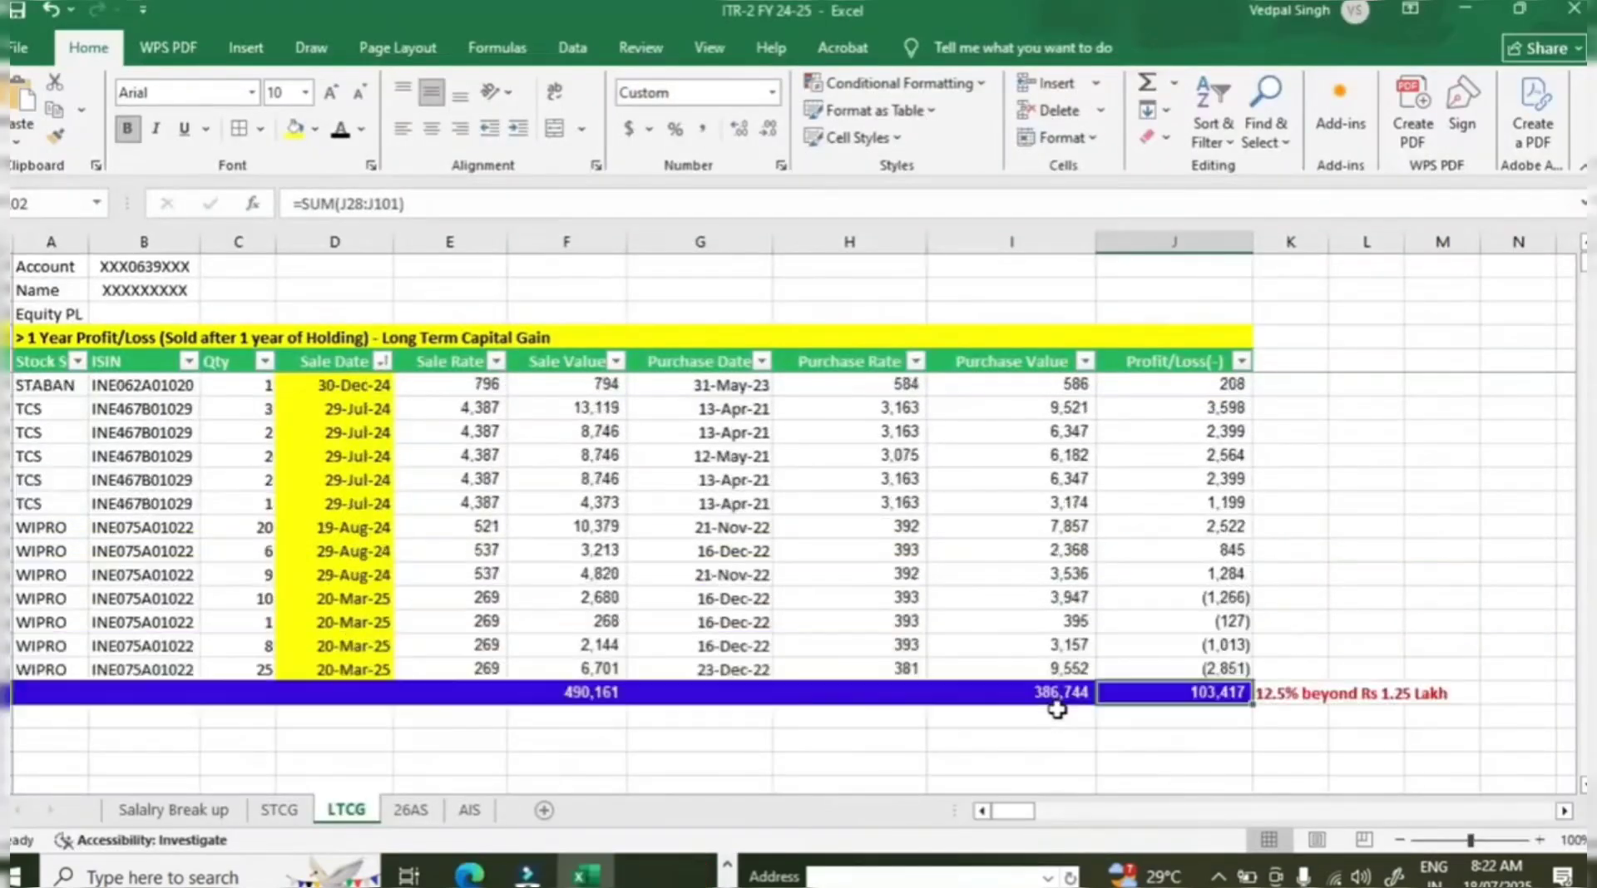
{"action": "scroll", "coordinate": [1087, 692], "scroll_direction": "up", "scroll_amount": 10}
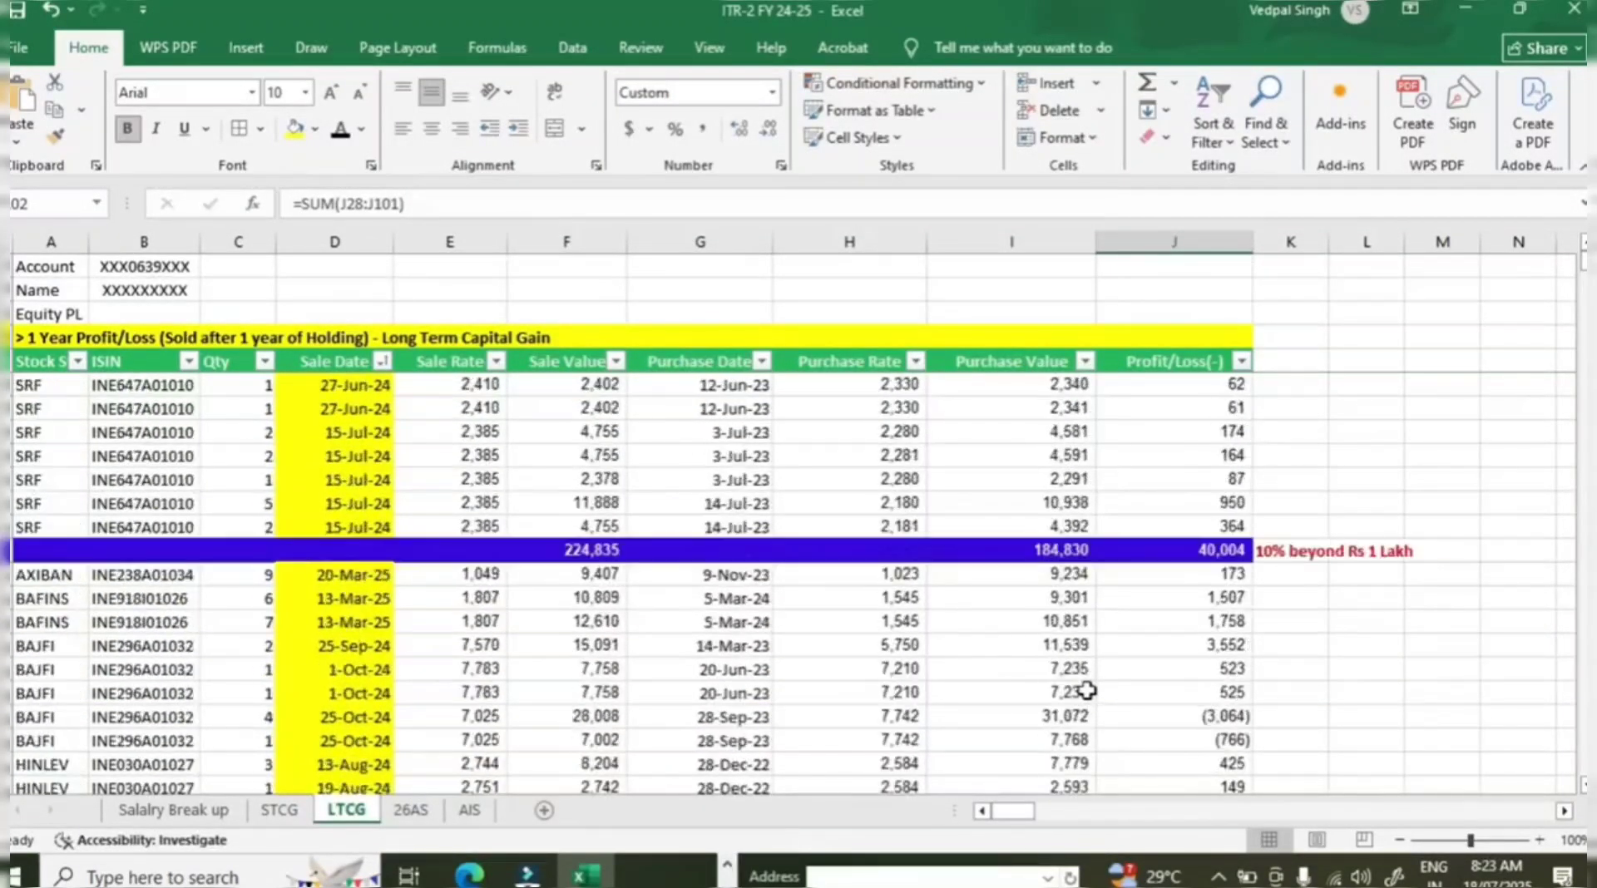
{"action": "left_click", "coordinate": [1218, 551]}
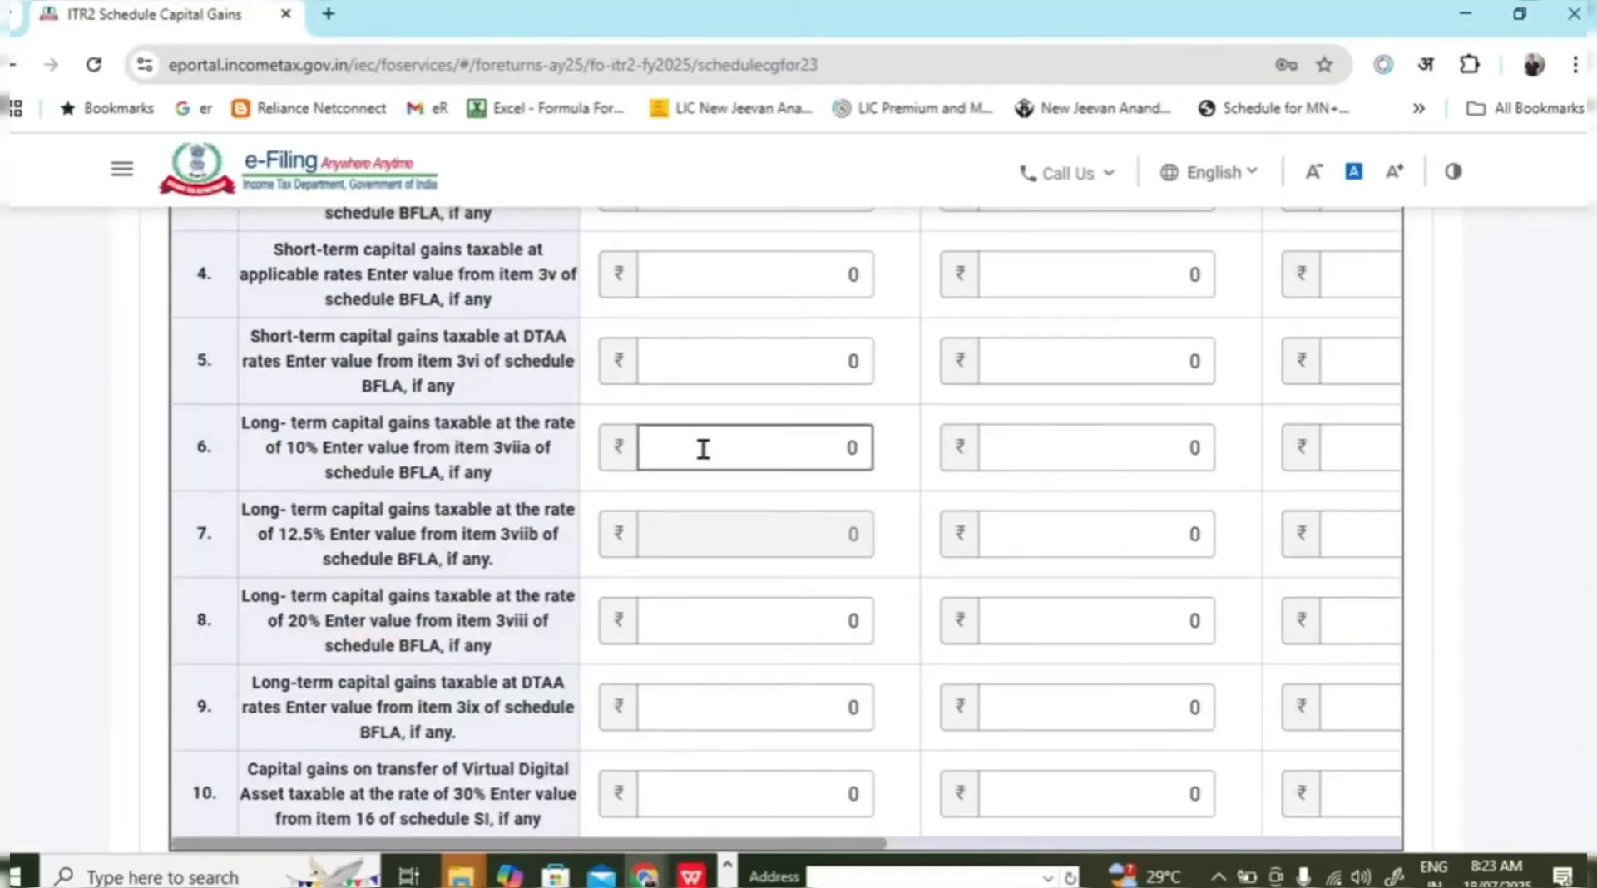
{"action": "left_click", "coordinate": [705, 447]}
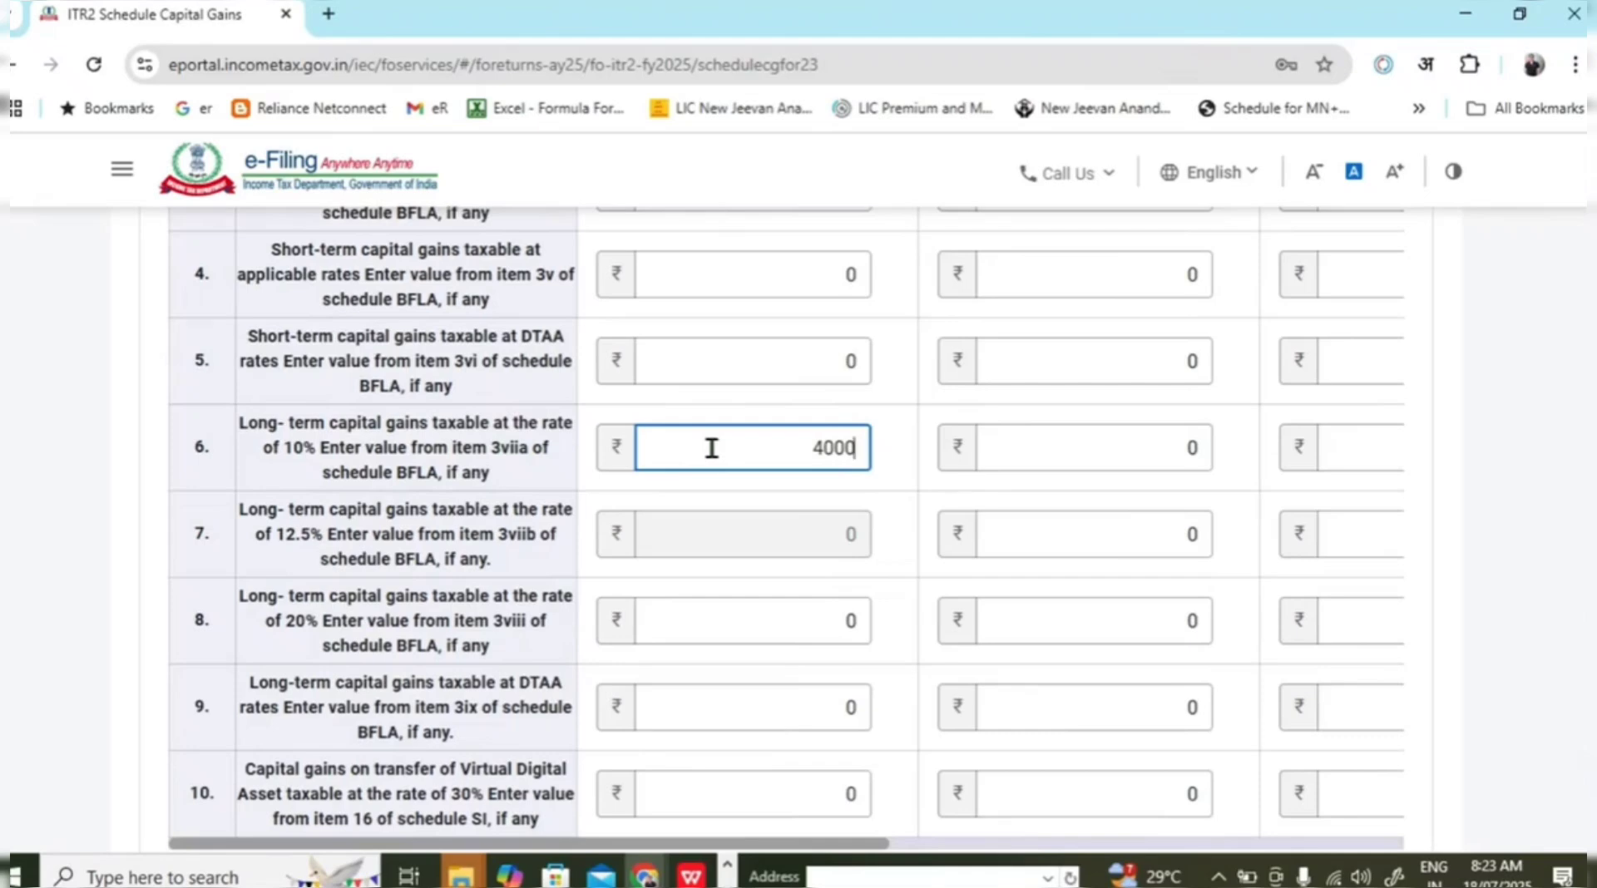
{"action": "left_click", "coordinate": [1474, 582]}
Enter the 12.5% long-term gains total 103417 in row 7's second column.
{"action": "left_click_drag", "start_coordinate": [285, 528], "coordinate": [364, 534]}
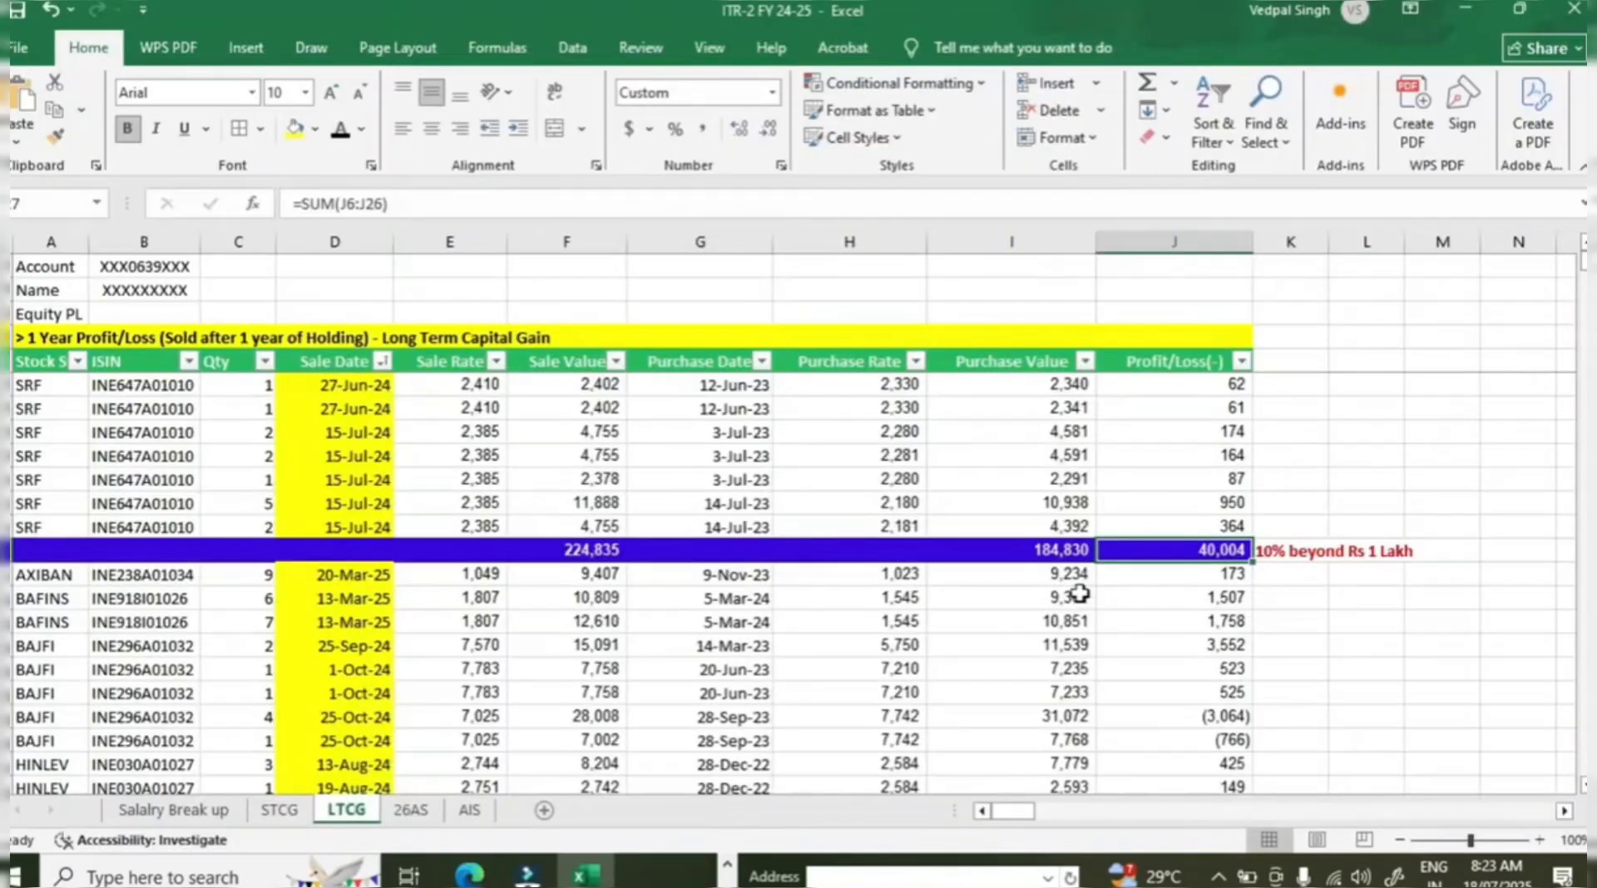
{"action": "scroll", "coordinate": [1031, 648], "scroll_direction": "down", "scroll_amount": 5}
{"action": "scroll", "coordinate": [1063, 646], "scroll_direction": "down", "scroll_amount": 20}
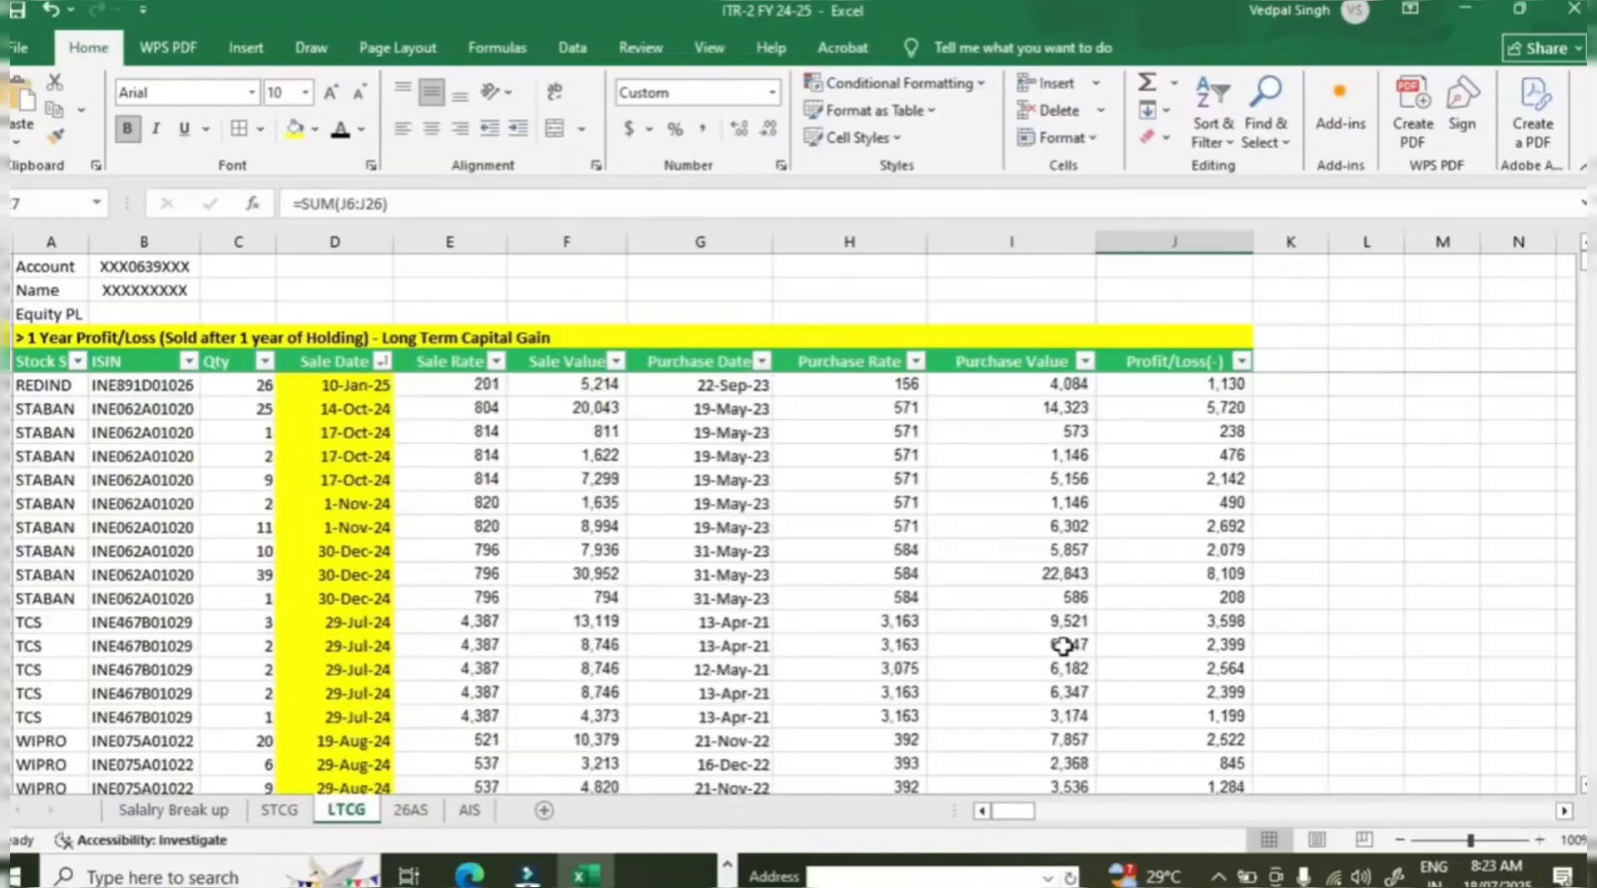
{"action": "left_click", "coordinate": [1219, 624]}
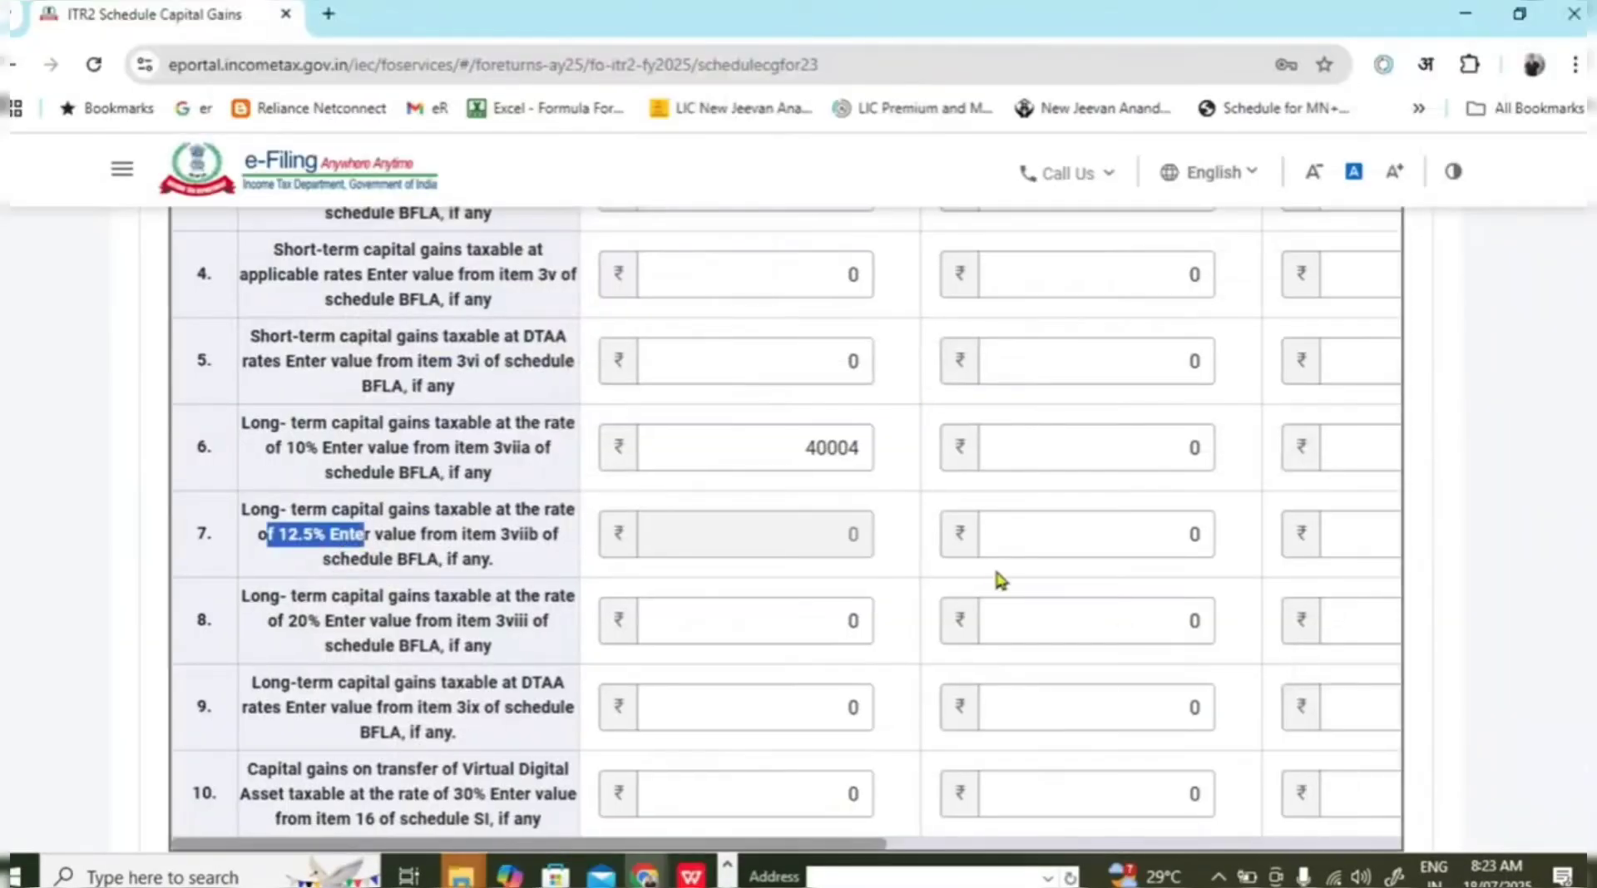
{"action": "left_click", "coordinate": [1105, 535]}
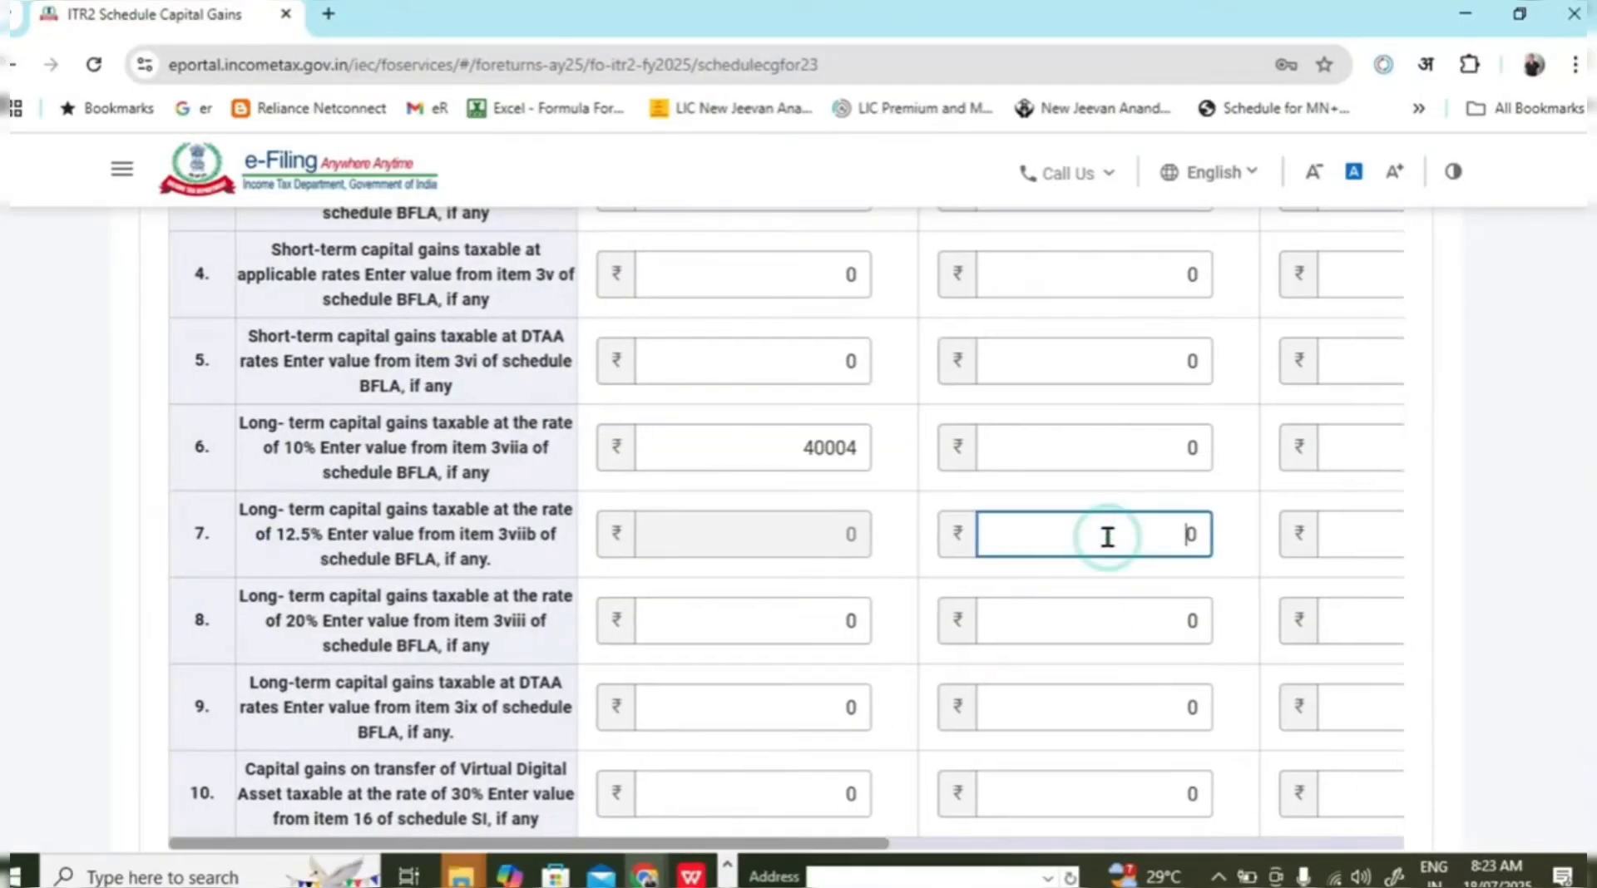
{"action": "type", "text": "103417"}
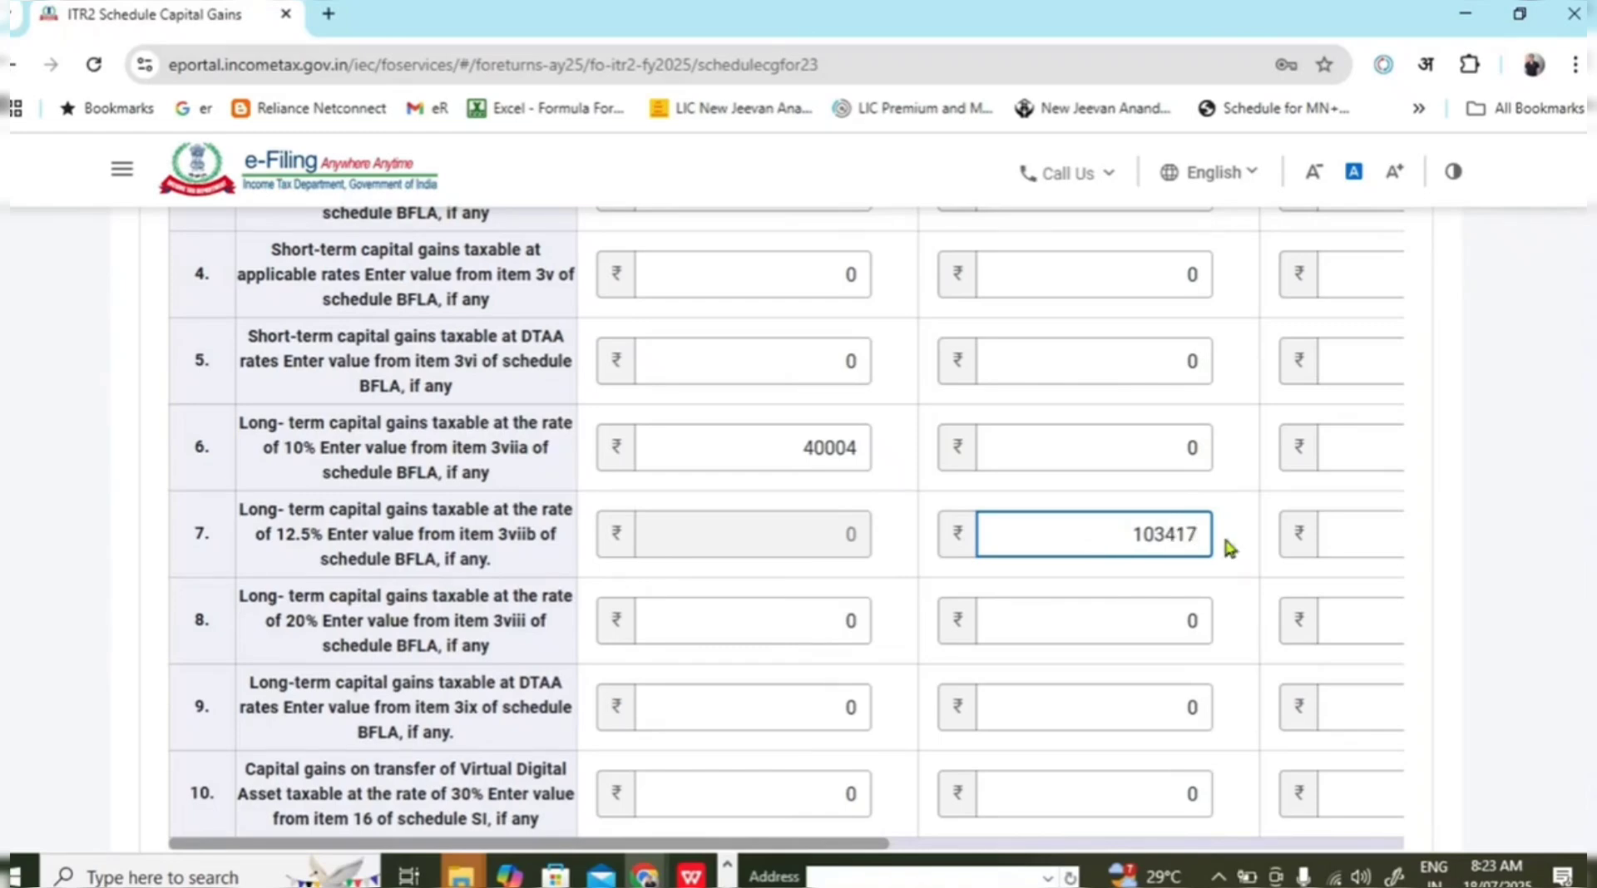
{"action": "left_click", "coordinate": [1525, 683]}
{"action": "scroll", "coordinate": [1294, 556], "scroll_direction": "down", "scroll_amount": 4}
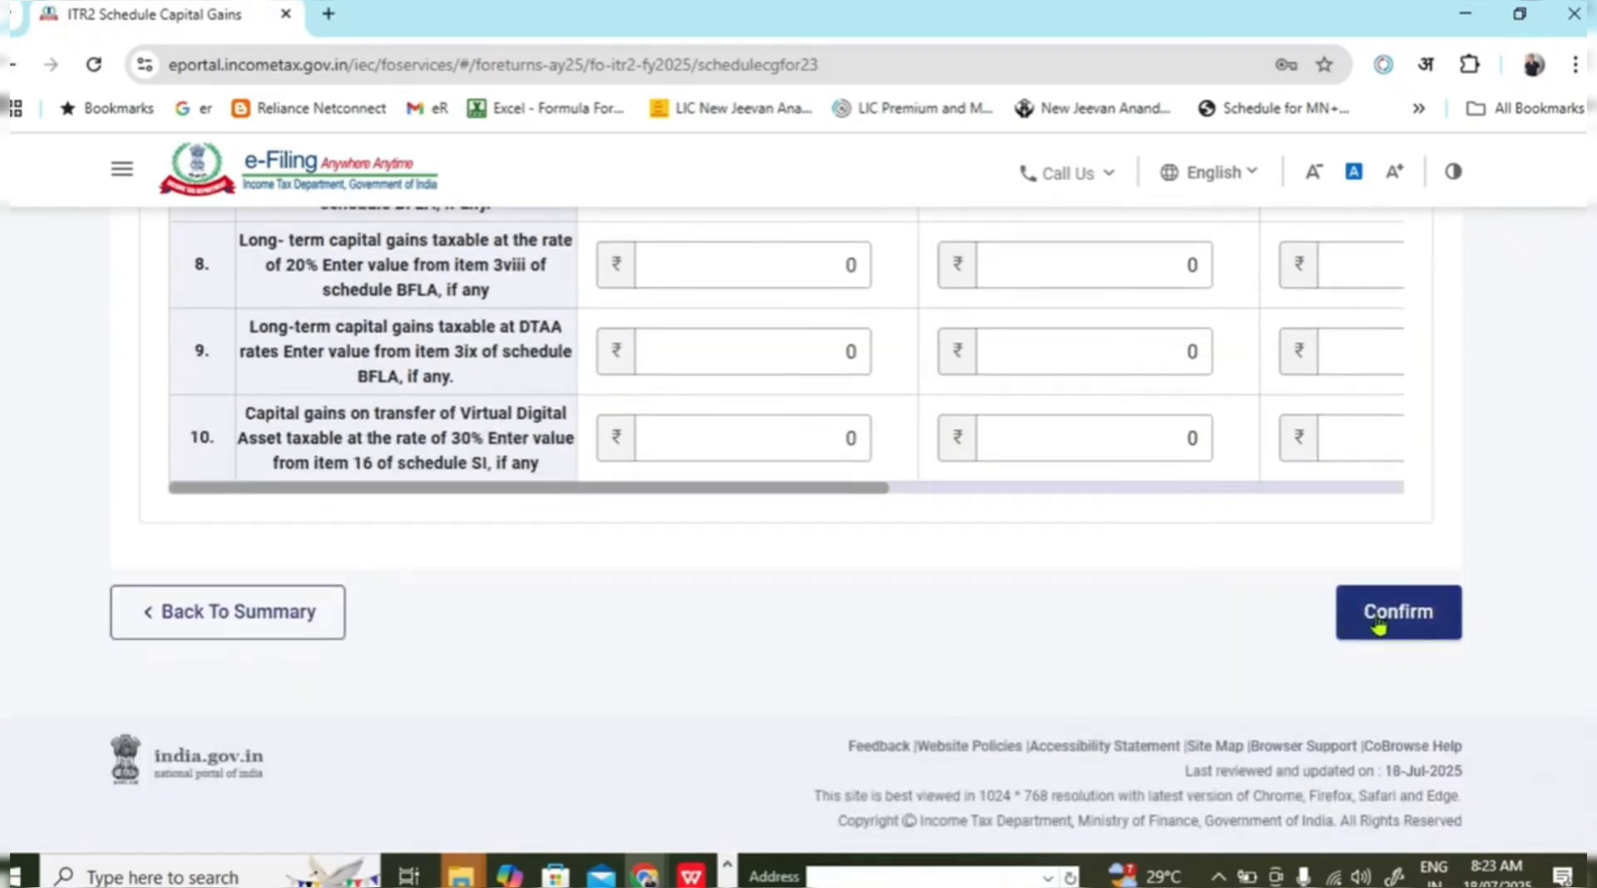
Confirm Schedule Capital Gains and scroll through the schedules summary.
{"action": "left_click", "coordinate": [1387, 625]}
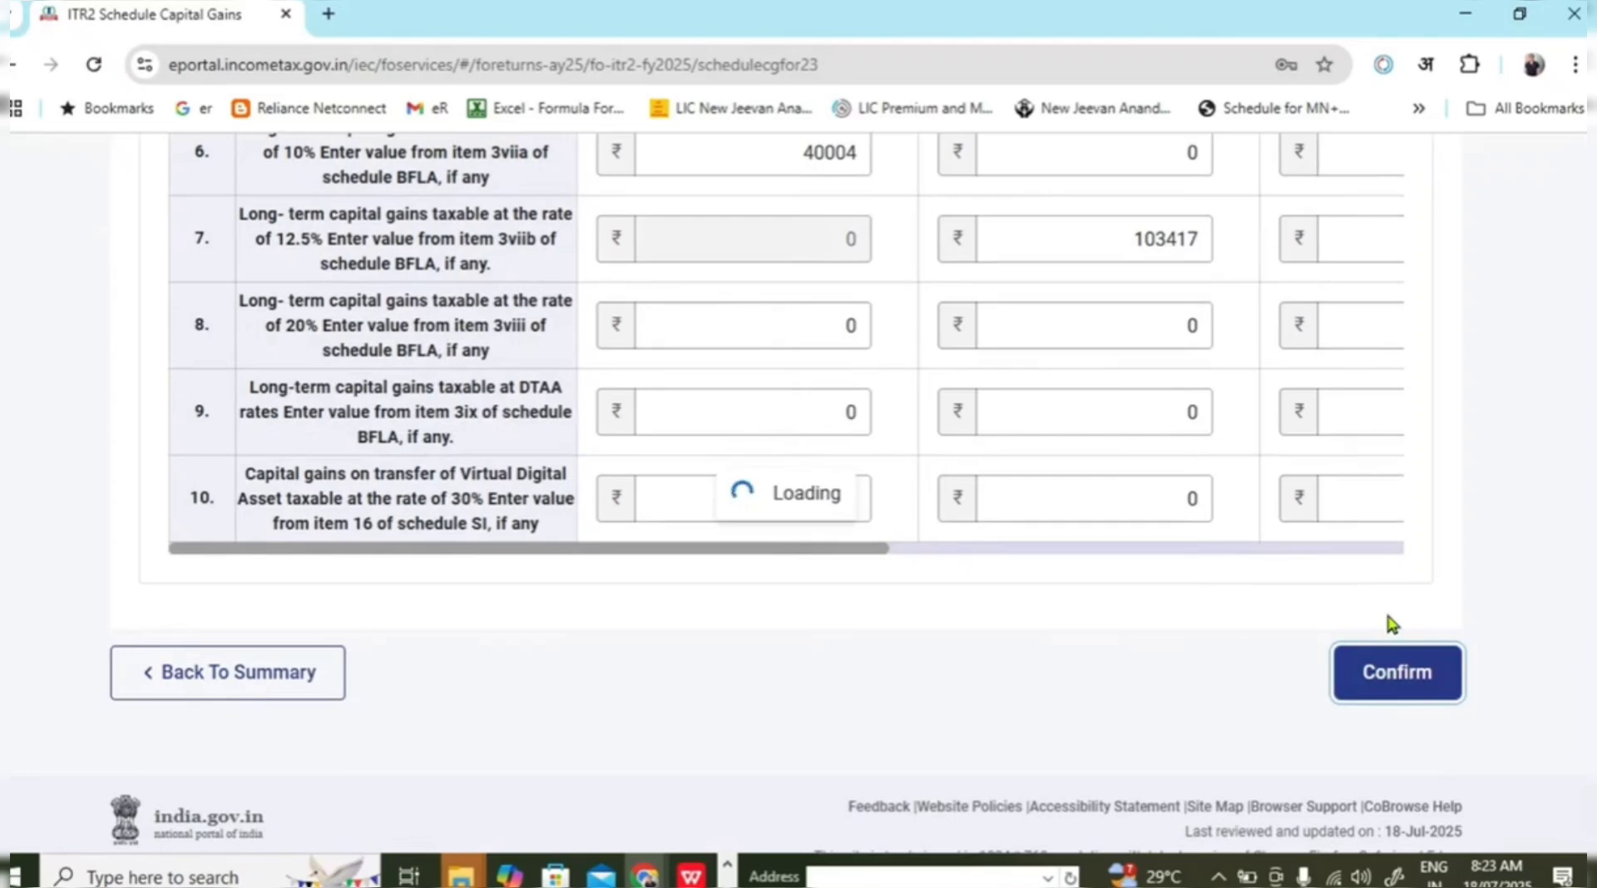
{"action": "scroll", "coordinate": [1126, 549], "scroll_direction": "up", "scroll_amount": 4}
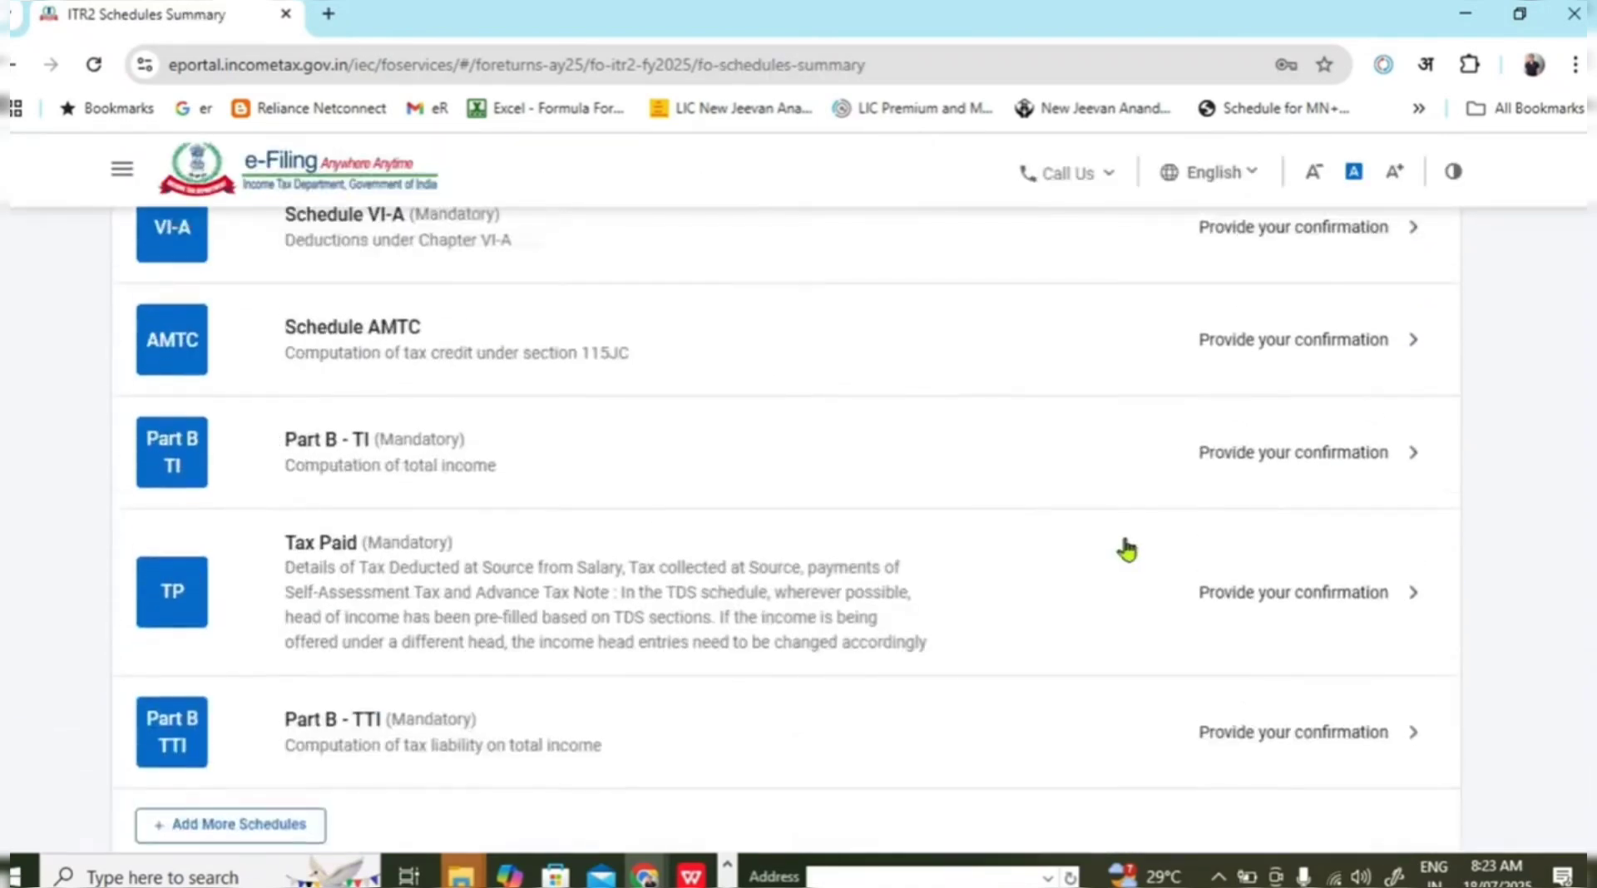
{"action": "scroll", "coordinate": [1126, 549], "scroll_direction": "up", "scroll_amount": 15}
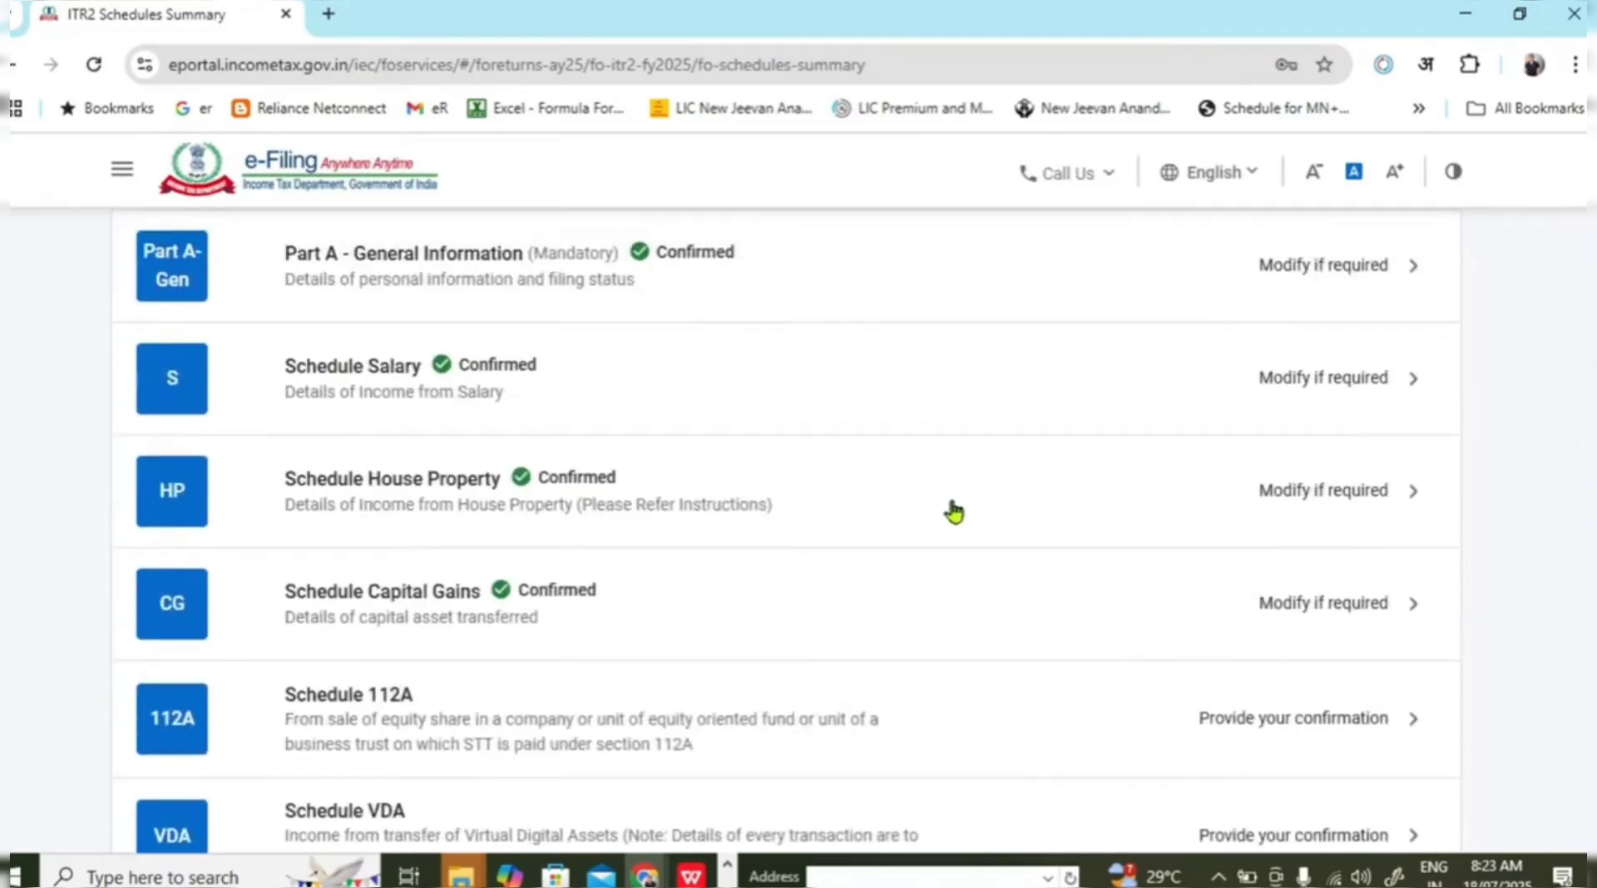
{"action": "scroll", "coordinate": [954, 511], "scroll_direction": "up", "scroll_amount": 2}
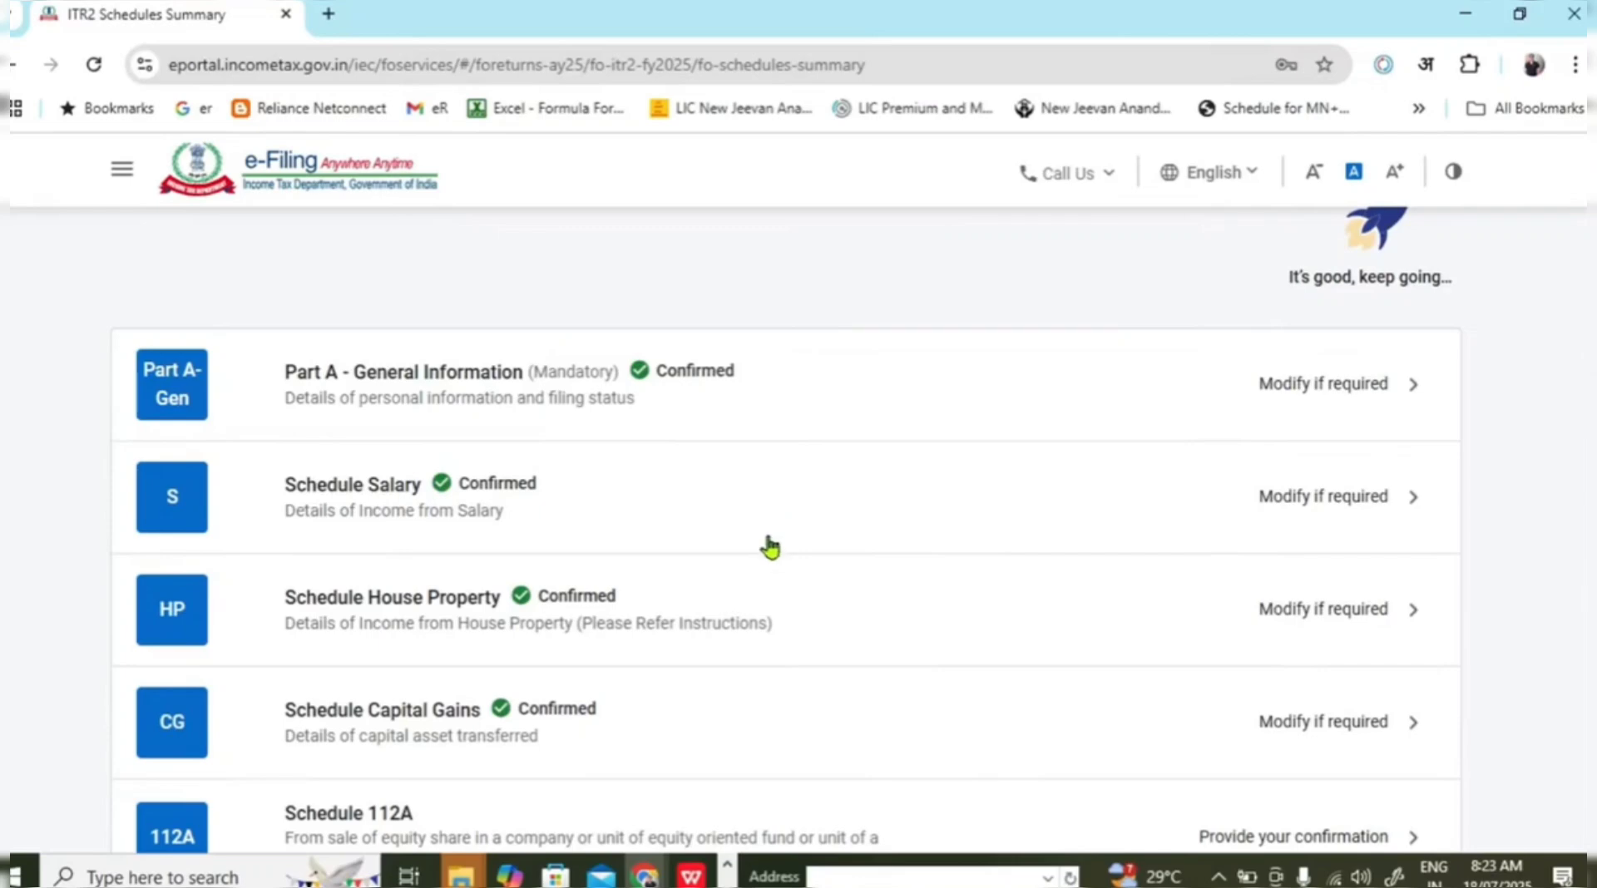
{"action": "scroll", "coordinate": [766, 541], "scroll_direction": "down", "scroll_amount": 2}
{"action": "scroll", "coordinate": [766, 503], "scroll_direction": "down", "scroll_amount": 2}
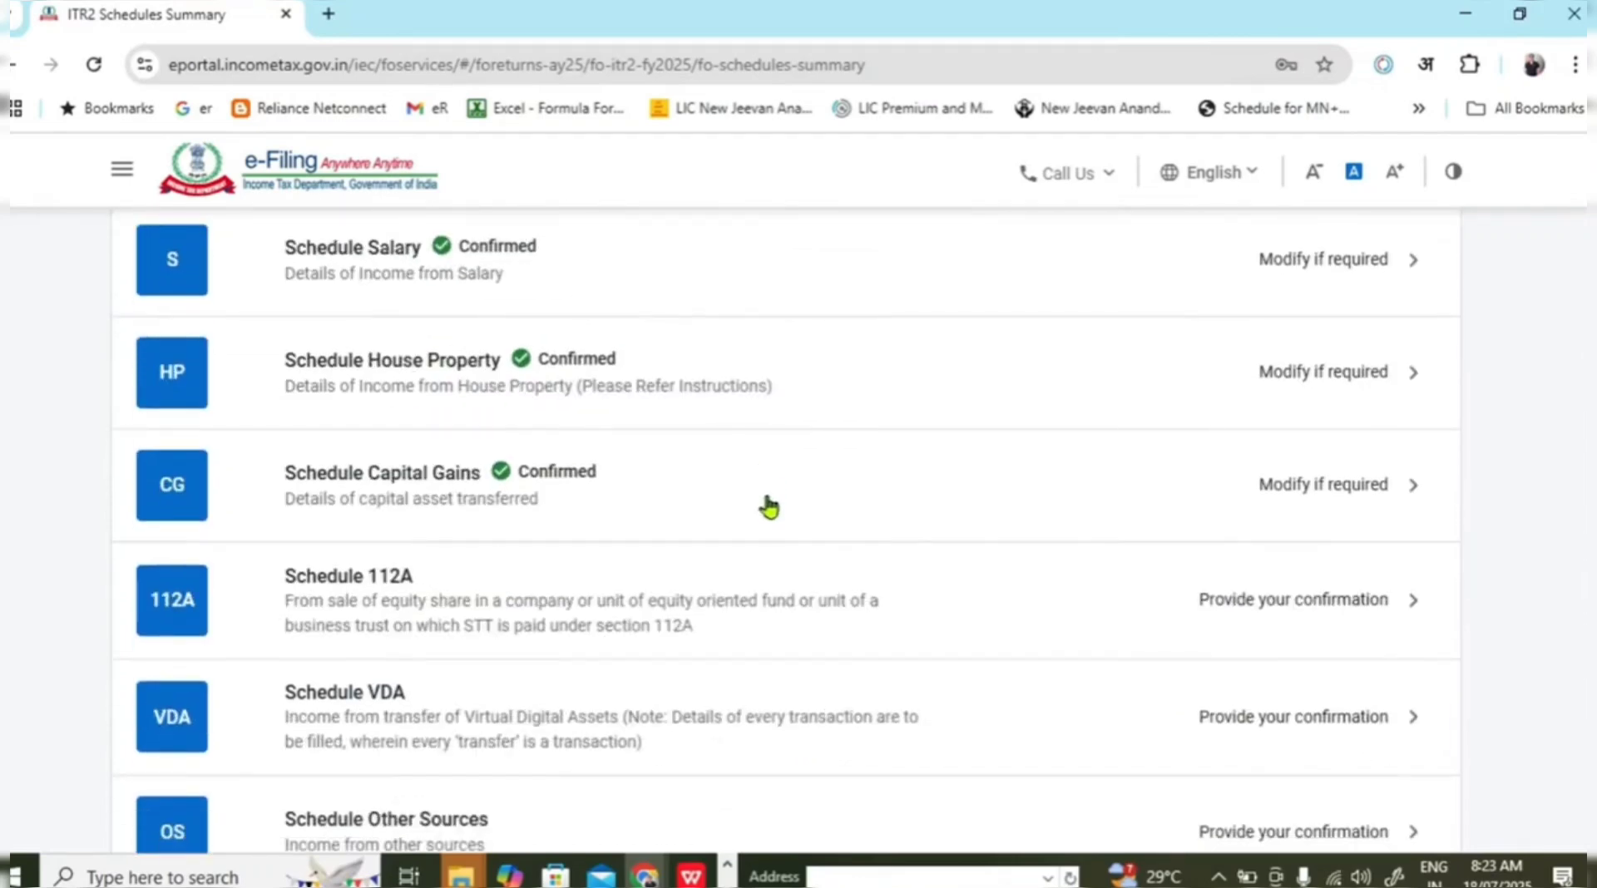
{"action": "scroll", "coordinate": [941, 511], "scroll_direction": "down", "scroll_amount": 3}
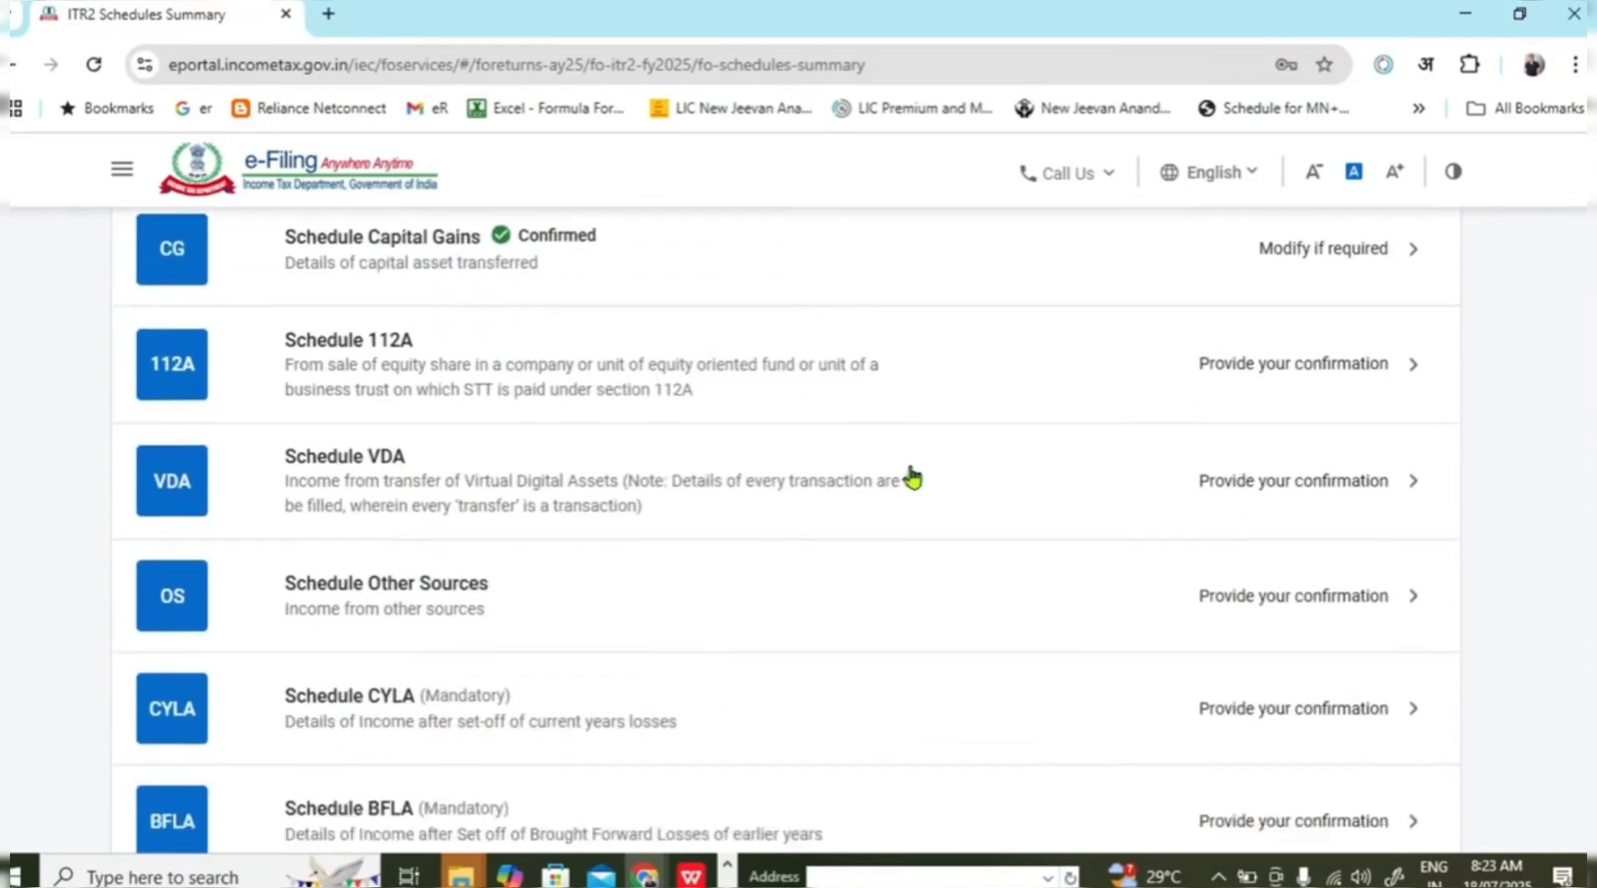
Open Schedule 112A, dismiss the 234C notice, review the transfer dates and confirm it.
{"action": "left_click", "coordinate": [681, 412]}
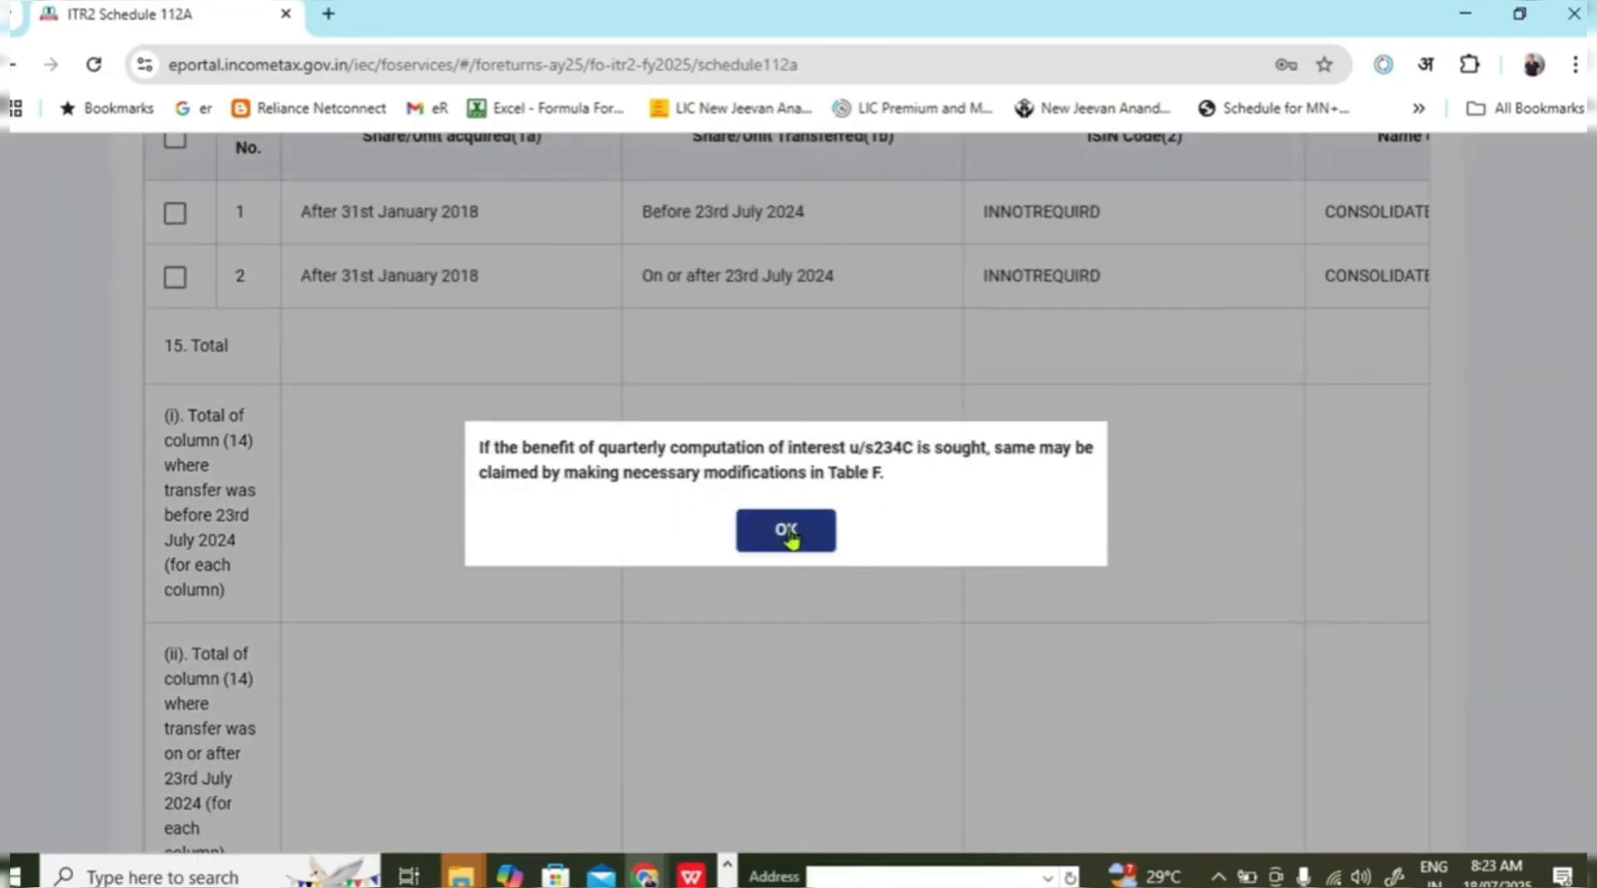
{"action": "left_click", "coordinate": [784, 531]}
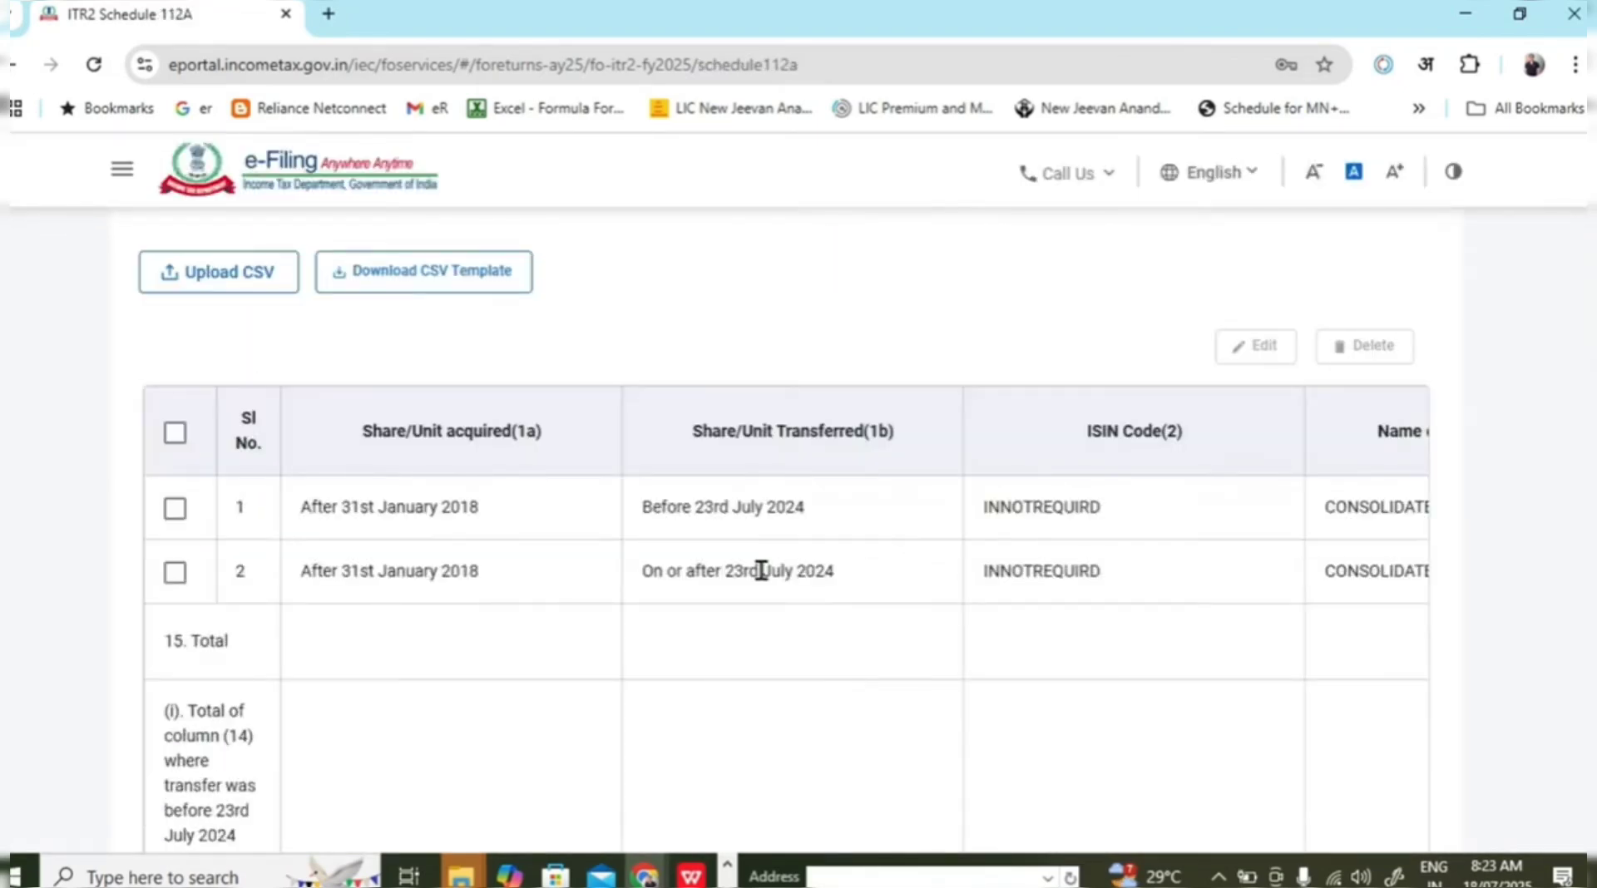
{"action": "scroll", "coordinate": [910, 564], "scroll_direction": "down", "scroll_amount": 3}
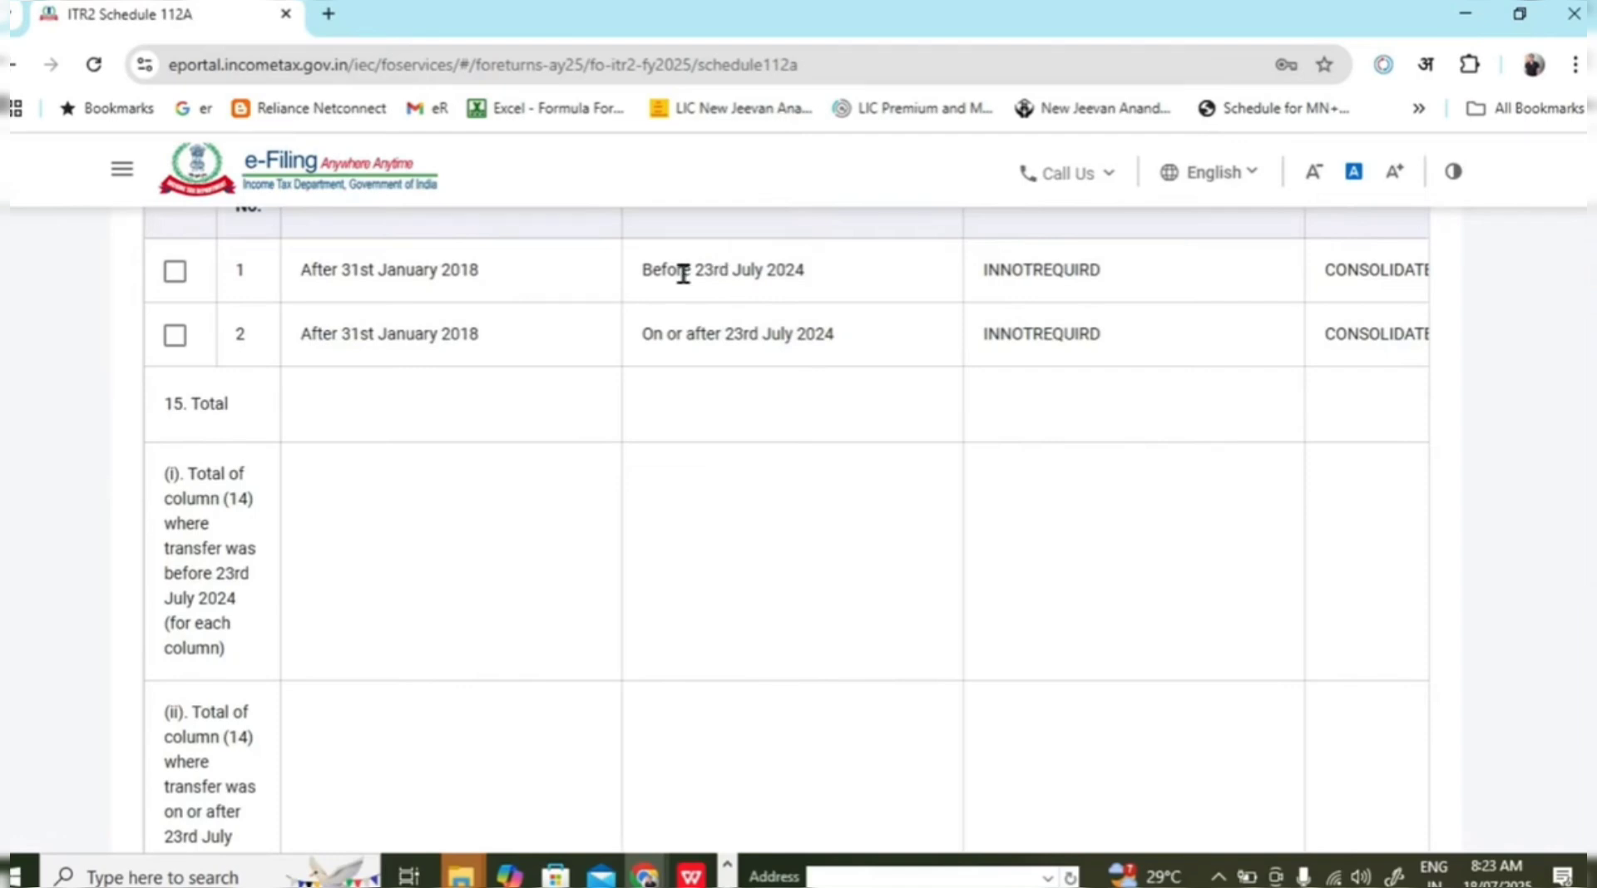
{"action": "left_click_drag", "start_coordinate": [683, 274], "coordinate": [773, 288]}
{"action": "left_click_drag", "start_coordinate": [709, 336], "coordinate": [838, 358]}
{"action": "scroll", "coordinate": [1160, 458], "scroll_direction": "down", "scroll_amount": 6}
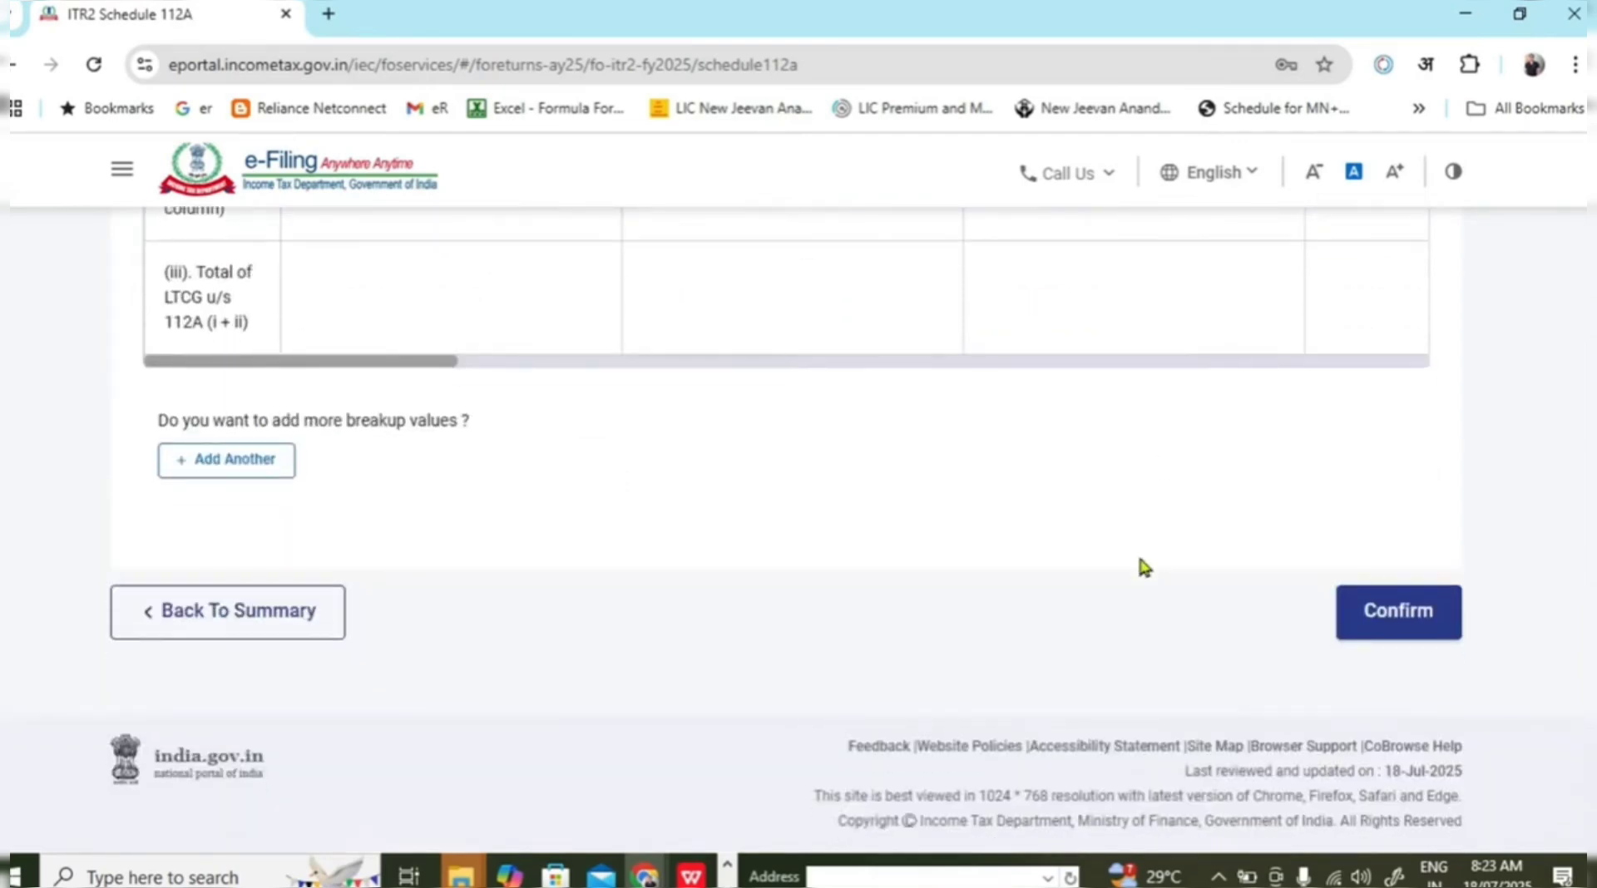
{"action": "left_click_drag", "start_coordinate": [443, 371], "coordinate": [1490, 406]}
{"action": "scroll", "coordinate": [1490, 406], "scroll_direction": "up", "scroll_amount": 5}
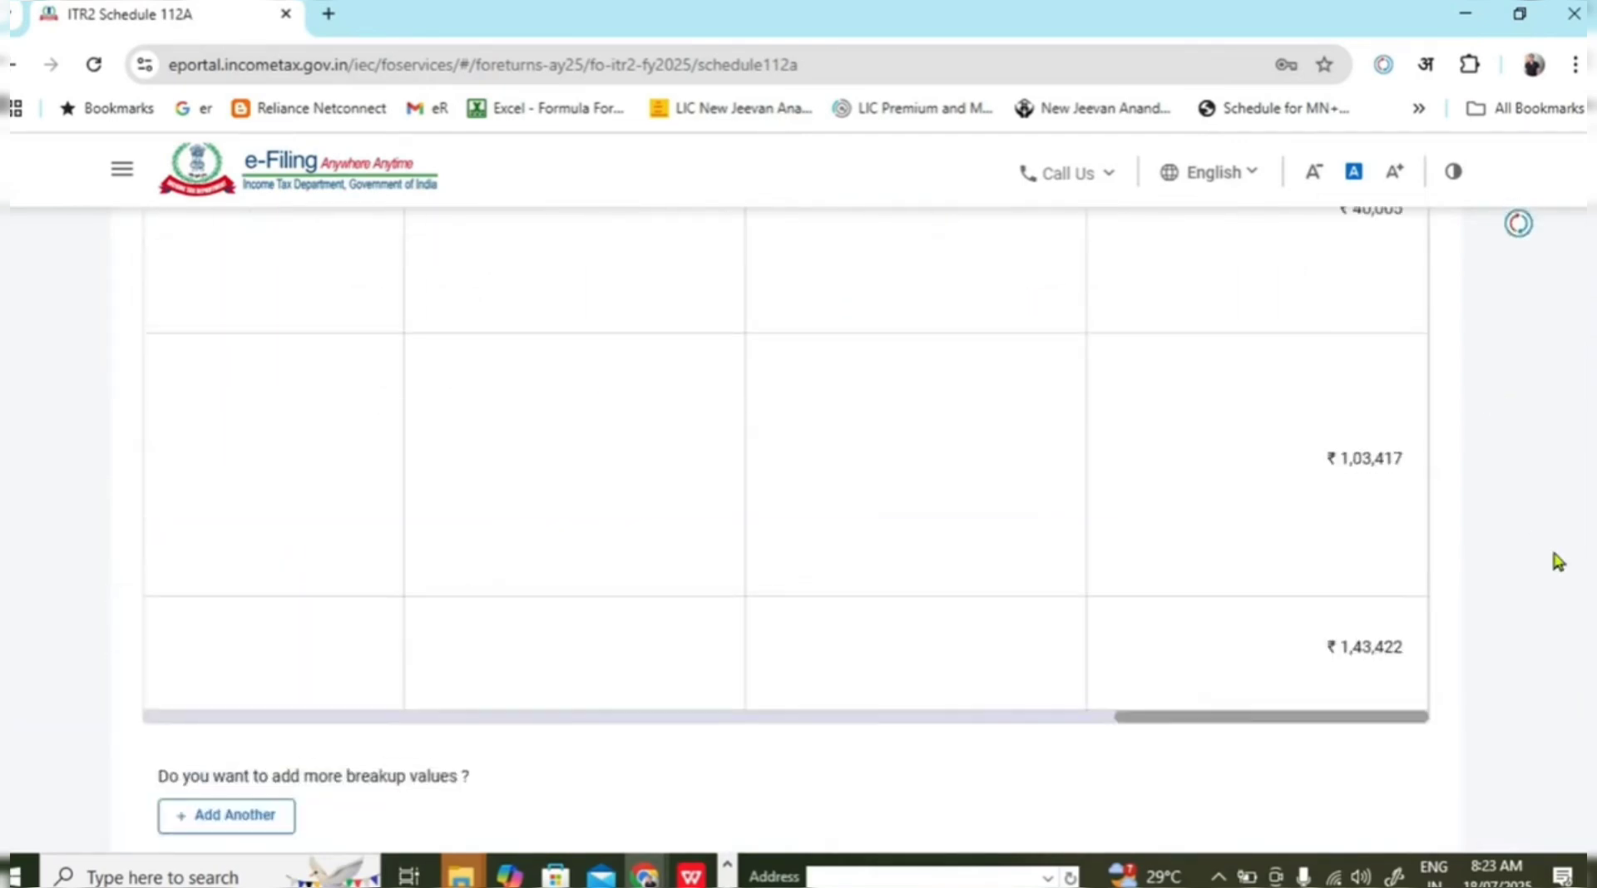
{"action": "scroll", "coordinate": [1541, 617], "scroll_direction": "up", "scroll_amount": 4}
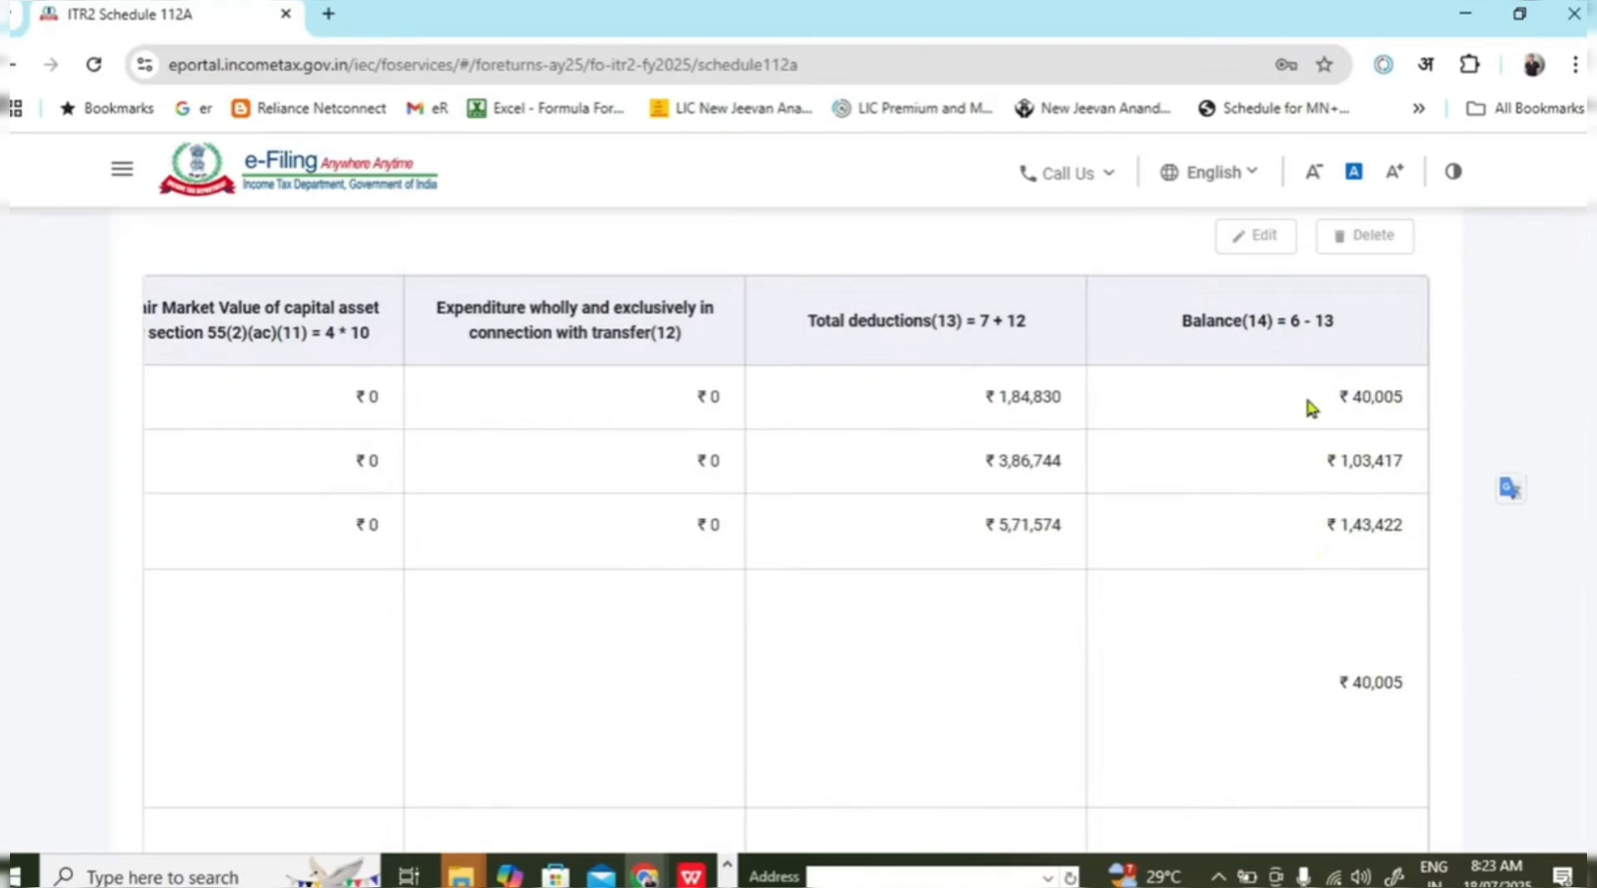
{"action": "scroll", "coordinate": [1152, 467], "scroll_direction": "down", "scroll_amount": 5}
{"action": "left_click", "coordinate": [1411, 615]}
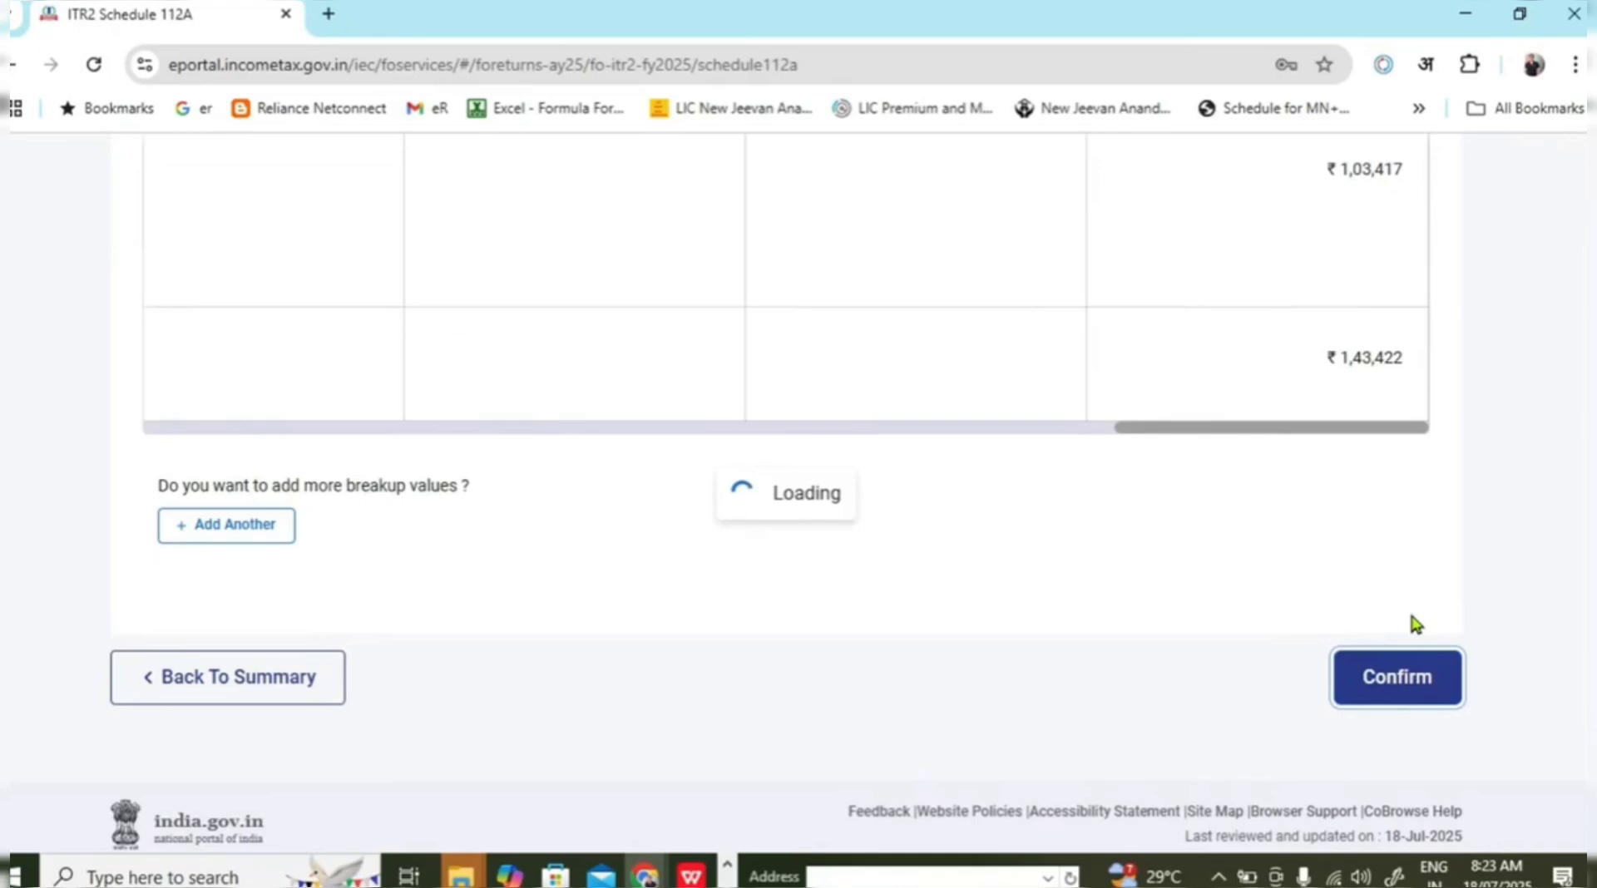
{"action": "scroll", "coordinate": [1081, 567], "scroll_direction": "up", "scroll_amount": 2}
{"action": "scroll", "coordinate": [1081, 567], "scroll_direction": "up", "scroll_amount": 8}
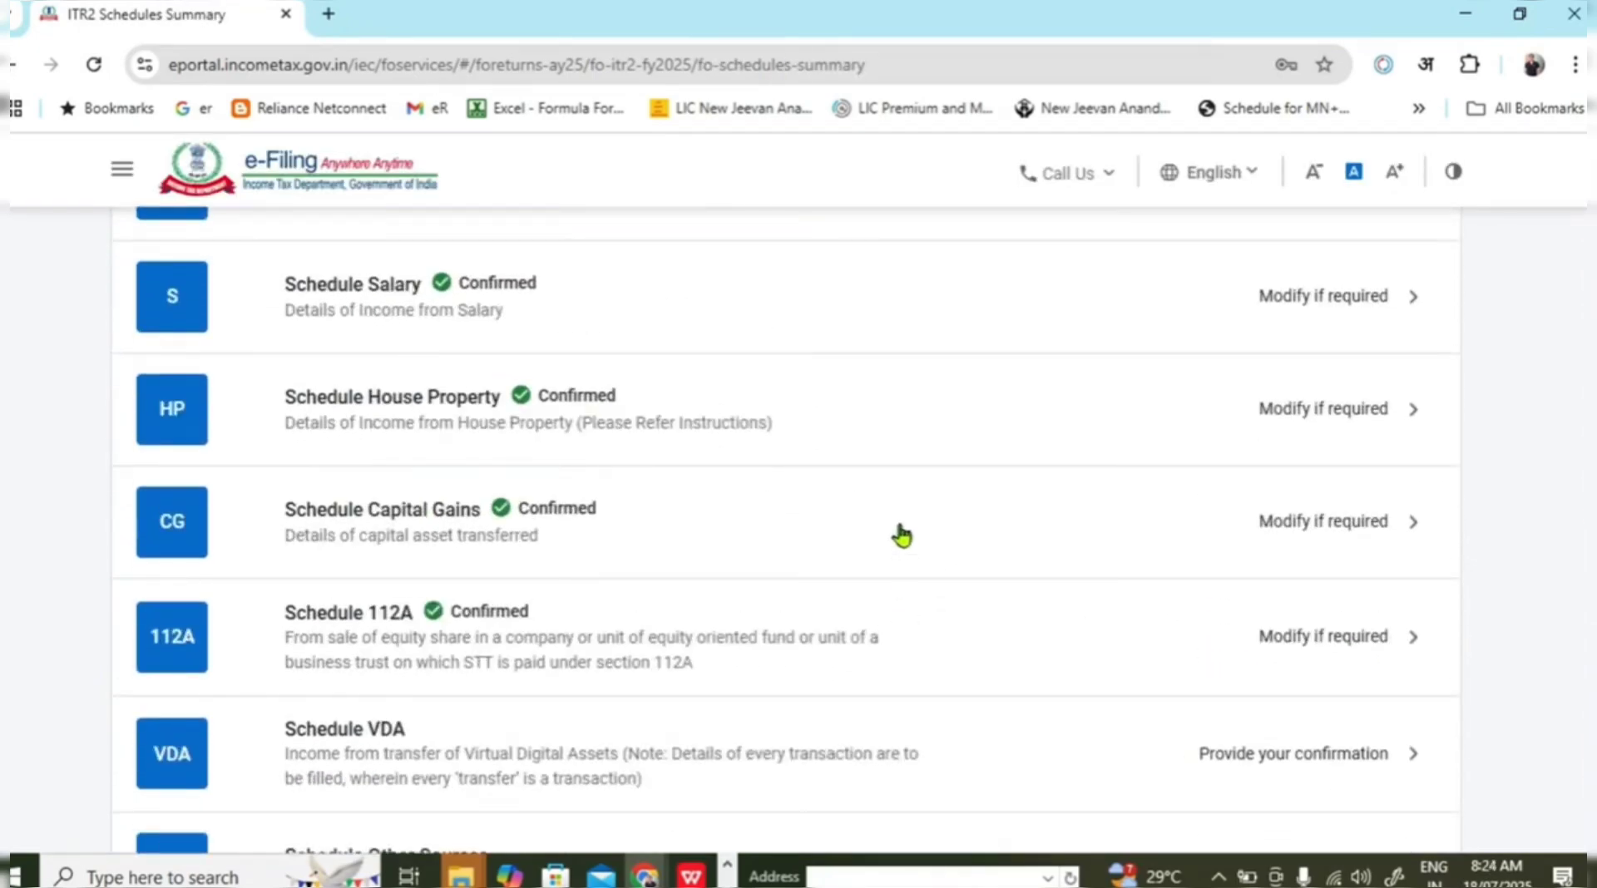
Open Schedule VDA, dismiss the 234C notice and add a new virtual digital asset entry.
{"action": "scroll", "coordinate": [1016, 542], "scroll_direction": "down", "scroll_amount": 2}
{"action": "scroll", "coordinate": [726, 613], "scroll_direction": "down", "scroll_amount": 2}
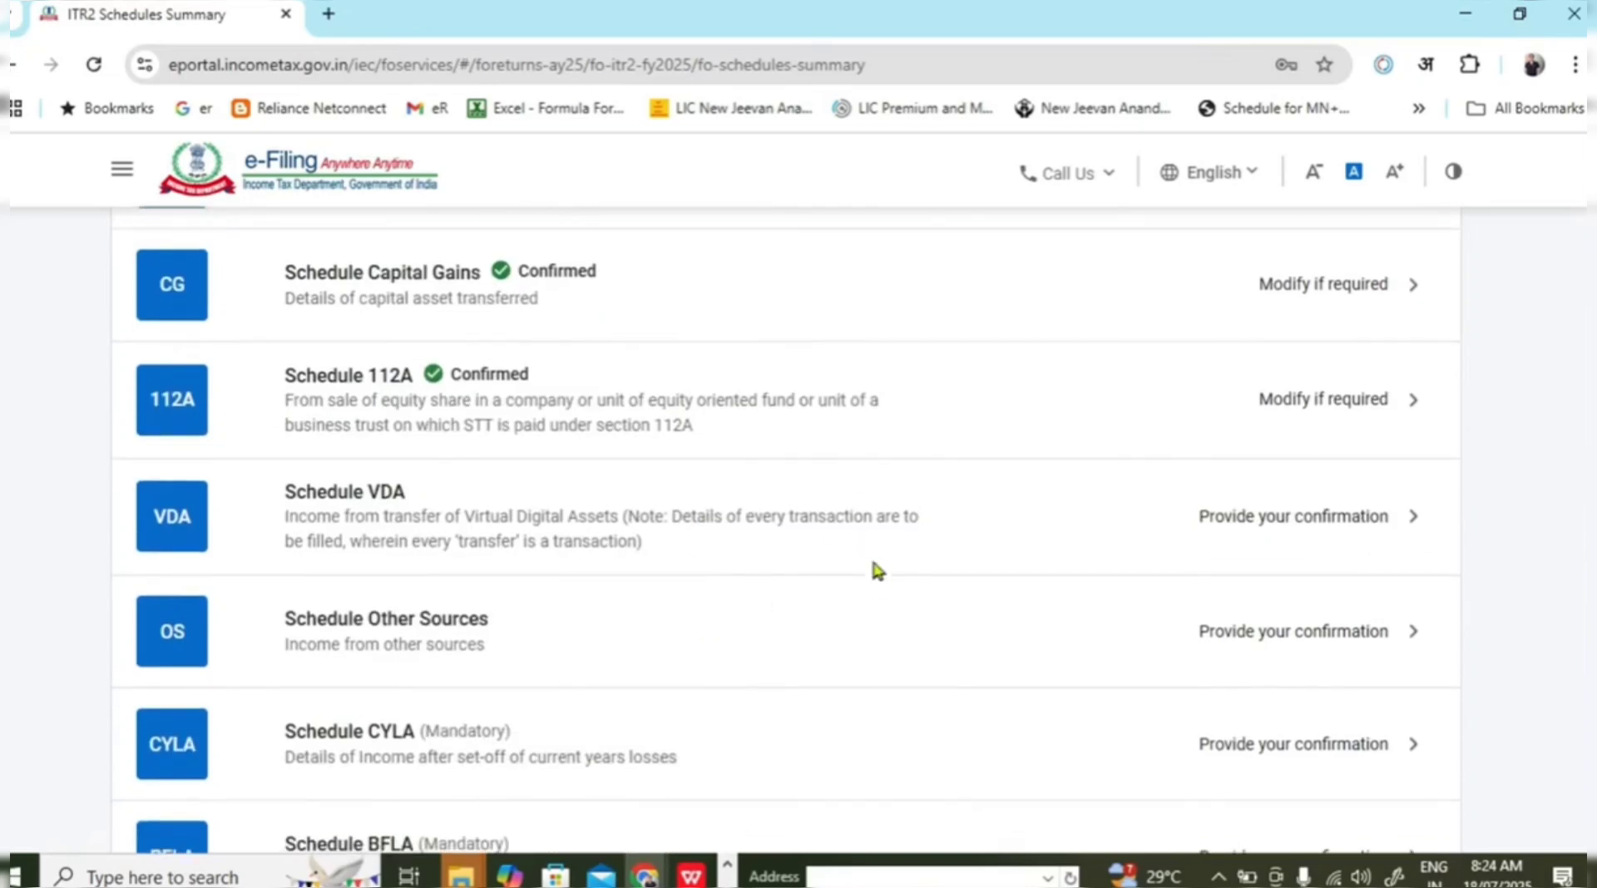
{"action": "left_click", "coordinate": [966, 553]}
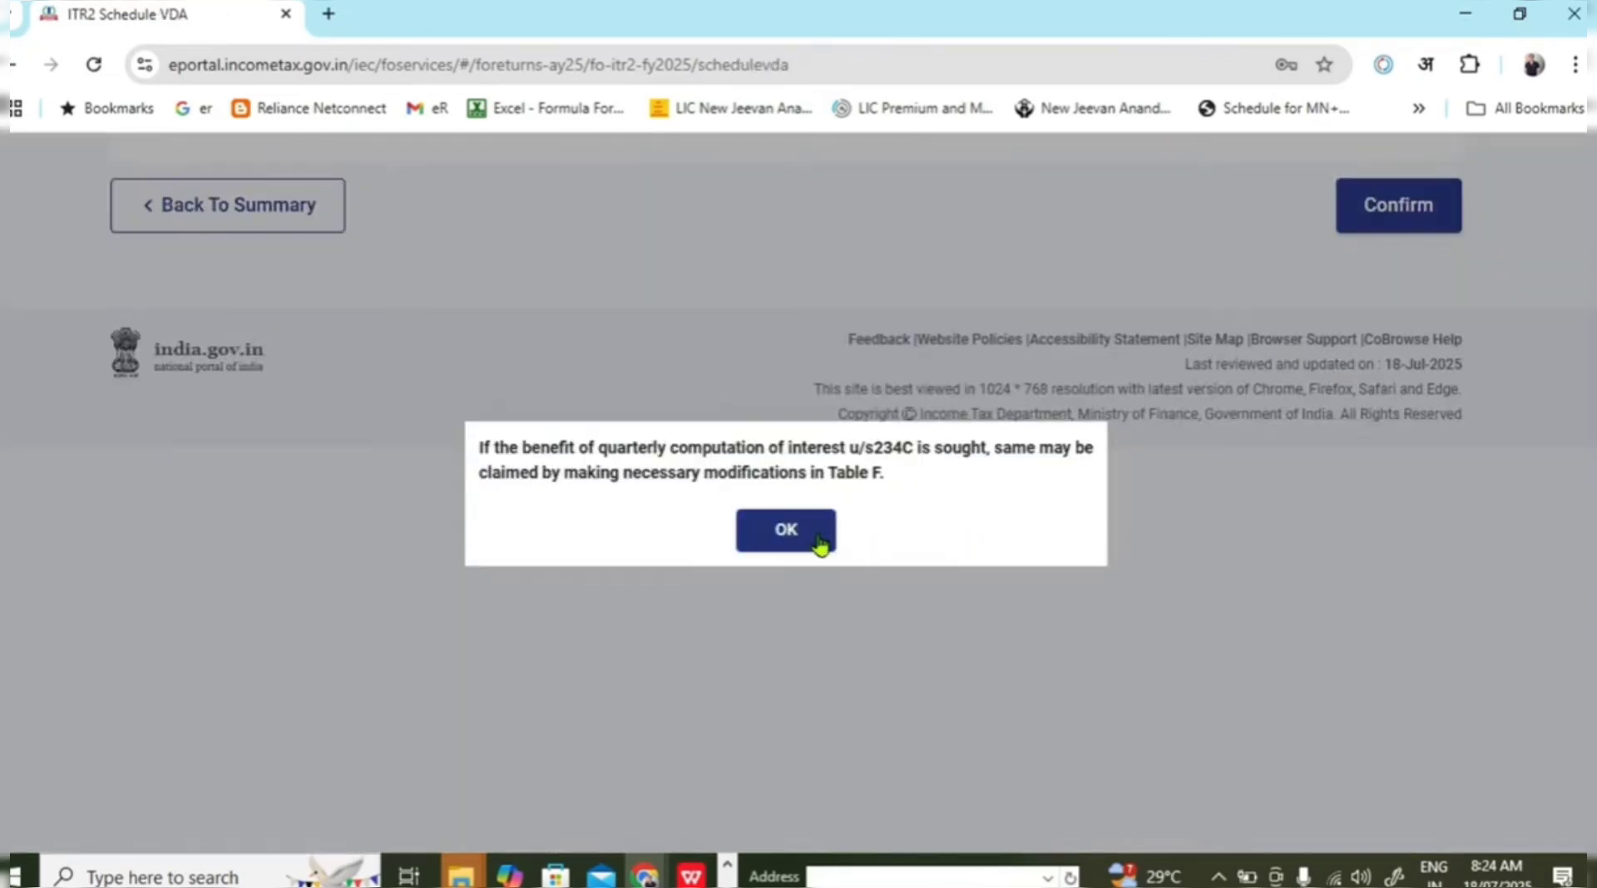
{"action": "left_click", "coordinate": [786, 531]}
{"action": "left_click", "coordinate": [281, 635]}
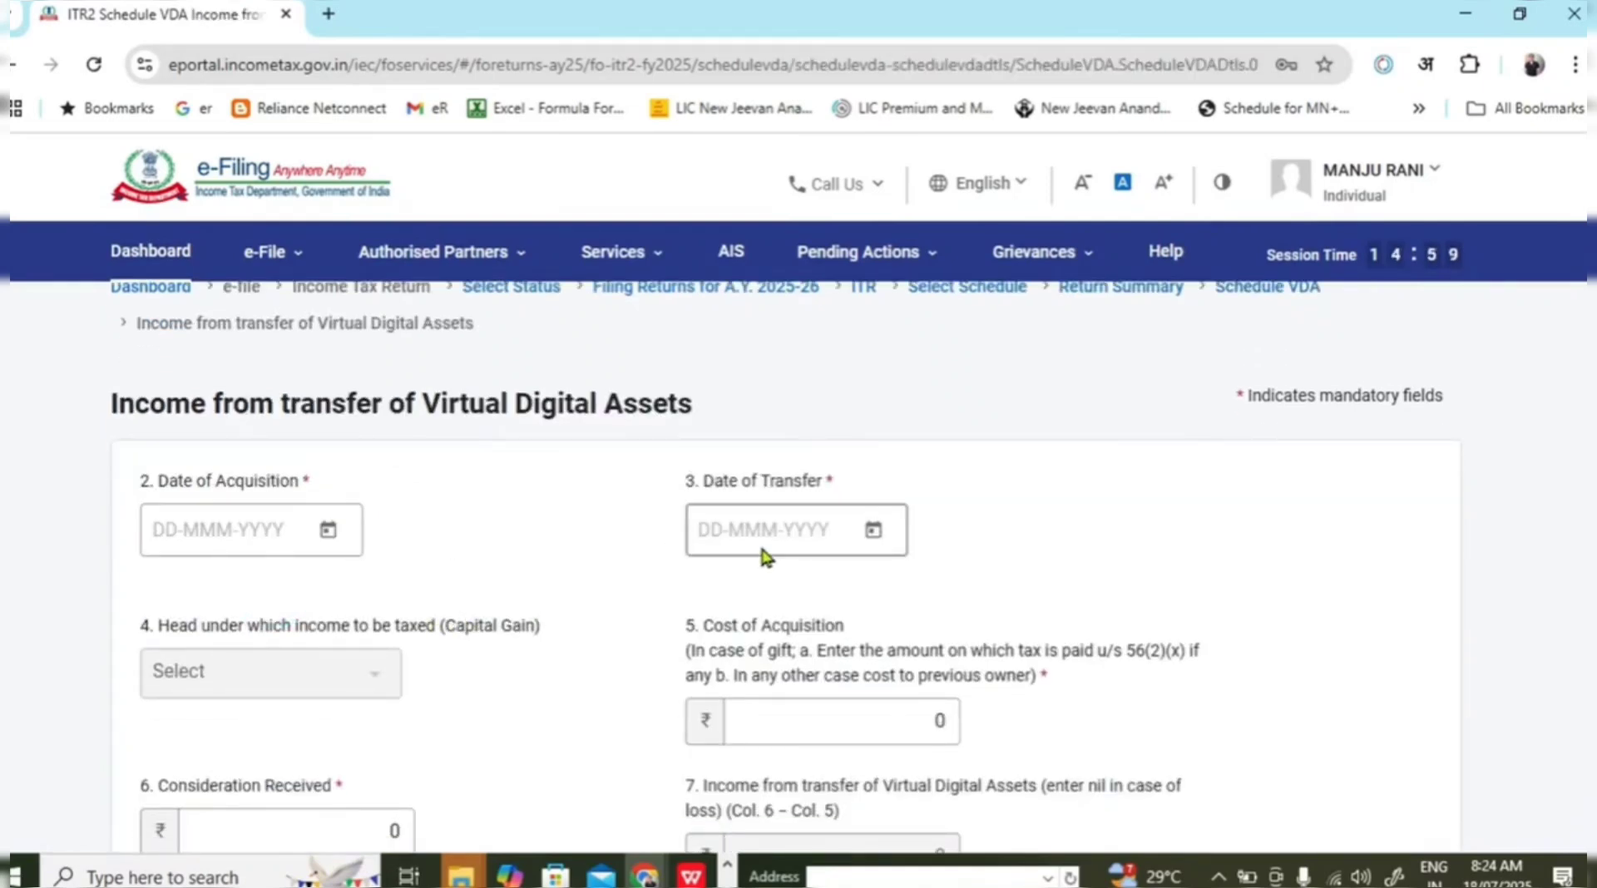
{"action": "scroll", "coordinate": [759, 553], "scroll_direction": "down", "scroll_amount": 3}
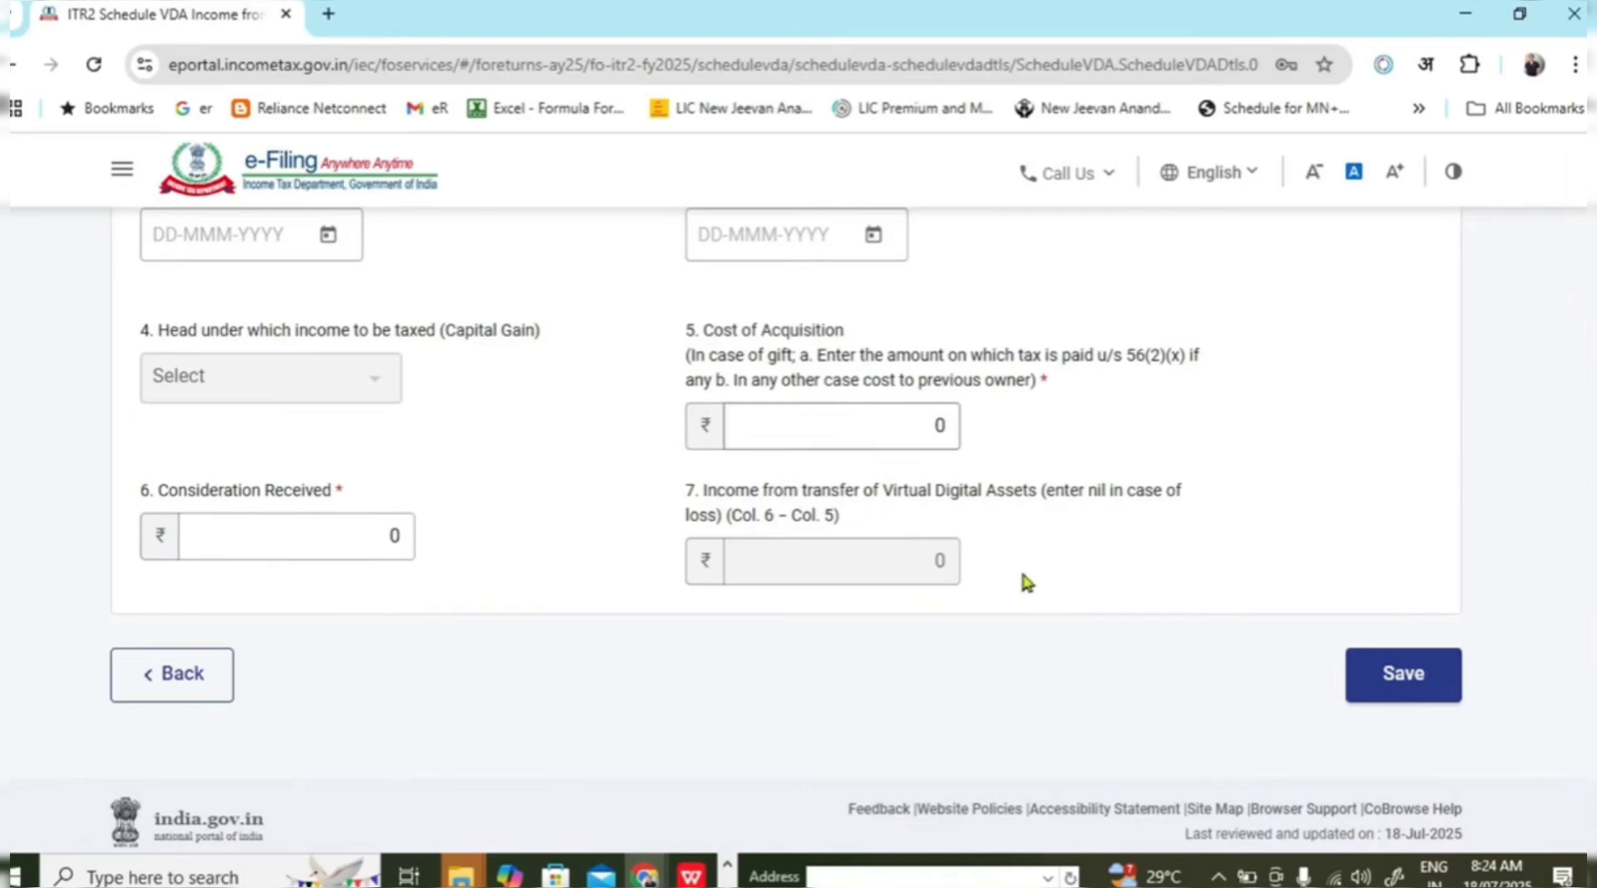
Check the AIS summary and 26AS TDS sheets in Excel for VDA cost and consideration figures.
{"action": "key", "text": "alt+Tab"}
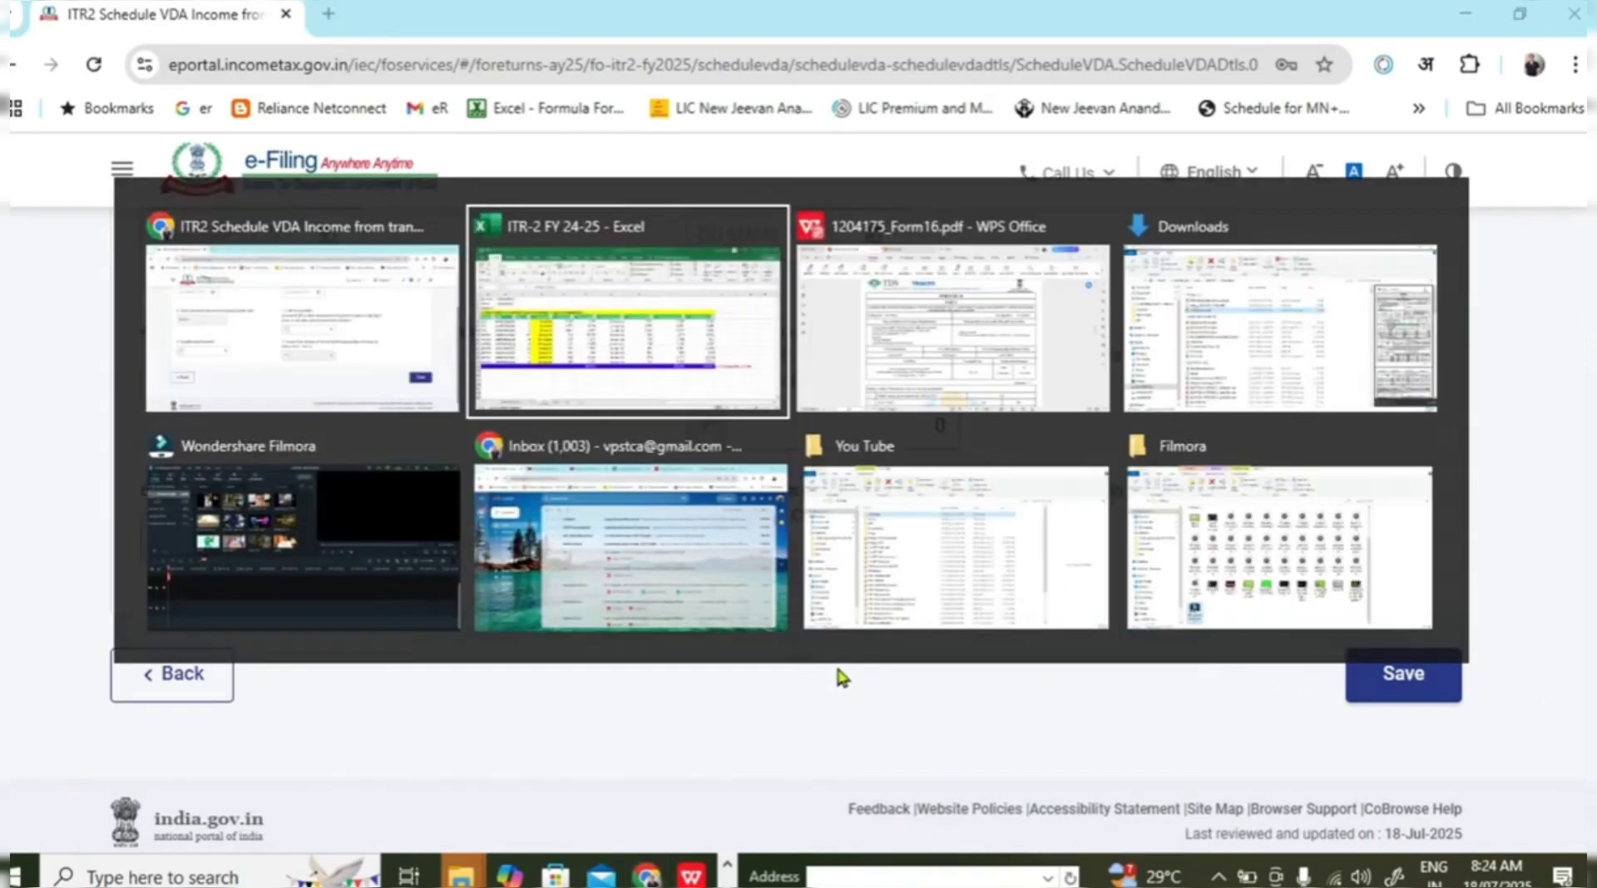
{"action": "left_click", "coordinate": [468, 811]}
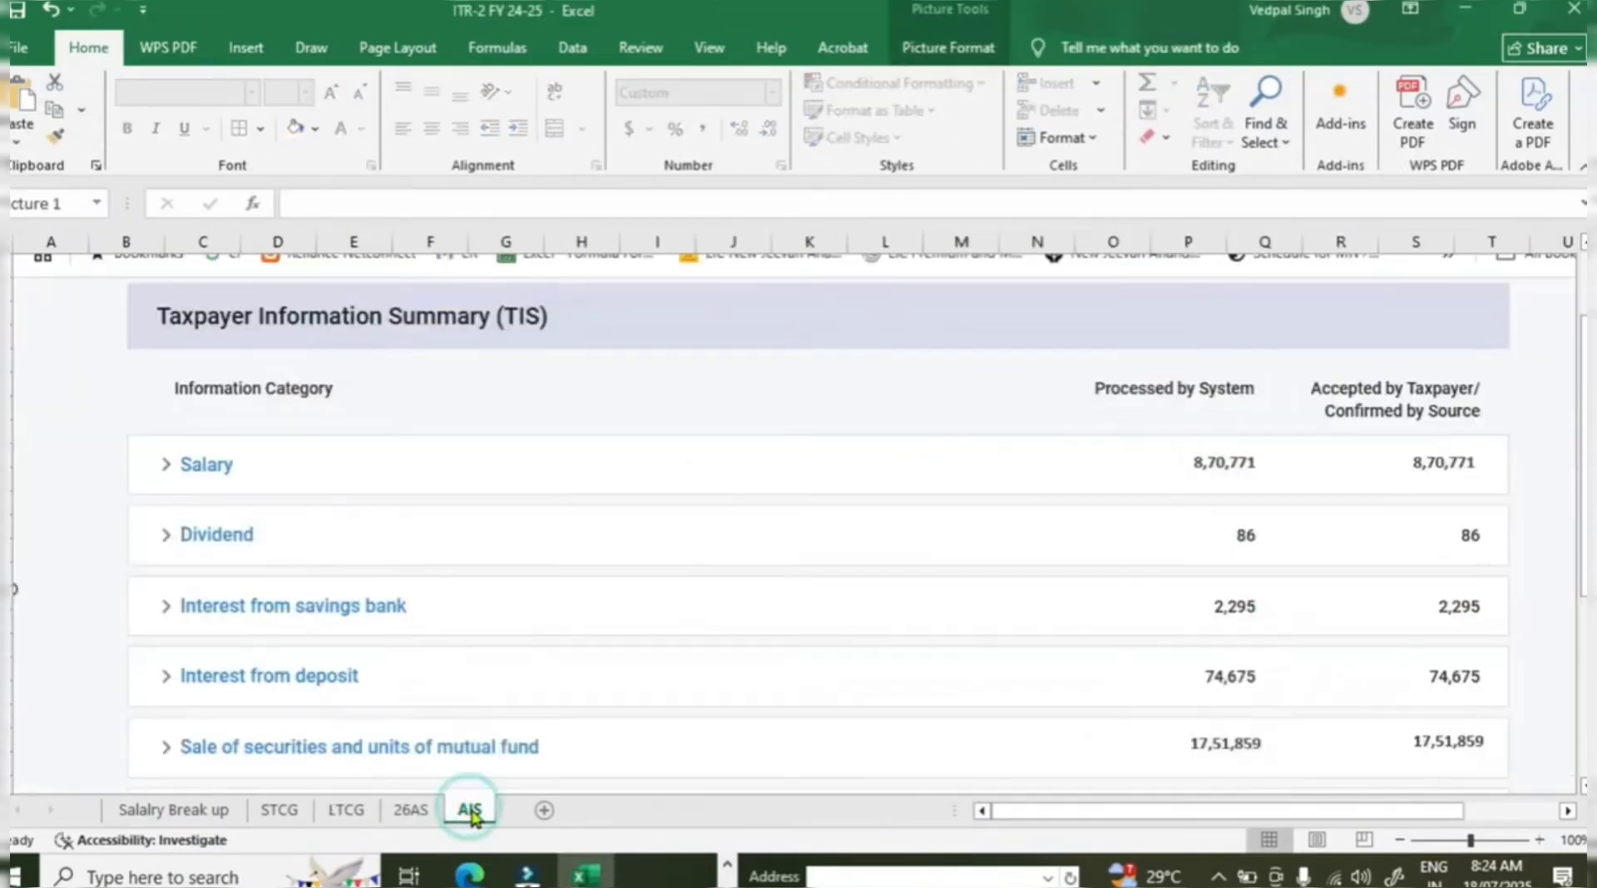
{"action": "left_click", "coordinate": [410, 811]}
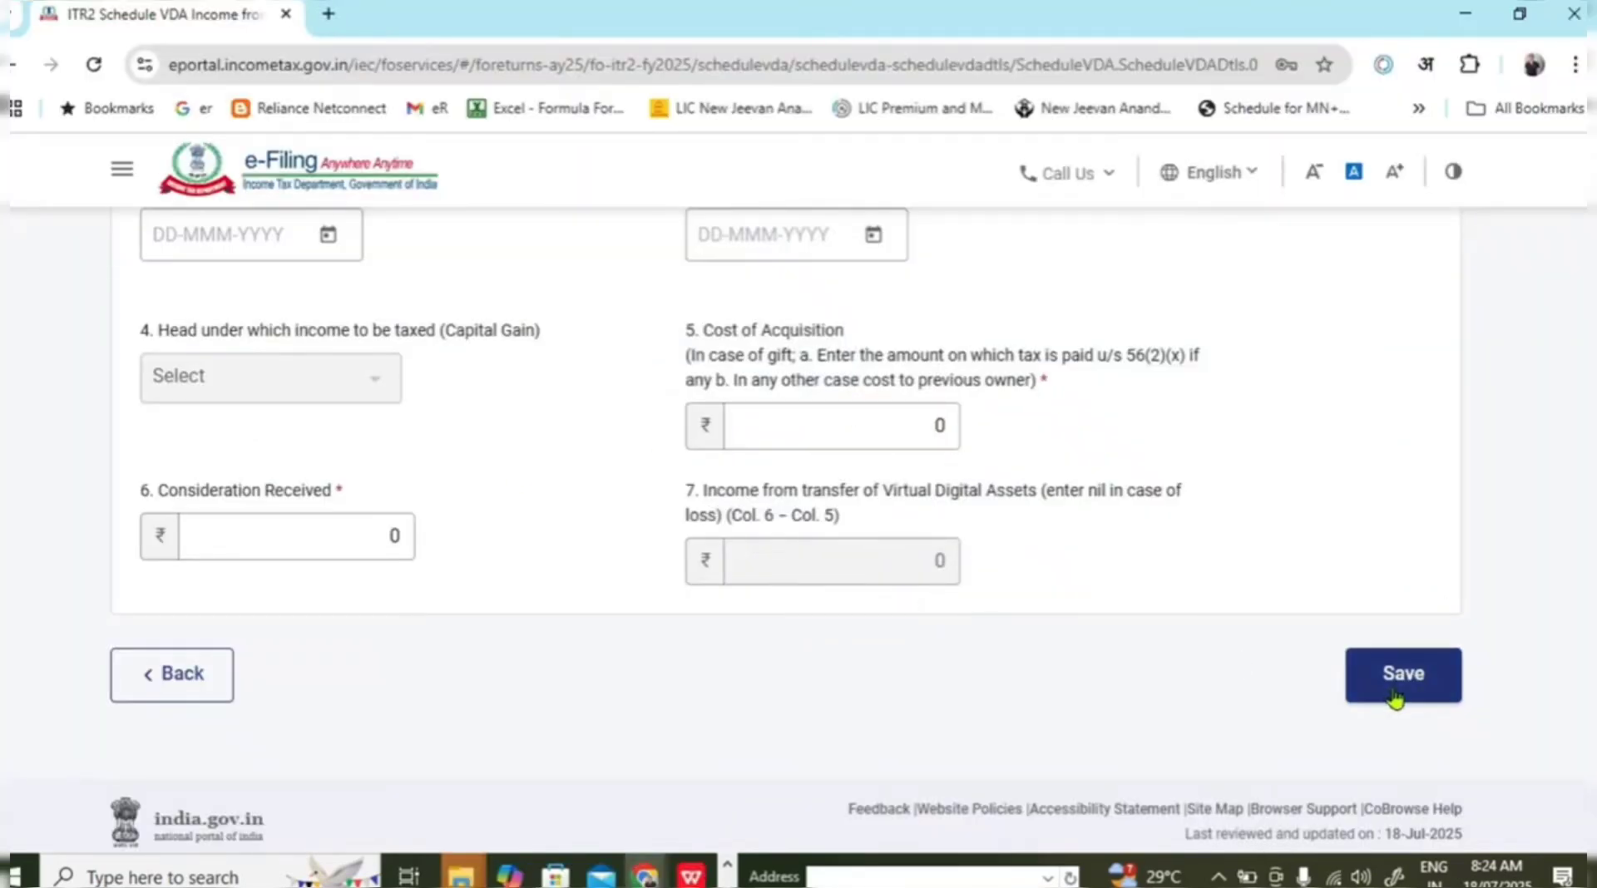
{"action": "left_click", "coordinate": [872, 437]}
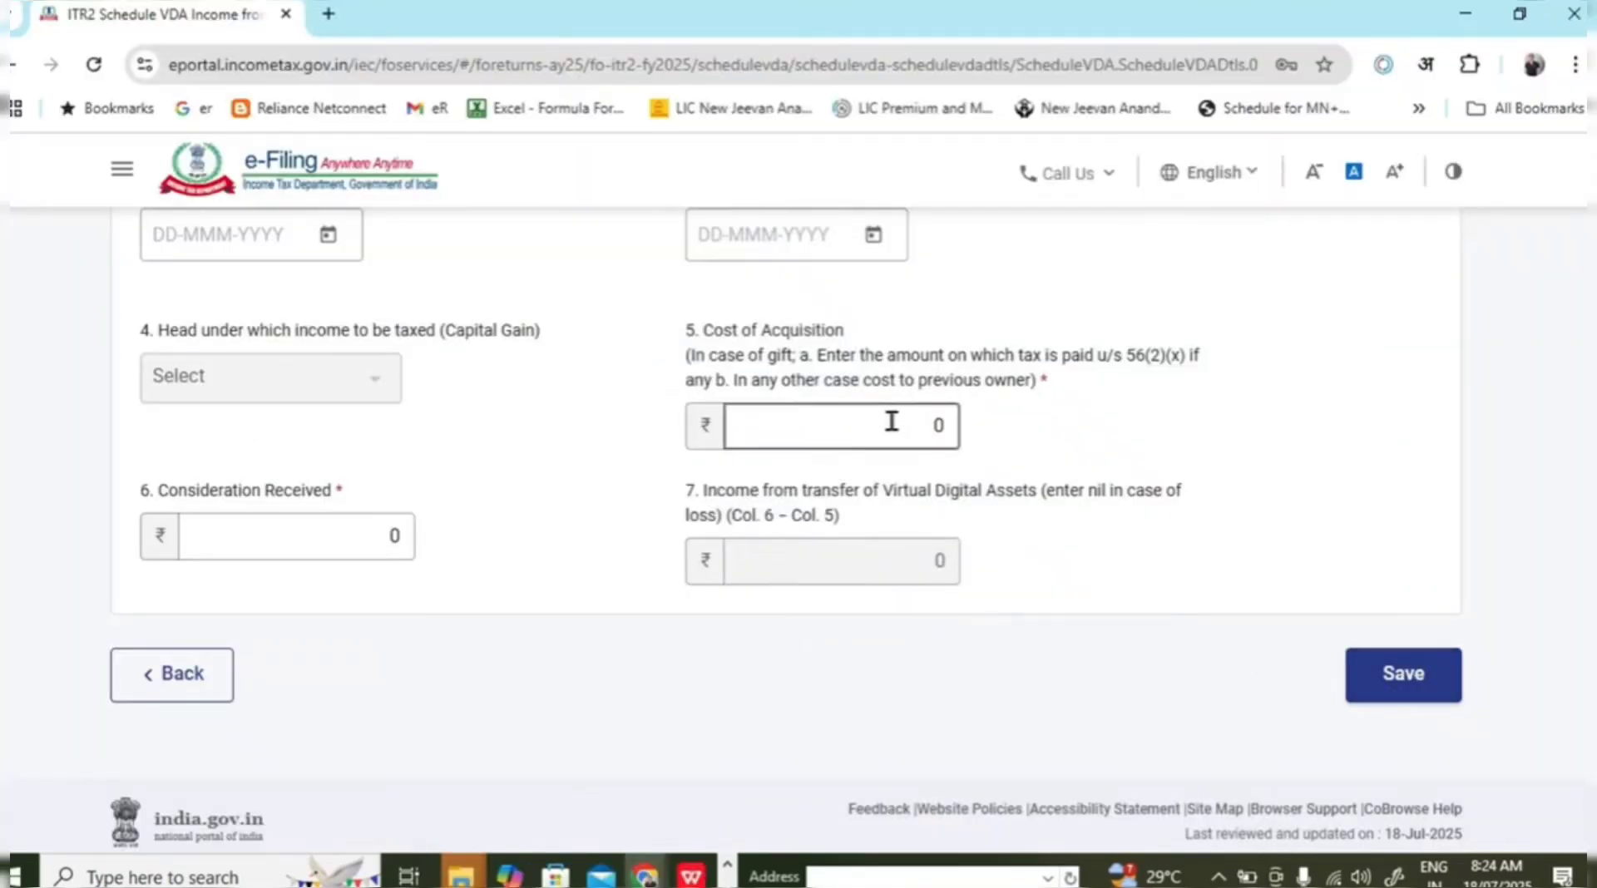
{"action": "left_click", "coordinate": [381, 529]}
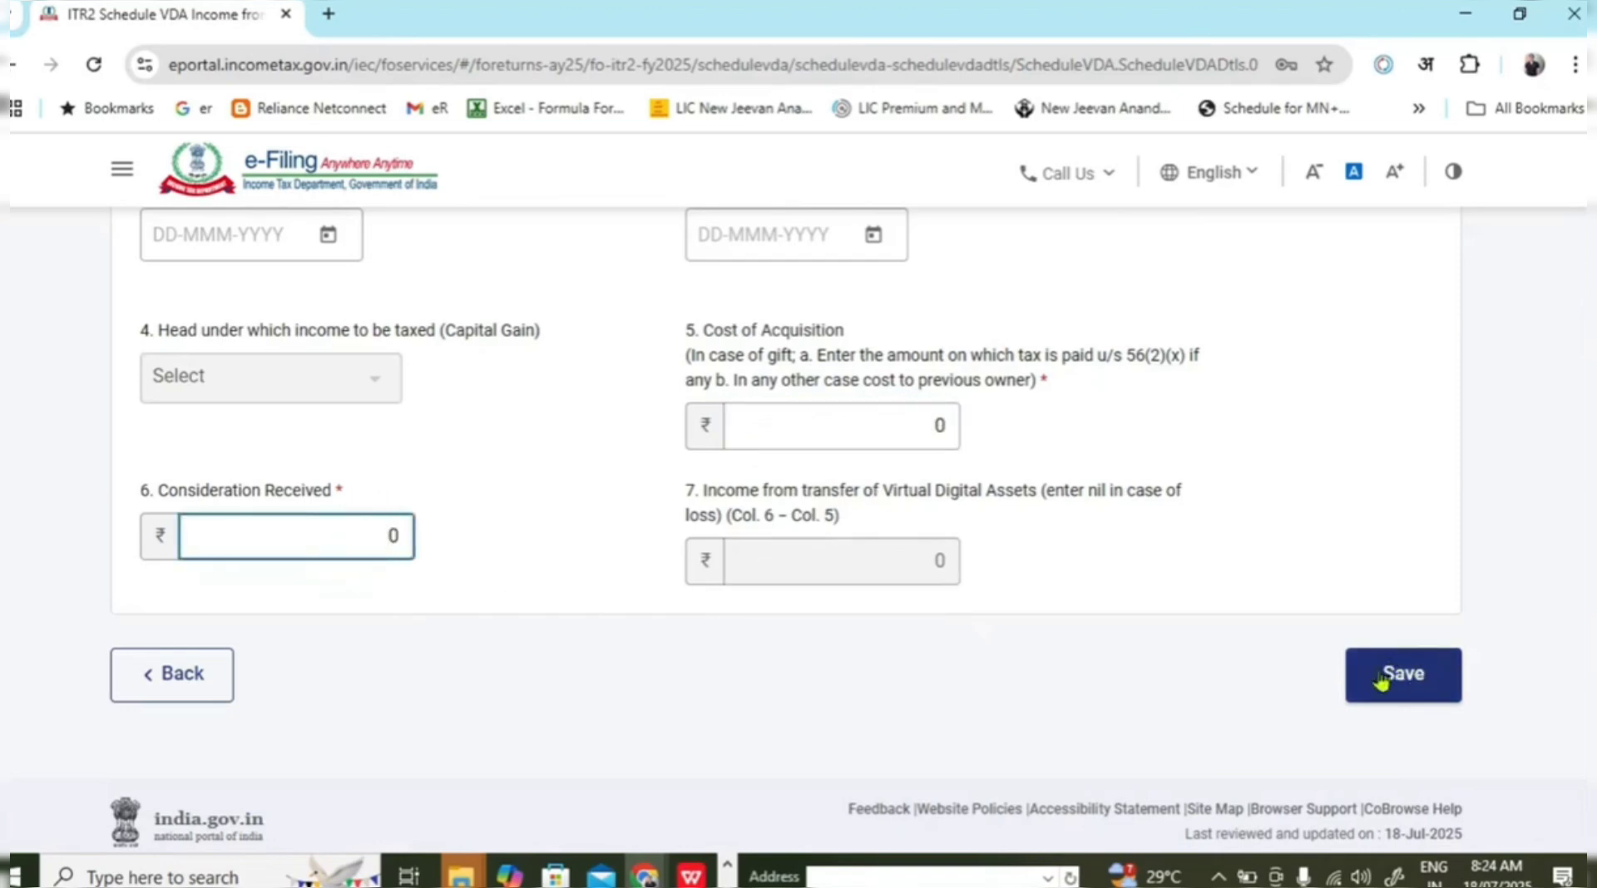
{"action": "scroll", "coordinate": [986, 531], "scroll_direction": "up", "scroll_amount": 2}
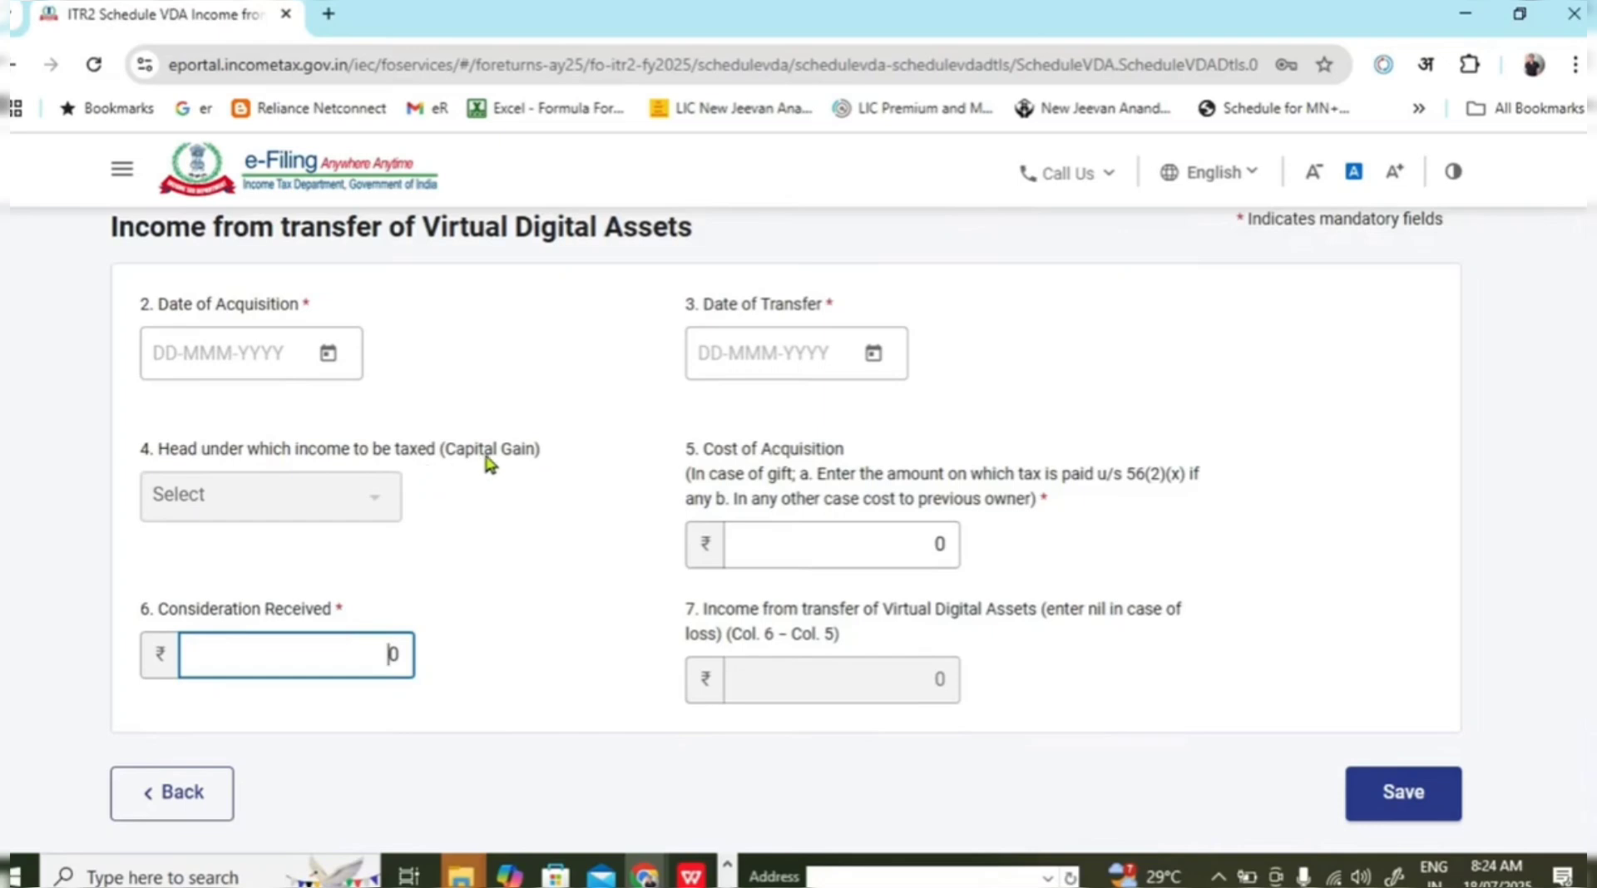
Try saving the empty VDA entry, then go back to the schedules summary without saving.
{"action": "left_click", "coordinate": [1405, 794]}
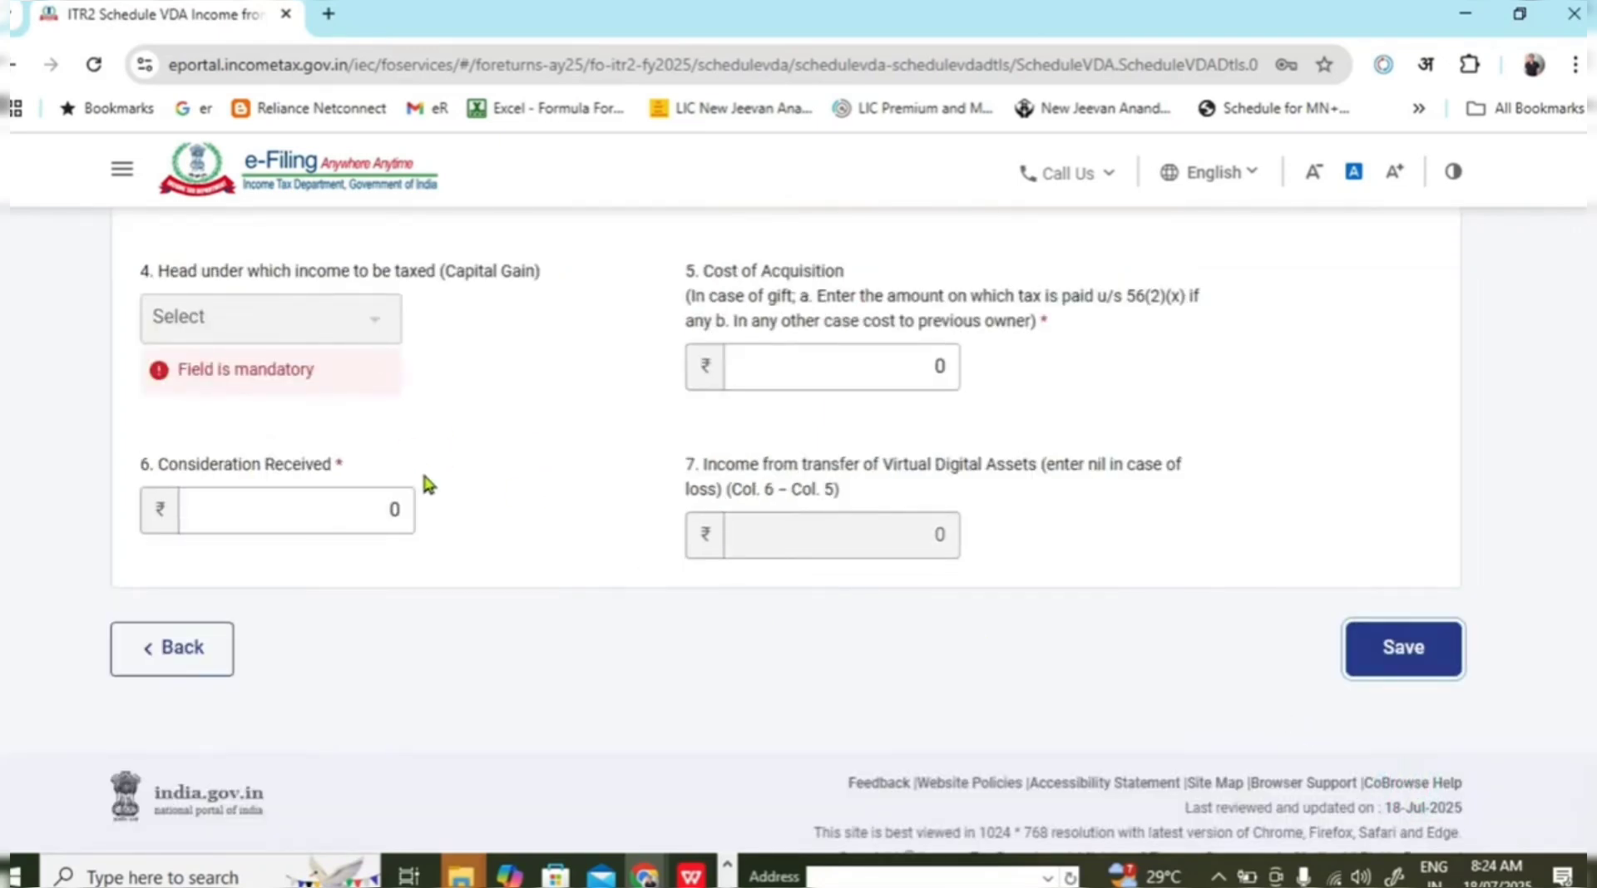
{"action": "scroll", "coordinate": [421, 467], "scroll_direction": "up", "scroll_amount": 1}
{"action": "left_click", "coordinate": [855, 487]}
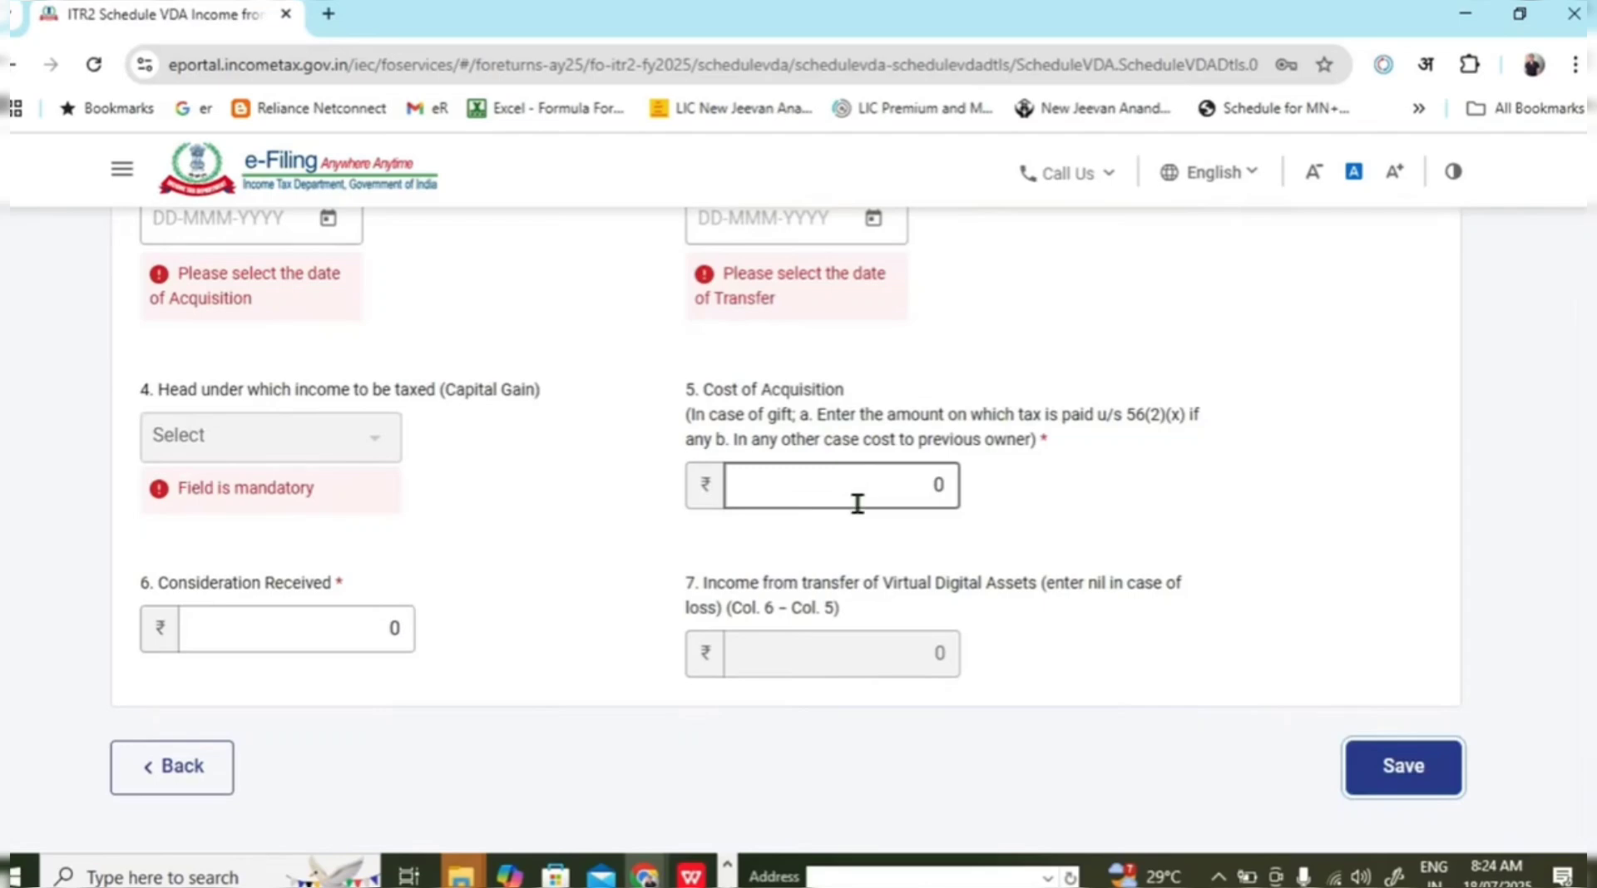
{"action": "scroll", "coordinate": [313, 698], "scroll_direction": "up", "scroll_amount": 1}
{"action": "scroll", "coordinate": [292, 709], "scroll_direction": "down", "scroll_amount": 3}
{"action": "left_click", "coordinate": [205, 630]}
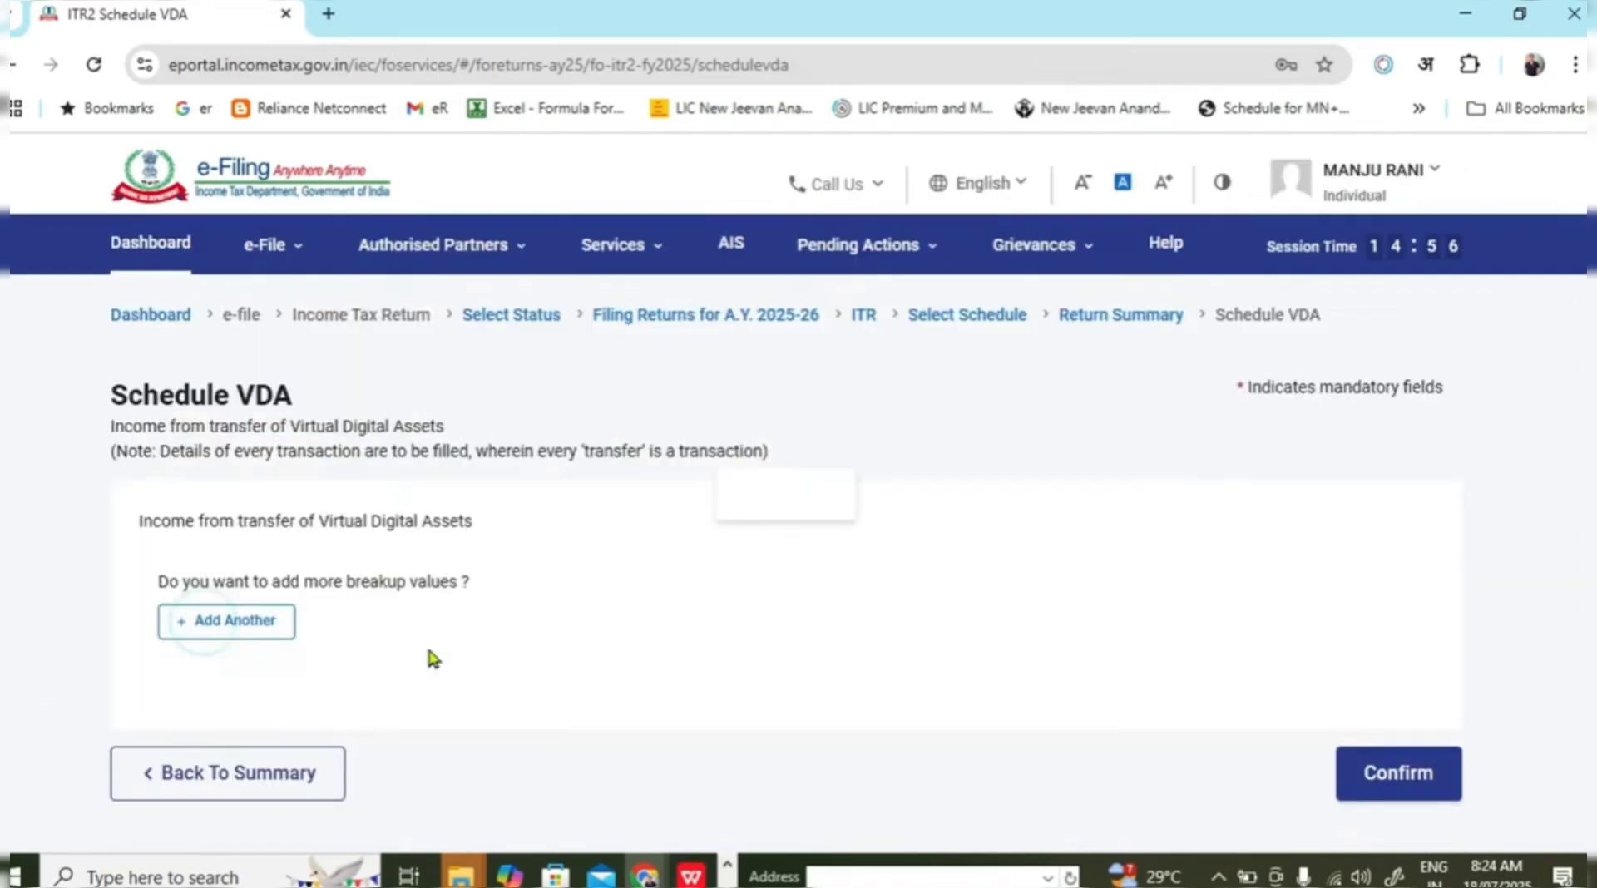
{"action": "left_click", "coordinate": [275, 774]}
Open Schedule Other Sources and expand the gross income at normal rates section.
{"action": "scroll", "coordinate": [741, 606], "scroll_direction": "down", "scroll_amount": 5}
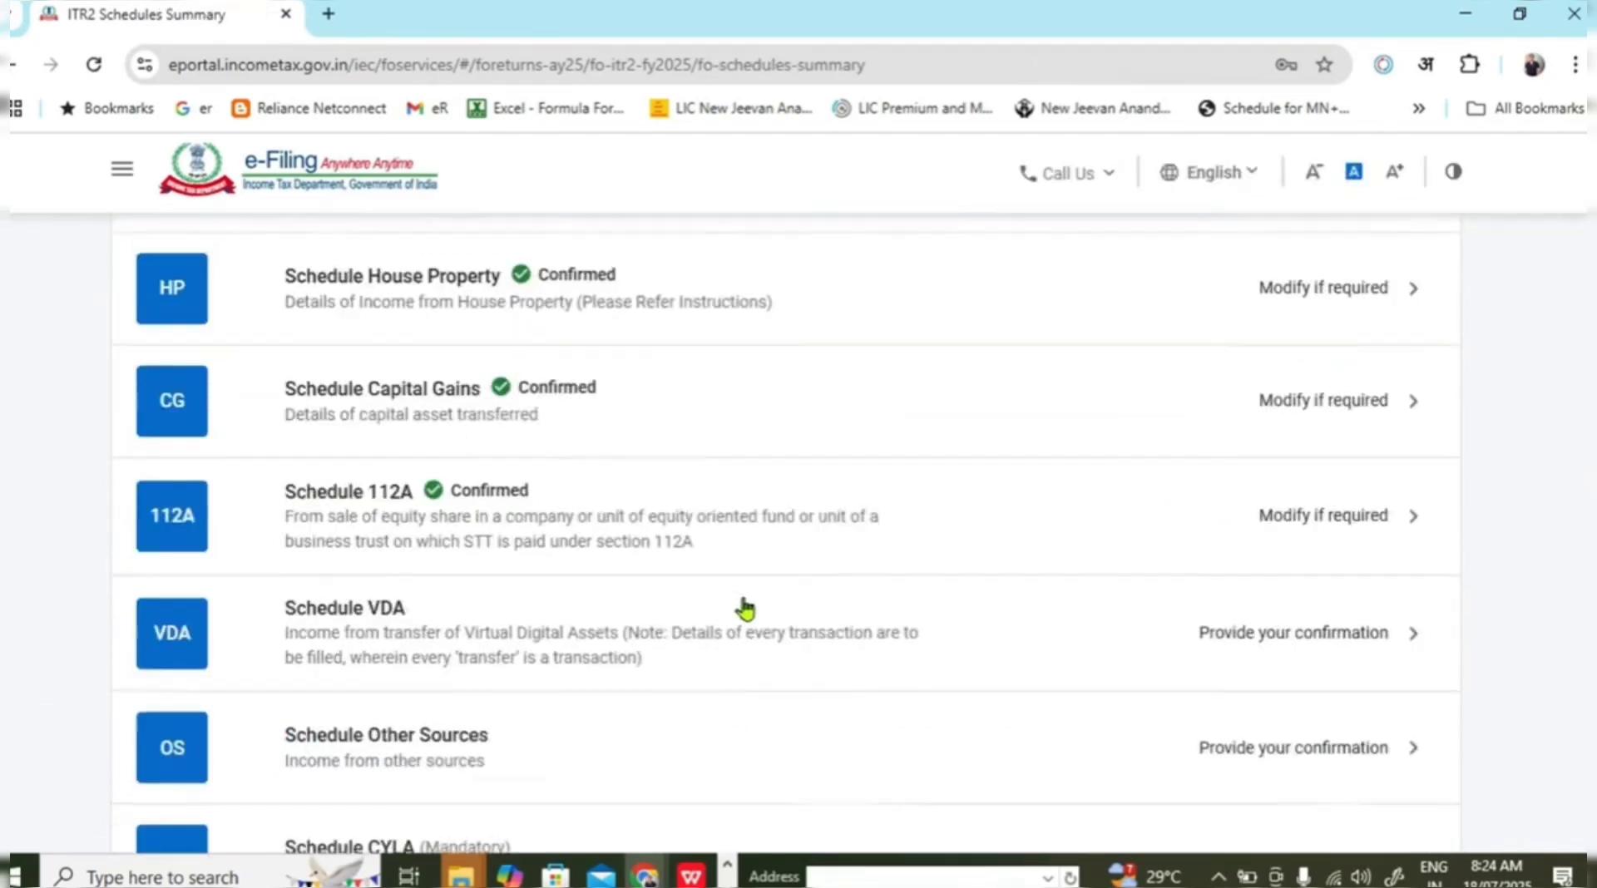
{"action": "scroll", "coordinate": [744, 608], "scroll_direction": "down", "scroll_amount": 5}
{"action": "left_click", "coordinate": [771, 414]}
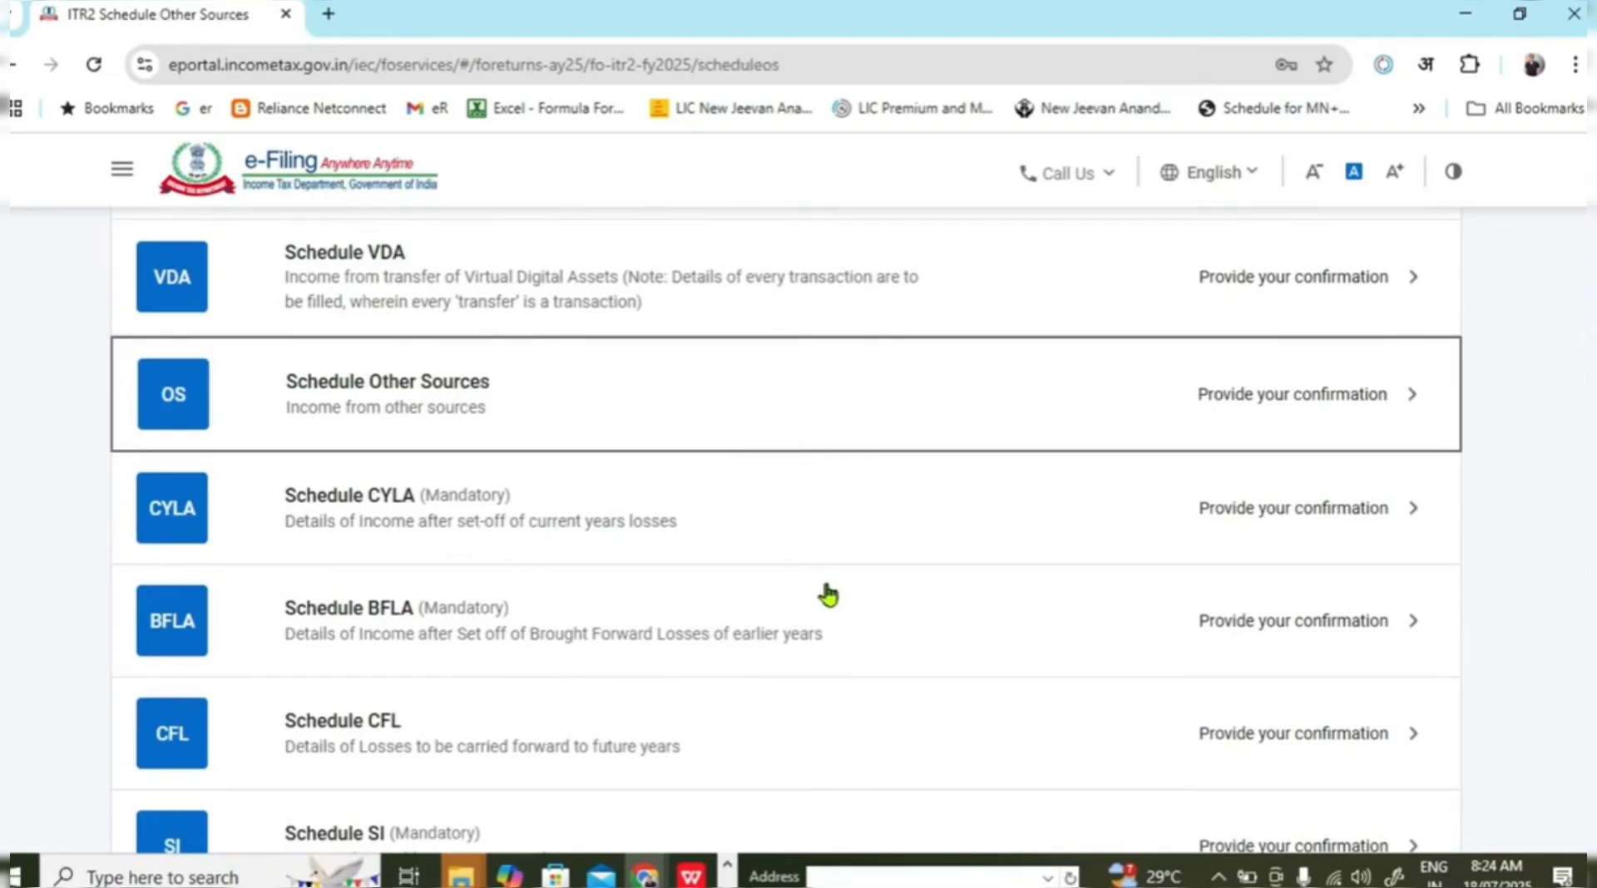
{"action": "scroll", "coordinate": [851, 578], "scroll_direction": "up", "scroll_amount": 10}
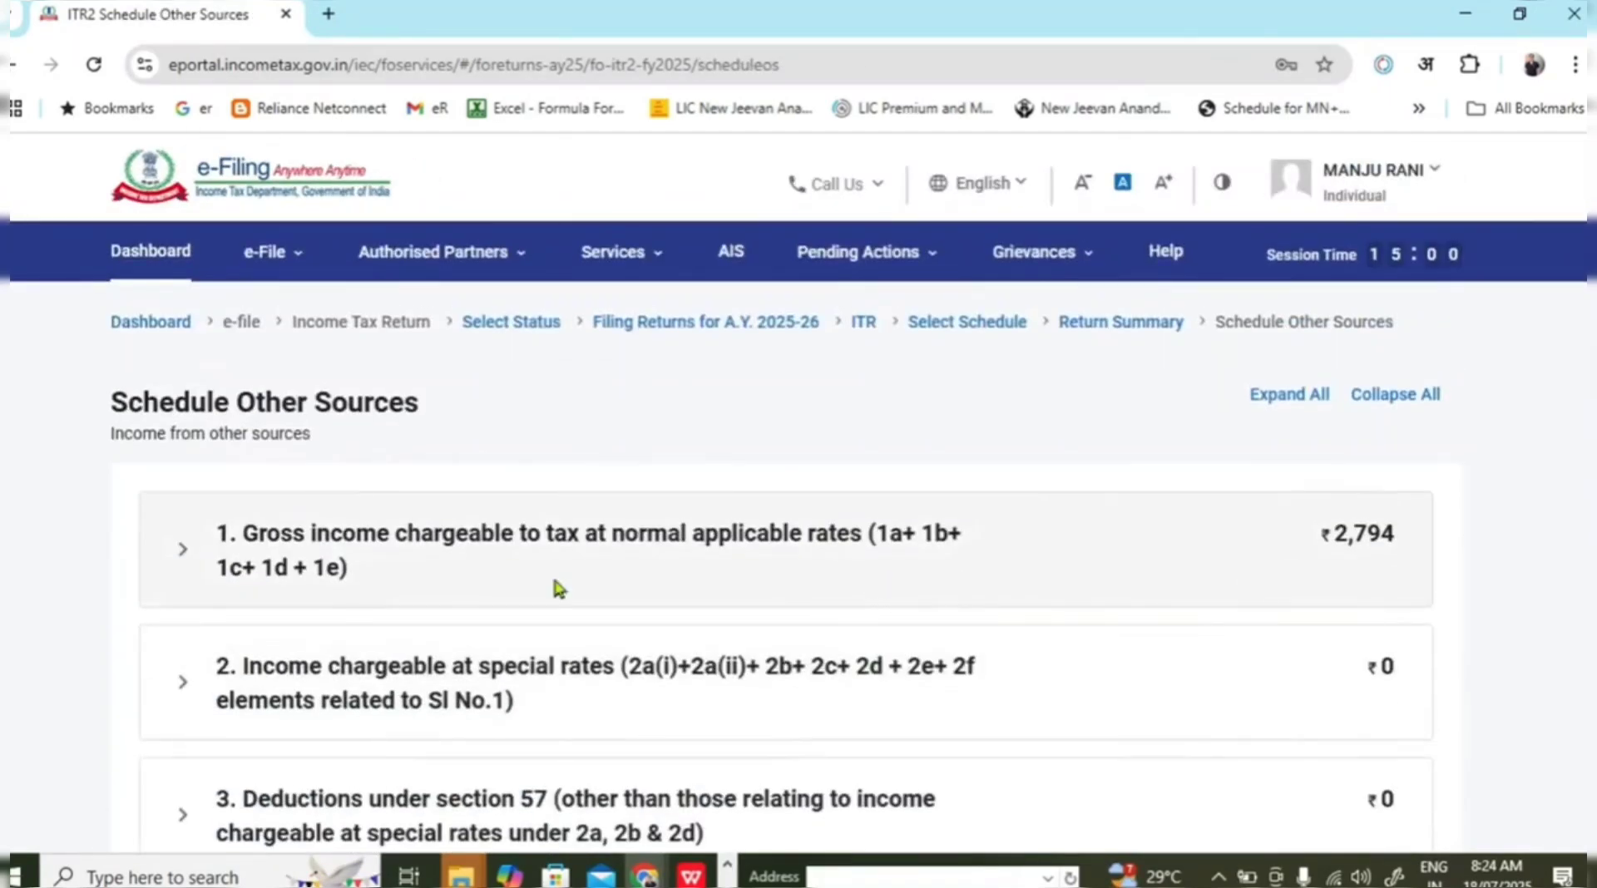
{"action": "left_click", "coordinate": [184, 555]}
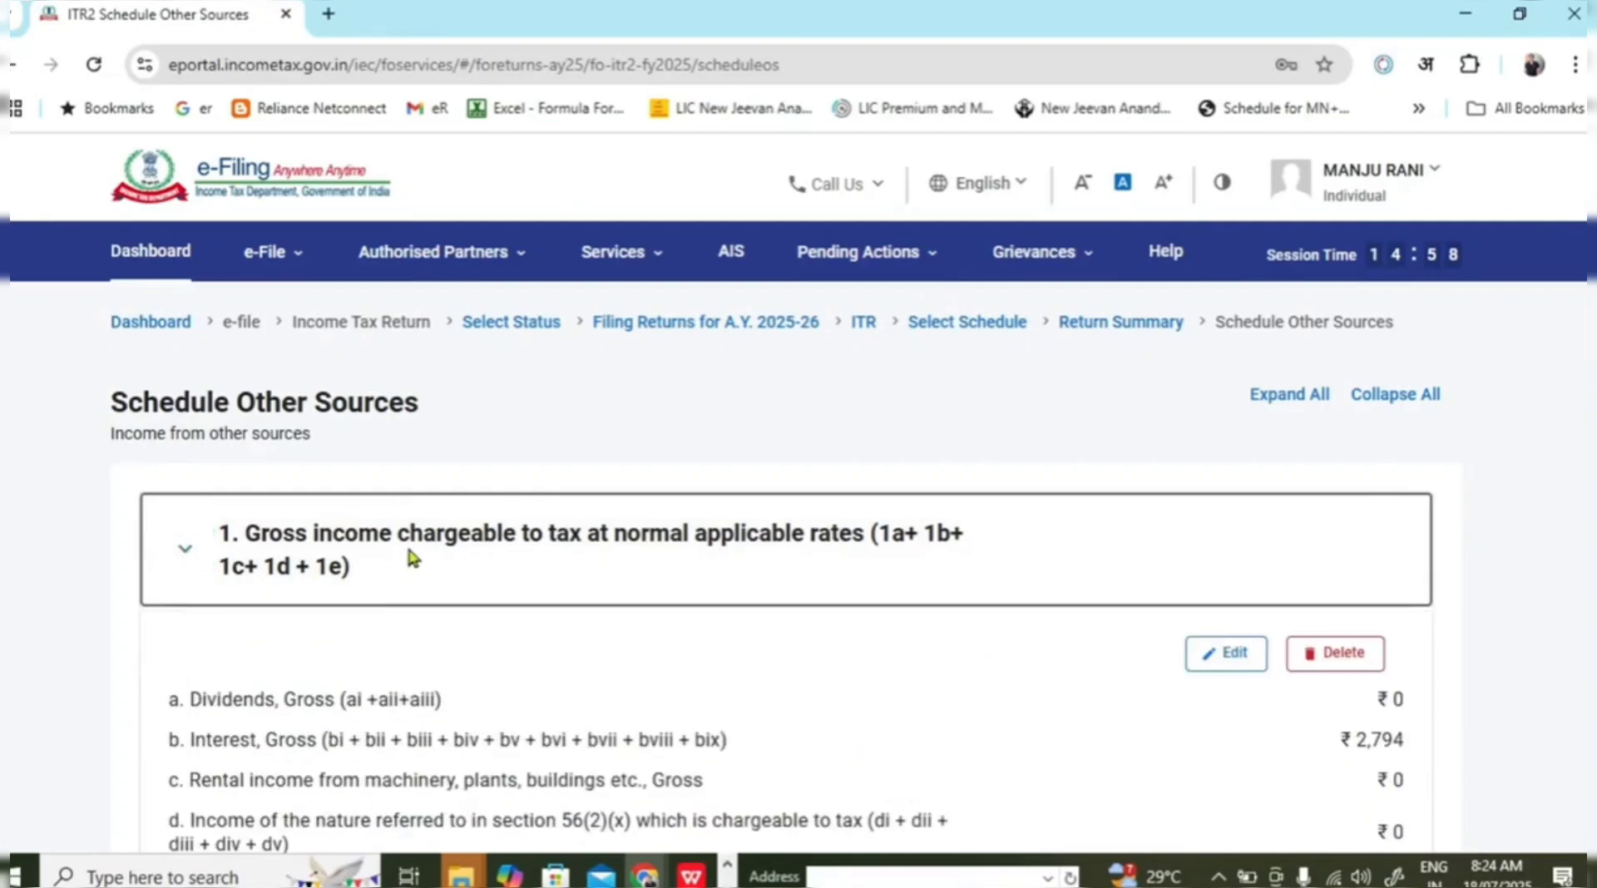
{"action": "scroll", "coordinate": [433, 574], "scroll_direction": "down", "scroll_amount": 2}
{"action": "left_click_drag", "start_coordinate": [366, 571], "coordinate": [1290, 620]}
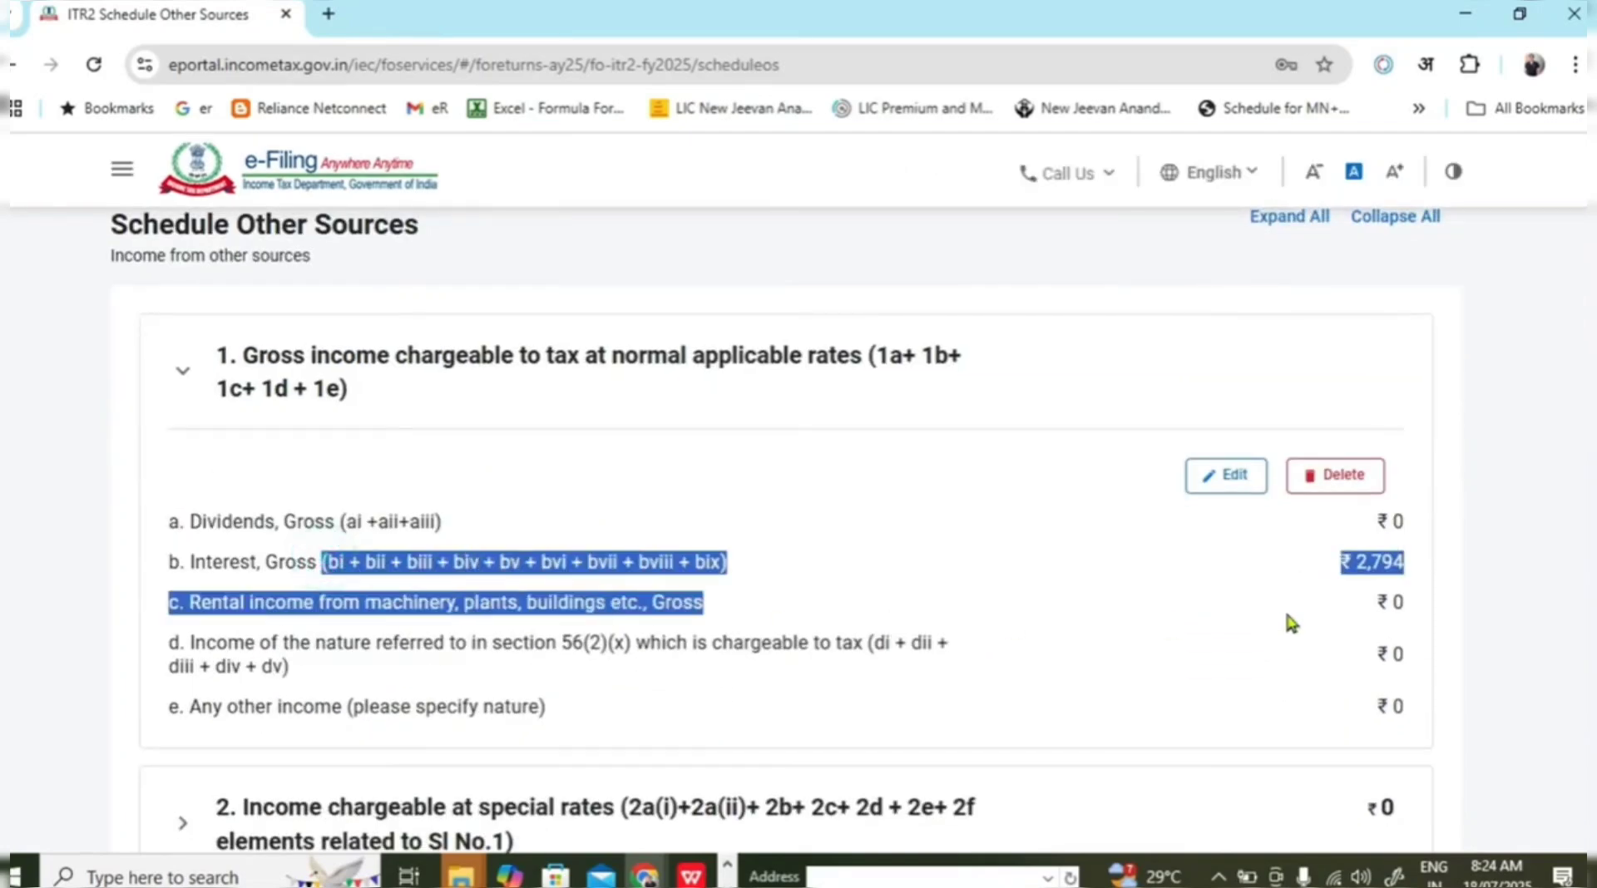
Compare the ₹2,794 interest figure against the Excel AIS summary sheet.
{"action": "key", "text": "alt+Tab"}
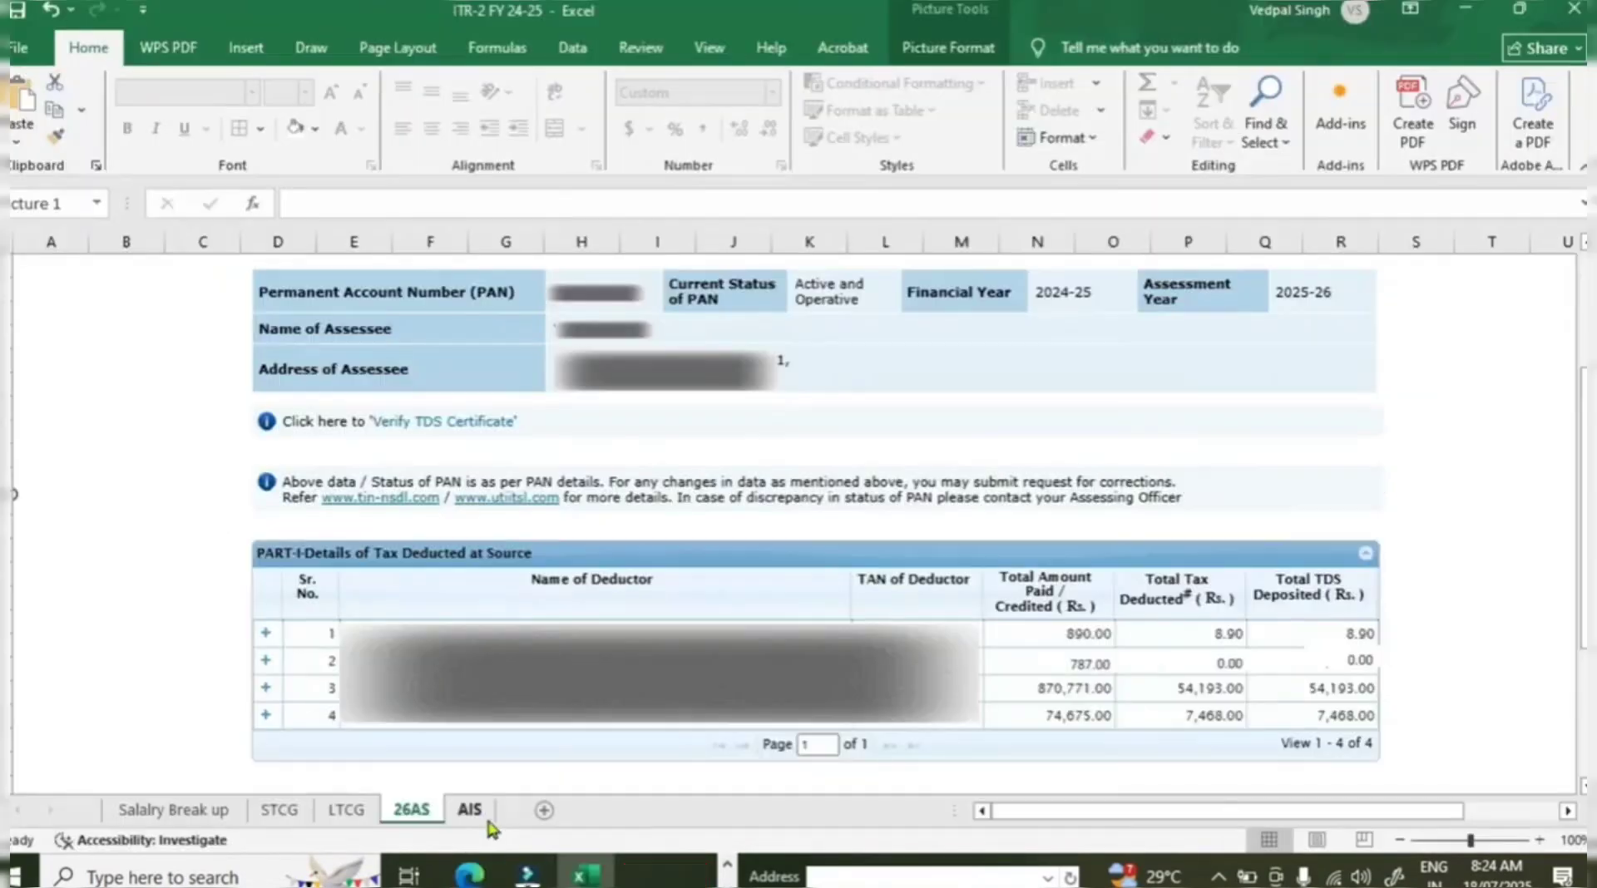
{"action": "left_click", "coordinate": [473, 810]}
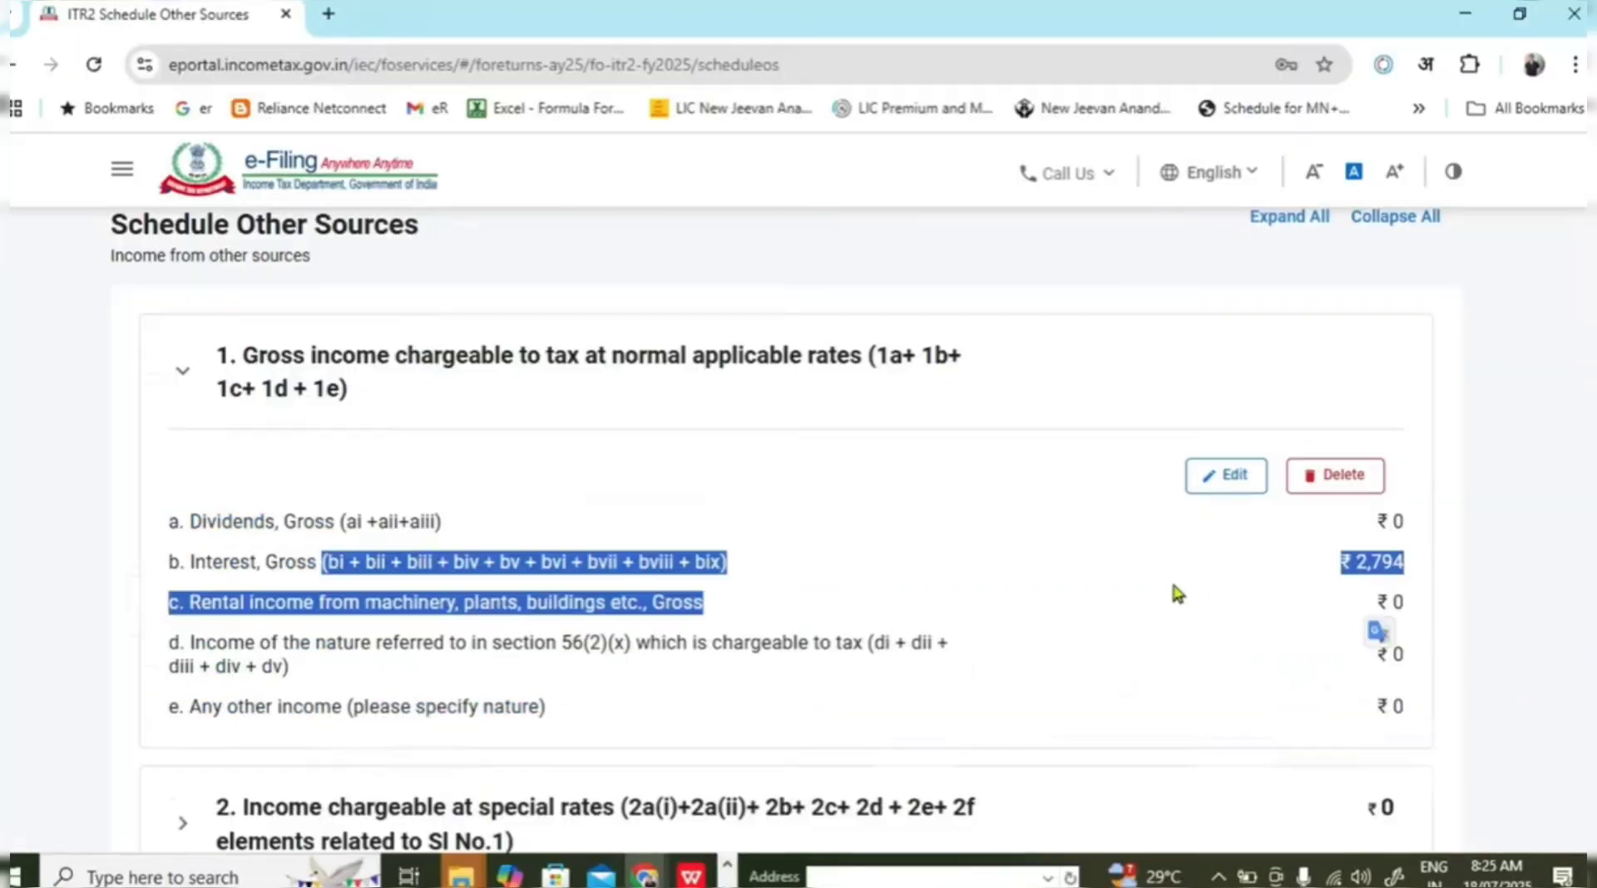
{"action": "left_click", "coordinate": [1221, 599]}
{"action": "left_click_drag", "start_coordinate": [1349, 564], "coordinate": [1426, 579]}
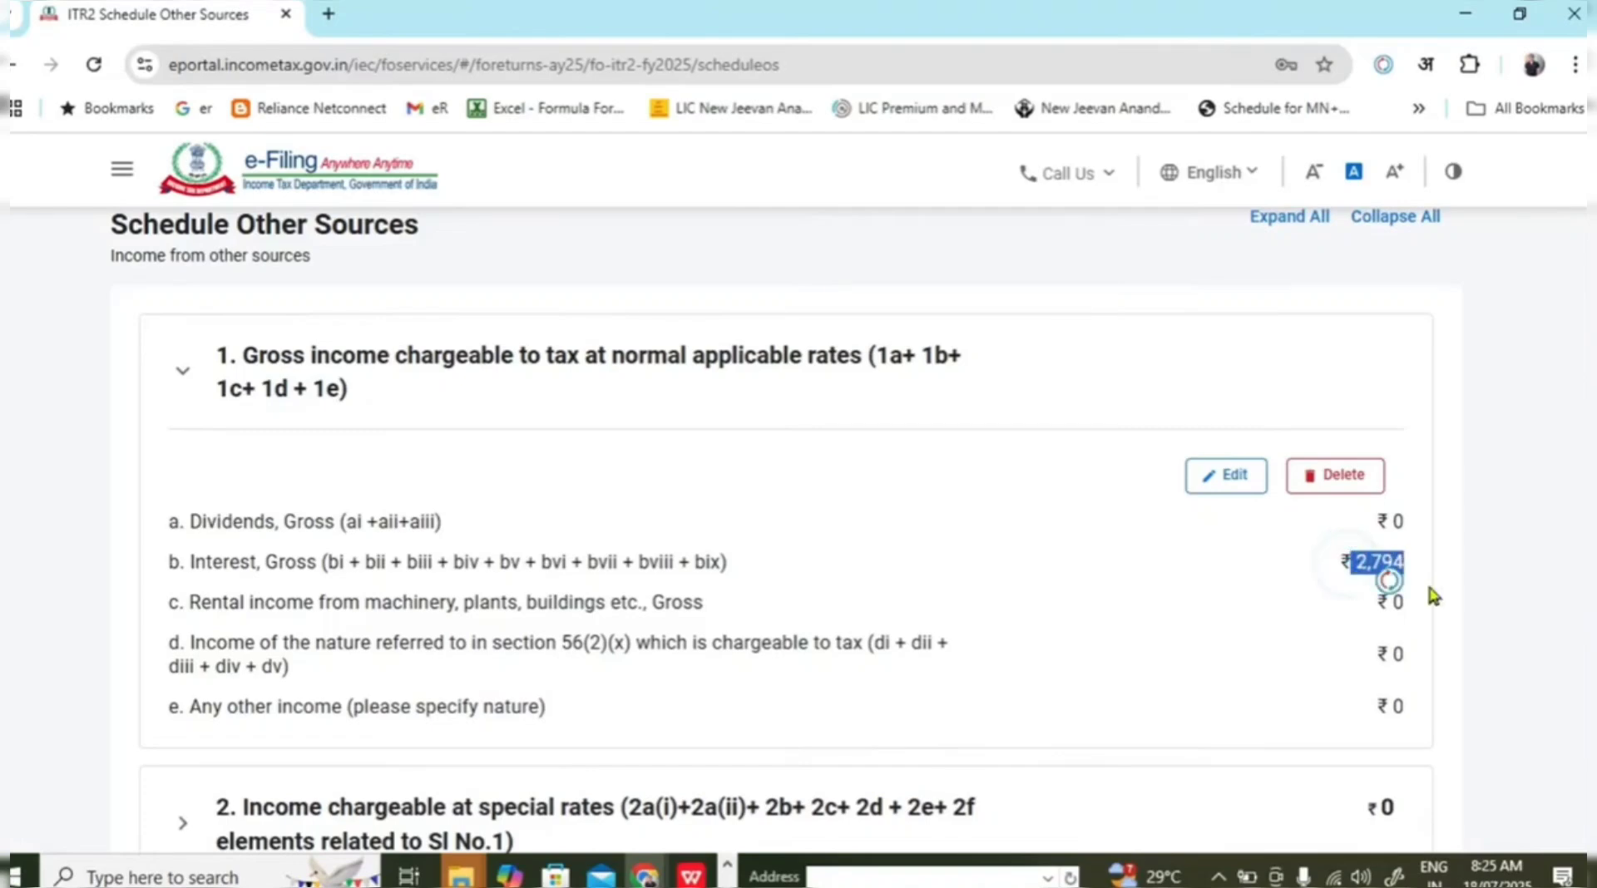
{"action": "key", "text": "alt+Tab"}
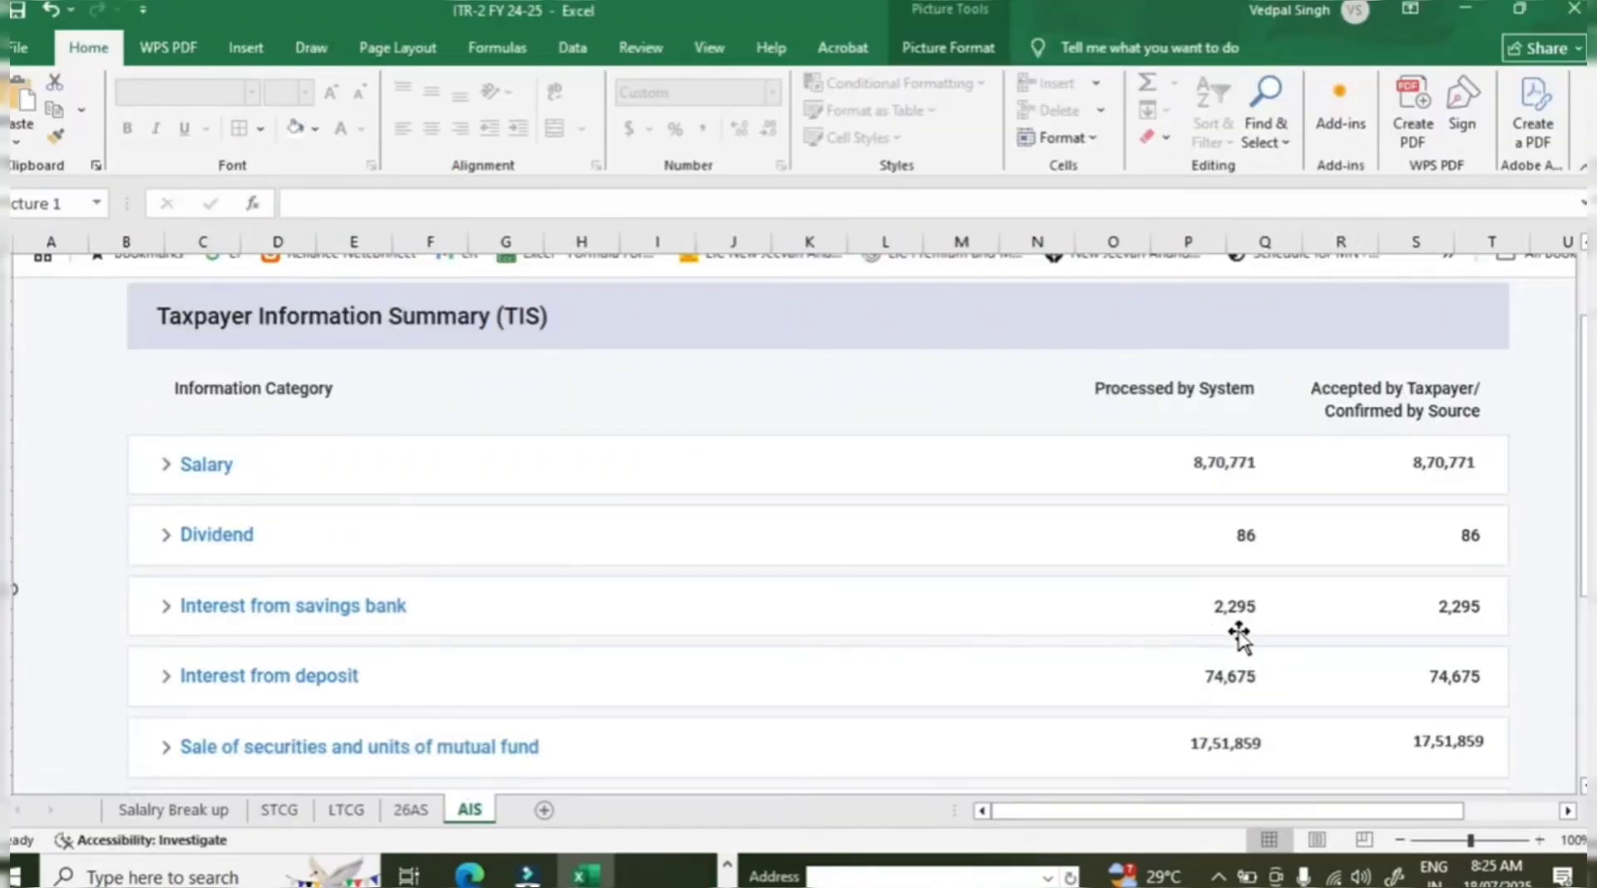
{"action": "key", "text": "alt+Tab"}
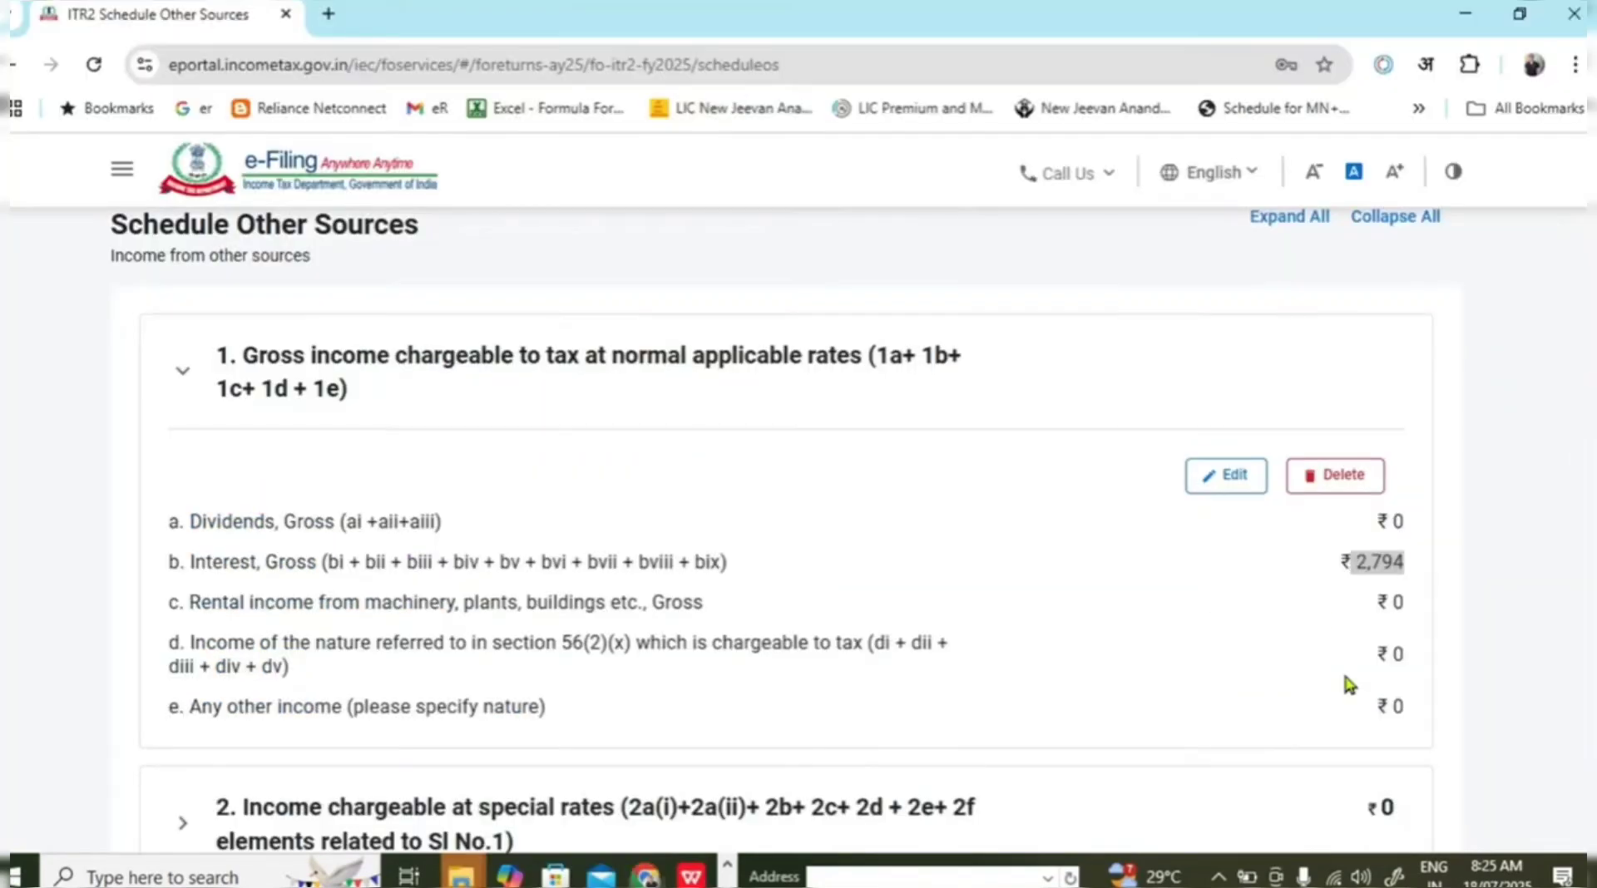
{"action": "left_click", "coordinate": [1536, 417]}
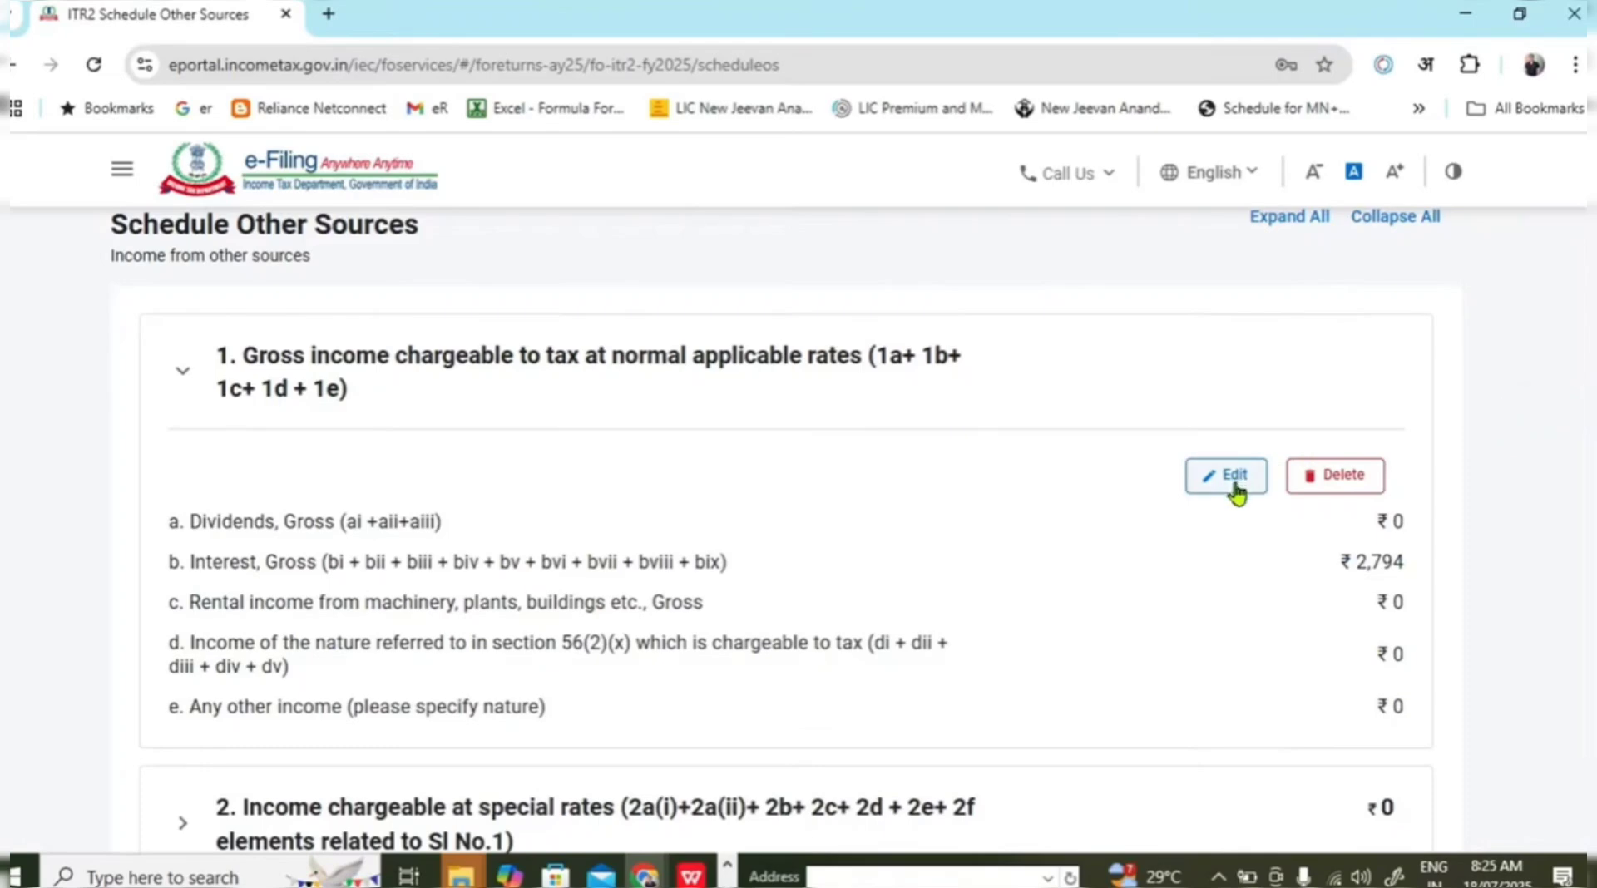
{"action": "scroll", "coordinate": [1207, 545], "scroll_direction": "down", "scroll_amount": 1}
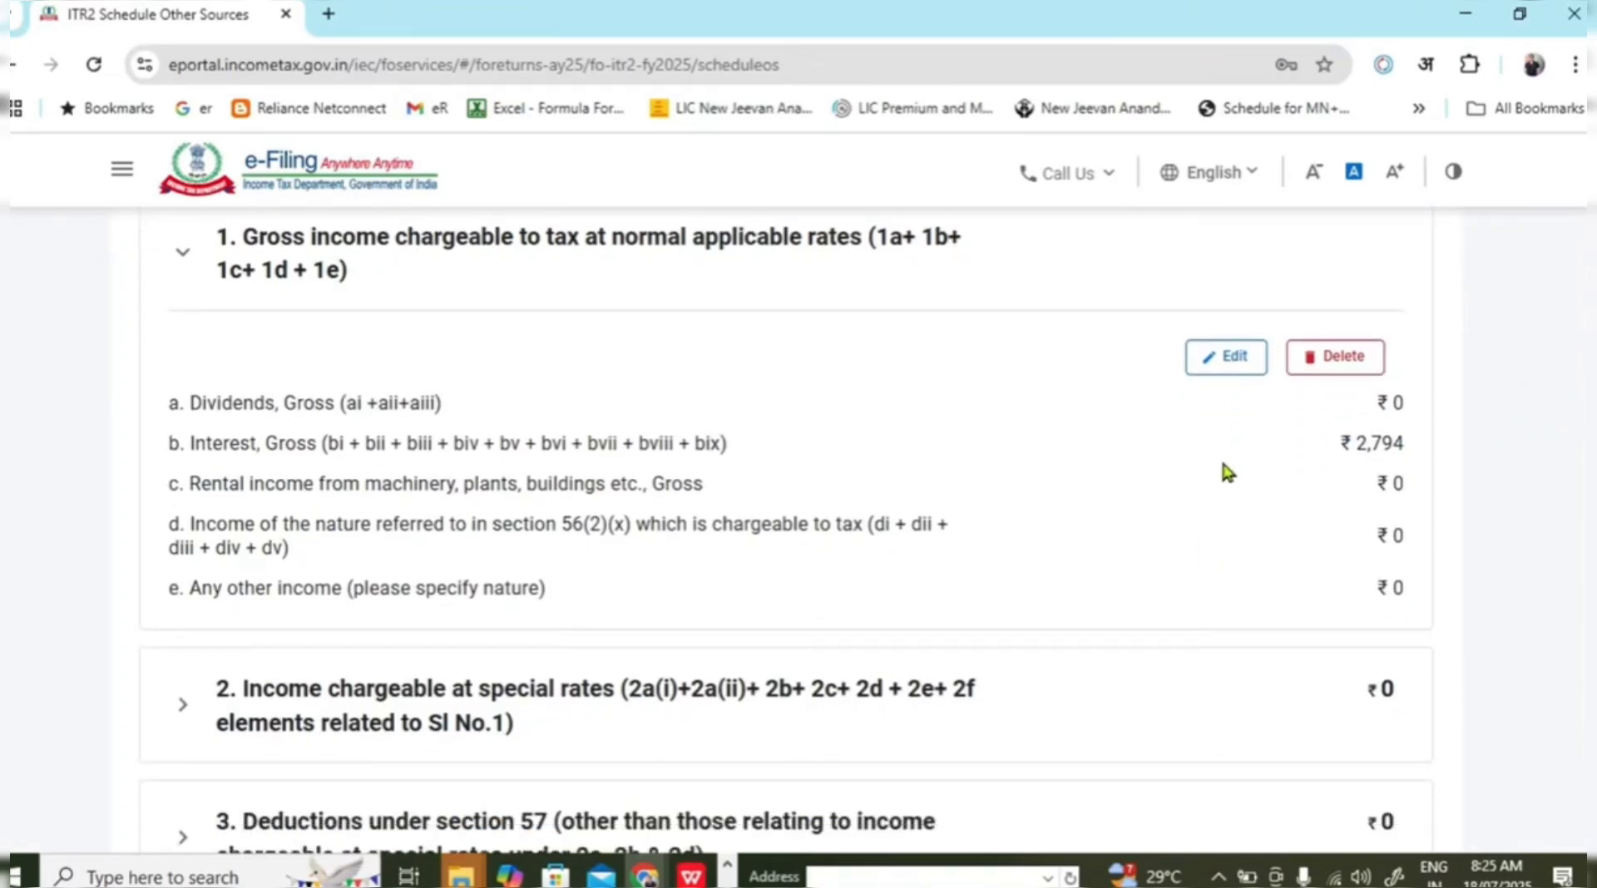
{"action": "triple_click", "coordinate": [1371, 448]}
{"action": "left_click", "coordinate": [1487, 553]}
{"action": "key", "text": "alt+Tab"}
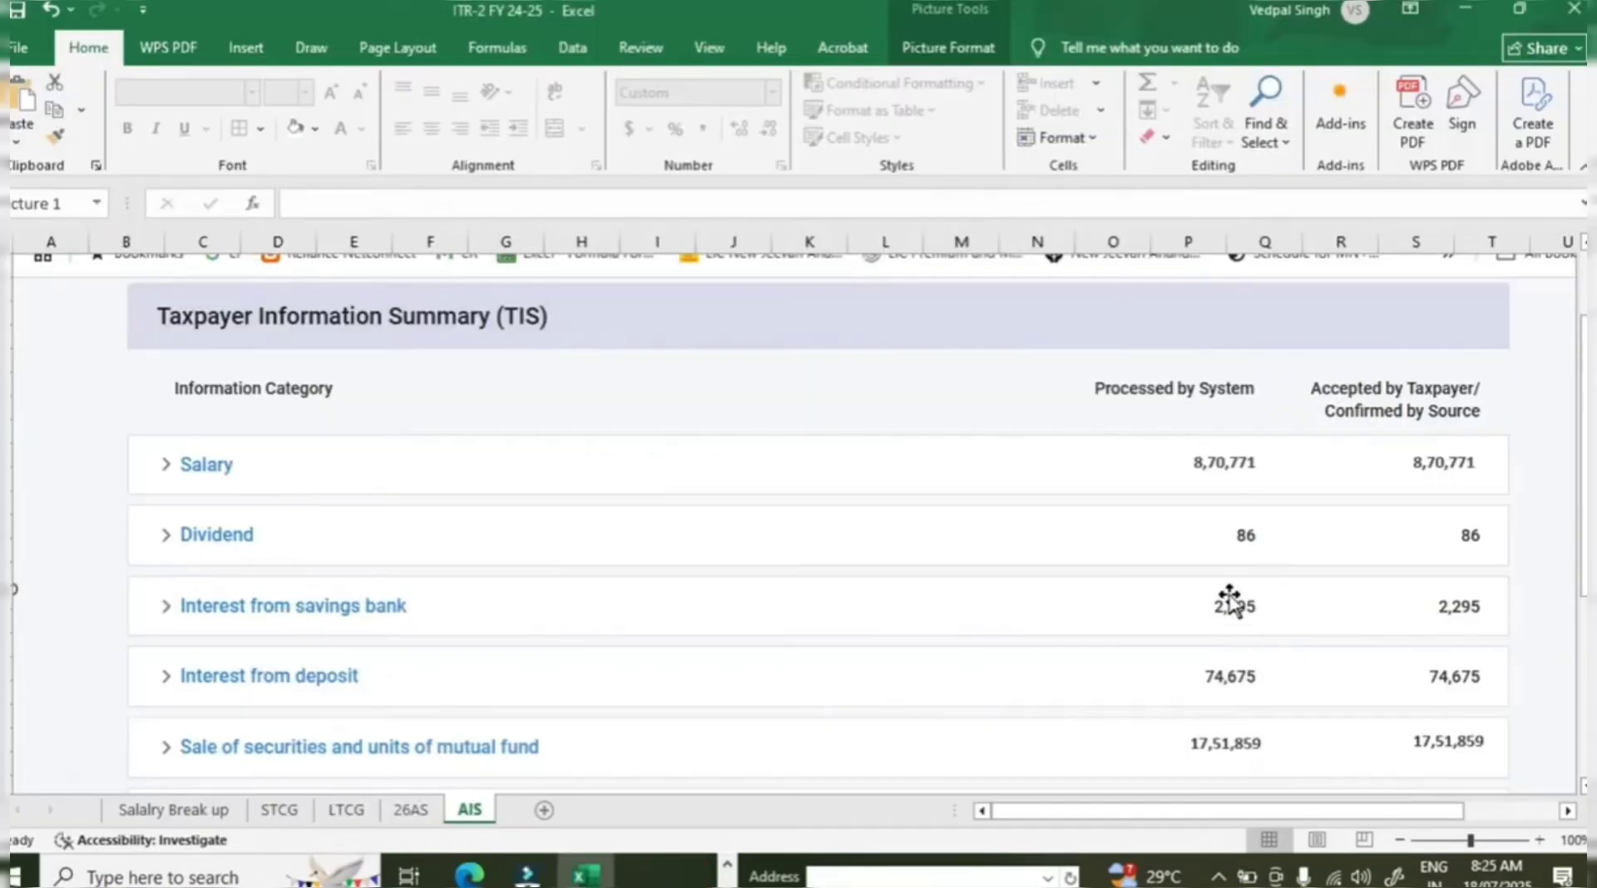
{"action": "key", "text": "alt+Tab"}
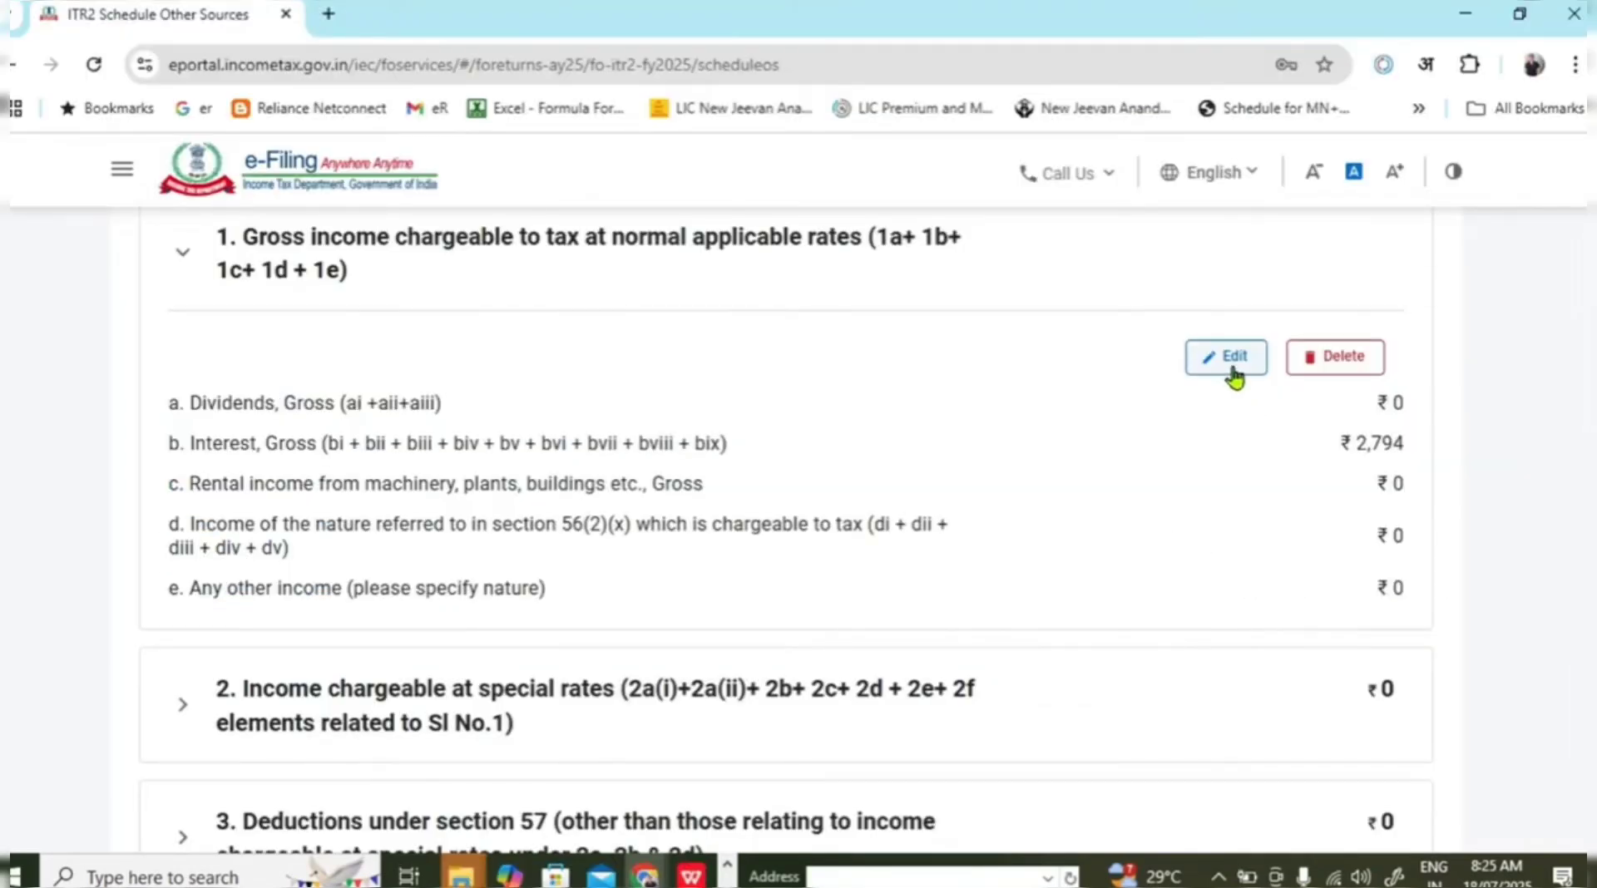
Edit section 1 income, changing the savings bank interest from 2794 to 2295.
{"action": "left_click", "coordinate": [1234, 360]}
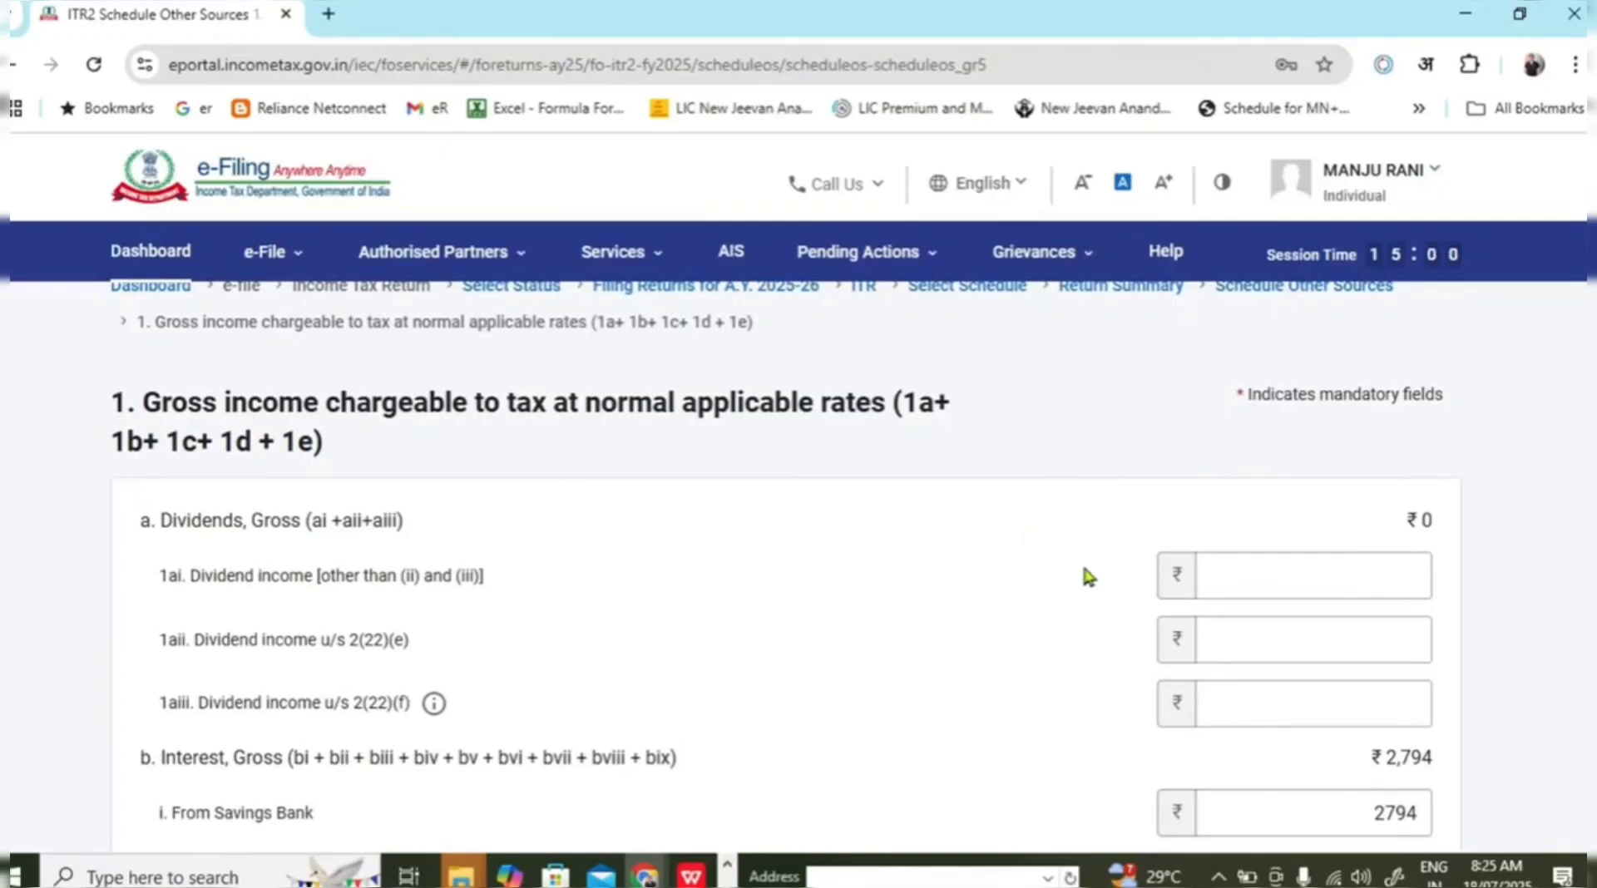
{"action": "left_click", "coordinate": [1248, 572]}
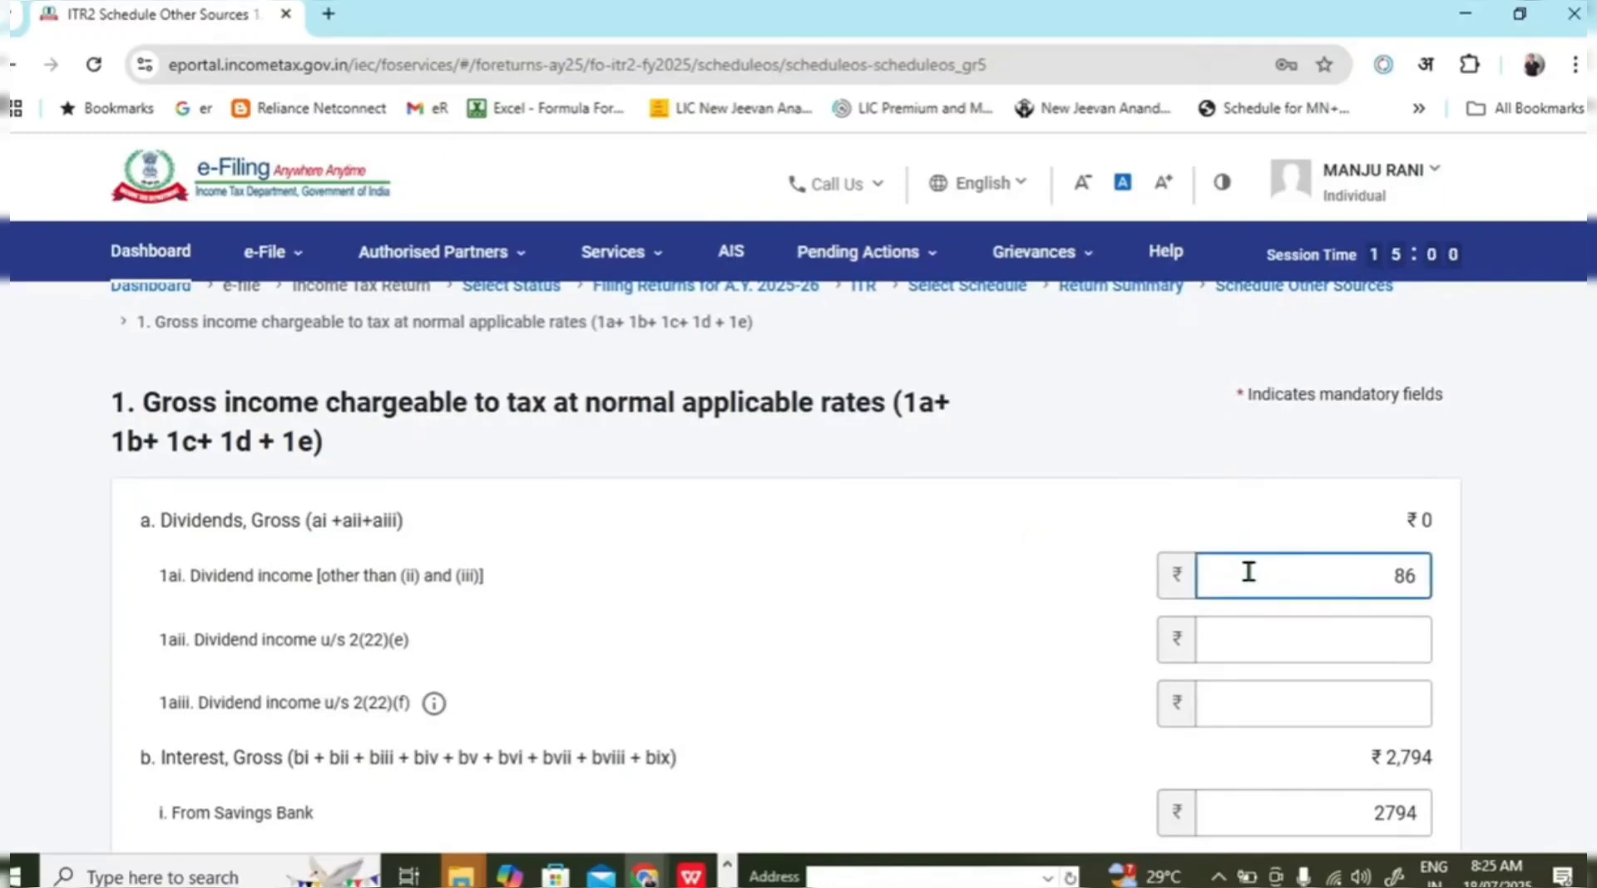
{"action": "scroll", "coordinate": [1218, 553], "scroll_direction": "down", "scroll_amount": 2}
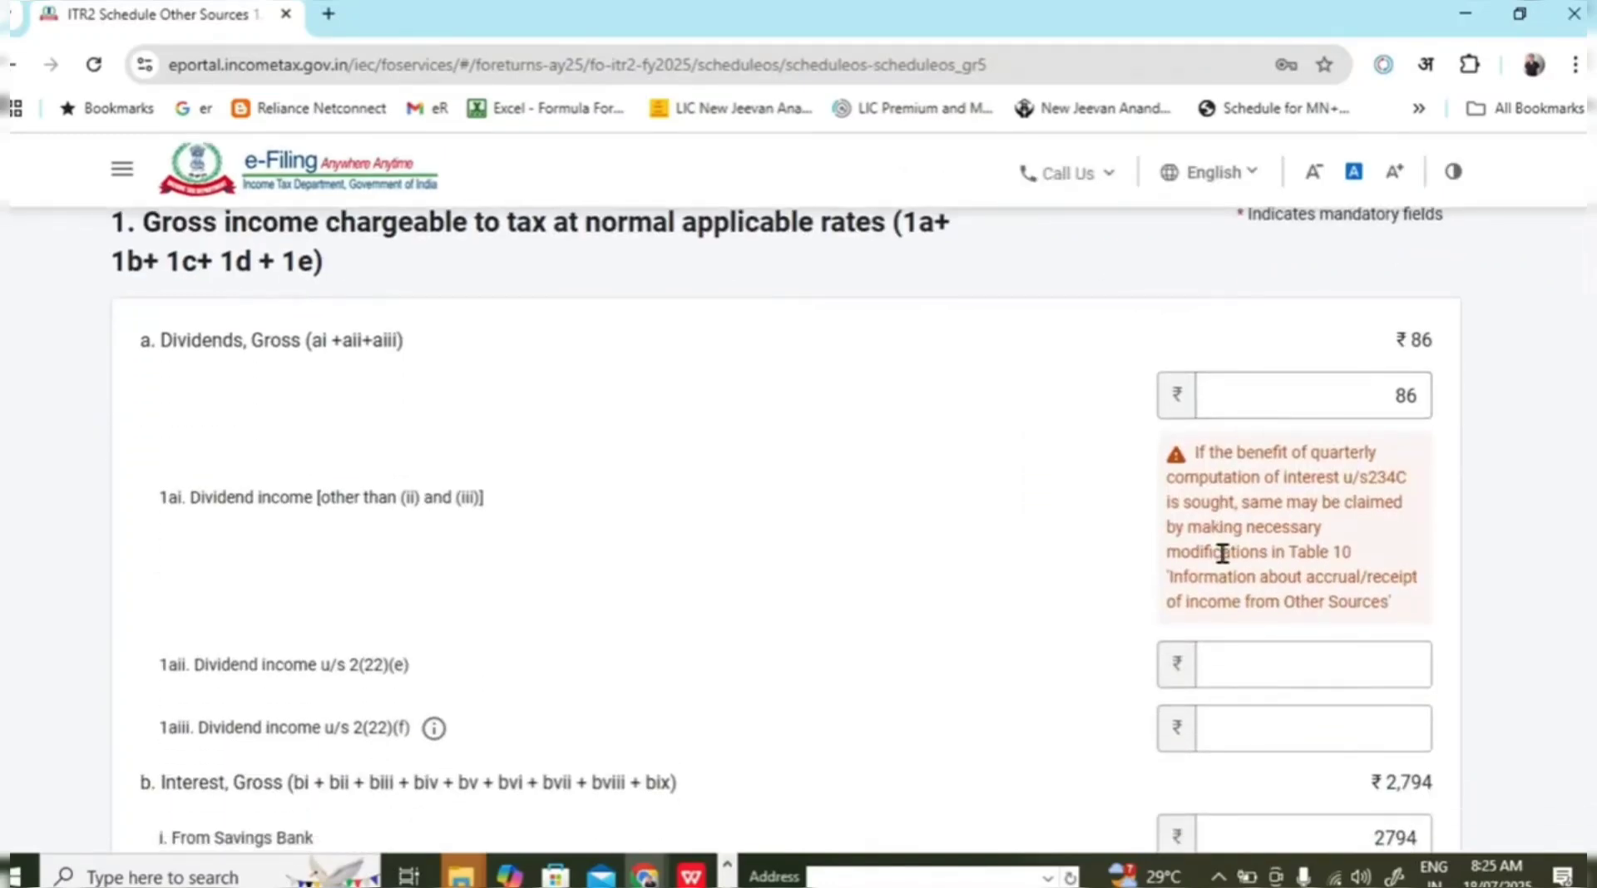
{"action": "scroll", "coordinate": [1223, 553], "scroll_direction": "down", "scroll_amount": 3}
{"action": "key", "text": "alt+Tab"}
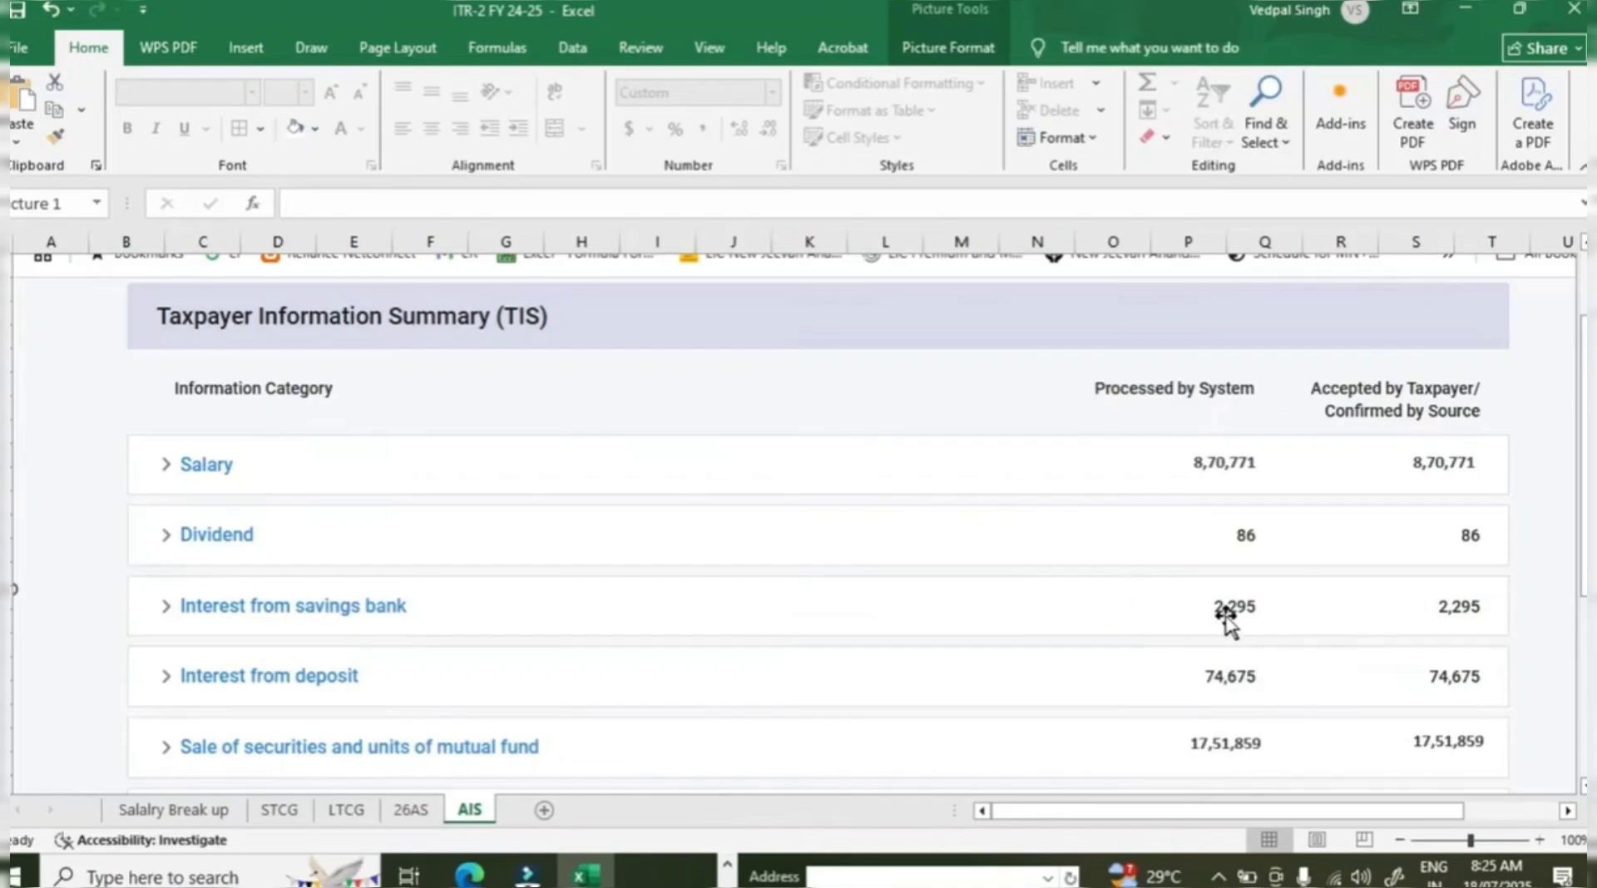
{"action": "key", "text": "alt+Tab"}
{"action": "left_click", "coordinate": [1336, 607]}
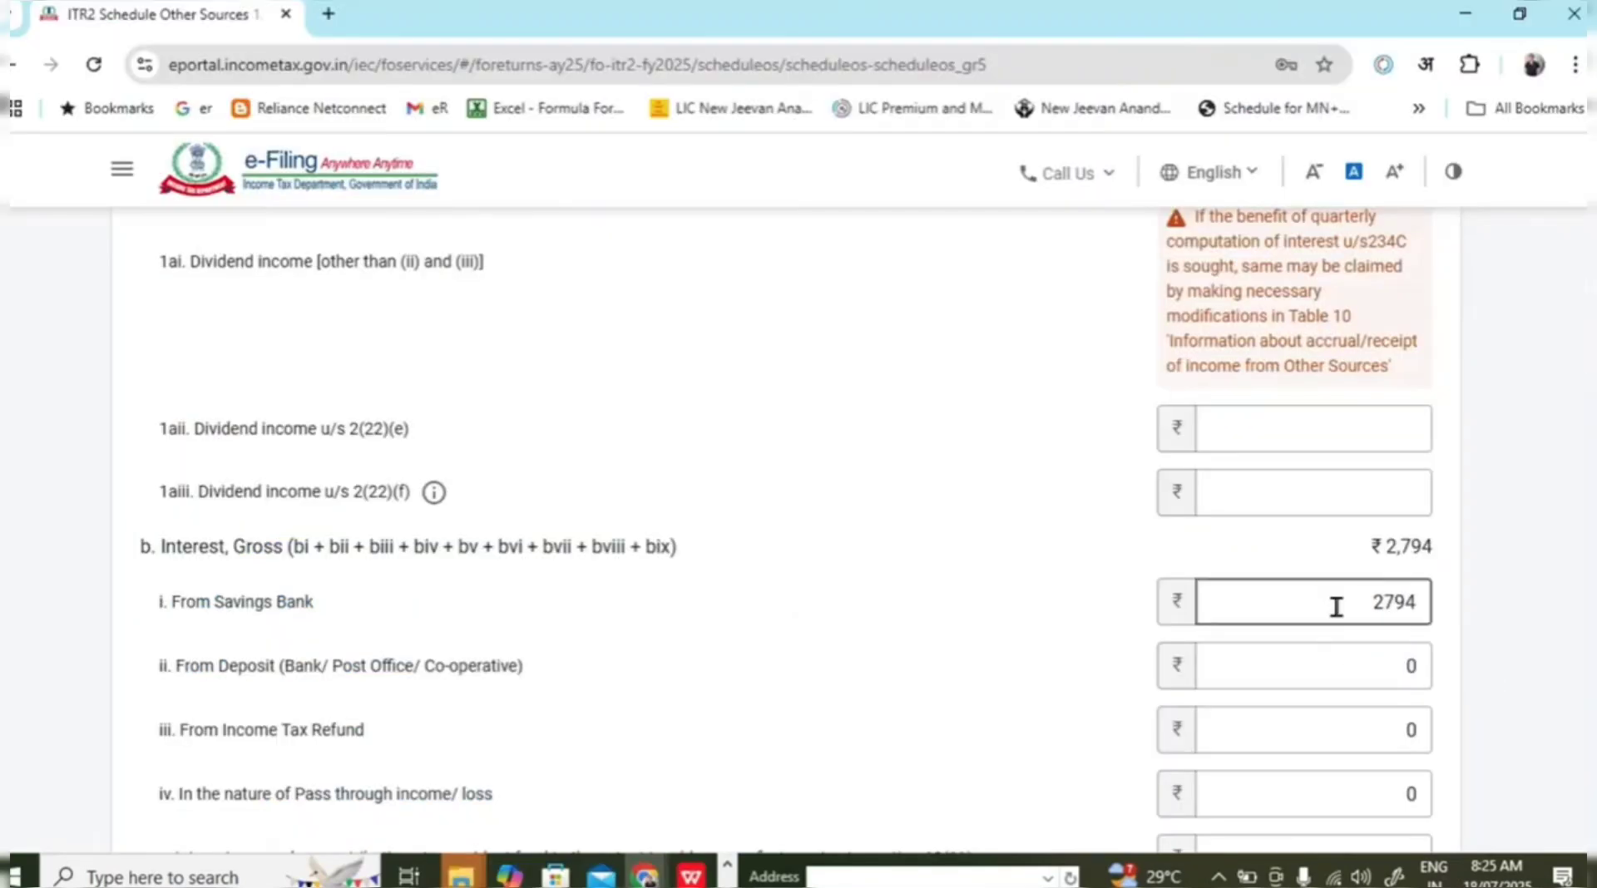
{"action": "left_click_drag", "start_coordinate": [1336, 607], "coordinate": [1484, 595]}
{"action": "type", "text": "229"}
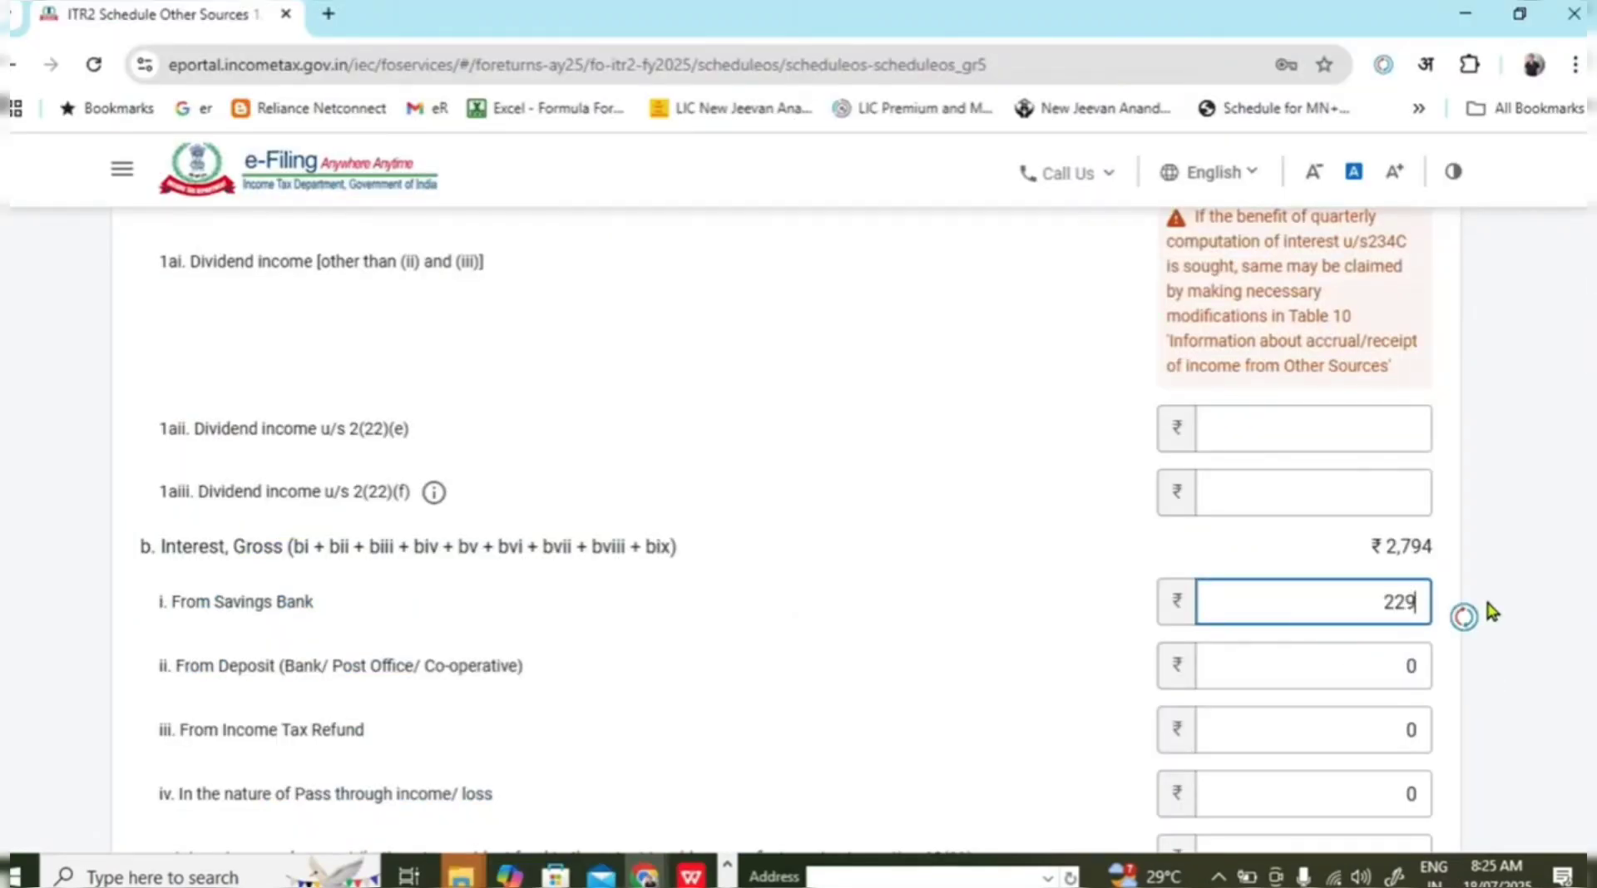
{"action": "type", "text": "5"}
{"action": "left_click", "coordinate": [1550, 445]}
Enter 74765 as interest from deposits, taken from the AIS sheet.
{"action": "scroll", "coordinate": [1530, 499], "scroll_direction": "down", "scroll_amount": 2}
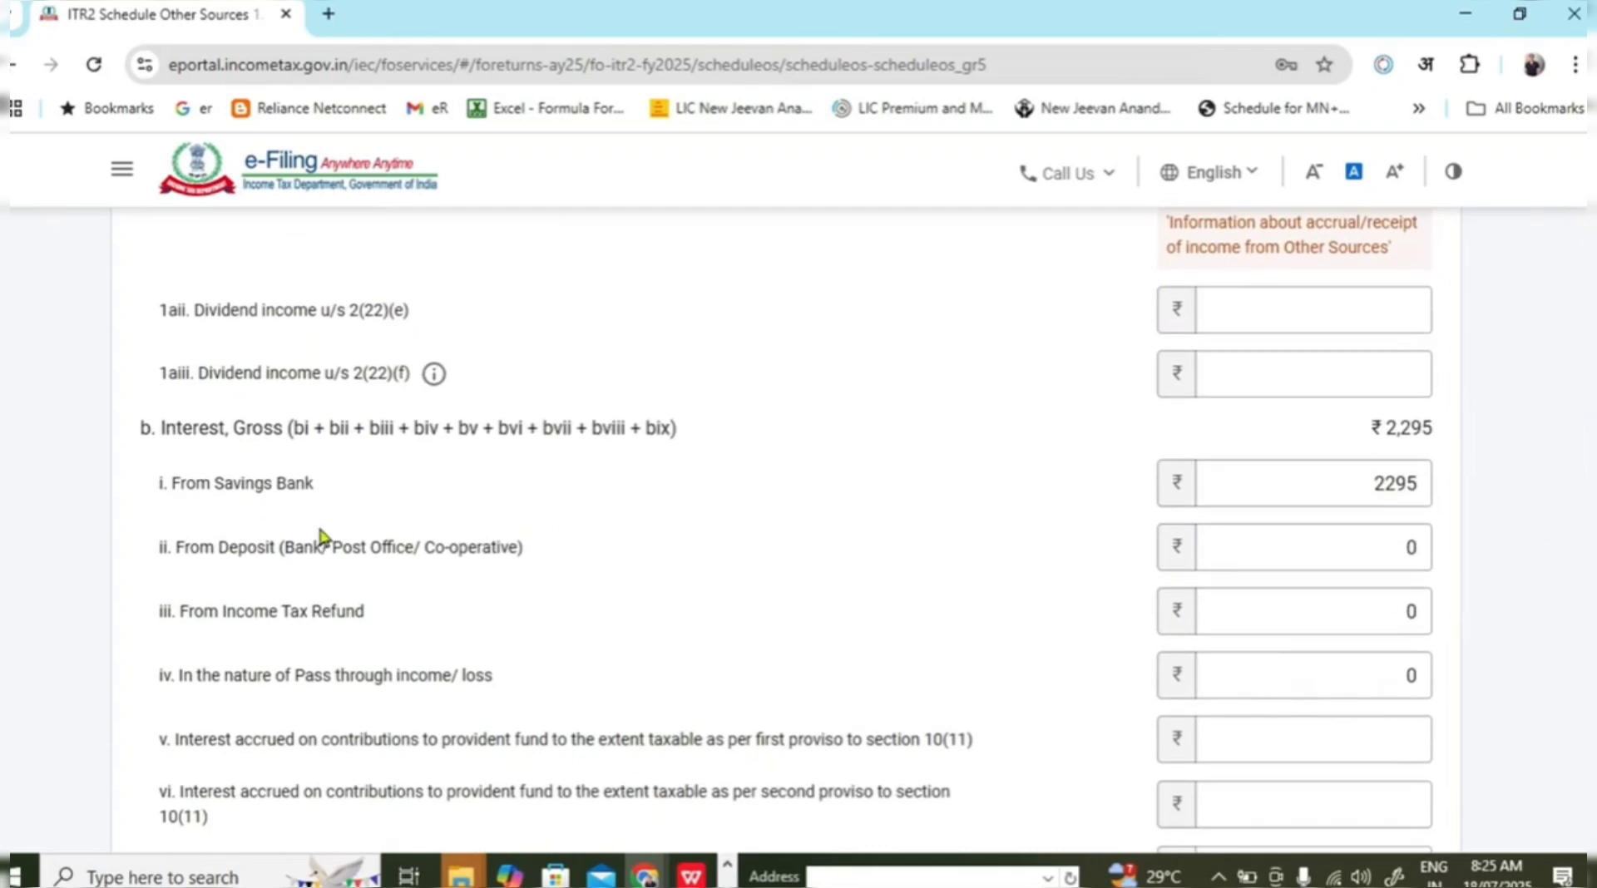
{"action": "left_click", "coordinate": [177, 552]}
{"action": "left_click_drag", "start_coordinate": [189, 548], "coordinate": [524, 556]}
{"action": "left_click", "coordinate": [488, 559]}
{"action": "key", "text": "alt+Tab"}
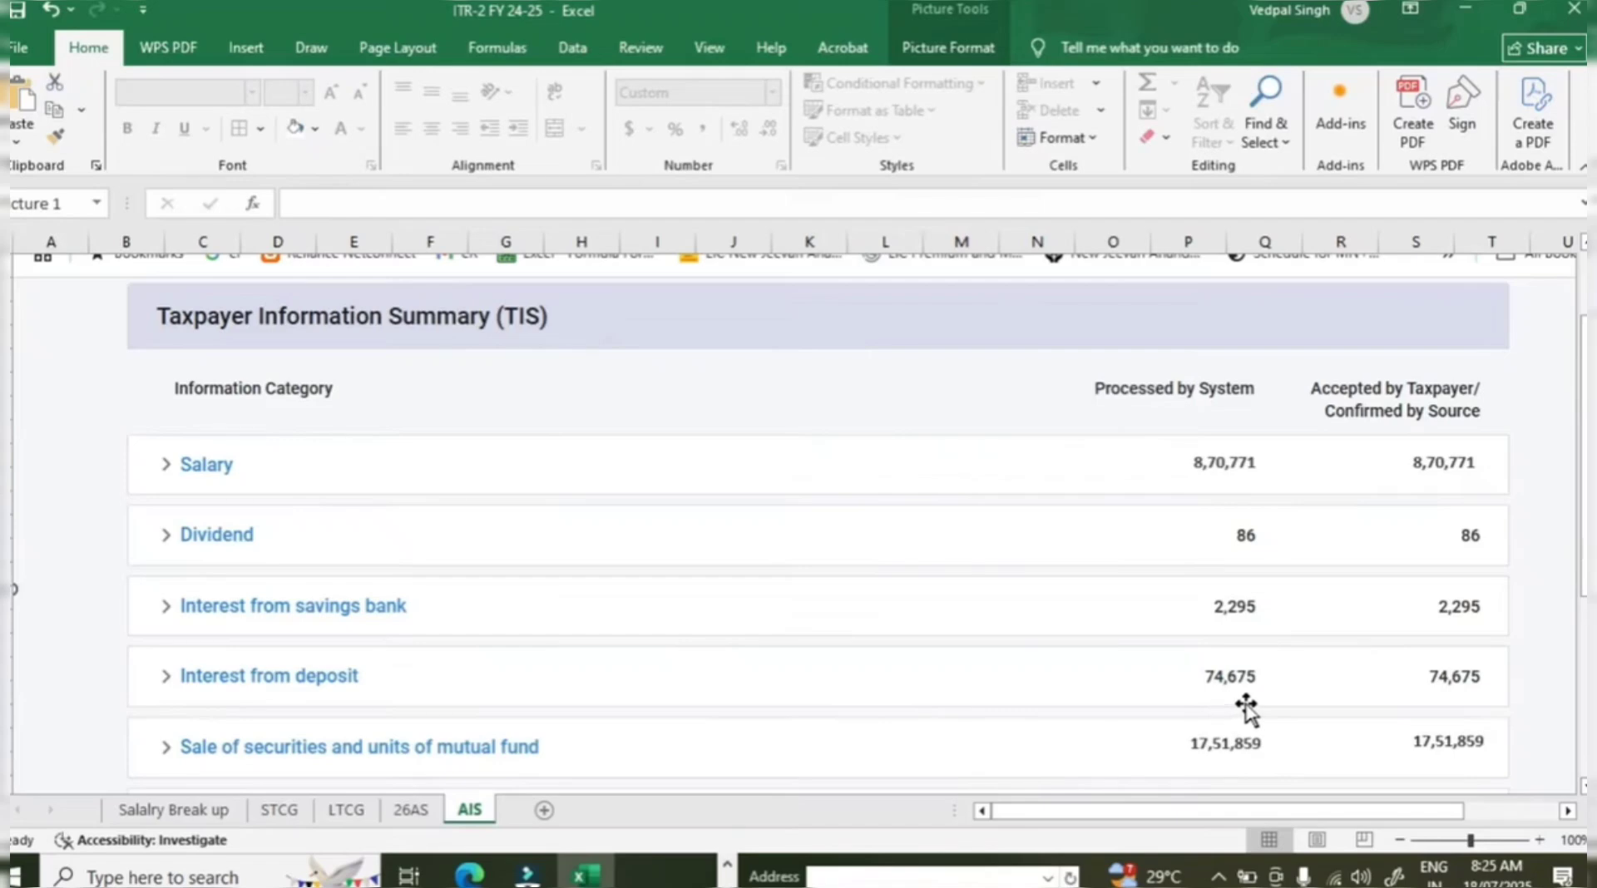
{"action": "key", "text": "alt+Tab"}
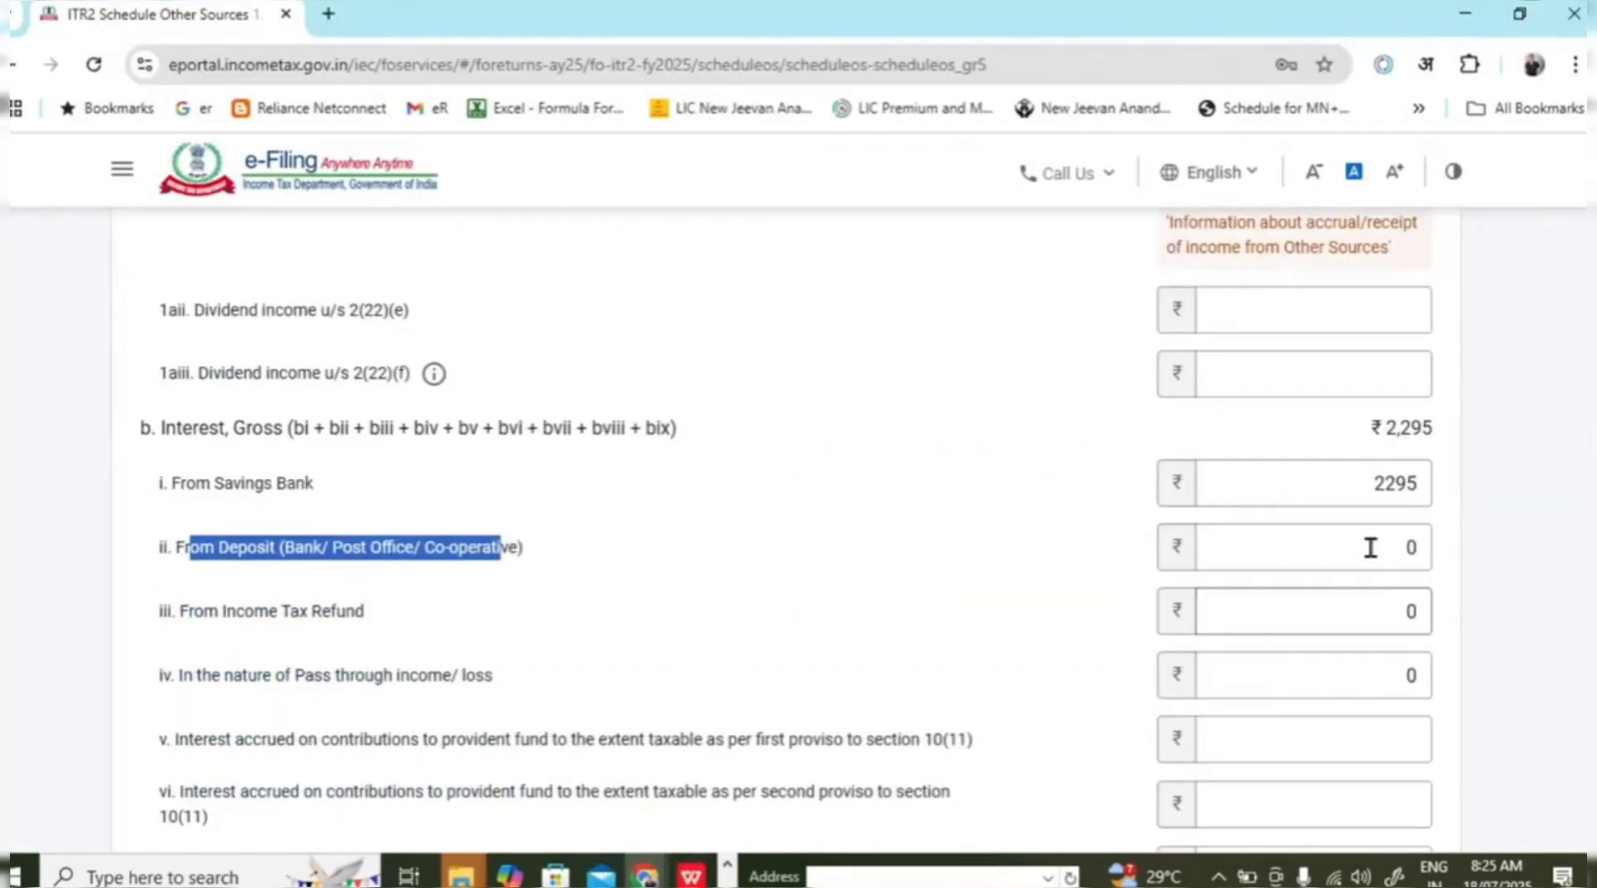
{"action": "left_click", "coordinate": [1406, 546]}
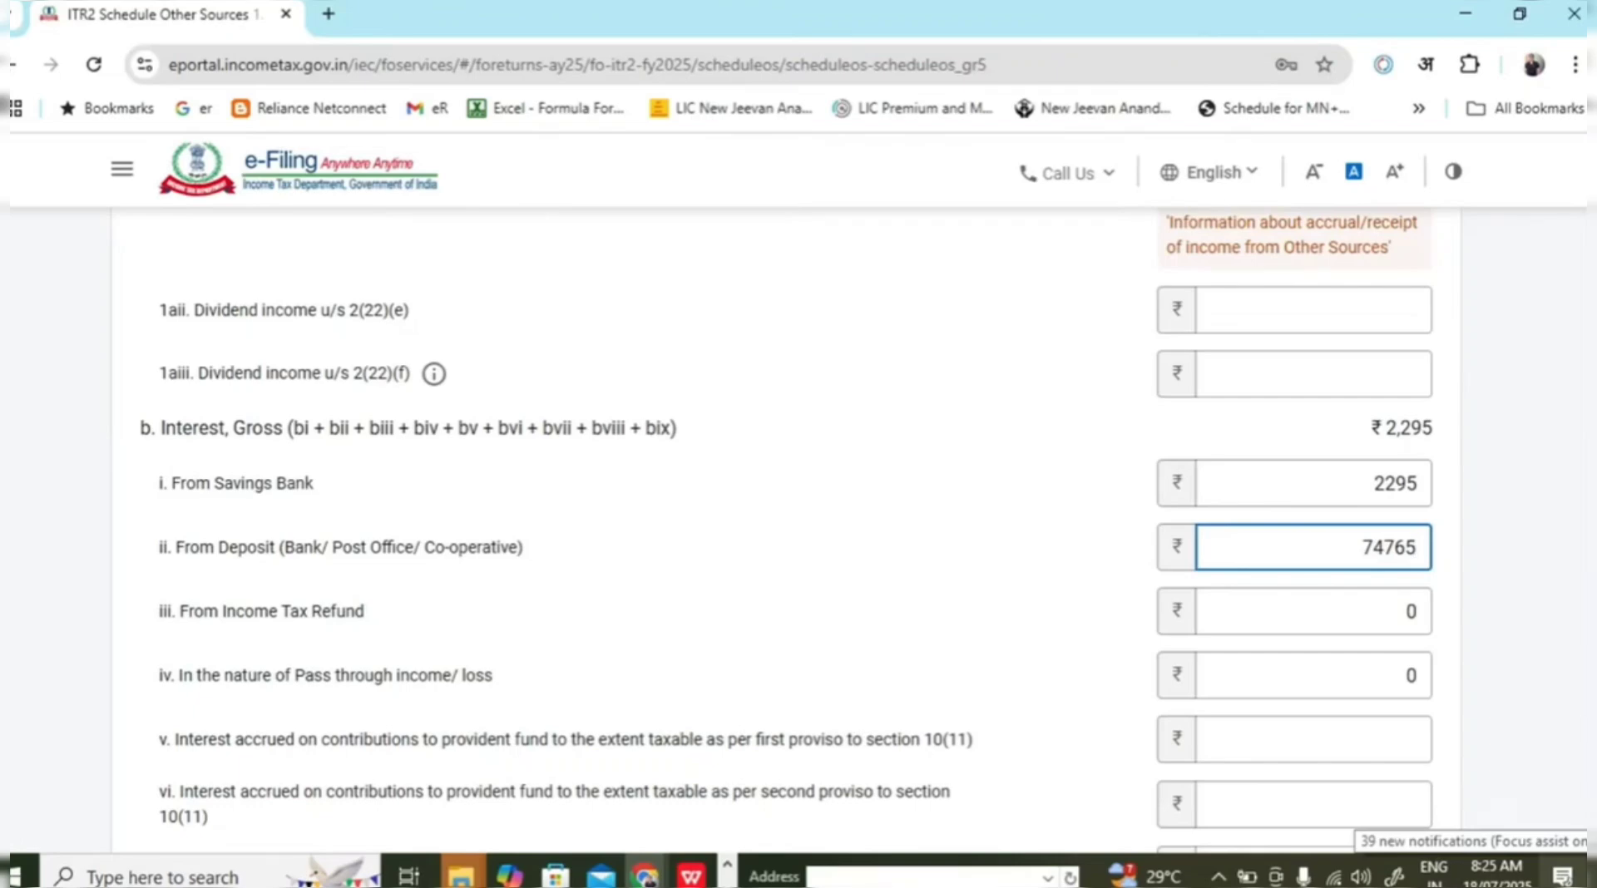
{"action": "left_click", "coordinate": [1363, 740]}
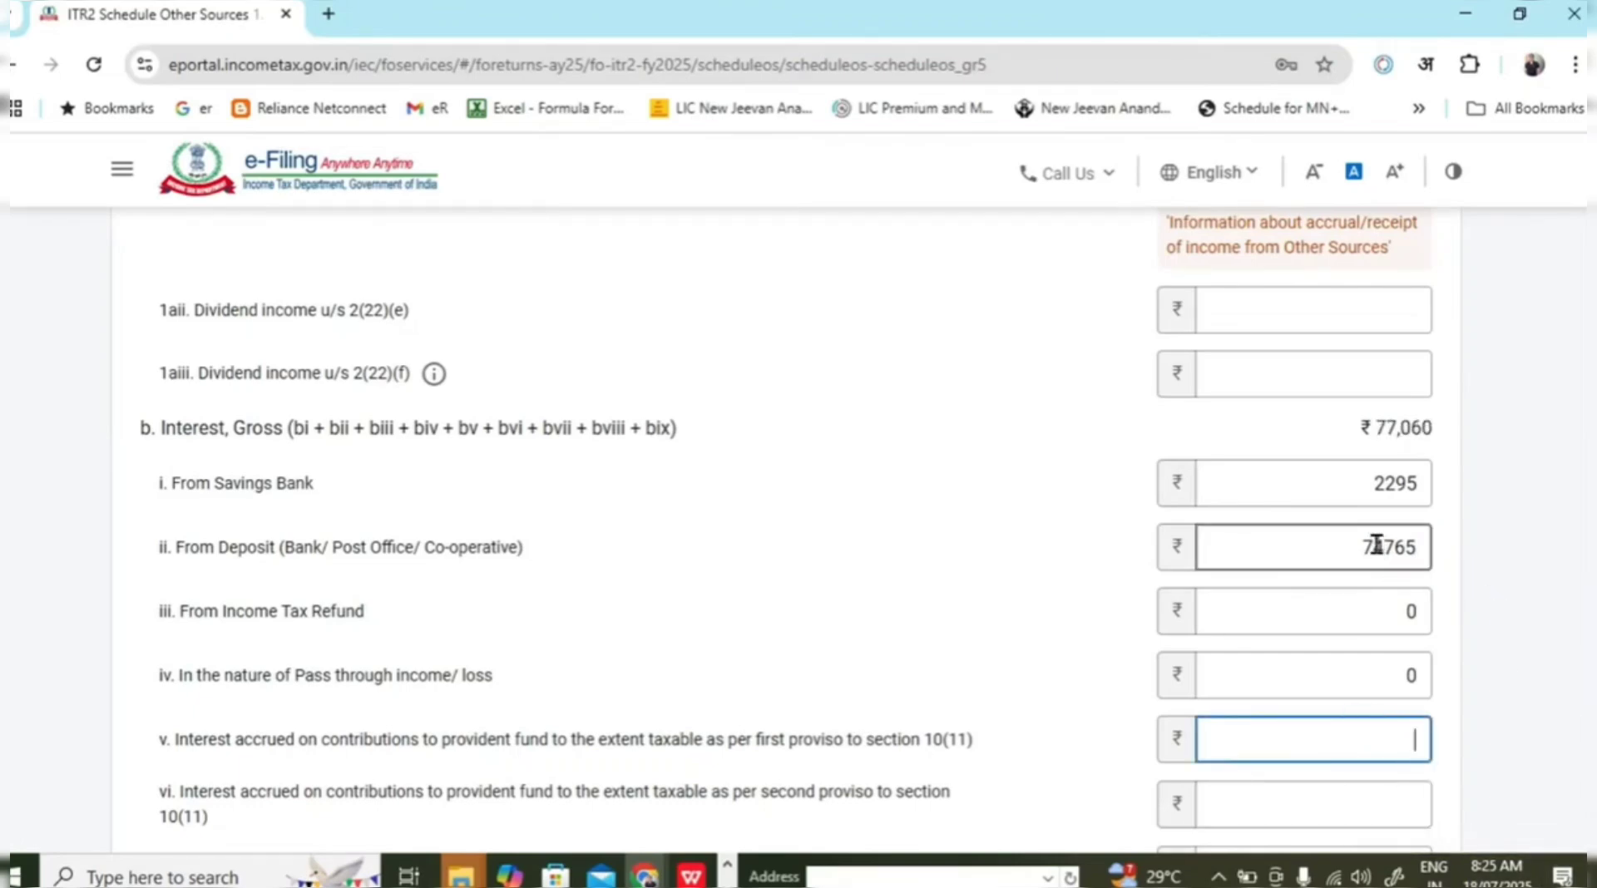
Verify the 2295 savings and 74765 deposit interest values against the AIS figures.
{"action": "double_click", "coordinate": [1389, 482]}
{"action": "key", "text": "alt+Tab"}
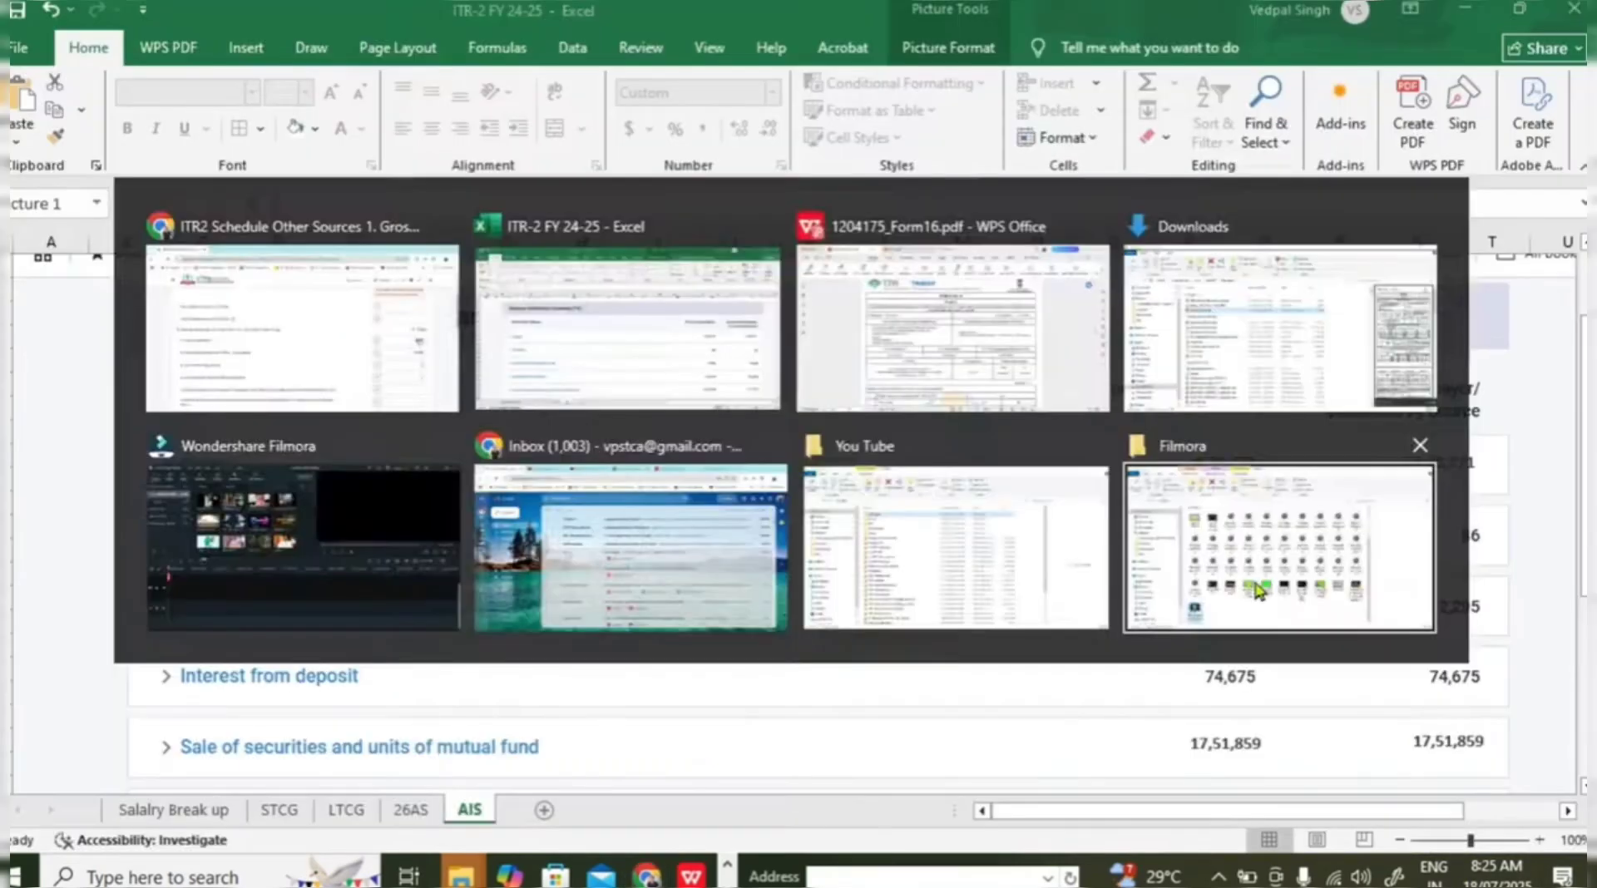
{"action": "key", "text": "alt+Tab"}
{"action": "double_click", "coordinate": [1343, 549]}
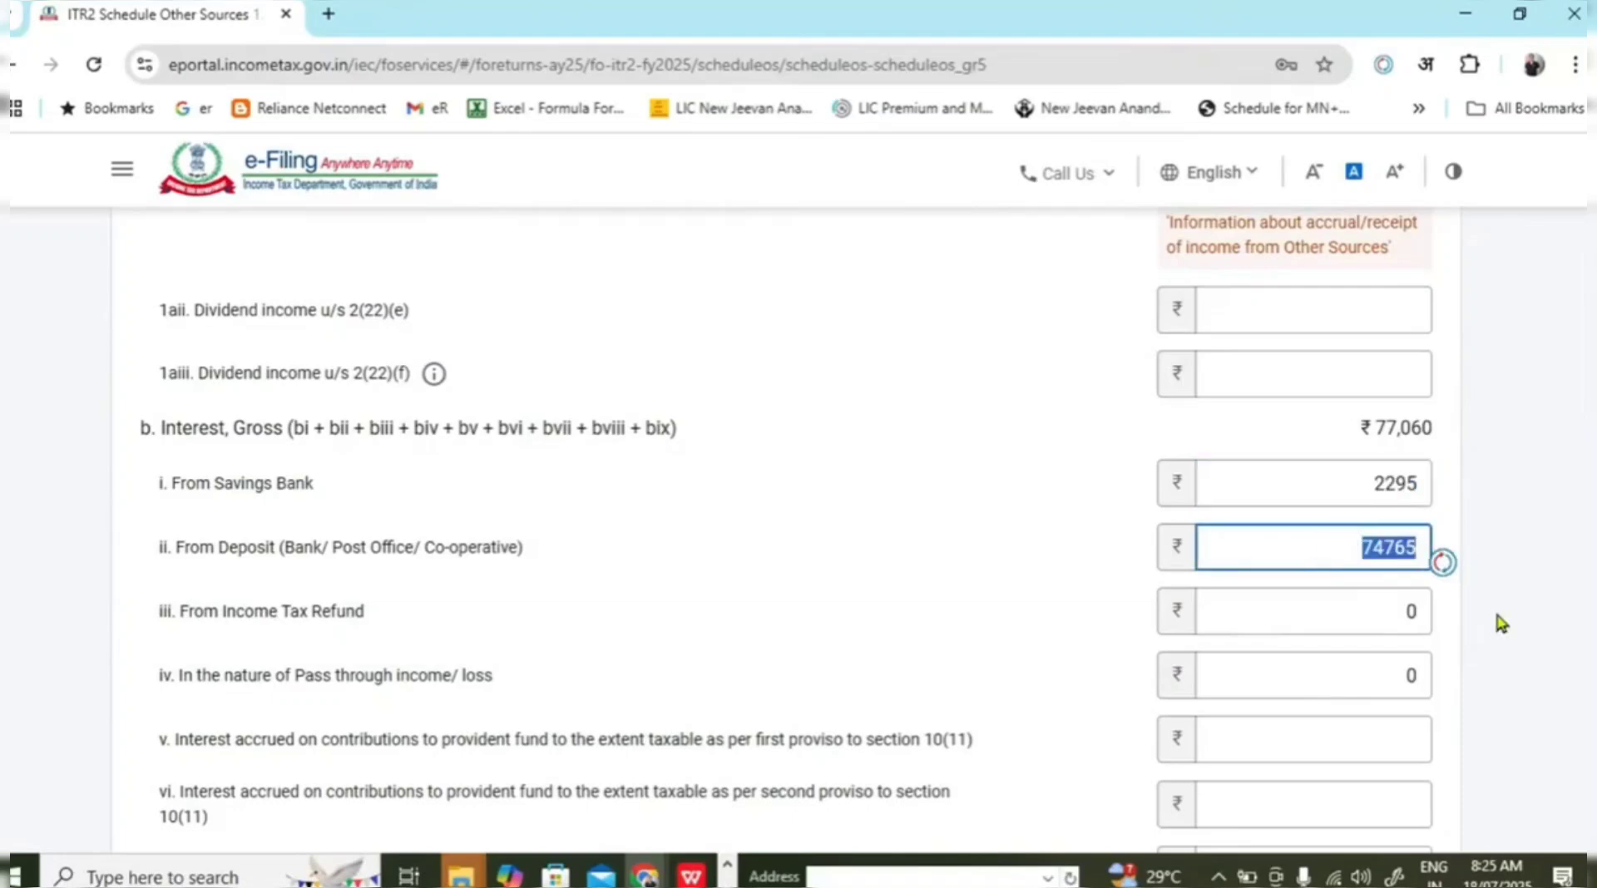
{"action": "left_click_drag", "start_coordinate": [241, 548], "coordinate": [480, 547]}
{"action": "scroll", "coordinate": [1061, 552], "scroll_direction": "up", "scroll_amount": 4}
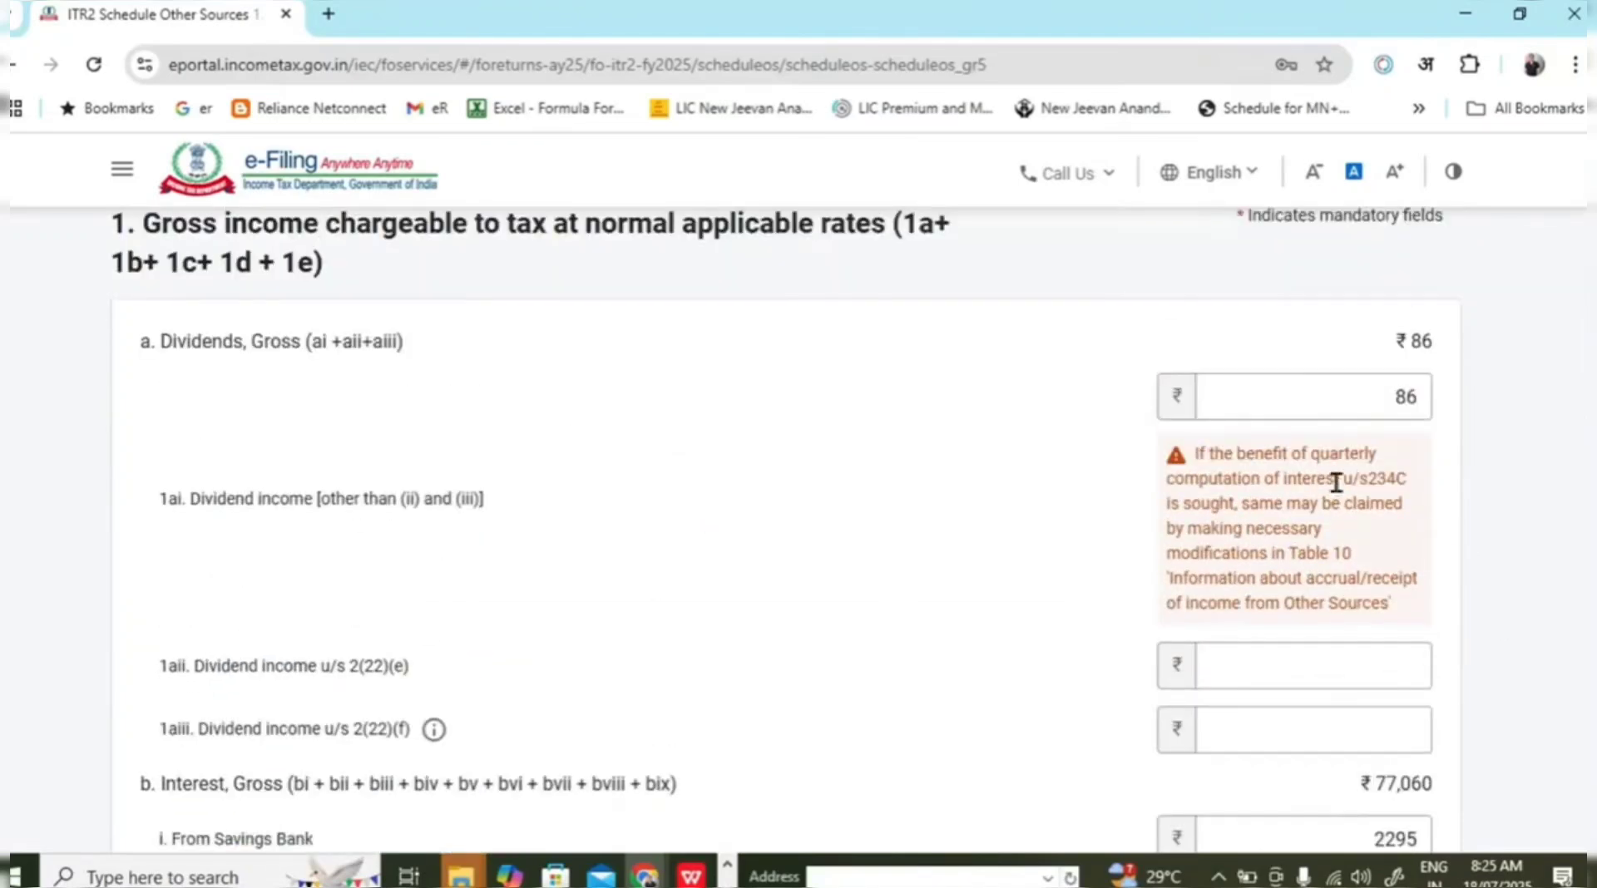
{"action": "scroll", "coordinate": [1435, 591], "scroll_direction": "down", "scroll_amount": 15}
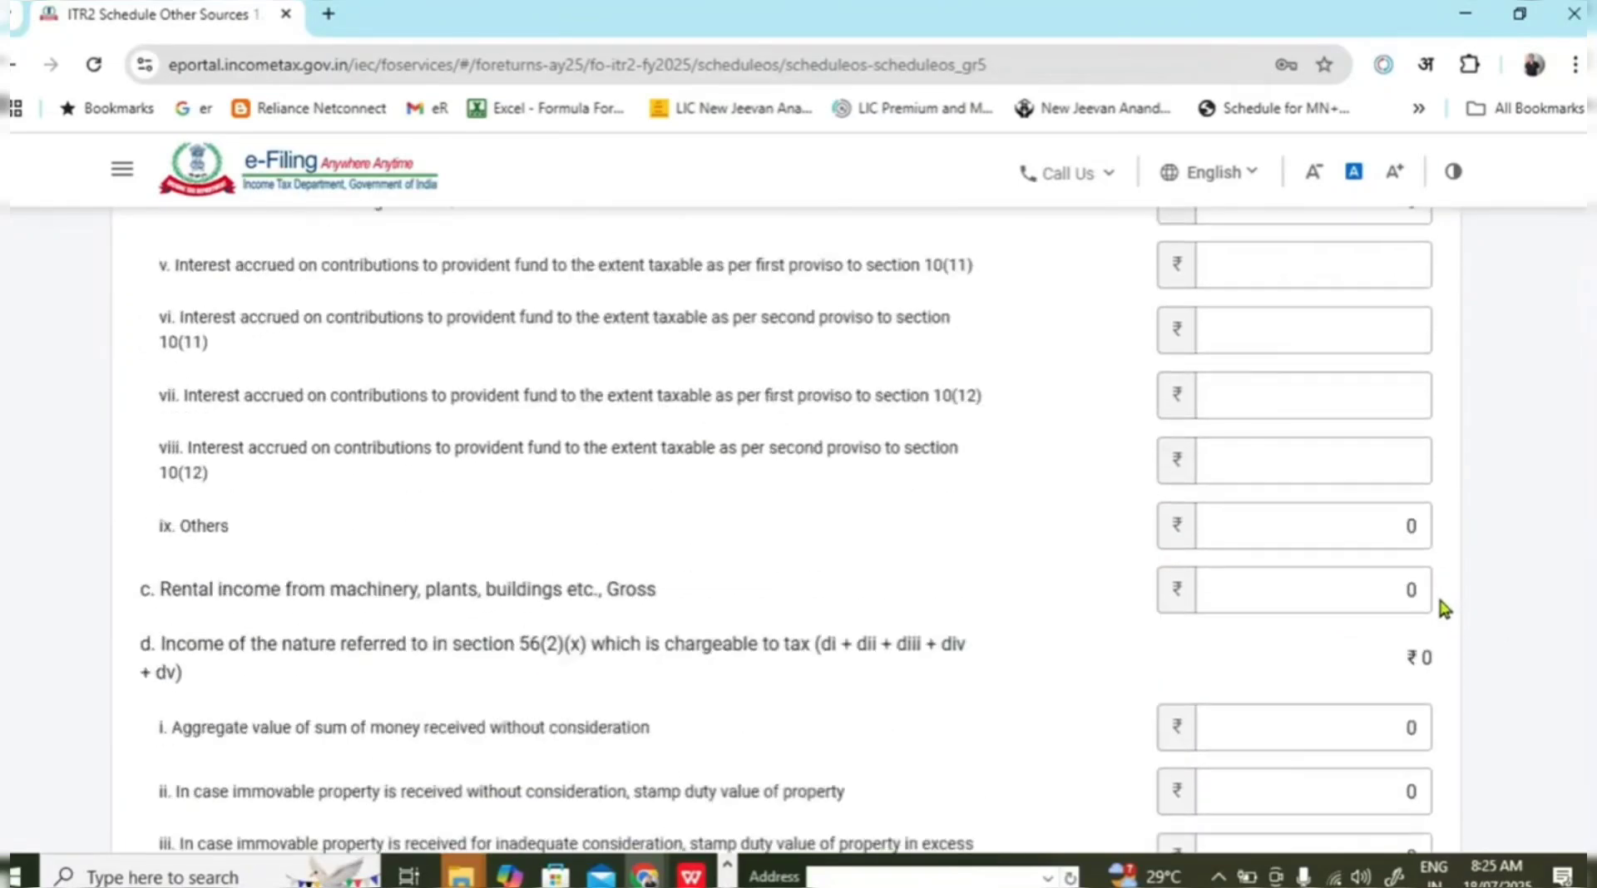
{"action": "scroll", "coordinate": [1435, 596], "scroll_direction": "down", "scroll_amount": 9}
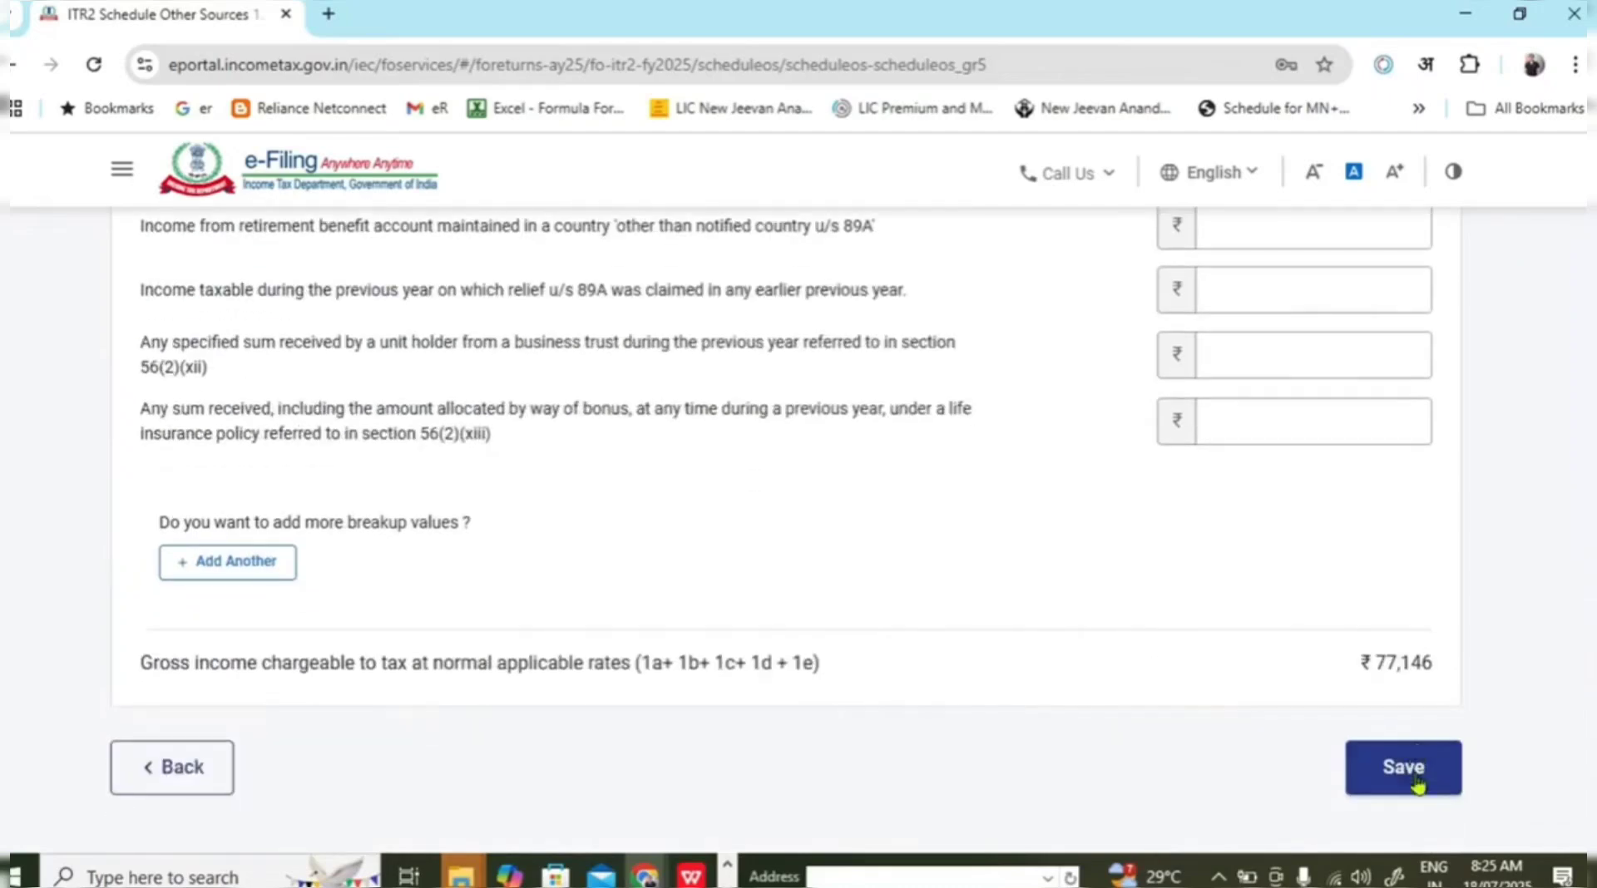
Save the other sources income entries and confirm Schedule Other Sources.
{"action": "left_click", "coordinate": [1416, 781]}
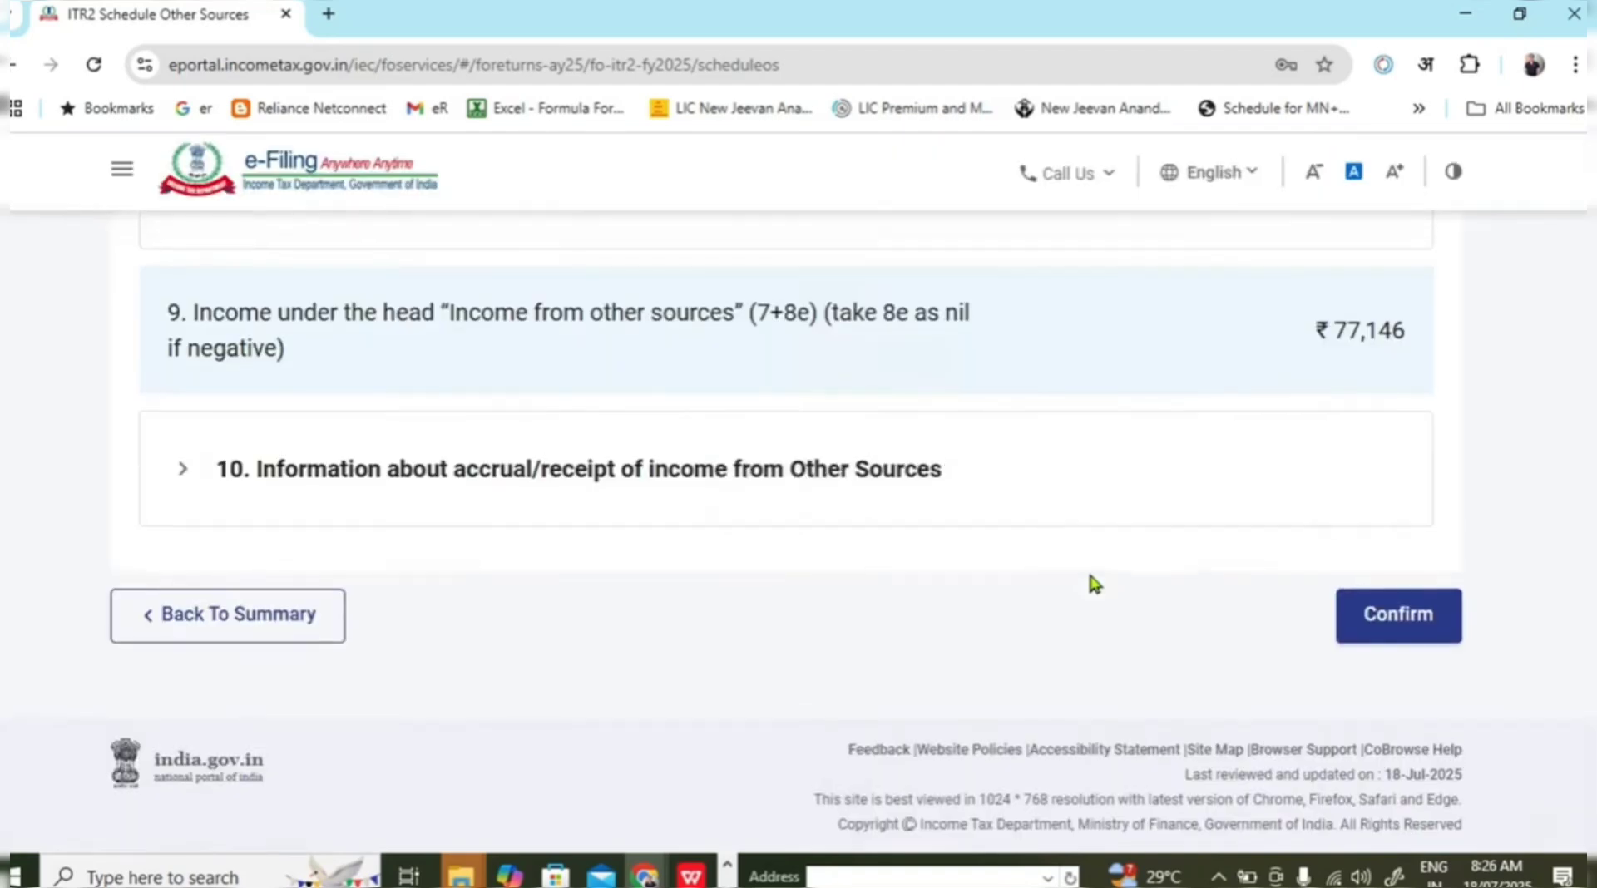
{"action": "scroll", "coordinate": [1092, 566], "scroll_direction": "down", "scroll_amount": 3}
{"action": "scroll", "coordinate": [1096, 541], "scroll_direction": "down", "scroll_amount": 10}
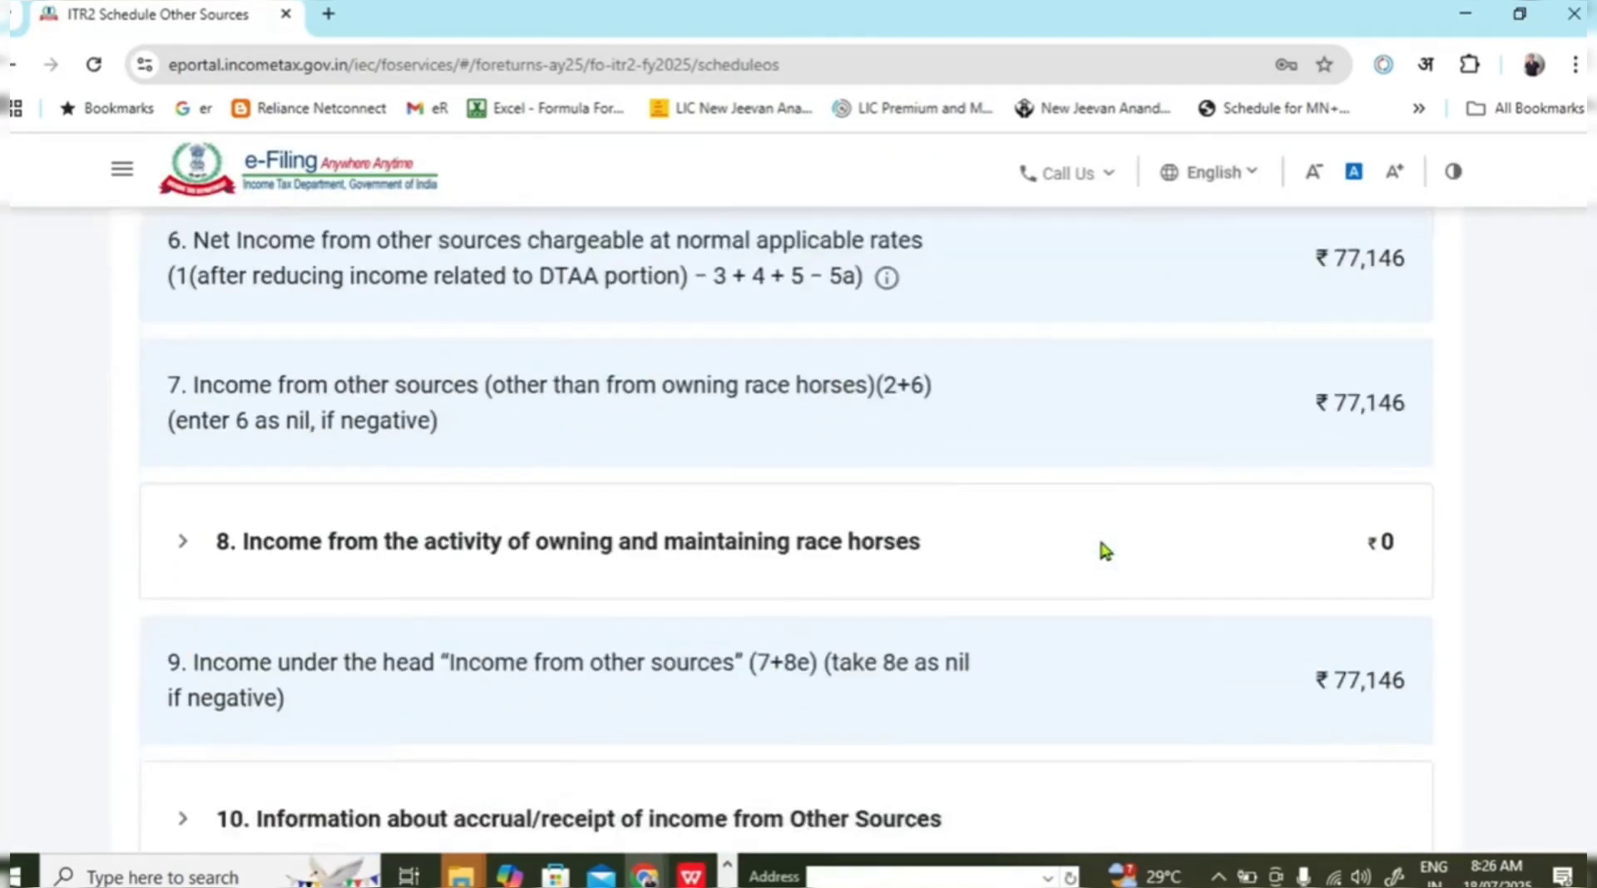
{"action": "left_click", "coordinate": [1421, 597]}
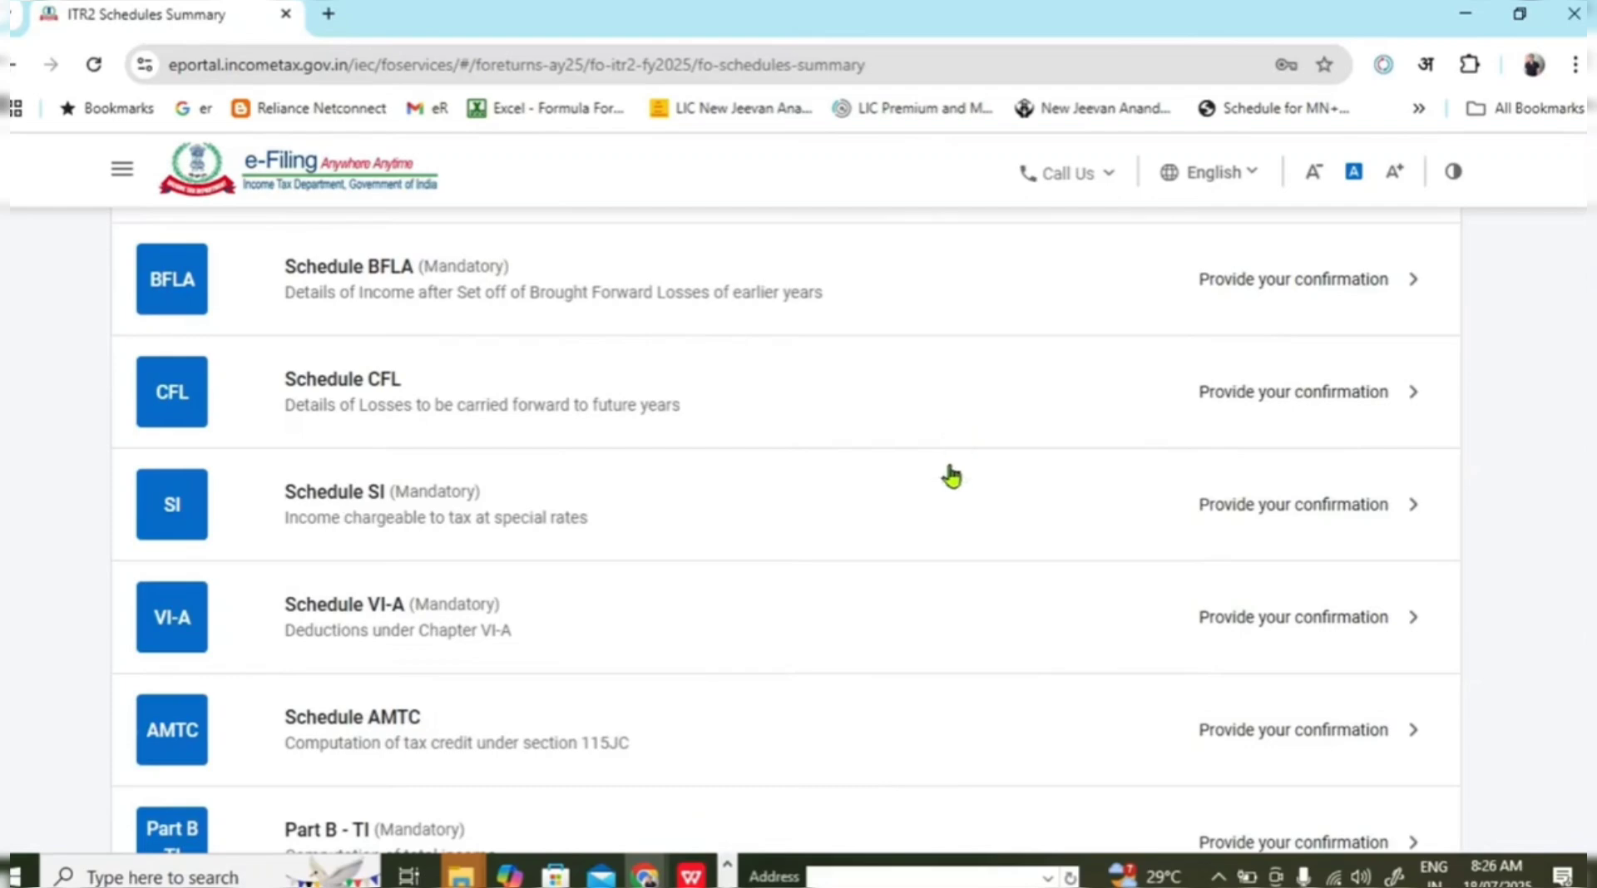
Reopen Schedule Other Sources to review dividends ₹86 and interest ₹77,060 totalling ₹77,146.
{"action": "scroll", "coordinate": [952, 476], "scroll_direction": "up", "scroll_amount": 4}
{"action": "left_click", "coordinate": [816, 436]}
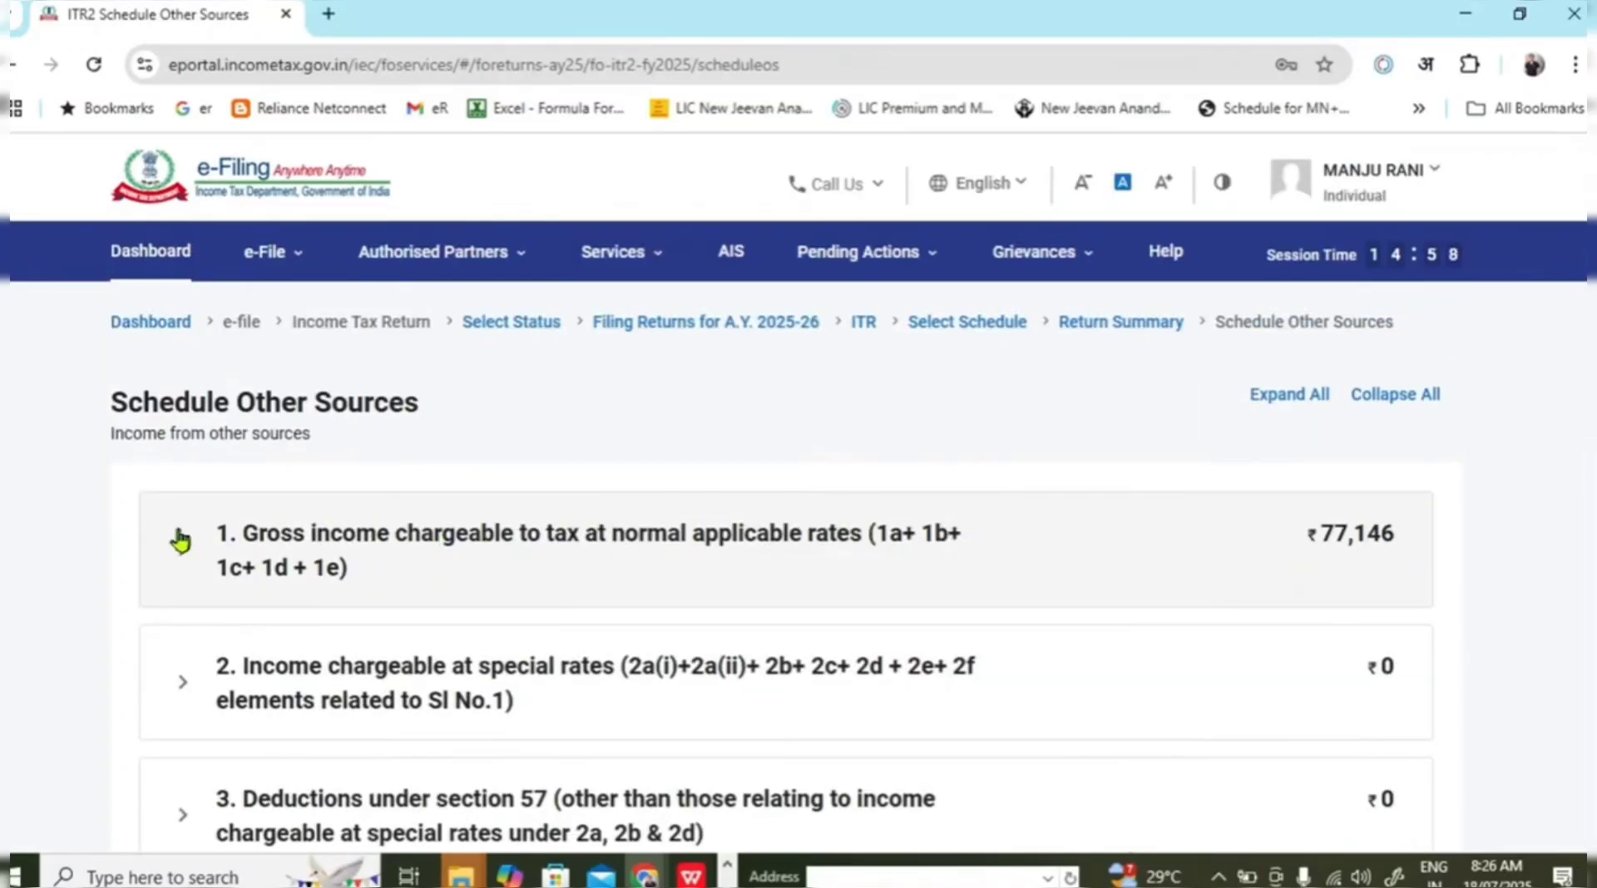
{"action": "left_click", "coordinate": [181, 541]}
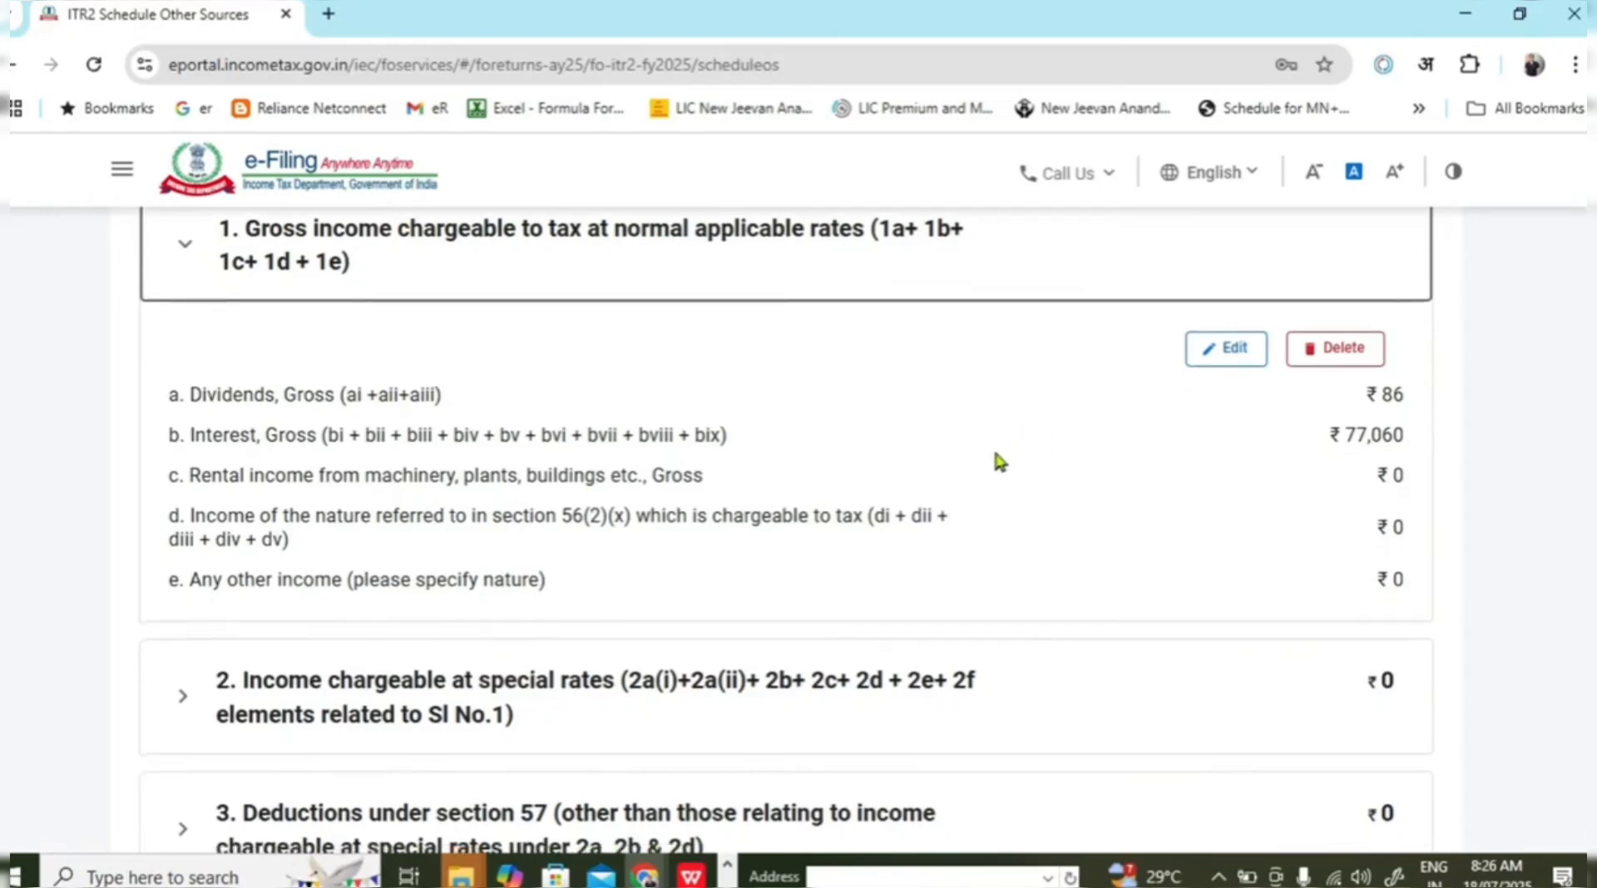
{"action": "scroll", "coordinate": [995, 460], "scroll_direction": "down", "scroll_amount": 15}
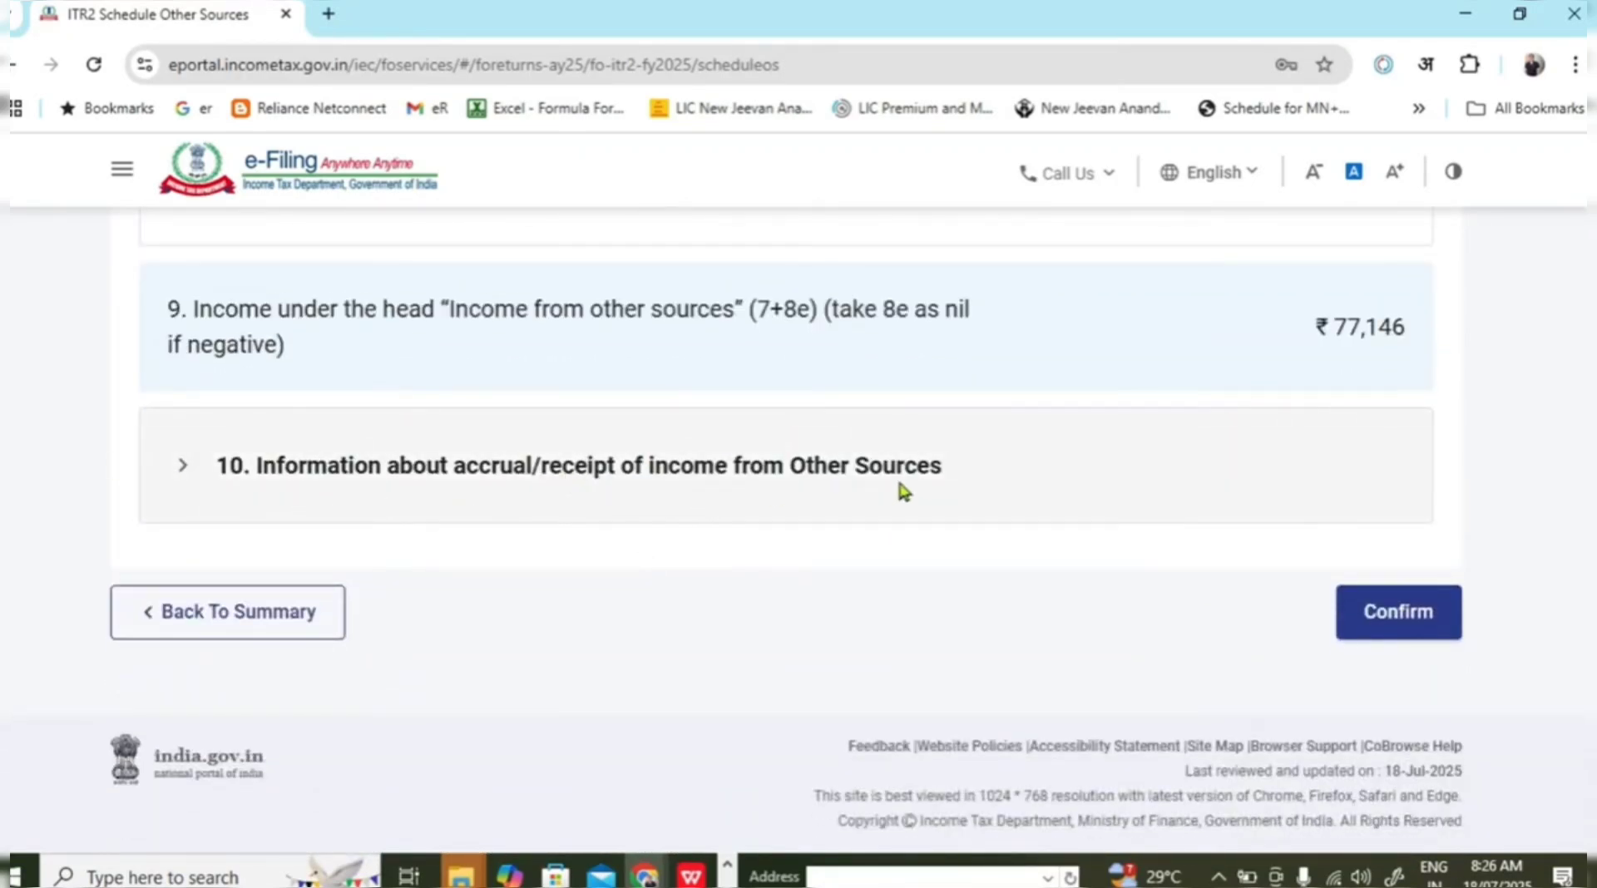
Expand the accrual table and verify the dividend of 86 under 3a 'Upto 15/6'.
{"action": "left_click", "coordinate": [183, 470]}
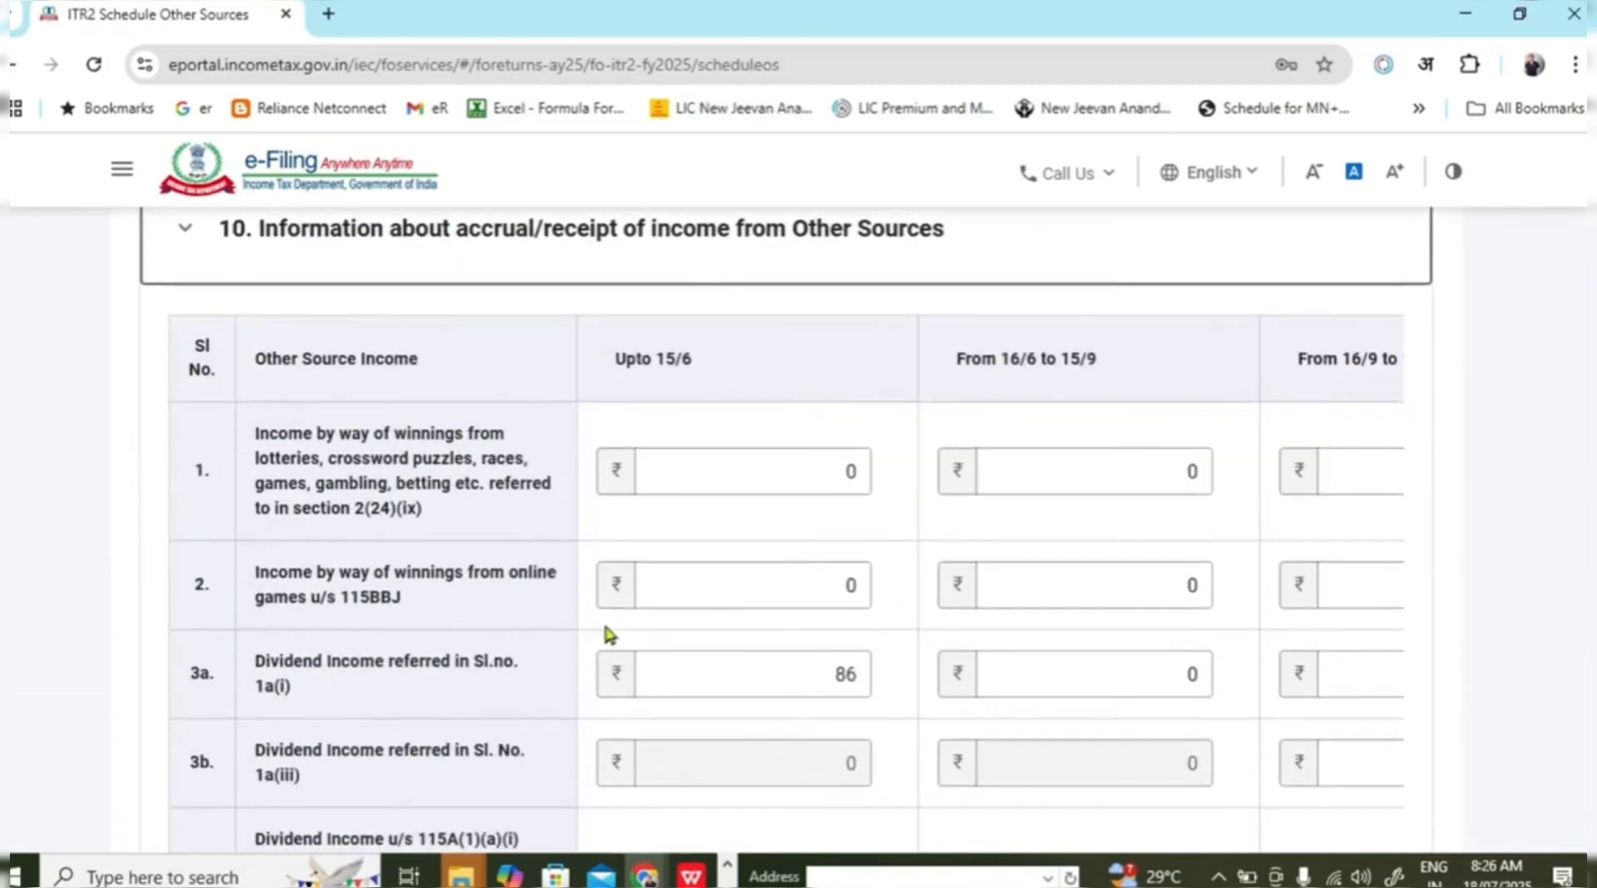
{"action": "scroll", "coordinate": [638, 580], "scroll_direction": "down", "scroll_amount": 1}
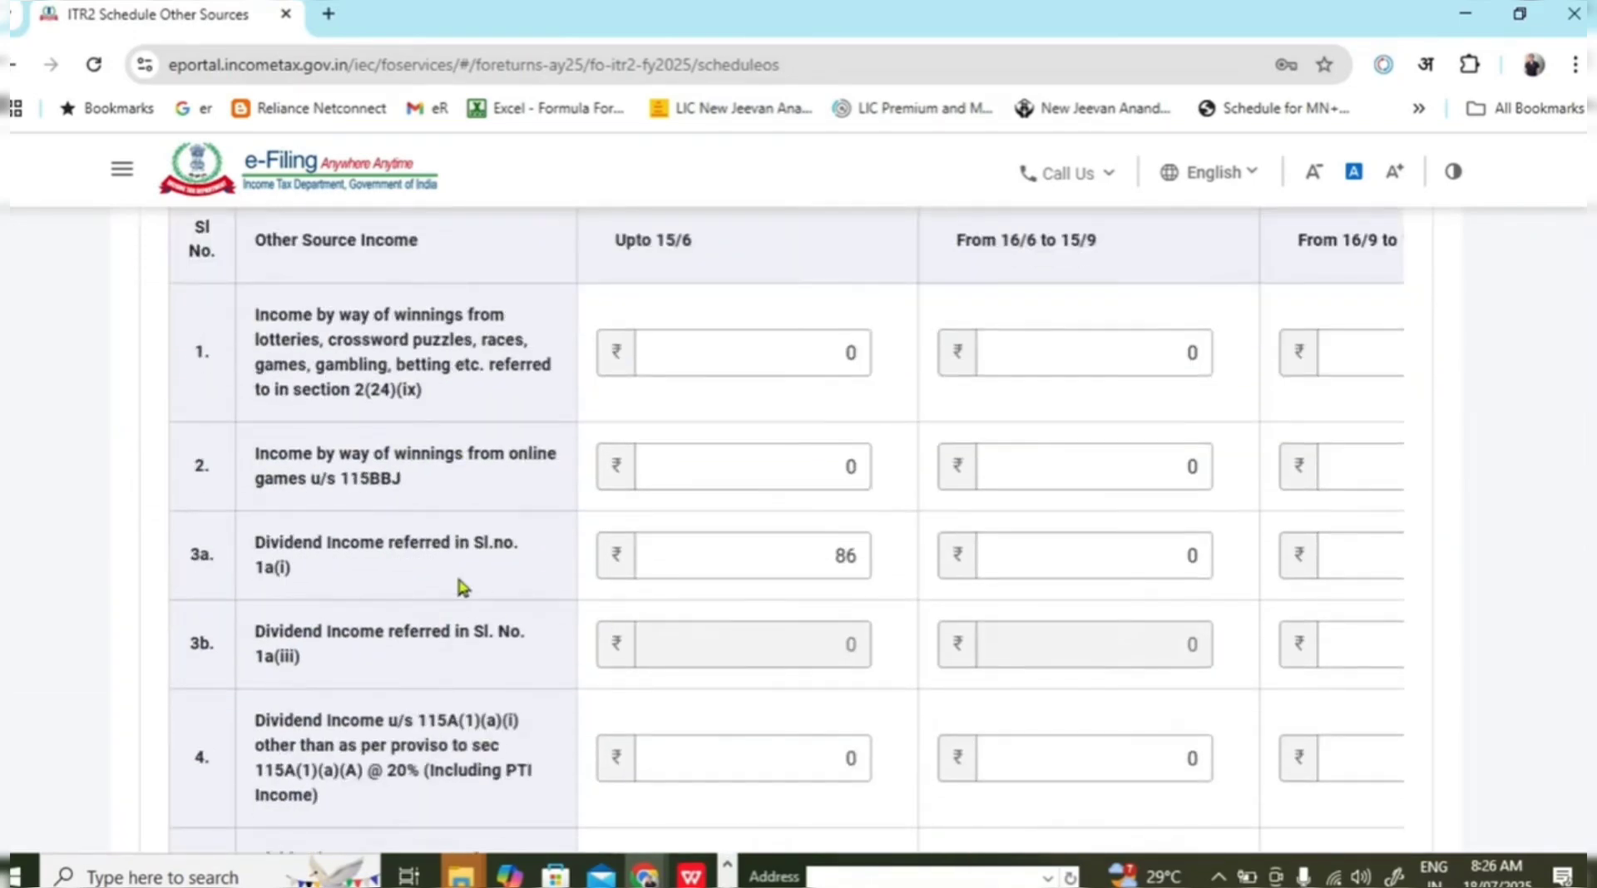
{"action": "left_click_drag", "start_coordinate": [786, 565], "coordinate": [852, 567]}
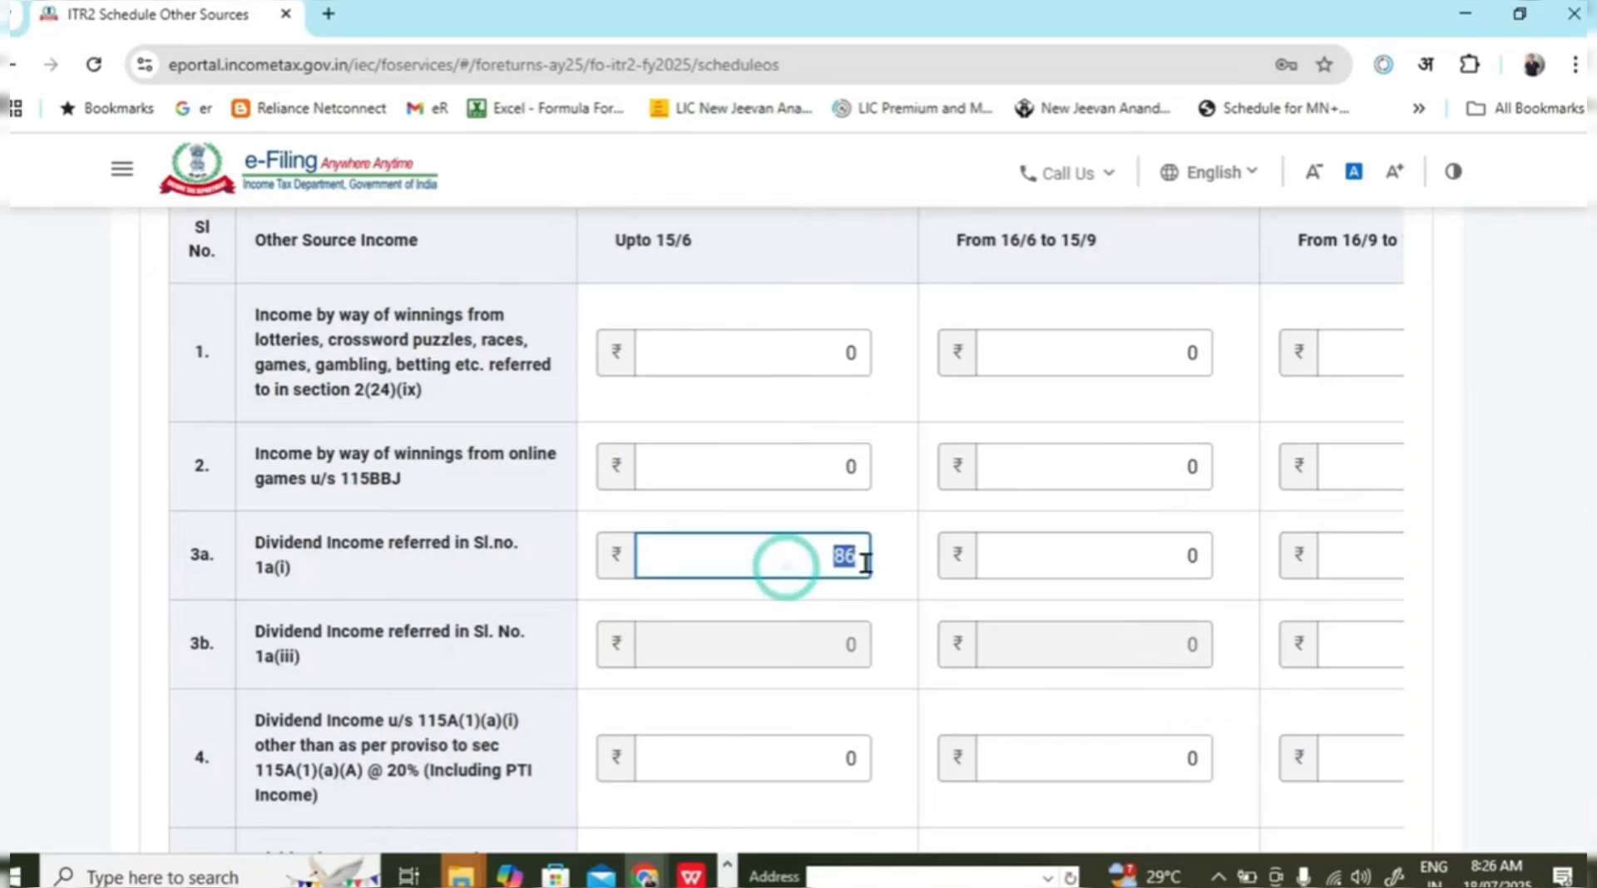
{"action": "left_click", "coordinate": [1537, 584]}
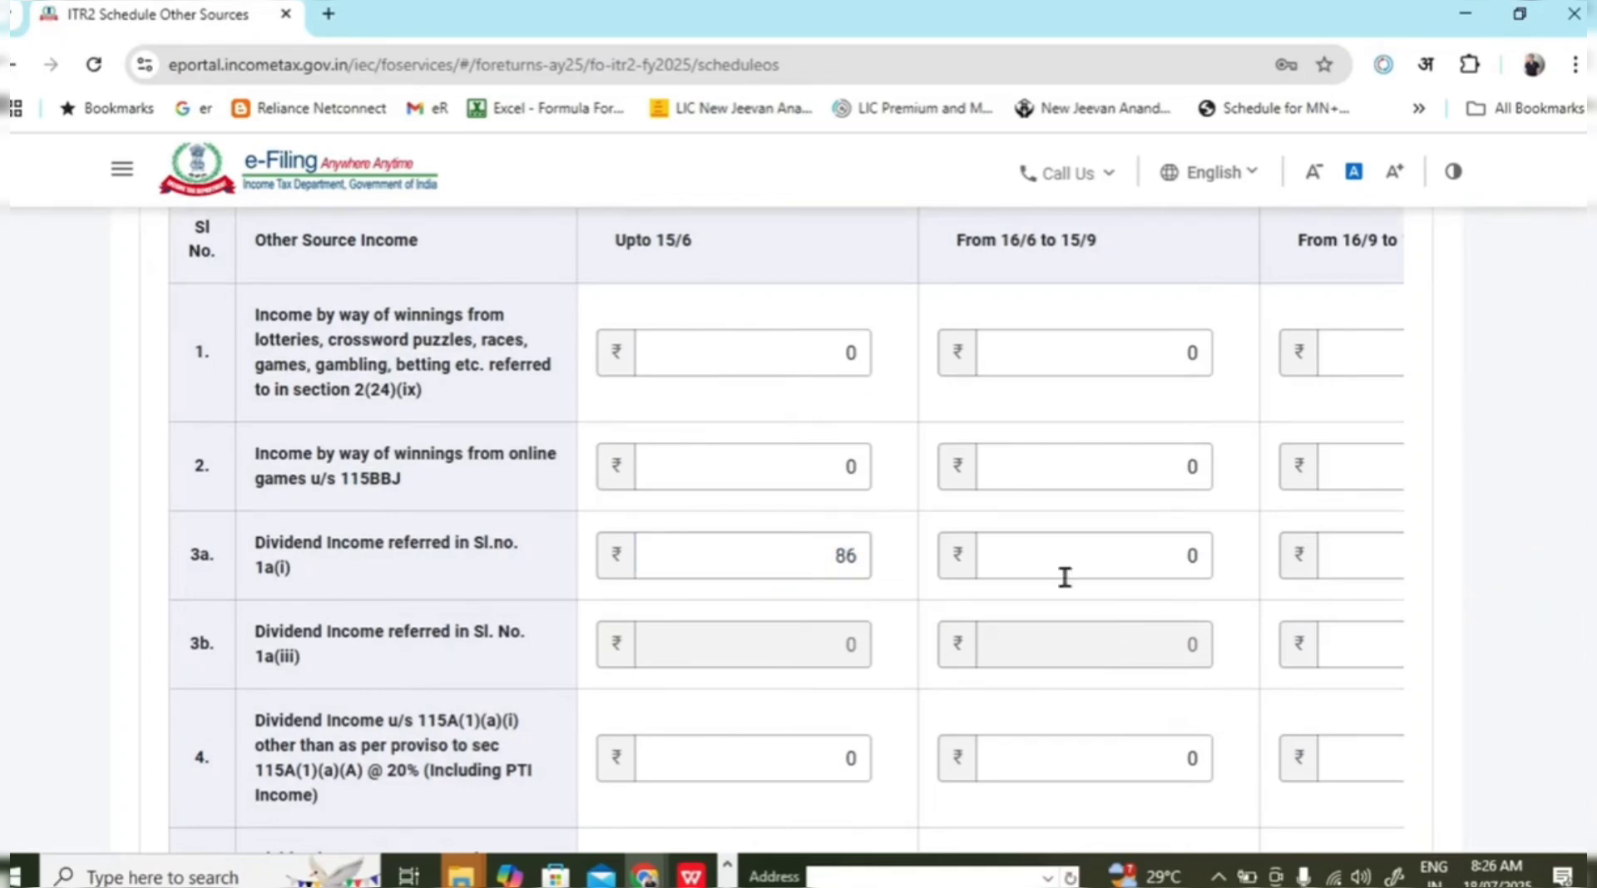
{"action": "left_click", "coordinate": [805, 559]}
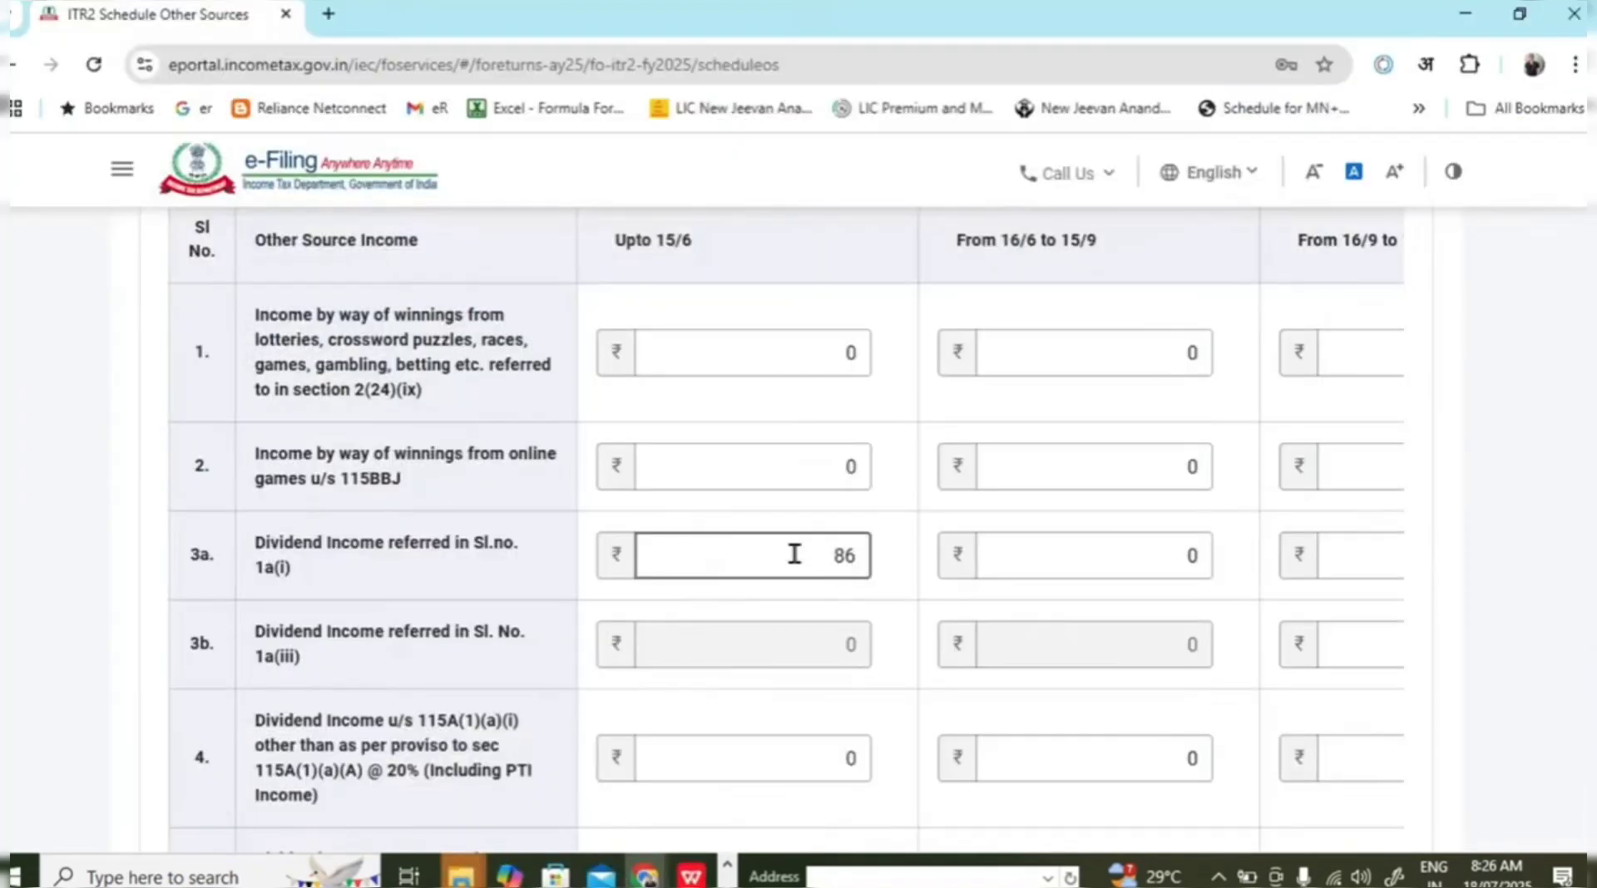
{"action": "left_click", "coordinate": [762, 545]}
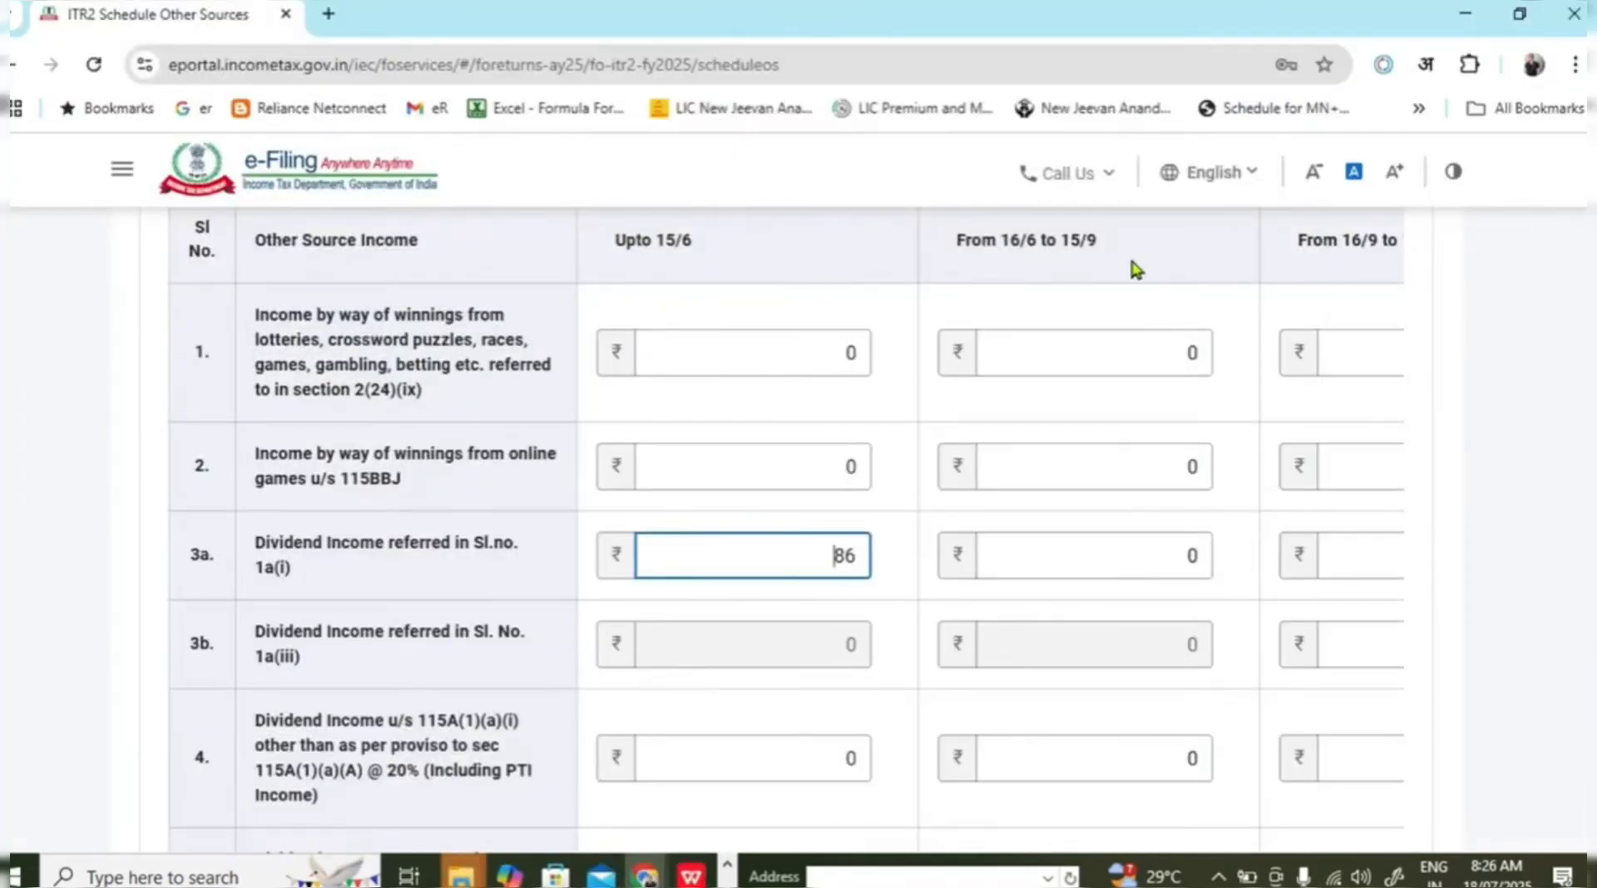
{"action": "left_click", "coordinate": [1562, 588]}
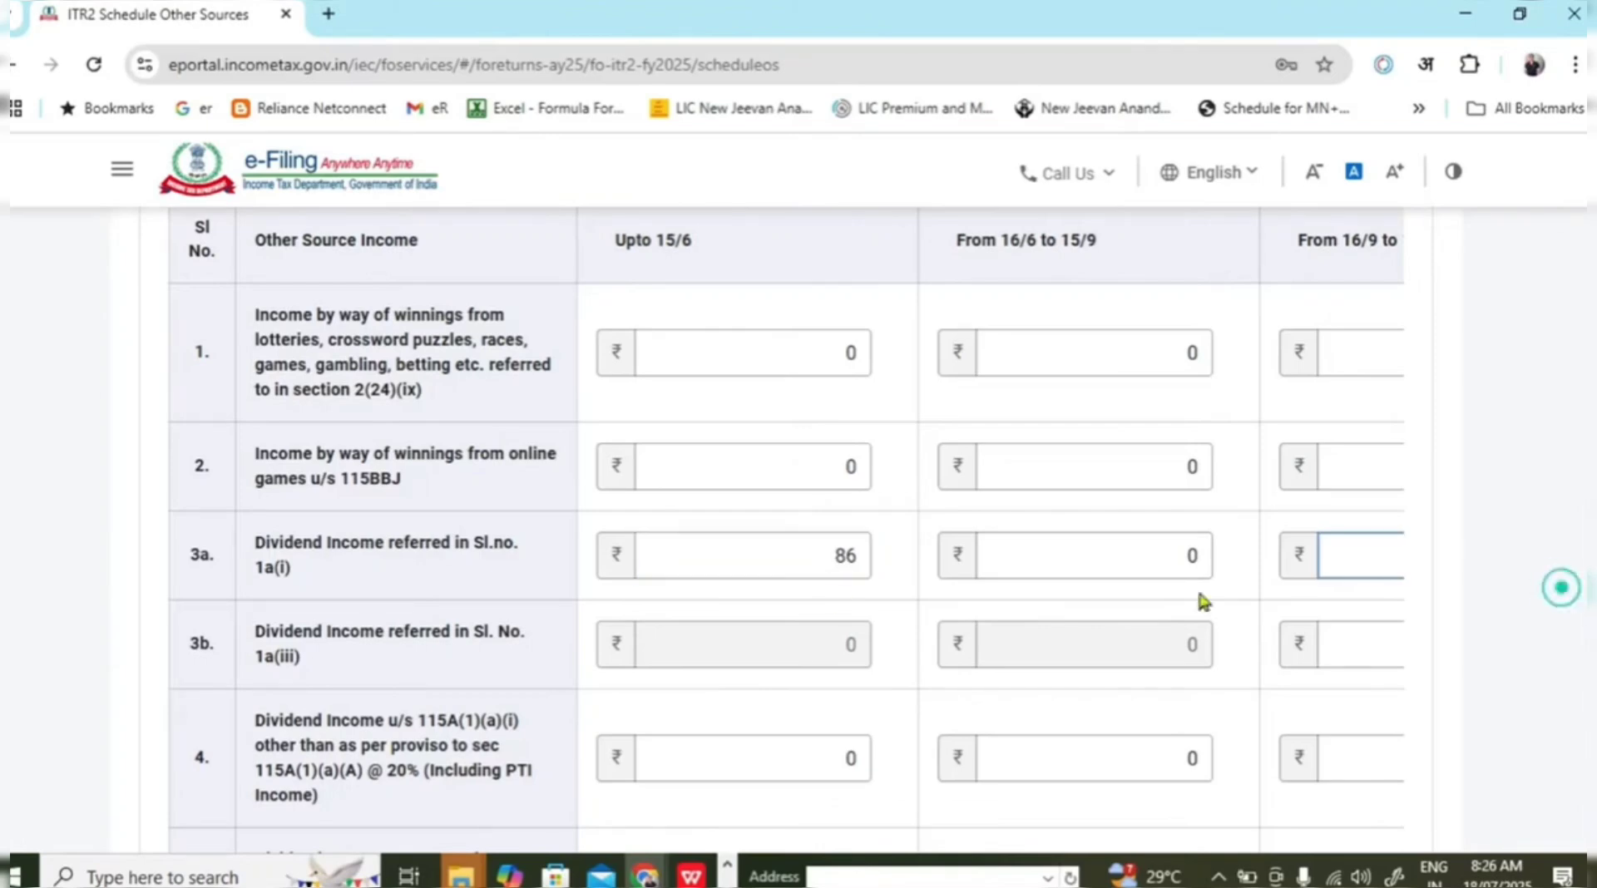
{"action": "double_click", "coordinate": [844, 556]}
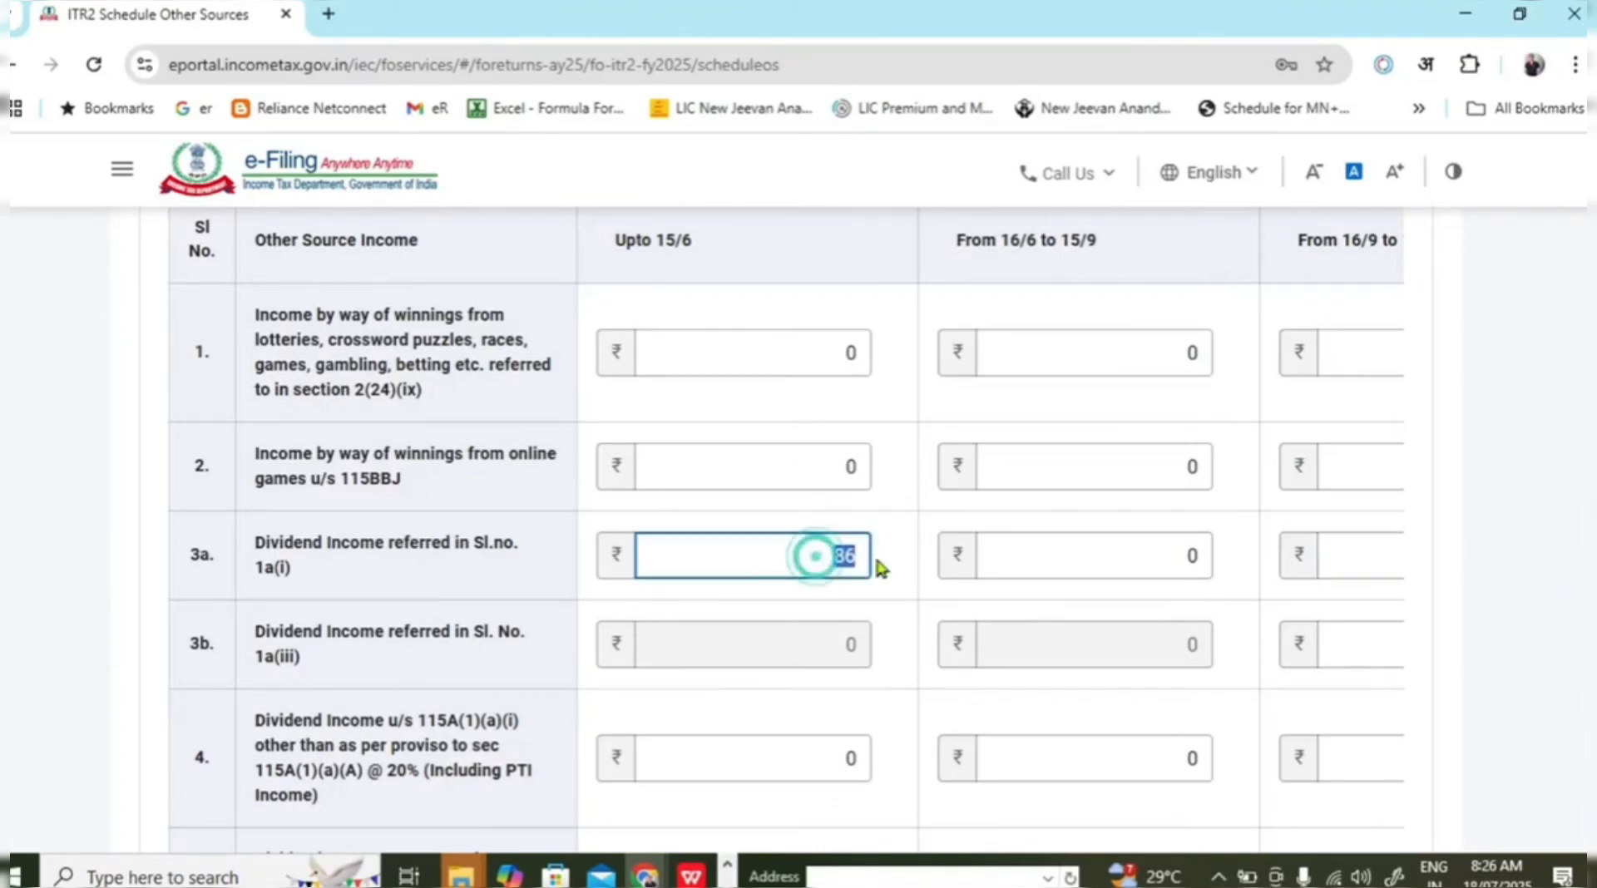
{"action": "triple_click", "coordinate": [615, 241]}
Reconfirm Schedule Other Sources and return to the schedules summary.
{"action": "left_click", "coordinate": [1509, 536]}
{"action": "scroll", "coordinate": [1429, 566], "scroll_direction": "down", "scroll_amount": 10}
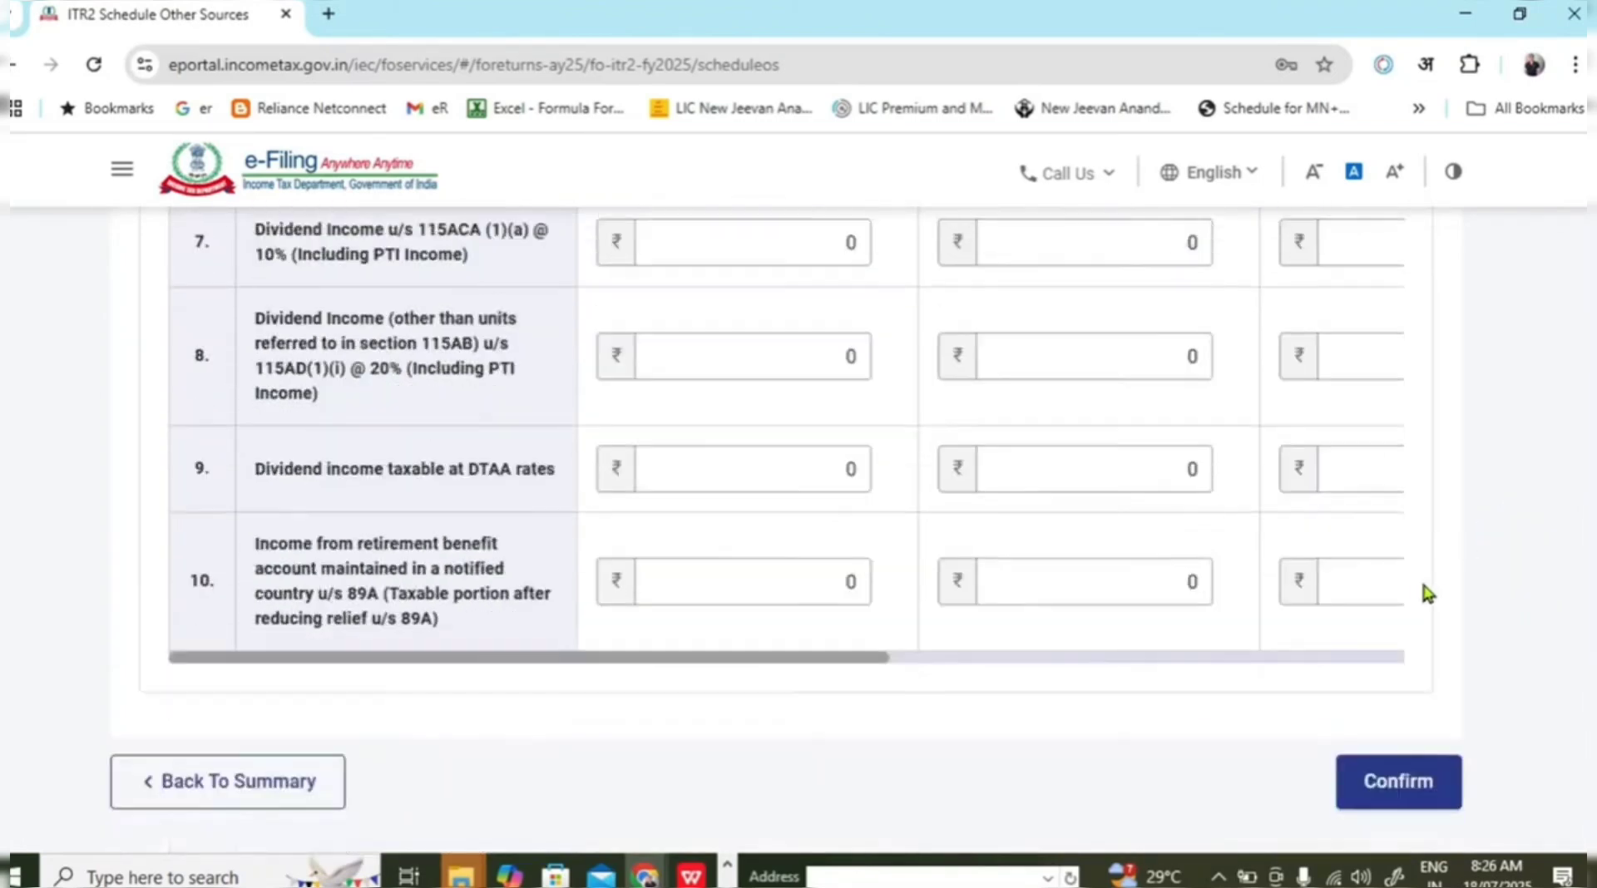
{"action": "left_click", "coordinate": [1400, 626]}
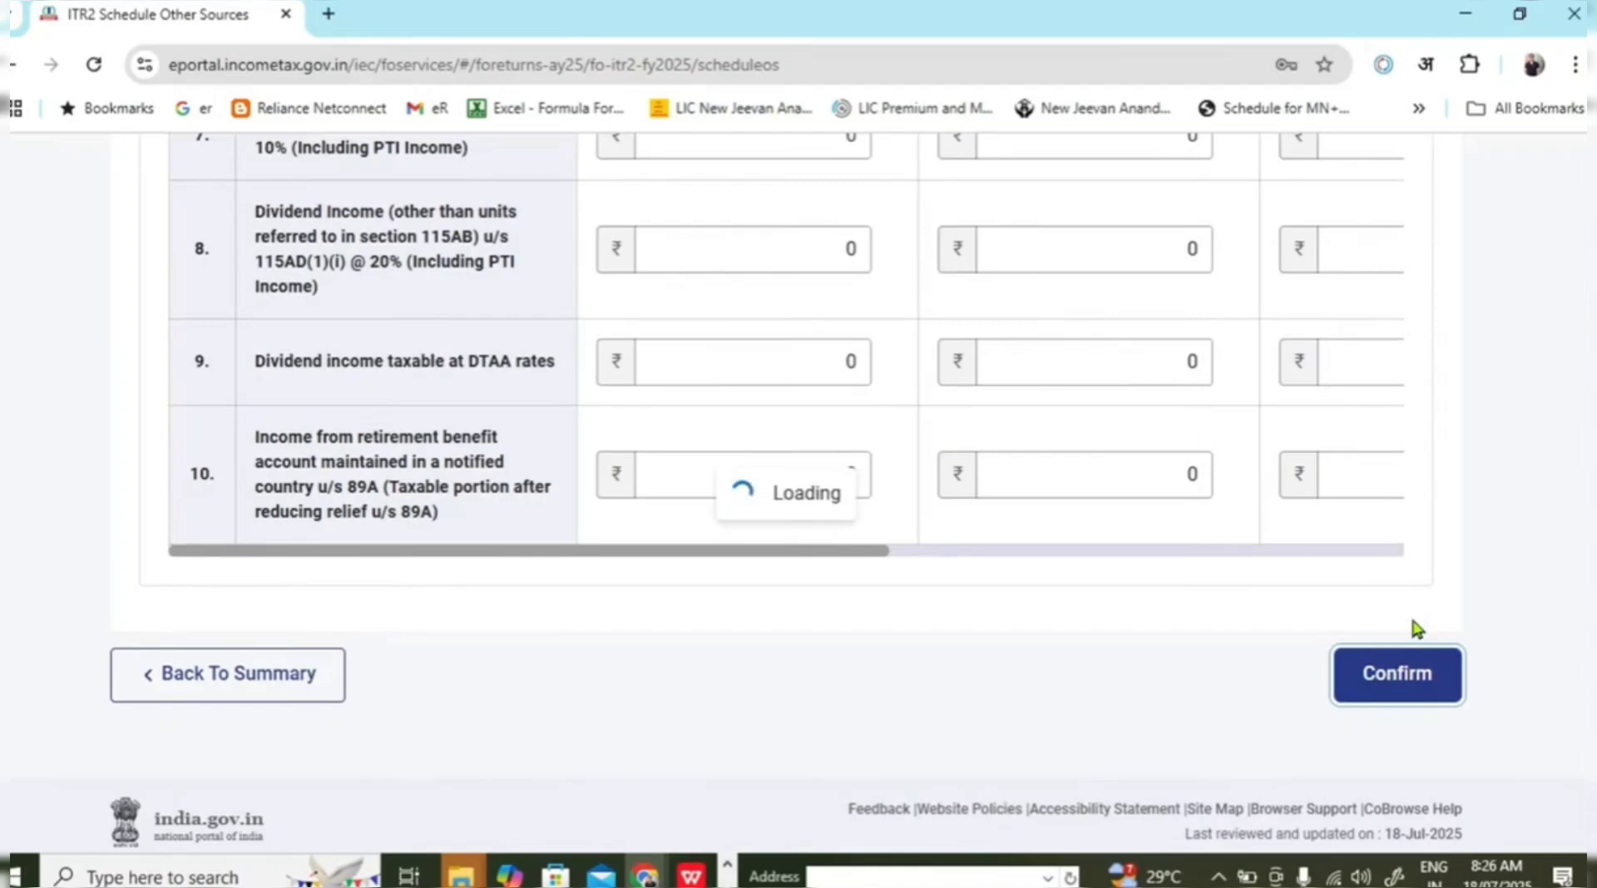
{"action": "scroll", "coordinate": [832, 549], "scroll_direction": "up", "scroll_amount": 5}
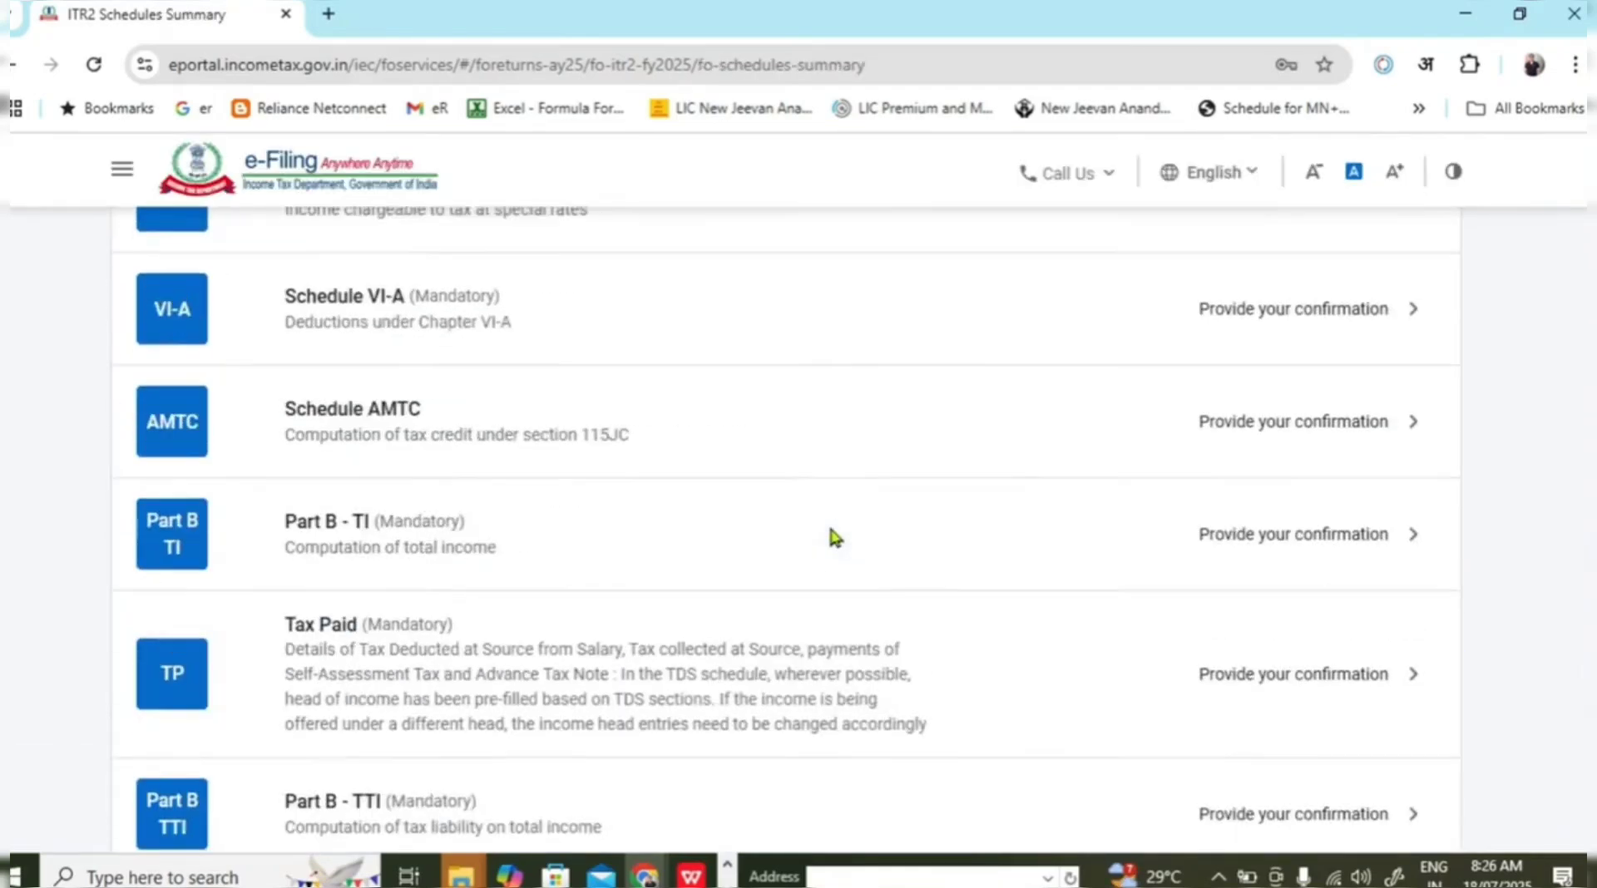
{"action": "scroll", "coordinate": [827, 526], "scroll_direction": "up", "scroll_amount": 8}
{"action": "scroll", "coordinate": [826, 524], "scroll_direction": "down", "scroll_amount": 3}
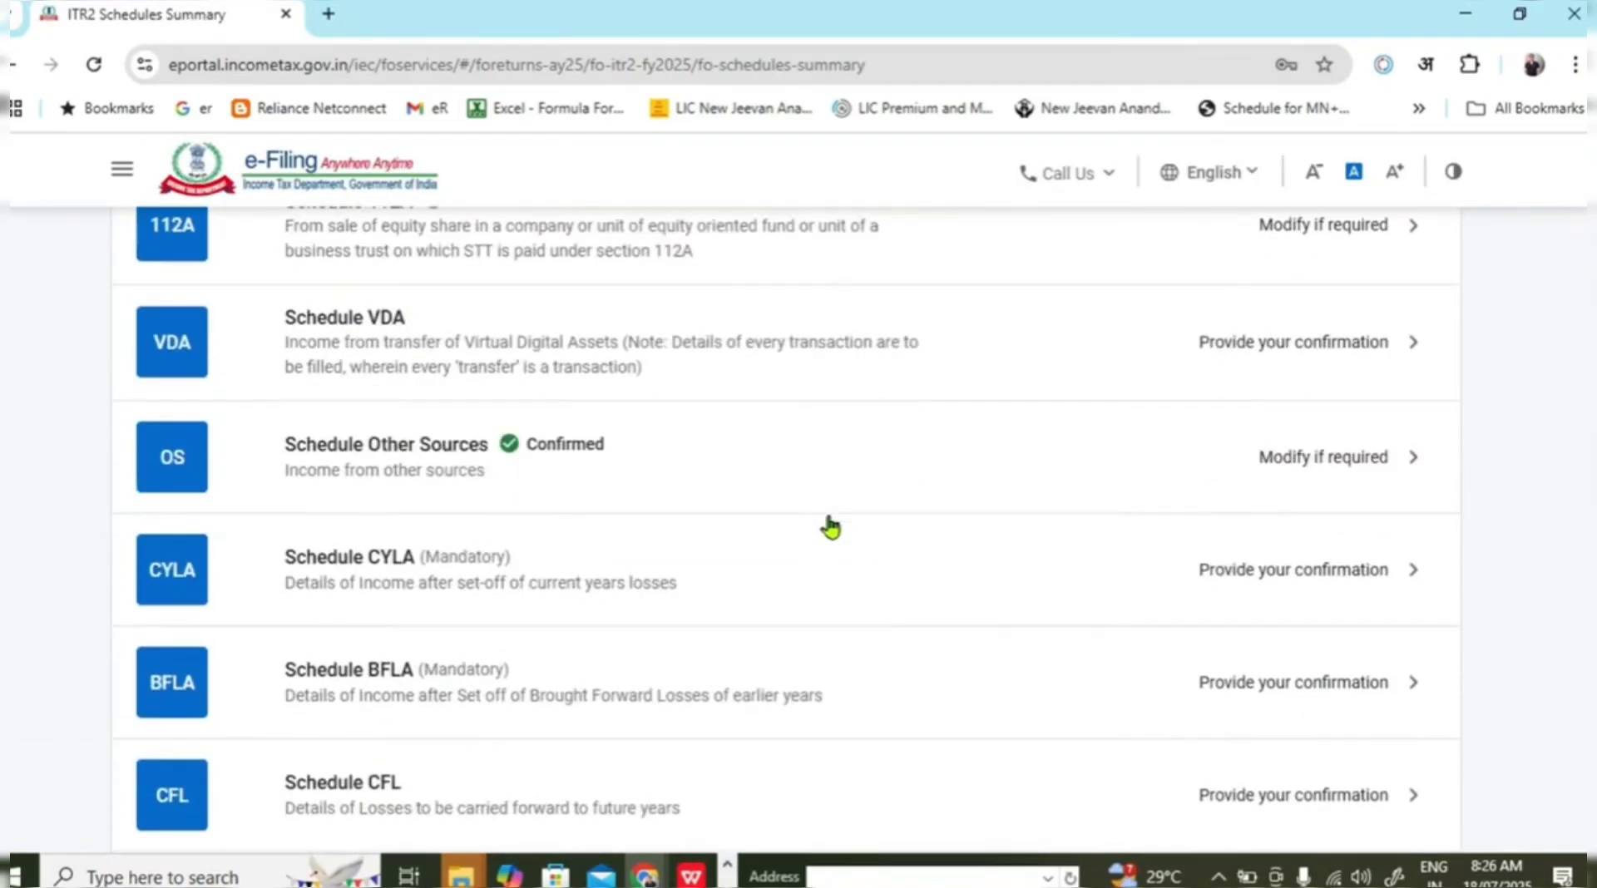
{"action": "left_click", "coordinate": [815, 603]}
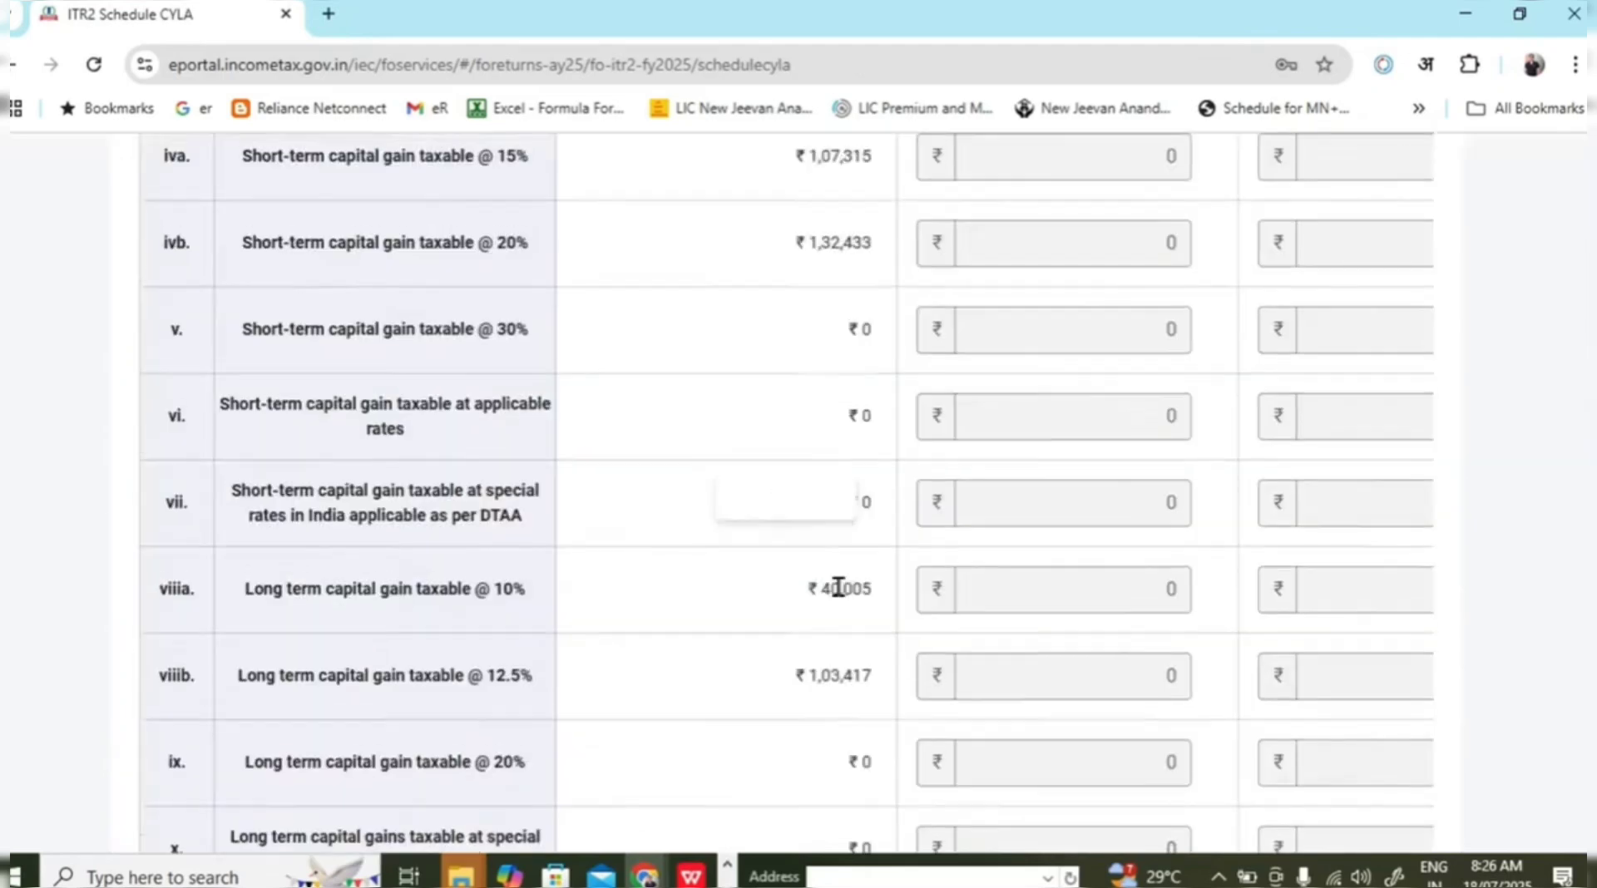
{"action": "scroll", "coordinate": [912, 577], "scroll_direction": "up", "scroll_amount": 6}
{"action": "scroll", "coordinate": [927, 571], "scroll_direction": "down", "scroll_amount": 5}
{"action": "scroll", "coordinate": [924, 574], "scroll_direction": "up", "scroll_amount": 4}
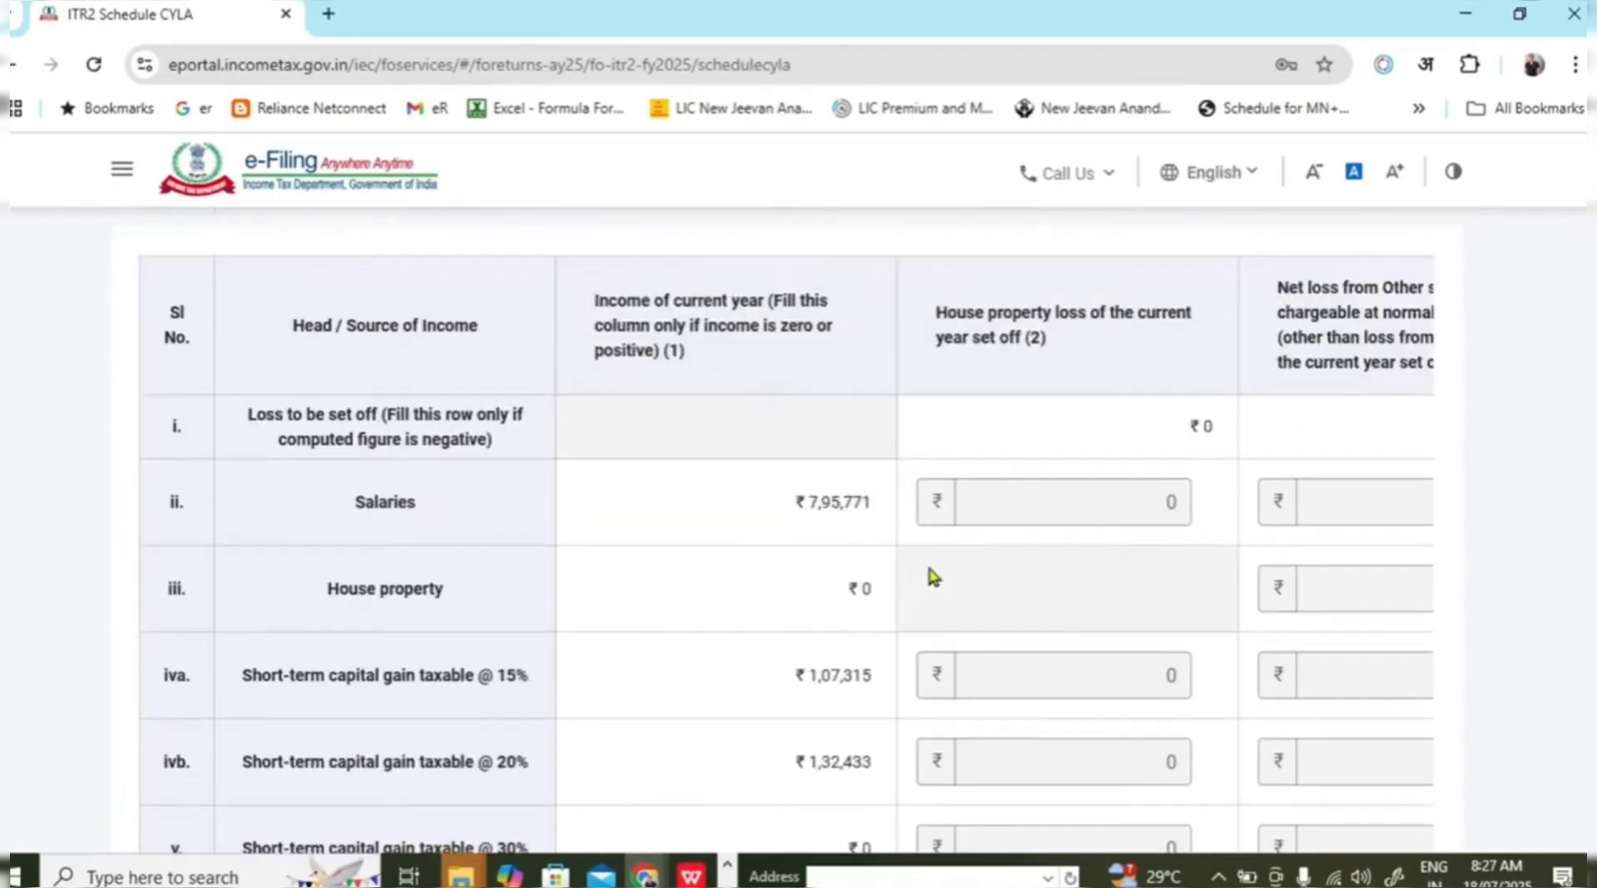
{"action": "left_click_drag", "start_coordinate": [785, 493], "coordinate": [871, 531]}
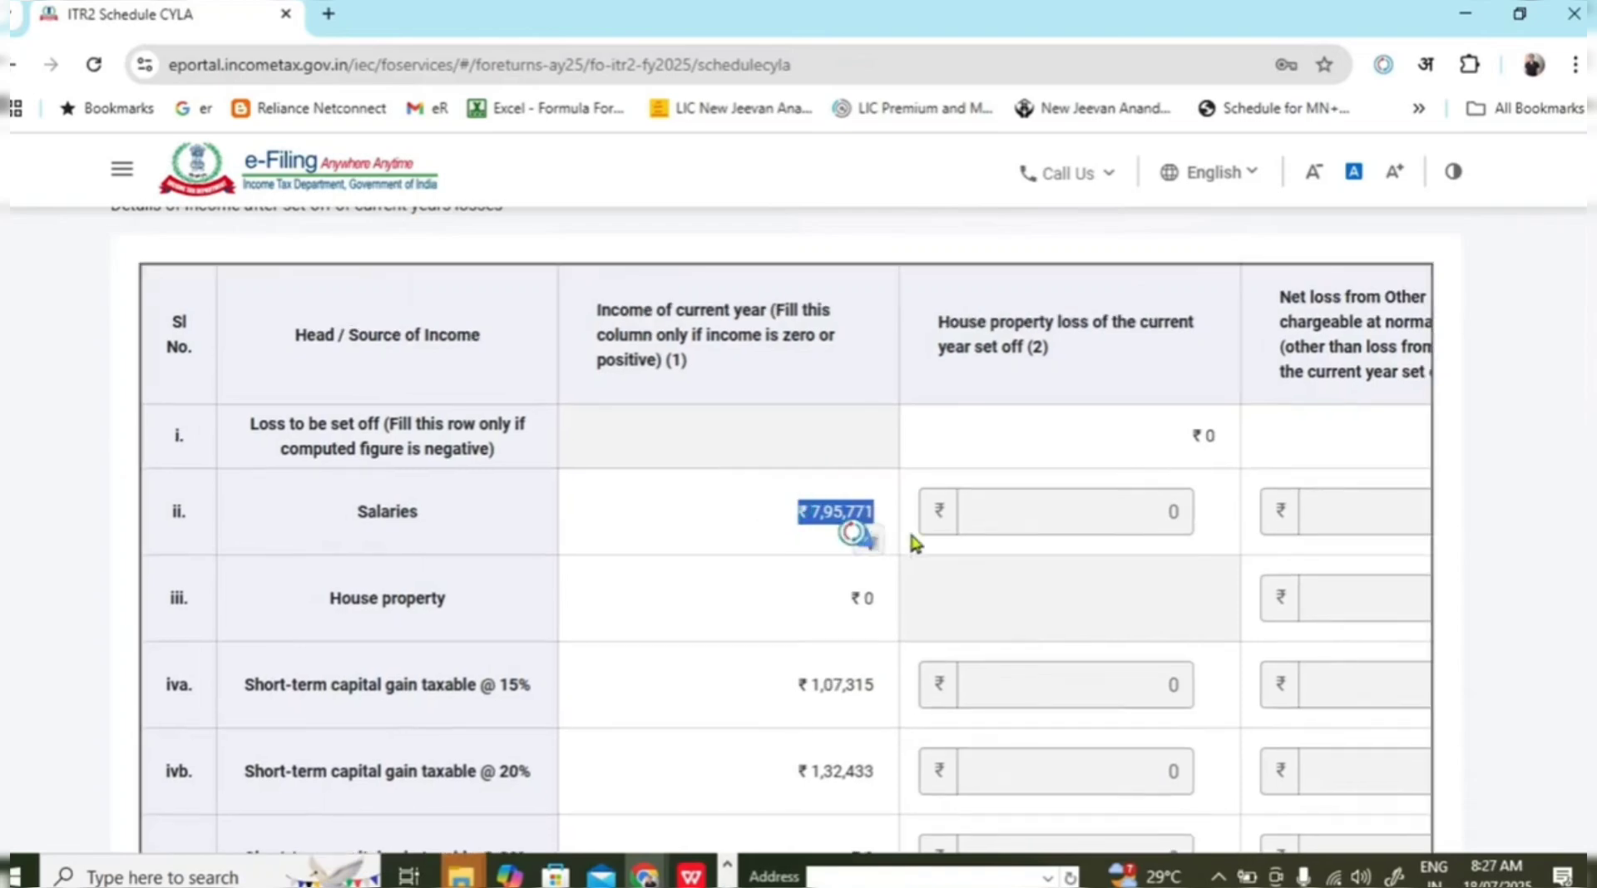
{"action": "left_click", "coordinate": [759, 559]}
{"action": "scroll", "coordinate": [814, 556], "scroll_direction": "down", "scroll_amount": 3}
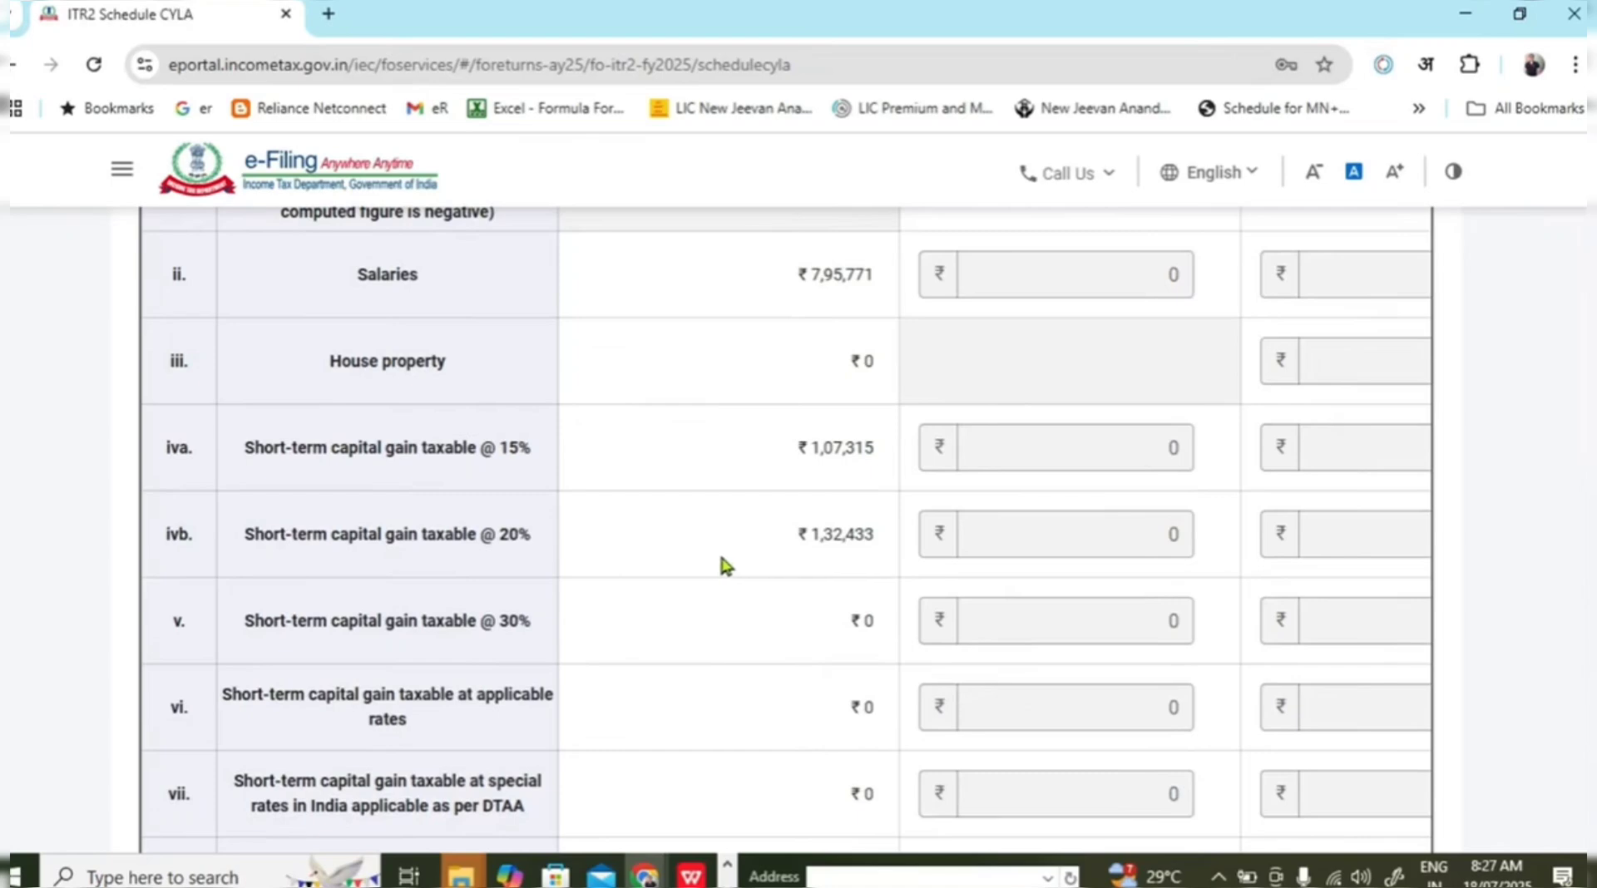
{"action": "scroll", "coordinate": [749, 553], "scroll_direction": "down", "scroll_amount": 4}
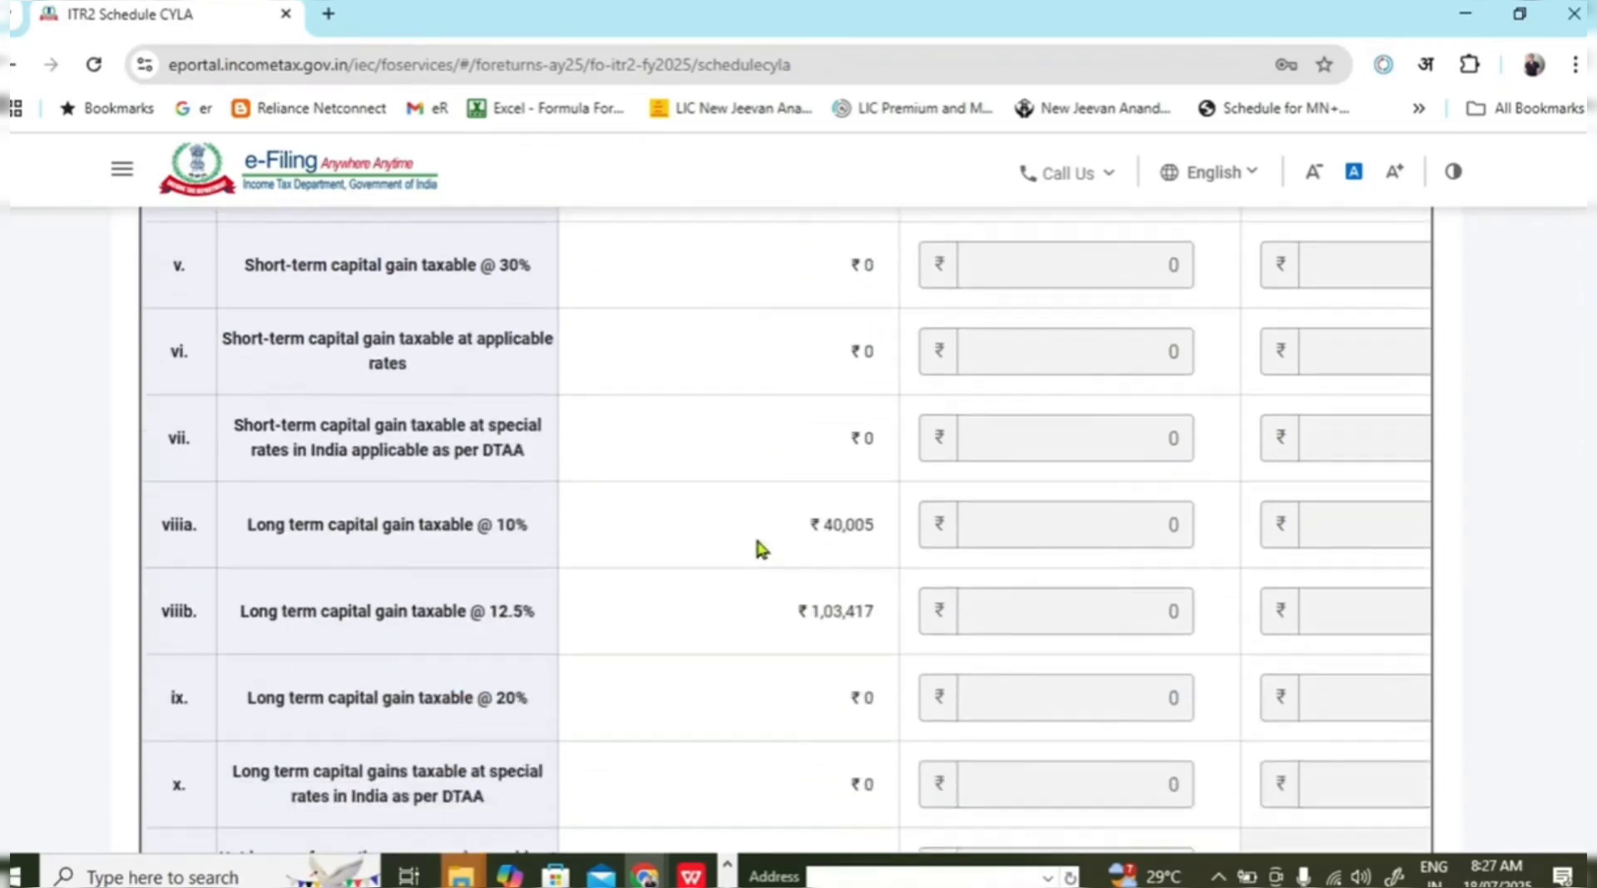
{"action": "left_click_drag", "start_coordinate": [790, 525], "coordinate": [845, 542]}
{"action": "left_click_drag", "start_coordinate": [799, 600], "coordinate": [842, 621]}
{"action": "scroll", "coordinate": [1004, 639], "scroll_direction": "down", "scroll_amount": 4}
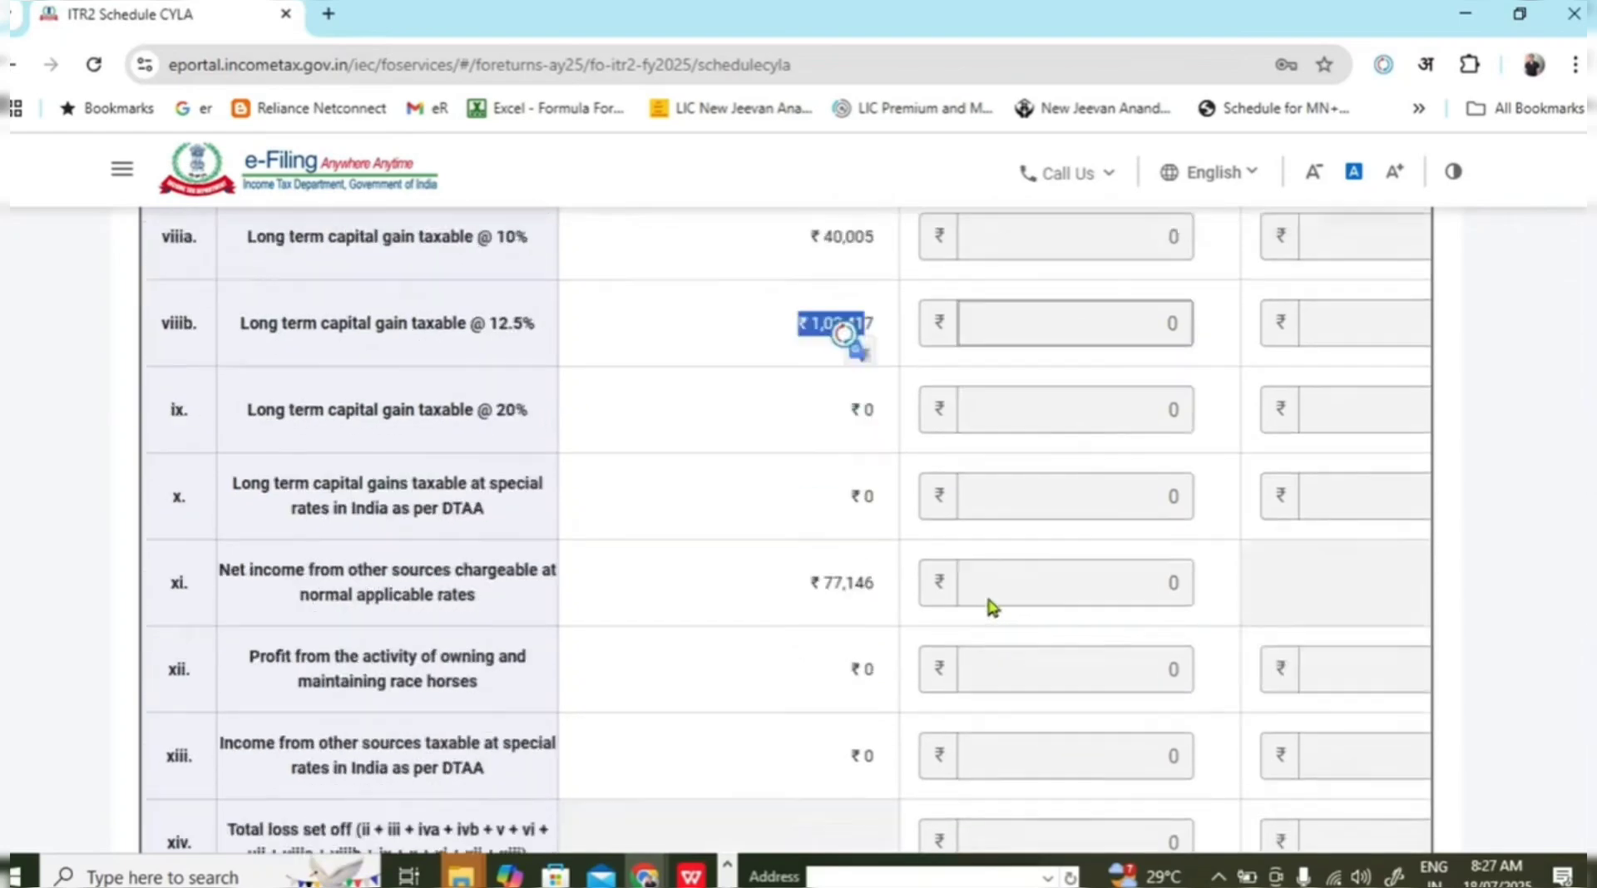
{"action": "left_click", "coordinate": [786, 520]}
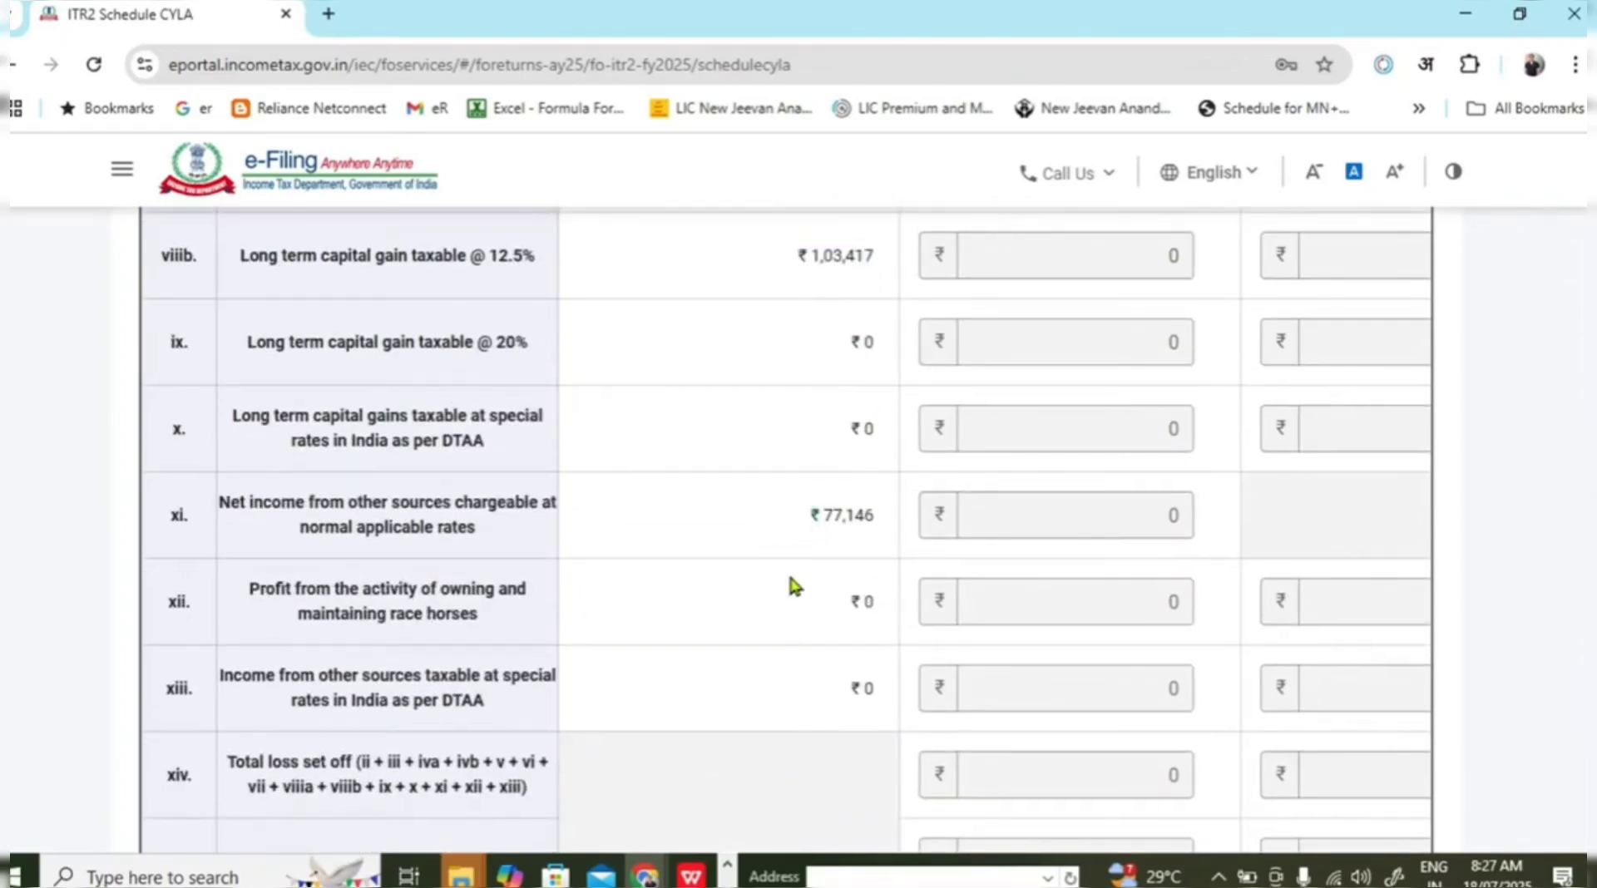
{"action": "scroll", "coordinate": [790, 574], "scroll_direction": "down", "scroll_amount": 3}
{"action": "left_click_drag", "start_coordinate": [913, 678], "coordinate": [1340, 696]}
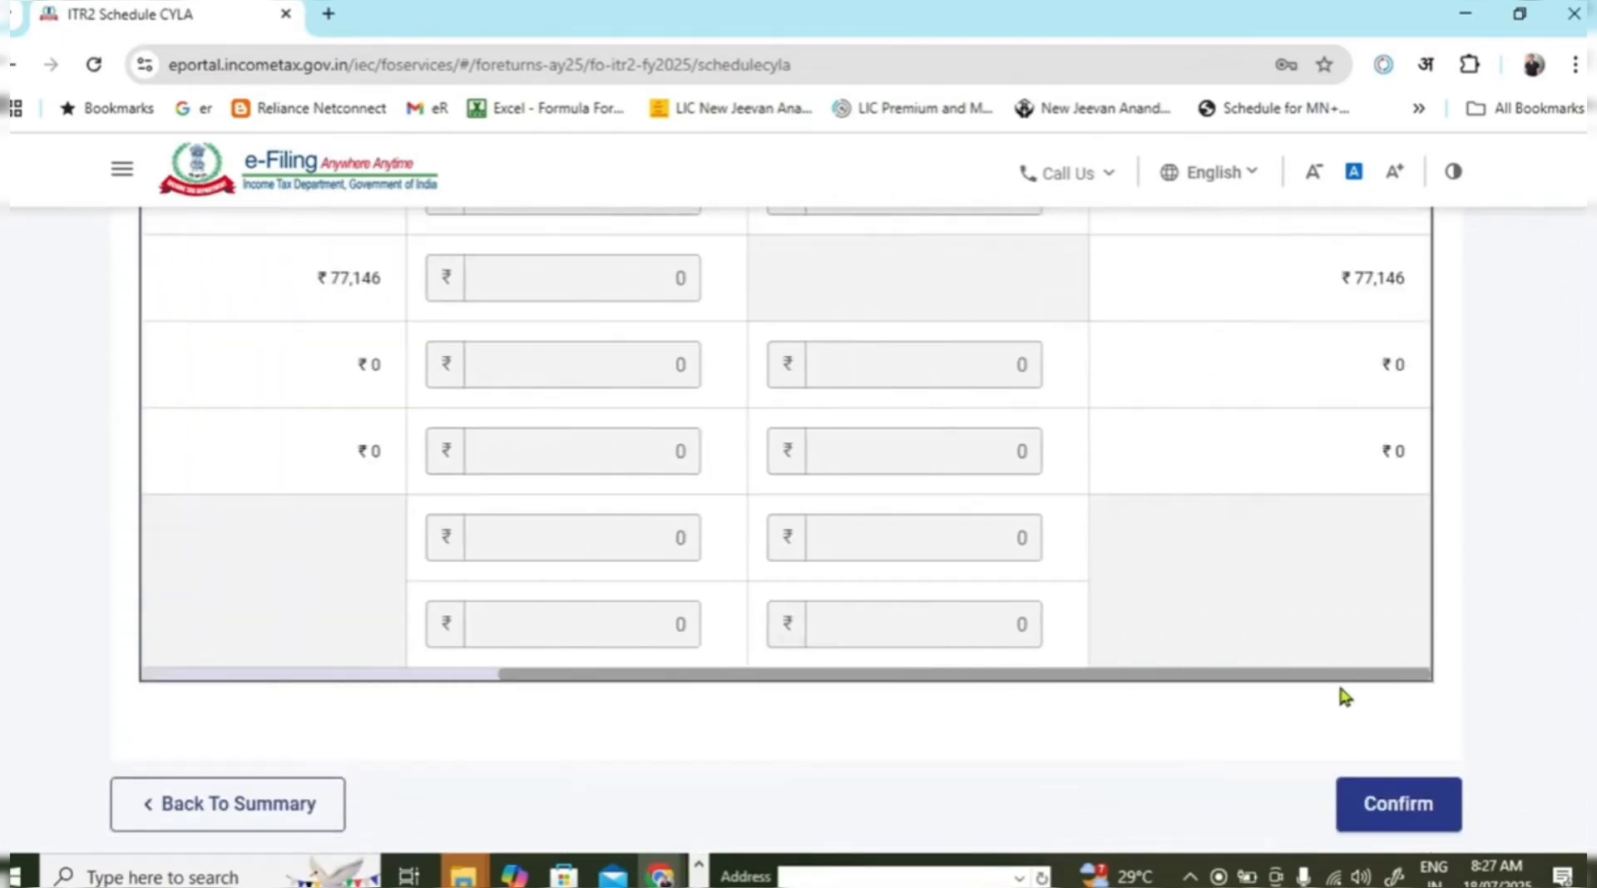
{"action": "scroll", "coordinate": [1428, 648], "scroll_direction": "up", "scroll_amount": 3}
{"action": "scroll", "coordinate": [1428, 647], "scroll_direction": "up", "scroll_amount": 8}
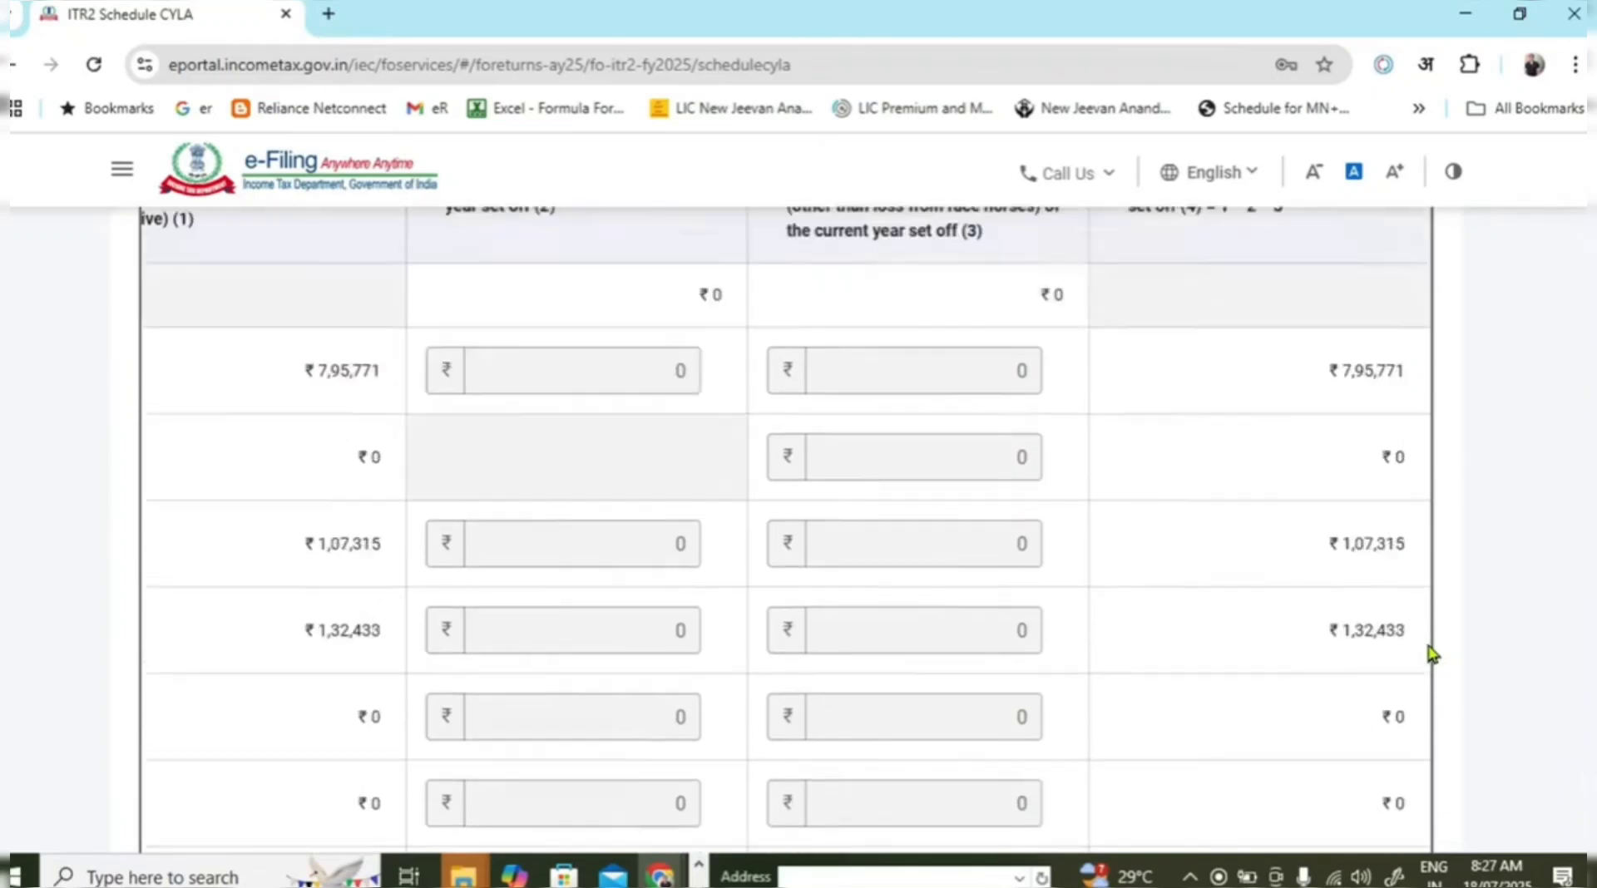
{"action": "scroll", "coordinate": [1331, 508], "scroll_direction": "up", "scroll_amount": 3}
{"action": "scroll", "coordinate": [1165, 532], "scroll_direction": "down", "scroll_amount": 1}
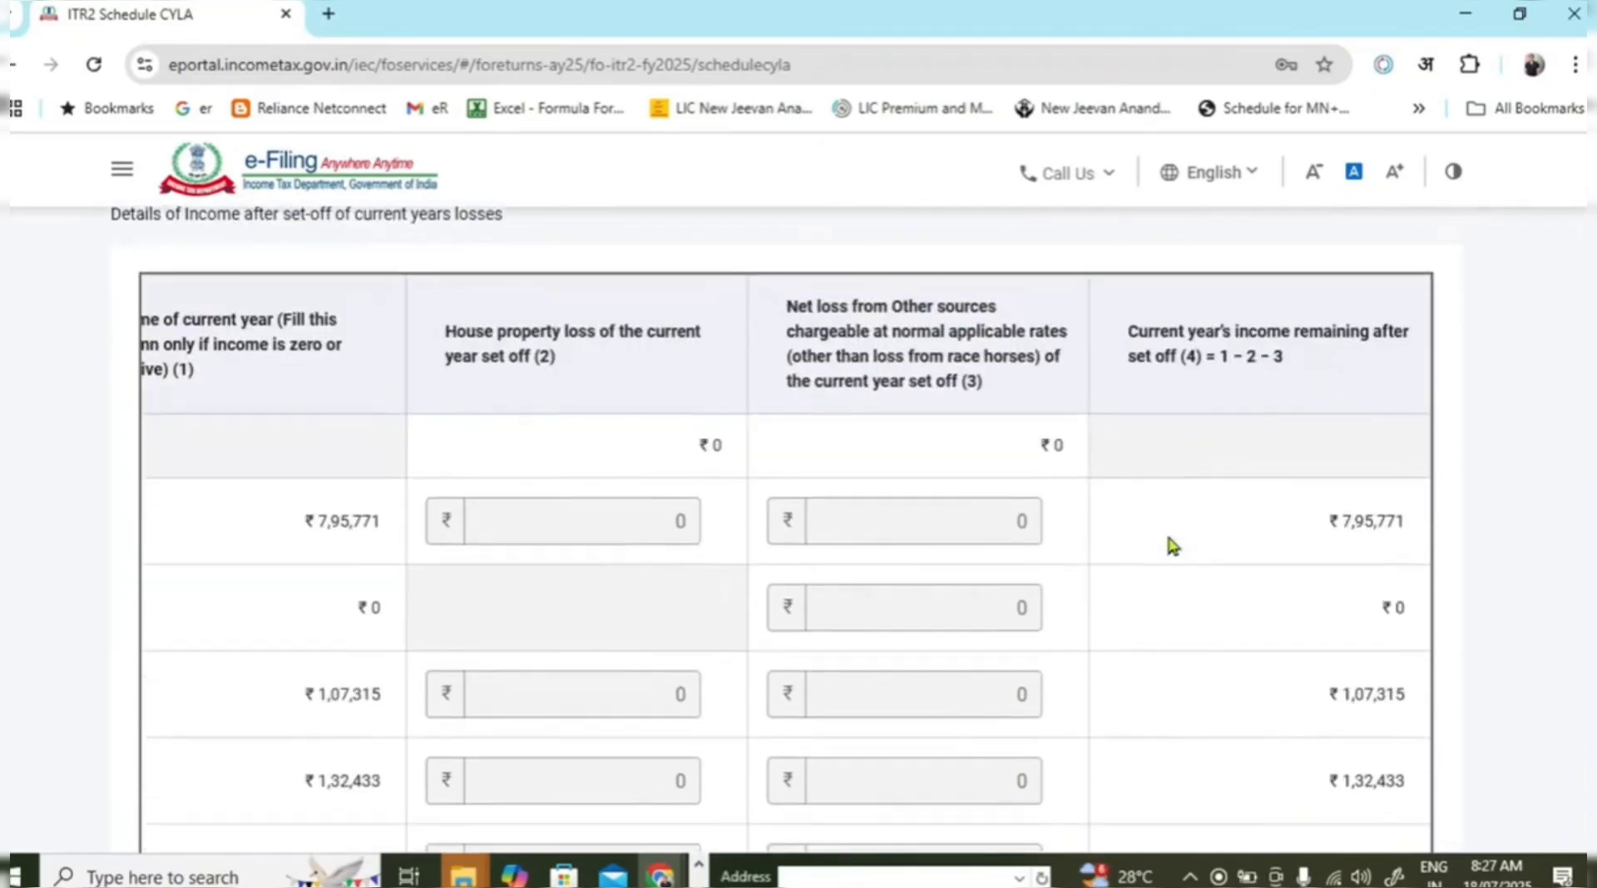
{"action": "scroll", "coordinate": [681, 474], "scroll_direction": "down", "scroll_amount": 14}
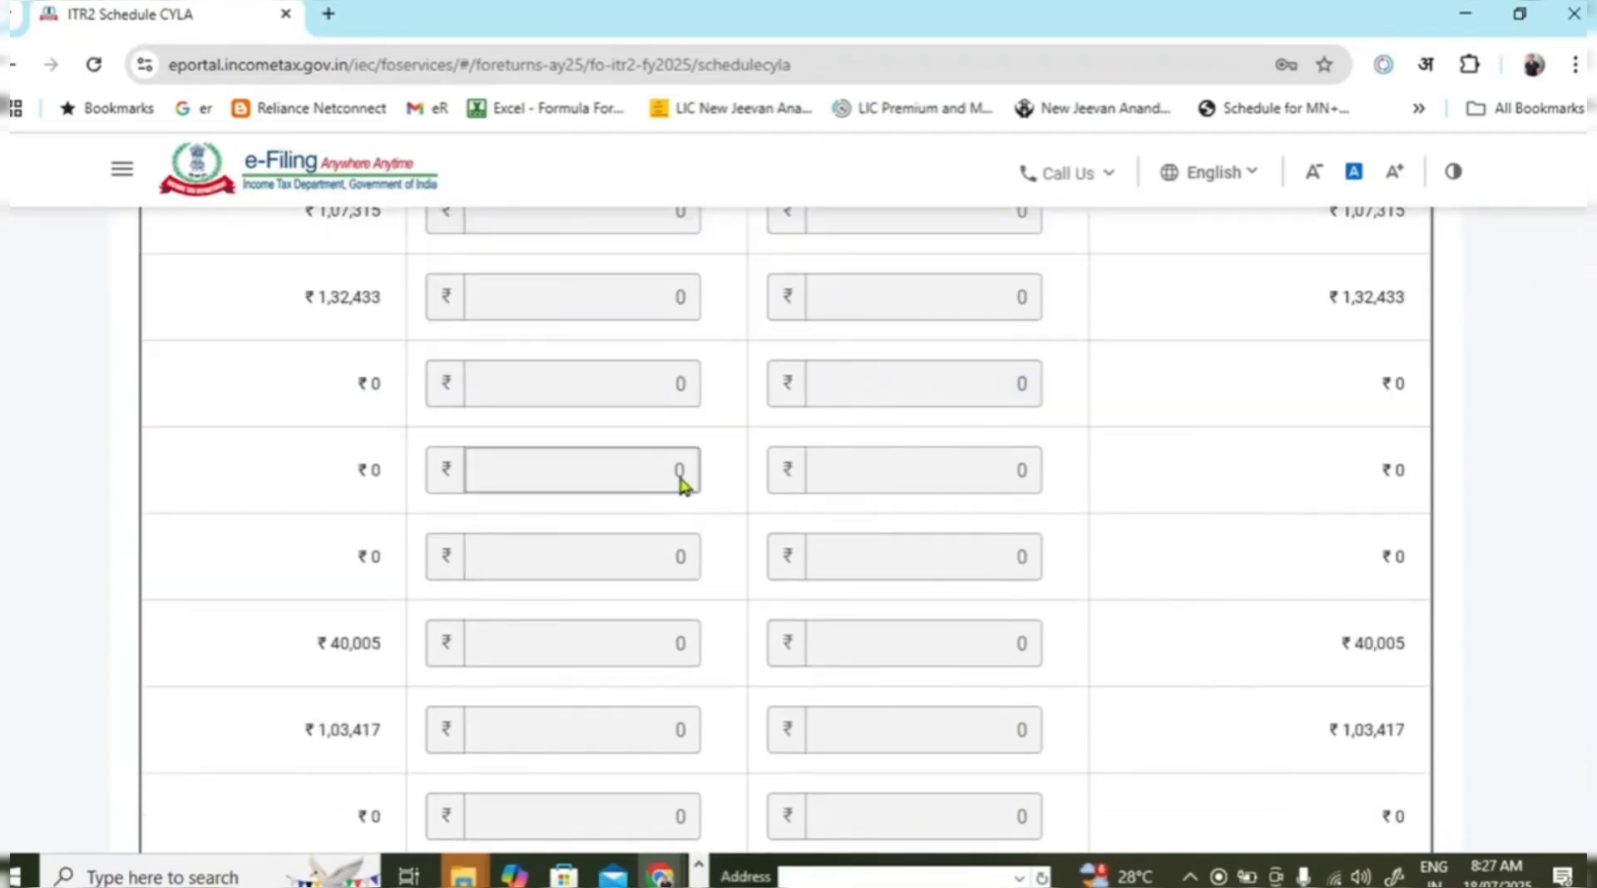
{"action": "scroll", "coordinate": [659, 612], "scroll_direction": "up", "scroll_amount": 14}
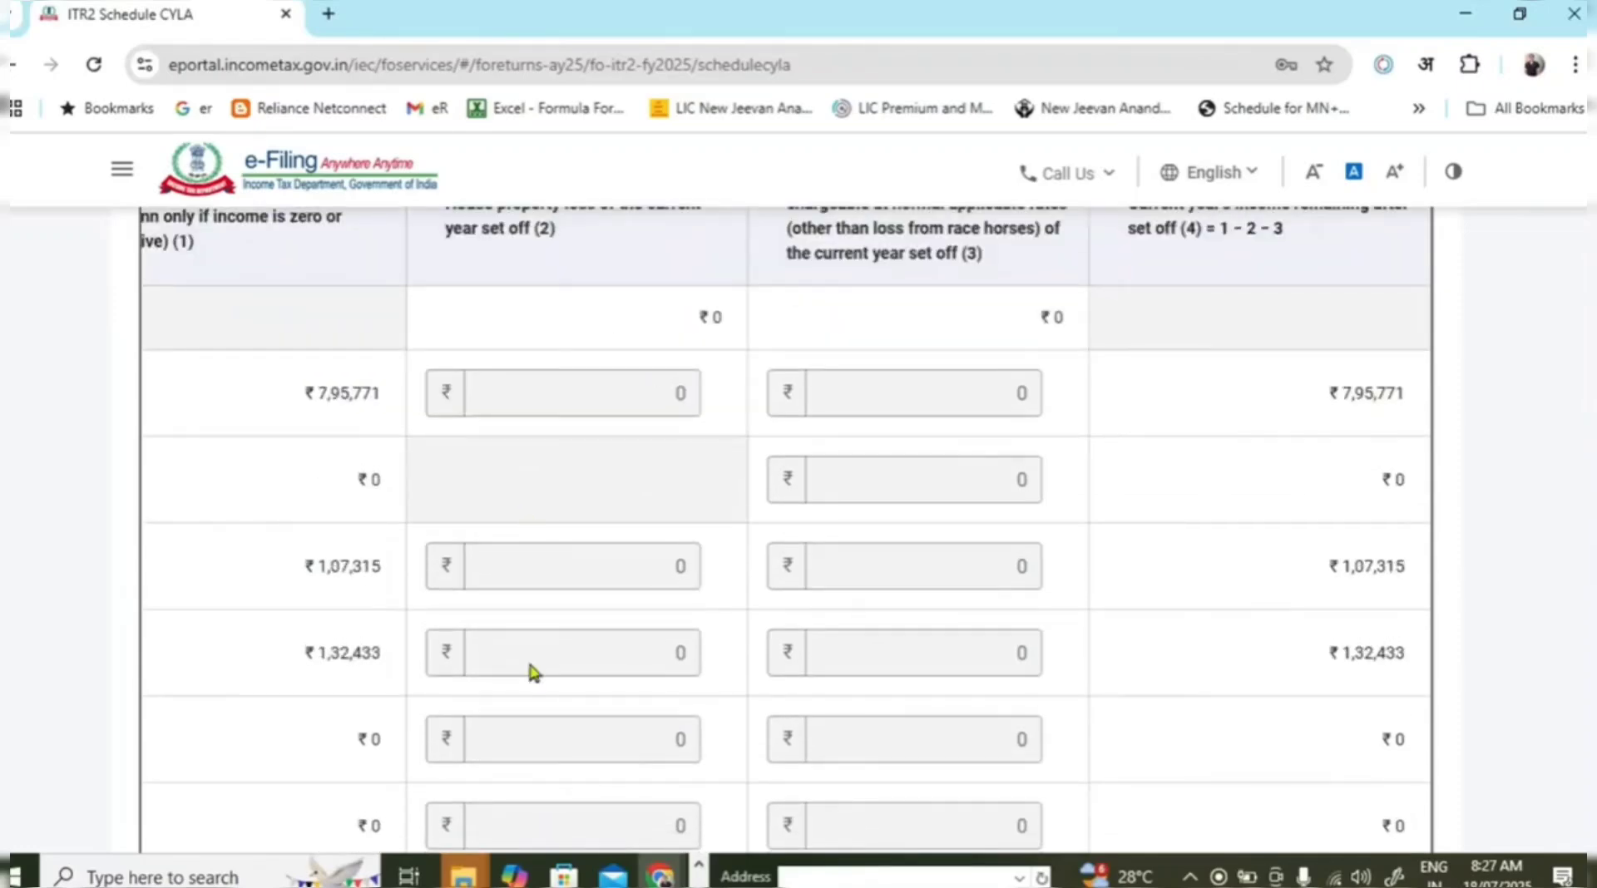
{"action": "scroll", "coordinate": [1165, 612], "scroll_direction": "down", "scroll_amount": 7}
{"action": "scroll", "coordinate": [1167, 600], "scroll_direction": "down", "scroll_amount": 6}
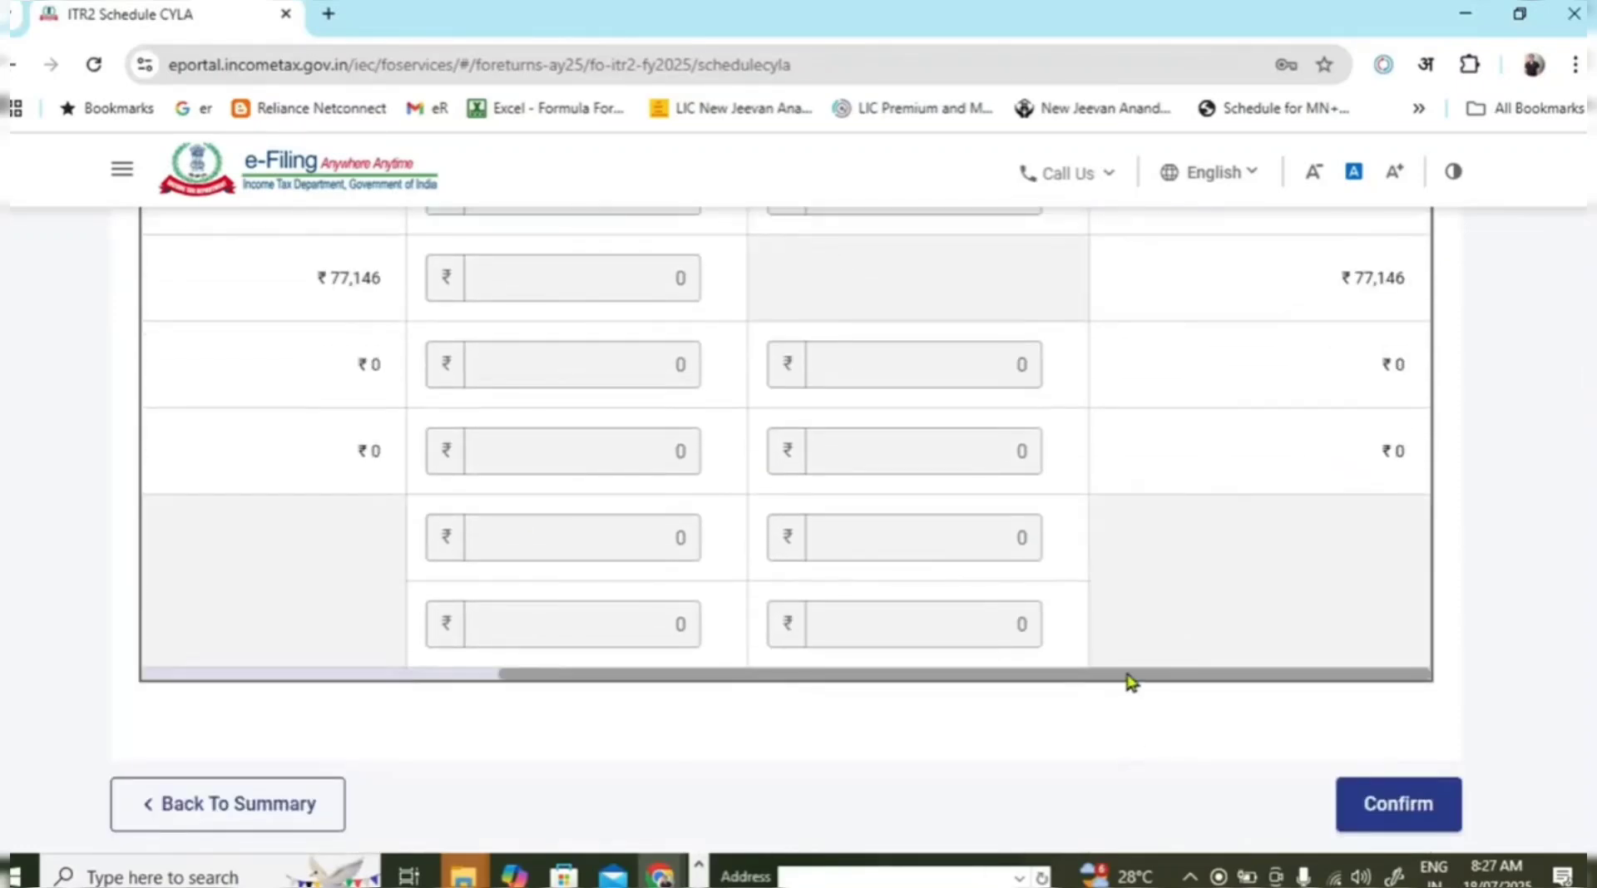
{"action": "left_click_drag", "start_coordinate": [1127, 675], "coordinate": [432, 667]}
{"action": "scroll", "coordinate": [1151, 652], "scroll_direction": "up", "scroll_amount": 7}
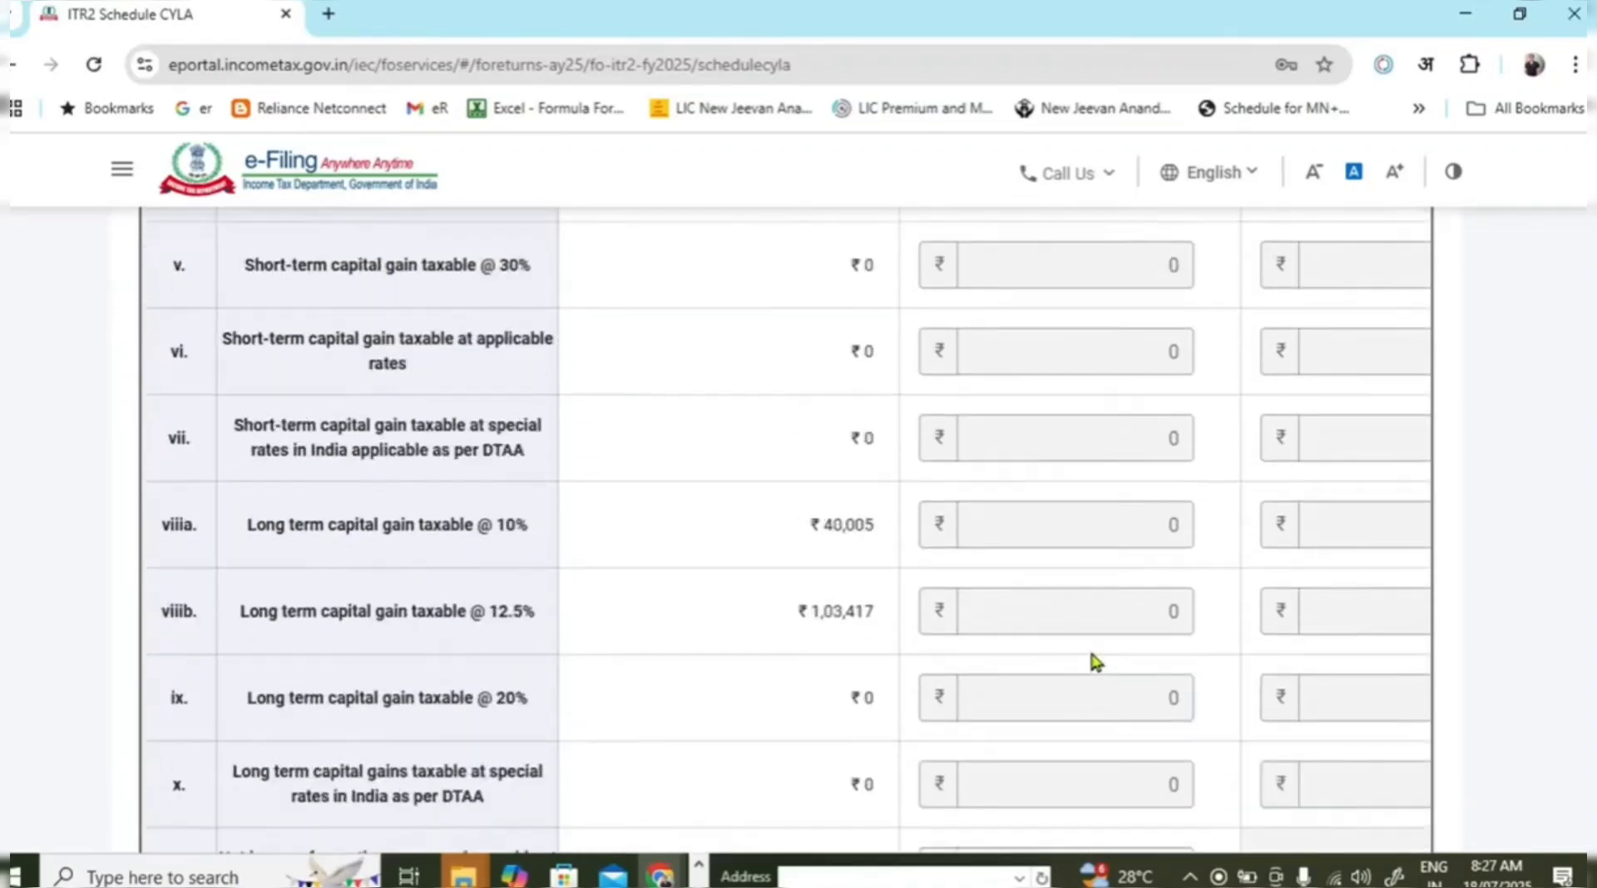
{"action": "scroll", "coordinate": [1091, 656], "scroll_direction": "up", "scroll_amount": 7}
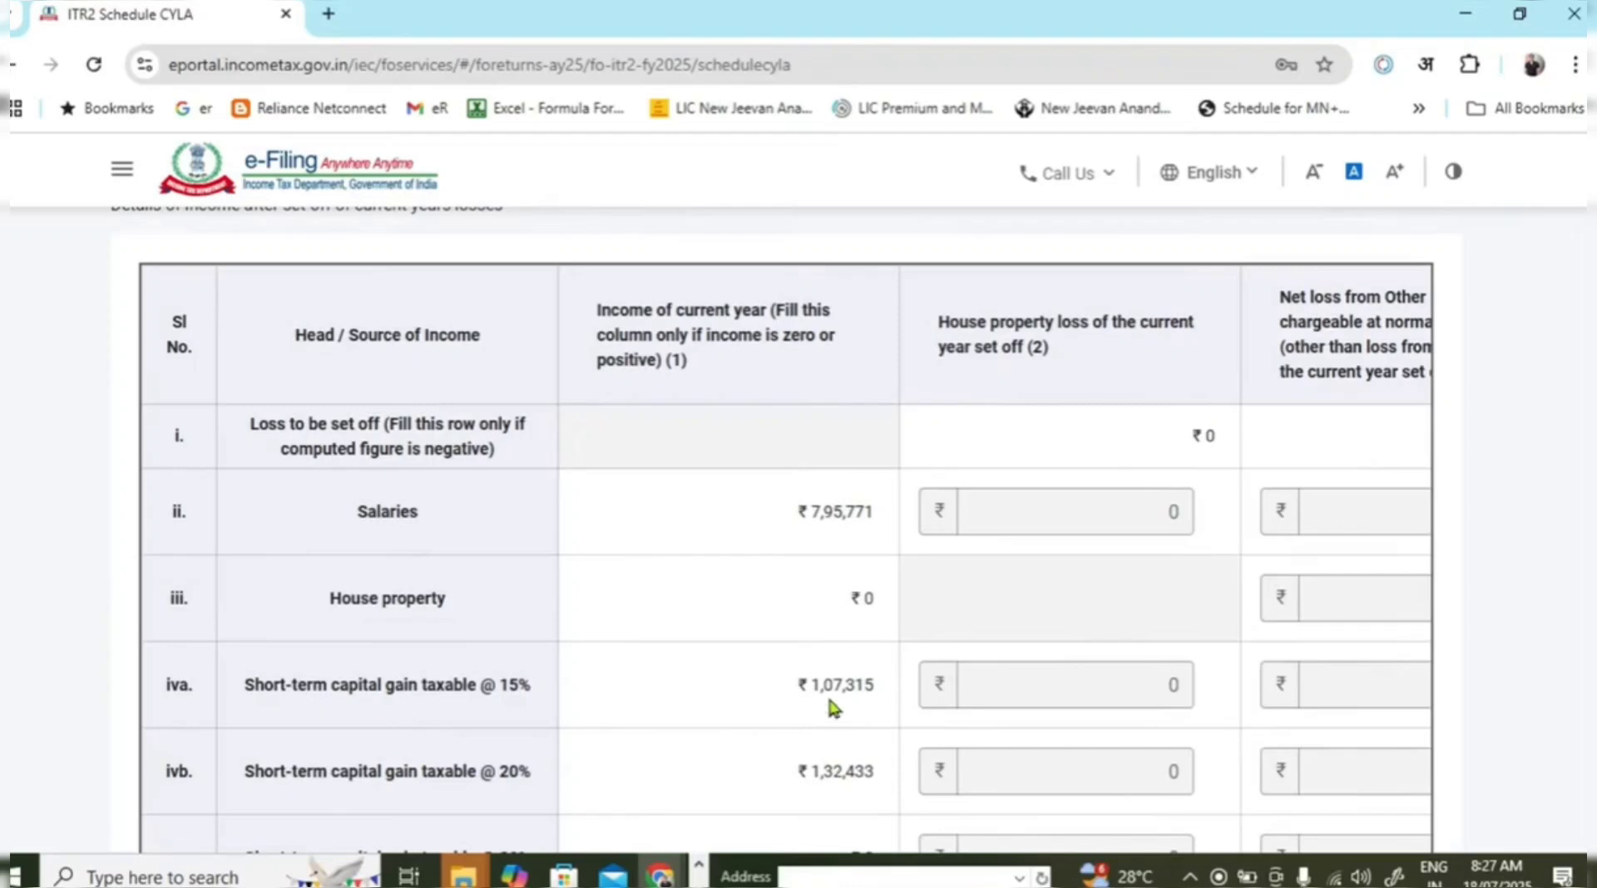
{"action": "scroll", "coordinate": [1143, 428], "scroll_direction": "down", "scroll_amount": 3}
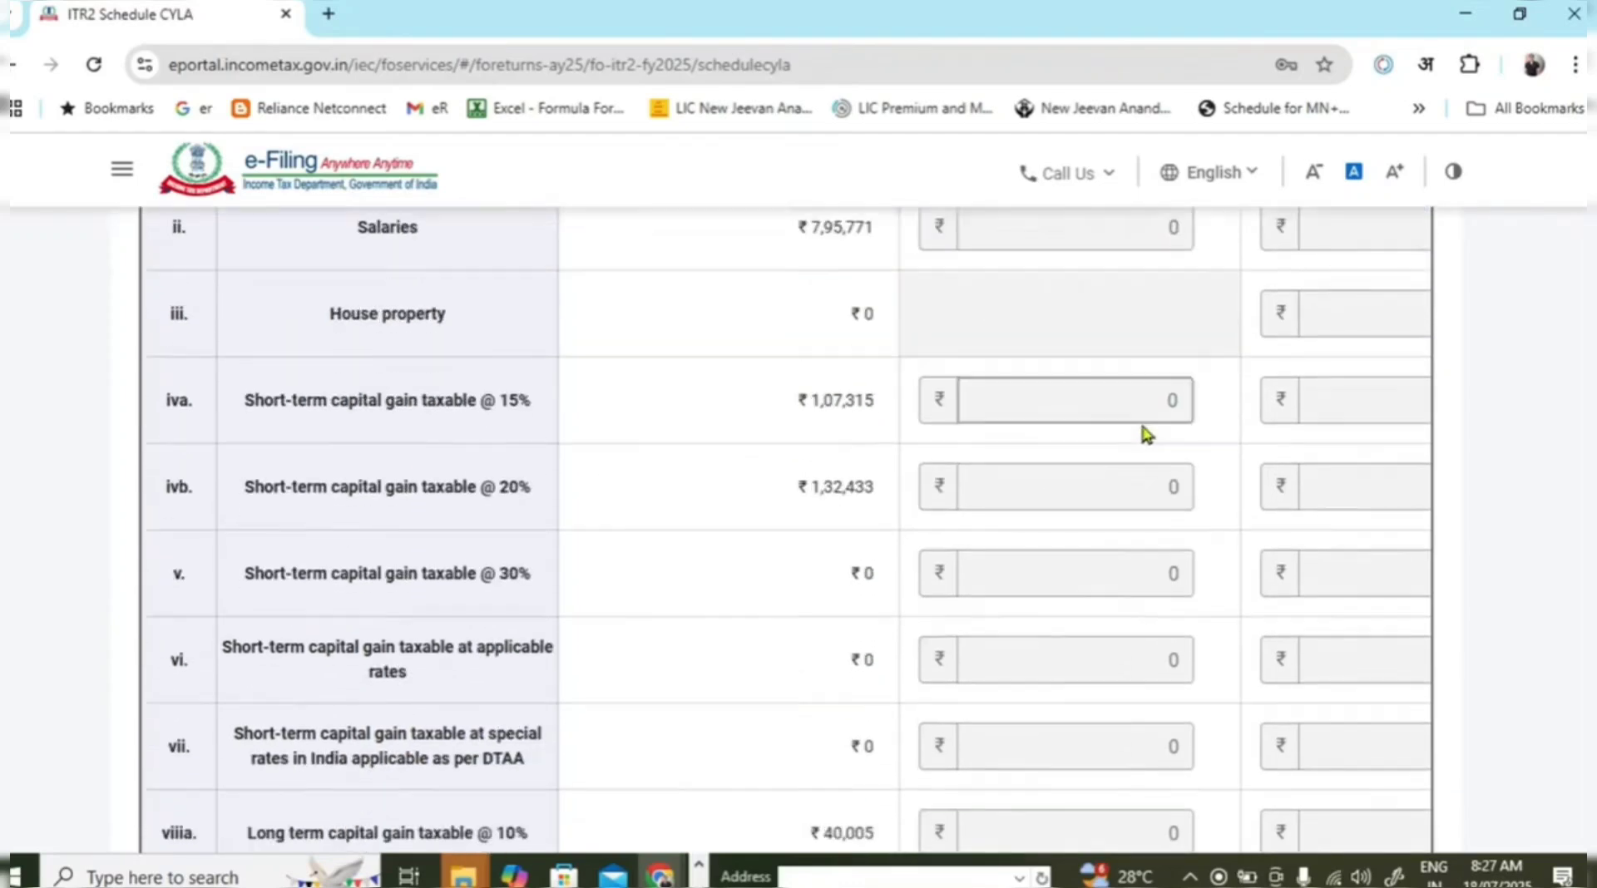
{"action": "scroll", "coordinate": [1144, 436], "scroll_direction": "down", "scroll_amount": 1}
{"action": "scroll", "coordinate": [1139, 499], "scroll_direction": "up", "scroll_amount": 4}
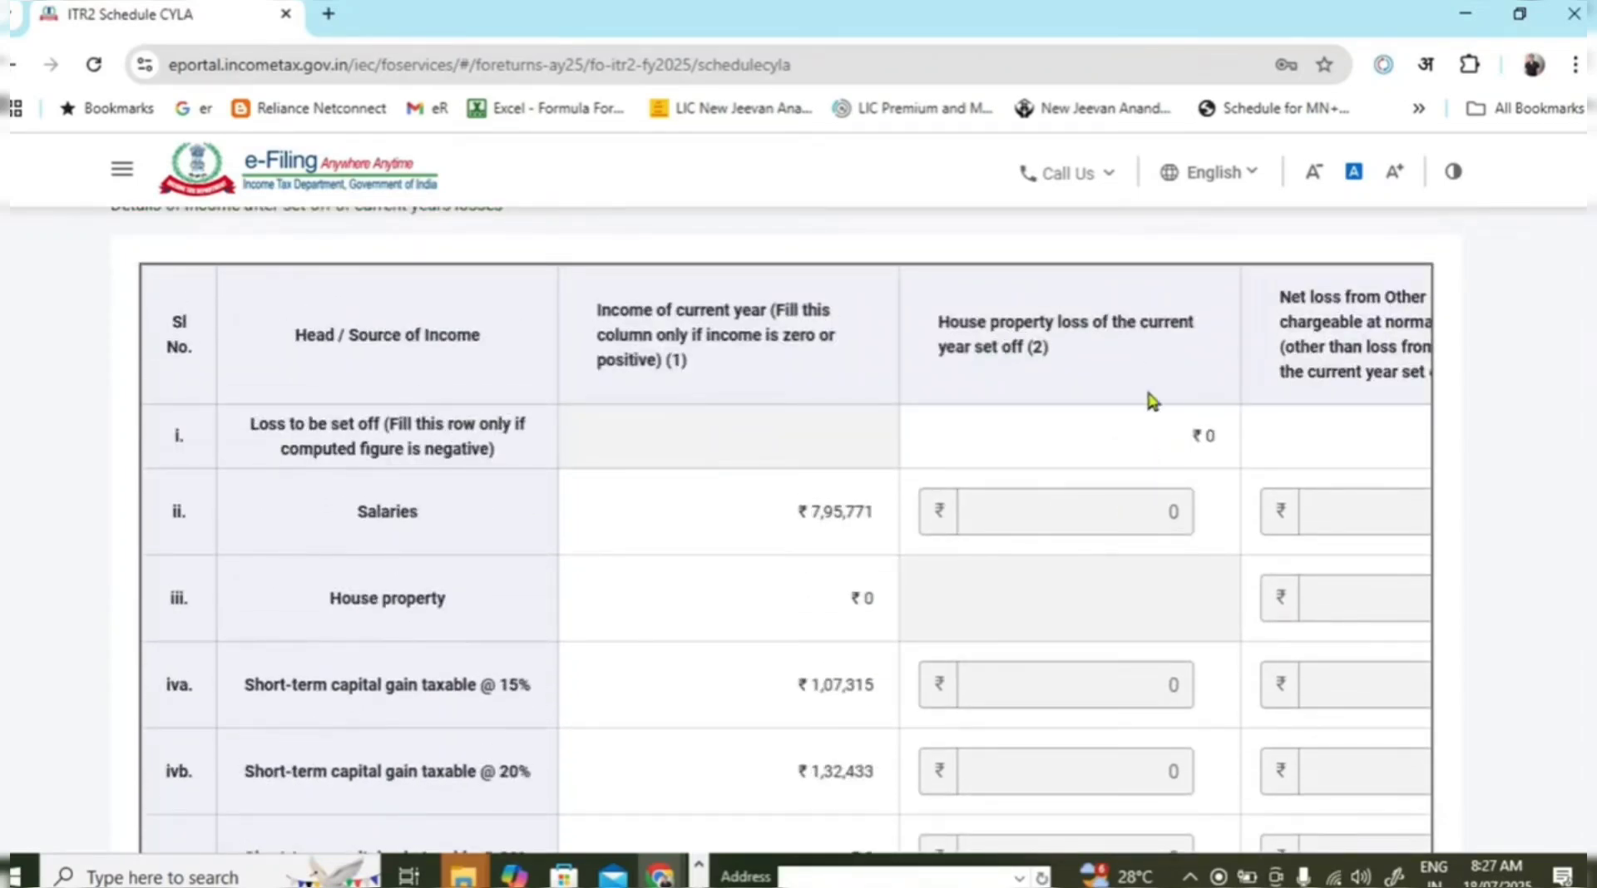
{"action": "scroll", "coordinate": [1152, 401], "scroll_direction": "down", "scroll_amount": 2}
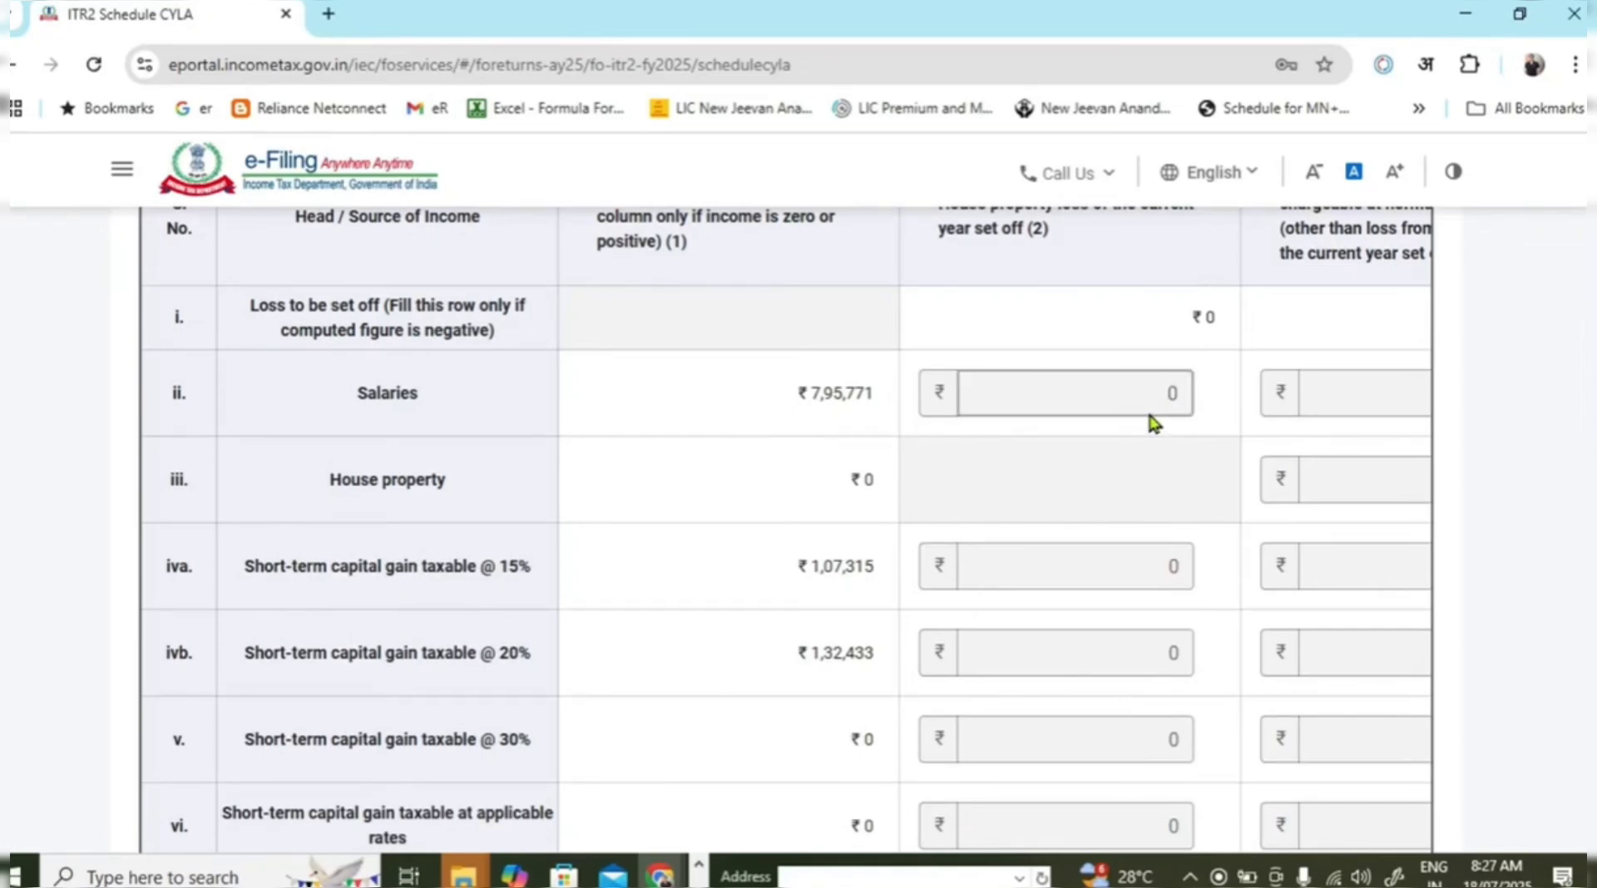
{"action": "scroll", "coordinate": [1226, 594], "scroll_direction": "up", "scroll_amount": 4}
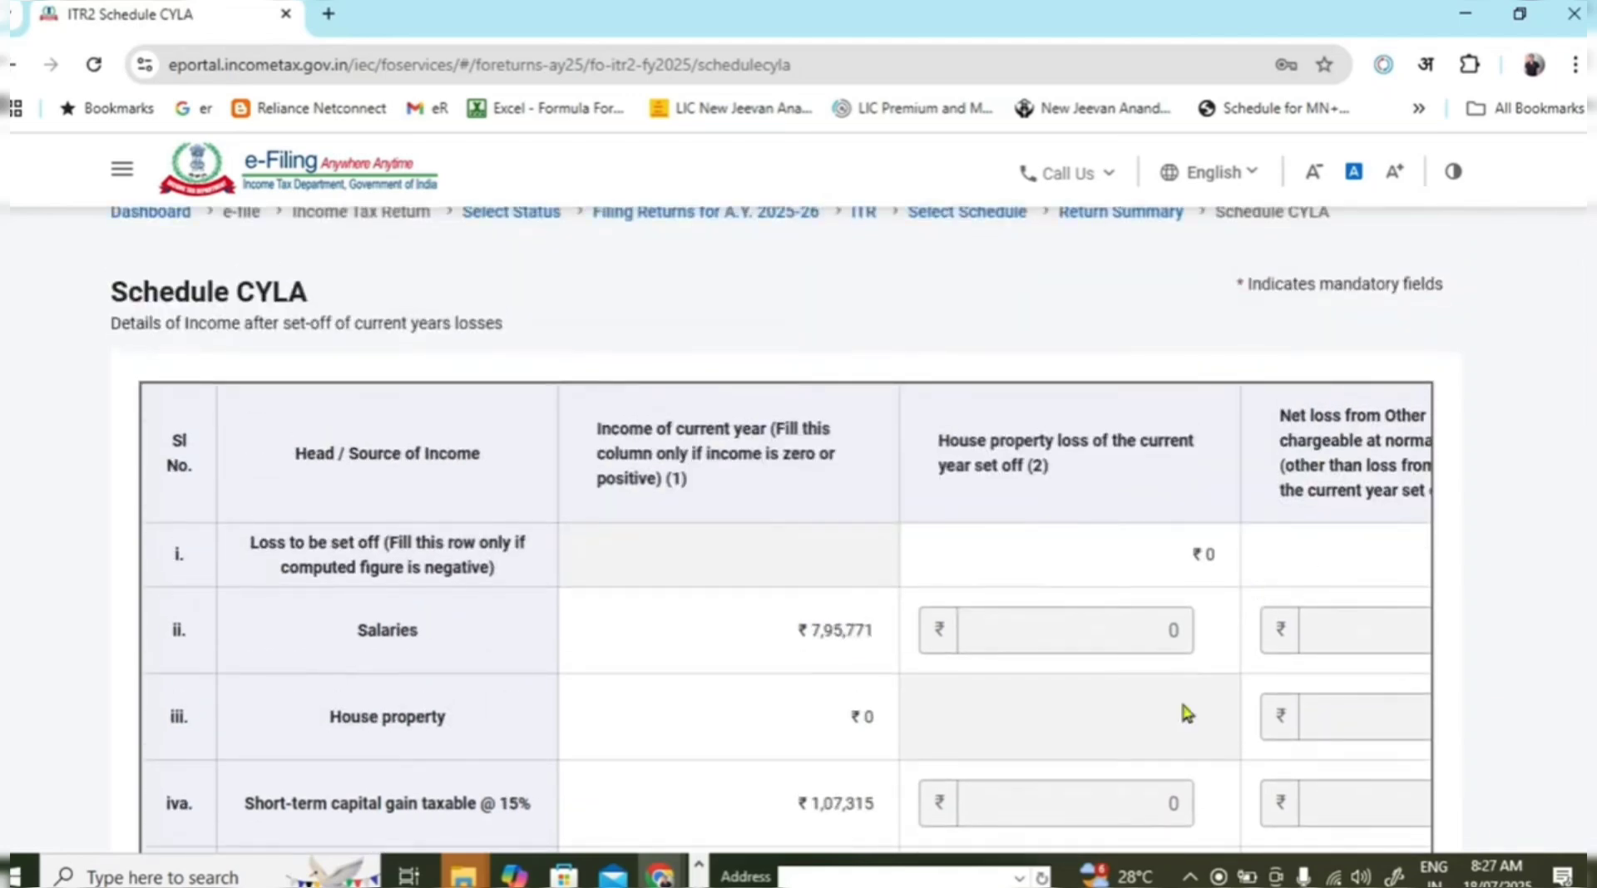
{"action": "scroll", "coordinate": [1180, 694], "scroll_direction": "down", "scroll_amount": 7}
{"action": "scroll", "coordinate": [1172, 670], "scroll_direction": "down", "scroll_amount": 10}
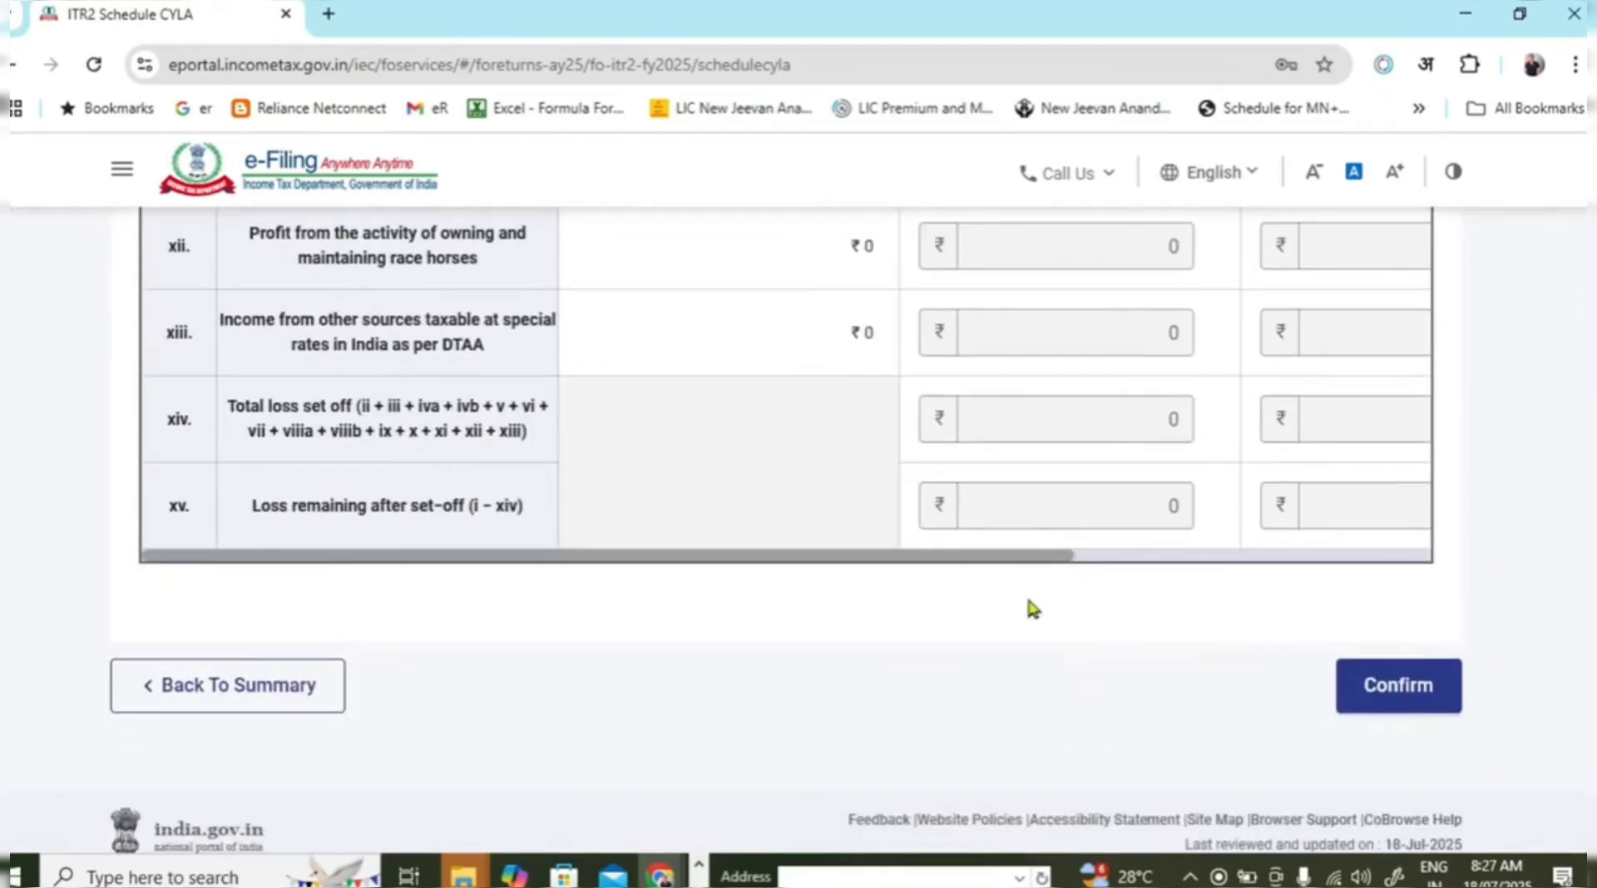
{"action": "left_click_drag", "start_coordinate": [1042, 557], "coordinate": [1429, 577]}
{"action": "scroll", "coordinate": [1206, 603], "scroll_direction": "up", "scroll_amount": 10}
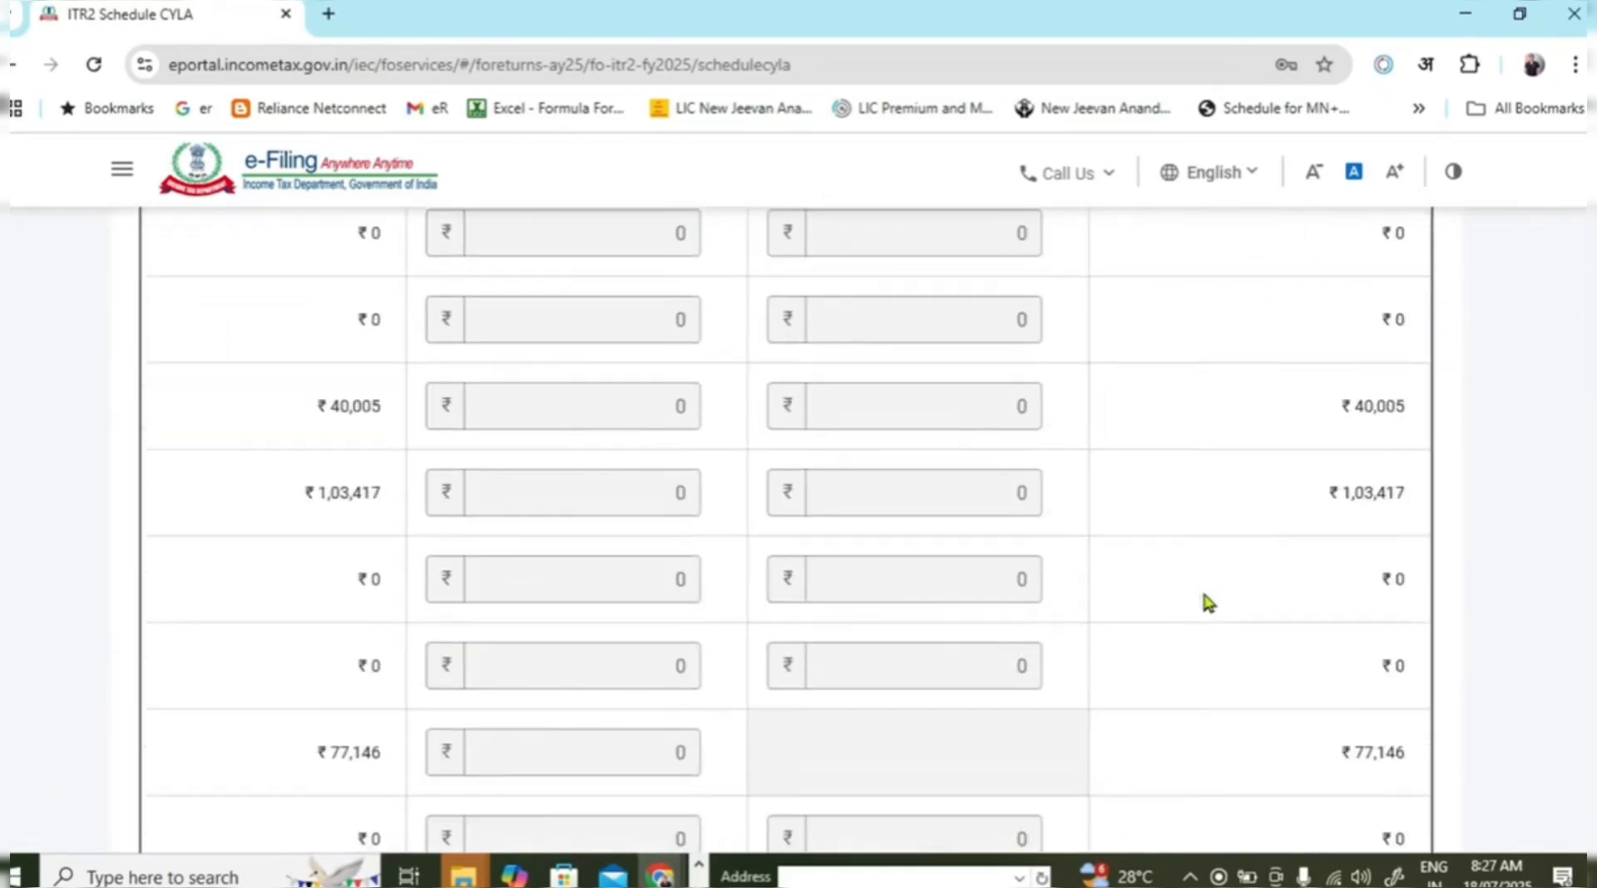
{"action": "scroll", "coordinate": [1201, 586], "scroll_direction": "up", "scroll_amount": 4}
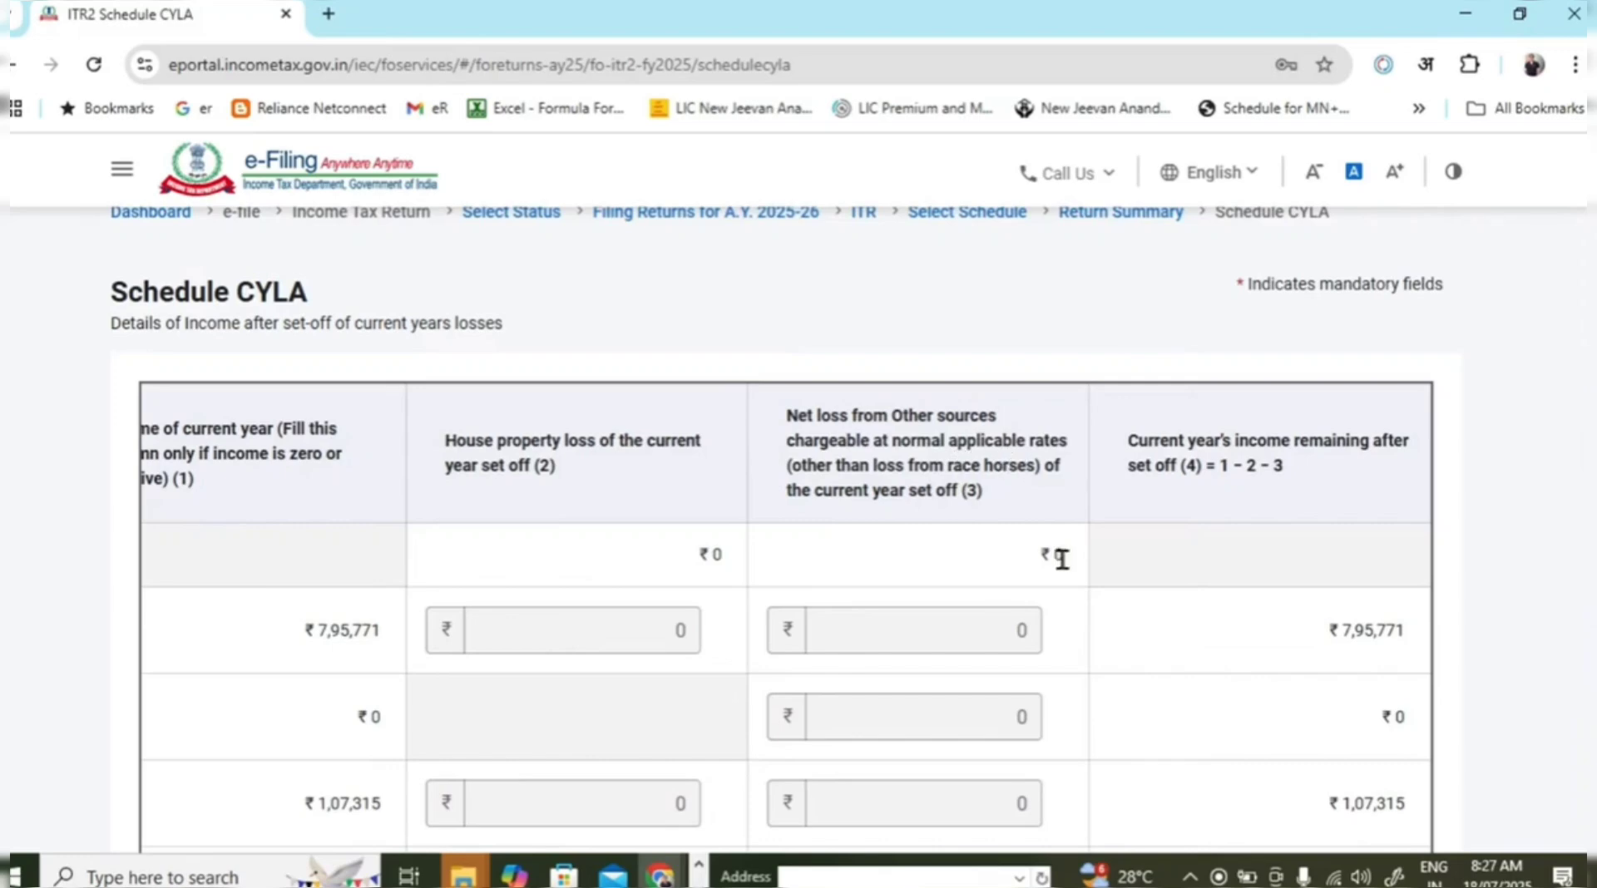
{"action": "scroll", "coordinate": [1069, 569], "scroll_direction": "down", "scroll_amount": 1}
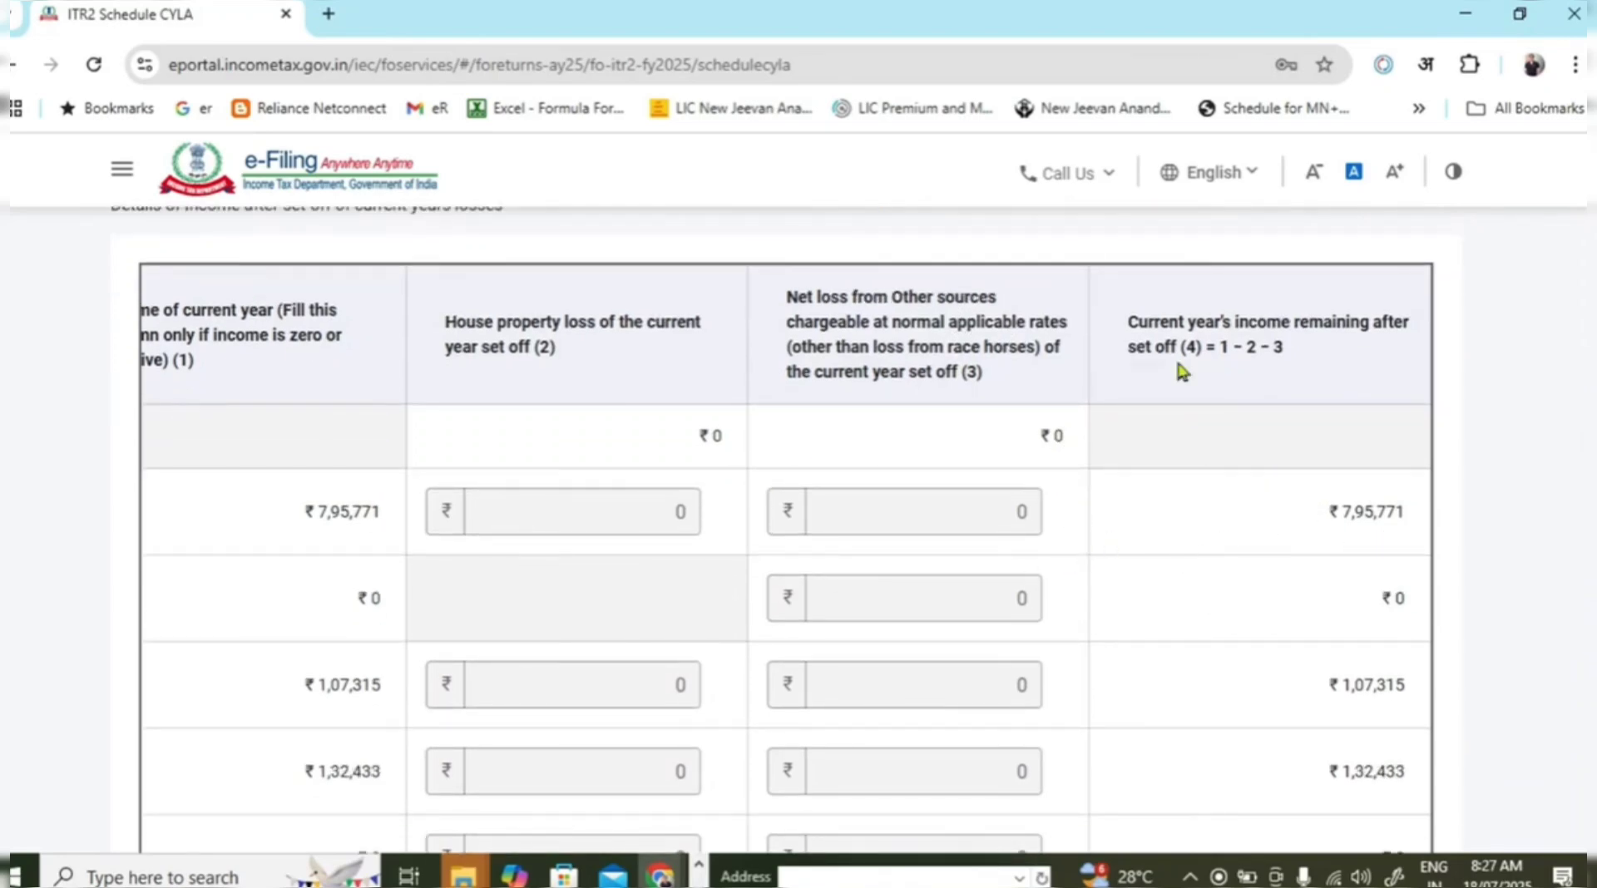
{"action": "left_click", "coordinate": [1135, 321]}
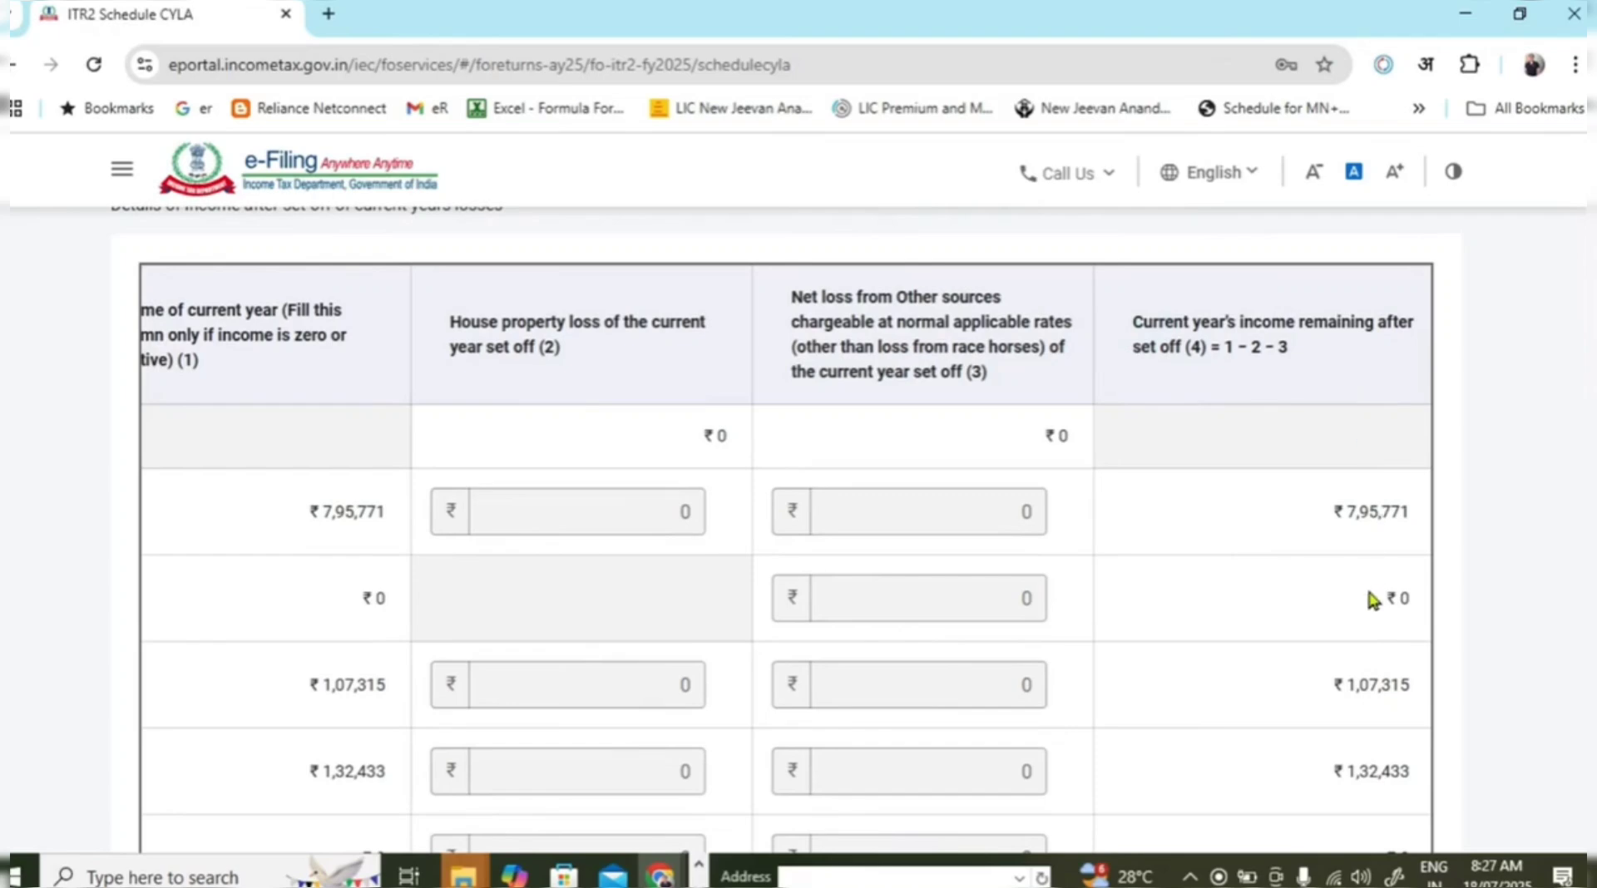
{"action": "scroll", "coordinate": [1331, 590], "scroll_direction": "down", "scroll_amount": 2}
{"action": "scroll", "coordinate": [1303, 559], "scroll_direction": "down", "scroll_amount": 10}
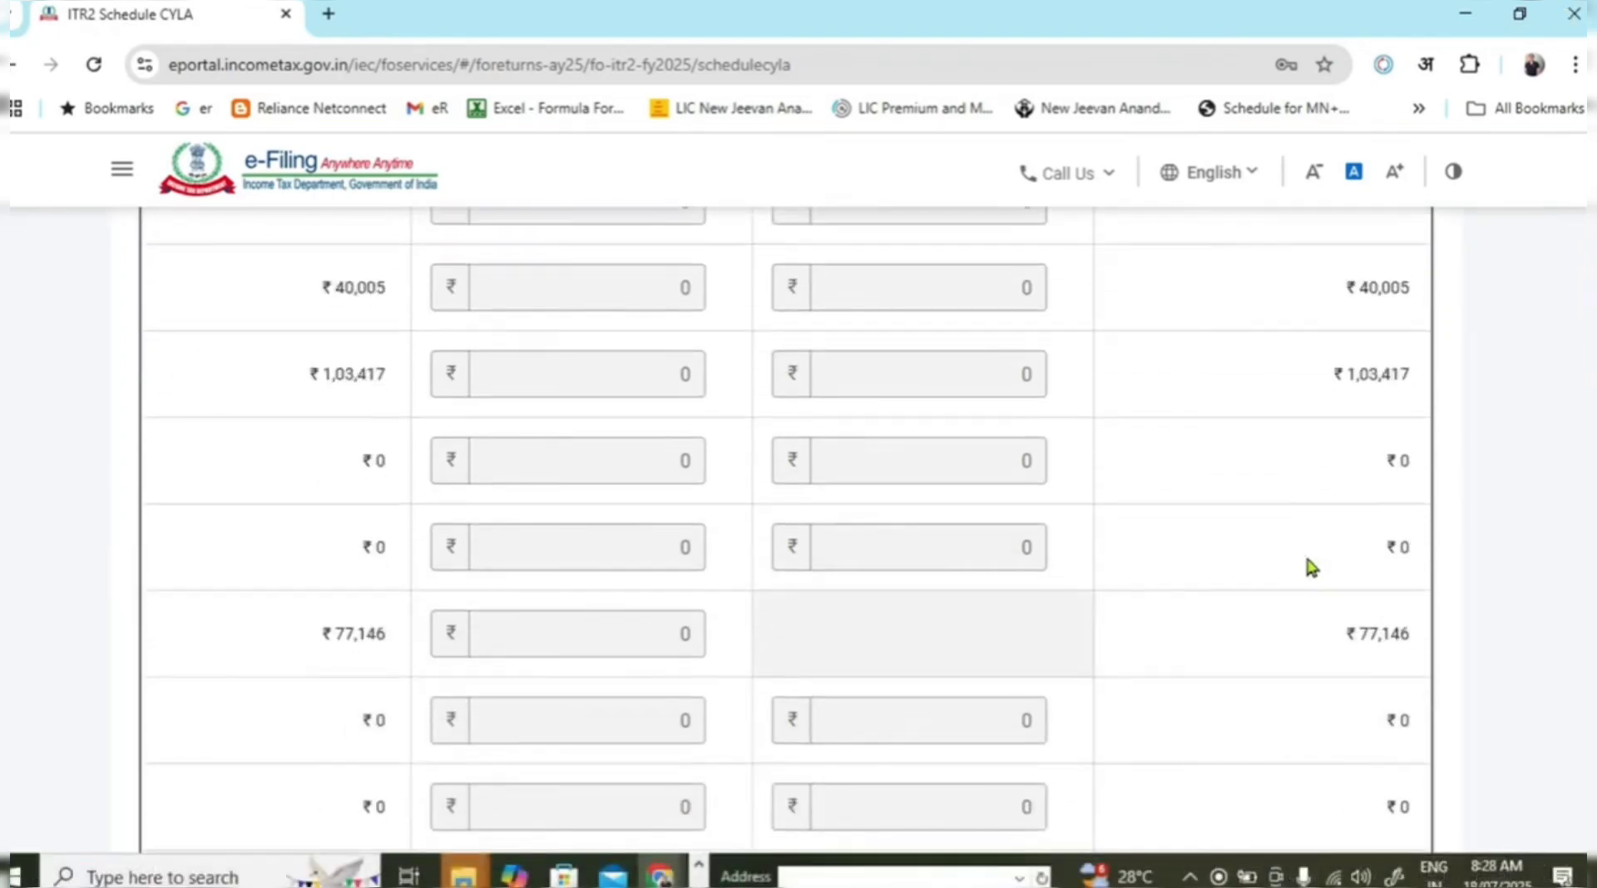
{"action": "scroll", "coordinate": [1316, 575], "scroll_direction": "down", "scroll_amount": 3}
Confirm the Schedule CYLA figures and return to the Schedules Summary list.
{"action": "left_click", "coordinate": [1405, 617]}
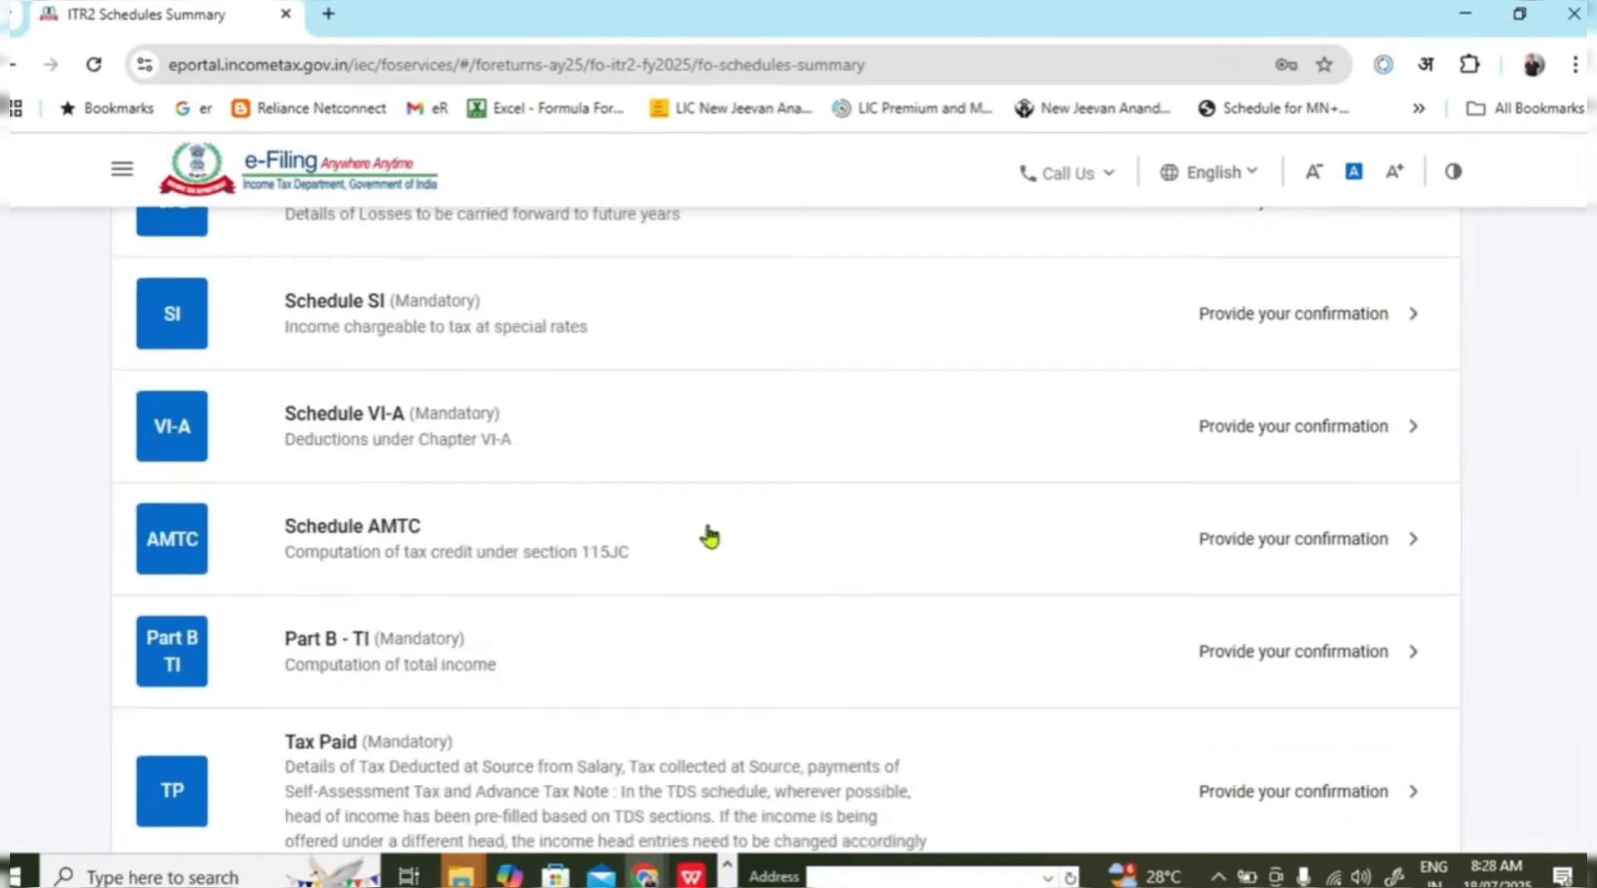
{"action": "scroll", "coordinate": [760, 585], "scroll_direction": "up", "scroll_amount": 3}
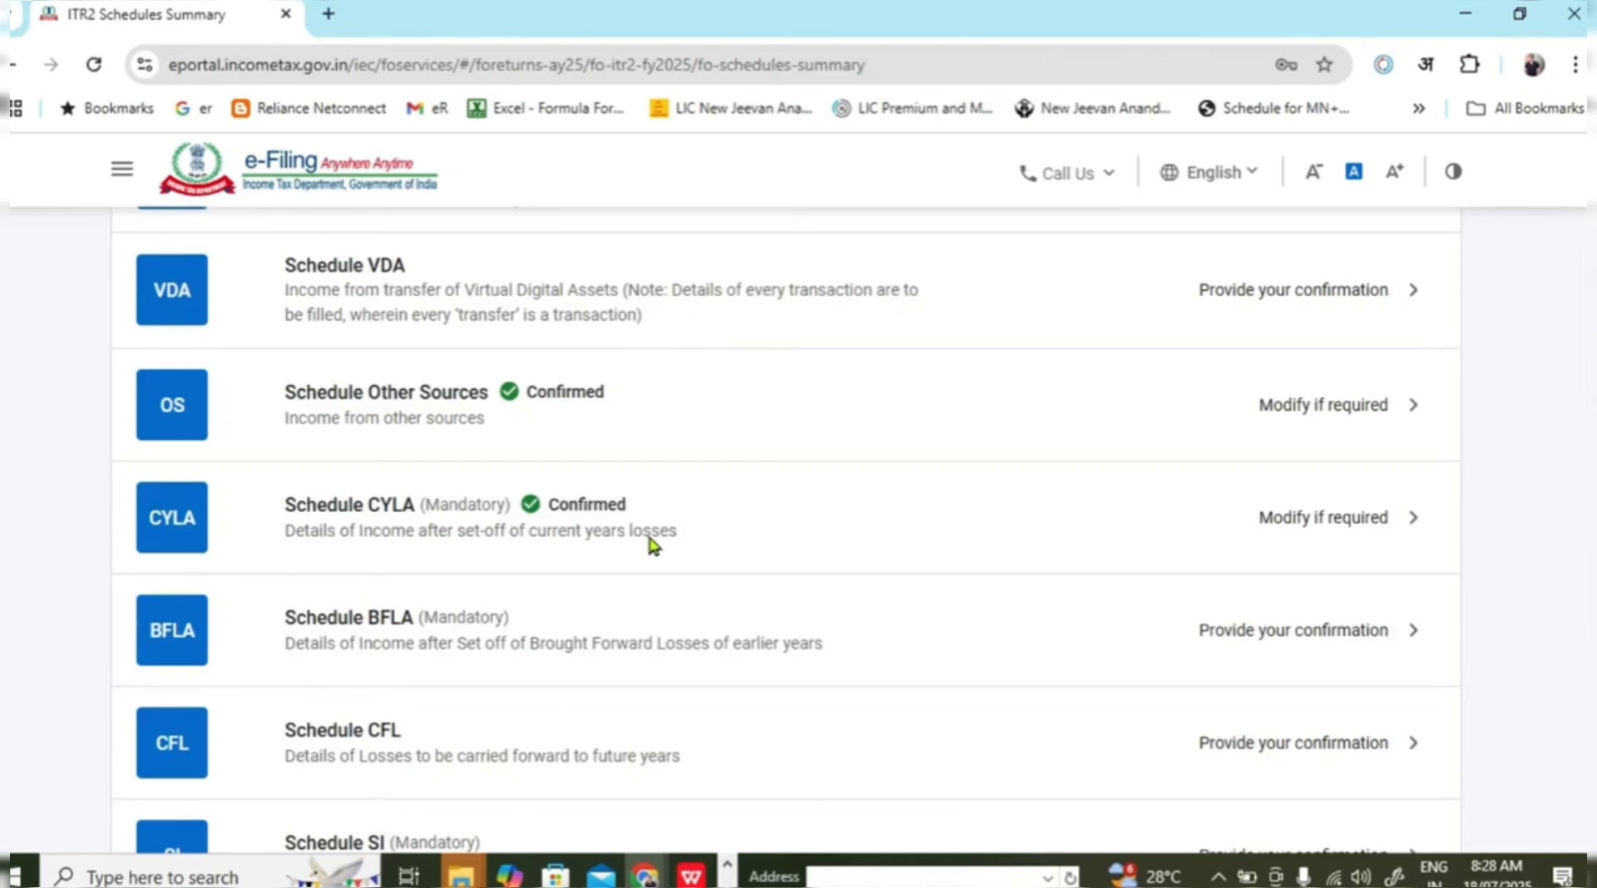
{"action": "scroll", "coordinate": [702, 528], "scroll_direction": "down", "scroll_amount": 2}
Review Schedule BFLA, with no losses set off and ₹12,56,087 remaining, and confirm it.
{"action": "left_click", "coordinate": [706, 534]}
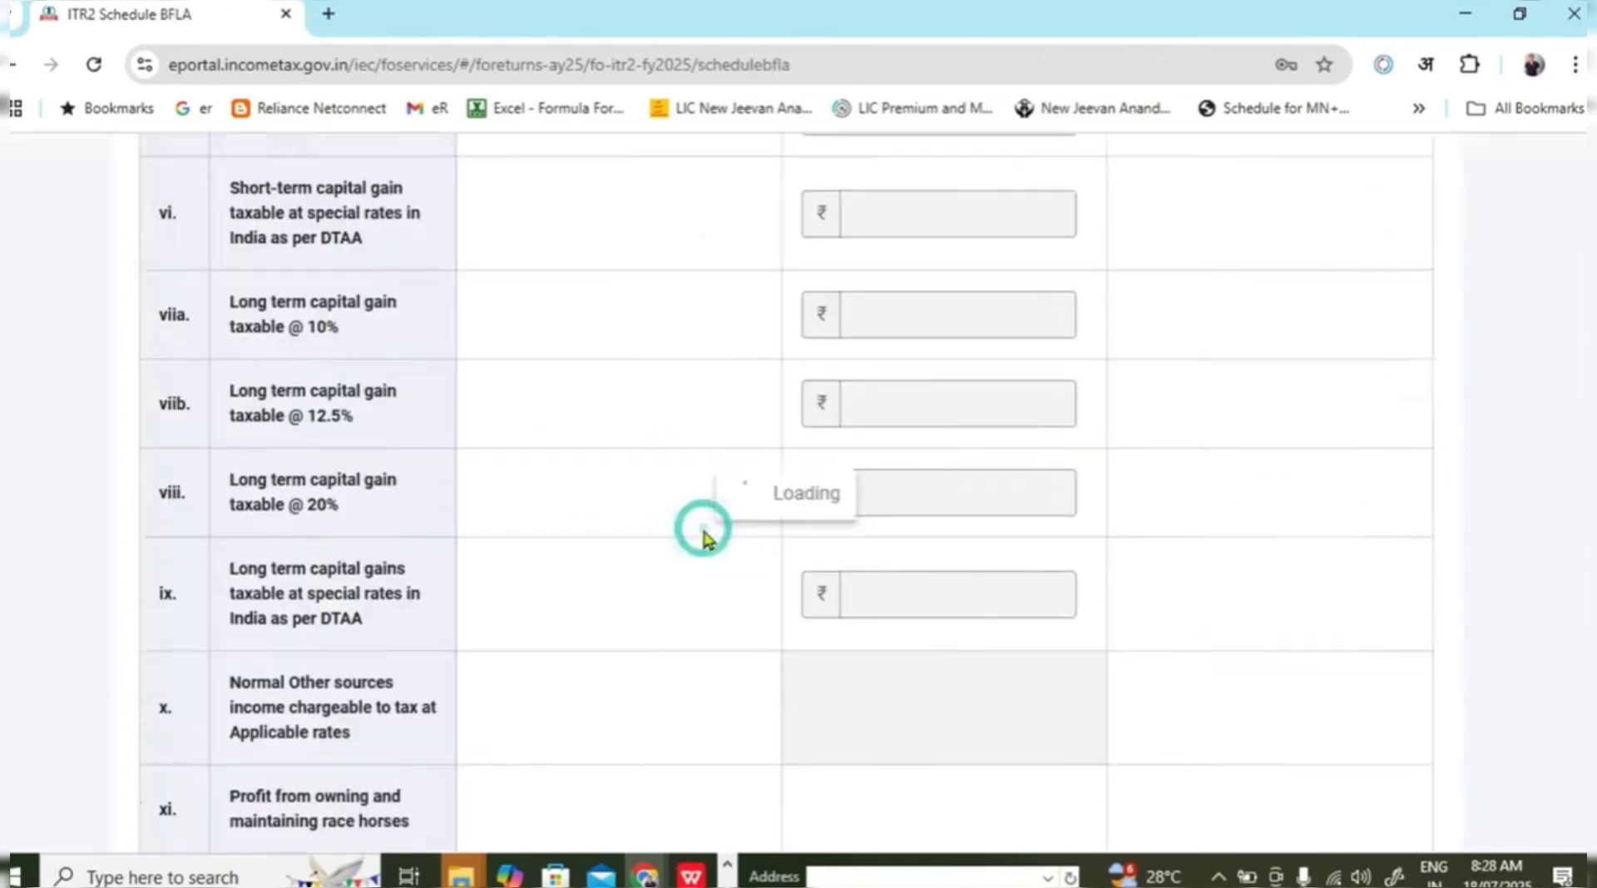
{"action": "scroll", "coordinate": [870, 521], "scroll_direction": "down", "scroll_amount": 2}
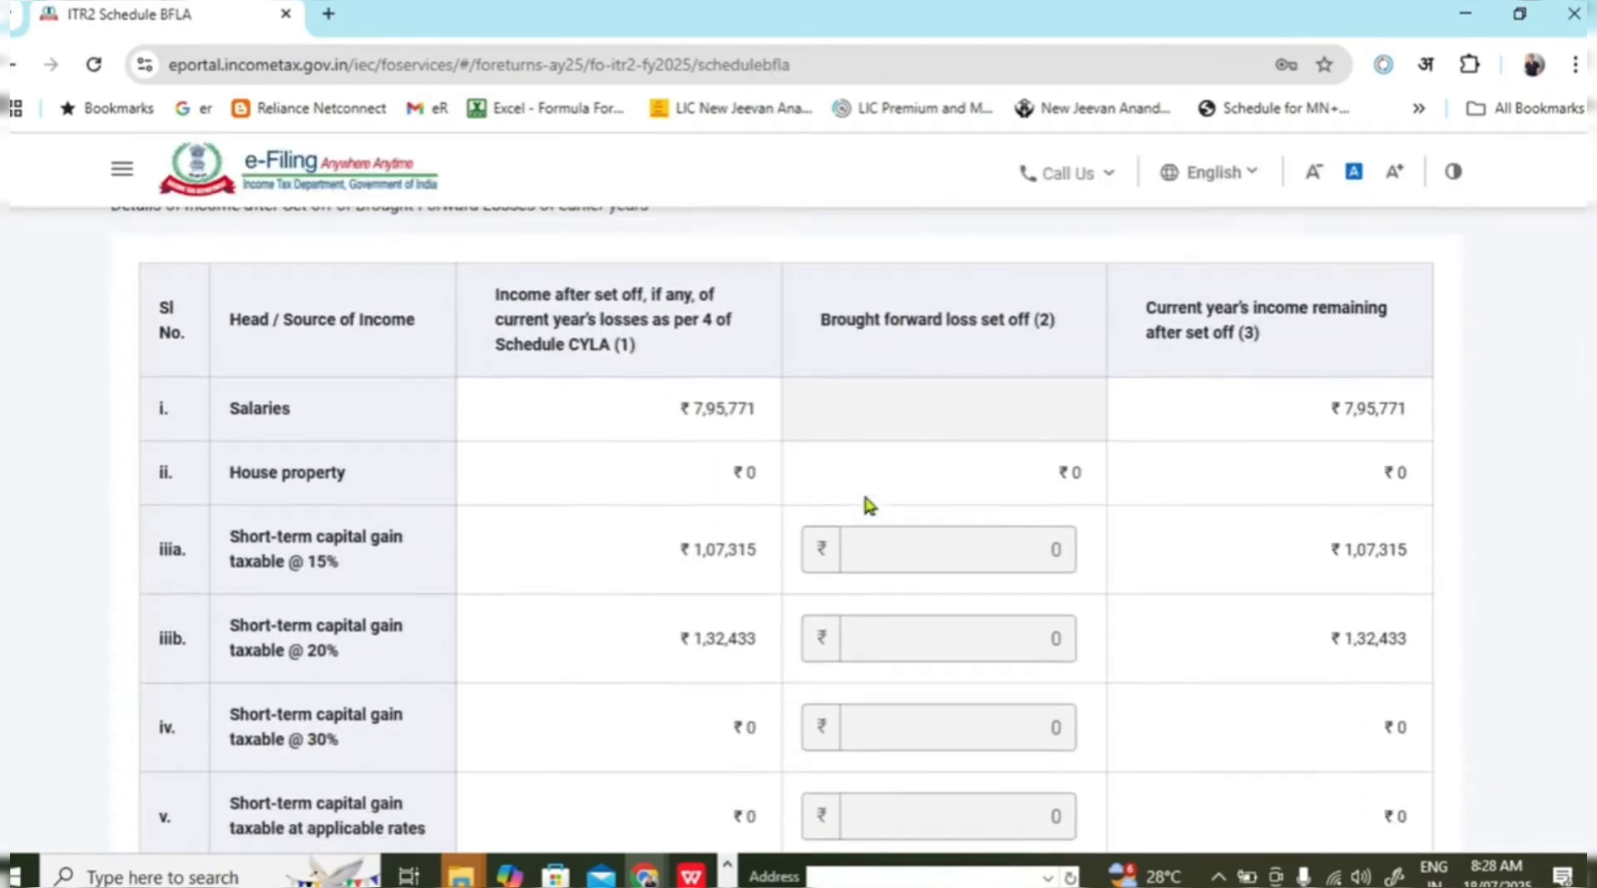
{"action": "left_click_drag", "start_coordinate": [856, 321], "coordinate": [1038, 323]}
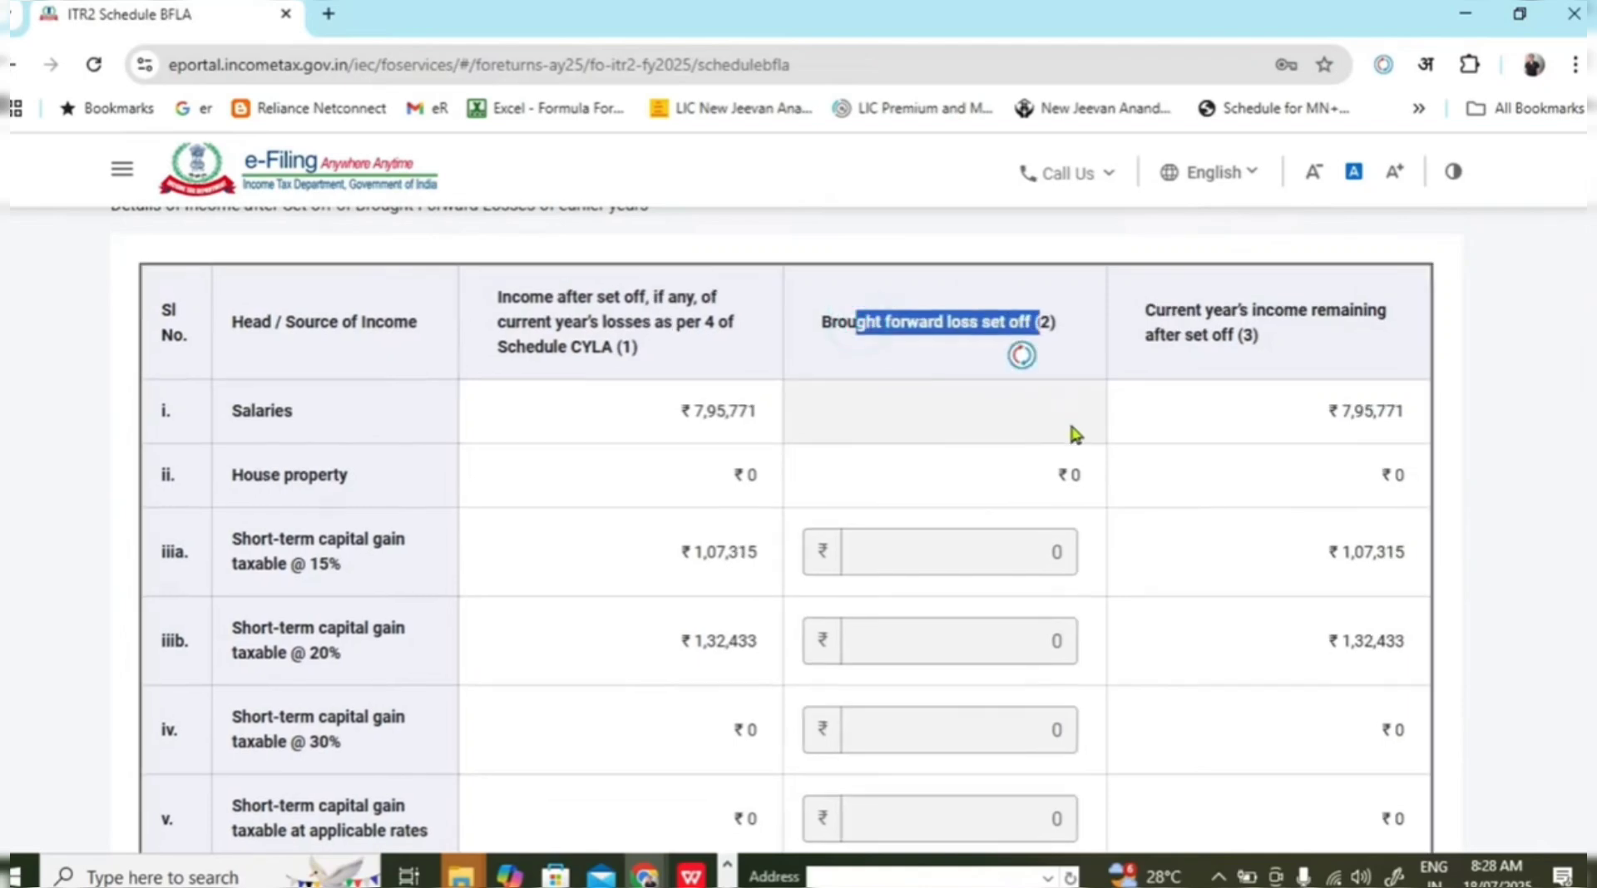
{"action": "left_click", "coordinate": [1246, 420]}
{"action": "scroll", "coordinate": [1206, 412], "scroll_direction": "down", "scroll_amount": 8}
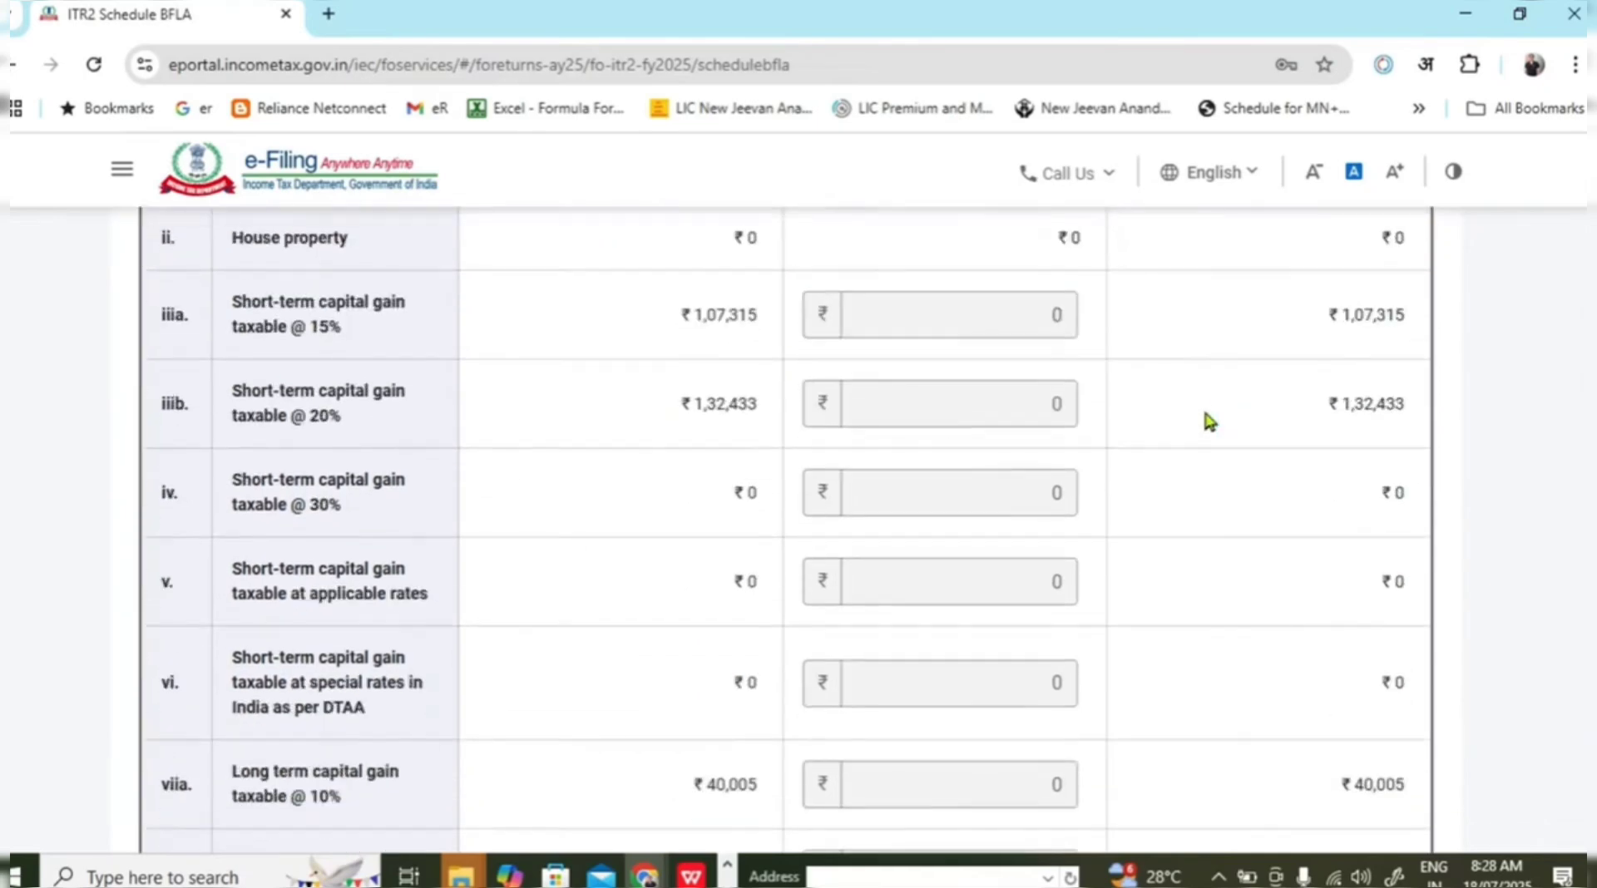
{"action": "scroll", "coordinate": [1206, 420], "scroll_direction": "down", "scroll_amount": 6}
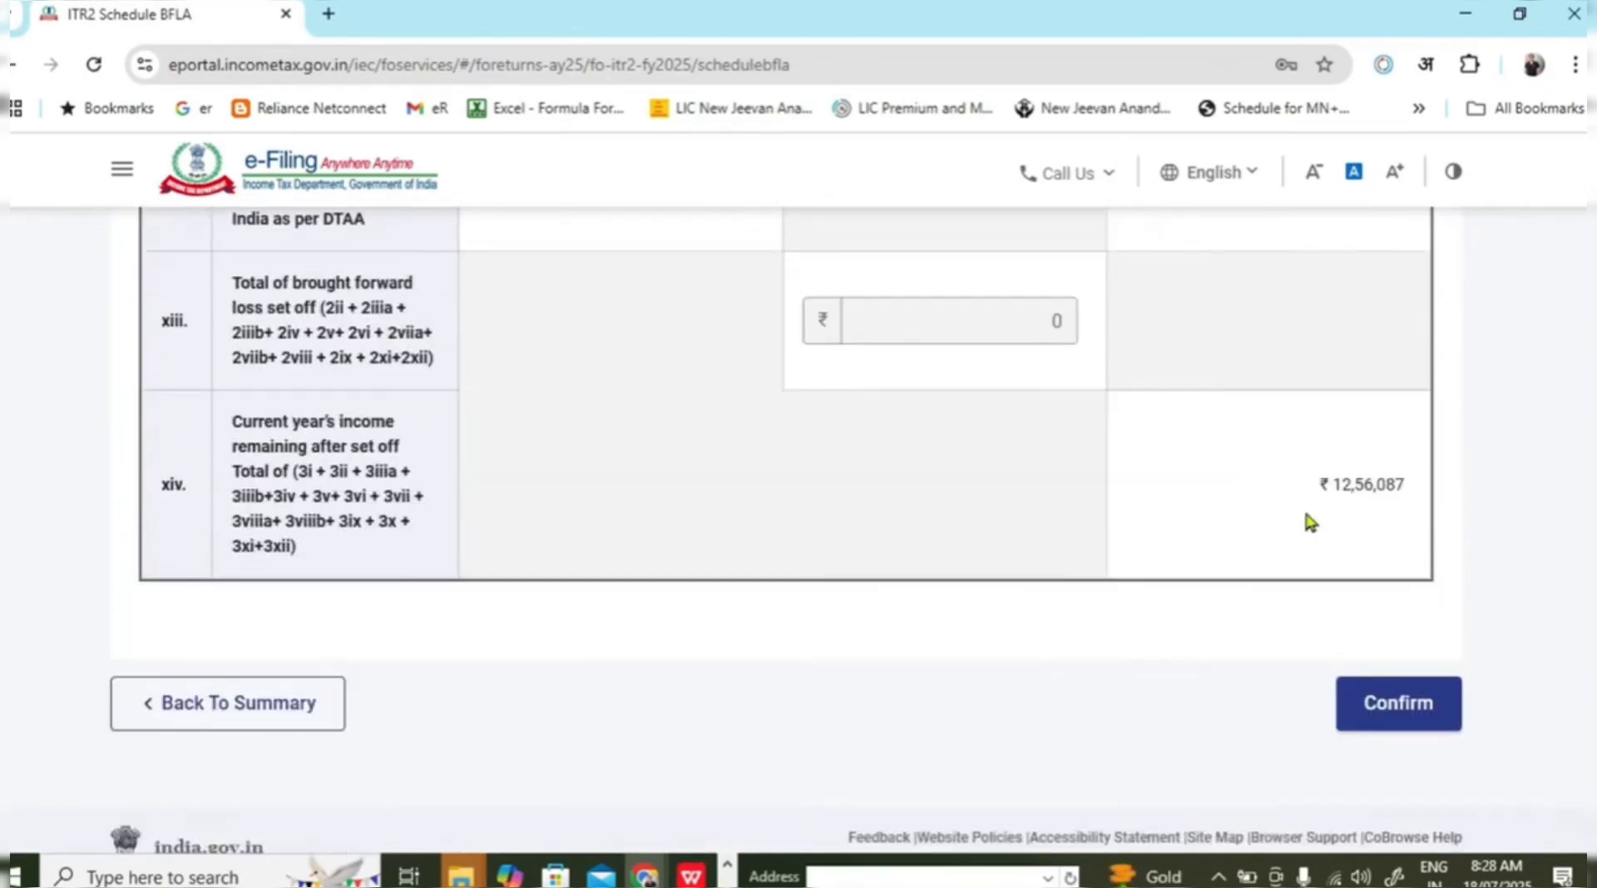
{"action": "left_click", "coordinate": [1374, 706]}
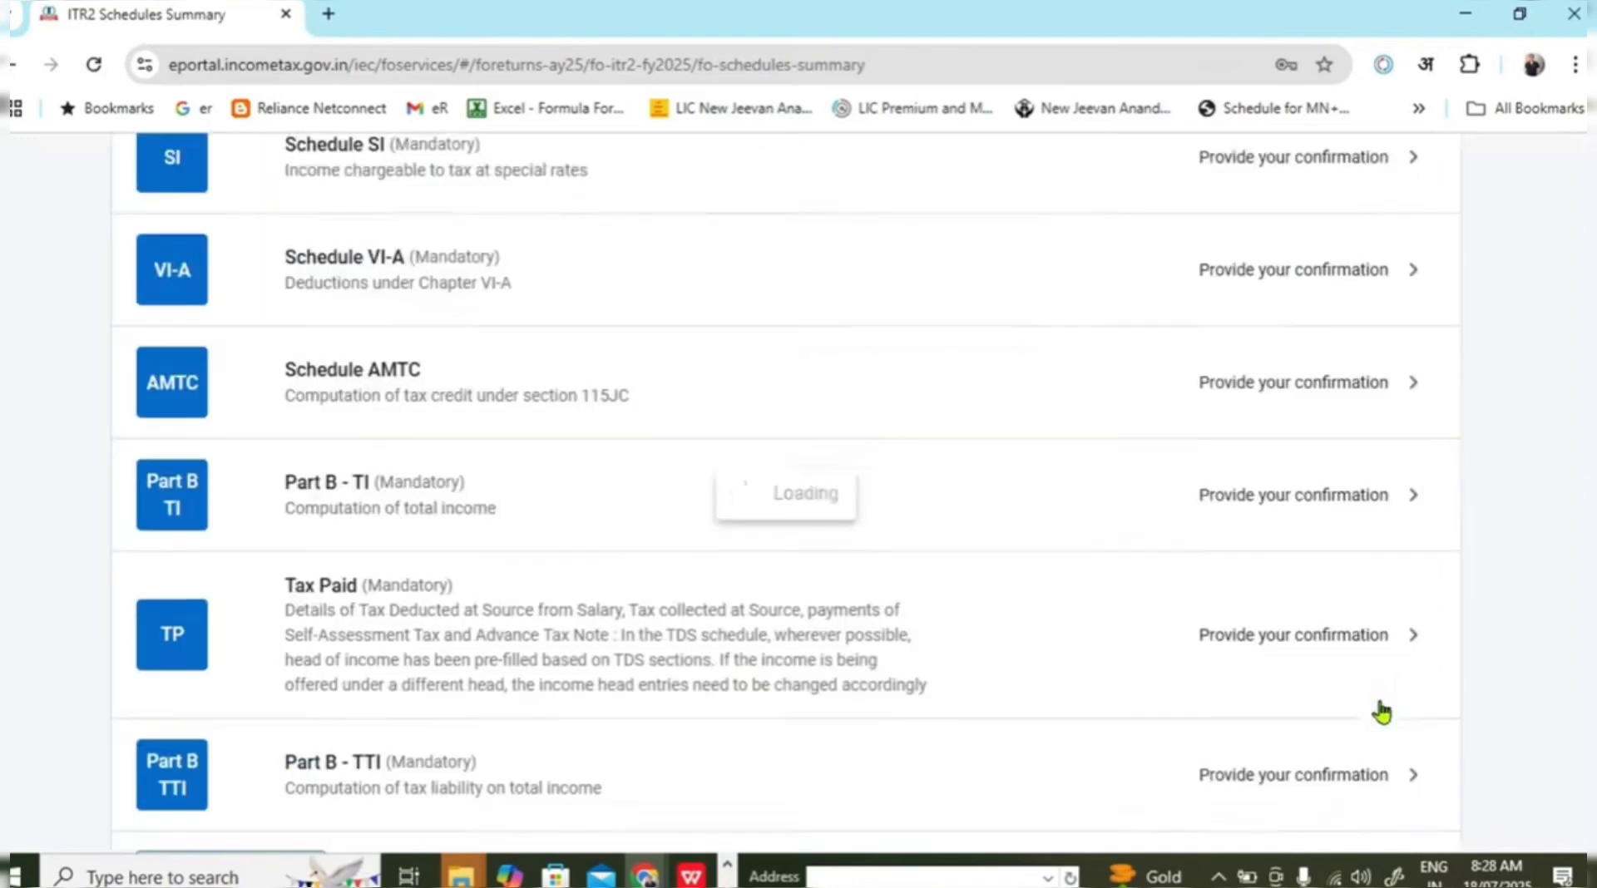
{"action": "scroll", "coordinate": [502, 553], "scroll_direction": "down", "scroll_amount": 2}
{"action": "scroll", "coordinate": [574, 457], "scroll_direction": "up", "scroll_amount": 5}
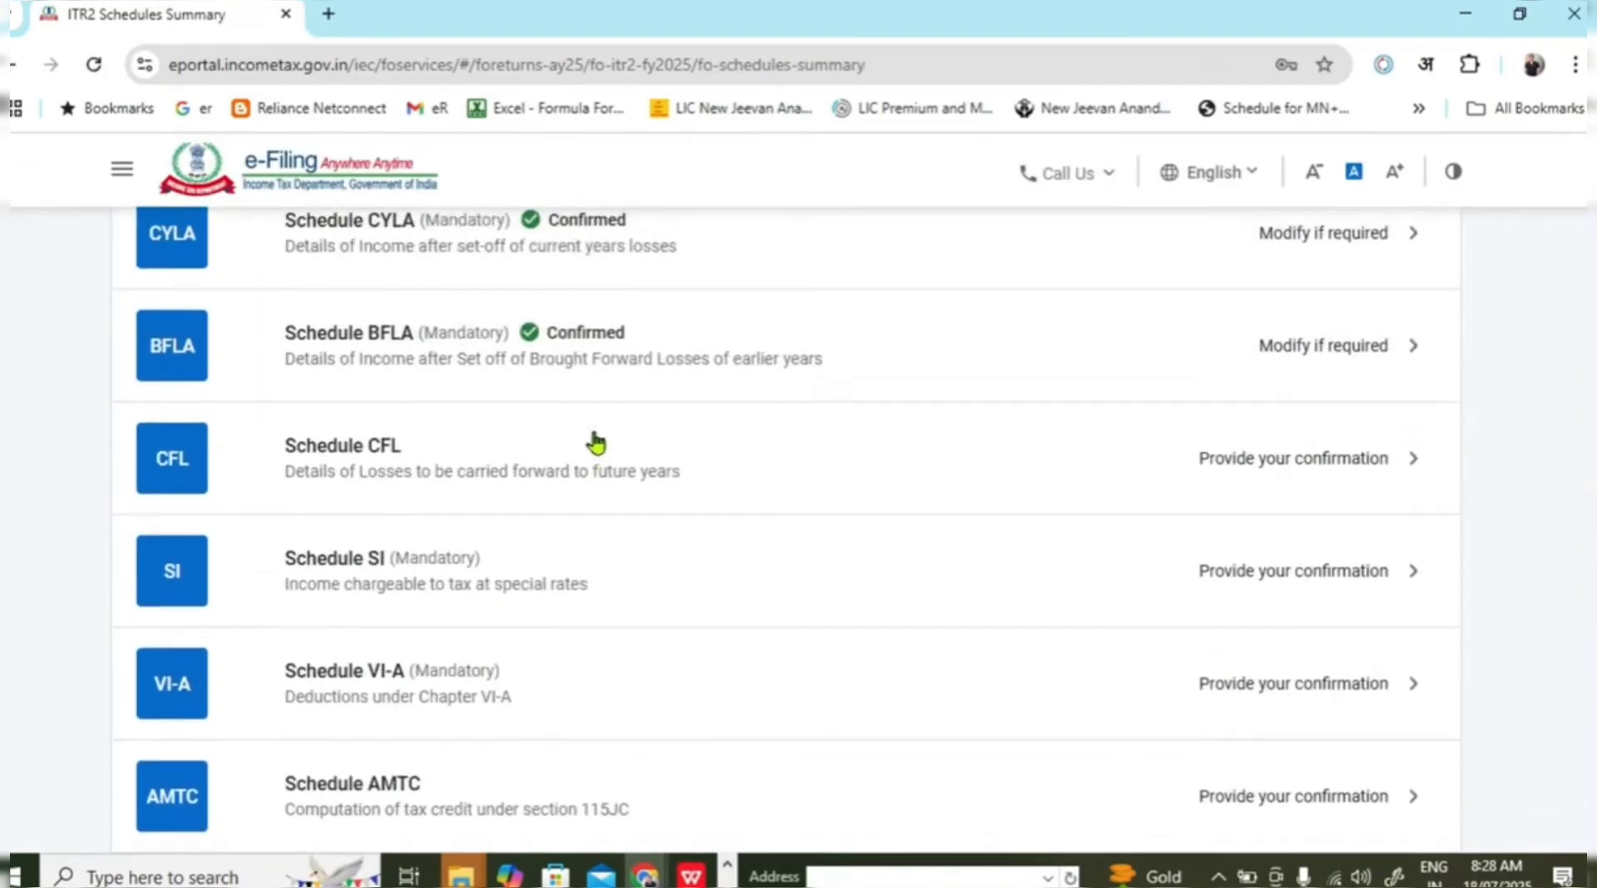
Review Schedule CFL, carrying forward ₹0 losses, and confirm it.
{"action": "left_click", "coordinate": [589, 476]}
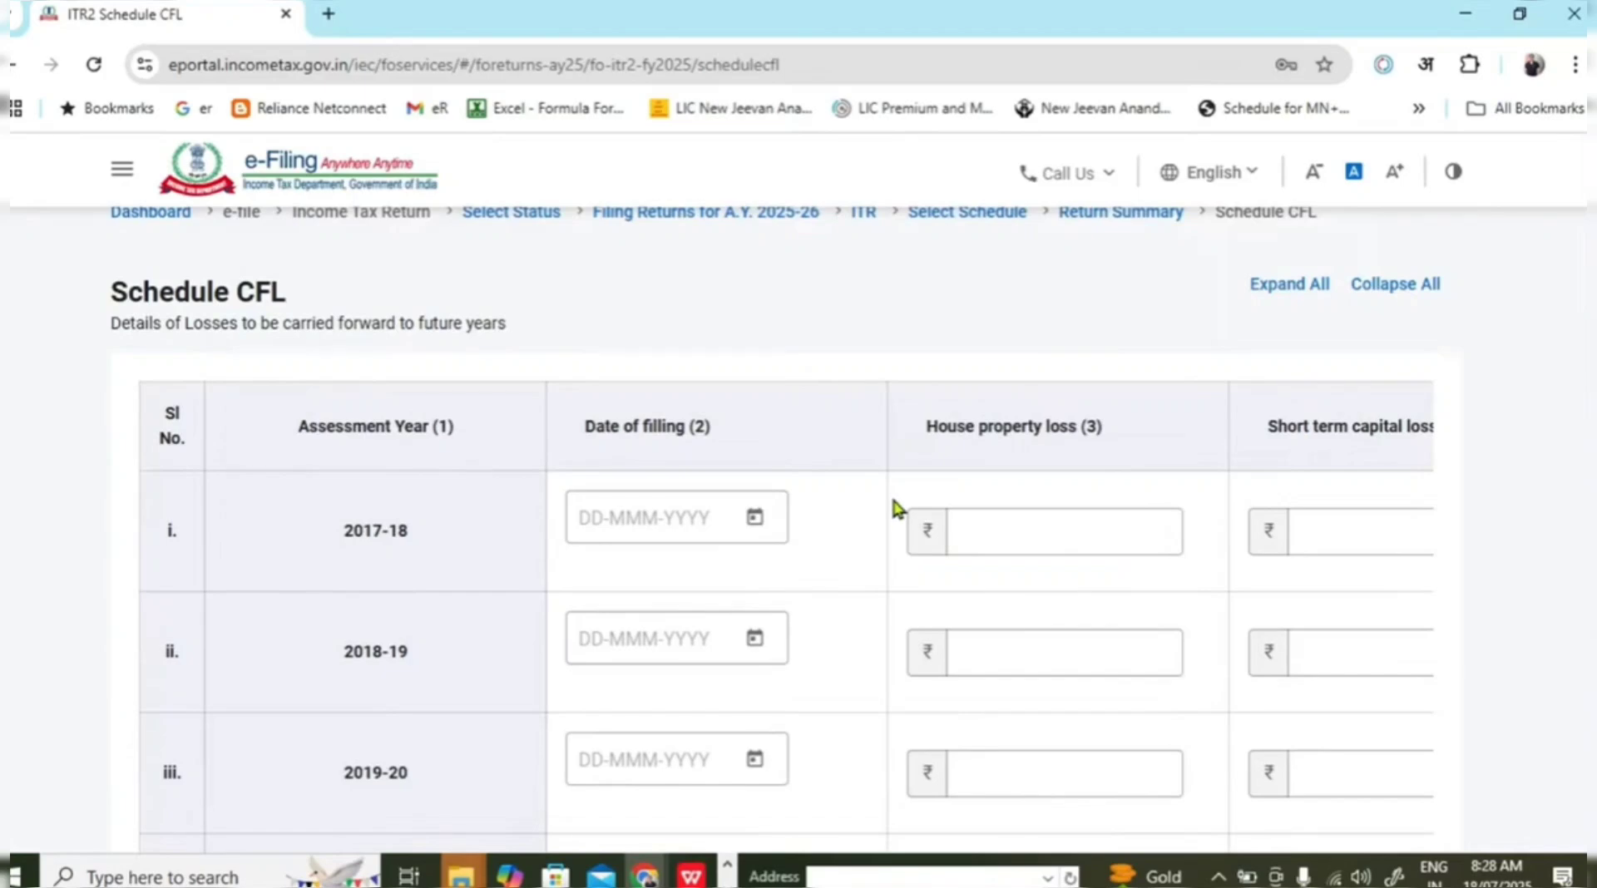
{"action": "scroll", "coordinate": [920, 499], "scroll_direction": "down", "scroll_amount": 12}
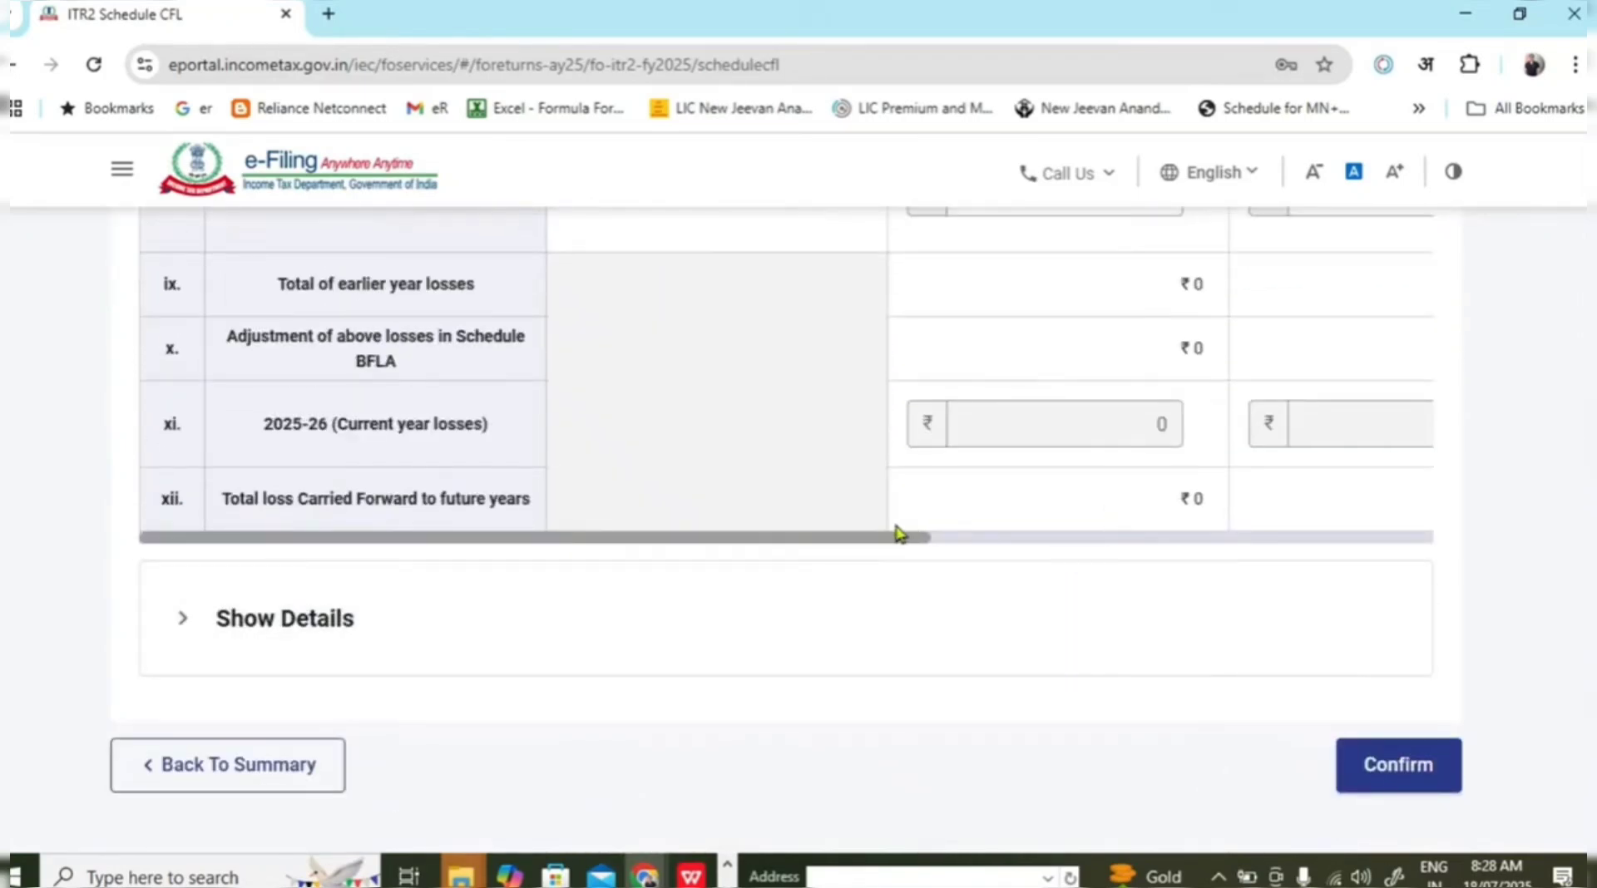
{"action": "left_click_drag", "start_coordinate": [891, 540], "coordinate": [1187, 571]}
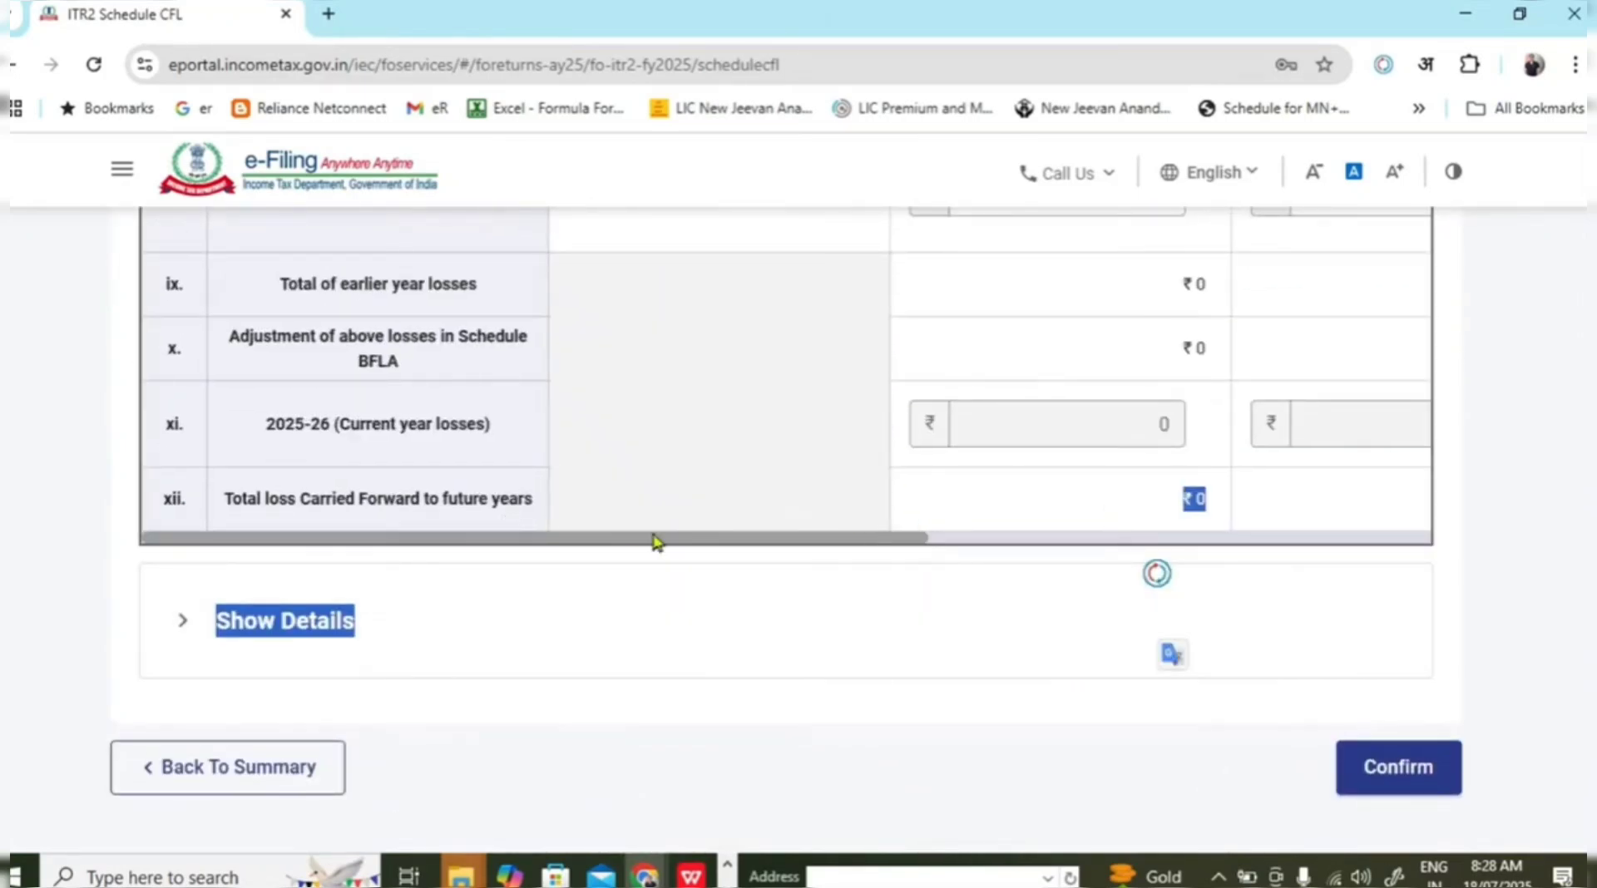
{"action": "left_click_drag", "start_coordinate": [745, 537], "coordinate": [1365, 574]}
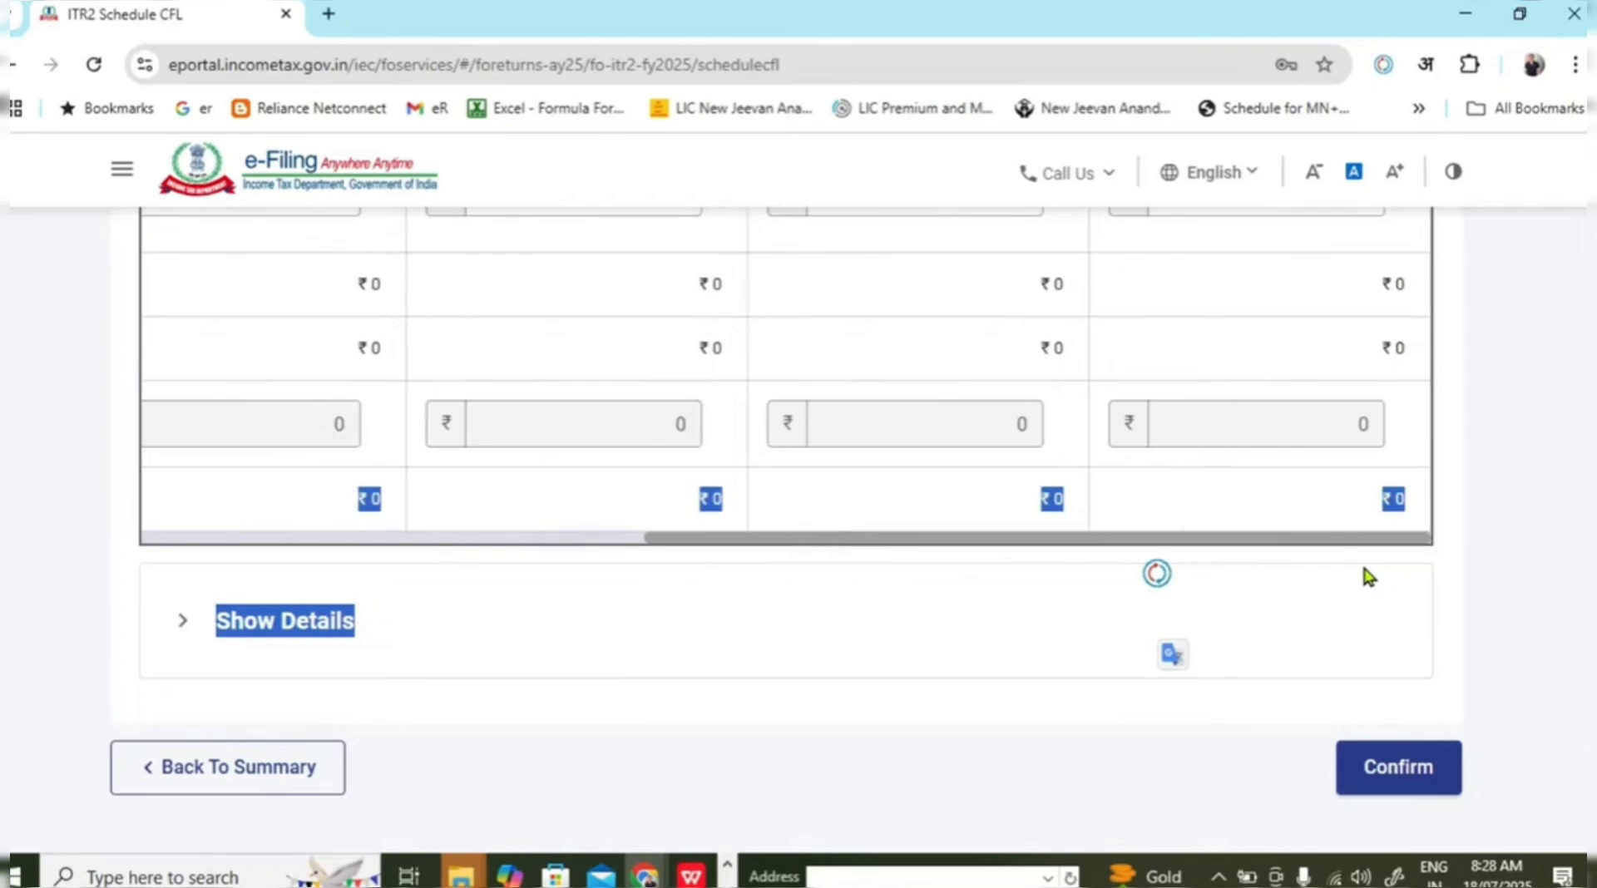
{"action": "left_click", "coordinate": [1448, 773]}
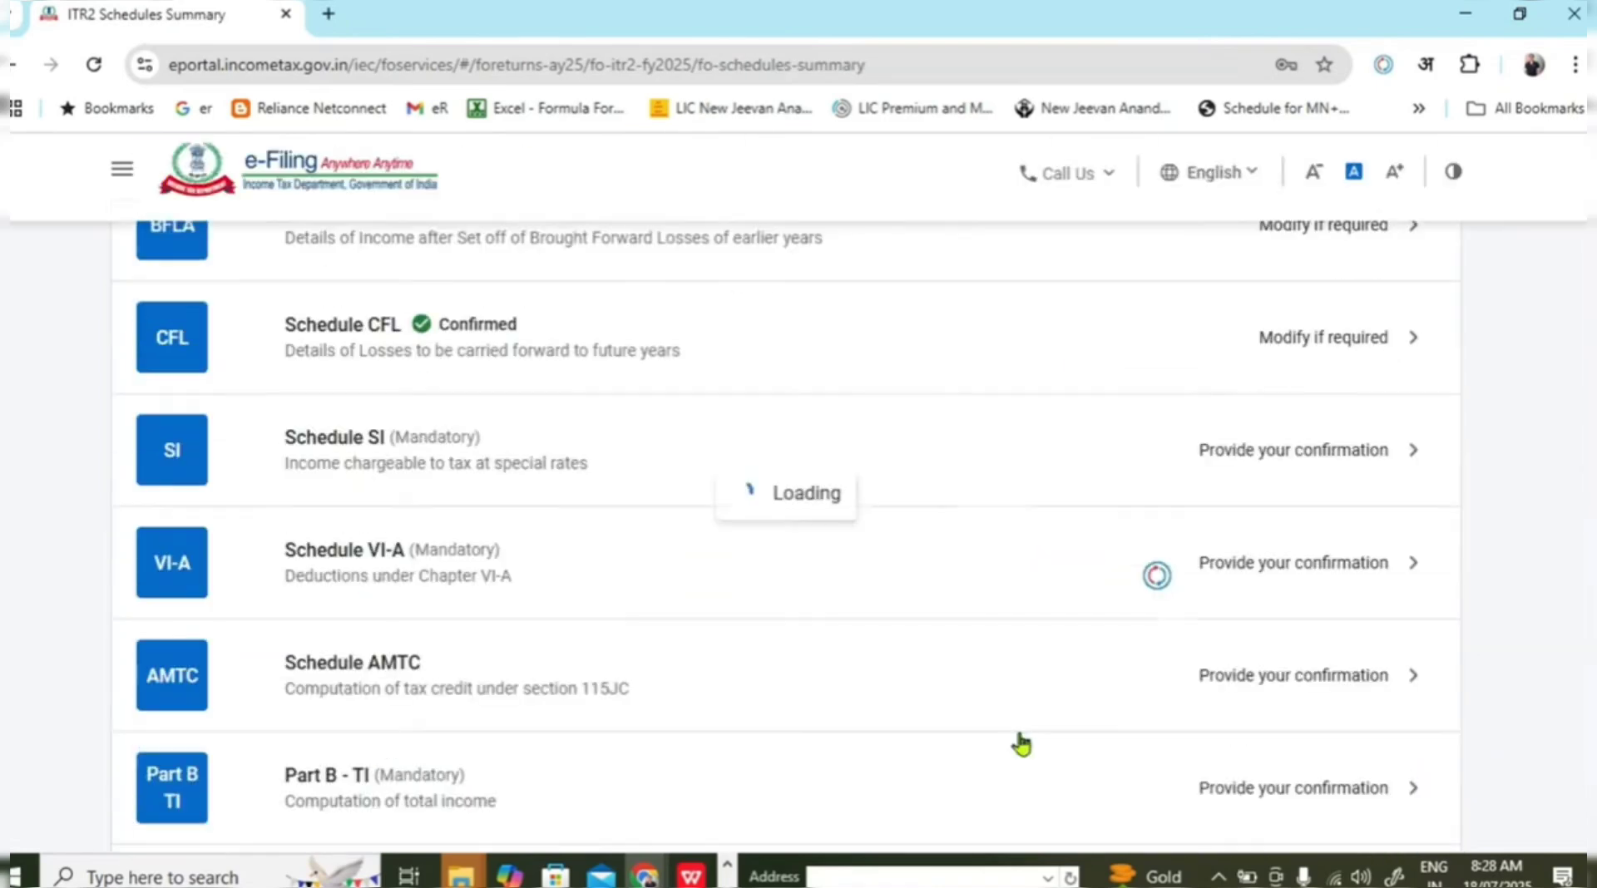
{"action": "scroll", "coordinate": [705, 529], "scroll_direction": "up", "scroll_amount": 3}
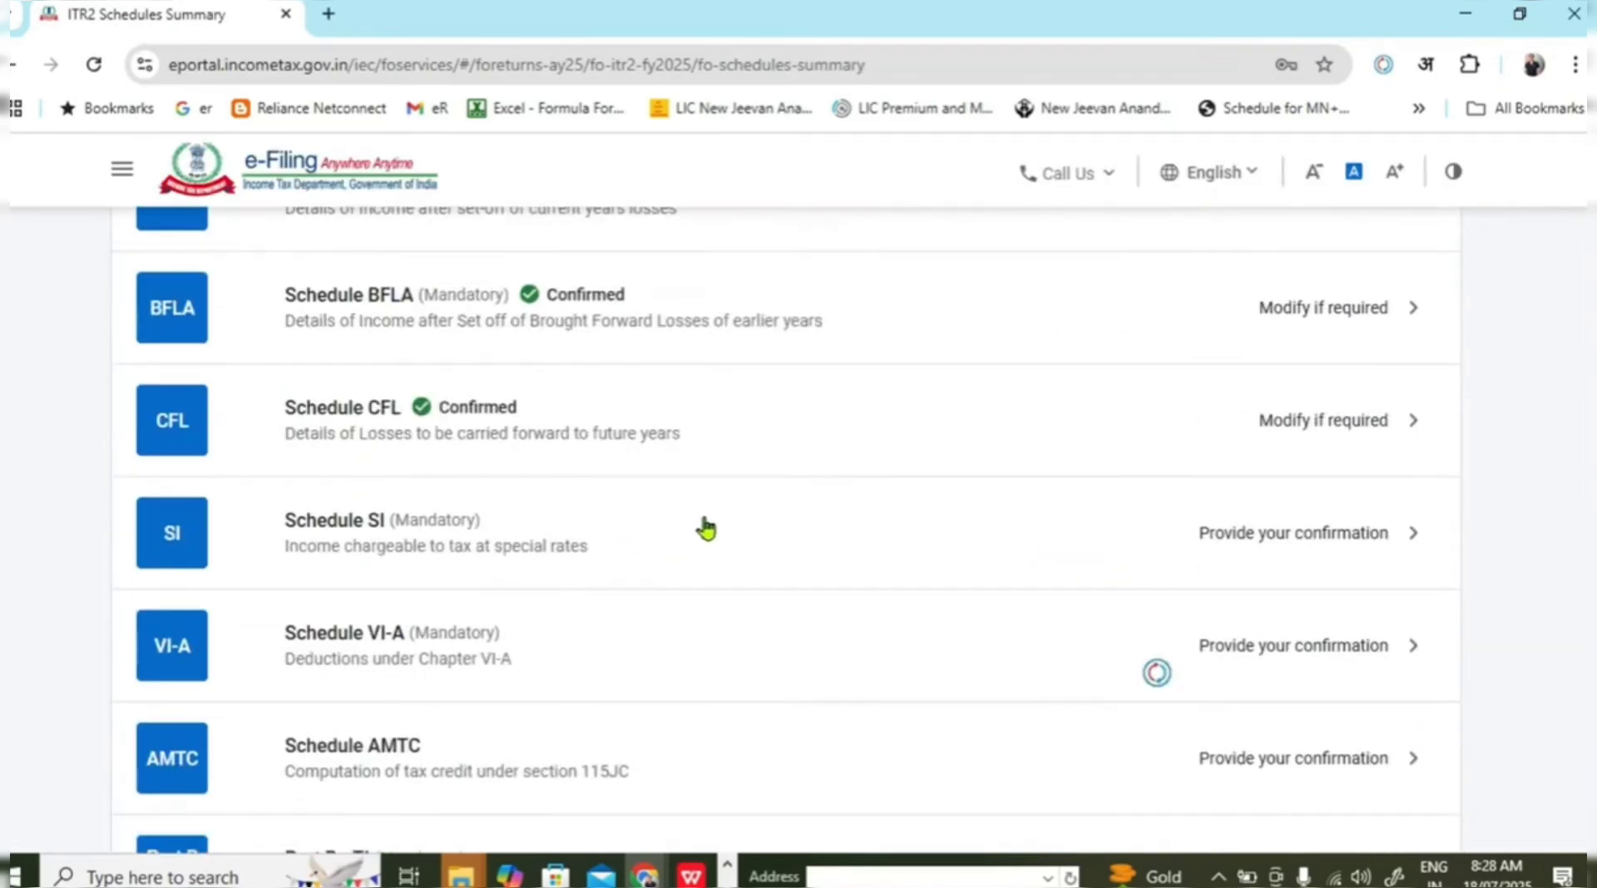
{"action": "scroll", "coordinate": [705, 529], "scroll_direction": "down", "scroll_amount": 2}
Review all 78 Schedule SI rows down to the ₹3,83,170 total with ₹44,426 tax, then confirm.
{"action": "left_click", "coordinate": [703, 572]}
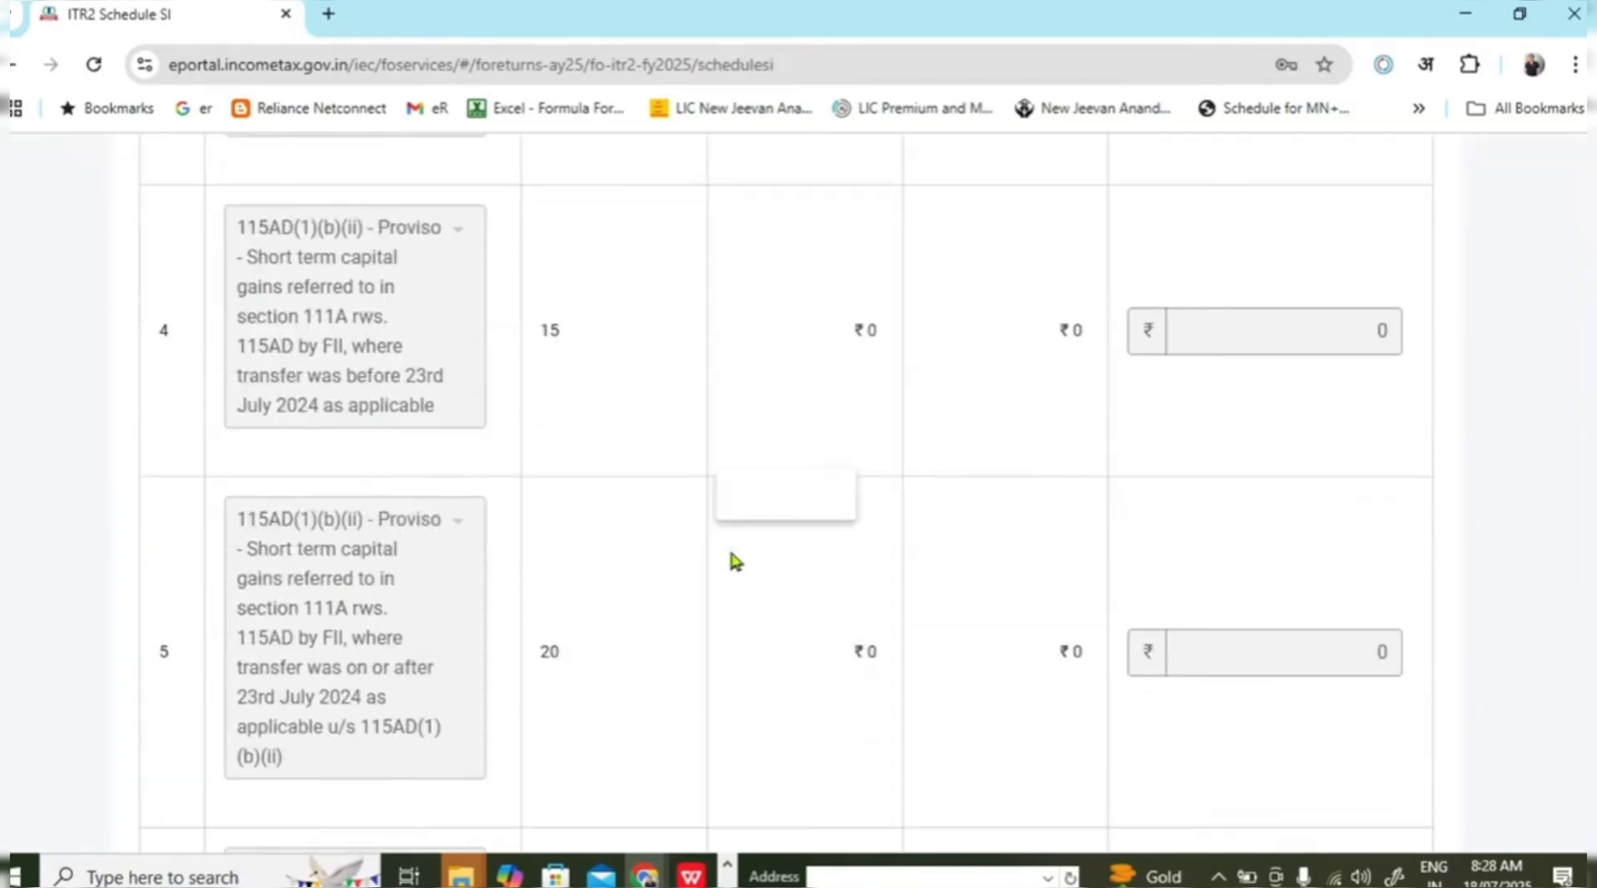
{"action": "scroll", "coordinate": [799, 545], "scroll_direction": "up", "scroll_amount": 10}
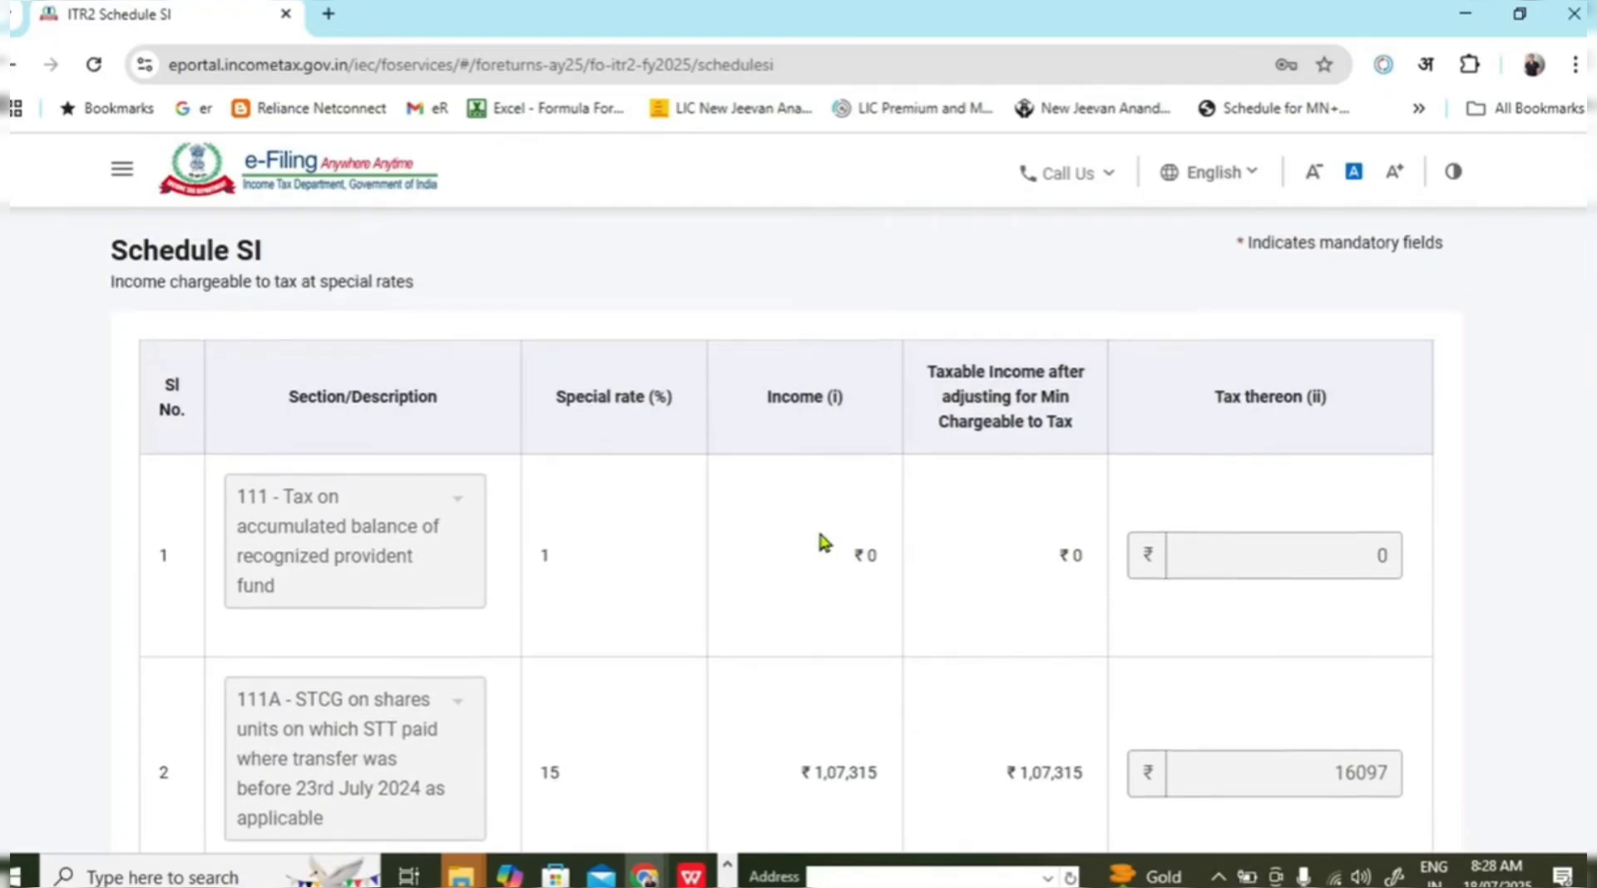
{"action": "scroll", "coordinate": [819, 540], "scroll_direction": "down", "scroll_amount": 1}
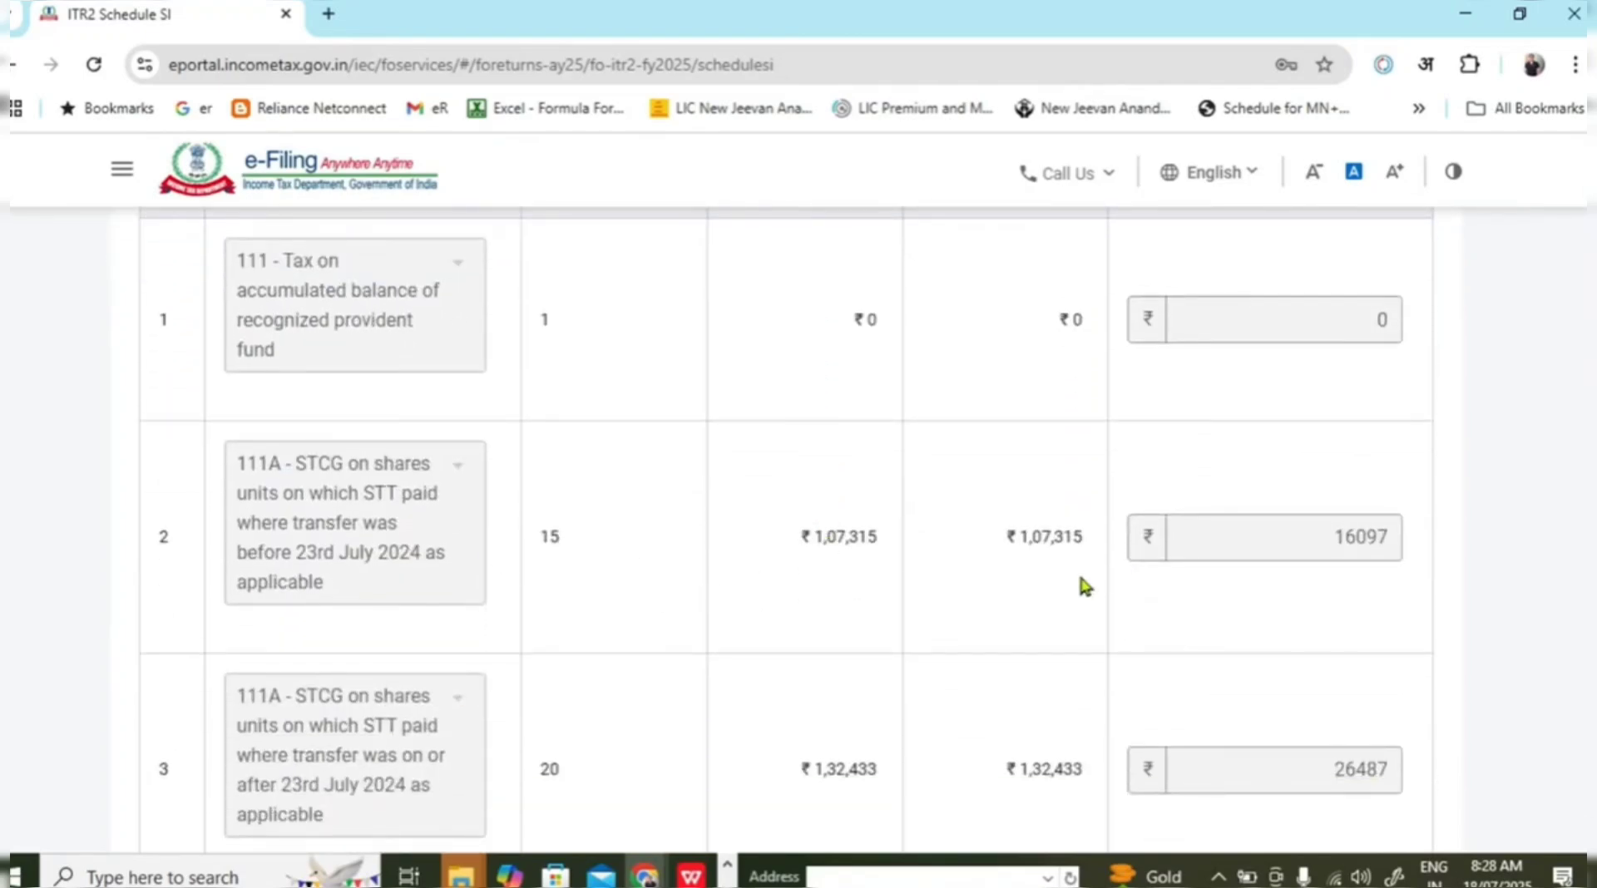
{"action": "scroll", "coordinate": [1276, 574], "scroll_direction": "up", "scroll_amount": 2}
{"action": "scroll", "coordinate": [1281, 574], "scroll_direction": "down", "scroll_amount": 1}
{"action": "scroll", "coordinate": [1281, 575], "scroll_direction": "down", "scroll_amount": 1}
{"action": "scroll", "coordinate": [1459, 533], "scroll_direction": "down", "scroll_amount": 1}
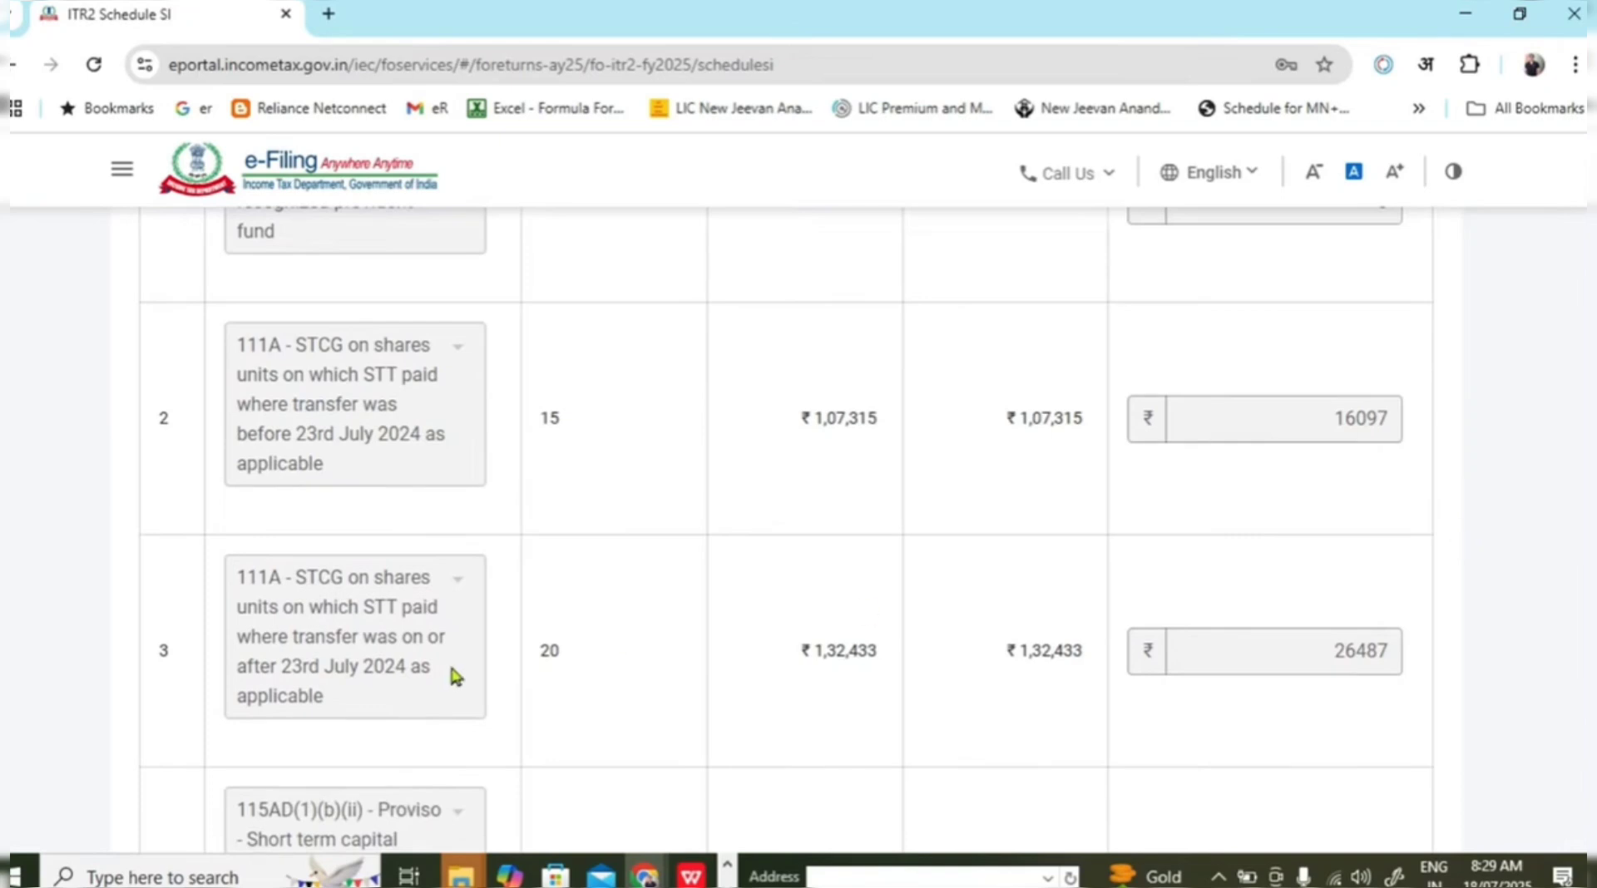
{"action": "scroll", "coordinate": [516, 616], "scroll_direction": "down", "scroll_amount": 1}
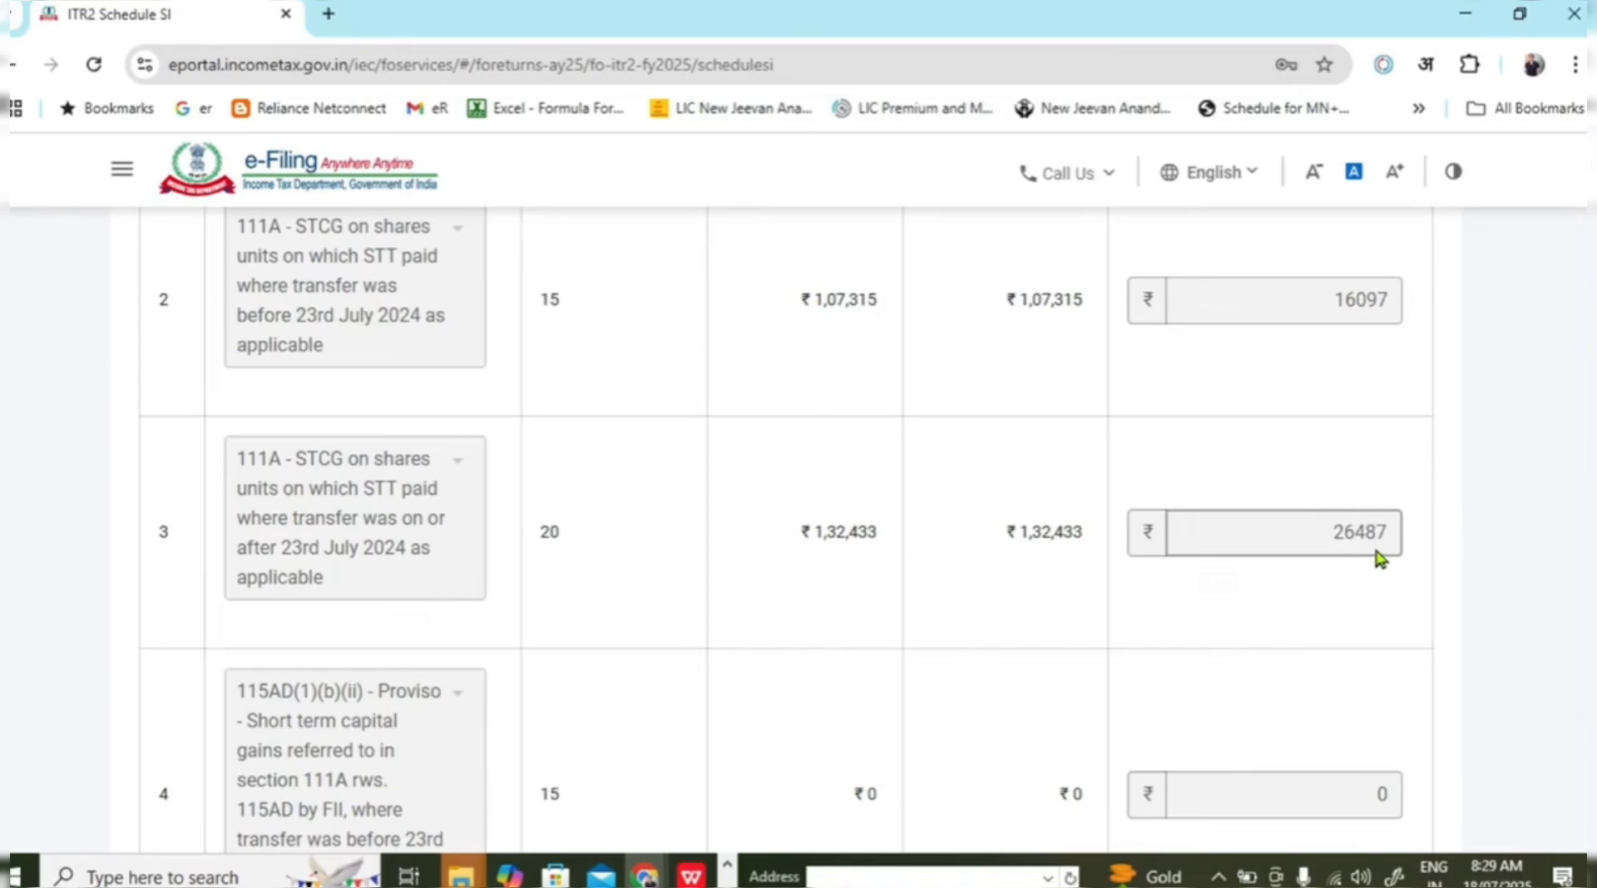
{"action": "scroll", "coordinate": [1383, 542], "scroll_direction": "down", "scroll_amount": 10}
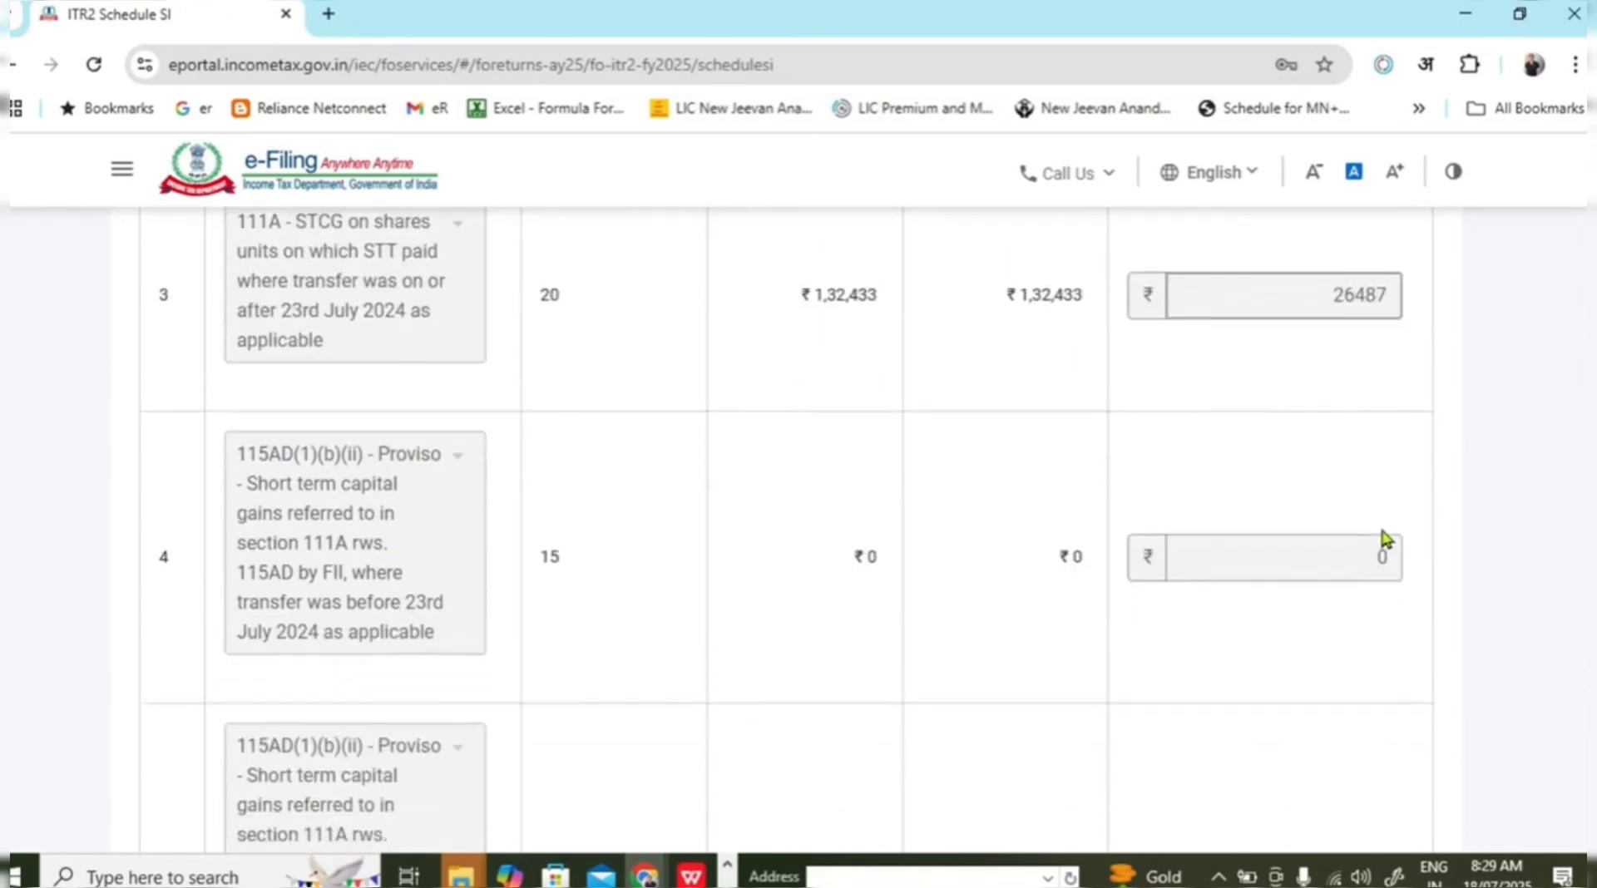
{"action": "scroll", "coordinate": [1373, 518], "scroll_direction": "down", "scroll_amount": 15}
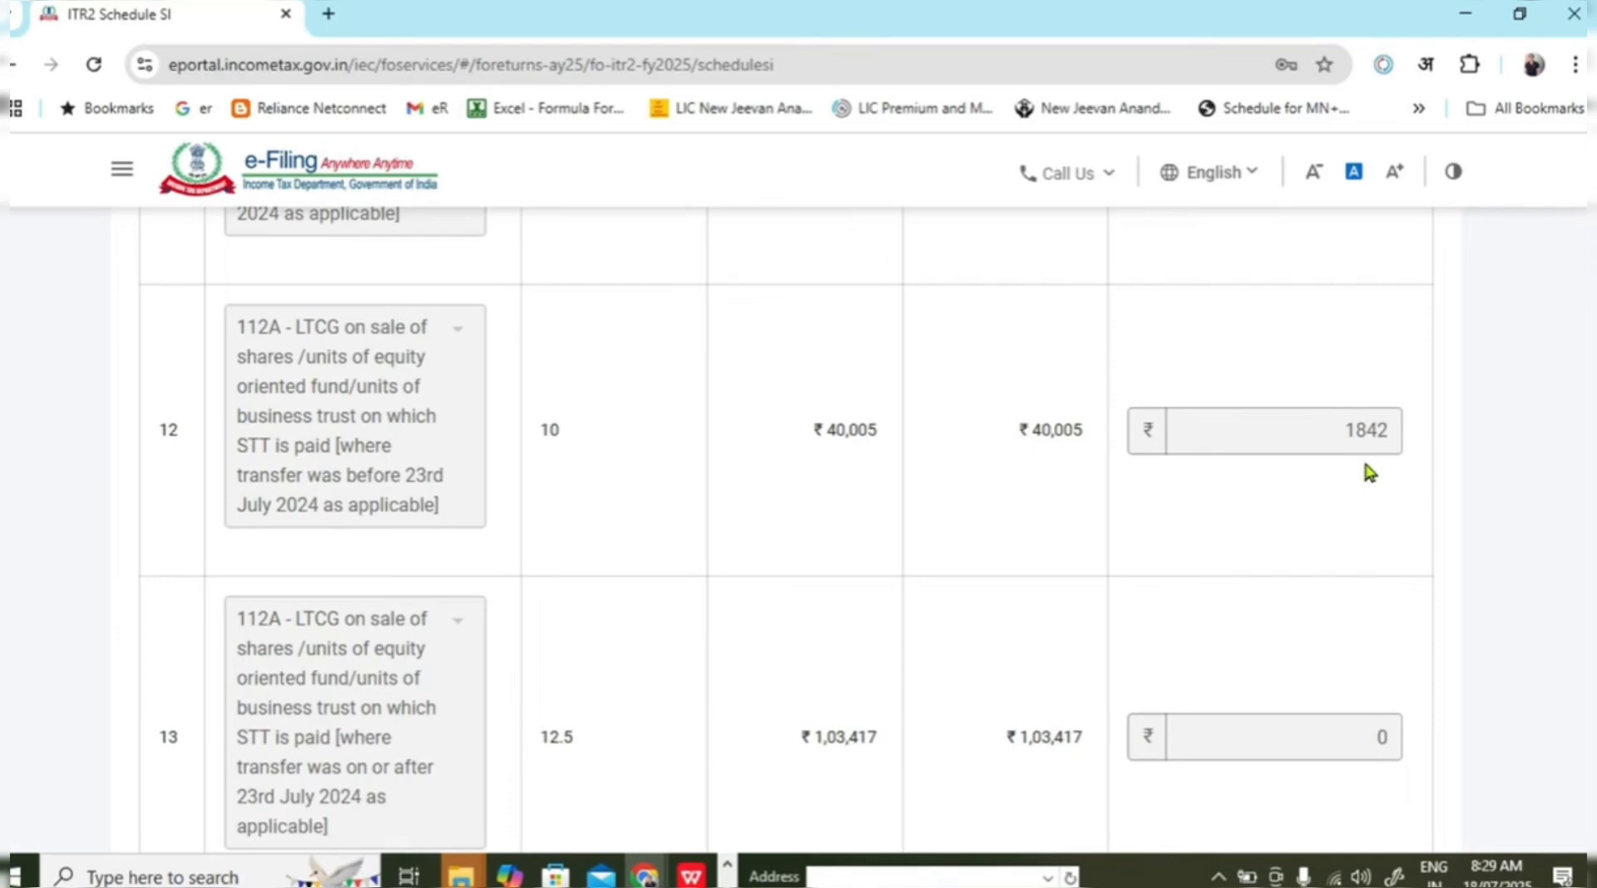
{"action": "scroll", "coordinate": [1279, 470], "scroll_direction": "down", "scroll_amount": 2}
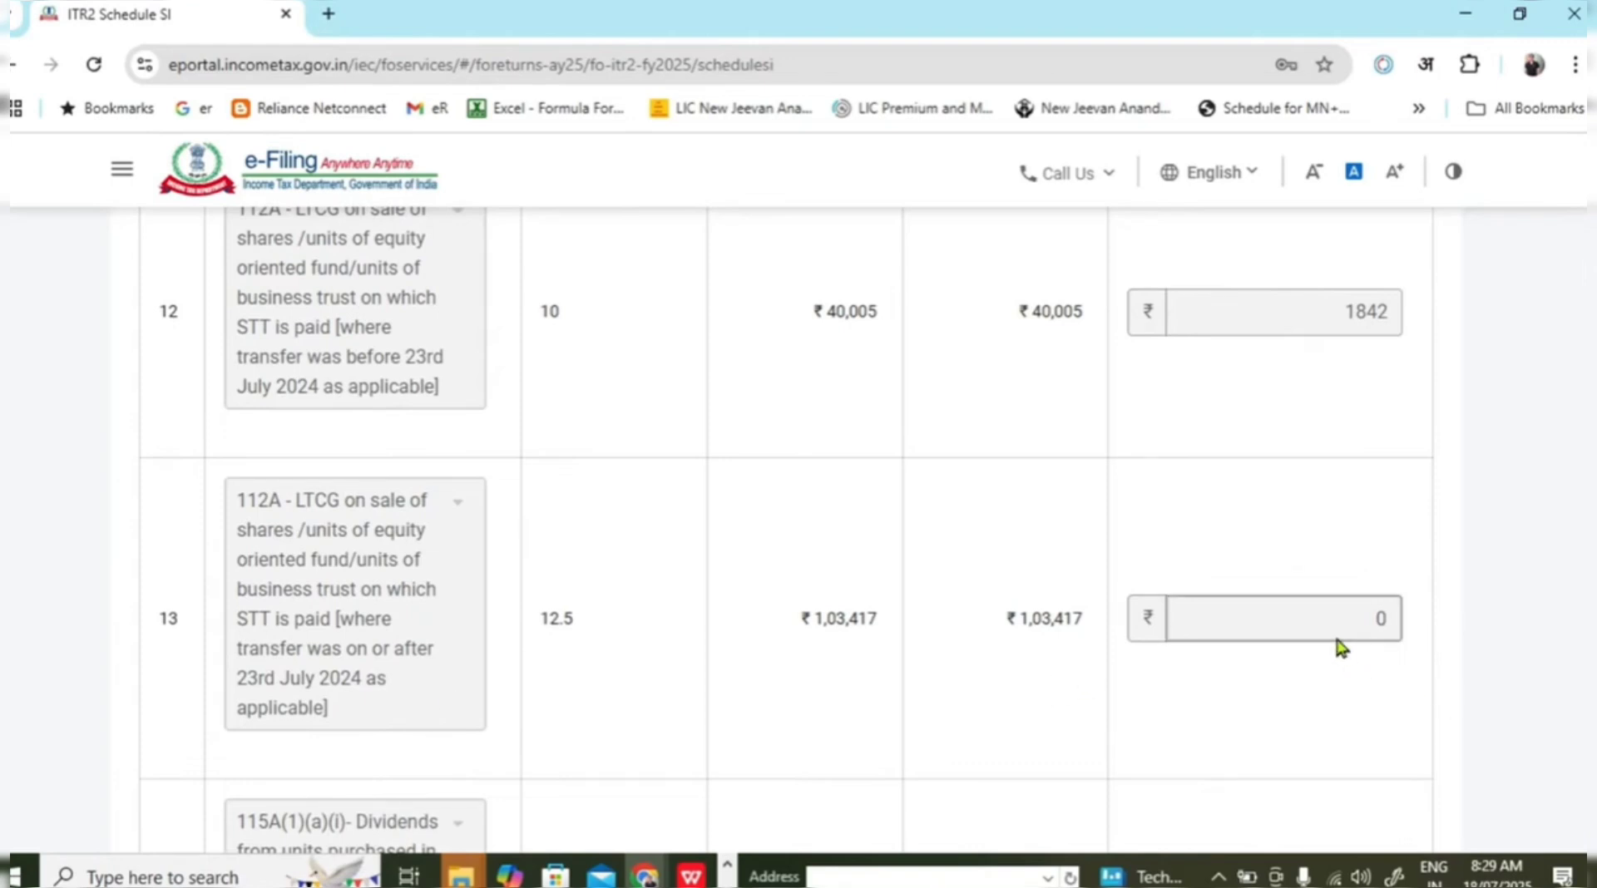
{"action": "scroll", "coordinate": [1339, 647], "scroll_direction": "down", "scroll_amount": 8}
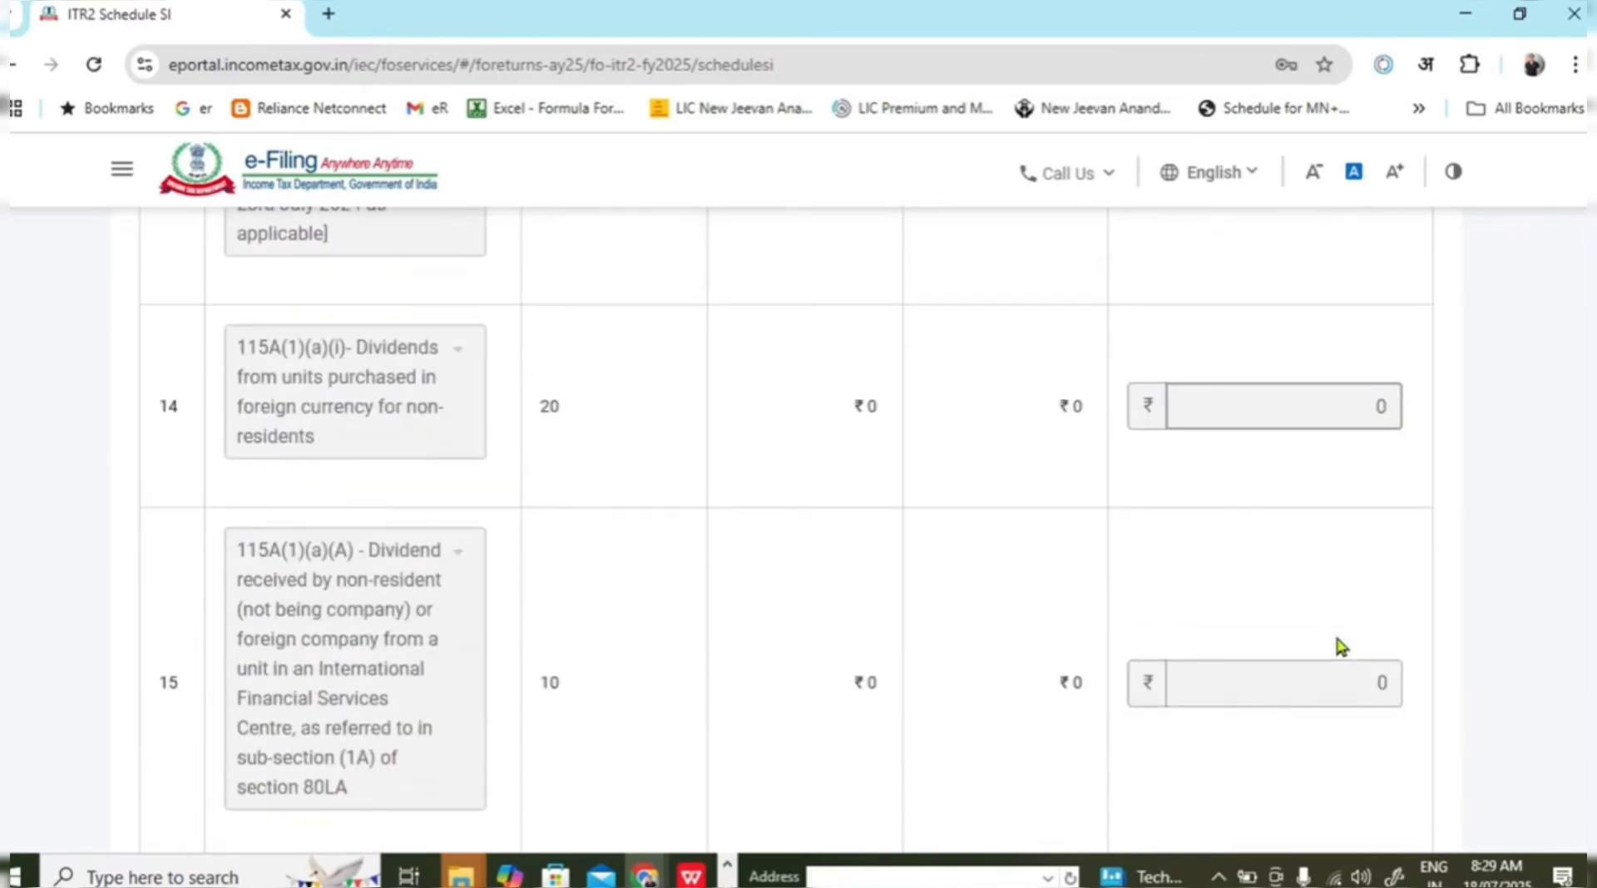
{"action": "scroll", "coordinate": [1335, 639], "scroll_direction": "down", "scroll_amount": 20}
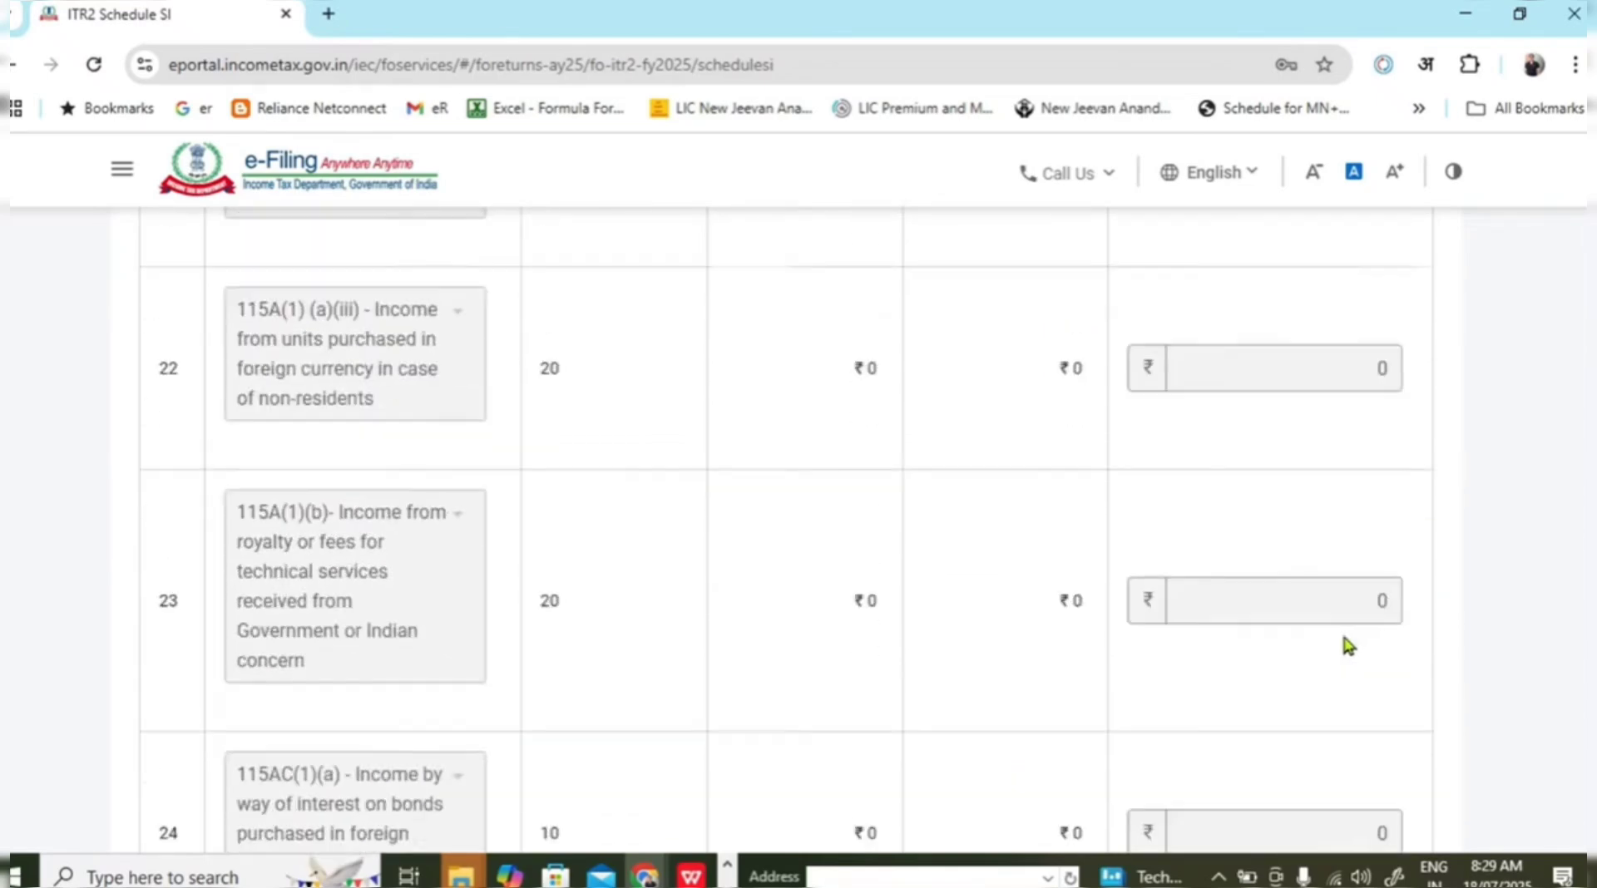
{"action": "scroll", "coordinate": [1368, 649], "scroll_direction": "down", "scroll_amount": 20}
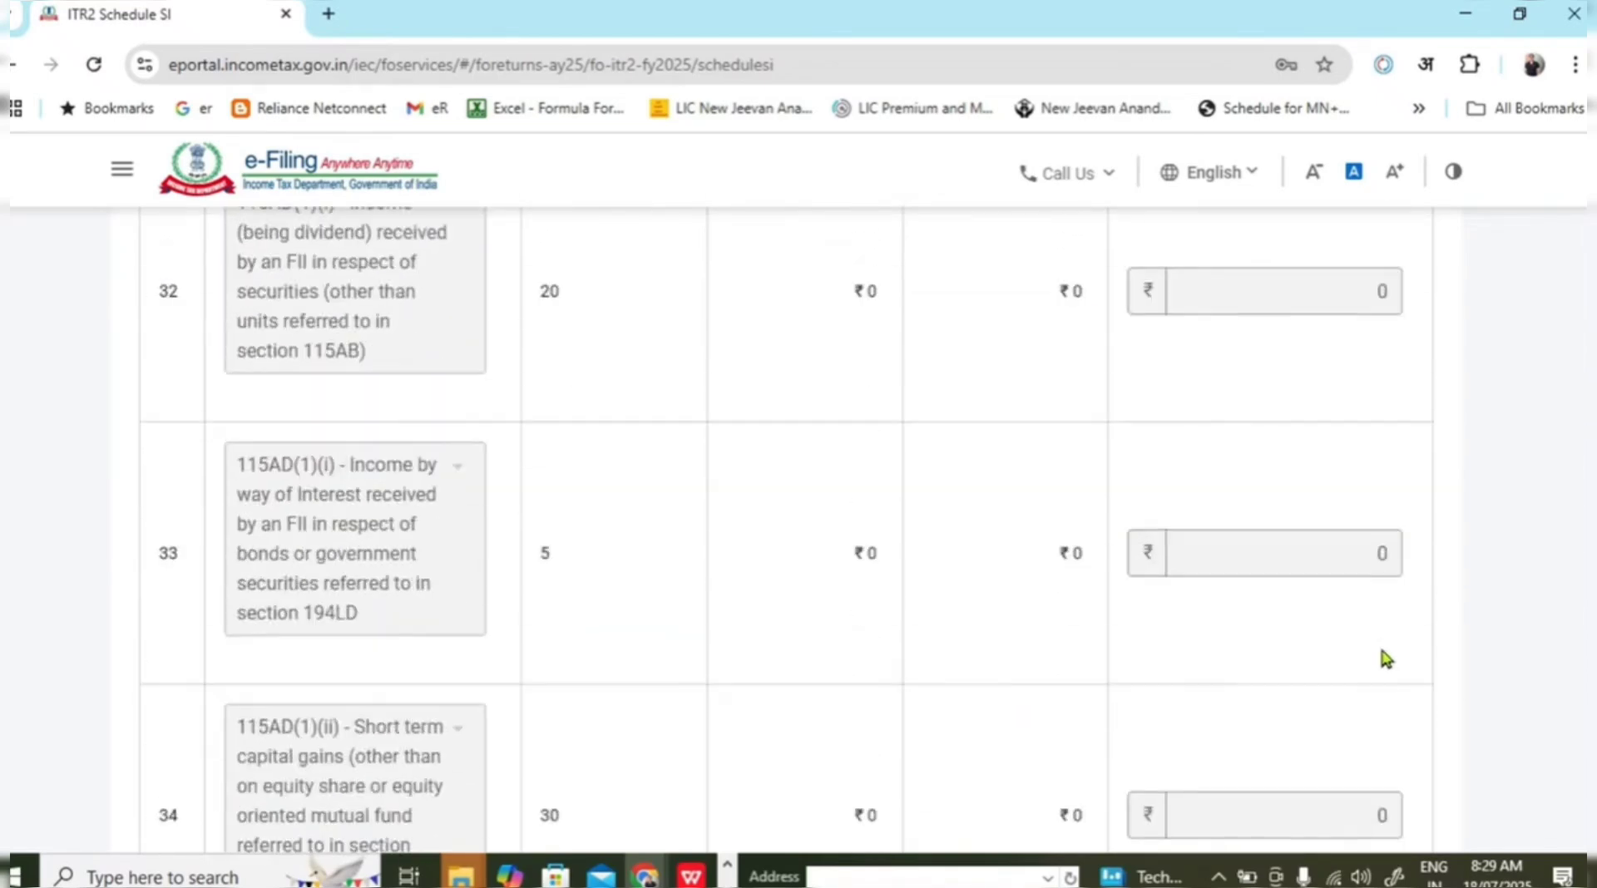
{"action": "scroll", "coordinate": [1397, 653], "scroll_direction": "down", "scroll_amount": 15}
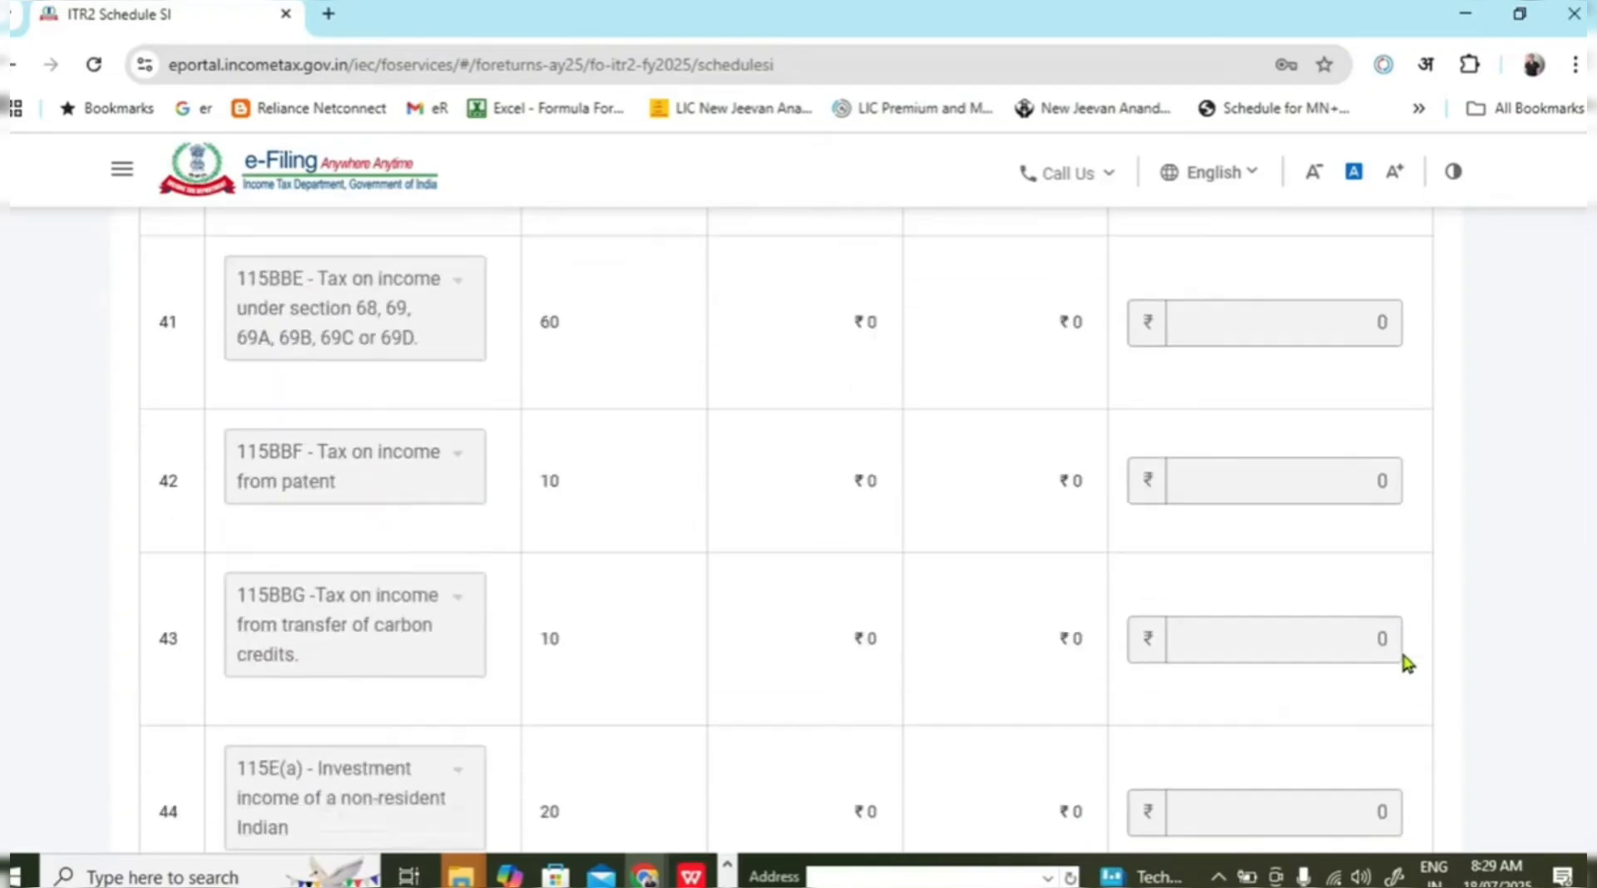
{"action": "scroll", "coordinate": [474, 548], "scroll_direction": "down", "scroll_amount": 4}
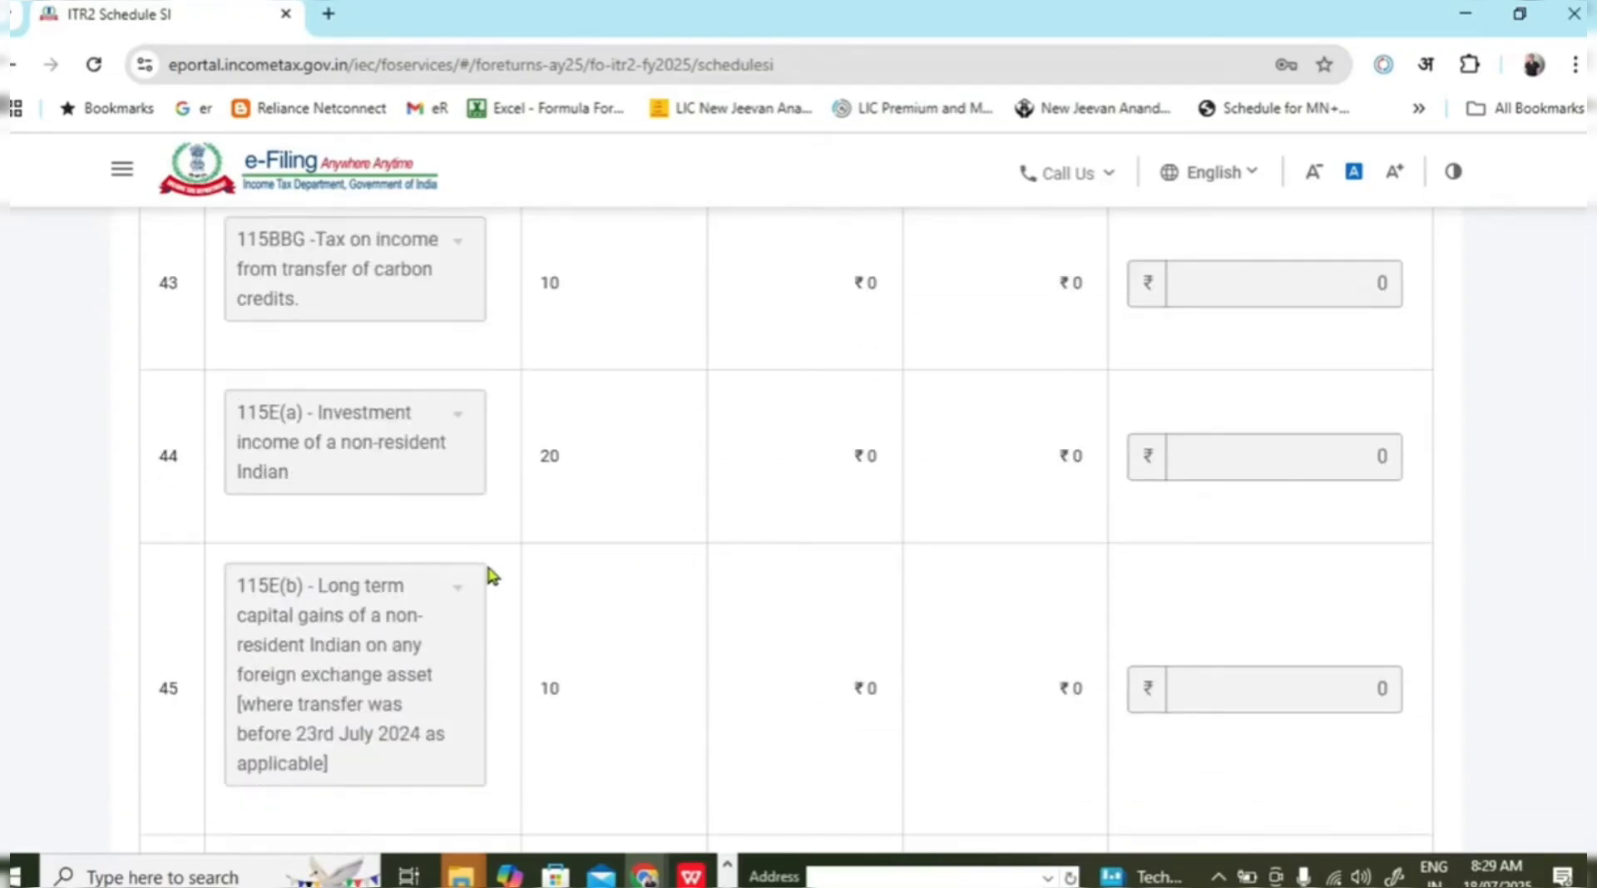
{"action": "scroll", "coordinate": [495, 583], "scroll_direction": "down", "scroll_amount": 7}
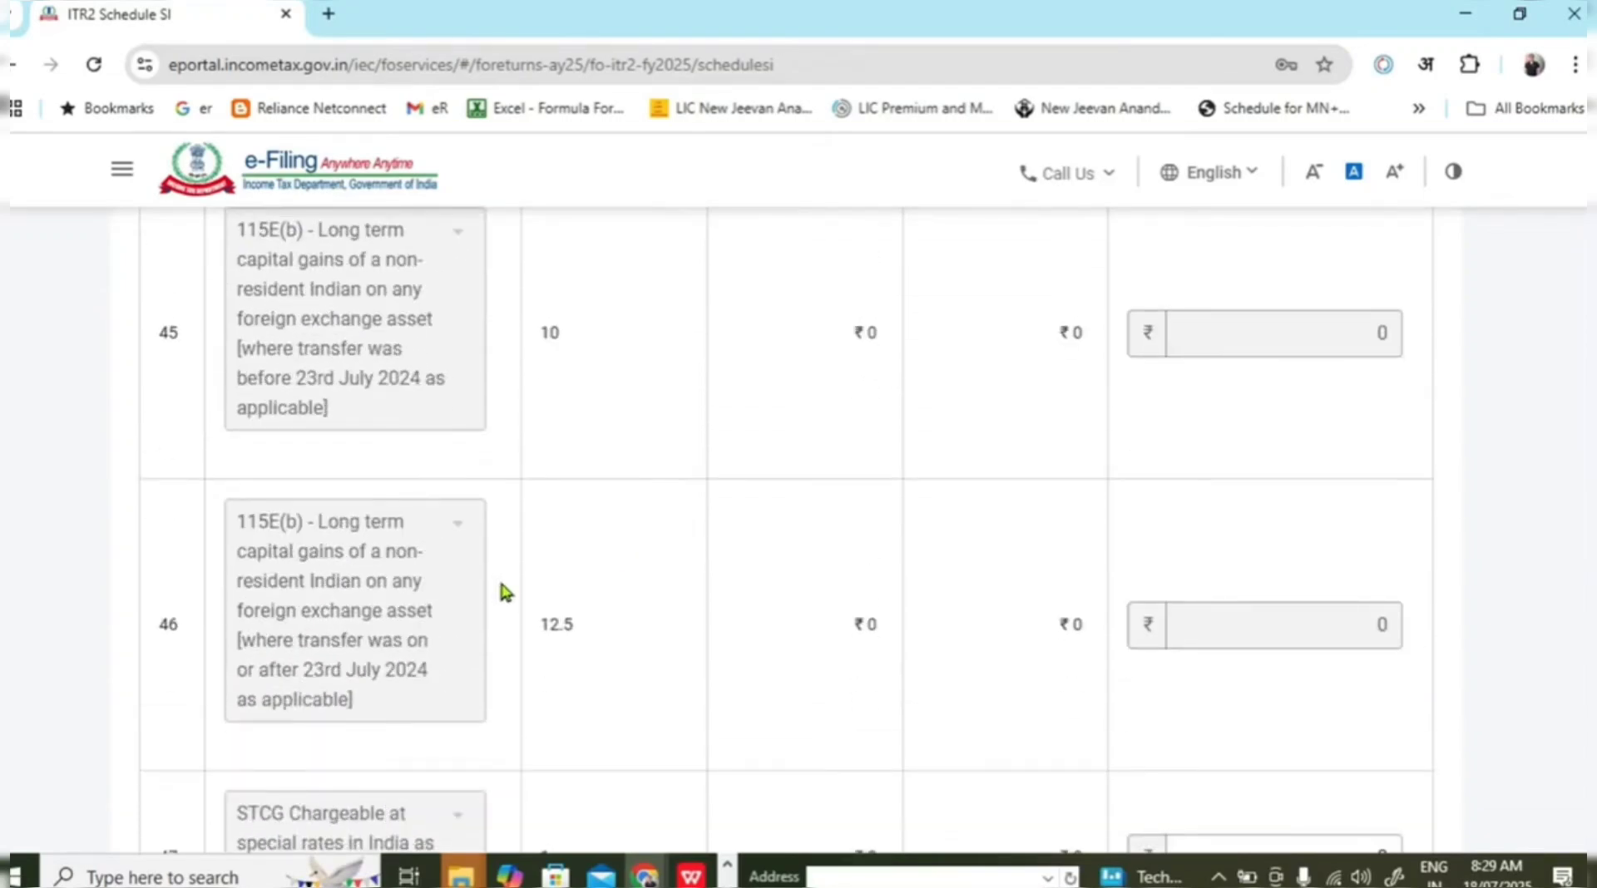
{"action": "scroll", "coordinate": [503, 592], "scroll_direction": "down", "scroll_amount": 20}
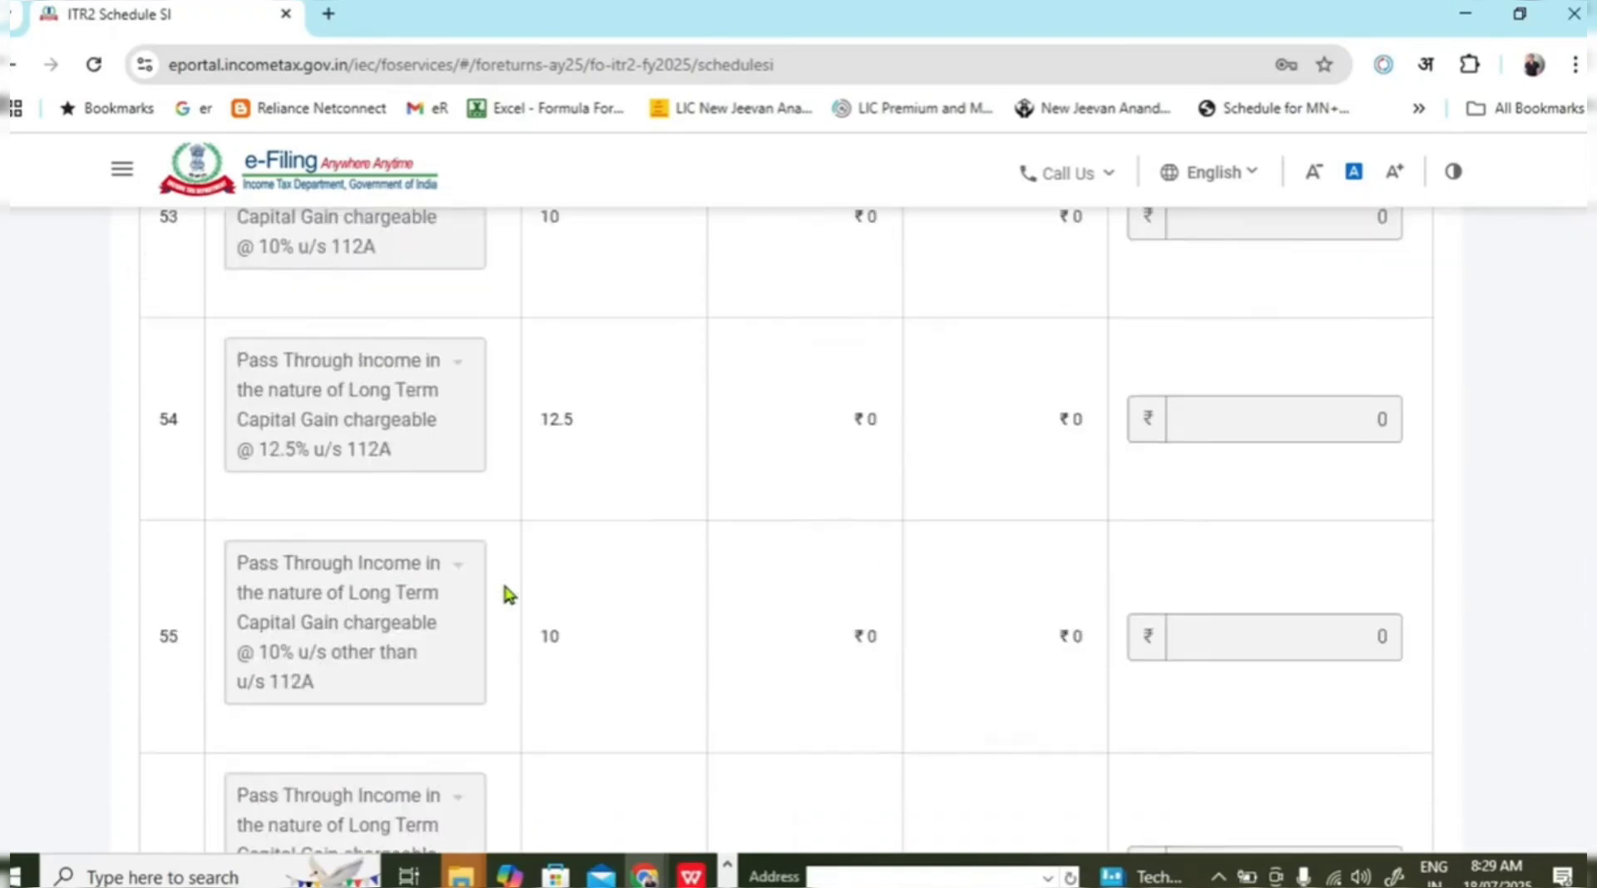
{"action": "scroll", "coordinate": [507, 592], "scroll_direction": "down", "scroll_amount": 20}
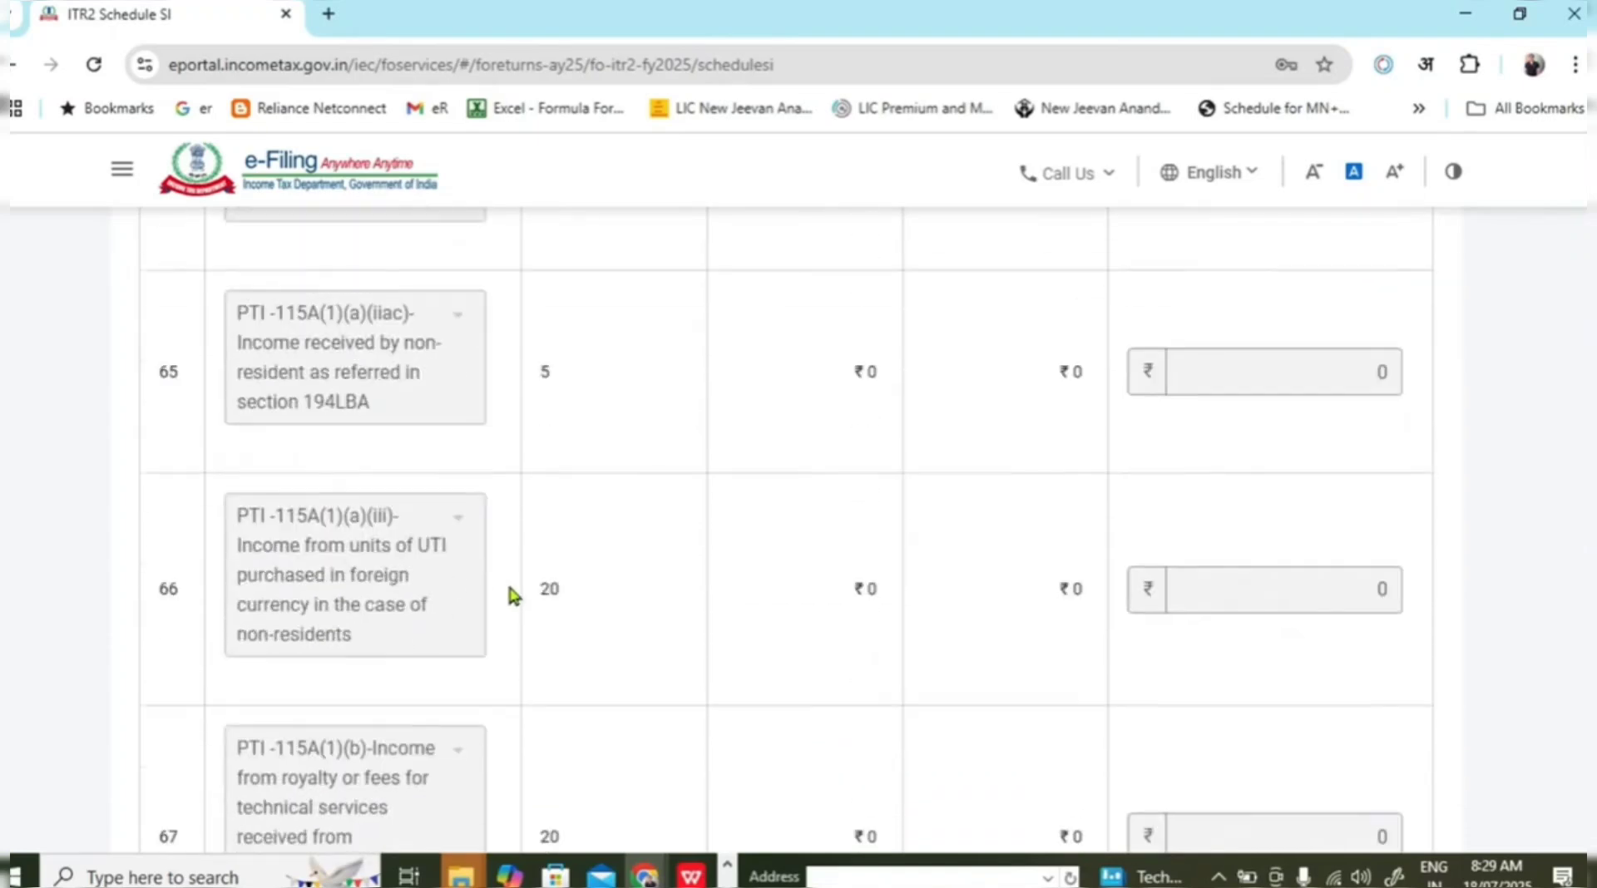
{"action": "scroll", "coordinate": [514, 596], "scroll_direction": "down", "scroll_amount": 20}
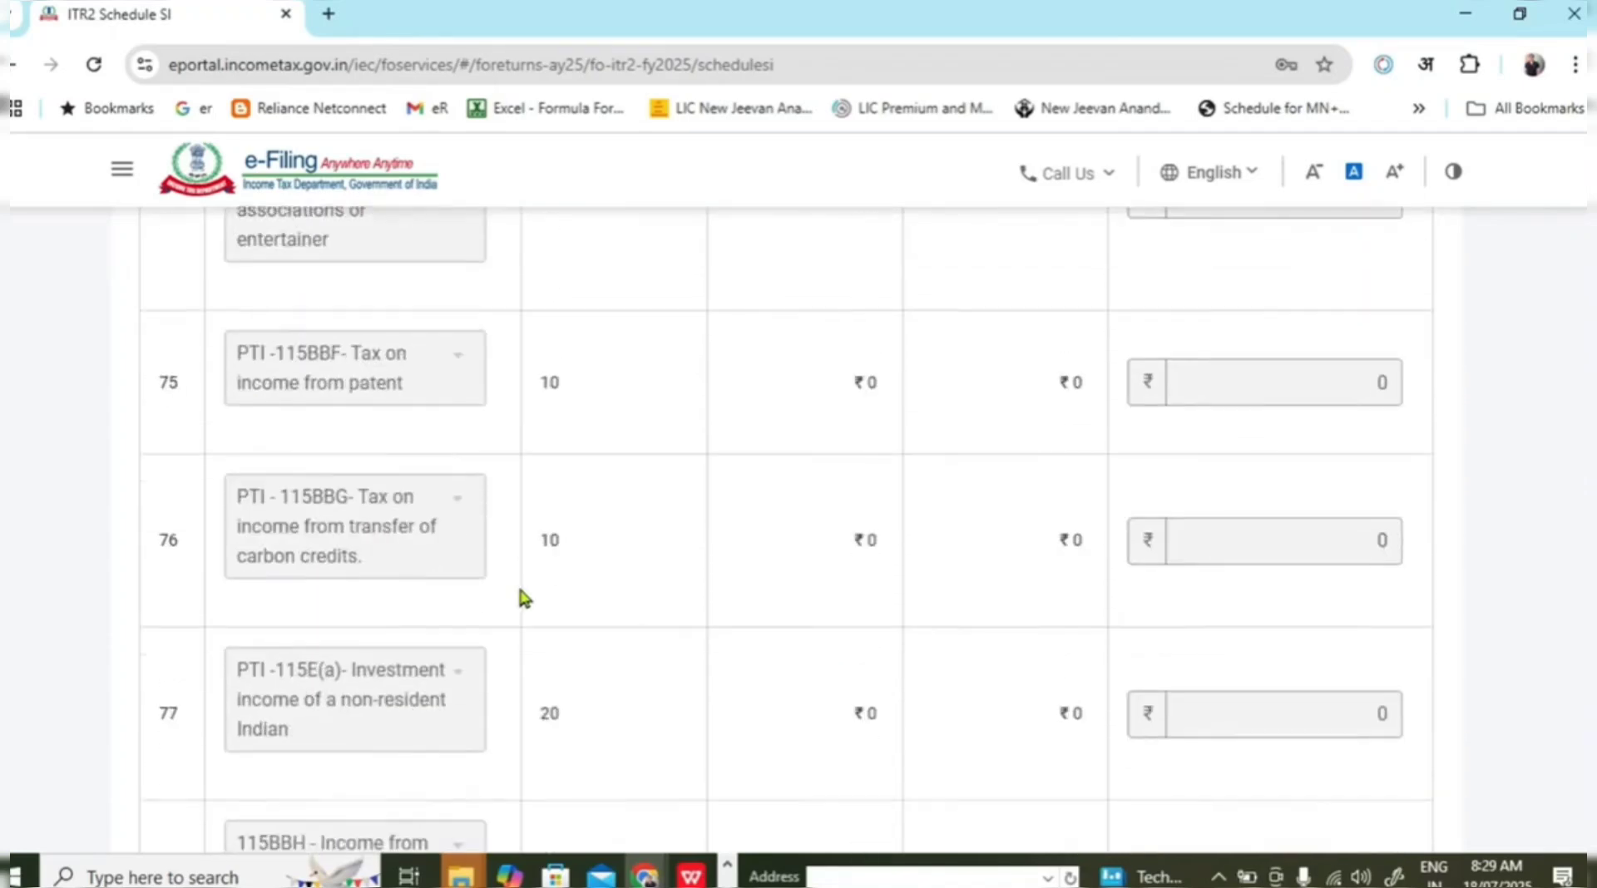
{"action": "scroll", "coordinate": [274, 508], "scroll_direction": "up", "scroll_amount": 1}
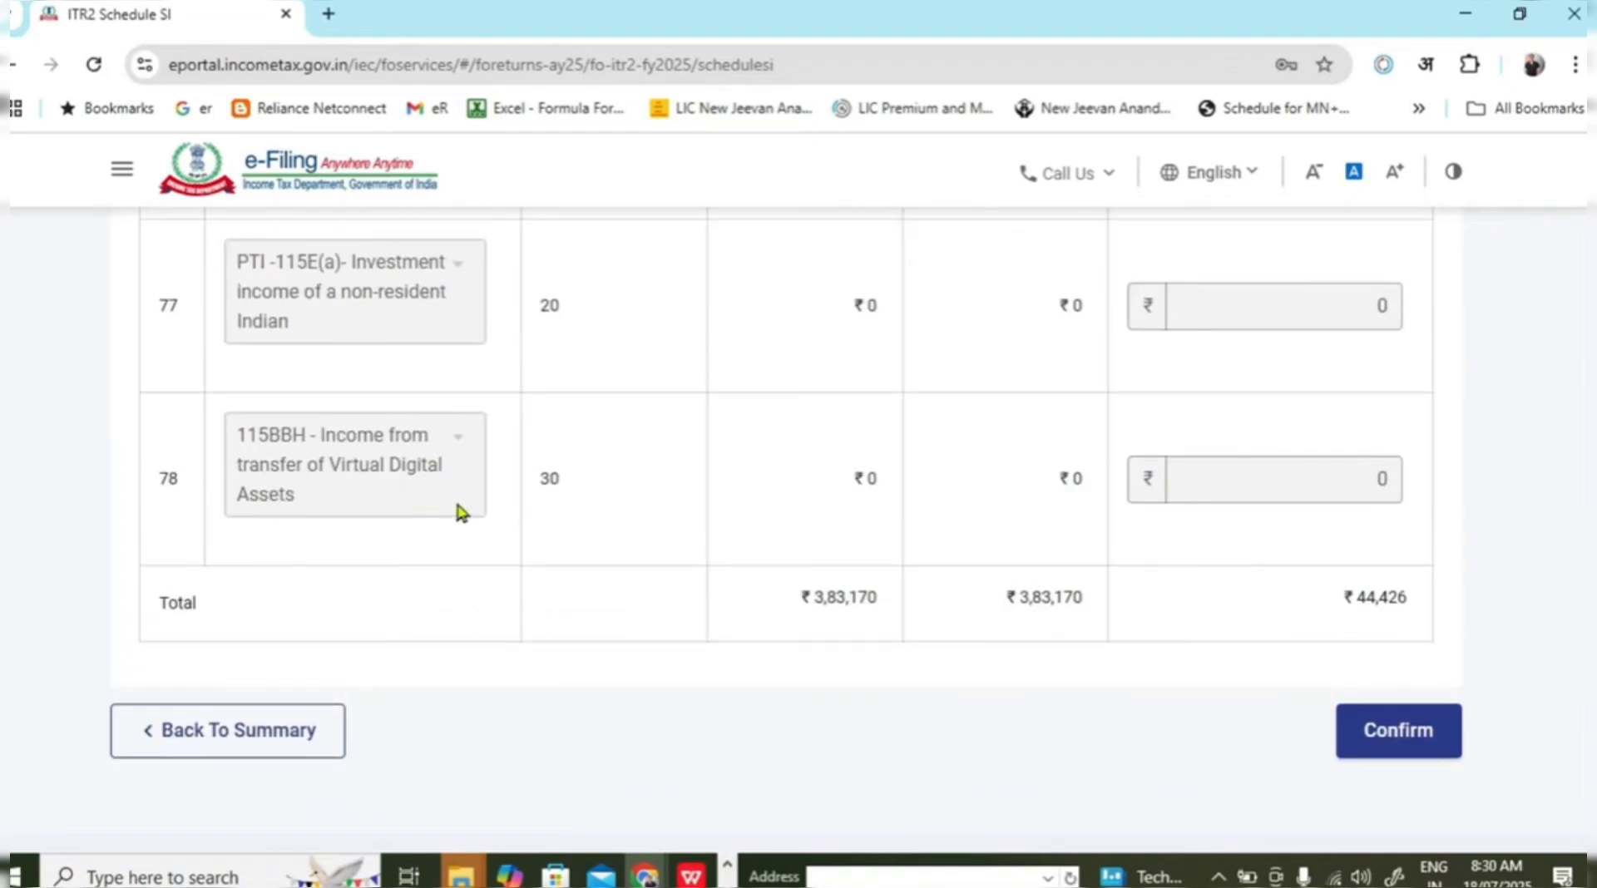
{"action": "left_click", "coordinate": [230, 413]}
{"action": "left_click", "coordinate": [1397, 758]}
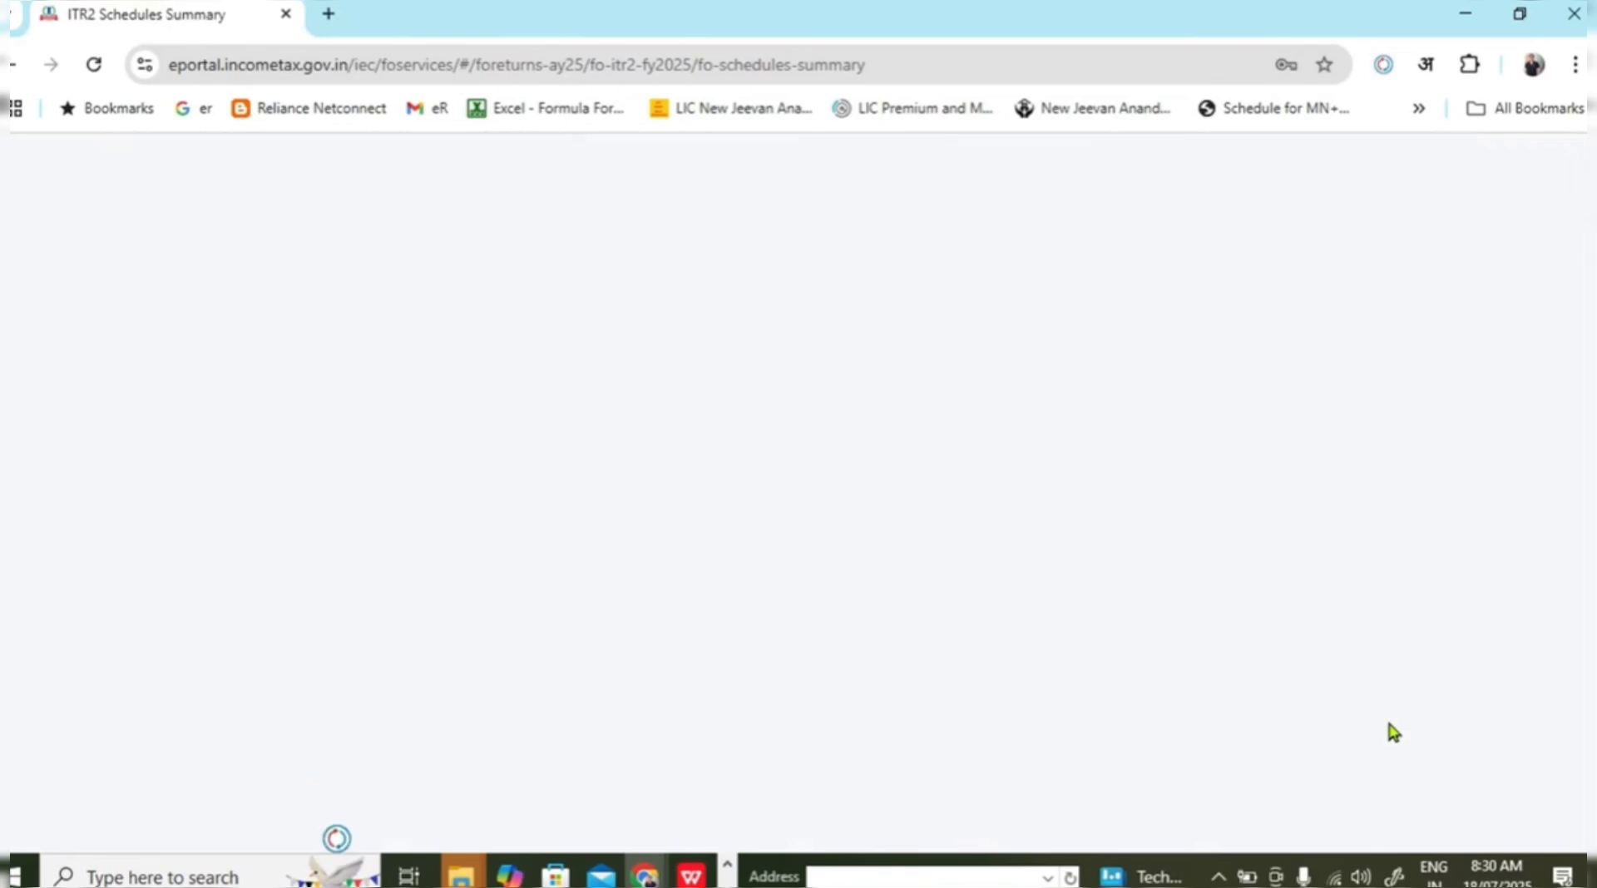
Review and confirm the Schedule VI-A deductions.
{"action": "scroll", "coordinate": [1055, 533], "scroll_direction": "up", "scroll_amount": 15}
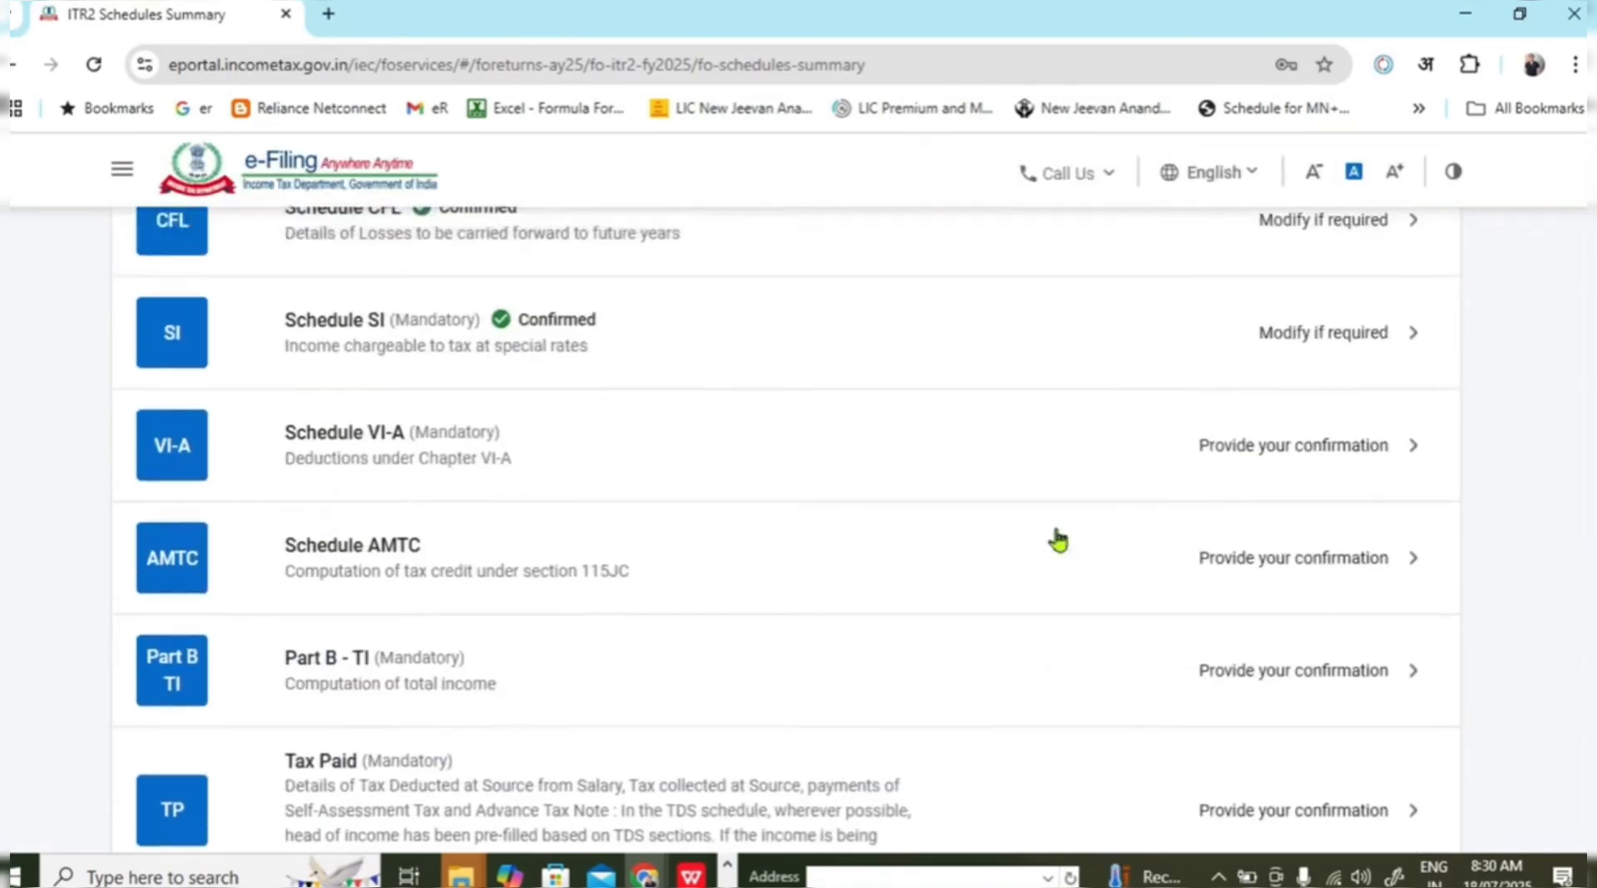
{"action": "scroll", "coordinate": [1062, 538], "scroll_direction": "down", "scroll_amount": 7}
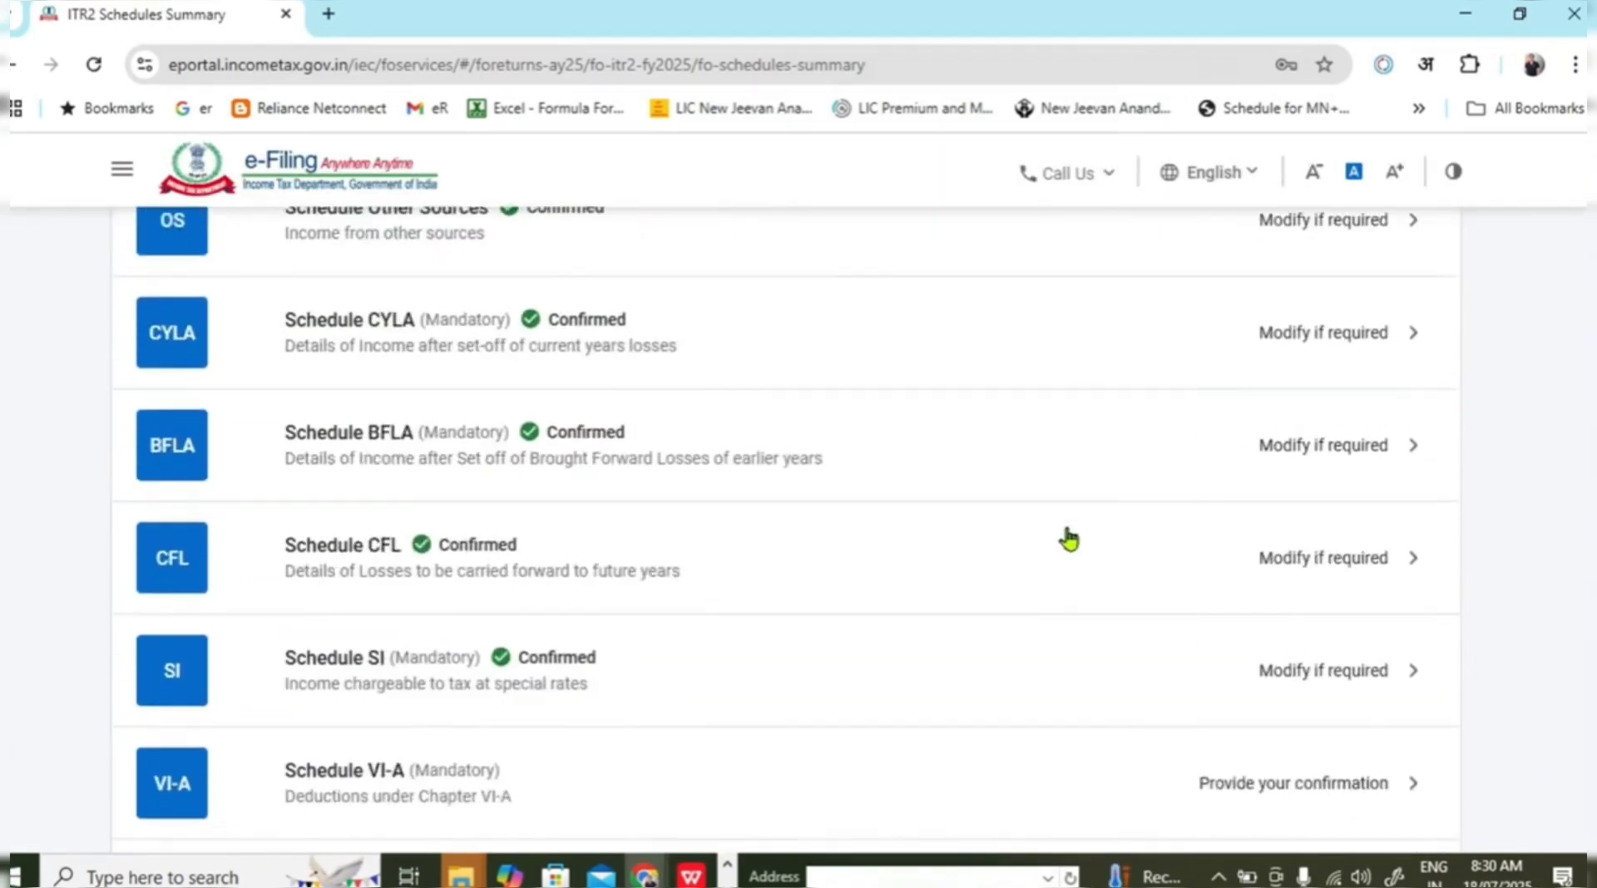
{"action": "scroll", "coordinate": [776, 570], "scroll_direction": "down", "scroll_amount": 3}
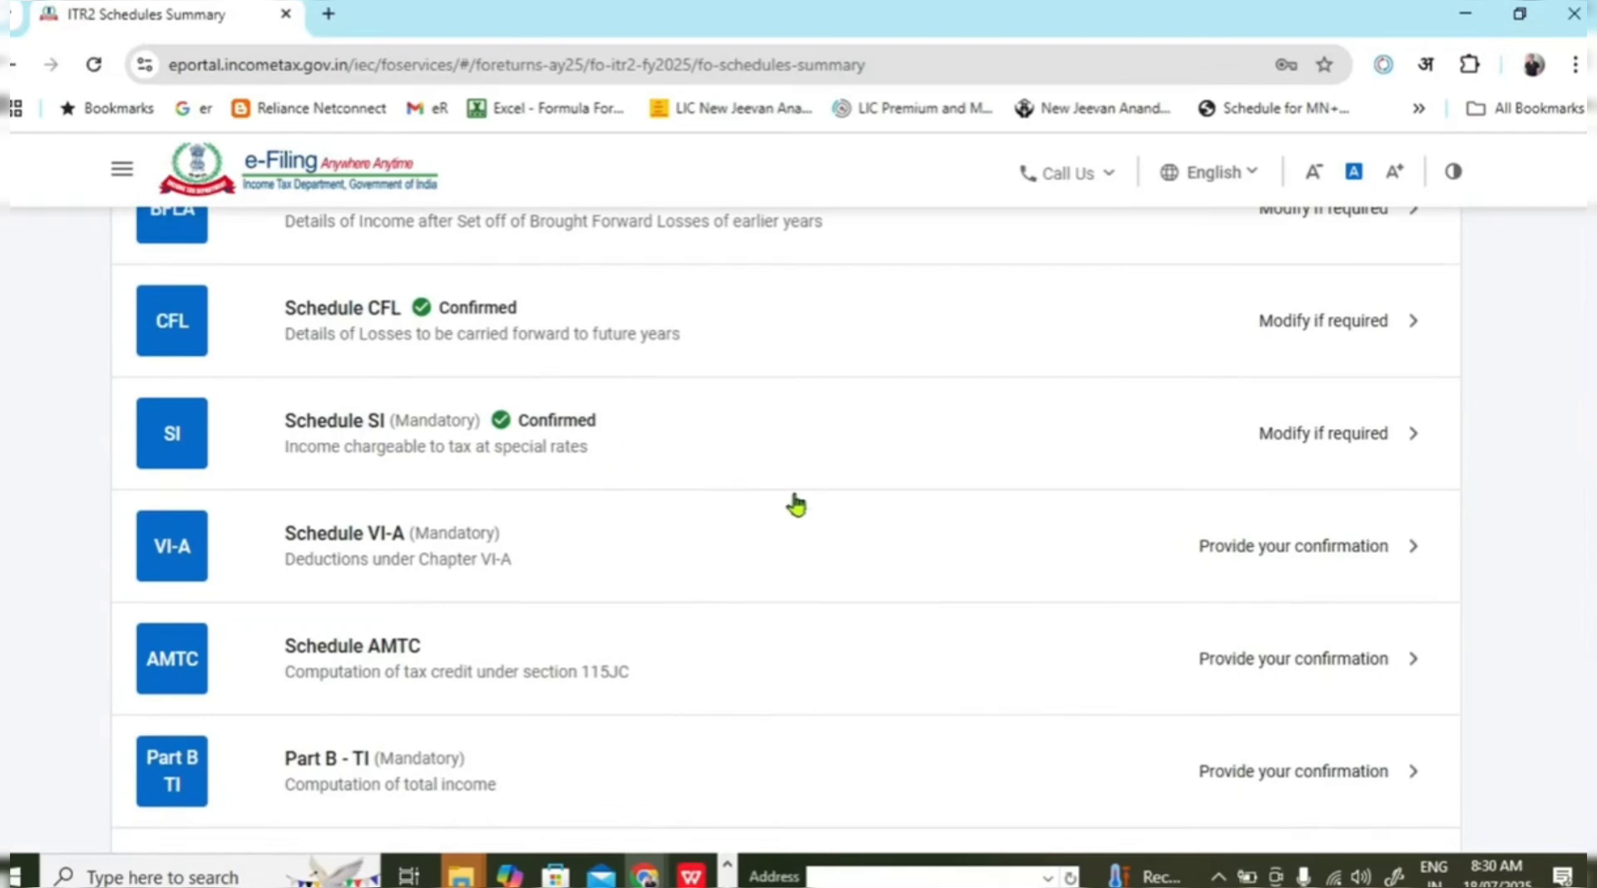
{"action": "scroll", "coordinate": [796, 503], "scroll_direction": "up", "scroll_amount": 12}
{"action": "scroll", "coordinate": [807, 507], "scroll_direction": "down", "scroll_amount": 12}
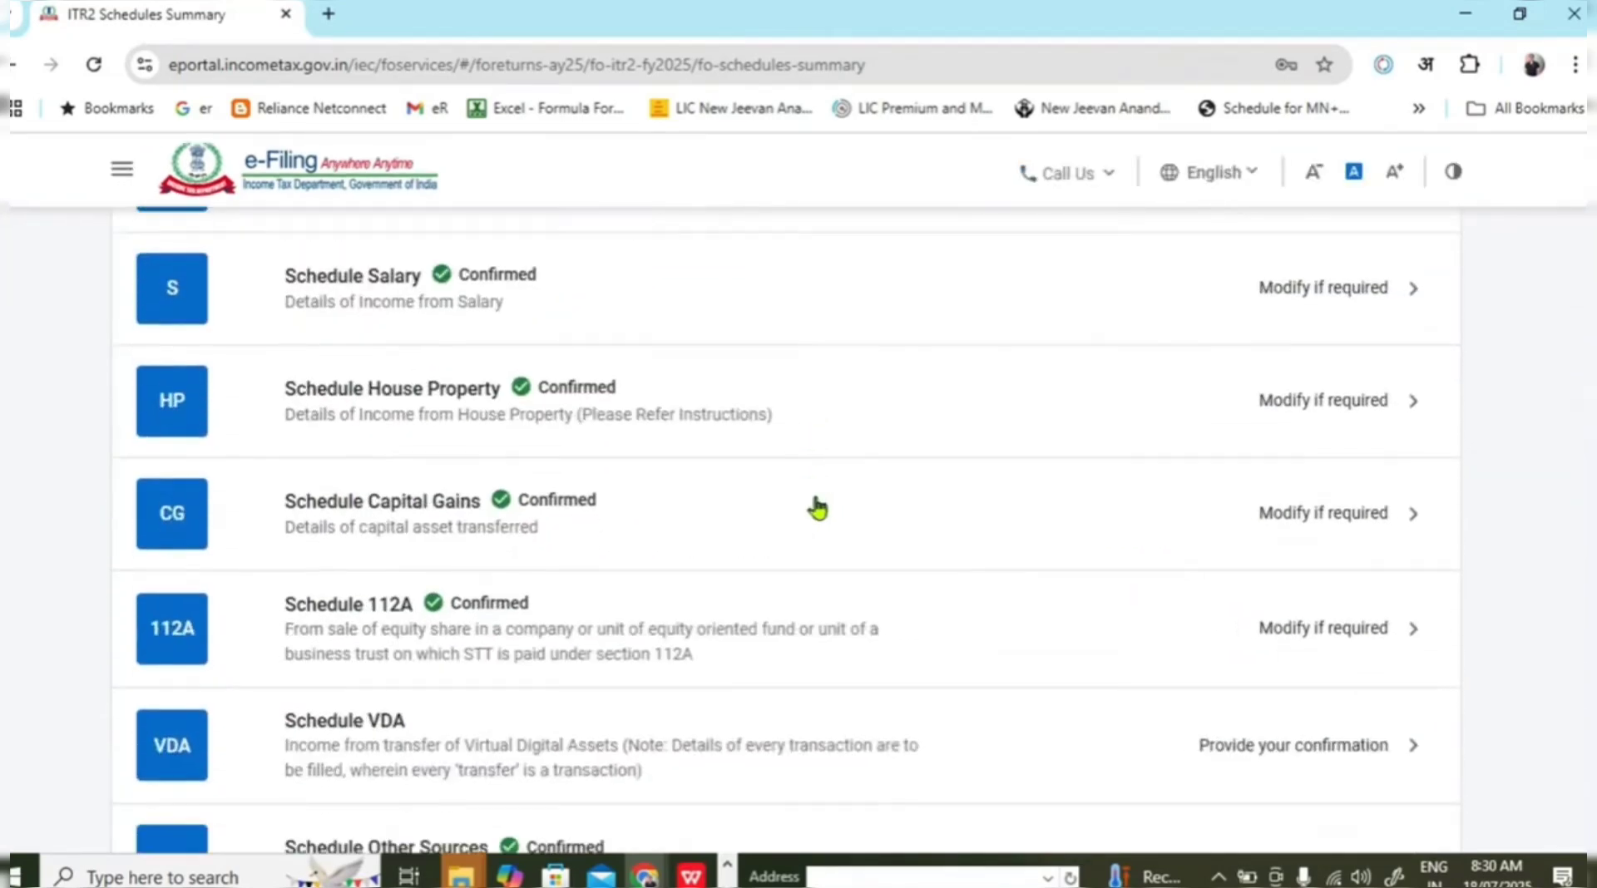
{"action": "scroll", "coordinate": [770, 628], "scroll_direction": "down", "scroll_amount": 3}
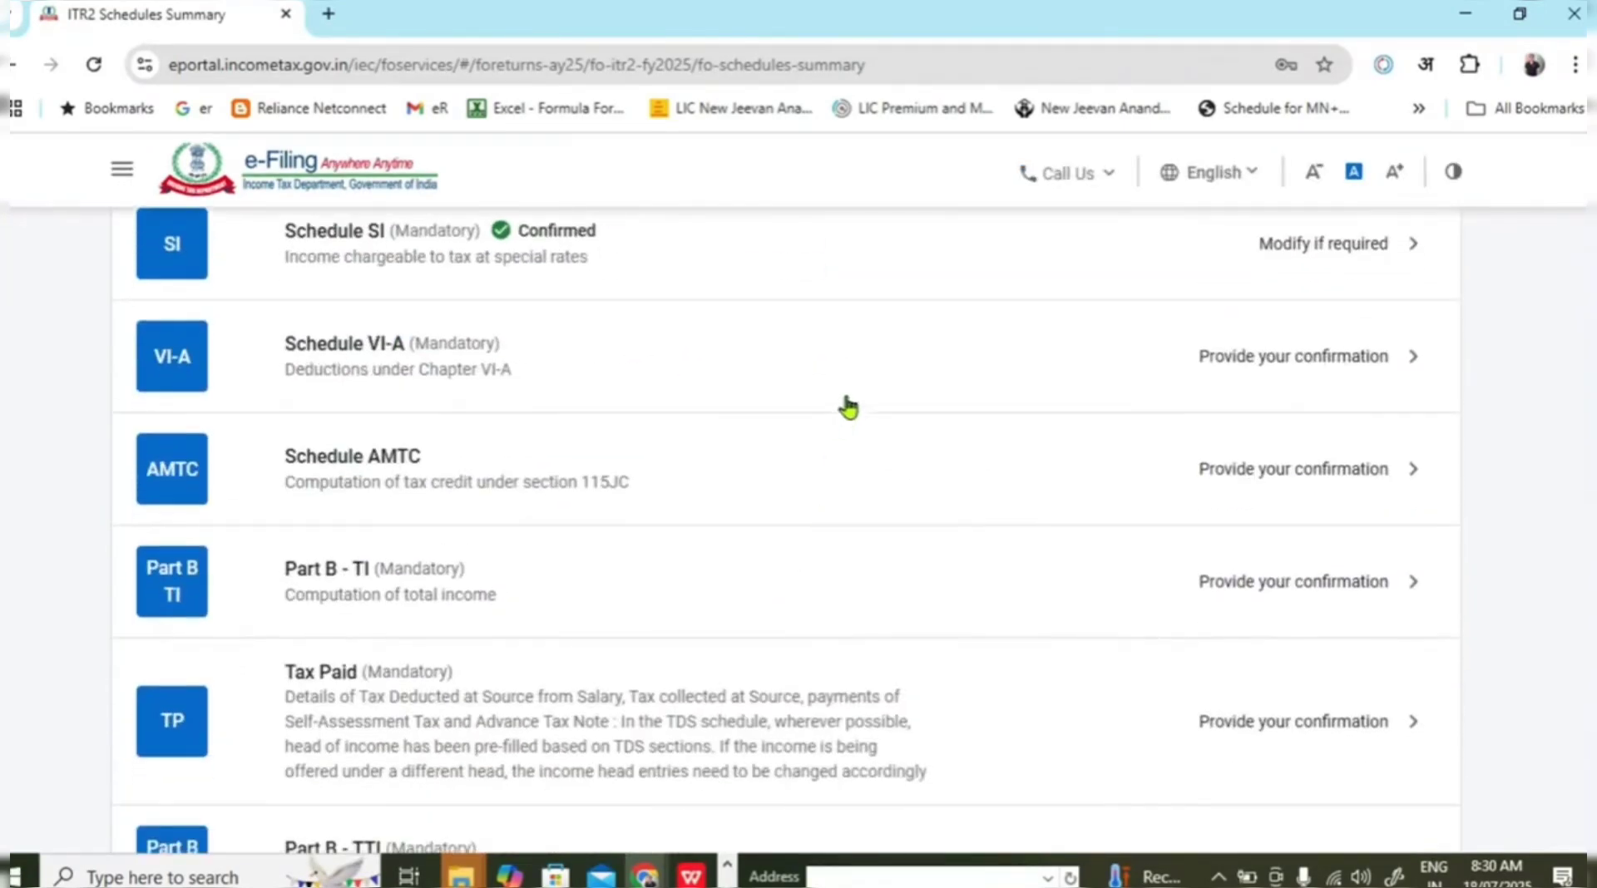
{"action": "left_click", "coordinate": [852, 364]}
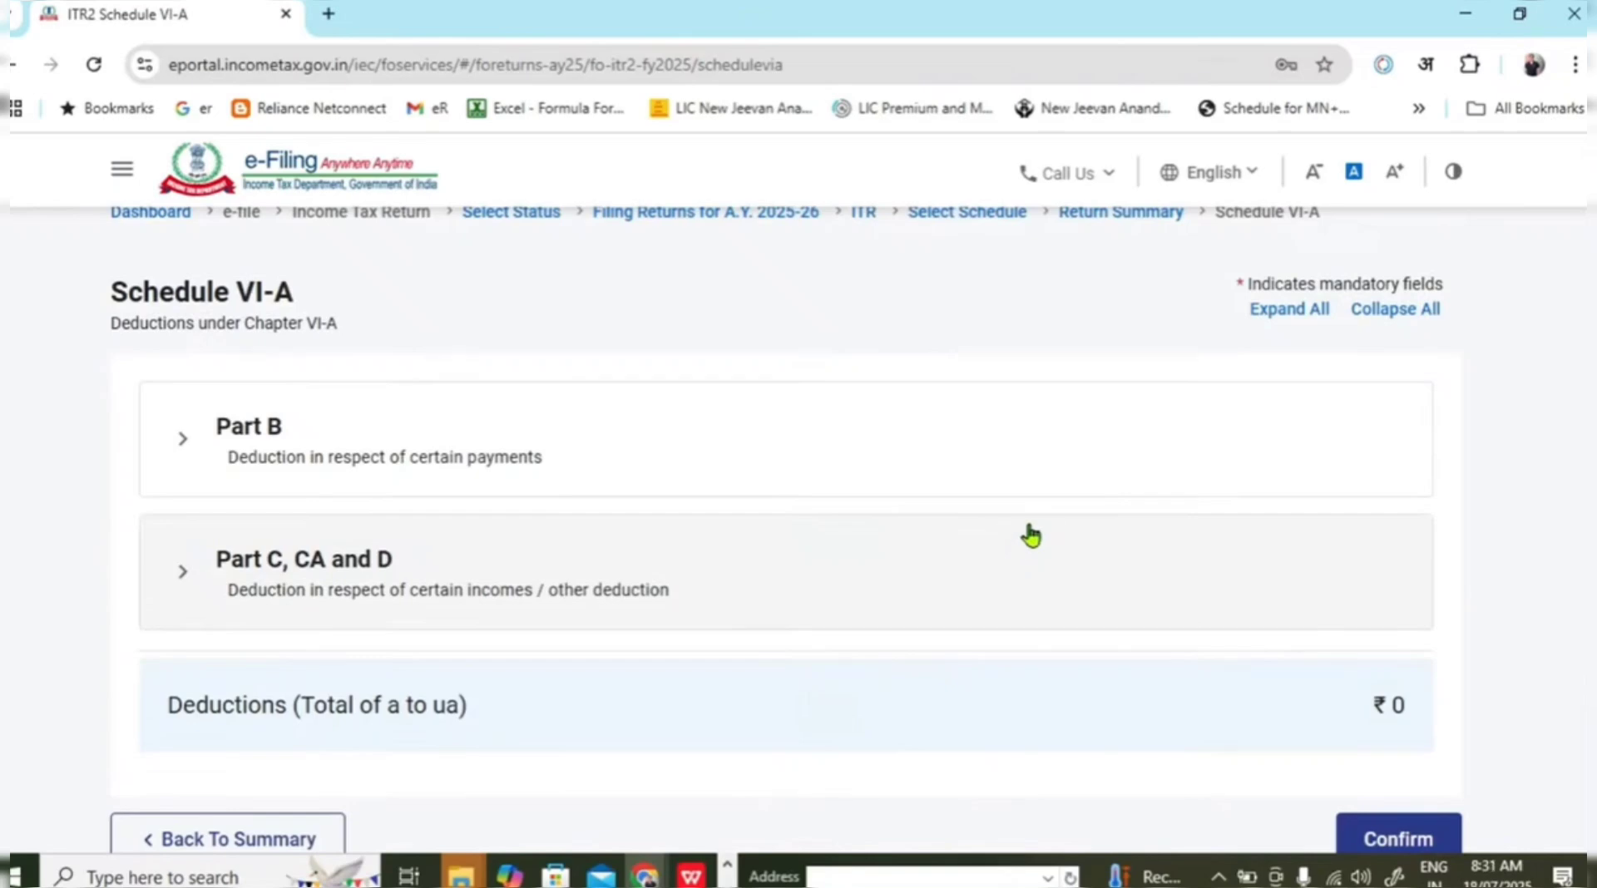
{"action": "scroll", "coordinate": [1029, 535], "scroll_direction": "down", "scroll_amount": 2}
{"action": "left_click", "coordinate": [1400, 719]}
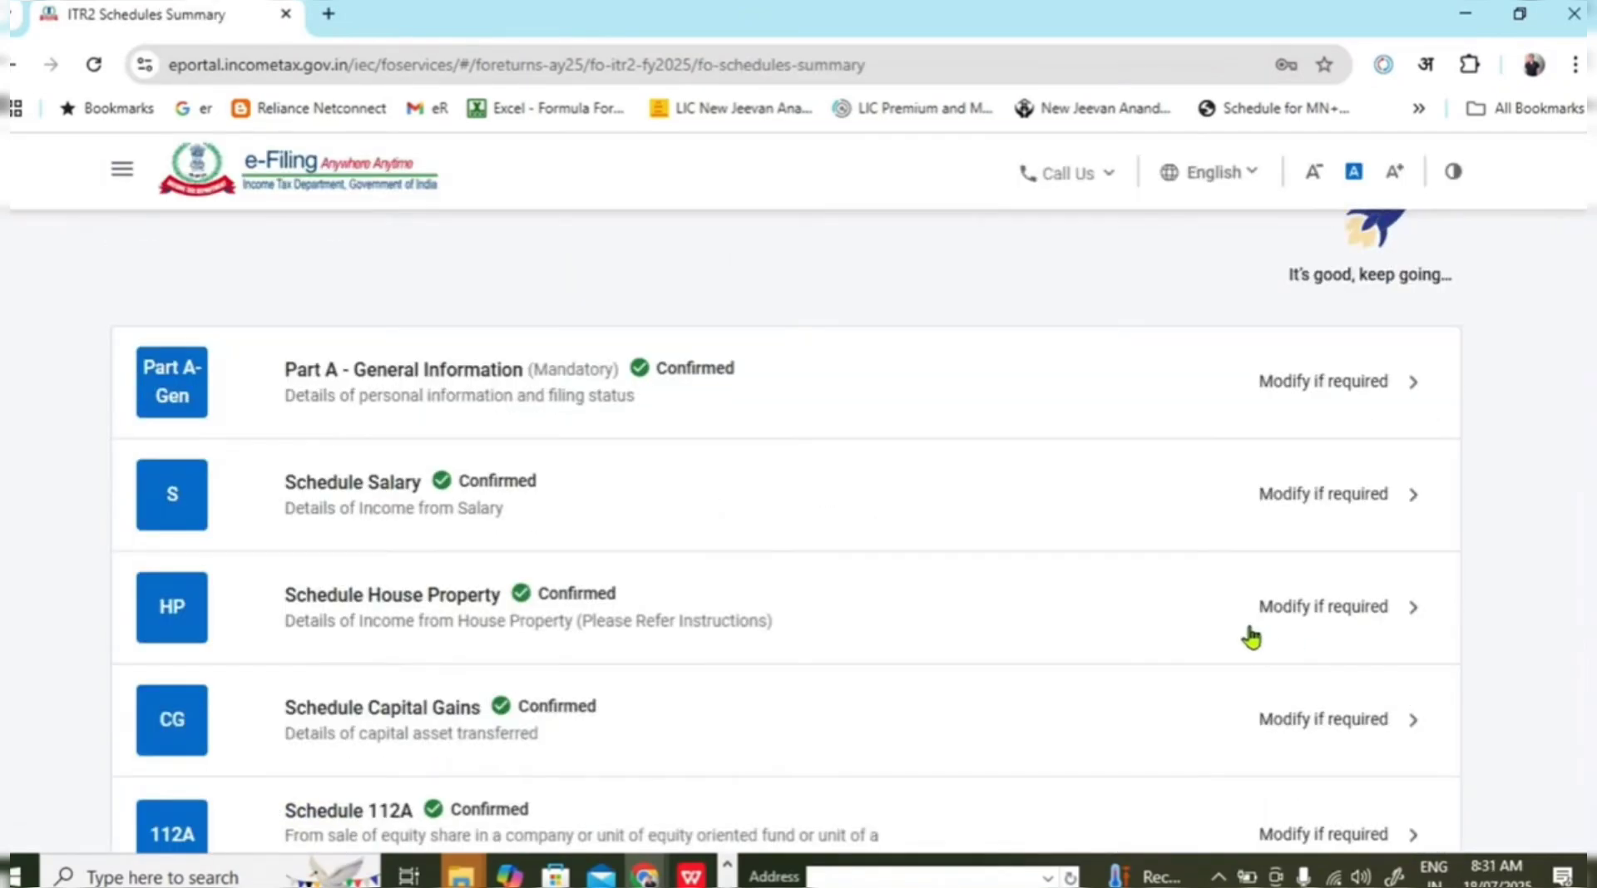
Review Schedule AMTC's zero AMT credit values and confirm it.
{"action": "scroll", "coordinate": [905, 410], "scroll_direction": "down", "scroll_amount": 10}
{"action": "scroll", "coordinate": [906, 410], "scroll_direction": "down", "scroll_amount": 4}
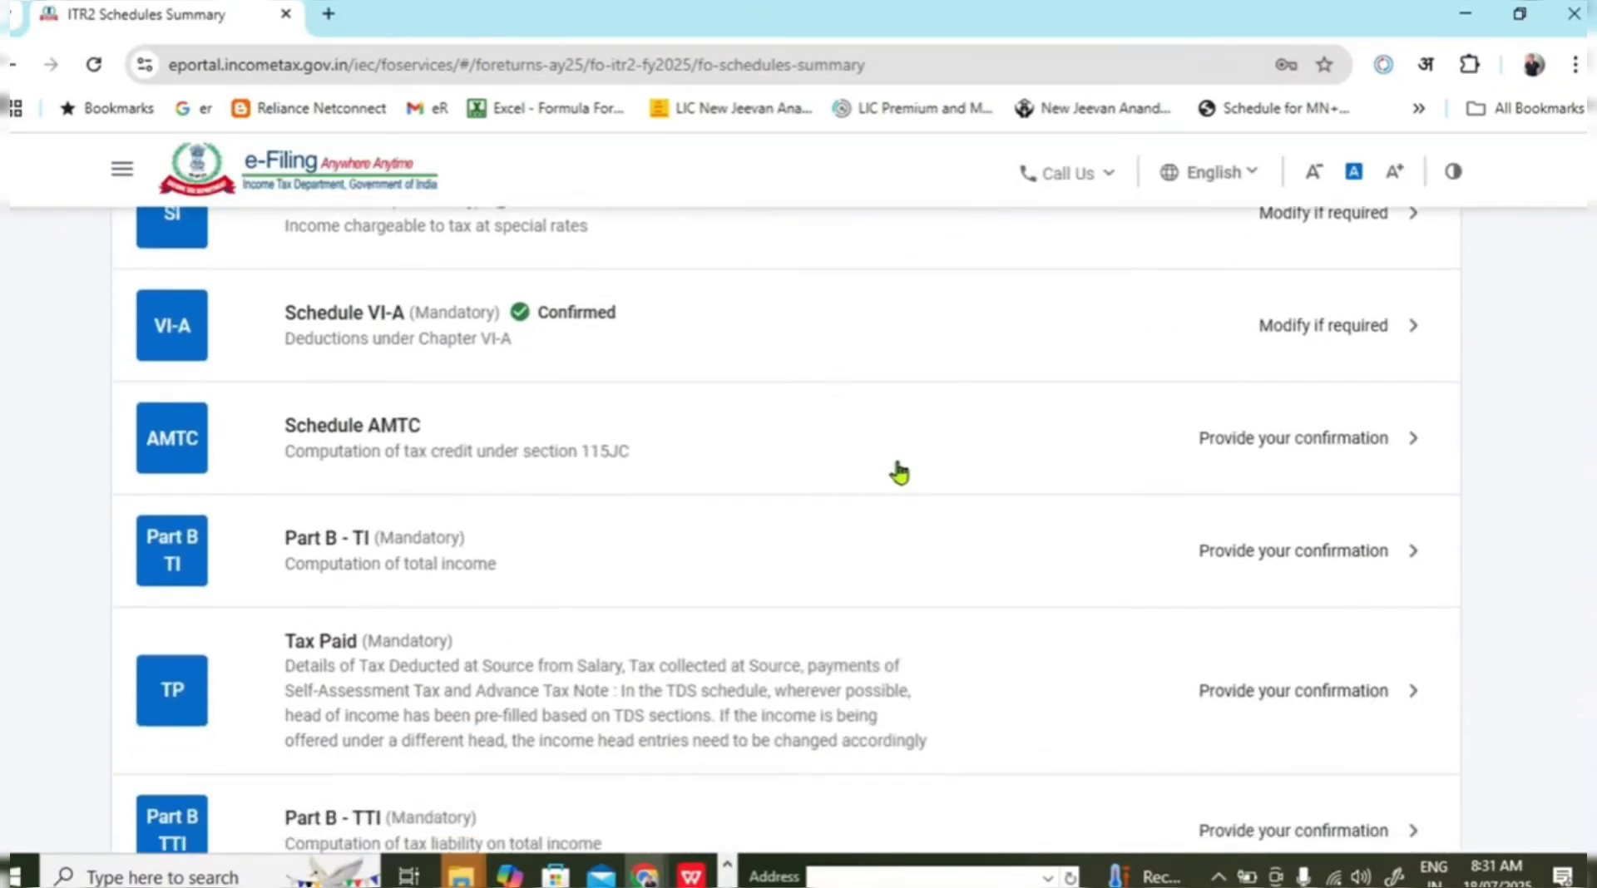
{"action": "left_click", "coordinate": [893, 453]}
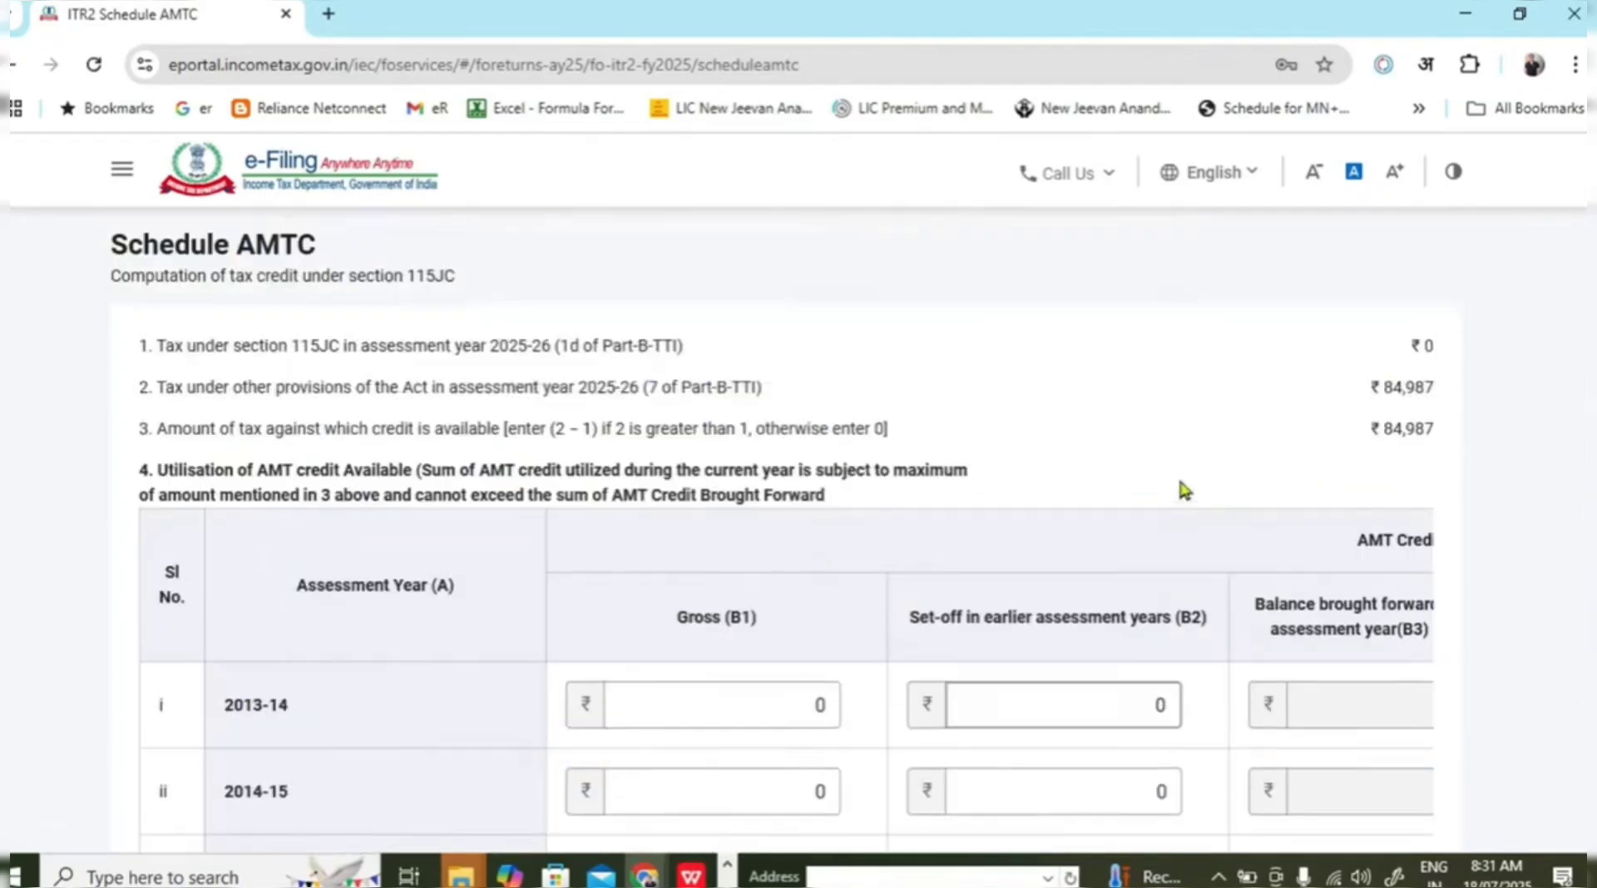
{"action": "scroll", "coordinate": [1221, 433], "scroll_direction": "down", "scroll_amount": 3}
{"action": "scroll", "coordinate": [1220, 432], "scroll_direction": "down", "scroll_amount": 5}
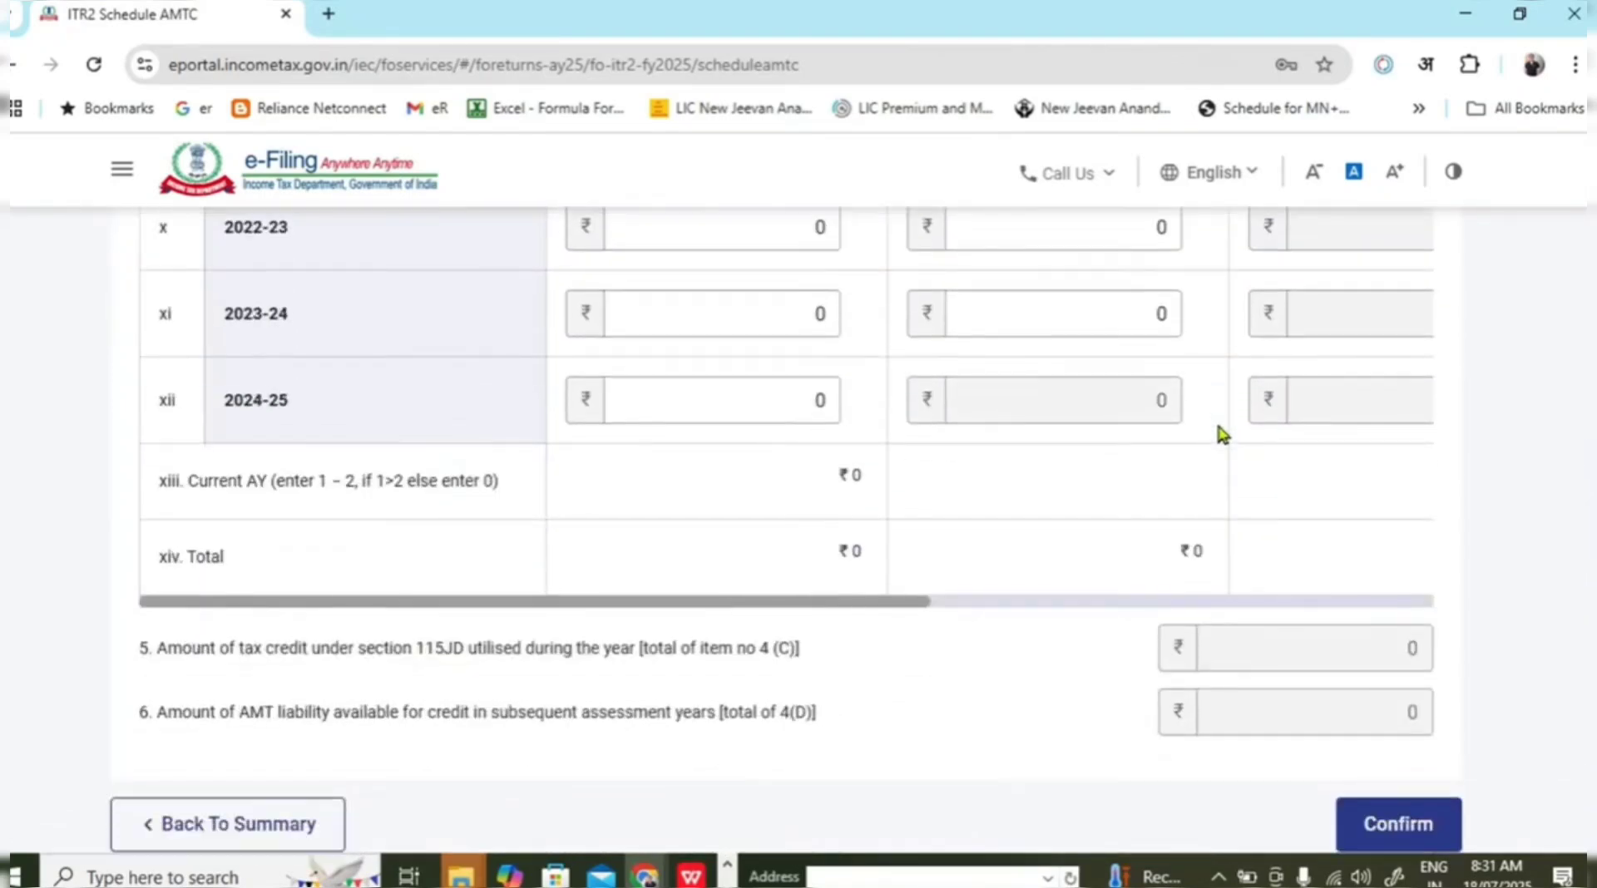
{"action": "left_click_drag", "start_coordinate": [845, 595], "coordinate": [1409, 613]}
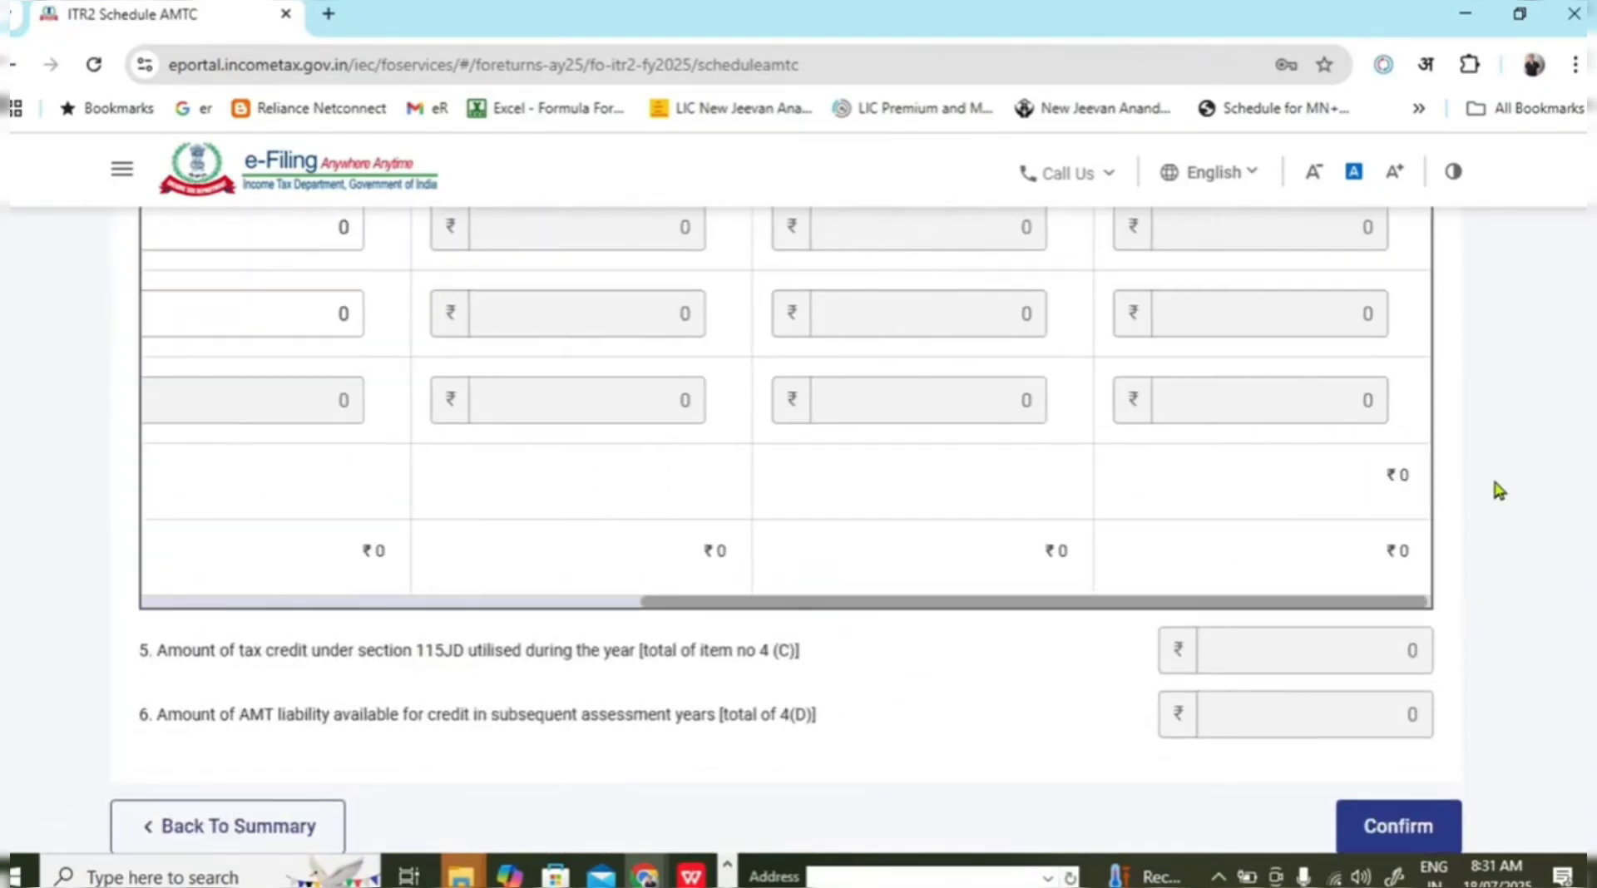
{"action": "scroll", "coordinate": [1545, 621], "scroll_direction": "down", "scroll_amount": 3}
{"action": "left_click", "coordinate": [1401, 611]}
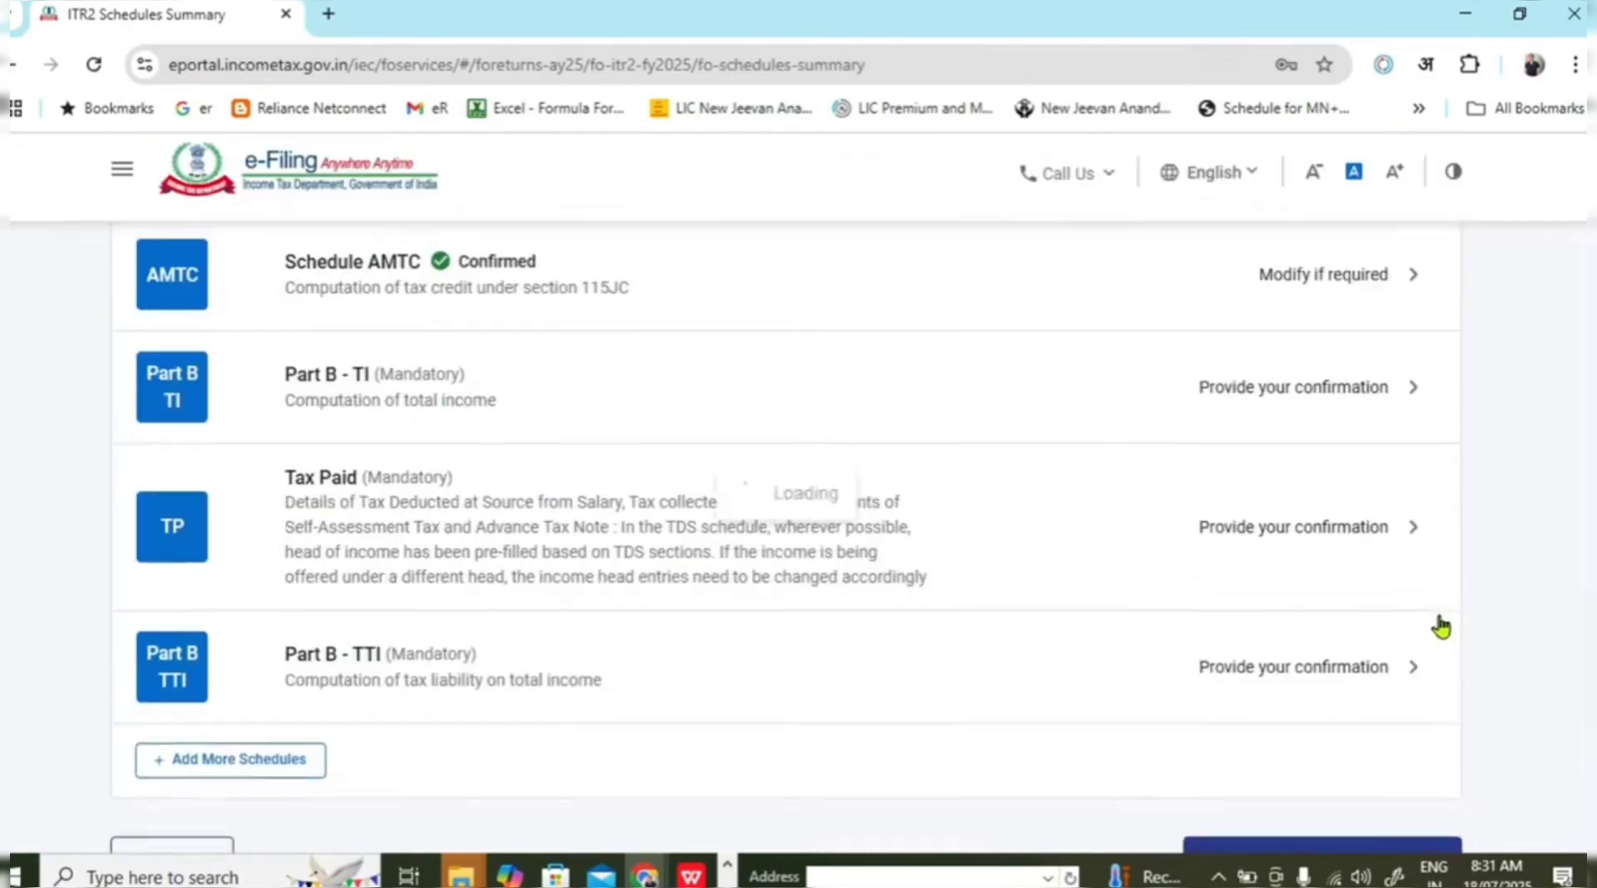
{"action": "left_click", "coordinate": [816, 410]}
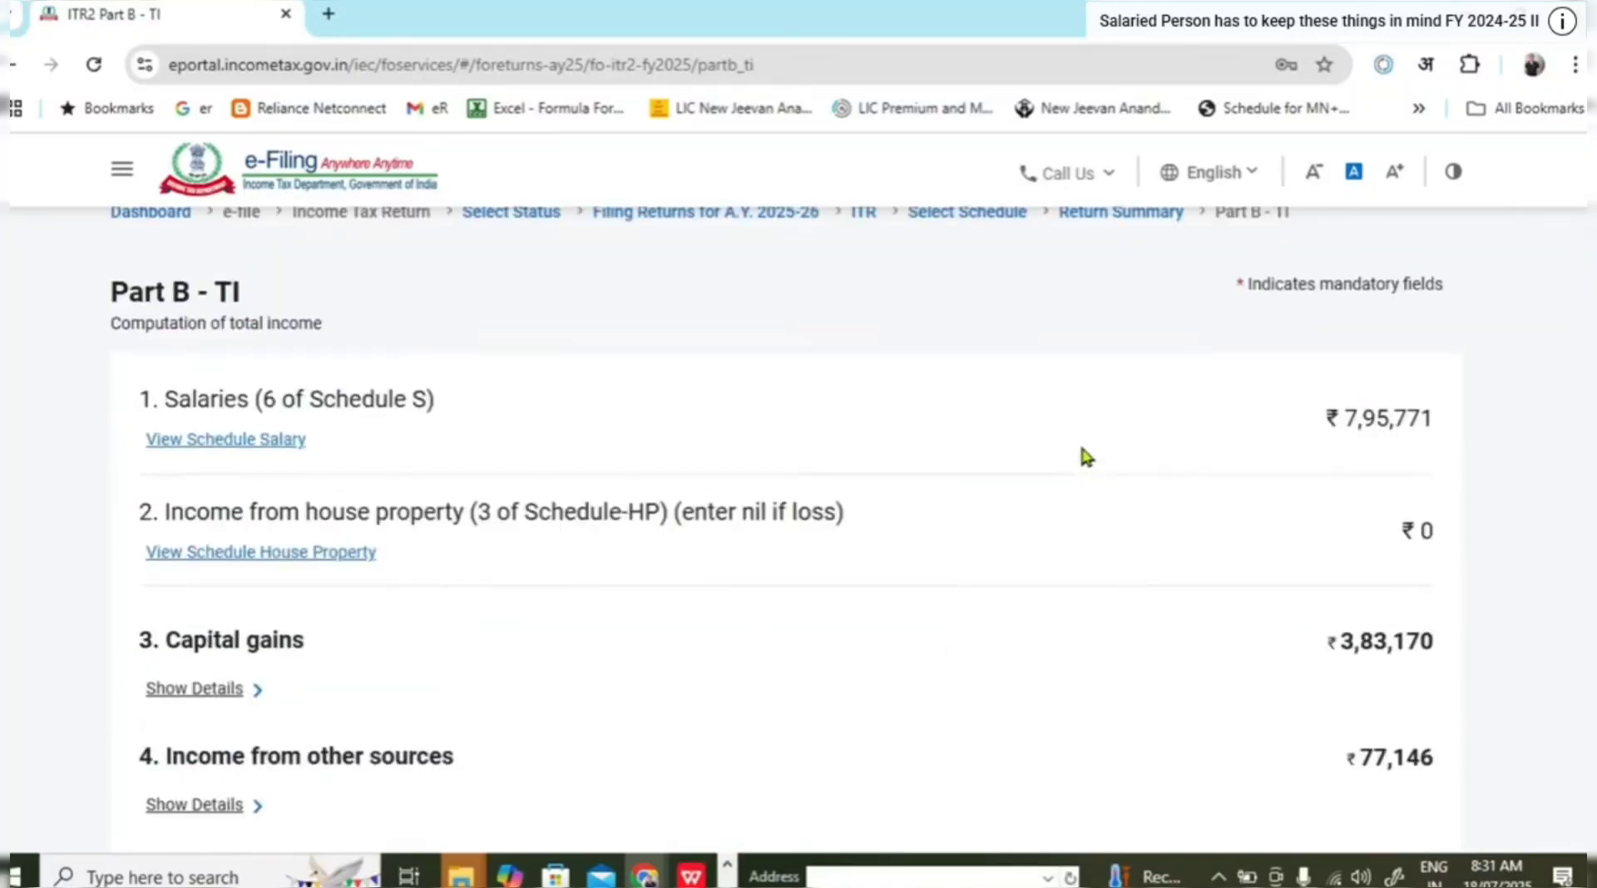
Check the capital gains breakdown in Part B-TI: short-term 1,07,315 and long-term 40,005.
{"action": "left_click_drag", "start_coordinate": [1350, 427], "coordinate": [1438, 435]}
{"action": "scroll", "coordinate": [1046, 491], "scroll_direction": "down", "scroll_amount": 3}
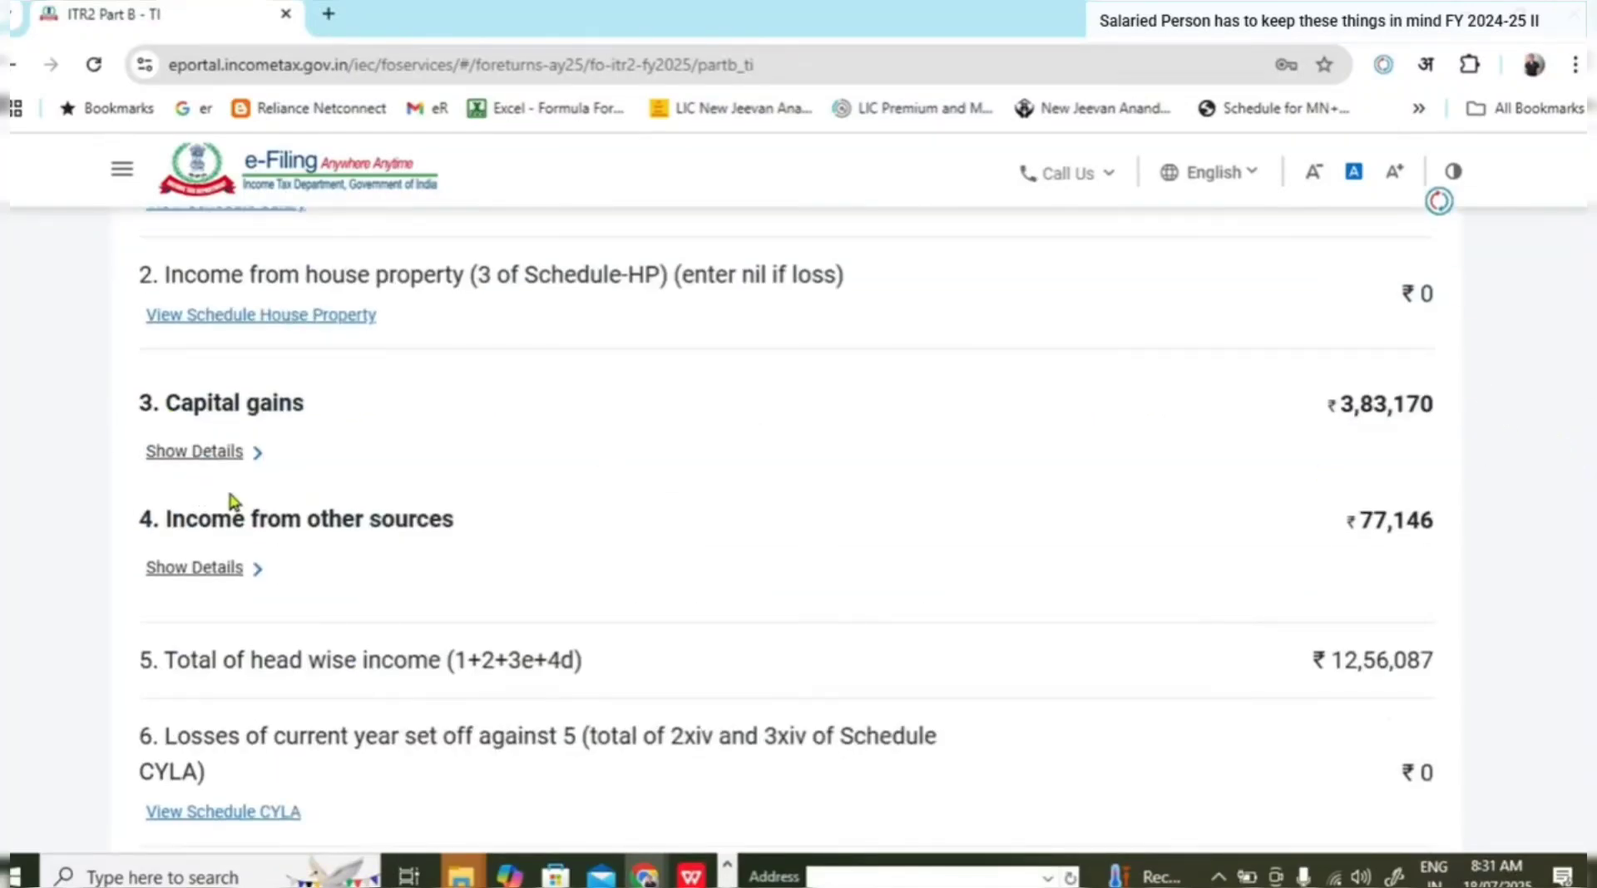
{"action": "left_click", "coordinate": [253, 451]}
{"action": "scroll", "coordinate": [630, 486], "scroll_direction": "down", "scroll_amount": 1}
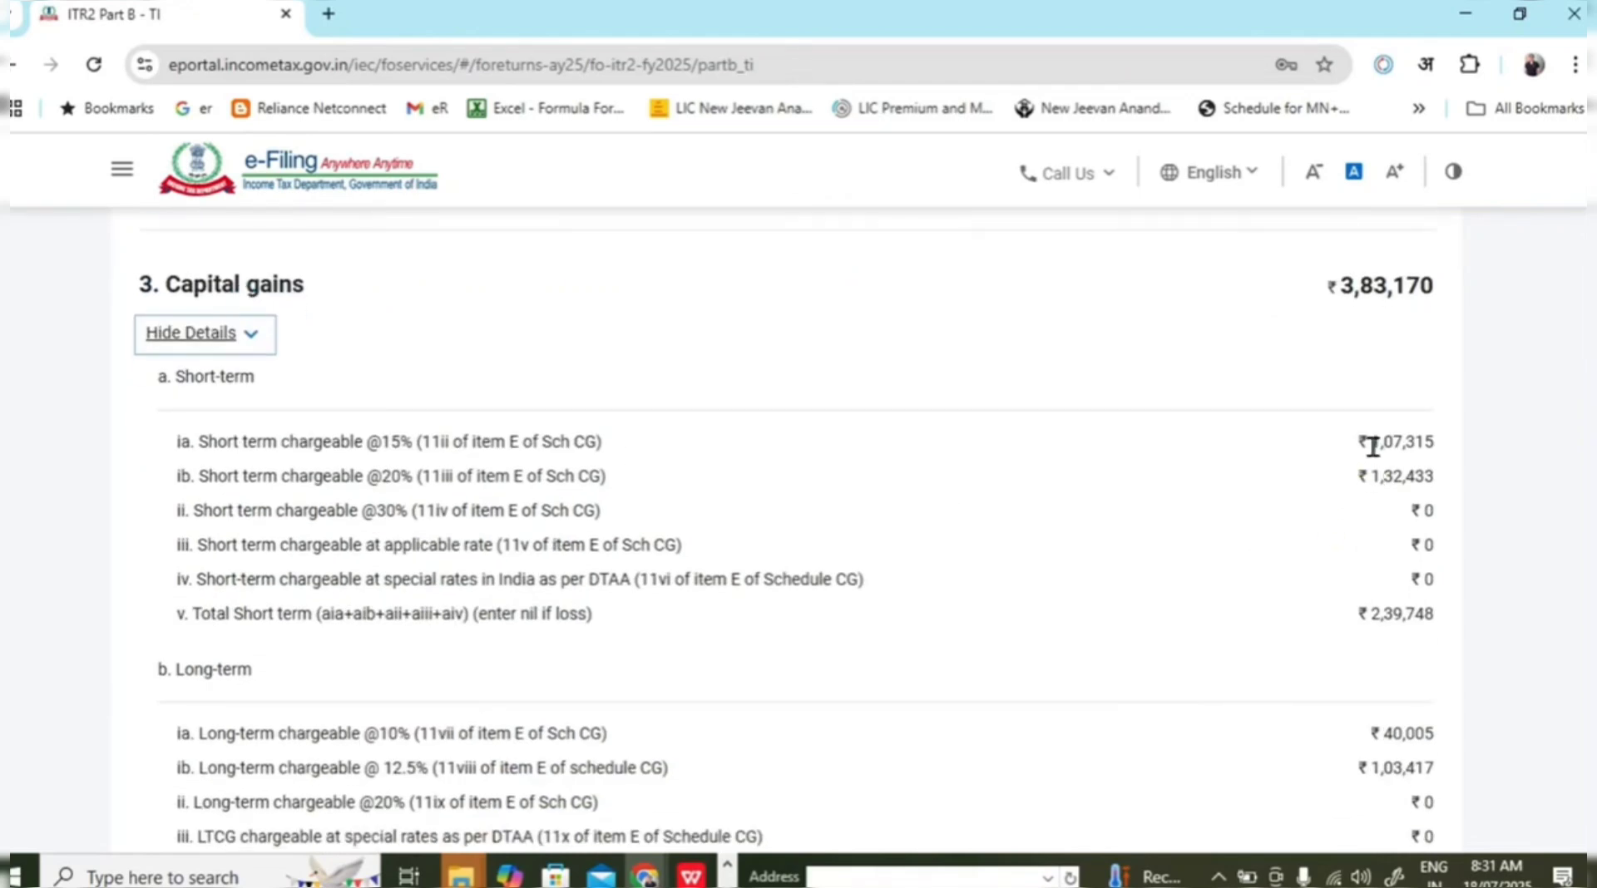
{"action": "left_click_drag", "start_coordinate": [1371, 443], "coordinate": [1441, 481]}
{"action": "scroll", "coordinate": [1525, 542], "scroll_direction": "down", "scroll_amount": 1}
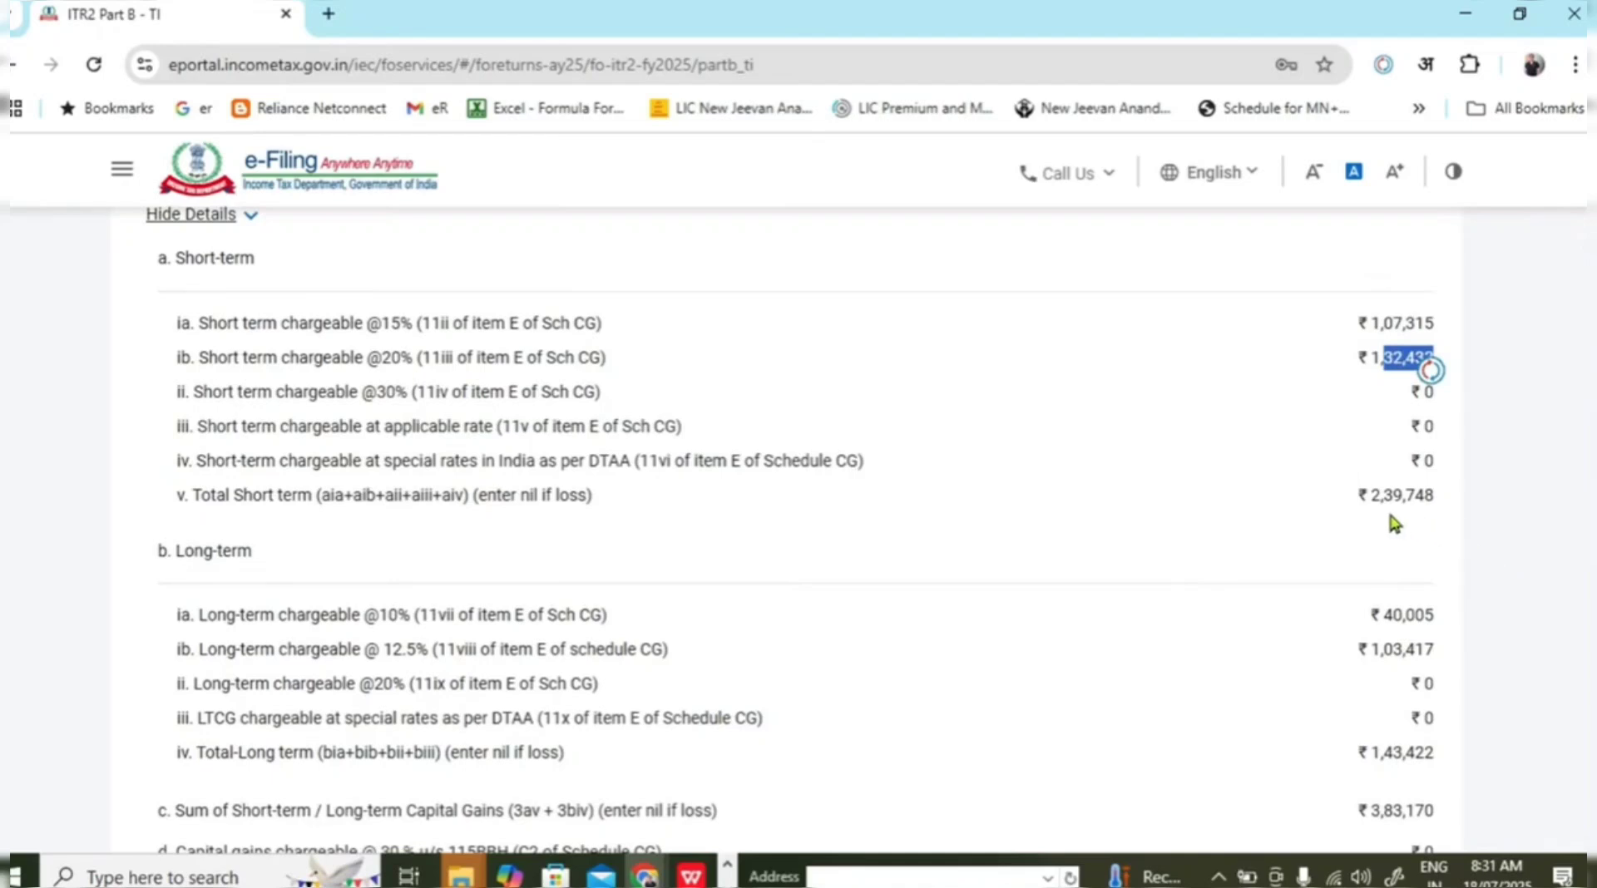
{"action": "scroll", "coordinate": [1389, 514], "scroll_direction": "down", "scroll_amount": 1}
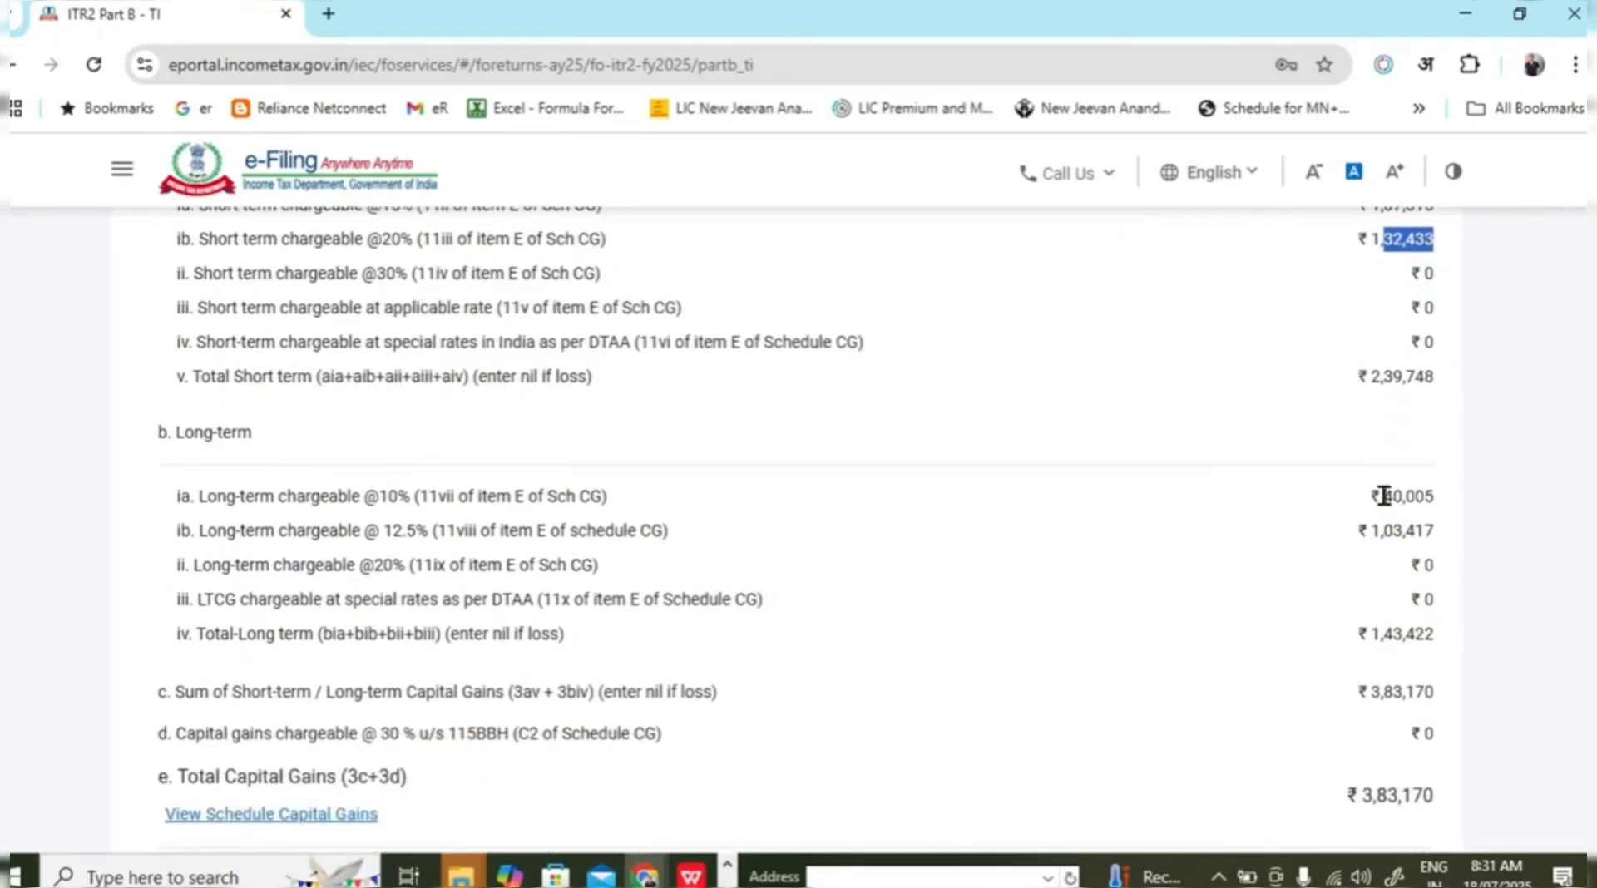
{"action": "left_click_drag", "start_coordinate": [1383, 496], "coordinate": [1434, 532]}
{"action": "left_click", "coordinate": [1544, 541]}
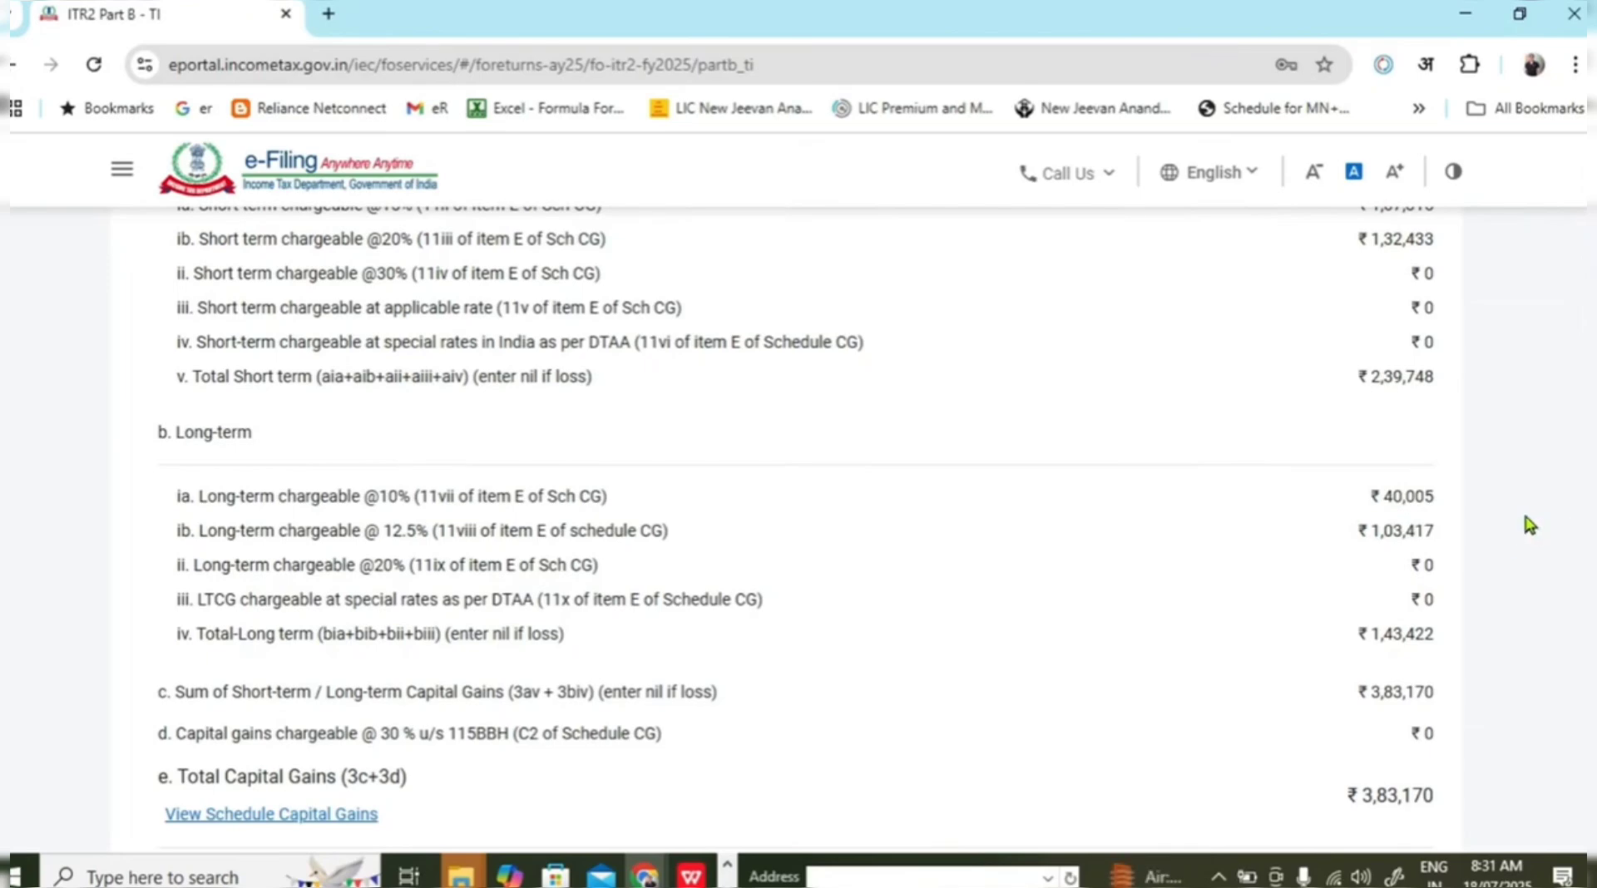
{"action": "scroll", "coordinate": [1530, 524], "scroll_direction": "down", "scroll_amount": 2}
{"action": "scroll", "coordinate": [542, 453], "scroll_direction": "up", "scroll_amount": 8}
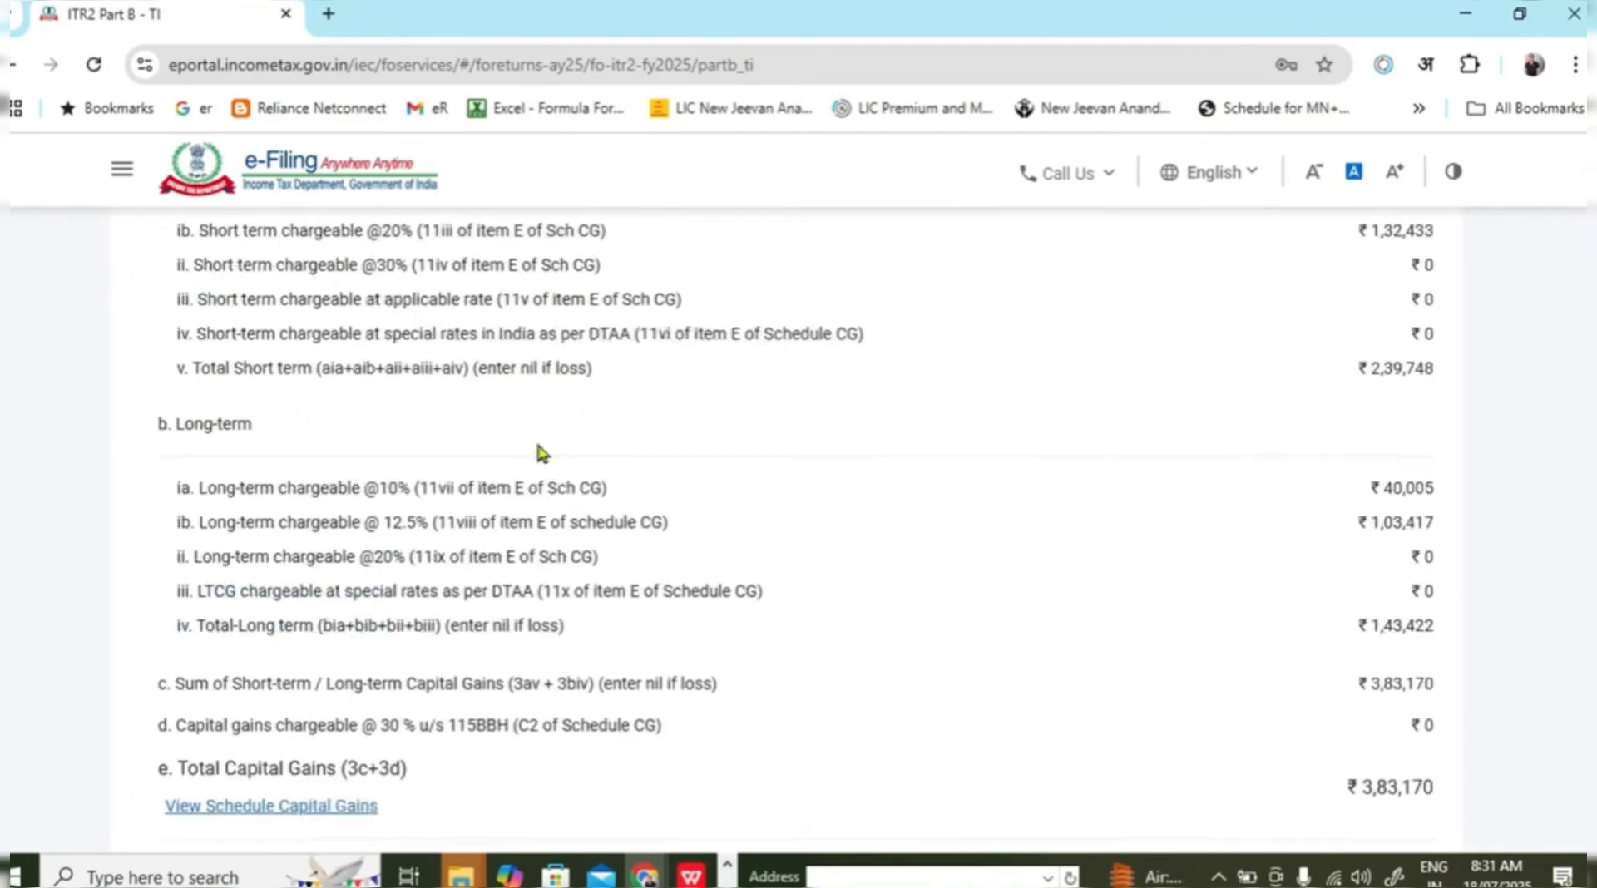
{"action": "left_click", "coordinate": [259, 571]}
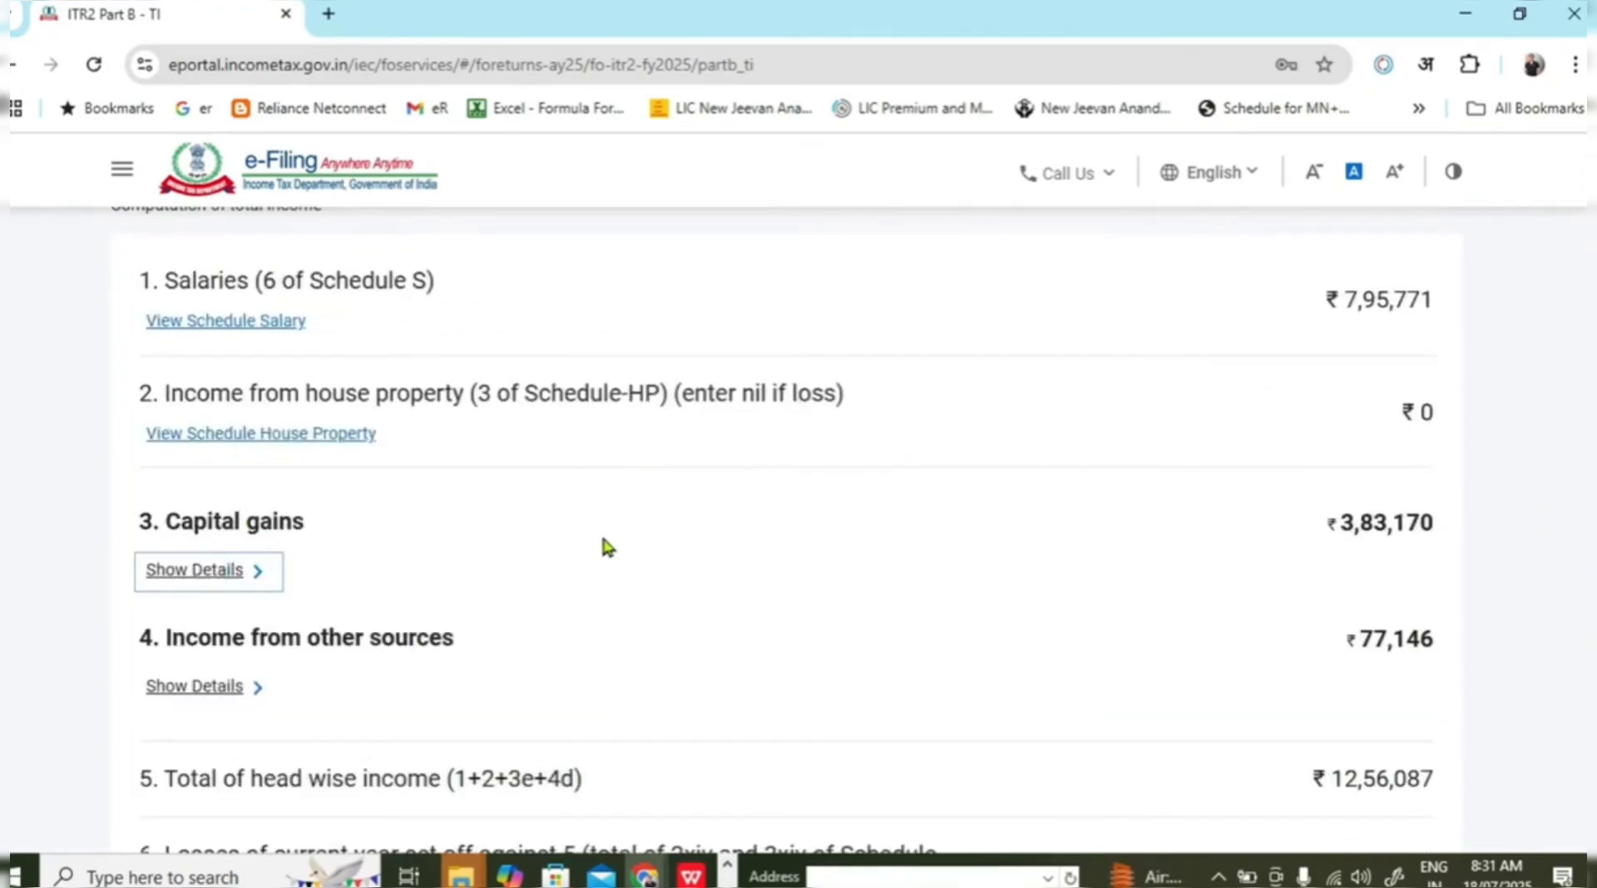
{"action": "scroll", "coordinate": [603, 541], "scroll_direction": "down", "scroll_amount": 2}
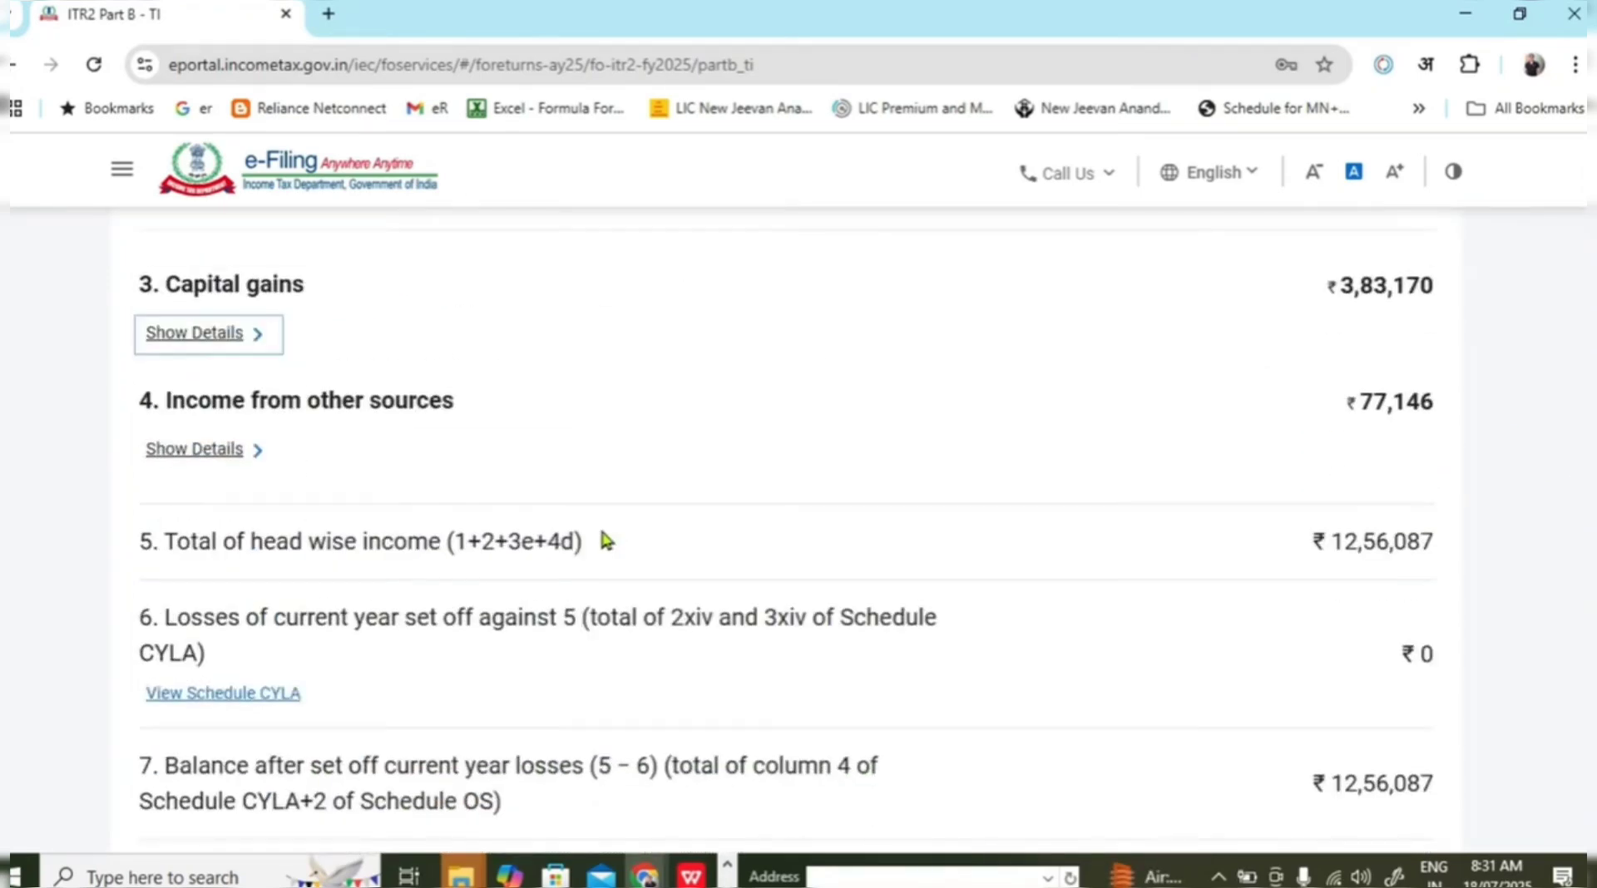
Expand income from other sources and check the ₹12,56,087 total head-wise income.
{"action": "left_click", "coordinate": [258, 449]}
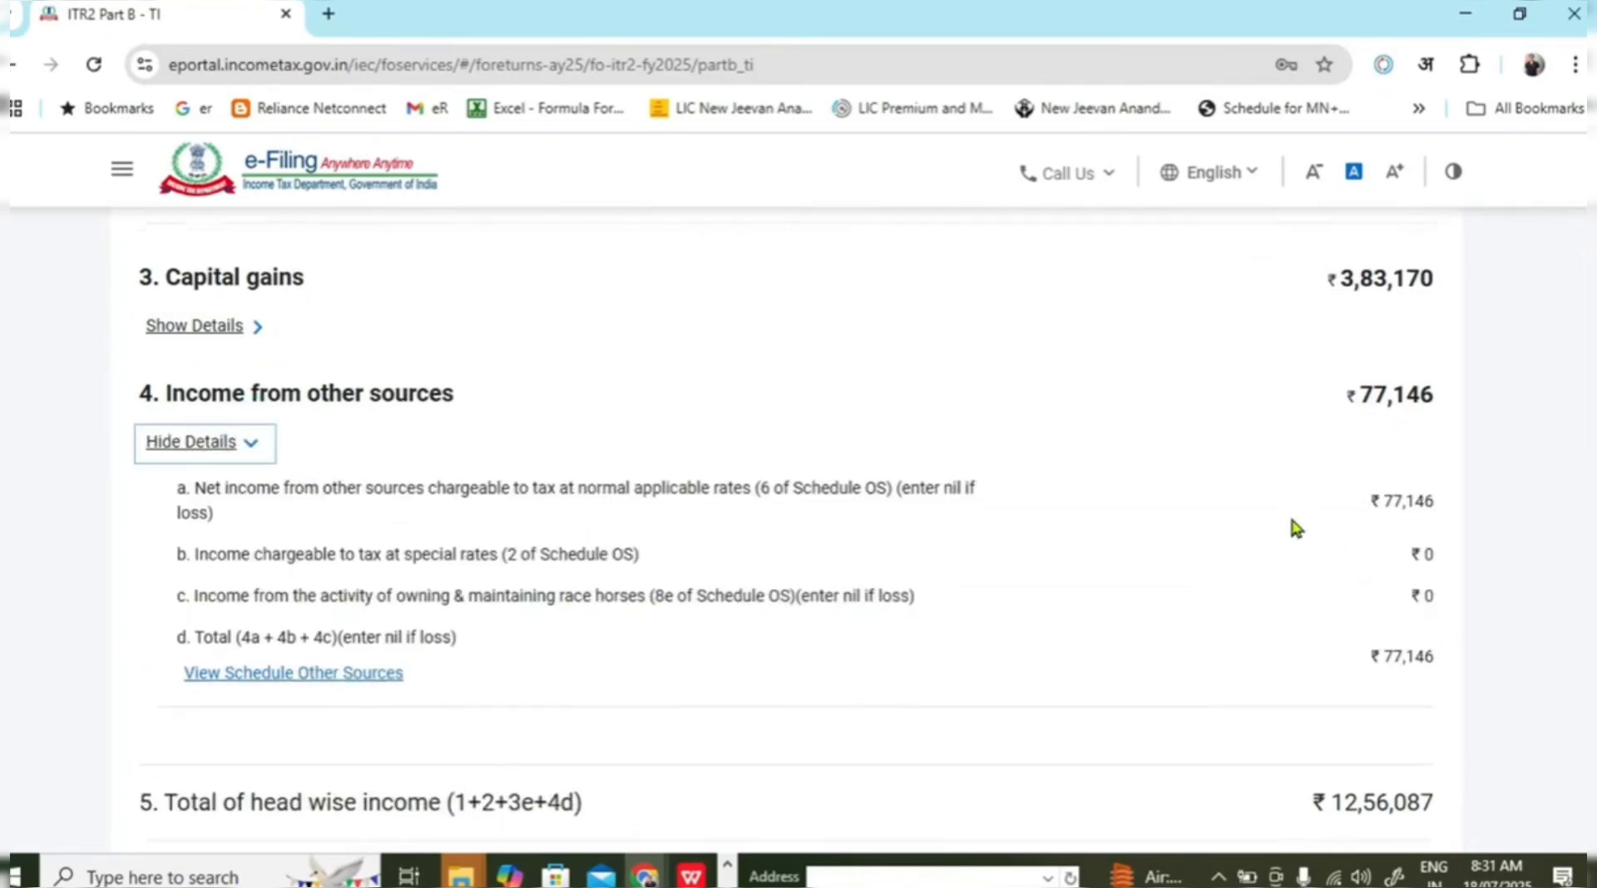
{"action": "scroll", "coordinate": [1291, 522], "scroll_direction": "down", "scroll_amount": 1}
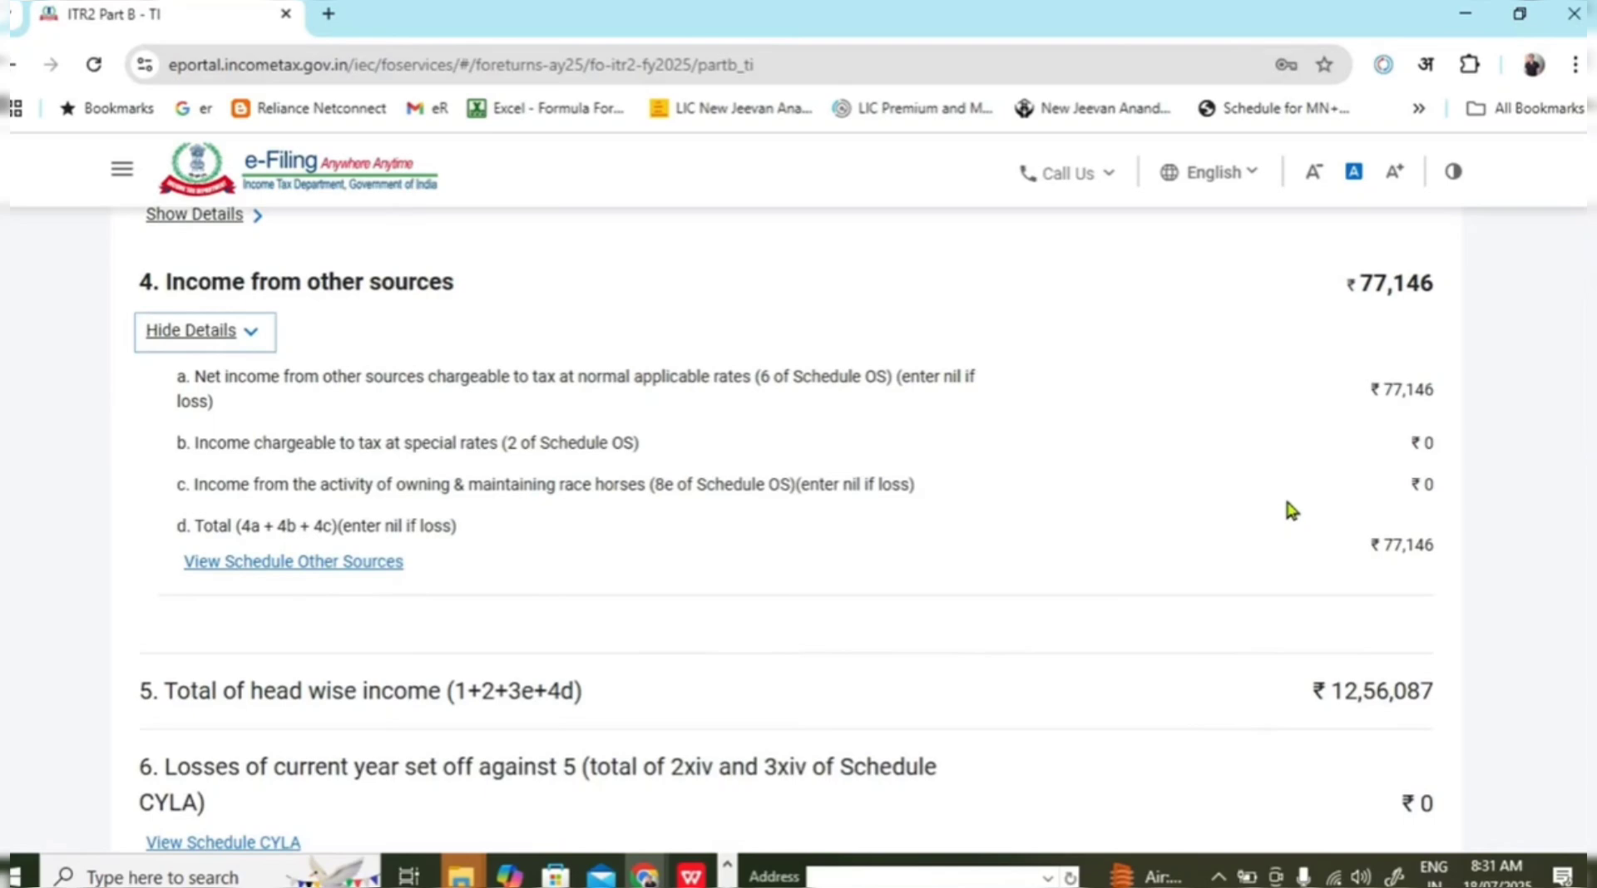
{"action": "scroll", "coordinate": [1288, 513], "scroll_direction": "down", "scroll_amount": 1}
{"action": "double_click", "coordinate": [1325, 575]}
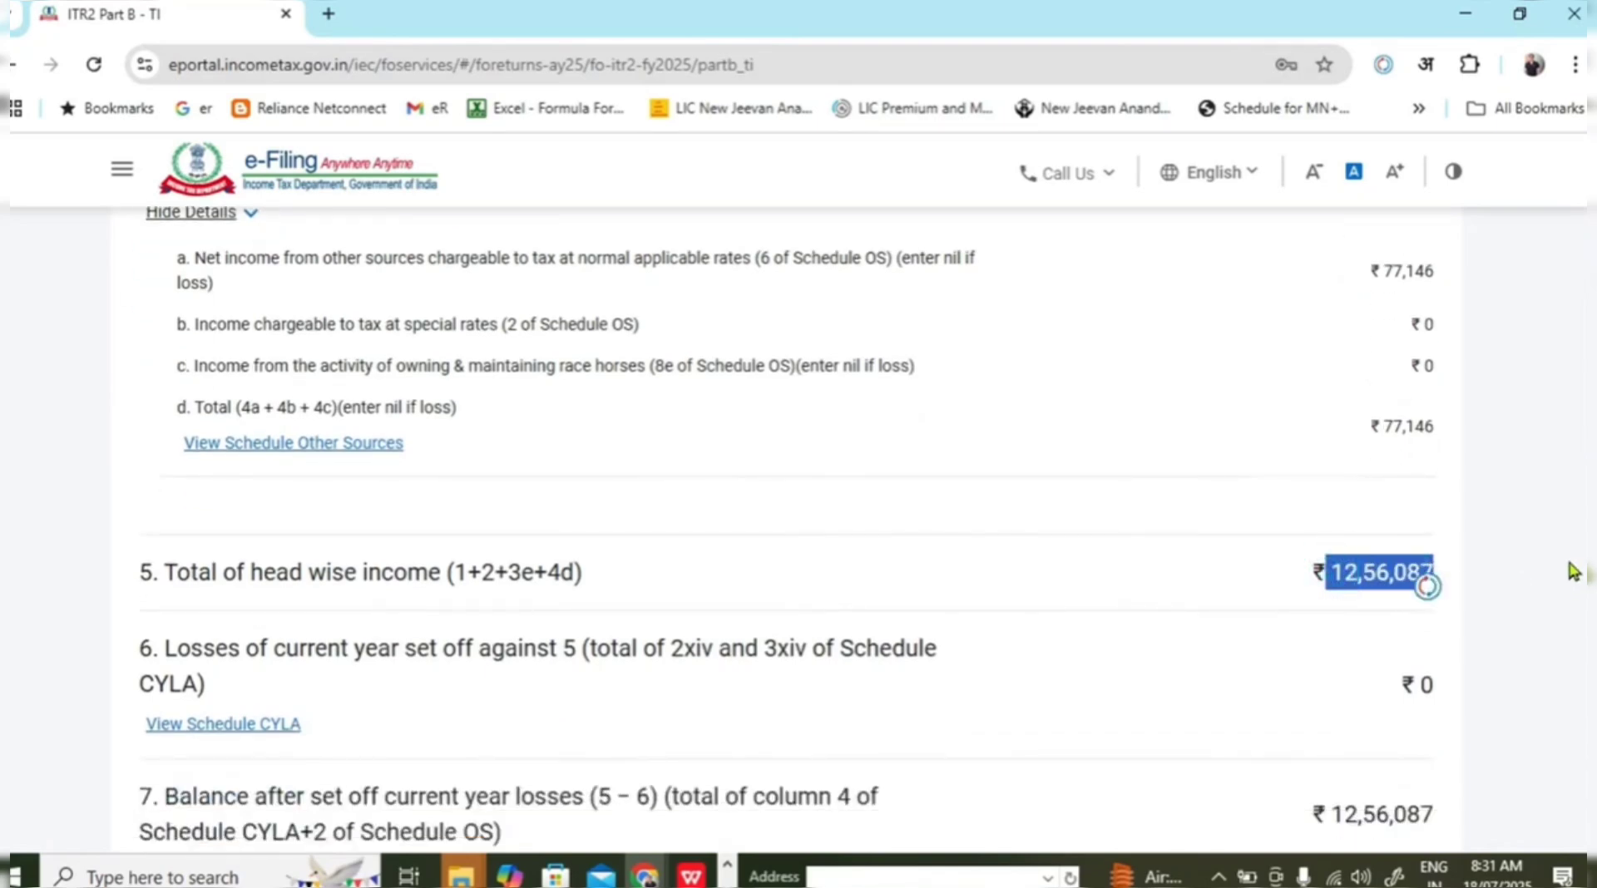
{"action": "scroll", "coordinate": [1544, 509], "scroll_direction": "down", "scroll_amount": 4}
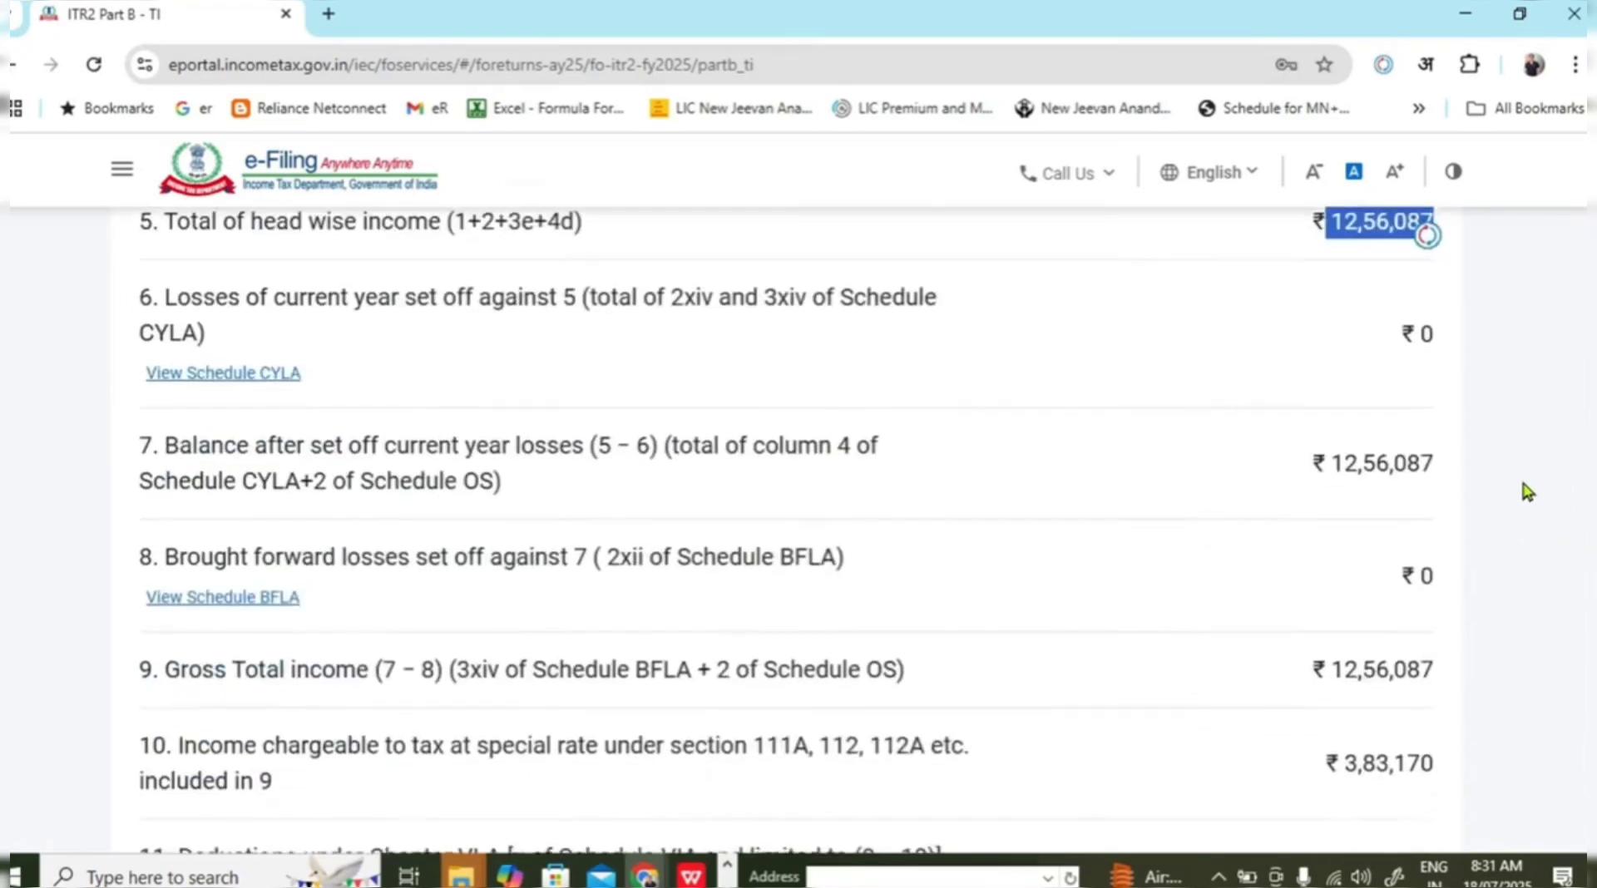
{"action": "scroll", "coordinate": [1514, 488], "scroll_direction": "down", "scroll_amount": 6}
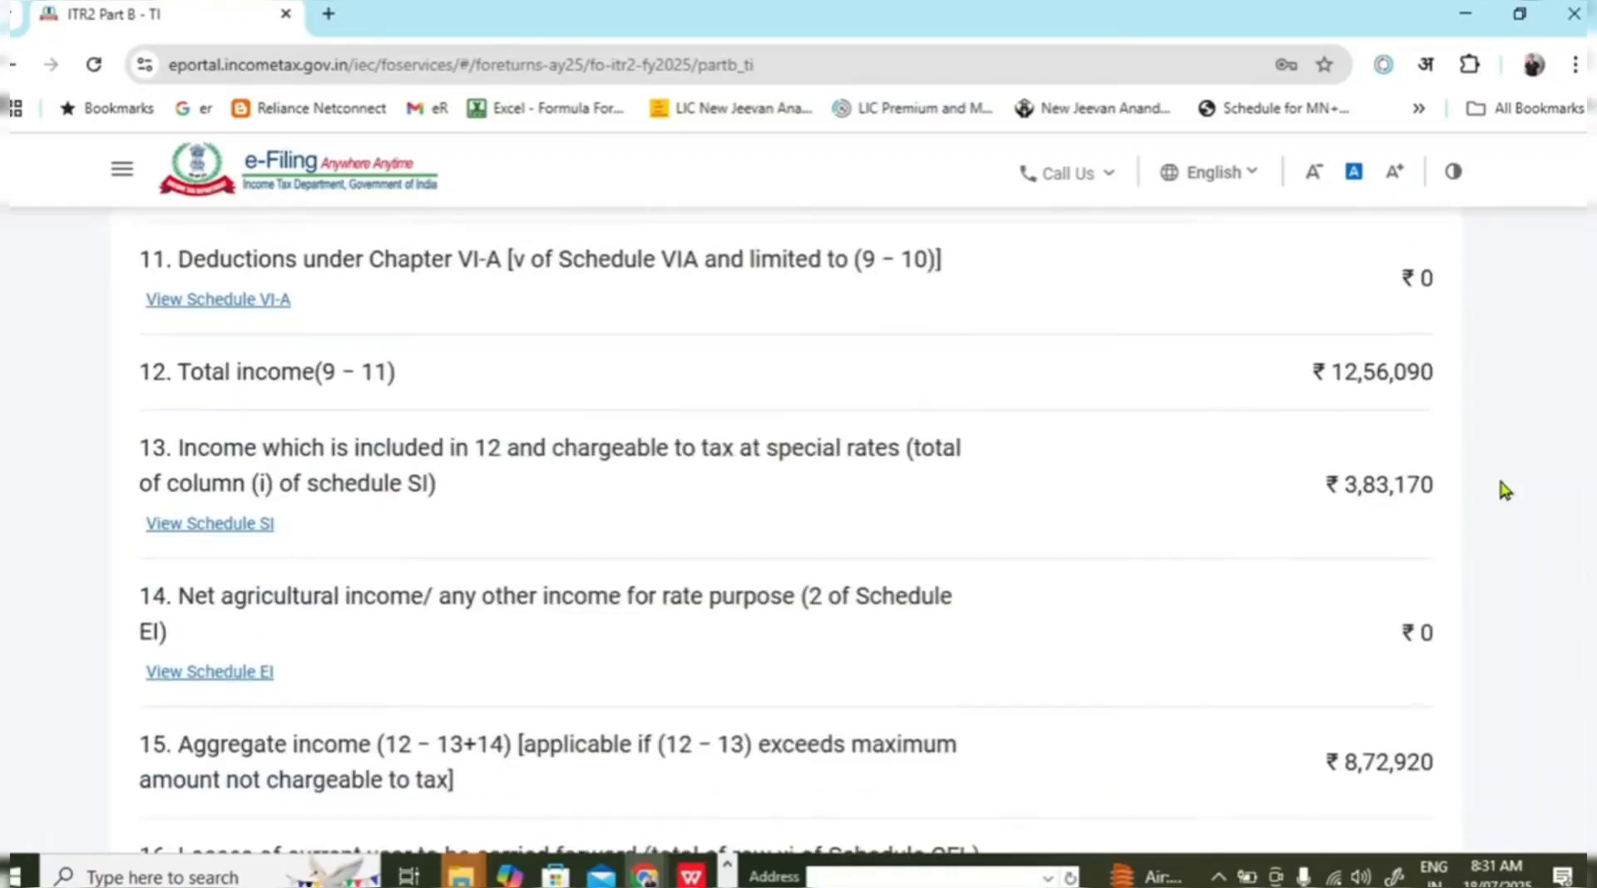
{"action": "scroll", "coordinate": [1497, 472], "scroll_direction": "down", "scroll_amount": 3}
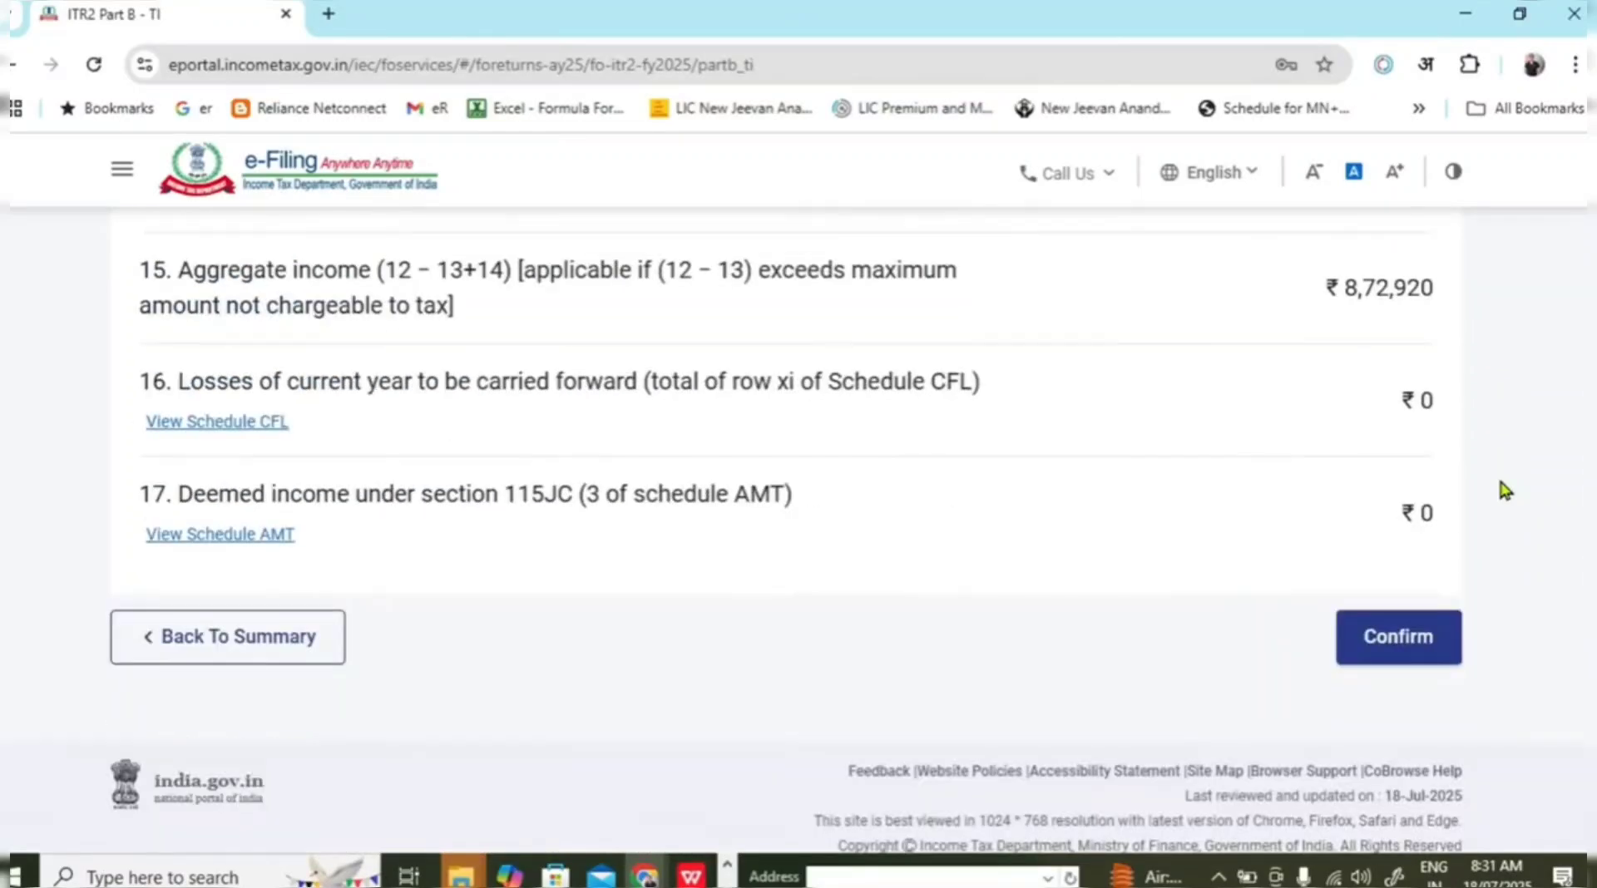
Confirm Part B-TI and move on to the Tax Paid schedule.
{"action": "left_click", "coordinate": [1439, 643]}
{"action": "scroll", "coordinate": [1430, 637], "scroll_direction": "up", "scroll_amount": 3}
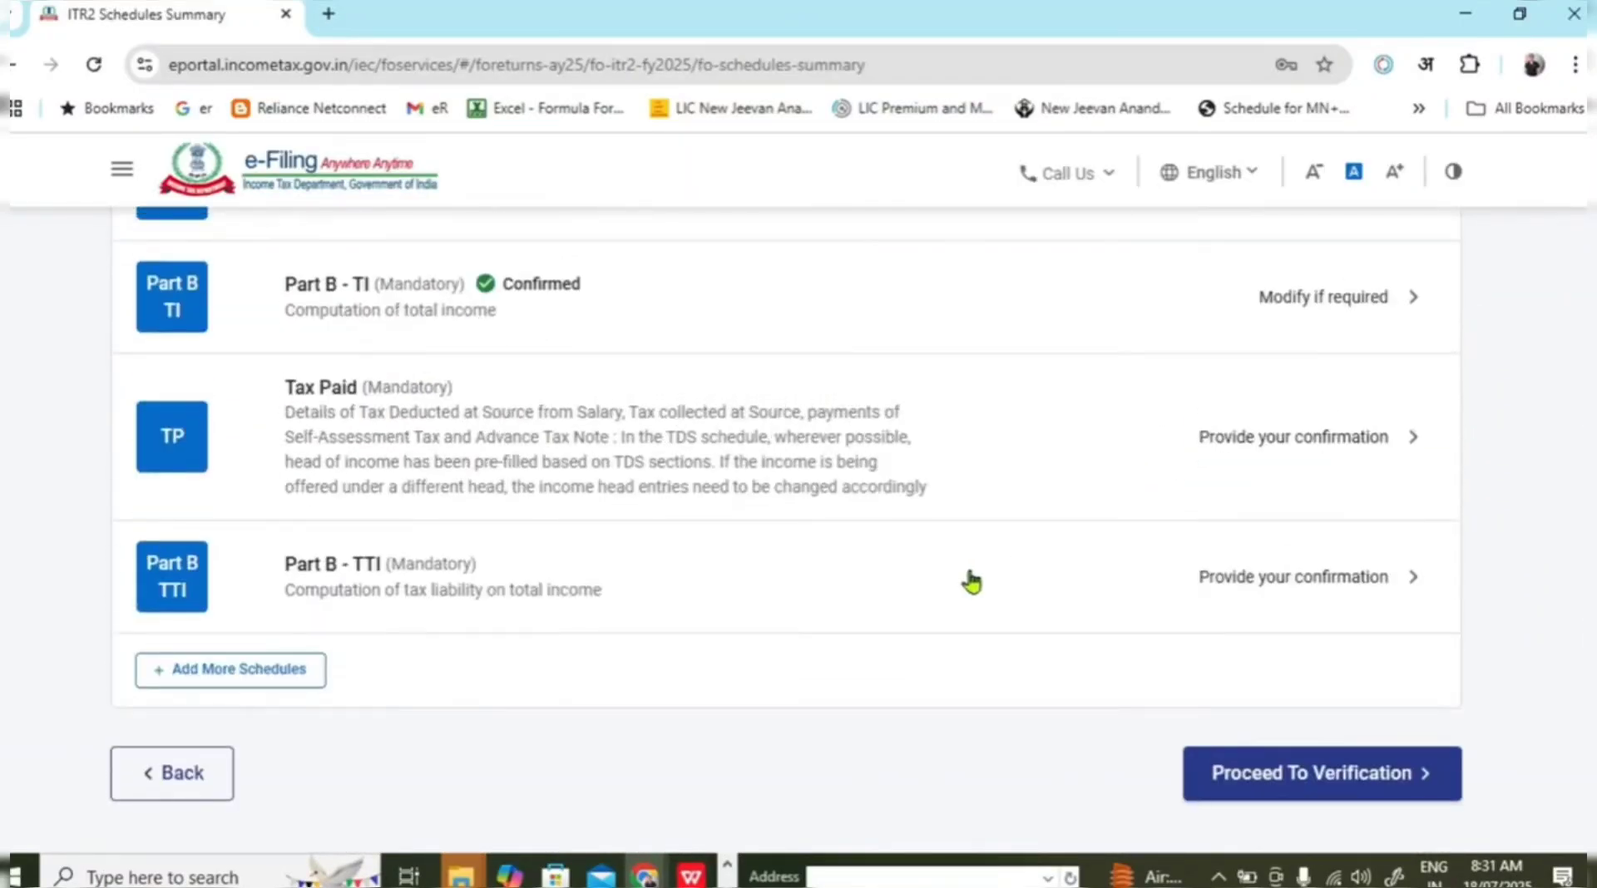
{"action": "left_click", "coordinate": [810, 416]}
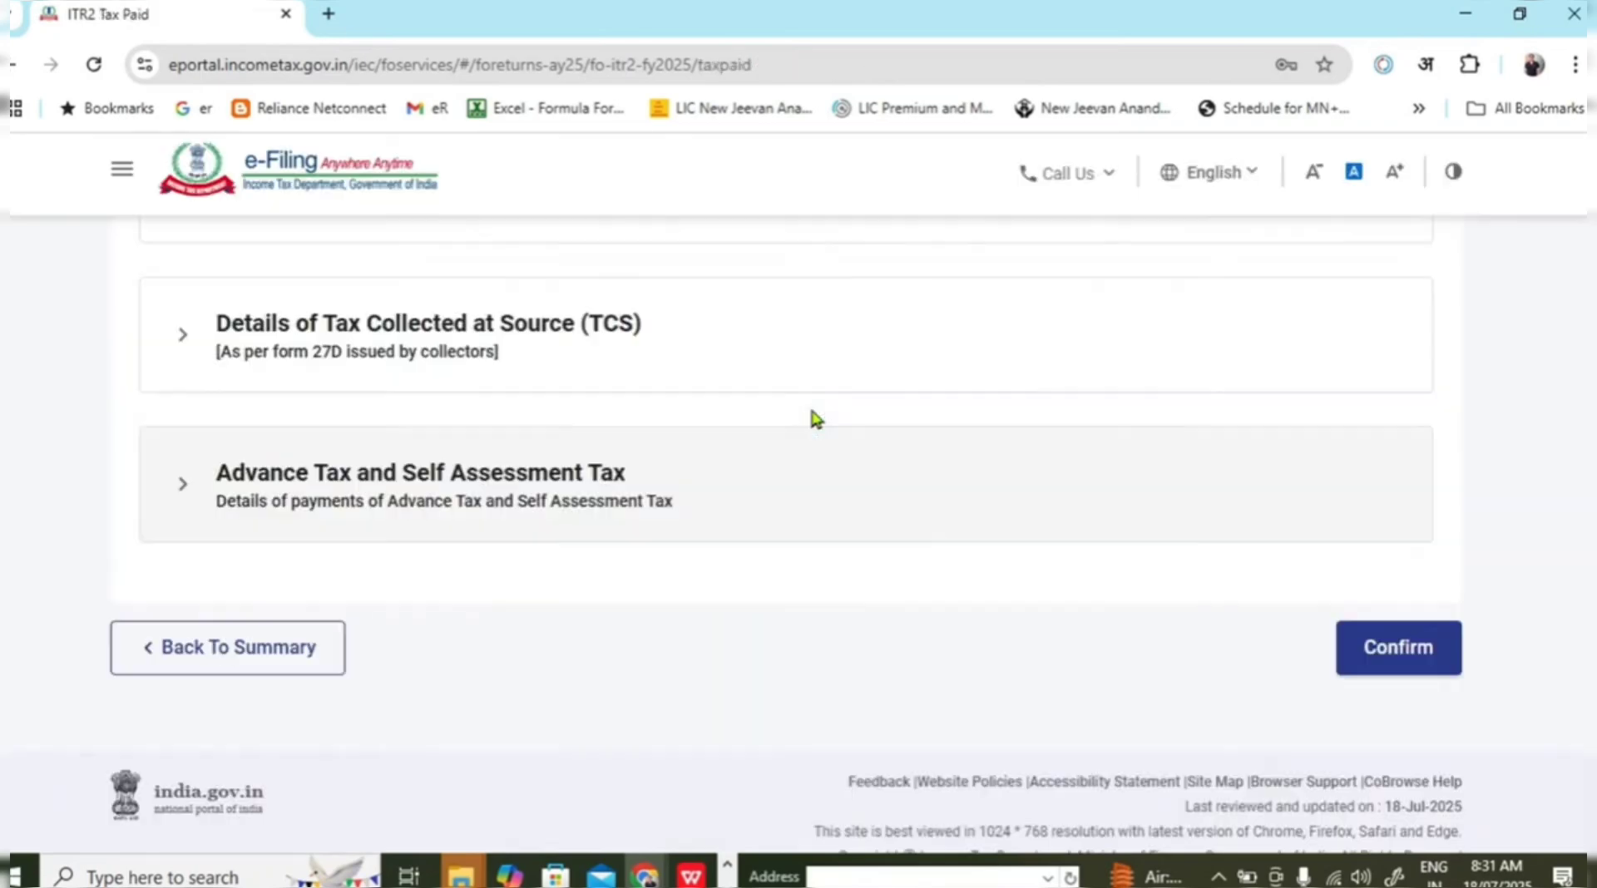
{"action": "scroll", "coordinate": [886, 486], "scroll_direction": "down", "scroll_amount": 2}
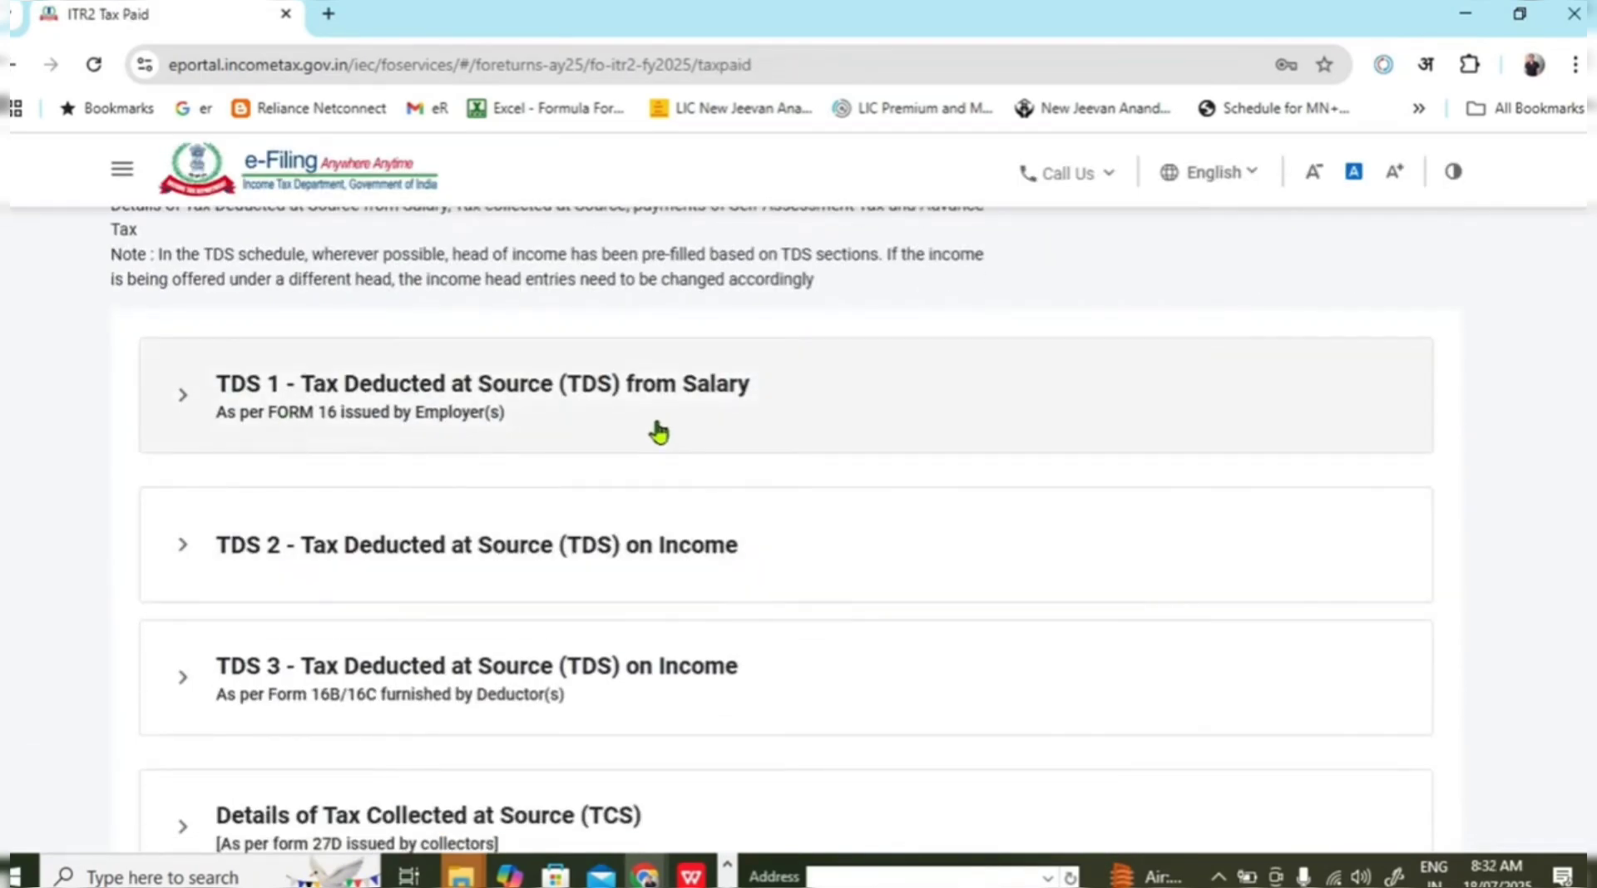
Add a new blank entry under TDS 1 - Tax Deducted at Source from Salary.
{"action": "left_click", "coordinate": [184, 396]}
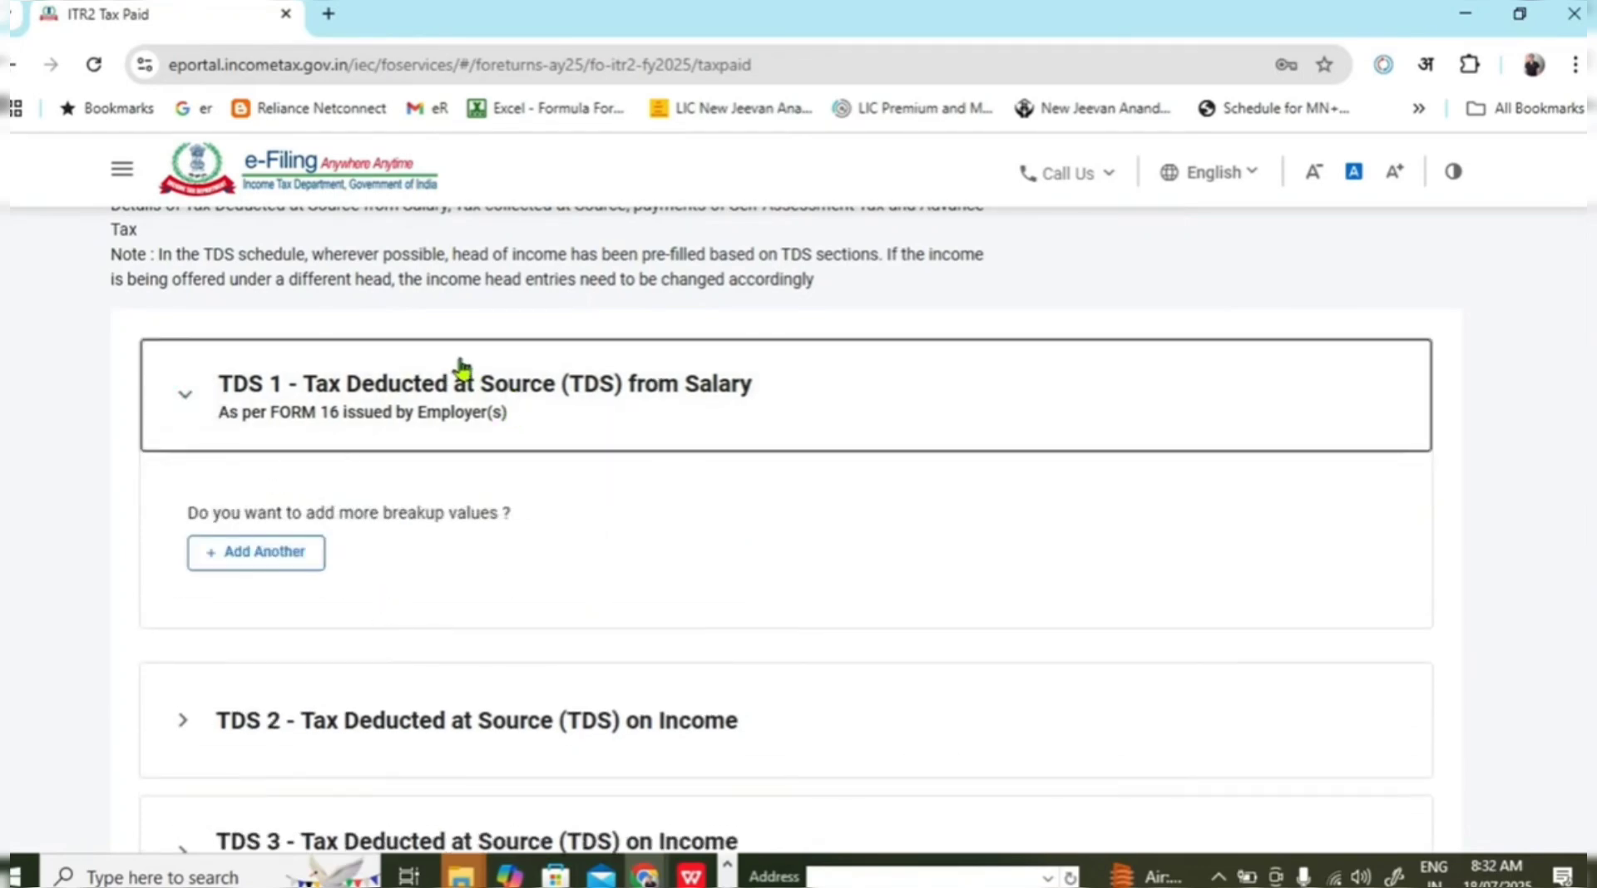
{"action": "left_click_drag", "start_coordinate": [462, 366], "coordinate": [732, 385]}
{"action": "left_click", "coordinate": [189, 432]}
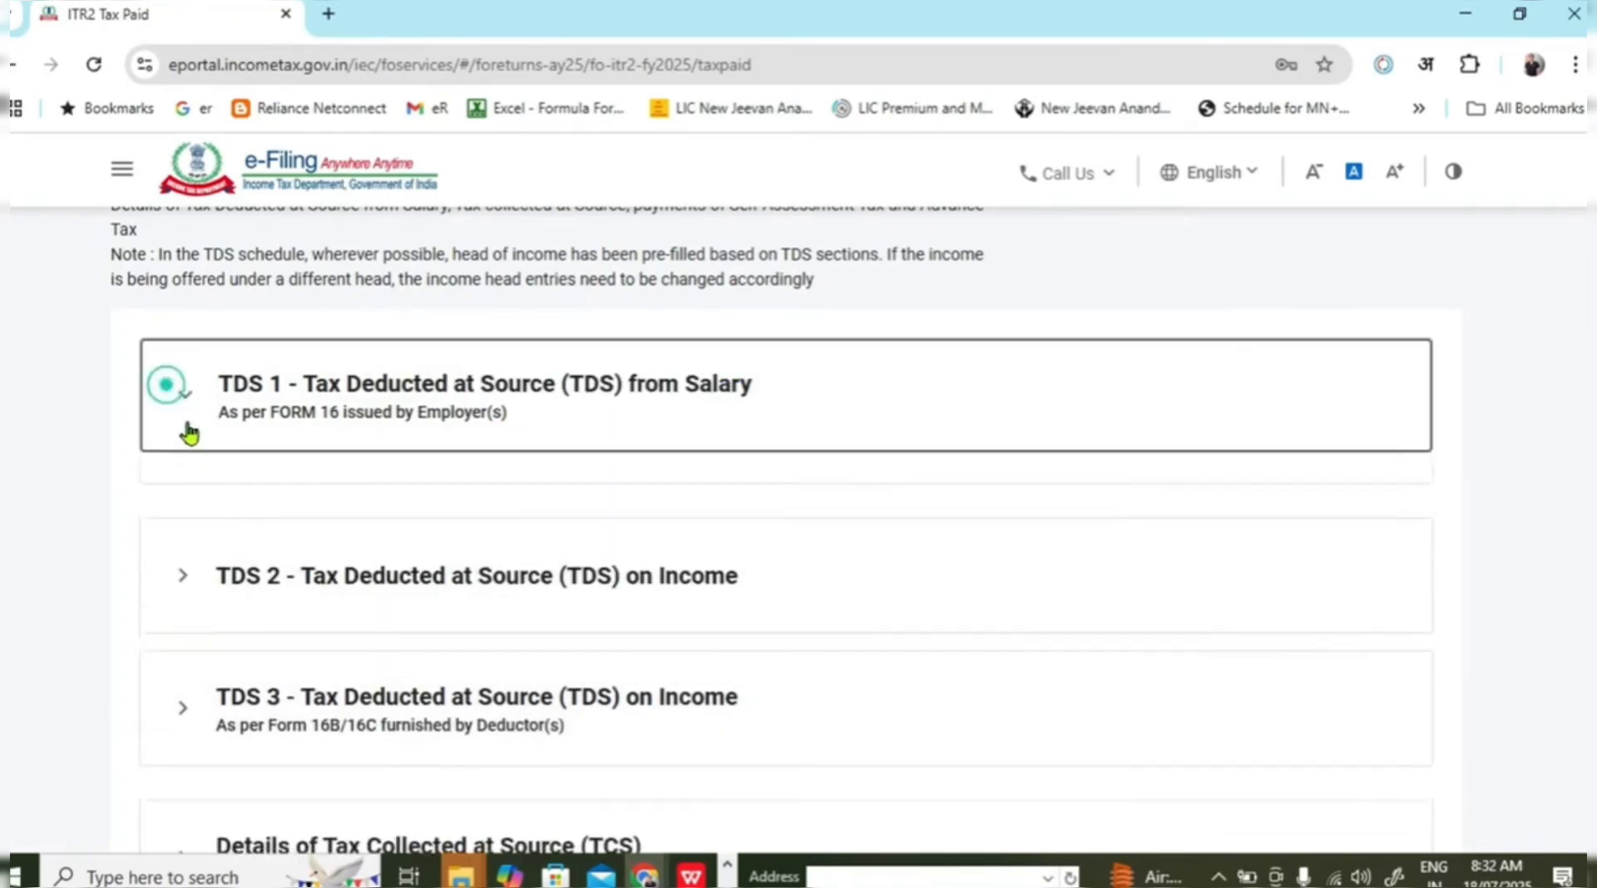
{"action": "left_click", "coordinate": [277, 553]}
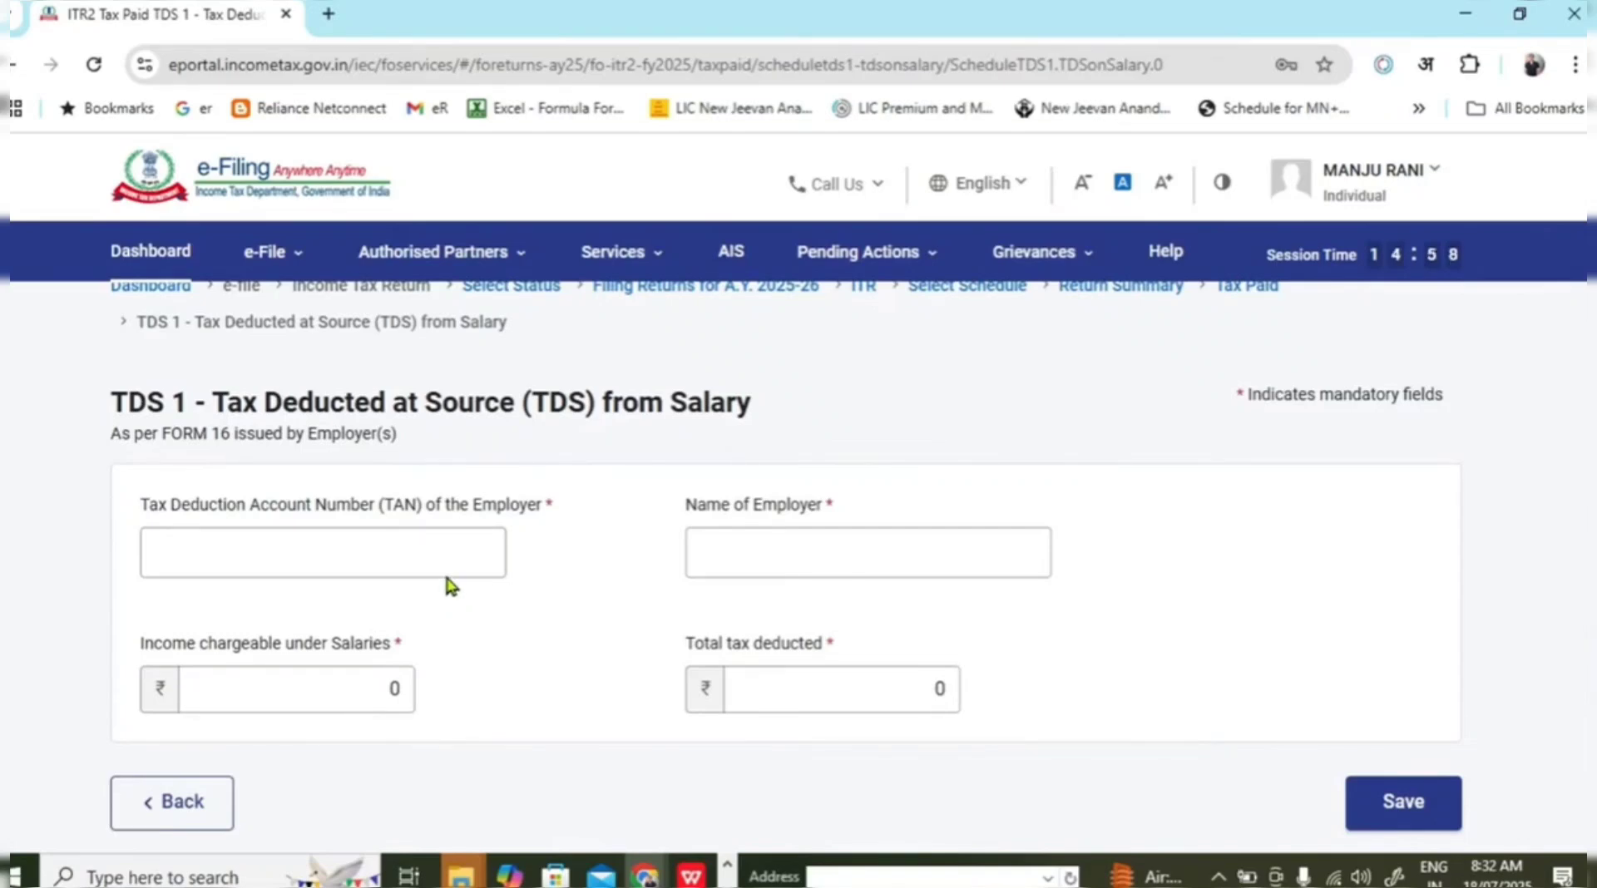
{"action": "key", "text": "alt+Tab"}
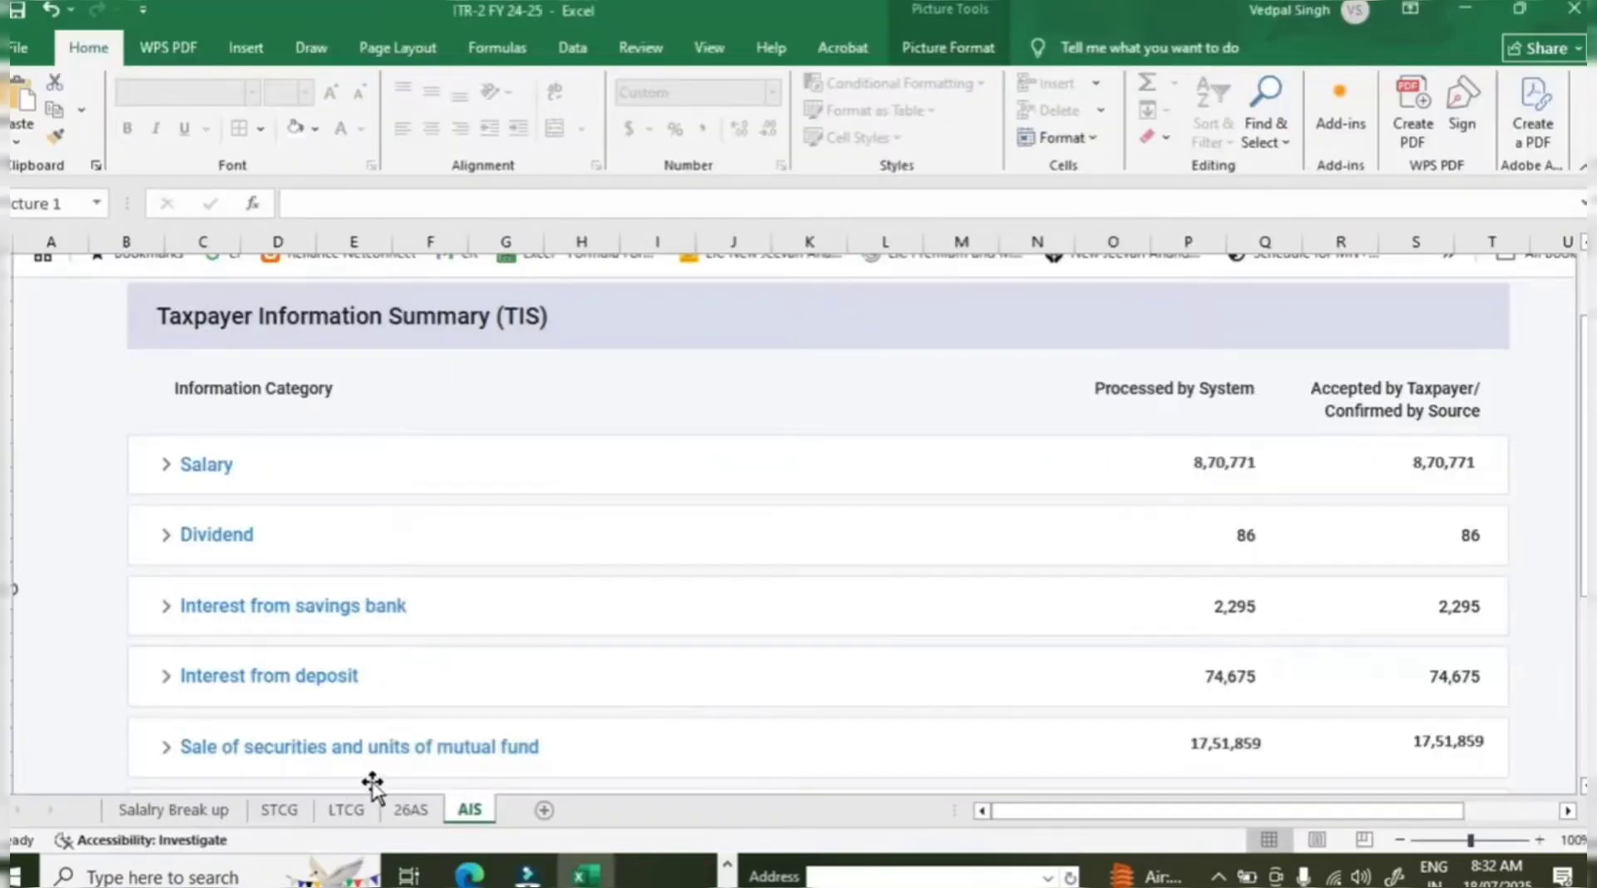
Switch from Excel's 26AS sheet to the ITR-2.pptx presentation in WPS Office.
{"action": "left_click", "coordinate": [411, 809]}
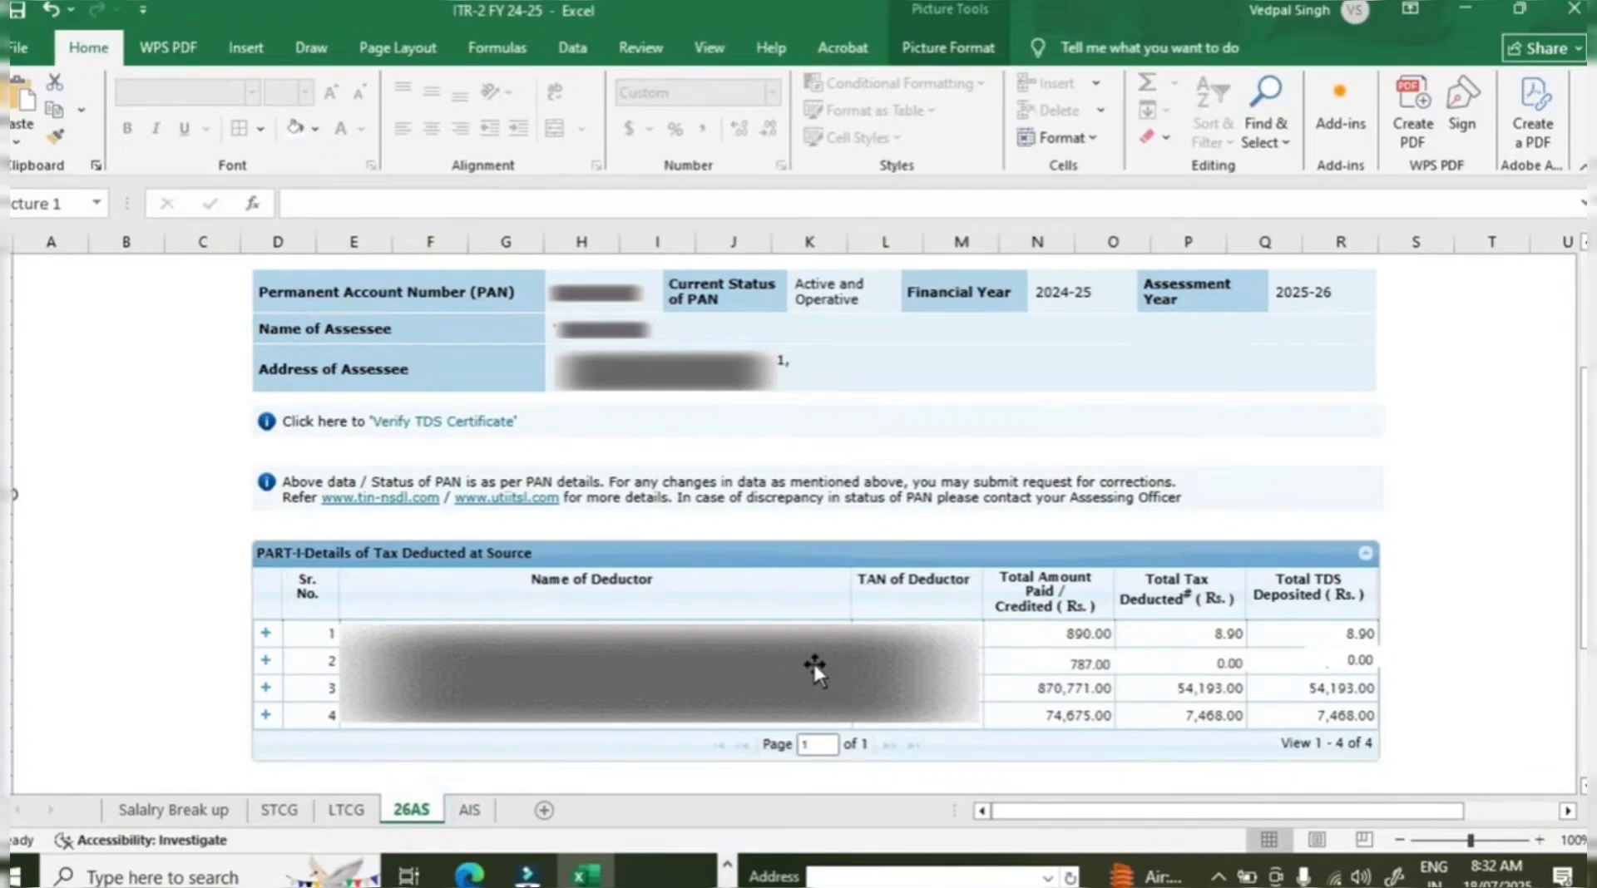
{"action": "key", "text": "alt+Tab"}
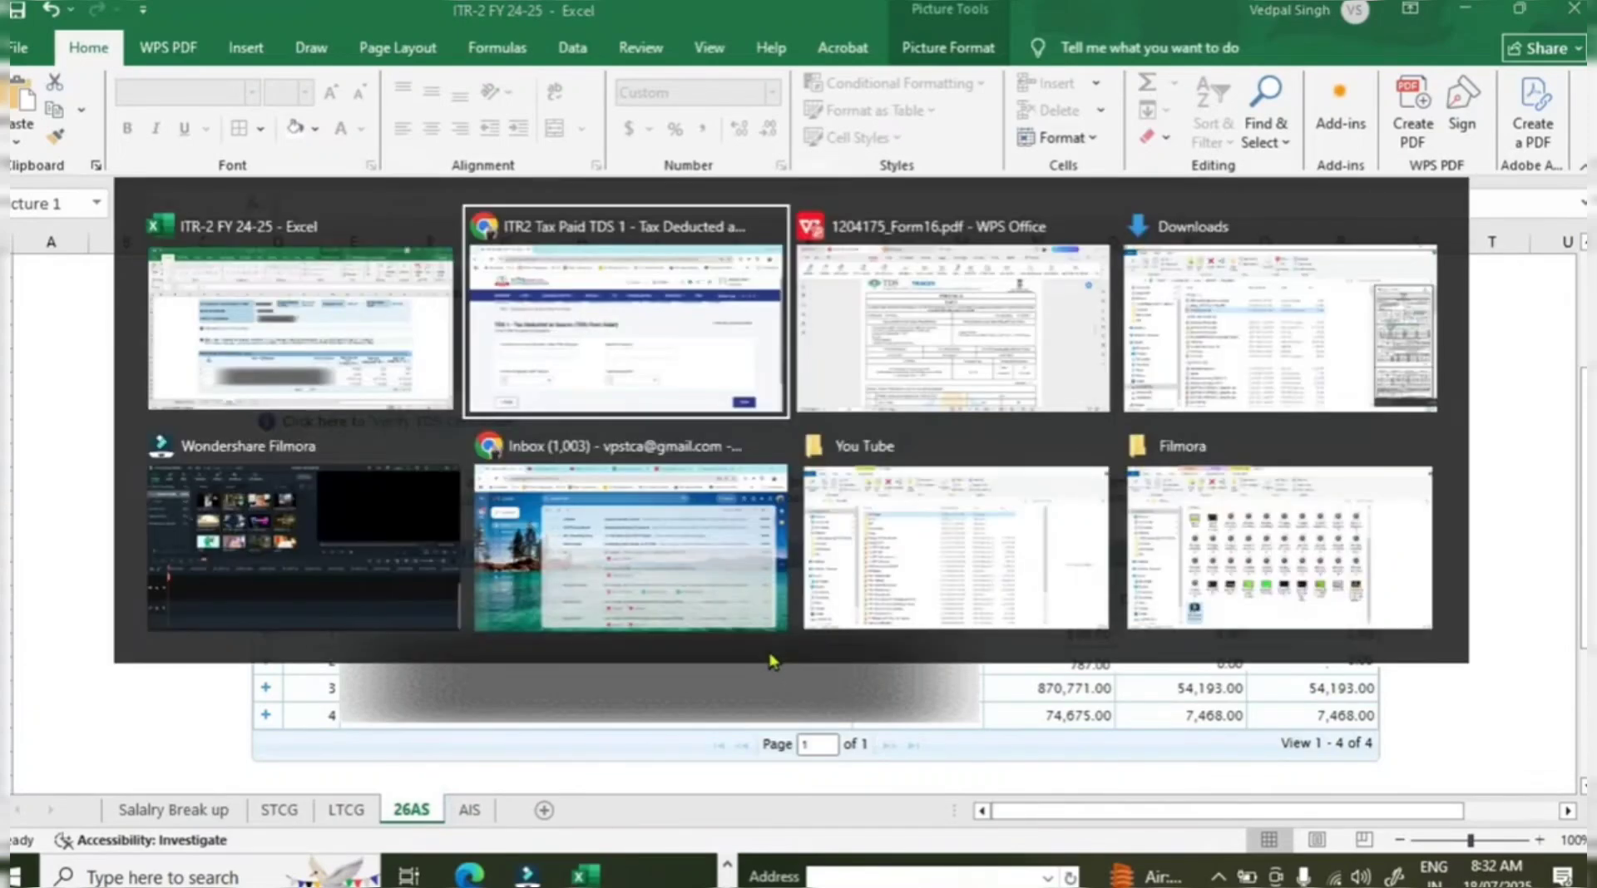
{"action": "key", "text": "alt+Tab"}
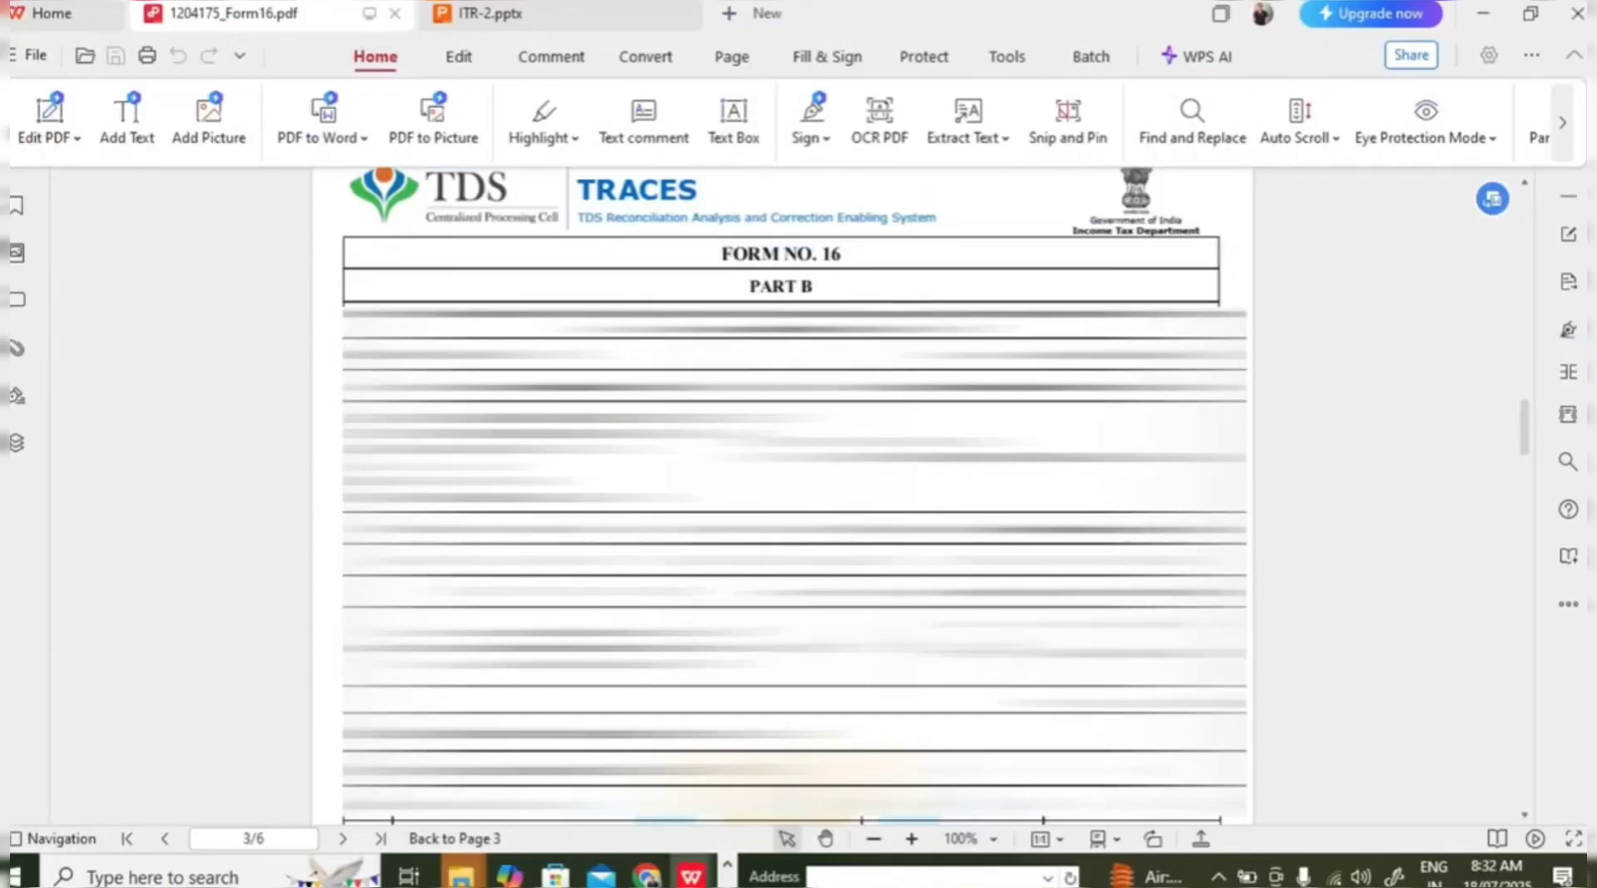
{"action": "key", "text": "alt+Tab"}
{"action": "key", "text": "alt+Tab"}
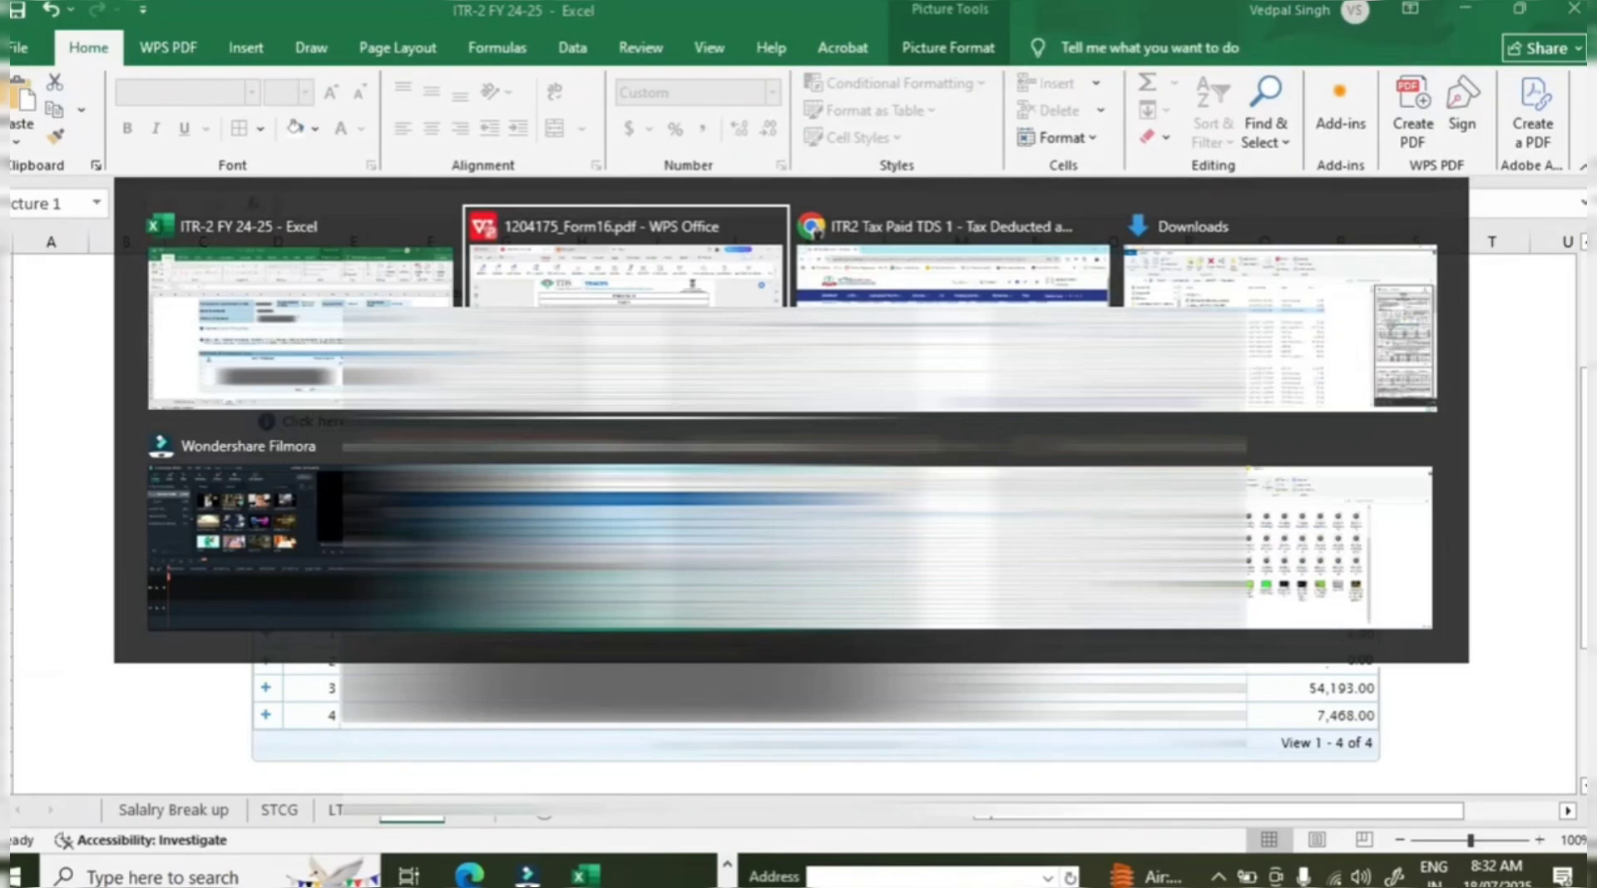
{"action": "key", "text": "alt+Tab"}
{"action": "key", "text": "alt+Tab"}
{"action": "key", "text": "alt+Tab"}
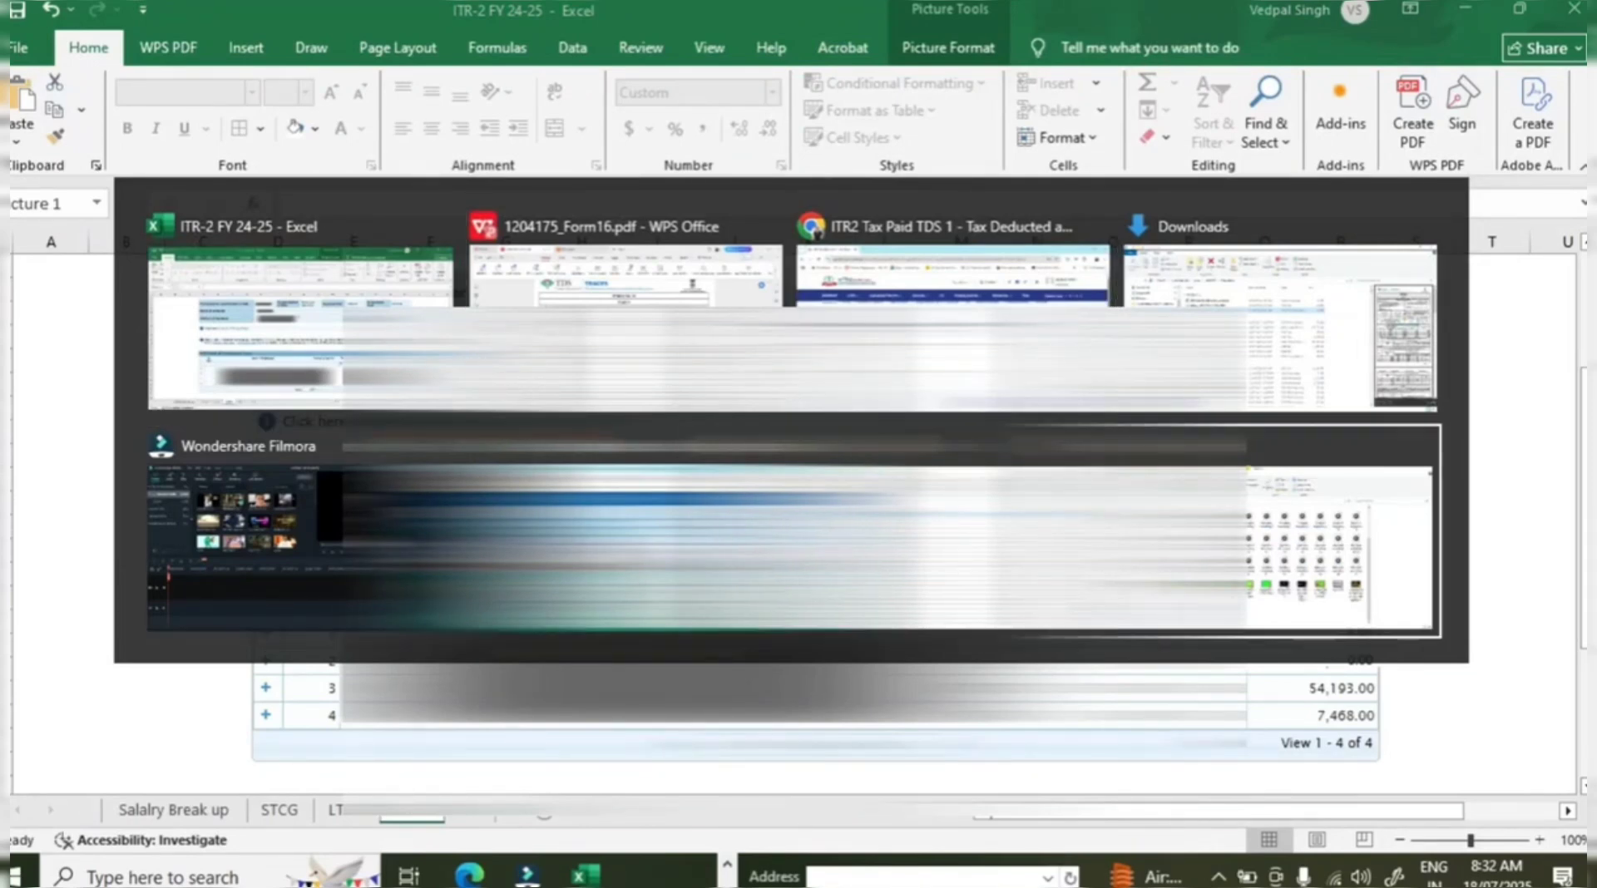
{"action": "key", "text": "alt+Tab"}
{"action": "key", "text": "alt+Tab"}
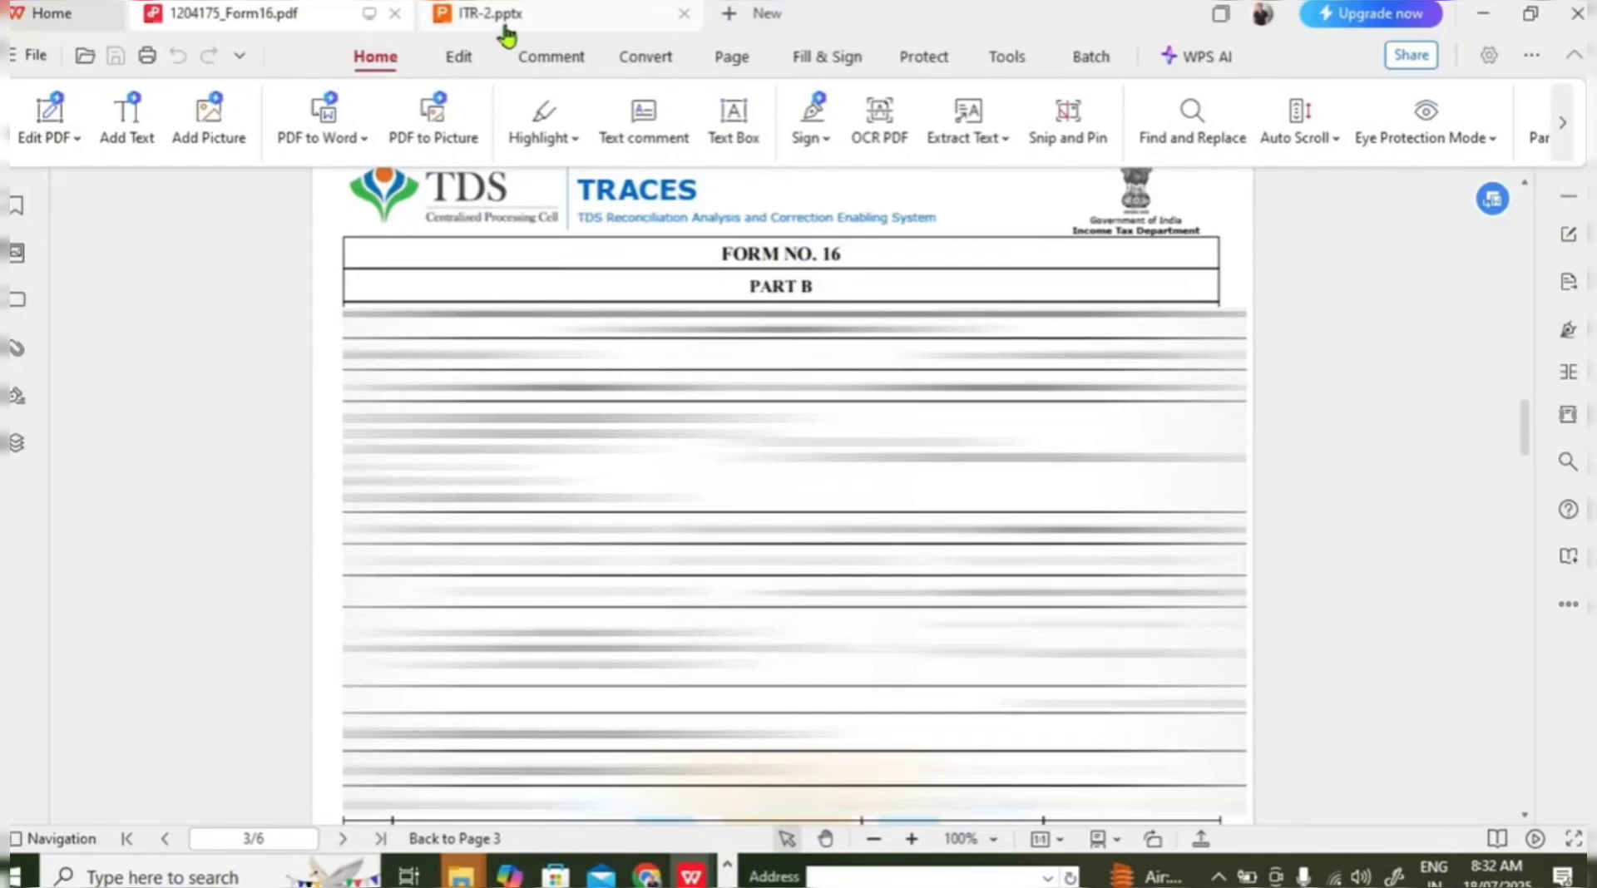
{"action": "left_click", "coordinate": [503, 24]}
Show slide 2's Form 16 screenshot and compare it with the TDS 1 employer TAN and name fields.
{"action": "left_click", "coordinate": [213, 356]}
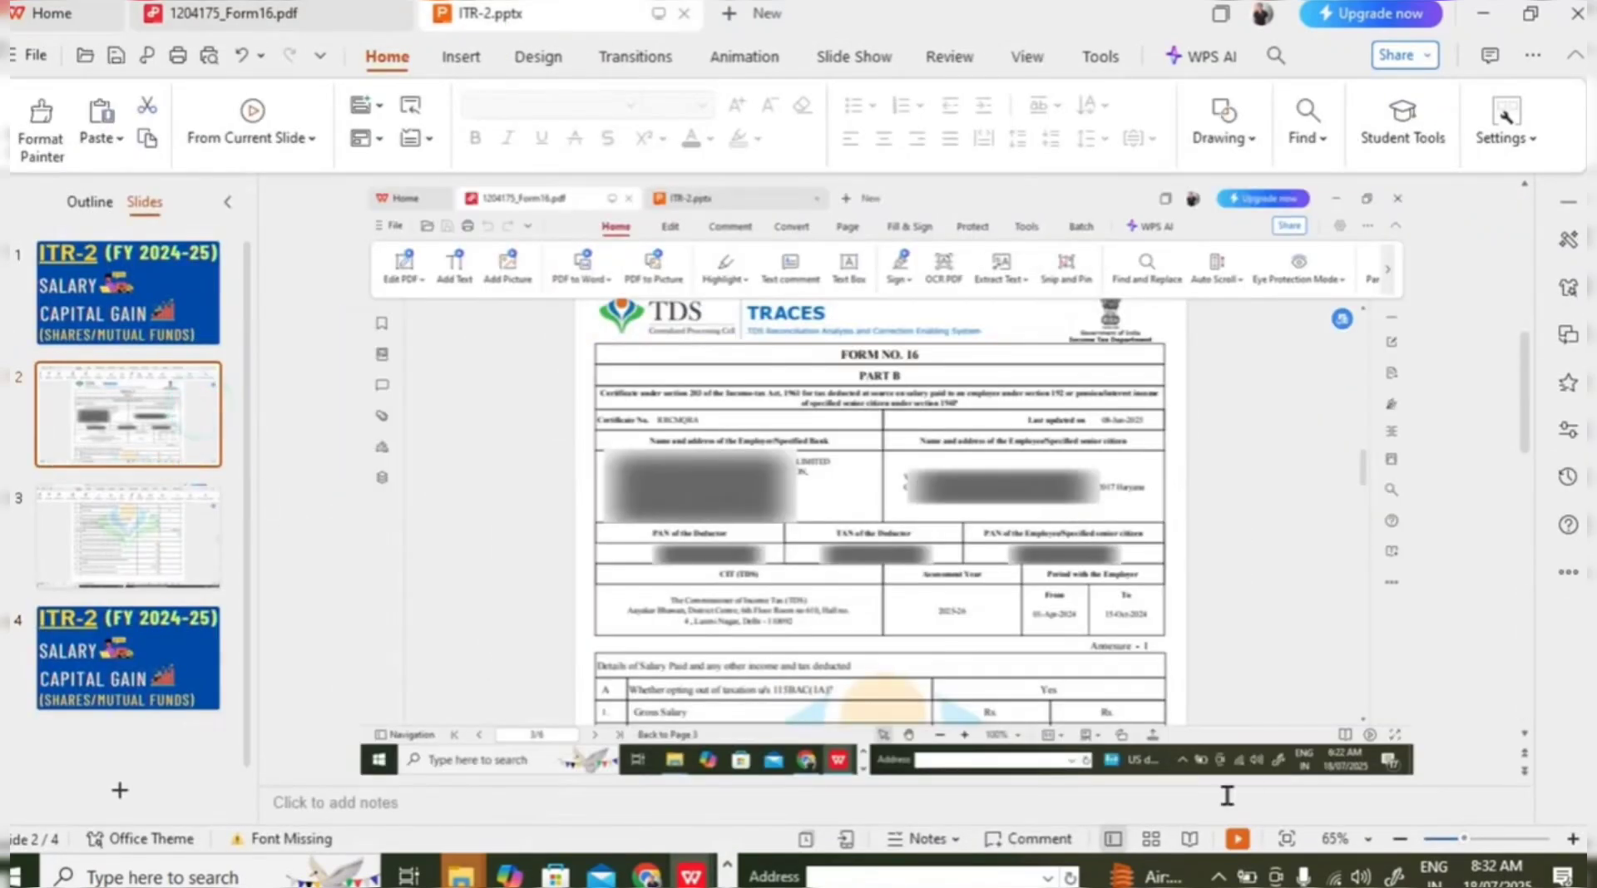
{"action": "left_click", "coordinate": [1238, 839]}
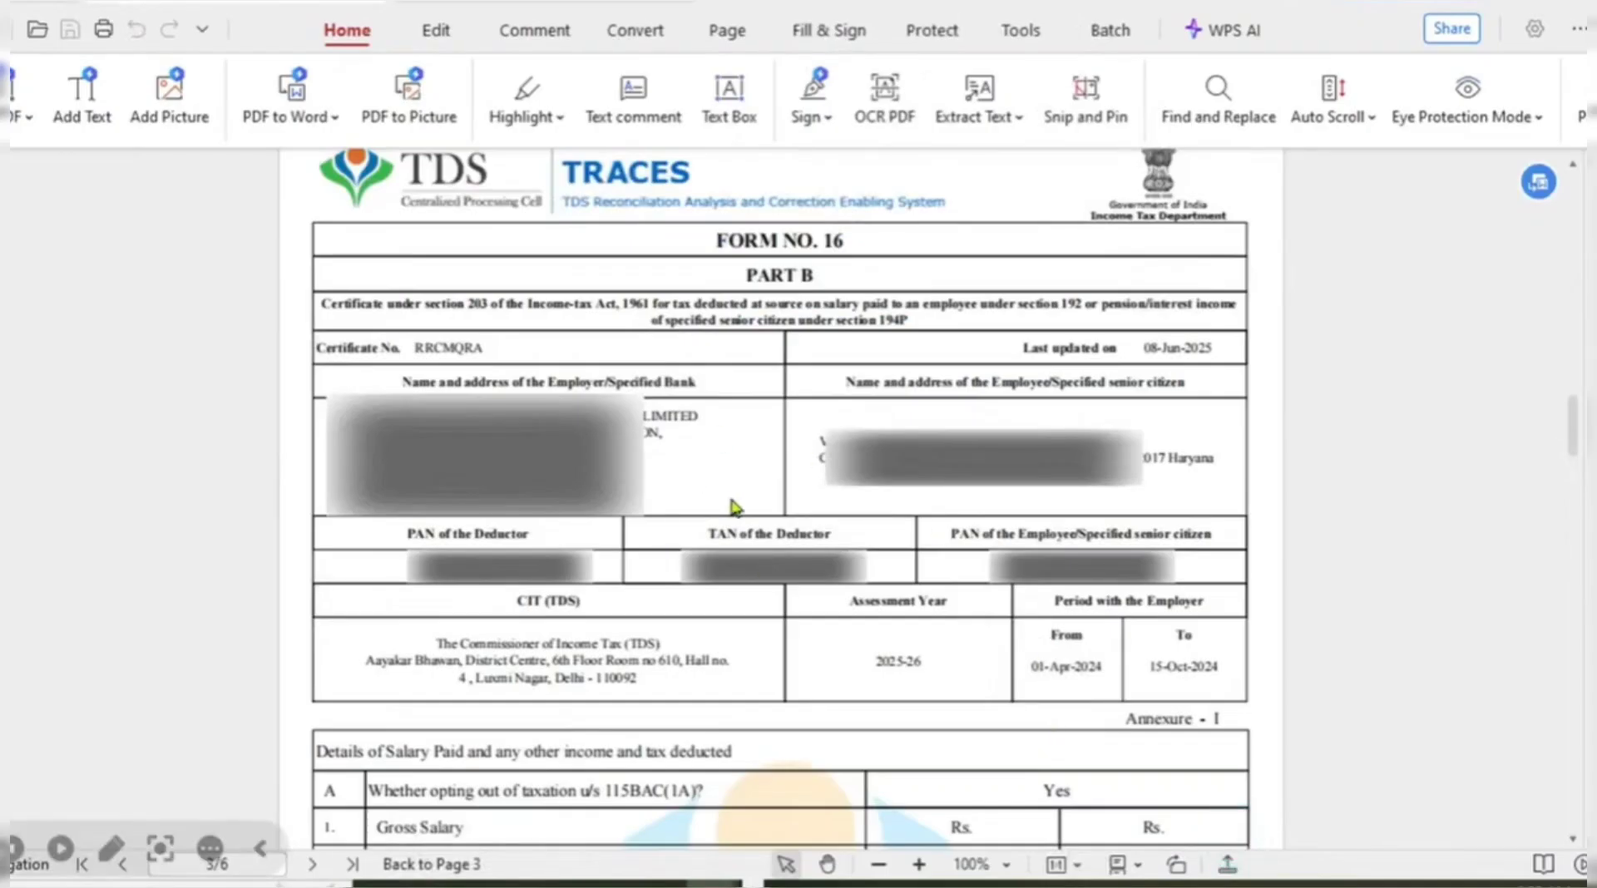
{"action": "key", "text": "alt+Tab"}
{"action": "key", "text": "alt+Tab"}
{"action": "key", "text": "alt+Tab"}
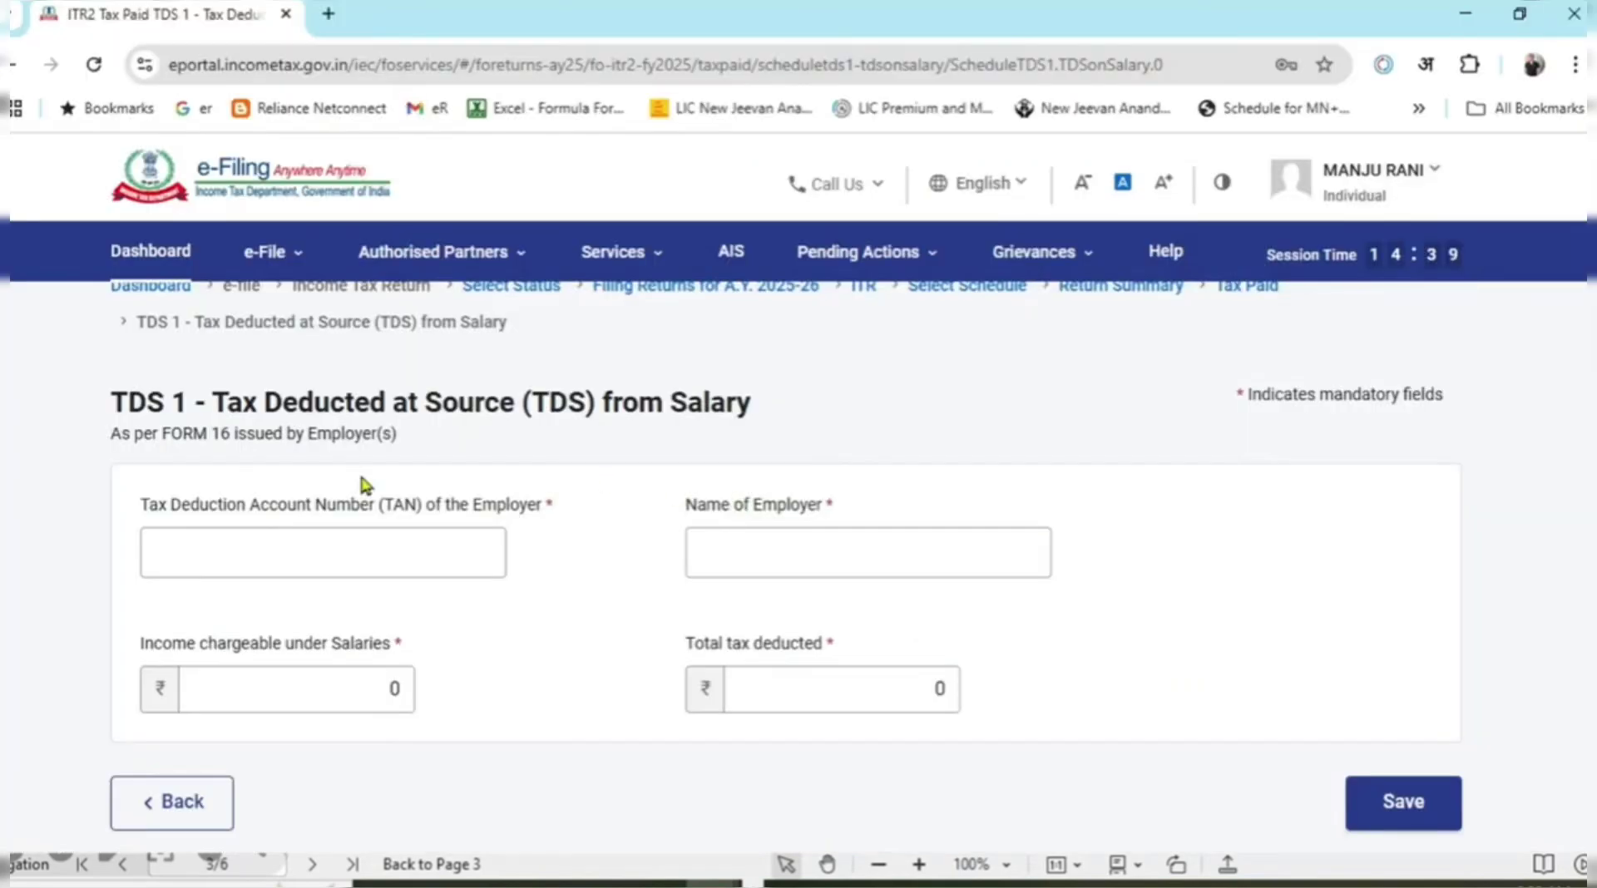
{"action": "left_click", "coordinate": [347, 553]}
{"action": "key", "text": "alt+Tab"}
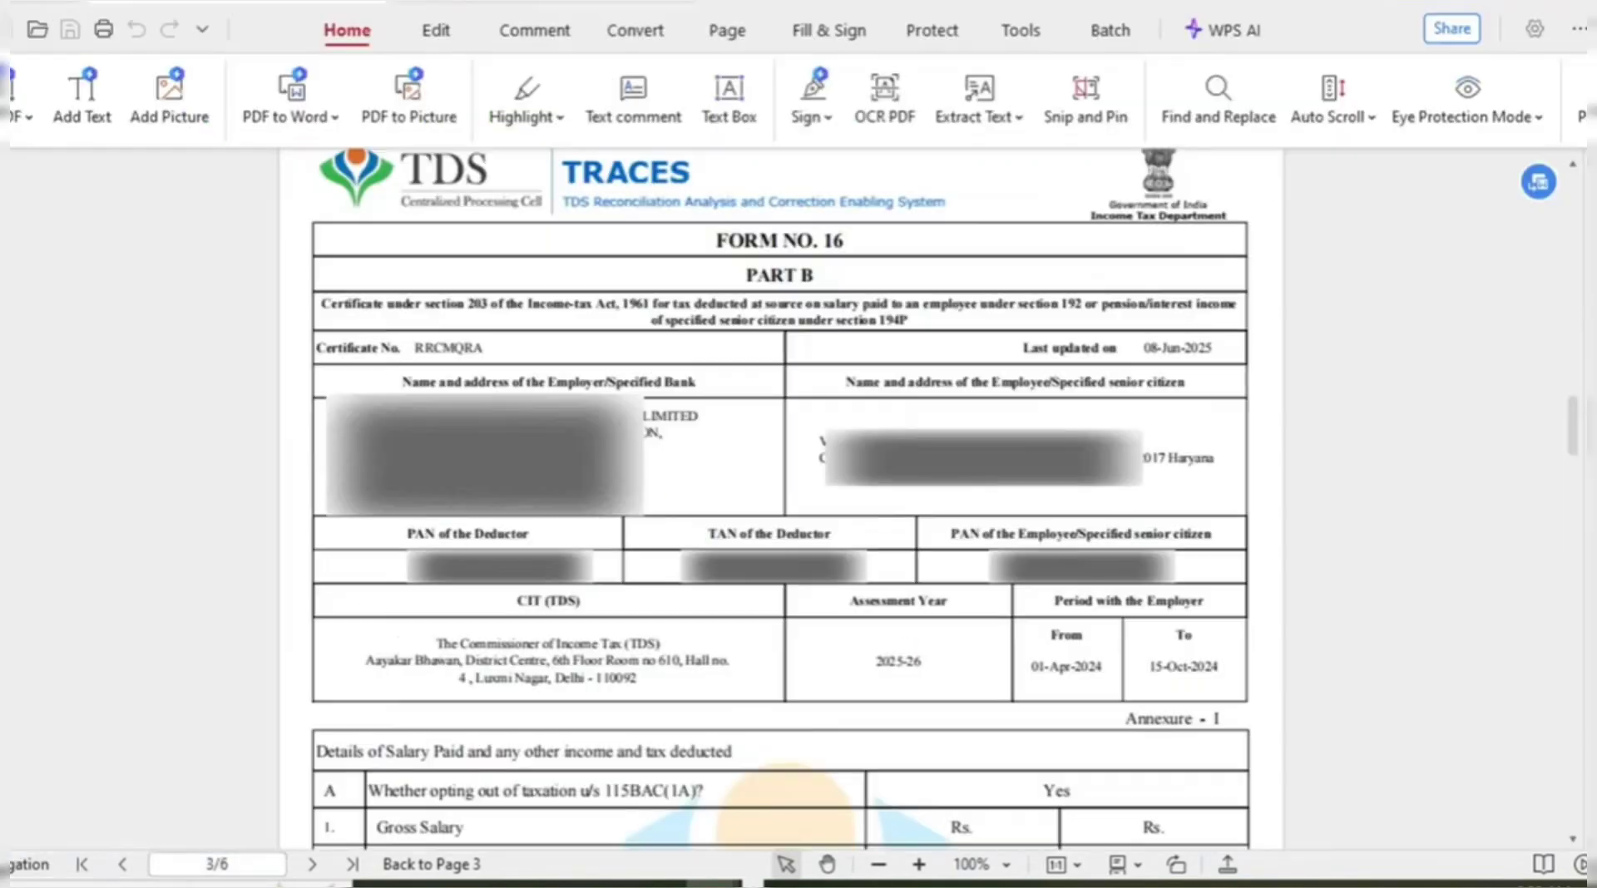
{"action": "key", "text": "alt+Tab"}
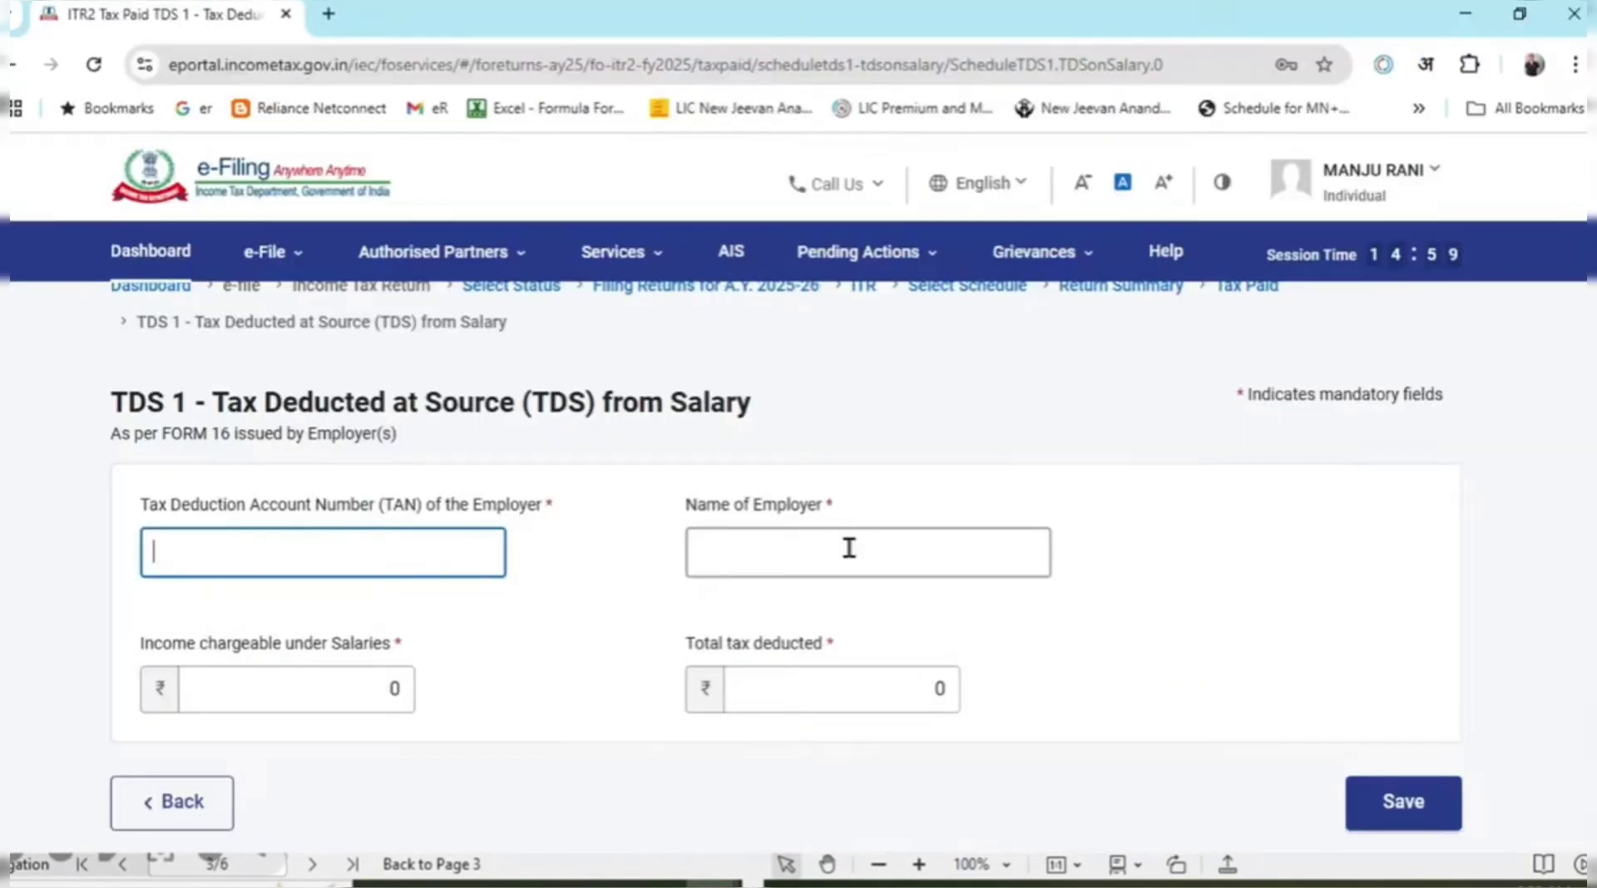
{"action": "left_click", "coordinate": [848, 545]}
{"action": "left_click", "coordinate": [448, 541]}
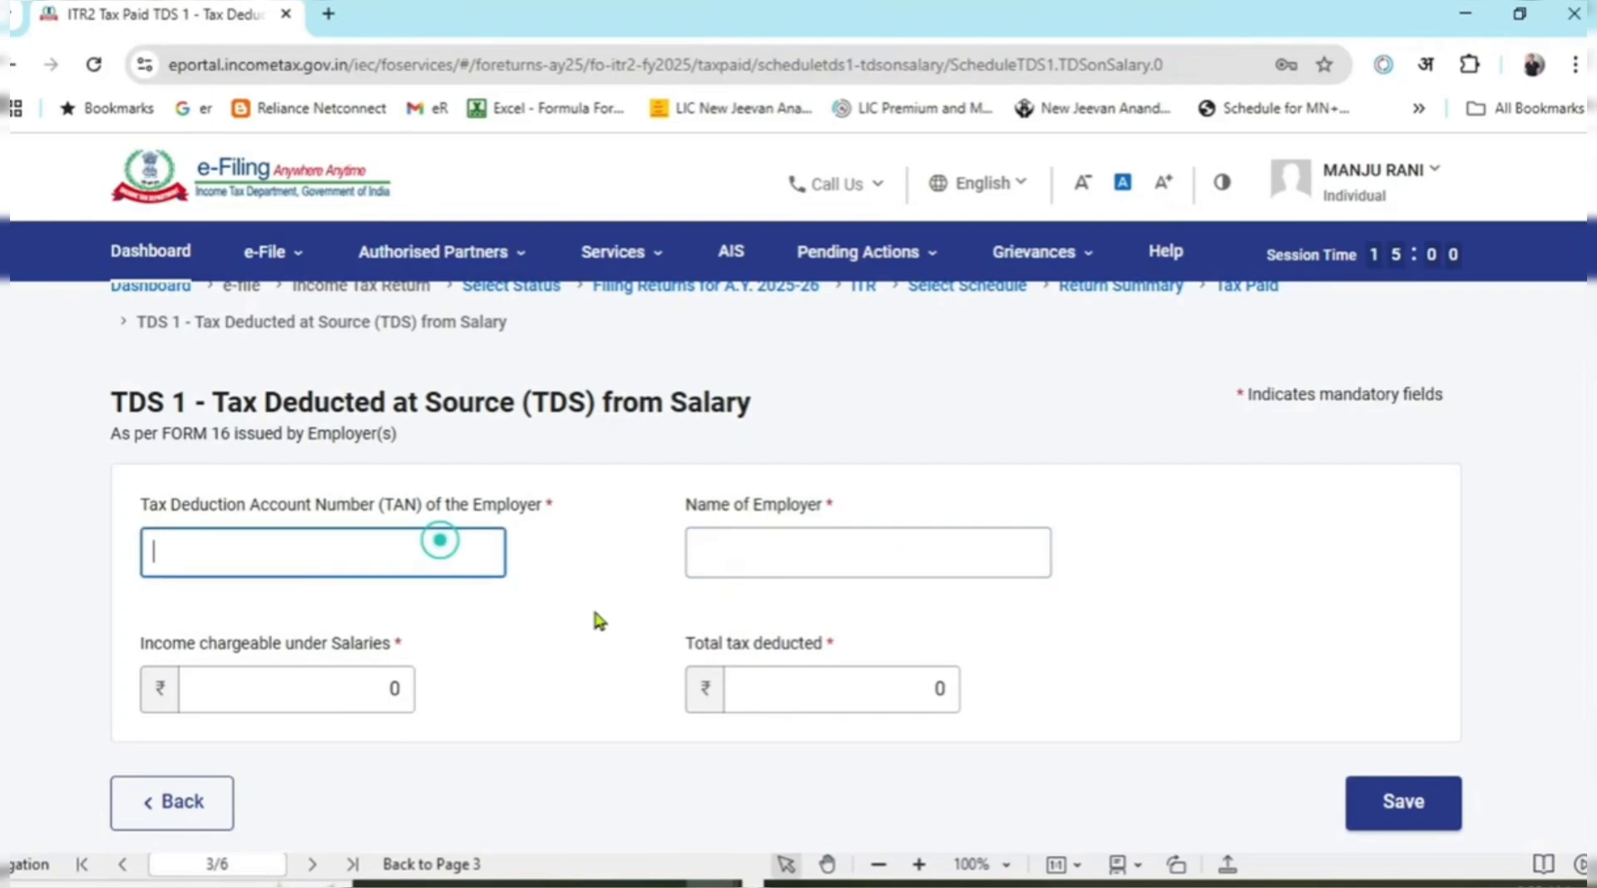
Check Form 16's 870771.00 salary and the 26AS sheet against the TDS 1 salary income field.
{"action": "key", "text": "alt+Tab"}
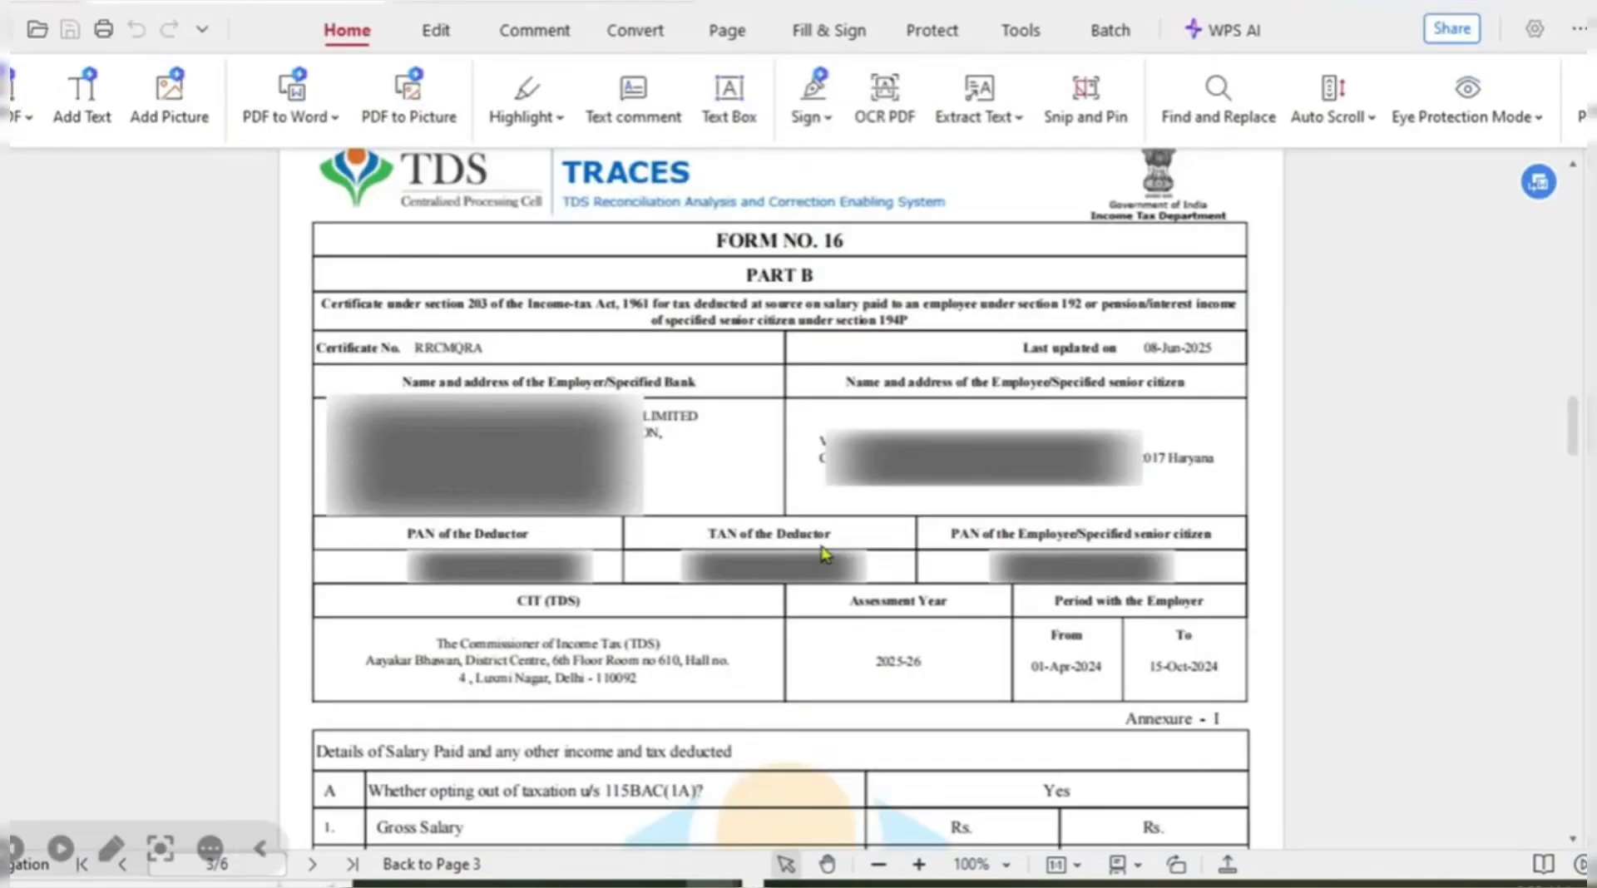
{"action": "key", "text": "alt+Tab"}
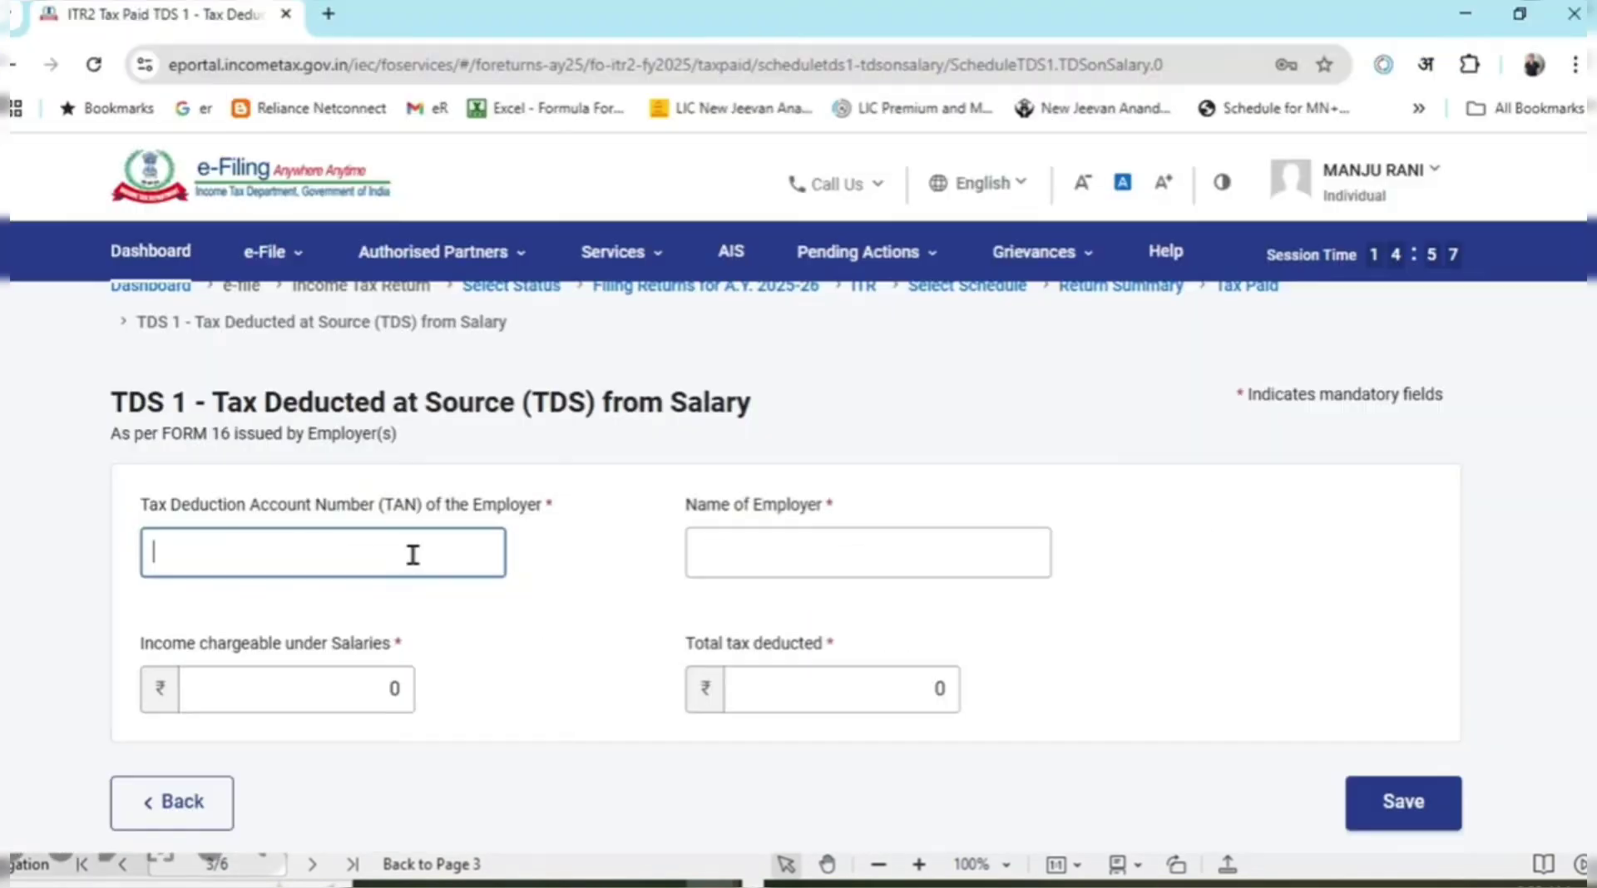
{"action": "left_click", "coordinate": [407, 552]}
{"action": "left_click", "coordinate": [887, 545]}
{"action": "left_click", "coordinate": [364, 690]}
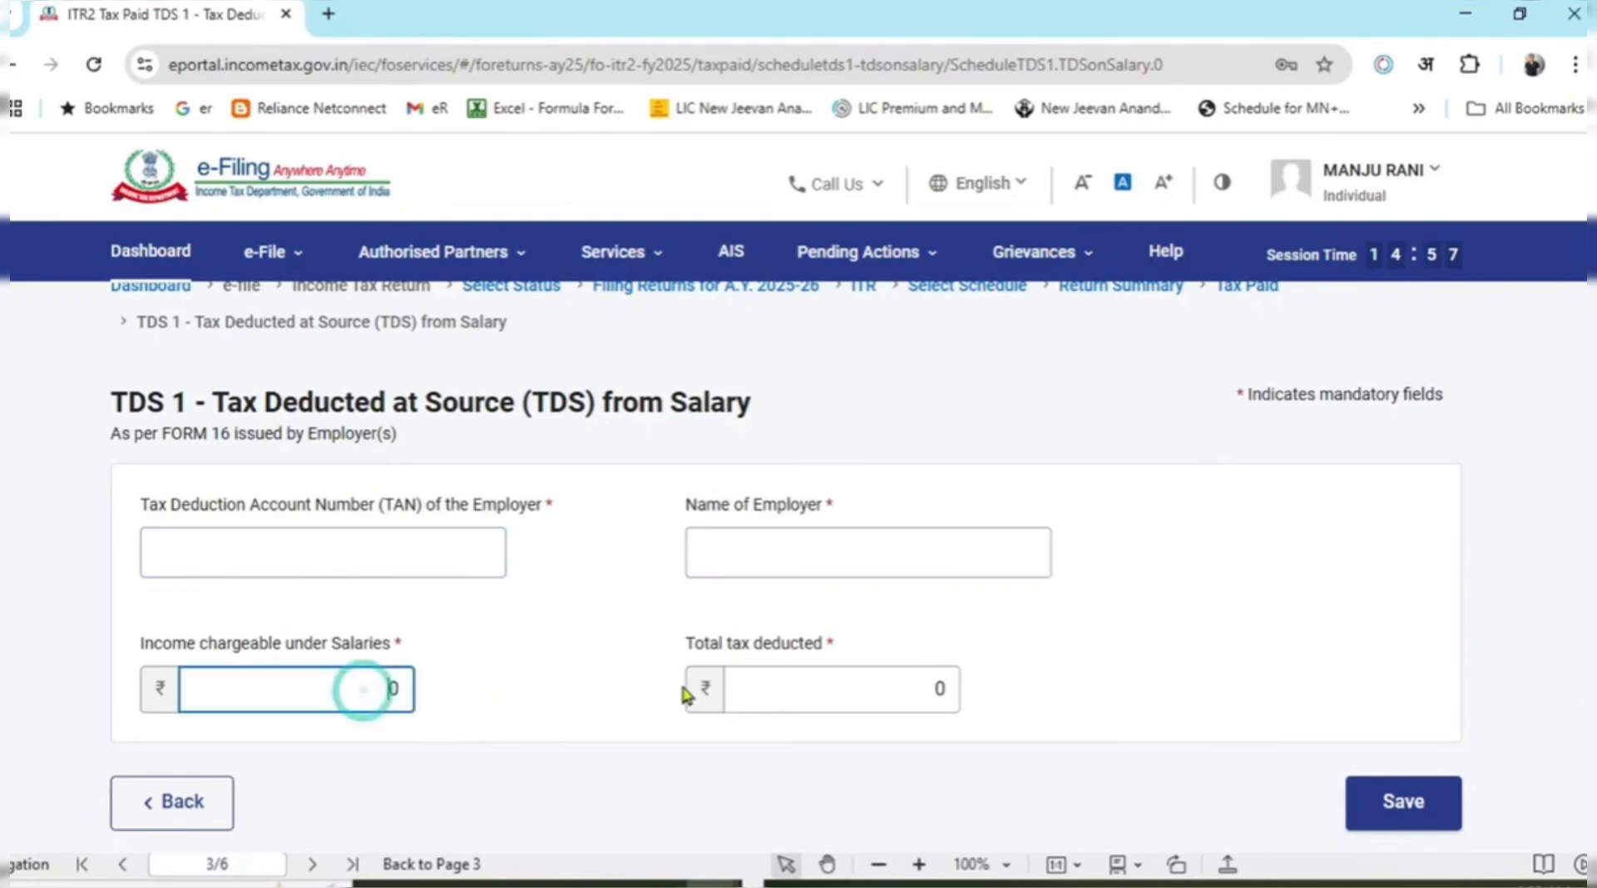
{"action": "scroll", "coordinate": [621, 629], "scroll_direction": "down", "scroll_amount": 3}
{"action": "key", "text": "alt+Tab"}
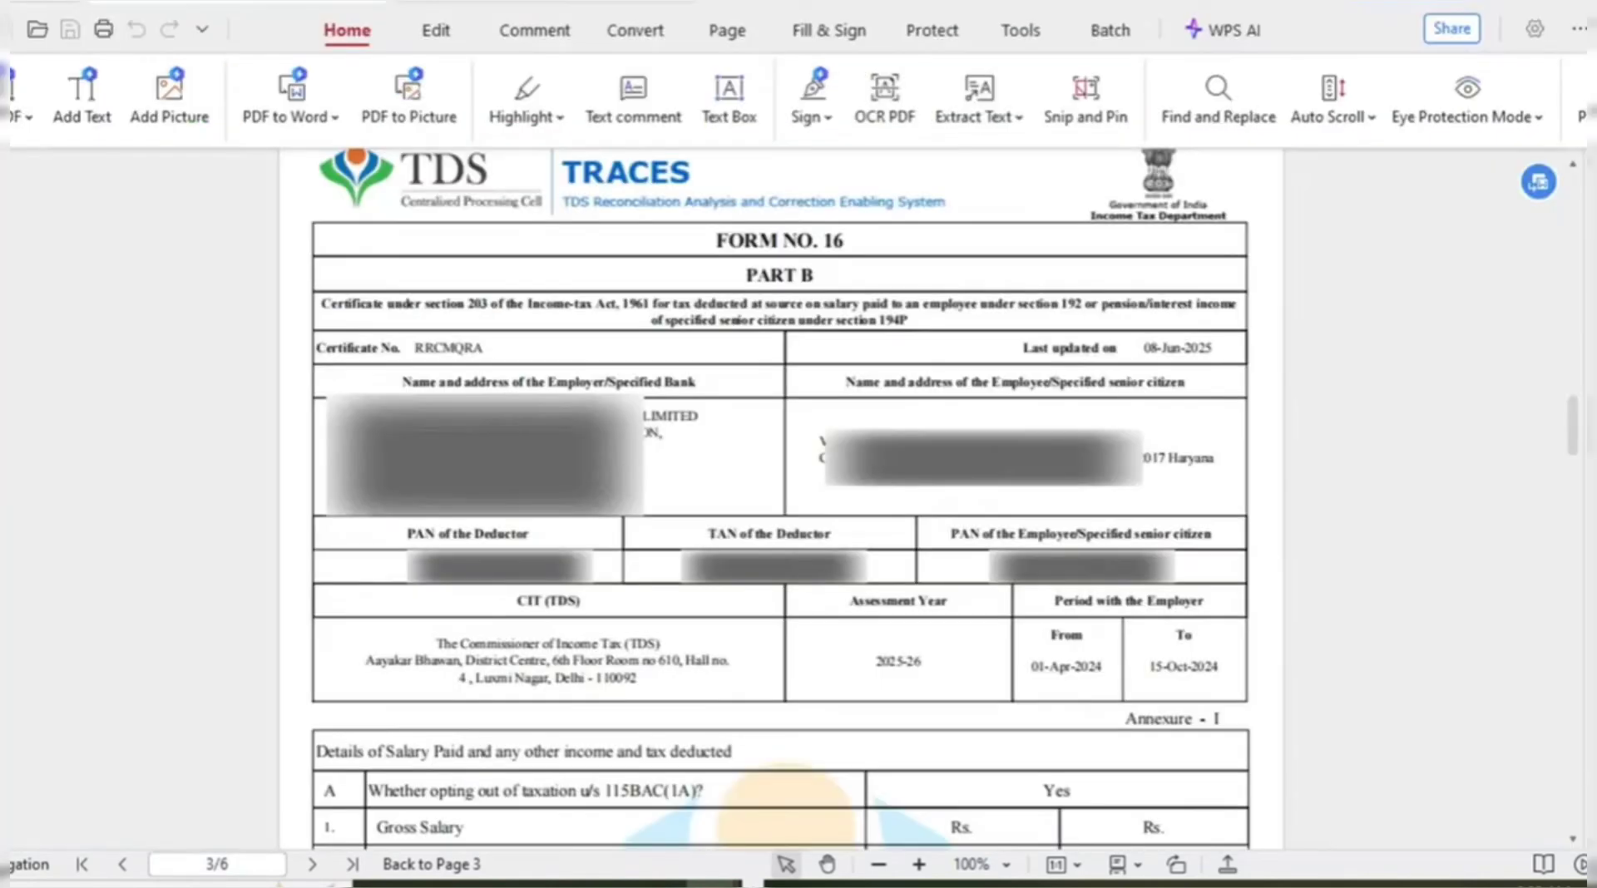
{"action": "scroll", "coordinate": [1357, 545], "scroll_direction": "down", "scroll_amount": 6}
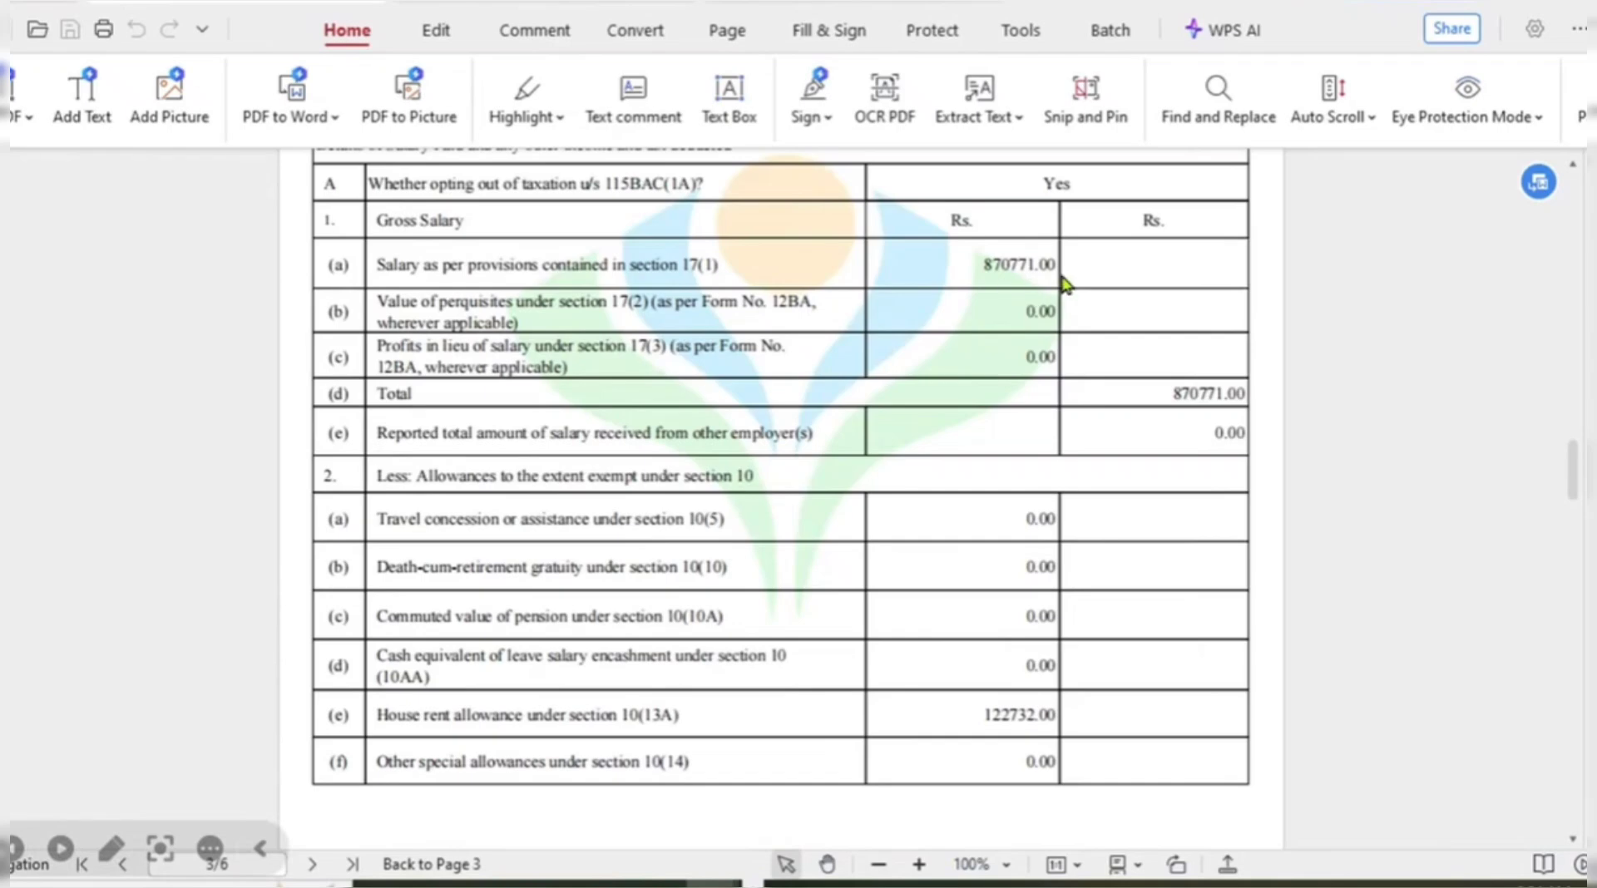
{"action": "key", "text": "alt+Tab"}
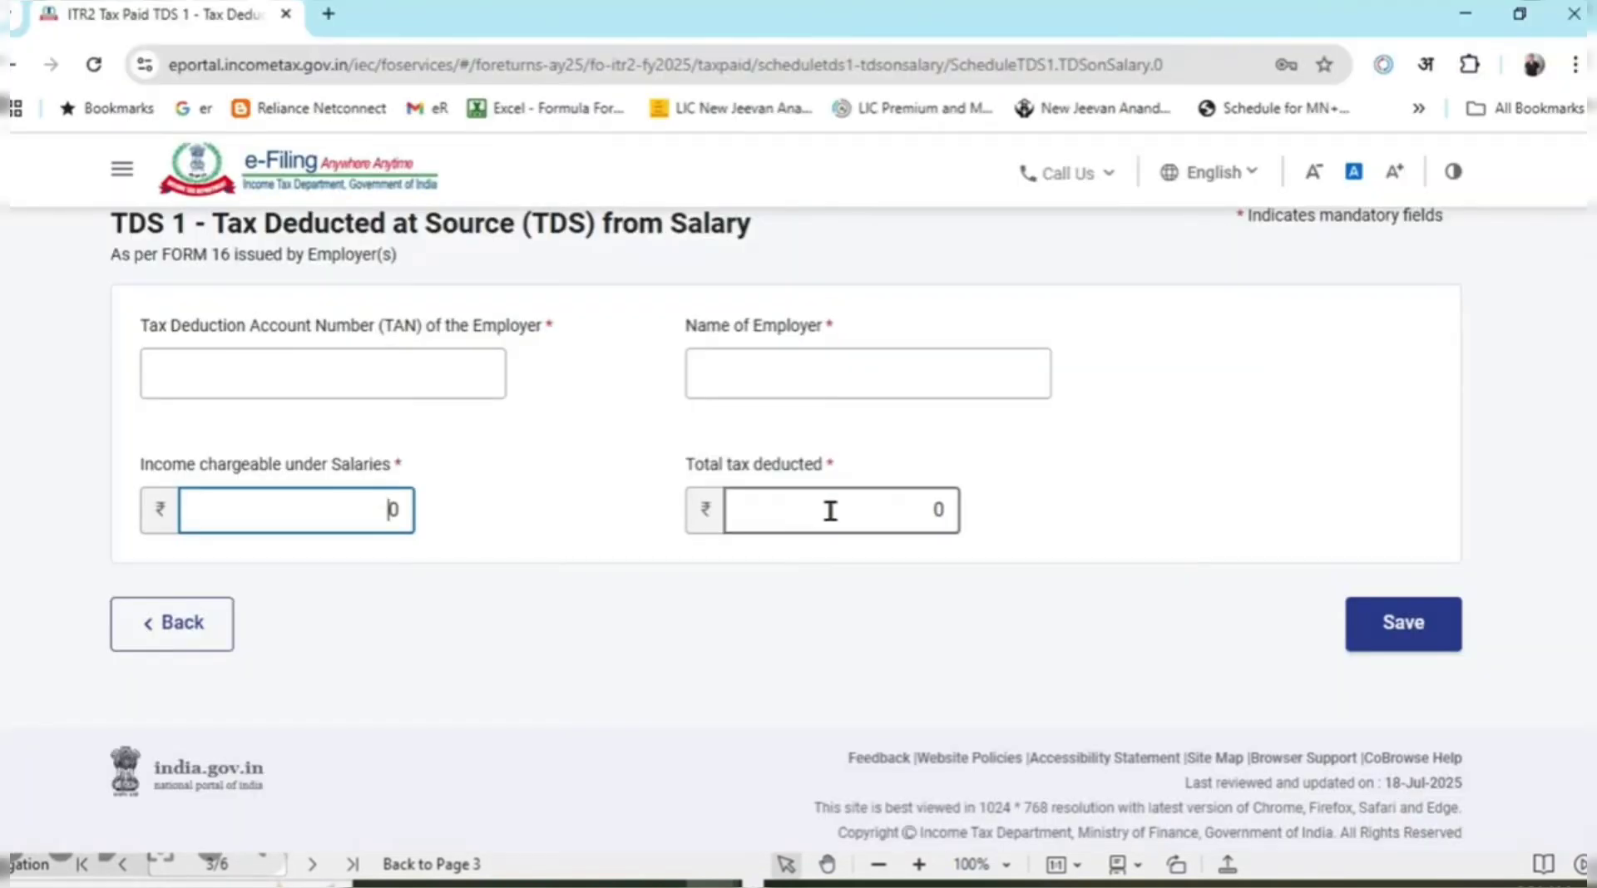
{"action": "key", "text": "alt+Tab"}
{"action": "key", "text": "alt+Tab"}
{"action": "key", "text": "alt+Tab"}
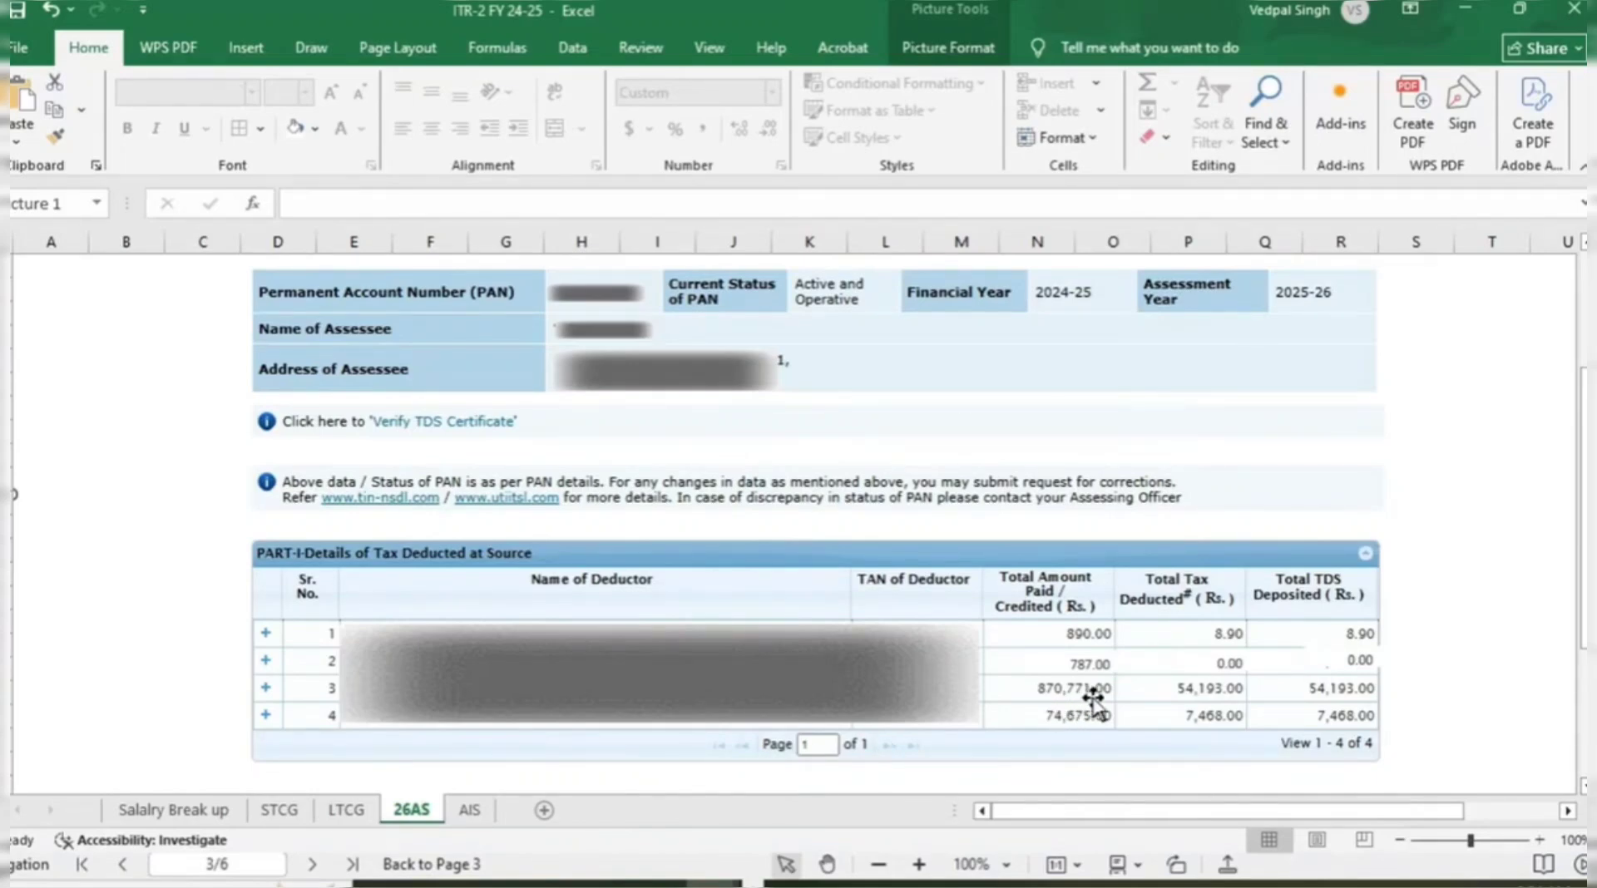
{"action": "key", "text": "alt+Tab"}
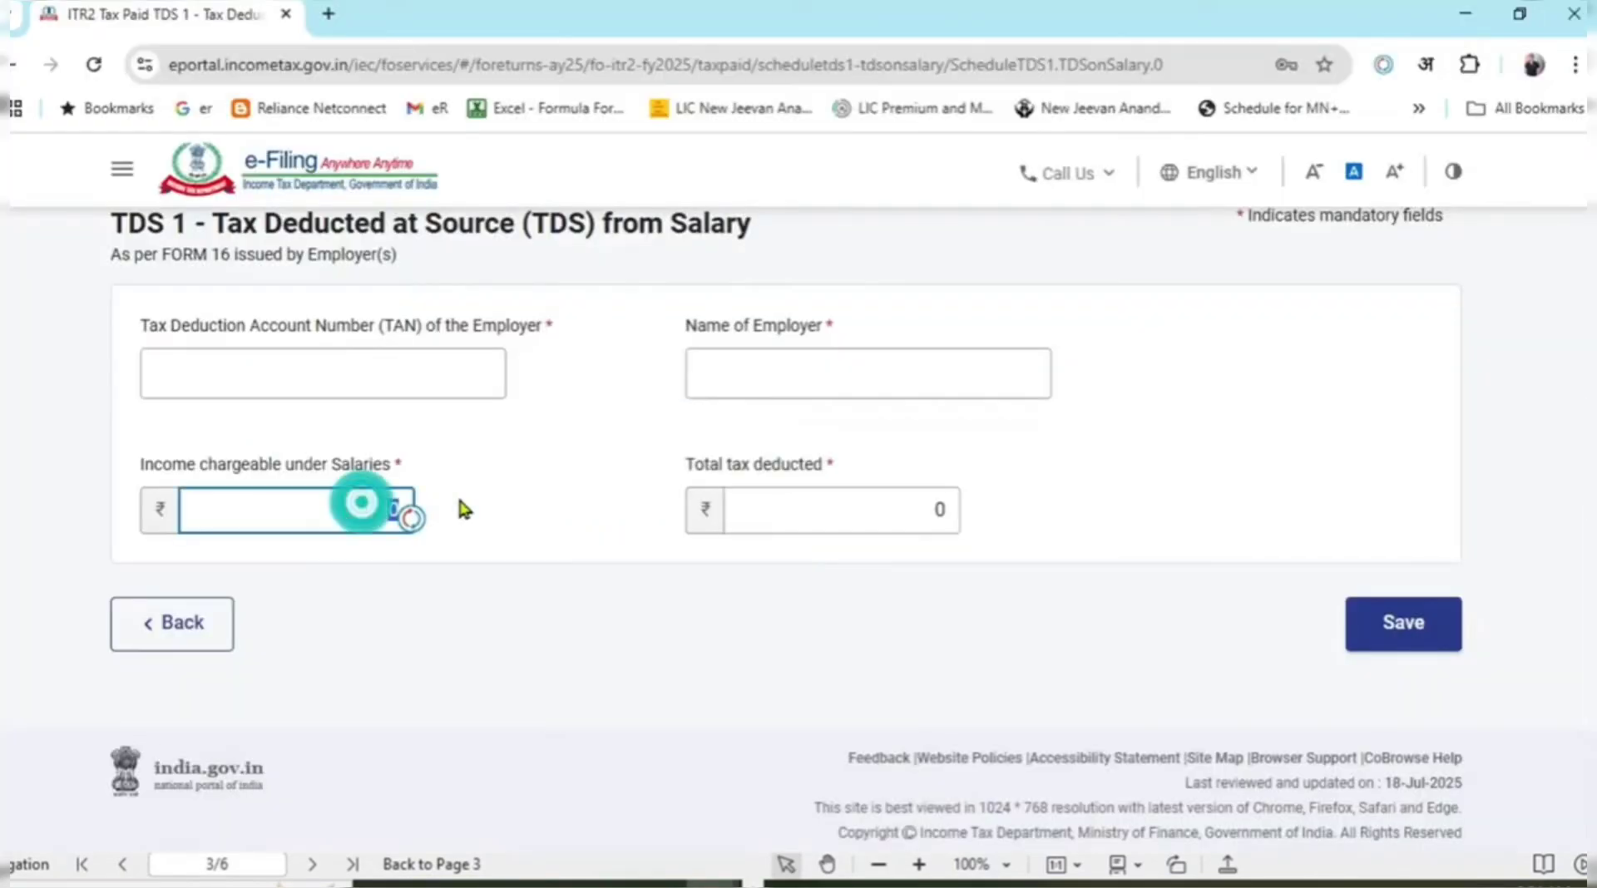
Enter salary income 870771 and total tax deducted 54193, checked against the 26AS sheet.
{"action": "type", "text": "870771"}
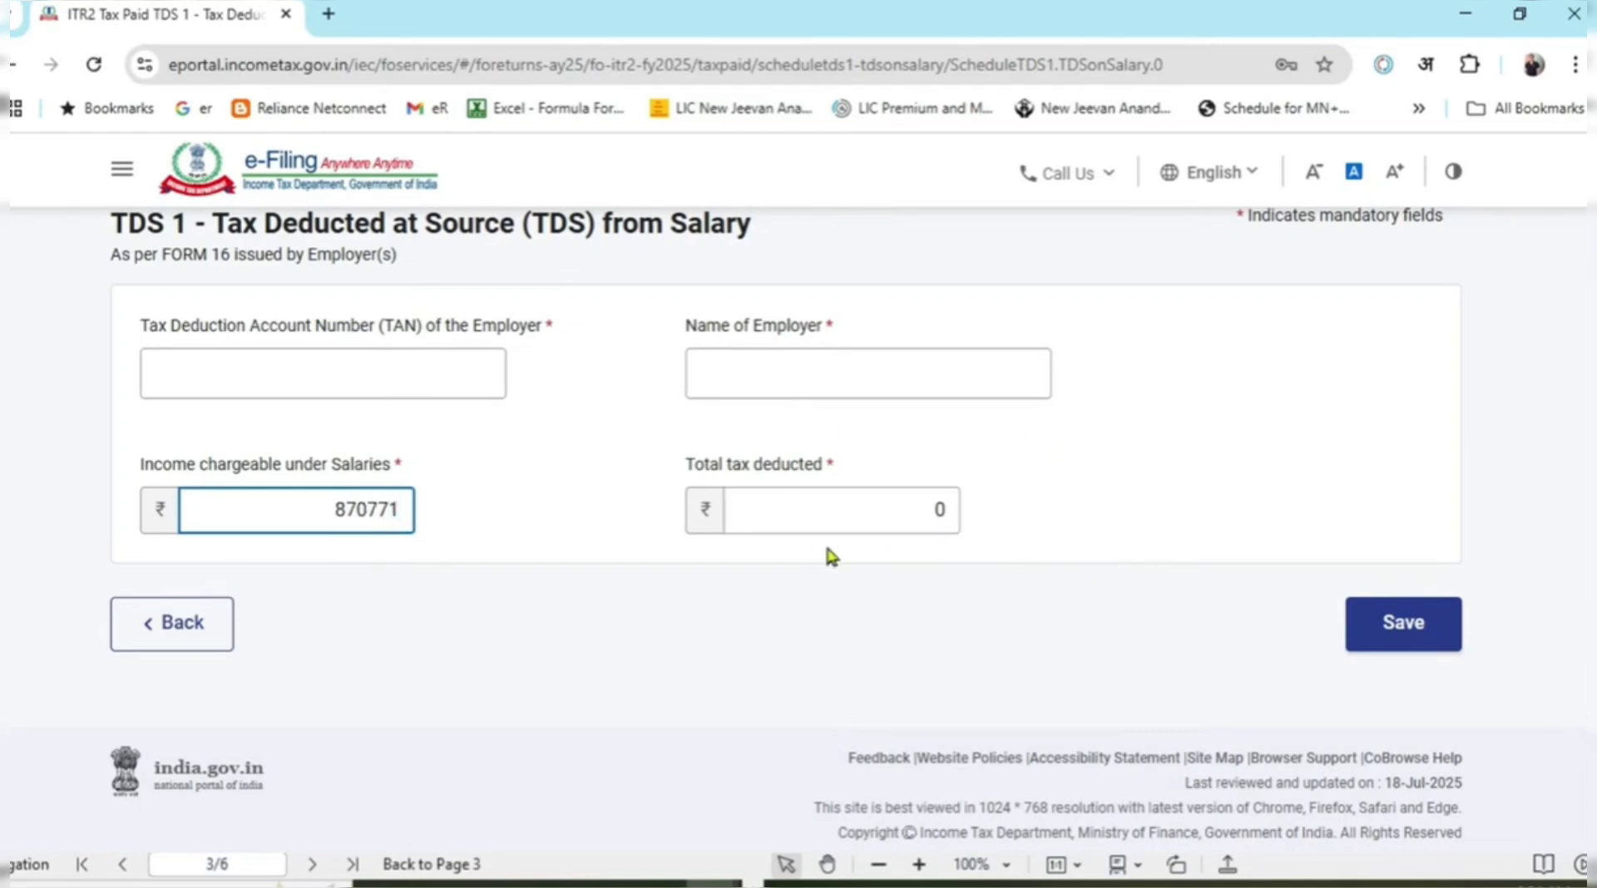
{"action": "left_click", "coordinate": [780, 527]}
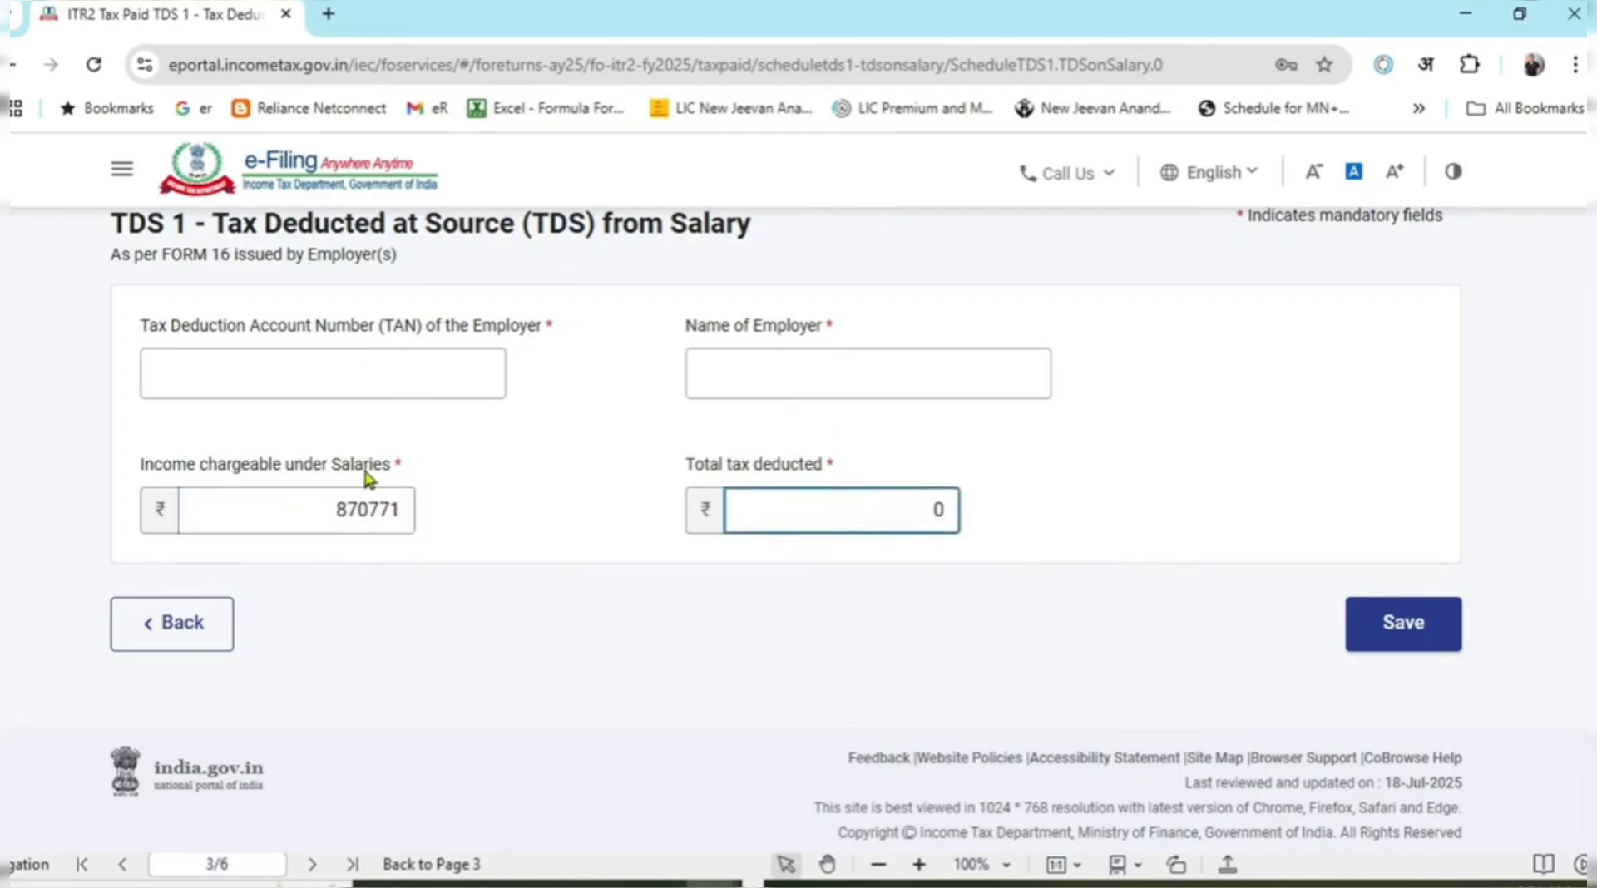
{"action": "left_click", "coordinate": [359, 497]}
{"action": "left_click", "coordinate": [739, 501]}
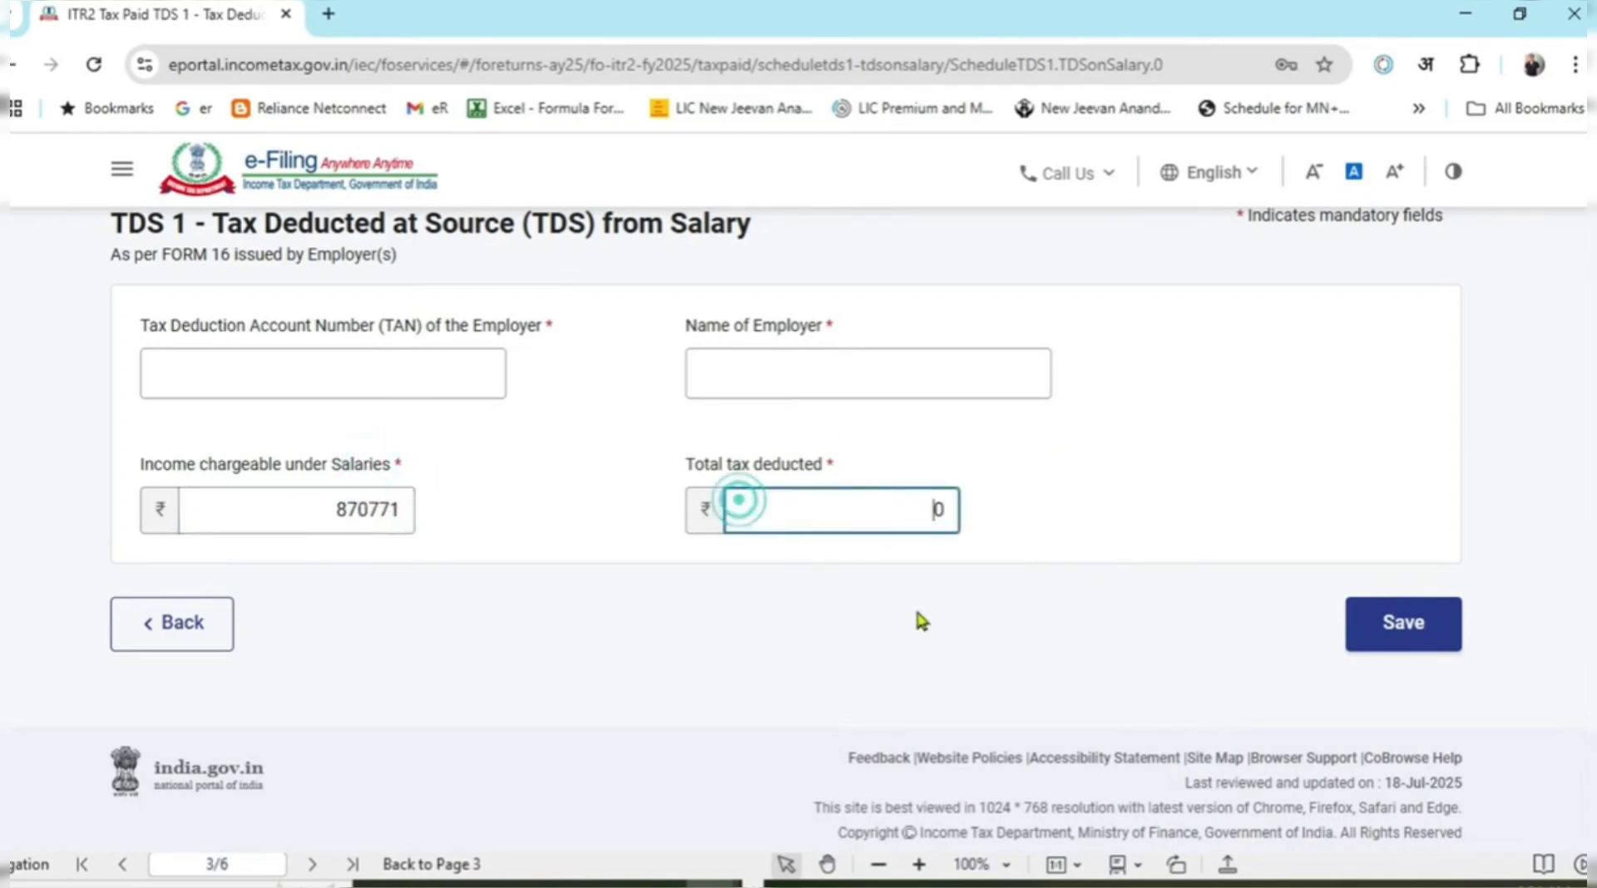
{"action": "key", "text": "alt+Tab"}
{"action": "key", "text": "alt+Tab"}
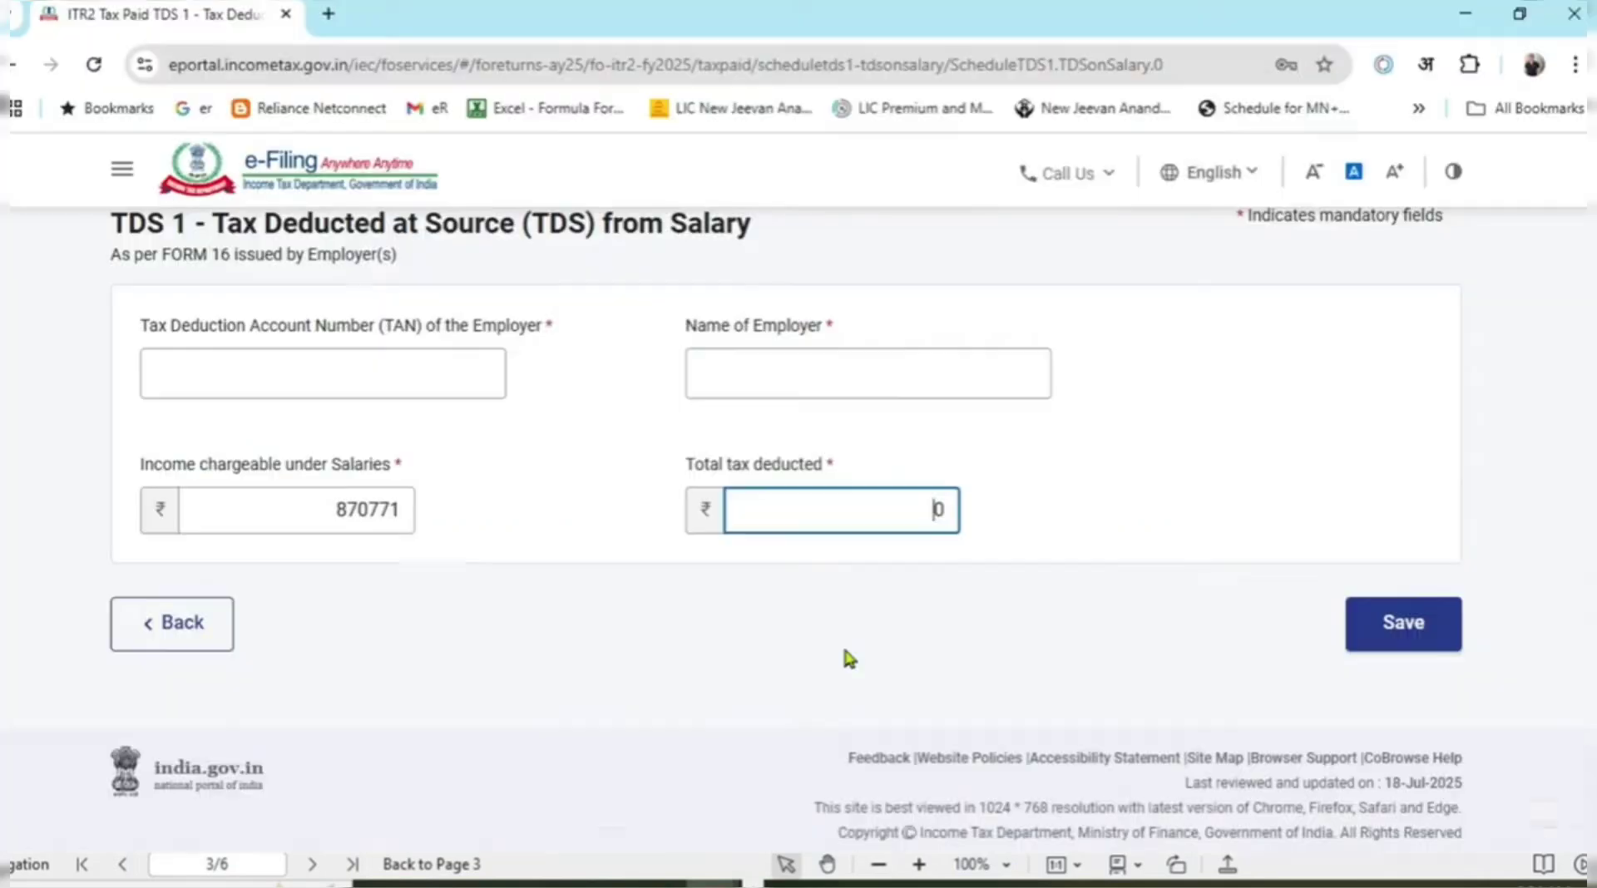
{"action": "type", "text": "54193"}
{"action": "key", "text": "Delete"}
{"action": "left_click", "coordinate": [676, 642]}
Fill in the employer TAN and name, paste a valid TAN over the invalid one, and return to the 26AS sheet.
{"action": "left_click", "coordinate": [462, 357]}
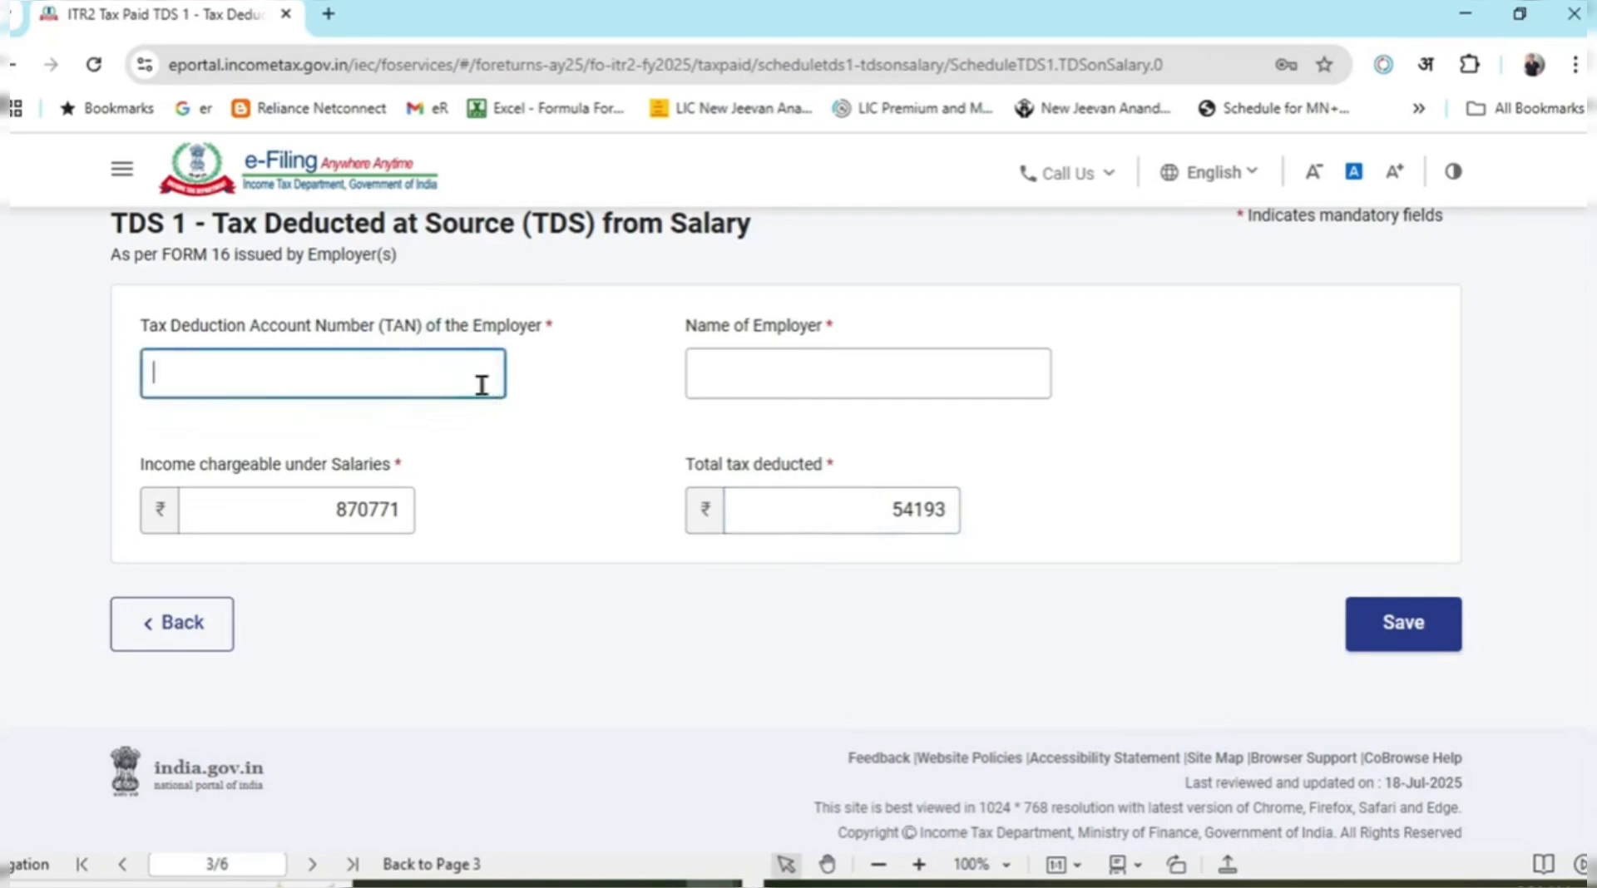
{"action": "type", "text": "LHFSFERGRH"}
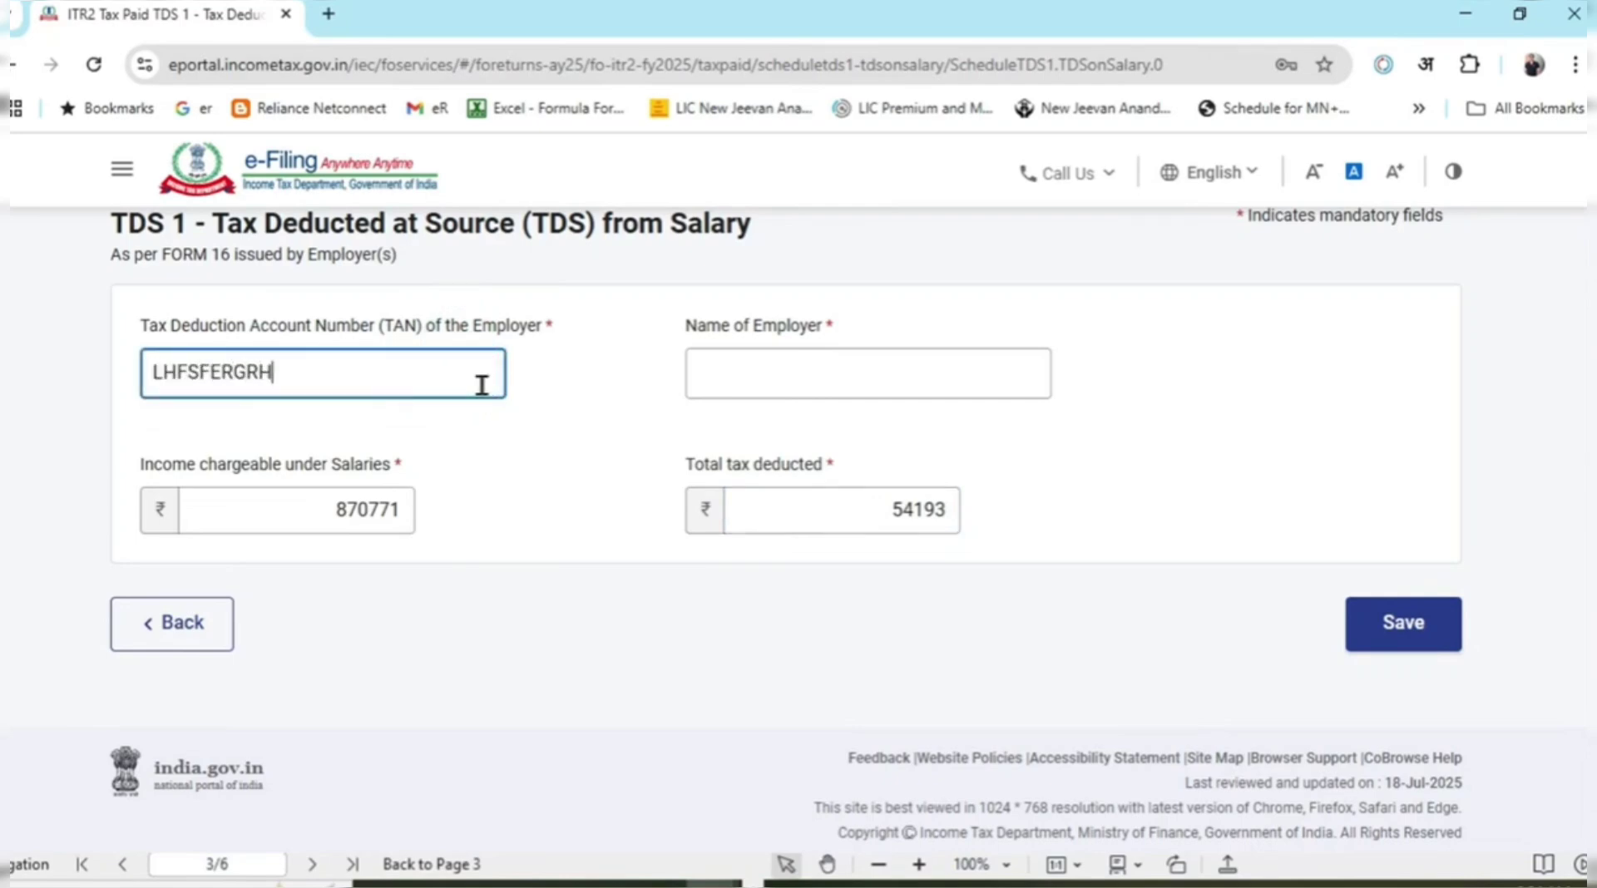
{"action": "left_click", "coordinate": [569, 507]}
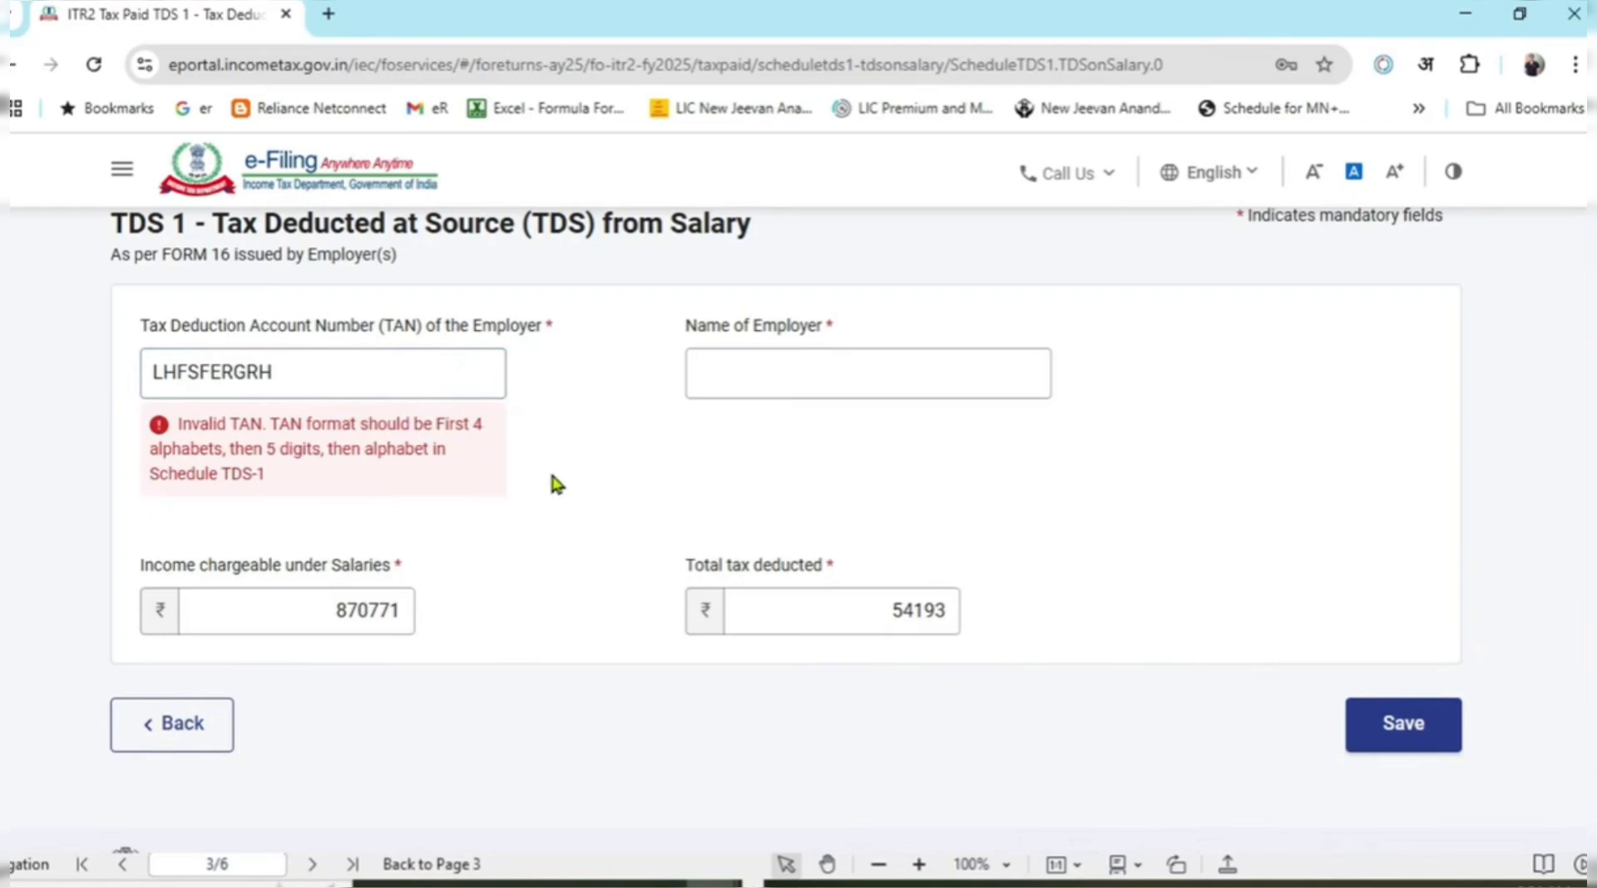
{"action": "left_click", "coordinate": [338, 360]}
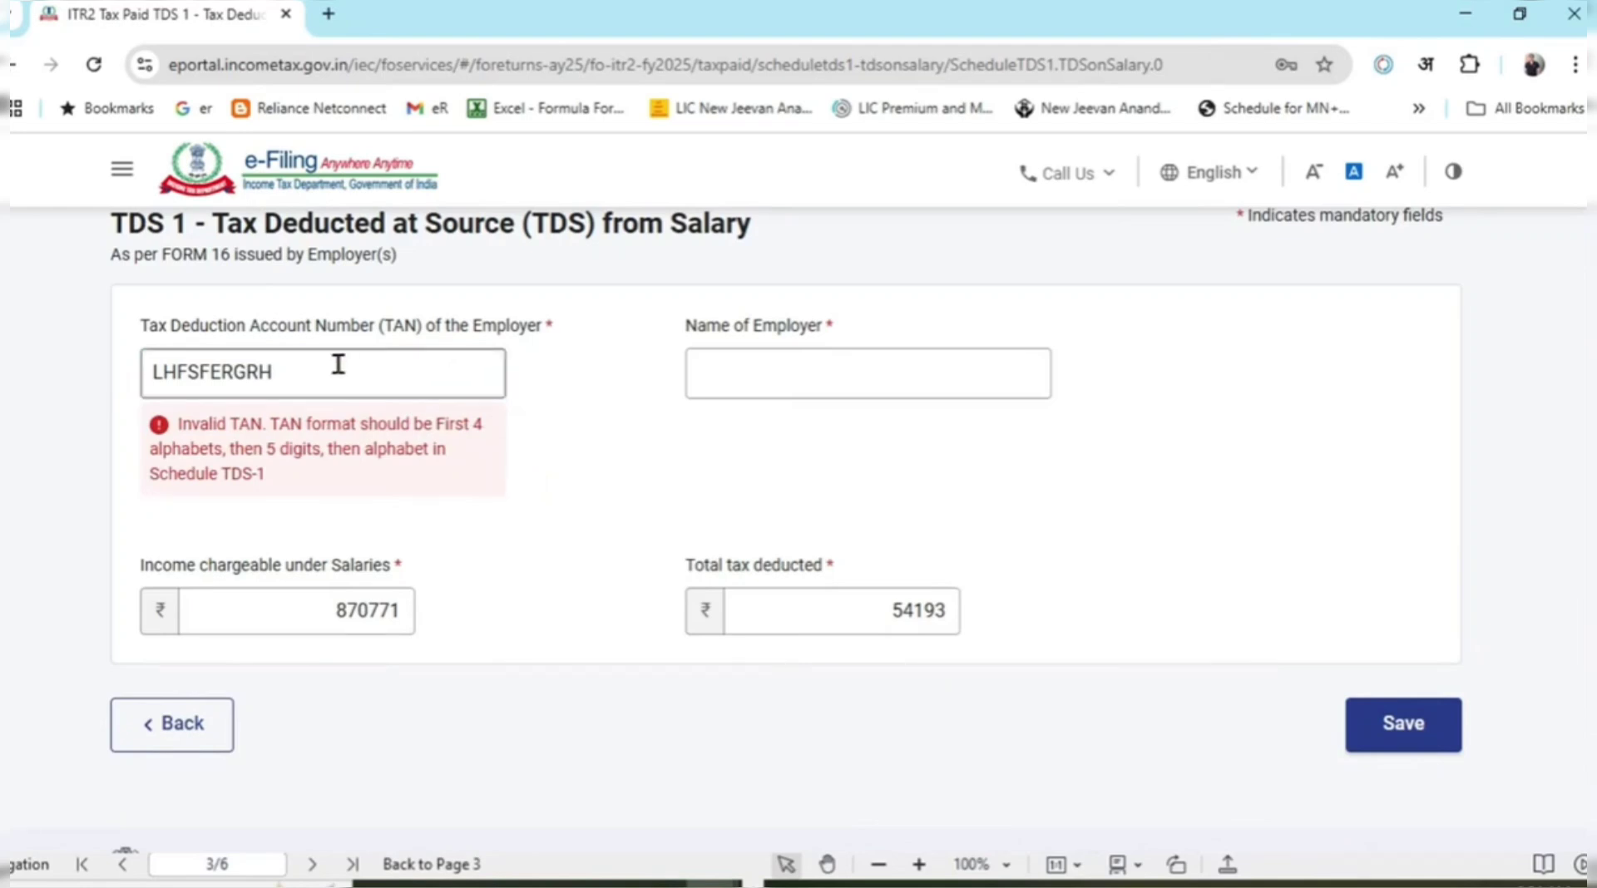
{"action": "double_click", "coordinate": [339, 360]}
{"action": "left_click", "coordinate": [738, 363]}
{"action": "type", "text": "LFS"}
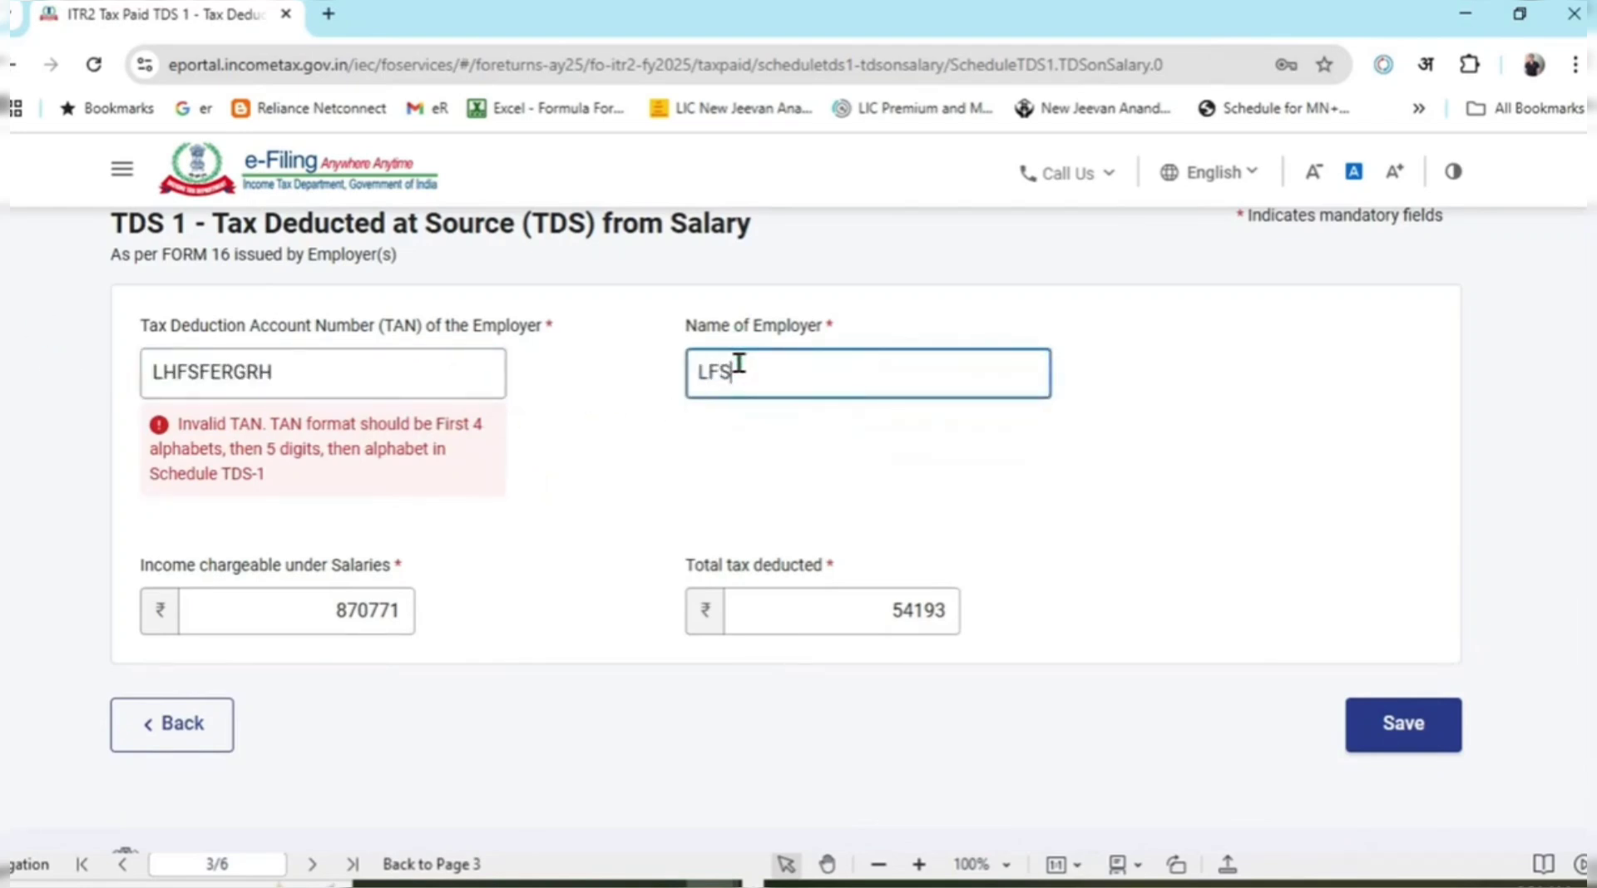
{"action": "type", "text": "FRGGREG"}
{"action": "left_click", "coordinate": [826, 521]}
{"action": "double_click", "coordinate": [333, 359]}
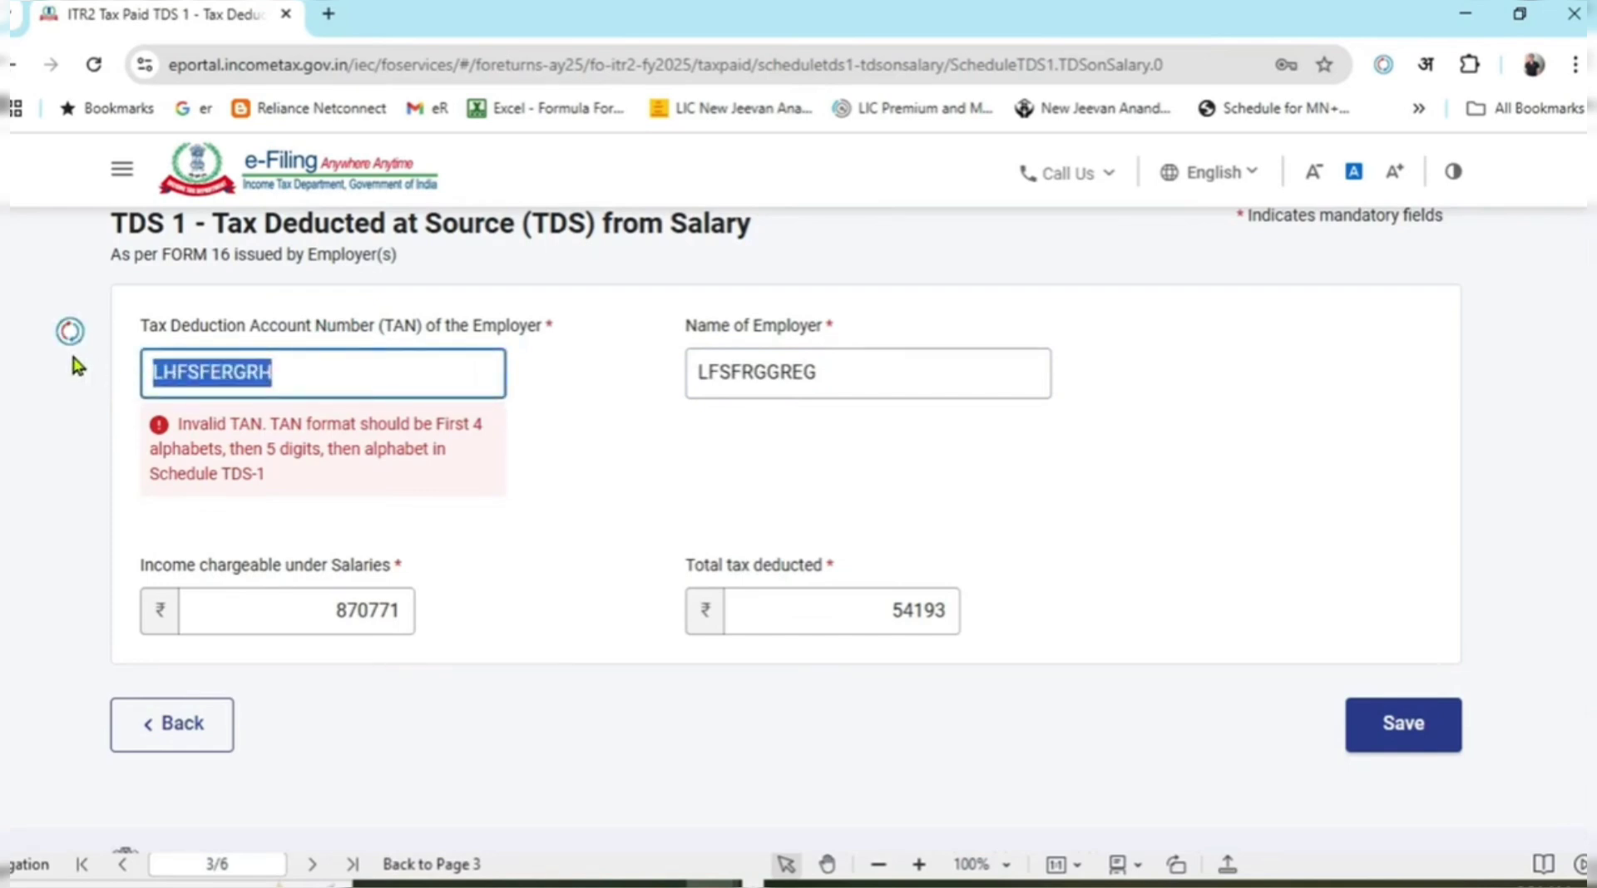
{"action": "key", "text": "ctrl+v"}
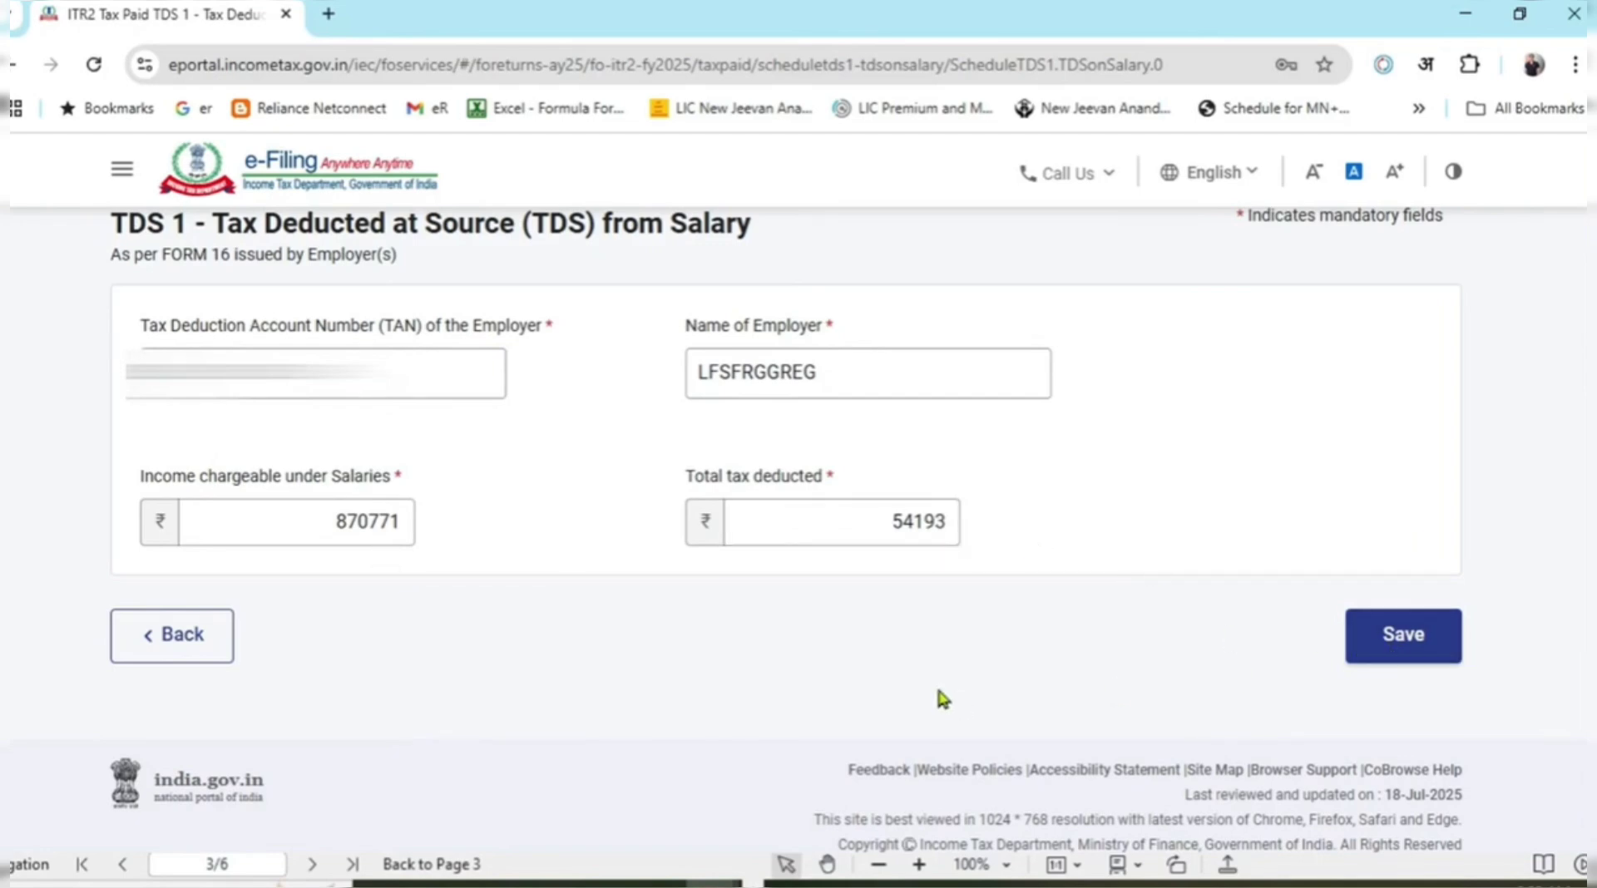
{"action": "key", "text": "alt+Tab"}
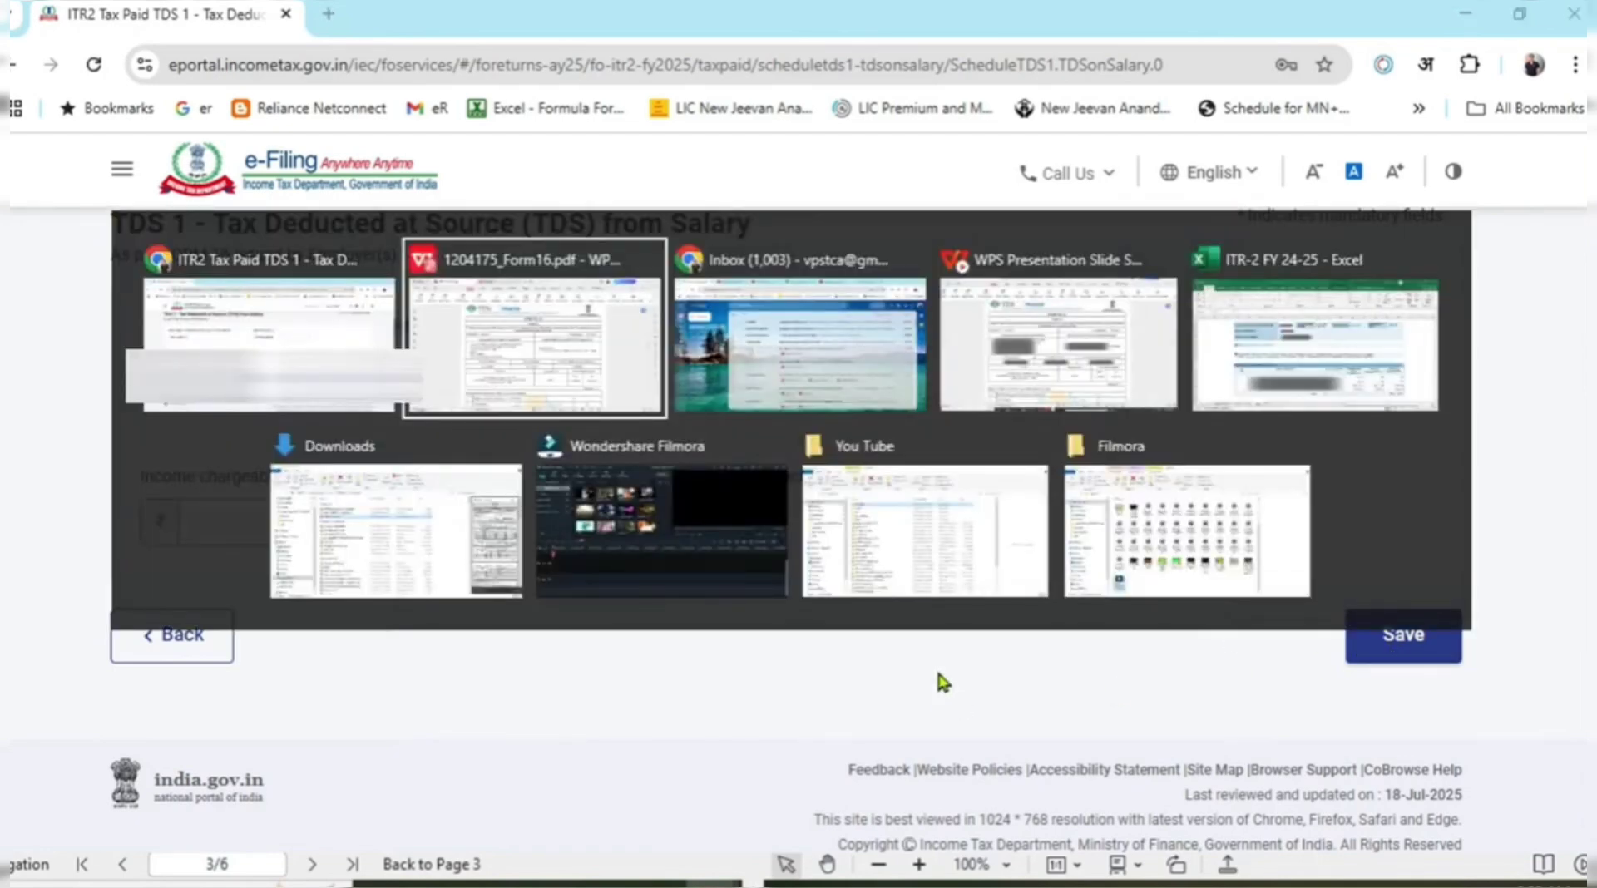
{"action": "key", "text": "alt+Tab"}
{"action": "key", "text": "alt+Tab"}
{"action": "key", "text": "alt+Tab"}
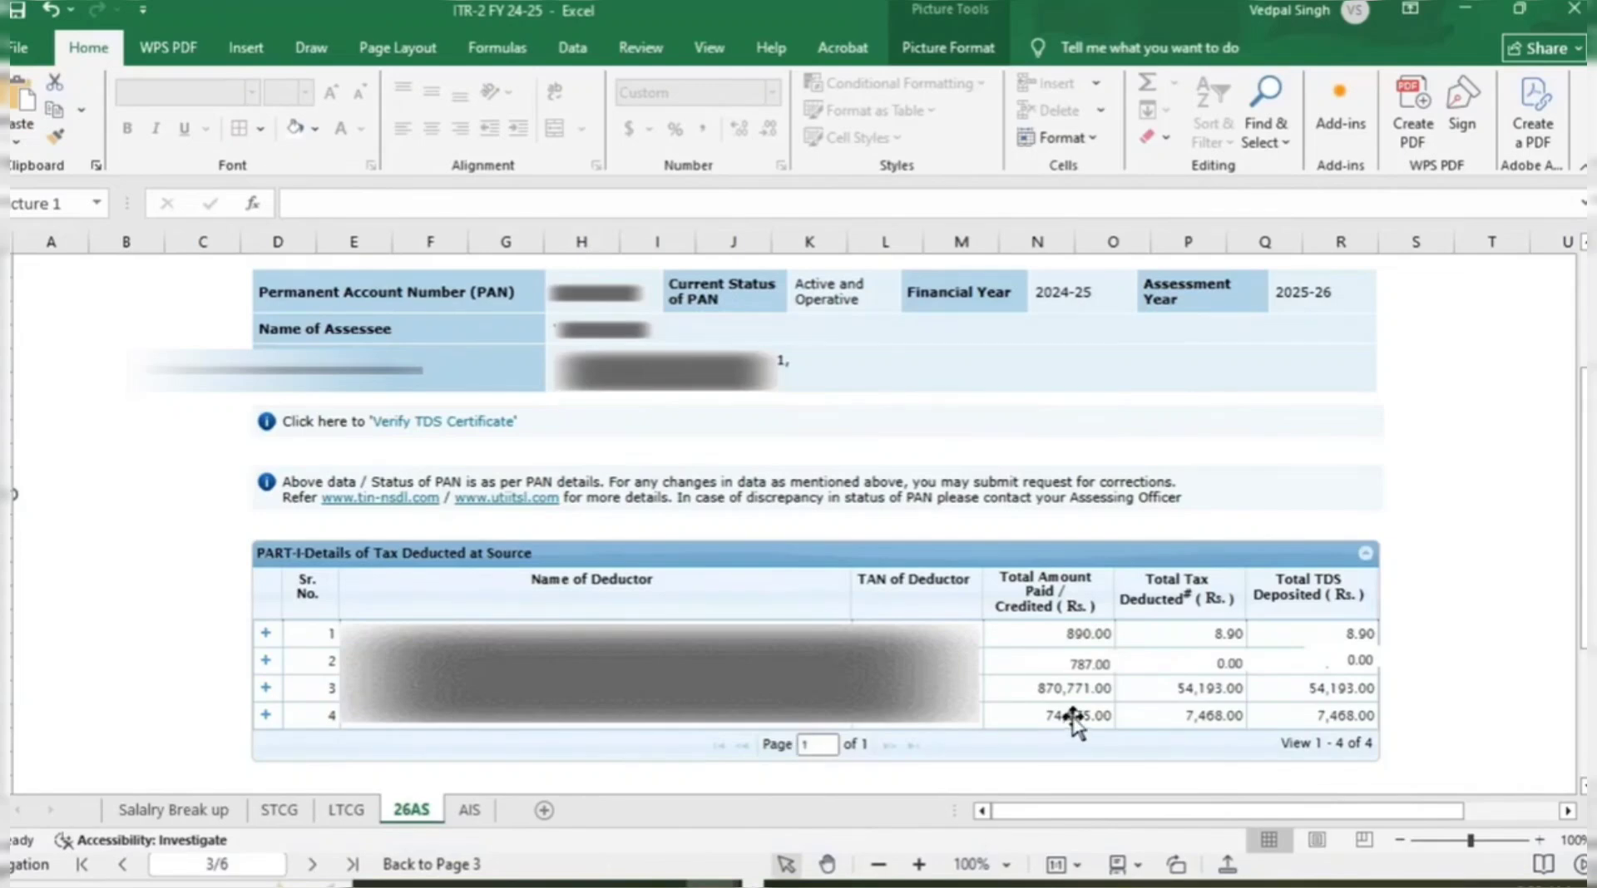
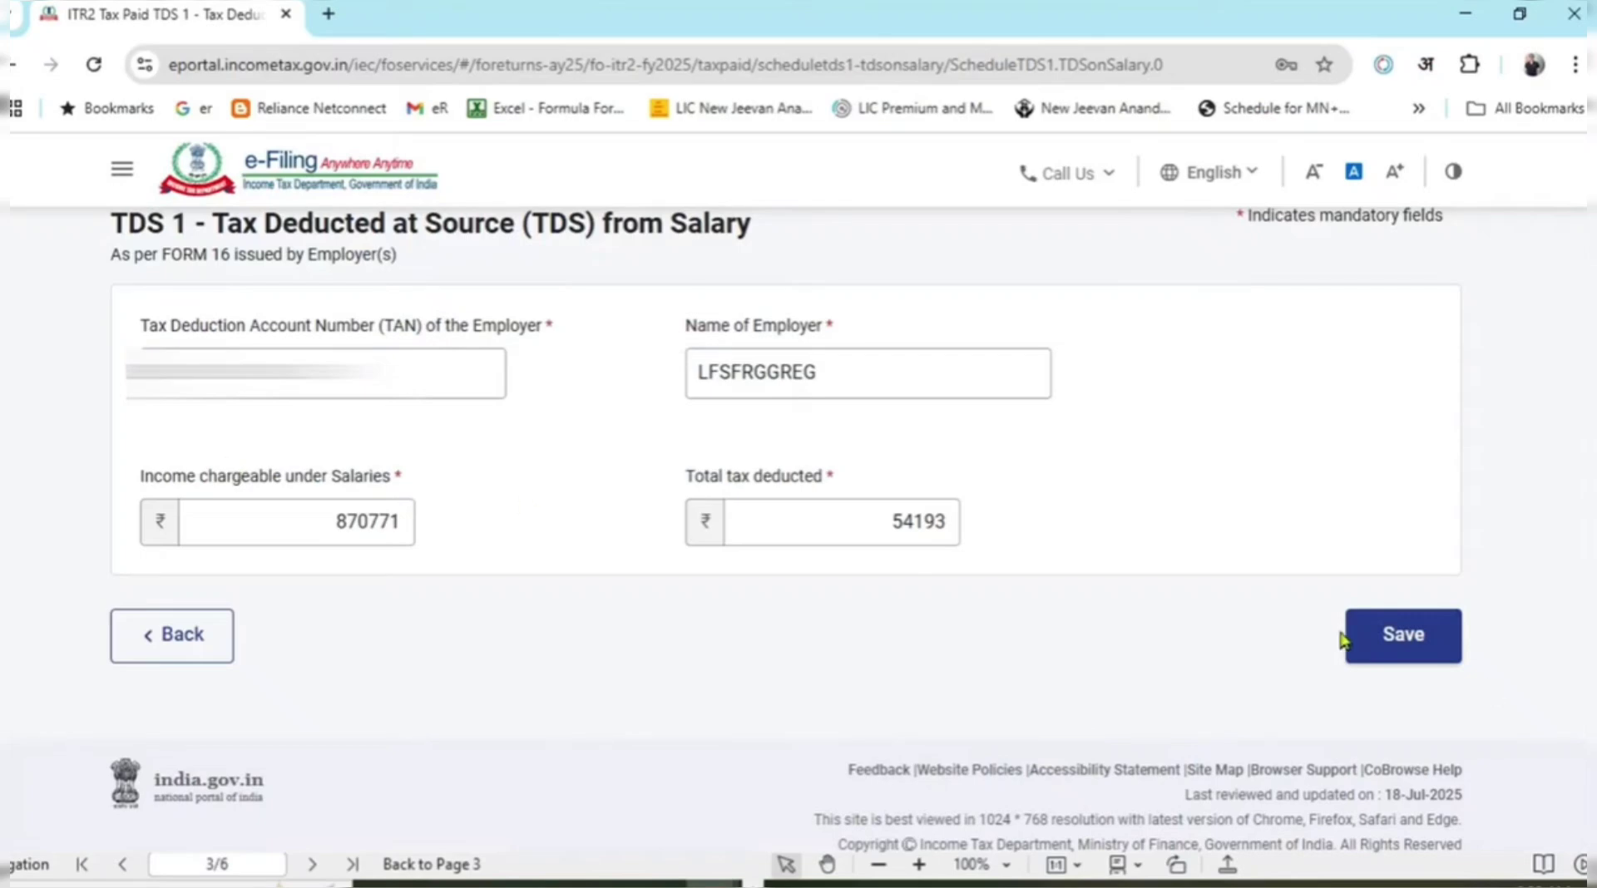
Save the salary TDS entry and review the TDS 1 table with ₹8,70,771 income and ₹54,193 deducted.
{"action": "left_click", "coordinate": [1406, 641]}
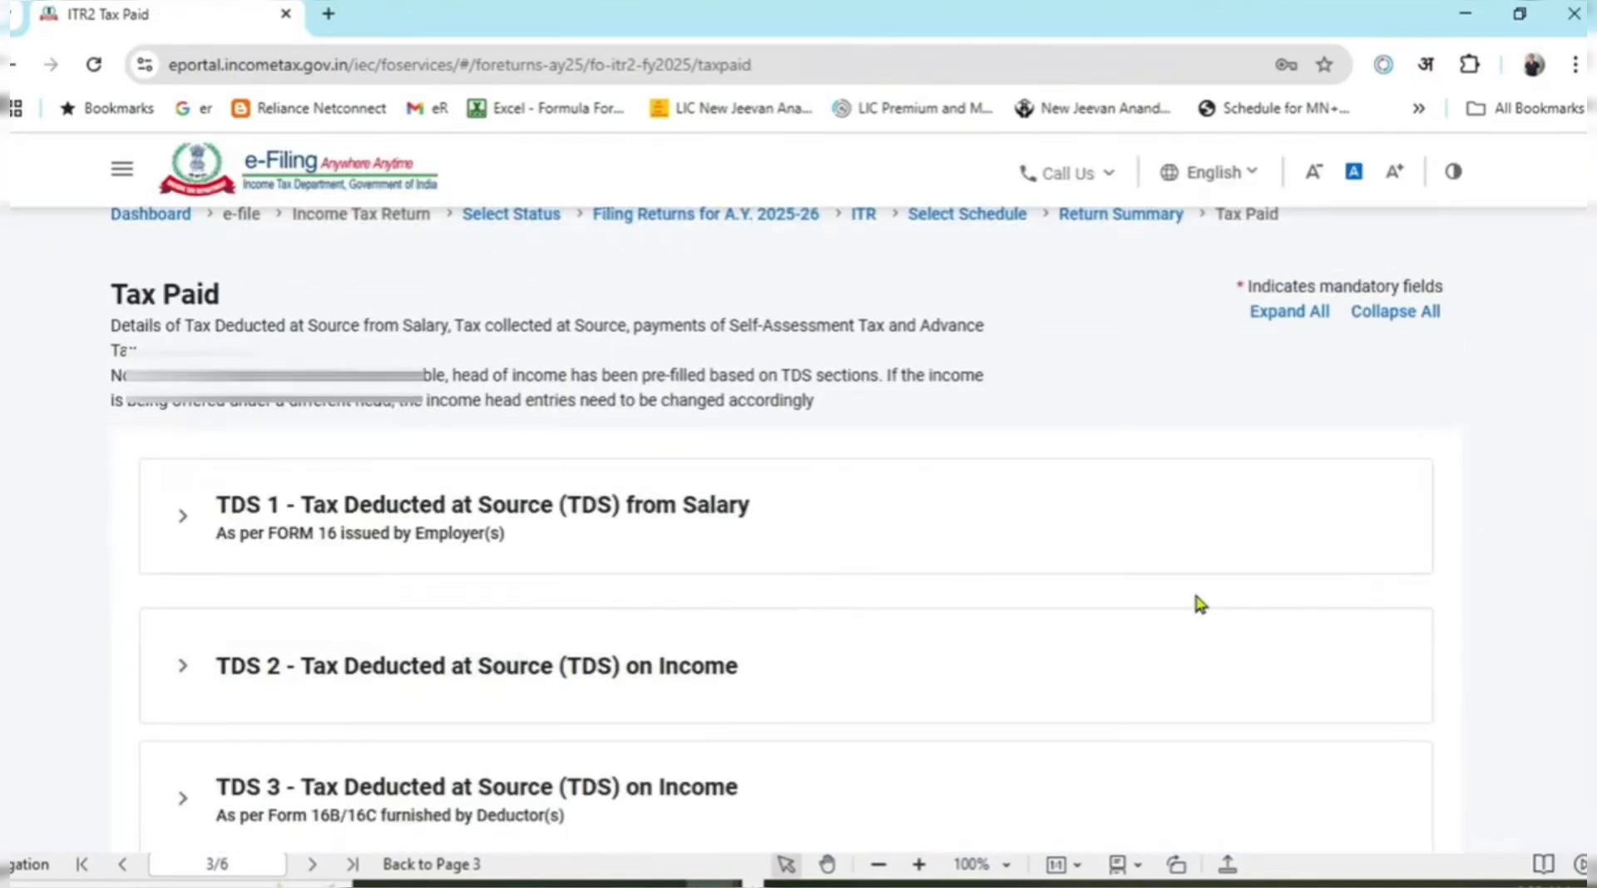
{"action": "left_click", "coordinate": [181, 519]}
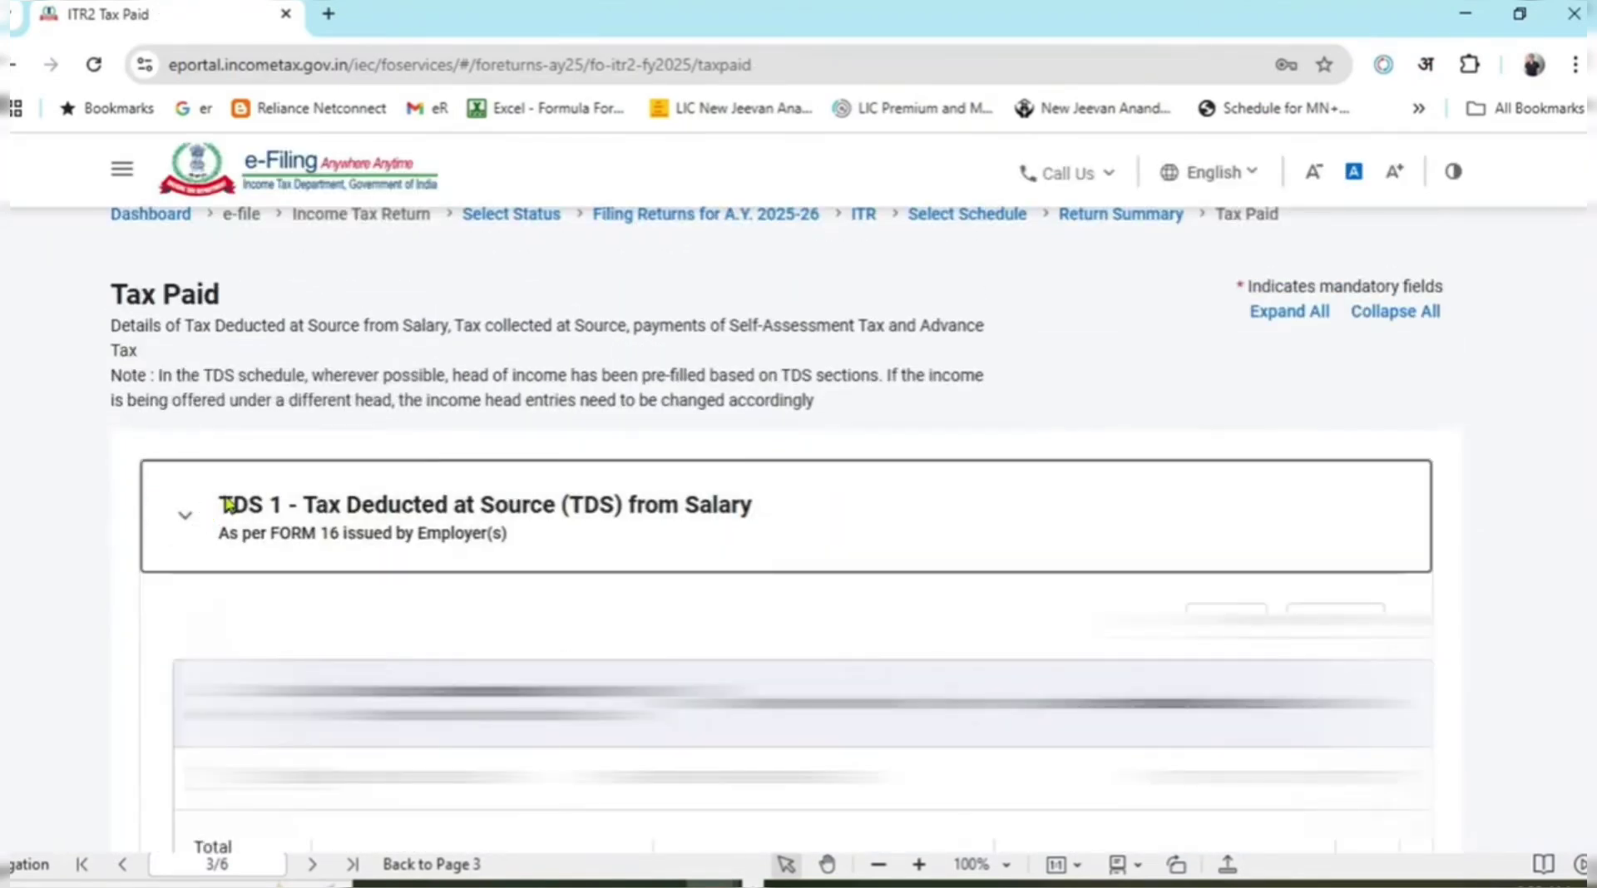
{"action": "scroll", "coordinate": [623, 447], "scroll_direction": "down", "scroll_amount": 2}
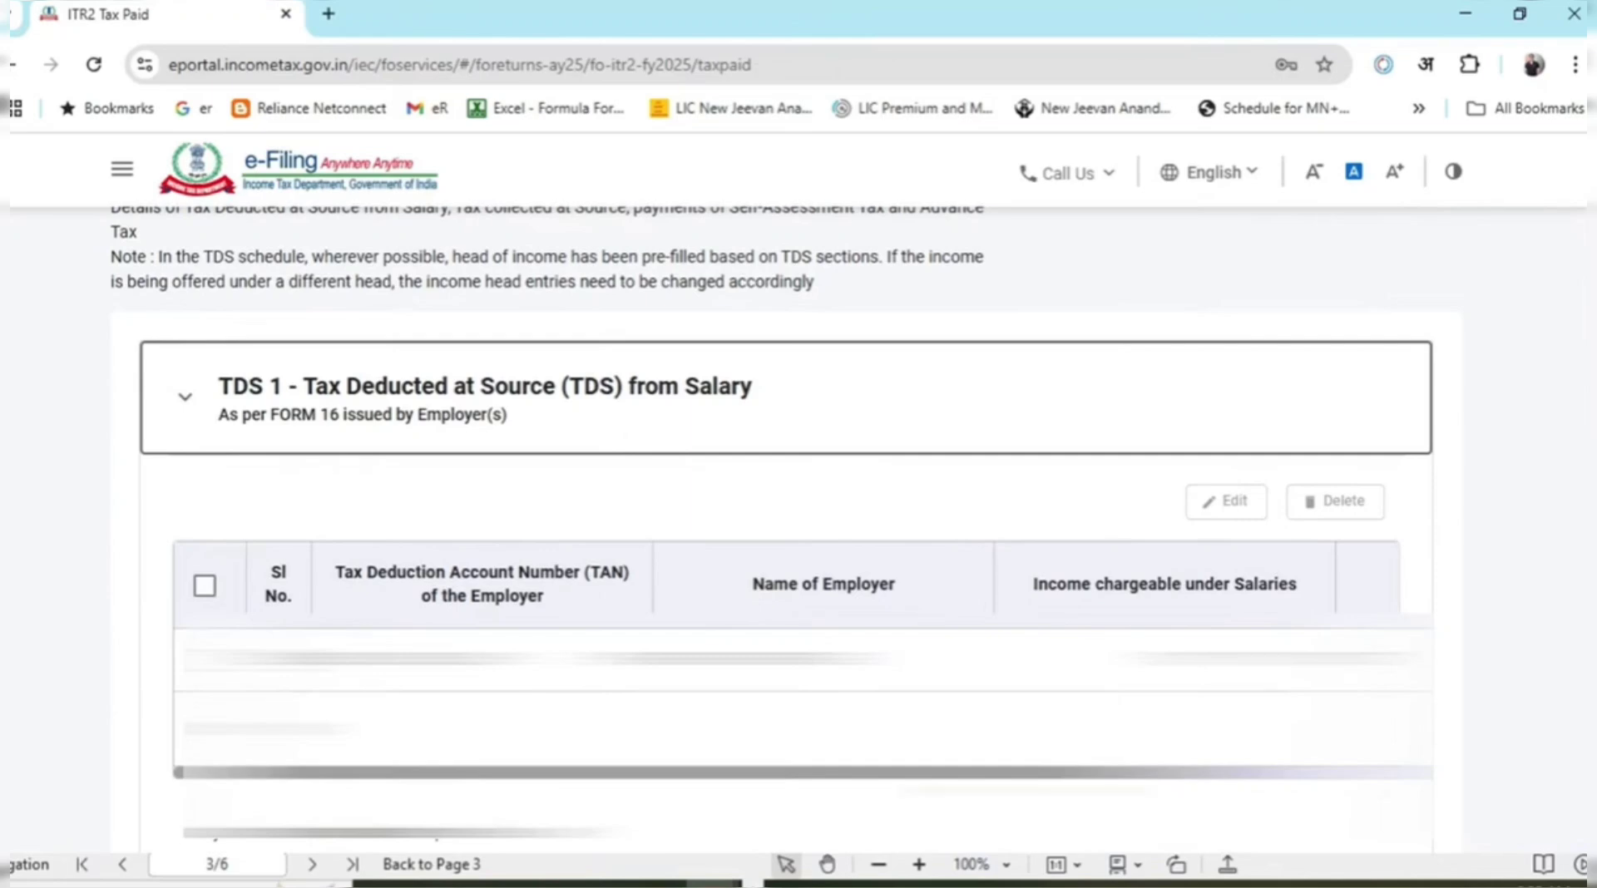
{"action": "left_click_drag", "start_coordinate": [1028, 772], "coordinate": [1255, 772]}
{"action": "scroll", "coordinate": [959, 599], "scroll_direction": "down", "scroll_amount": 7}
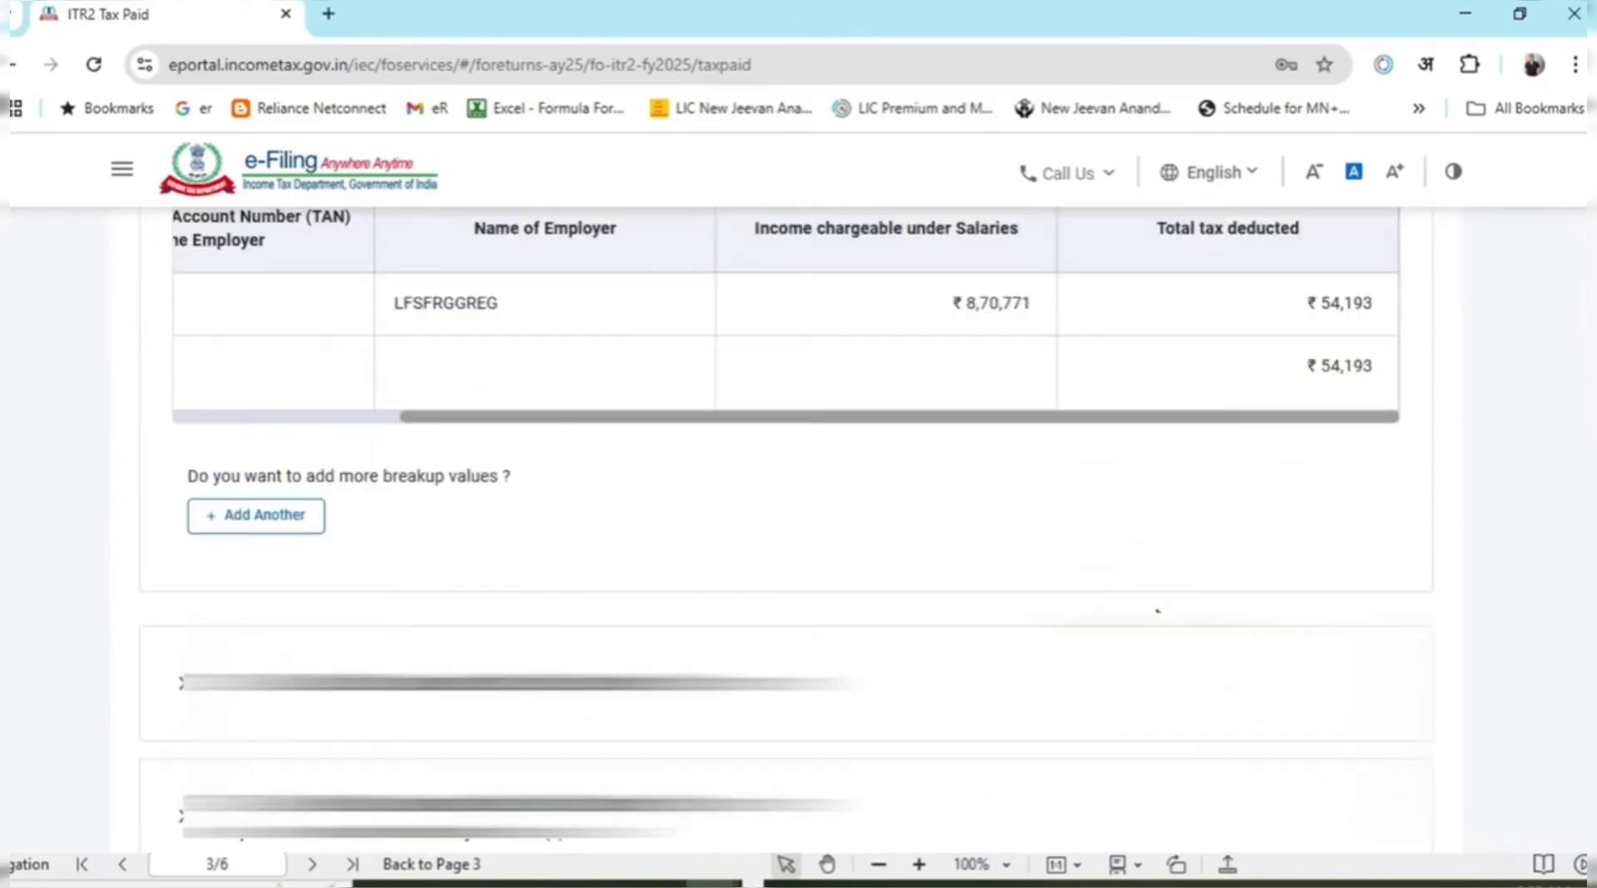
{"action": "scroll", "coordinate": [254, 563], "scroll_direction": "up", "scroll_amount": 7}
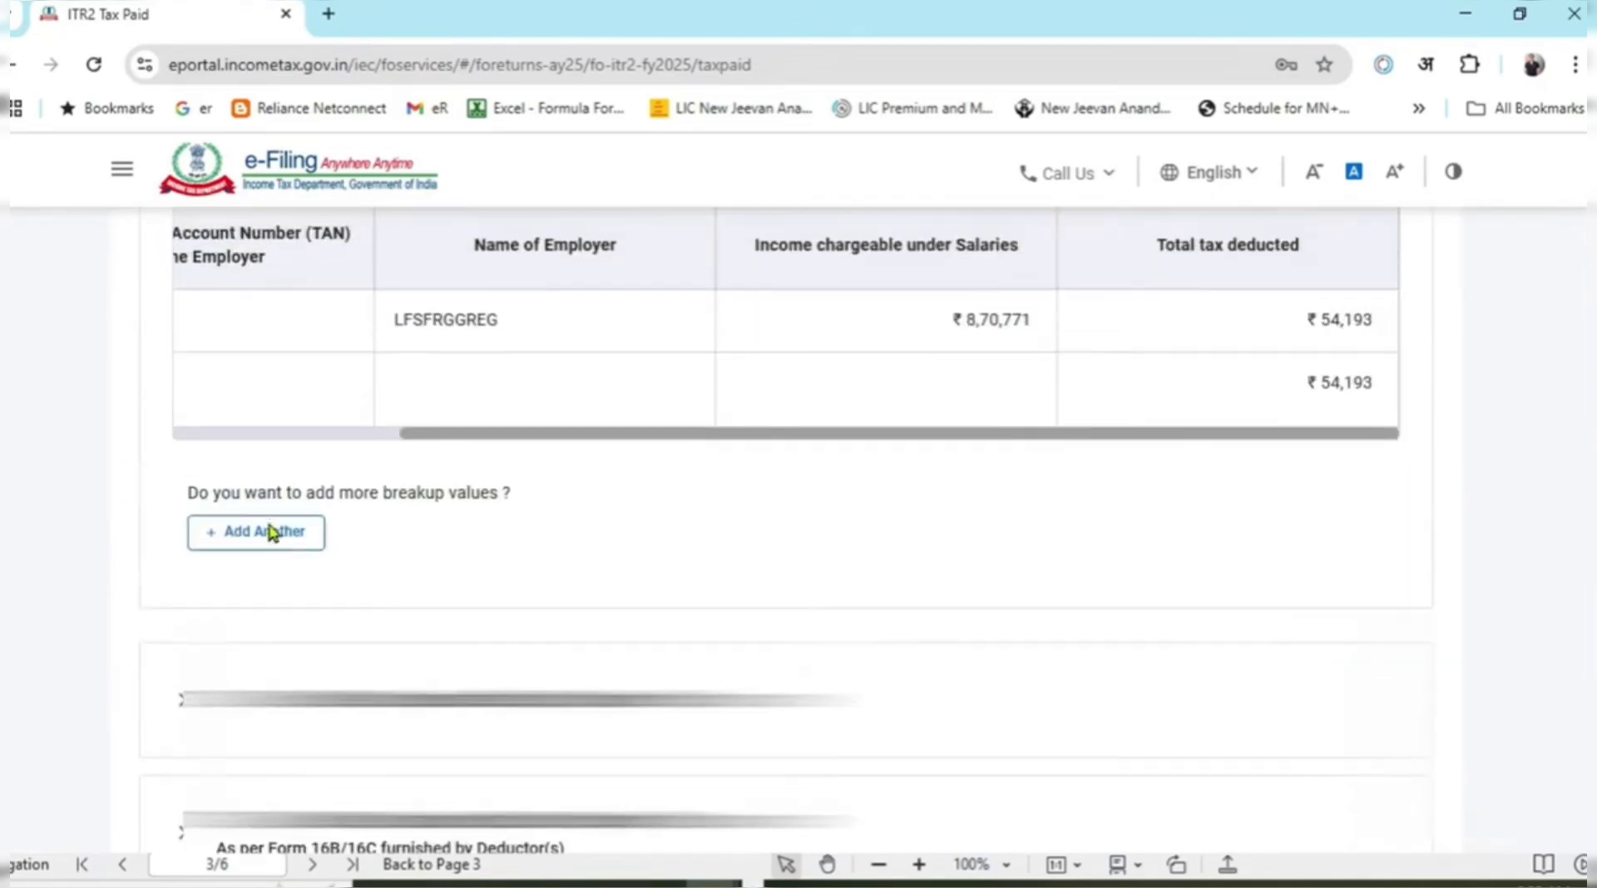
{"action": "left_click", "coordinate": [183, 283]}
Cross-check the figures against the 26AS sheet, then expand the TDS 2 section.
{"action": "key", "text": "alt+Tab"}
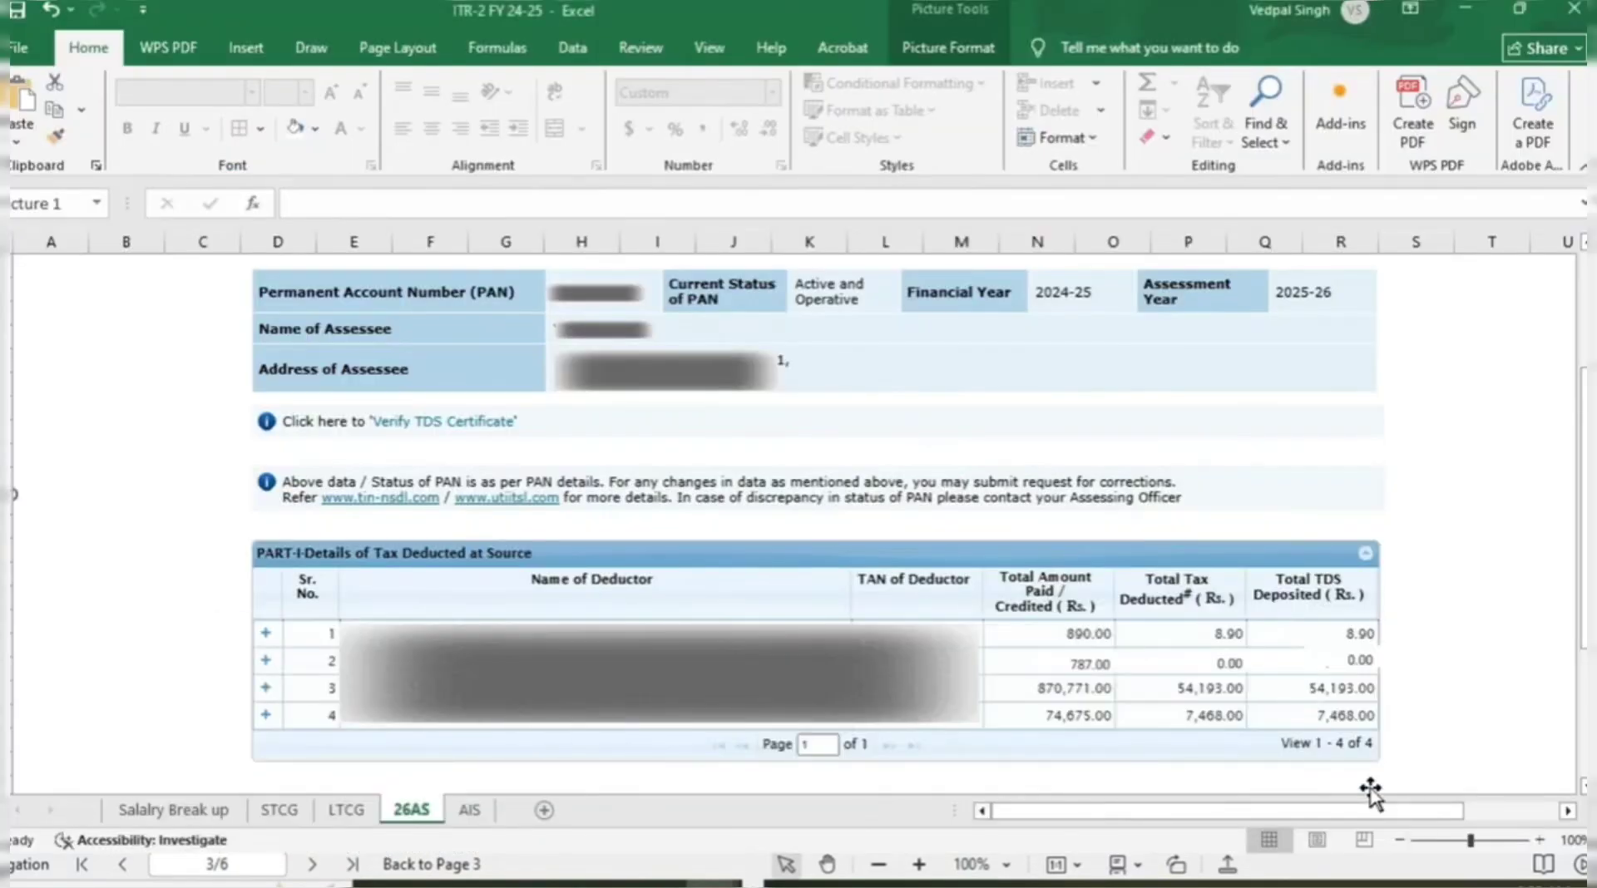
{"action": "key", "text": "alt+Tab"}
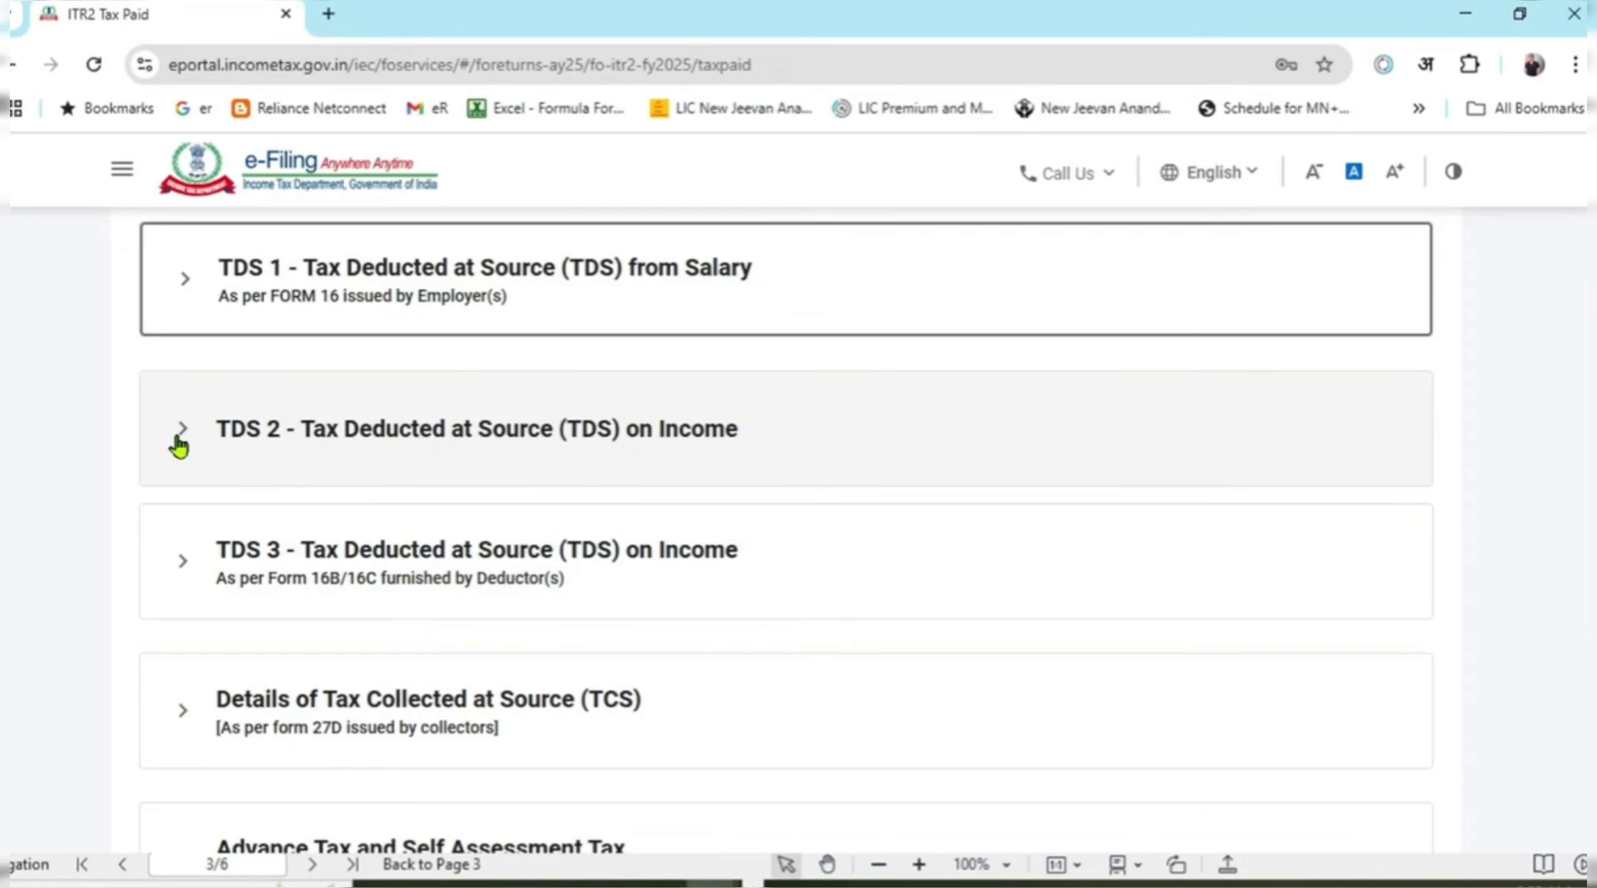
{"action": "left_click", "coordinate": [180, 441]}
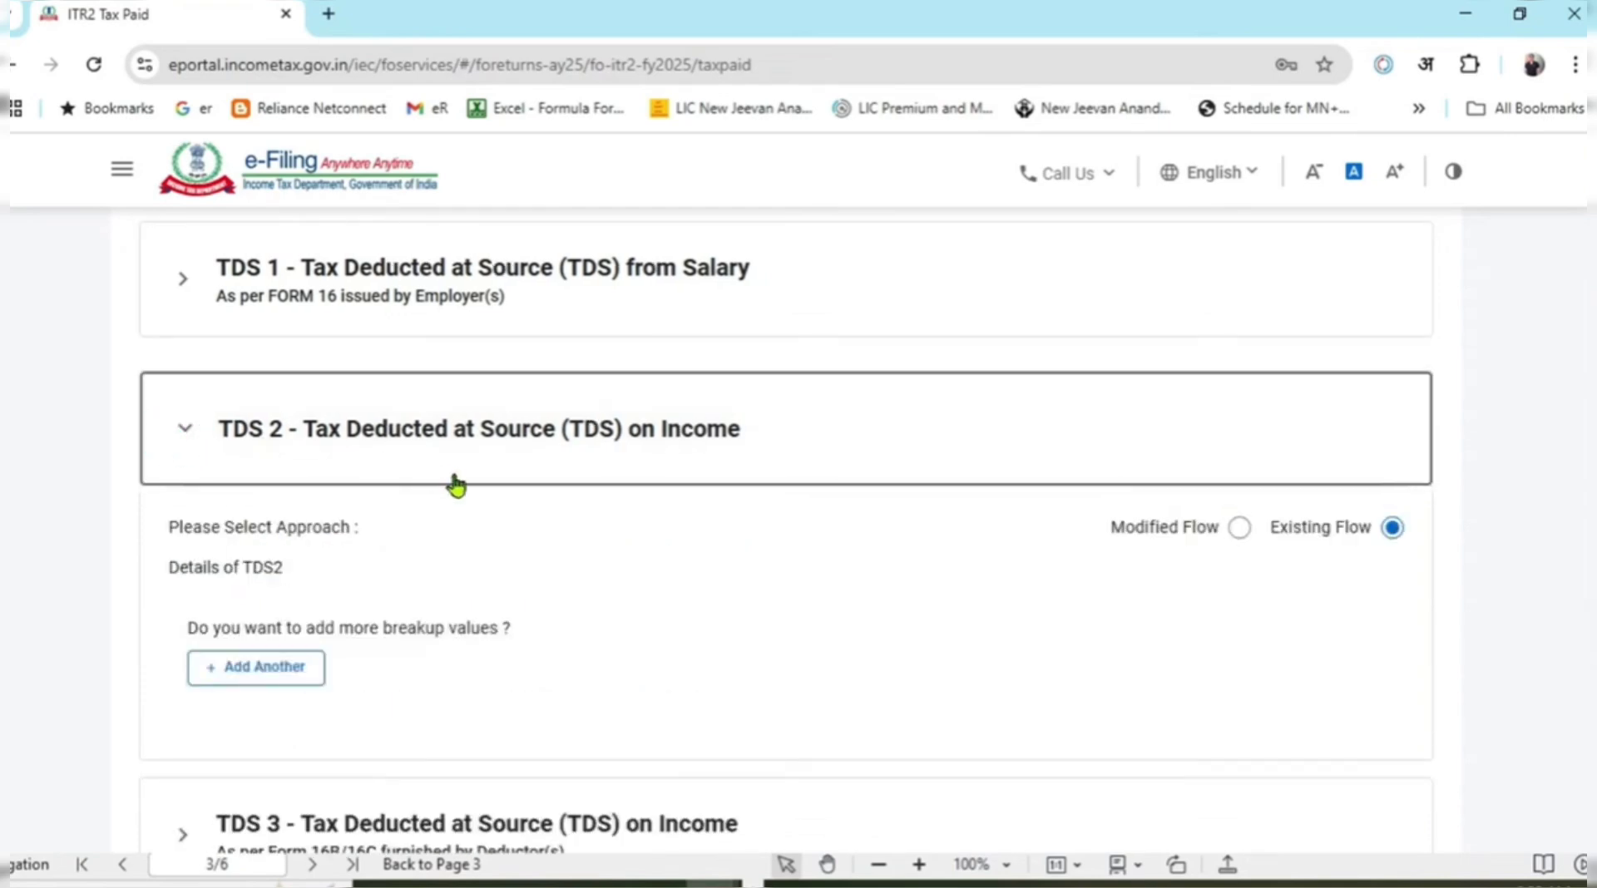
{"action": "left_click", "coordinate": [184, 429]}
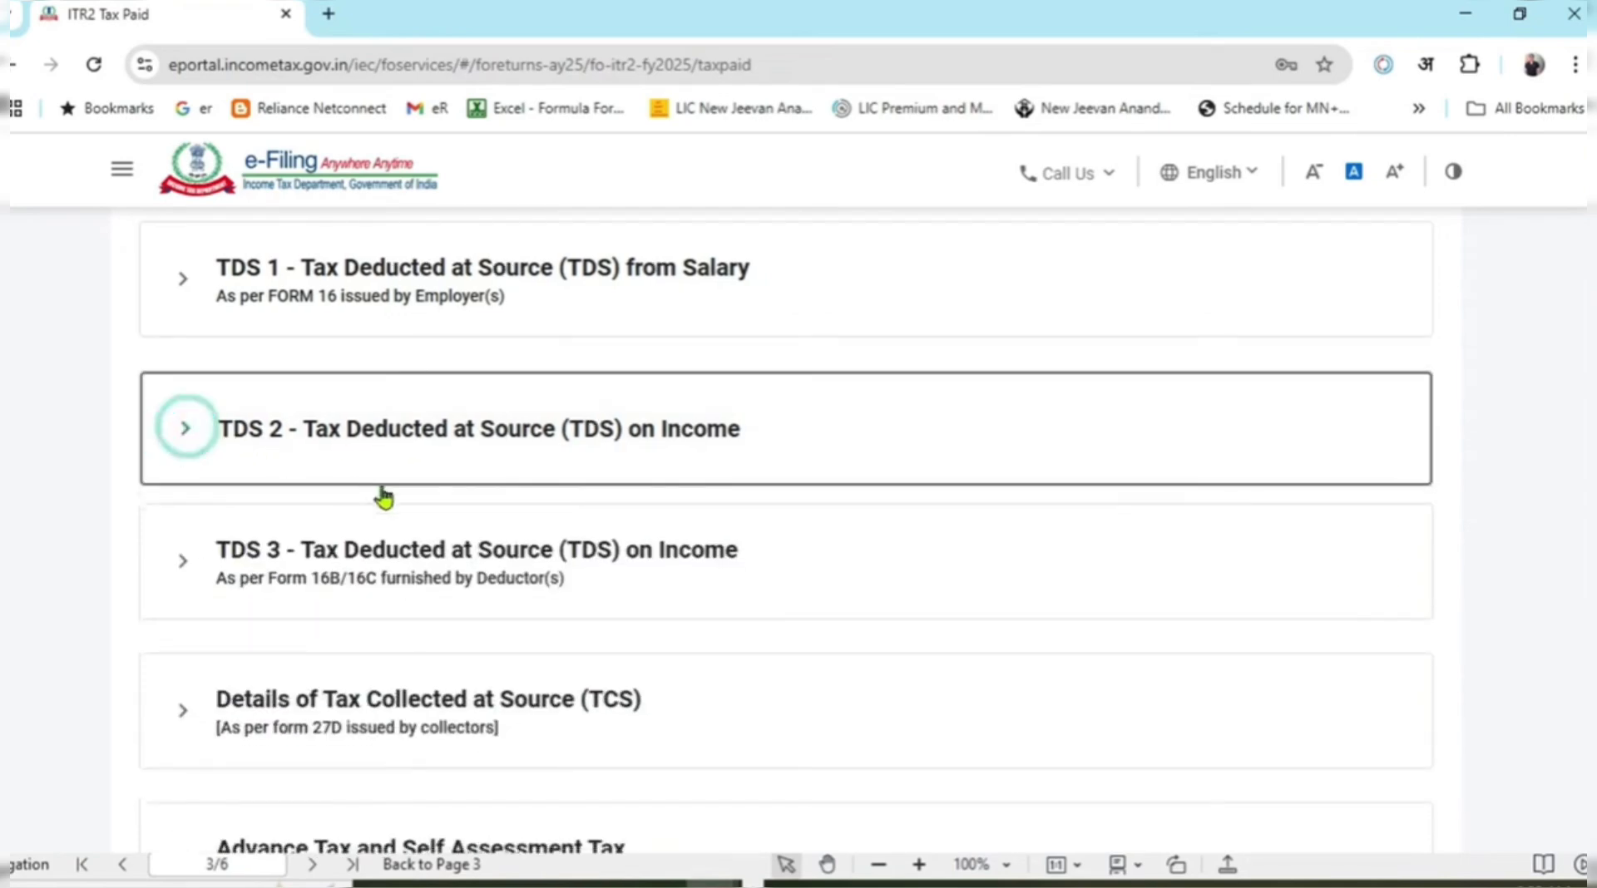
{"action": "scroll", "coordinate": [382, 496], "scroll_direction": "down", "scroll_amount": 1}
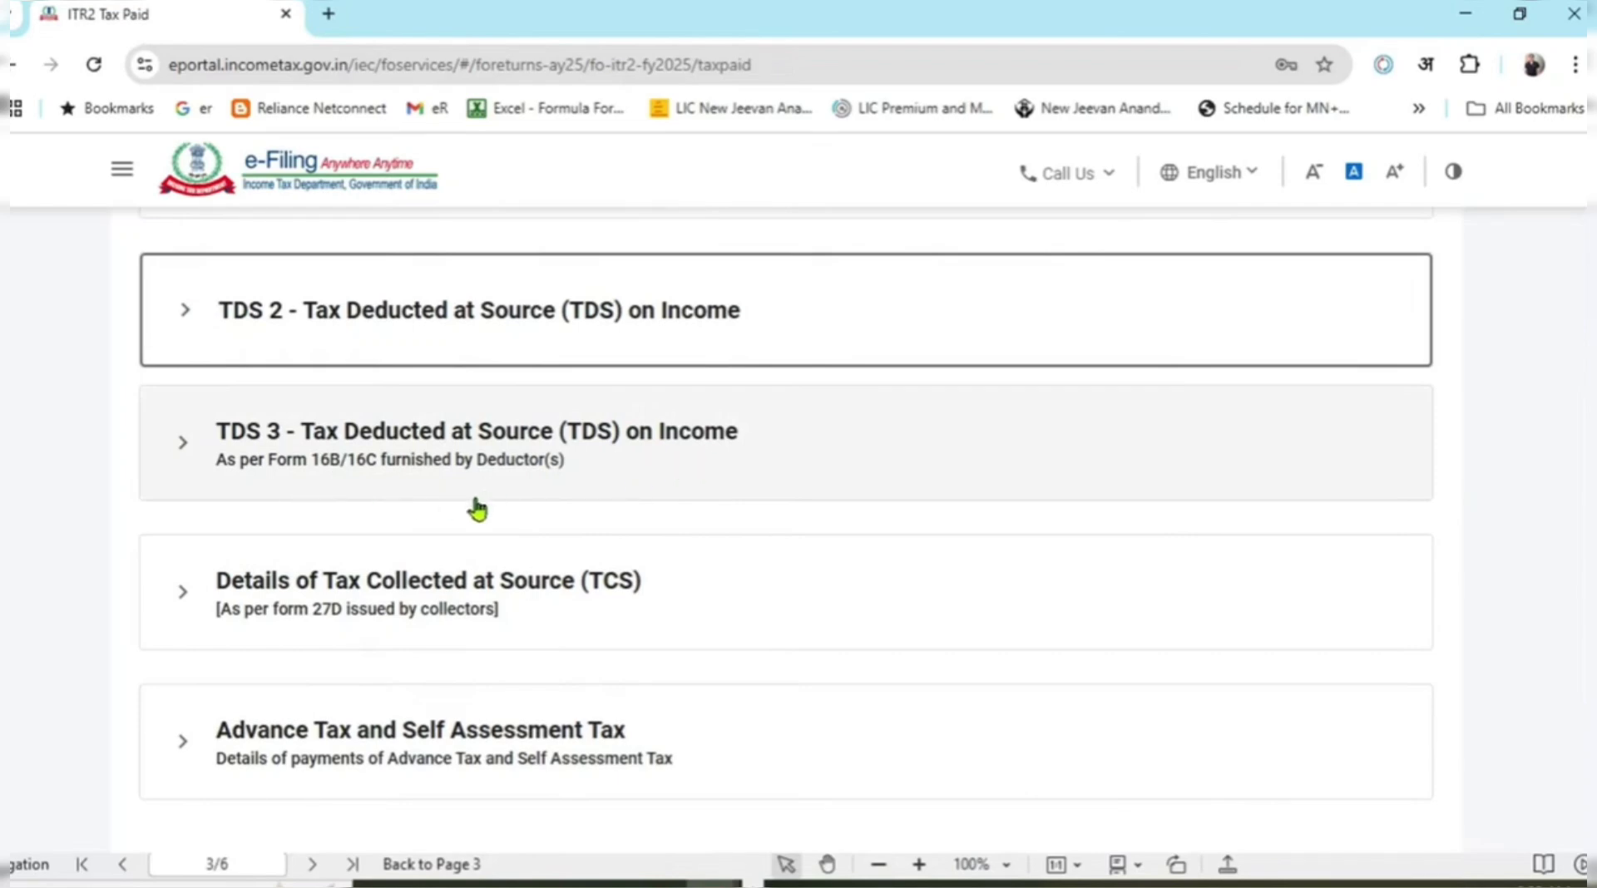
{"action": "scroll", "coordinate": [474, 509], "scroll_direction": "up", "scroll_amount": 3}
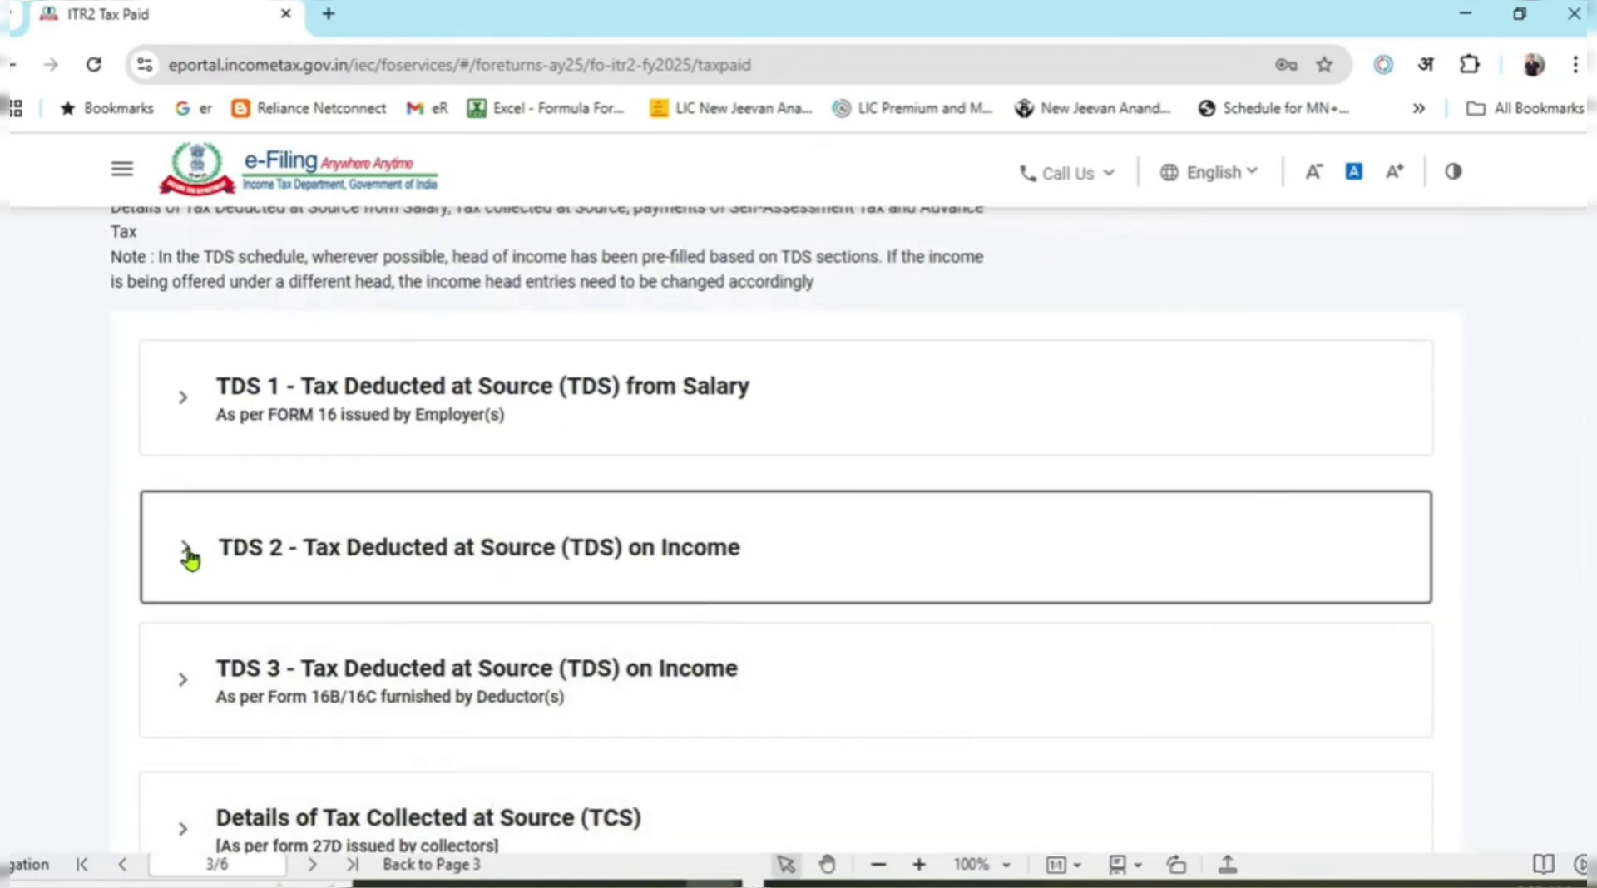
{"action": "left_click", "coordinate": [187, 552]}
Add a new TDS 2 entry claimed by Self and remove the stray character from the TAN field.
{"action": "left_click", "coordinate": [265, 780]}
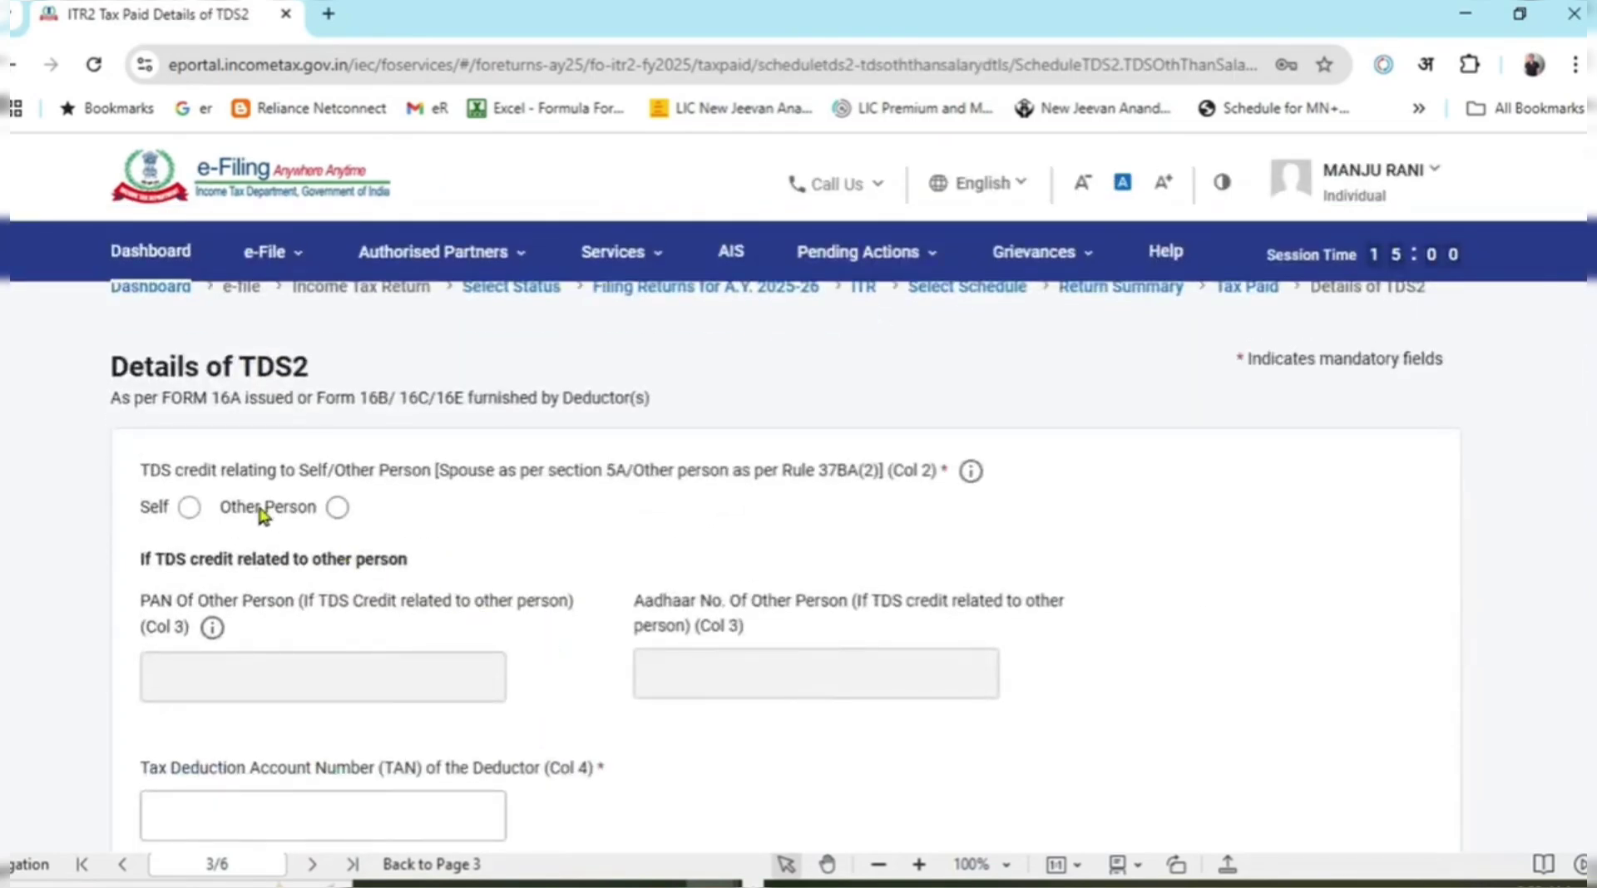
{"action": "scroll", "coordinate": [399, 482], "scroll_direction": "down", "scroll_amount": 2}
{"action": "left_click", "coordinate": [190, 328]}
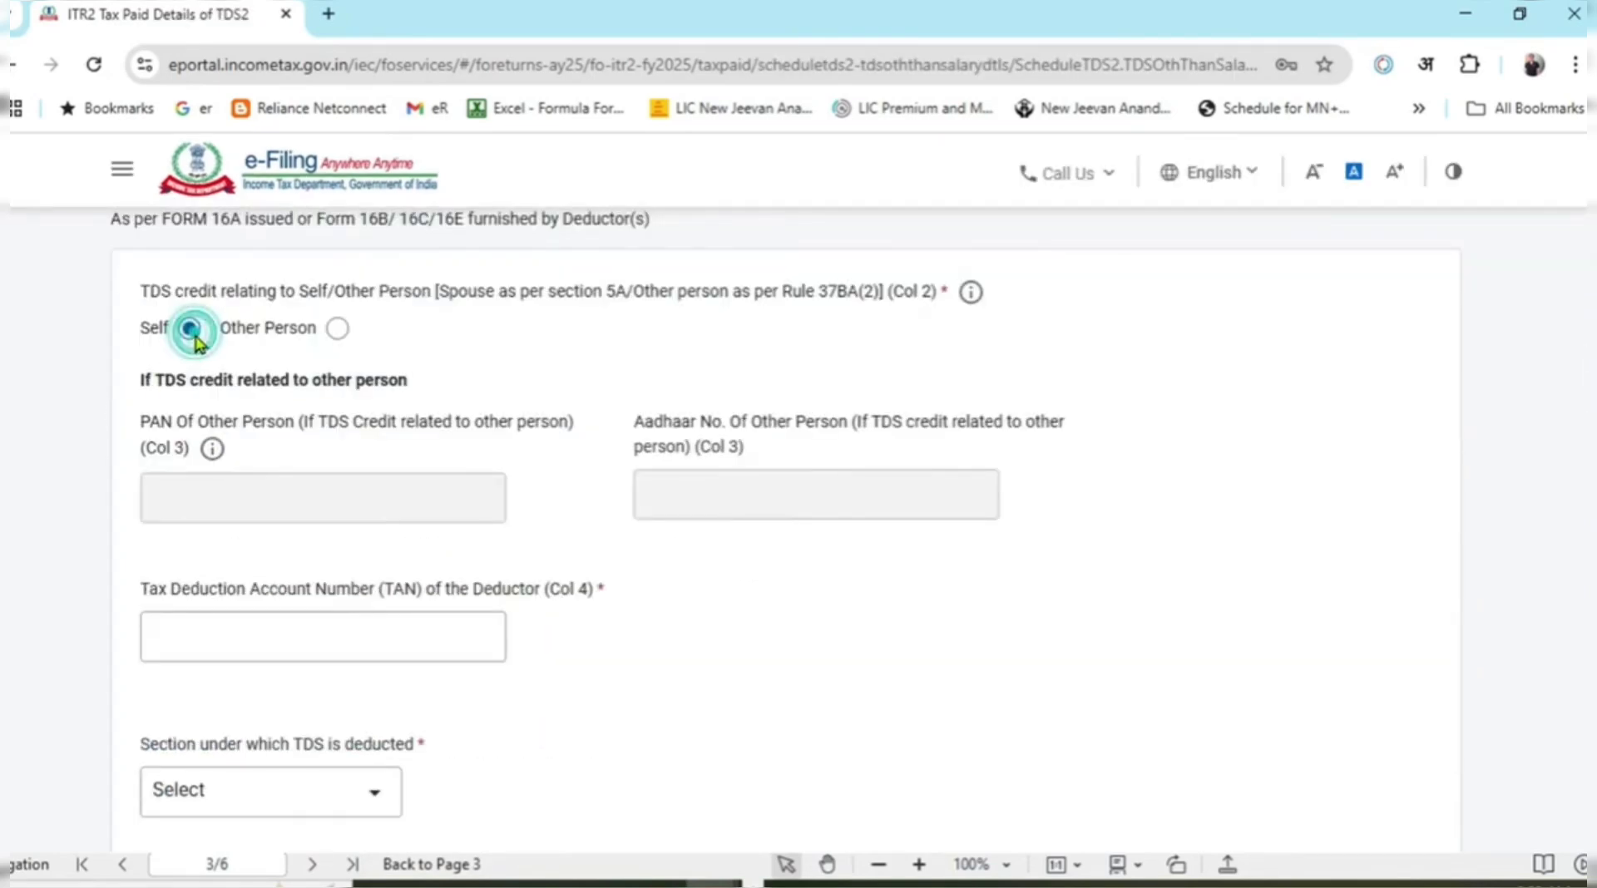
{"action": "left_click", "coordinate": [384, 646]}
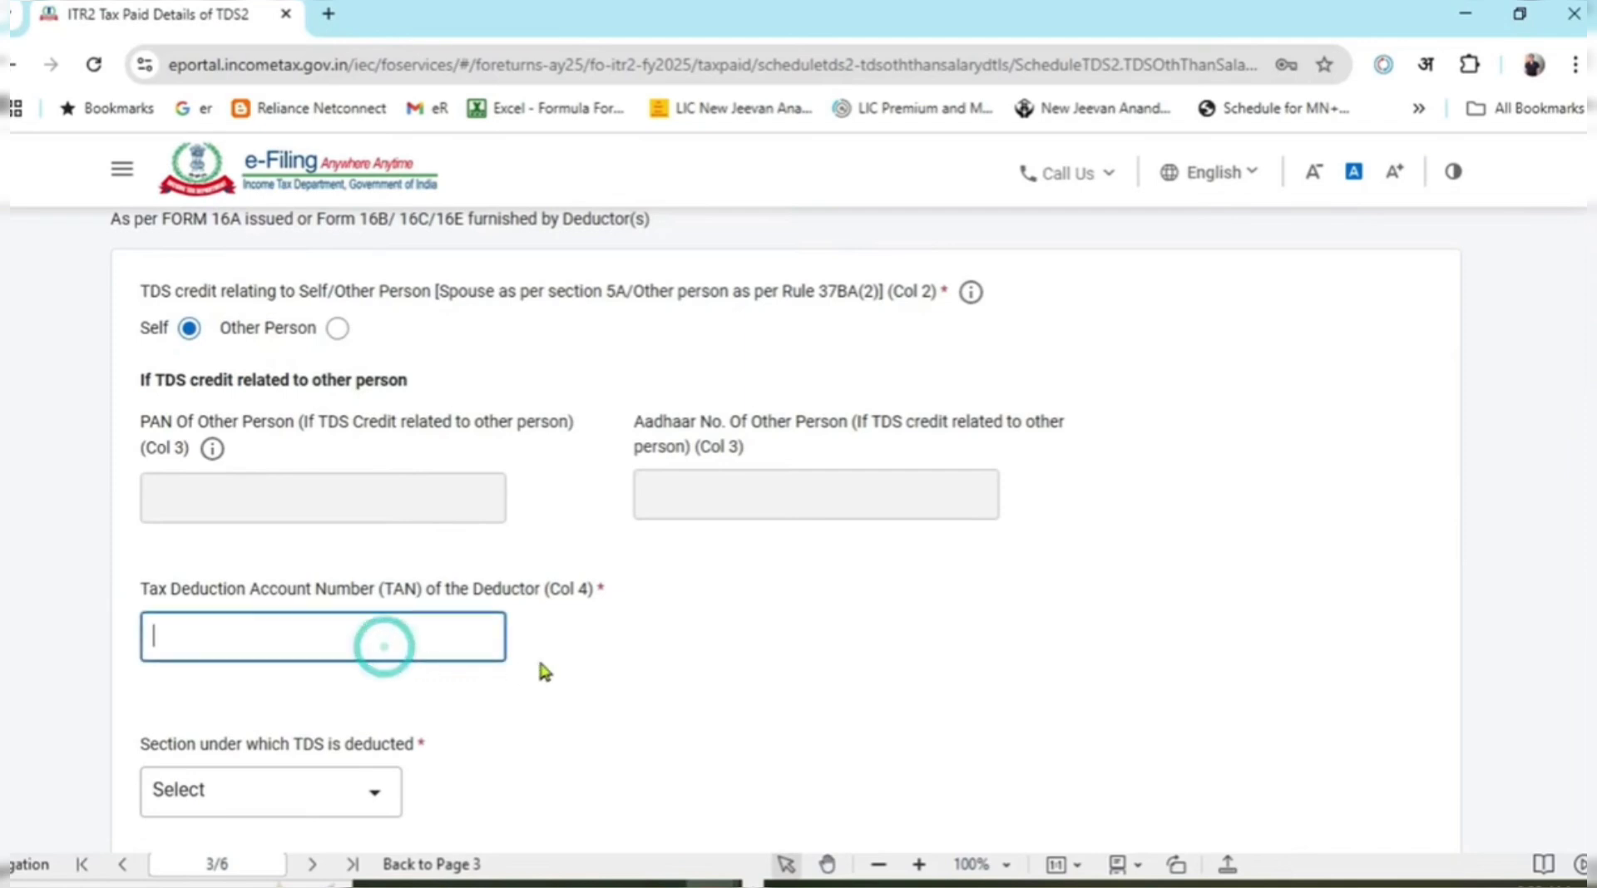
{"action": "scroll", "coordinate": [553, 657], "scroll_direction": "down", "scroll_amount": 1}
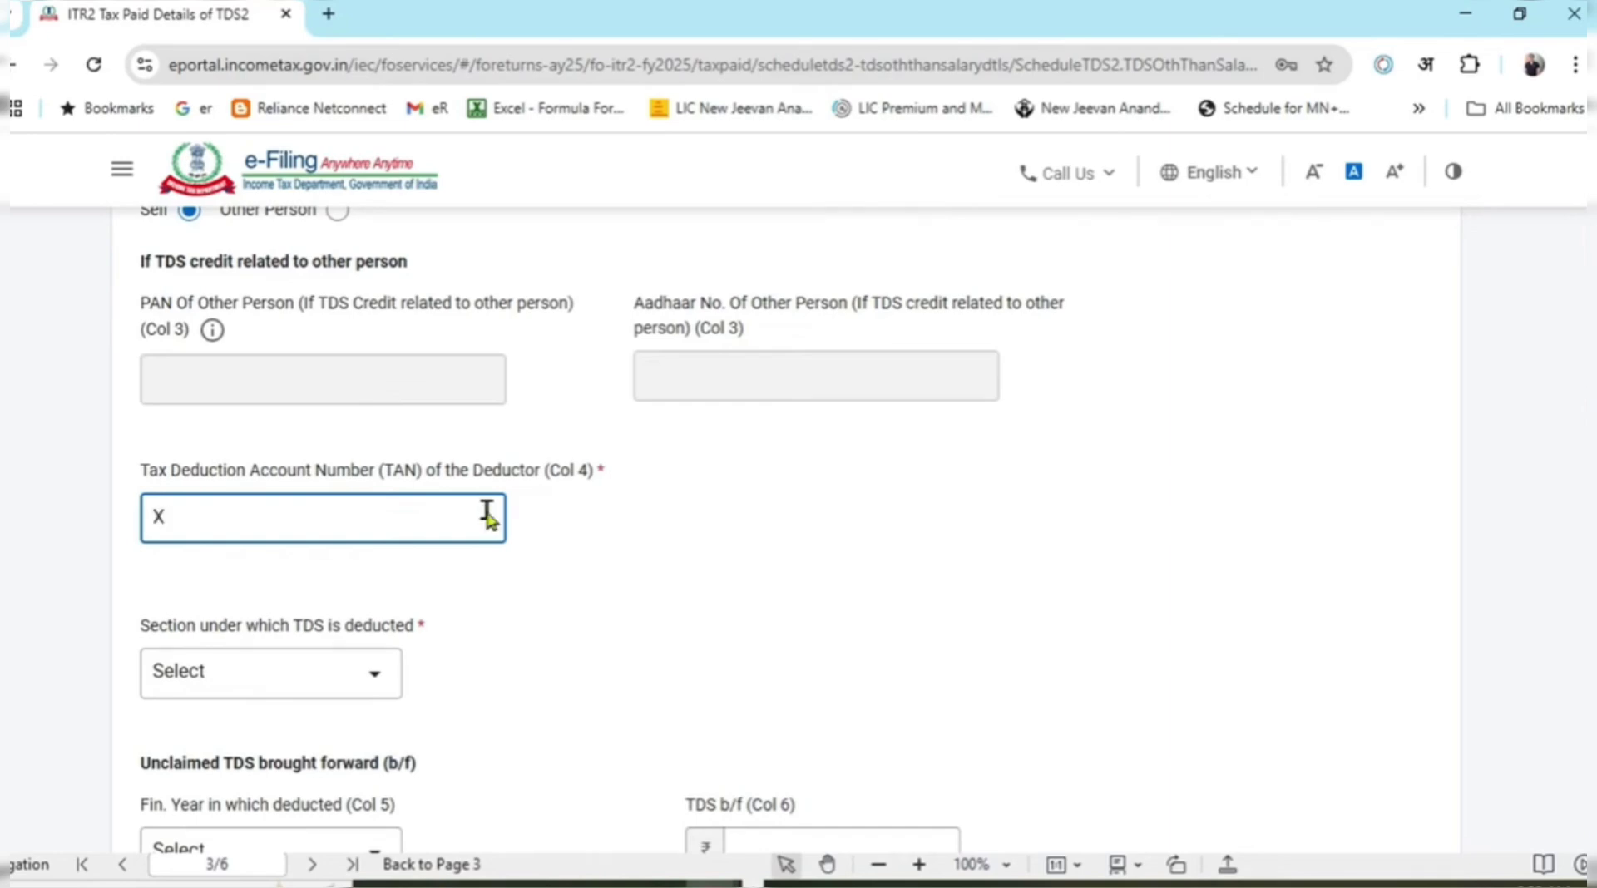
{"action": "key", "text": "alt+Tab"}
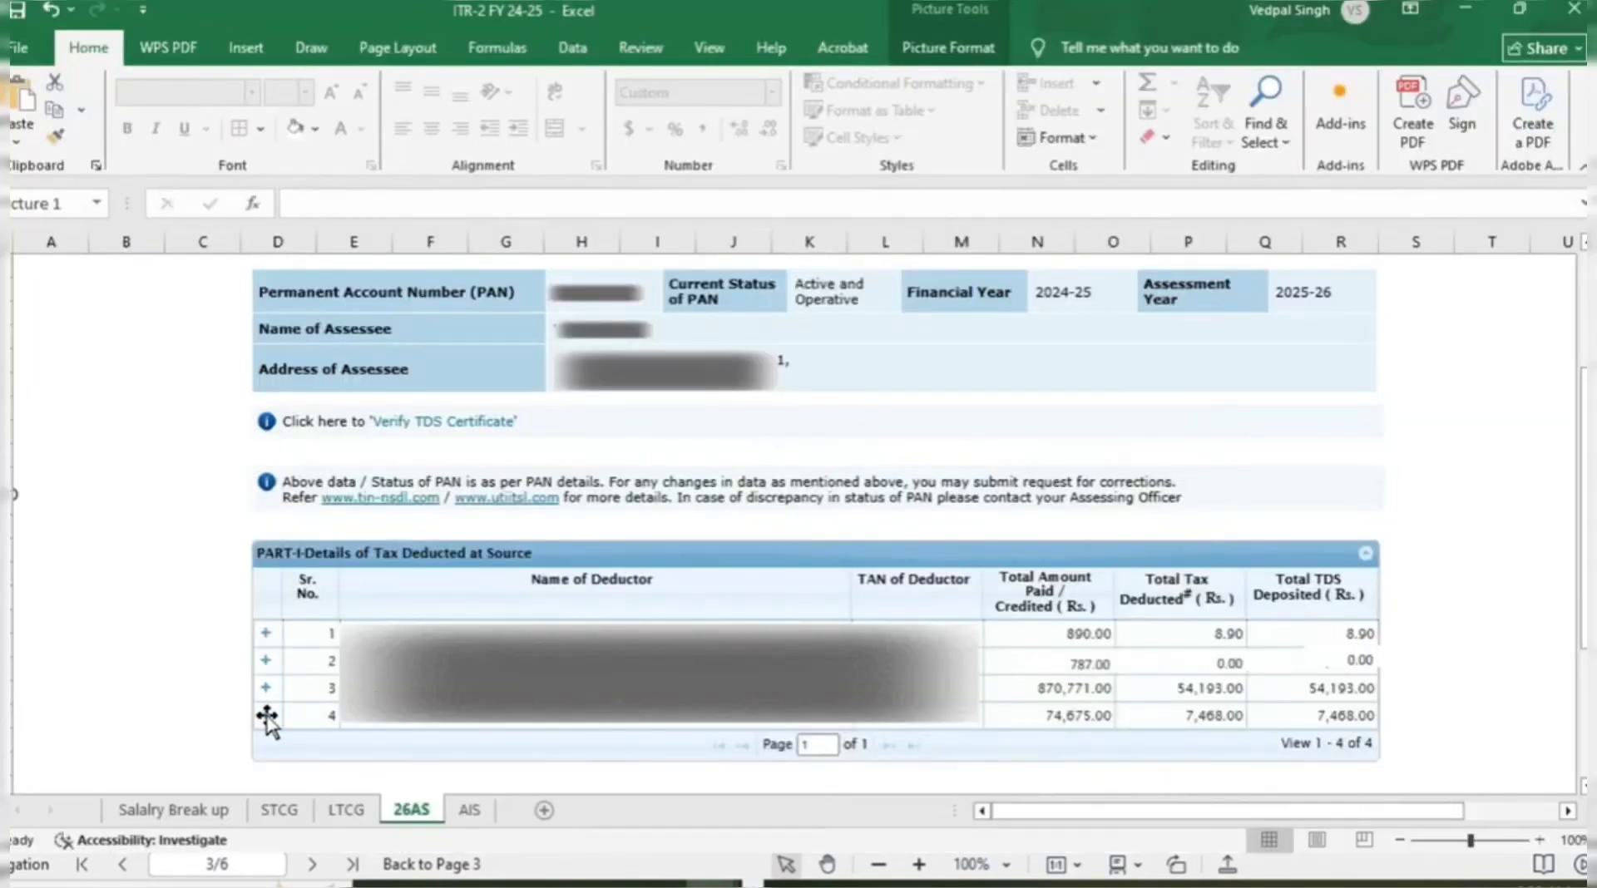
{"action": "key", "text": "alt+Tab"}
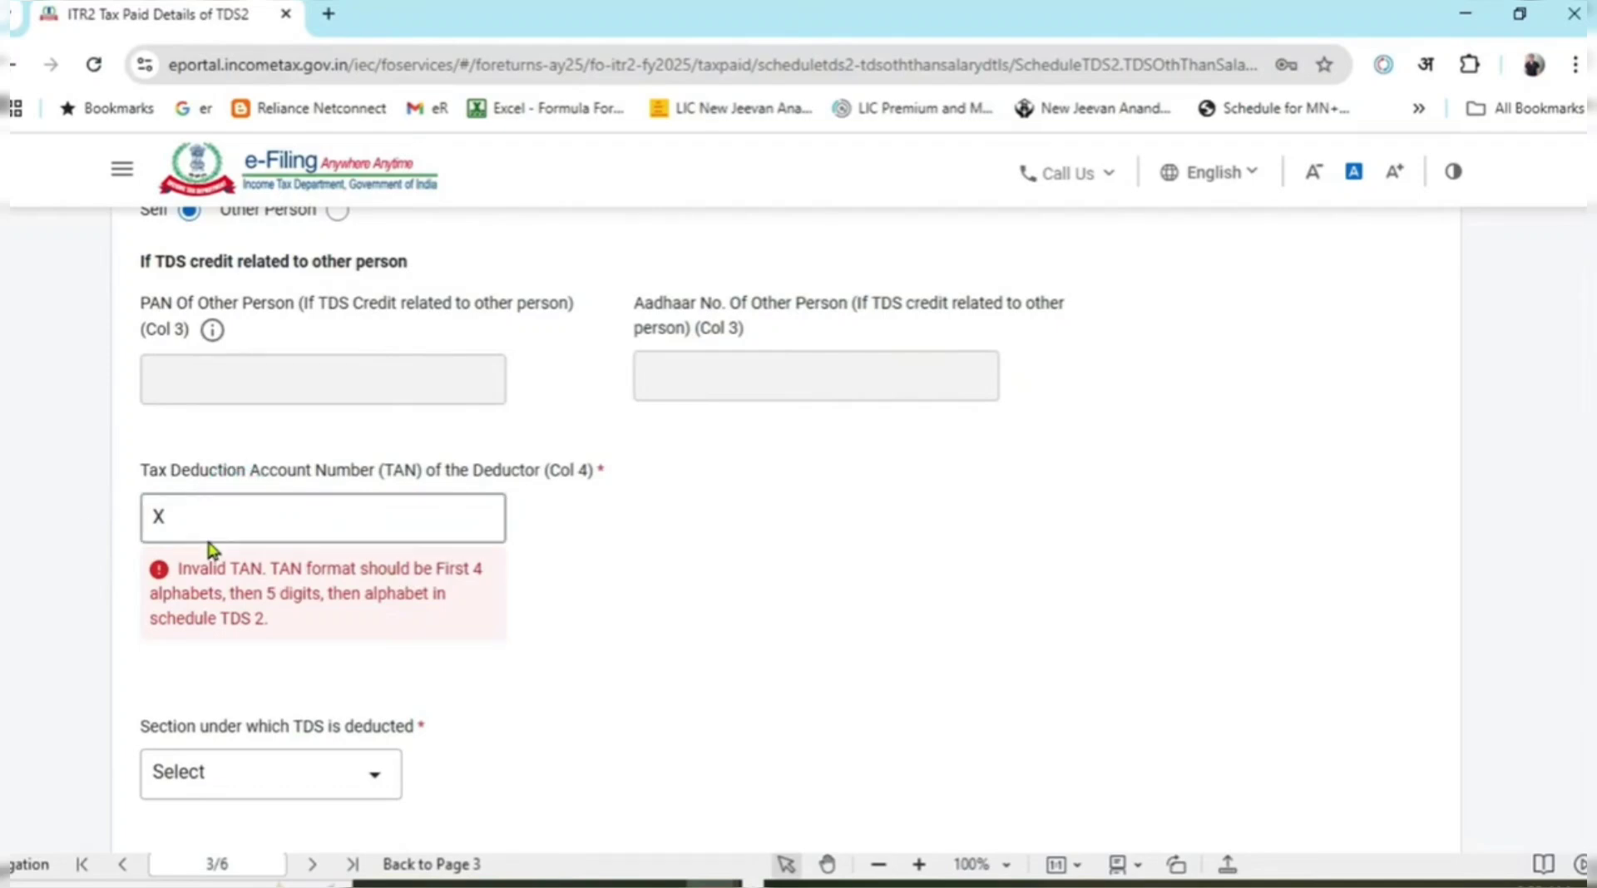
{"action": "left_click", "coordinate": [228, 522]}
{"action": "key", "text": "BackSpace"}
{"action": "left_click", "coordinate": [1003, 525]}
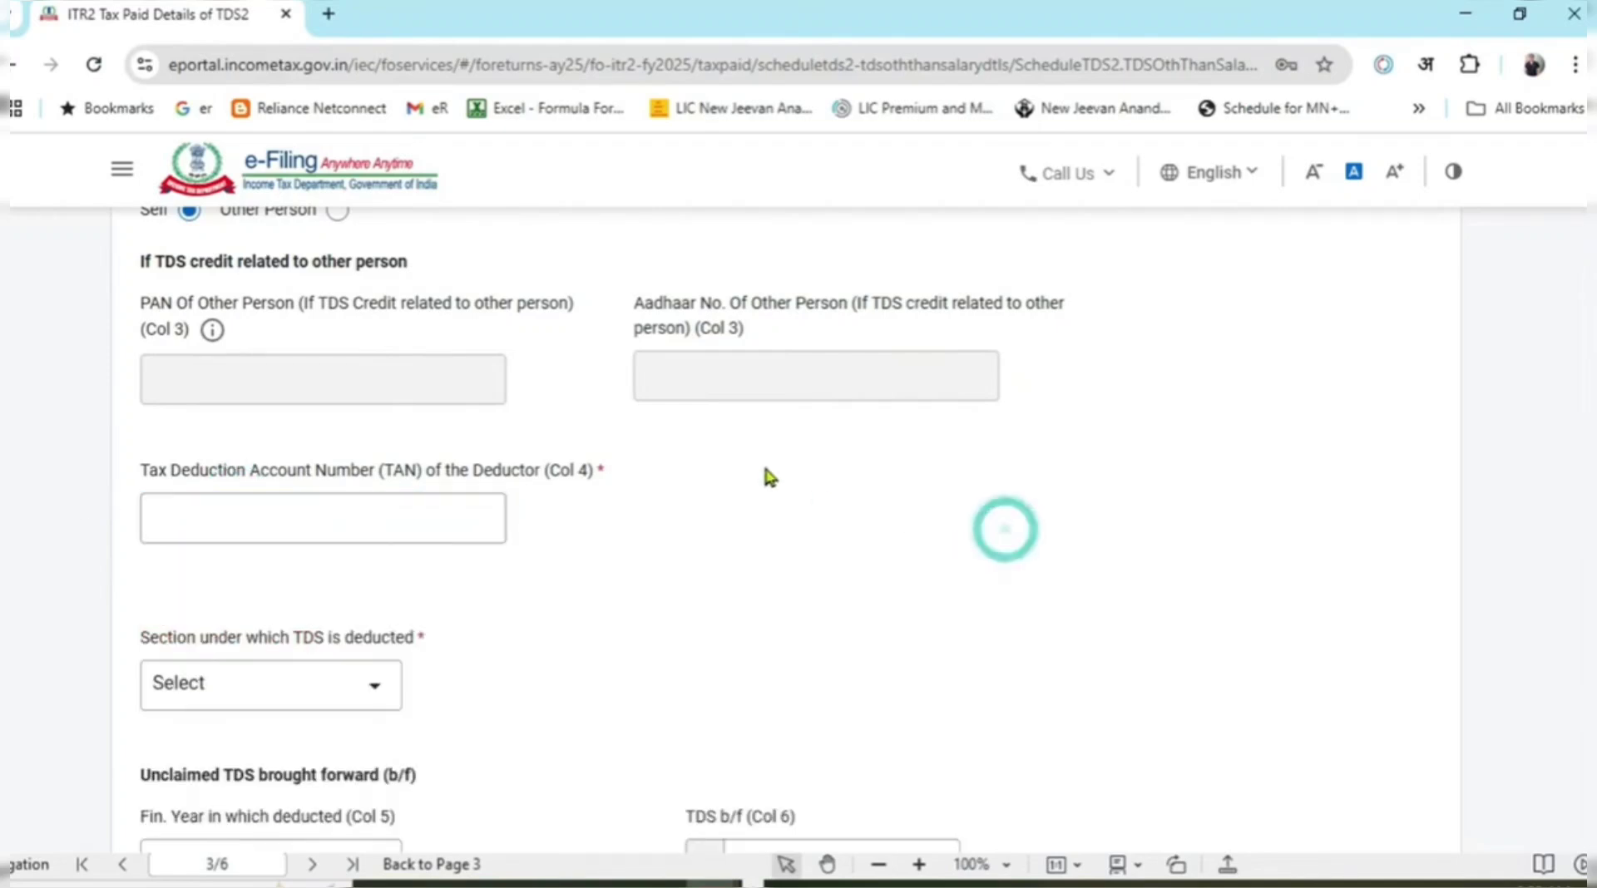
{"action": "scroll", "coordinate": [446, 517], "scroll_direction": "down", "scroll_amount": 3}
Set the section to 194A, interest other than interest on securities.
{"action": "left_click", "coordinate": [357, 449]}
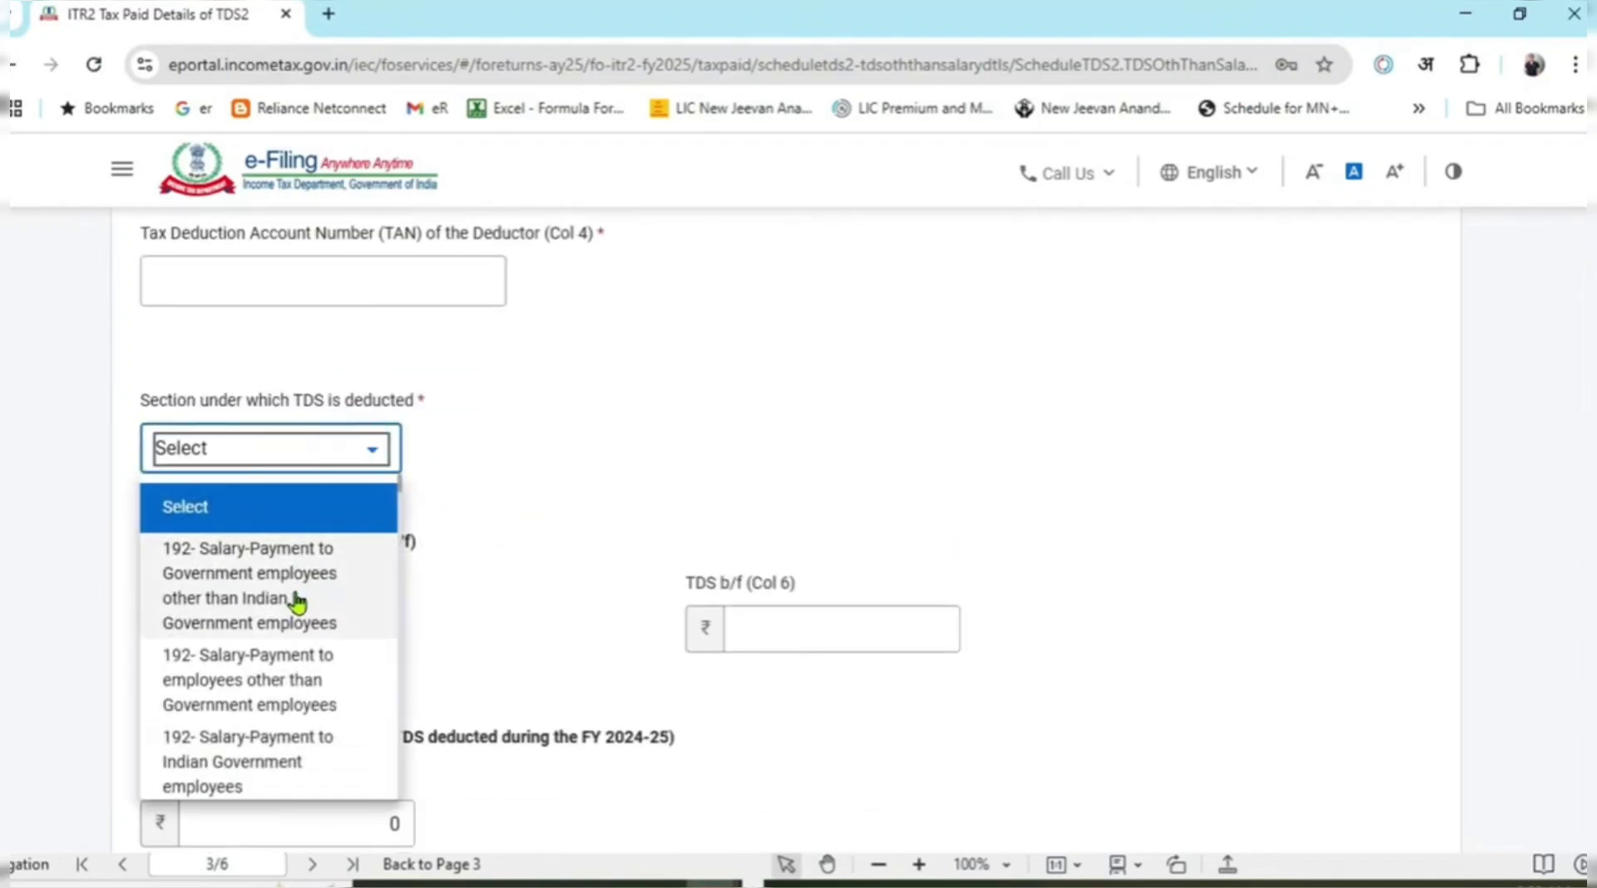
{"action": "scroll", "coordinate": [312, 648], "scroll_direction": "down", "scroll_amount": 2}
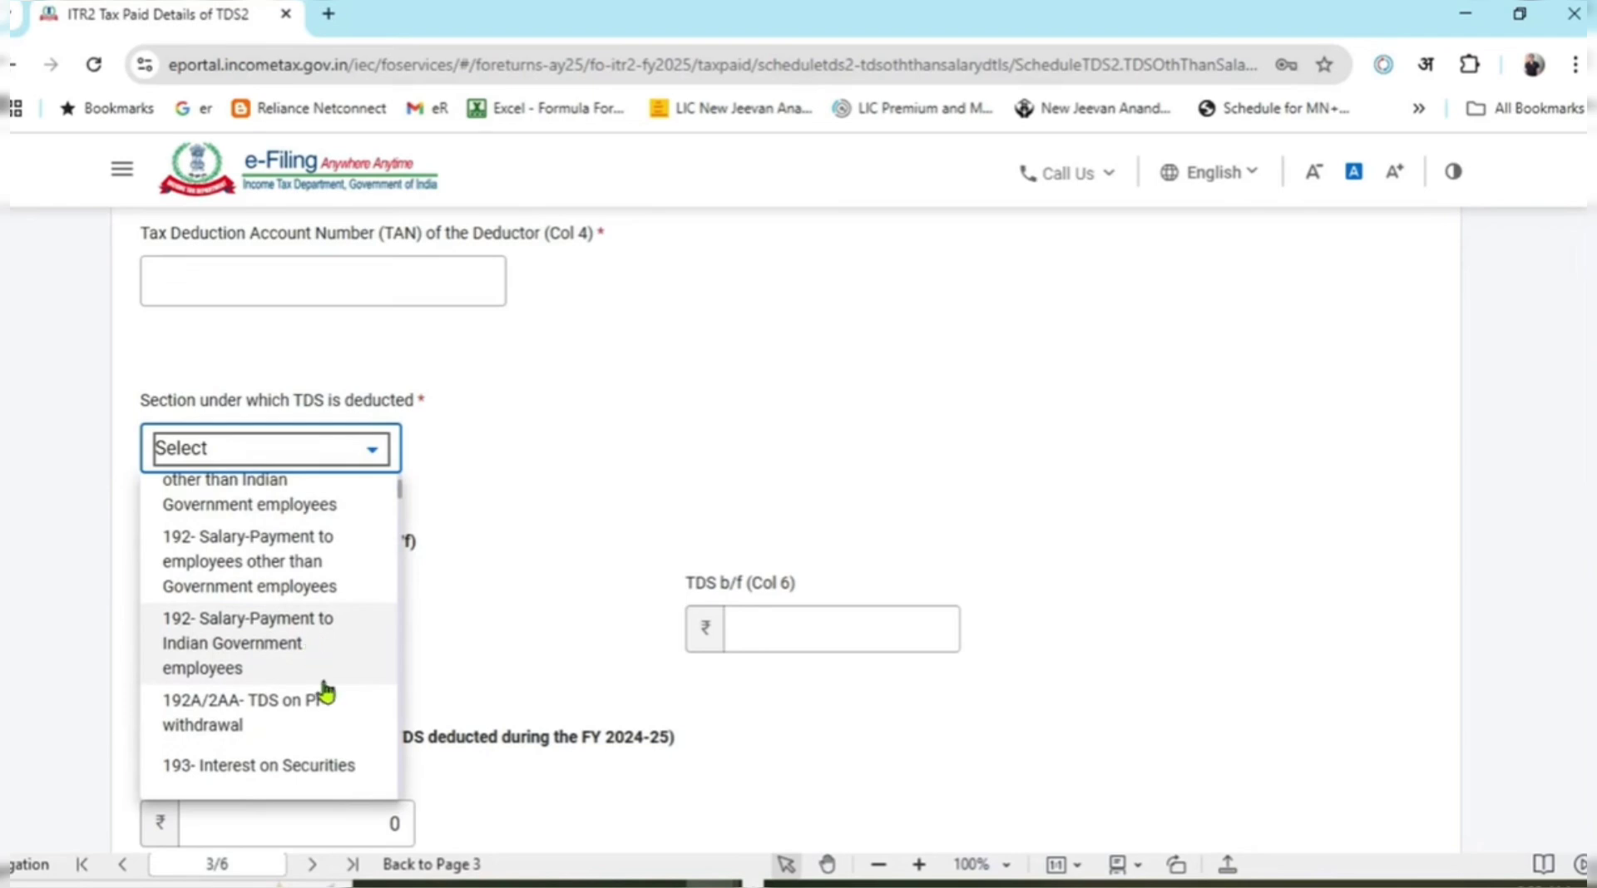
{"action": "scroll", "coordinate": [336, 682], "scroll_direction": "up", "scroll_amount": 3}
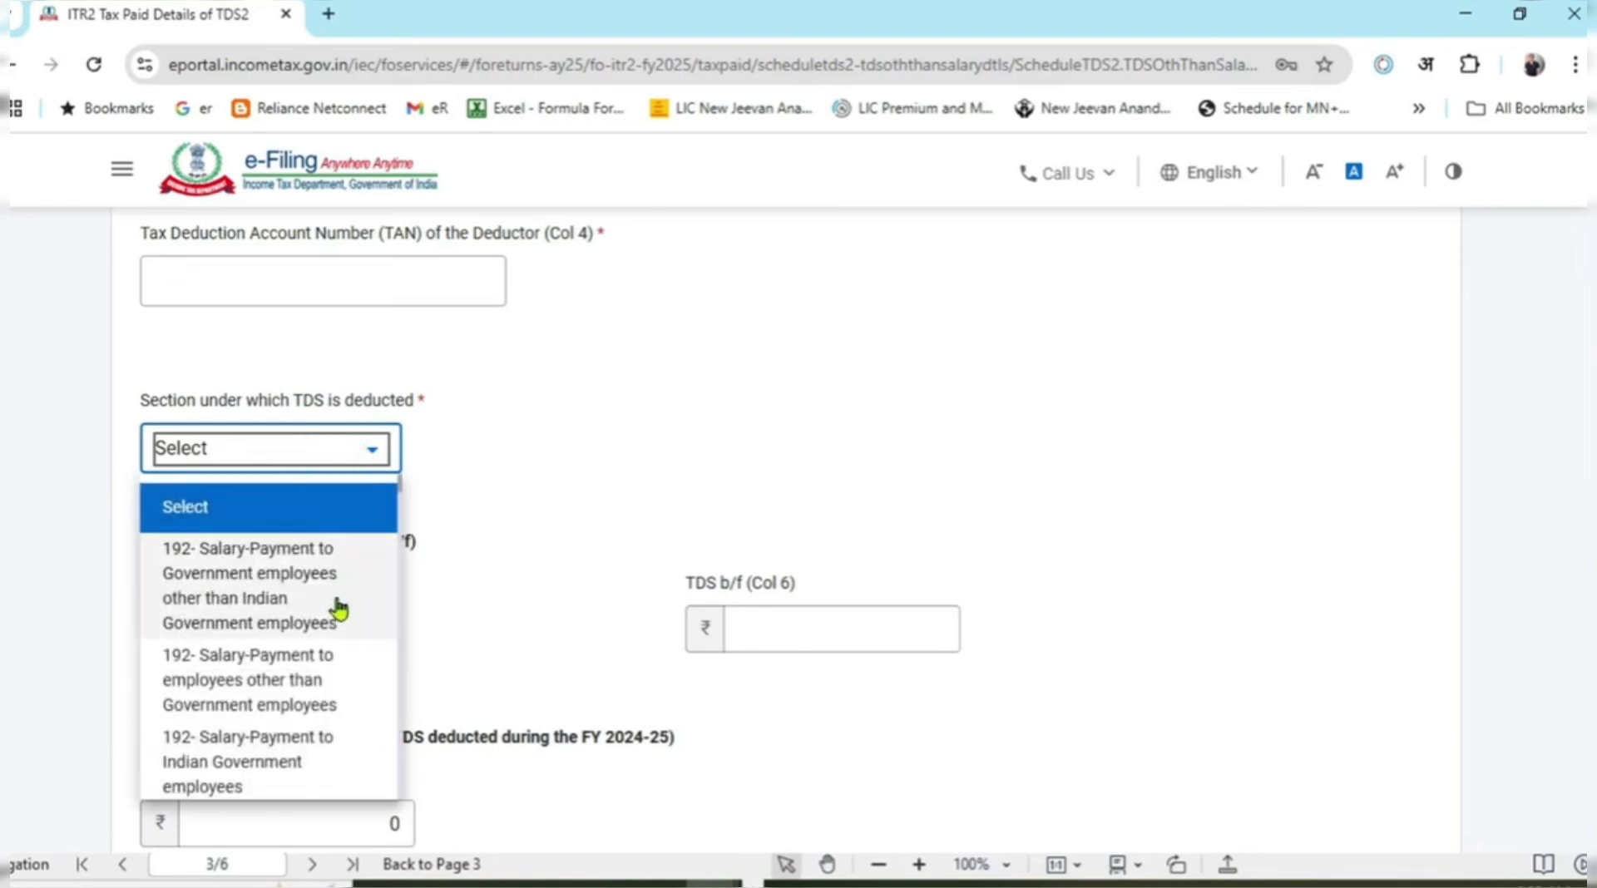
{"action": "scroll", "coordinate": [339, 624], "scroll_direction": "down", "scroll_amount": 2}
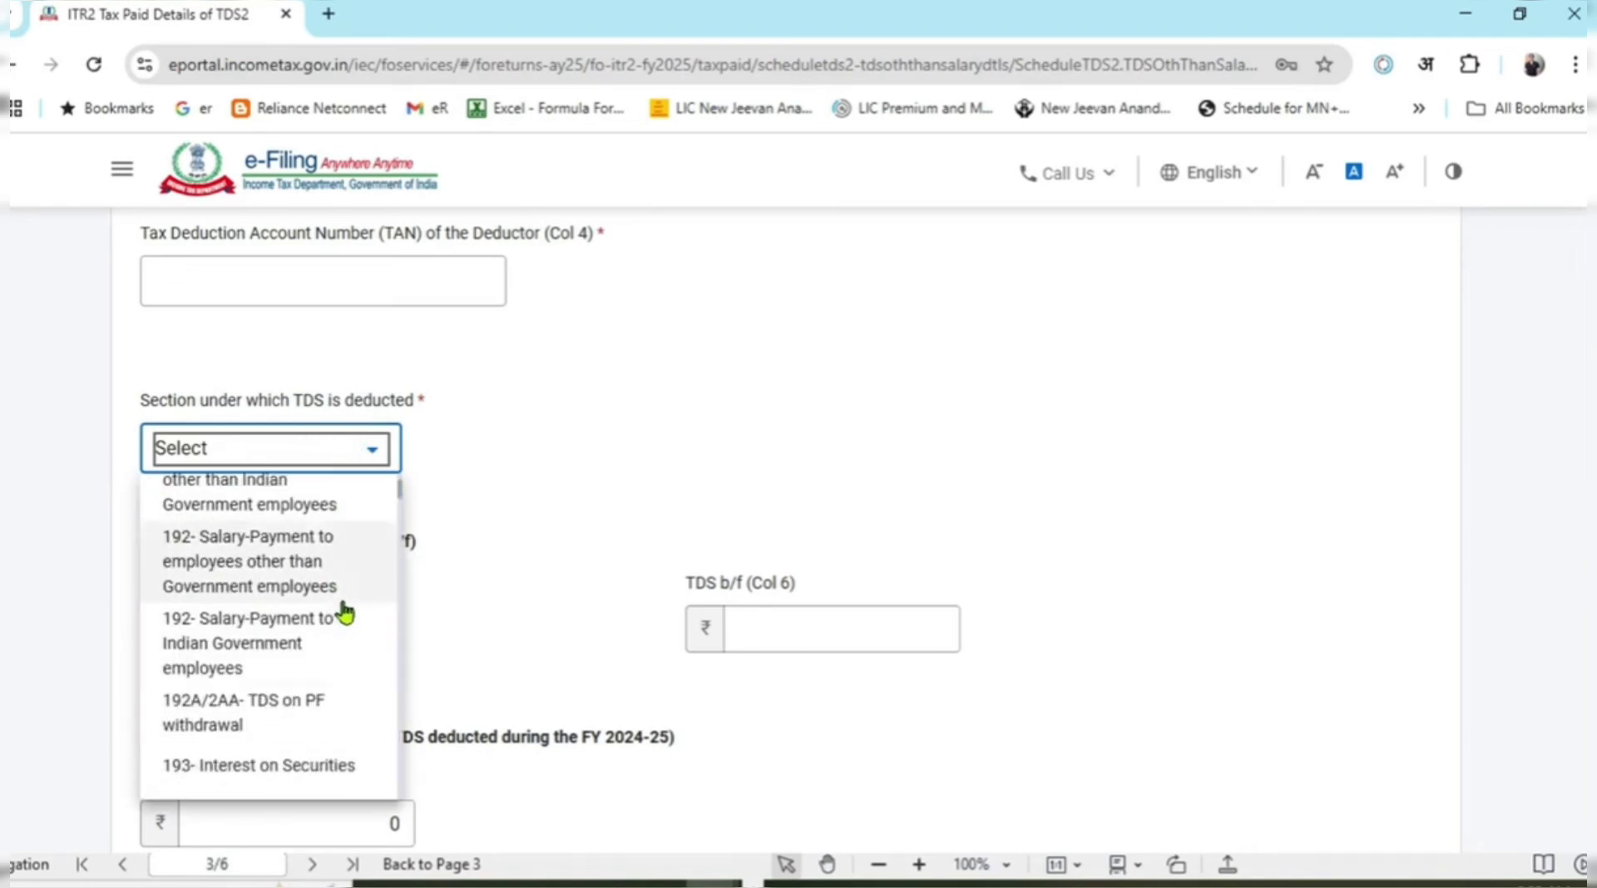
{"action": "scroll", "coordinate": [346, 614], "scroll_direction": "down", "scroll_amount": 1}
{"action": "scroll", "coordinate": [346, 607], "scroll_direction": "down", "scroll_amount": 2}
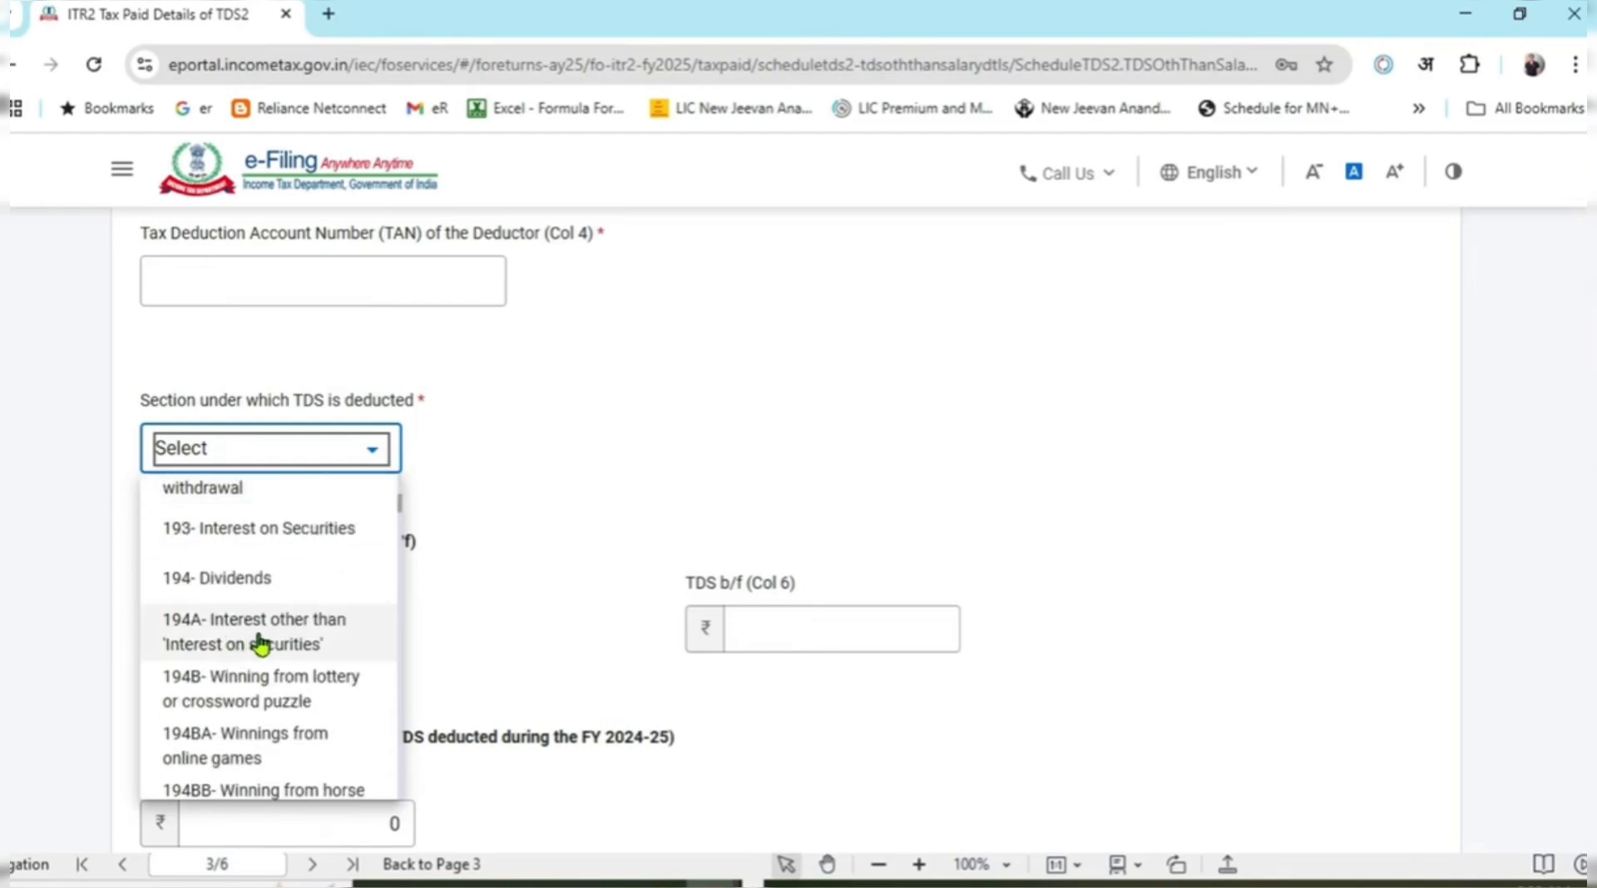
{"action": "left_click", "coordinate": [307, 651]}
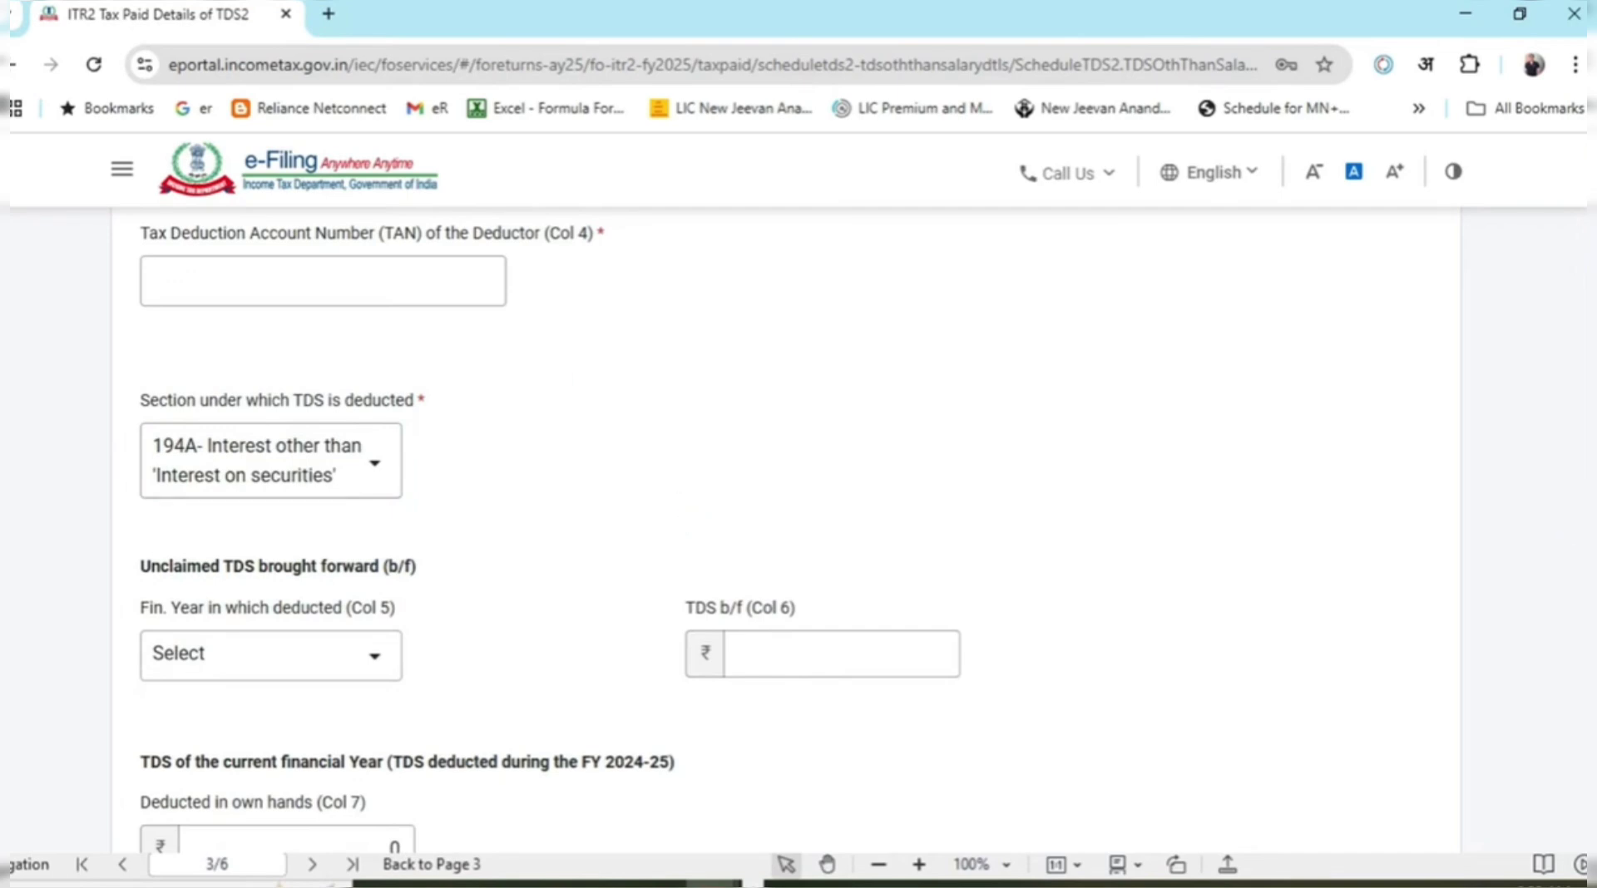
Look through the brought-forward financial year list without choosing a year.
{"action": "scroll", "coordinate": [798, 532], "scroll_direction": "down", "scroll_amount": 3}
{"action": "left_click", "coordinate": [374, 405]}
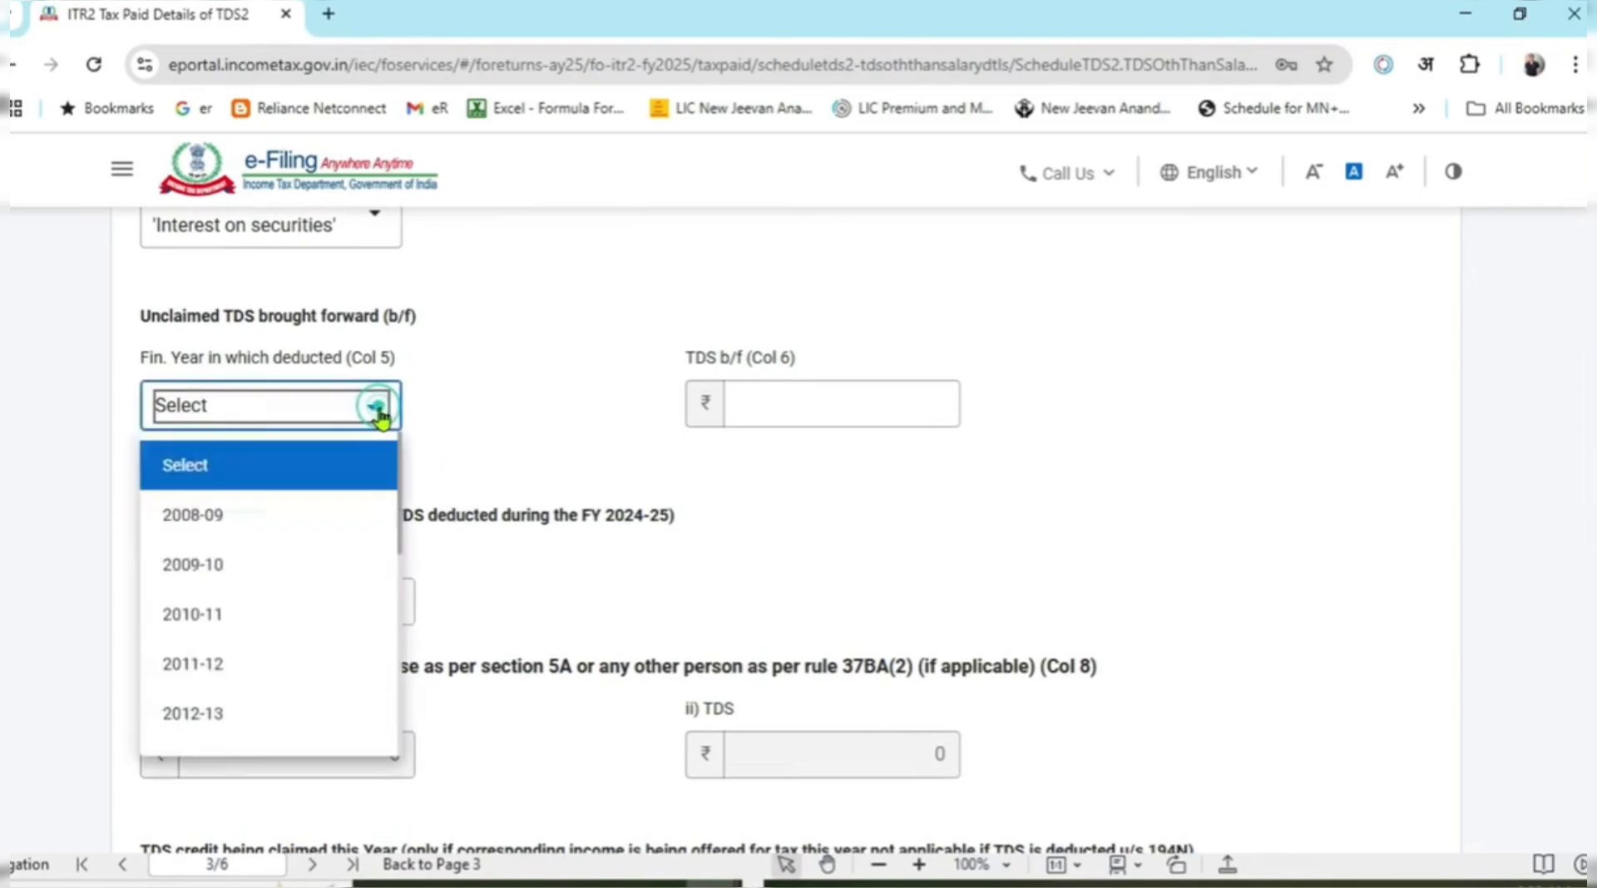
{"action": "left_click", "coordinate": [507, 384]}
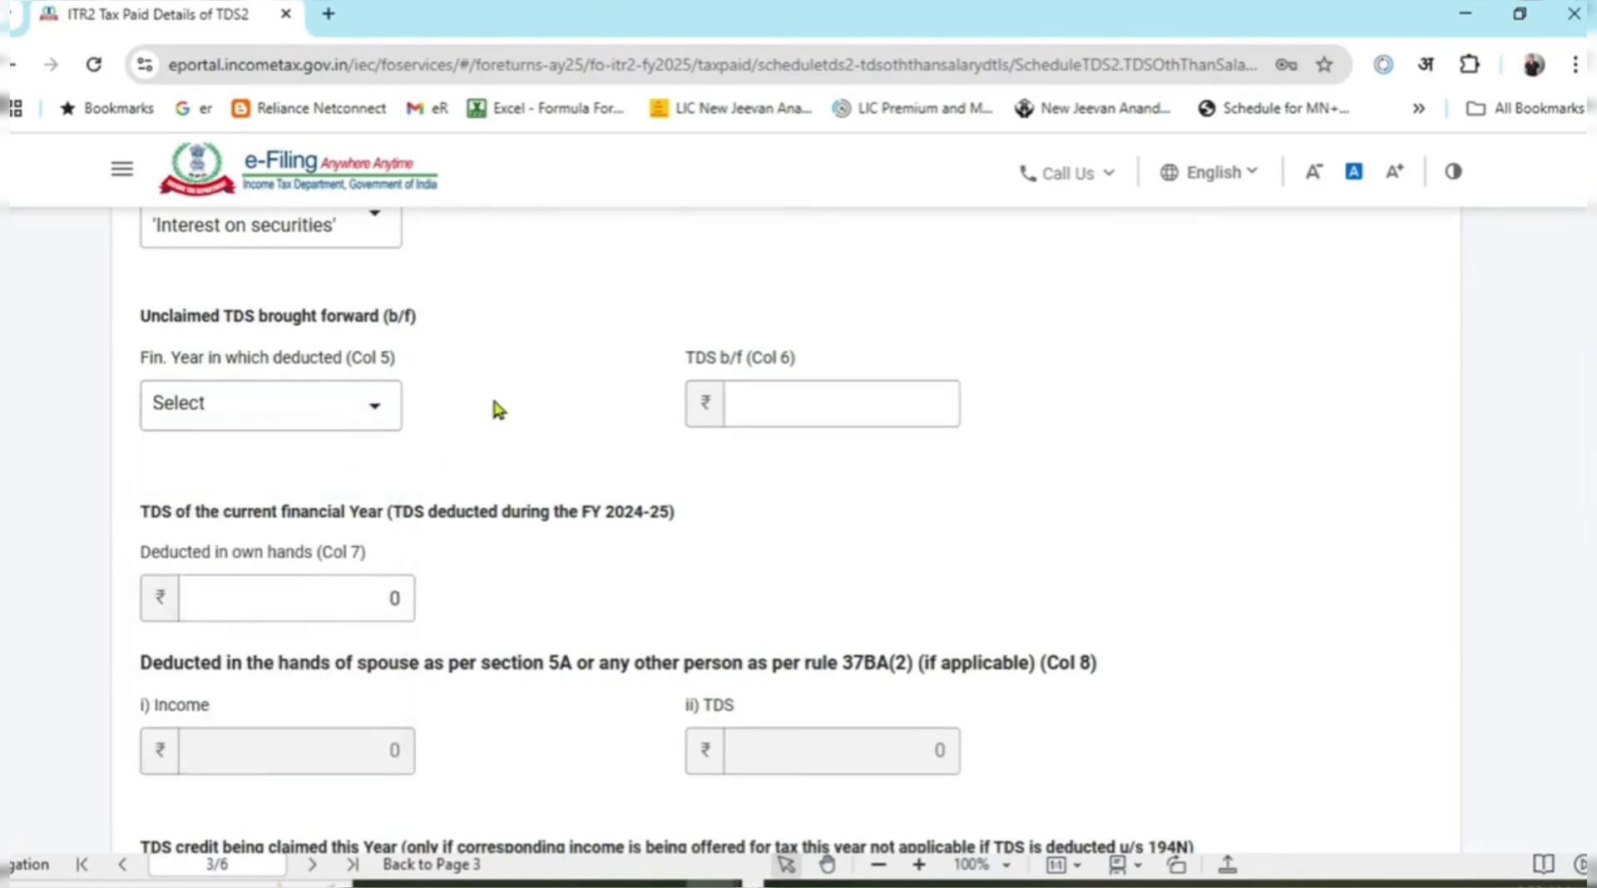
{"action": "left_click", "coordinate": [374, 407]}
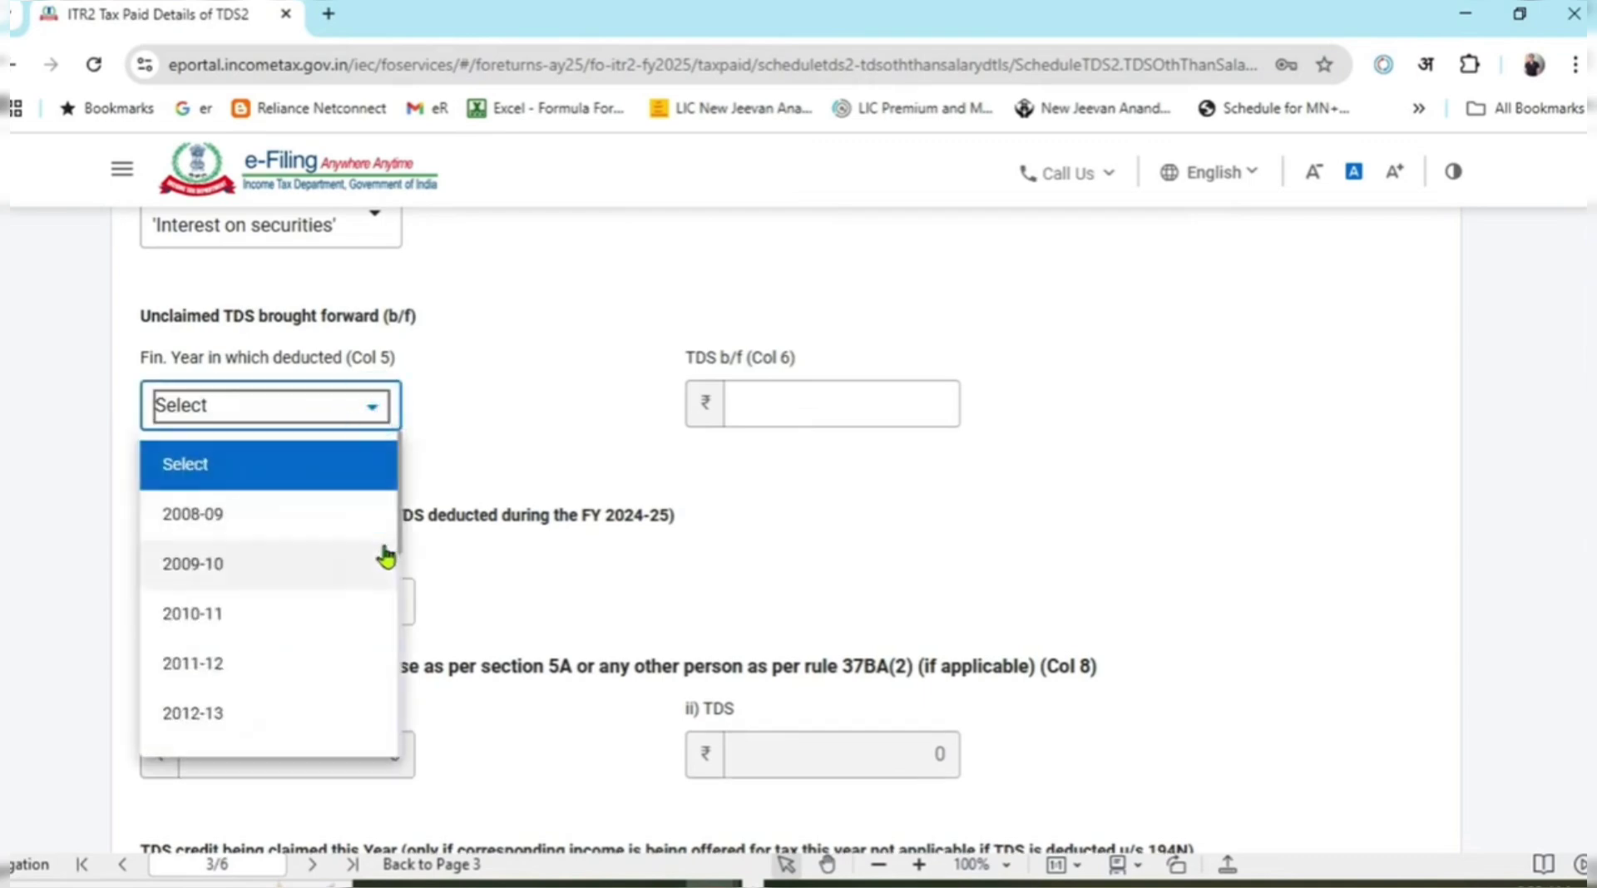
{"action": "scroll", "coordinate": [366, 565], "scroll_direction": "down", "scroll_amount": 4}
{"action": "scroll", "coordinate": [364, 570], "scroll_direction": "down", "scroll_amount": 3}
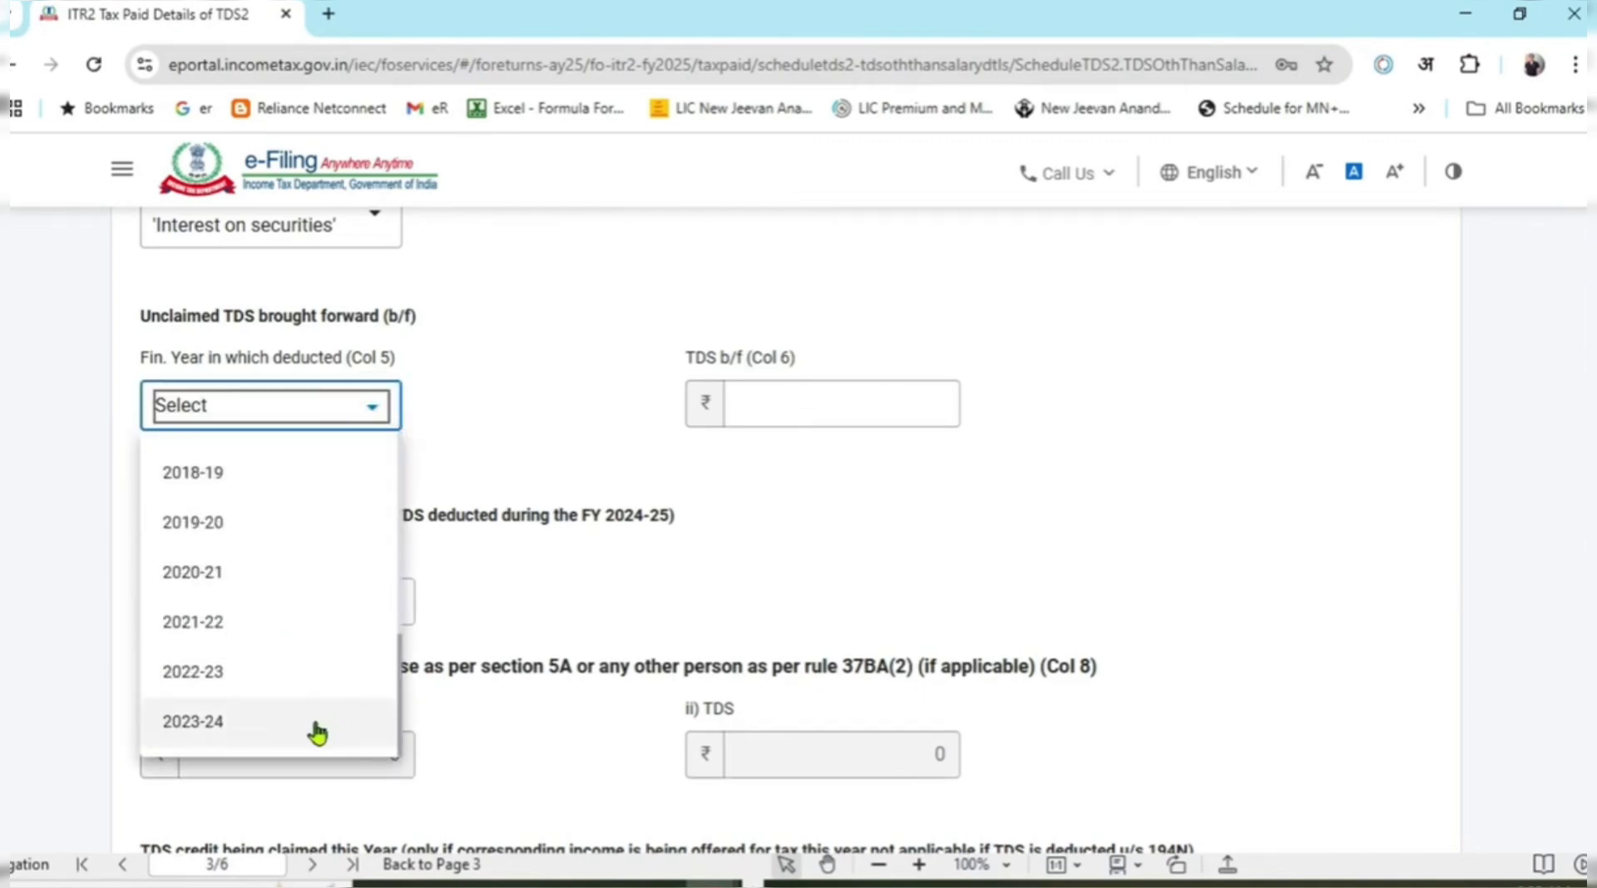
{"action": "left_click", "coordinate": [587, 386]}
{"action": "scroll", "coordinate": [517, 546], "scroll_direction": "down", "scroll_amount": 2}
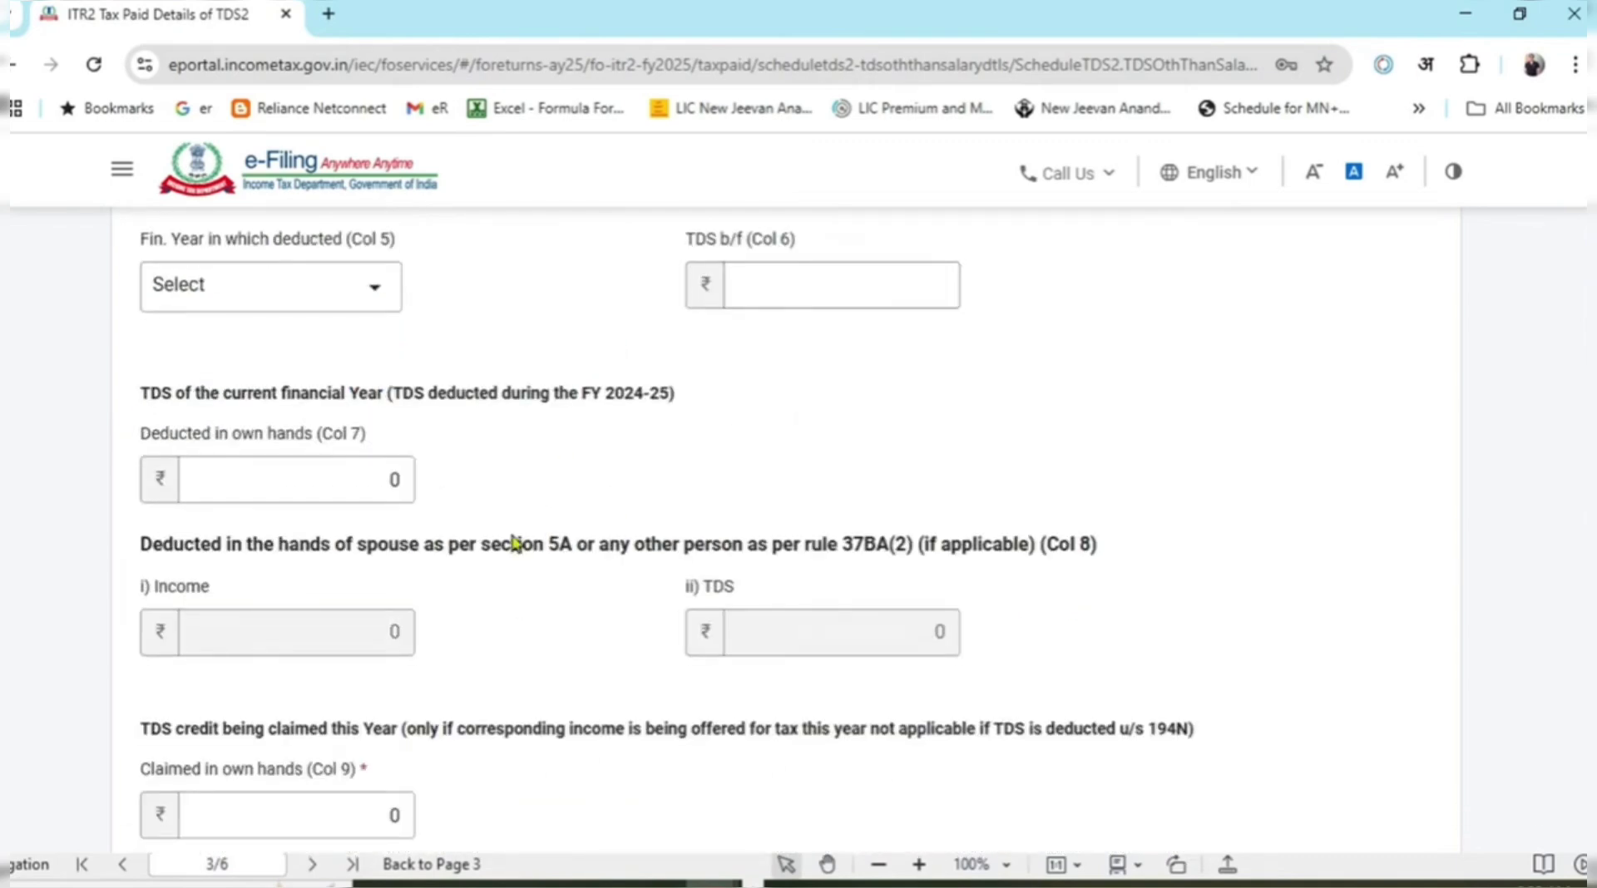
Set Col 7 TDS deducted in own hands to 7468, checked against the 26AS sheet.
{"action": "left_click", "coordinate": [366, 463]}
{"action": "key", "text": "alt+Tab"}
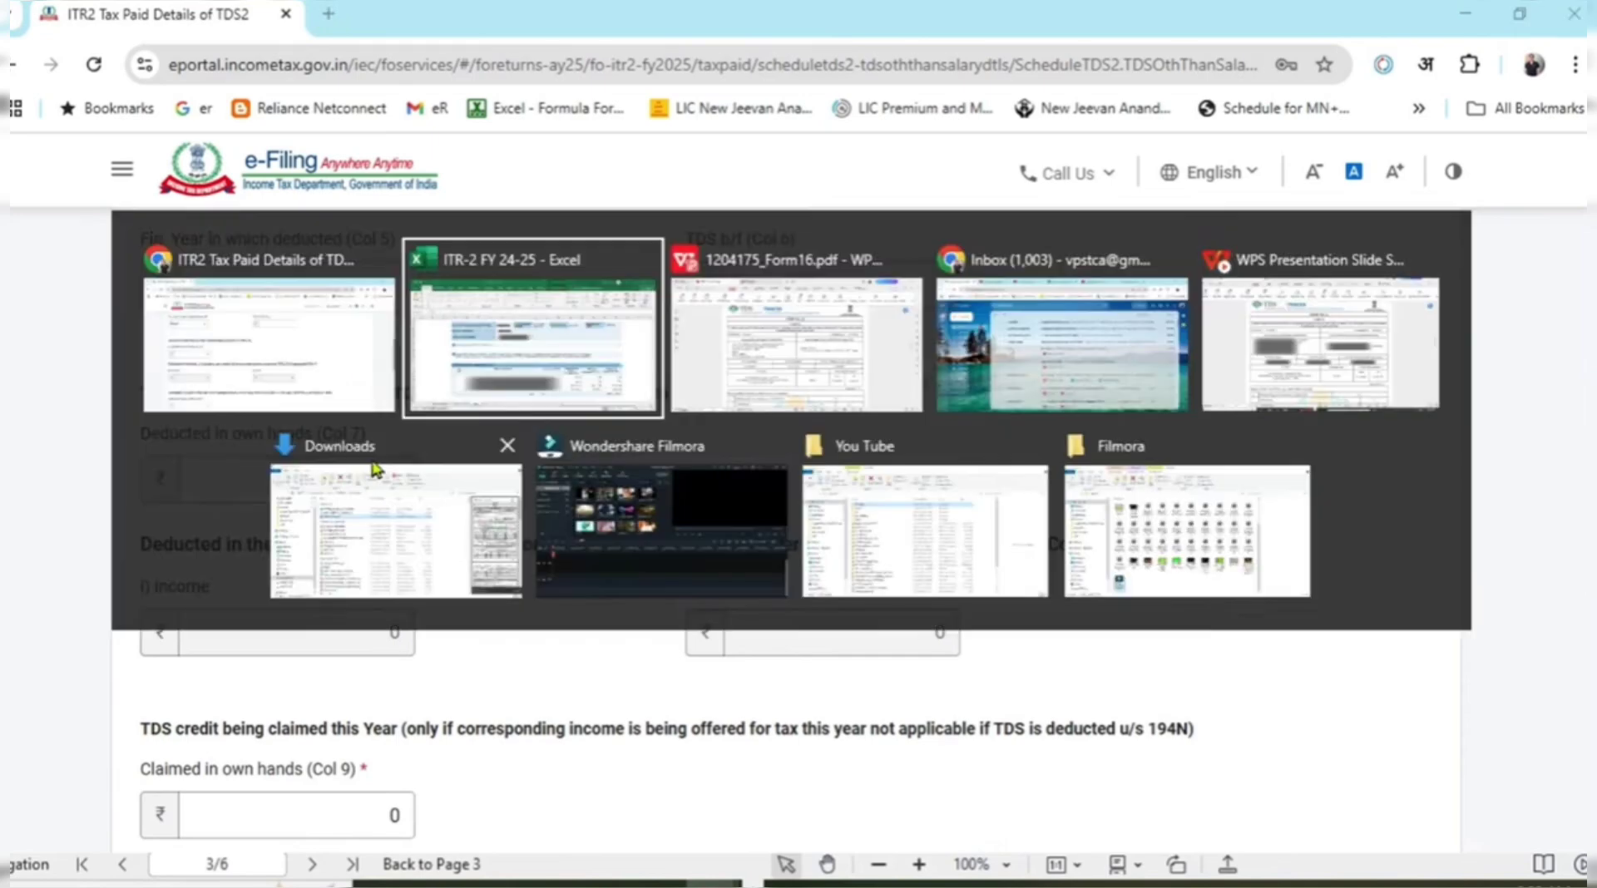
{"action": "key", "text": "alt+Tab"}
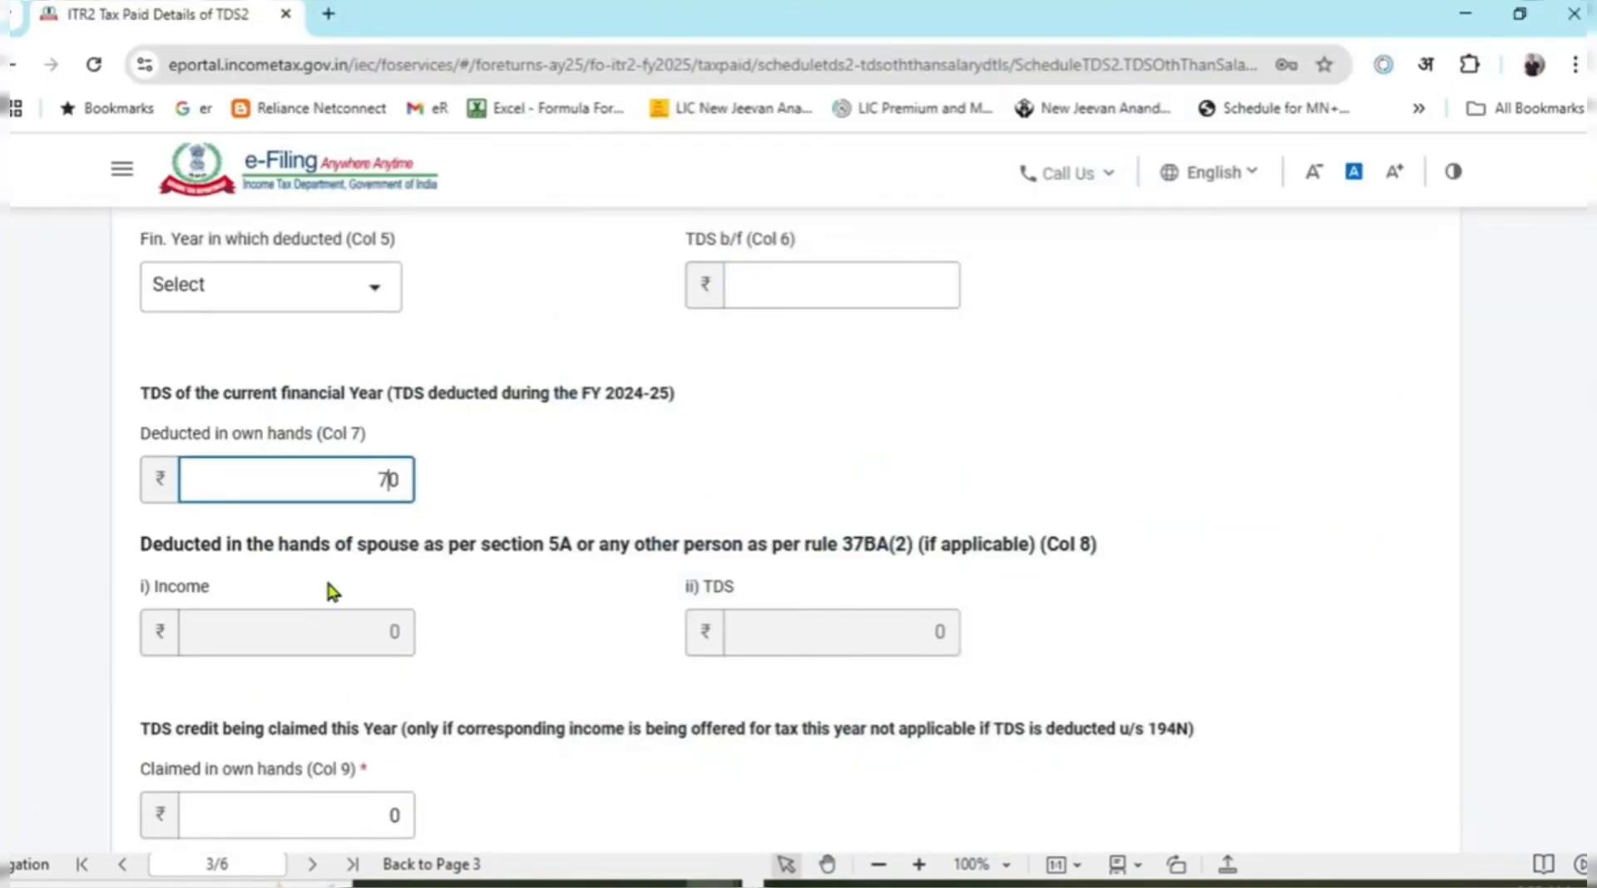
{"action": "type", "text": "7468"}
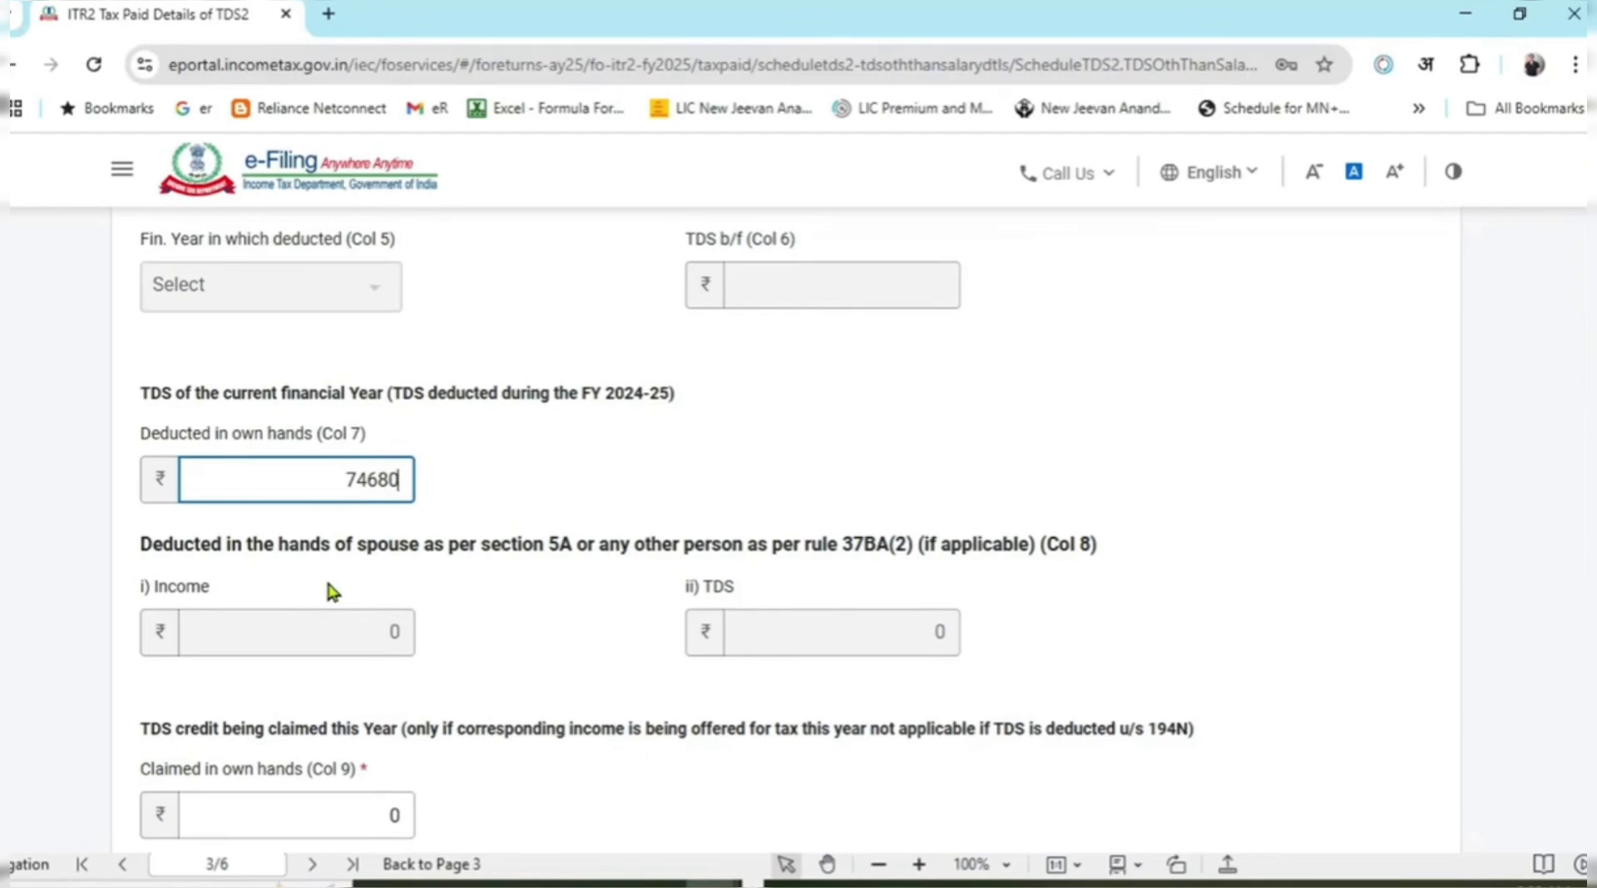
{"action": "key", "text": "Delete"}
{"action": "left_click", "coordinate": [566, 520]}
{"action": "scroll", "coordinate": [684, 599], "scroll_direction": "down", "scroll_amount": 3}
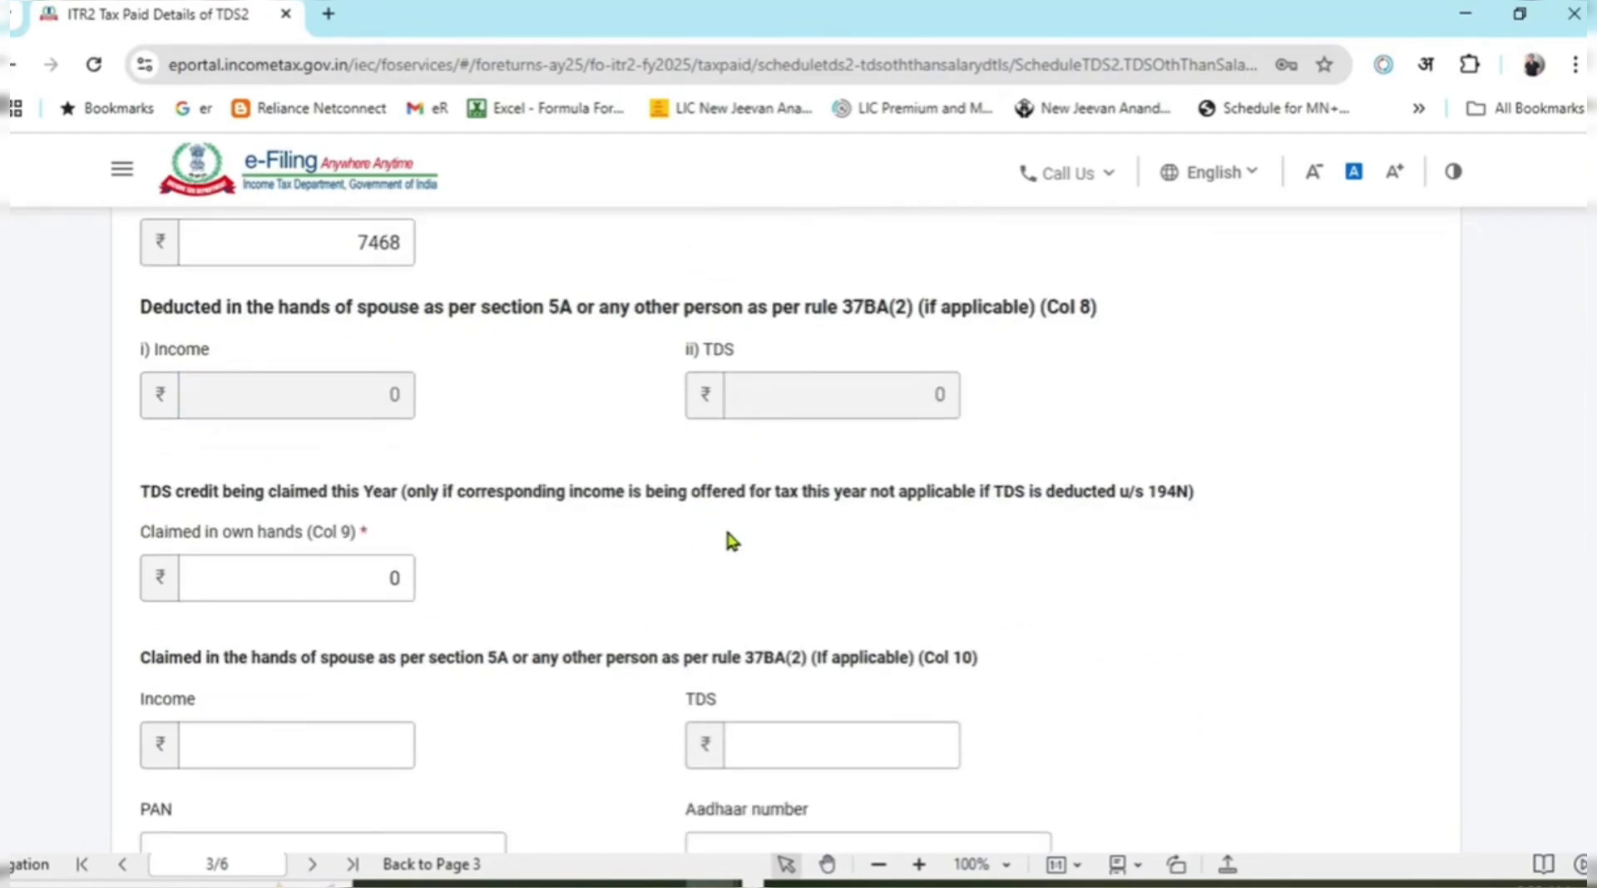
{"action": "scroll", "coordinate": [729, 539], "scroll_direction": "down", "scroll_amount": 3}
{"action": "left_click", "coordinate": [727, 530]}
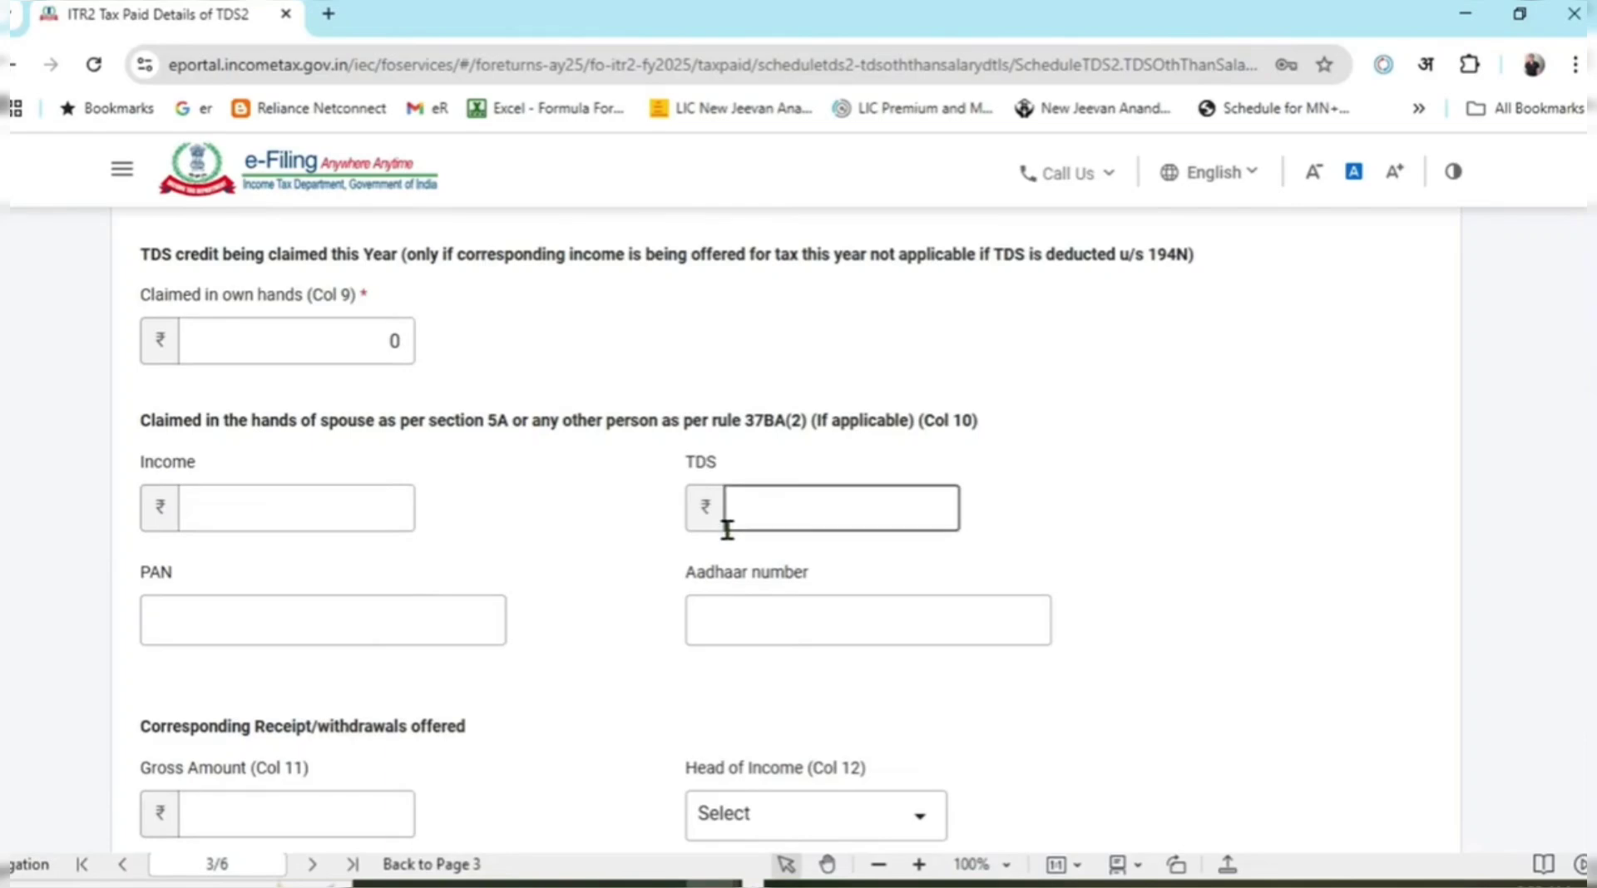
{"action": "scroll", "coordinate": [727, 530], "scroll_direction": "down", "scroll_amount": 2}
{"action": "left_click", "coordinate": [606, 341]}
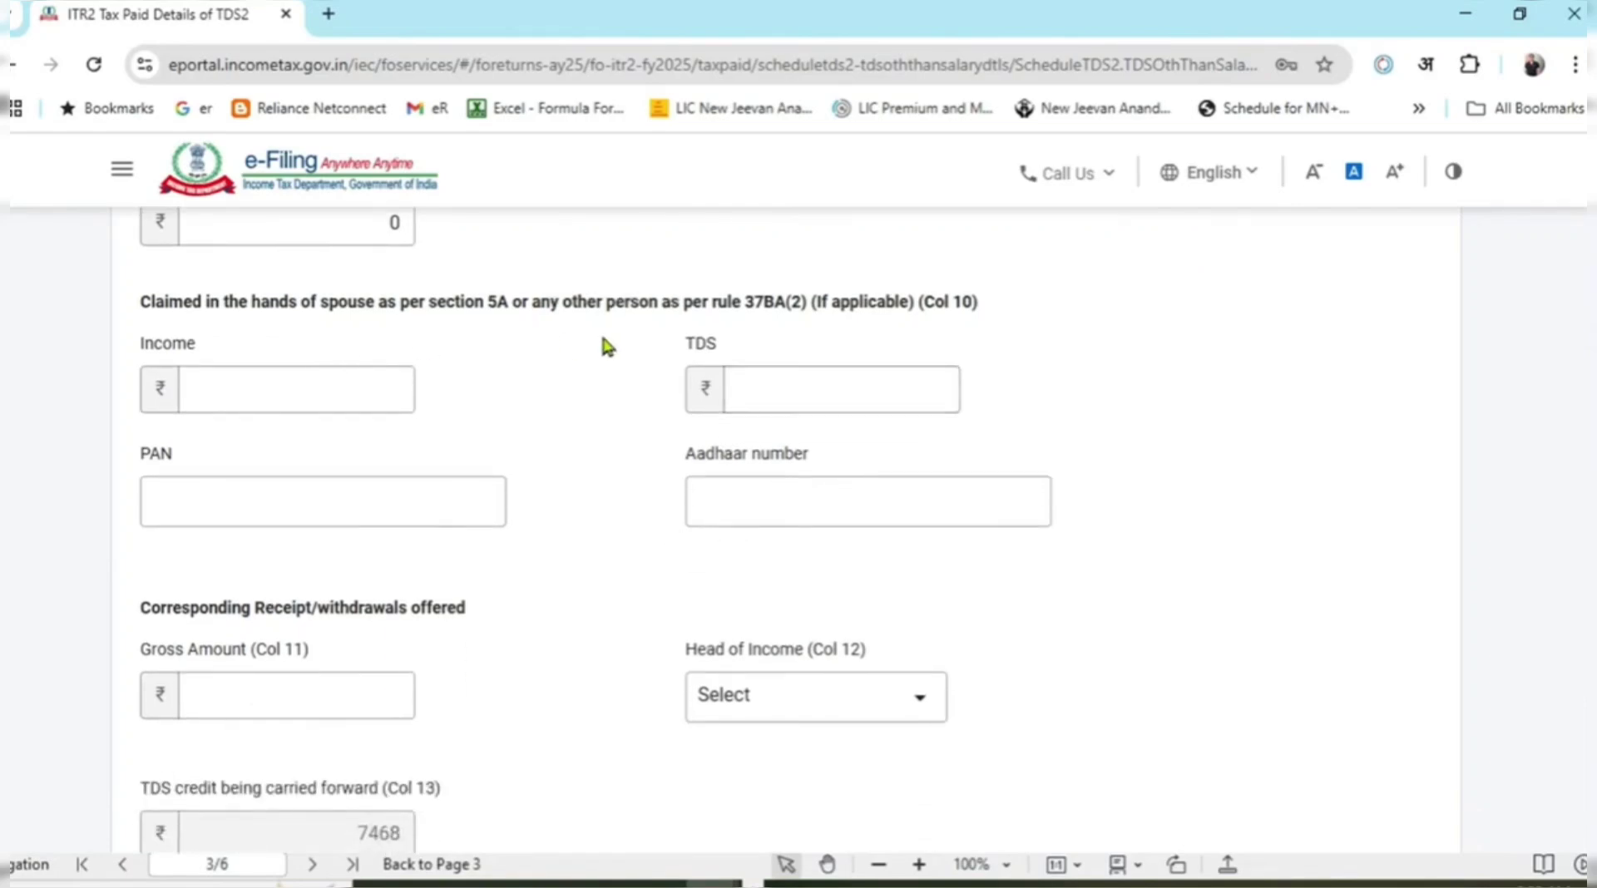
{"action": "left_click_drag", "start_coordinate": [360, 302], "coordinate": [707, 416]}
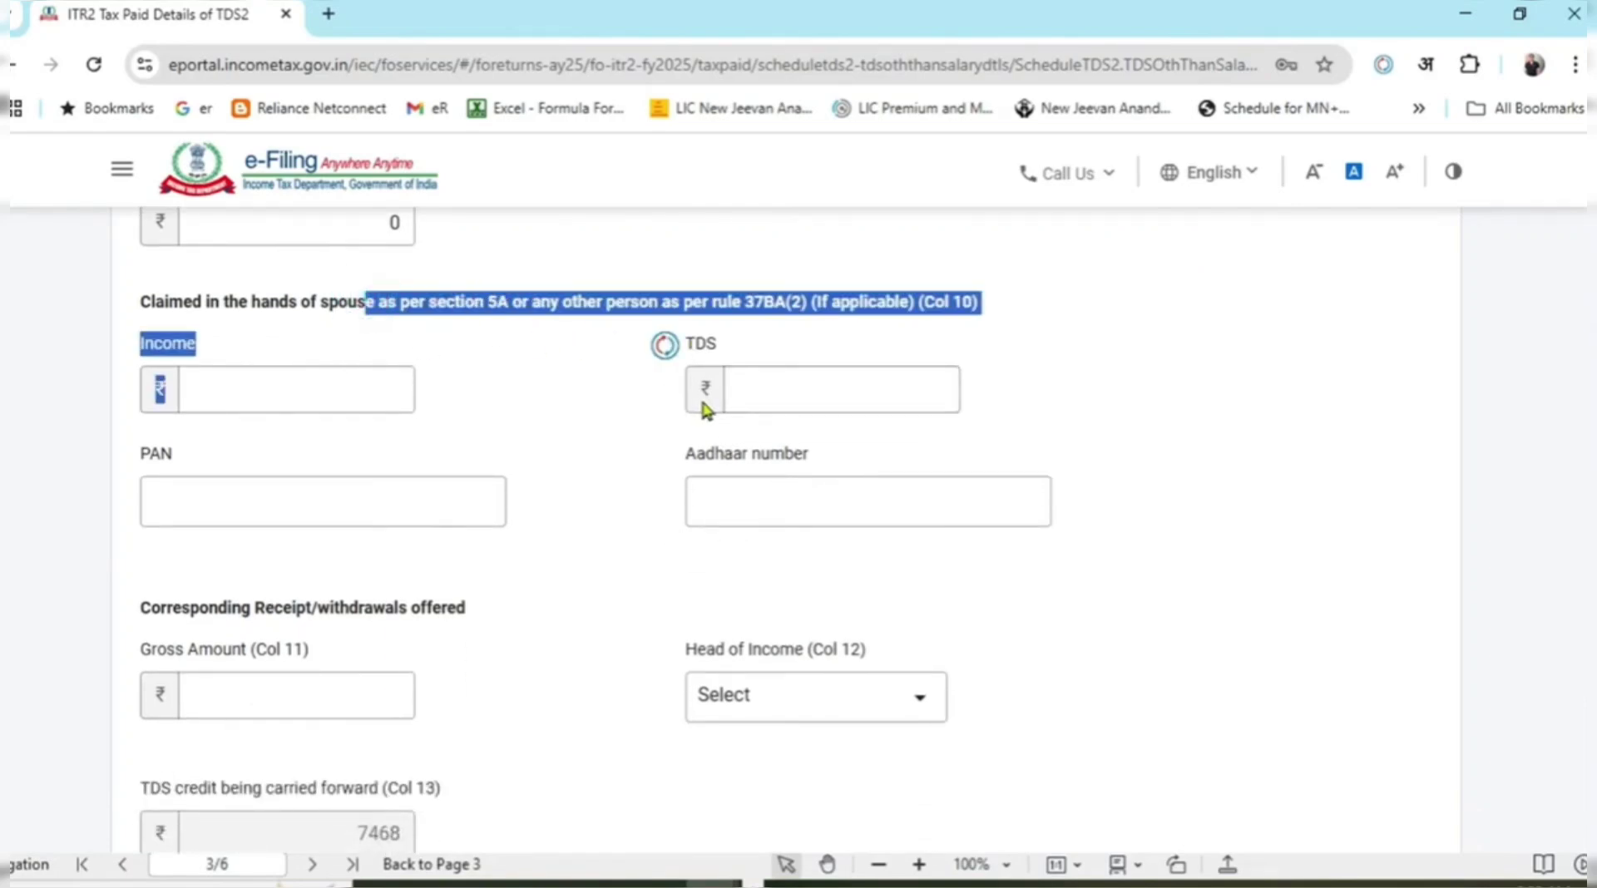
{"action": "scroll", "coordinate": [509, 485], "scroll_direction": "down", "scroll_amount": 3}
Enter gross amount 74675 and choose Income from Other Sources as the head of income.
{"action": "left_click", "coordinate": [357, 335]}
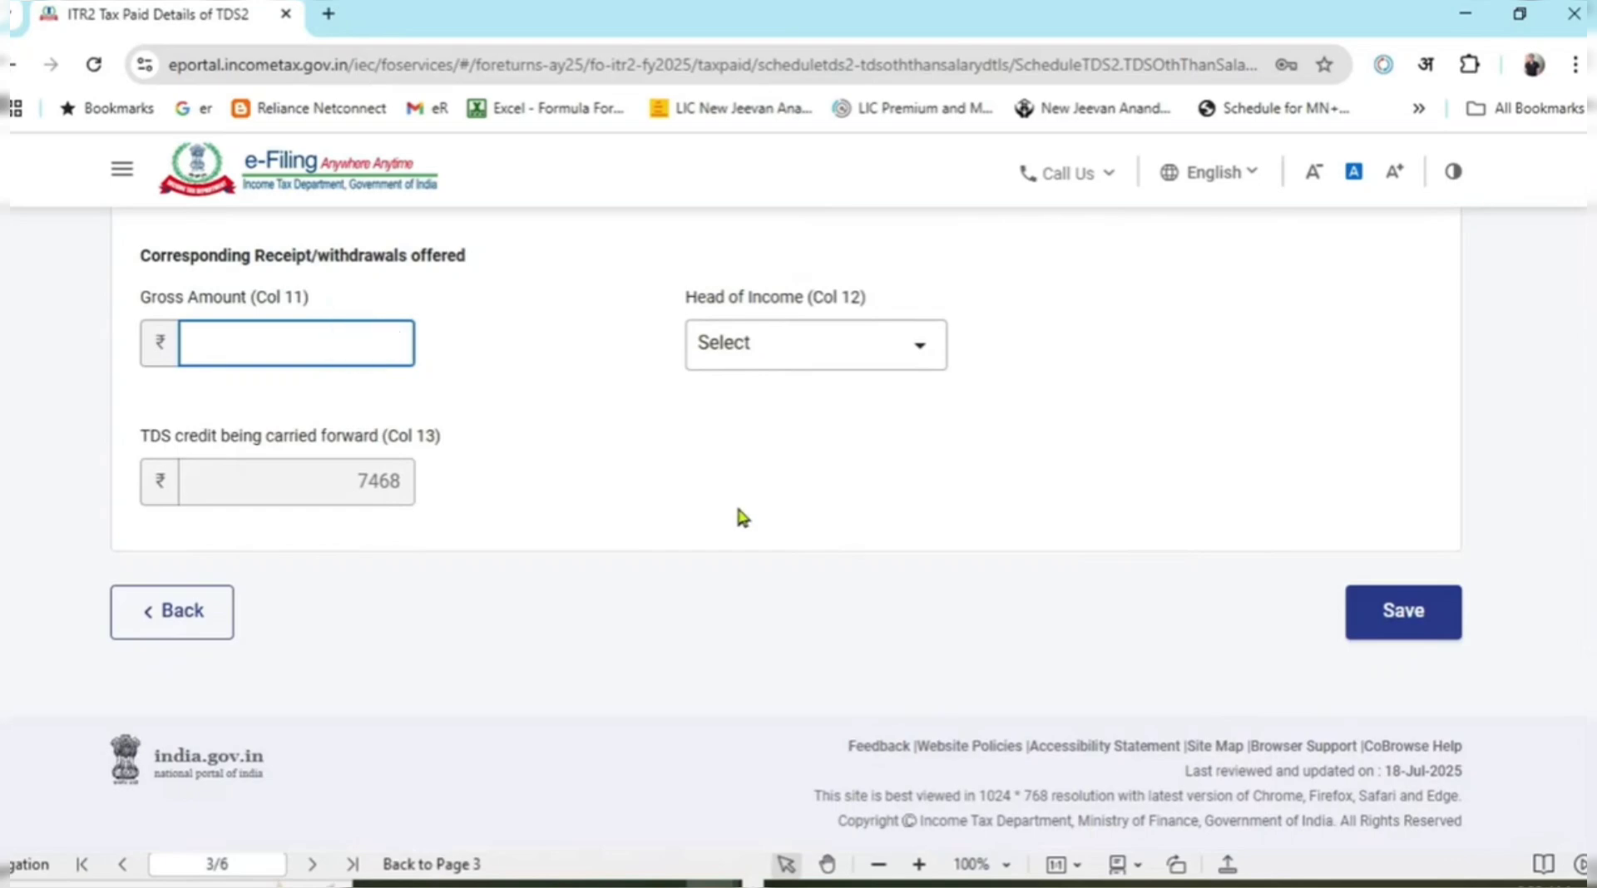
{"action": "key", "text": "alt+Tab"}
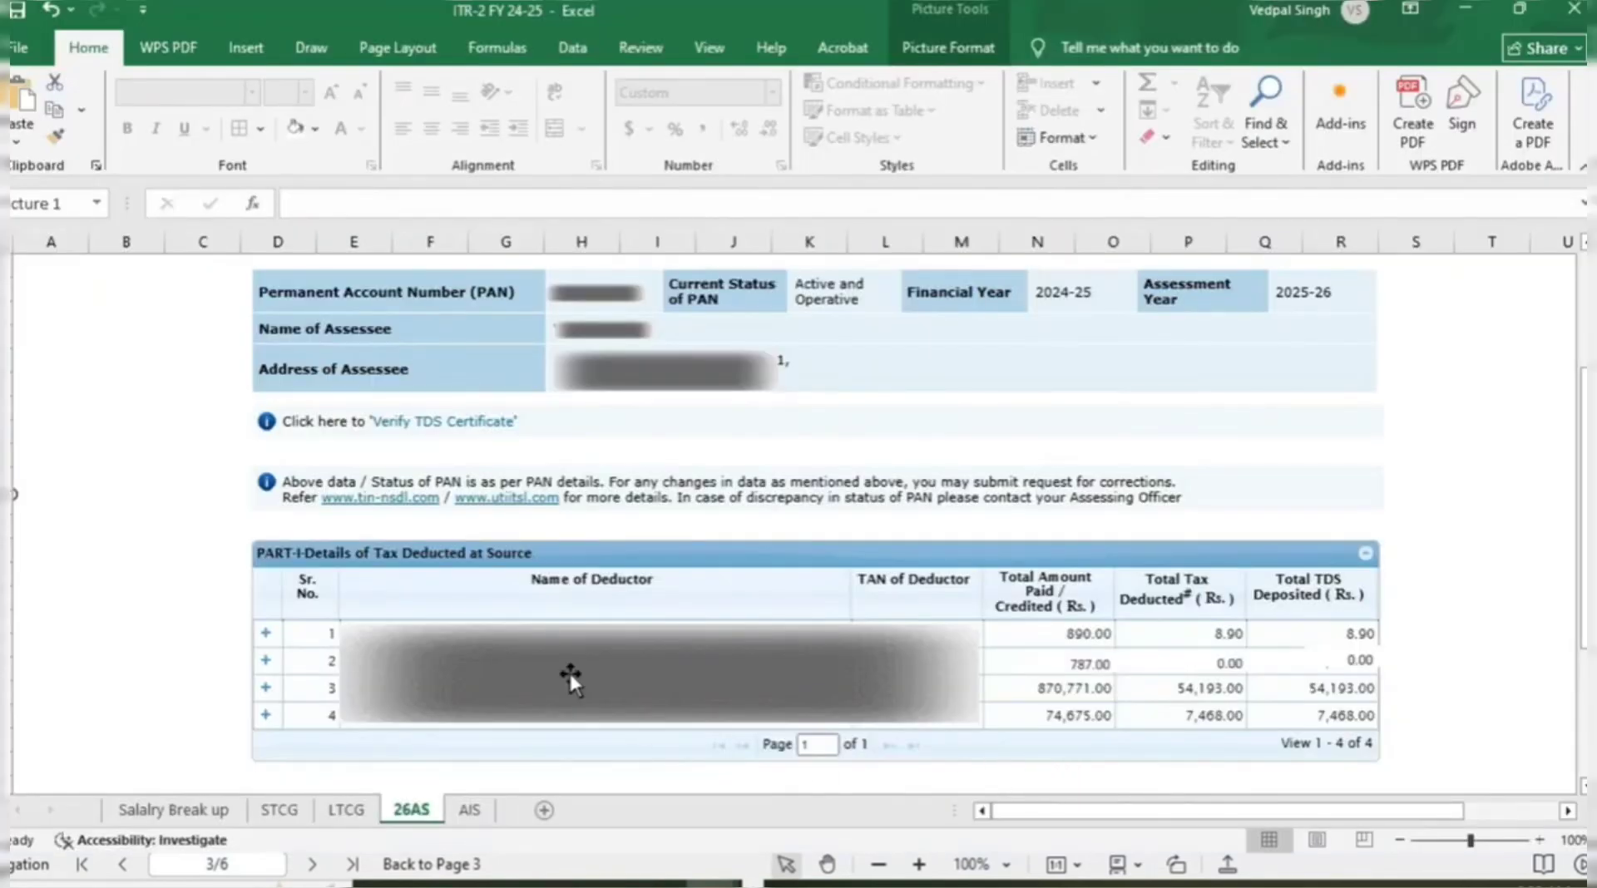
{"action": "key", "text": "alt+Tab"}
{"action": "type", "text": "74675"}
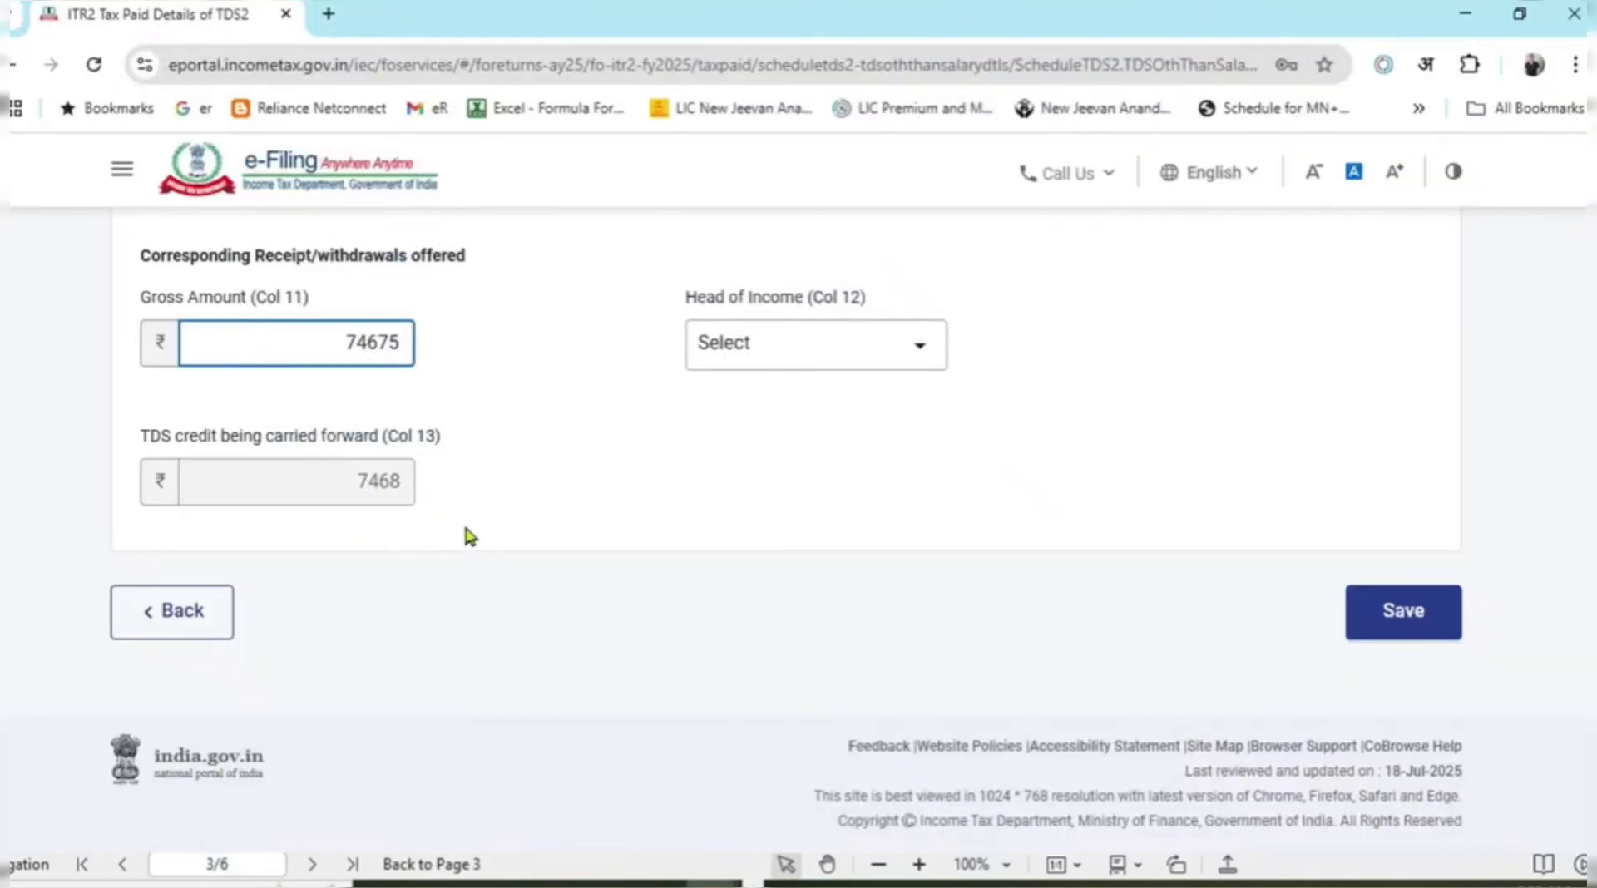
{"action": "left_click", "coordinate": [470, 535]}
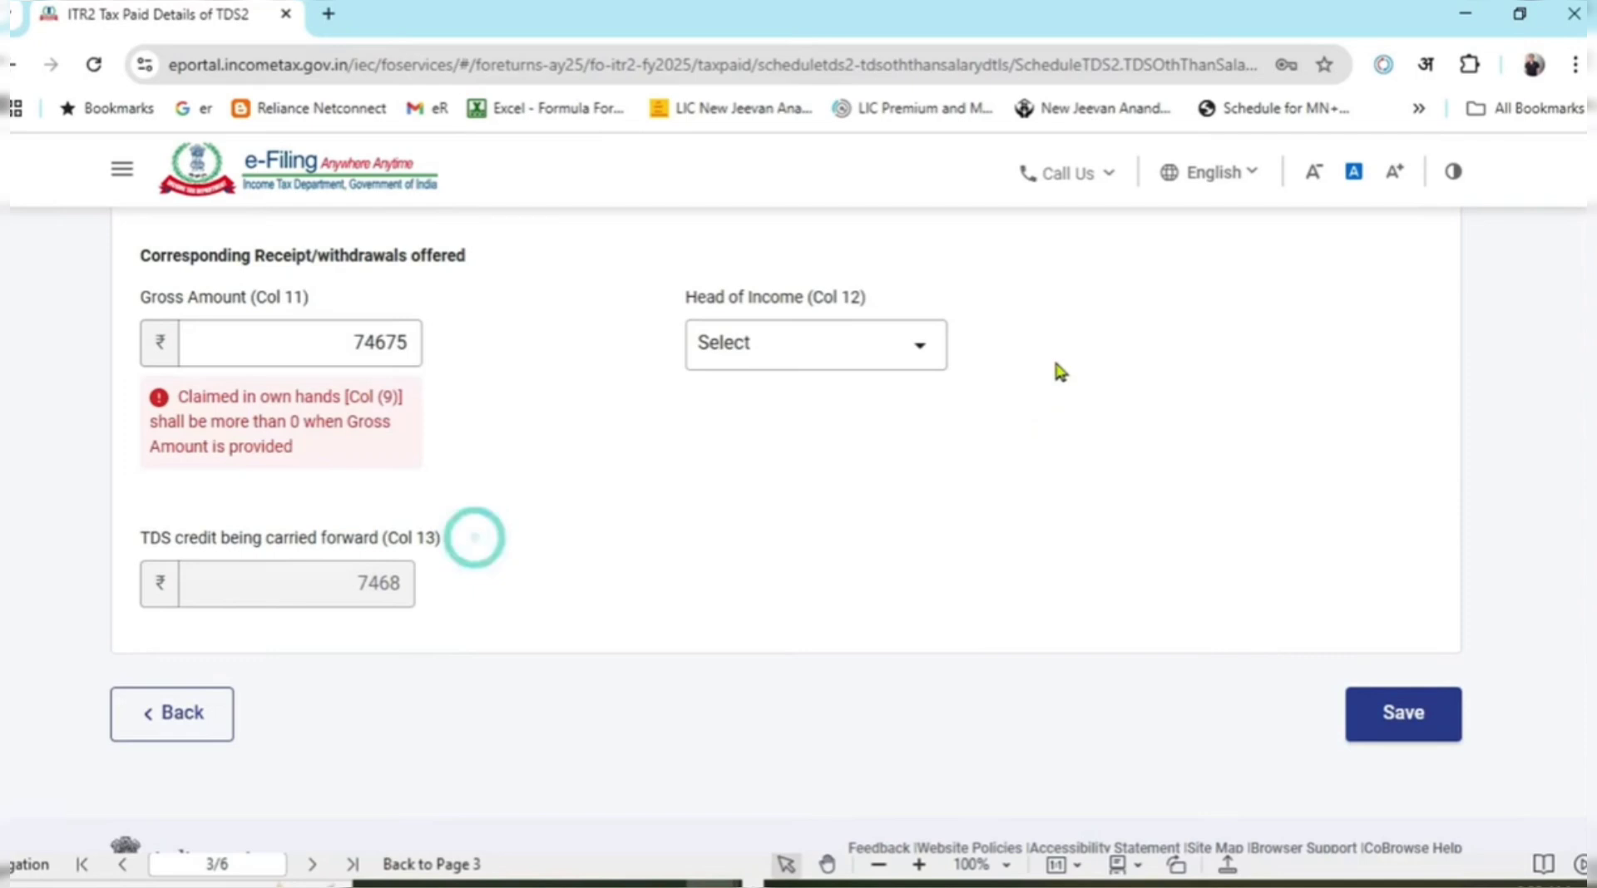
{"action": "left_click", "coordinate": [902, 344]}
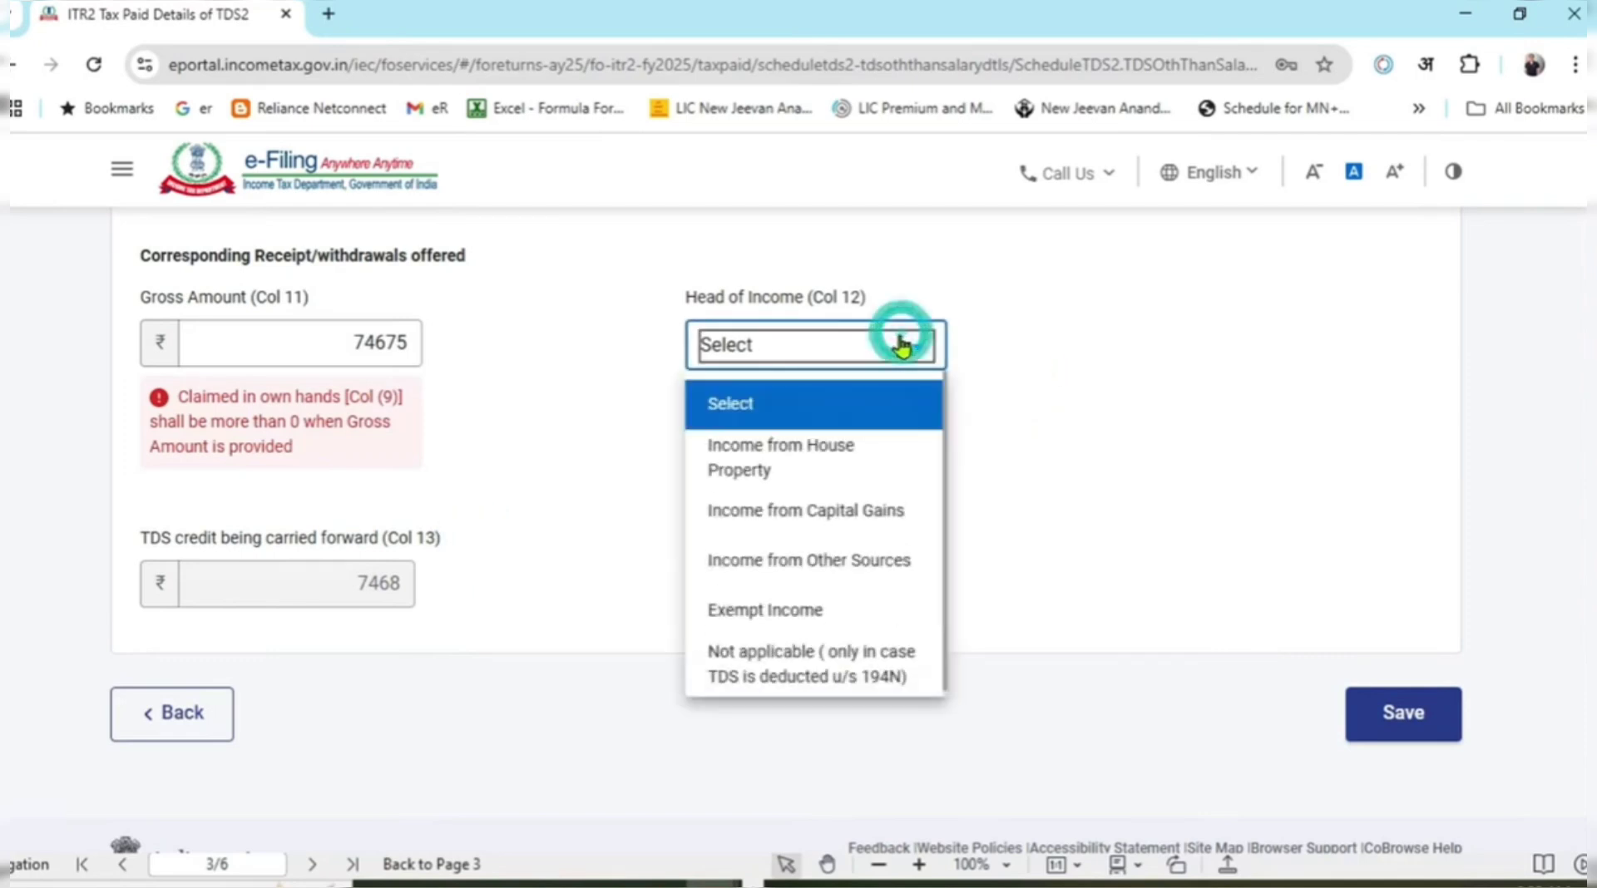
{"action": "left_click", "coordinate": [882, 566]}
{"action": "left_click", "coordinate": [680, 532]}
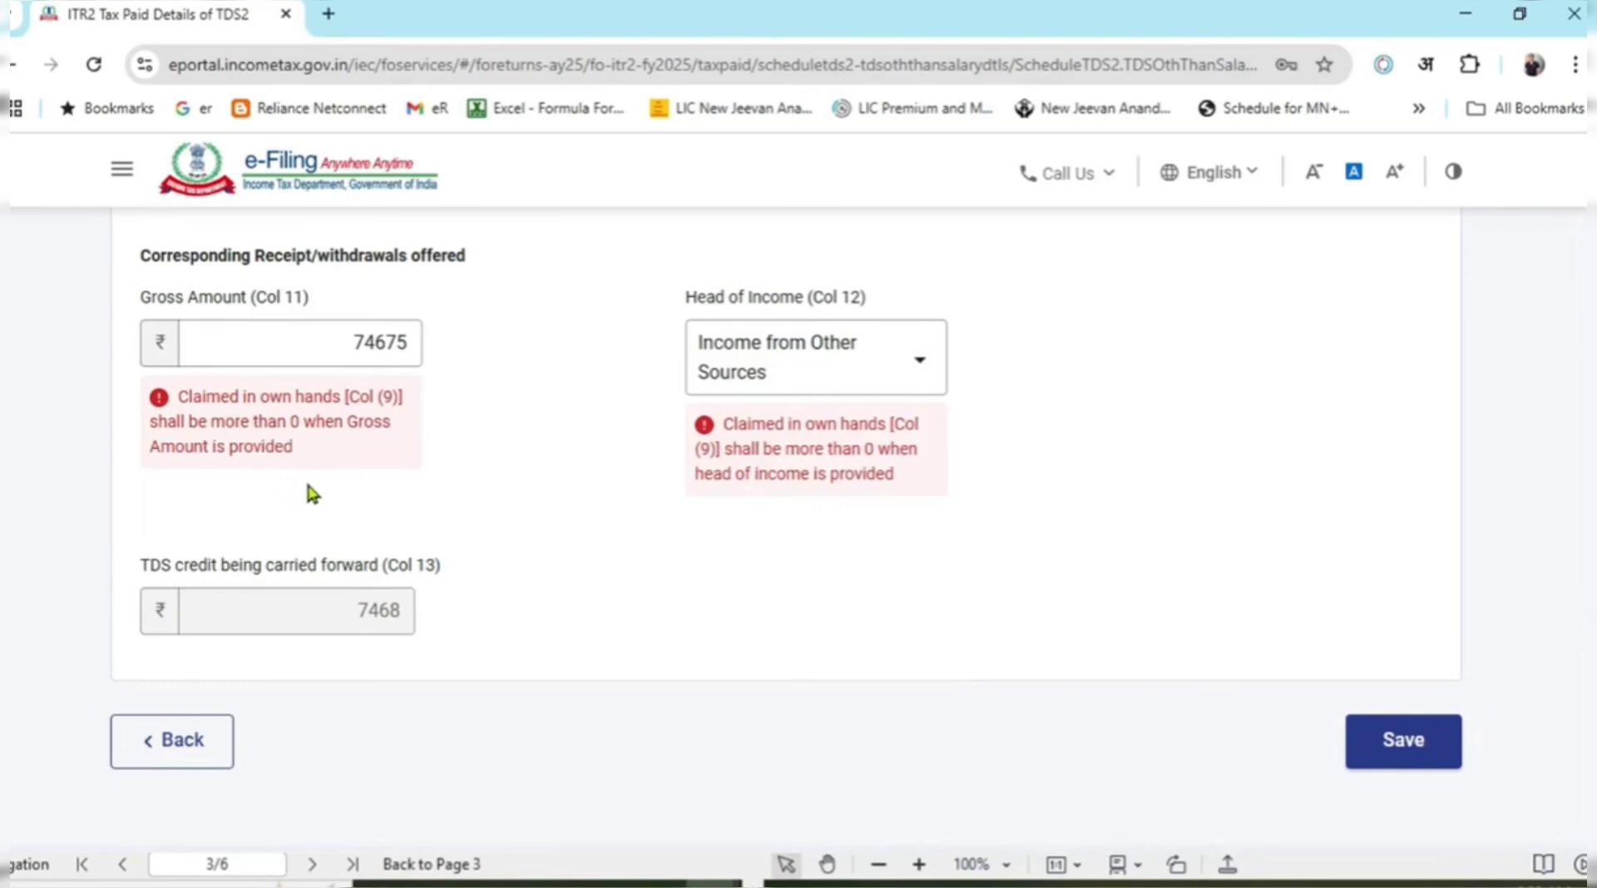
Set Col 9 claimed in own hands to 7468 and revalidate the form.
{"action": "scroll", "coordinate": [474, 535], "scroll_direction": "up", "scroll_amount": 7}
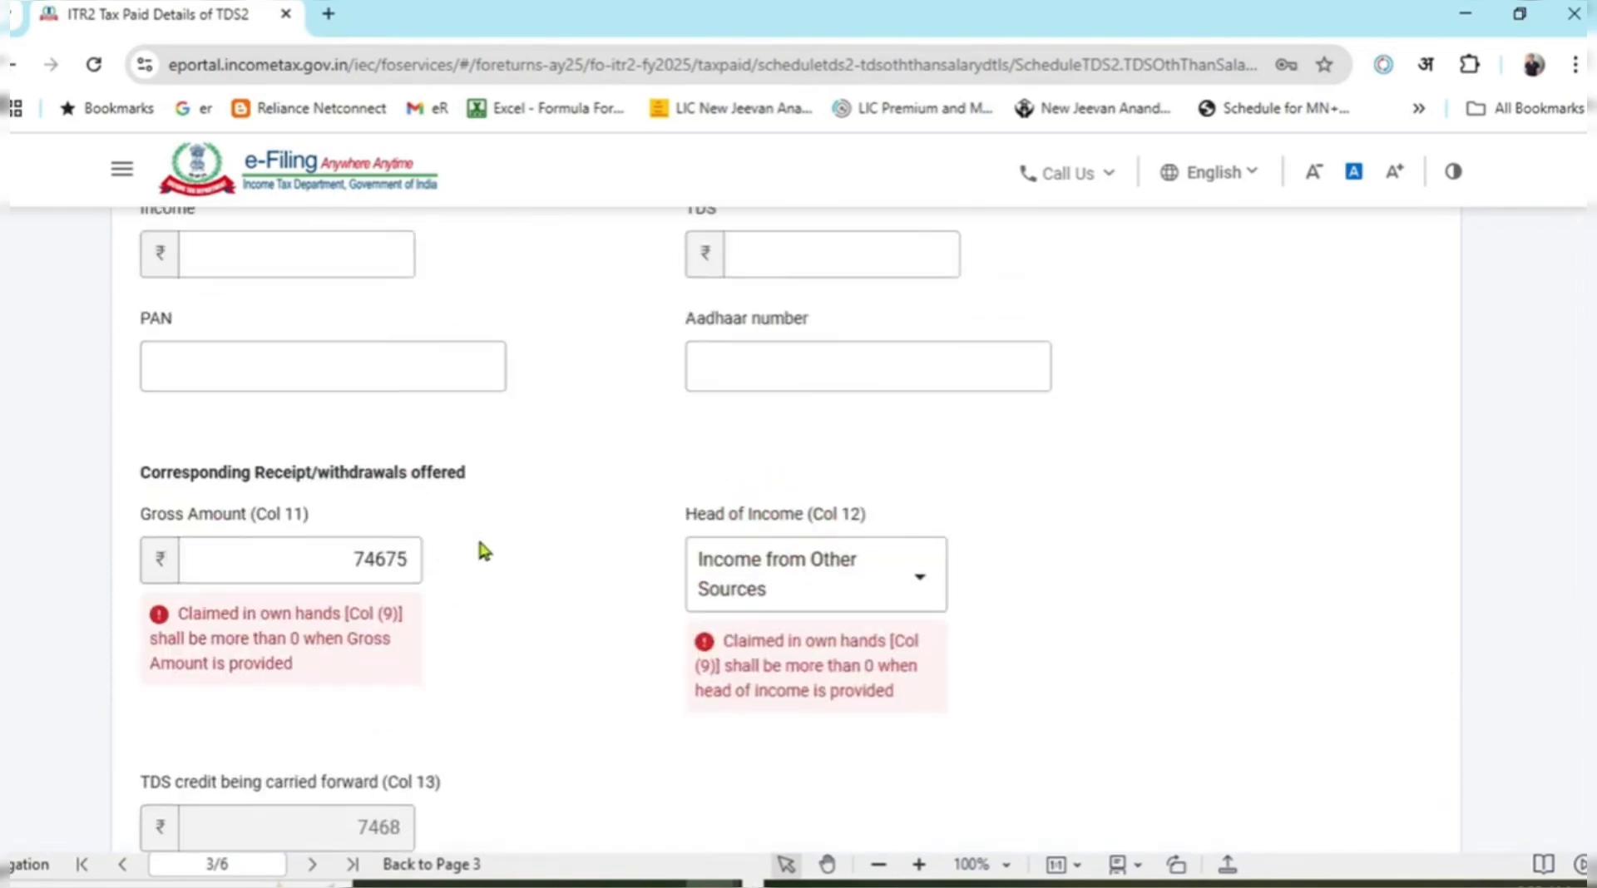
{"action": "scroll", "coordinate": [508, 628], "scroll_direction": "up", "scroll_amount": 4}
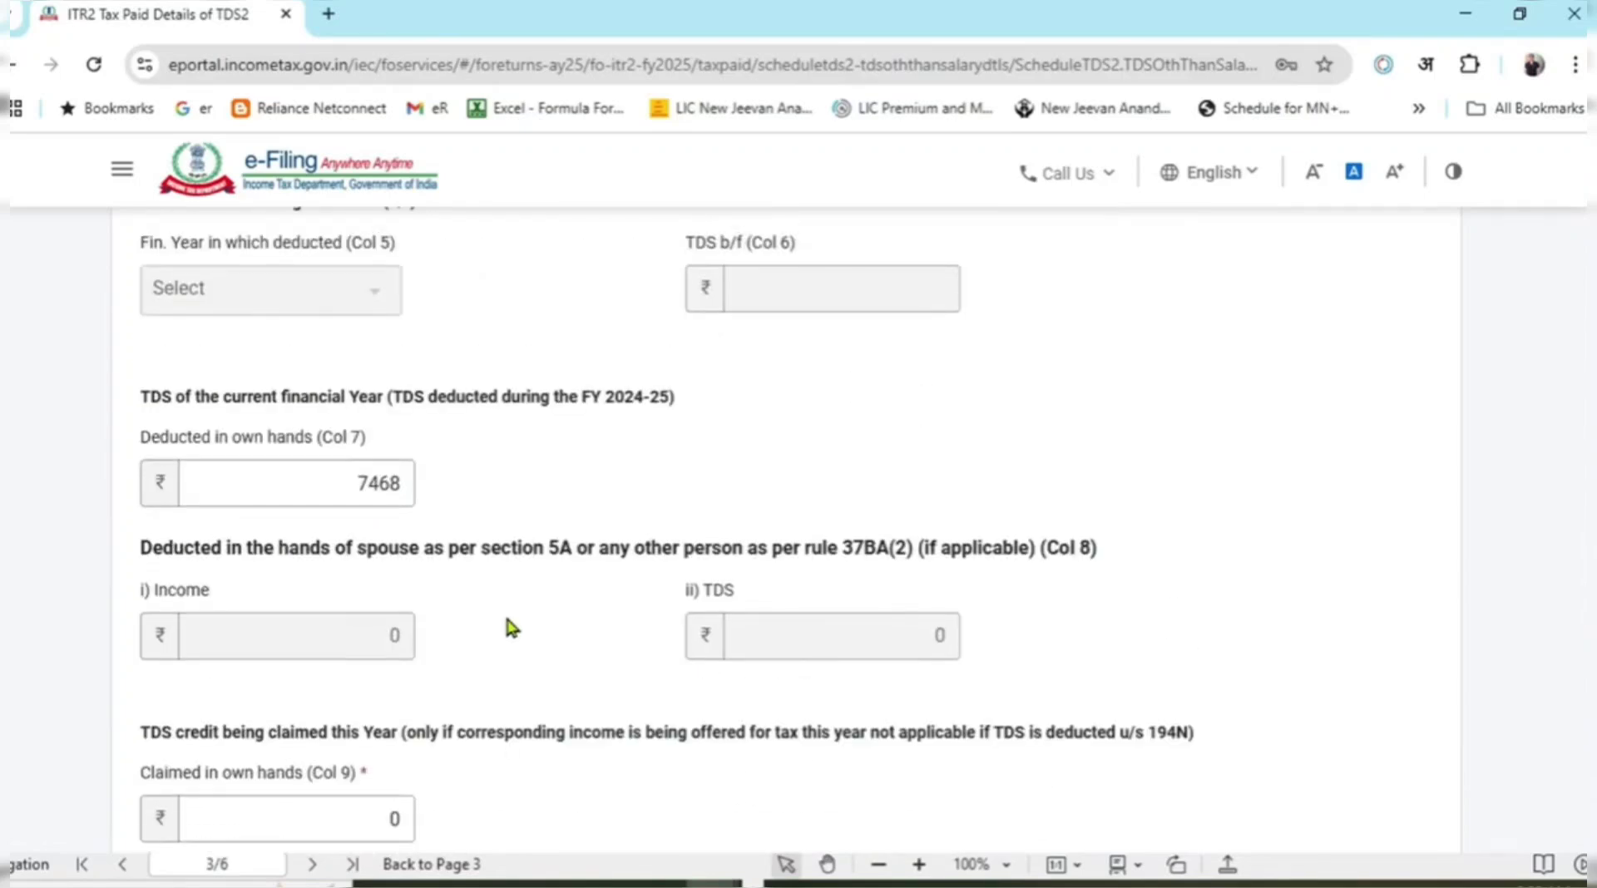
{"action": "scroll", "coordinate": [510, 624], "scroll_direction": "up", "scroll_amount": 3}
{"action": "scroll", "coordinate": [509, 624], "scroll_direction": "up", "scroll_amount": 3}
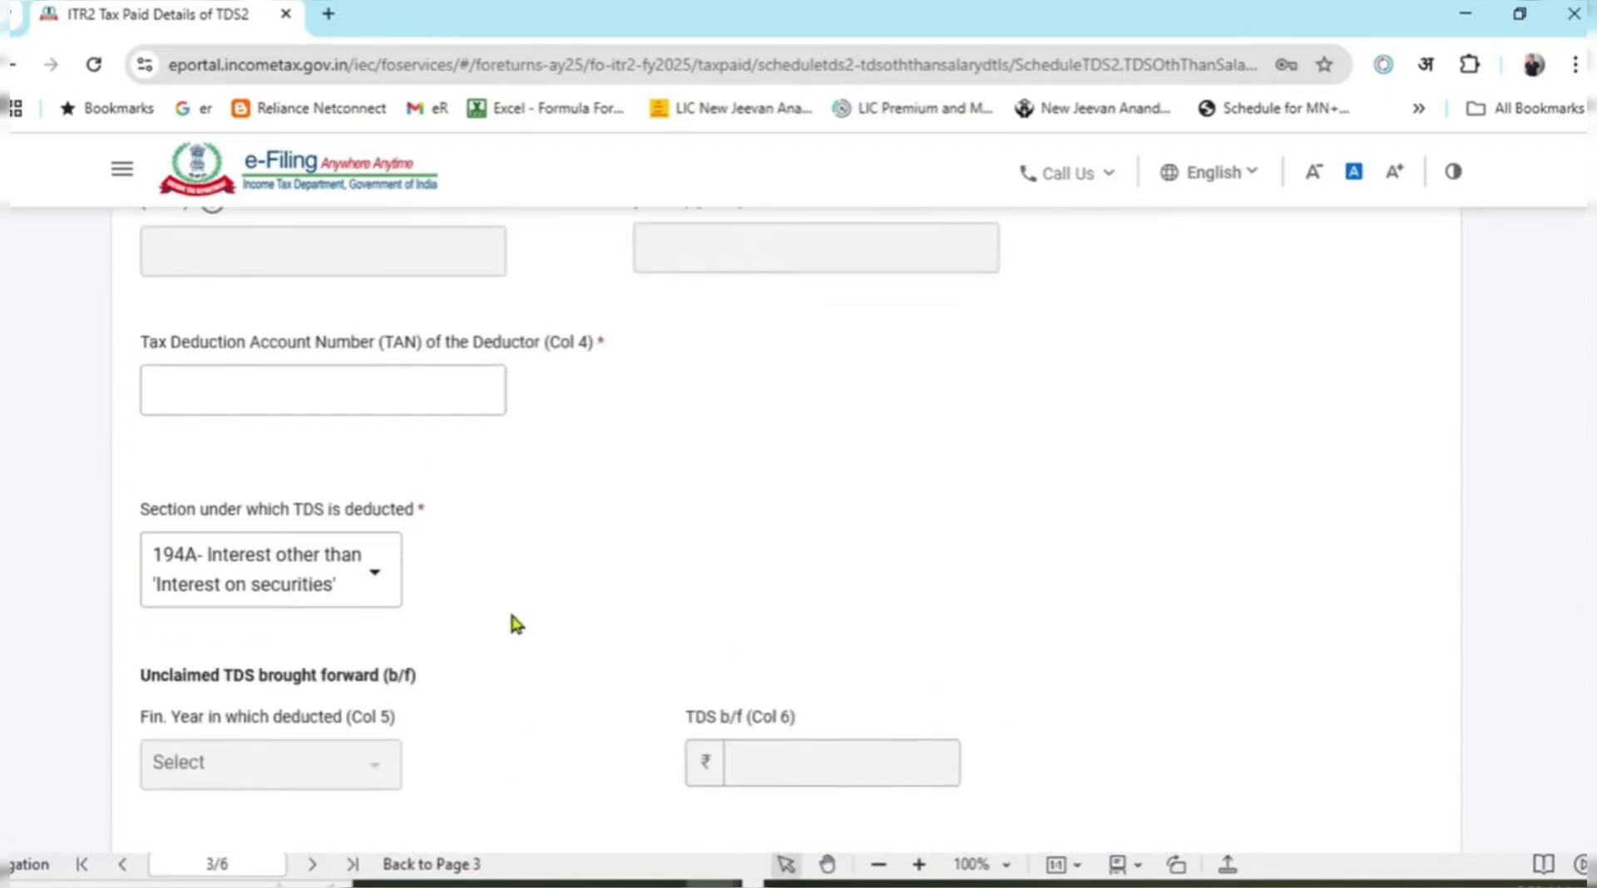
{"action": "scroll", "coordinate": [582, 533], "scroll_direction": "down", "scroll_amount": 11}
{"action": "scroll", "coordinate": [588, 528], "scroll_direction": "up", "scroll_amount": 3}
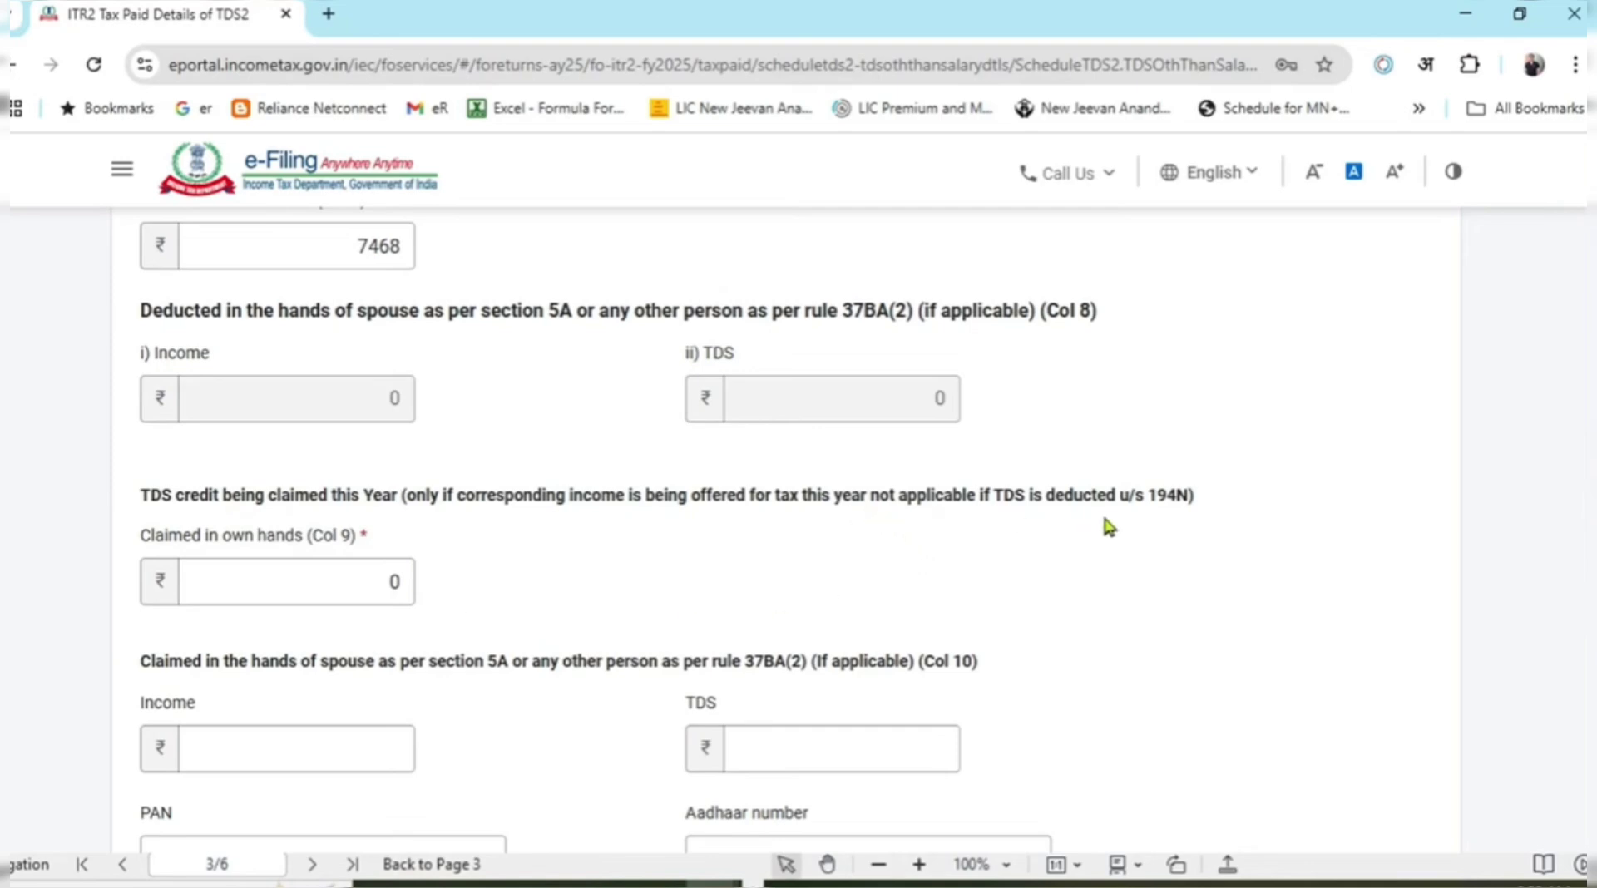
{"action": "left_click", "coordinate": [388, 585]}
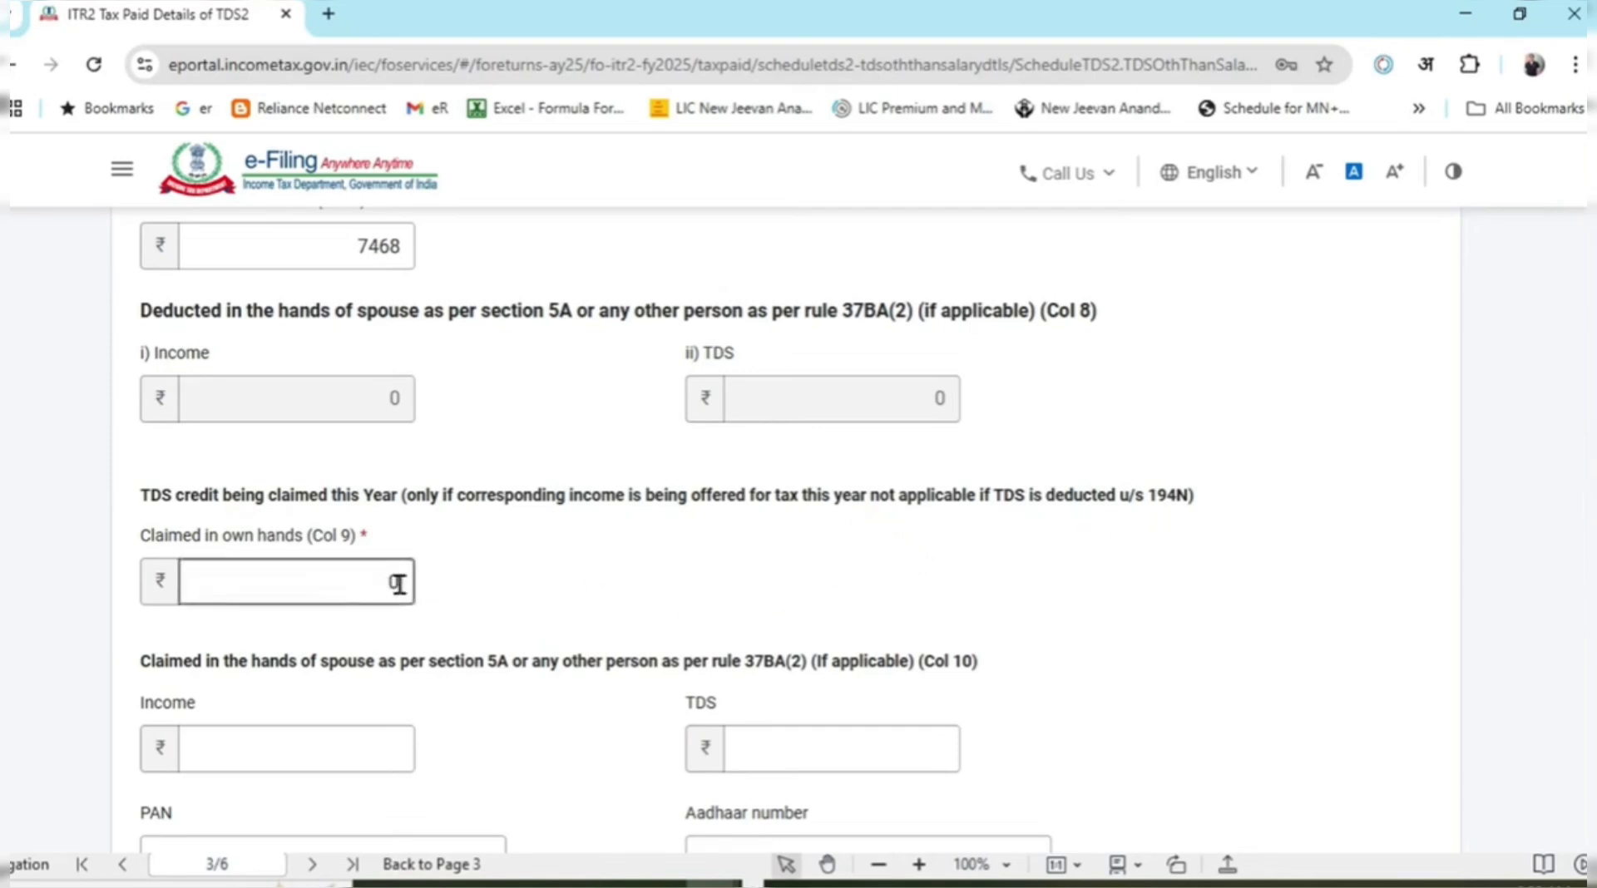
{"action": "double_click", "coordinate": [387, 582]}
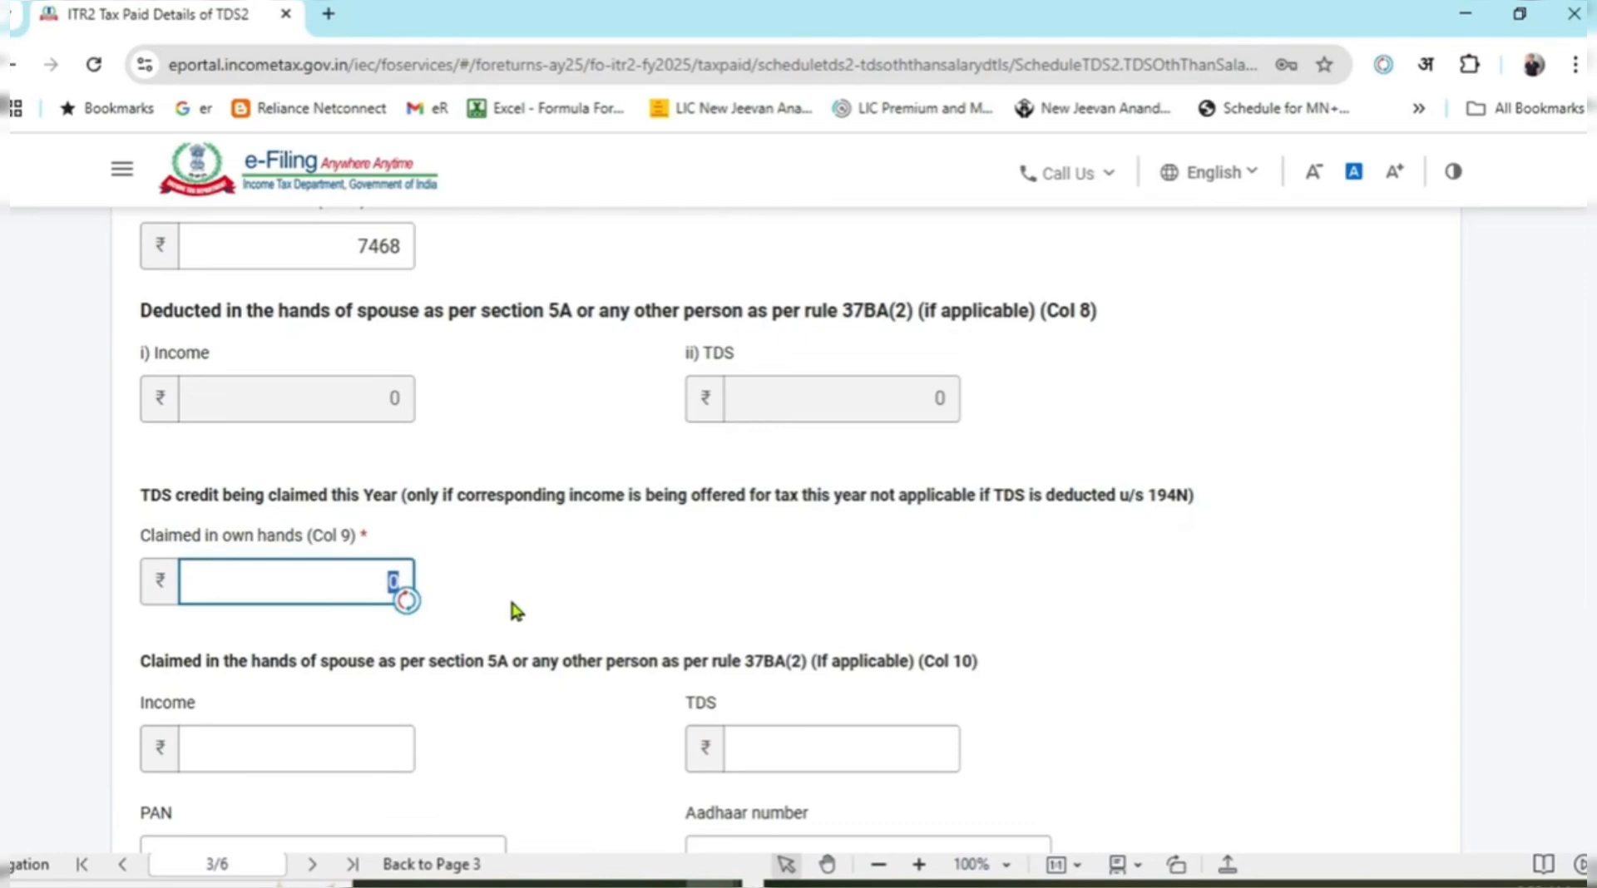
{"action": "type", "text": "7468"}
{"action": "left_click", "coordinate": [660, 606]}
{"action": "scroll", "coordinate": [696, 557], "scroll_direction": "down", "scroll_amount": 6}
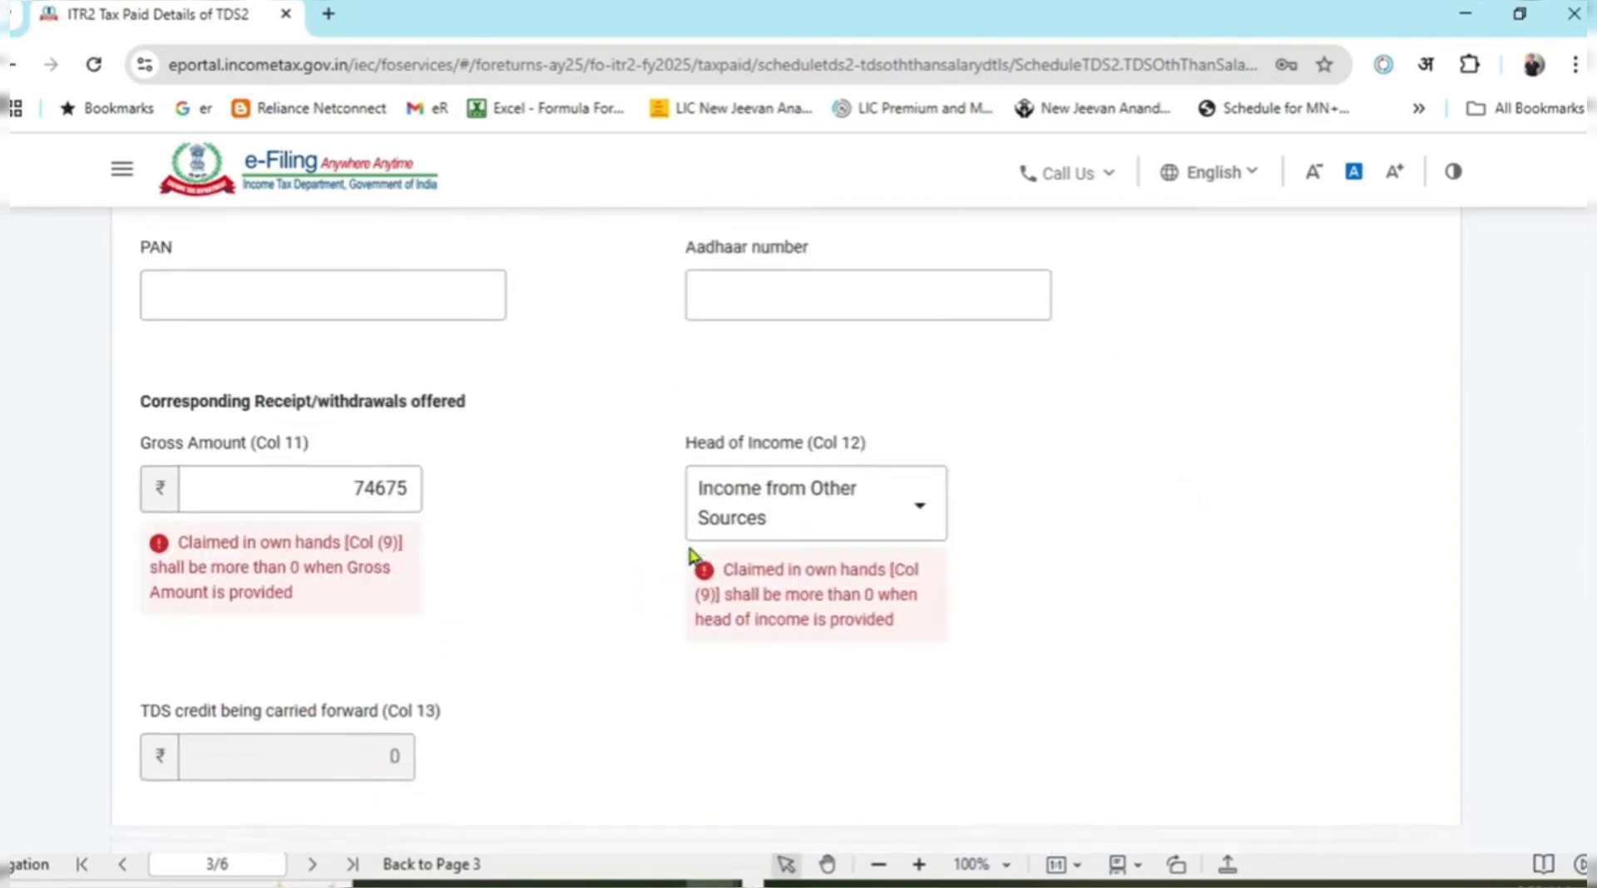
{"action": "left_click", "coordinate": [596, 665]}
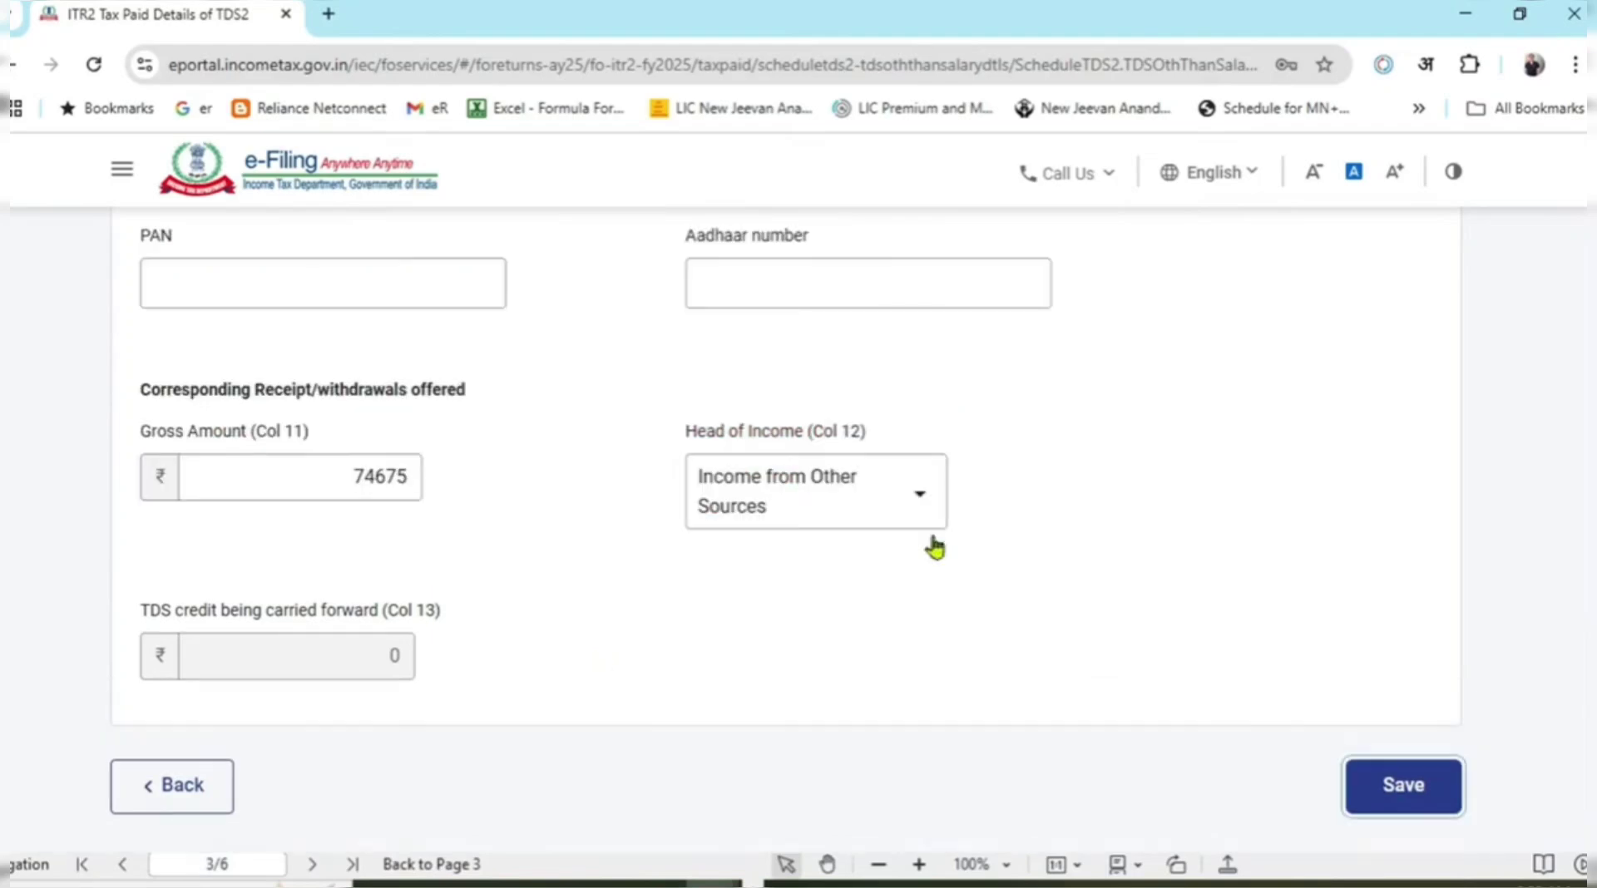
Enter the deductor's TAN and save the TDS 2 entry.
{"action": "left_click", "coordinate": [1399, 801]}
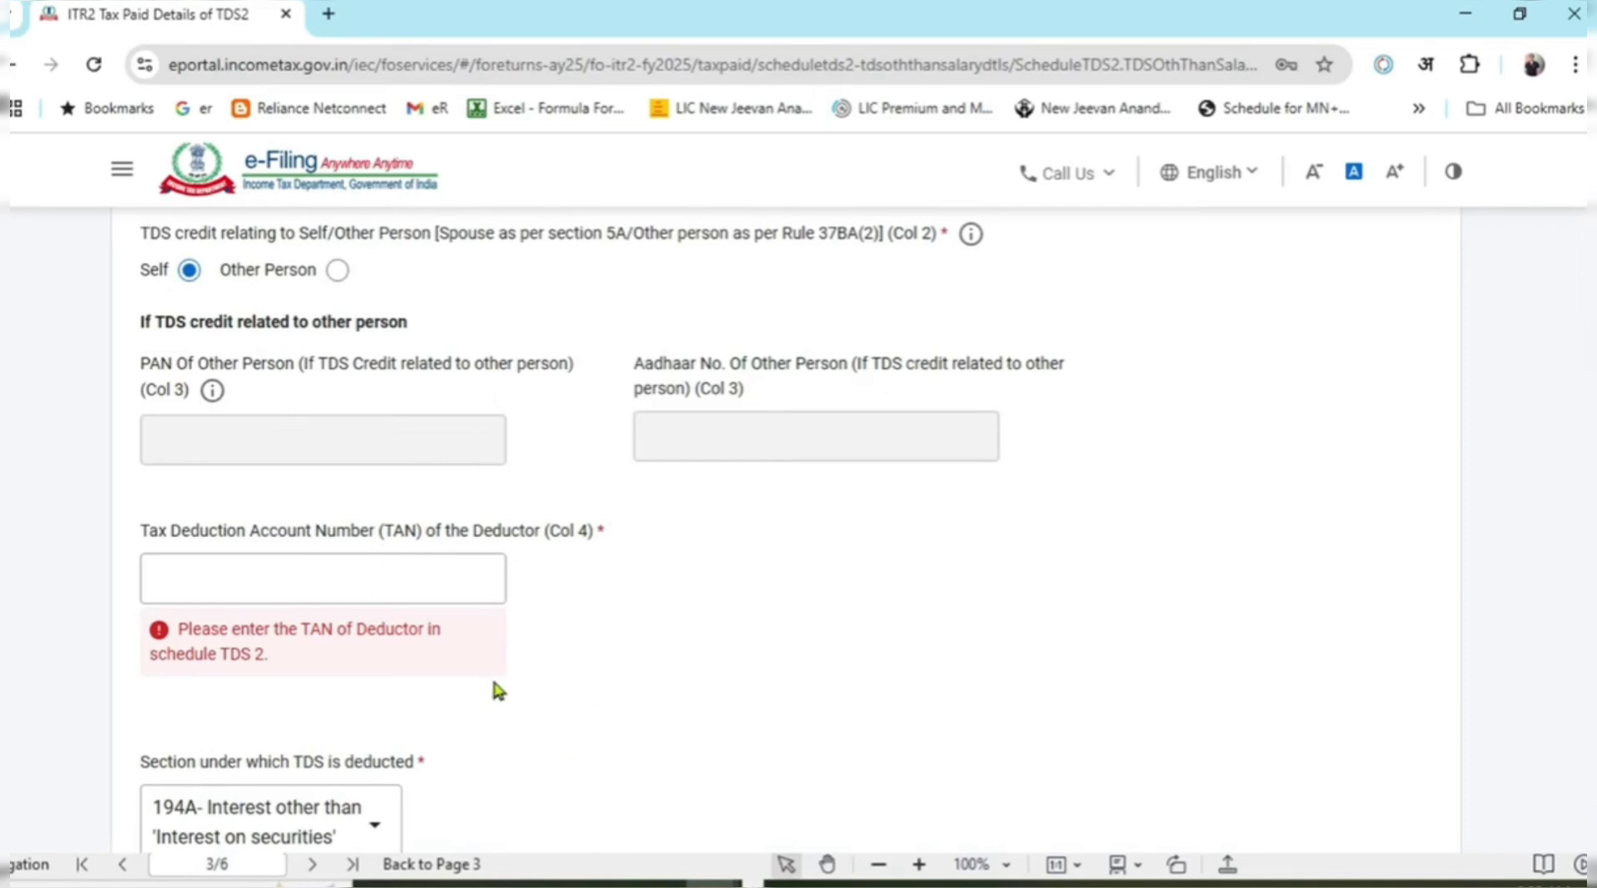
{"action": "left_click", "coordinate": [411, 578]}
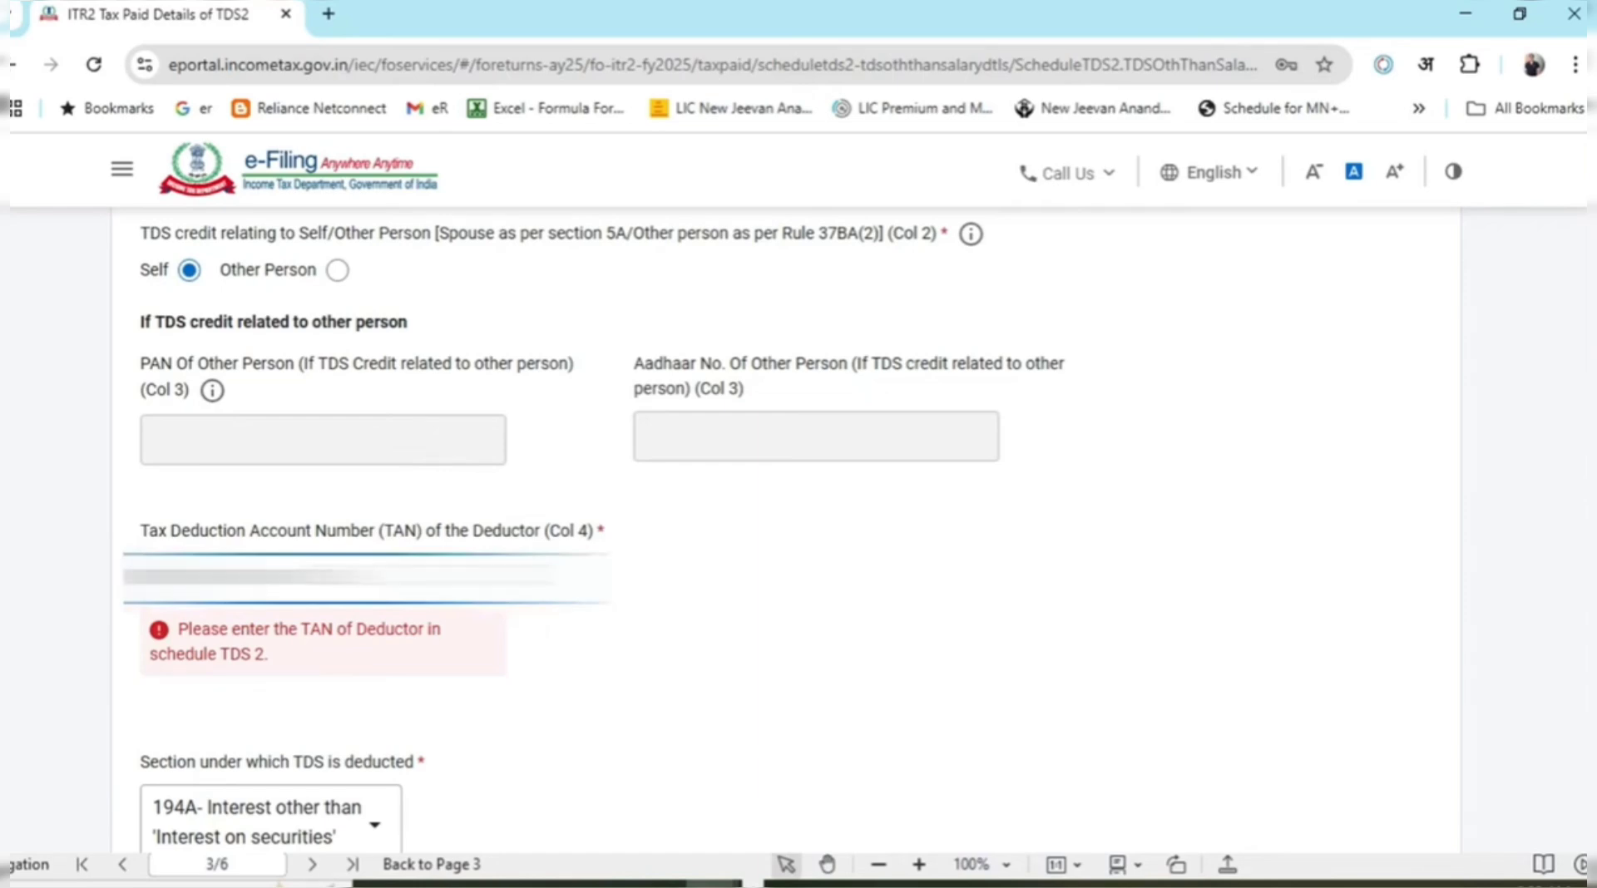
{"action": "left_click", "coordinate": [898, 622]}
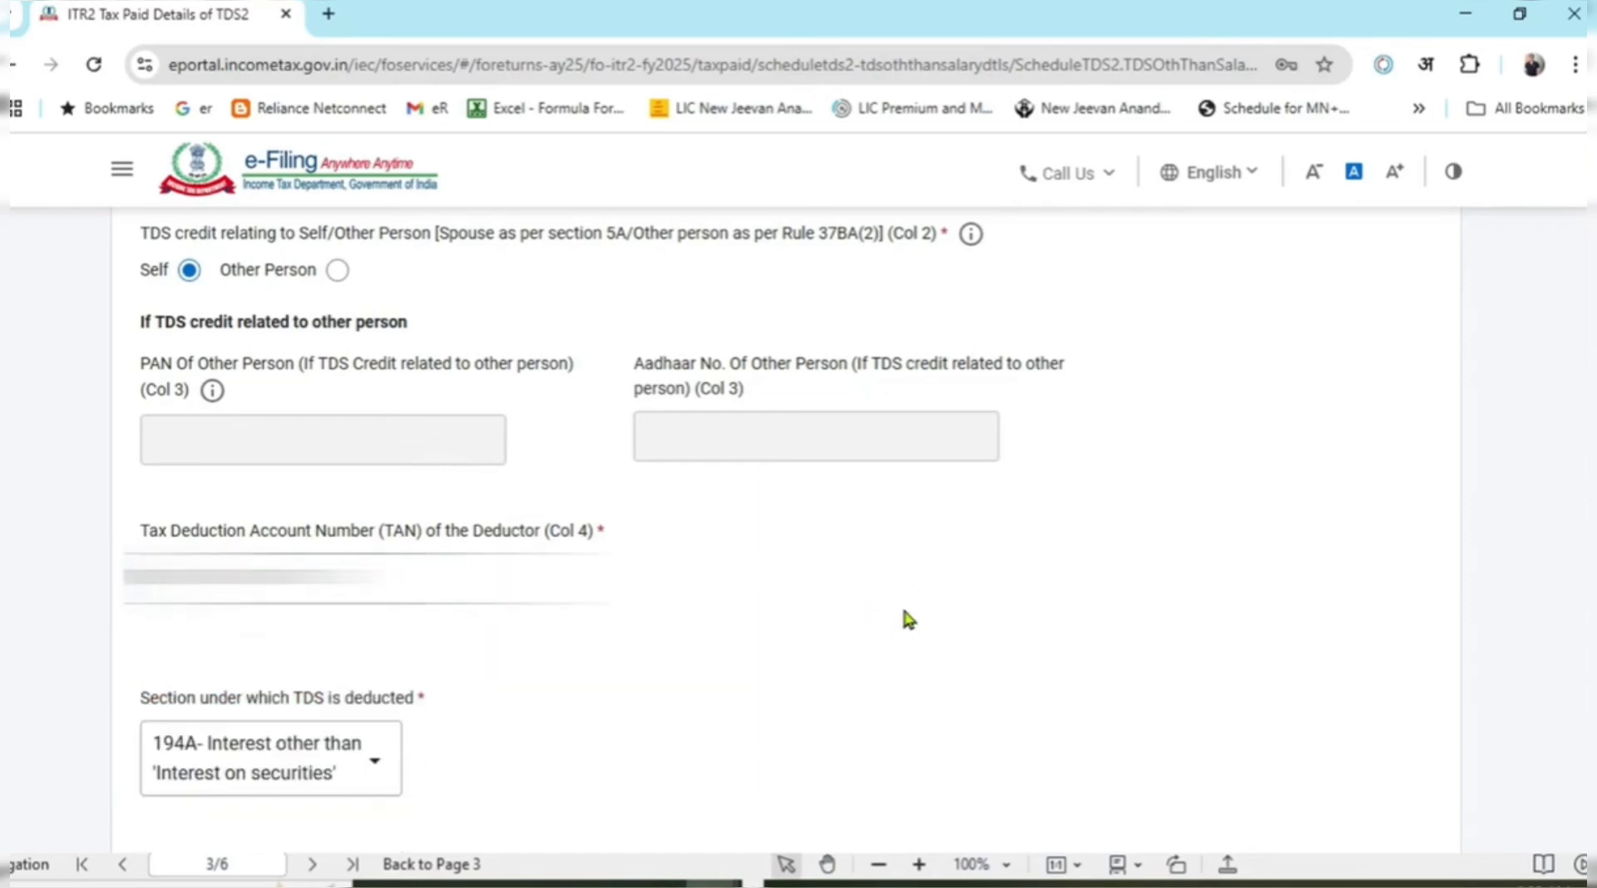
{"action": "scroll", "coordinate": [786, 532], "scroll_direction": "down", "scroll_amount": 15}
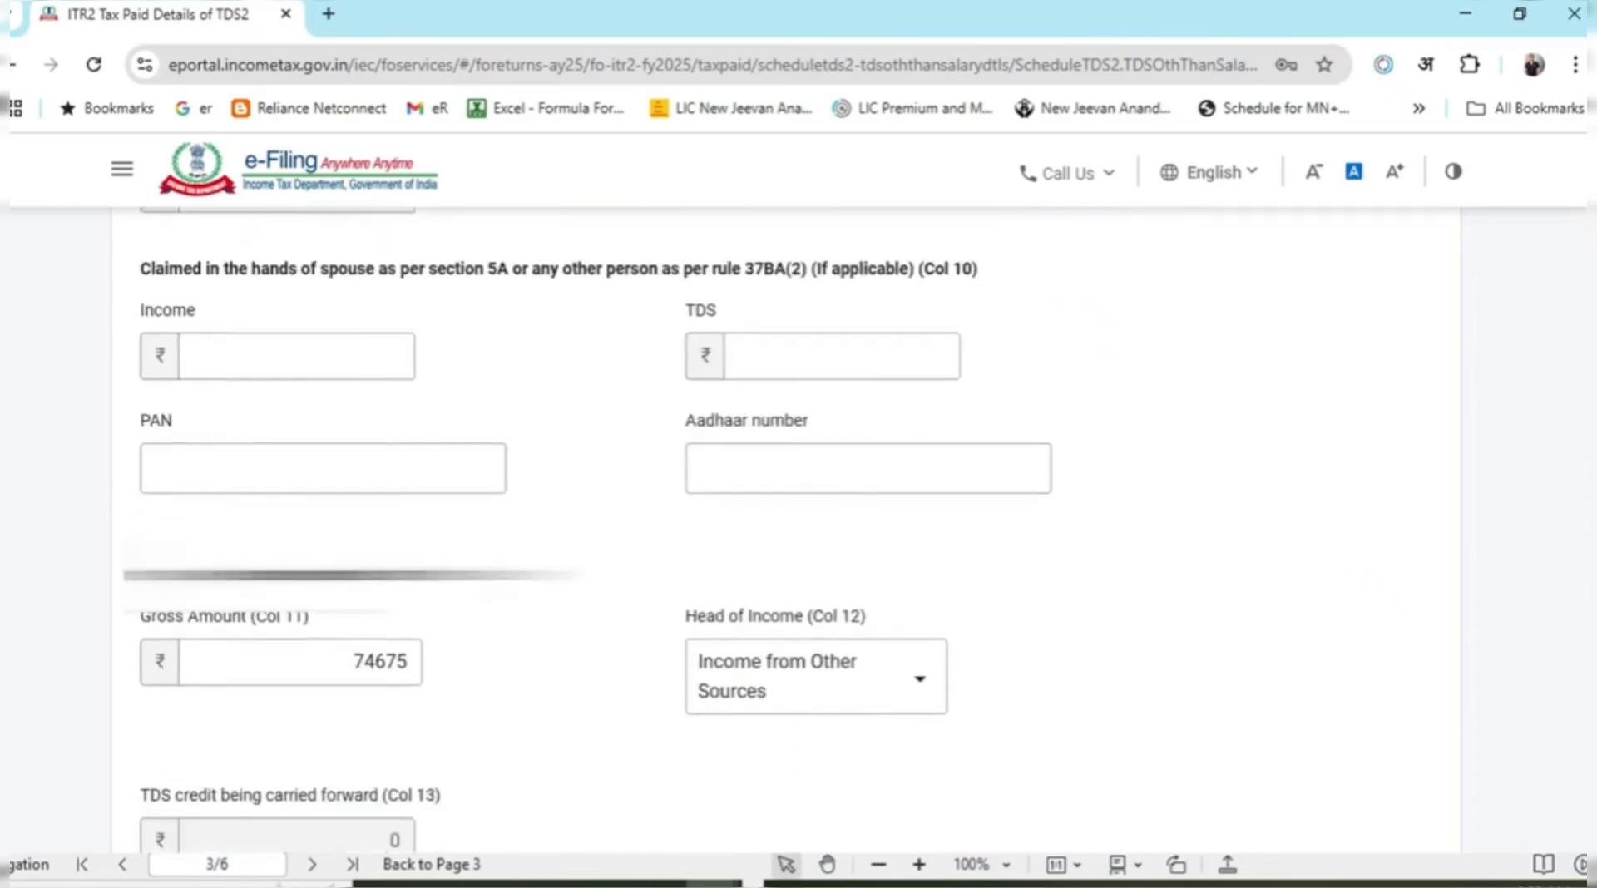
{"action": "left_click", "coordinate": [1399, 755]}
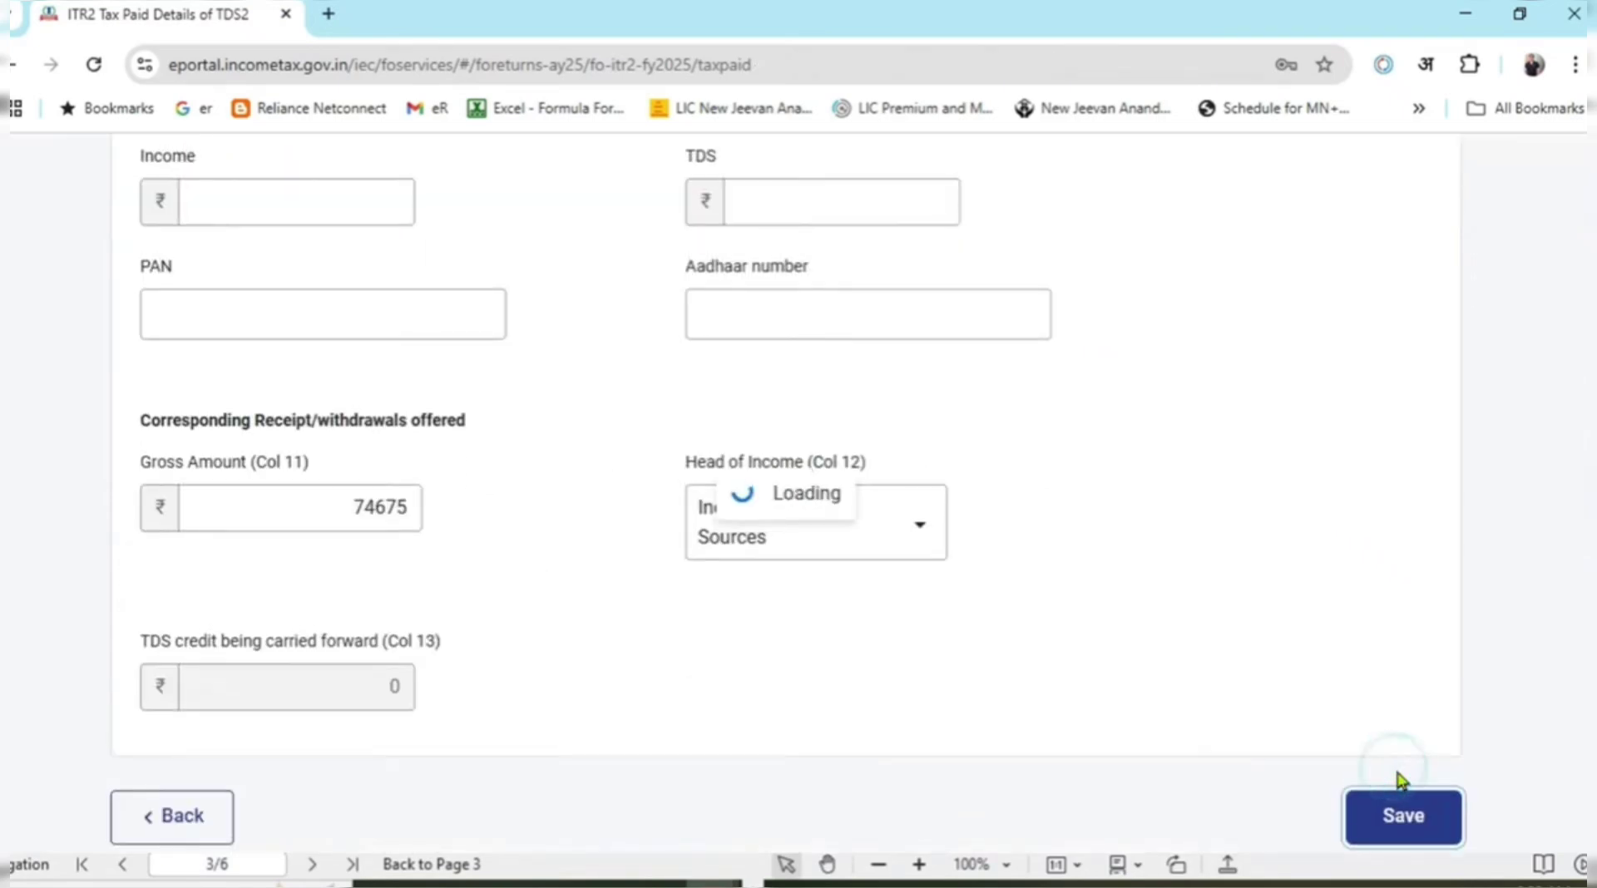
{"action": "scroll", "coordinate": [441, 560], "scroll_direction": "up", "scroll_amount": 1}
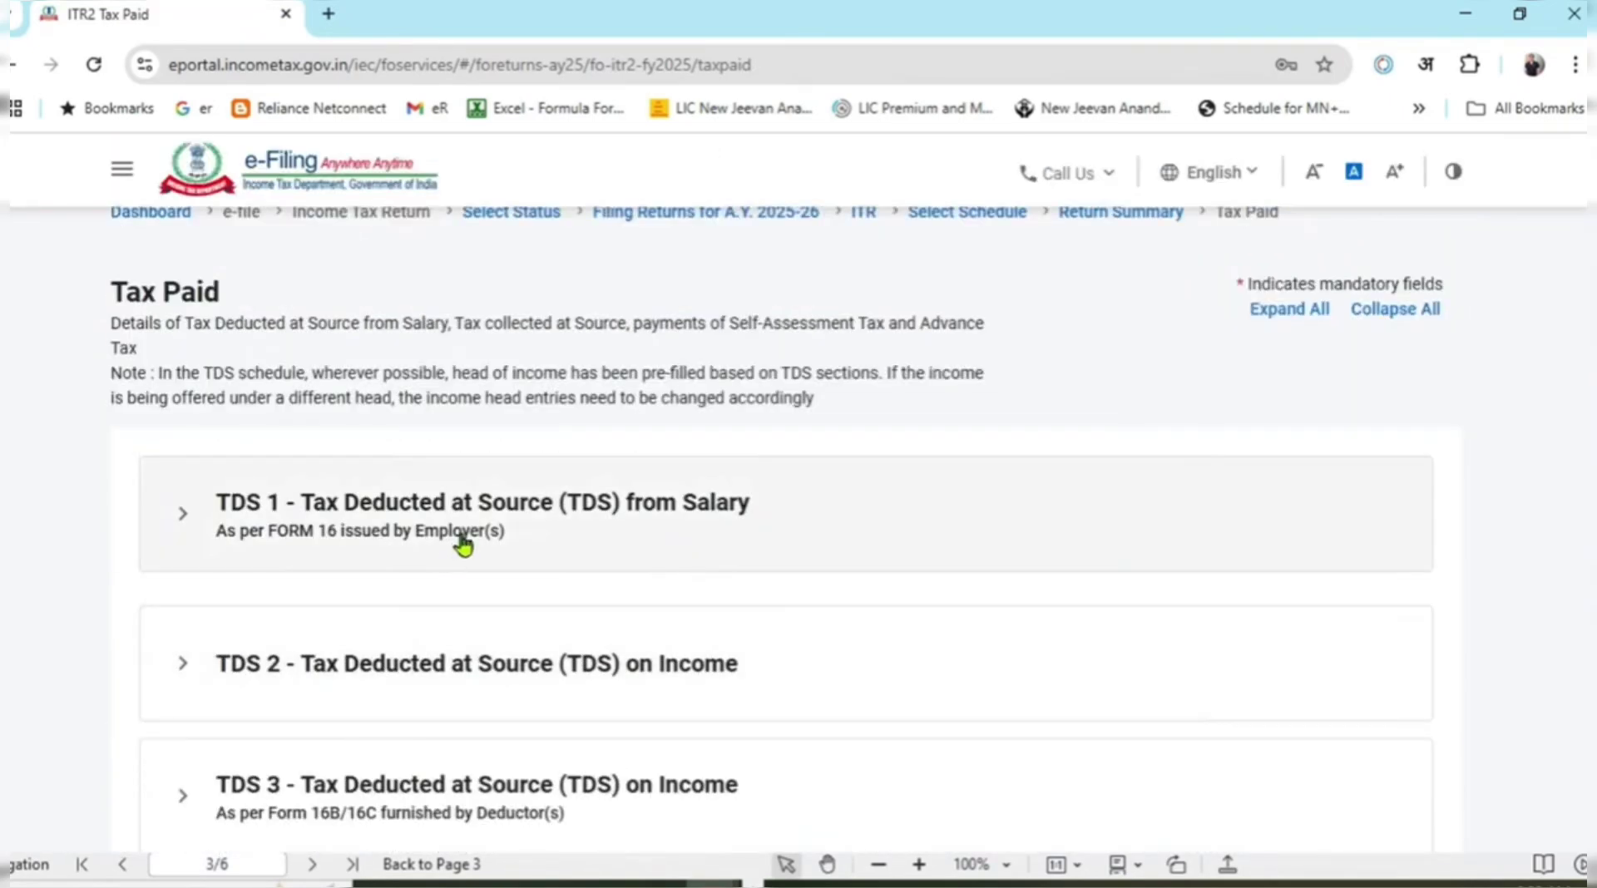
Confirm the Tax Paid schedule and open the Part B-TTI tax computation.
{"action": "scroll", "coordinate": [298, 531], "scroll_direction": "down", "scroll_amount": 6}
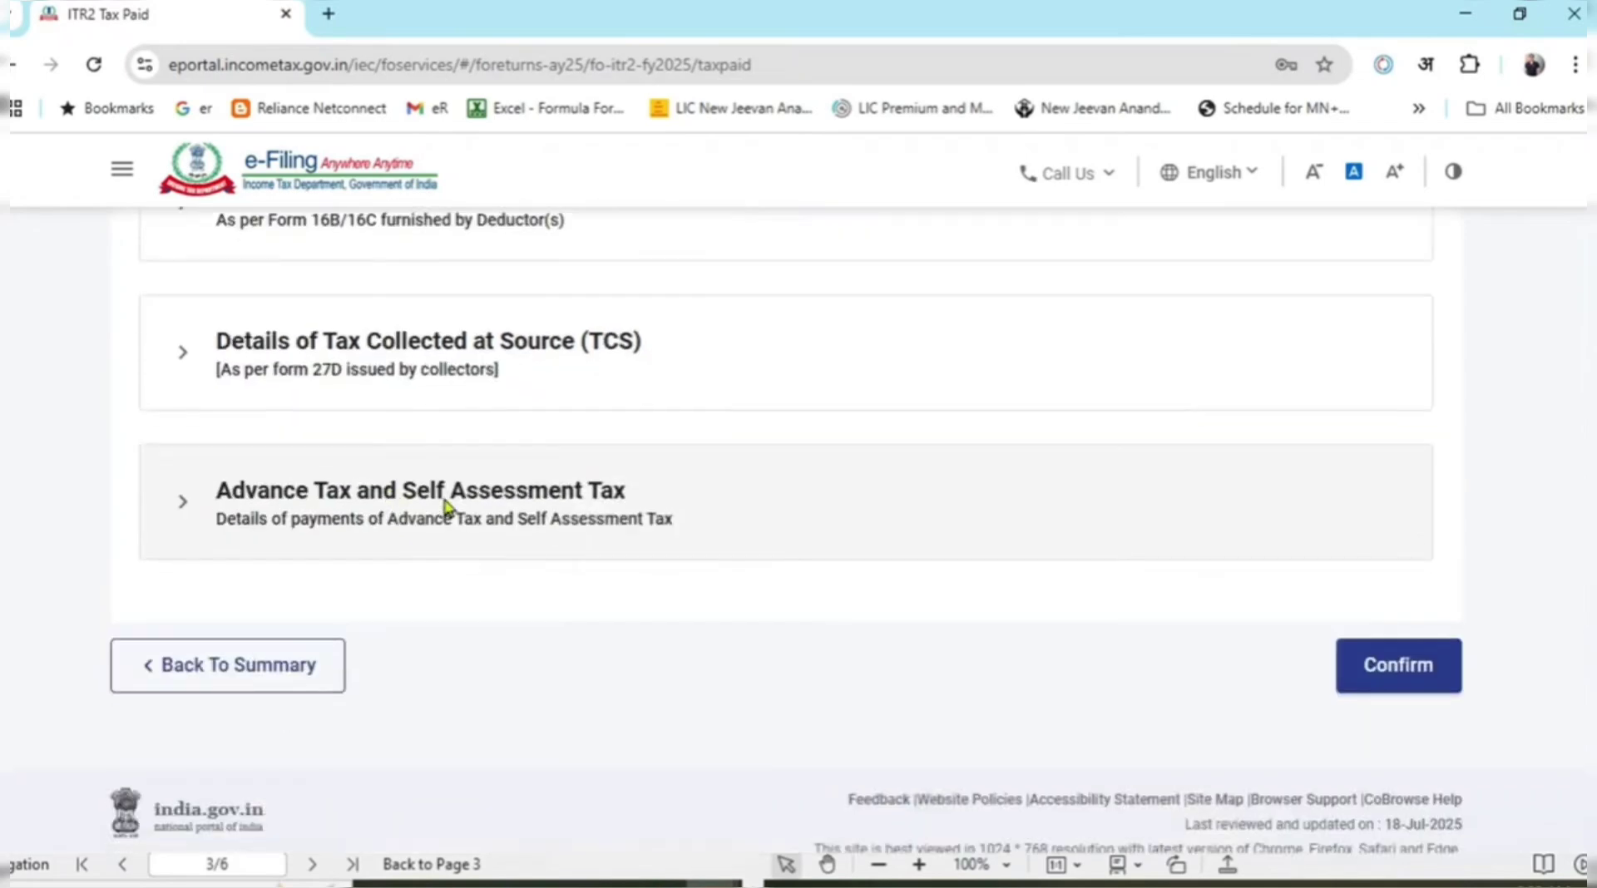
{"action": "left_click", "coordinate": [1414, 666]}
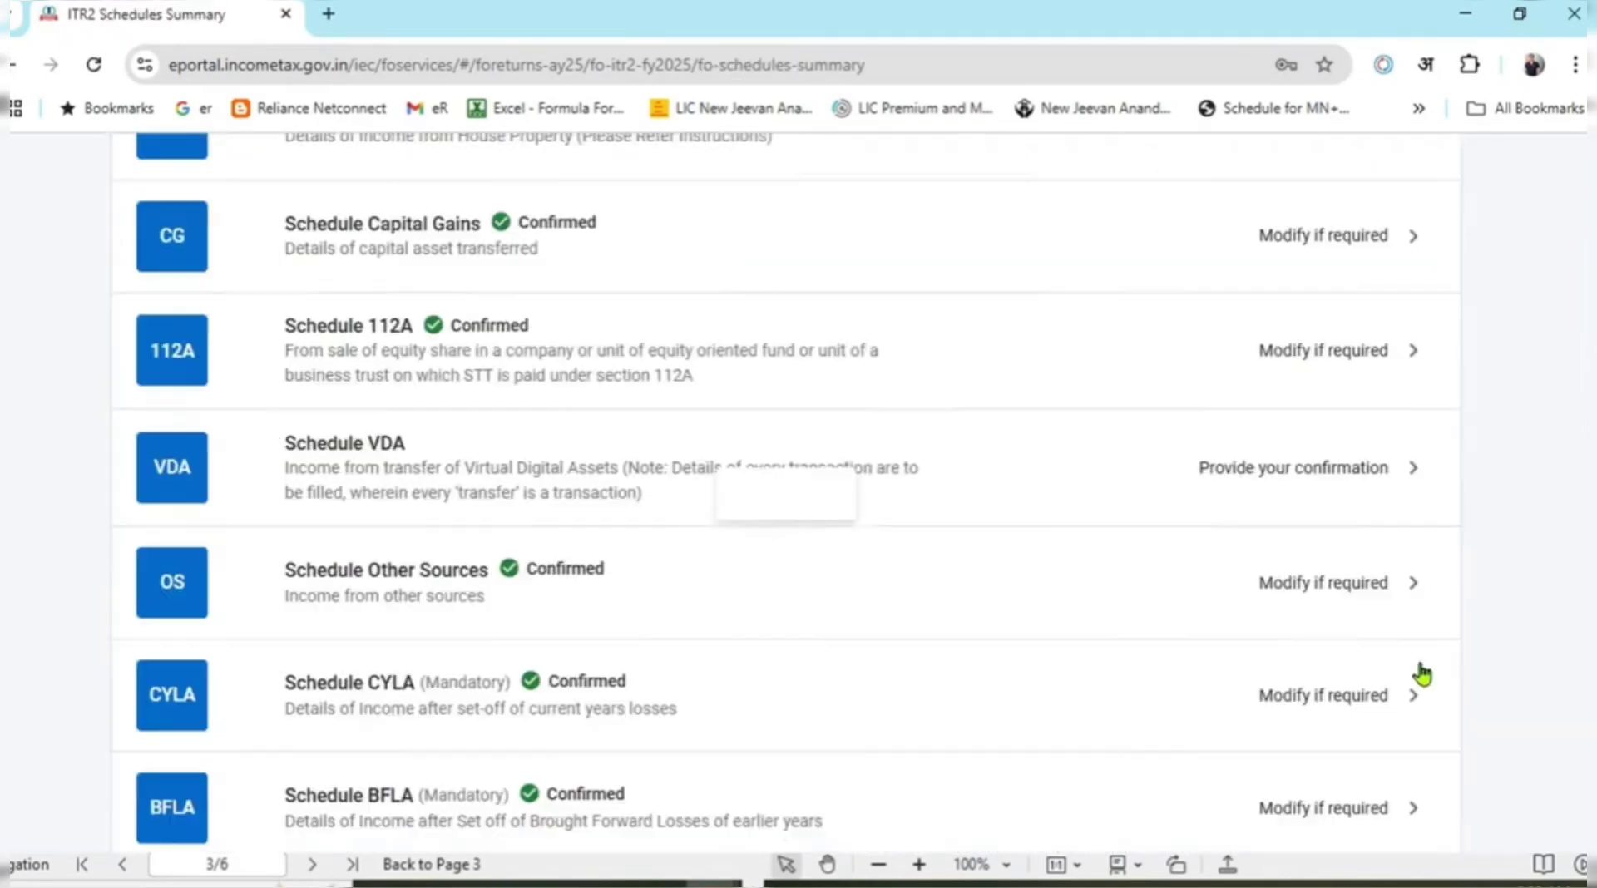
{"action": "scroll", "coordinate": [981, 538], "scroll_direction": "down", "scroll_amount": 3}
{"action": "scroll", "coordinate": [981, 538], "scroll_direction": "down", "scroll_amount": 10}
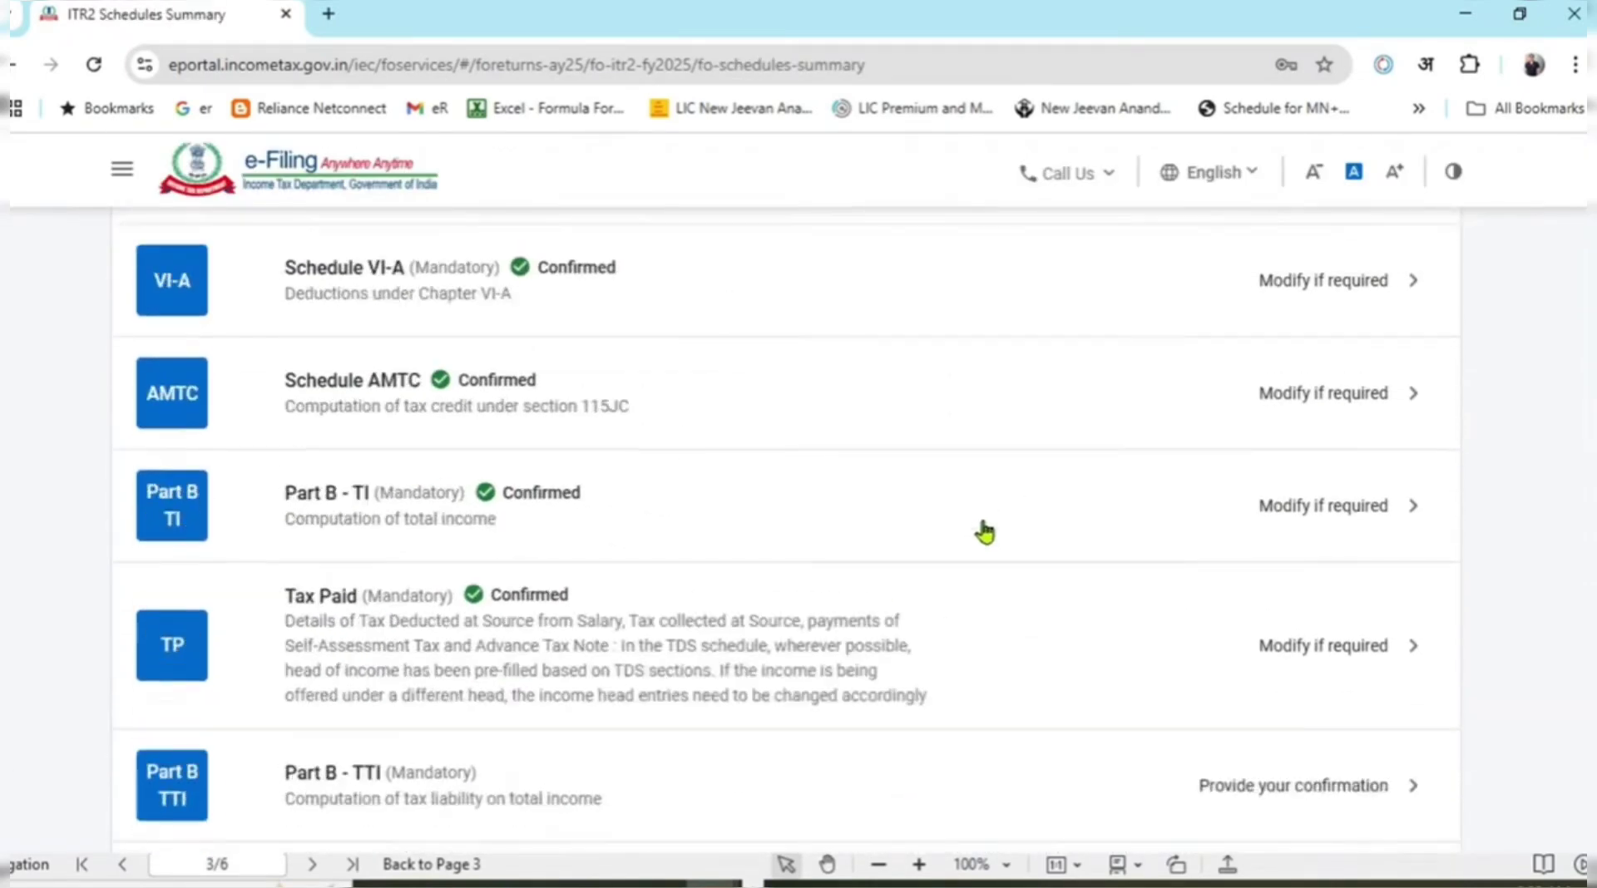
{"action": "left_click", "coordinate": [899, 515]}
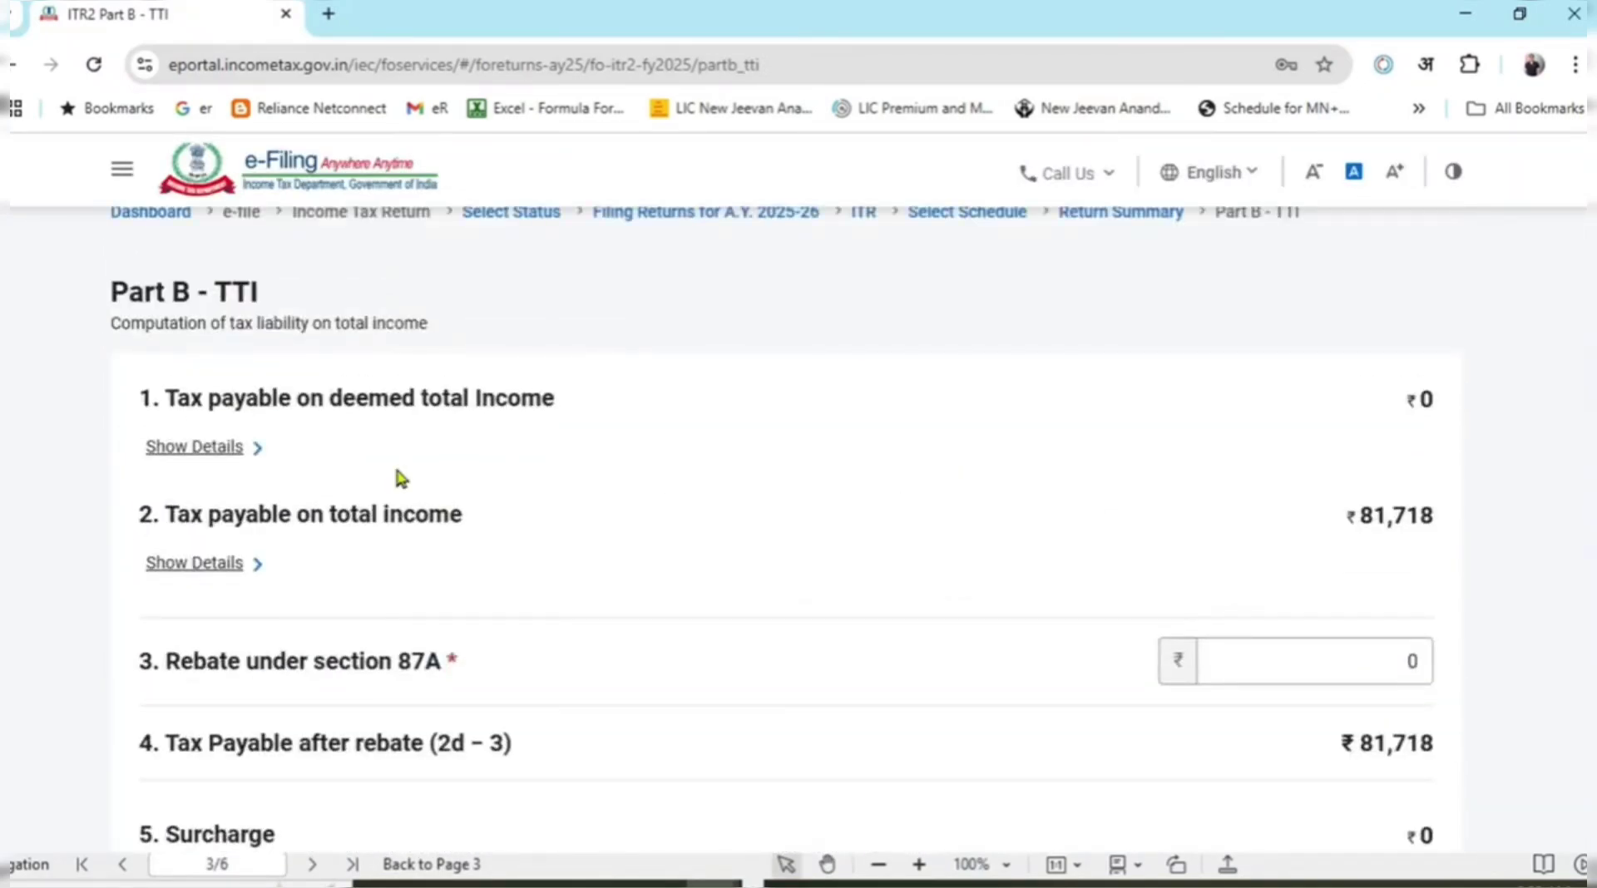
Expand Taxes Paid to show ₹61,661 TDS and compare it with the 26AS sheet.
{"action": "scroll", "coordinate": [356, 447], "scroll_direction": "down", "scroll_amount": 1}
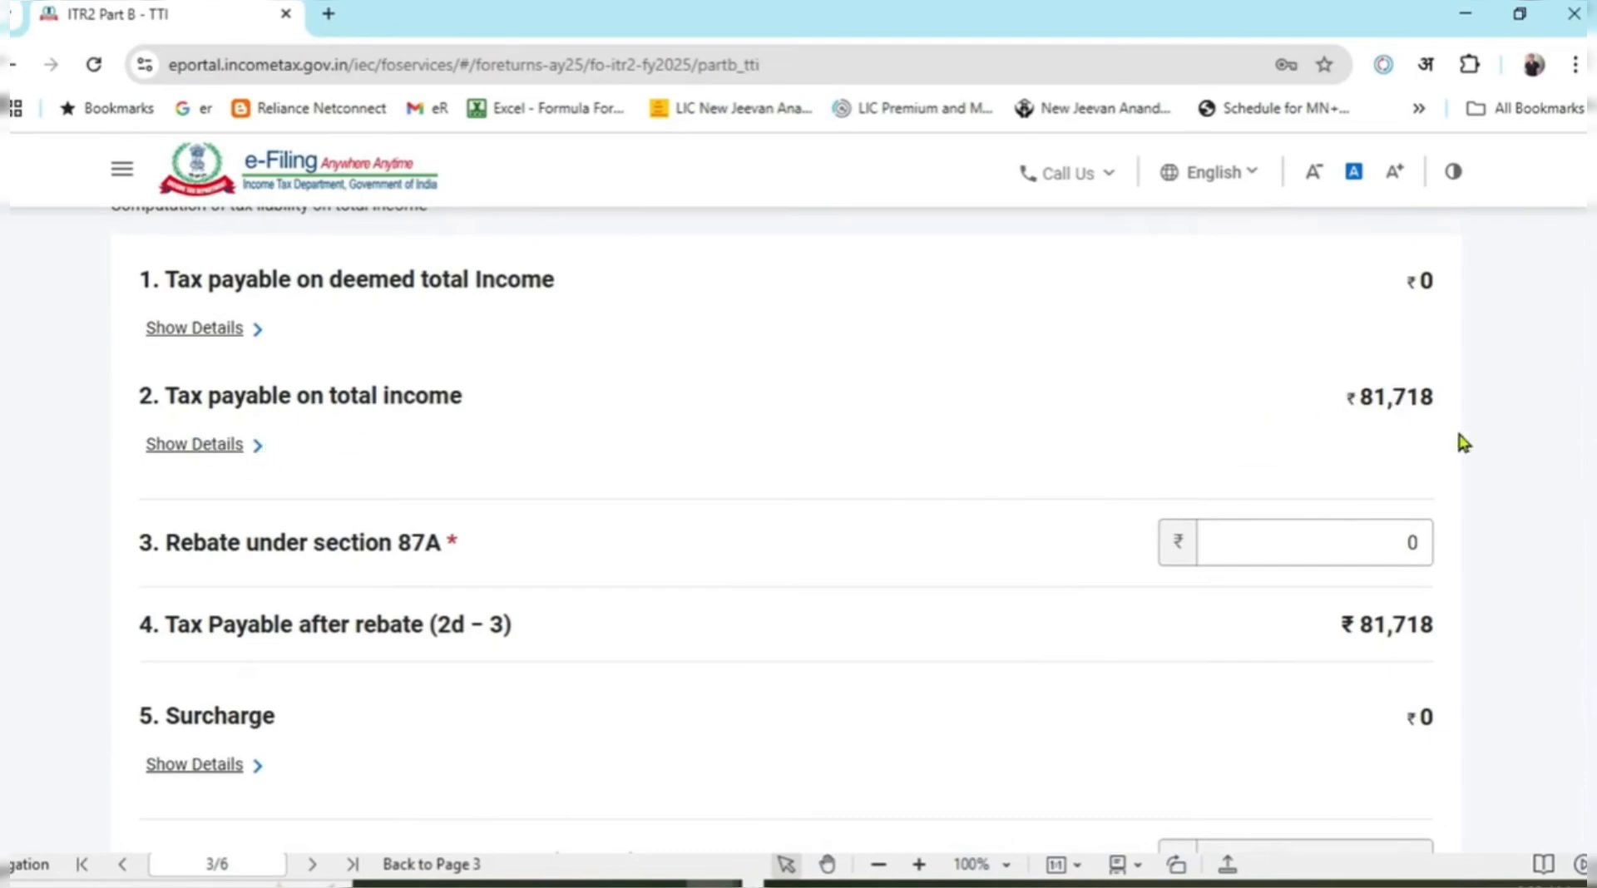
{"action": "scroll", "coordinate": [645, 627], "scroll_direction": "down", "scroll_amount": 3}
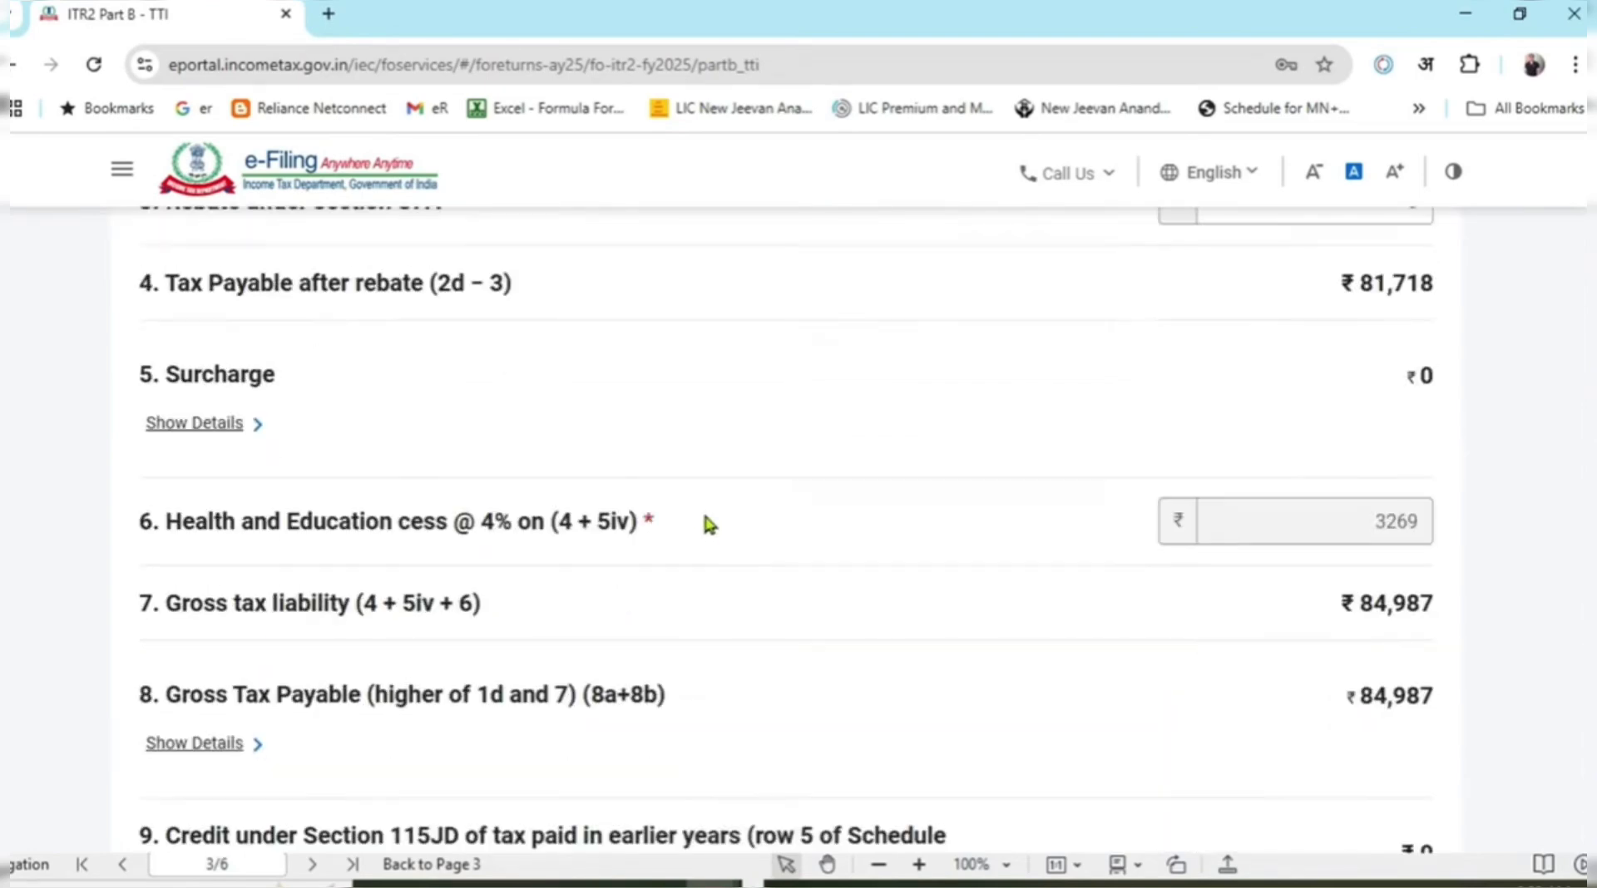
{"action": "scroll", "coordinate": [709, 522], "scroll_direction": "down", "scroll_amount": 1}
{"action": "scroll", "coordinate": [1272, 496], "scroll_direction": "down", "scroll_amount": 6}
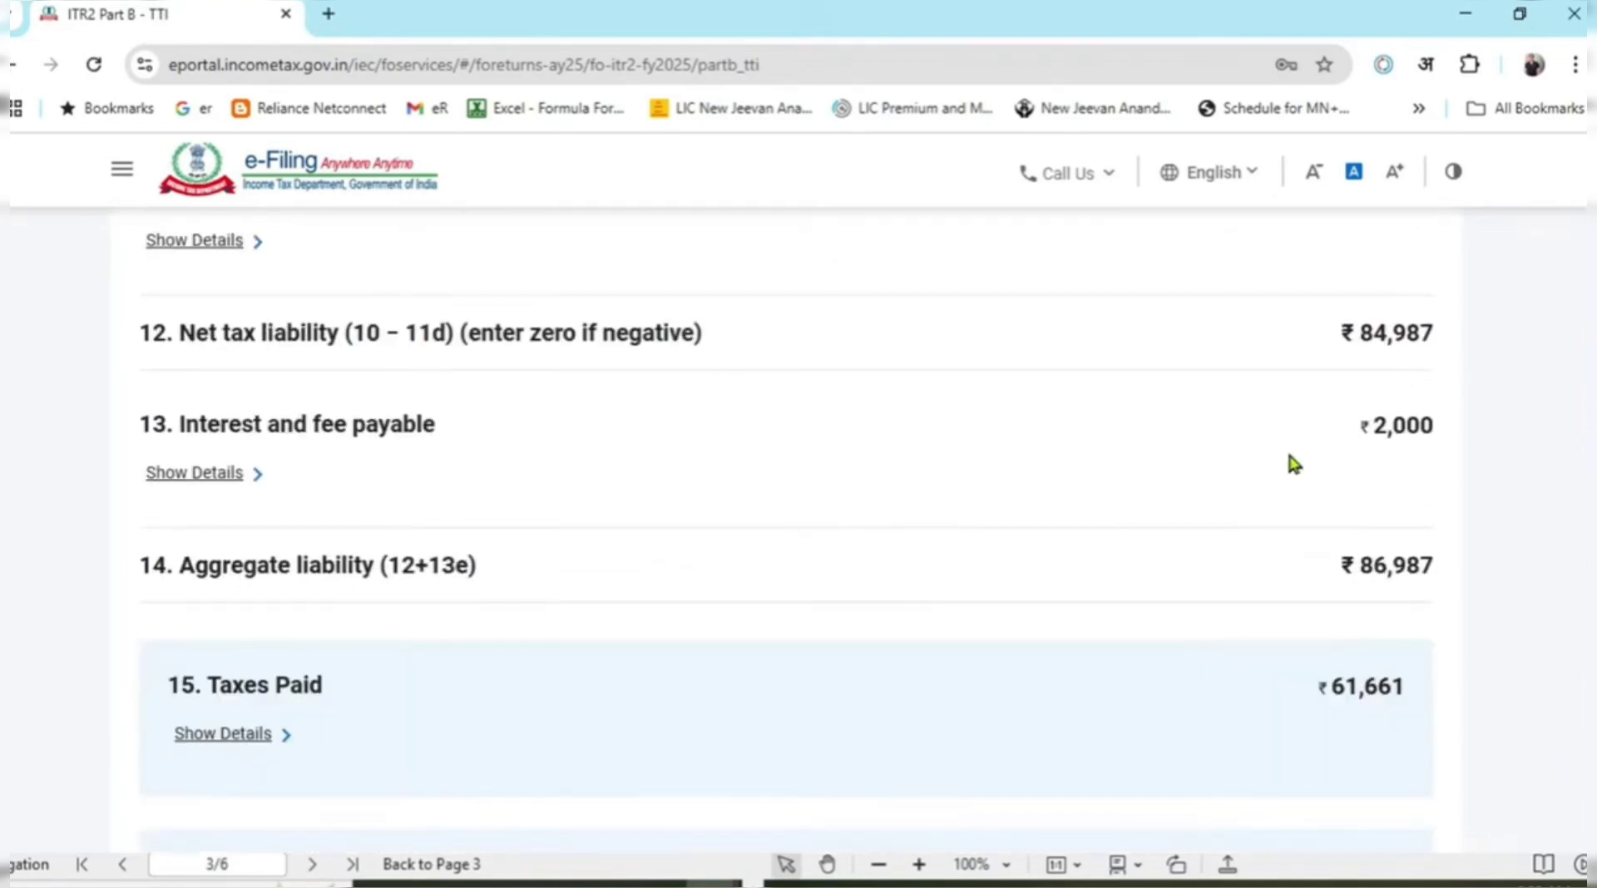
{"action": "scroll", "coordinate": [1294, 457], "scroll_direction": "down", "scroll_amount": 1}
{"action": "left_click", "coordinate": [273, 627]}
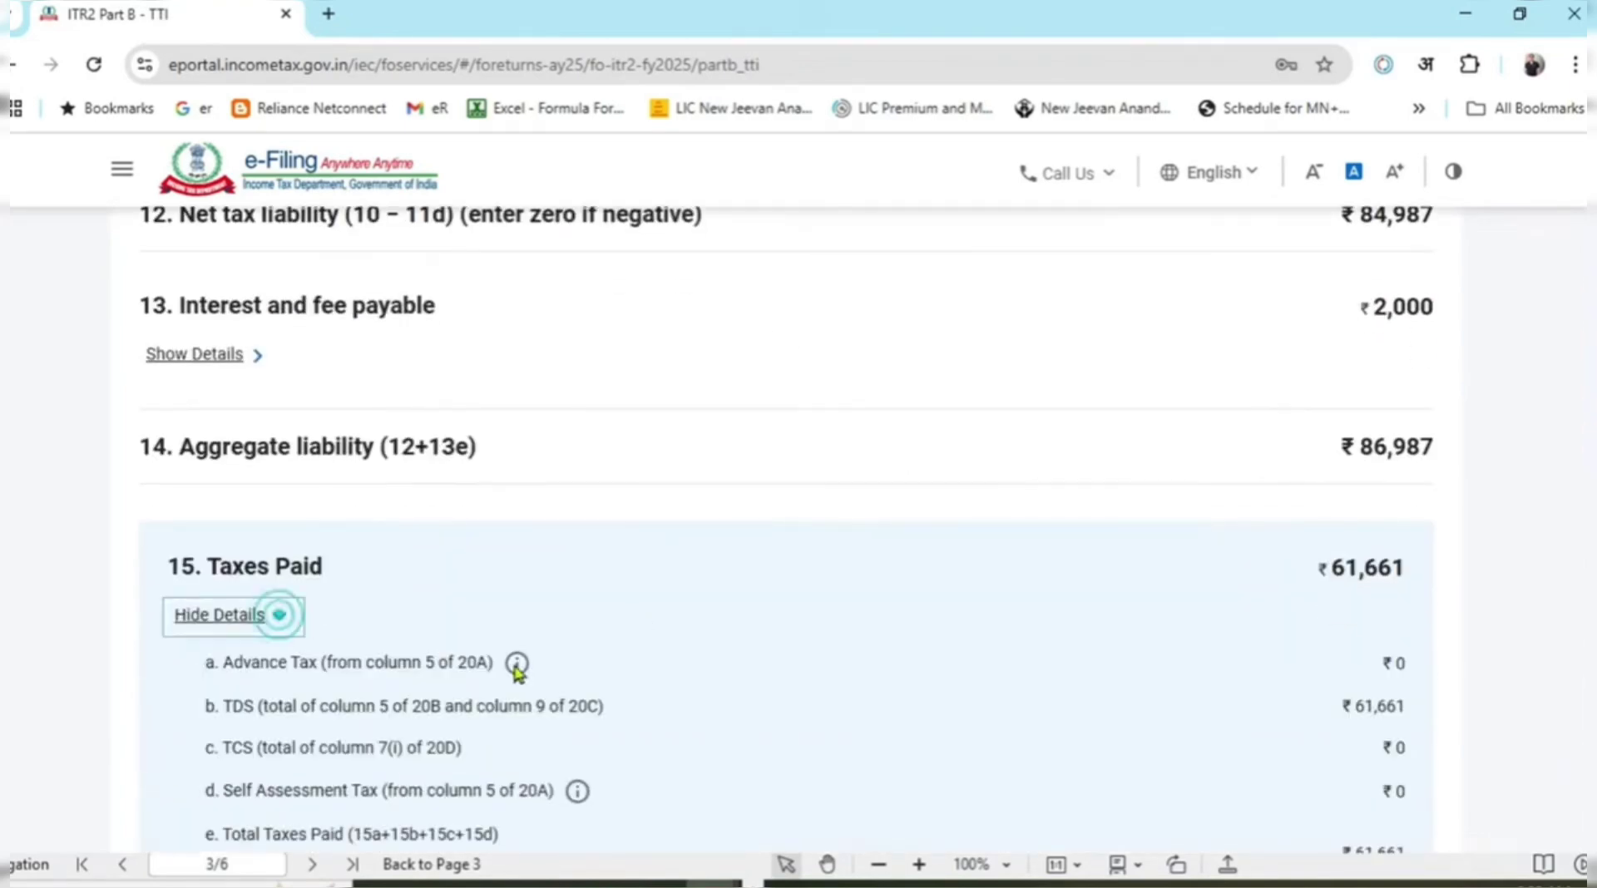
{"action": "scroll", "coordinate": [516, 657], "scroll_direction": "down", "scroll_amount": 1}
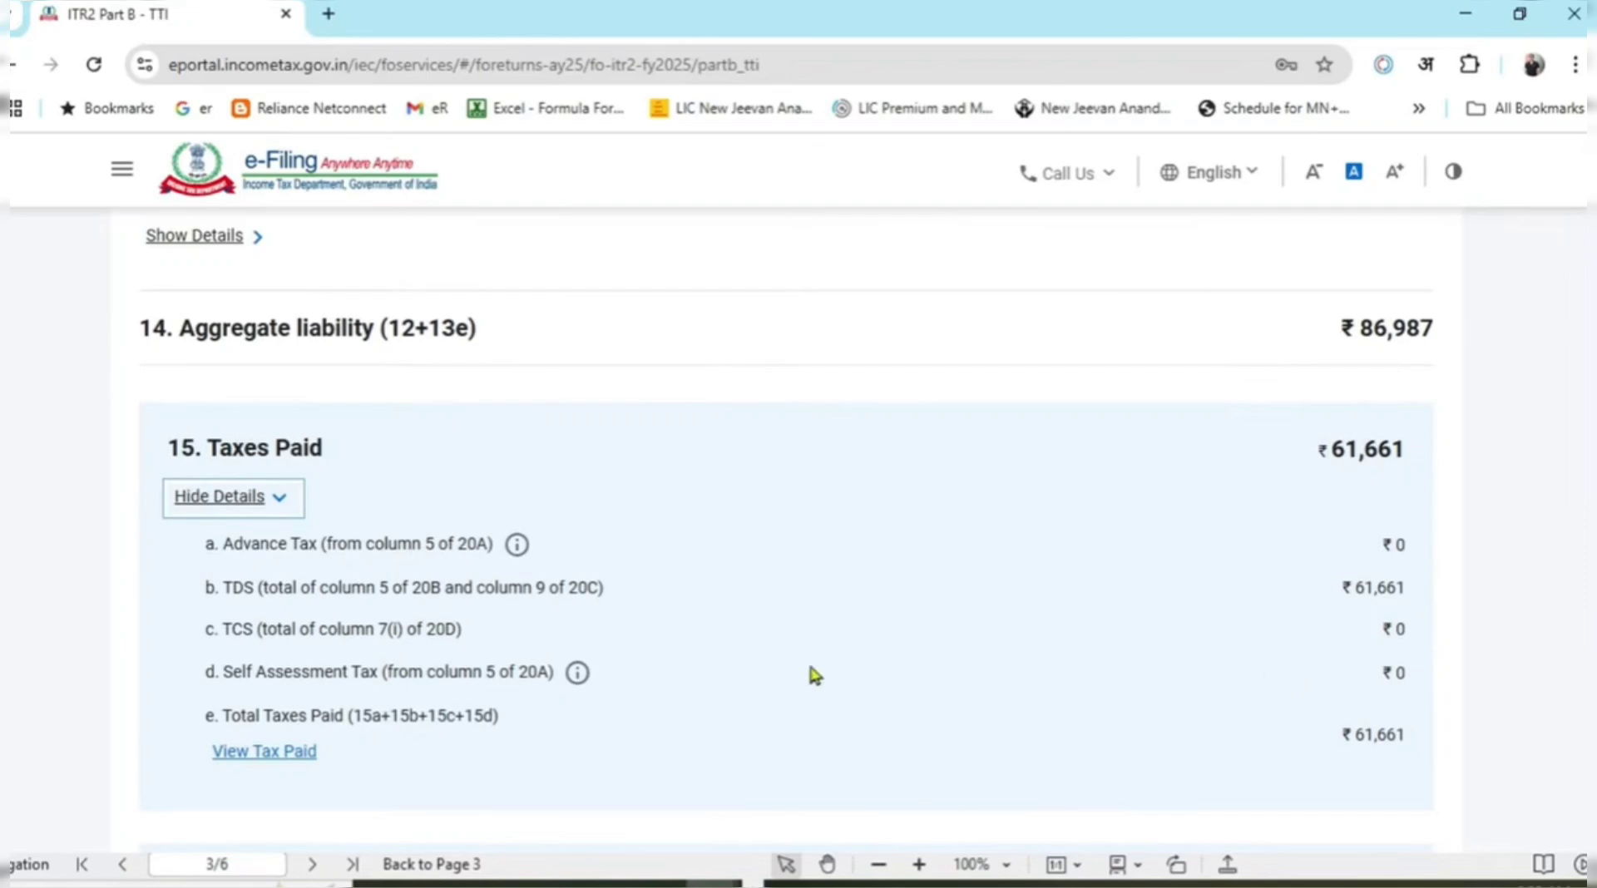
{"action": "key", "text": "alt+Tab"}
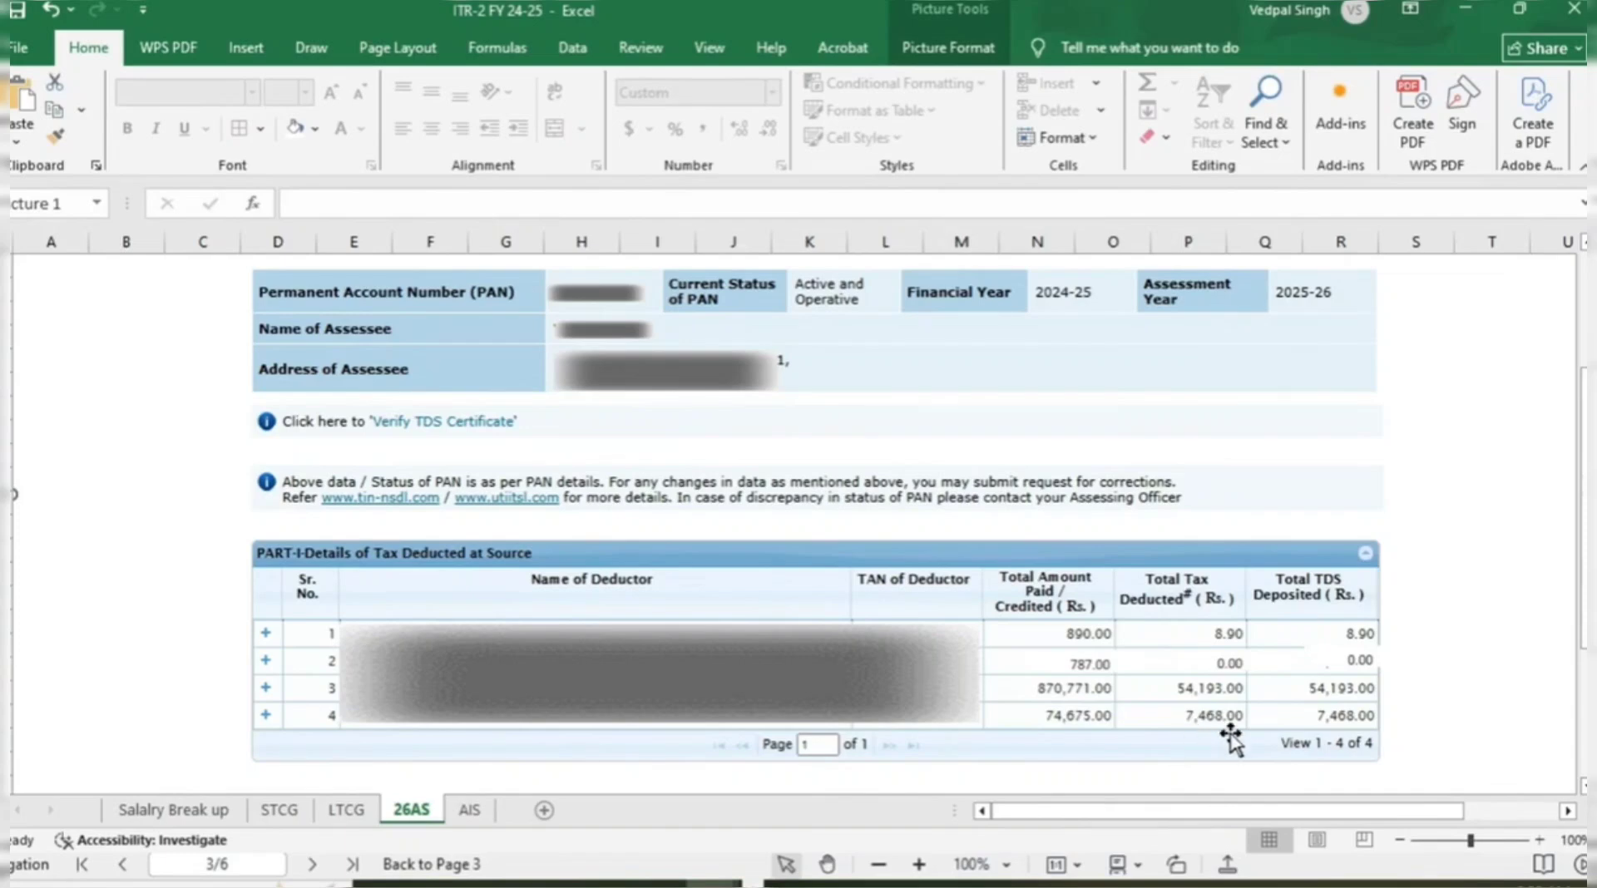
{"action": "key", "text": "alt+Tab"}
Scroll down Part B-TTI to review ₹25,330 payable, ₹0 refund and the foreign assets answer.
{"action": "scroll", "coordinate": [1414, 678], "scroll_direction": "down", "scroll_amount": 3}
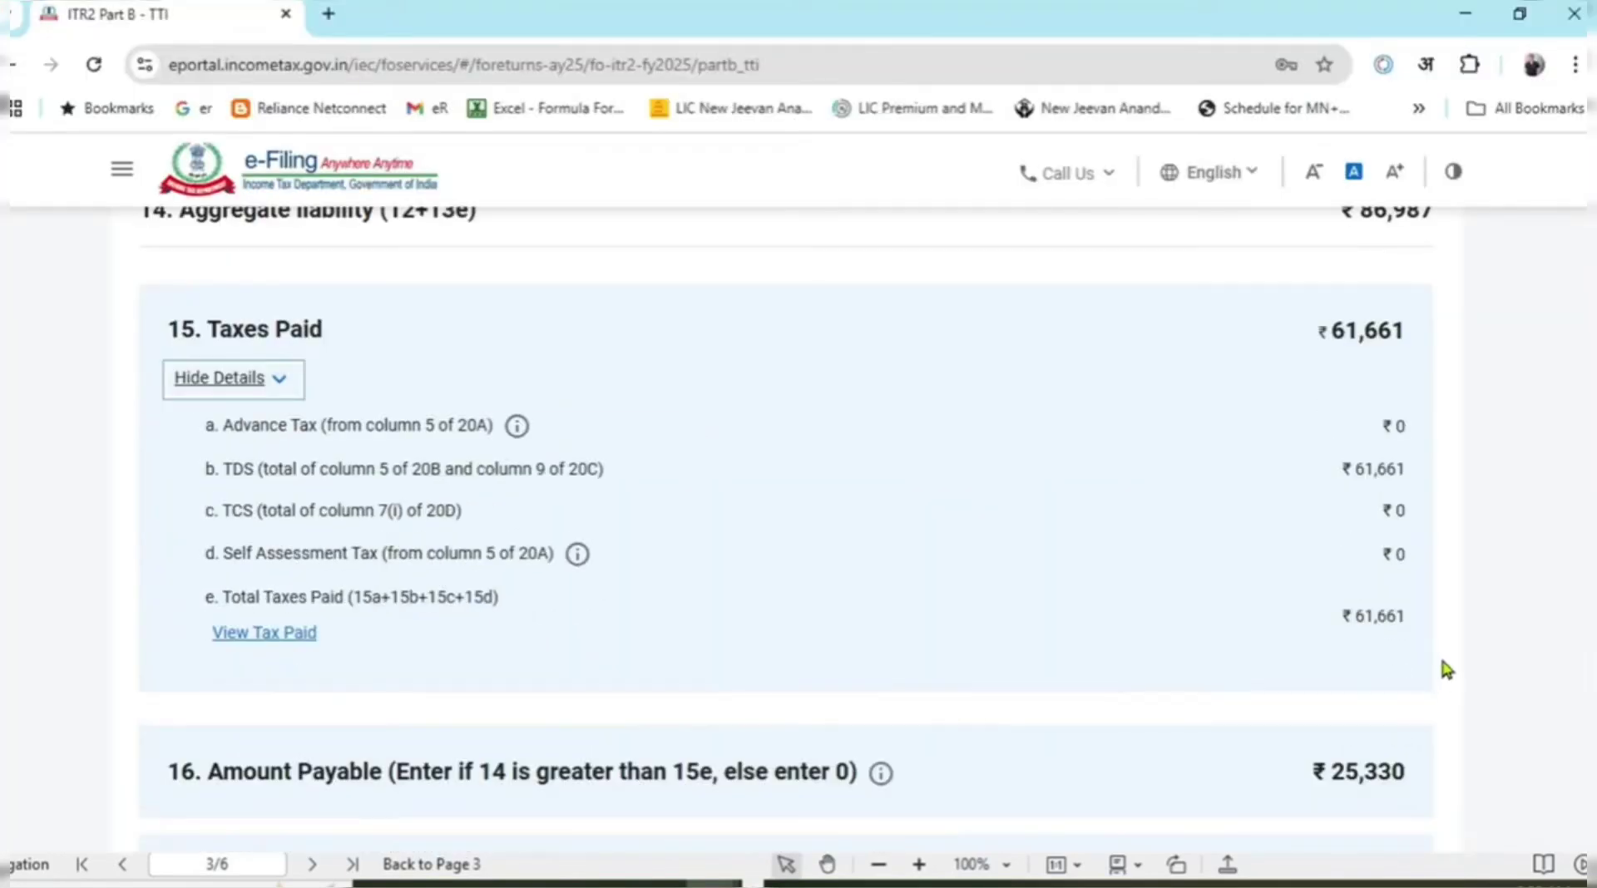
{"action": "scroll", "coordinate": [1211, 592], "scroll_direction": "down", "scroll_amount": 3}
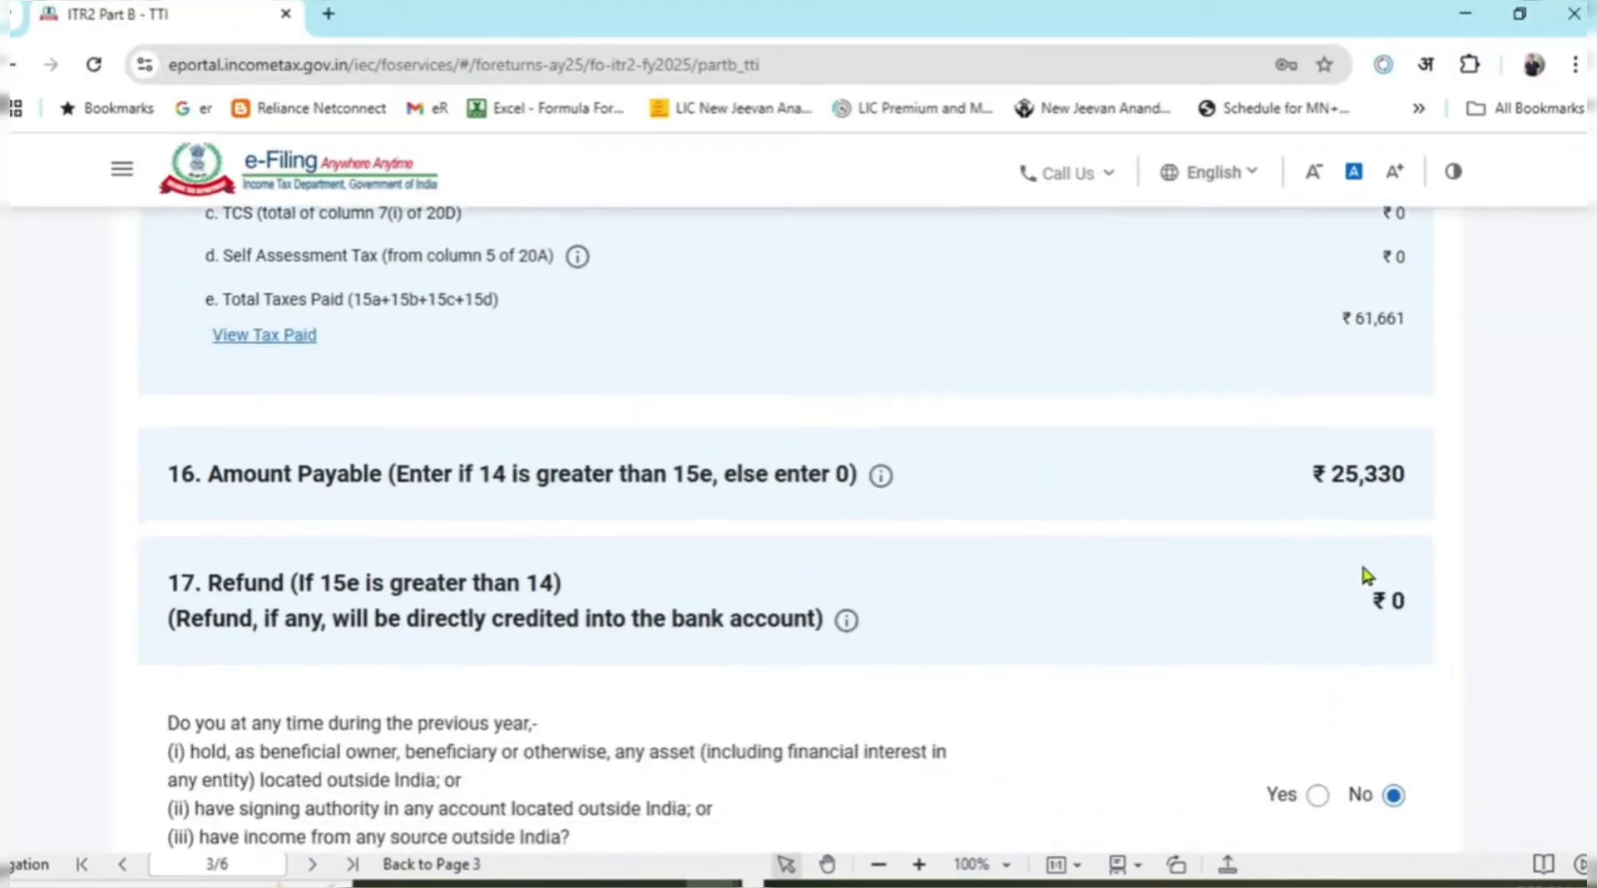
{"action": "scroll", "coordinate": [1359, 454], "scroll_direction": "down", "scroll_amount": 3}
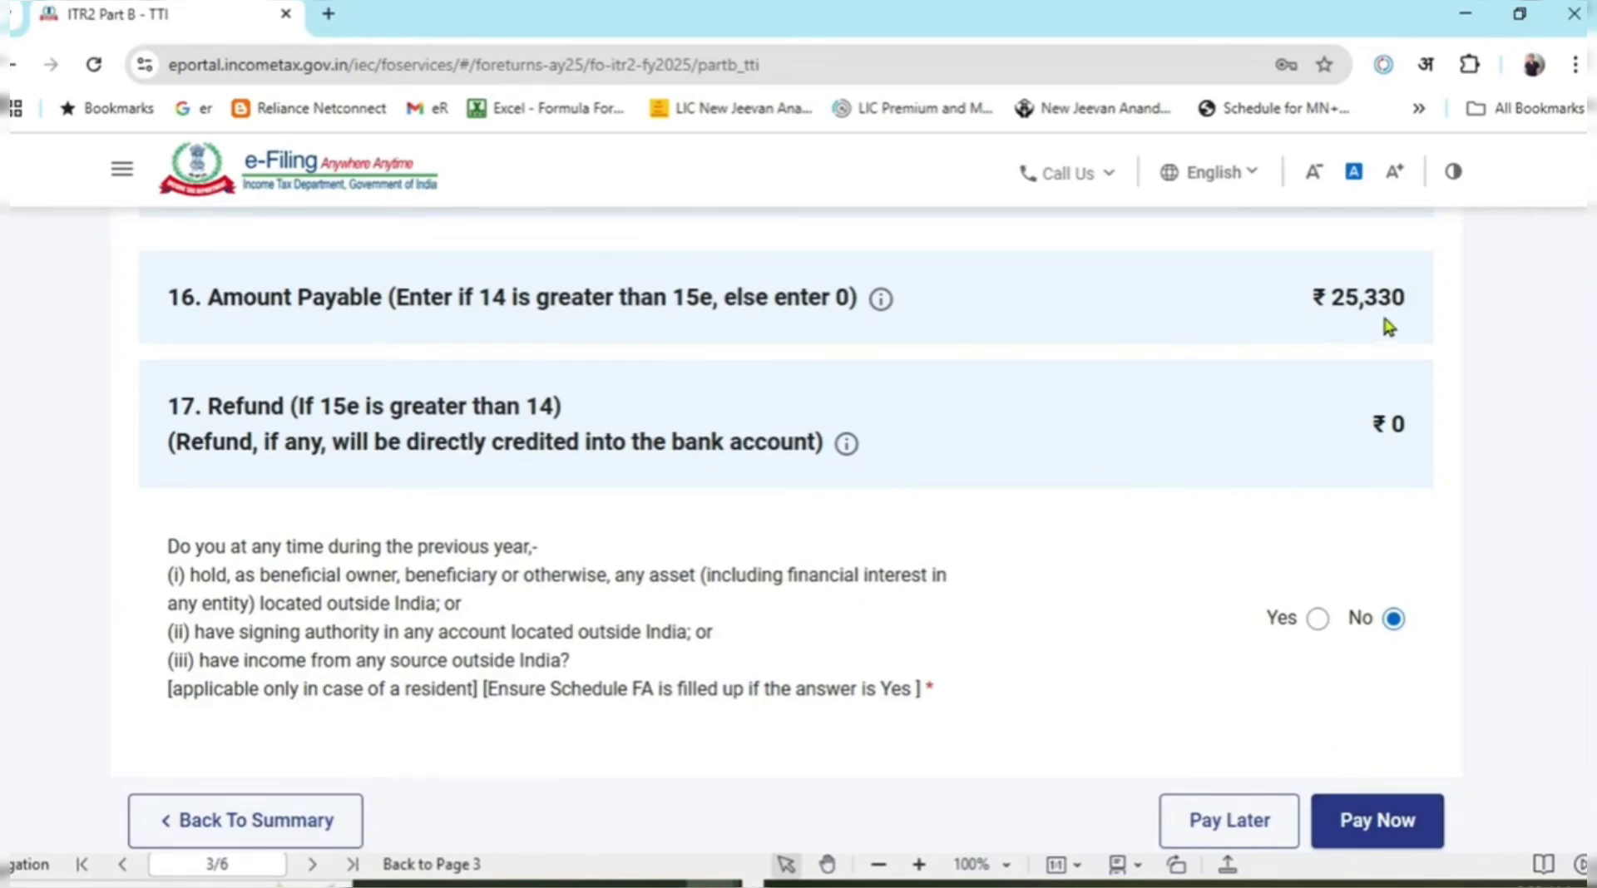
Return to the Return Summary and start a new Advance Tax and Self Assessment Tax entry in Tax Paid.
{"action": "left_click", "coordinate": [335, 824]}
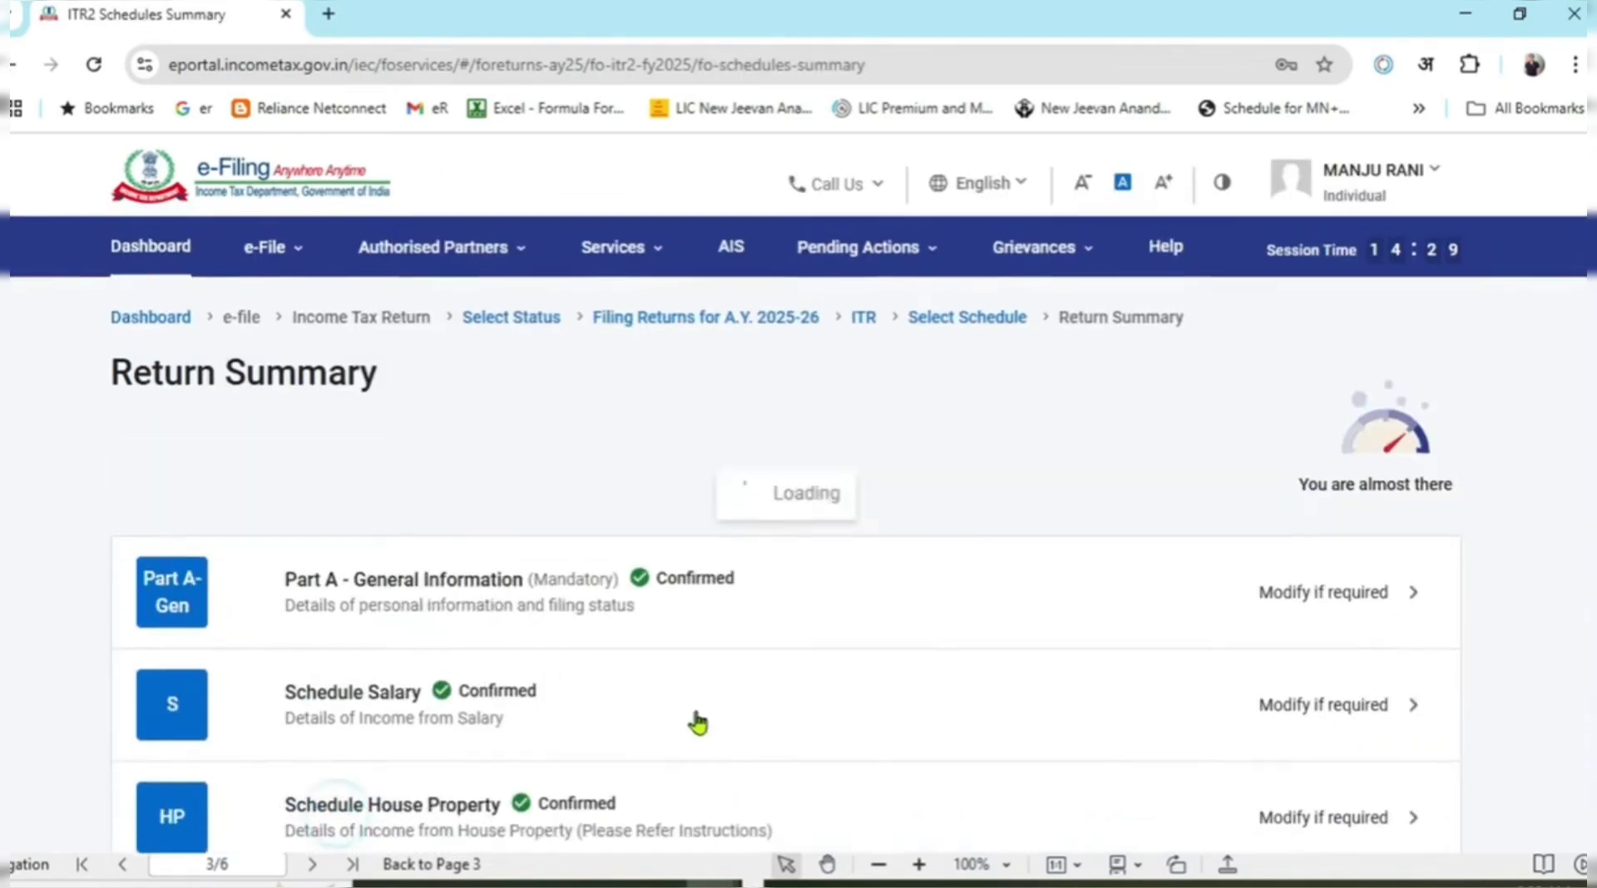
{"action": "scroll", "coordinate": [818, 674], "scroll_direction": "down", "scroll_amount": 15}
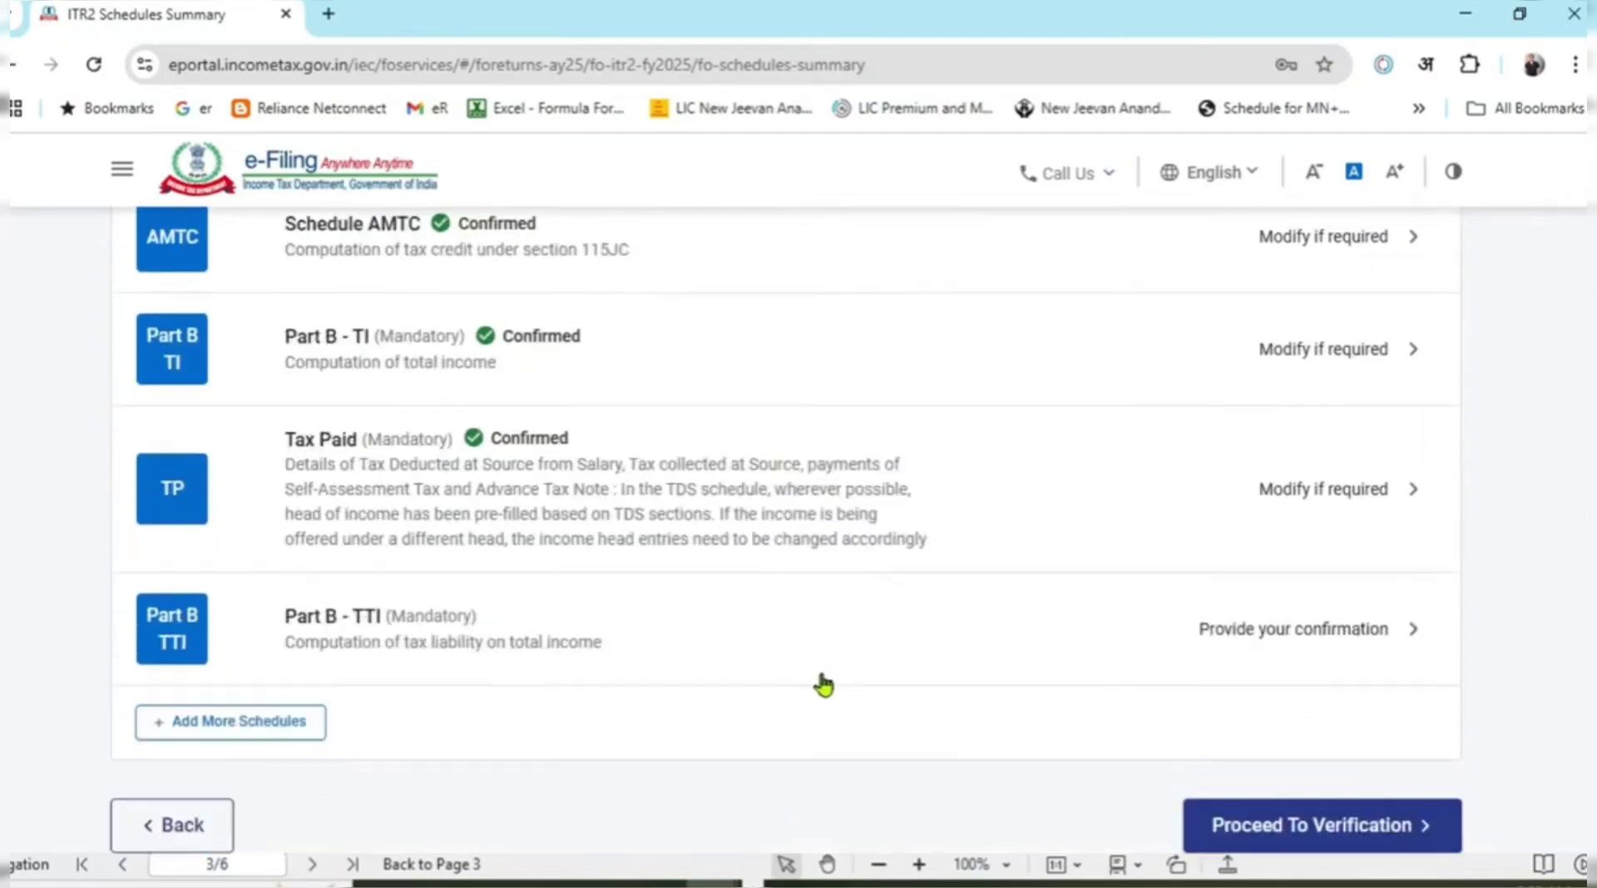
{"action": "scroll", "coordinate": [621, 652], "scroll_direction": "up", "scroll_amount": 2}
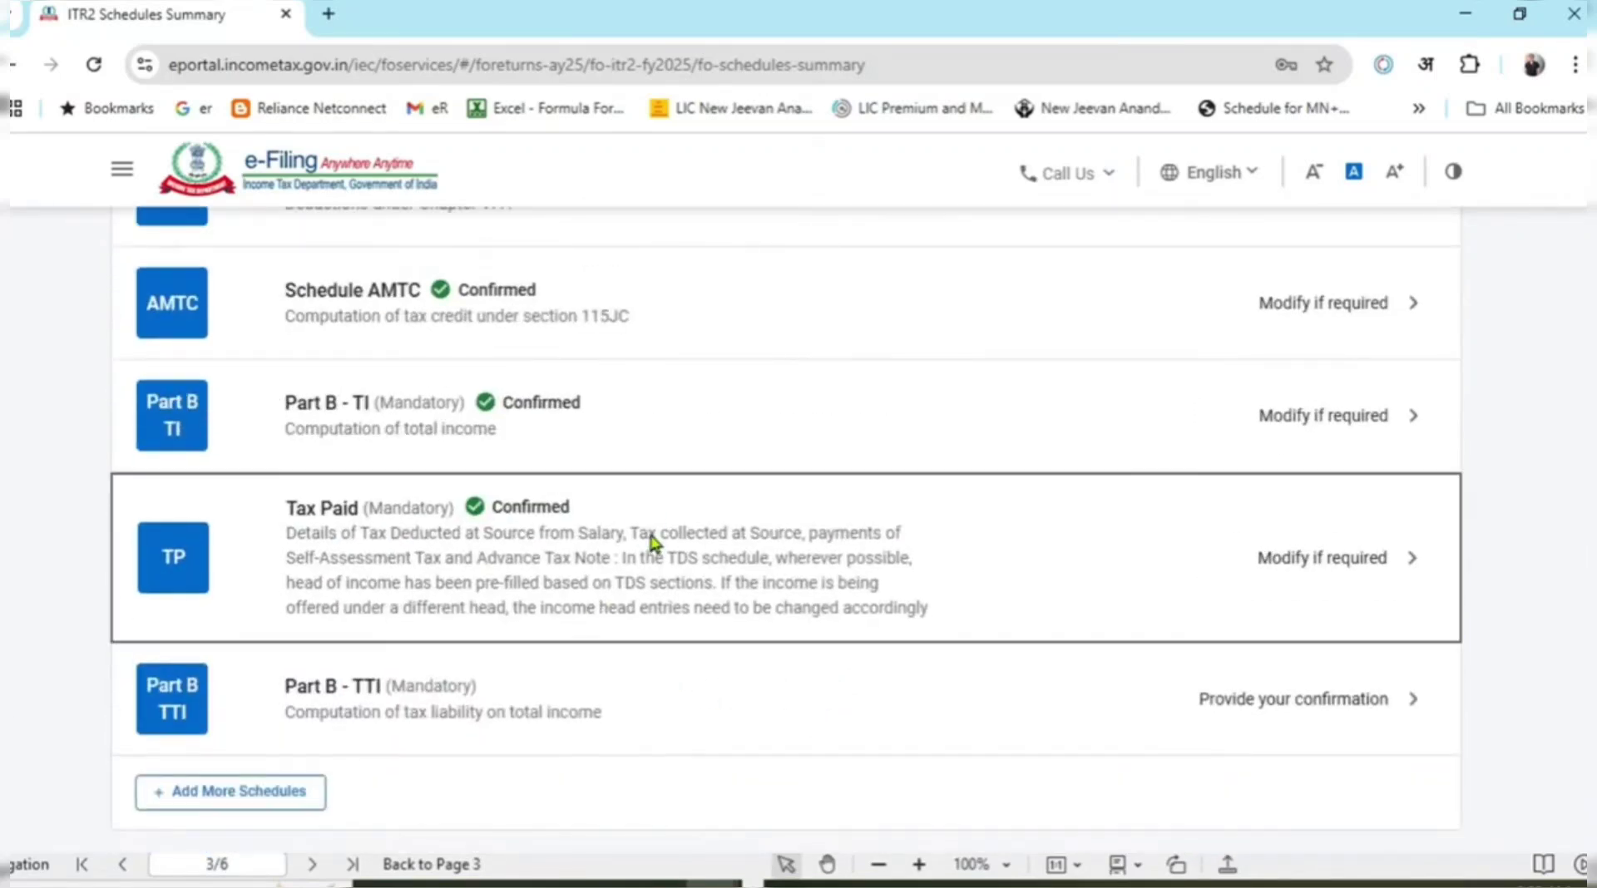
{"action": "left_click", "coordinate": [652, 549]}
{"action": "scroll", "coordinate": [652, 549], "scroll_direction": "down", "scroll_amount": 10}
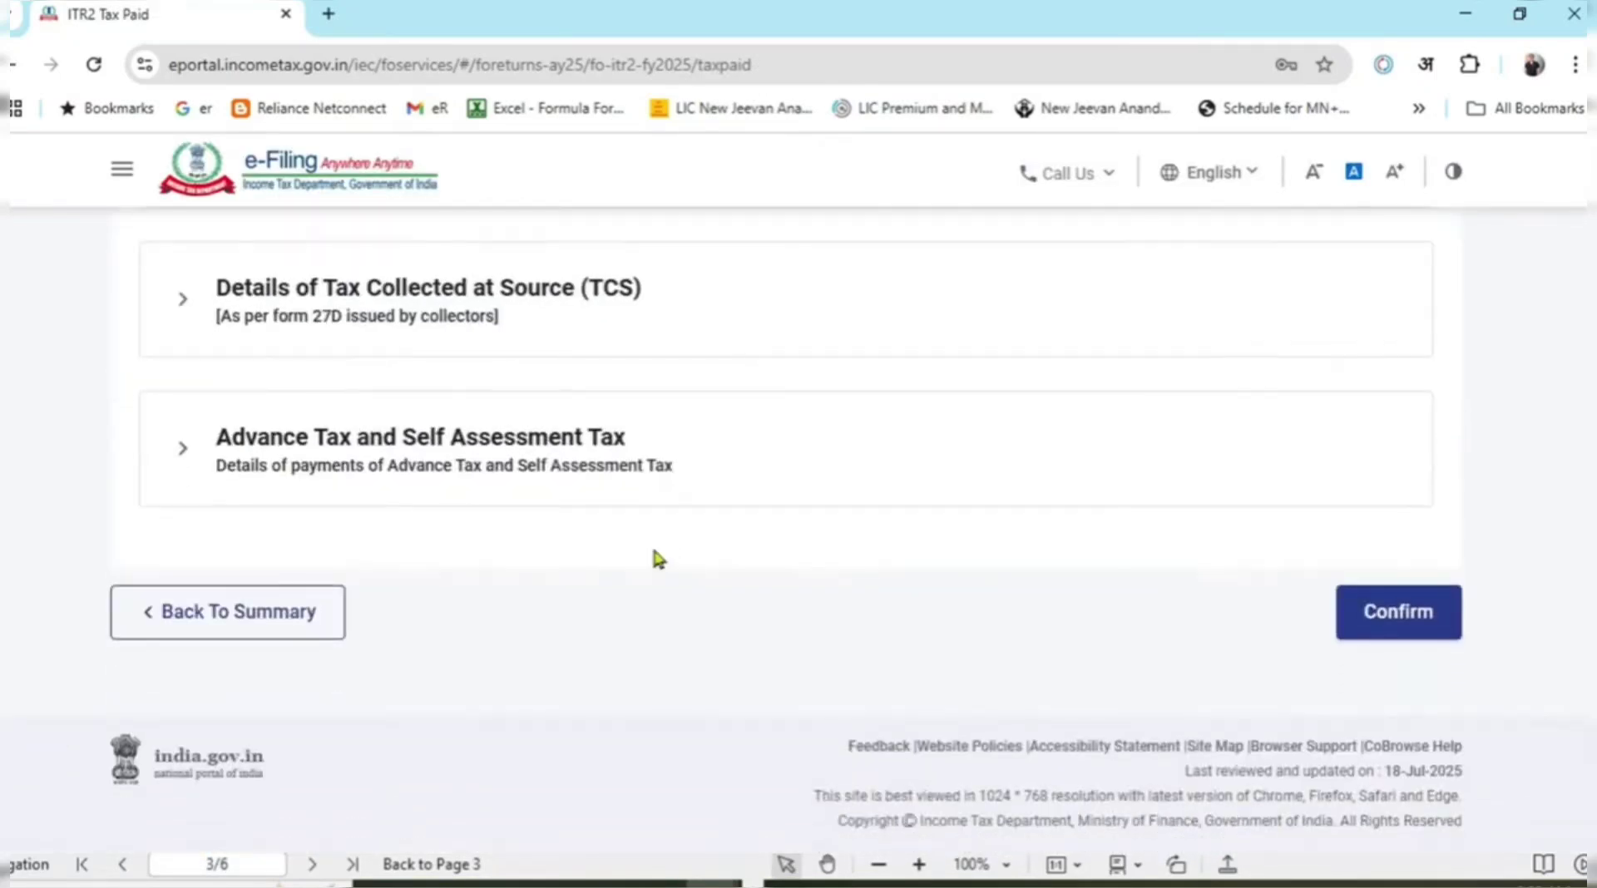
{"action": "left_click", "coordinate": [180, 454]}
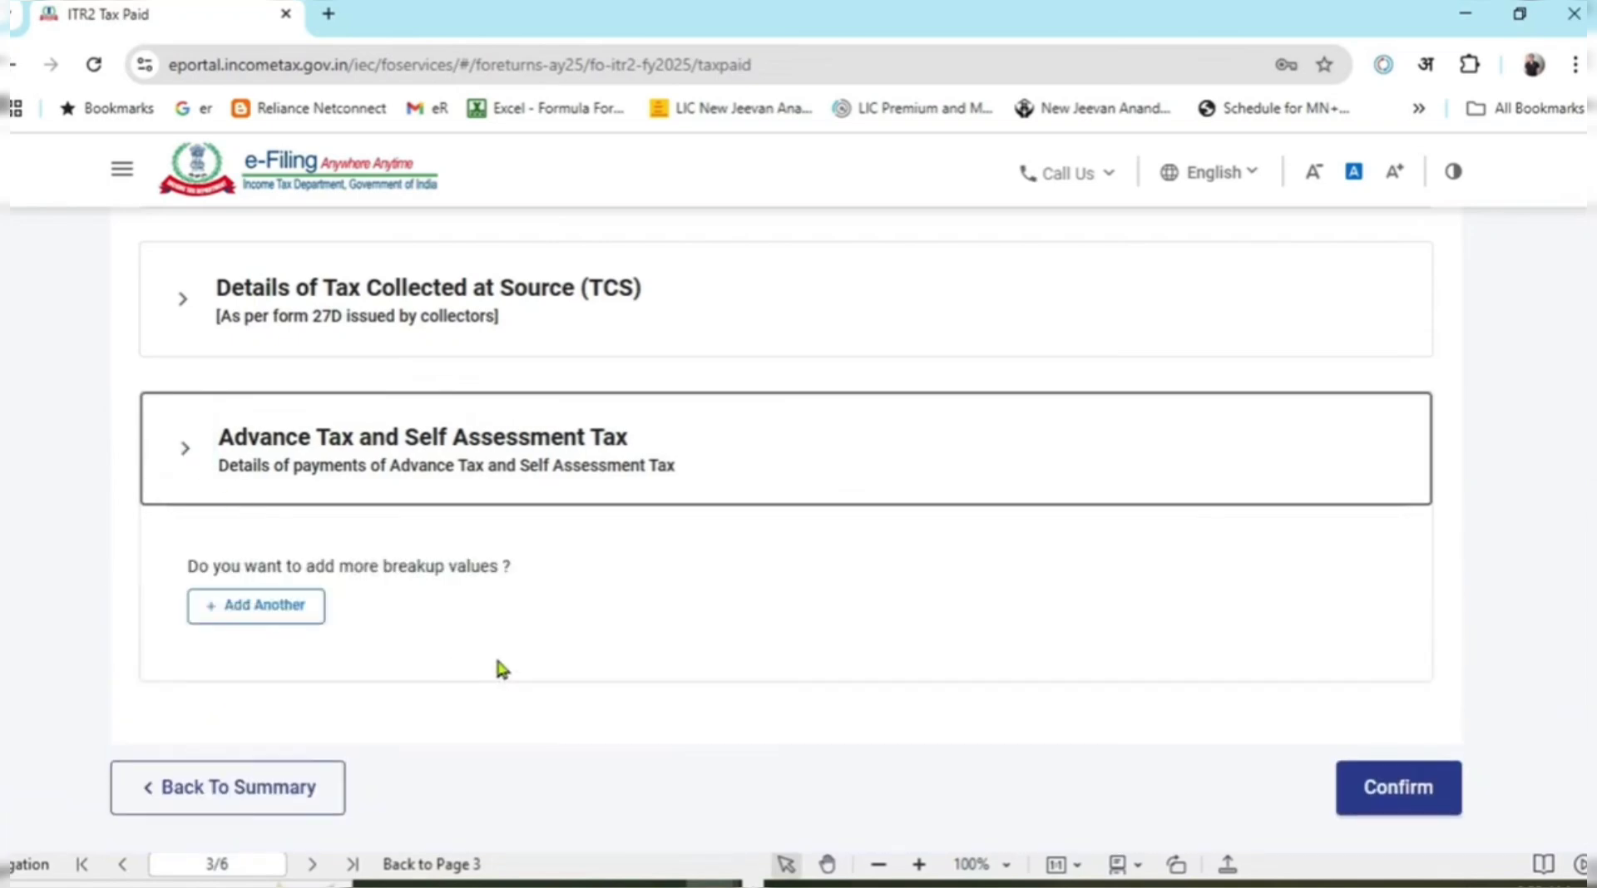
{"action": "left_click", "coordinate": [313, 624]}
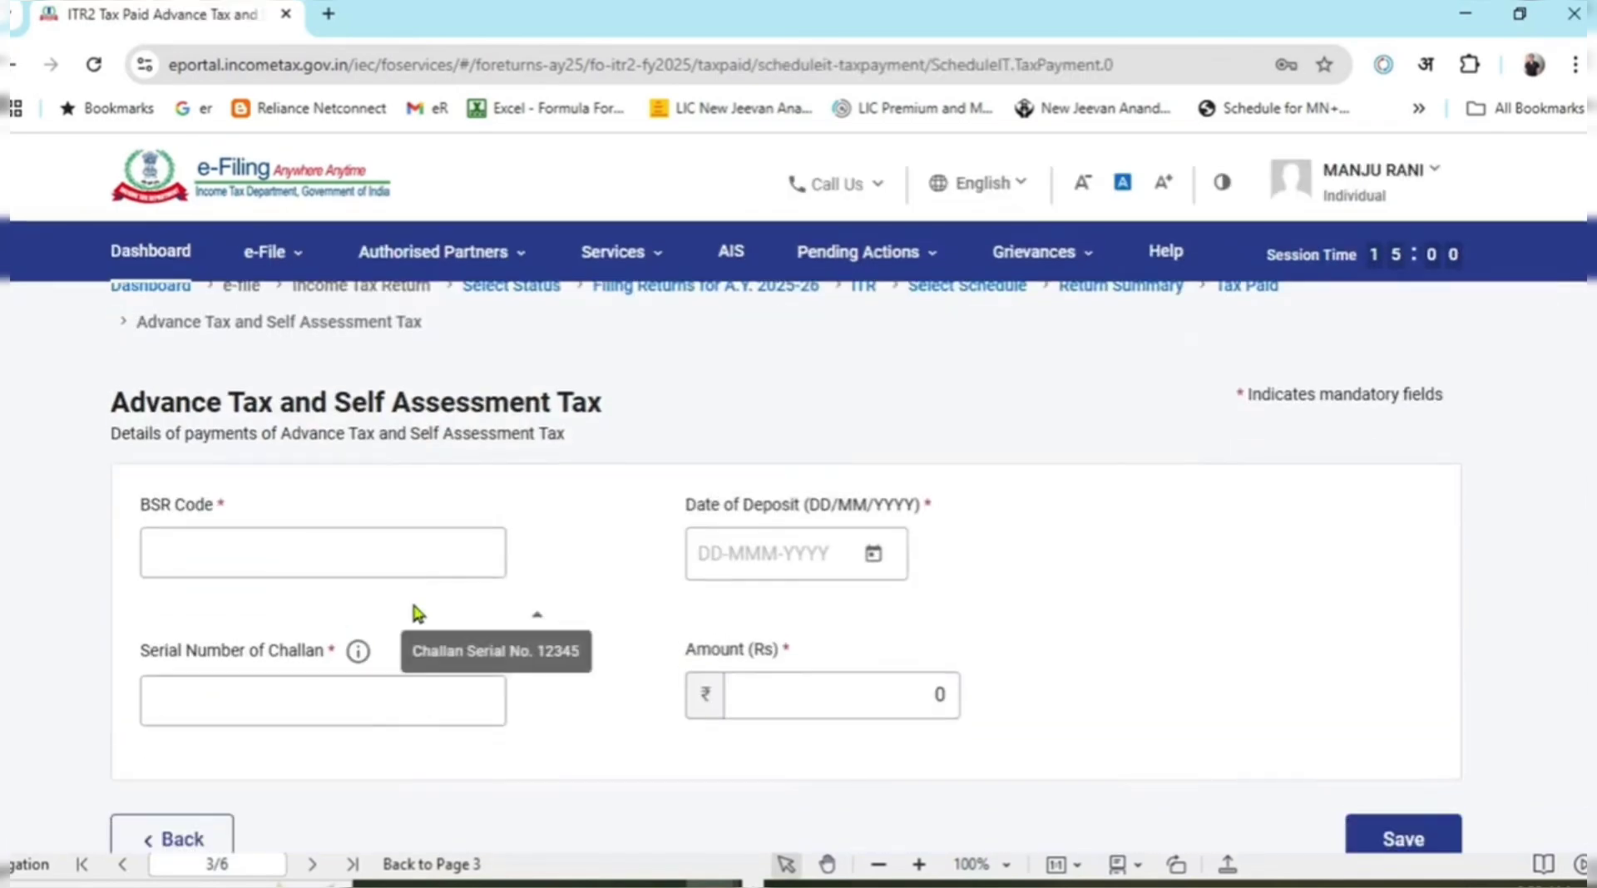
Enter BSR code 8764357, deposit date 18-Jul-2025 and amount 25330.
{"action": "left_click", "coordinate": [444, 555]}
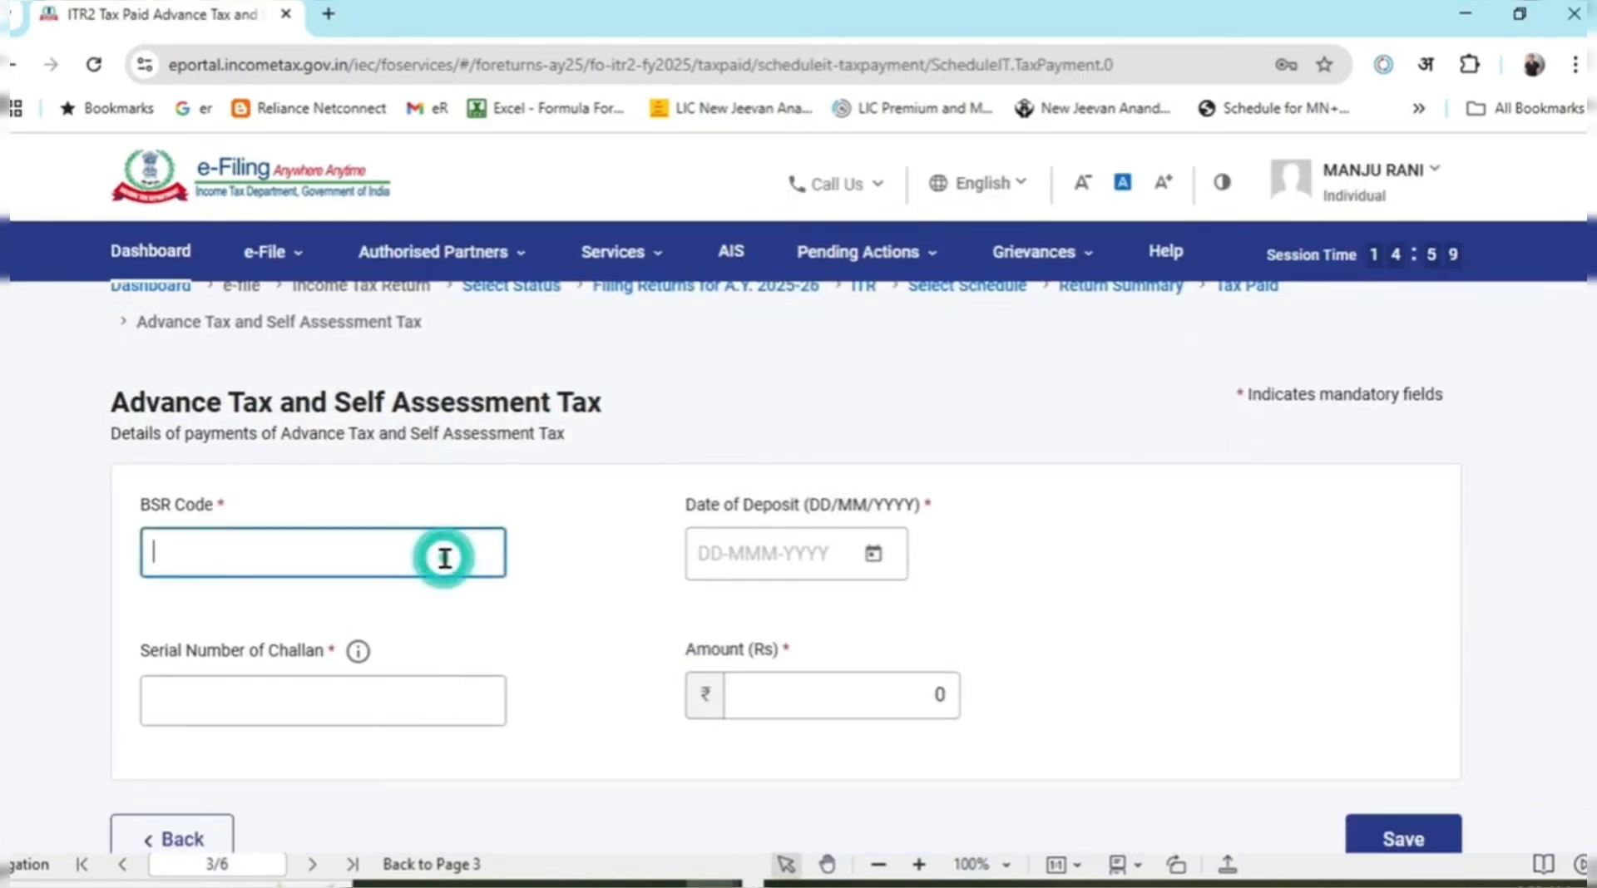
{"action": "type", "text": "8764357"}
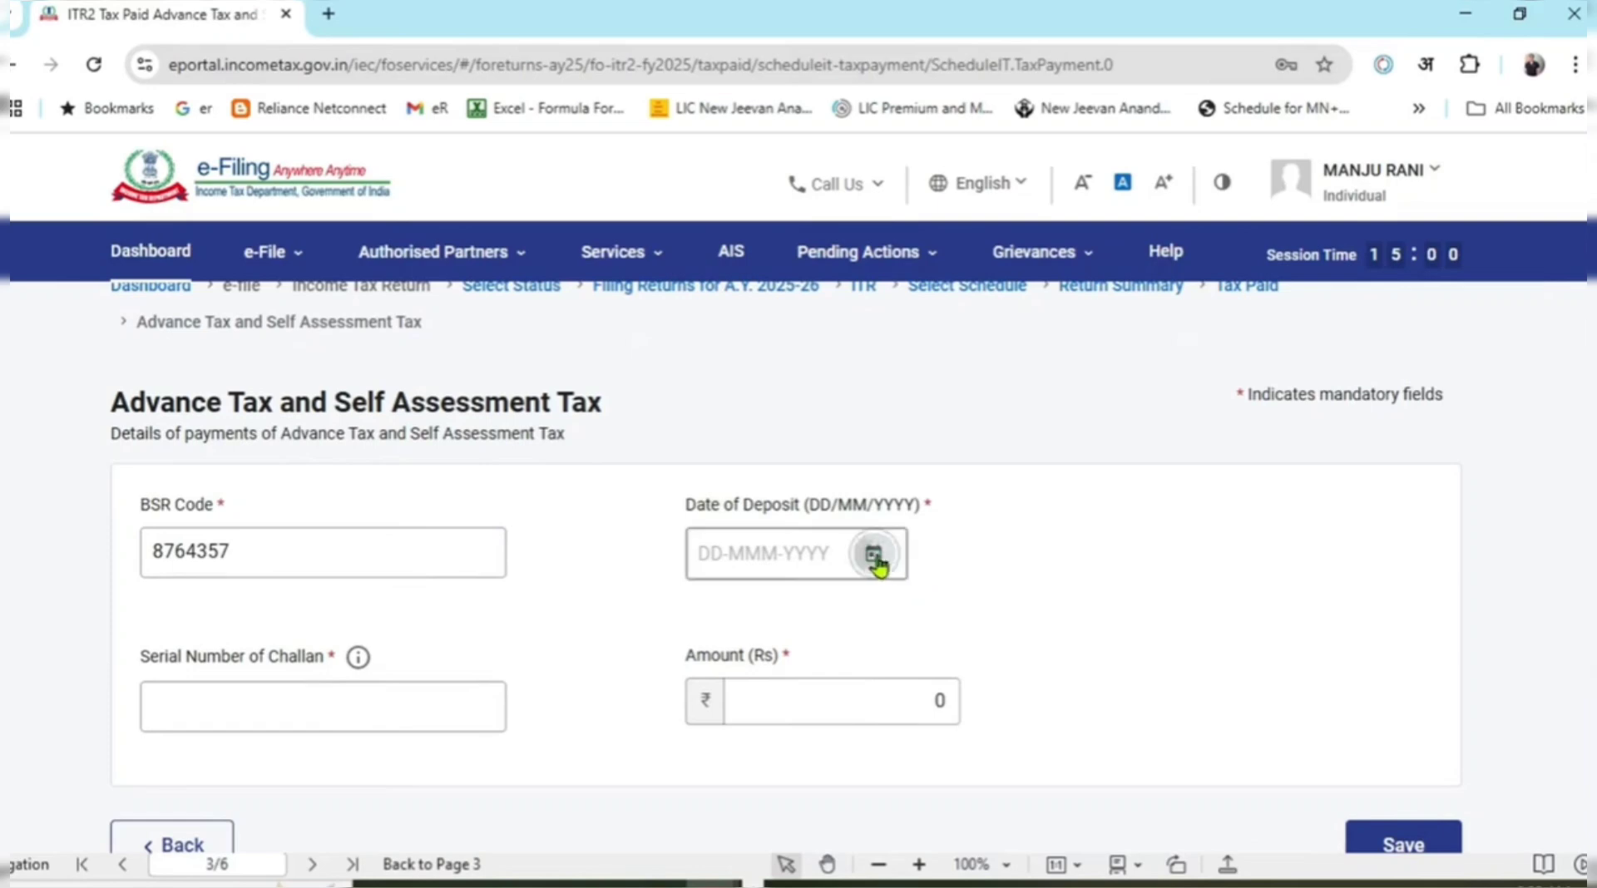
{"action": "left_click", "coordinate": [873, 555]}
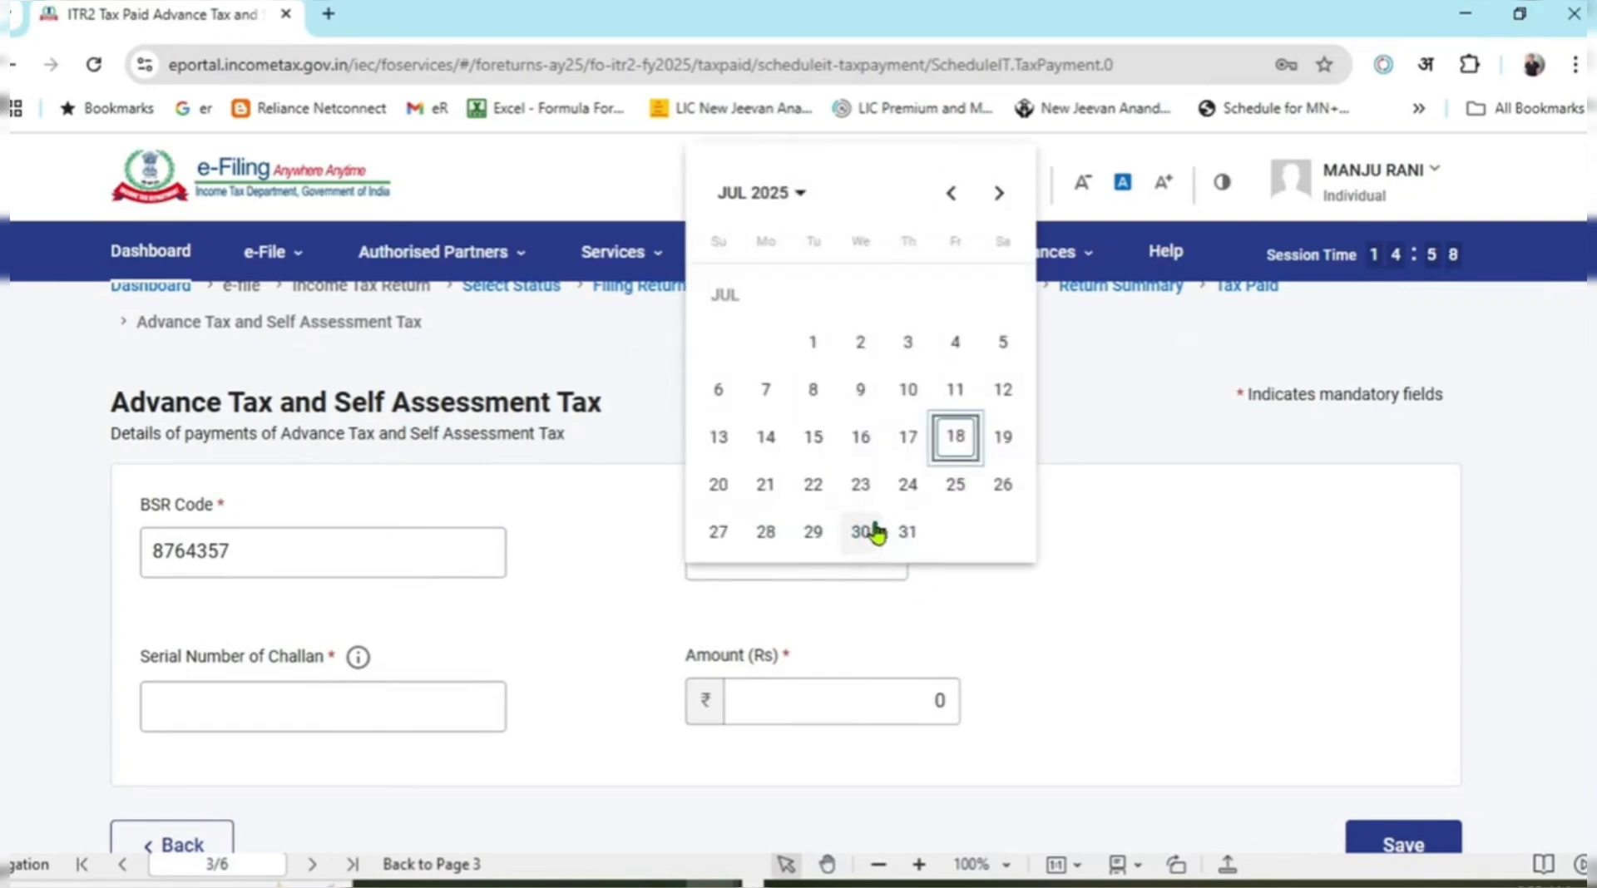
{"action": "left_click", "coordinate": [956, 437]}
{"action": "left_click", "coordinate": [405, 693]}
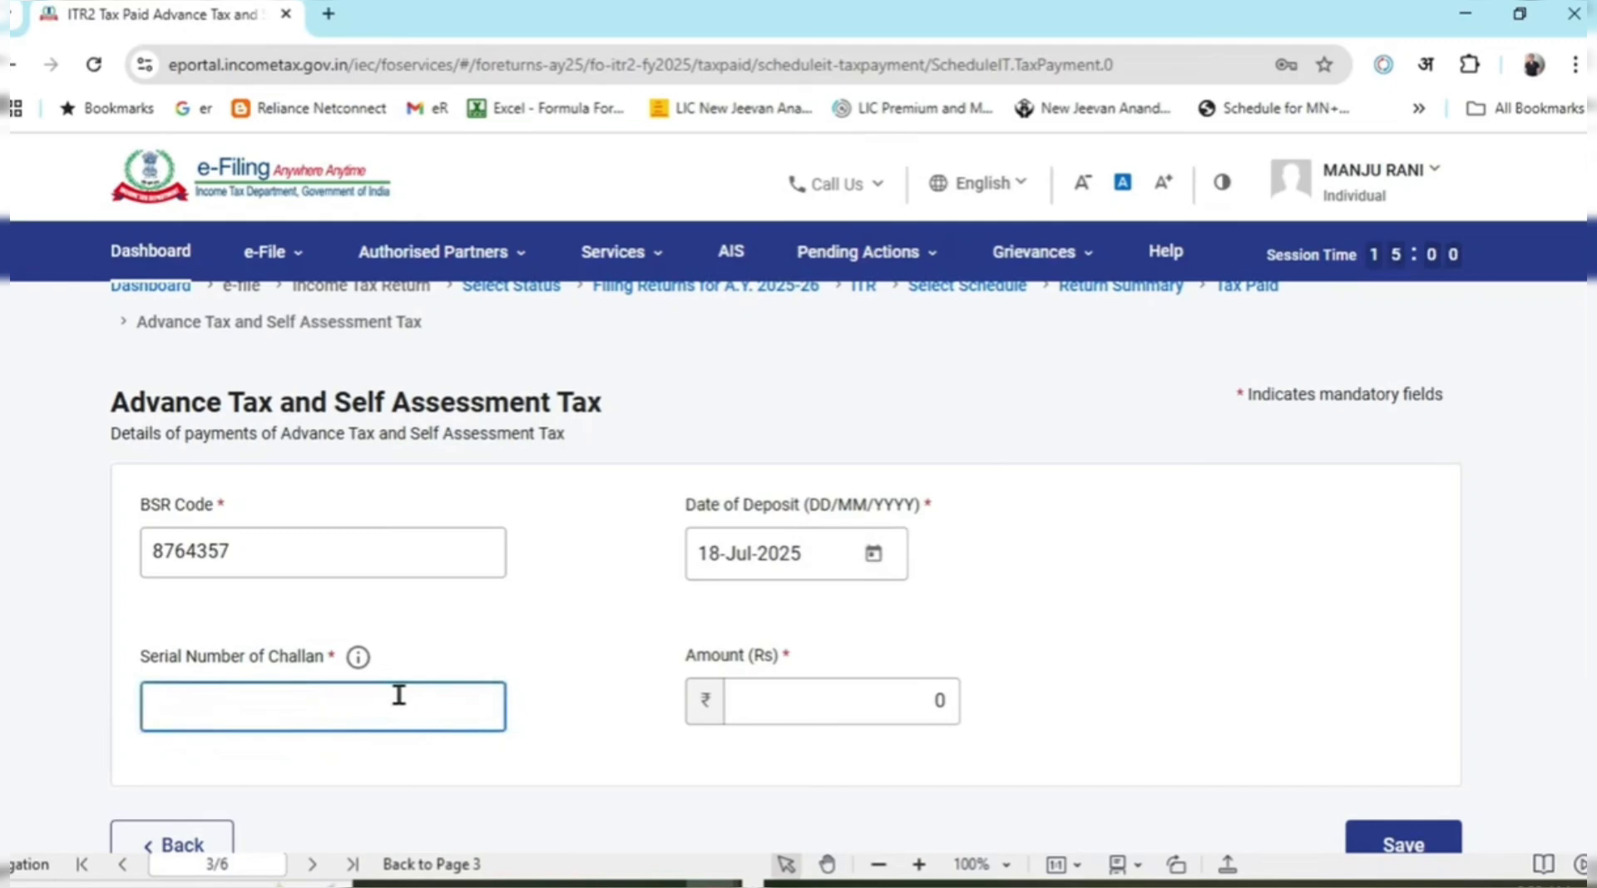
{"action": "left_click", "coordinate": [806, 691]}
{"action": "type", "text": "2"}
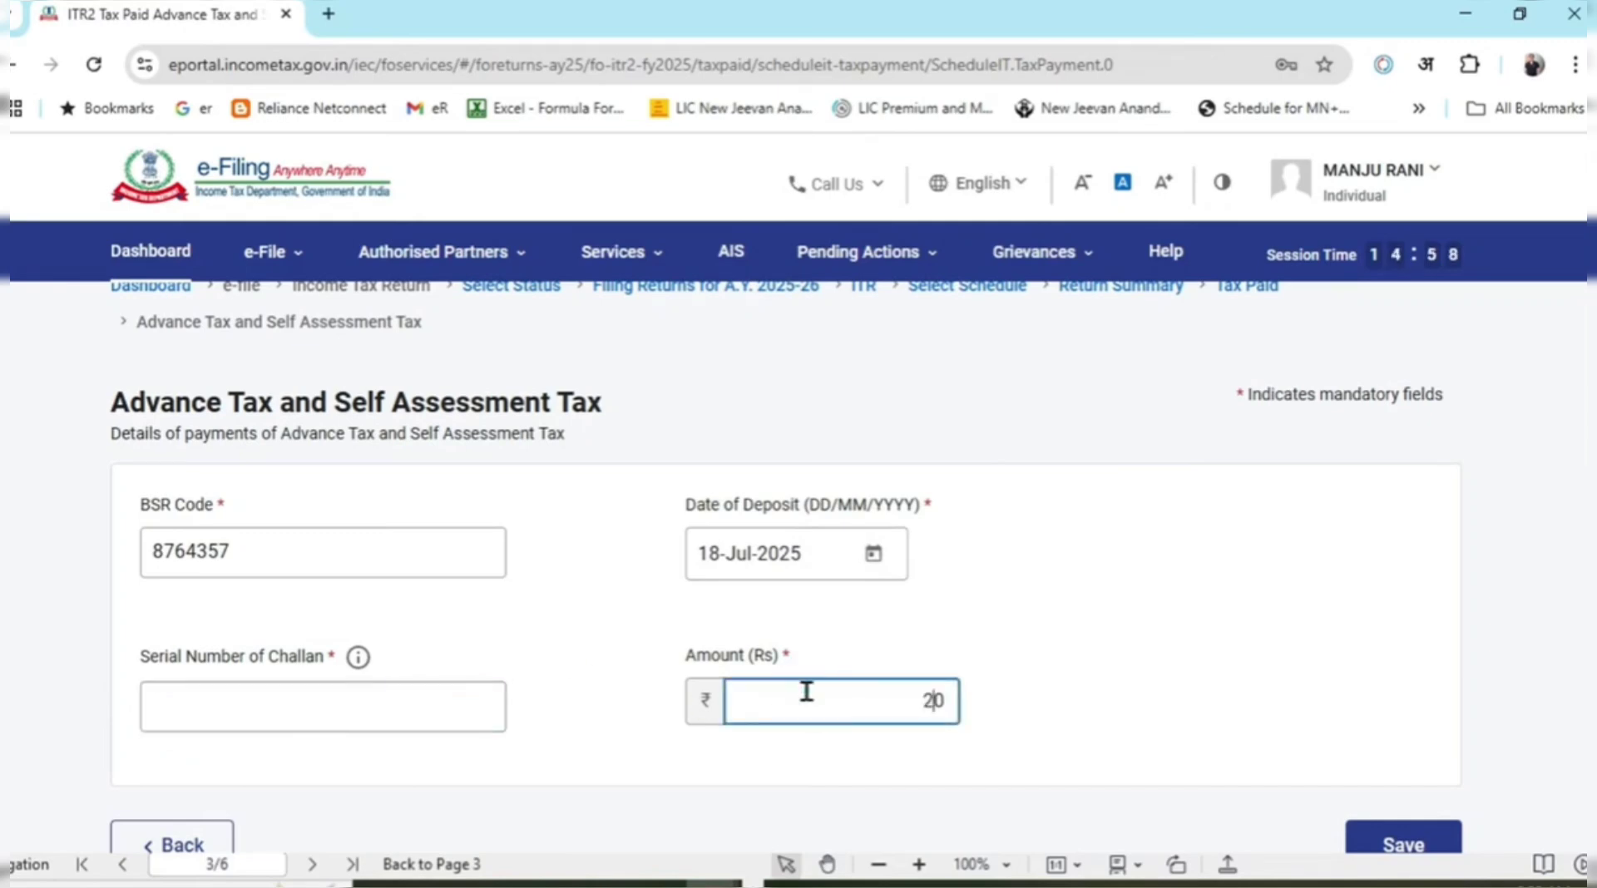
{"action": "type", "text": "5330"}
{"action": "key", "text": "Delete"}
{"action": "left_click", "coordinate": [1211, 507]}
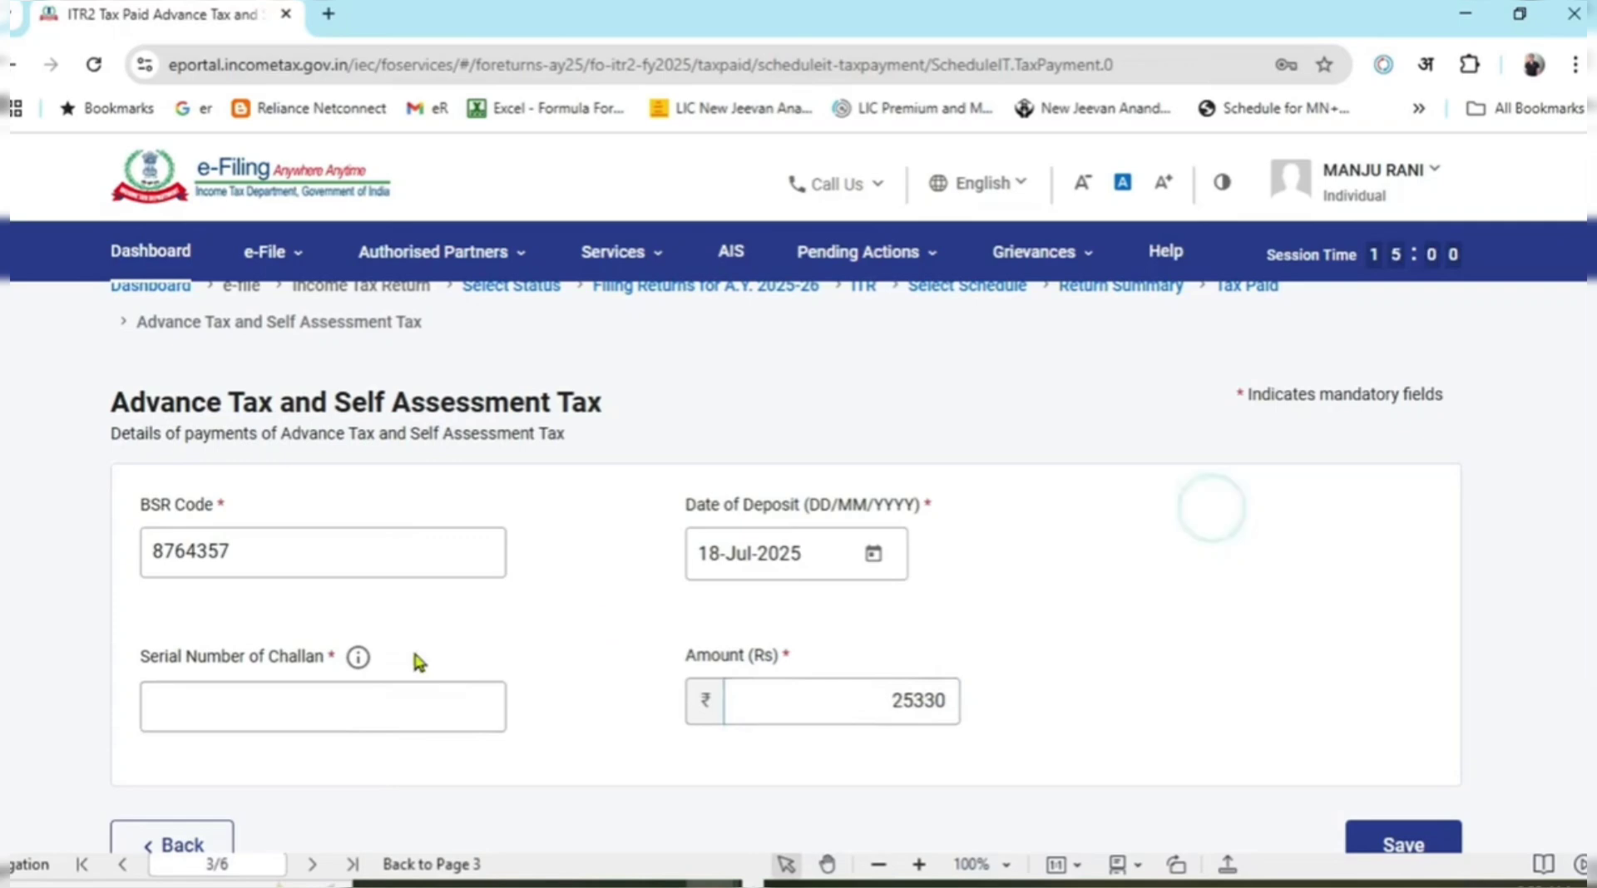
Fill in the challan serial number and save the ₹25,330 self-assessment tax payment.
{"action": "left_click", "coordinate": [374, 696]}
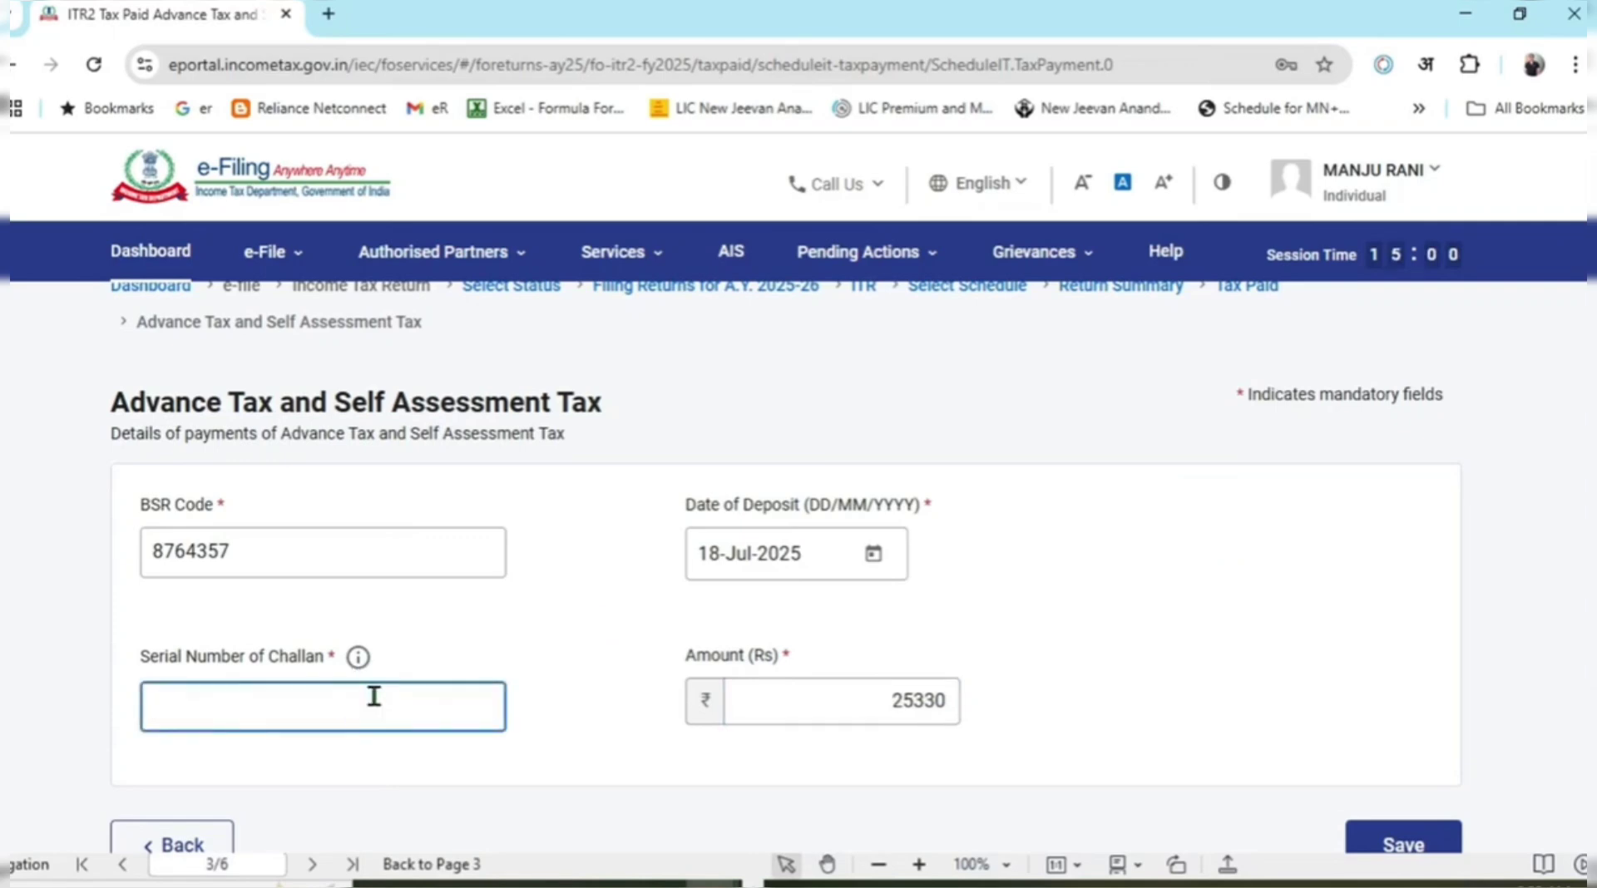
{"action": "left_click", "coordinate": [736, 594]}
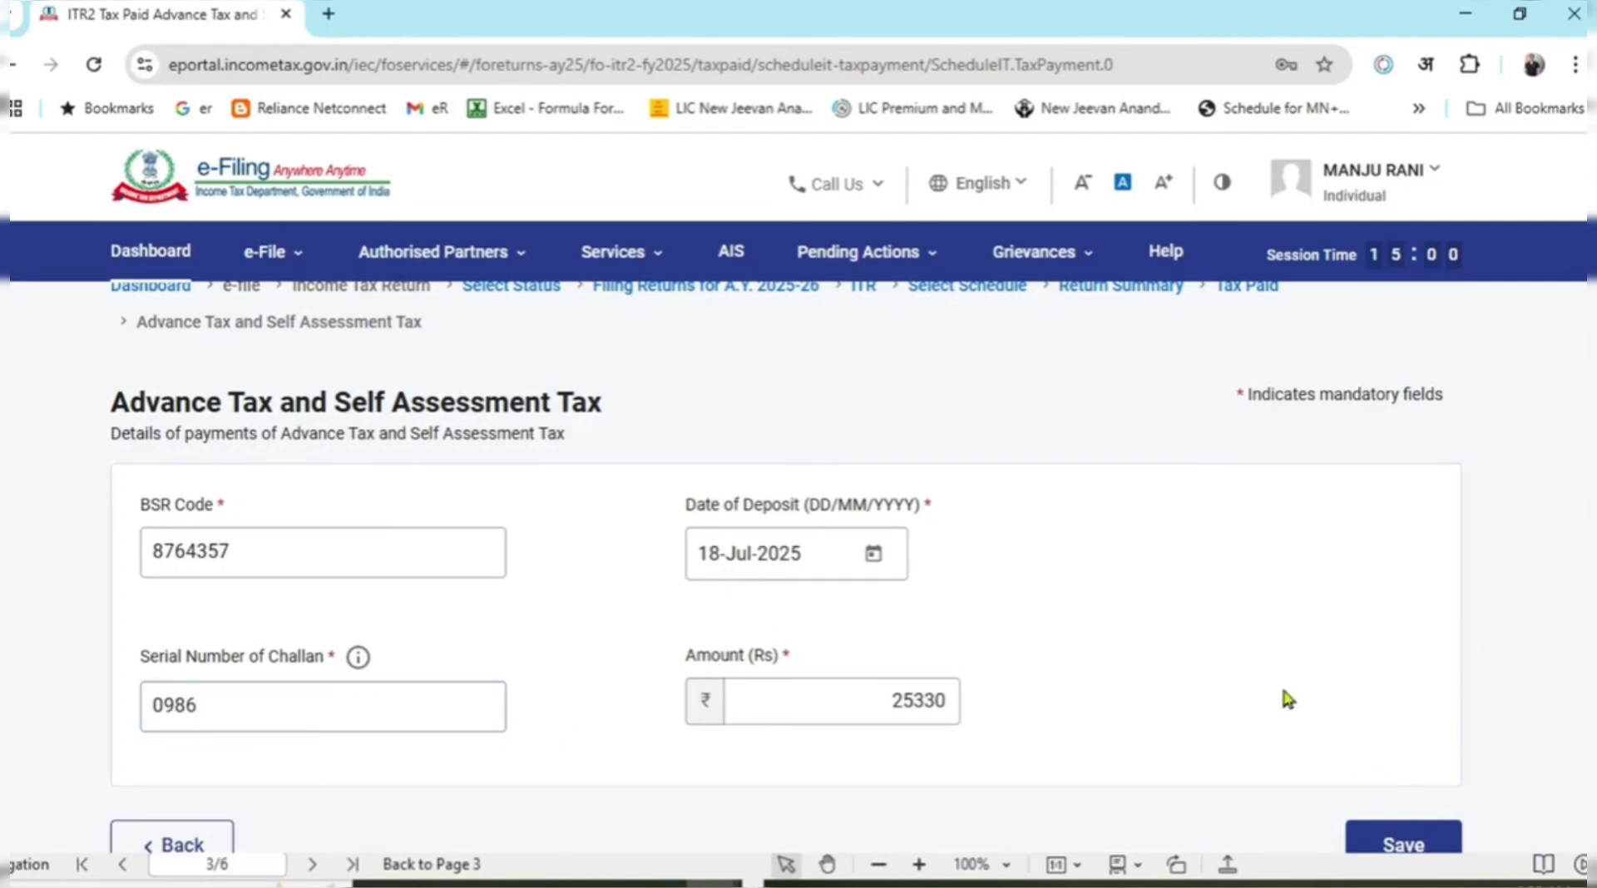
{"action": "scroll", "coordinate": [1250, 675], "scroll_direction": "down", "scroll_amount": 2}
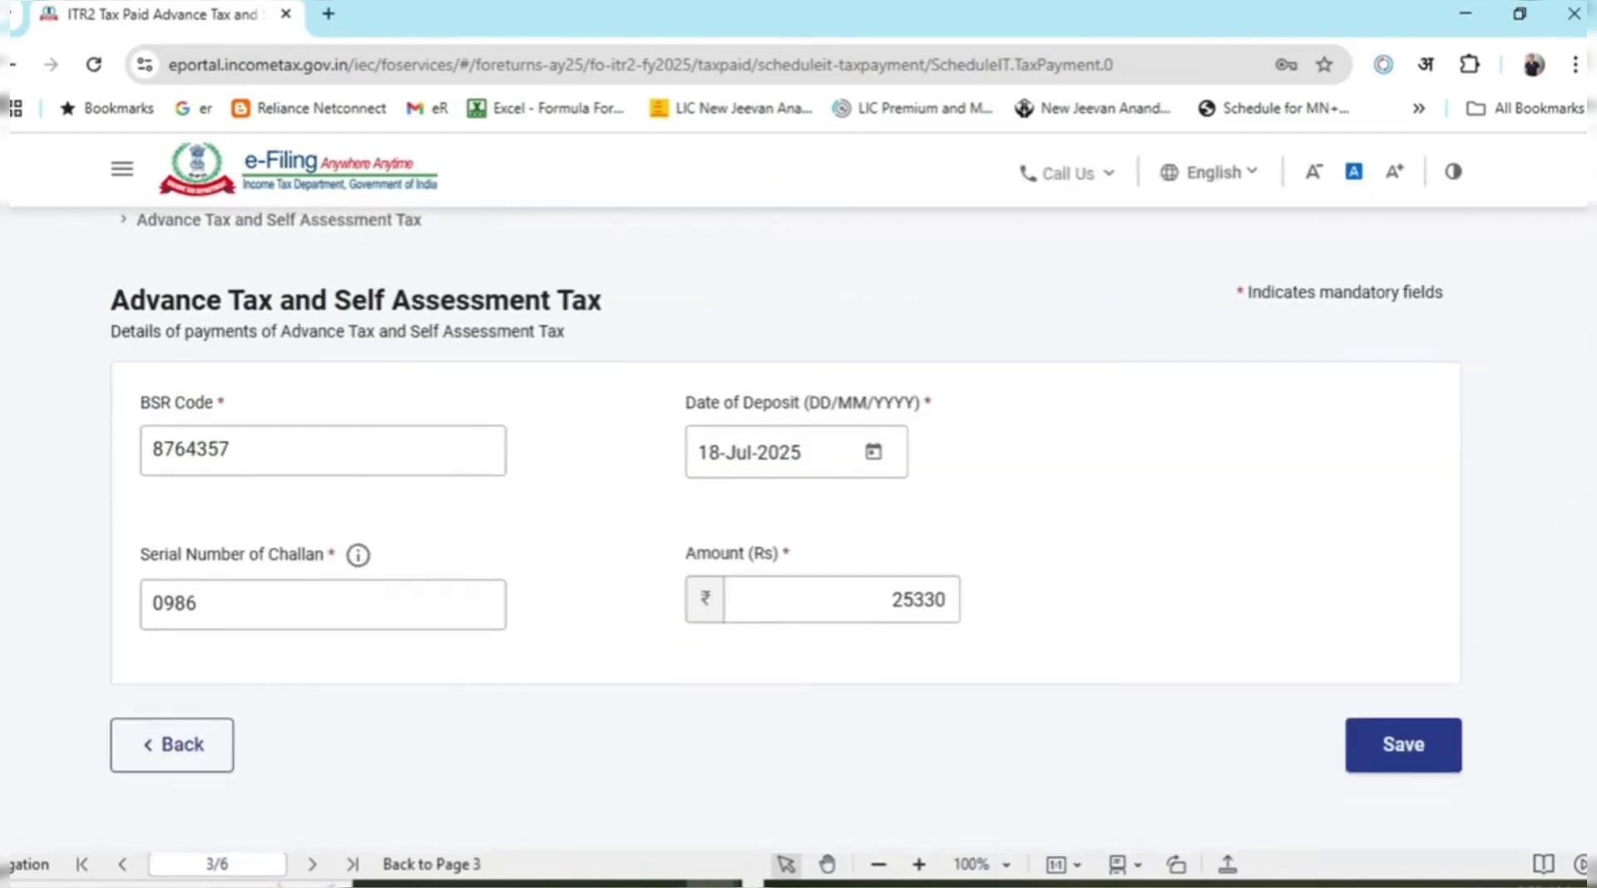
{"action": "left_click", "coordinate": [1389, 769]}
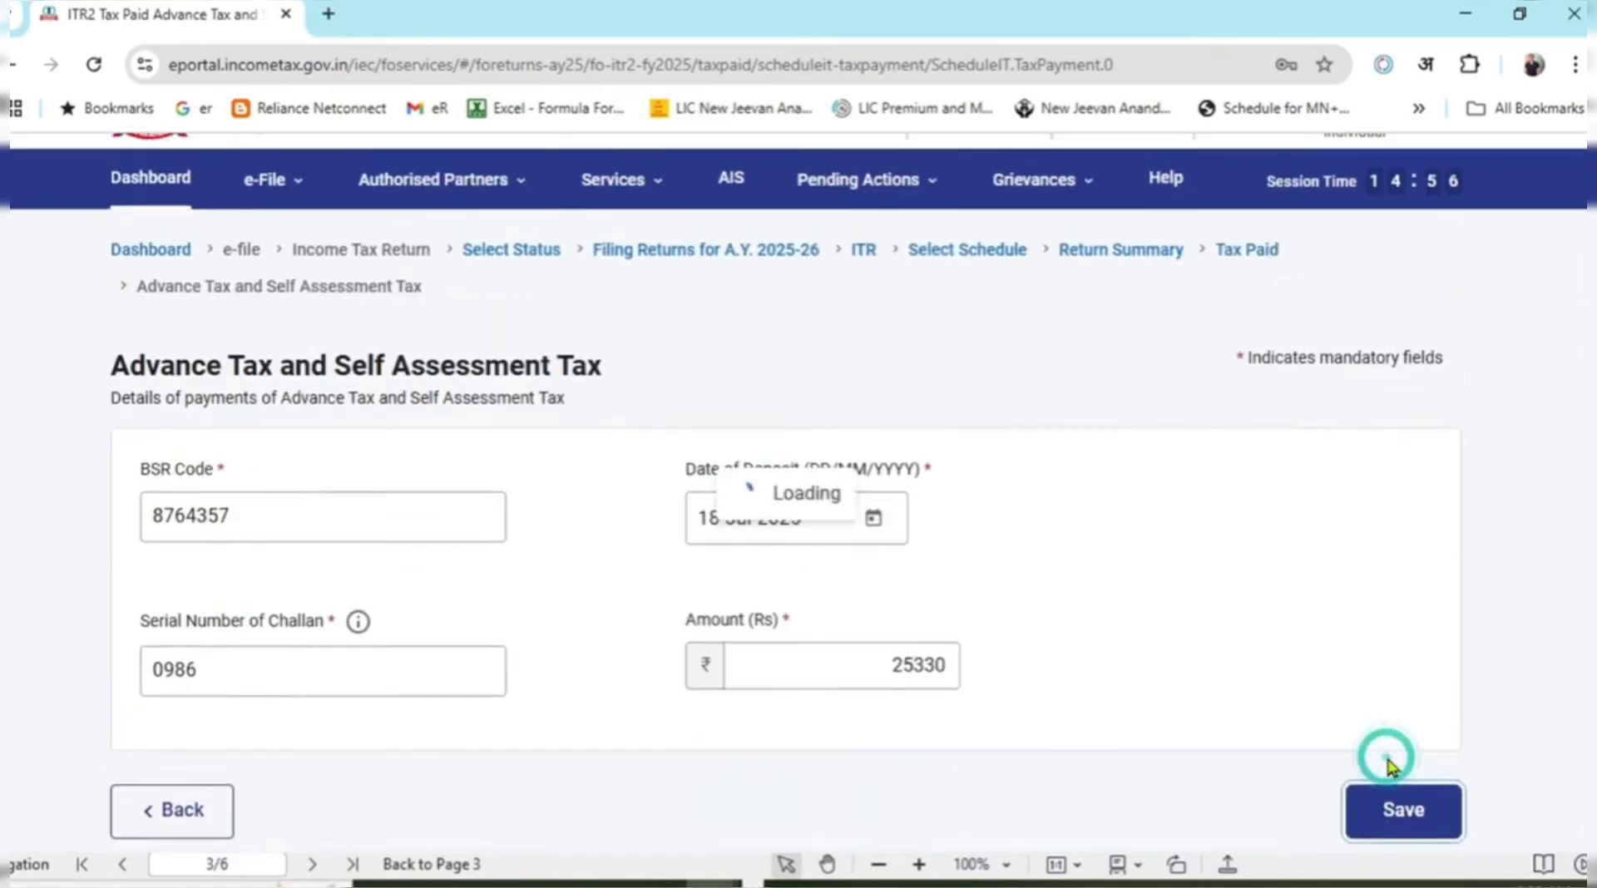
{"action": "scroll", "coordinate": [885, 557], "scroll_direction": "down", "scroll_amount": 3}
Check the saved challan under Advance Tax and confirm the Tax Paid schedule.
{"action": "scroll", "coordinate": [914, 573], "scroll_direction": "down", "scroll_amount": 5}
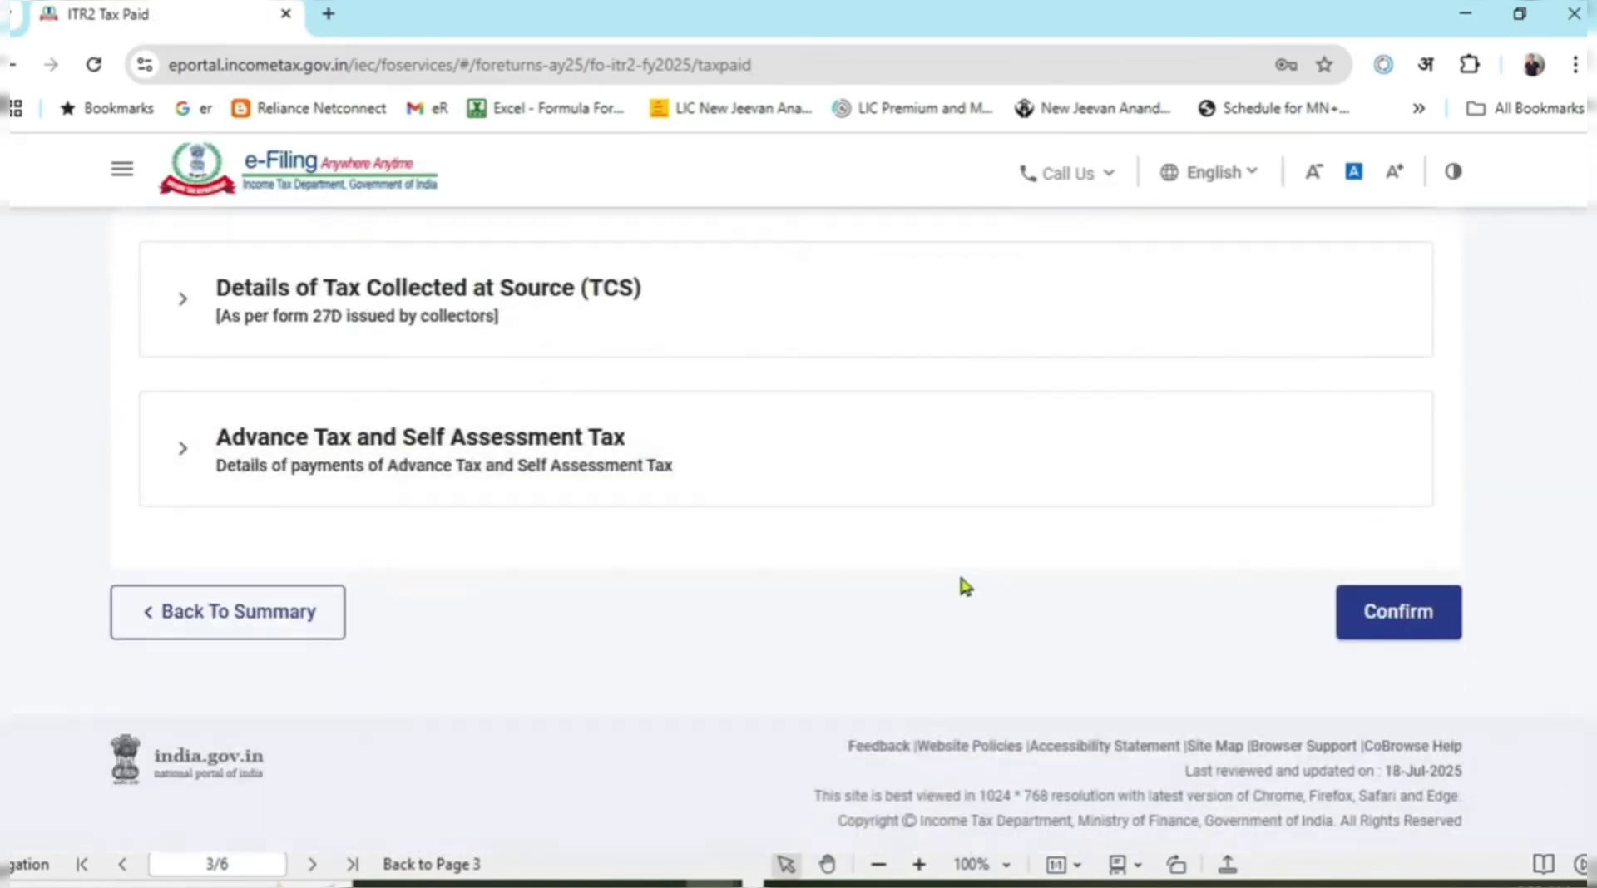
{"action": "left_click", "coordinate": [185, 458]}
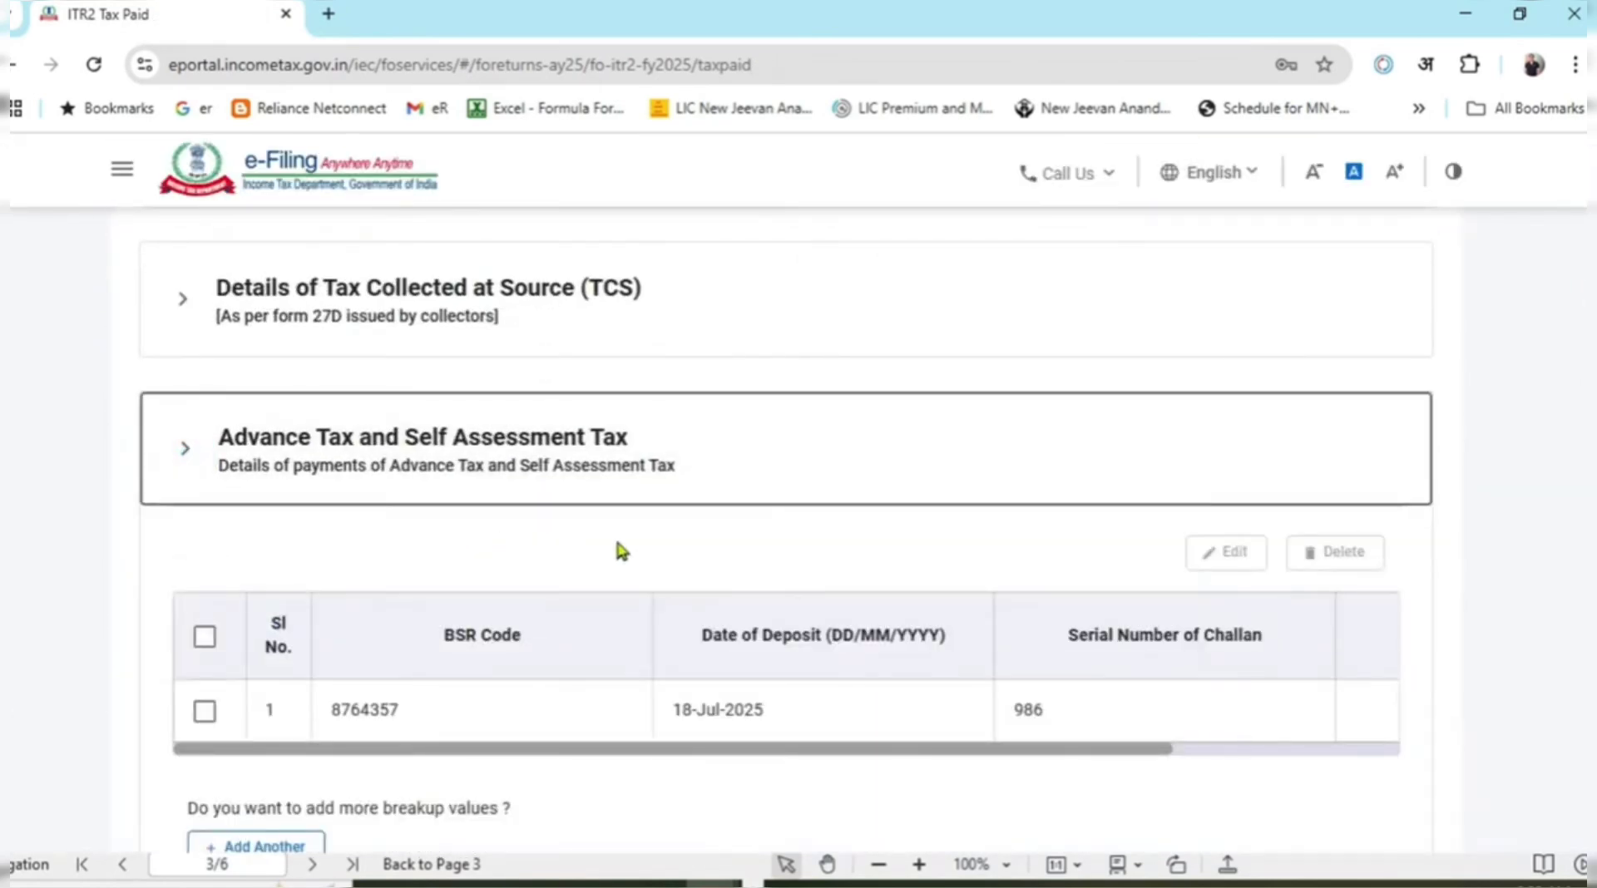
{"action": "scroll", "coordinate": [831, 599], "scroll_direction": "down", "scroll_amount": 2}
{"action": "left_click_drag", "start_coordinate": [944, 632], "coordinate": [1411, 549]}
{"action": "scroll", "coordinate": [1411, 549], "scroll_direction": "down", "scroll_amount": 4}
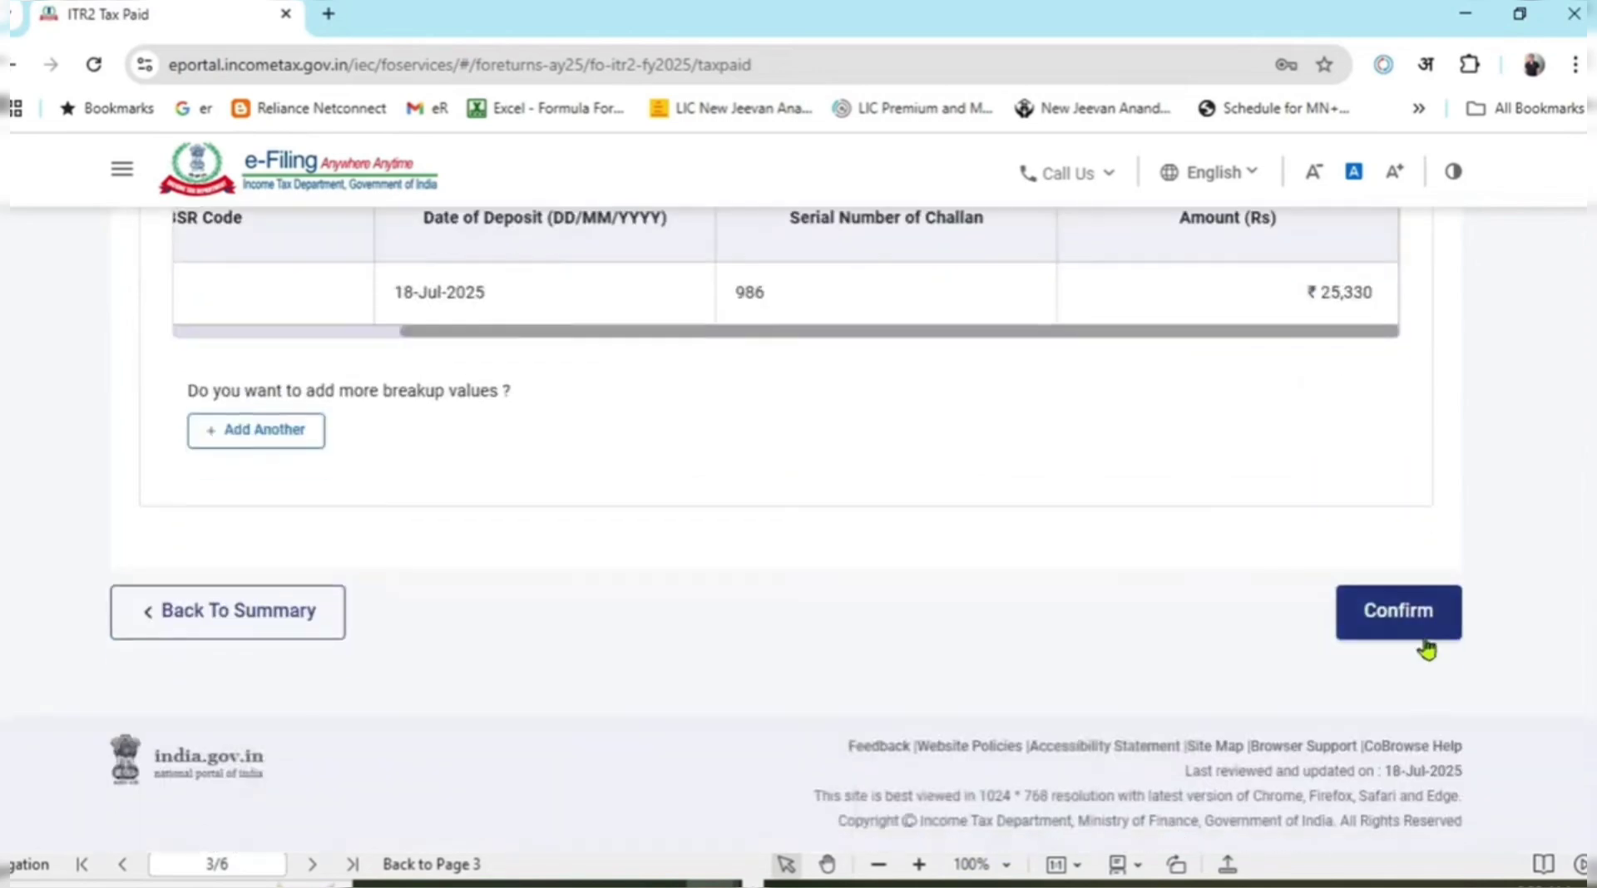
{"action": "left_click", "coordinate": [1414, 625]}
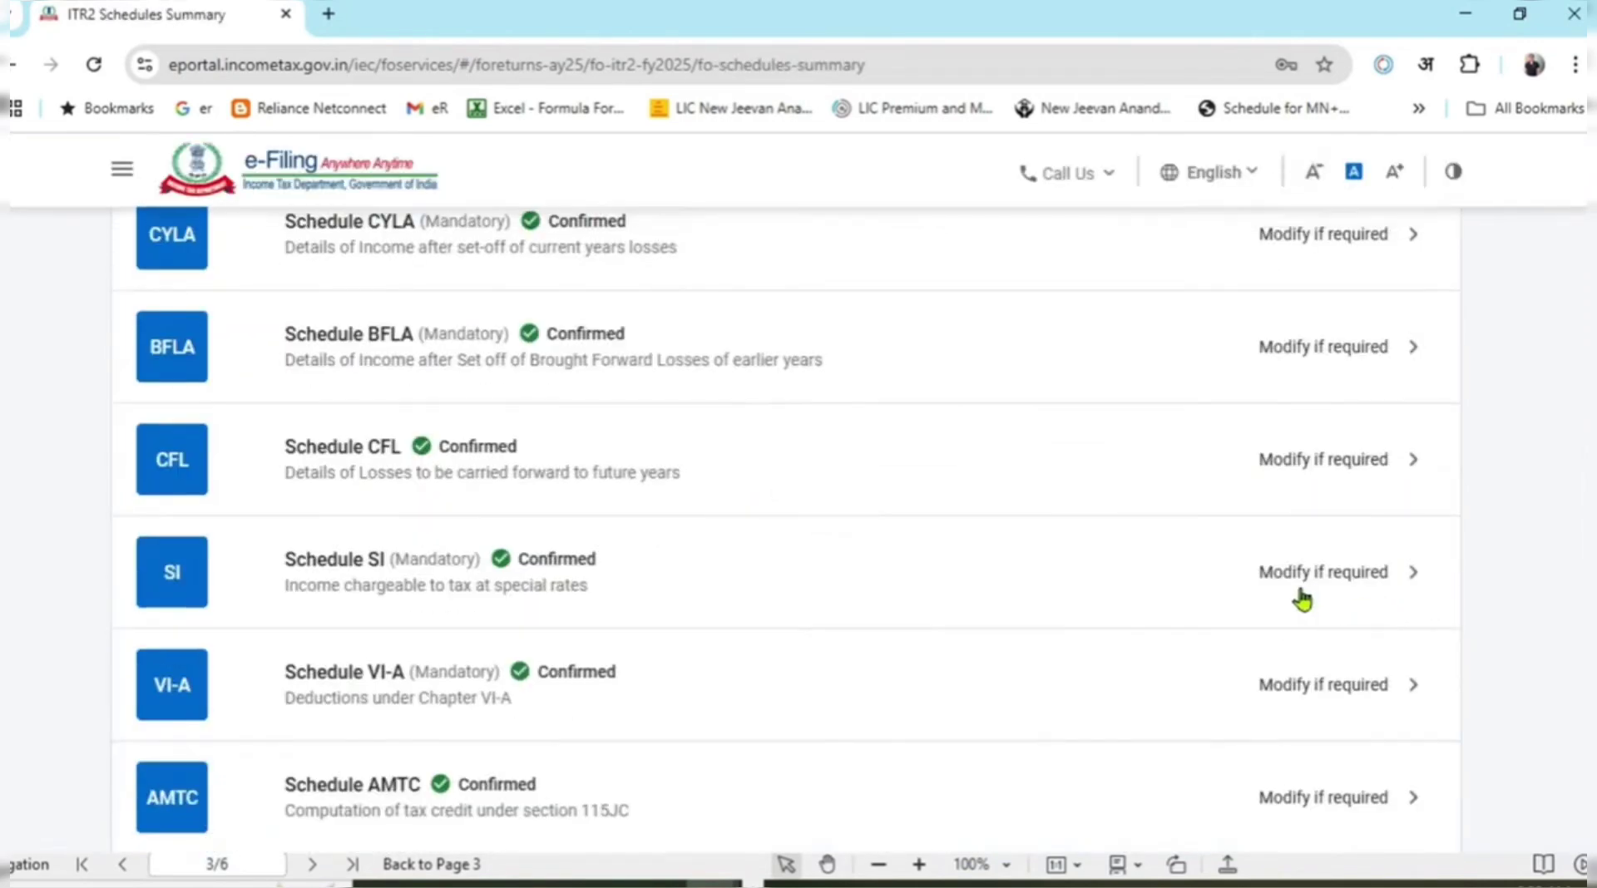
Confirm Part B-TTI showing ₹86,991 taxes paid, ₹0 payable and ₹4 refund.
{"action": "scroll", "coordinate": [1301, 599], "scroll_direction": "down", "scroll_amount": 10}
{"action": "left_click", "coordinate": [852, 370]}
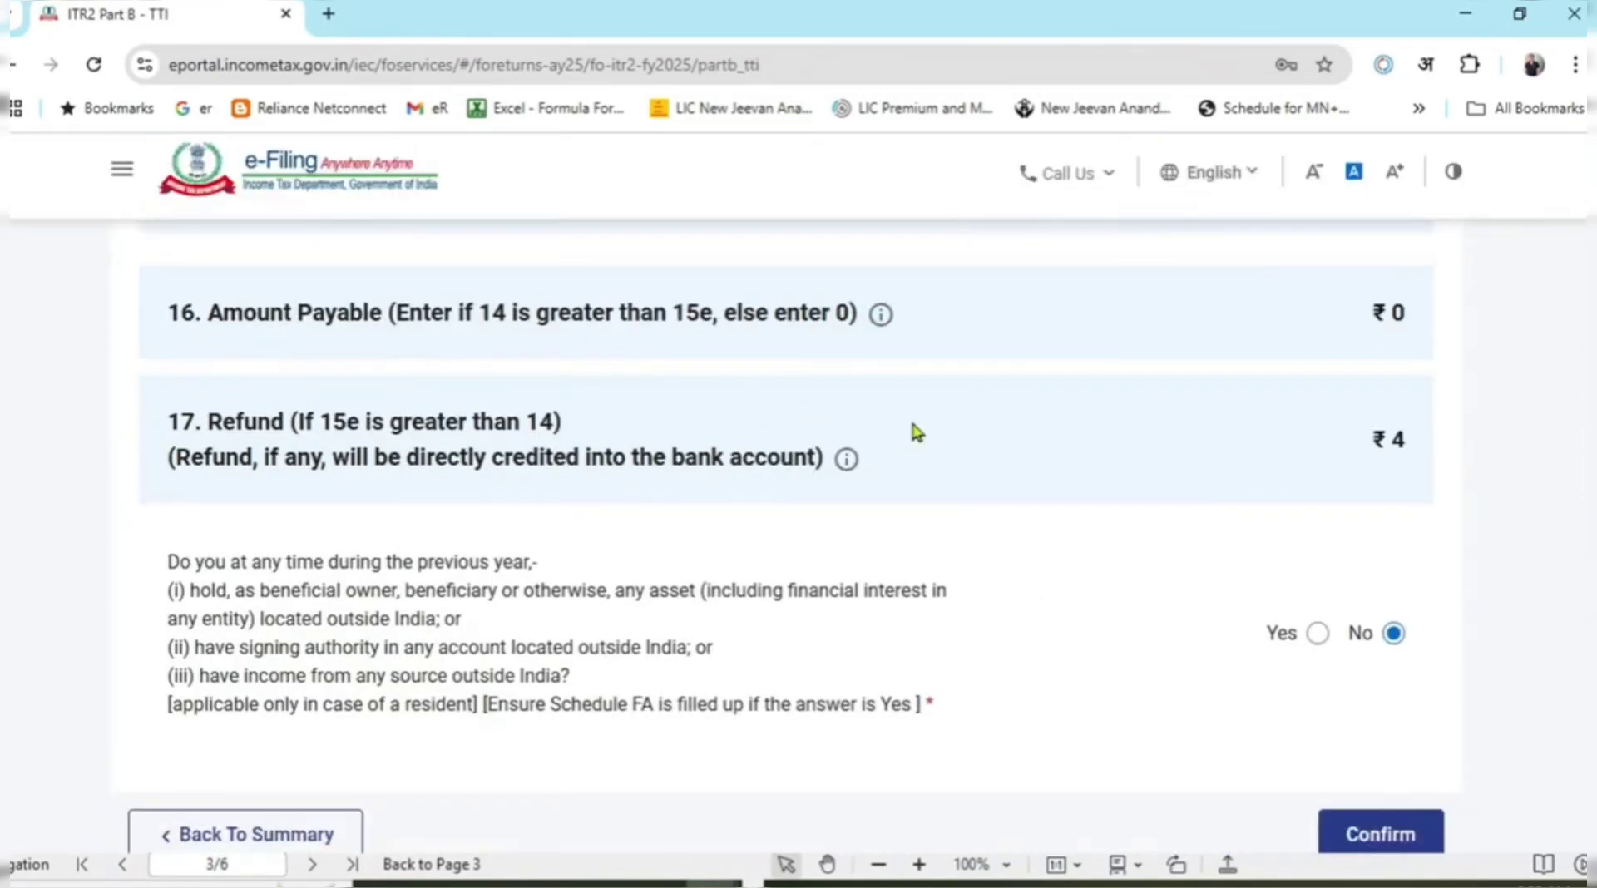
{"action": "scroll", "coordinate": [1027, 463], "scroll_direction": "up", "scroll_amount": 10}
{"action": "scroll", "coordinate": [1024, 466], "scroll_direction": "down", "scroll_amount": 10}
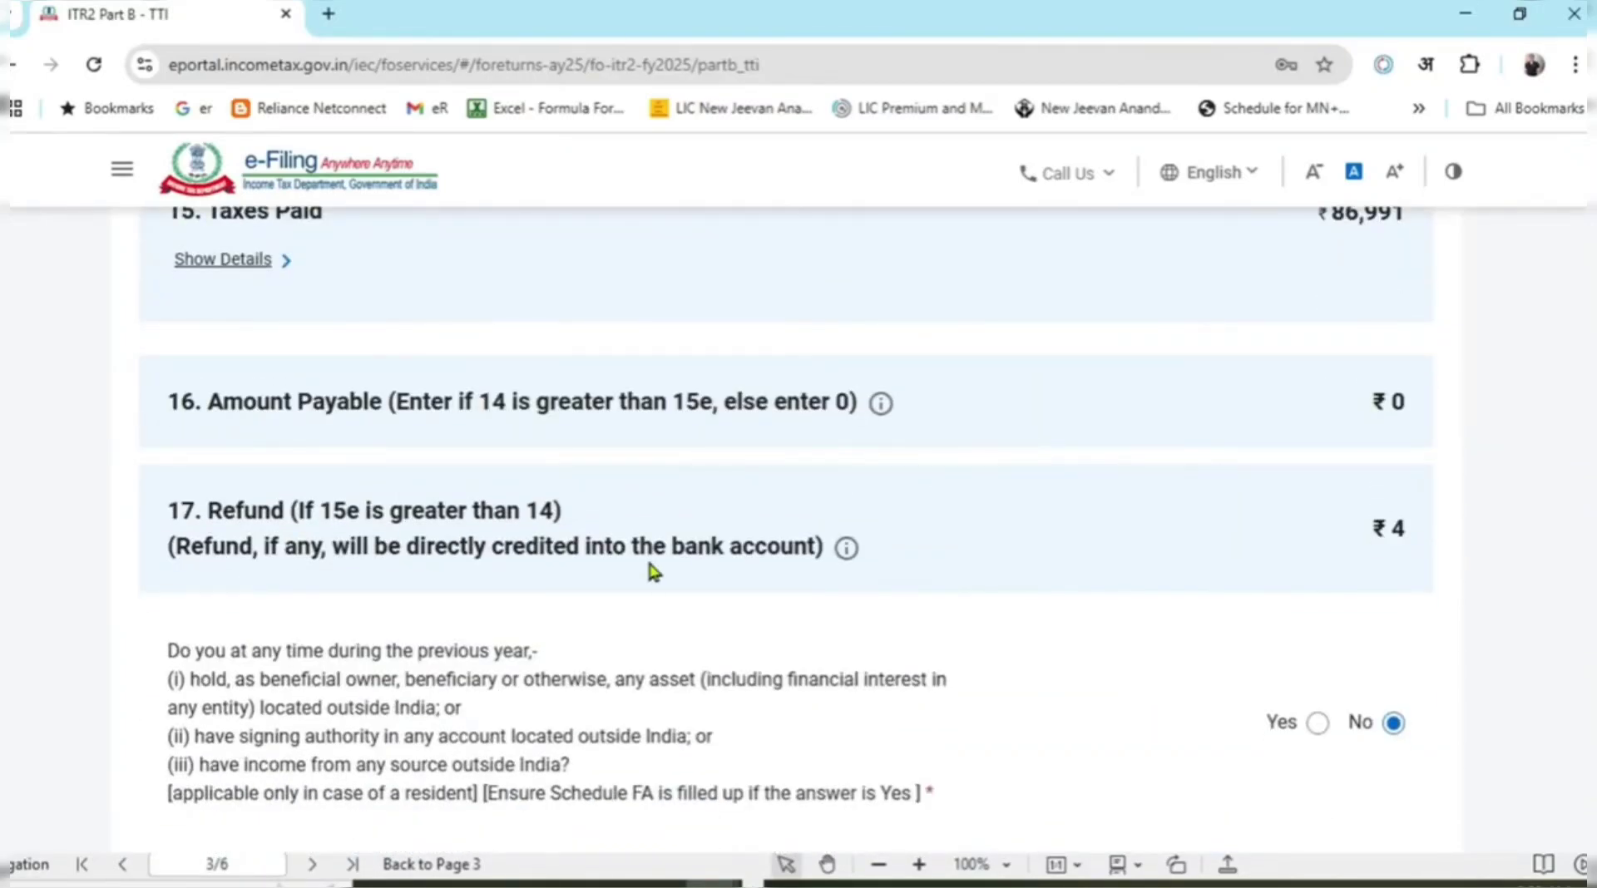
{"action": "scroll", "coordinate": [1366, 572], "scroll_direction": "down", "scroll_amount": 2}
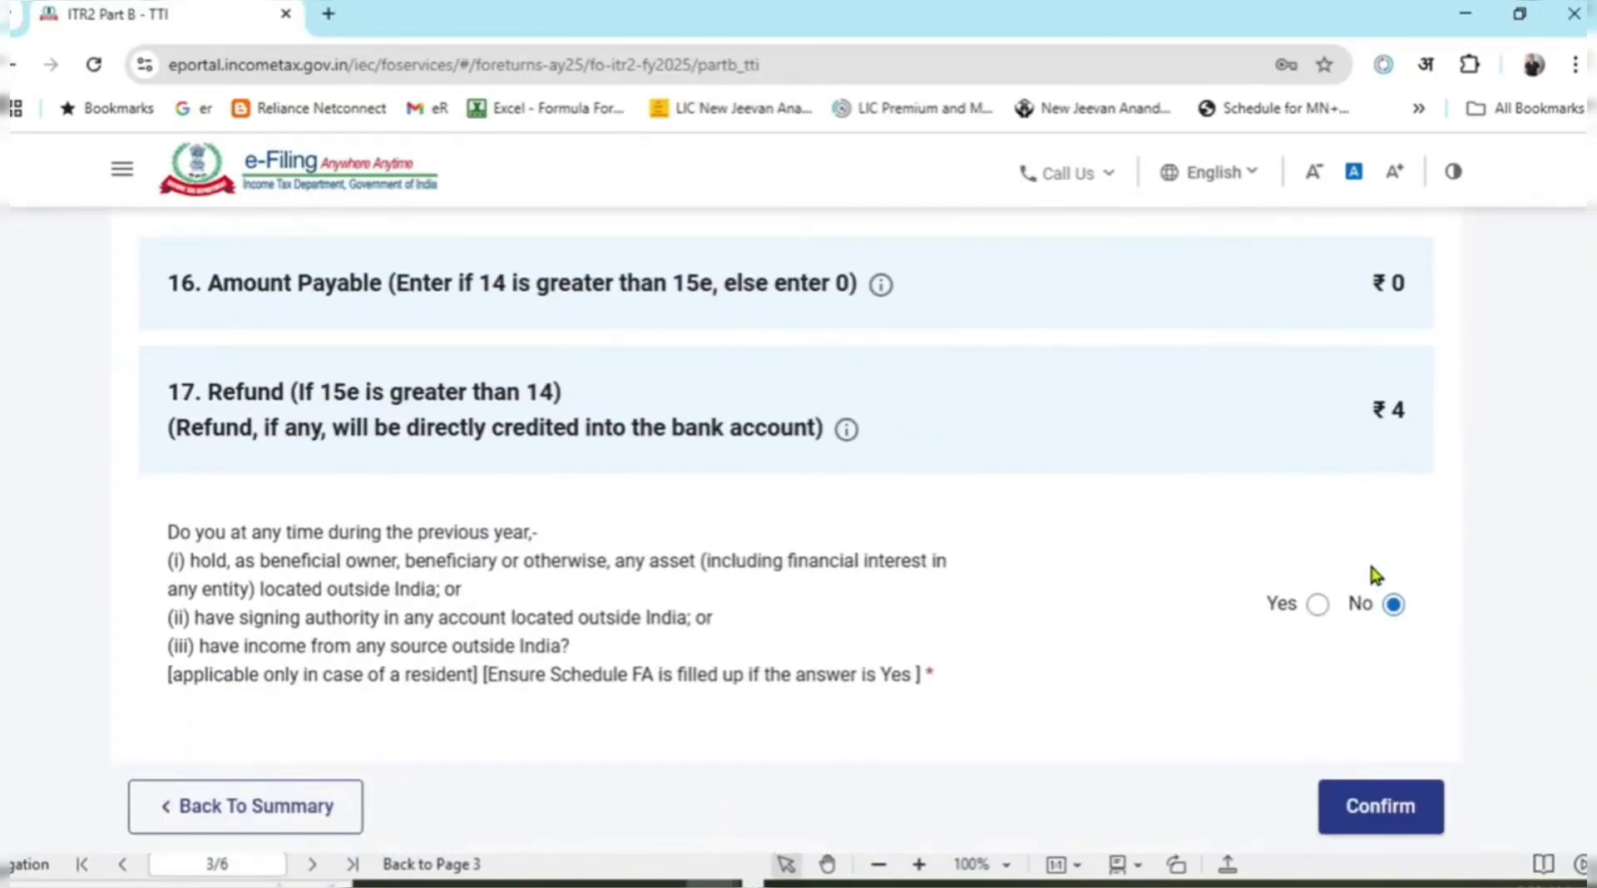
{"action": "left_click", "coordinate": [1418, 831]}
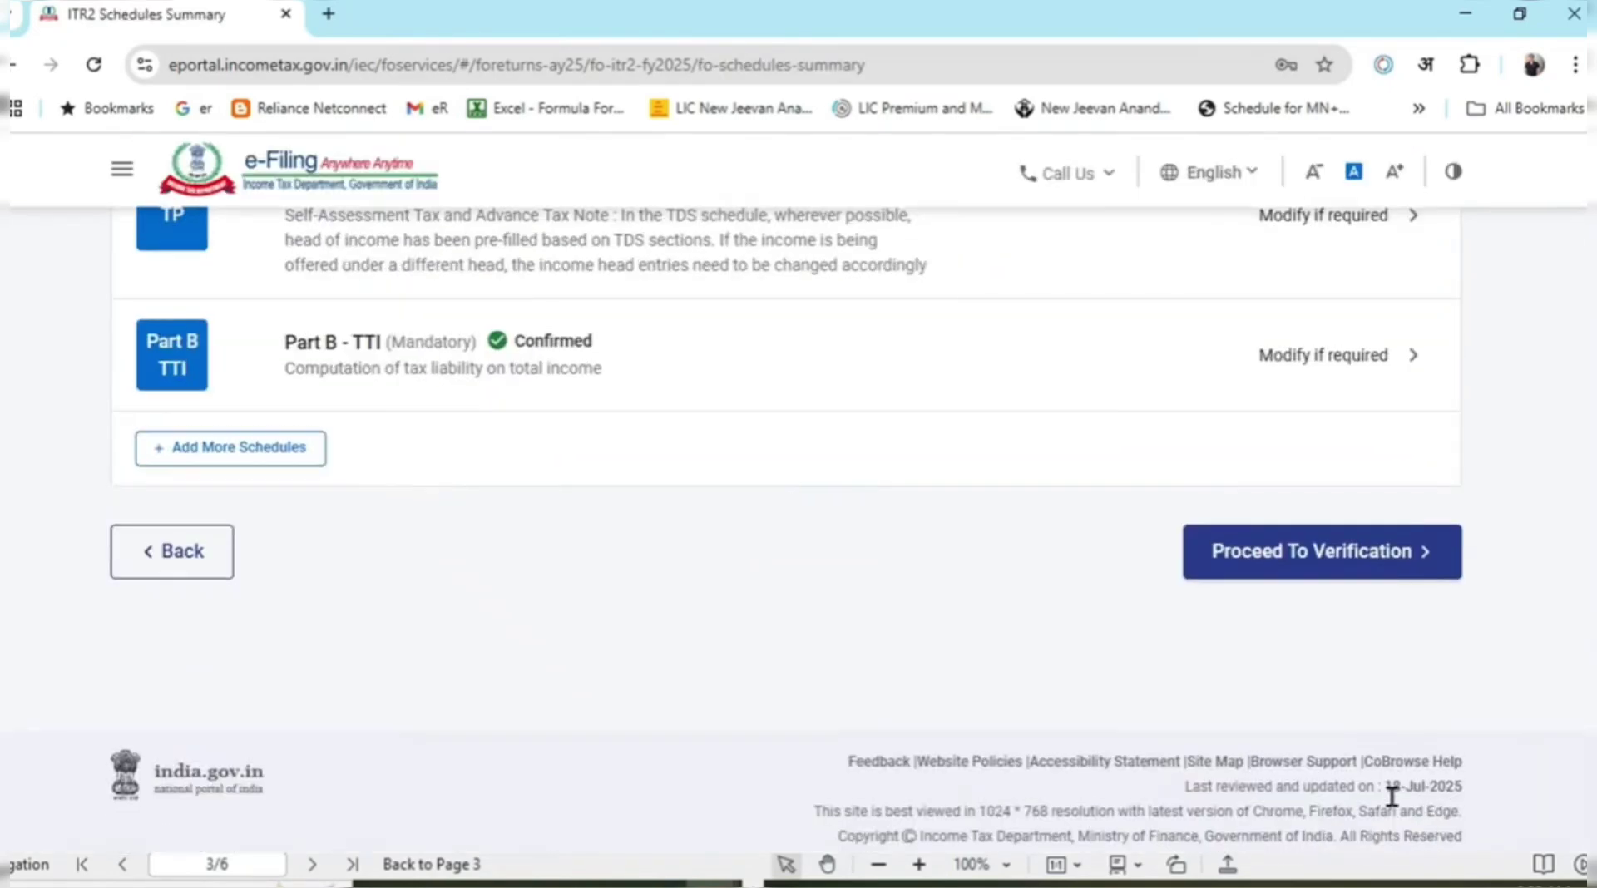
{"action": "scroll", "coordinate": [1008, 542], "scroll_direction": "up", "scroll_amount": 2}
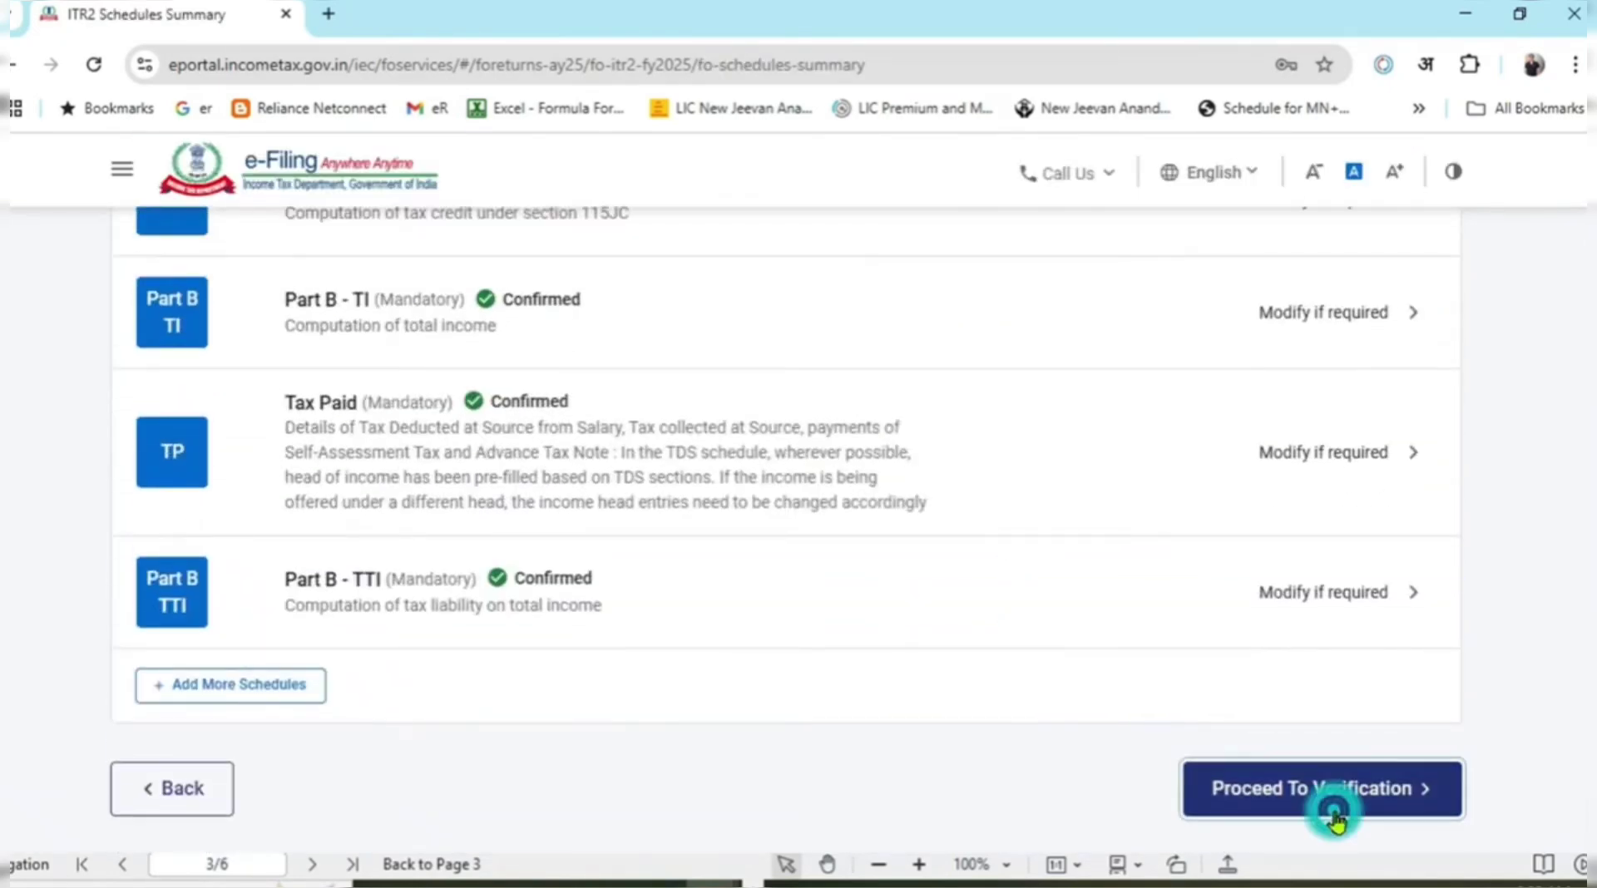